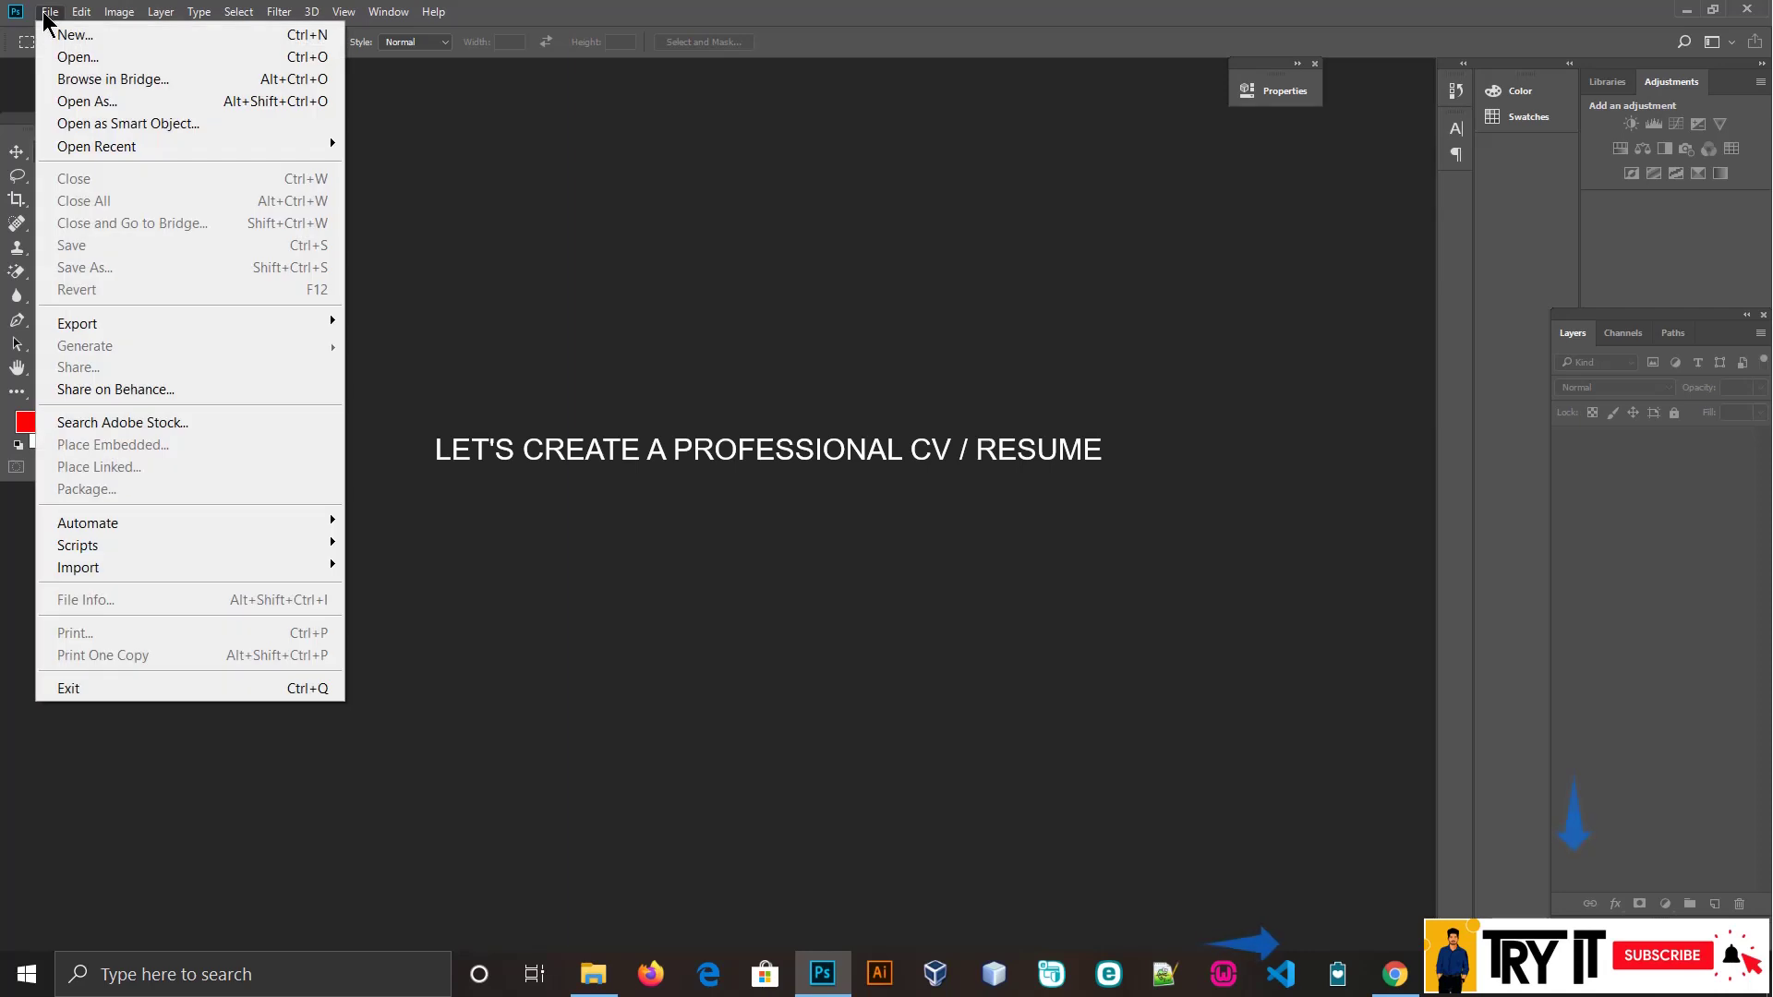
Create a new 2480 × 3508 px document with a white background.
click(50, 37)
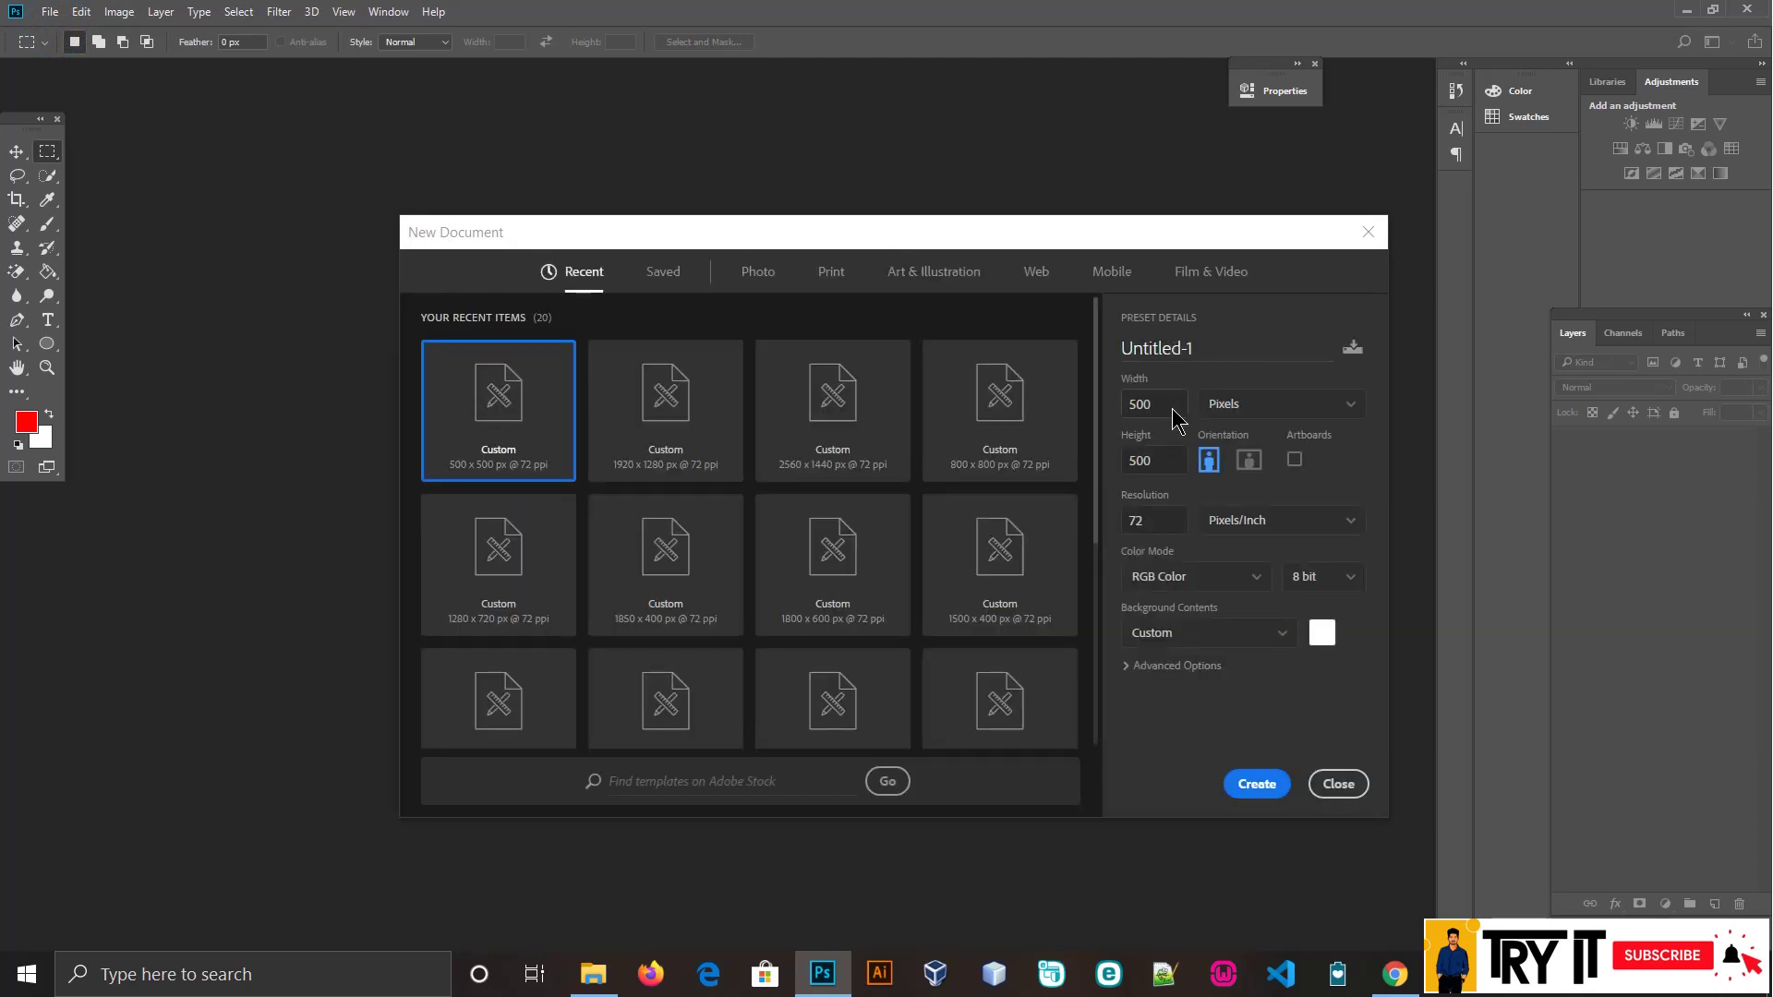
click(1173, 404)
text(2)
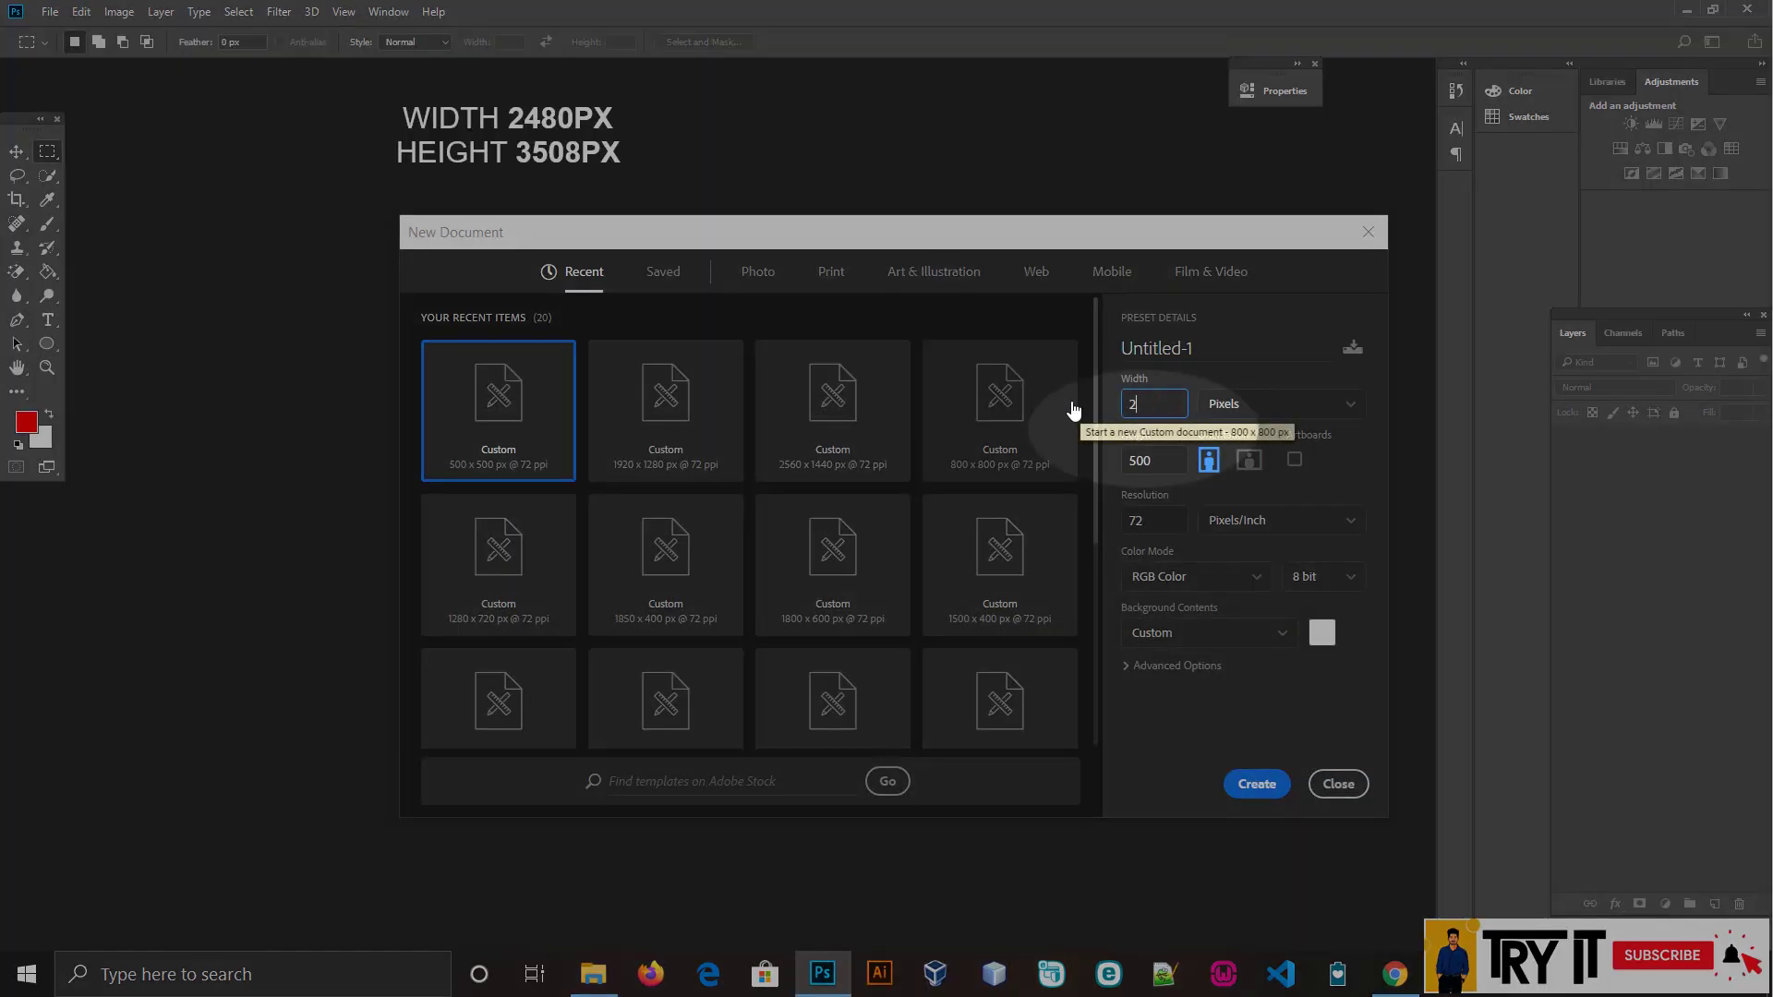
text(480)
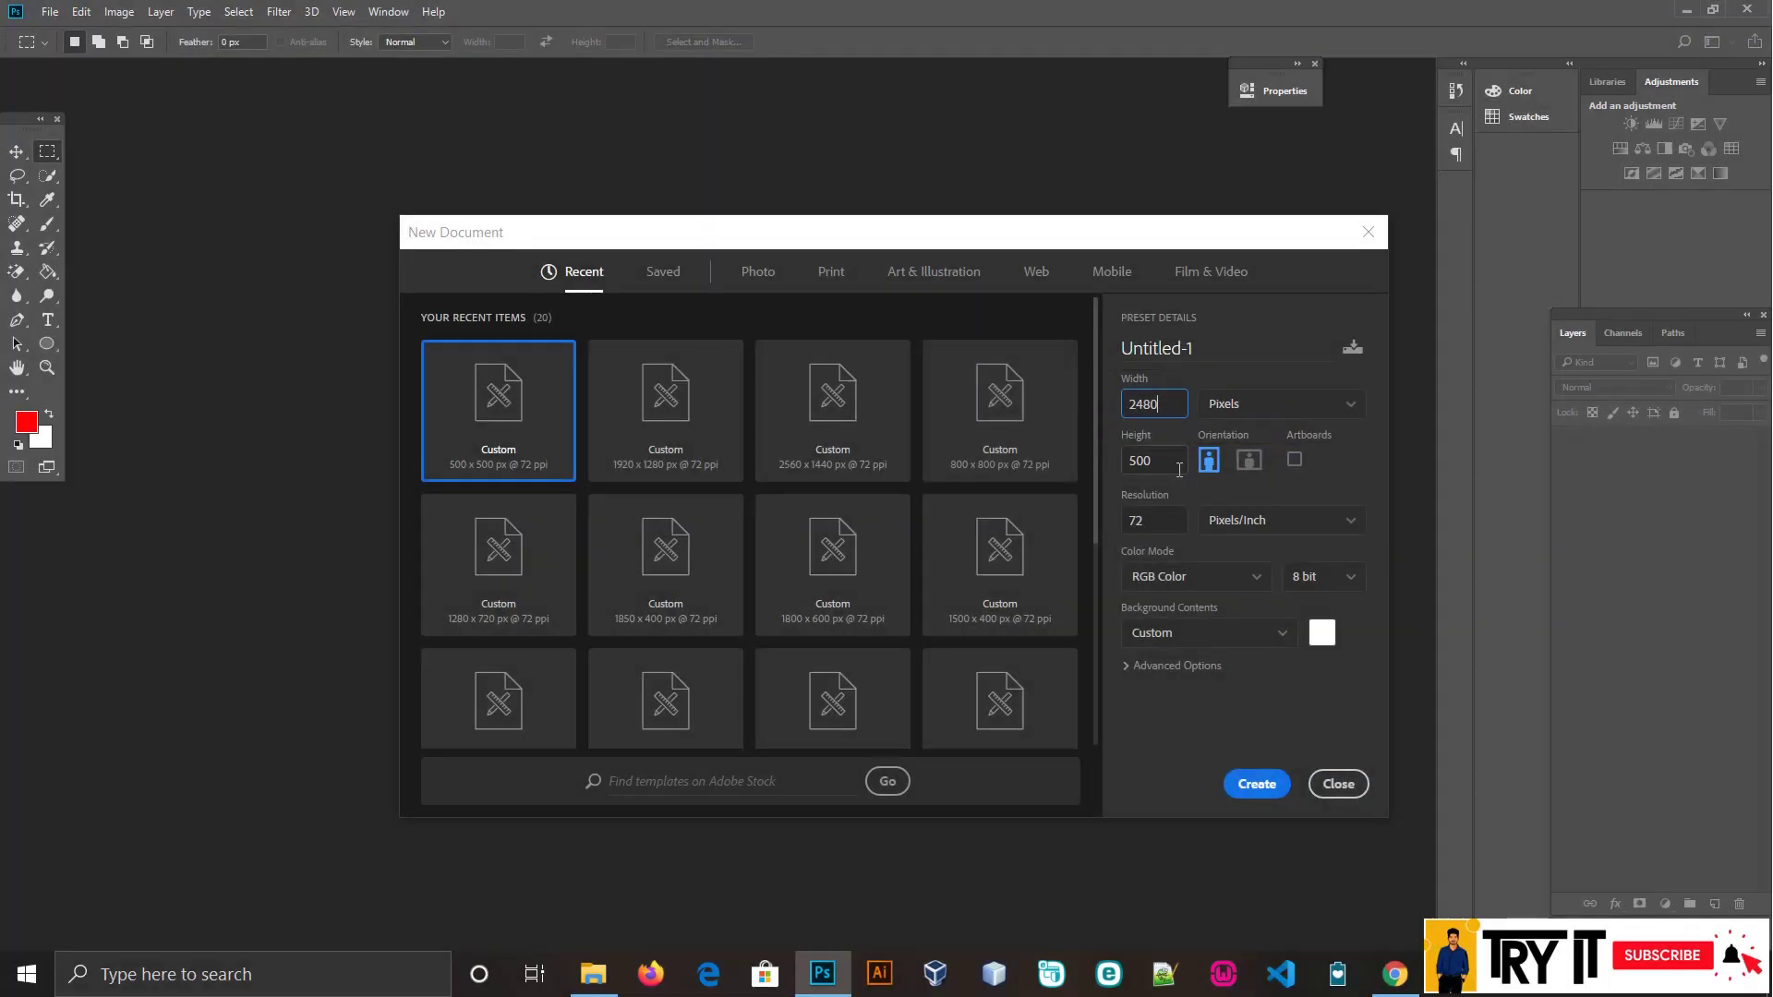
key(Tab)
text(35)
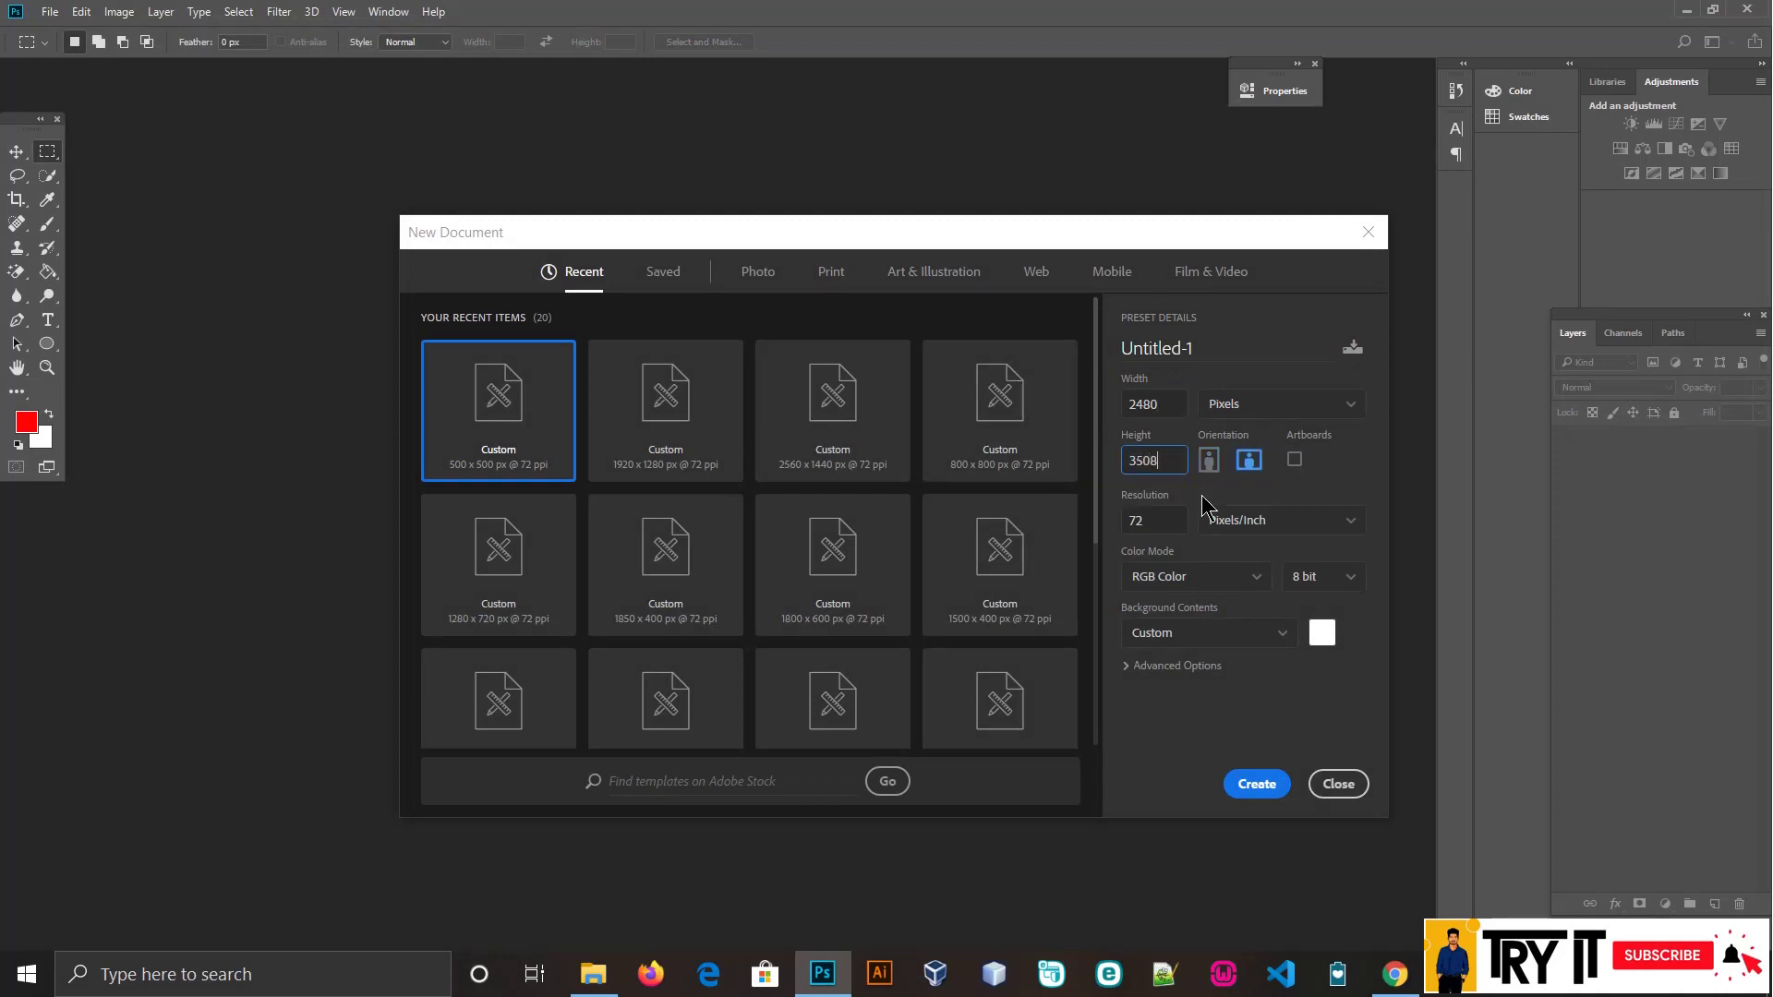
click(1323, 634)
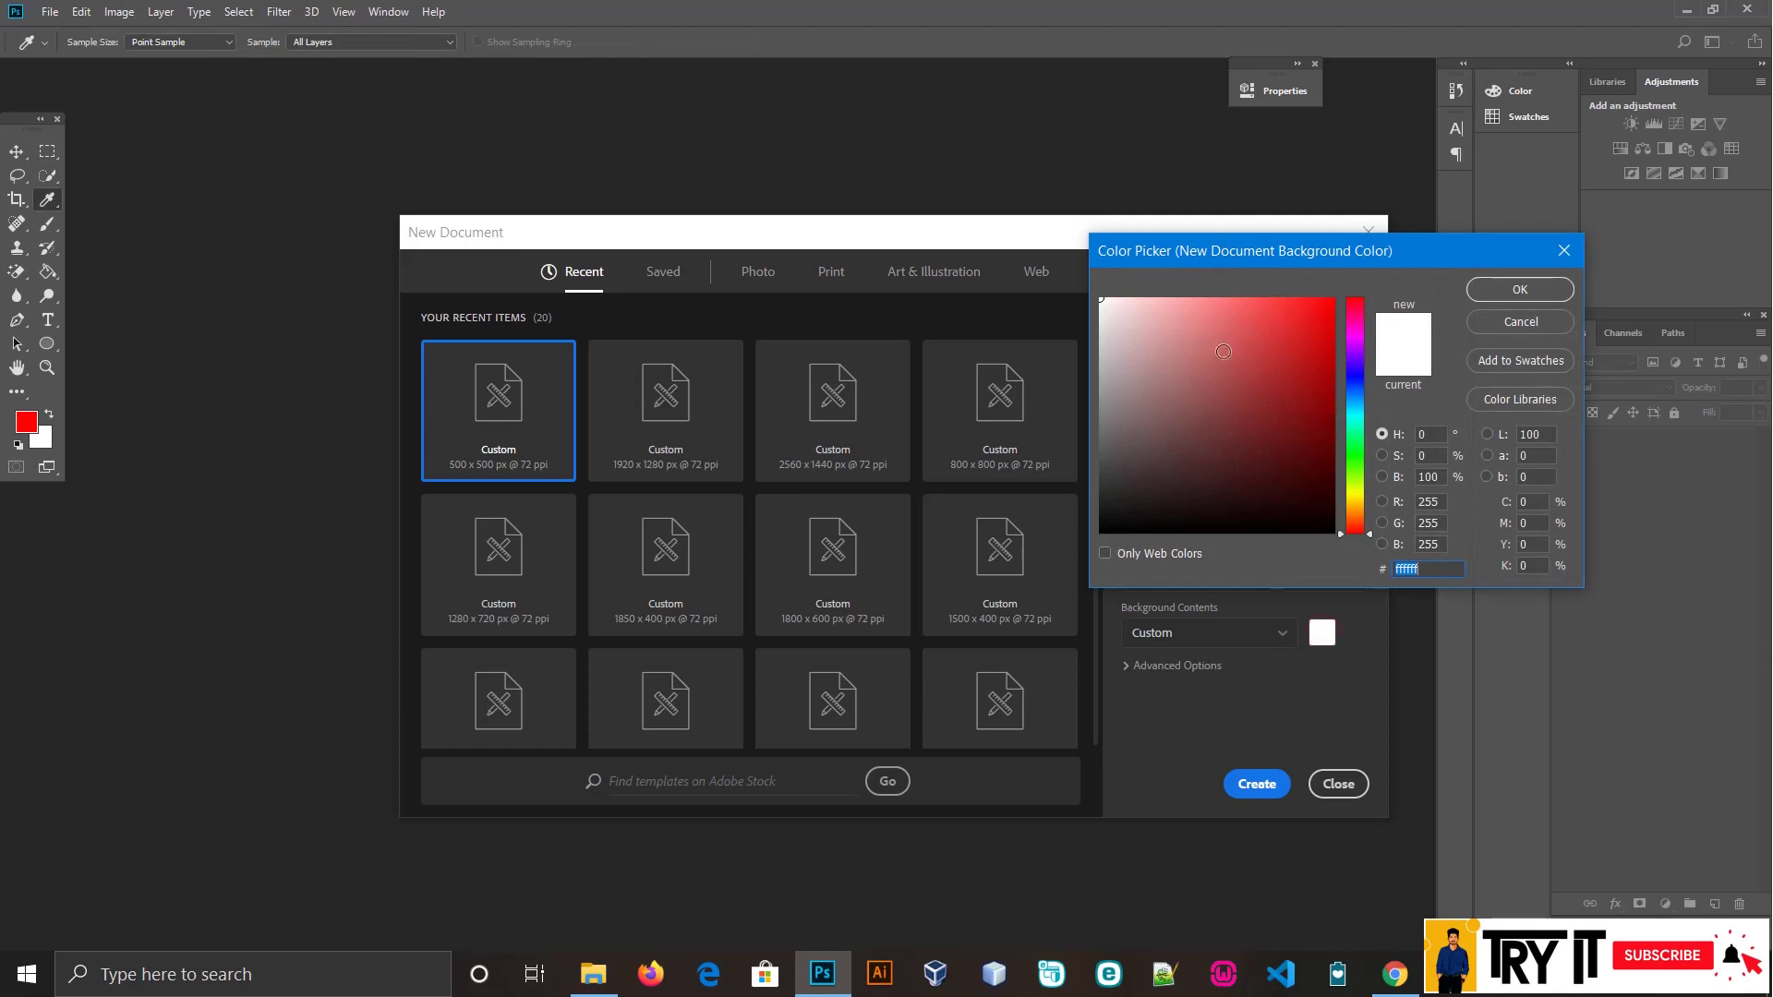
drag(1142, 316, 1100, 298)
click(1515, 290)
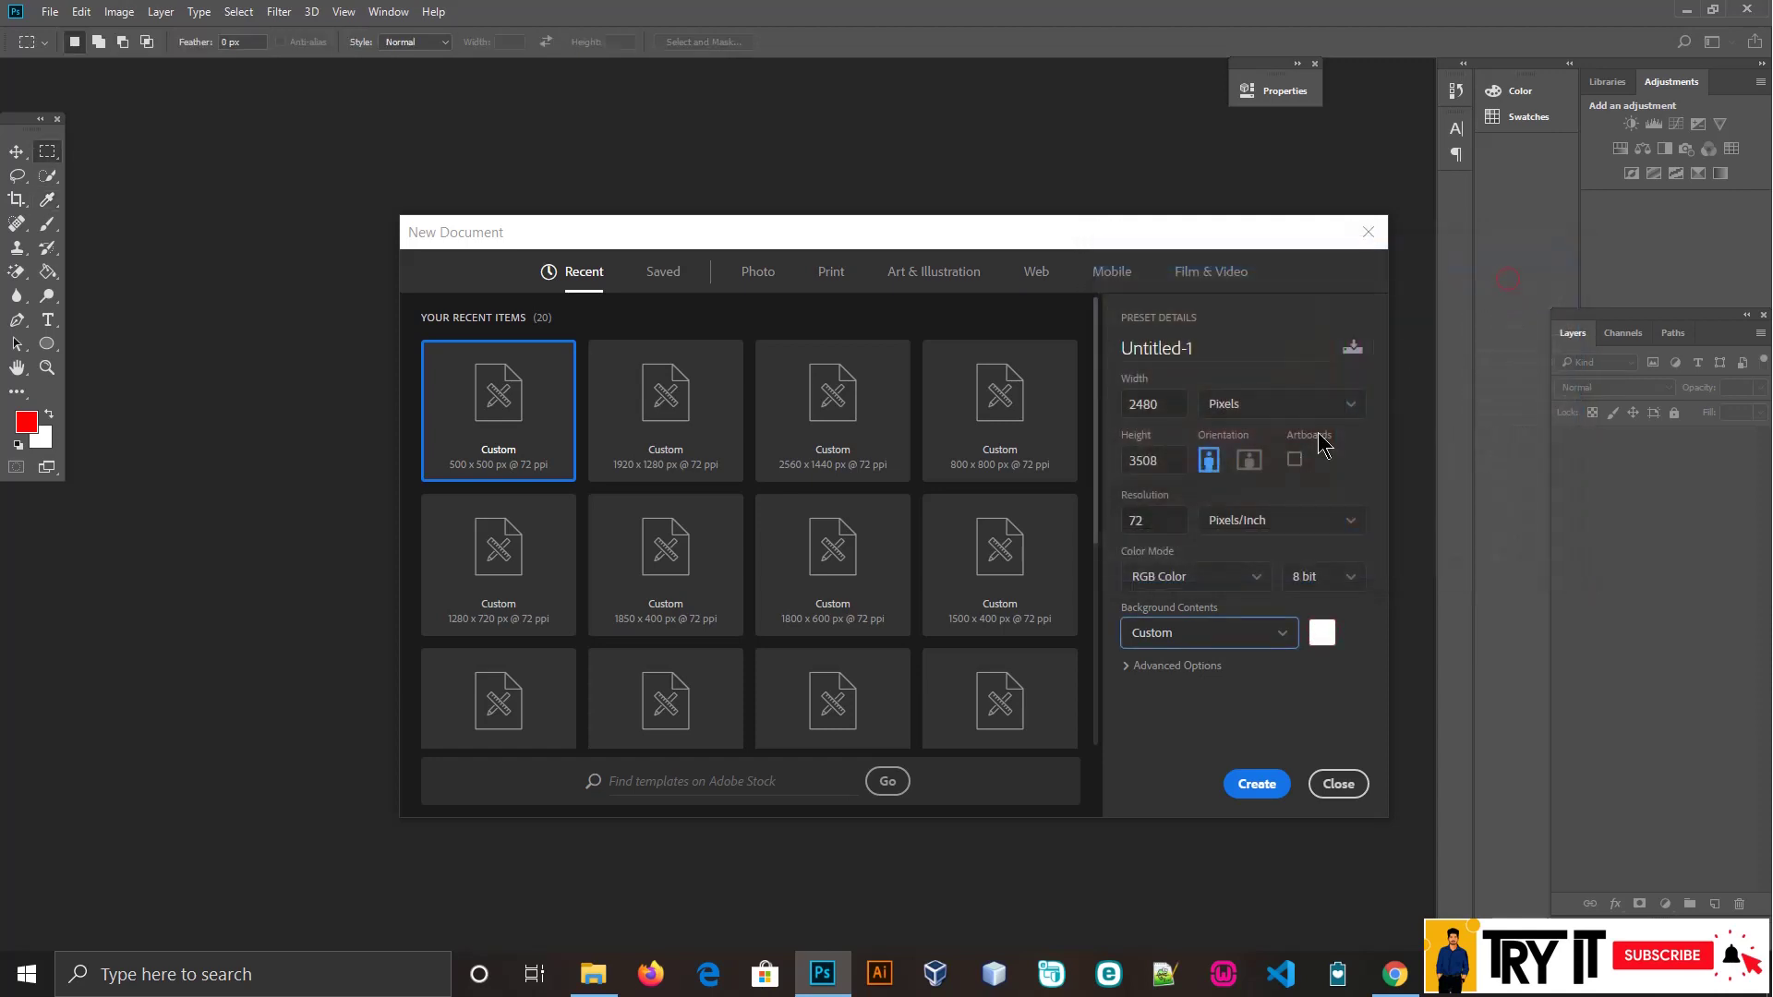
click(1258, 787)
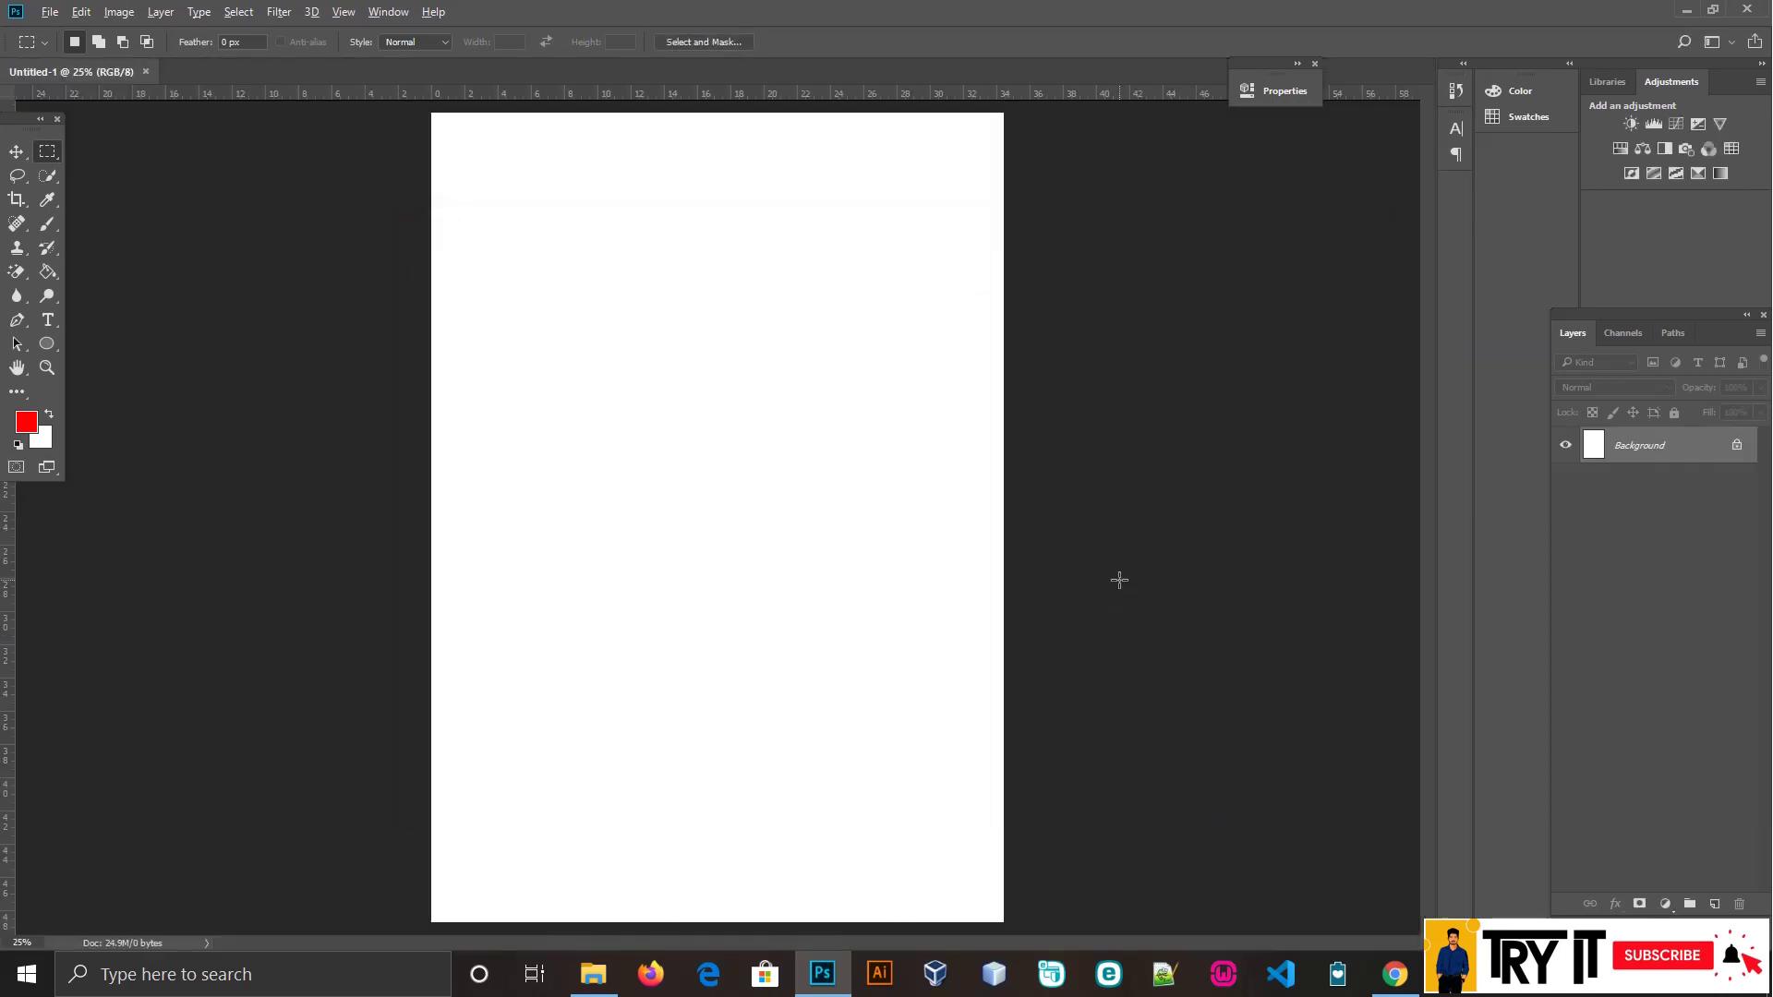
Draw a tall rectangle from the page's top-left corner down the left side.
key(ctrl+0)
key(ctrl+plus)
click(11, 152)
click(47, 343)
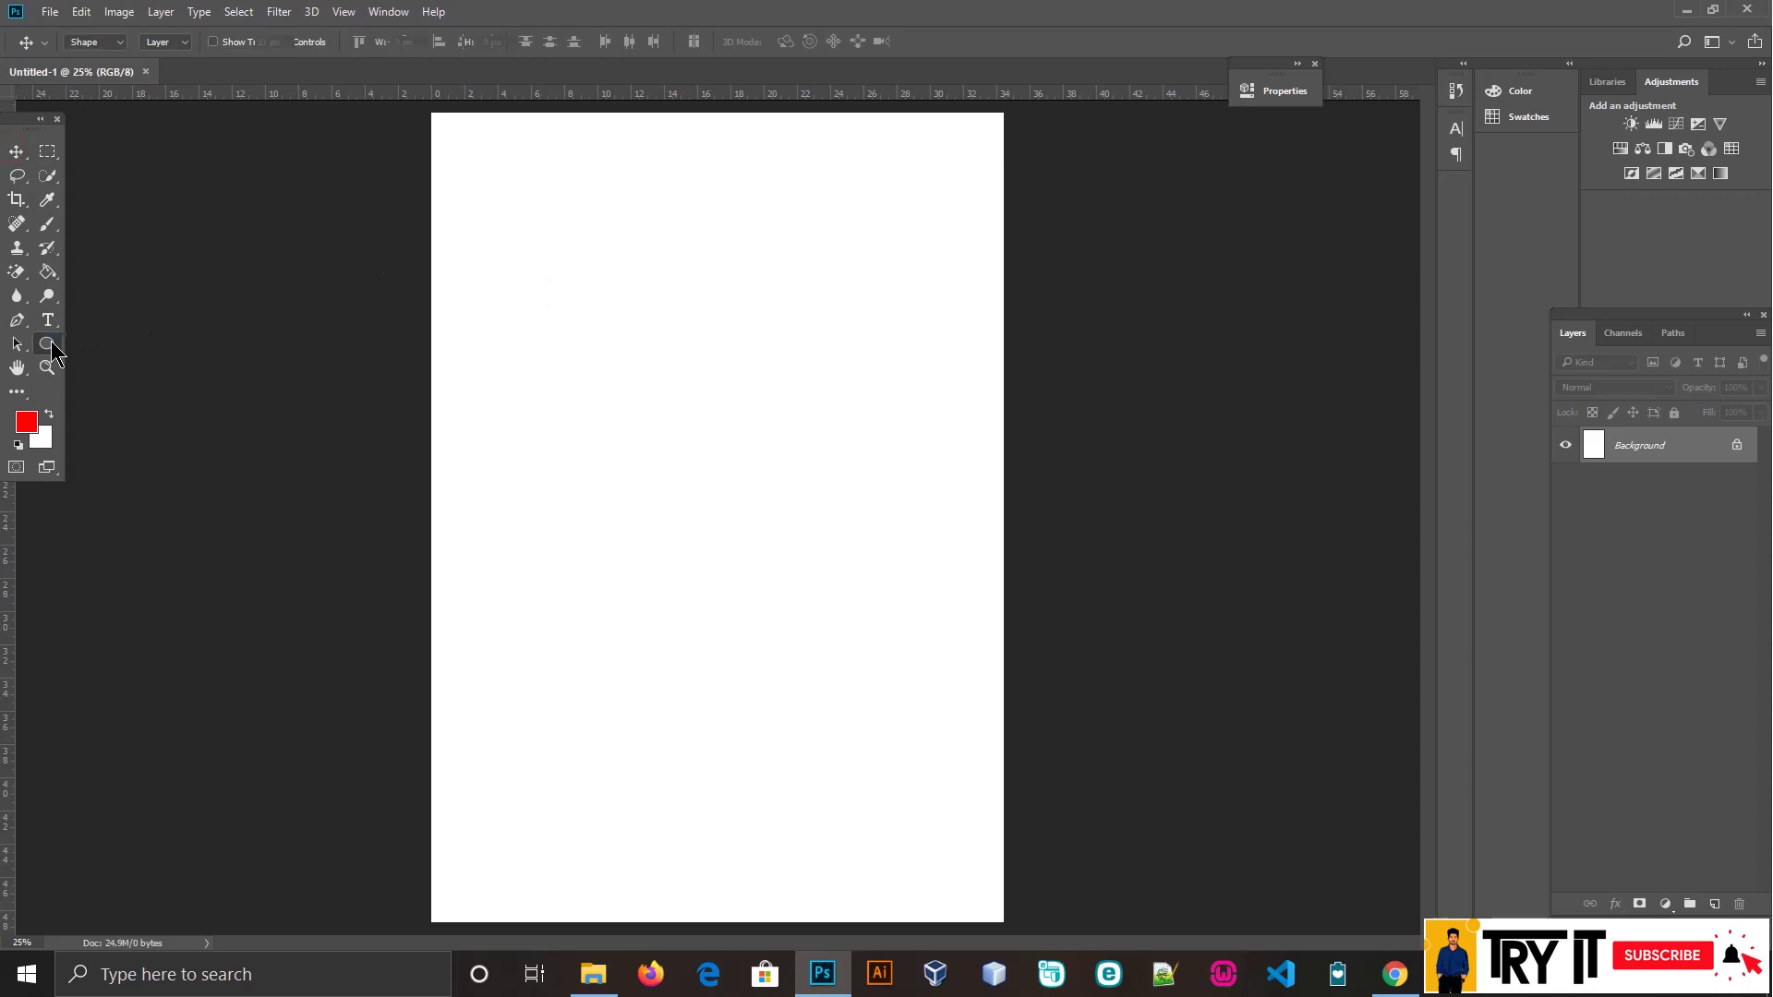
click(108, 348)
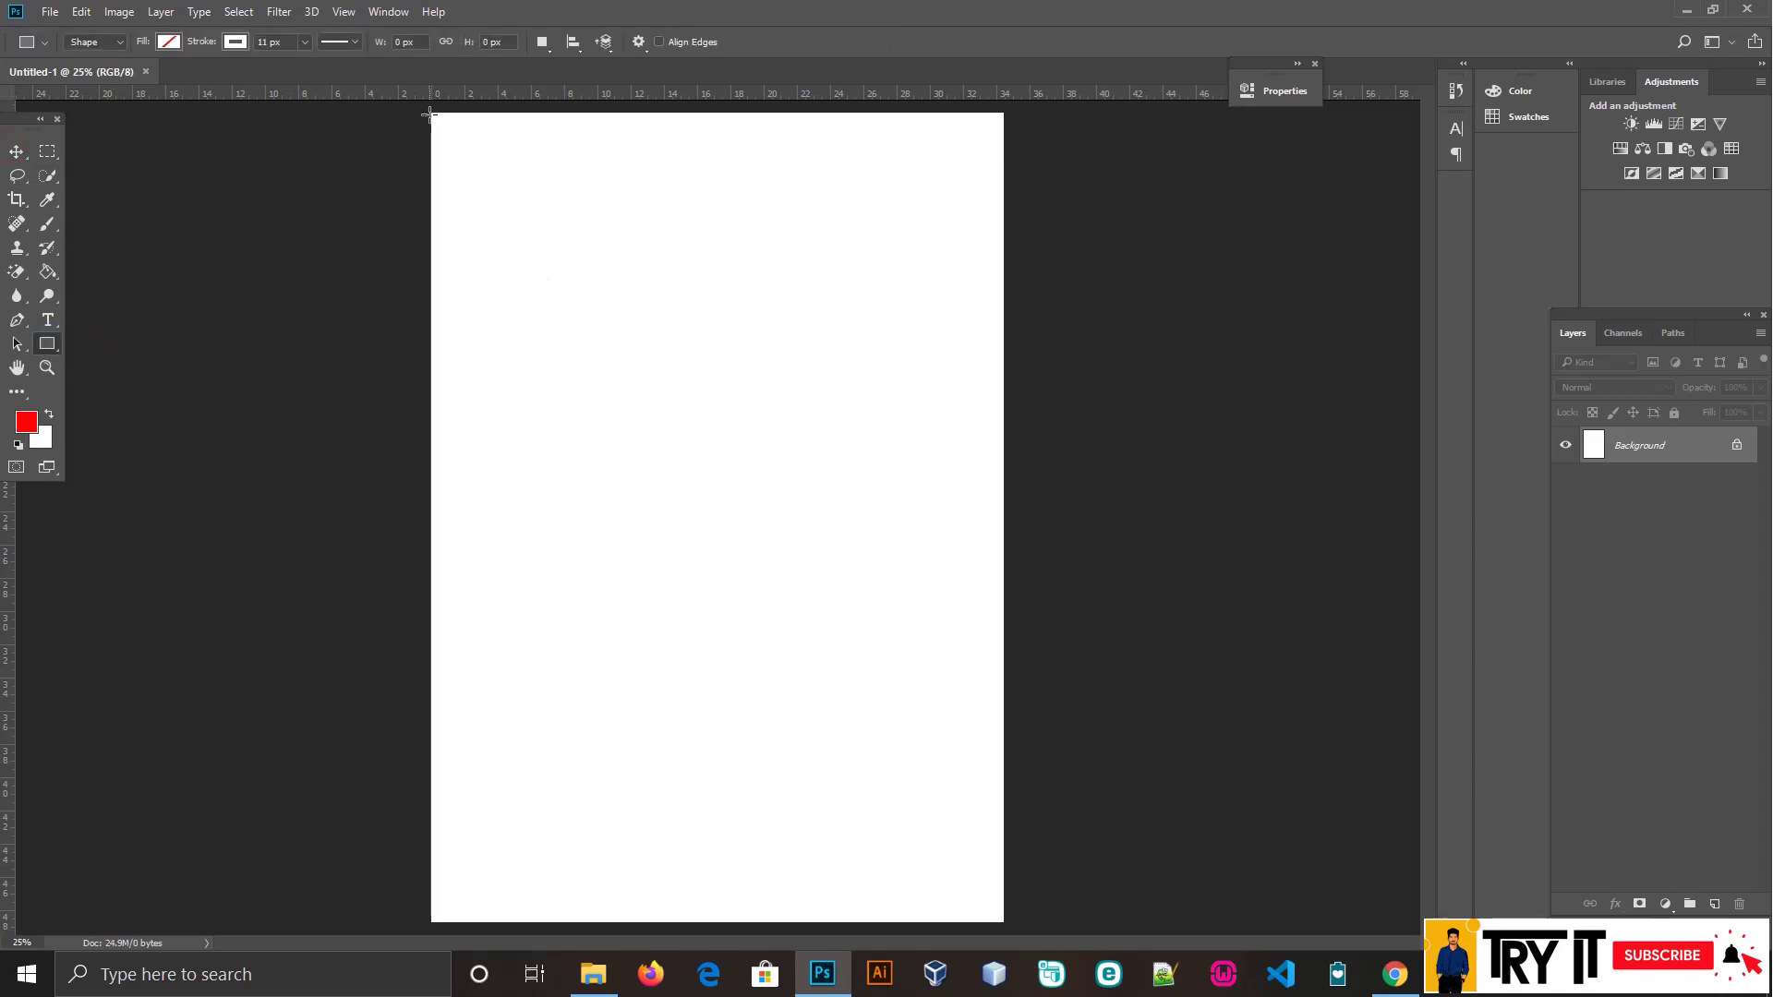
drag(431, 115, 663, 345)
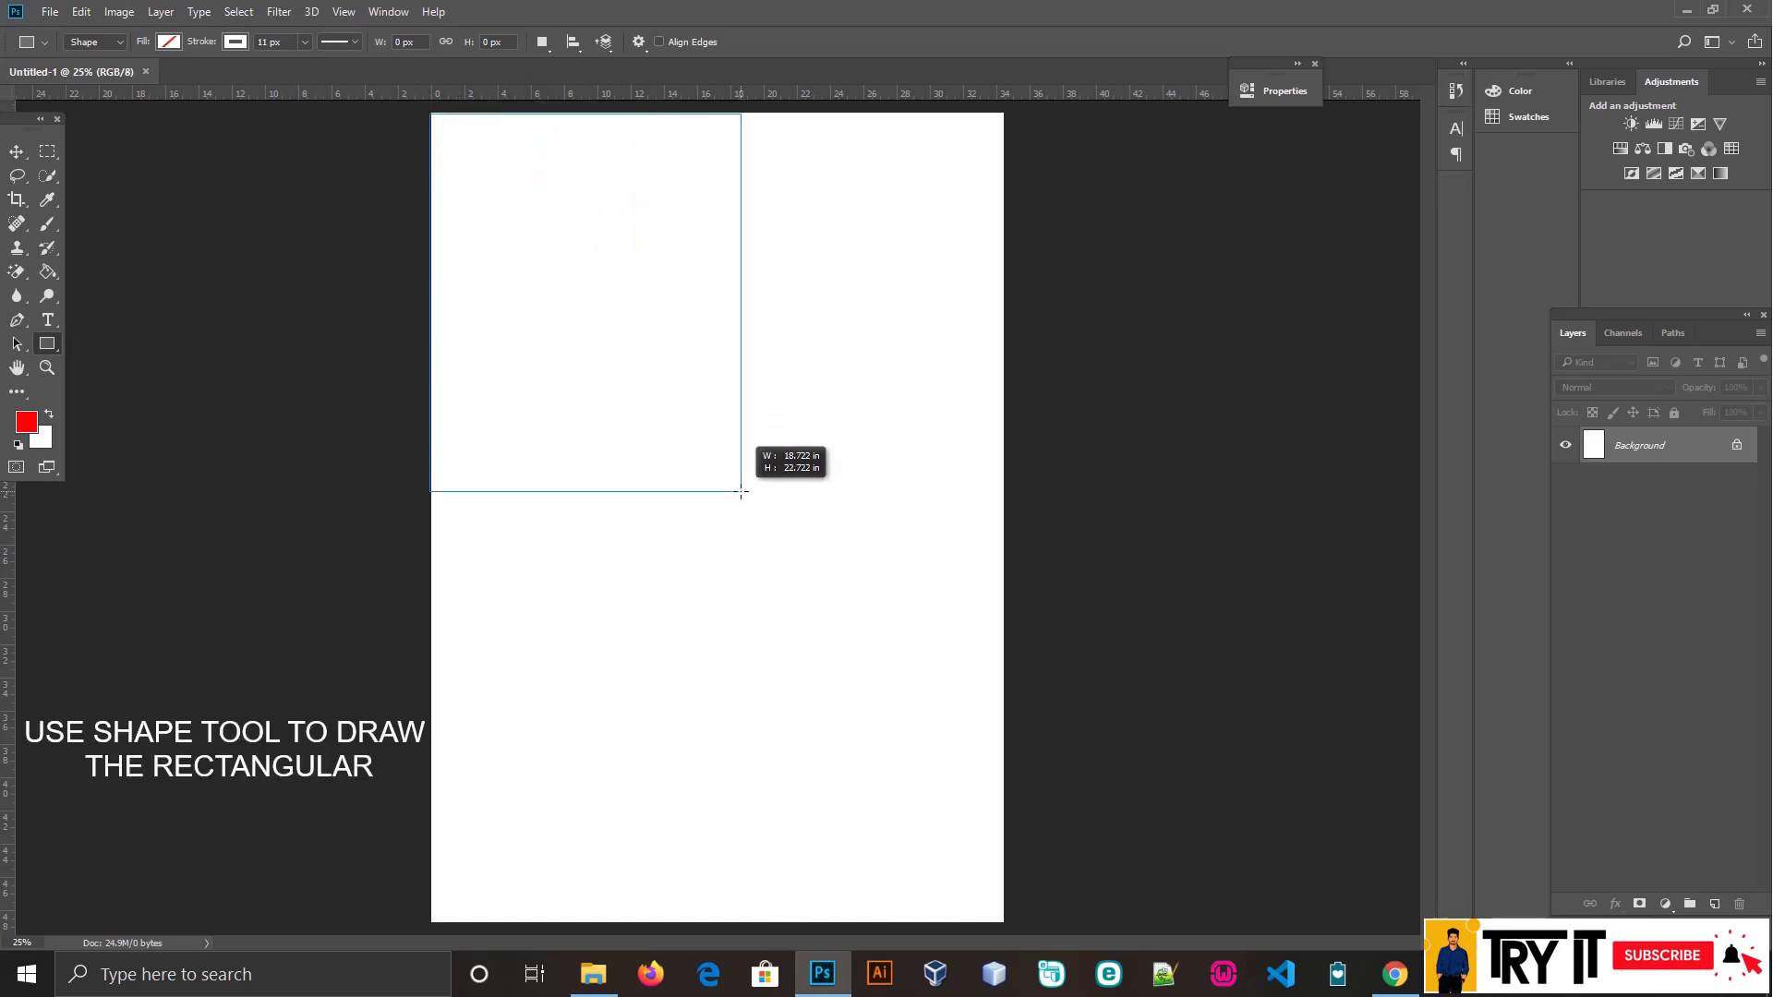
mouse_move(664, 345)
mouse_down()
mouse_move(790, 842)
mouse_move(781, 913)
mouse_up()
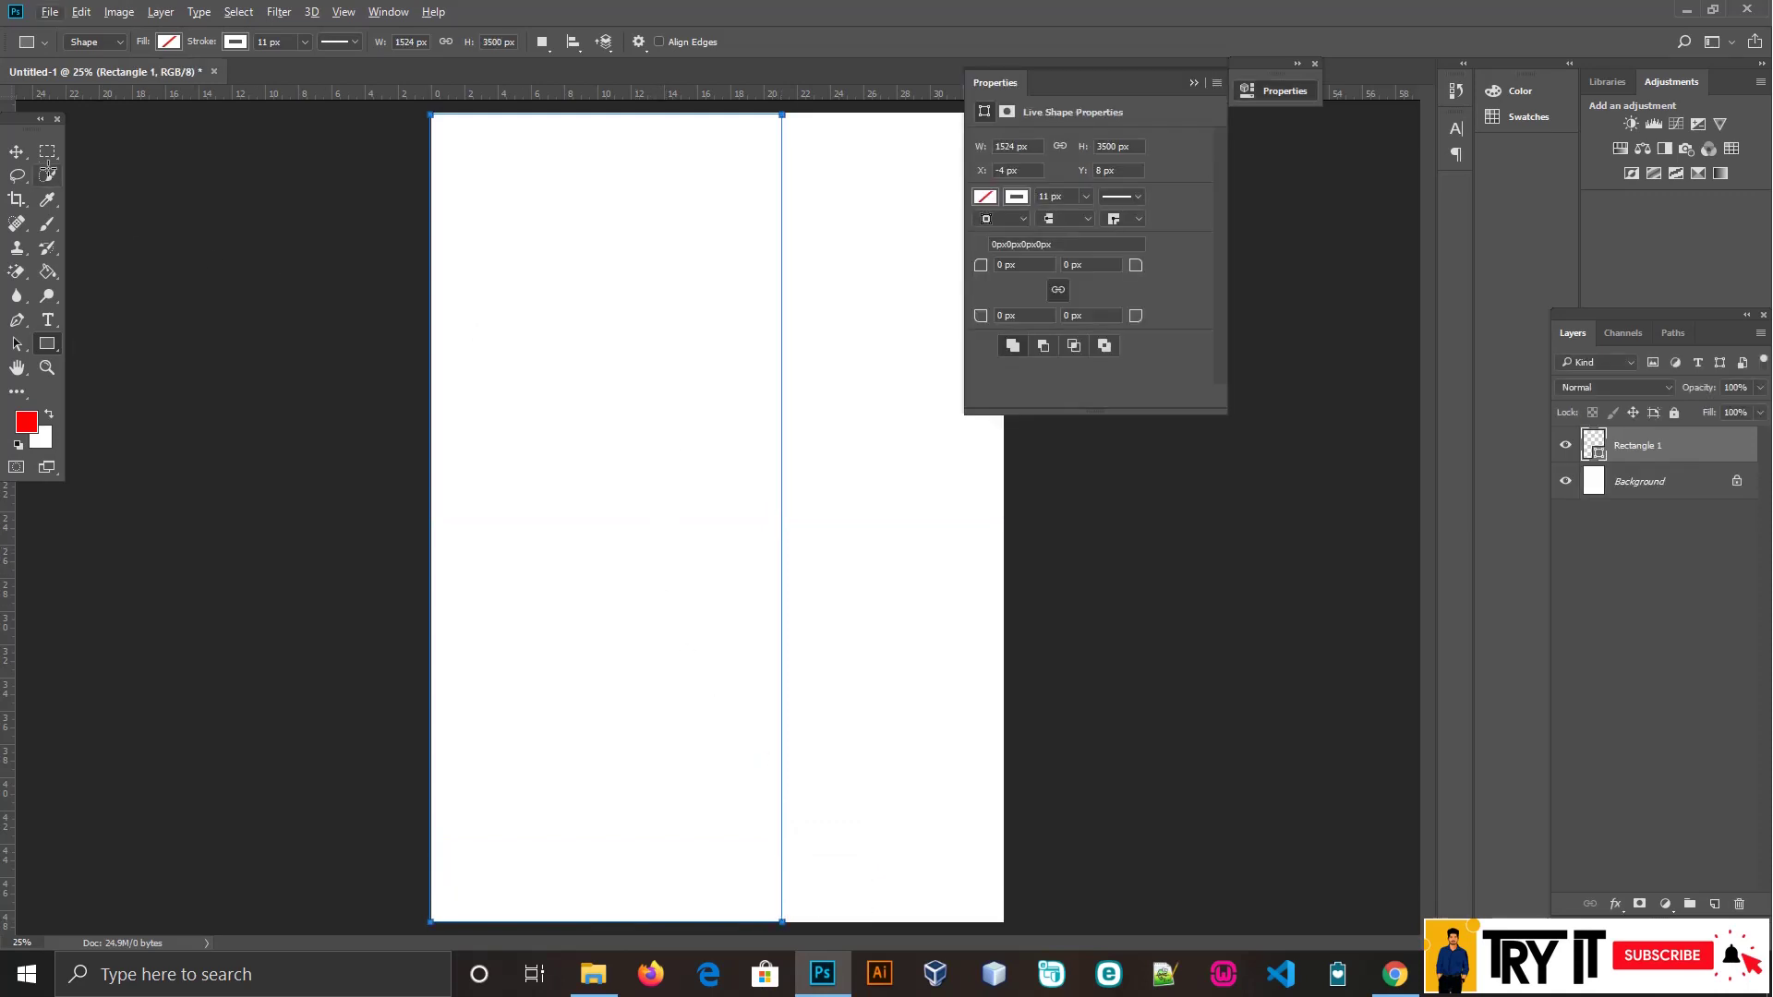
Give the rectangle a dark grey fill and no stroke.
click(169, 41)
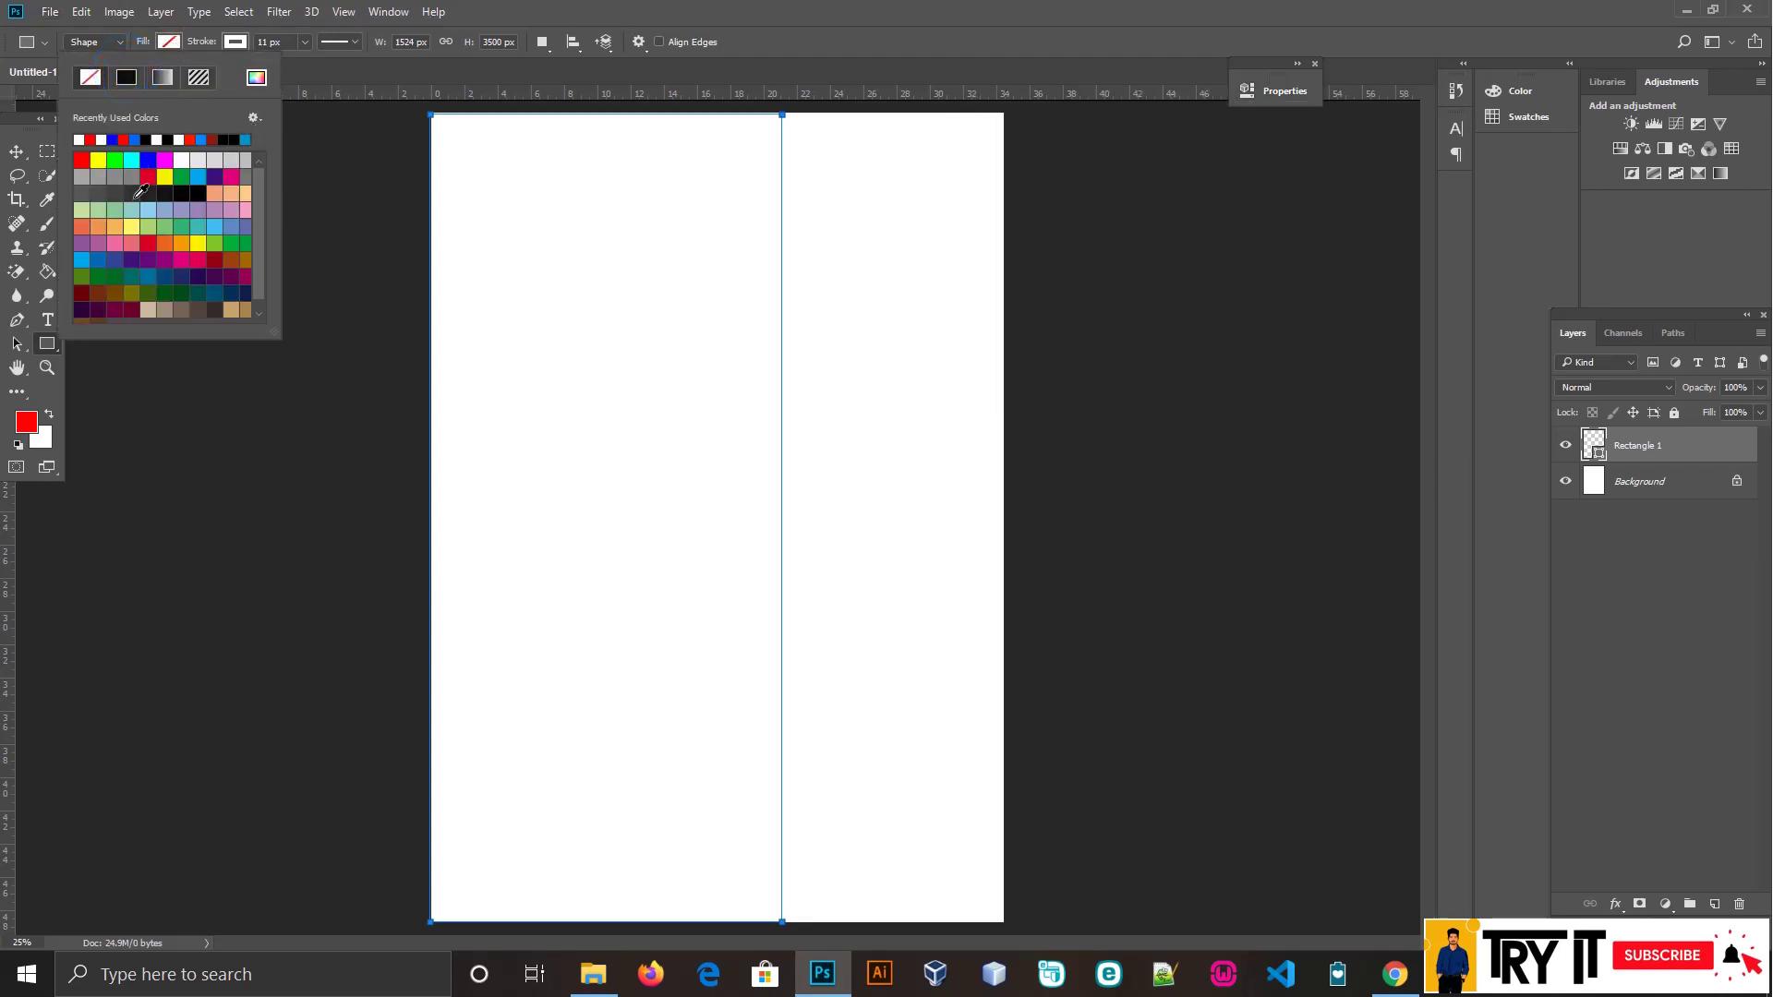
click(156, 193)
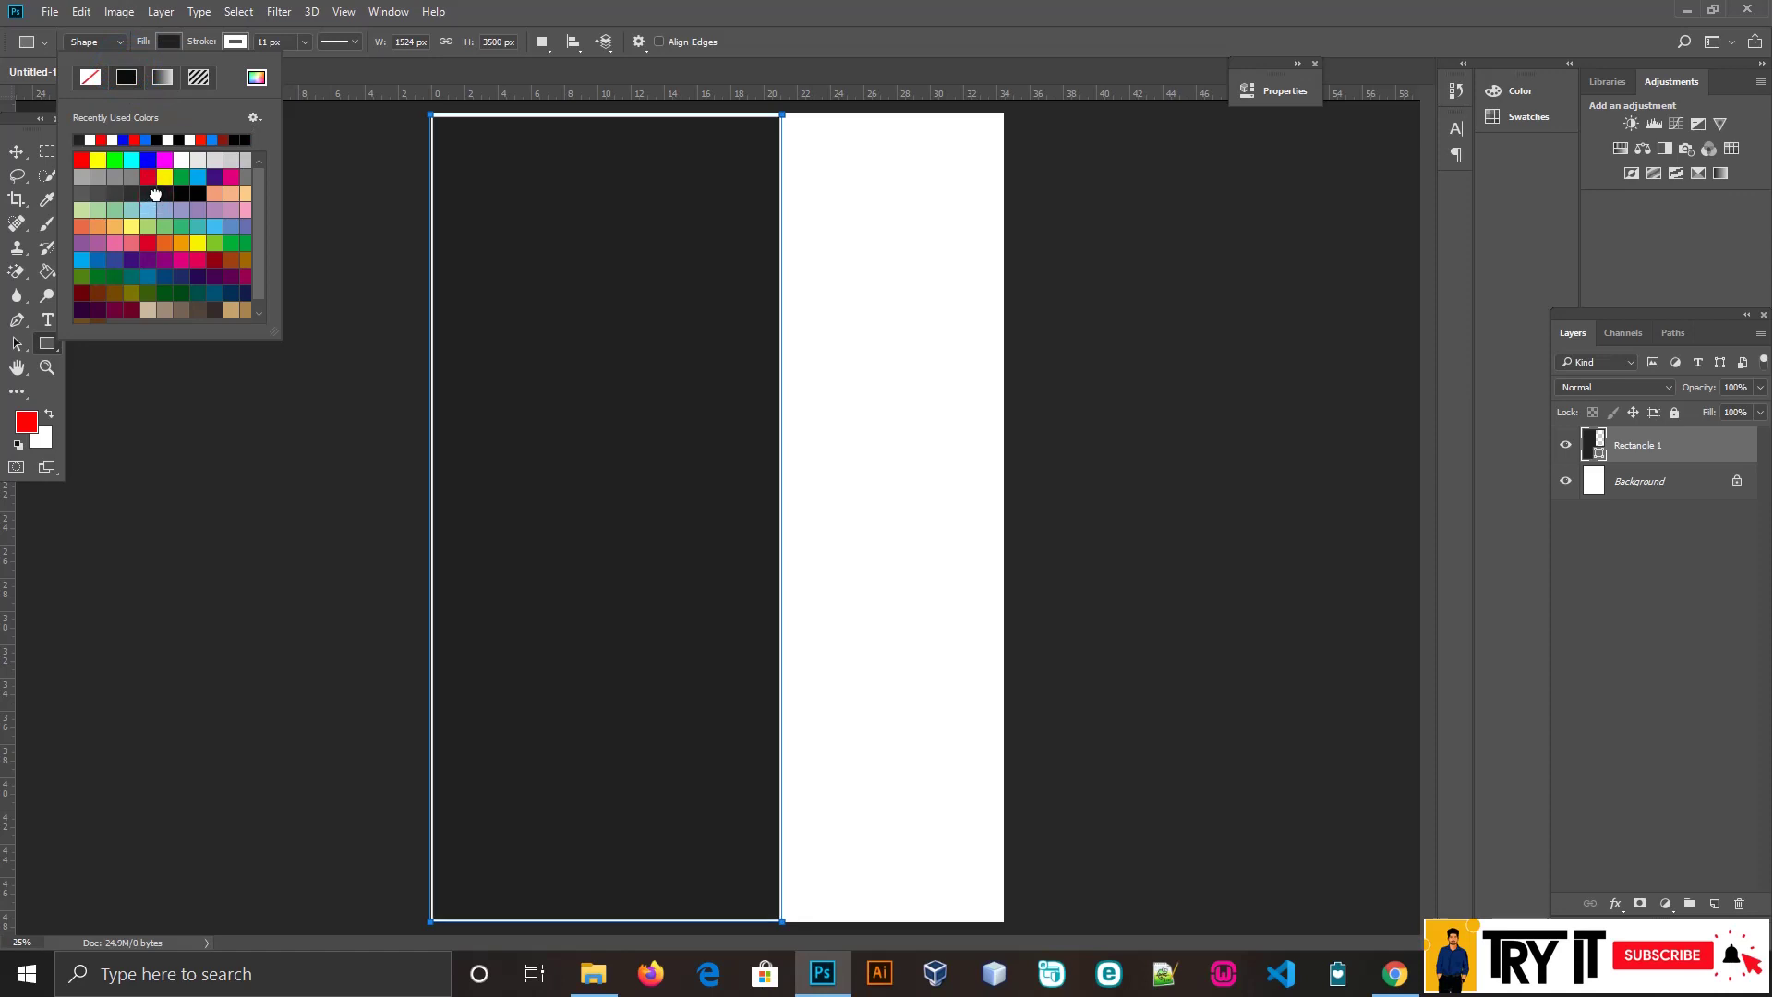
click(237, 41)
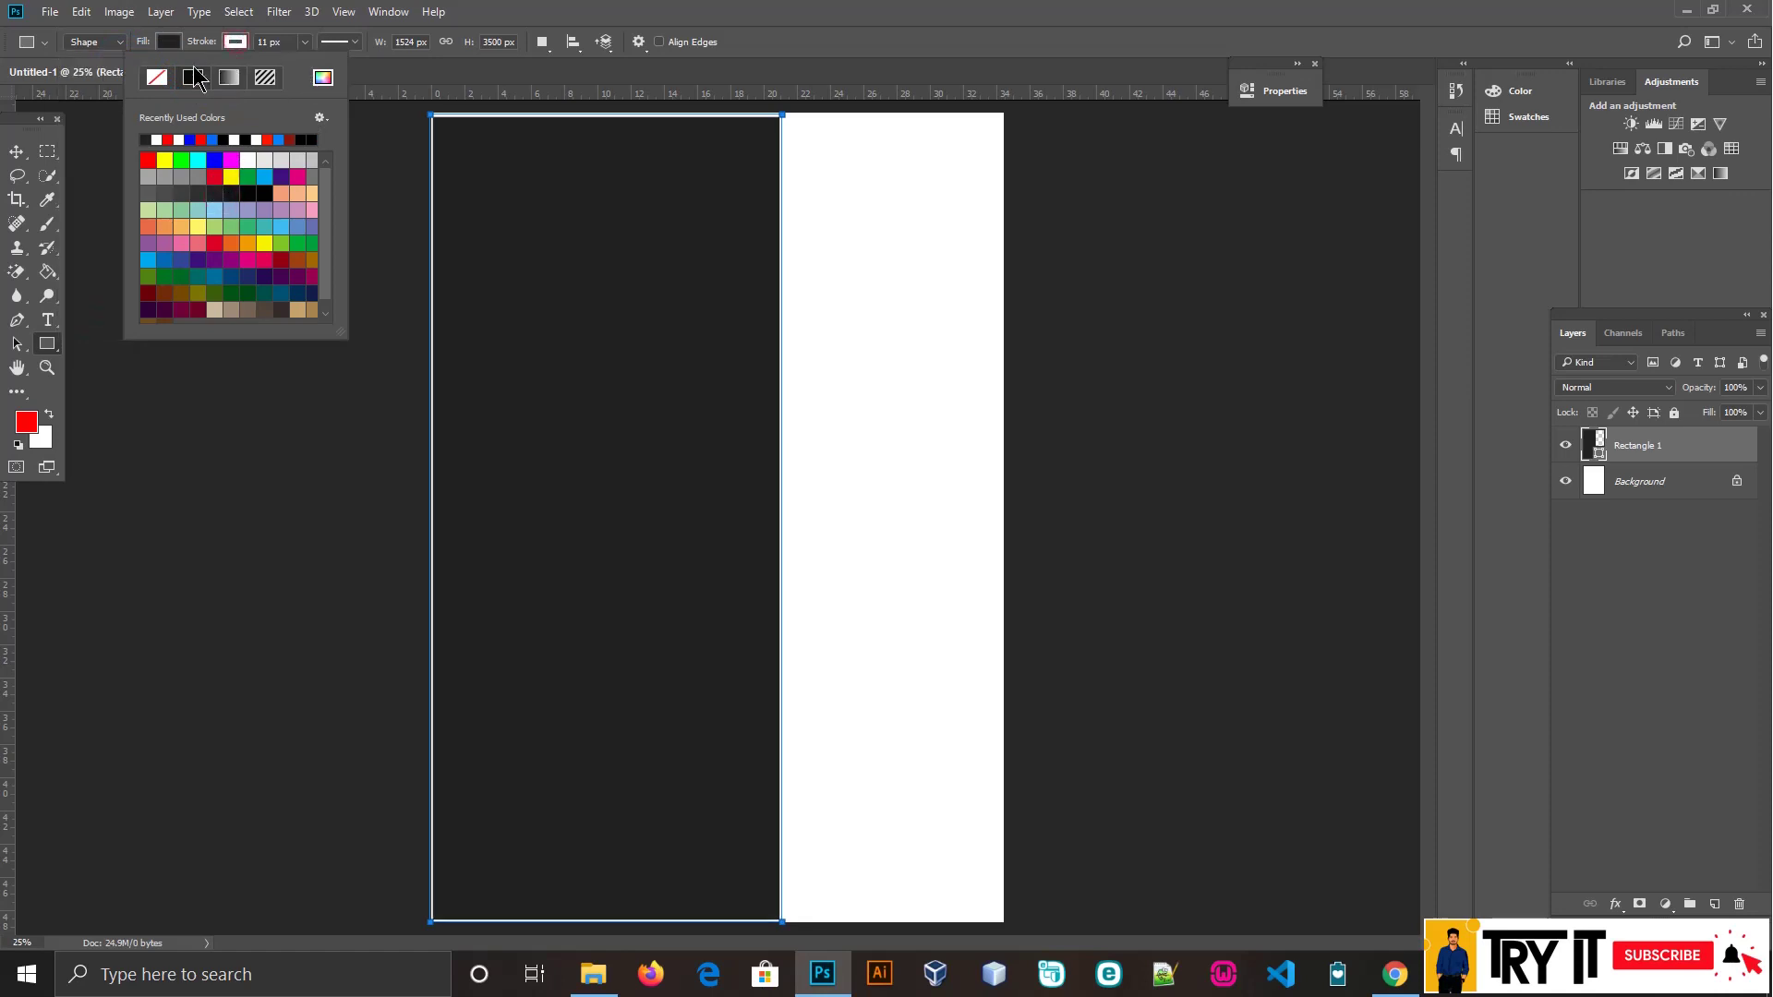
click(156, 80)
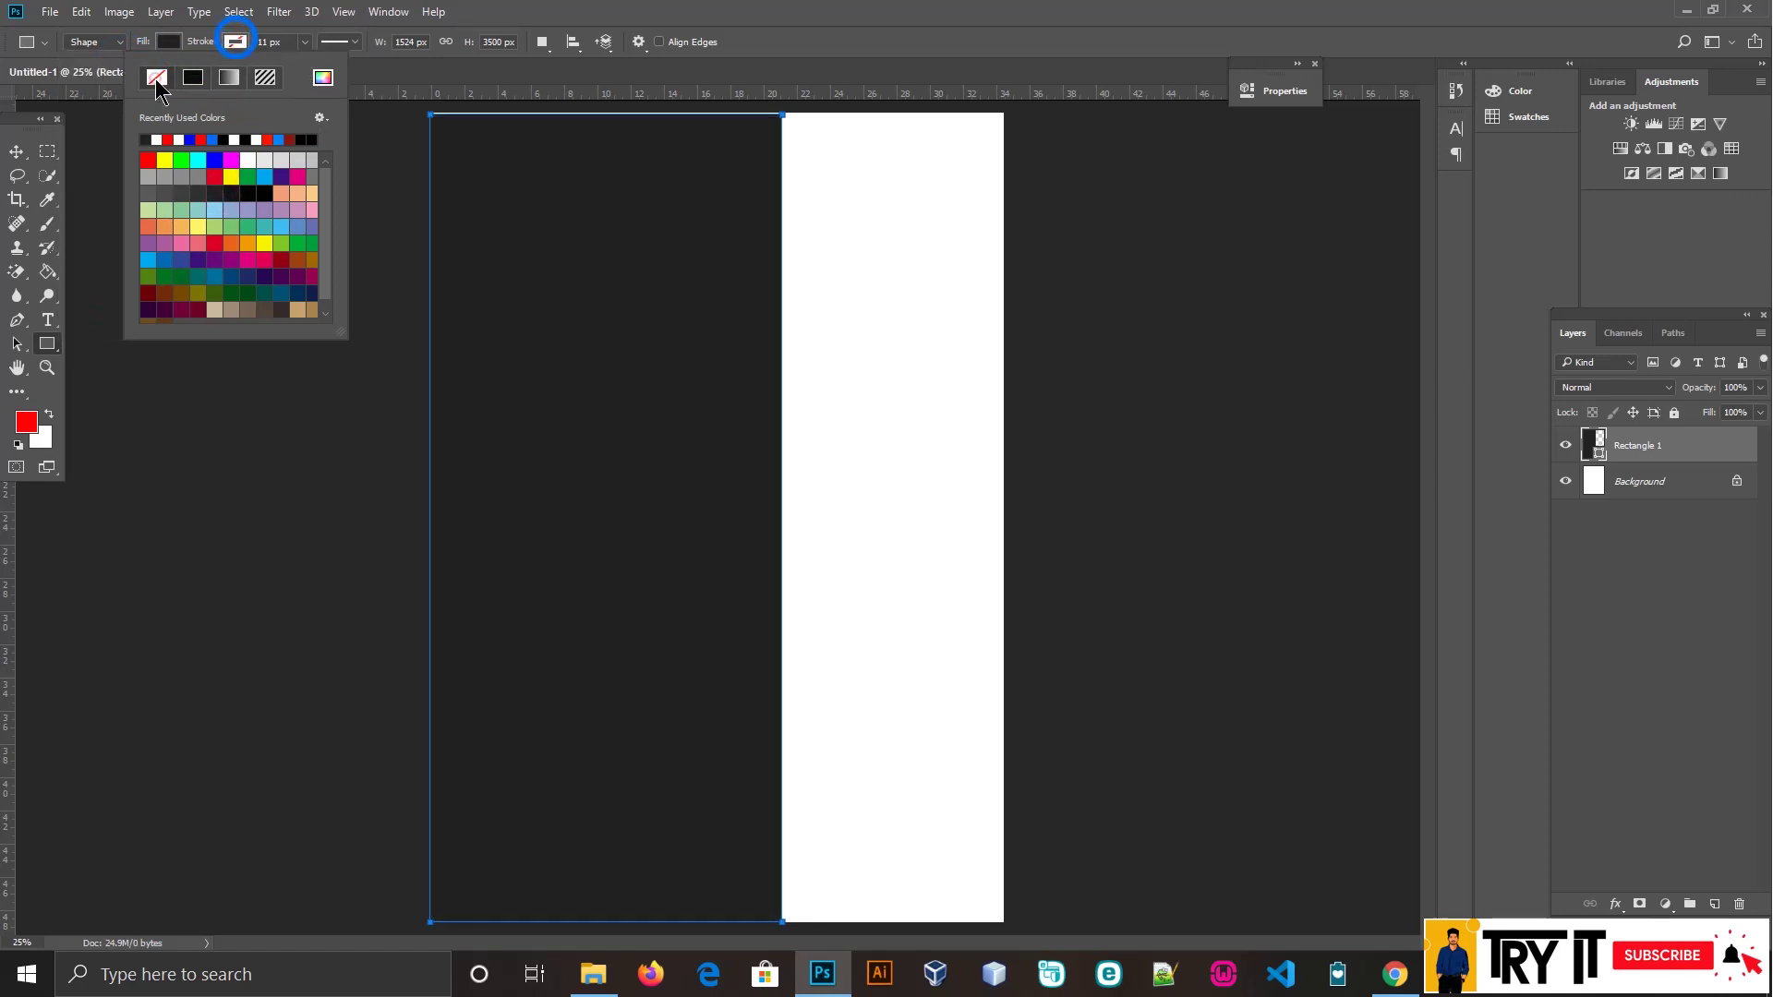
click(25, 151)
click(26, 159)
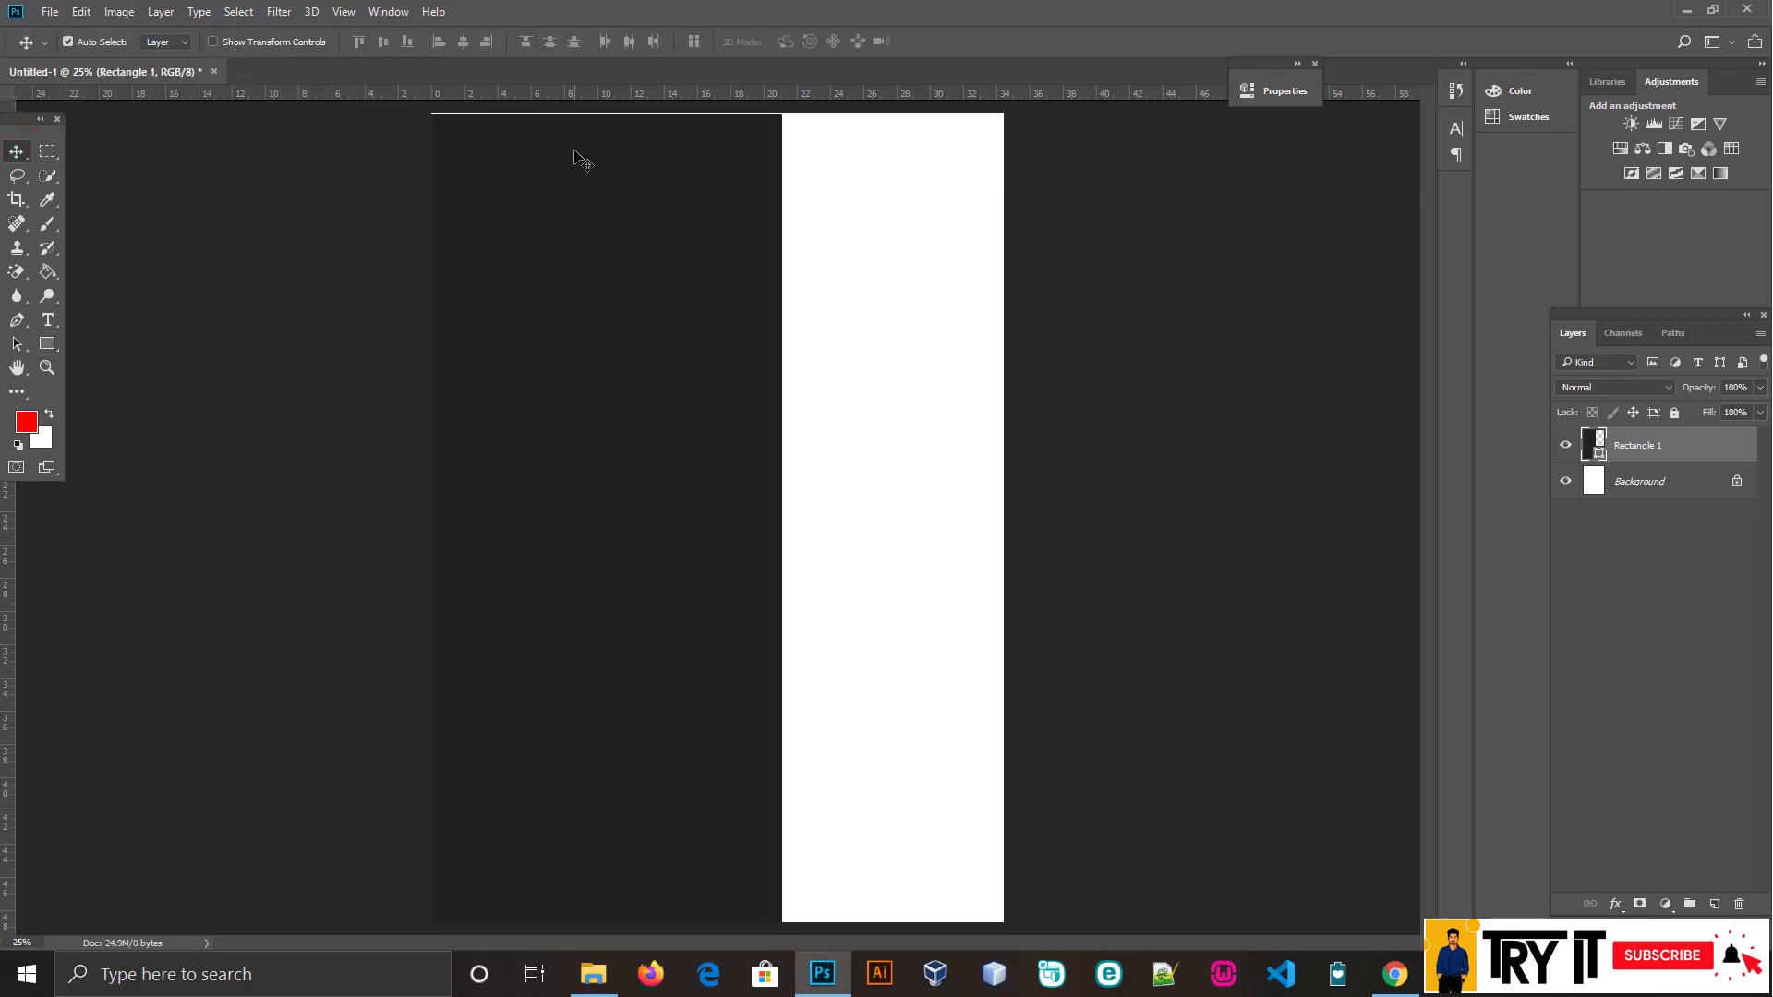
Nudge the dark rectangle up and start a free transform on it.
key(shift+Up)
key(shift+Up)
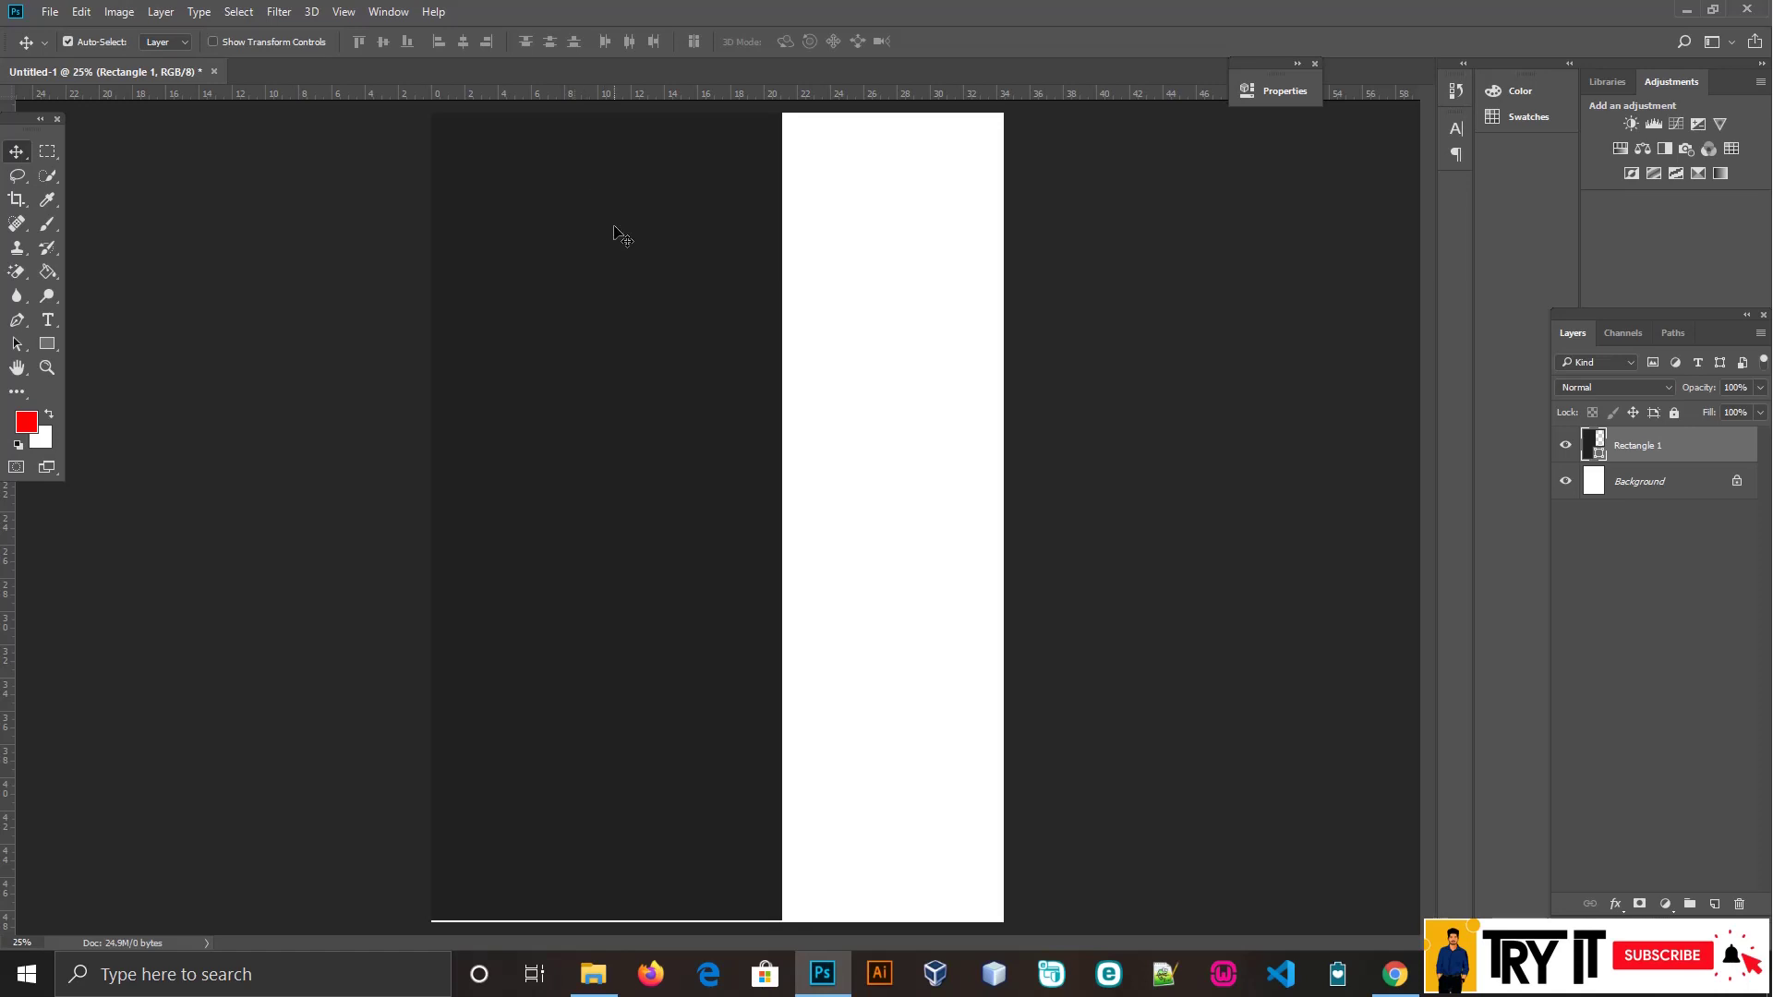
key(ctrl+t)
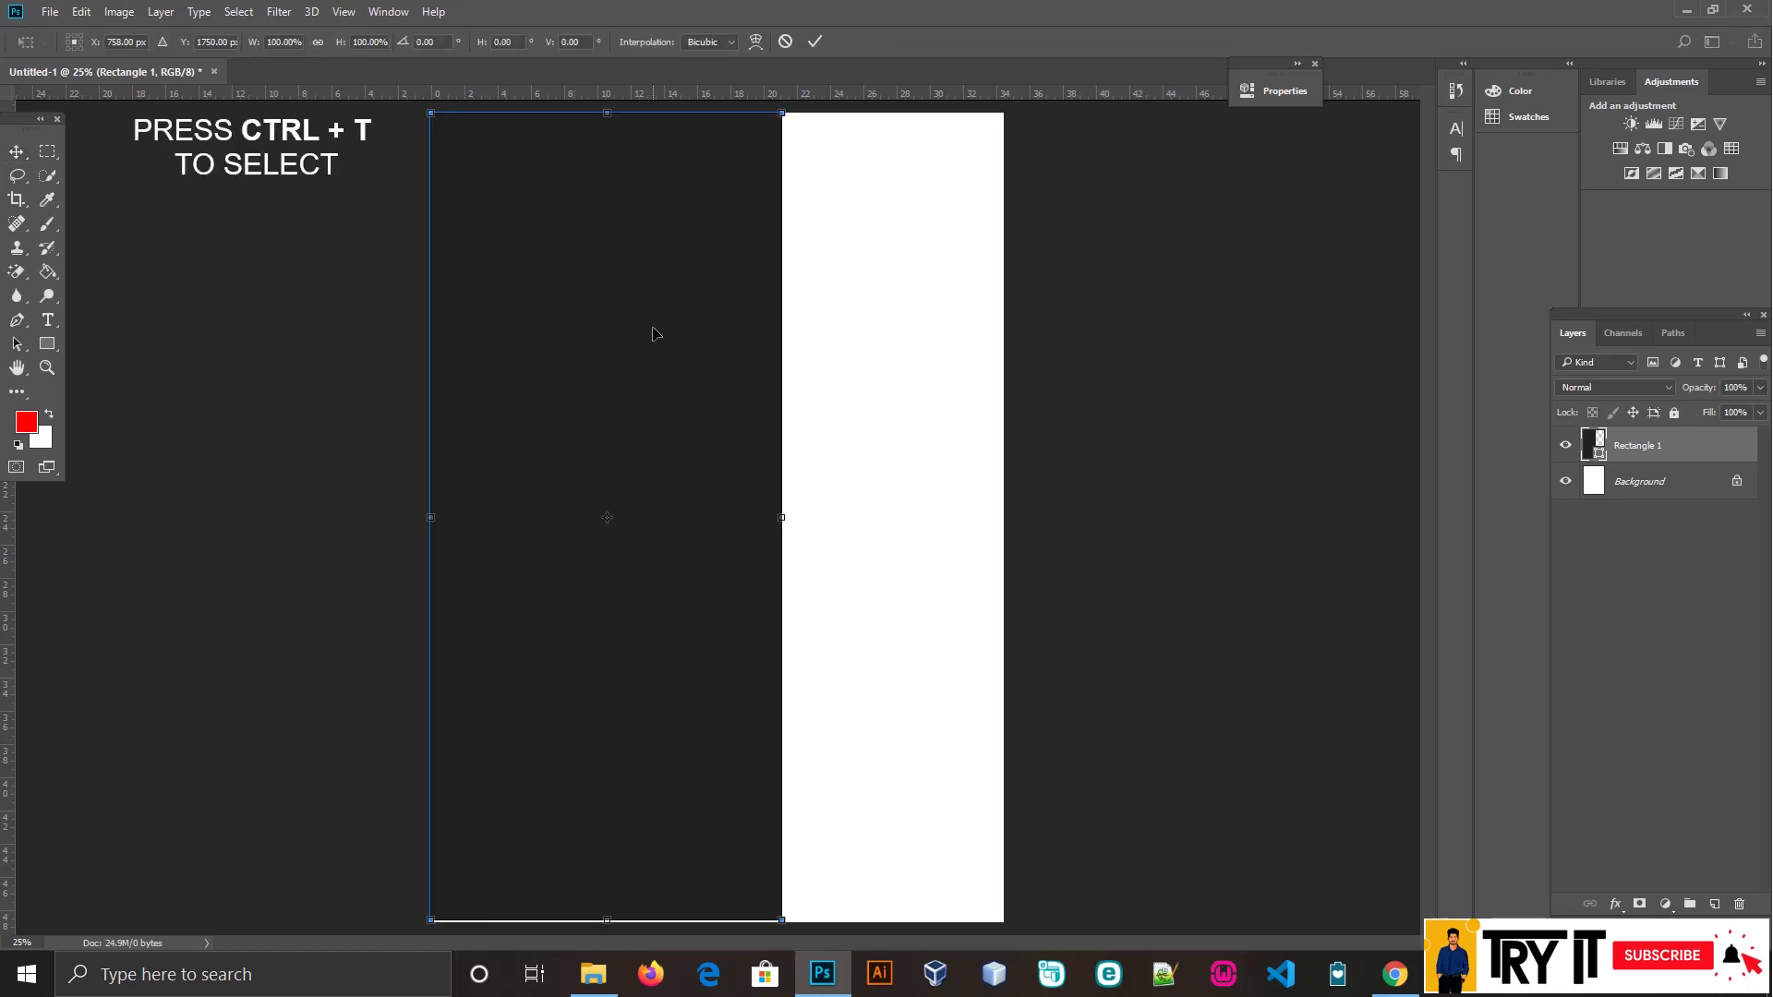
scroll(653, 334, up, 1)
scroll(654, 334, up, 1)
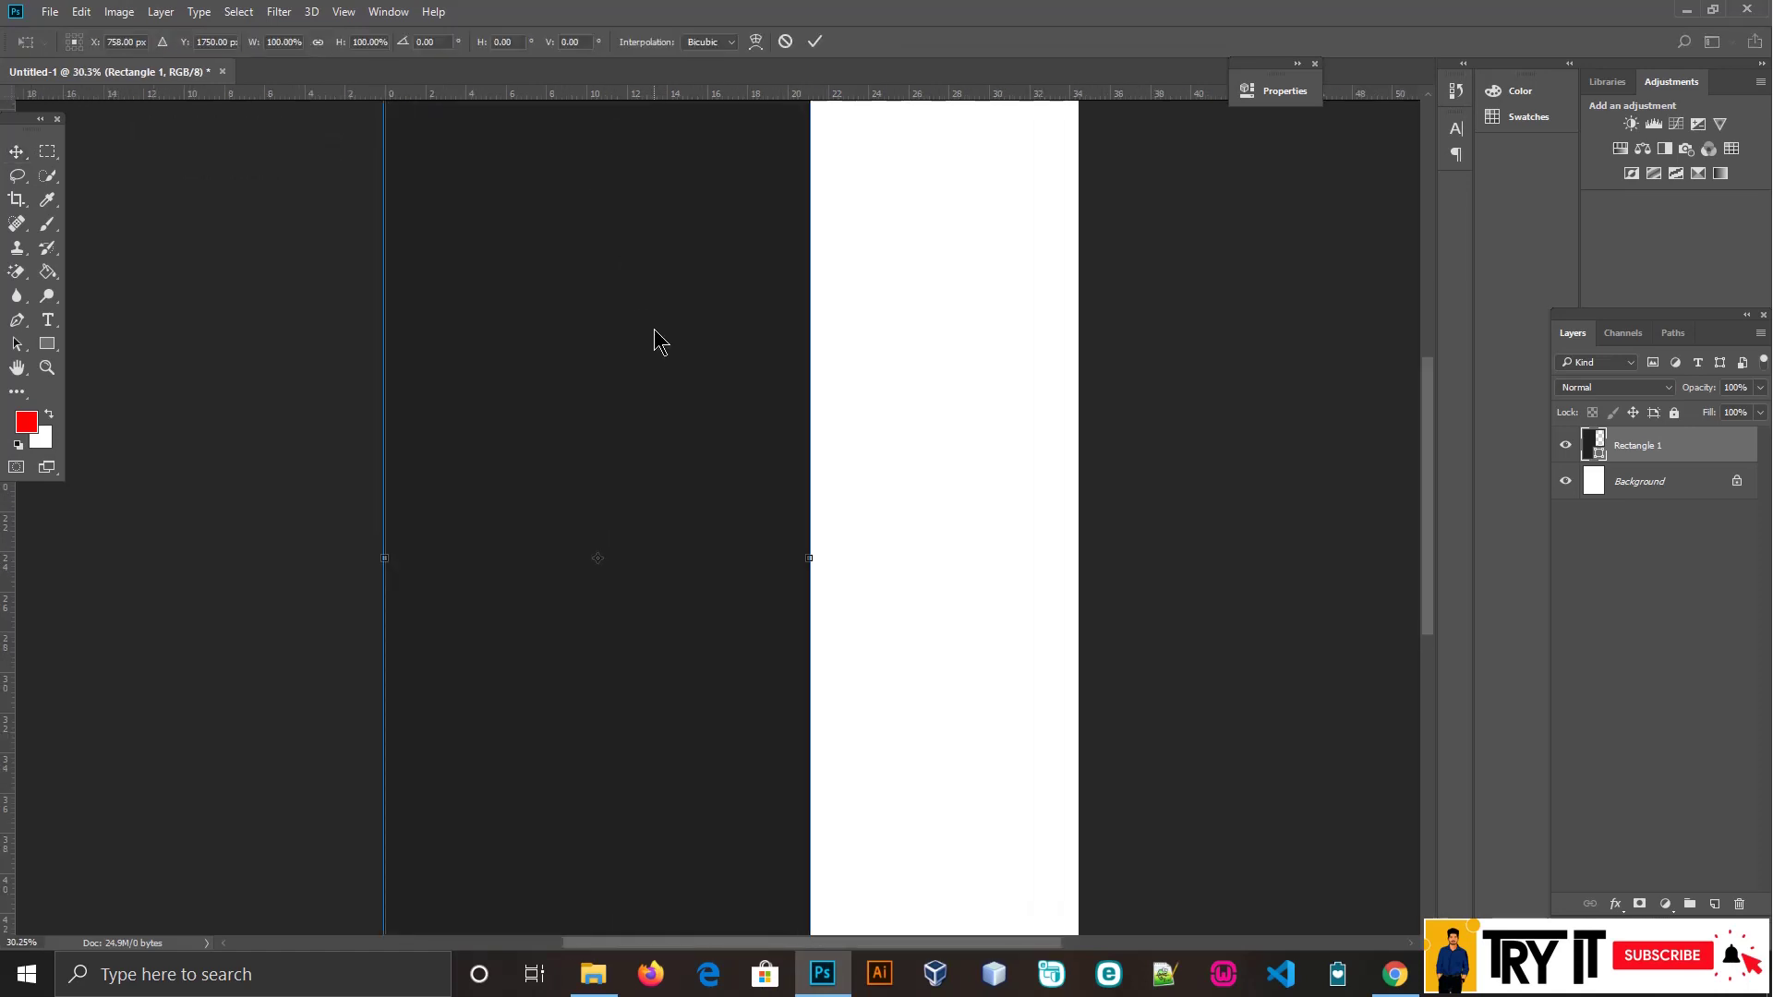
Stretch the rectangle's bottom edge to the page bottom and apply the transform.
drag(1427, 484, 1429, 533)
scroll(1188, 507, down, 2)
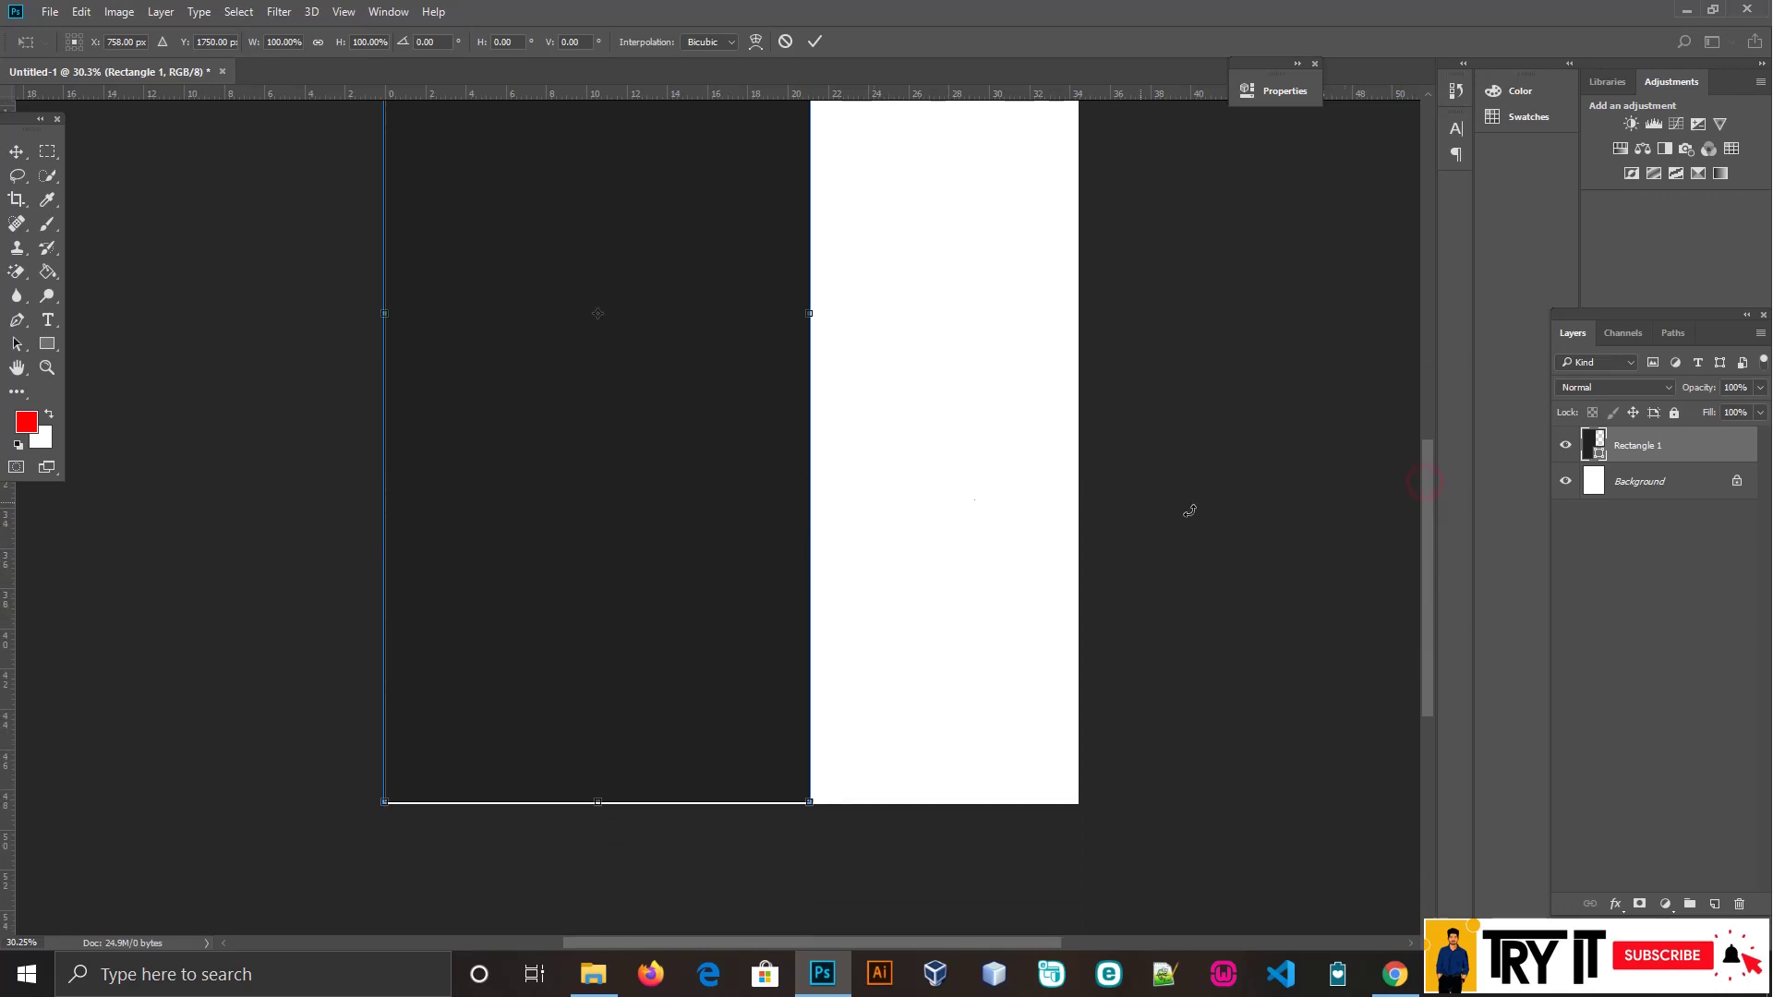
scroll(601, 502, down, 2)
scroll(621, 542, up, 1)
scroll(622, 545, up, 1)
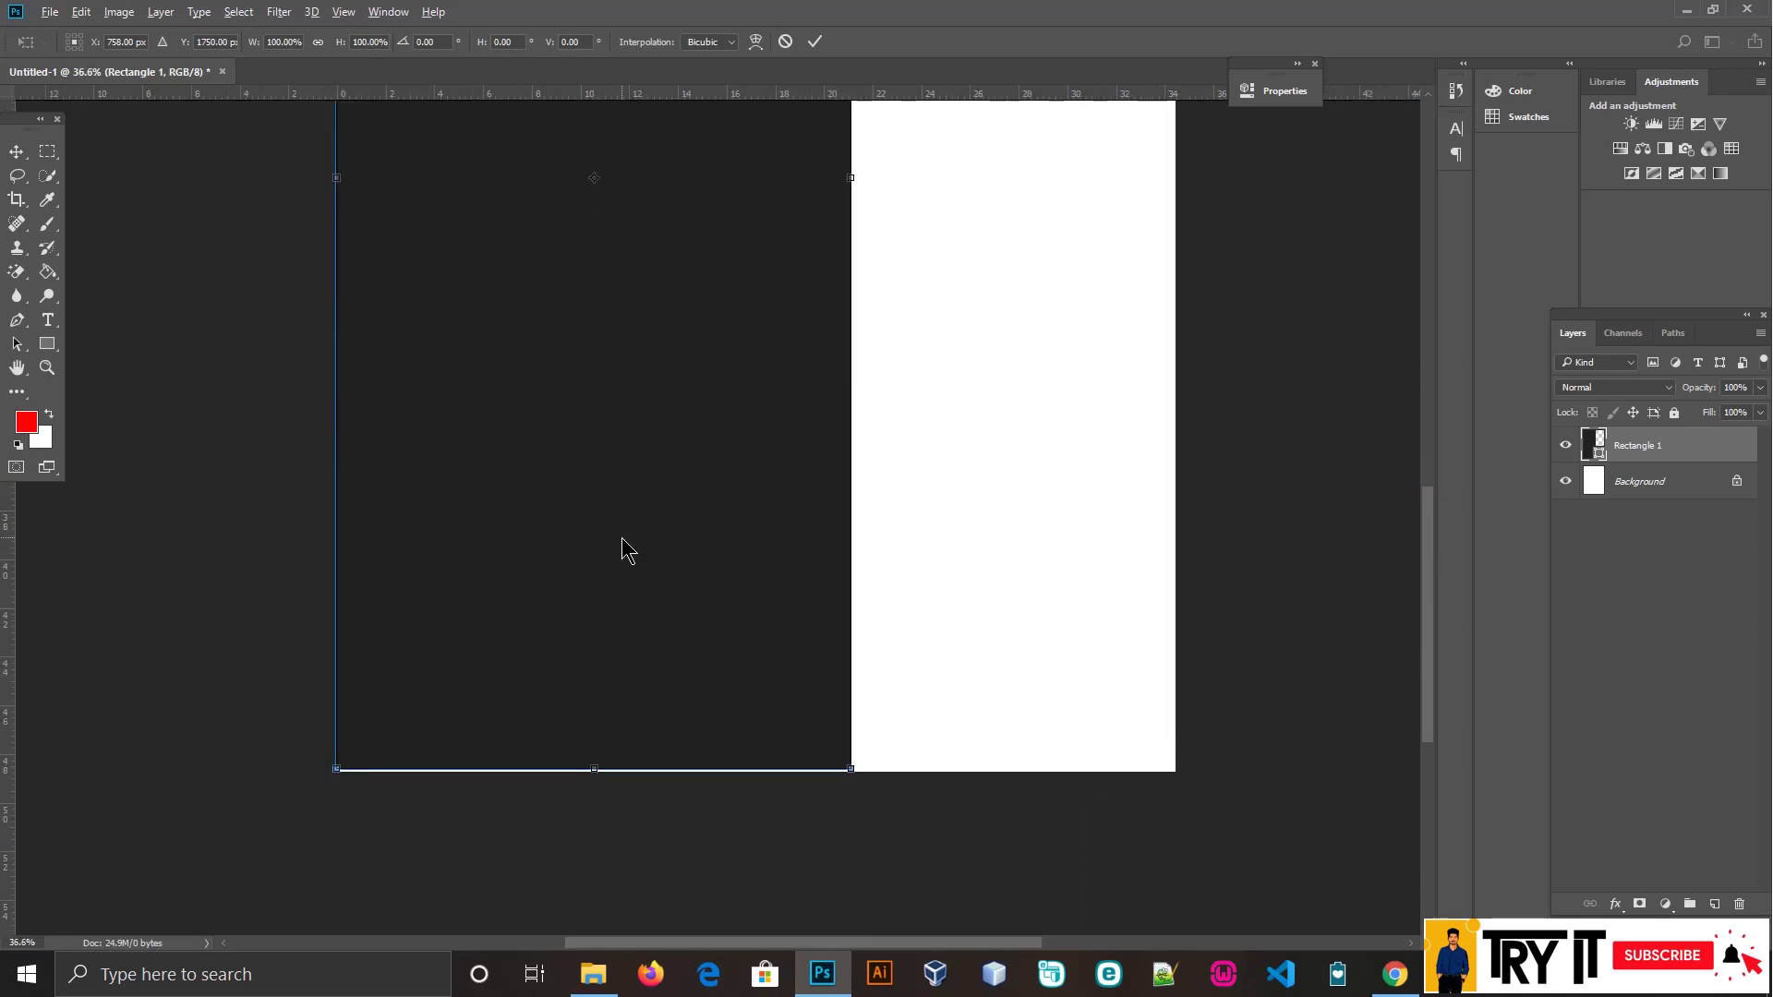
drag(1427, 646, 1430, 683)
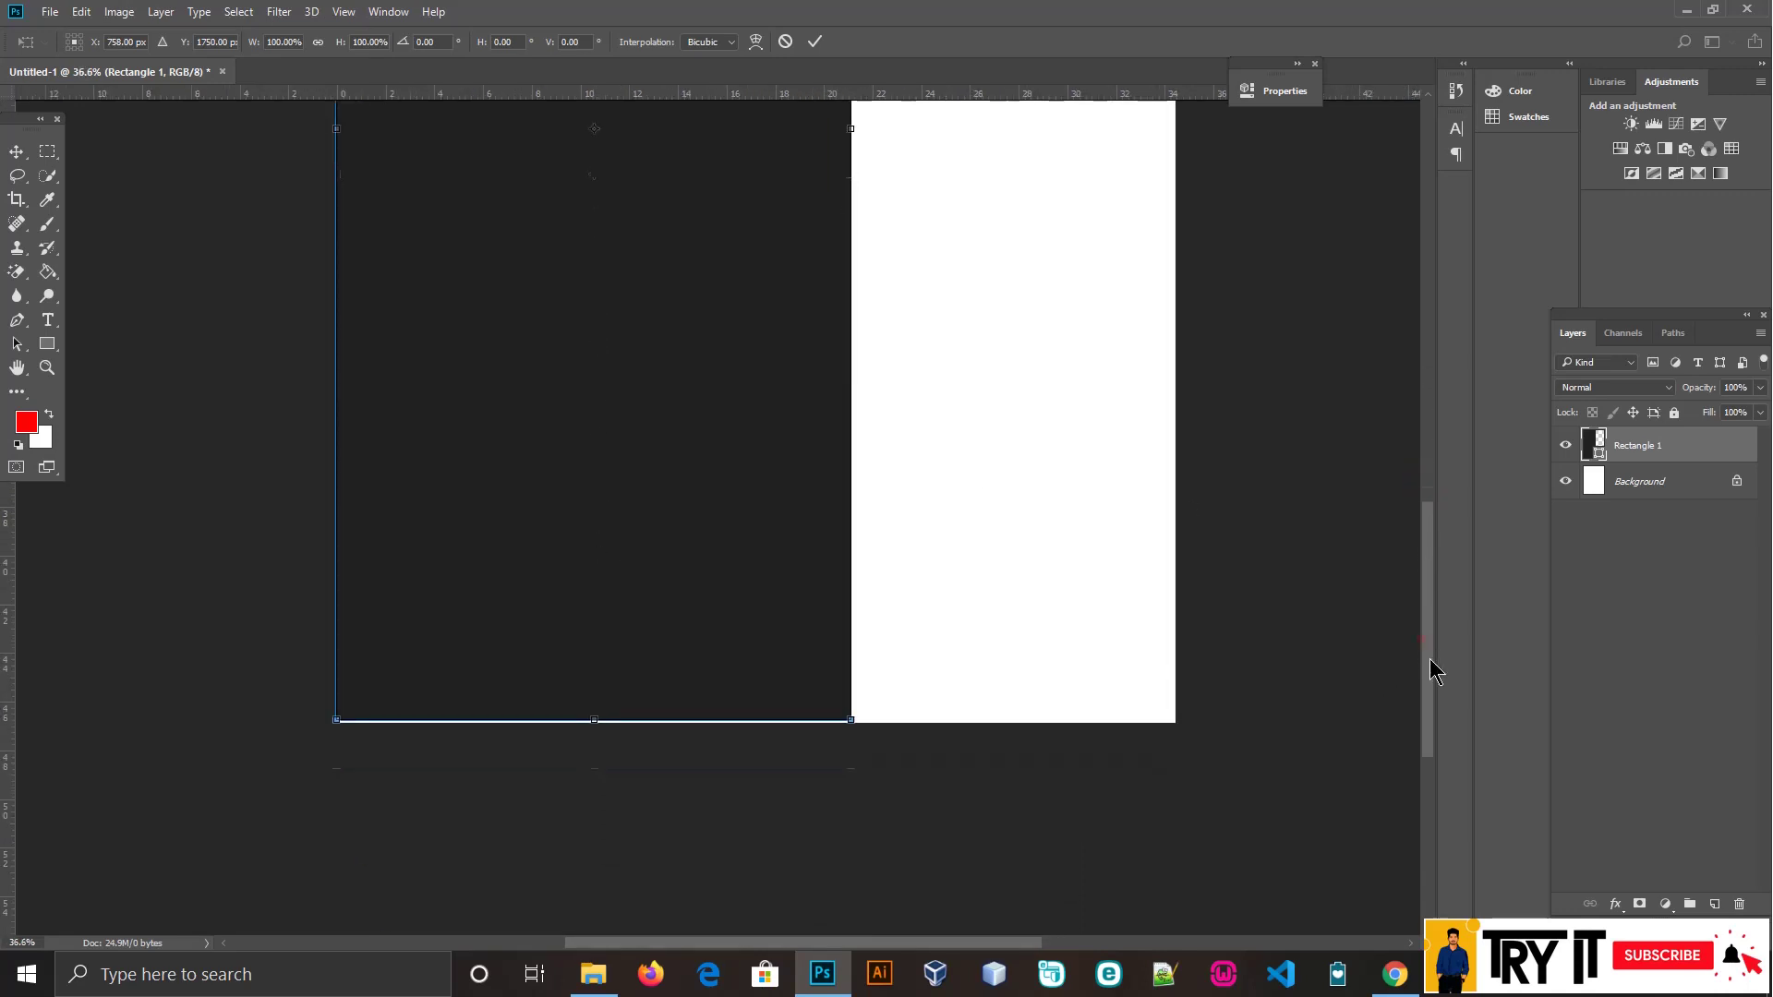
scroll(647, 635, up, 1)
scroll(610, 636, up, 2)
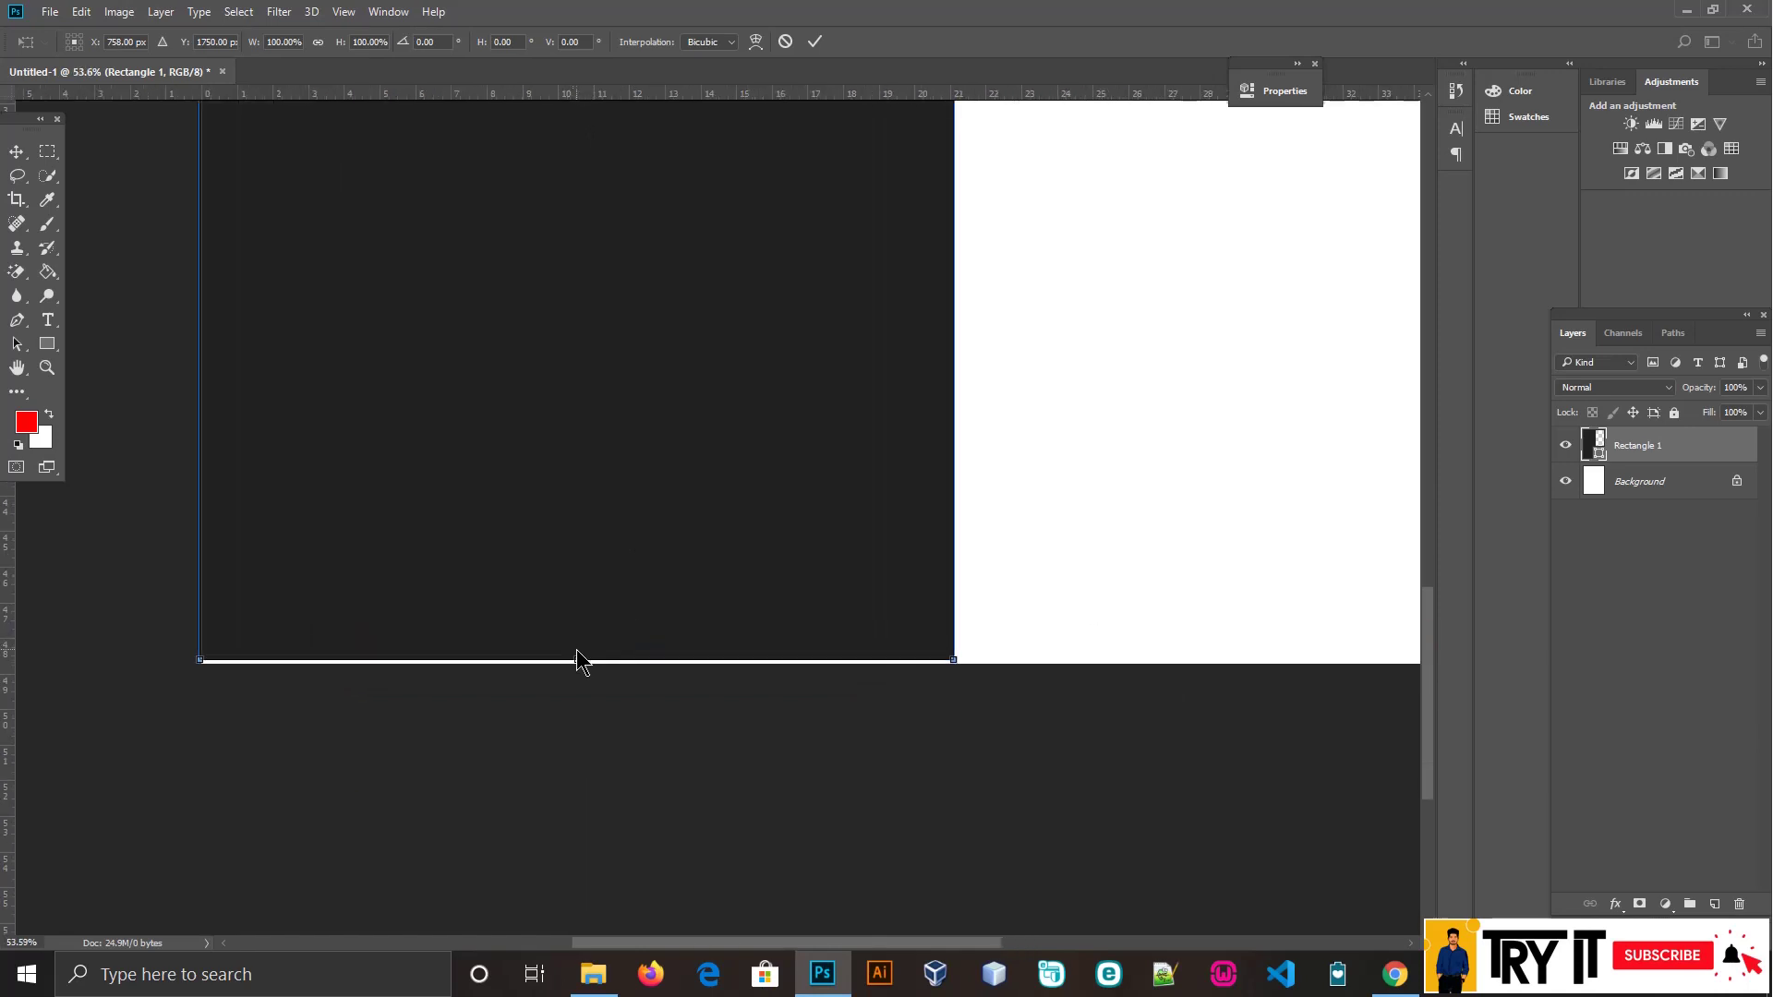
drag(577, 660, 578, 665)
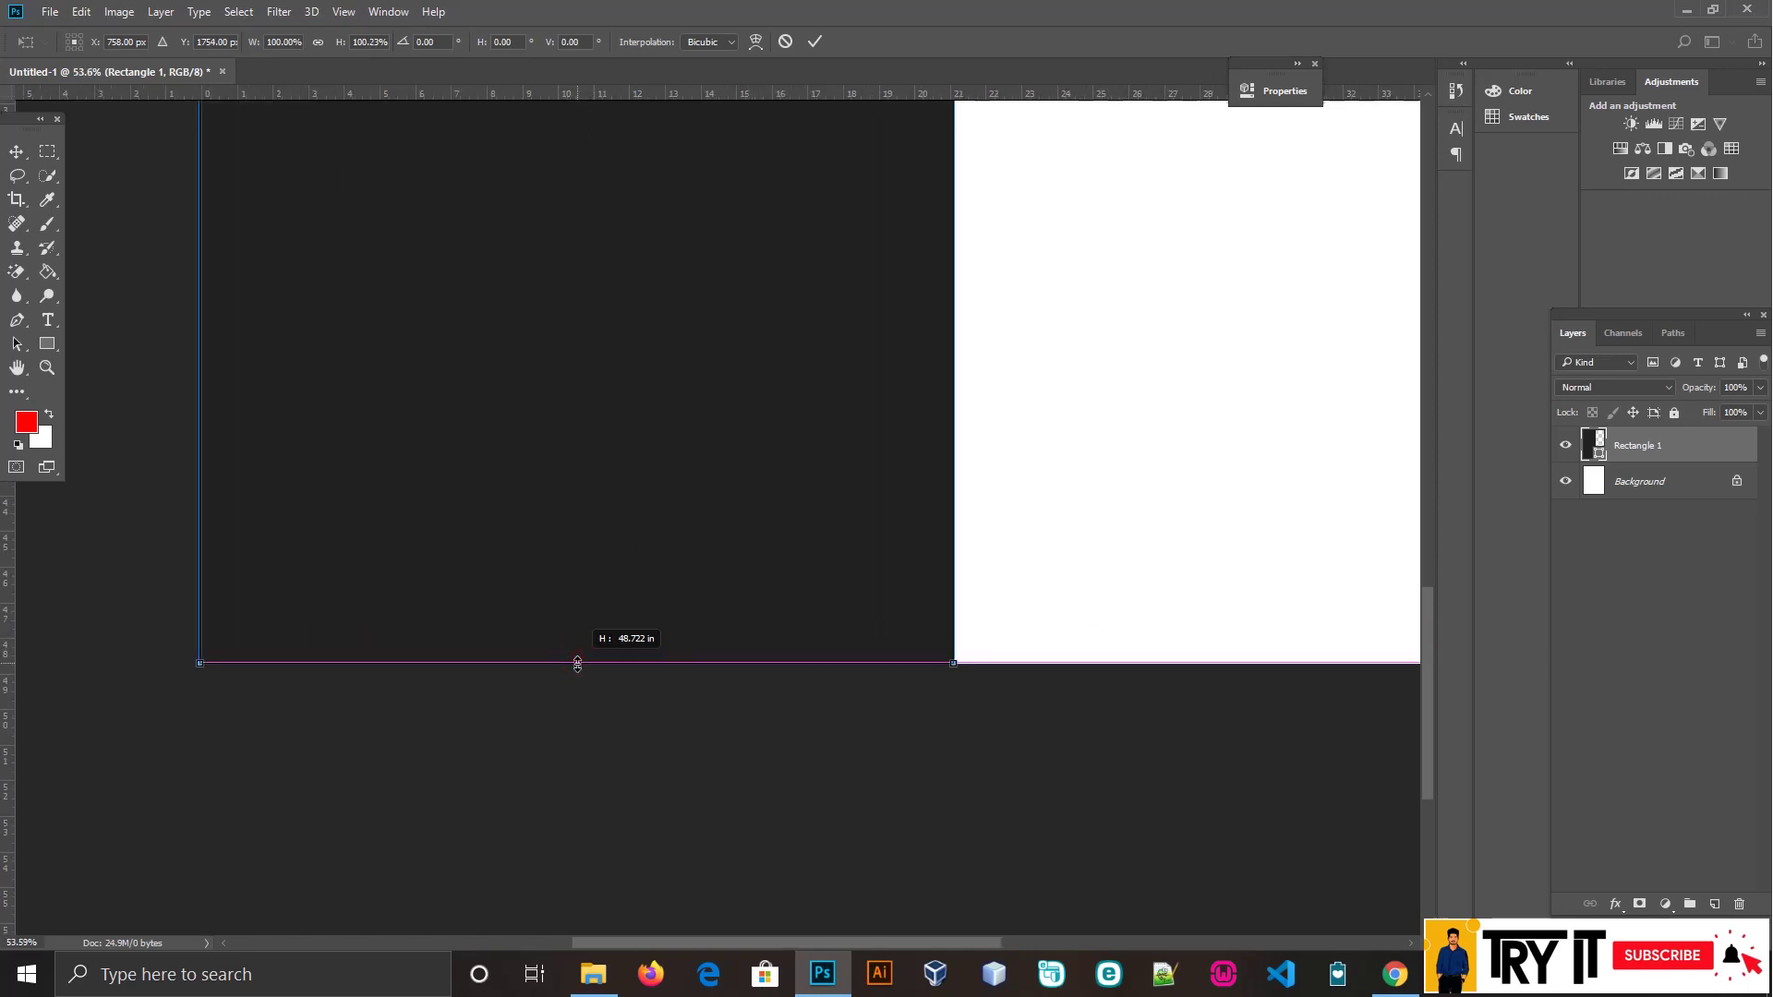
click(814, 40)
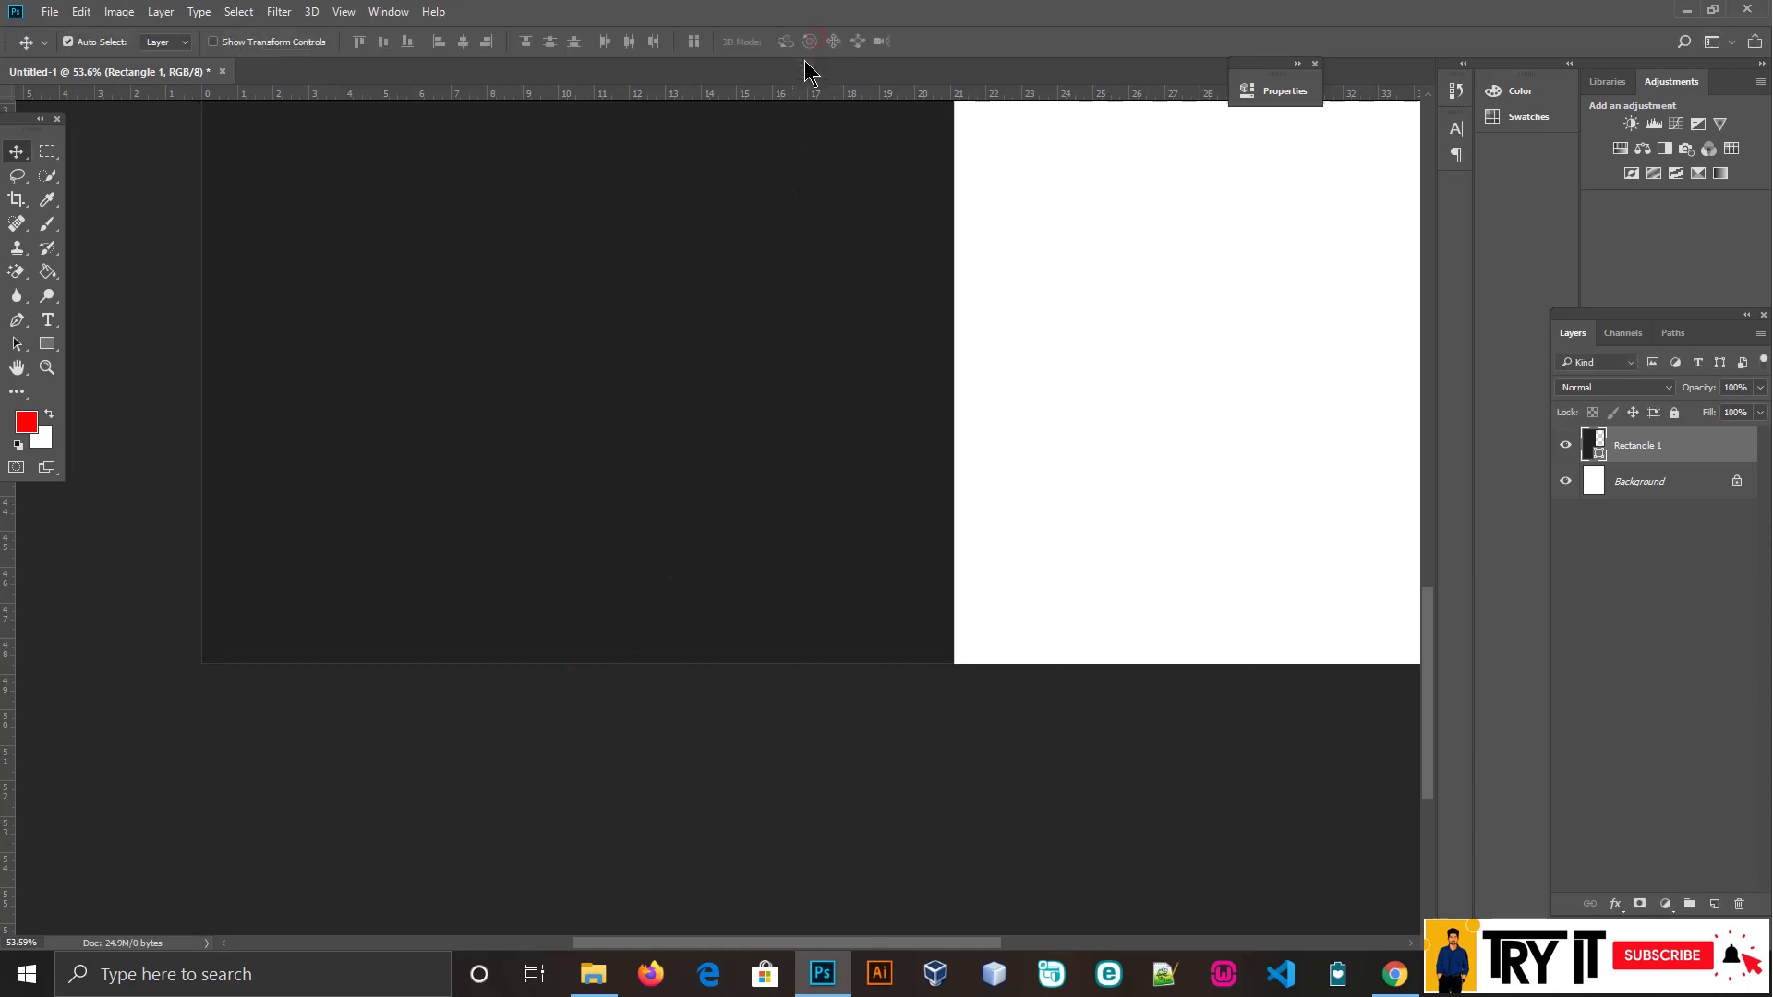
scroll(865, 494, down, 2)
scroll(865, 494, down, 2)
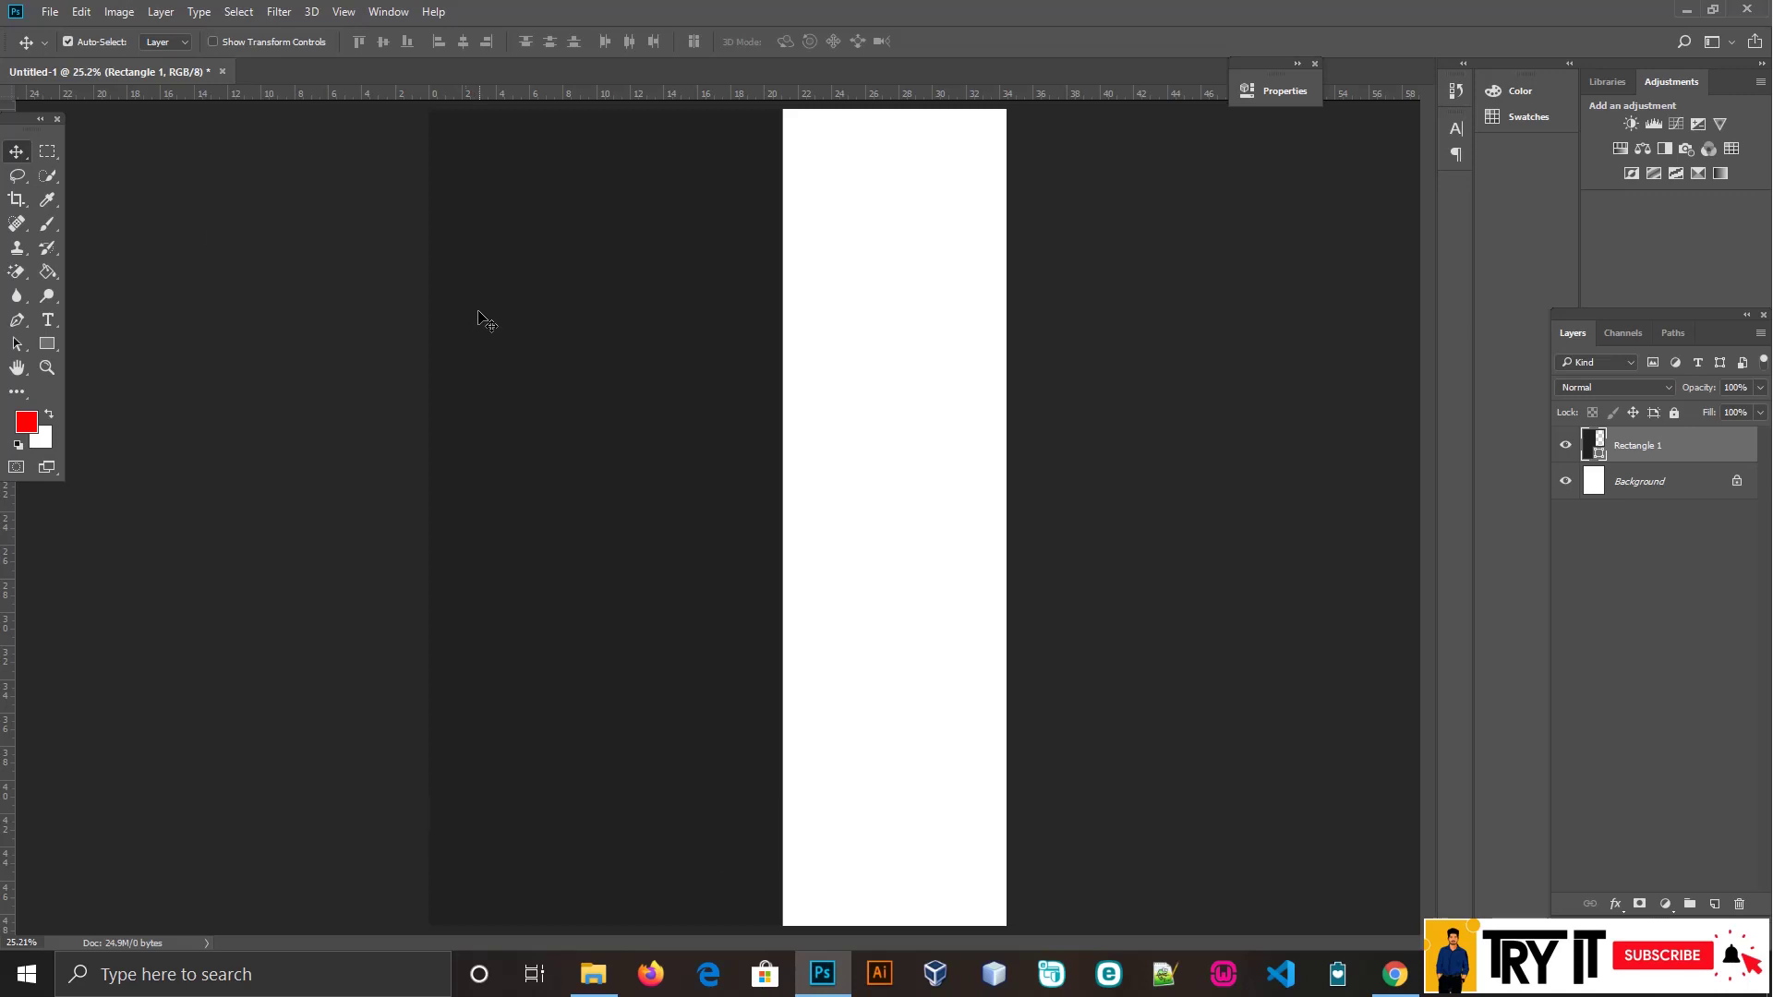
click(48, 342)
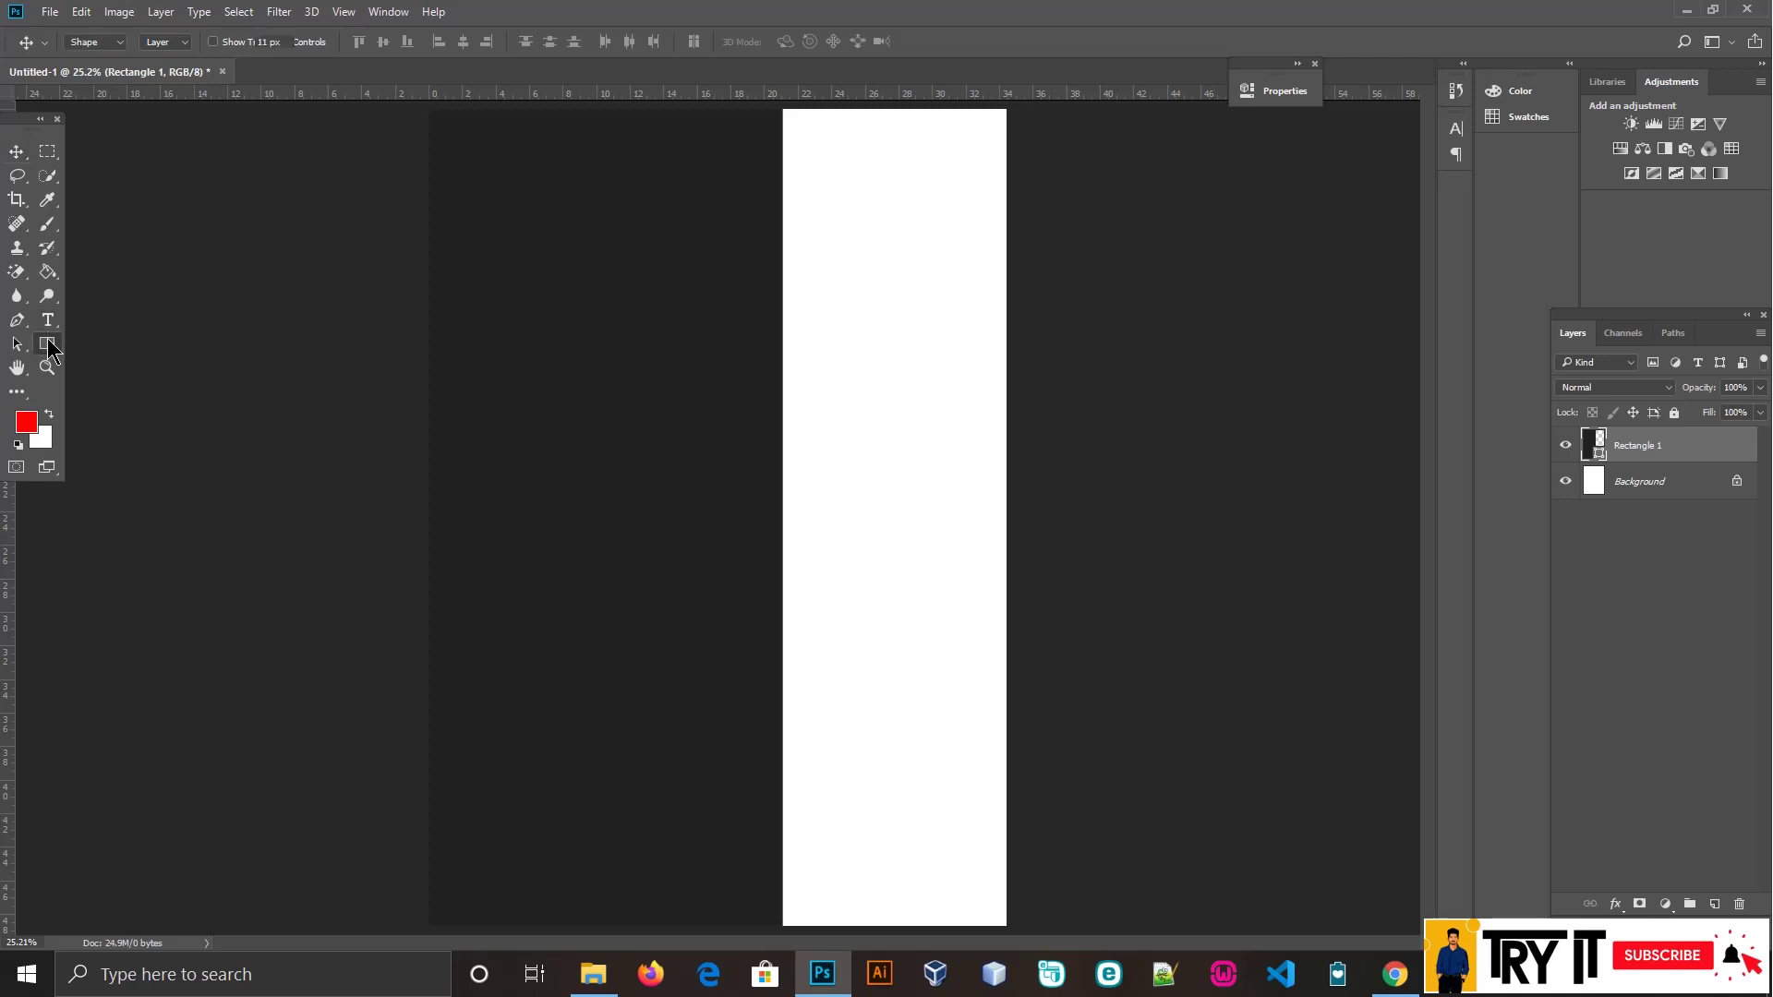
click(89, 344)
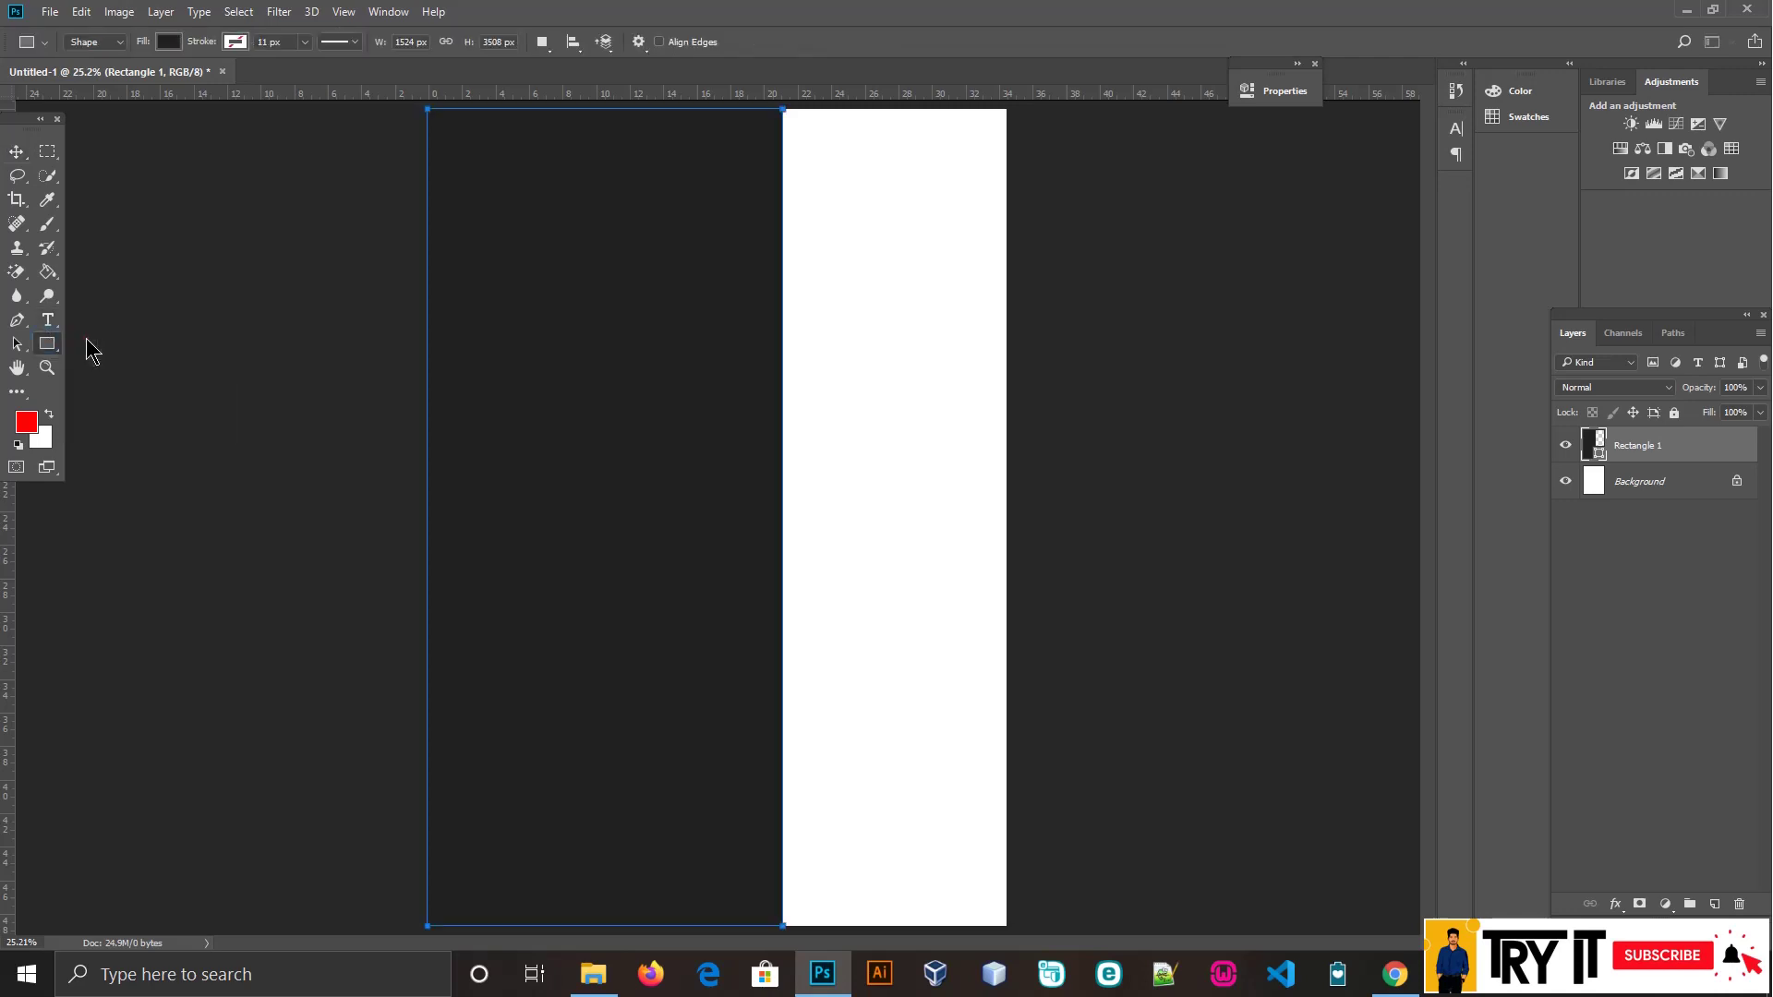
click(169, 41)
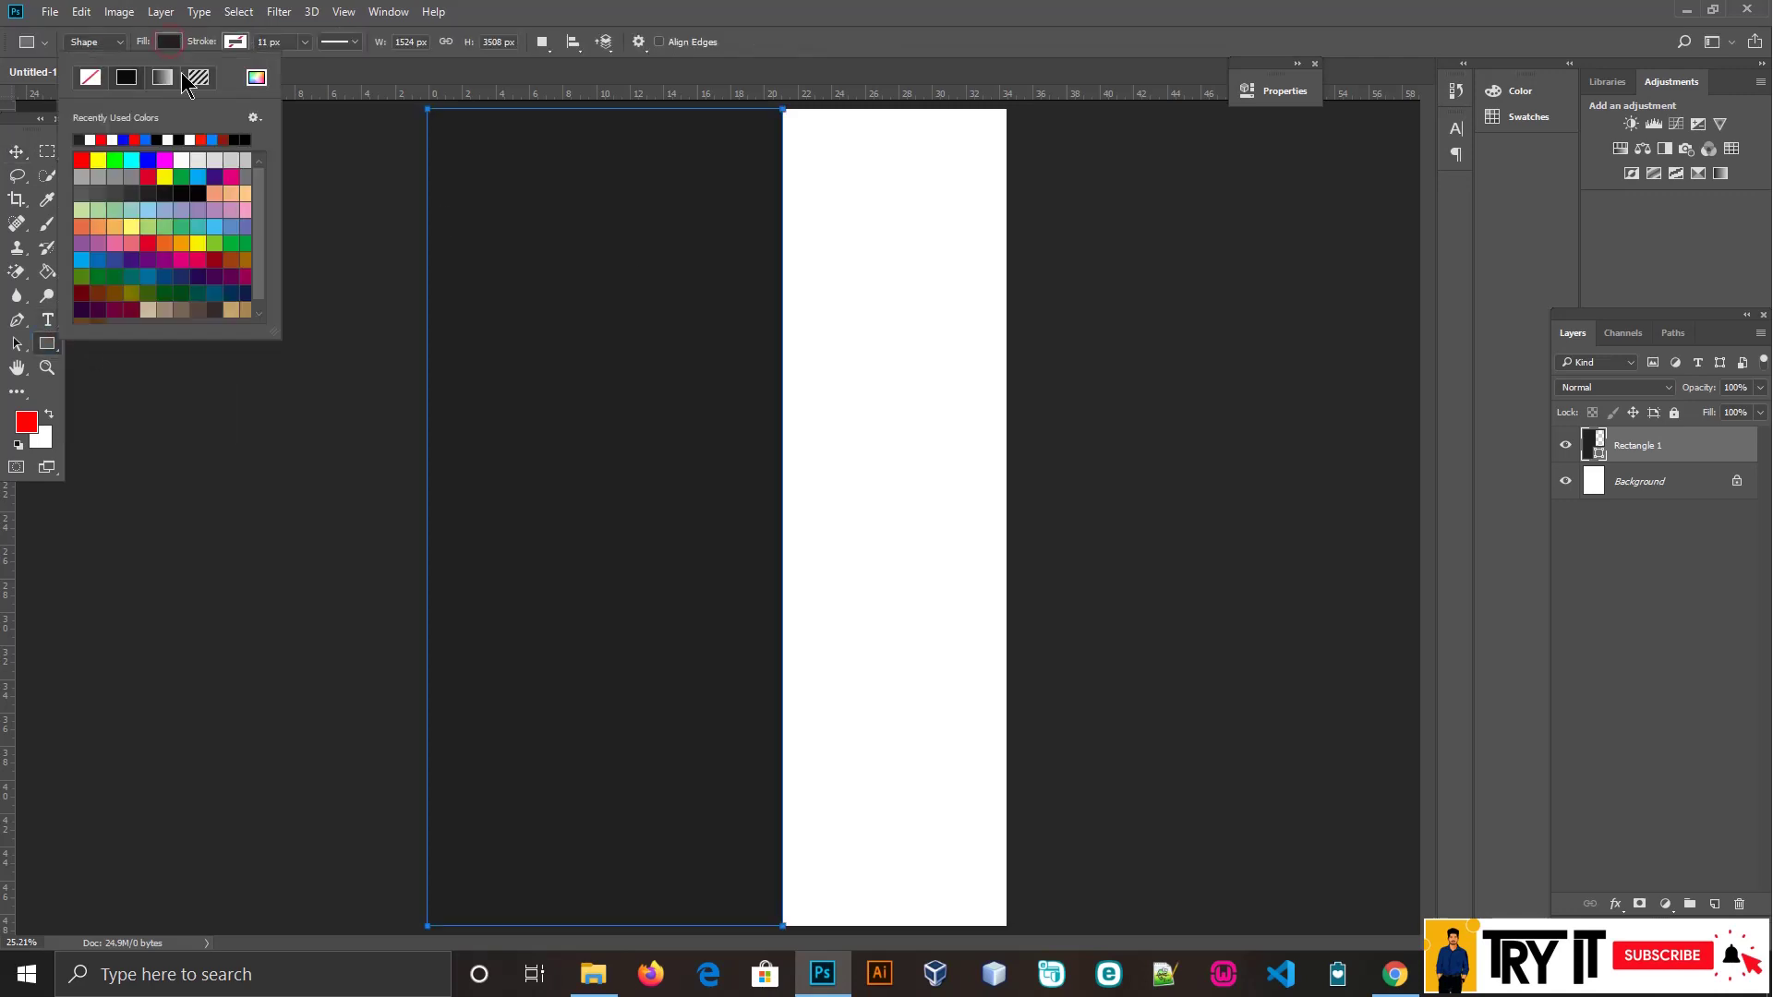
click(256, 77)
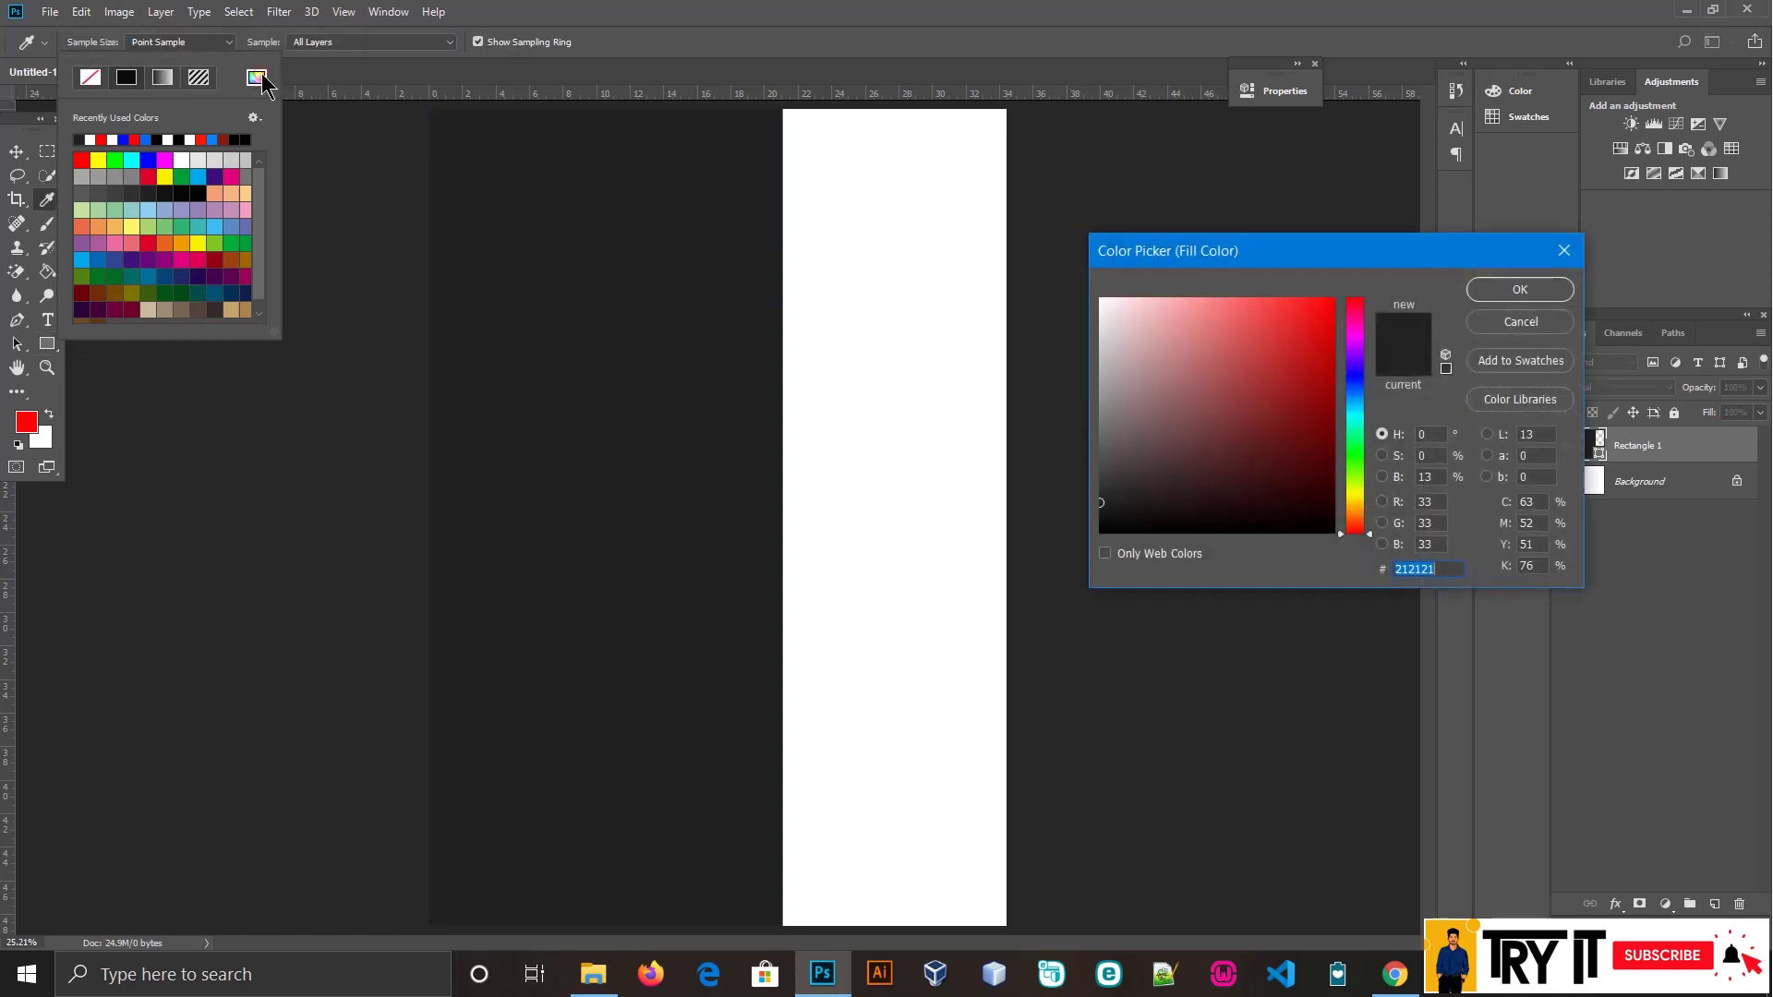
click(996, 195)
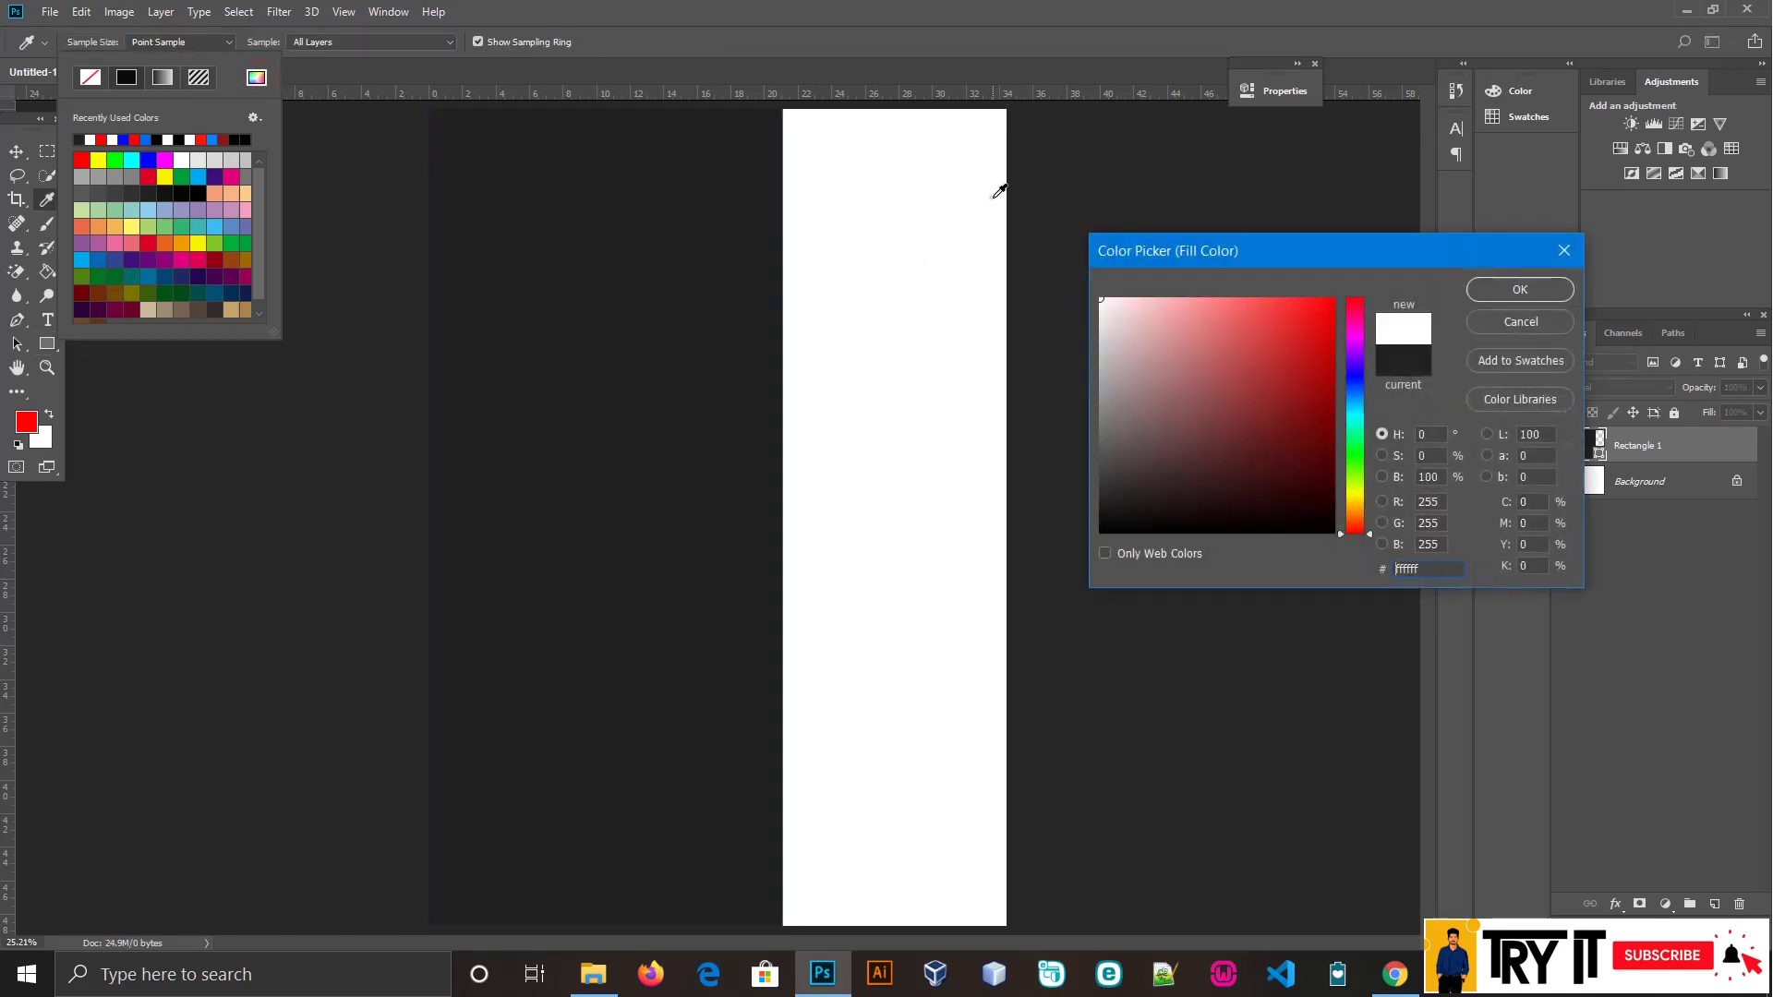
click(1520, 289)
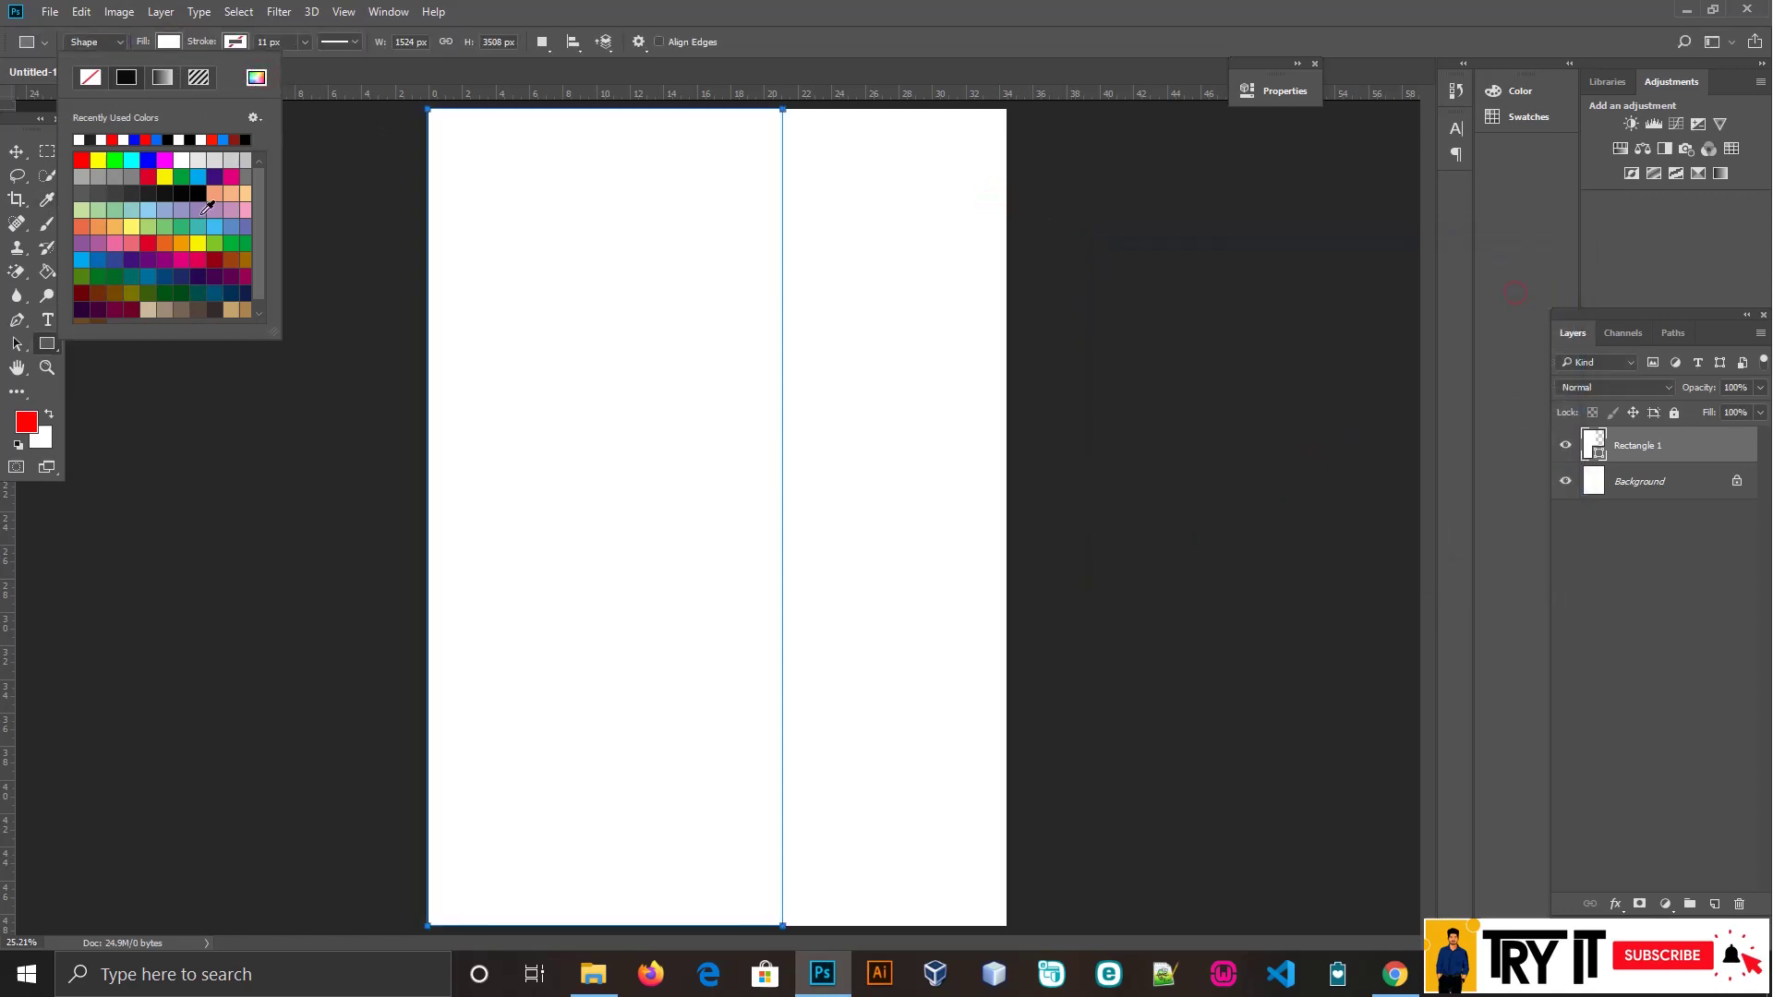
click(17, 152)
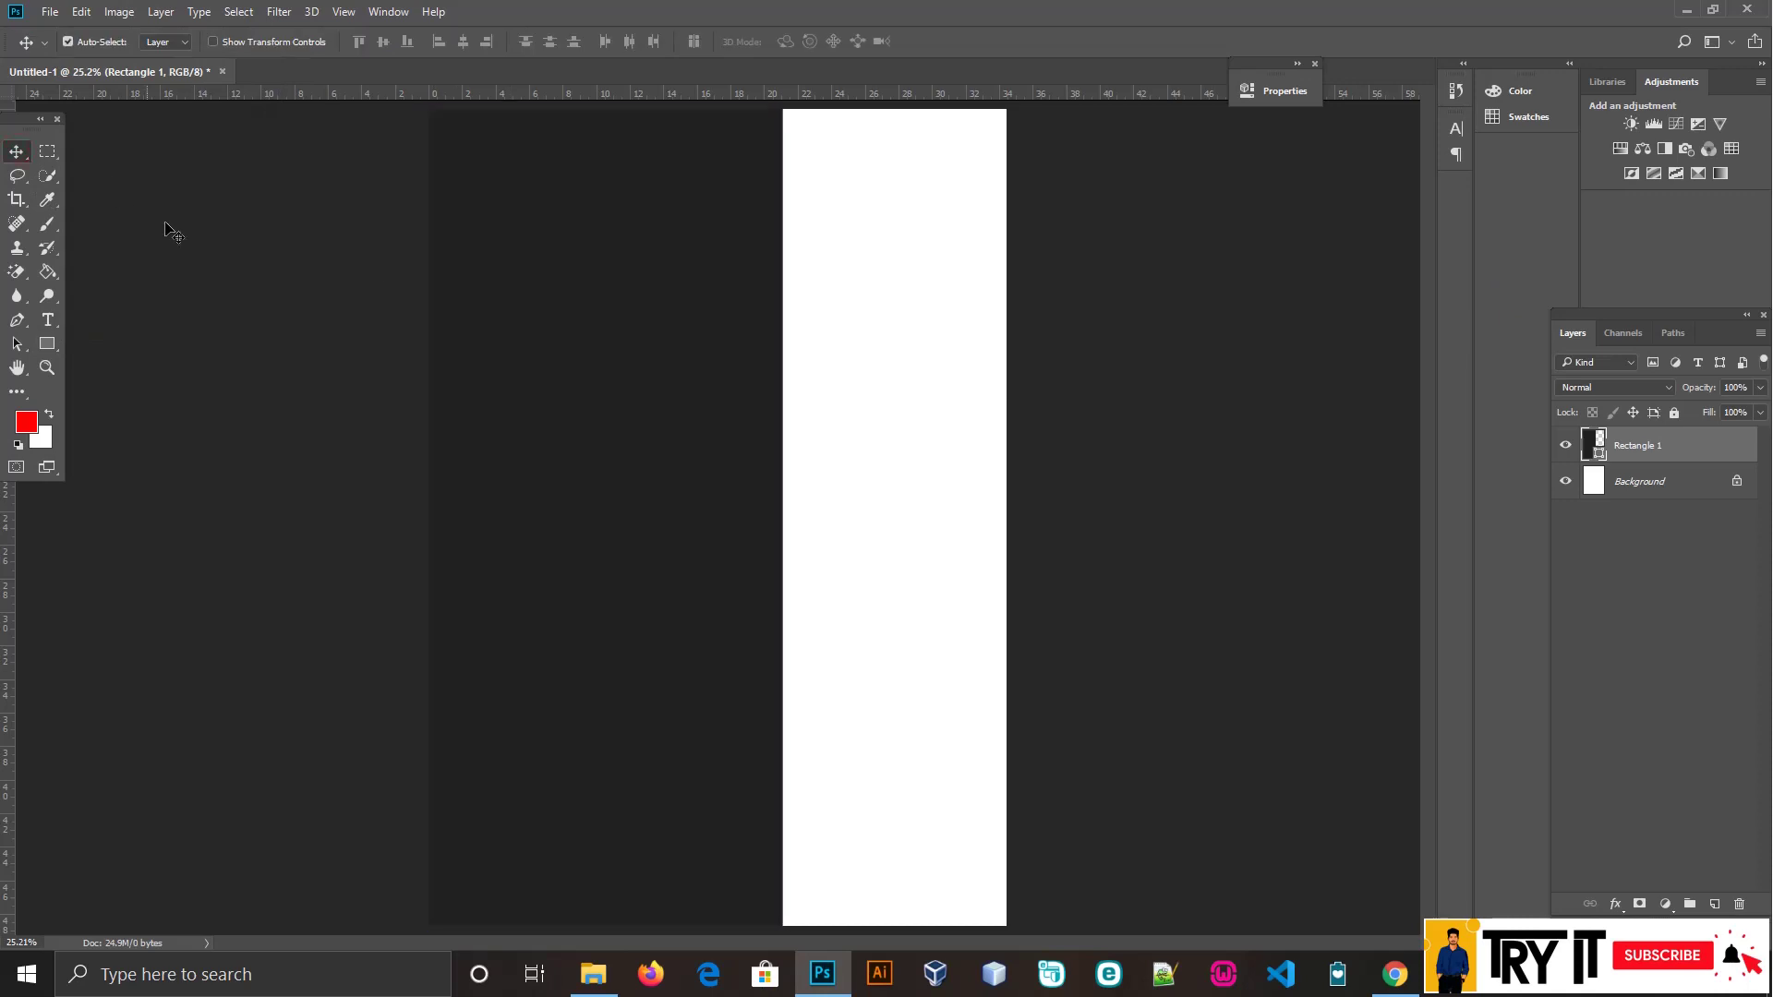
click(48, 345)
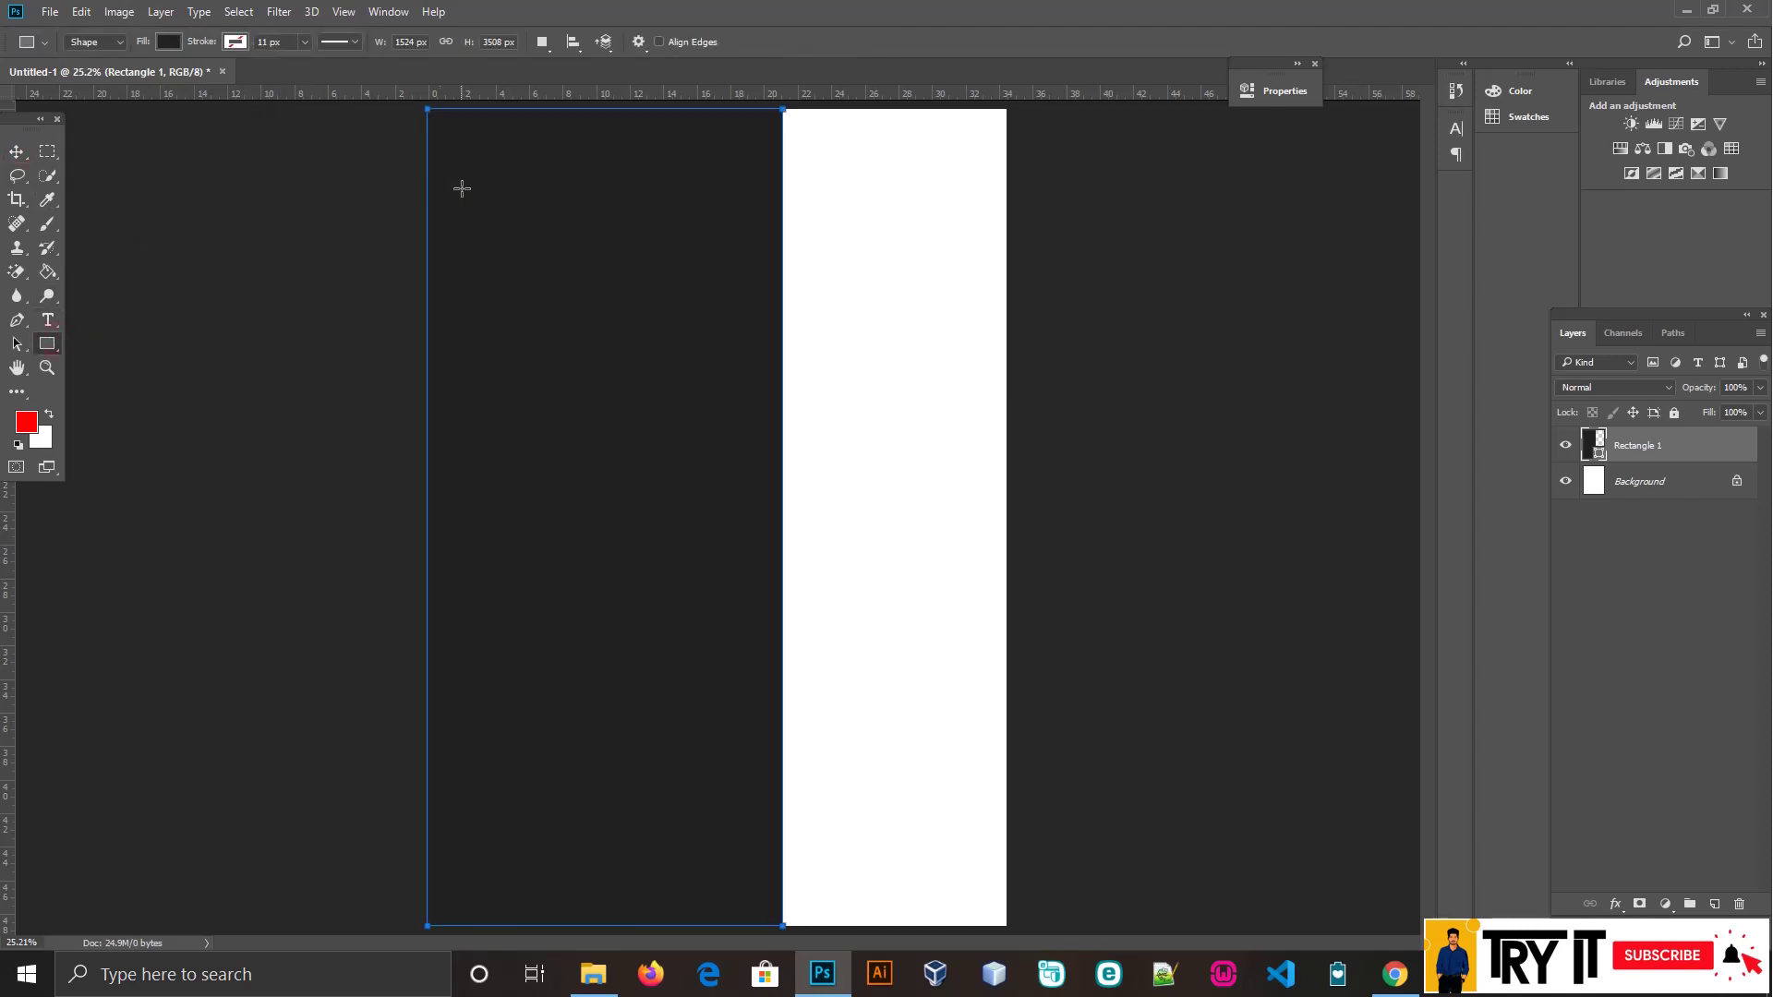
click(169, 42)
click(125, 140)
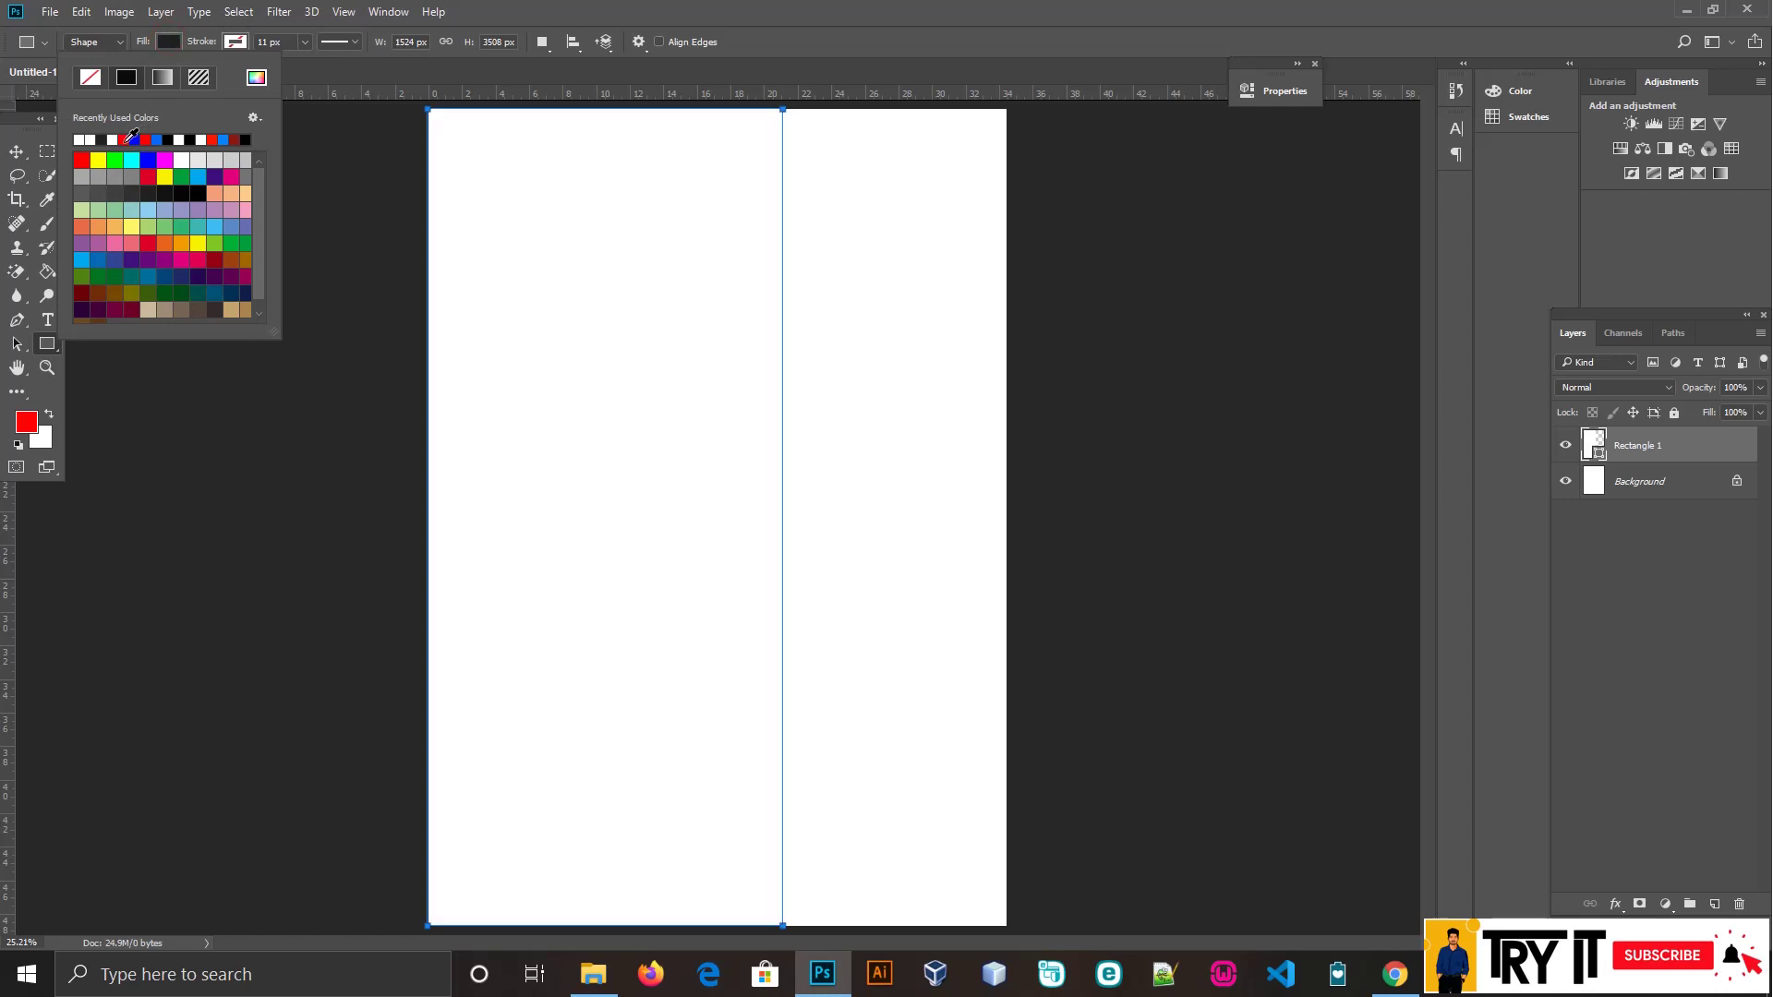
click(146, 48)
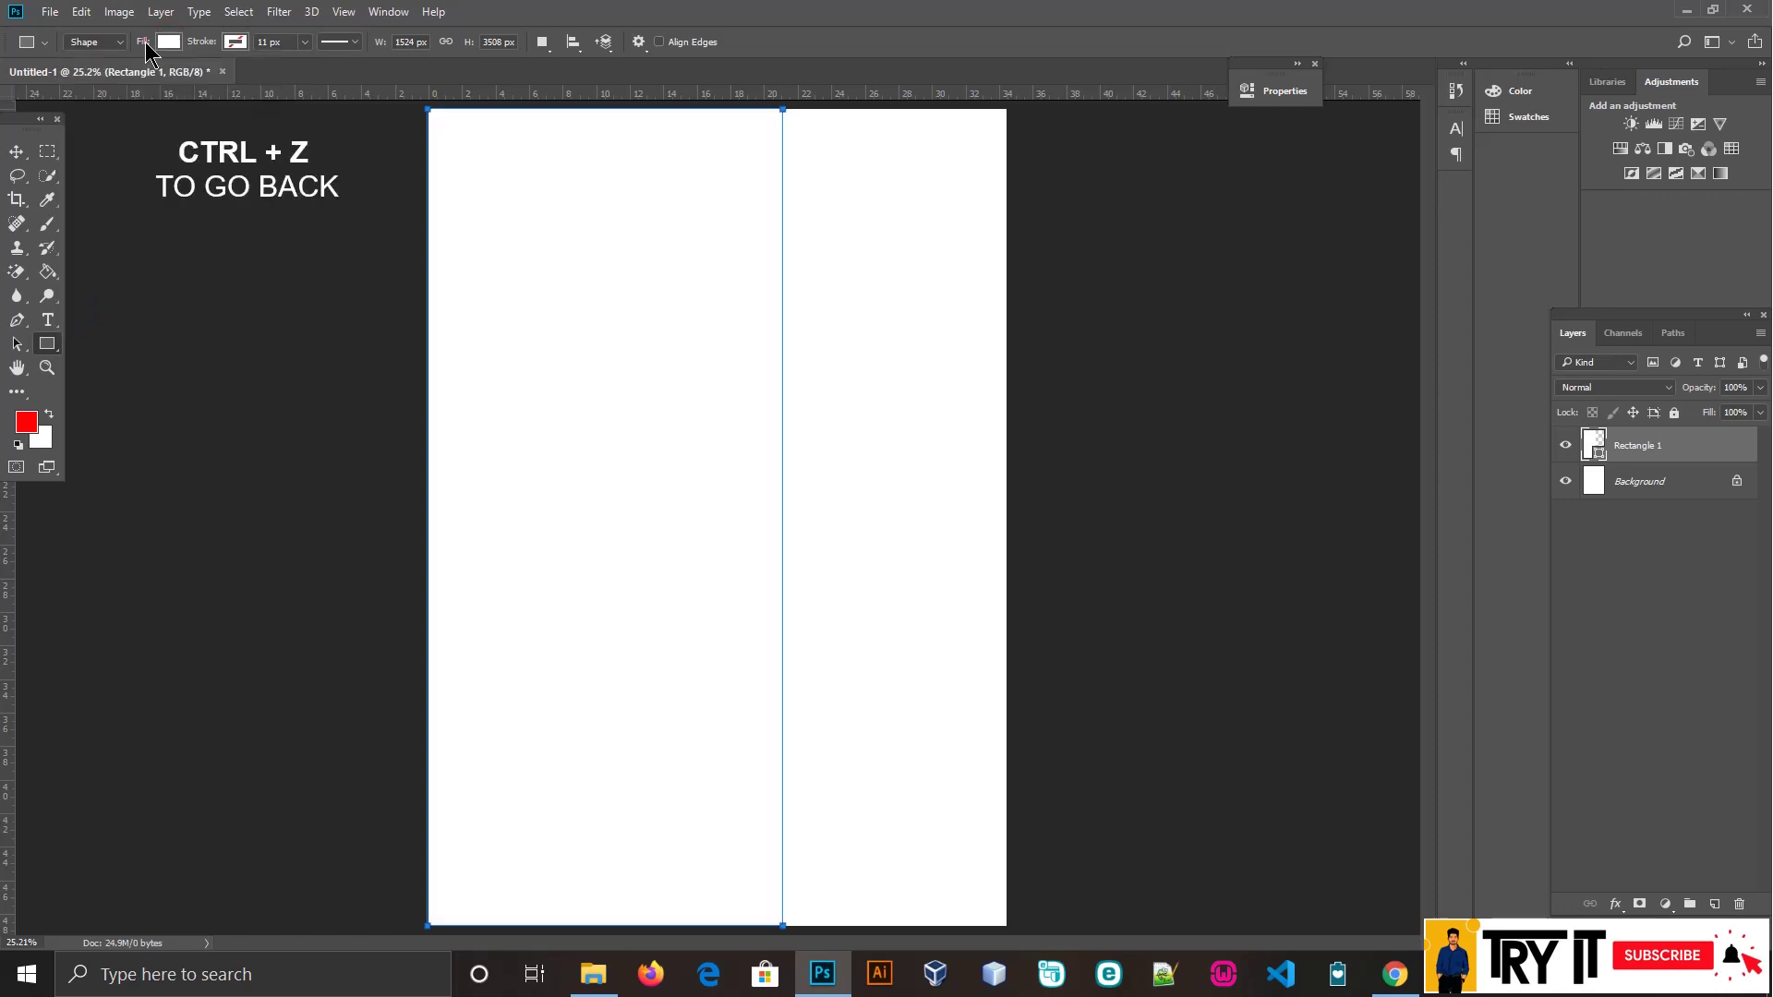
key(ctrl+z)
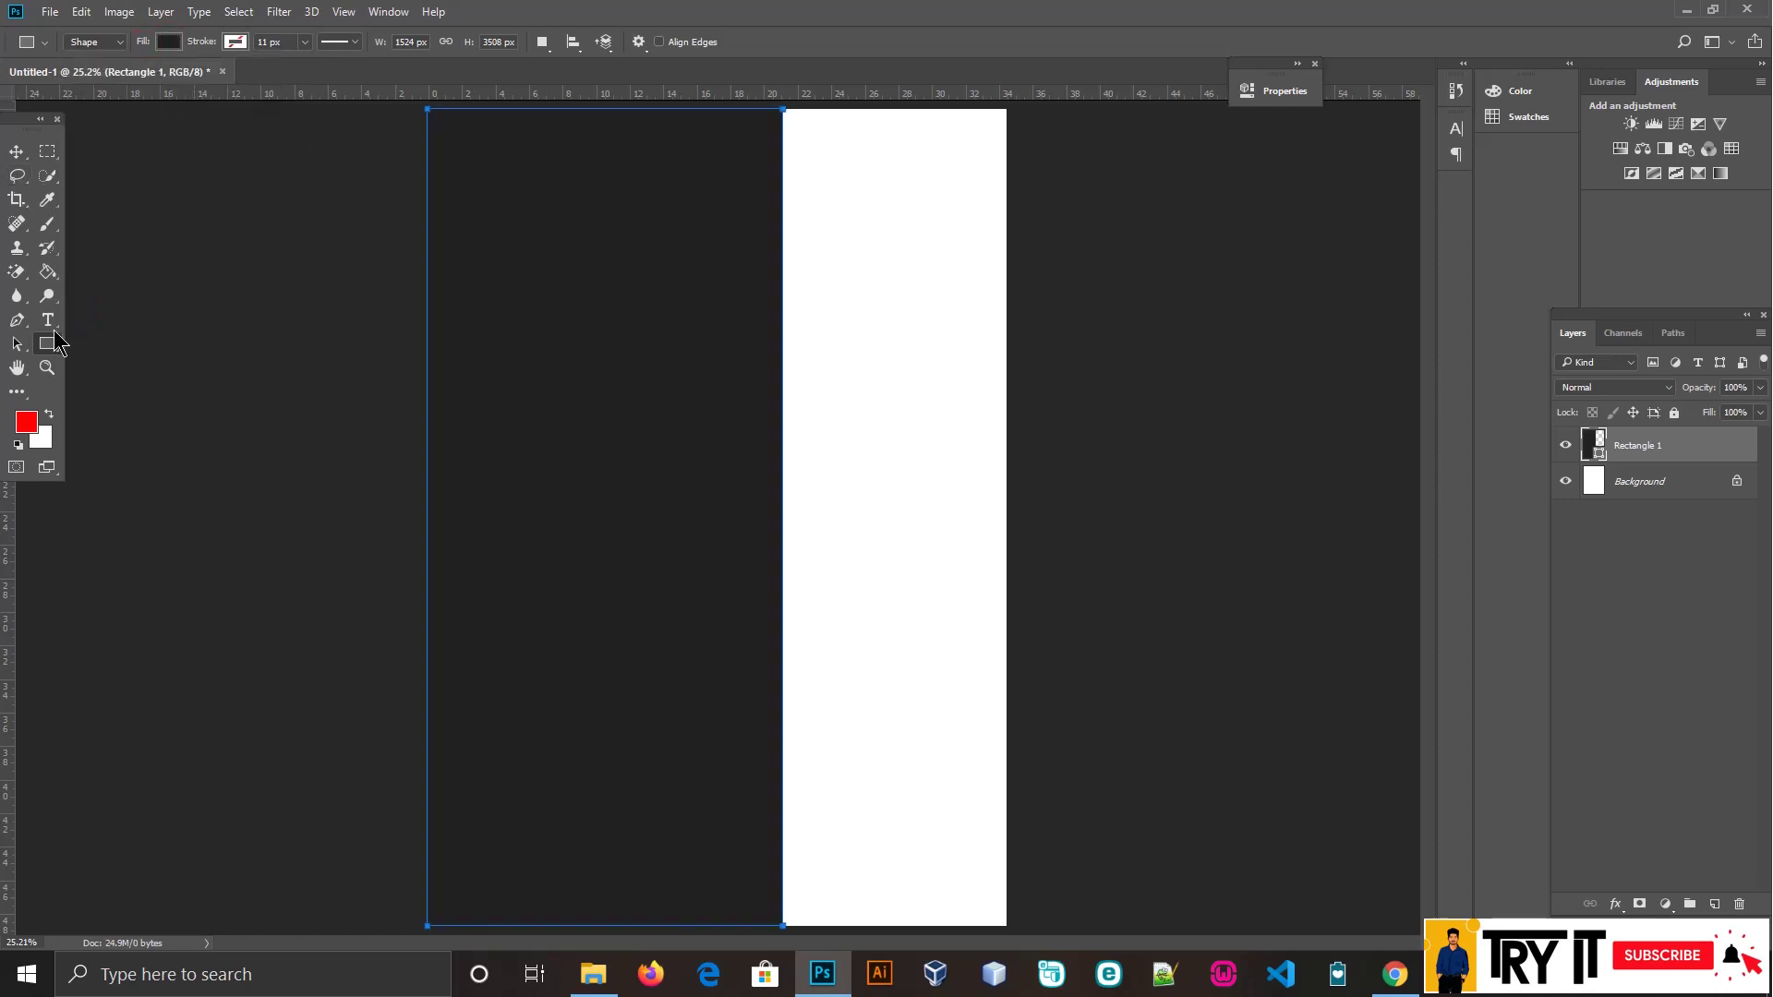
right_click(51, 348)
click(83, 343)
Draw a thin white-filled bar across the top of the dark panel.
drag(785, 231, 444, 242)
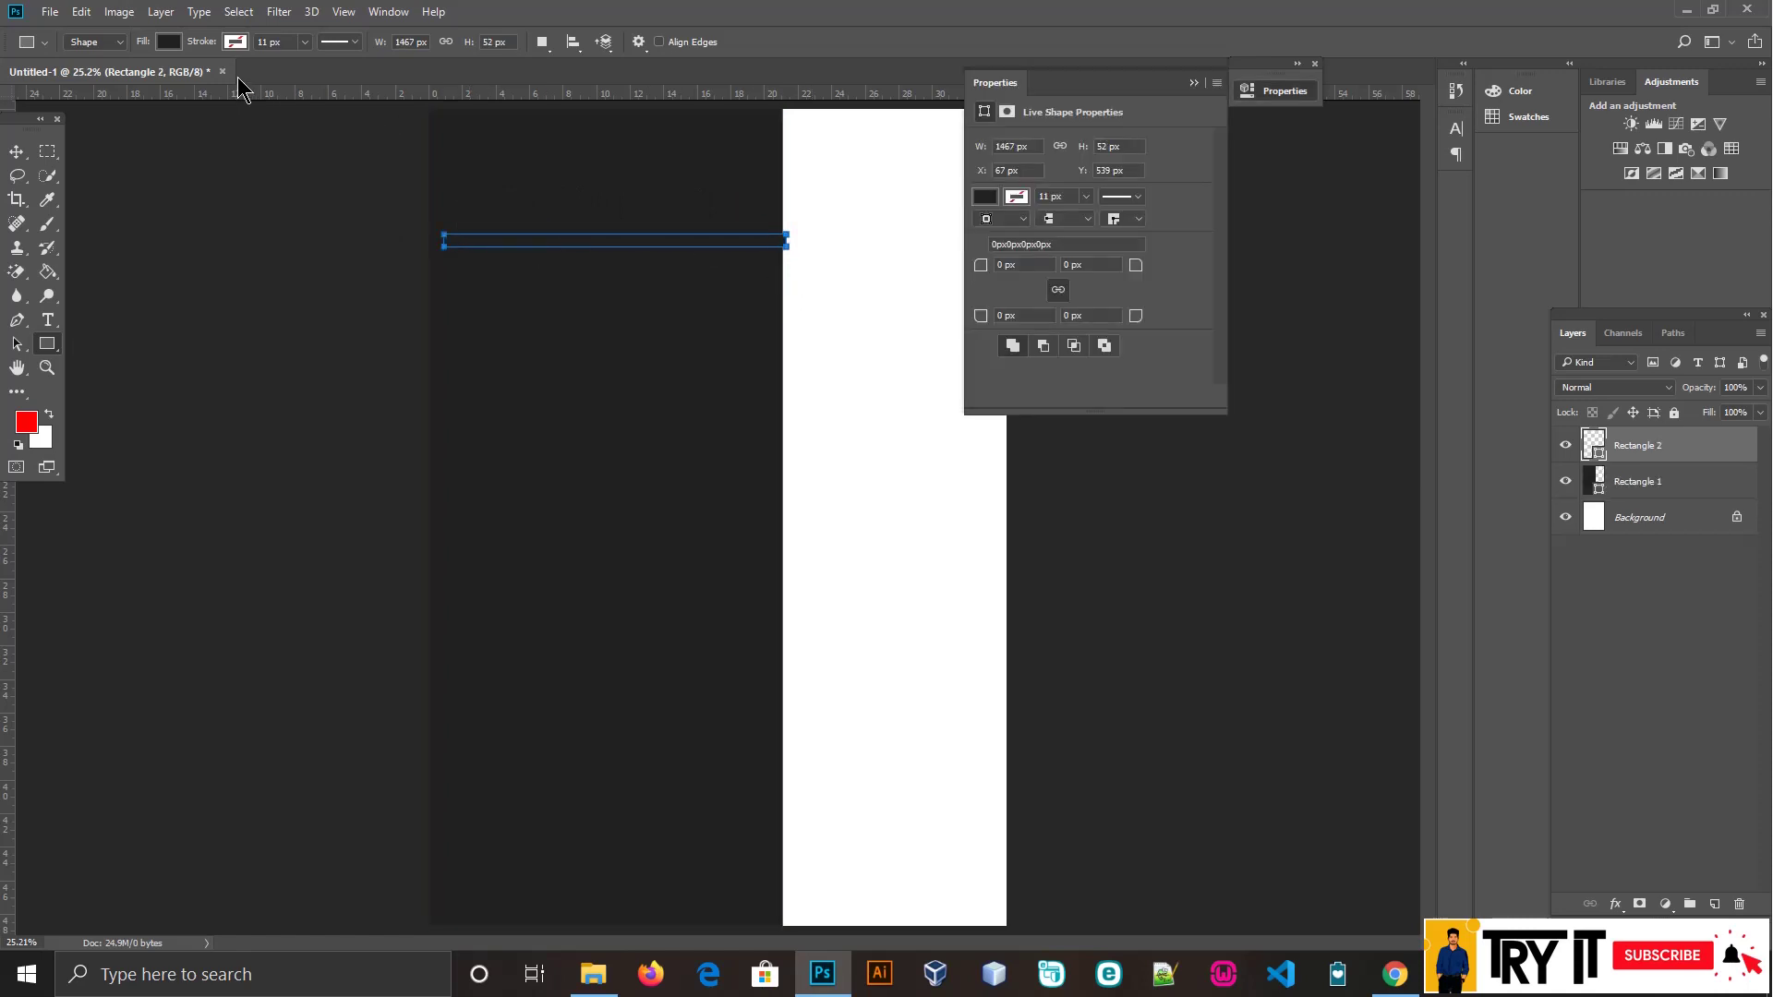
click(168, 41)
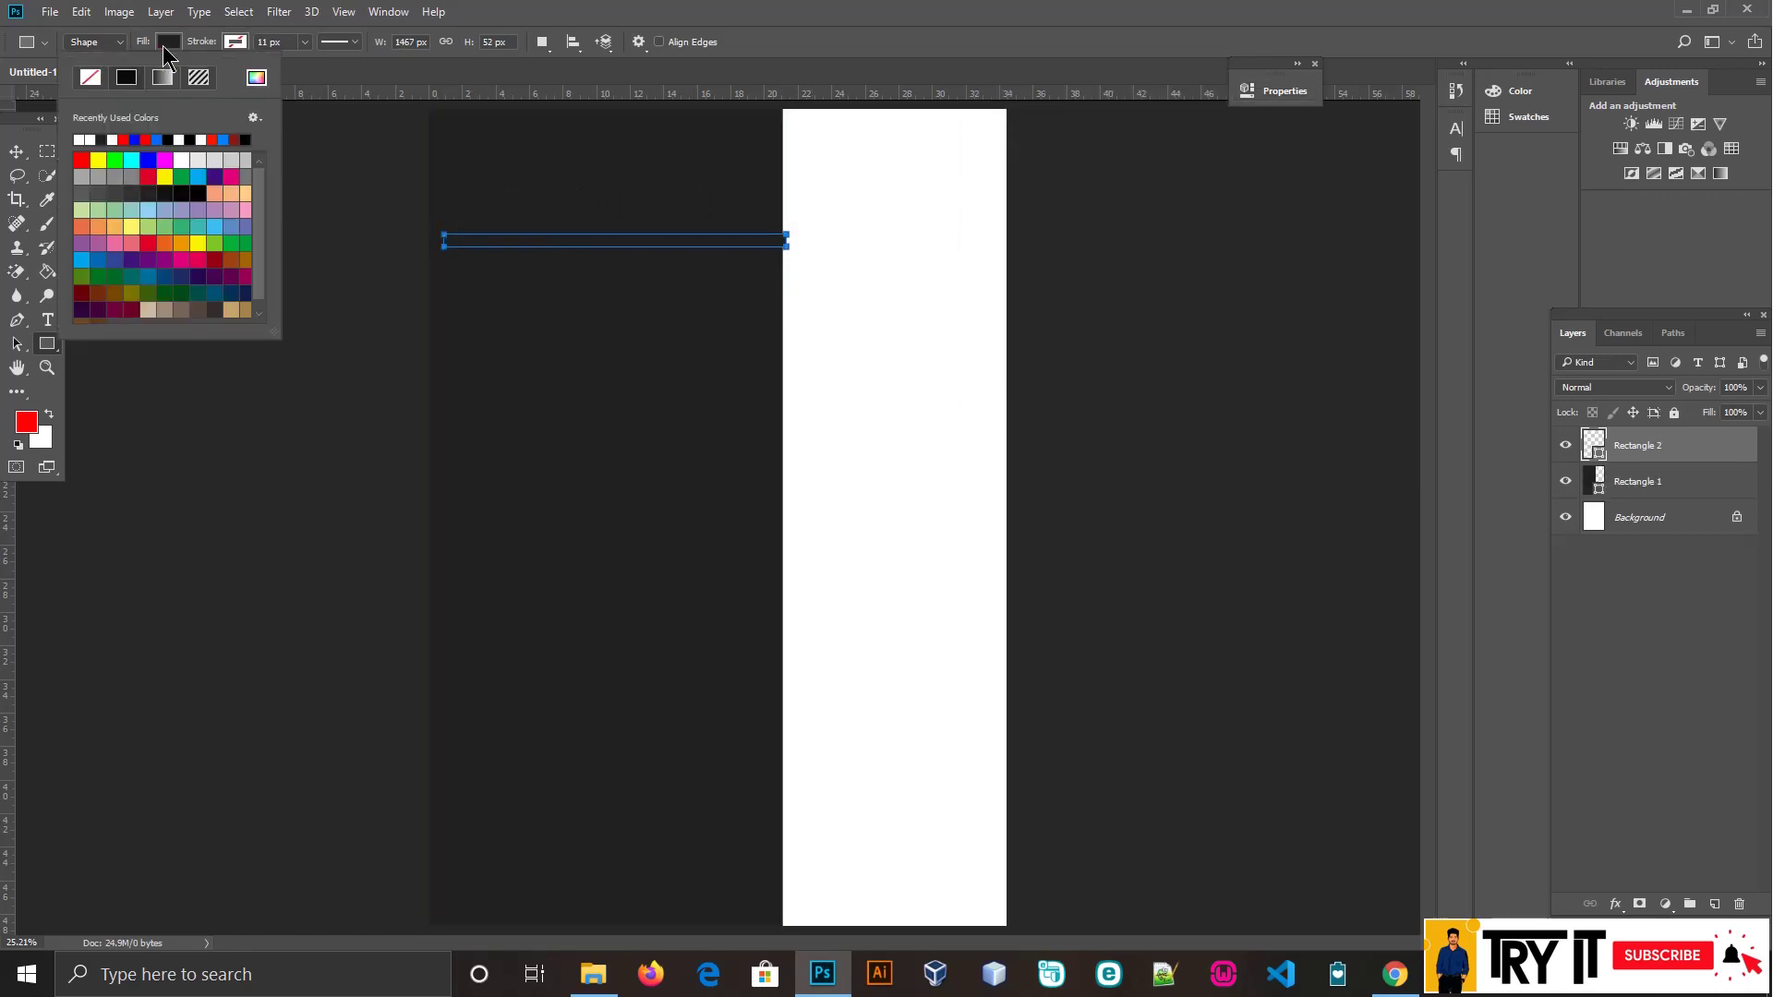
click(85, 140)
click(17, 151)
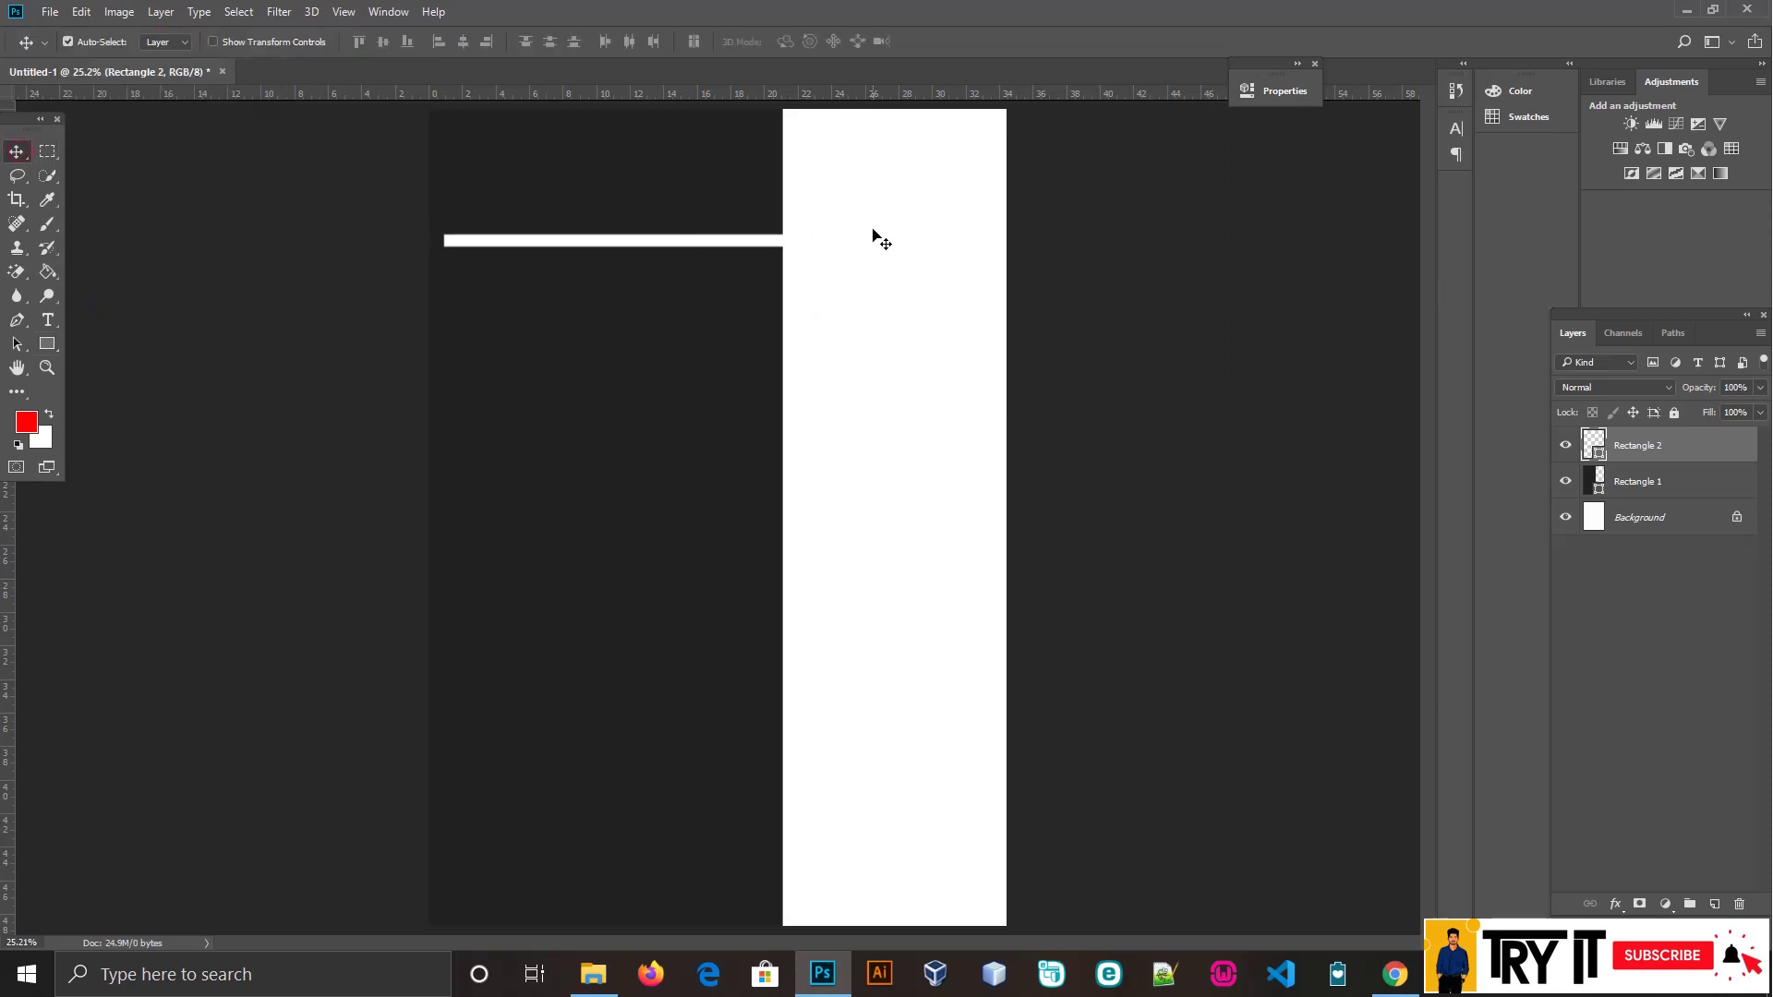
Nudge the white bar left and slightly up so it meets the white column.
drag(767, 242, 765, 242)
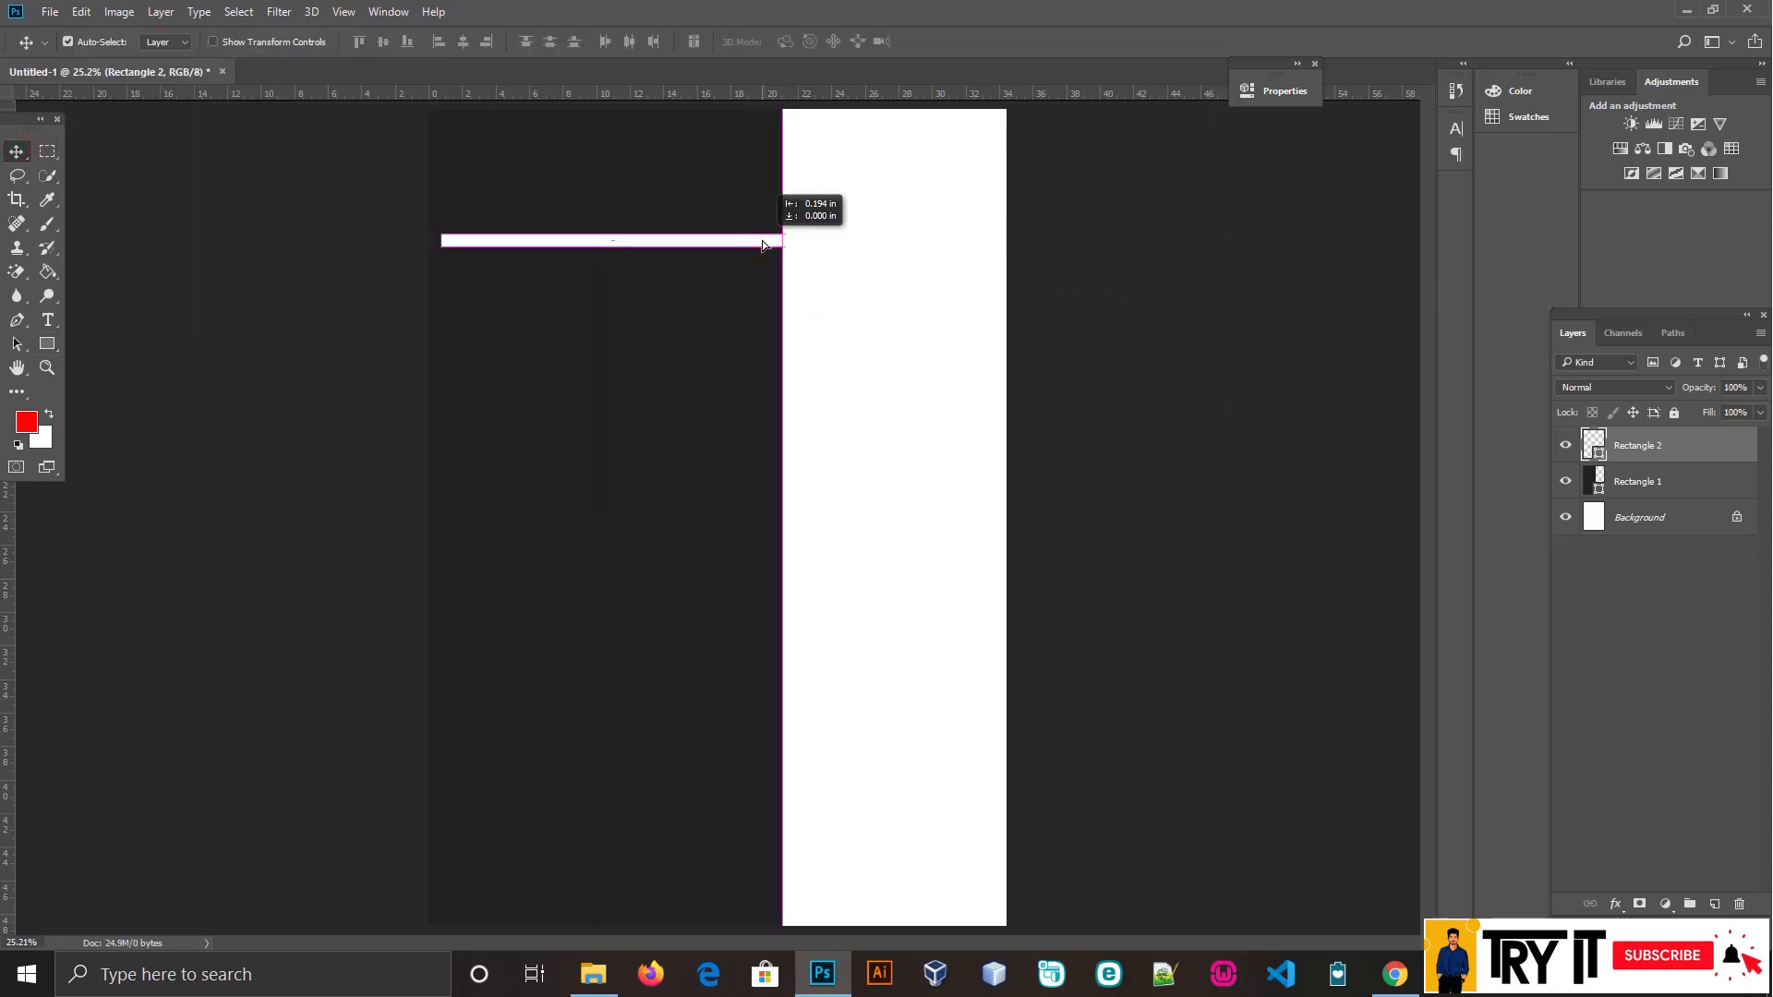
click(892, 301)
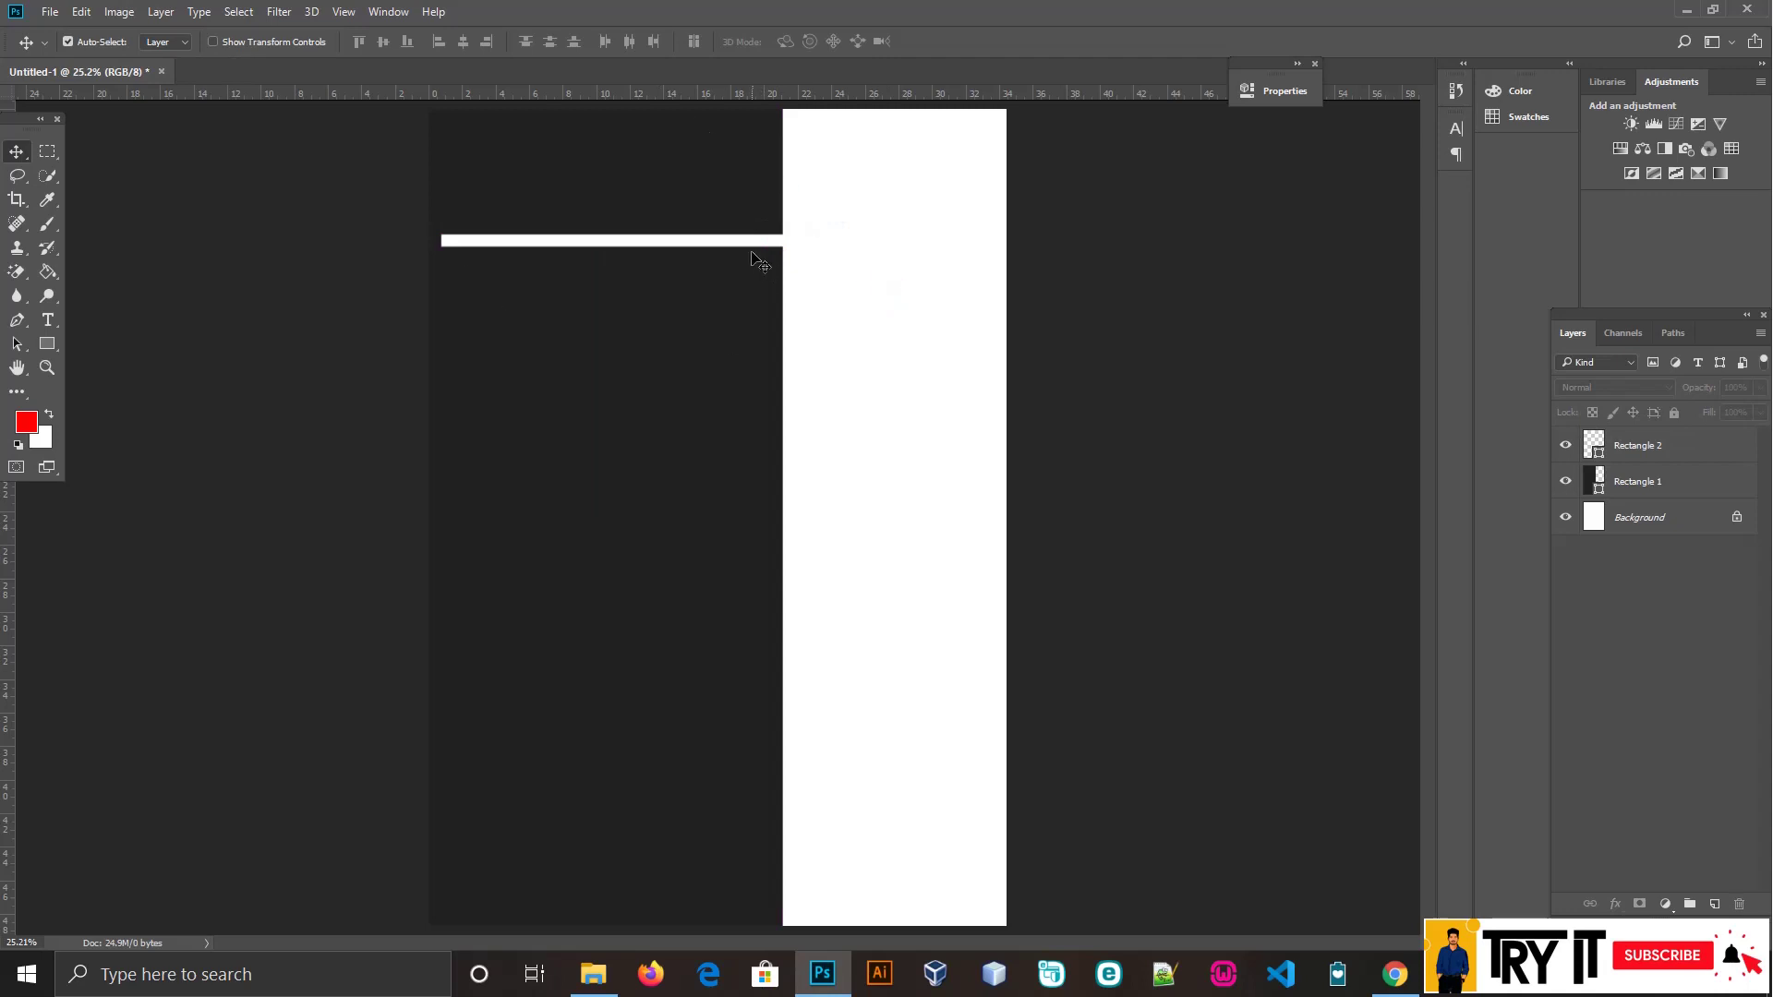
drag(753, 247, 756, 241)
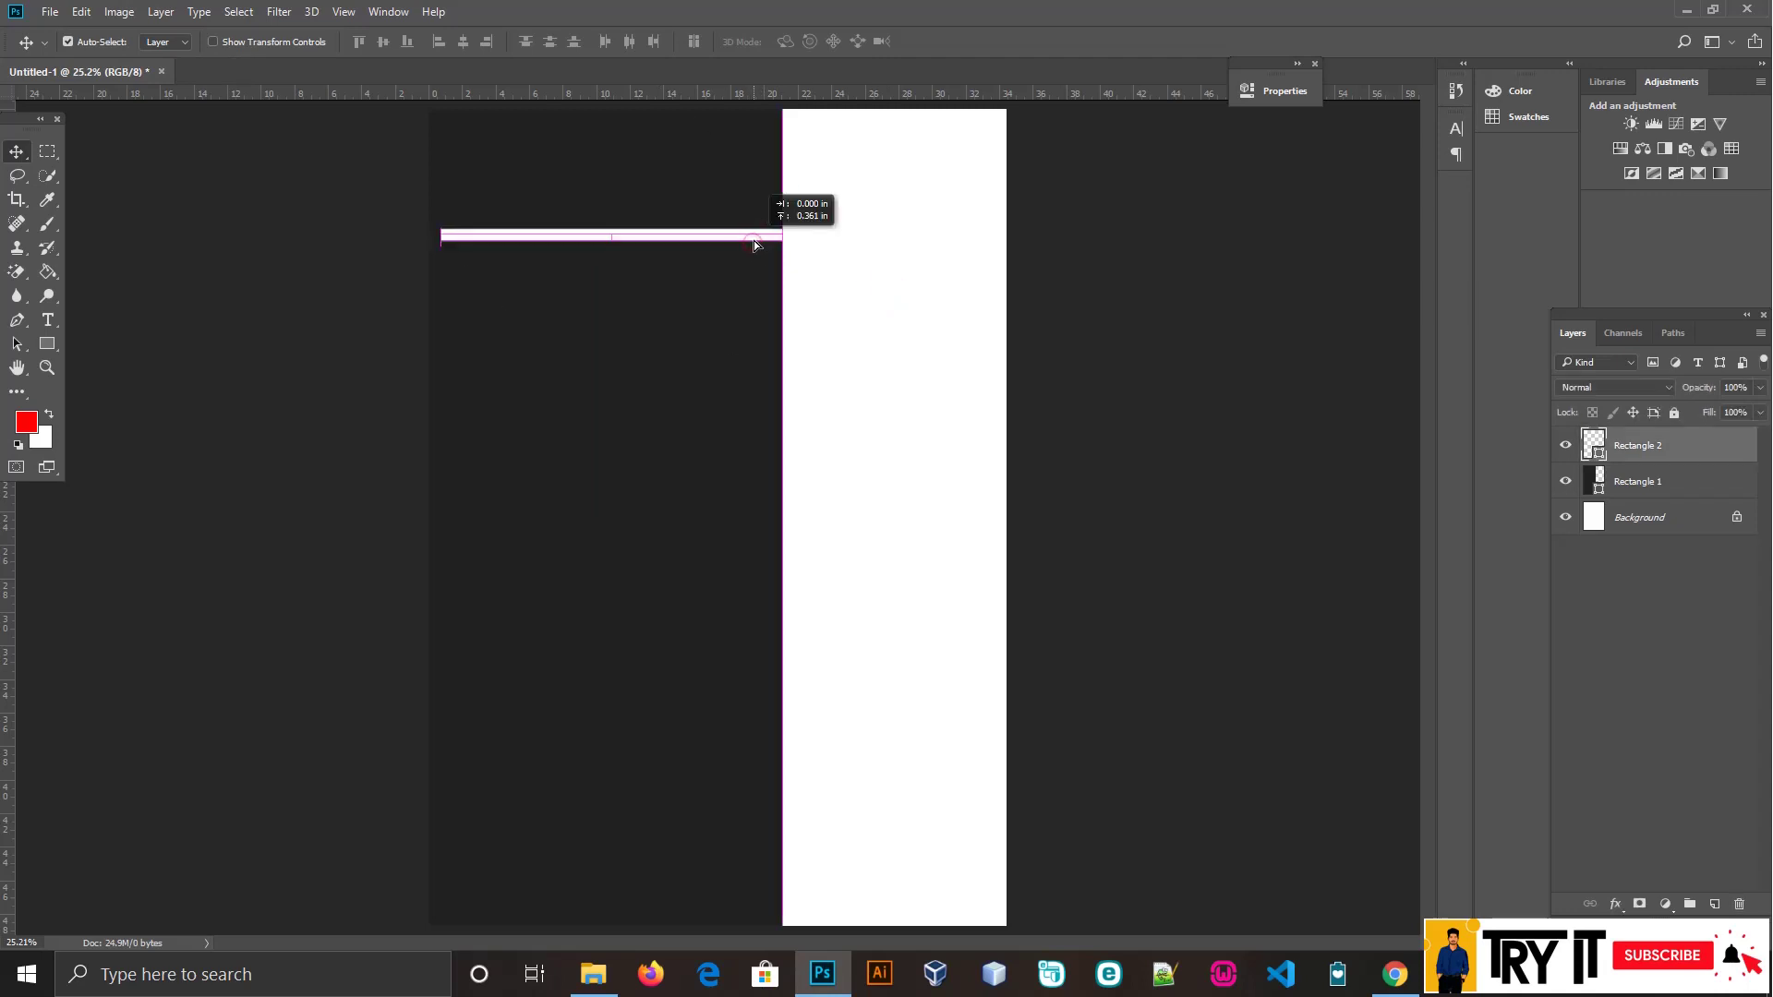
click(900, 292)
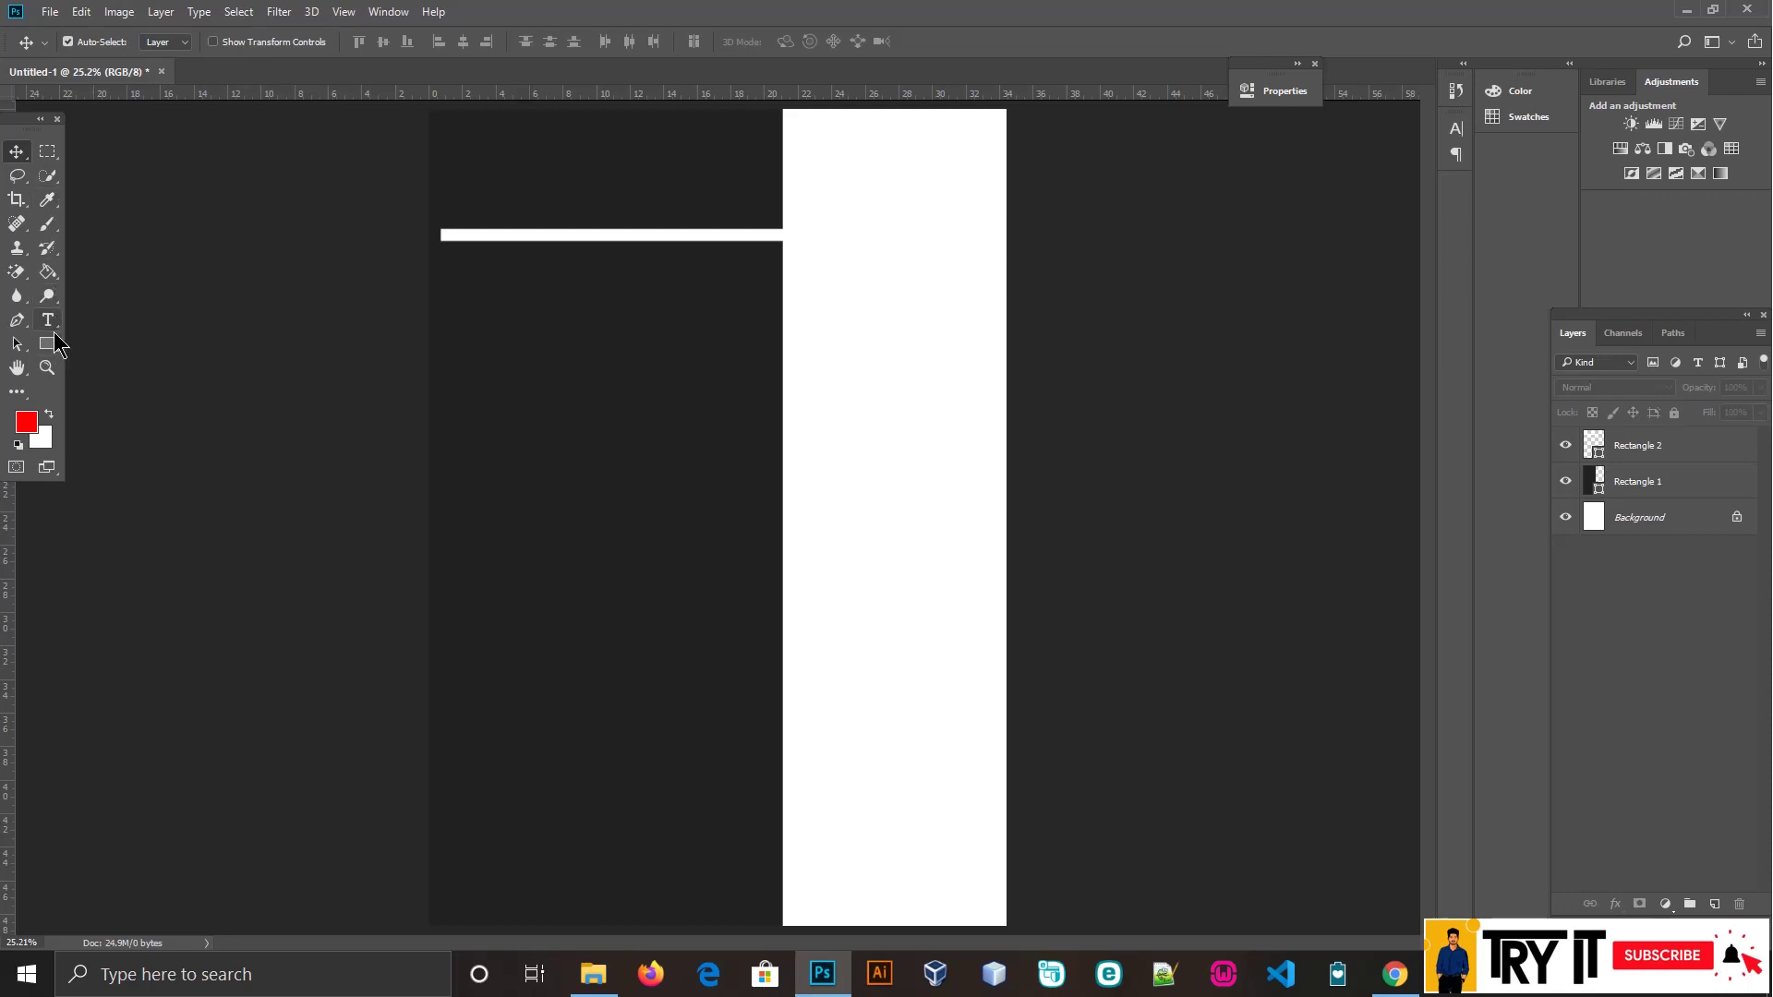
Type YOUR NAME in the Call Of Ops Duty font near the panel's top-left.
click(51, 321)
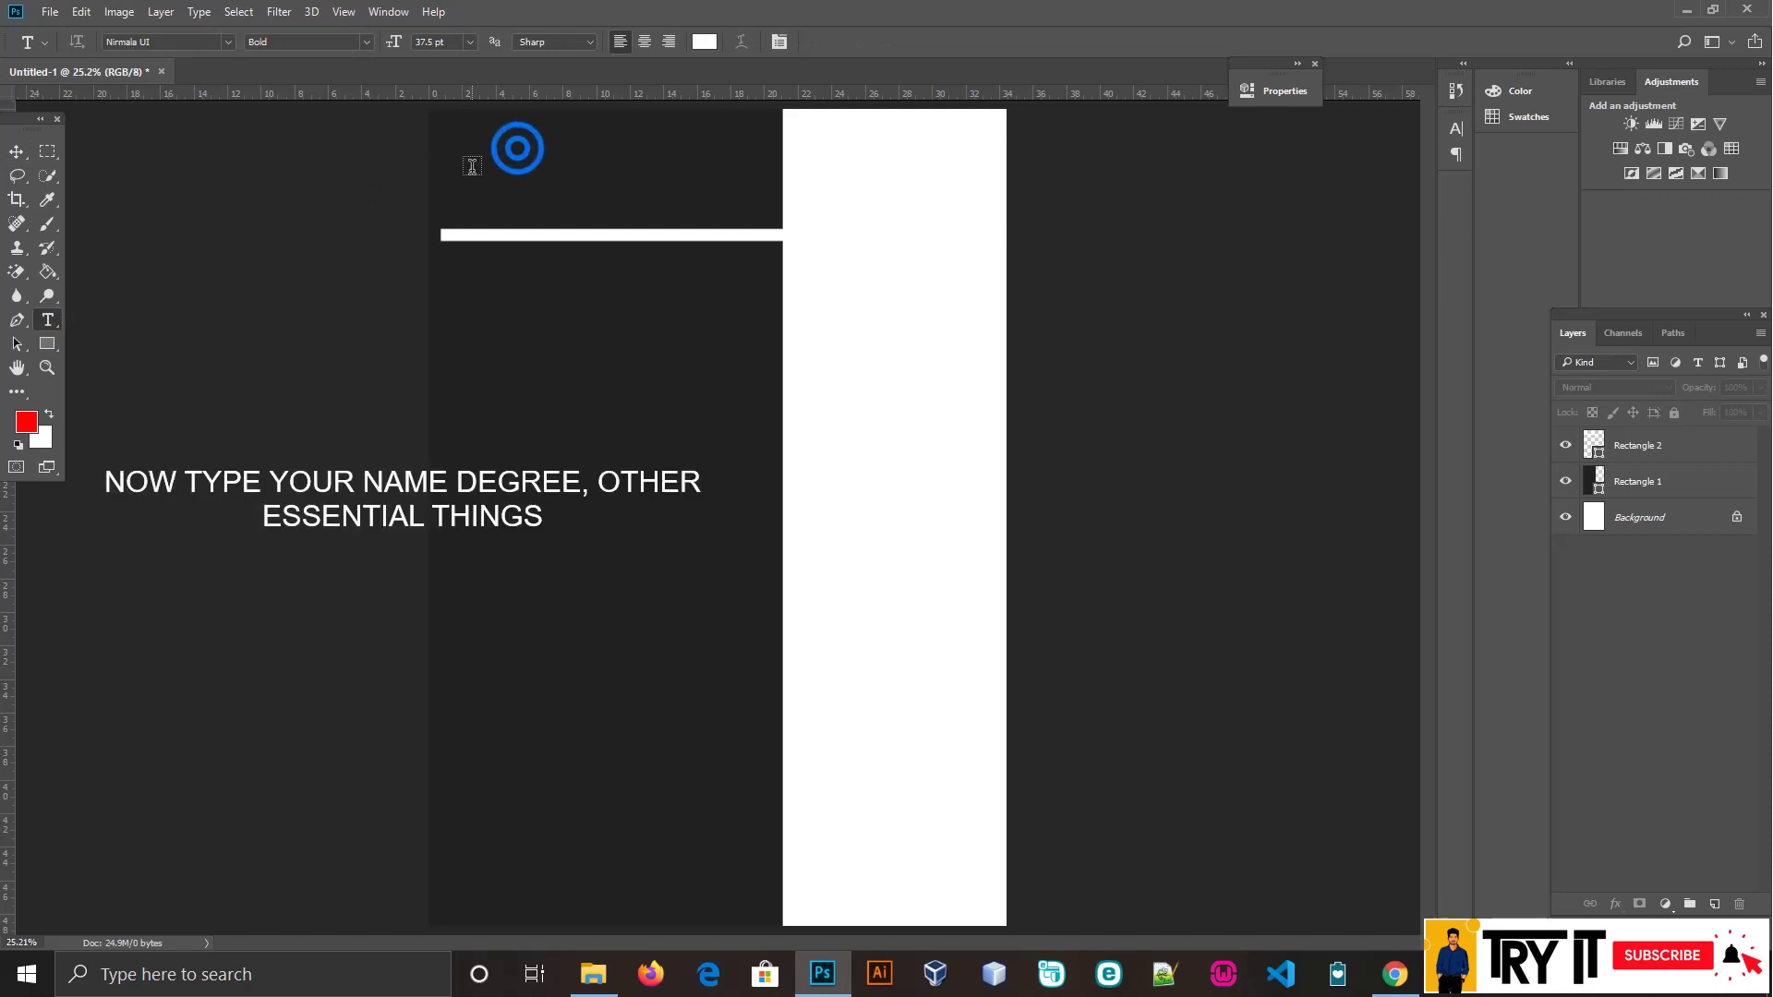
click(228, 43)
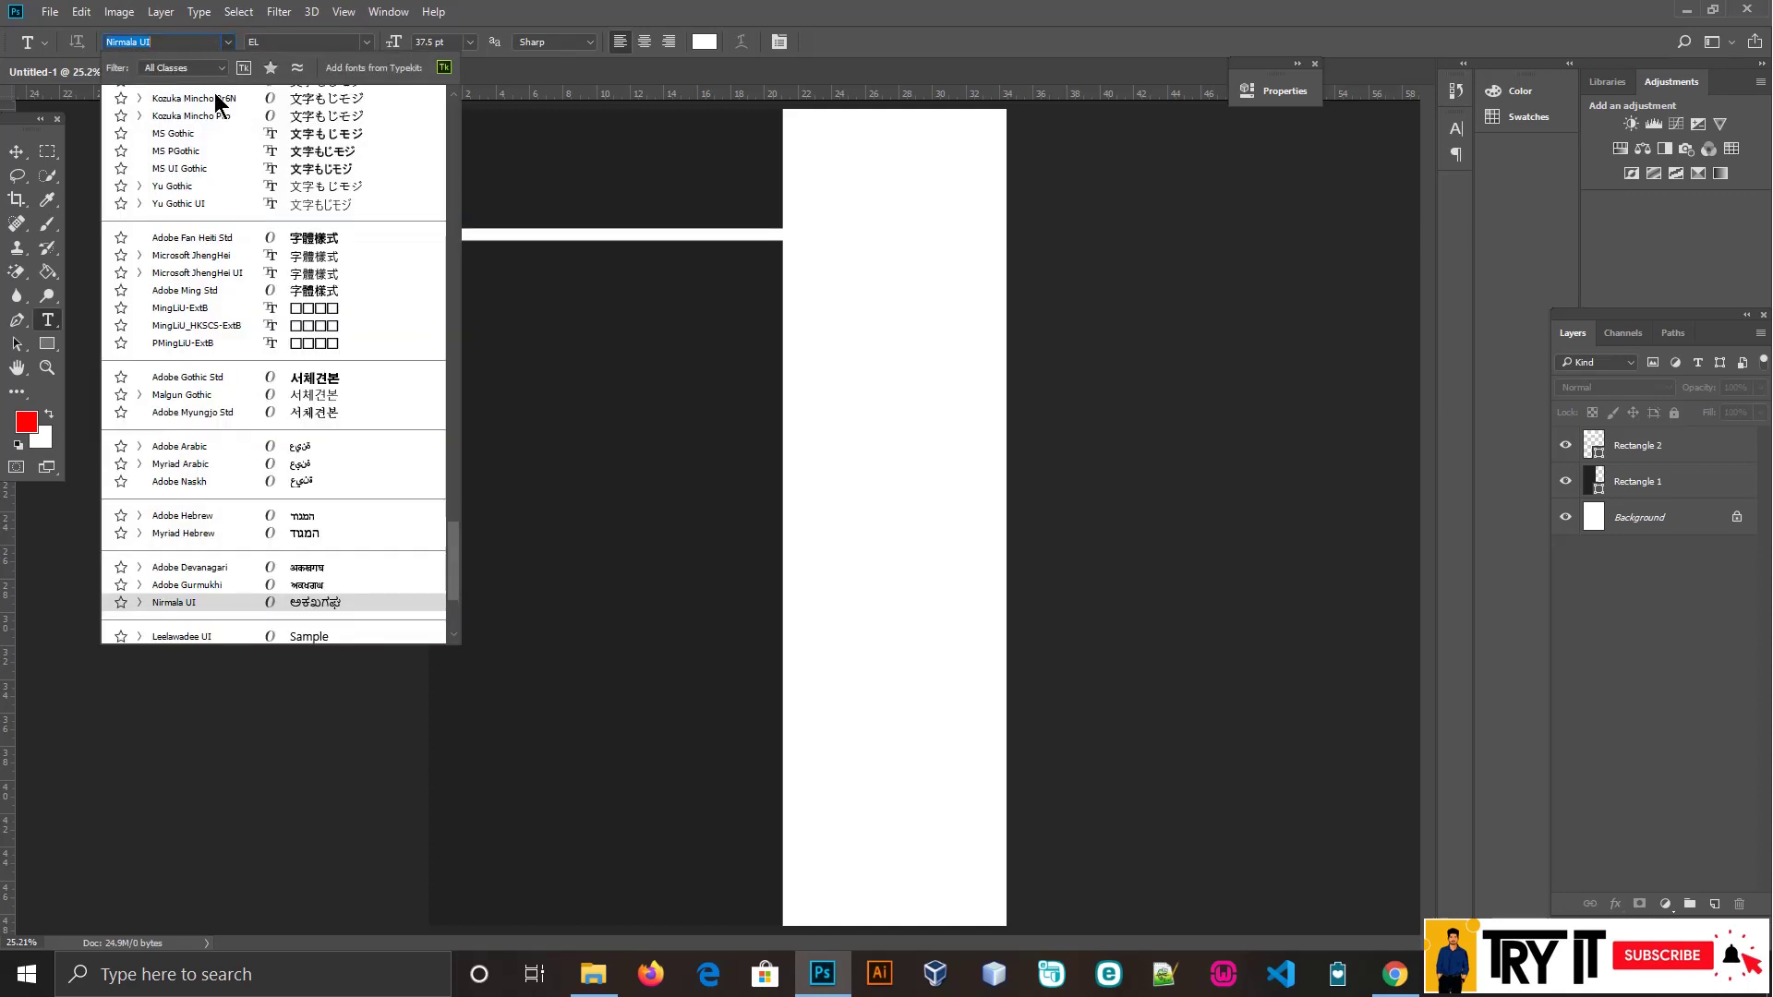
scroll(457, 536, up, 3)
scroll(453, 507, up, 1)
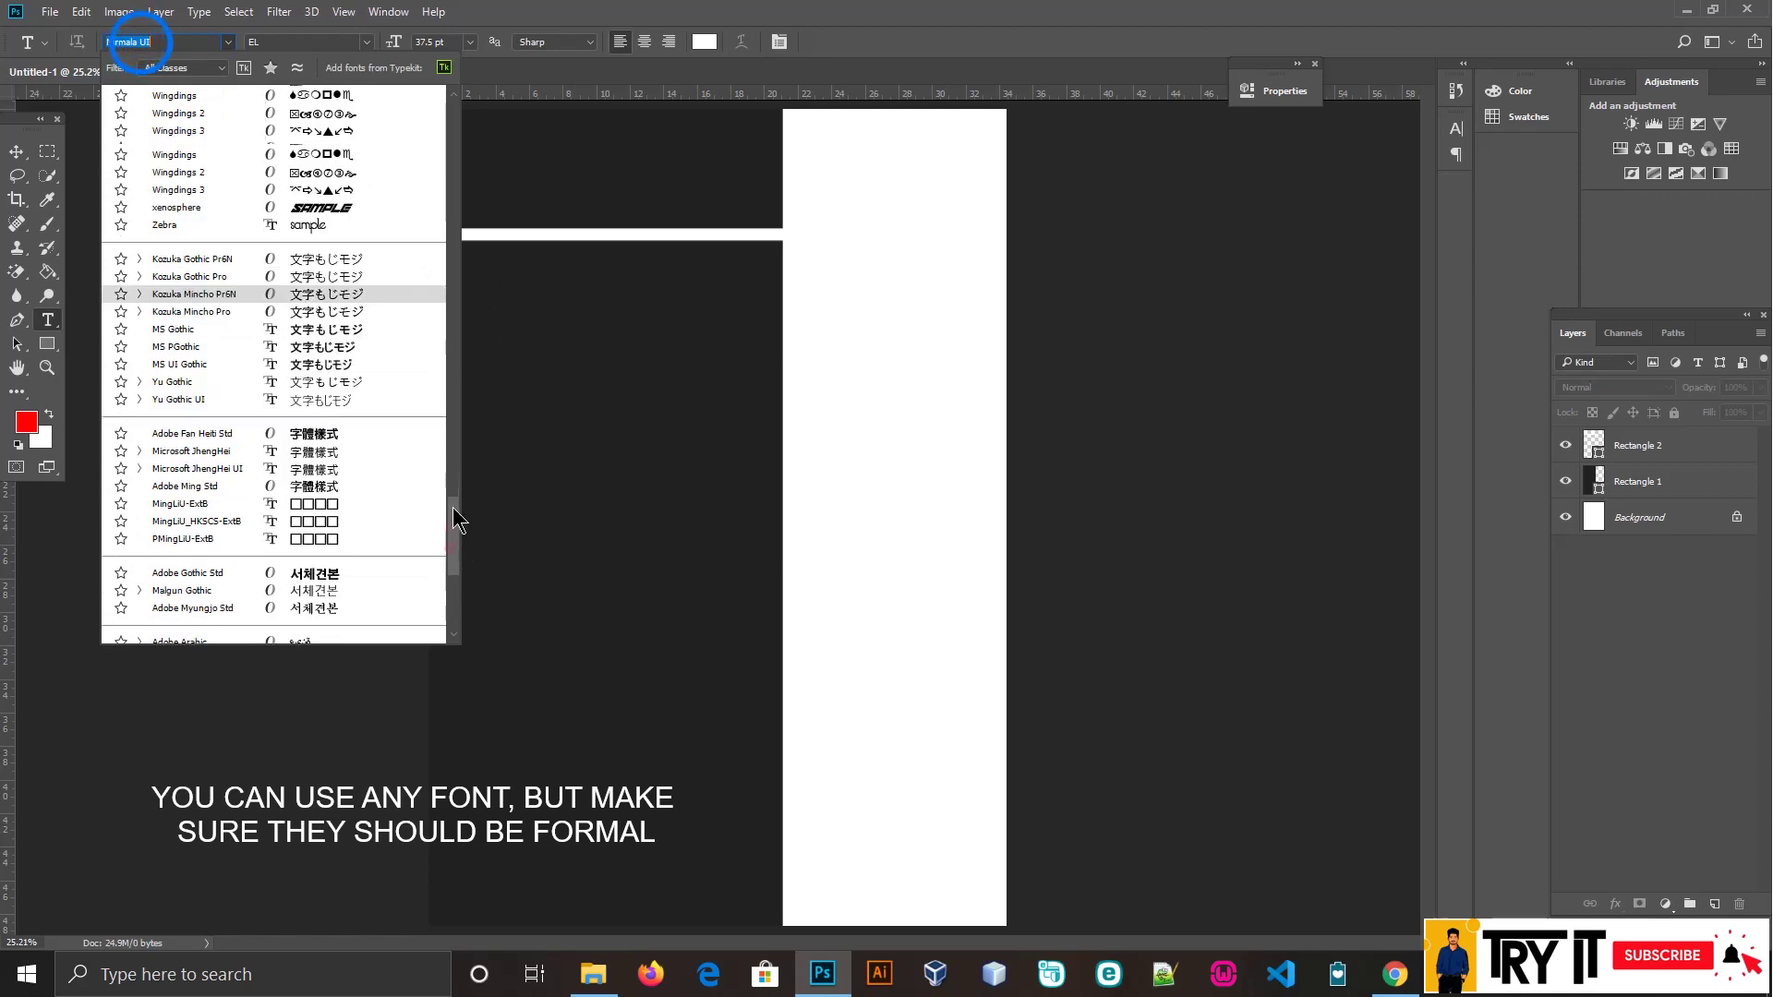
scroll(453, 509, up, 5)
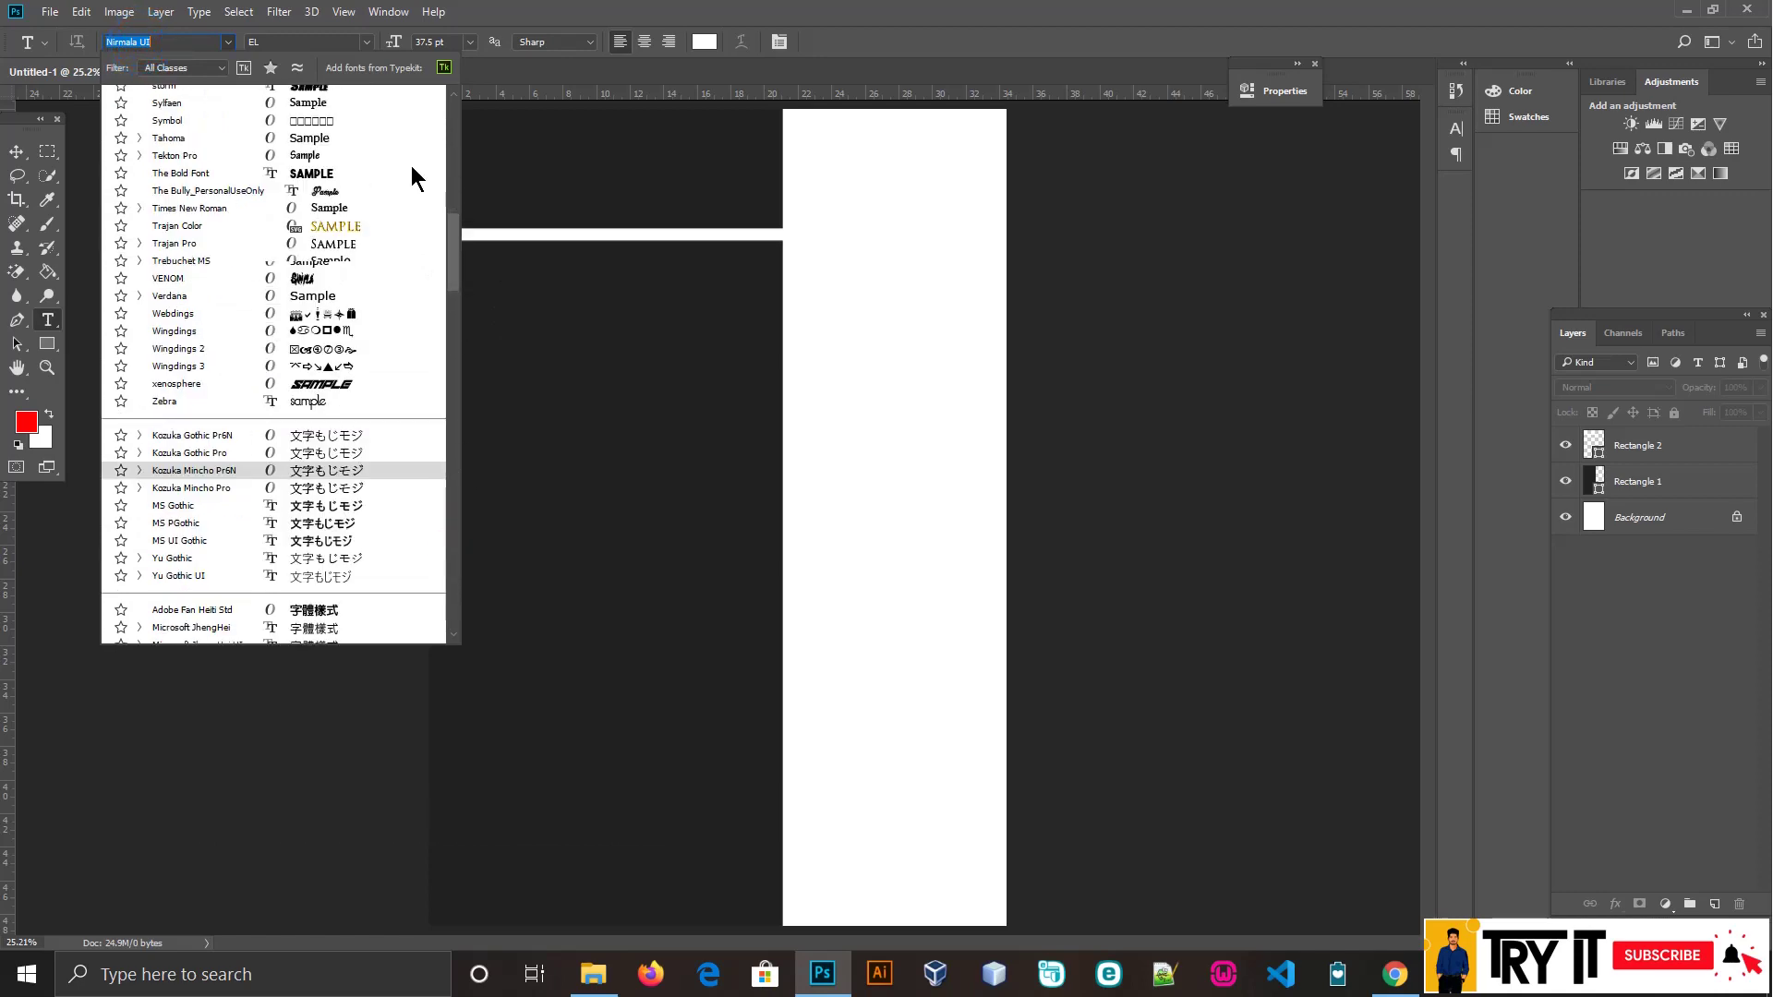
scroll(423, 220, up, 5)
scroll(434, 203, up, 10)
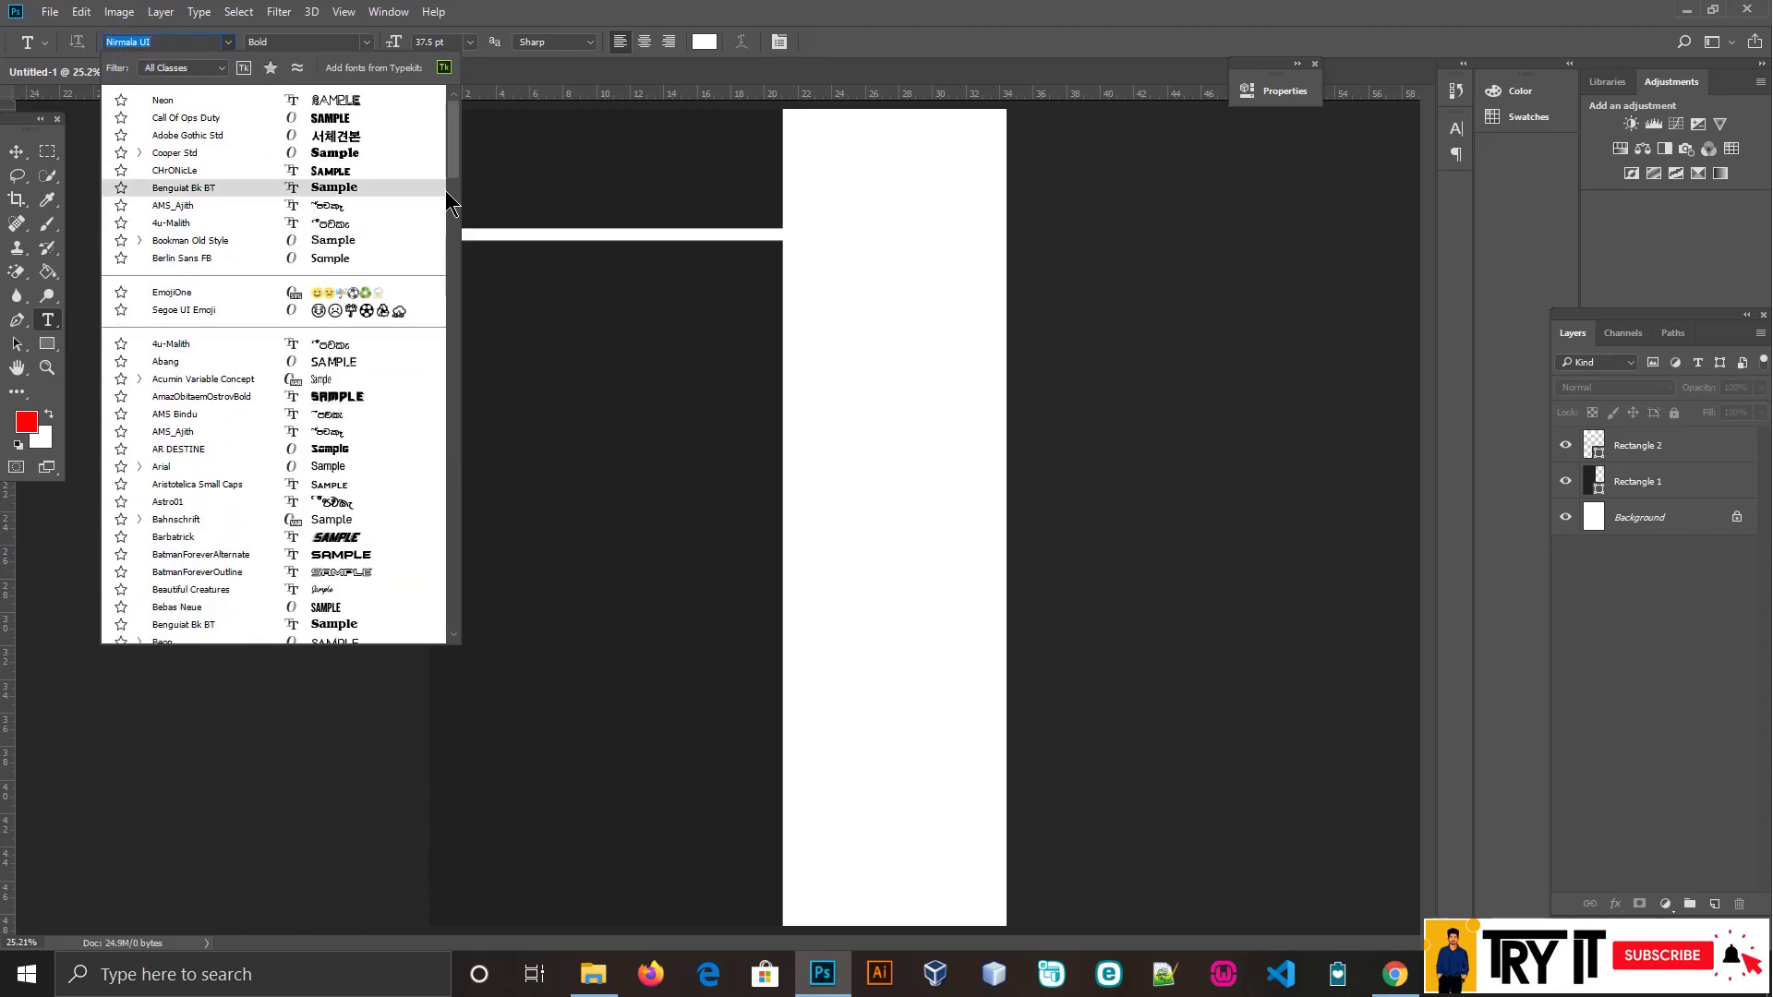
click(339, 118)
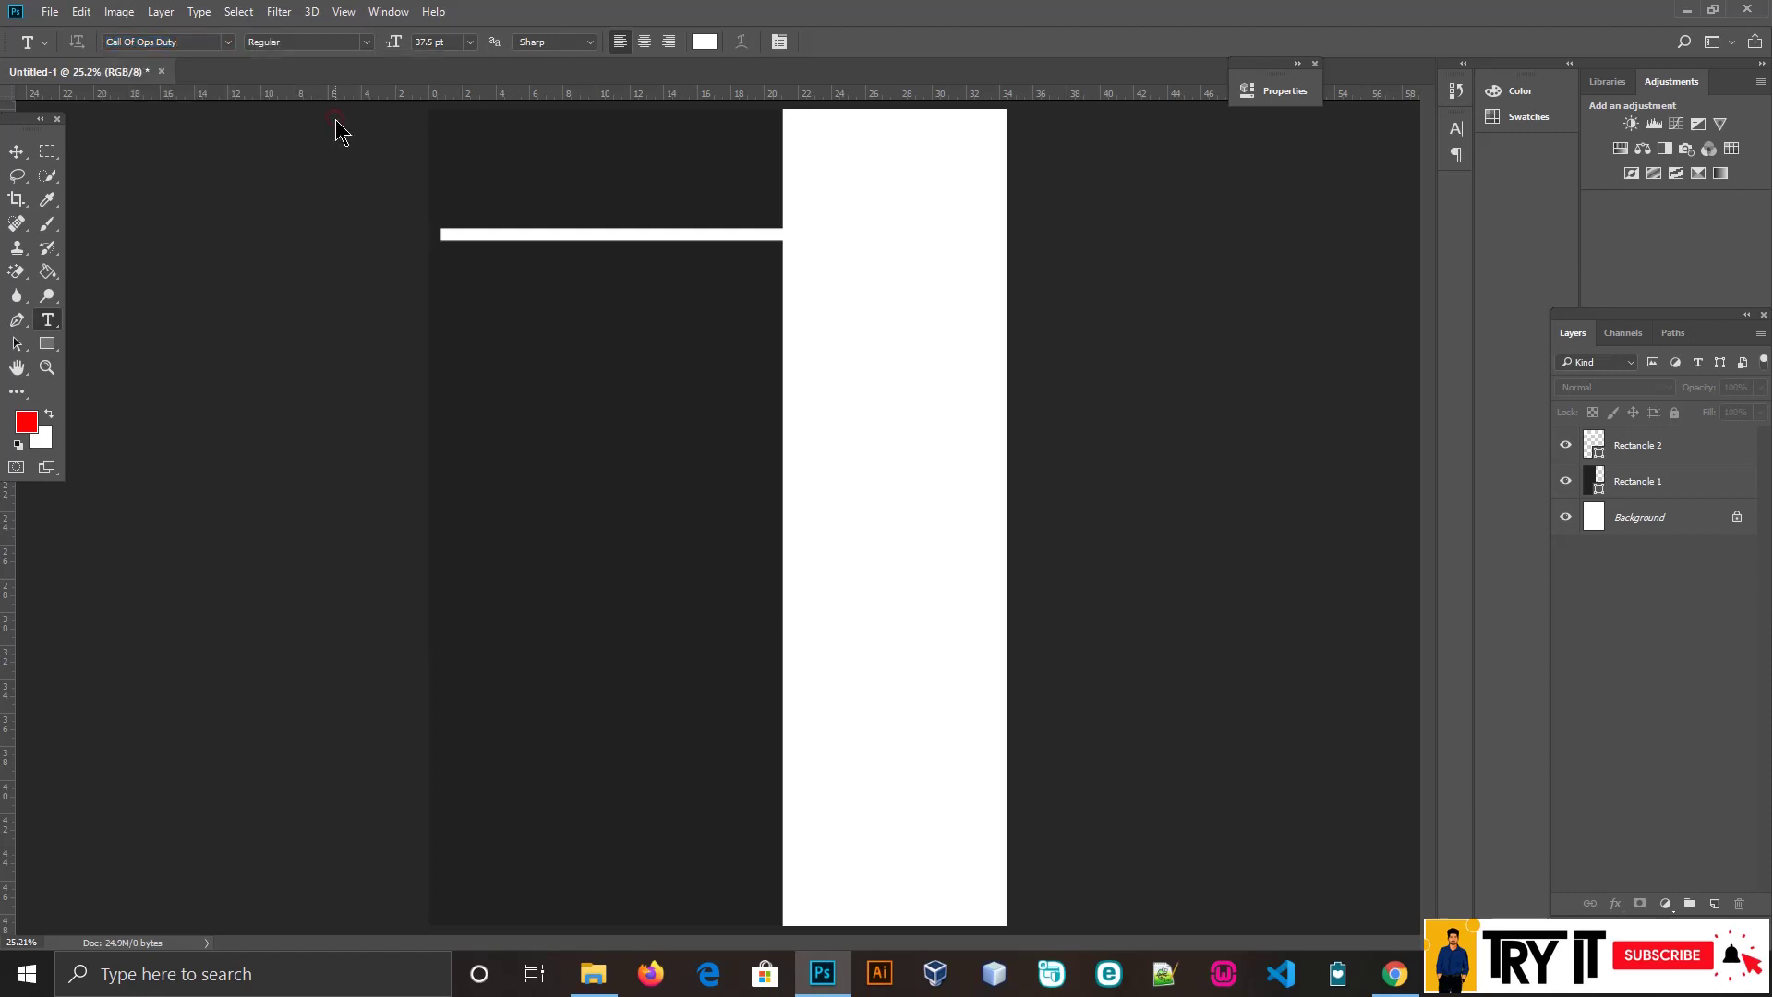
click(471, 172)
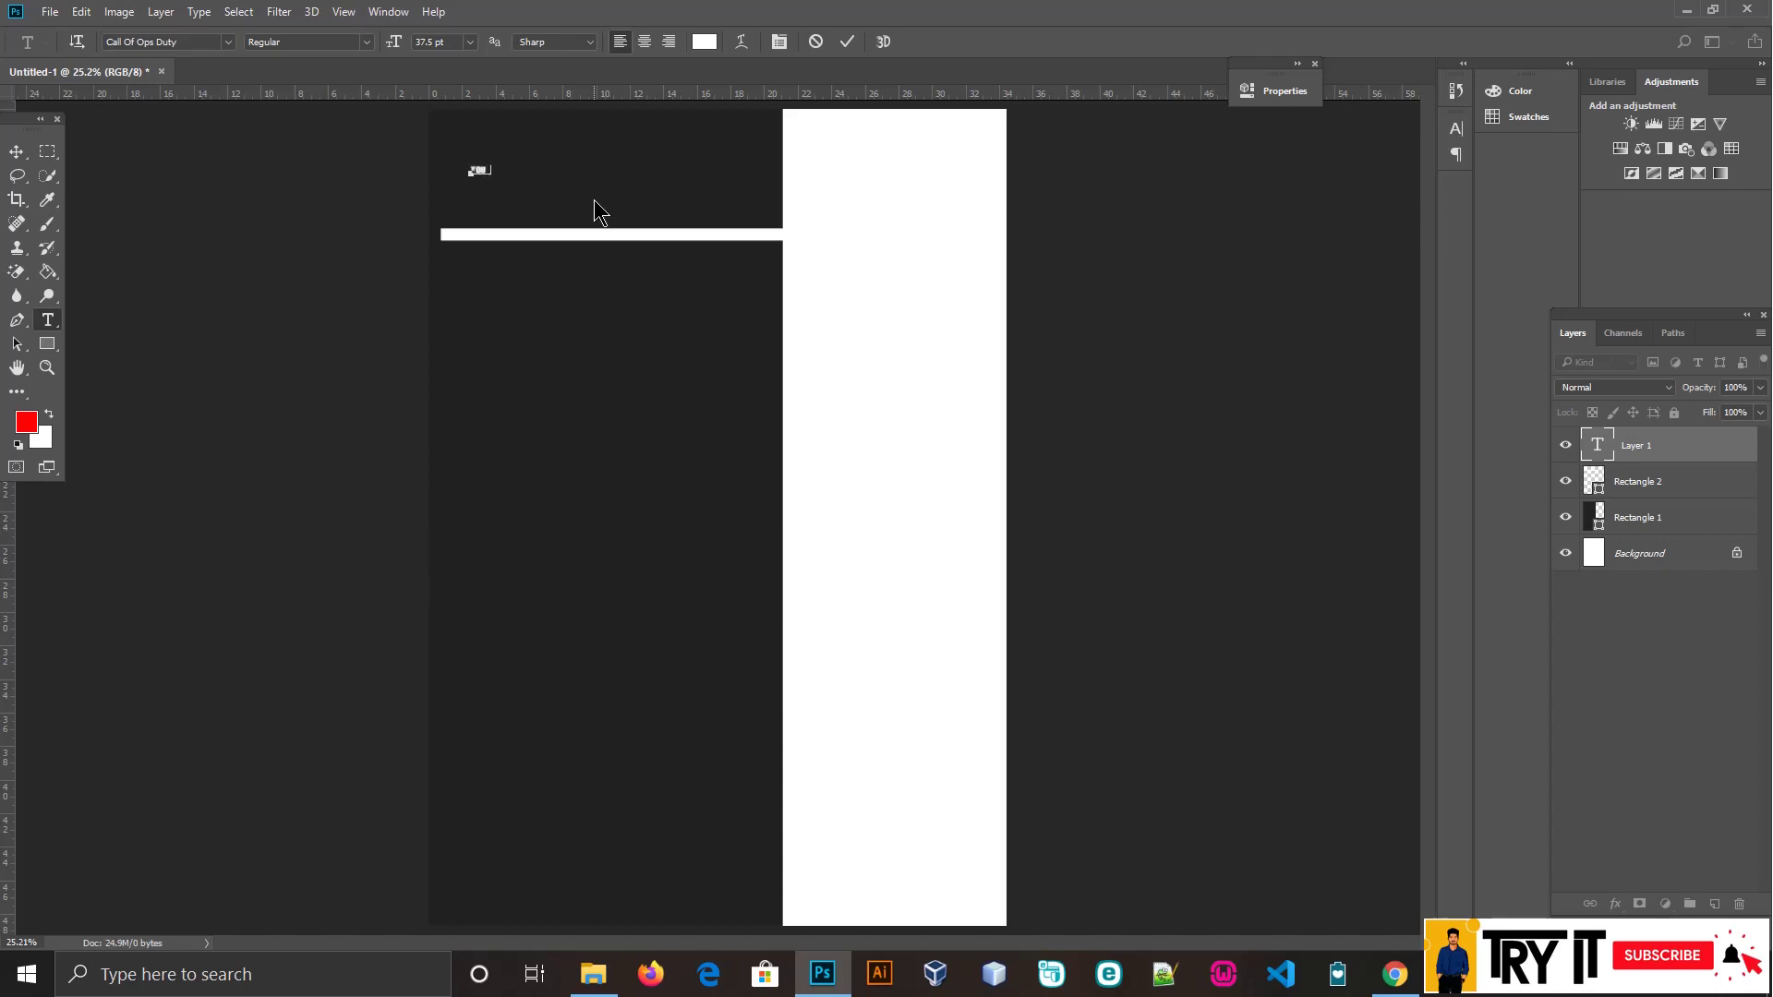
text(NA)
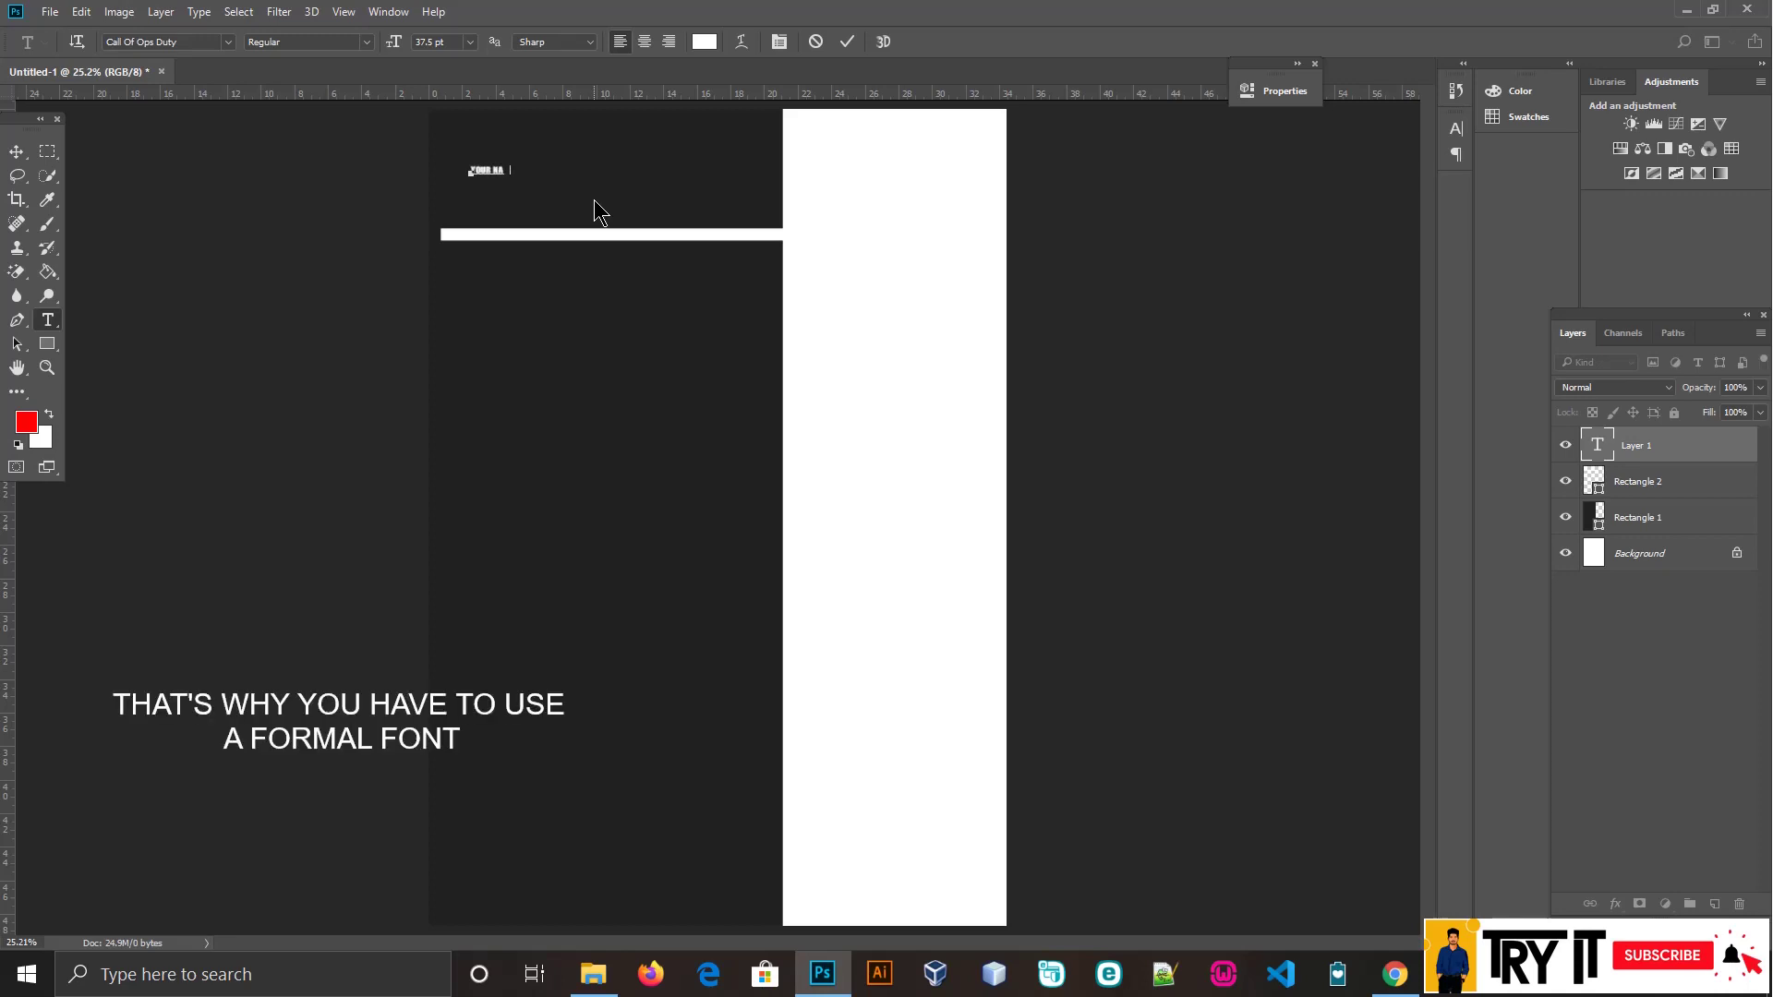
text(ME)
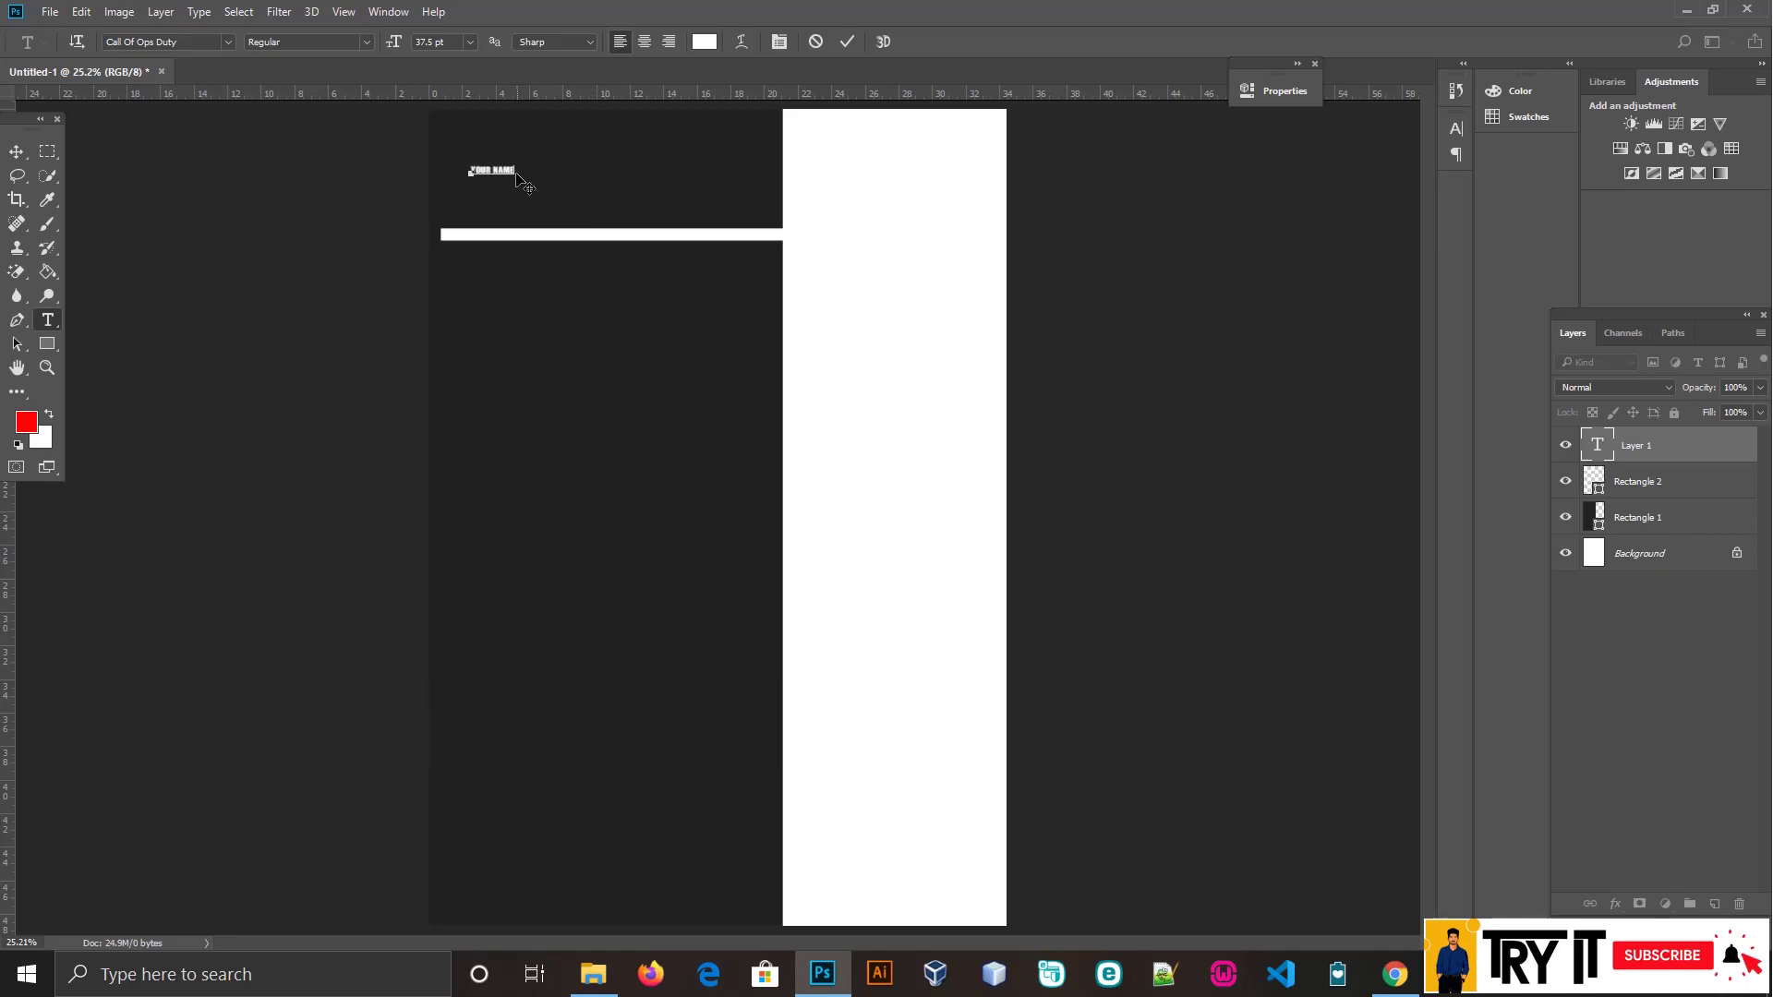
Move the name text on the panel and enlarge it with a free transform.
click(16, 151)
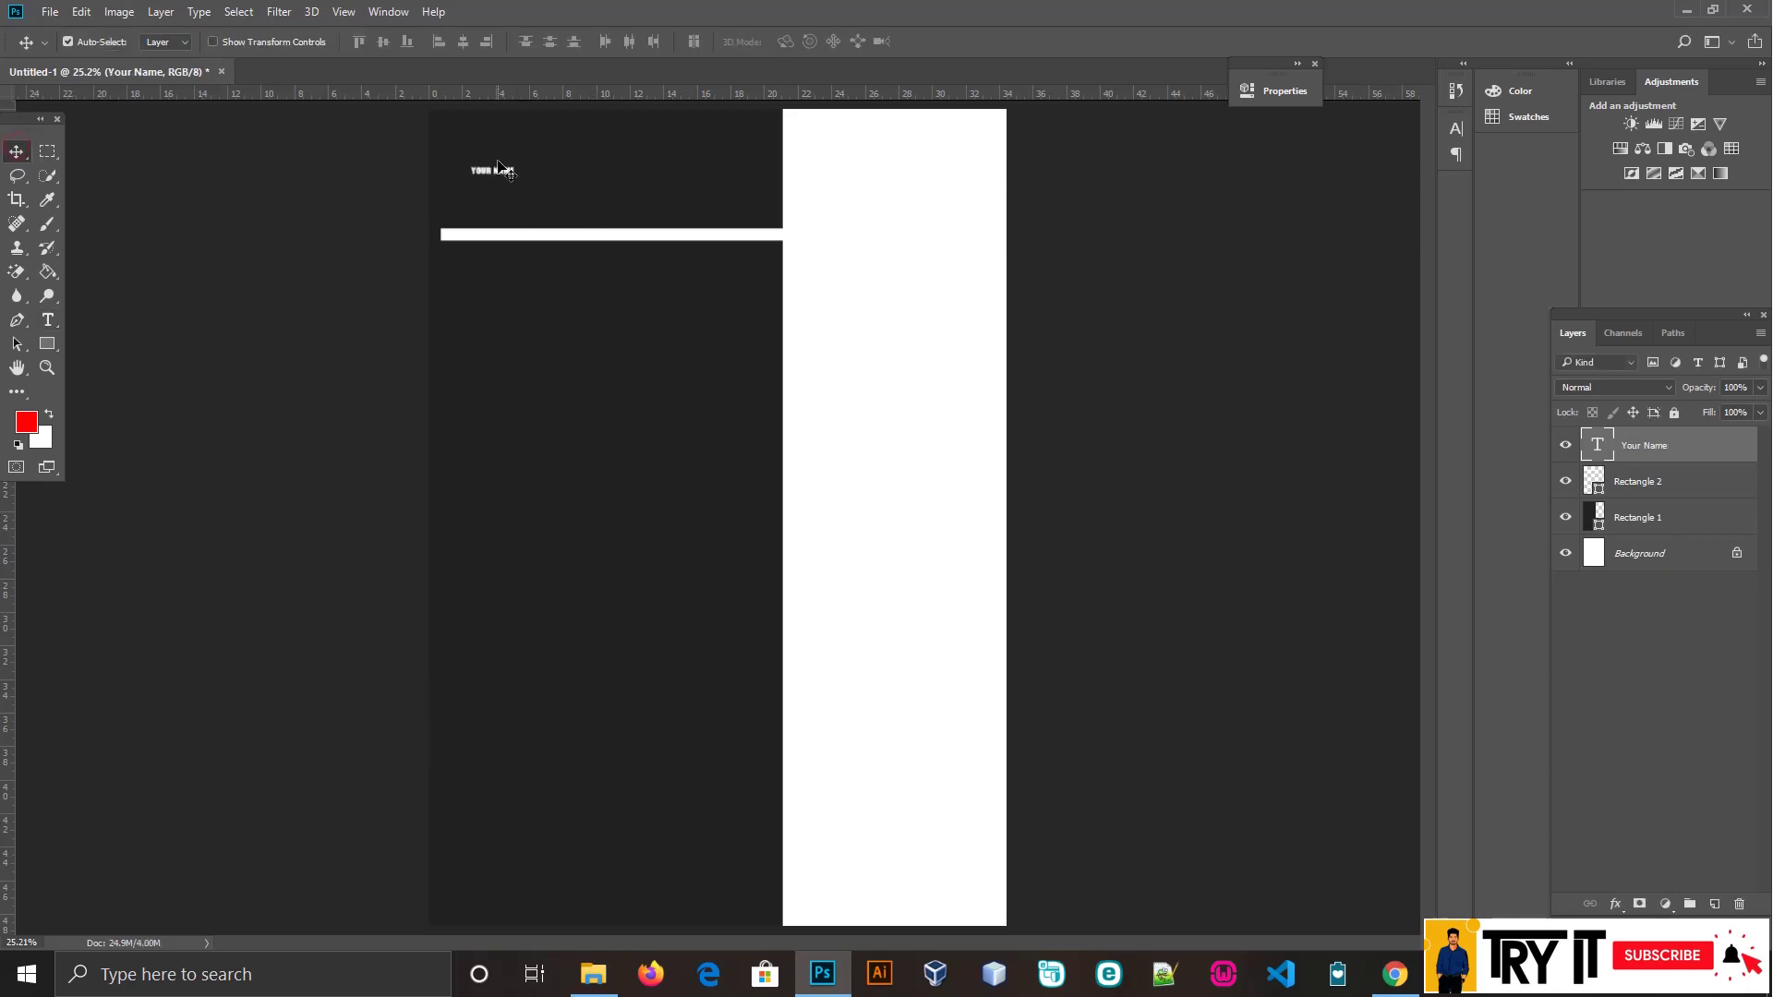
mouse_move(506, 169)
mouse_down()
mouse_move(631, 111)
mouse_move(470, 176)
mouse_move(614, 174)
mouse_move(607, 153)
mouse_move(725, 122)
mouse_up()
key(ctrl+t)
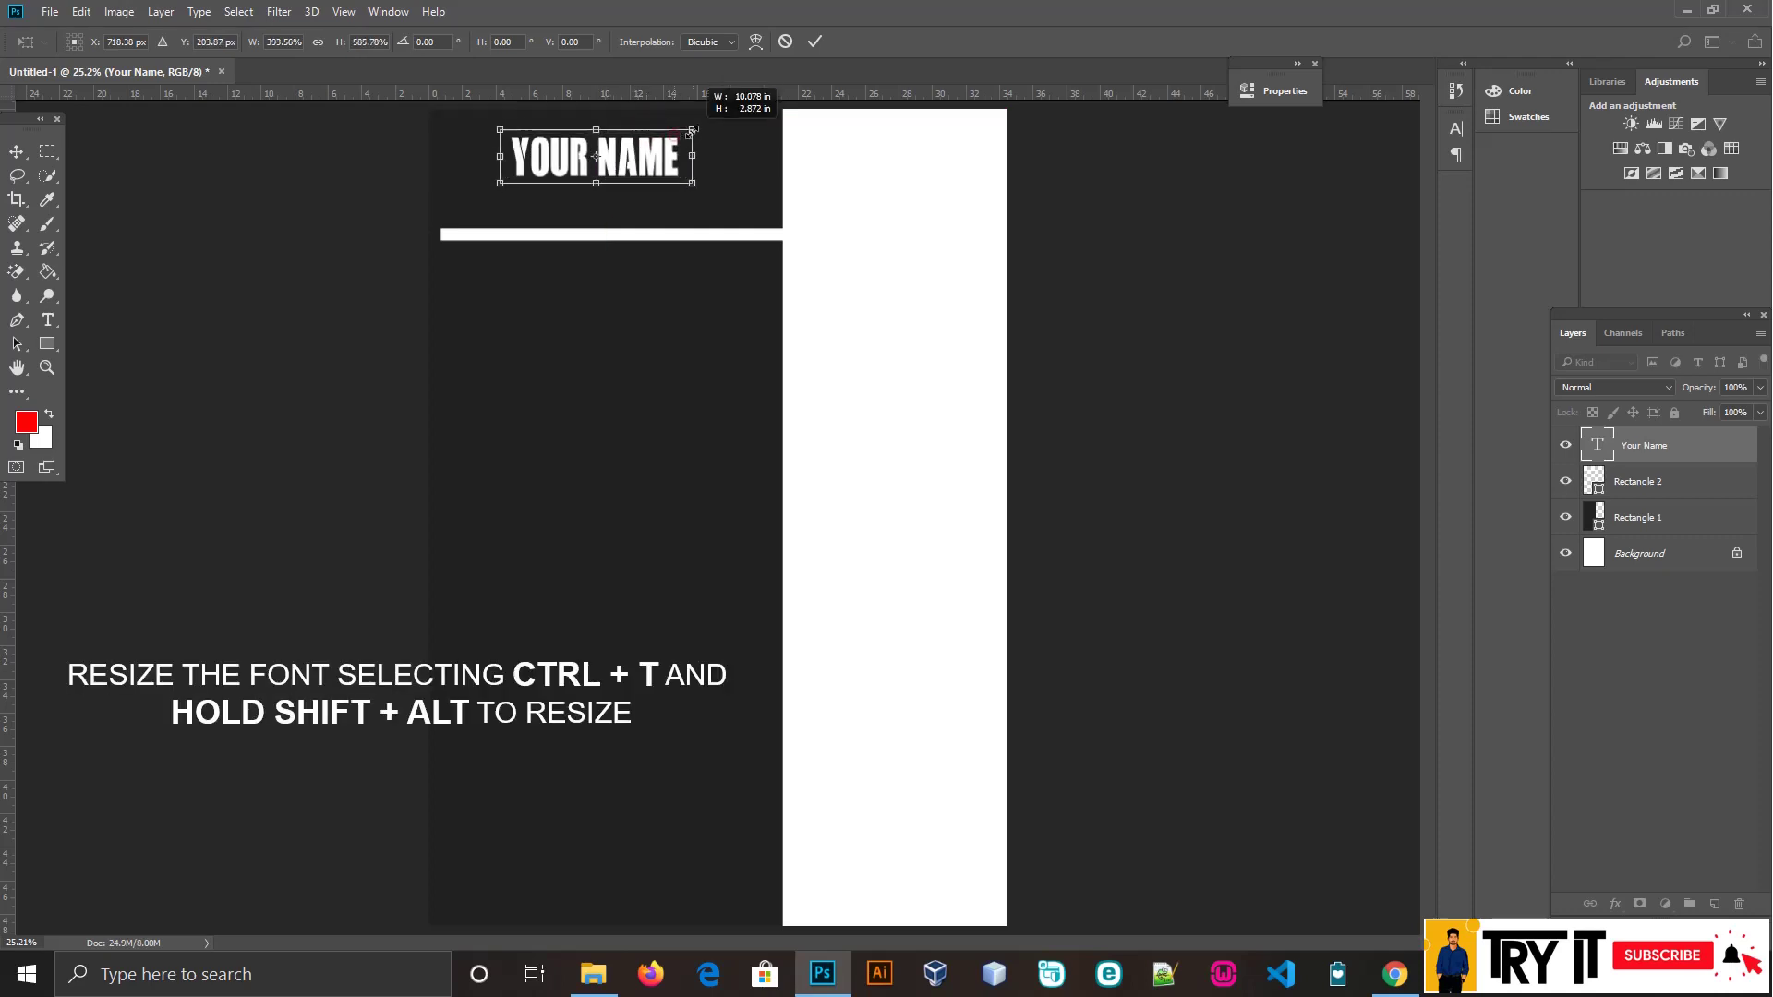
click(815, 41)
Change the whole YOUR NAME text to the Bebas Neue font.
click(58, 316)
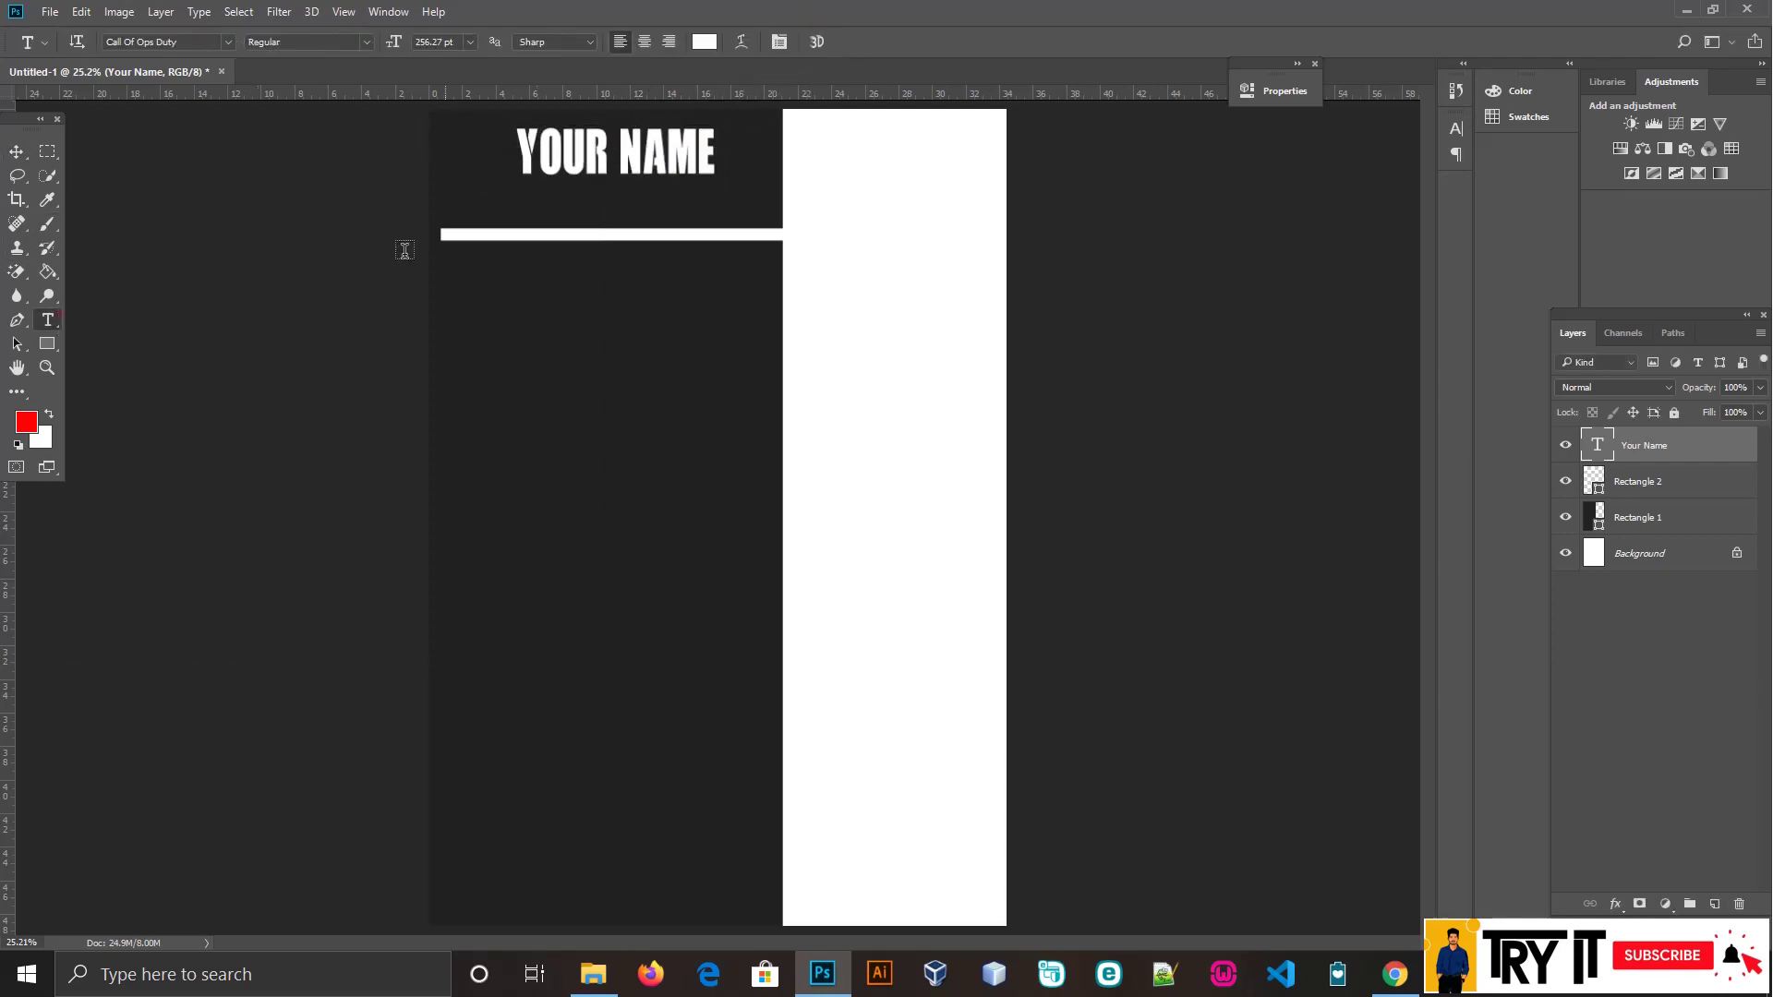
click(717, 151)
key(ctrl+a)
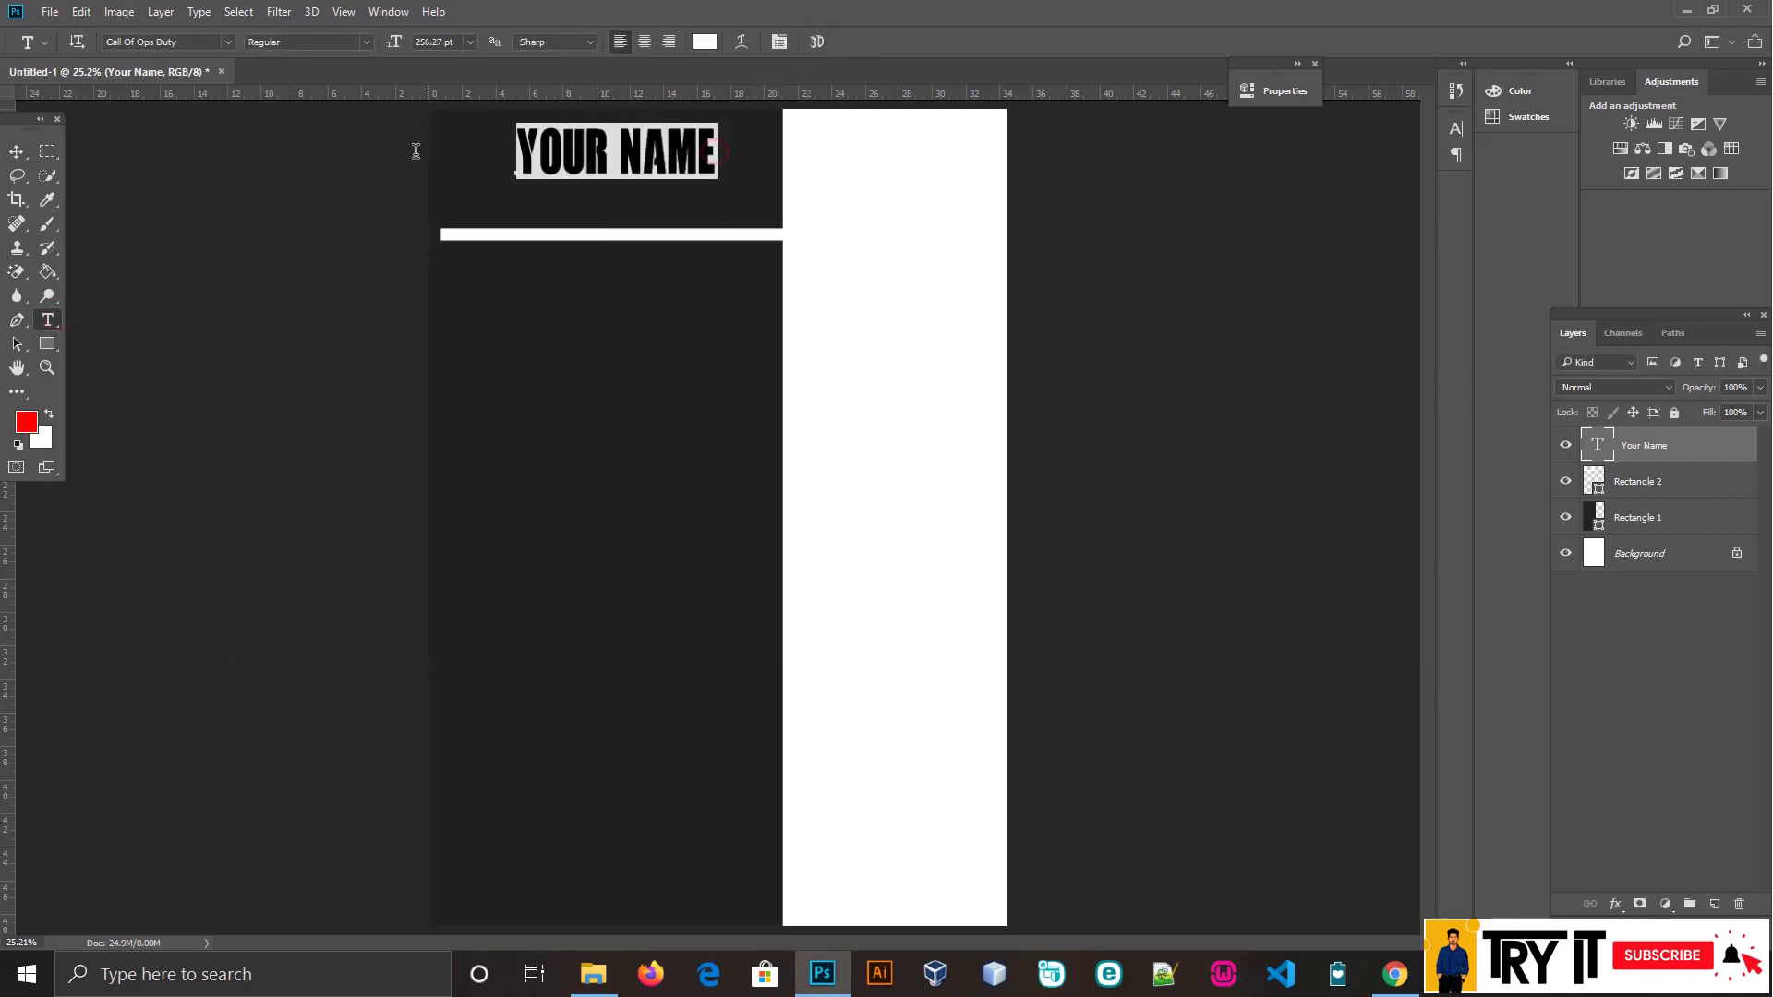
click(231, 43)
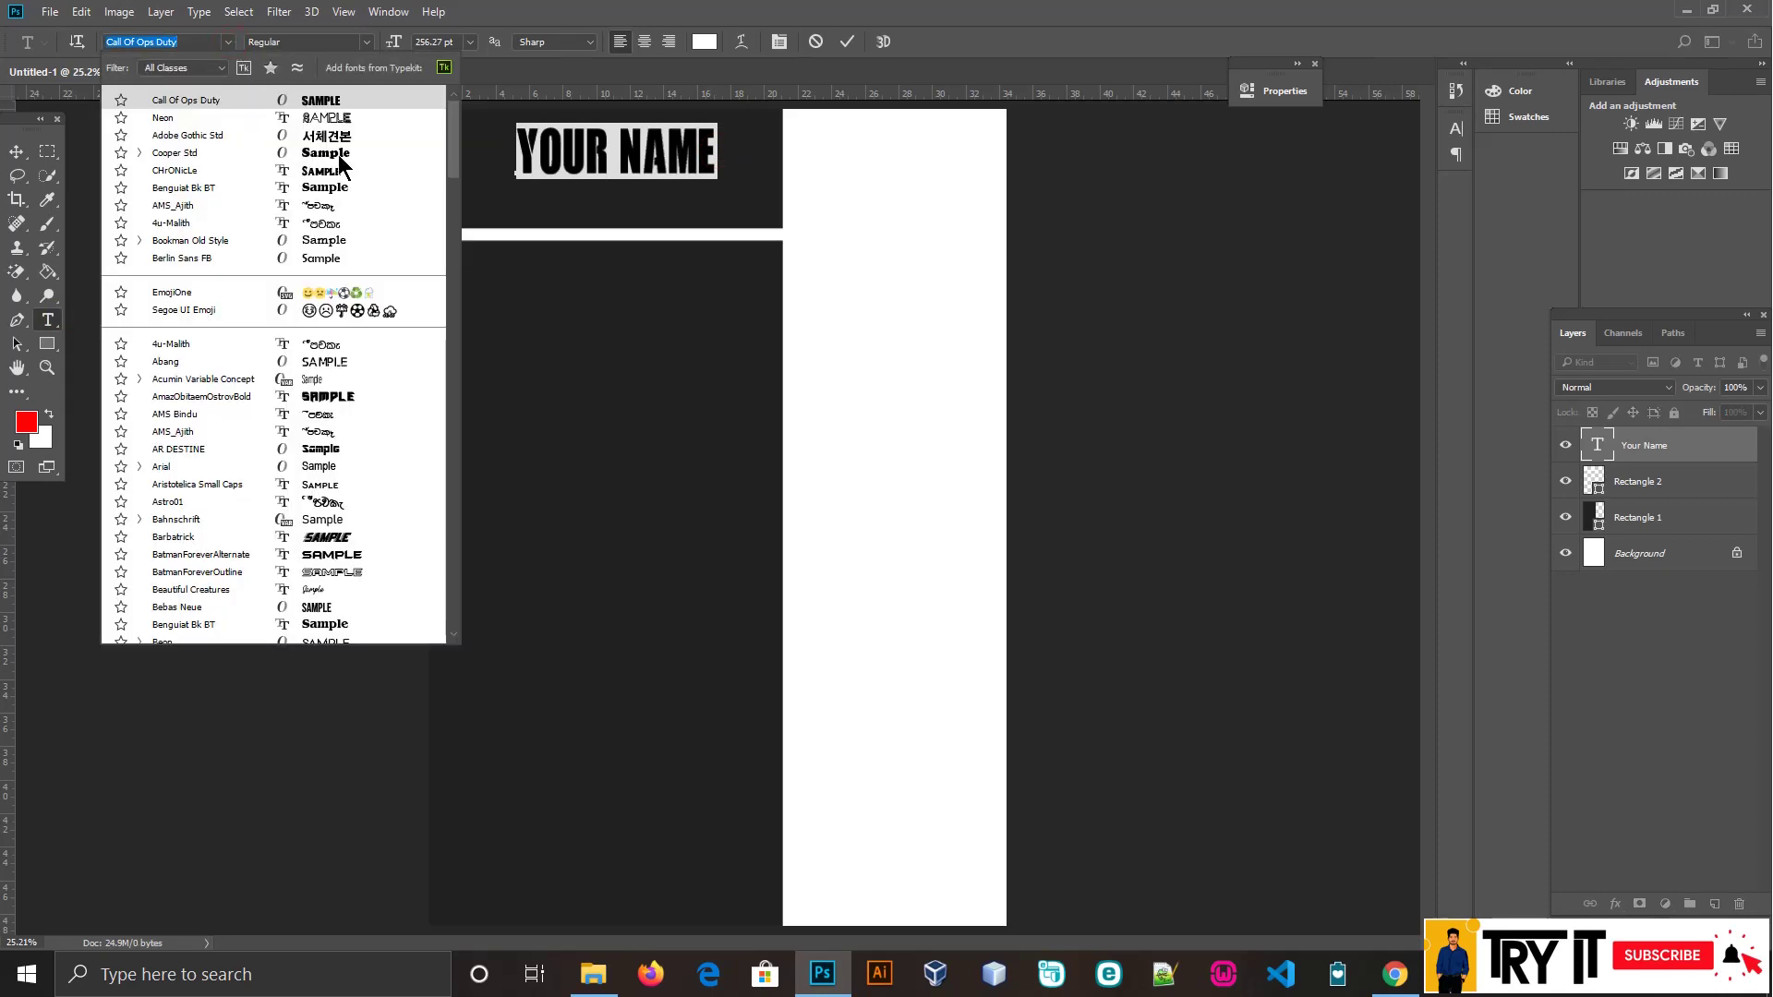
click(316, 607)
click(844, 43)
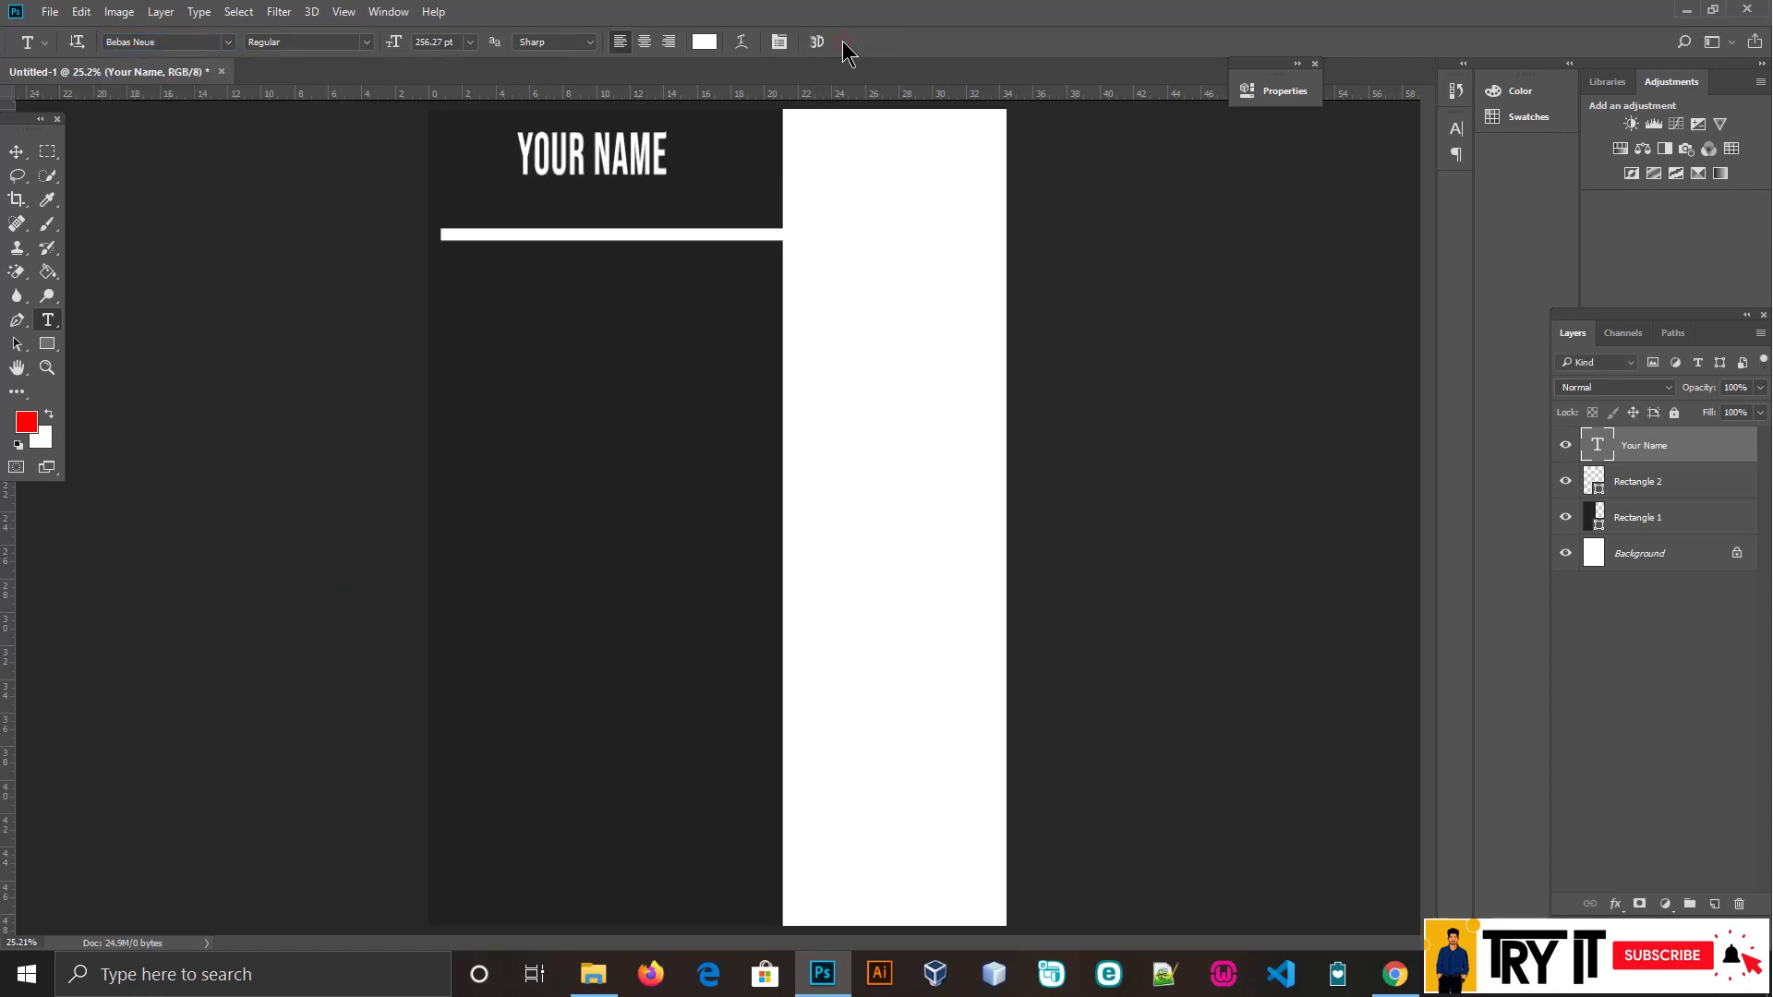
Stretch the YOUR NAME heading wider into the dark panel's top-left corner.
click(15, 155)
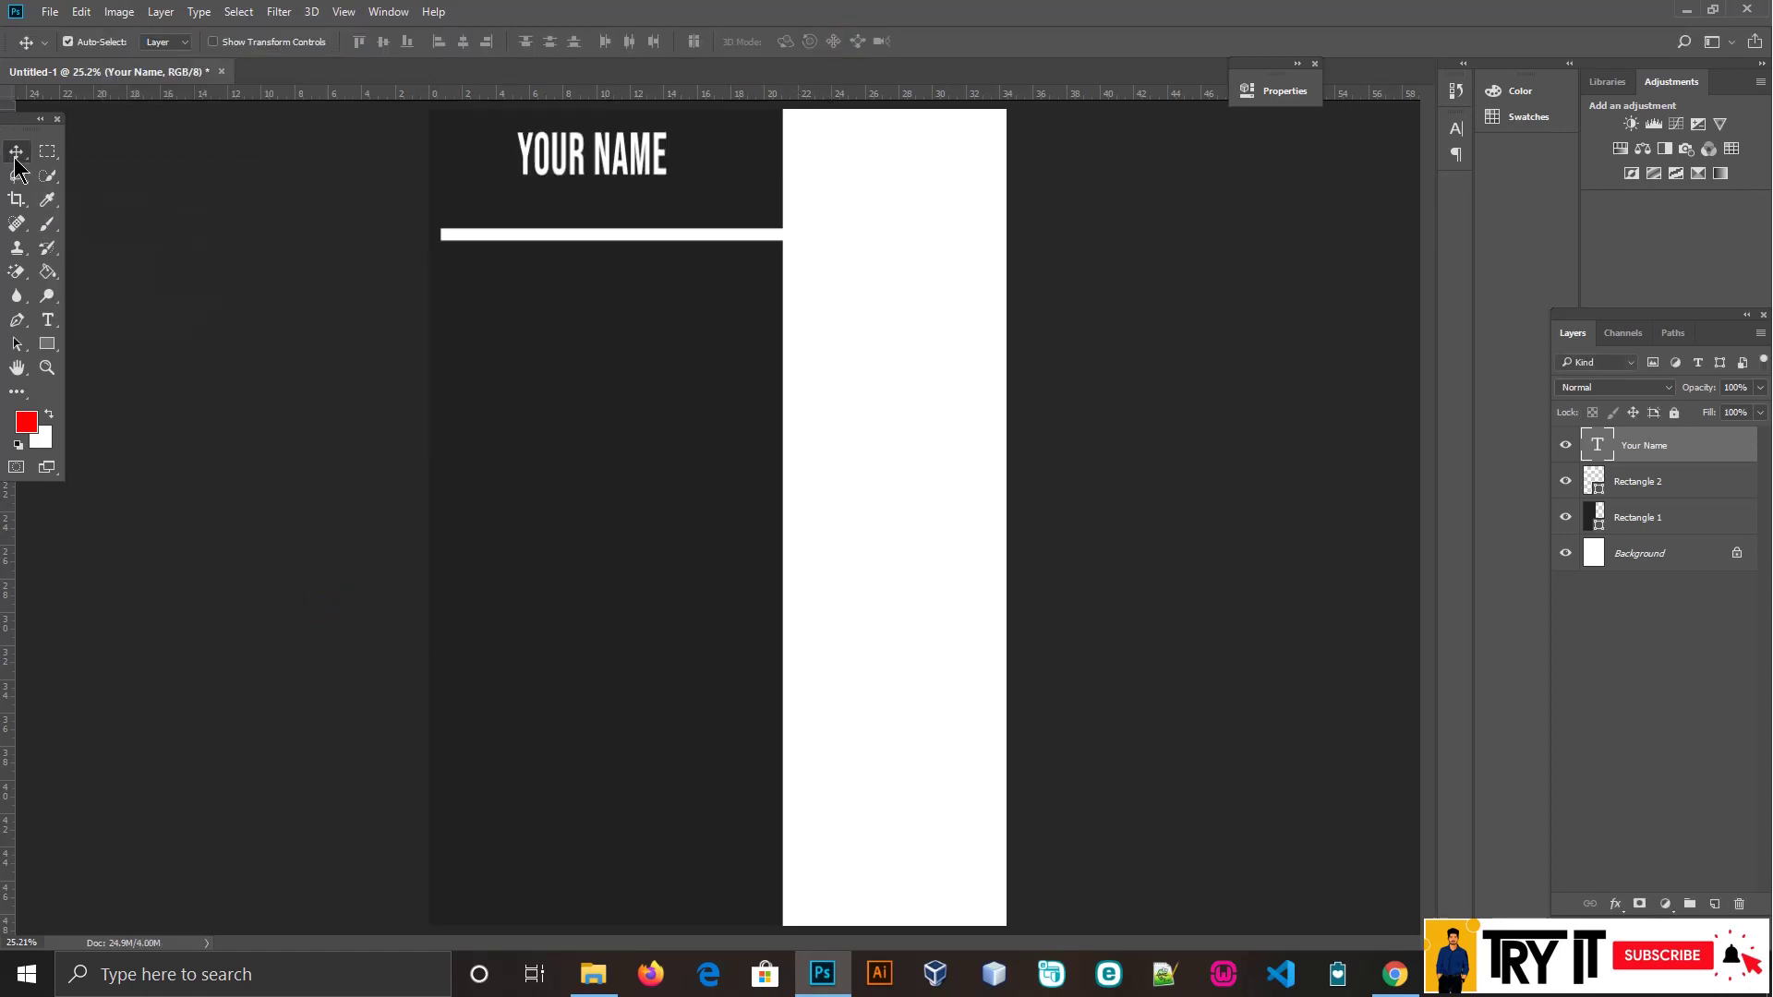
drag(619, 167, 617, 175)
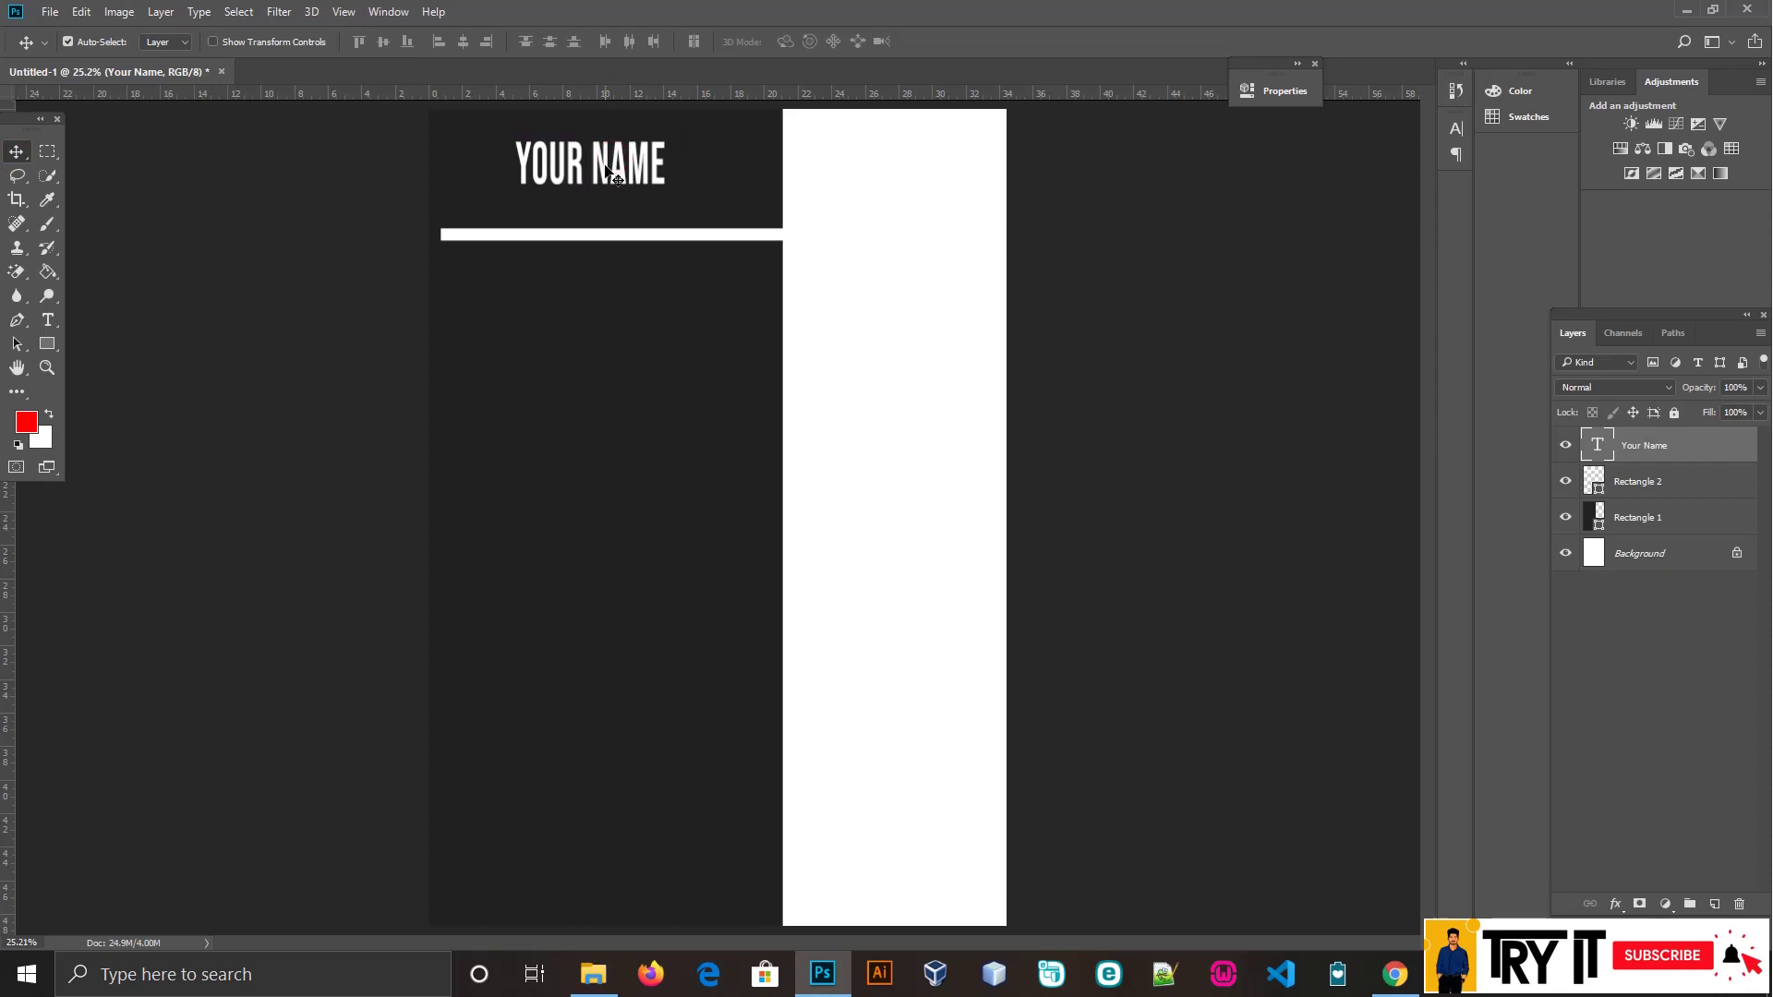
key(ctrl+t)
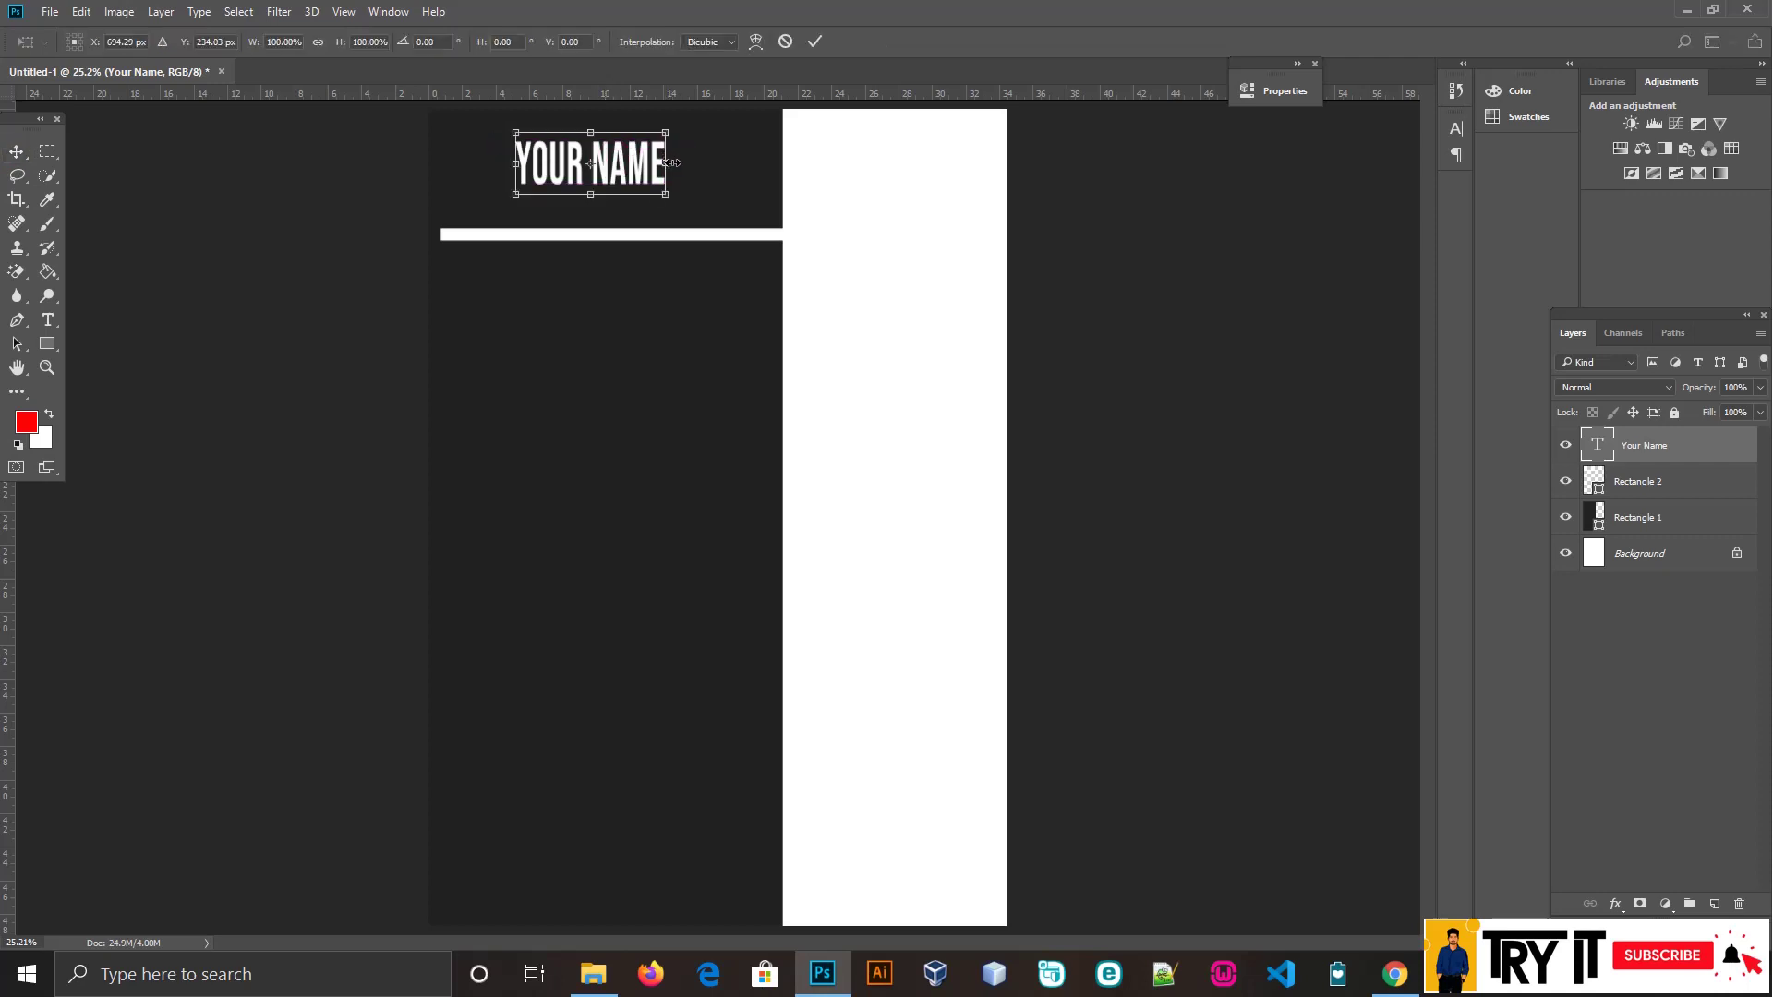
mouse_move(670, 163)
mouse_down()
mouse_move(724, 116)
mouse_move(747, 151)
mouse_move(691, 155)
mouse_move(660, 122)
mouse_move(631, 153)
mouse_move(605, 140)
mouse_up()
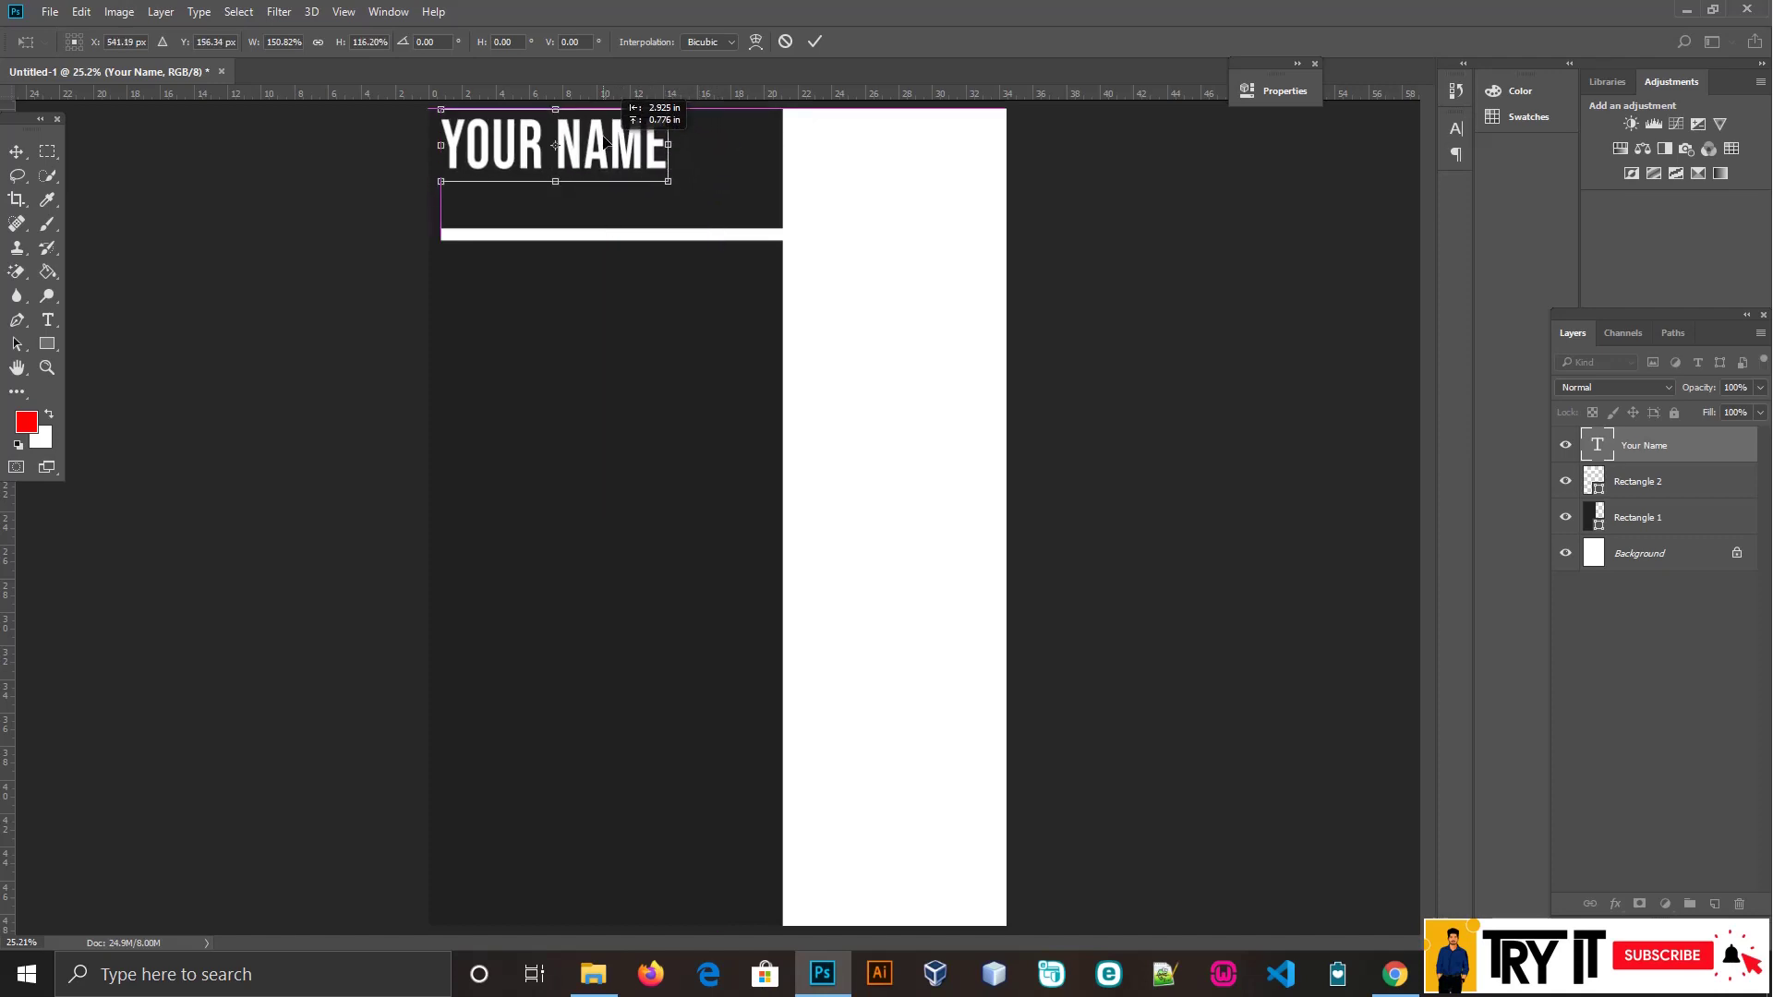
click(814, 41)
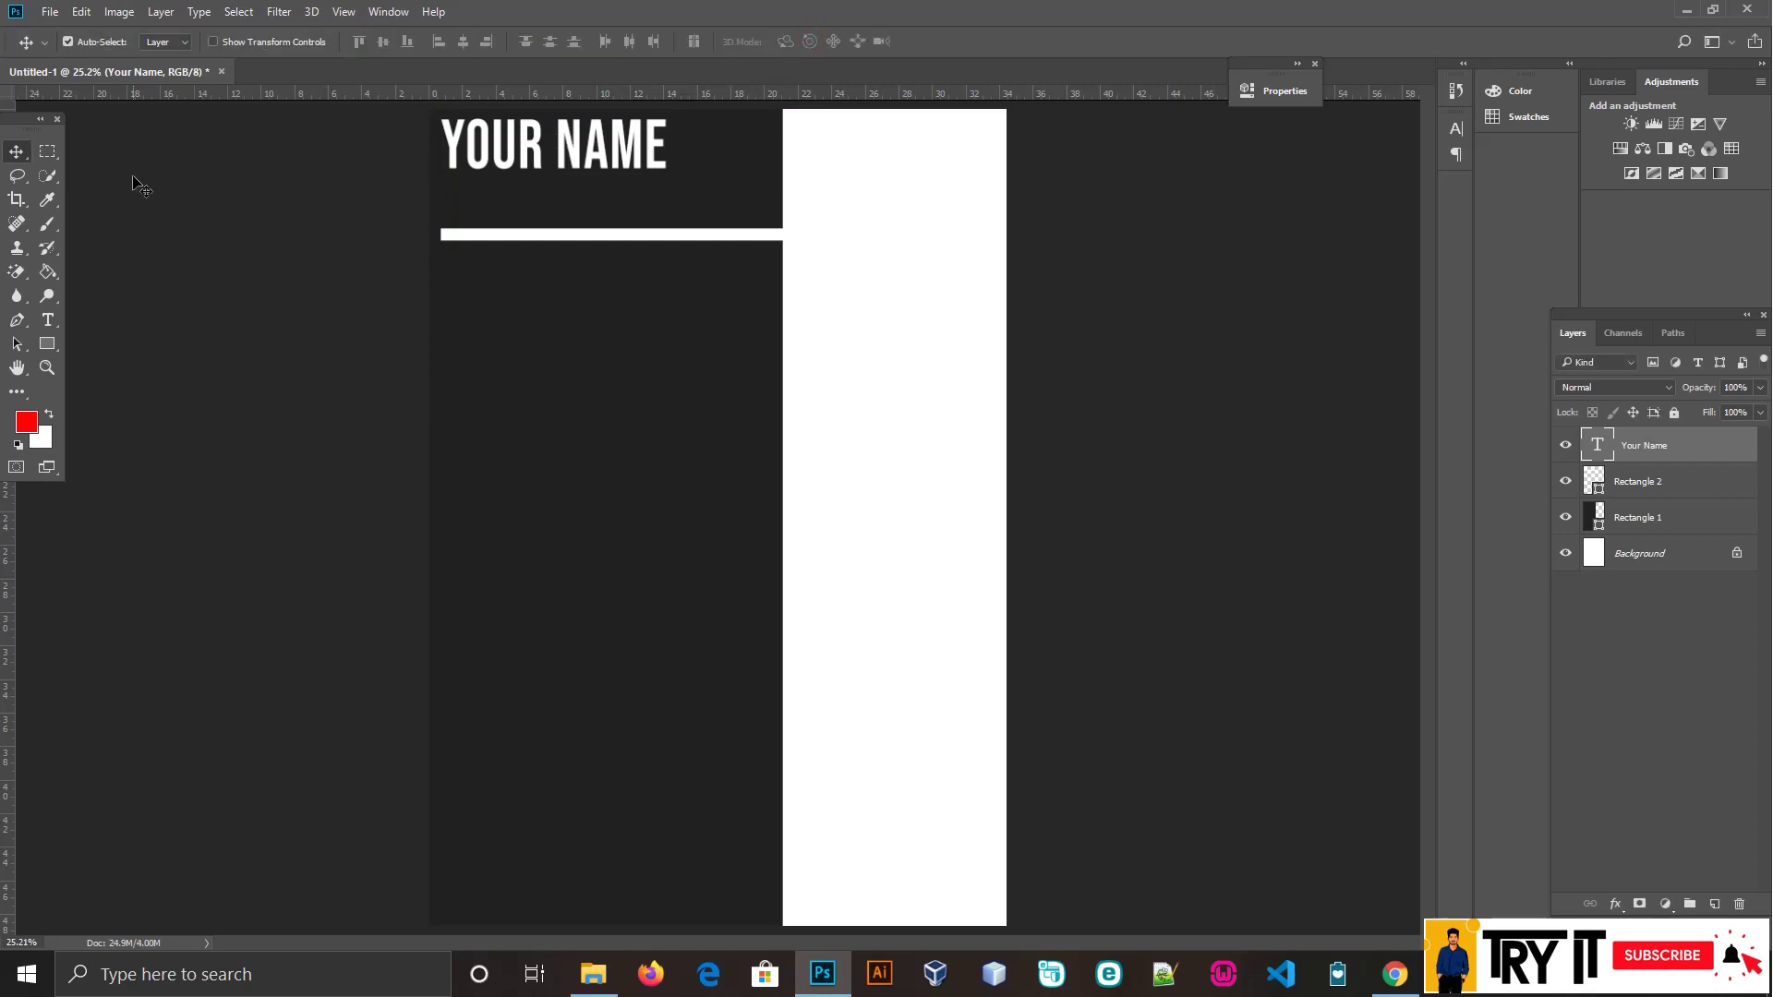
click(47, 320)
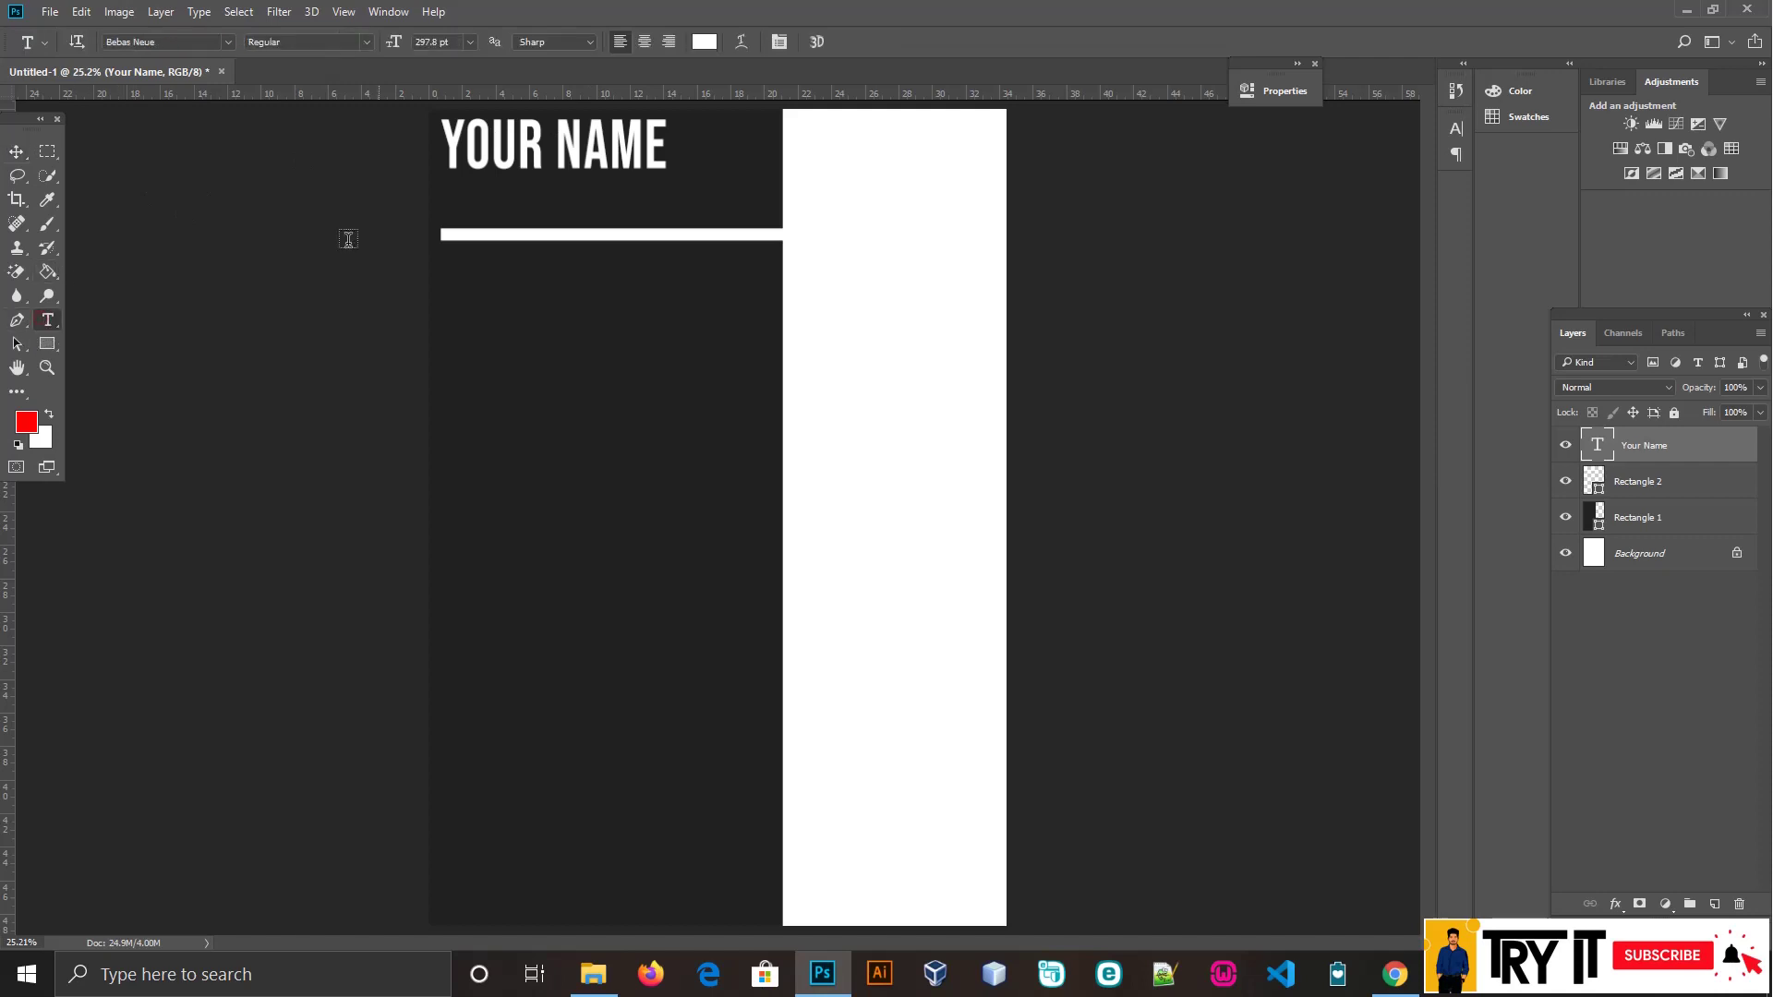
Type 'YOUR UNIVERSITY/ SCHOOL / WORKED PLACE NAME' below the name heading.
click(453, 192)
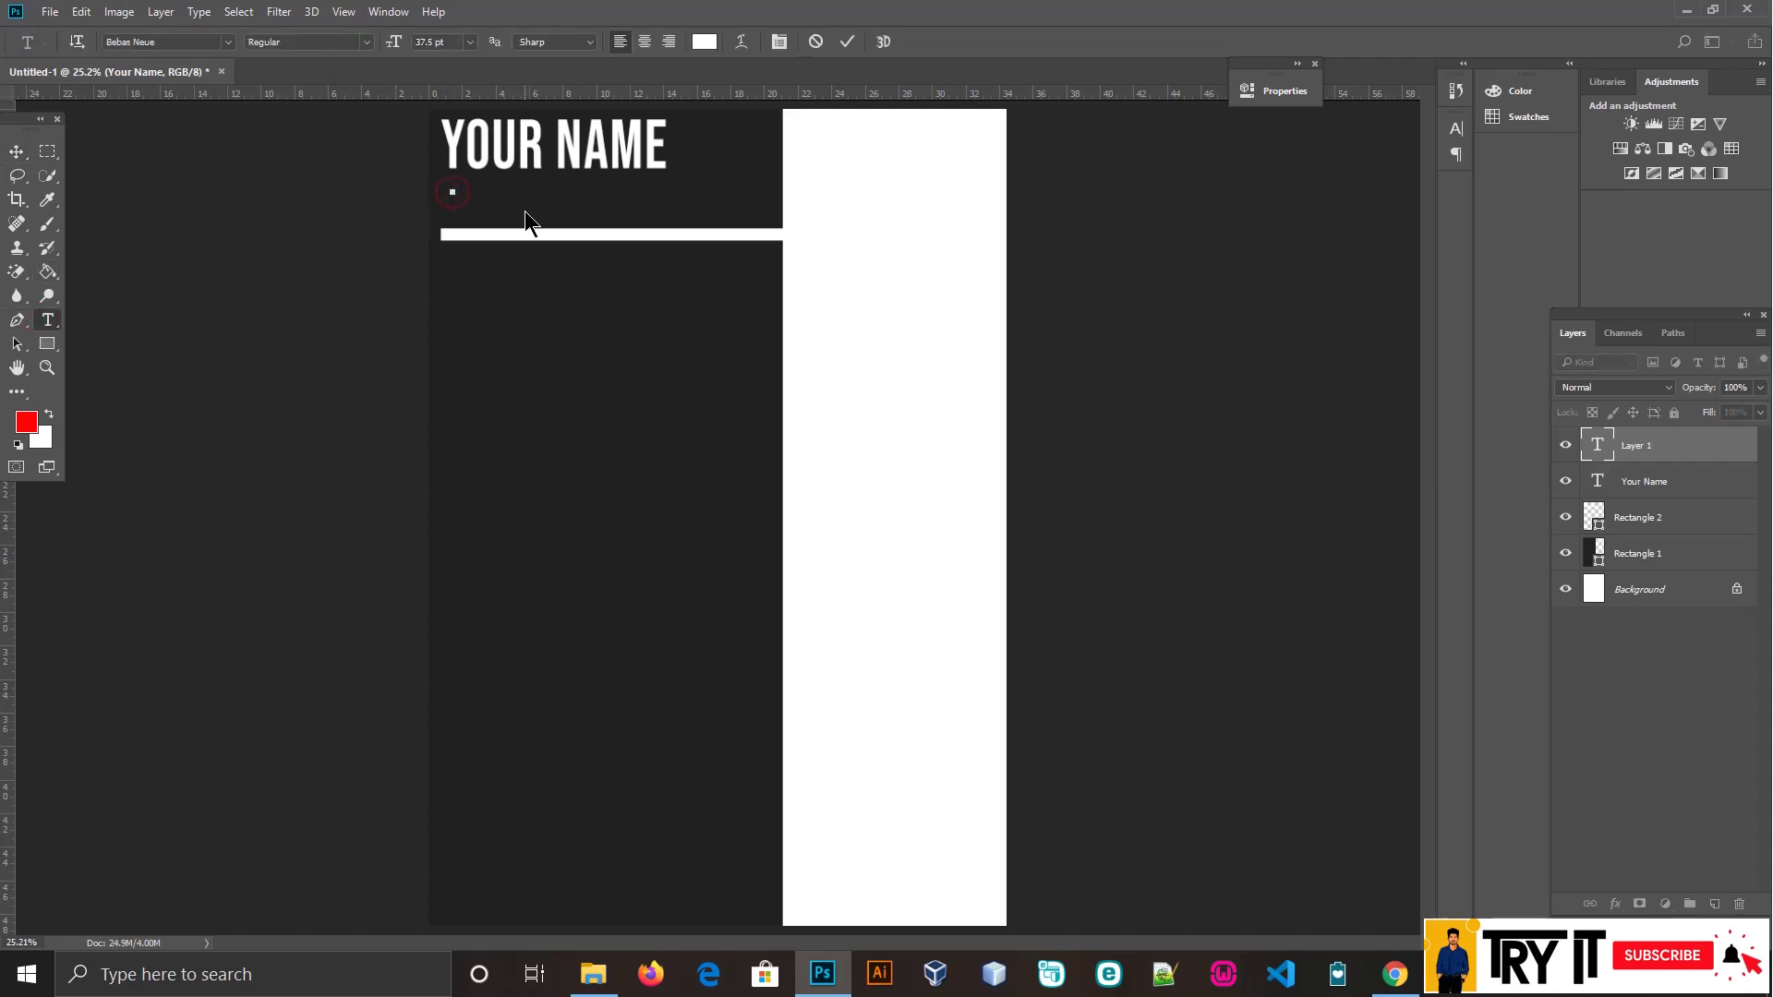
text(GRA)
text(VERSITY/)
text( SCH)
text( /)
text(or)
text(ker)
text(name)
click(847, 42)
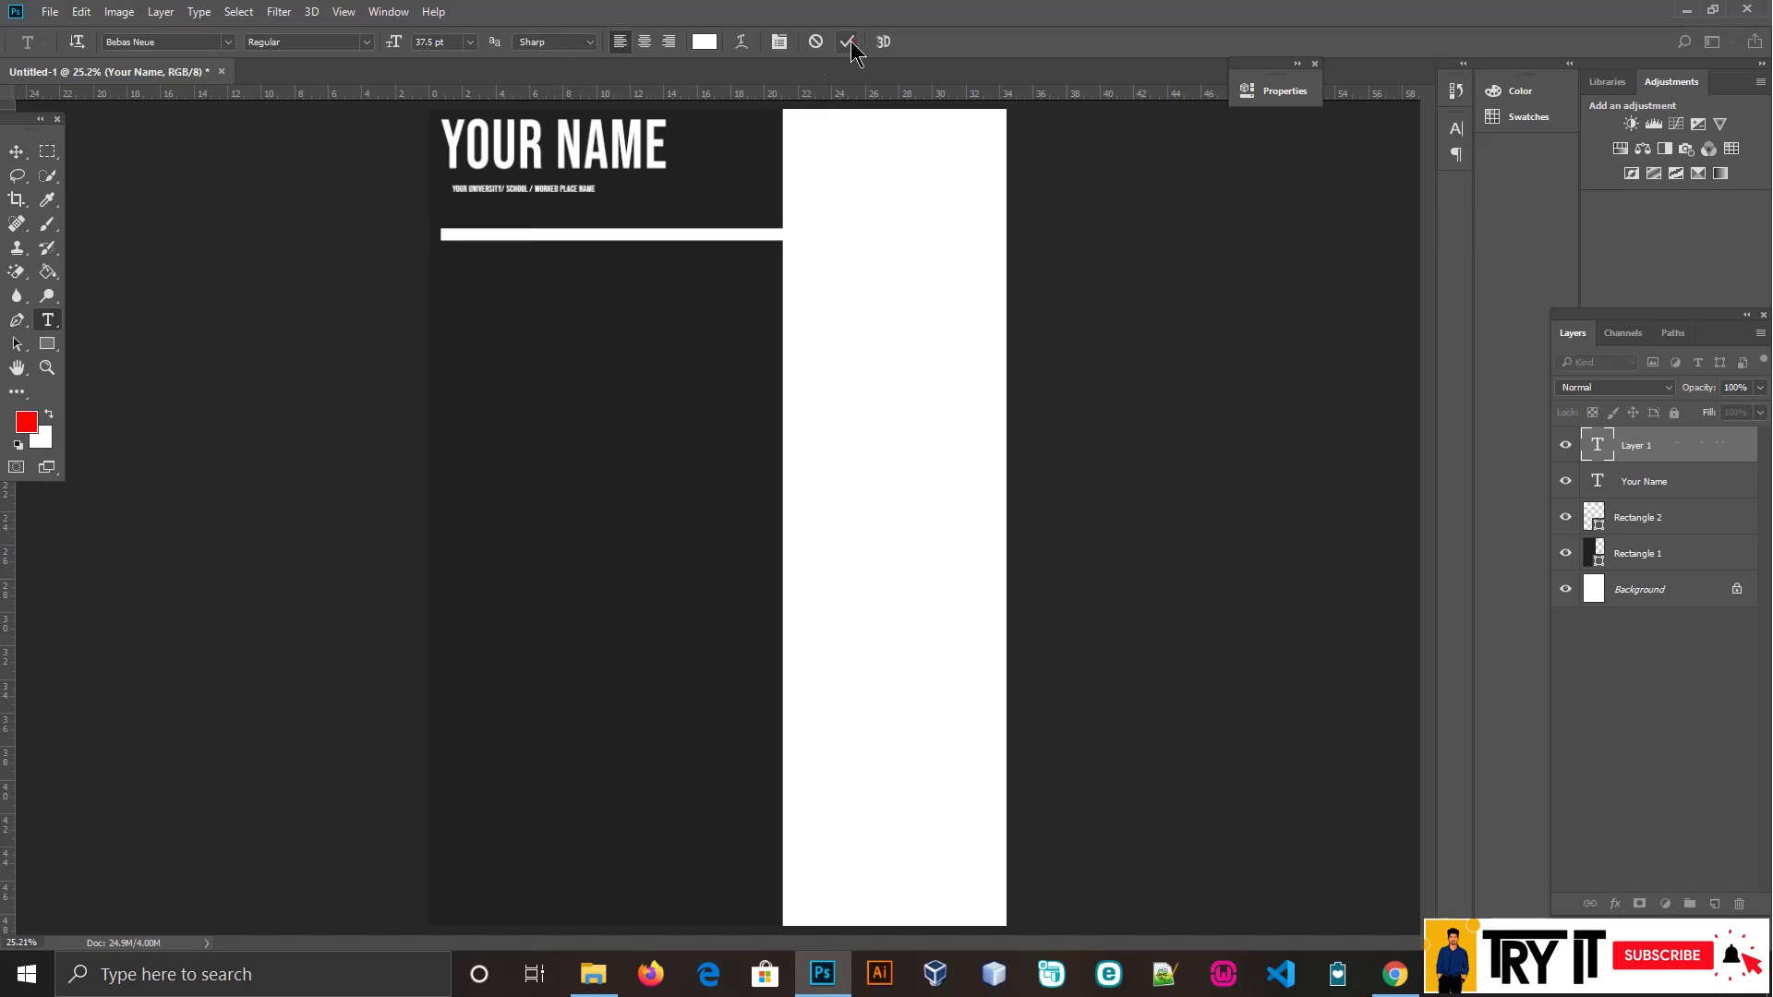
Scale the university line to about double size and align it under the name's left edge.
click(16, 152)
click(601, 230)
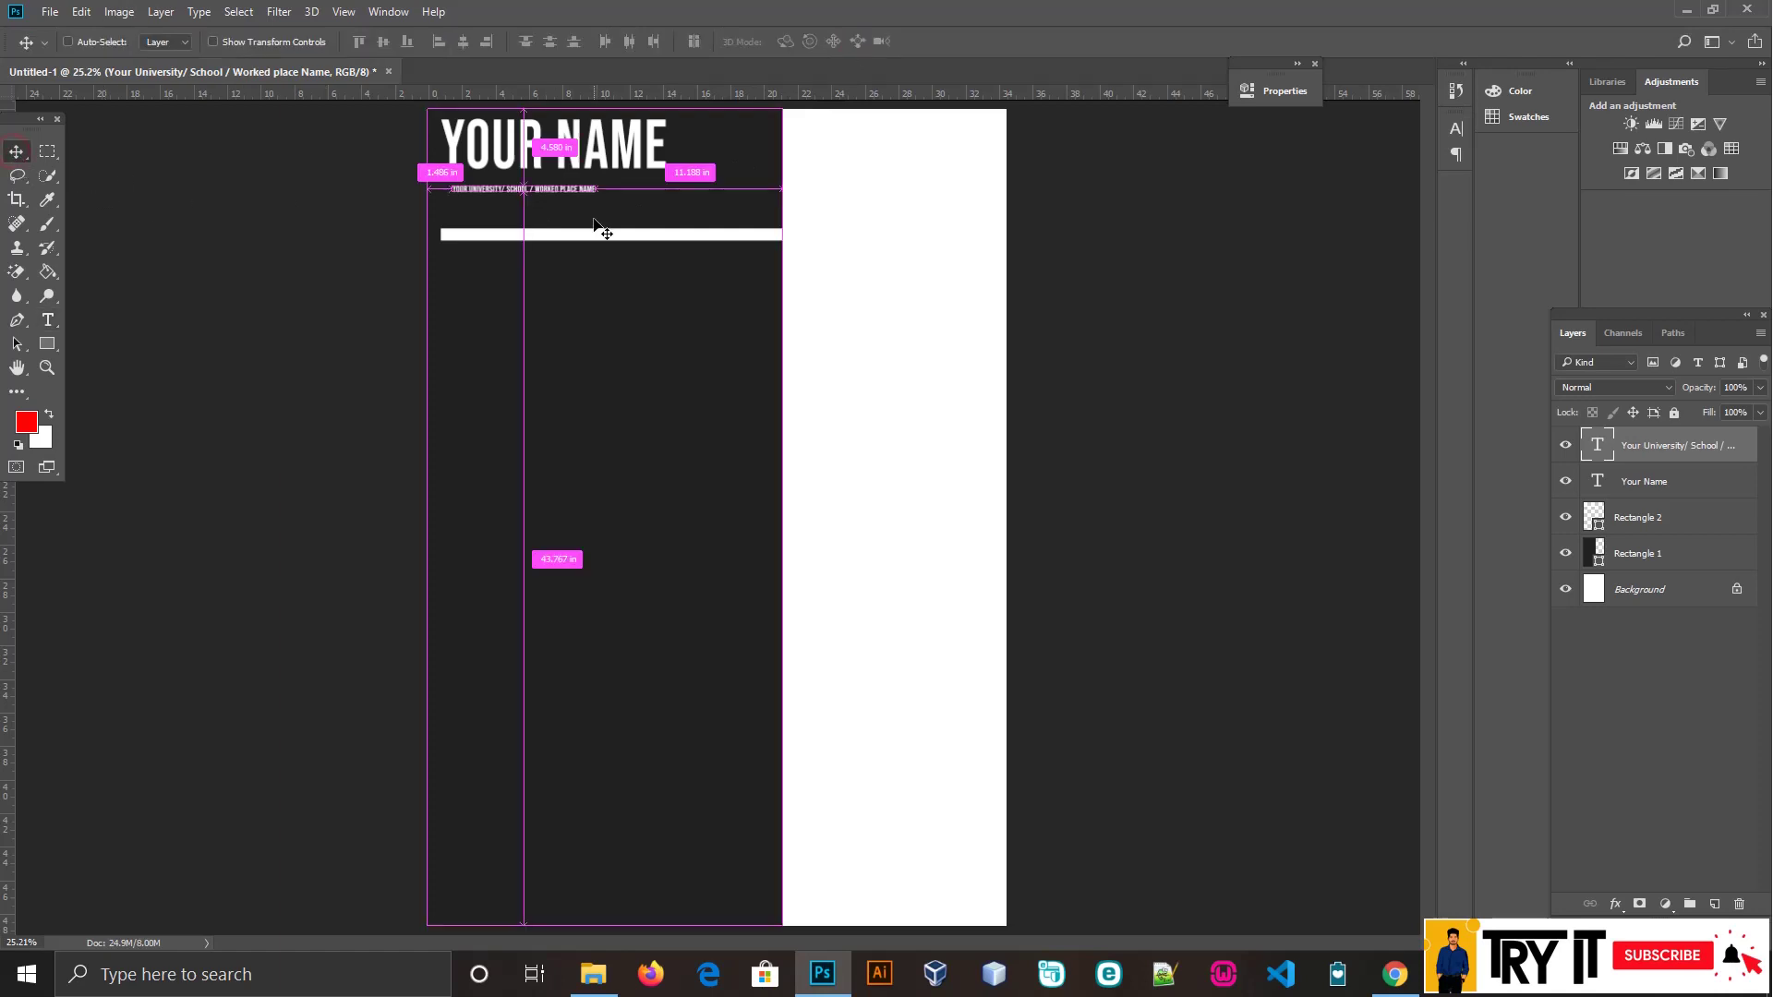
key(ctrl+t)
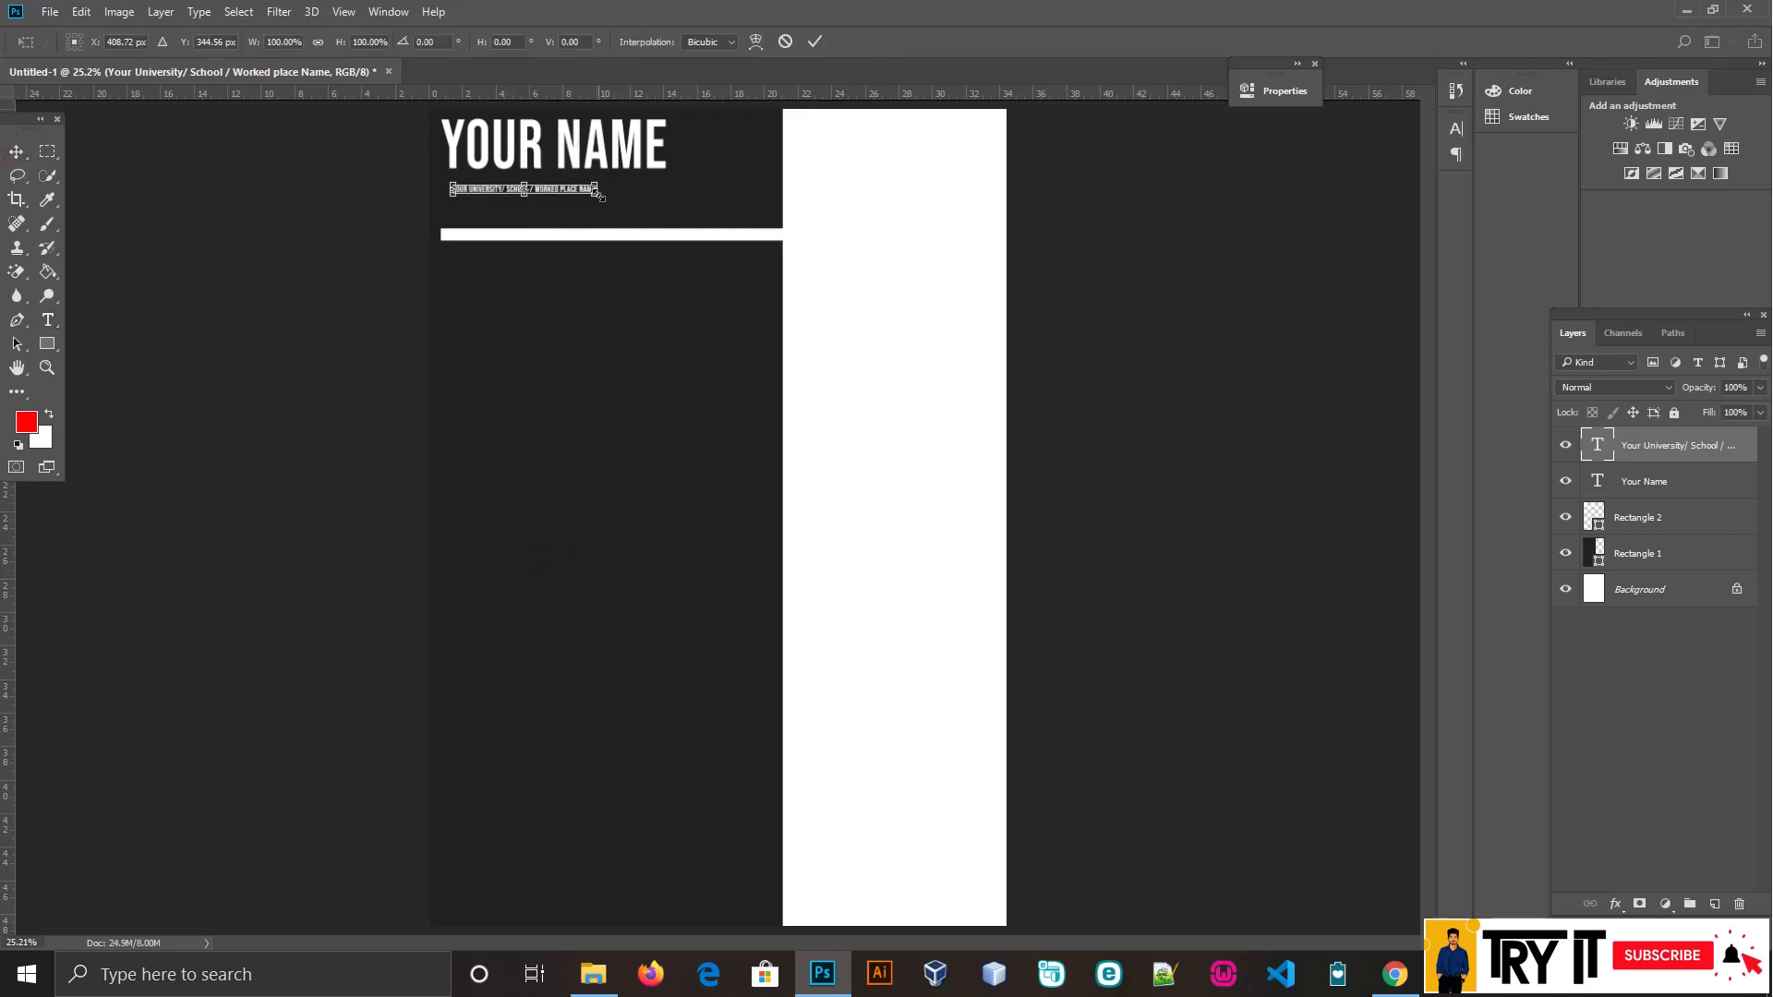
drag(599, 195, 687, 215)
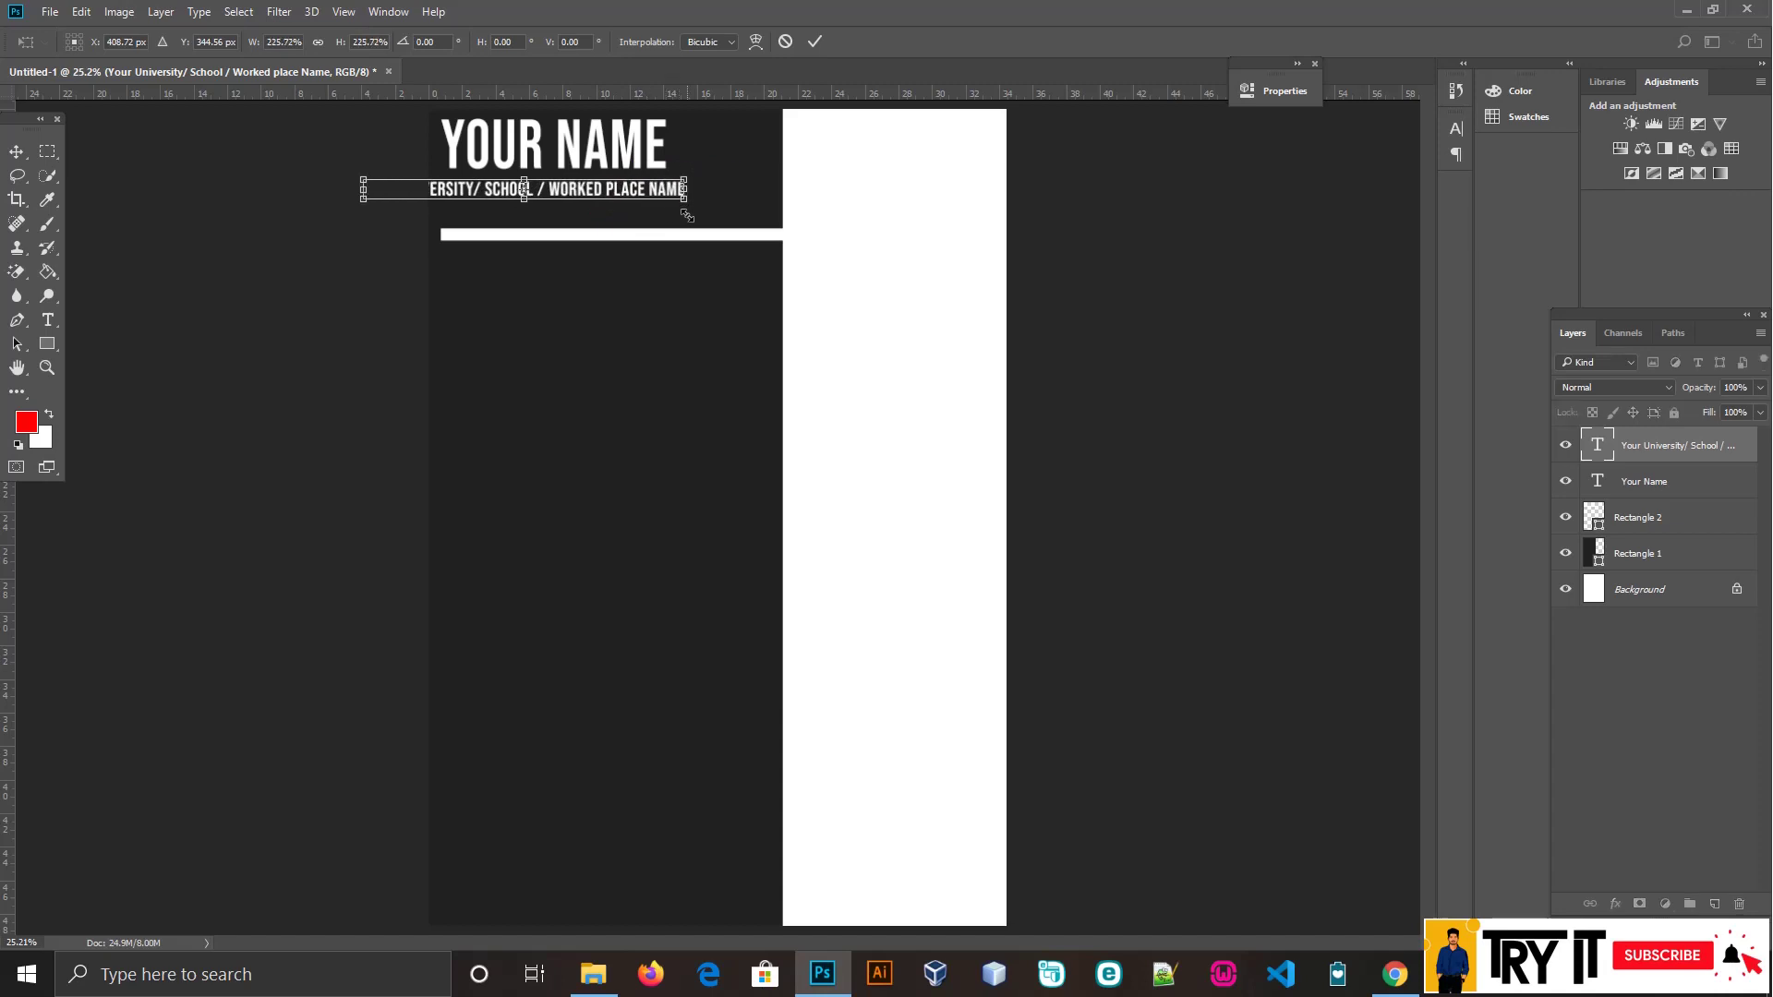
click(817, 42)
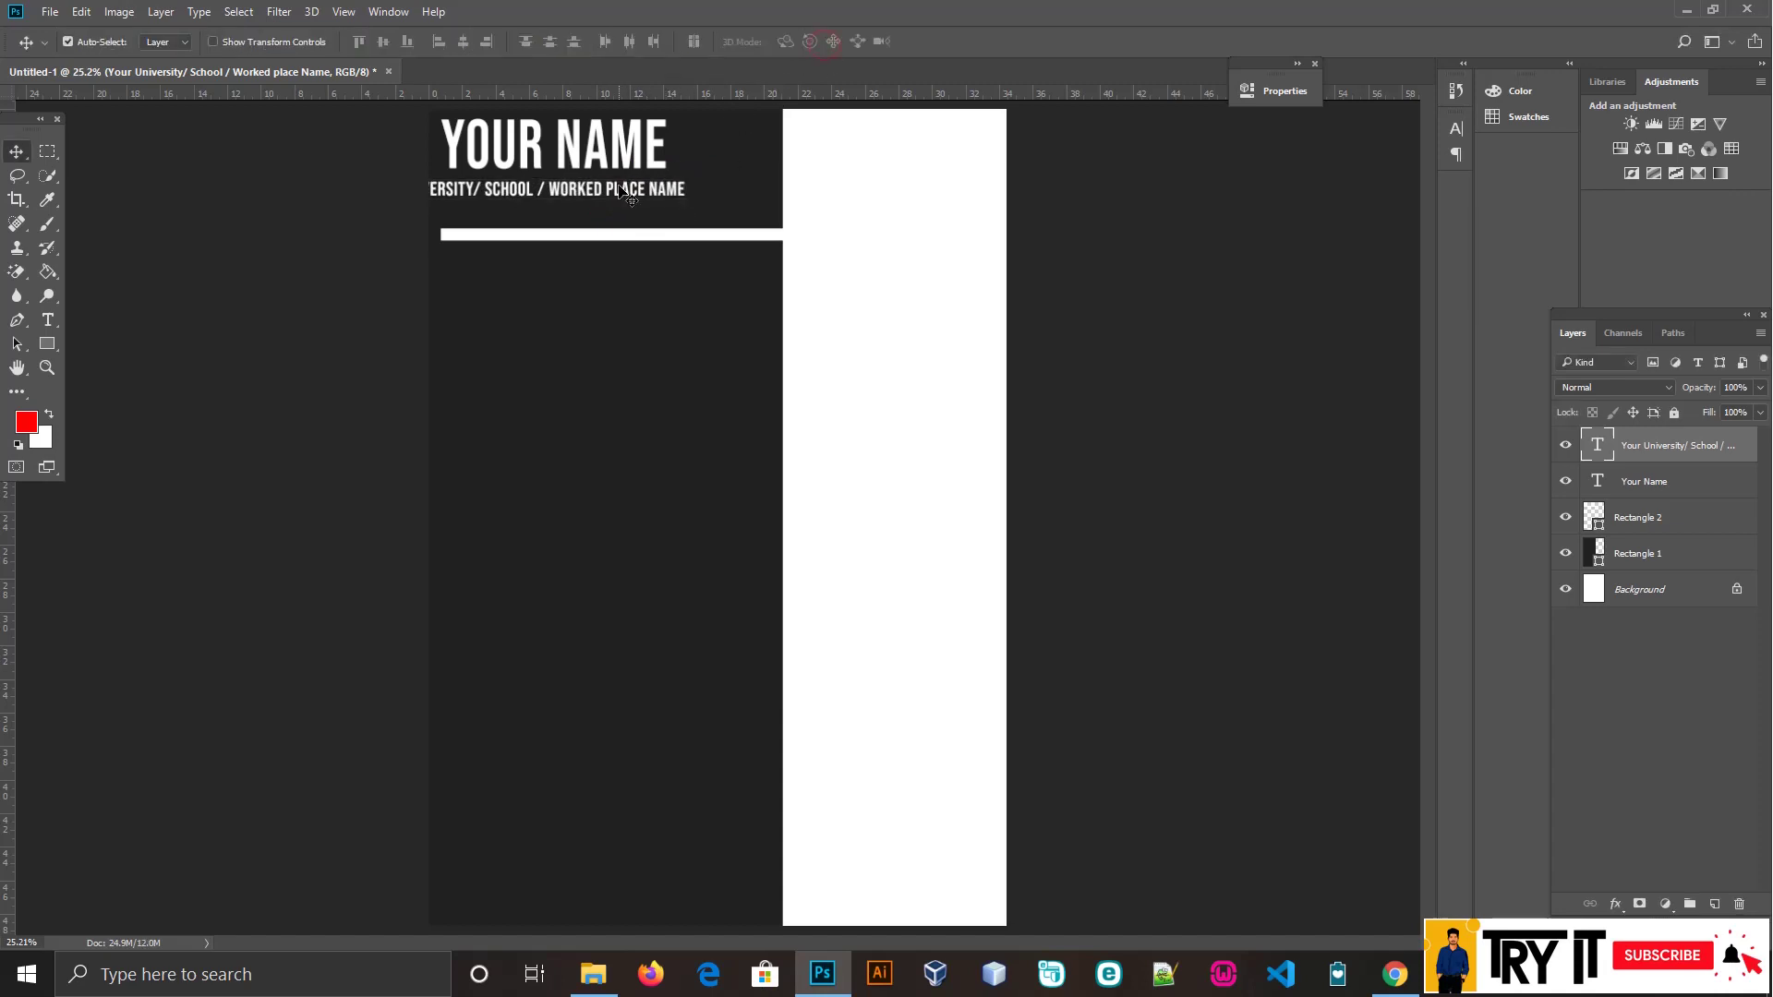
drag(618, 191, 692, 192)
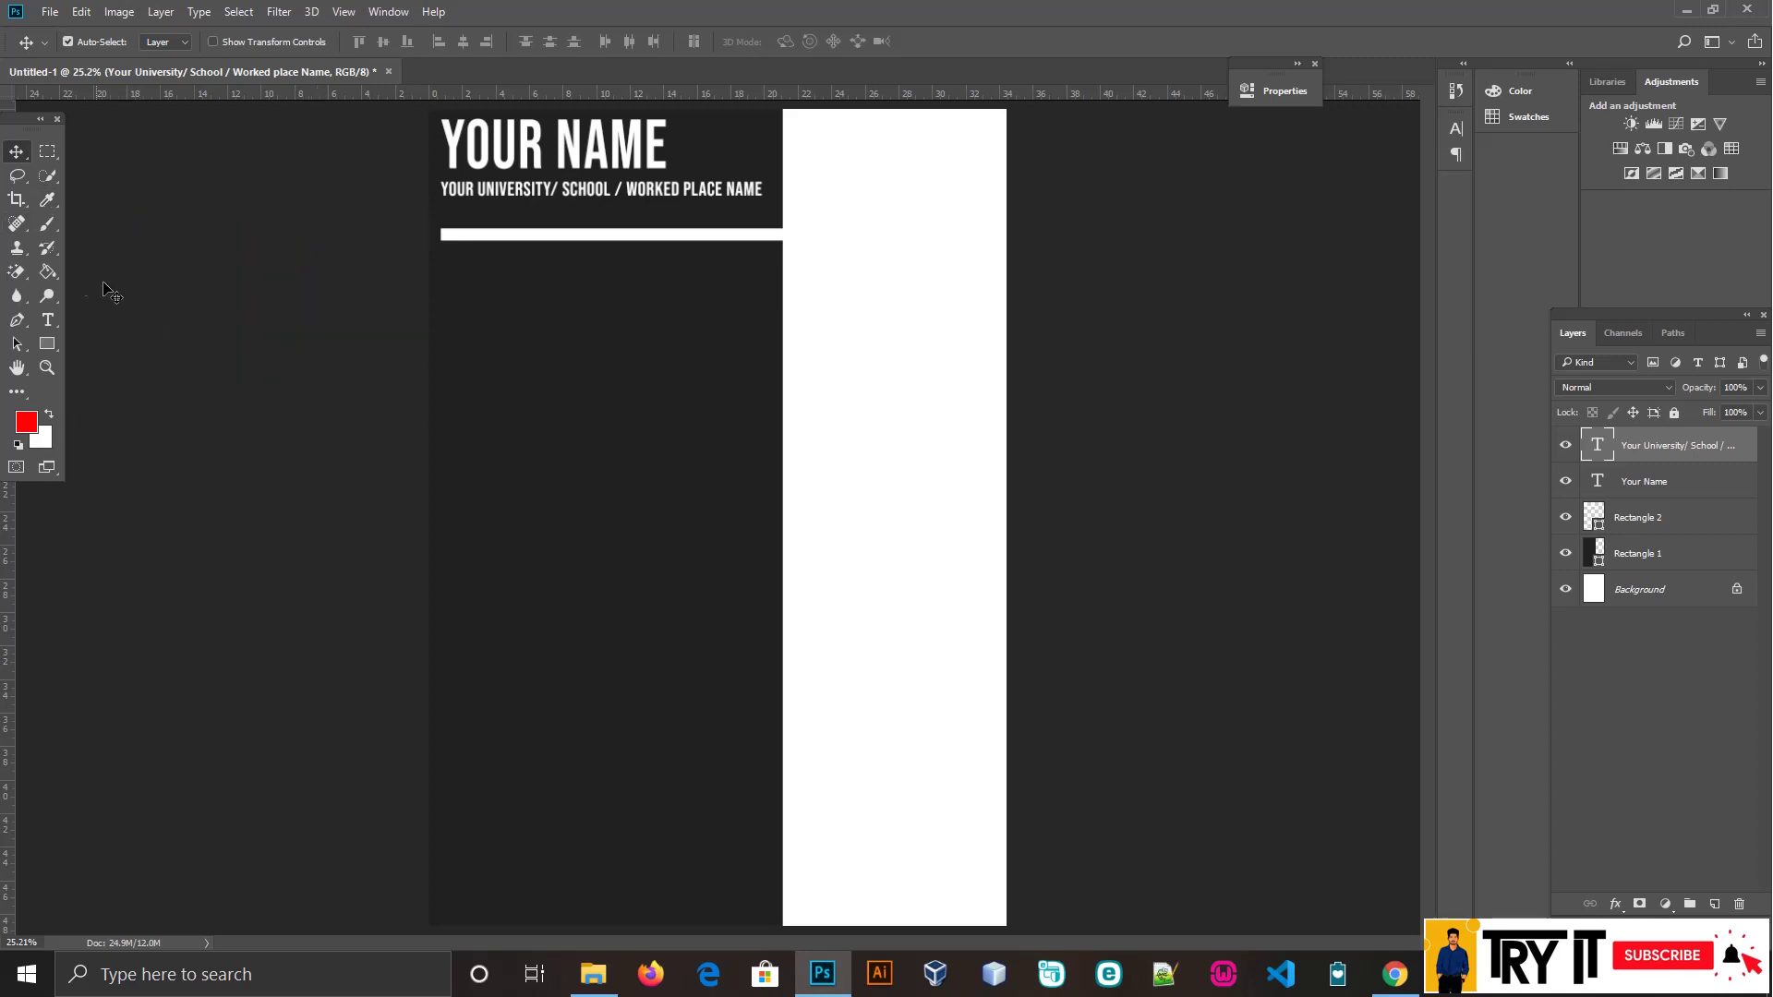
click(53, 321)
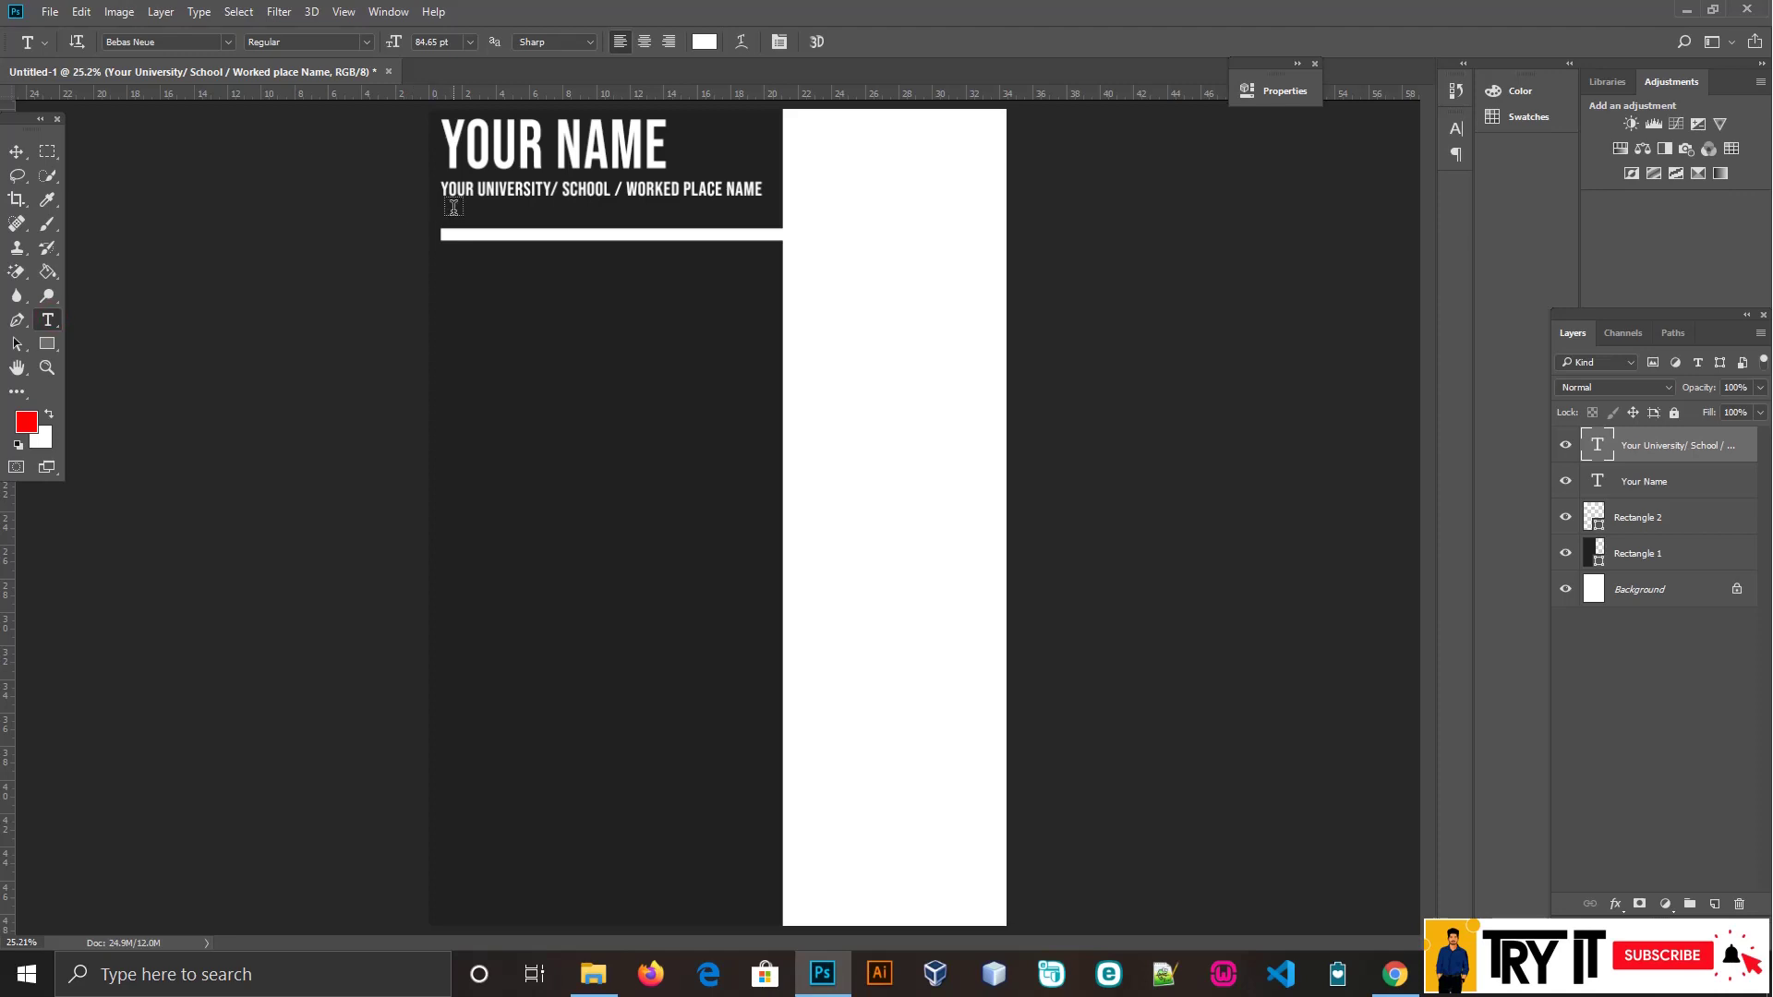
Type a 'Phone number:' label beneath the university line.
click(453, 210)
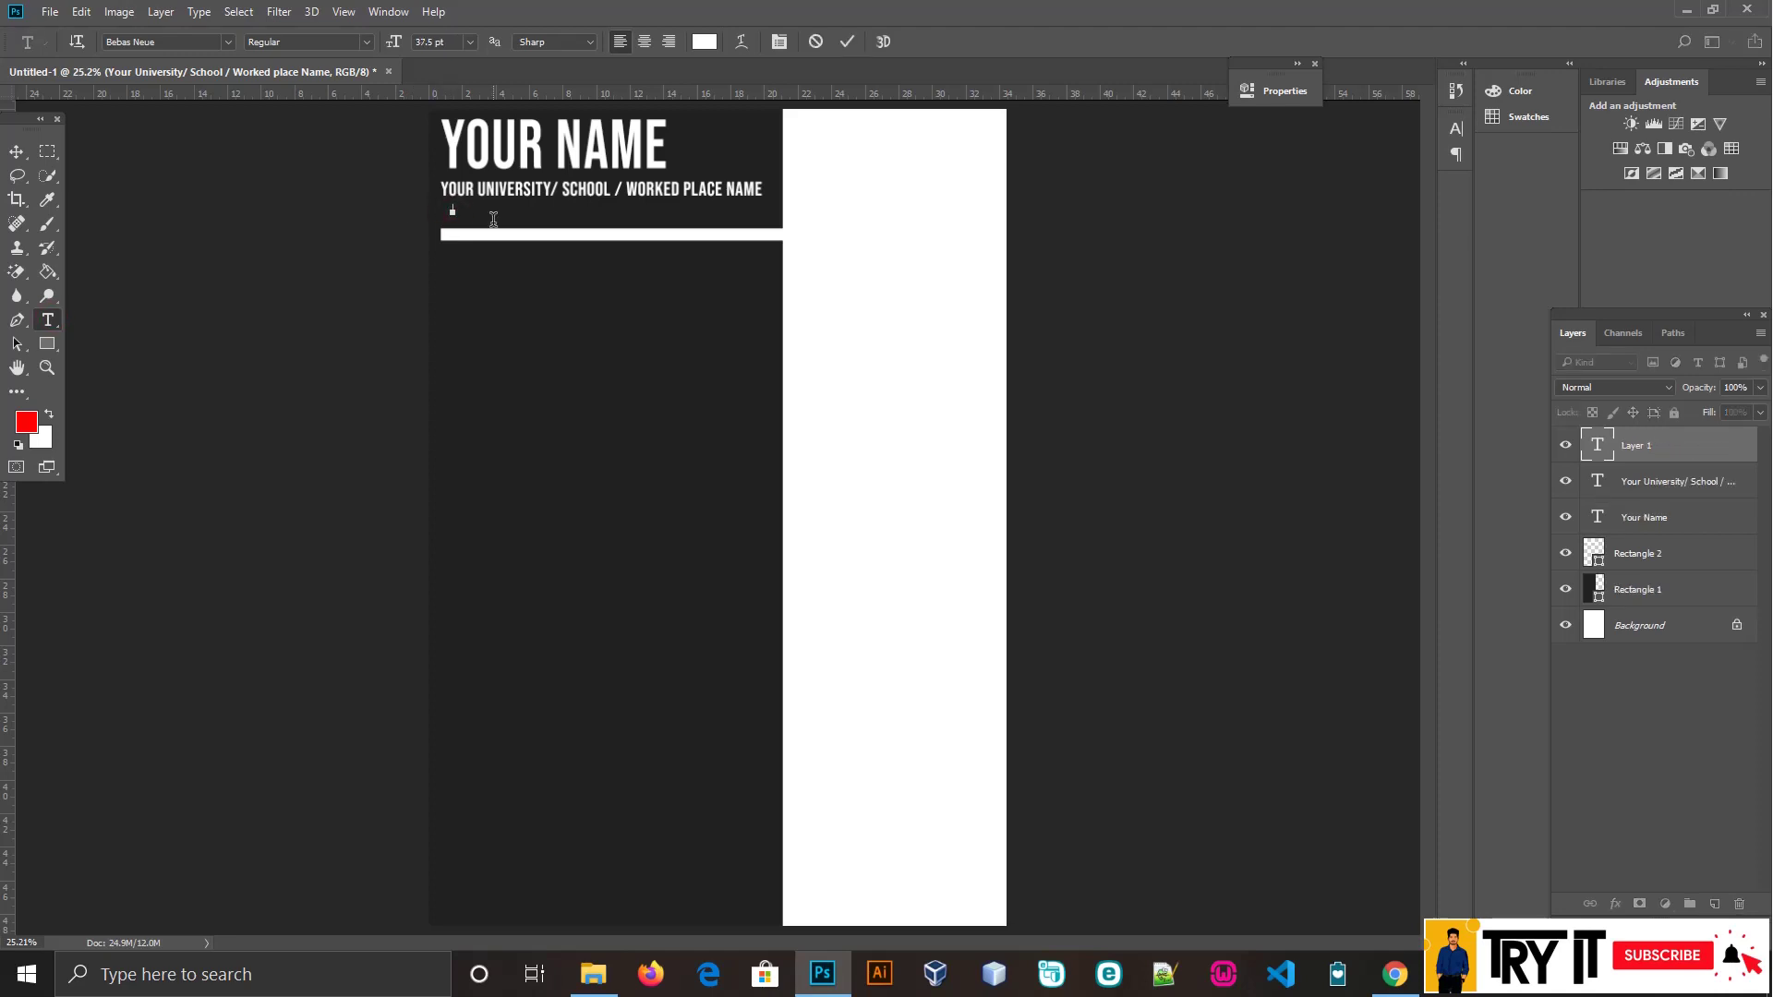
text(Email)
scroll(494, 223, up, 1)
scroll(503, 240, up, 2)
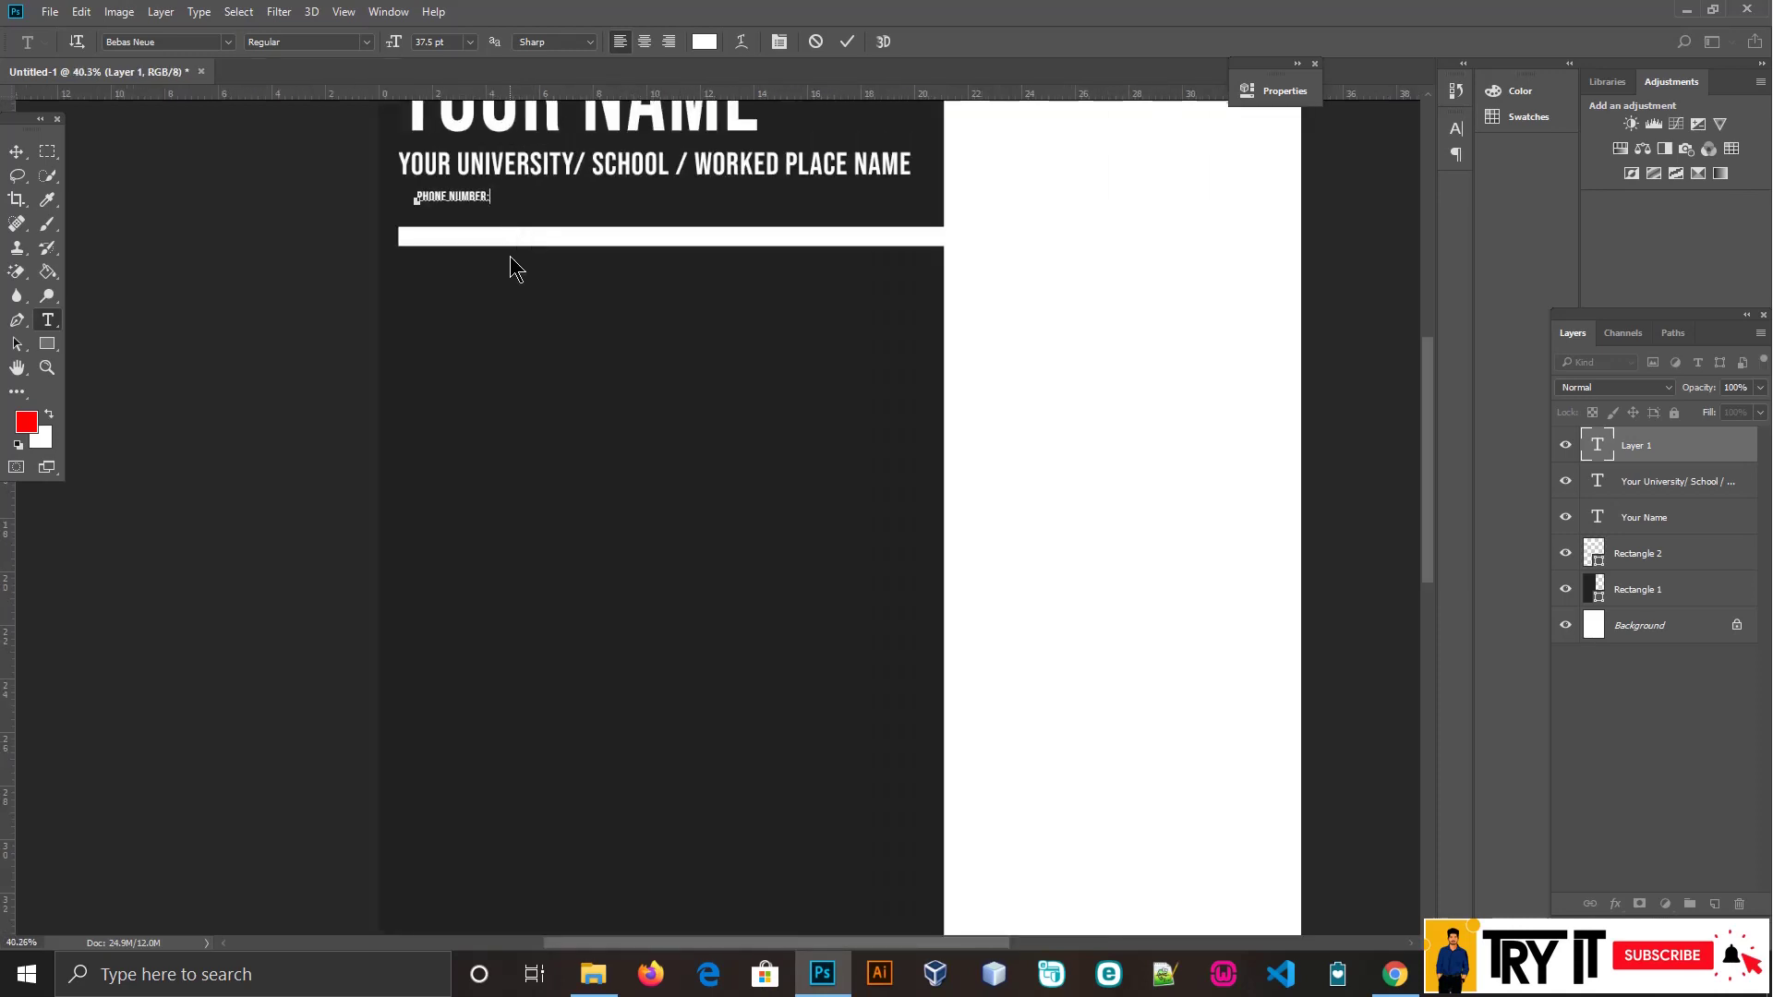
scroll(509, 256, up, 1)
scroll(503, 262, up, 1)
scroll(462, 277, up, 2)
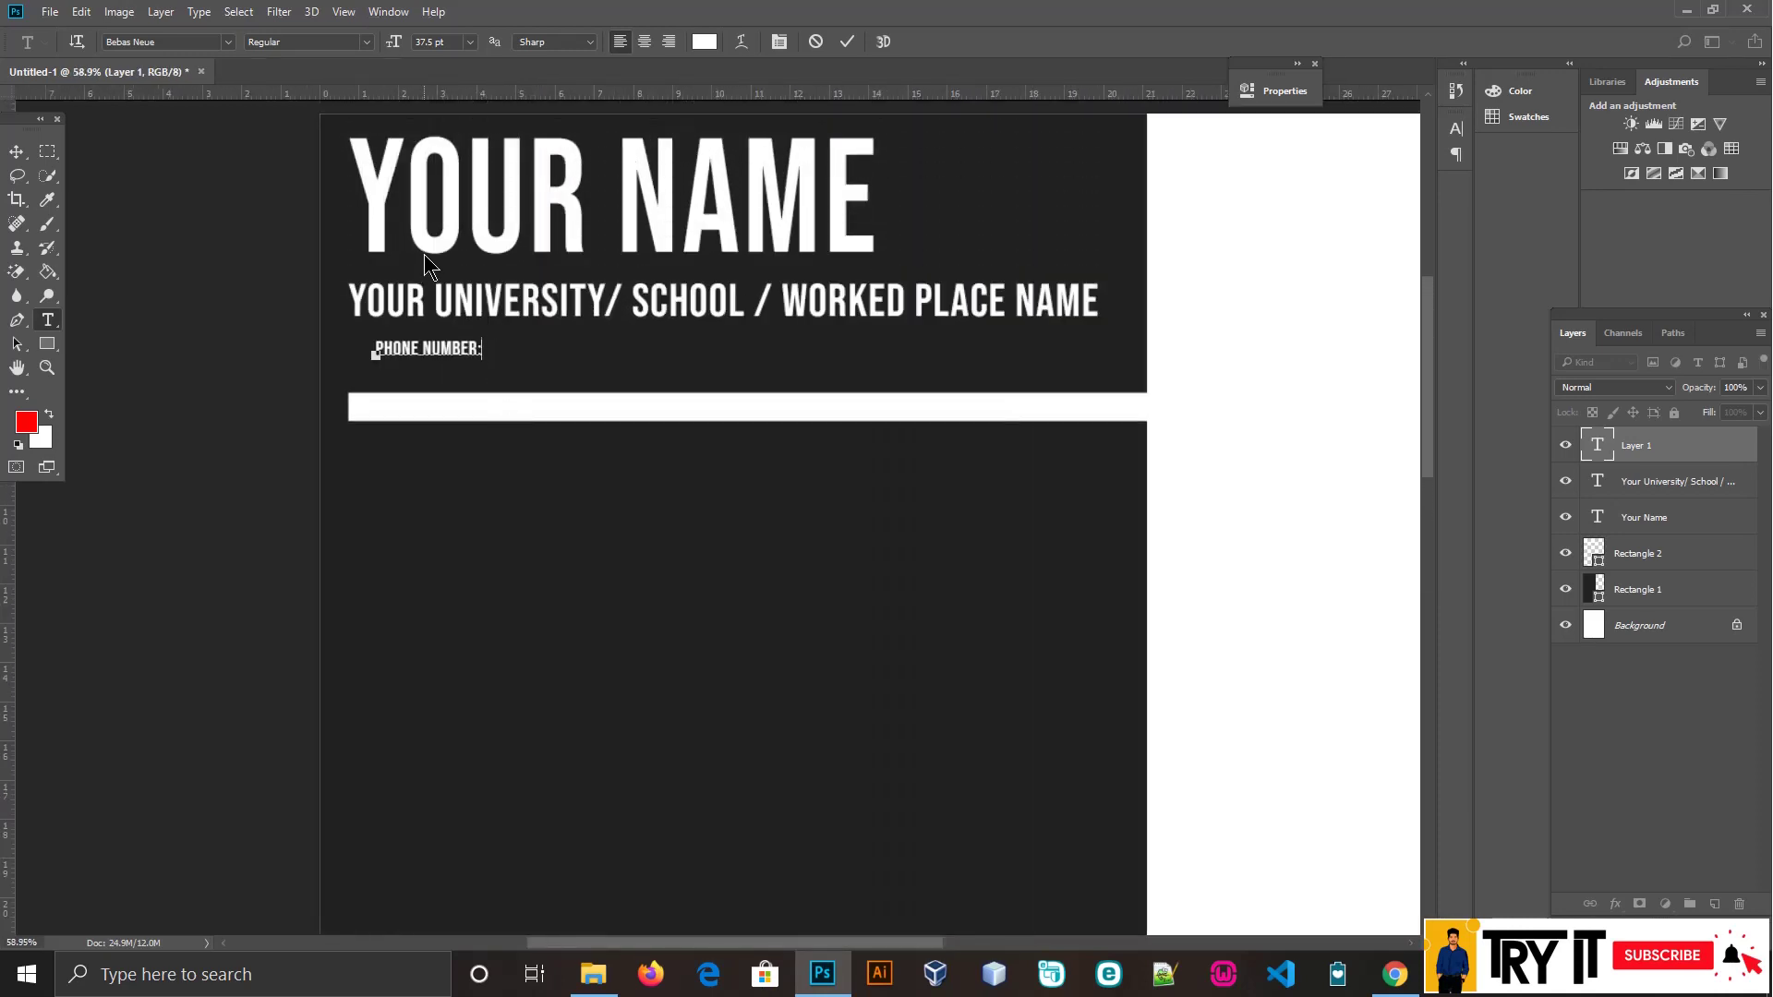
Set the Phone number: label to Arial Bold.
drag(484, 349, 368, 343)
click(226, 42)
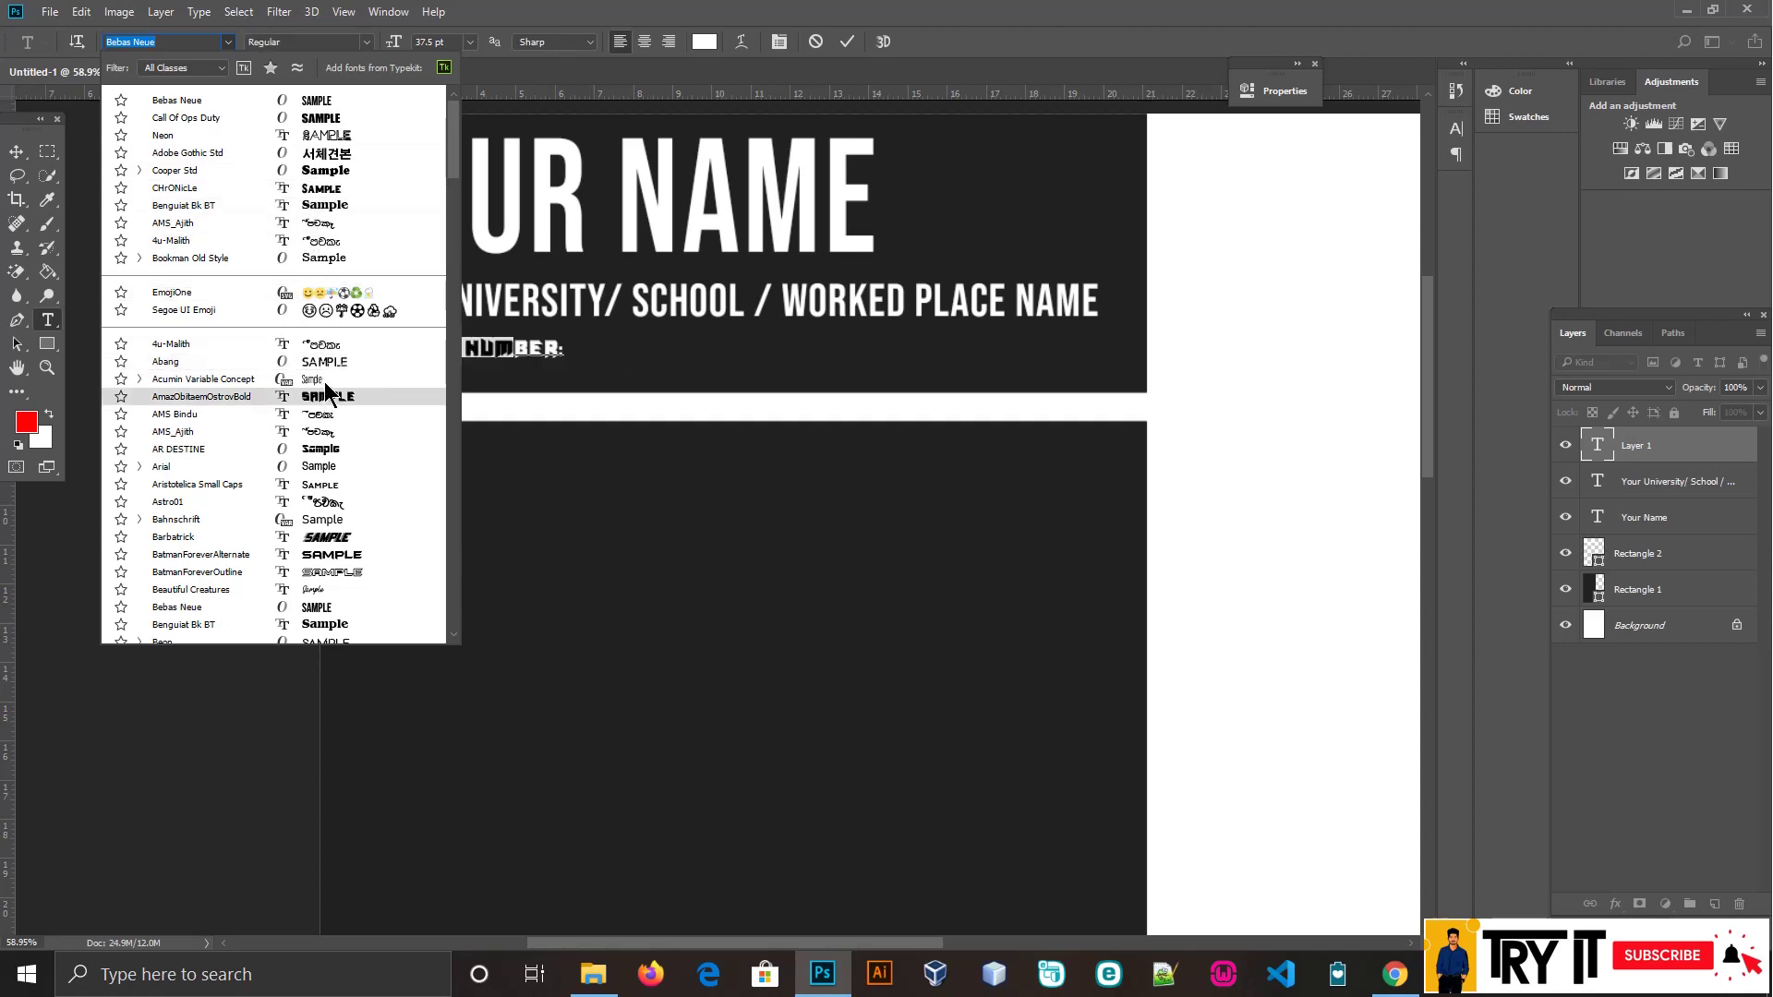
click(323, 463)
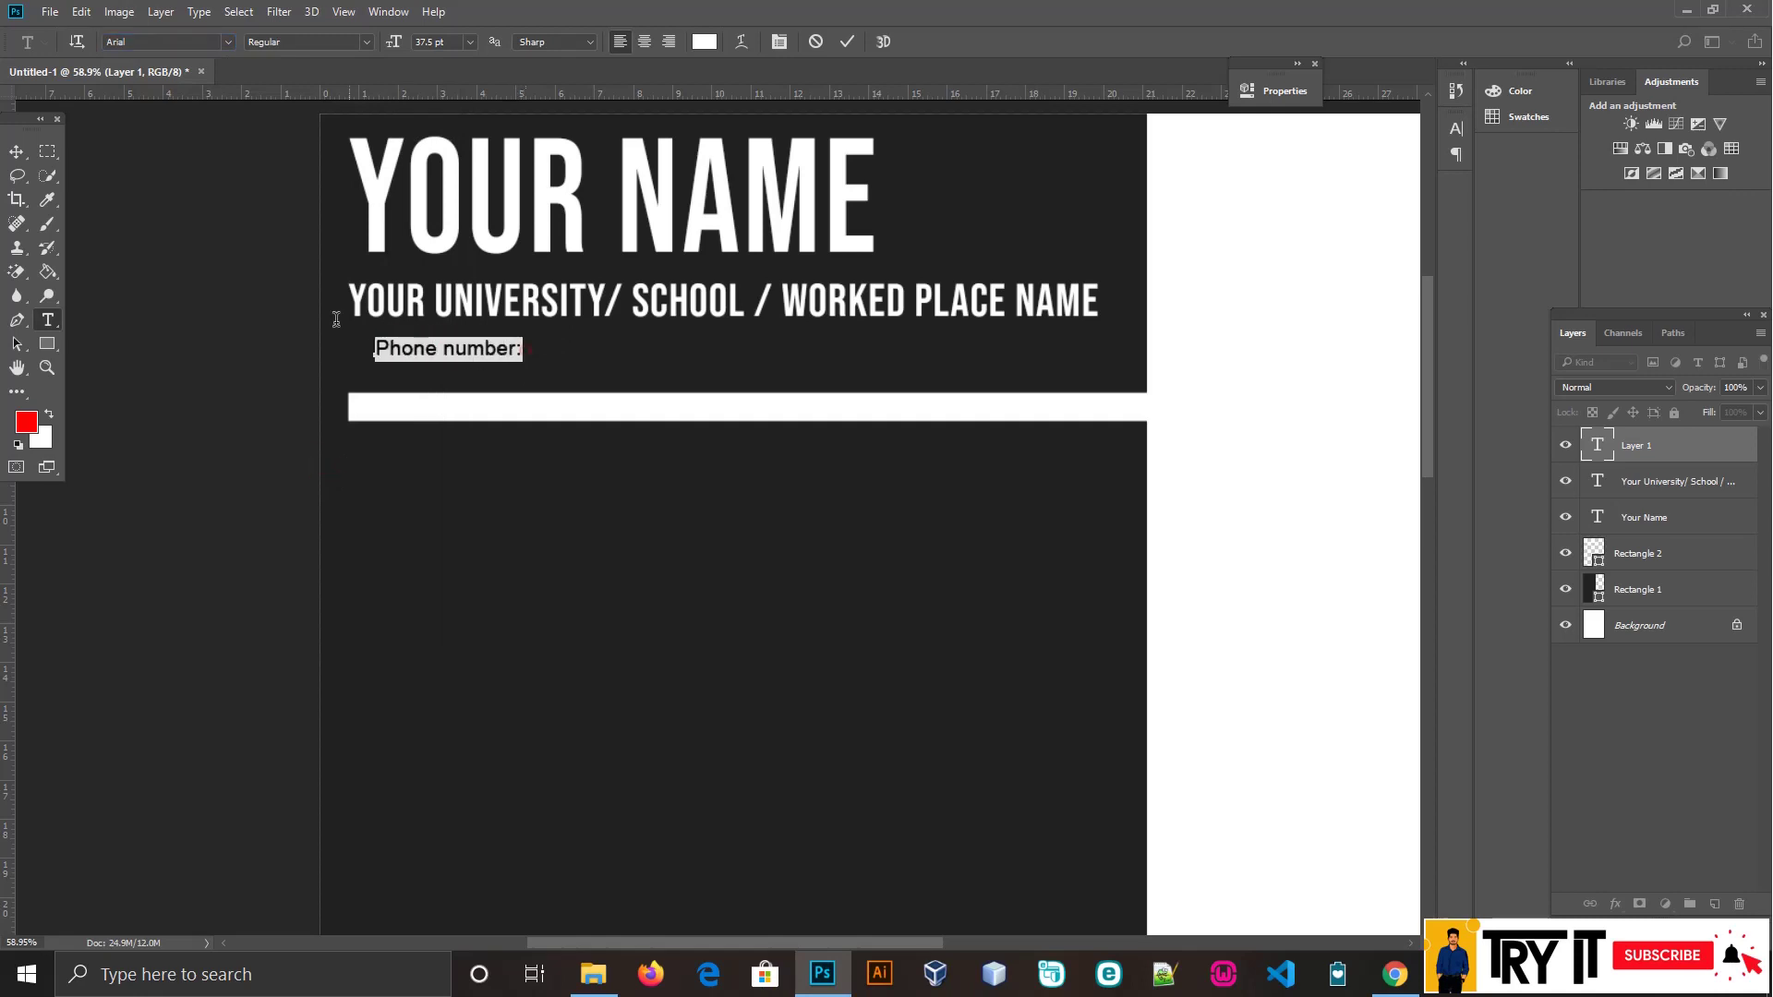
click(367, 42)
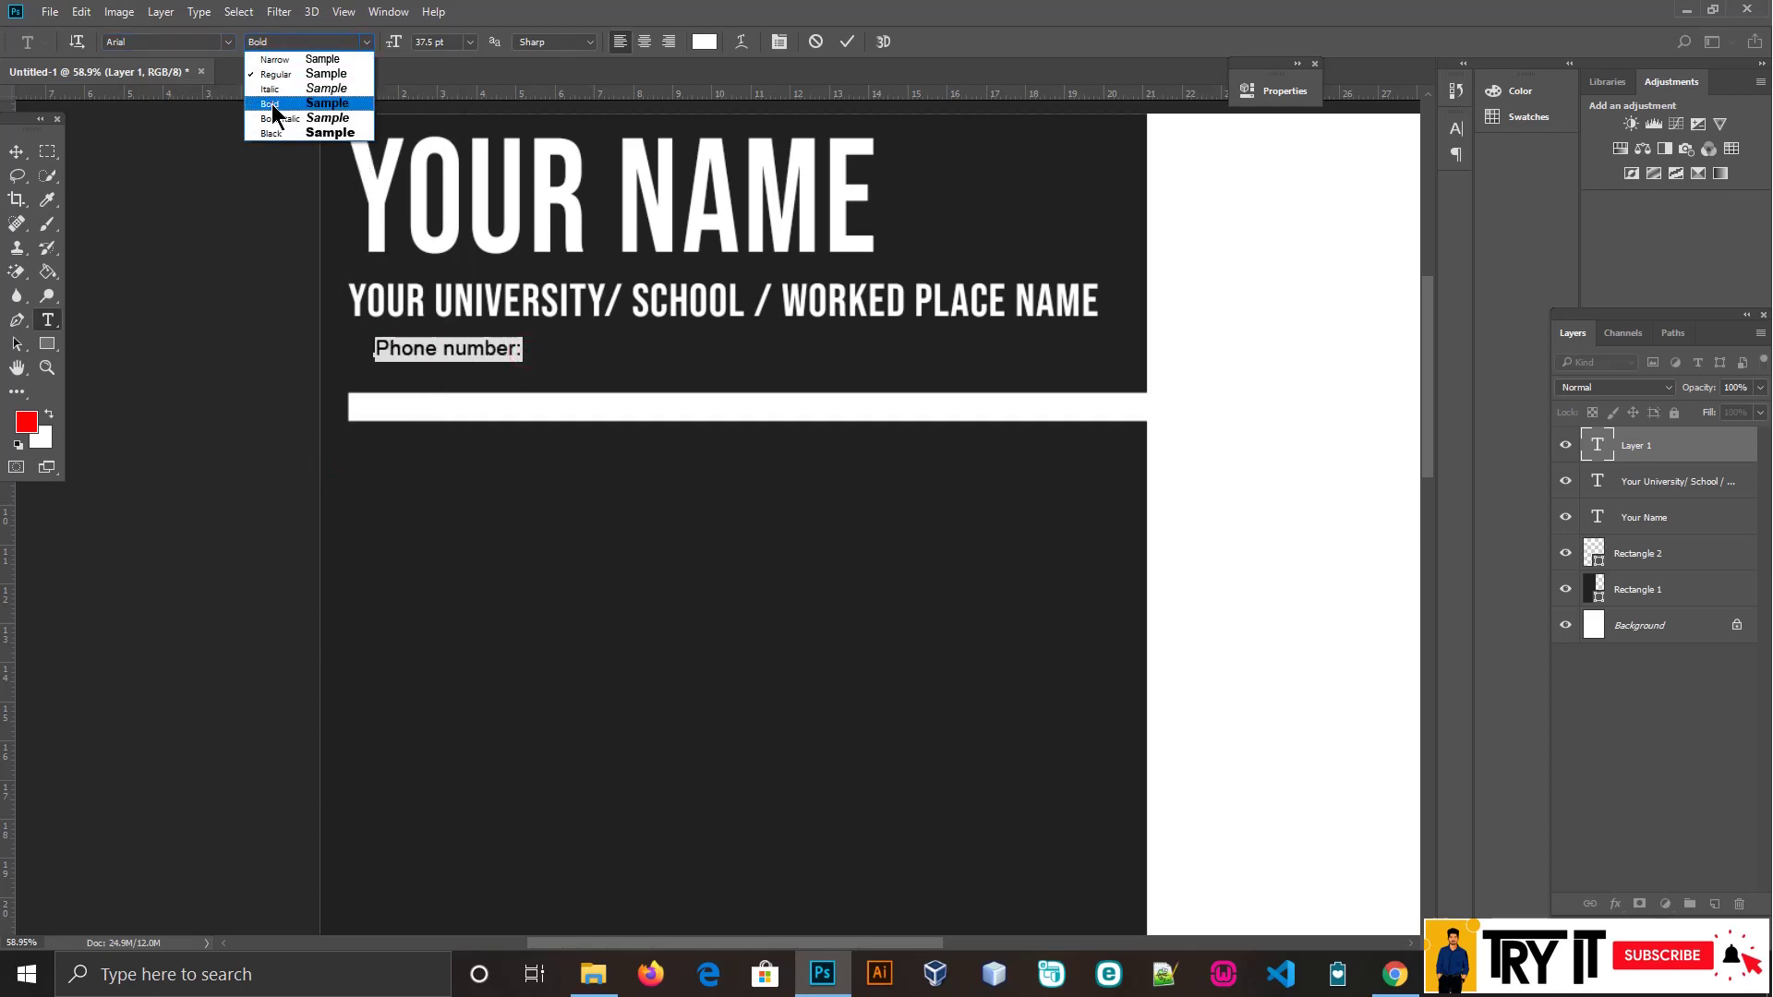
click(274, 104)
click(847, 42)
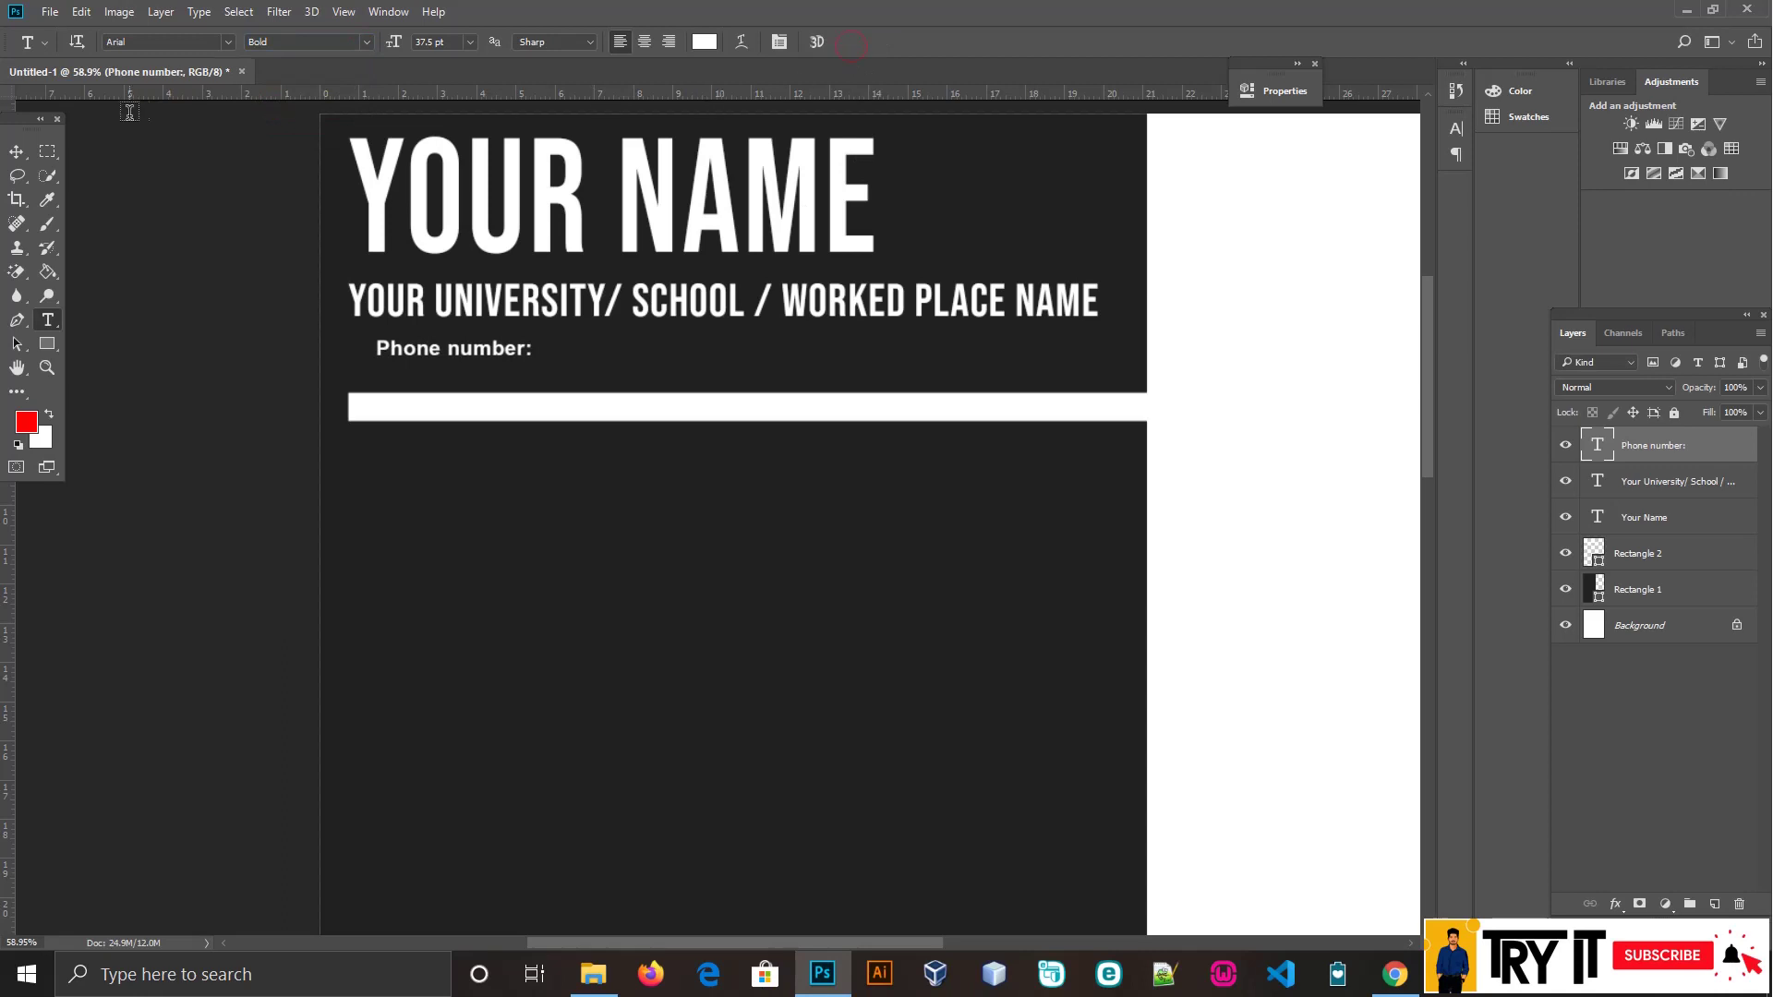
Align the Phone number: label with the lines above it.
click(17, 150)
drag(446, 351, 419, 349)
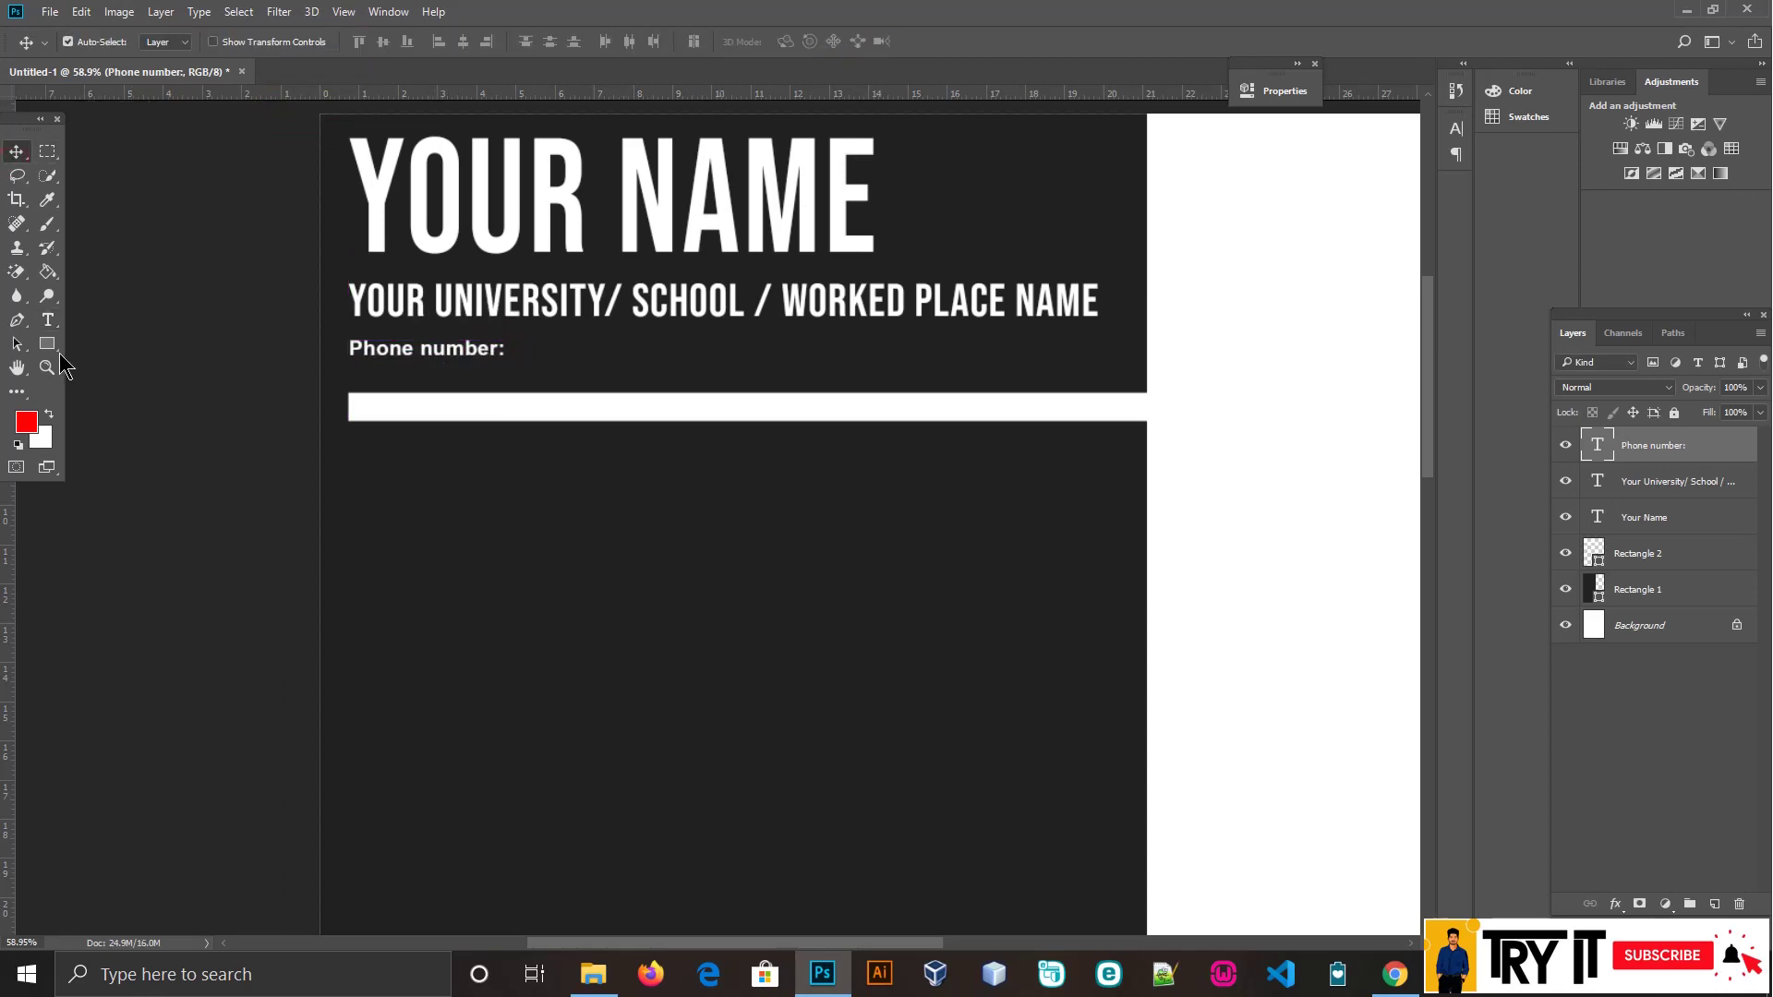
click(48, 320)
click(508, 350)
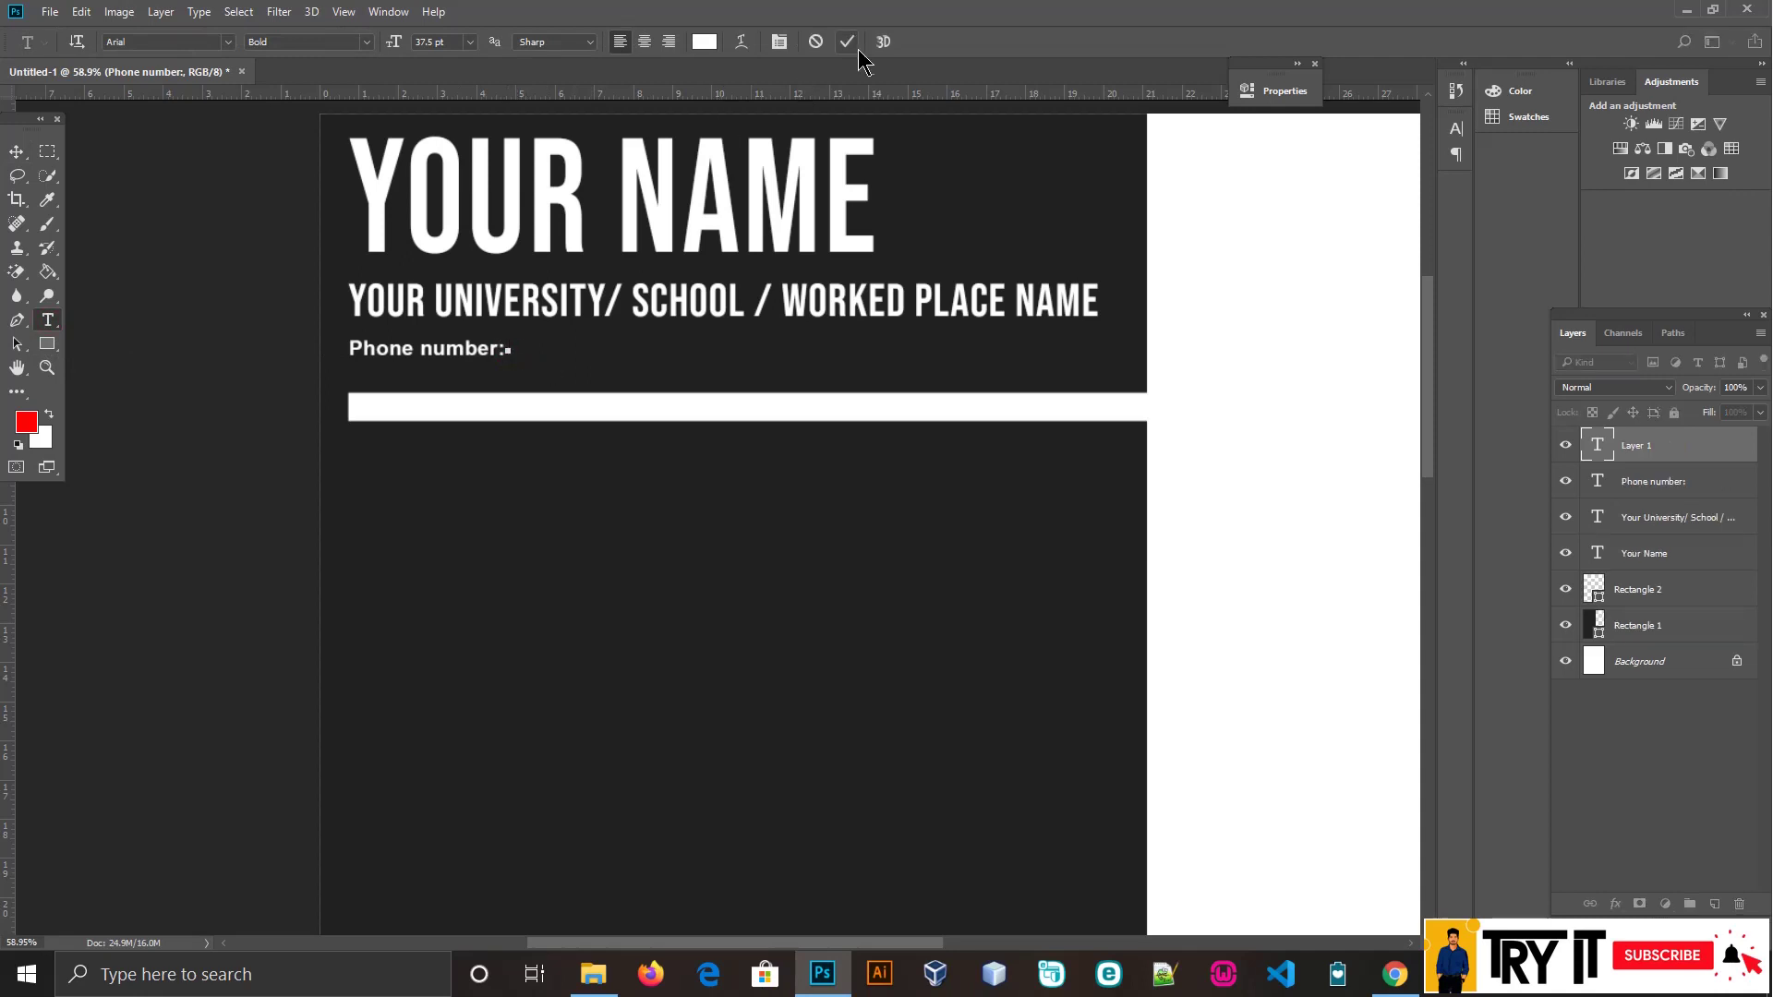
Enter a sample phone number after the Phone number: label.
click(816, 41)
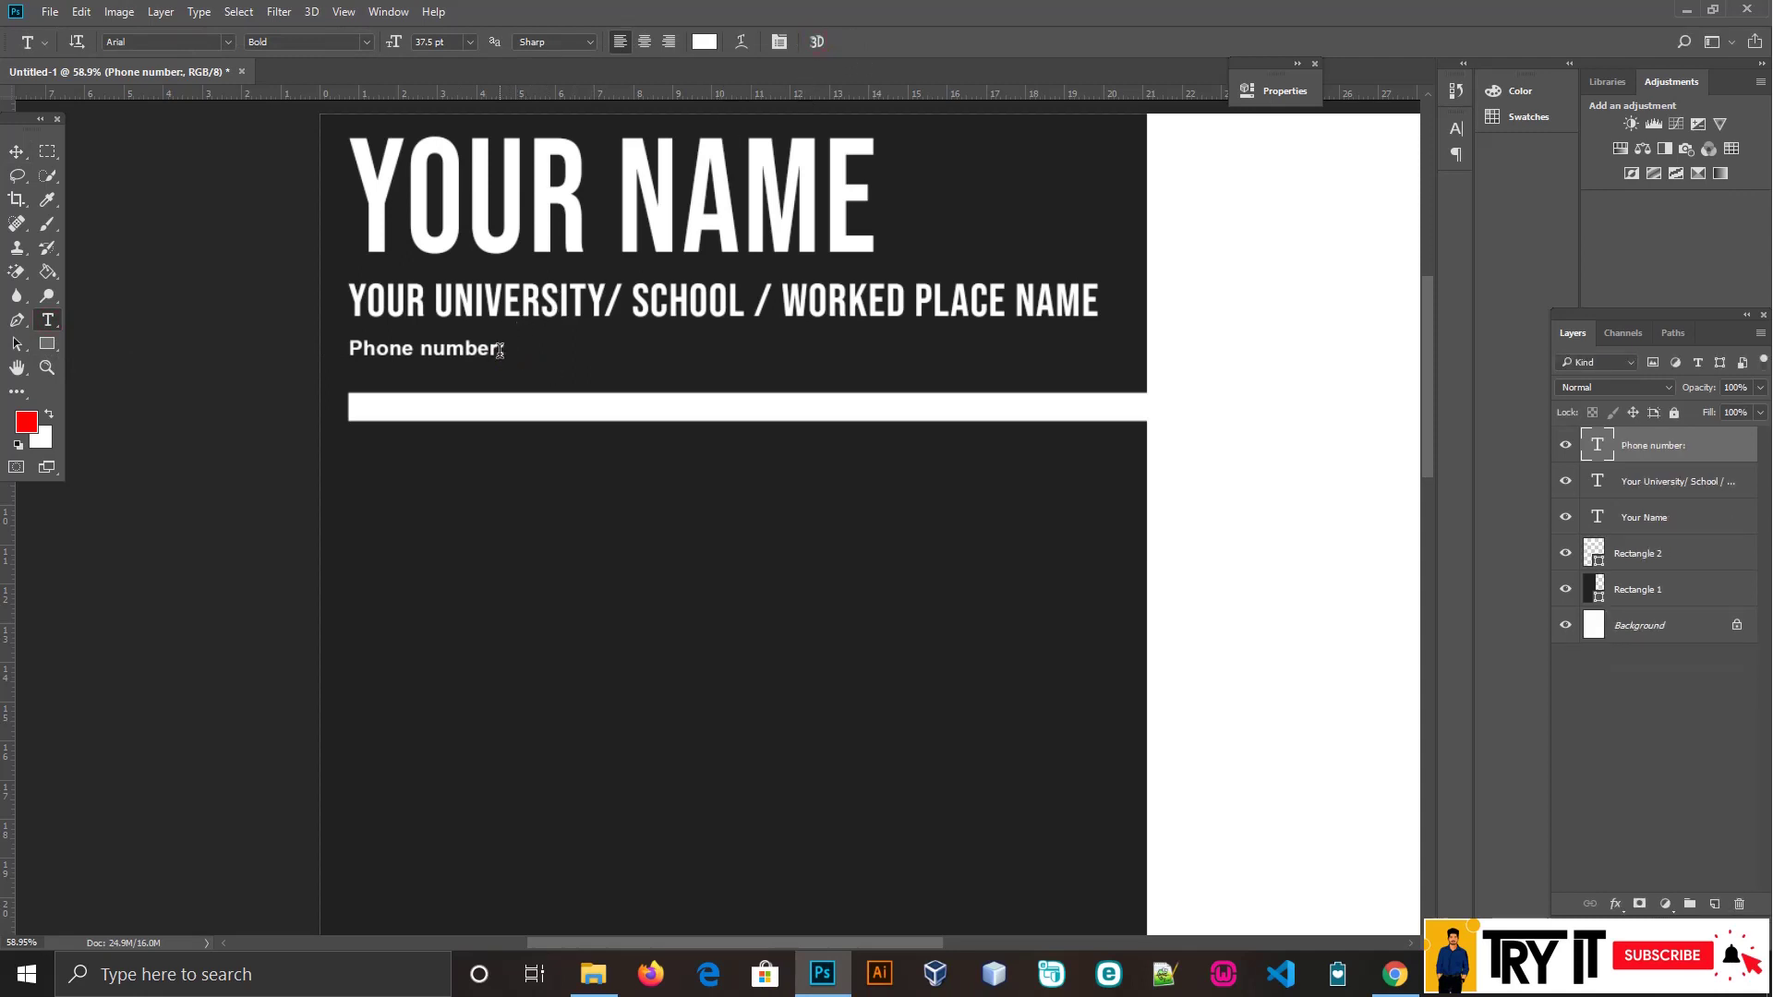
click(499, 350)
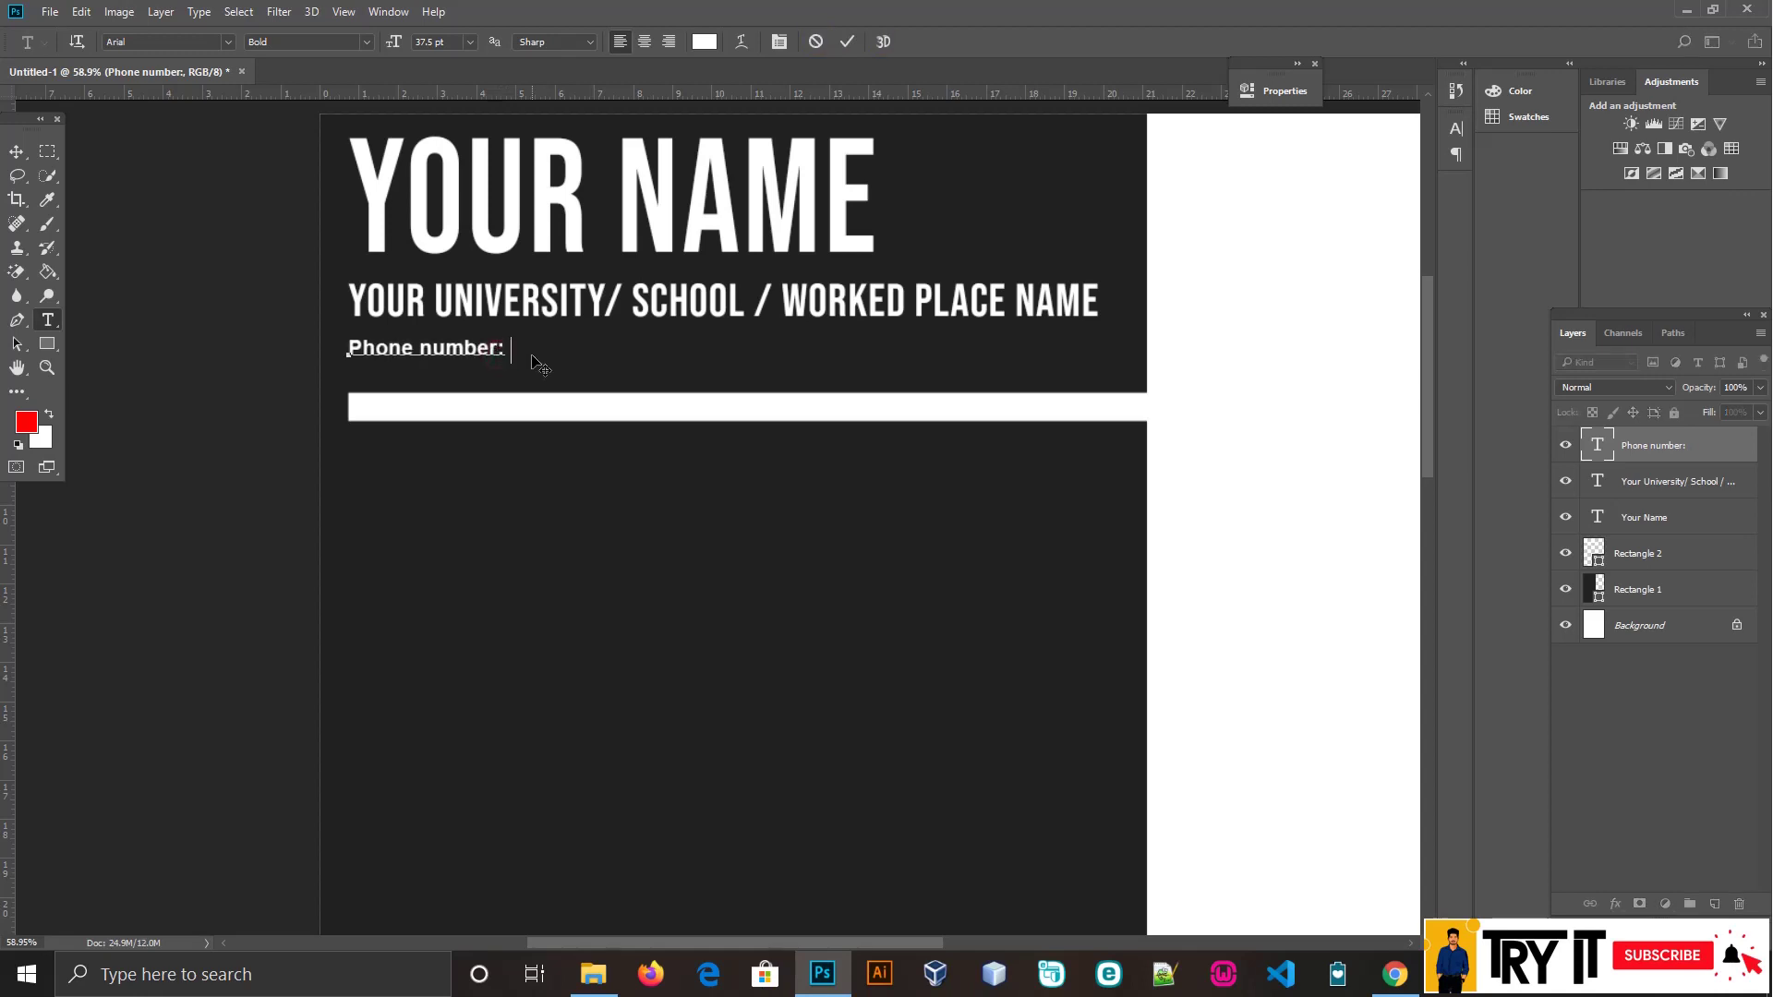
text(07)
text(7)
text(232323)
key(BackSpace)
key(BackSpace)
key(BackSpace)
key(BackSpace)
key(BackSpace)
key(BackSpace)
text(123)
text(456)
click(847, 41)
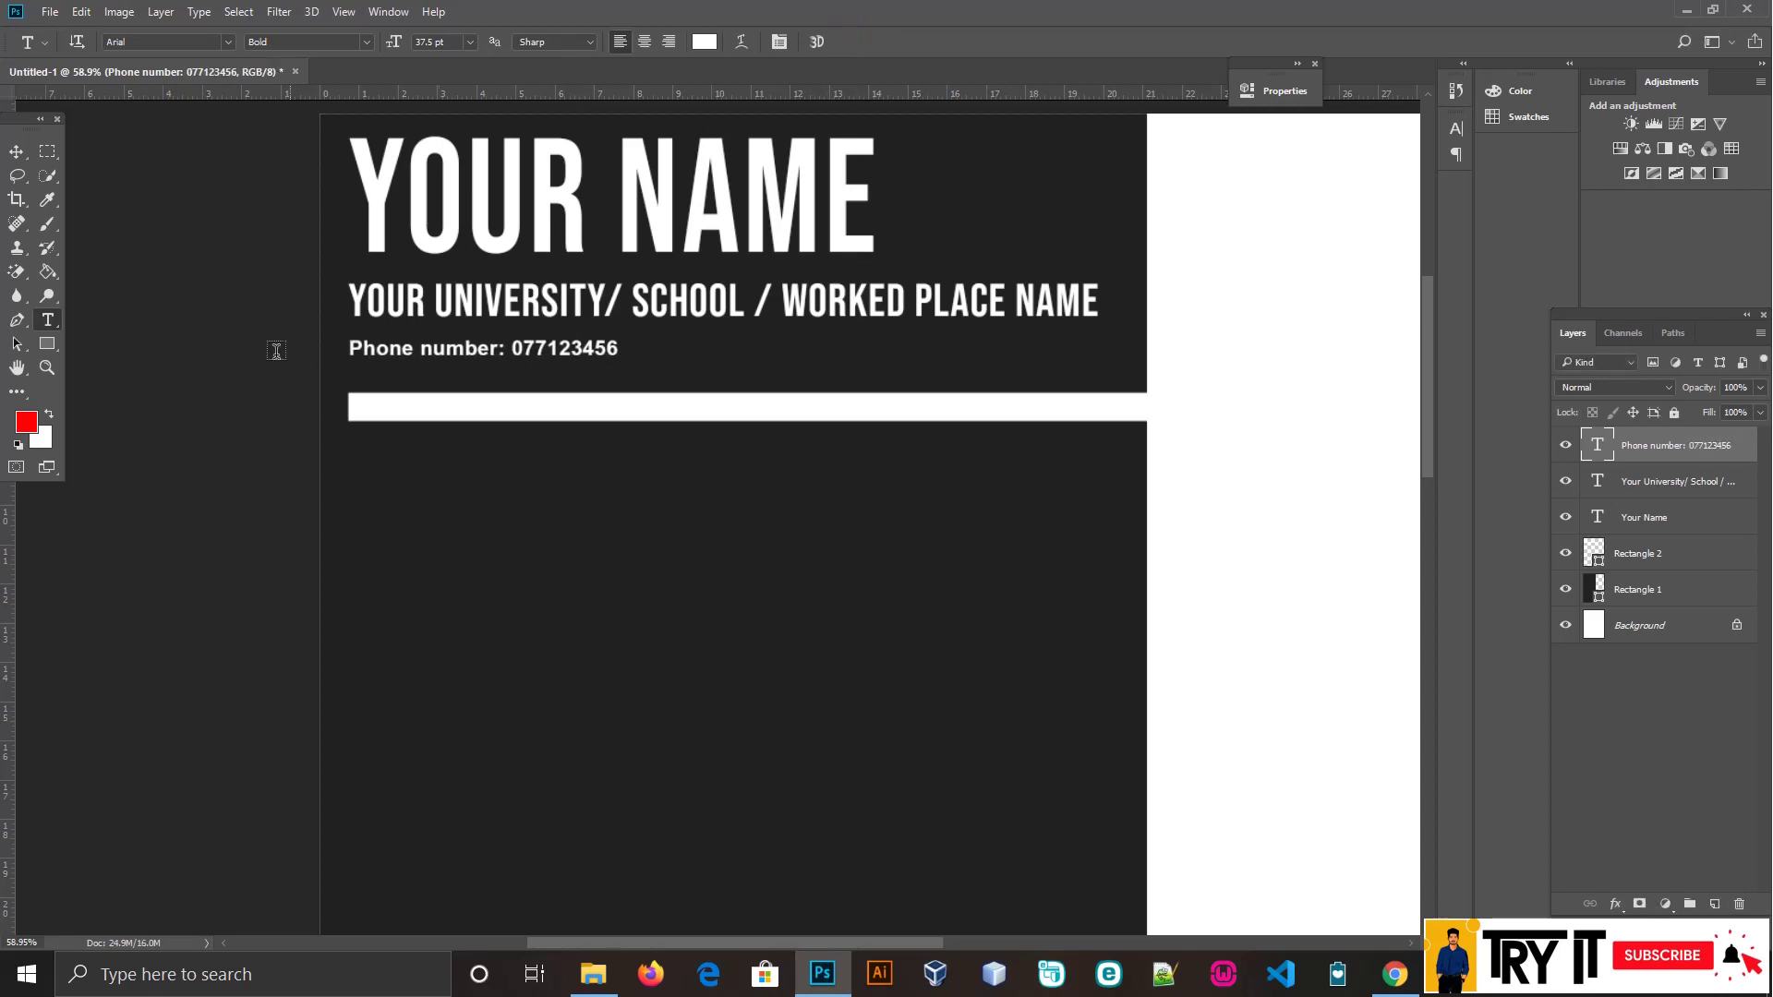
Append '| Email:' and a sample e-mail address to the contact line.
click(614, 352)
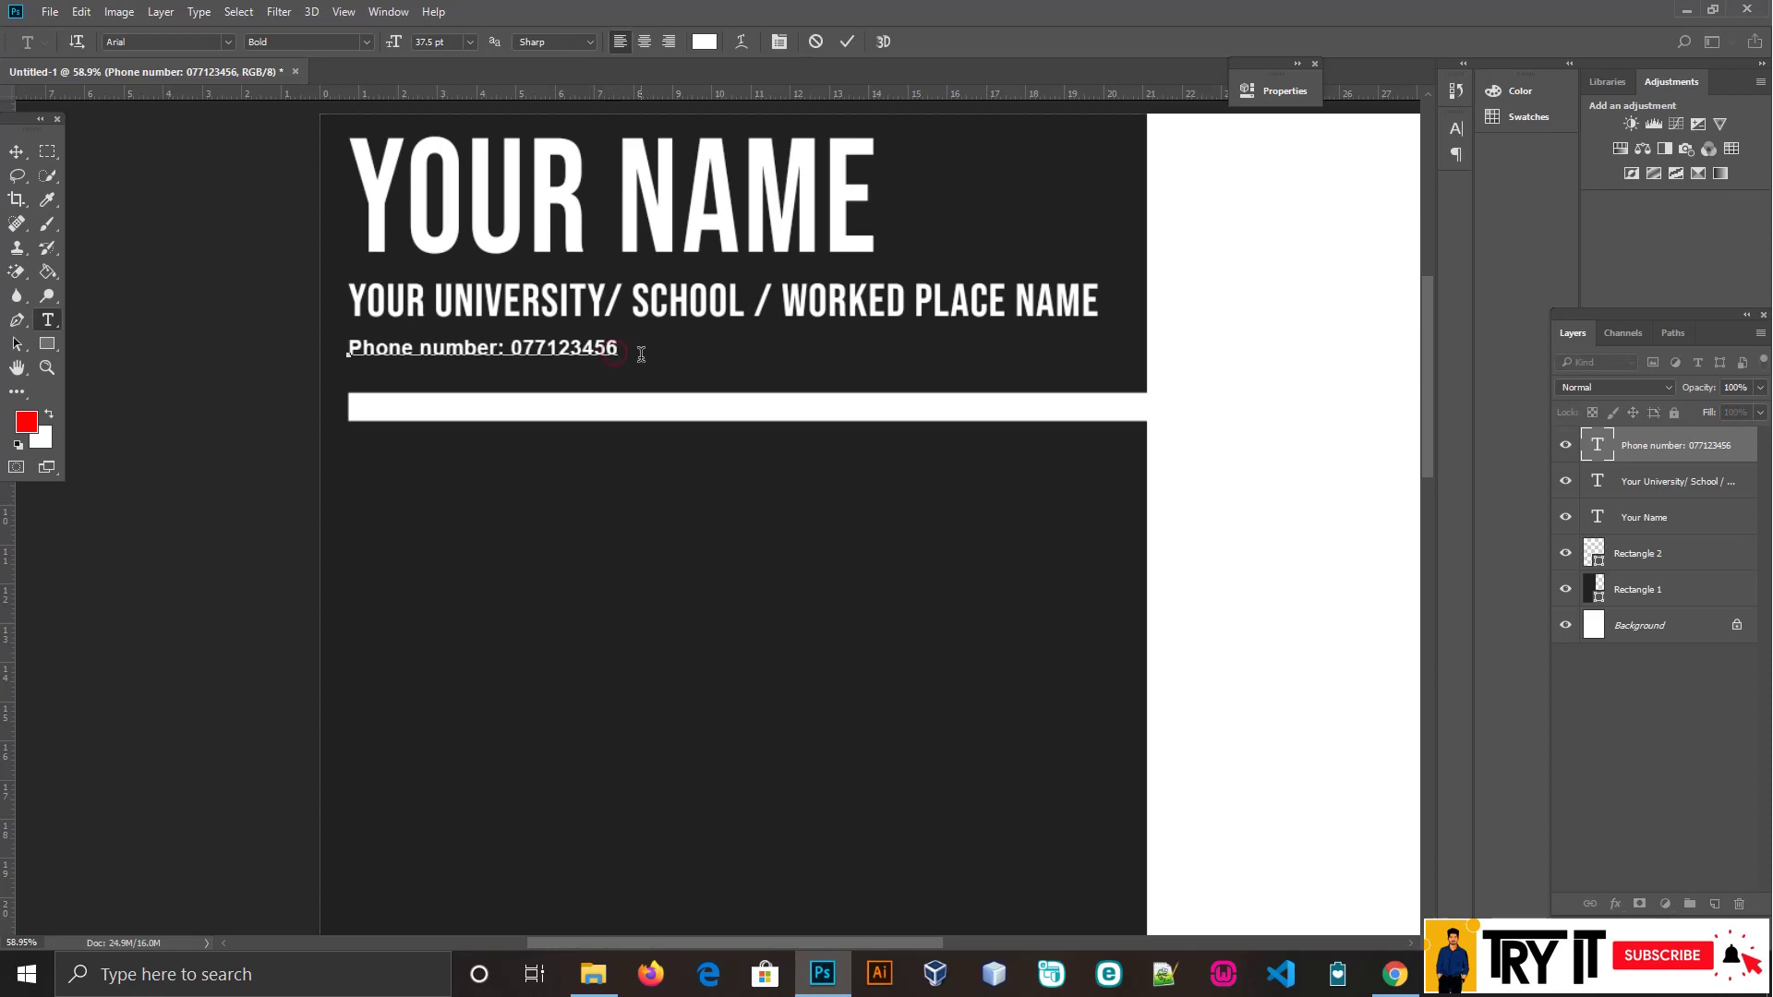
text(|)
text( Emai)
text(l: )
text(abc@)
text(gmail. )
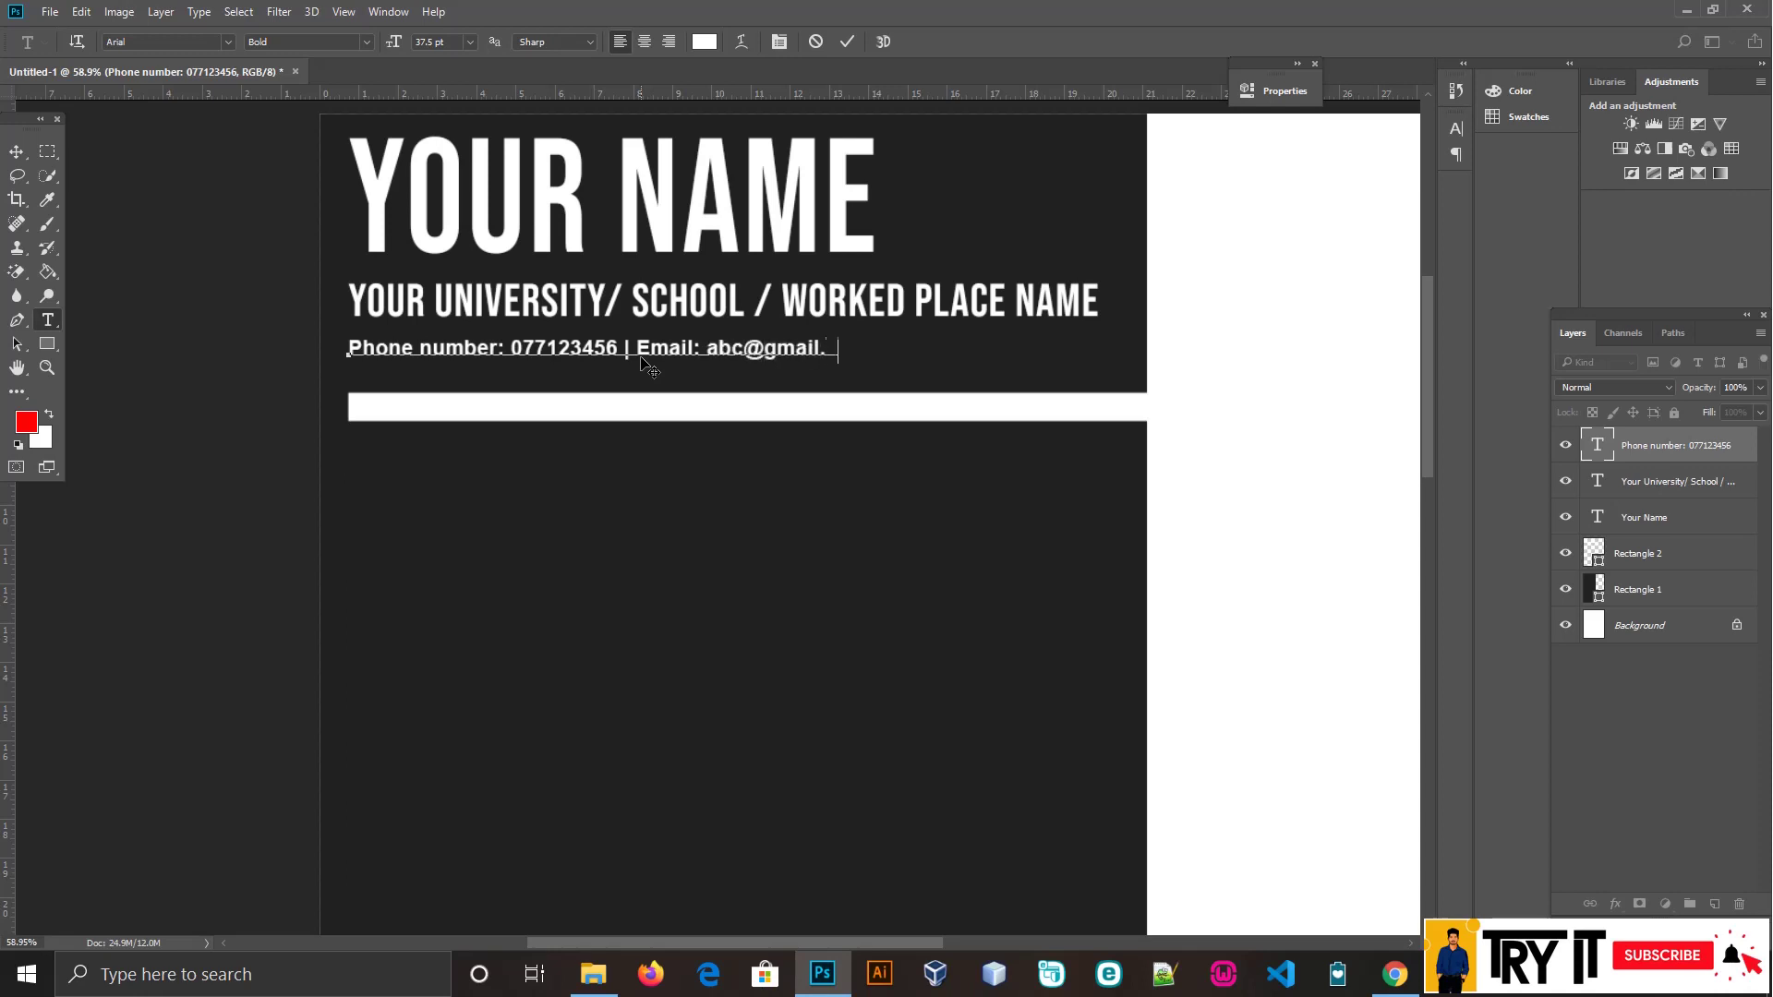
text(com)
click(847, 41)
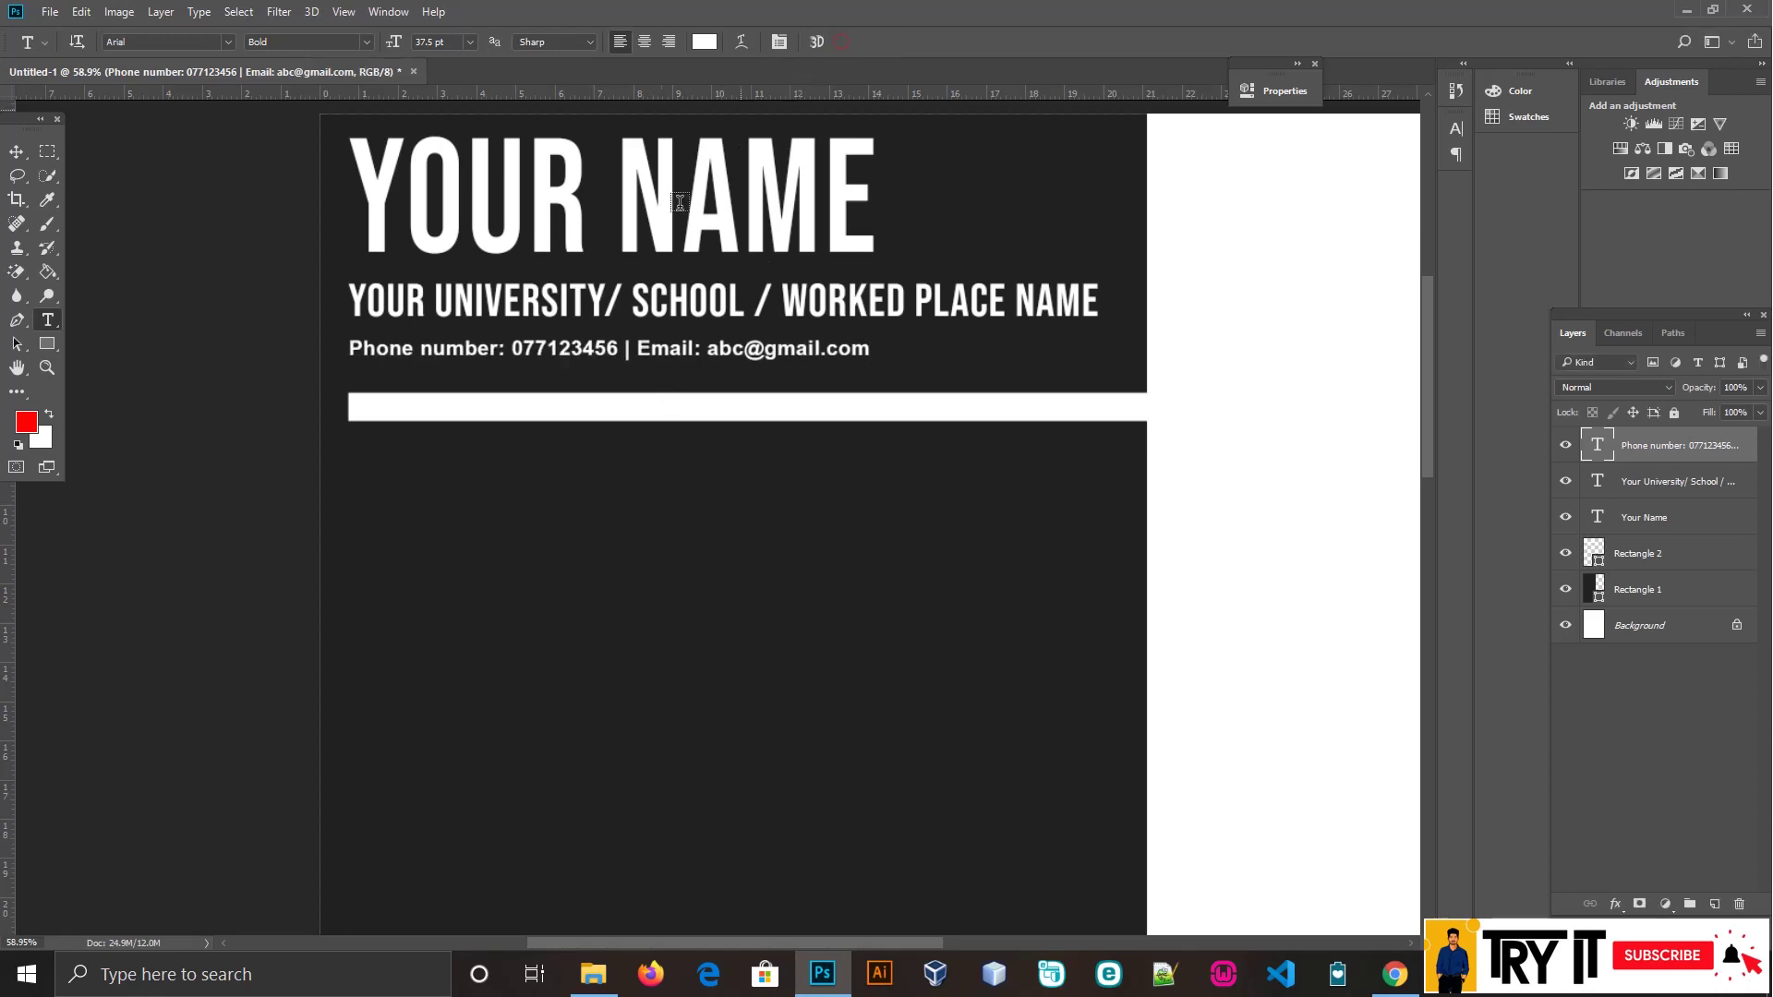
Duplicate the contact line just below it and retype it as an 'Address:' line with a city and country.
click(16, 150)
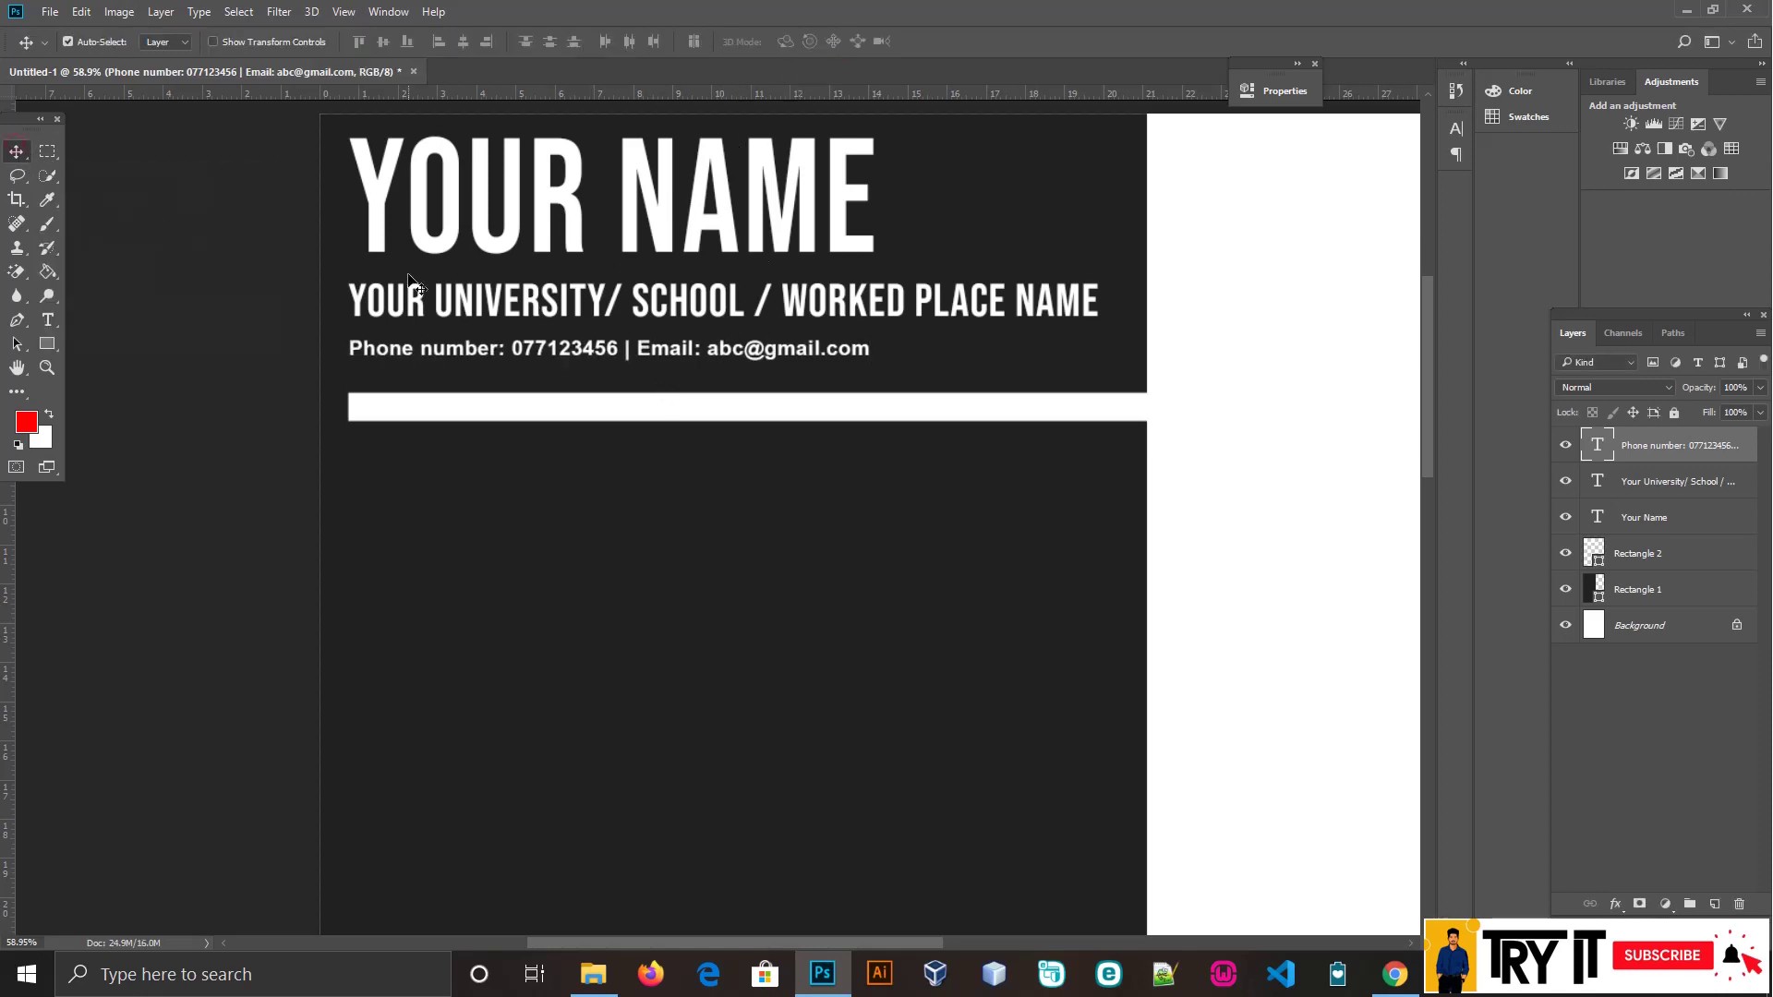
drag(497, 360, 492, 378)
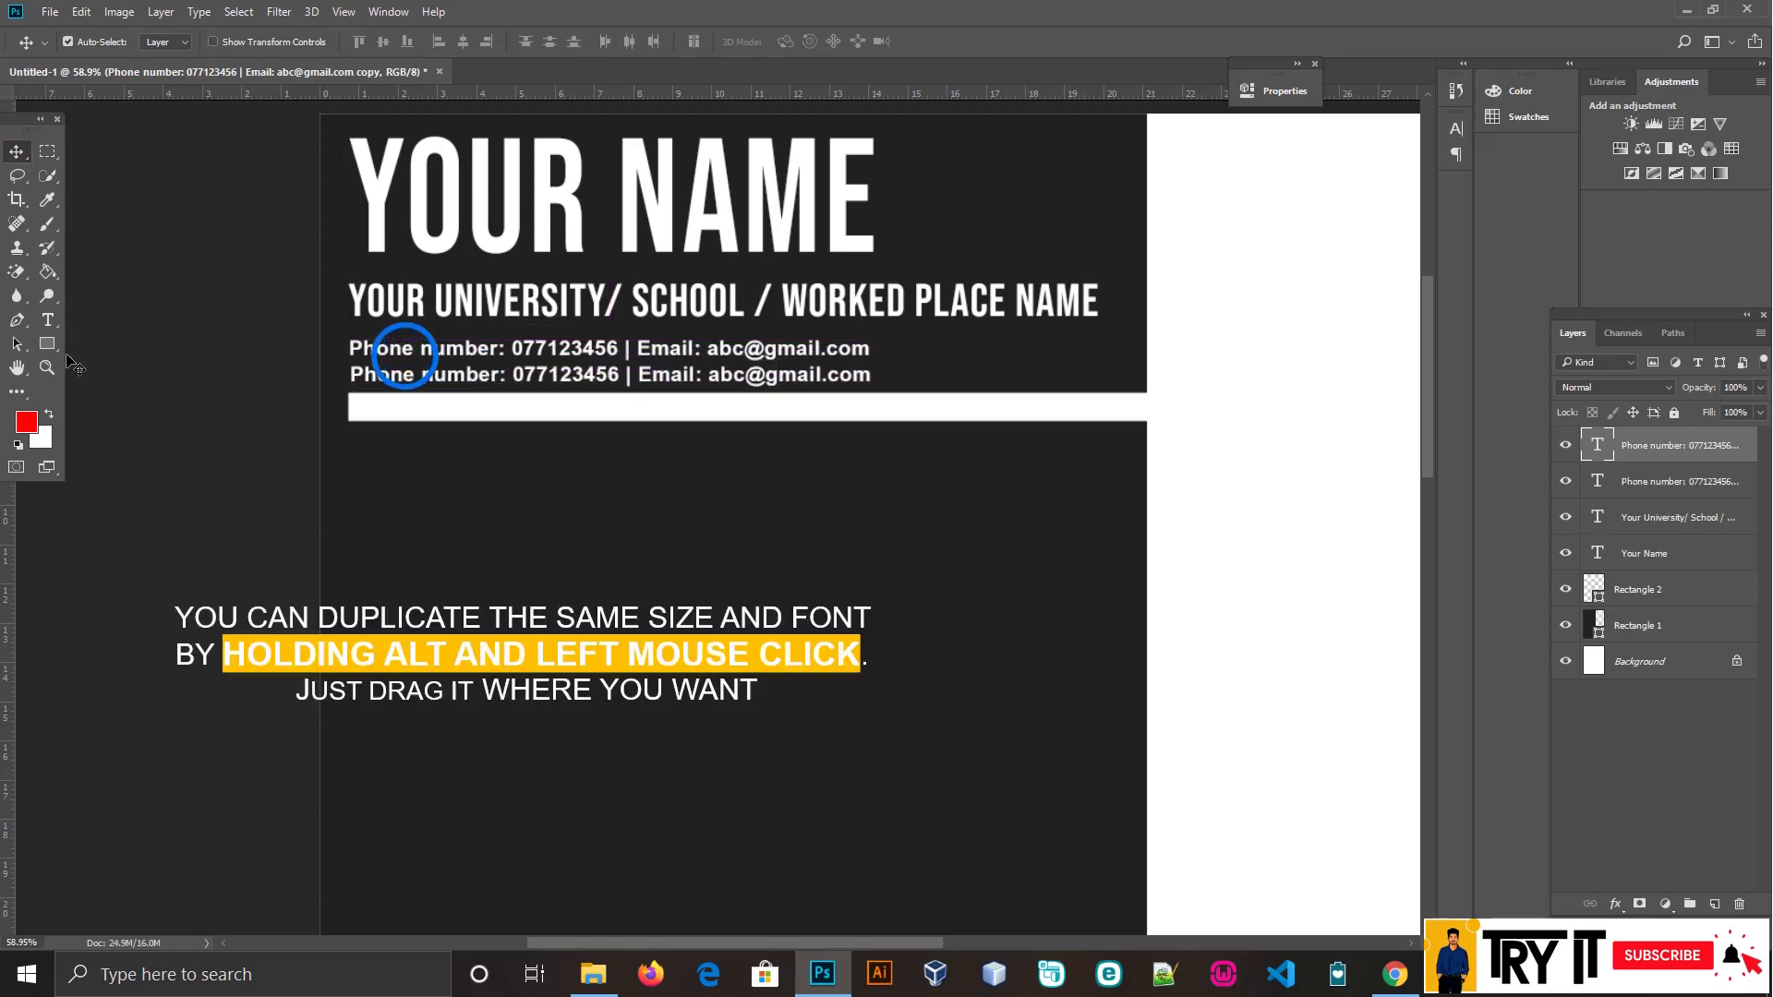
key(t)
drag(350, 375, 902, 387)
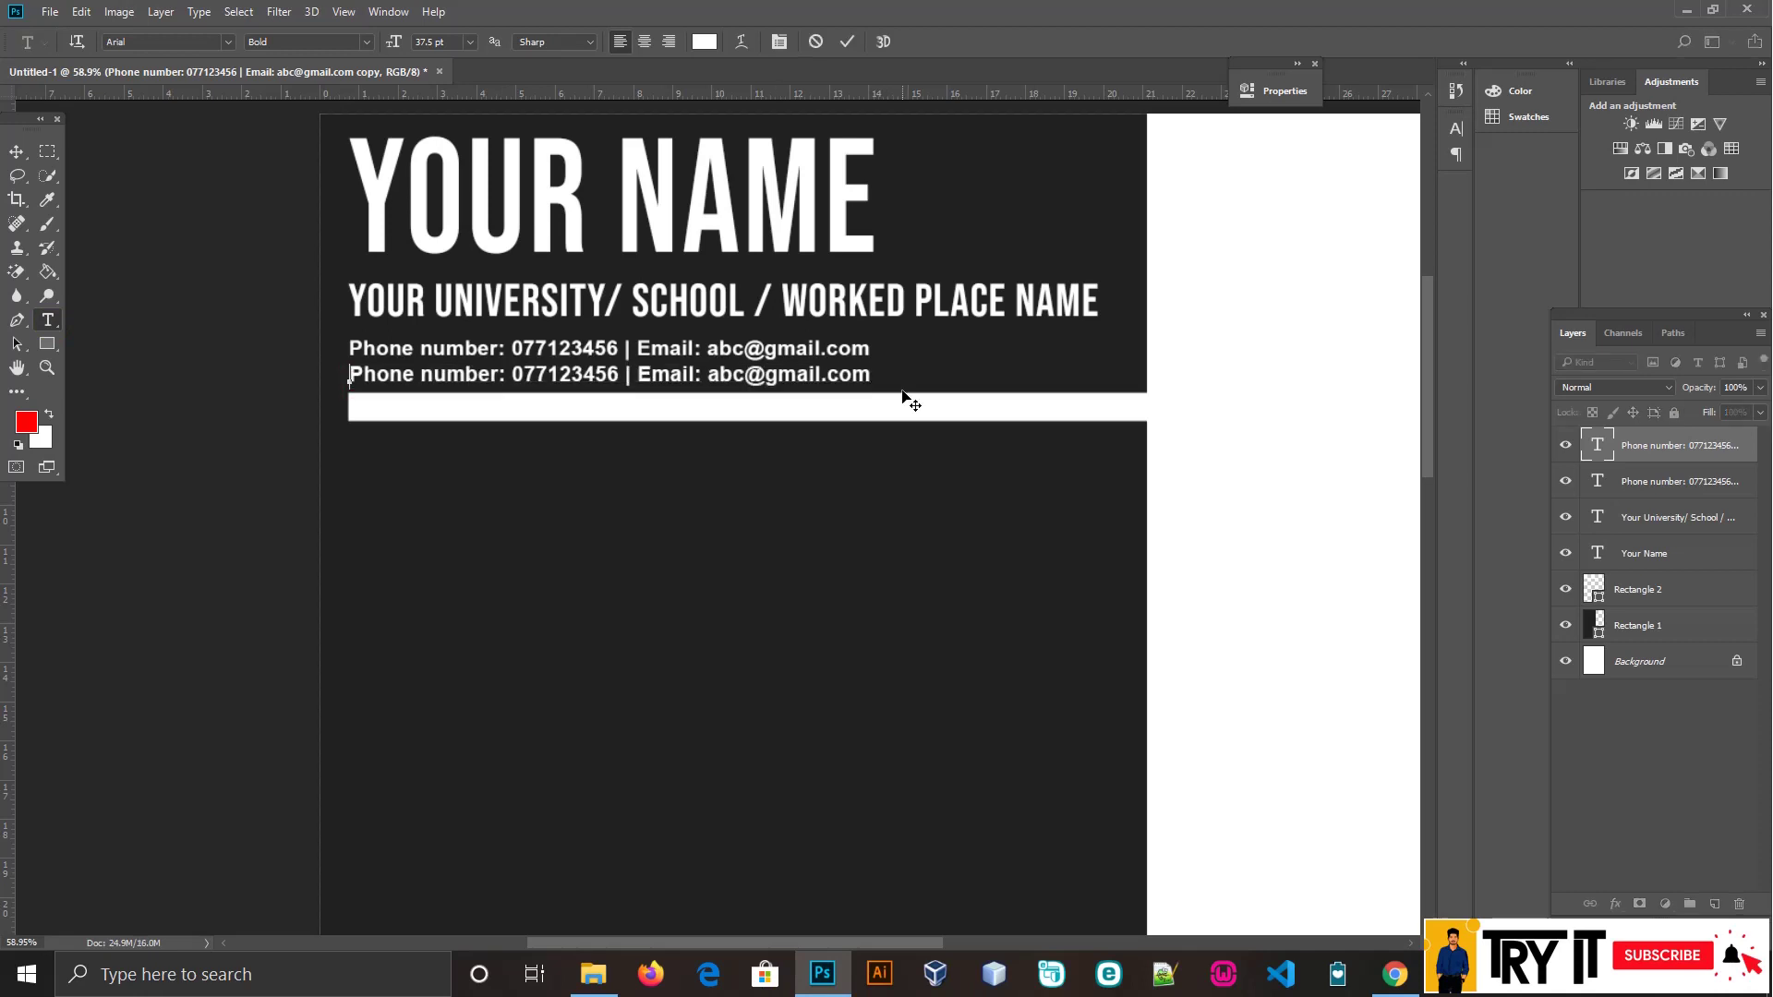
key(BackSpace)
text(Addre)
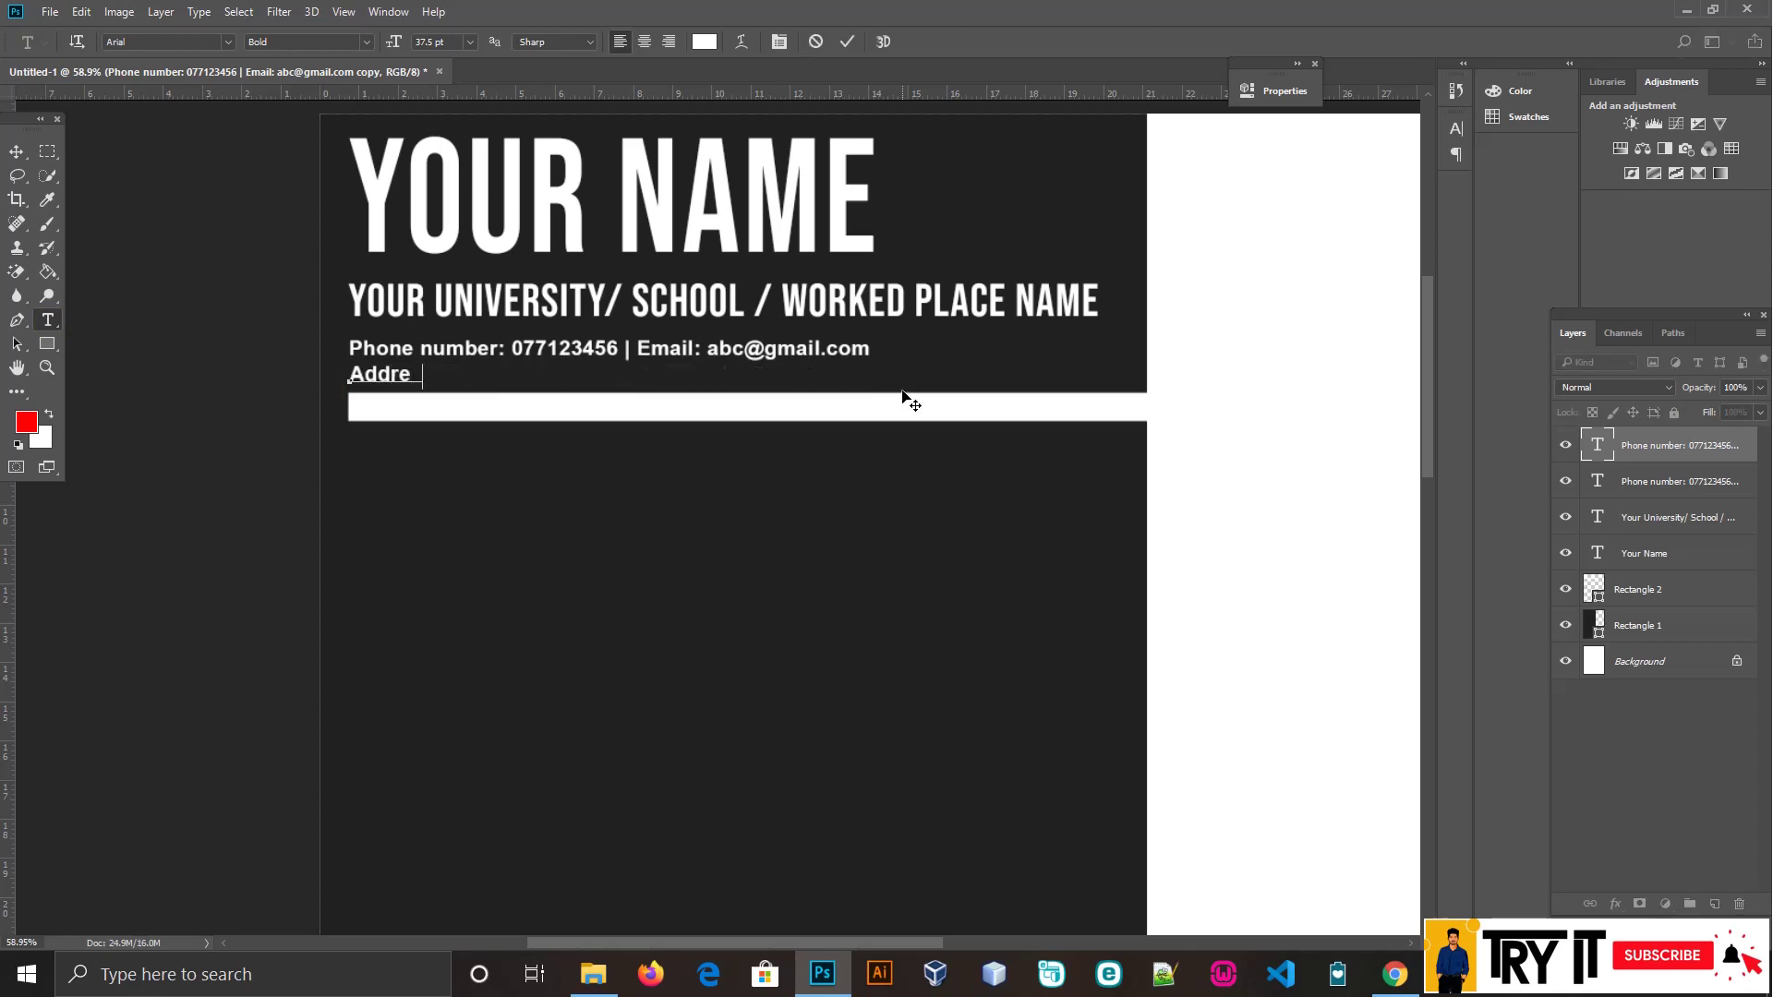
text(ss: )
text(Sr)
key(BackSpace)
key(BackSpace)
text(C)
text(olombo,)
text( Sru)
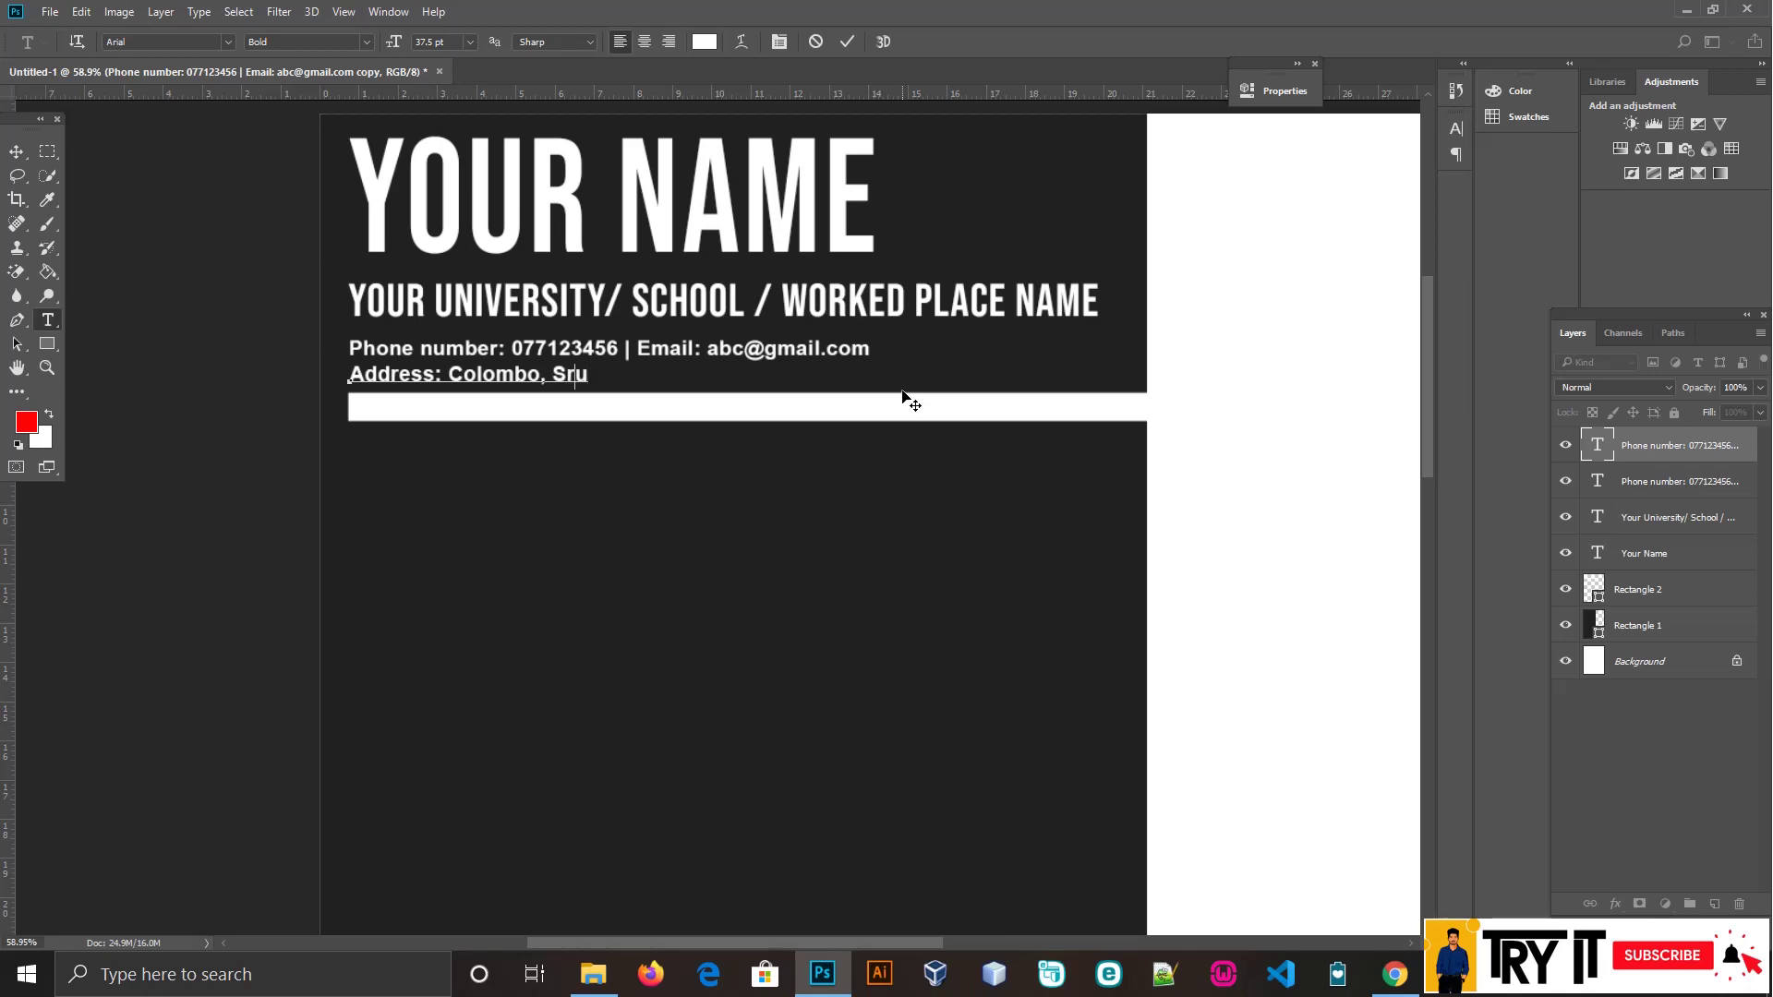
key(BackSpace)
text(i Lanka)
click(848, 42)
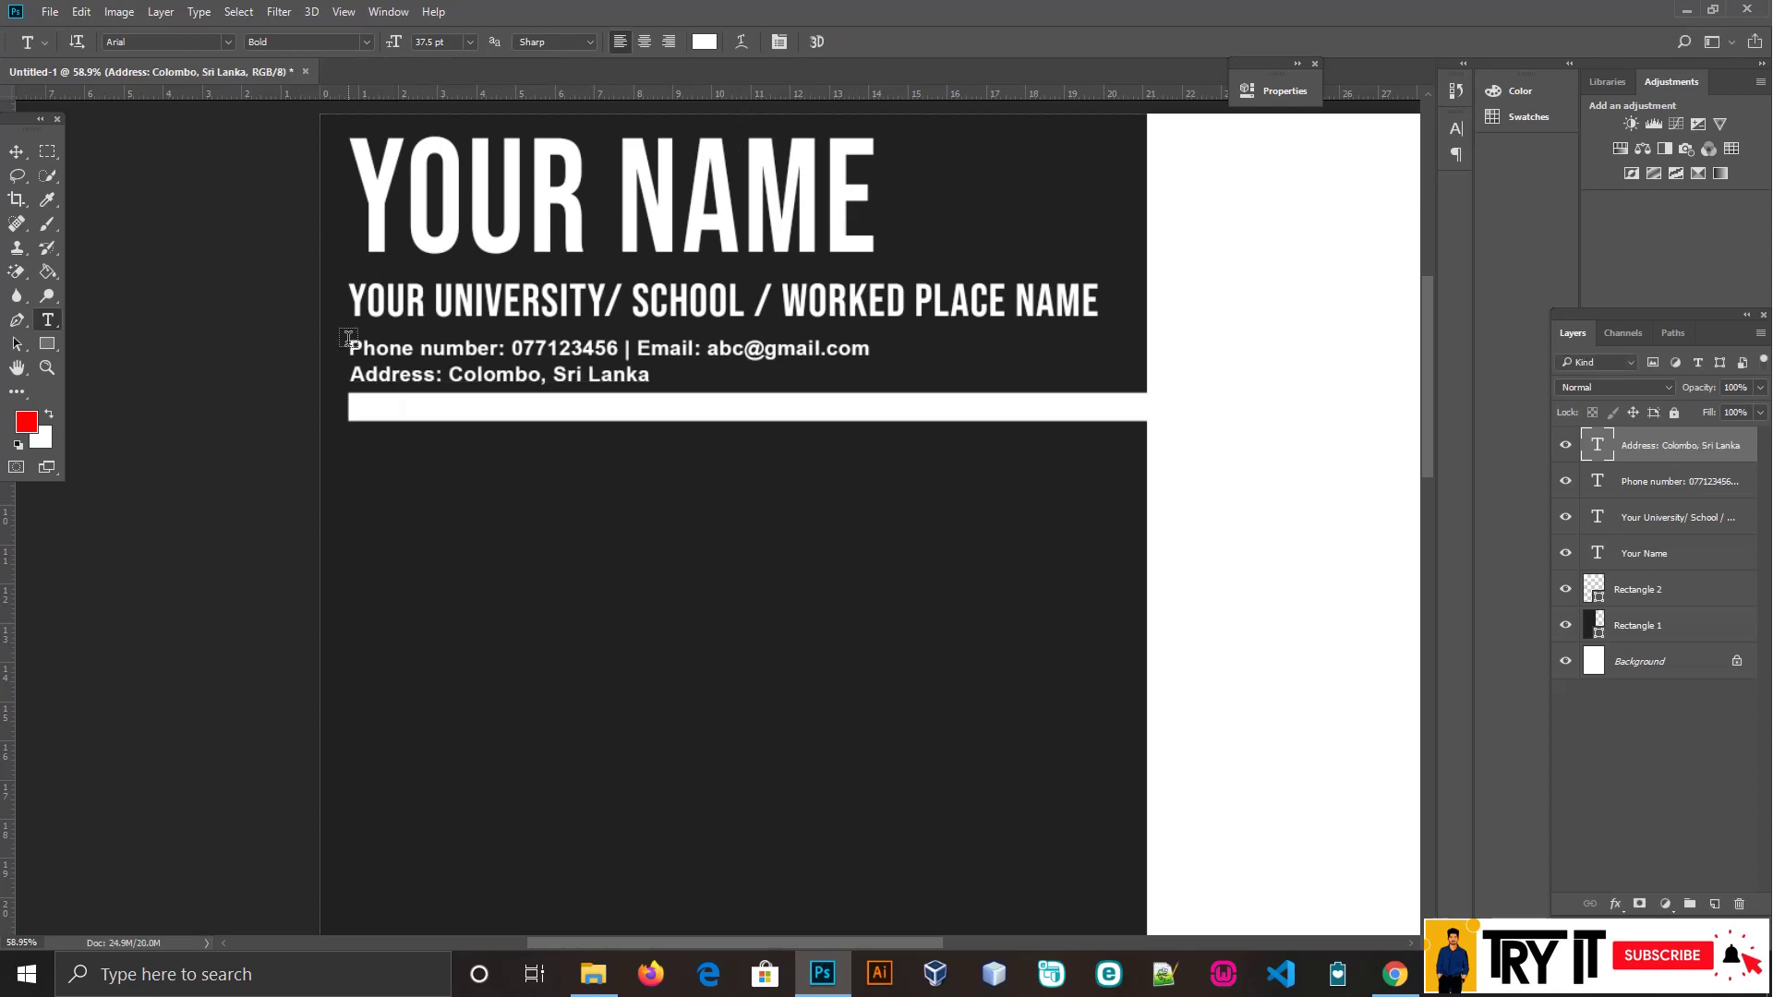
drag(349, 348, 945, 382)
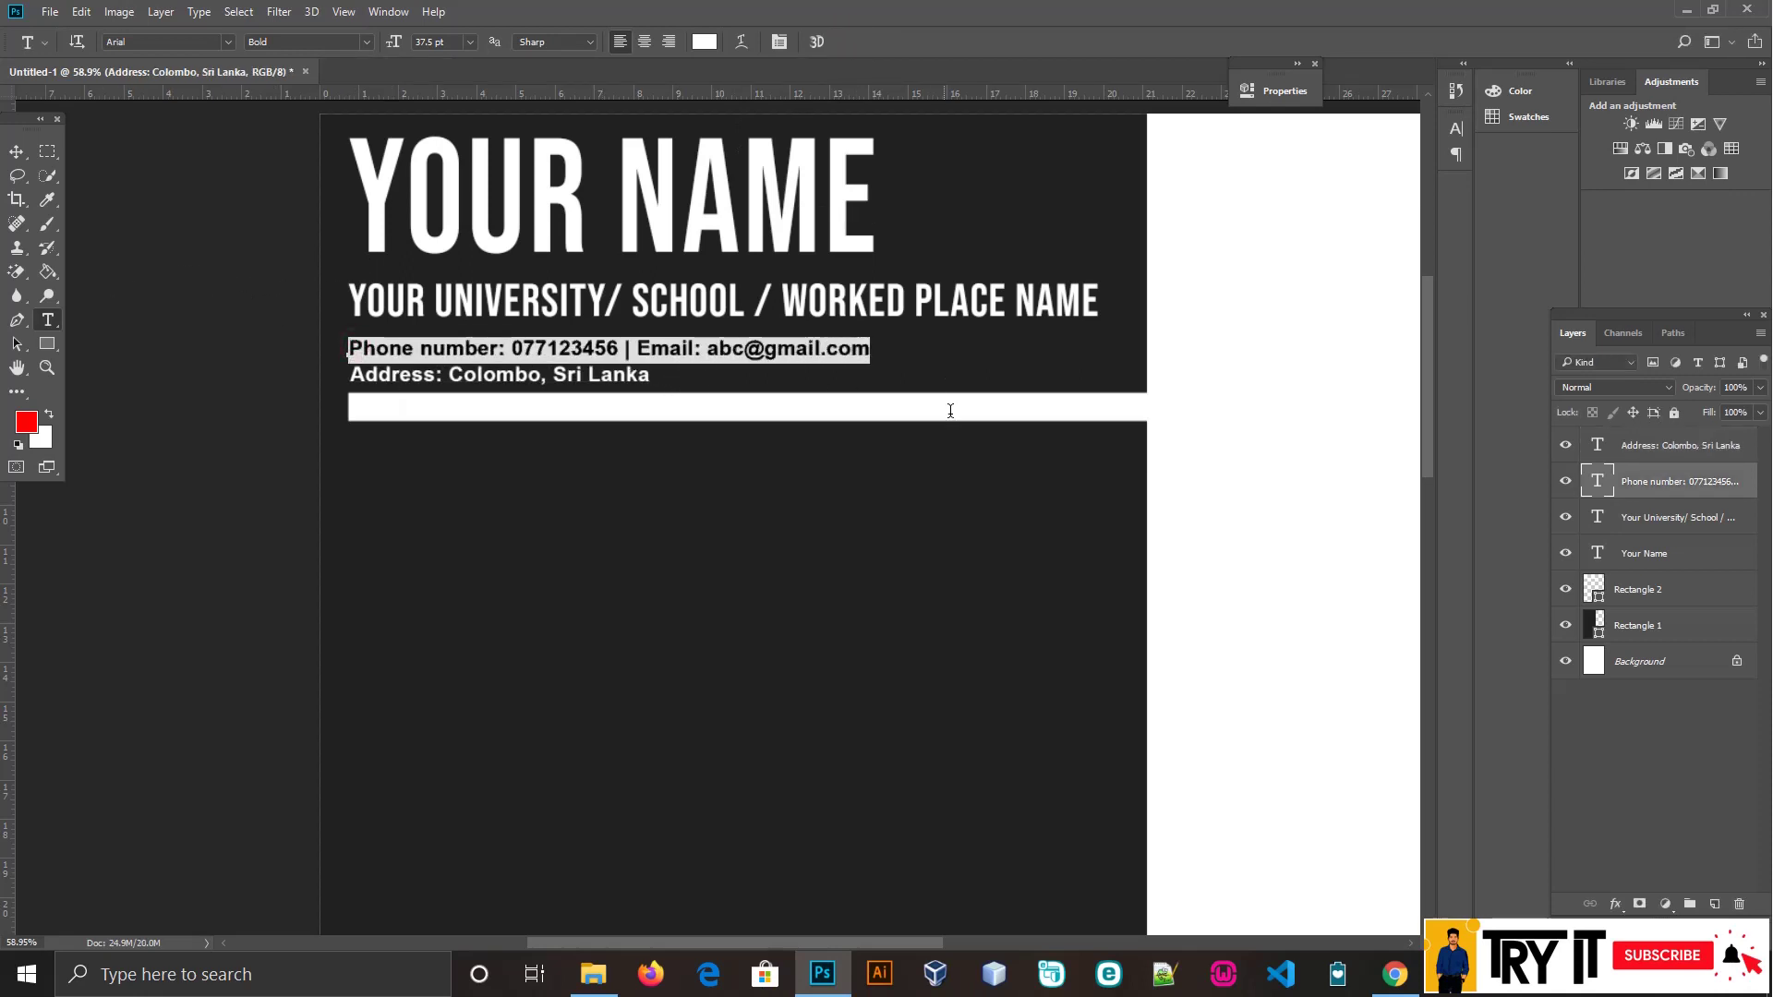
Try Berlin Sans FB, then Chaparral Pro, on the phone and e-mail line.
click(227, 43)
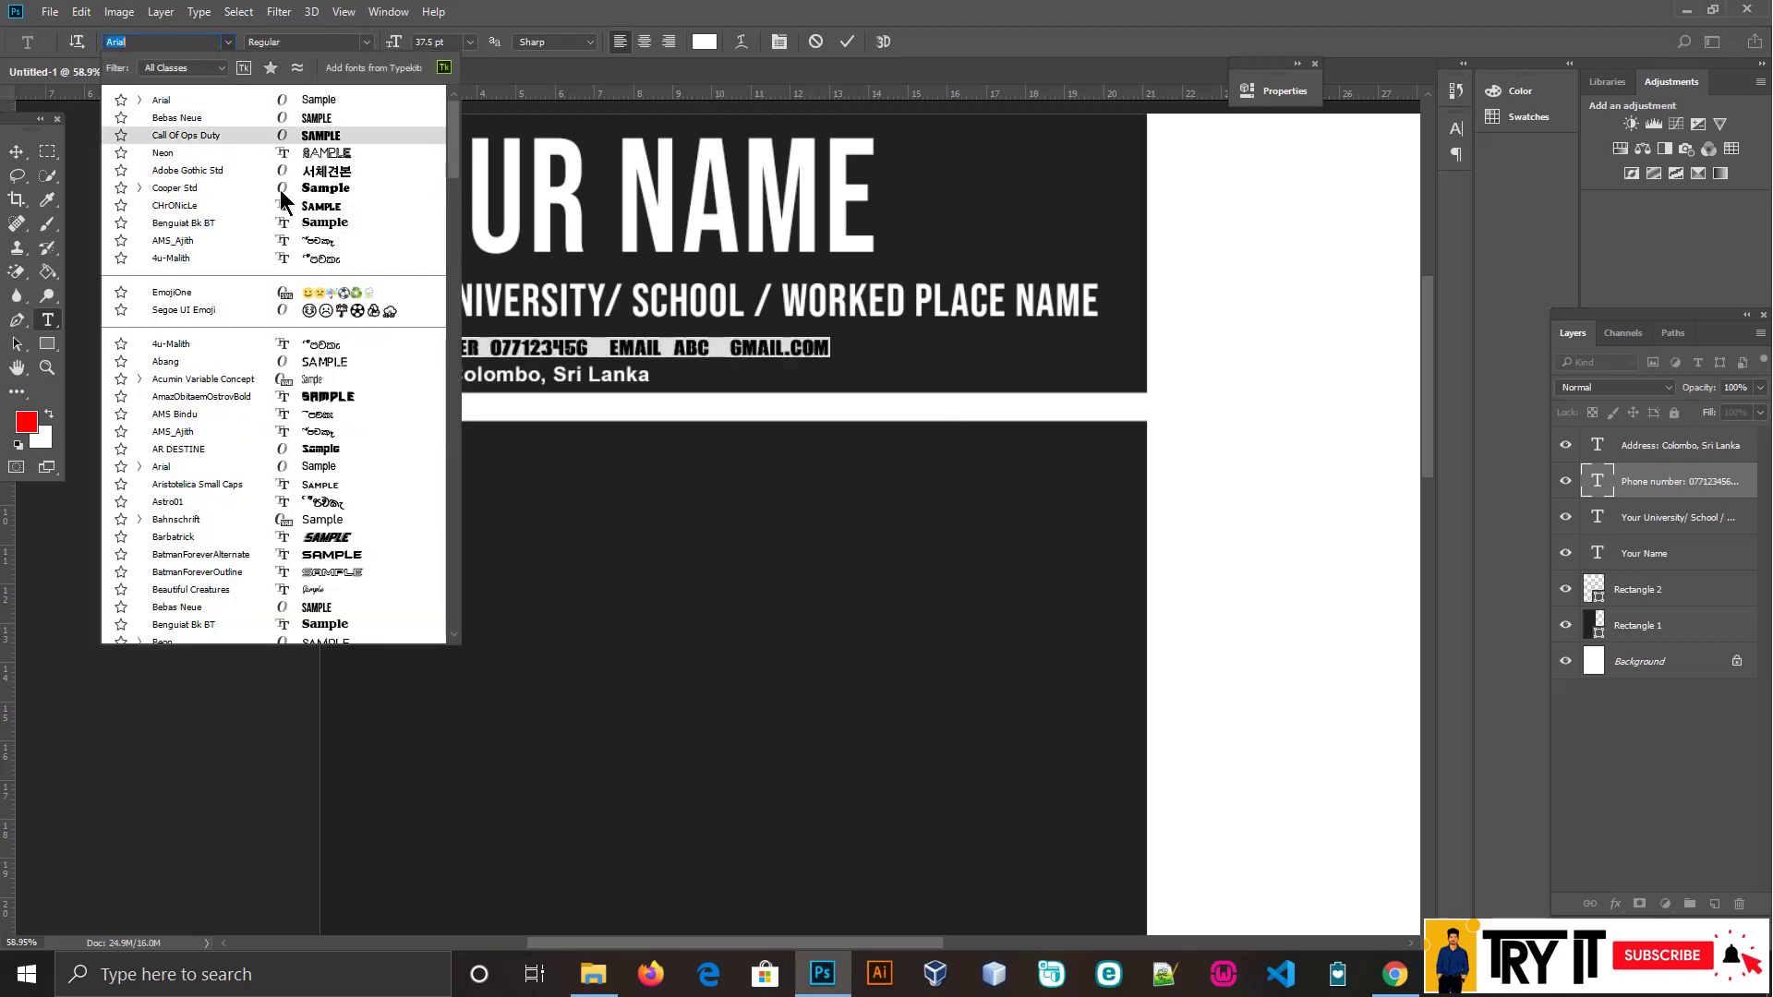
scroll(305, 306, down, 3)
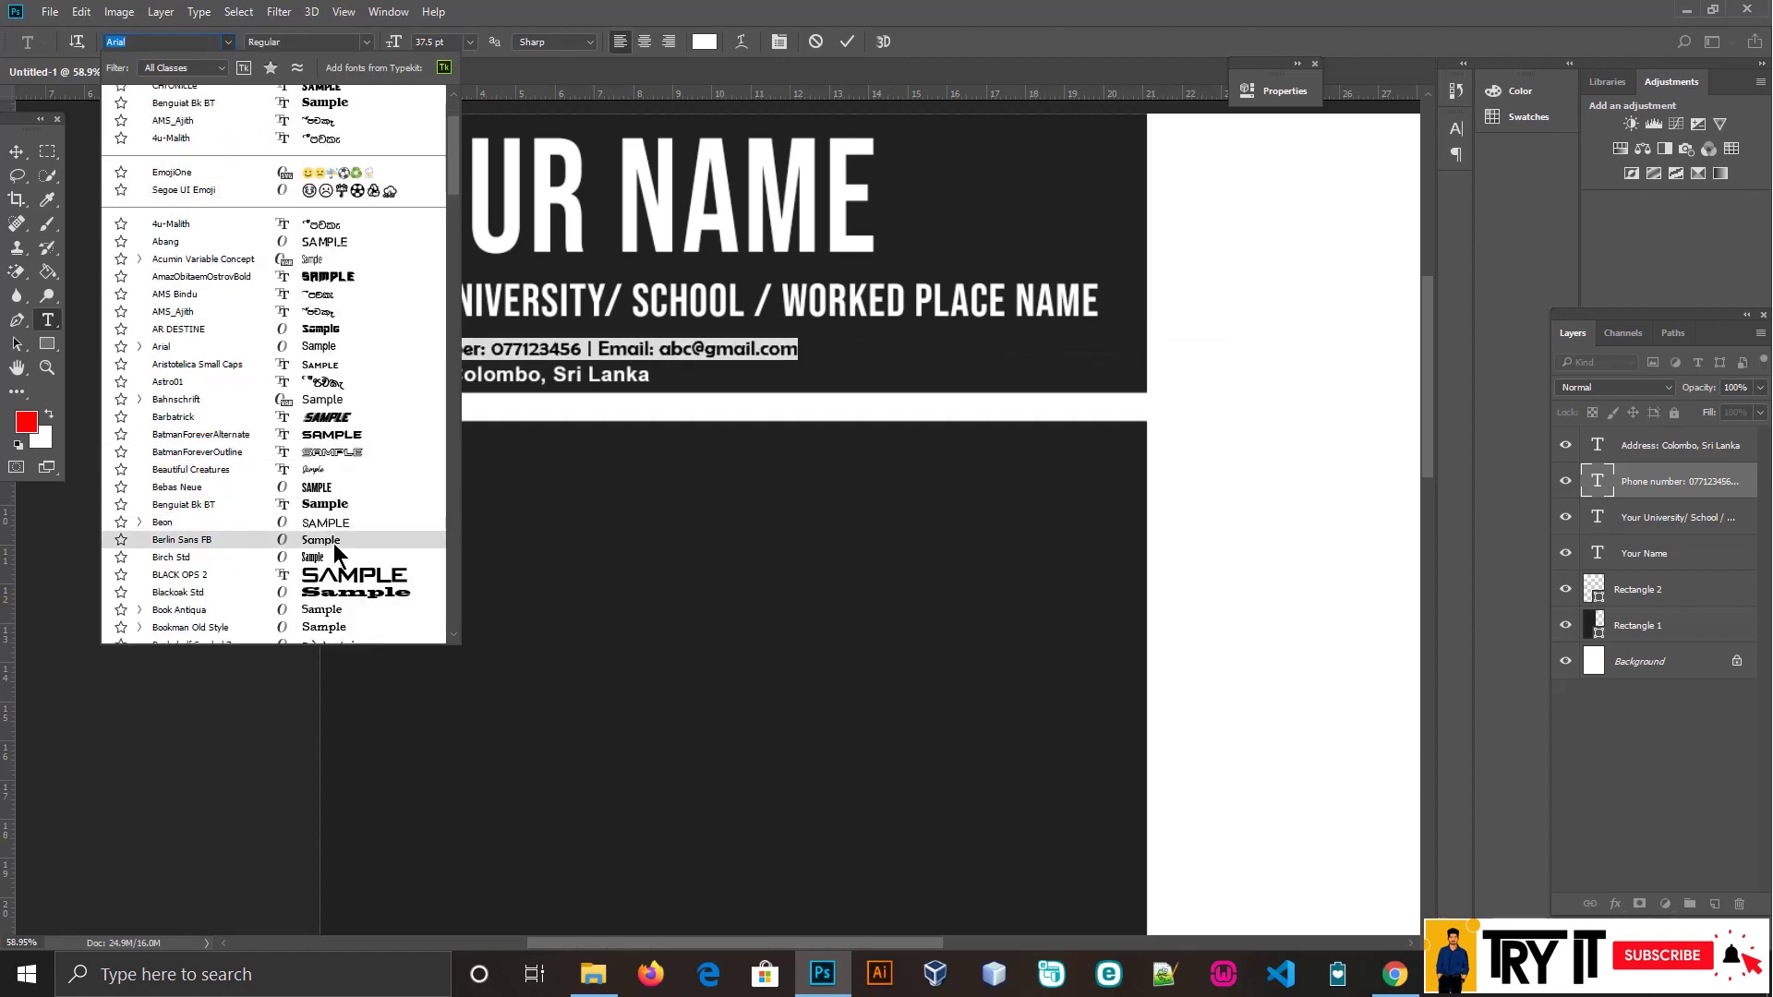
click(334, 543)
click(547, 364)
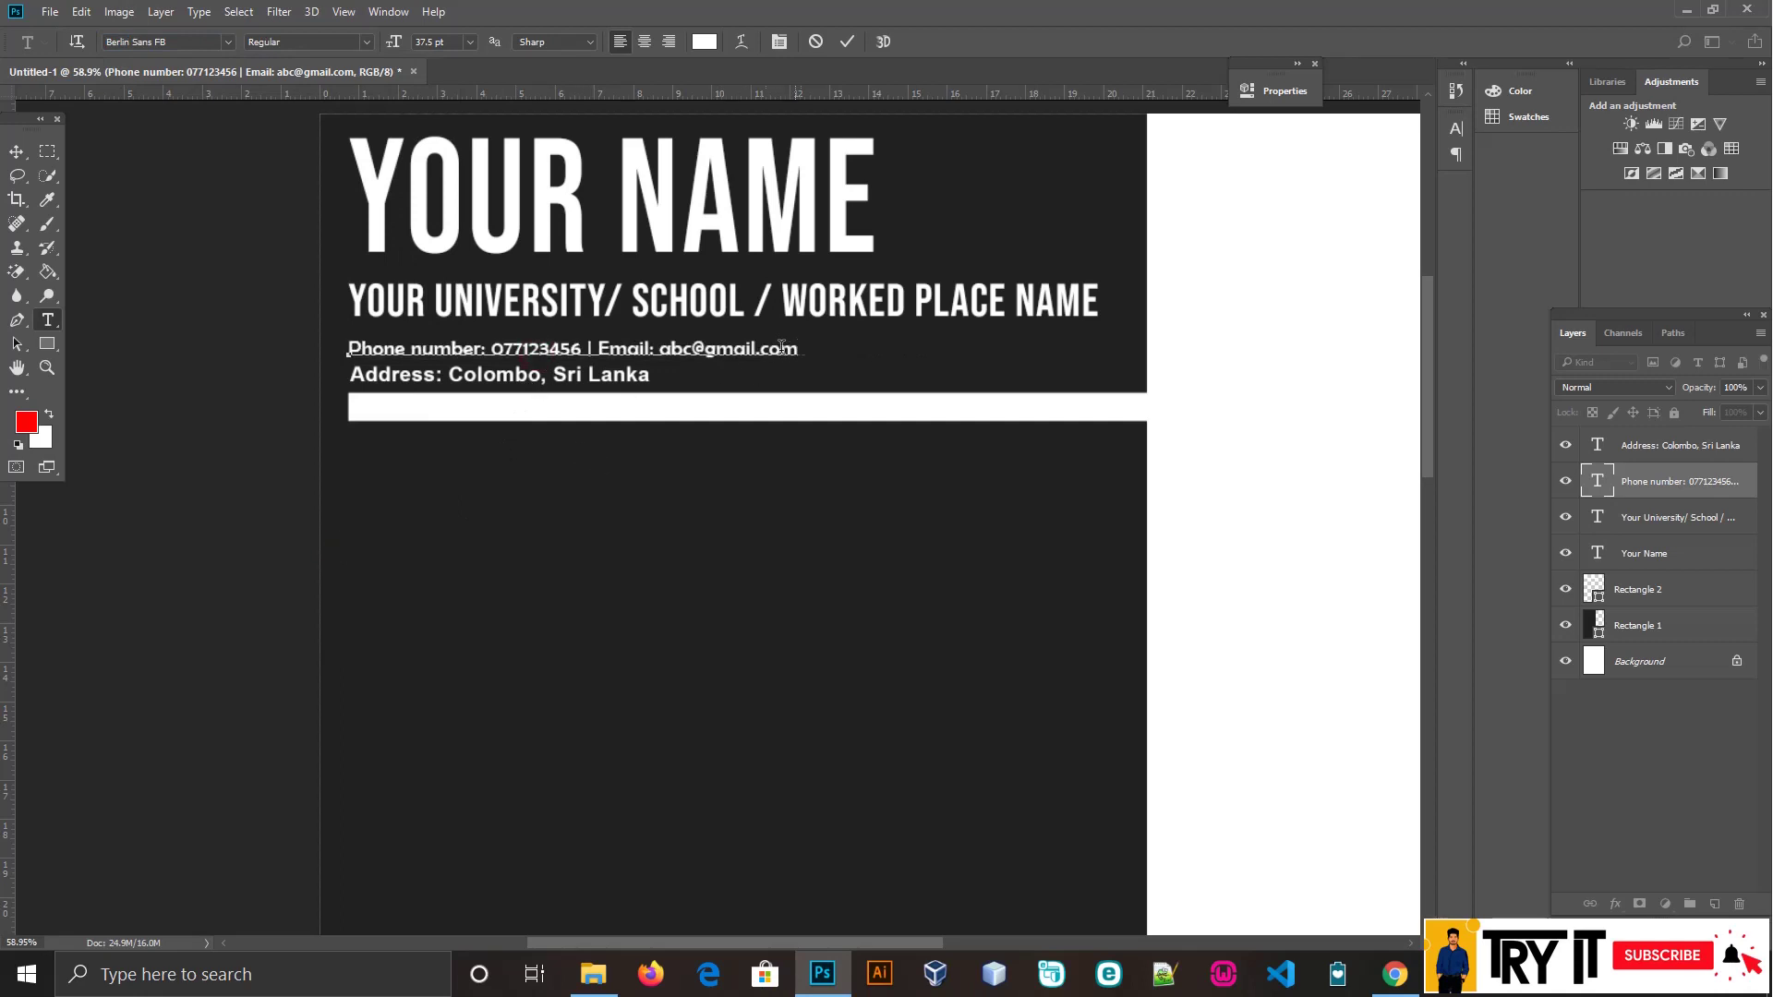
drag(798, 349, 280, 349)
click(228, 43)
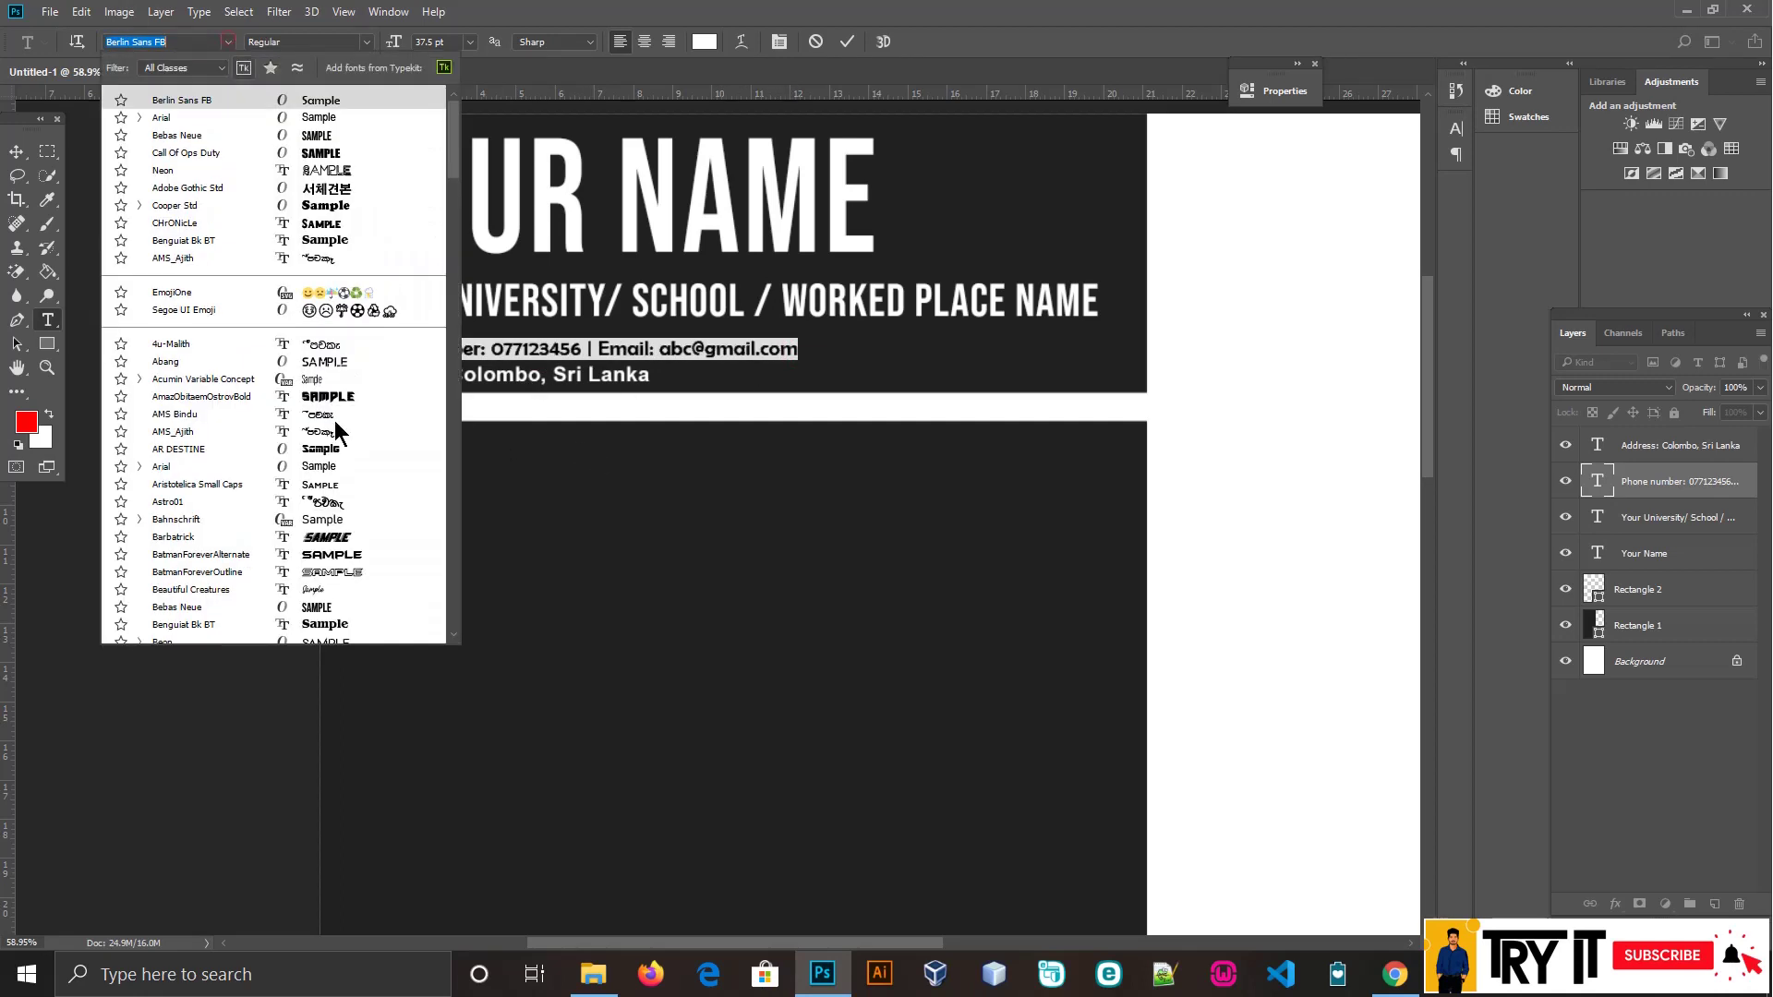
scroll(354, 513, down, 2)
scroll(321, 439, down, 5)
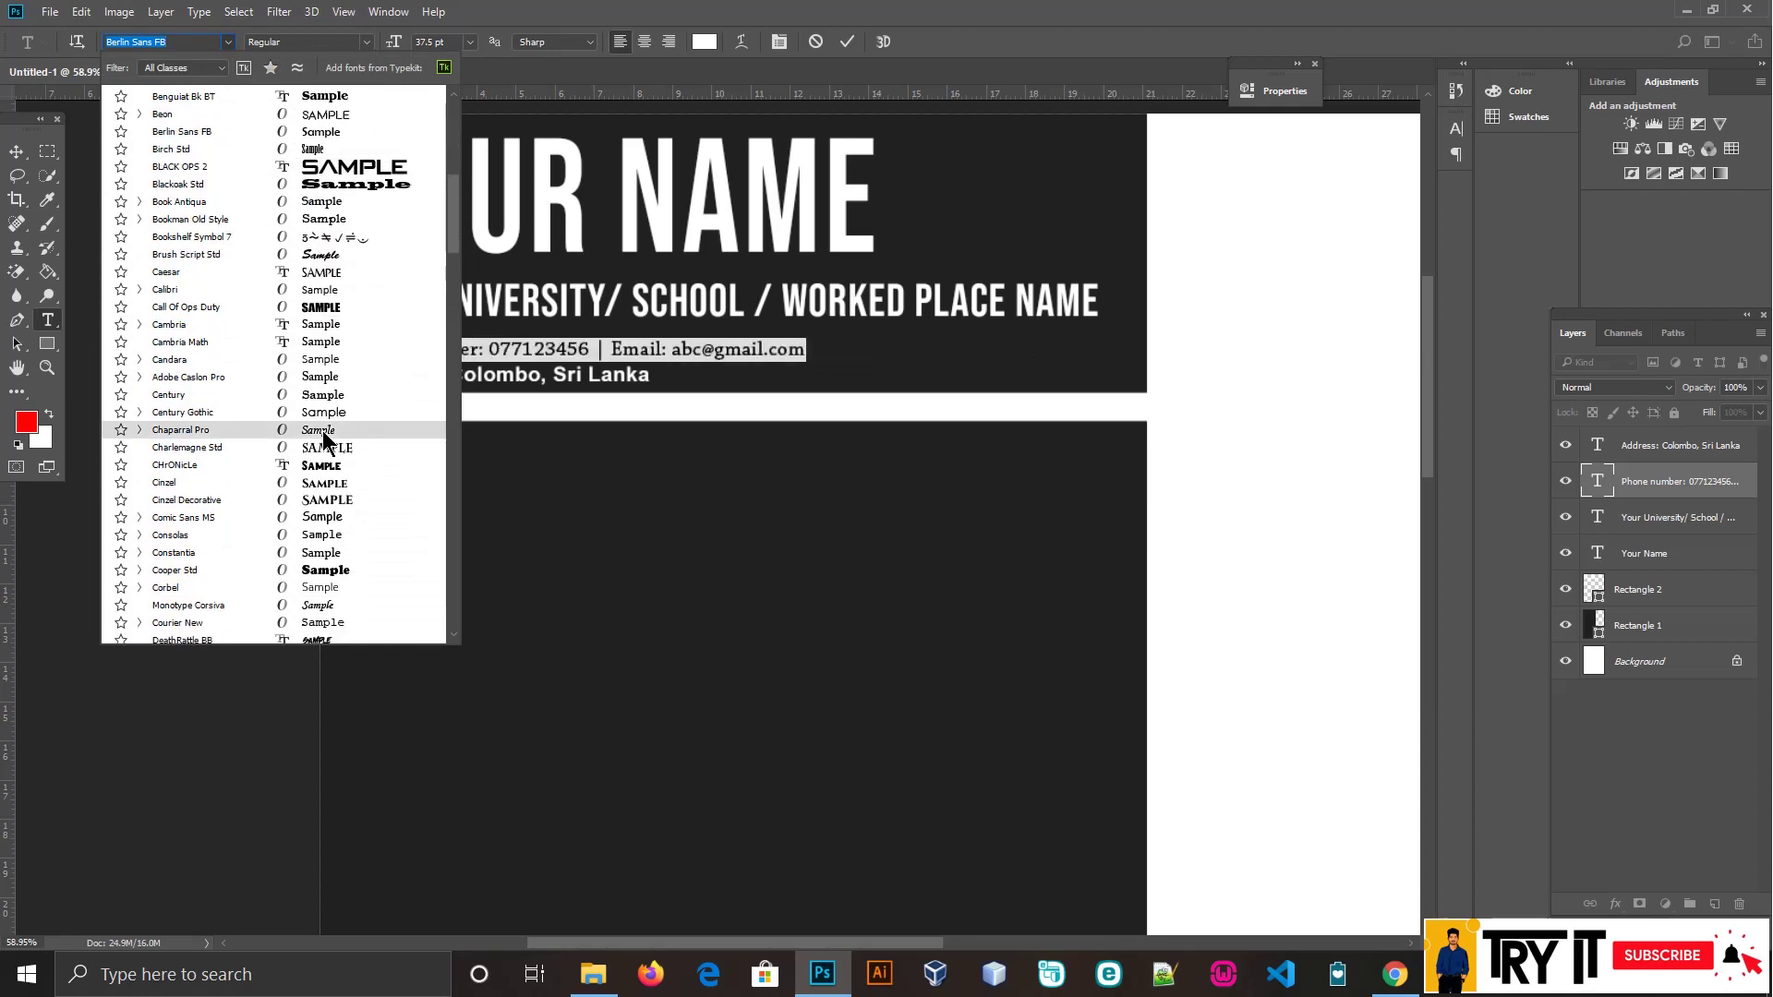
click(323, 432)
click(543, 351)
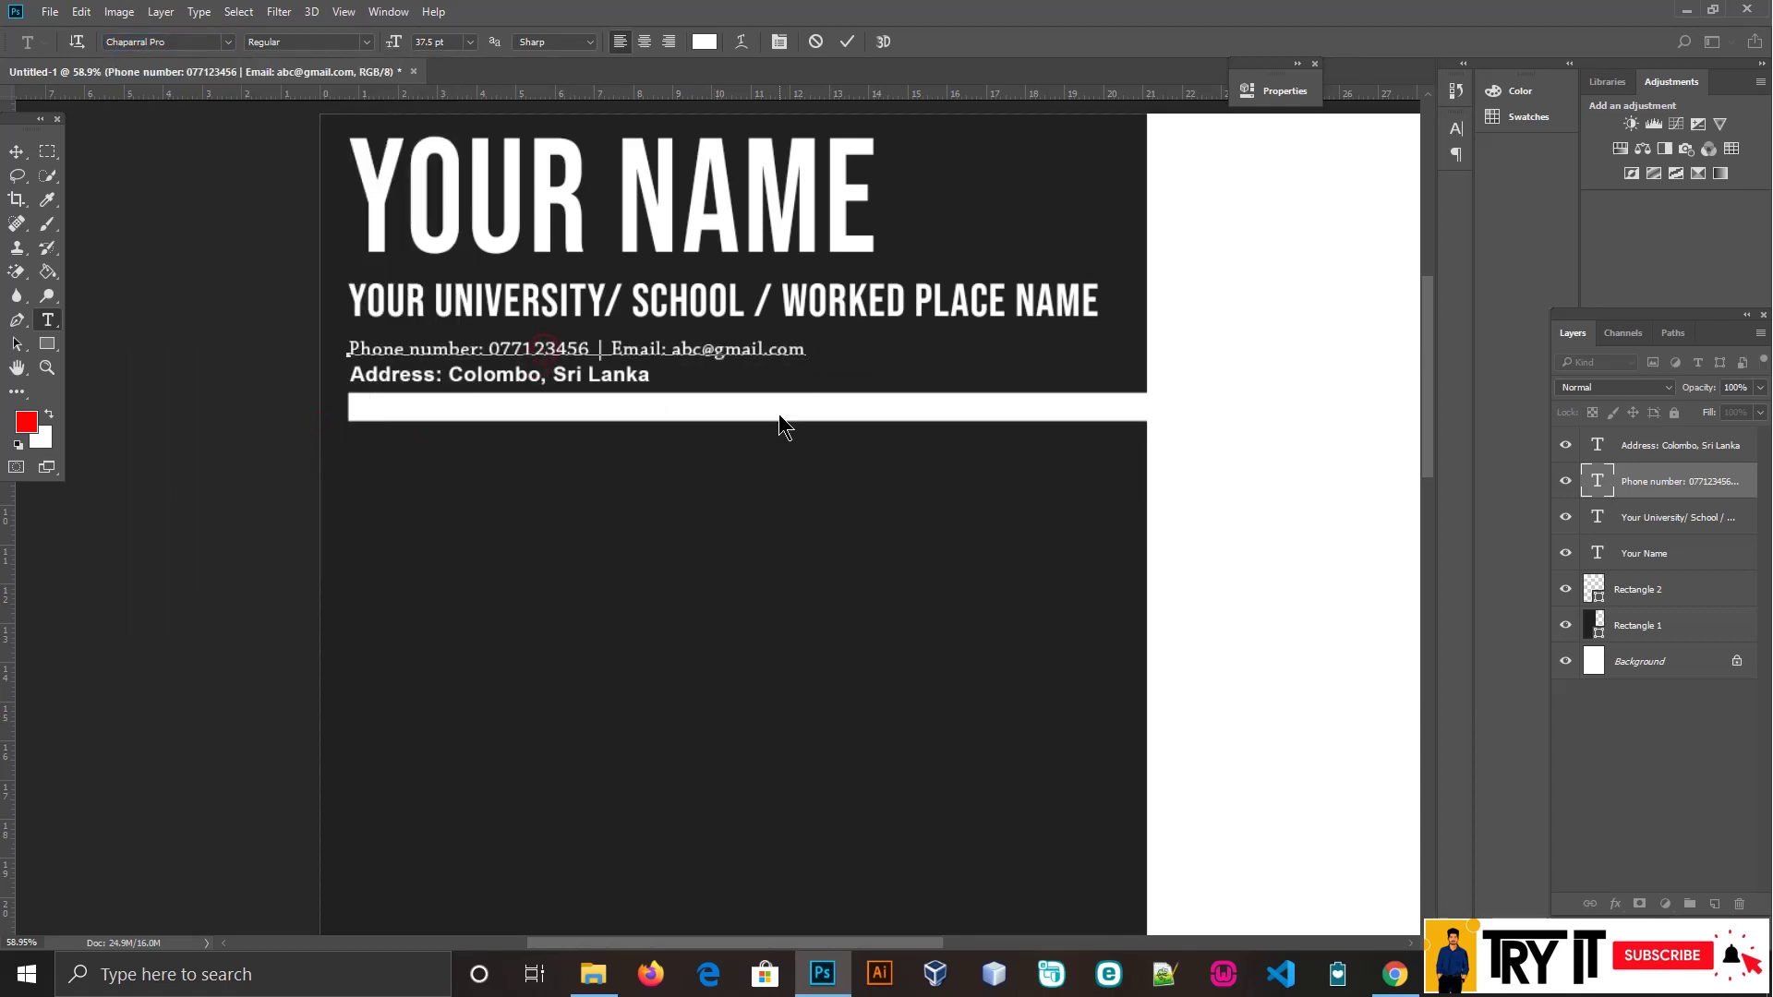
Apply Corbel Regular to the contact line, copy the font name, and commit.
drag(807, 351, 336, 342)
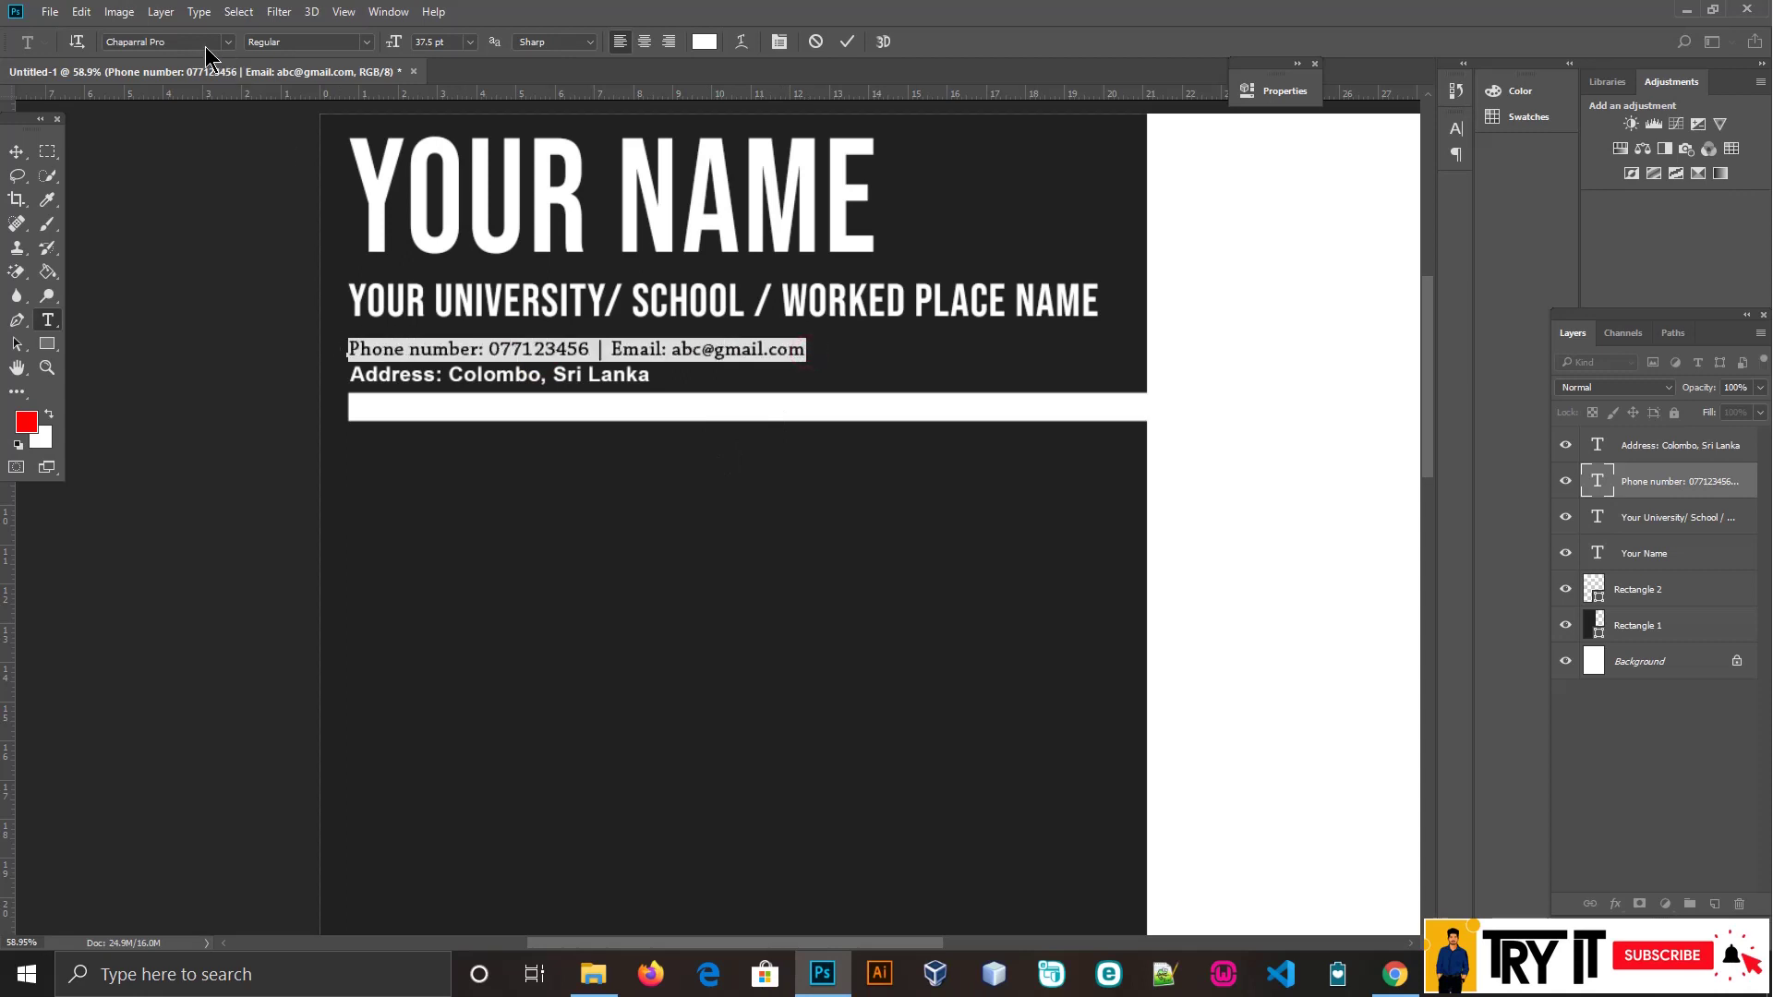
click(228, 42)
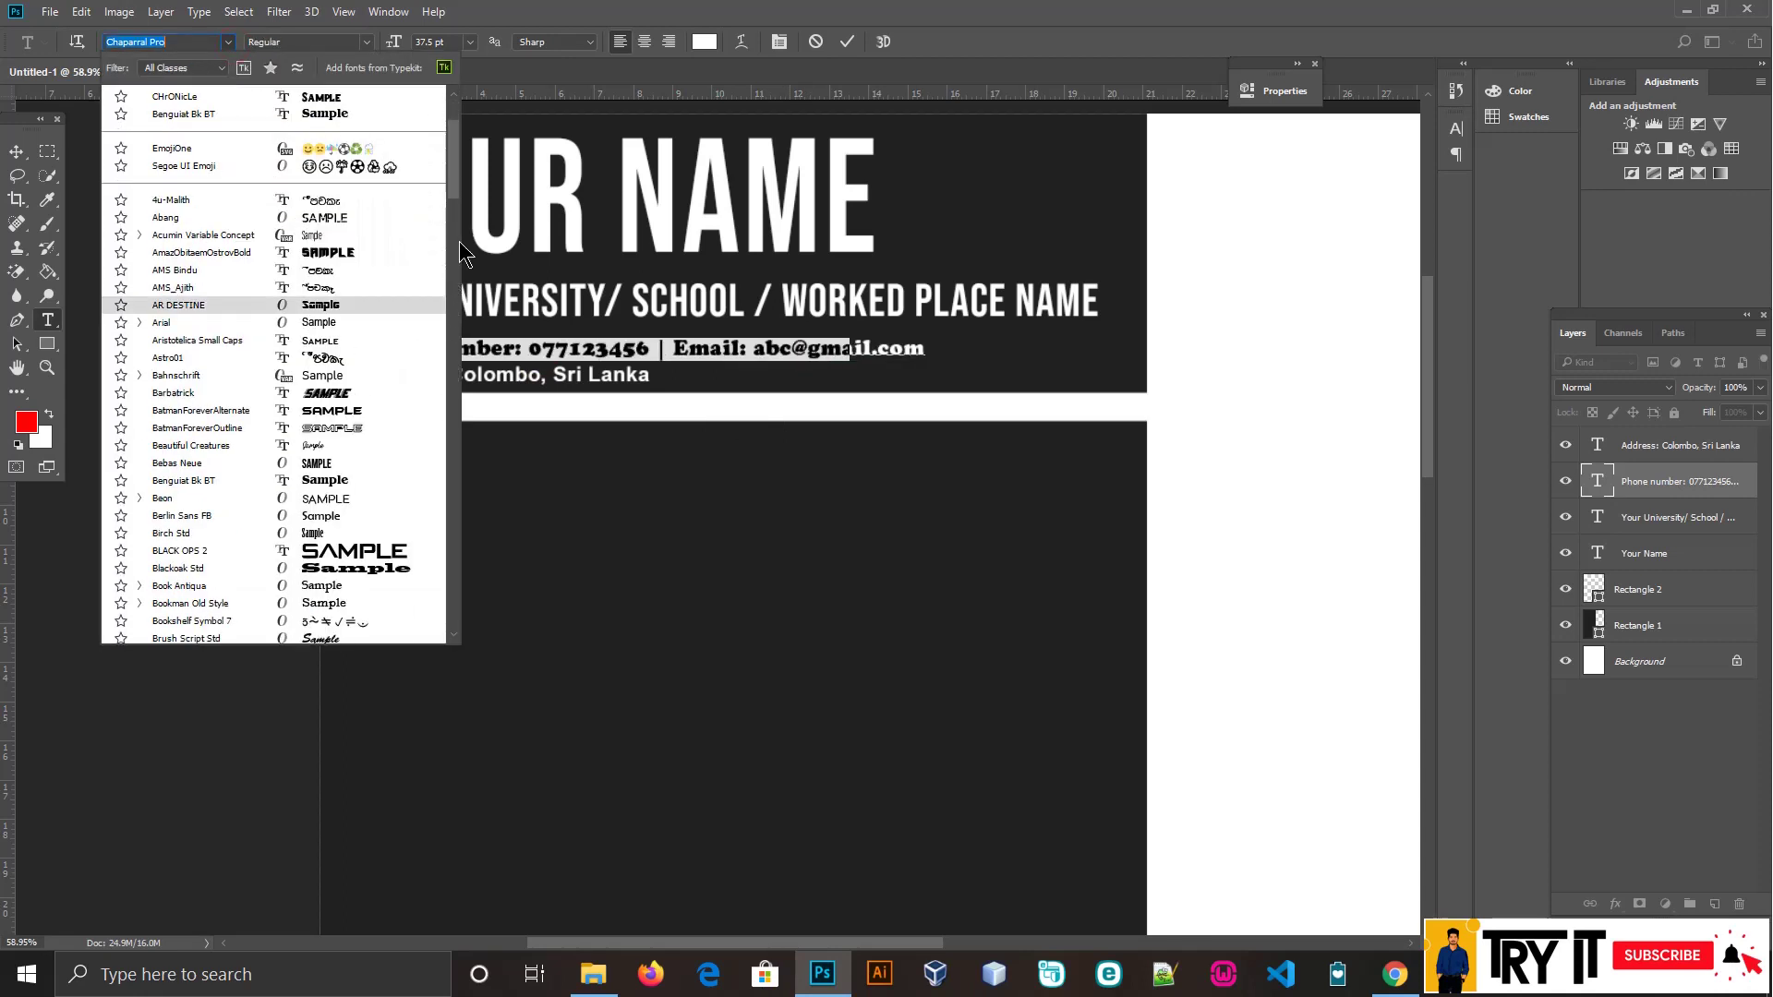
drag(453, 171, 453, 269)
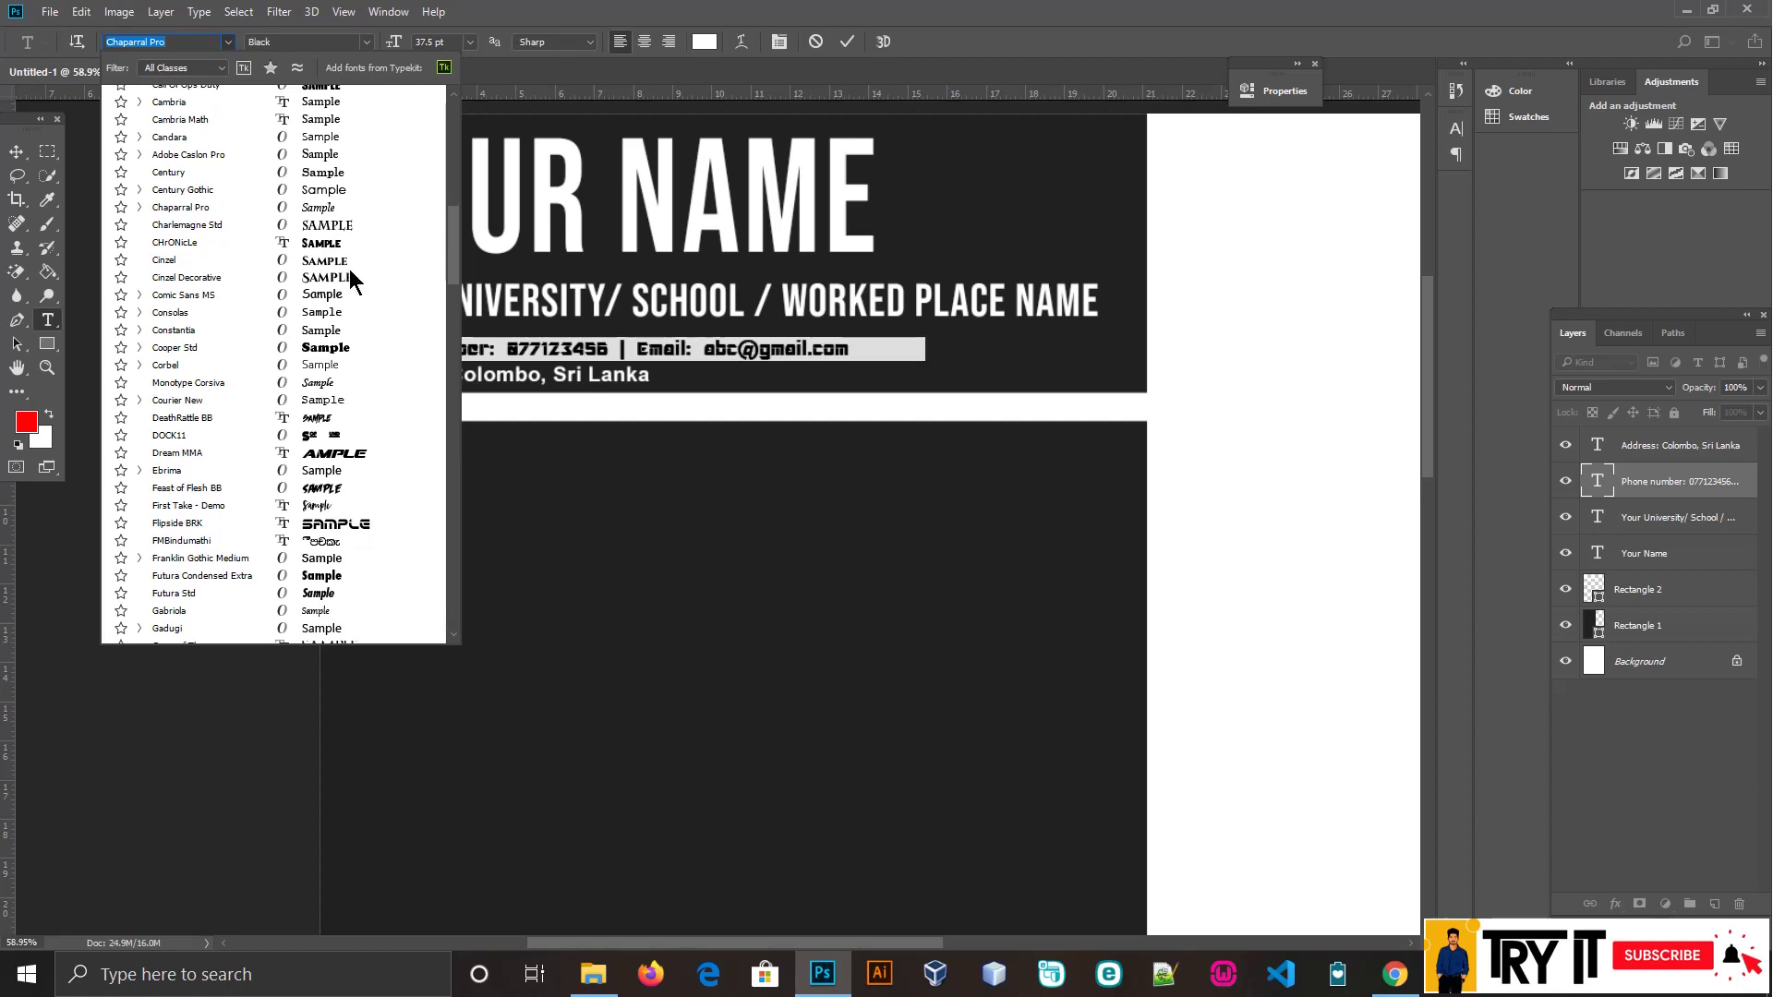
click(332, 364)
click(192, 45)
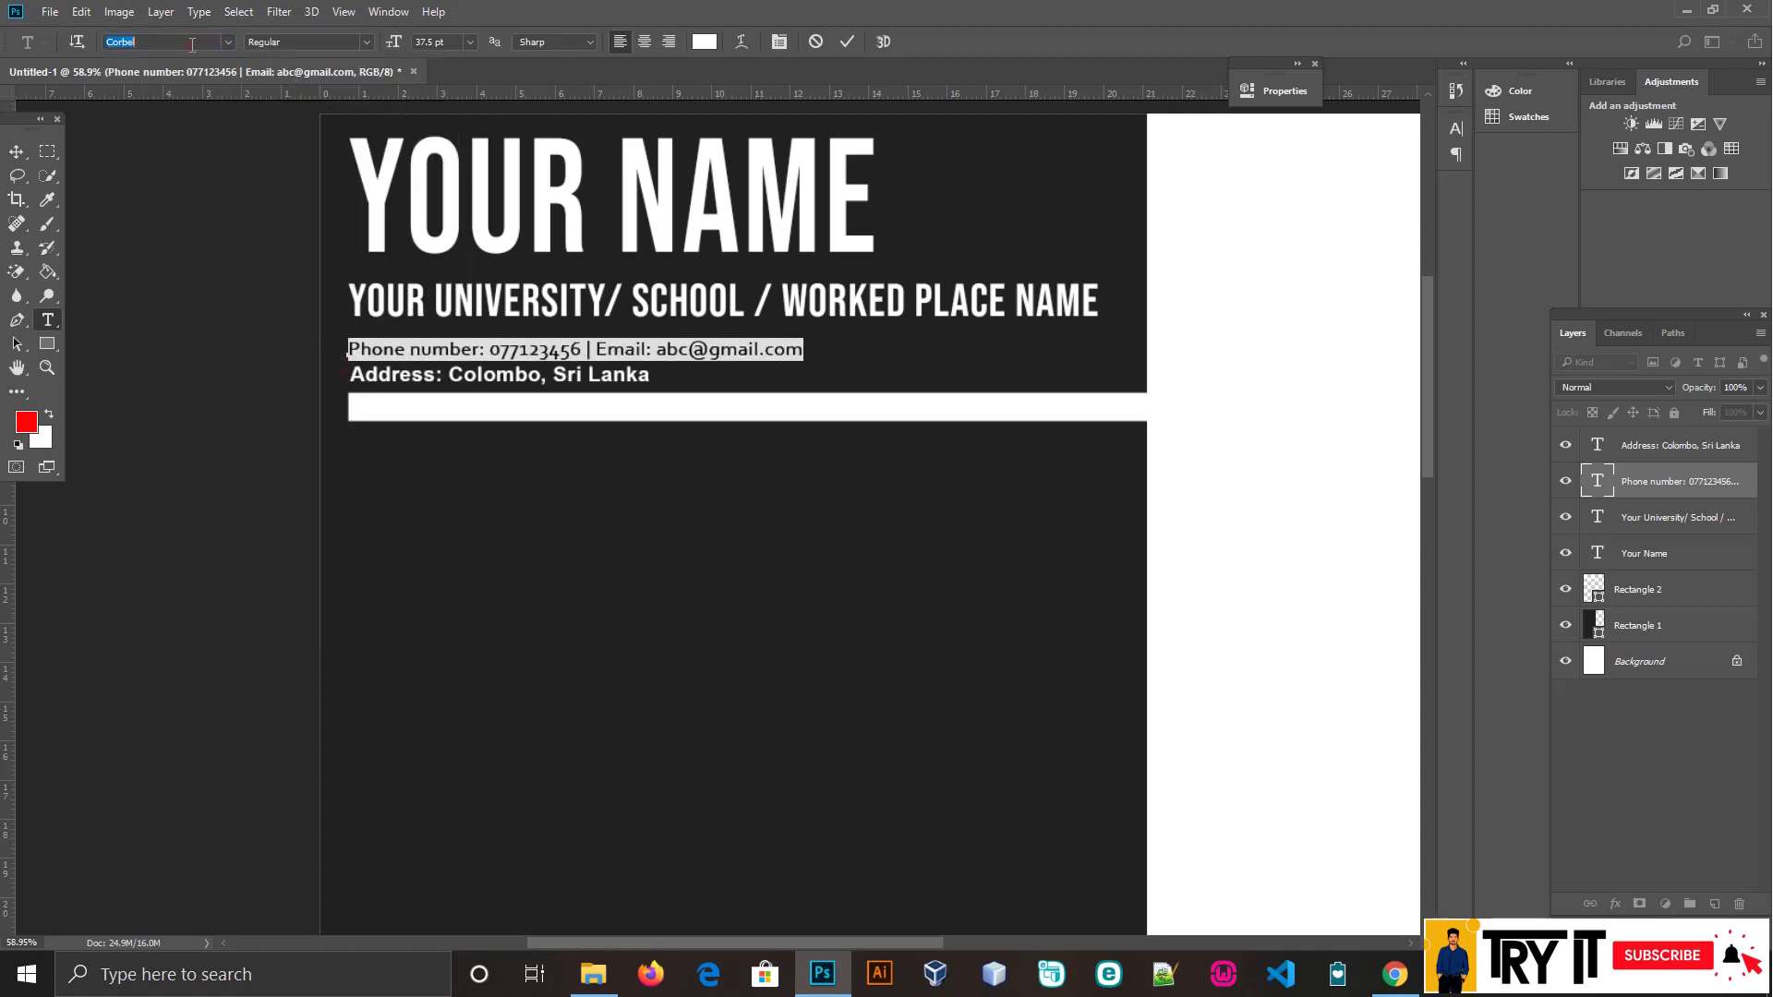
right_click(192, 44)
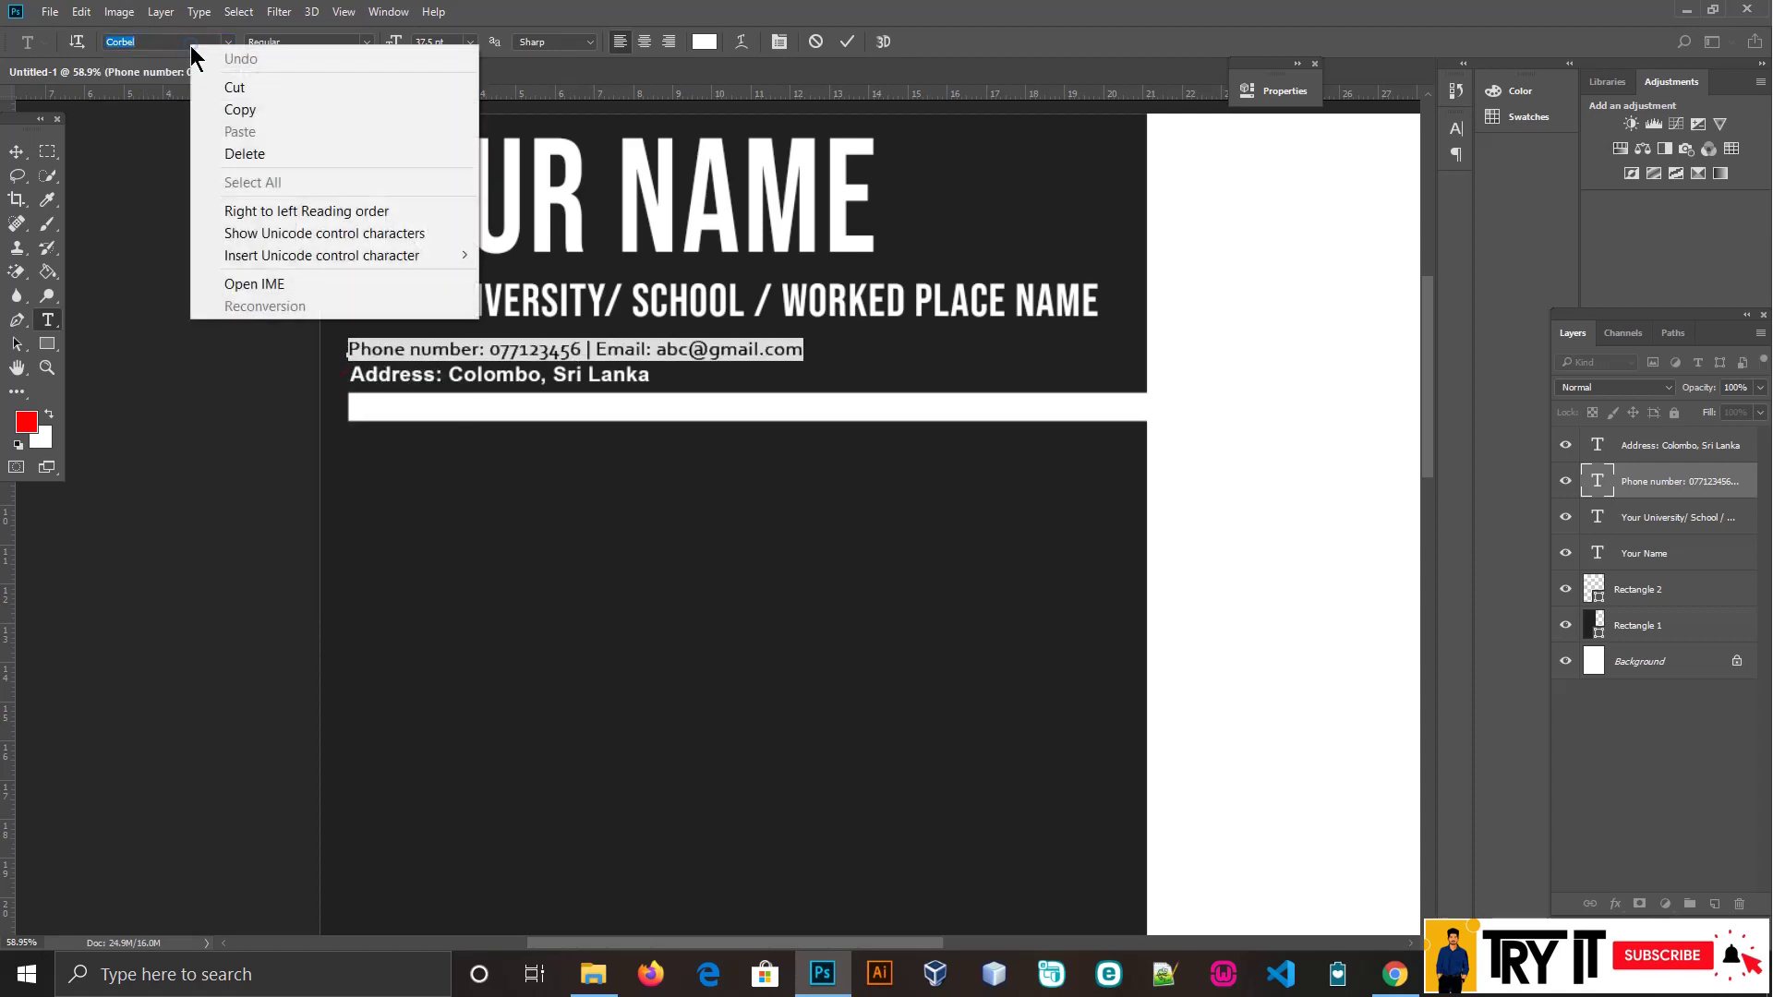
click(242, 113)
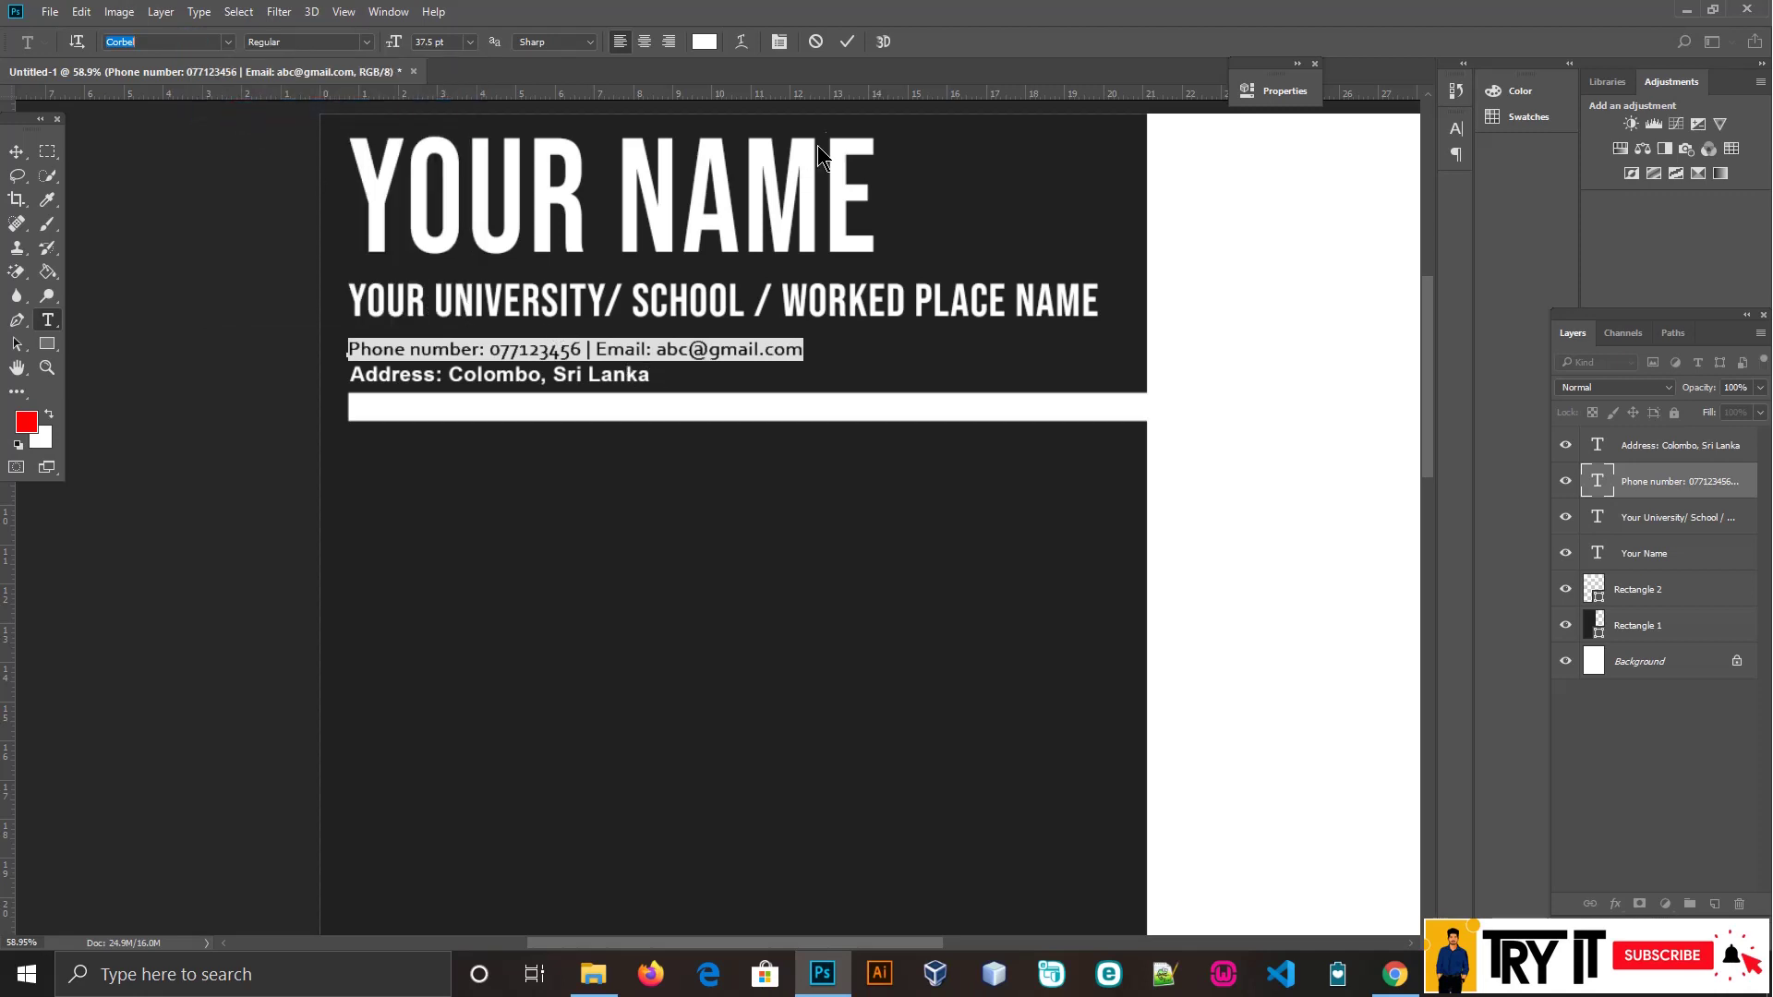
click(850, 41)
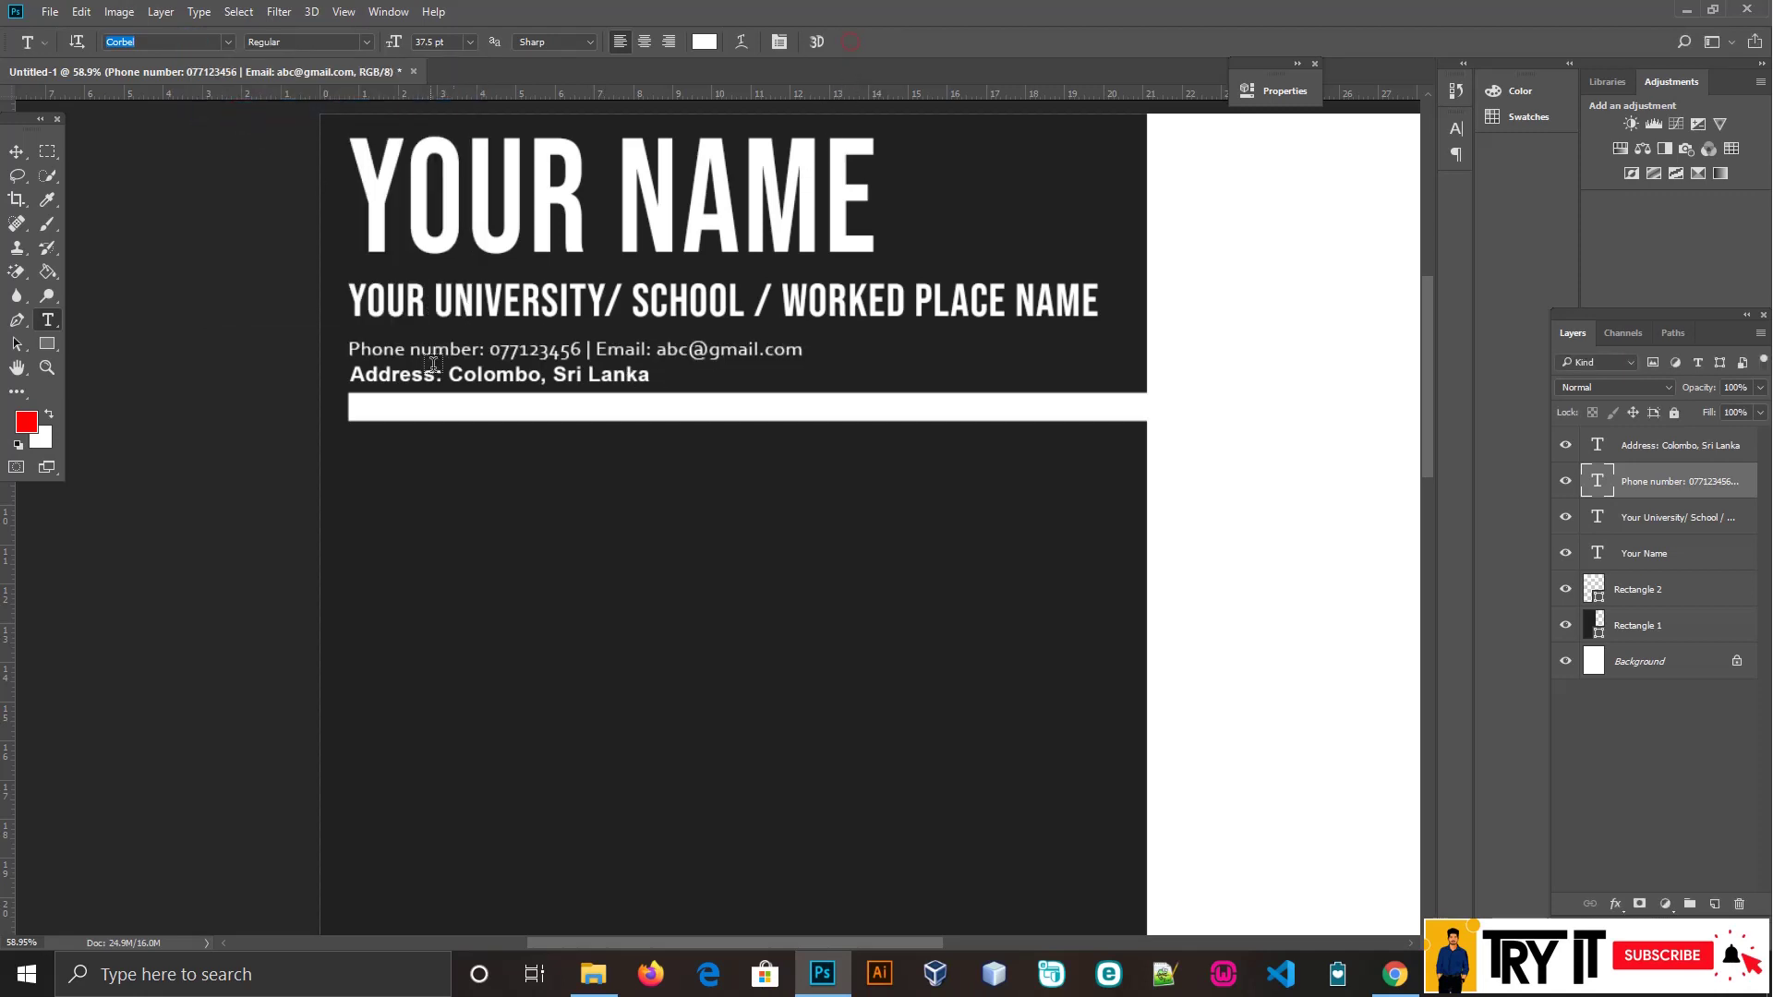
Paste Corbel as the address line's font and set it to Corbel Light.
double_click(647, 374)
triple_click(573, 374)
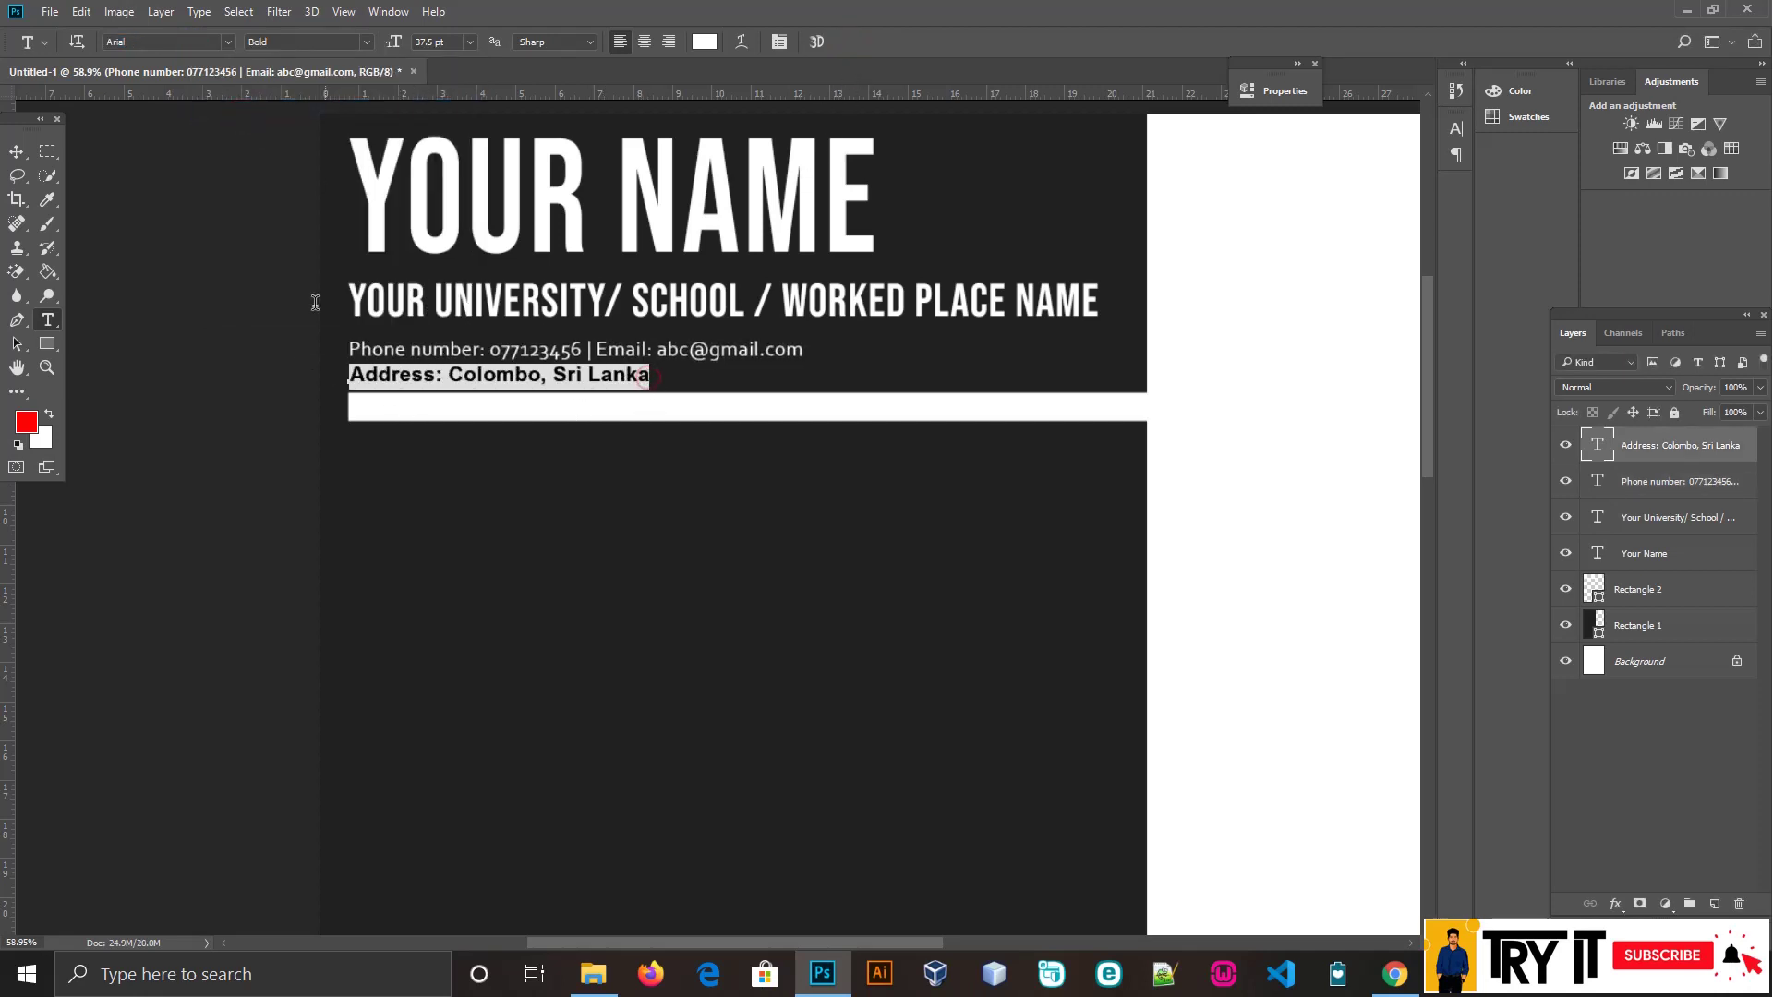
right_click(192, 43)
click(242, 127)
text(Corbel)
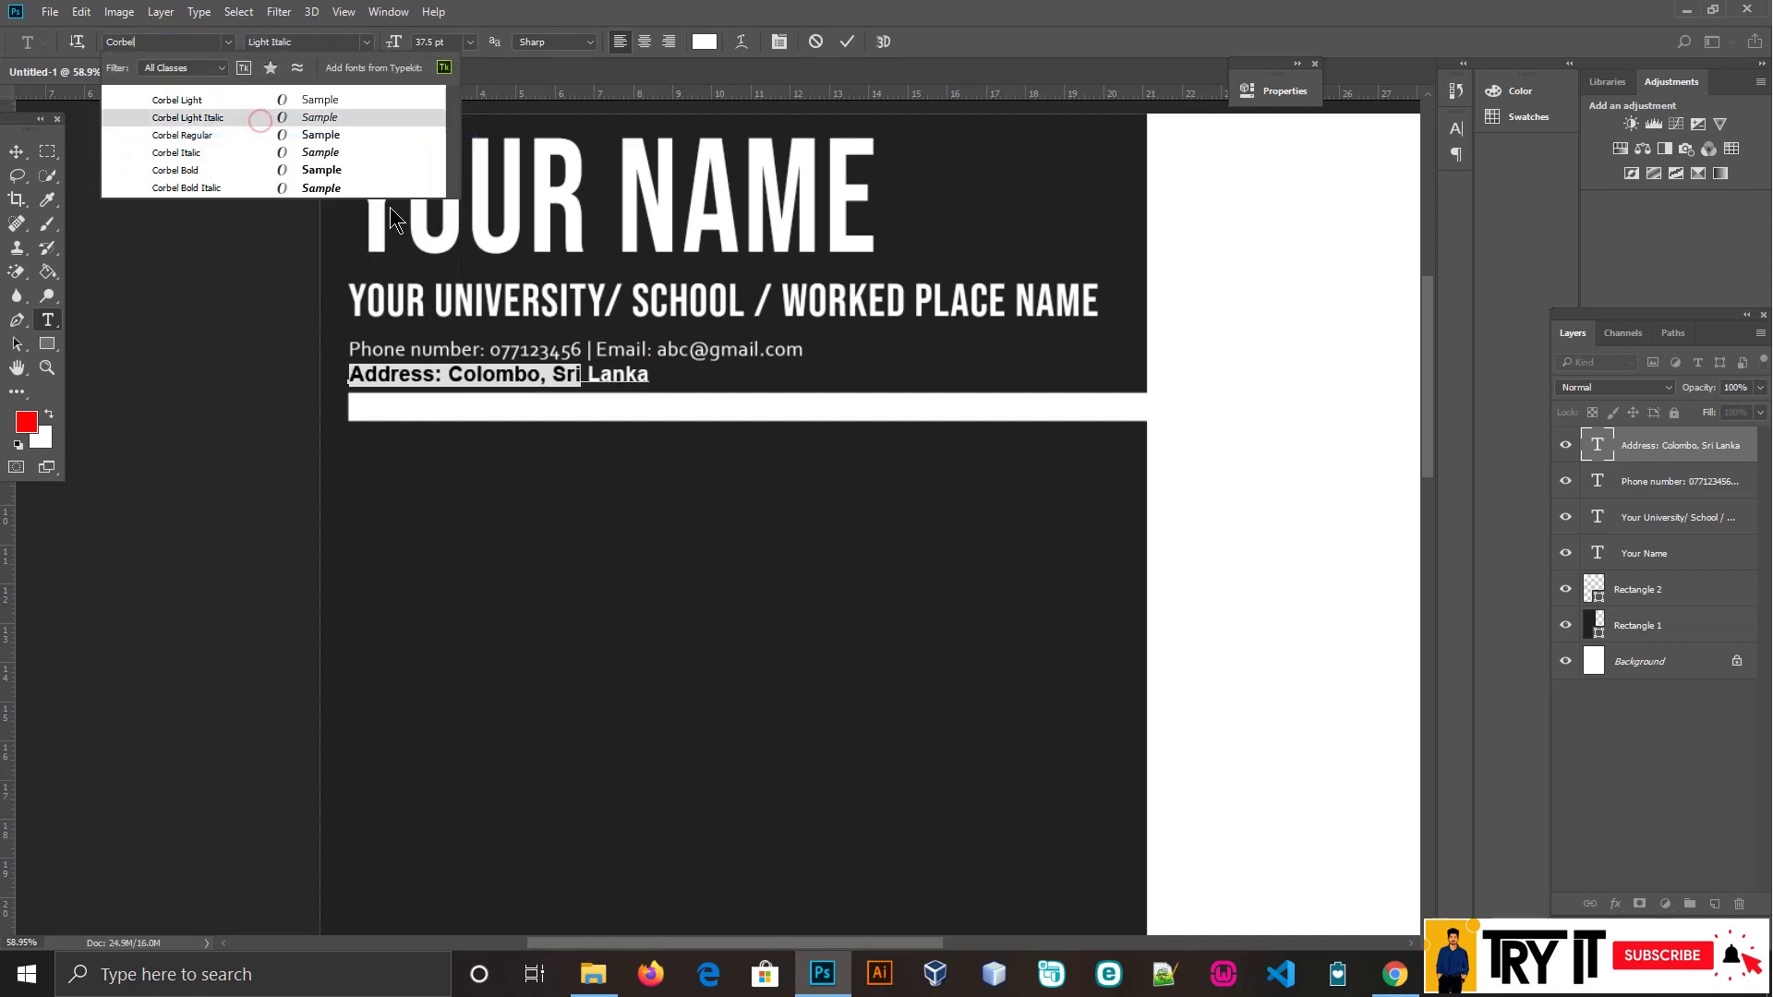
key(Escape)
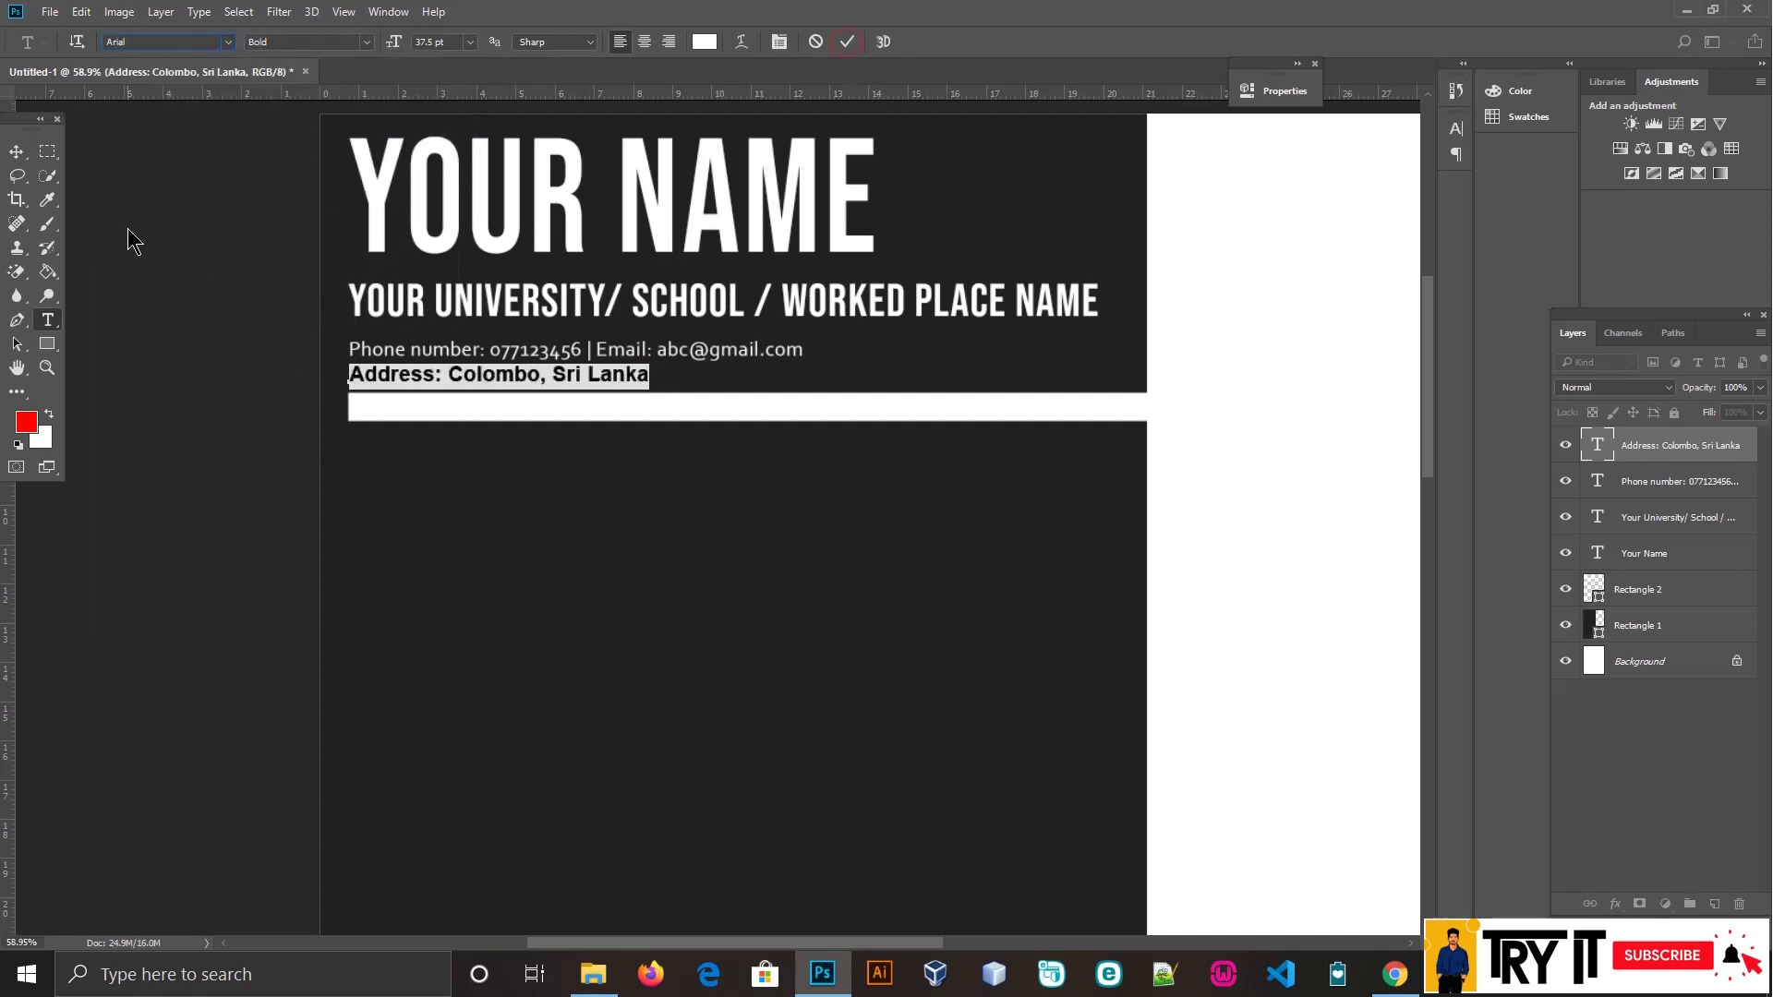
right_click(169, 43)
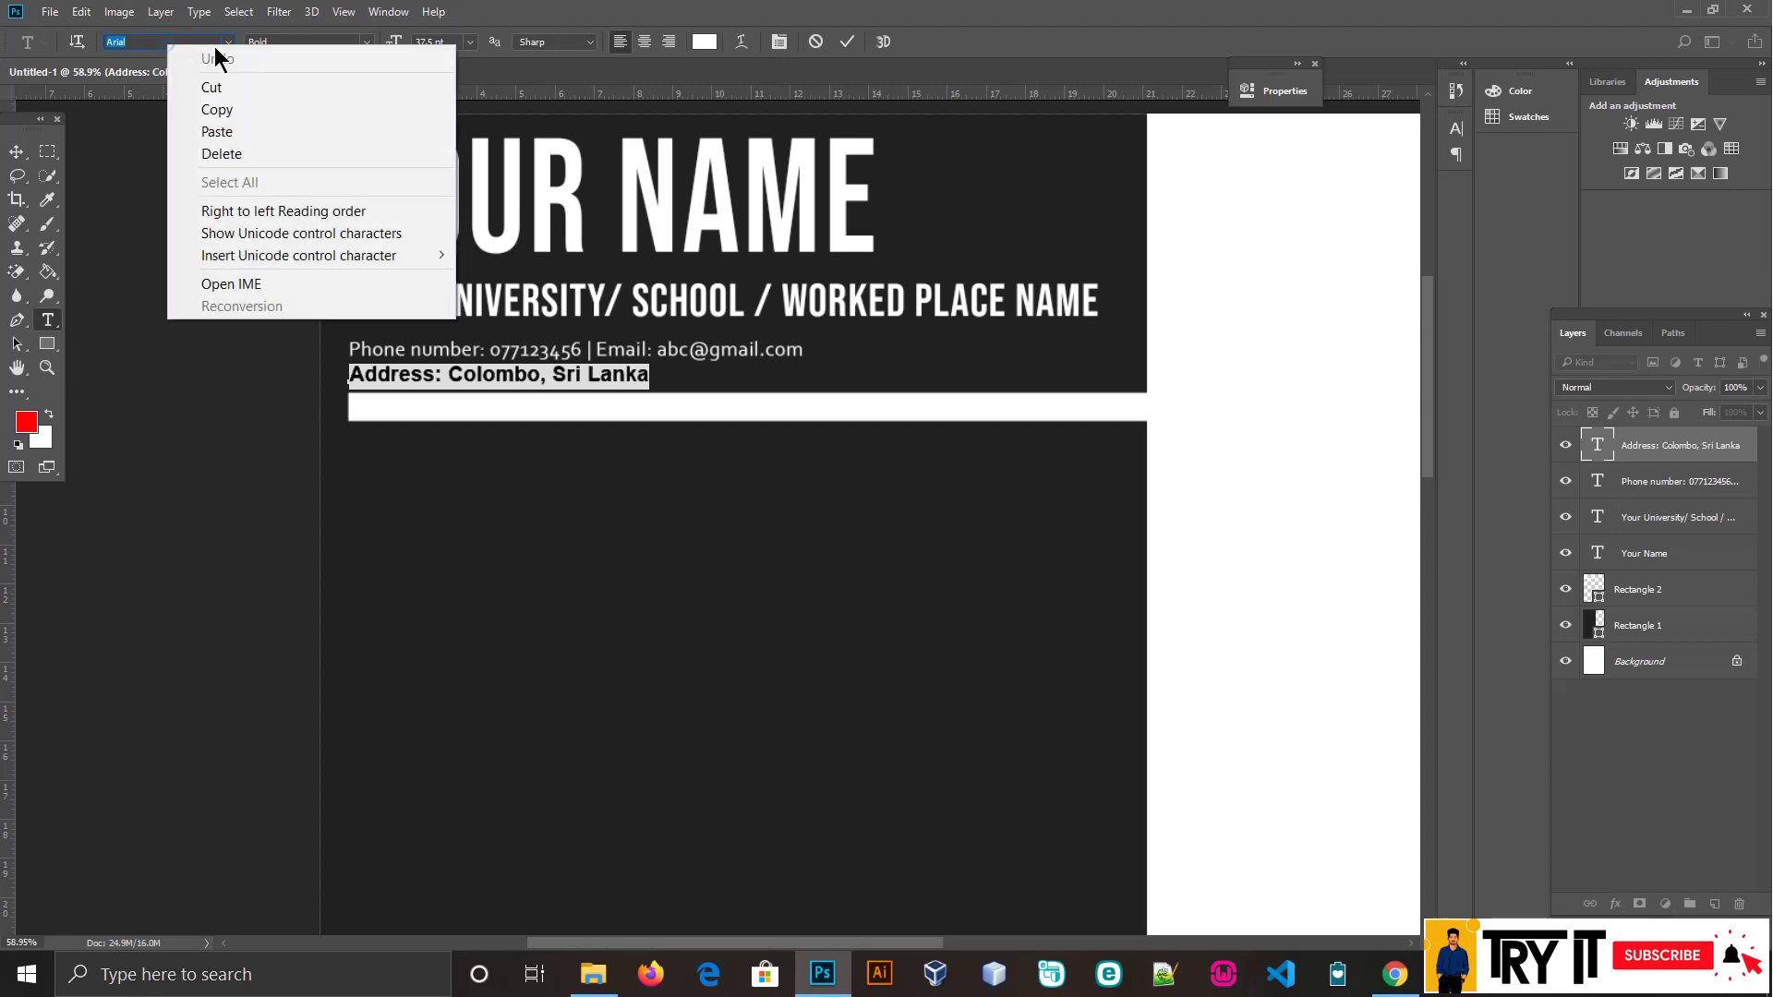
click(222, 130)
key(Down)
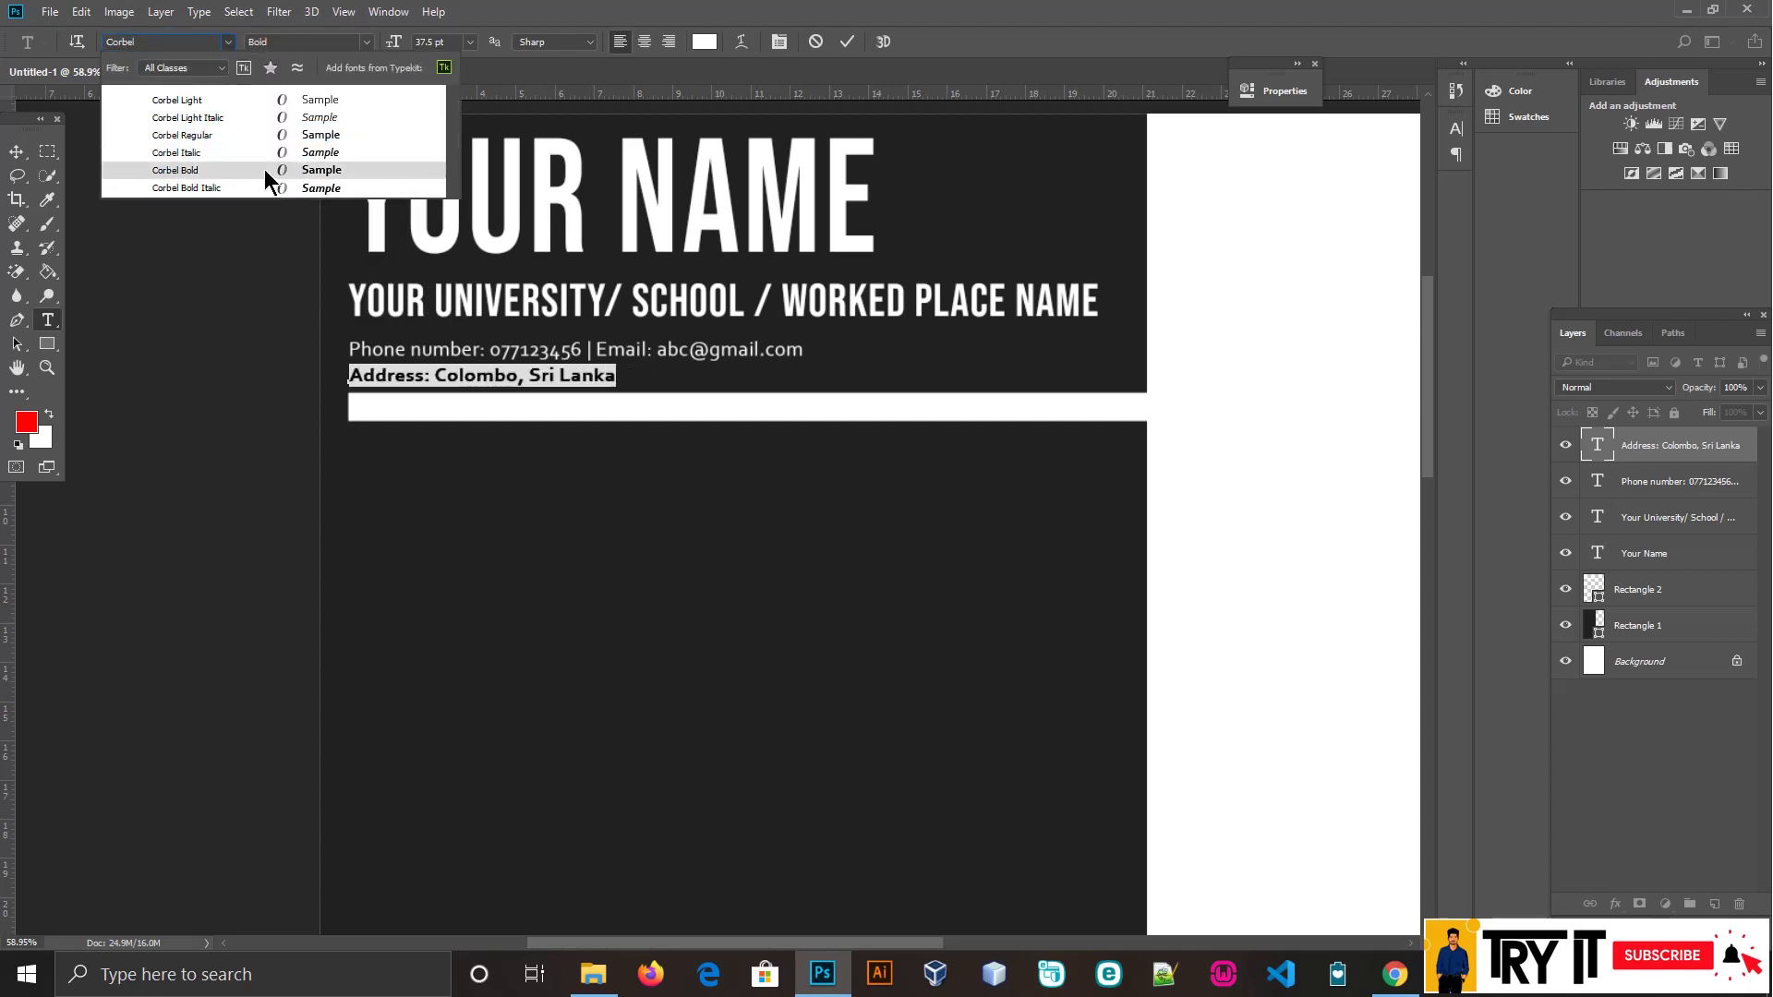
click(286, 98)
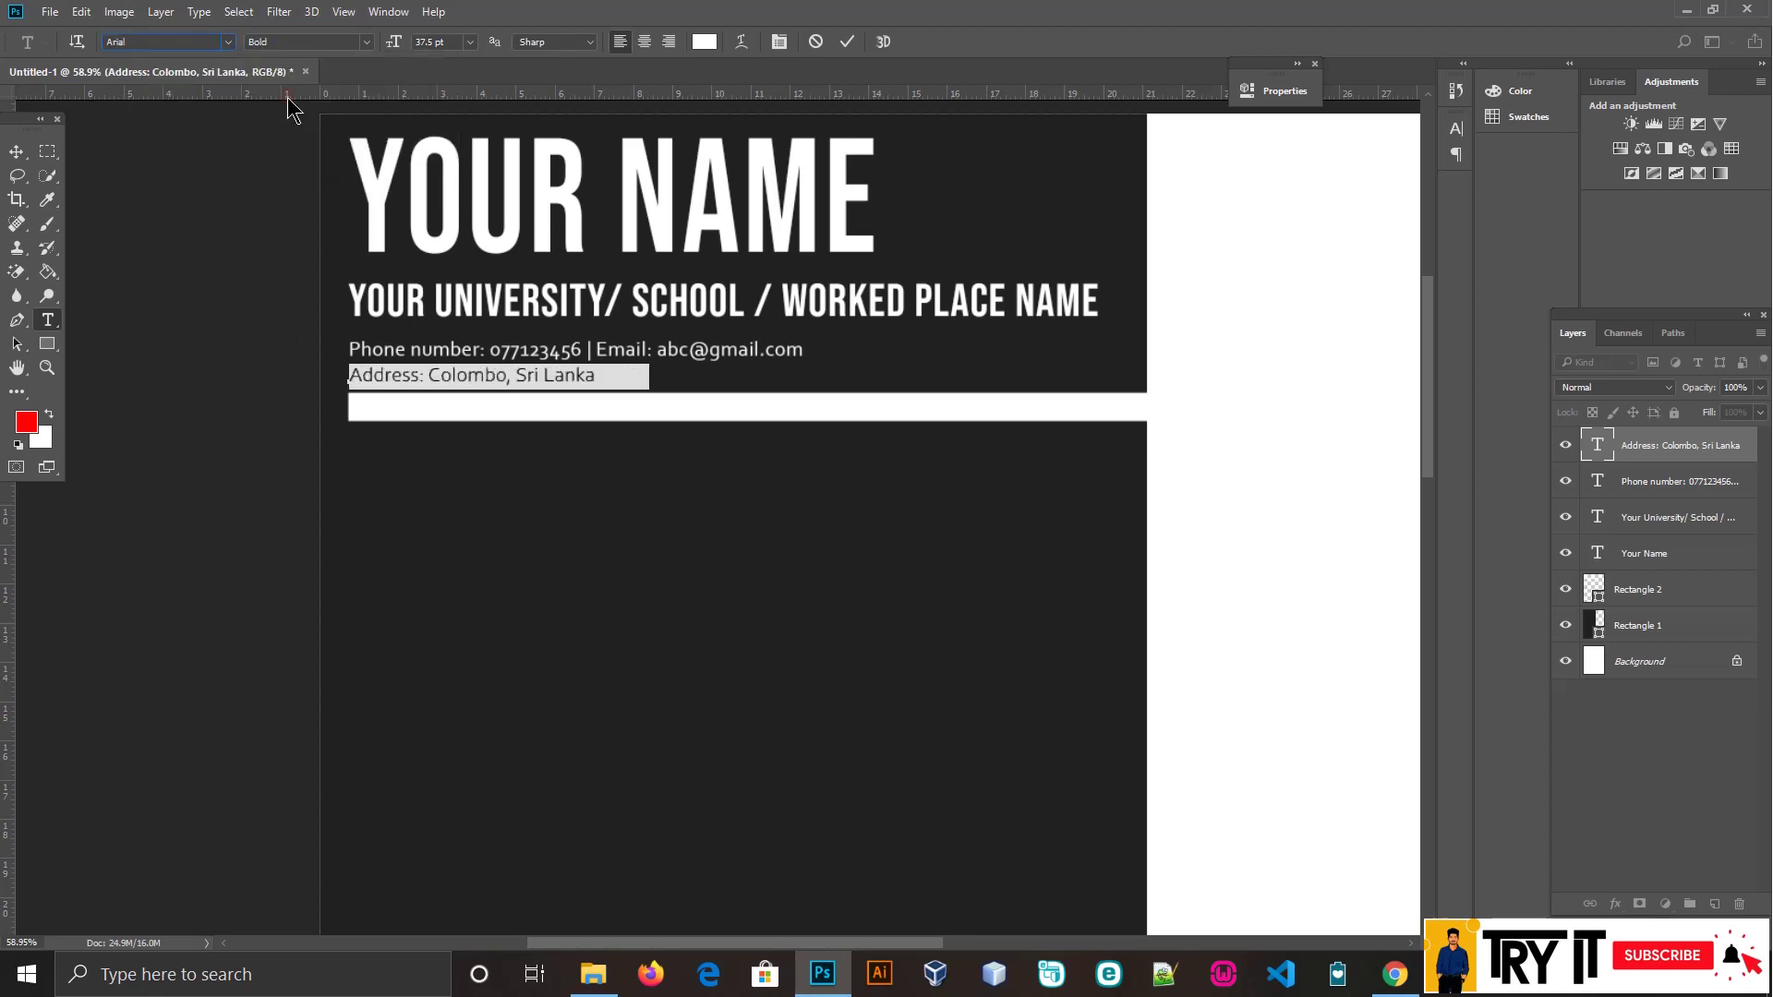
click(847, 41)
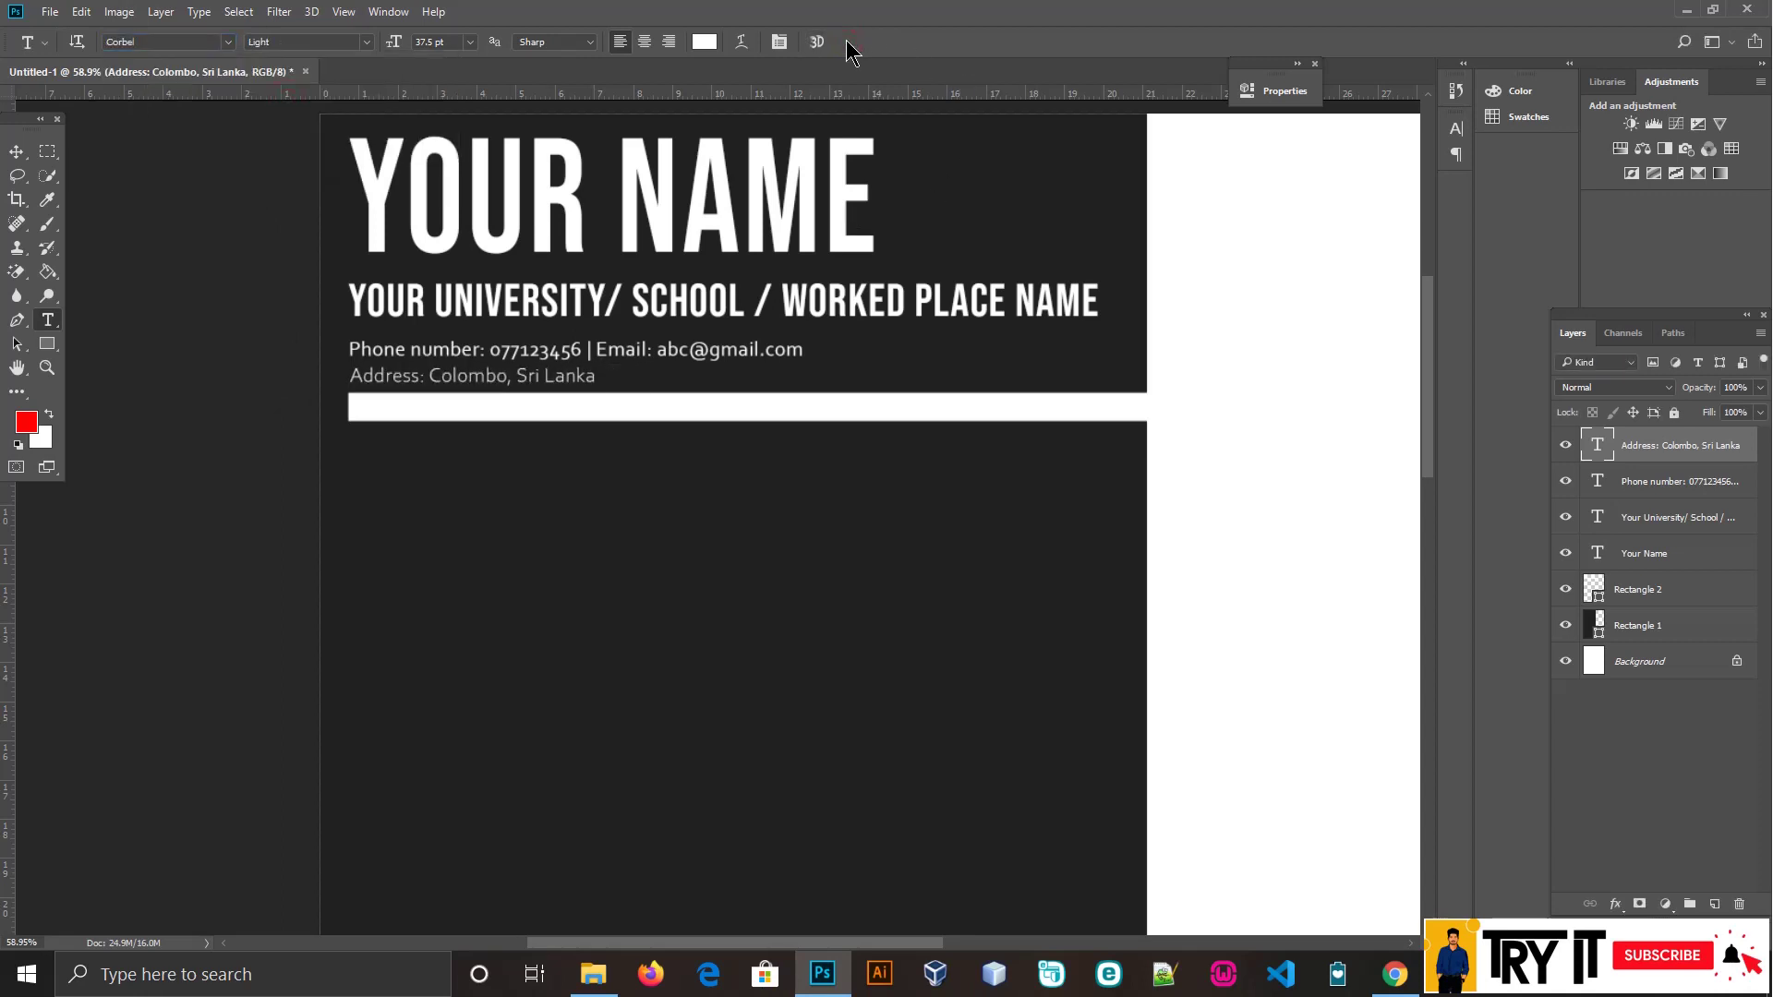
Try Bold on the address line, then undo it.
drag(595, 376, 255, 365)
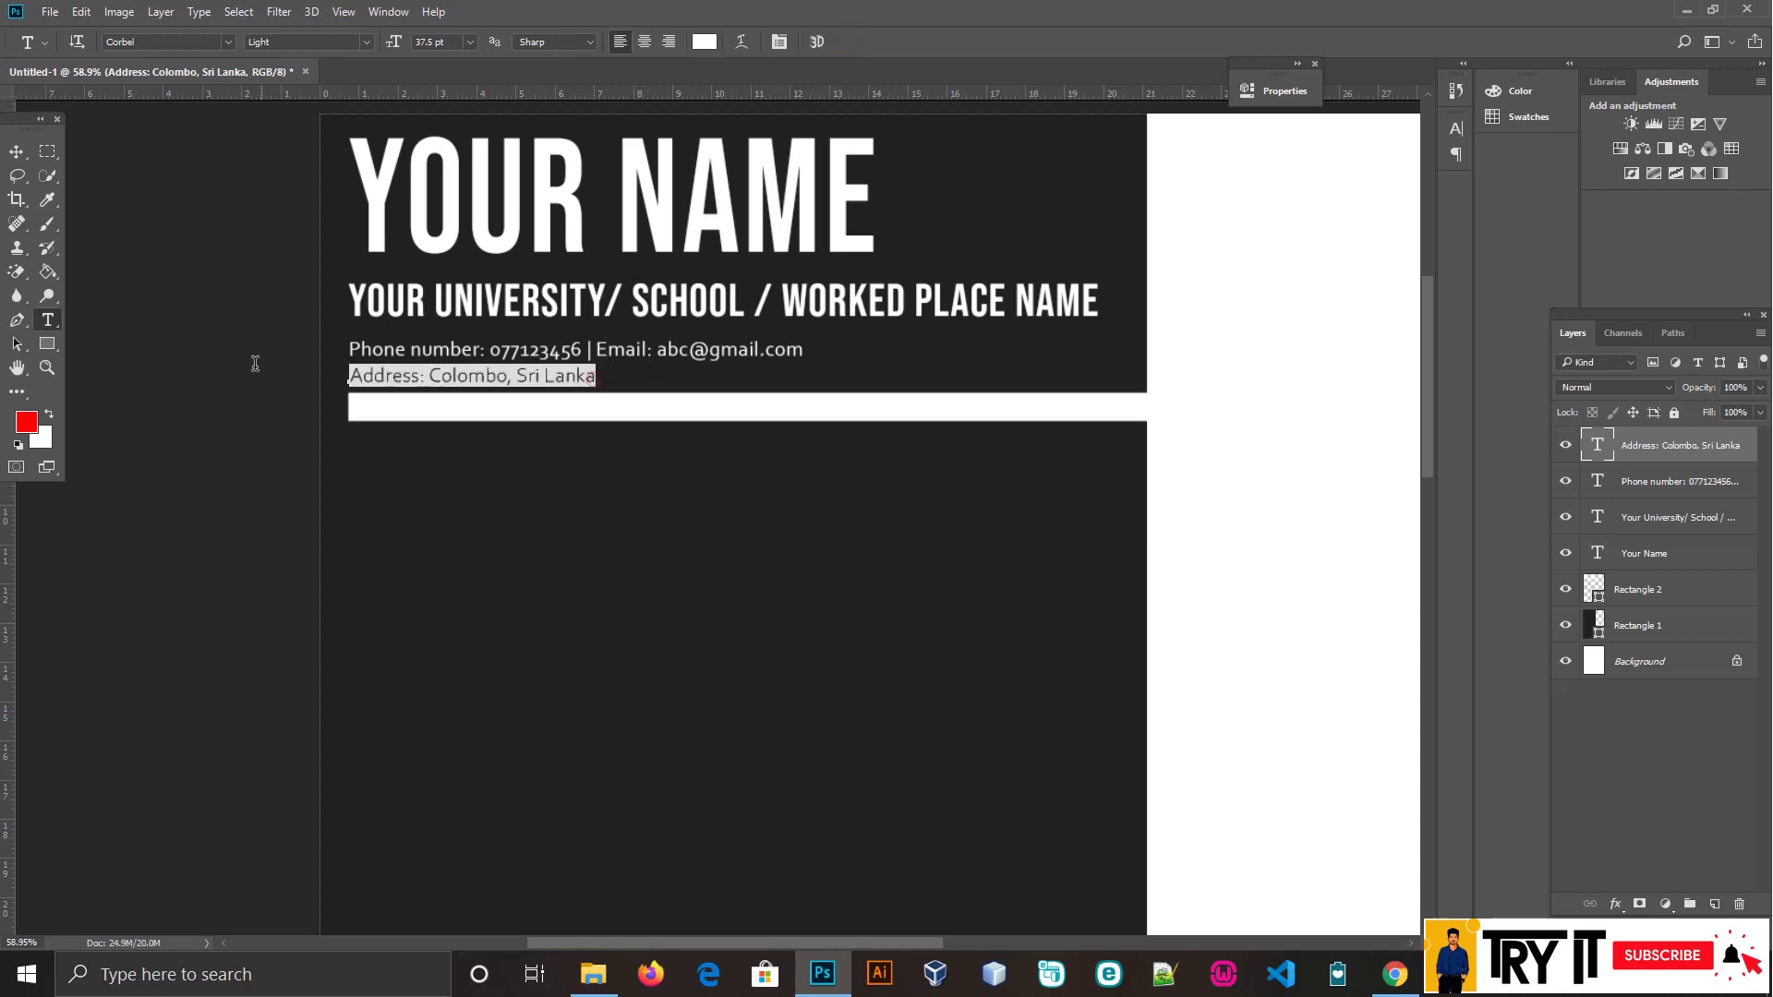
click(234, 40)
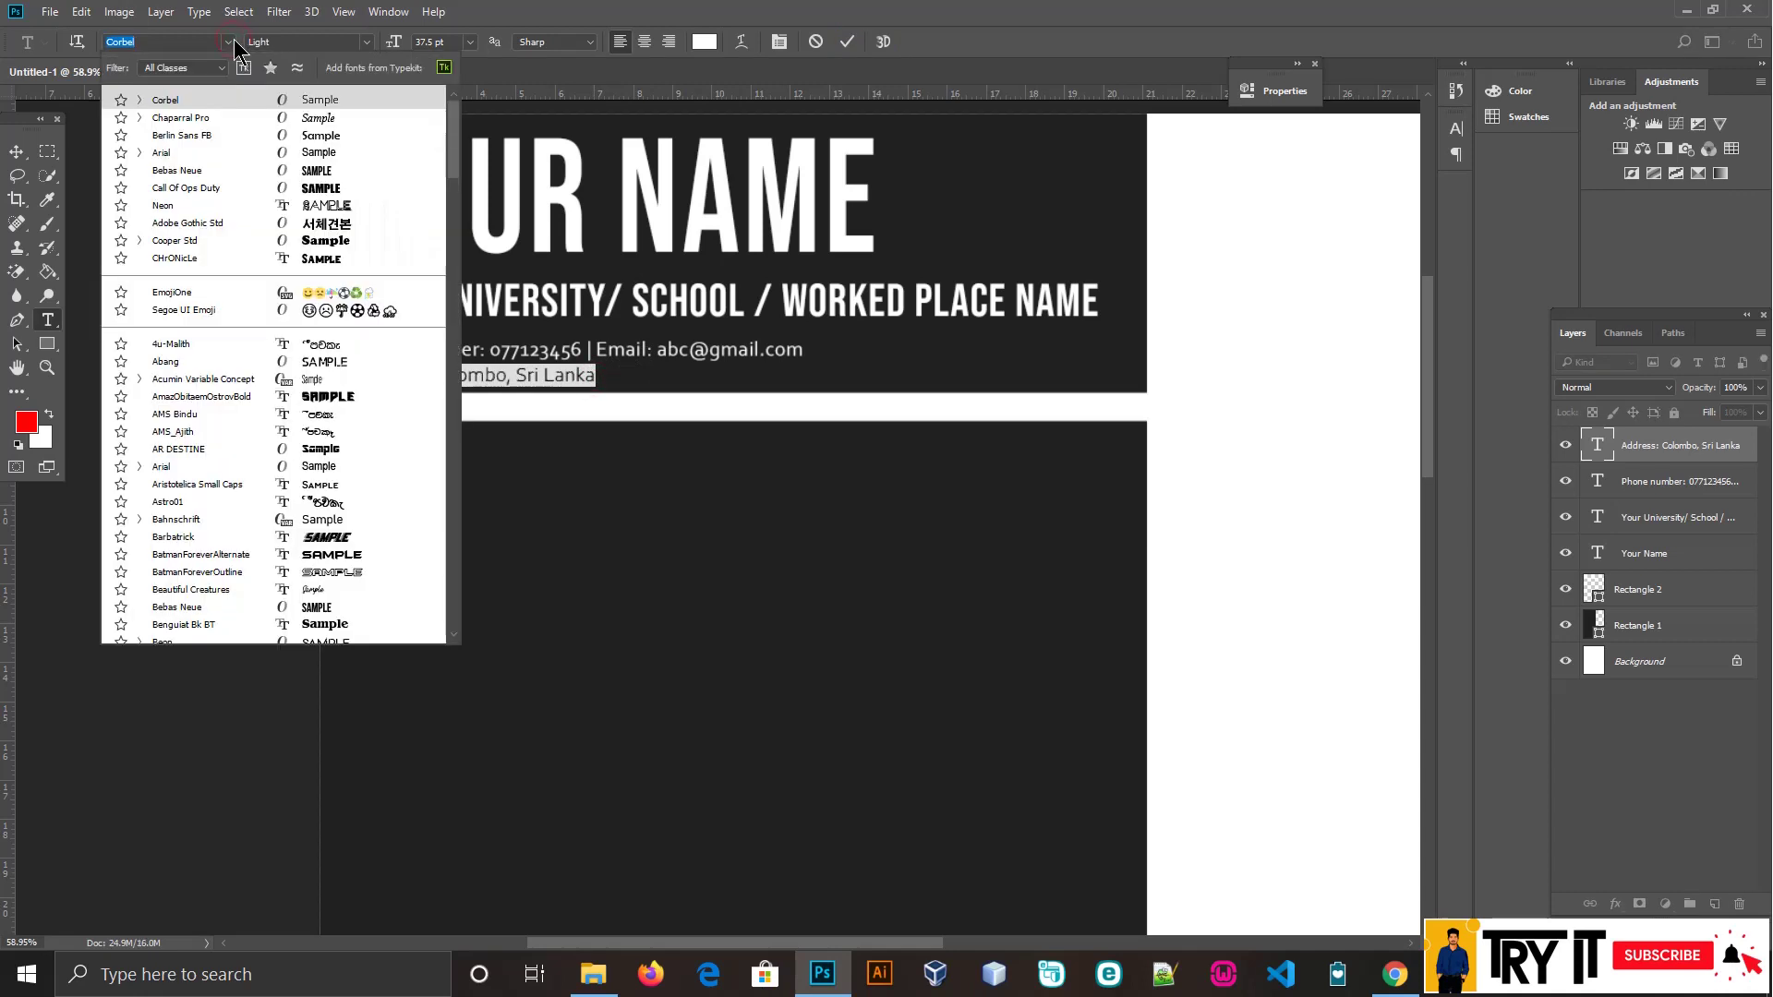
click(367, 43)
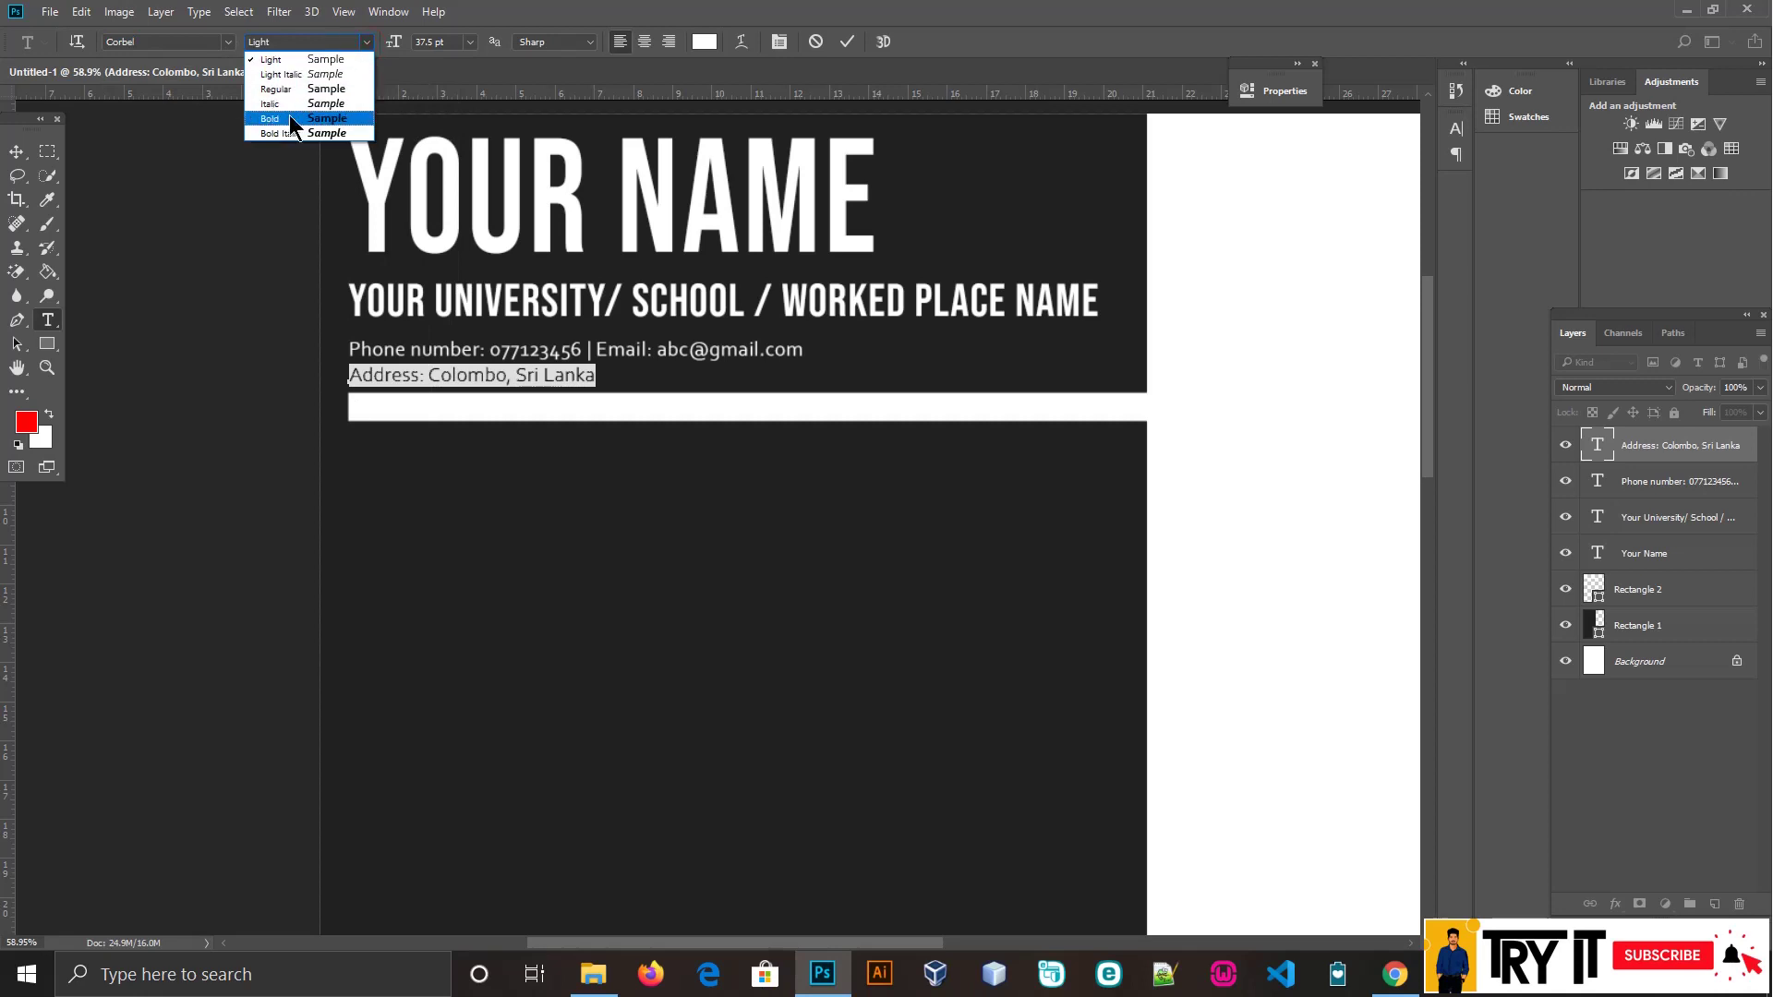
click(290, 117)
click(848, 41)
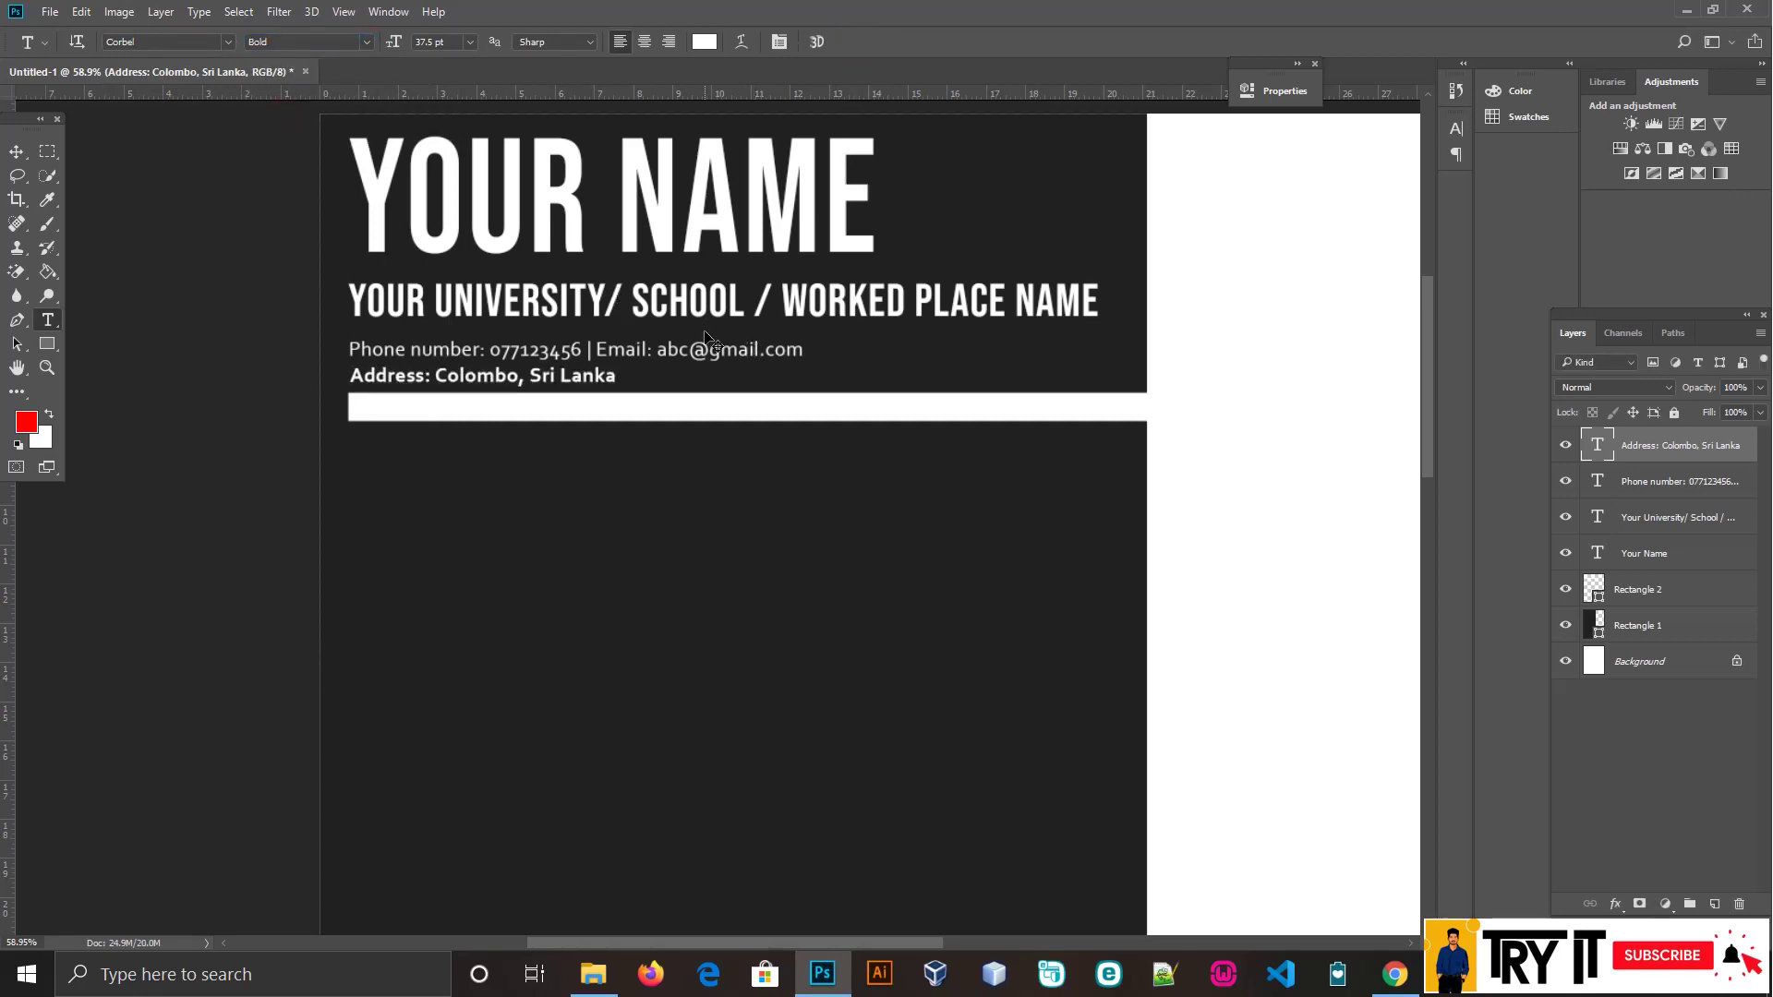
key(ctrl+z)
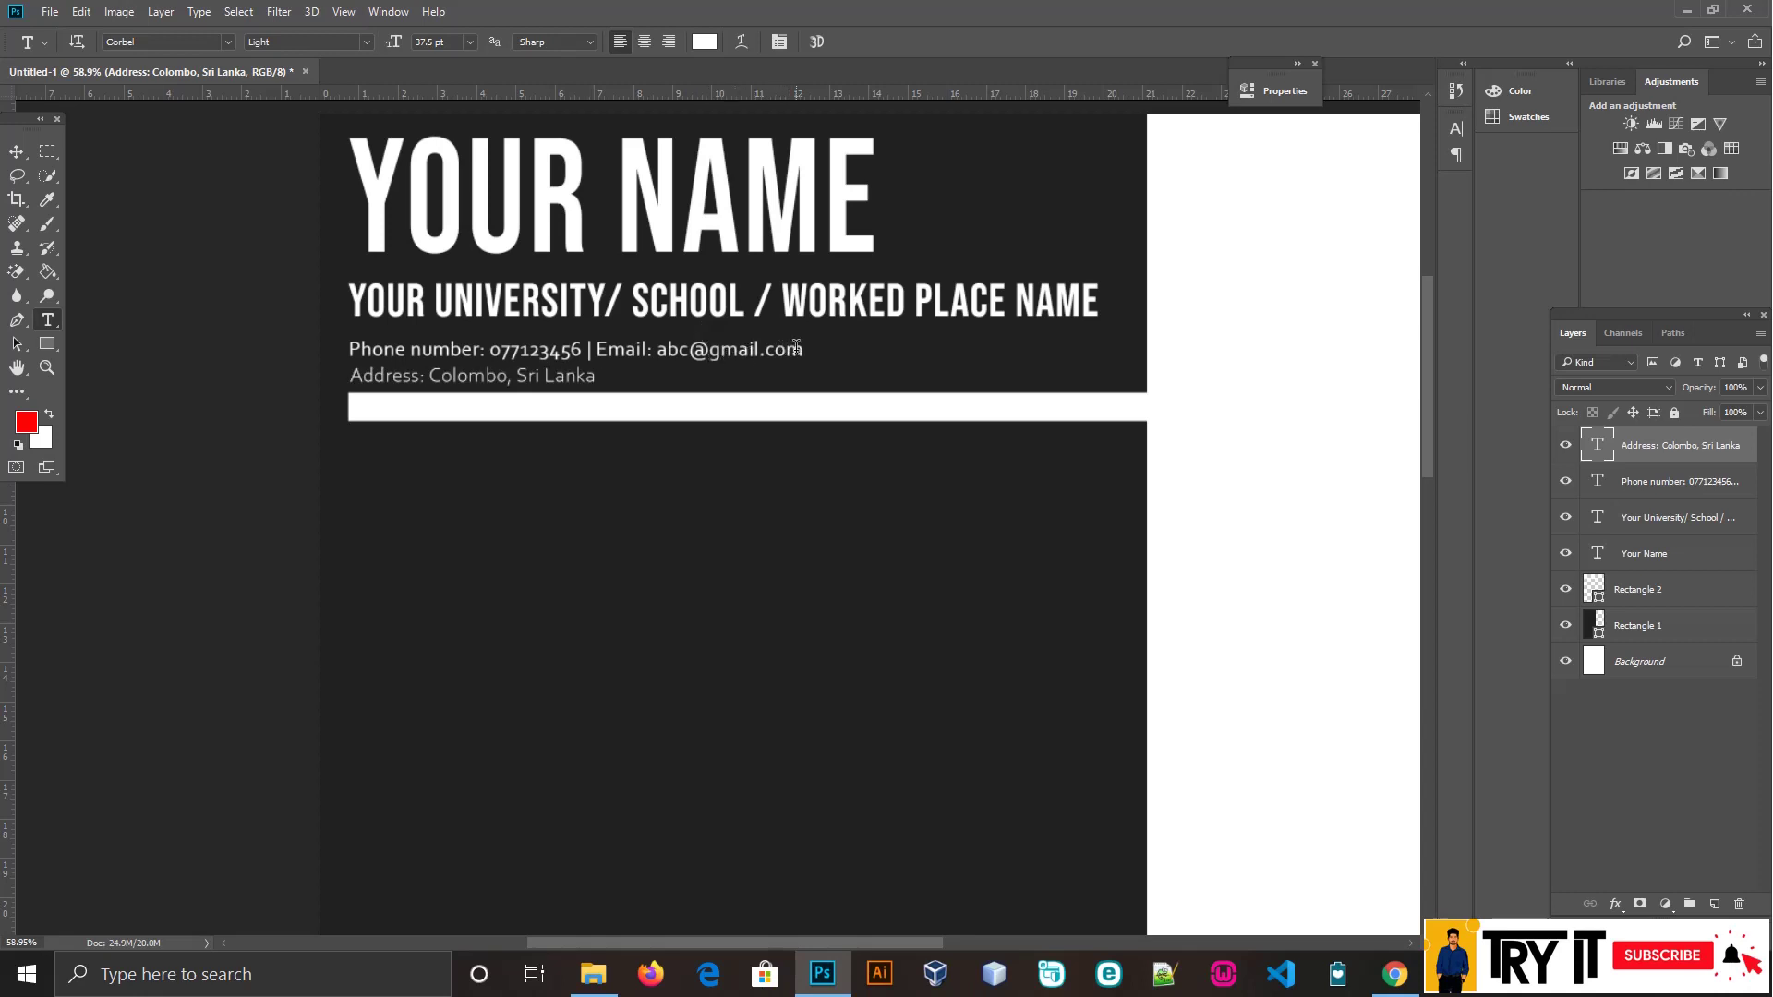
drag(800, 349, 625, 349)
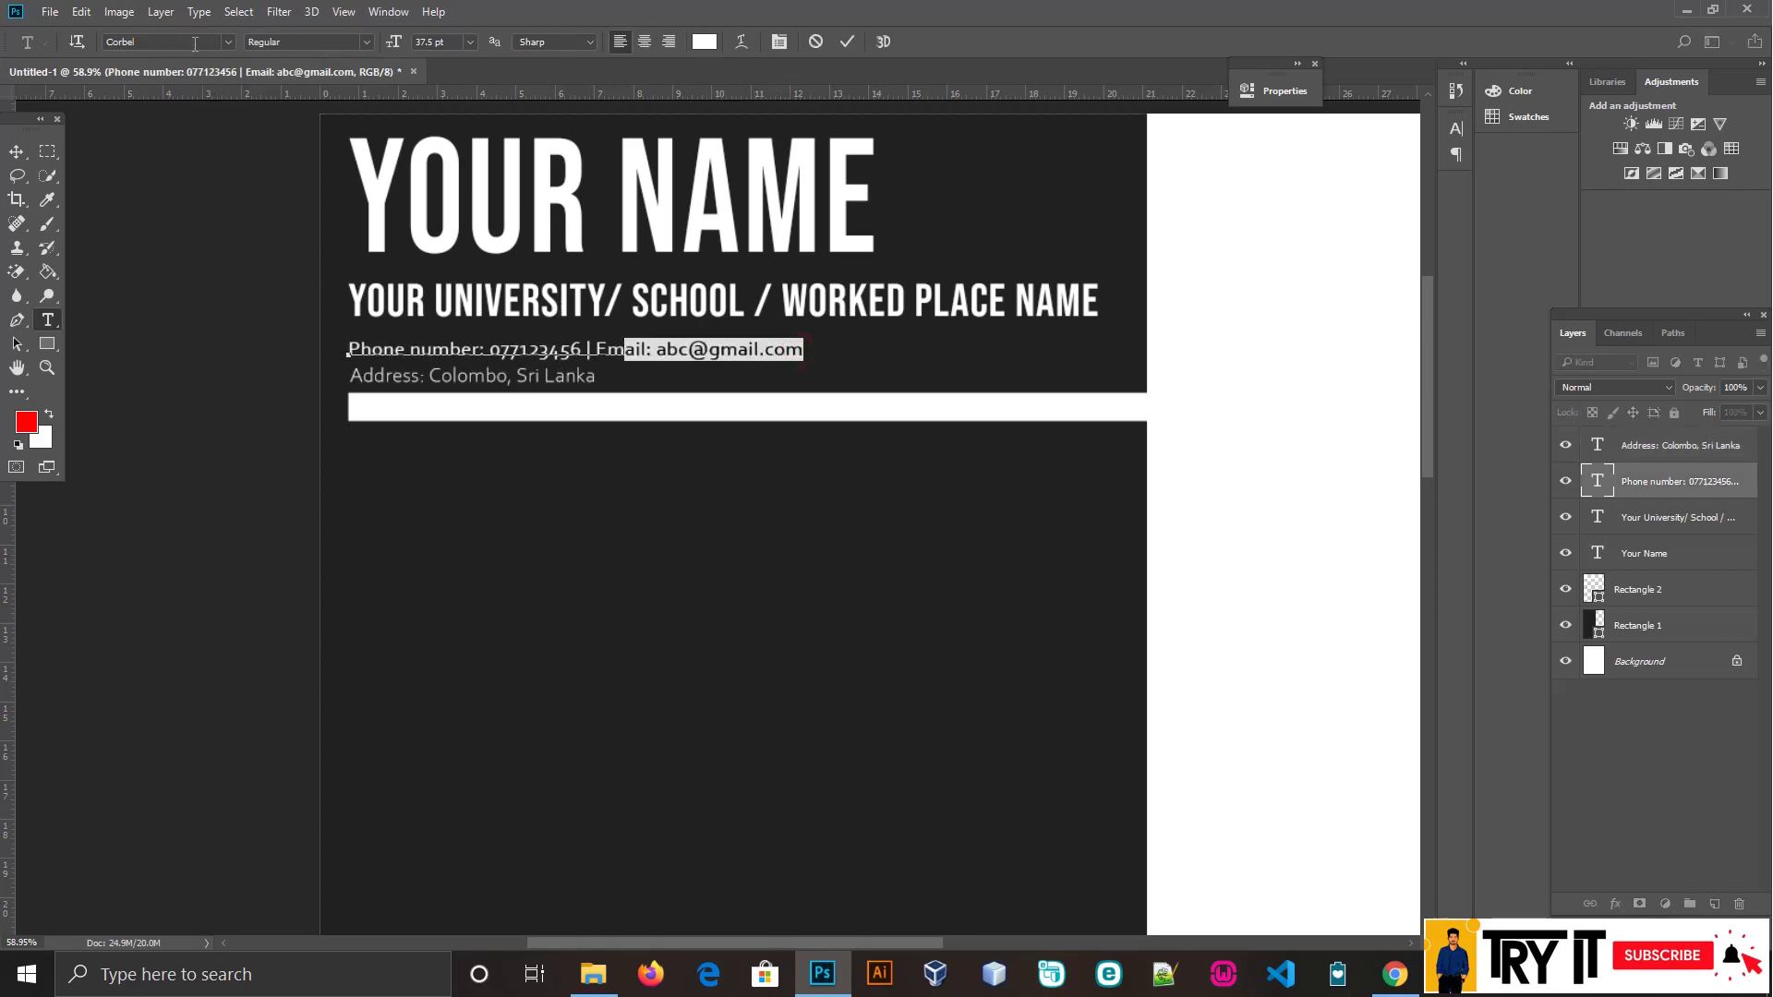
click(814, 42)
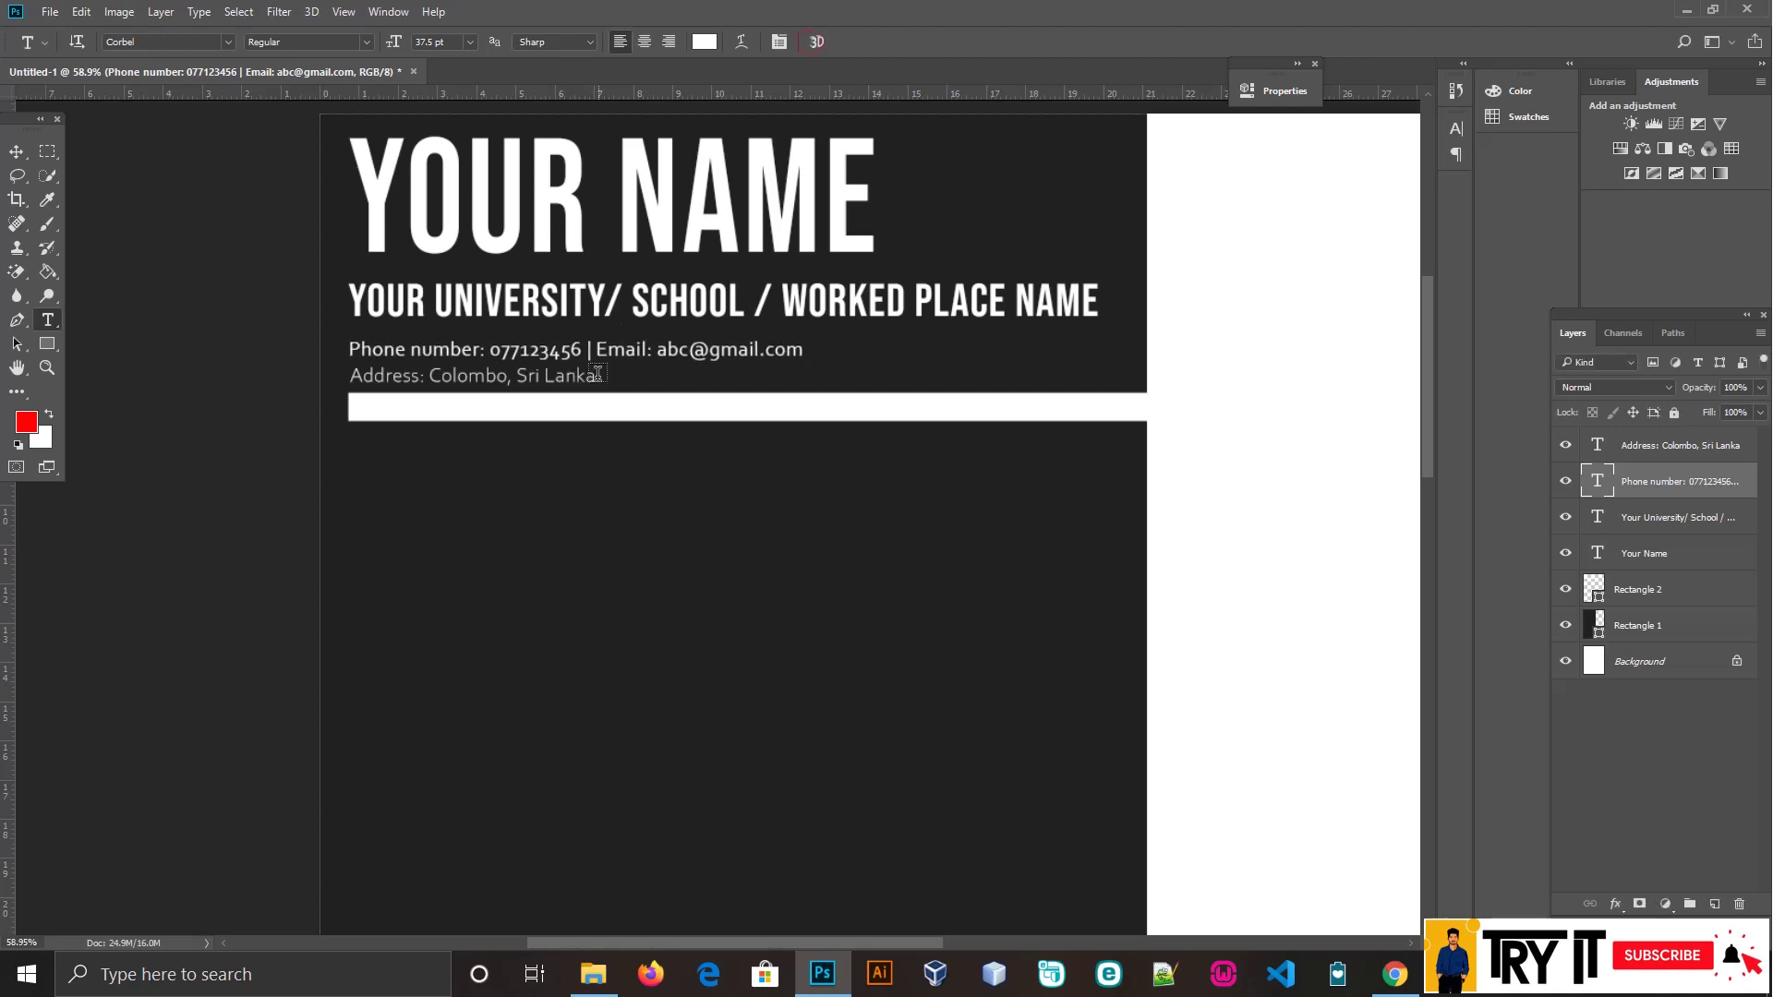
Switch the address line to Corbel Regular weight and commit.
drag(591, 376, 349, 375)
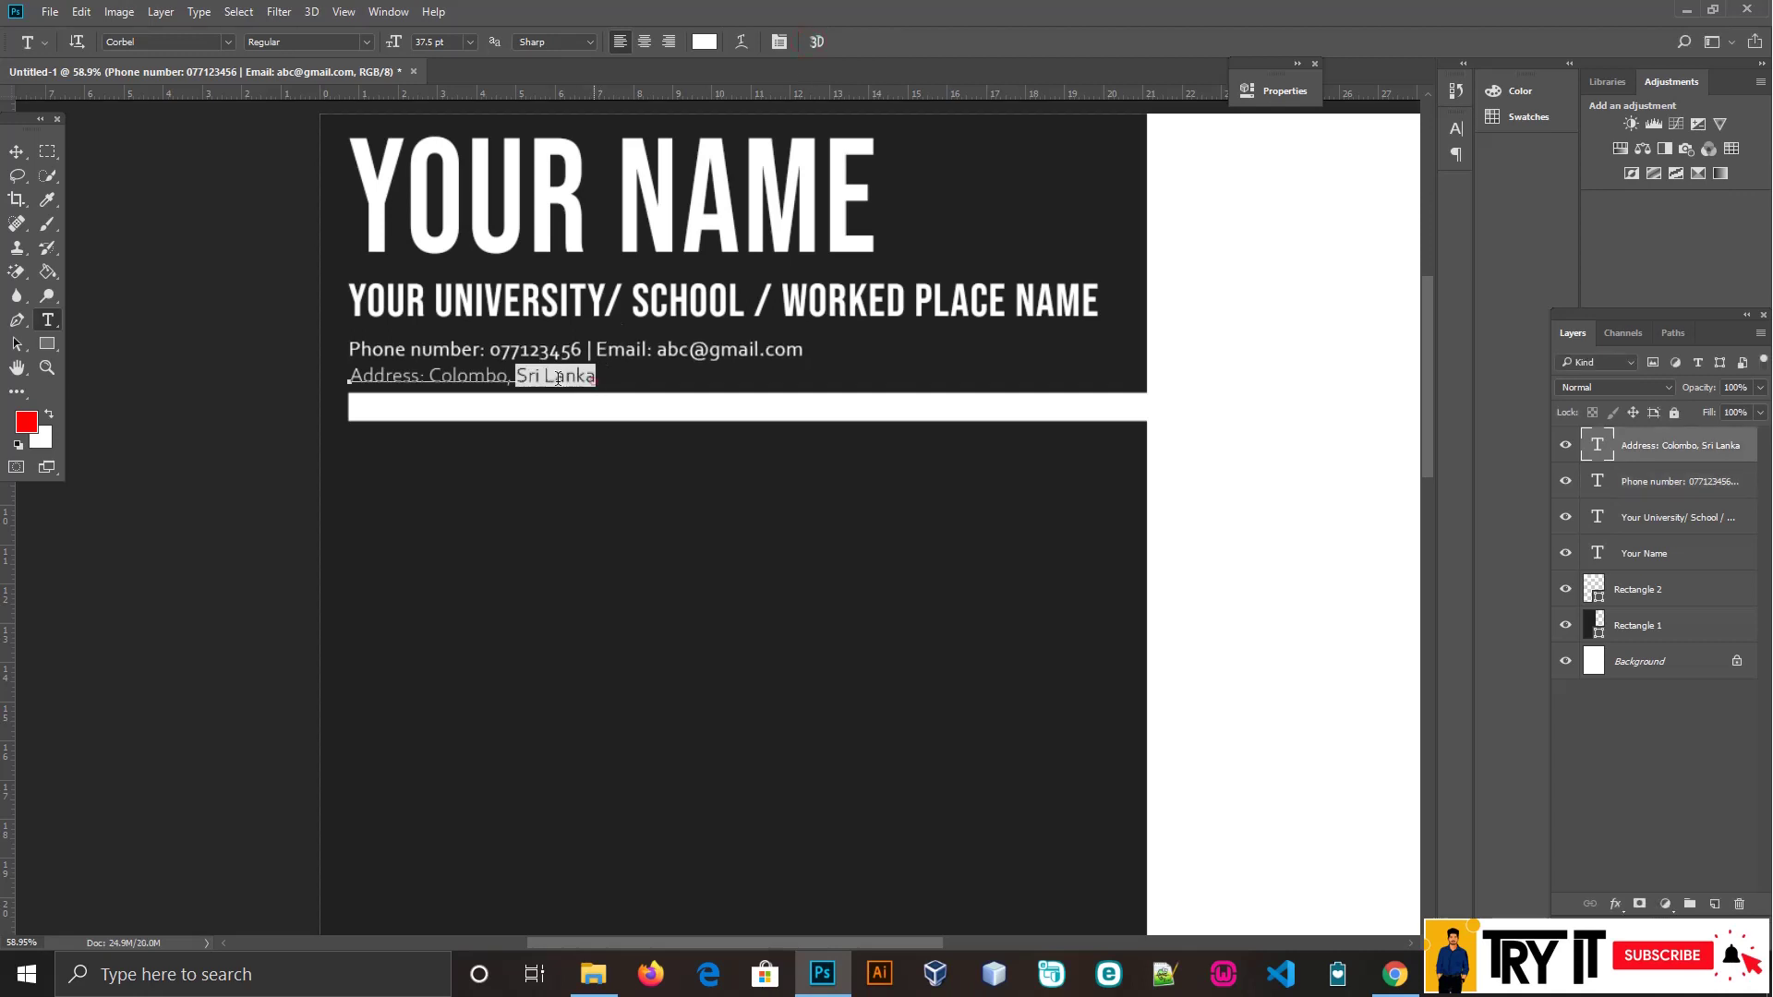
click(368, 41)
click(277, 85)
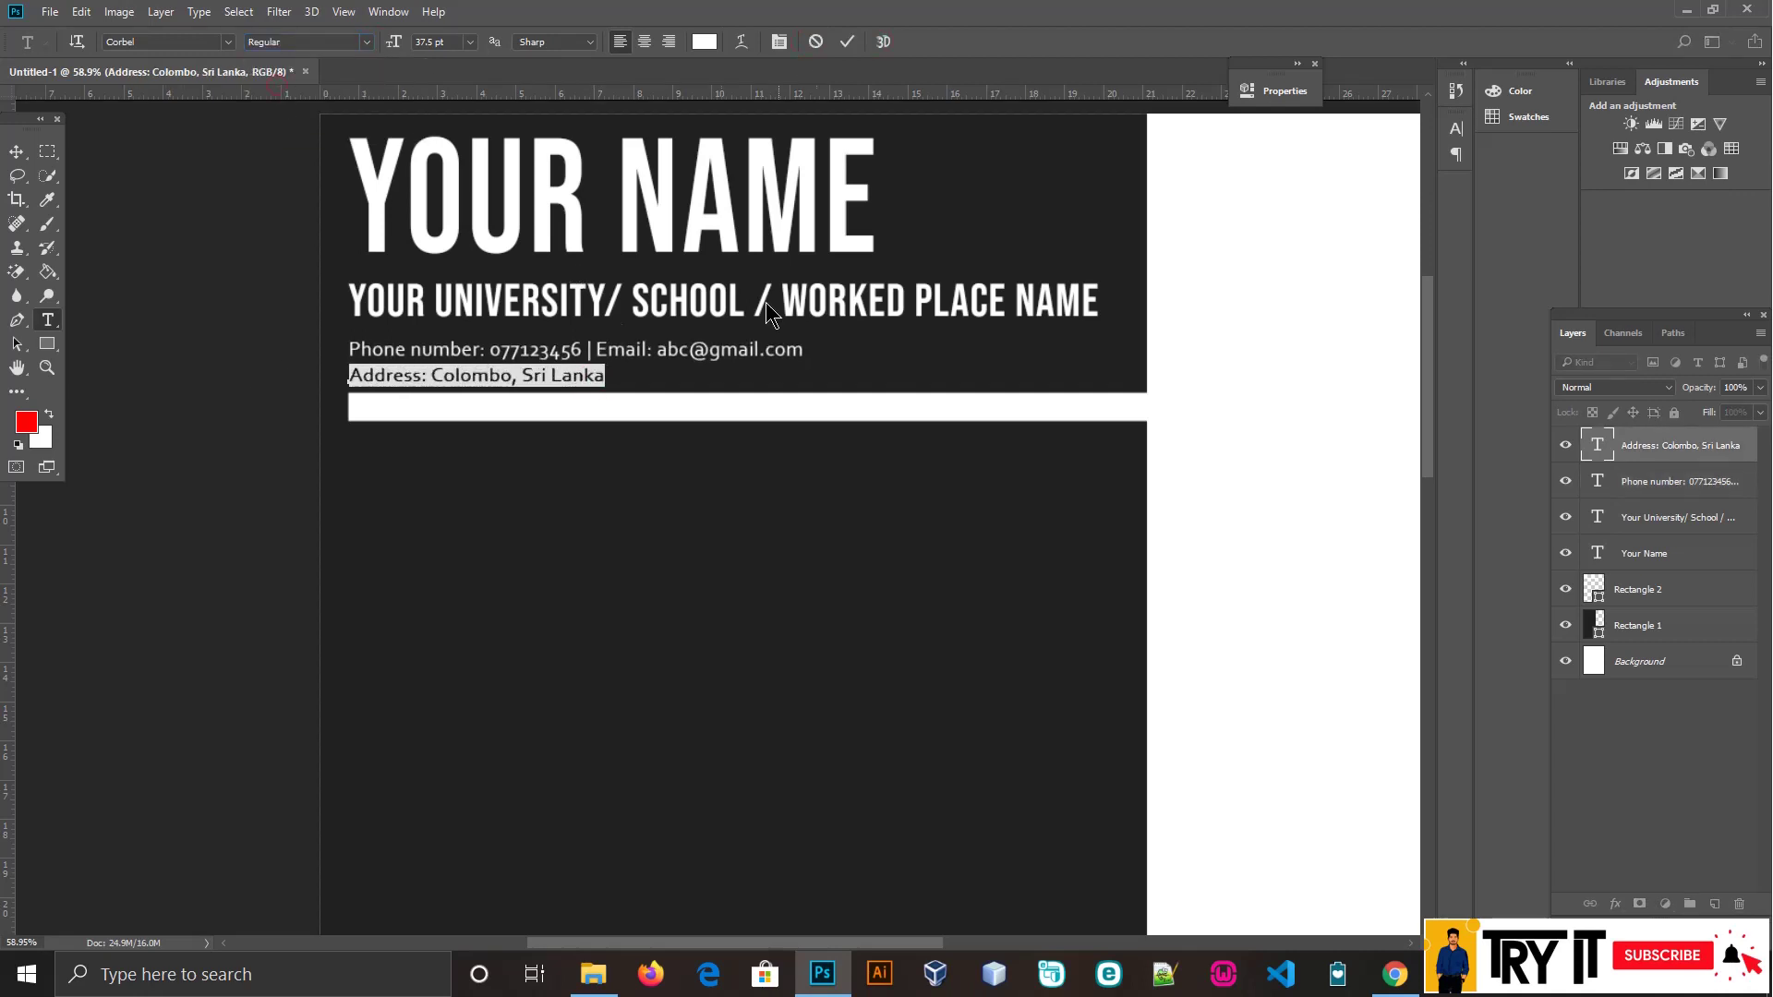
click(847, 41)
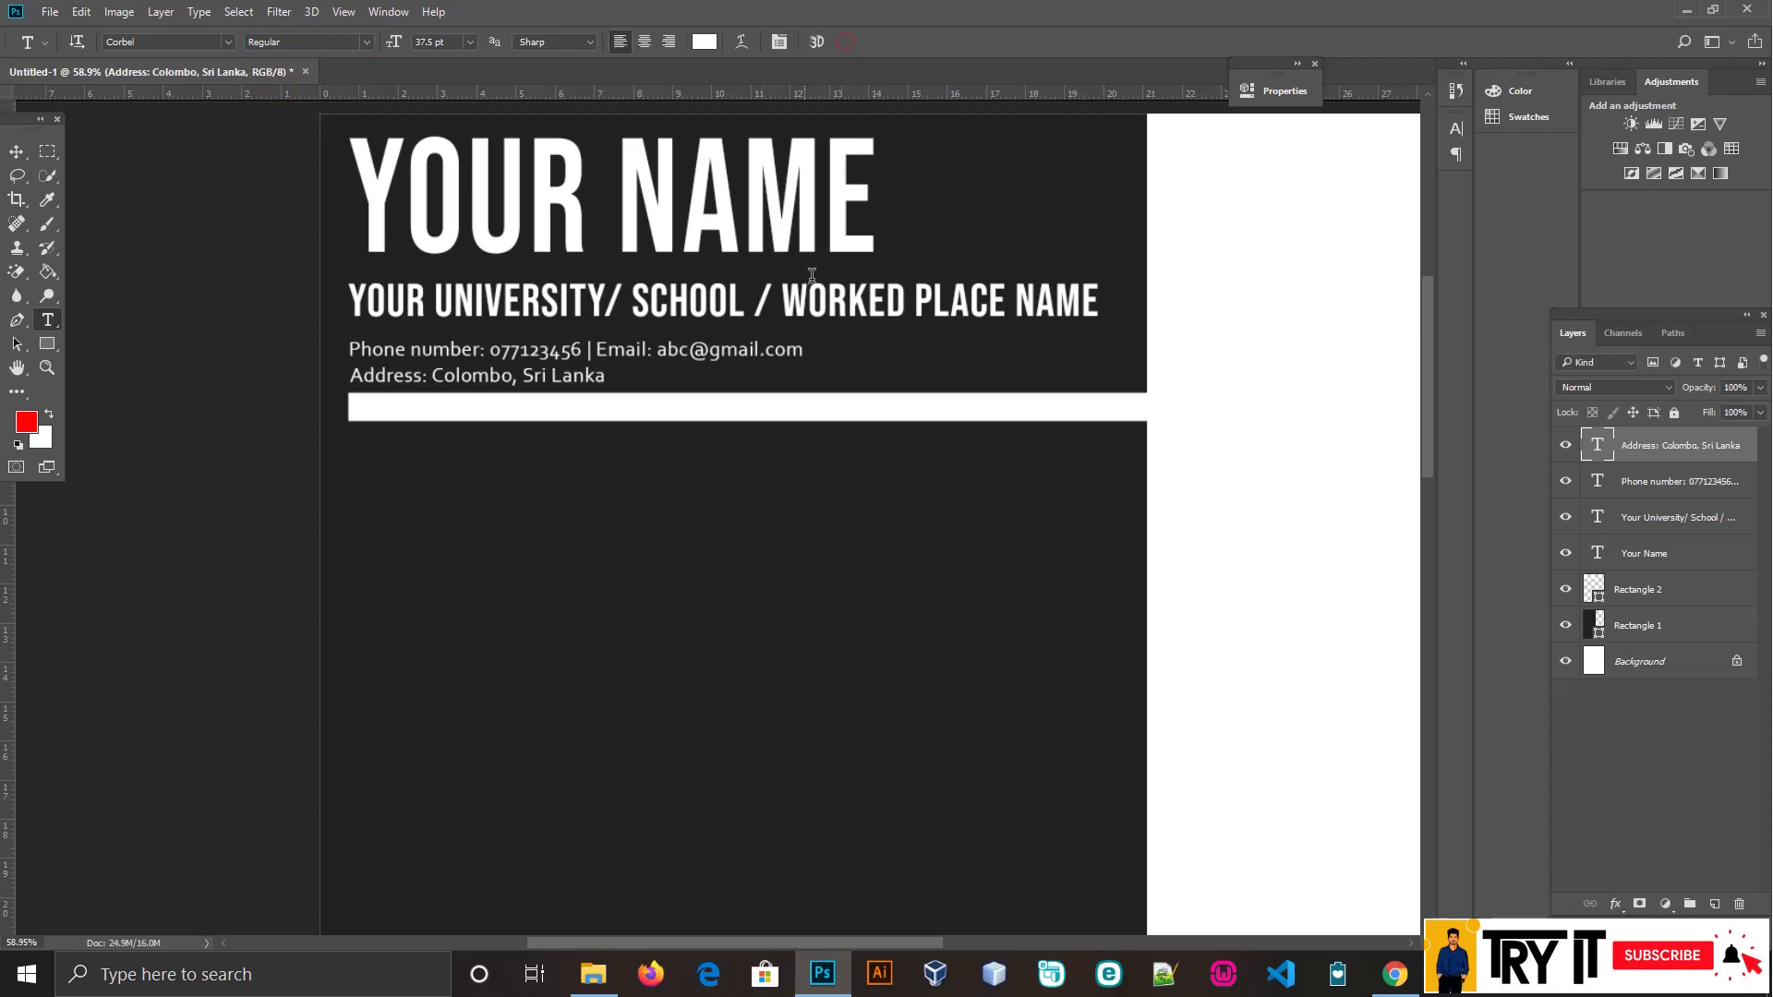
Nudge the white bar under the contacts down two steps.
click(17, 150)
scroll(769, 420, down, 2)
scroll(770, 420, down, 2)
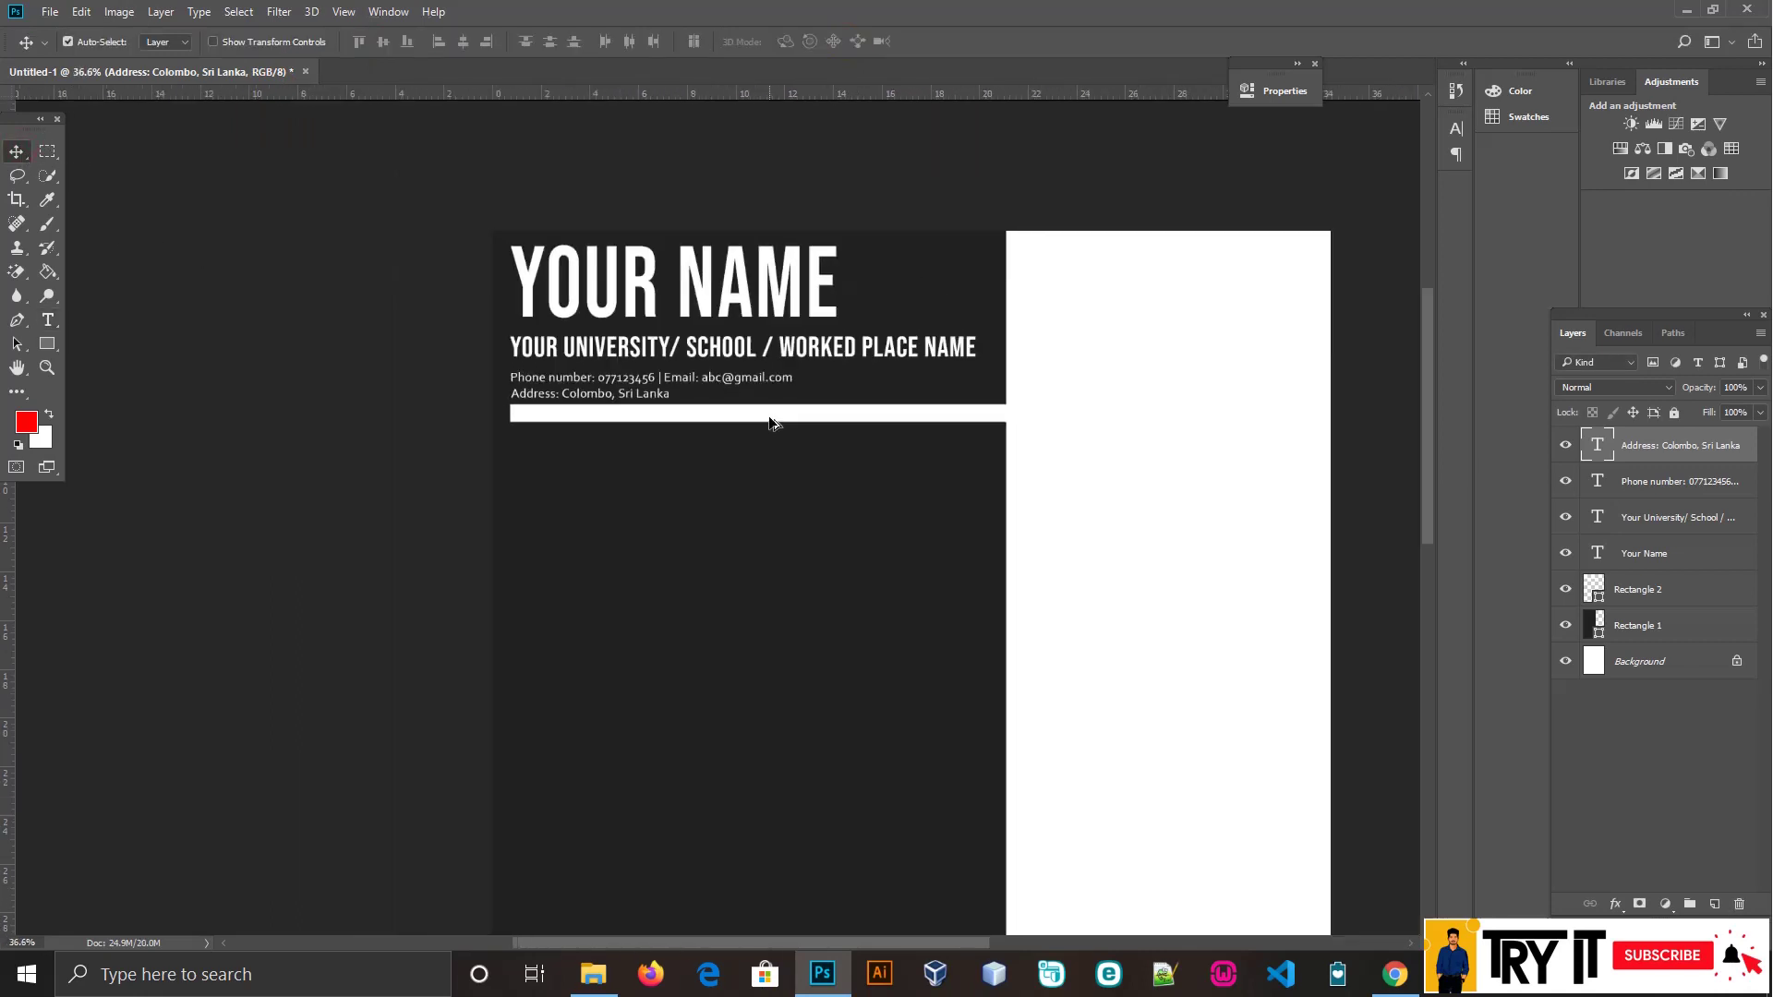
click(773, 416)
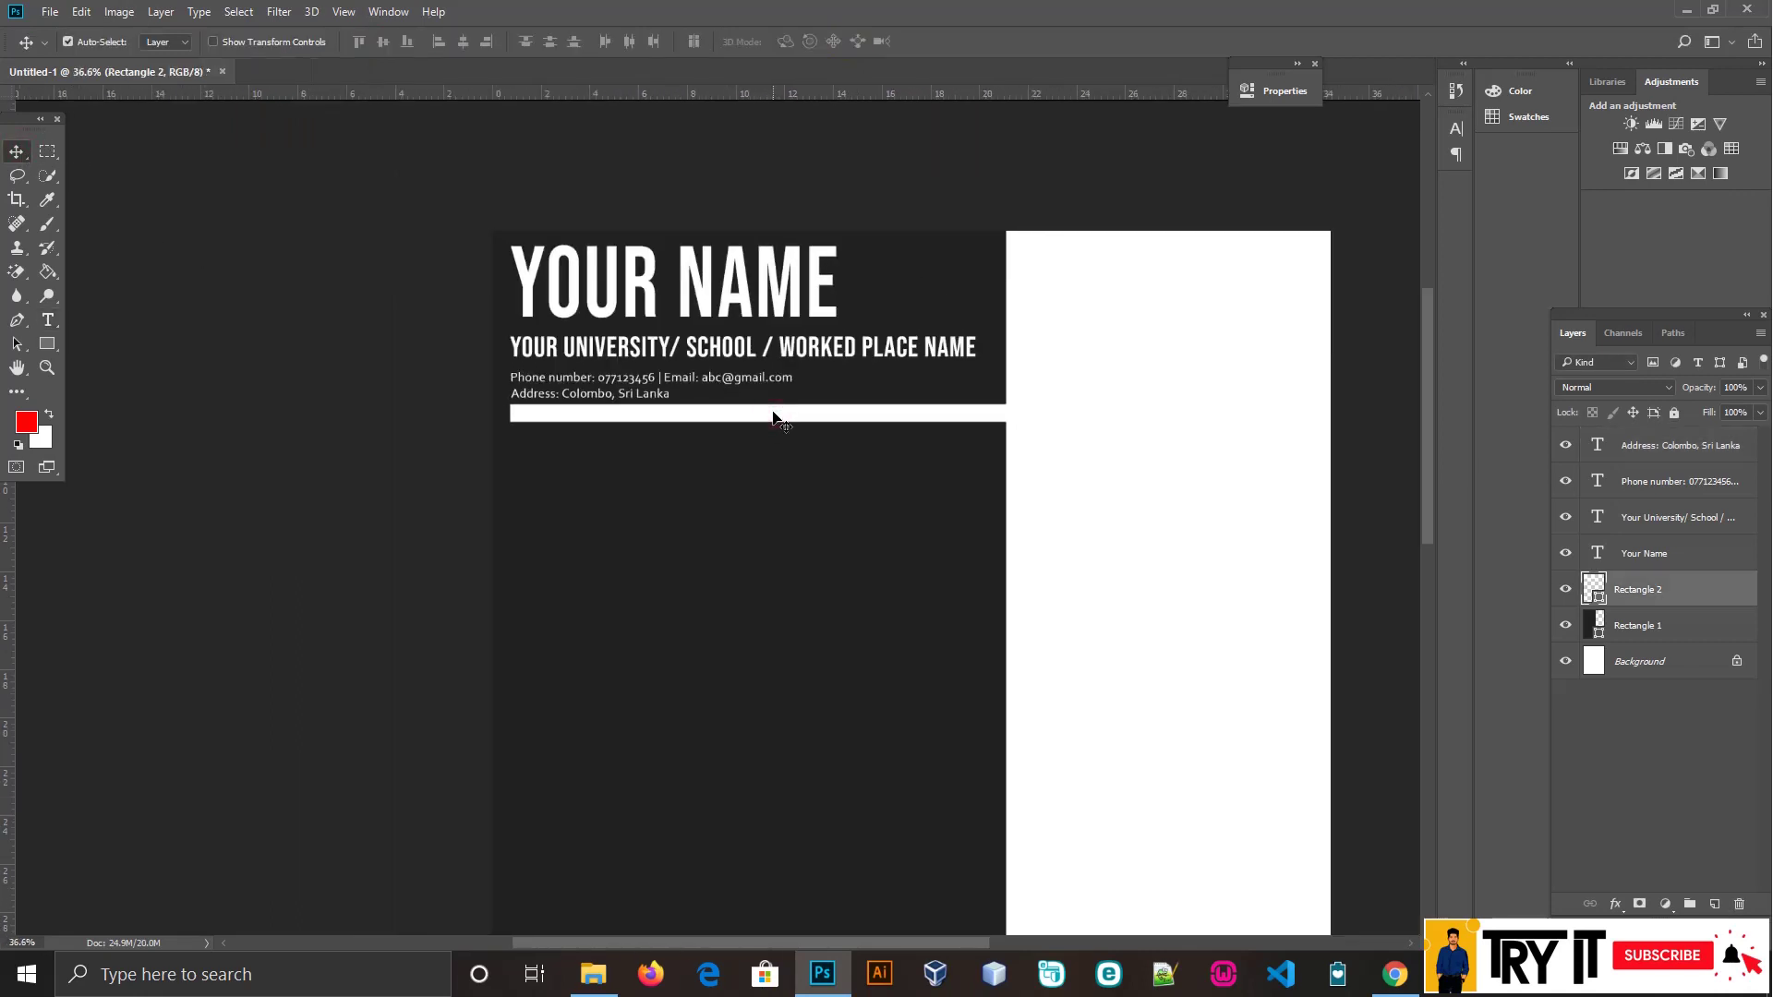
key(Down)
key(Down)
key(Down)
key(Down)
key(Down)
key(Down)
key(Down)
key(Down)
key(Down)
key(Down)
key(Down)
key(Down)
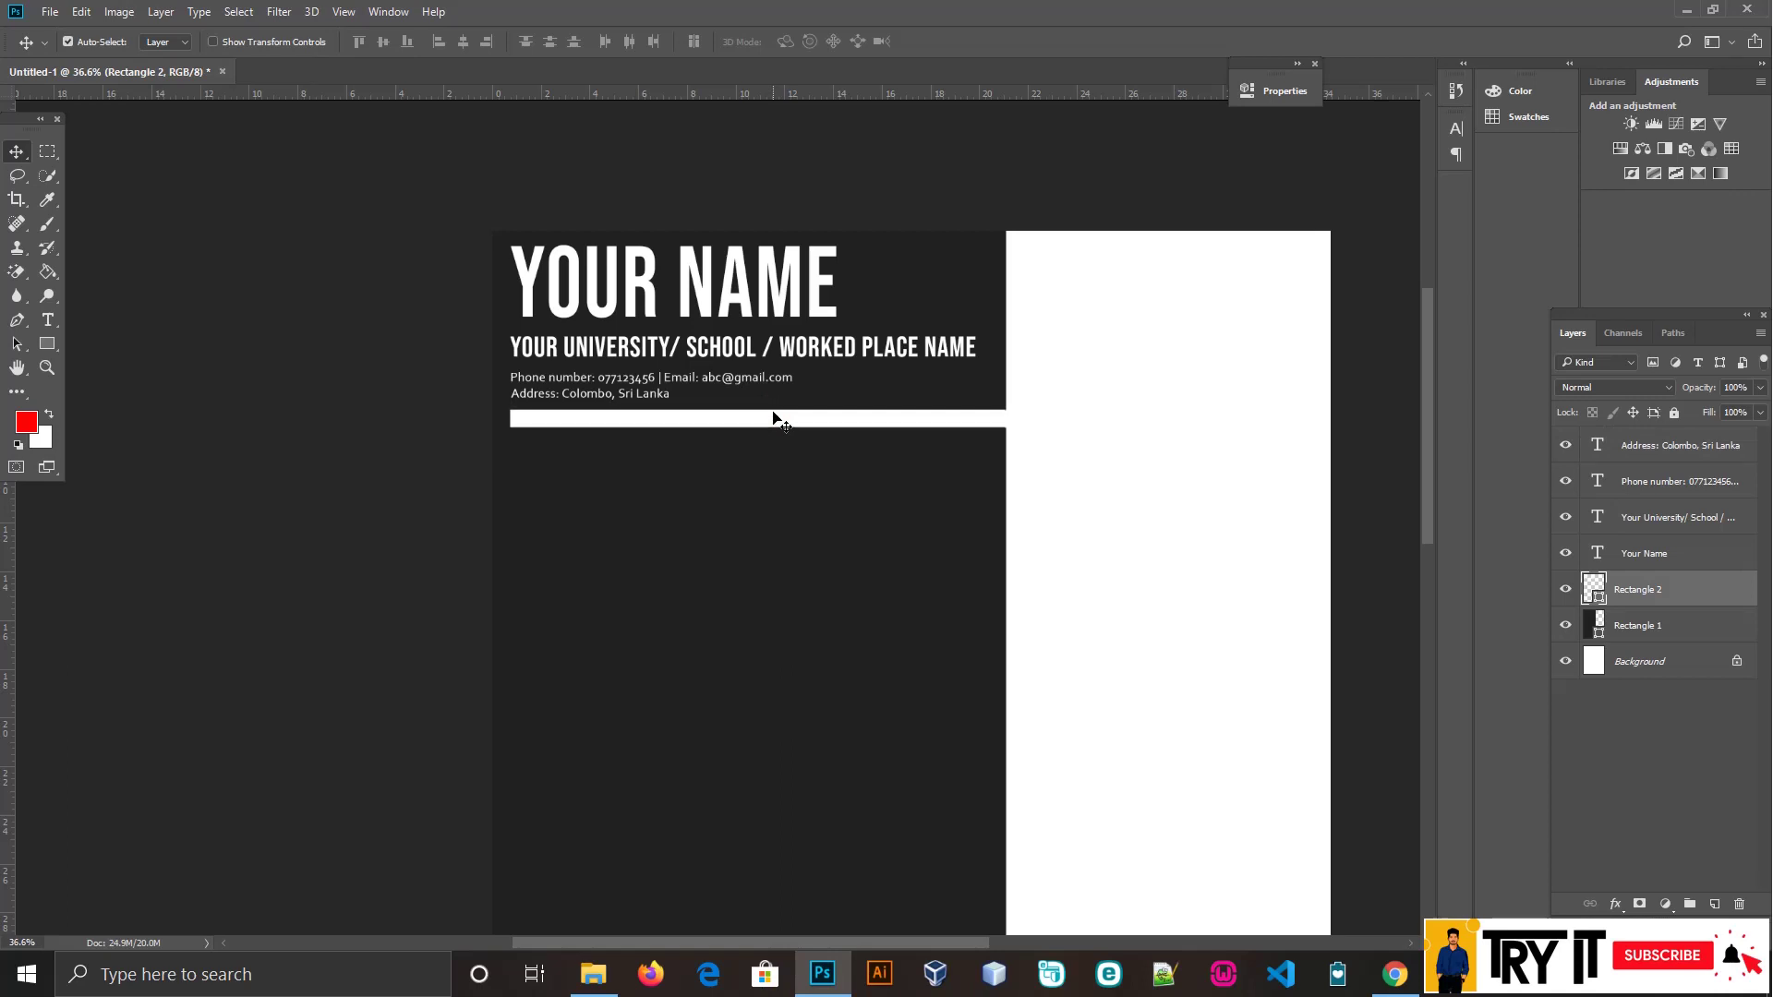
key(Down)
key(Down)
key(Down)
Place a copy of the university line just below the white bar.
scroll(777, 421, down, 1)
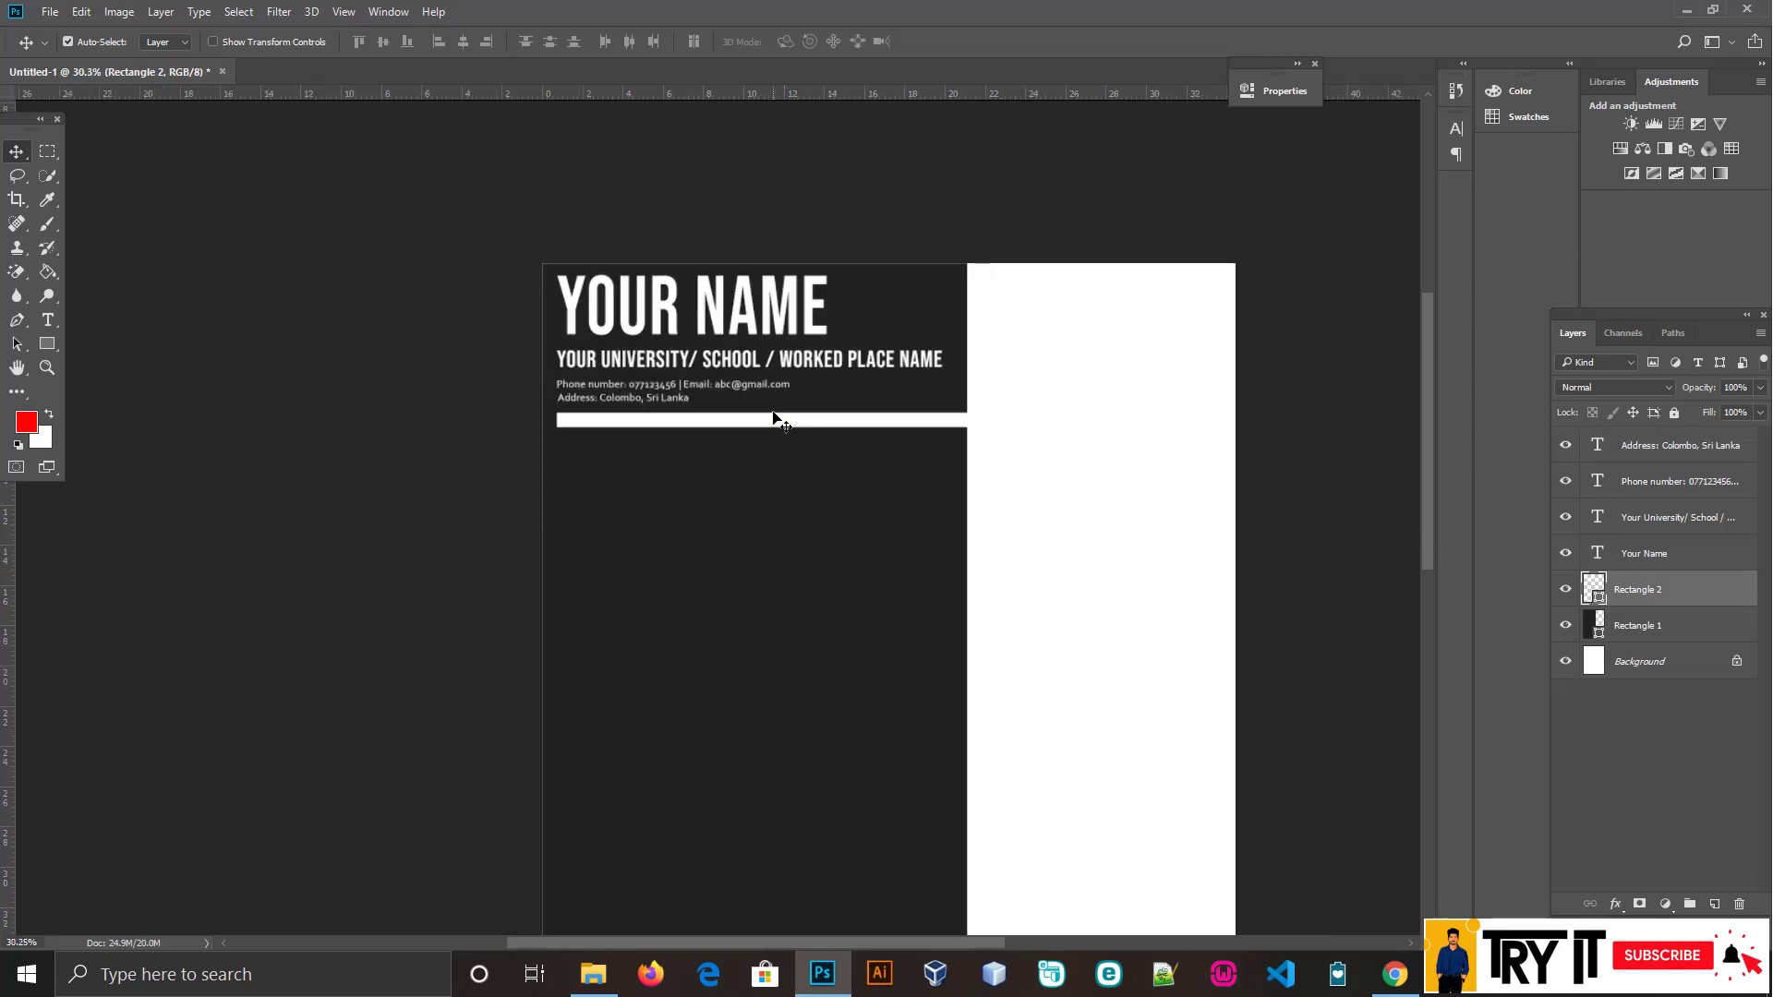
scroll(928, 492, down, 1)
scroll(637, 424, up, 1)
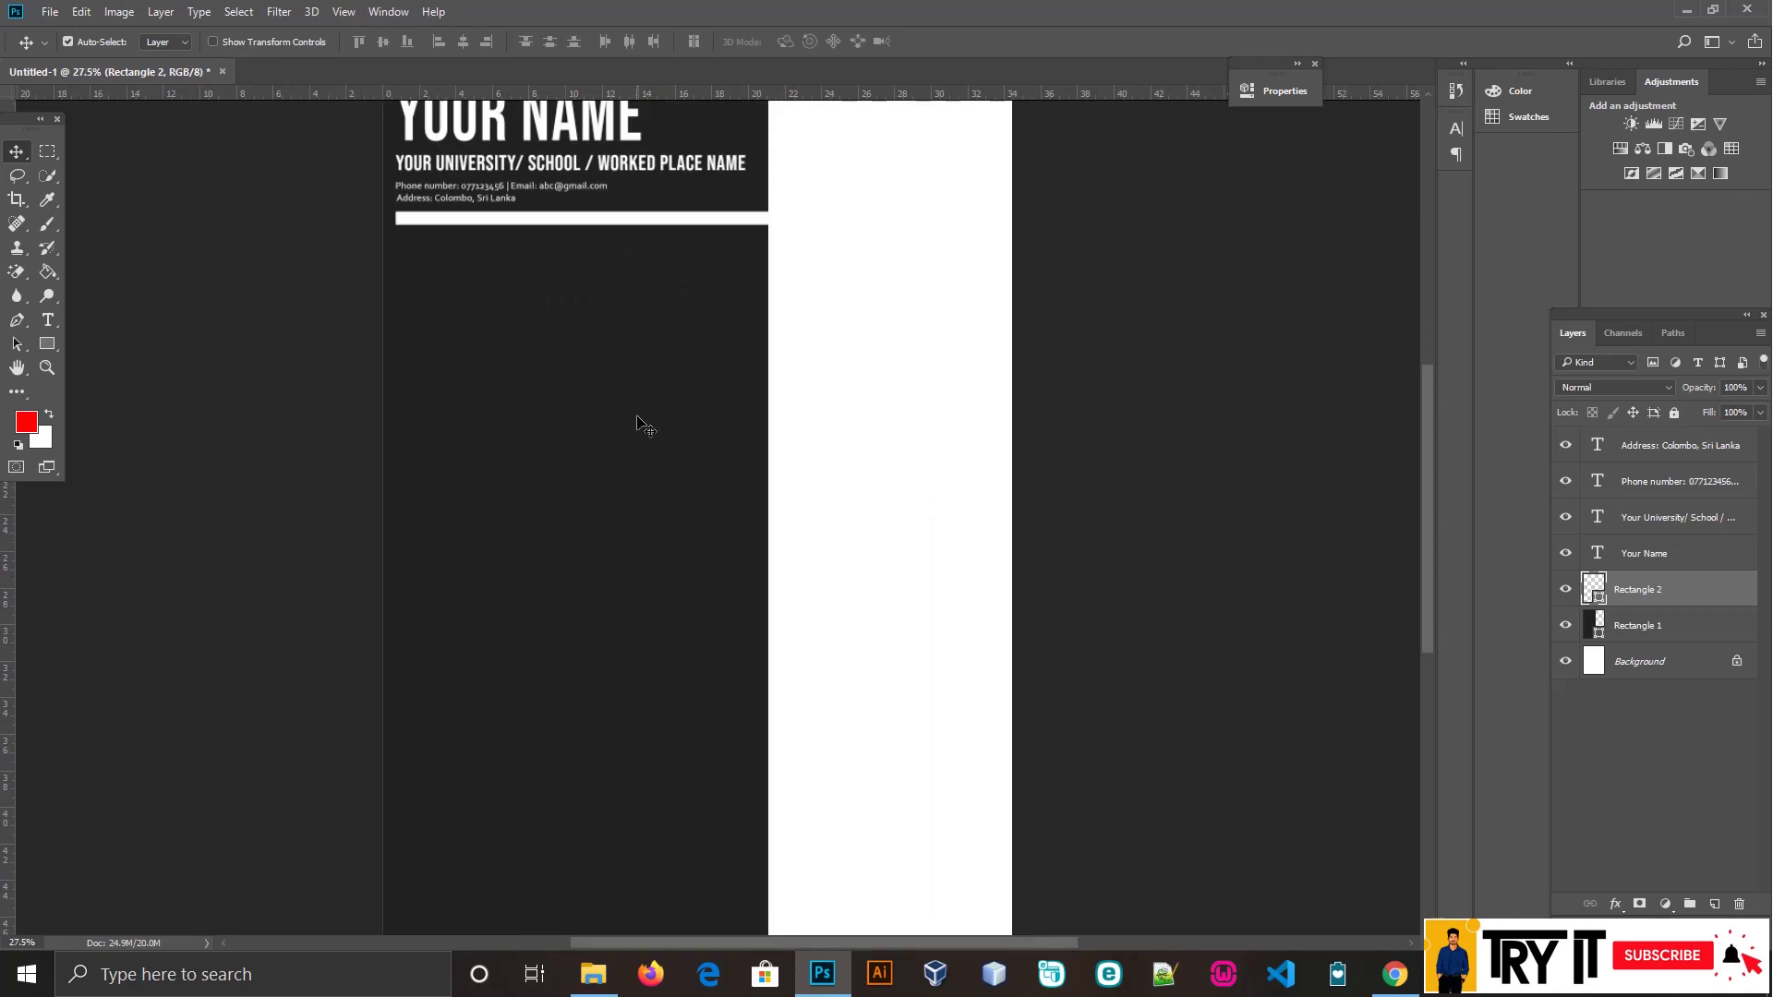
scroll(637, 424, up, 1)
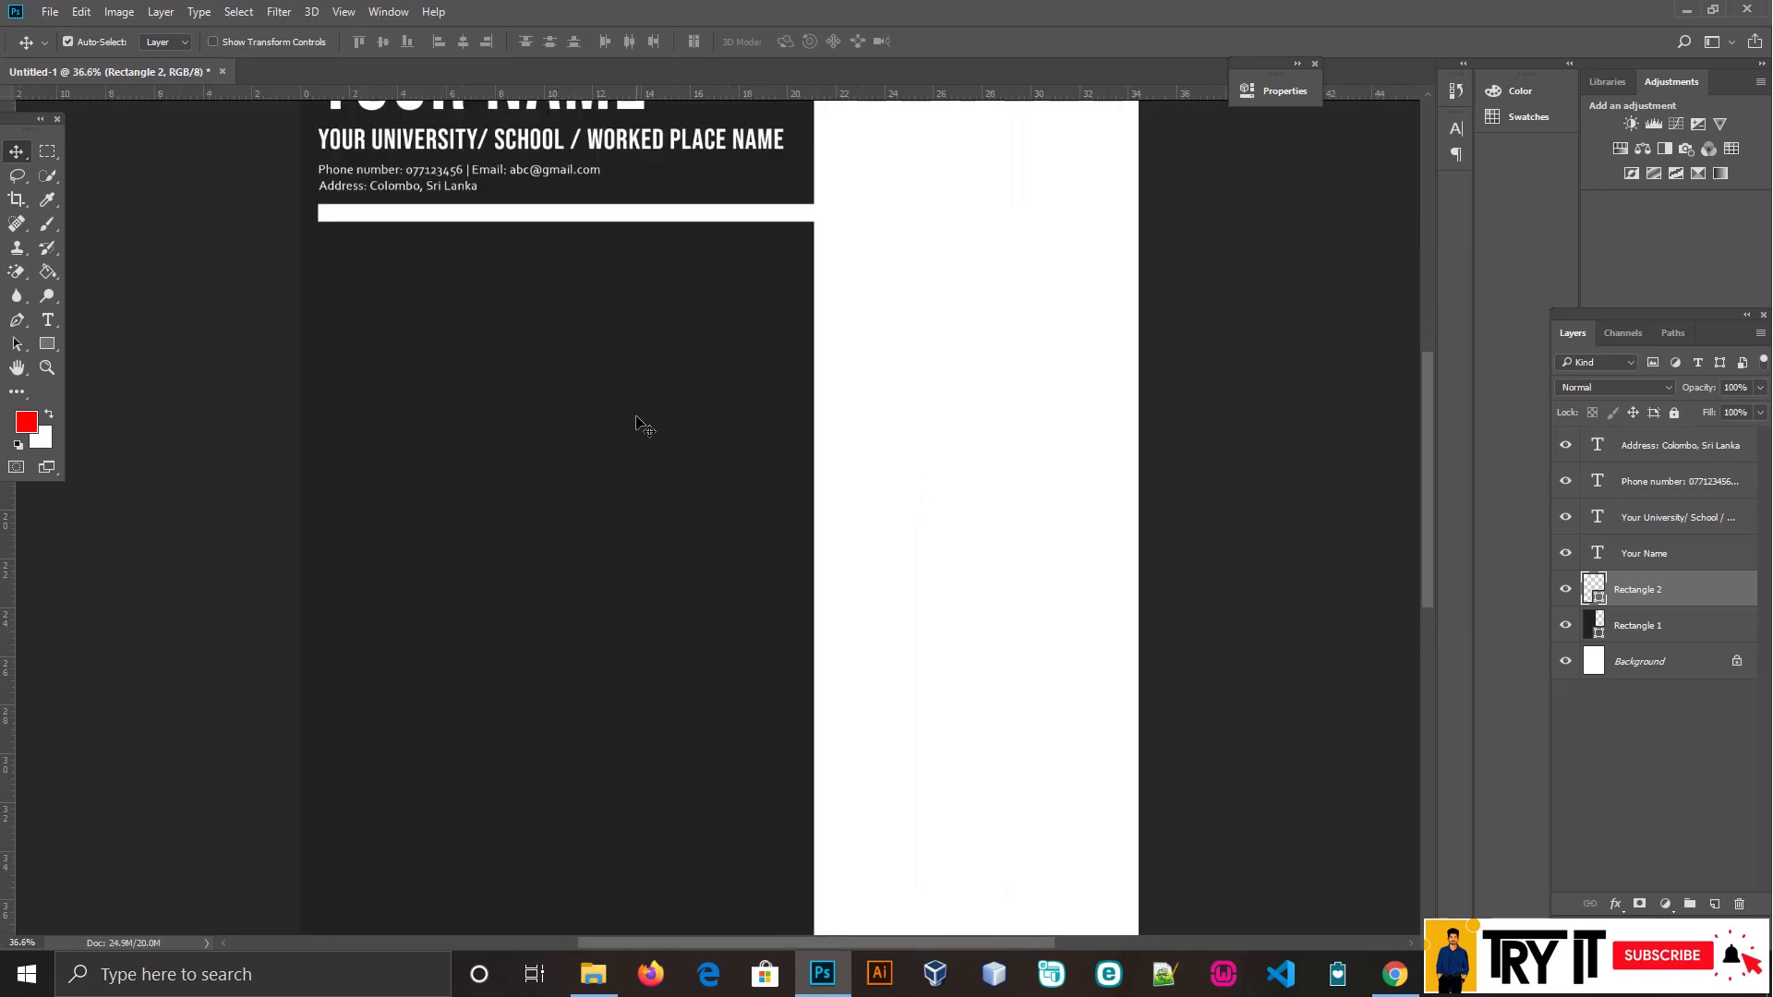
scroll(638, 424, up, 1)
scroll(397, 360, up, 1)
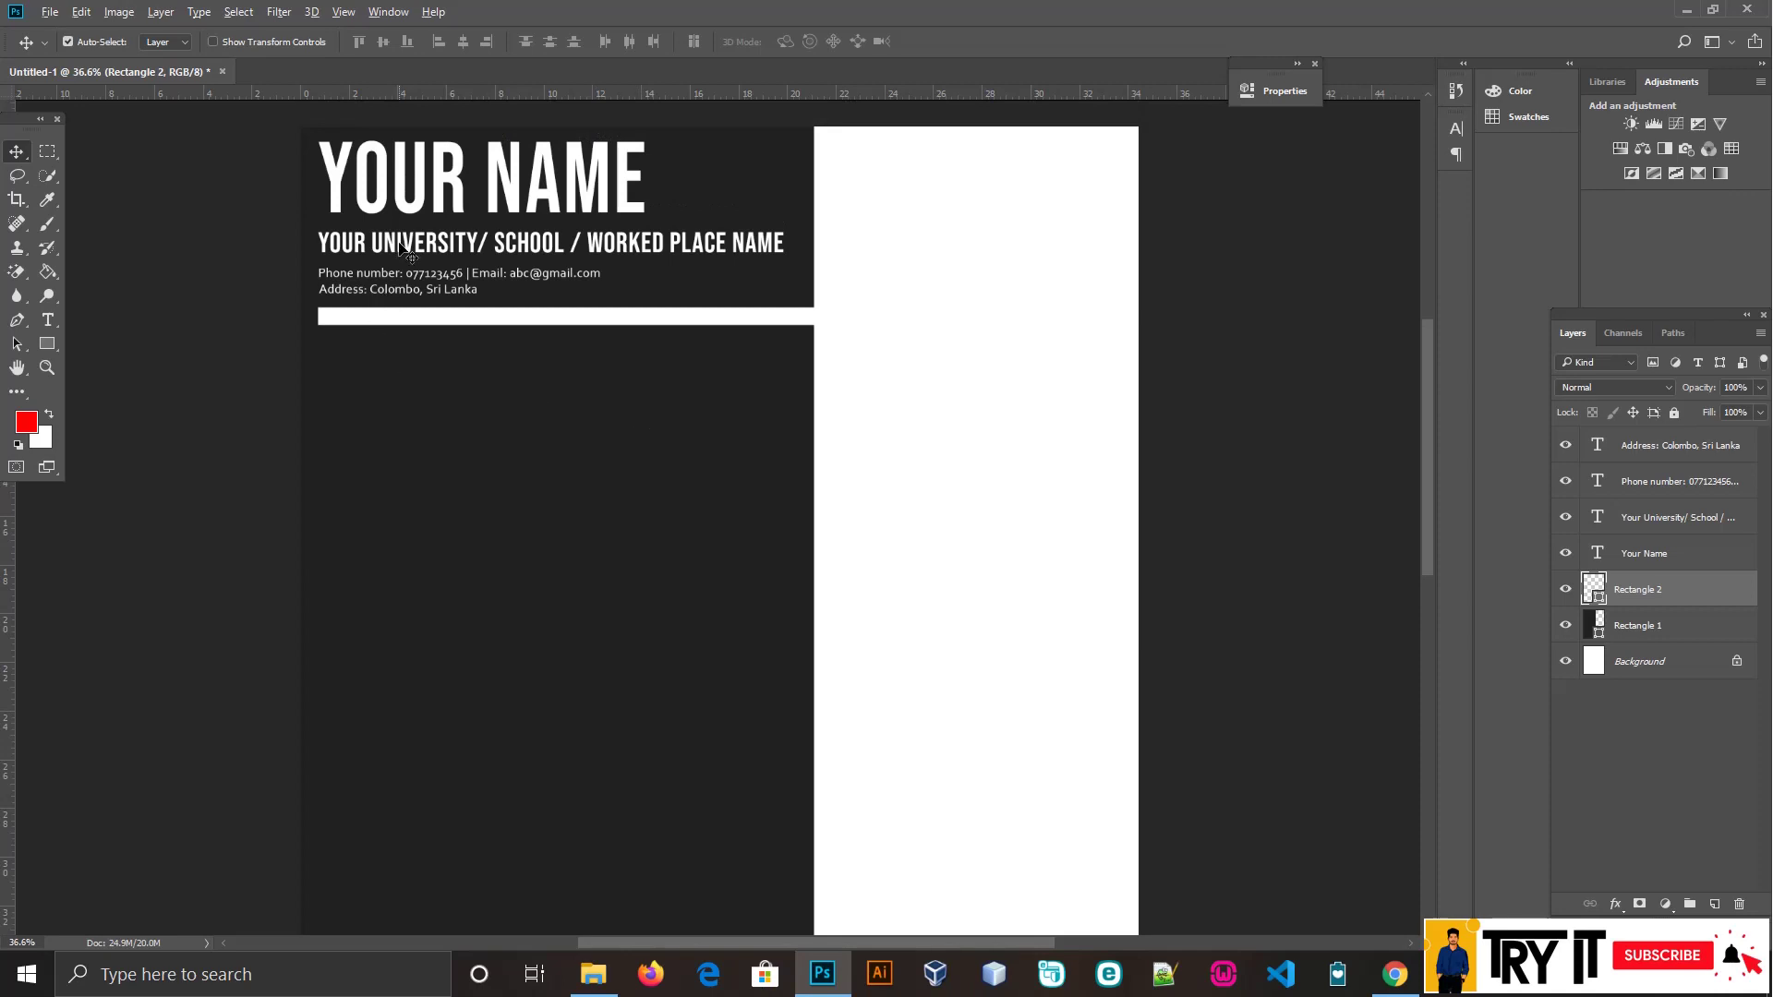
mouse_move(400, 248)
mouse_down()
mouse_move(400, 362)
mouse_move(782, 373)
mouse_up()
Retype the copied heading as EDUCATION.
click(48, 320)
text(ED)
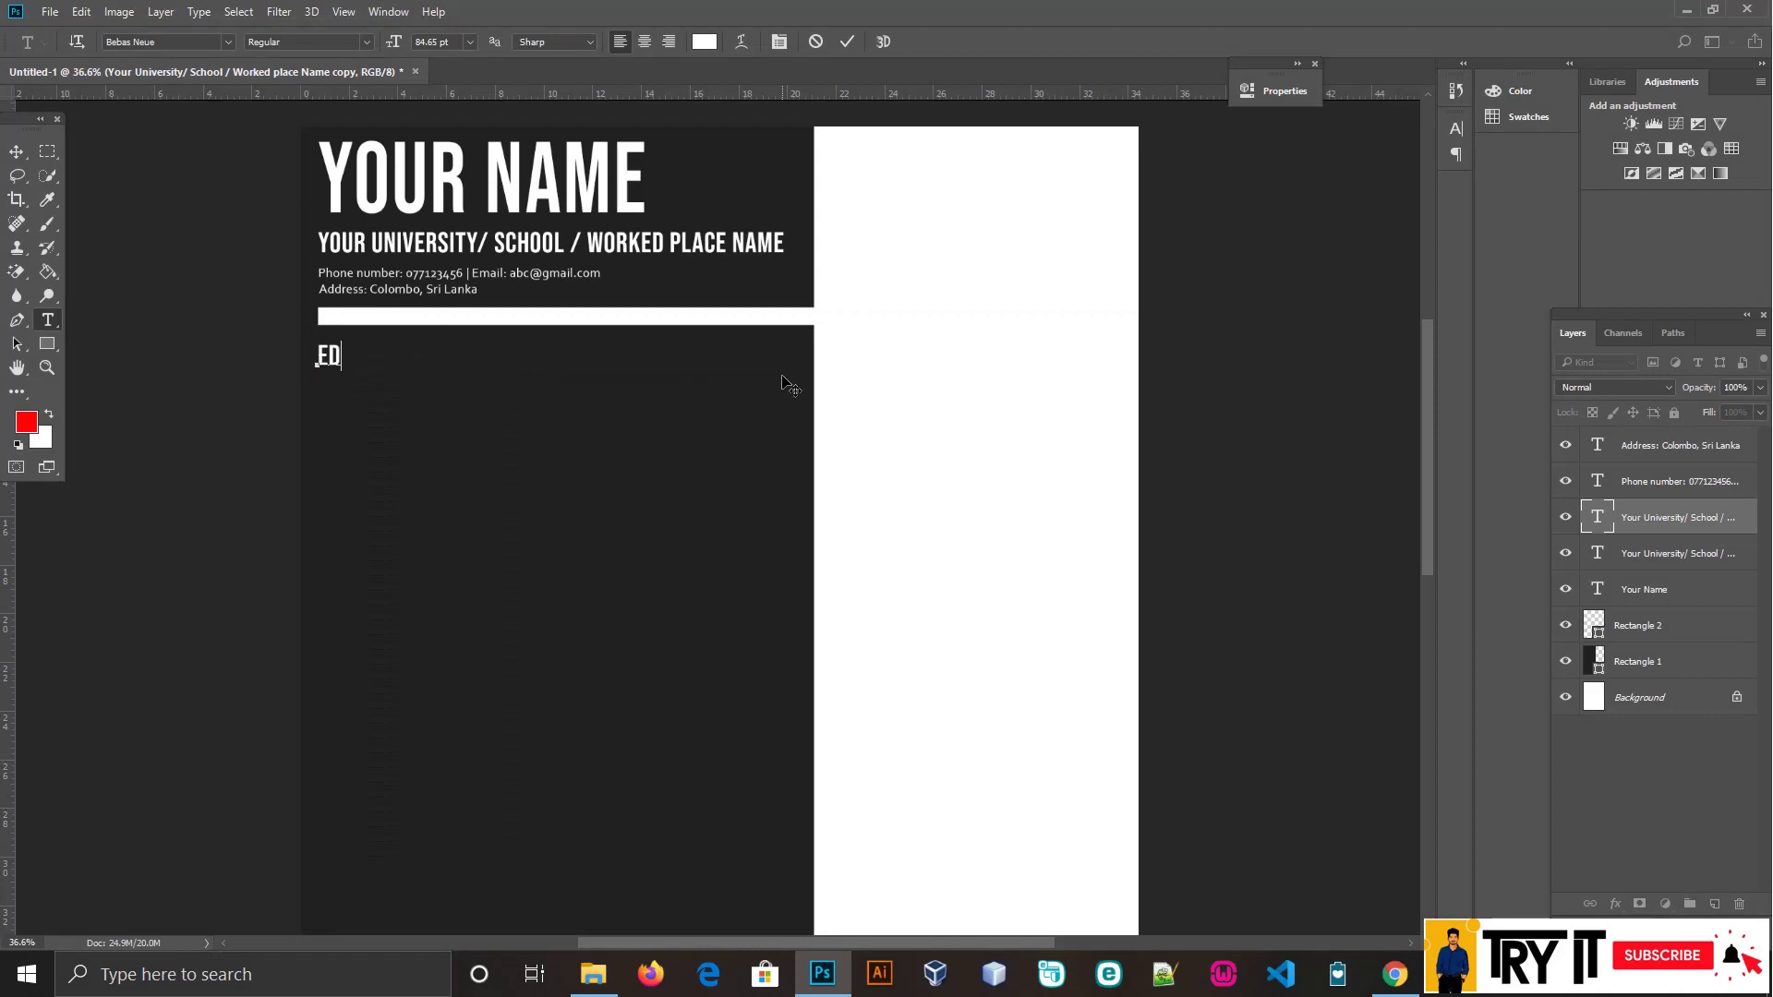
text(UCAT)
text(ION)
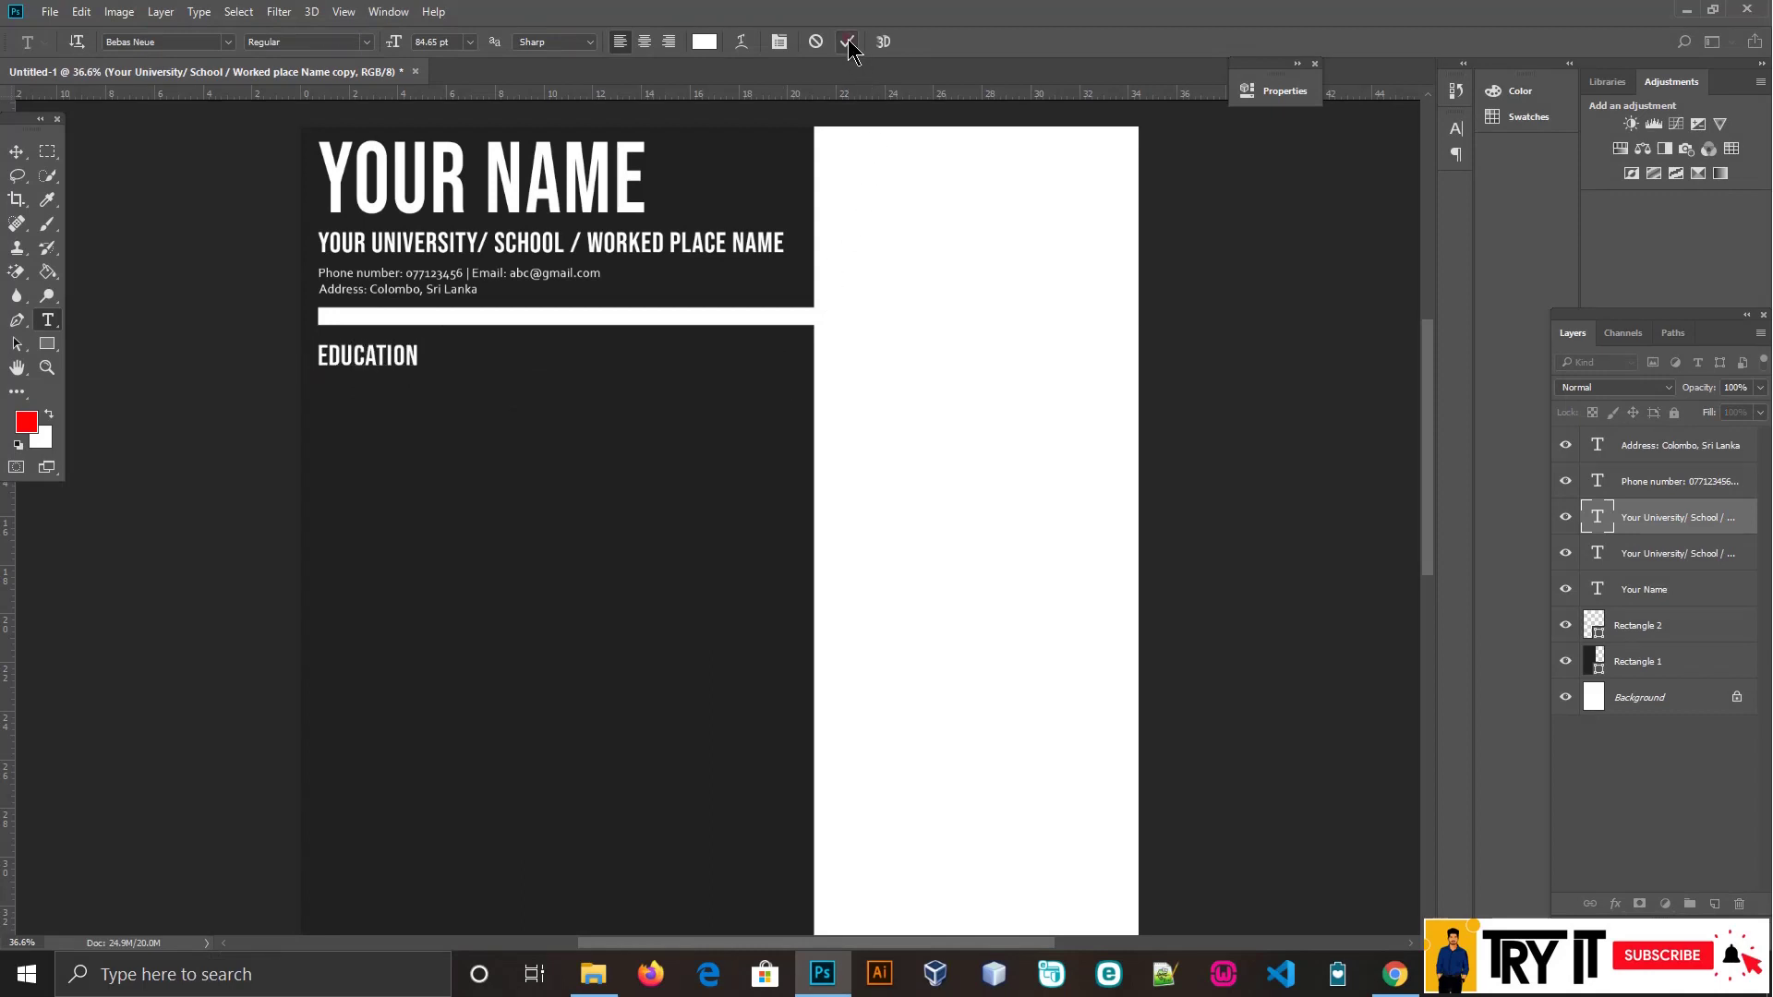
click(847, 41)
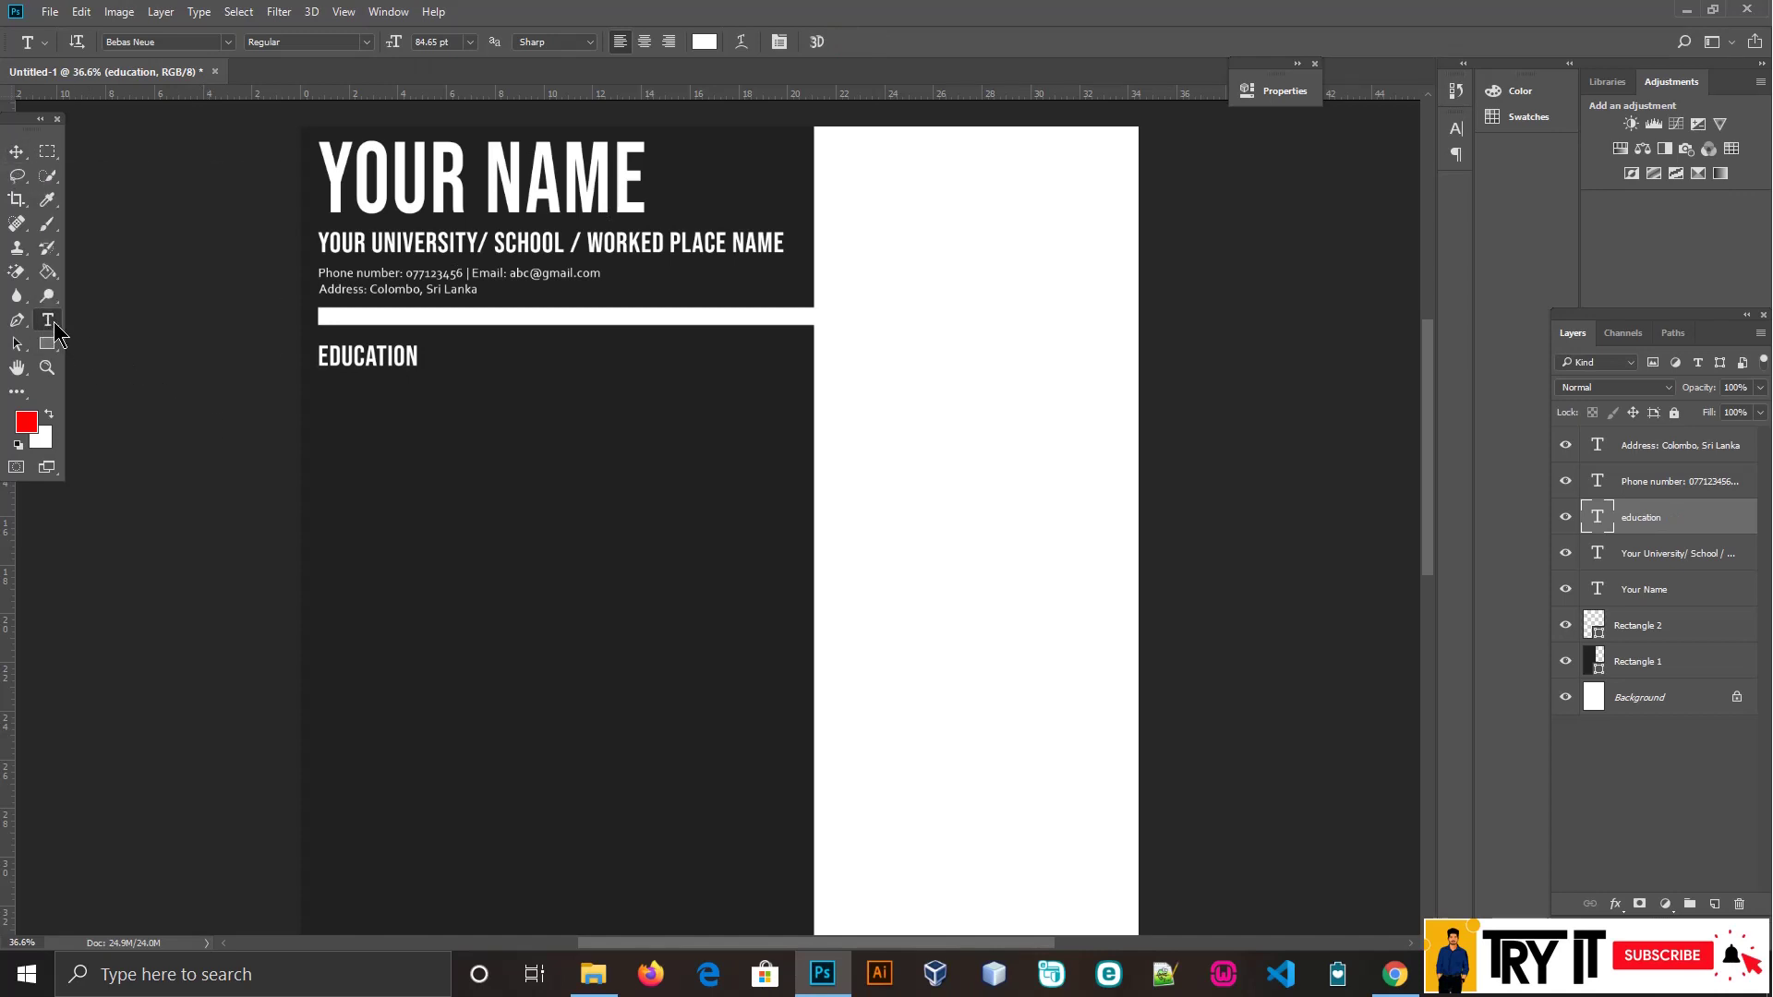
Copy the phone line below EDUCATION and retype it as 'Bsc.Hons your degree (2015-2020)'.
click(16, 150)
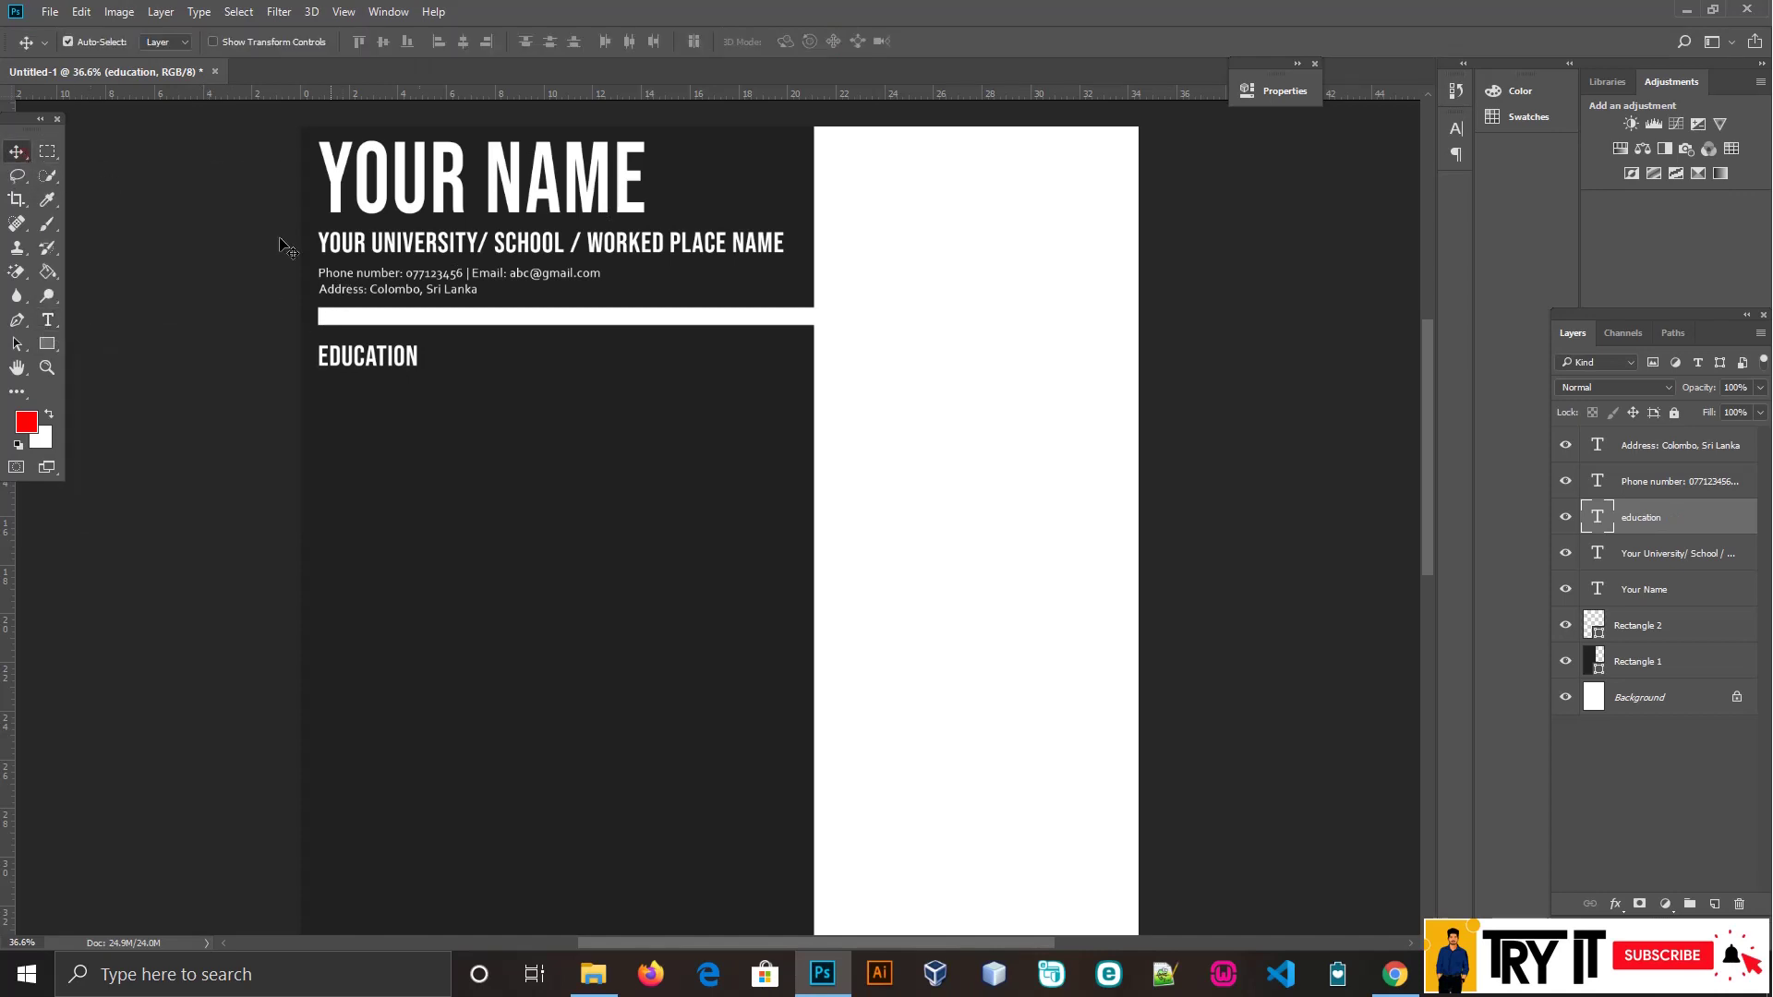
drag(438, 277, 433, 395)
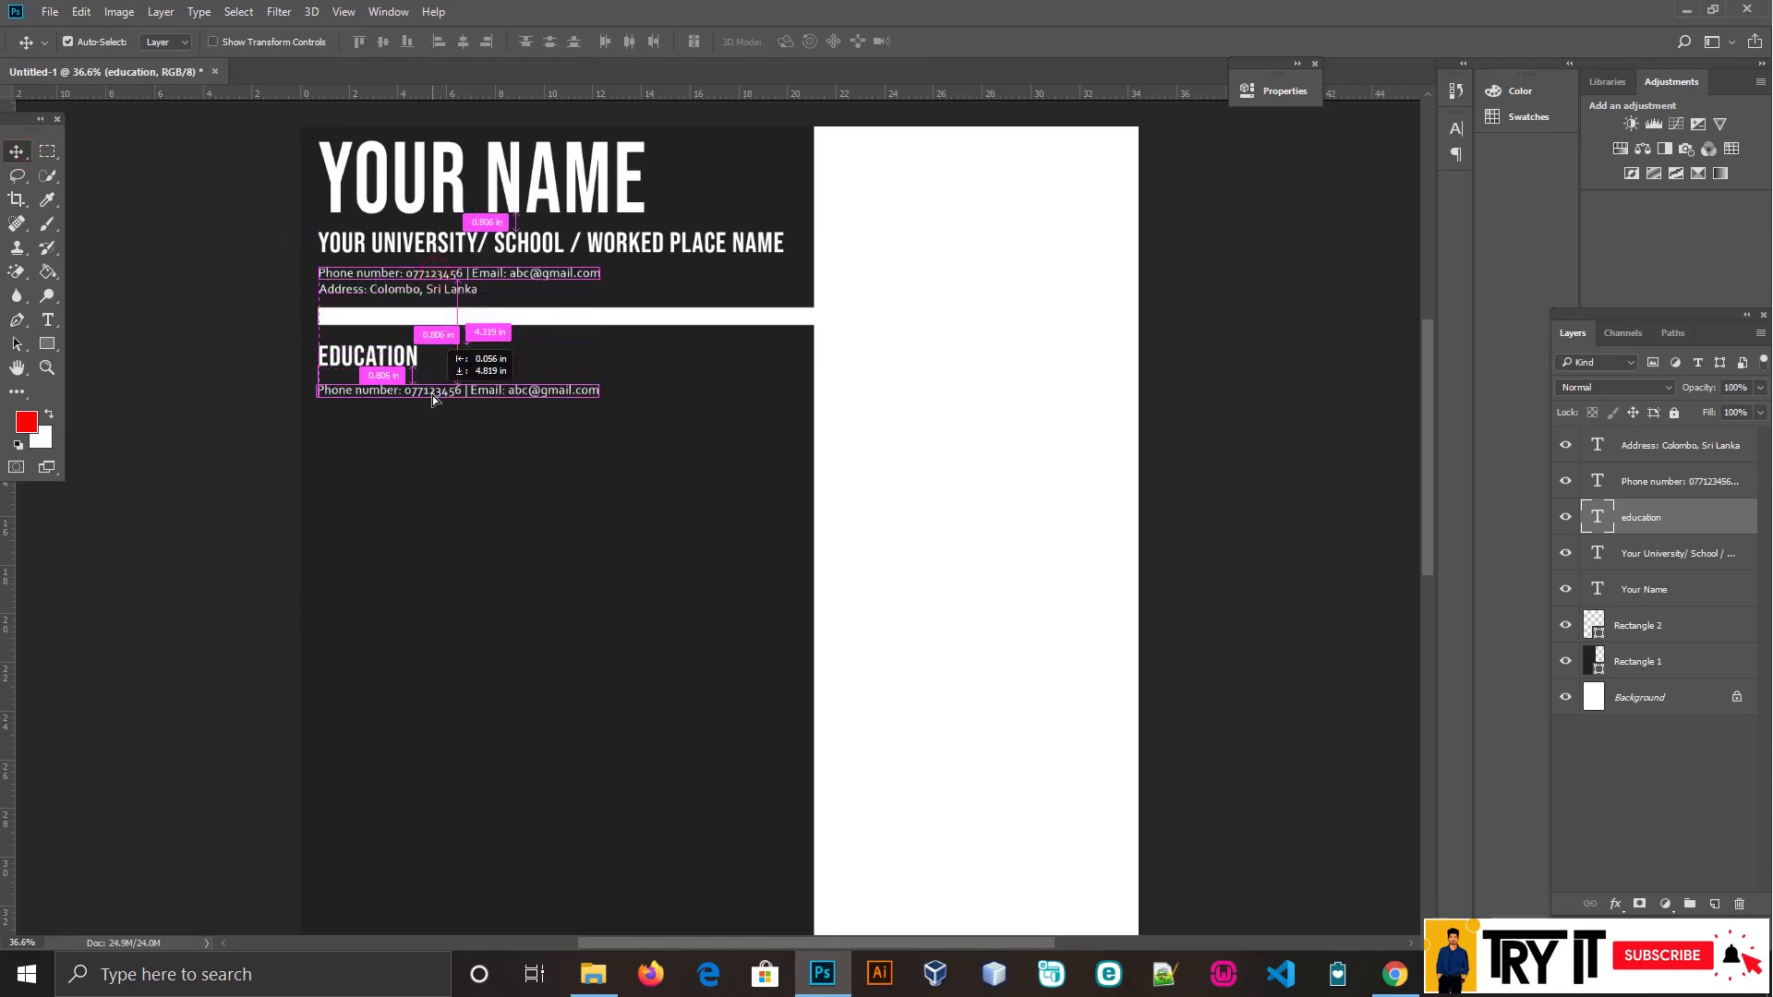
click(47, 319)
drag(317, 388, 622, 397)
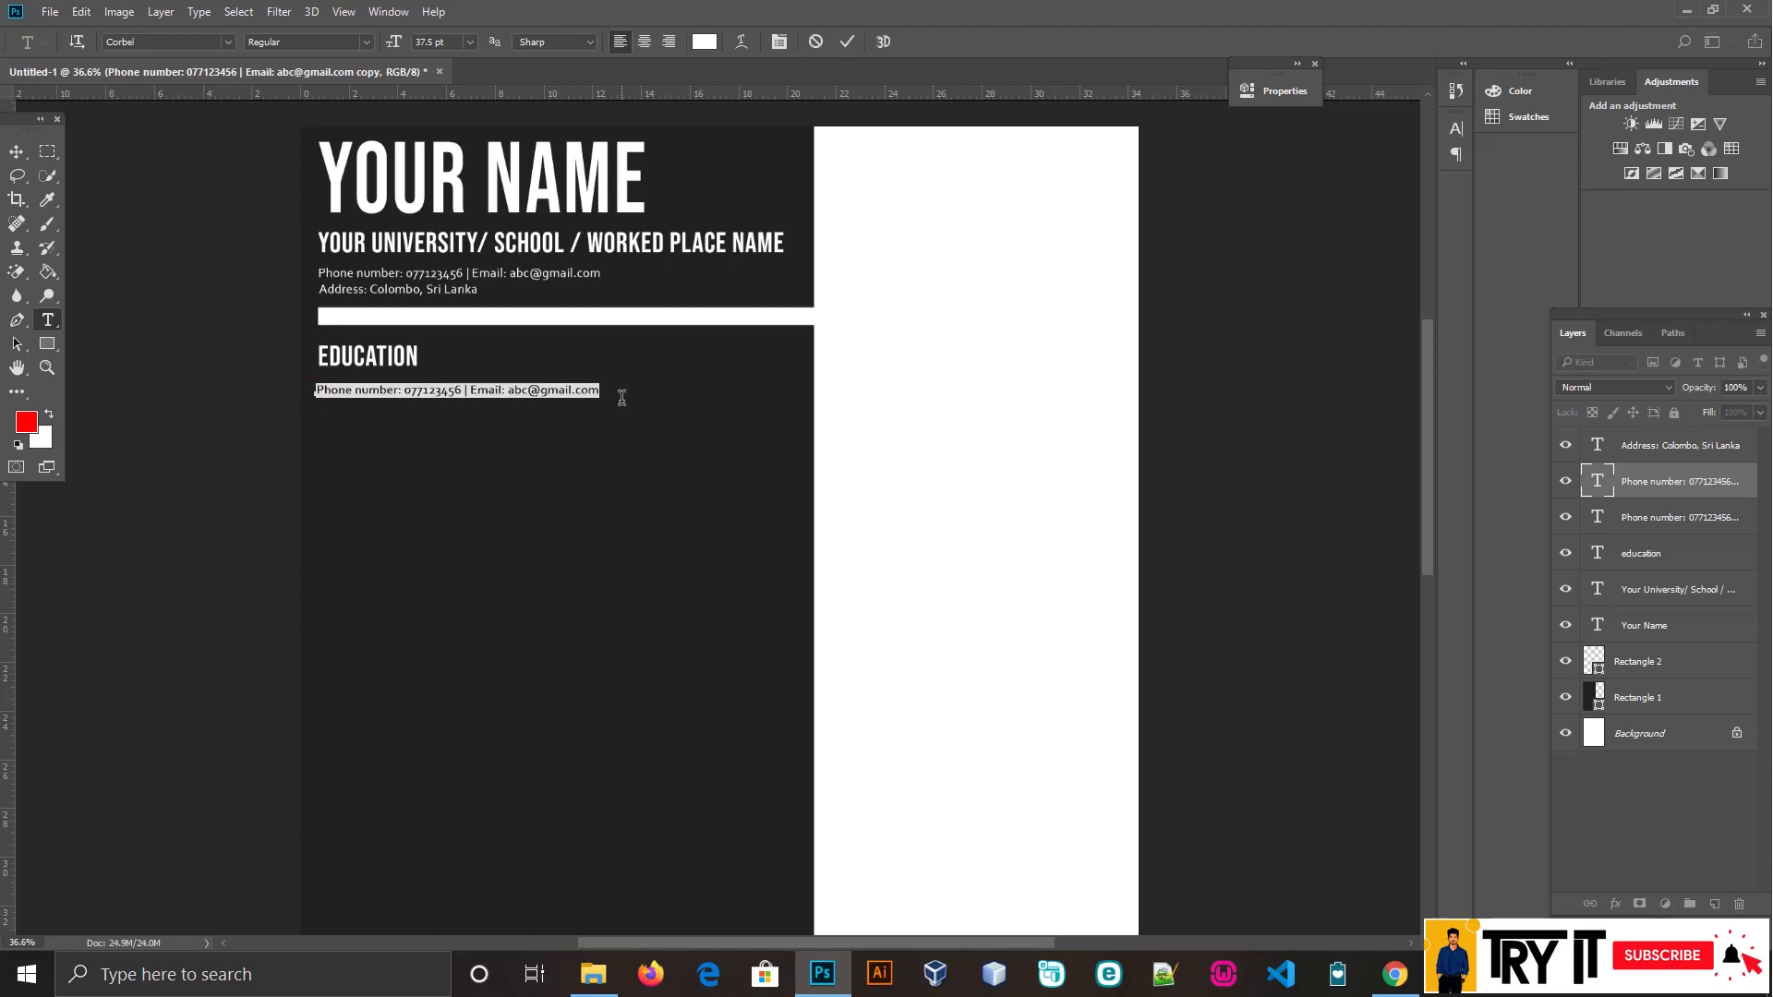
text(Bsc)
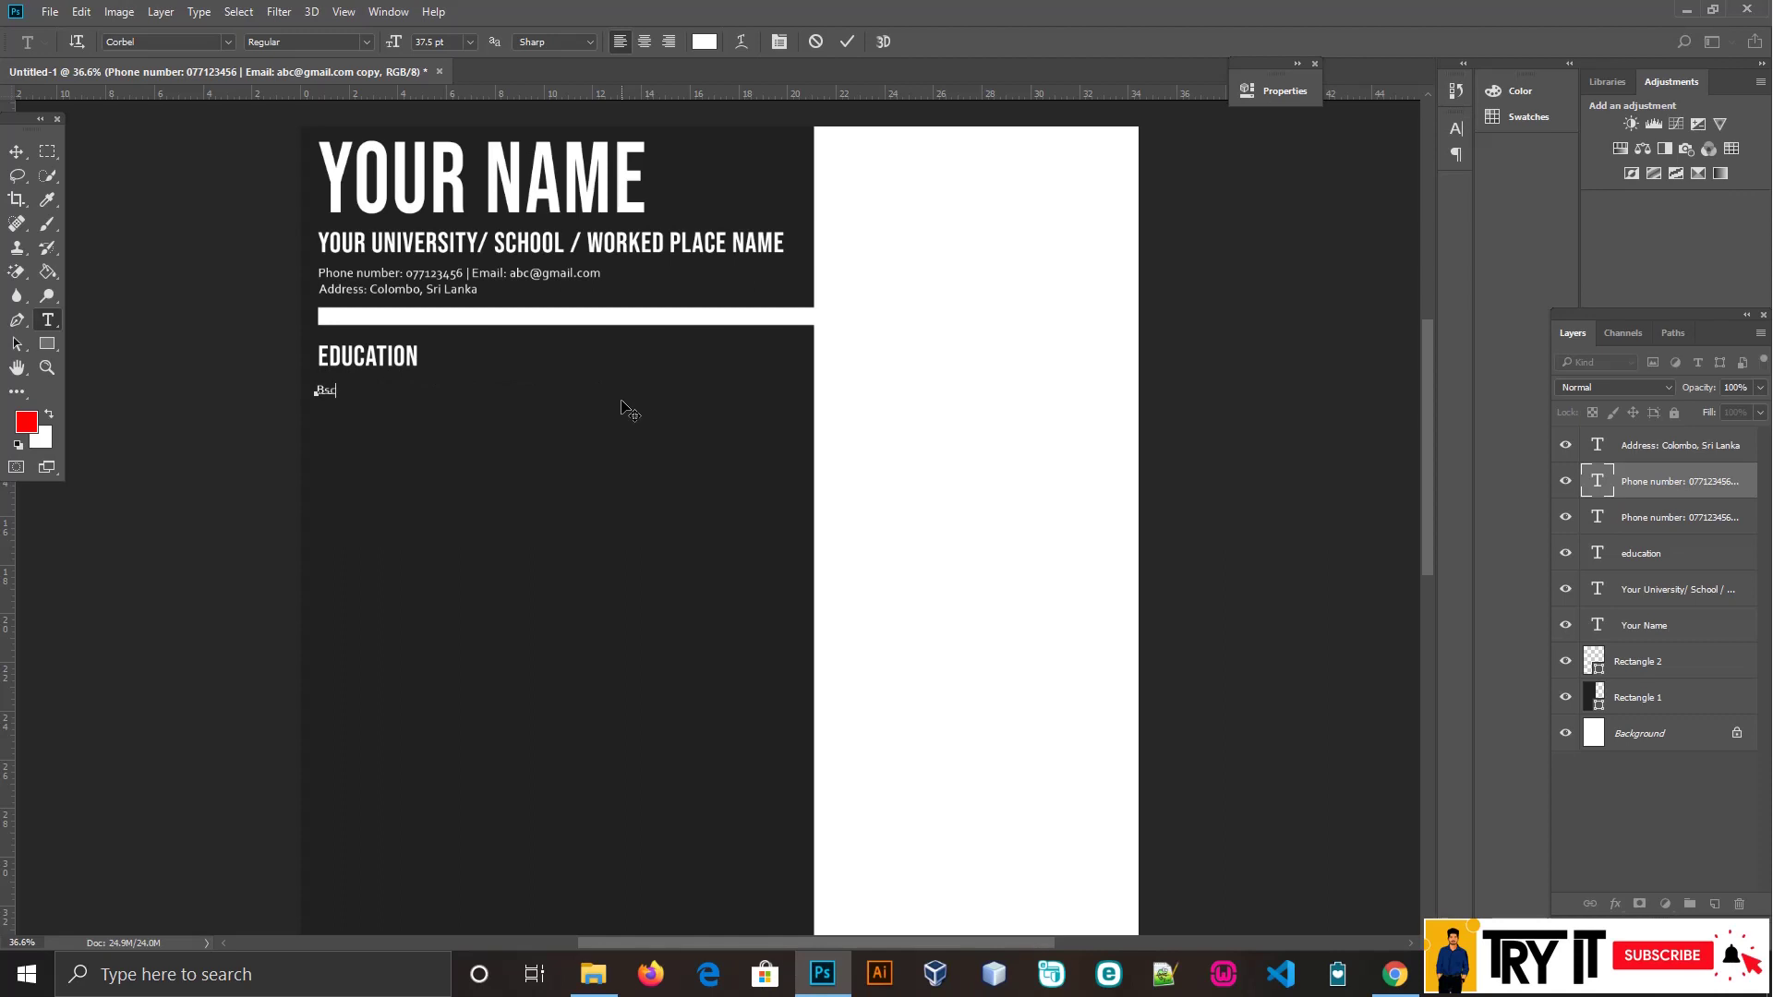
text( Hons your degree (2015-2020)
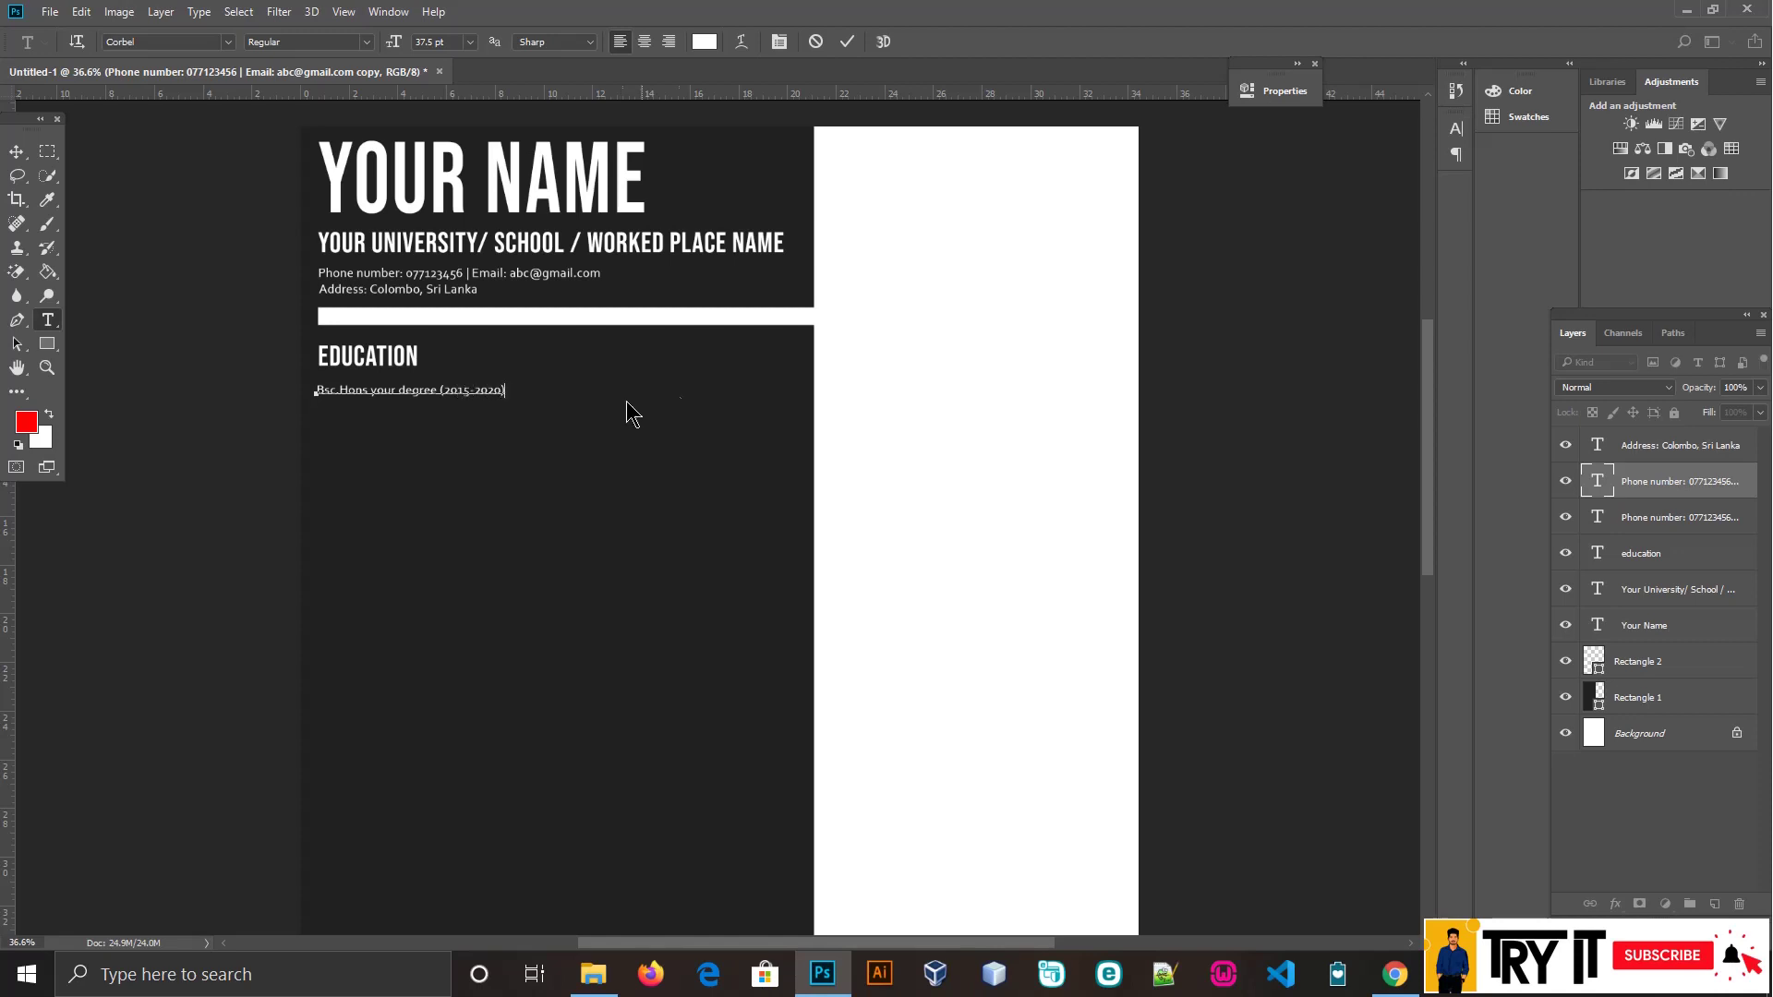
click(847, 42)
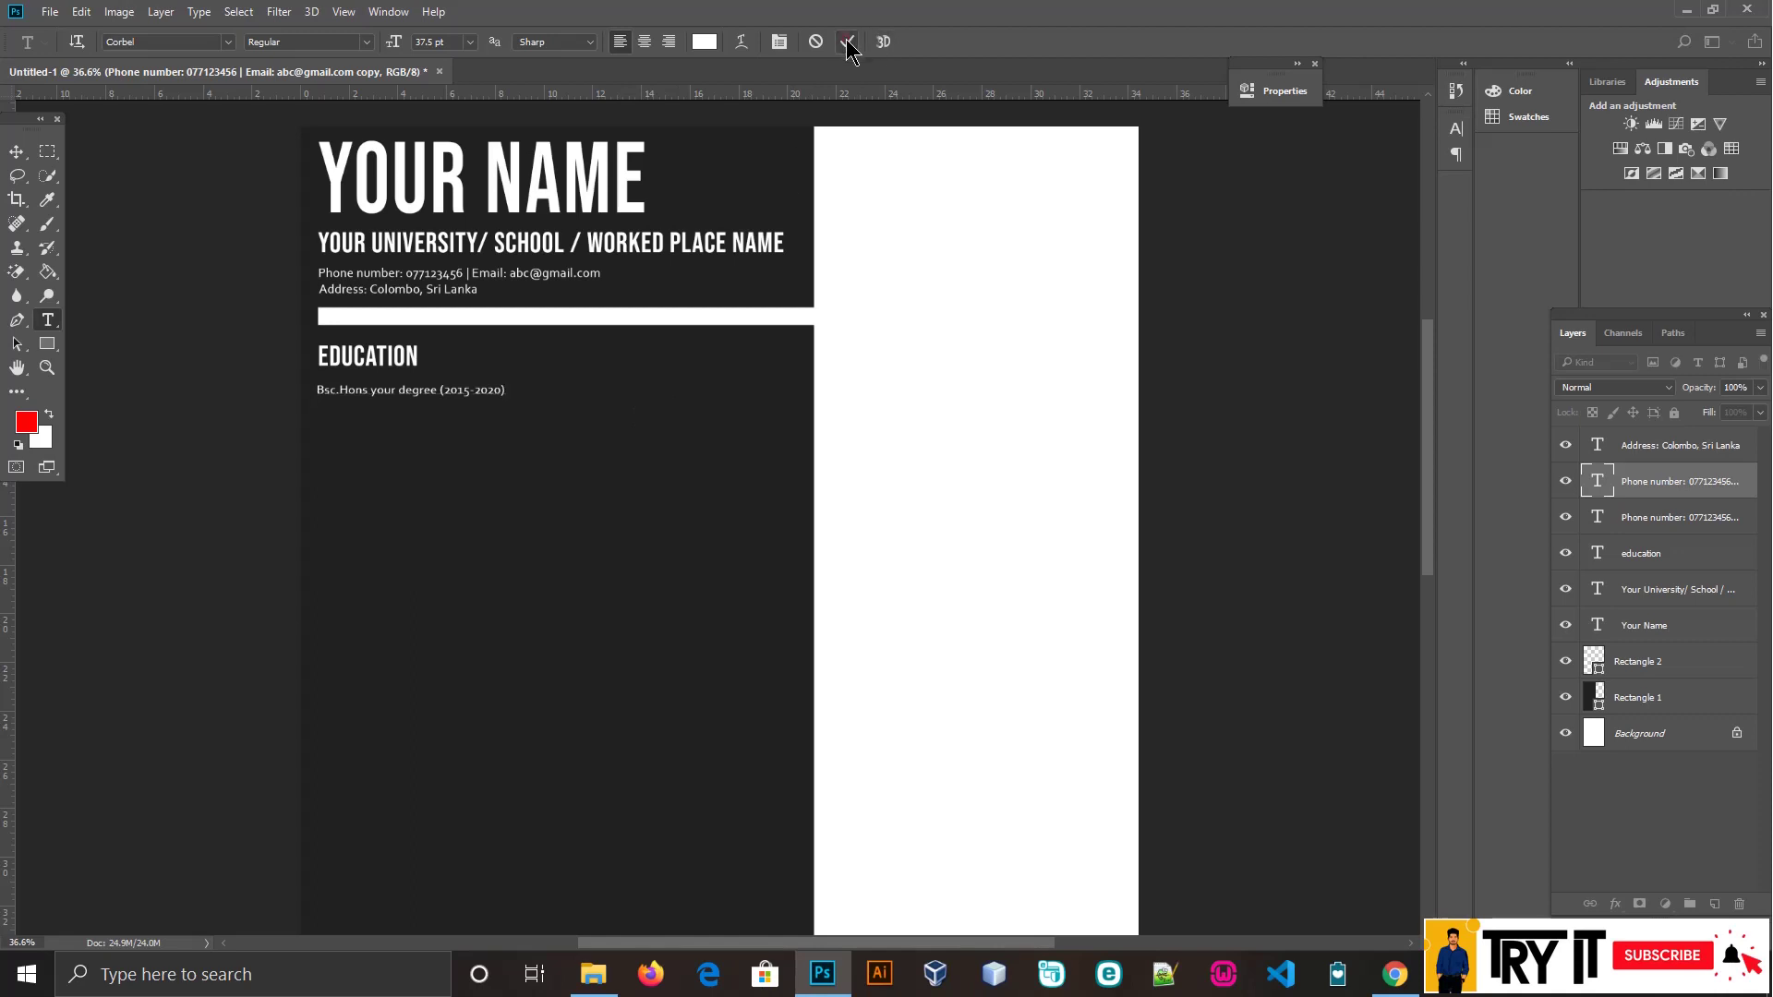
Duplicate the degree line one row lower and align it beneath the original.
click(17, 151)
drag(397, 391, 398, 404)
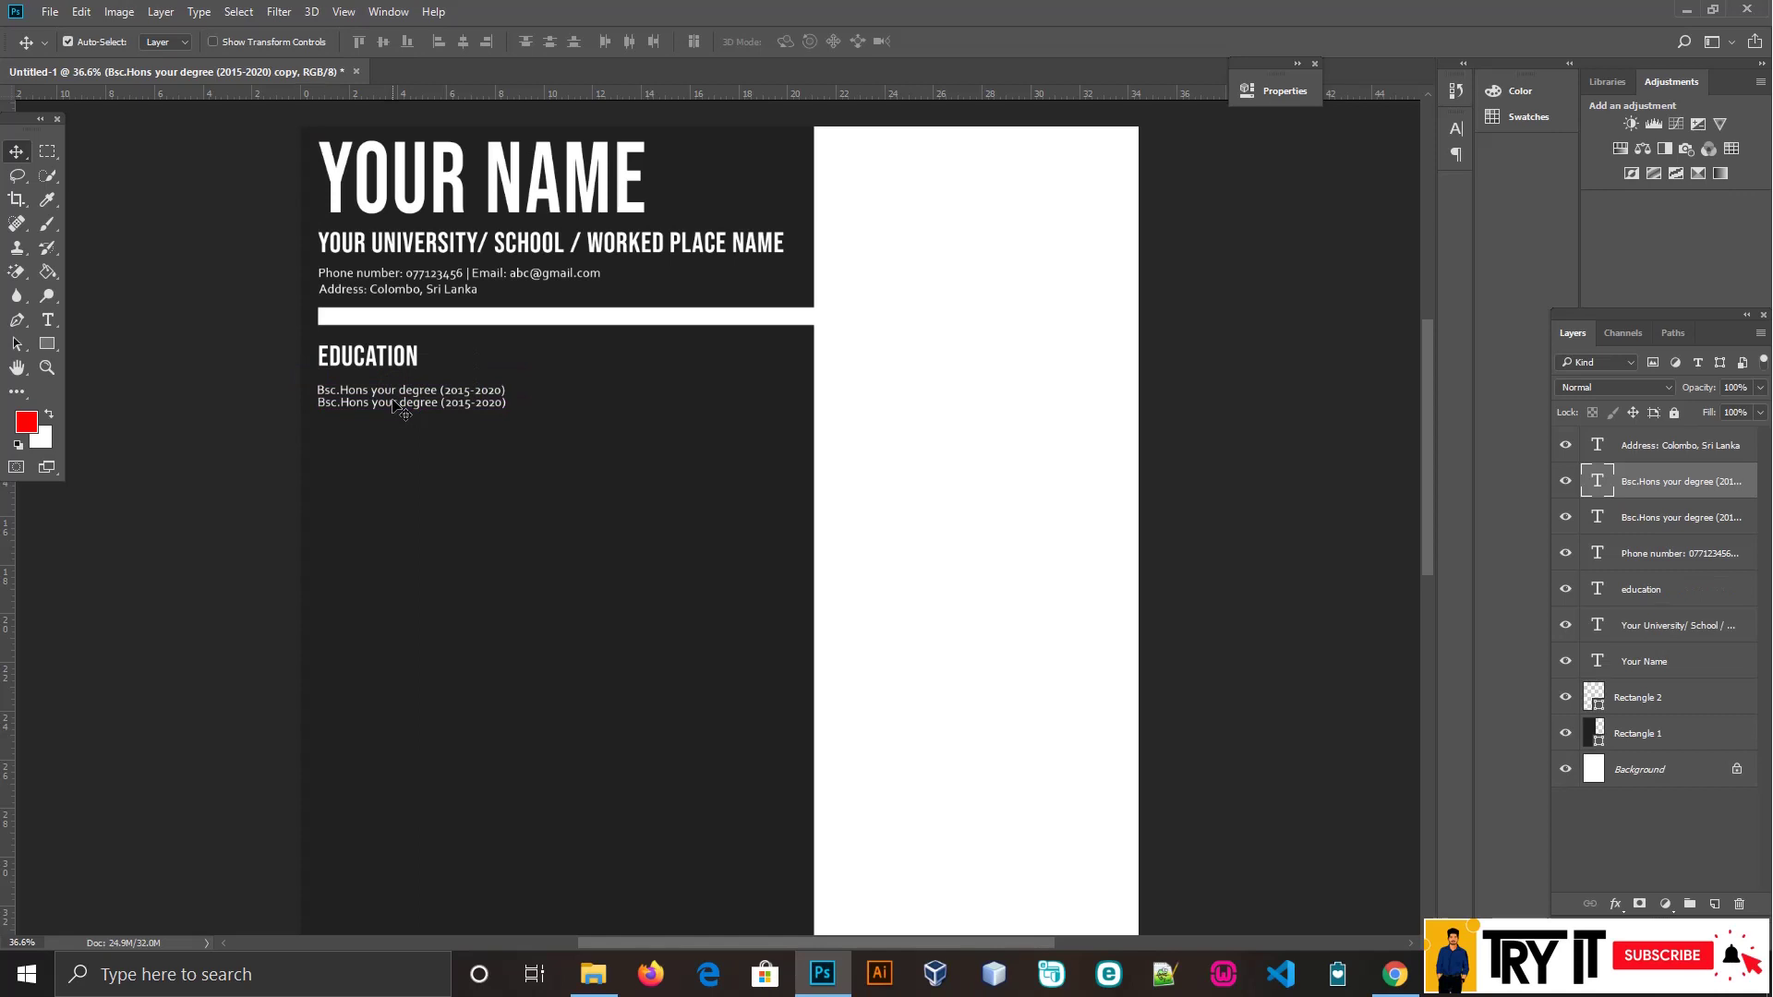
key(Left)
key(Left)
key(Left)
scroll(480, 434, up, 3)
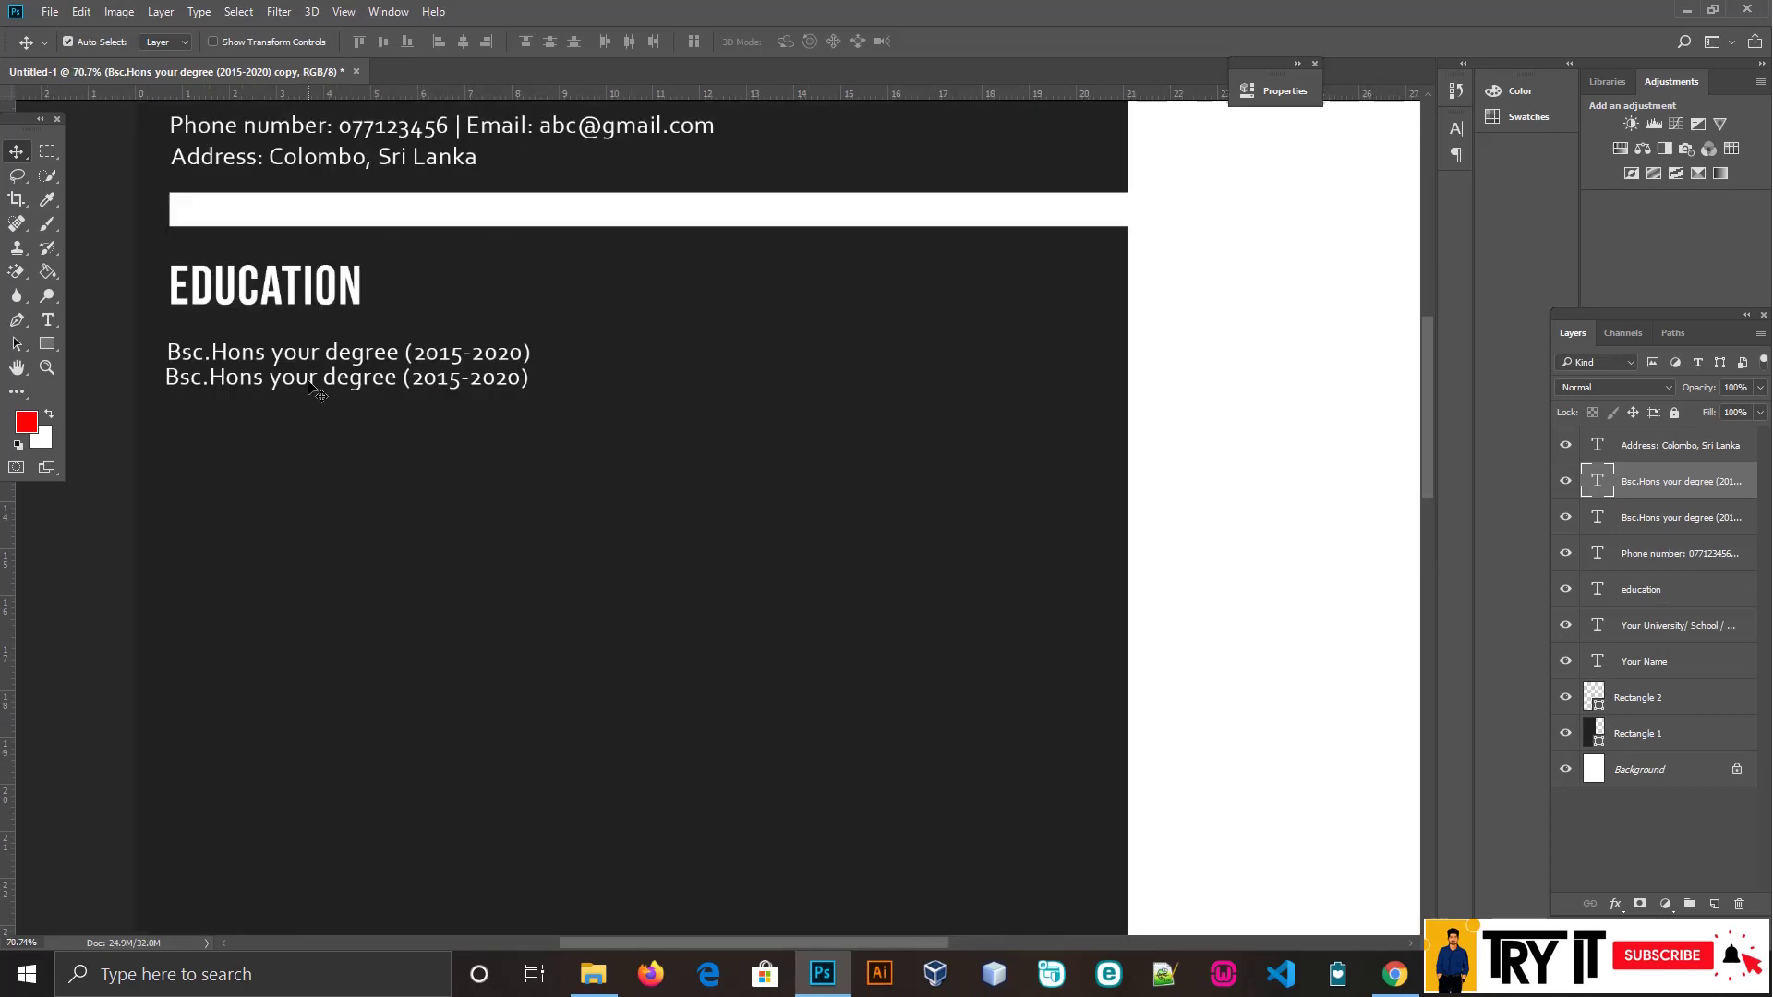
drag(311, 386, 315, 388)
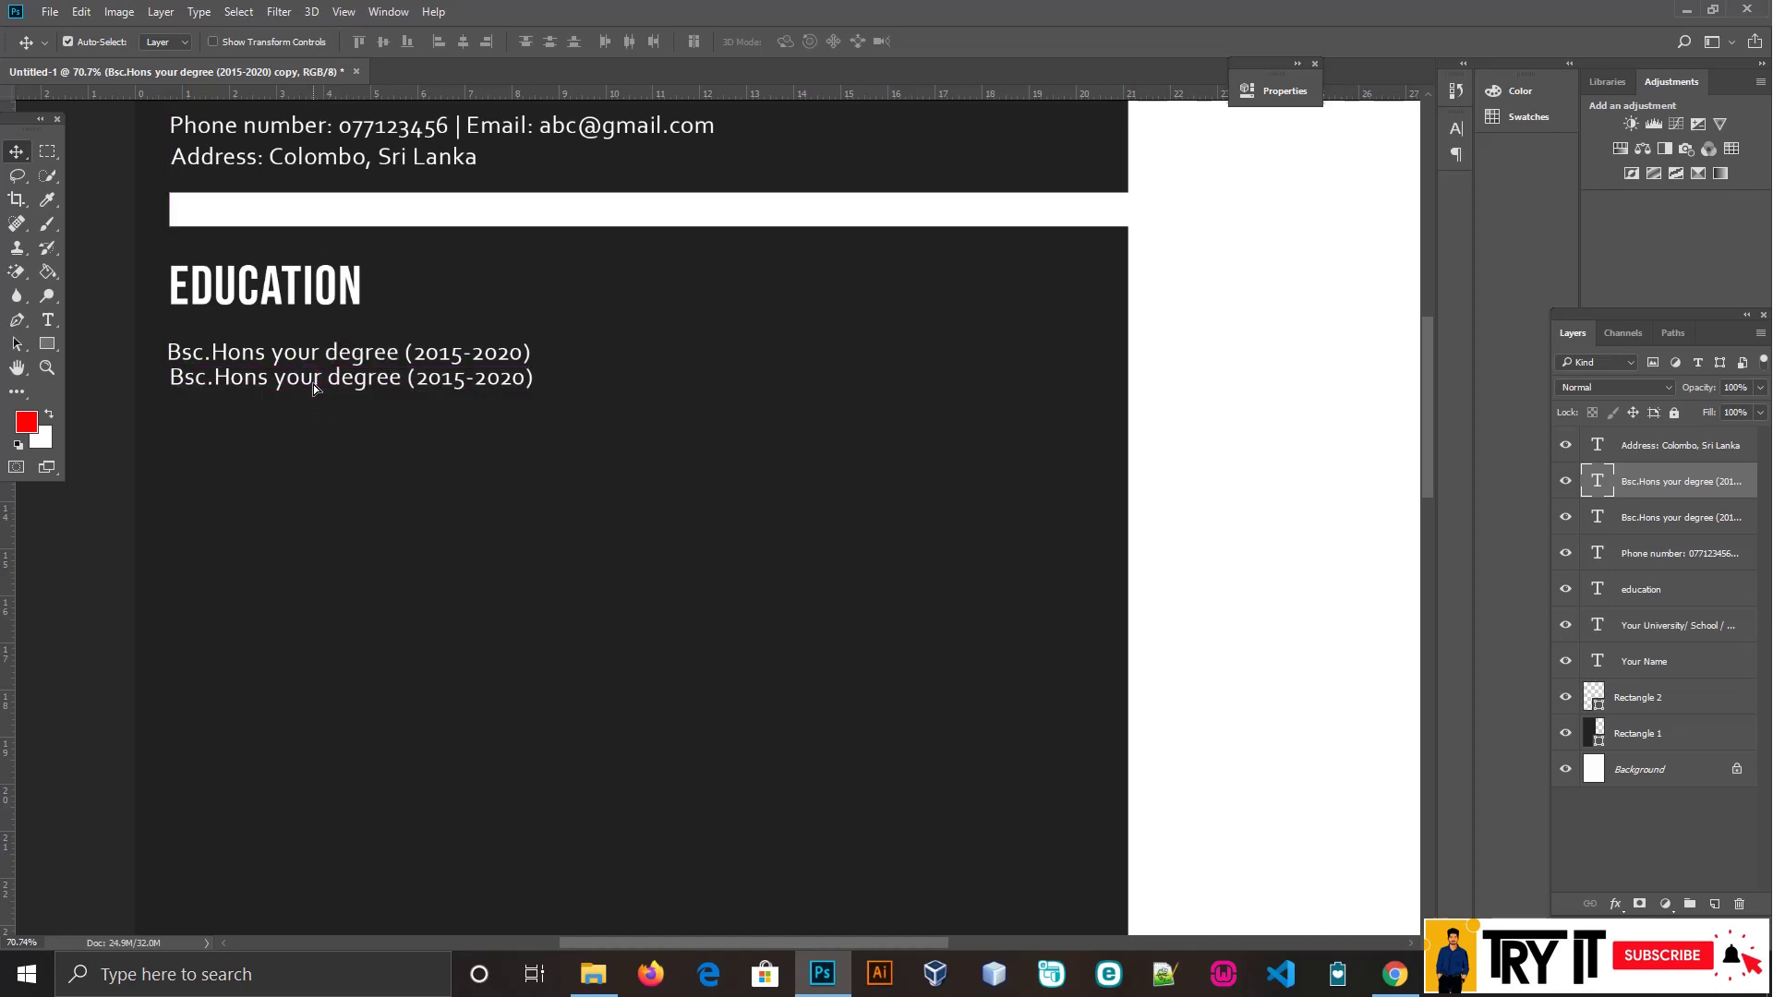
click(48, 319)
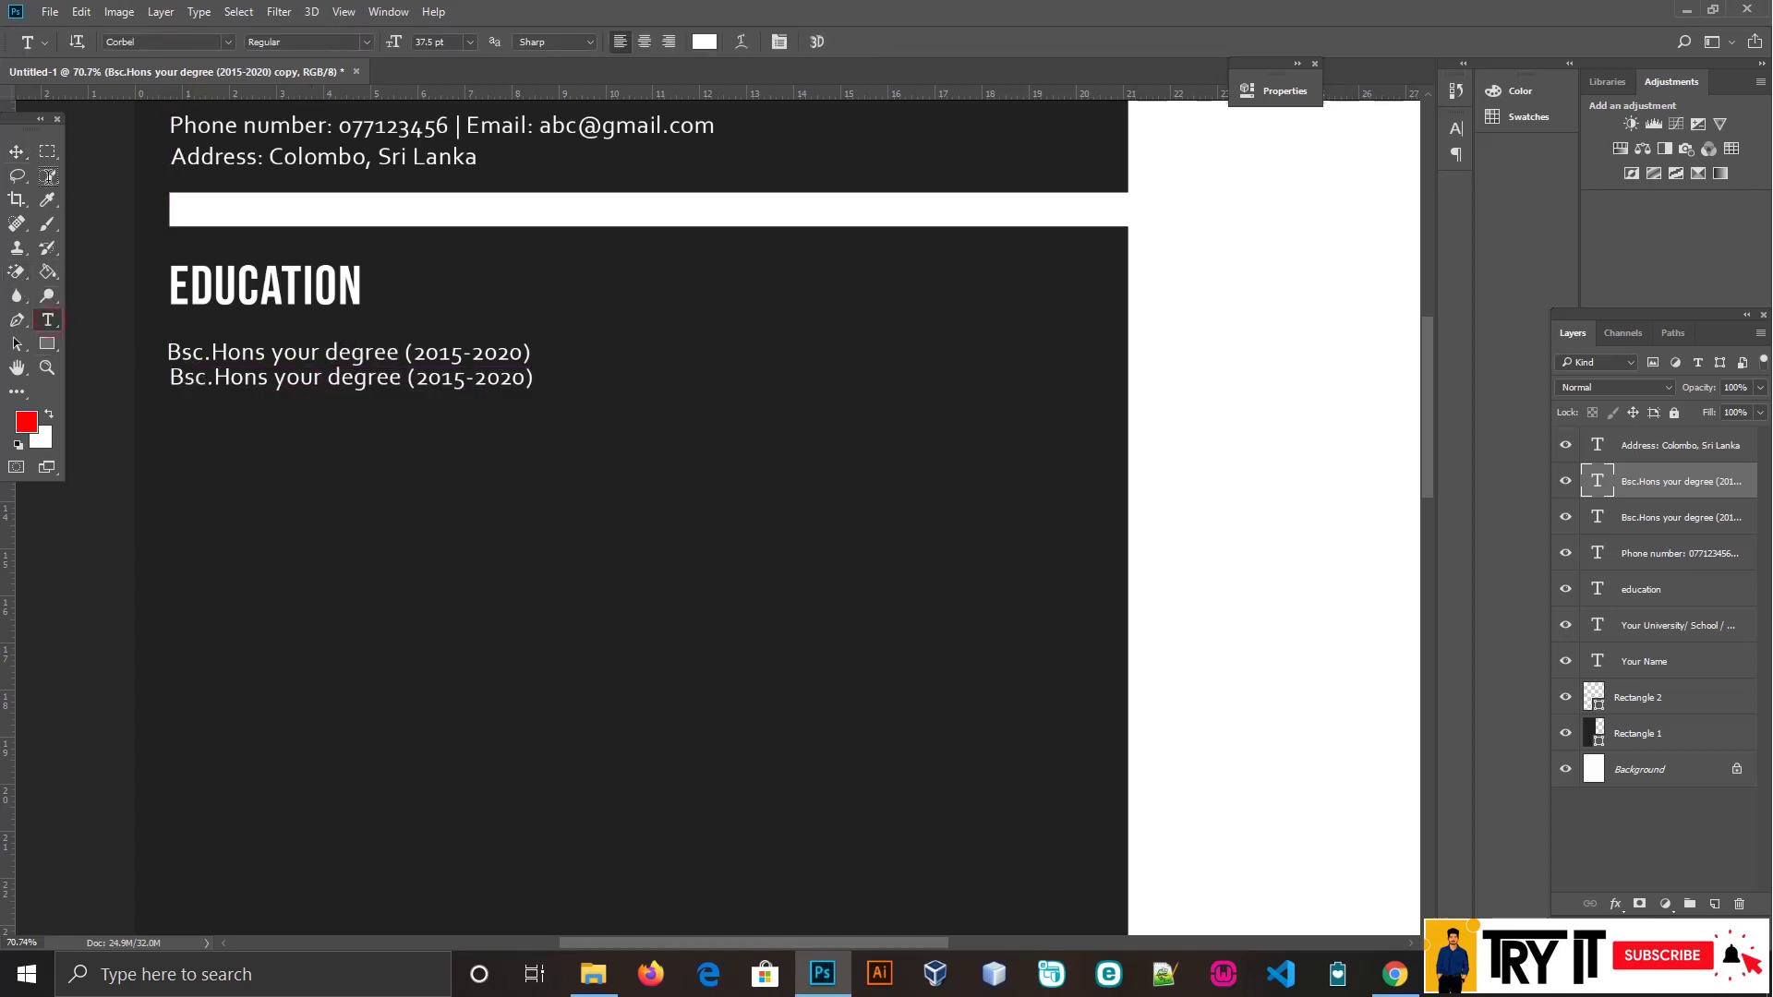
click(16, 151)
drag(266, 387, 251, 393)
click(48, 319)
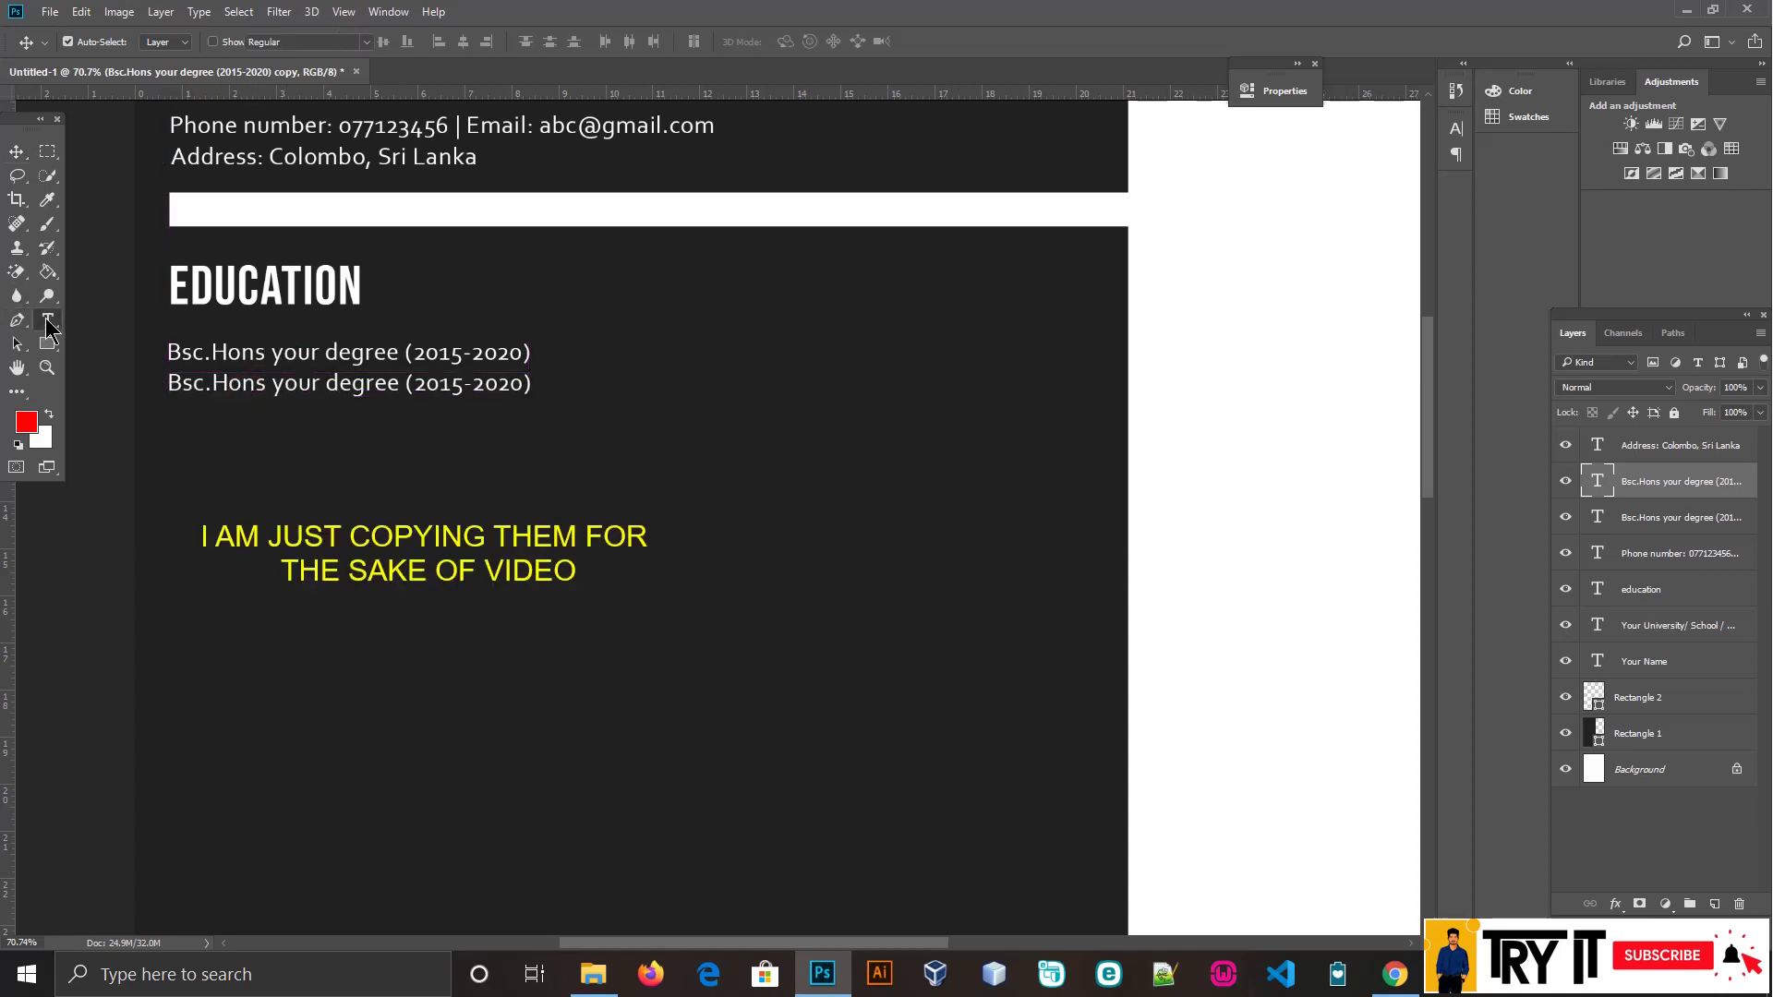
Retype the copy as 'University where you got your diploma, certificate, degree'.
drag(172, 382, 575, 386)
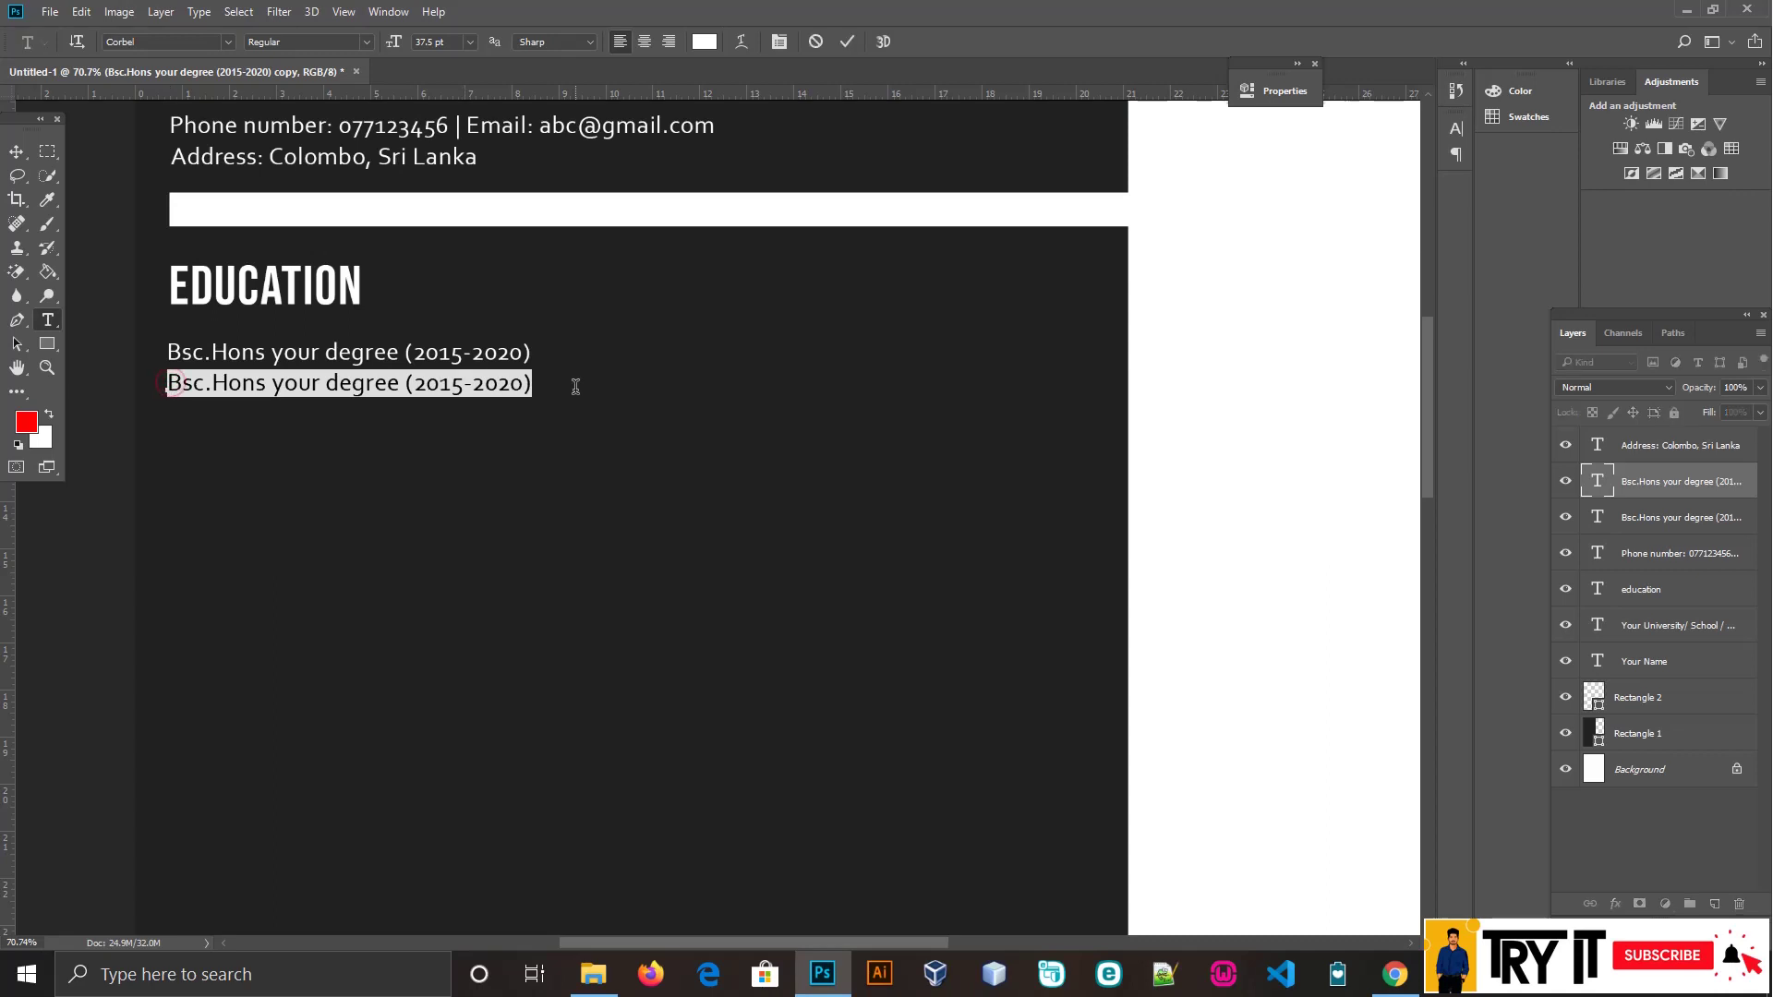
text(Univer)
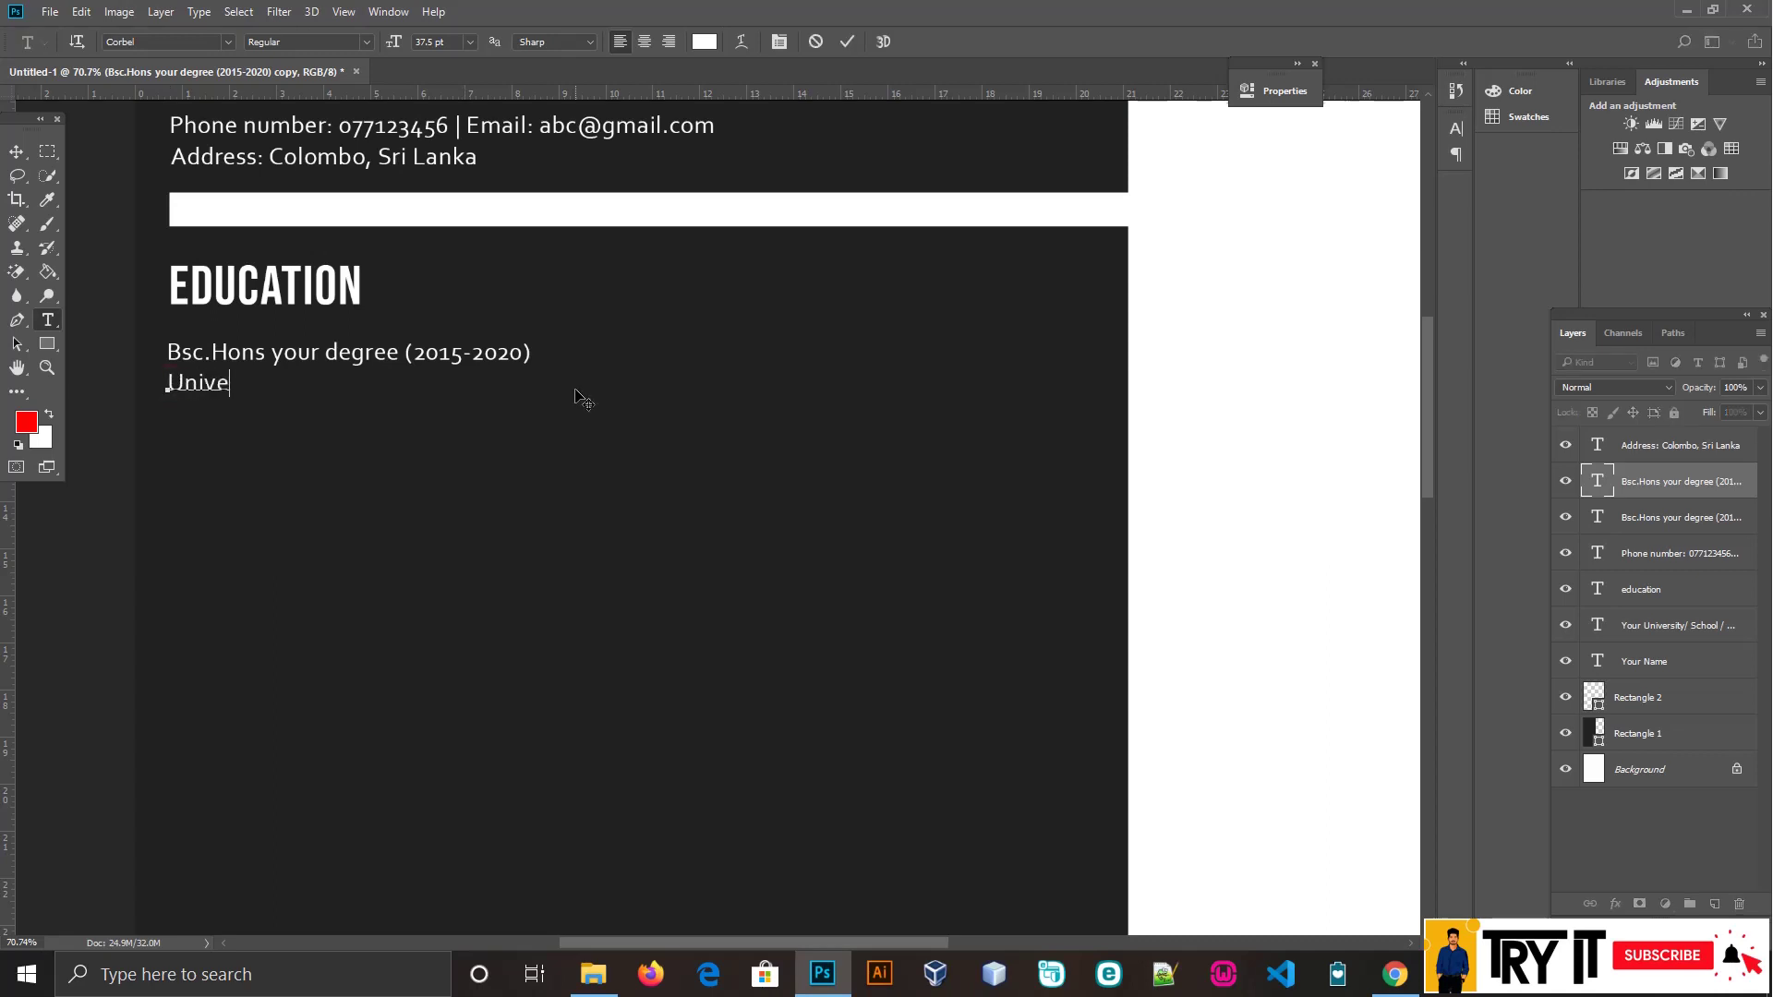
text(sity wh)
text(ere )
text(you )
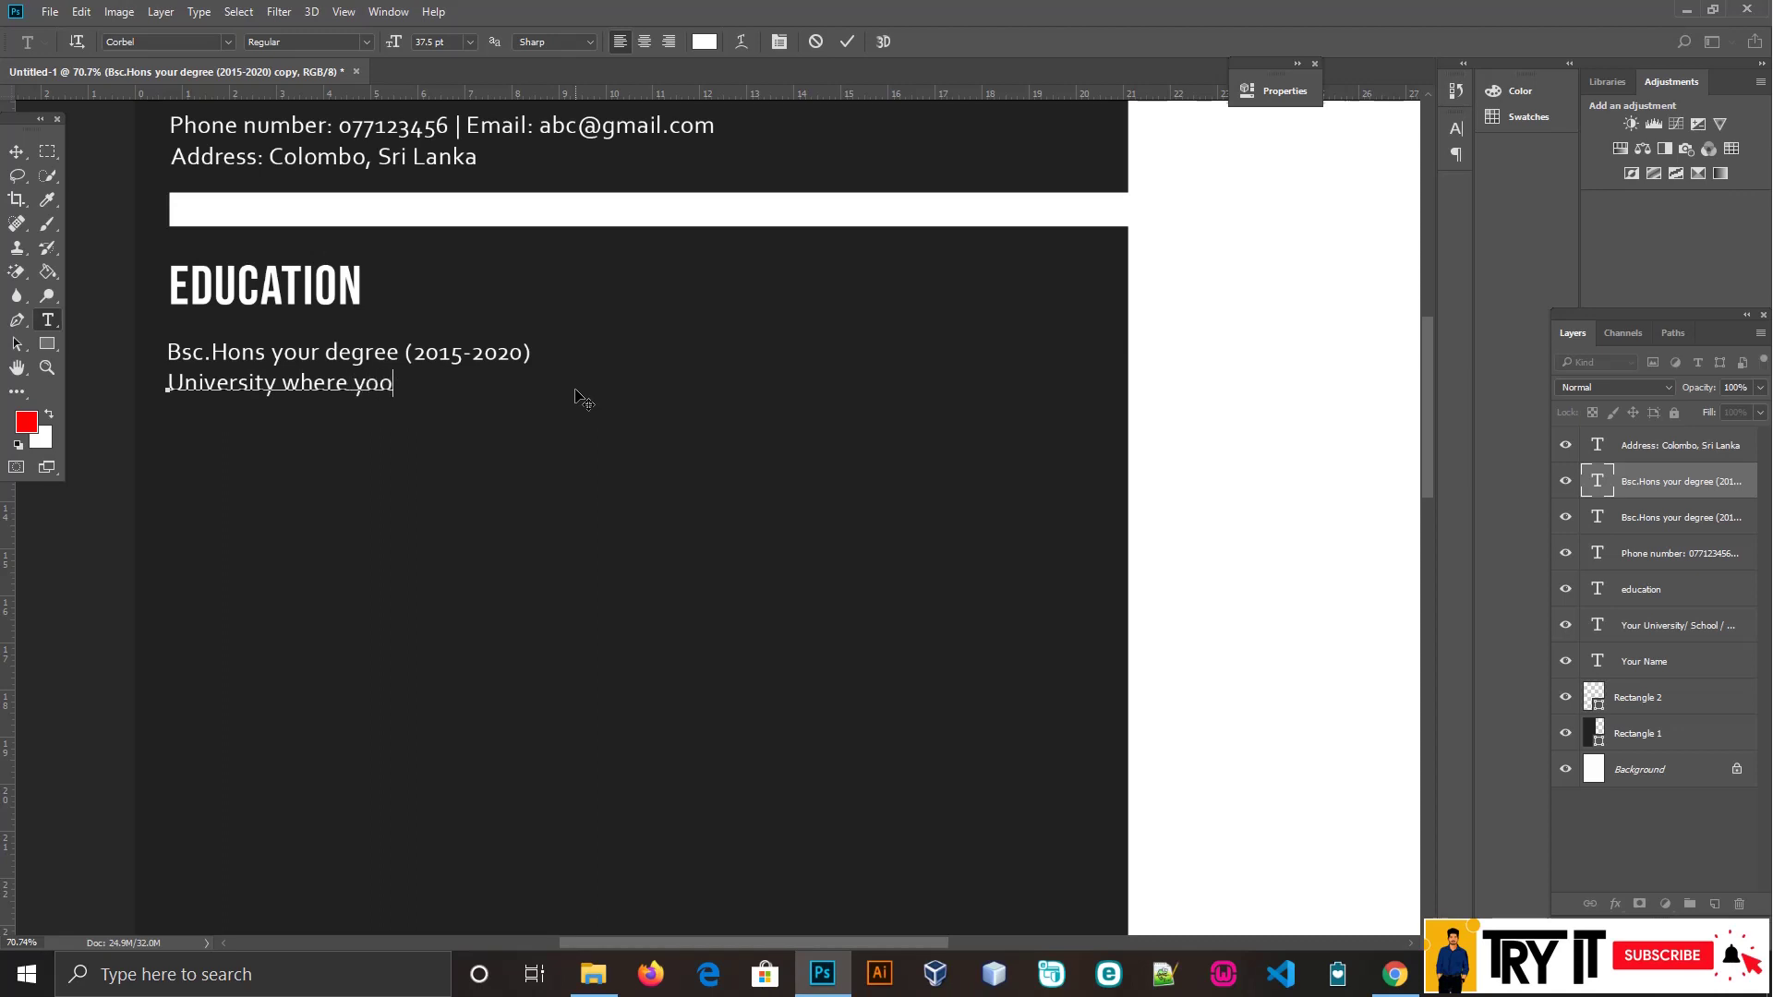
text(got)
text( your diplom)
text(a, certificate,)
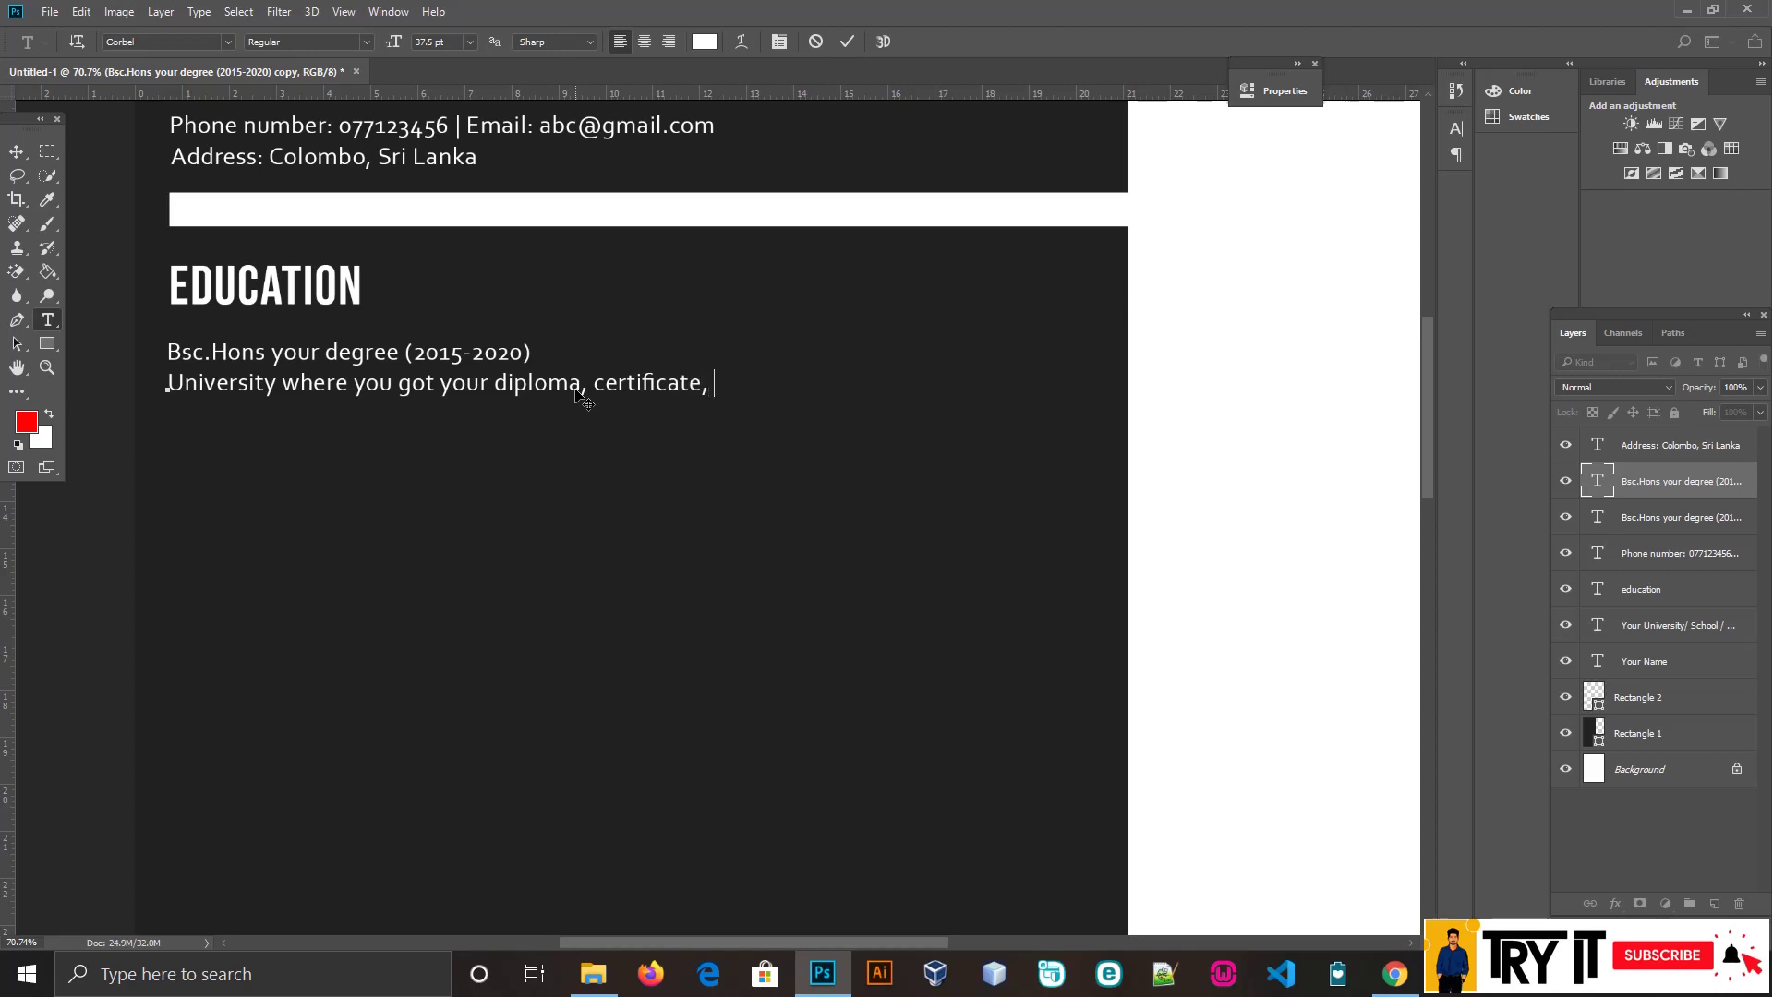
text( degree)
click(847, 42)
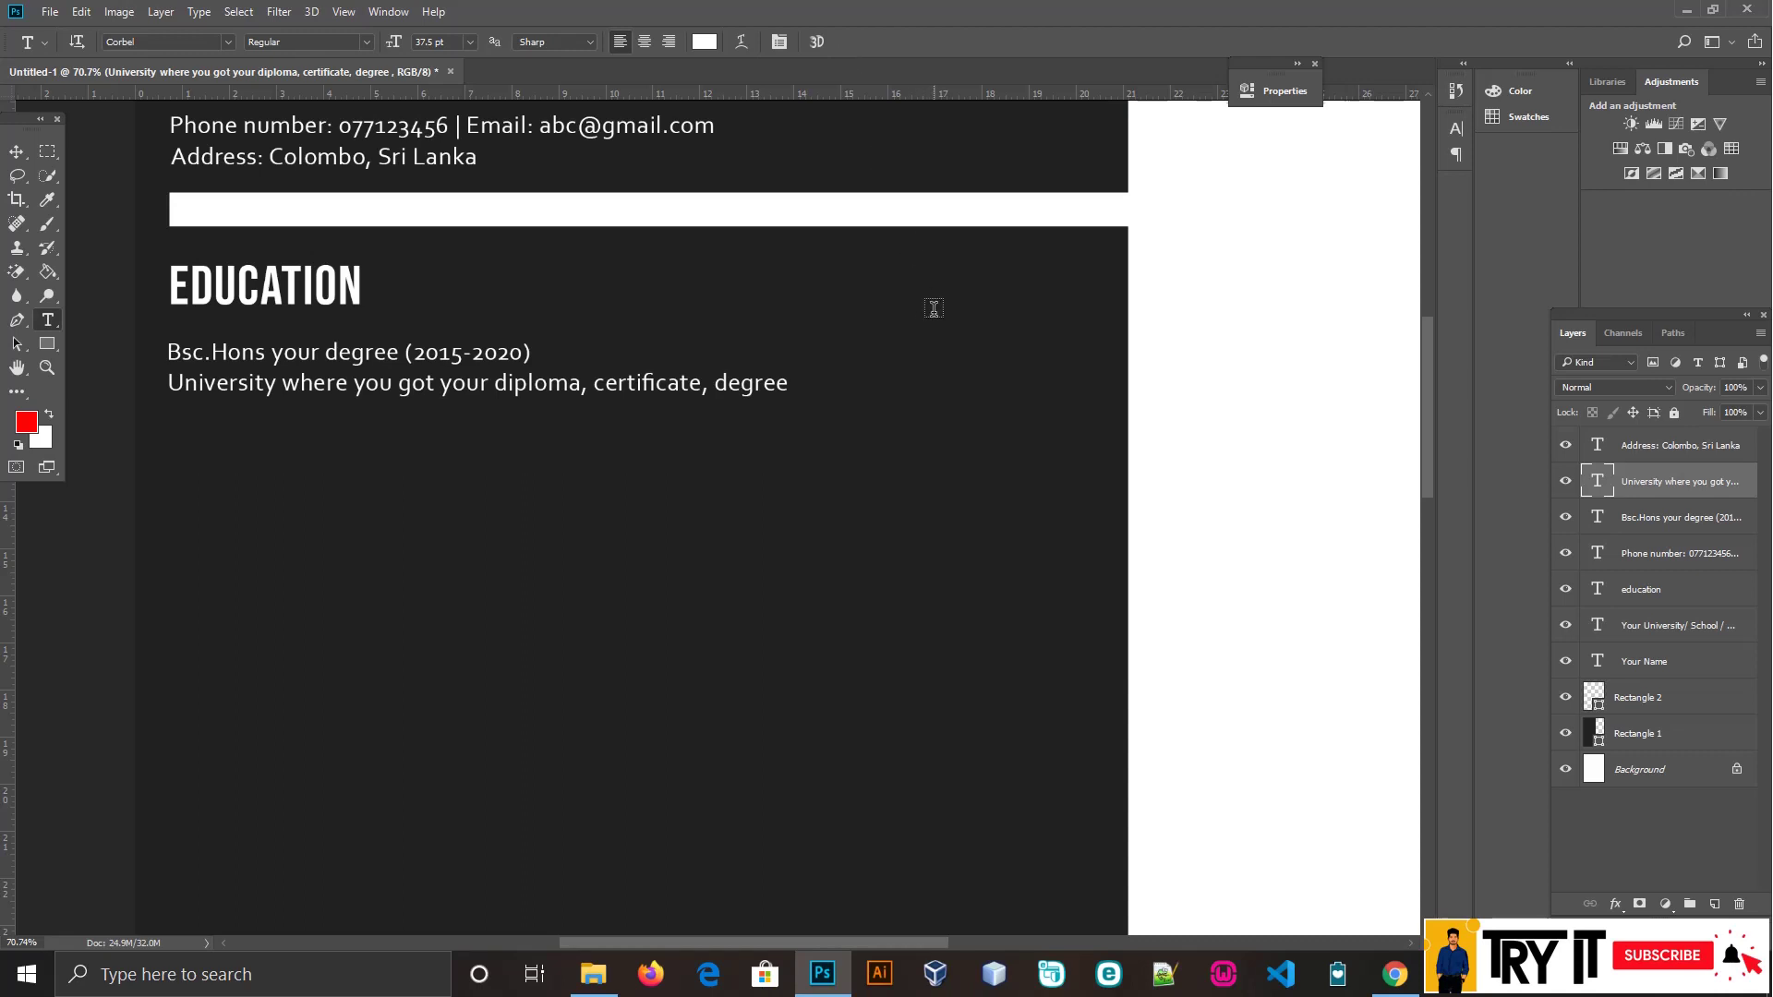
click(788, 381)
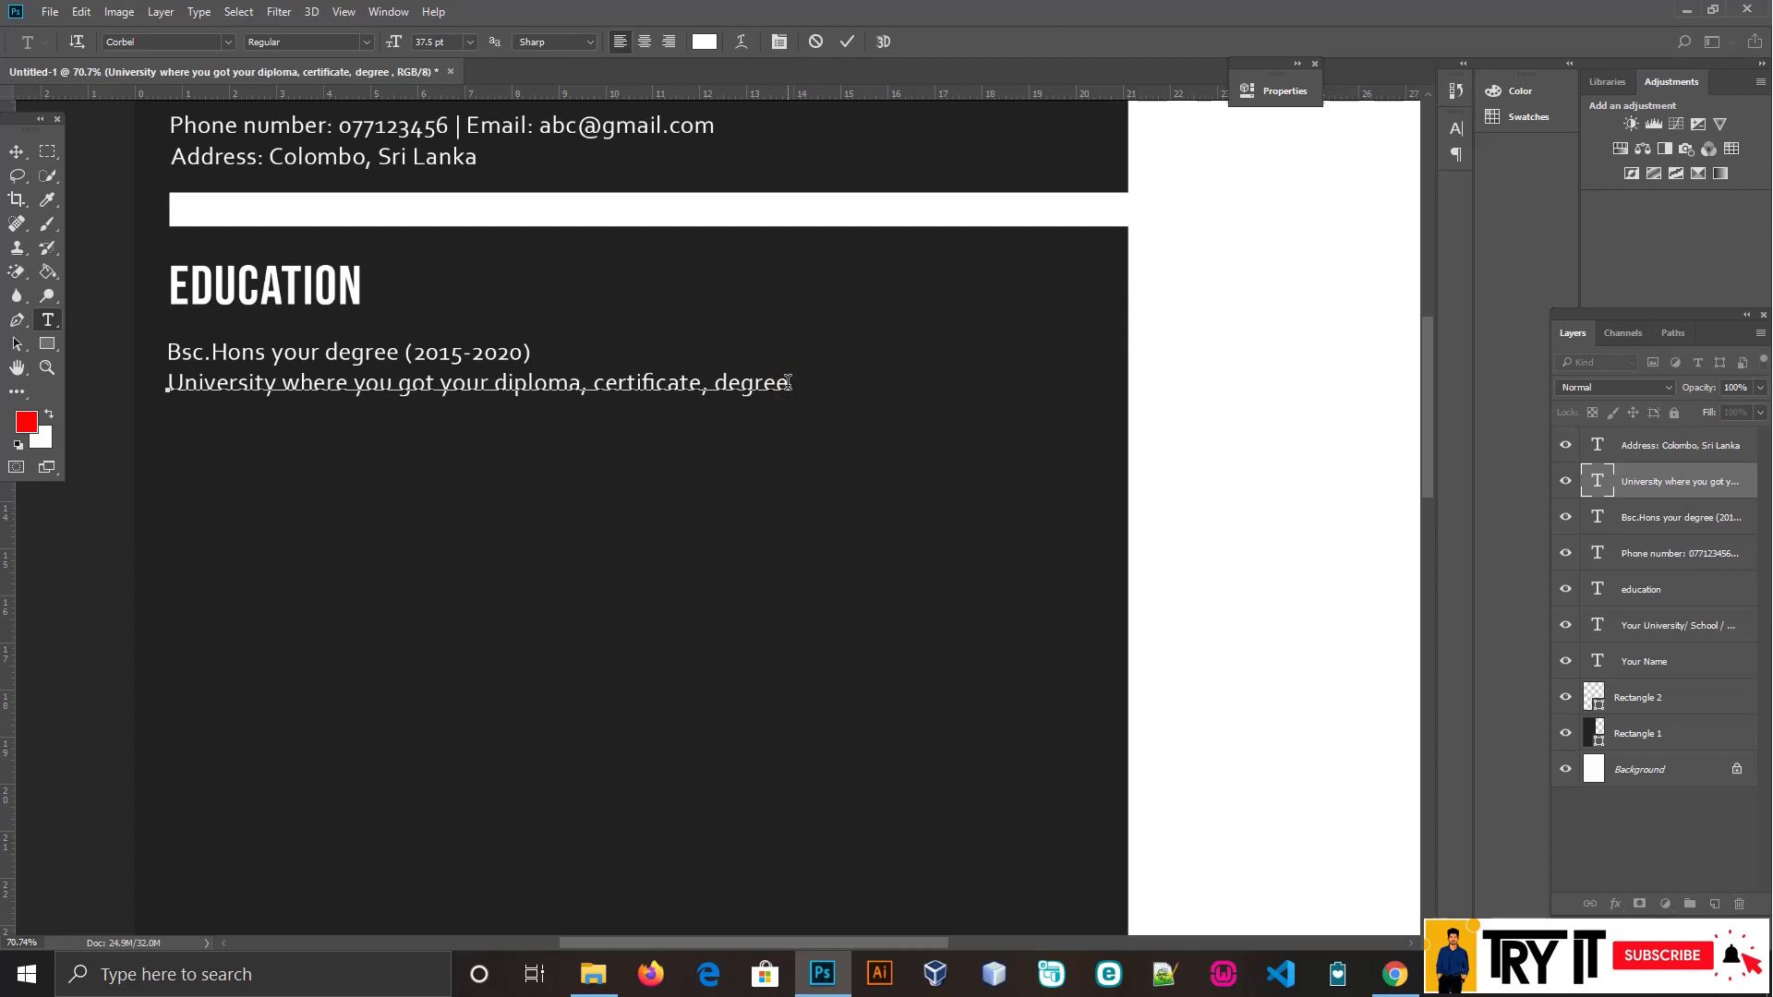
click(847, 43)
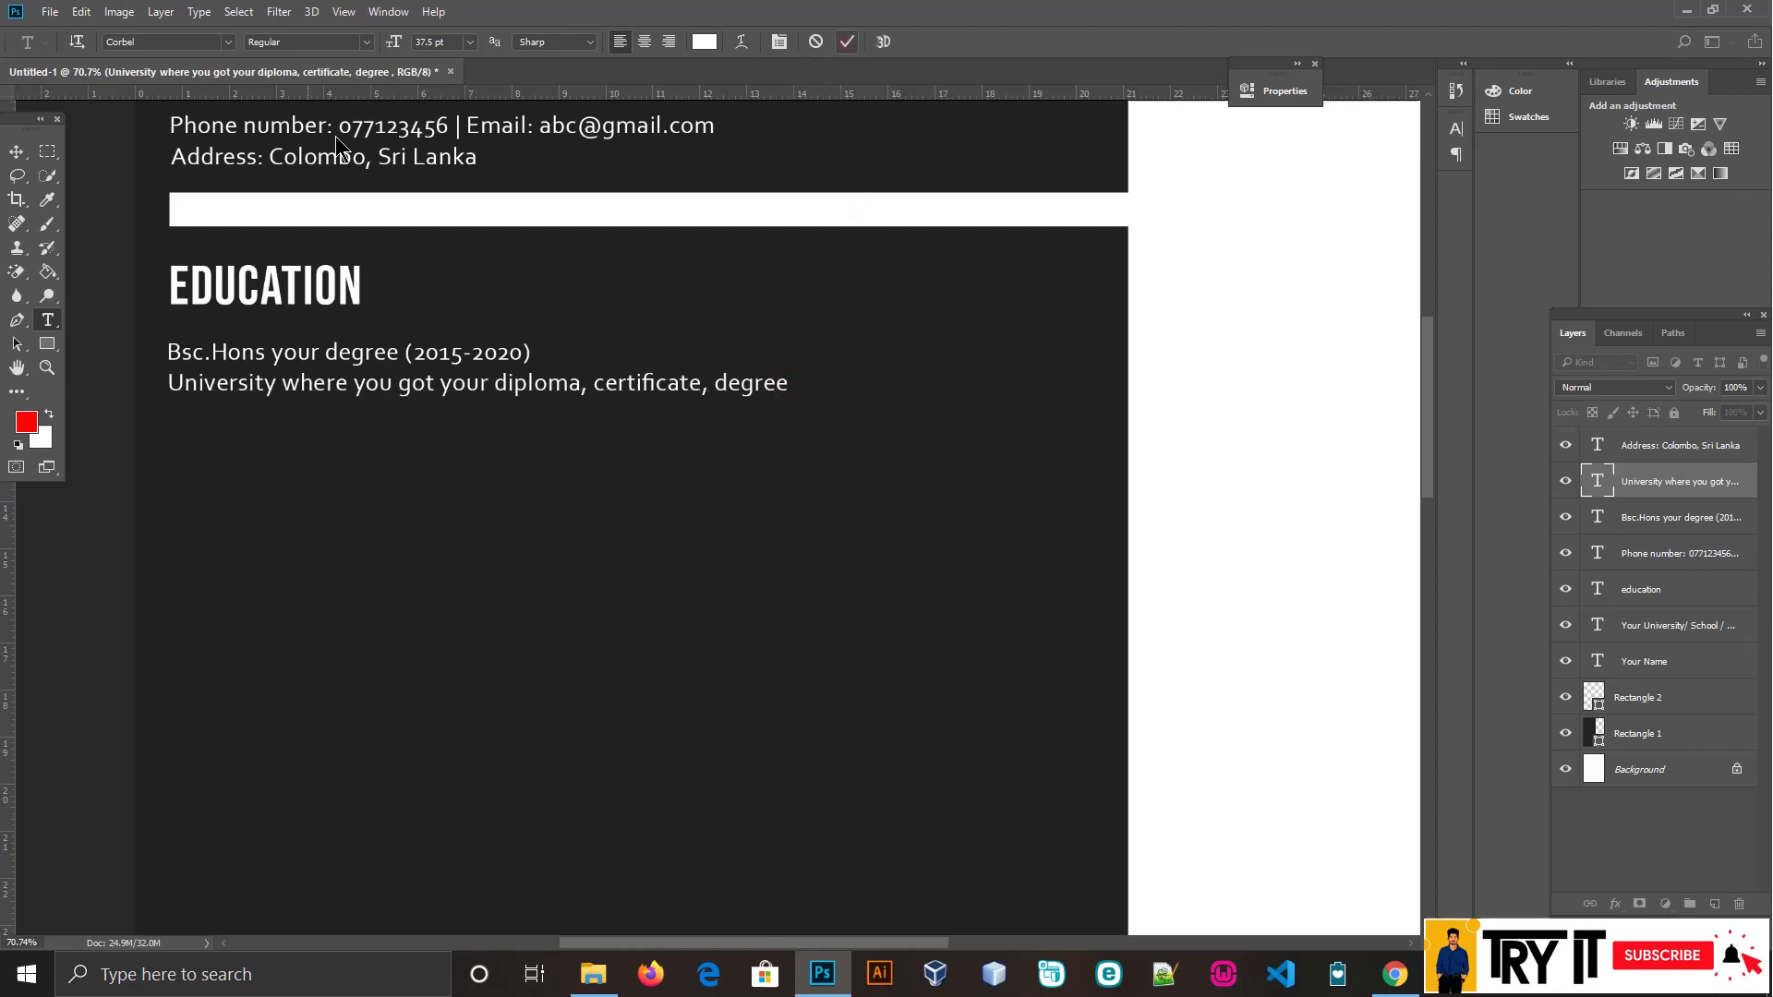
Duplicate the university line one row below and retype it as '(content about what you studied)'.
click(17, 150)
drag(265, 385, 267, 416)
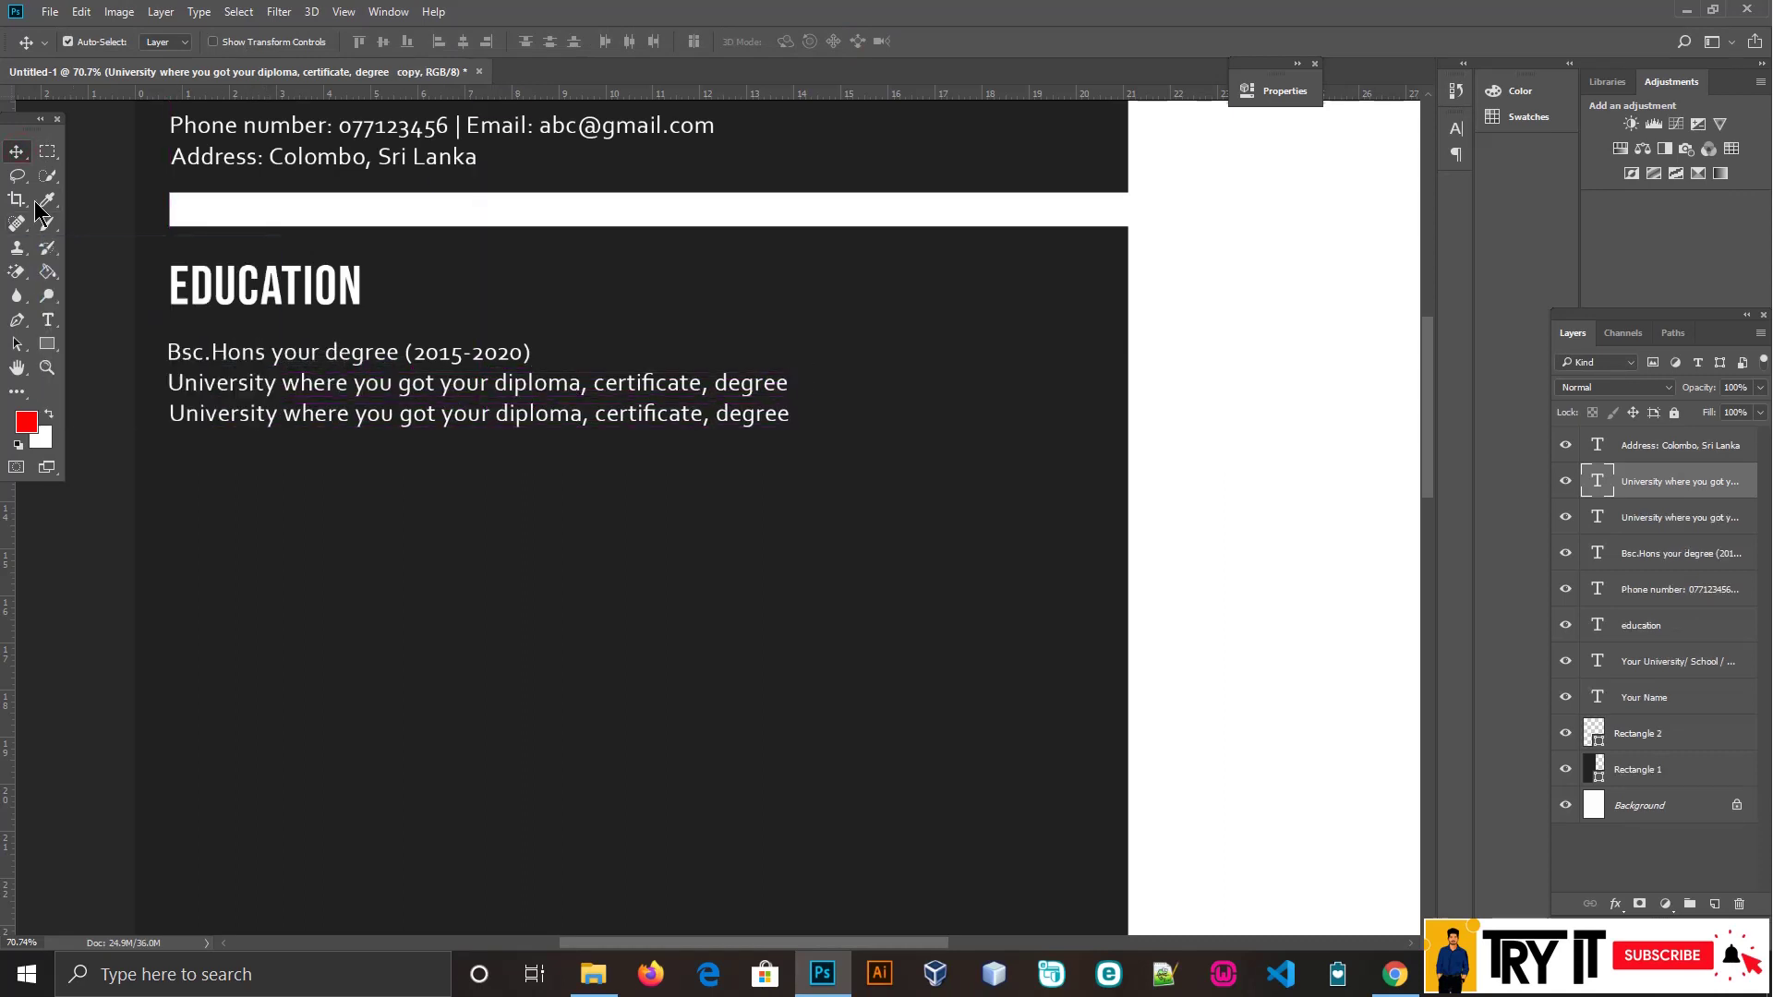
click(48, 320)
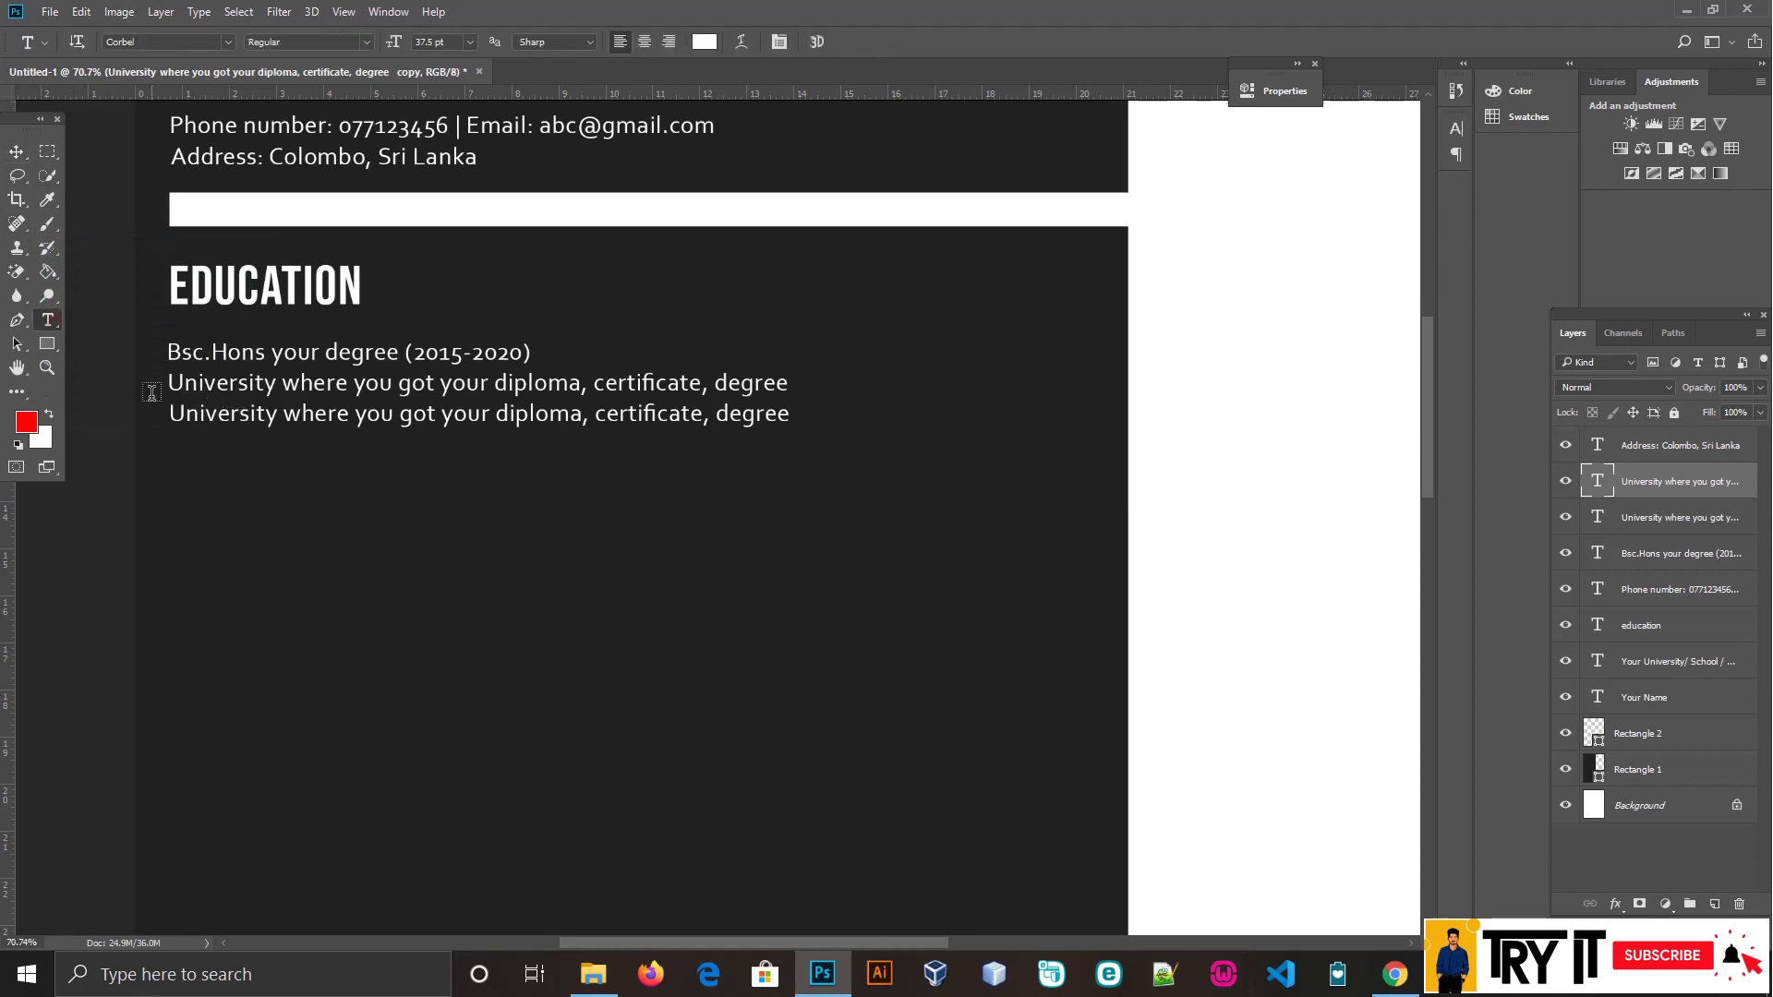
drag(172, 413, 819, 413)
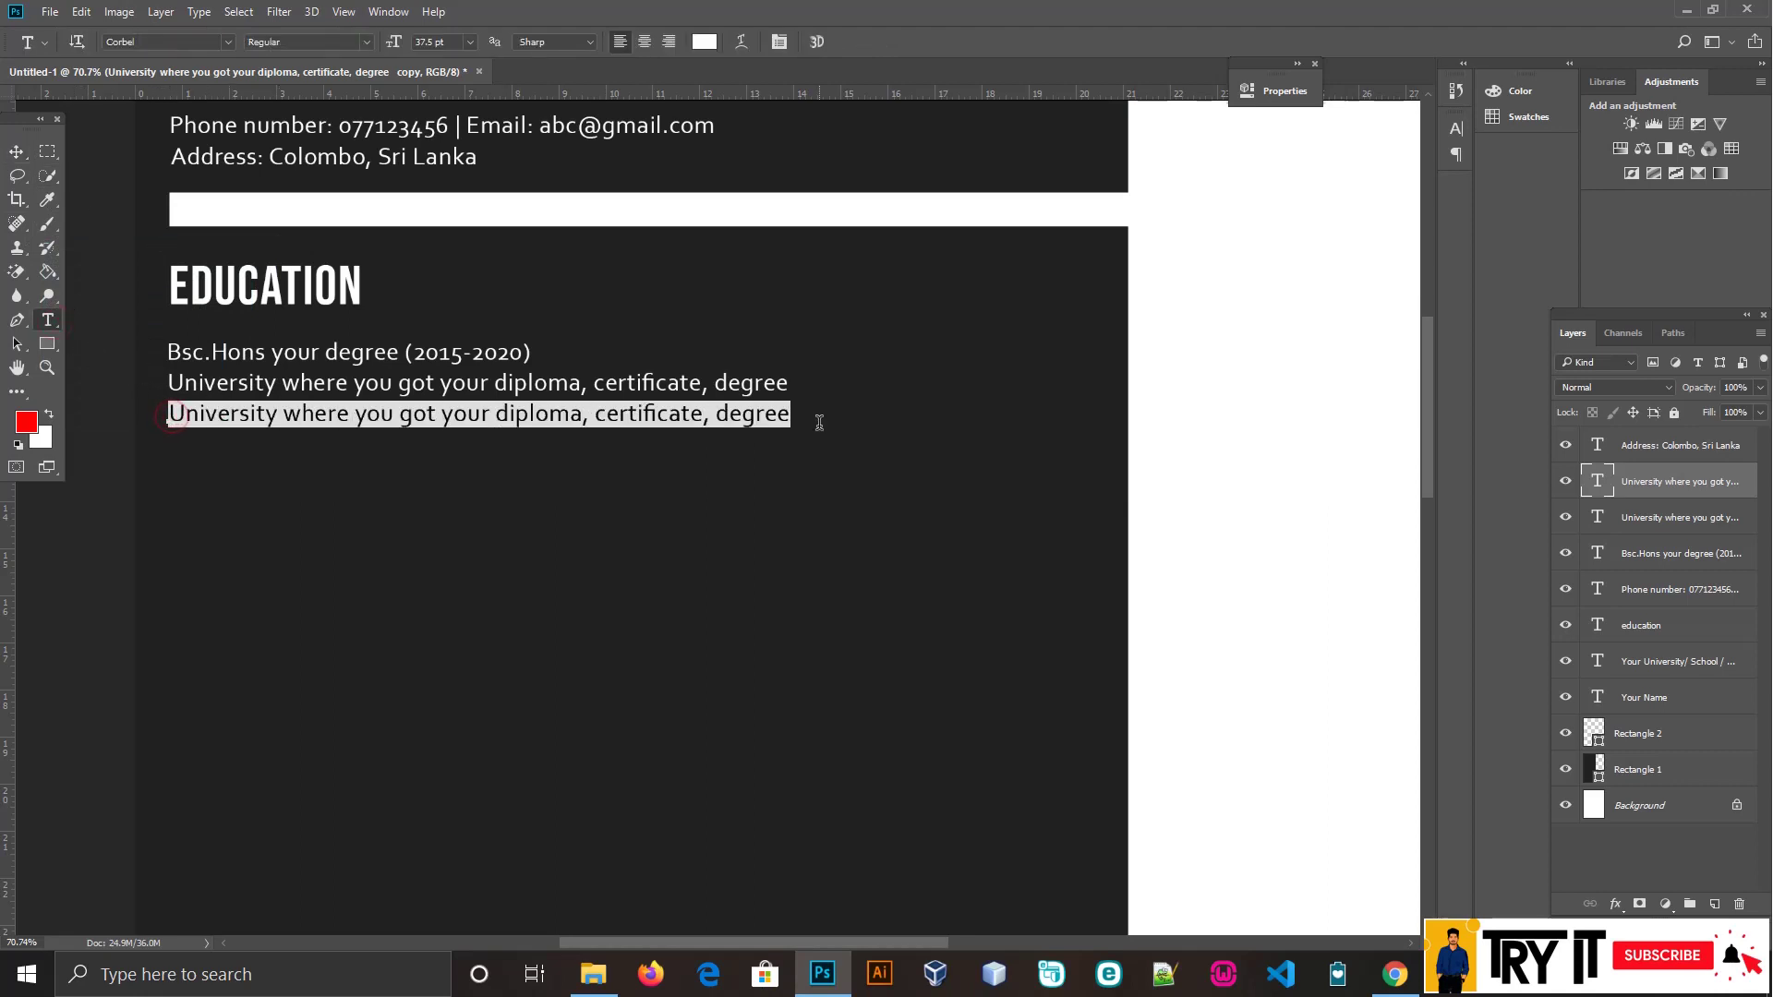
key(BackSpace)
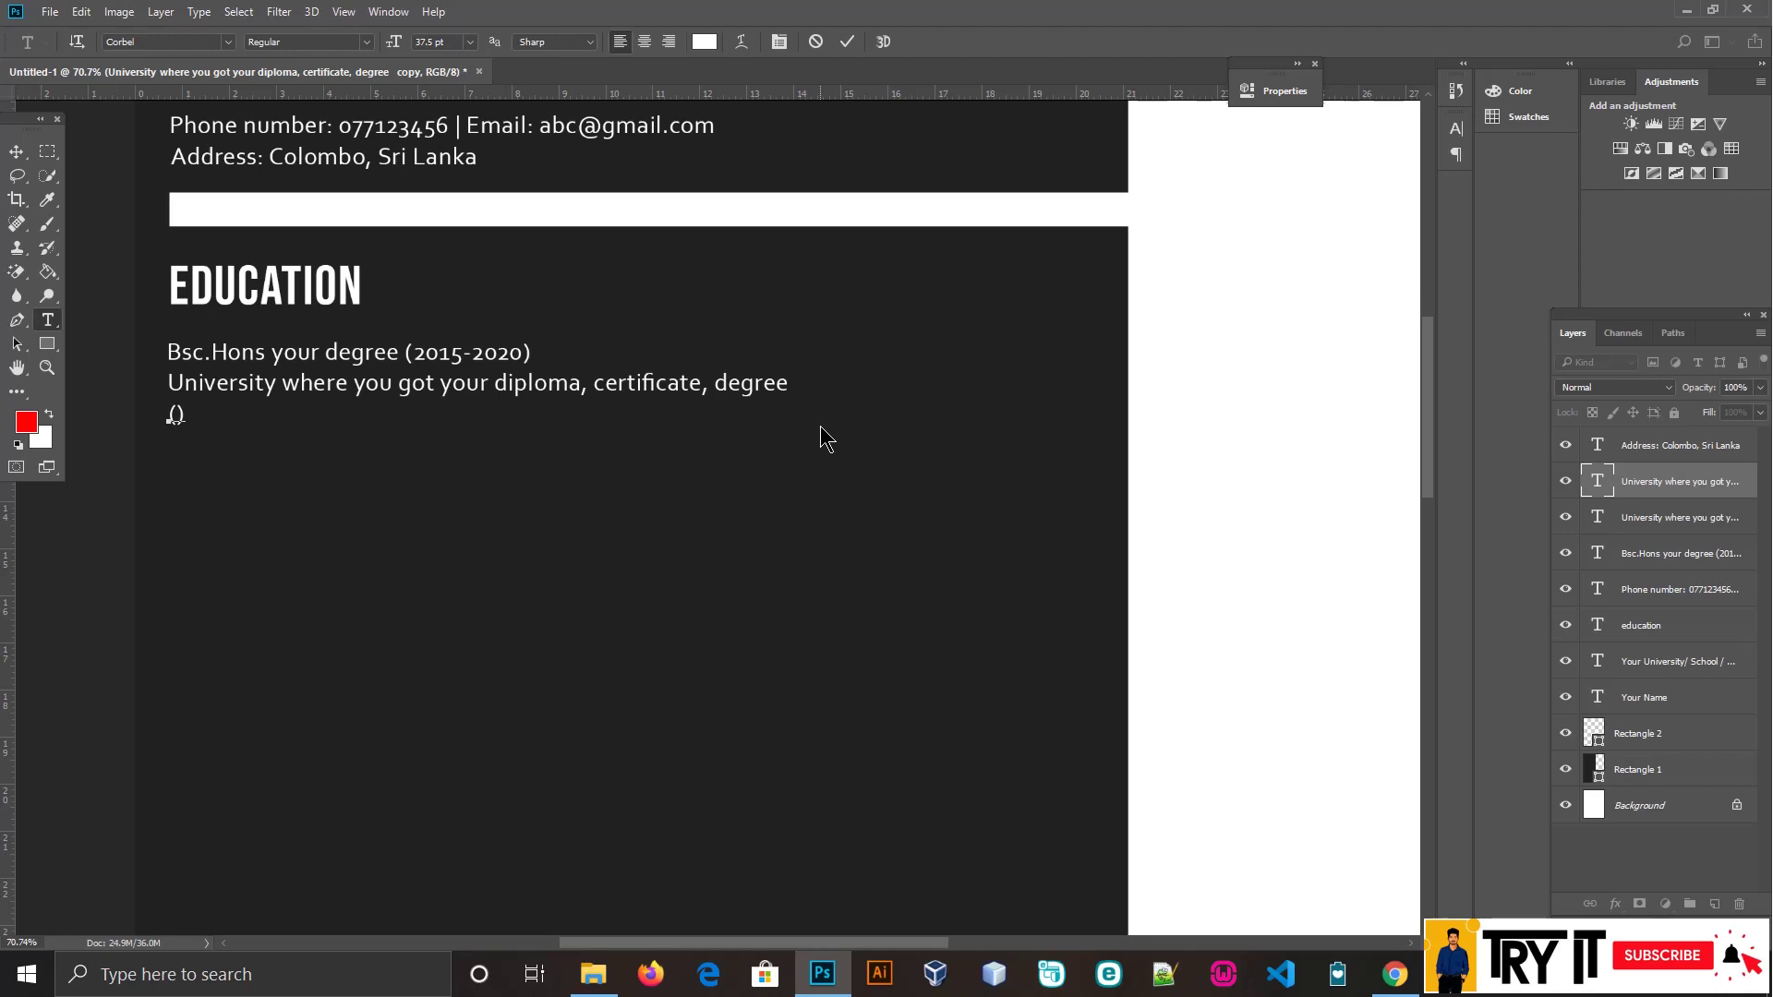
text((c)
text(ontent) a)
text(boutwa)
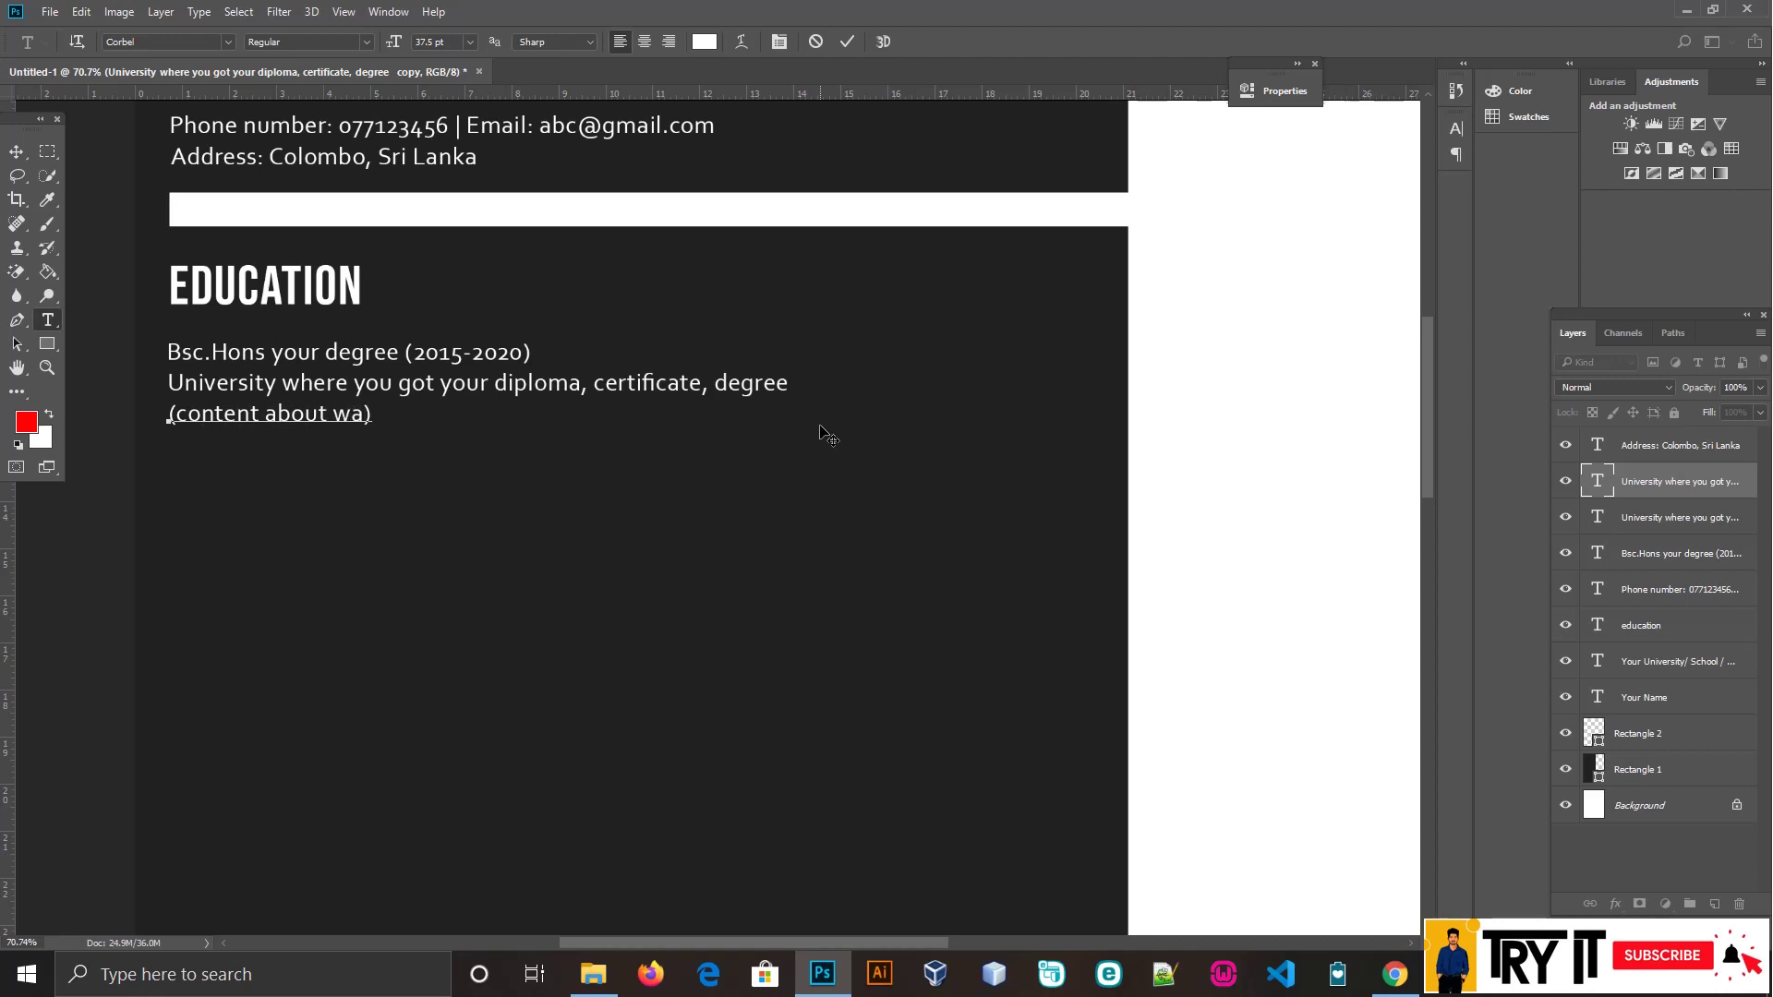
key(BackSpace)
text(hat you )
text(studie)
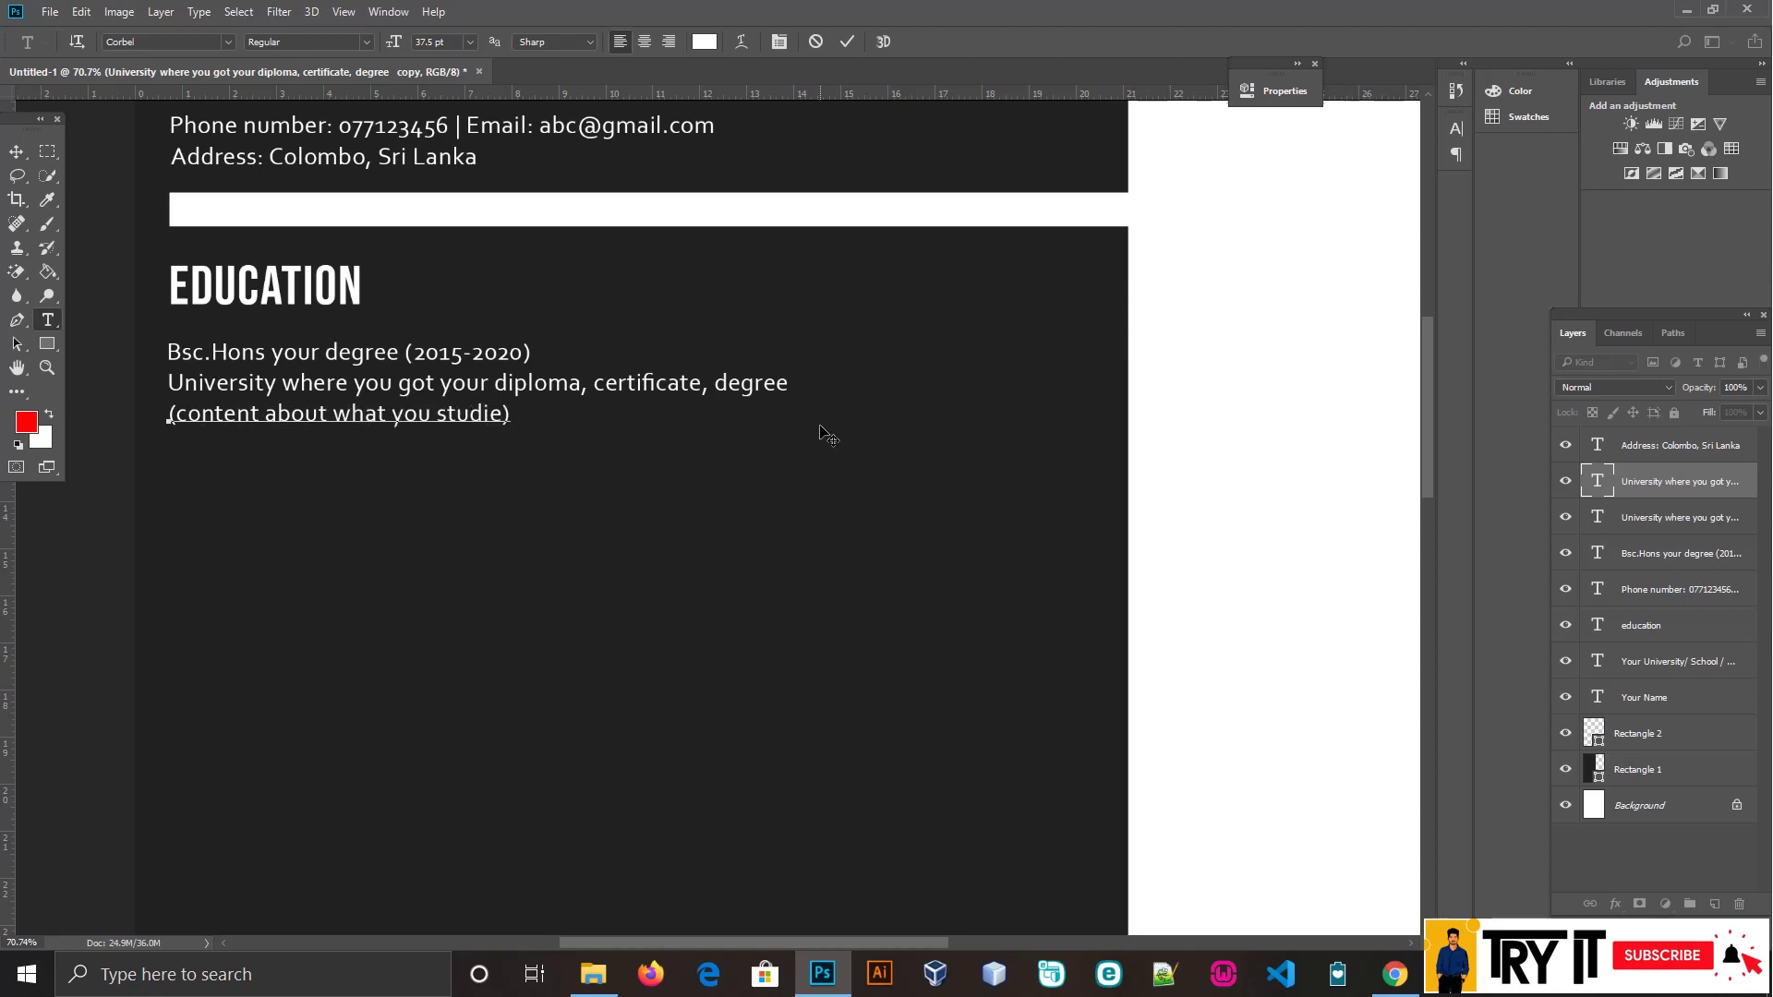
text(d)
click(847, 42)
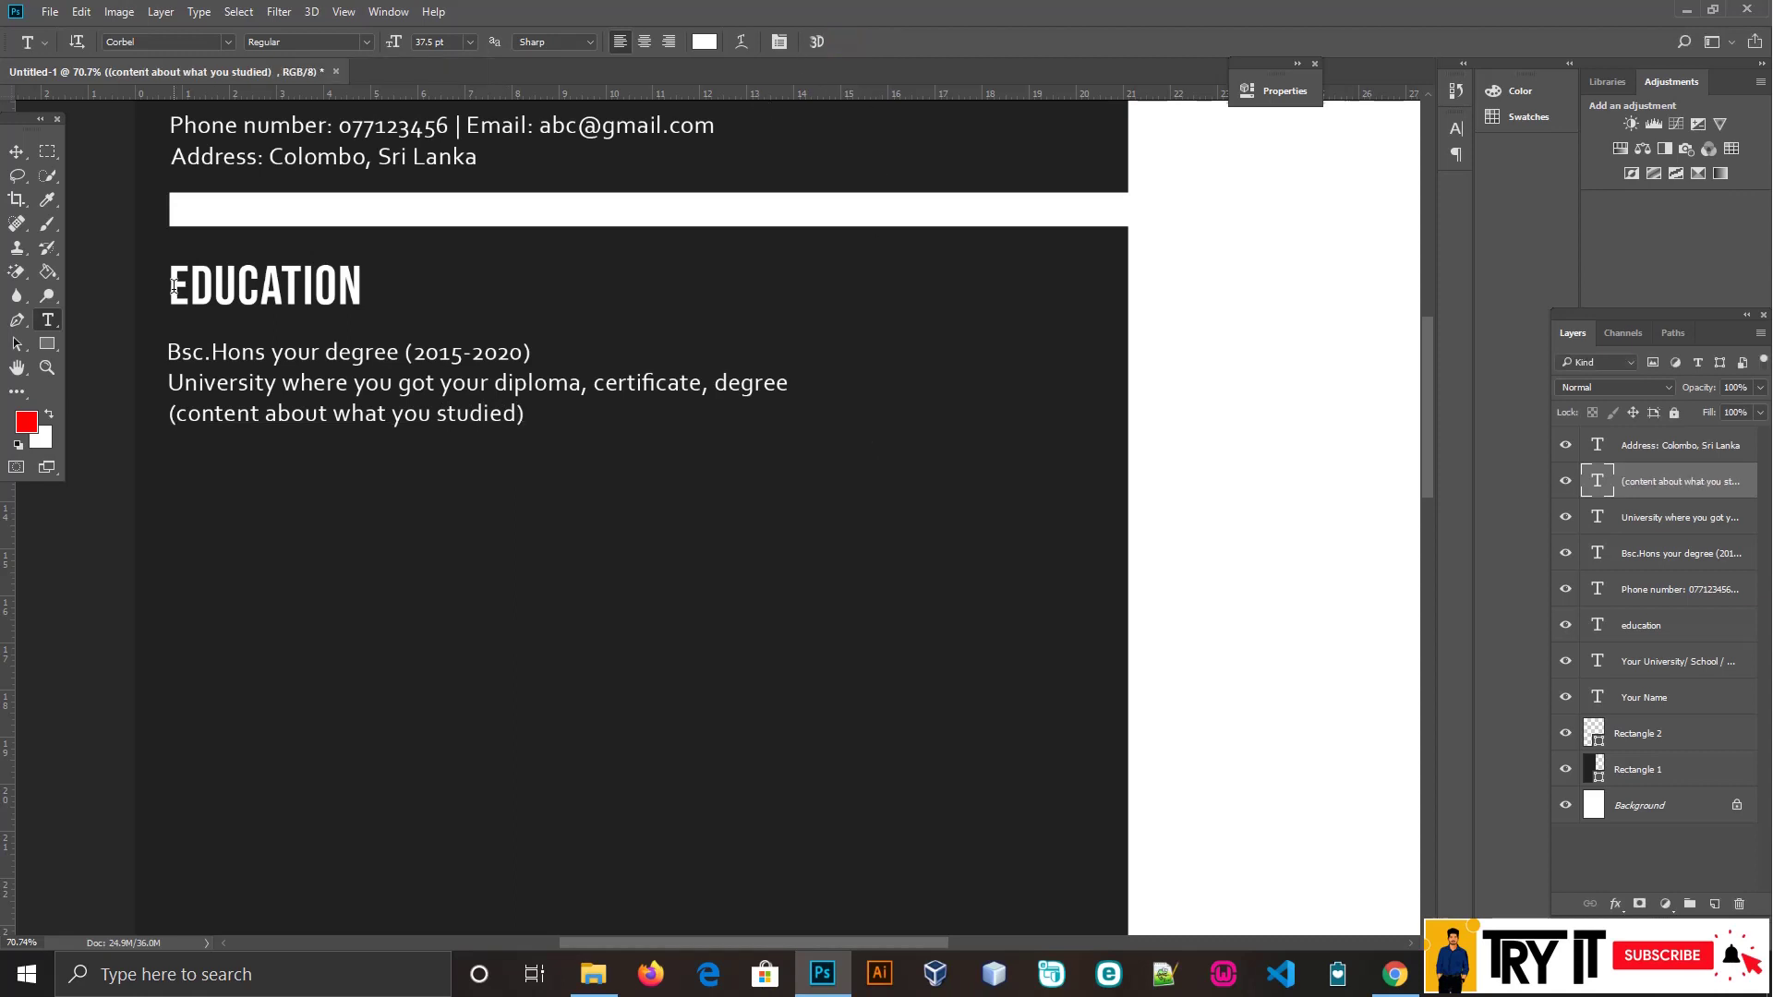
click(16, 151)
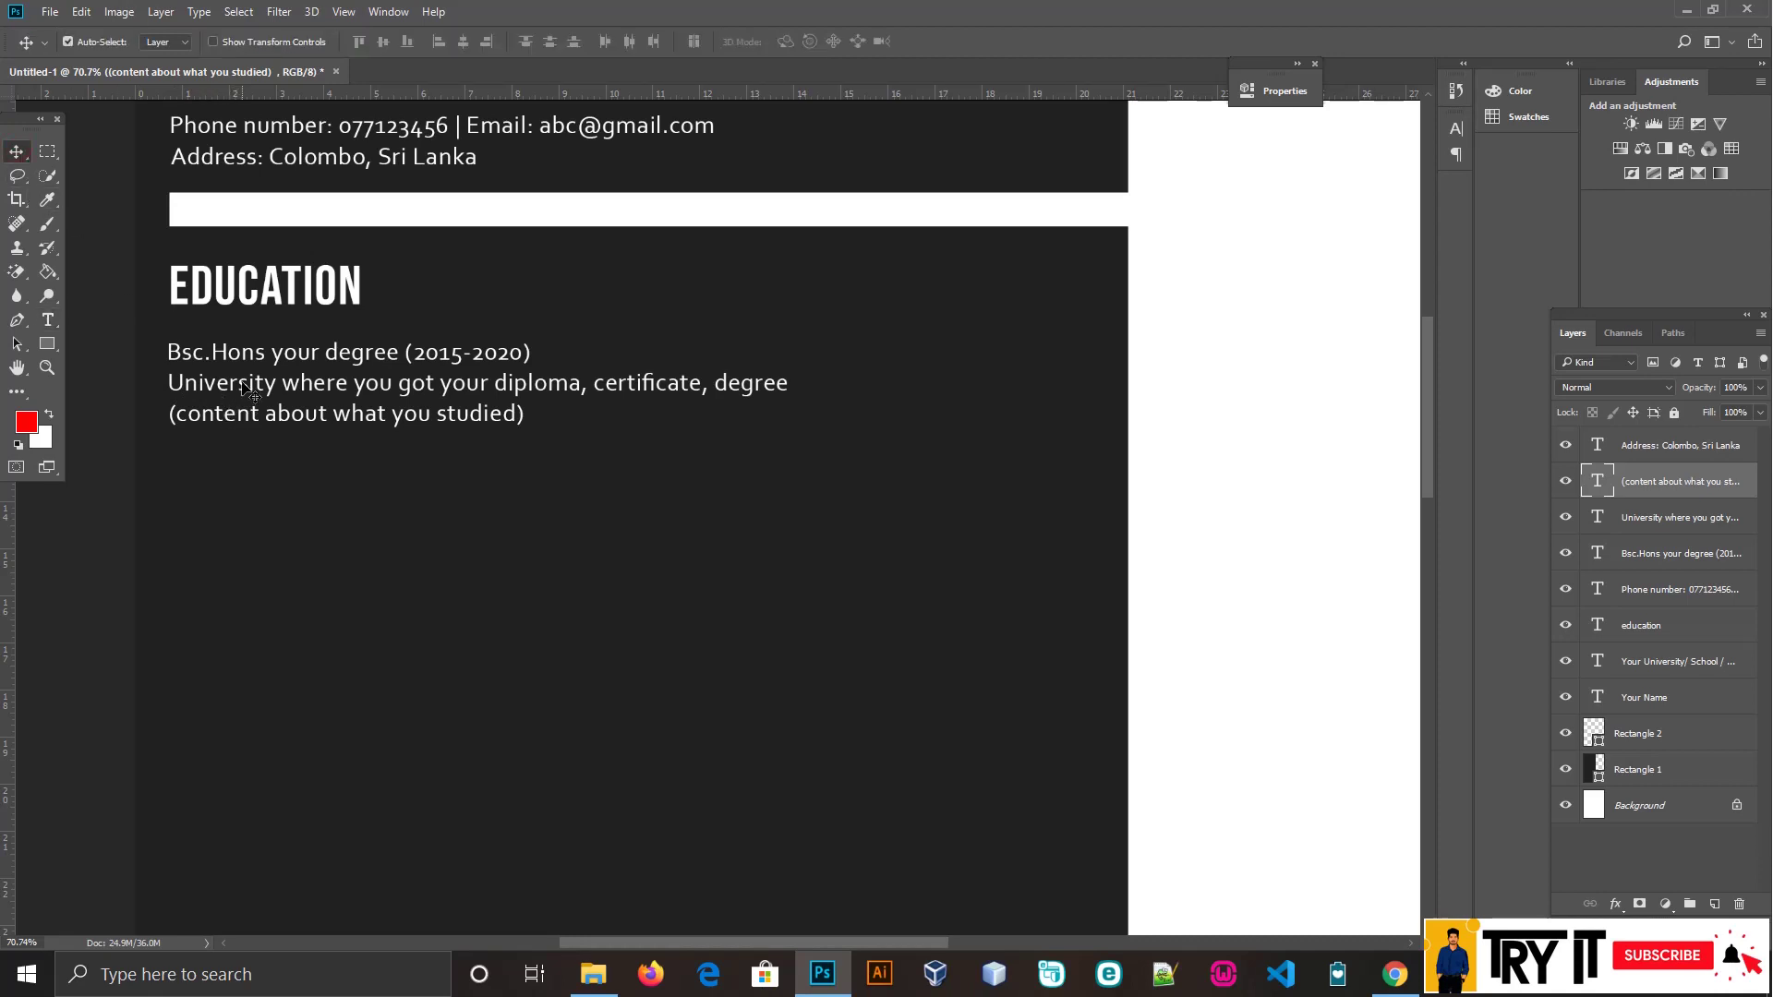
Copy the university line lower with a small gap and retype it as 'GCE Advanced Level (Year)'.
drag(244, 390, 244, 451)
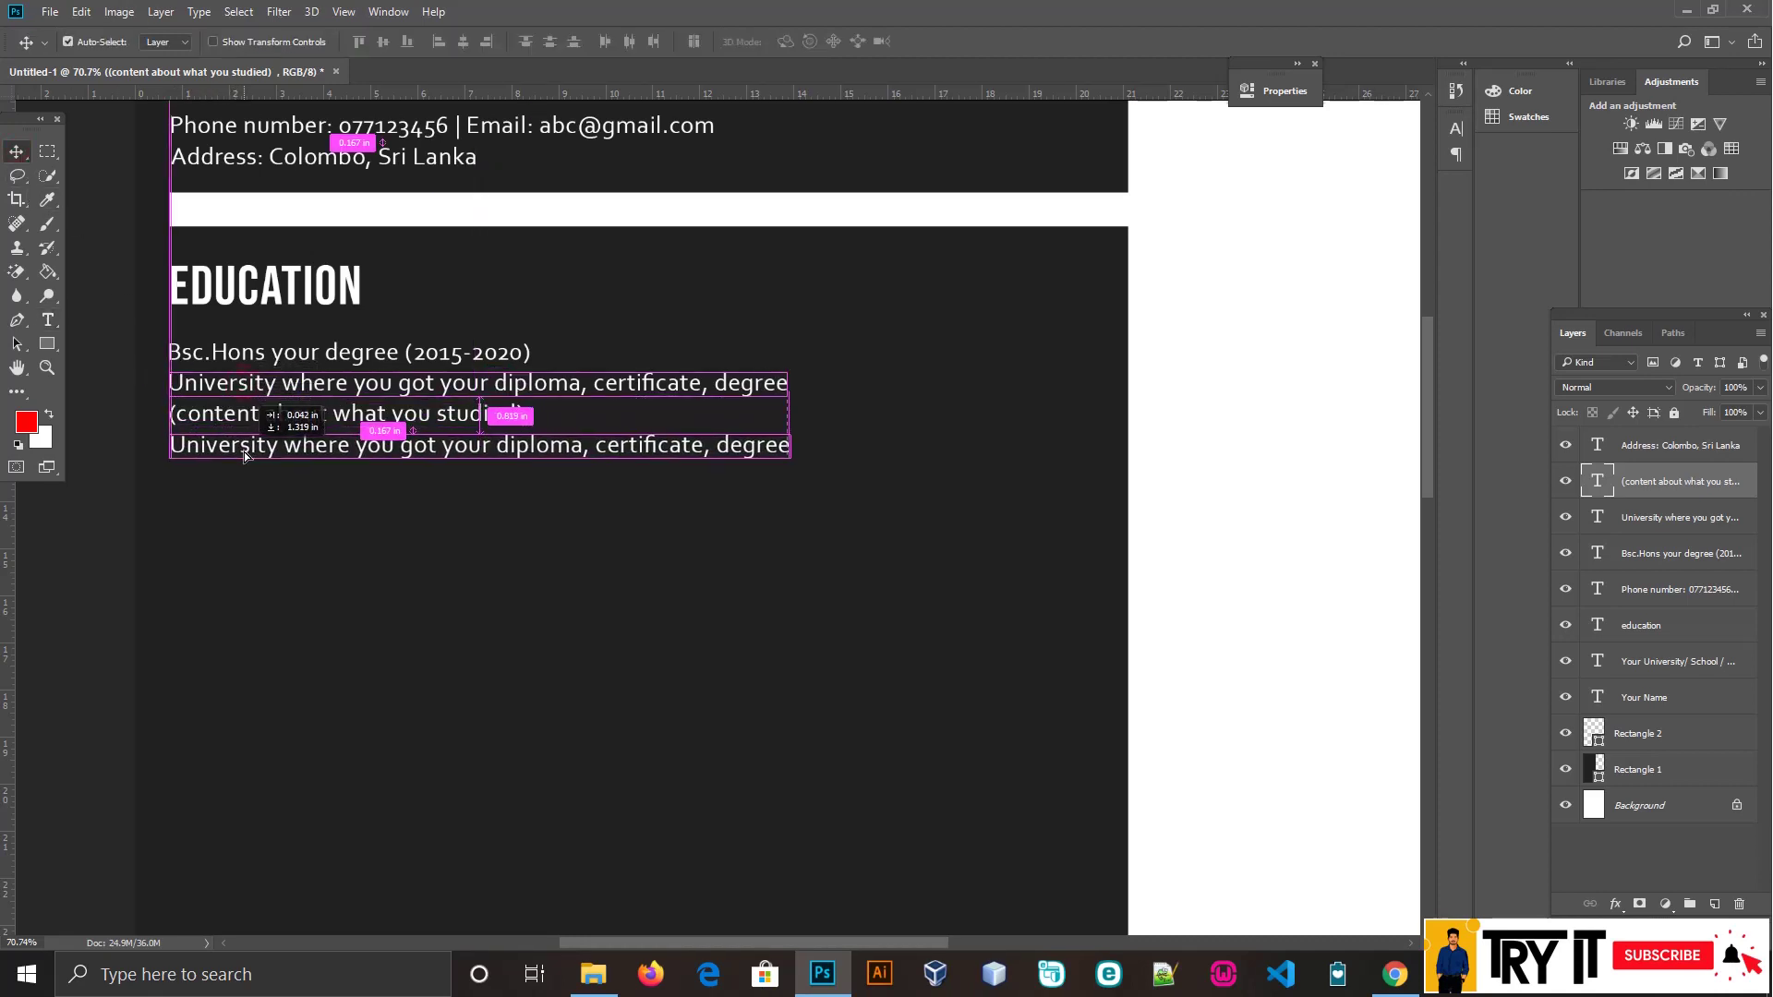
mouse_move(244, 451)
mouse_down()
mouse_move(244, 468)
mouse_move(804, 459)
mouse_up()
click(49, 323)
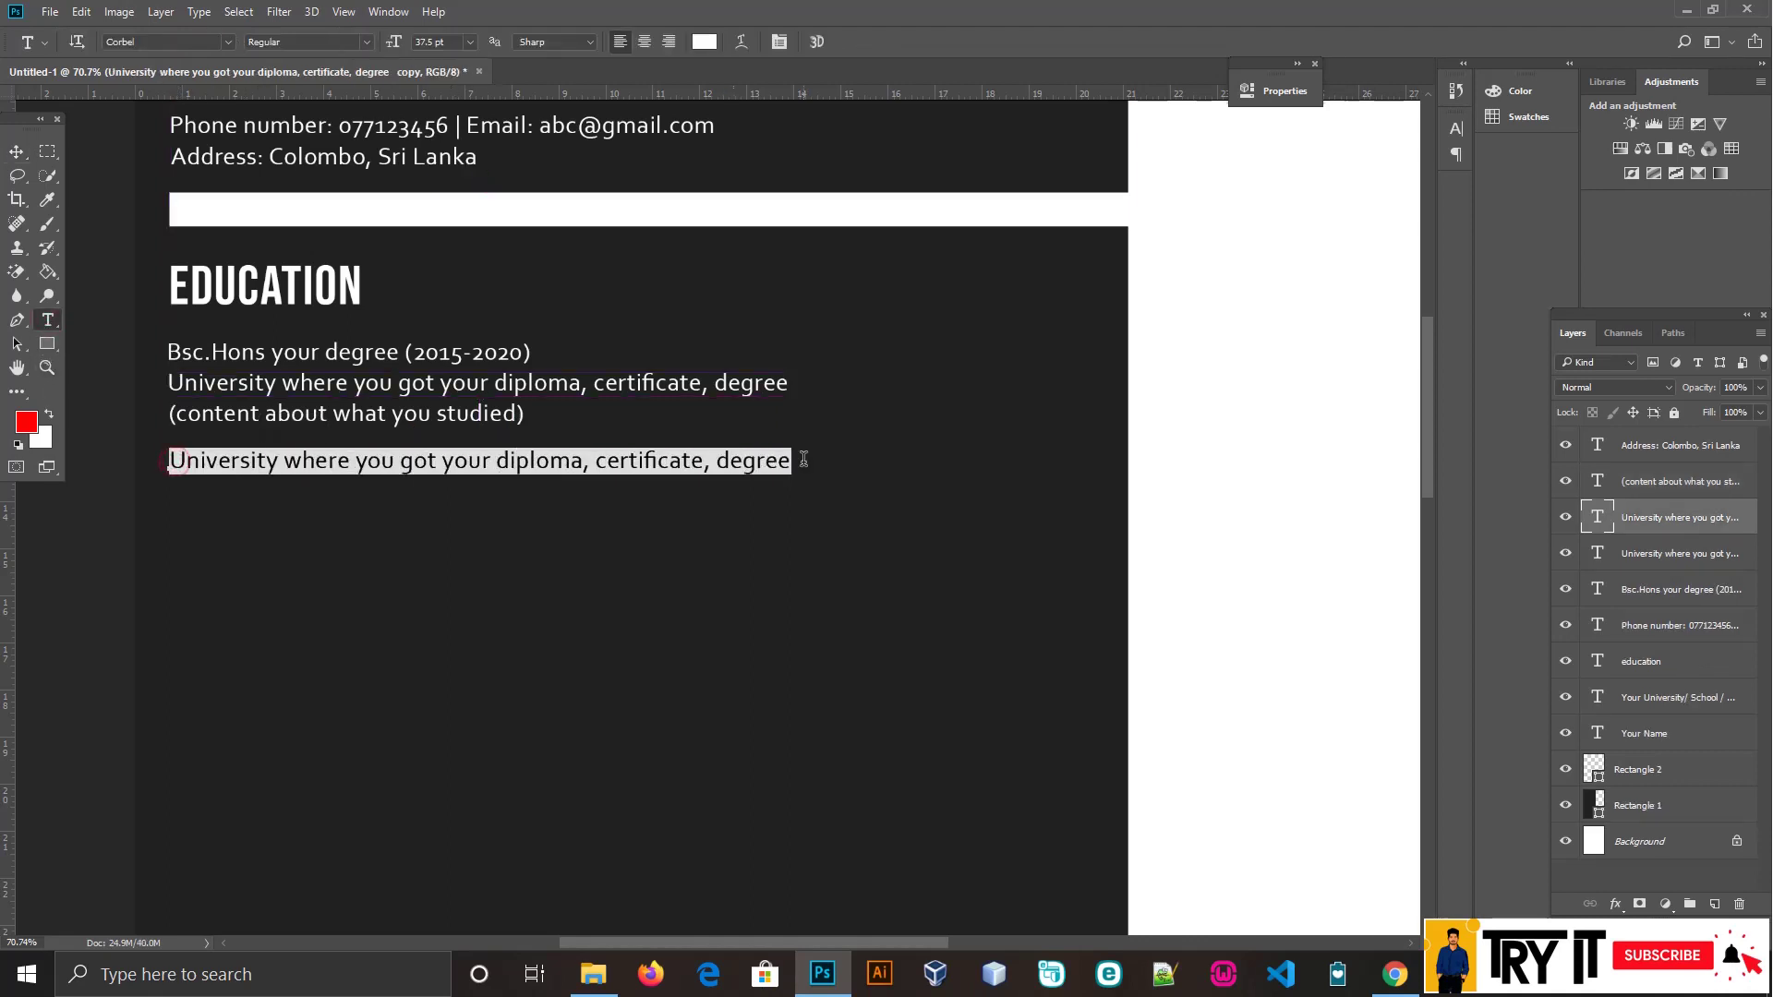
text(GCE Ad)
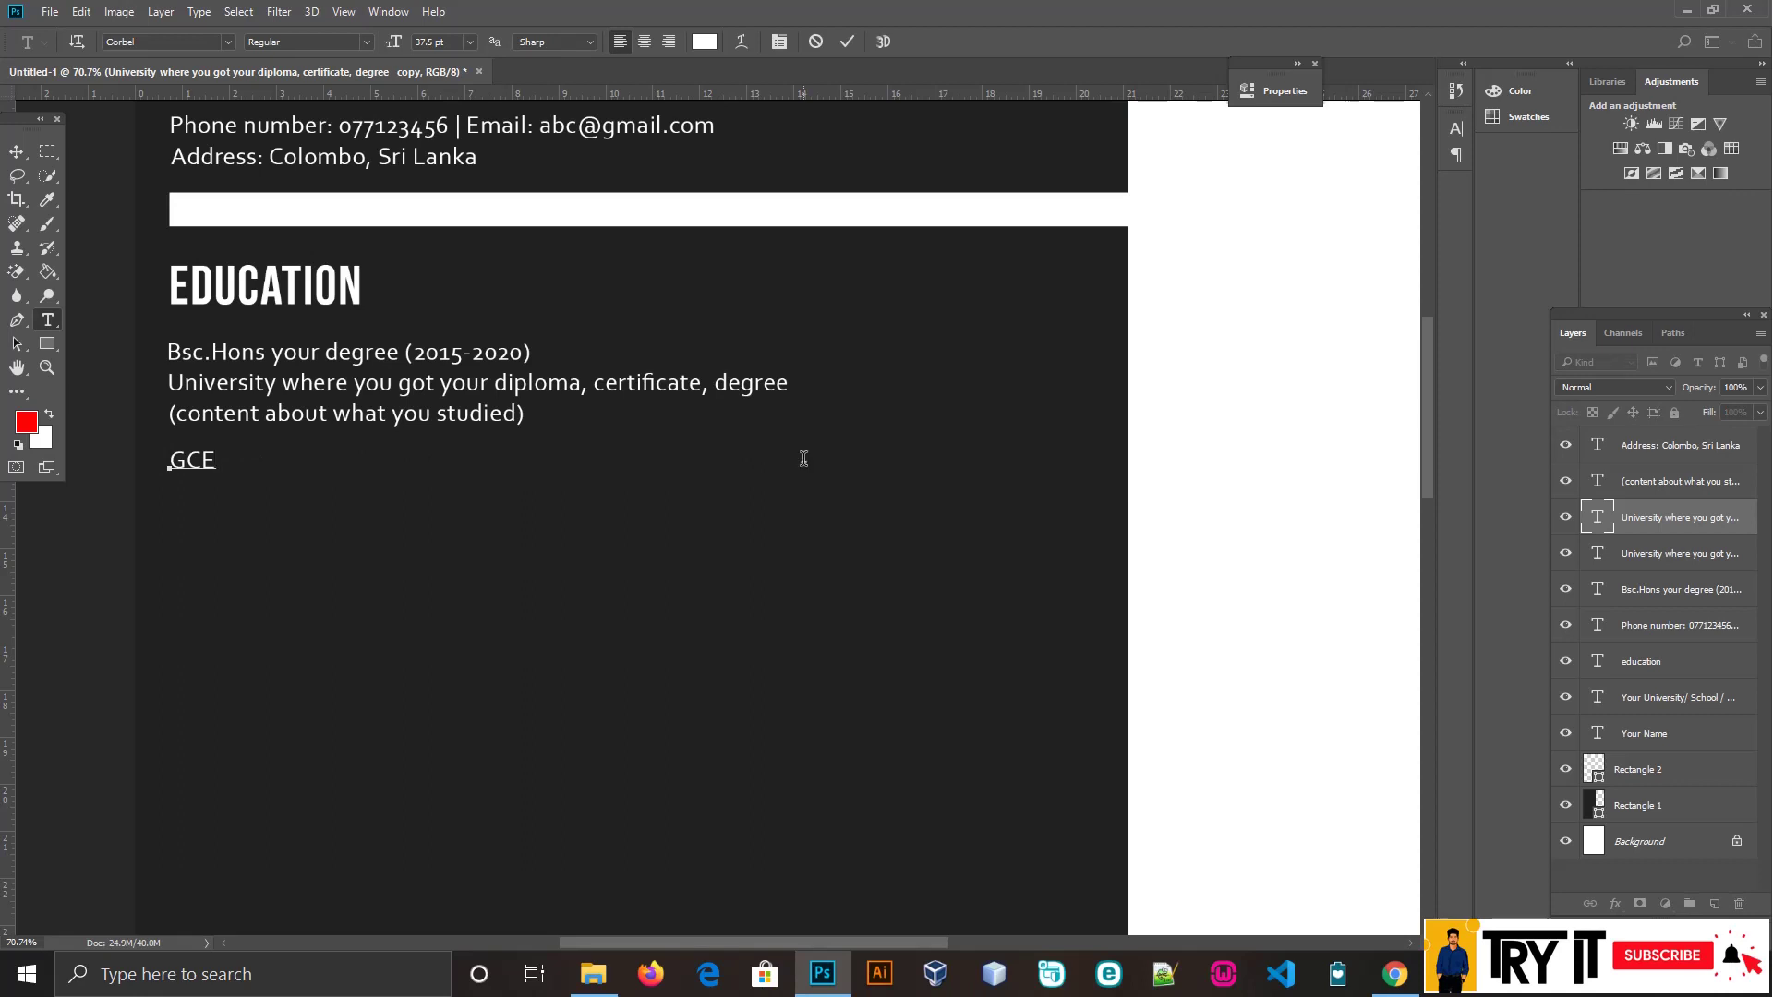
text(vanced )
text(Level ()
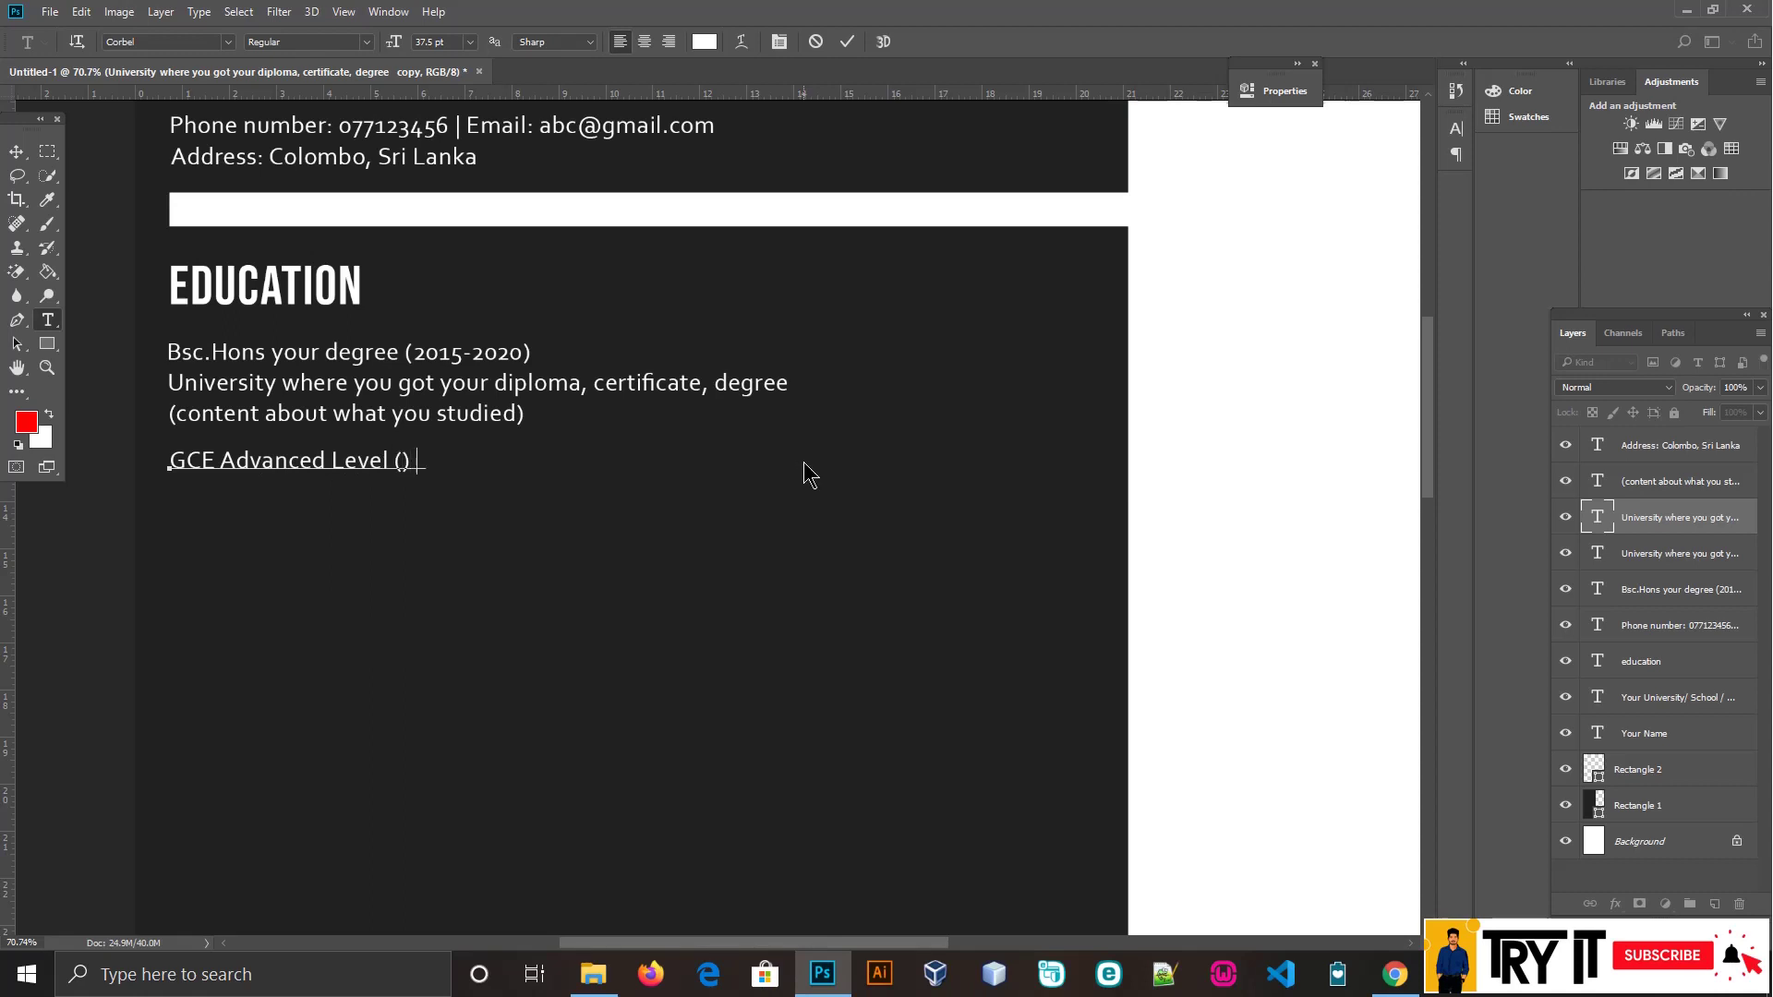
text(Year)
click(842, 43)
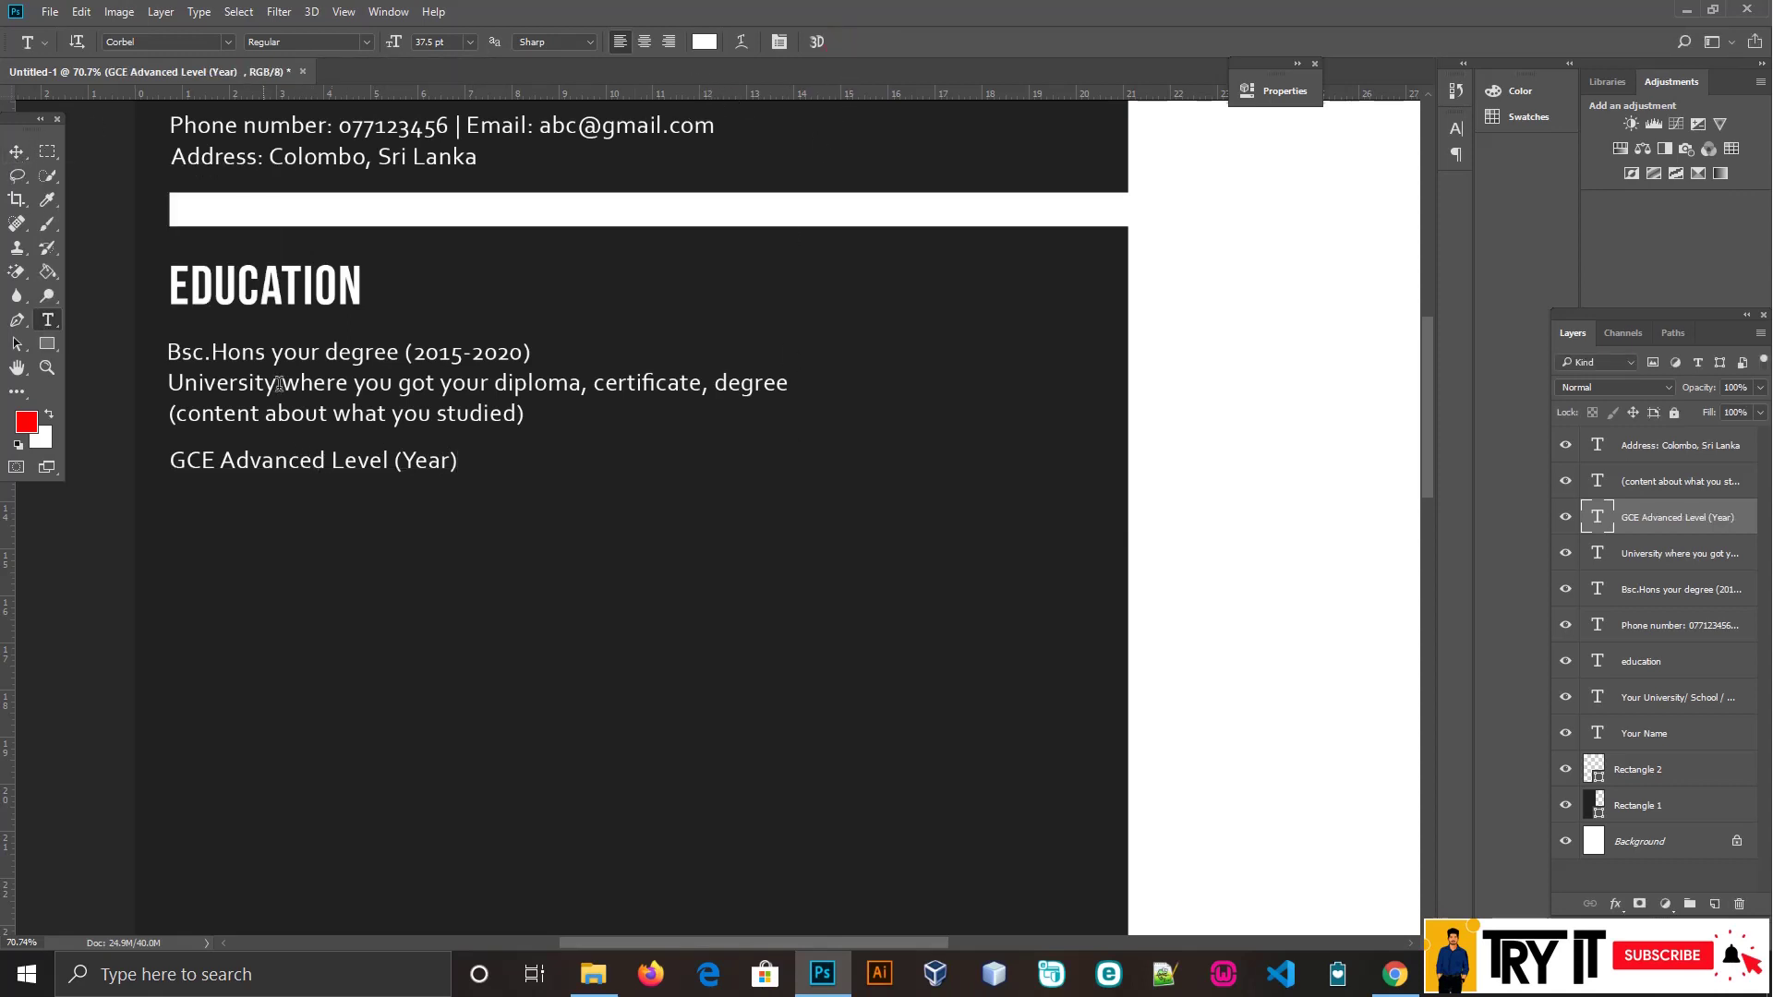
click(16, 157)
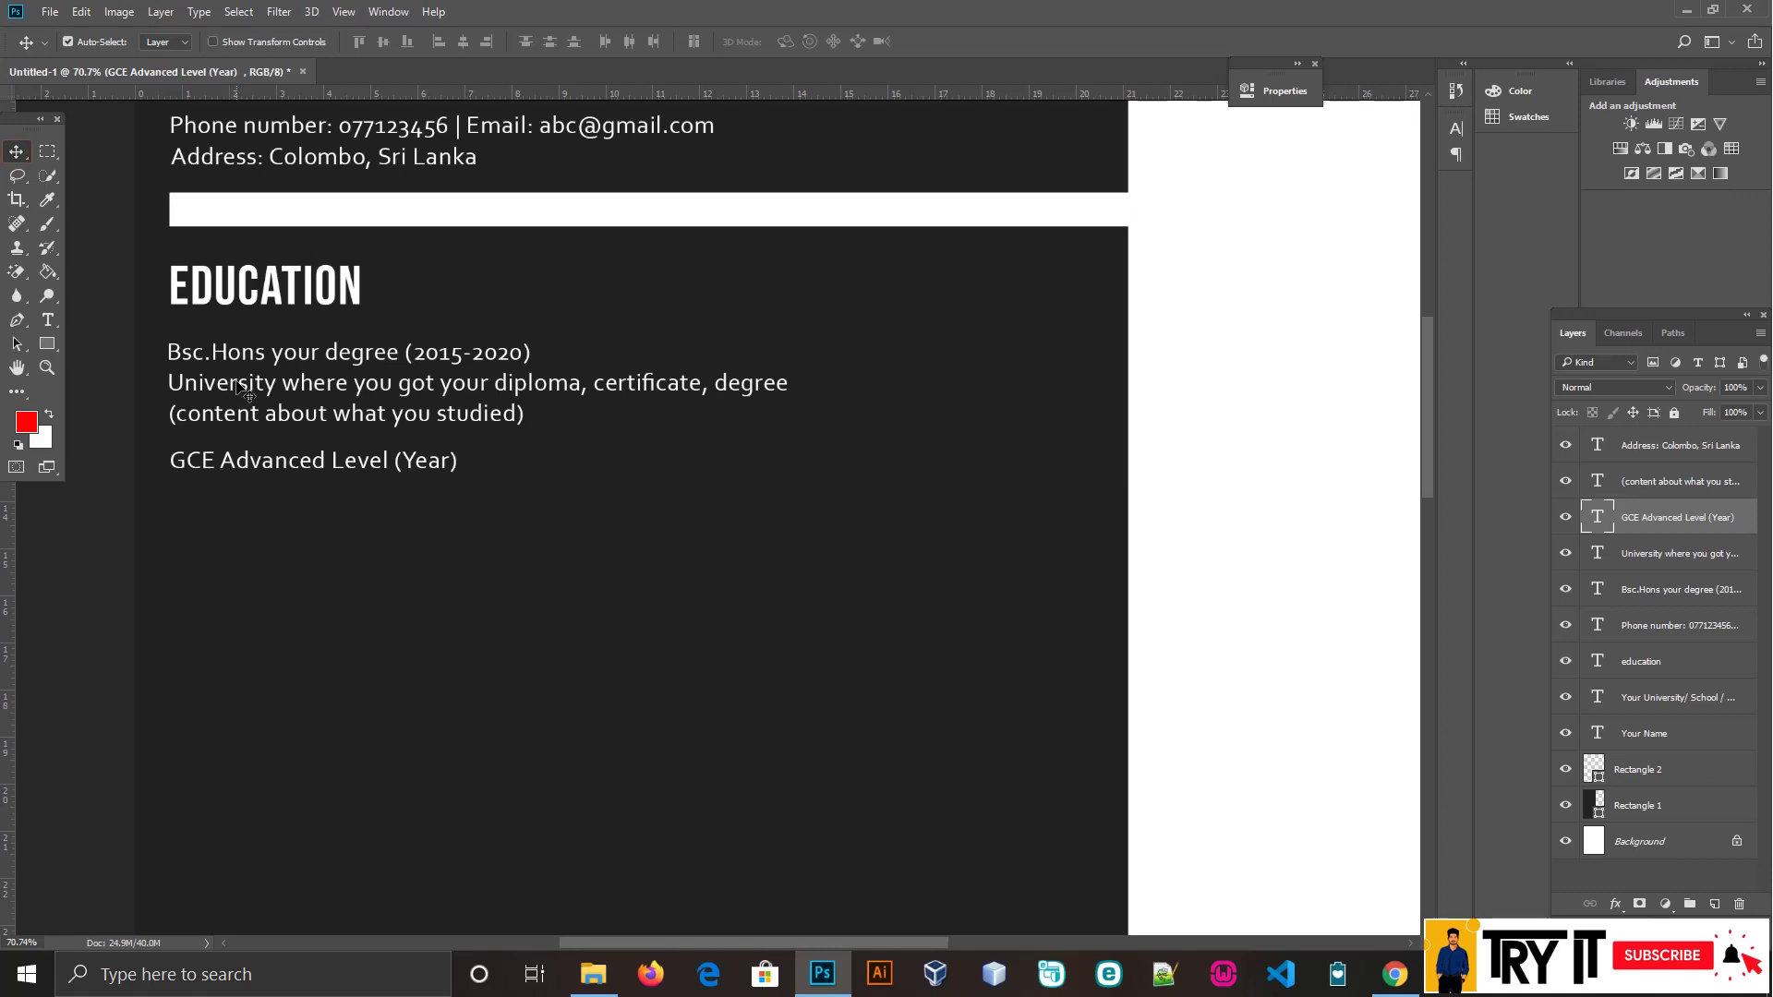
Copy the university line just under the GCE line and retype it as a 'Results' placeholder.
drag(242, 388, 239, 508)
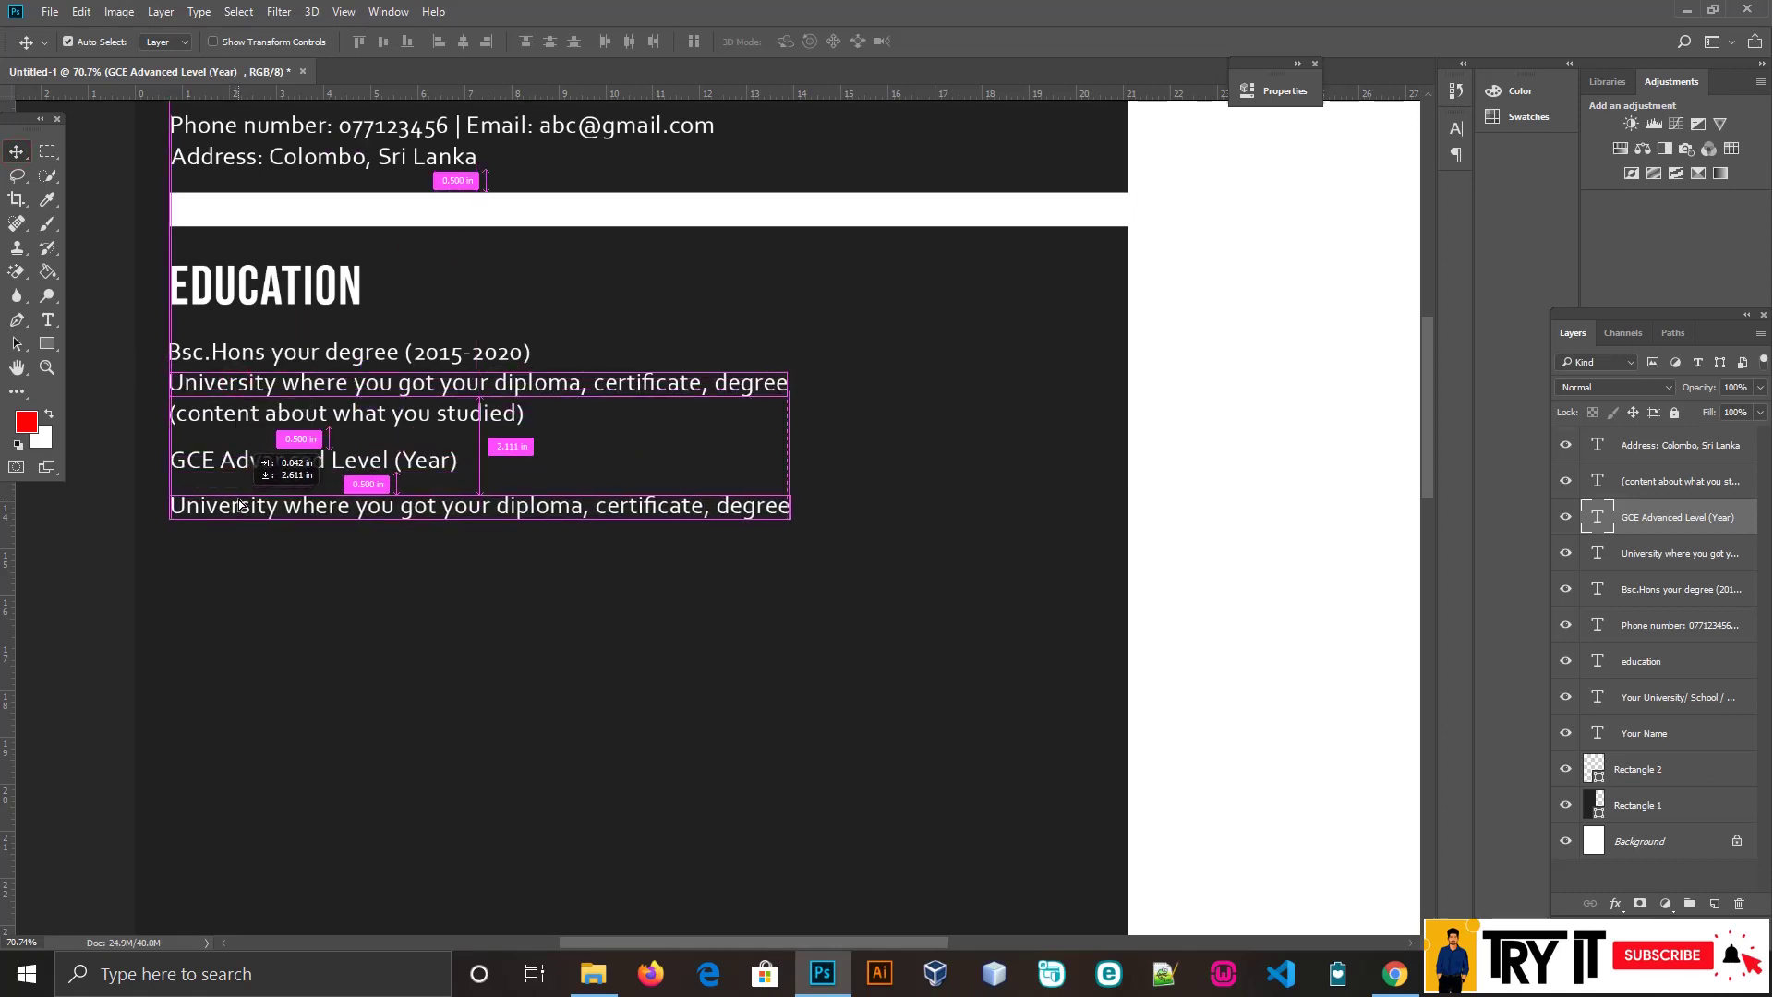
drag(238, 508, 242, 496)
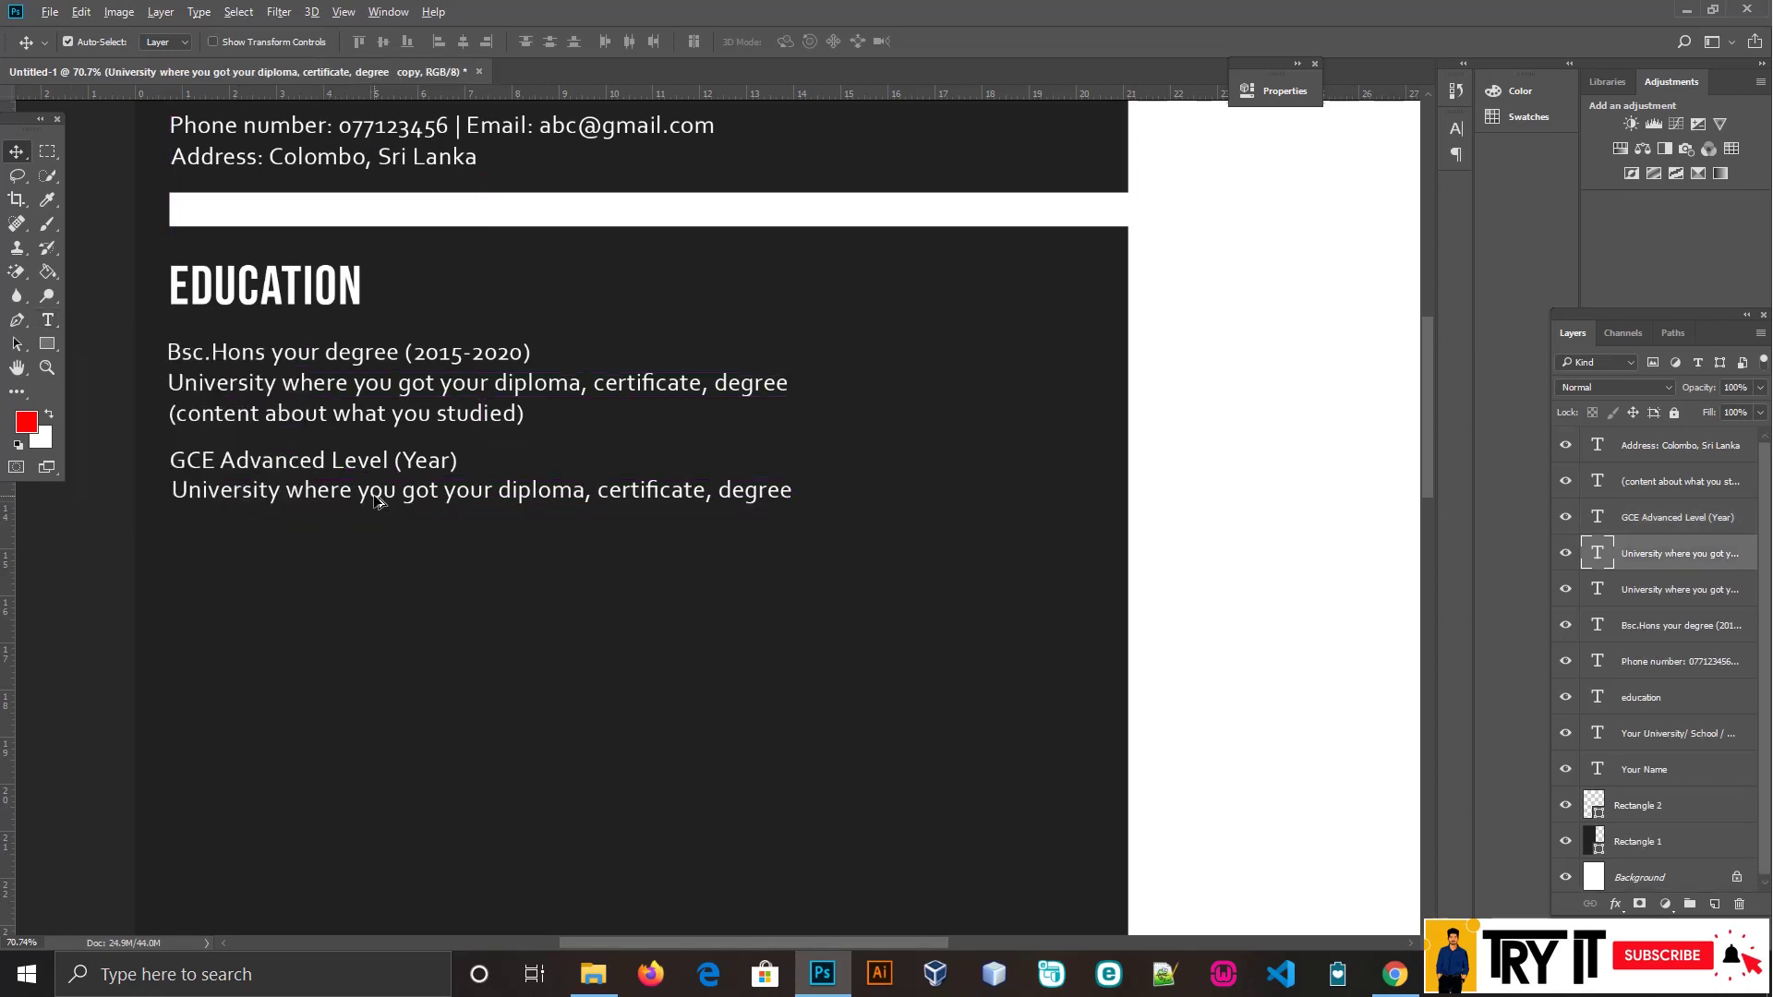
click(47, 320)
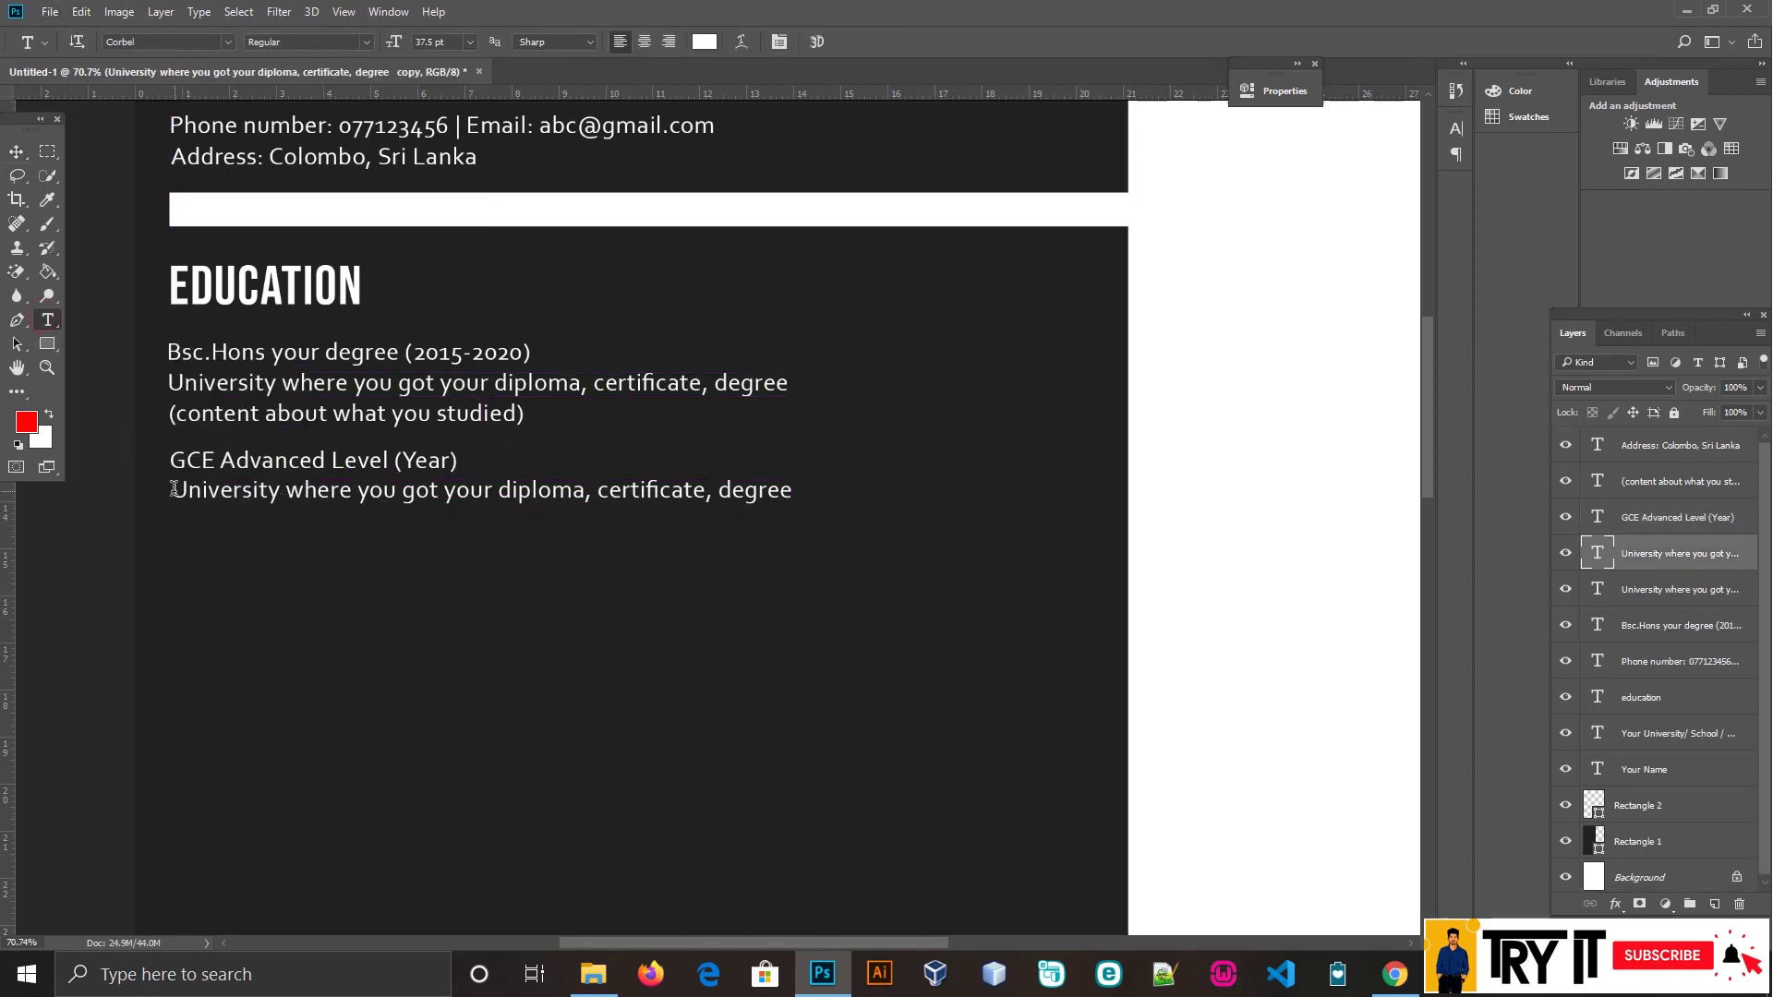
click(170, 489)
drag(171, 489, 829, 492)
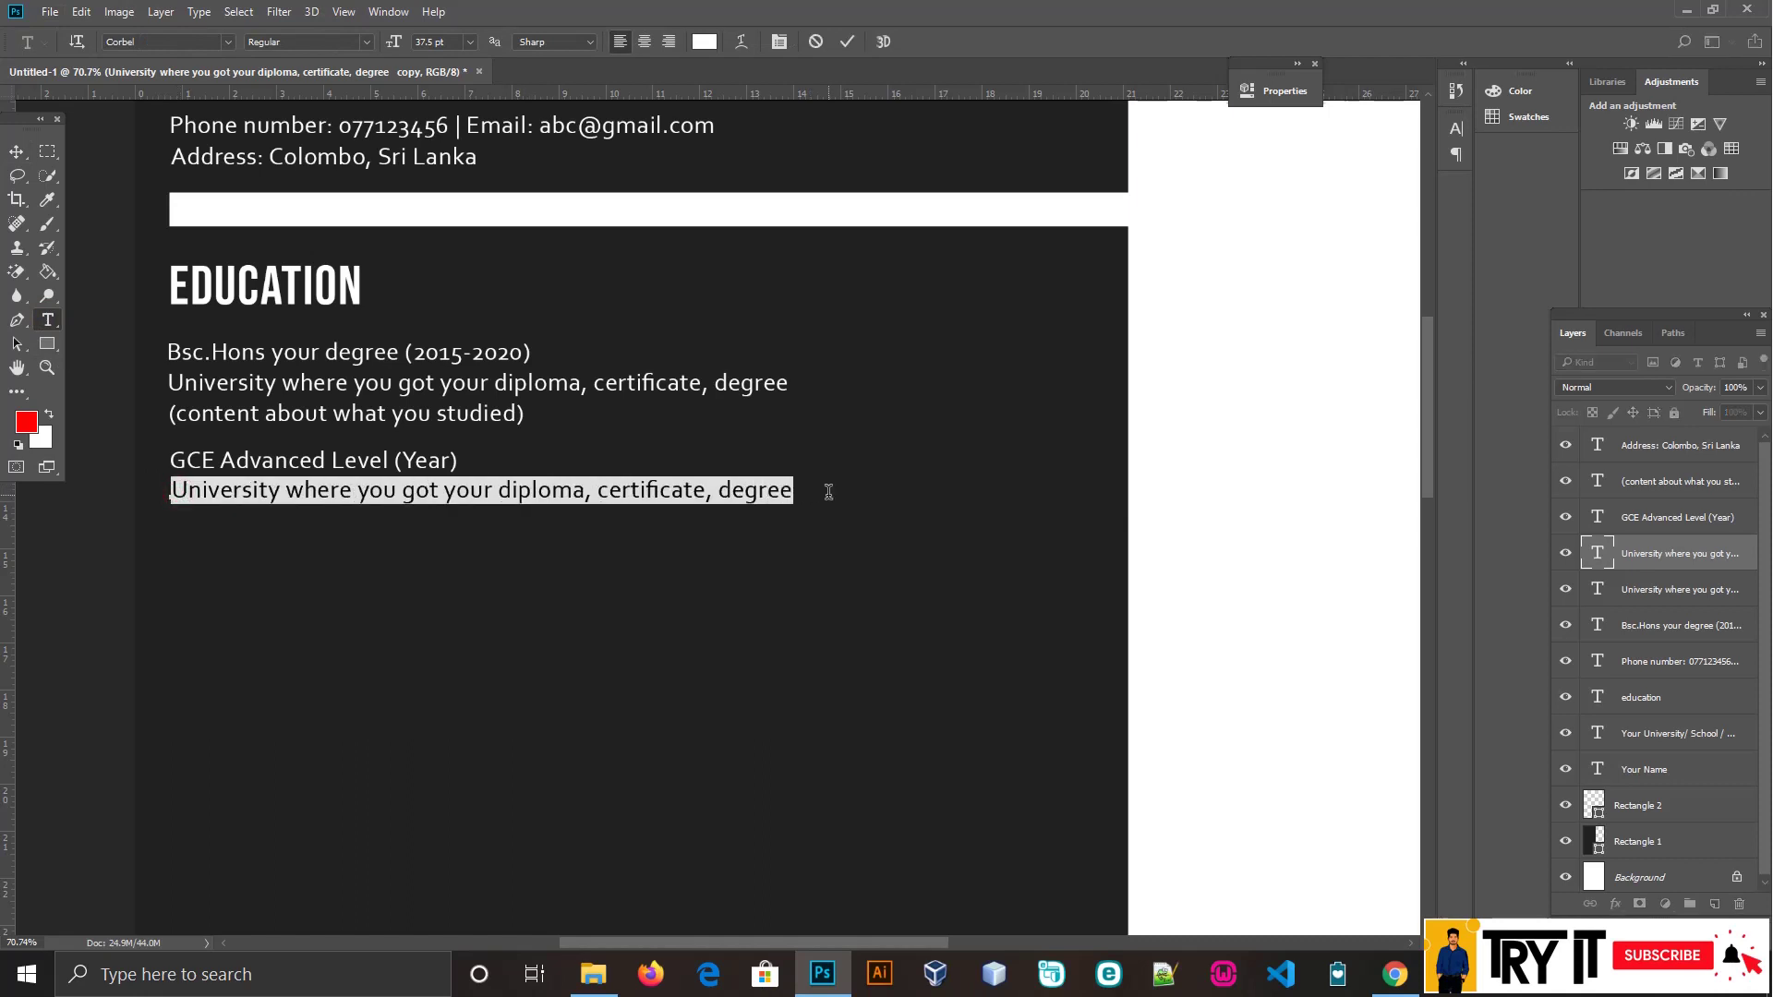
text(Results)
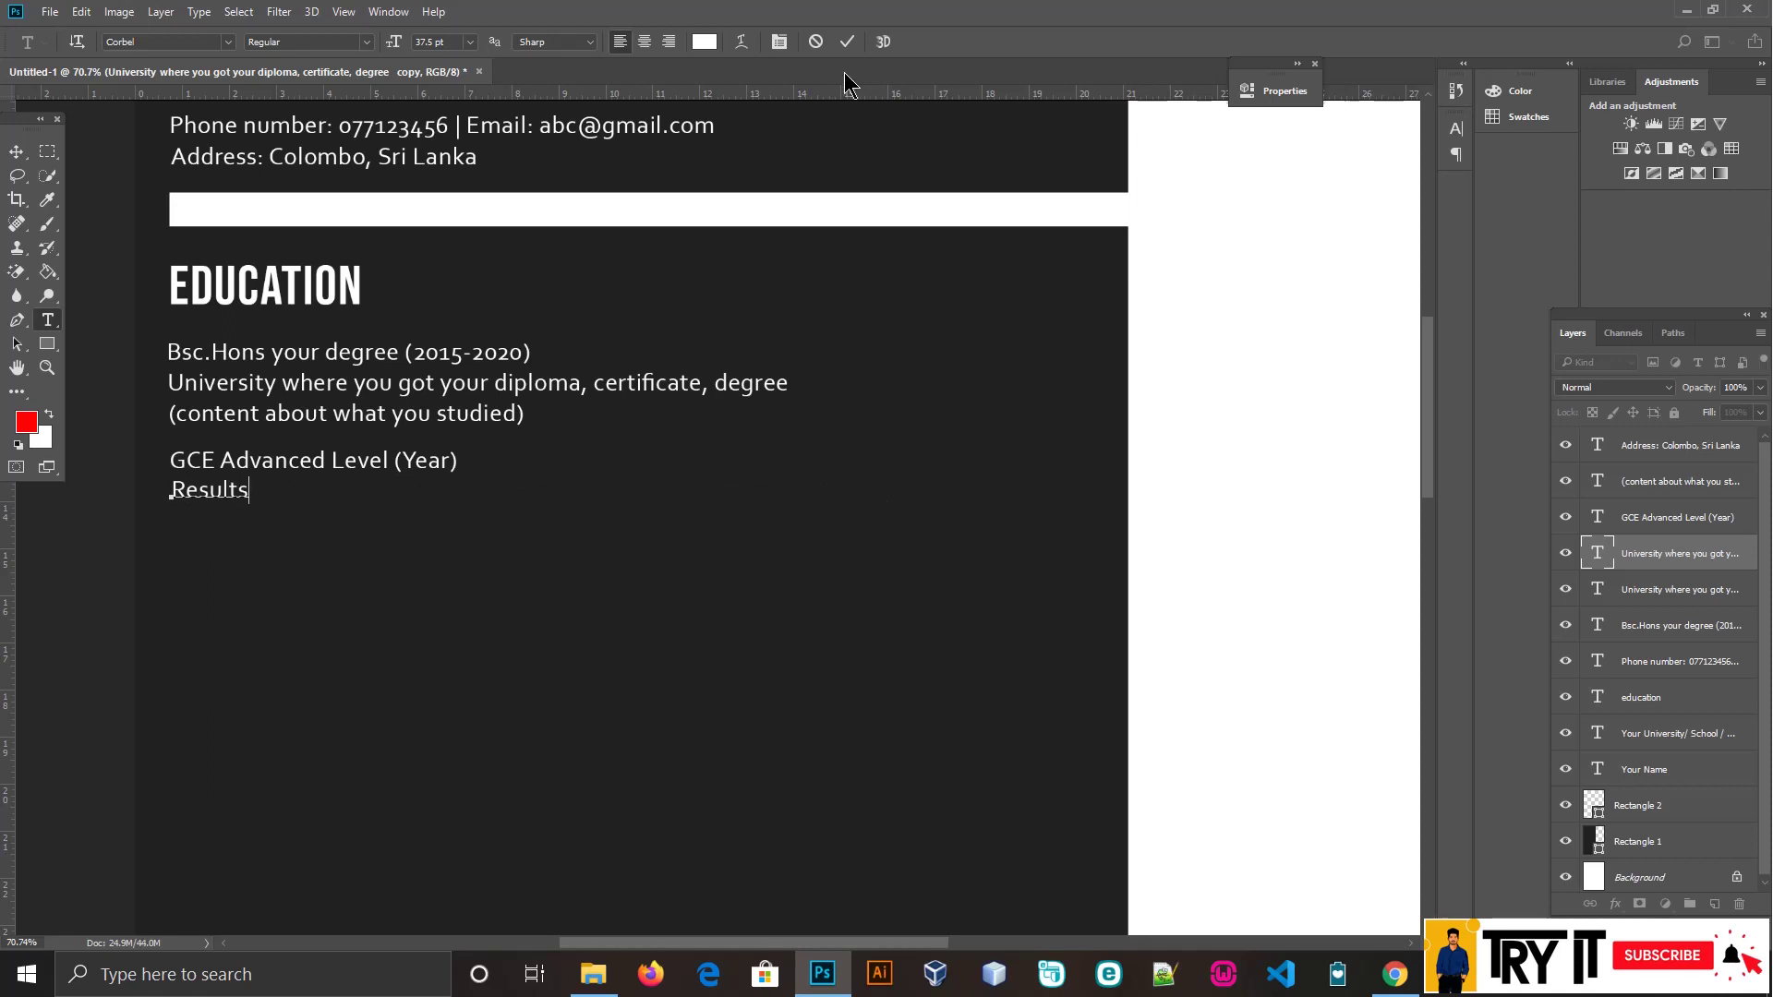
click(848, 41)
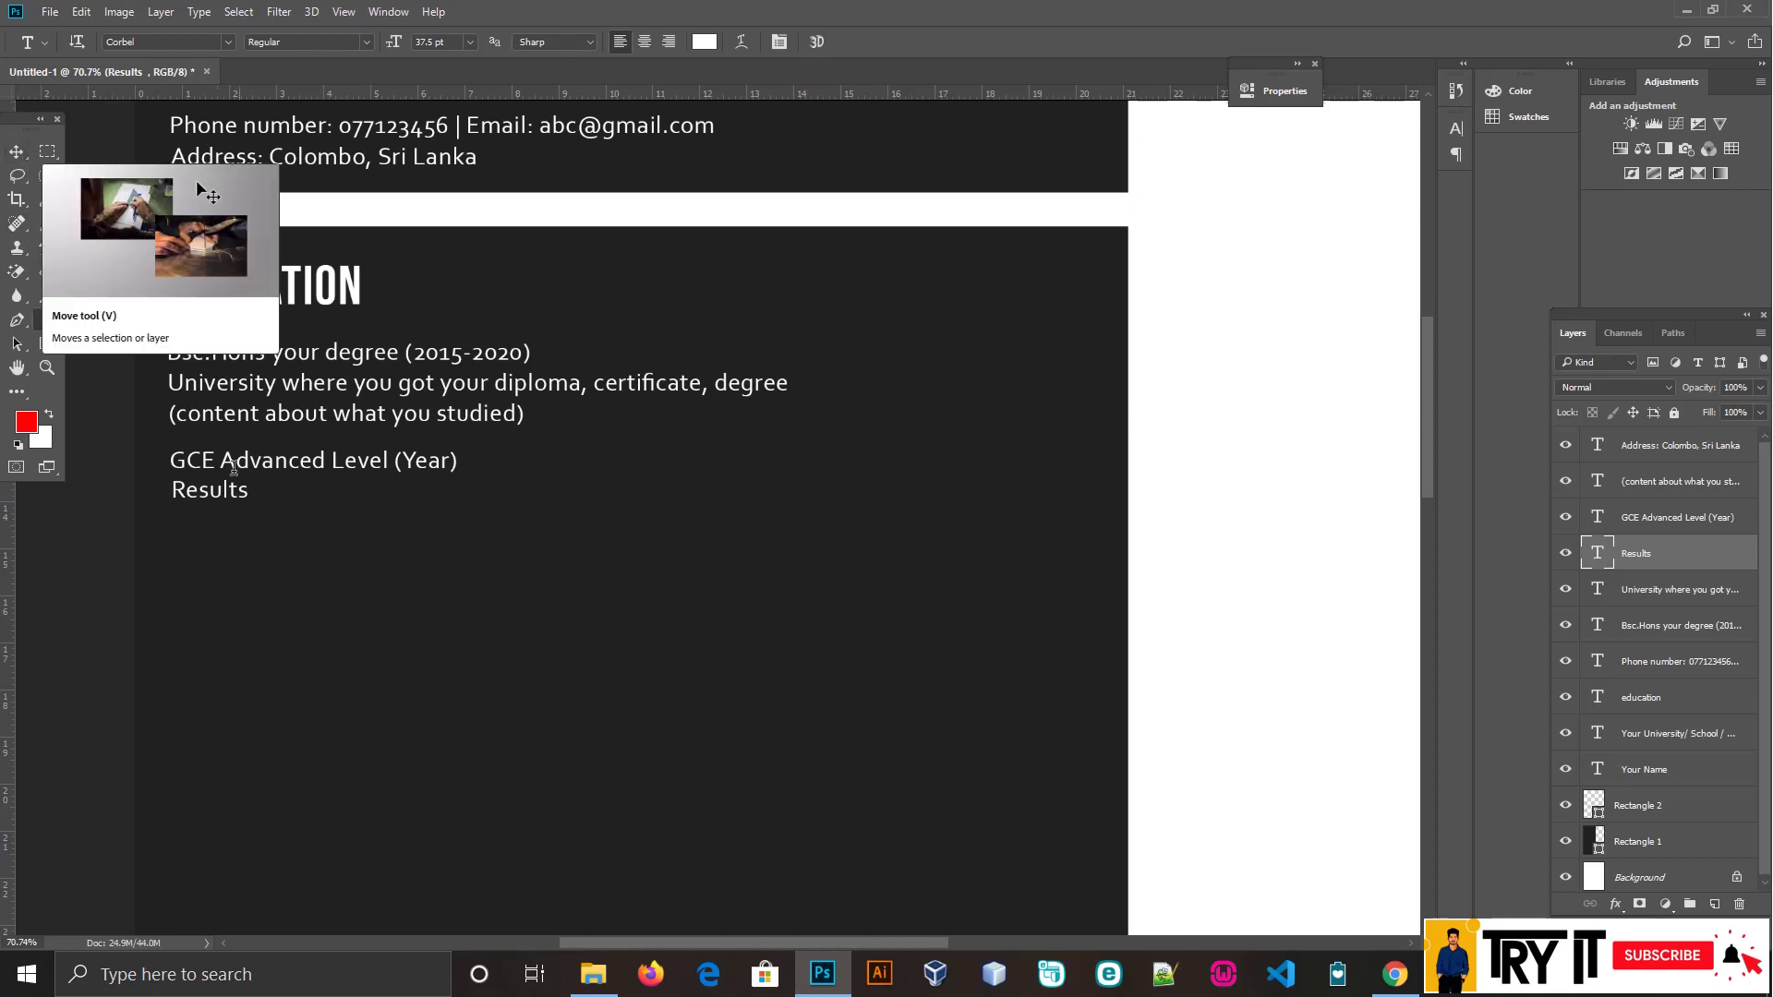
Replace the 'Results' text with 'Business Studies "A"'.
drag(245, 492, 170, 488)
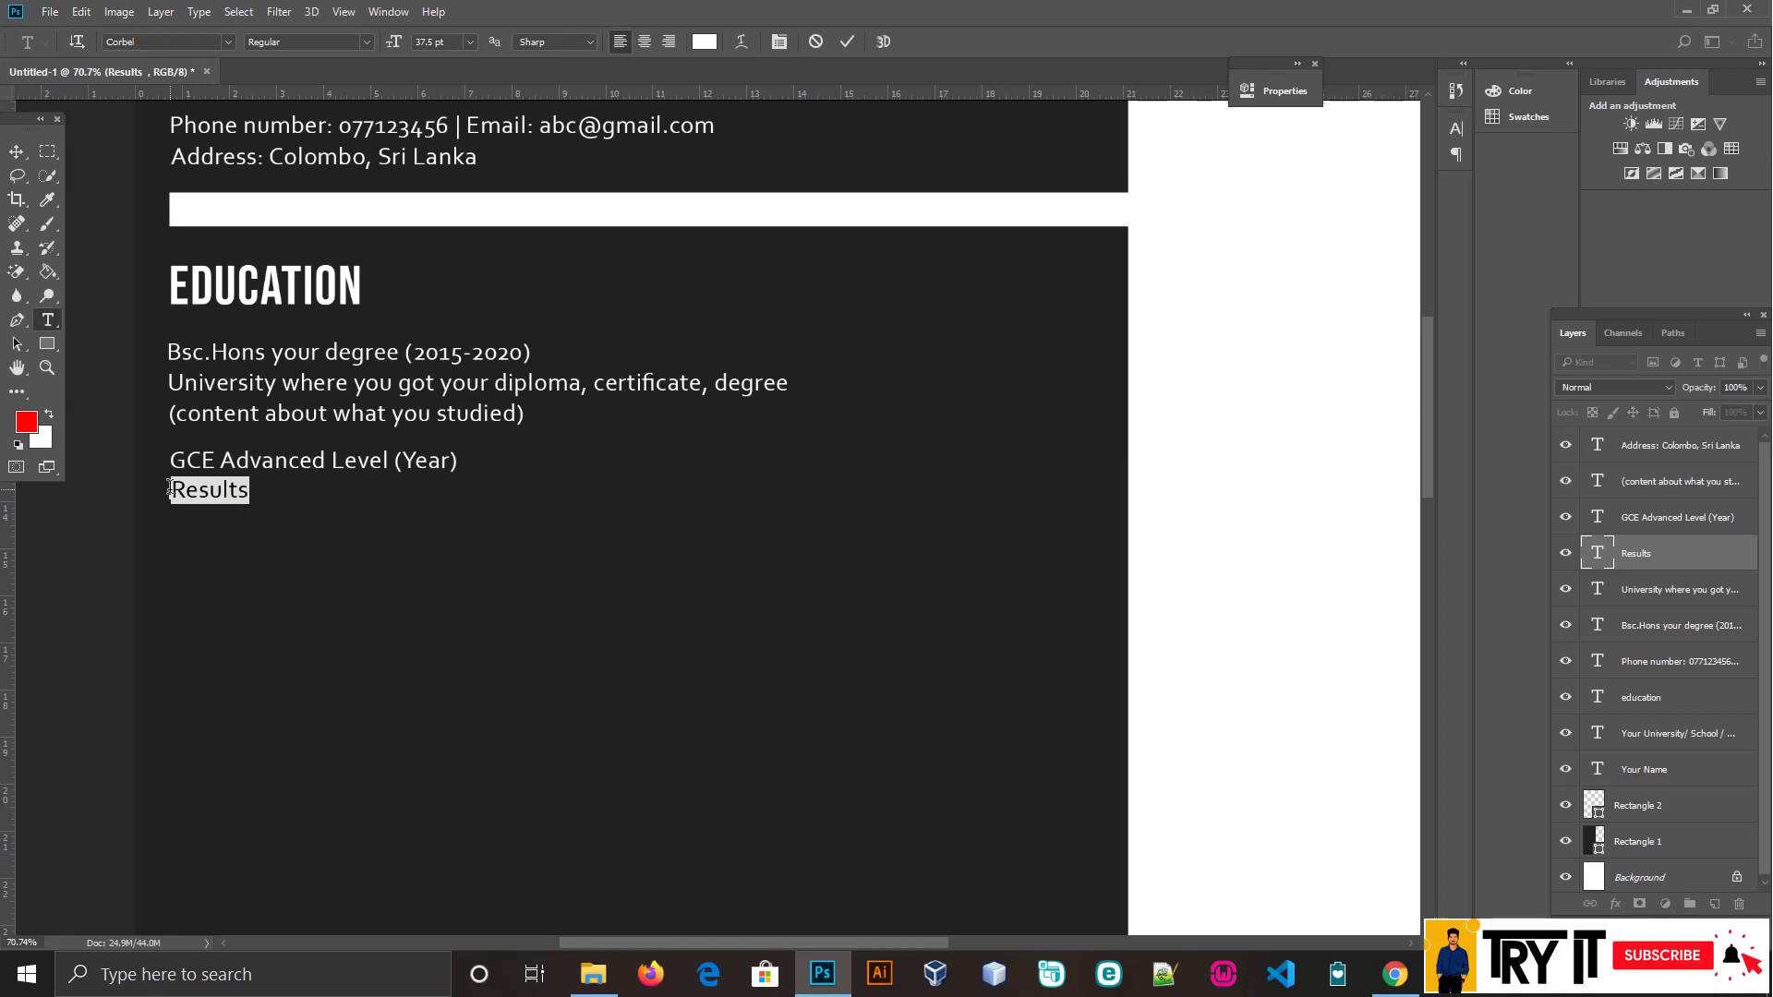
text(Bu)
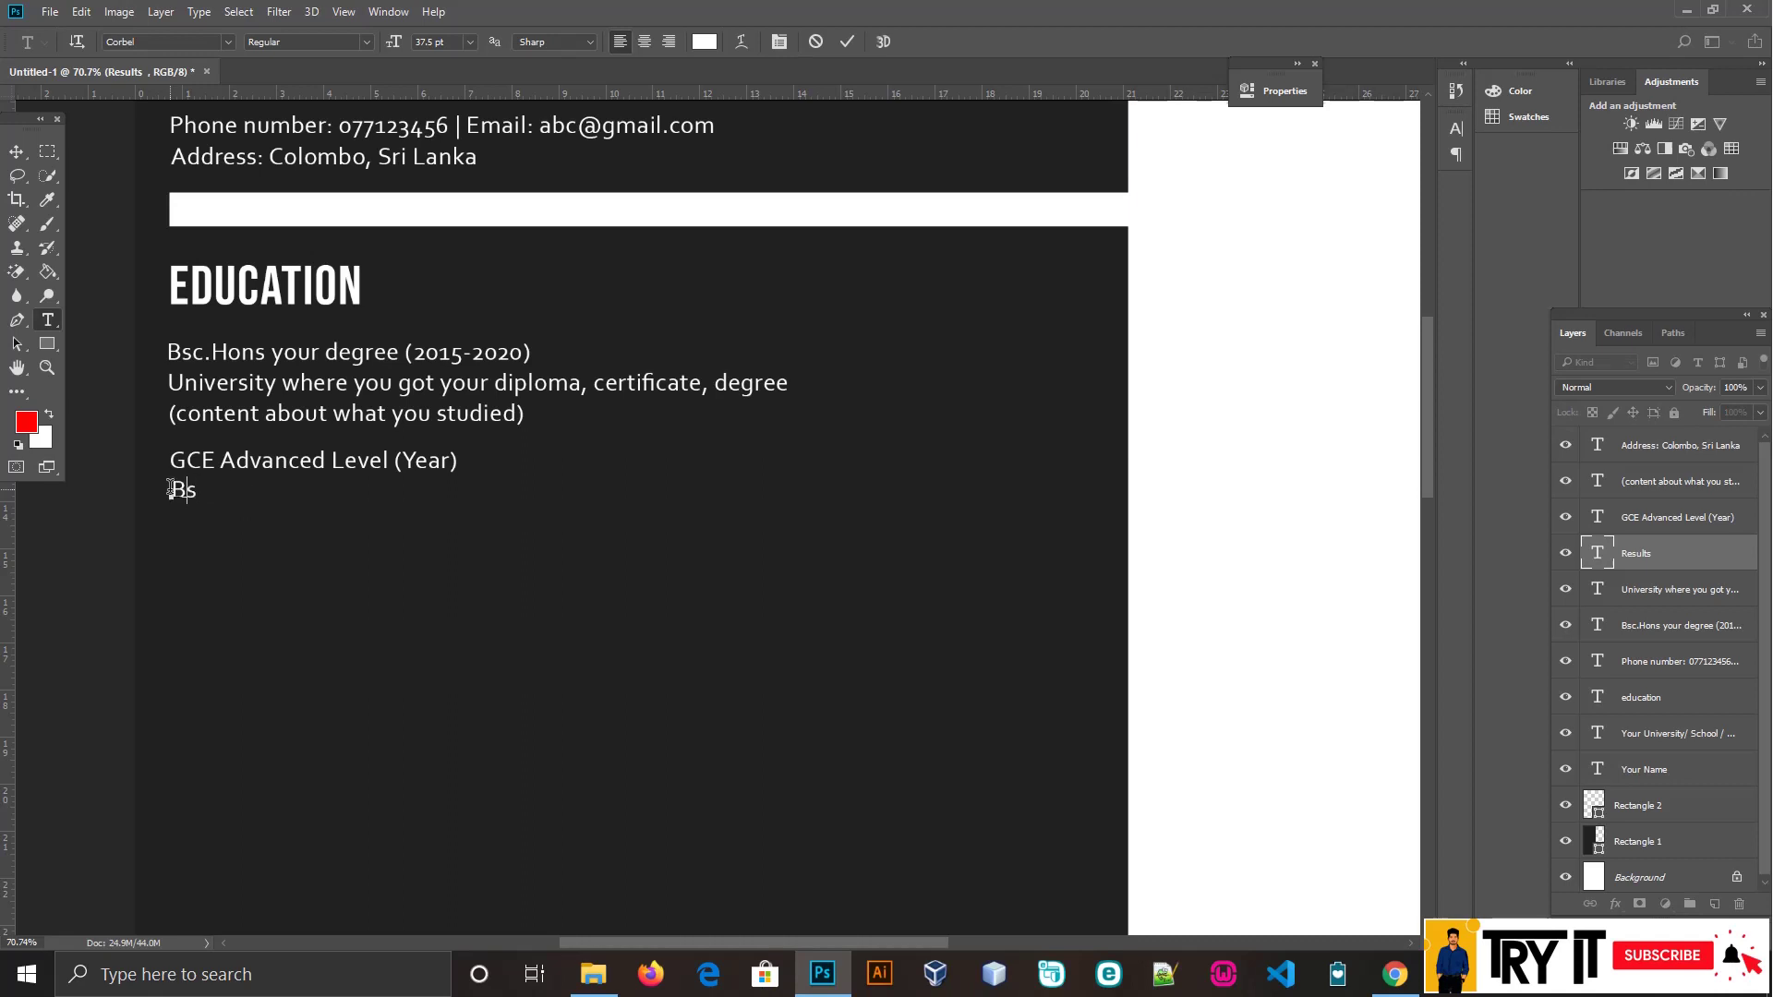
text(siness Studies “”)
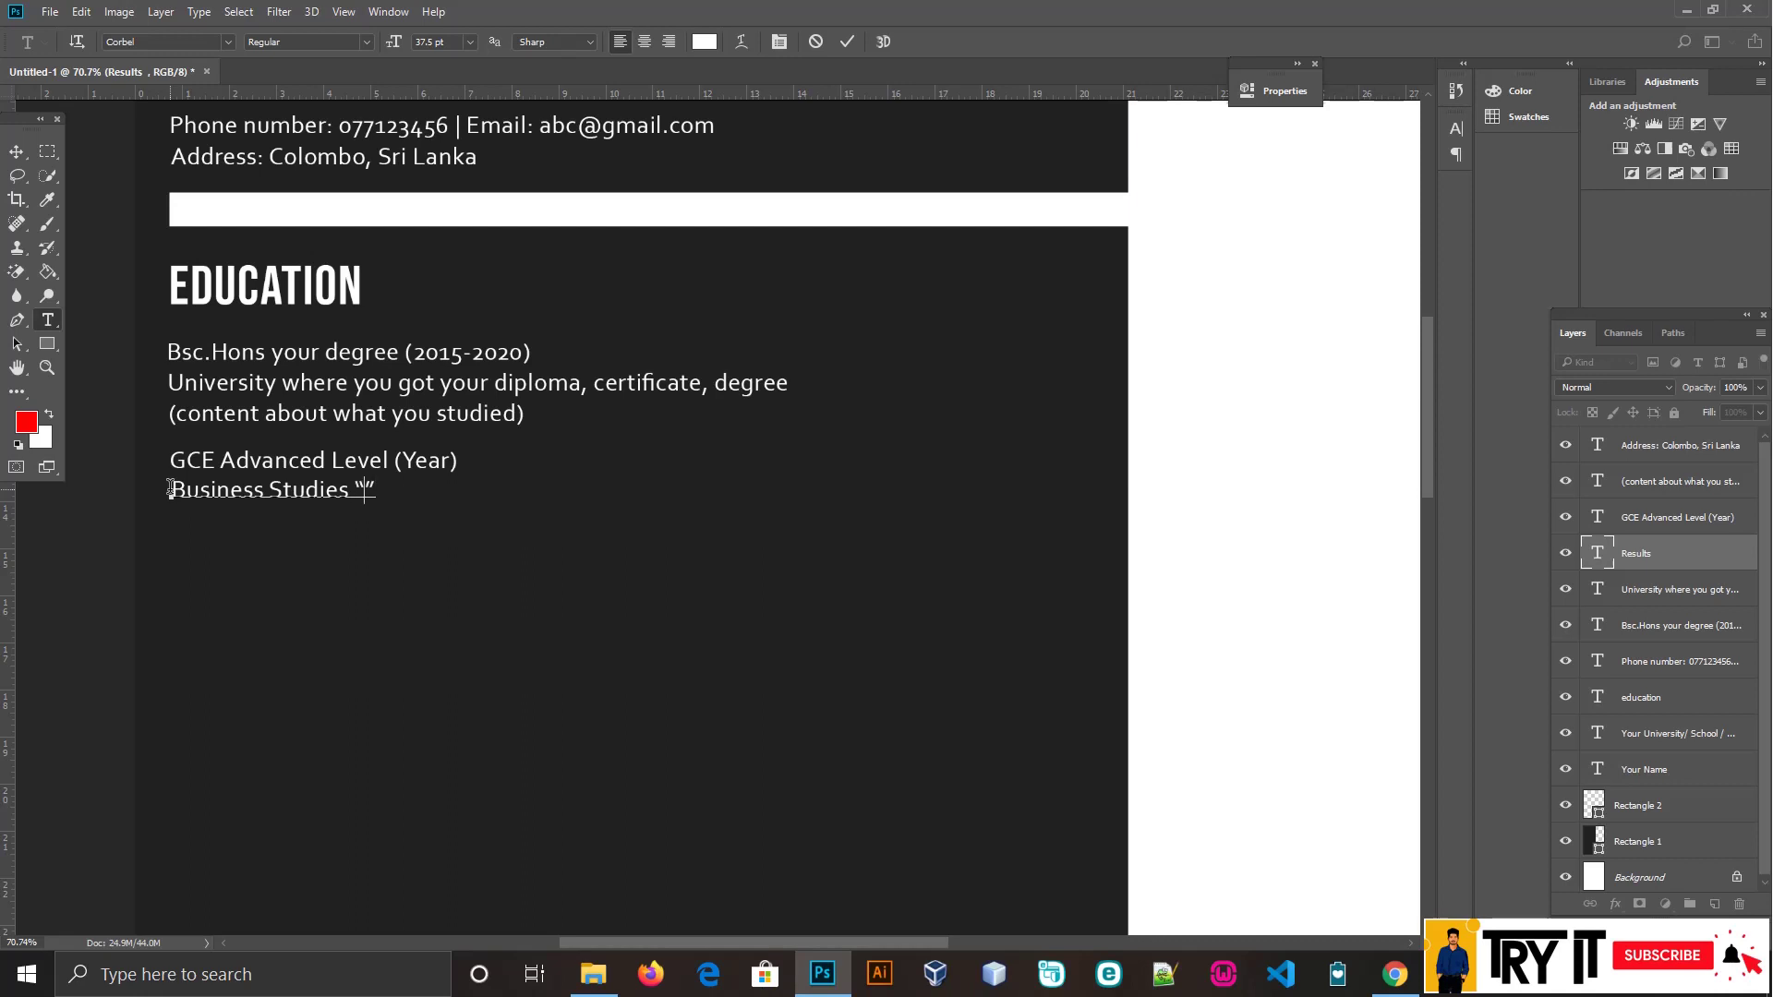
text(A)
click(847, 42)
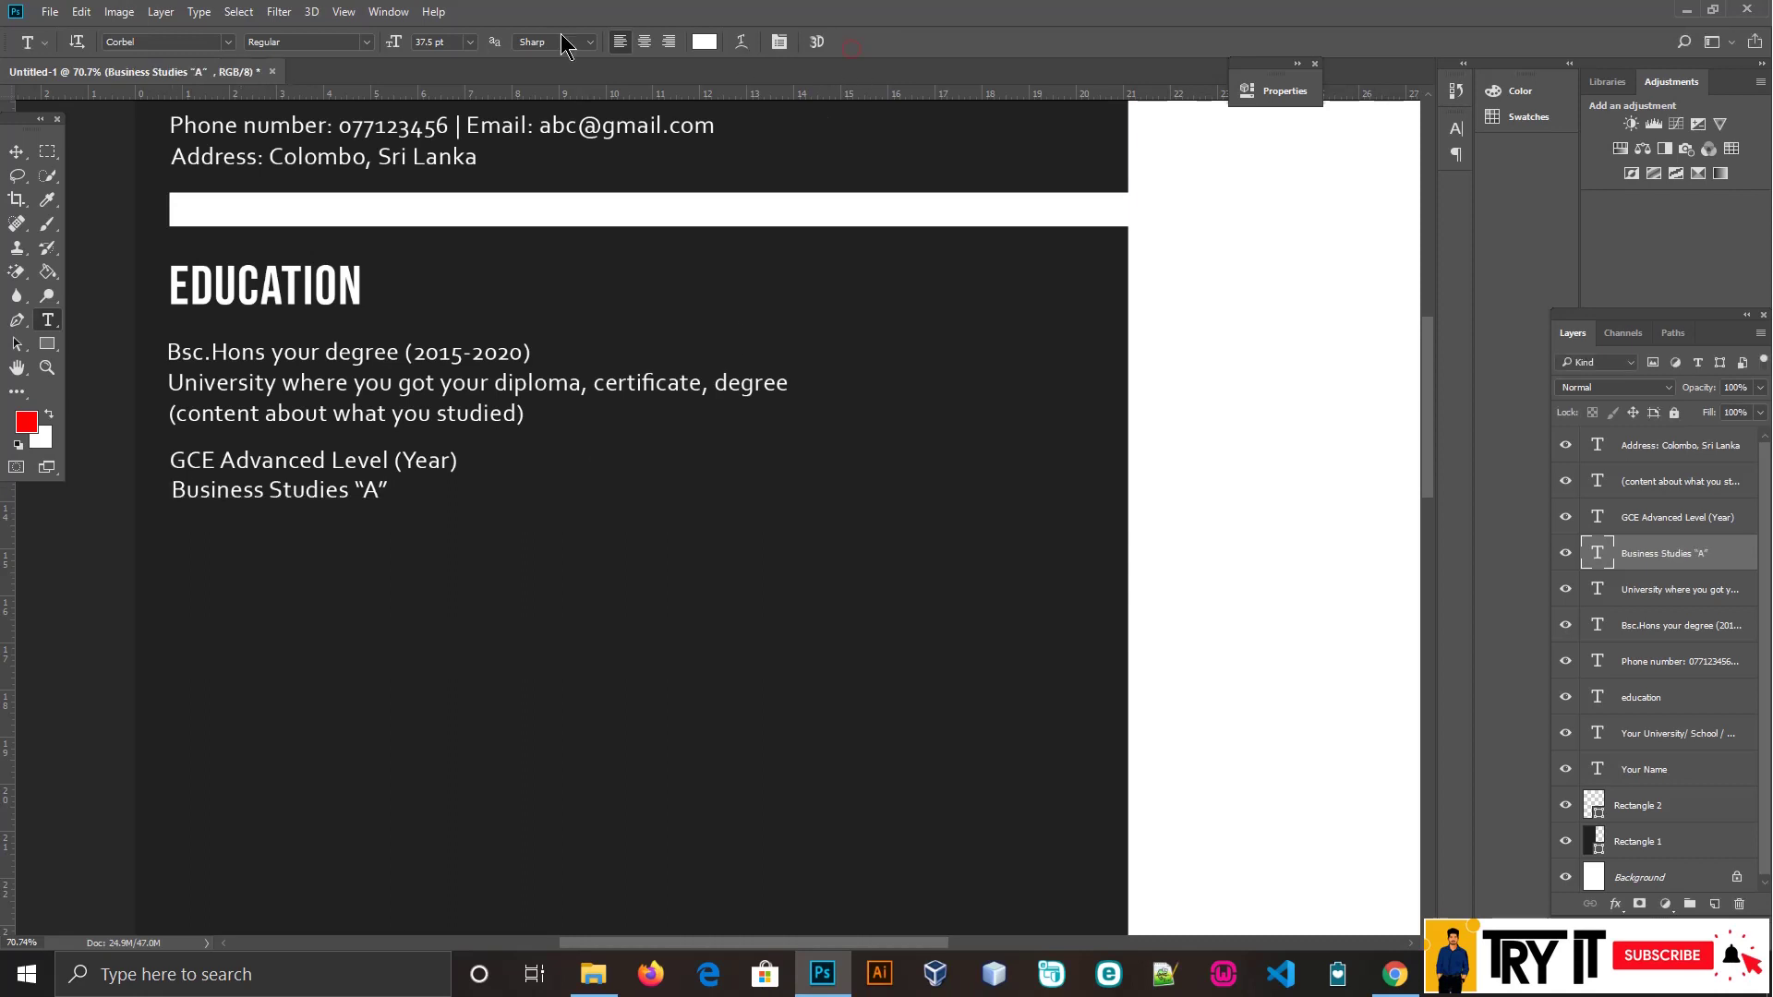
click(17, 150)
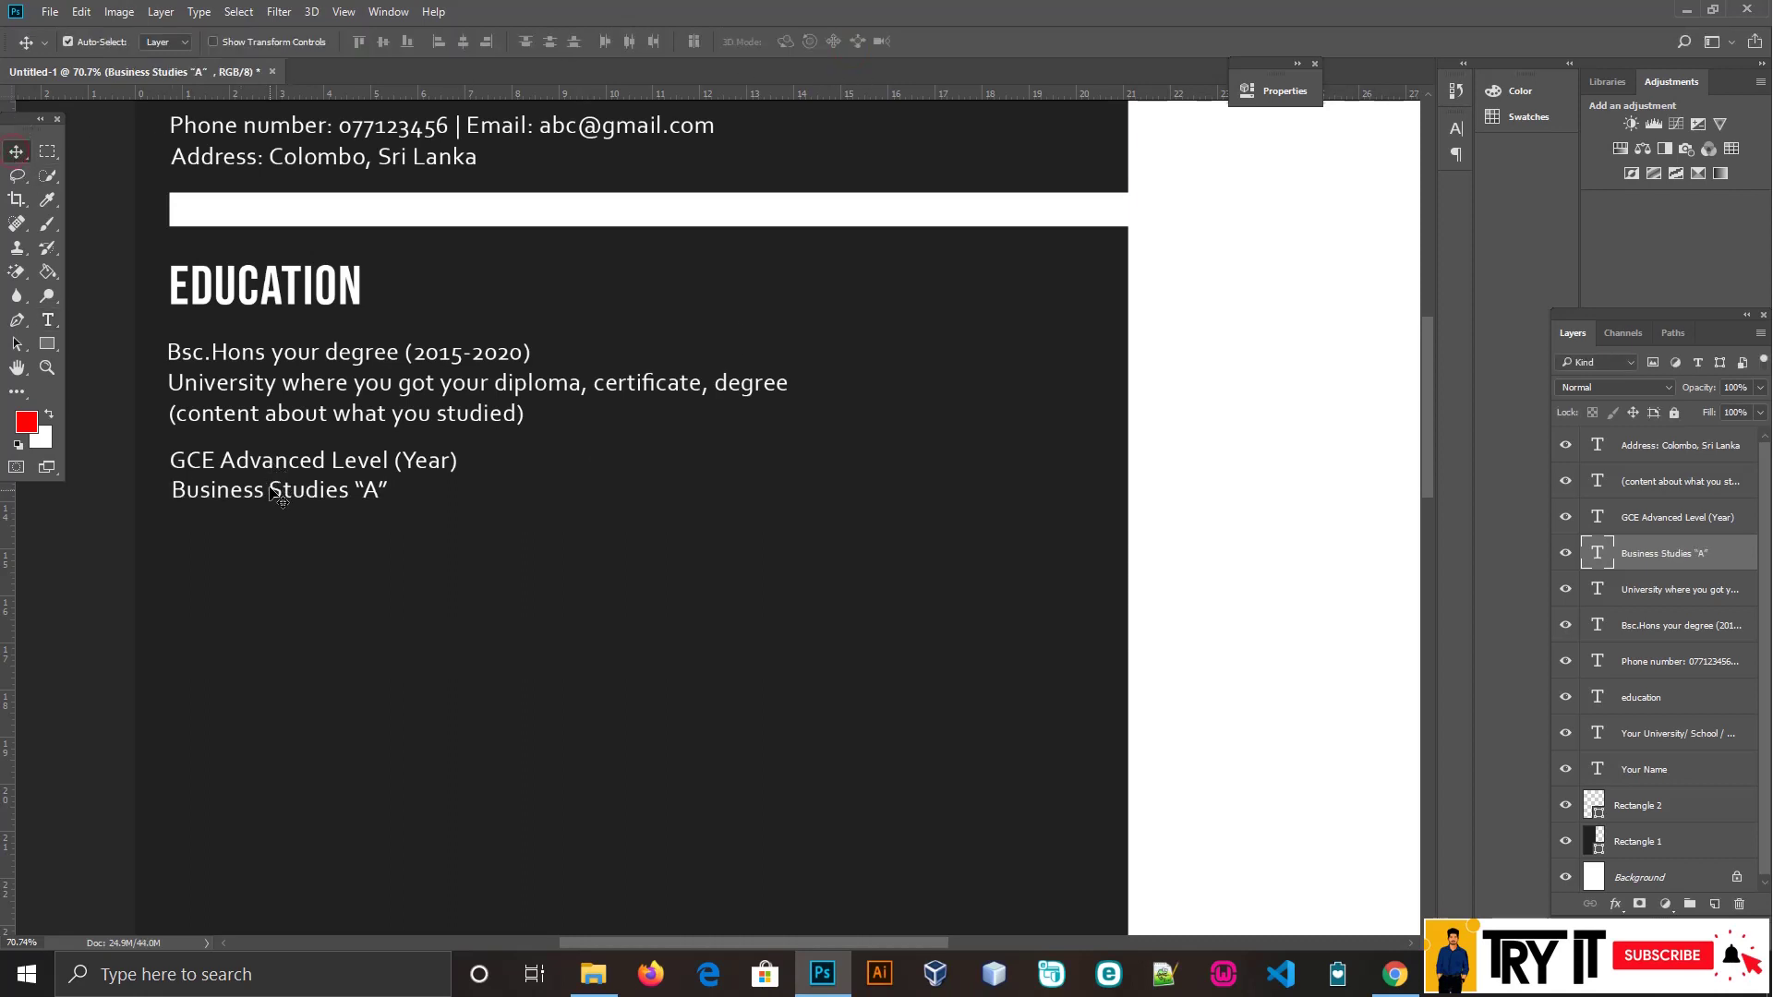
Duplicate the Business Studies line below it and change the subject to 'Accounting "A"'.
drag(271, 493, 270, 519)
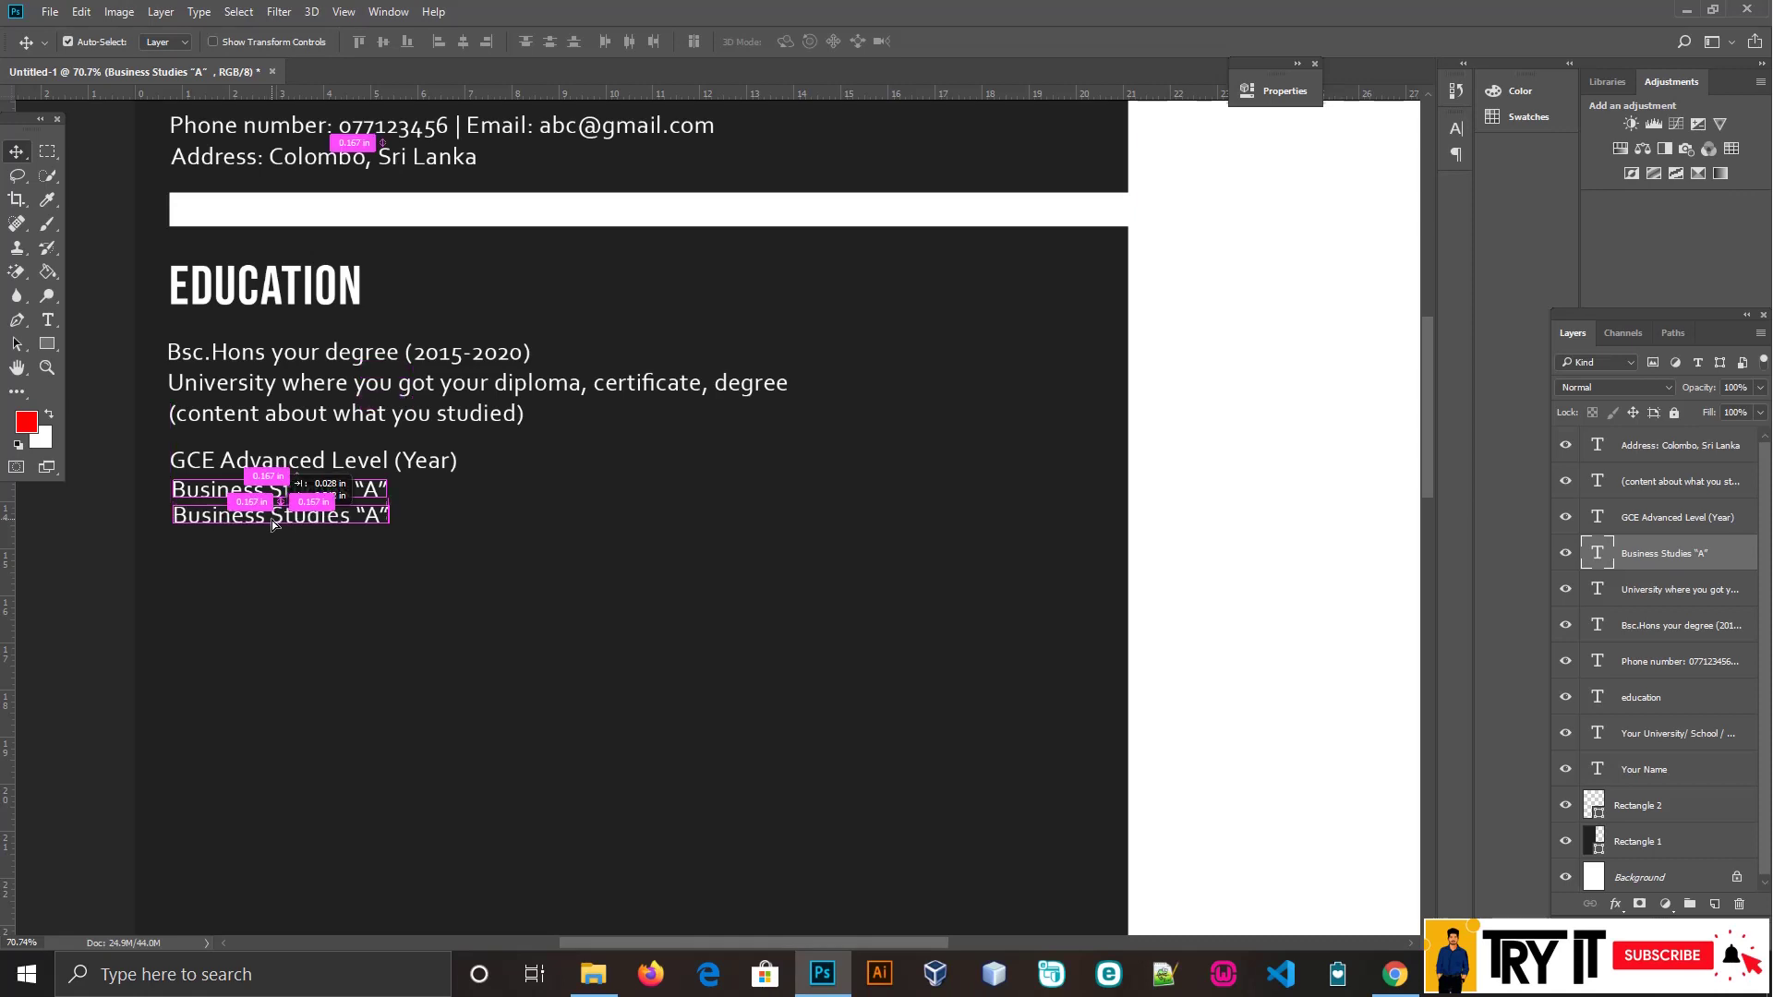
click(47, 320)
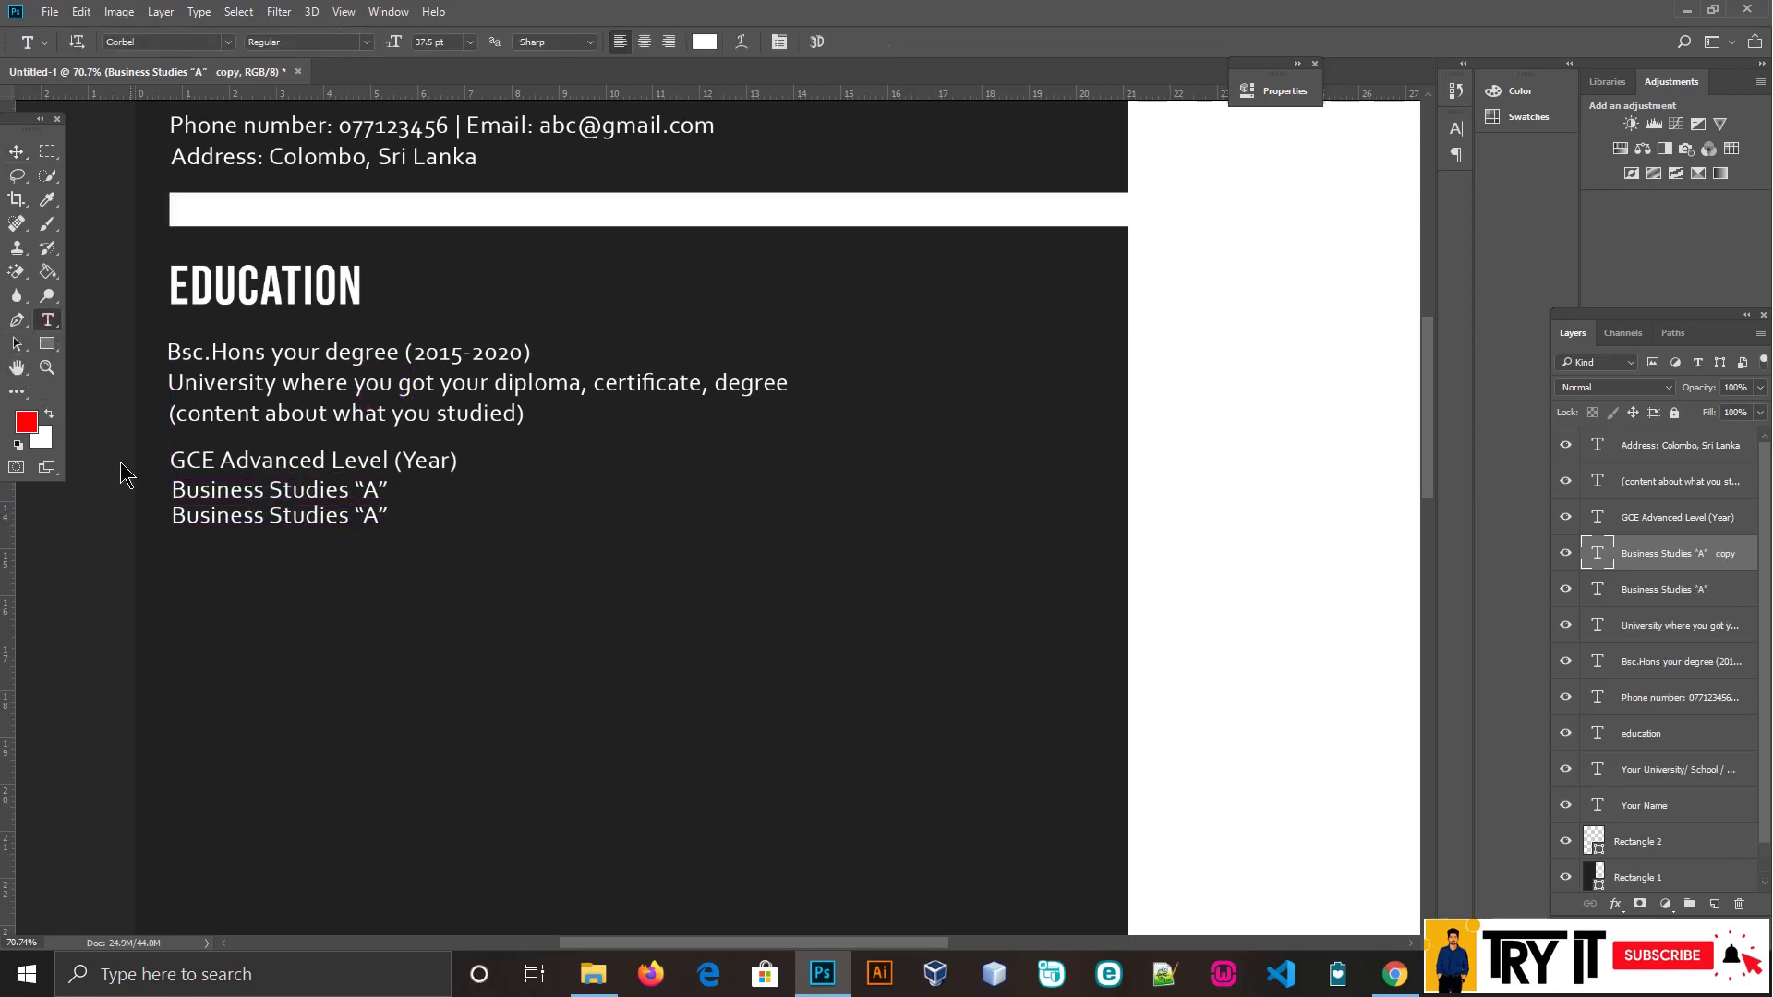
drag(166, 515, 343, 514)
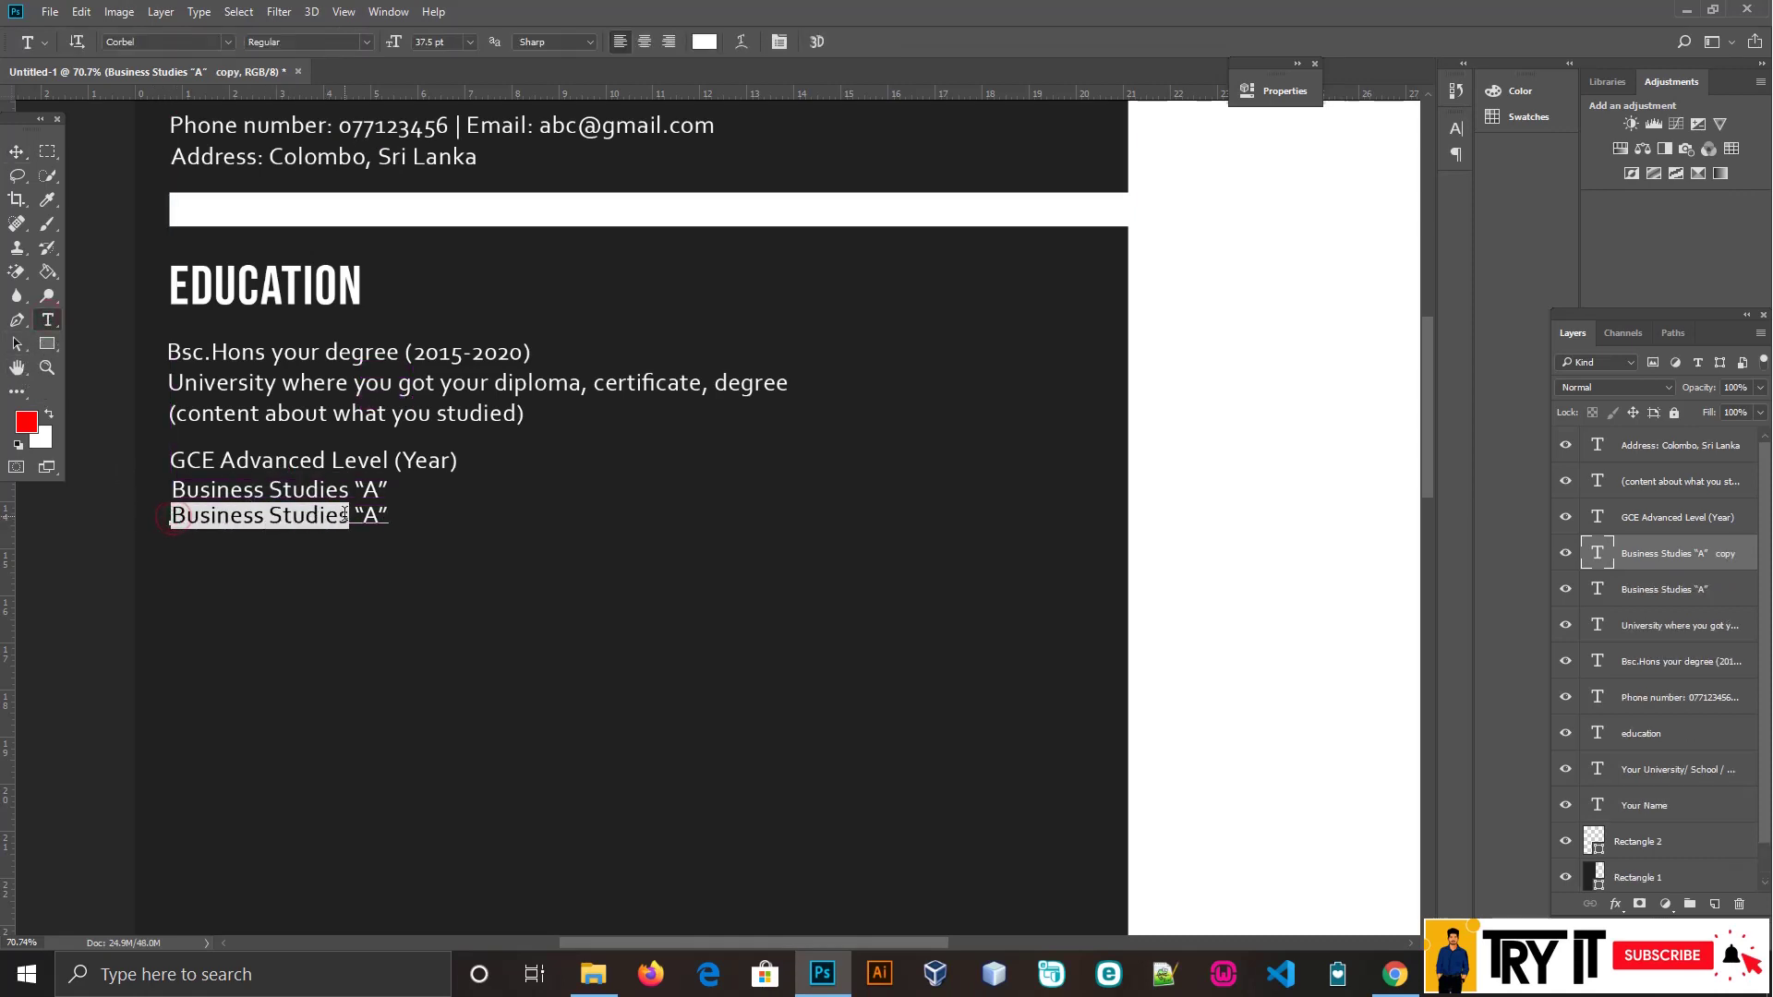
text(Accou)
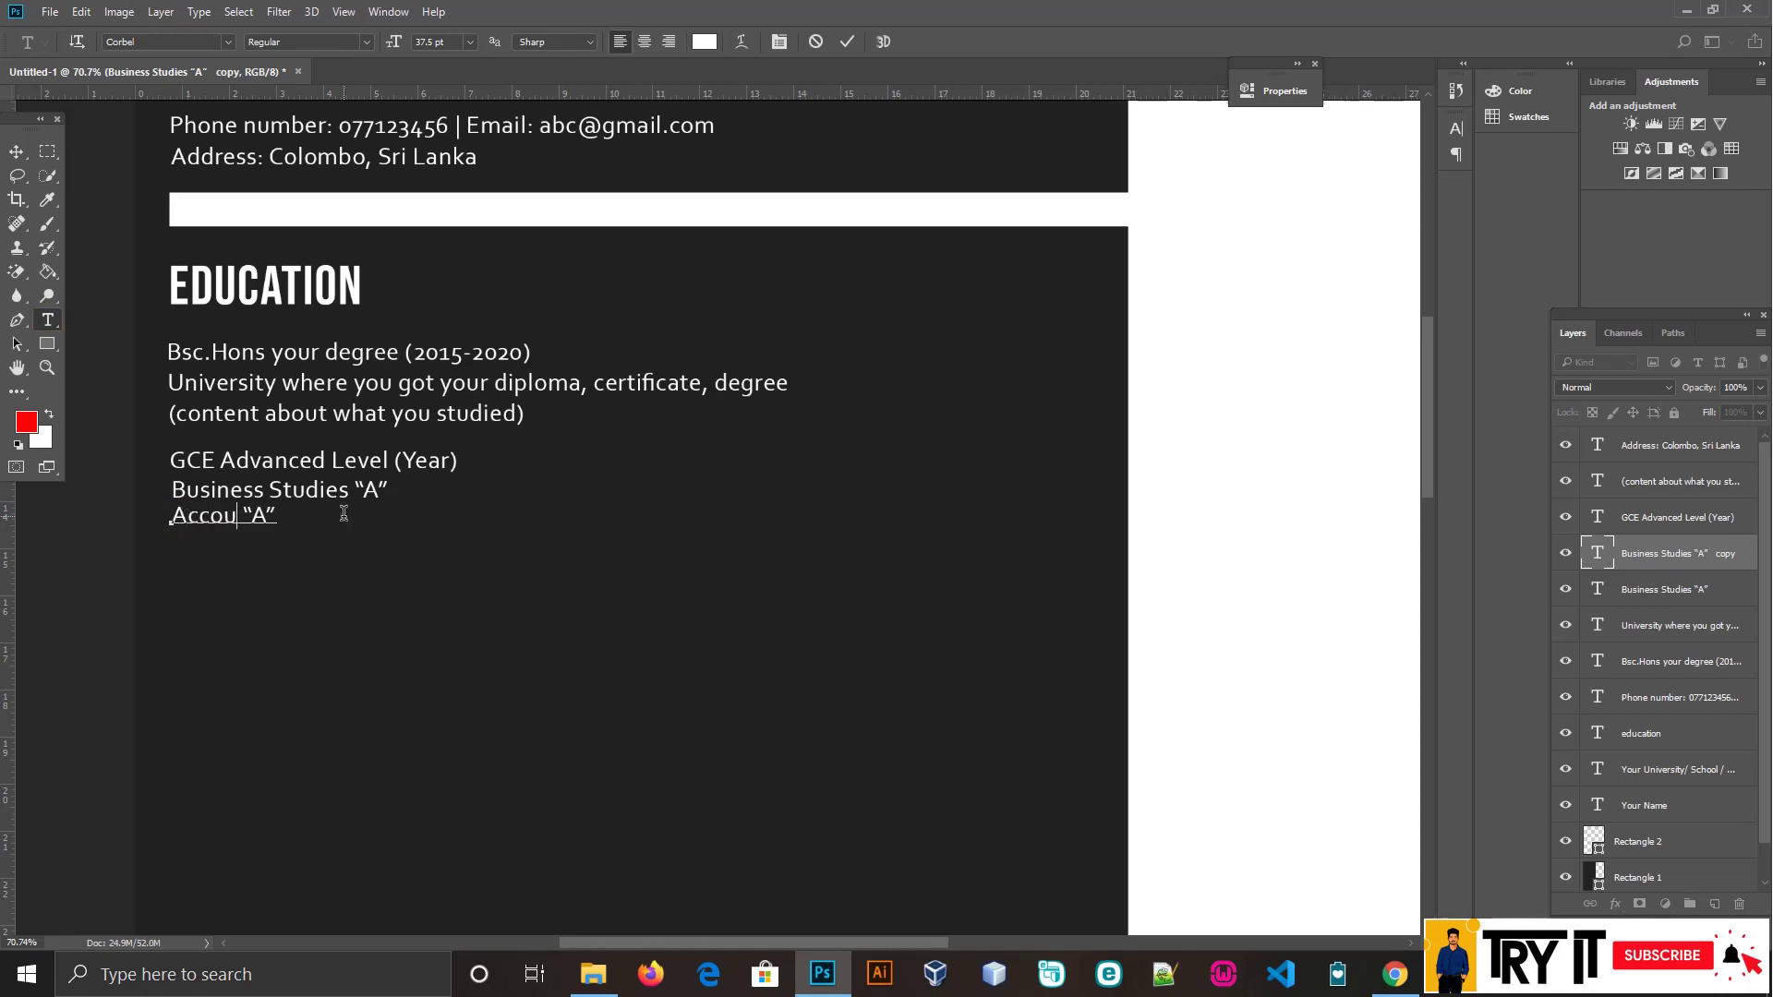
text(nt)
key(BackSpace)
text(ing)
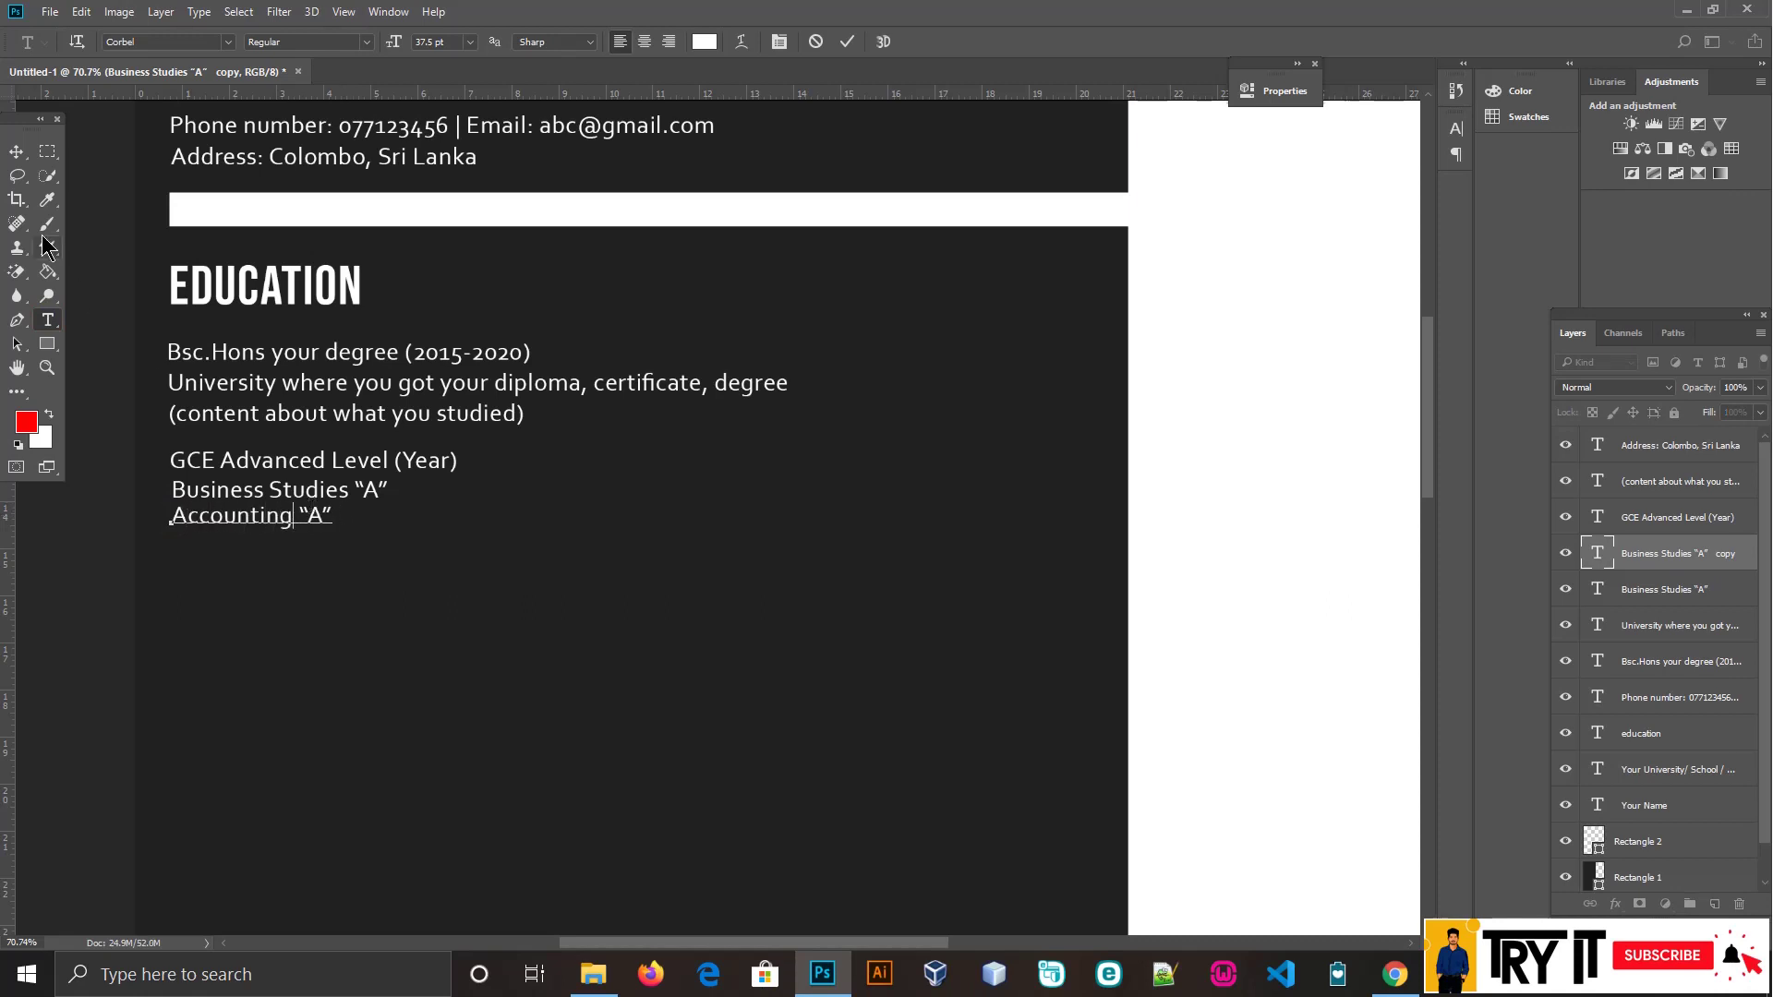
click(16, 151)
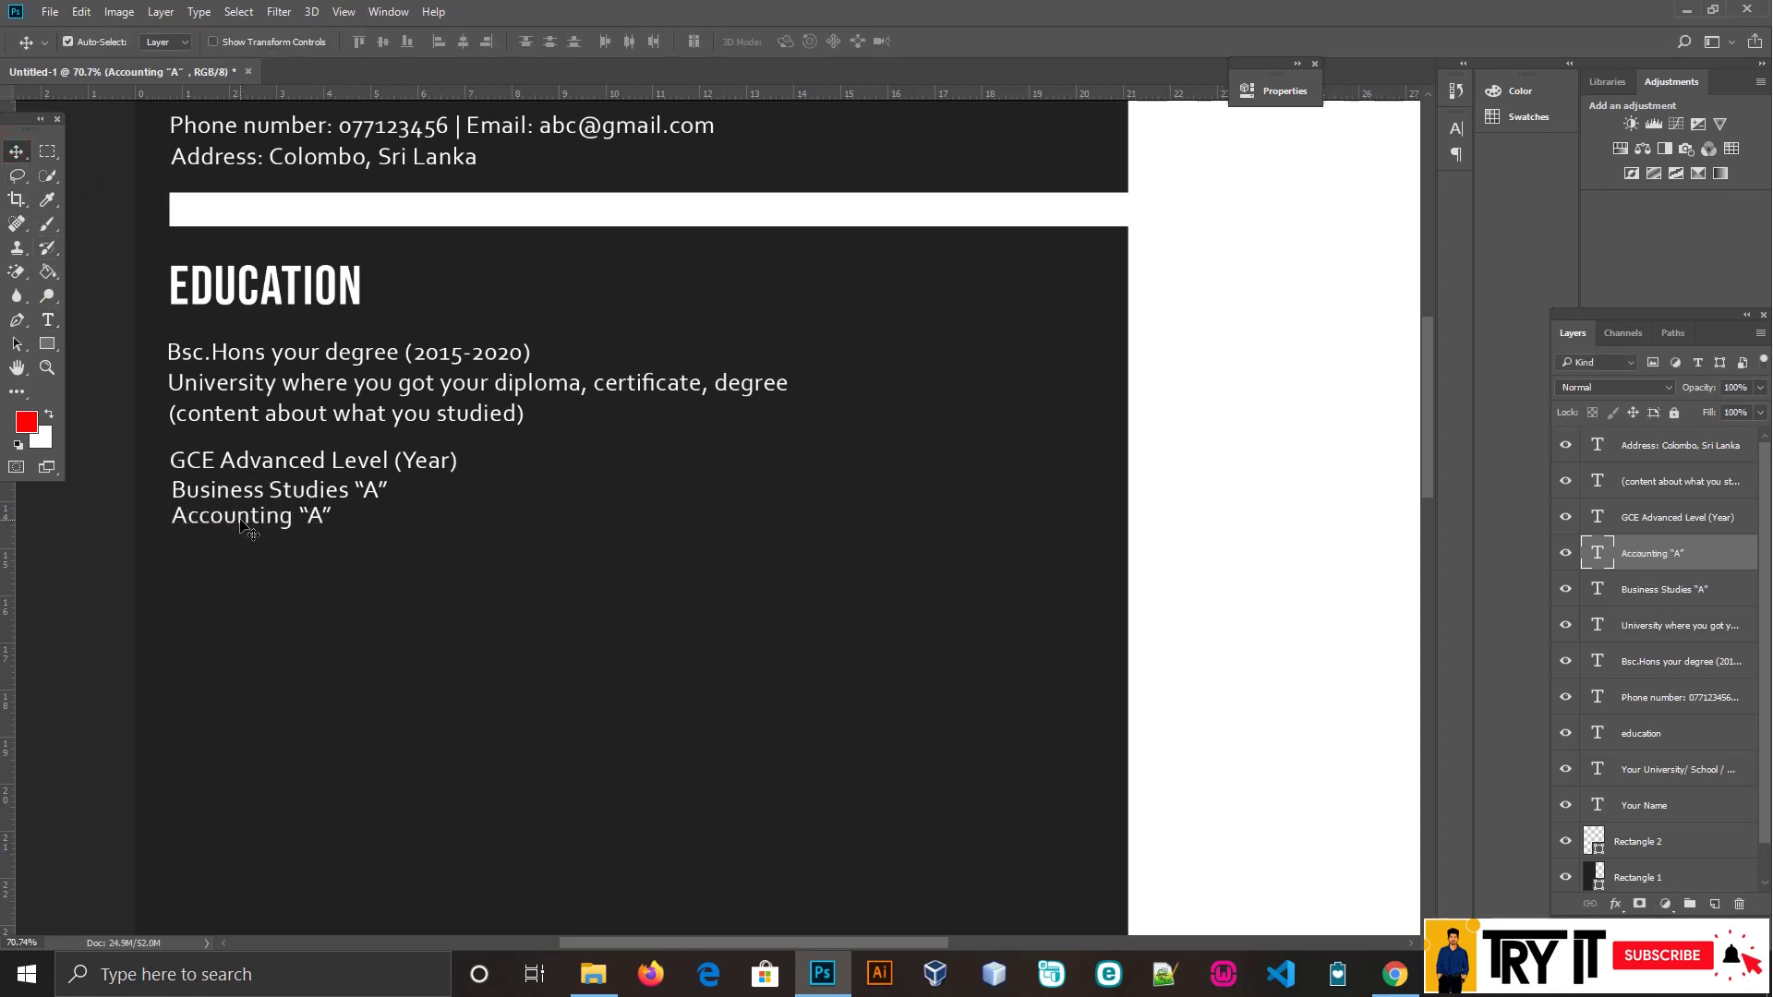
Duplicate the Accounting line below it and change the subject to 'Economics "A"'.
mouse_move(237, 519)
mouse_down()
mouse_move(240, 546)
mouse_move(291, 552)
mouse_up()
click(48, 319)
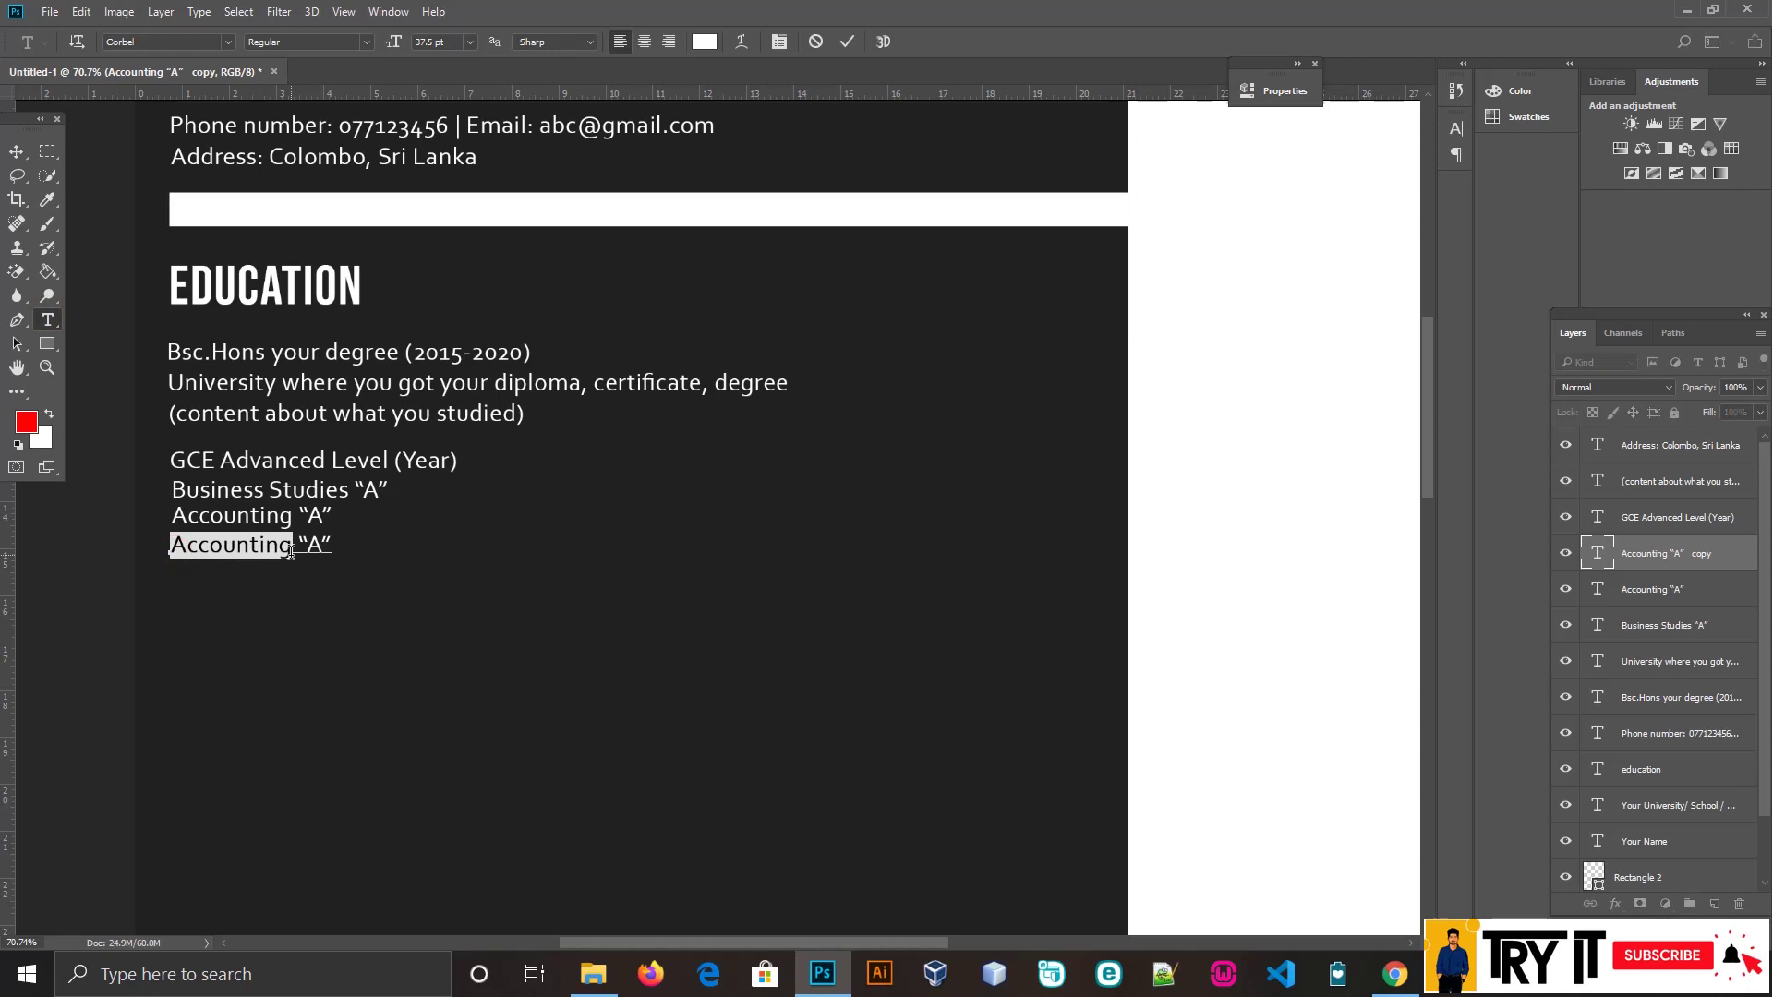
text(Business )
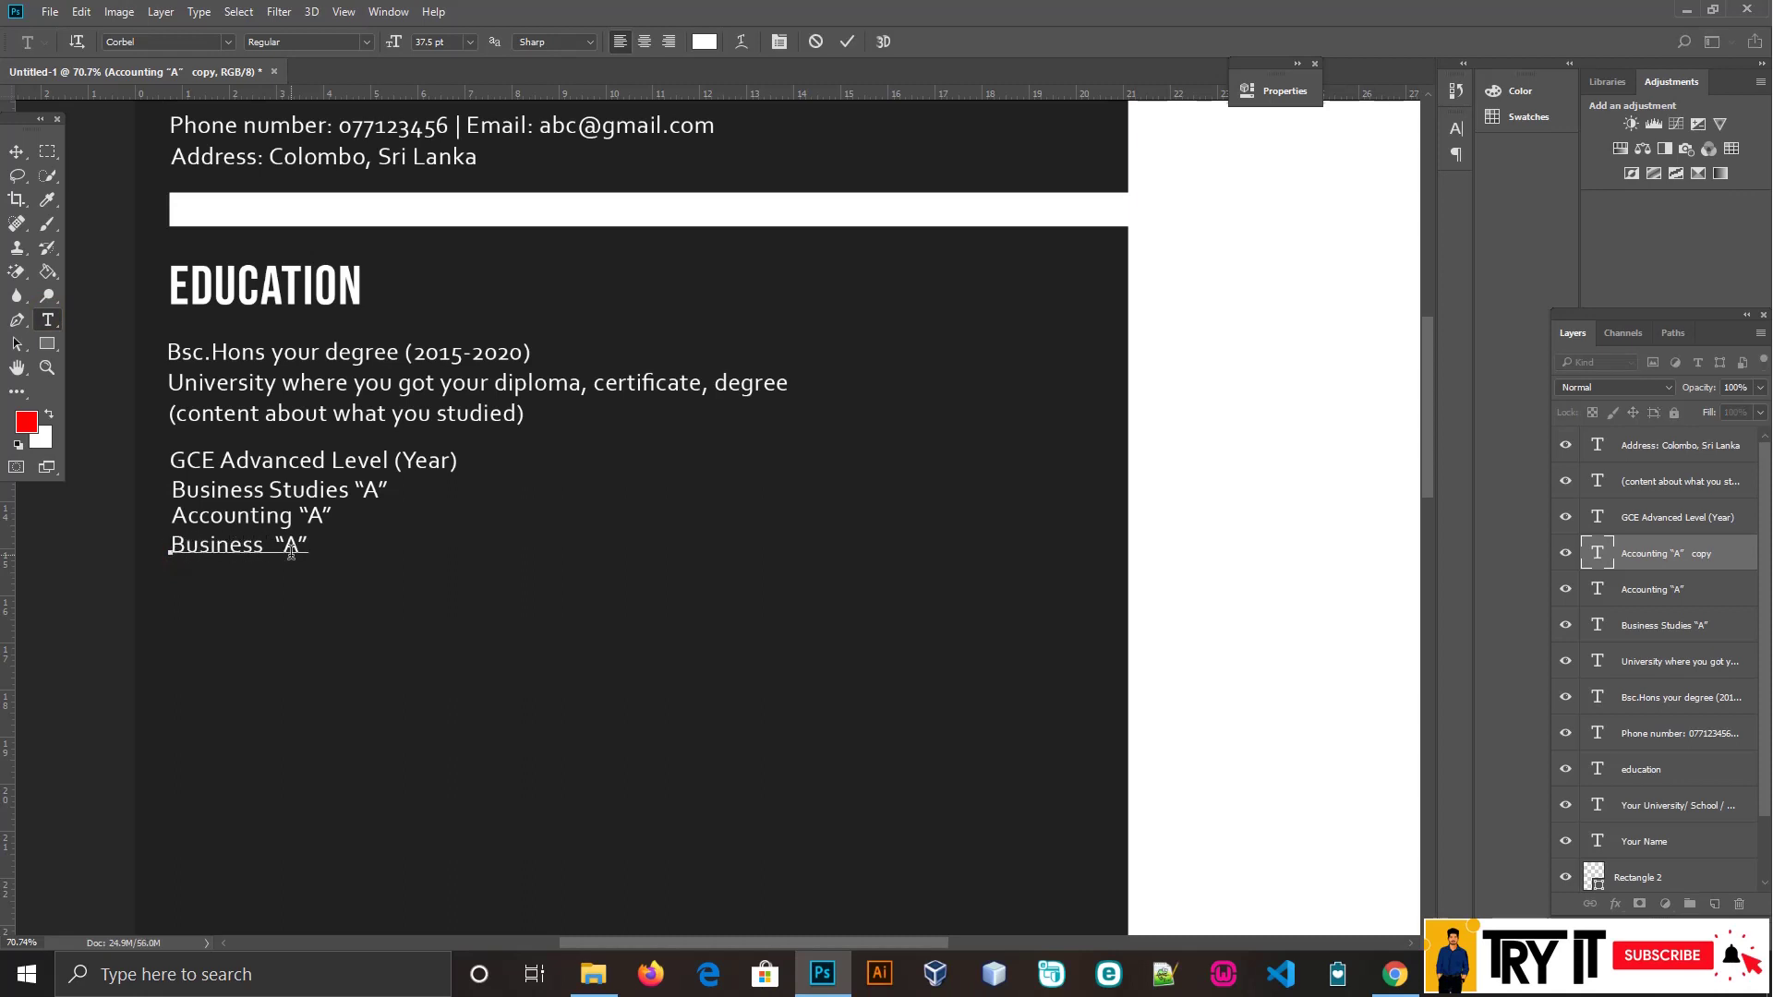
text(Stu)
key(BackSpace)
key(BackSpace)
key(BackSpace)
key(BackSpace)
key(BackSpace)
key(BackSpace)
key(BackSpace)
key(BackSpace)
key(BackSpace)
key(BackSpace)
key(BackSpace)
text(Eco)
text(nomics)
click(849, 42)
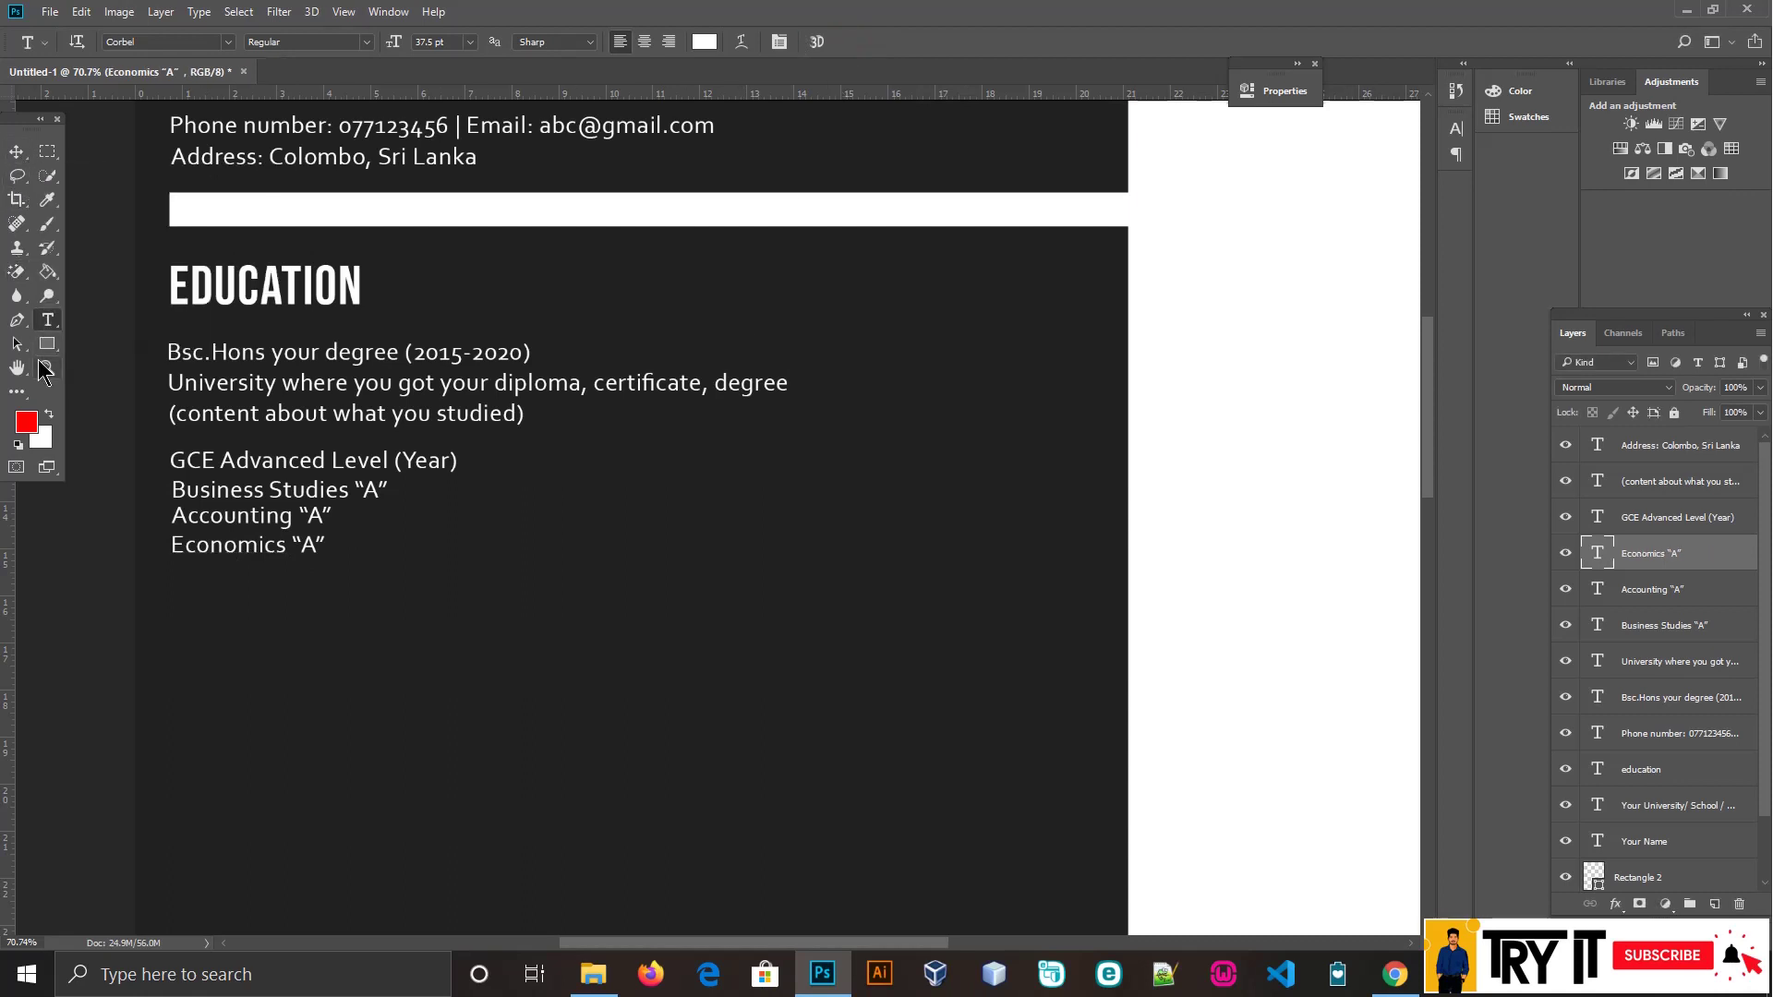
Make the Bsc.Hons degree line bold.
drag(172, 351, 574, 346)
click(365, 41)
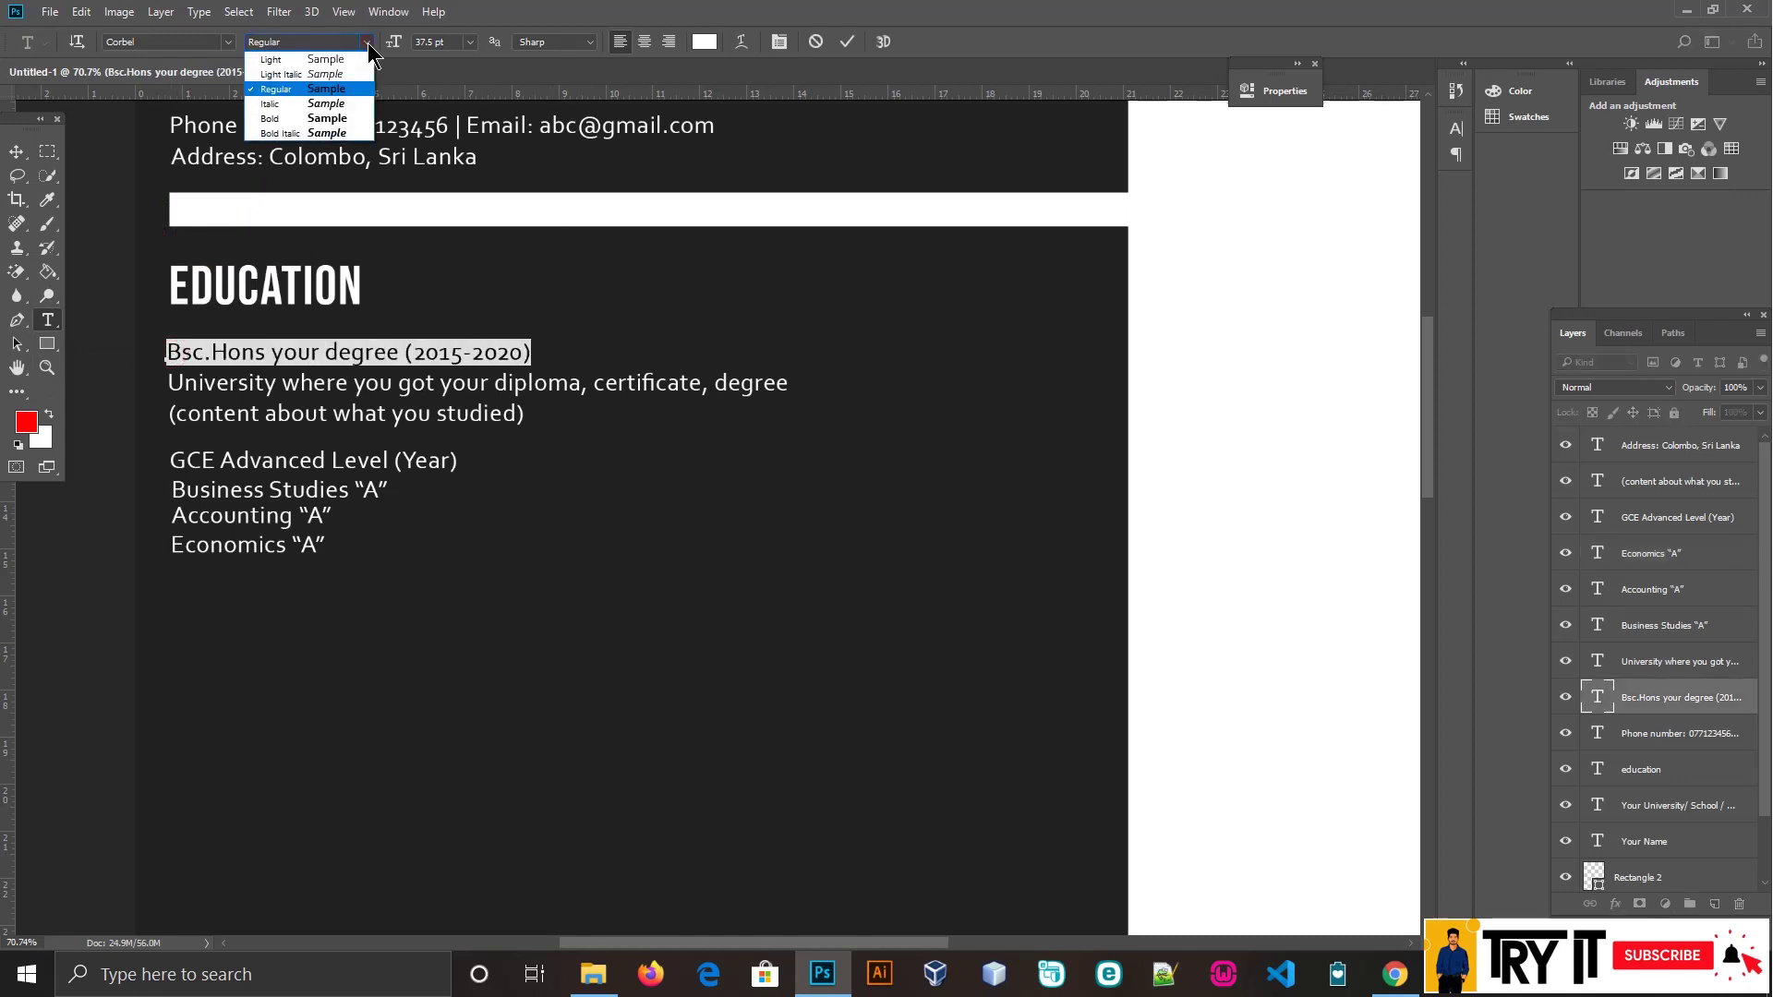
click(292, 118)
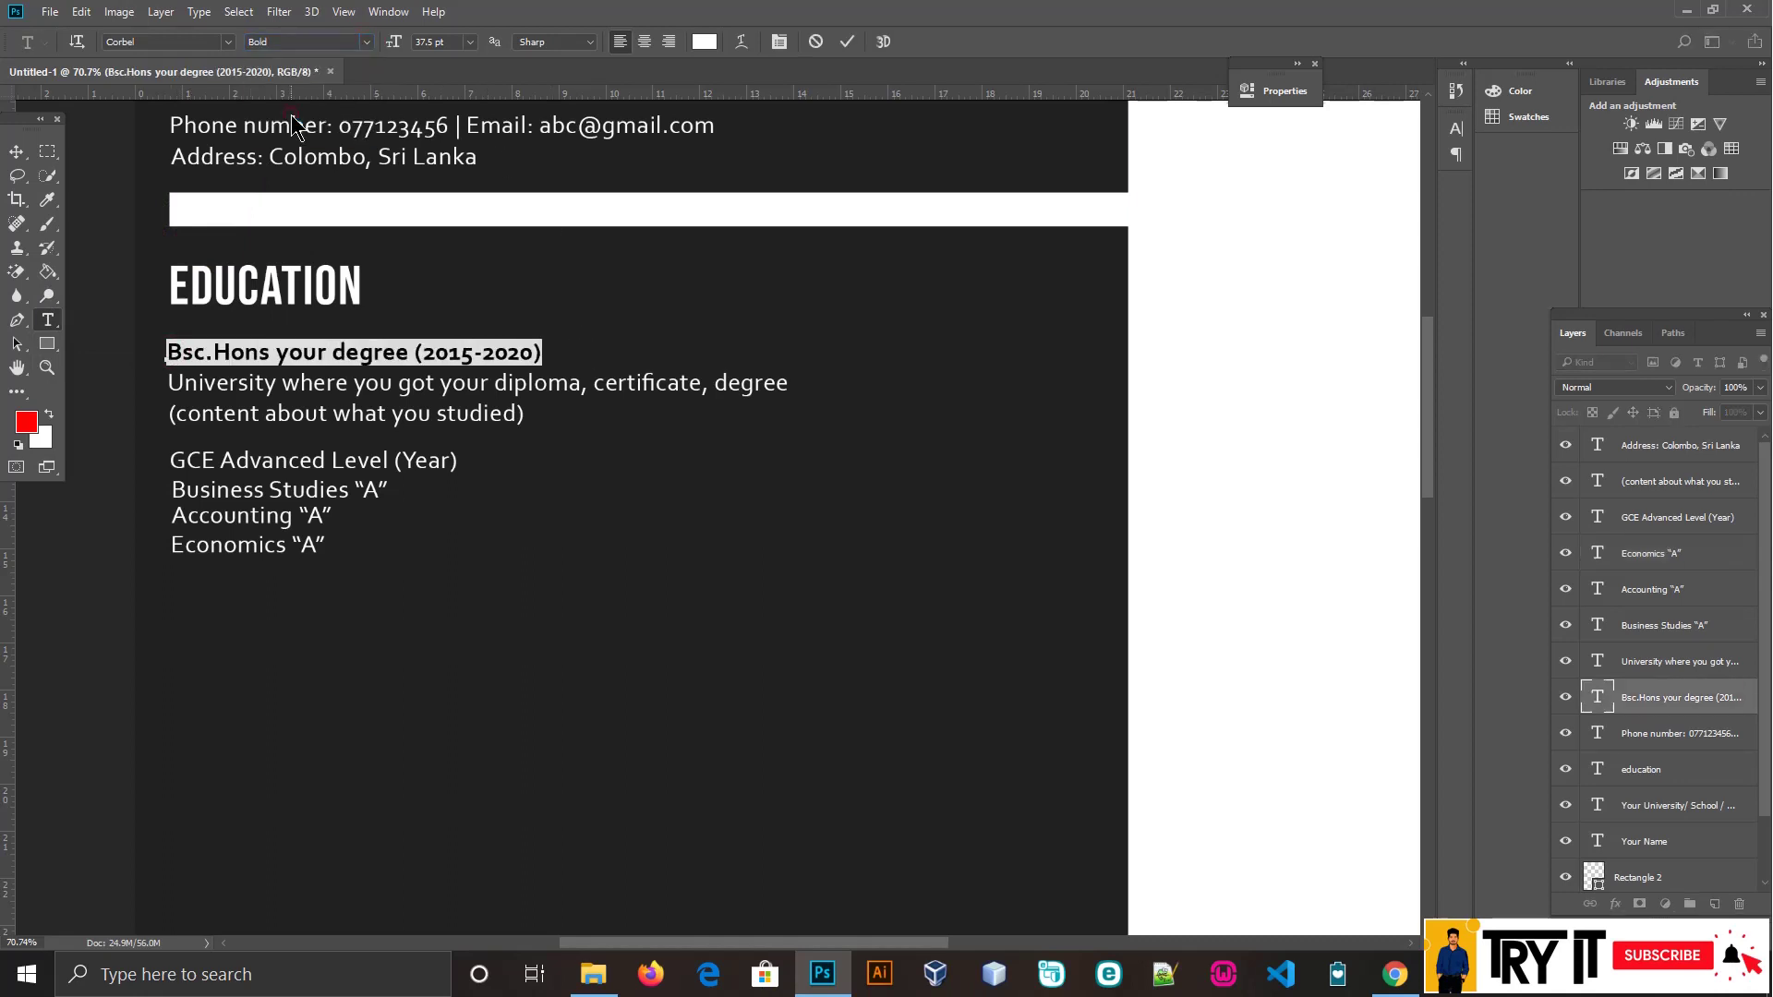
click(847, 42)
Make the 'GCE Advanced Level (Year)' heading bold to match the degree line.
drag(456, 460, 169, 460)
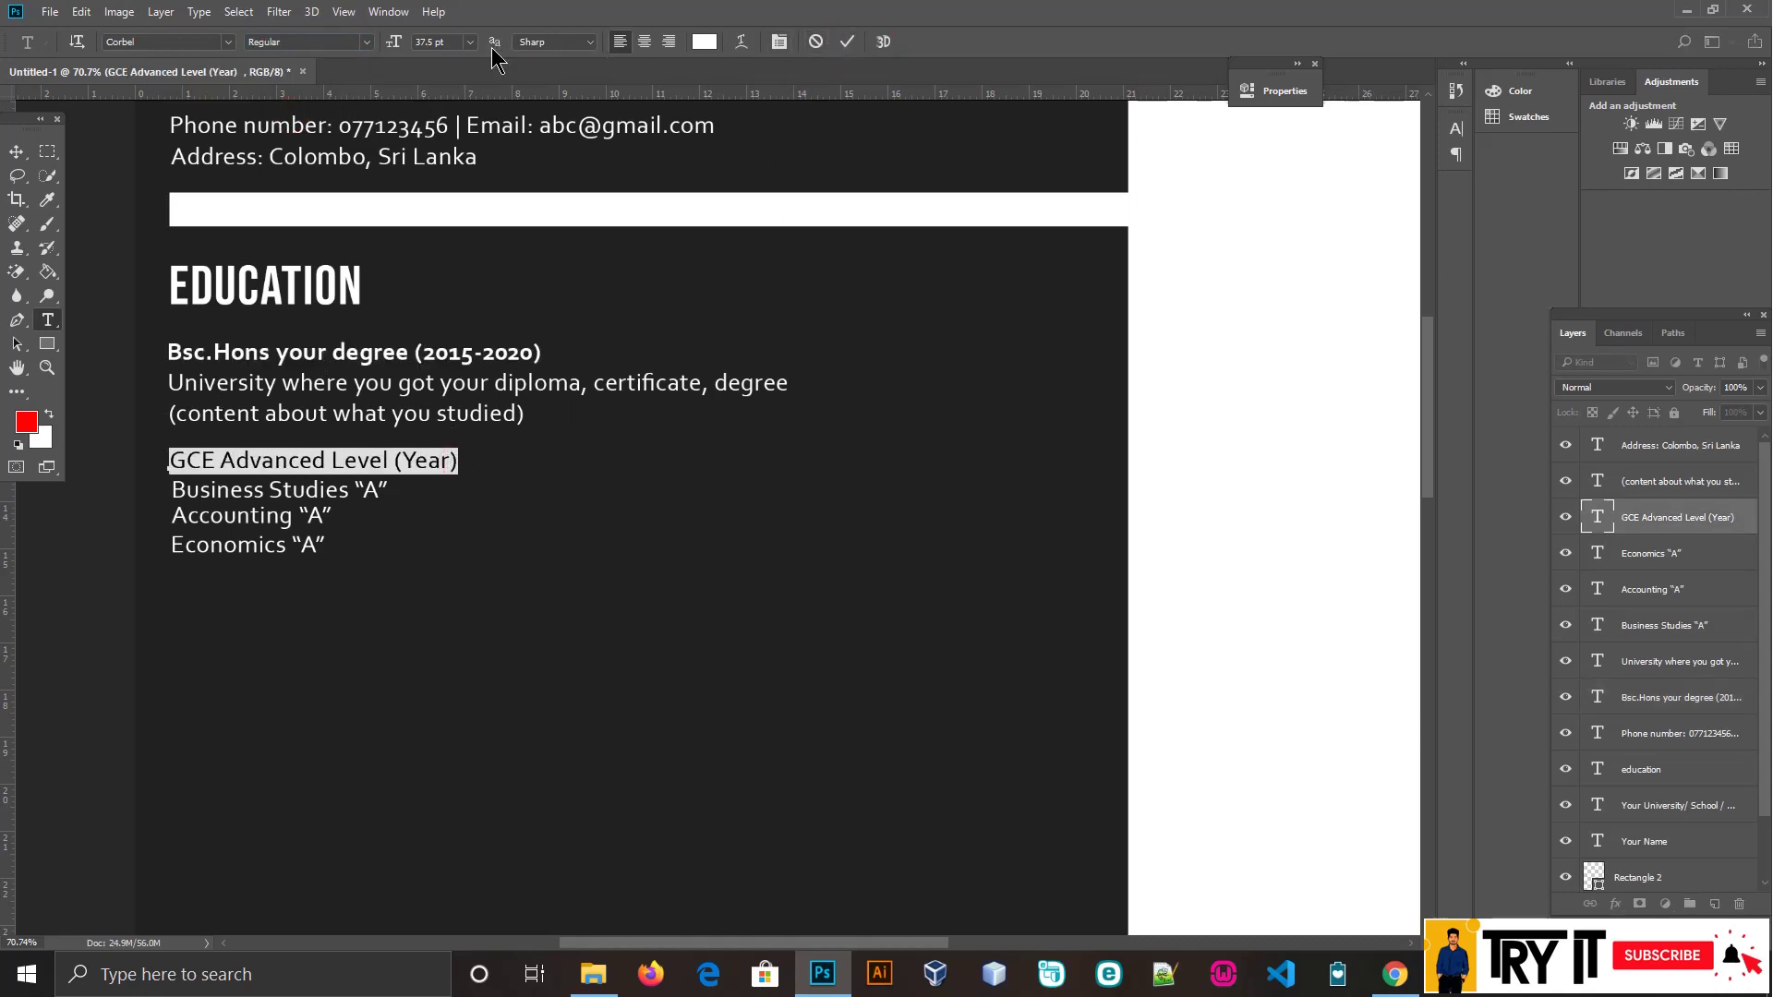
click(367, 41)
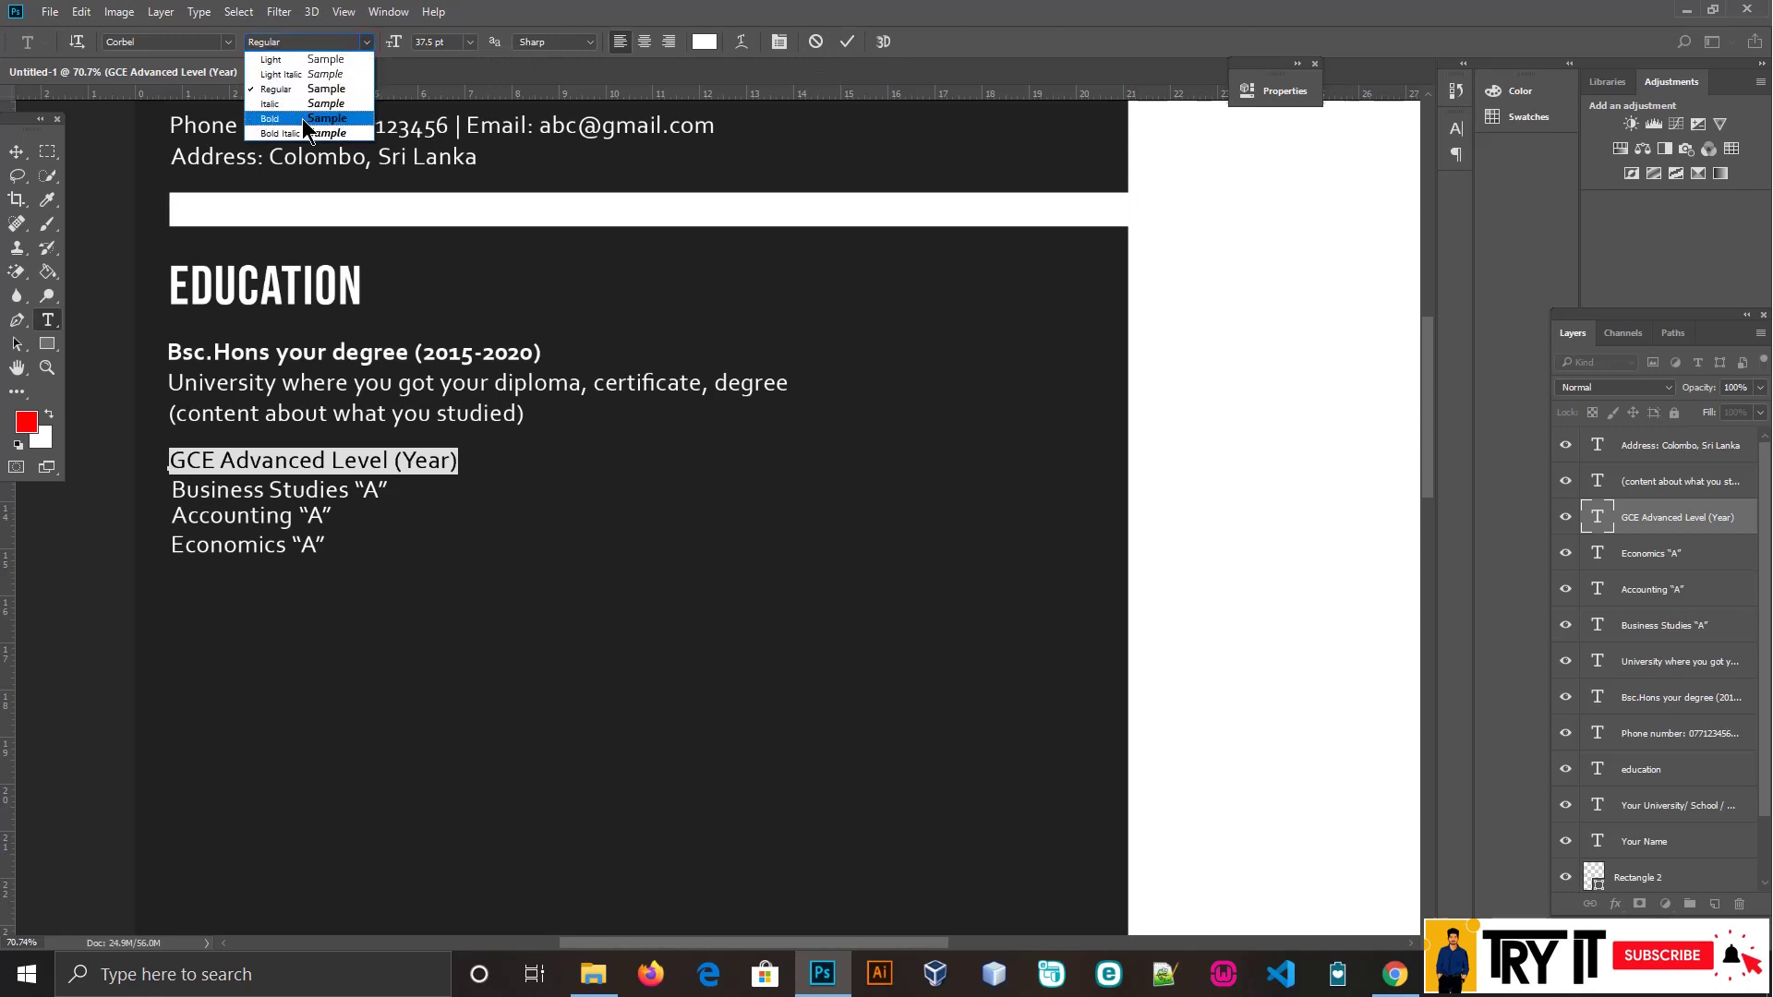
click(277, 118)
click(846, 41)
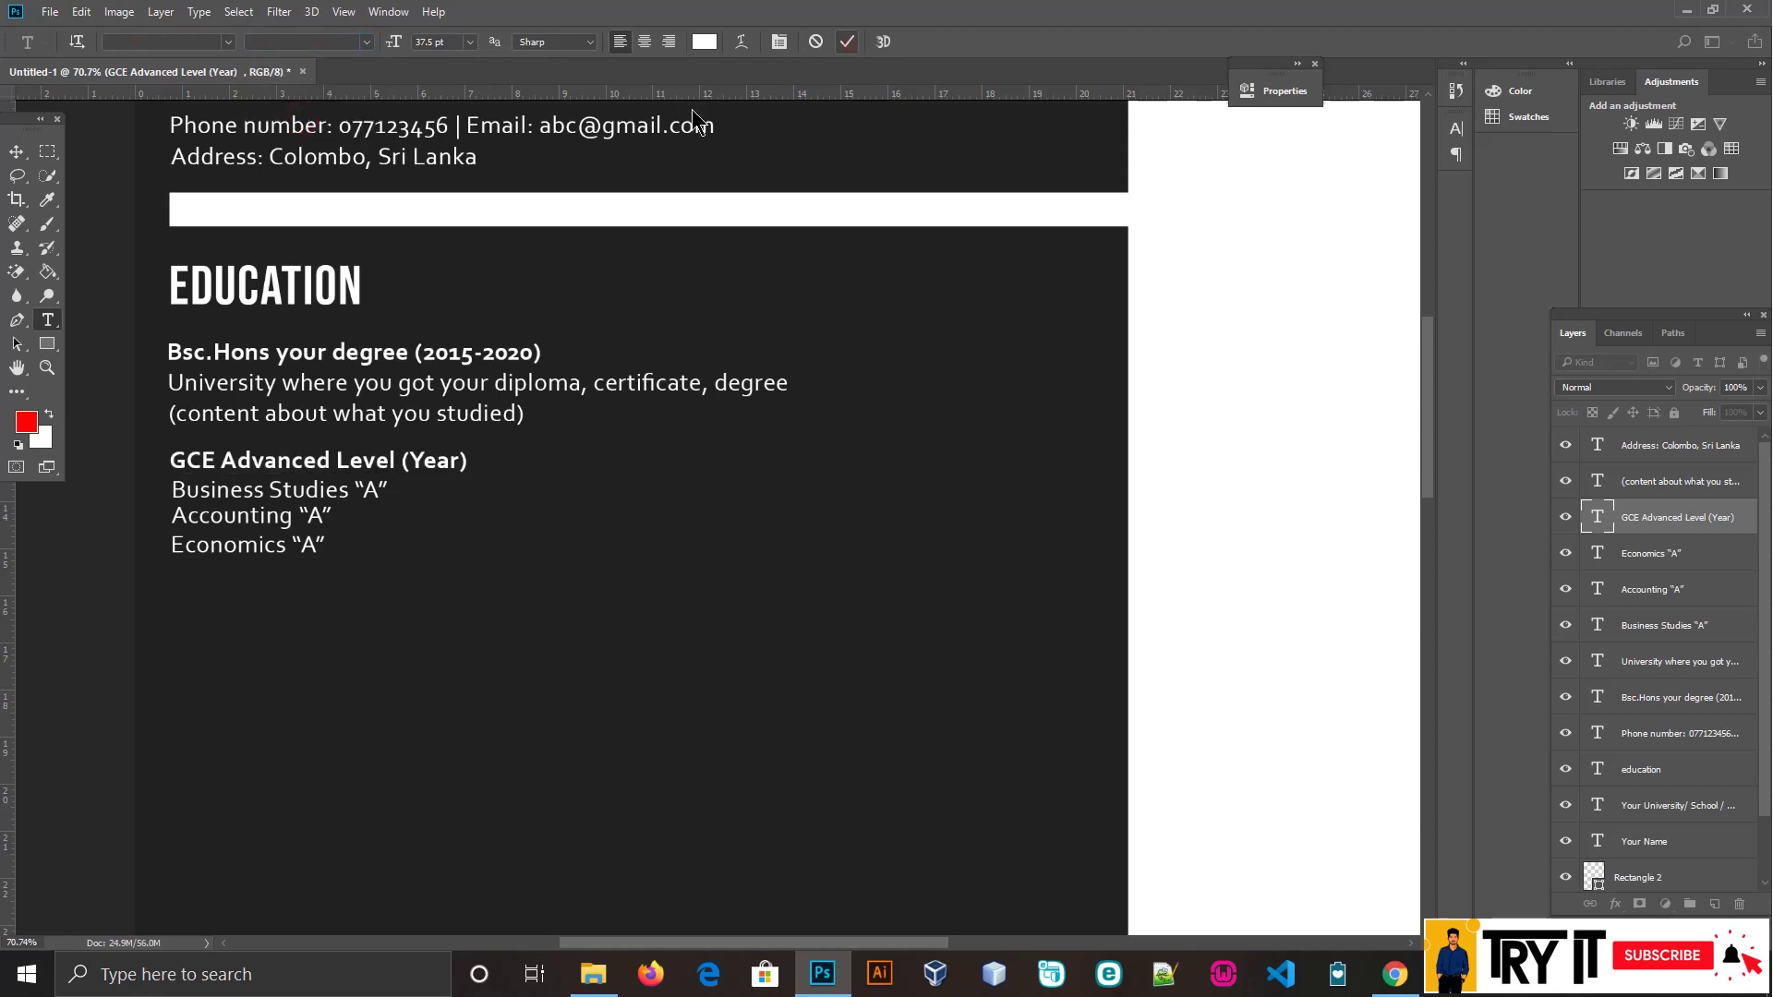
Select the Business Studies, Accounting and Economics "A" layers with the Move tool.
click(11, 153)
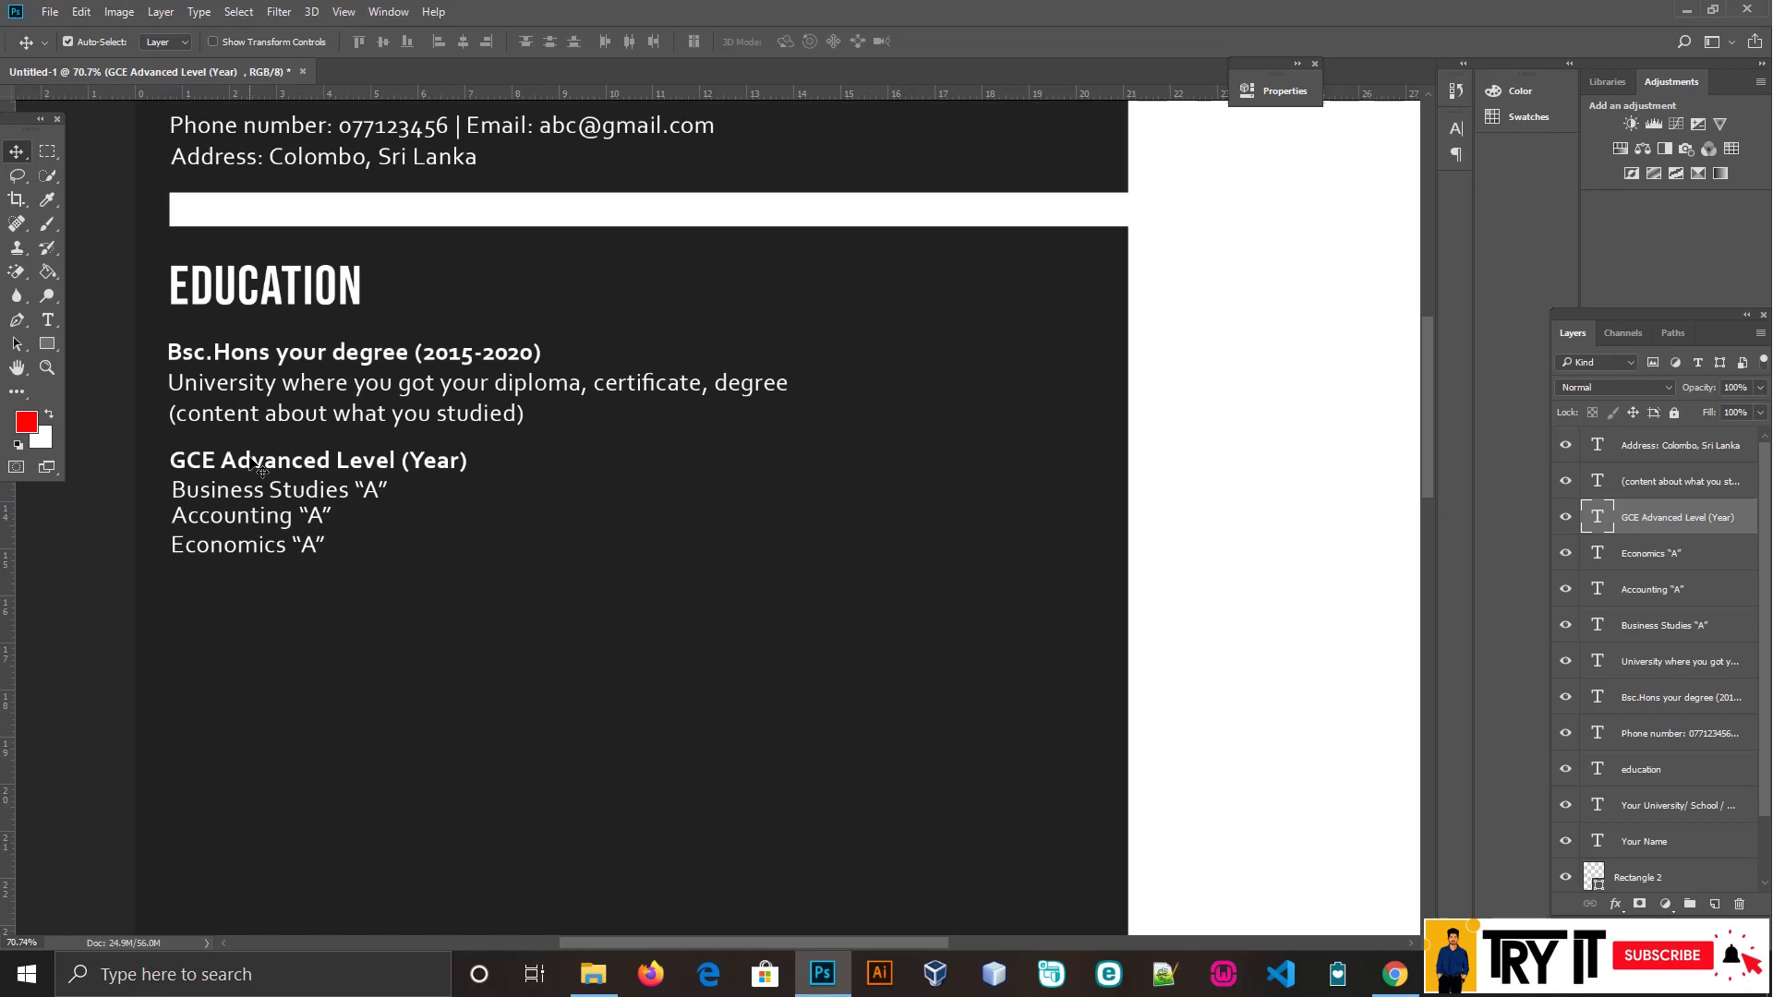
shift+click(260, 494)
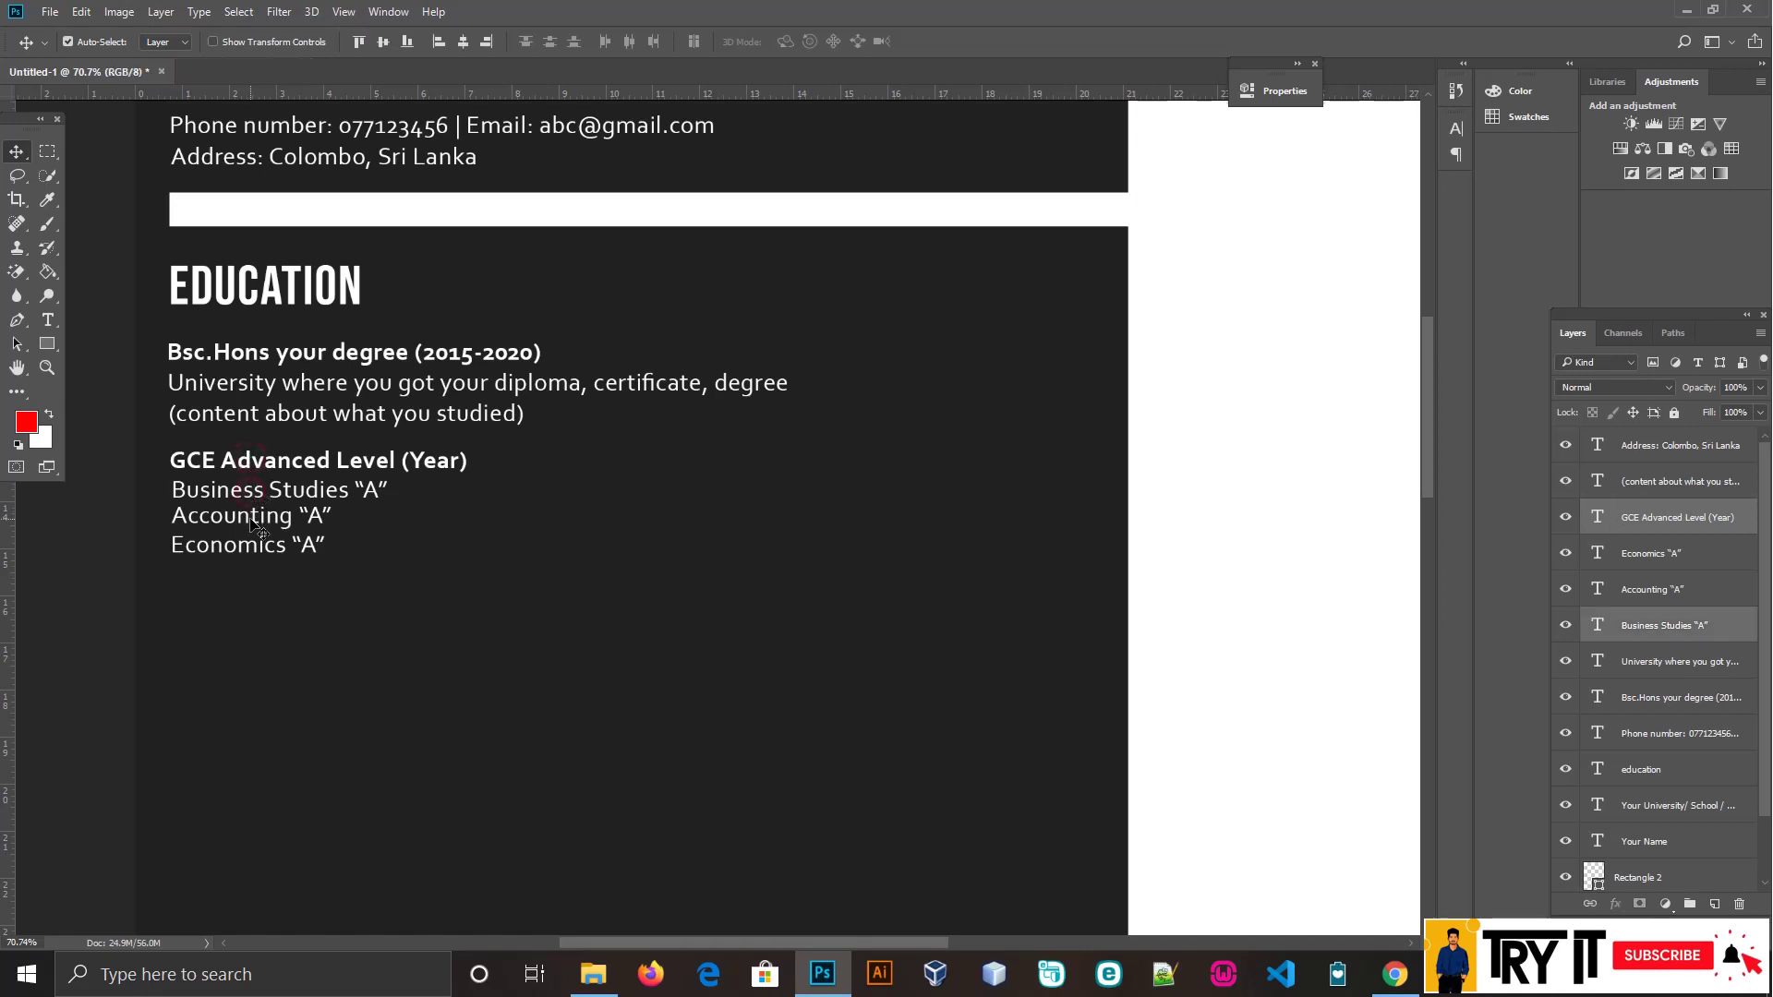
shift+click(253, 522)
Duplicate the A-level block below and retitle the copy 'GCE Ordinary Level (Year)'.
scroll(264, 545, down, 2)
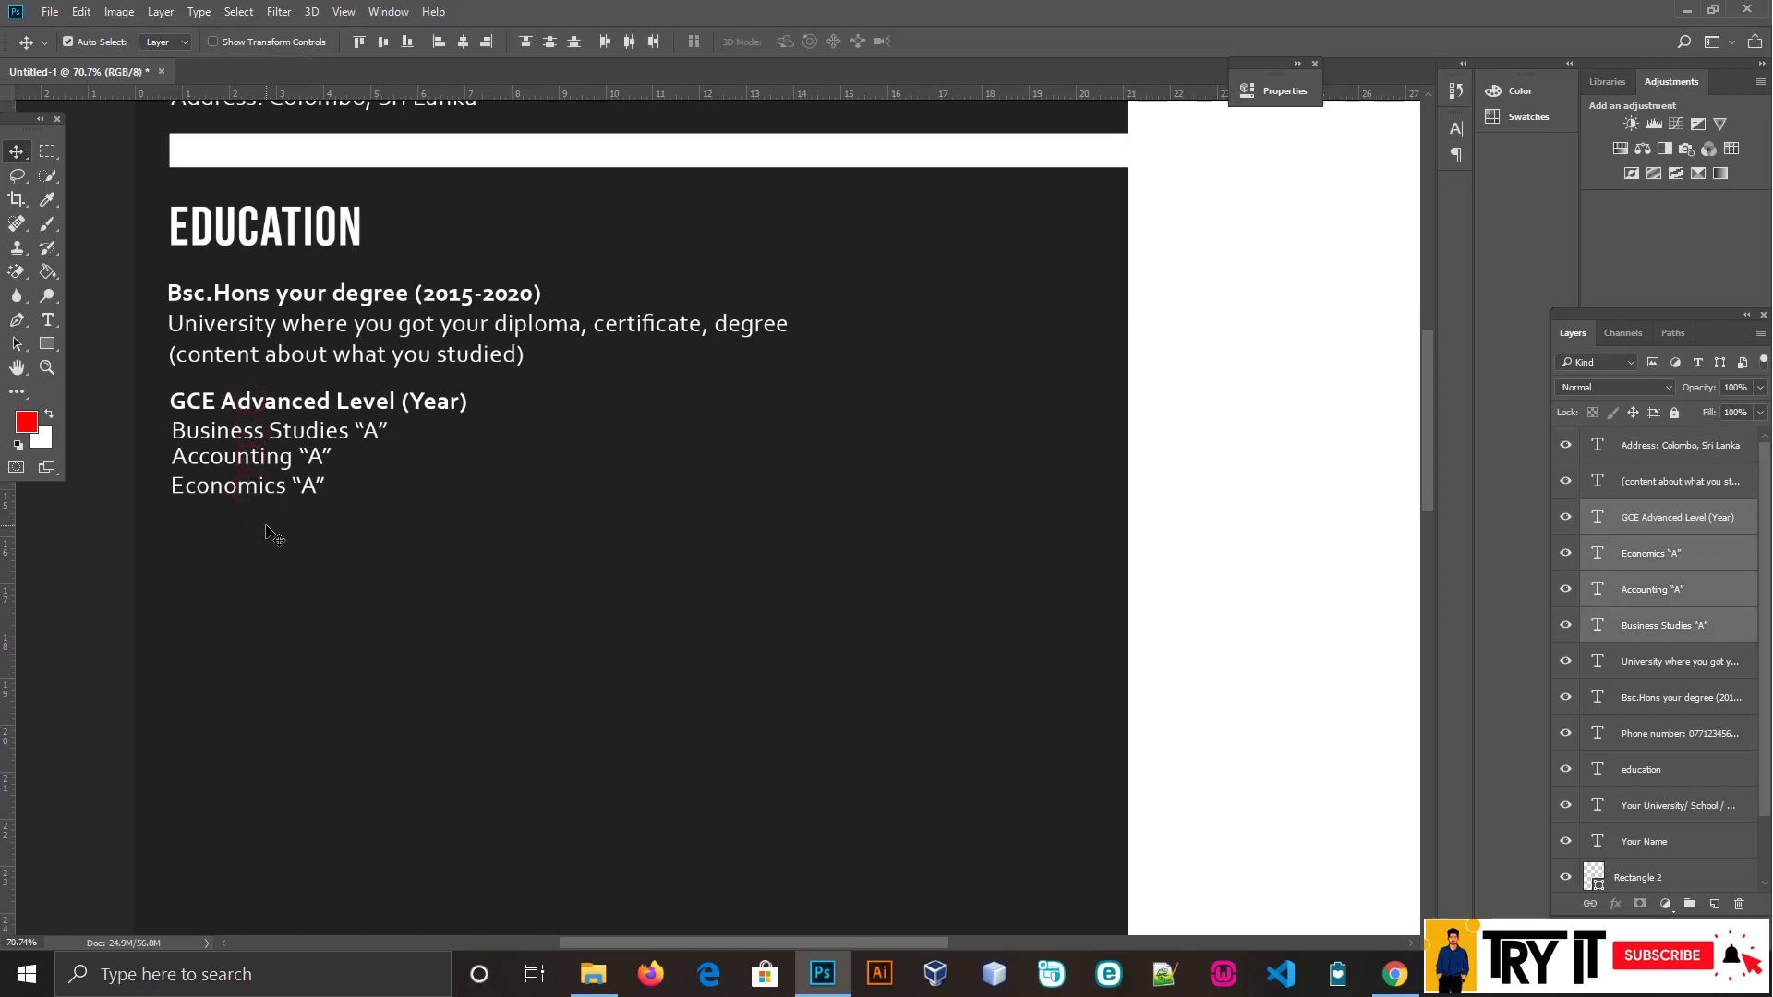
scroll(268, 525, down, 3)
drag(266, 406, 264, 538)
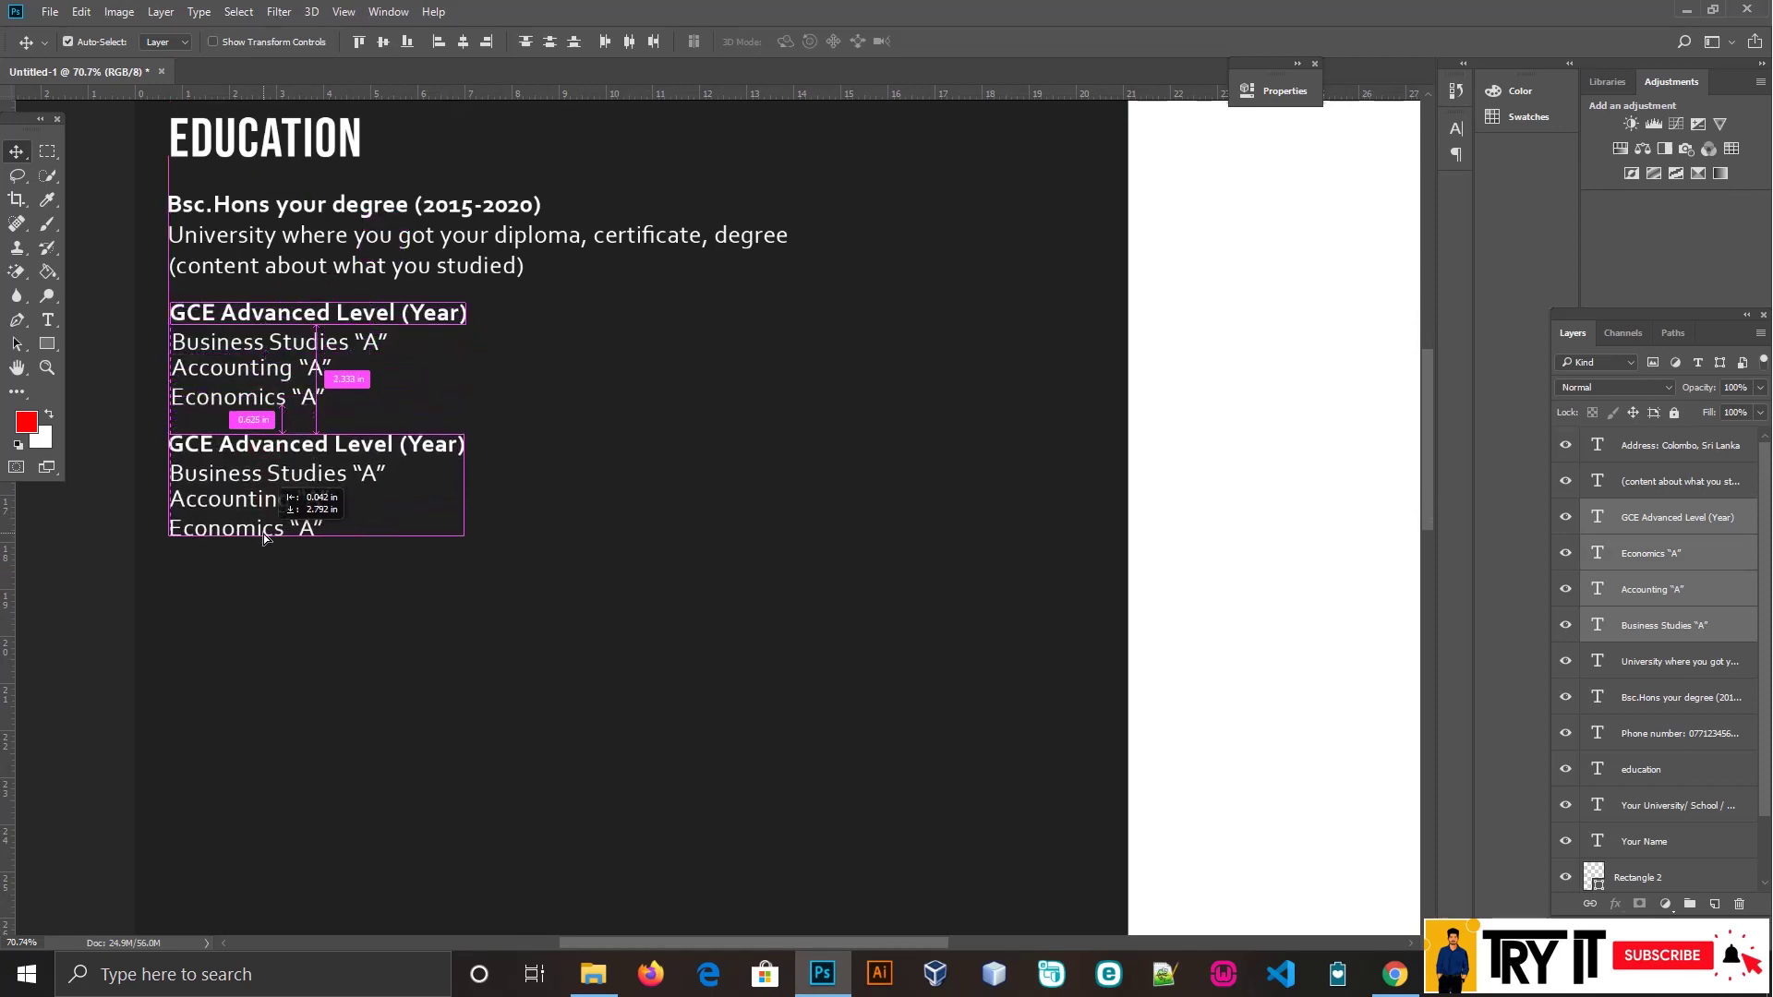
click(48, 319)
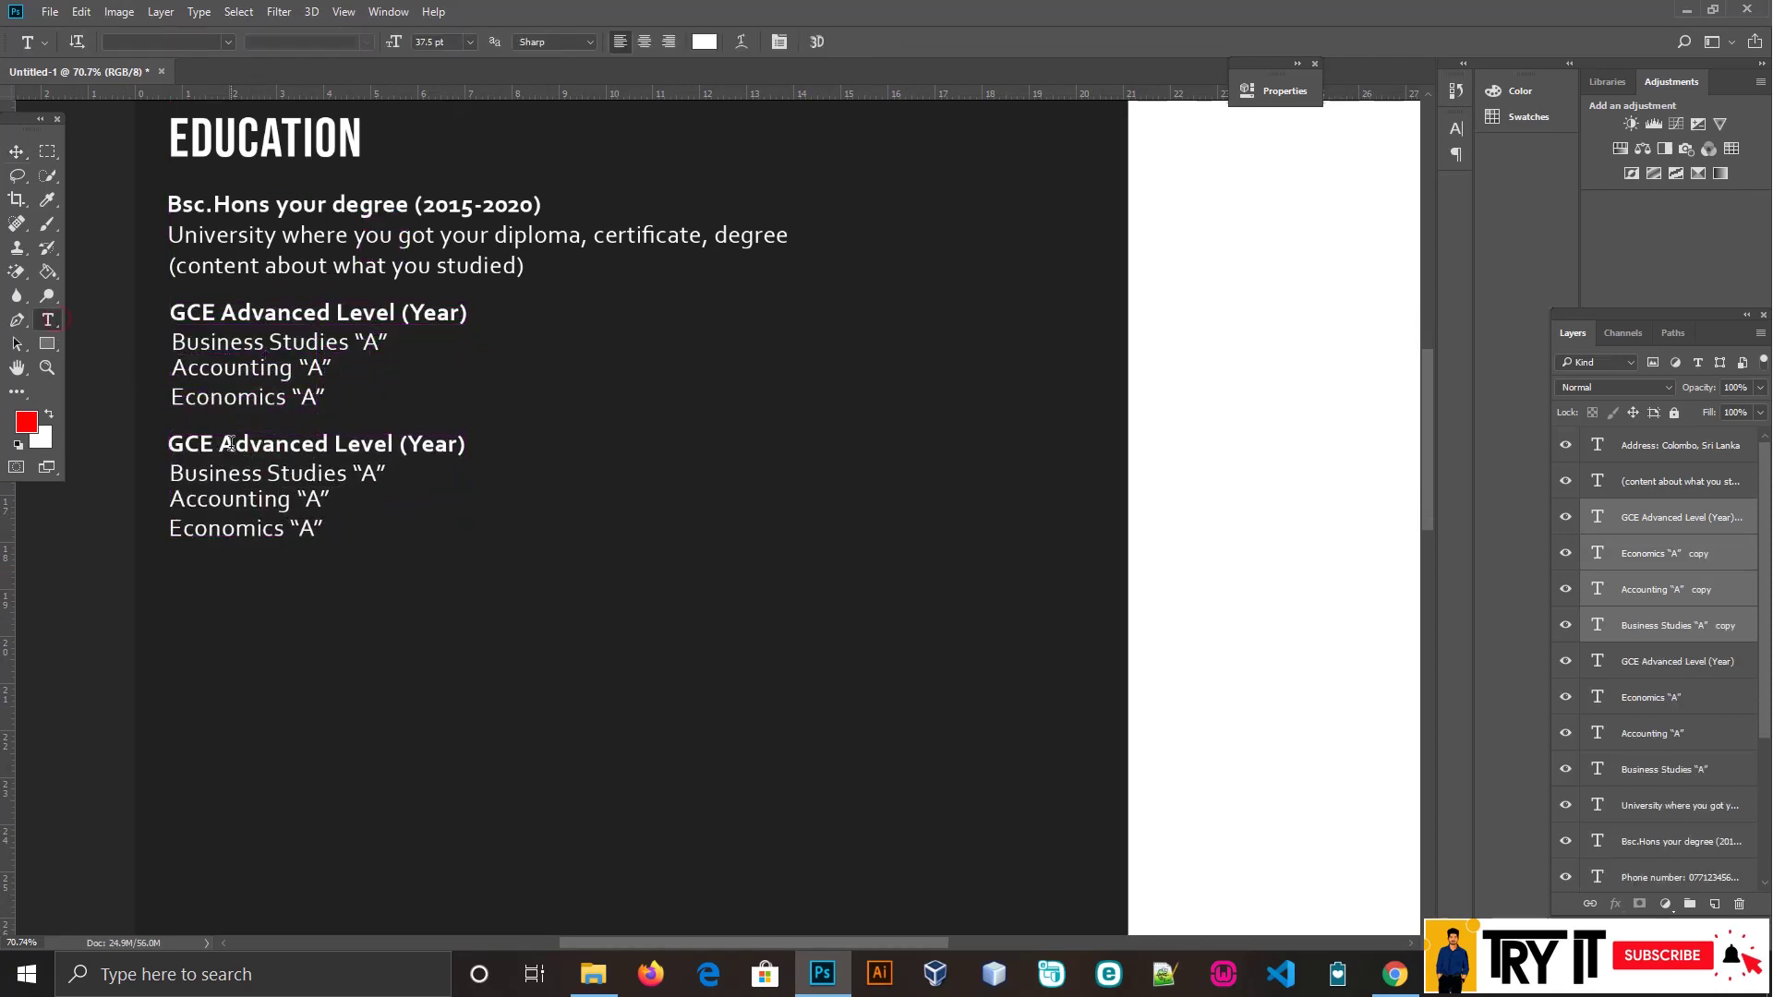
drag(226, 438, 323, 445)
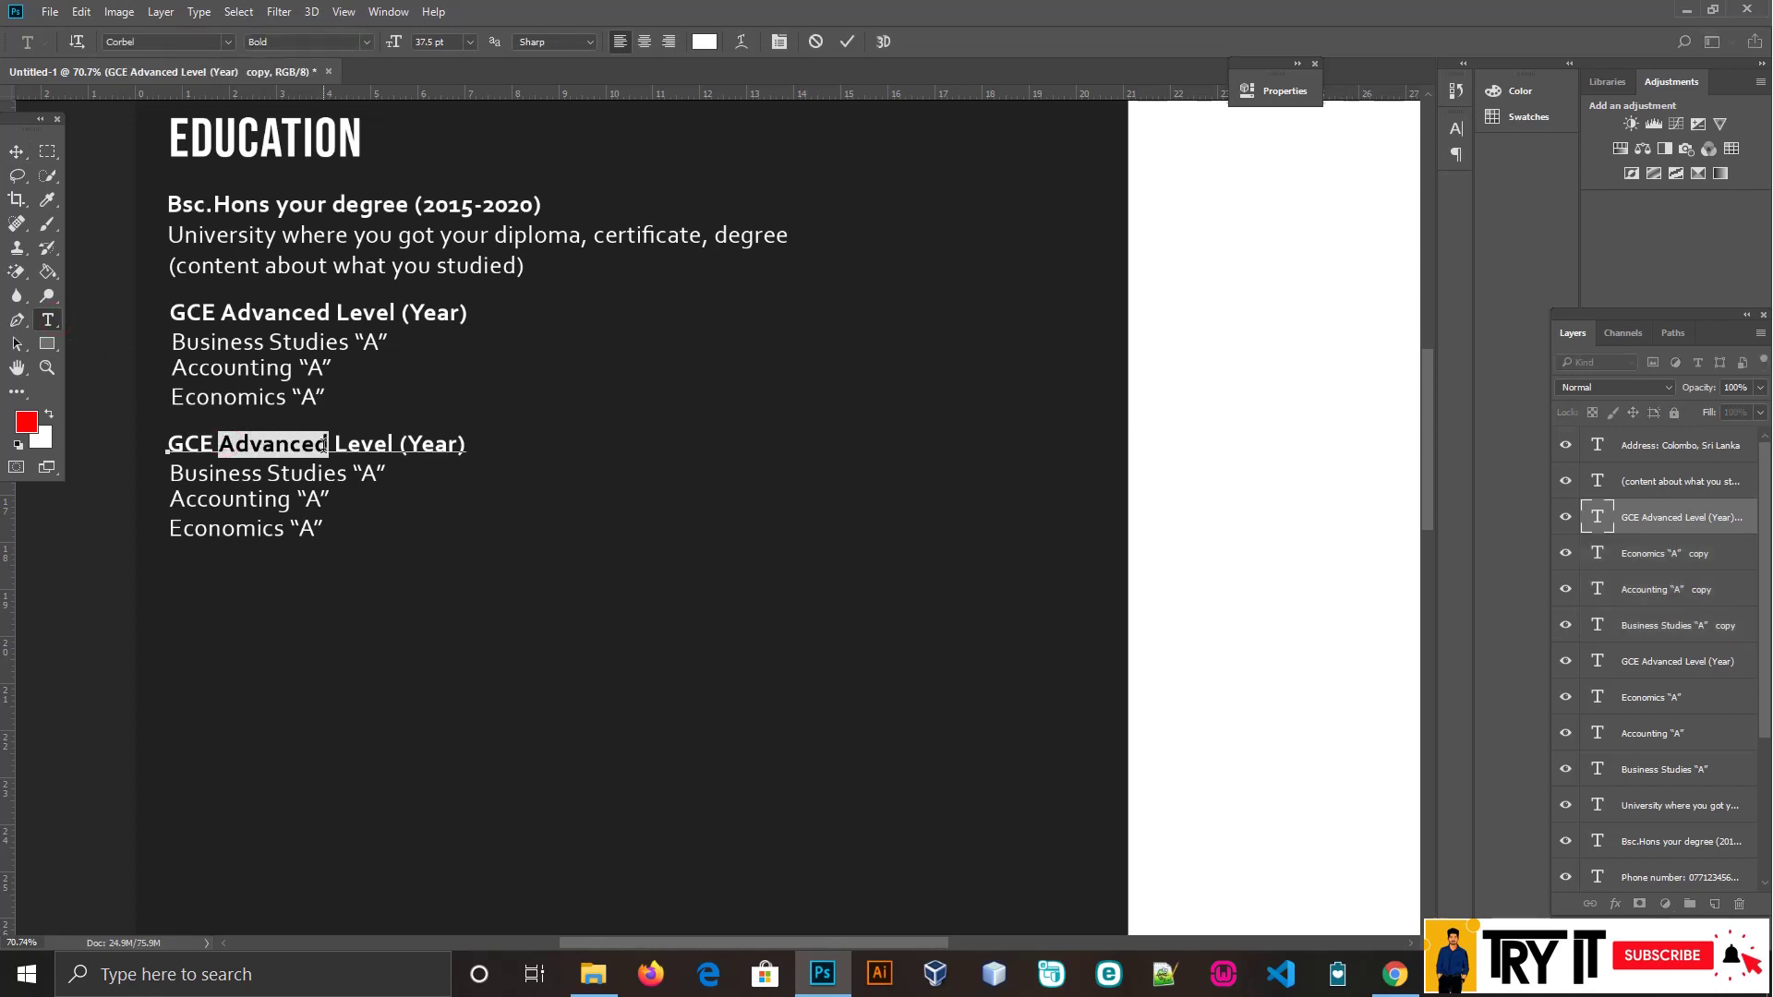
text(Ordinary)
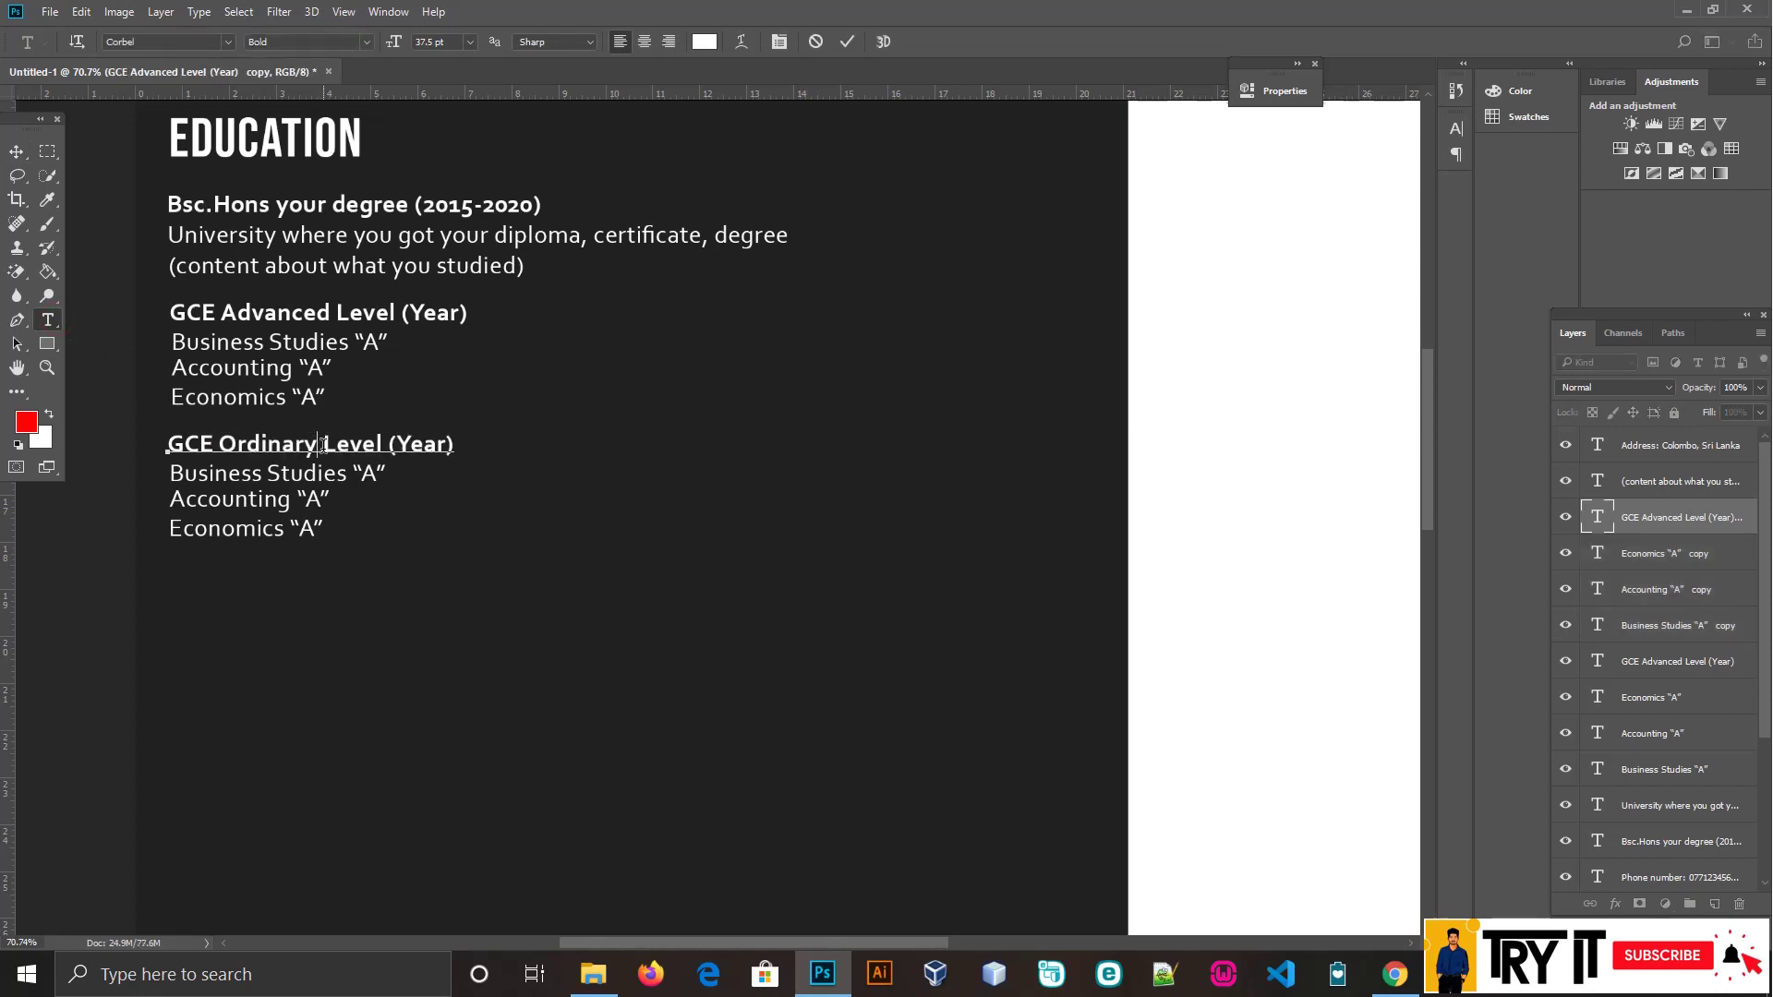
click(847, 41)
Select the O-level heading and subject lines and drag a copy to the right.
click(16, 150)
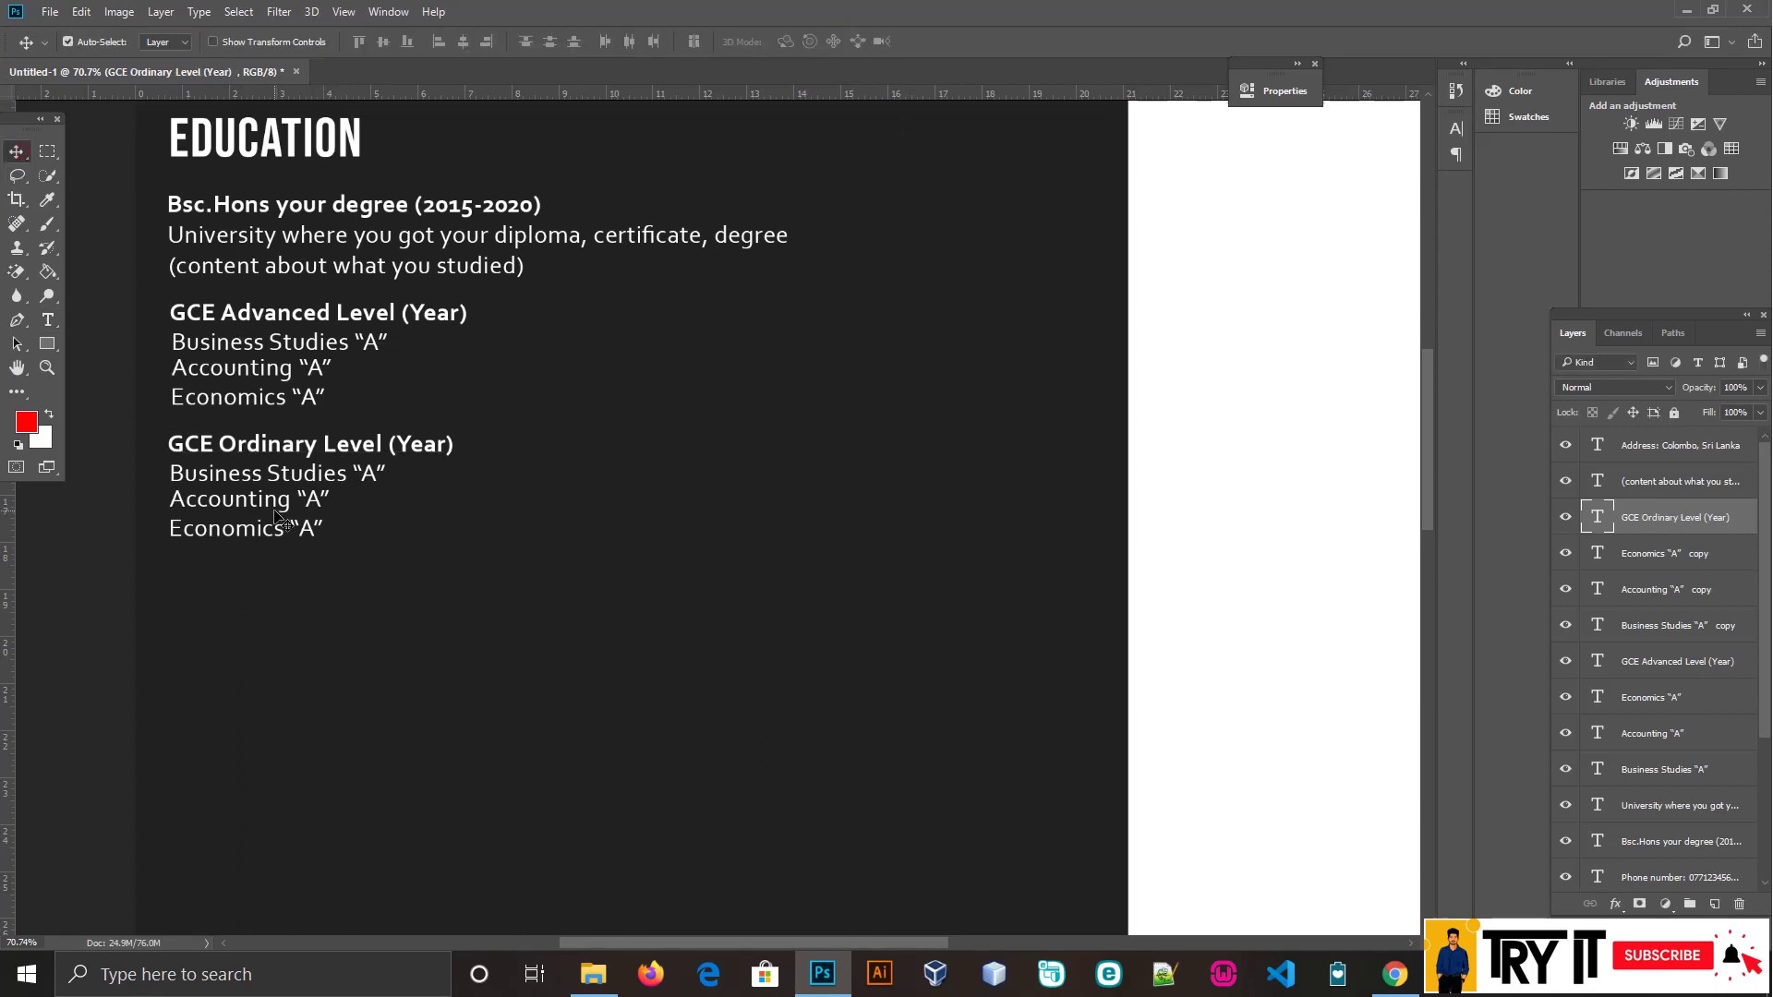
click(280, 487)
shift+click(268, 534)
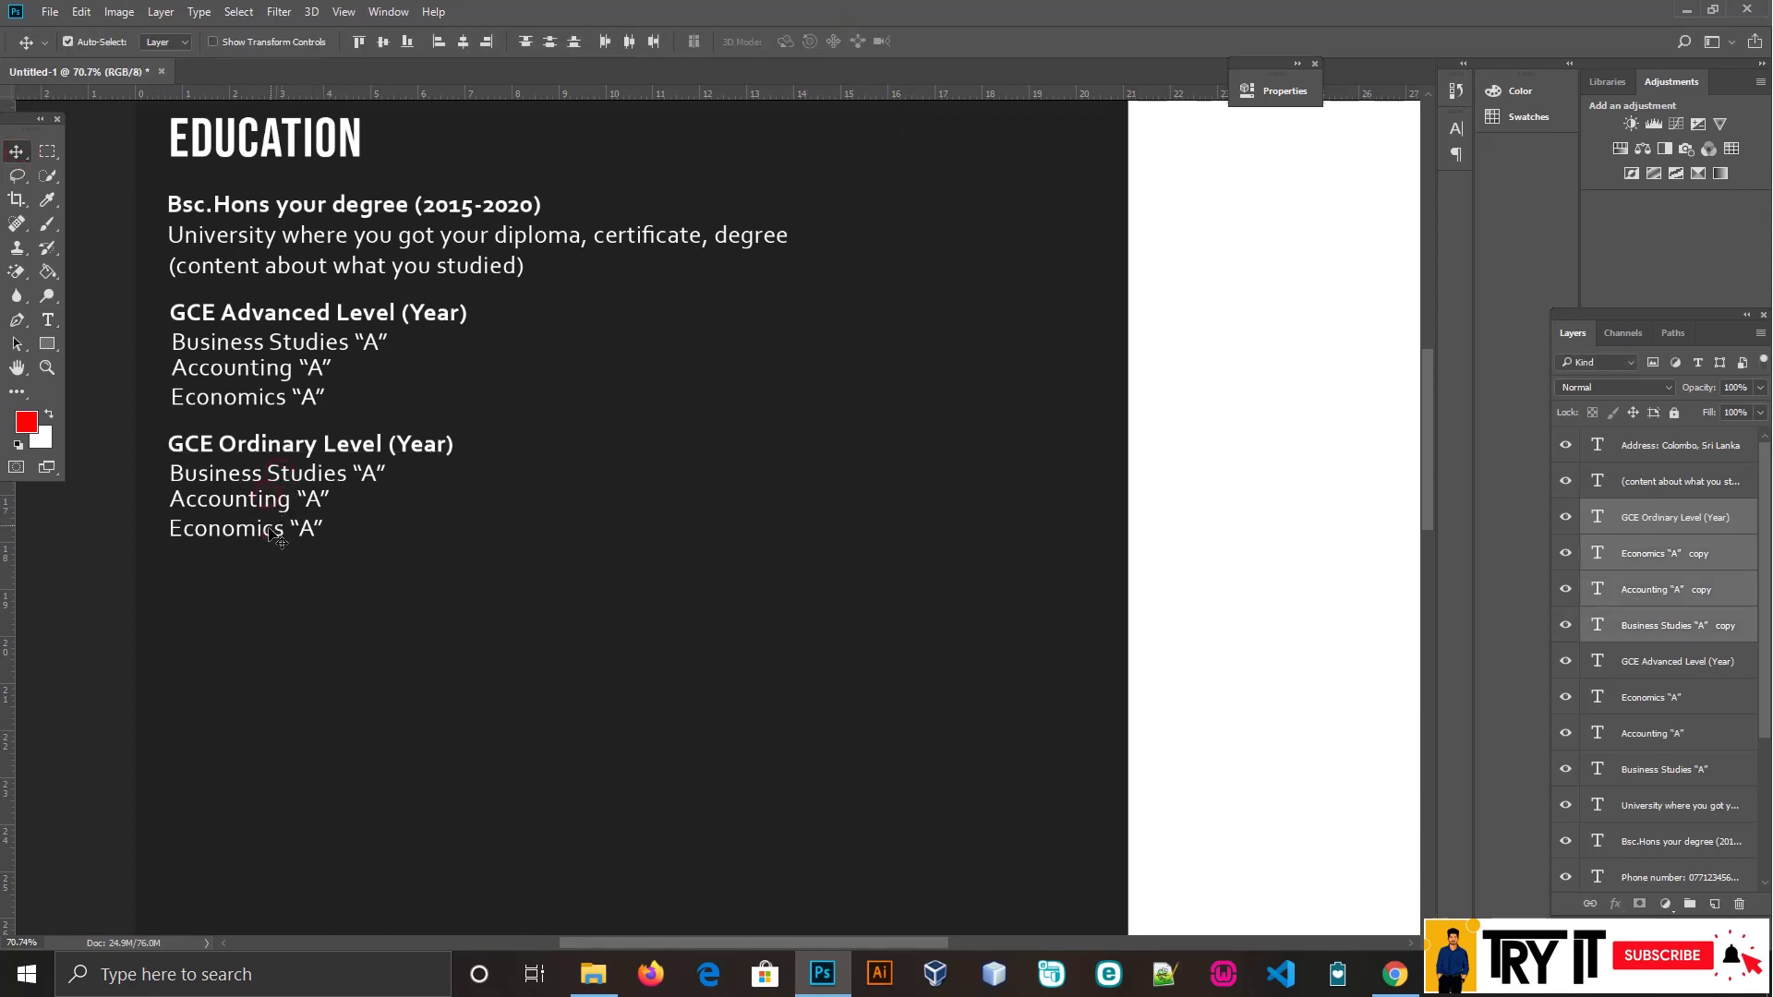
drag(294, 483, 524, 481)
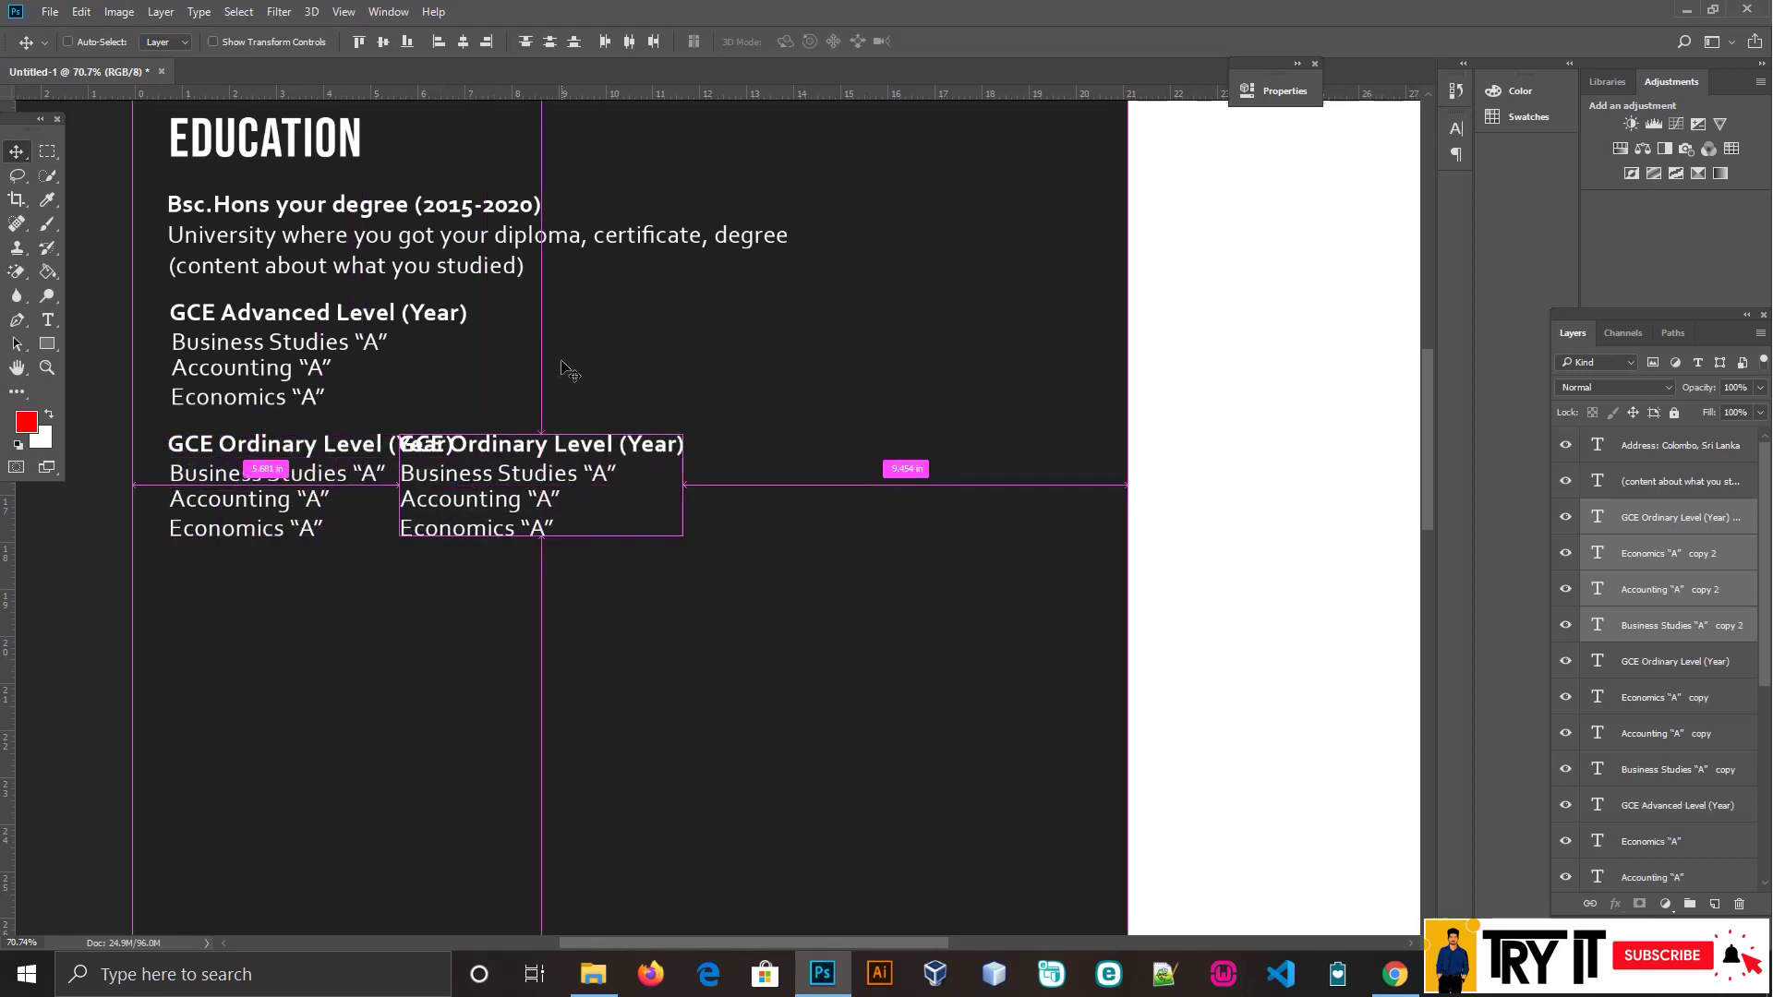
Undo the misplaced copy and duplicate only the three O-level subject lines into a right-hand column.
key(ctrl+z)
click(450, 540)
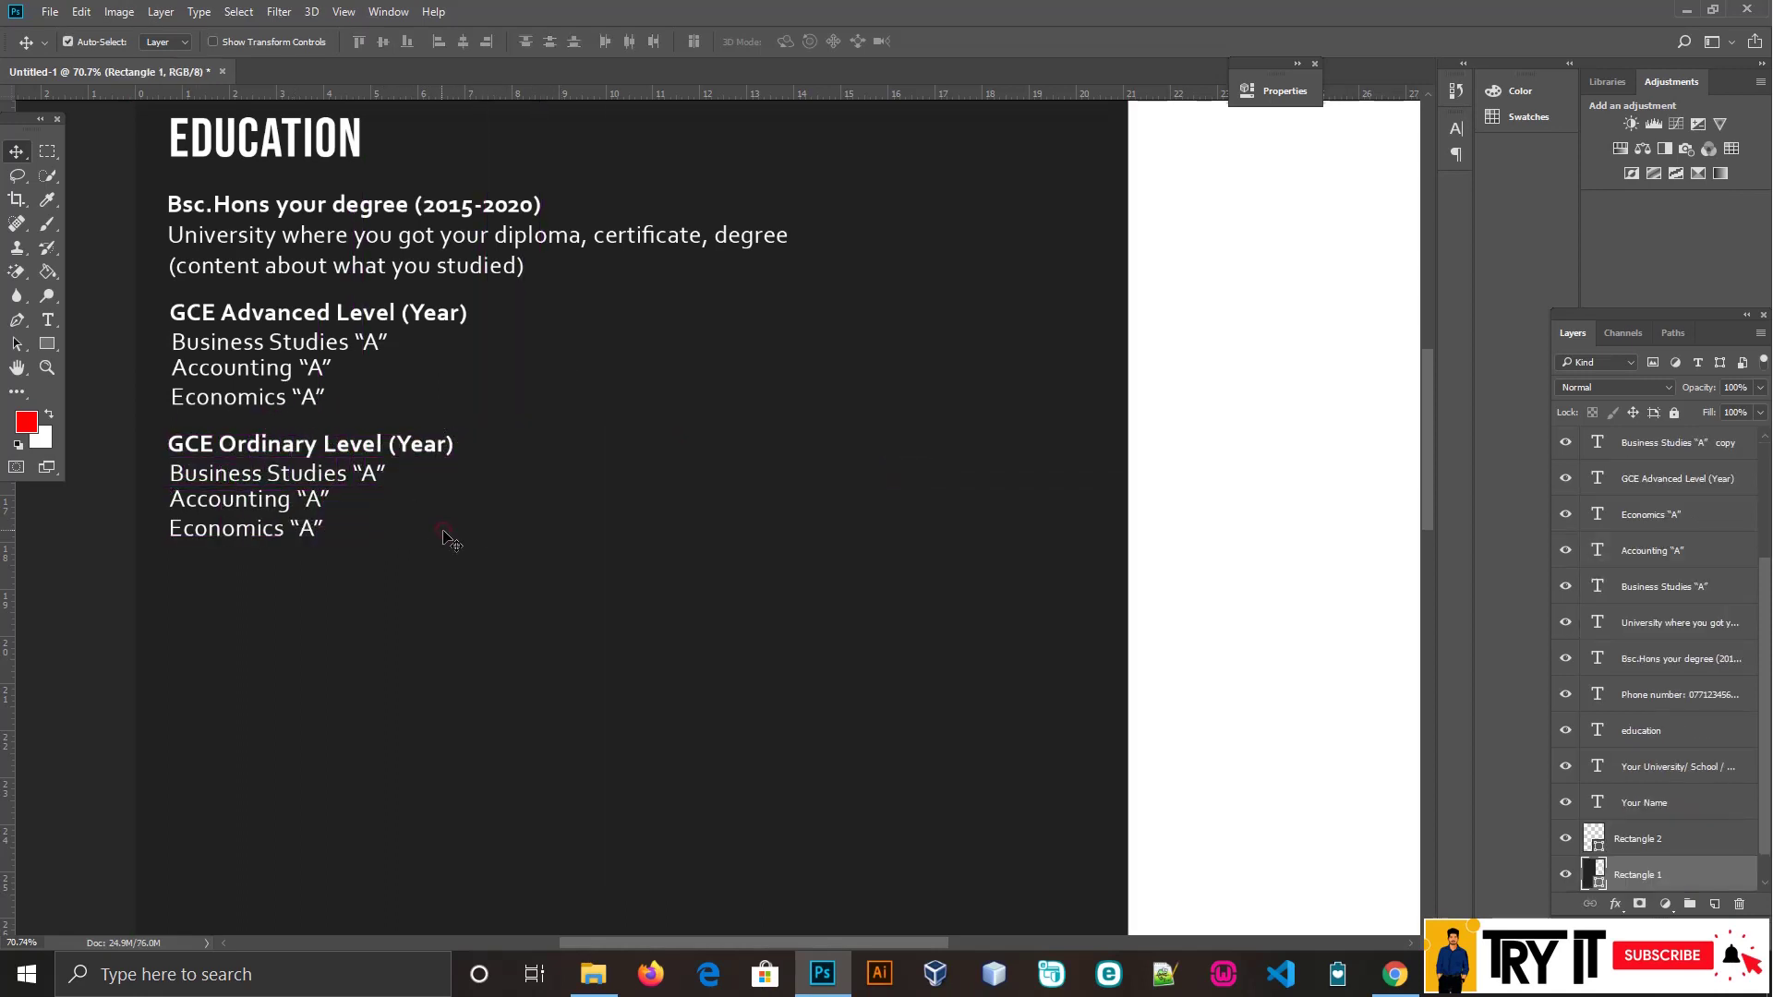
click(323, 482)
click(303, 533)
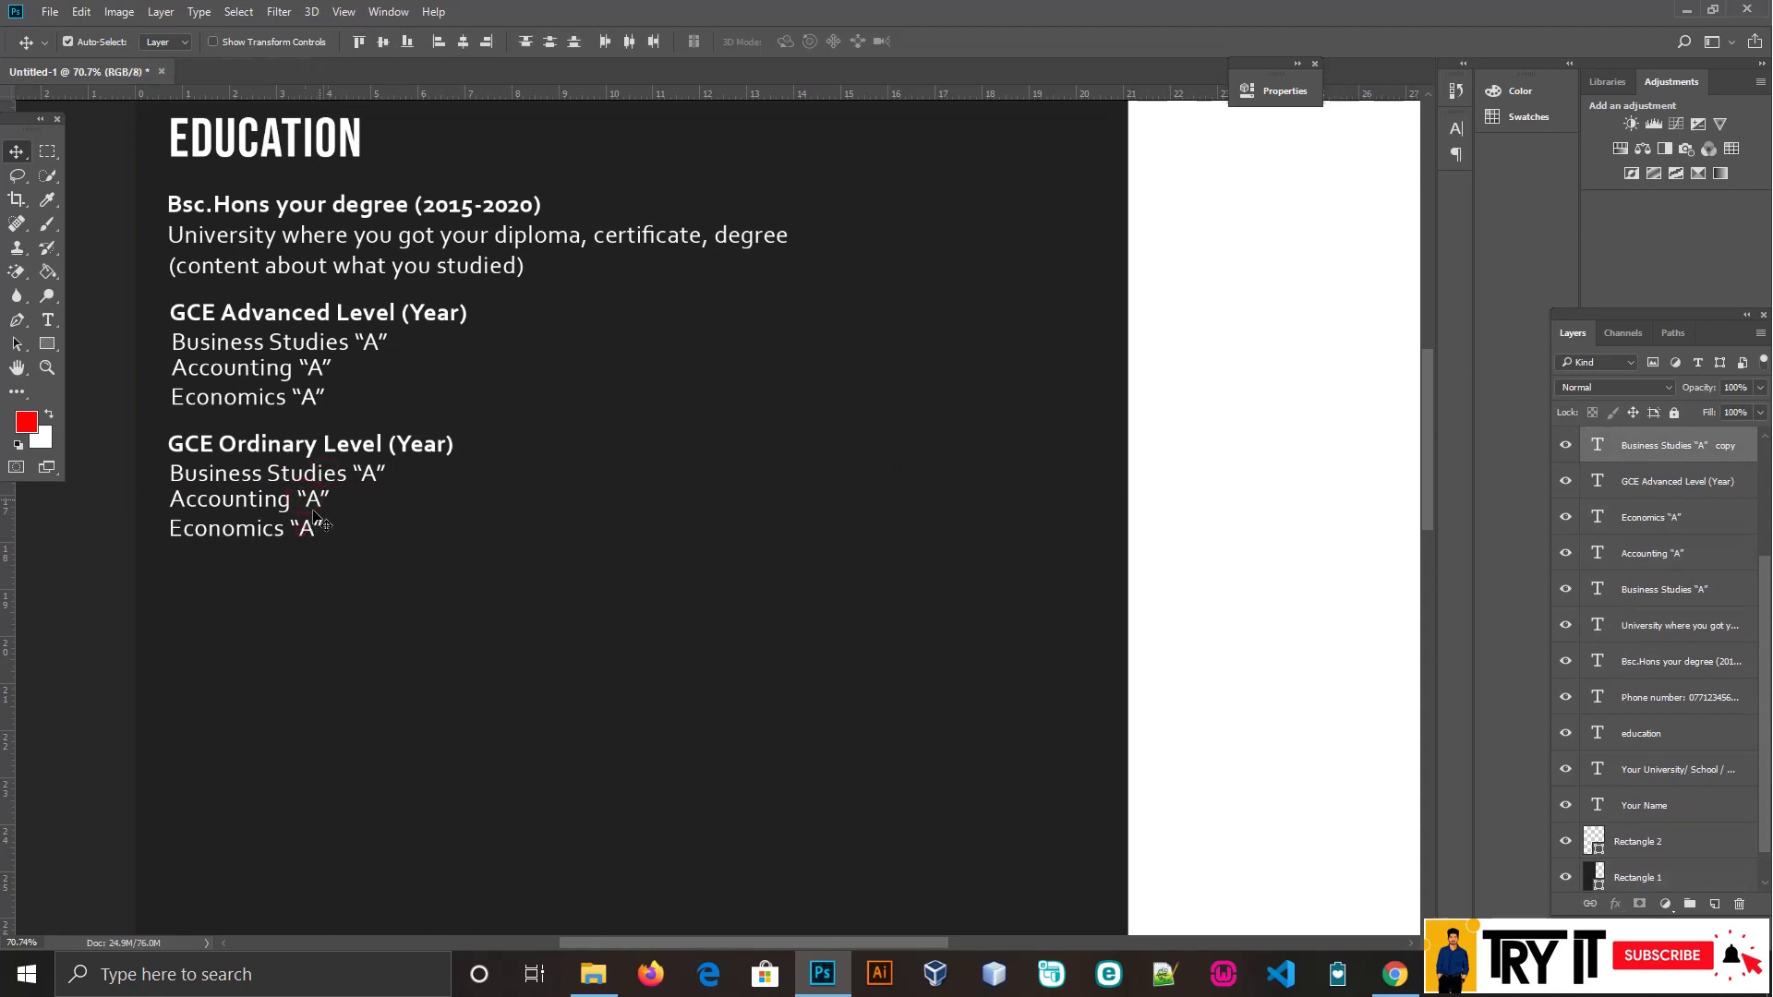
drag(334, 478, 605, 479)
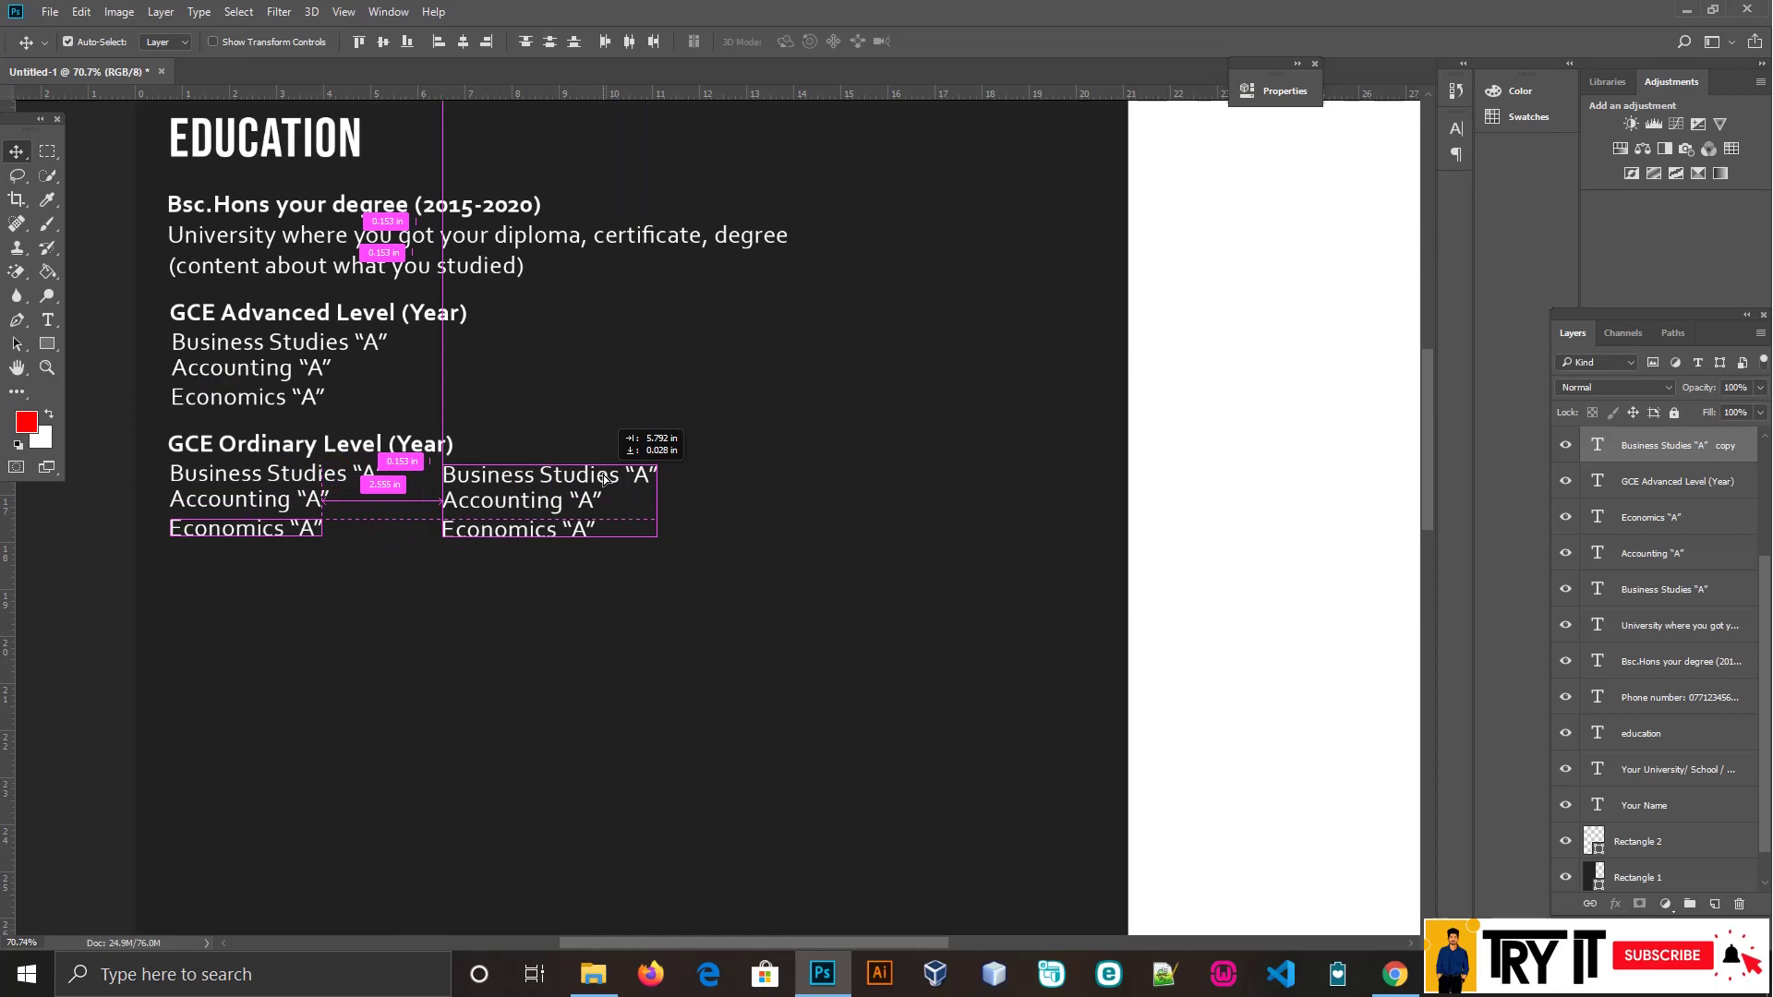
drag(605, 478, 607, 479)
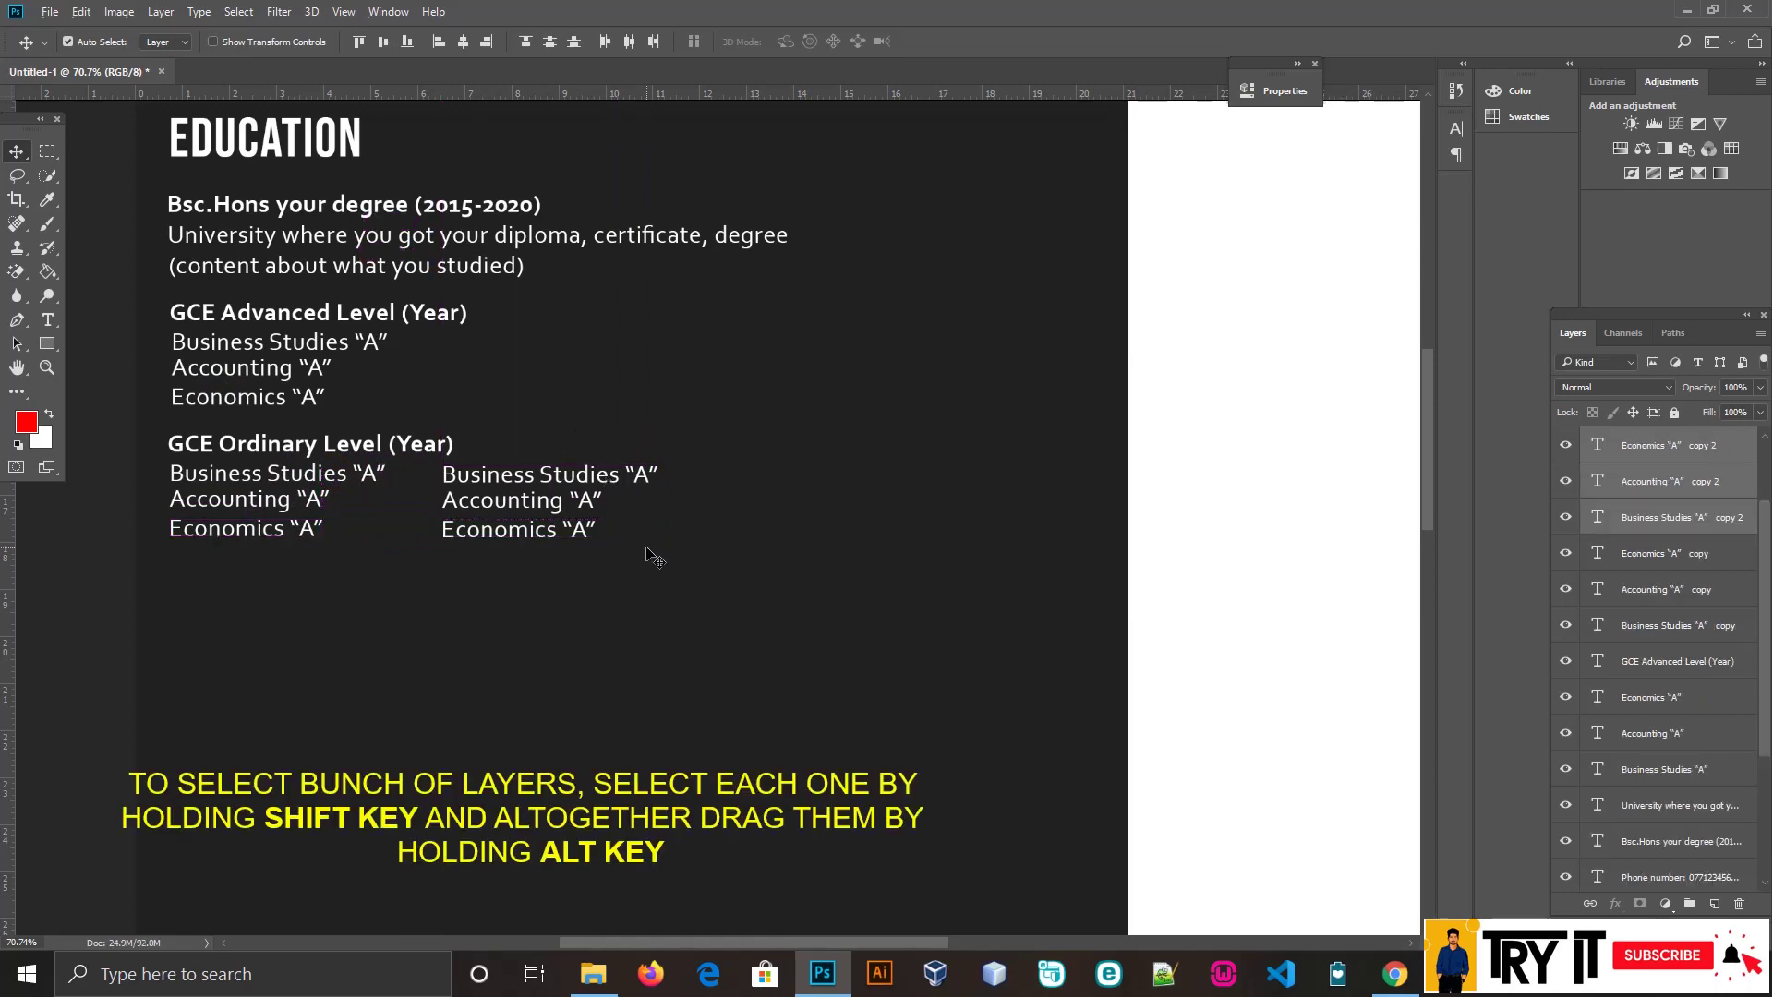
scroll(655, 559, down, 1)
scroll(651, 556, down, 1)
scroll(676, 558, down, 1)
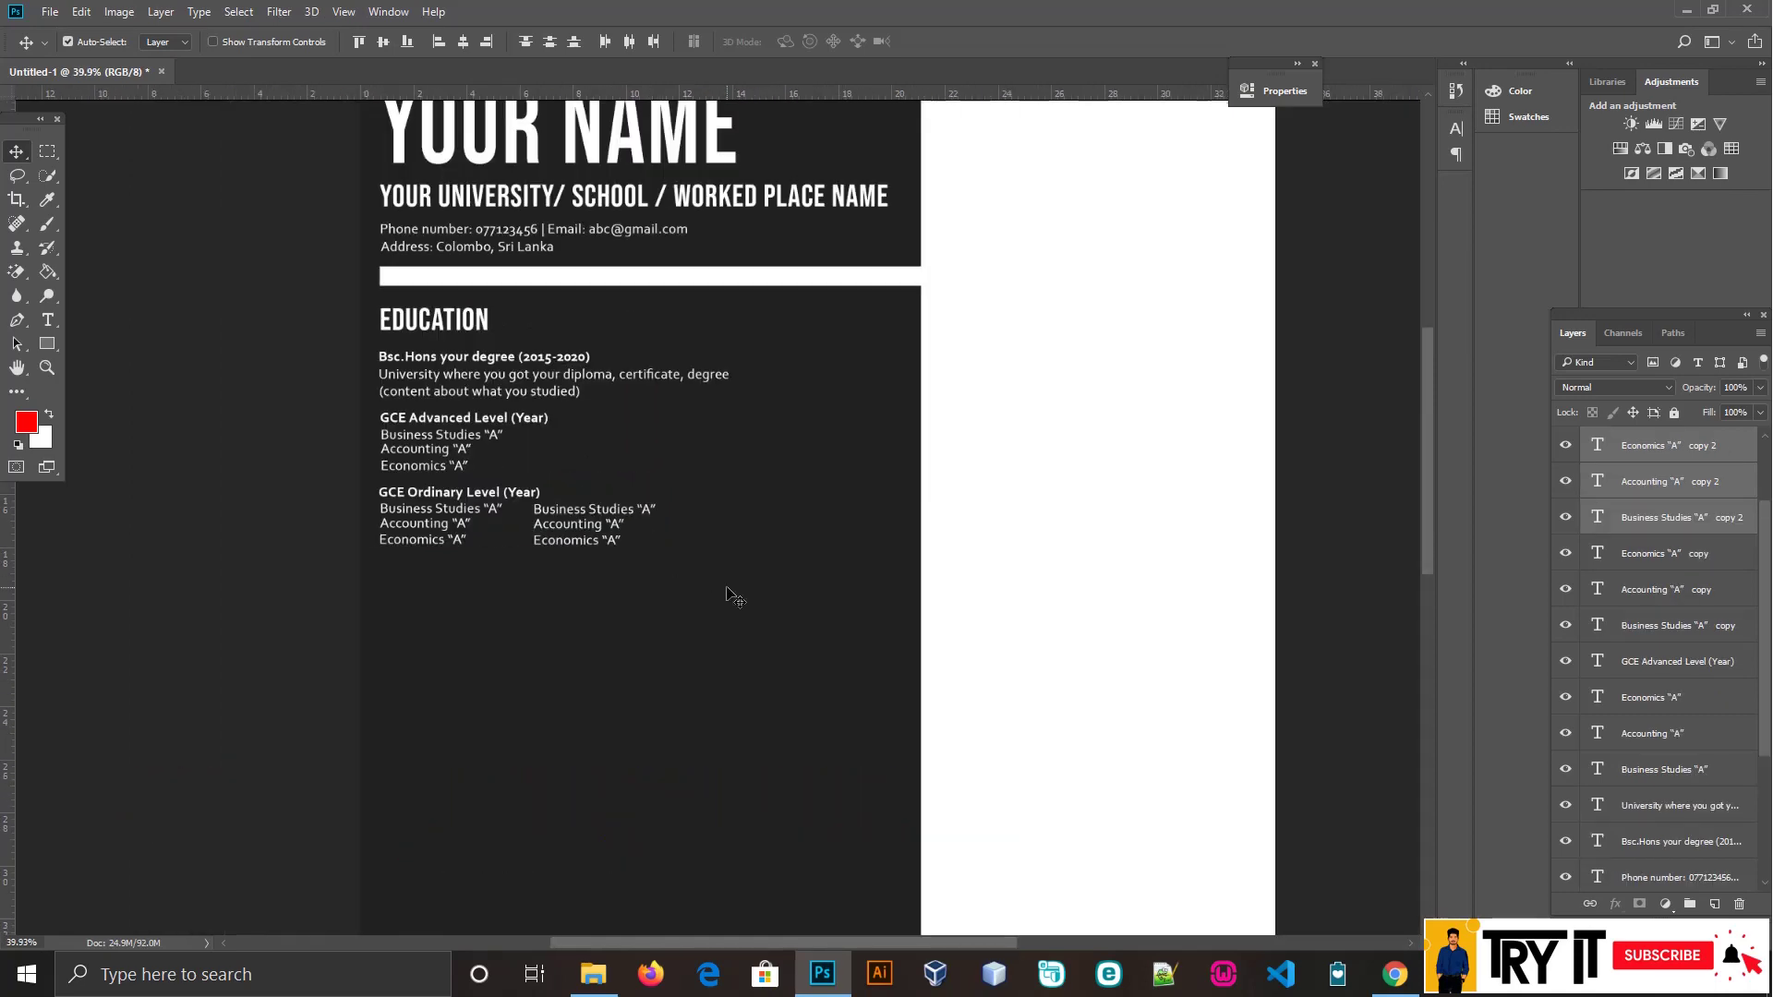
Select the O-level Business Studies line and drag it, creating further 'copy 2' subject layers.
scroll(646, 594, up, 1)
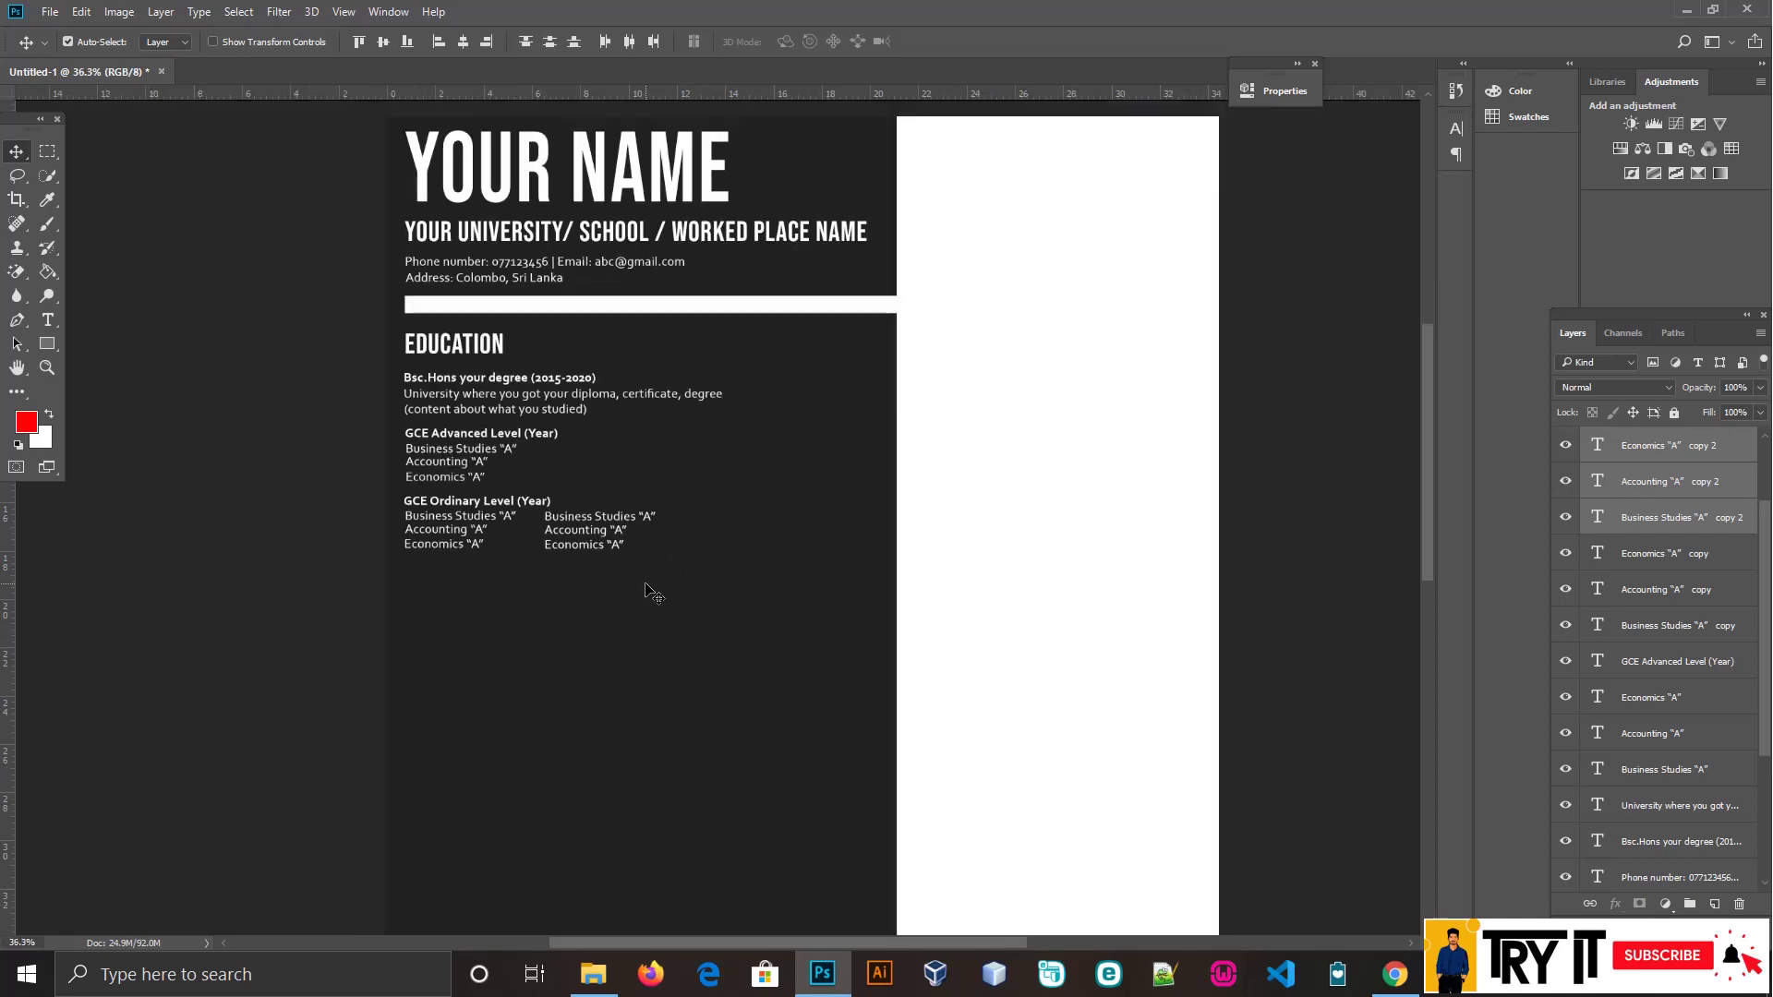
scroll(645, 594, up, 1)
scroll(644, 589, up, 1)
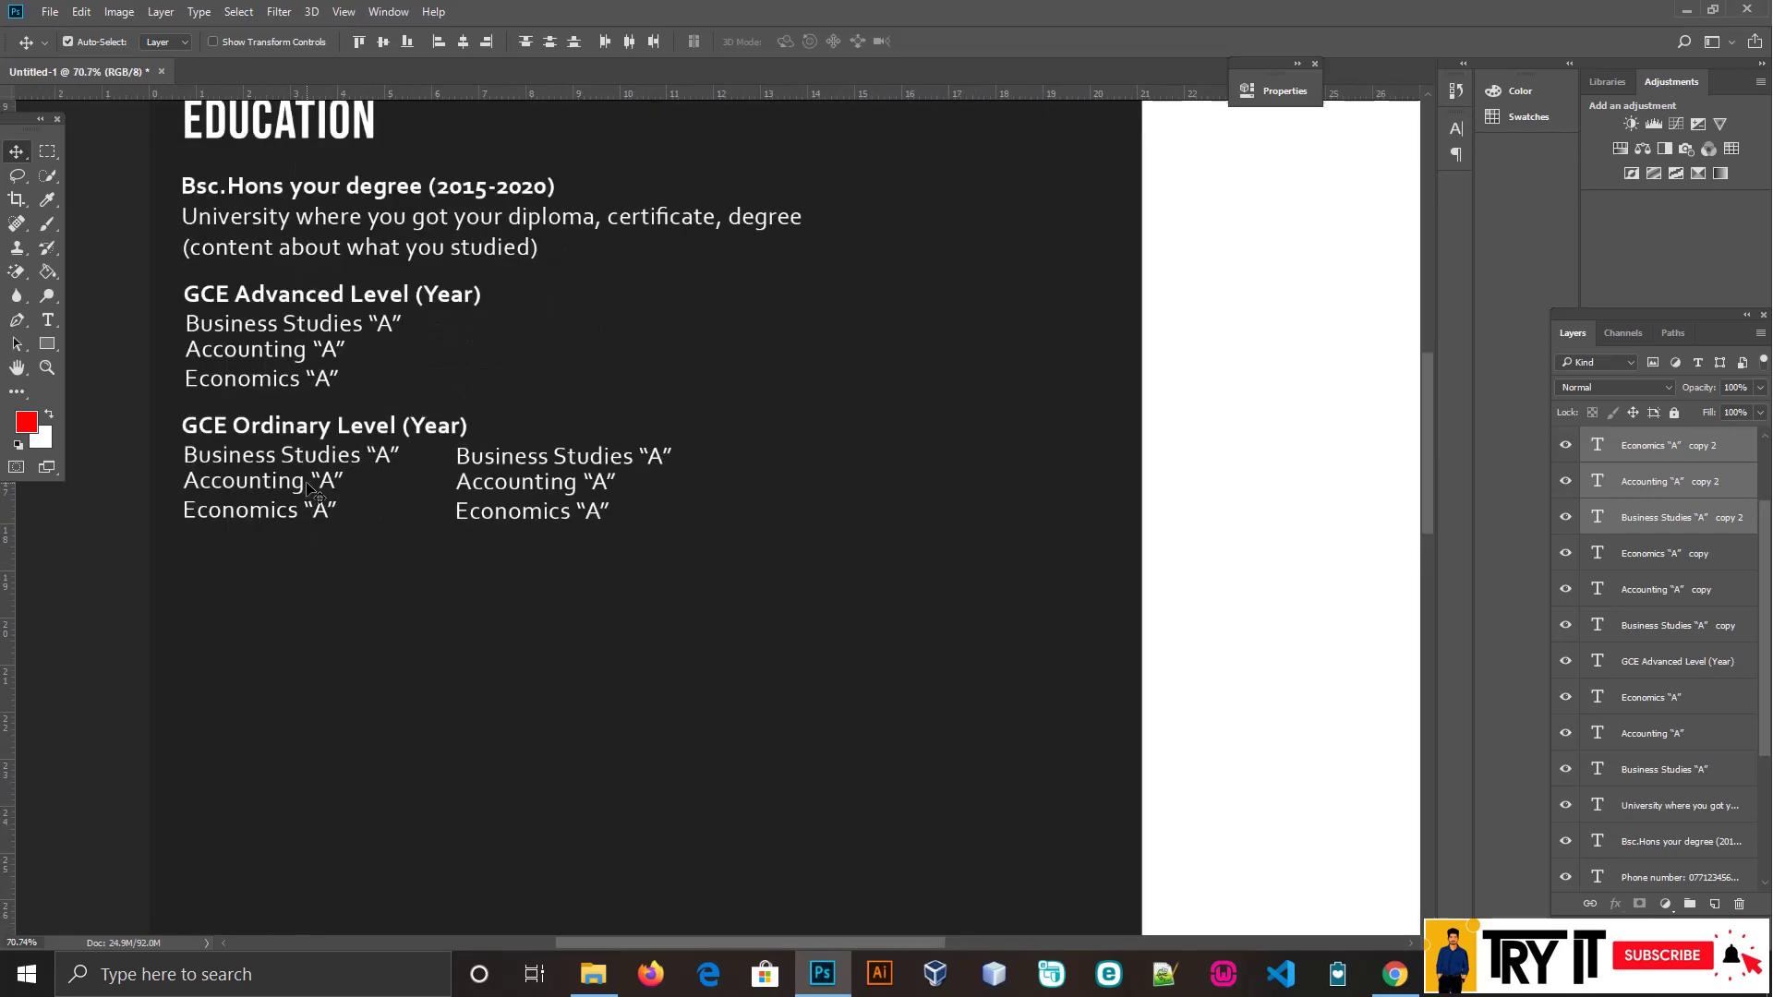
click(285, 550)
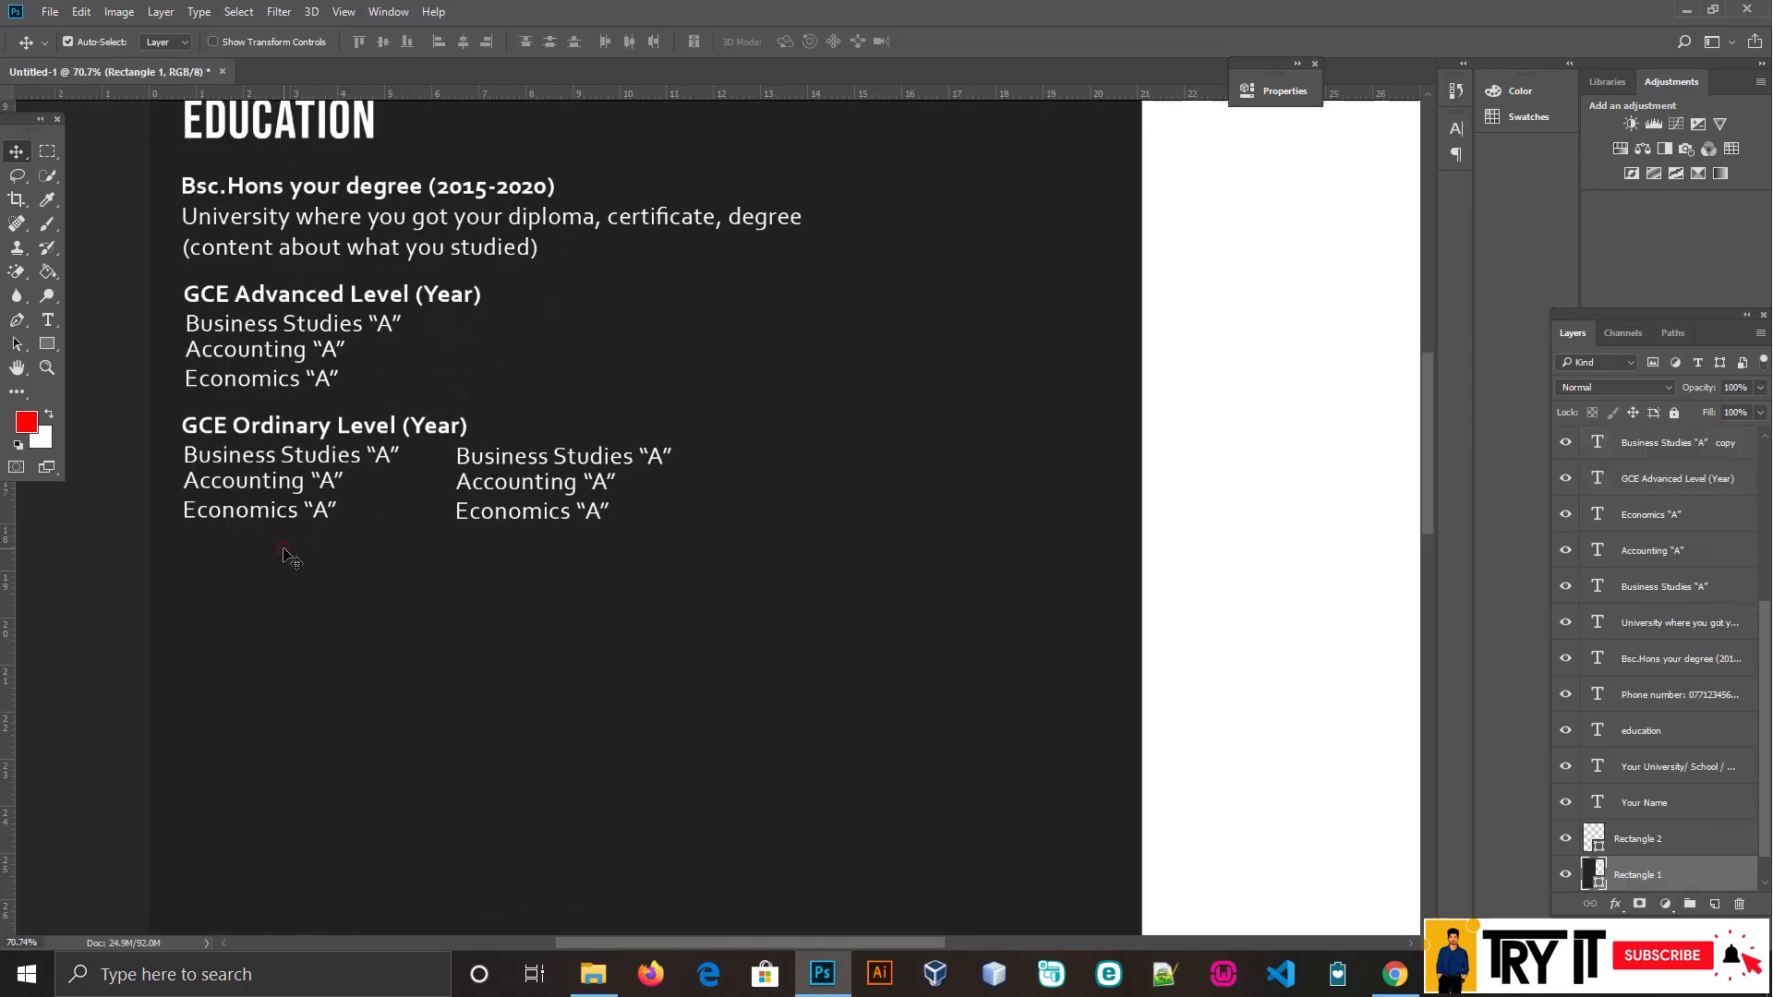
click(289, 483)
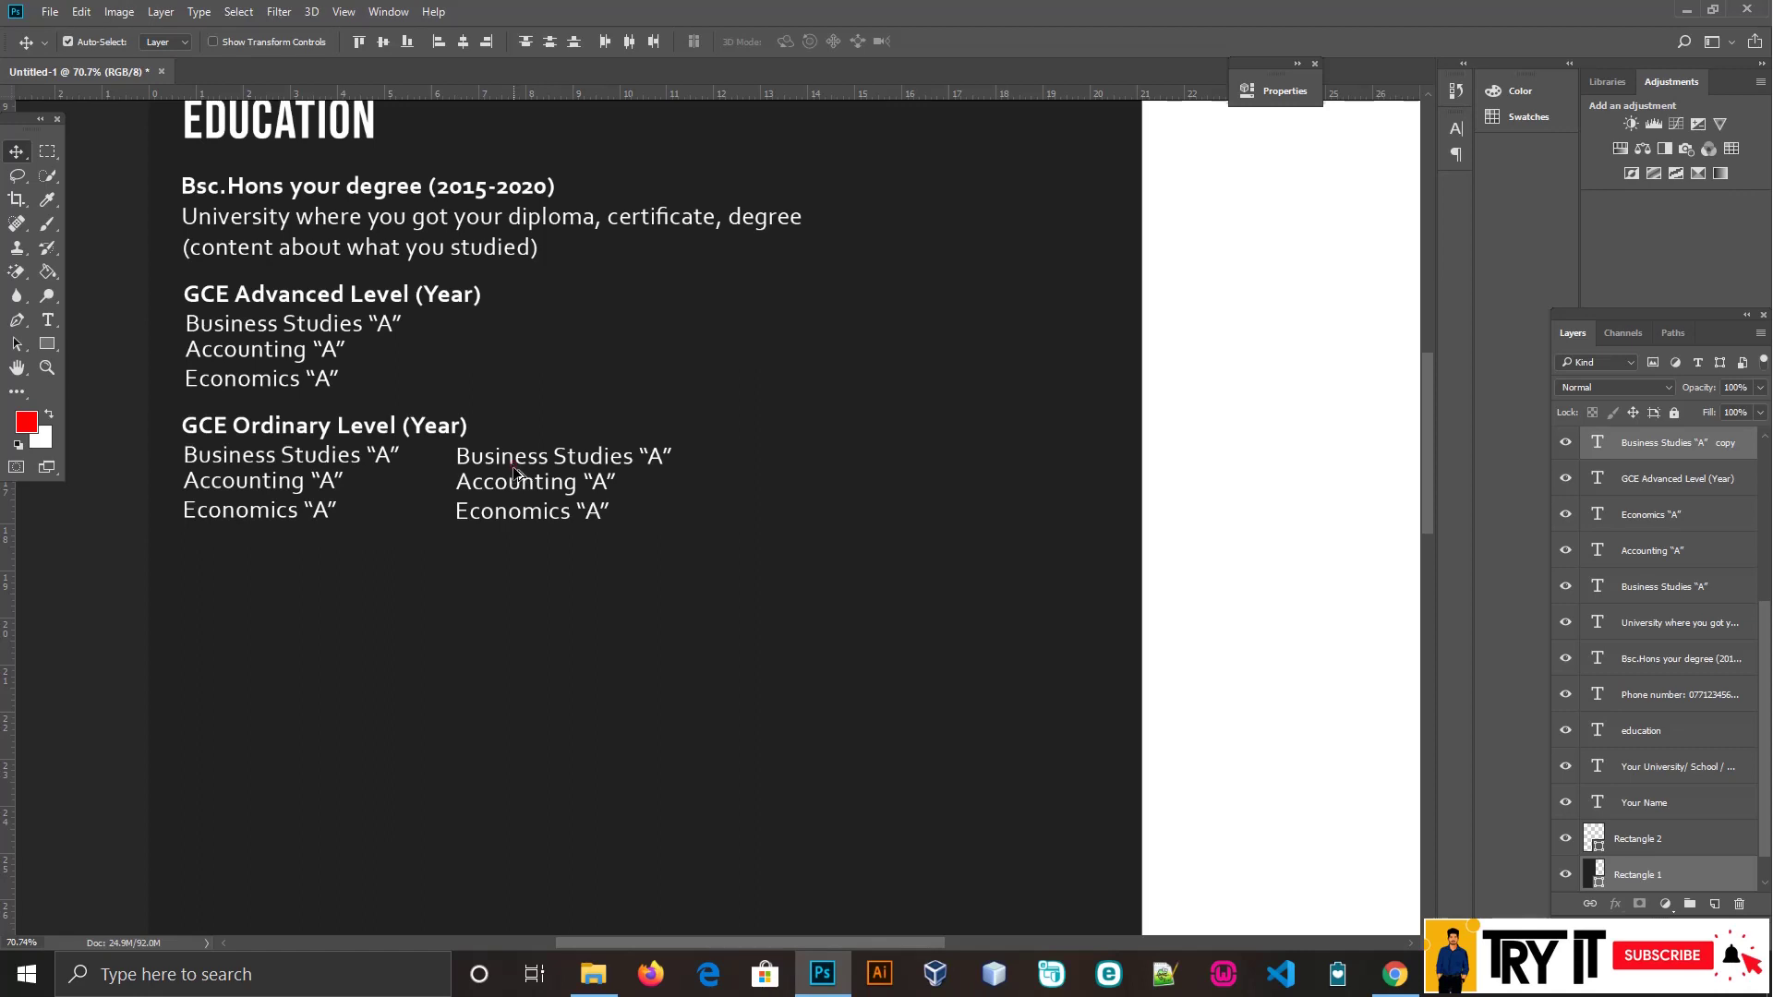
drag(515, 474, 515, 477)
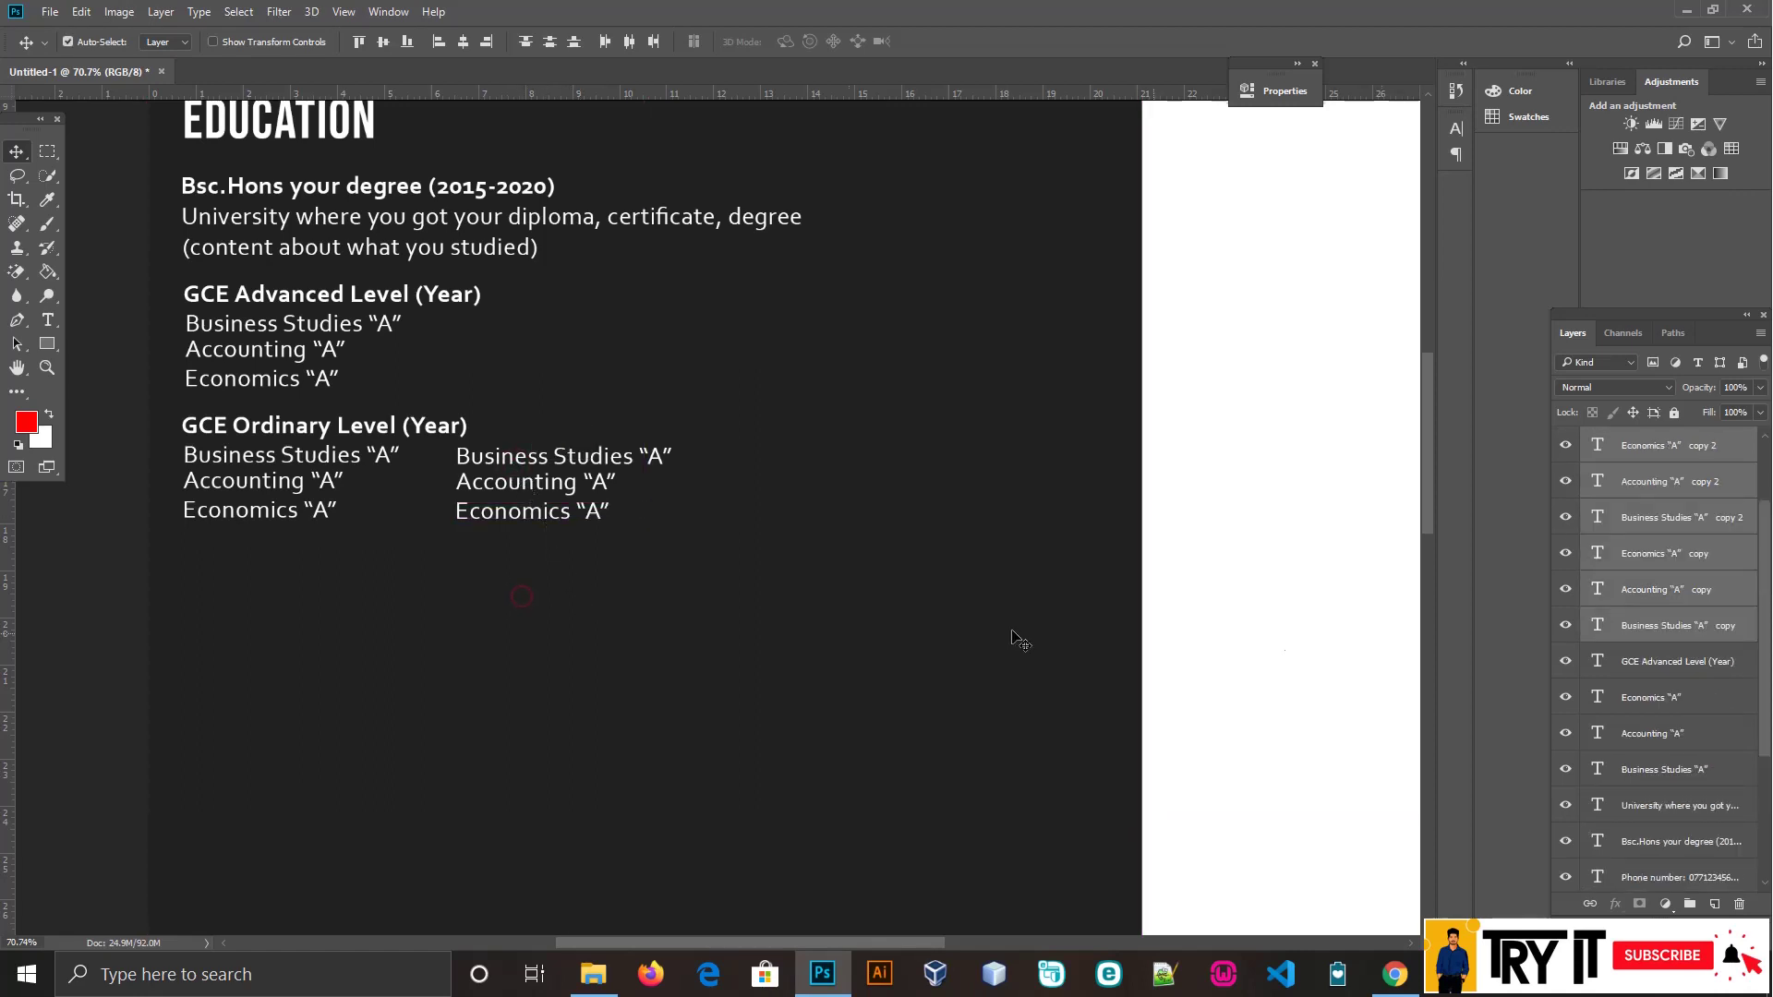
scroll(1654, 637, down, 4)
scroll(1681, 639, down, 1)
scroll(1685, 639, up, 3)
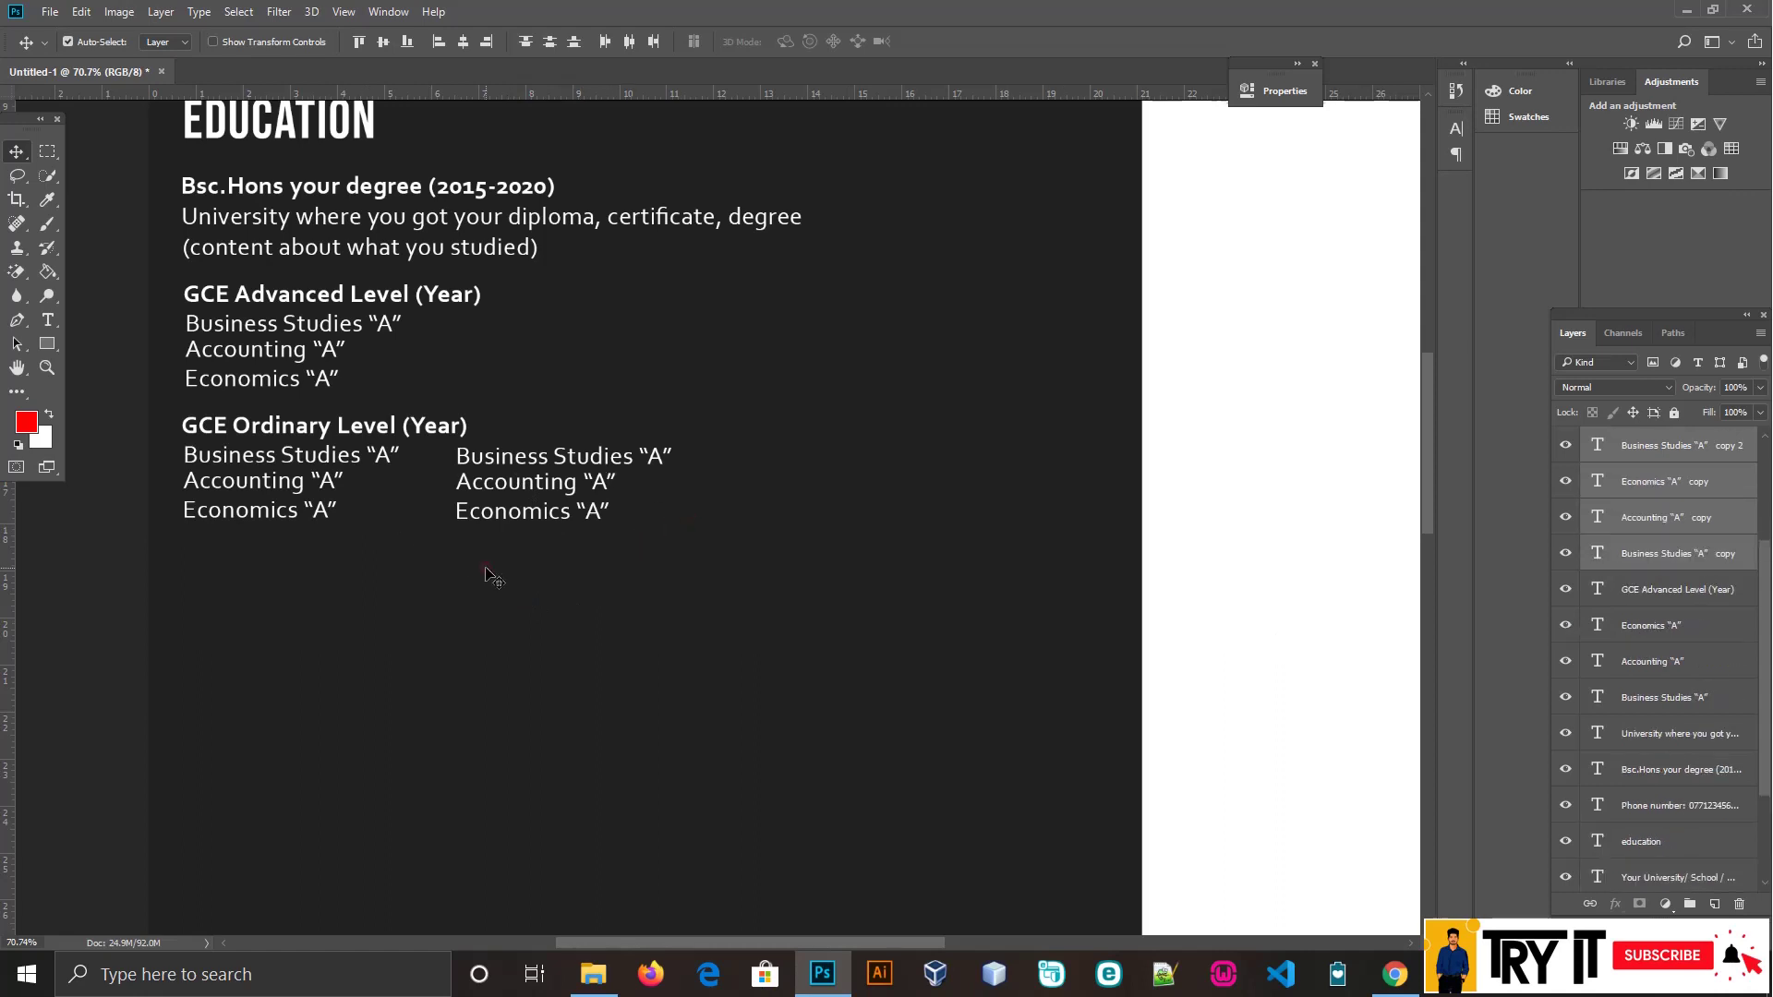
Keep the left Business Studies line visible and undo an accidental duplicate of the selected lines.
click(1565, 555)
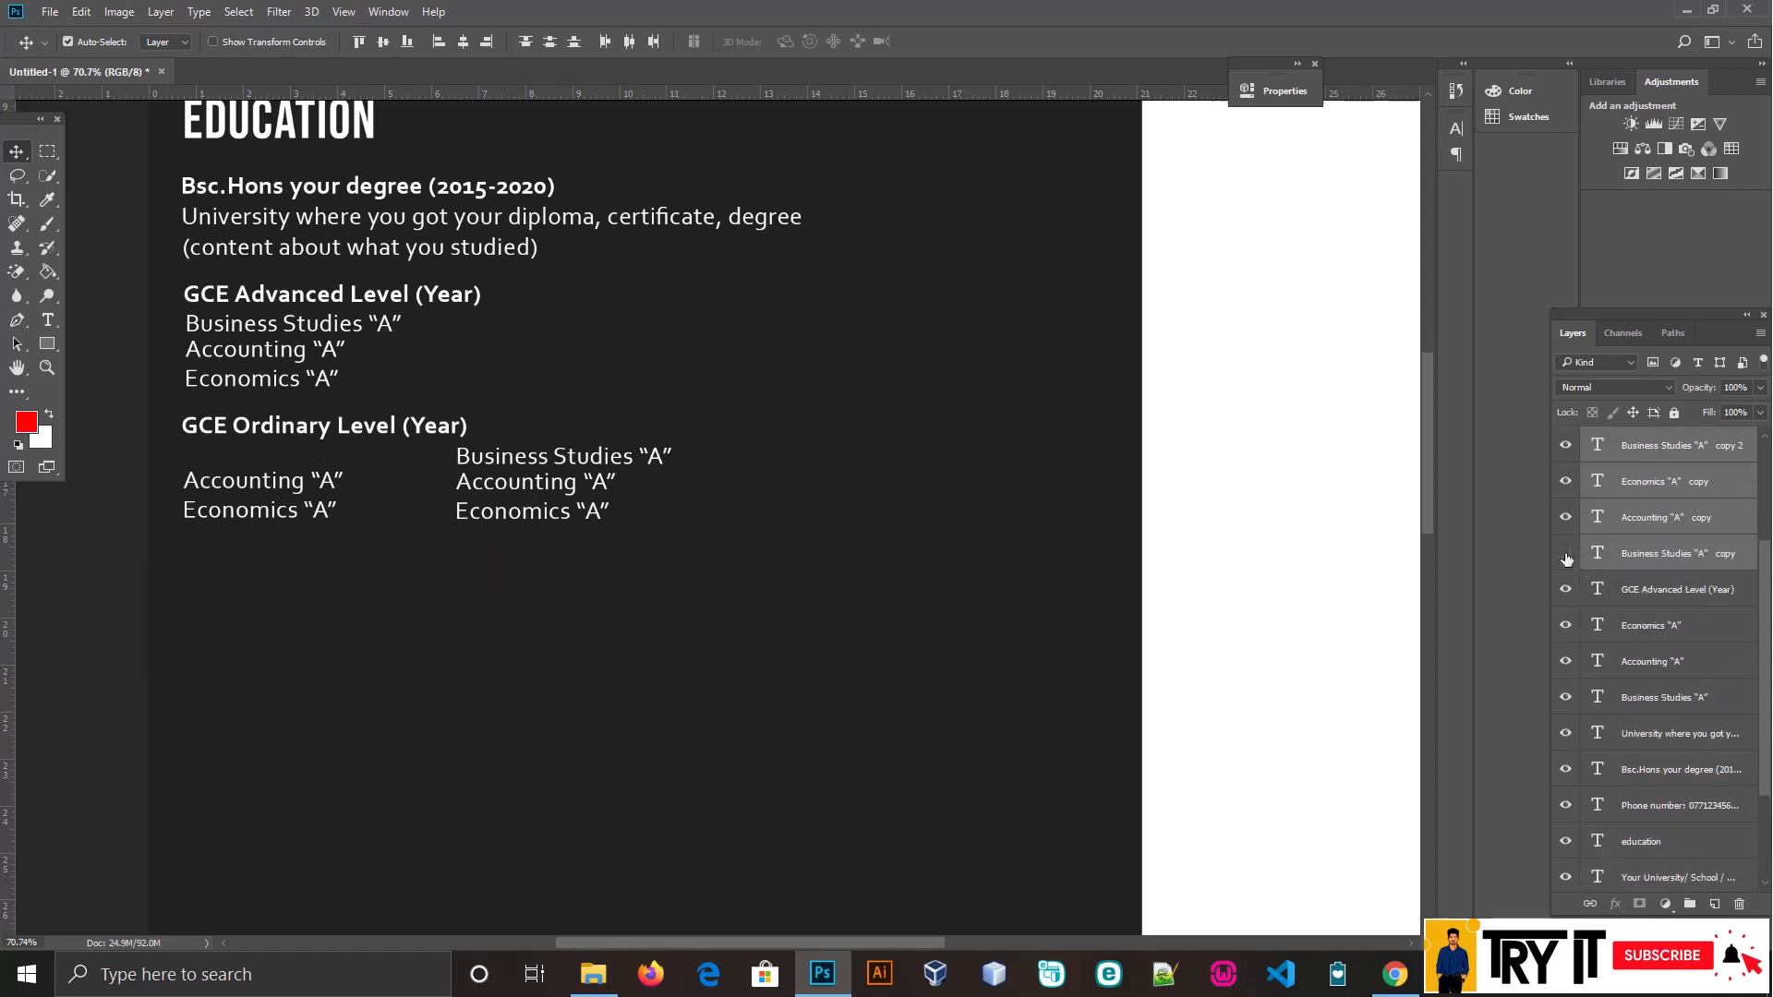
click(1565, 554)
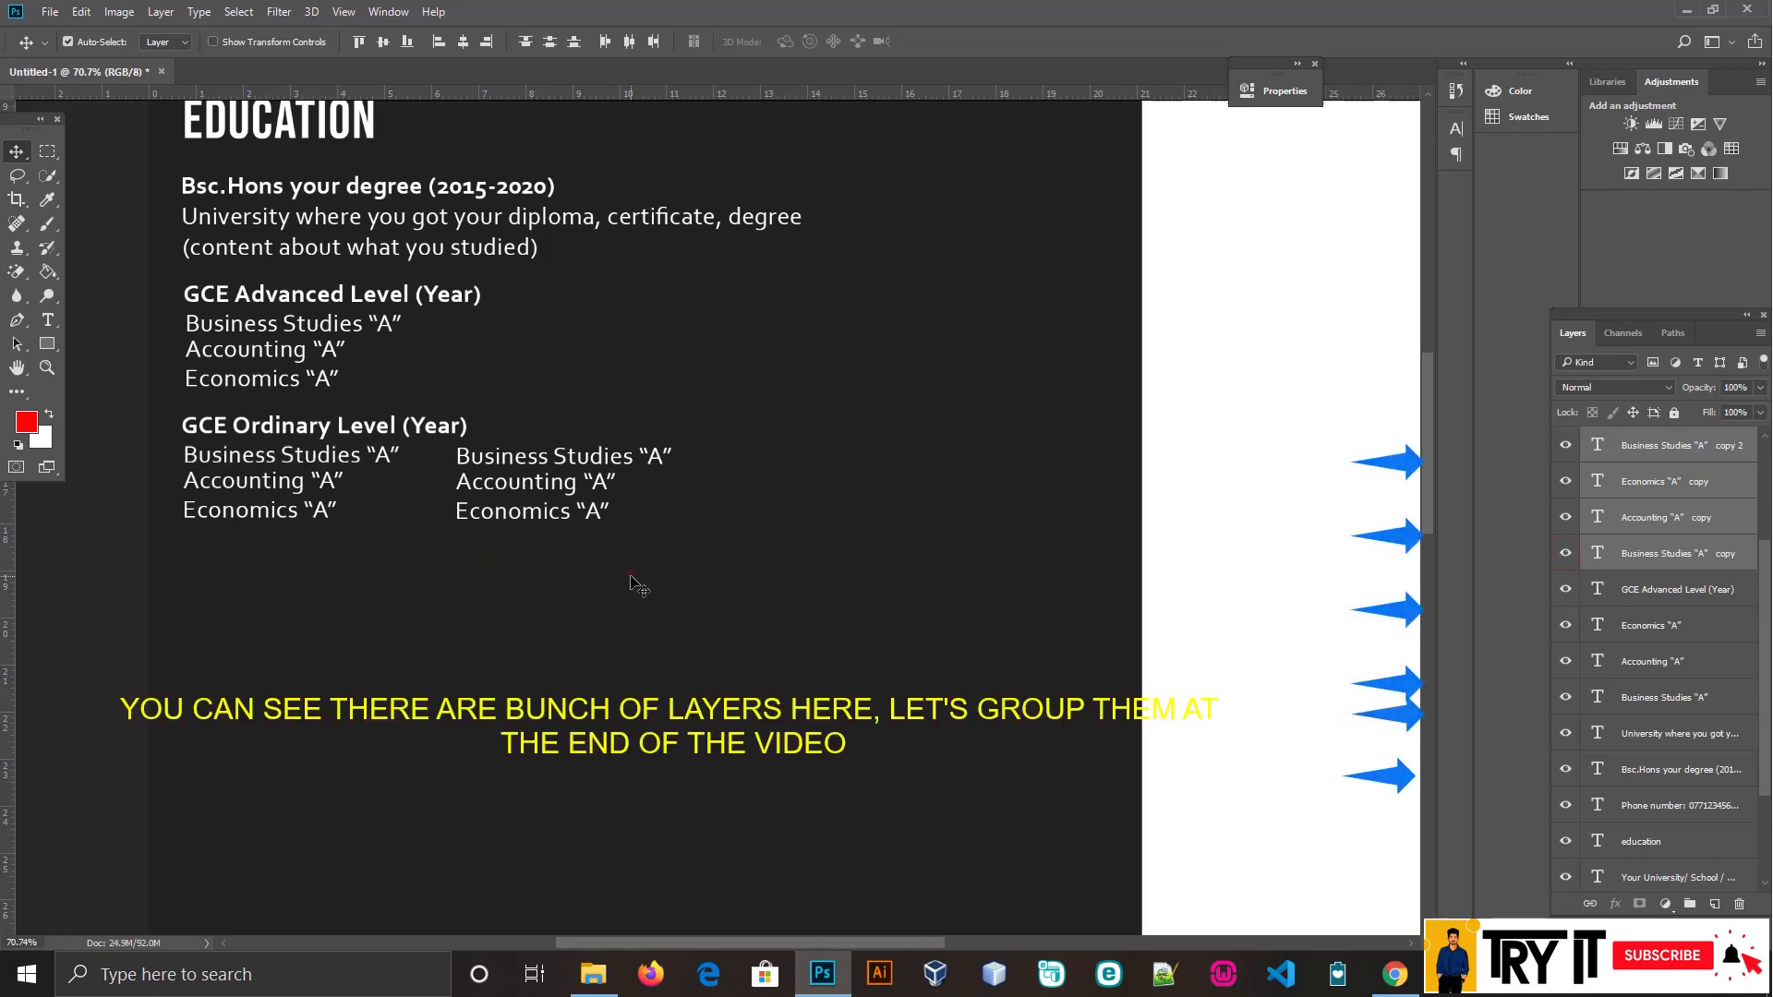
click(1659, 527)
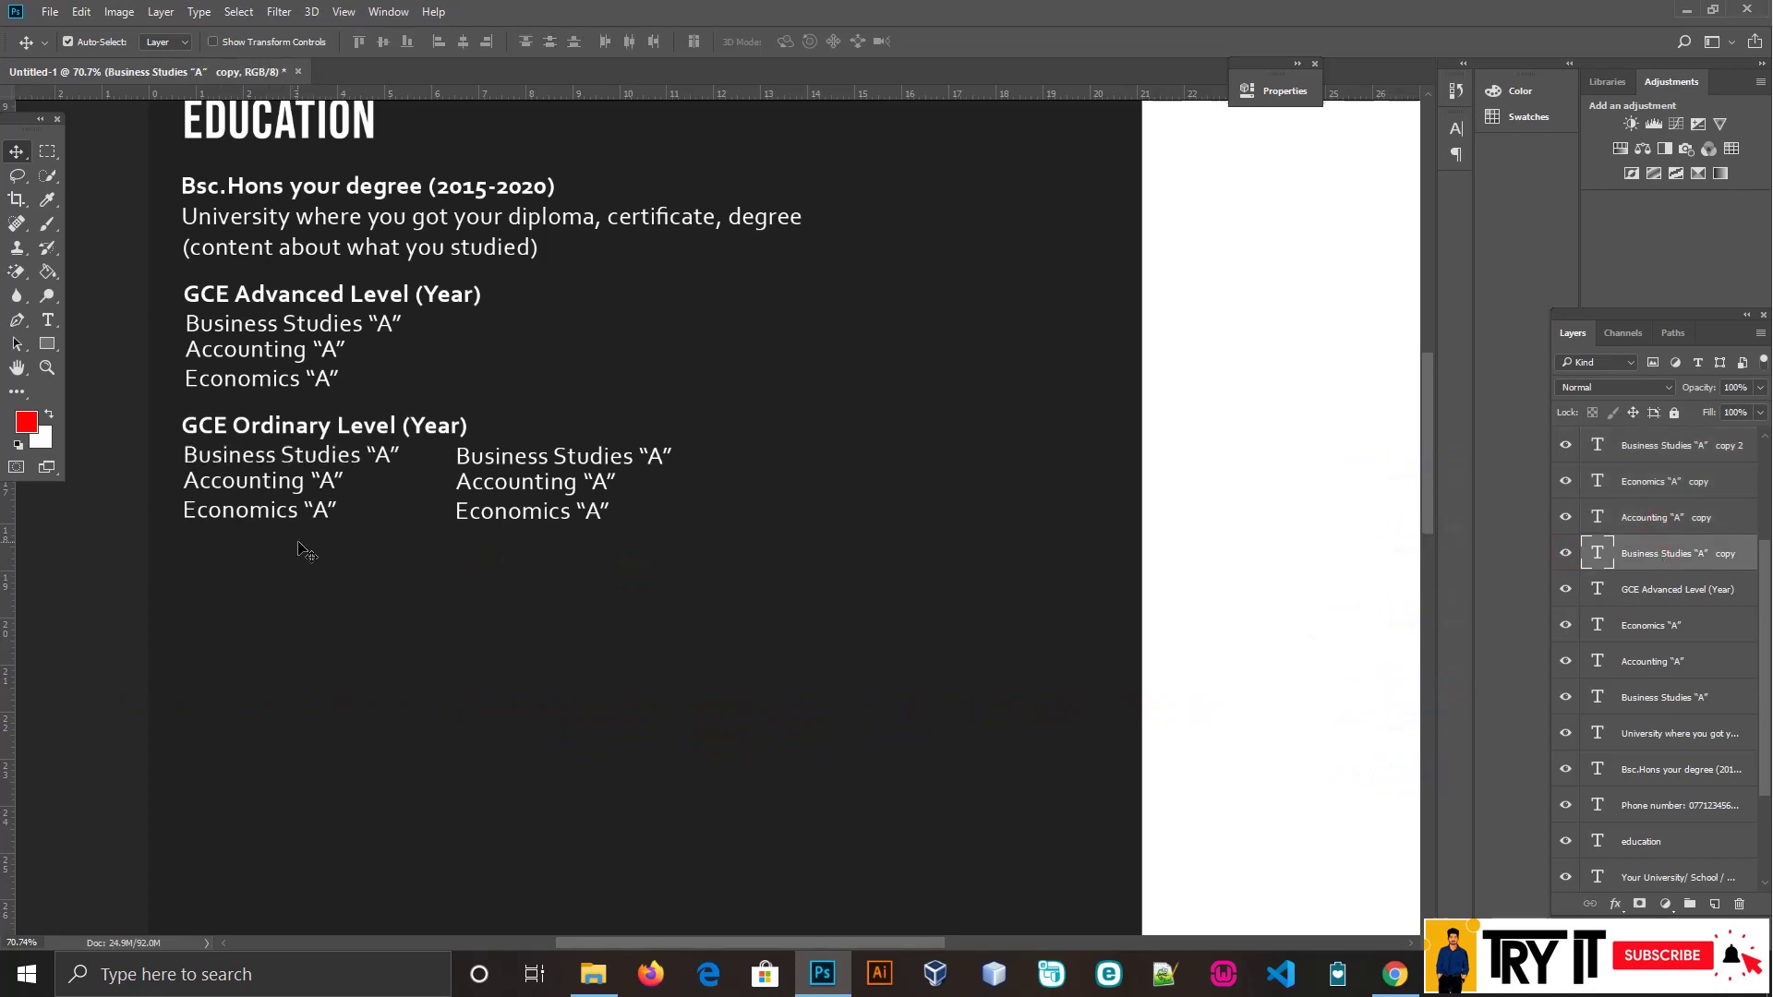
shift+click(300, 511)
shift+click(343, 462)
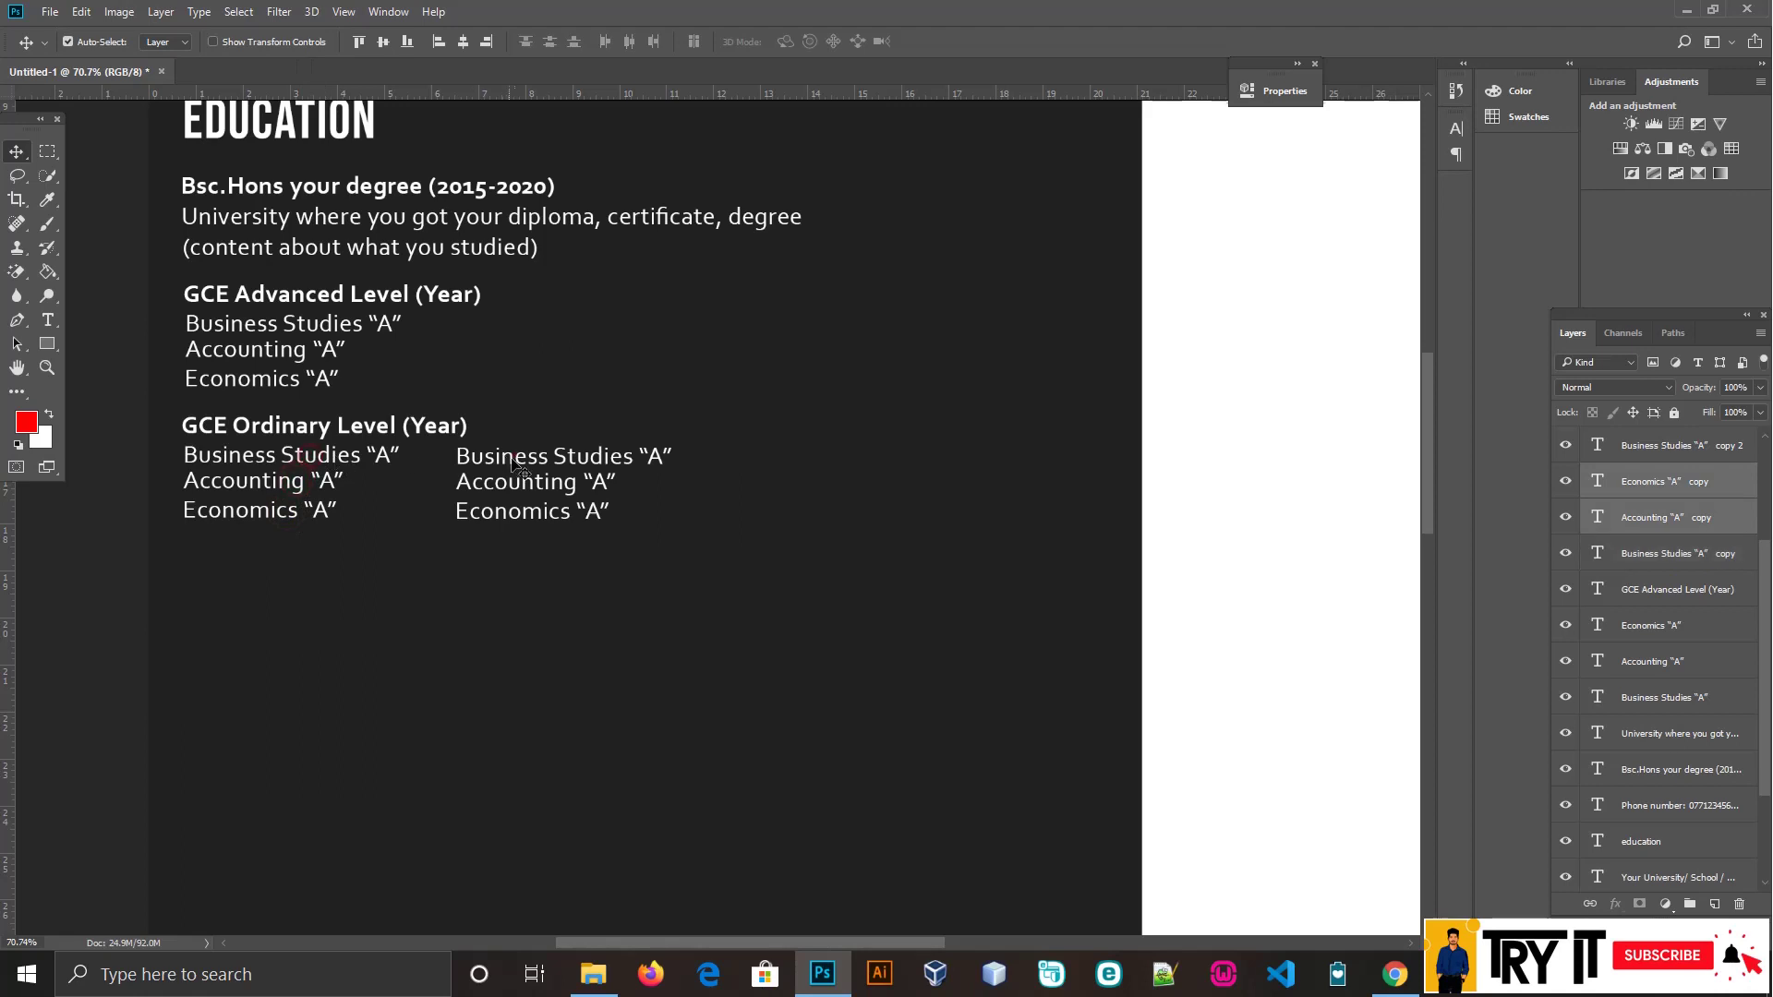
shift+click(519, 462)
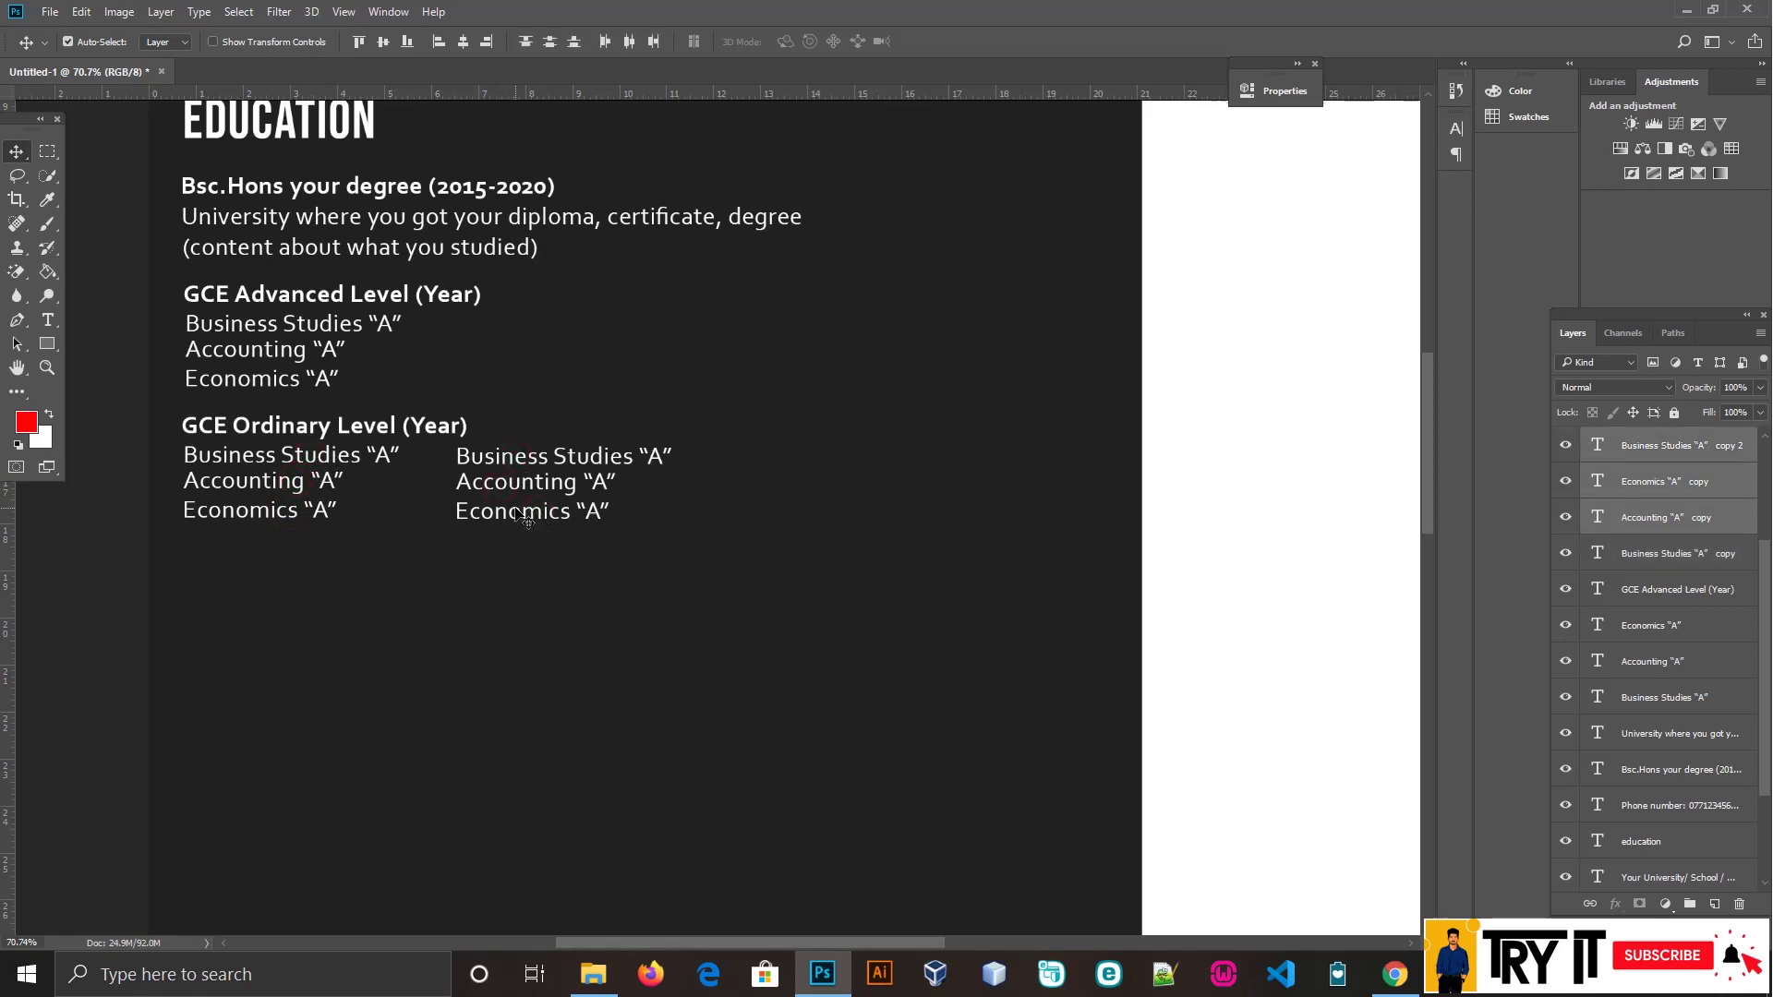
drag(524, 488, 542, 486)
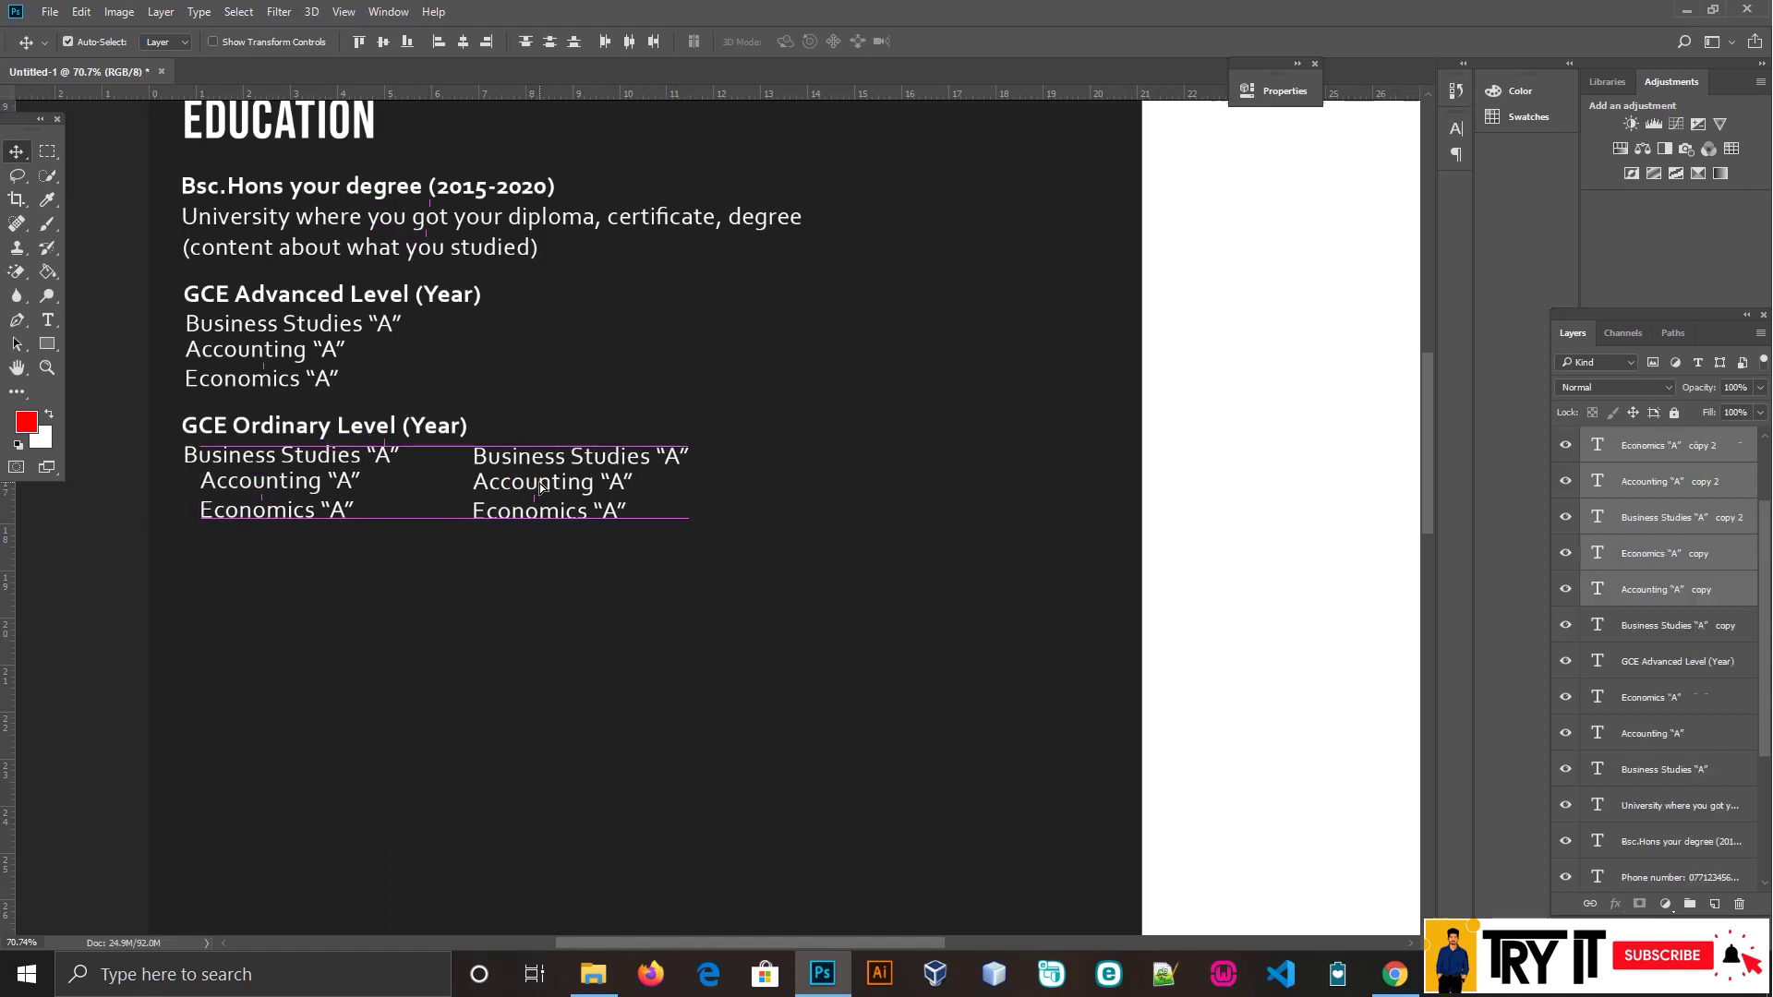
key(ctrl+z)
Move the Economics "A" lines down slightly.
click(498, 597)
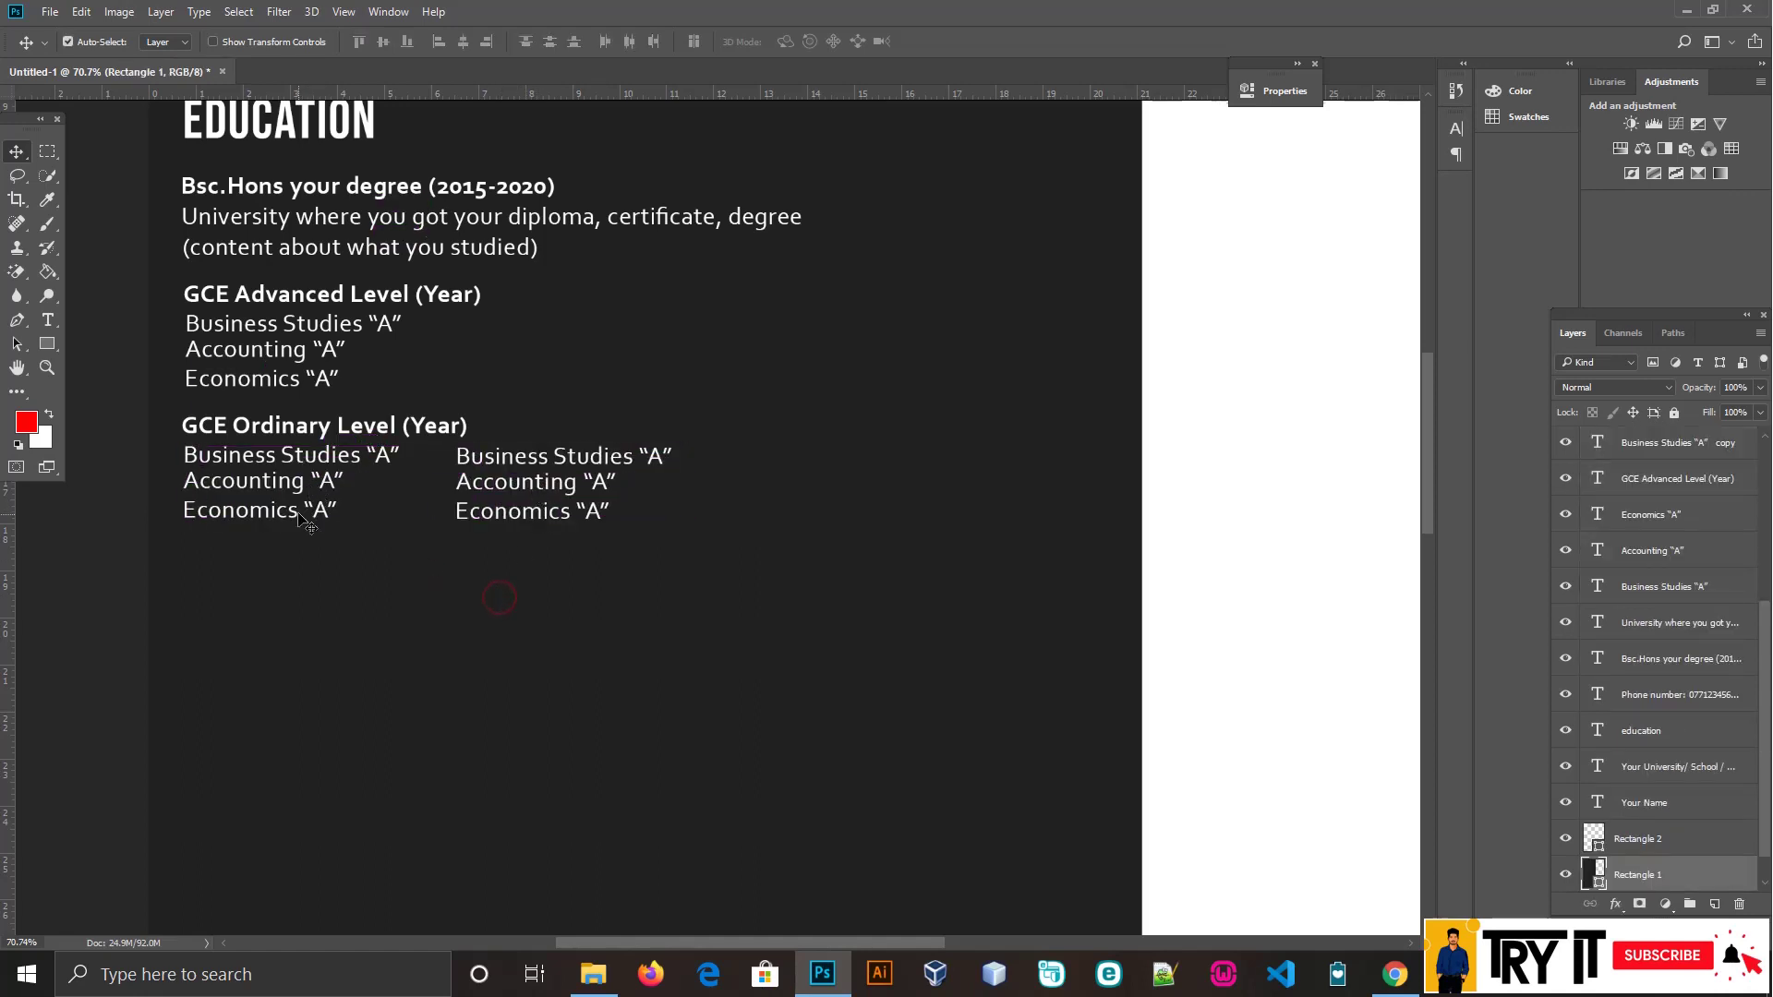
click(305, 514)
click(504, 517)
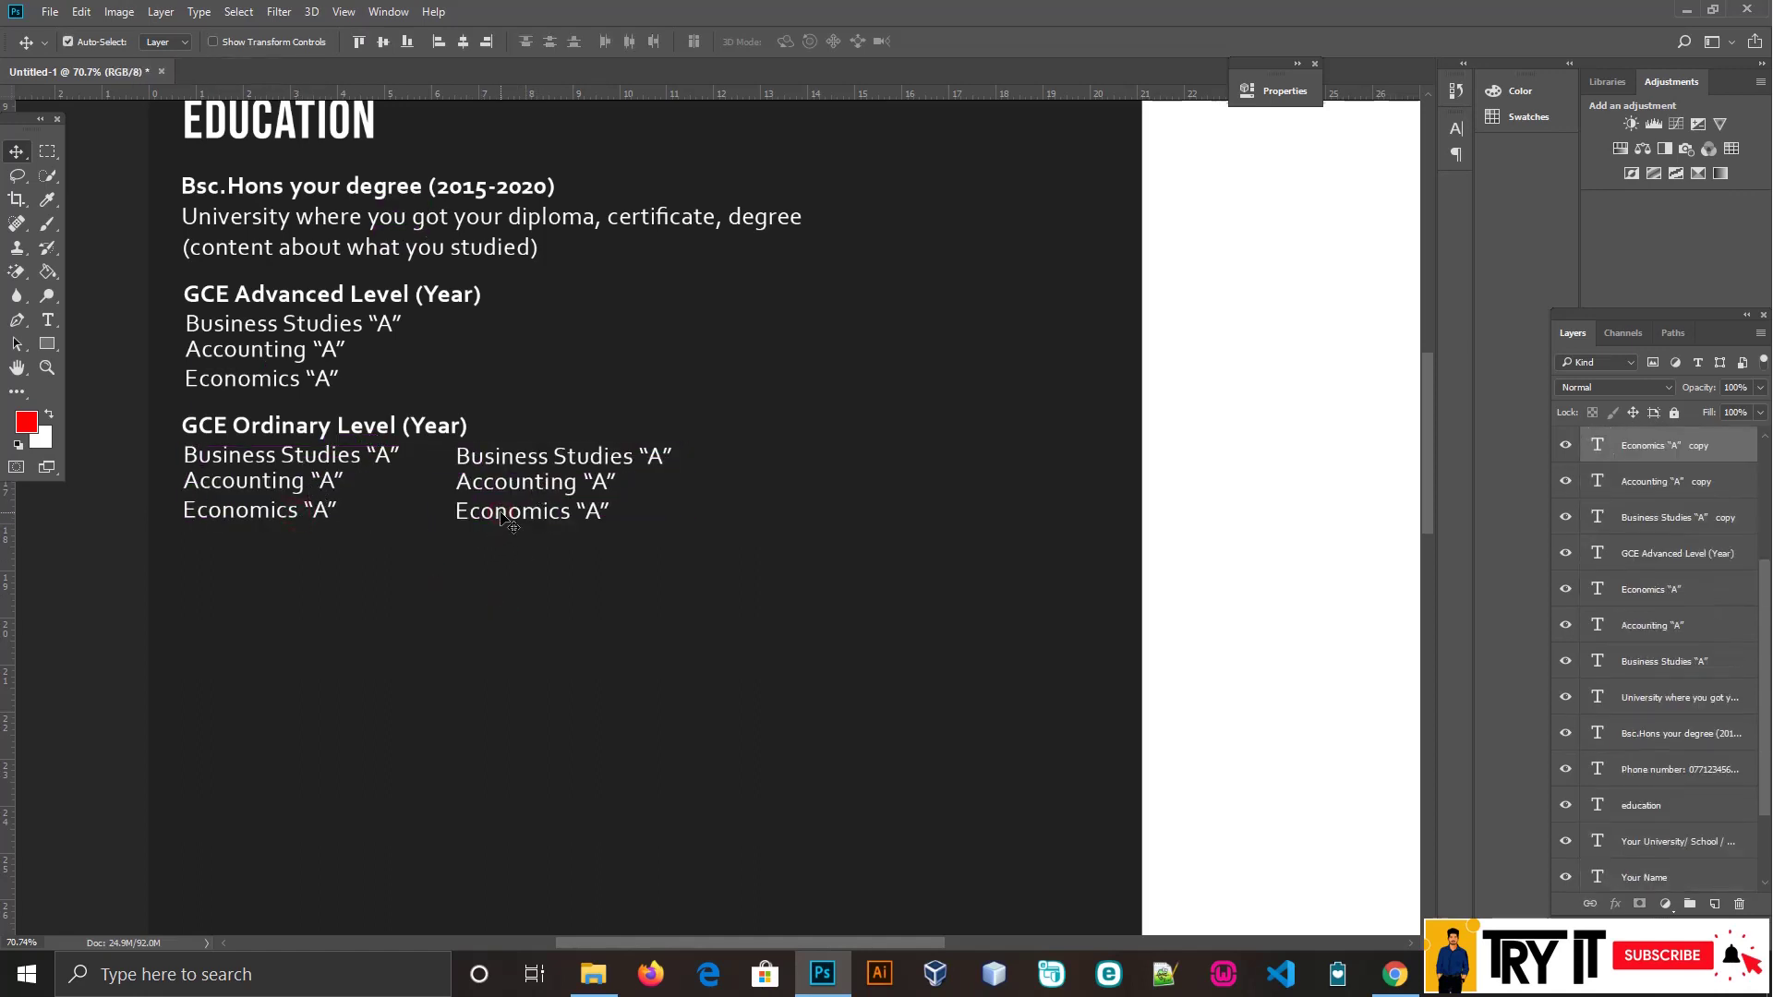
drag(503, 520, 497, 520)
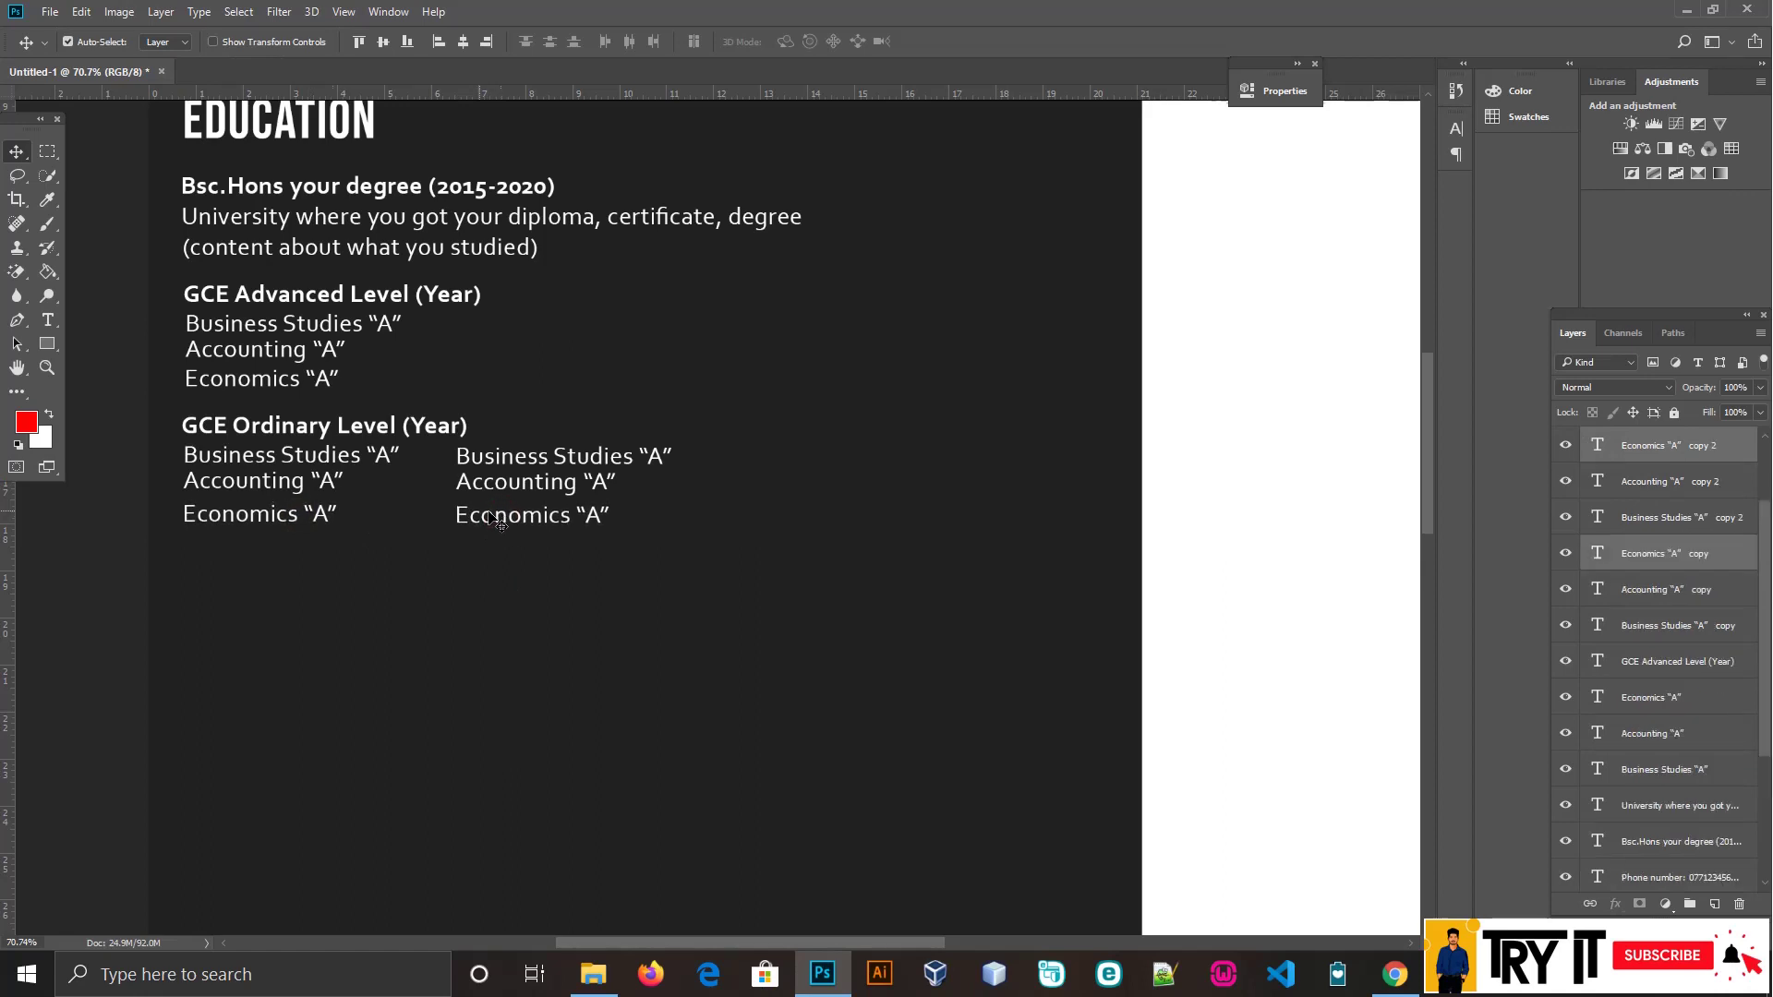
Nudge both Accounting "A" lines down to space the two O-level columns evenly.
click(292, 487)
click(543, 494)
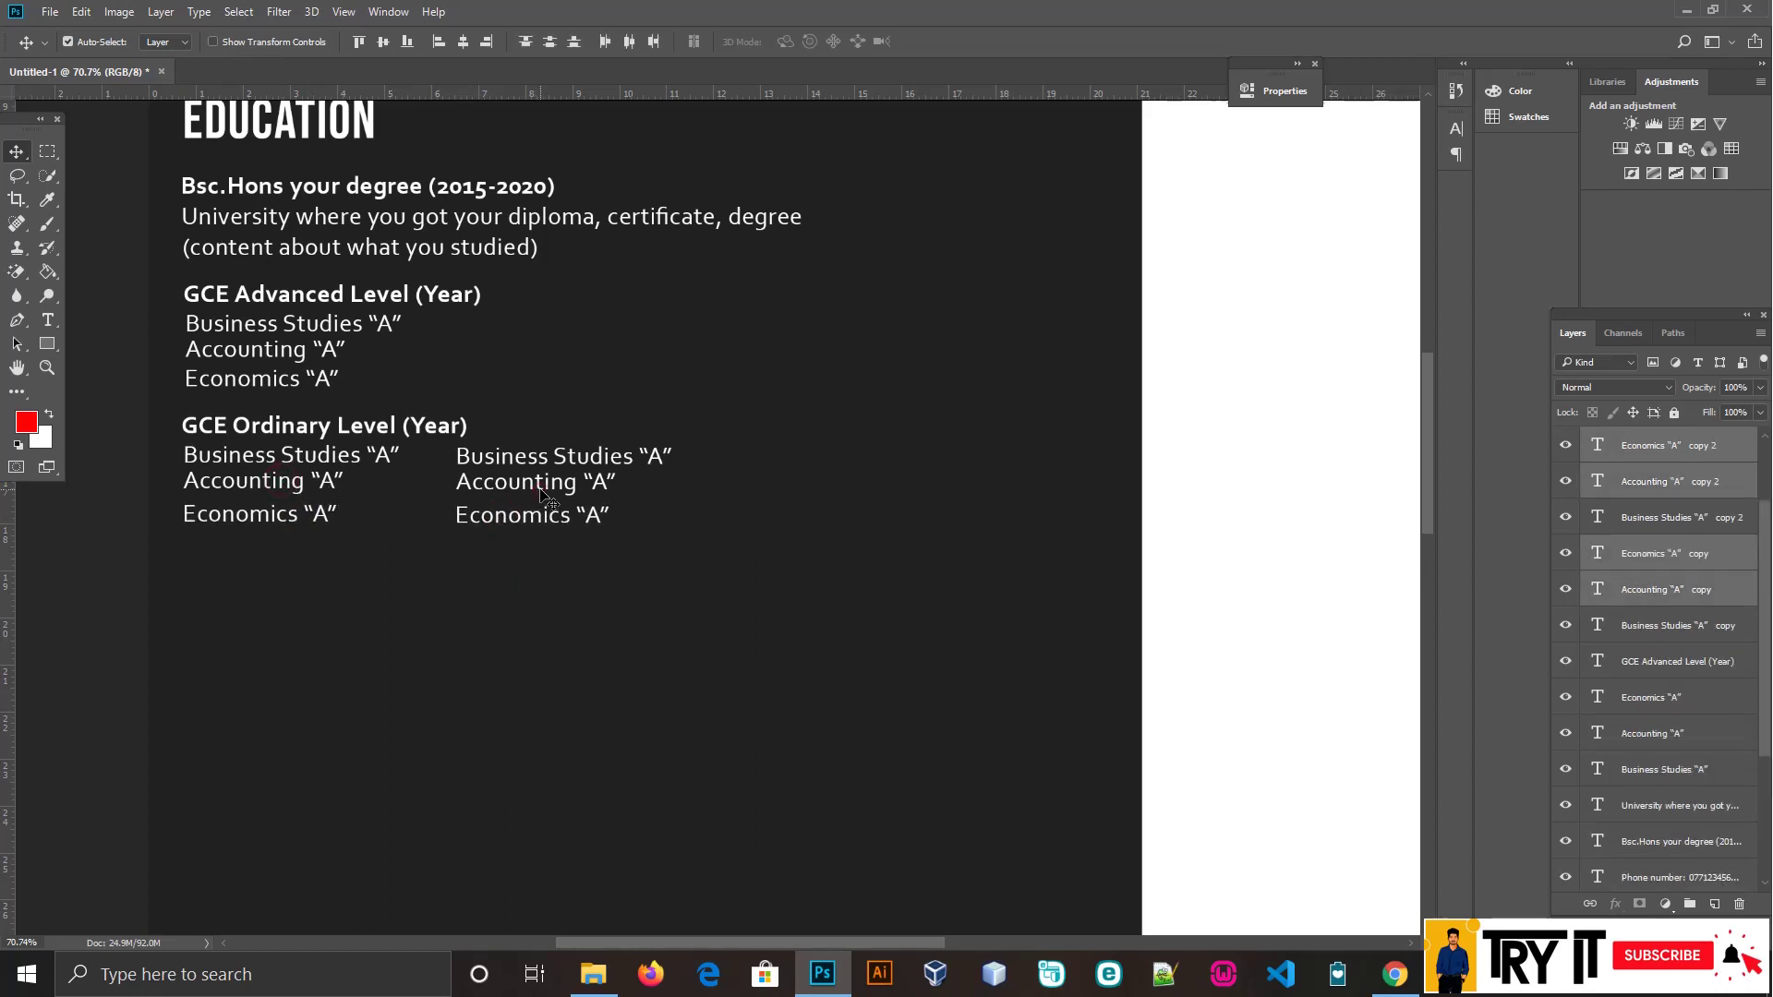
click(550, 648)
click(535, 497)
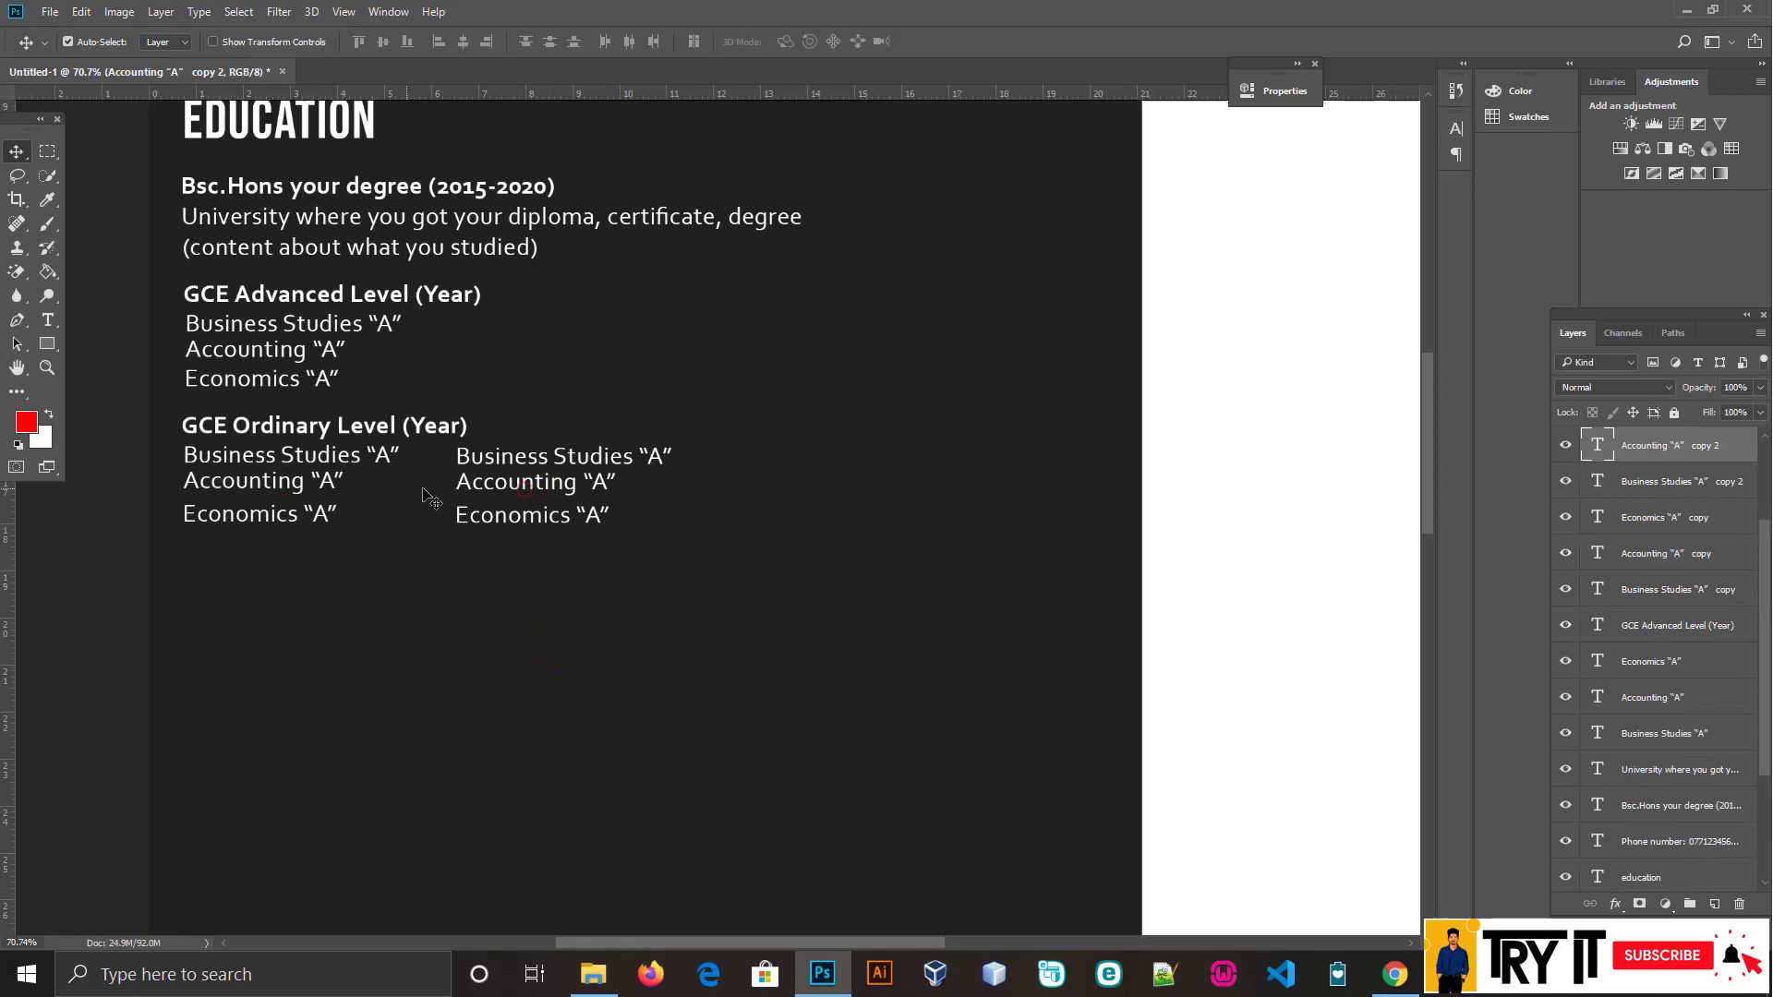
shift+click(297, 490)
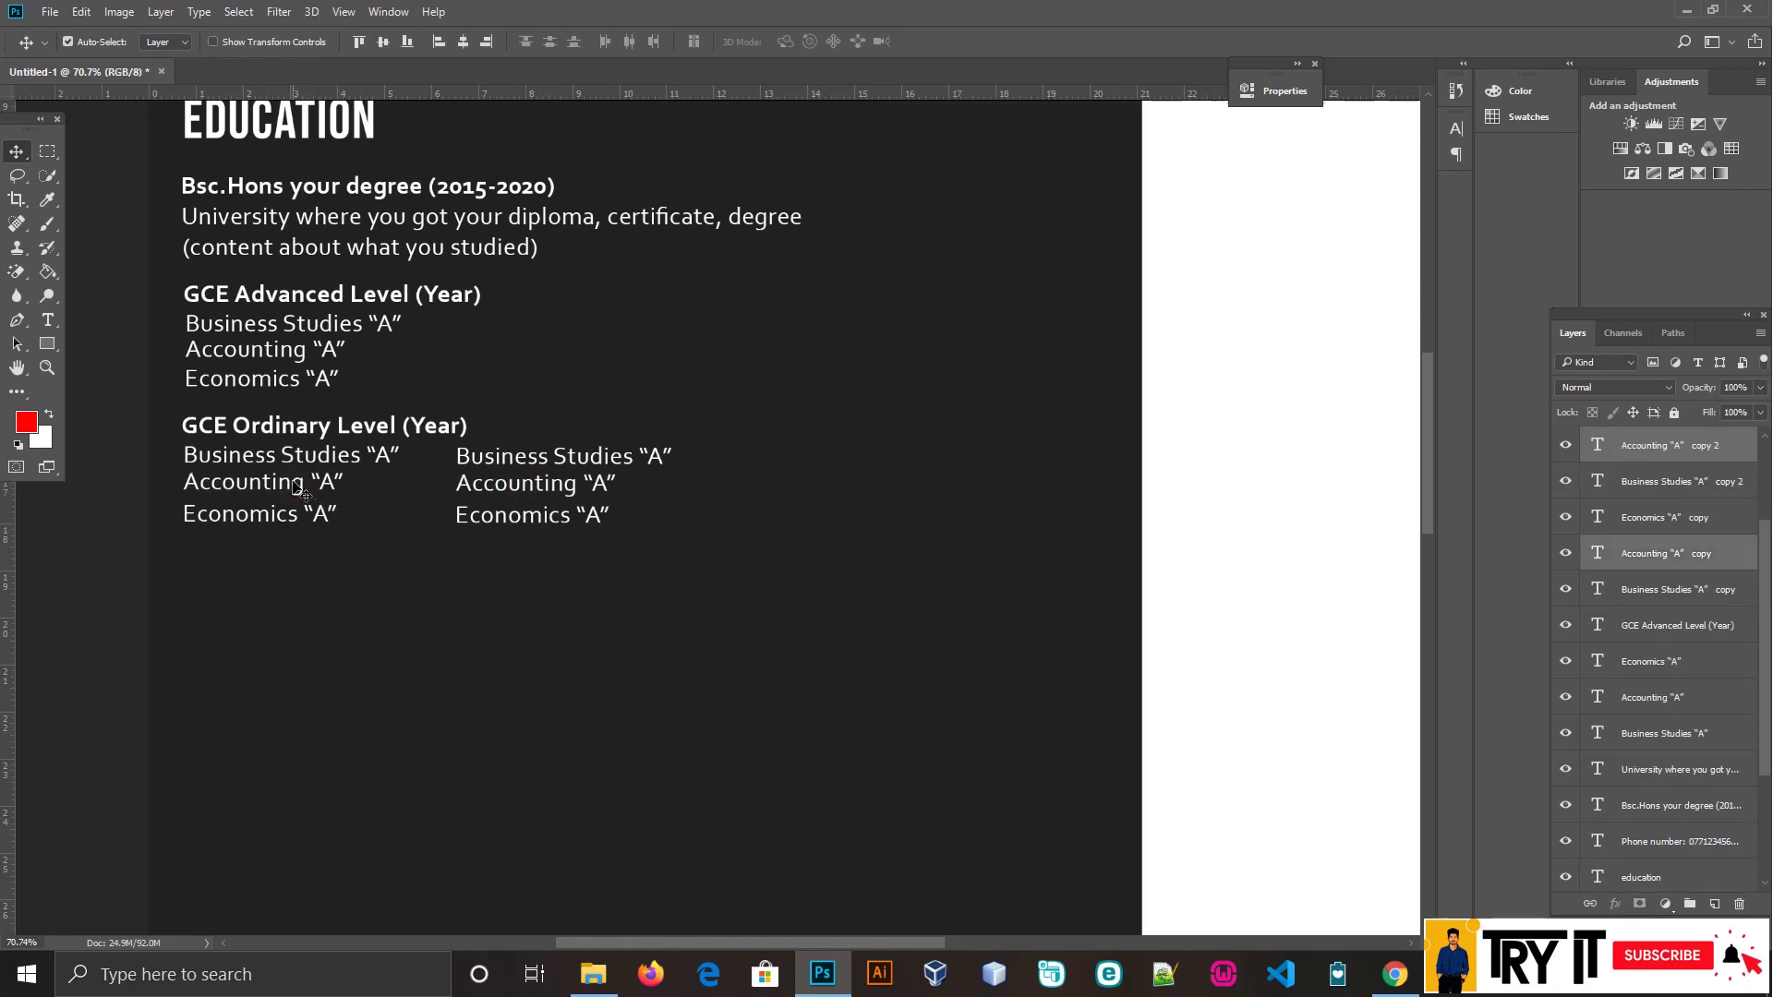
key(Down)
key(Down)
key(Down)
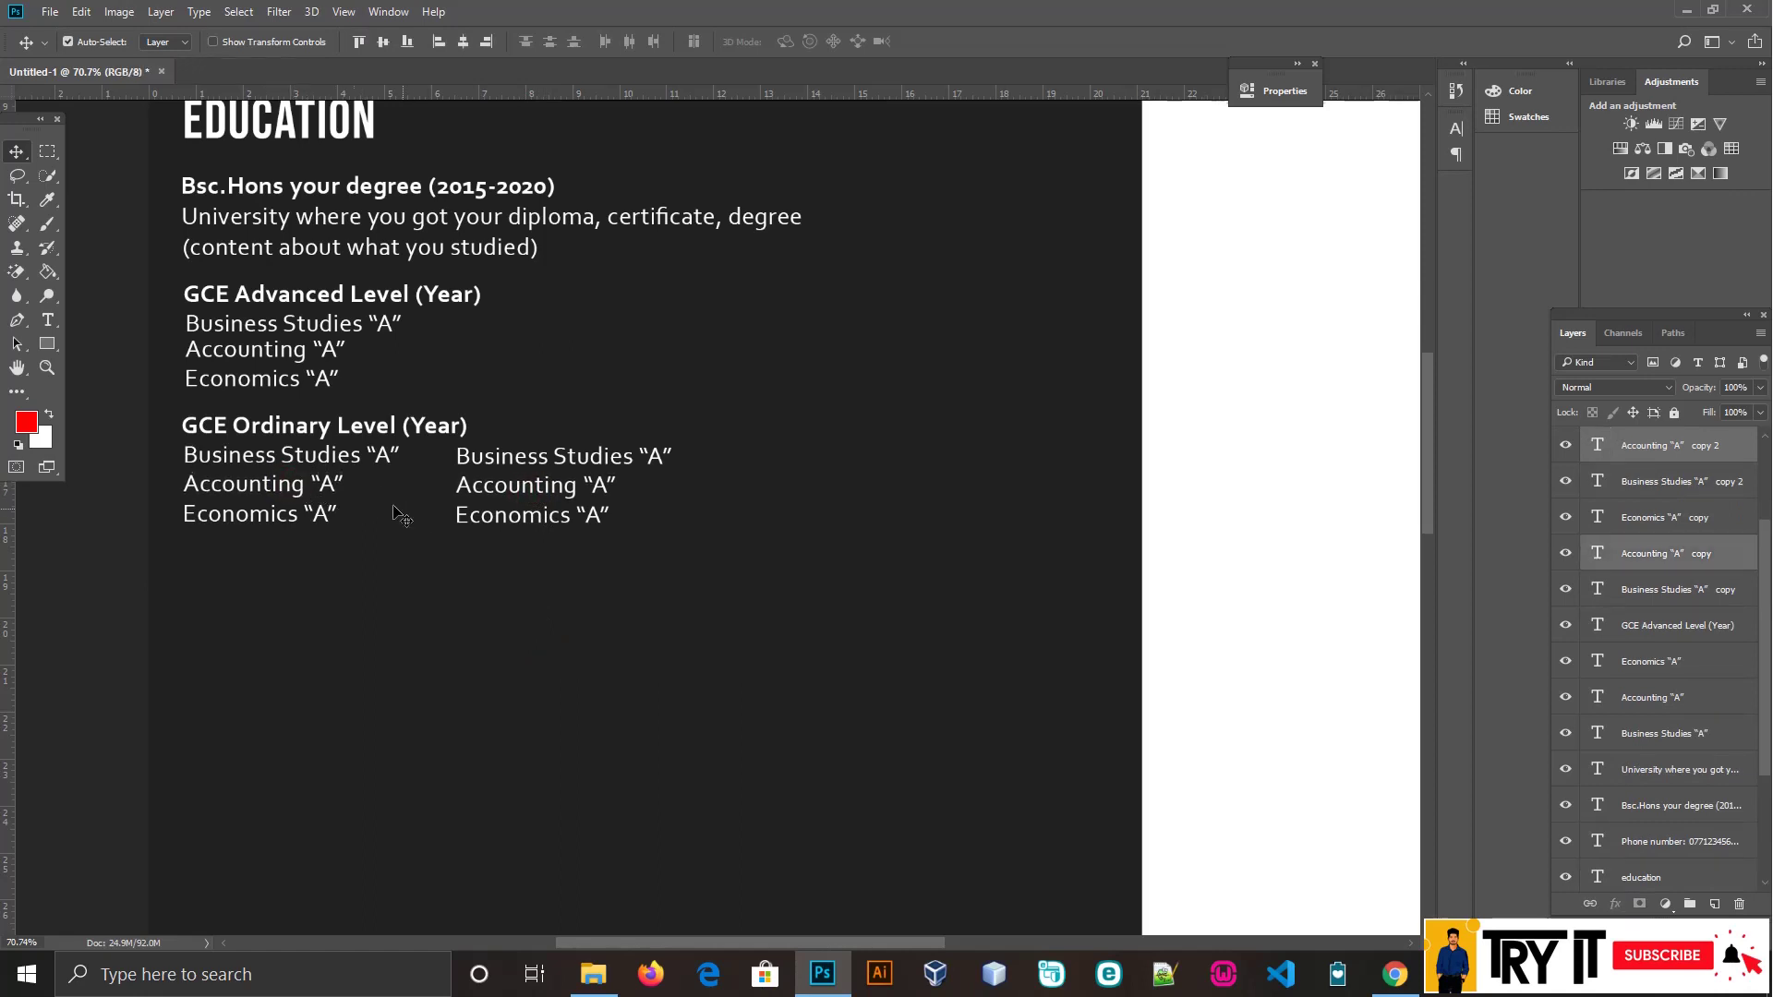
scroll(423, 522, down, 2)
scroll(425, 525, down, 1)
scroll(423, 524, down, 1)
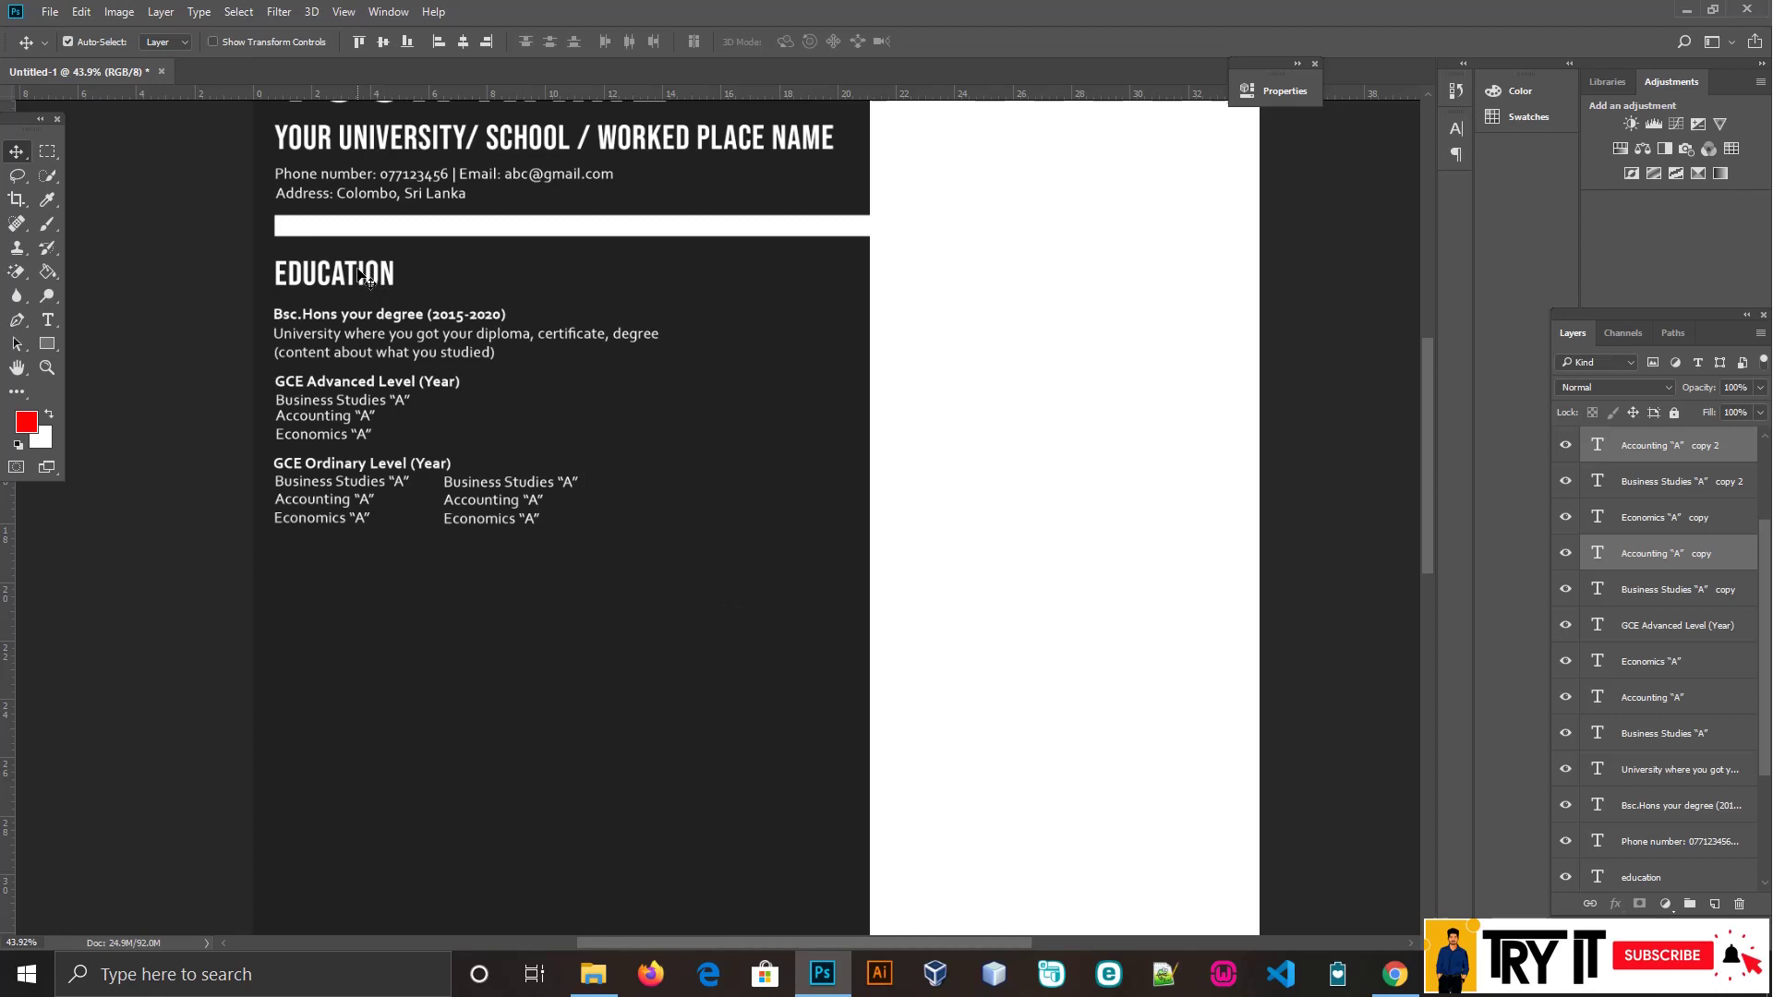
Duplicate the EDUCATION heading lower down and rename the copy 'OTHER QUALIFICATION'.
drag(359, 275, 360, 583)
click(50, 318)
scroll(467, 468, down, 2)
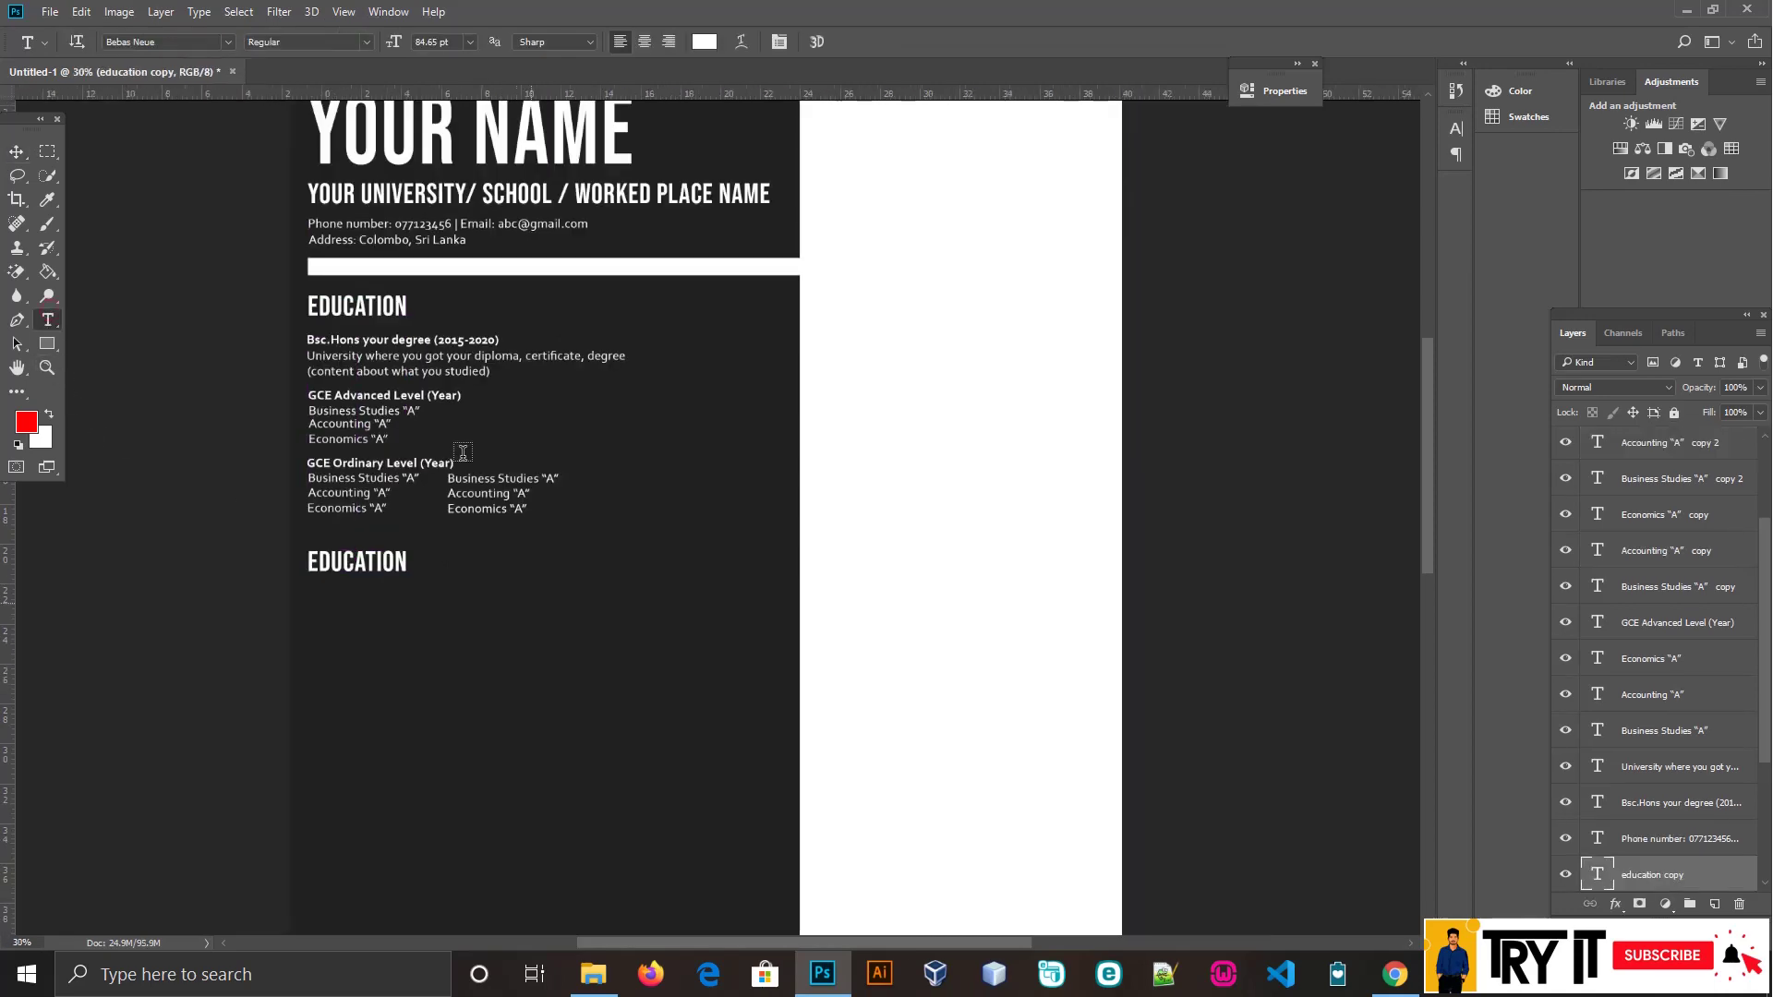
scroll(495, 464, down, 1)
scroll(420, 527, up, 3)
drag(241, 546, 360, 554)
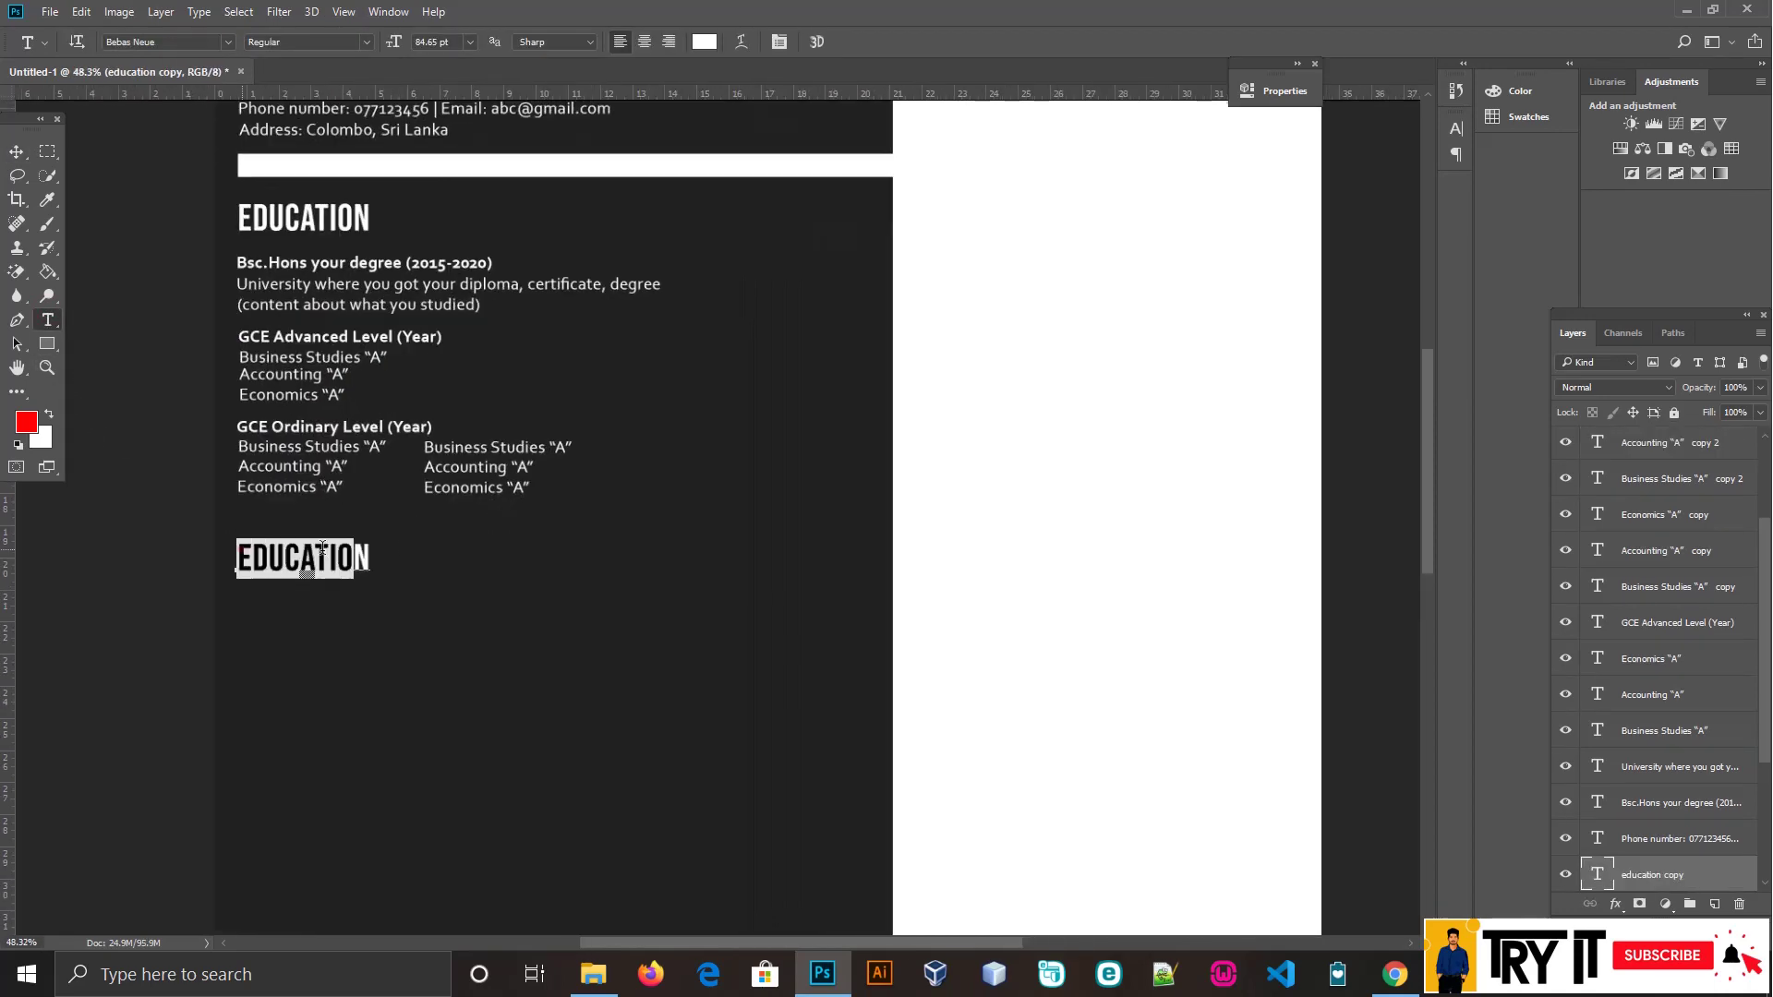
text(OTHER )
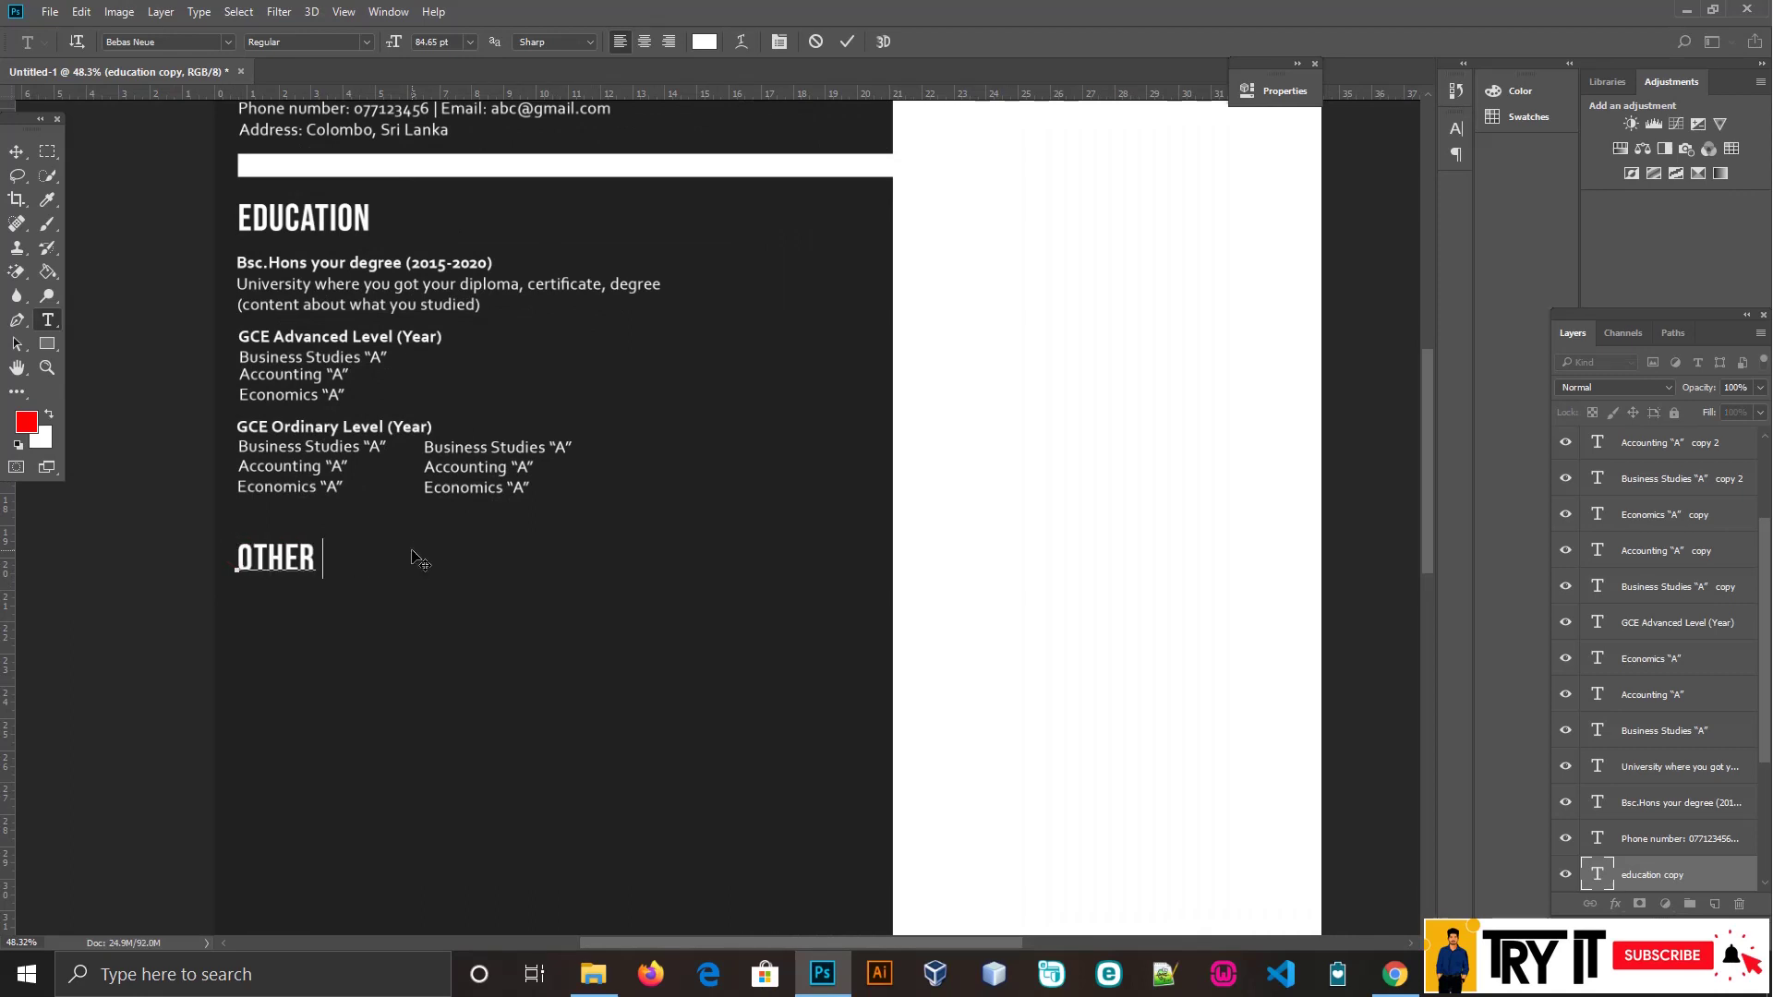
text(QUALIFI)
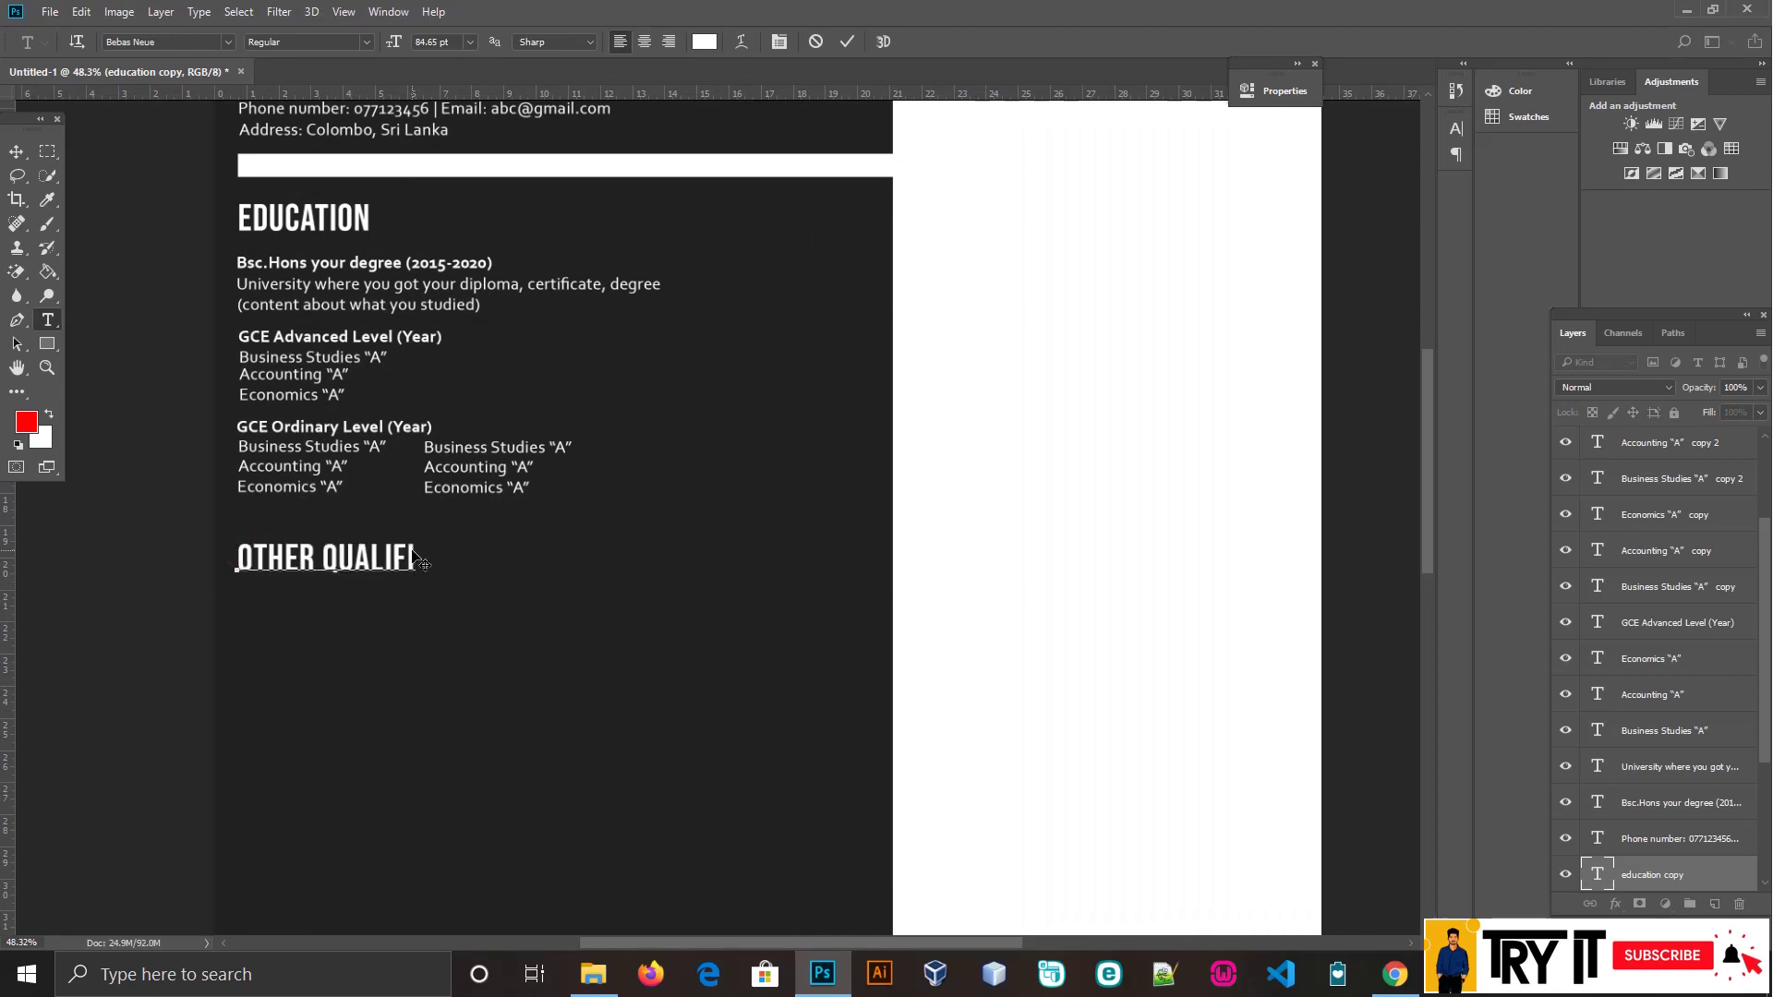
text(CATION)
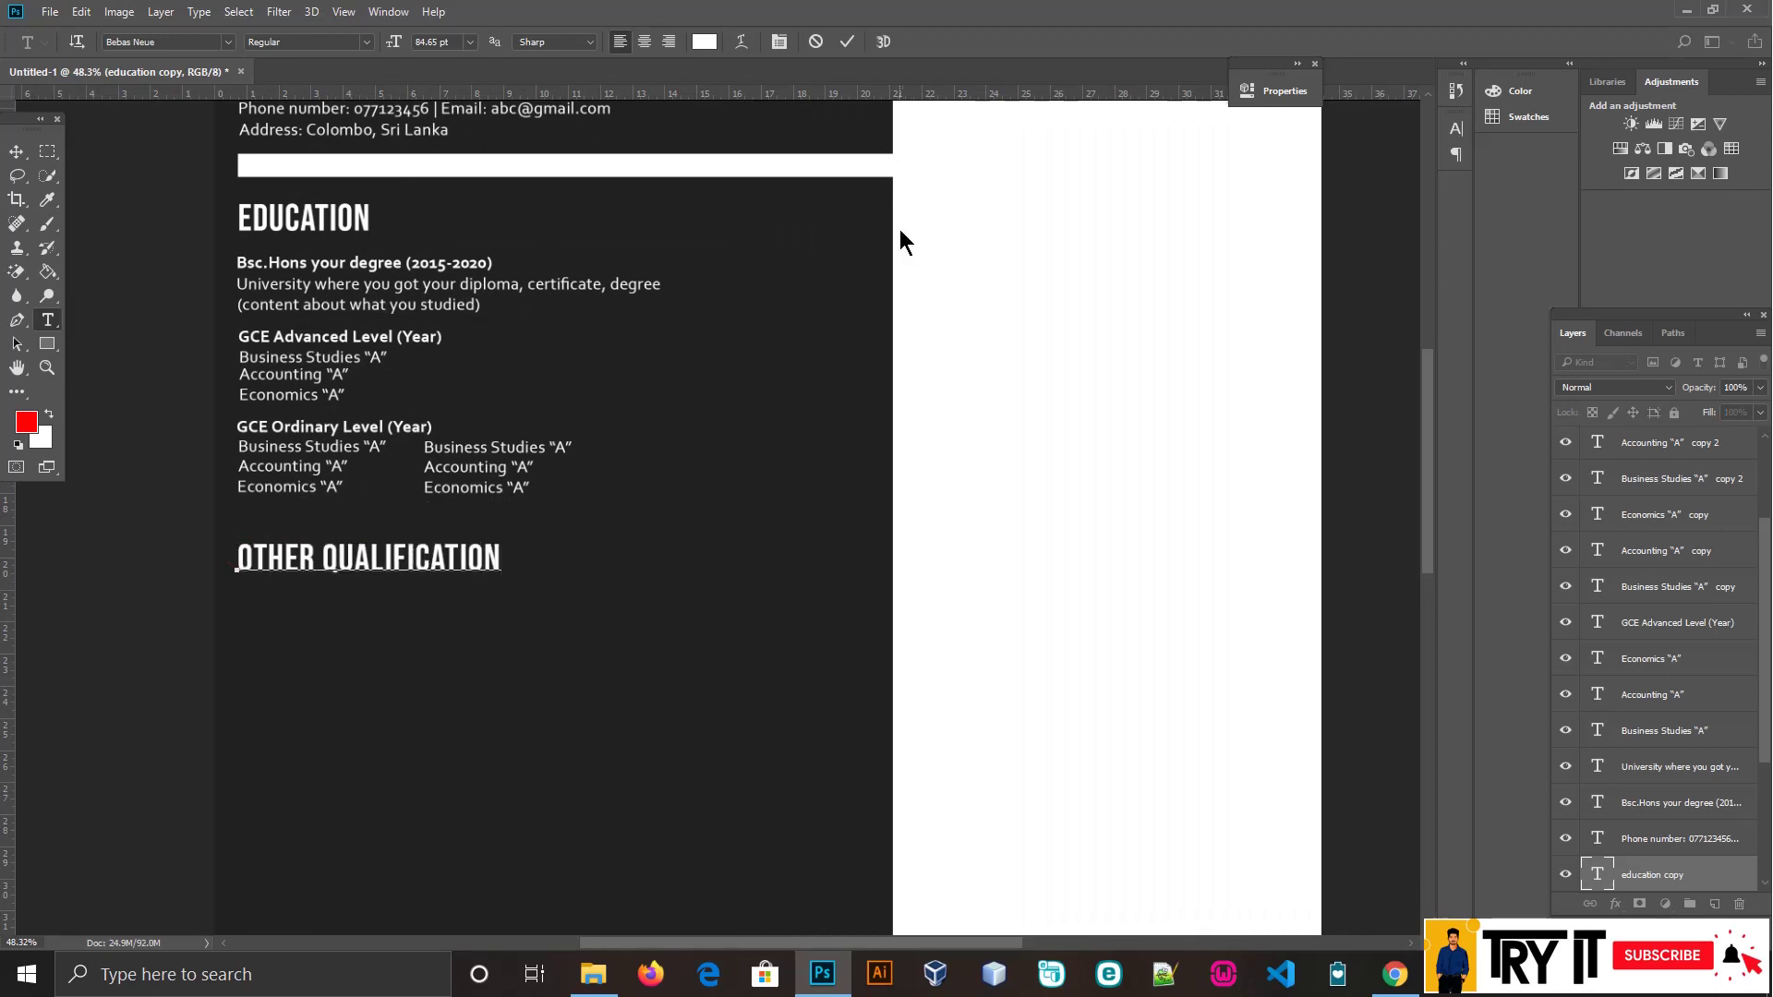
click(847, 41)
scroll(554, 277, down, 1)
Select the education heading layer in the Layers panel.
click(17, 150)
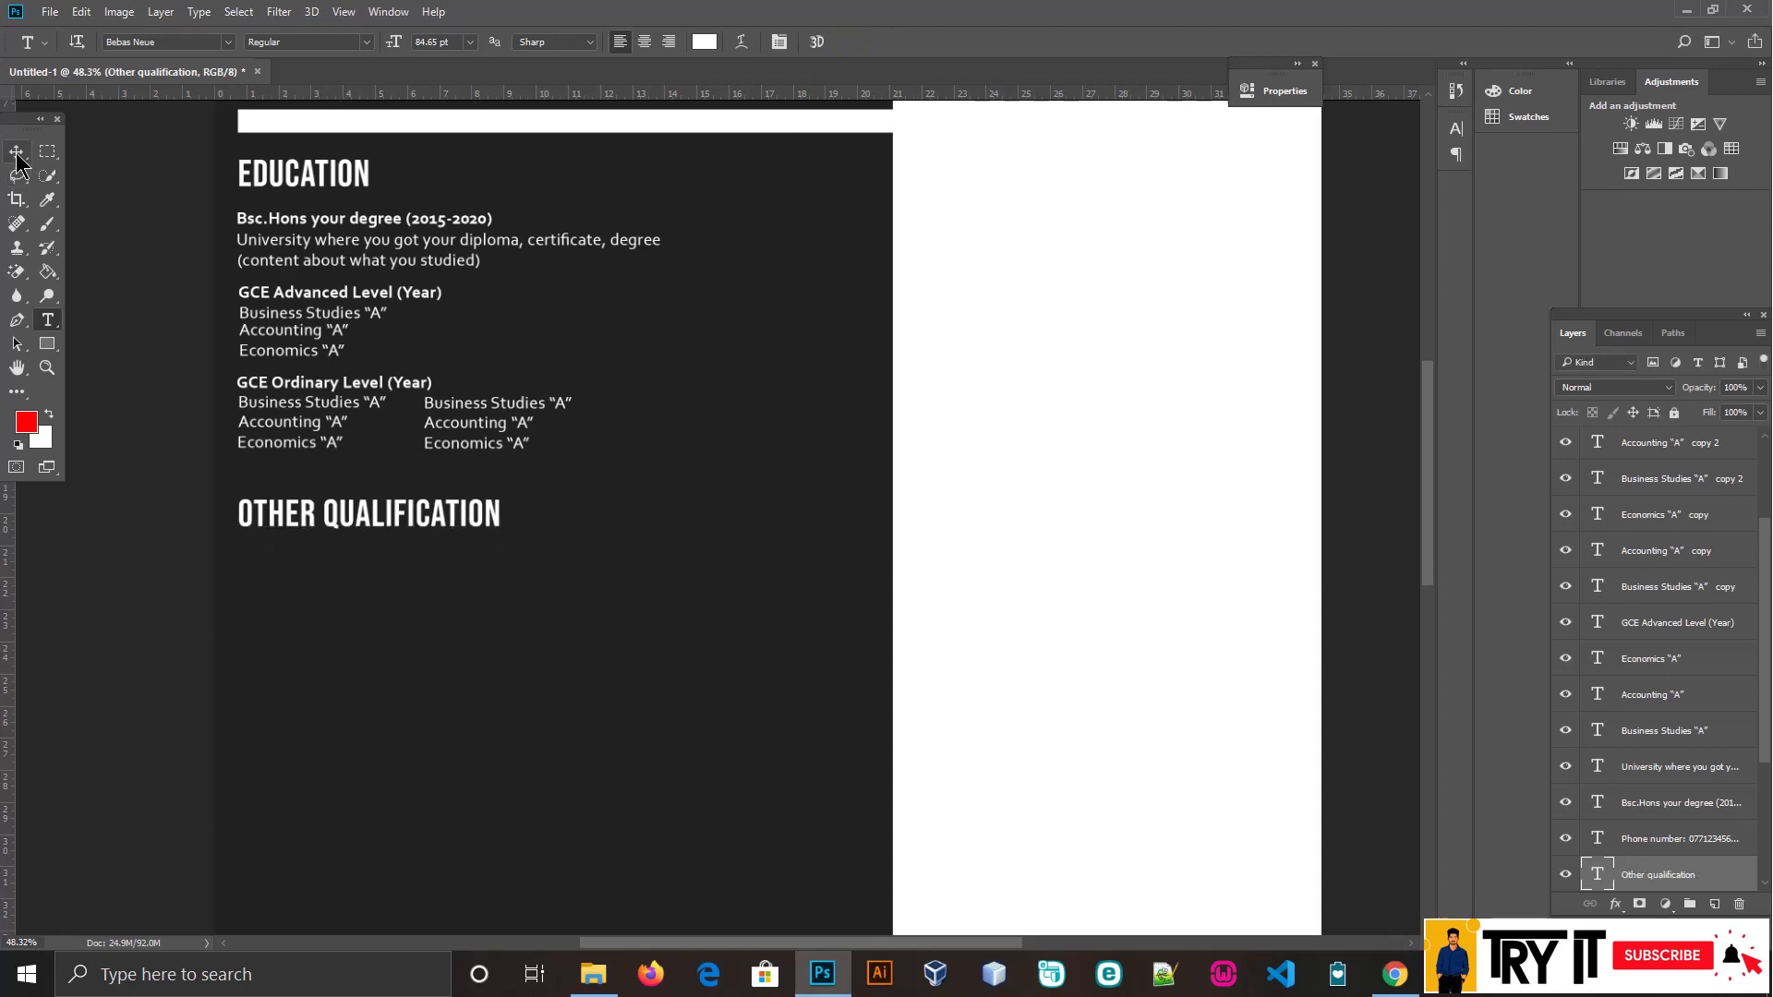
scroll(162, 293, down, 1)
scroll(163, 293, down, 1)
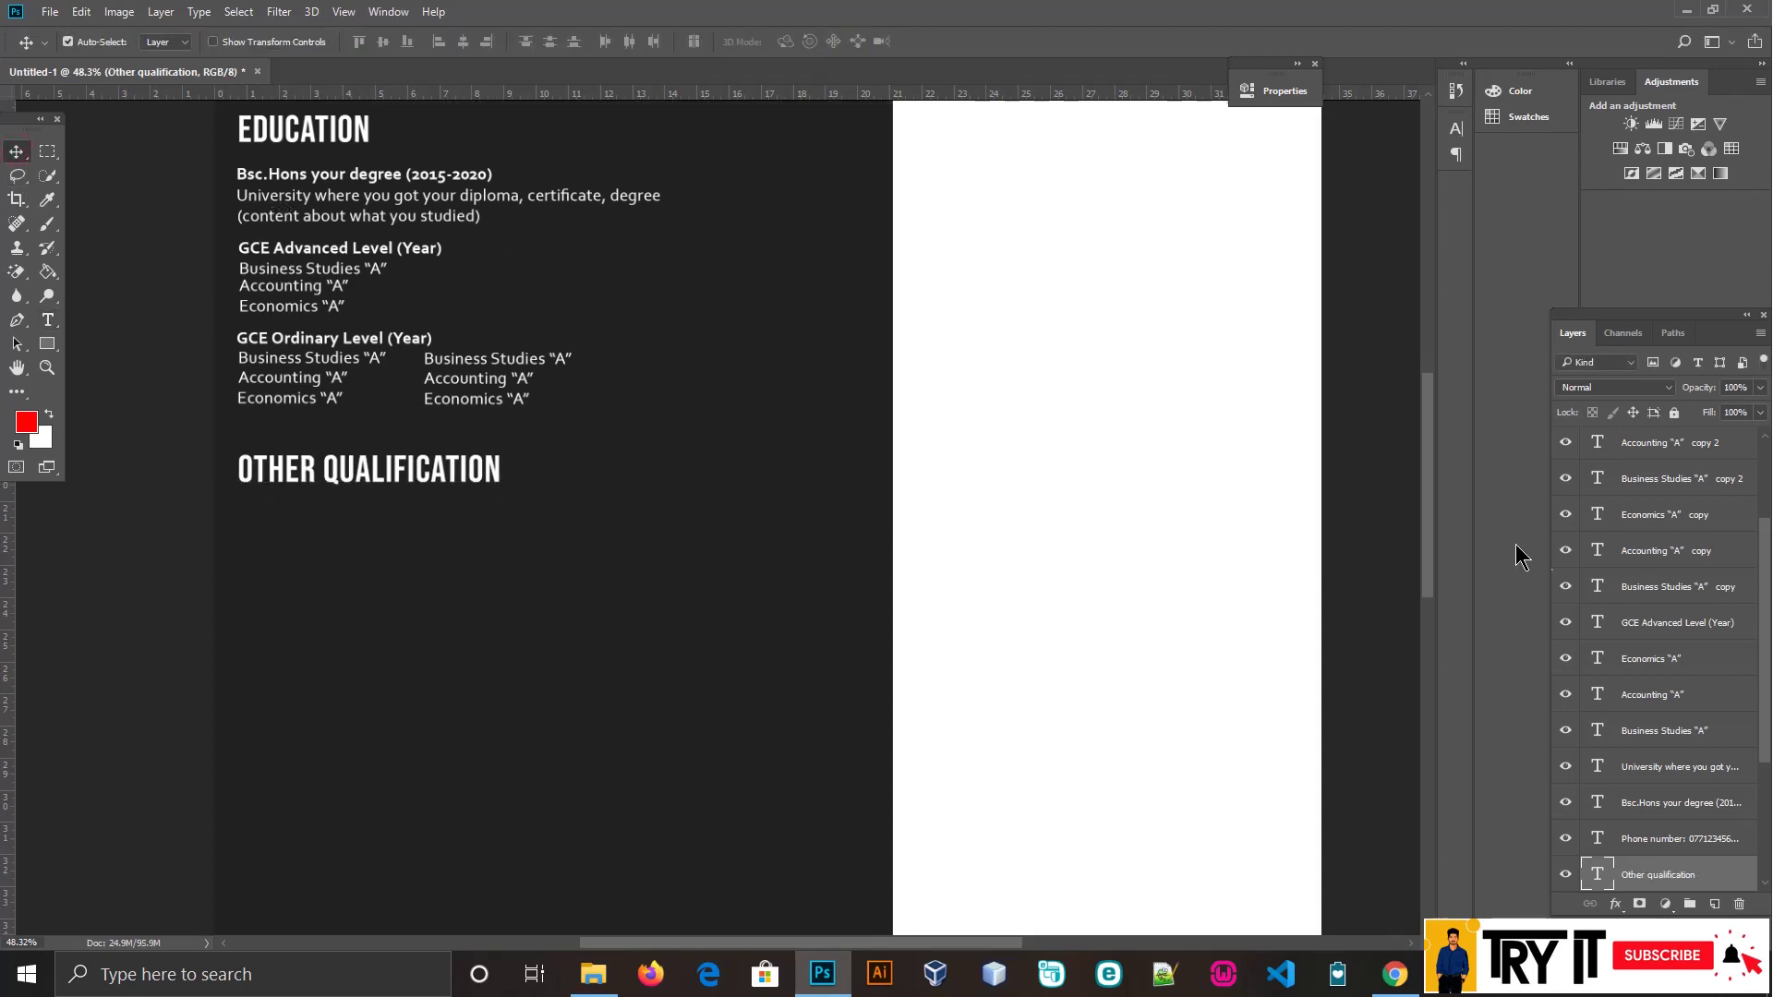
scroll(1662, 694, down, 3)
scroll(1662, 694, down, 2)
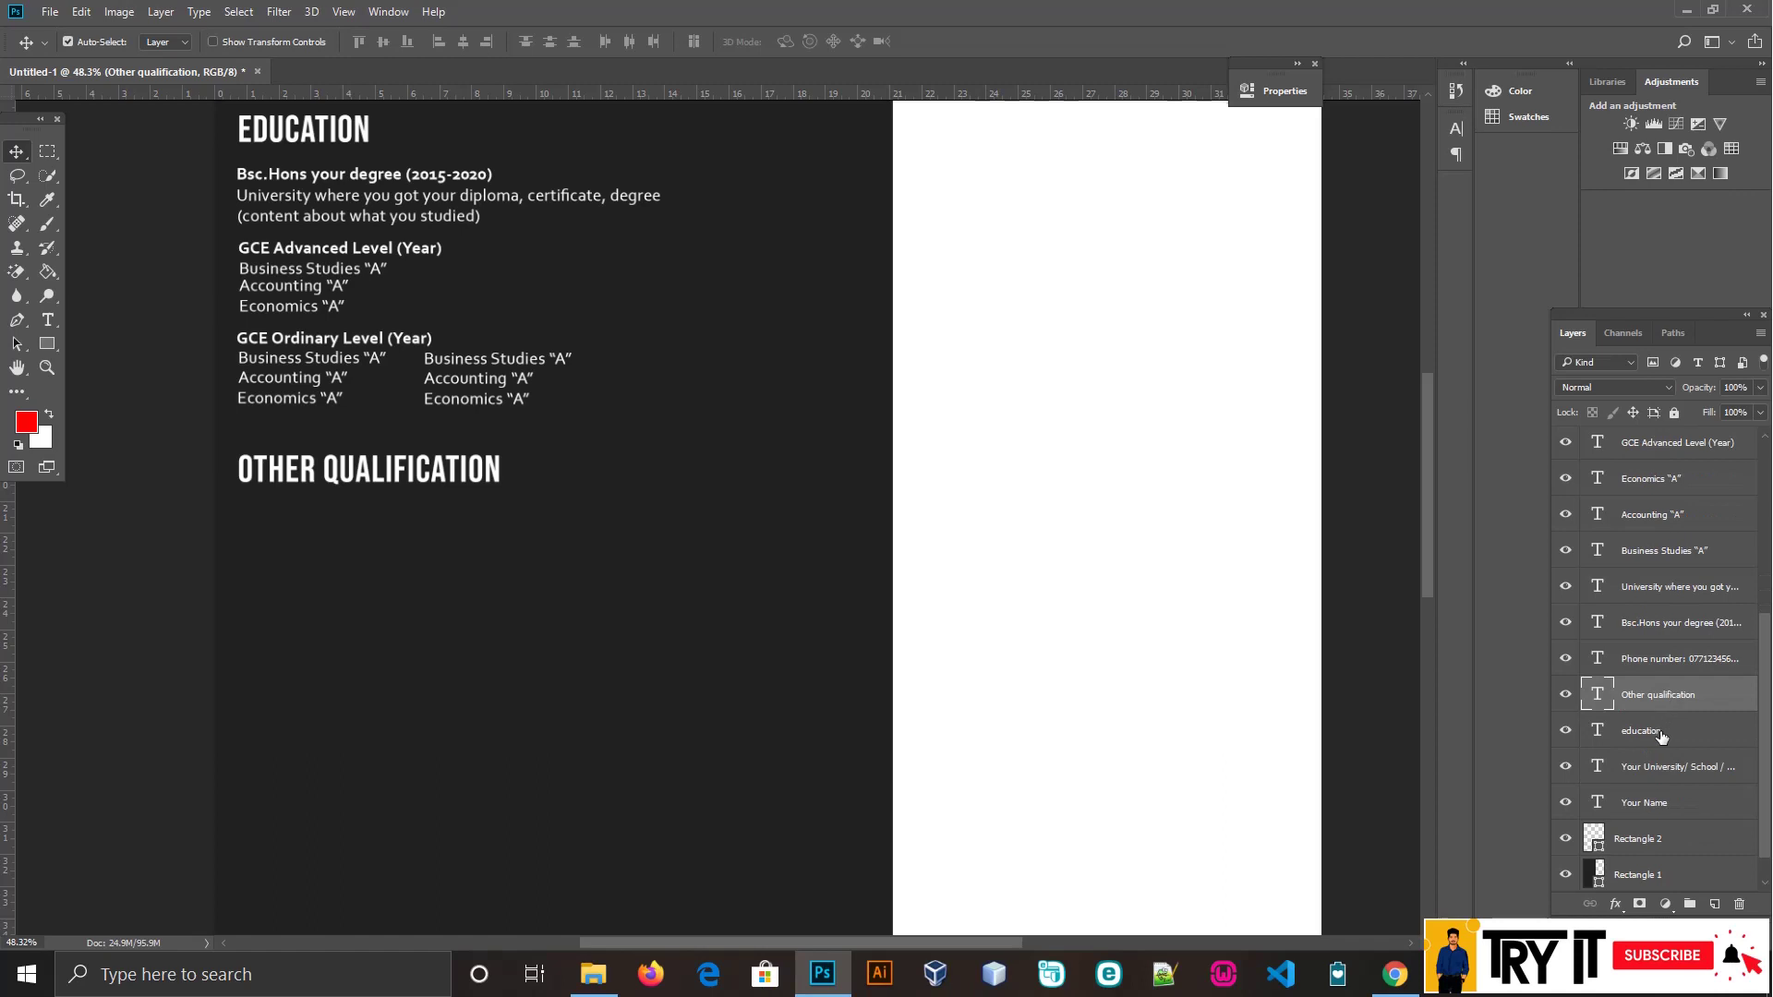
click(1662, 735)
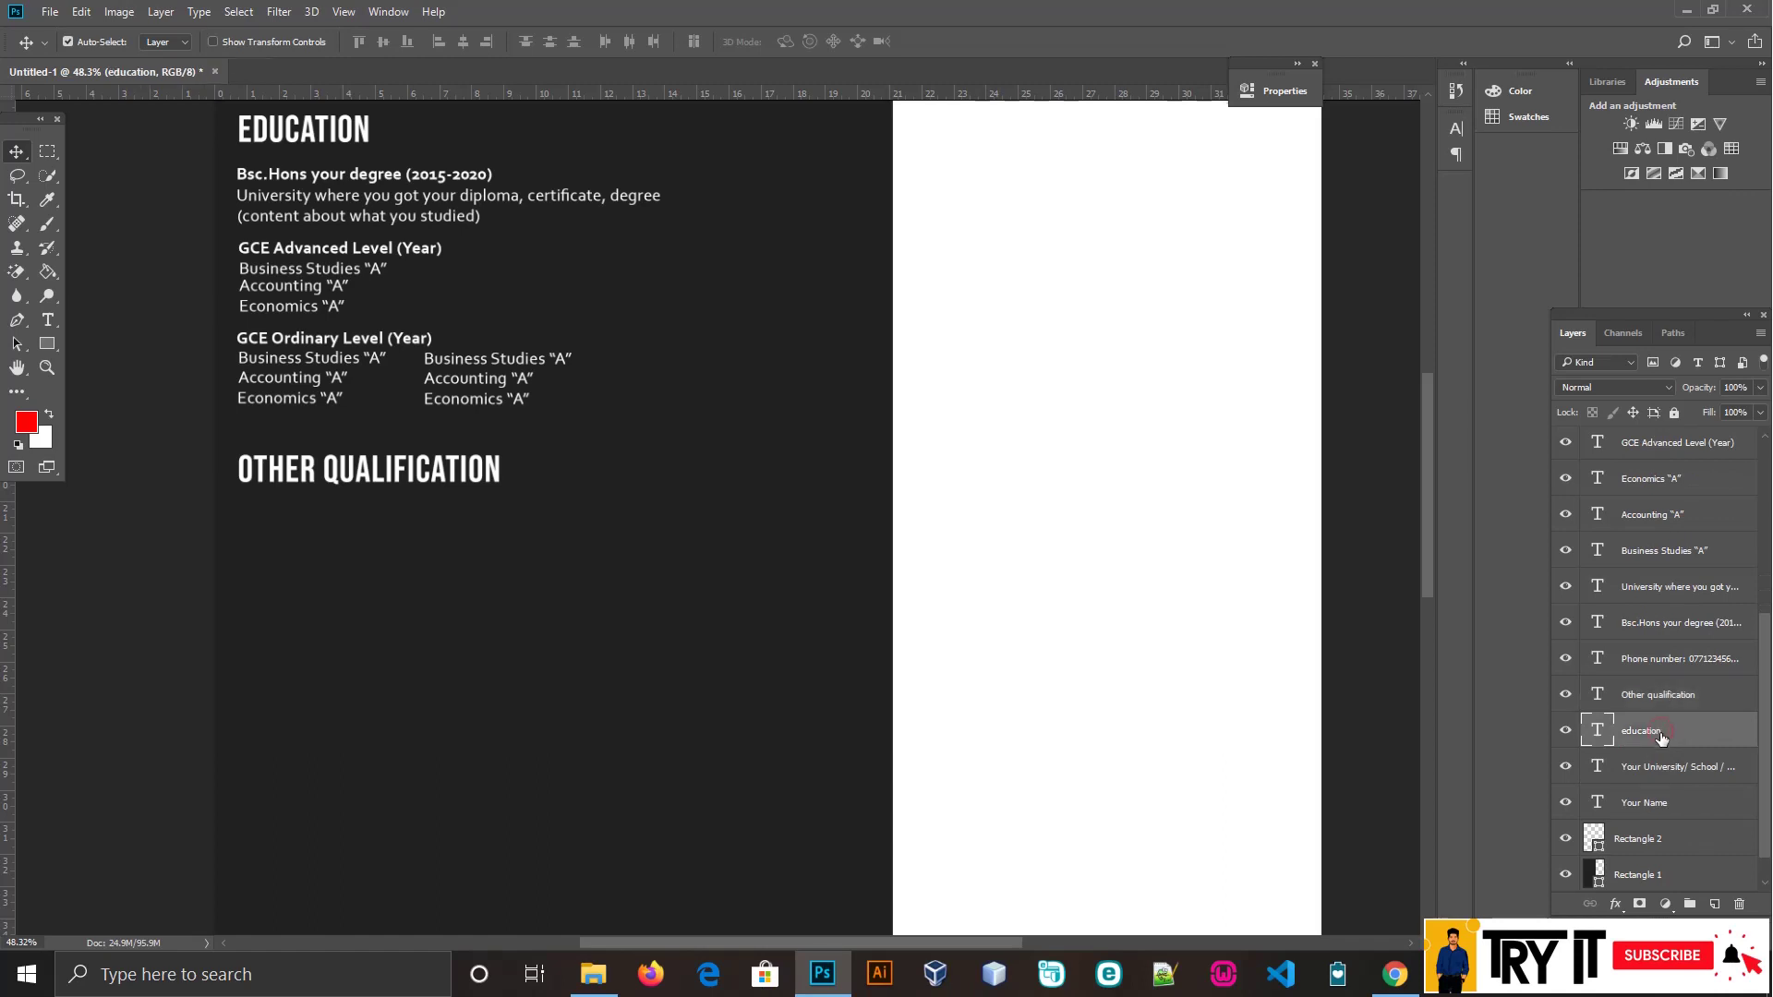
scroll(1659, 672, up, 4)
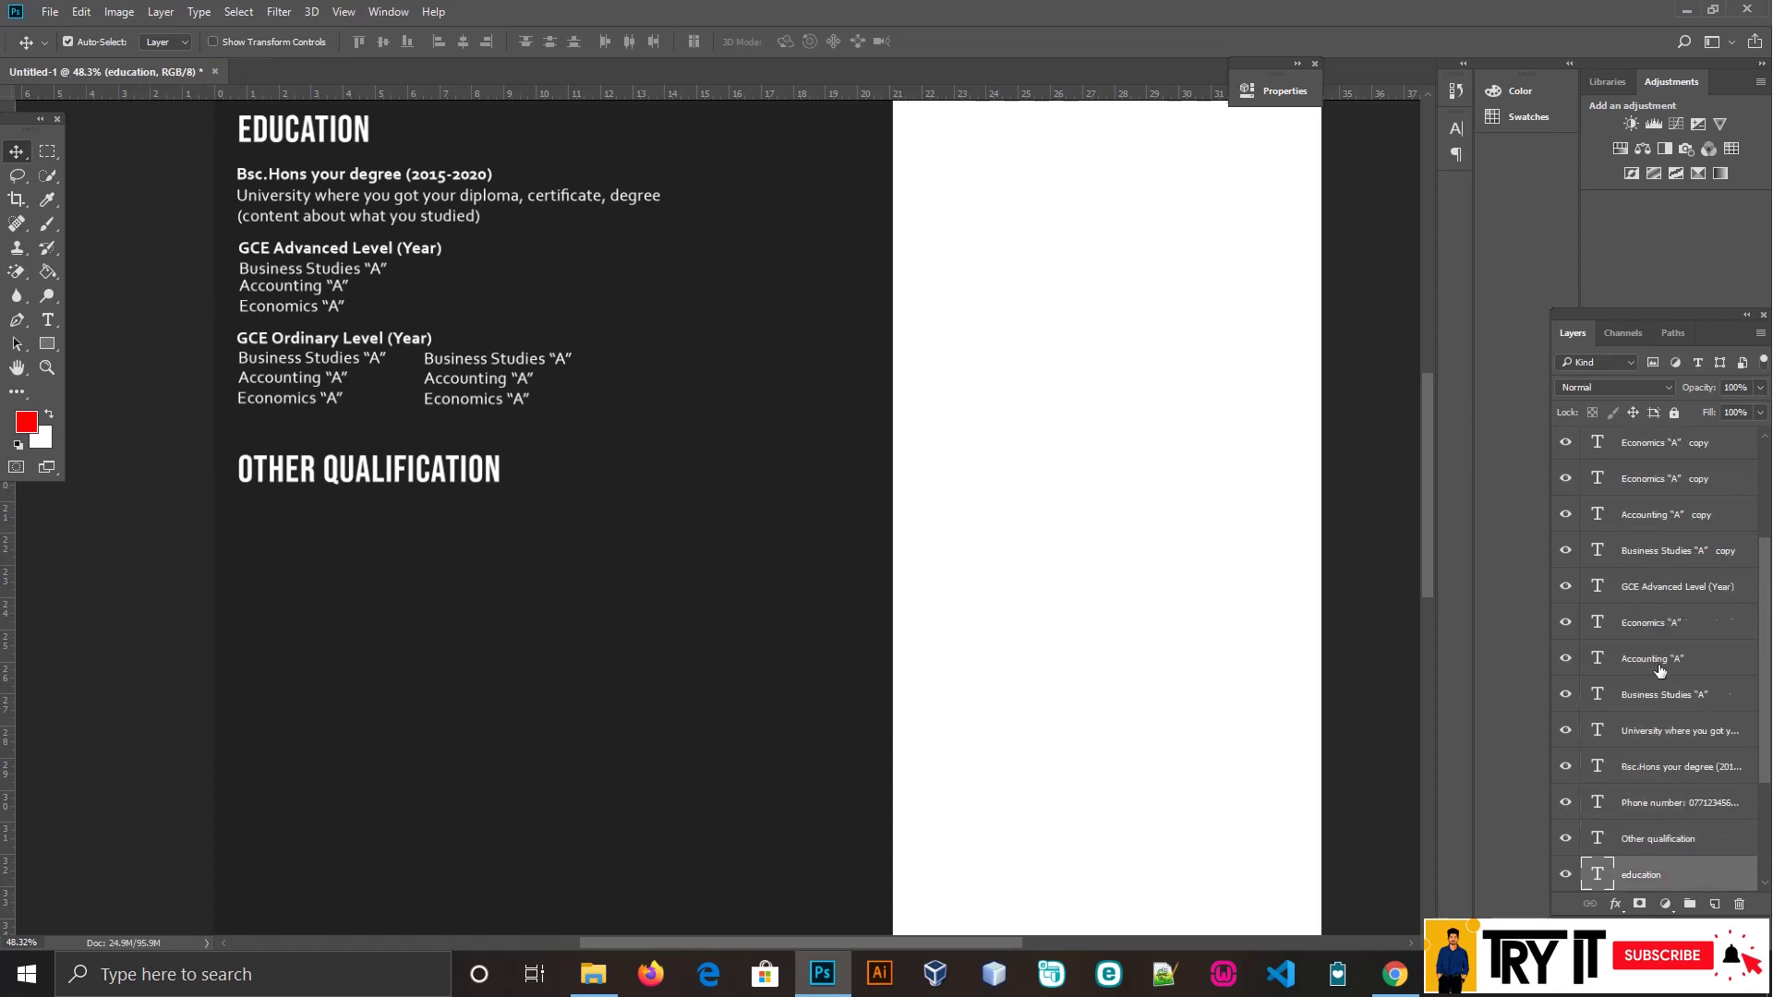
scroll(1663, 600, up, 5)
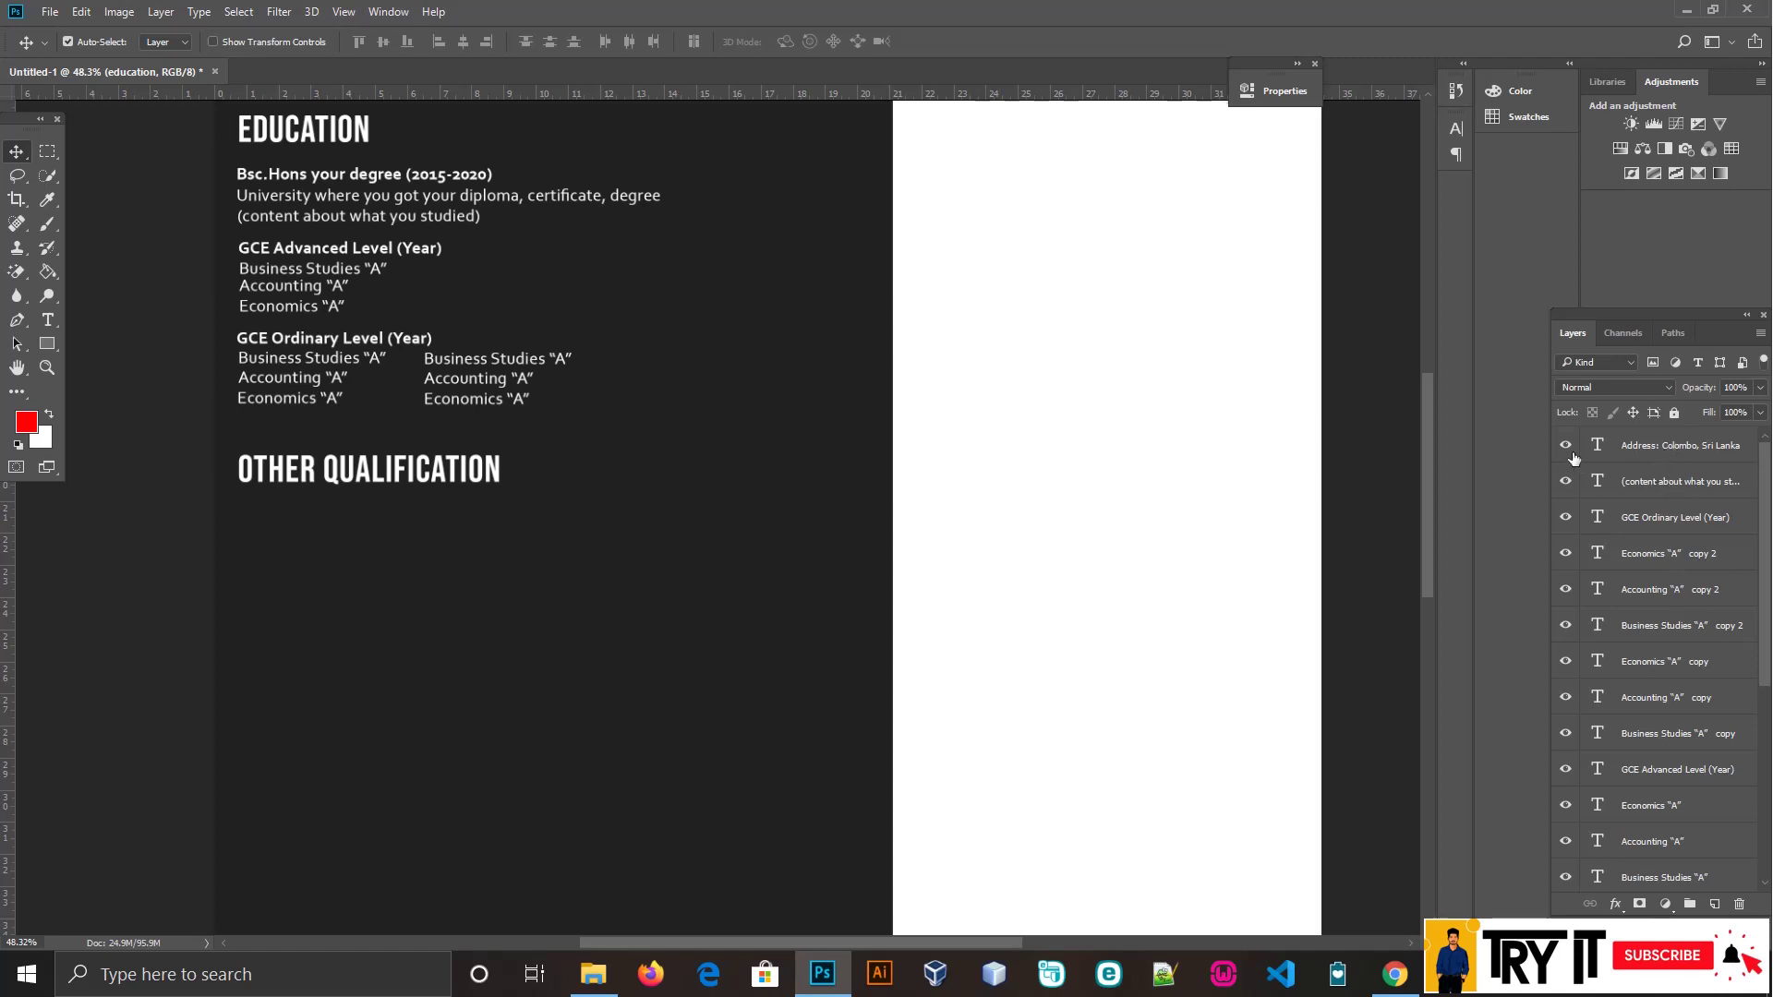
Multi-select the education detail text layers, including Business Studies "A", university and Bsc.Hons lines.
click(1650, 489)
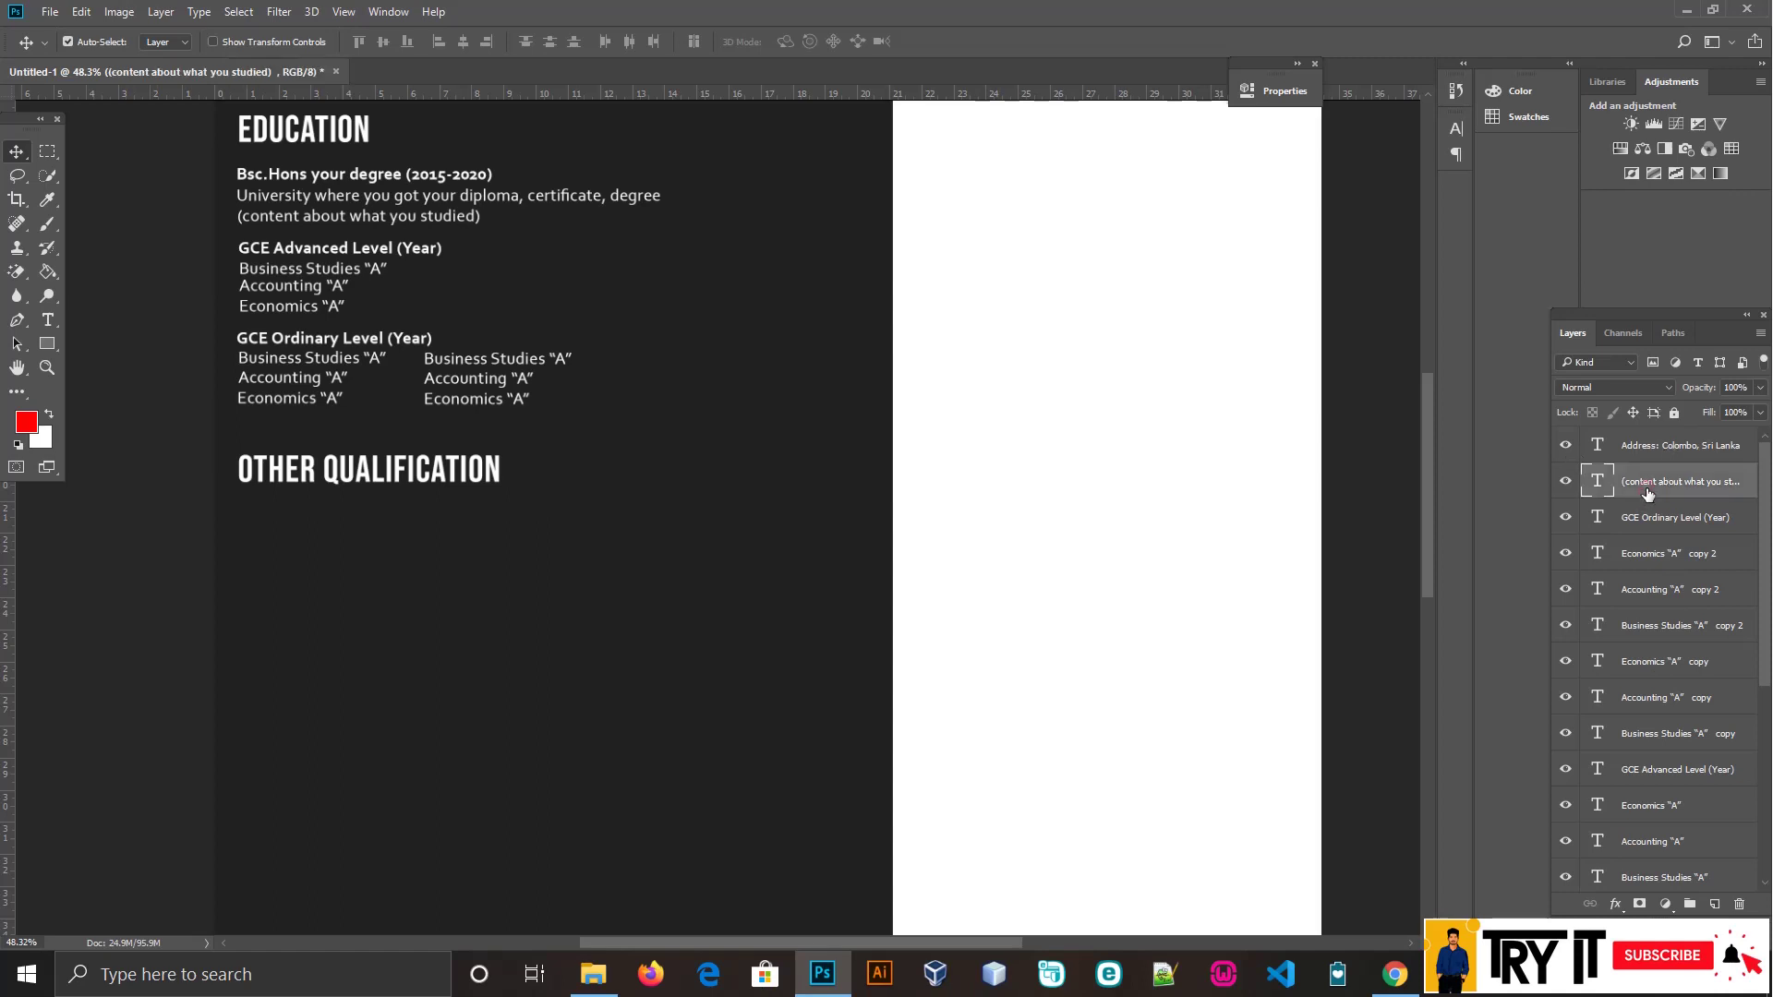
shift+click(1667, 532)
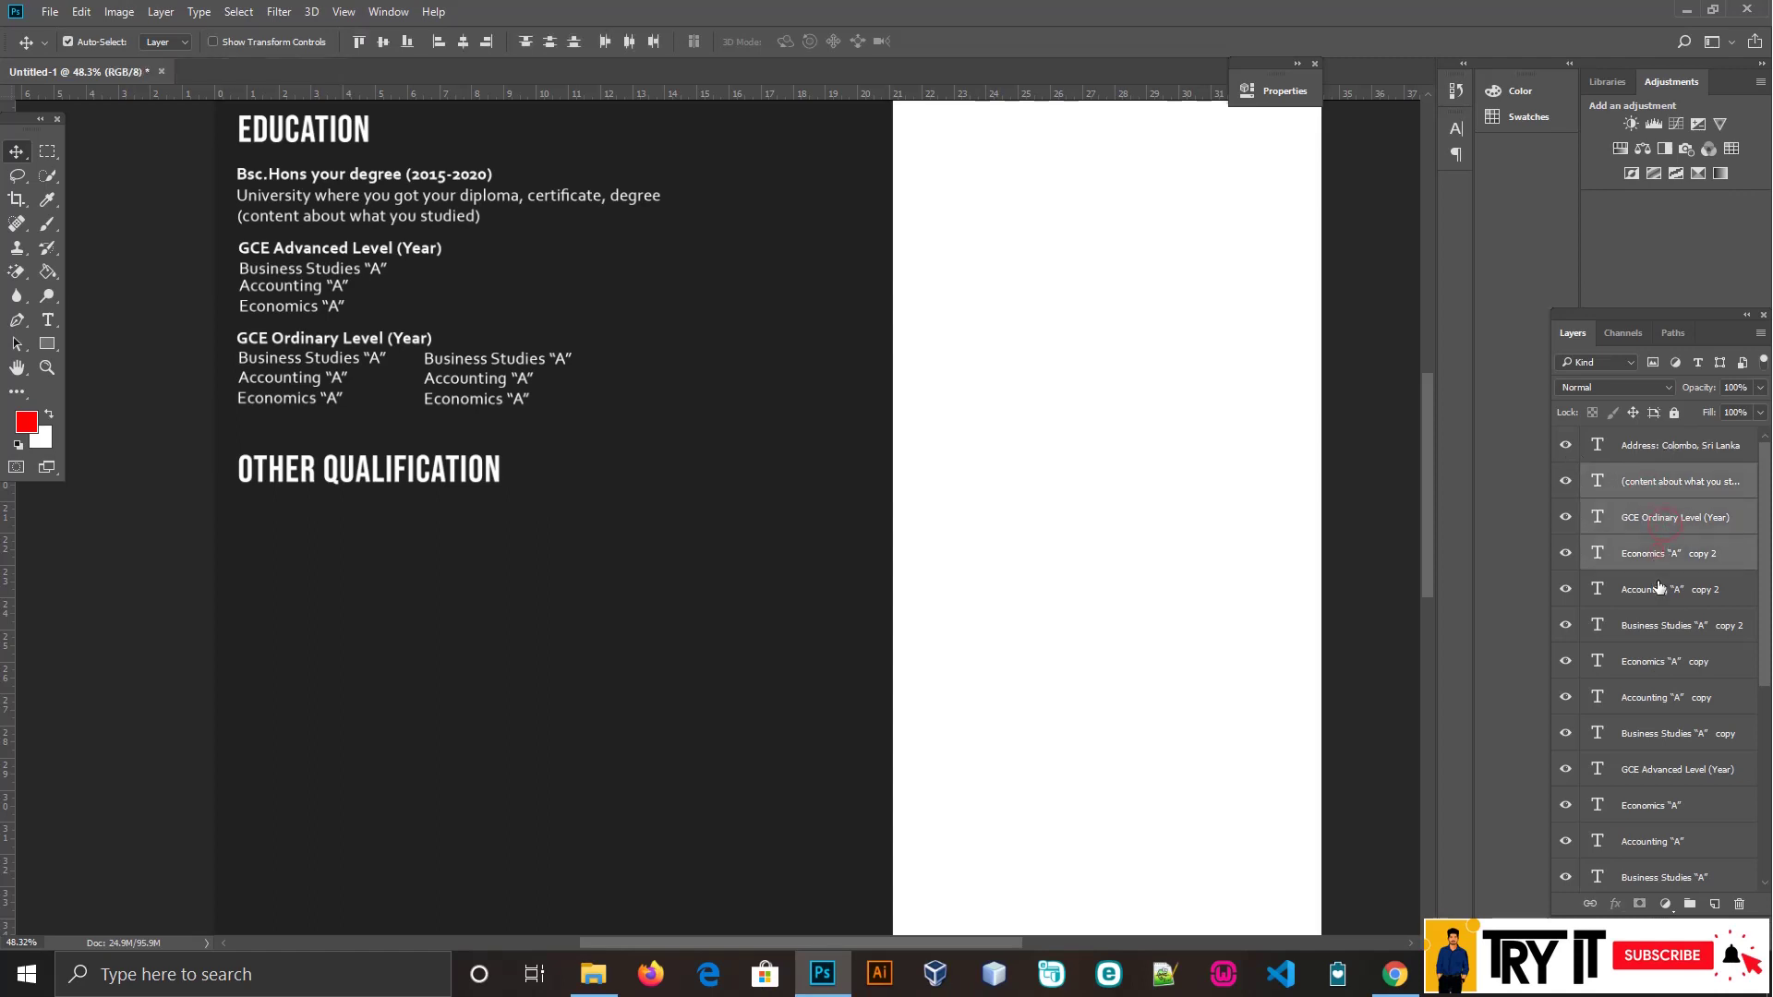
shift+click(1659, 591)
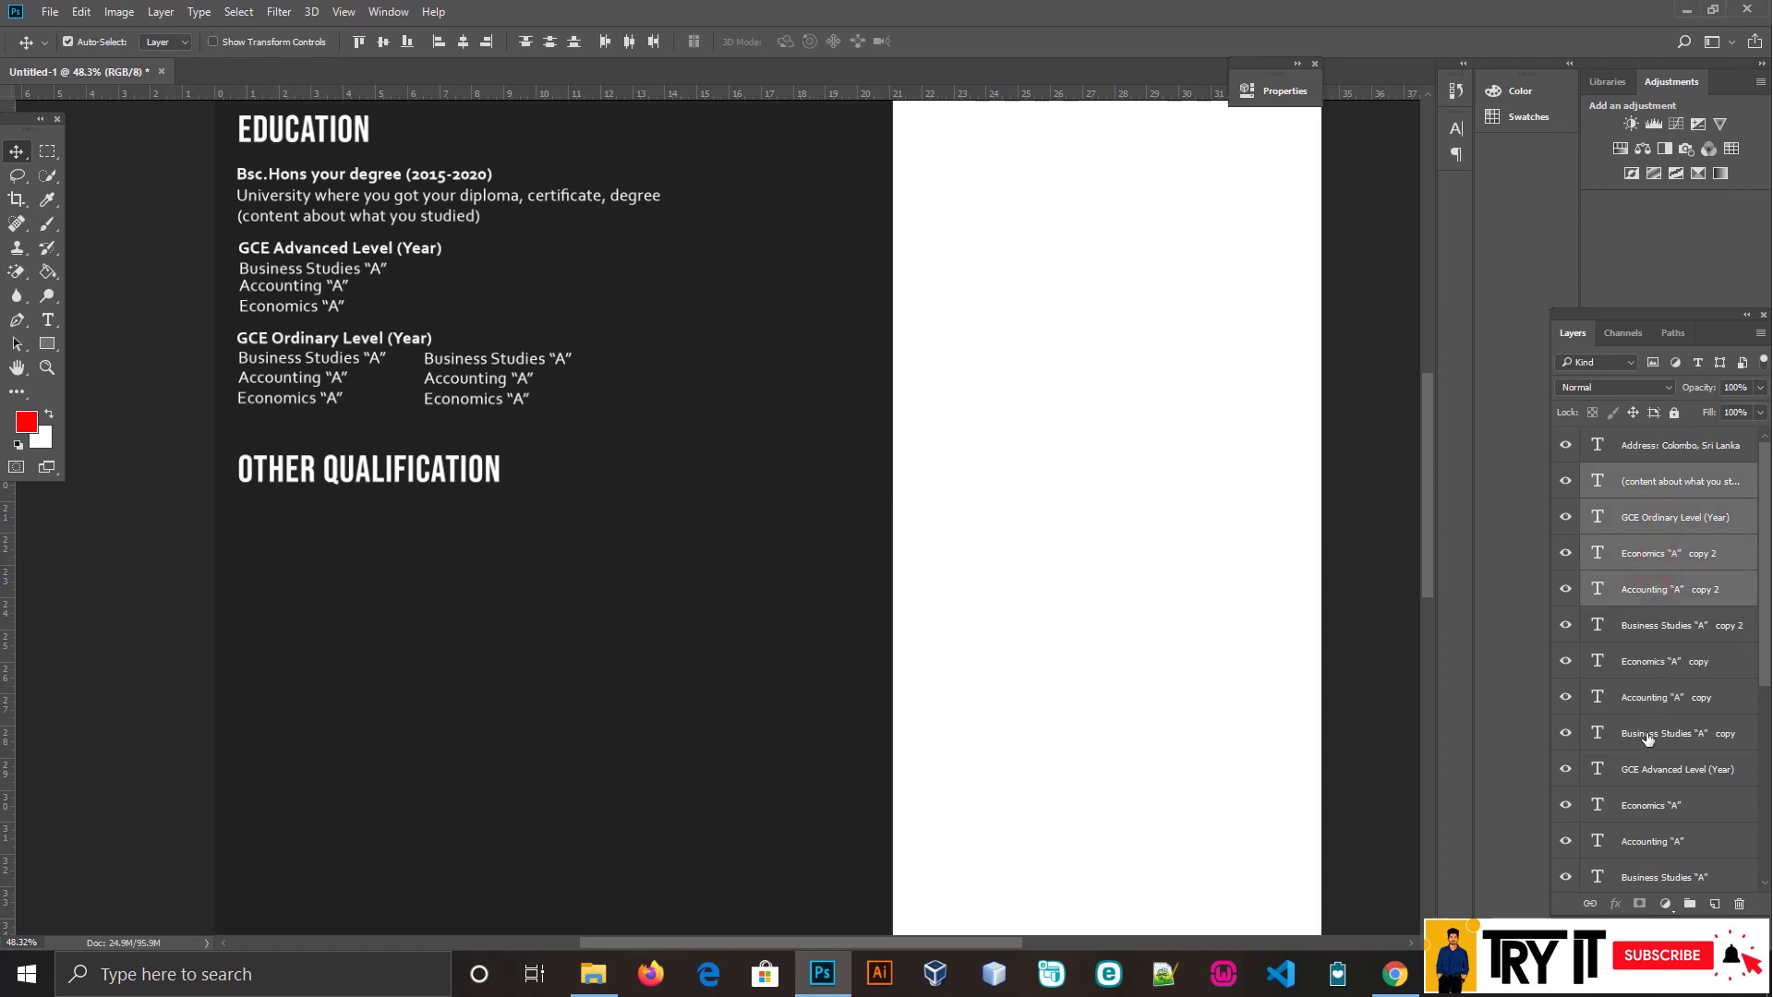
scroll(1653, 778, down, 1)
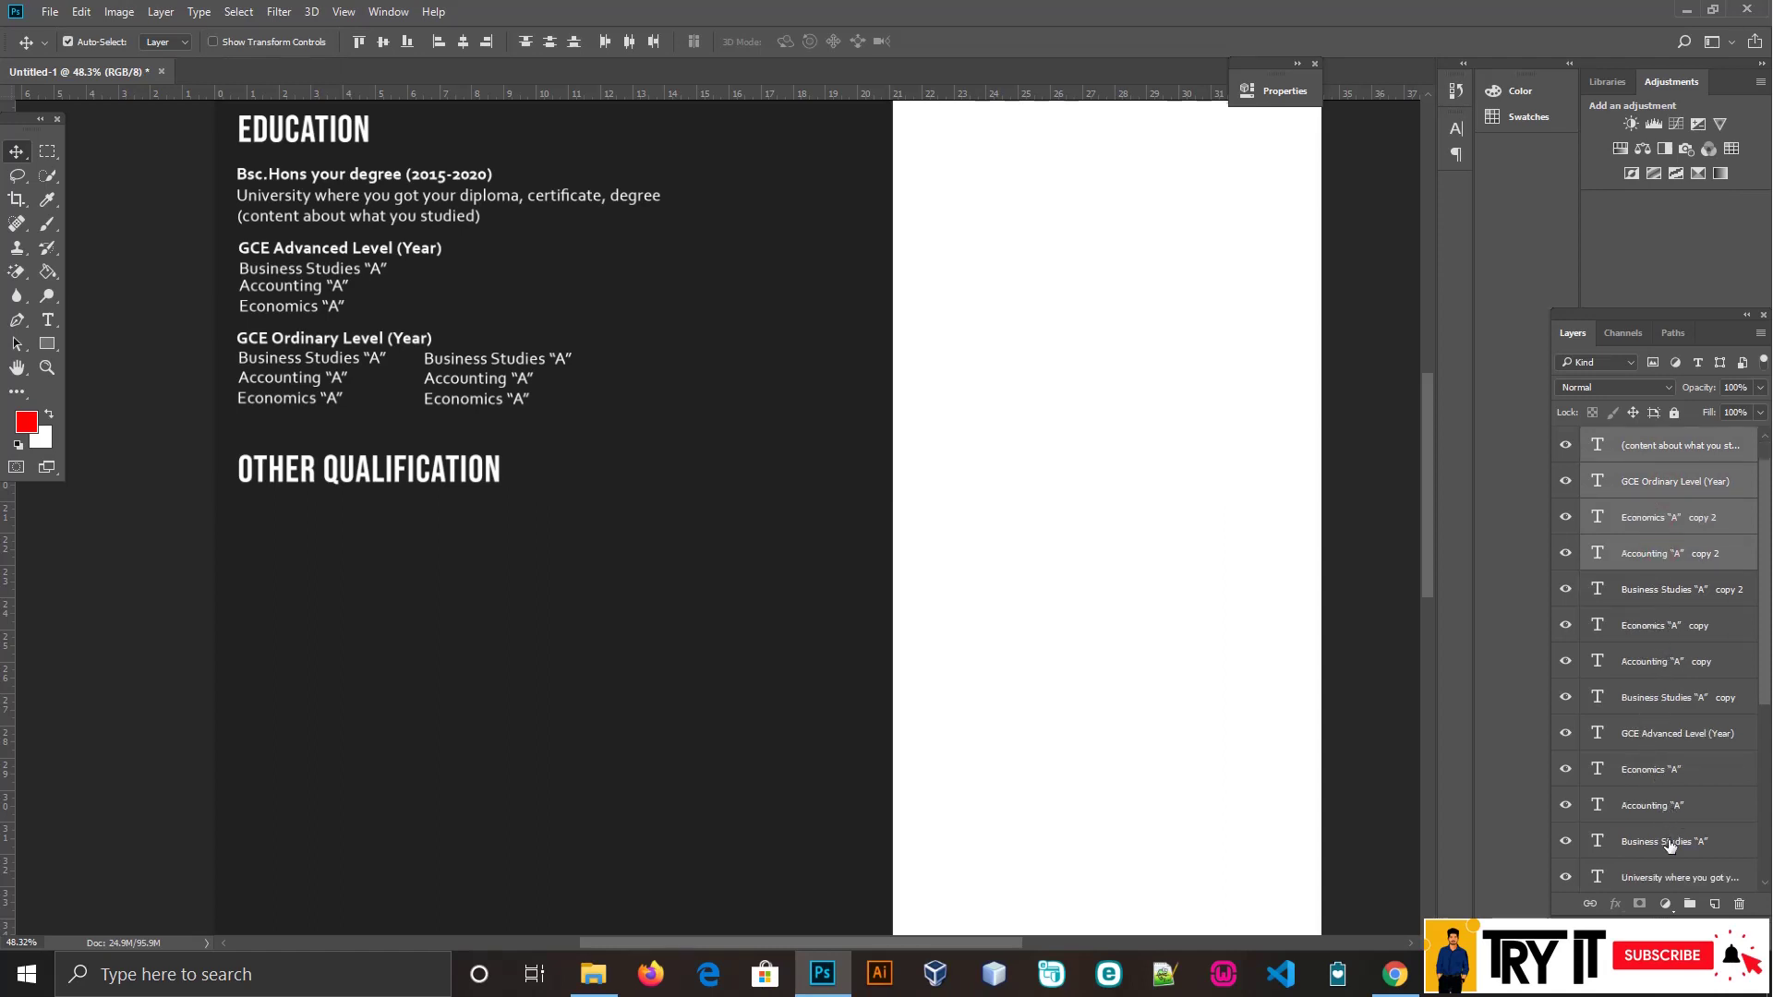
shift+click(1667, 841)
scroll(1684, 808, down, 2)
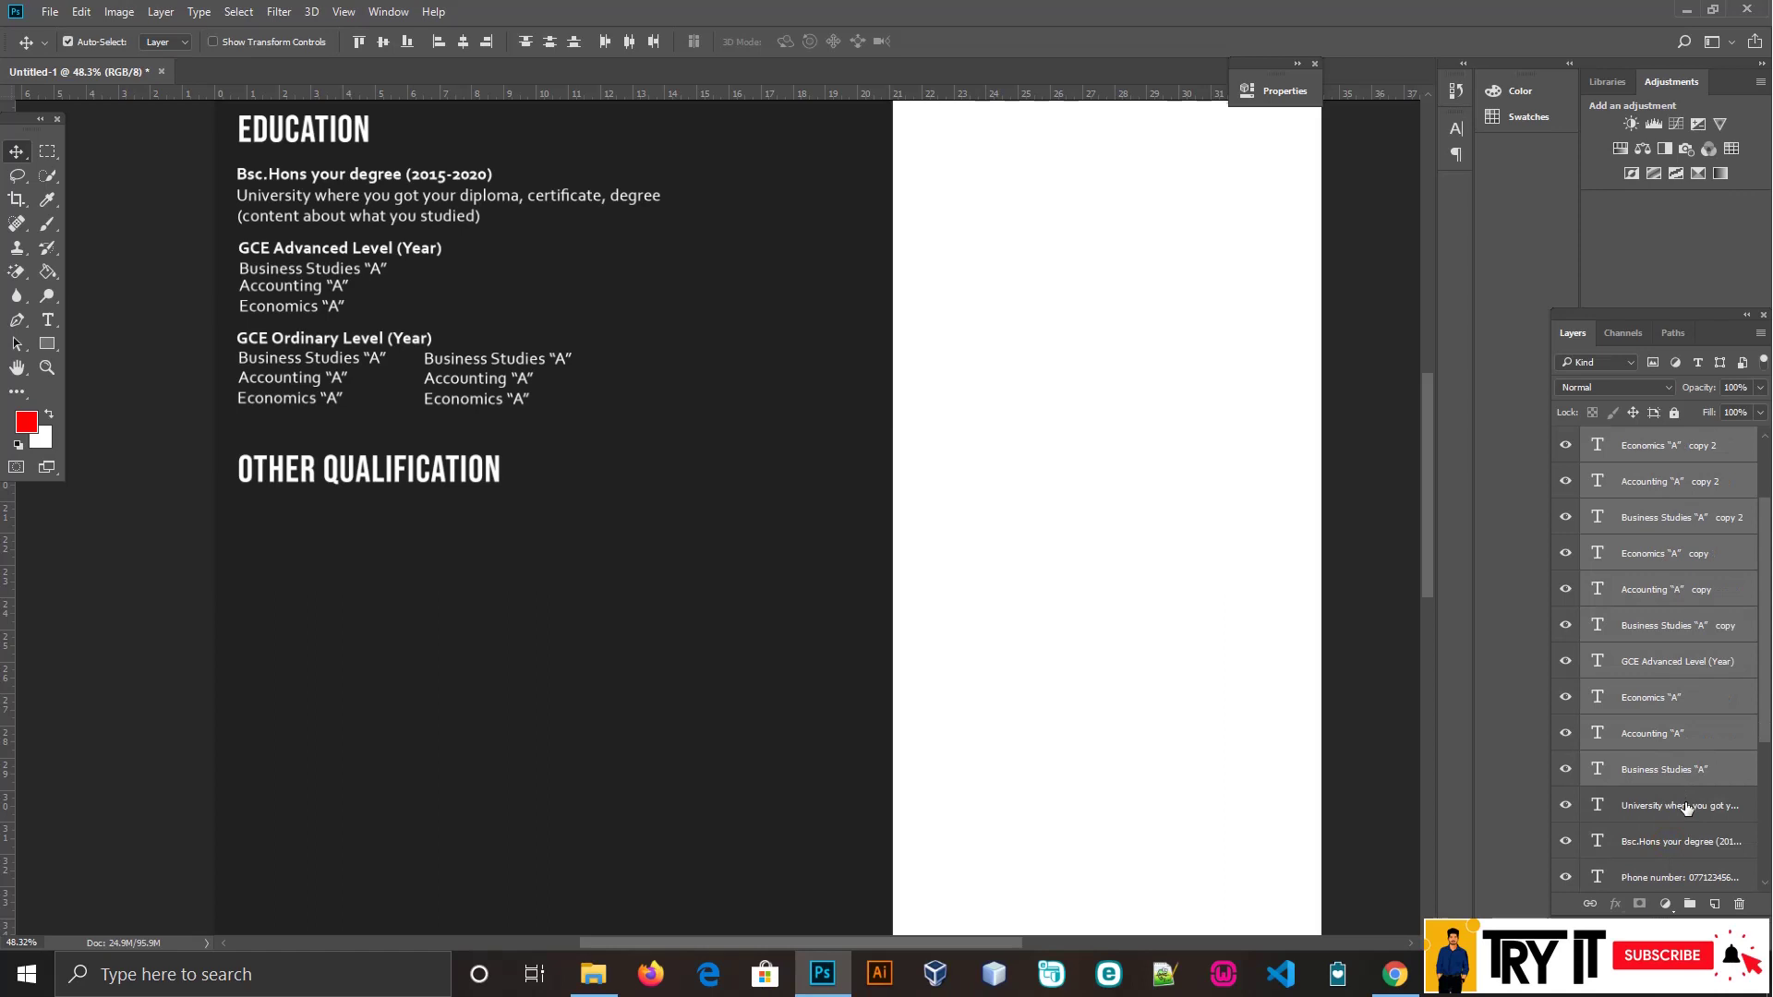
shift+click(1687, 808)
scroll(1687, 809, down, 2)
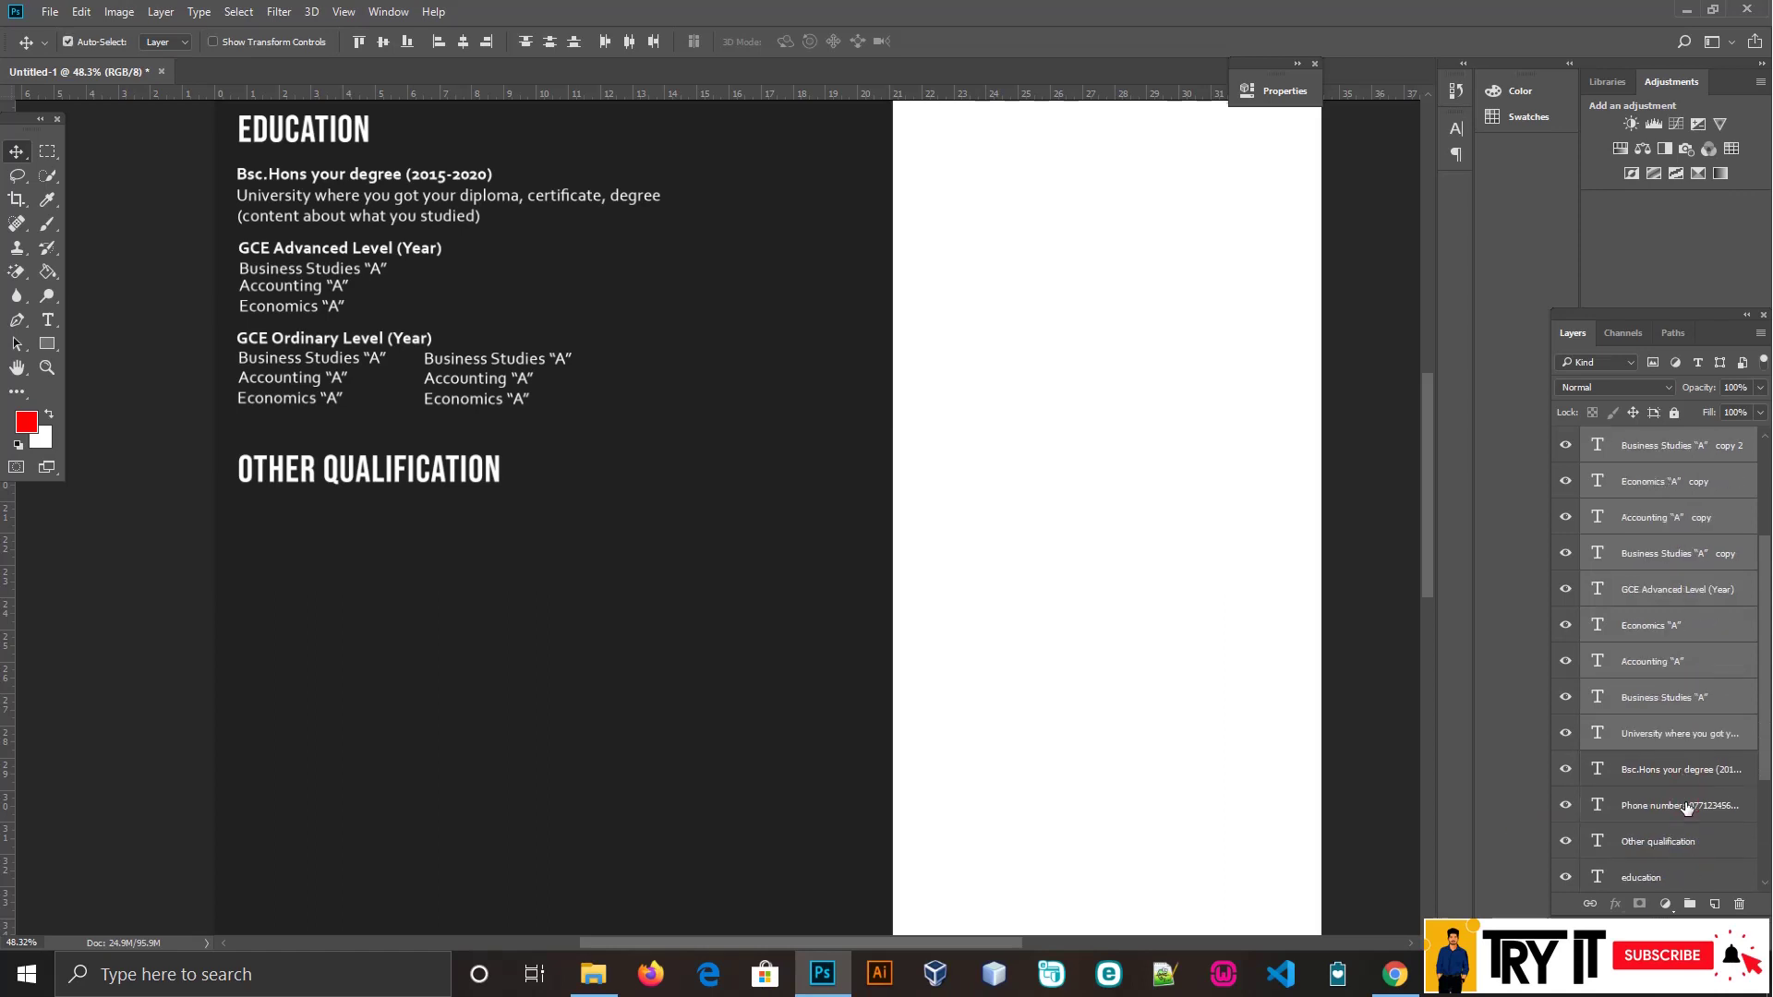
ctrl+click(1693, 779)
scroll(1694, 779, down, 2)
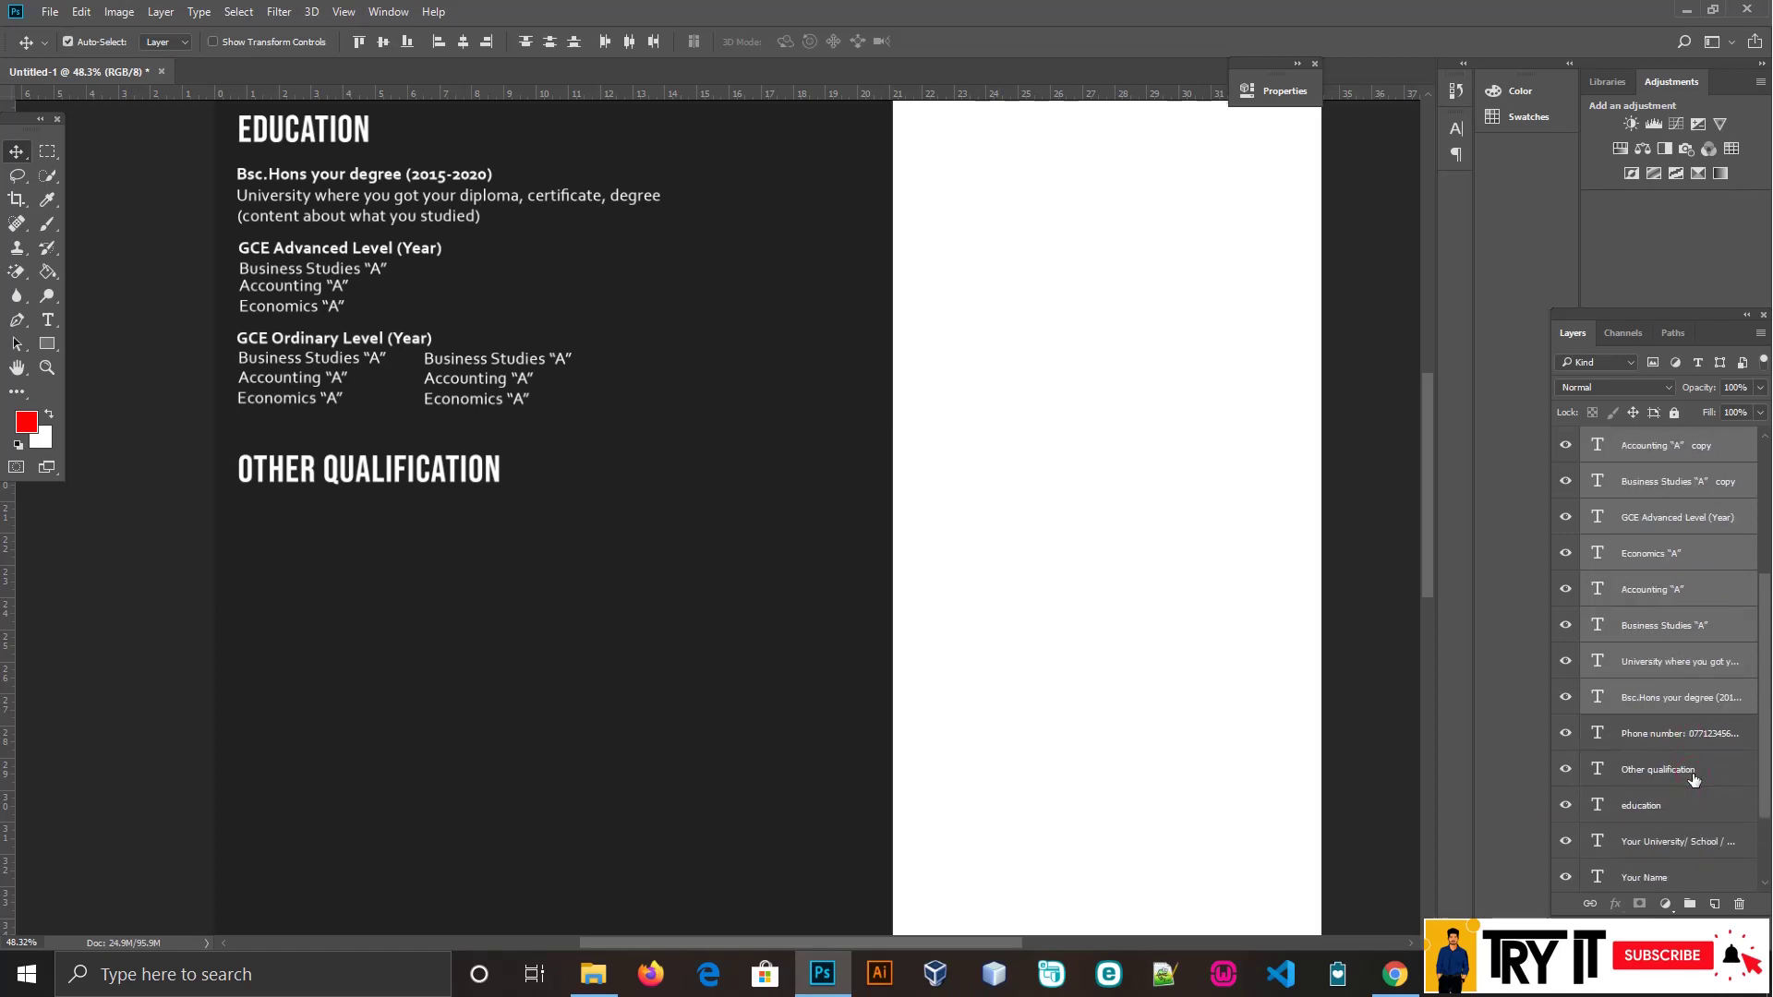
scroll(1675, 704, up, 5)
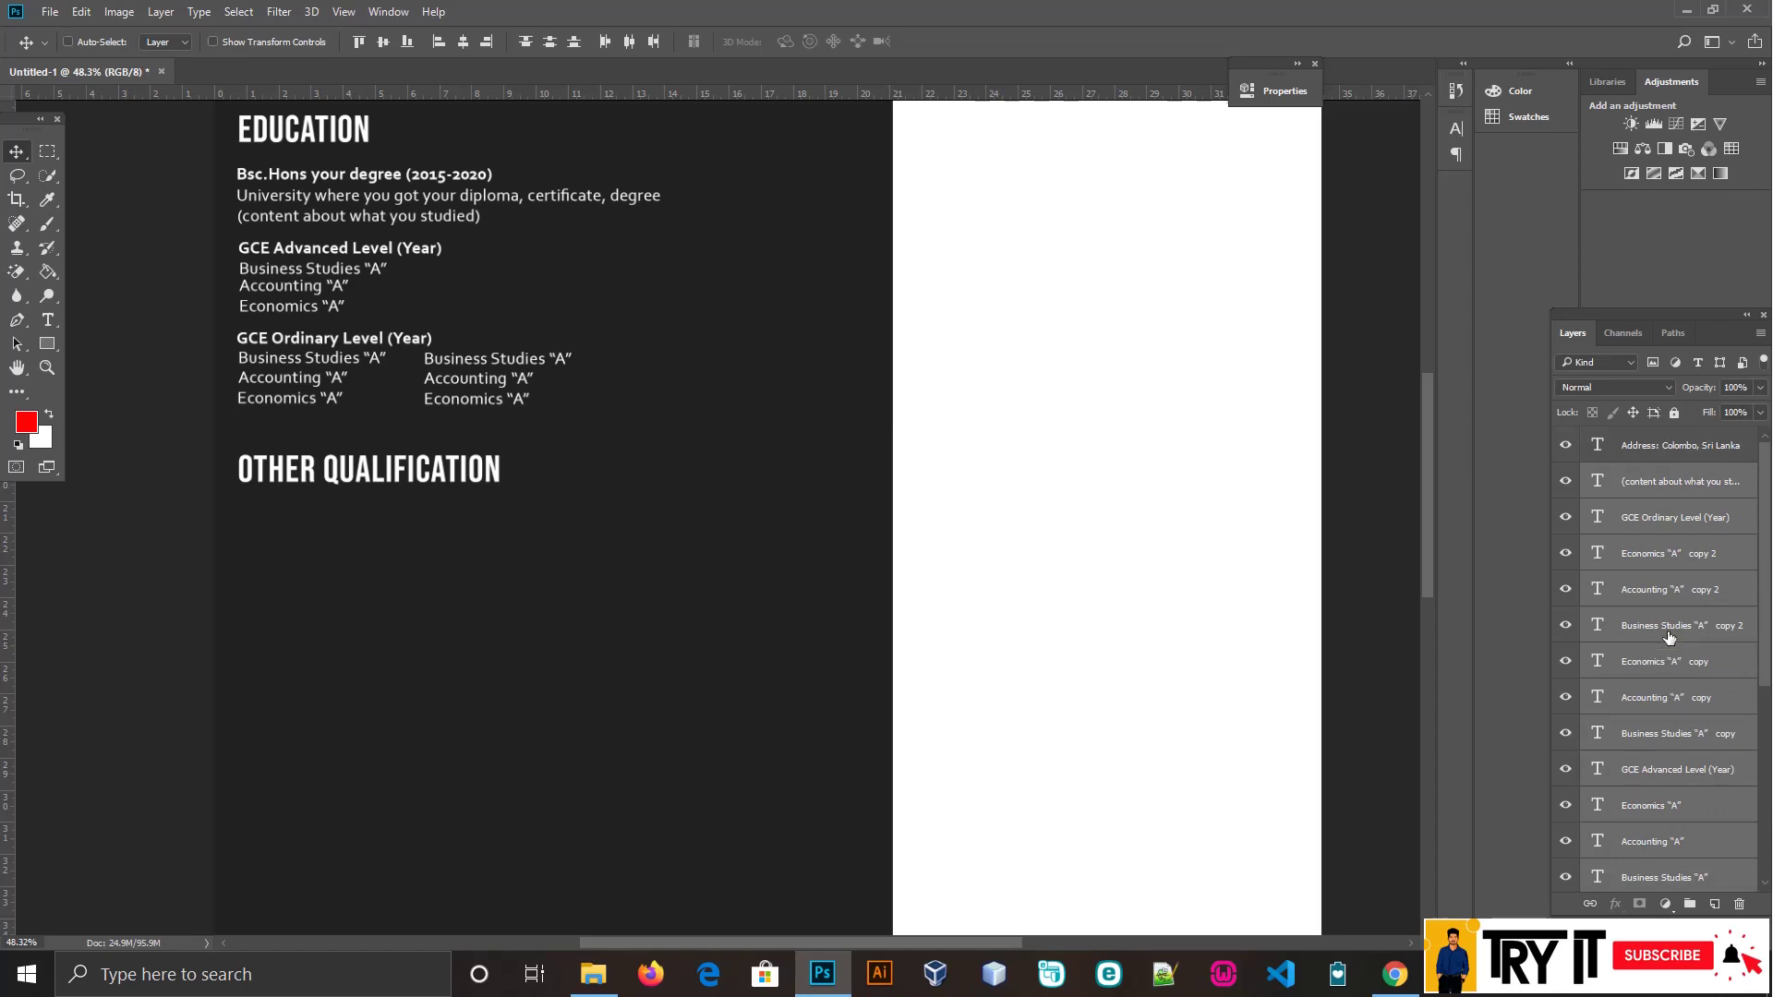
Group the education detail layers into Group 1 and copy them below OTHER QUALIFICATION.
key(ctrl+g)
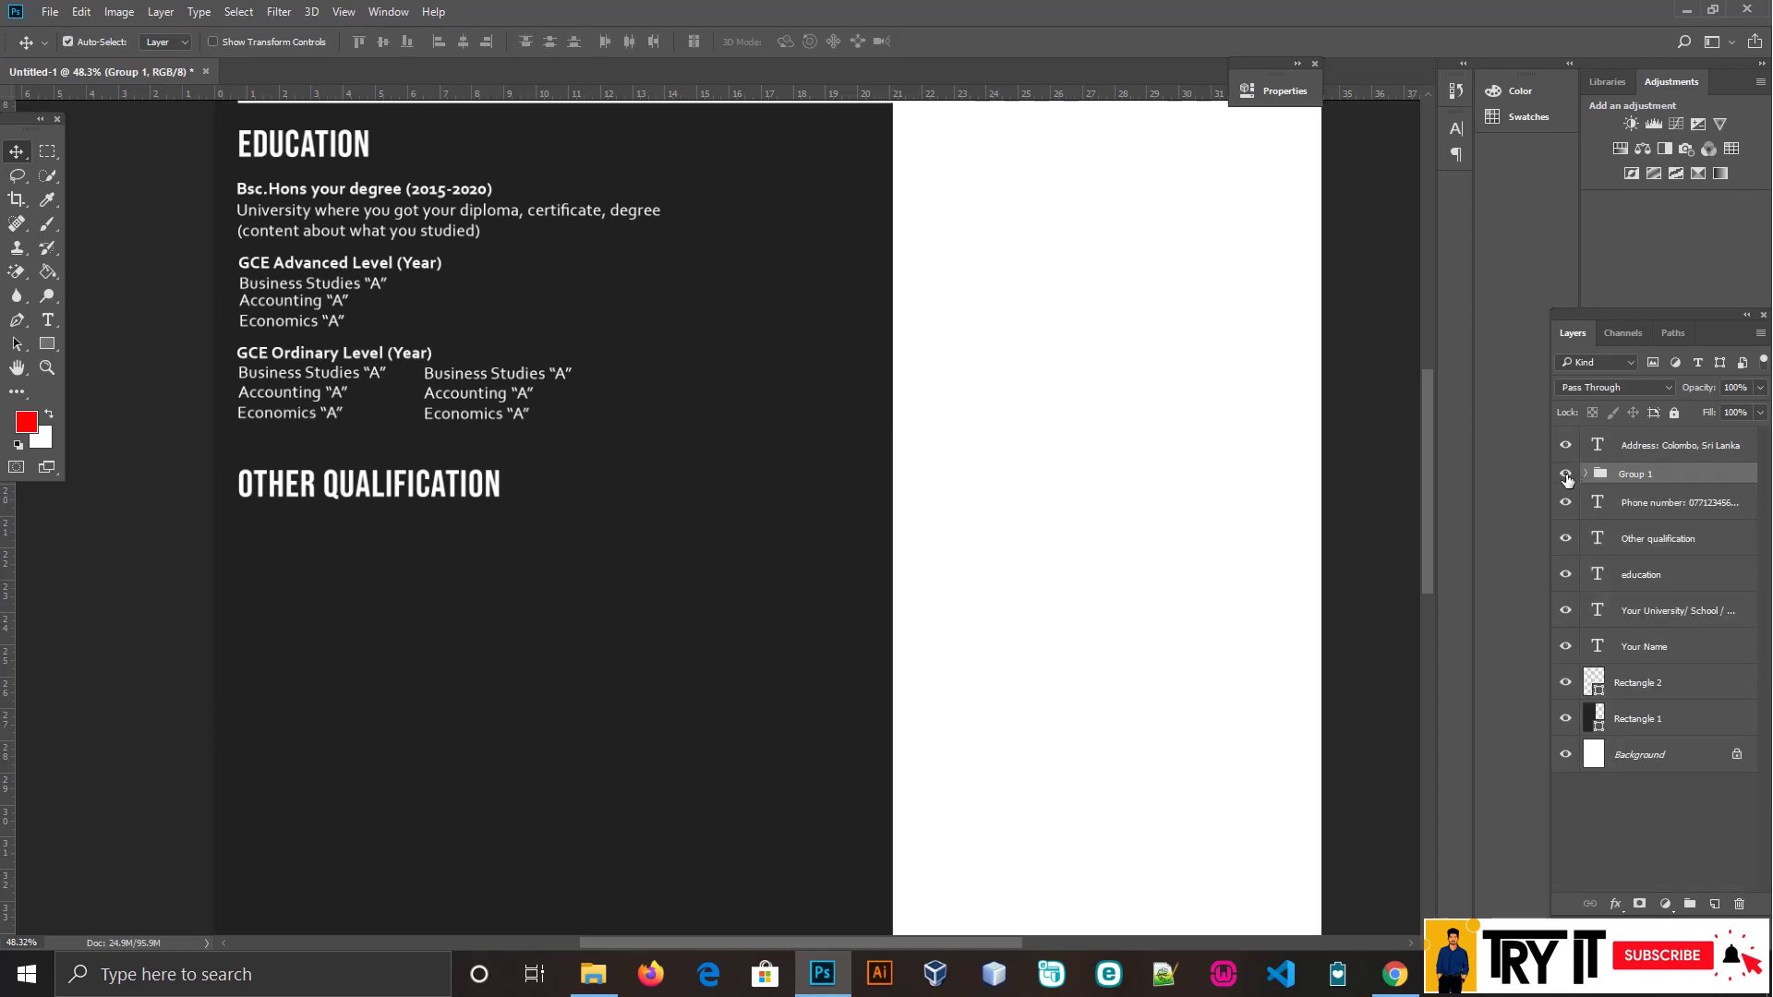
click(1567, 476)
click(1567, 476)
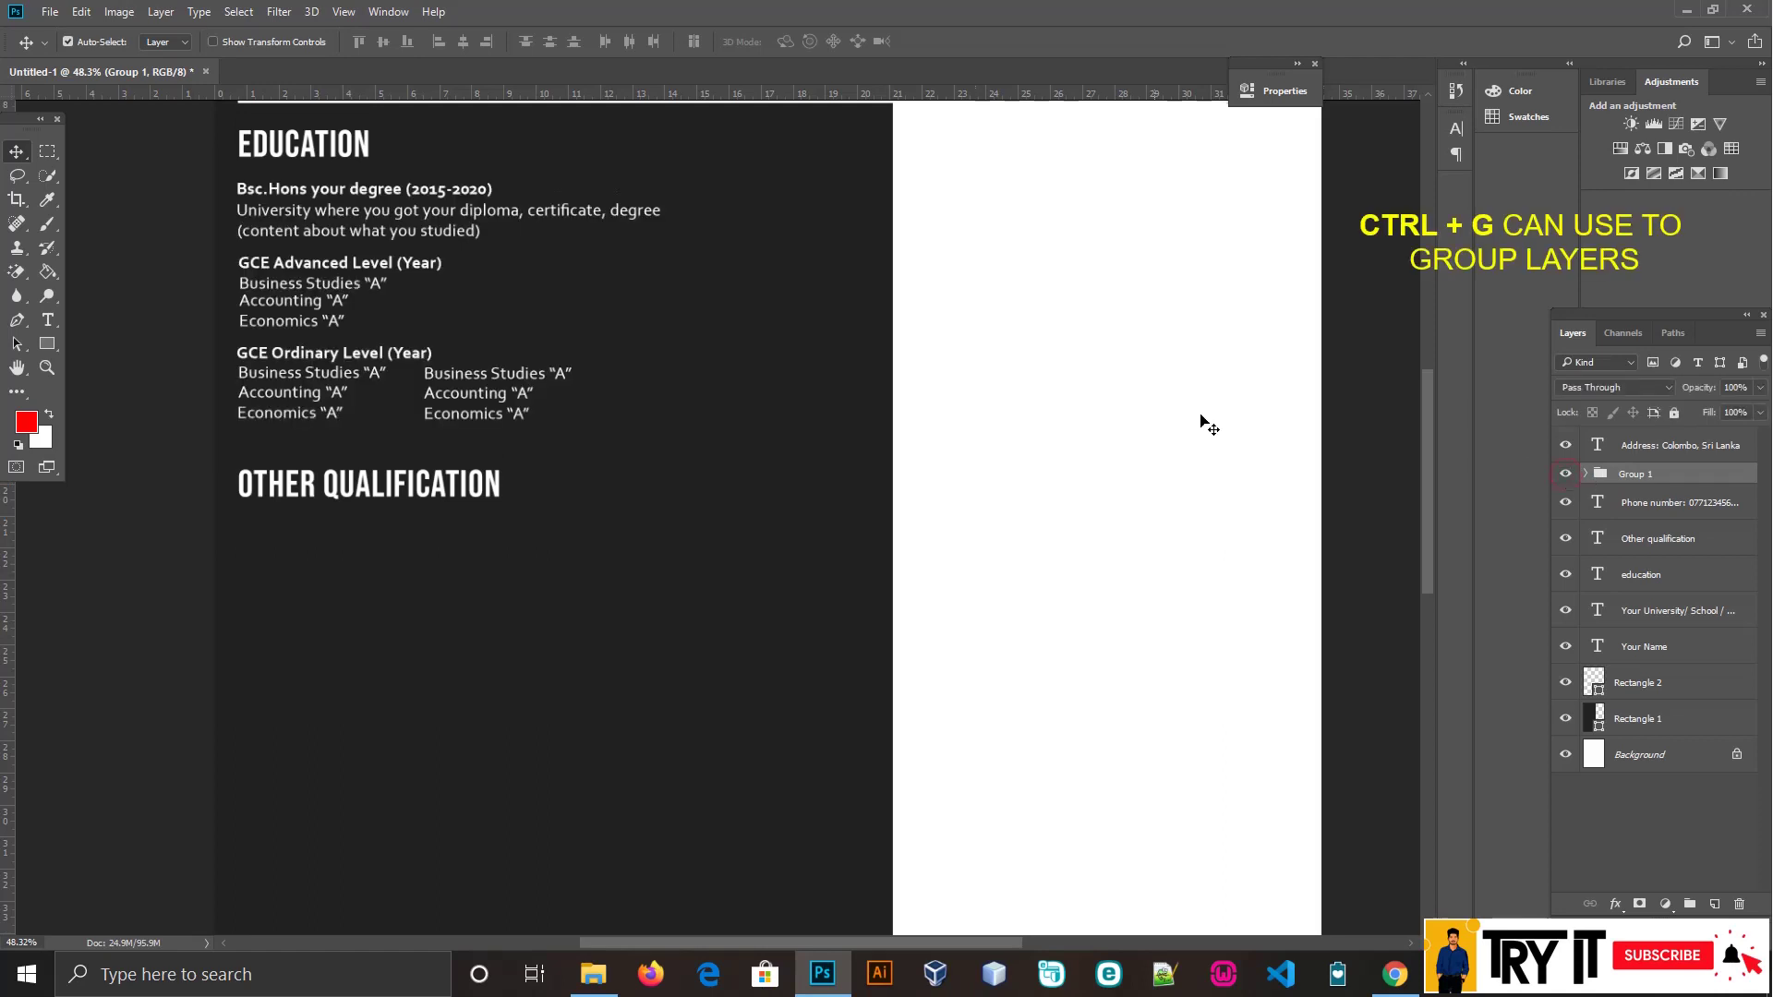
click(1586, 475)
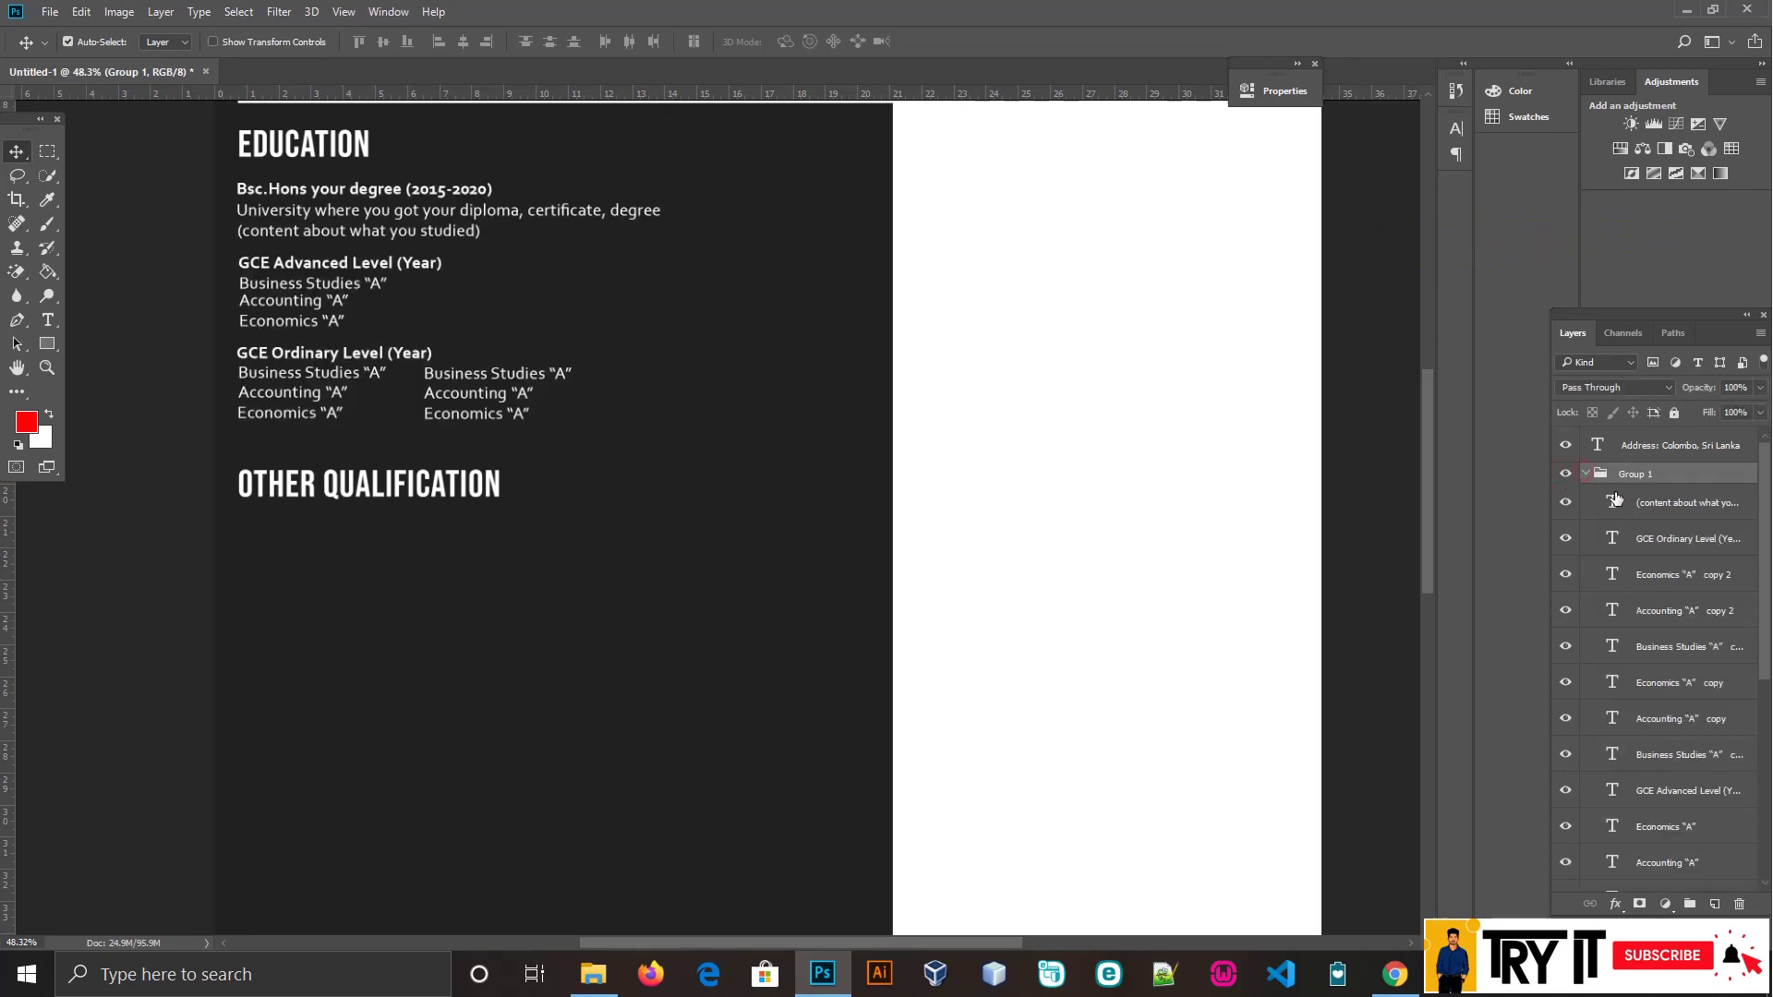
click(1641, 504)
scroll(1642, 517, down, 3)
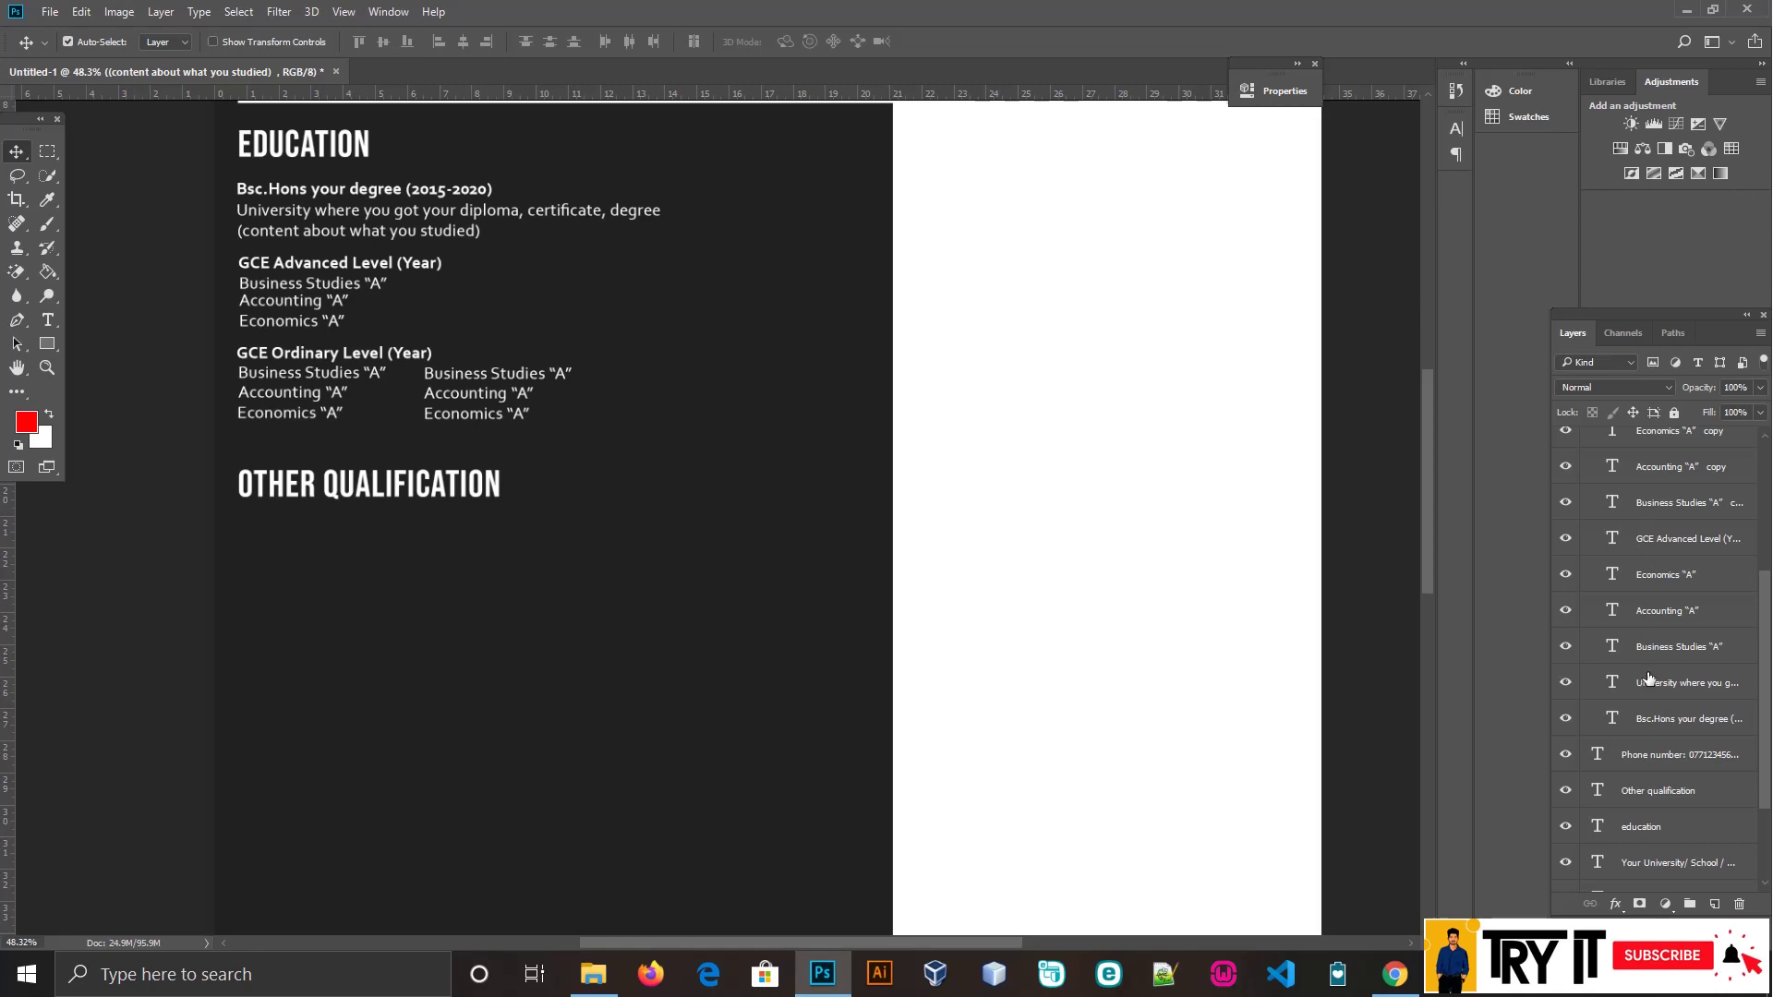
shift+click(1656, 720)
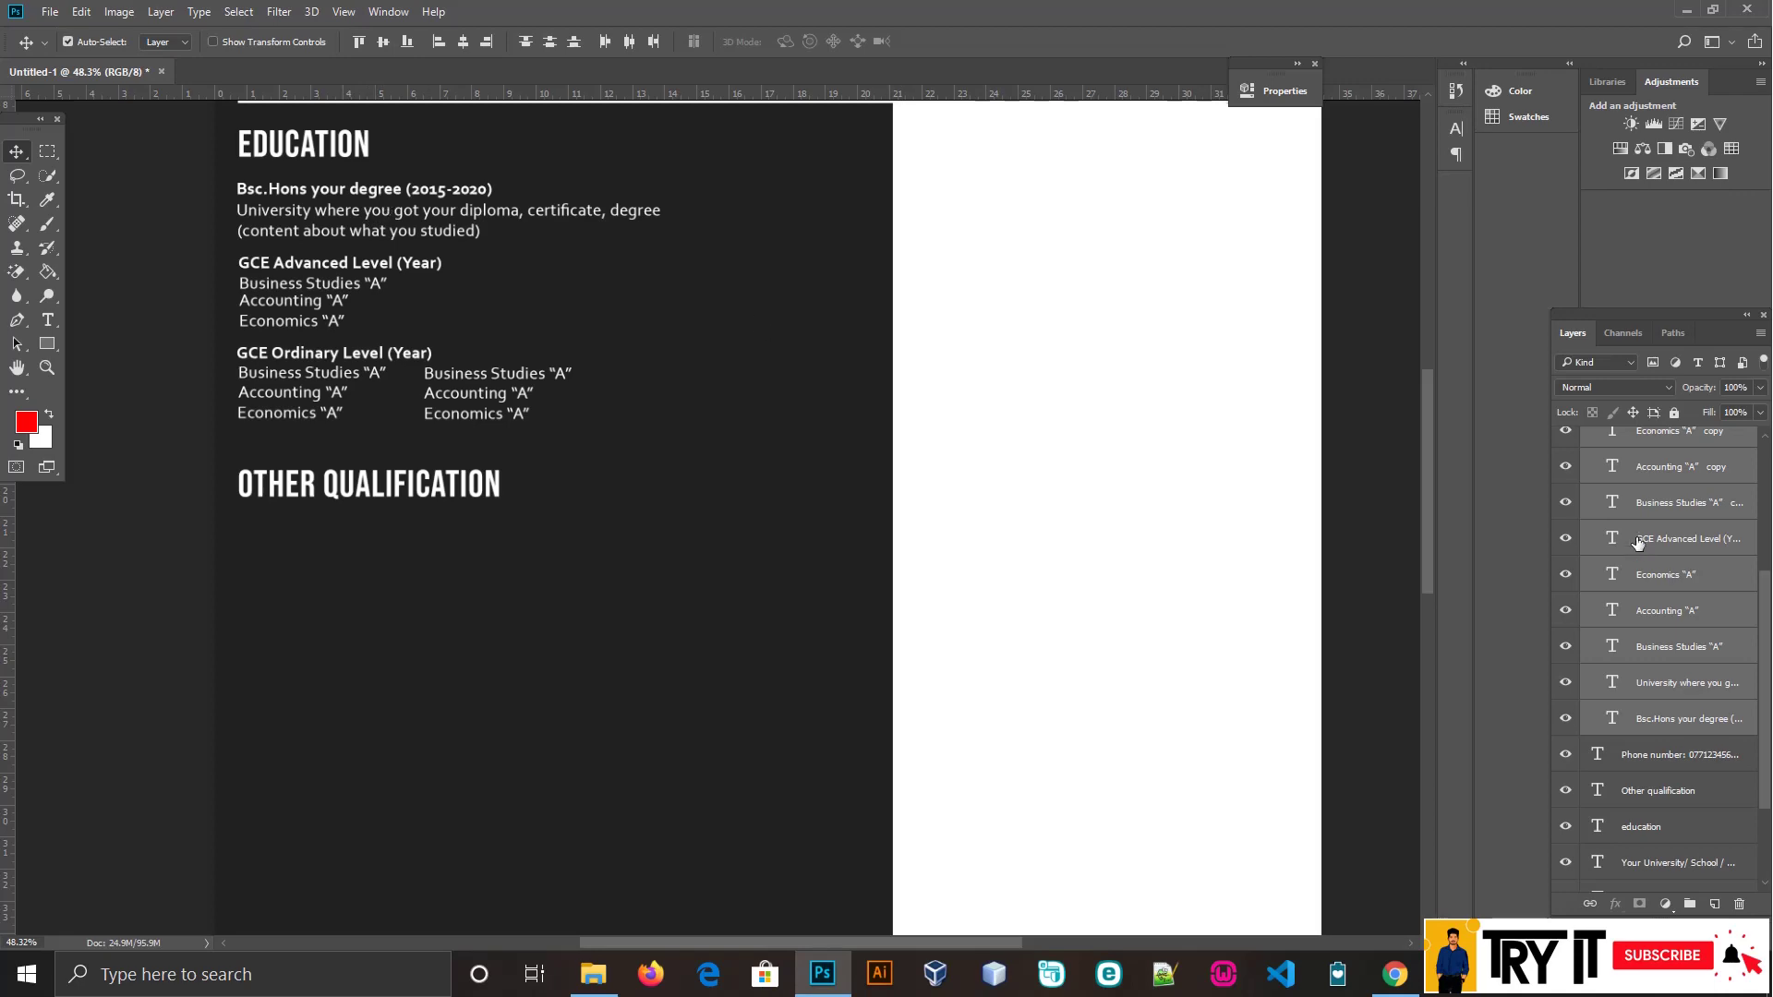
drag(354, 193, 352, 526)
Collapse Group 1 and select the three copied grade lines under OTHER QUALIFICATION.
scroll(1684, 558, up, 2)
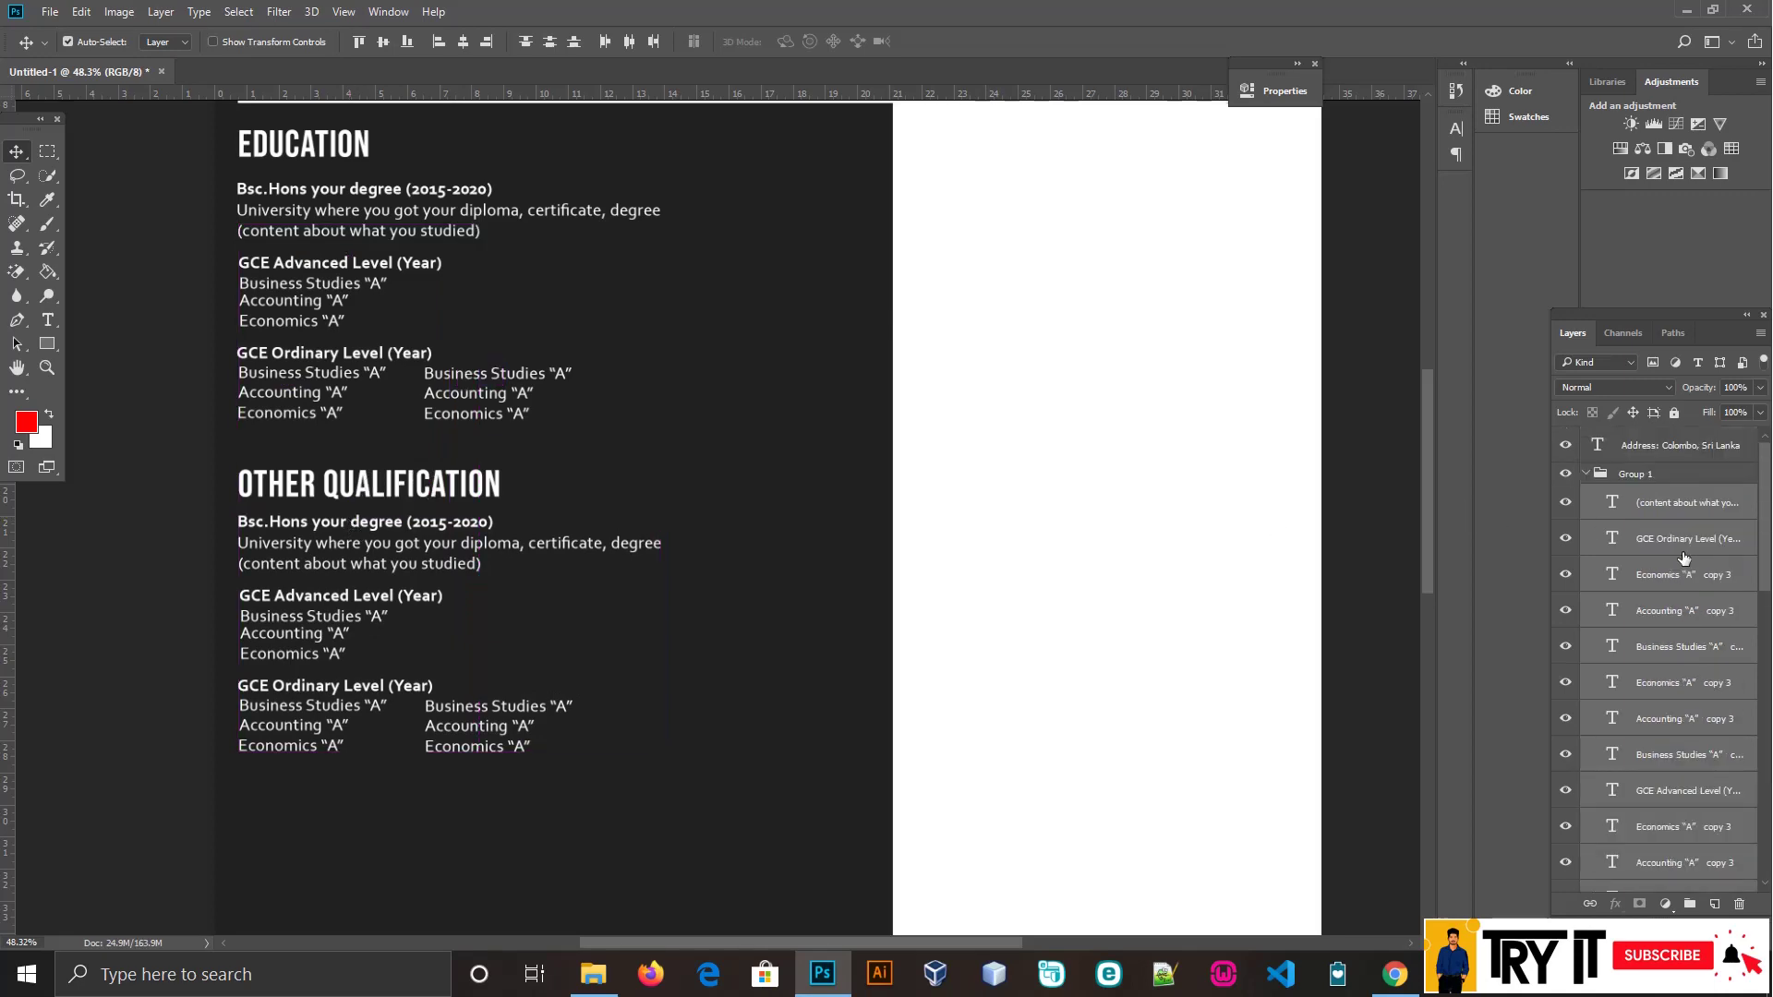
click(1588, 474)
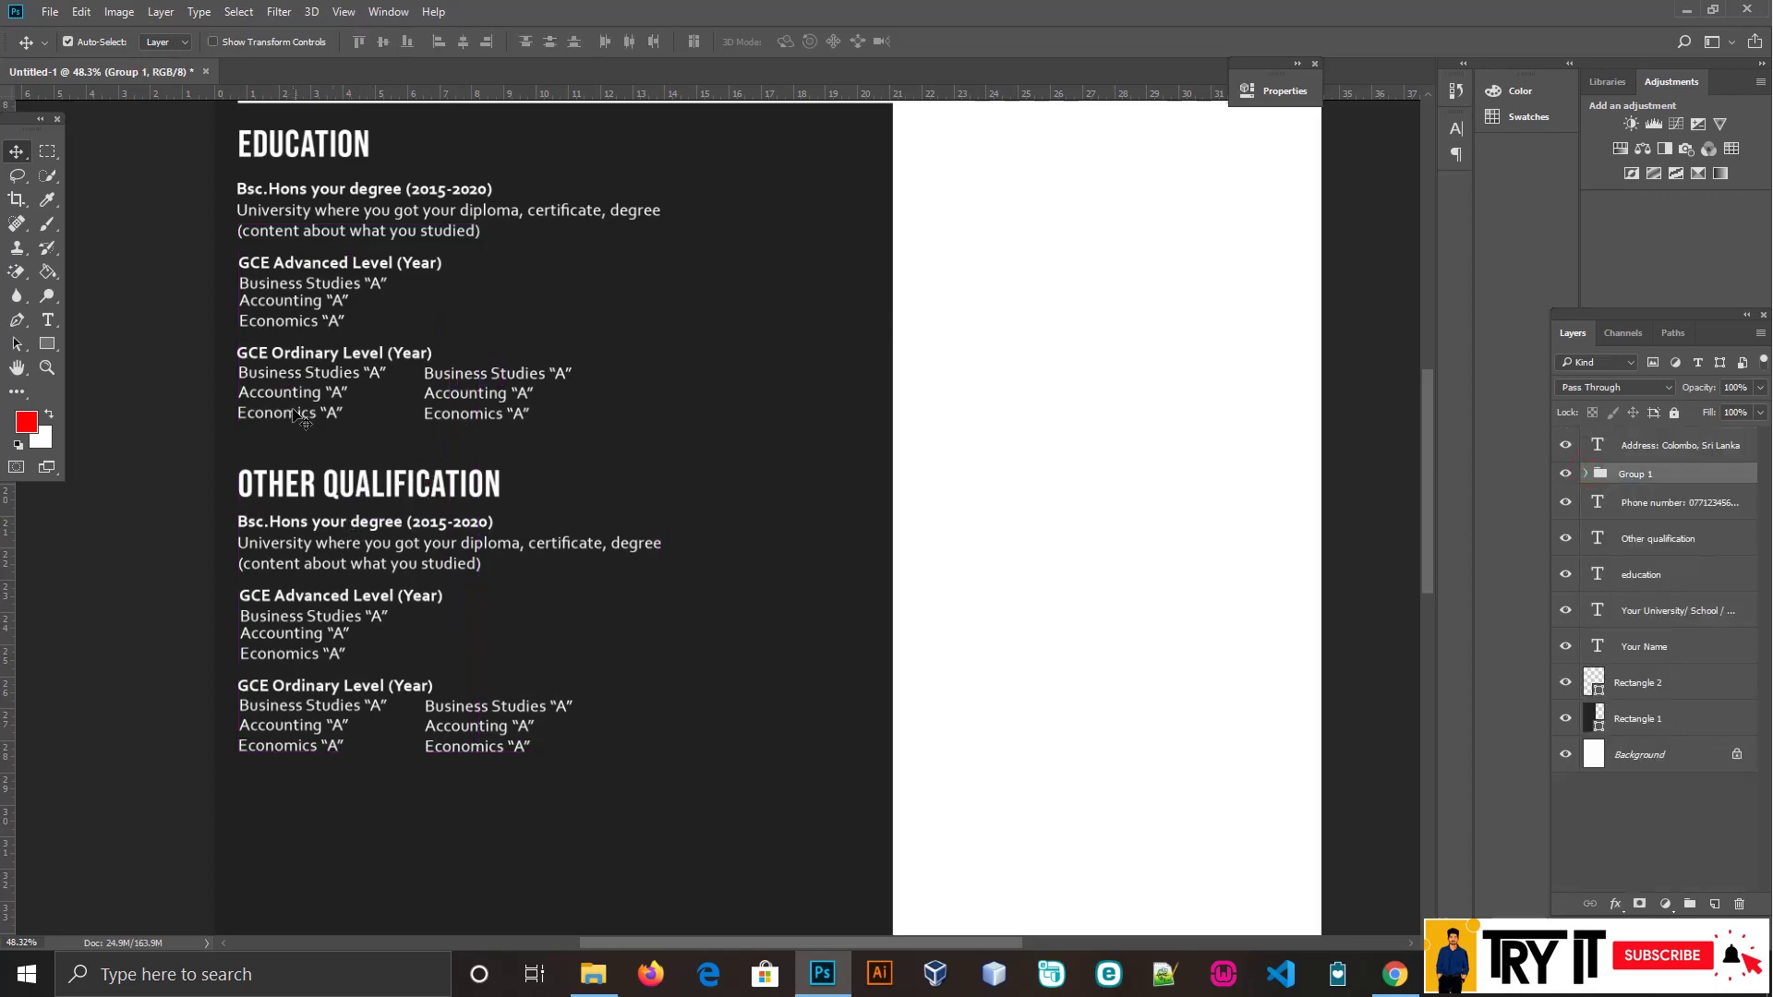
scroll(545, 416, down, 1)
scroll(545, 416, down, 2)
scroll(554, 418, down, 1)
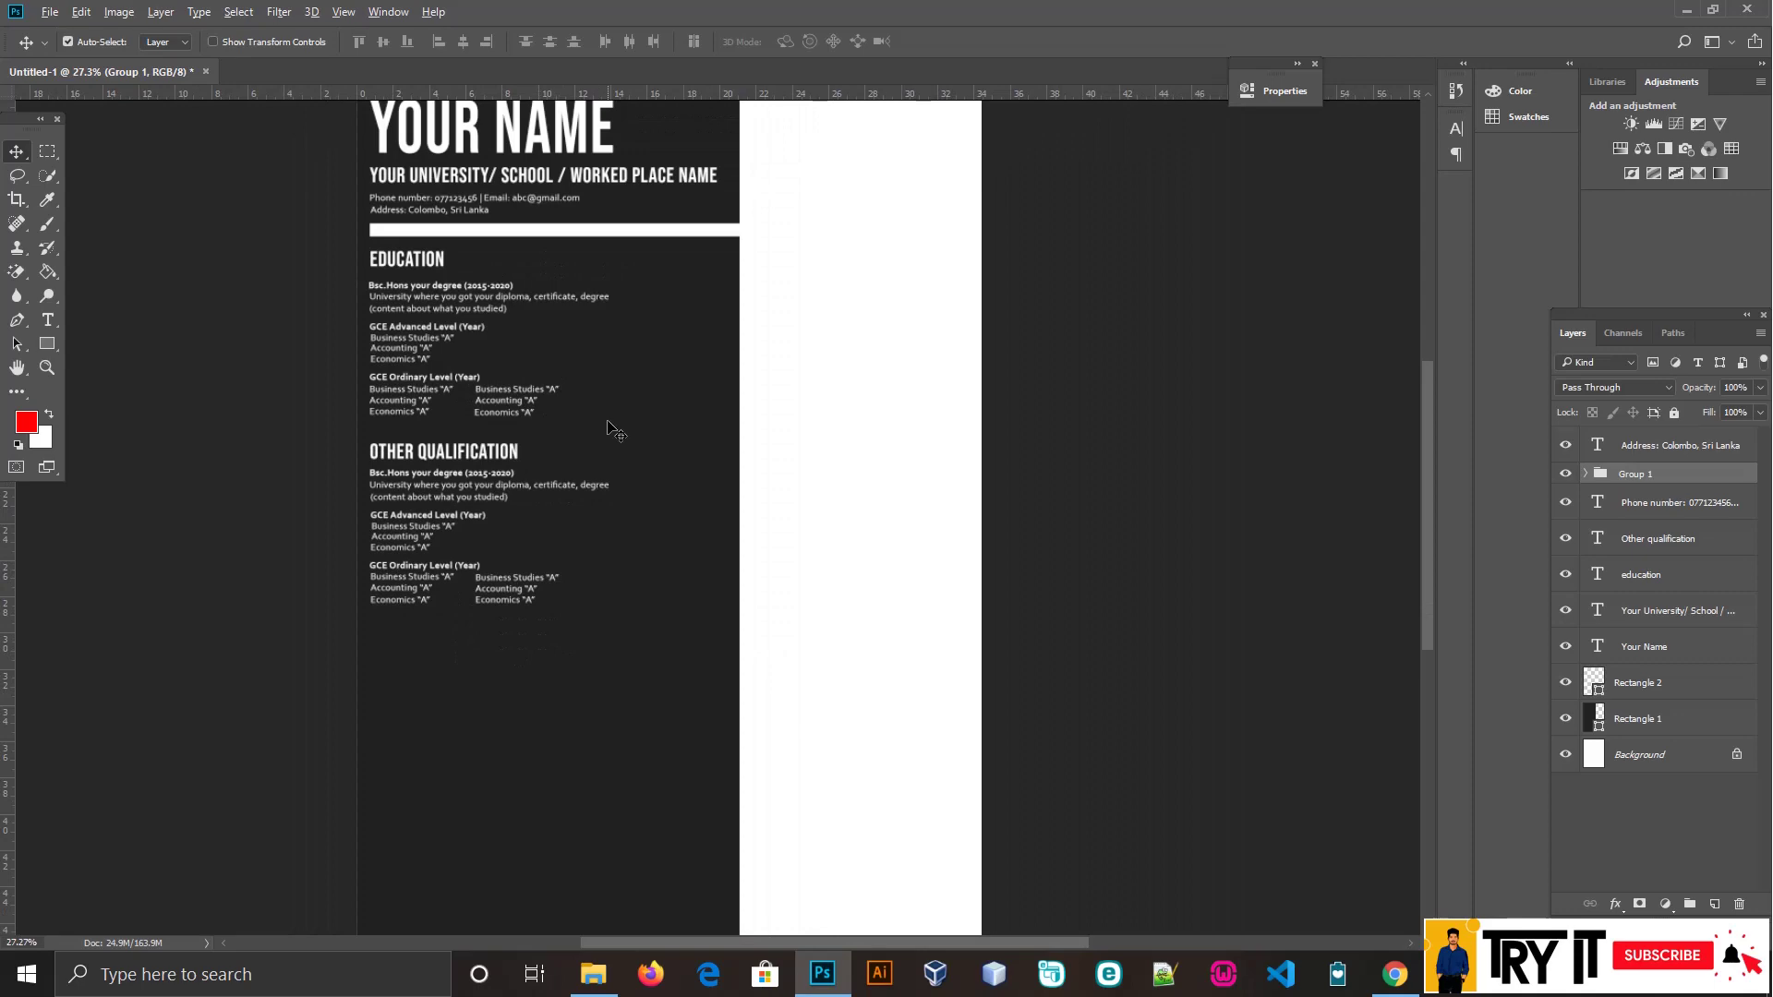
scroll(614, 427, up, 1)
scroll(615, 427, up, 1)
scroll(591, 432, up, 1)
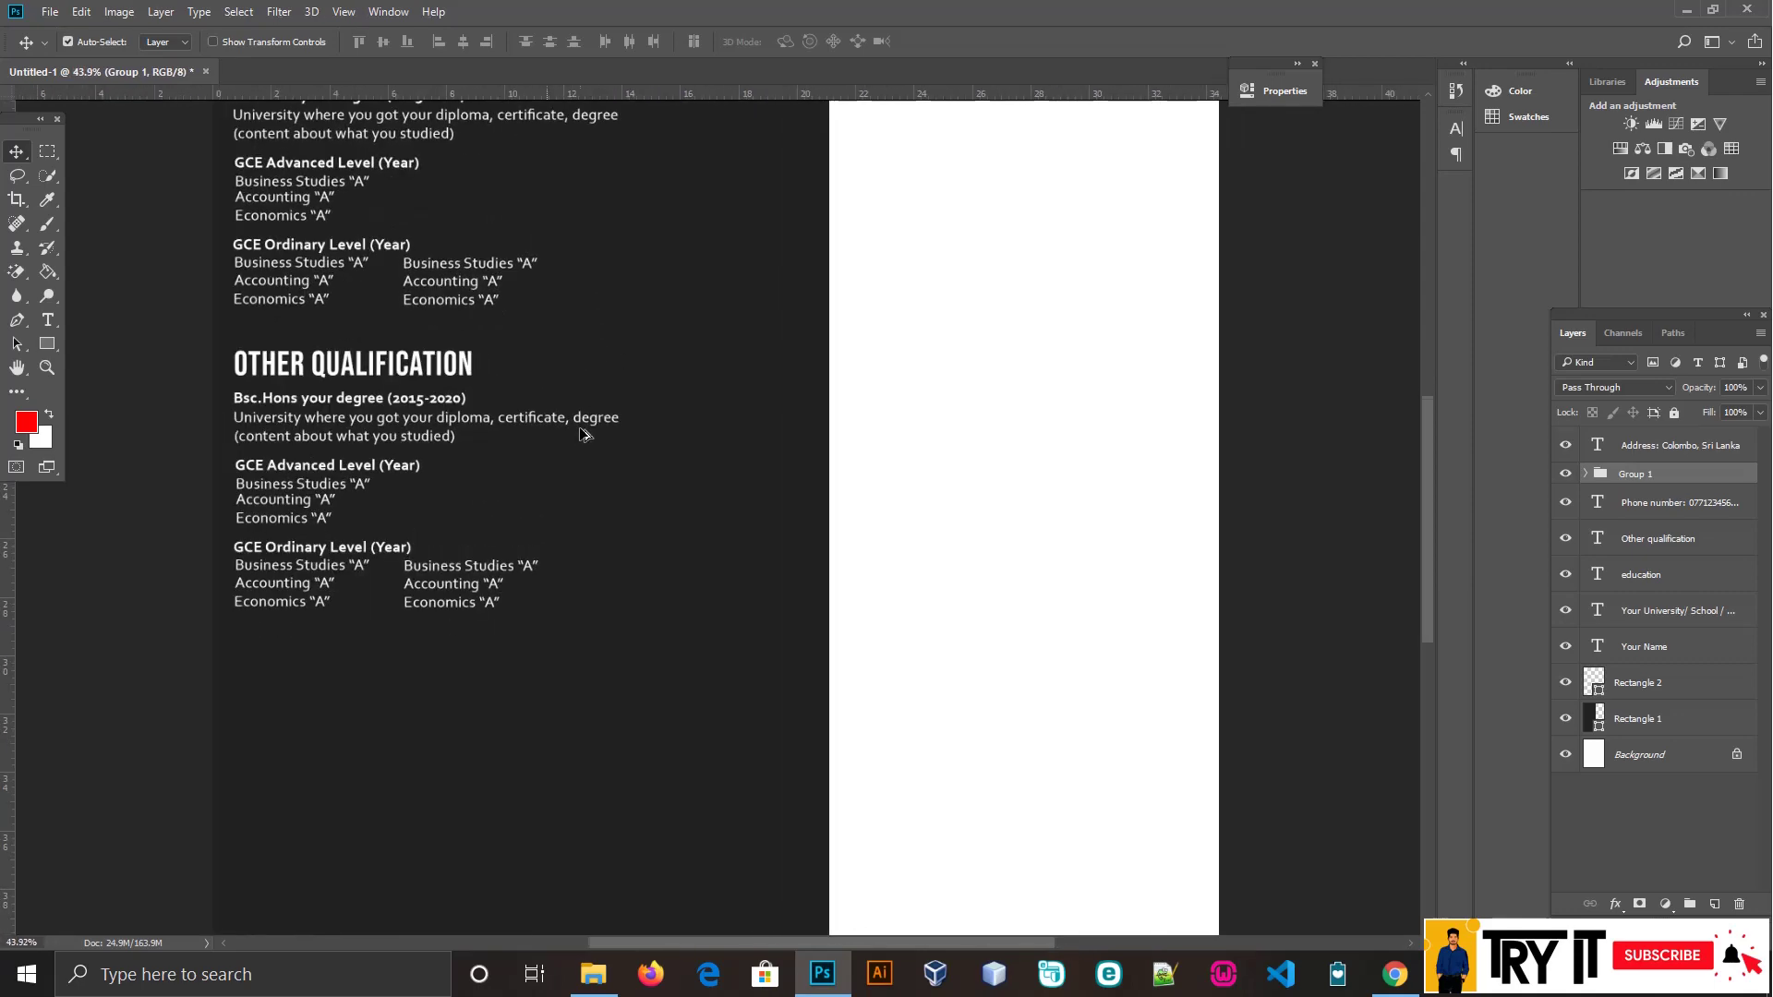
scroll(581, 434, up, 1)
scroll(586, 435, down, 2)
scroll(585, 435, down, 1)
click(598, 504)
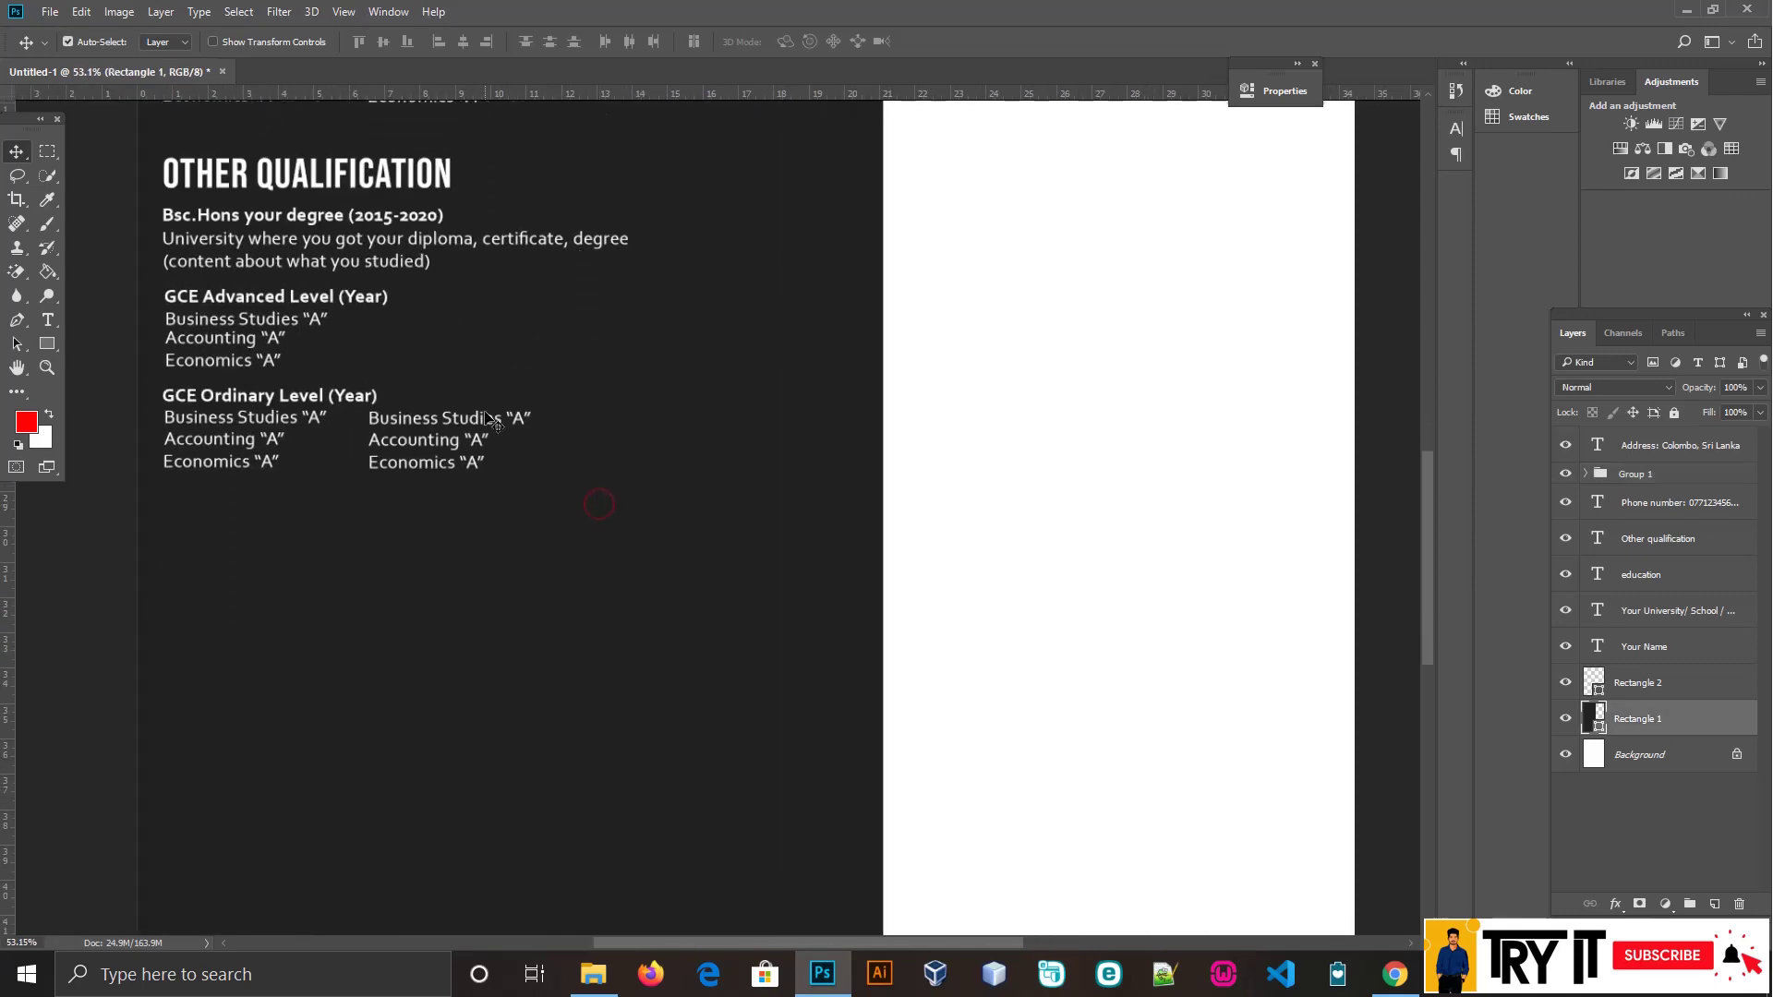
click(490, 420)
shift+click(458, 463)
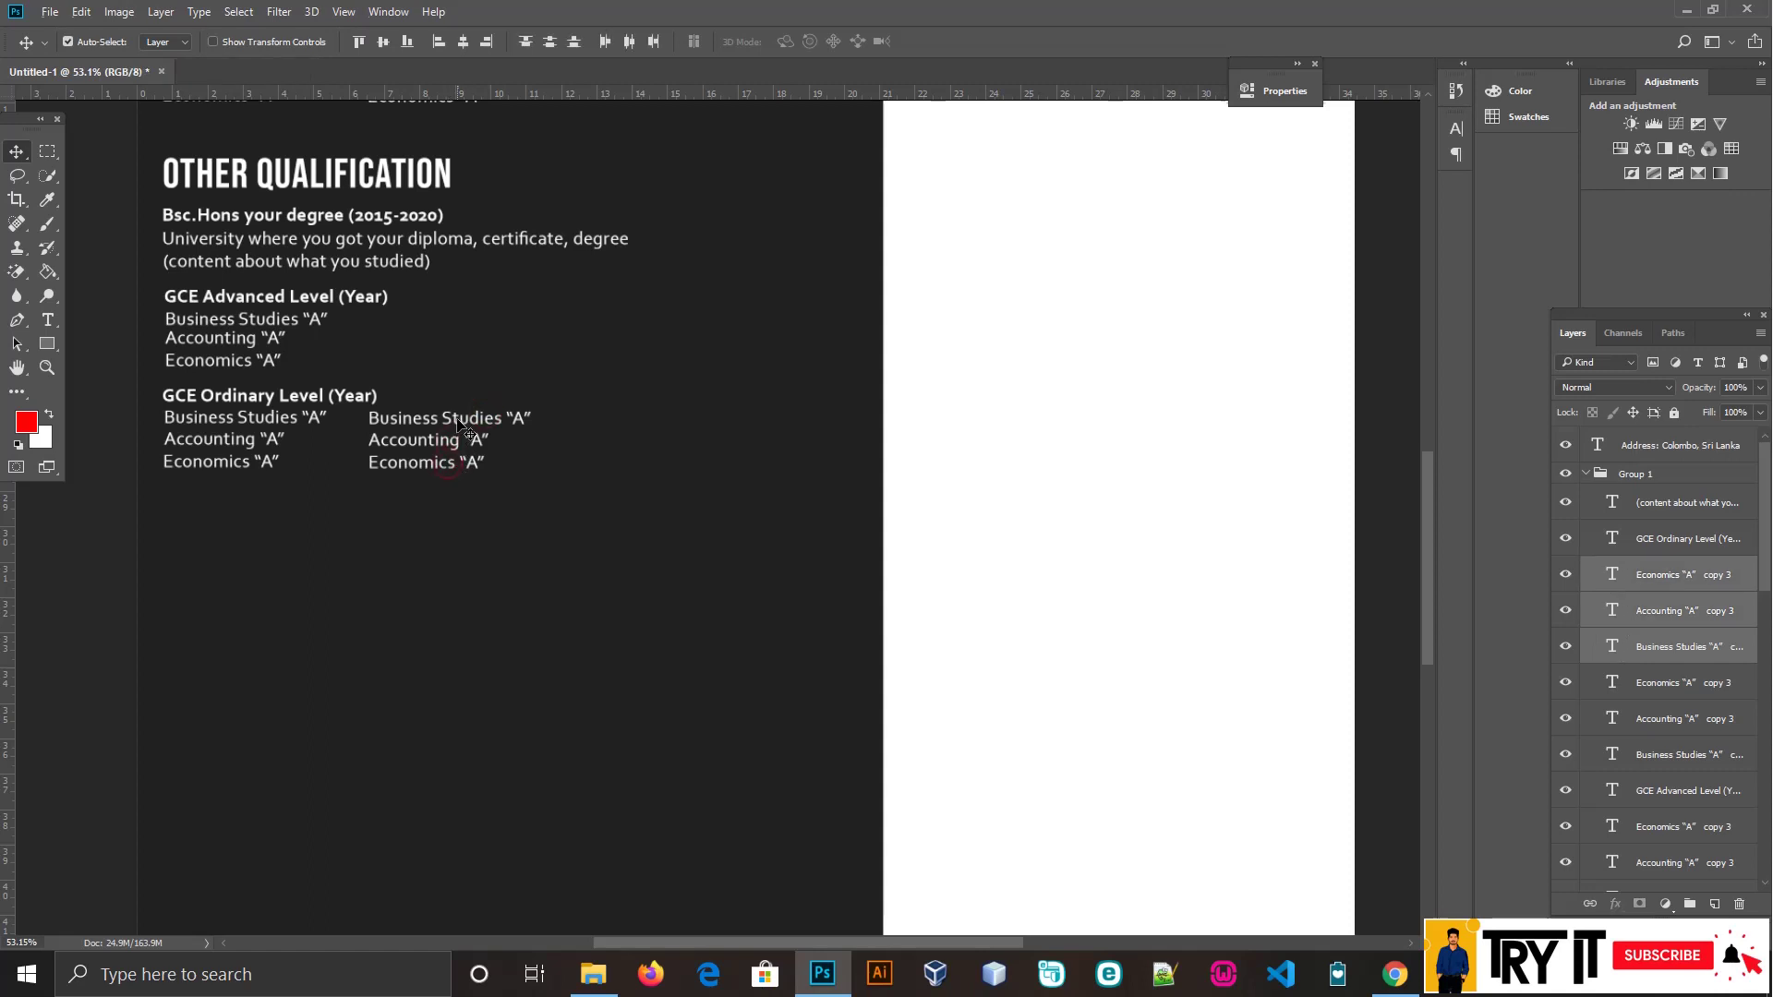
Copy the grade lines right as a third Business Studies, Accounting, Economics "A" column.
drag(460, 423, 644, 420)
scroll(522, 385, down, 1)
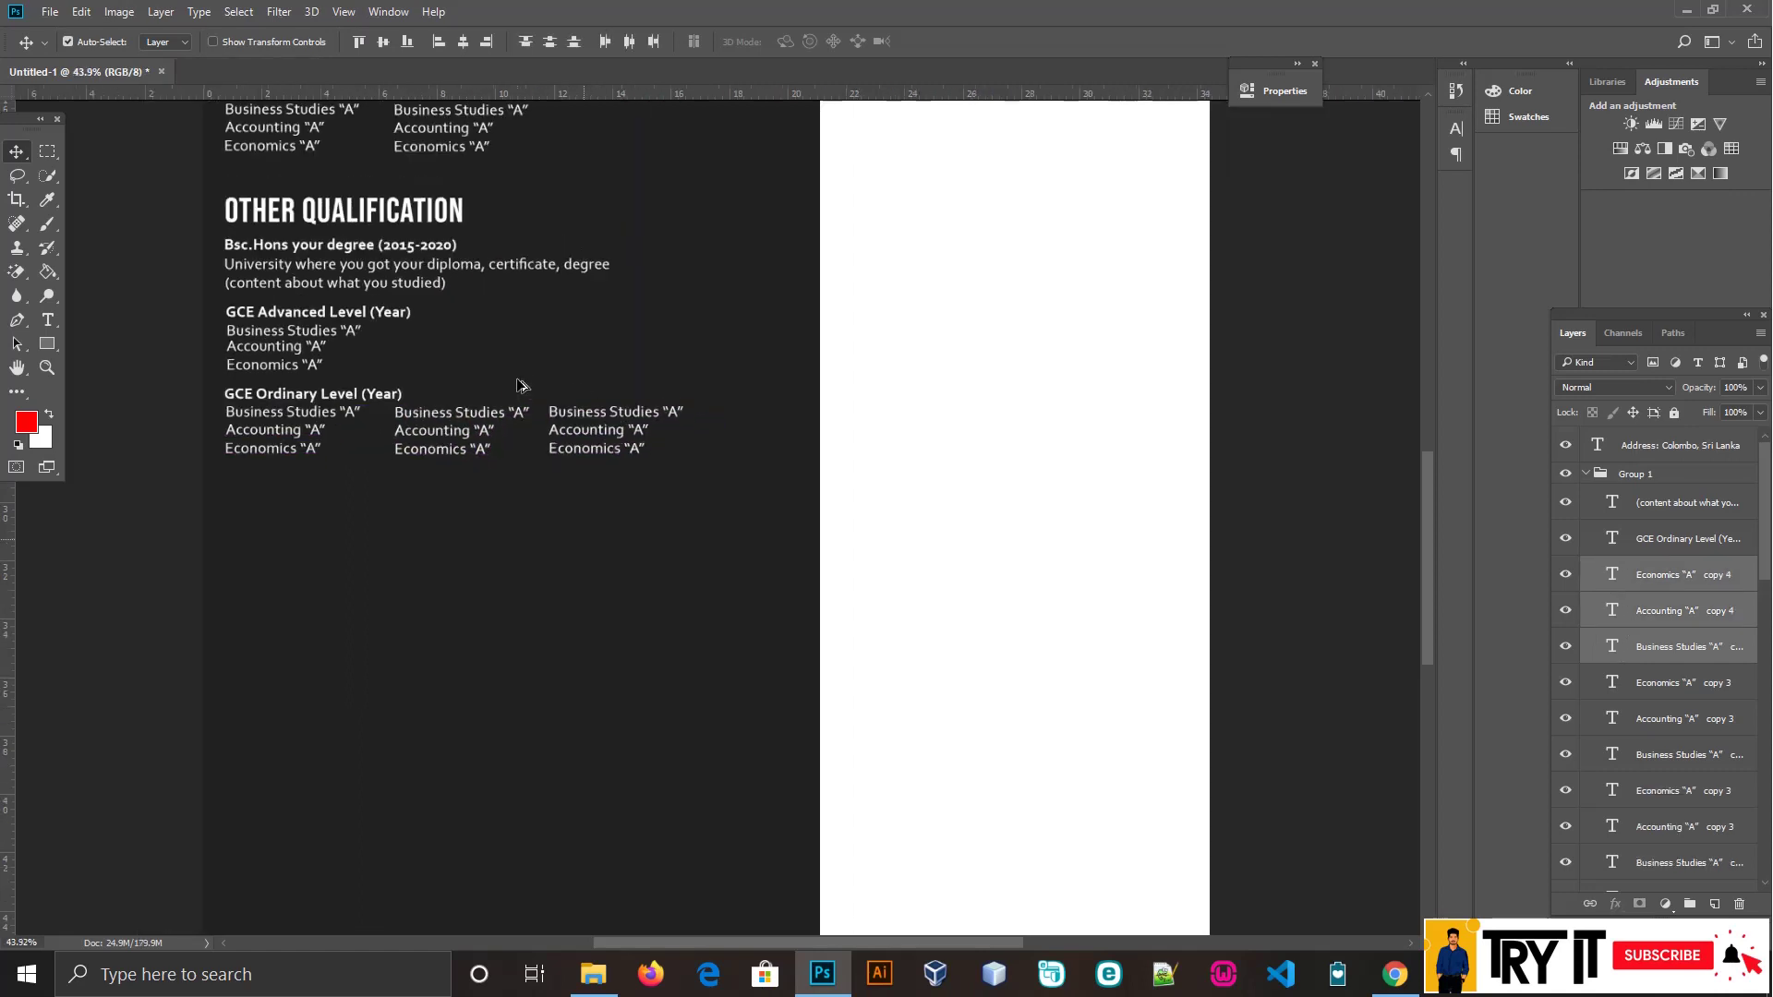
scroll(532, 424, down, 1)
scroll(575, 447, down, 1)
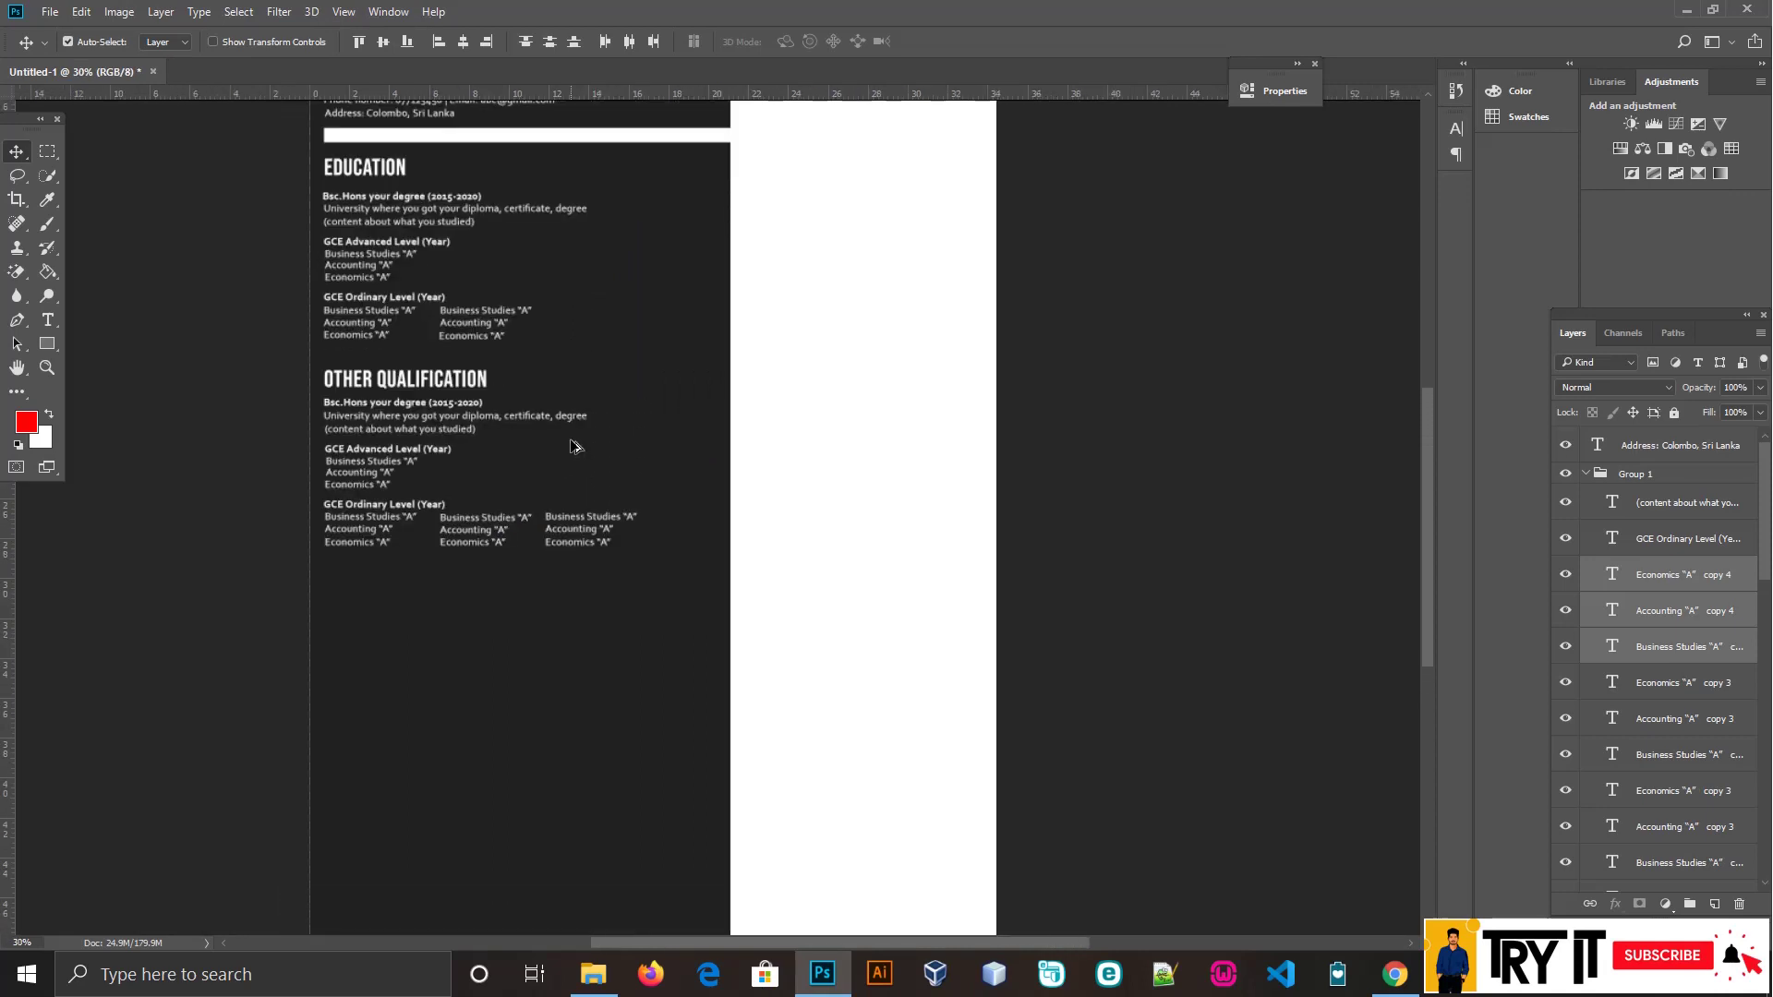
scroll(575, 447, up, 1)
scroll(577, 449, down, 1)
scroll(522, 452, down, 2)
click(525, 545)
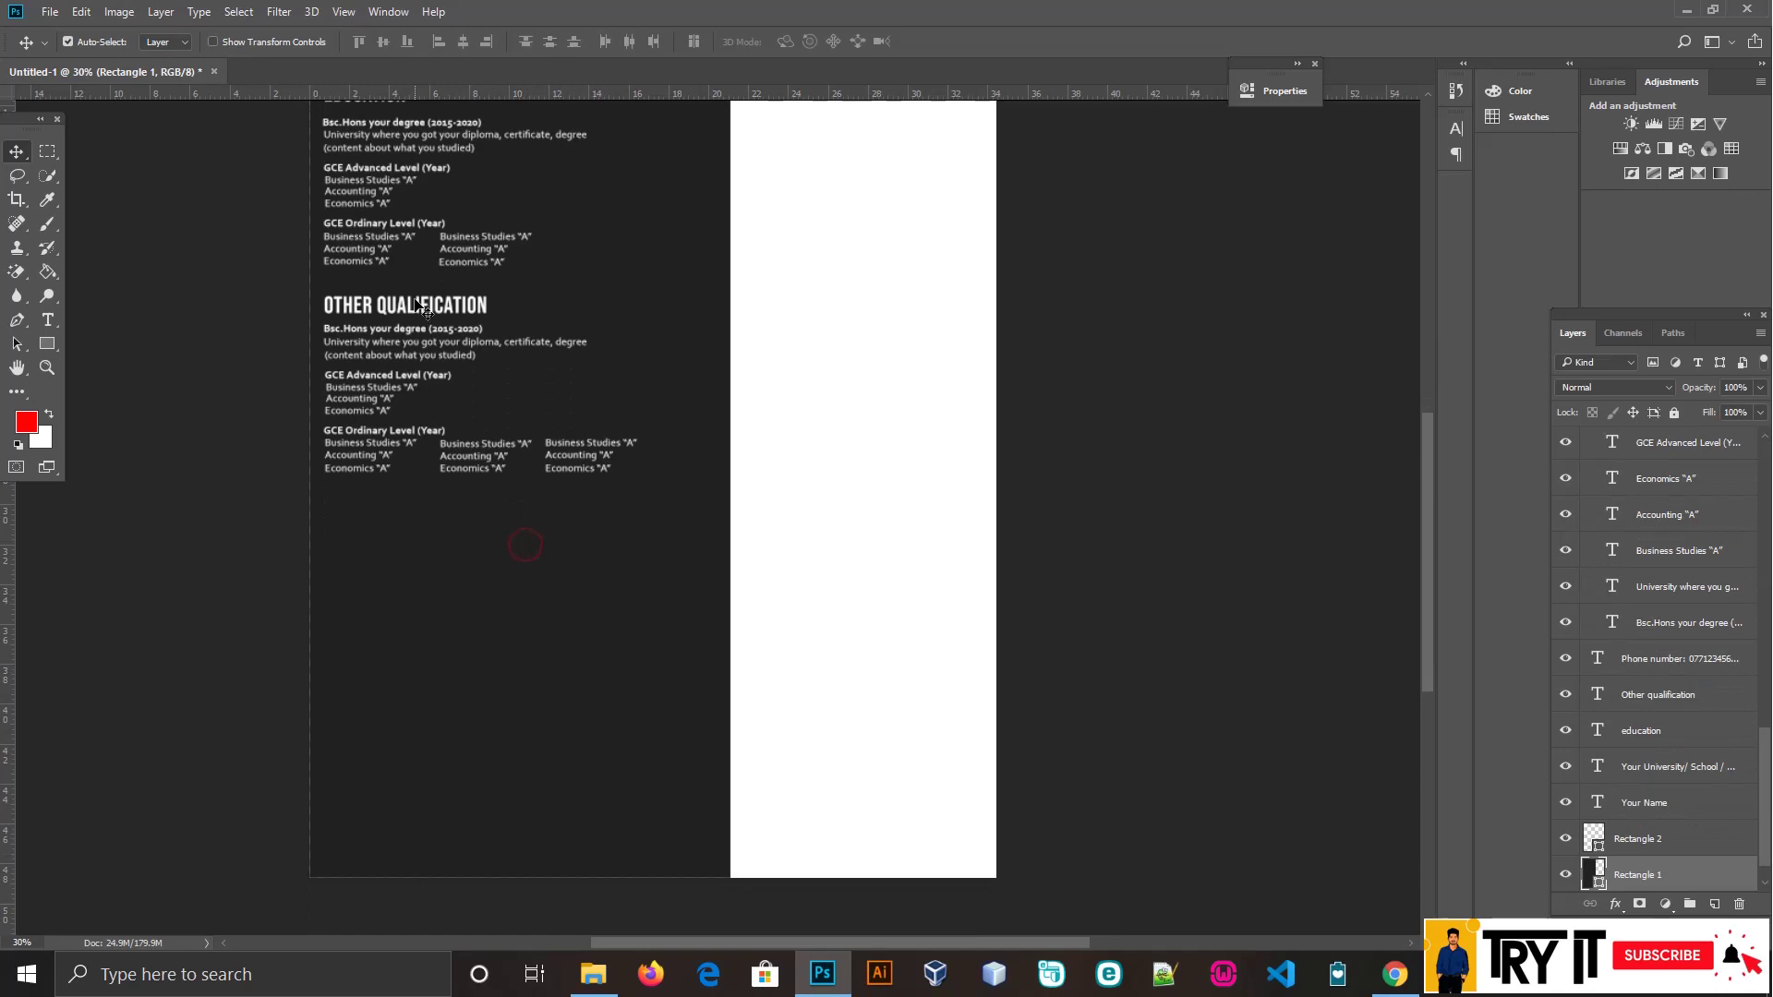
drag(420, 308, 409, 524)
key(ctrl+z)
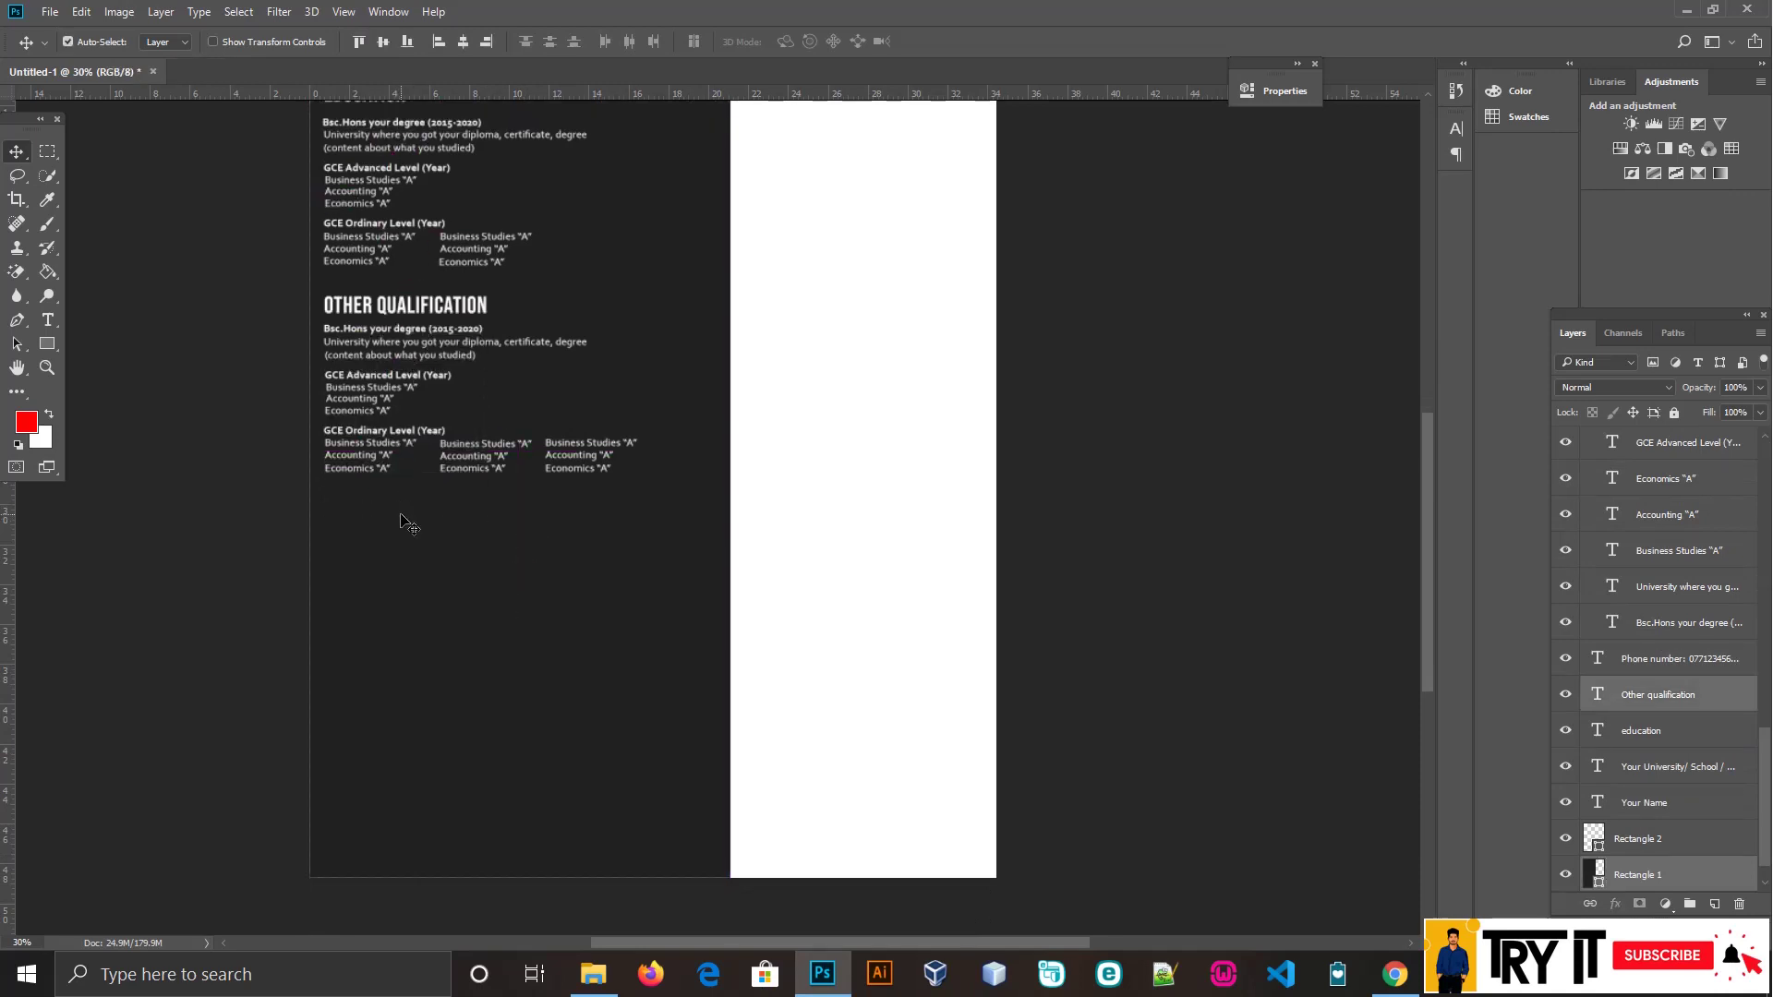
scroll(596, 377, up, 2)
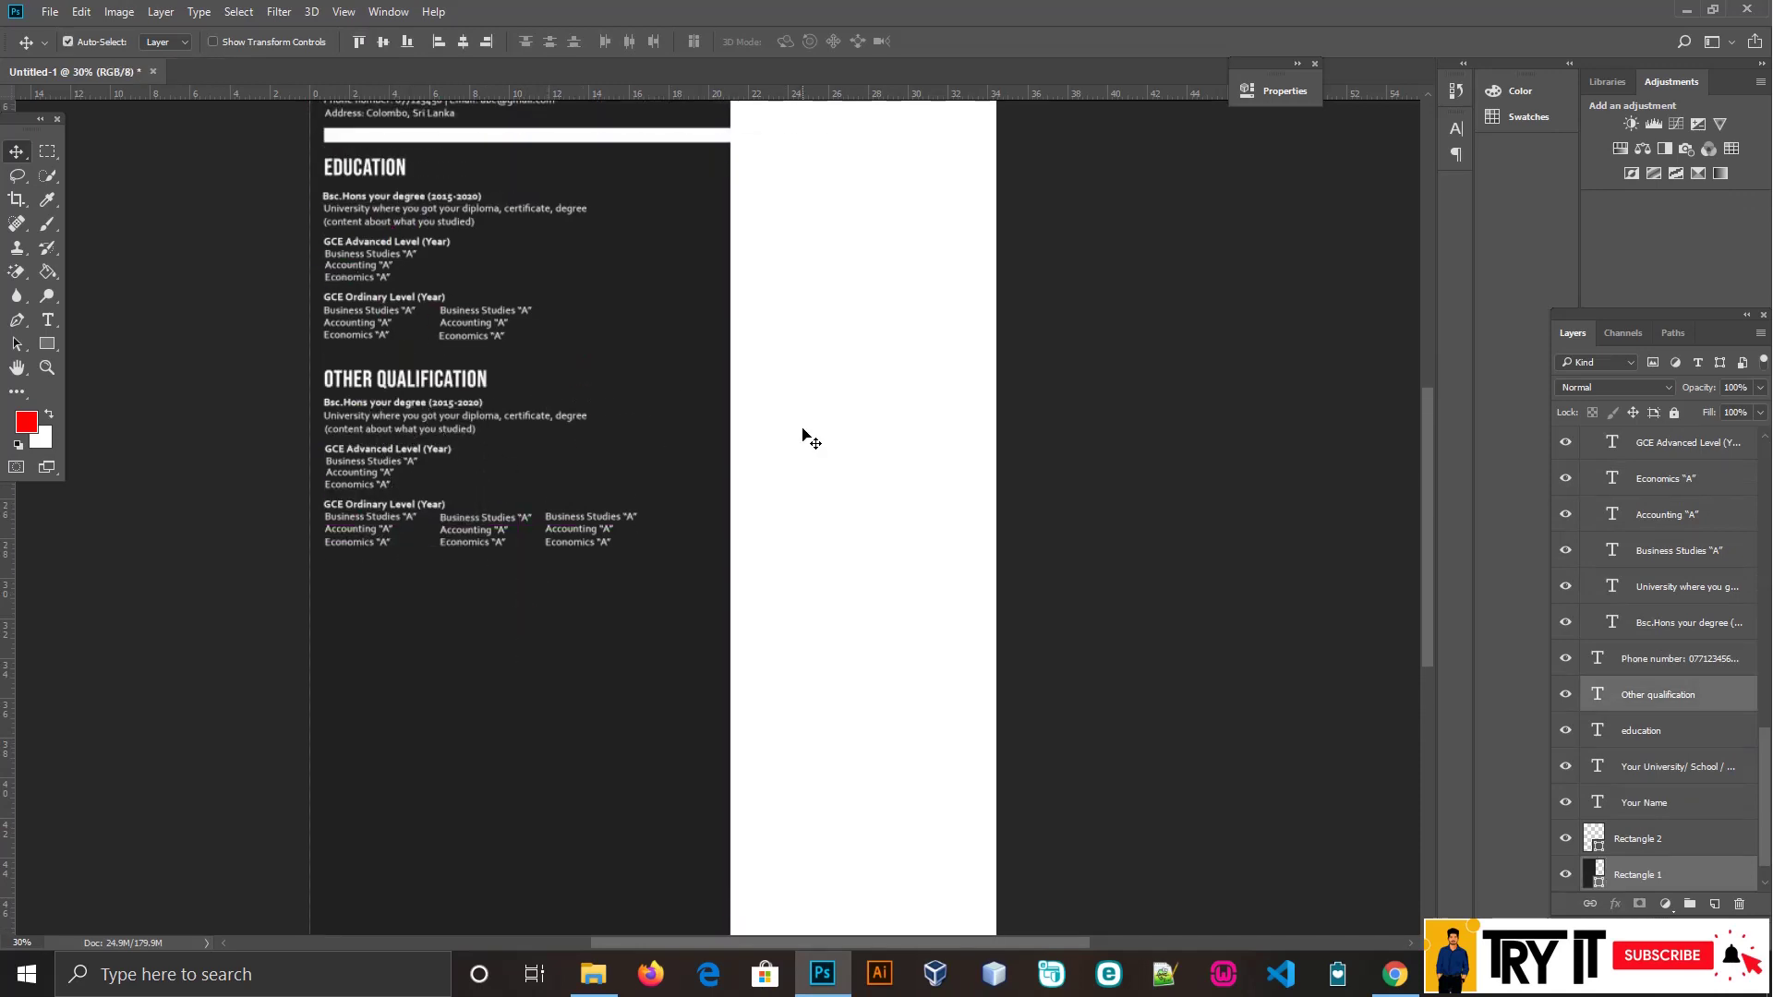
scroll(803, 440, up, 2)
scroll(804, 440, up, 2)
scroll(780, 436, down, 3)
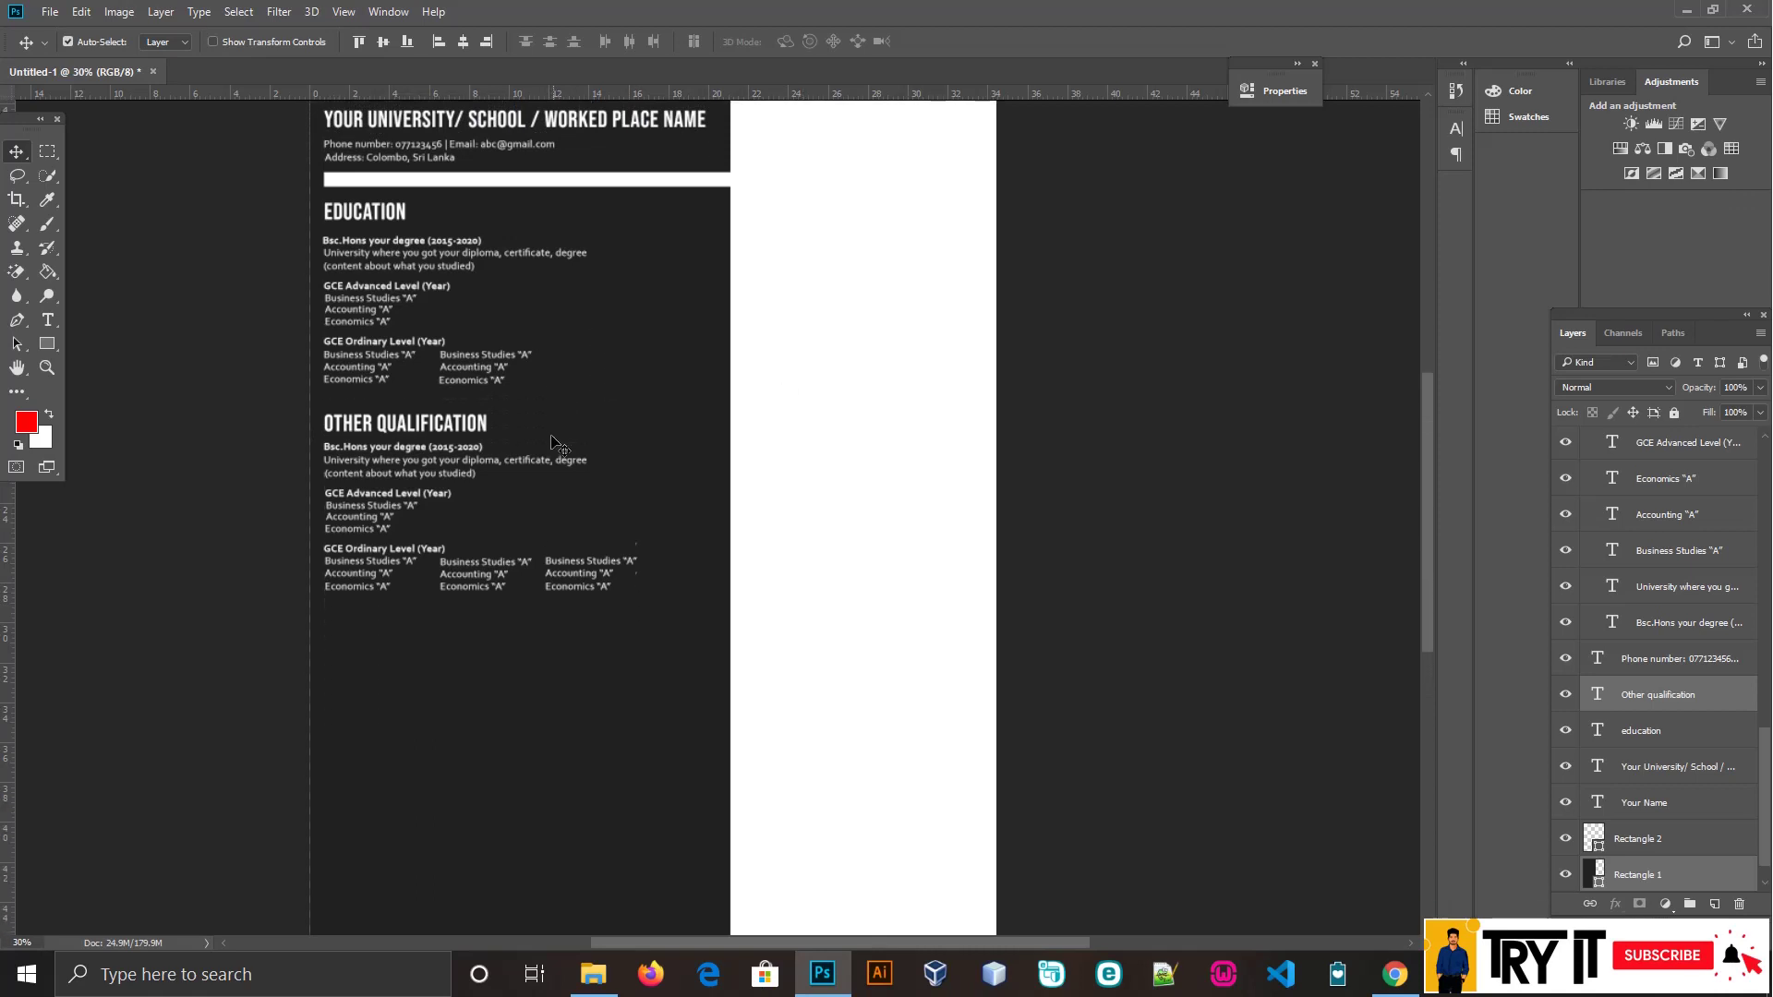
scroll(559, 455, down, 2)
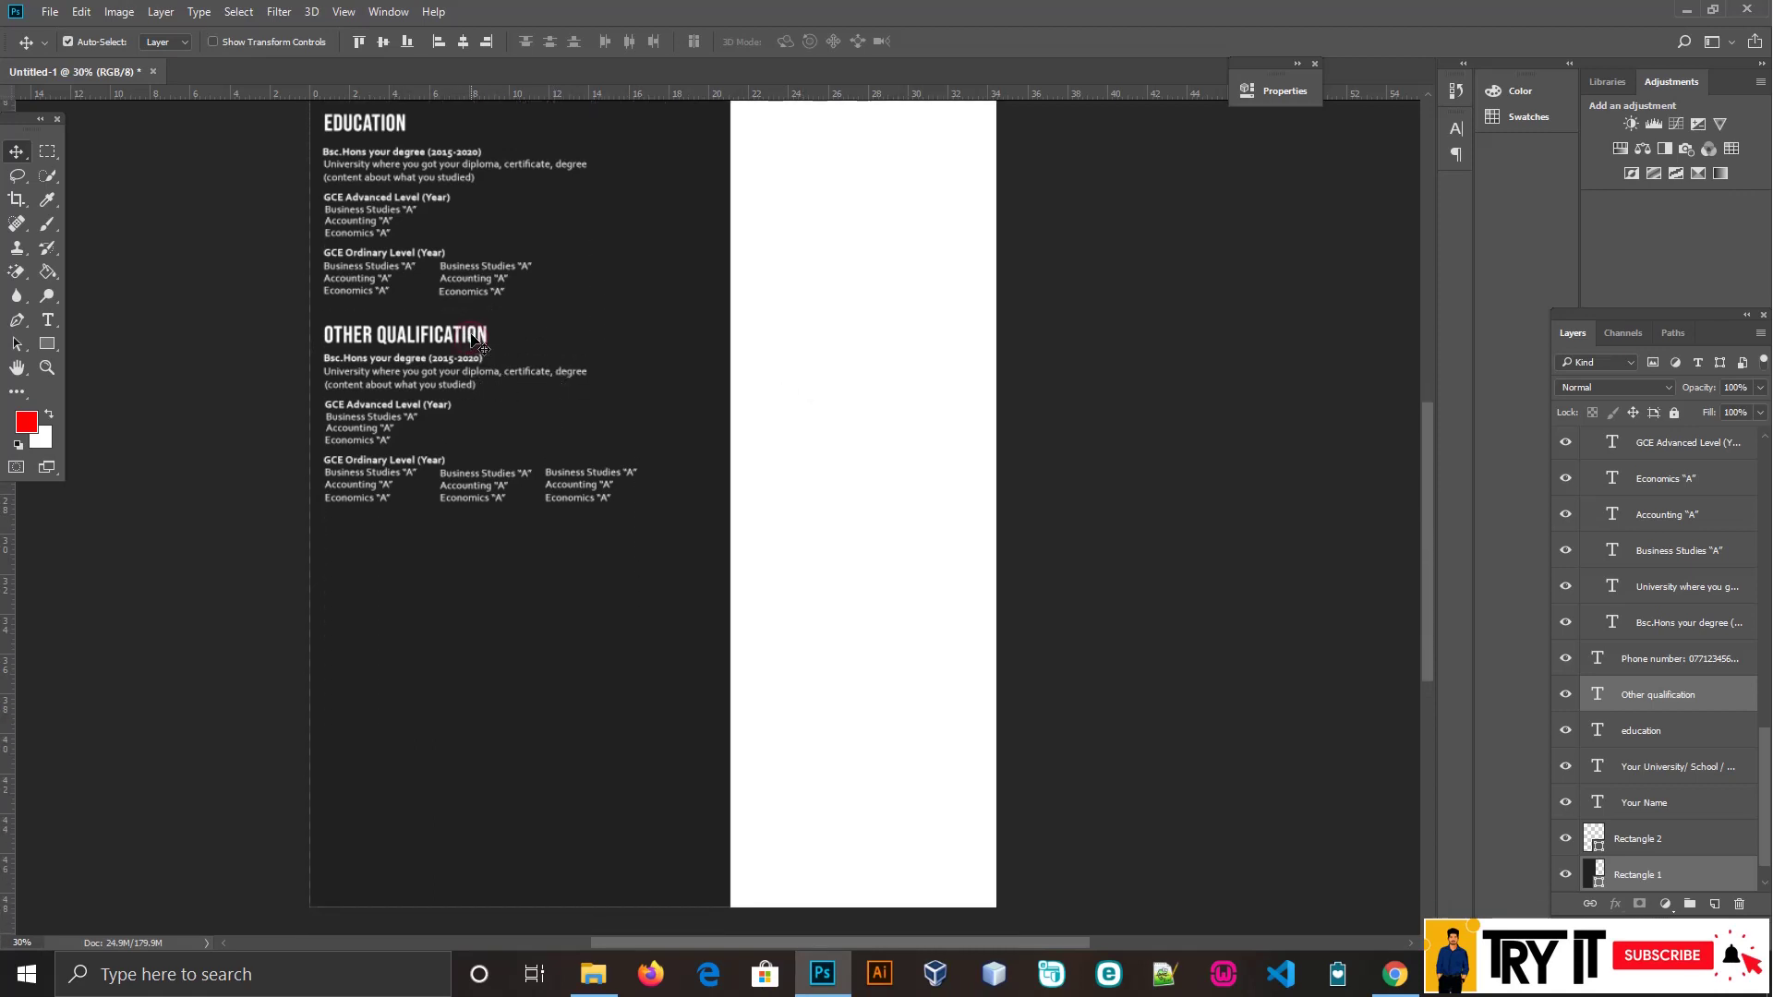
drag(473, 340, 479, 535)
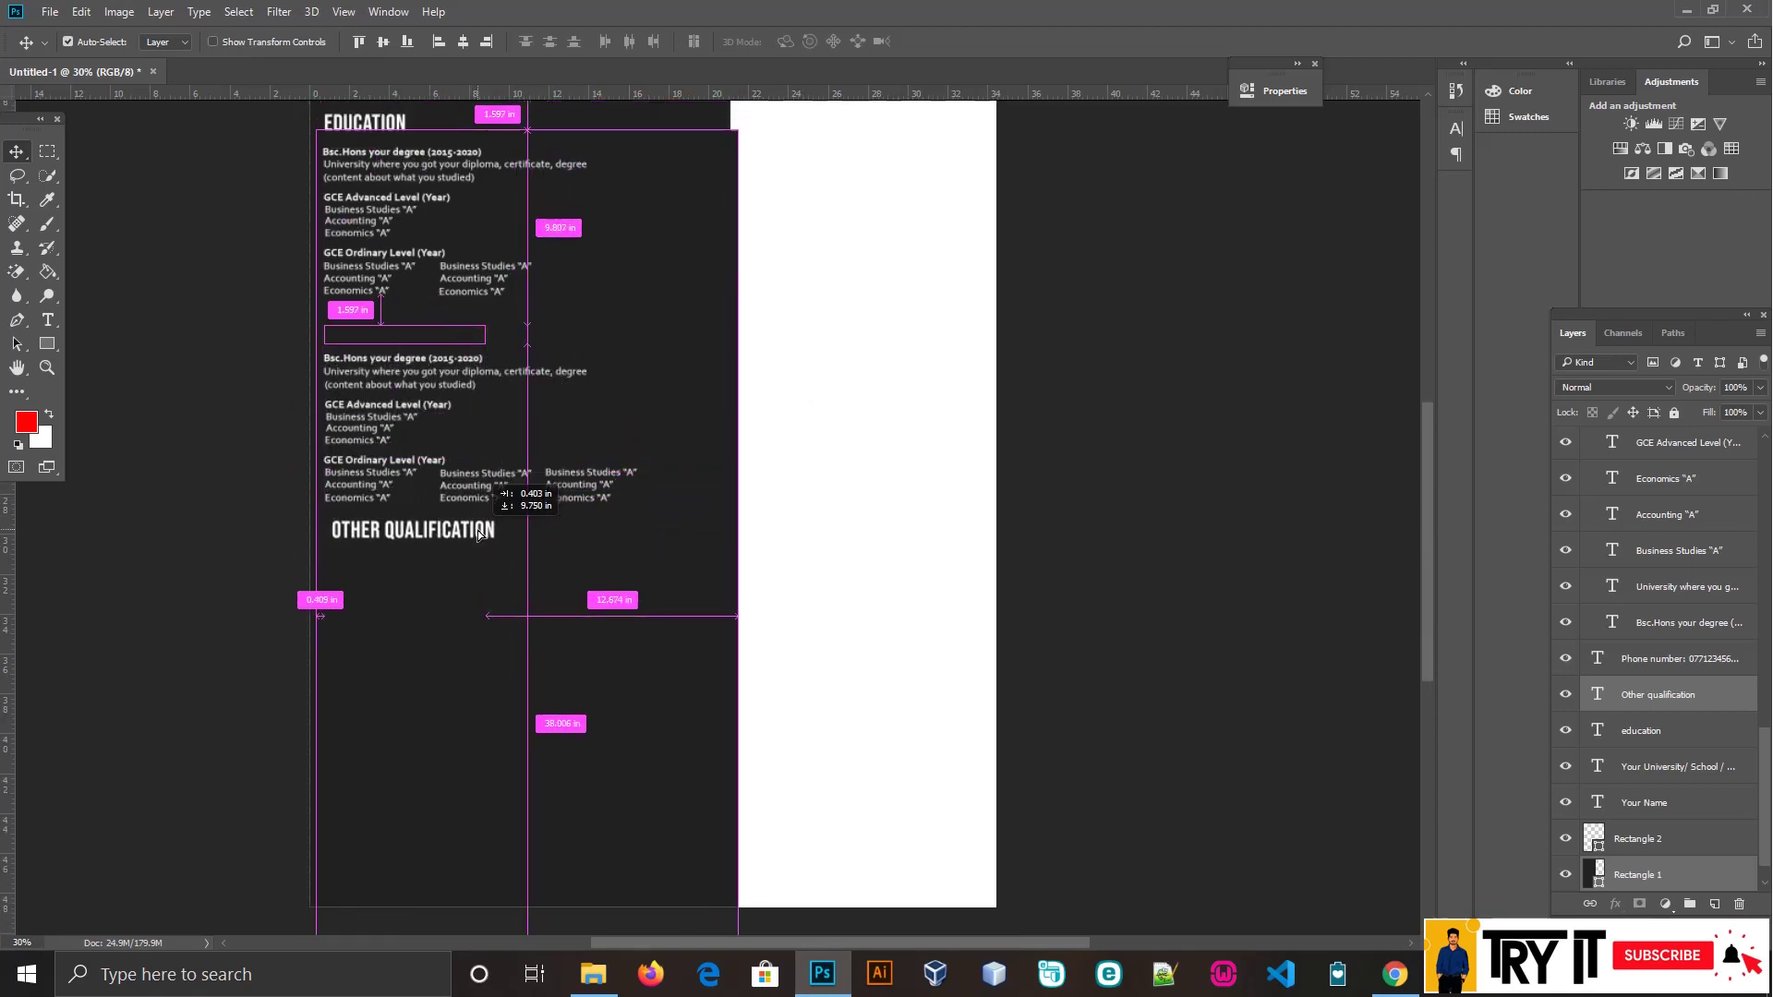
key(ctrl+z)
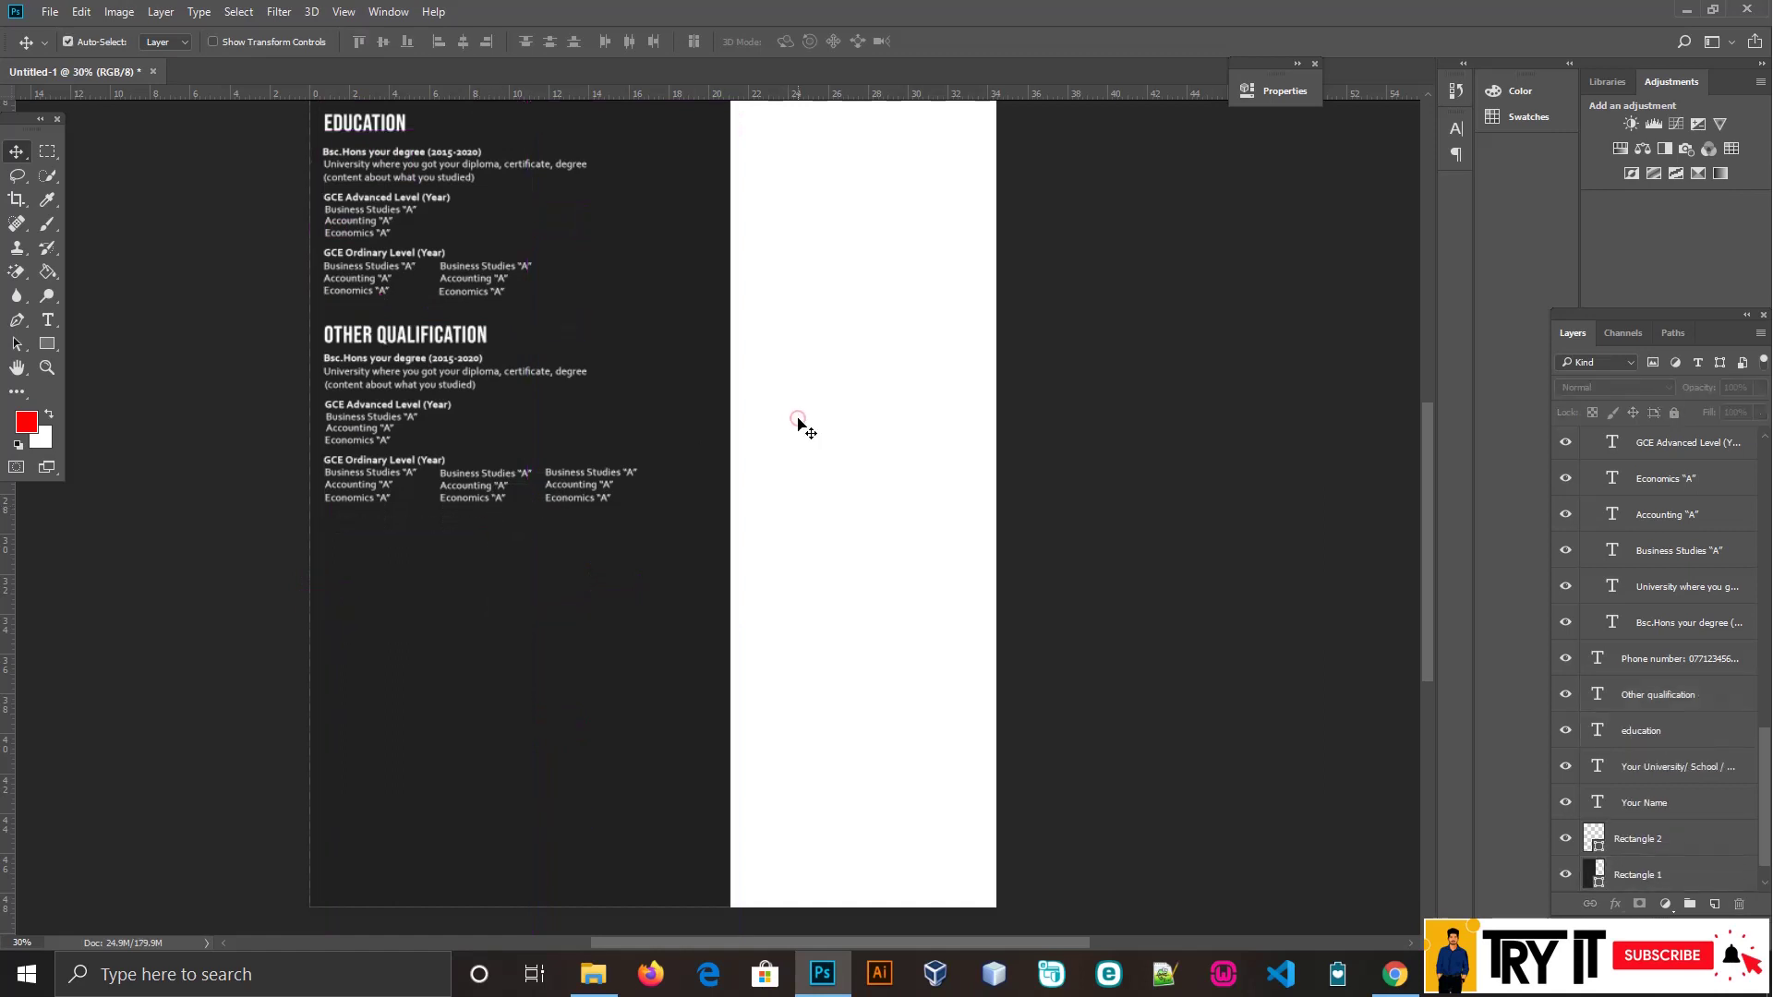
alt+scroll(400, 343, up, 3)
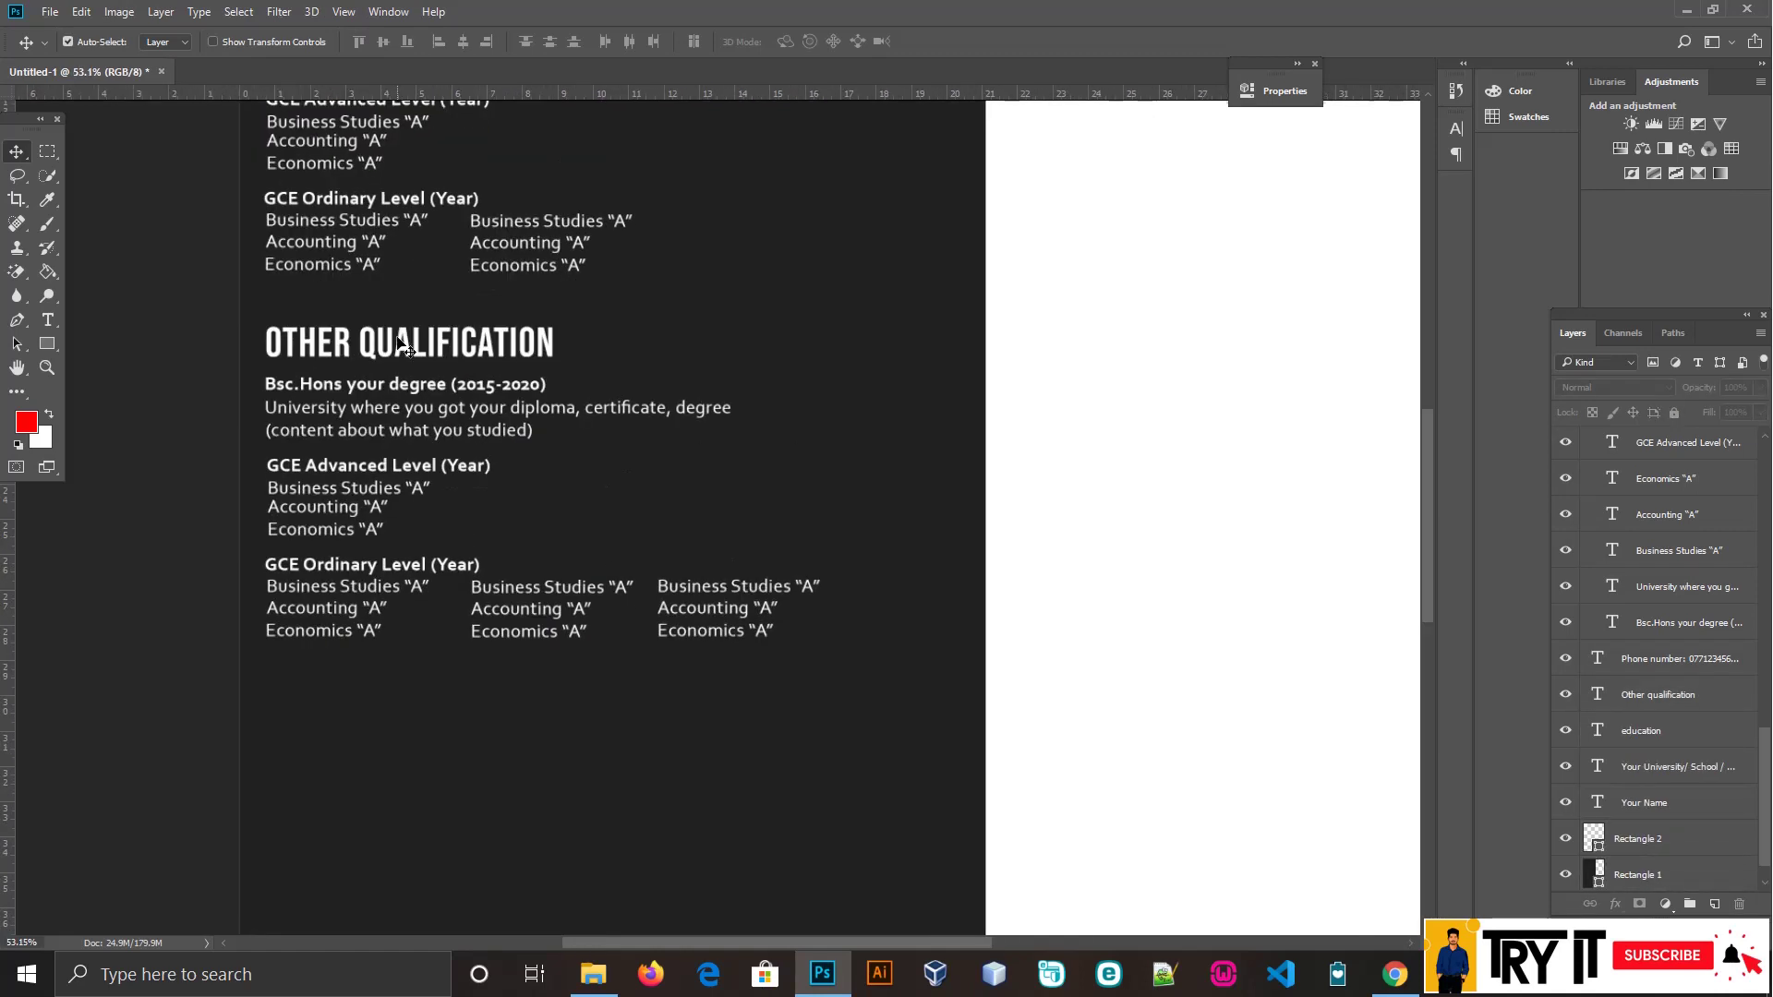
click(375, 348)
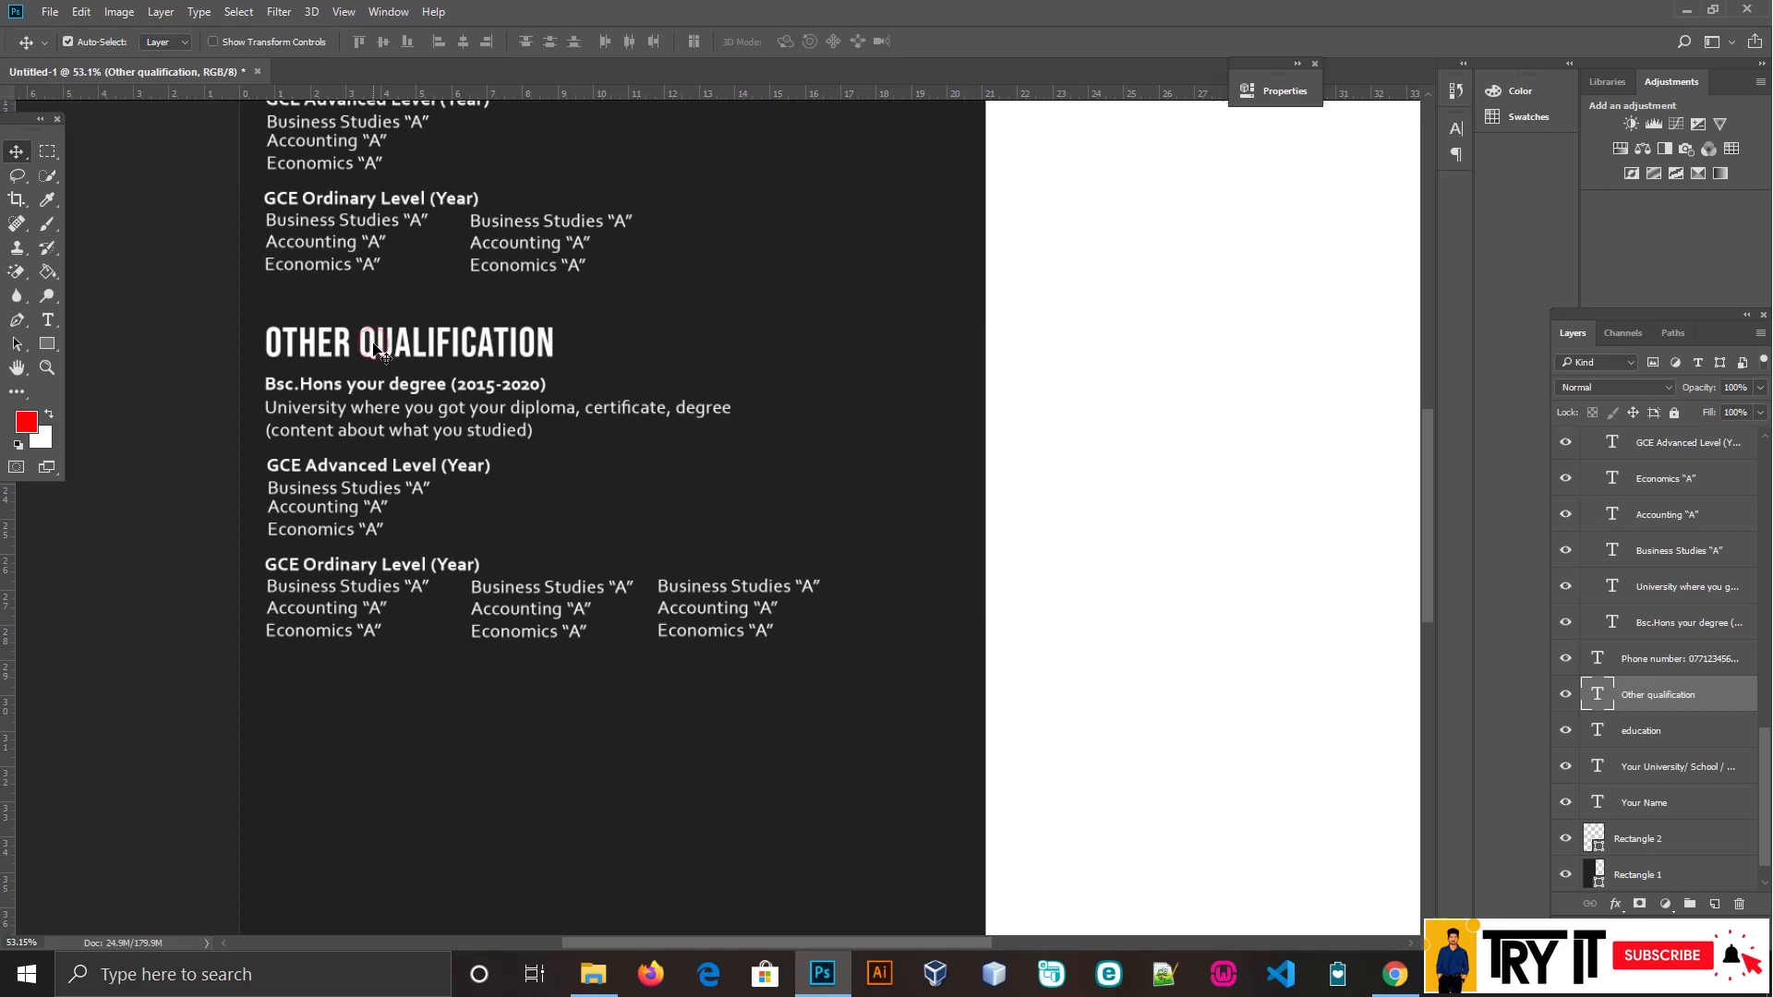
scroll(375, 350, down, 2)
Duplicate a heading below the grade columns and retype it as 'PROJETCS'.
alt+drag(375, 279, 375, 617)
scroll(550, 637, down, 2)
scroll(551, 642, up, 3)
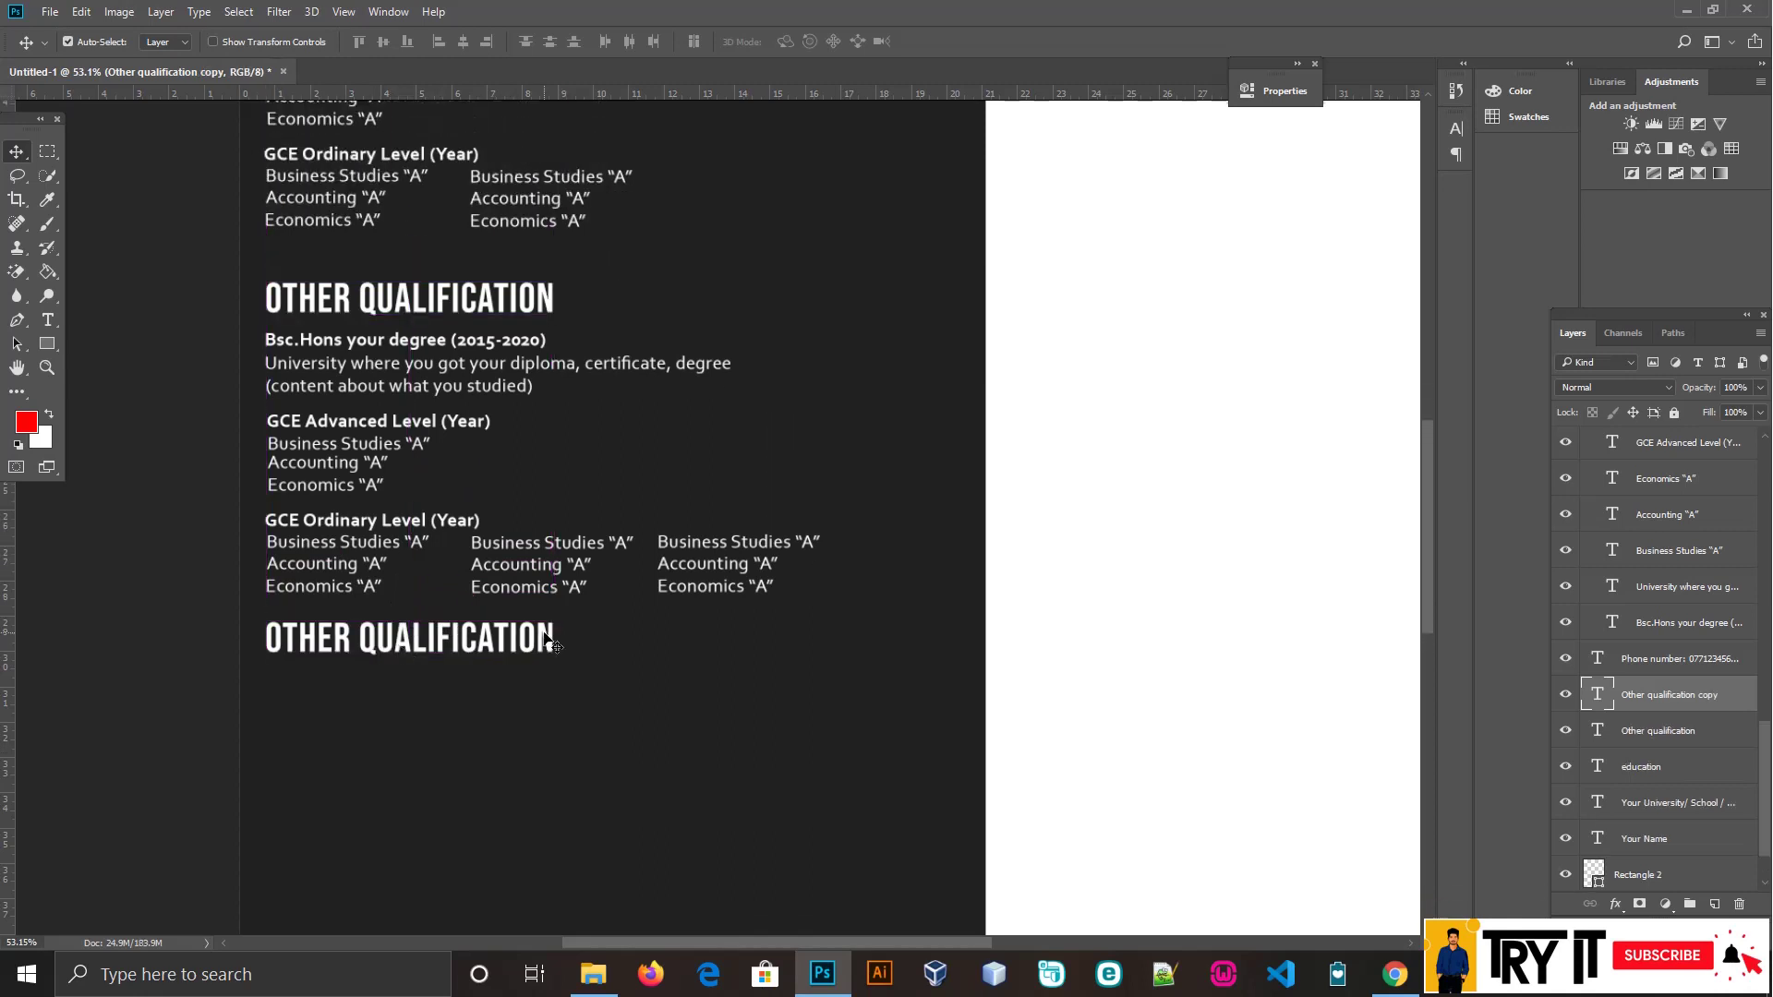
scroll(550, 644, down, 3)
scroll(531, 630, down, 3)
scroll(511, 610, down, 2)
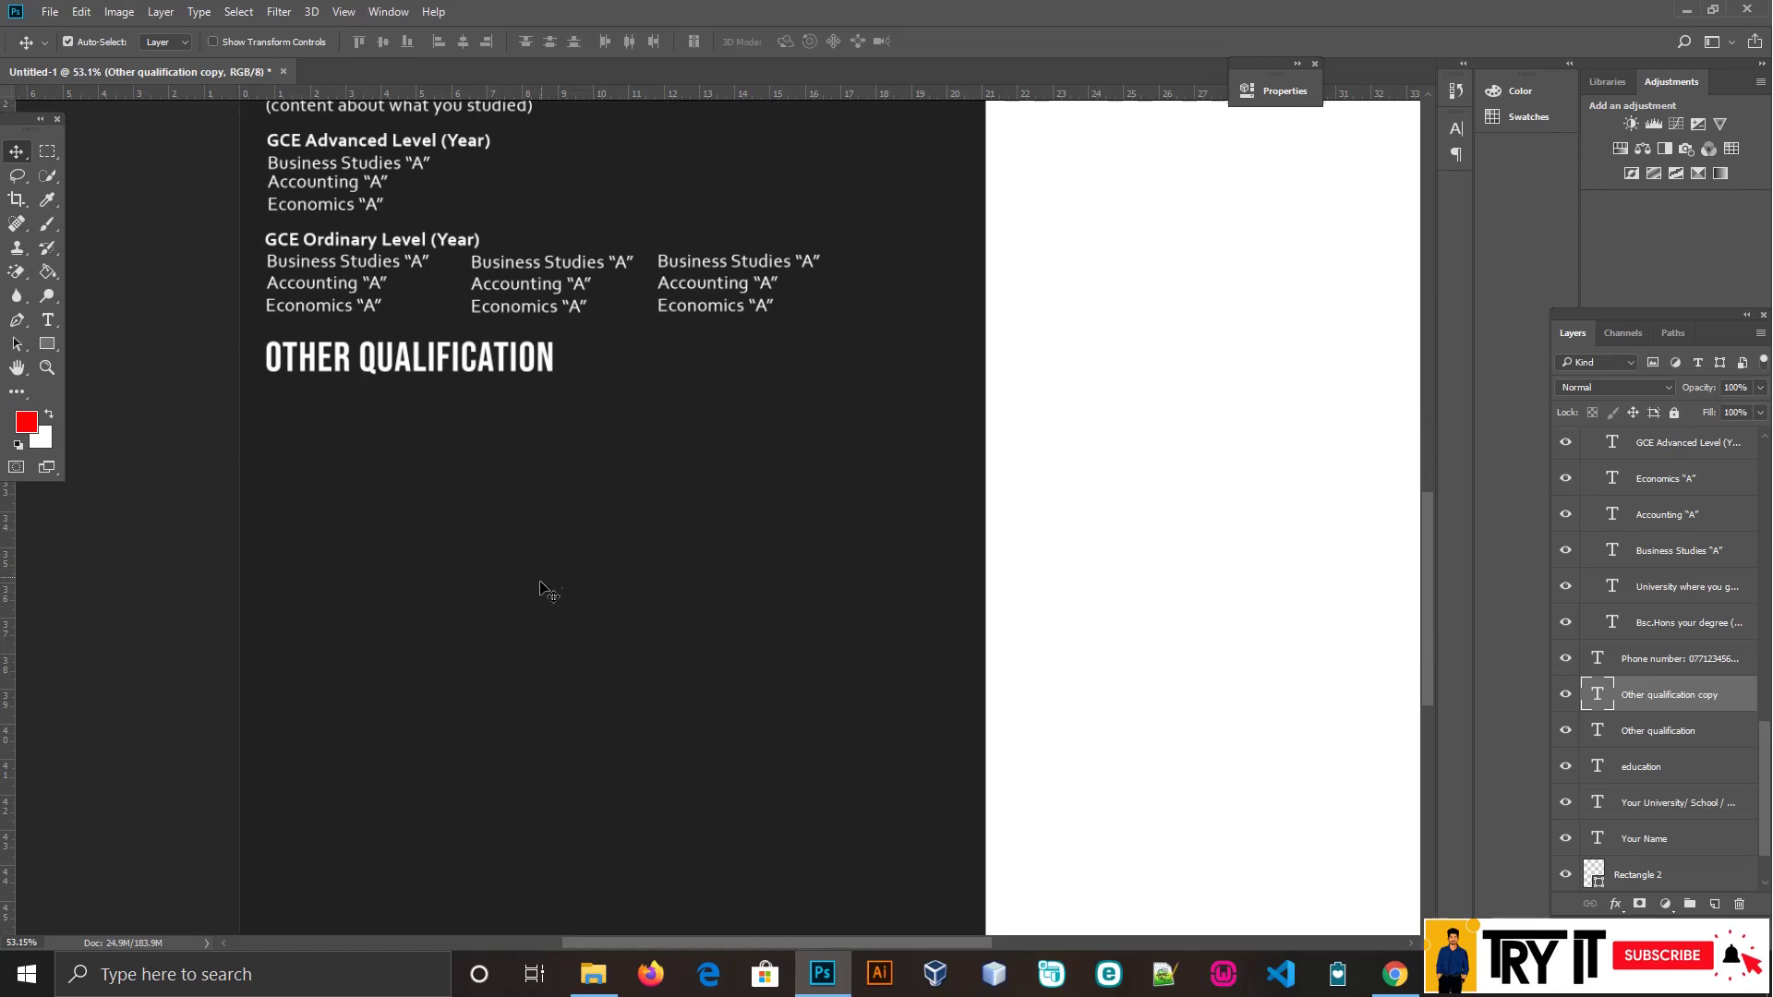
key(t)
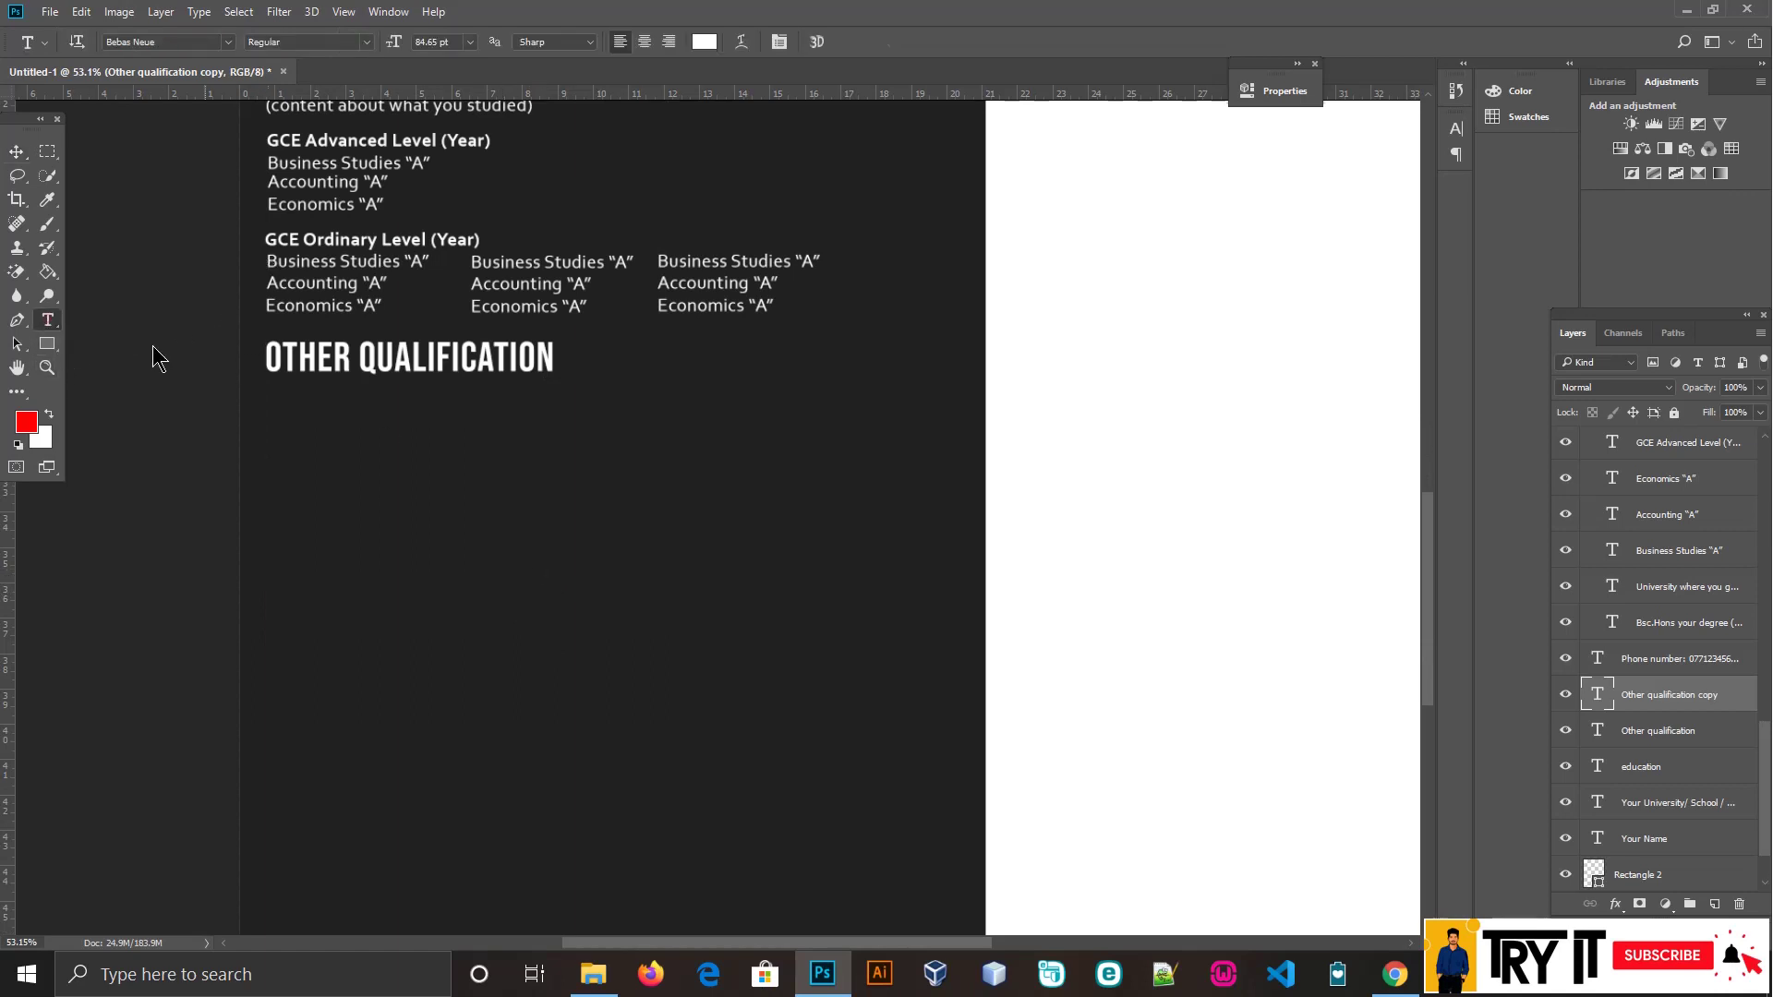
scroll(355, 369, up, 3)
drag(265, 459, 572, 453)
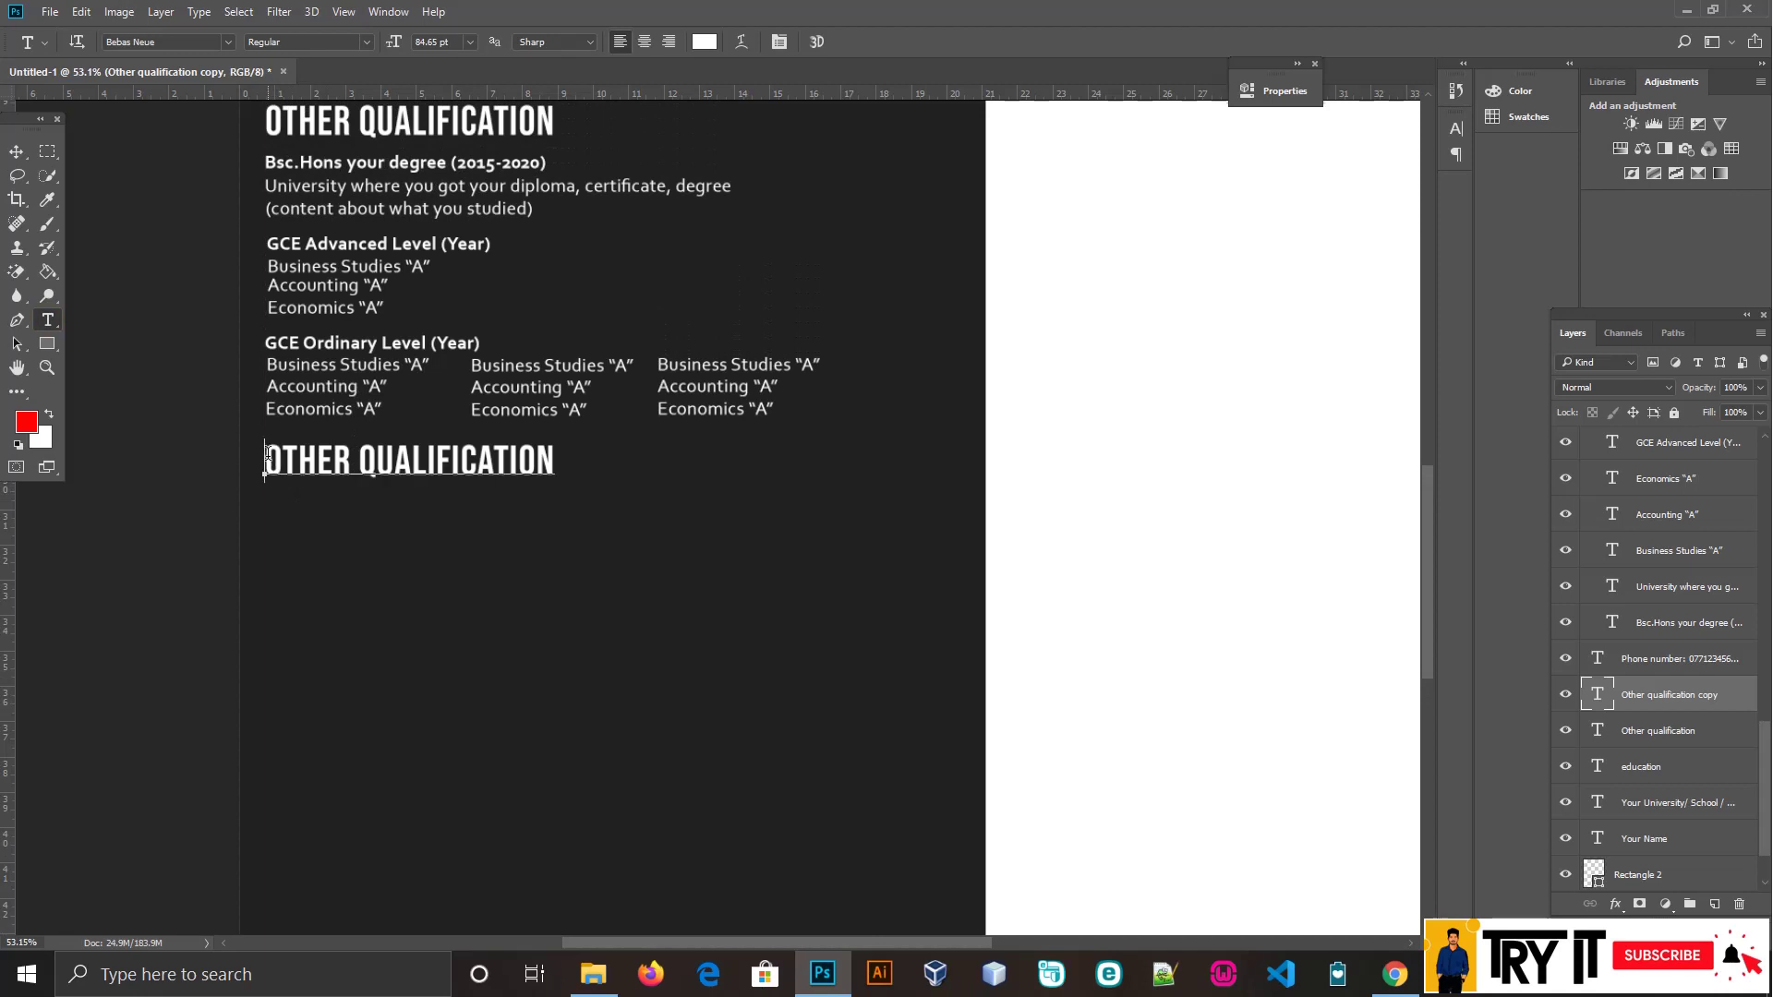
text(PRO)
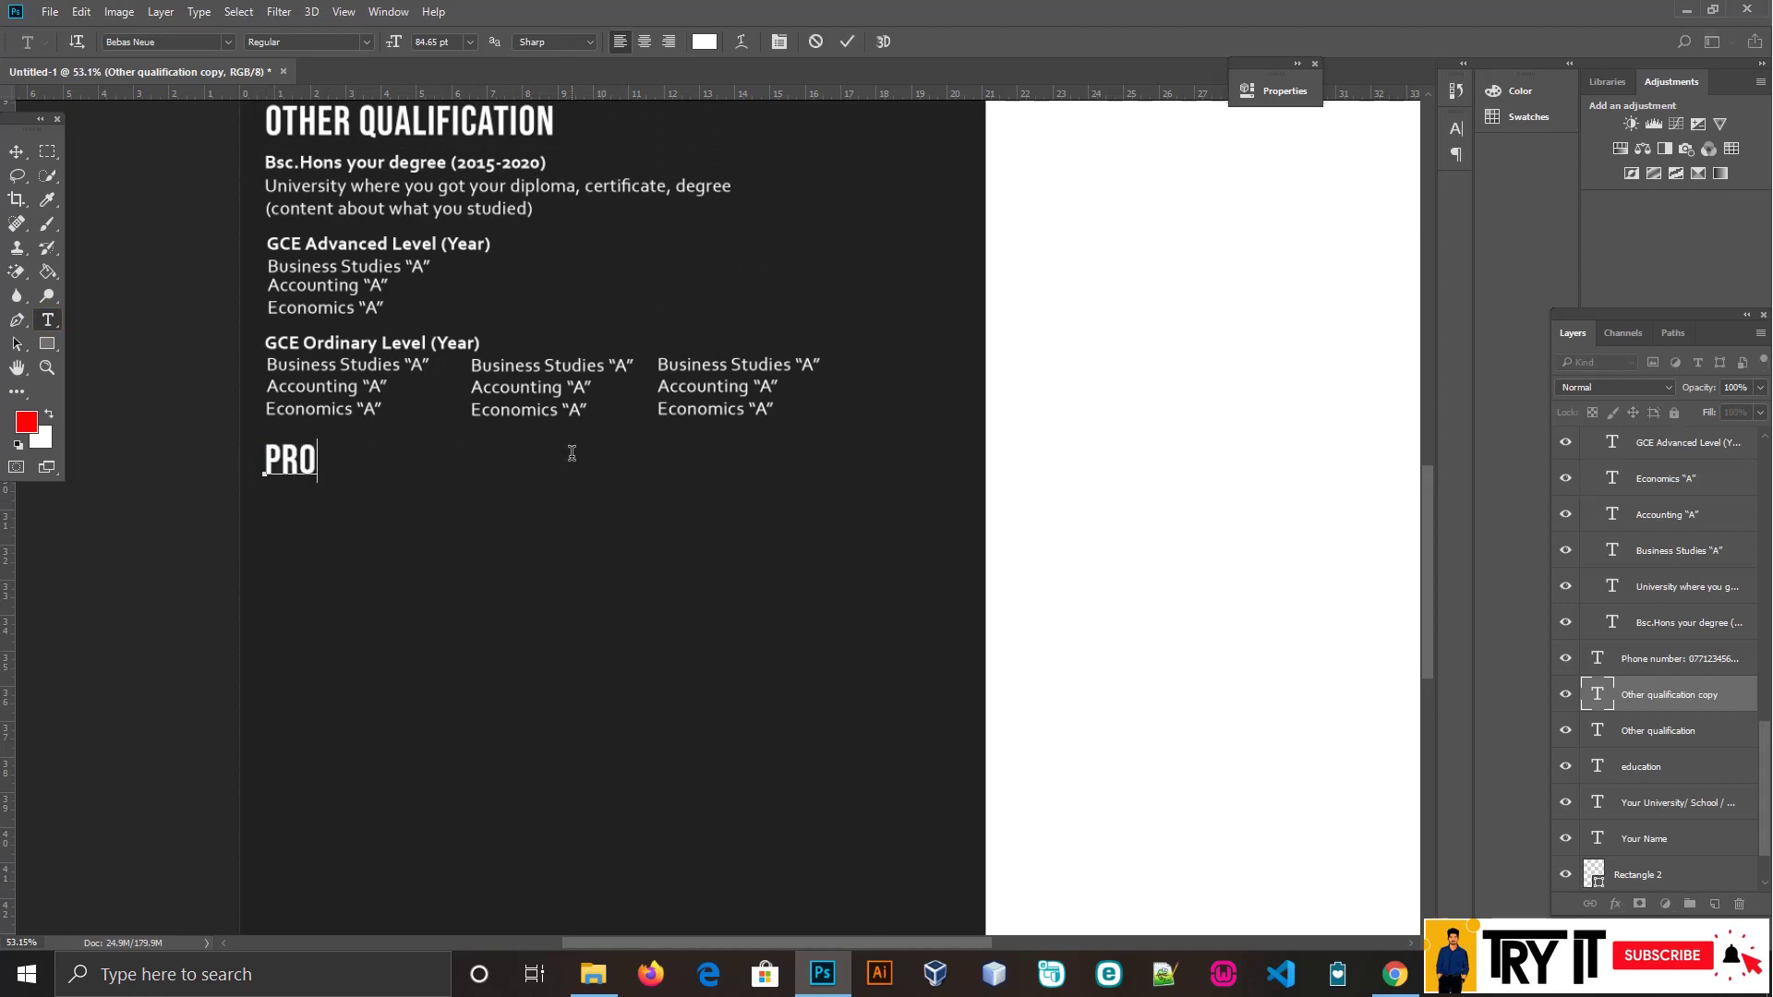
text(JETCS)
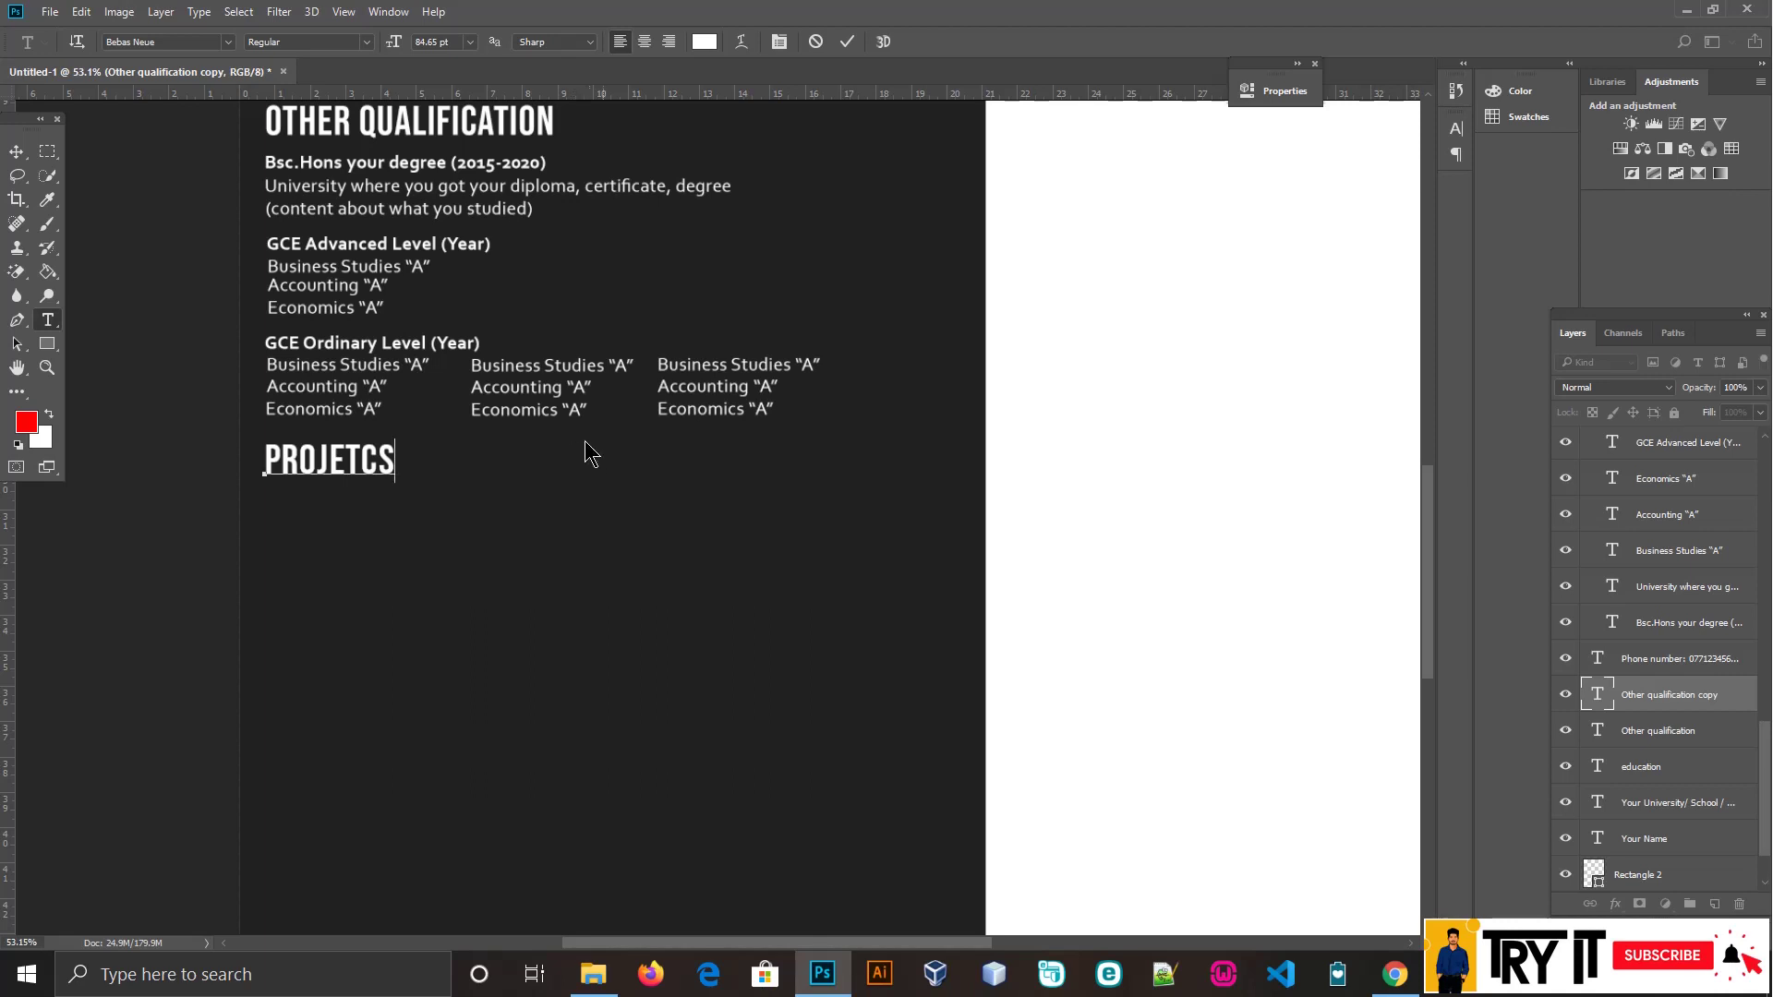
click(847, 41)
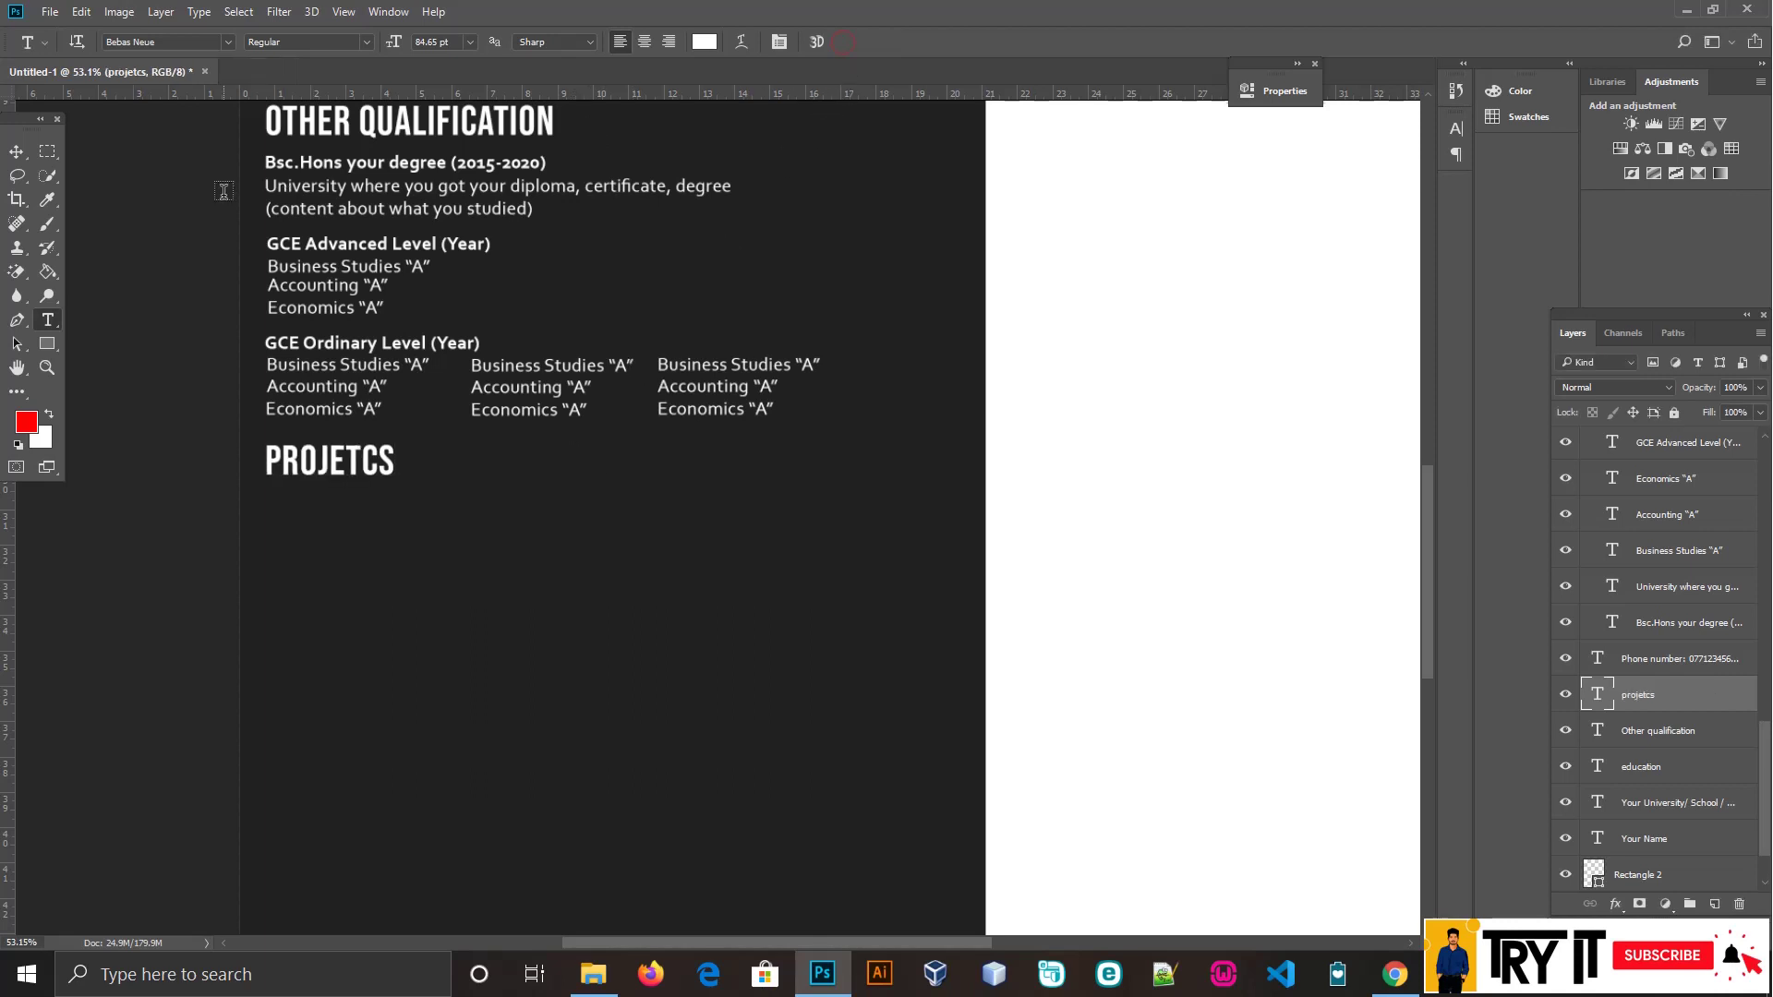
Copy the layers down and delete the unwanted duplicate PROJETCS heading at the bottom.
click(17, 151)
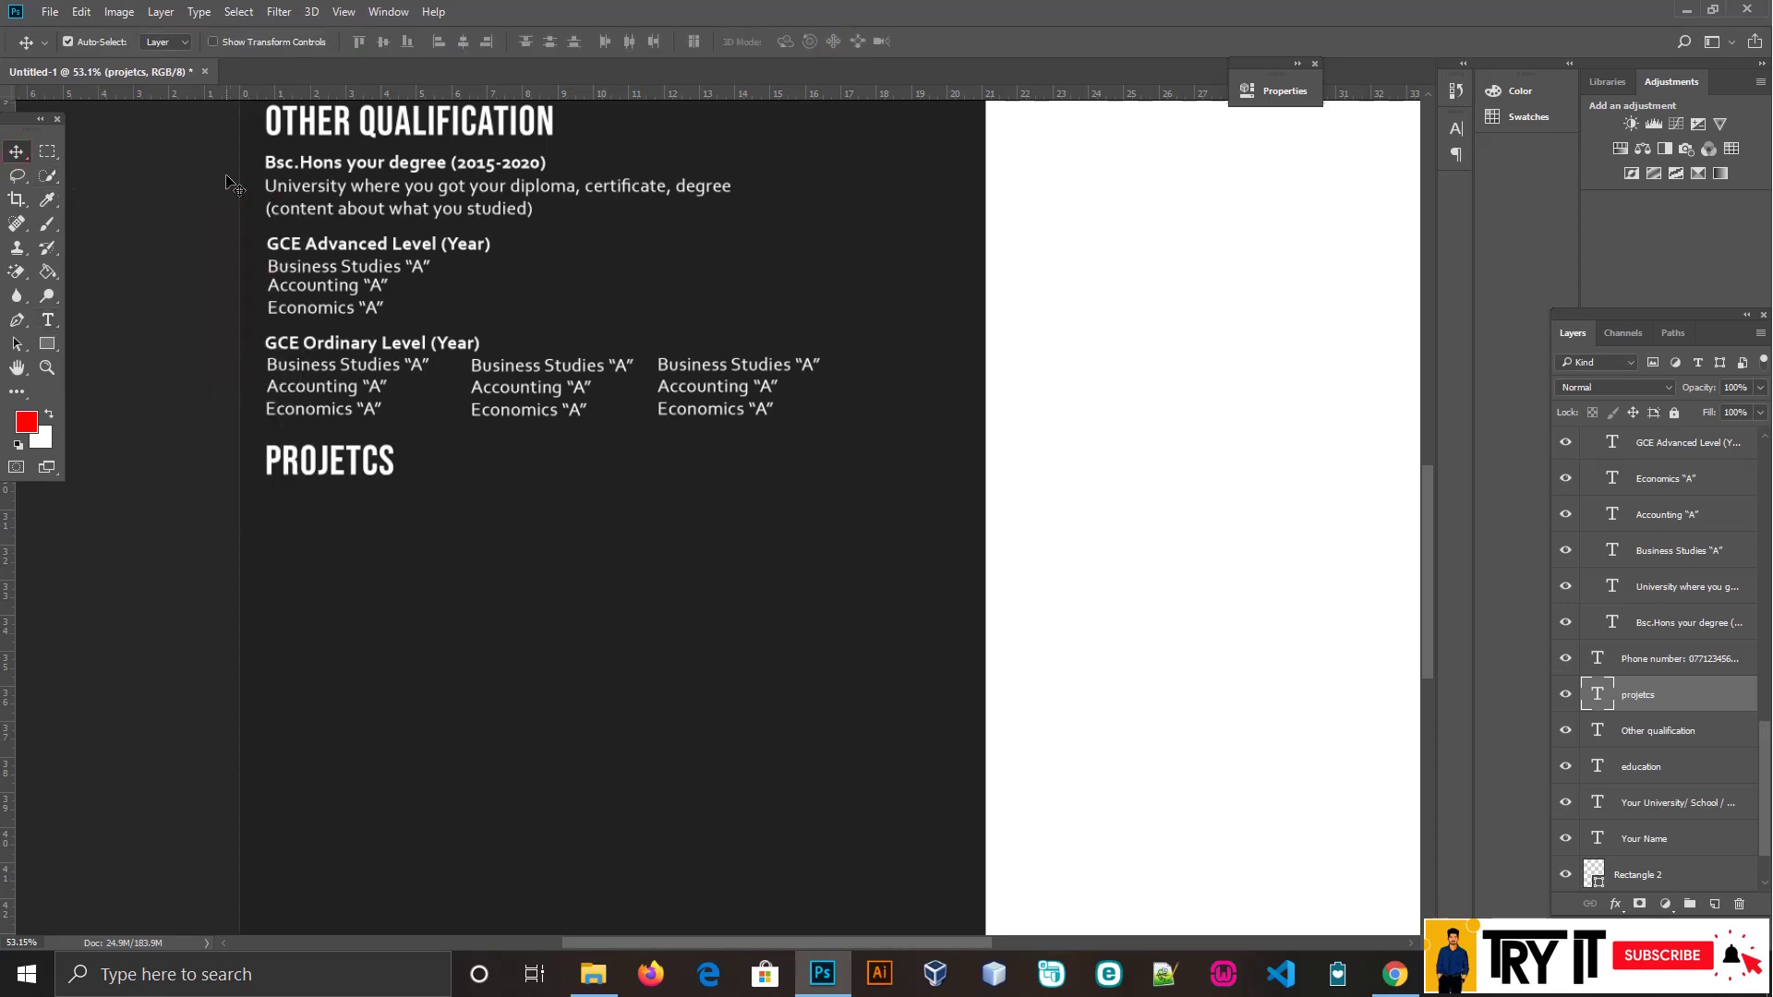
click(298, 167)
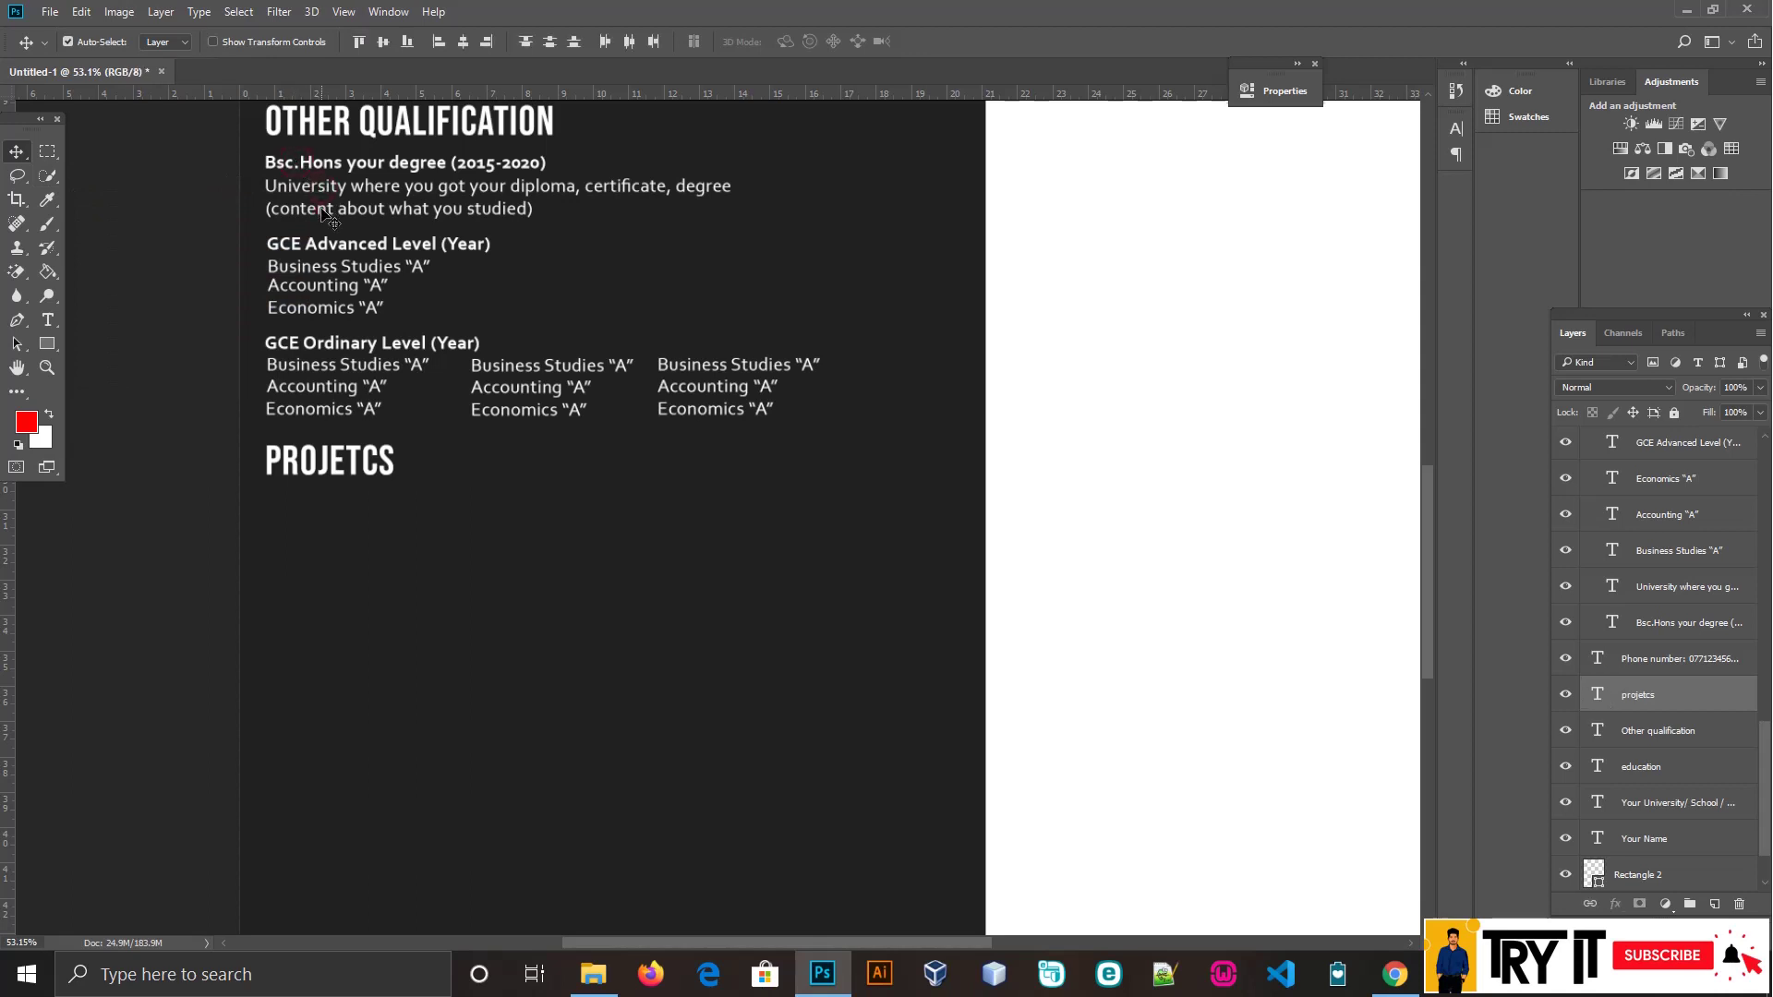
scroll(325, 213, down, 1)
mouse_move(347, 156)
mouse_down()
mouse_move(327, 473)
mouse_move(346, 485)
mouse_up()
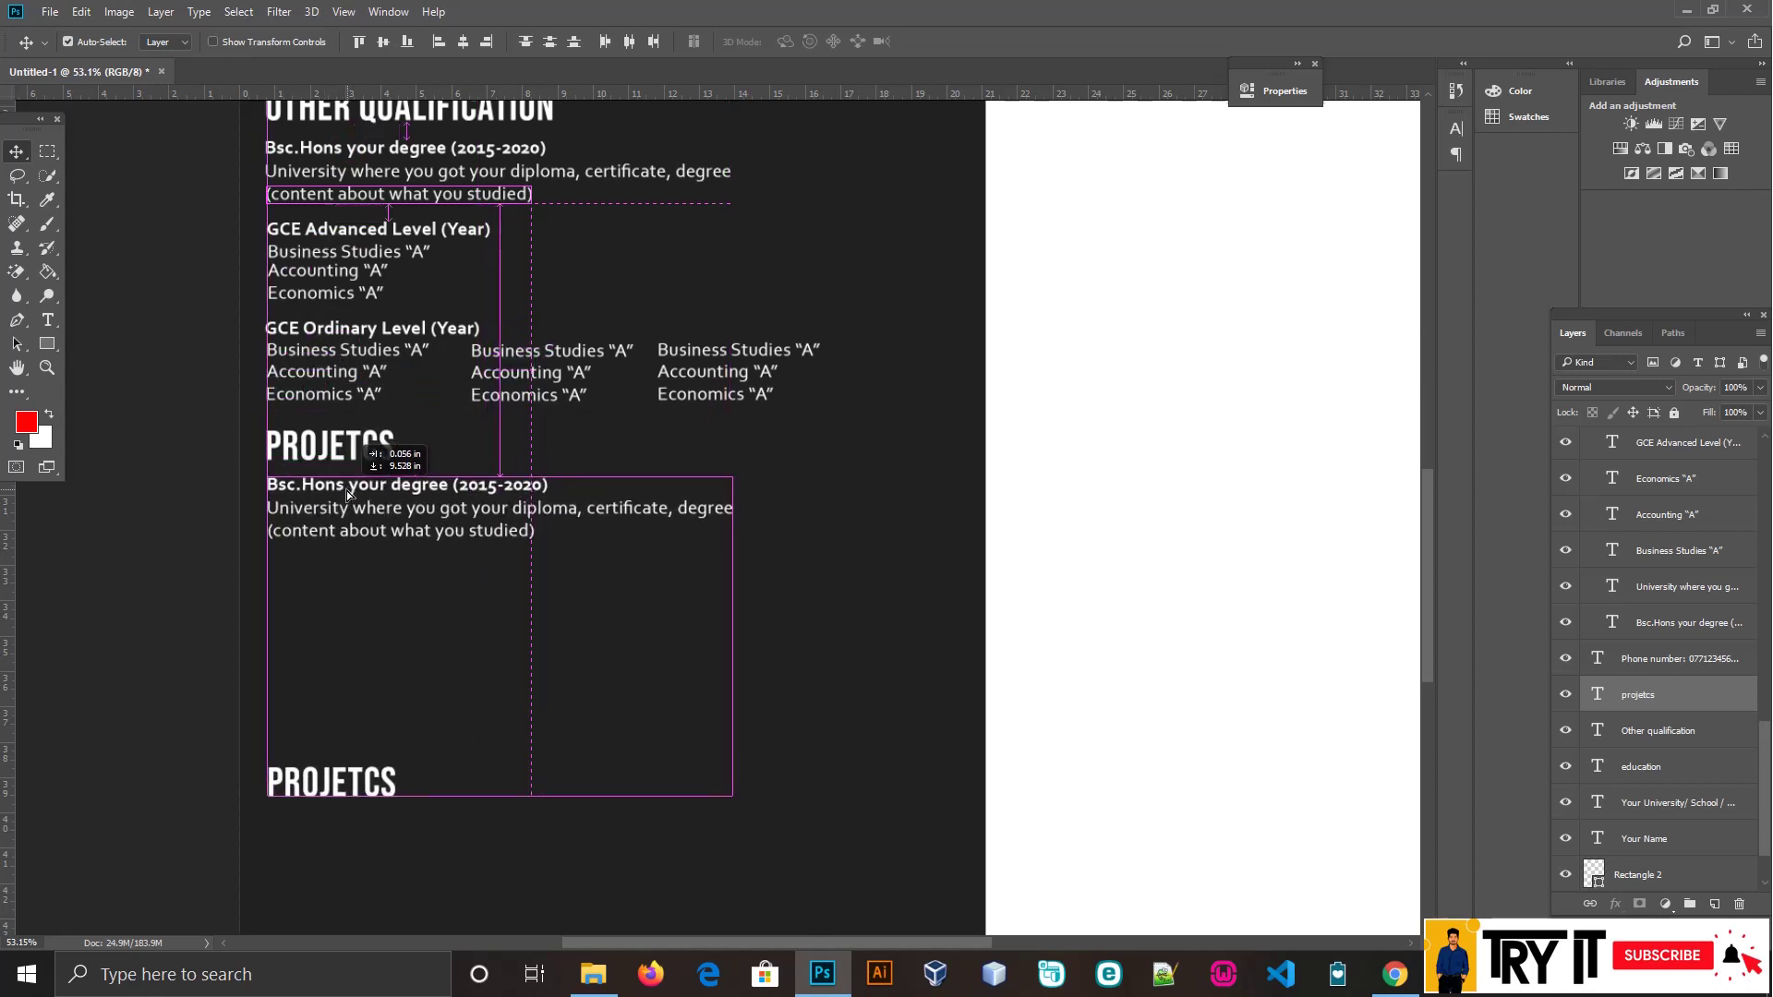
click(373, 595)
click(373, 787)
right_click(373, 786)
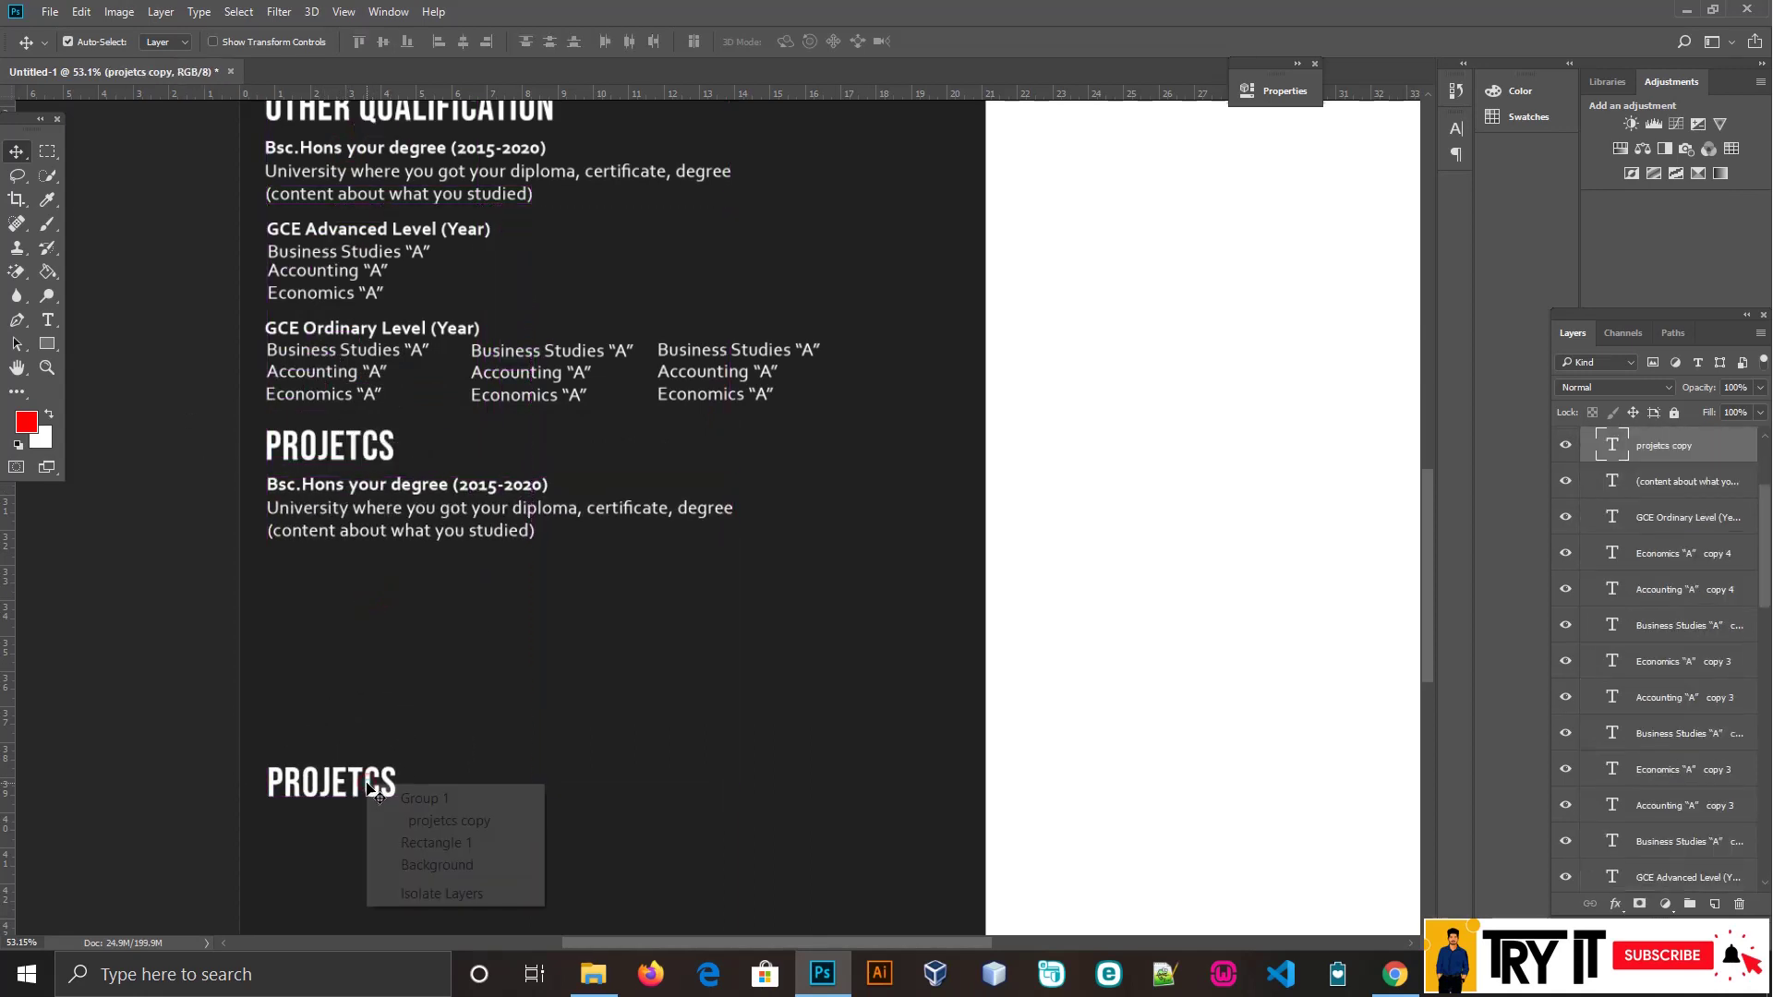
click(358, 787)
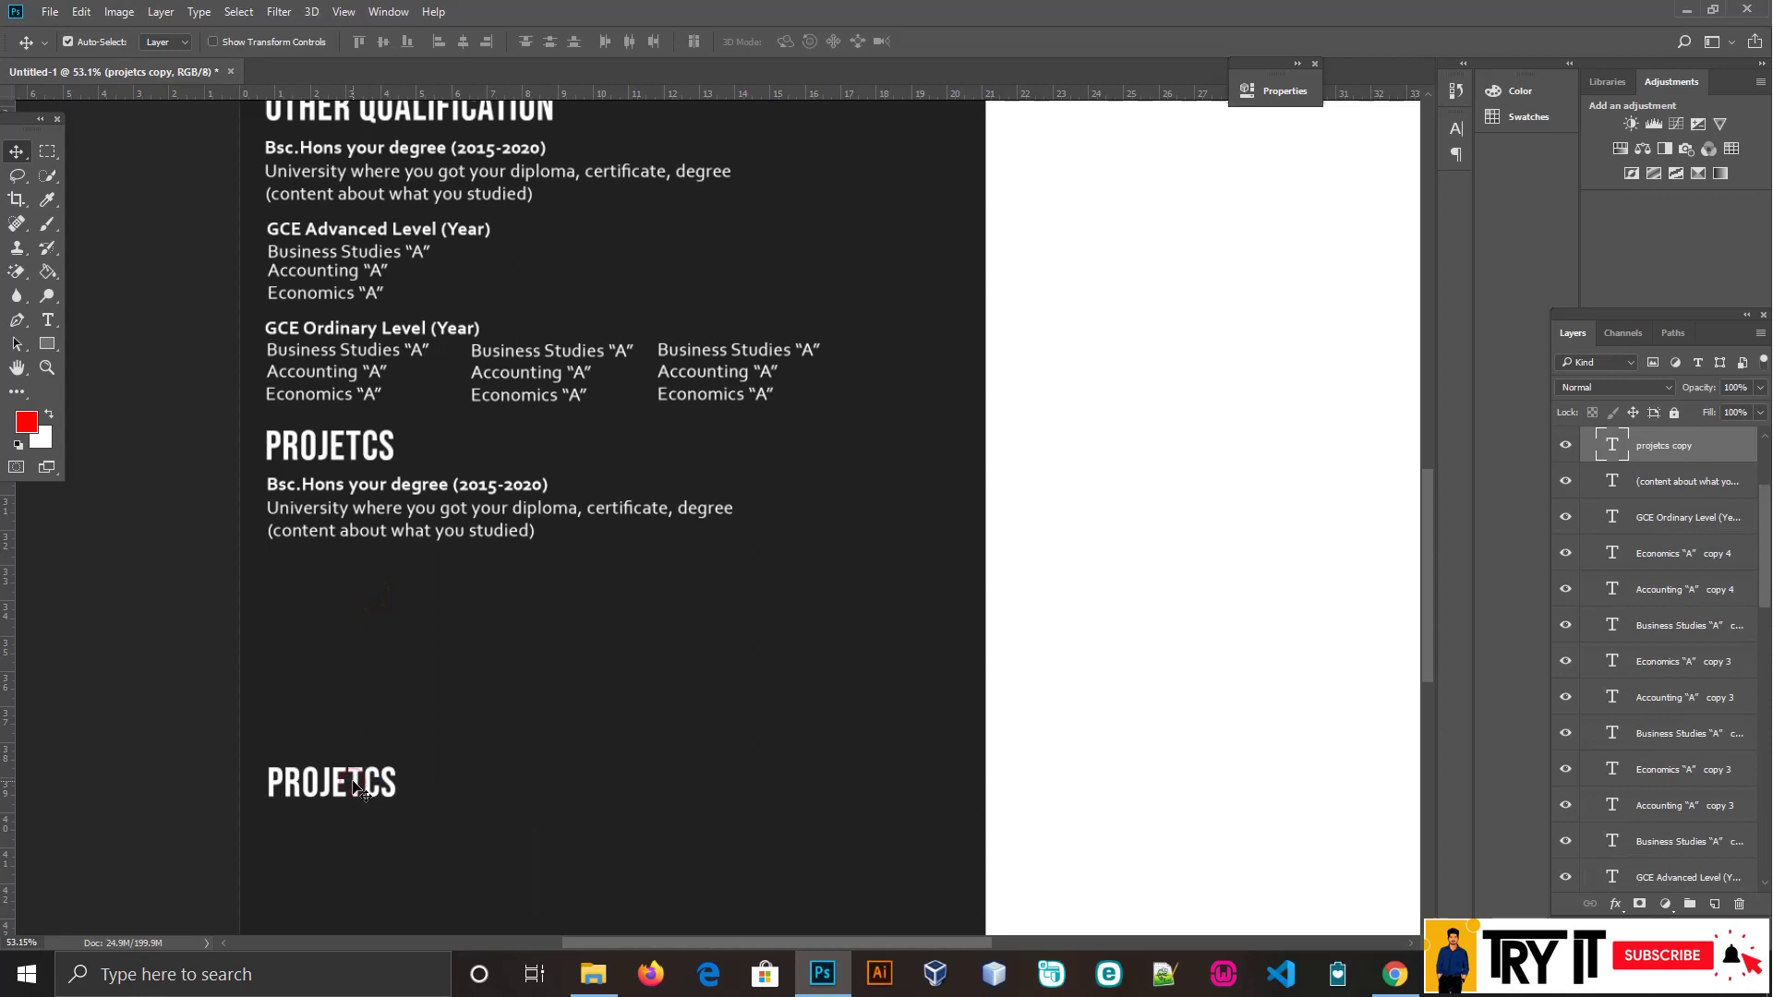
key(Delete)
Place a copy of the degree text under the PROJETCS heading.
scroll(384, 872, up, 1)
scroll(384, 877, up, 2)
scroll(427, 755, up, 2)
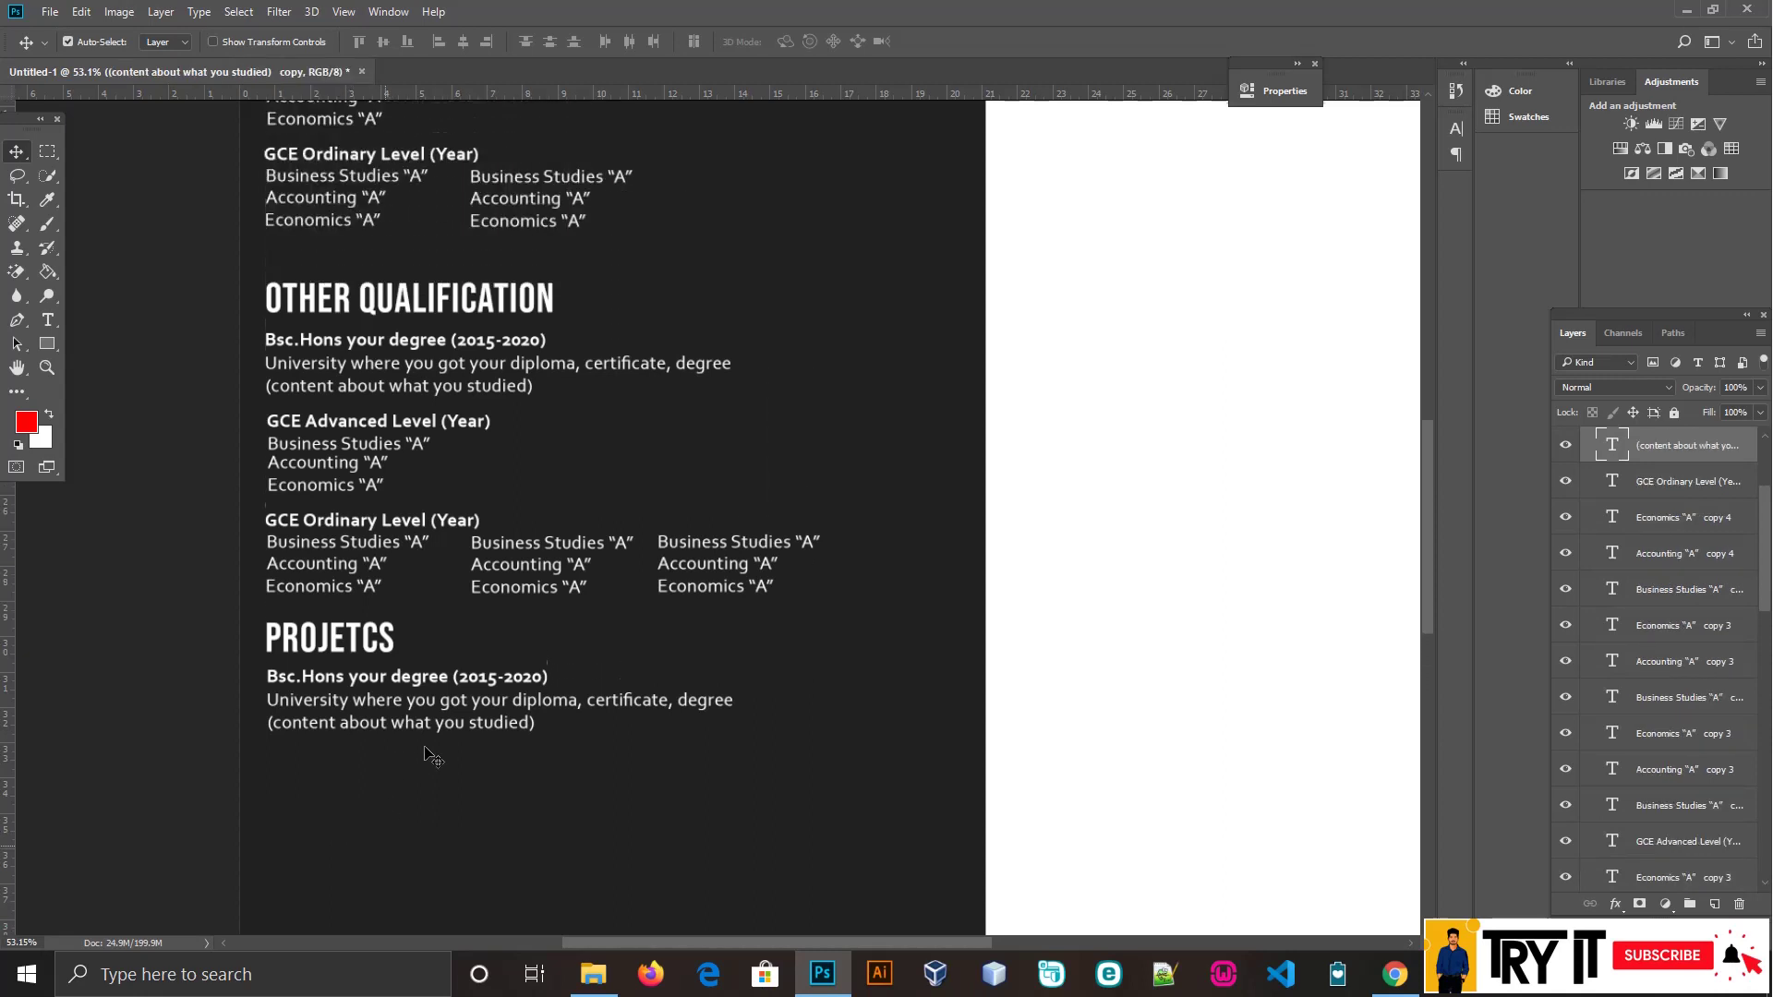
scroll(426, 755, up, 1)
scroll(448, 723, down, 1)
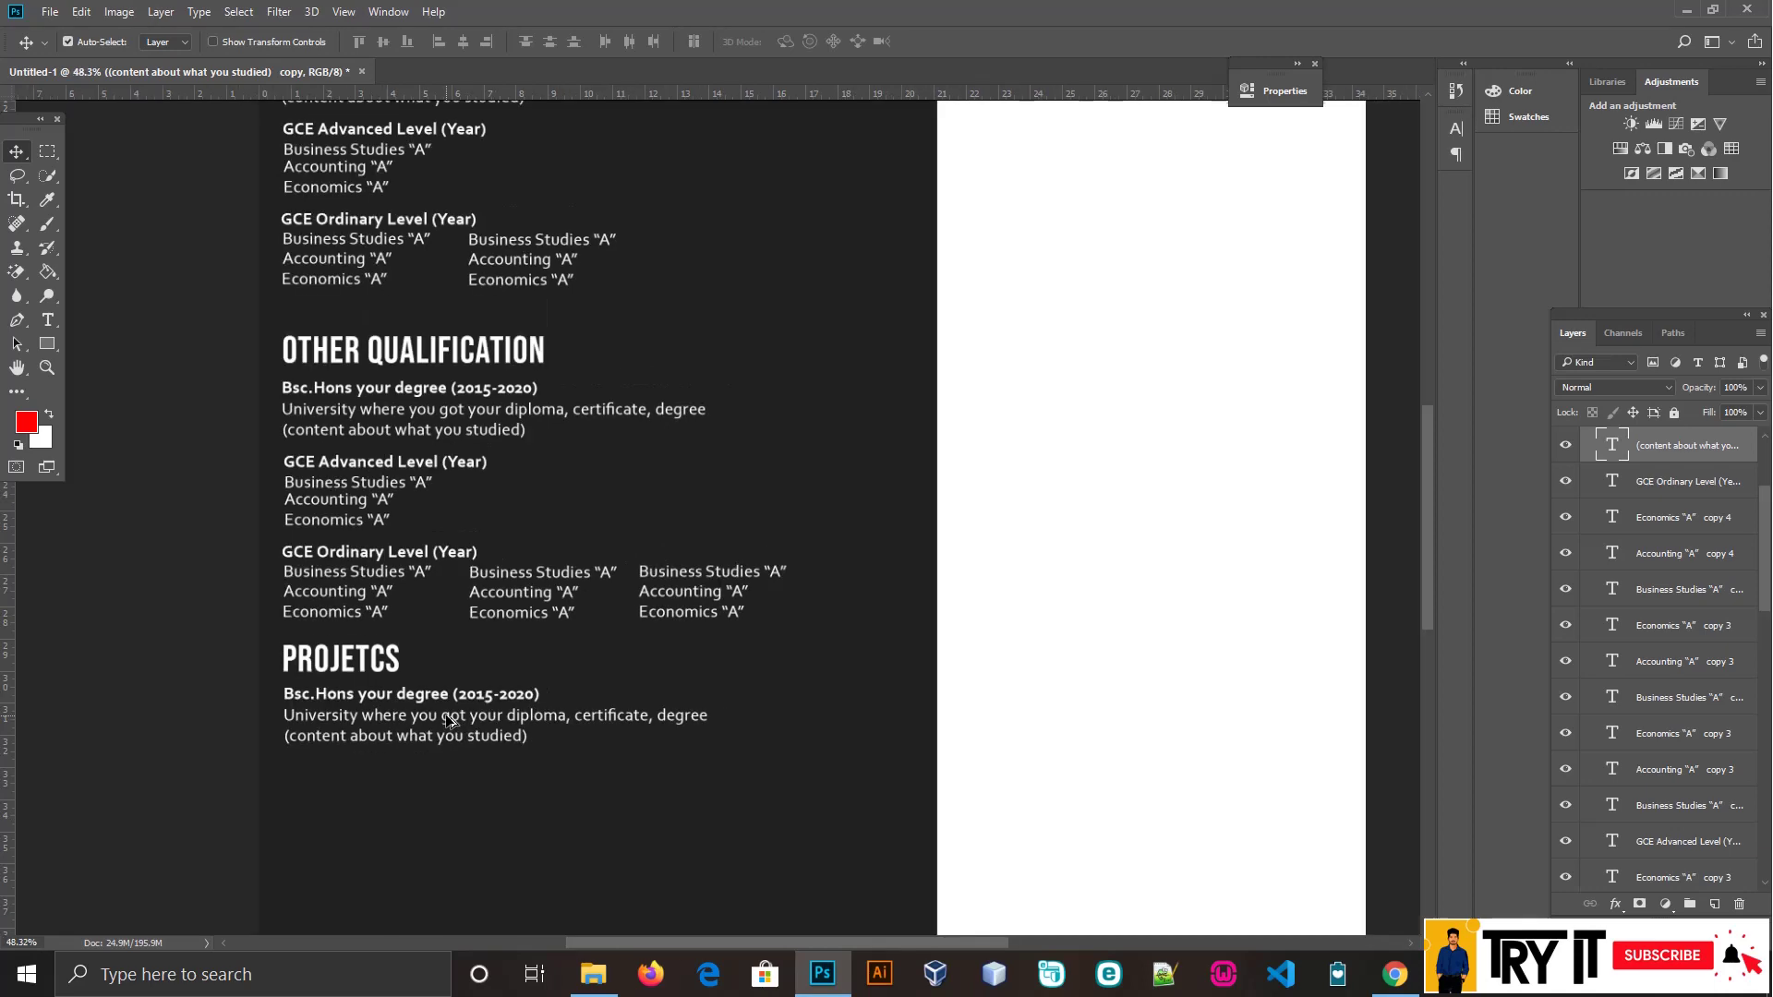
scroll(448, 723, down, 2)
scroll(448, 723, down, 1)
scroll(443, 722, down, 1)
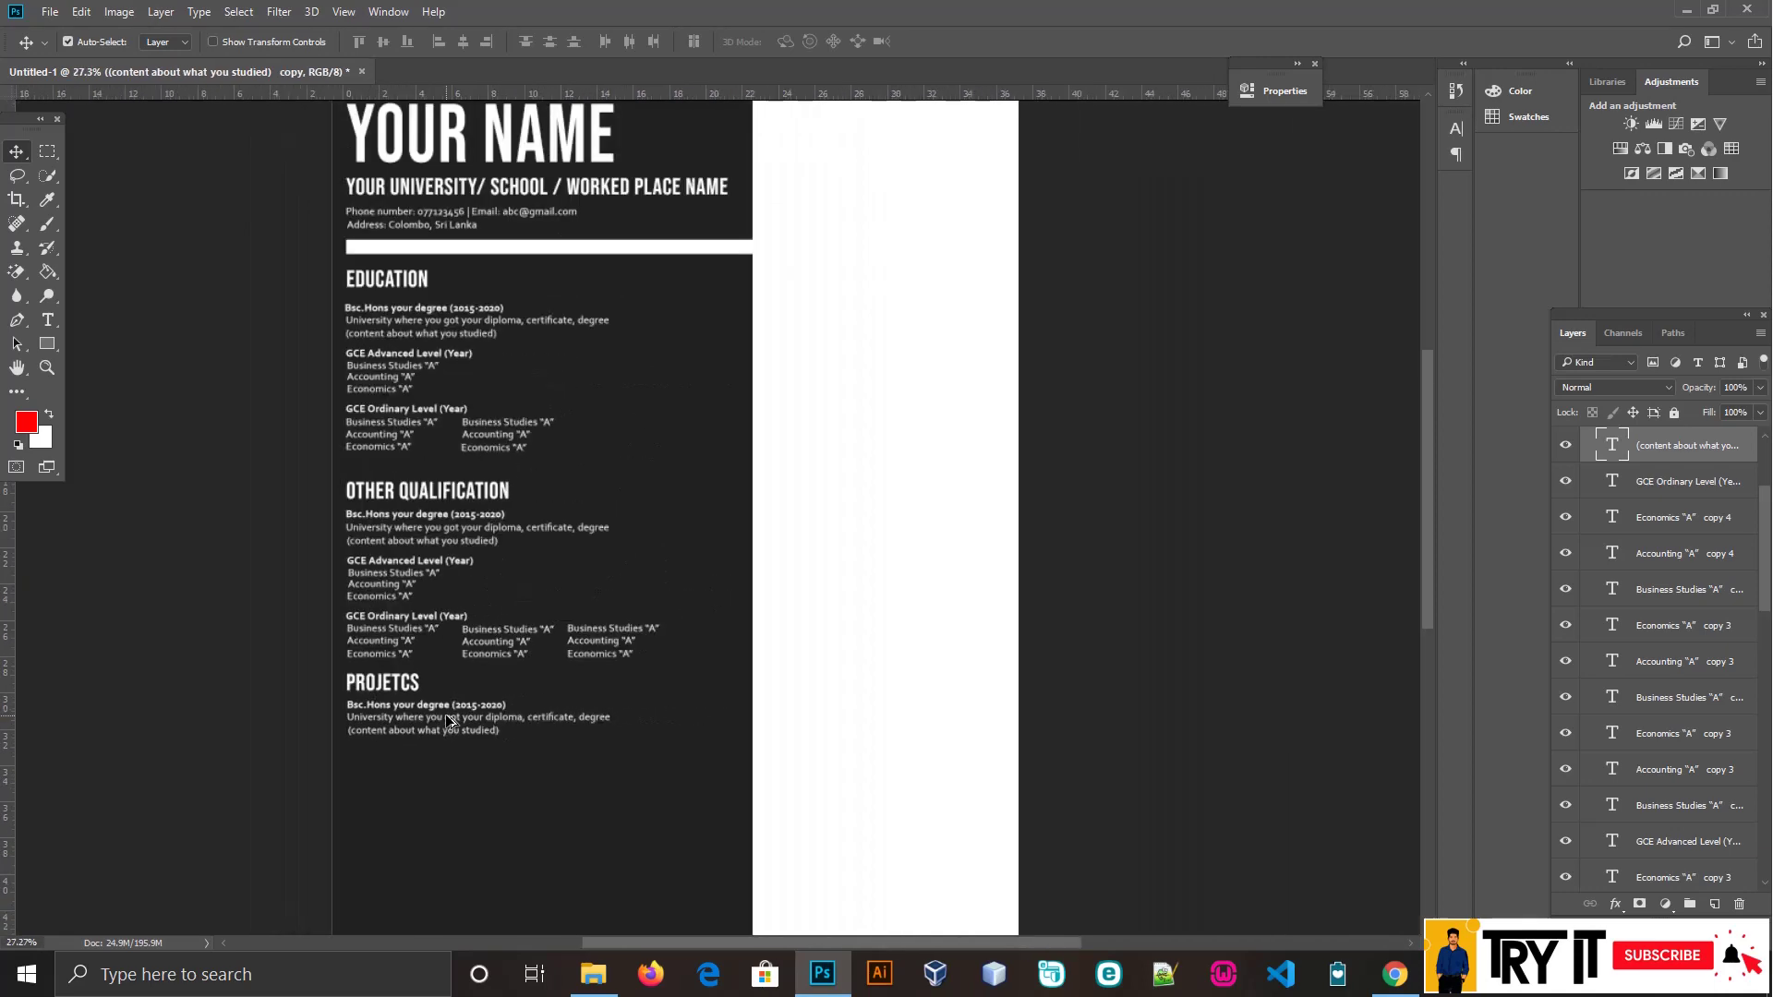
scroll(434, 720, down, 1)
scroll(423, 719, up, 5)
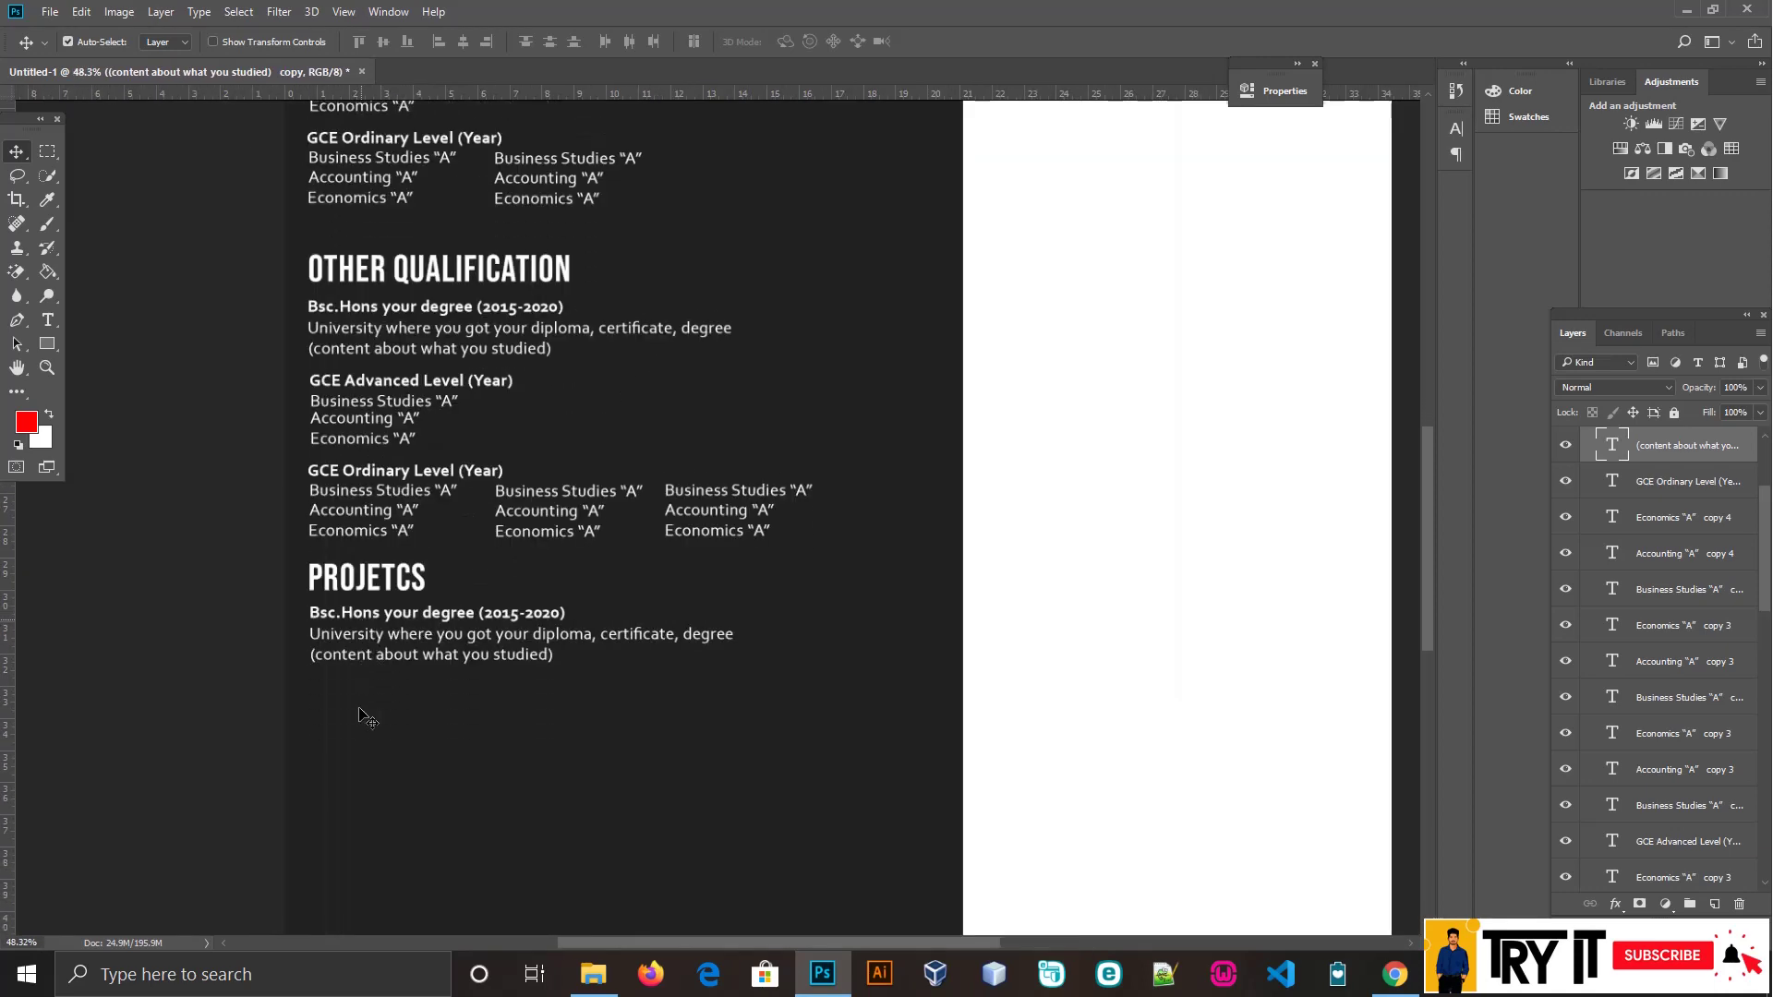
scroll(360, 716, up, 2)
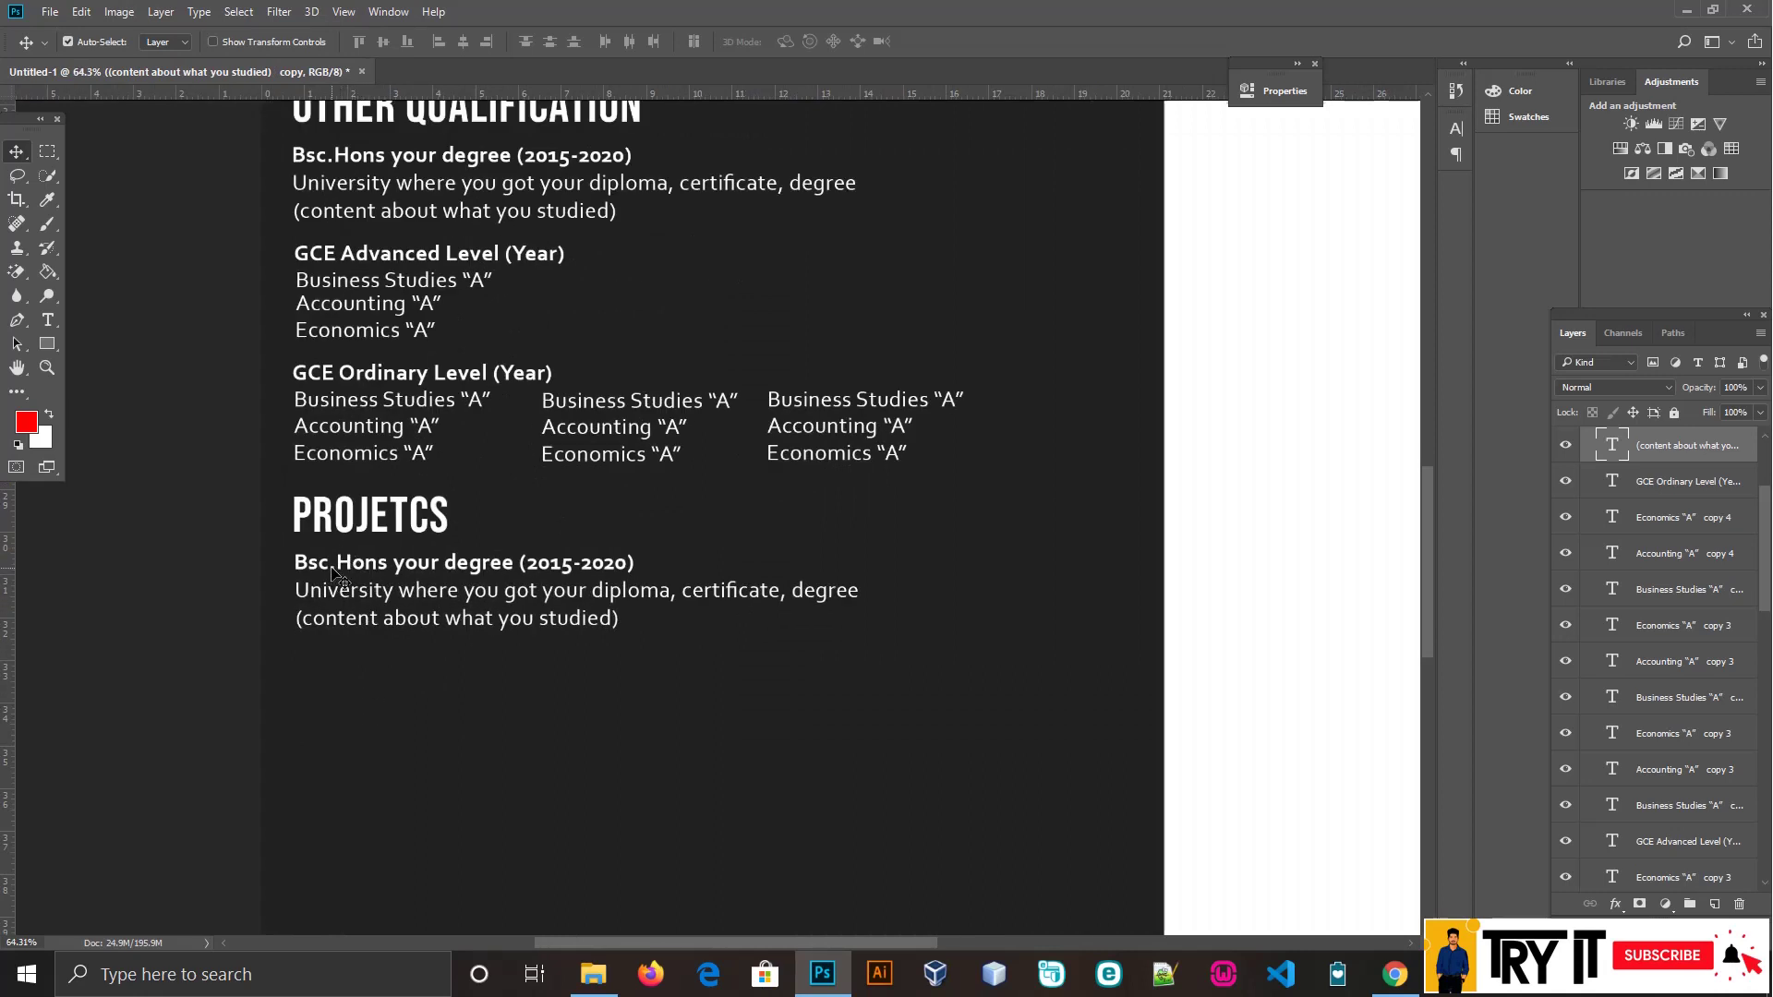
click(340, 598)
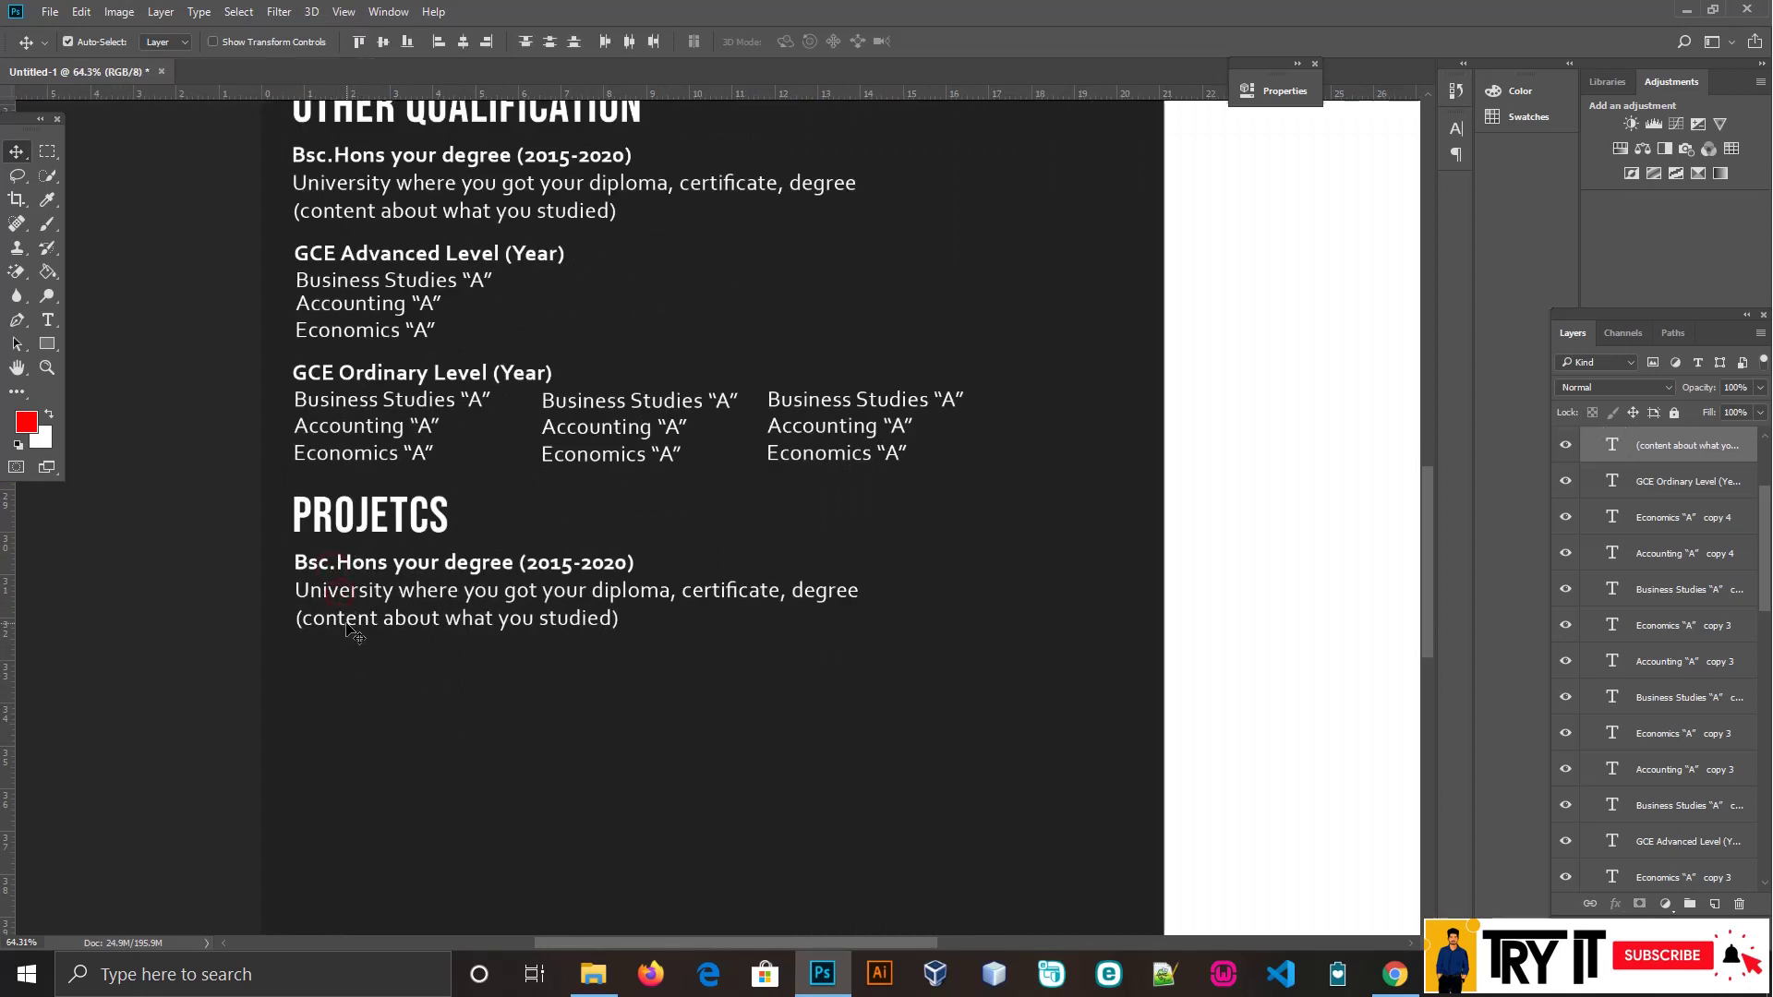
drag(349, 631, 346, 630)
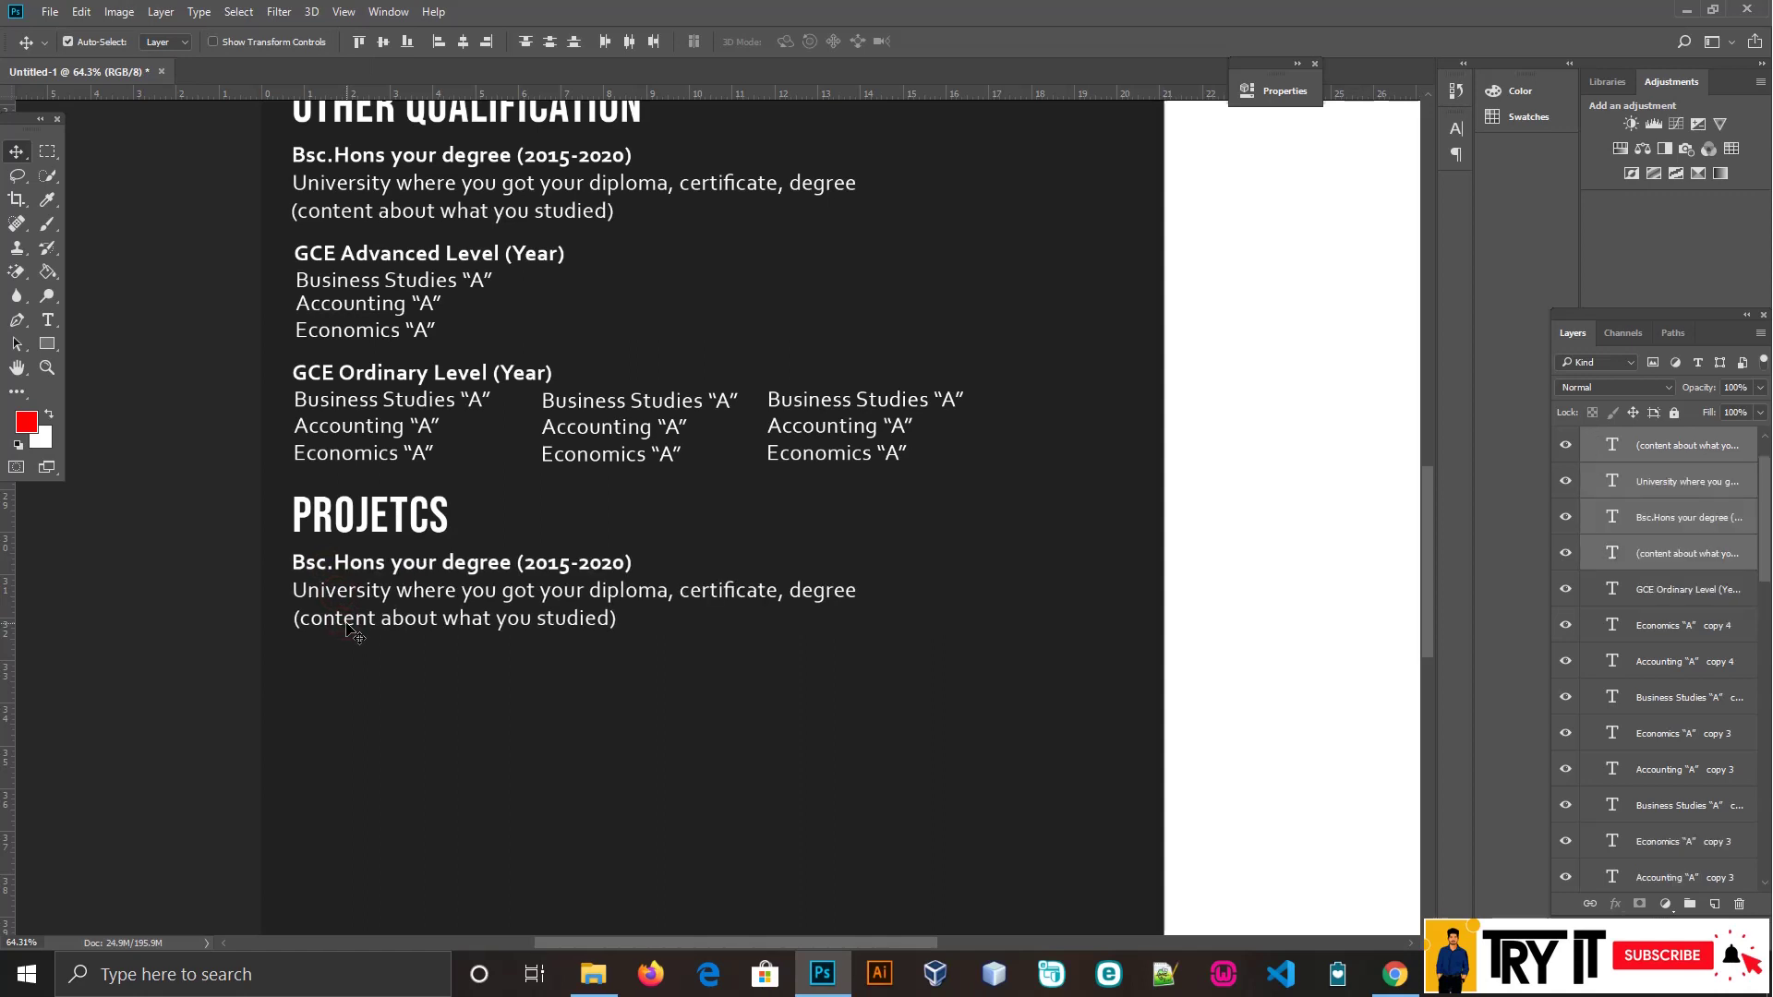
Nudge the PROJETCS heading down and duplicate it below the degree text.
click(370, 717)
click(374, 522)
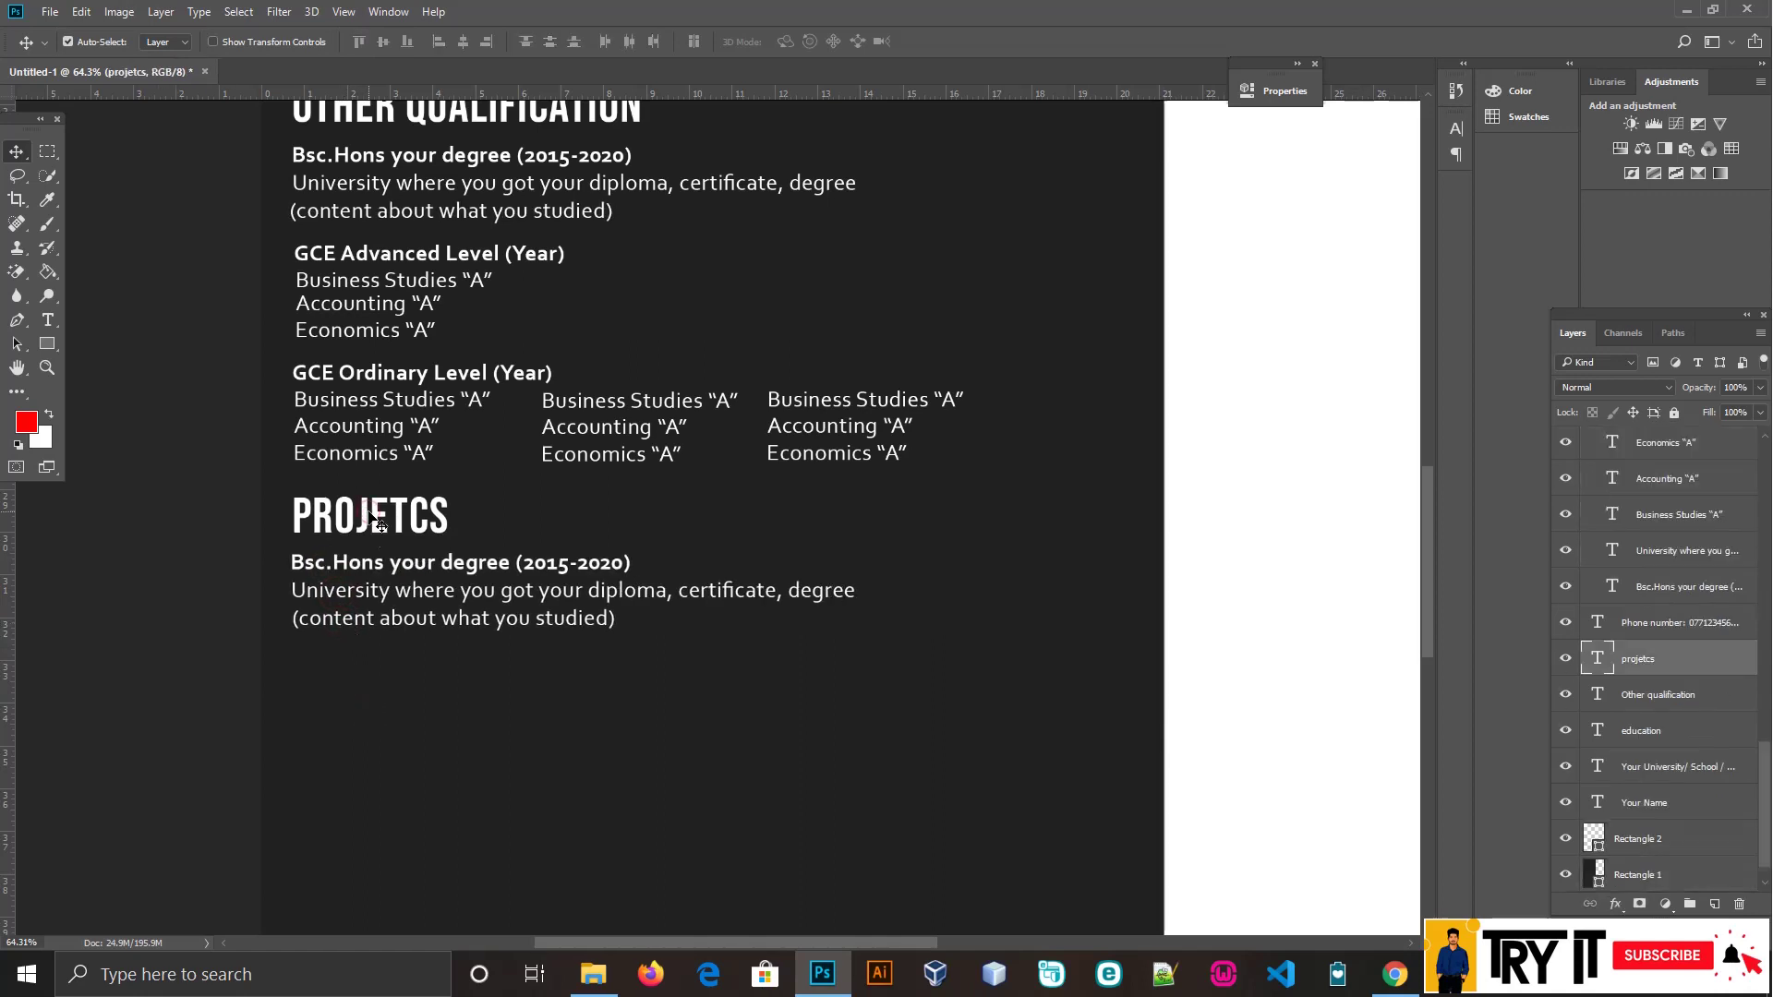
drag(374, 522, 376, 525)
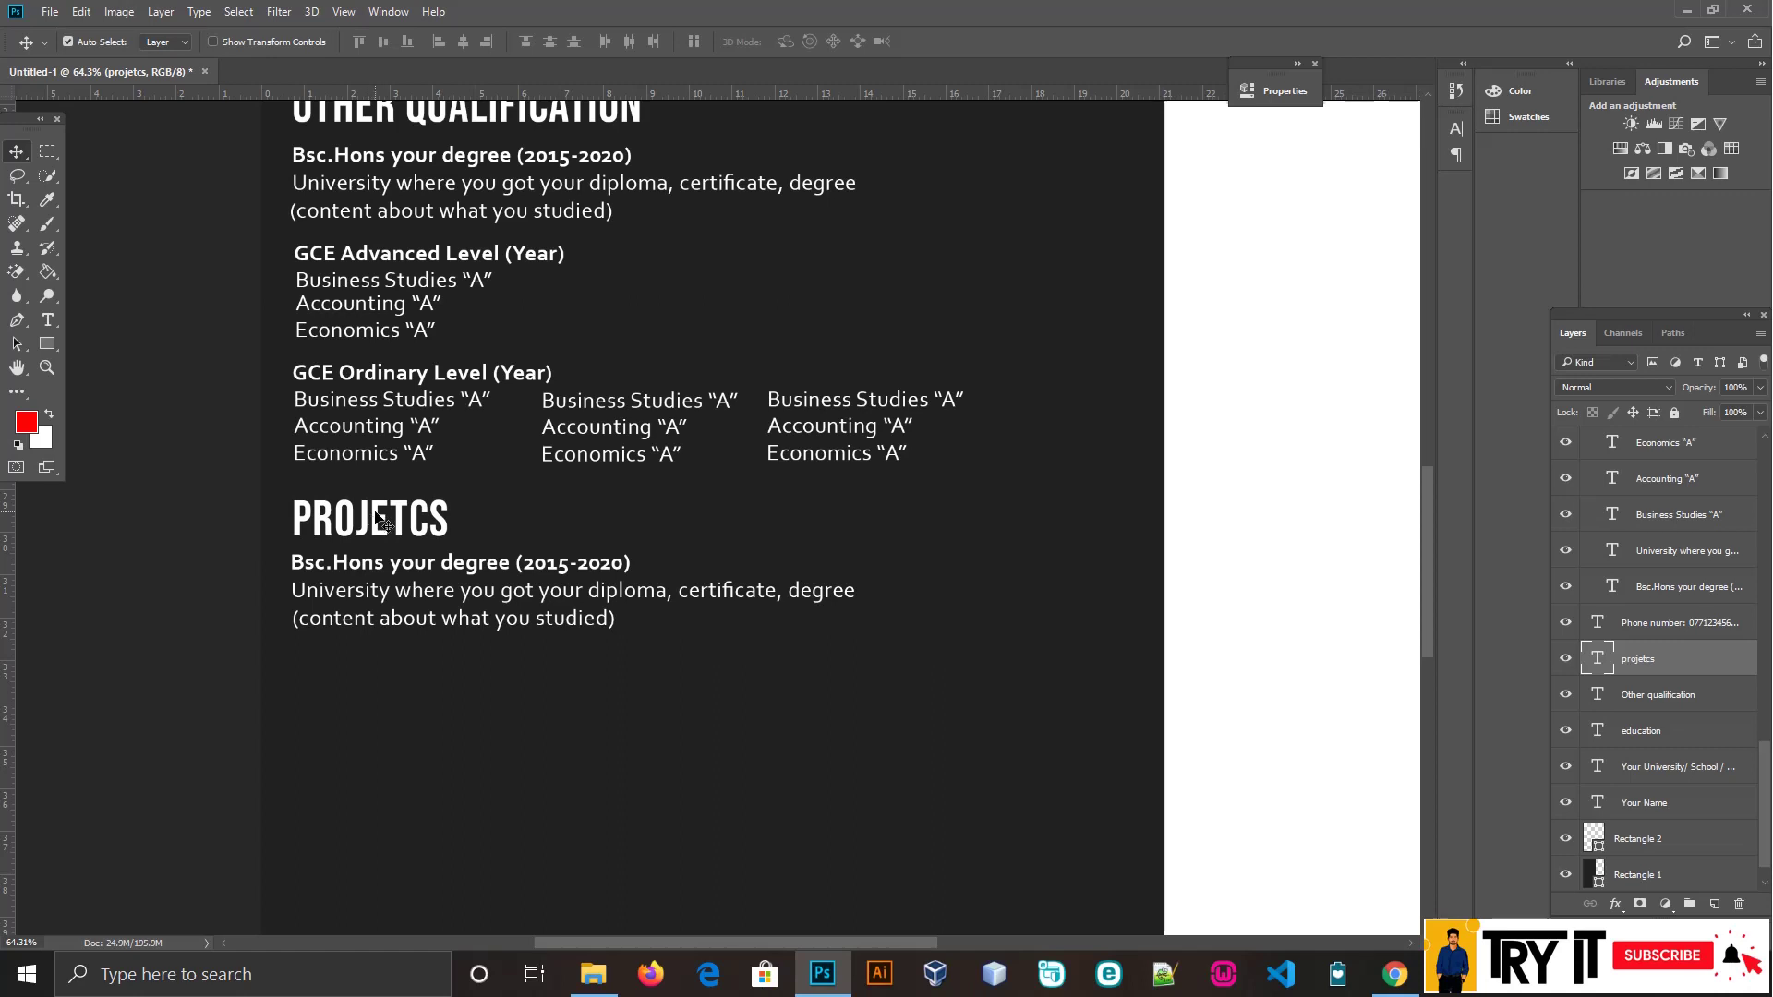
scroll(377, 520, down, 2)
click(599, 453)
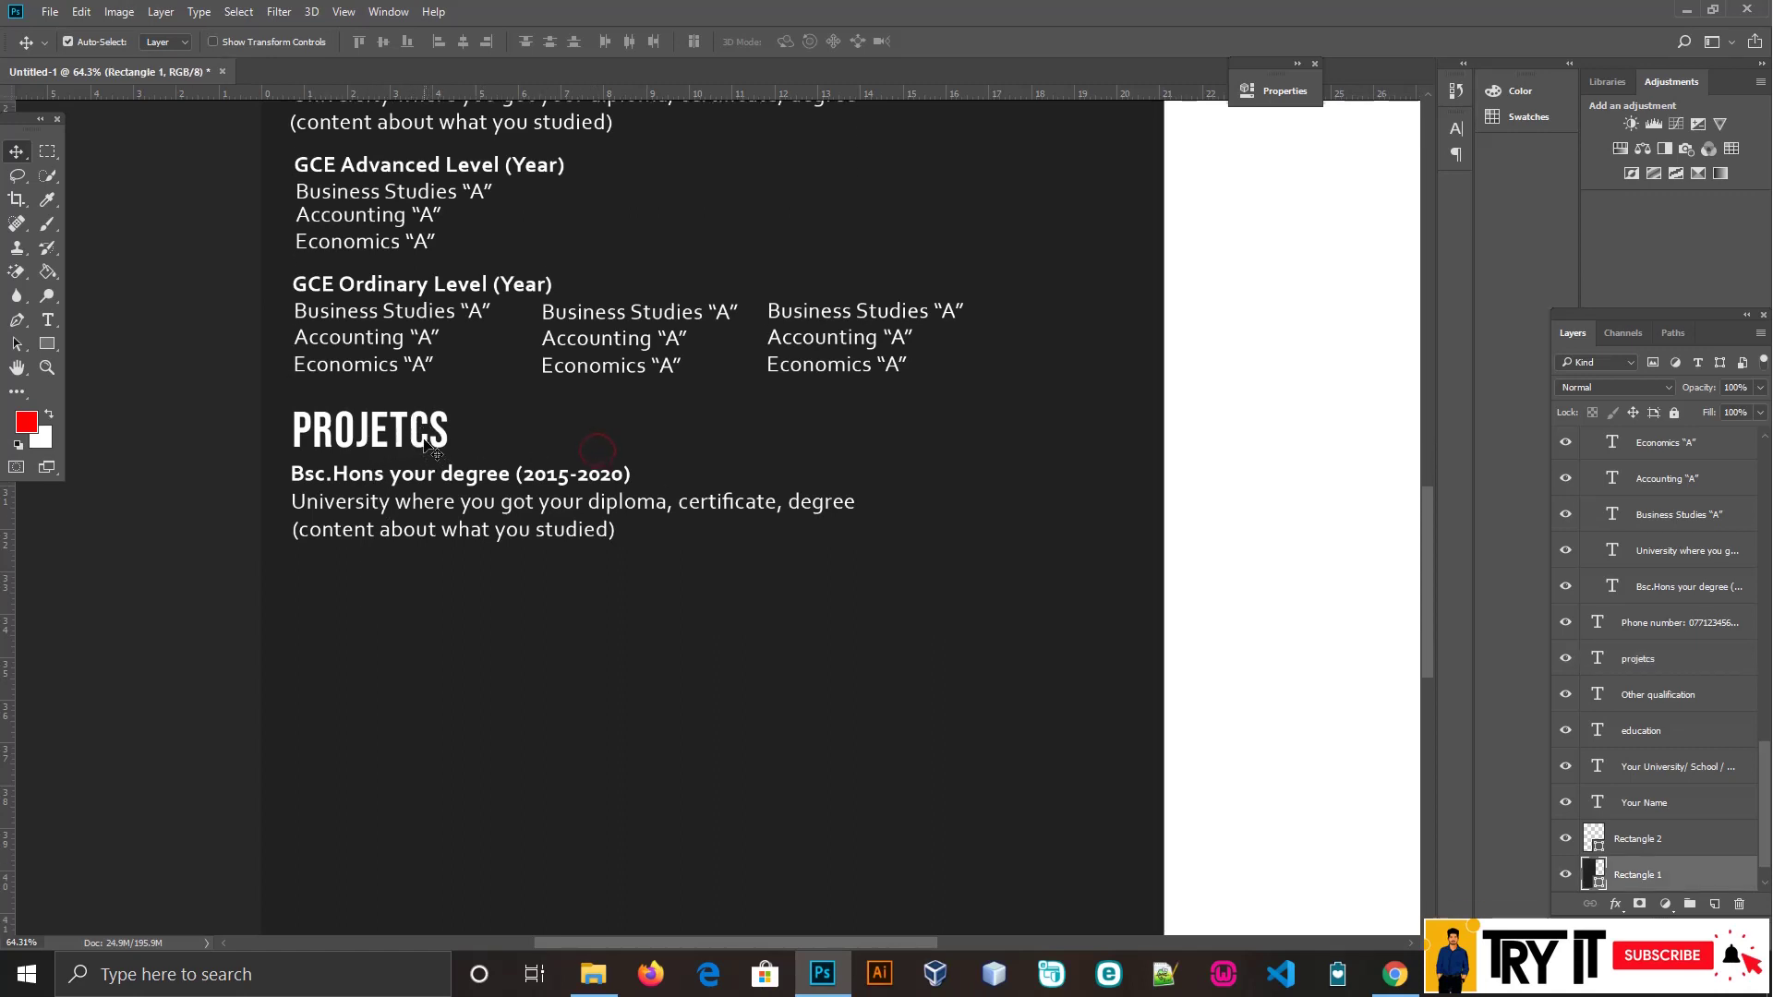
drag(426, 447, 421, 600)
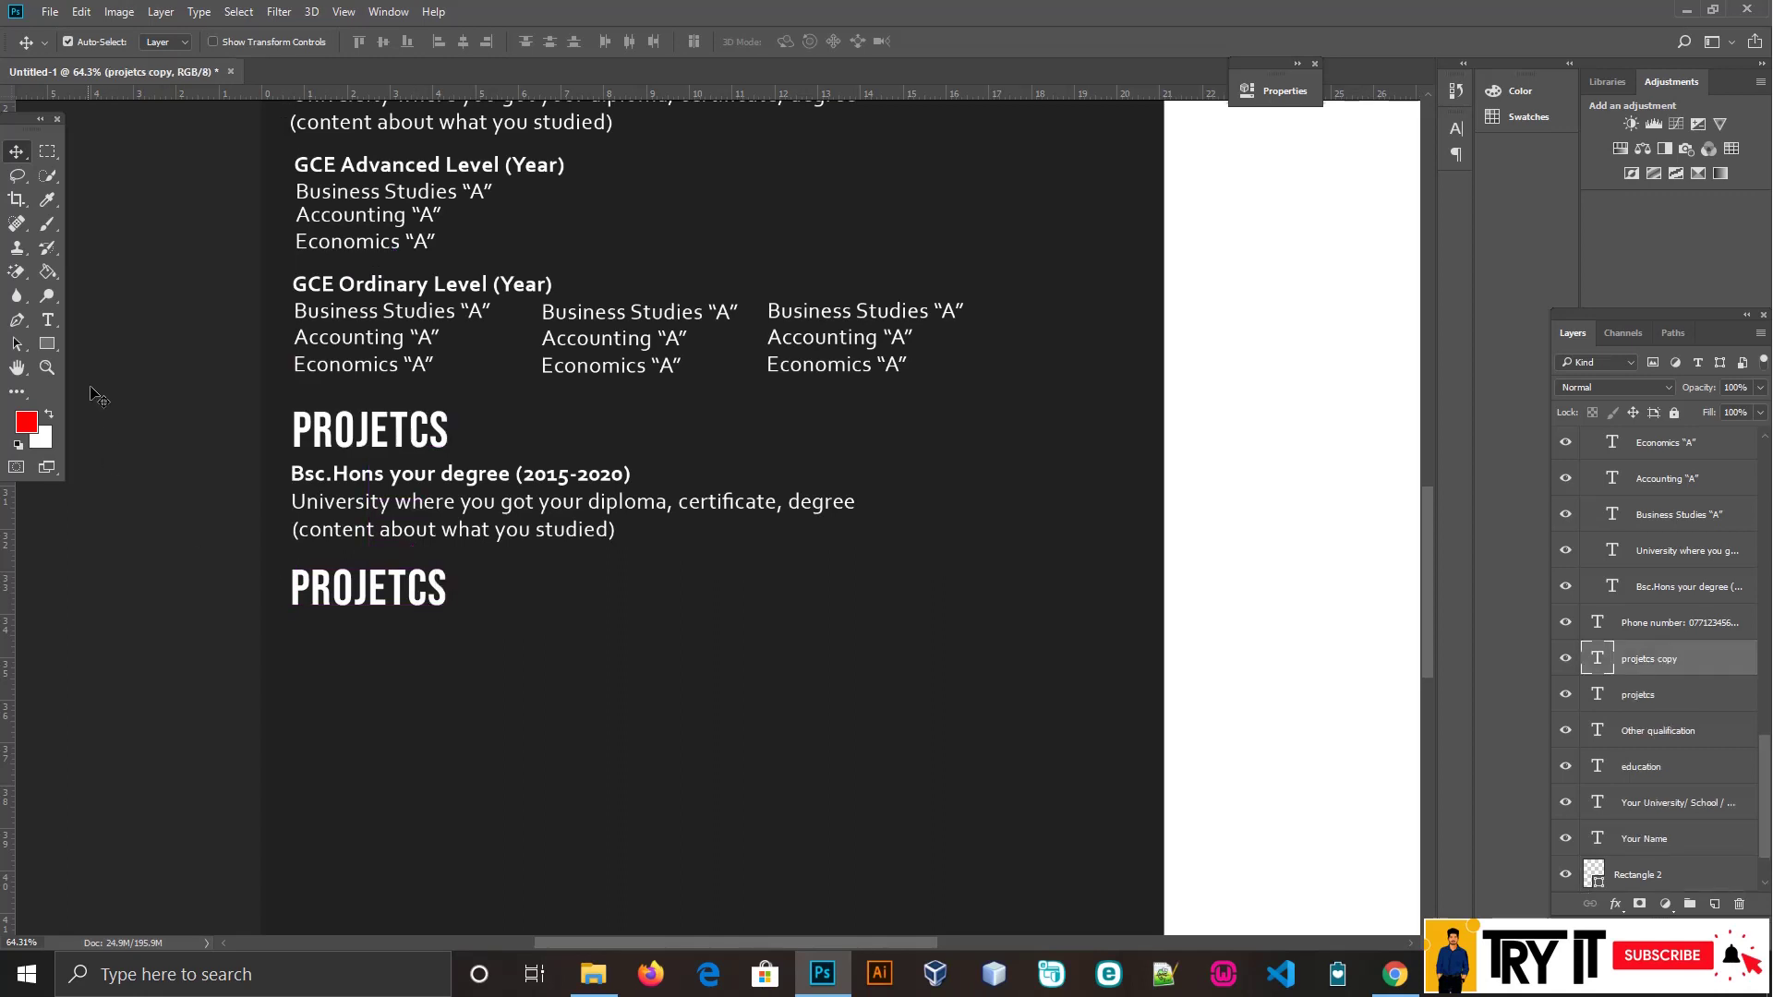
Retype the lower PROJETCS copy as 'EXTRA CURRICULAR ACTIVITIES' and commit it.
click(48, 321)
drag(292, 582, 470, 579)
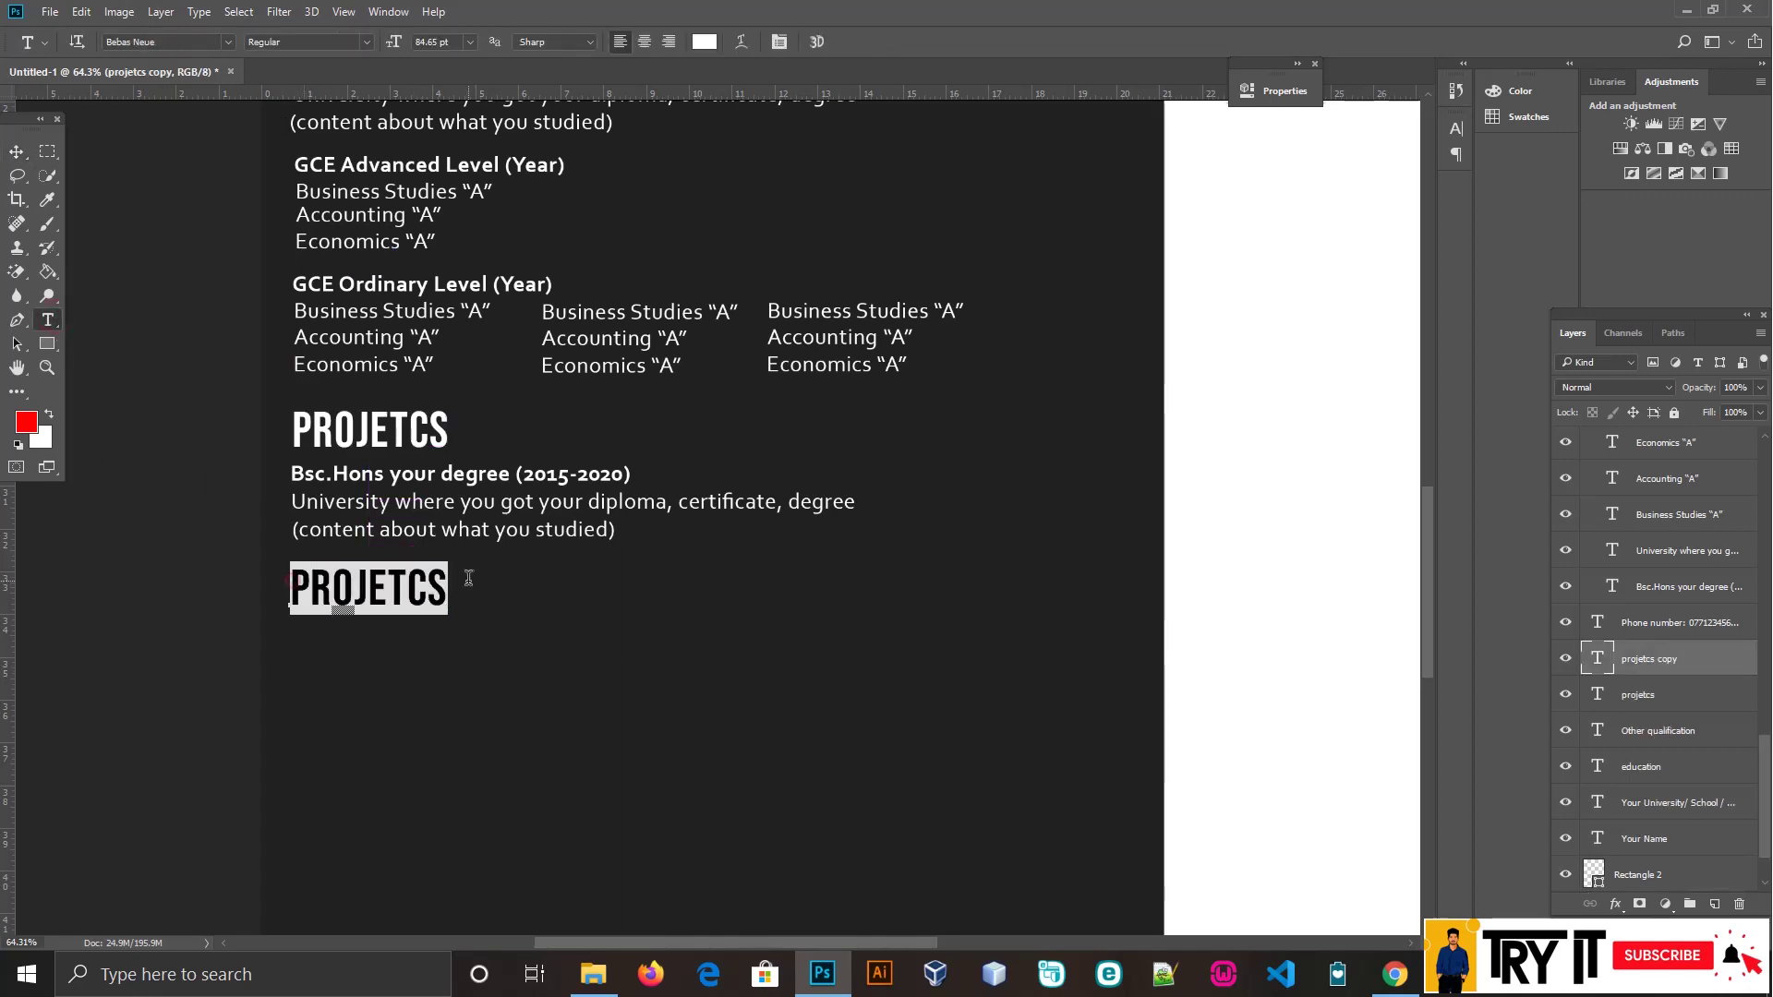
text(EXTRA)
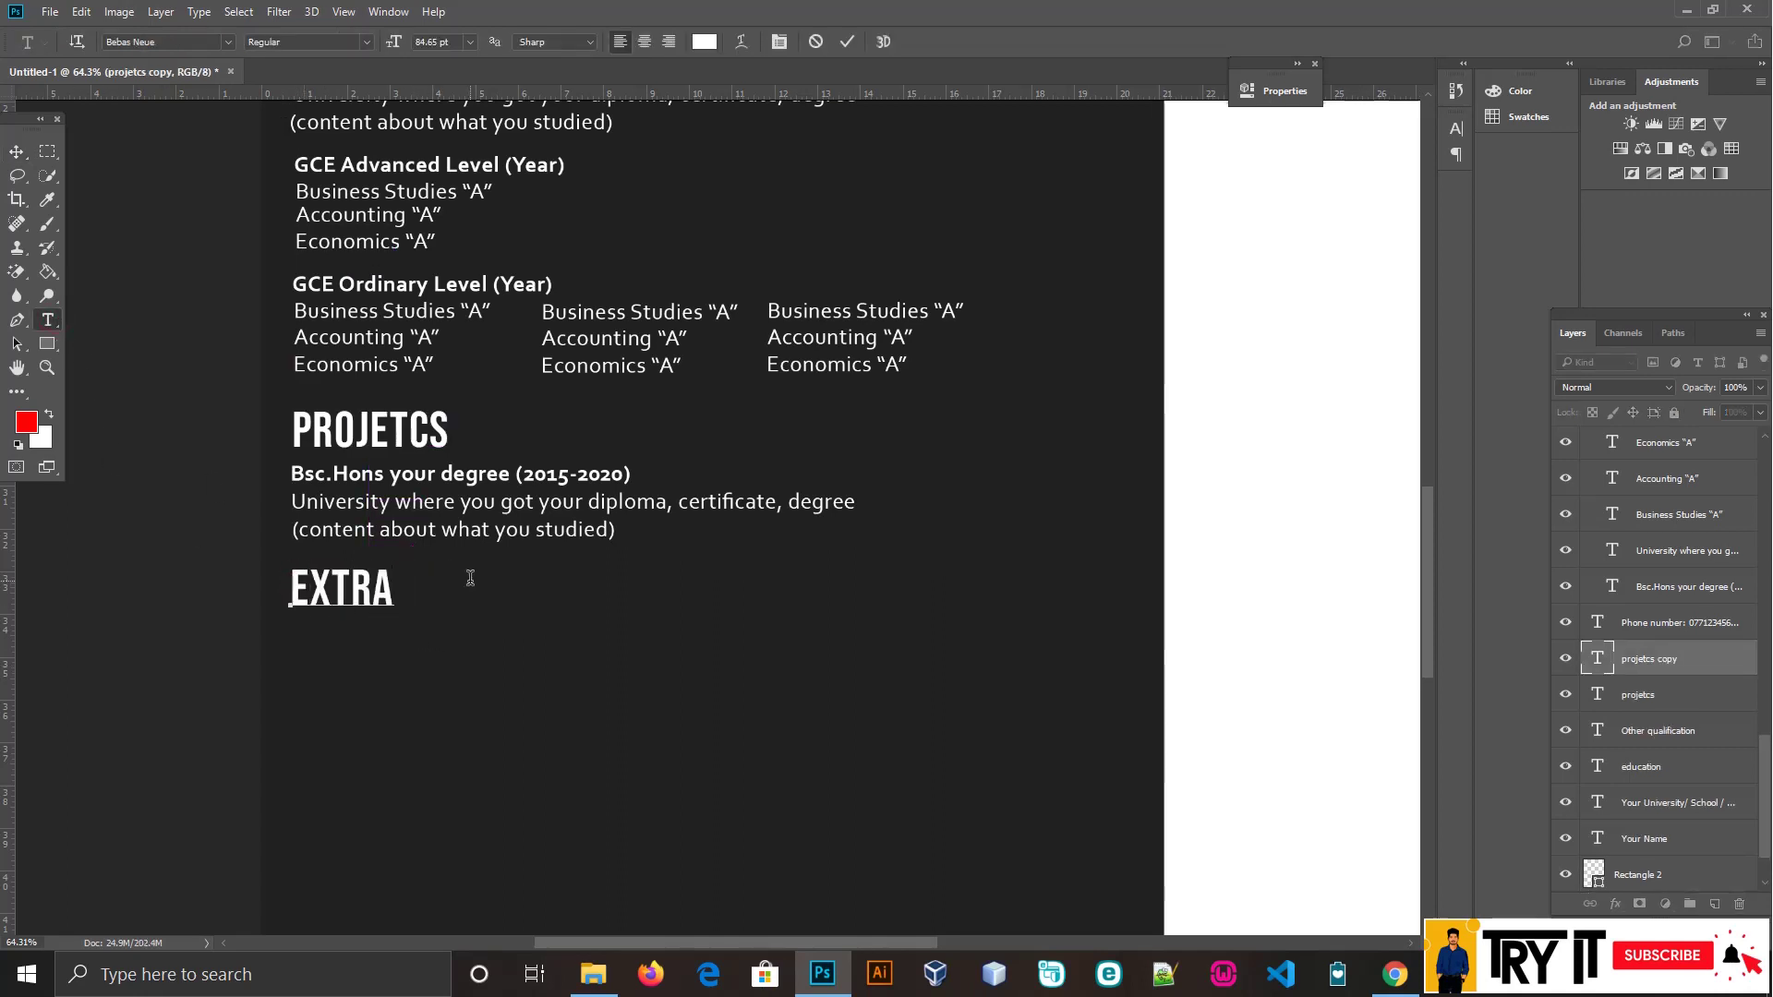
text( CUC)
key(BackSpace)
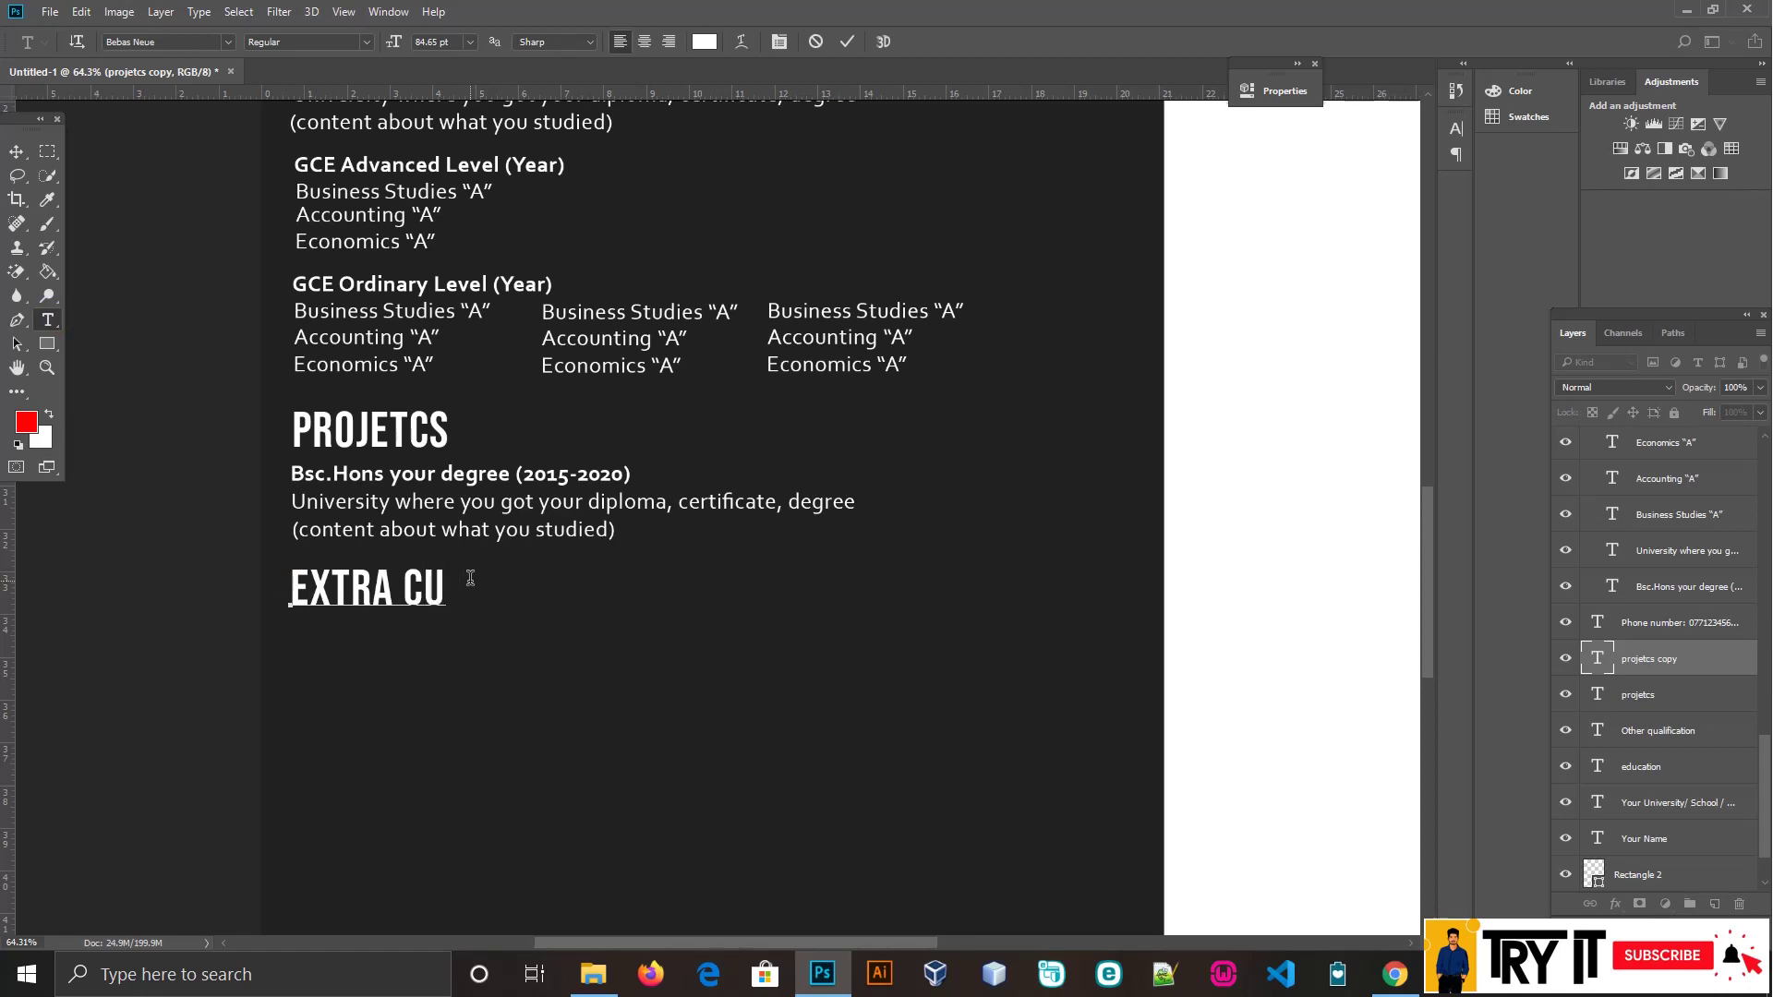
text(RRICULAR A)
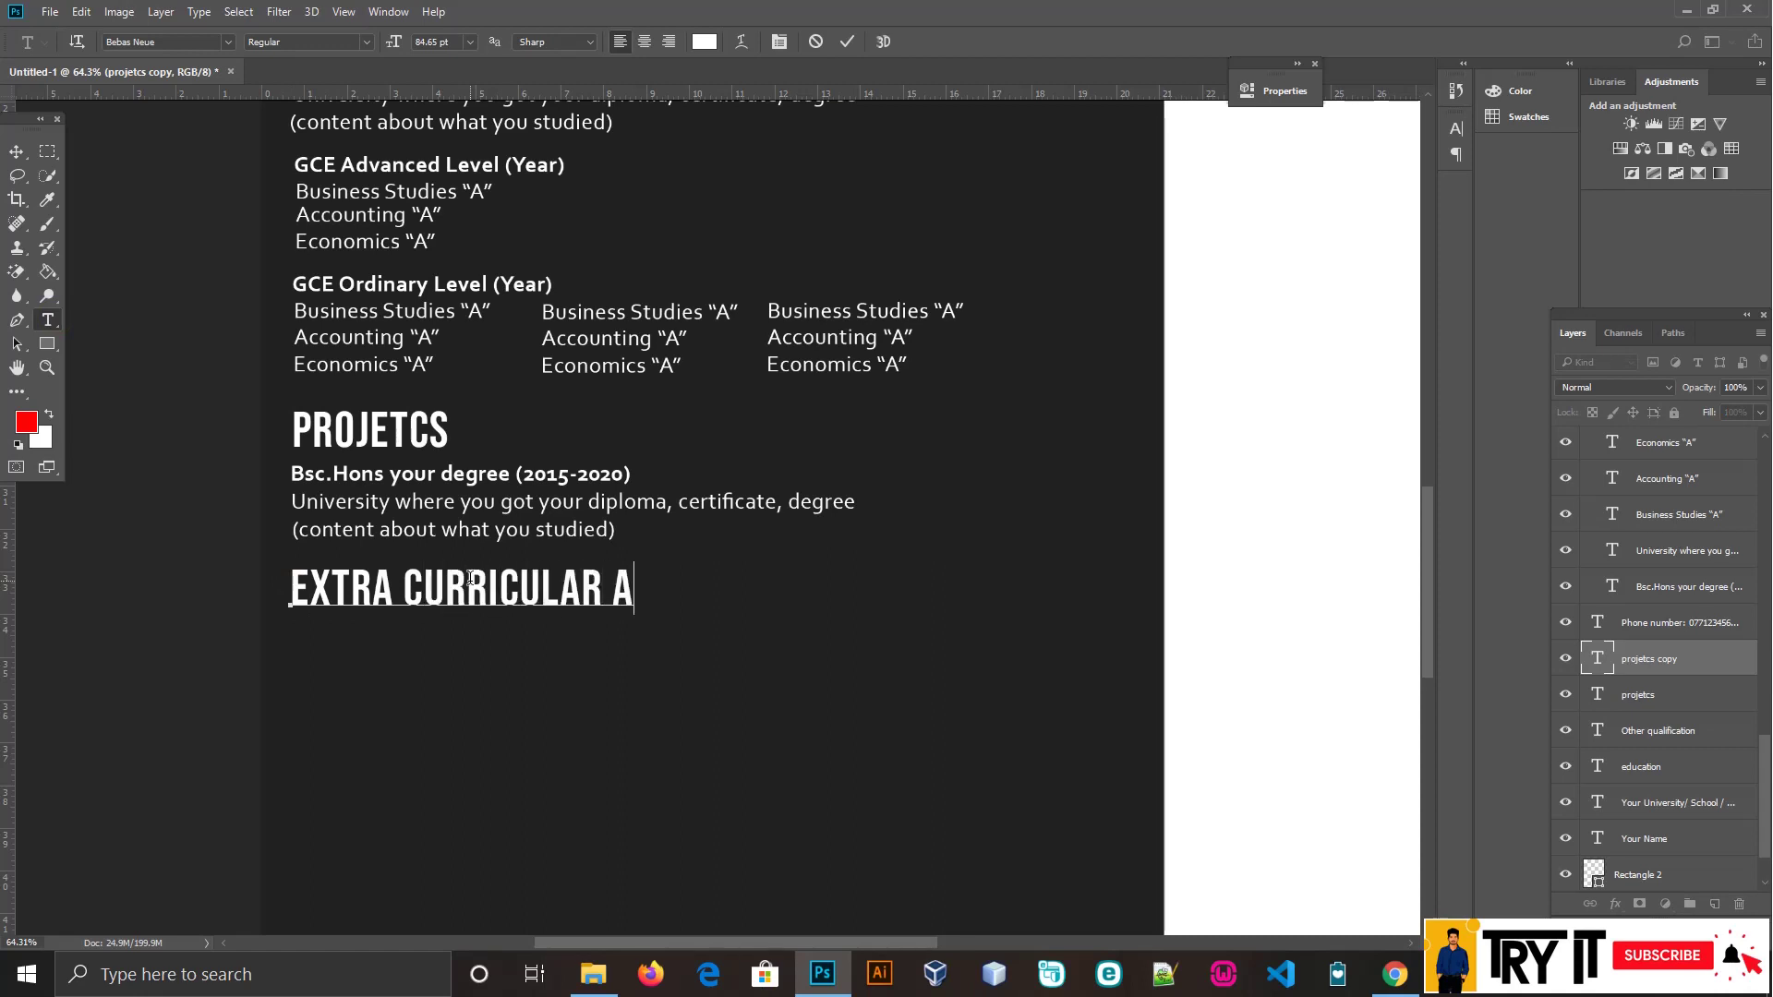
text(CTIVITIES)
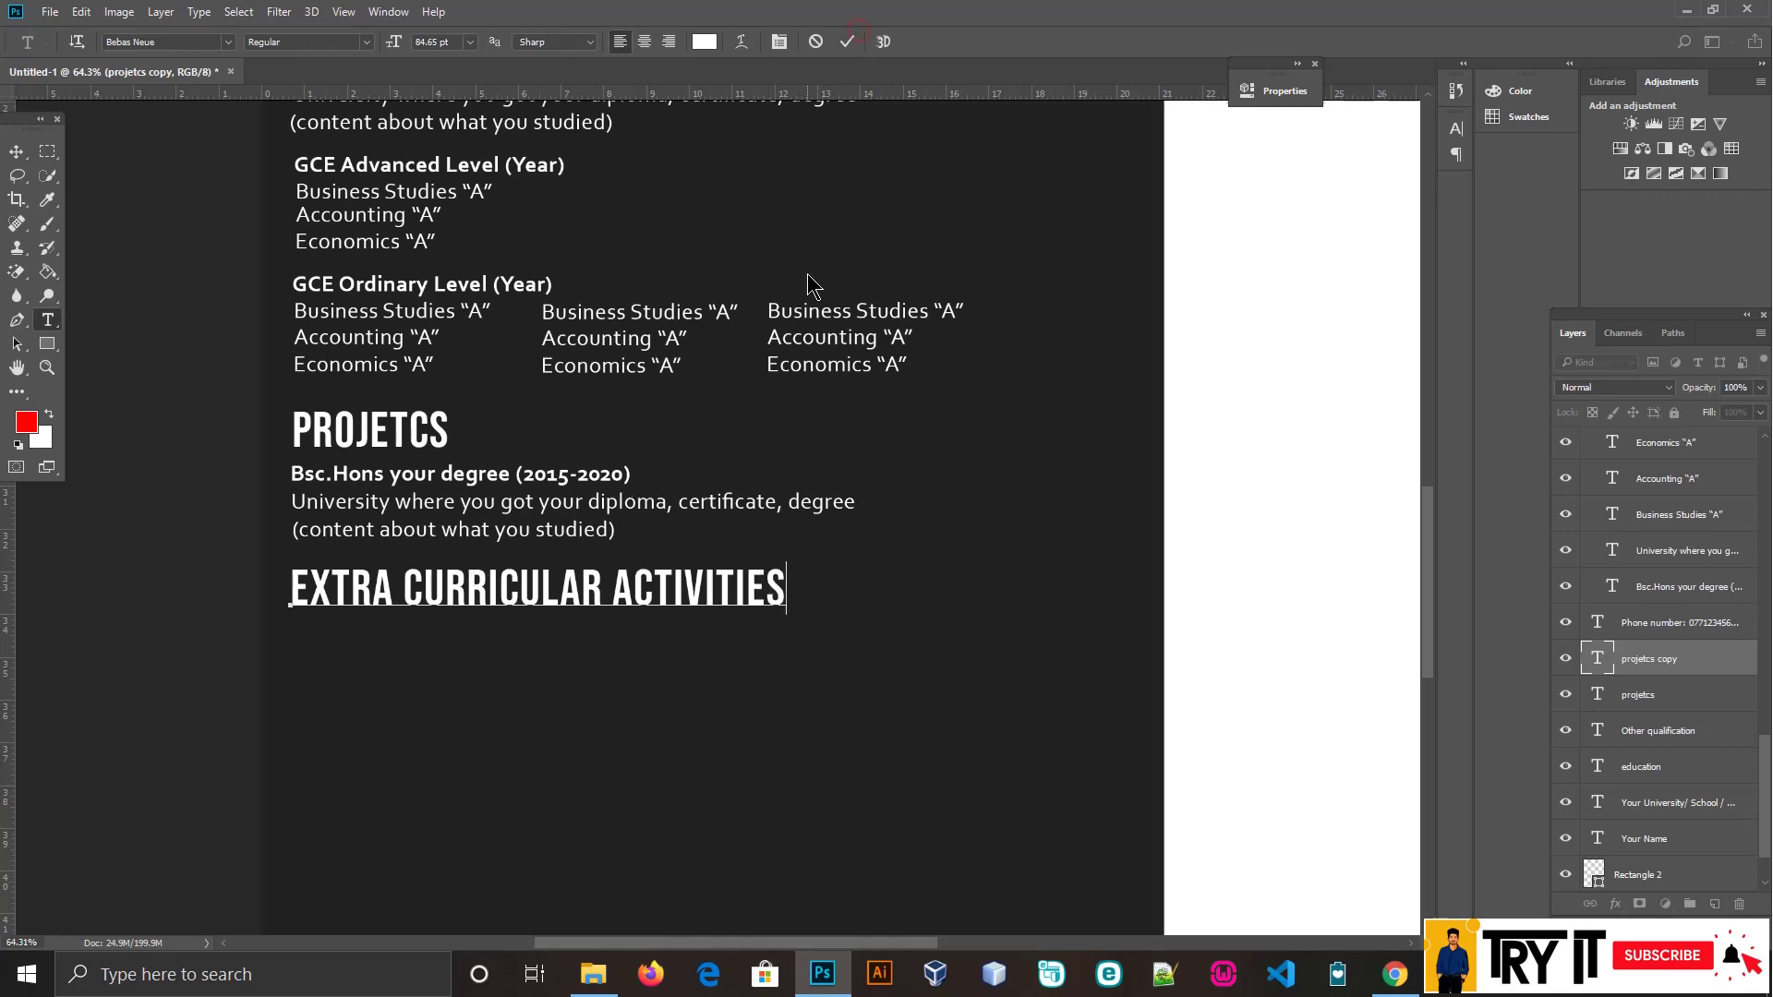
scroll(808, 286, down, 2)
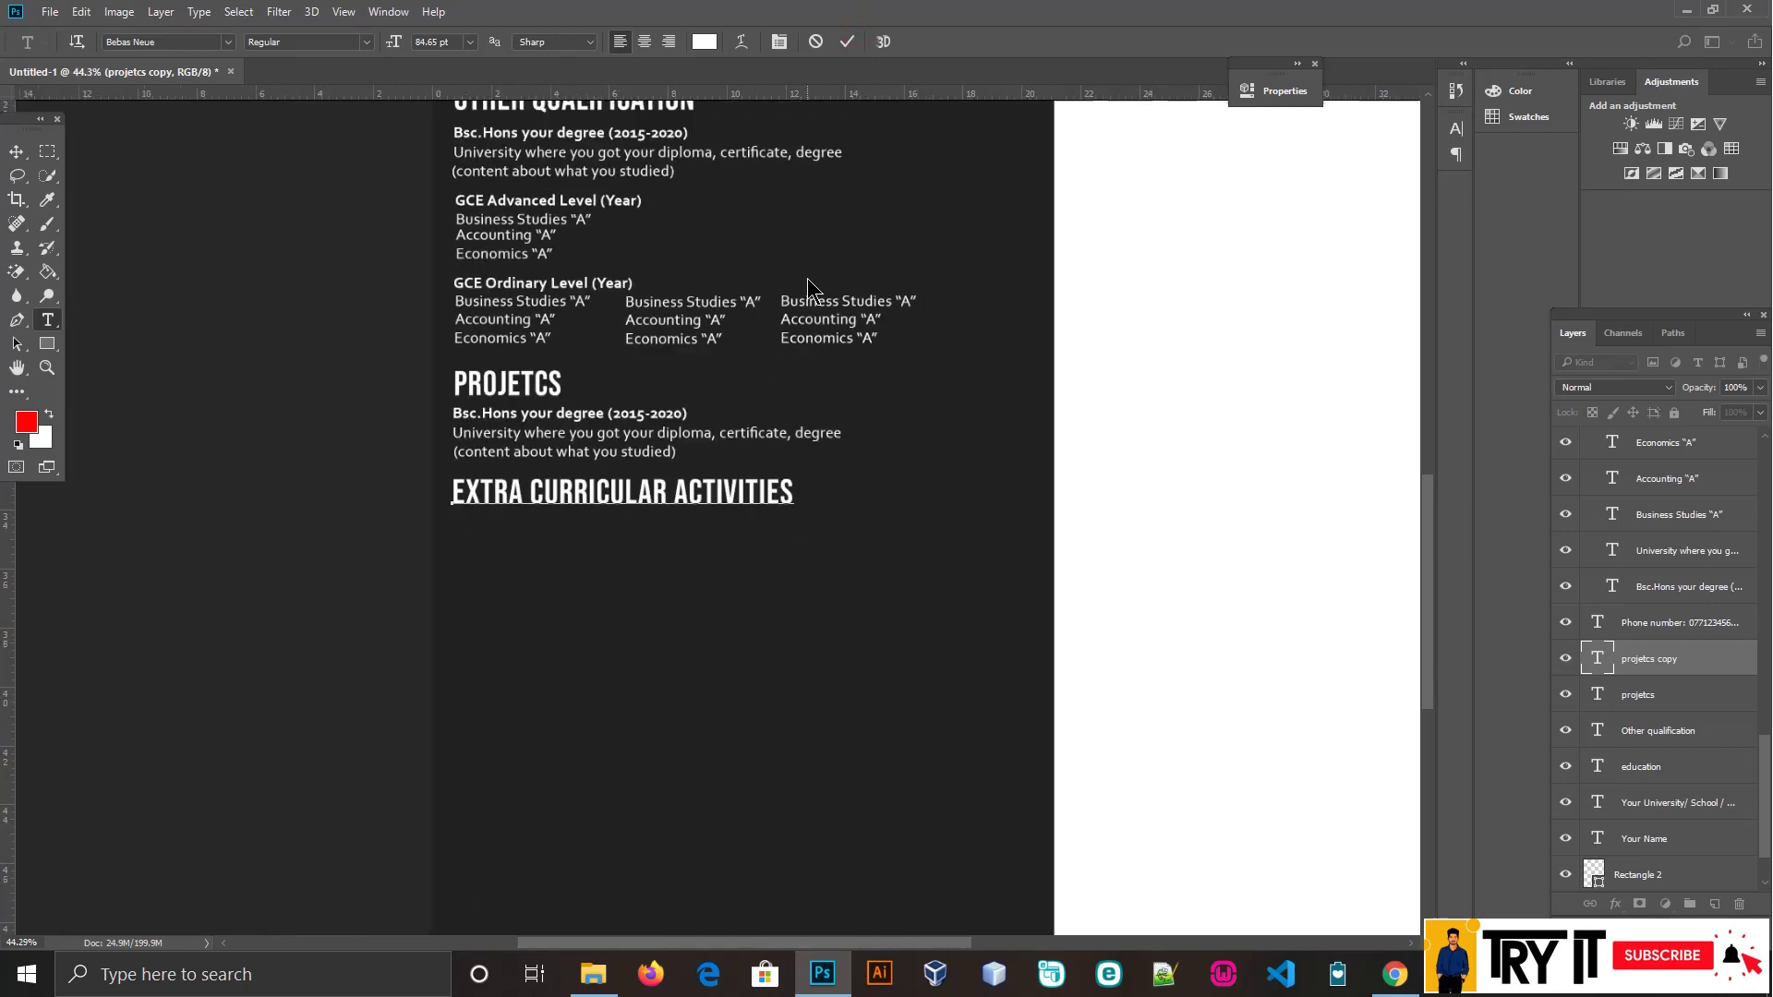
click(847, 41)
scroll(847, 445, down, 2)
scroll(847, 444, up, 3)
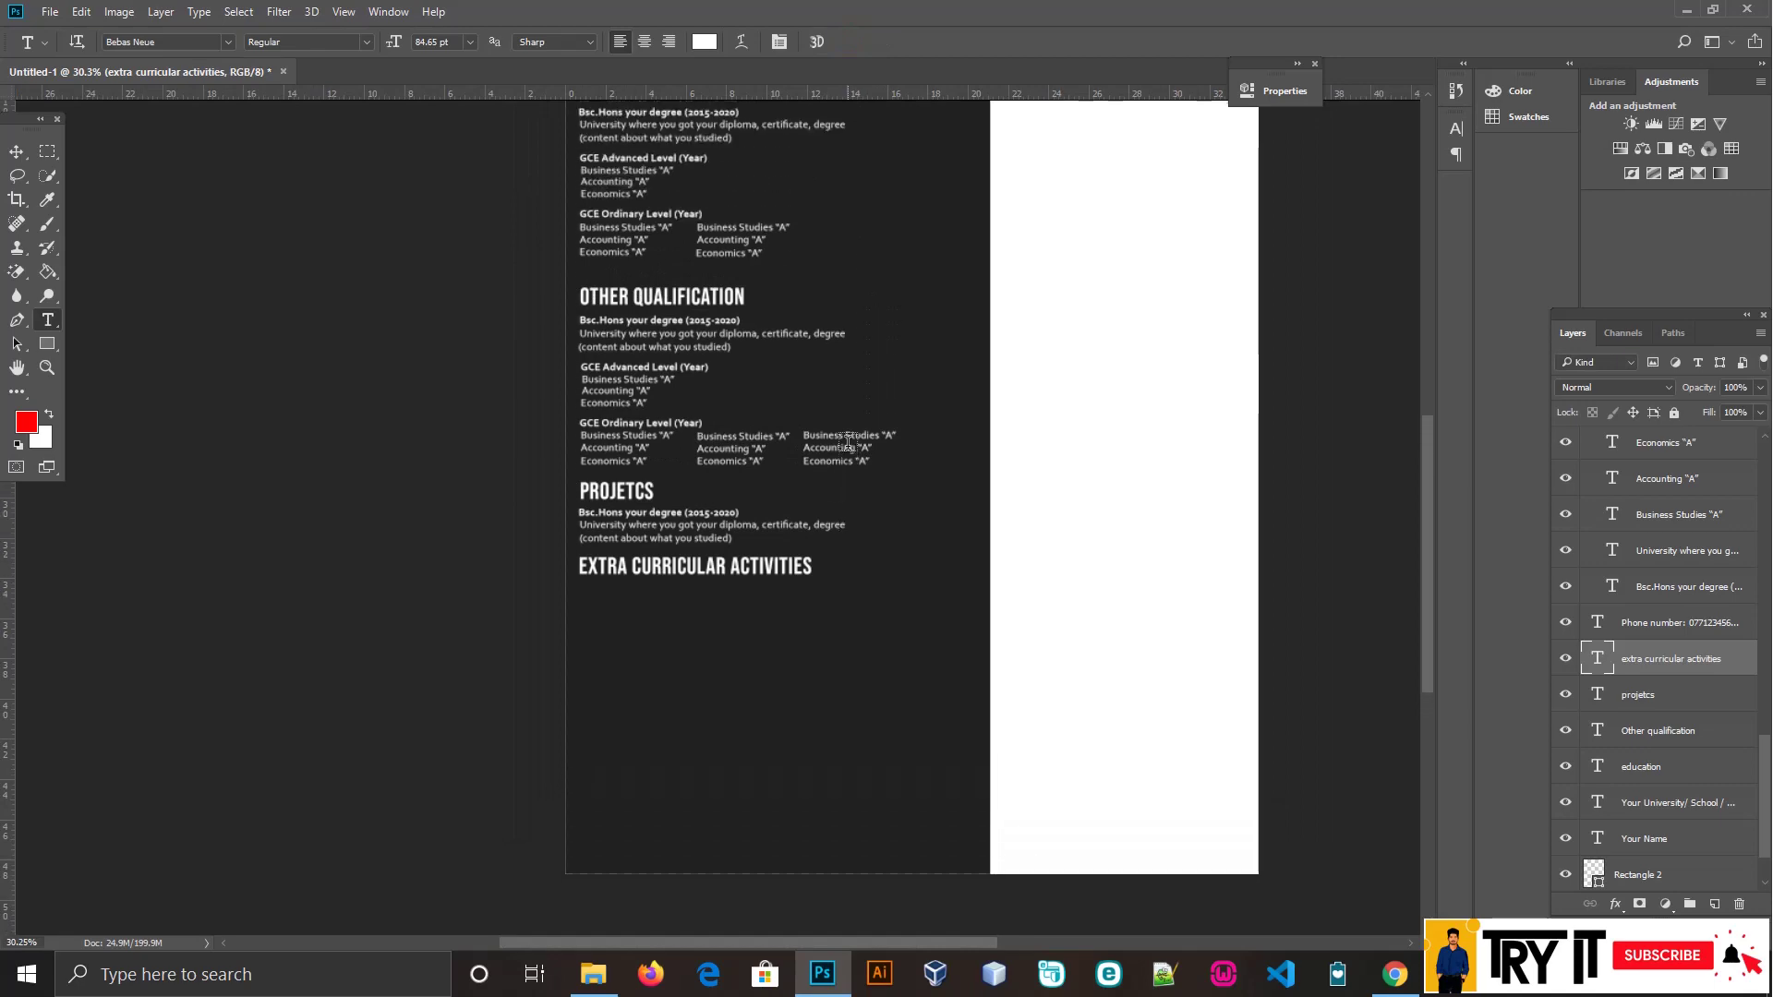
scroll(847, 444, down, 1)
scroll(843, 495, up, 1)
scroll(850, 499, up, 1)
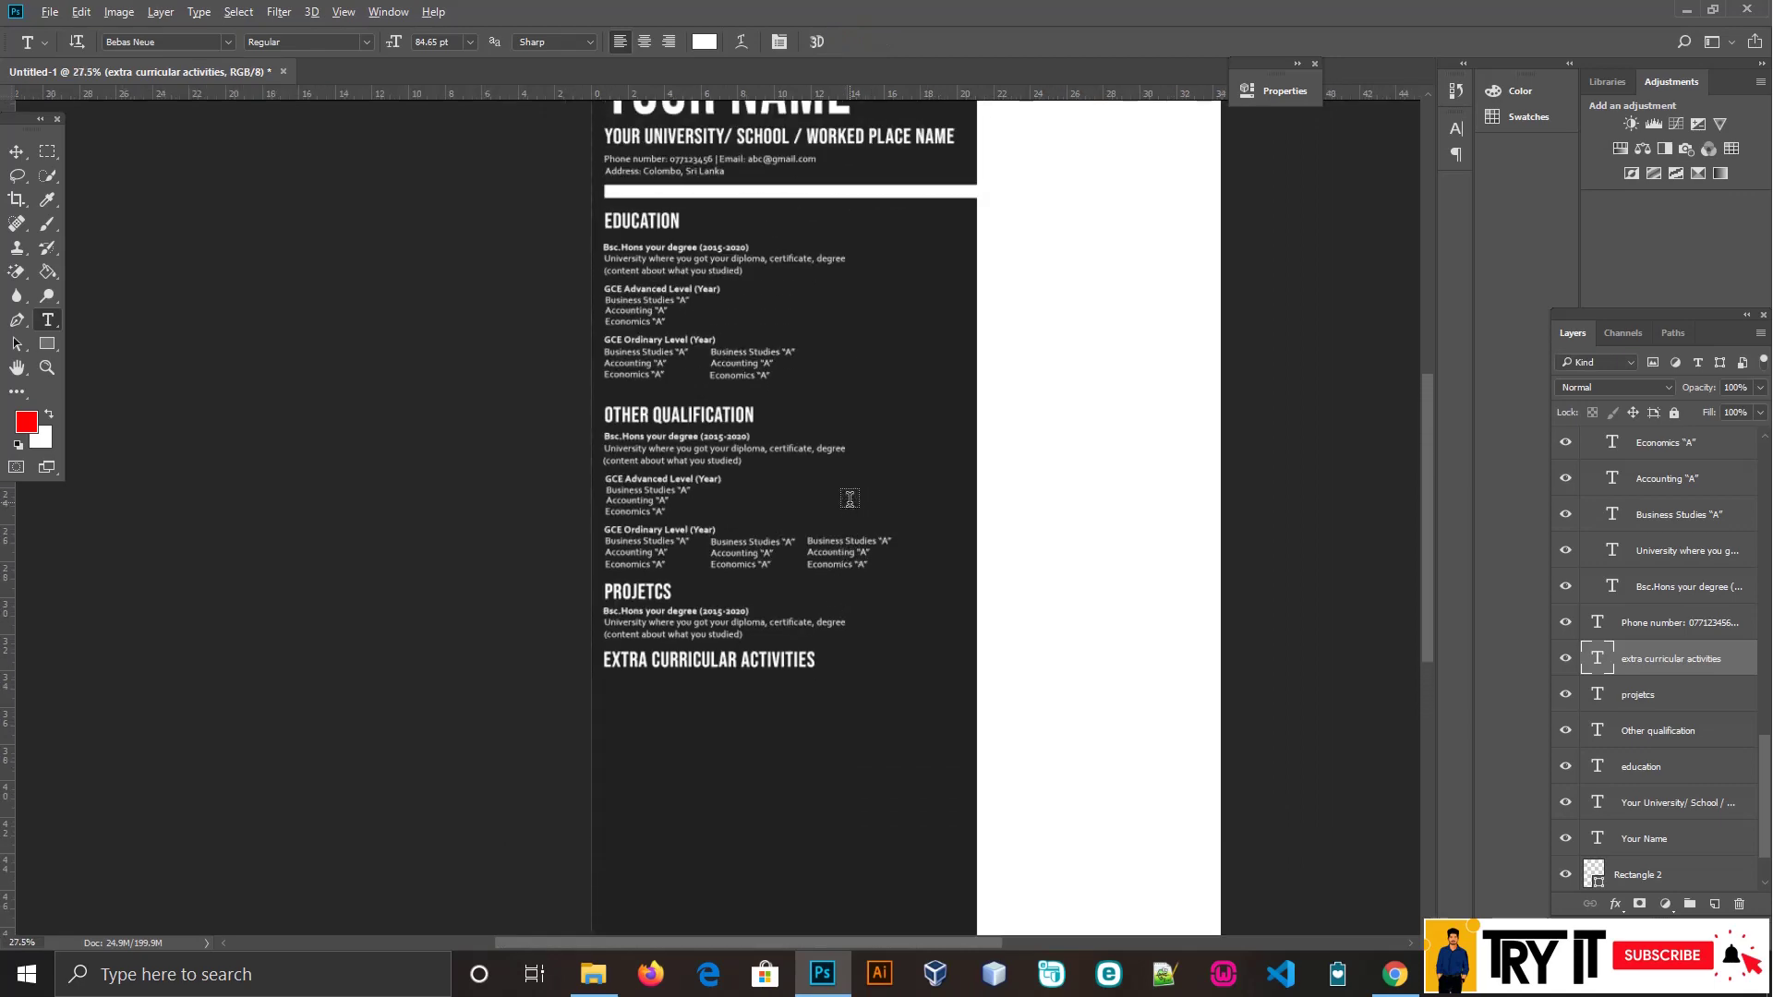
scroll(850, 498, down, 1)
scroll(519, 433, up, 2)
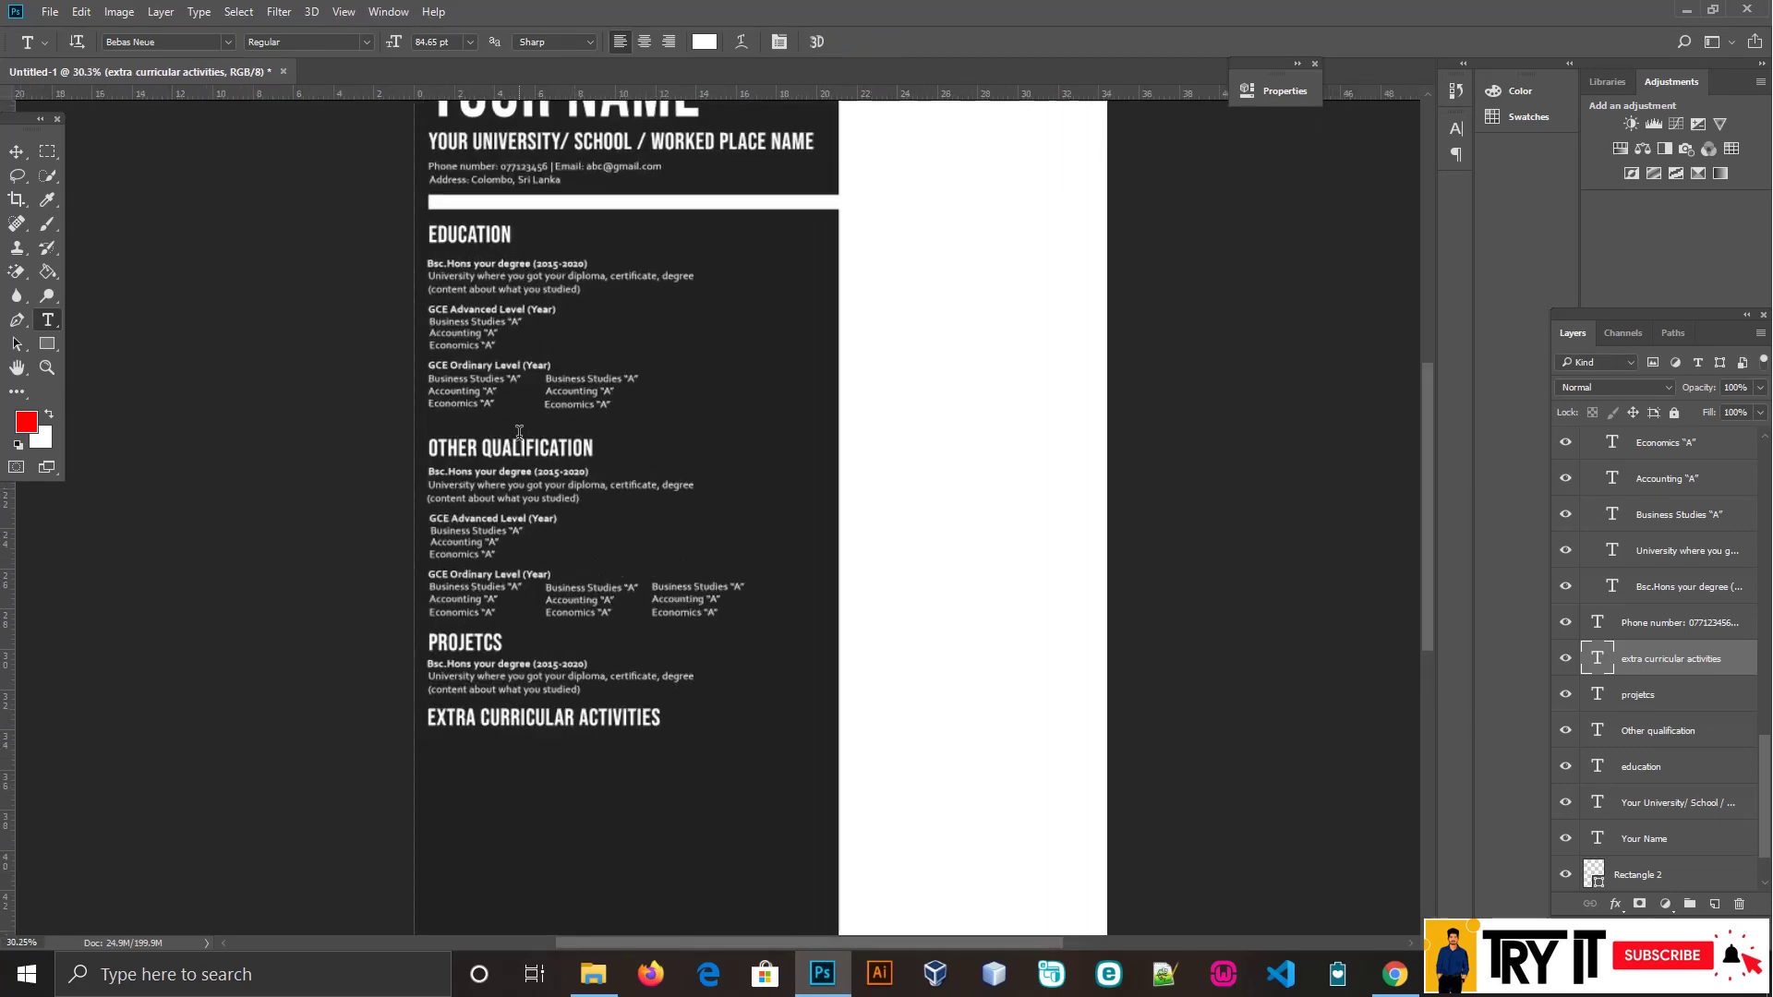
scroll(519, 433, up, 2)
scroll(519, 433, up, 1)
scroll(519, 432, up, 1)
scroll(519, 433, down, 1)
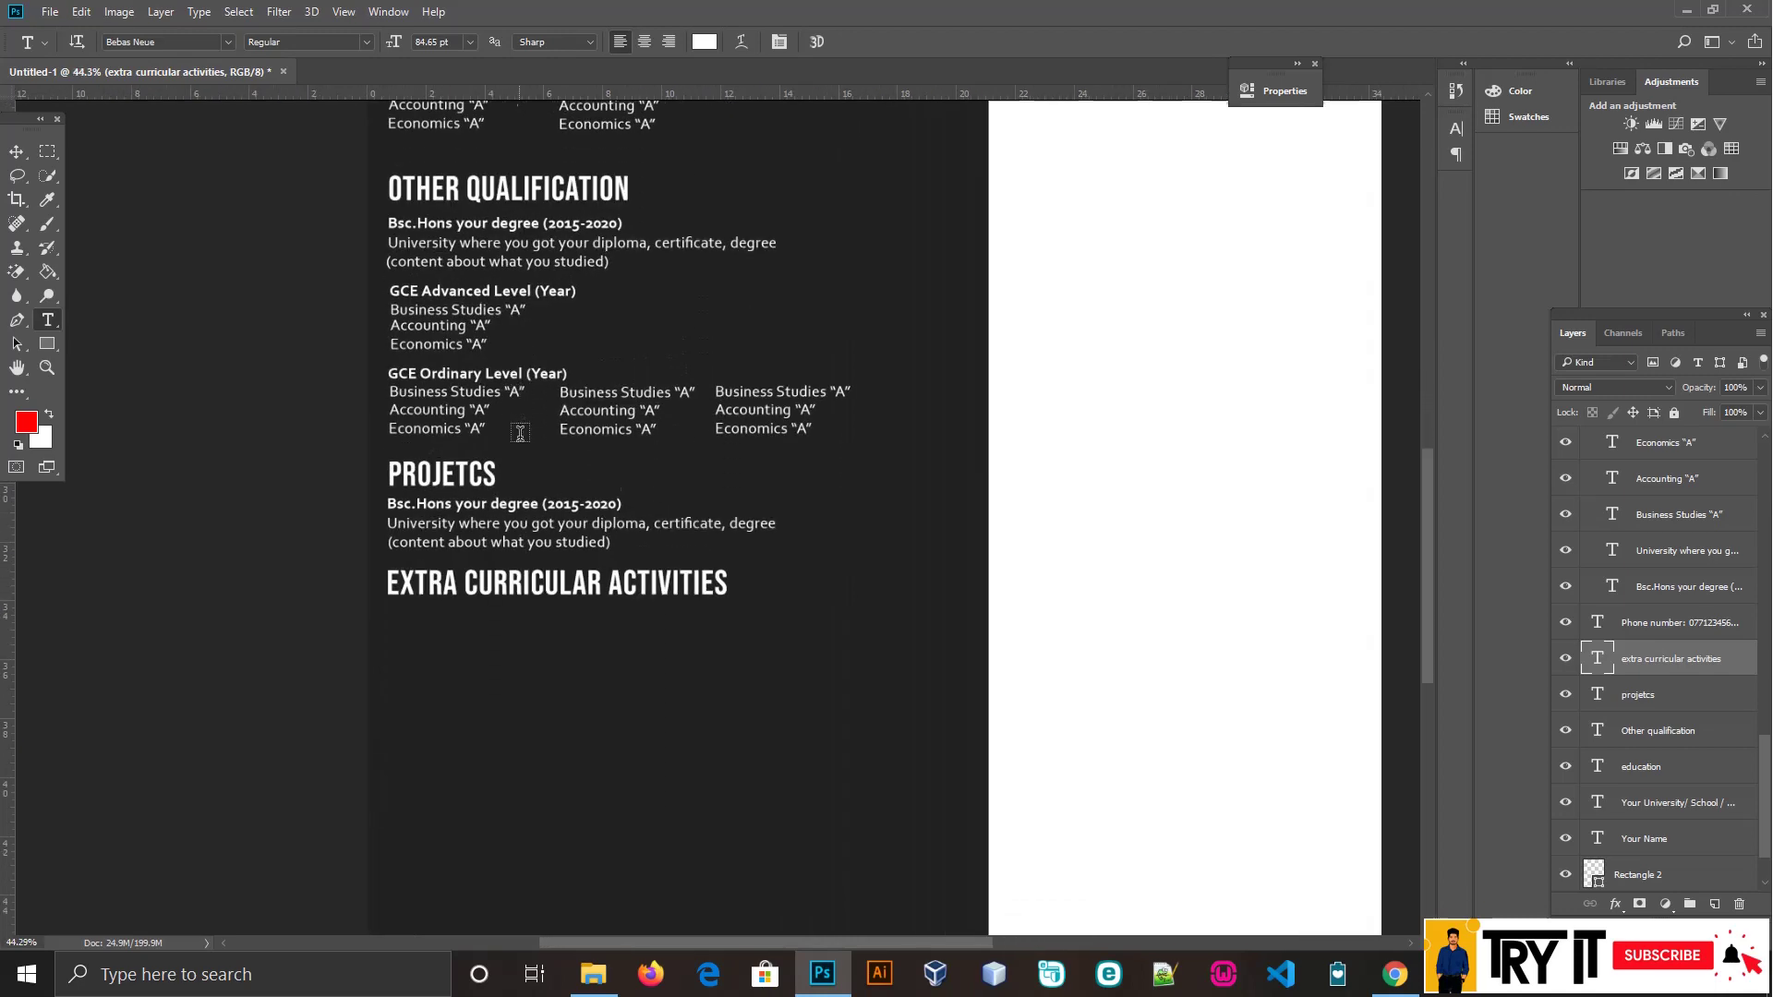
scroll(519, 434, up, 1)
scroll(519, 433, up, 1)
Group the PROJETCS heading and its degree text into a group named projects.
click(16, 151)
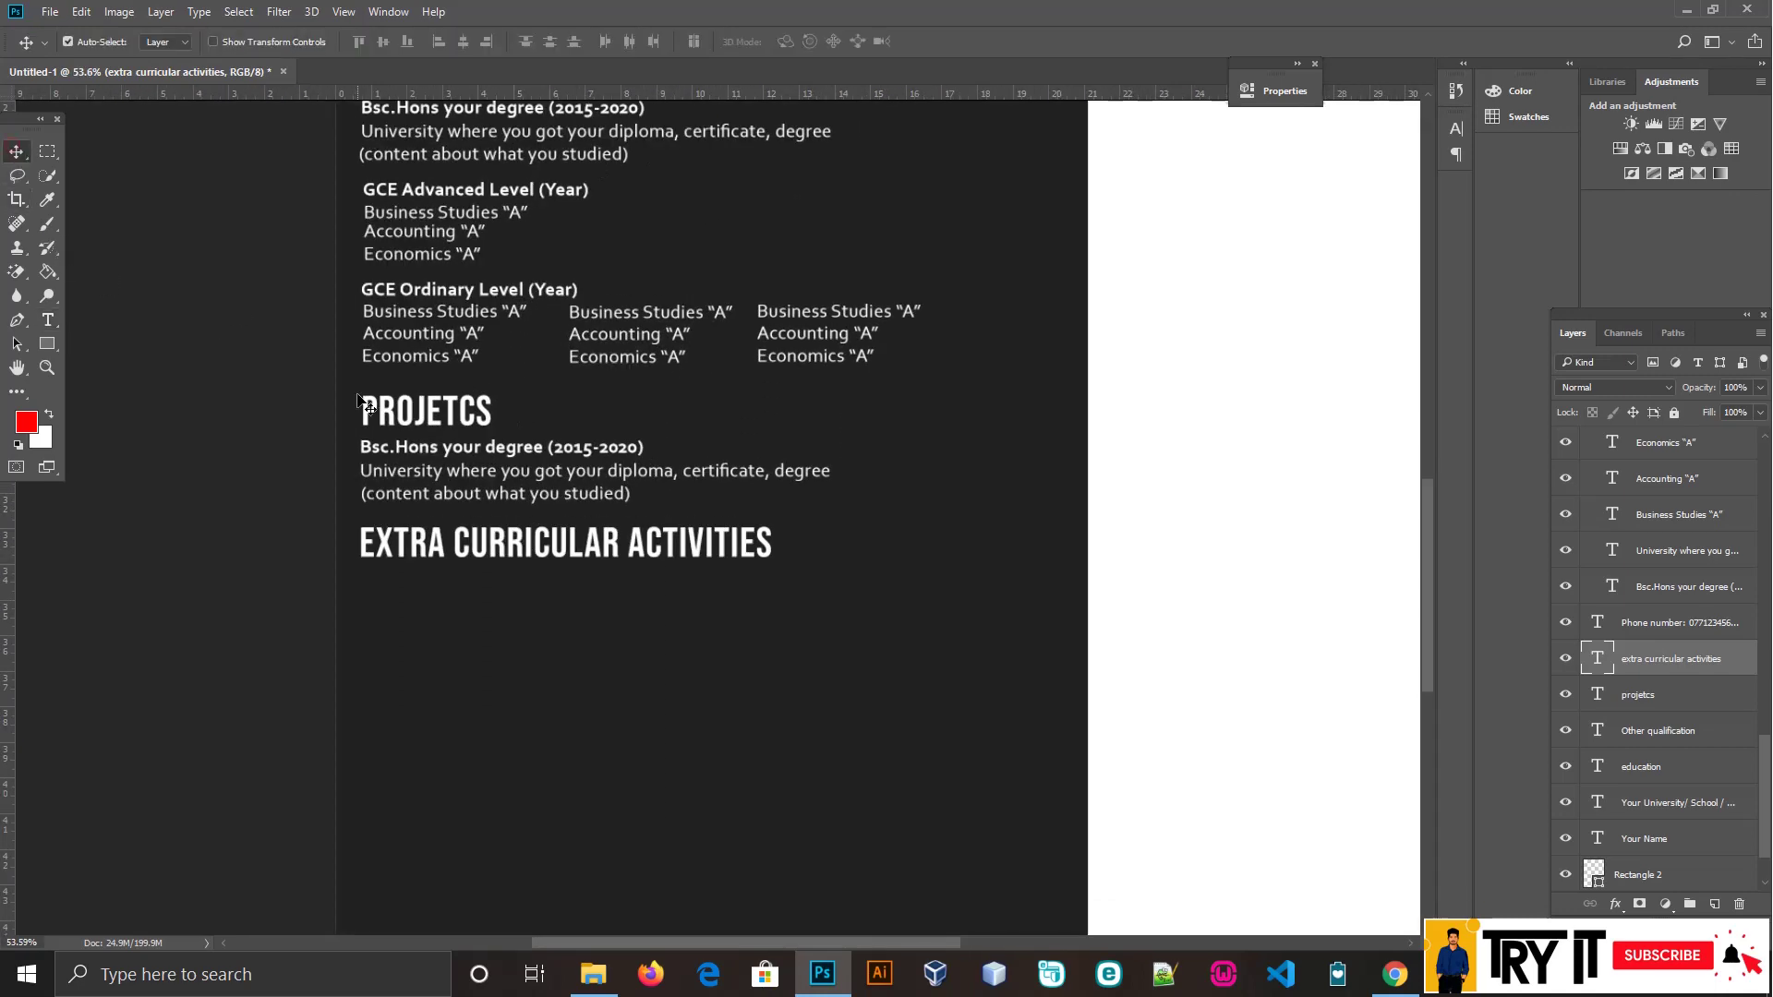
click(406, 411)
click(457, 451)
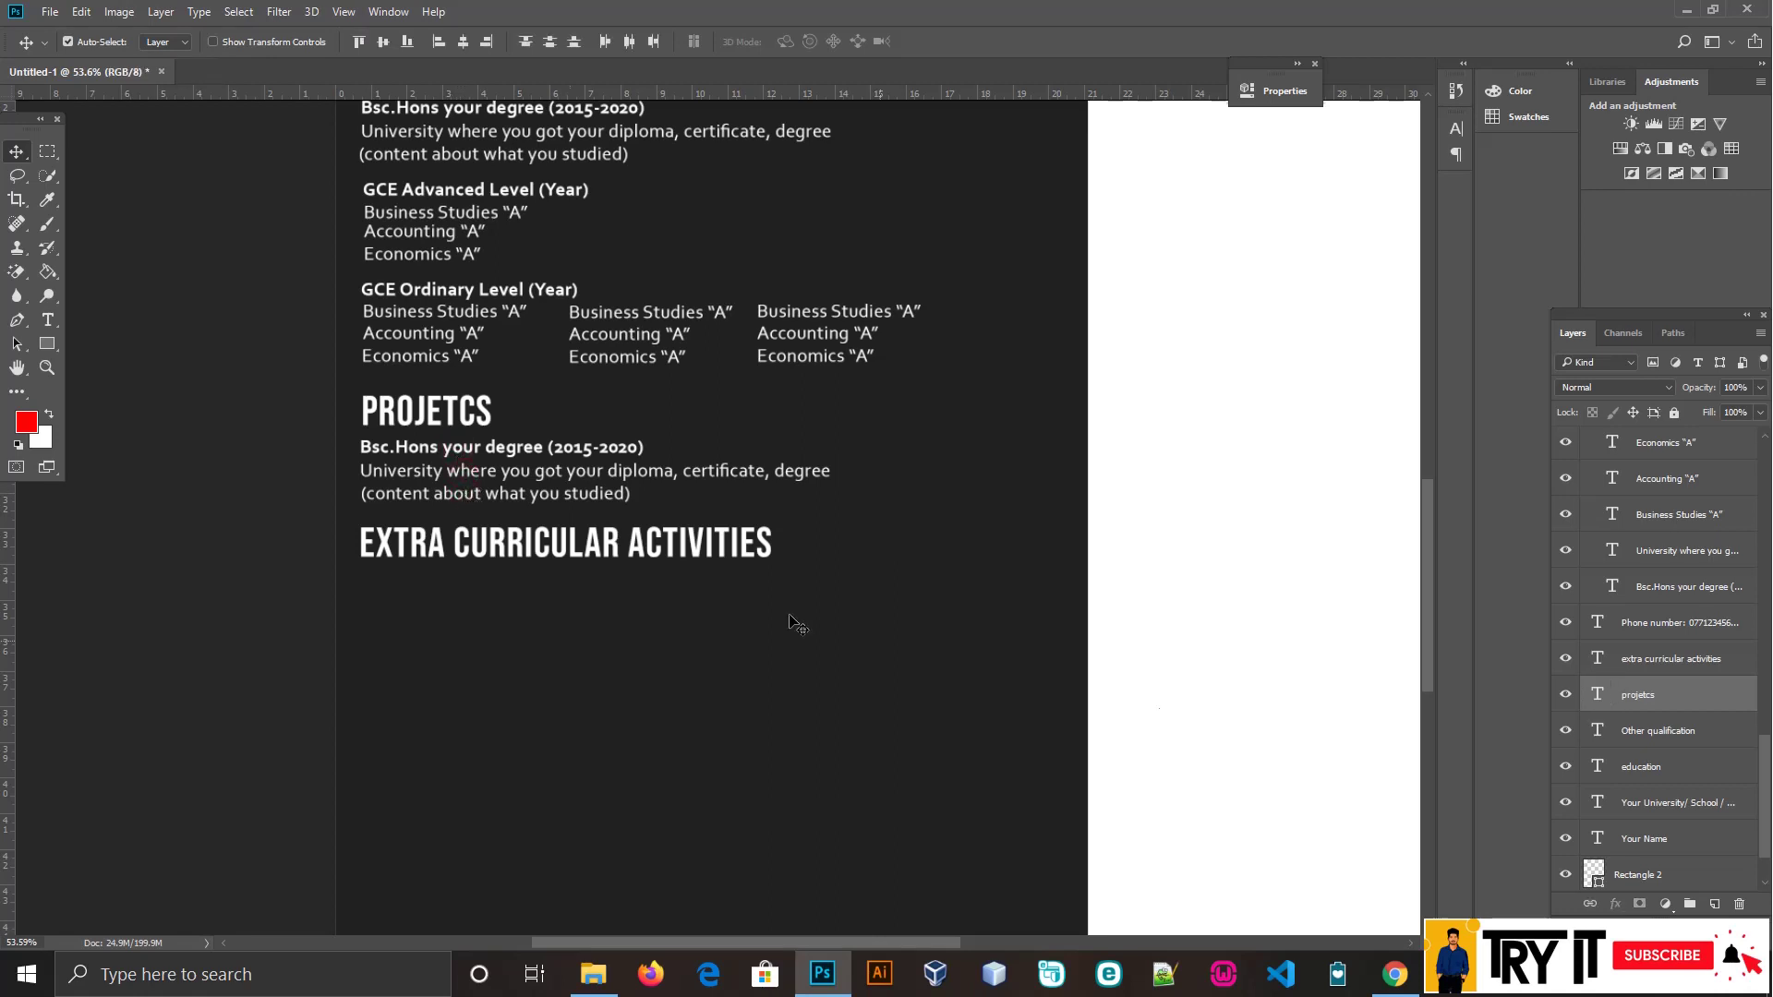
scroll(1723, 780, down, 2)
scroll(1722, 778, up, 2)
scroll(1722, 775, up, 2)
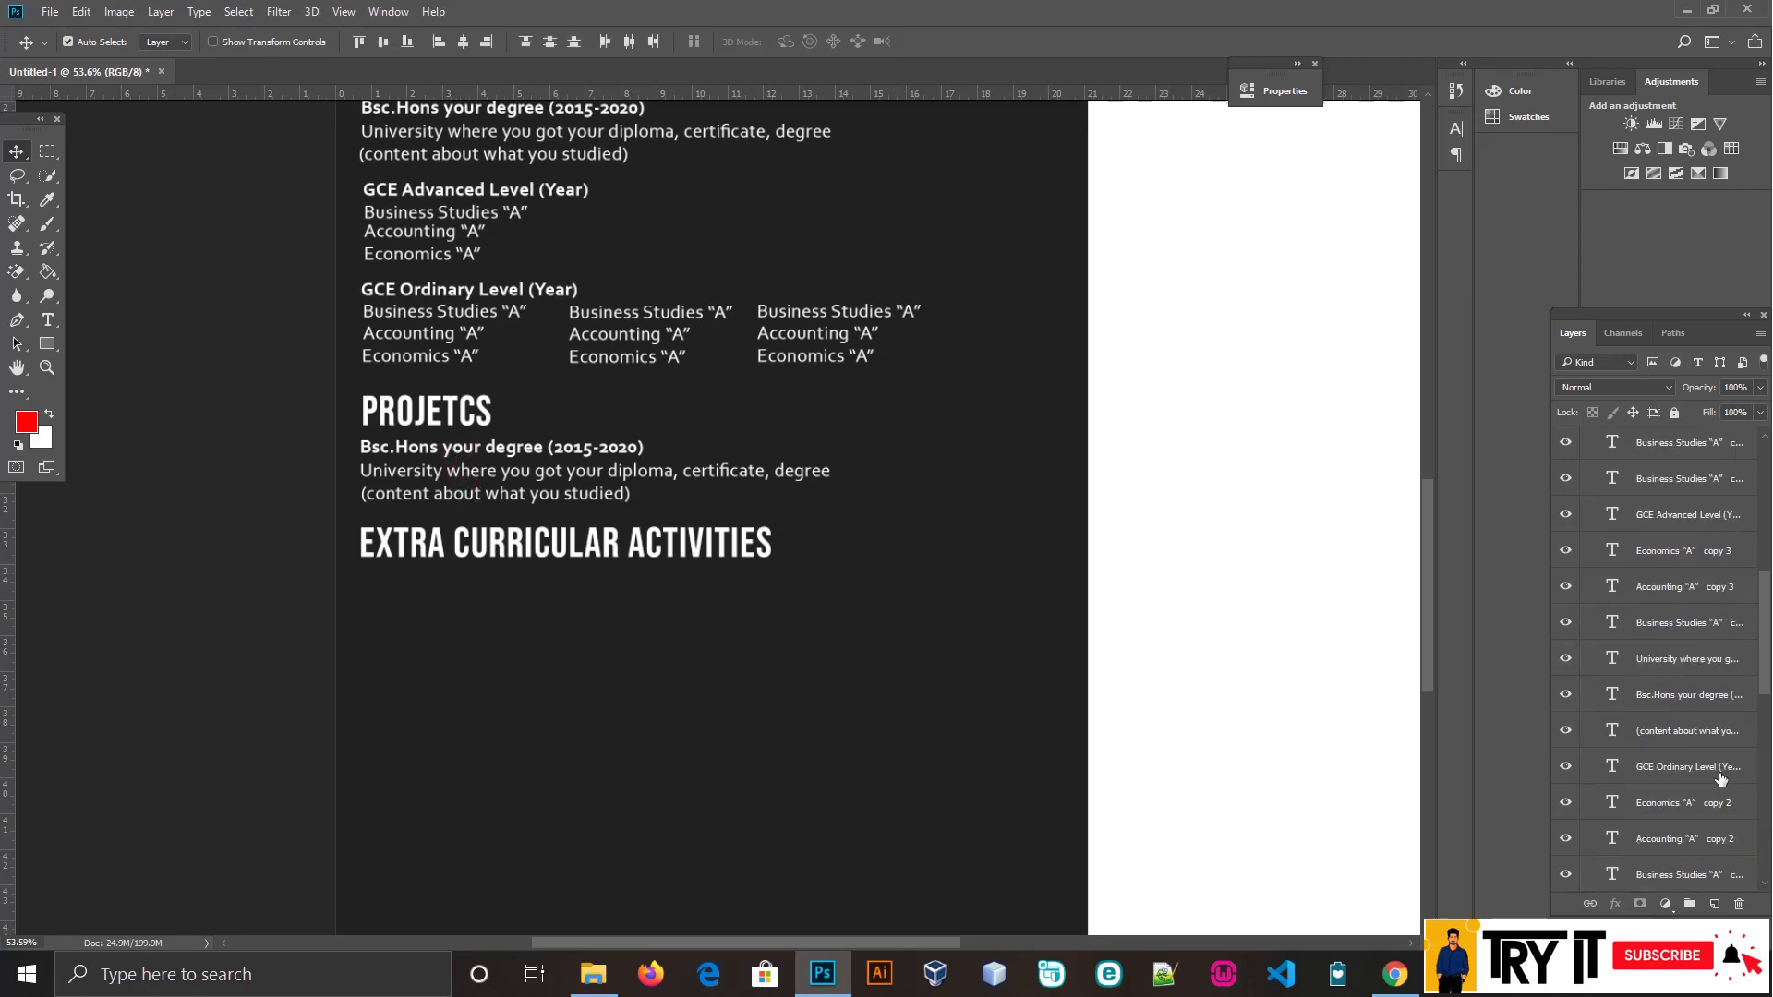
scroll(1722, 774, up, 3)
scroll(1722, 772, up, 2)
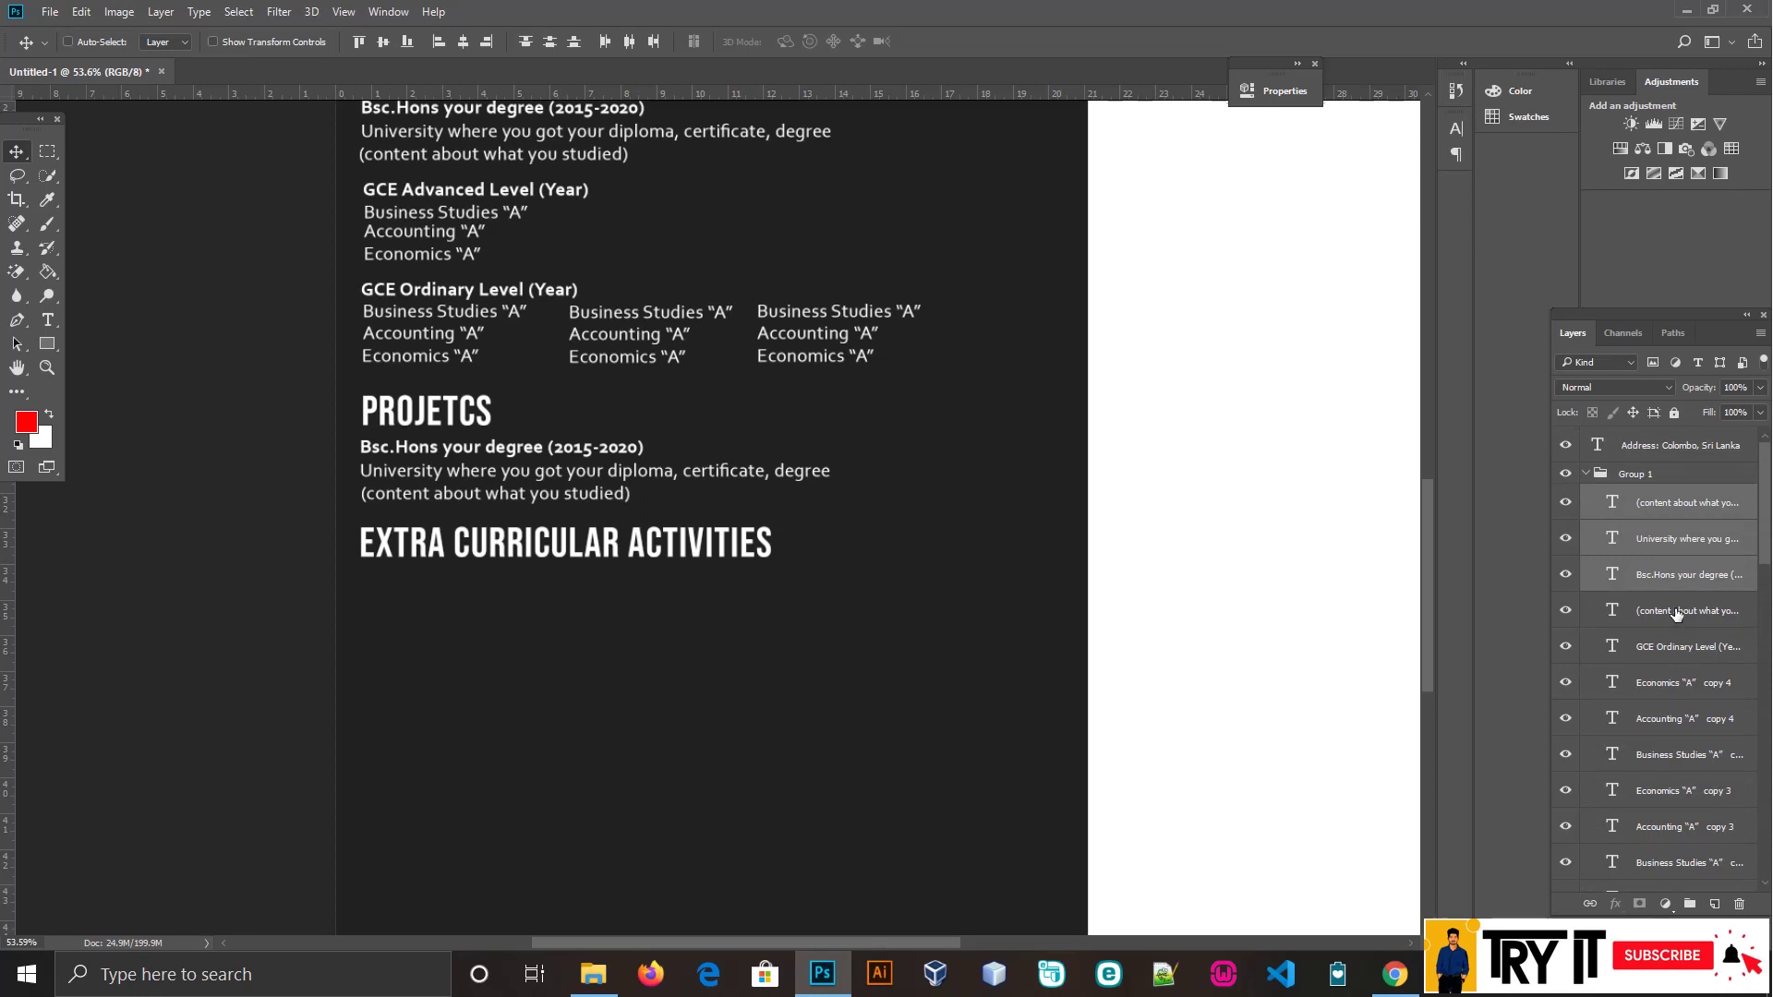
key(ctrl+g)
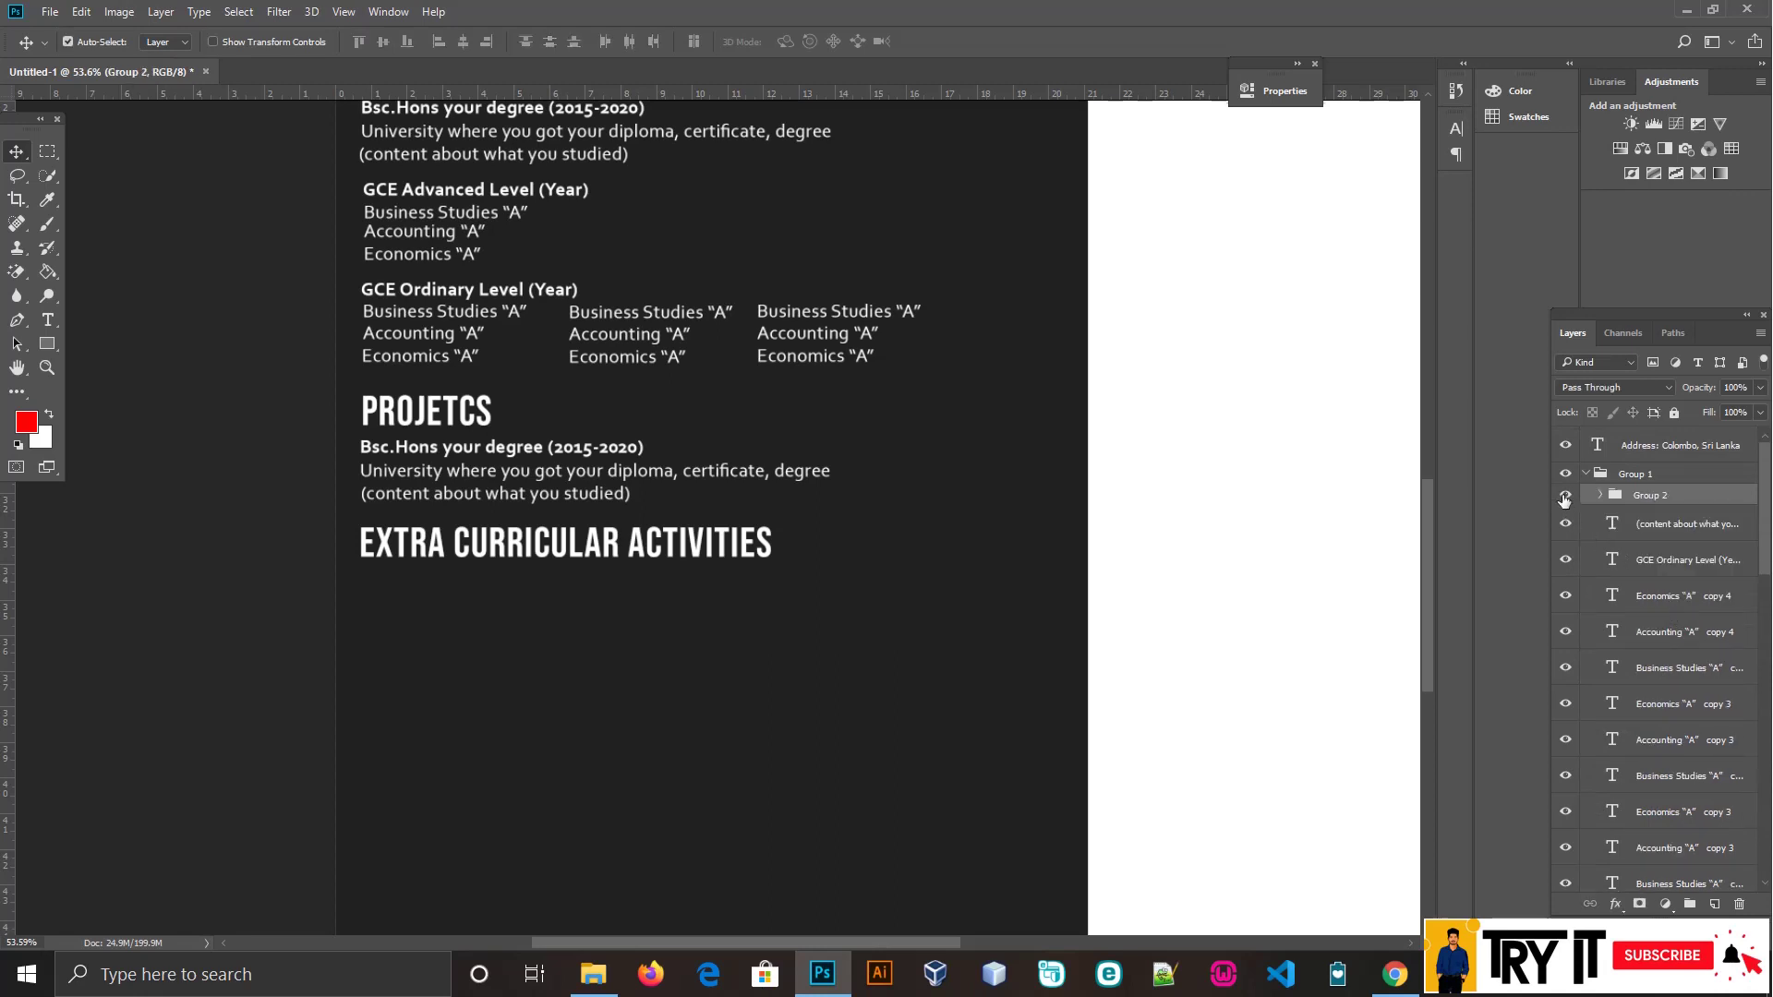
click(1566, 496)
double_click(1641, 498)
text(P)
click(1732, 498)
Nudge the projects section down and drag the EXTRA CURRICULAR ACTIVITIES heading slightly lower.
key(Down)
key(Down)
key(Down)
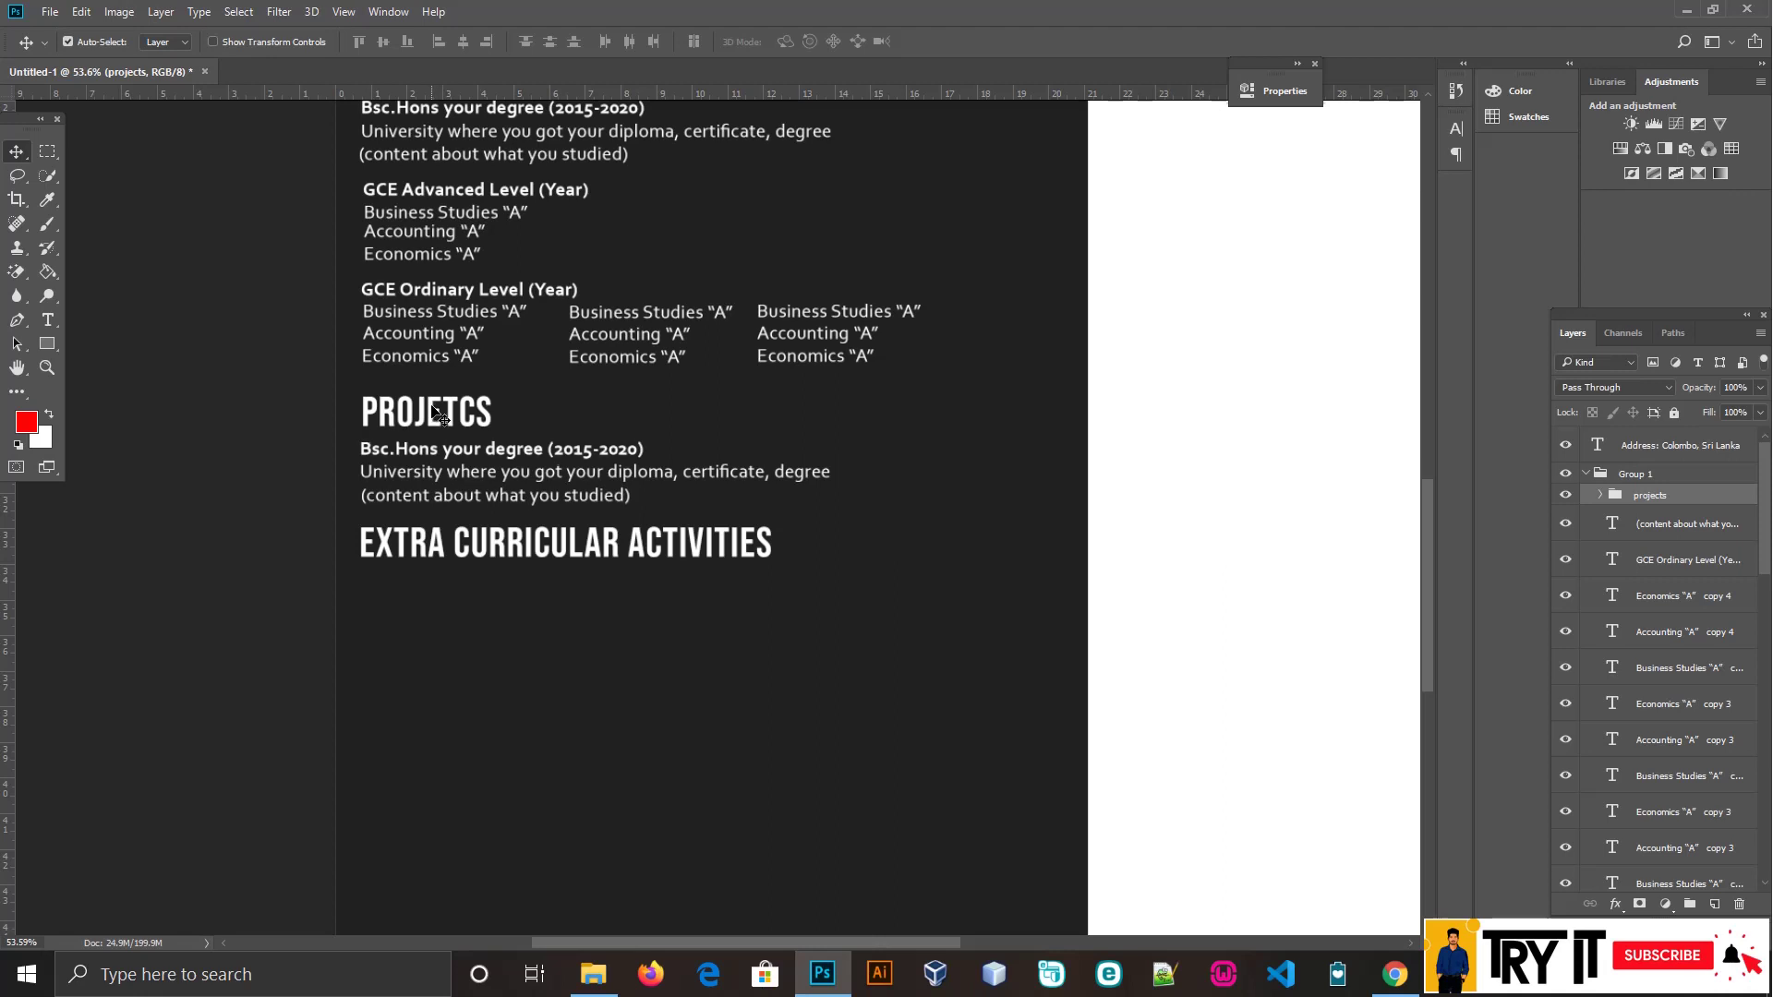
key(Down)
key(Down)
key(Down)
key(Down)
key(Down)
key(Down)
key(Down)
key(Down)
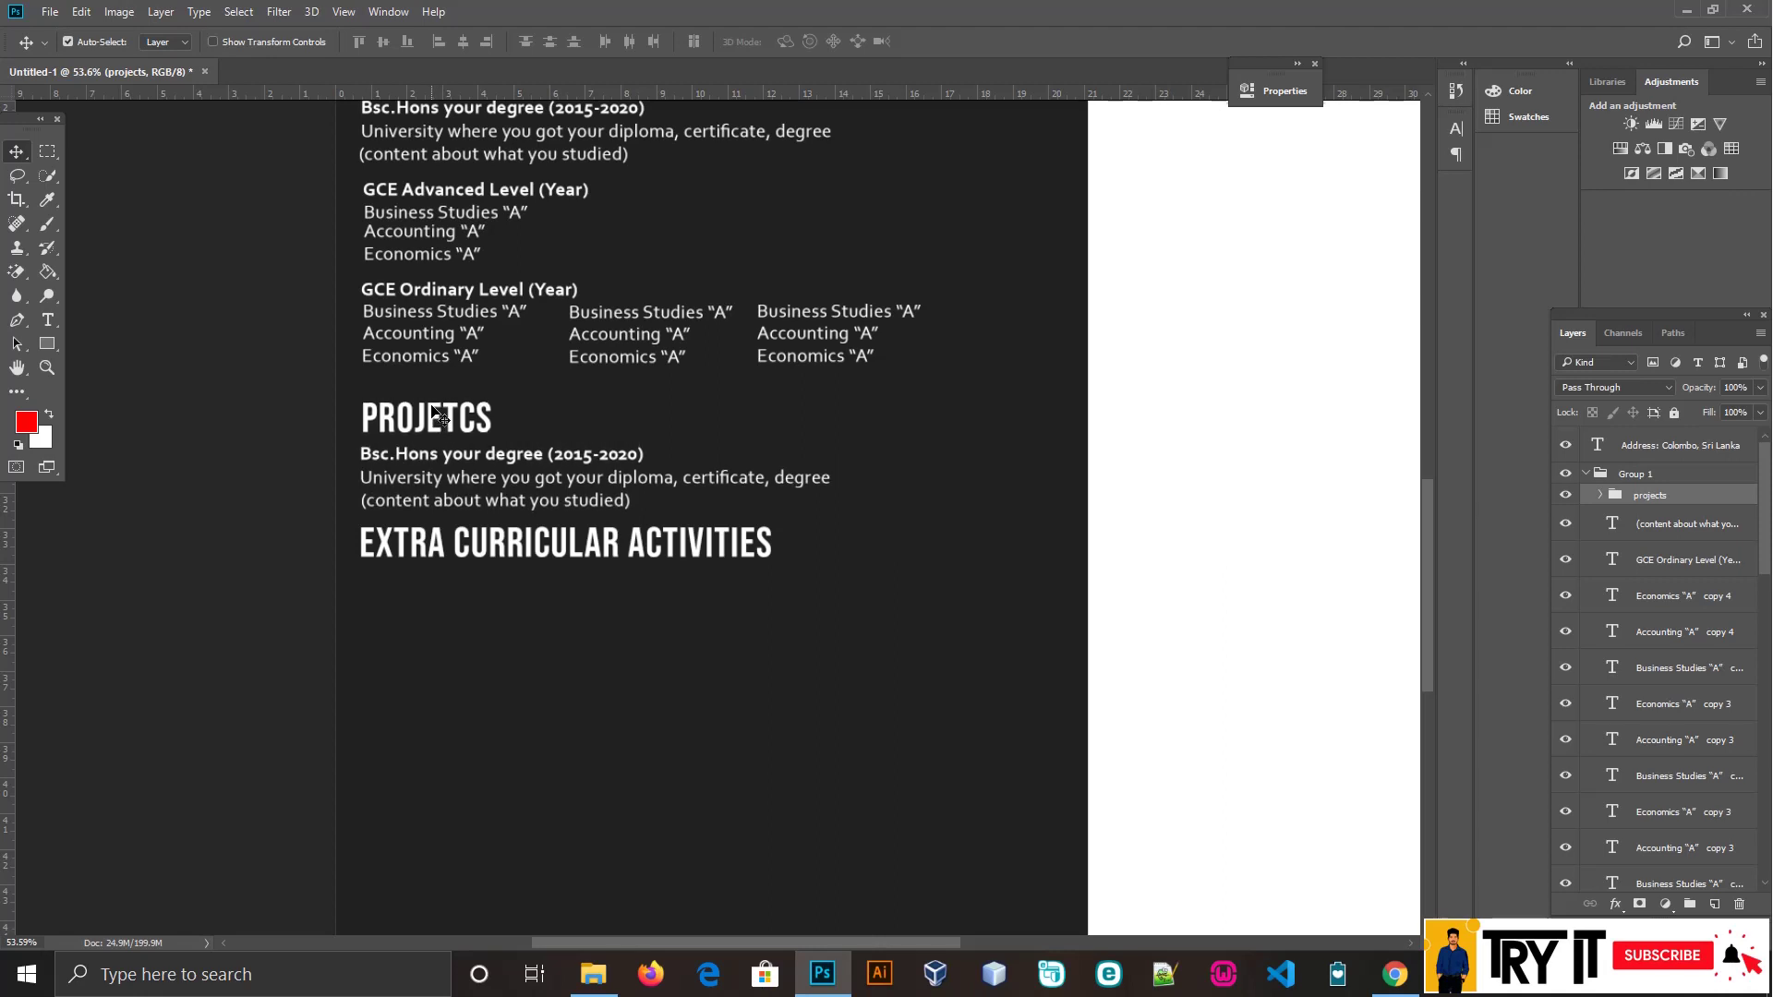
scroll(440, 504, down, 2)
drag(447, 483, 447, 499)
scroll(447, 499, down, 3)
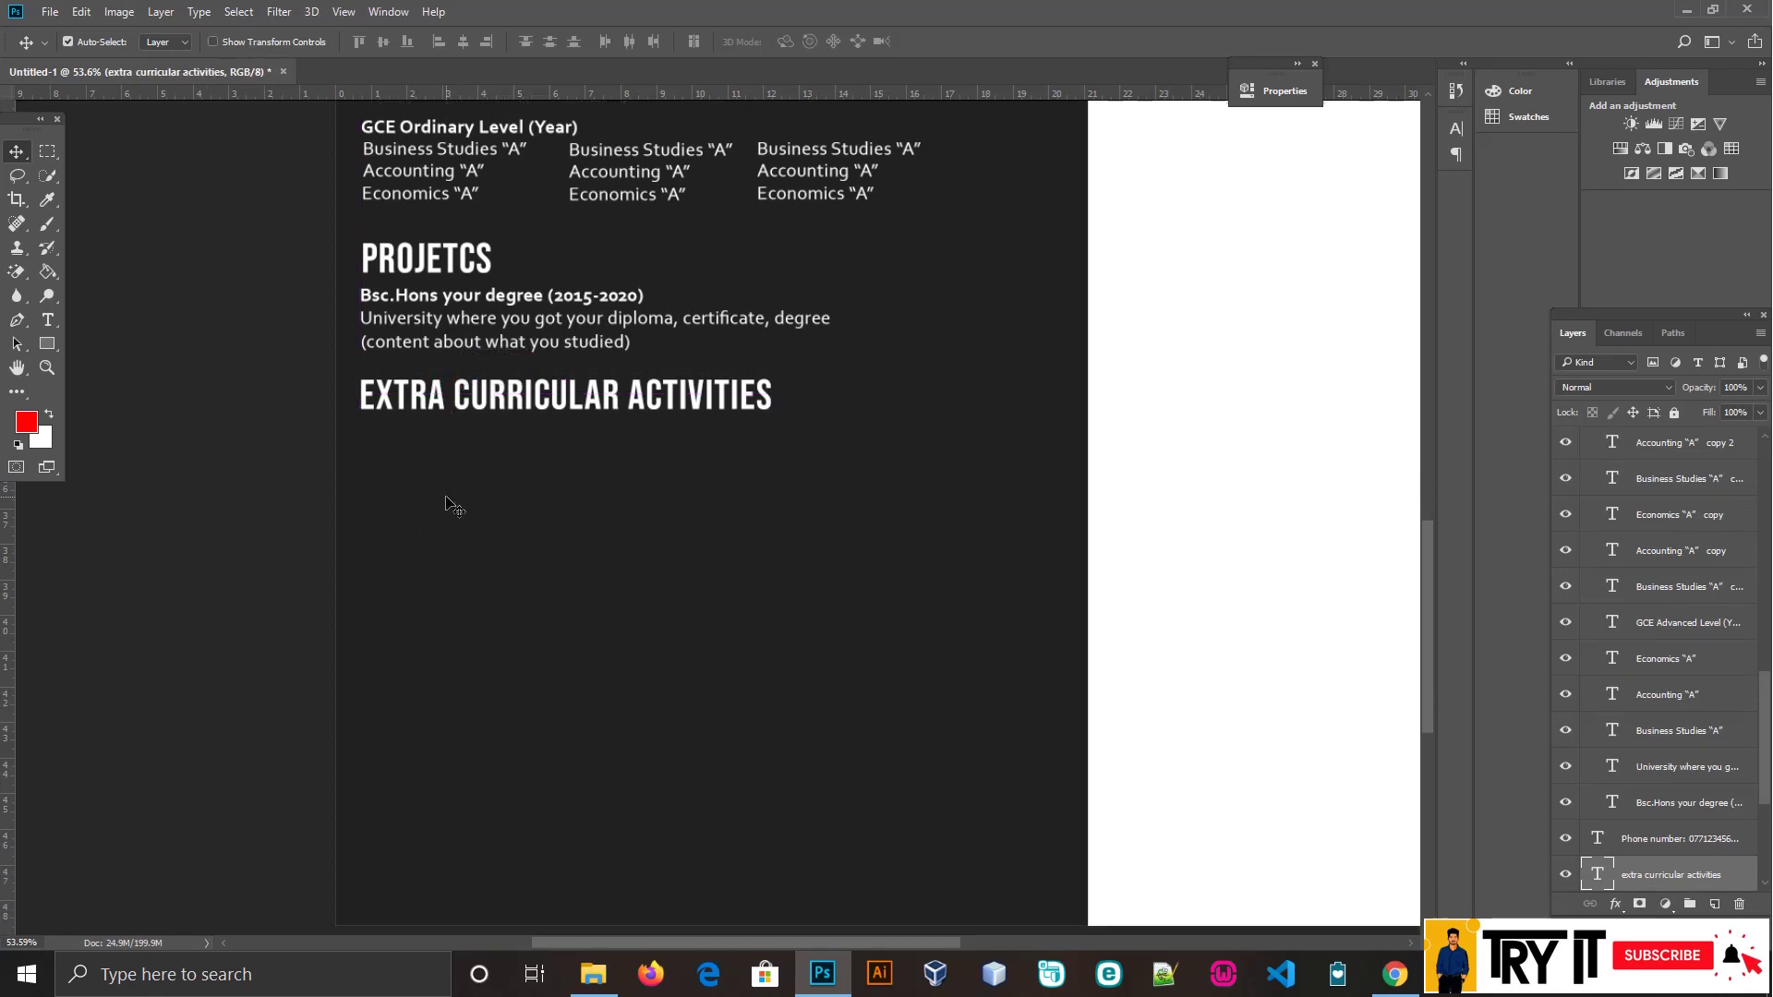
scroll(447, 499, down, 3)
scroll(446, 500, up, 2)
scroll(514, 487, up, 3)
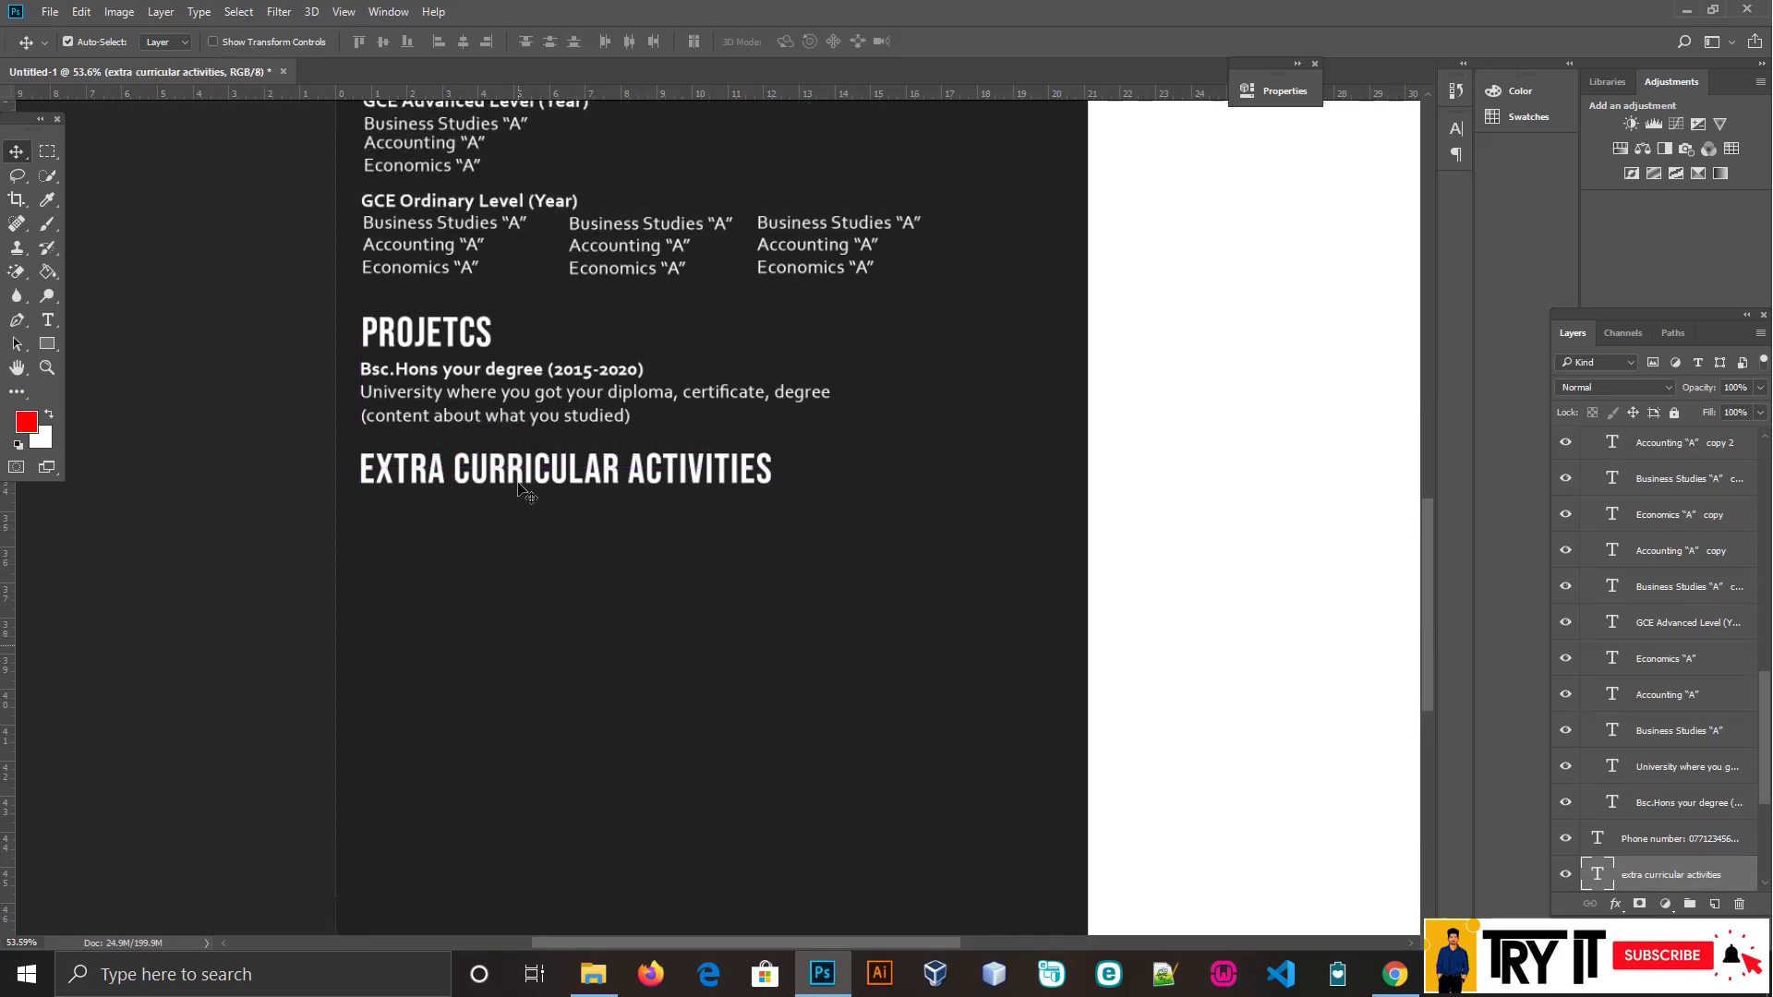
scroll(514, 487, up, 4)
scroll(513, 491, up, 3)
scroll(514, 490, down, 2)
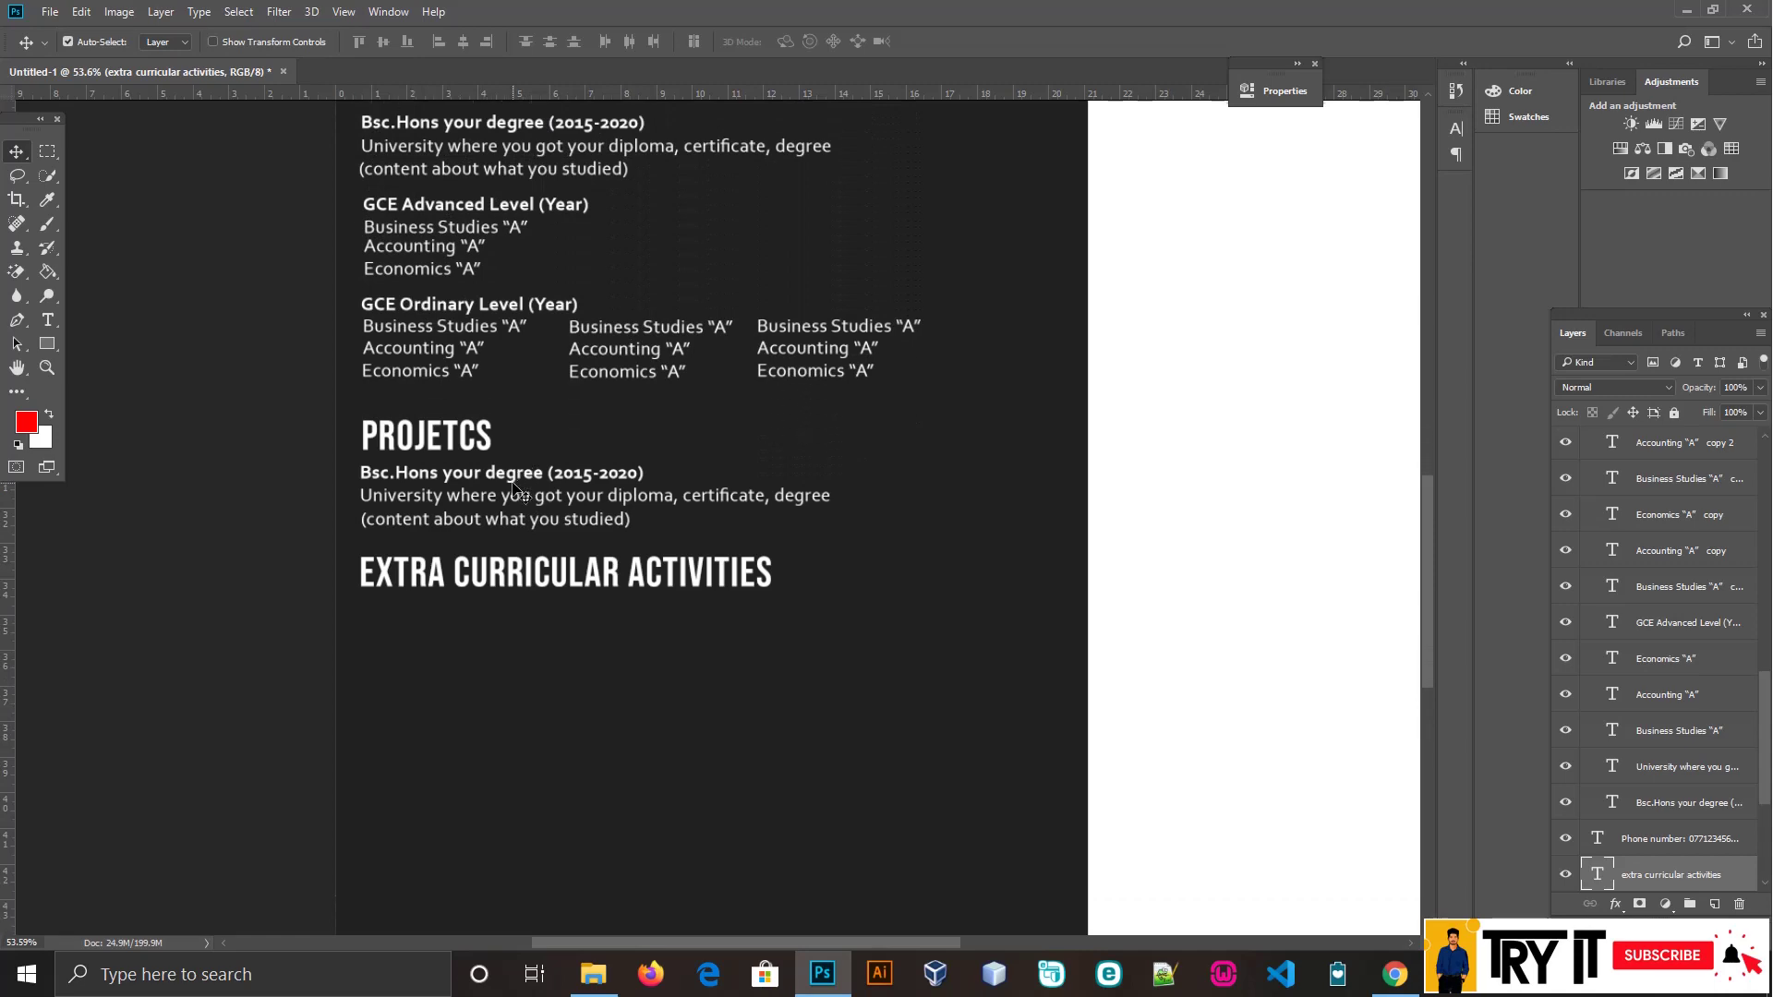
scroll(515, 489, down, 2)
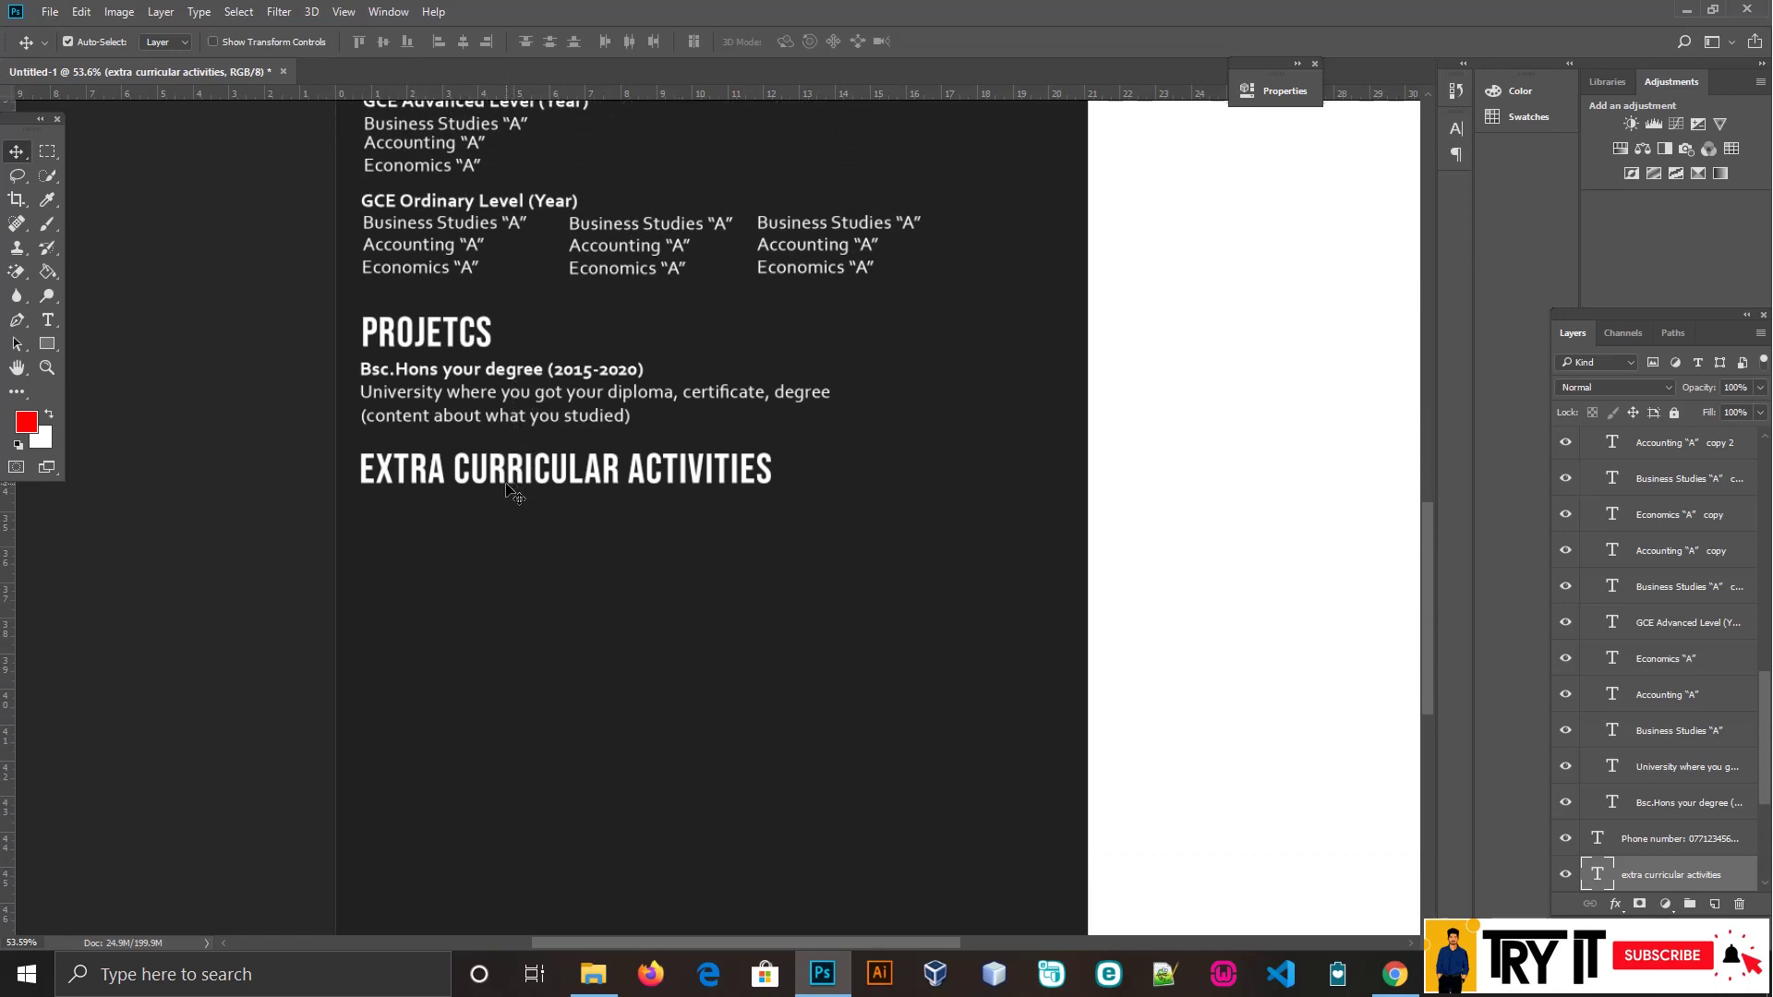
alt+scroll(515, 491, down, 3)
alt+scroll(591, 550, up, 2)
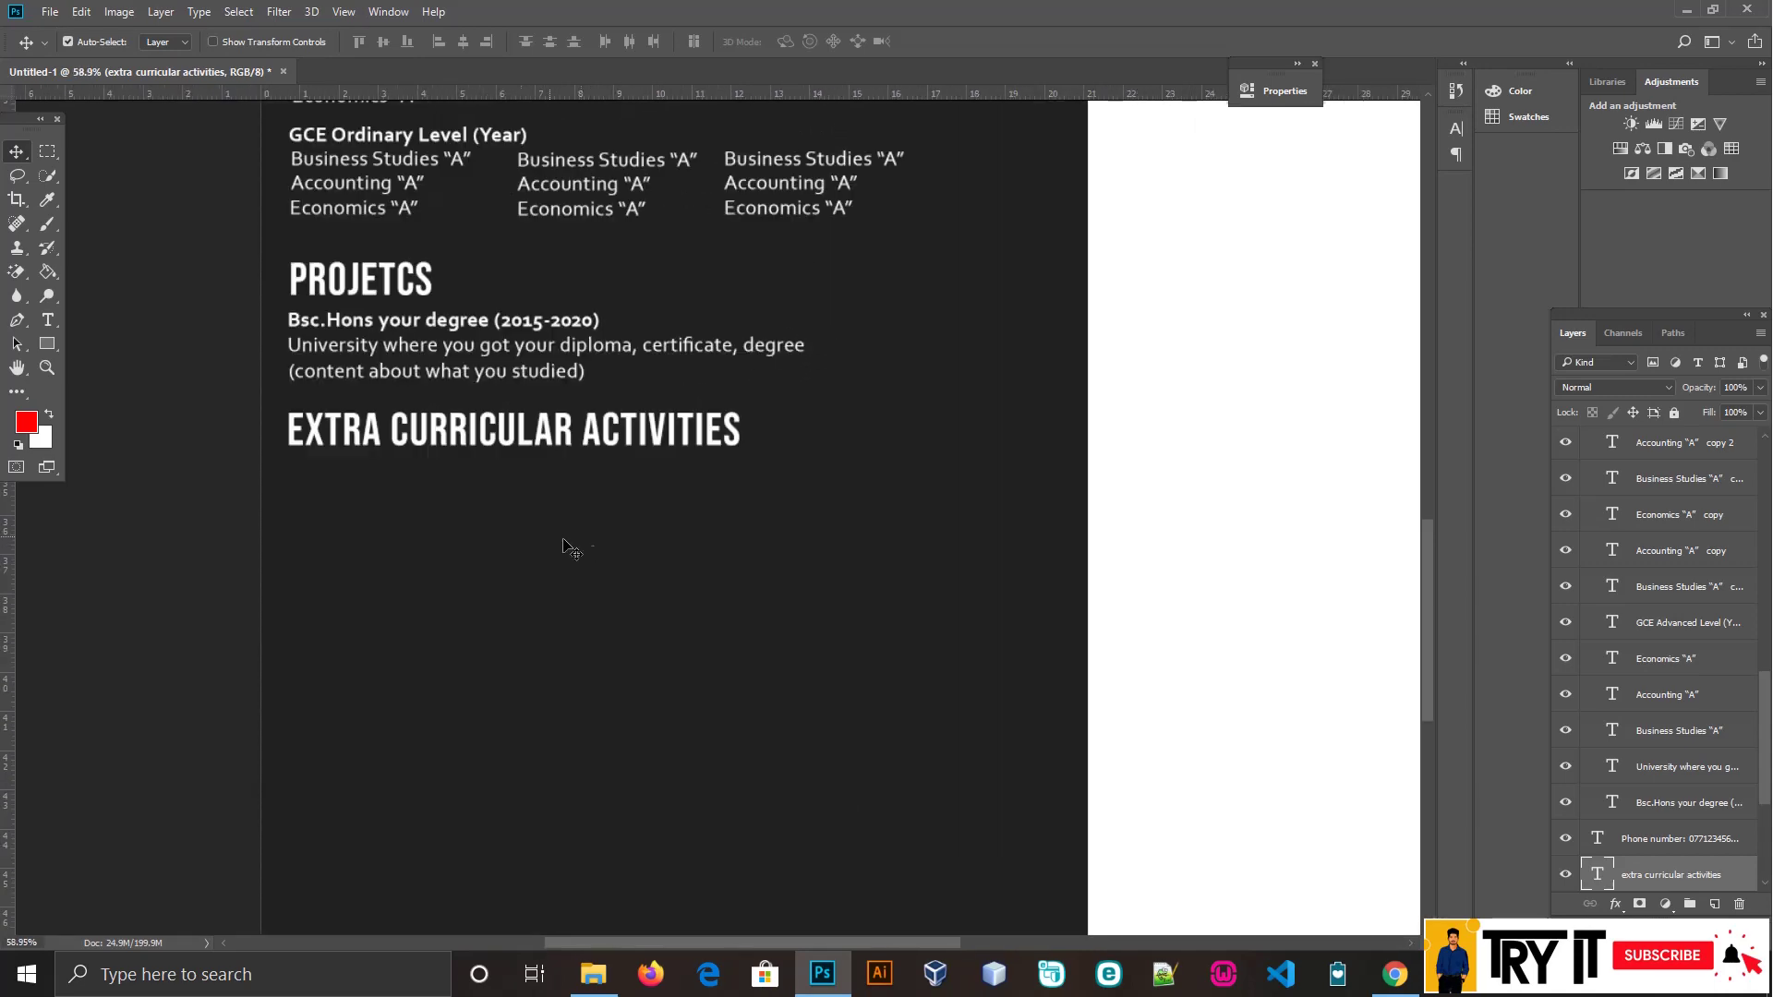
alt+scroll(566, 547, up, 1)
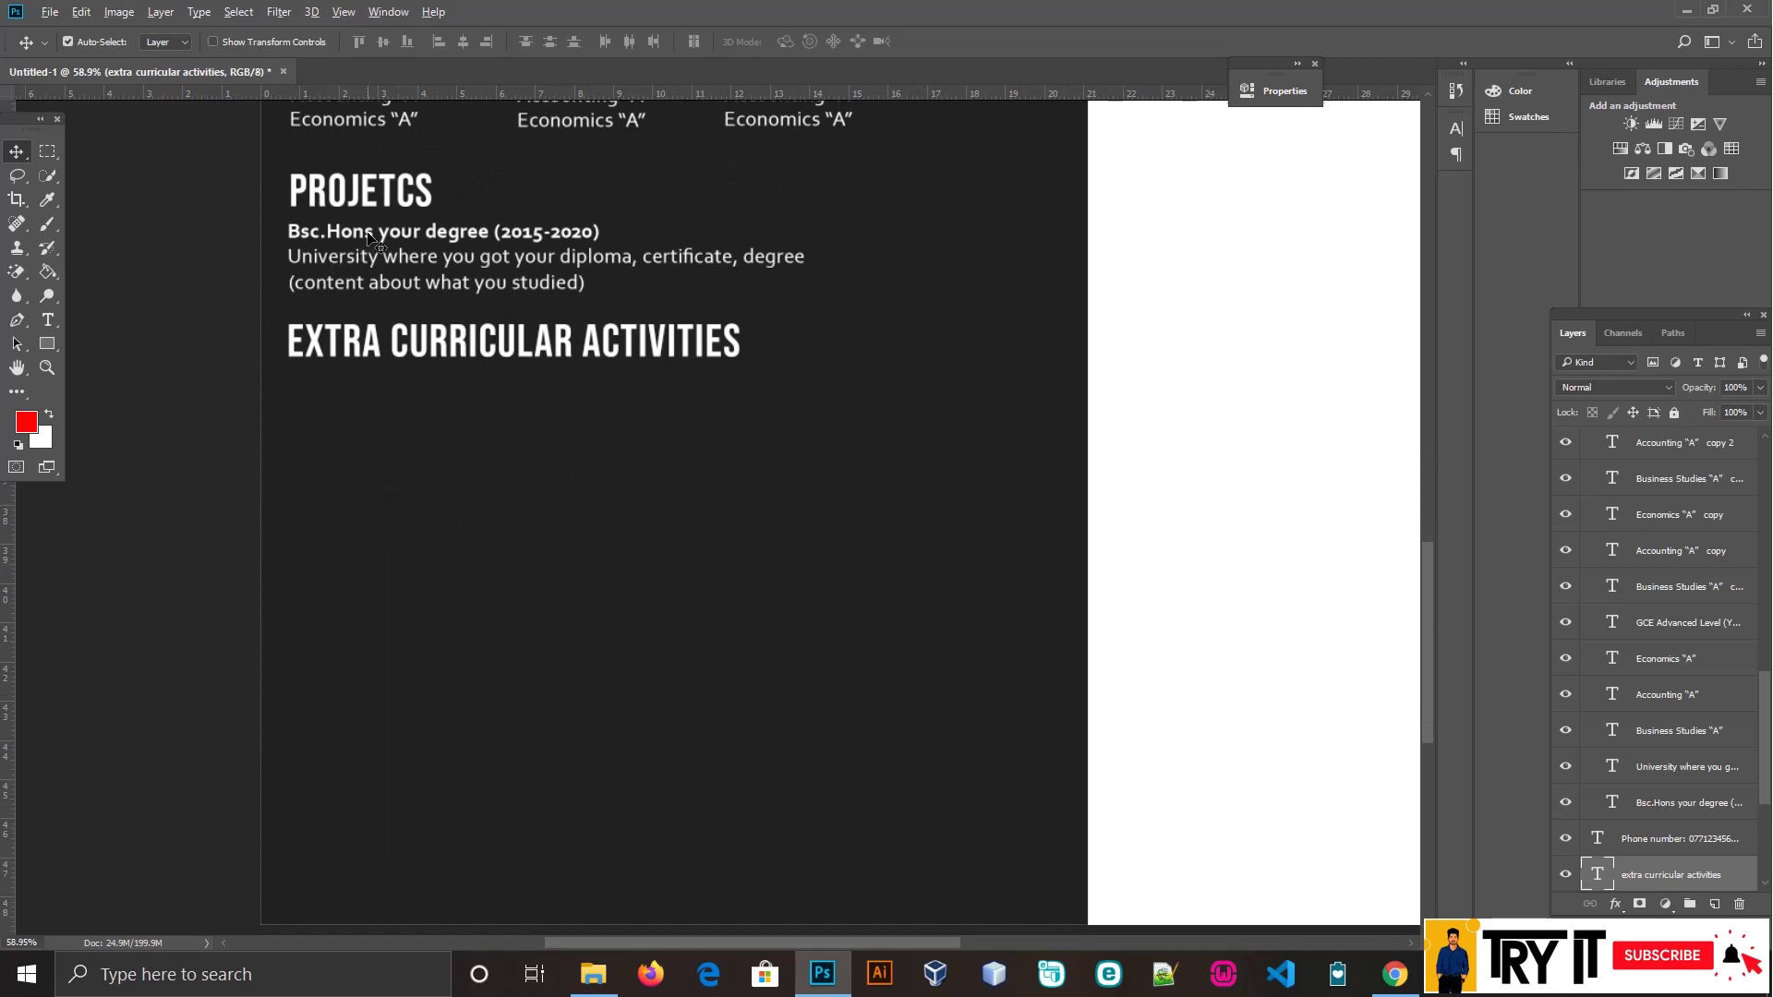
Copy the degree entry and place it under the EXTRA CURRICULAR ACTIVITIES heading.
drag(369, 238, 374, 330)
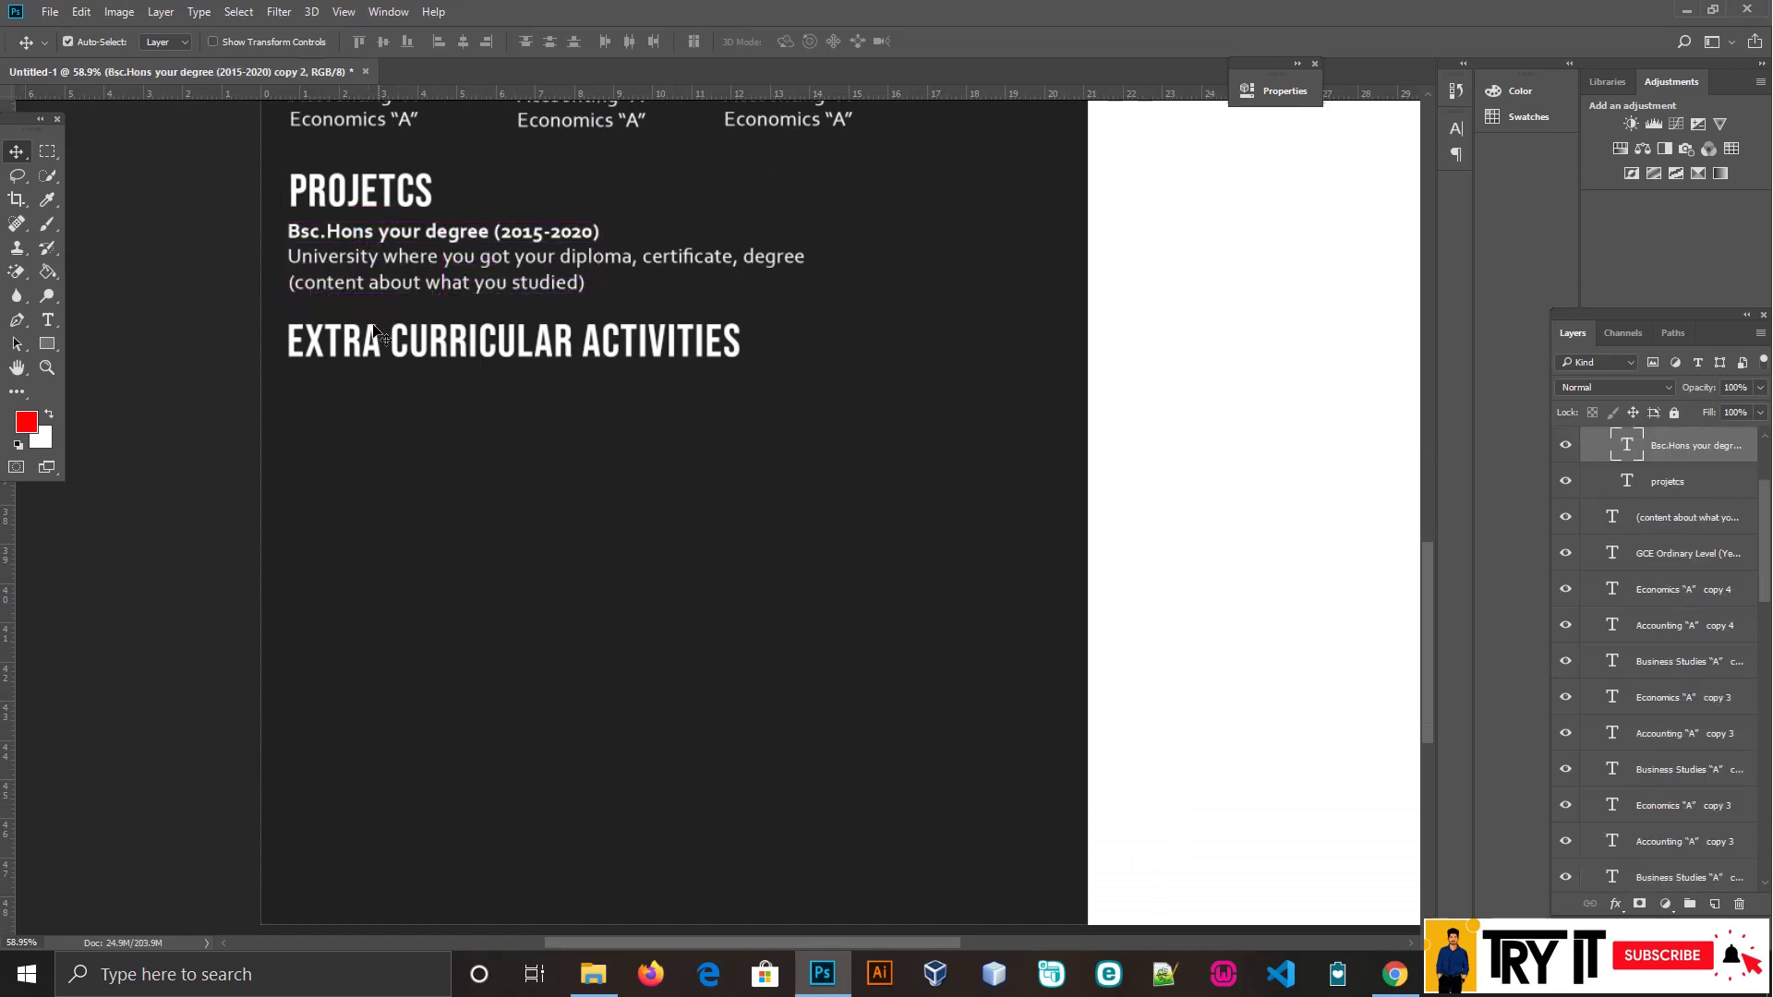
shift+click(425, 263)
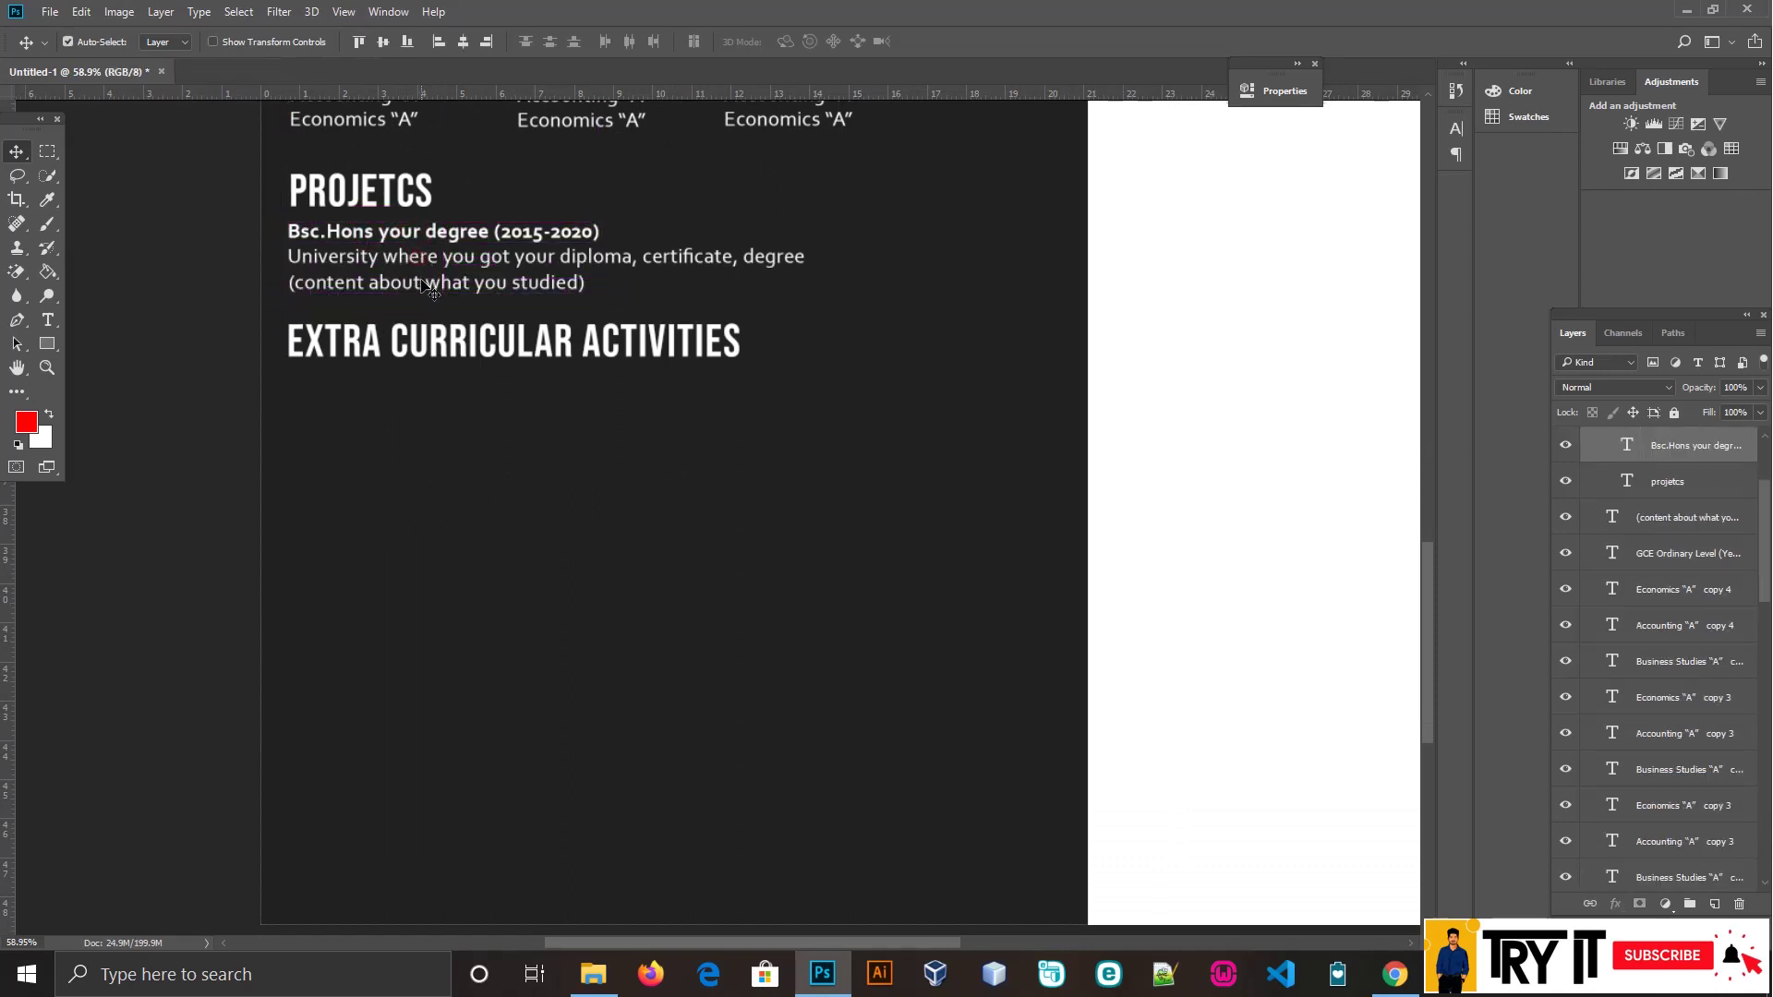
drag(426, 277, 431, 425)
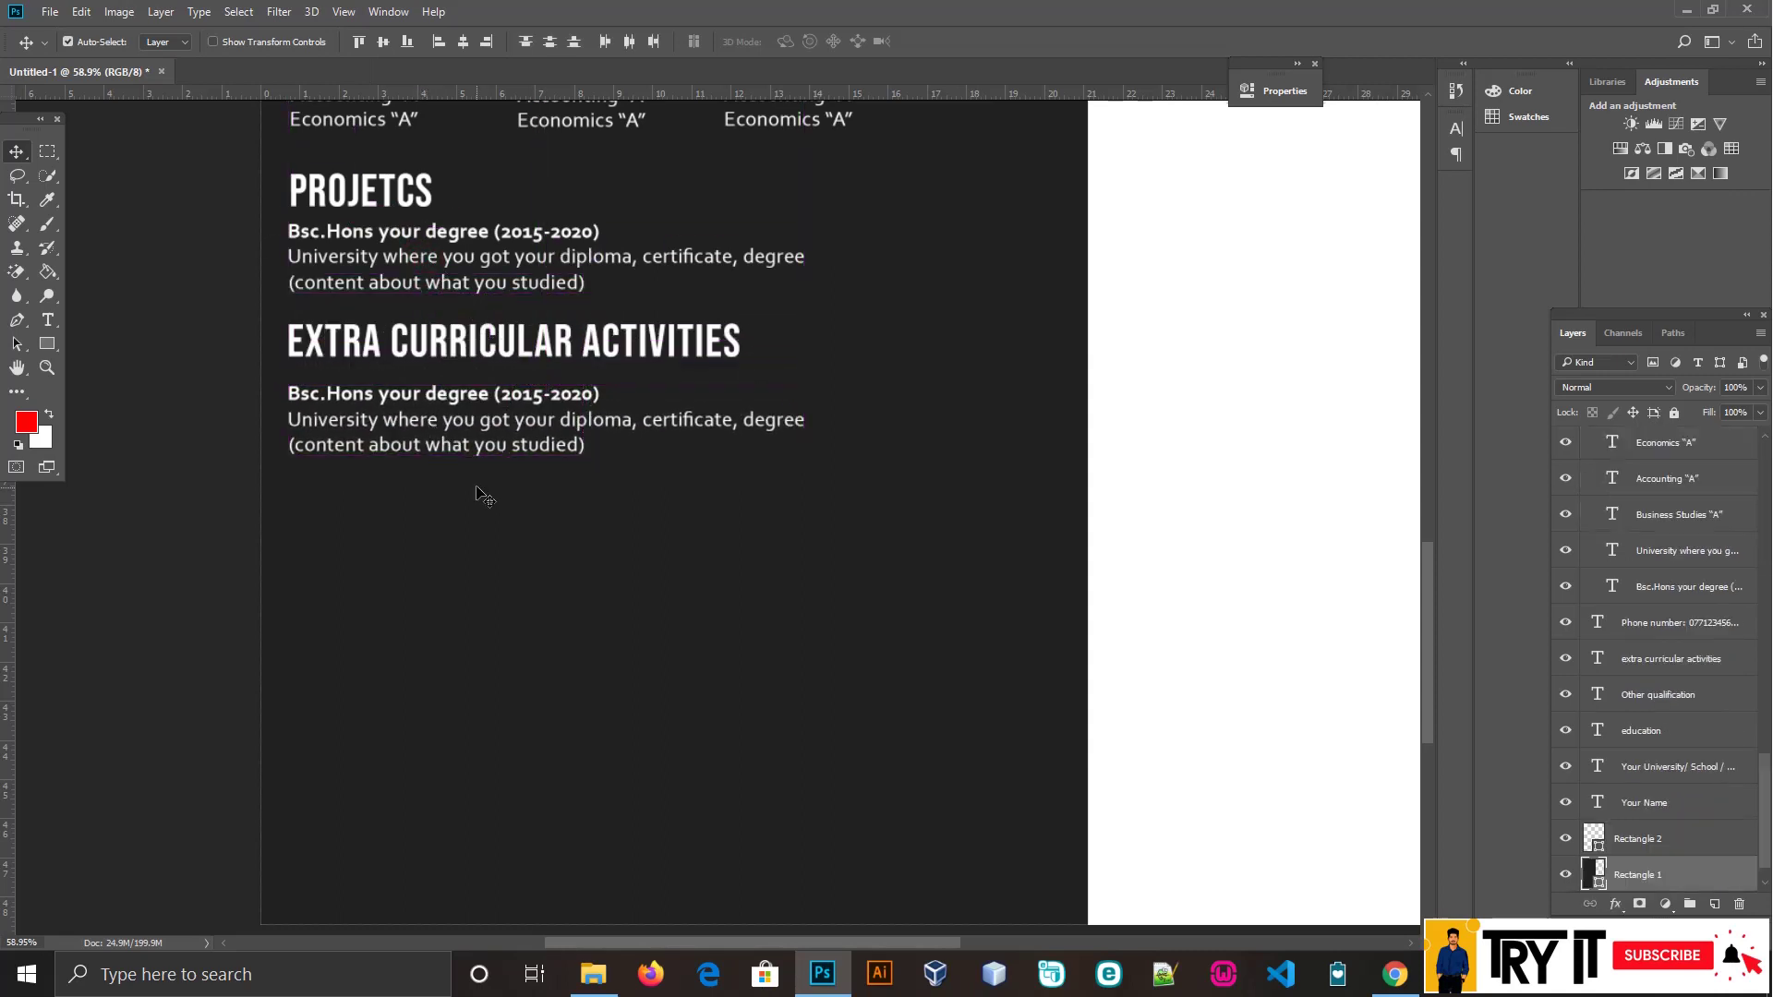
Duplicate the diploma line into three stacked lines and select those lines.
click(565, 429)
drag(565, 430, 559, 527)
scroll(638, 595, down, 3)
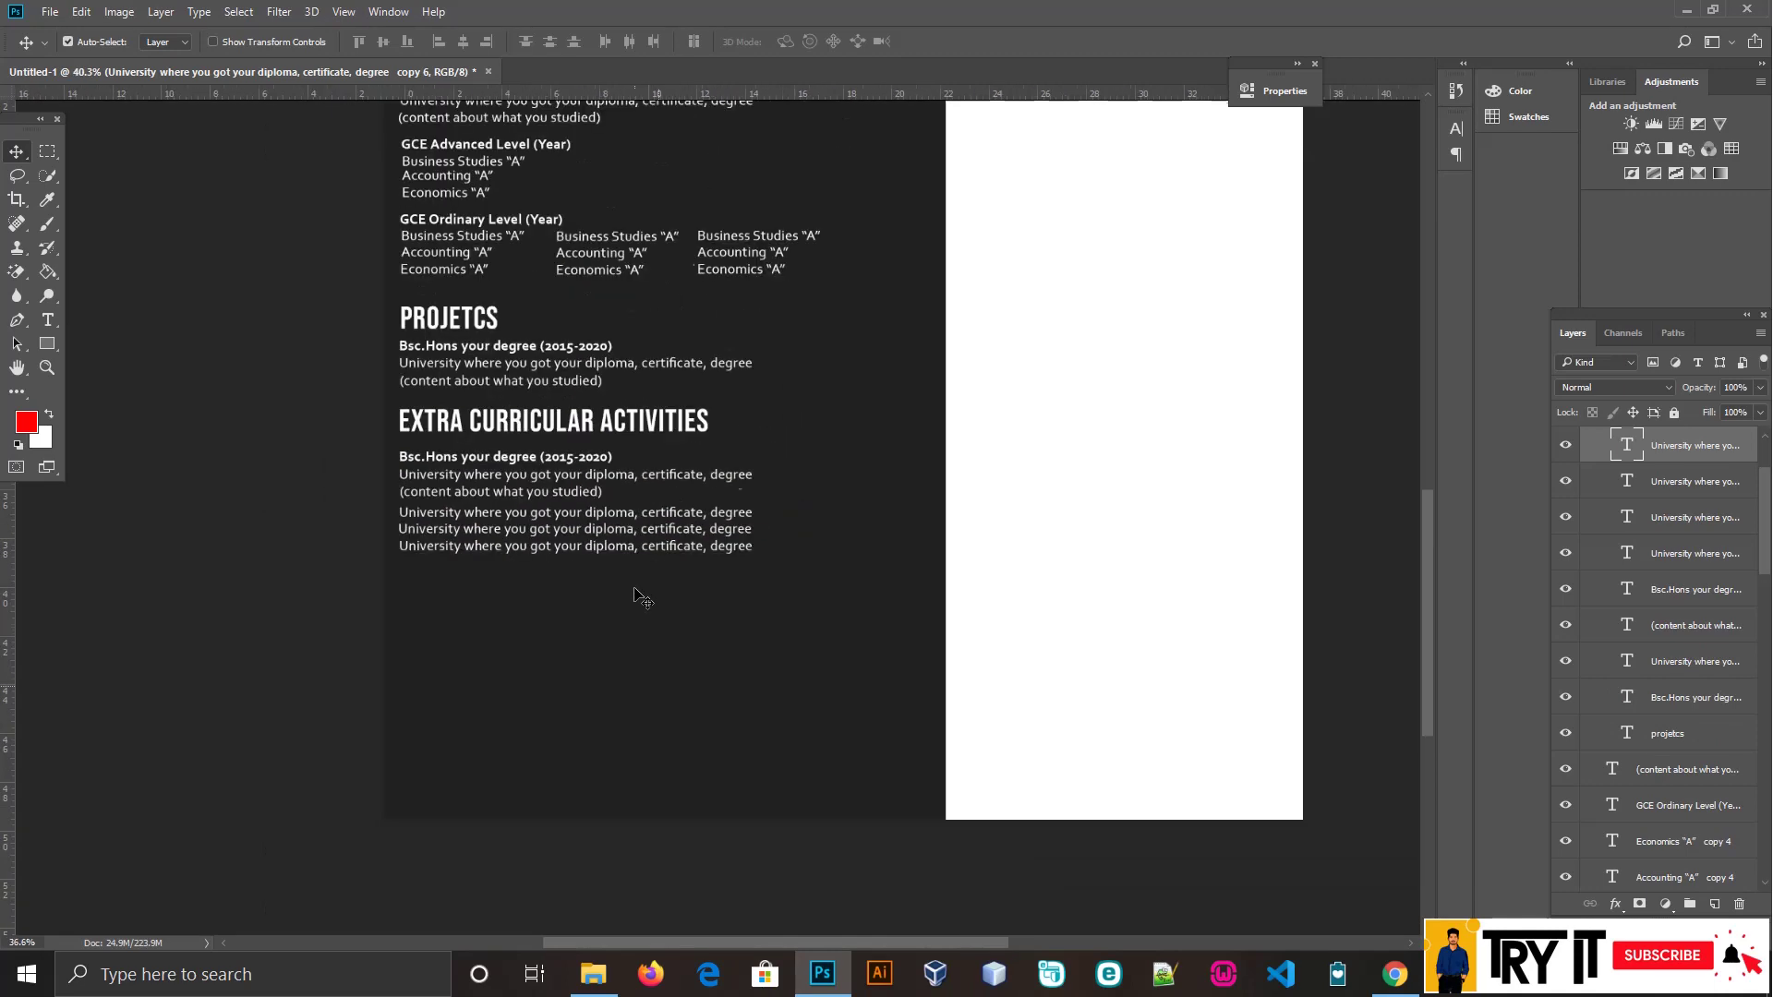
scroll(802, 652, down, 1)
scroll(808, 652, up, 2)
scroll(811, 652, up, 2)
scroll(808, 652, up, 1)
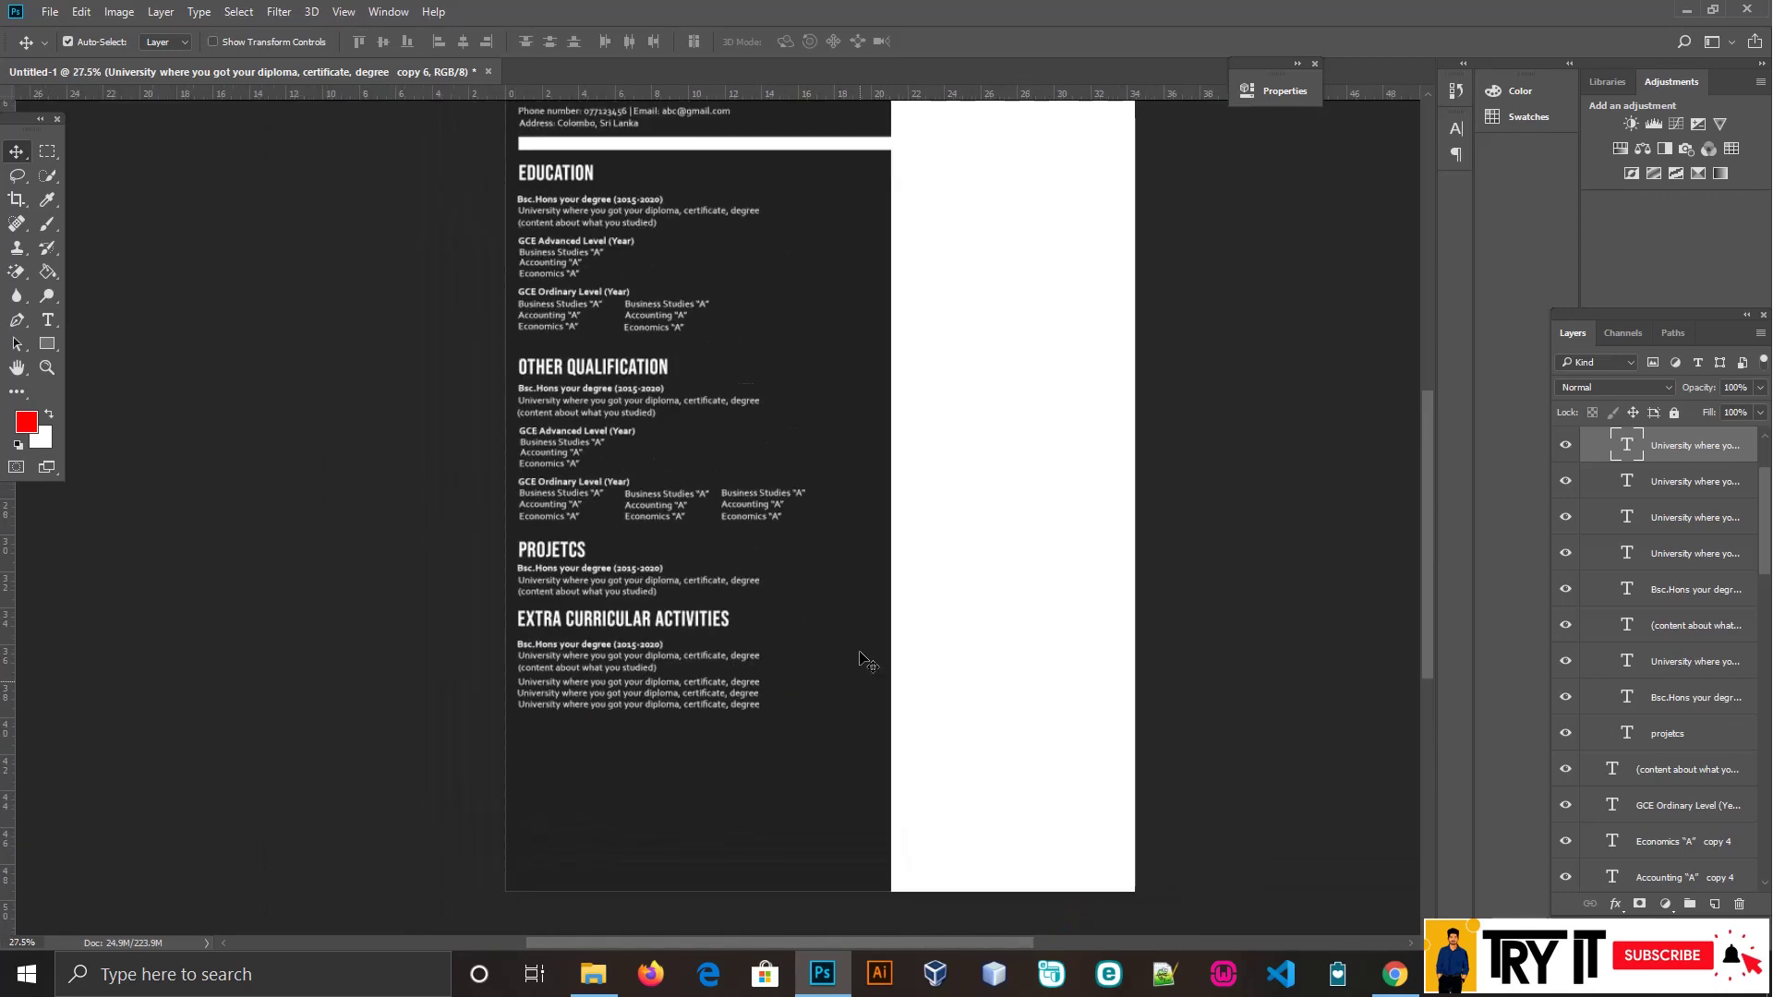
scroll(863, 661, up, 1)
scroll(841, 554, up, 2)
scroll(836, 495, down, 1)
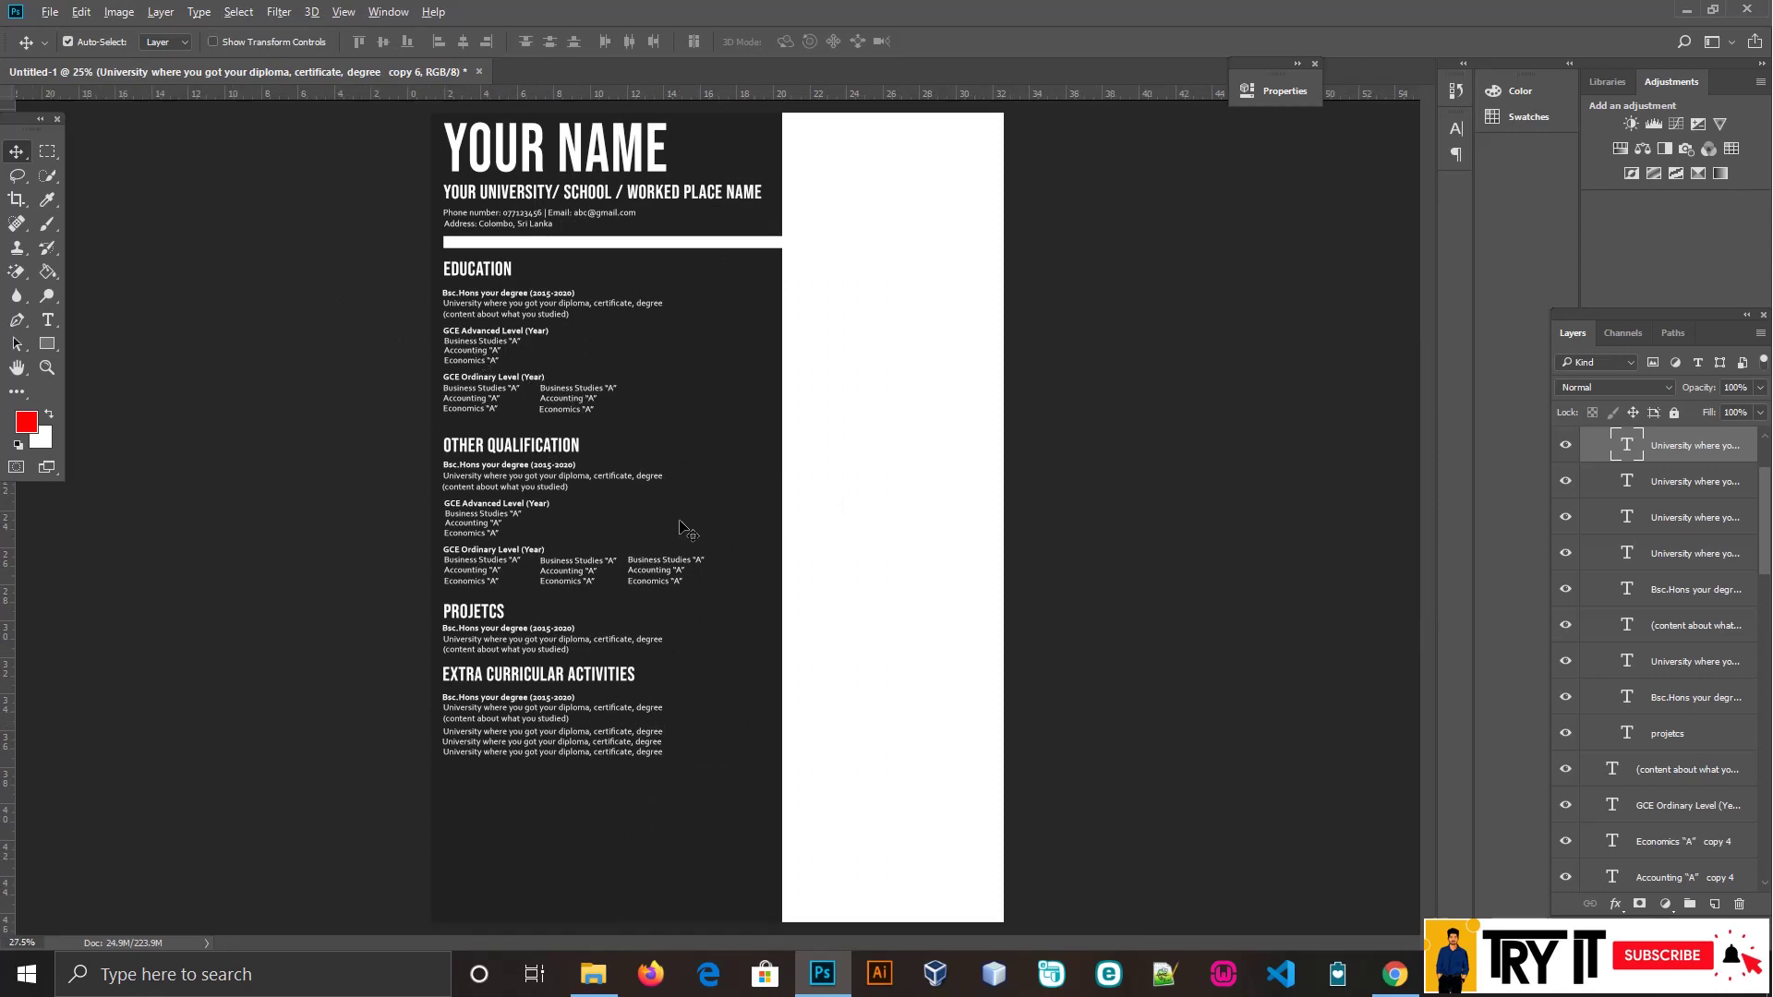
scroll(699, 533, up, 1)
scroll(729, 563, down, 1)
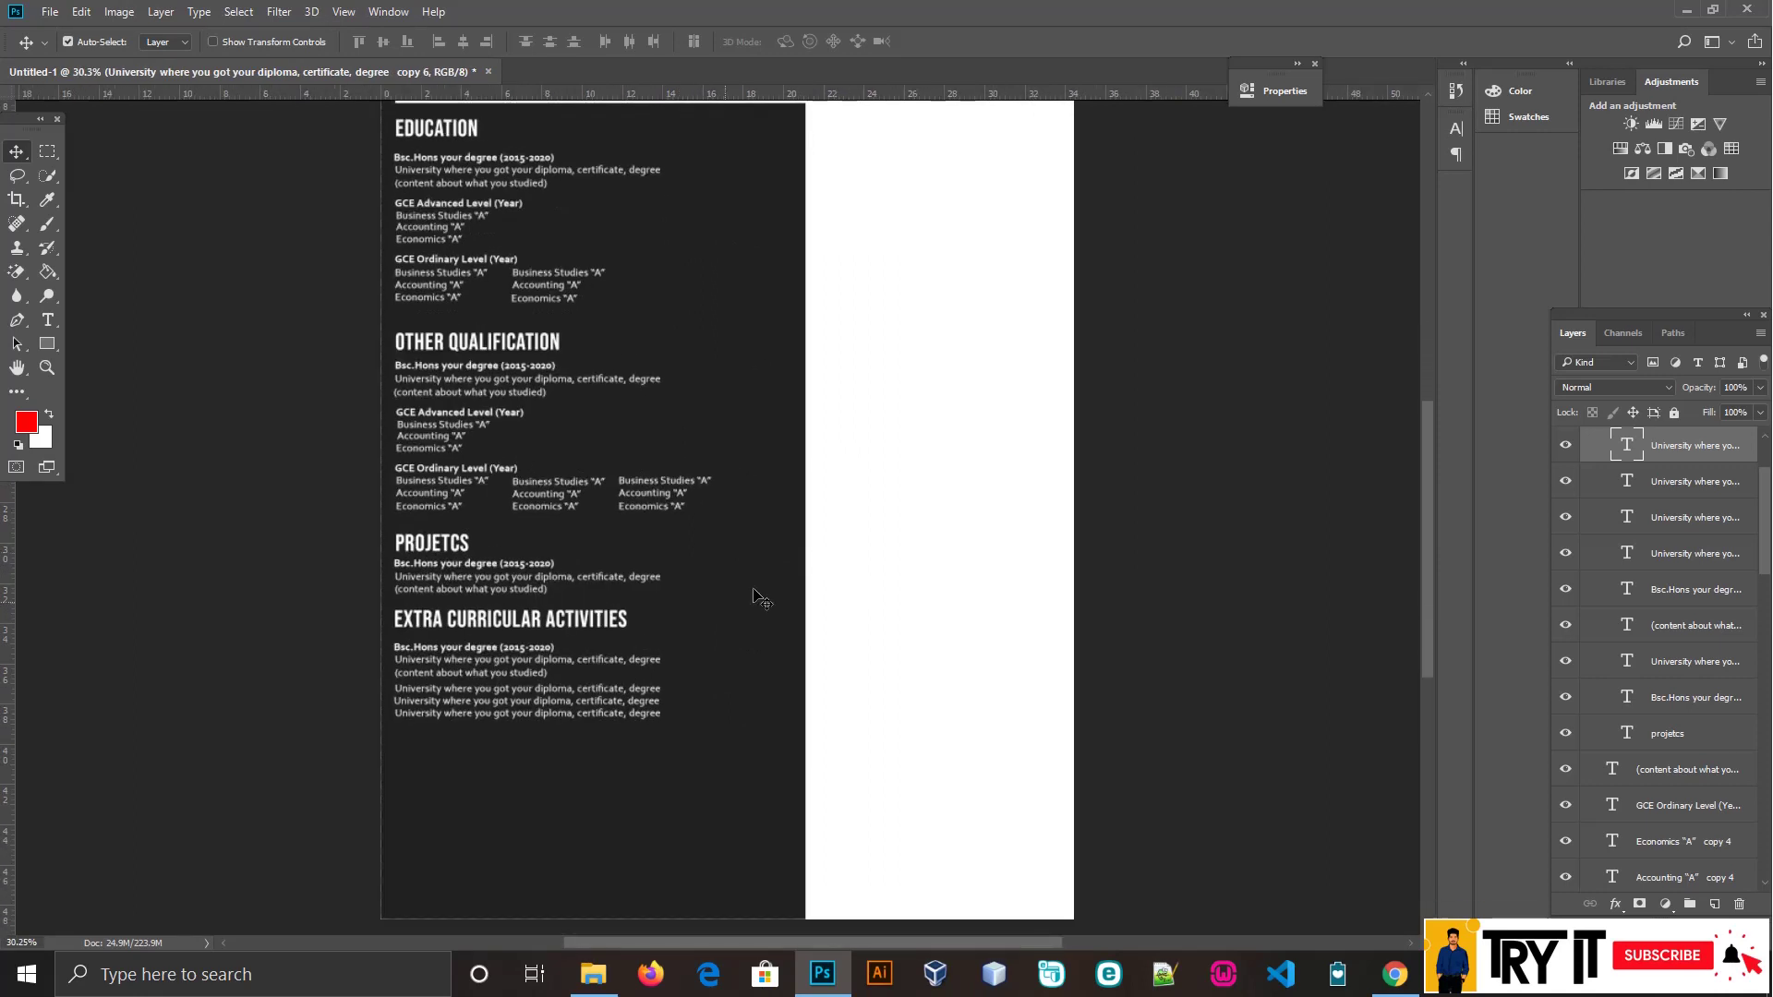
shift+click(652, 702)
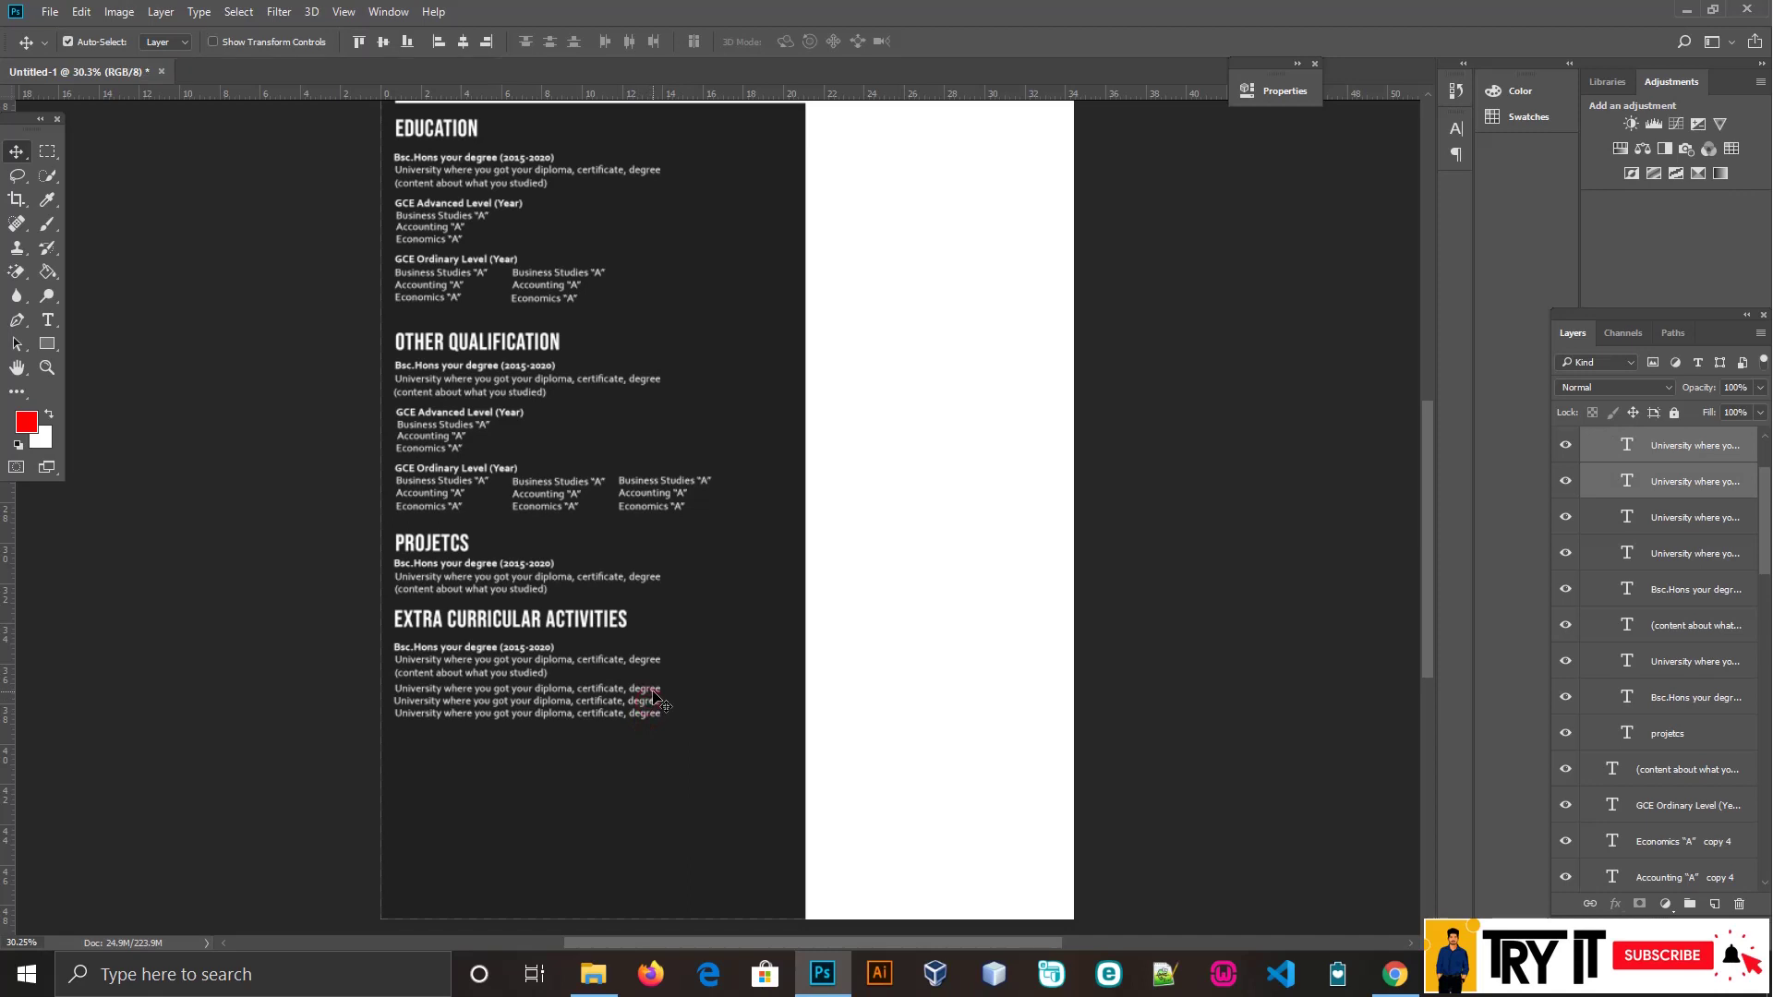
shift+click(652, 690)
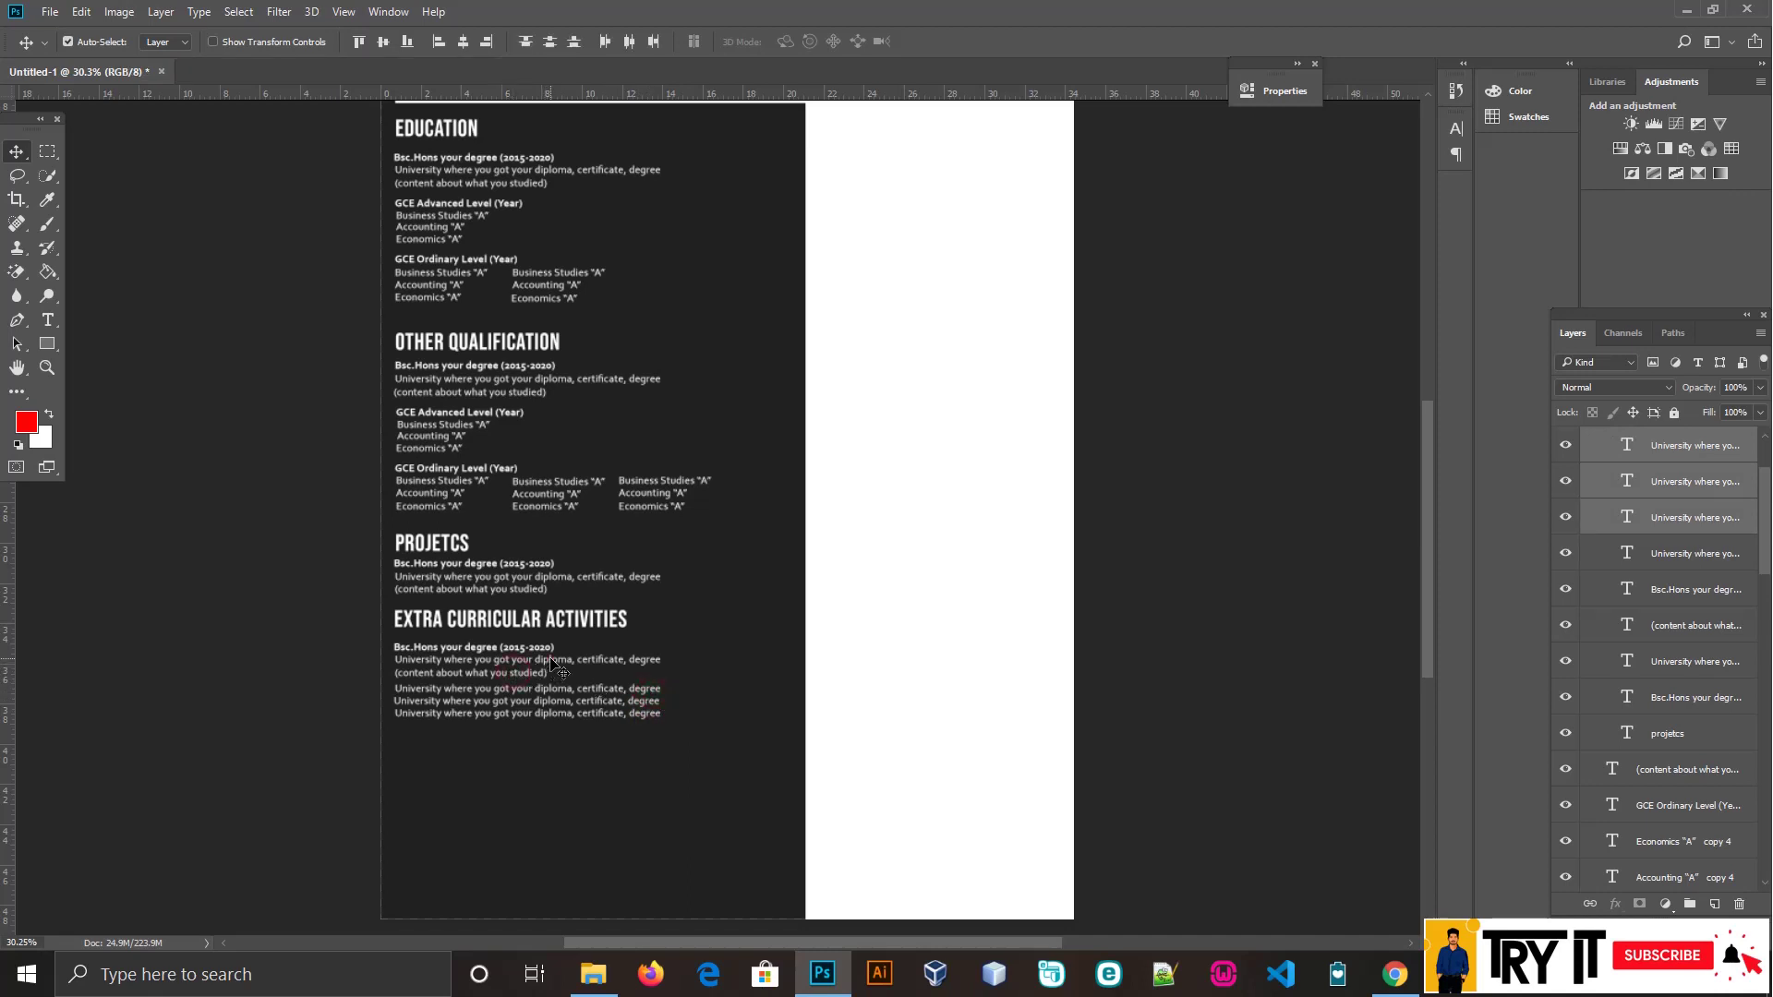
Add the remaining diploma and Bsc.Hons lines to the selection and group them as Extra.
shift+click(549, 658)
shift+click(549, 650)
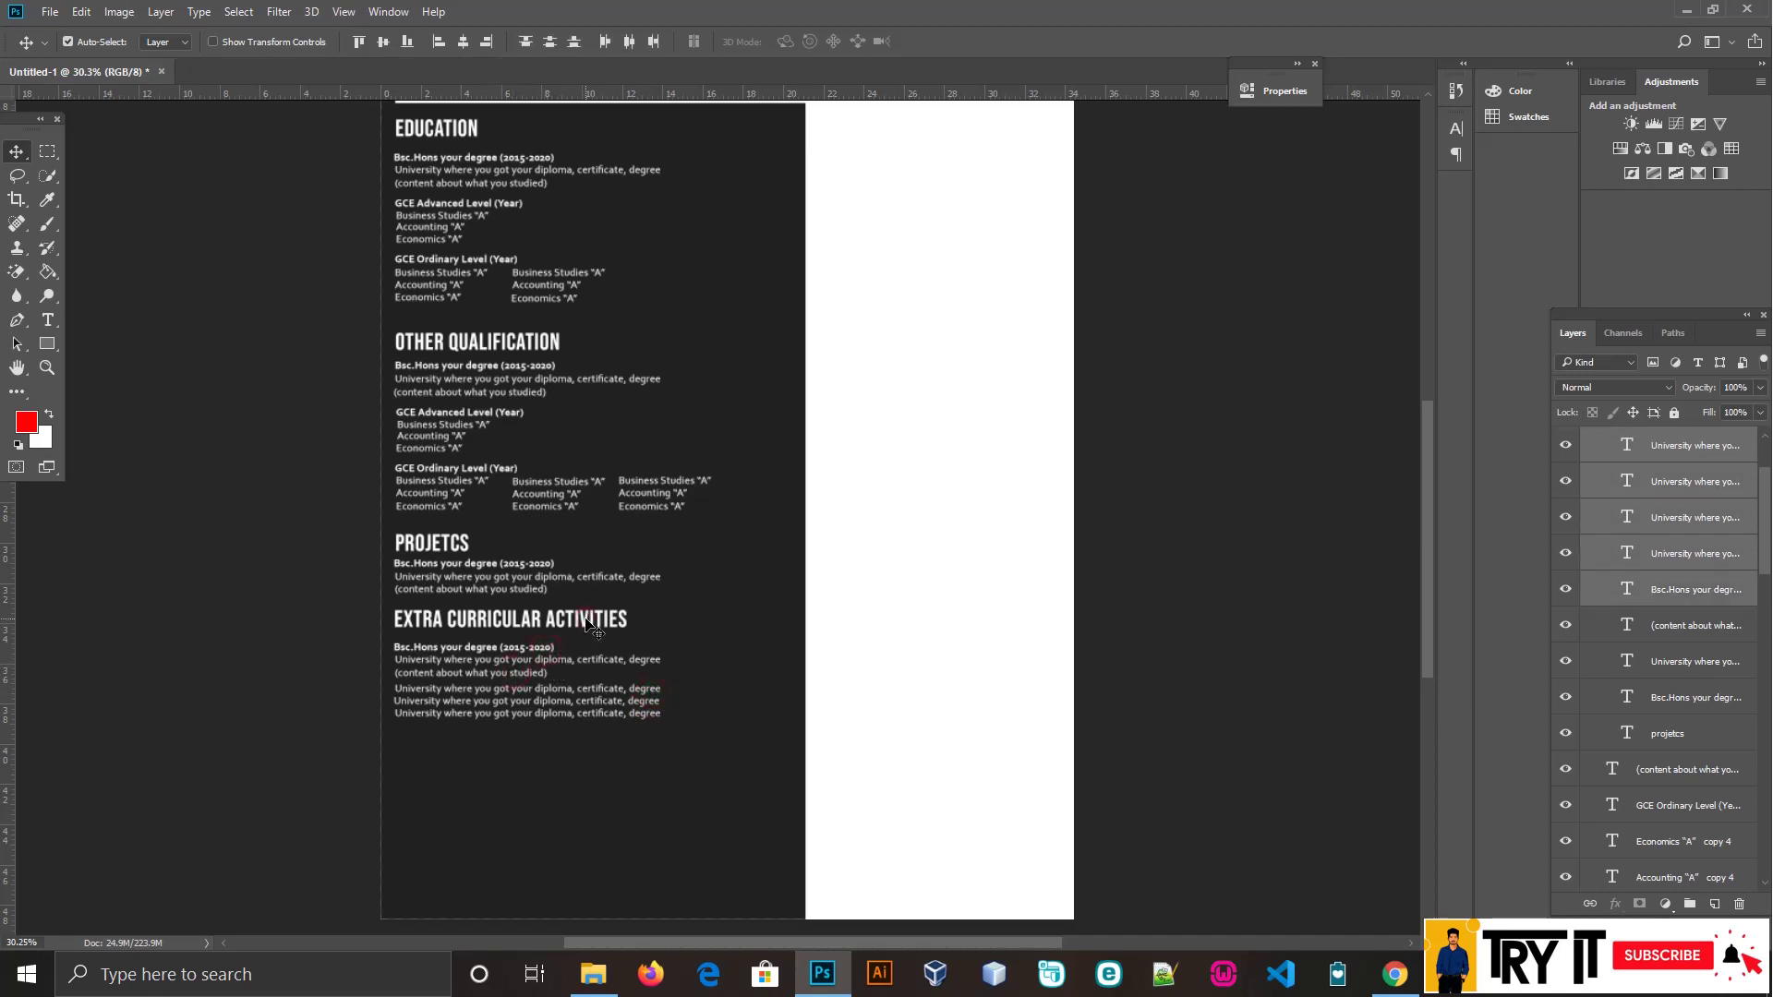
key(ctrl+g)
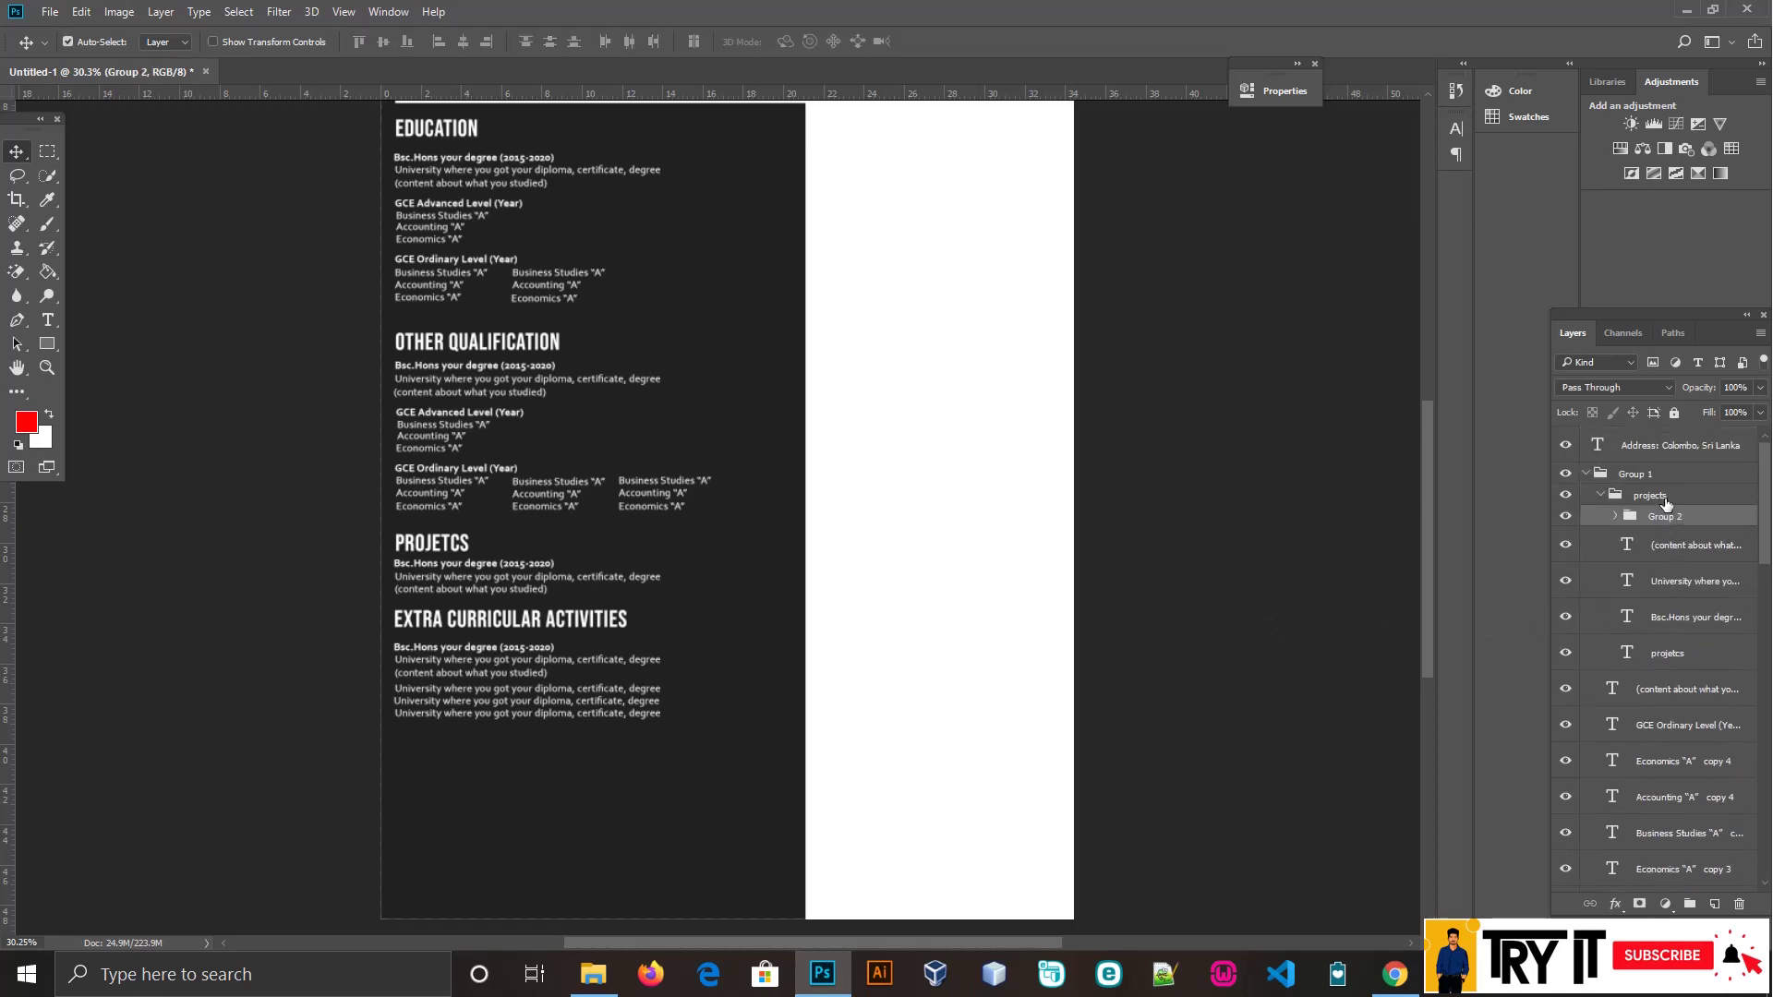
double_click(1664, 517)
key(Return)
Toggle the Extra group's visibility to verify its contents, then review the layout.
click(1564, 517)
click(1564, 517)
scroll(683, 527, up, 2)
scroll(637, 510, down, 2)
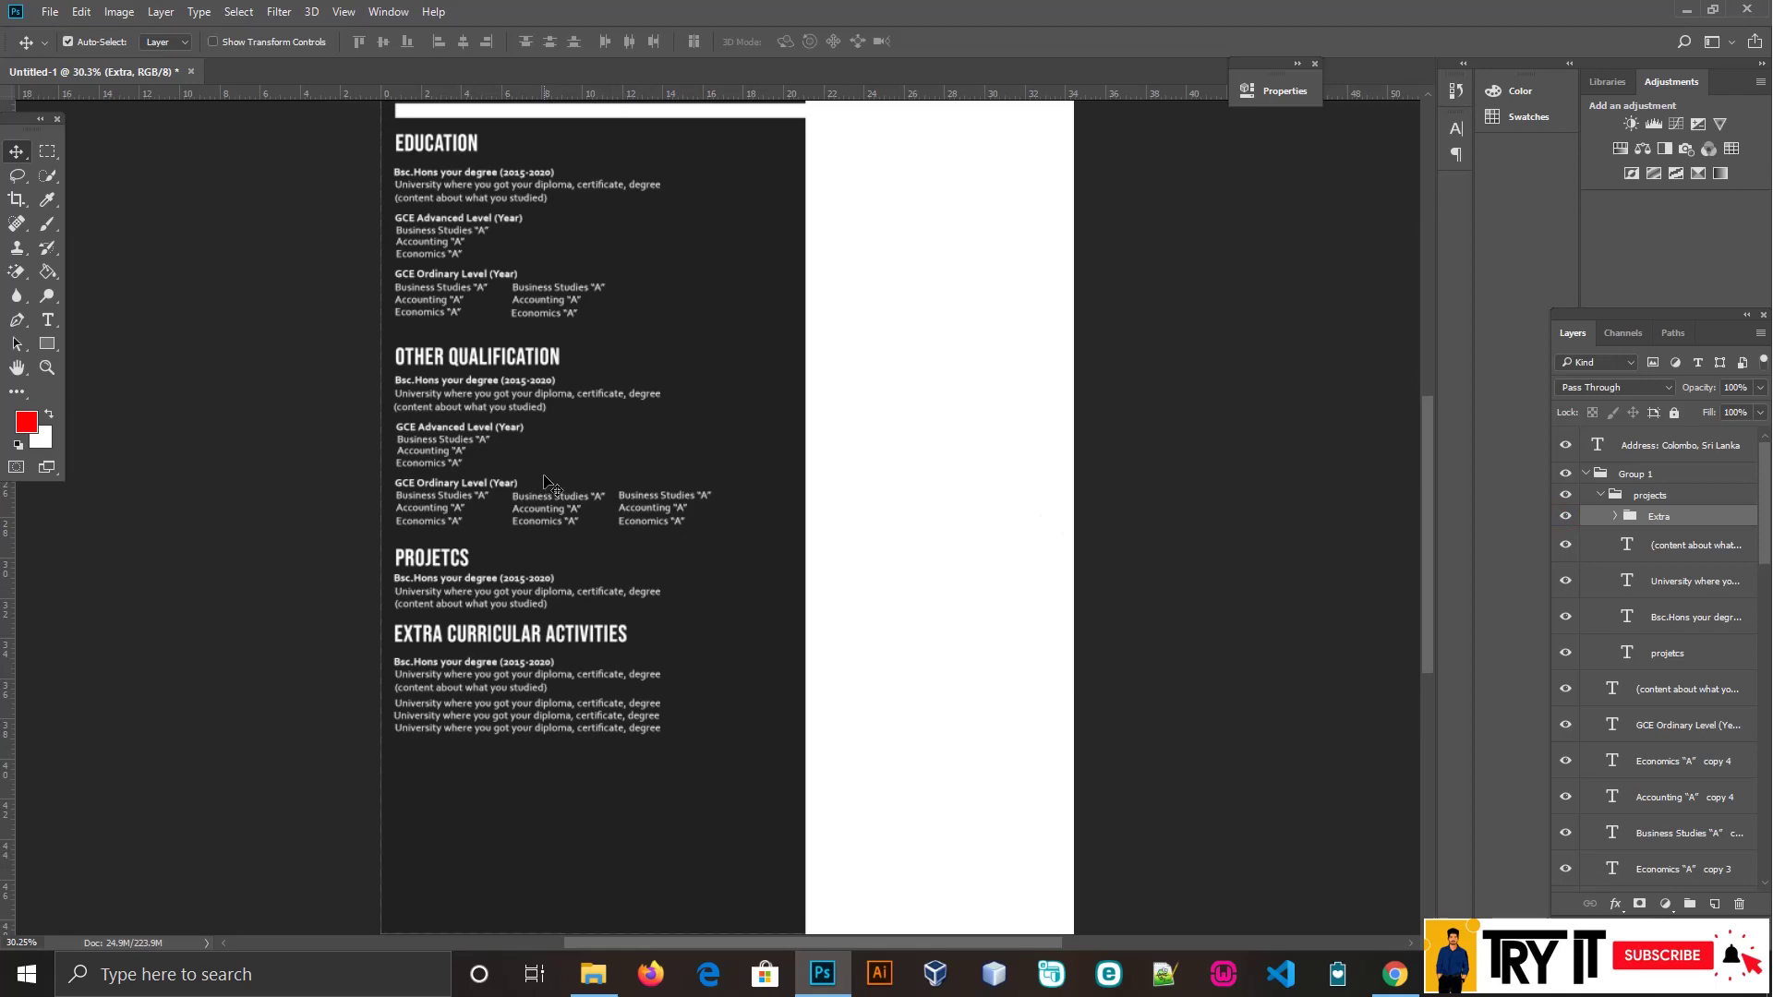
scroll(552, 482, up, 1)
scroll(503, 471, up, 1)
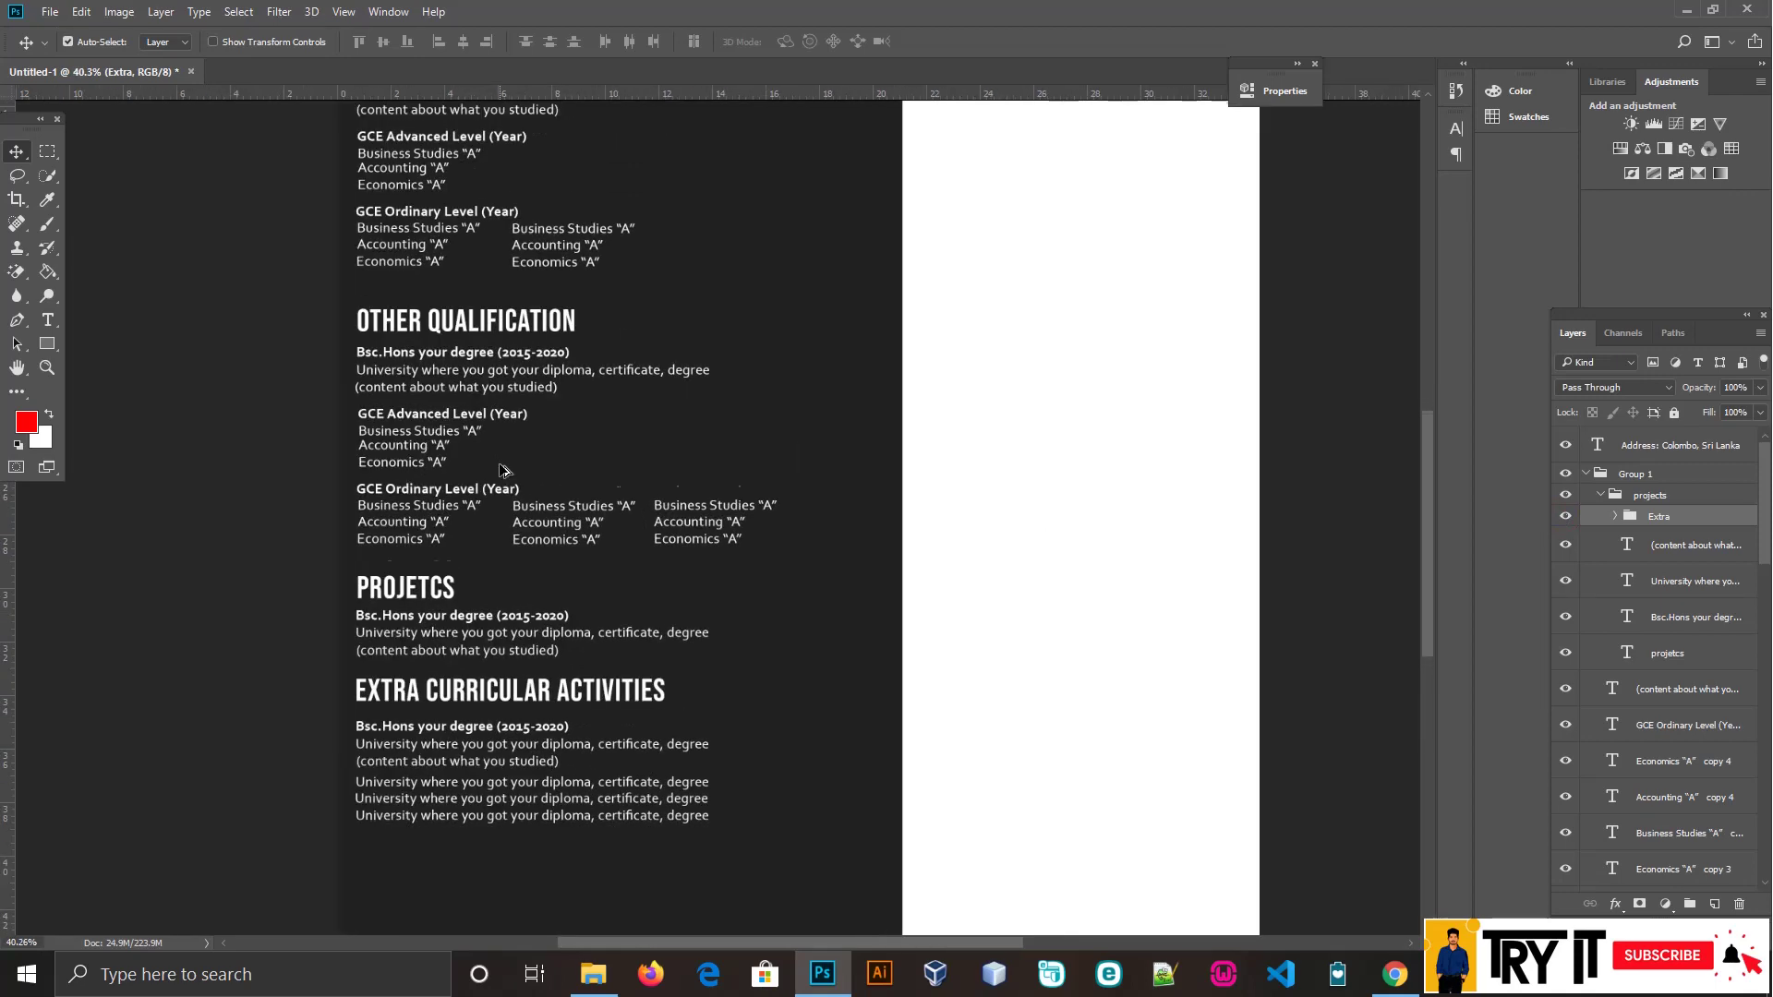
scroll(504, 471, down, 2)
scroll(503, 471, down, 2)
scroll(452, 529, down, 1)
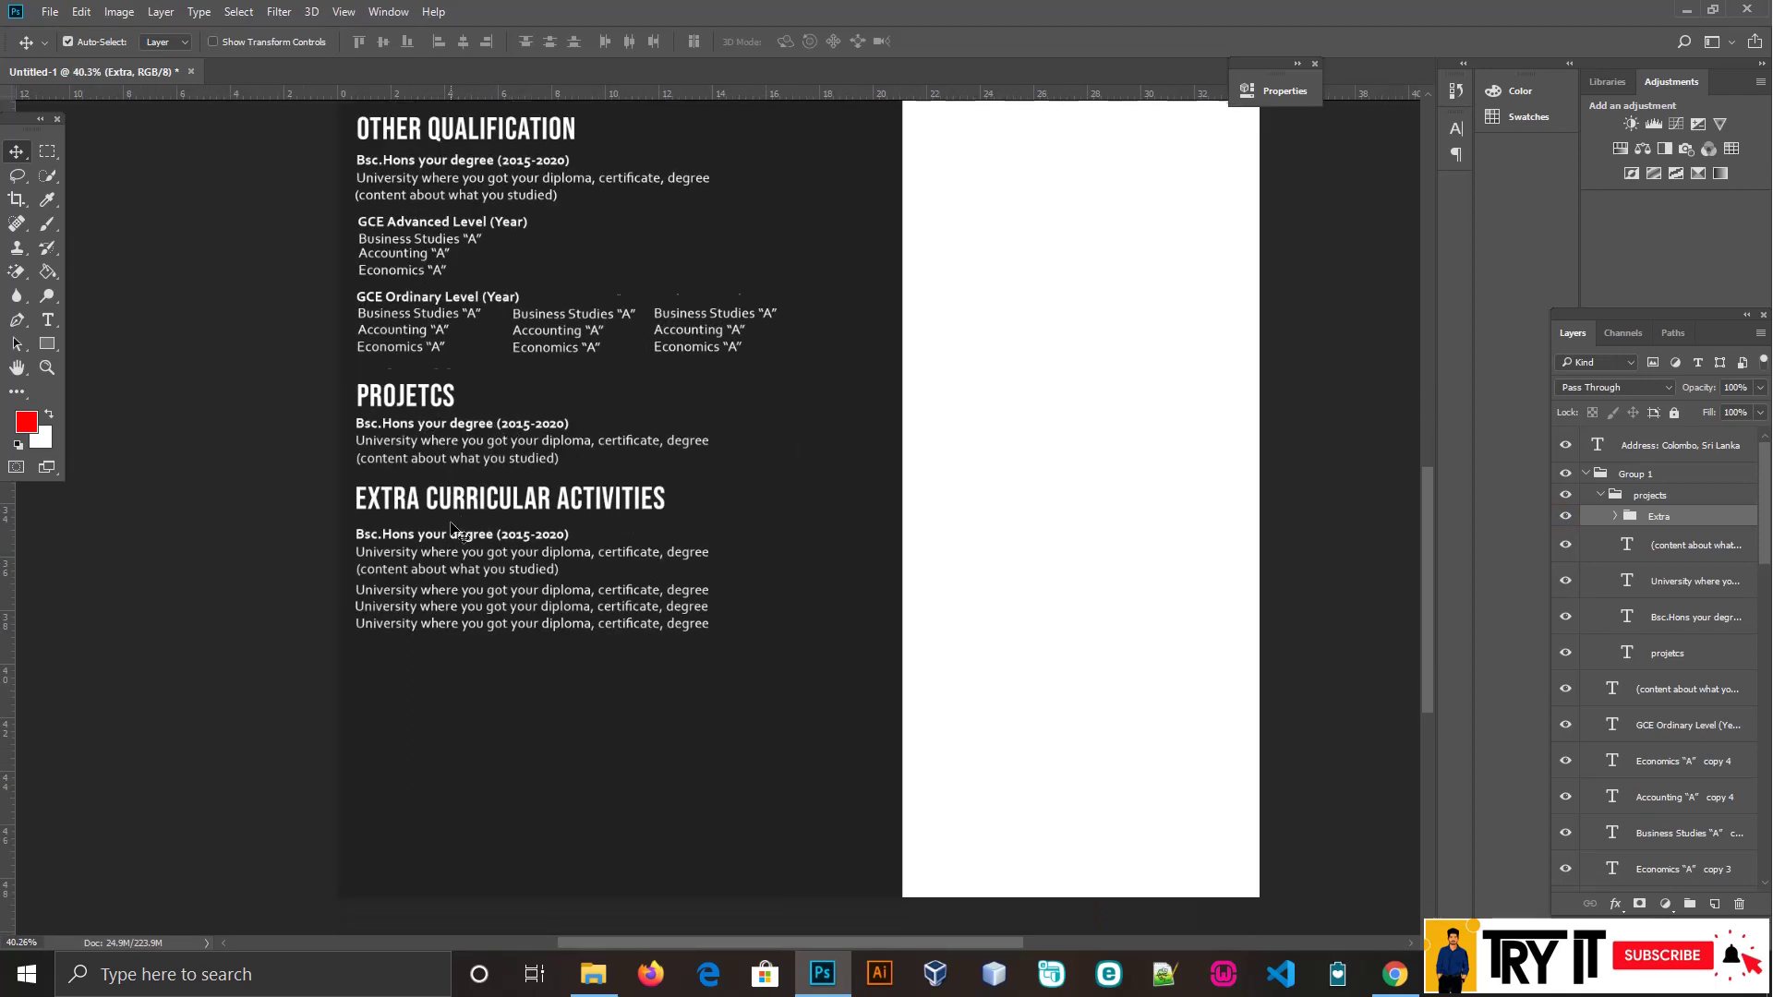
scroll(451, 529, down, 1)
scroll(592, 491, up, 3)
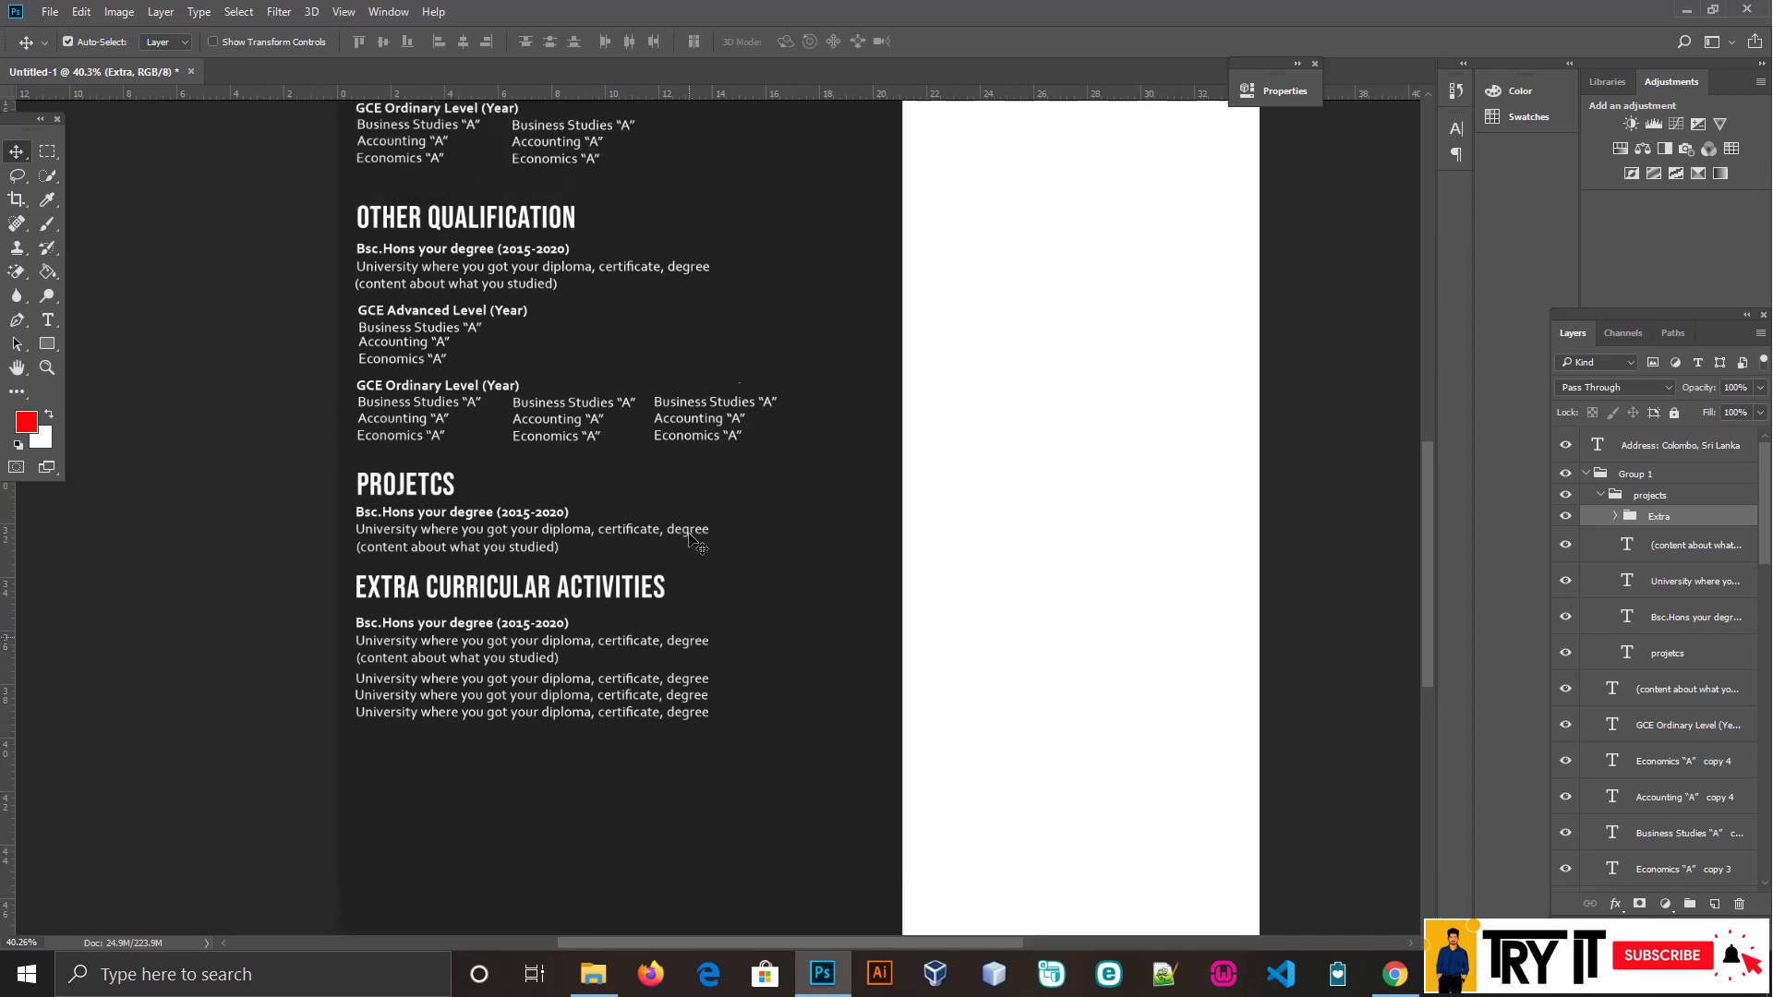
scroll(592, 491, up, 3)
scroll(646, 518, up, 4)
scroll(689, 539, down, 1)
scroll(694, 545, down, 1)
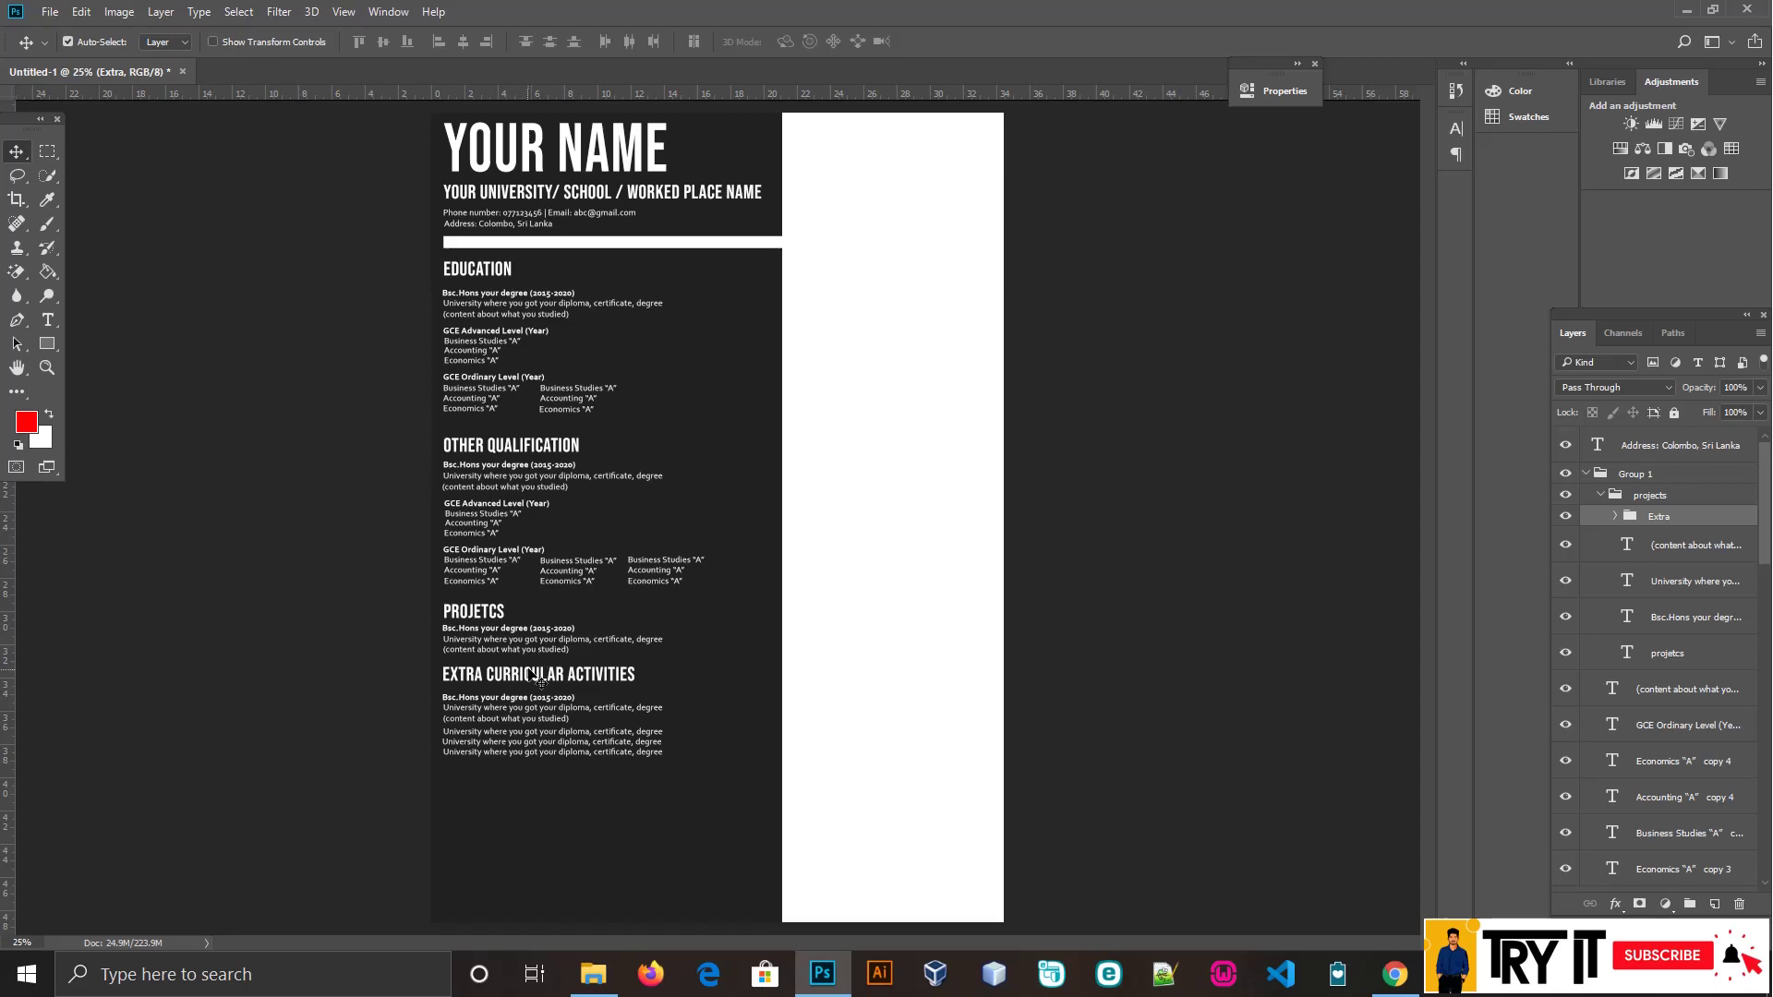
scroll(536, 683, up, 3)
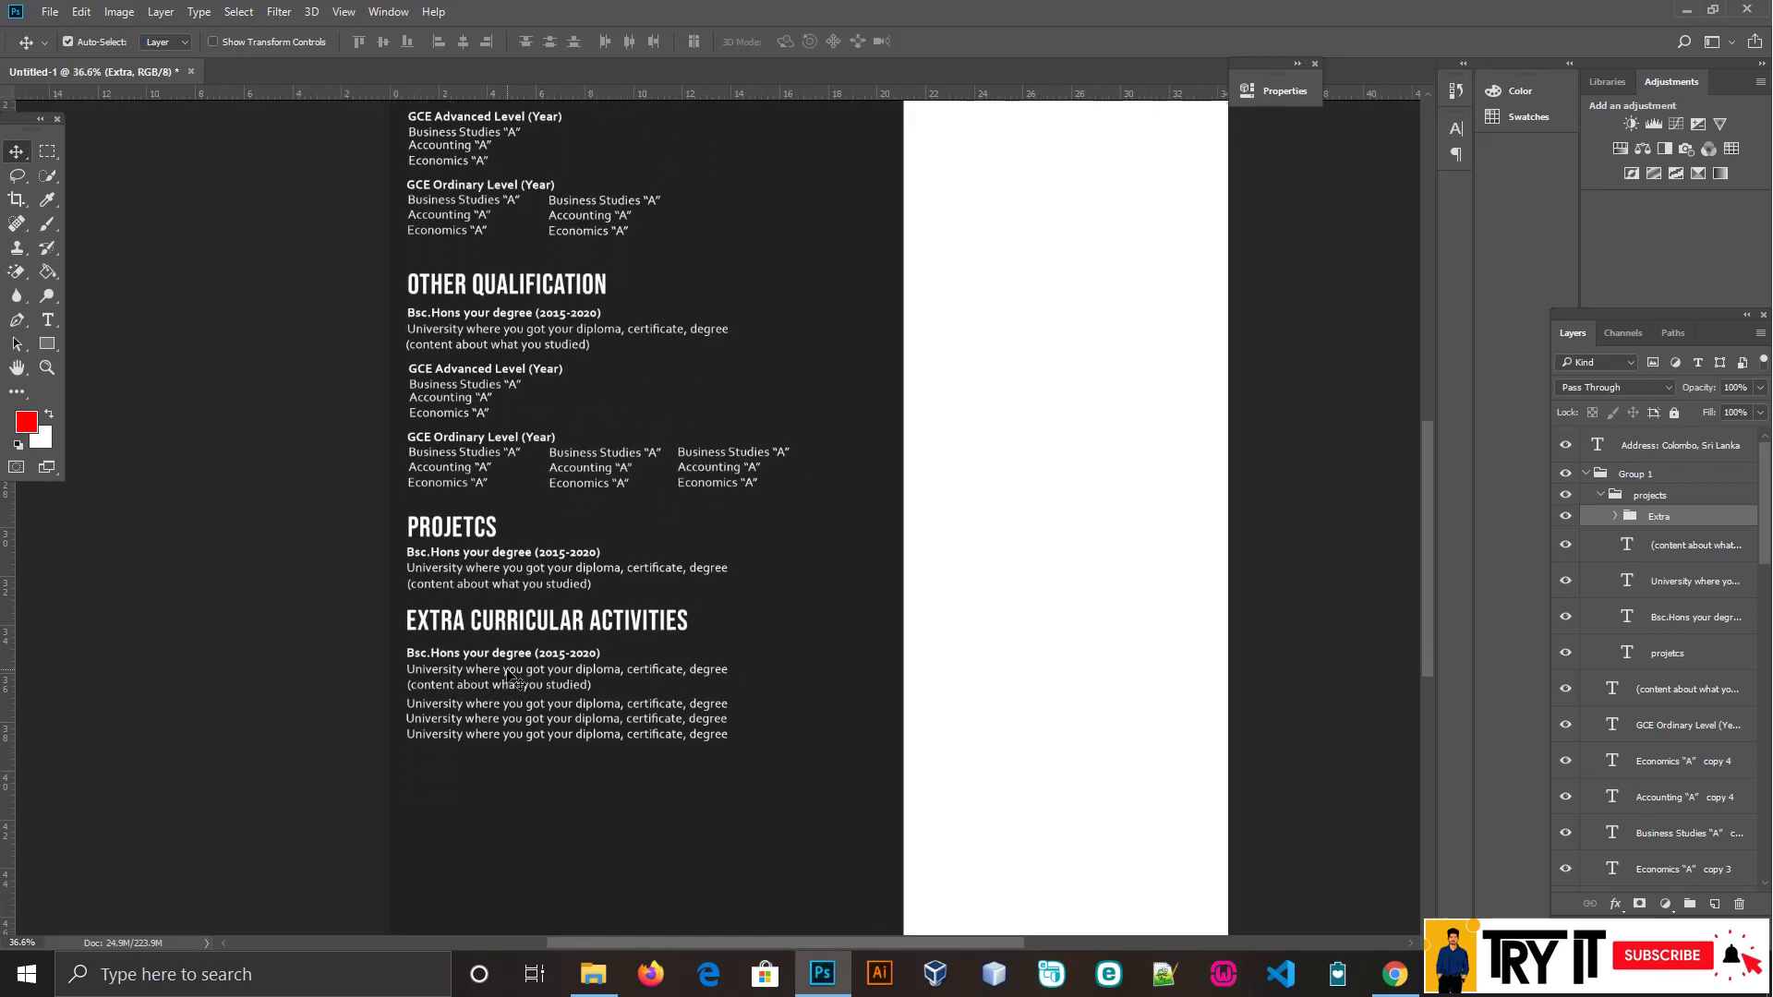
scroll(515, 679, down, 2)
scroll(515, 679, down, 2)
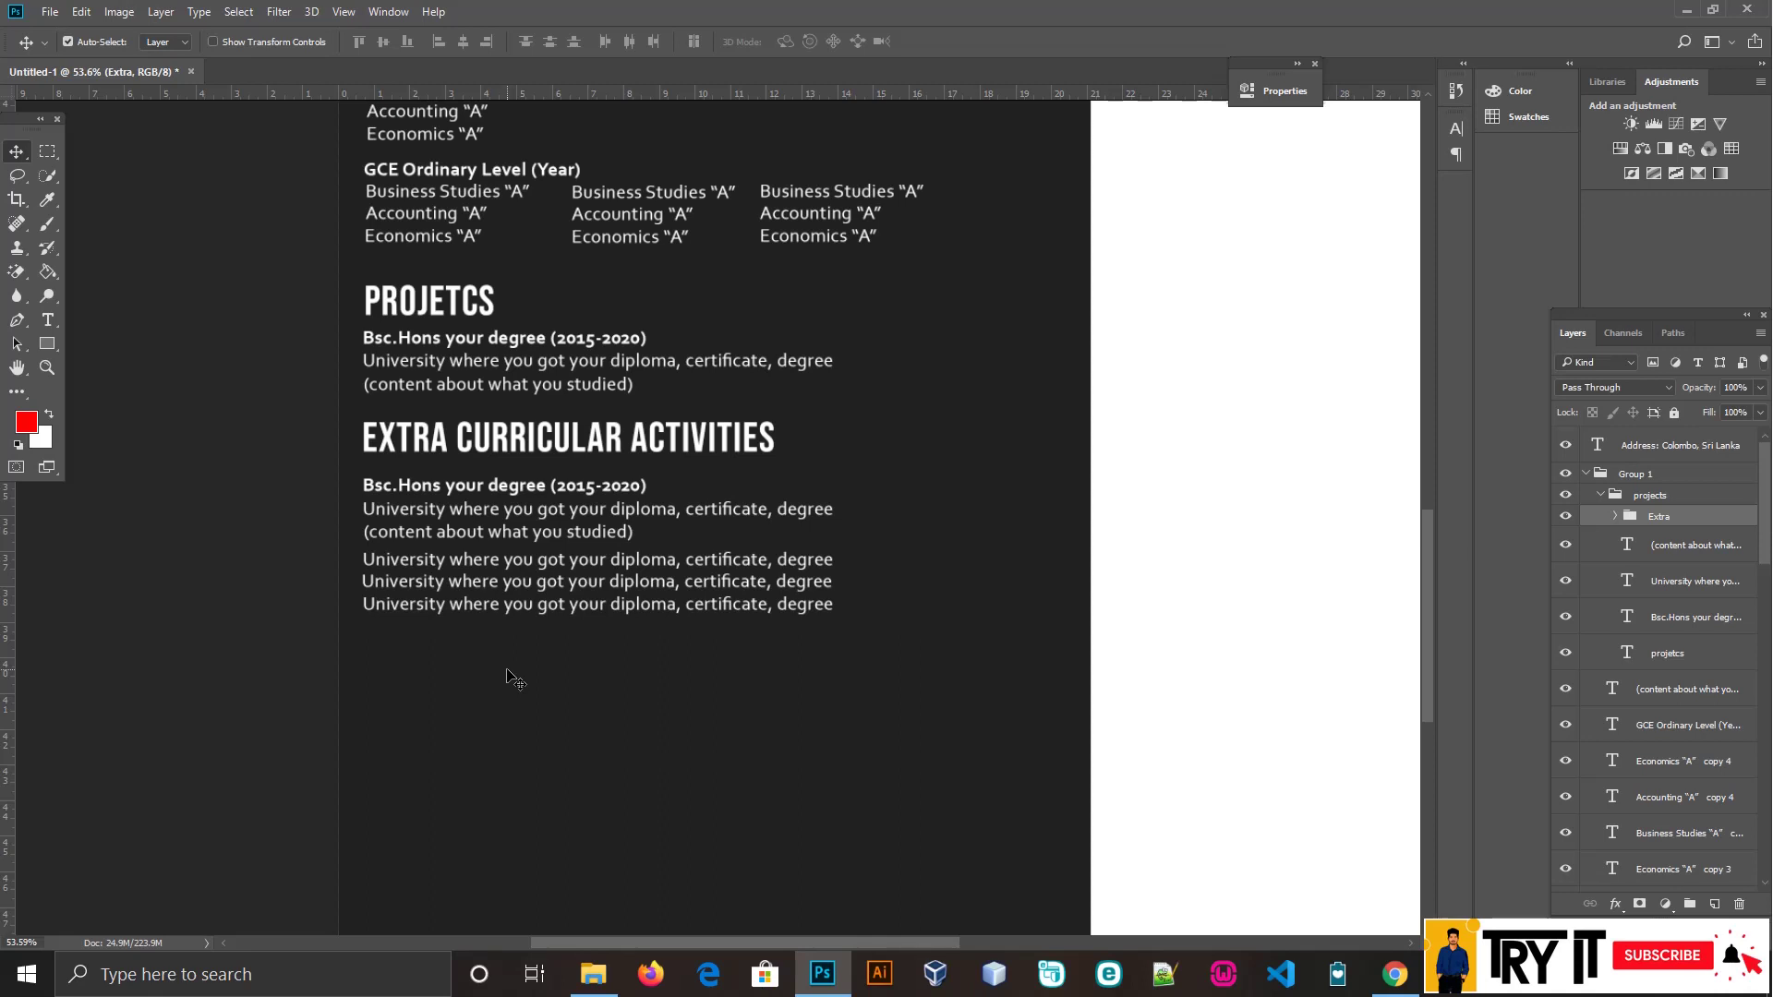
scroll(514, 674, down, 2)
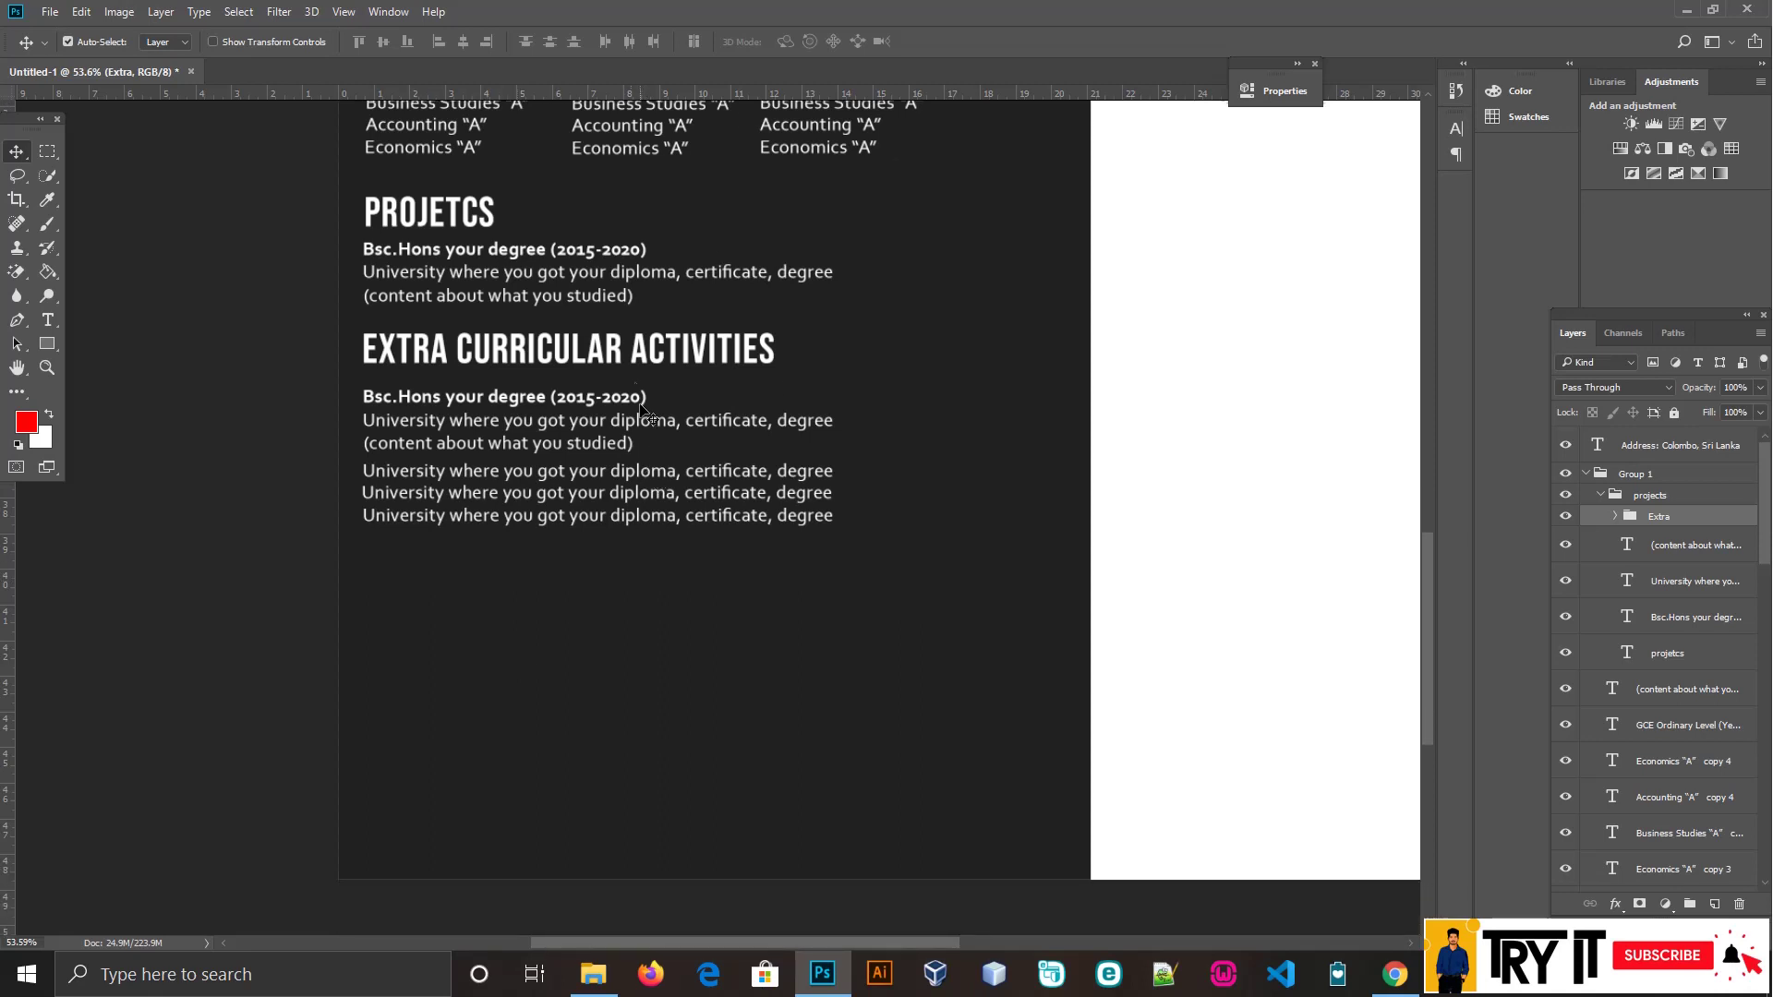
Copy the EXTRA CURRICULAR ACTIVITIES heading and its three diploma lines further down.
drag(628, 351, 625, 585)
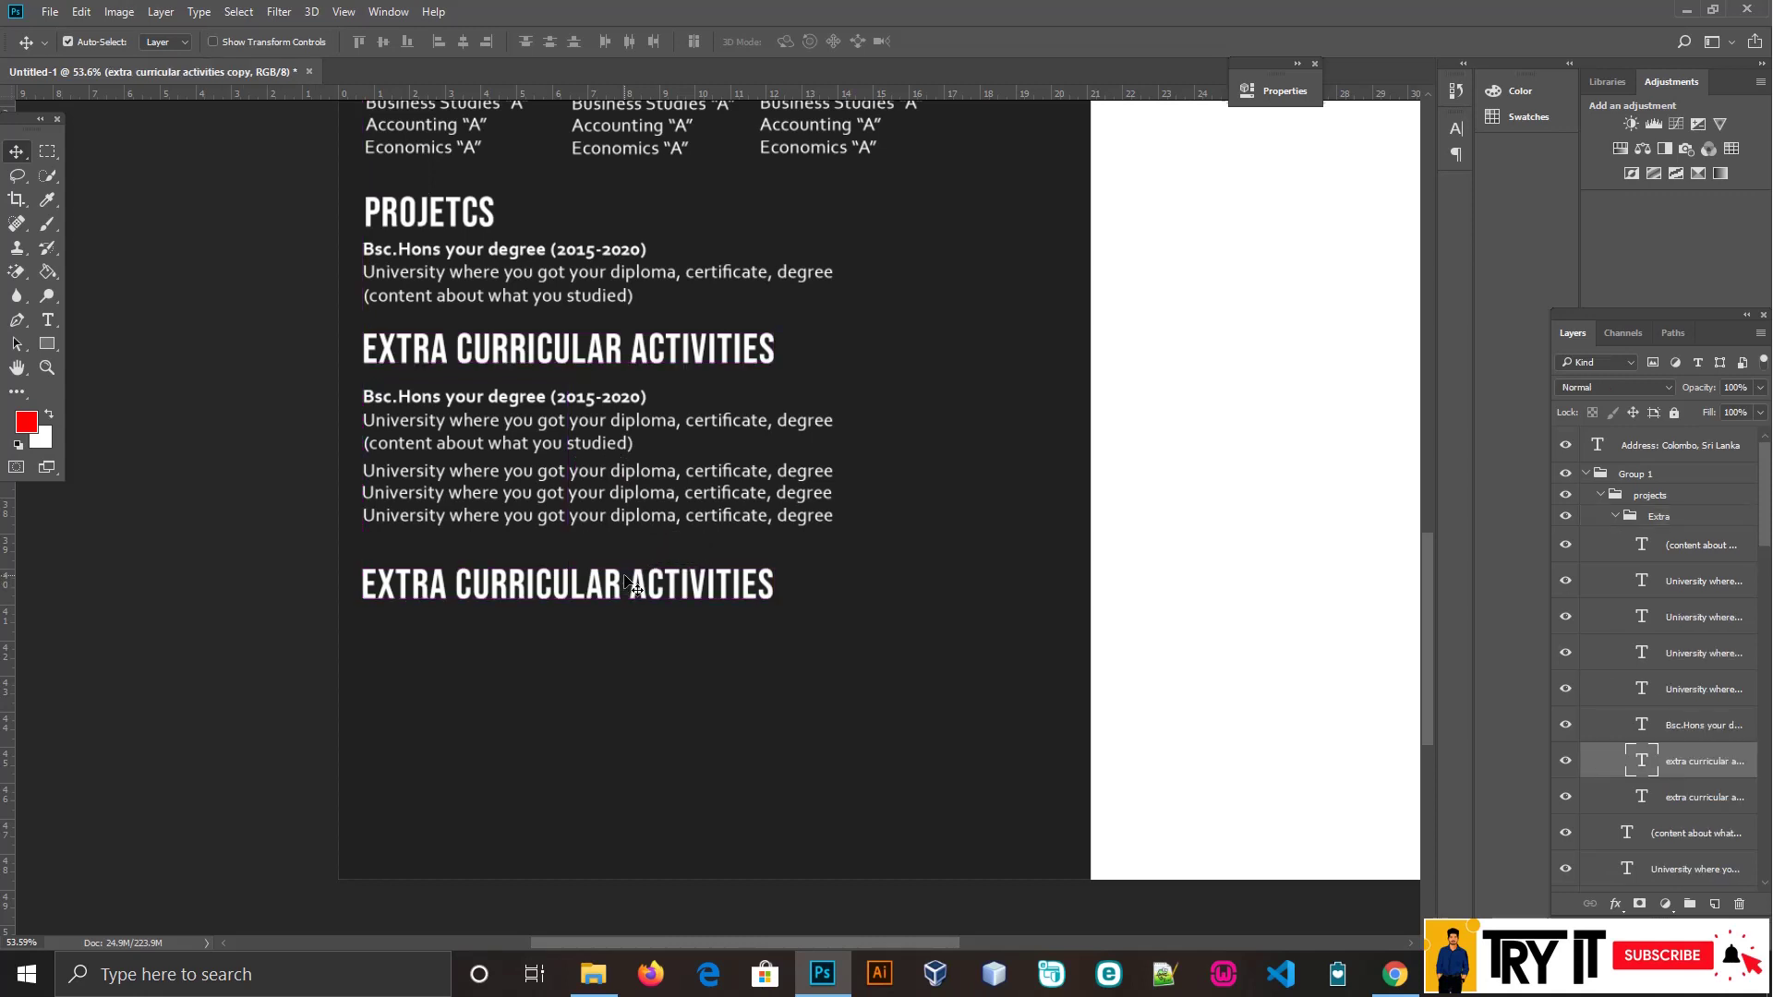
click(611, 517)
shift+click(631, 481)
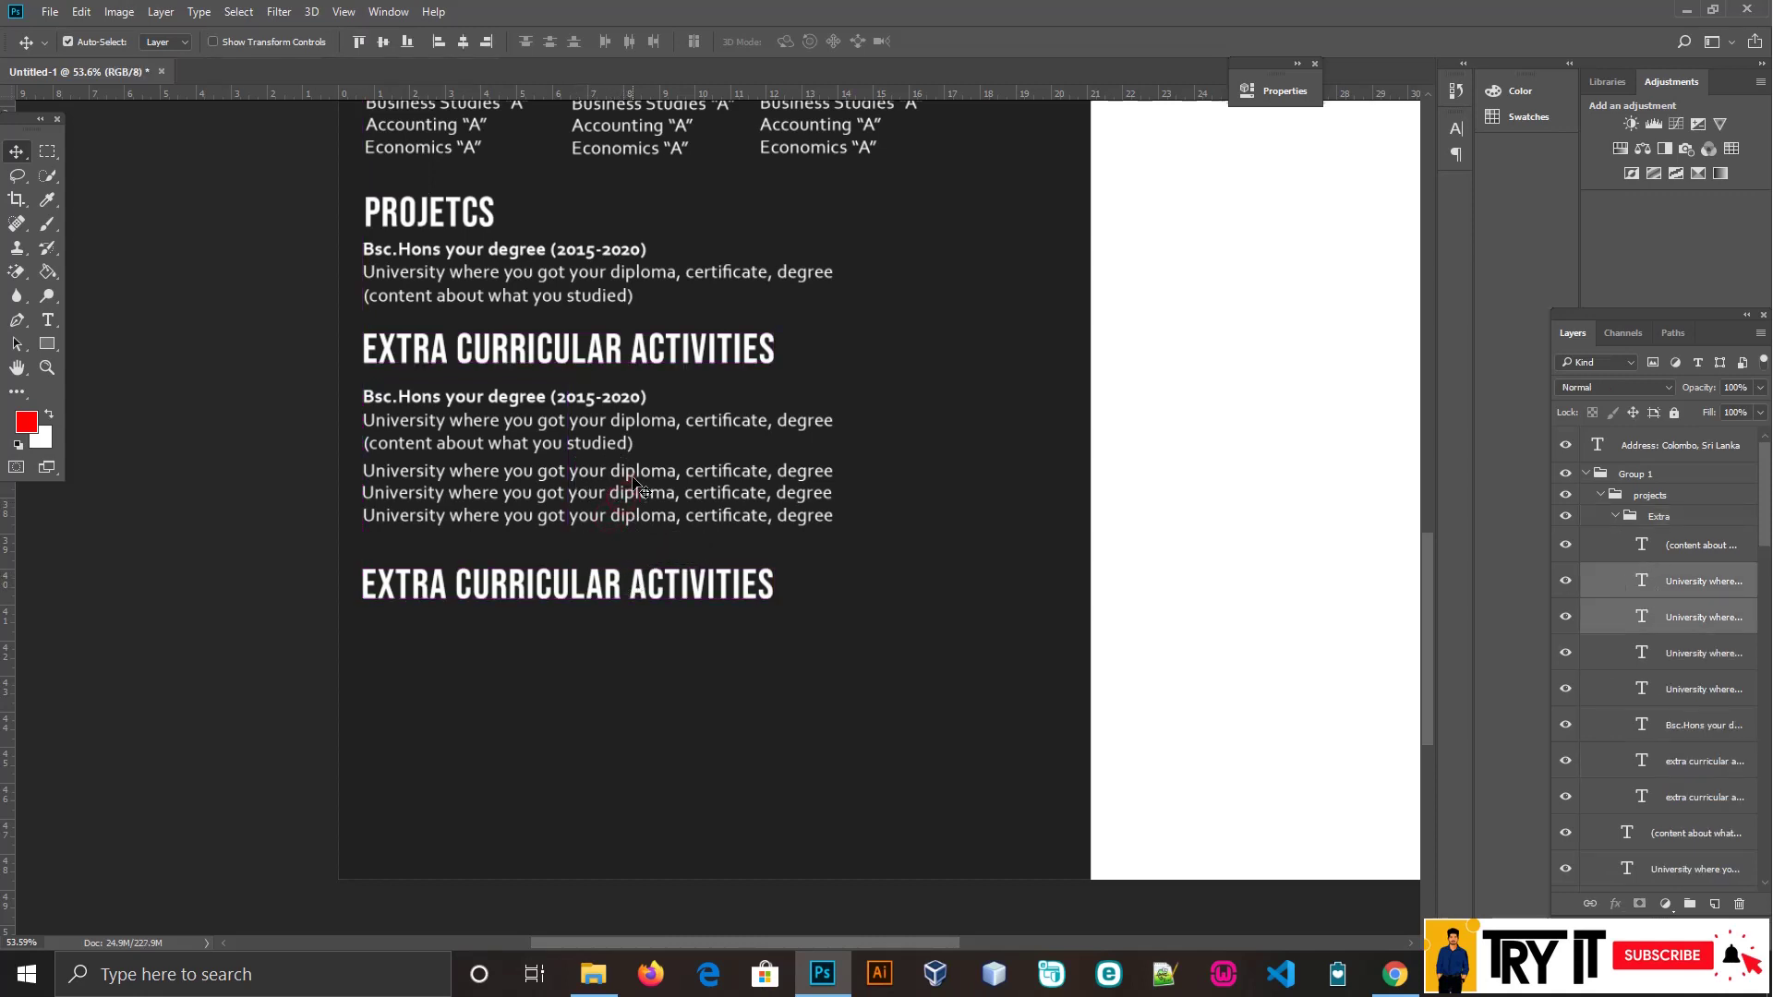
shift+click(635, 490)
drag(634, 483, 631, 640)
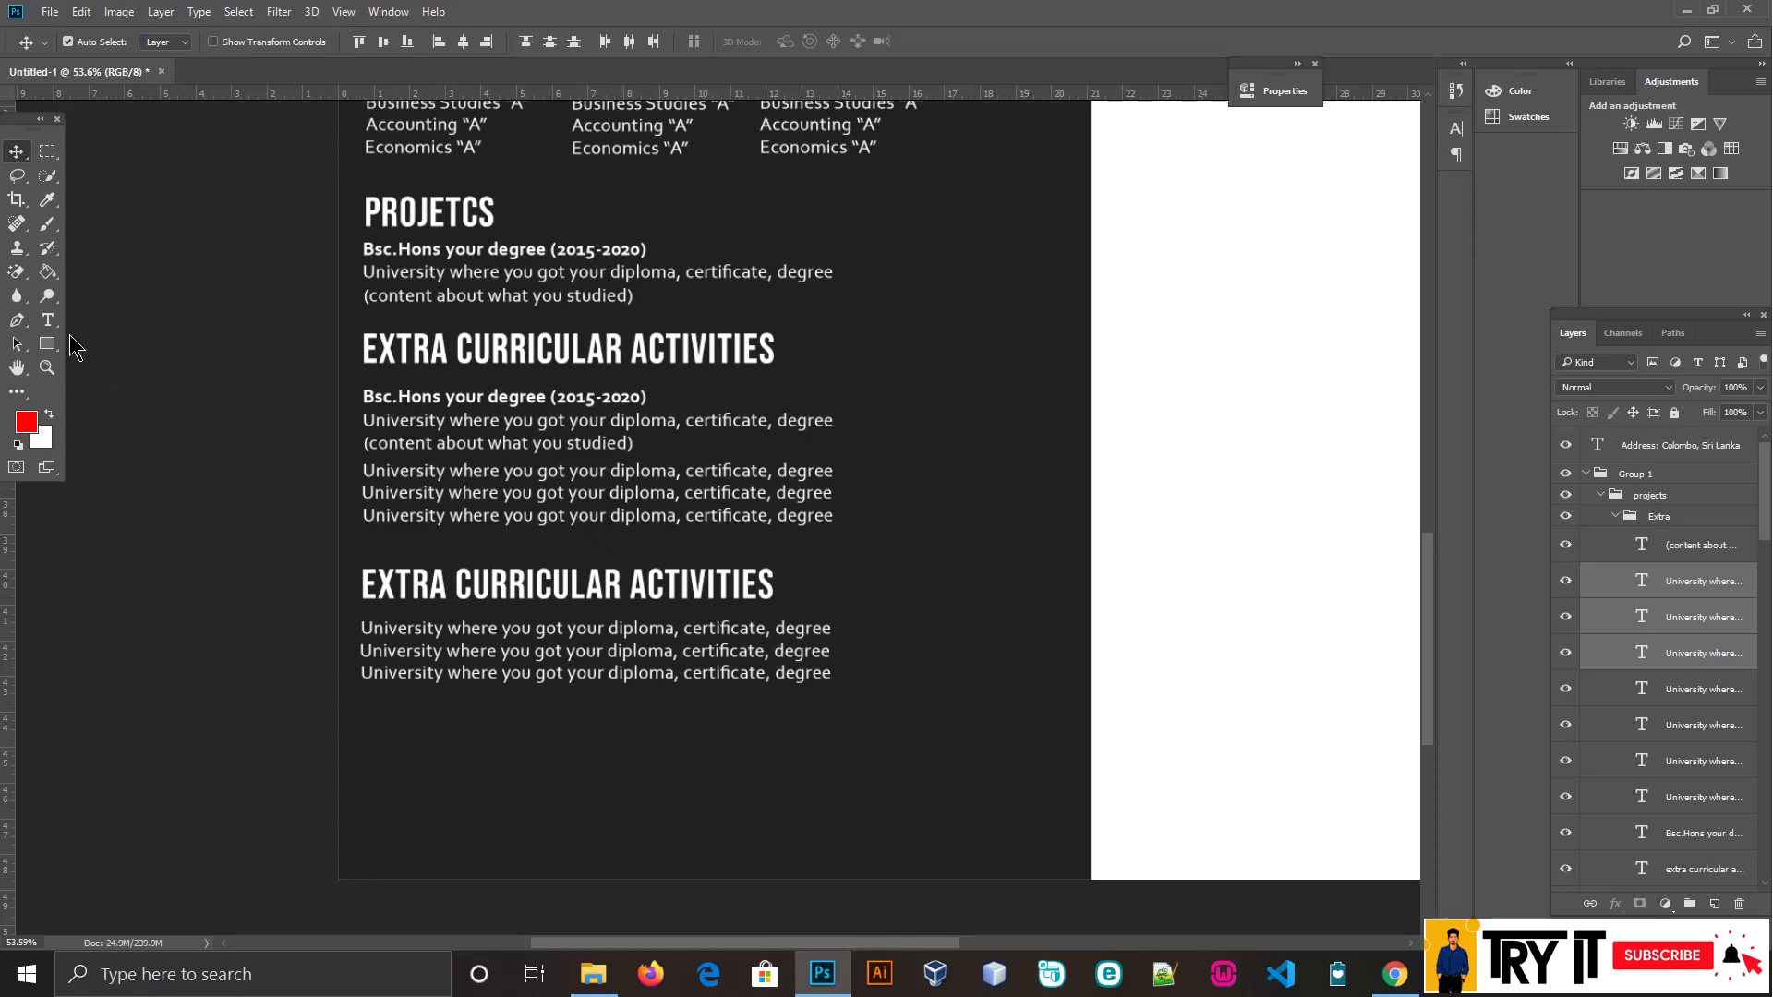
Retype the copied heading as 'ADDITIONAL THINGS YOU WANT TO ADD'.
click(47, 320)
drag(365, 584, 842, 591)
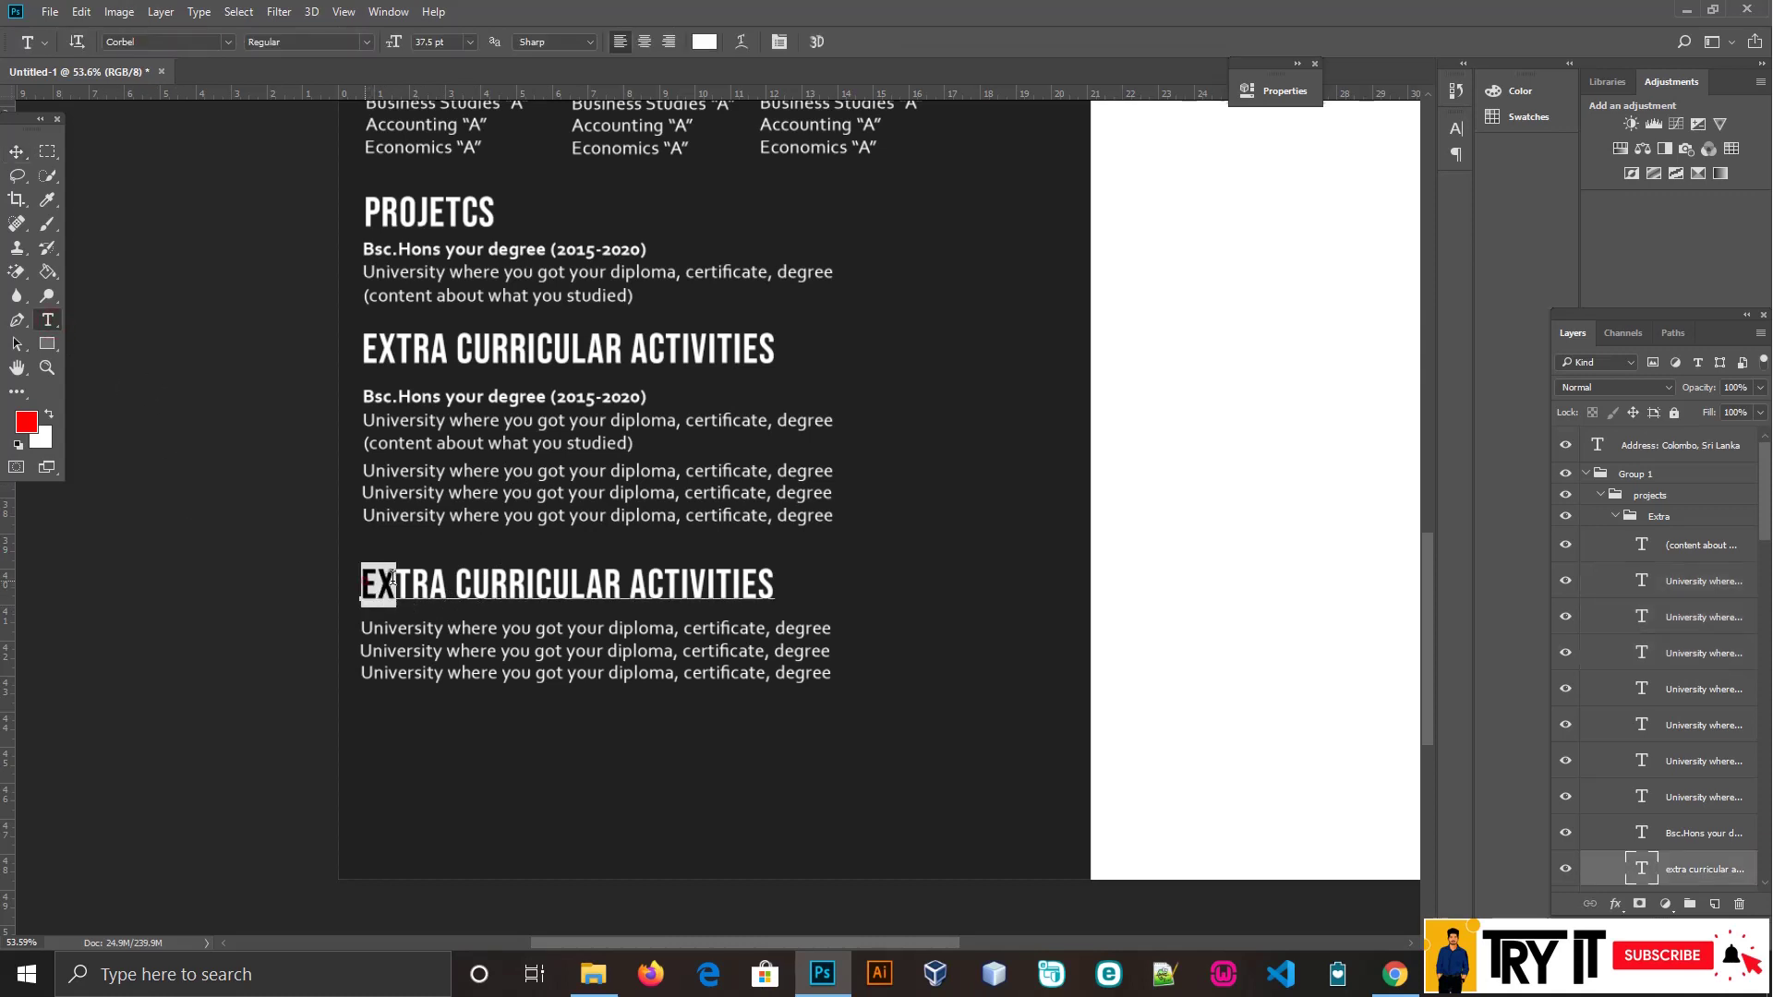
scroll(848, 595, up, 1)
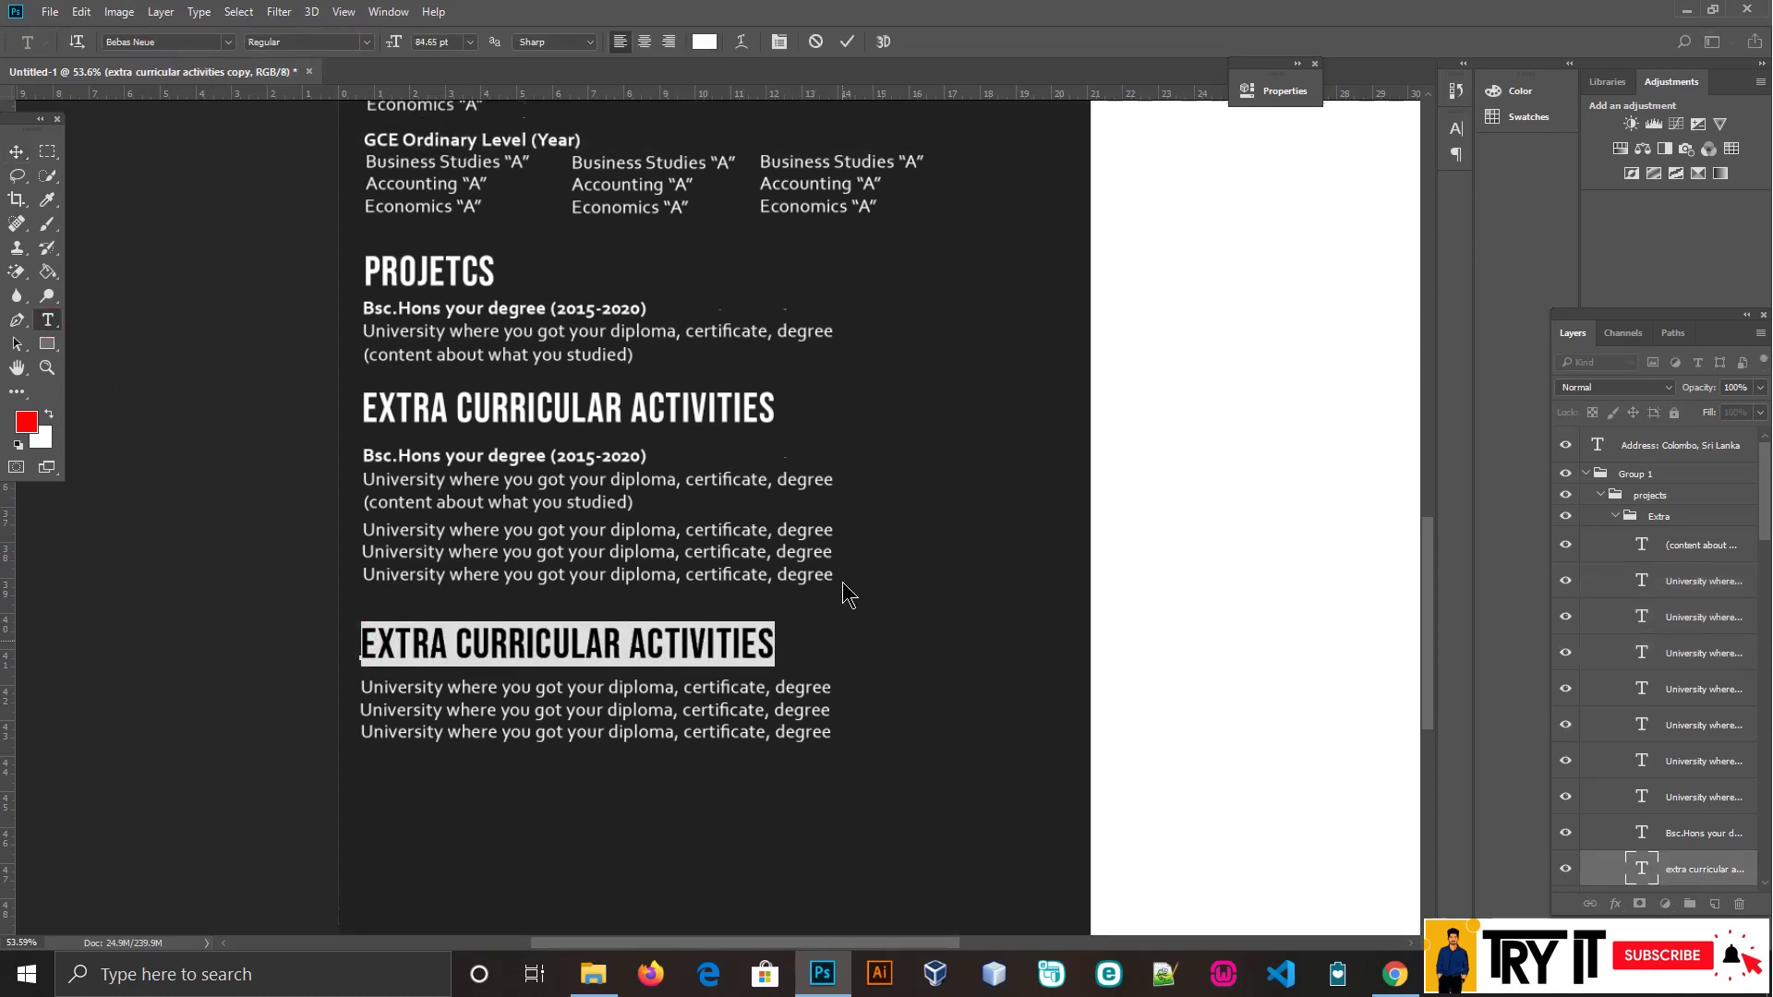
scroll(848, 595, up, 1)
scroll(847, 595, up, 2)
scroll(848, 596, up, 1)
scroll(848, 596, down, 2)
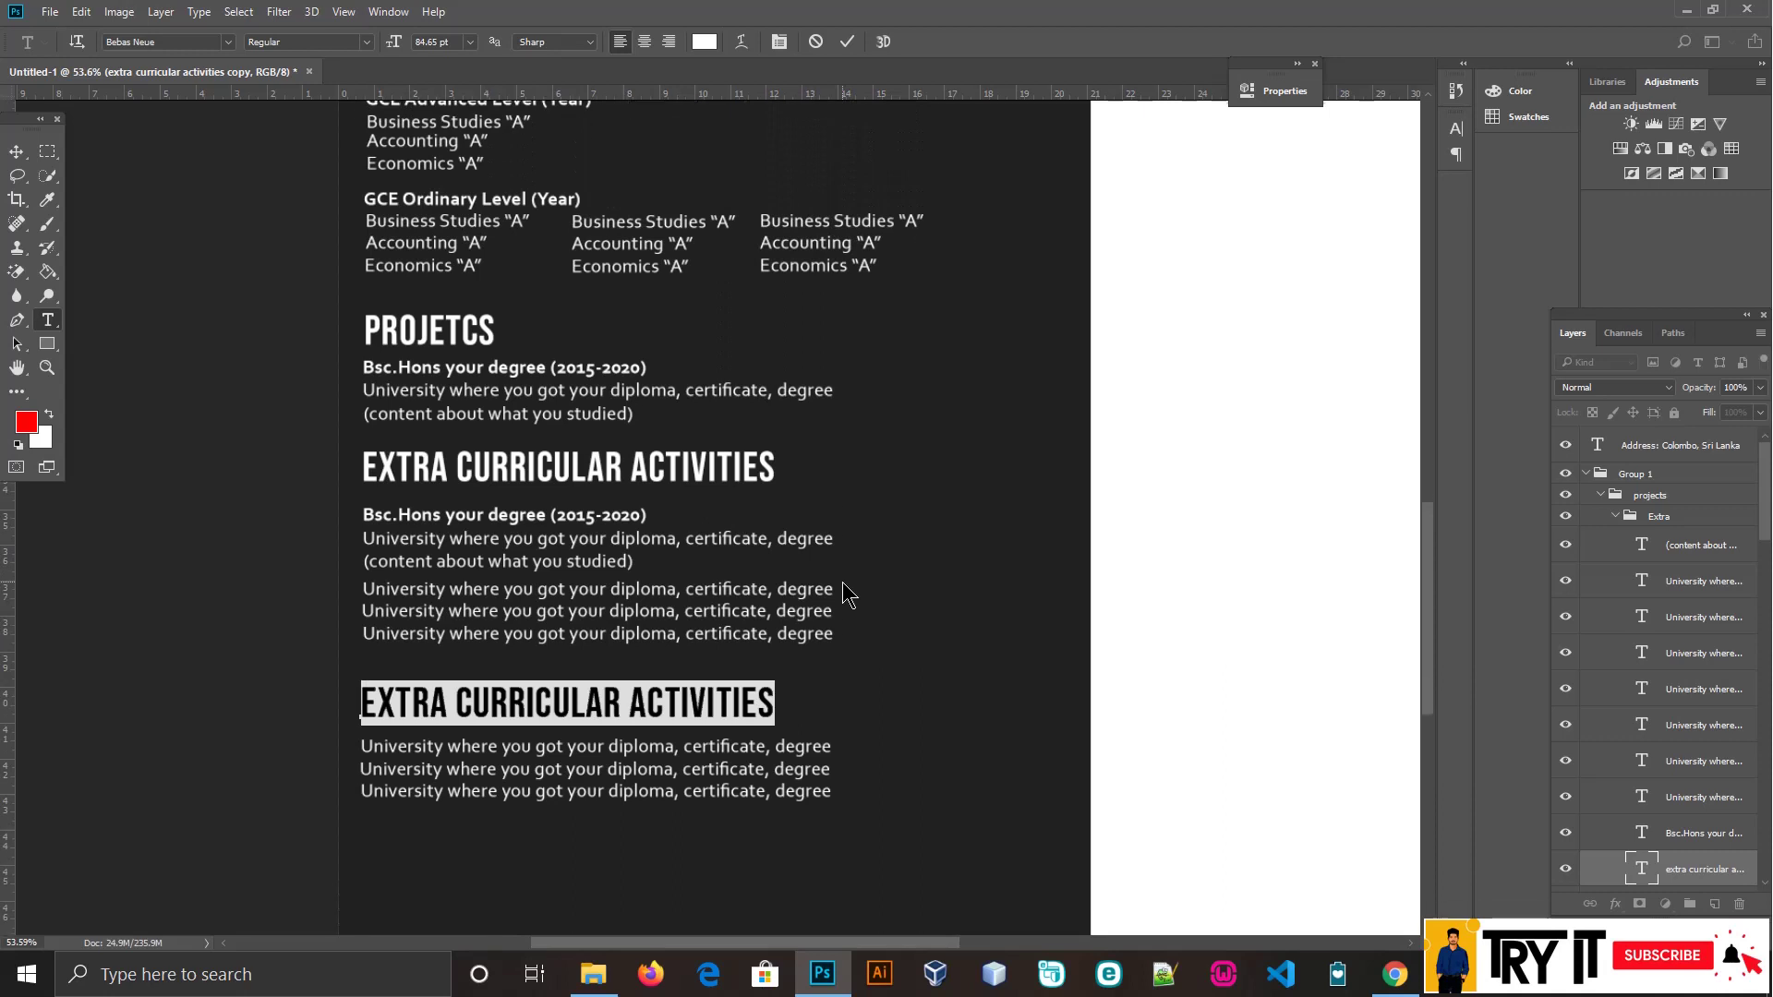
scroll(848, 596, down, 1)
text(ADD)
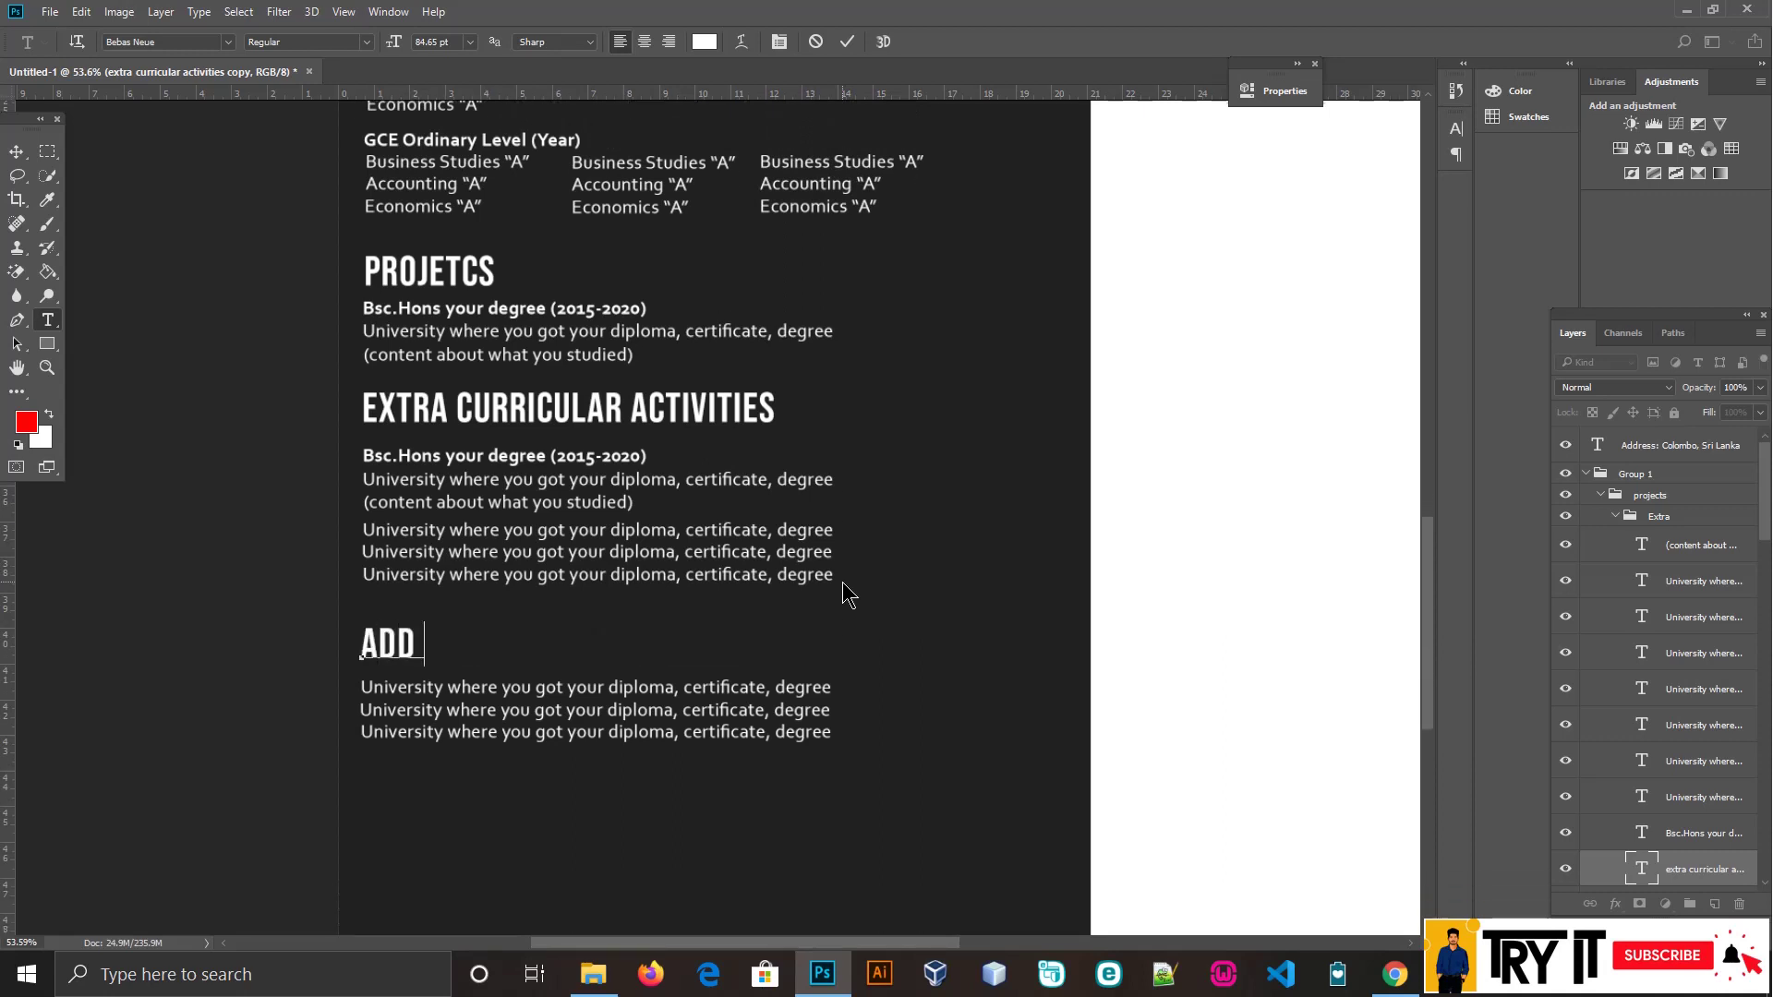
text(ITION AL THI)
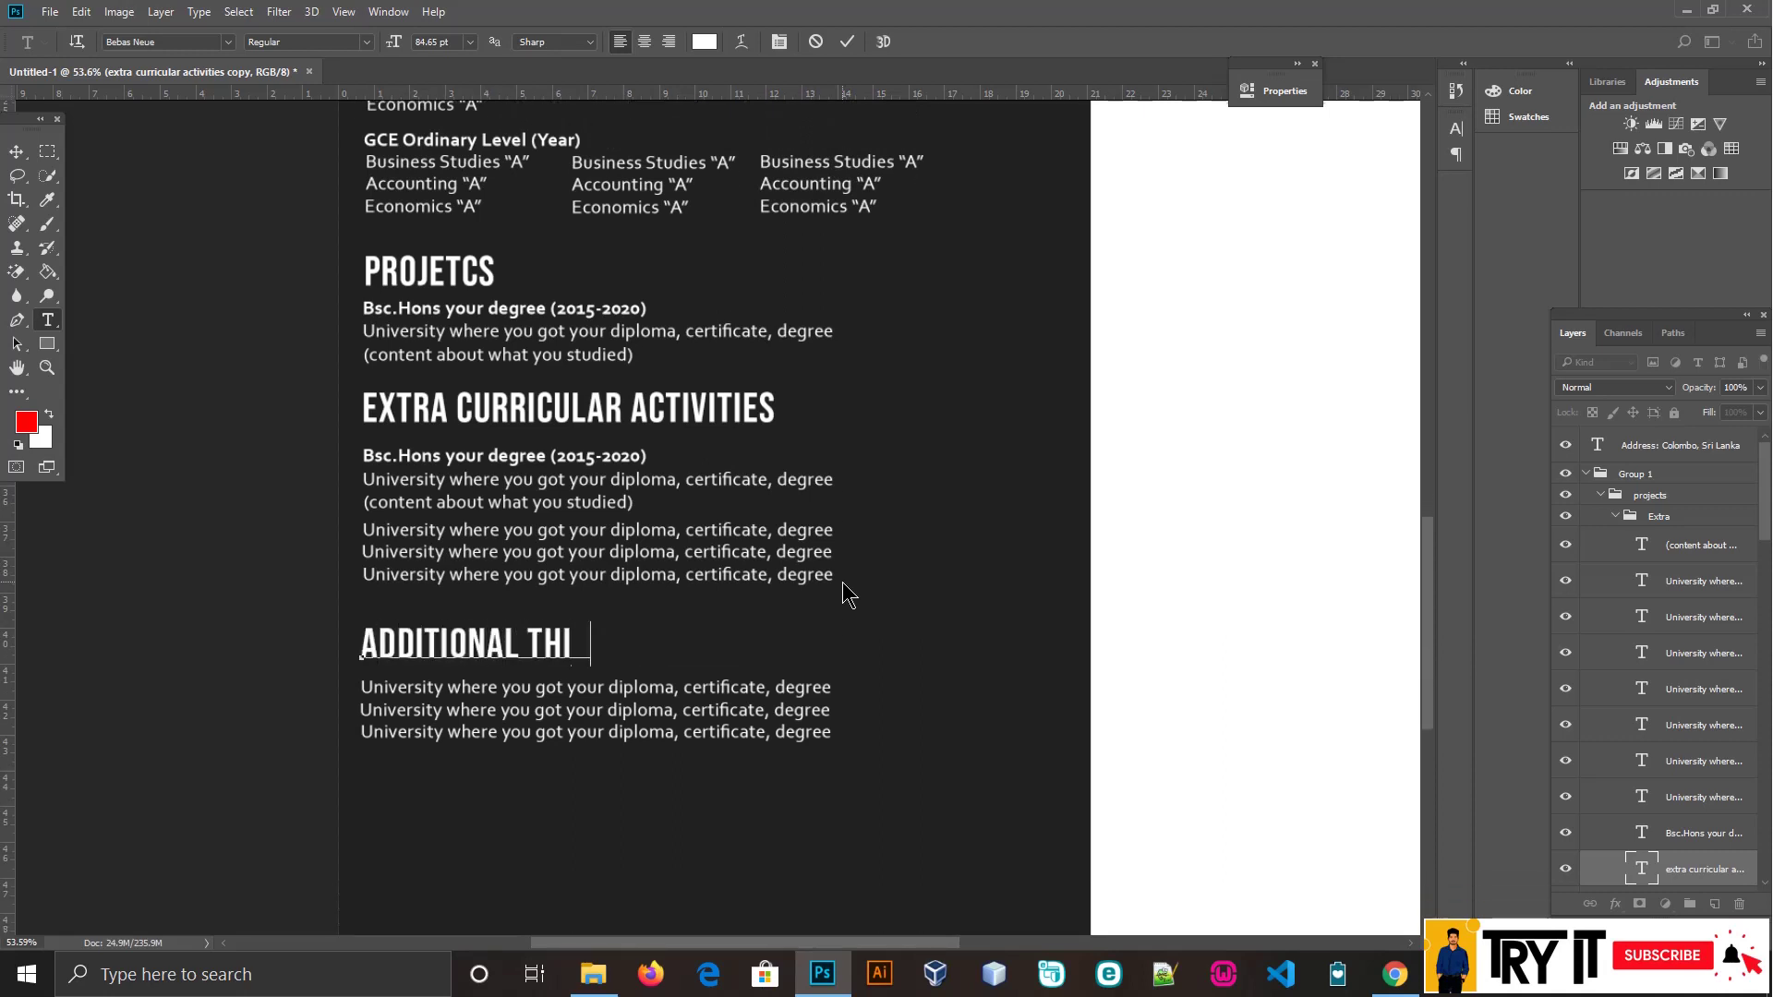
text(NGS YOU WAN)
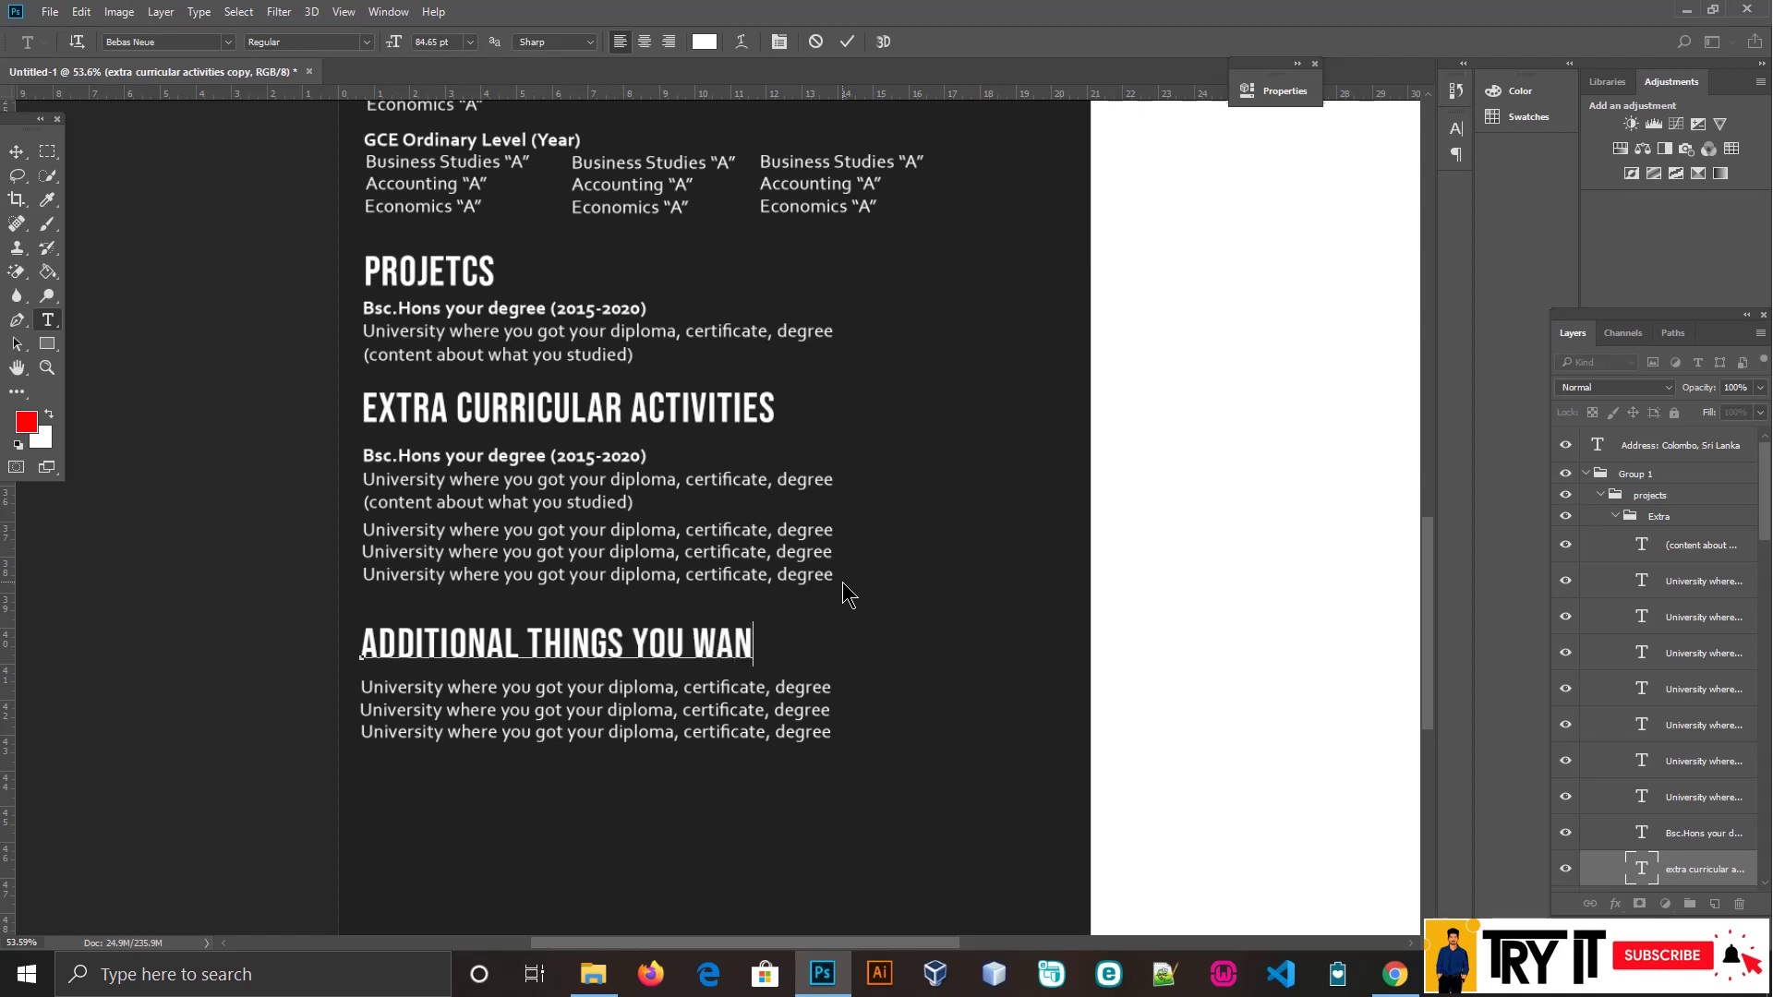
text(T TO ADD)
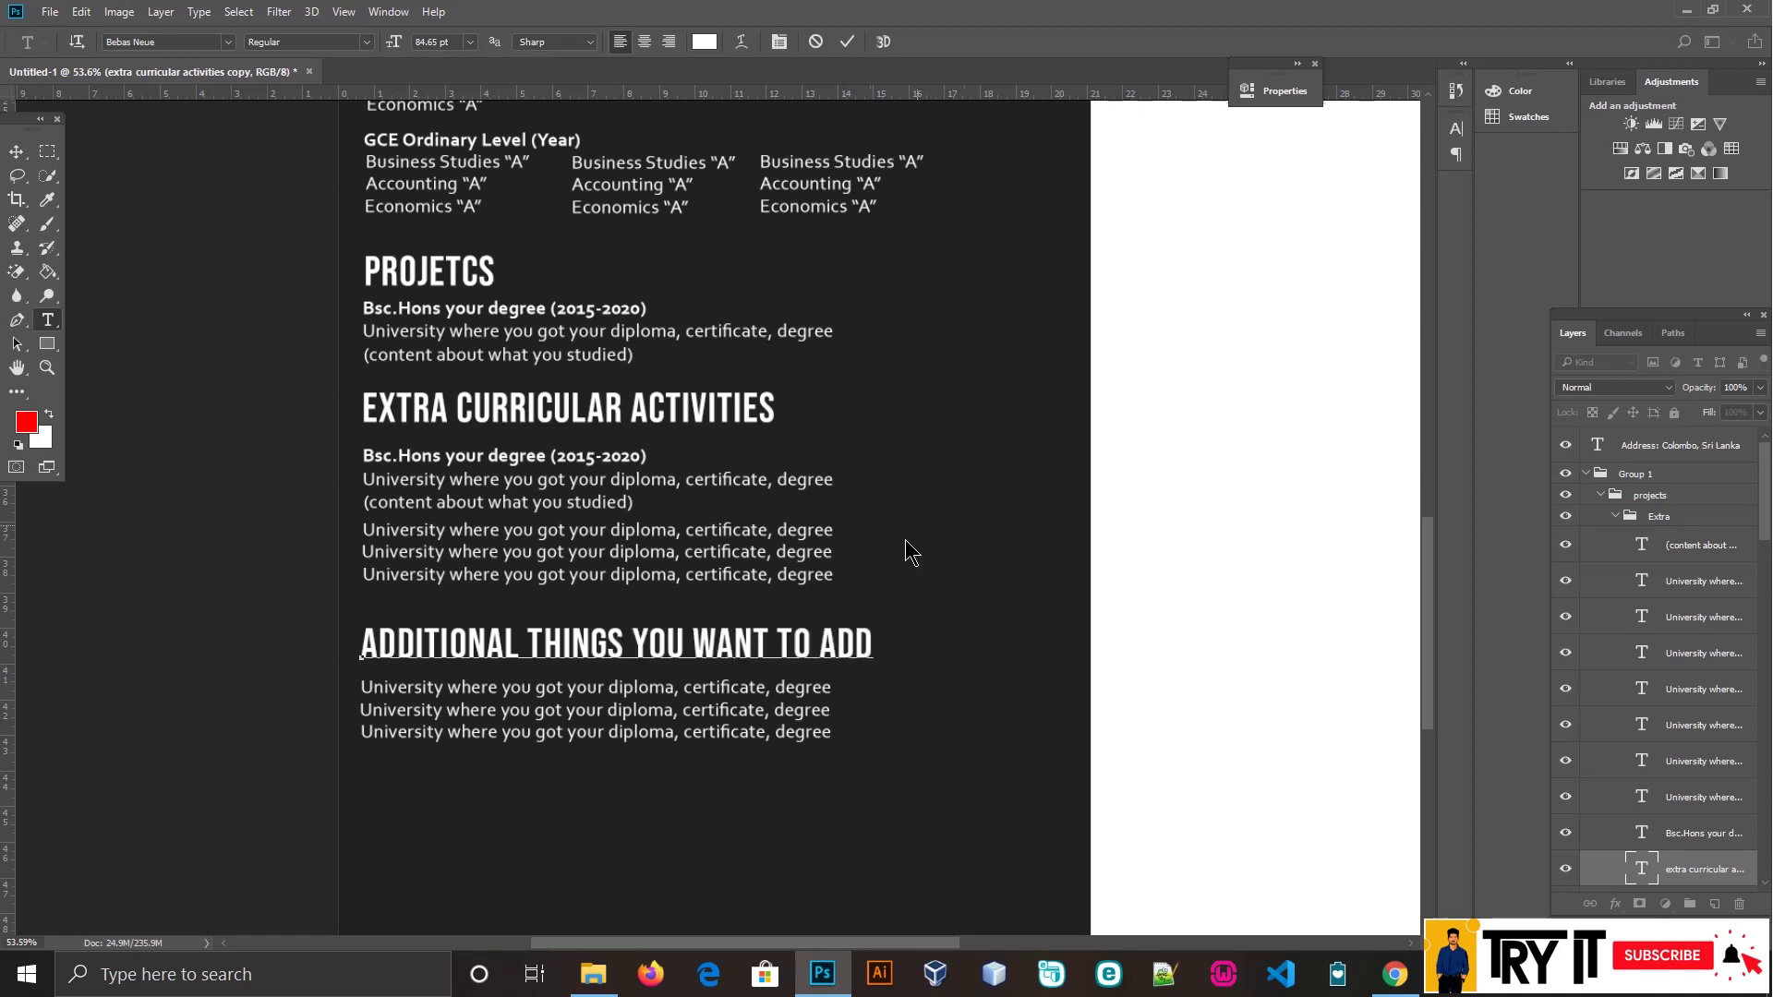
Select the Additional Things heading and its three body lines.
scroll(841, 405, down, 2)
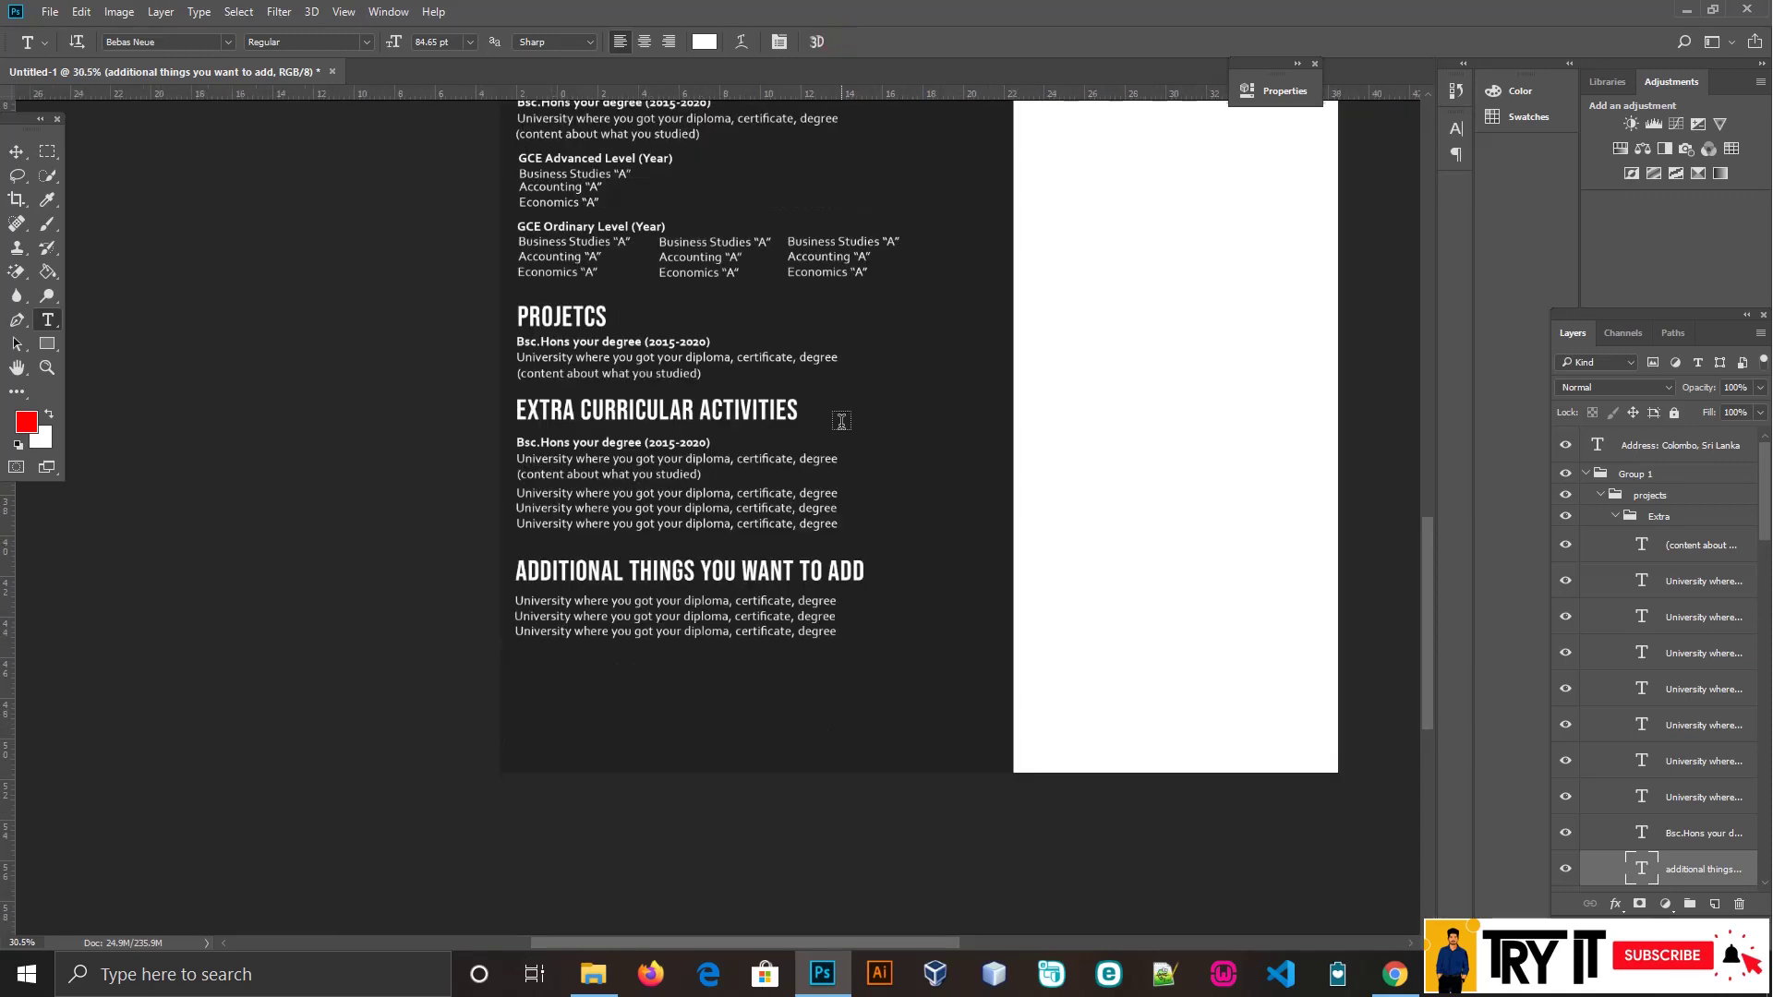
scroll(840, 462, down, 3)
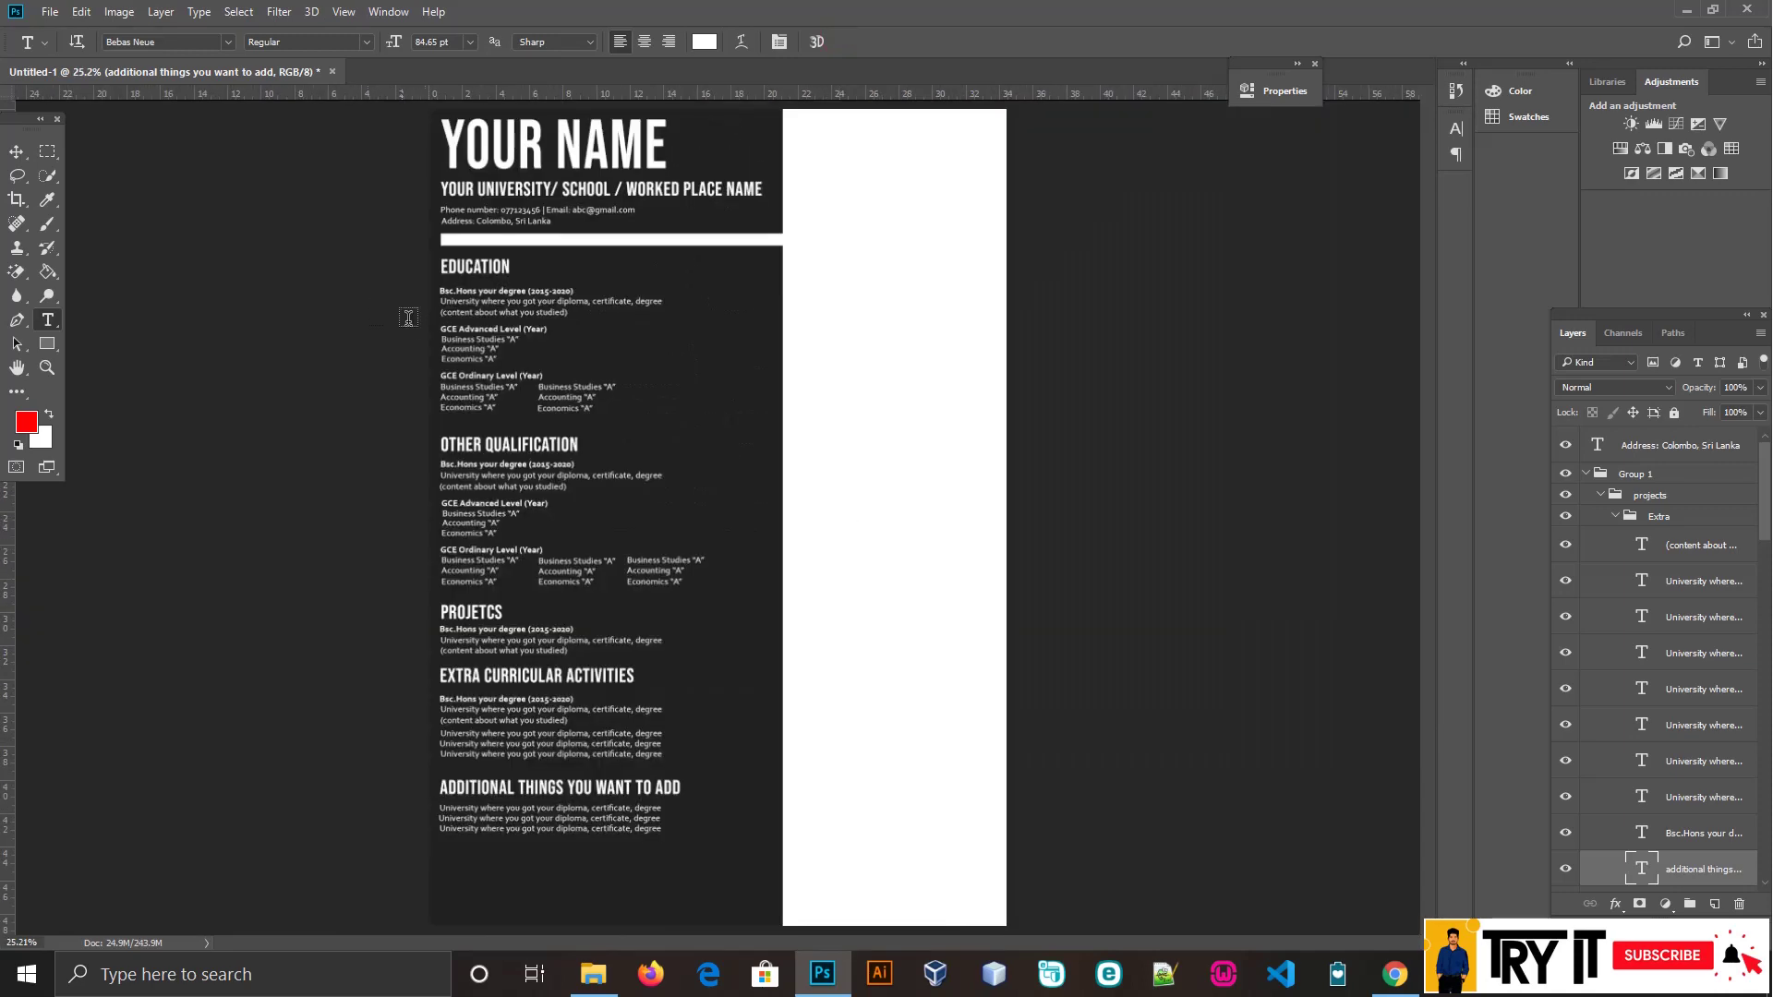
scroll(221, 342, up, 3)
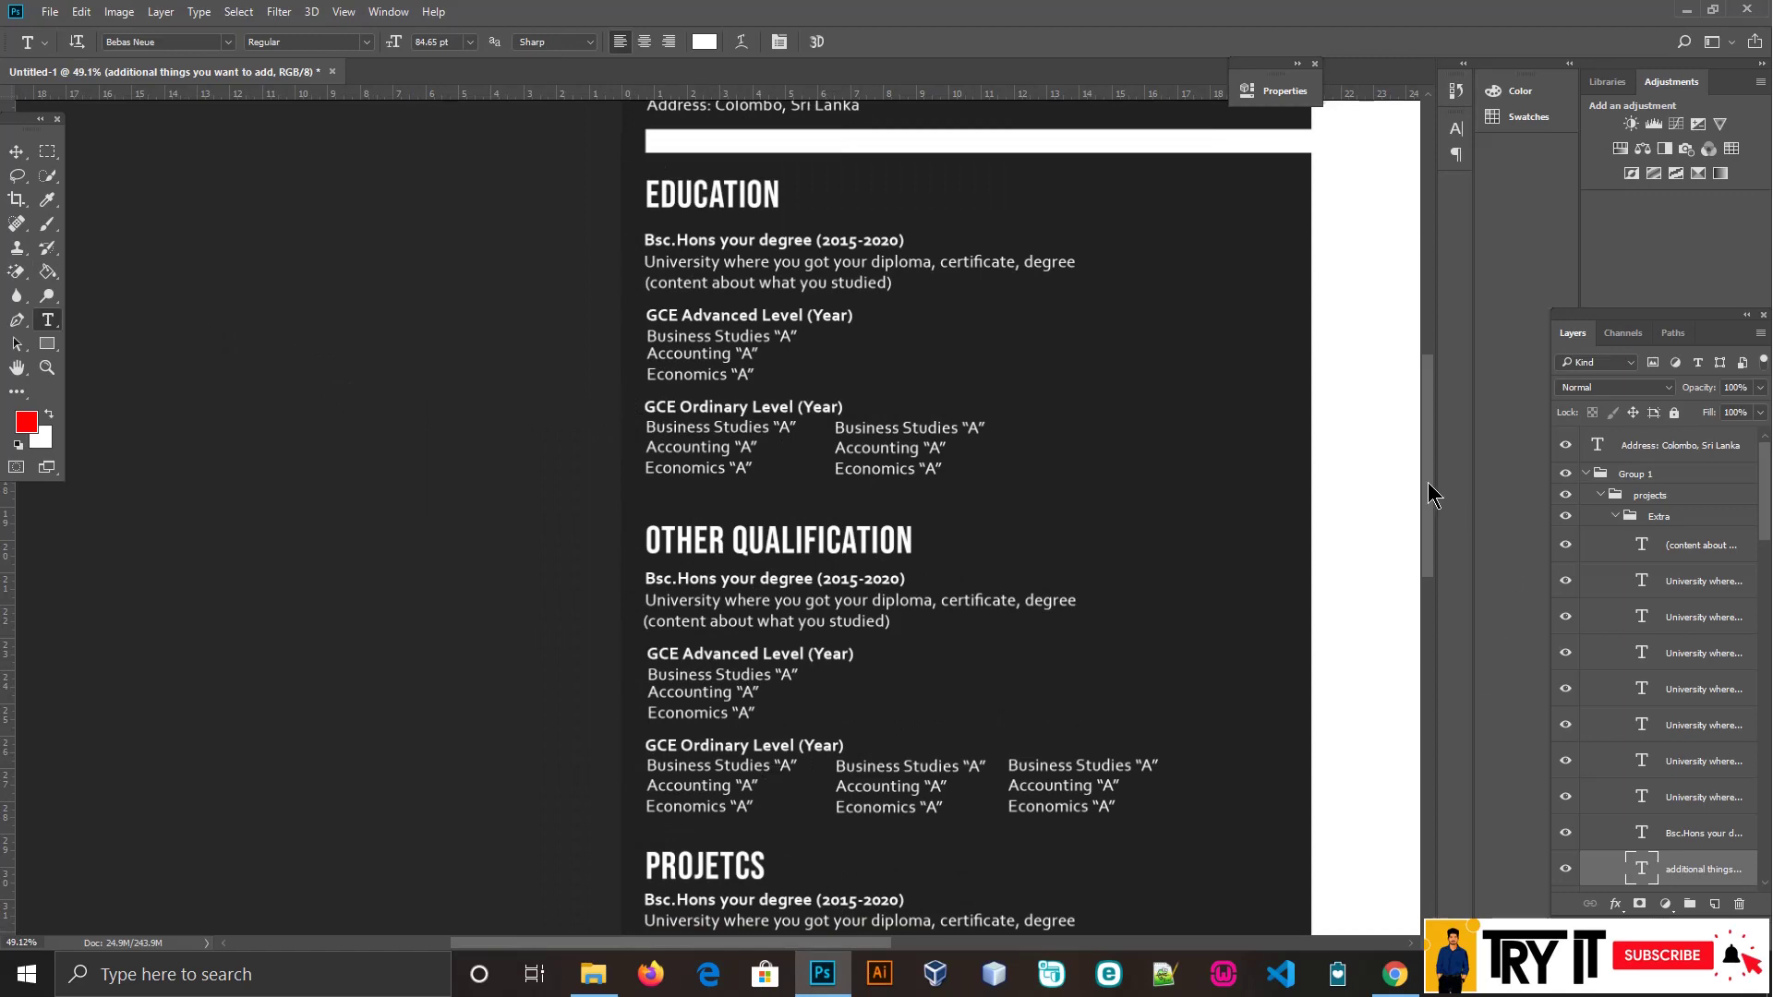
drag(1428, 482, 1423, 545)
drag(888, 944, 937, 944)
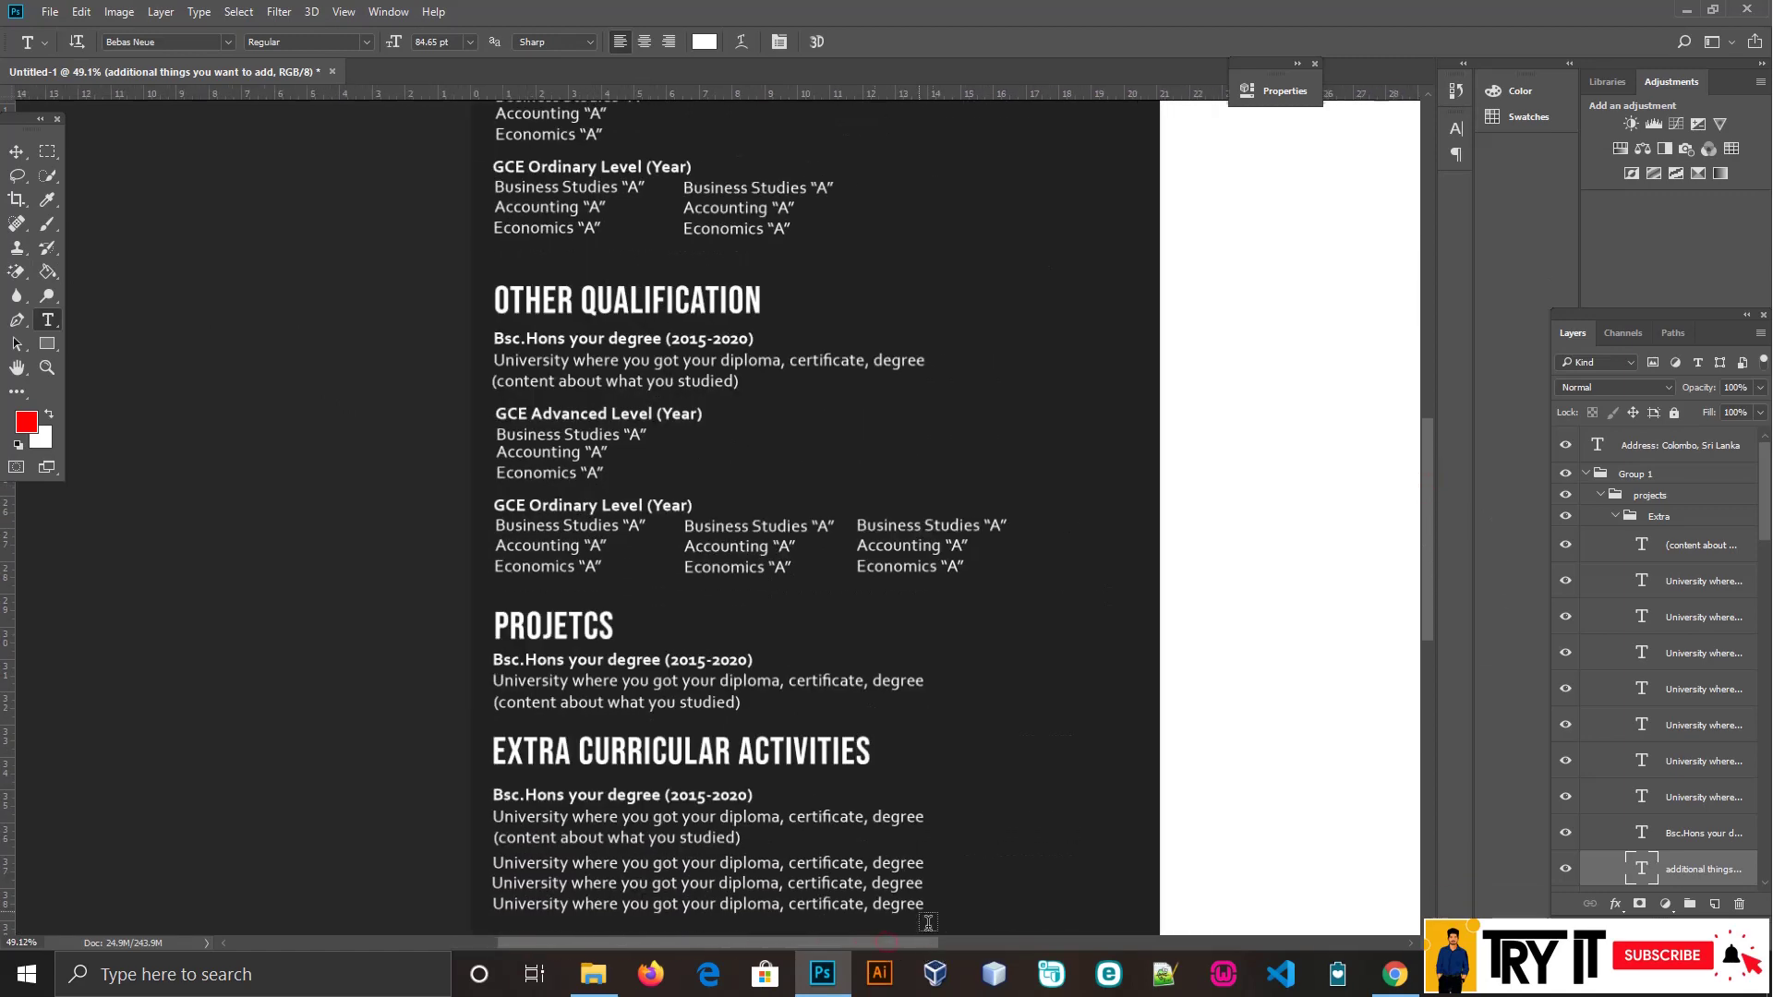
scroll(610, 535, down, 3)
click(17, 150)
scroll(610, 536, down, 2)
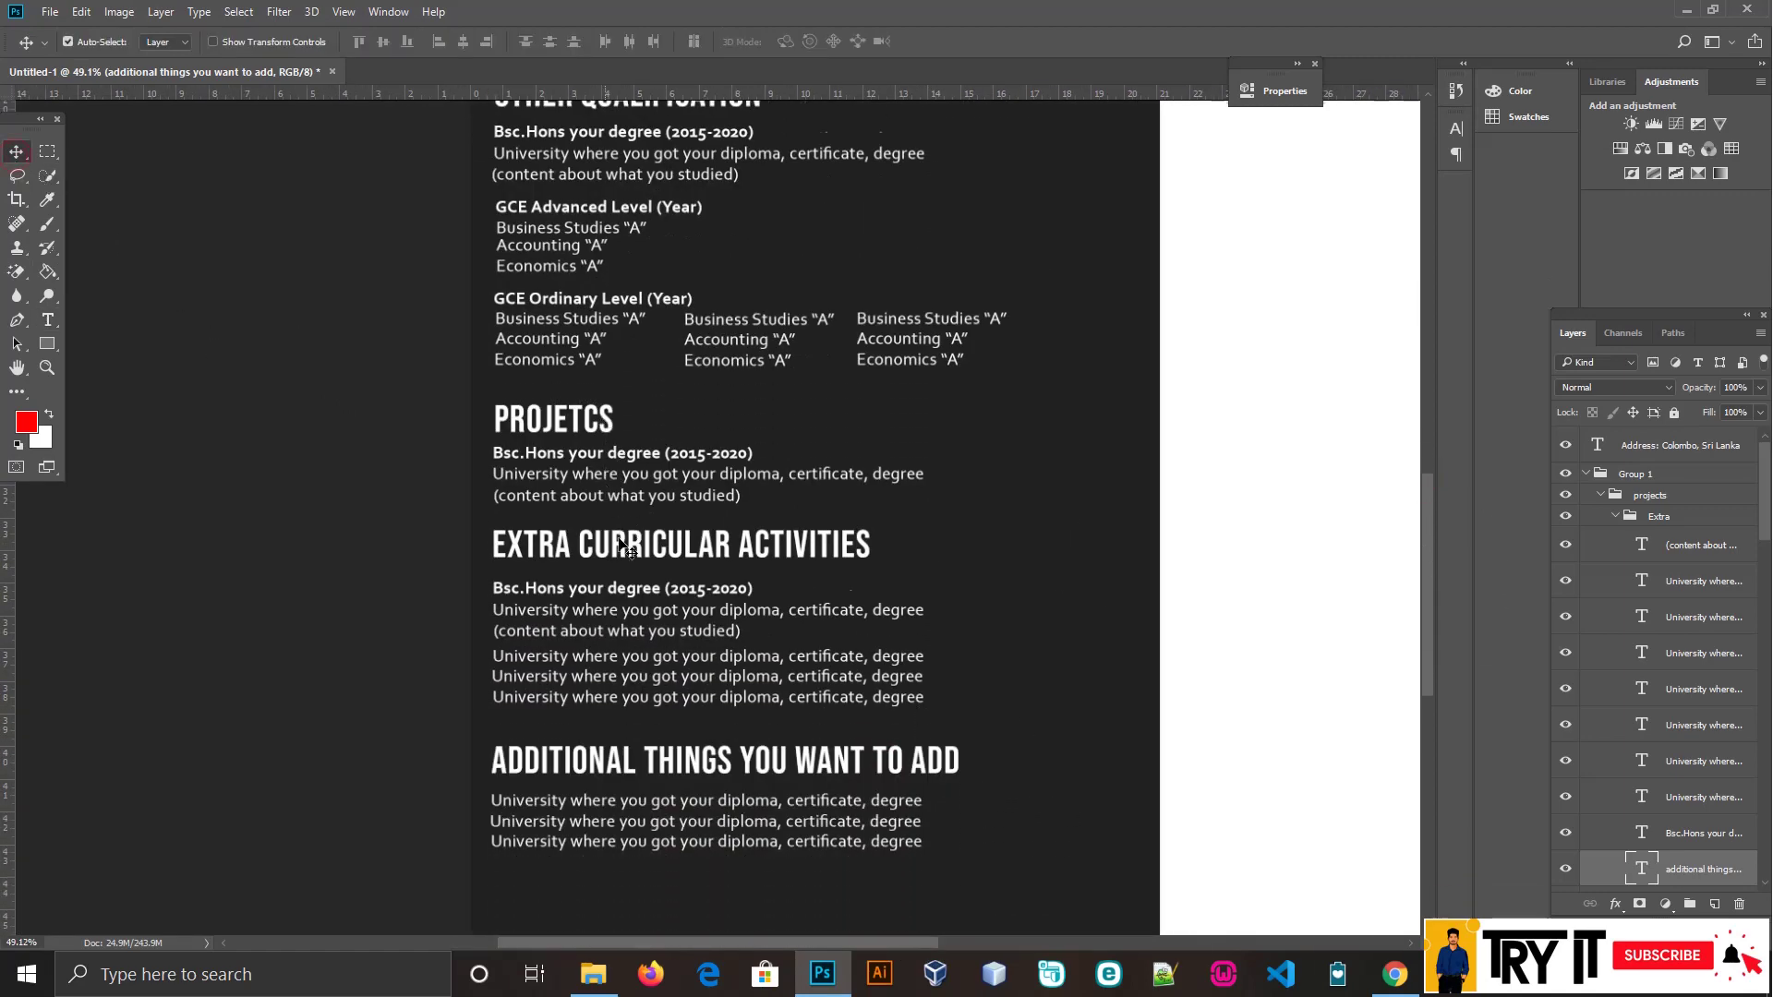
scroll(656, 559, down, 2)
scroll(702, 582, down, 2)
scroll(758, 610, down, 1)
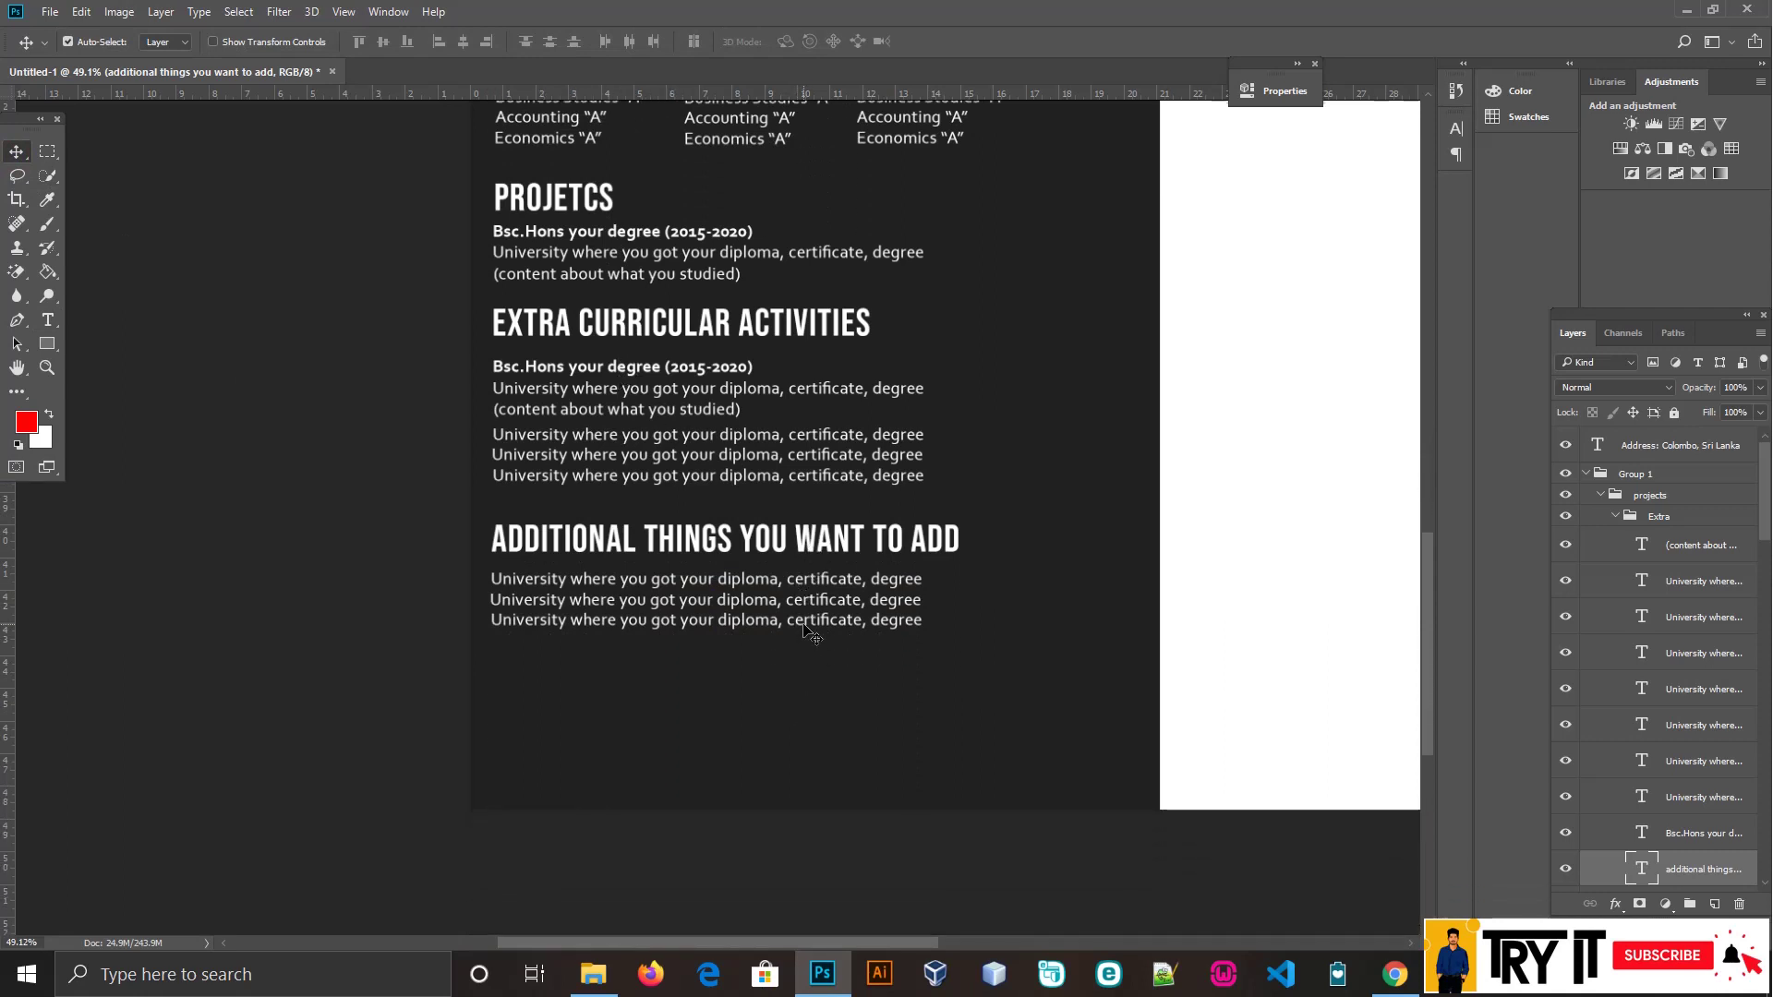
click(817, 606)
shift+click(828, 582)
shift+click(837, 552)
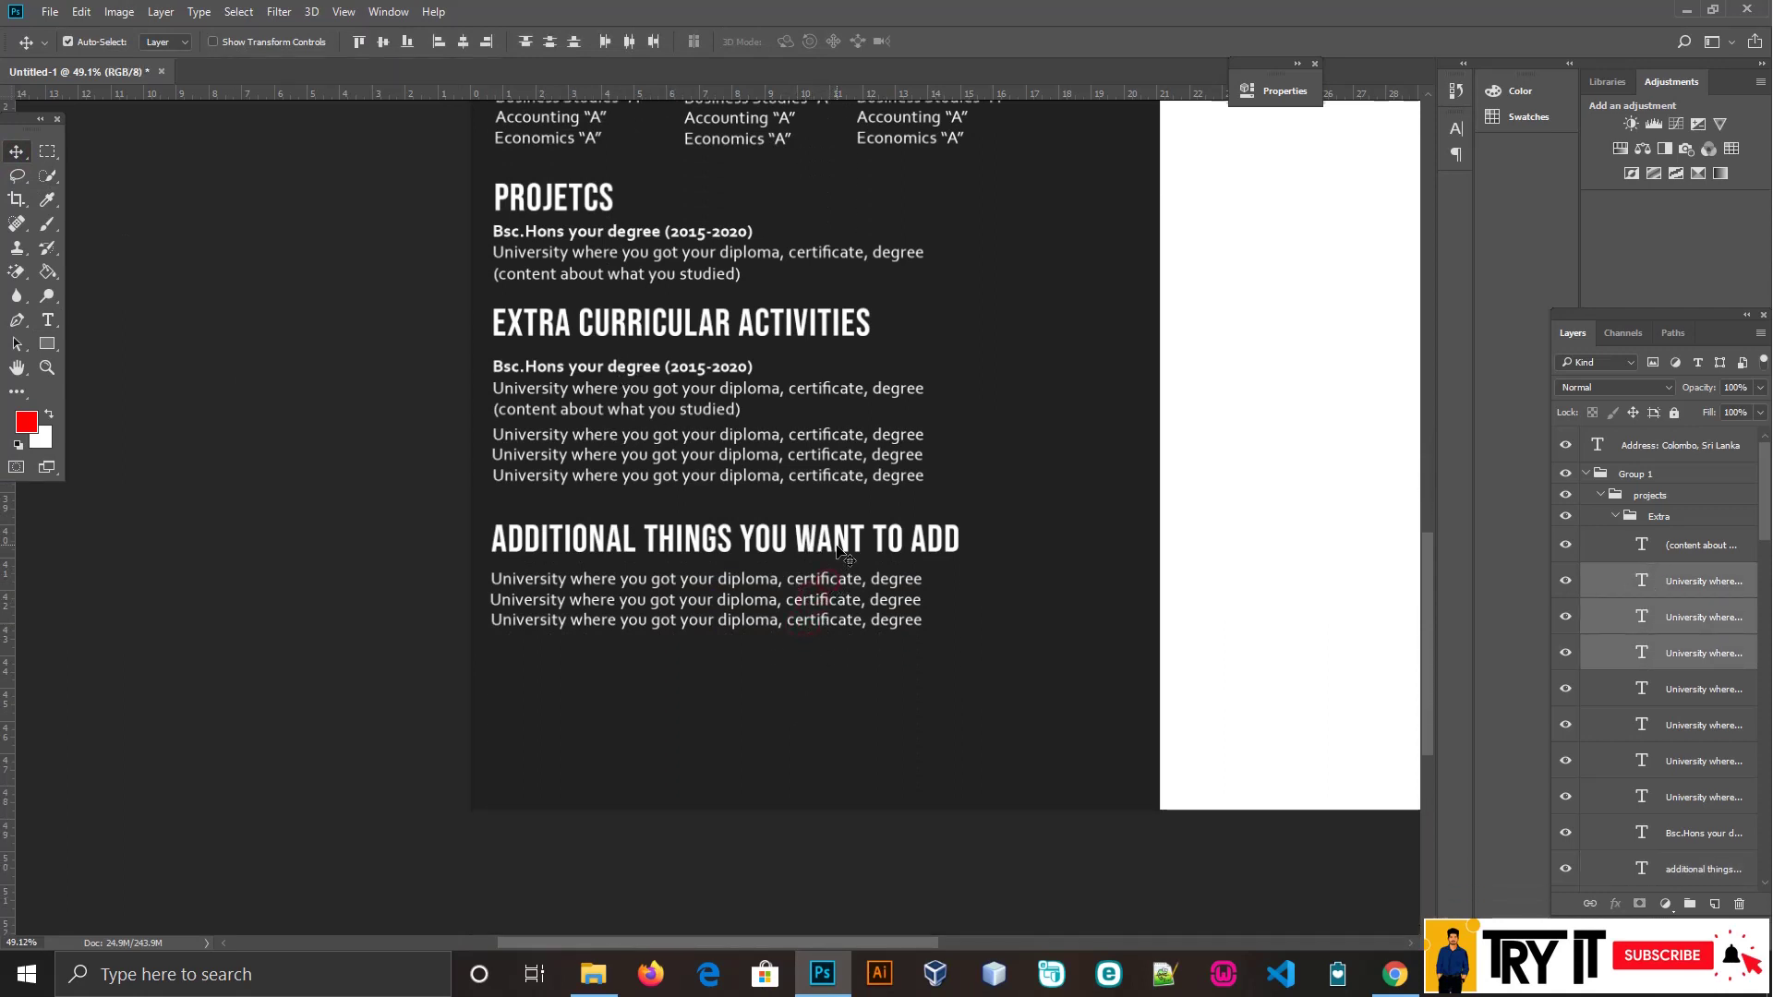
shift+click(841, 549)
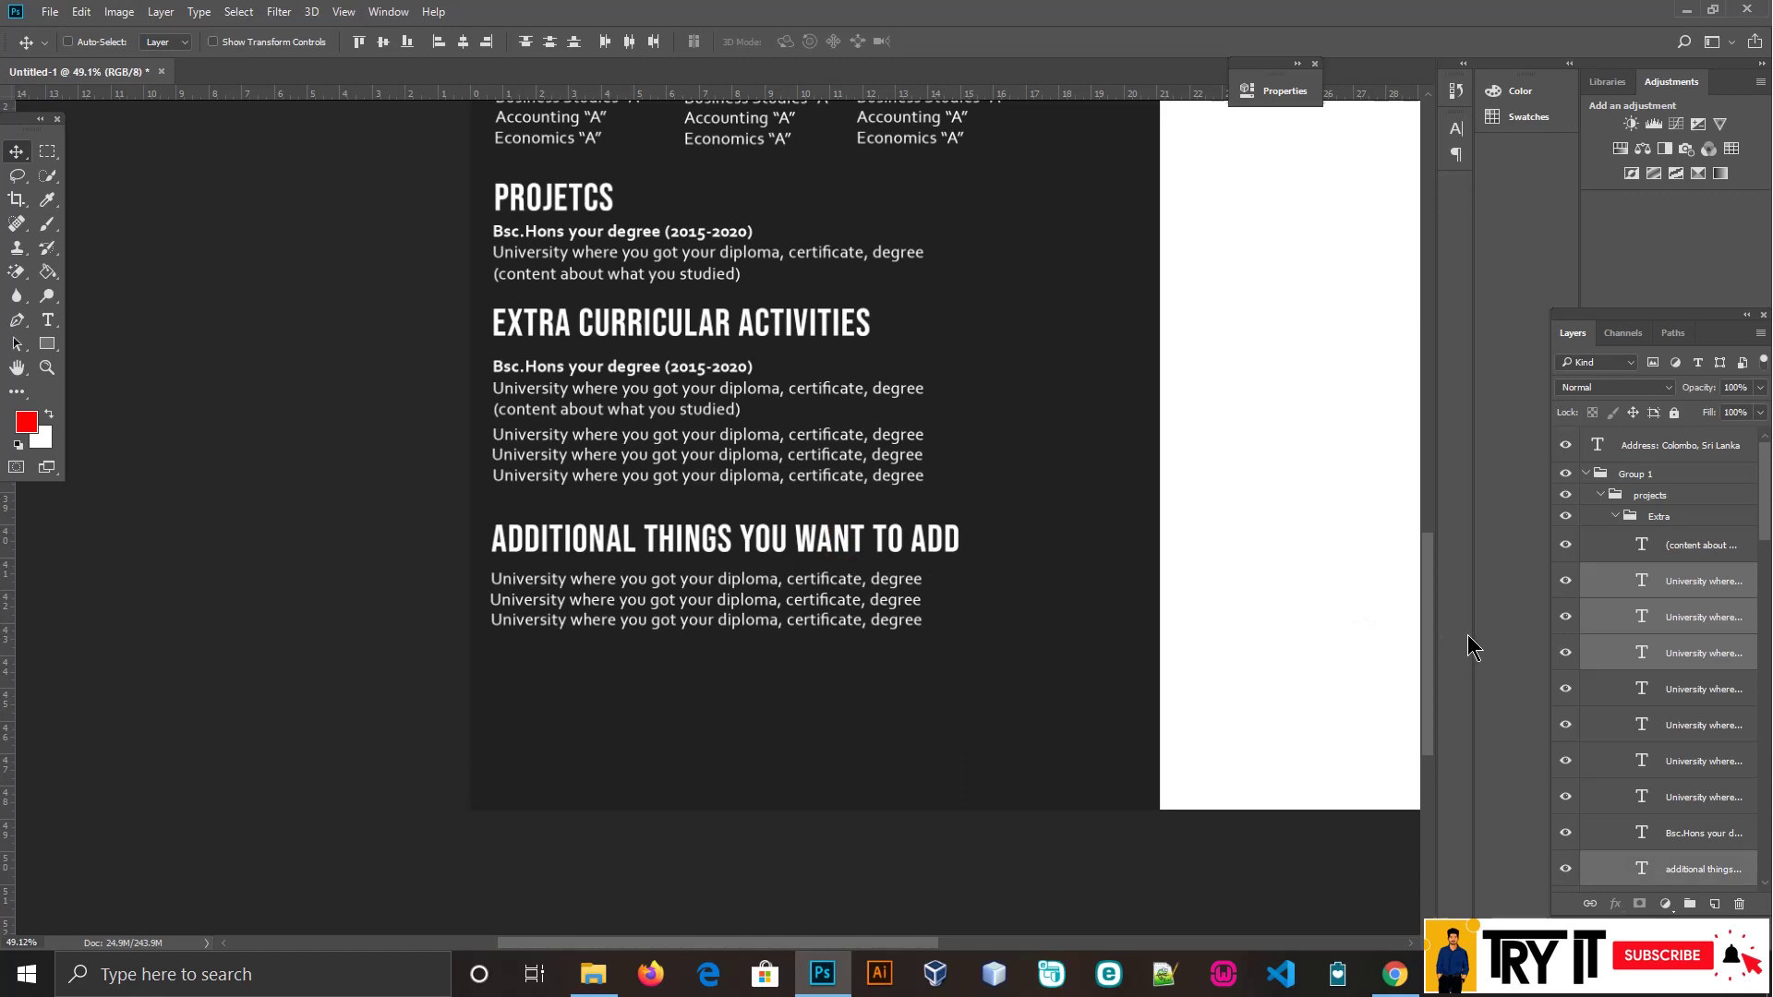
Group the selected layers into a group named additional.
key(ctrl+g)
double_click(1674, 575)
text(additional)
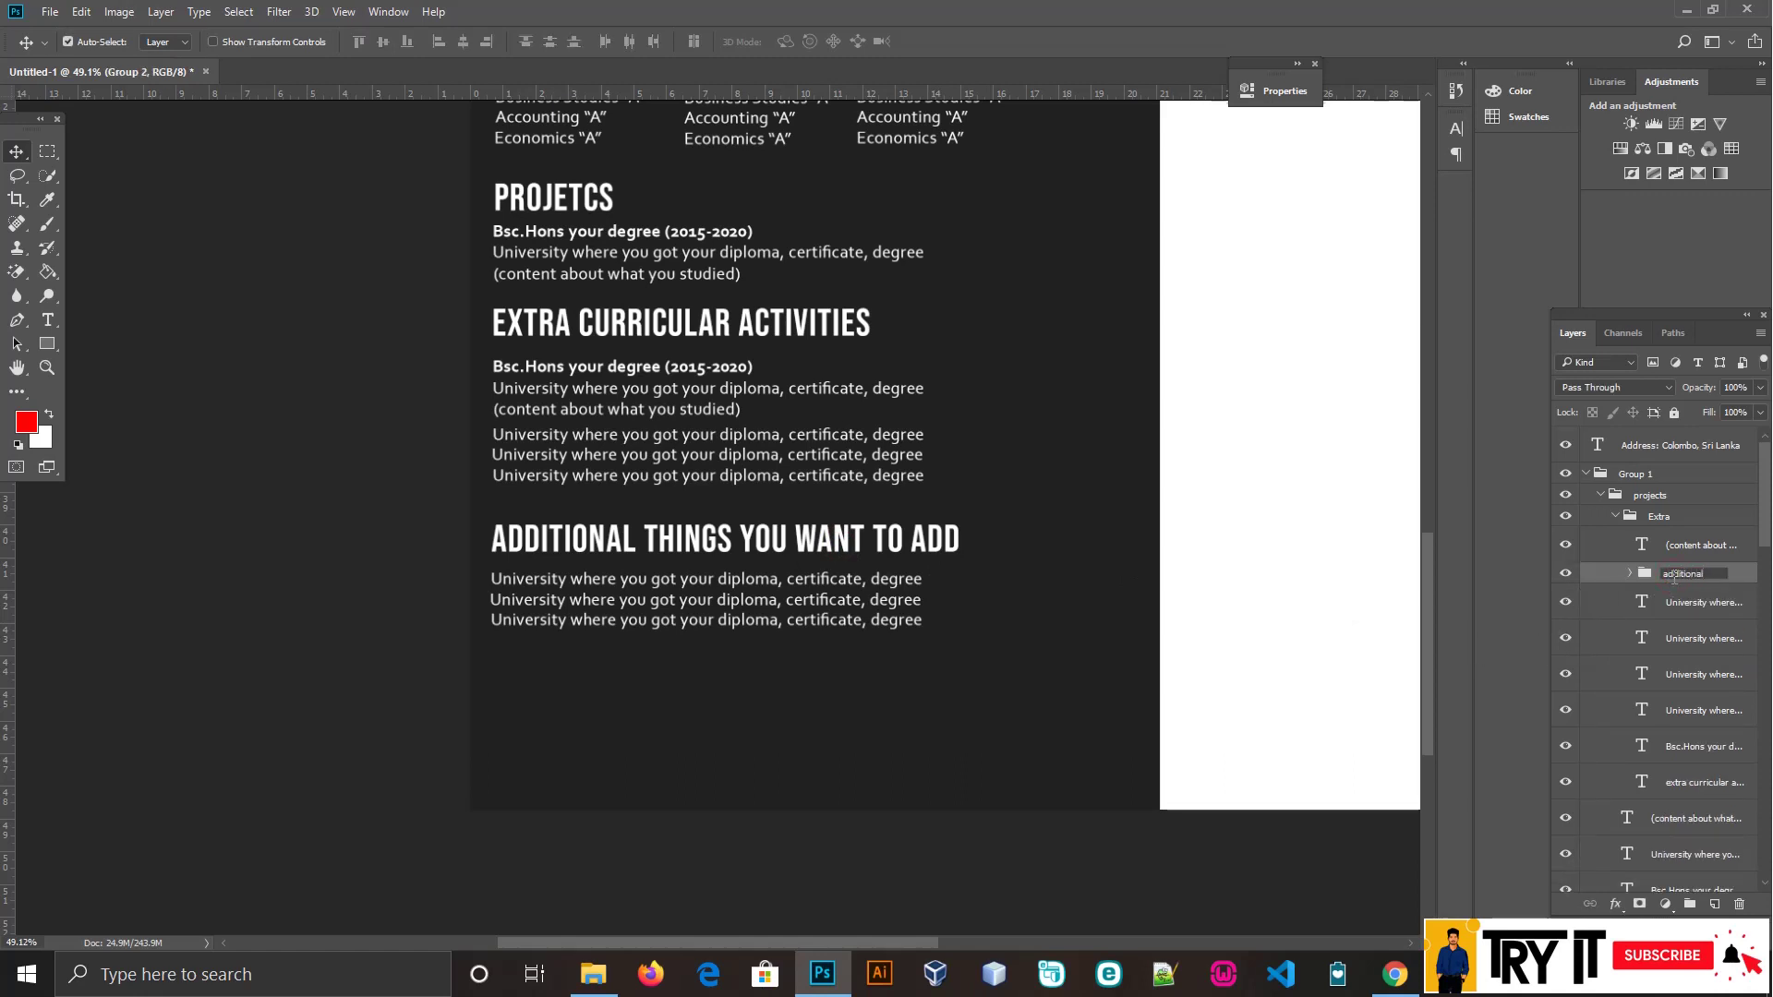
key(Return)
scroll(961, 598, up, 1)
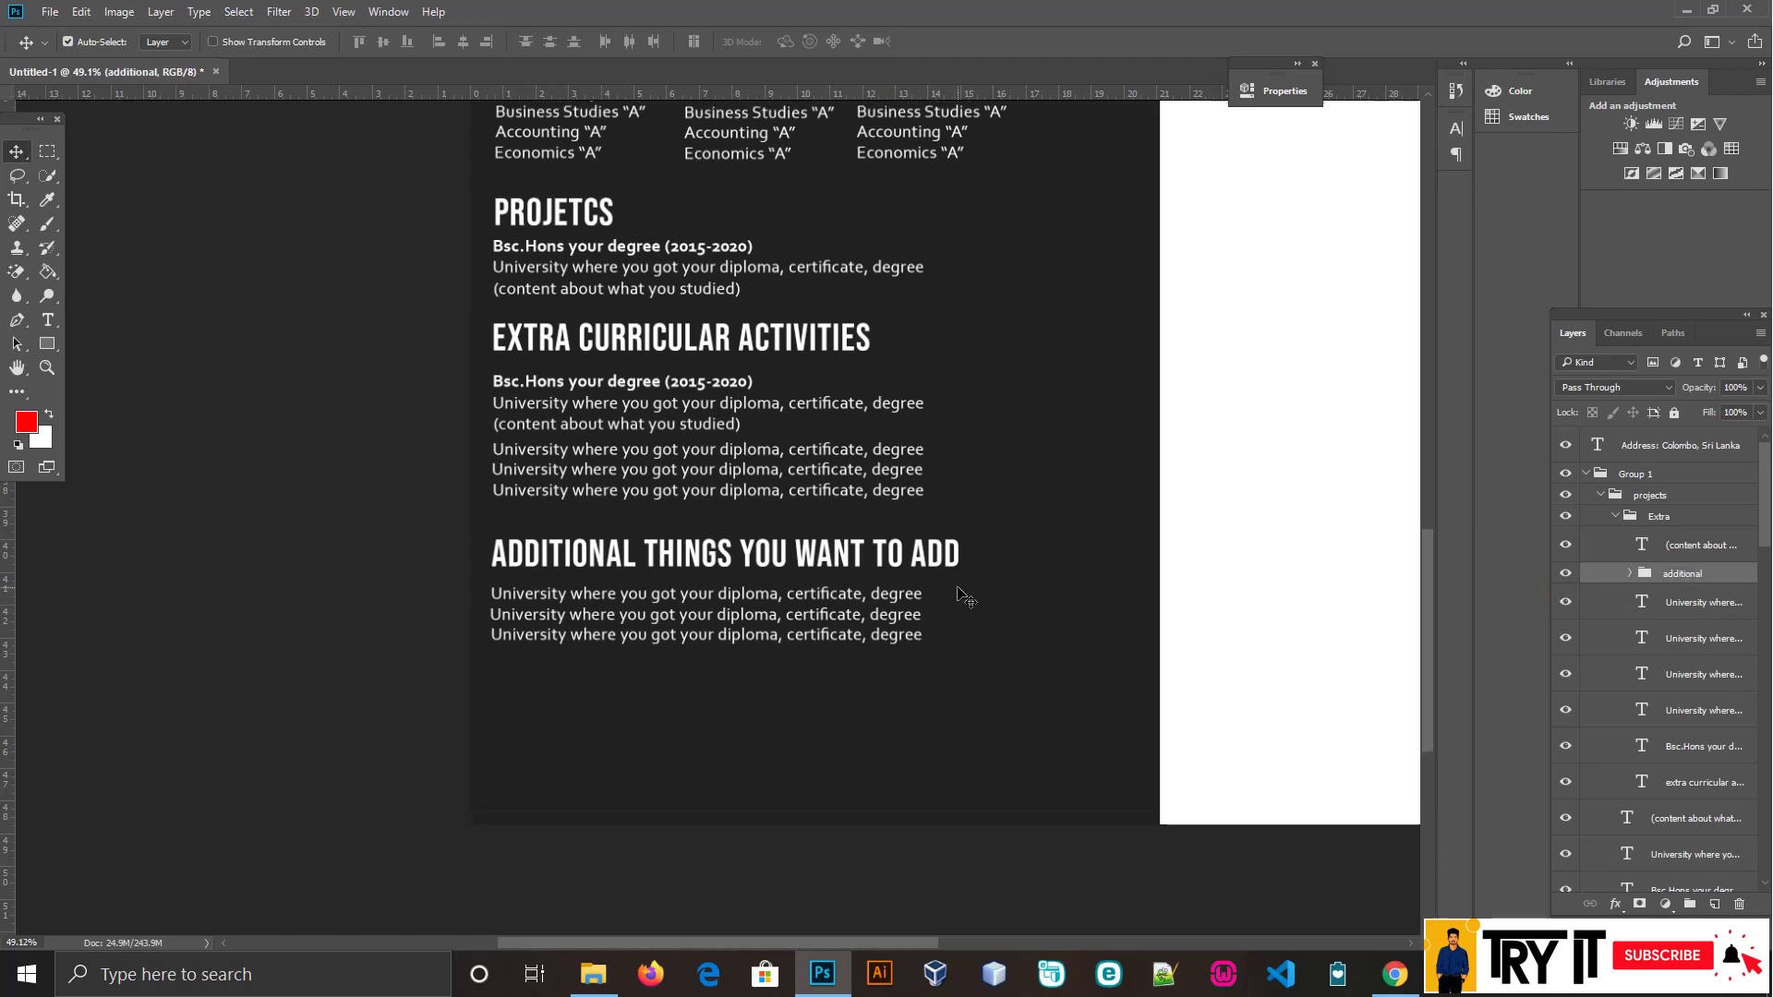
scroll(965, 598, down, 2)
scroll(963, 601, down, 2)
scroll(962, 600, down, 2)
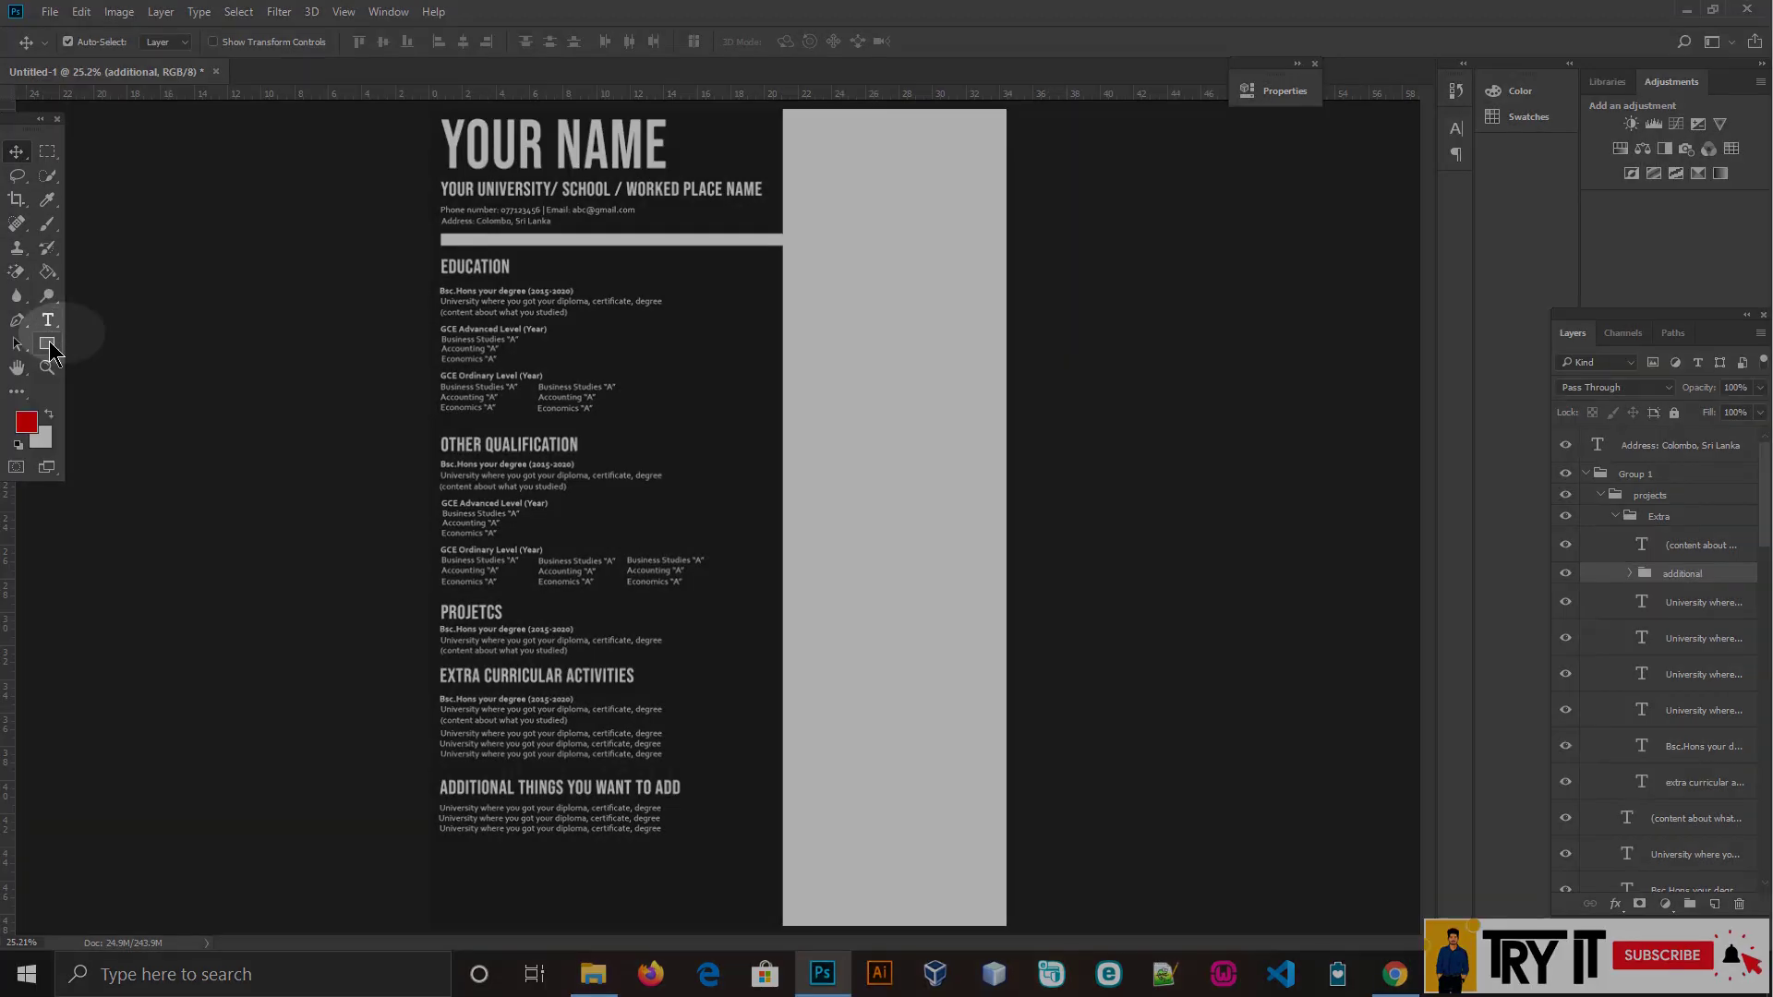
Draw a circle with the Ellipse Tool at the top of the white column.
click(47, 343)
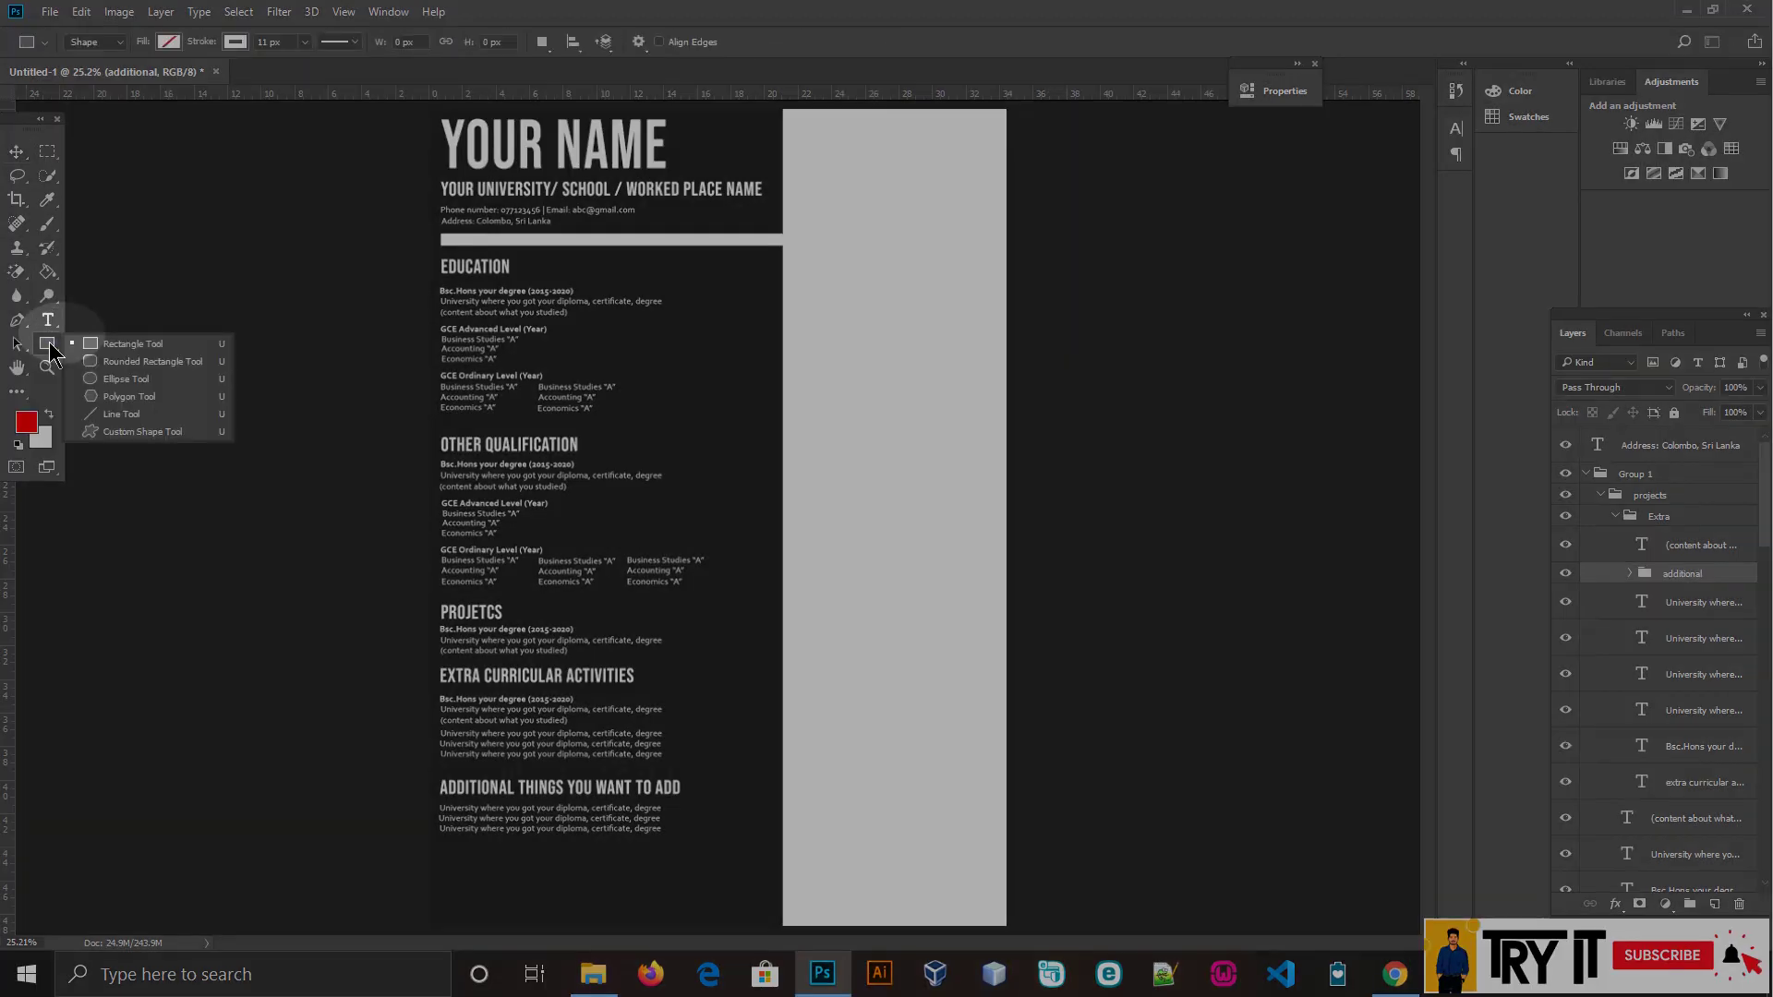
click(106, 378)
drag(831, 138, 1004, 295)
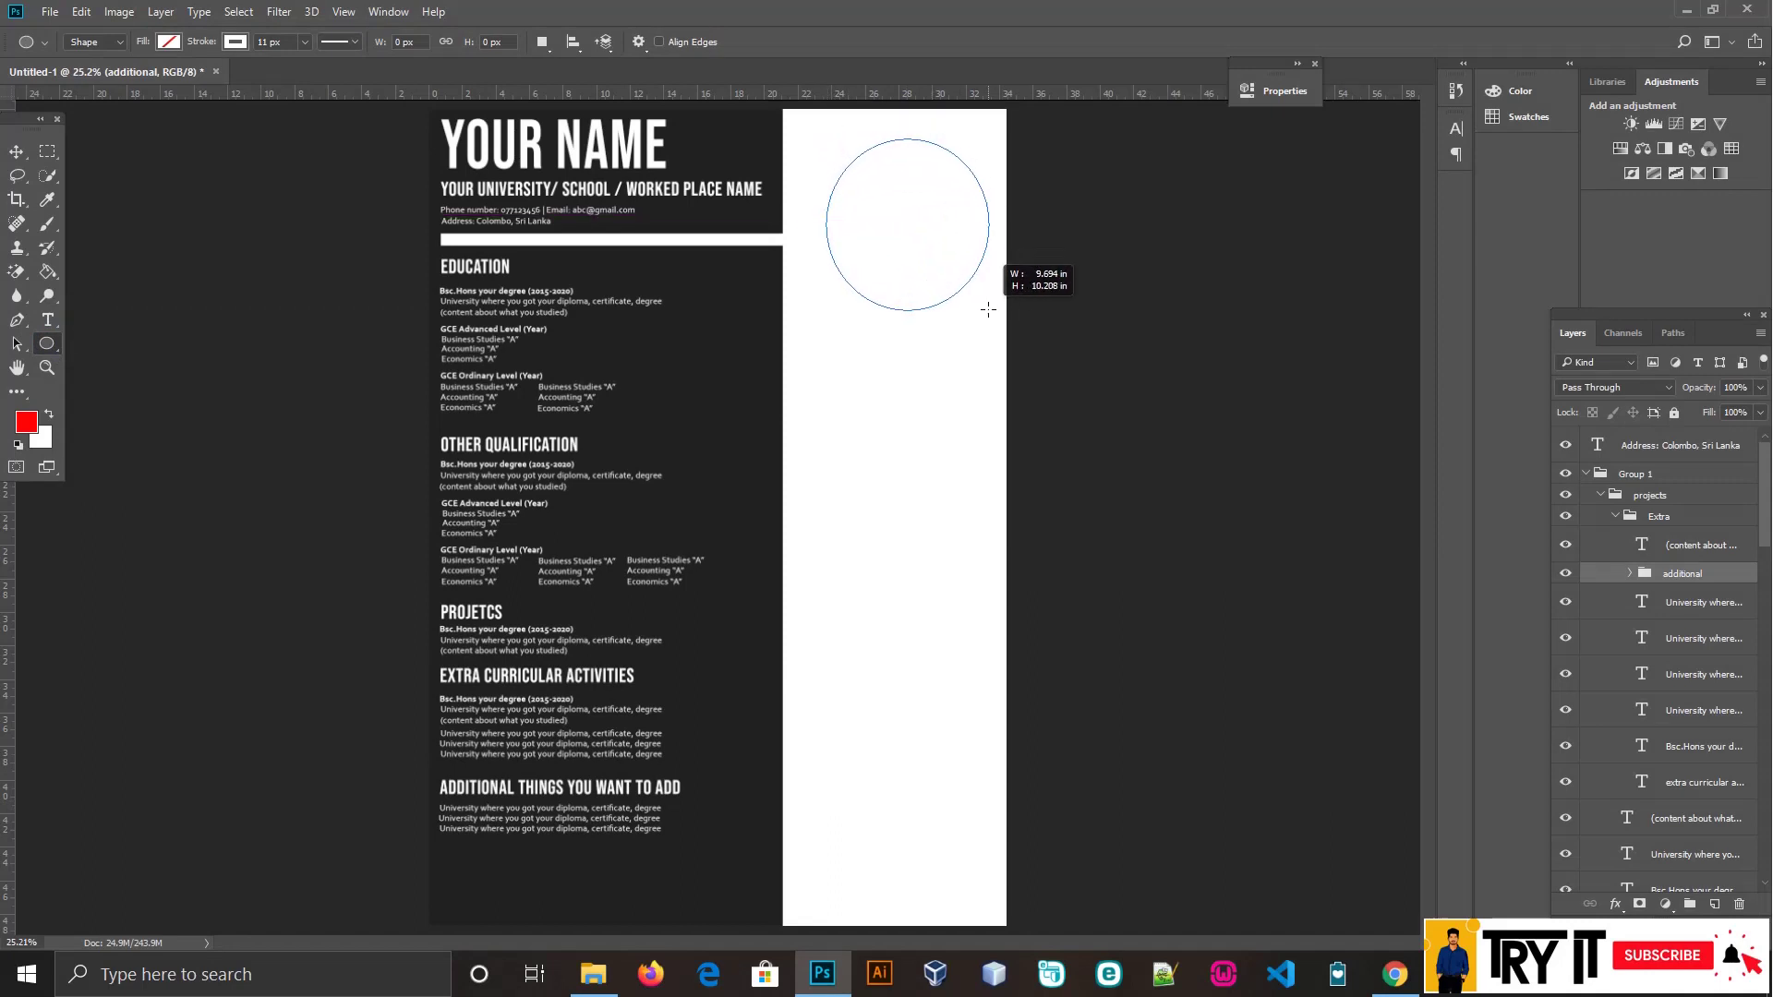
drag(1004, 296, 995, 306)
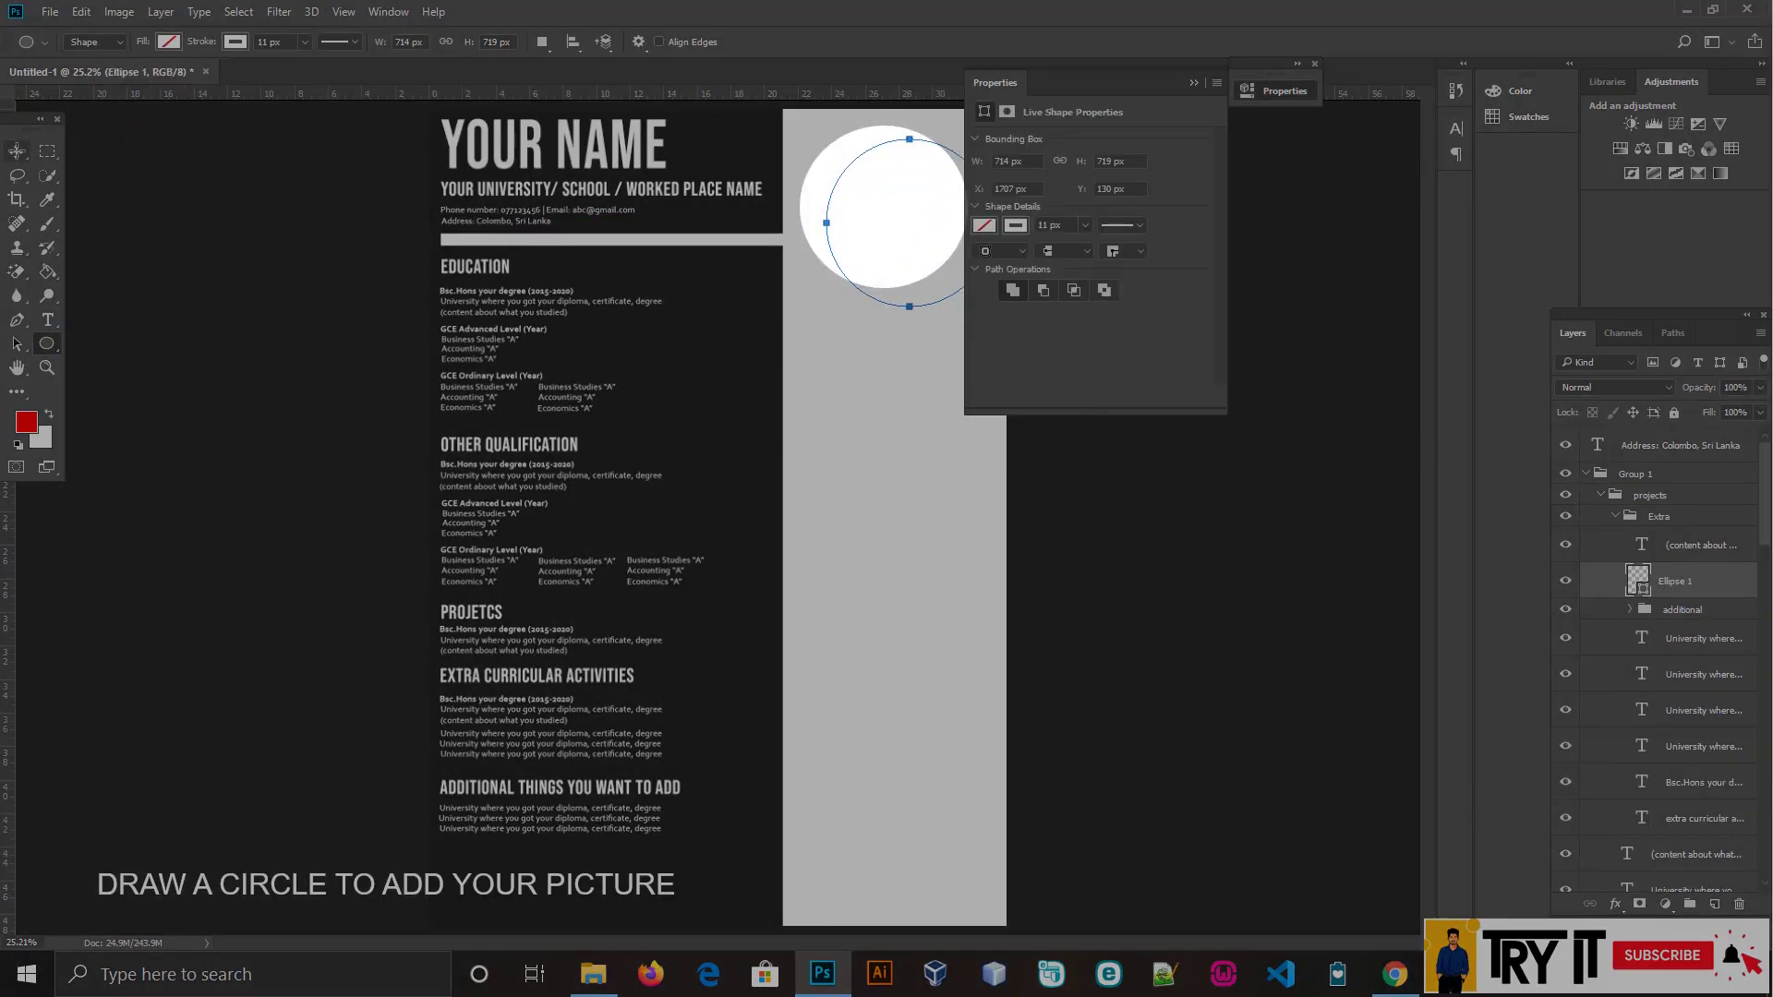
Select the circle, delete it, then undo to restore Ellipse 1.
click(17, 151)
click(868, 185)
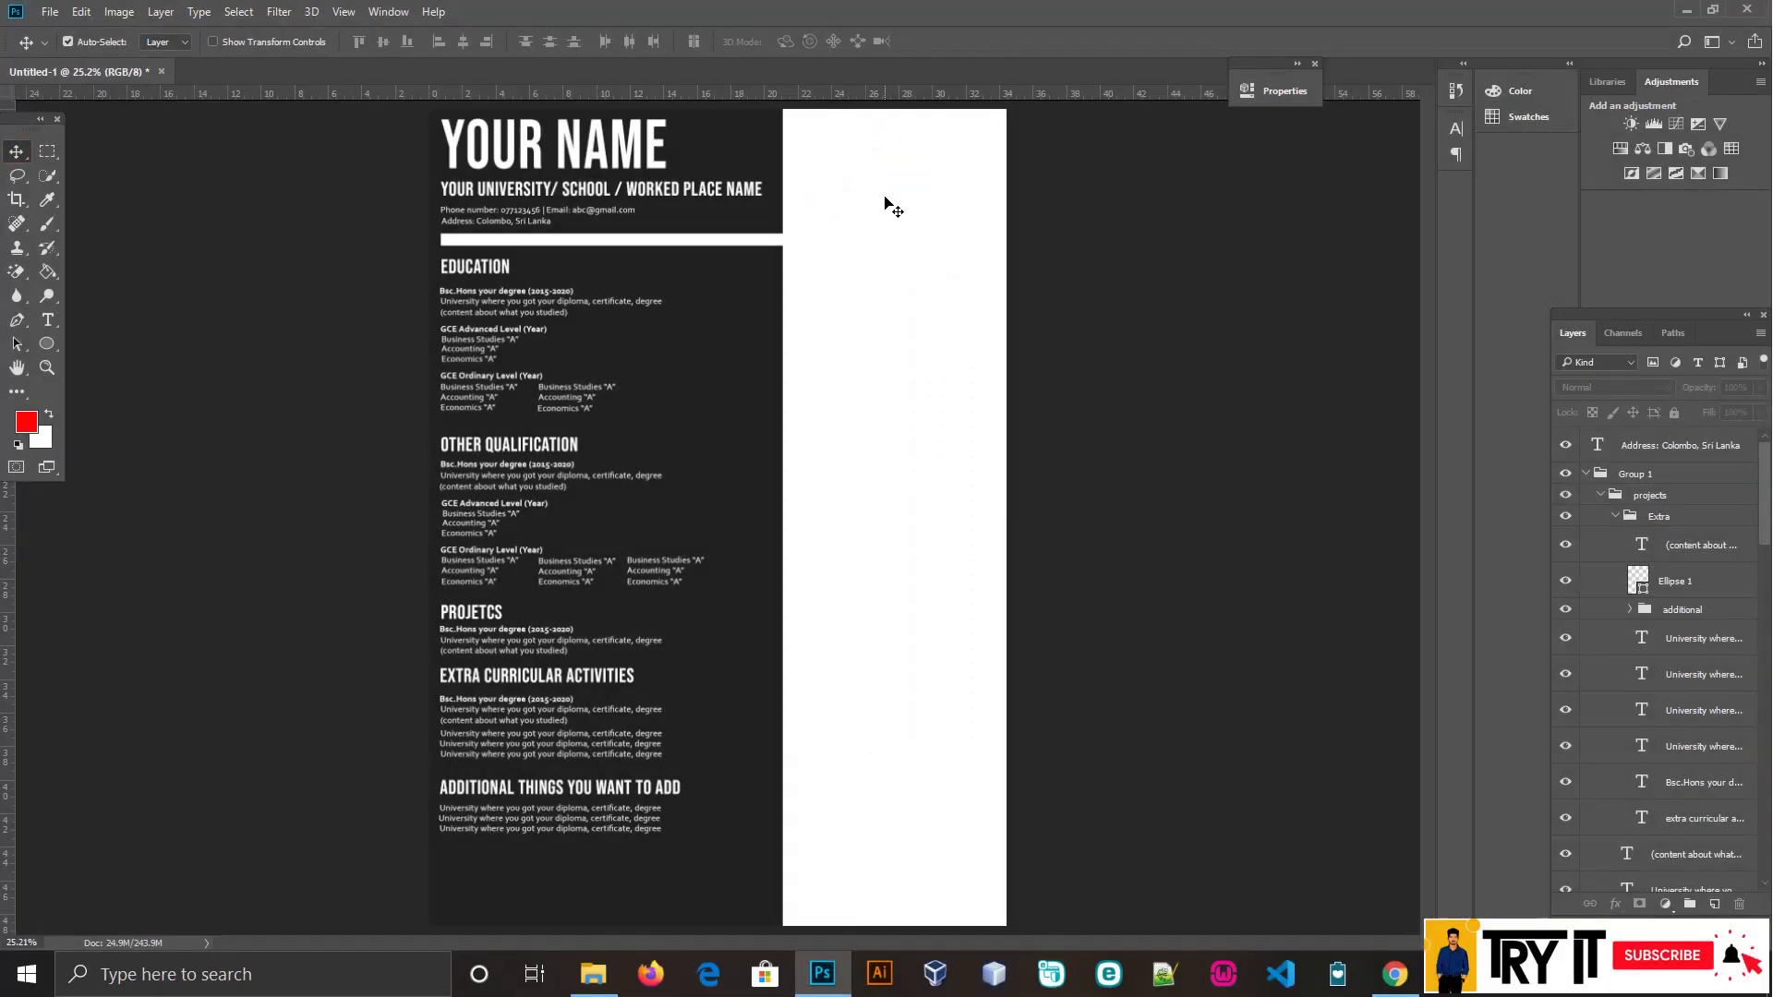
click(46, 344)
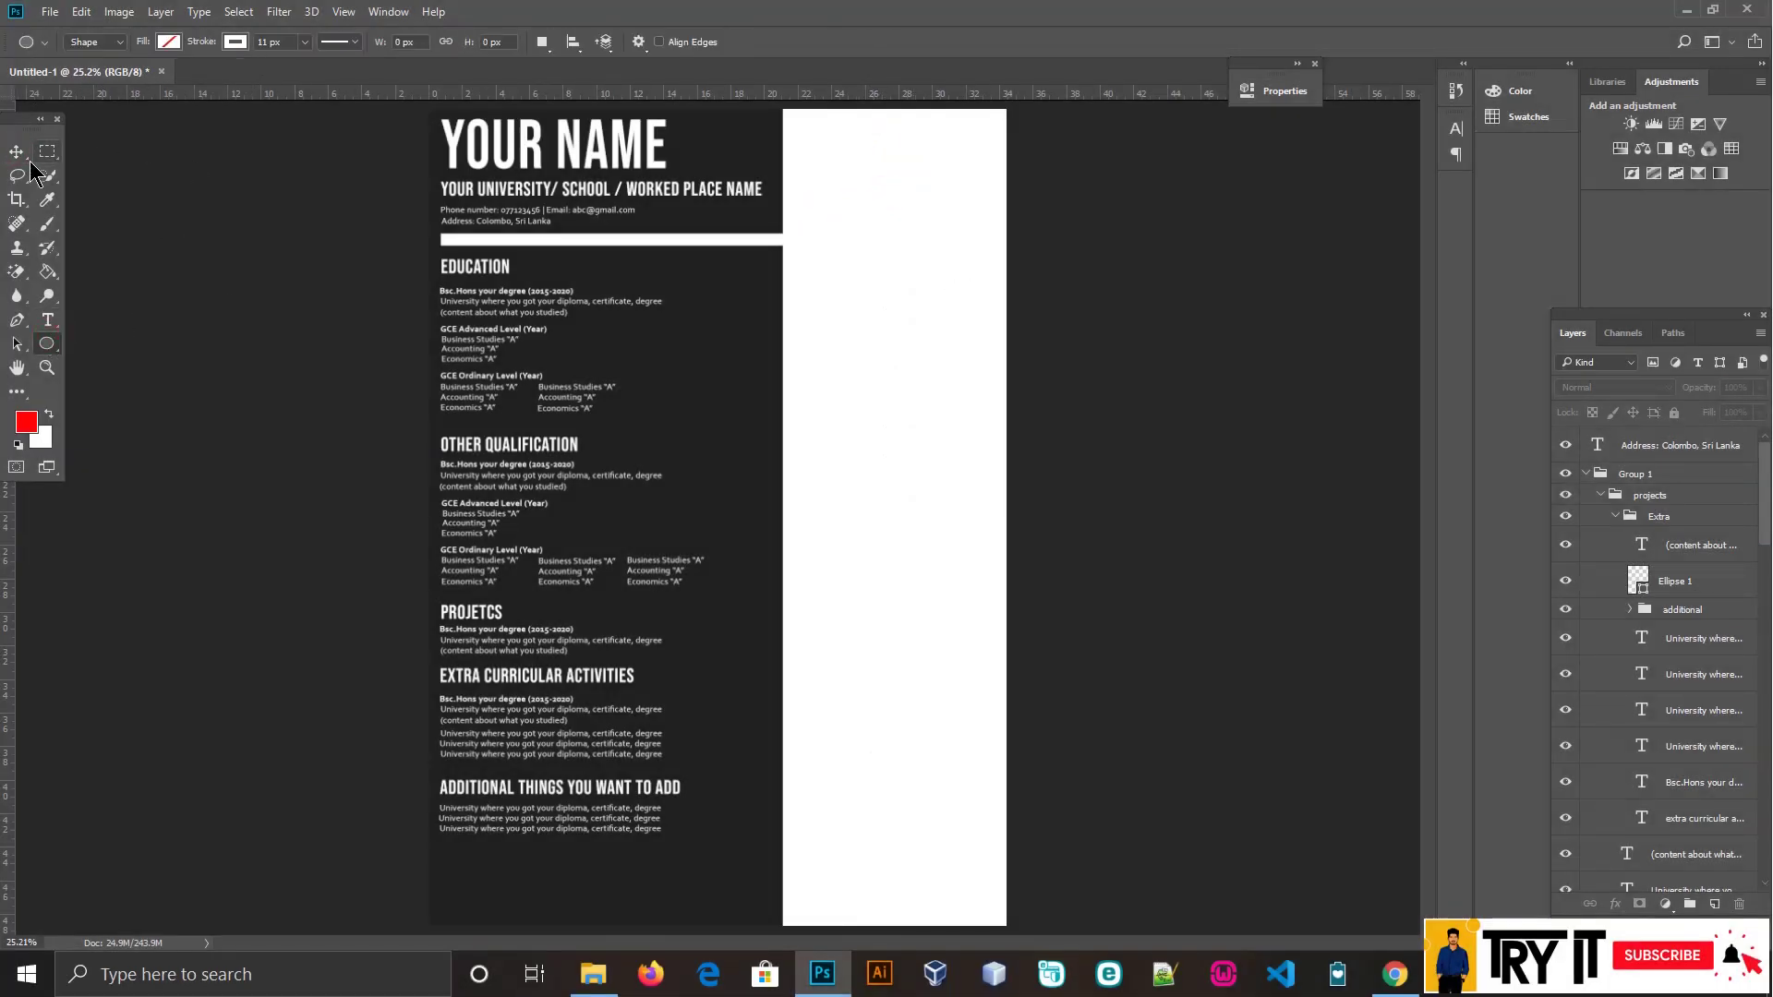
key(v)
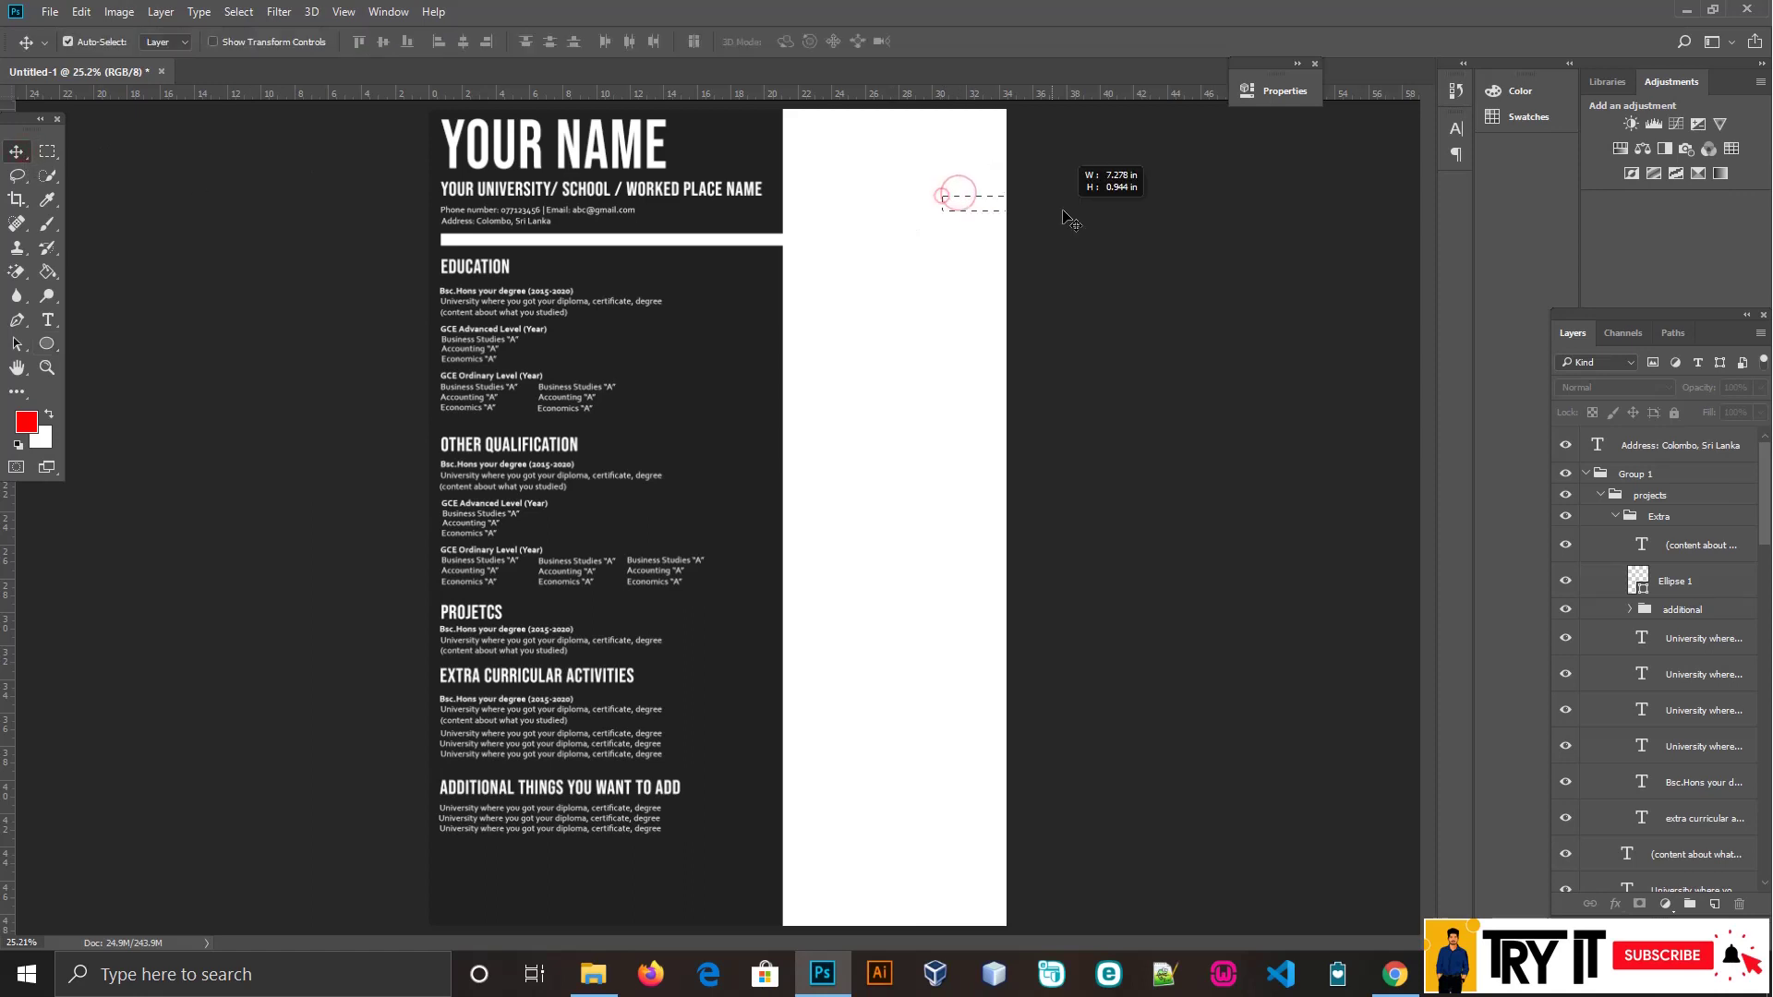
click(987, 221)
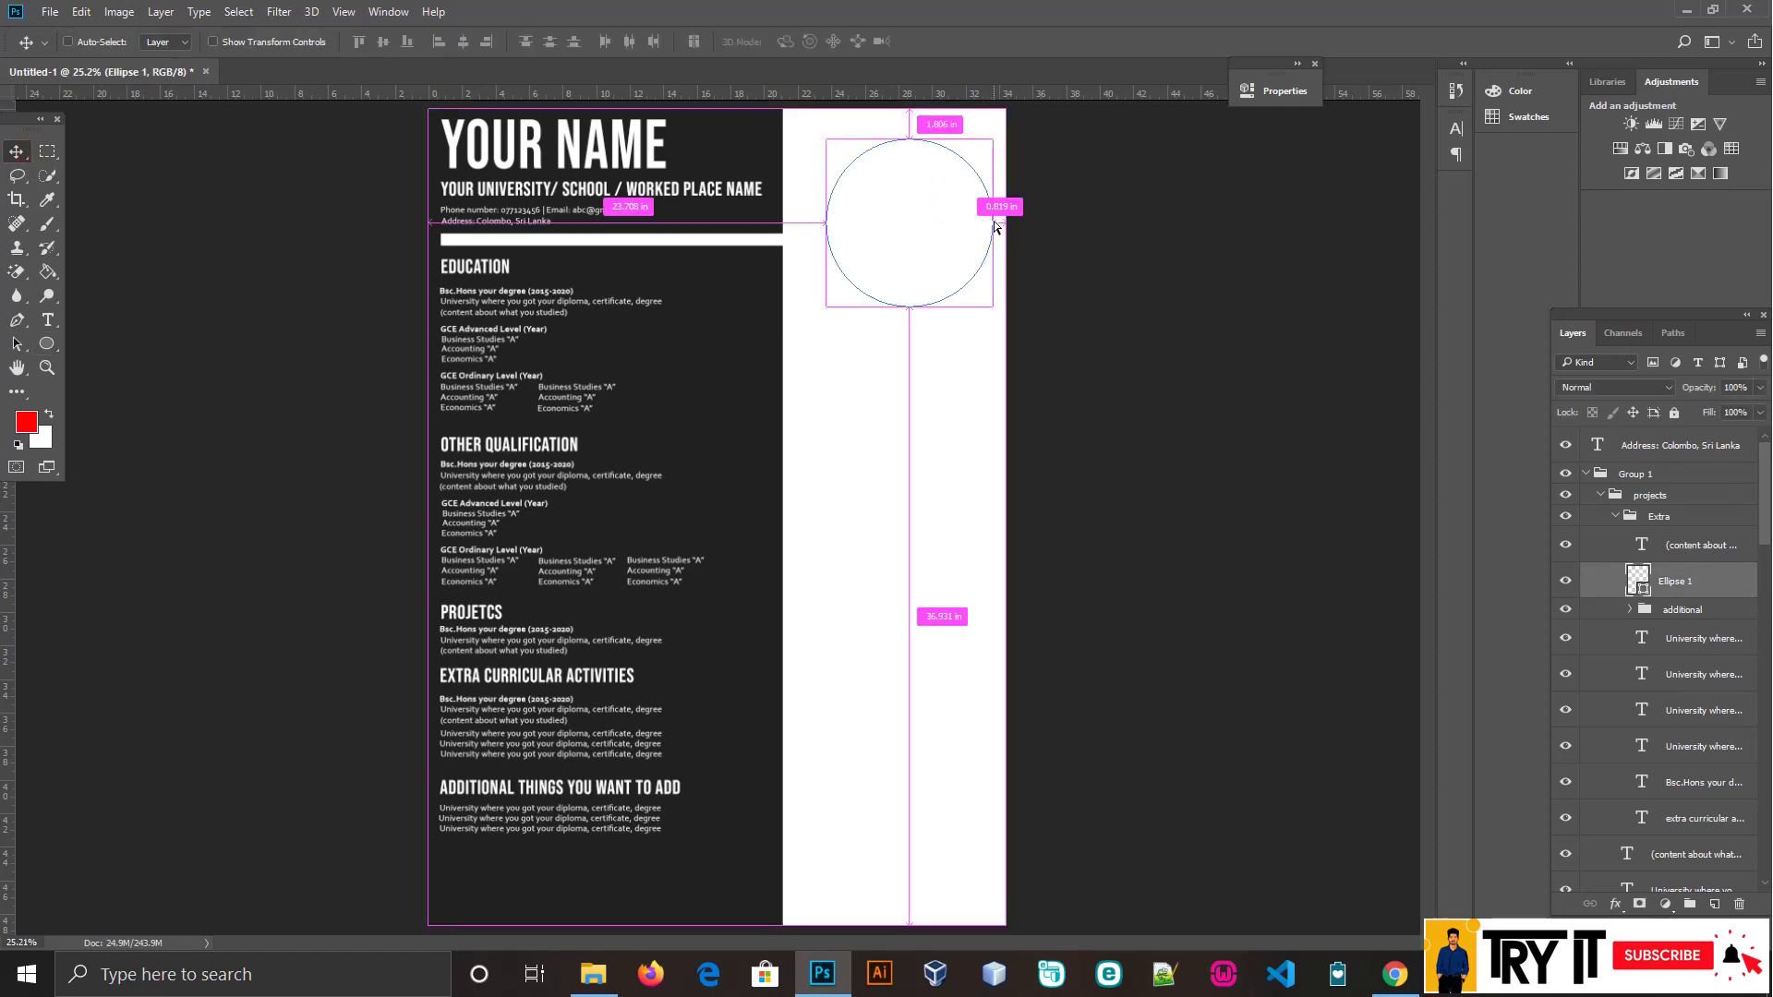
key(Delete)
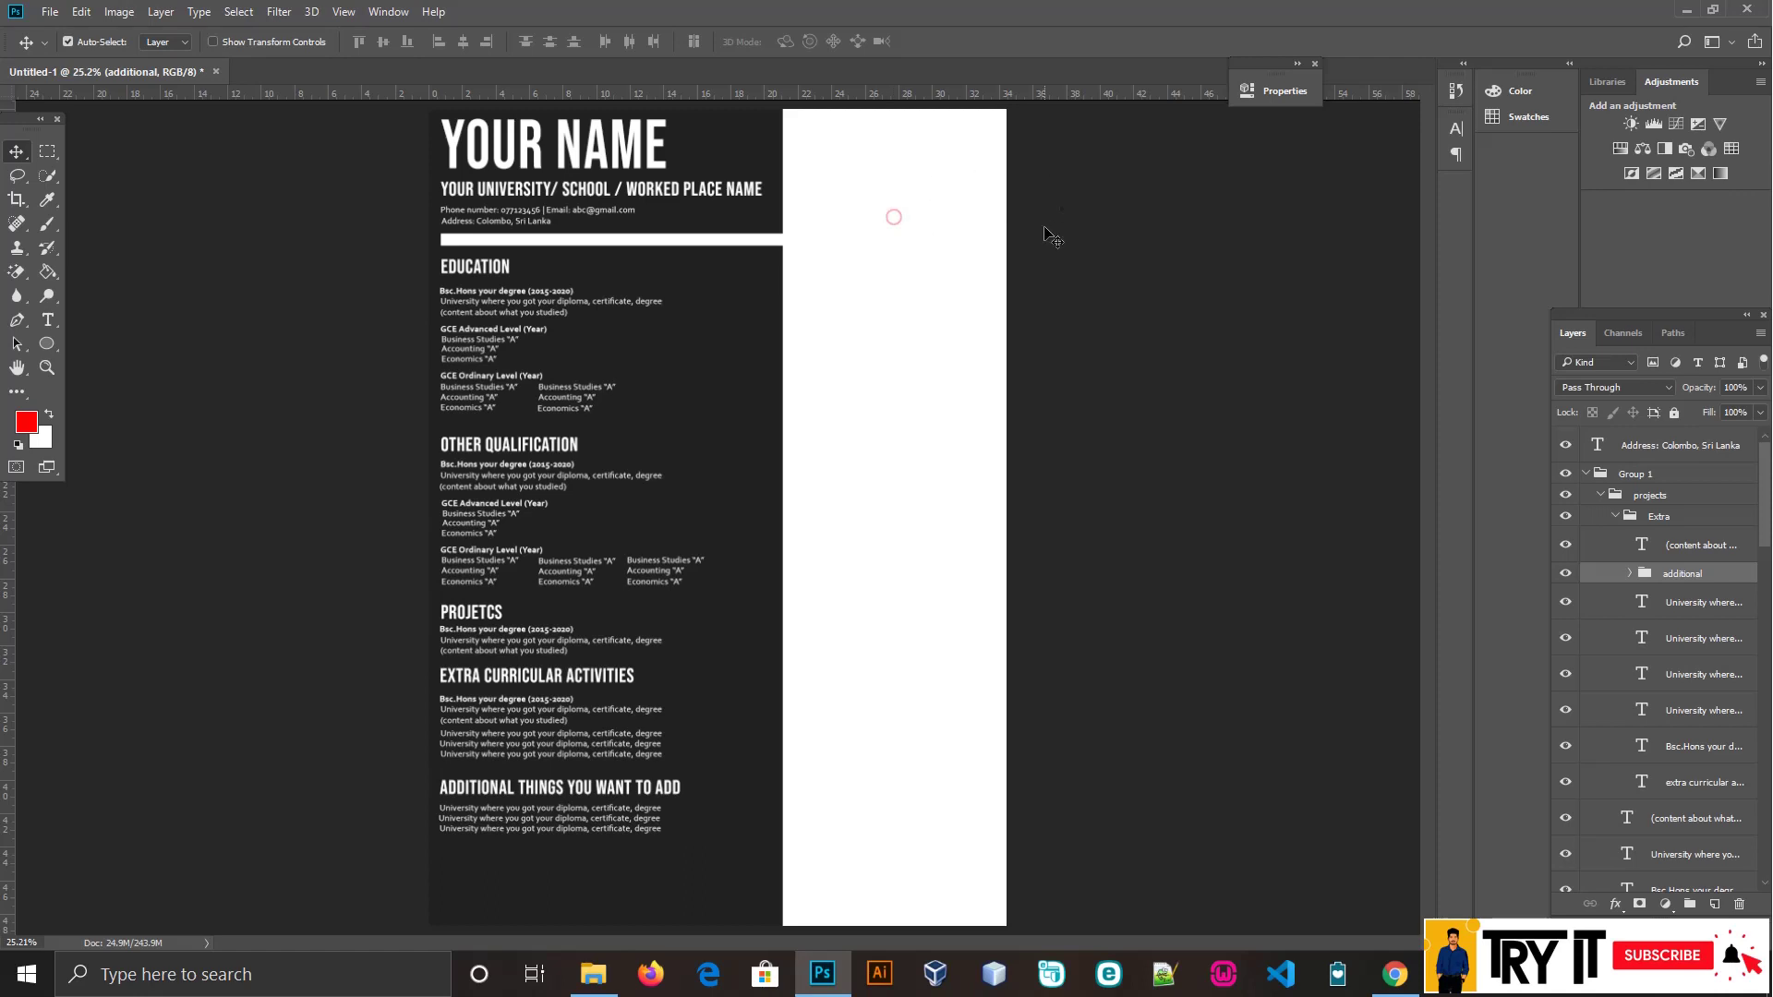
key(ctrl+z)
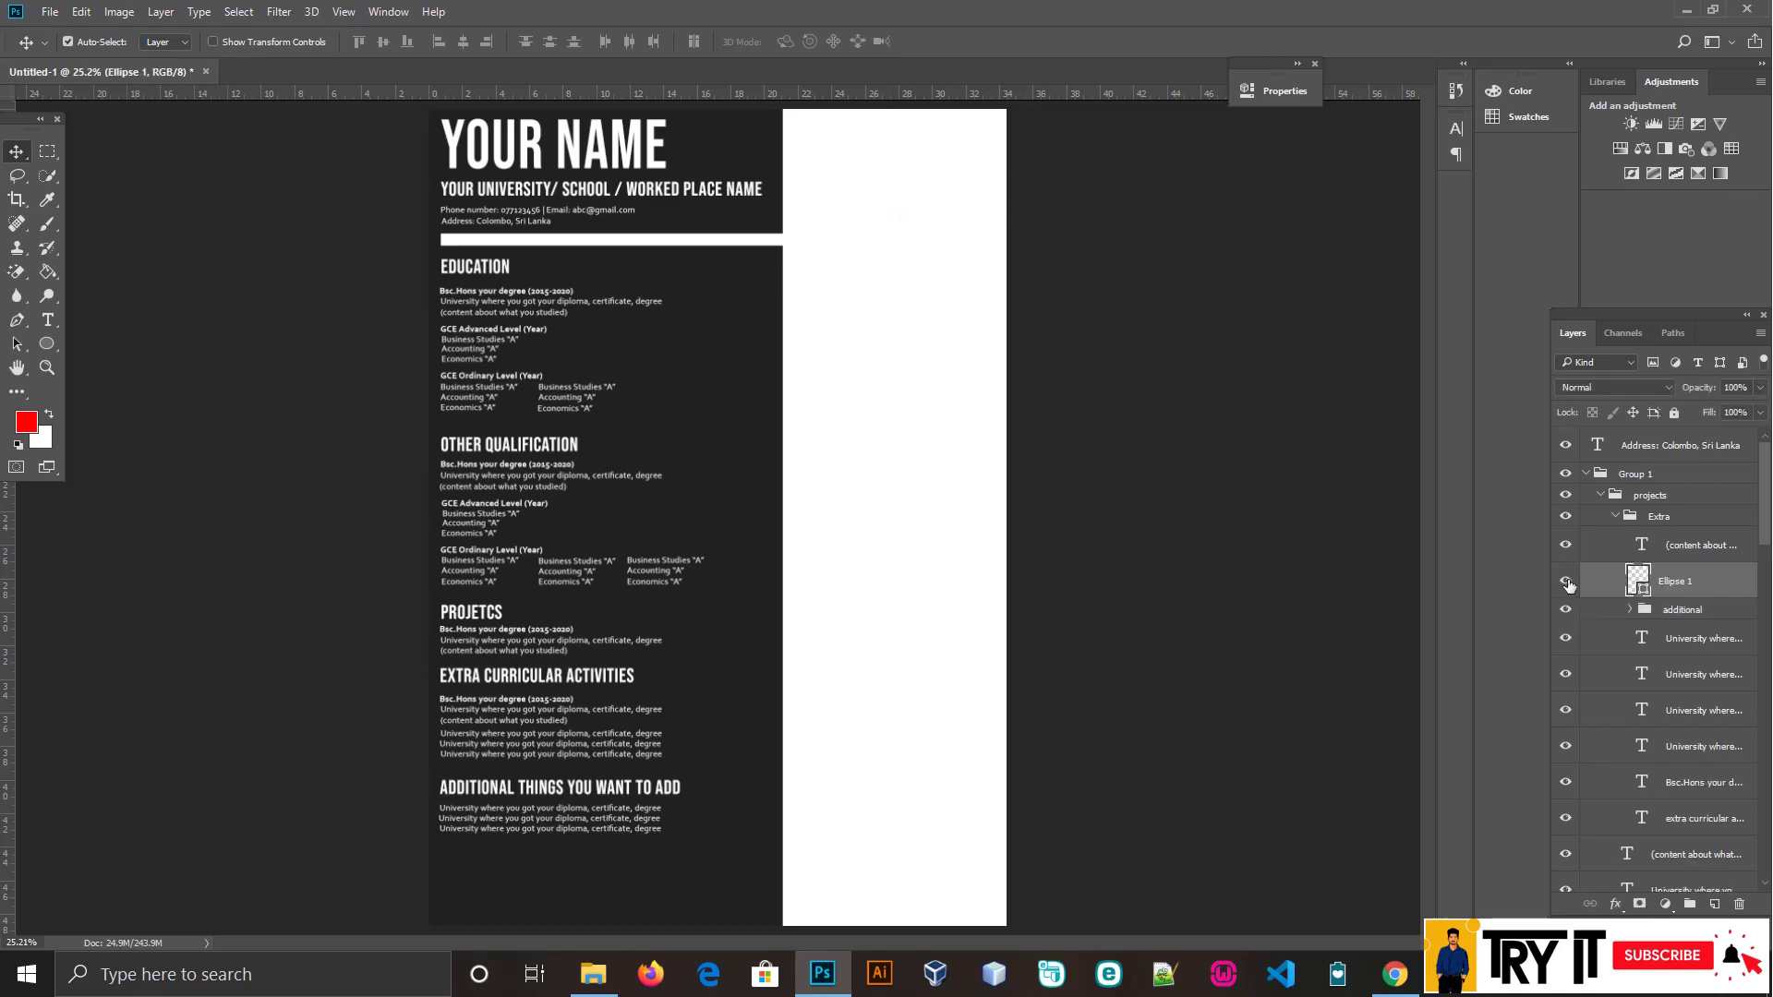
Delete the circle and draw a new one in the white column.
right_click(1680, 584)
click(1684, 583)
key(Delete)
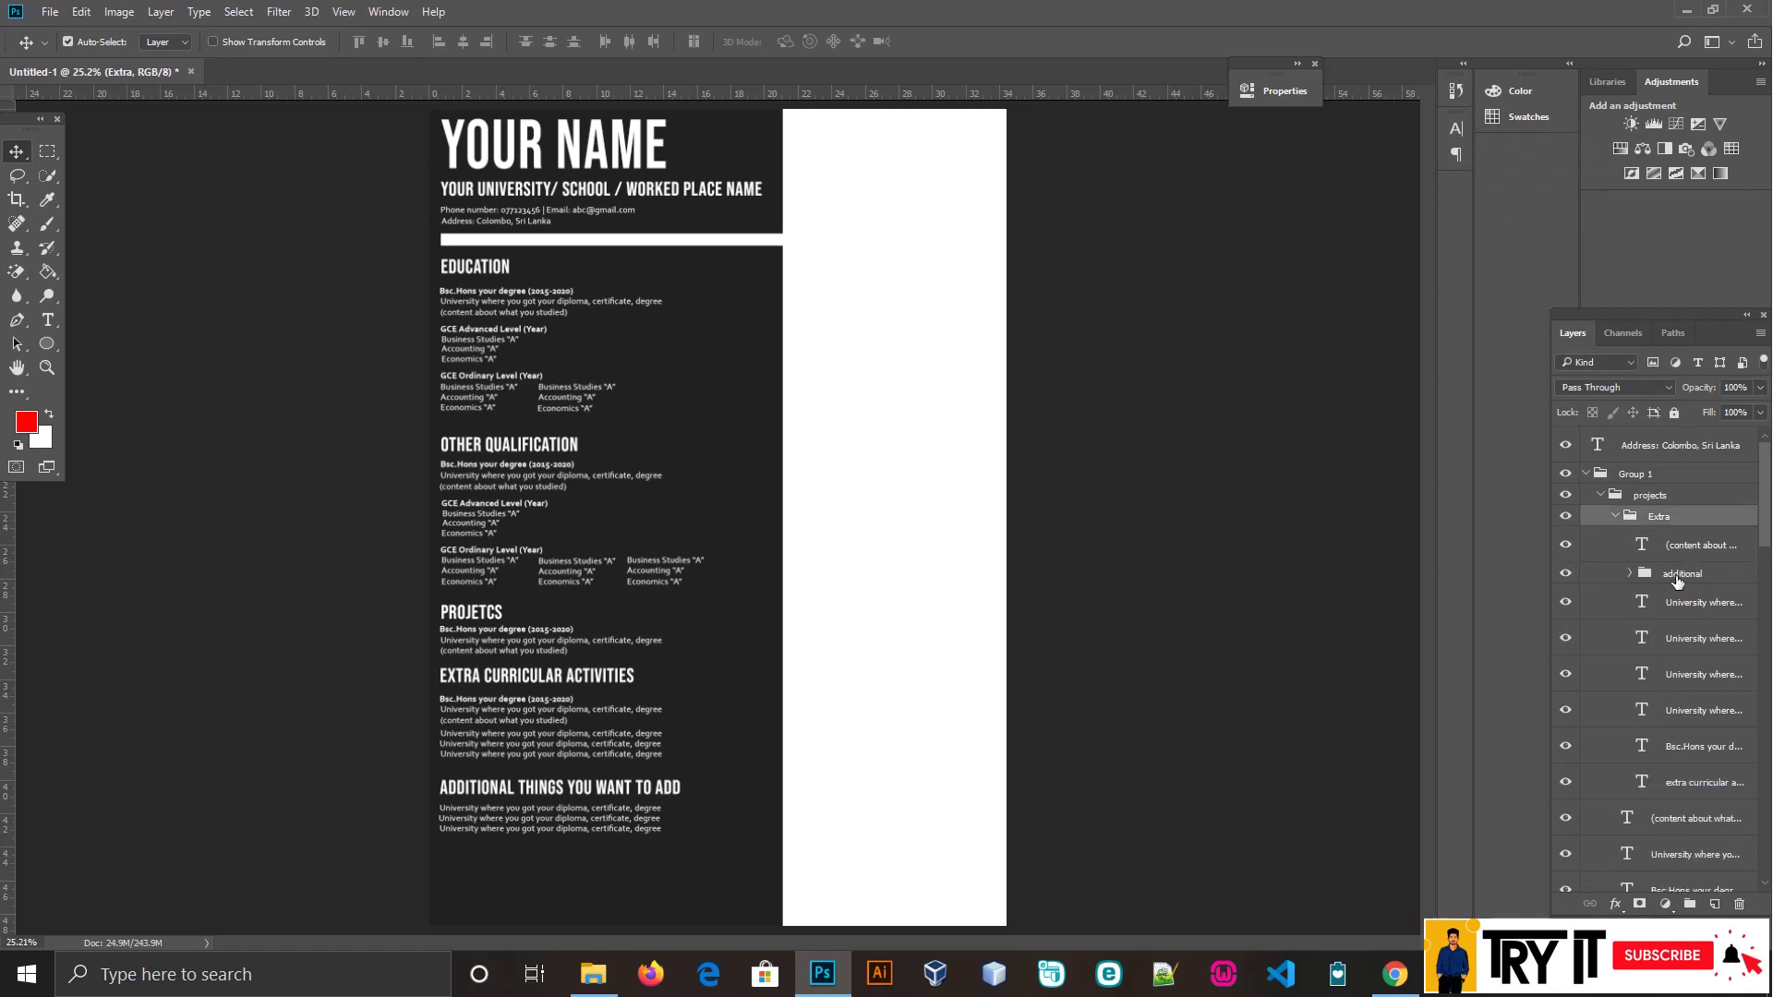
click(46, 344)
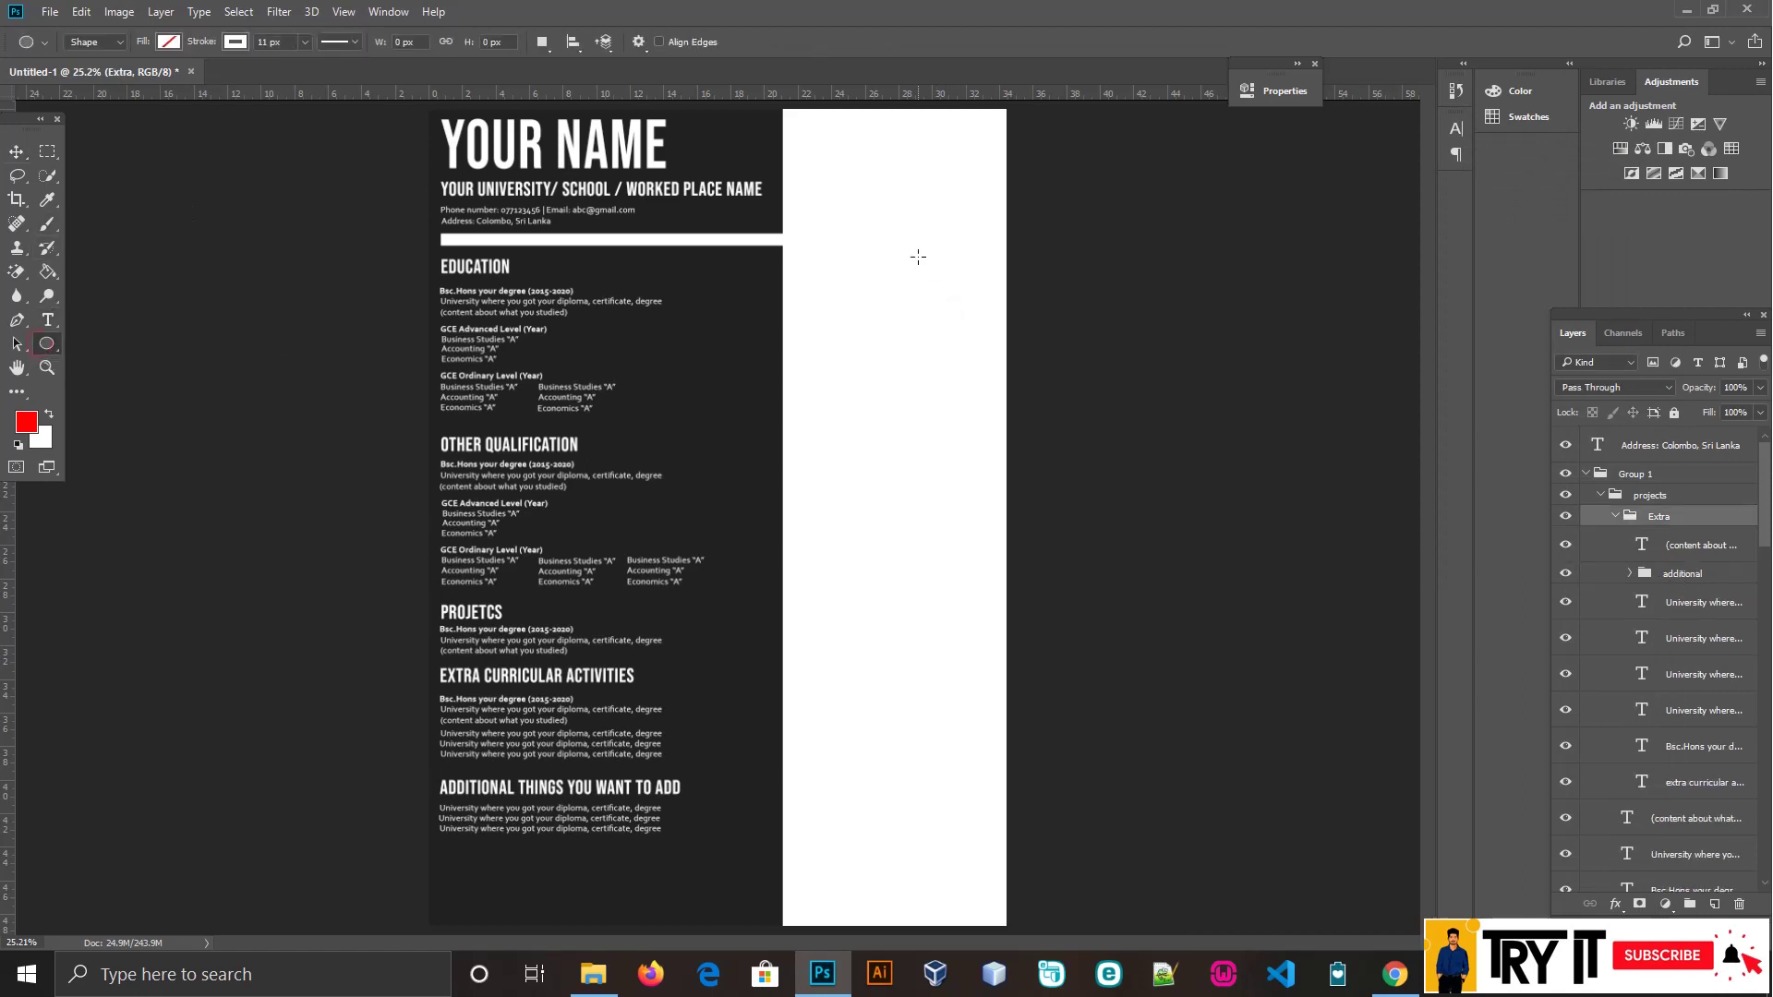
drag(919, 257, 1084, 420)
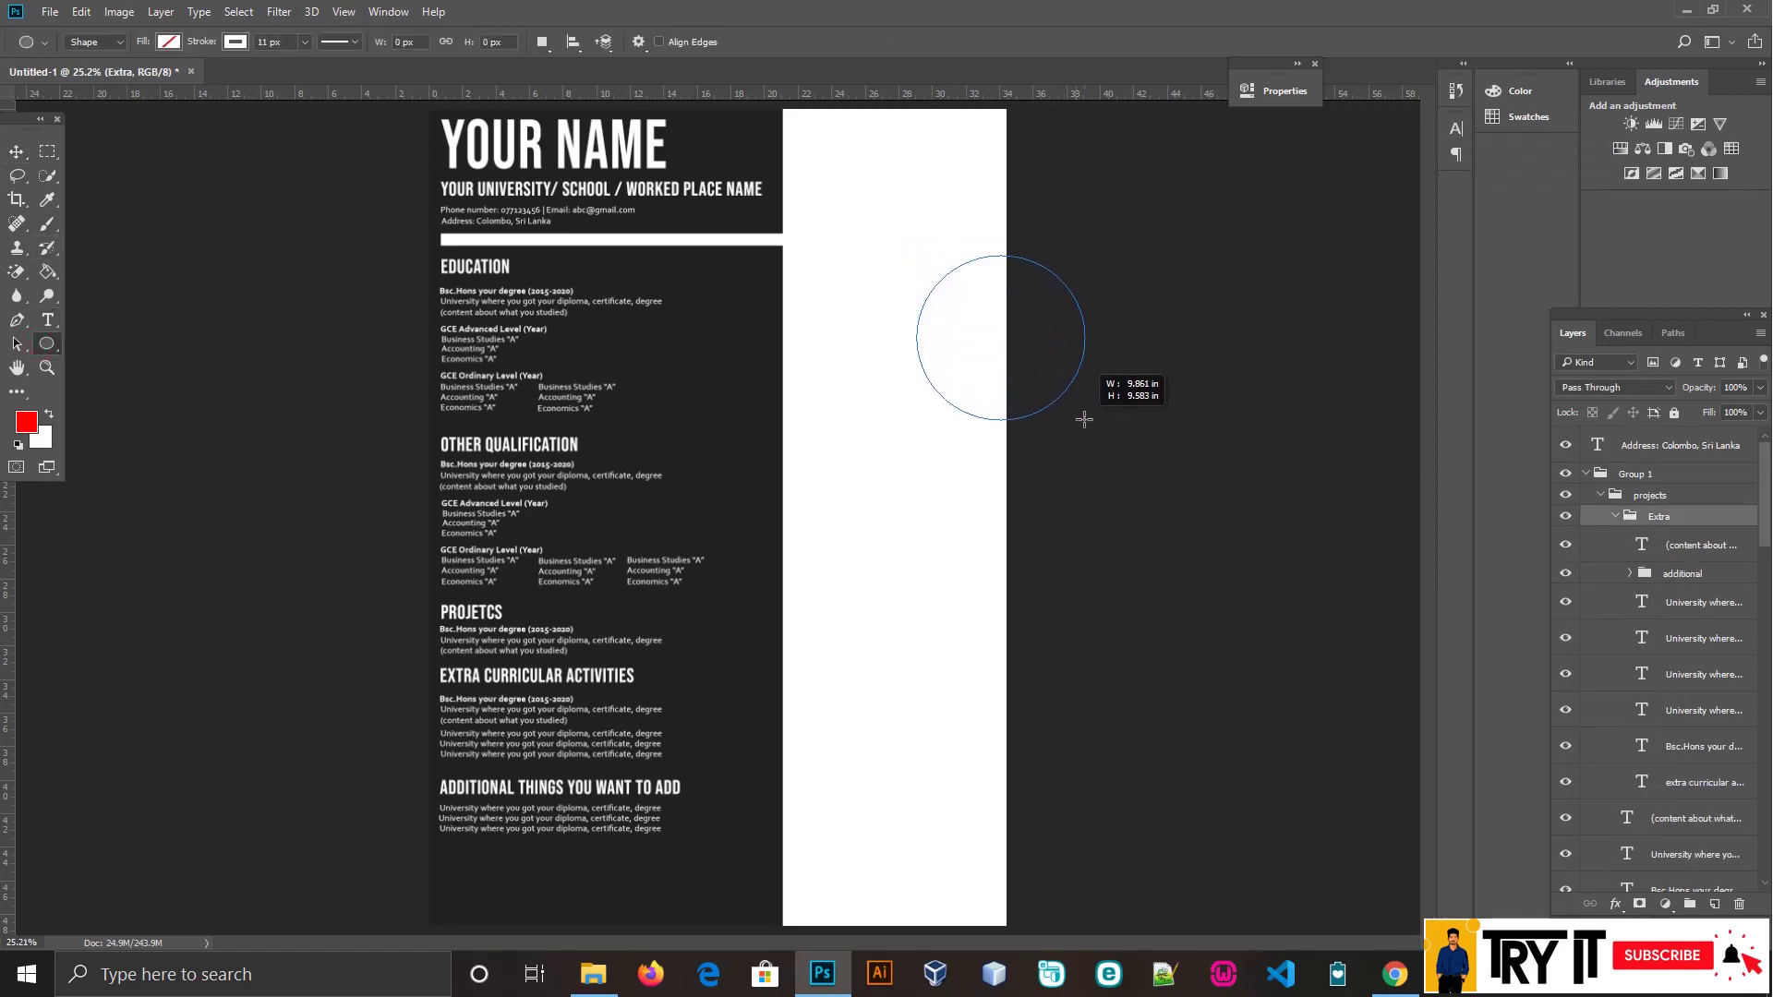
drag(1085, 420, 1083, 417)
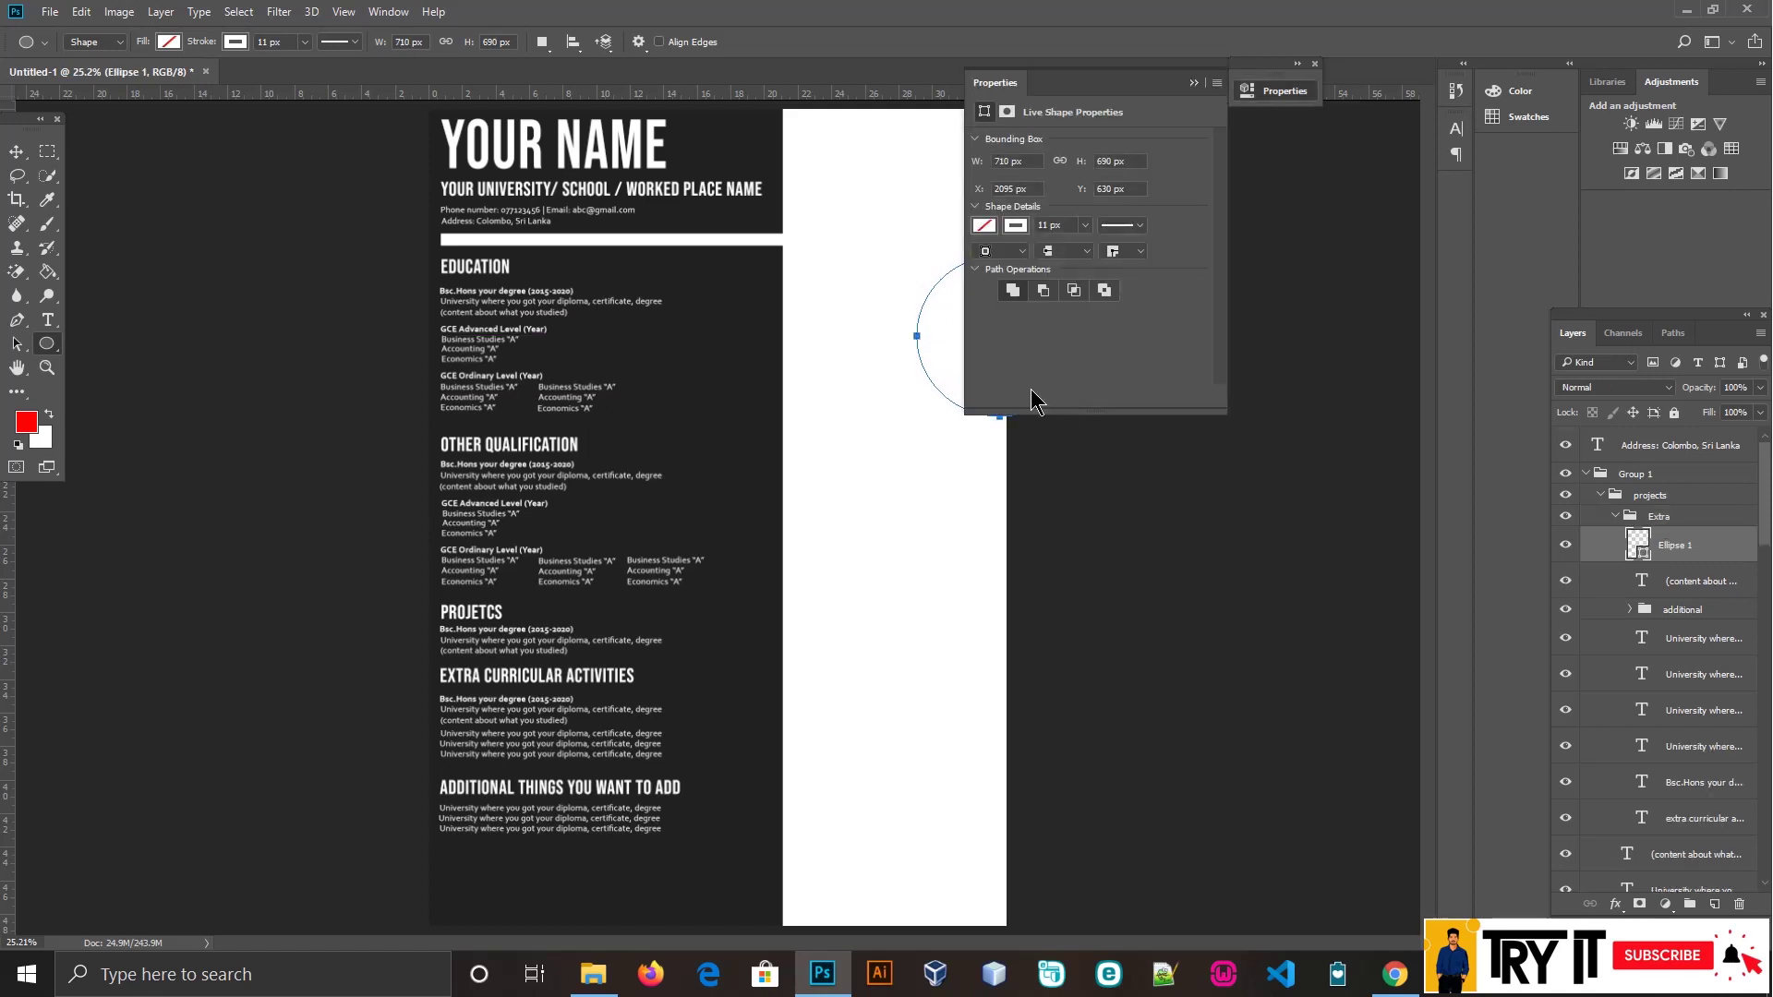
click(17, 150)
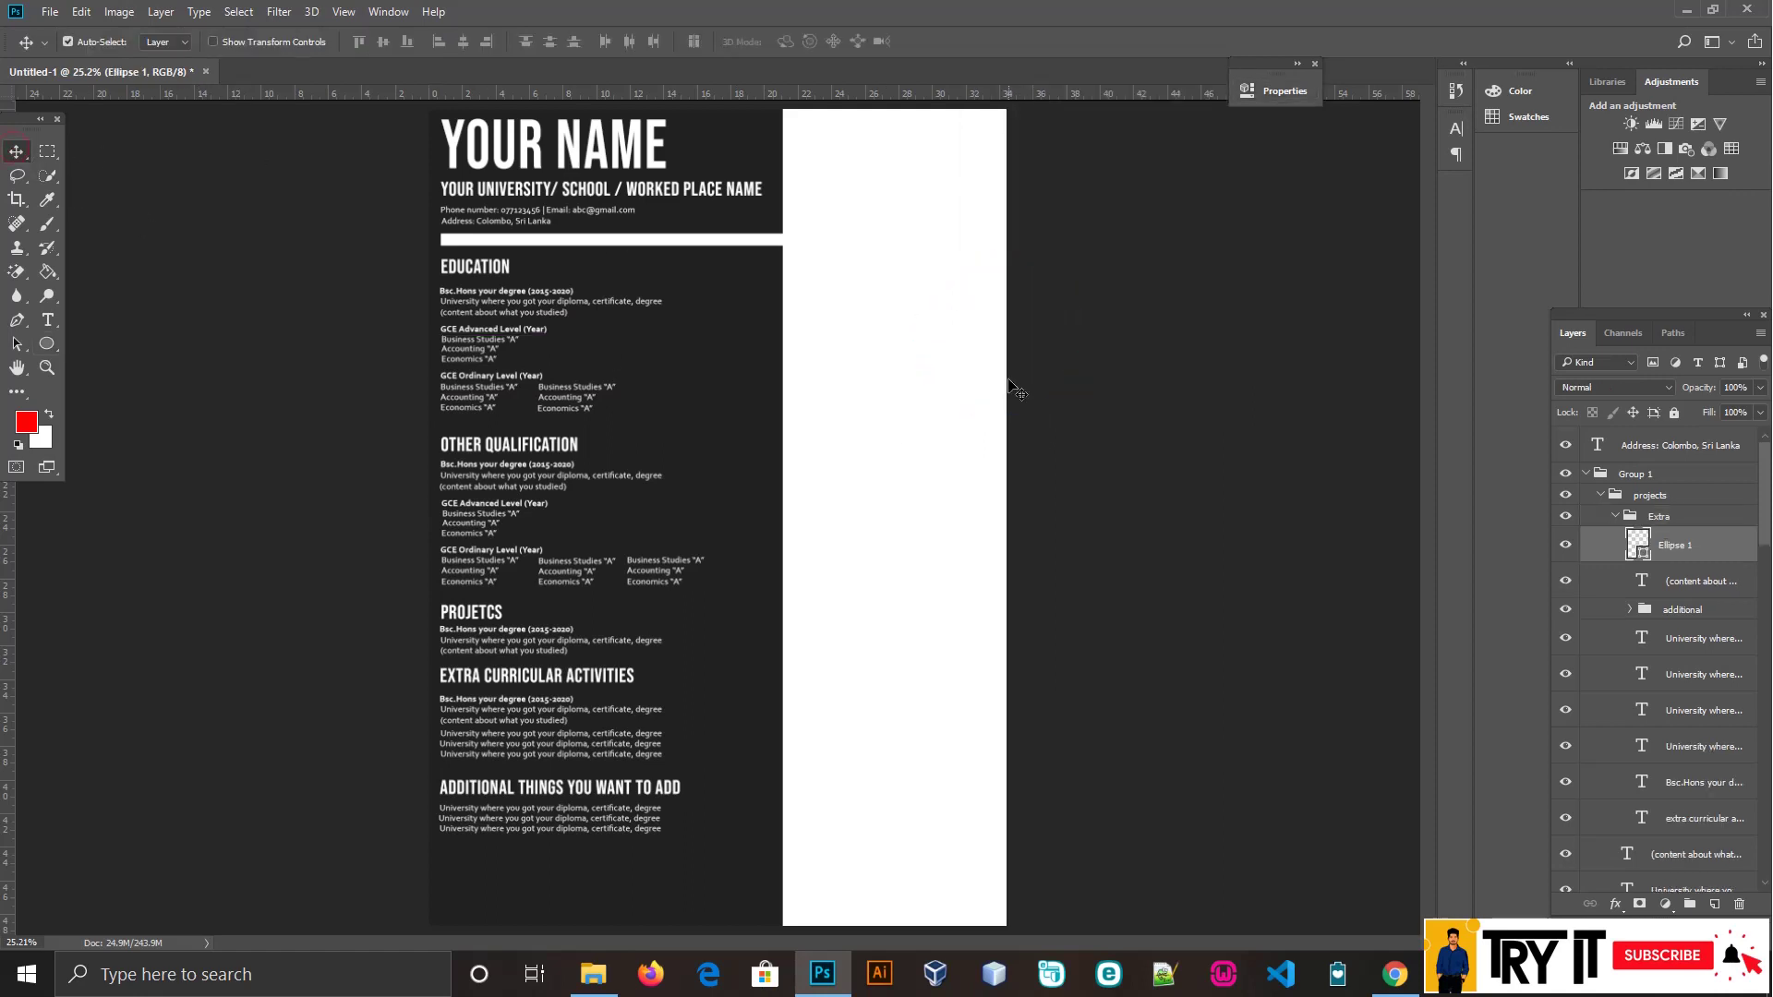
drag(1009, 387, 1008, 379)
Replace it with a circle straddling the dark panel and white column border.
key(Delete)
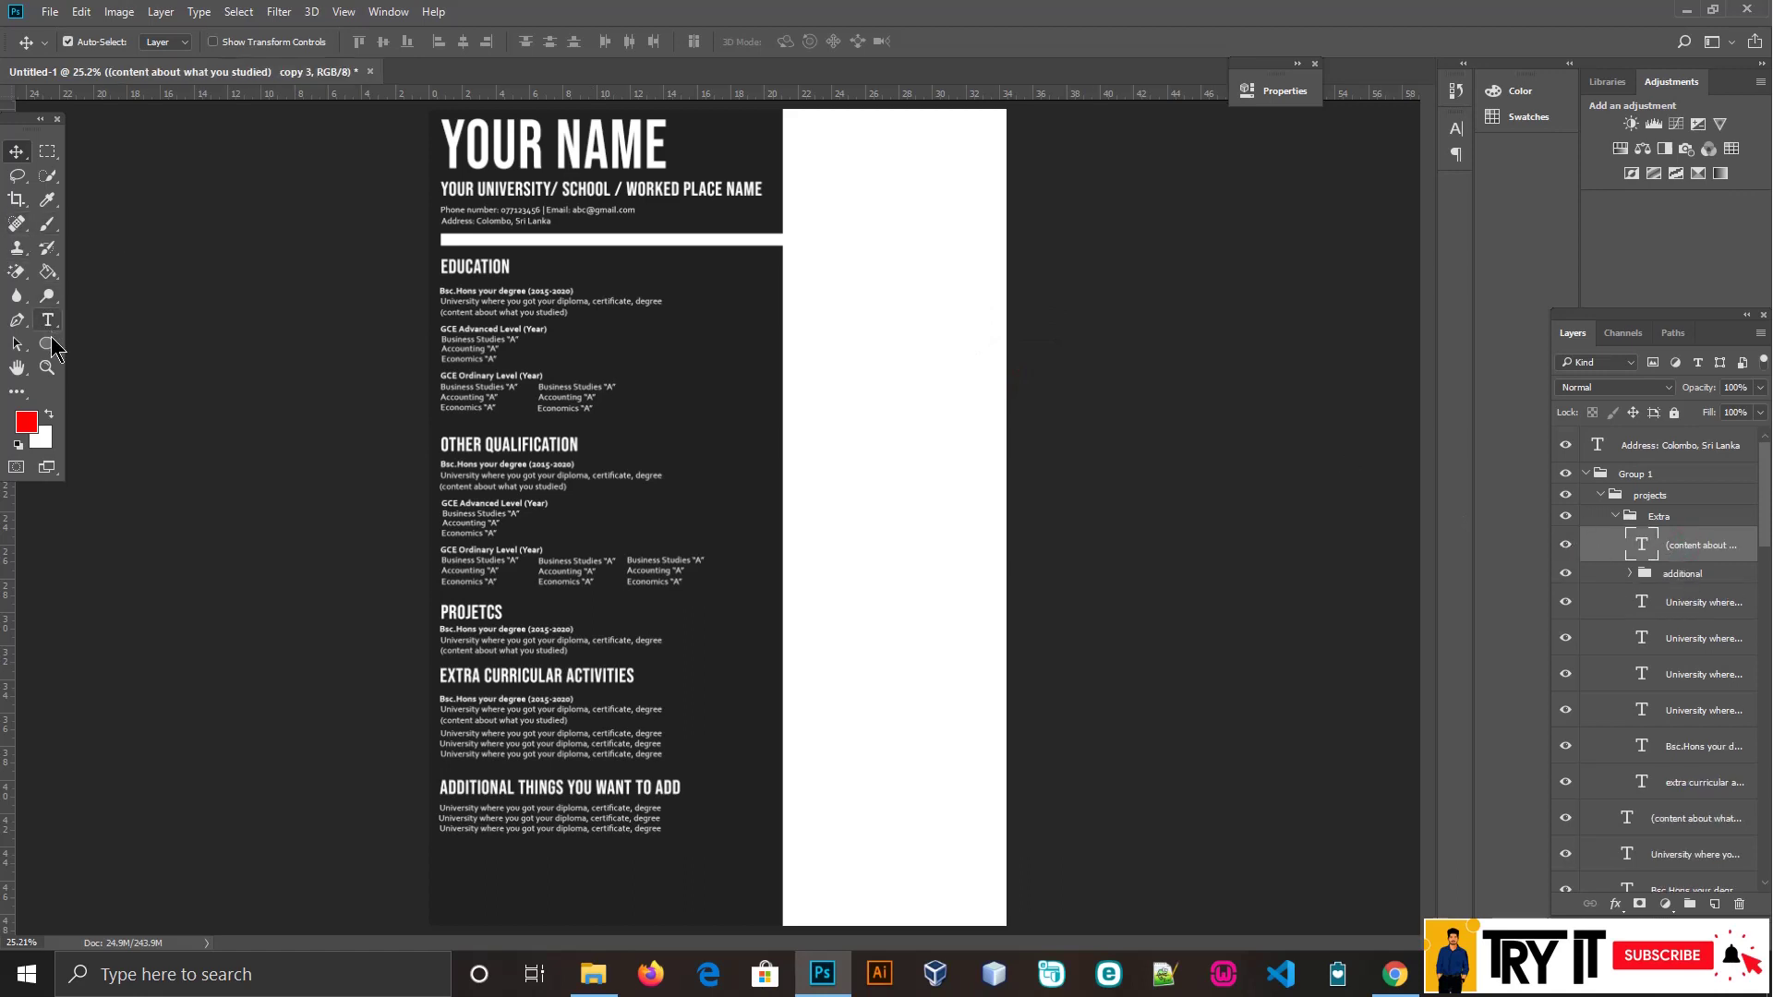
click(47, 344)
drag(687, 316, 871, 495)
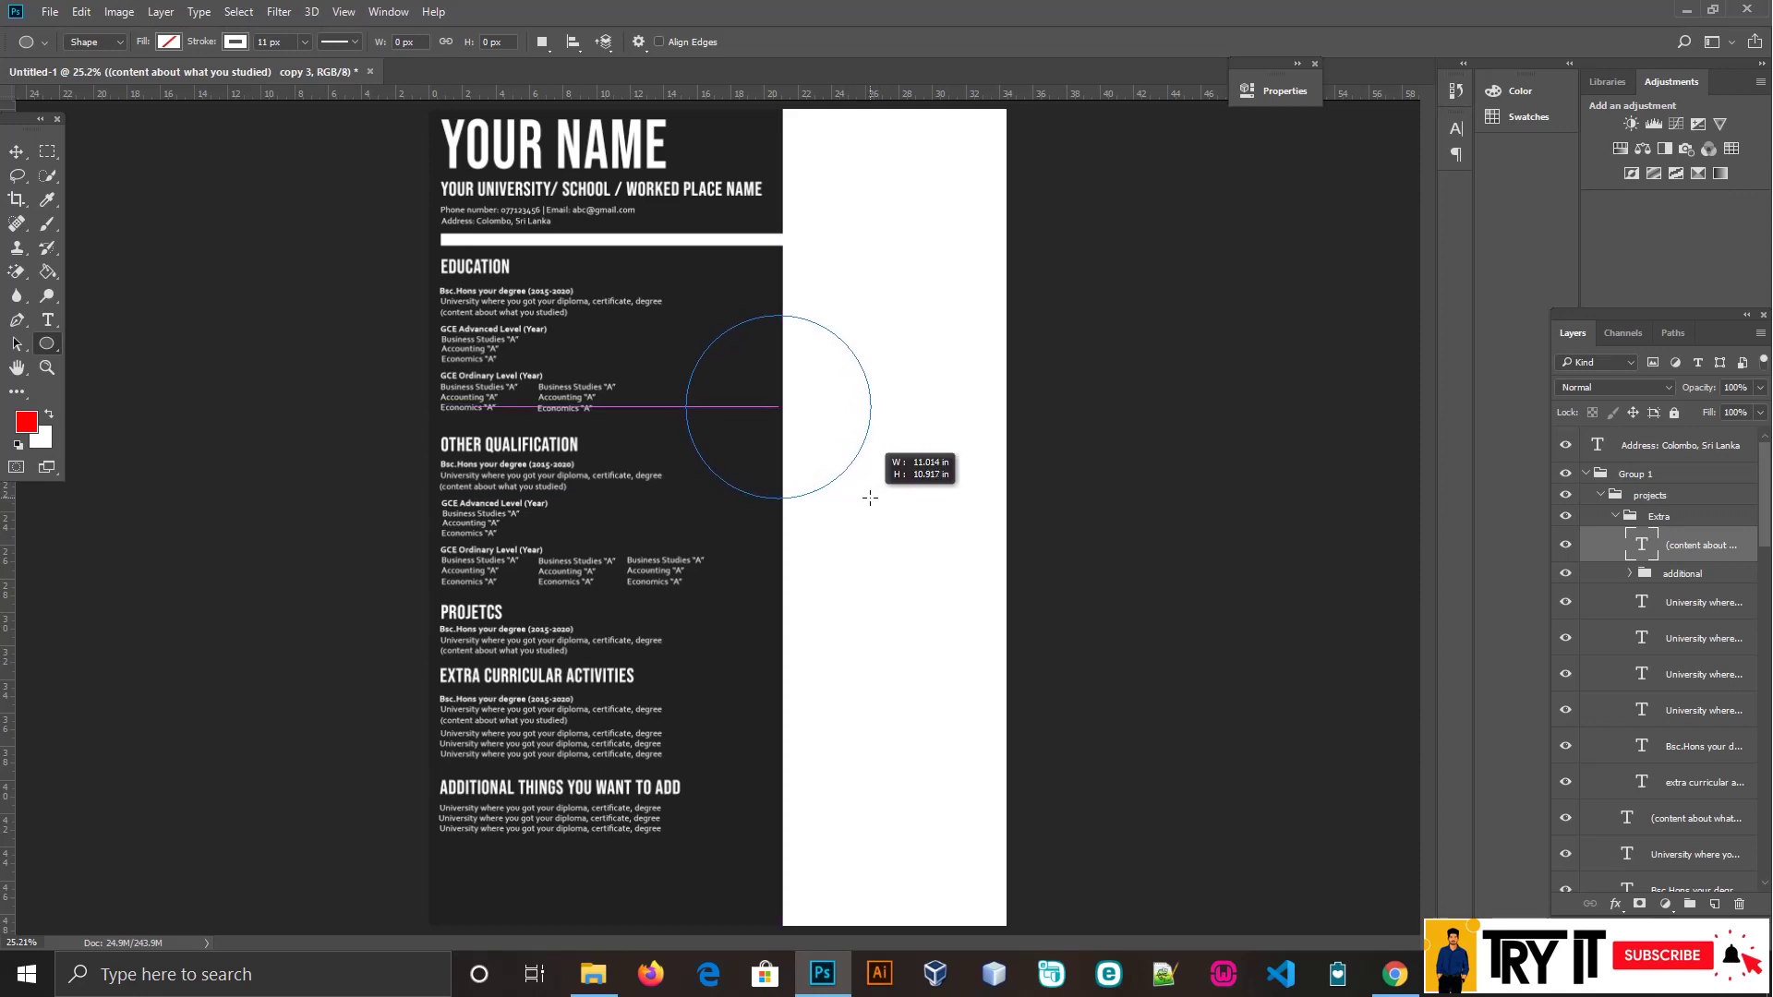
drag(871, 495, 869, 495)
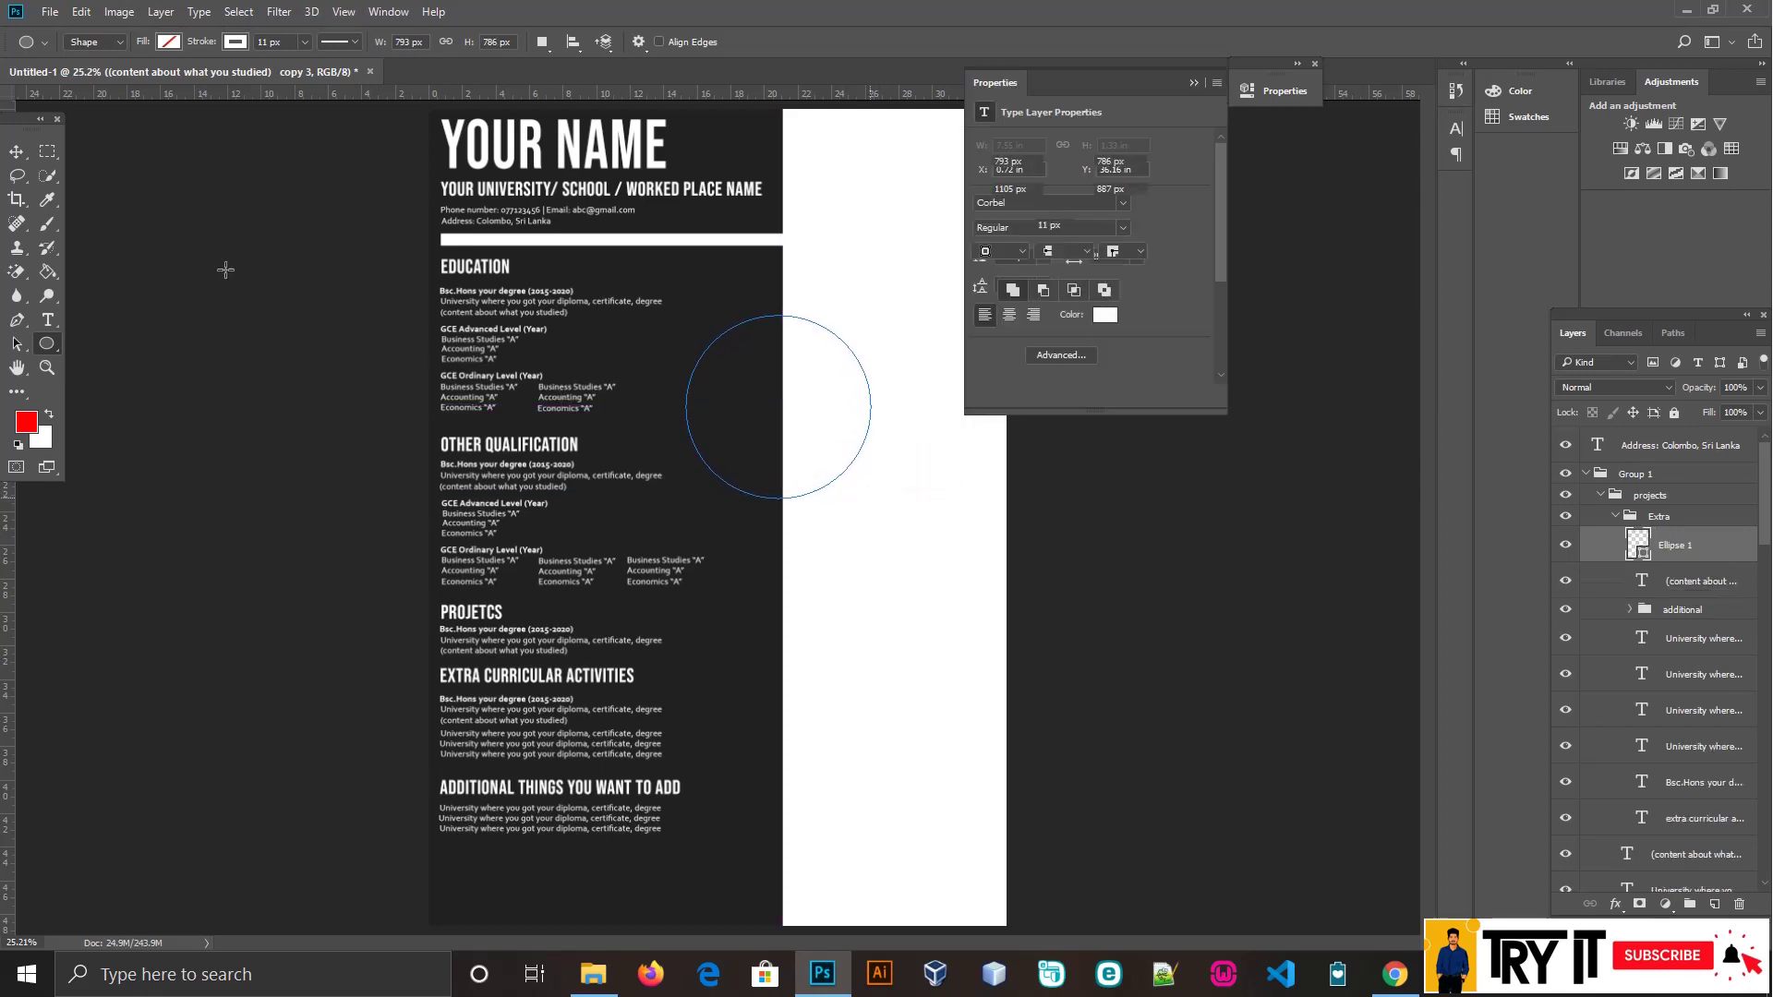
Give the circle a dark grey fill and no outline.
click(17, 151)
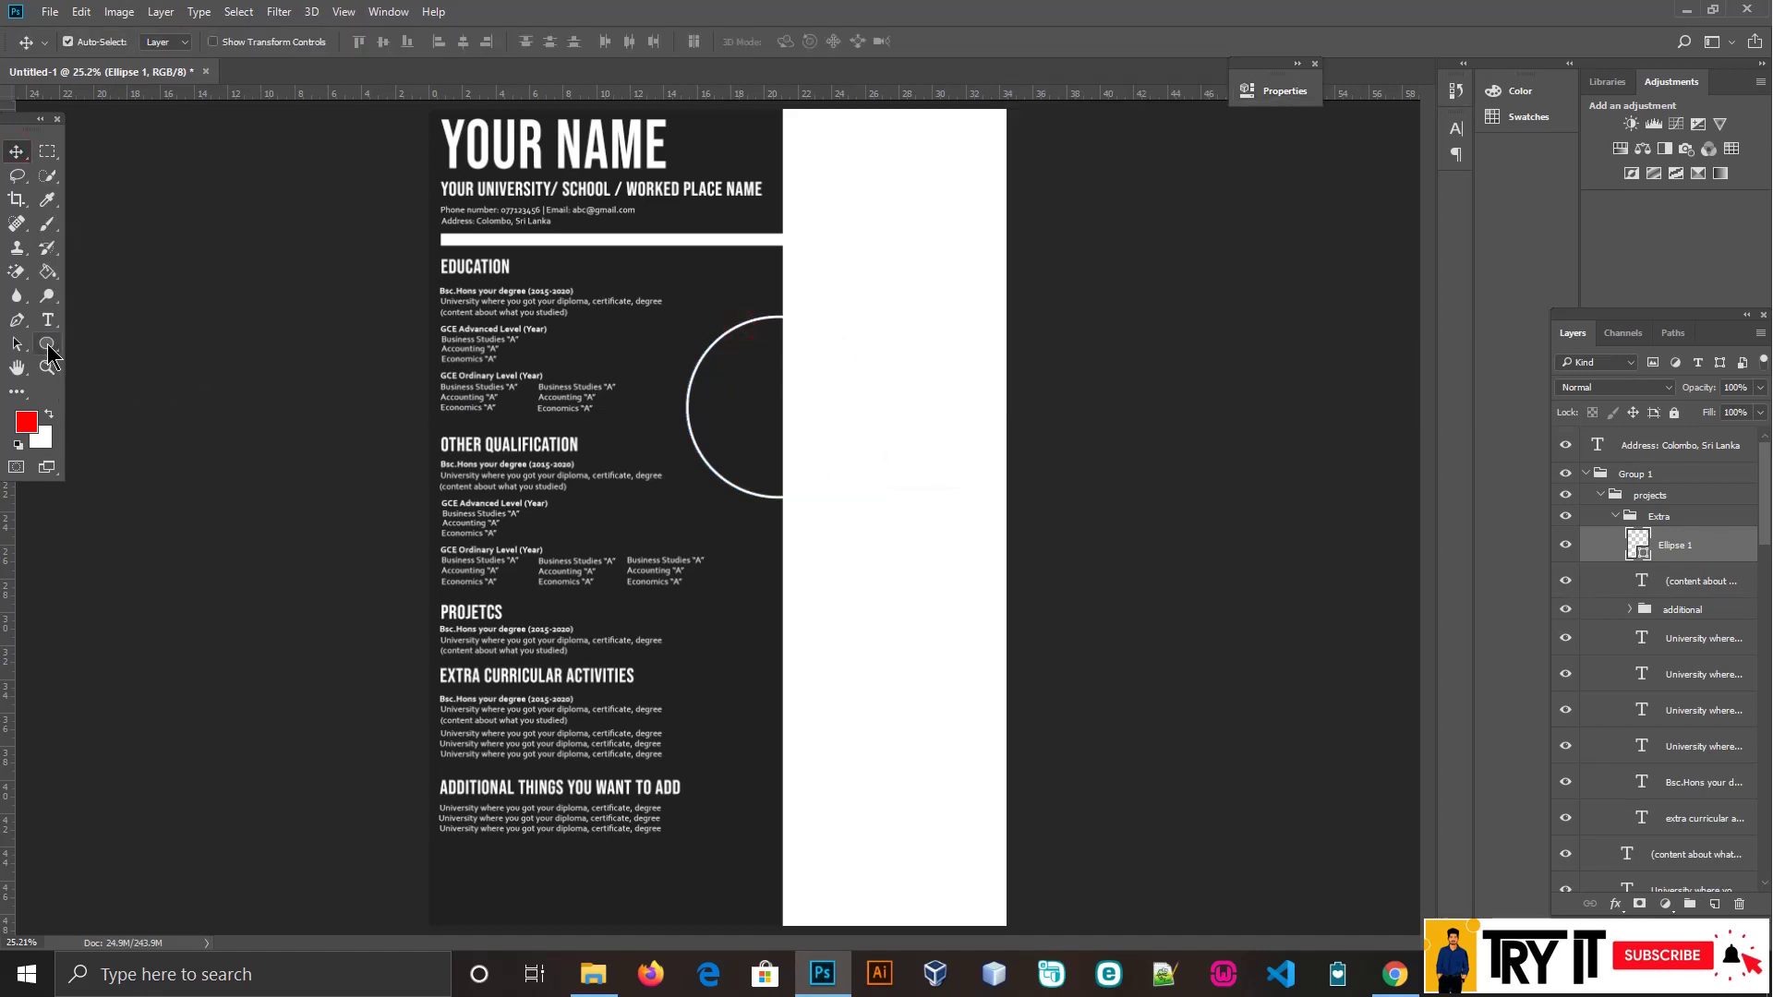
click(47, 344)
click(173, 46)
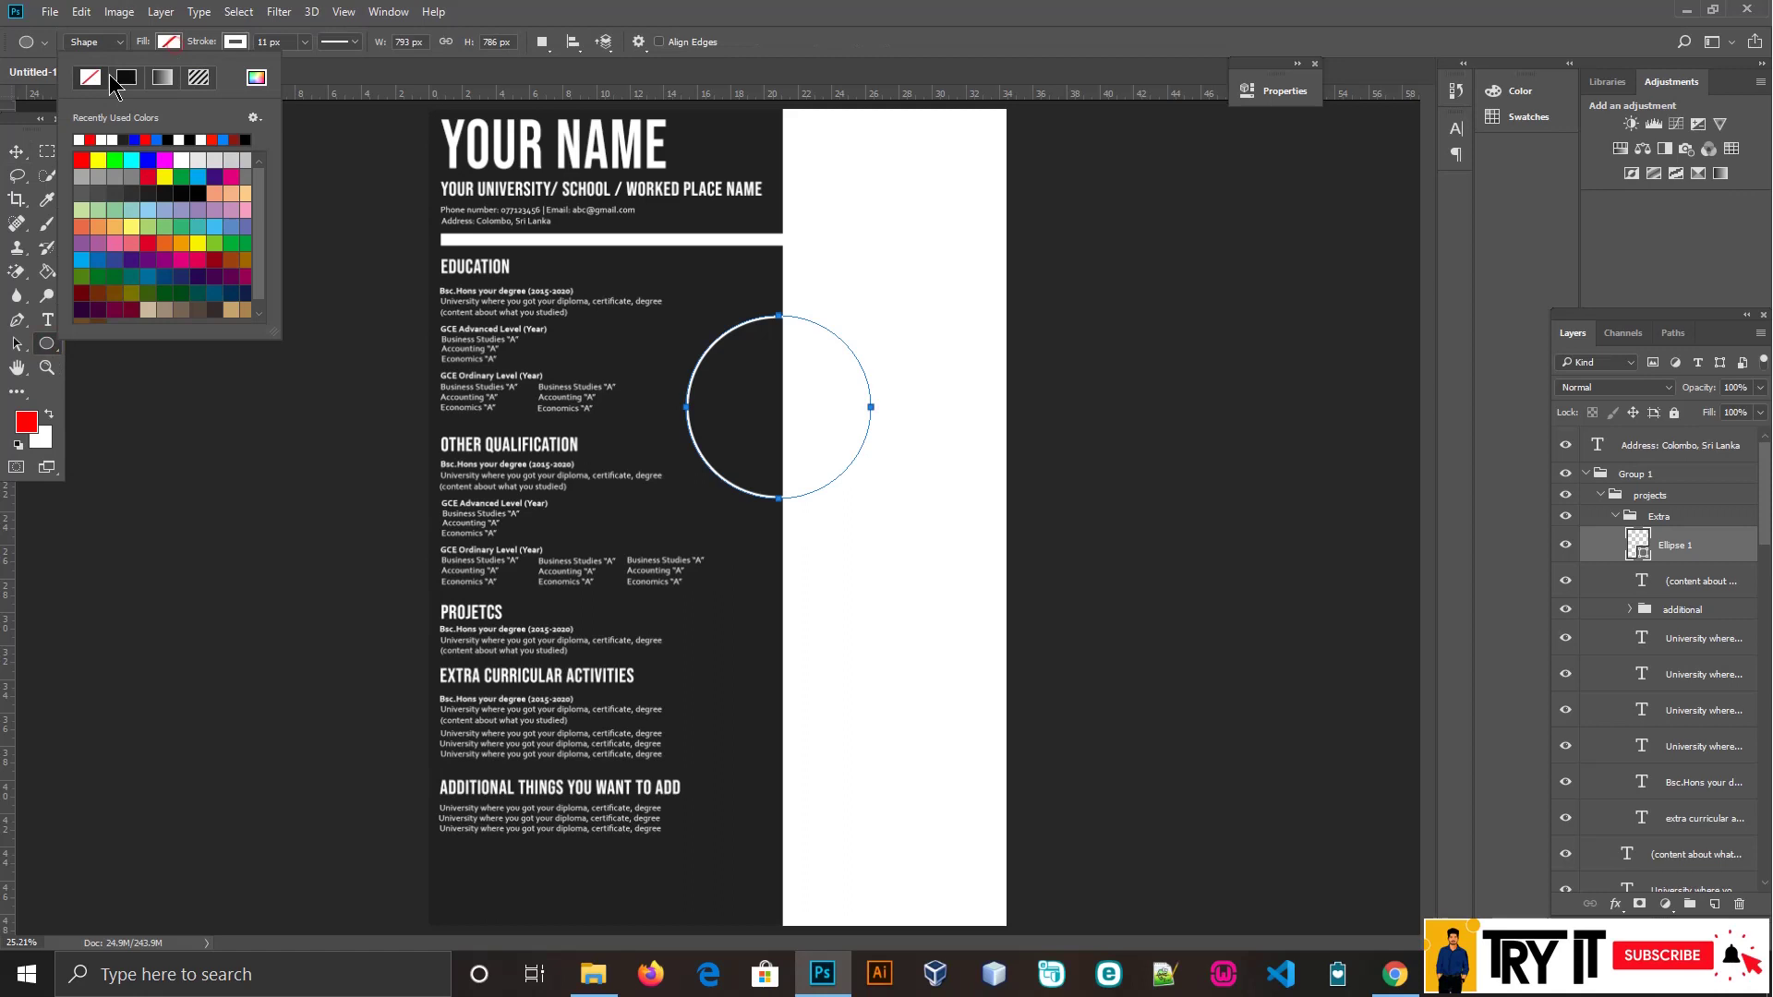
click(126, 139)
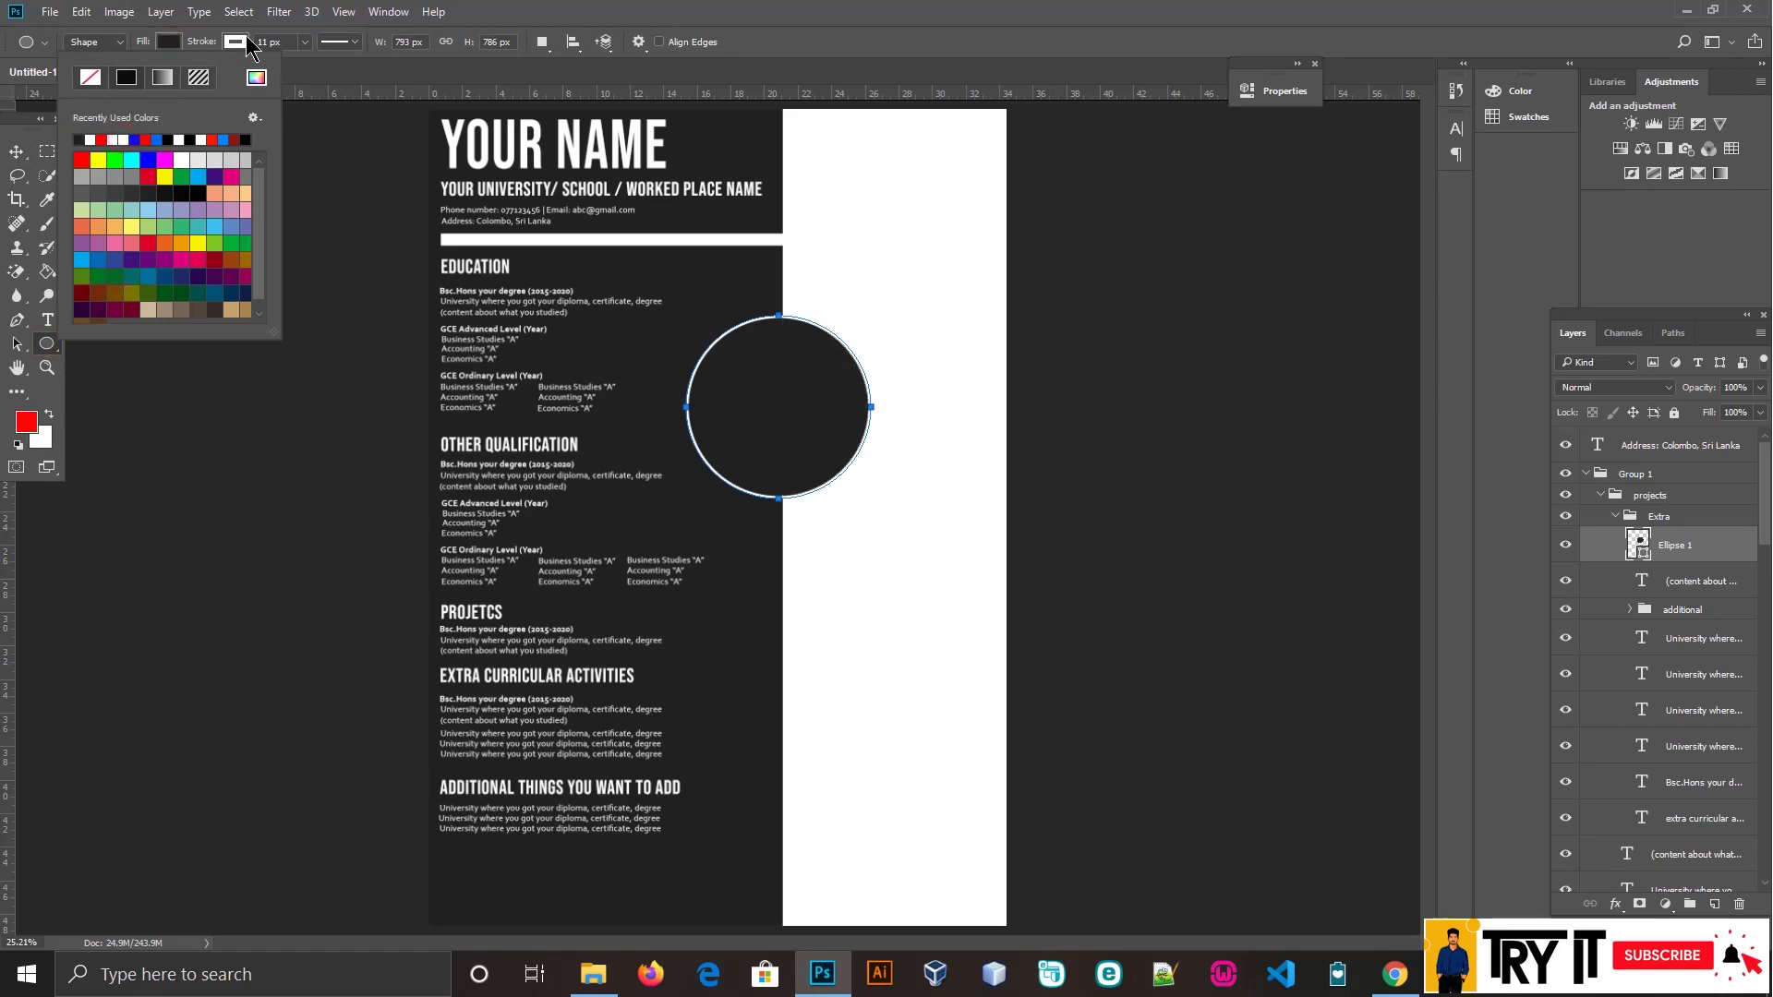
click(236, 41)
click(155, 80)
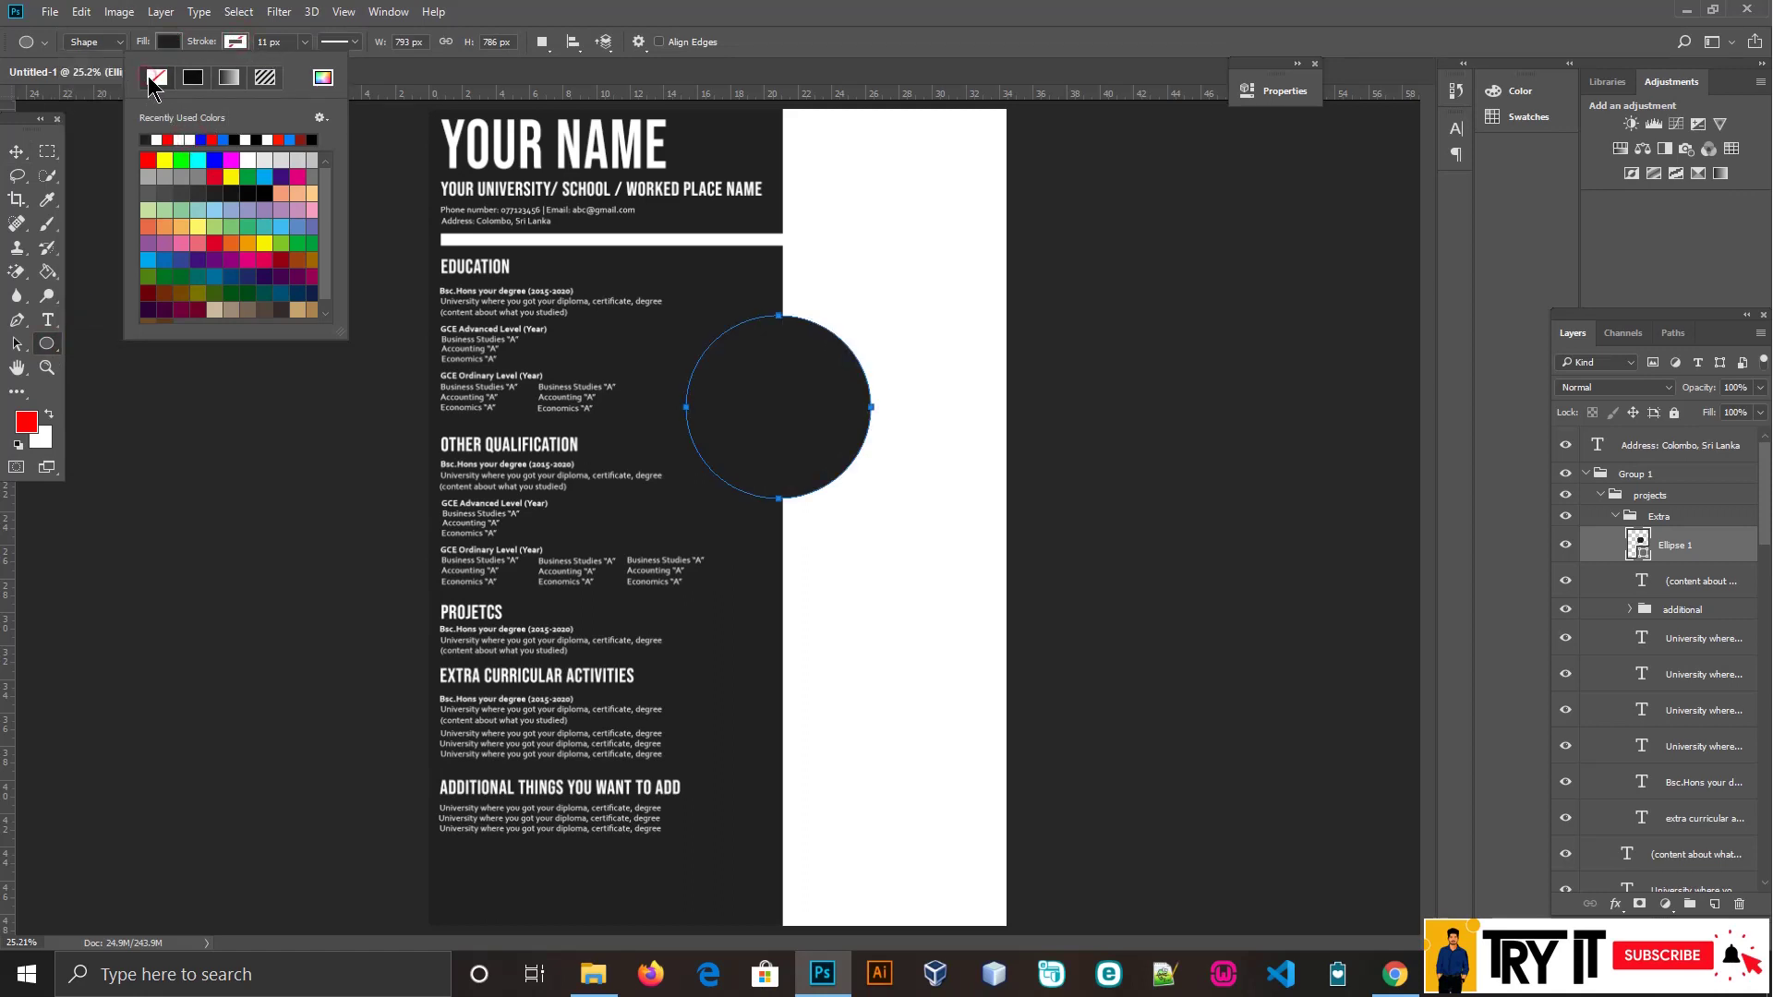
Move the circle to the top of the white column and enlarge it to about 108.5%.
click(16, 152)
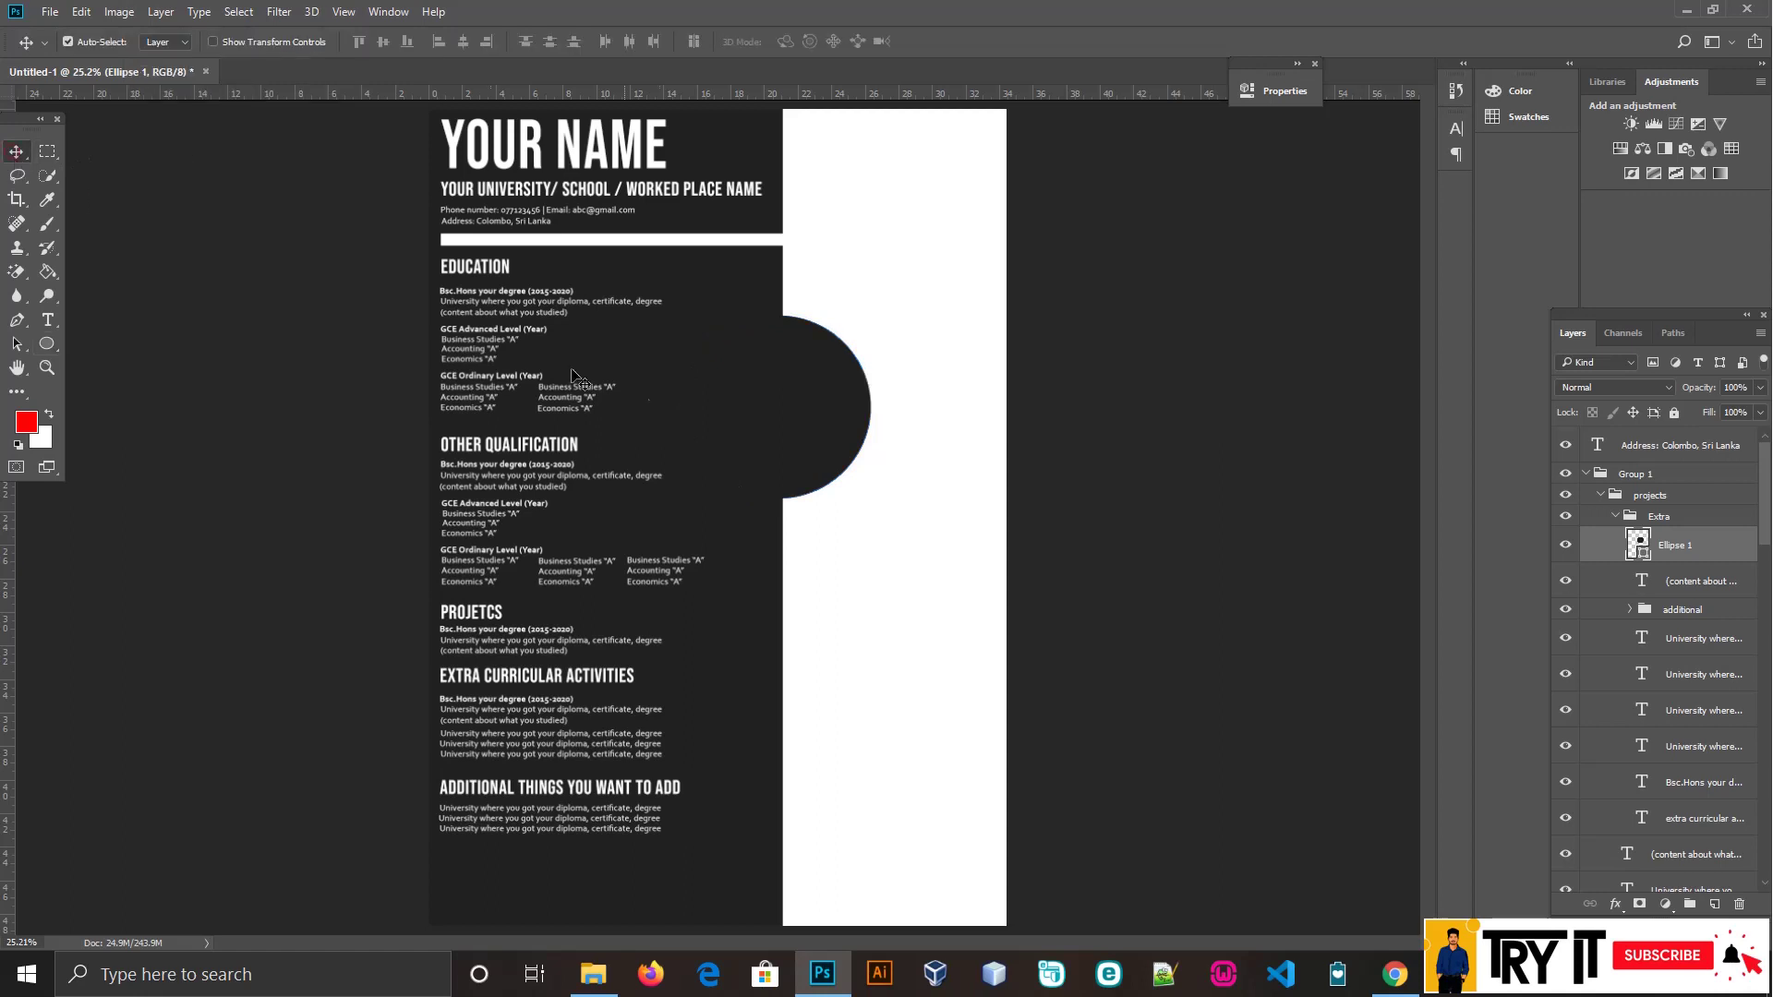
drag(788, 396, 905, 200)
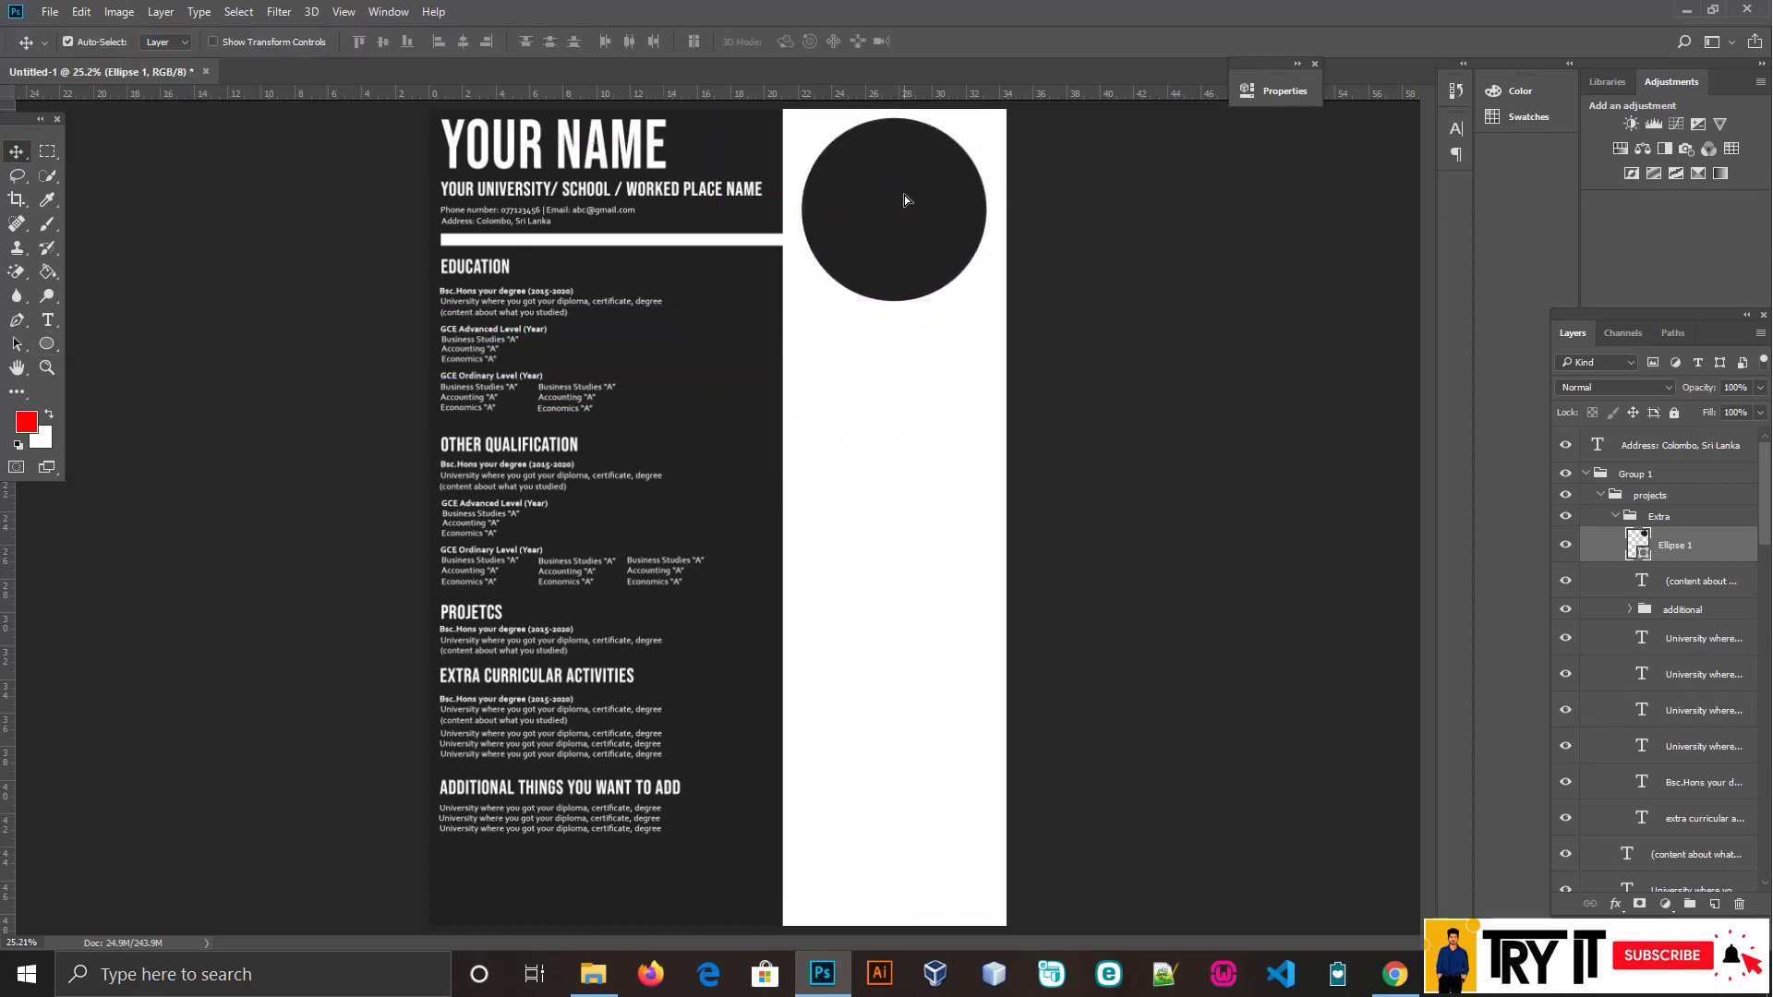
key(ctrl+t)
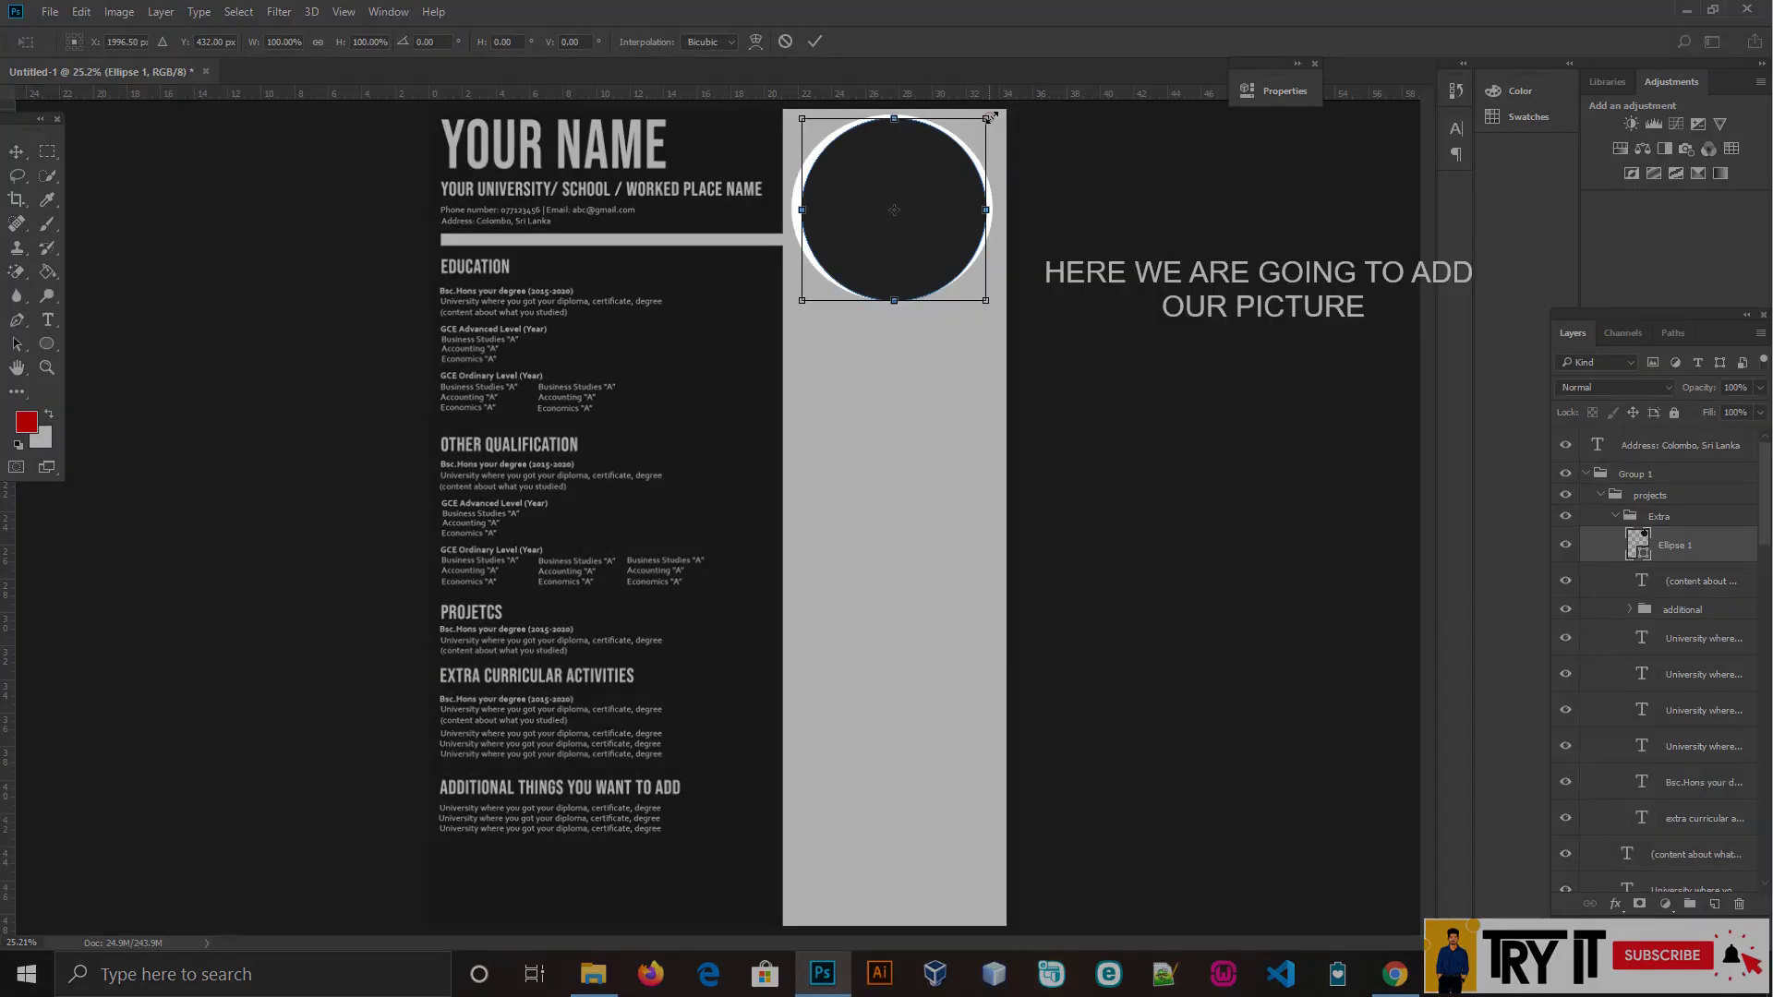
drag(986, 119, 999, 107)
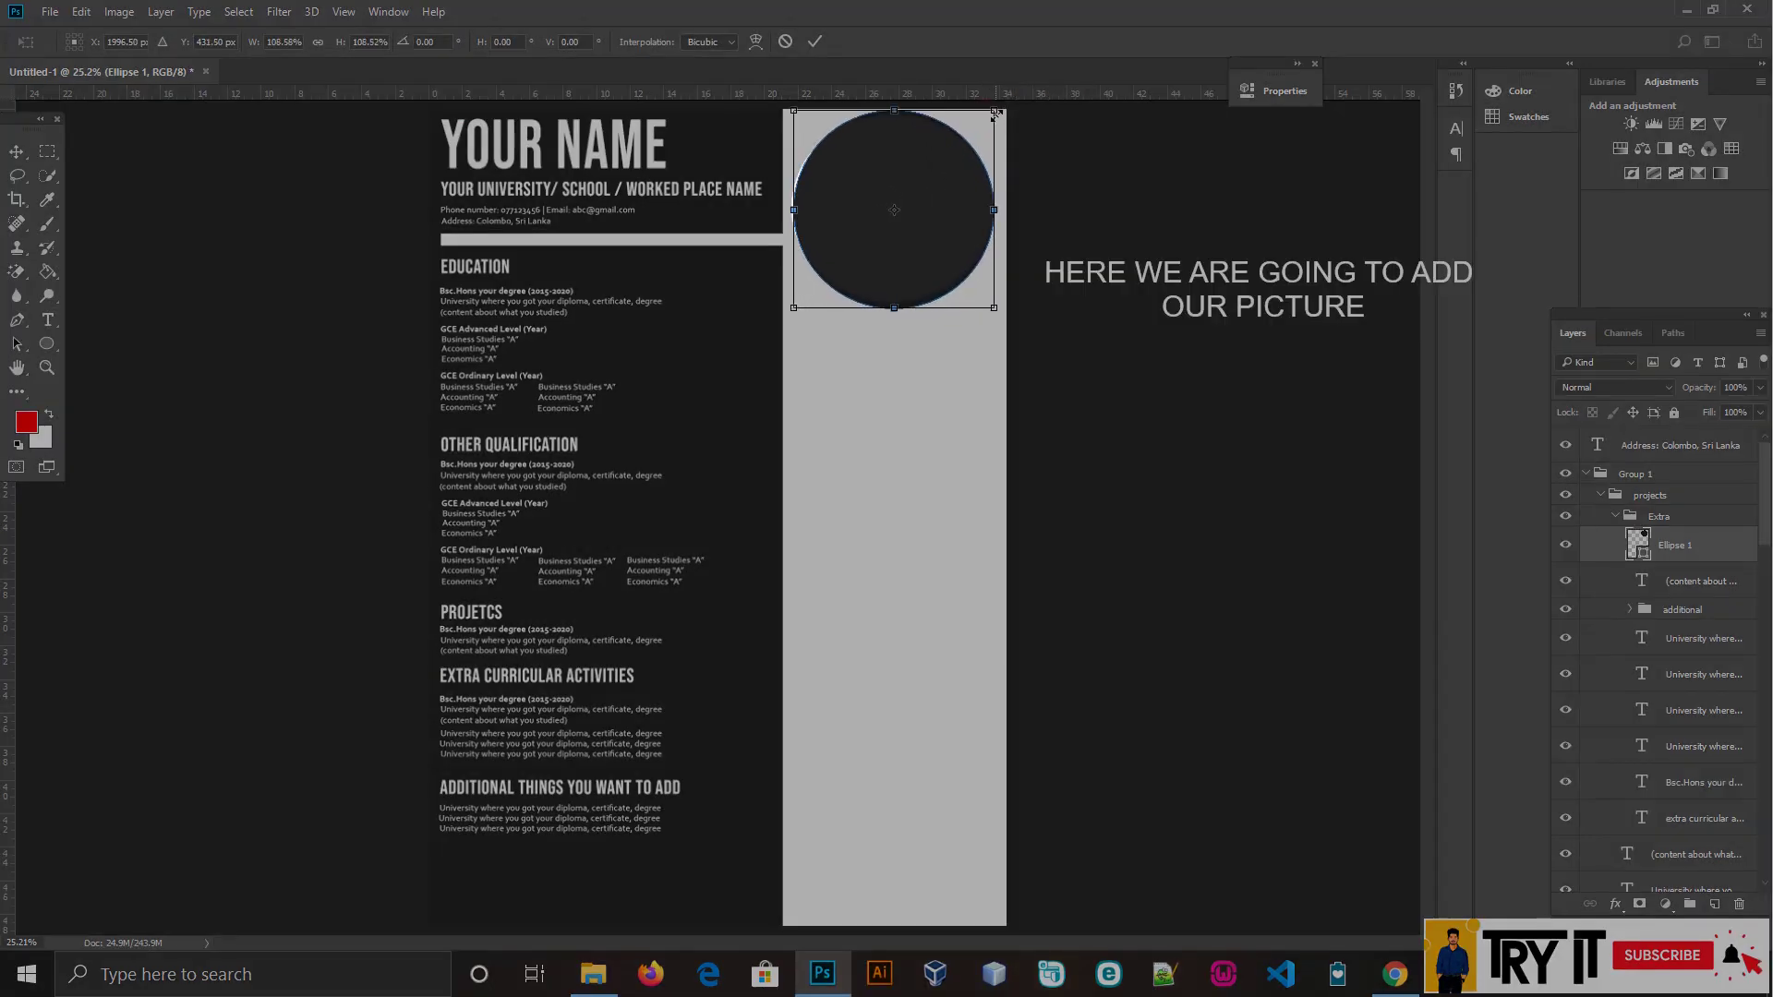
drag(953, 170, 957, 174)
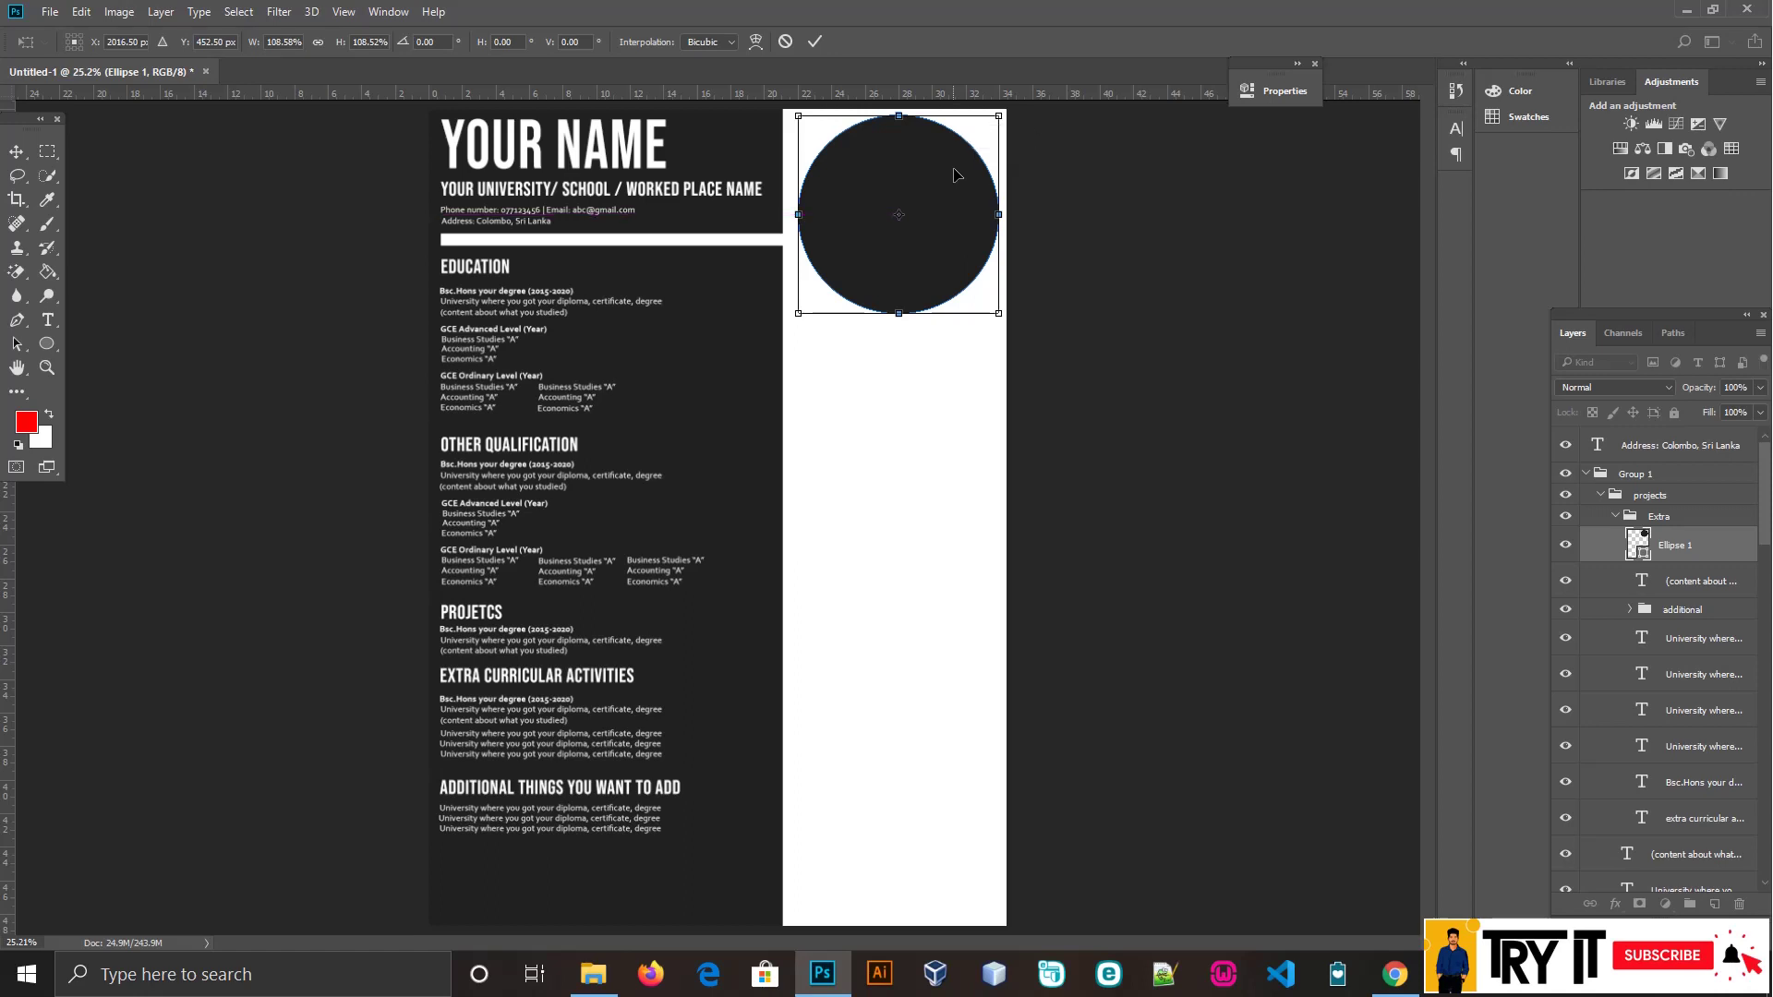
click(815, 42)
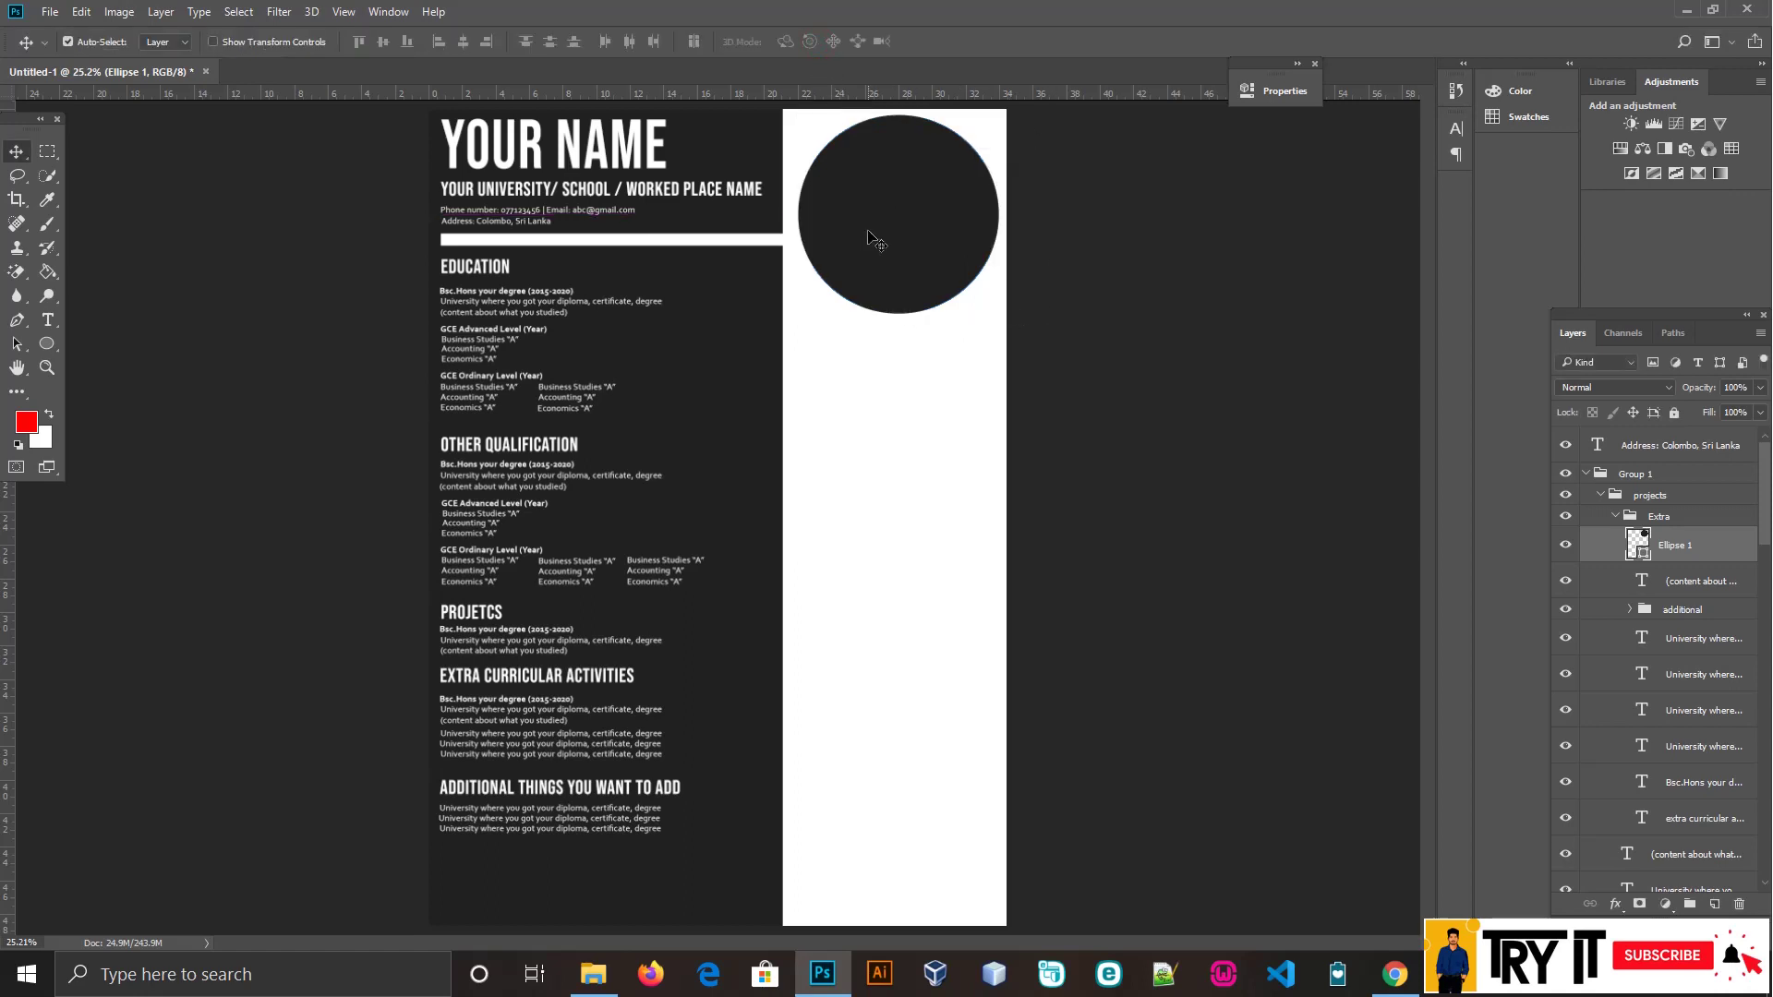
Open File Explorer and browse to the New Volume (F:) drive.
right_click(1686, 553)
click(1699, 554)
click(593, 974)
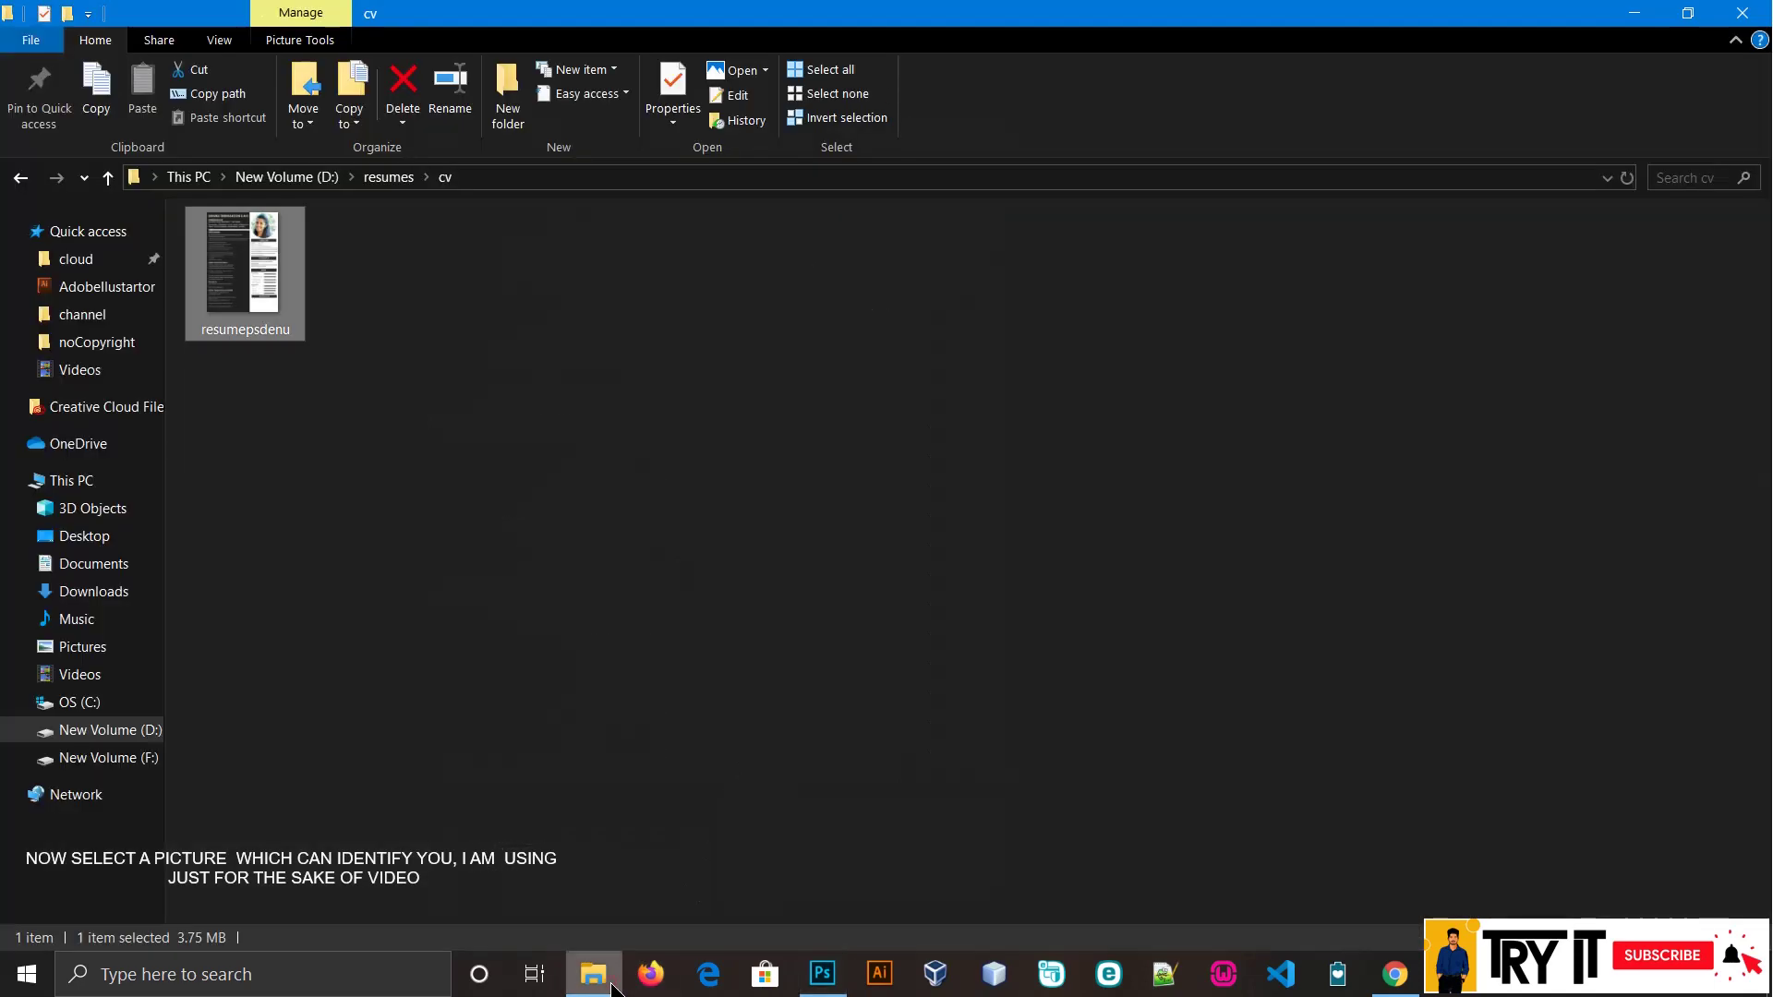
click(79, 734)
scroll(783, 508, down, 3)
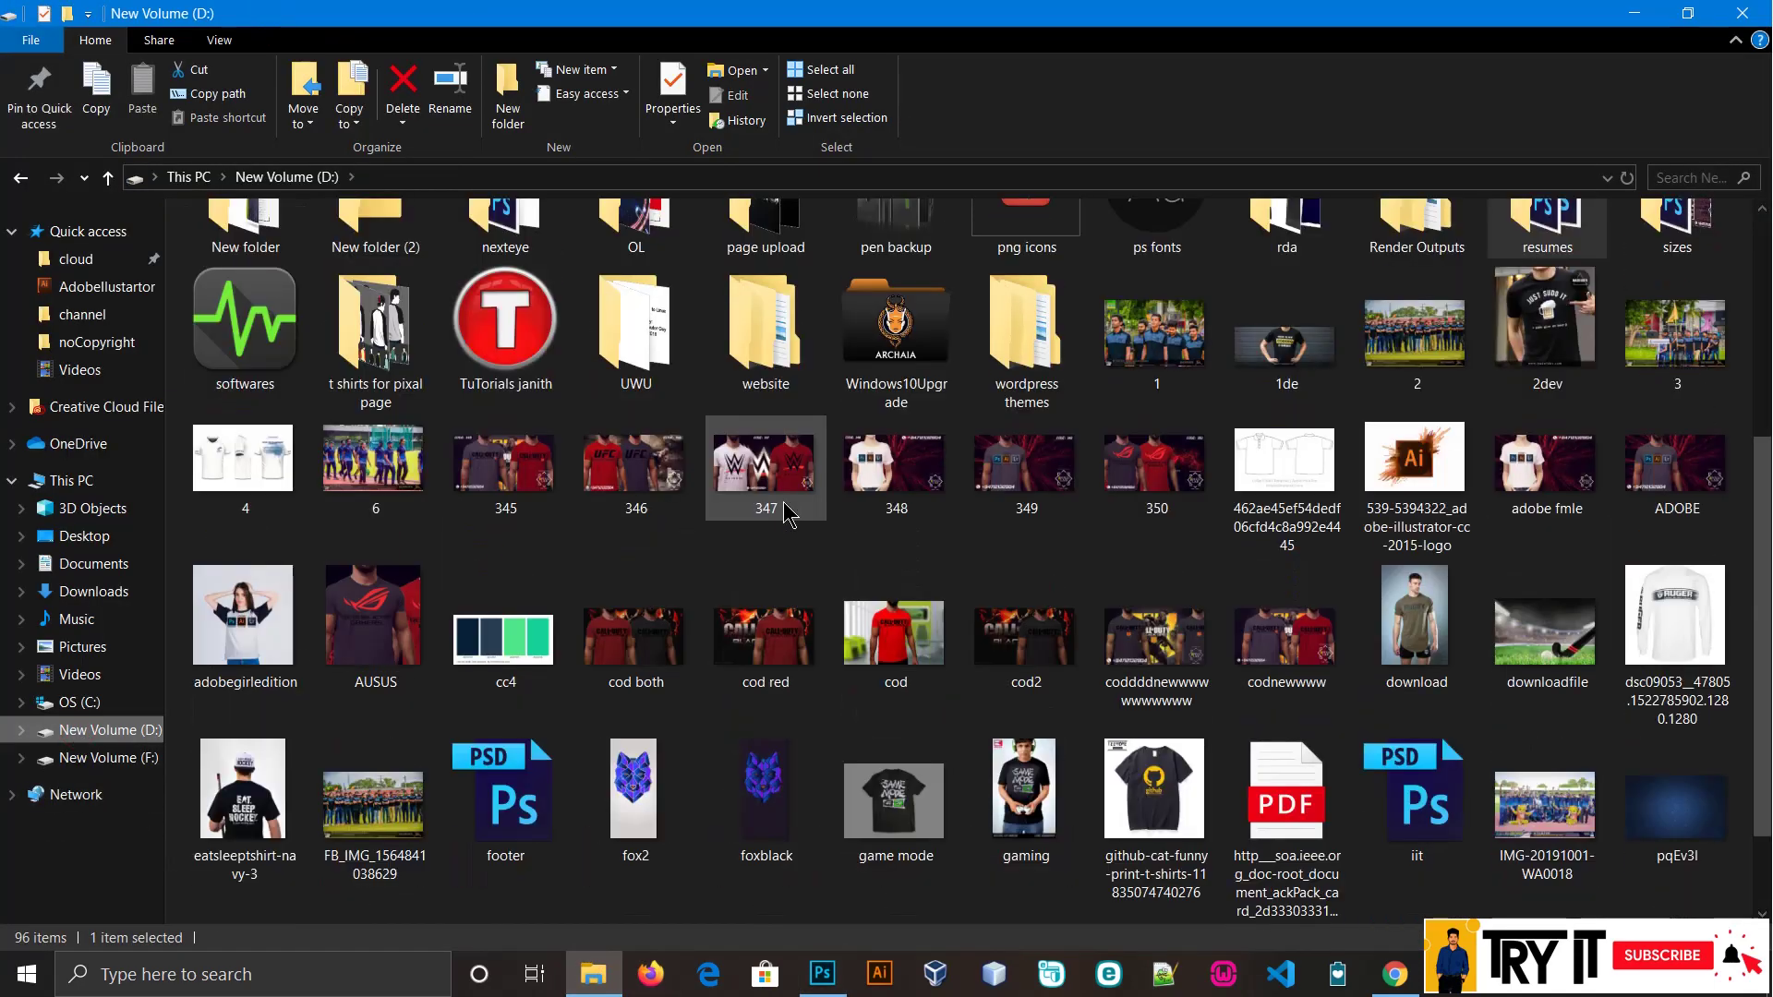
scroll(783, 514, down, 3)
click(97, 757)
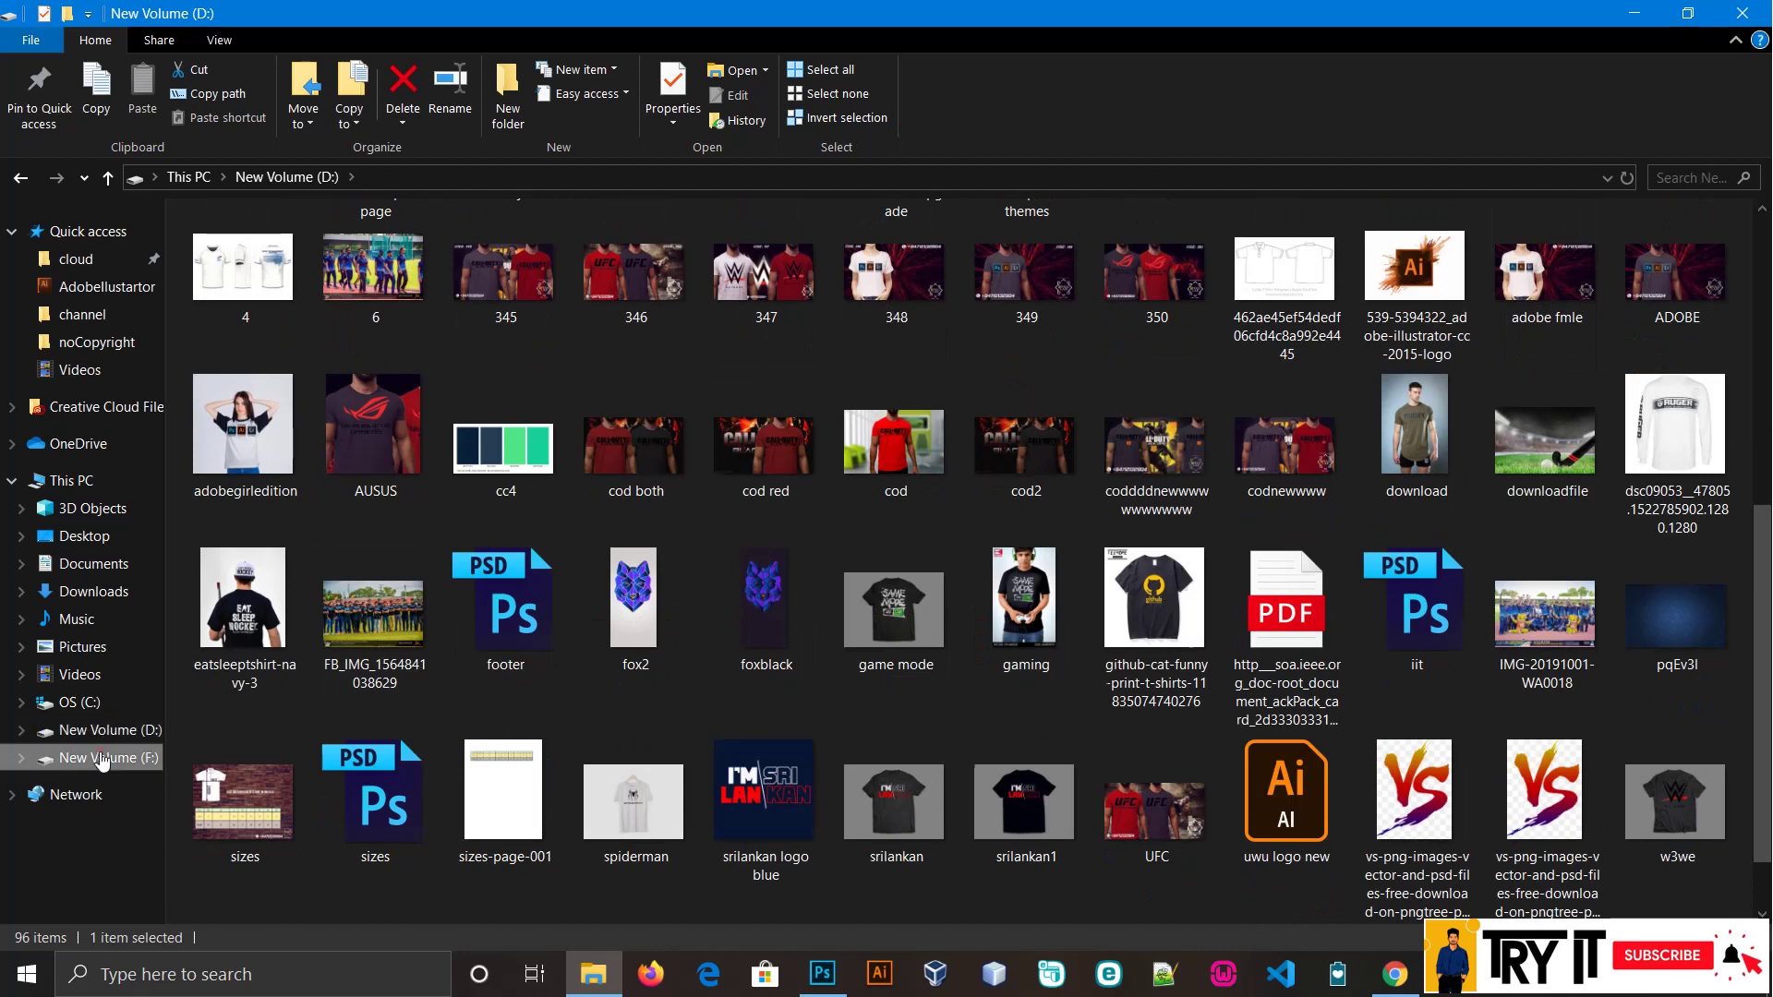
Go into mobile > borntoCode Tshirt and drag the _MG_5253 photo over to Photoshop.
double_click(733, 268)
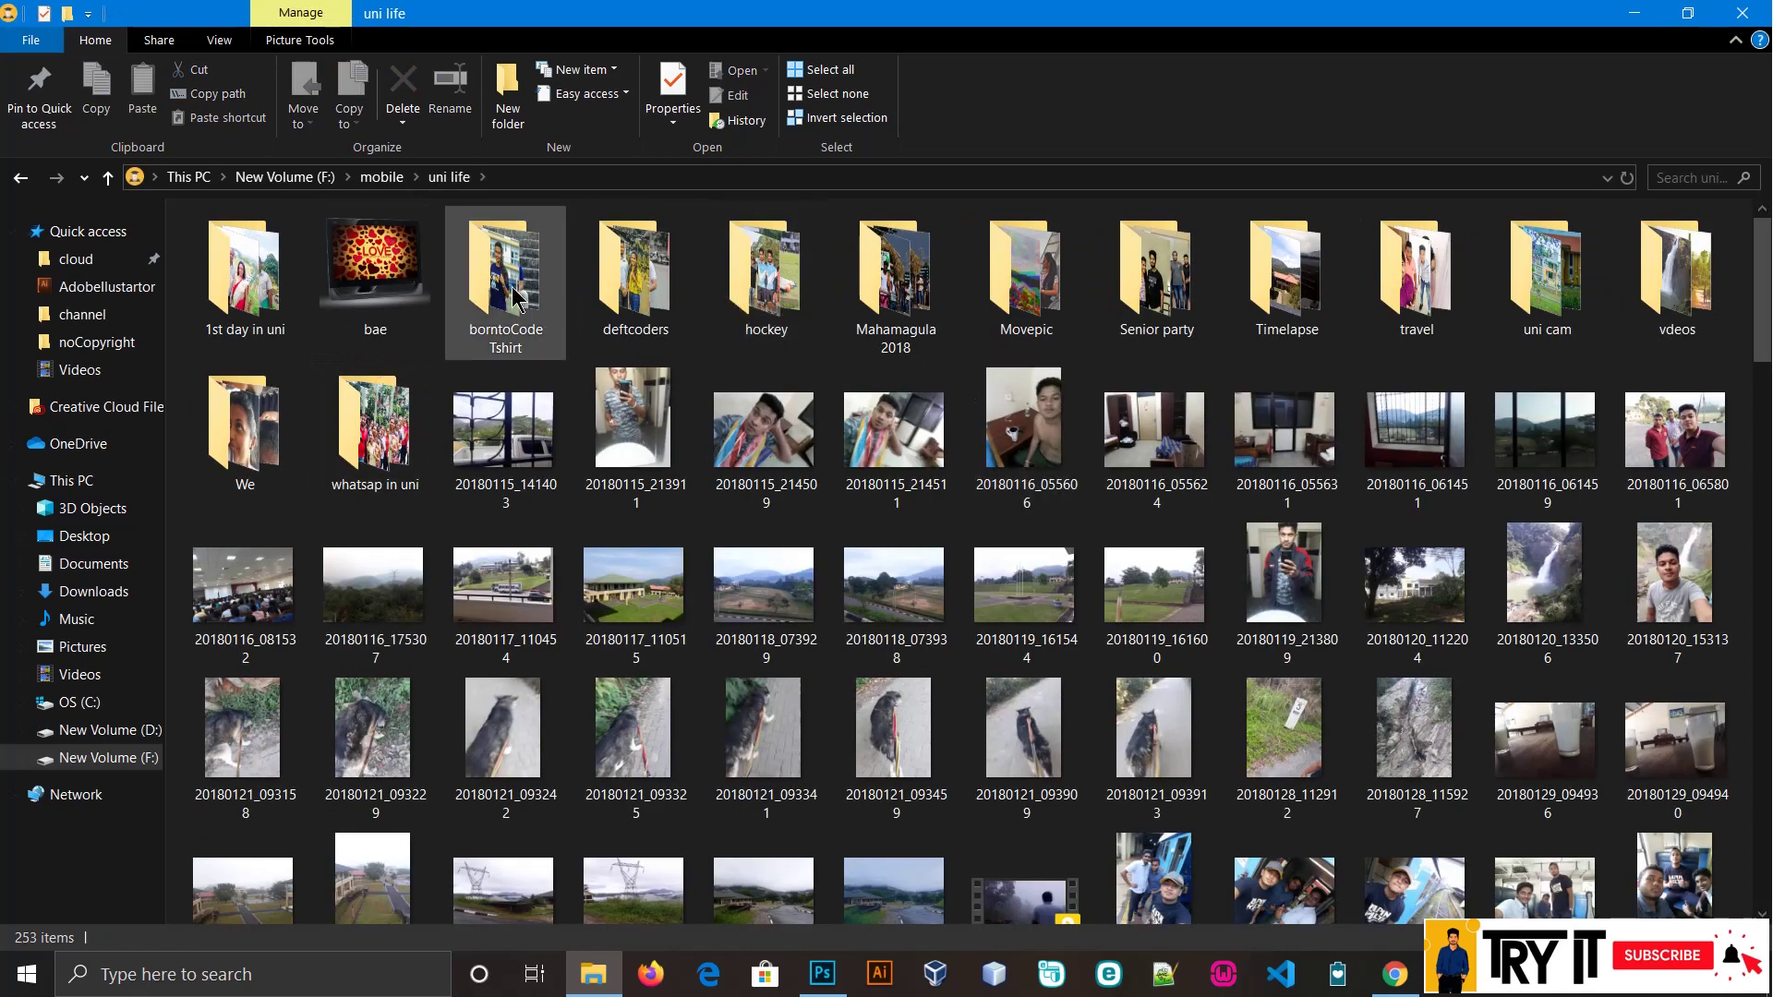
double_click(454, 312)
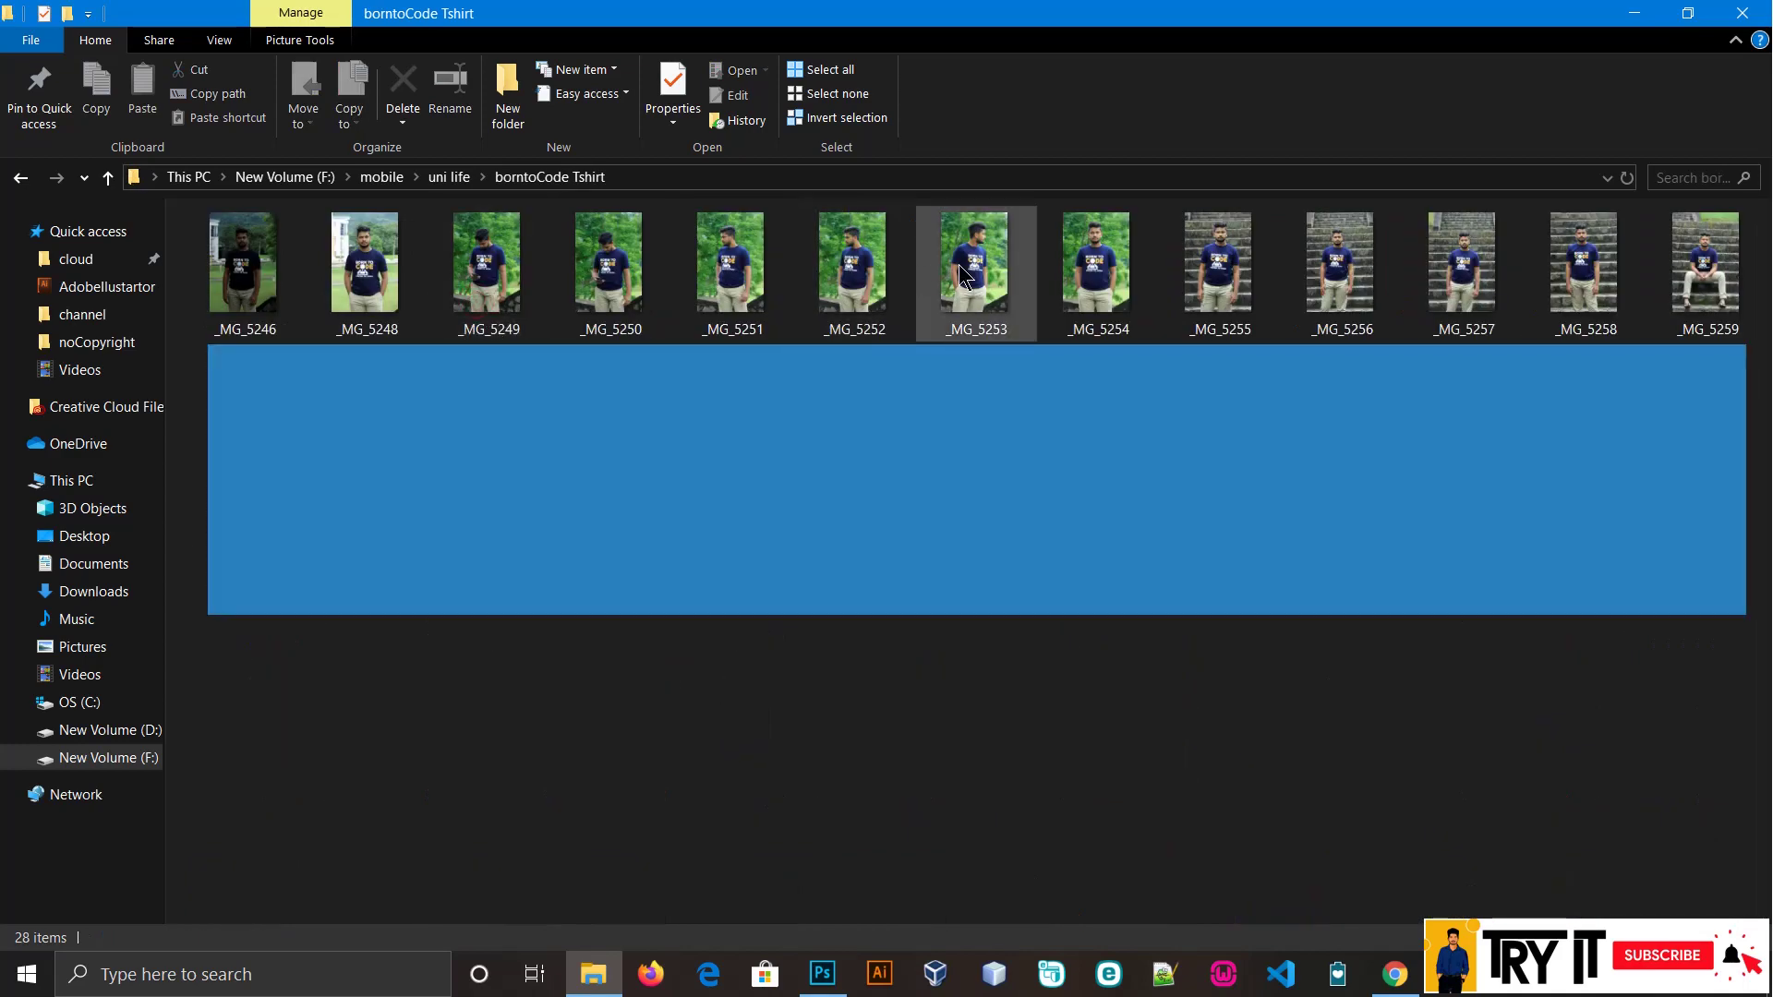
click(971, 277)
mouse_move(944, 729)
mouse_down()
mouse_move(1145, 455)
mouse_move(942, 251)
mouse_up()
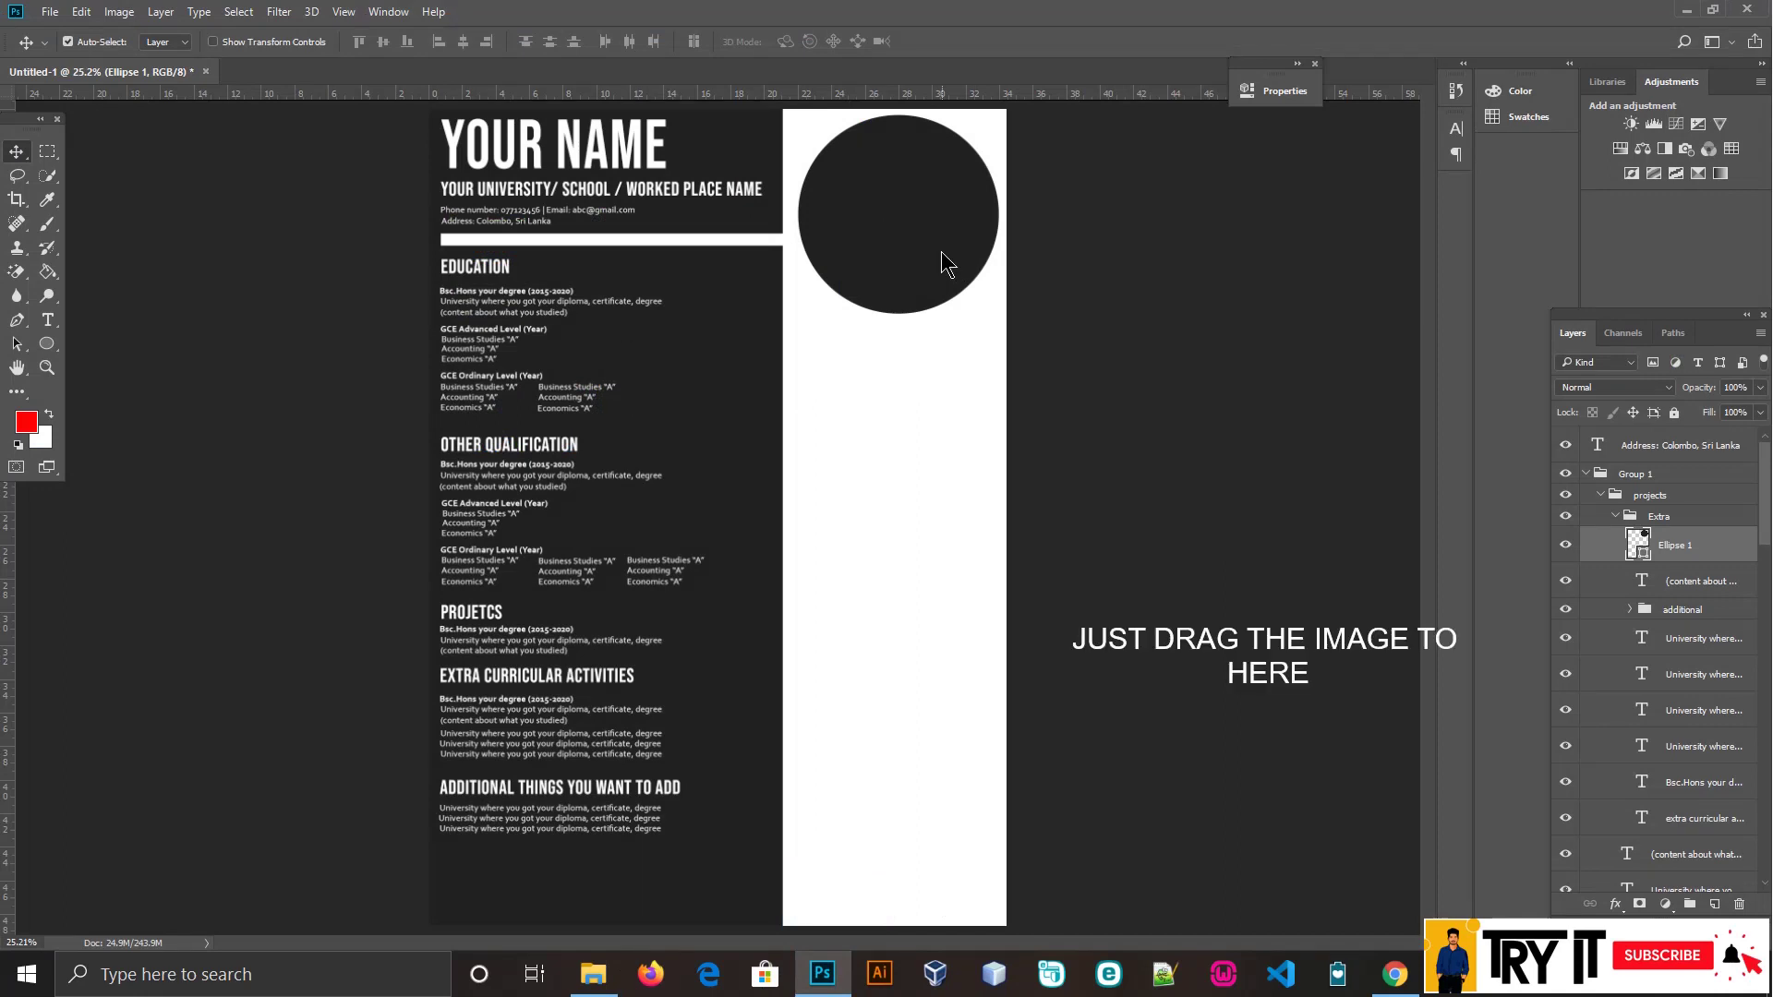
Place the _MG_5253 photo over the circle and clip it to the Ellipse 1 shape.
mouse_move(940, 251)
mouse_down()
mouse_move(890, 283)
mouse_move(856, 411)
mouse_up()
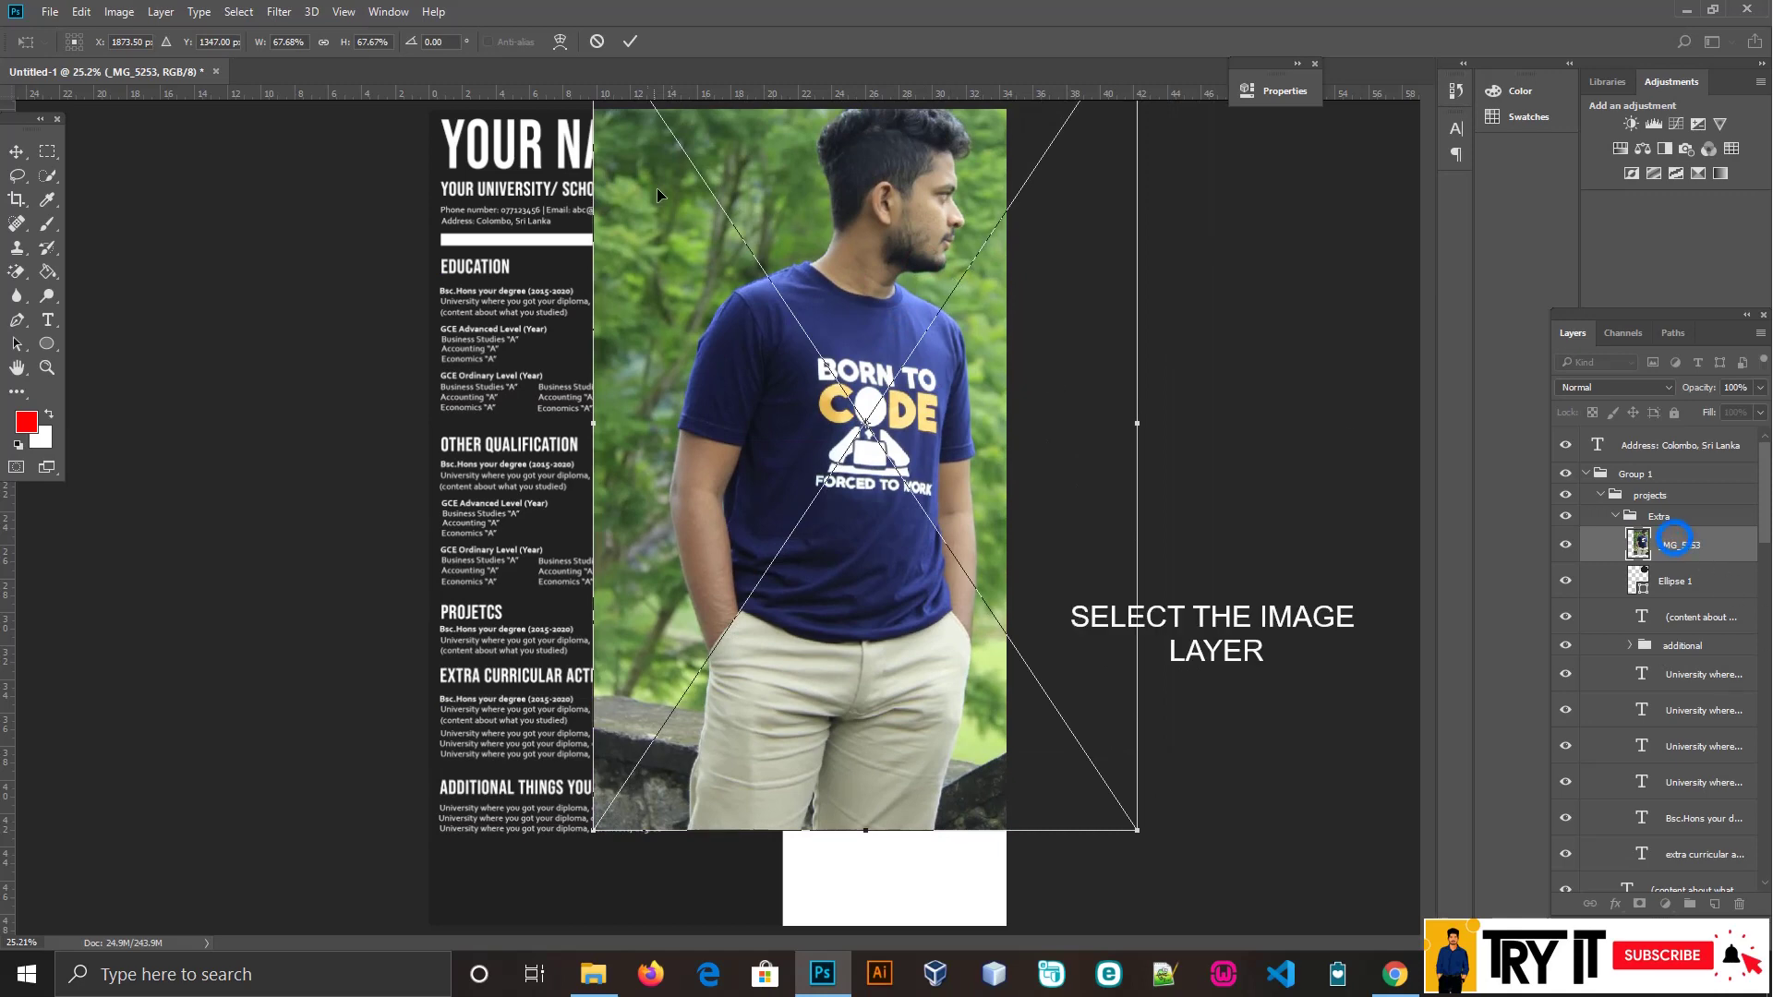
click(630, 41)
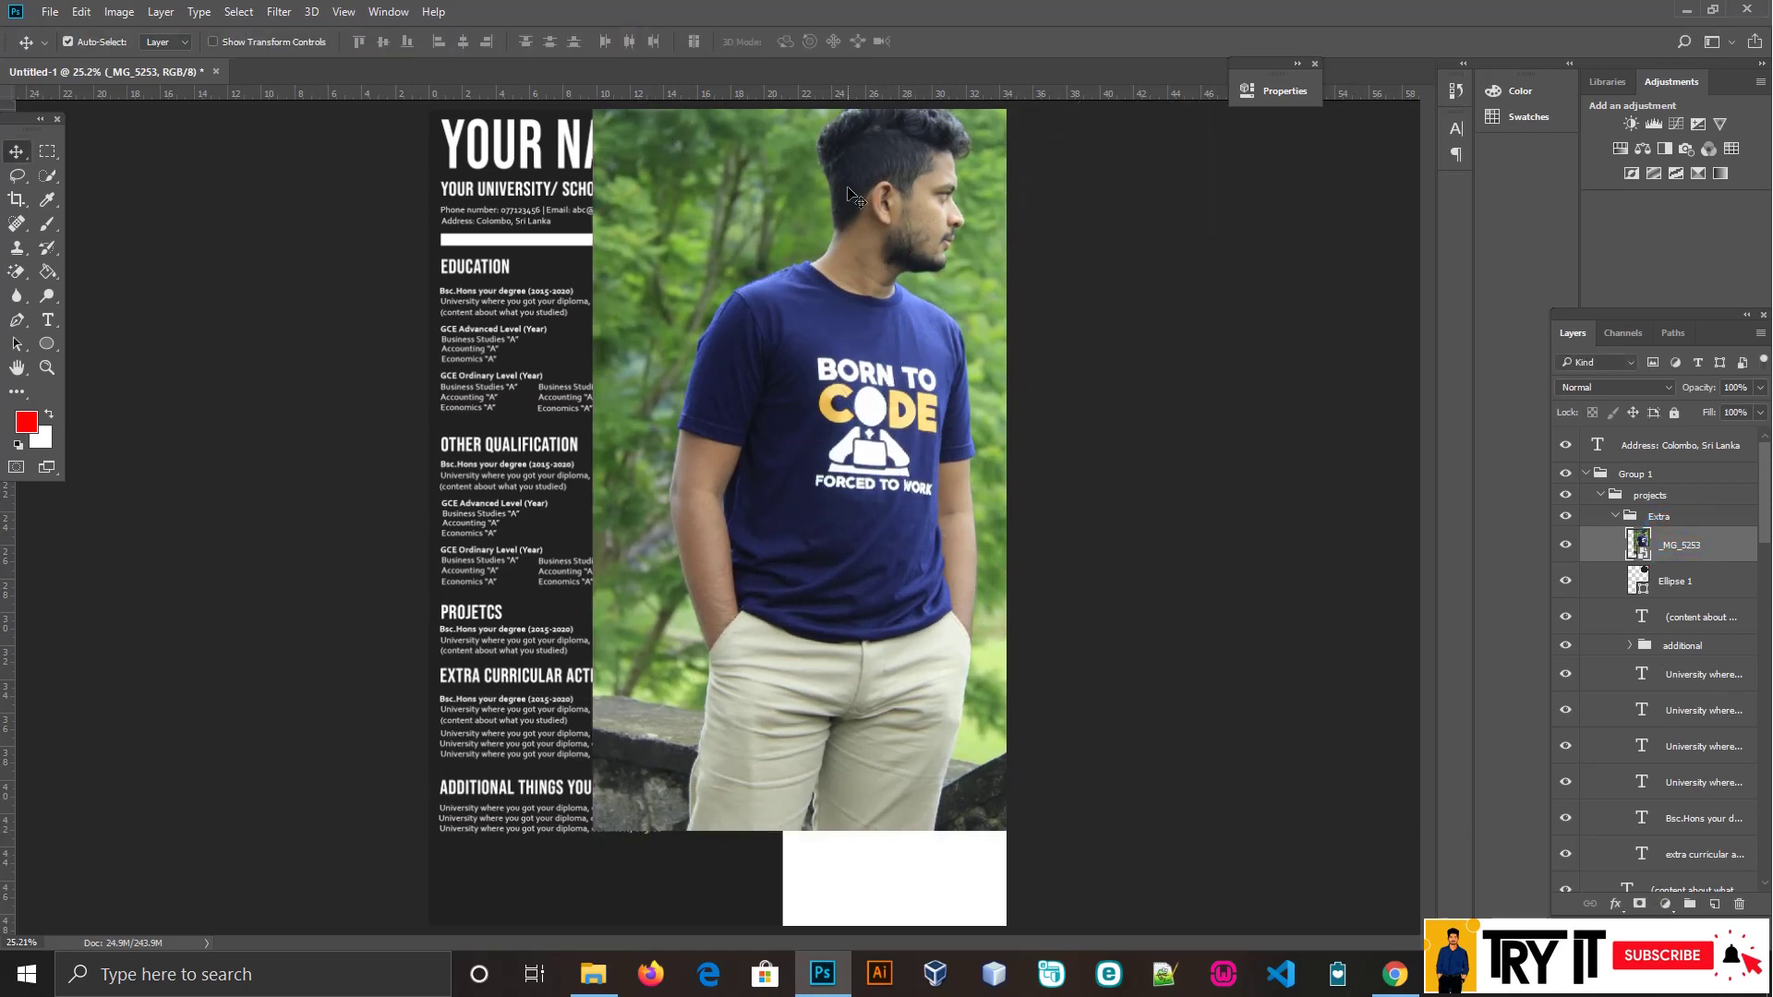
right_click(1701, 557)
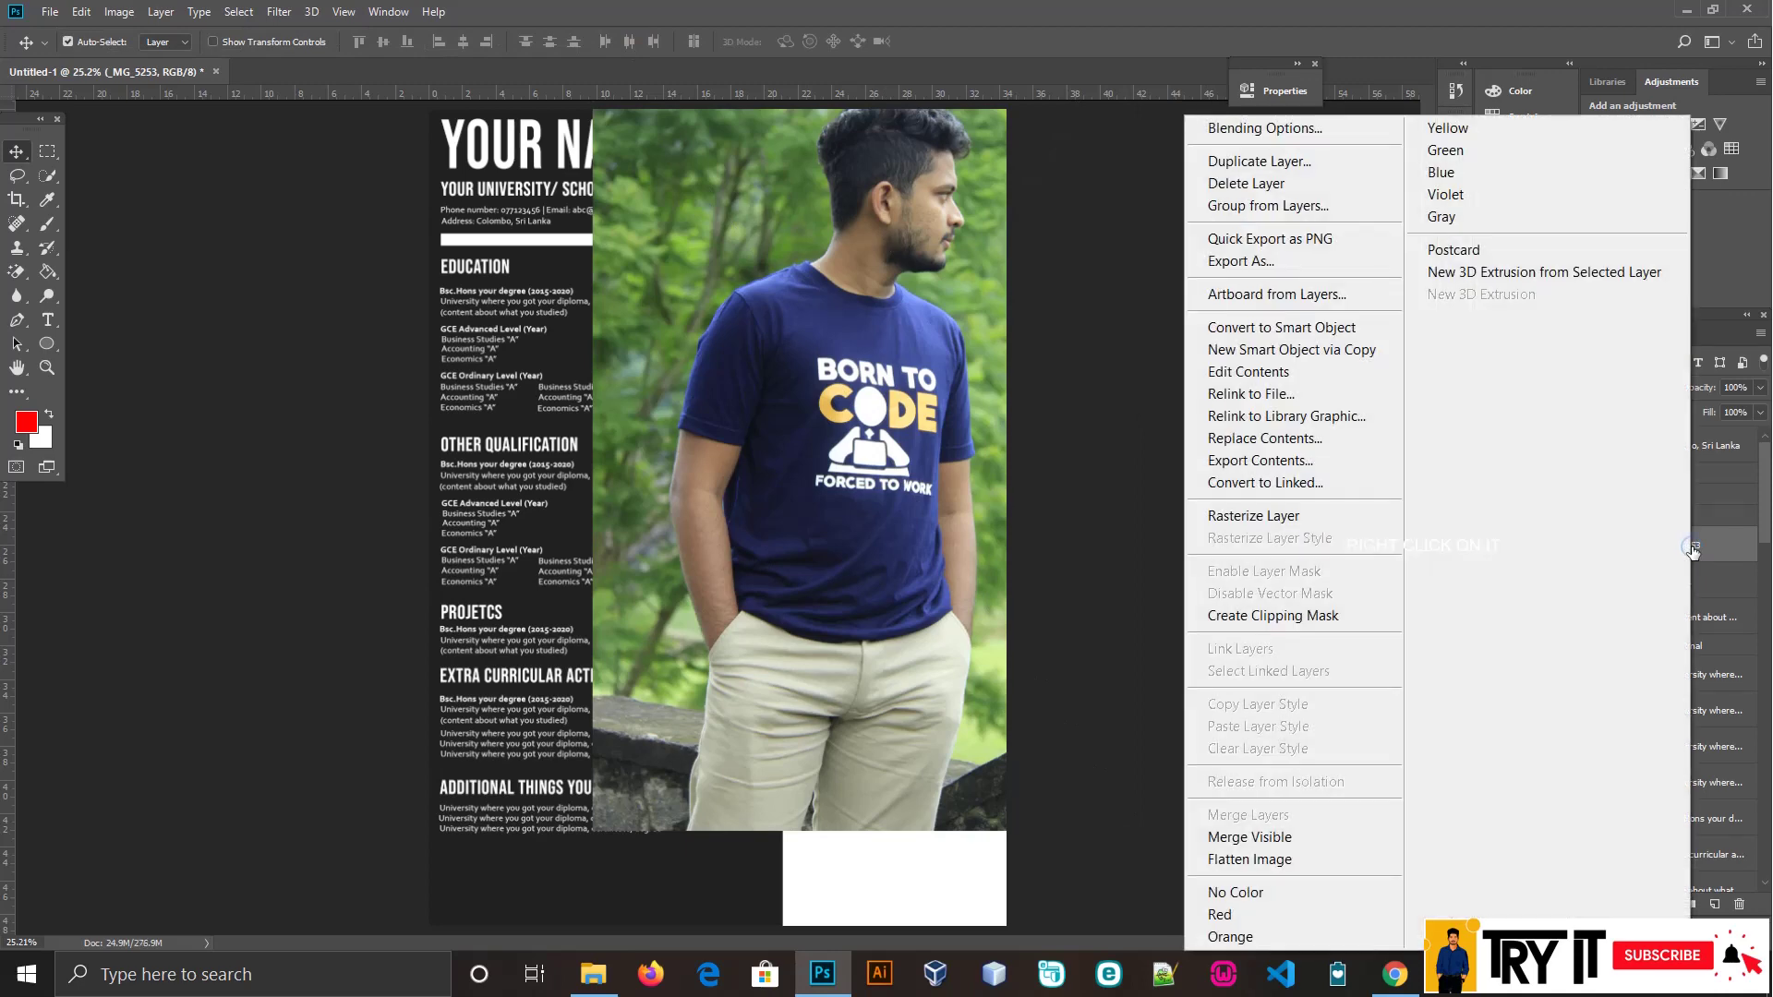
click(1302, 615)
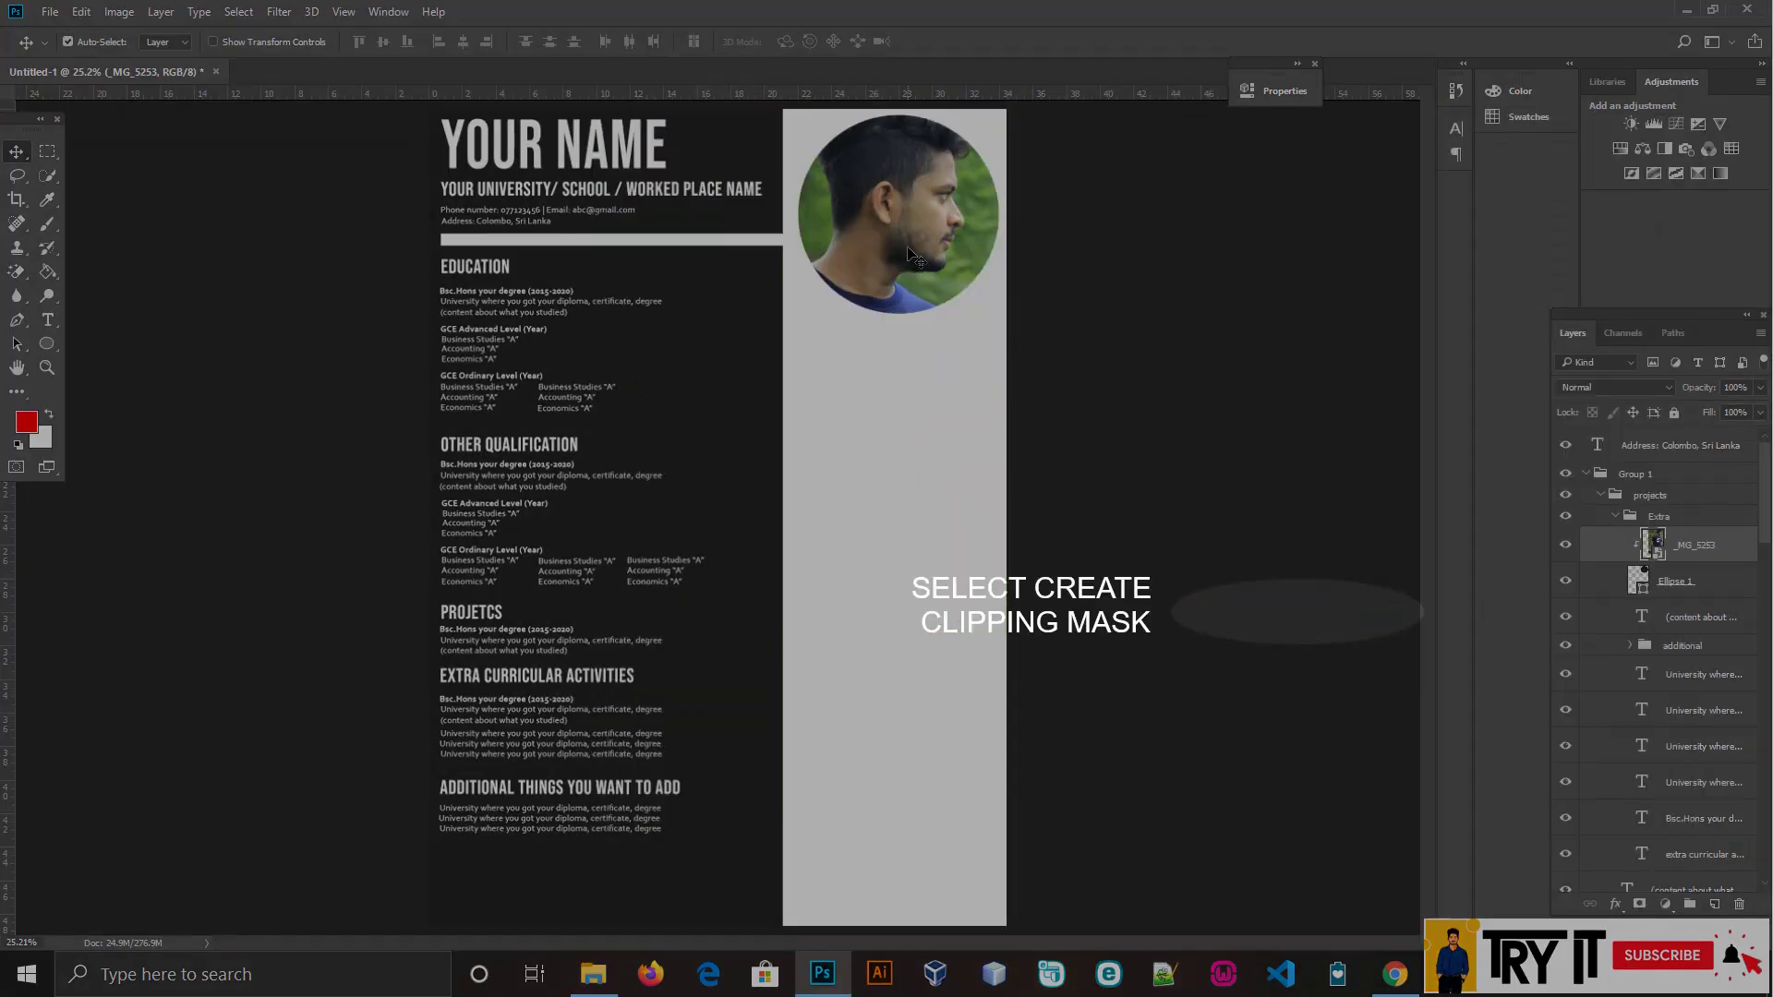
drag(914, 257, 909, 289)
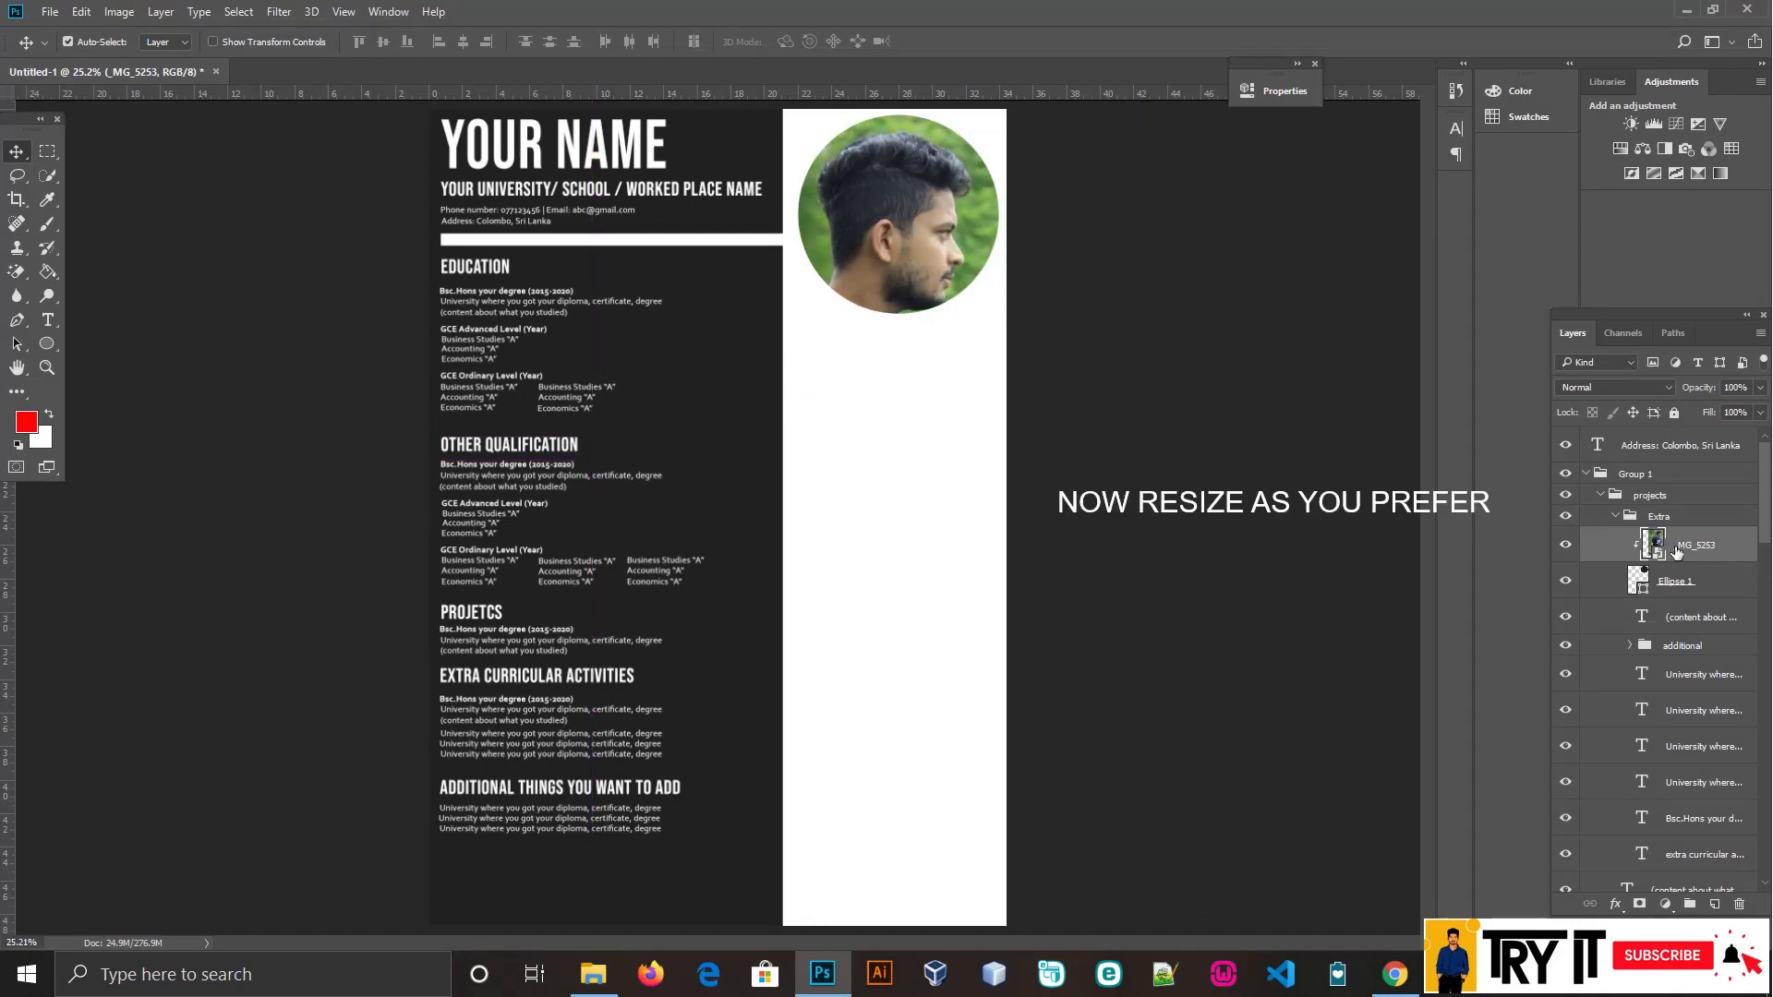
Scale the photo down and shift it up so the face is framed in the circle.
key(ctrl+t)
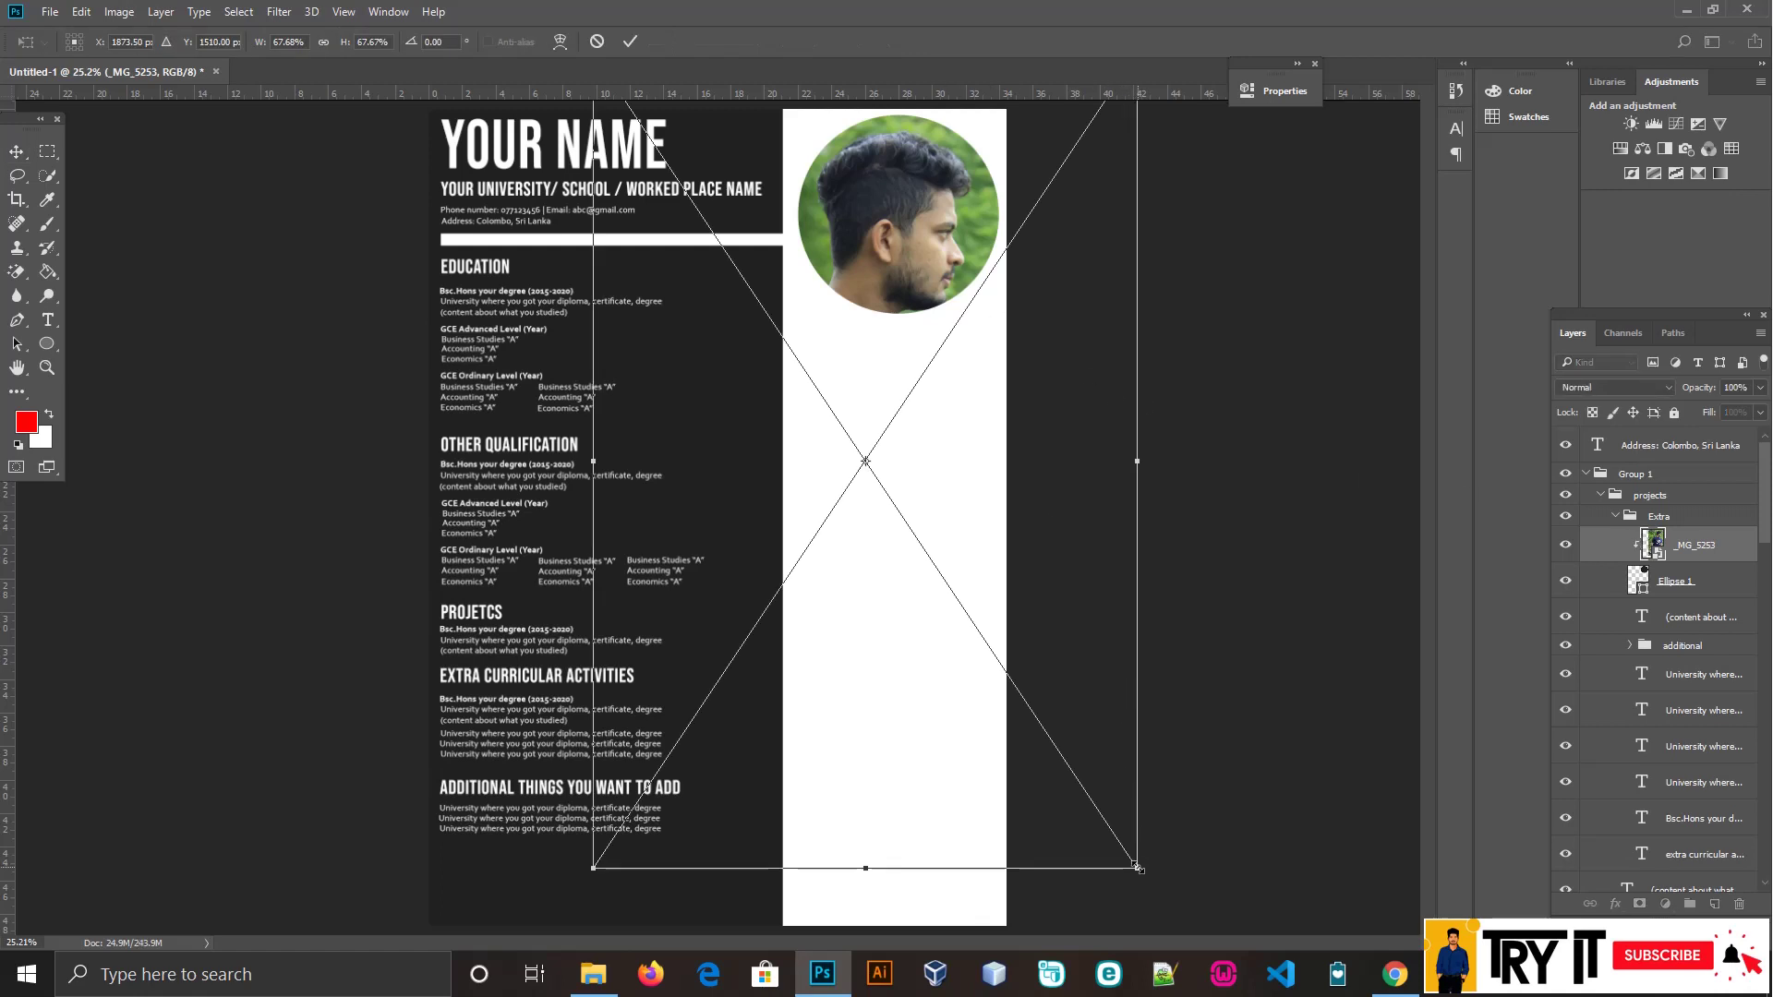
drag(1138, 869, 1053, 688)
mouse_move(958, 392)
mouse_down()
mouse_move(913, 207)
mouse_move(925, 175)
mouse_up()
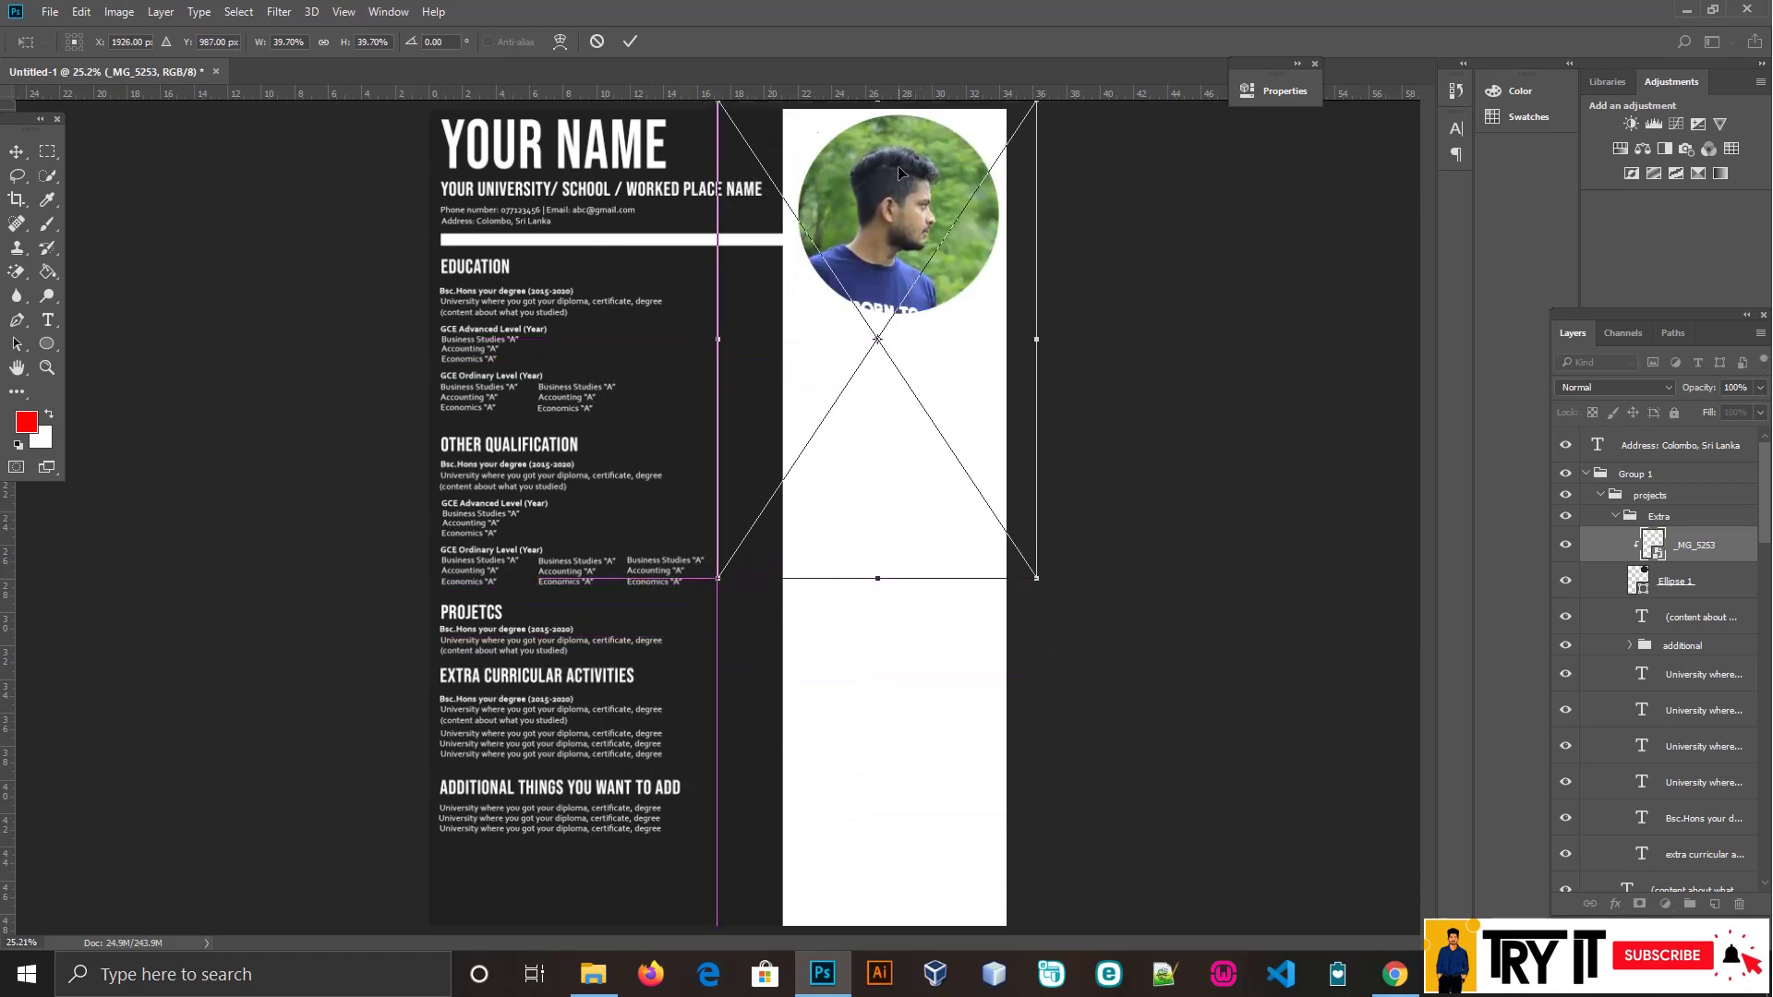
click(631, 43)
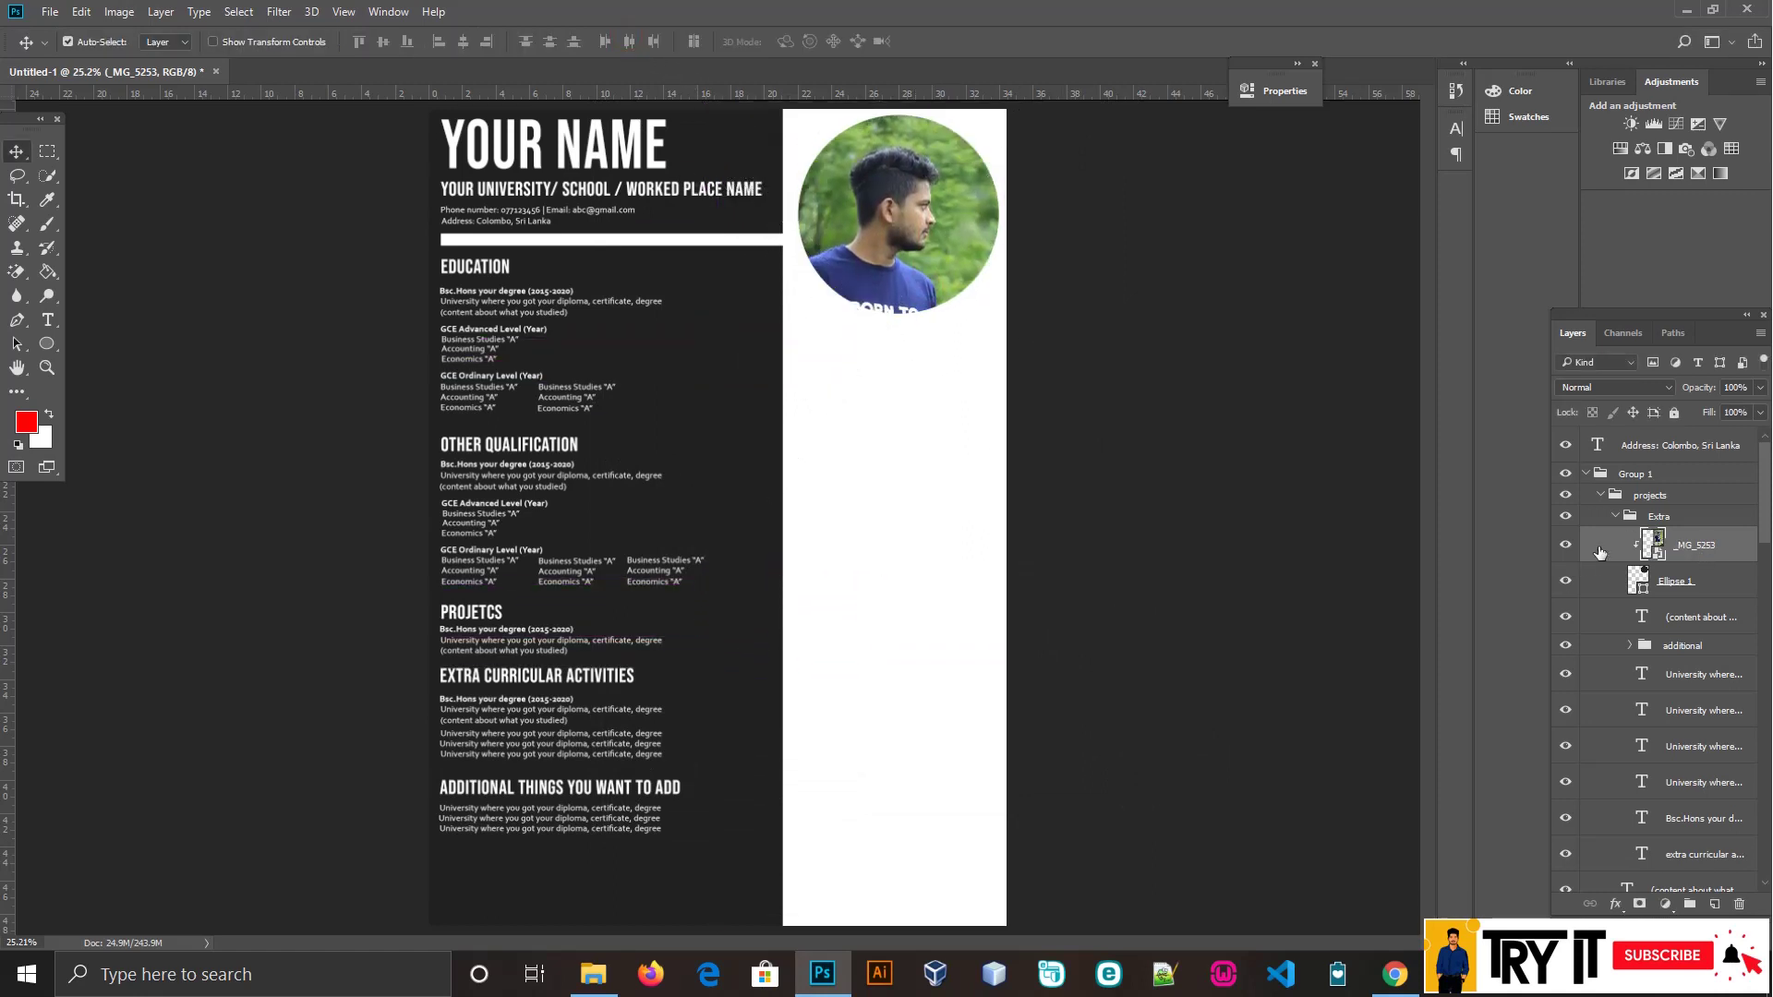
Group the photo with Ellipse 1 and name the group 'pro image'.
click(1718, 583)
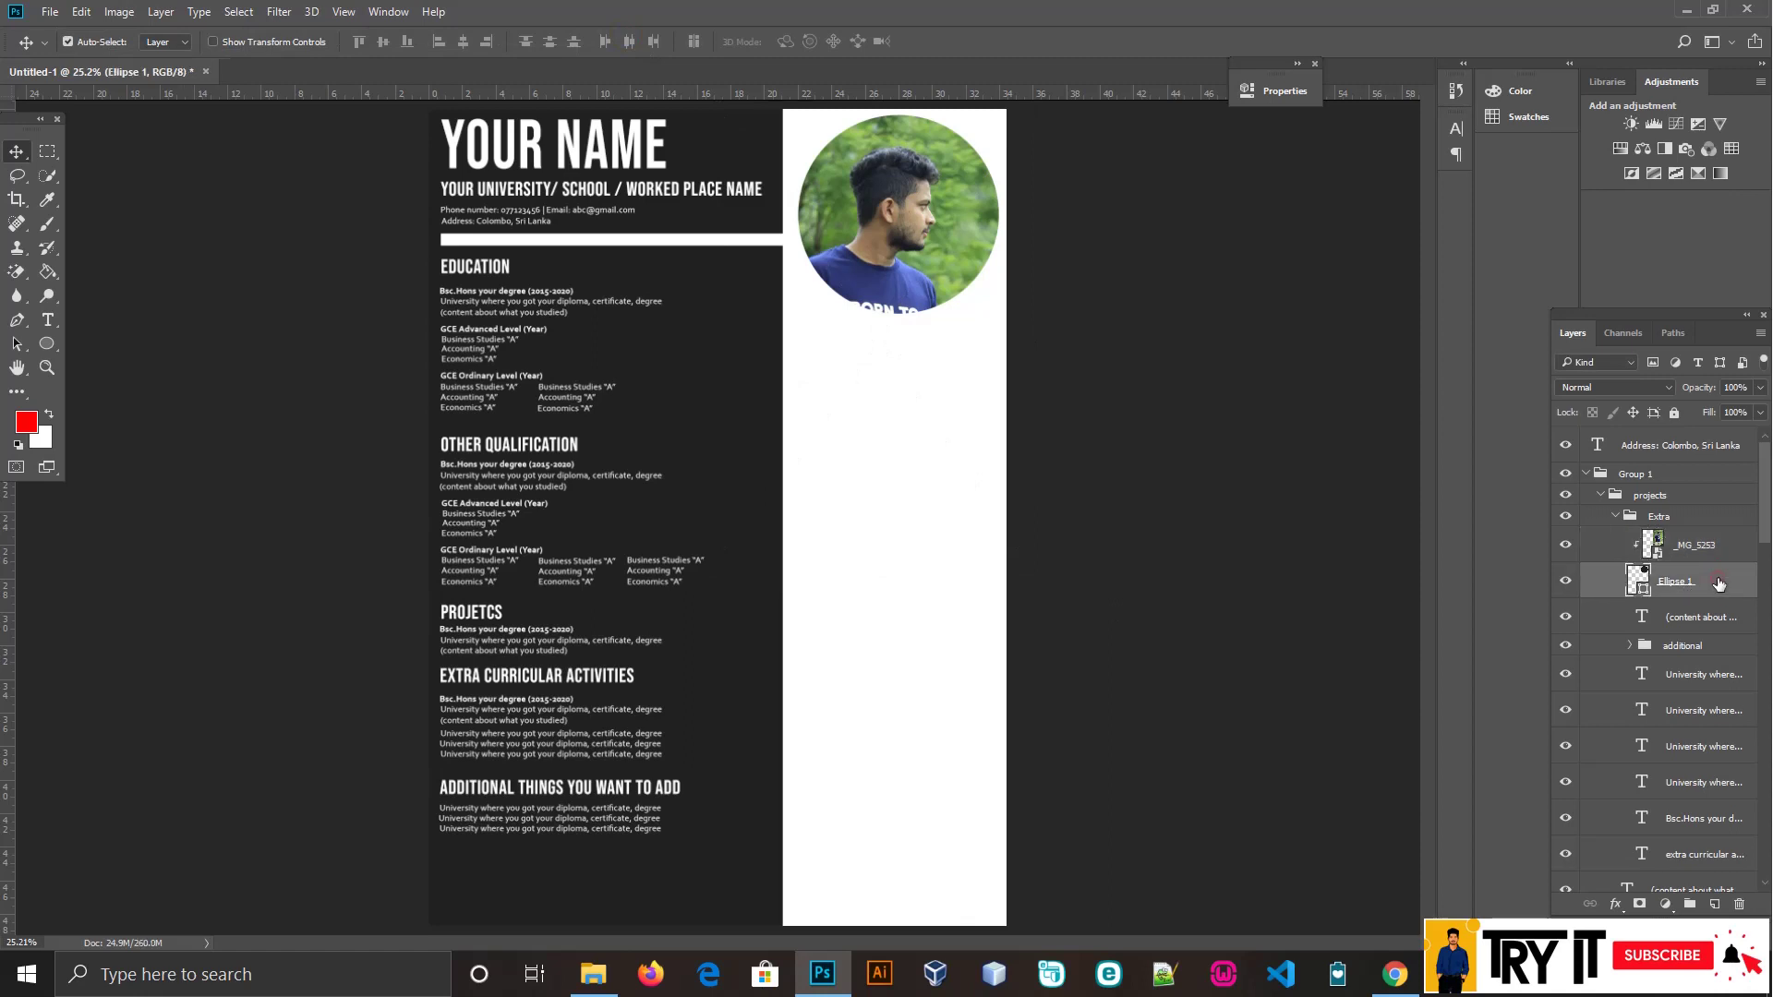
shift+click(1702, 546)
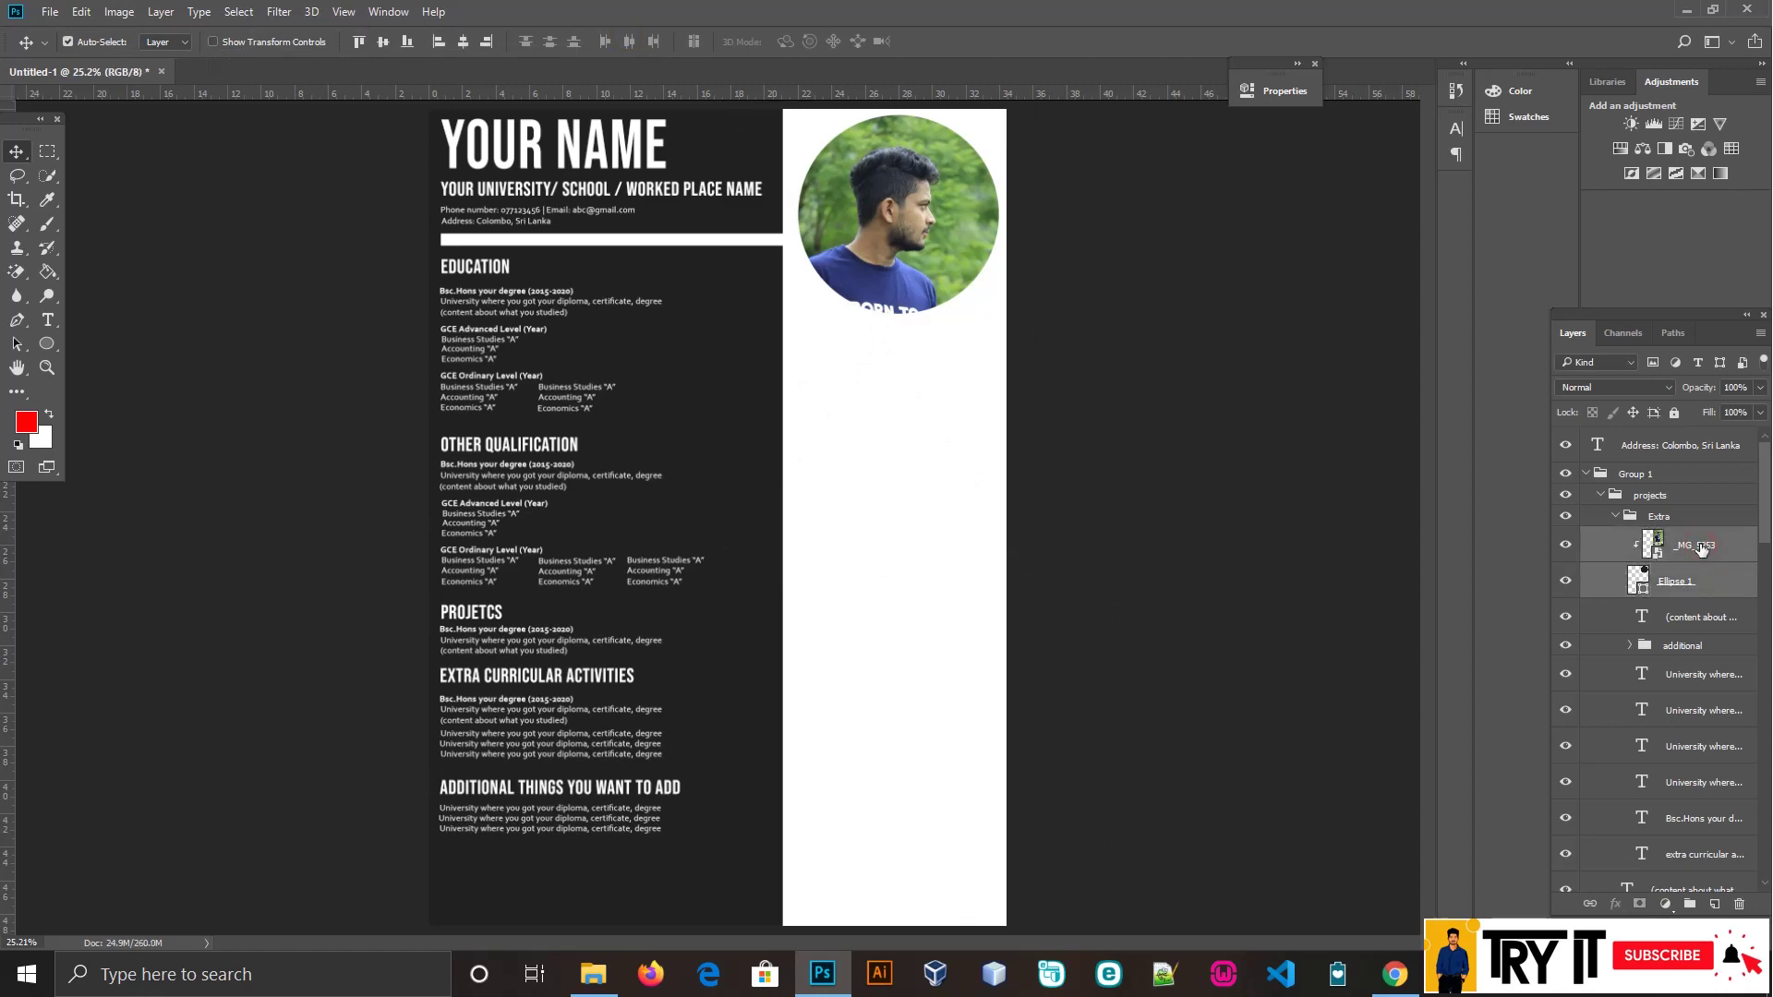
key(ctrl+g)
double_click(1683, 539)
text(pro image)
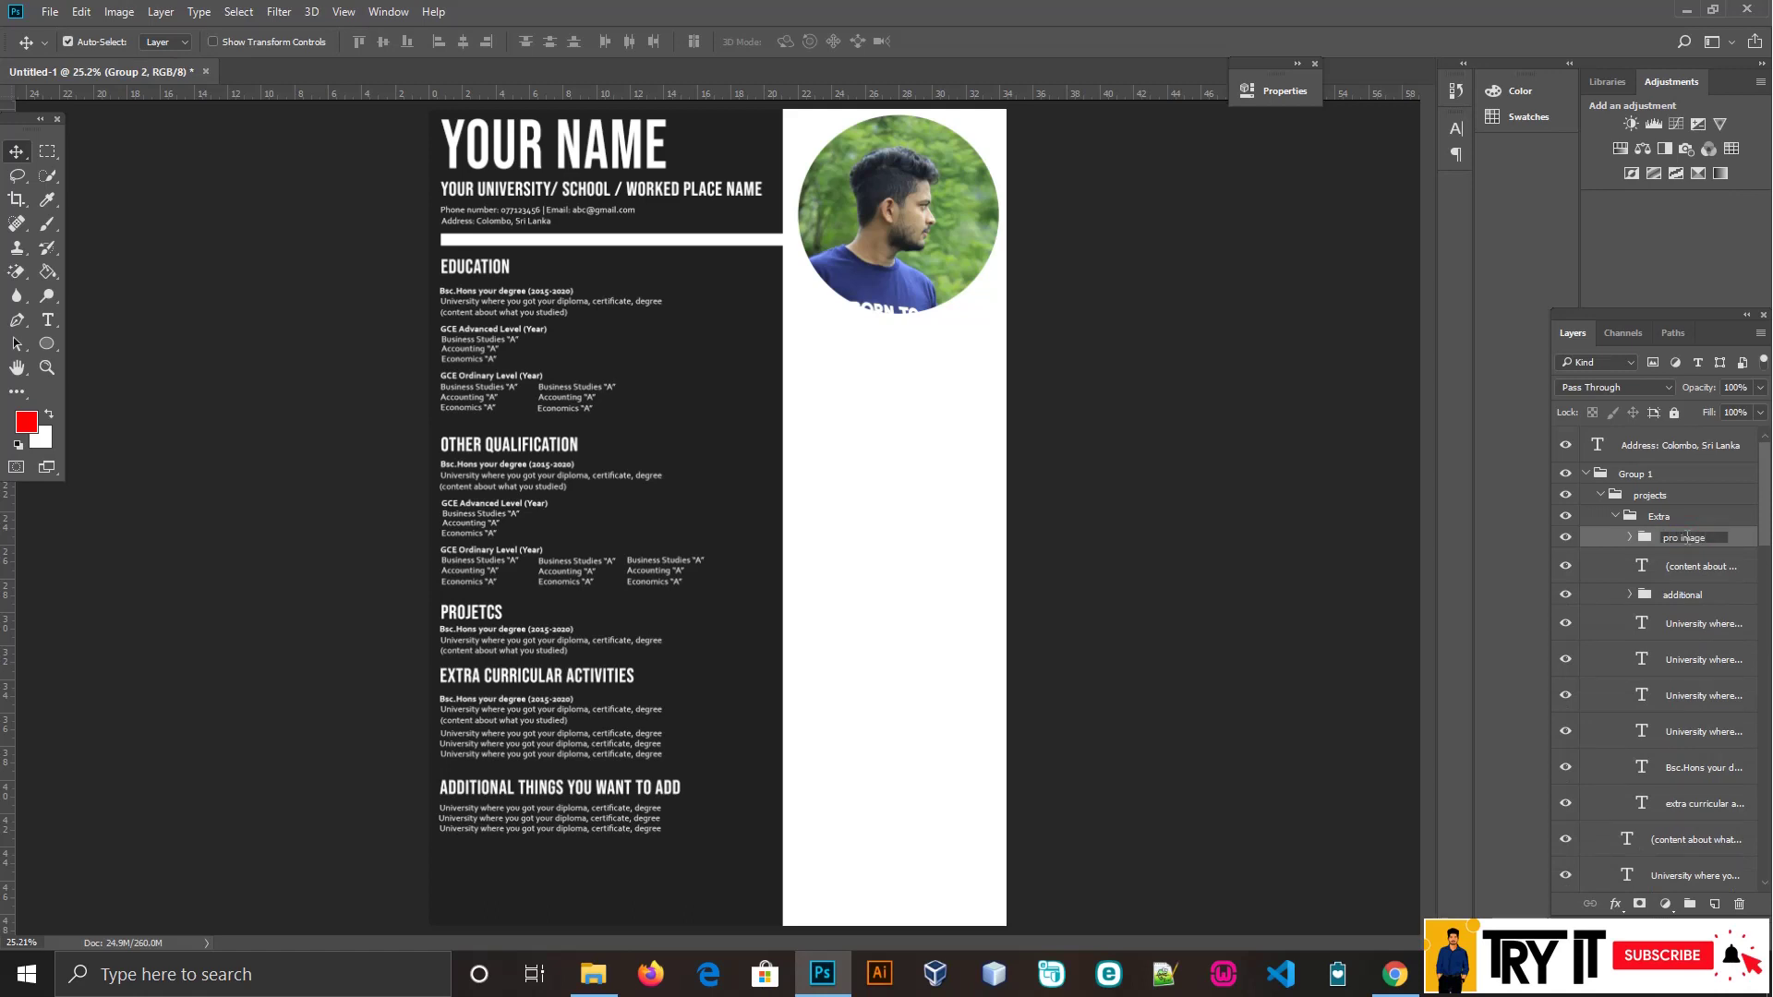
key(Return)
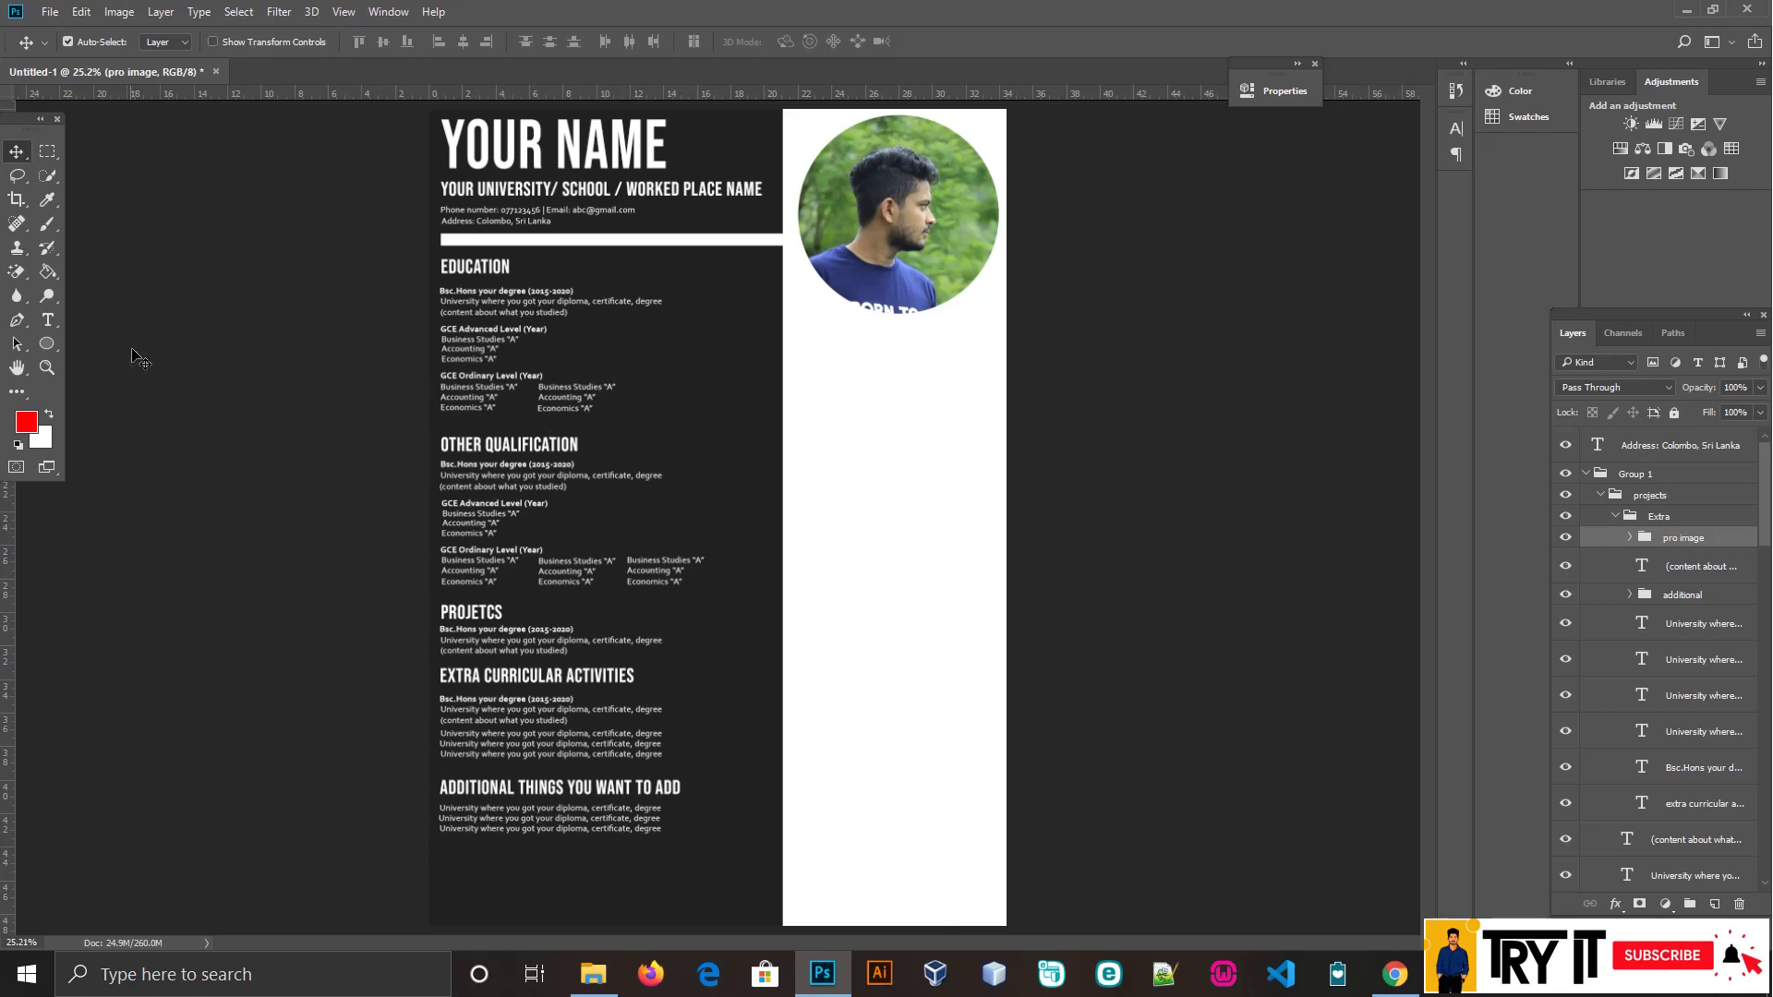
Draw a wide rectangle bar below the photo in the white column.
click(47, 343)
click(96, 351)
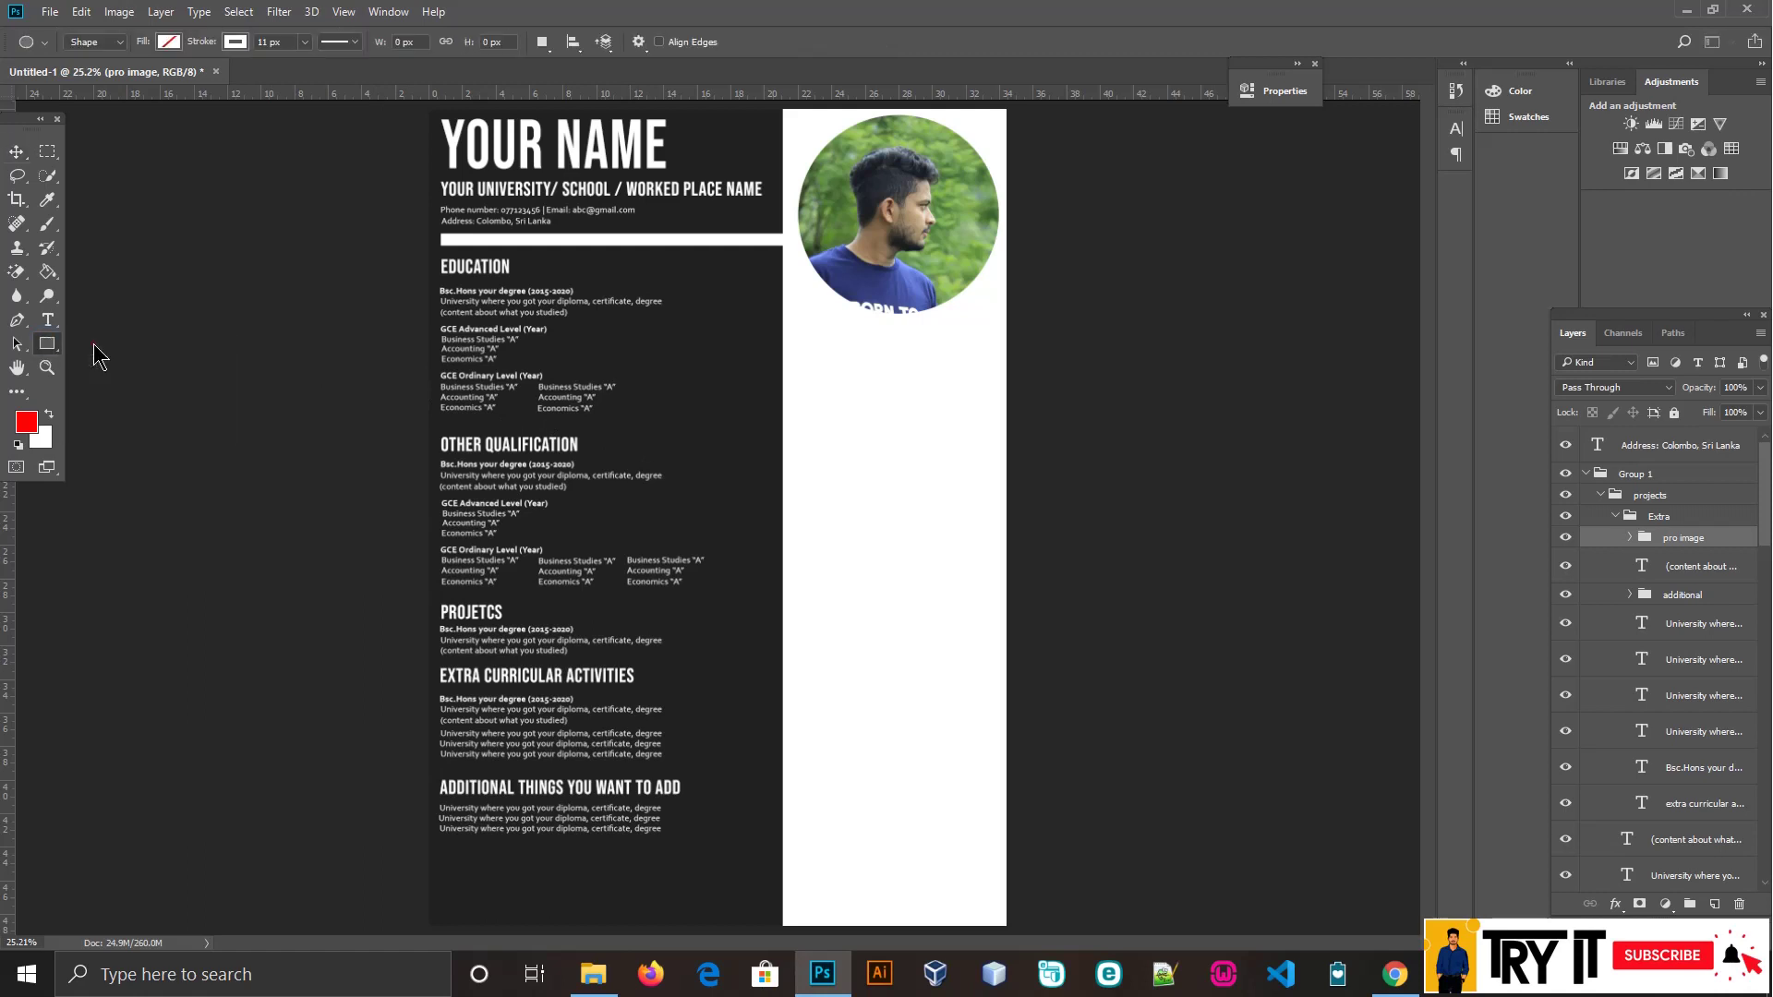
drag(798, 354, 999, 379)
click(24, 154)
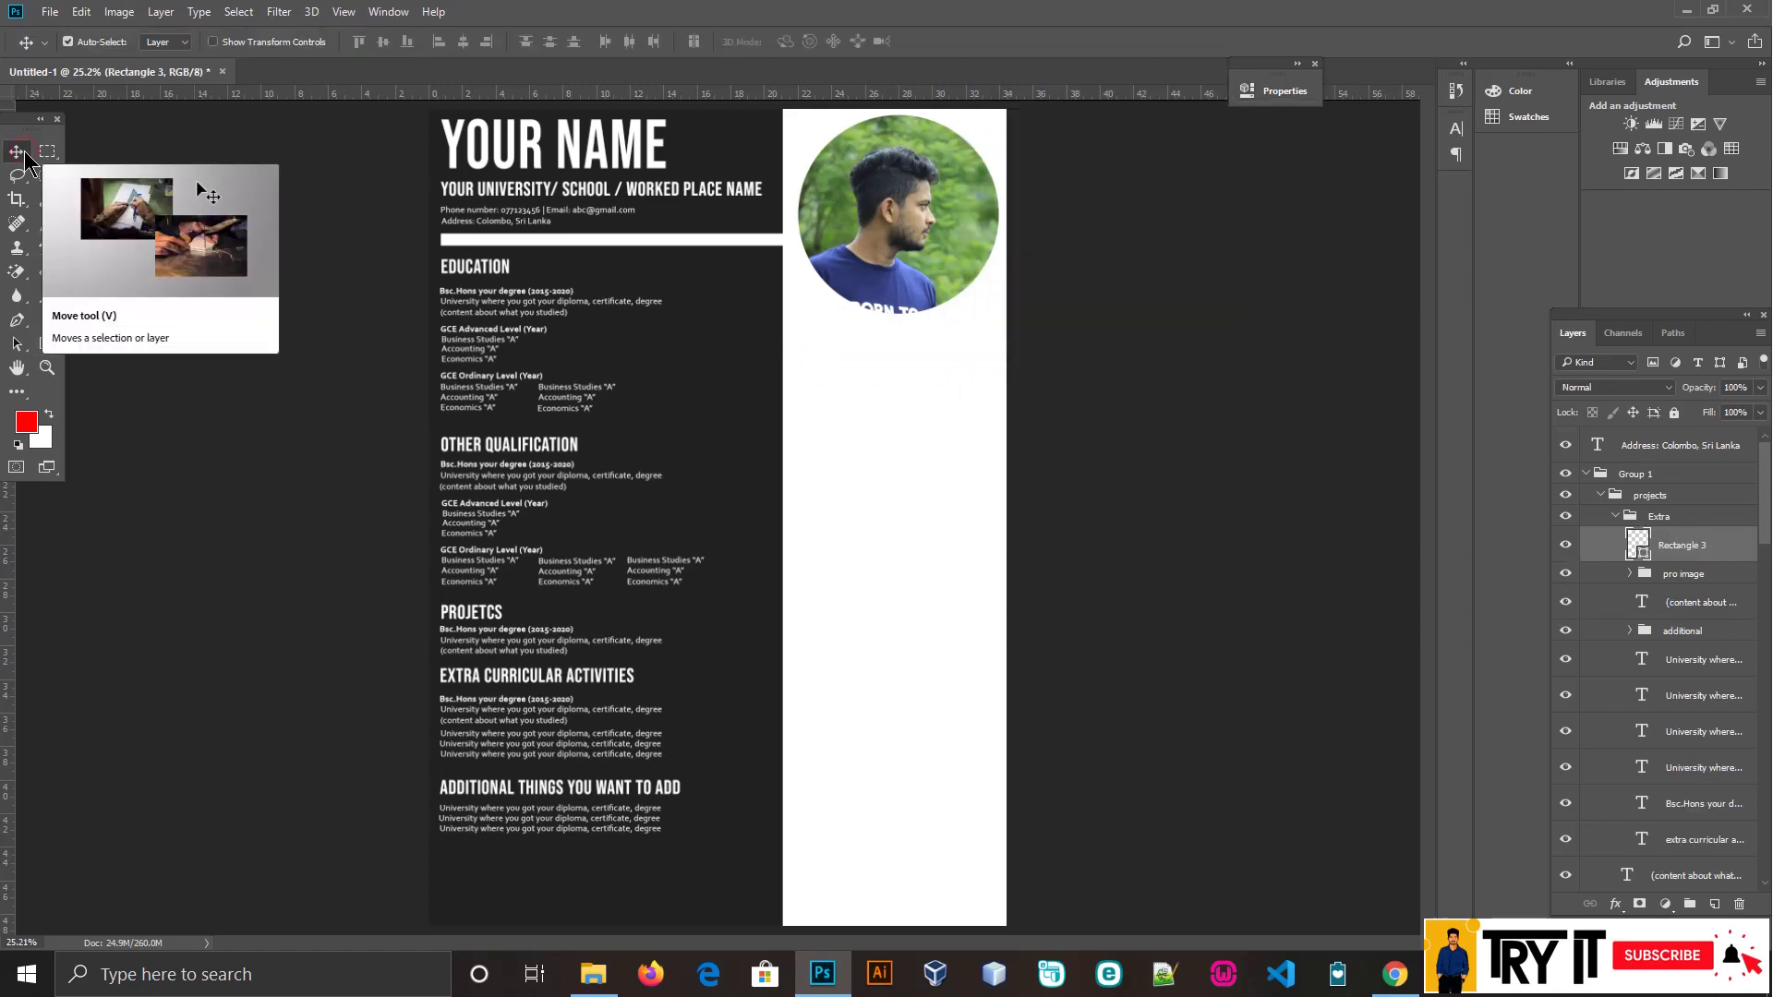
Fill the bar with the sampled dark CV background colour and nudge it up beneath the photo.
click(48, 344)
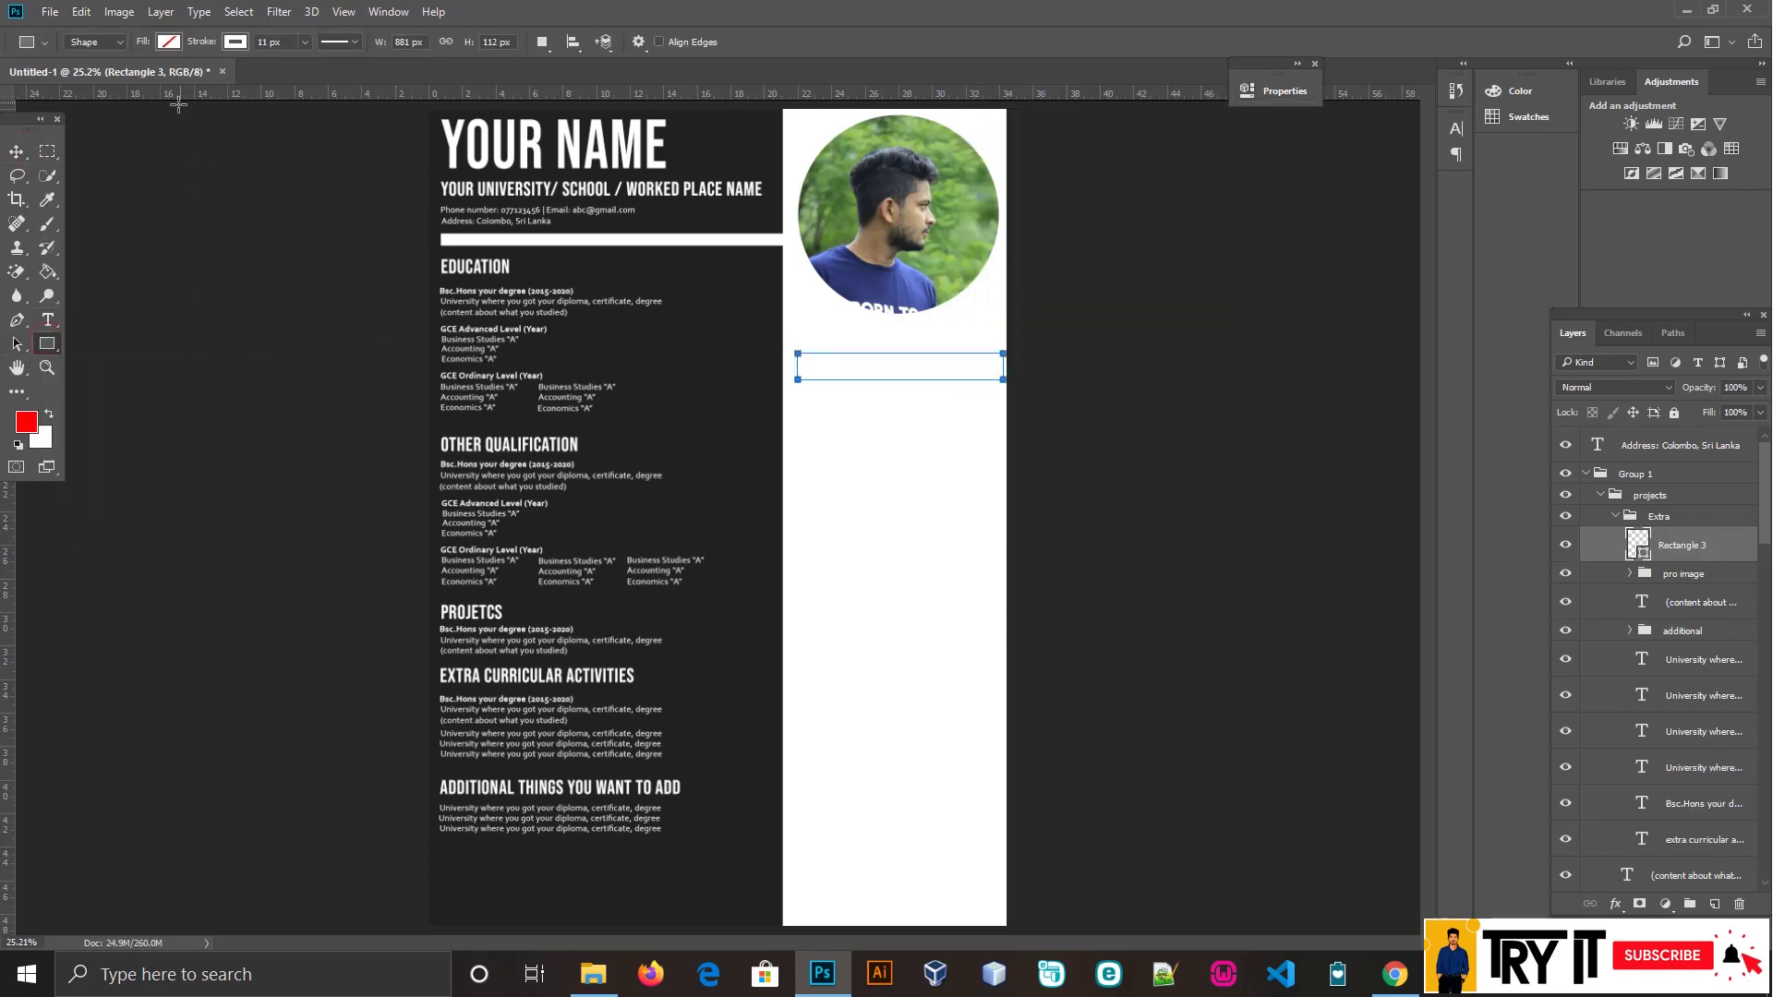
click(168, 42)
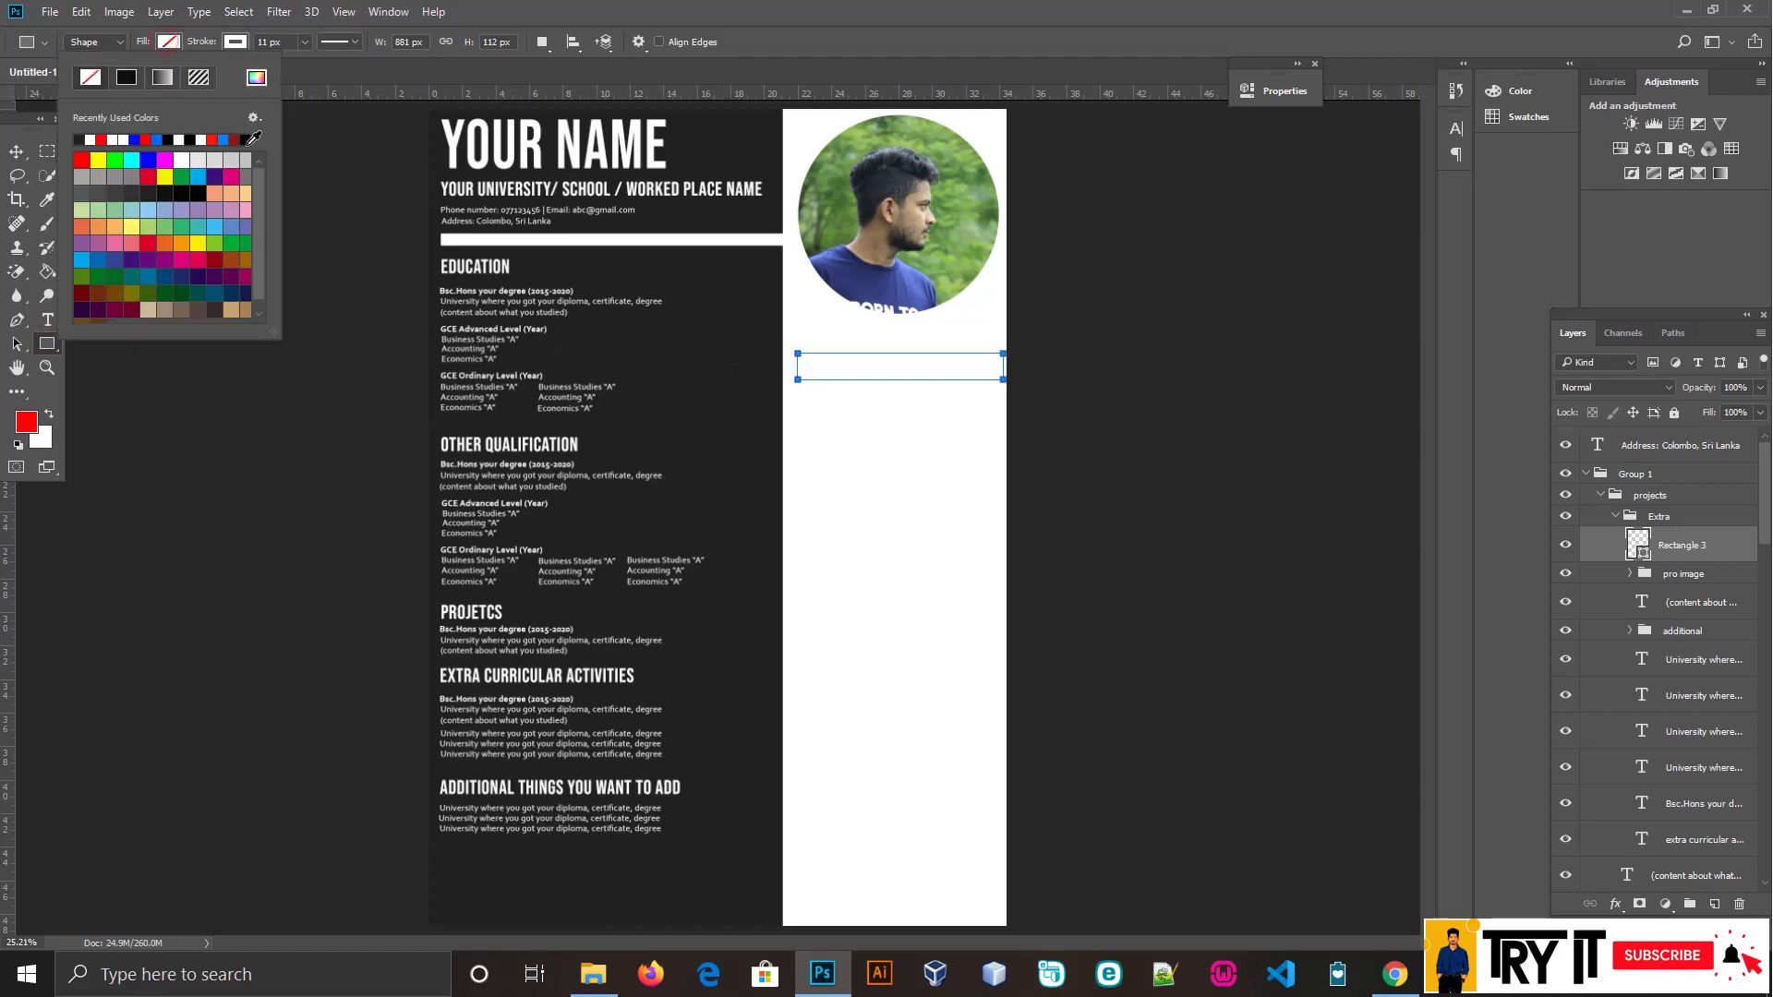
click(257, 77)
click(749, 341)
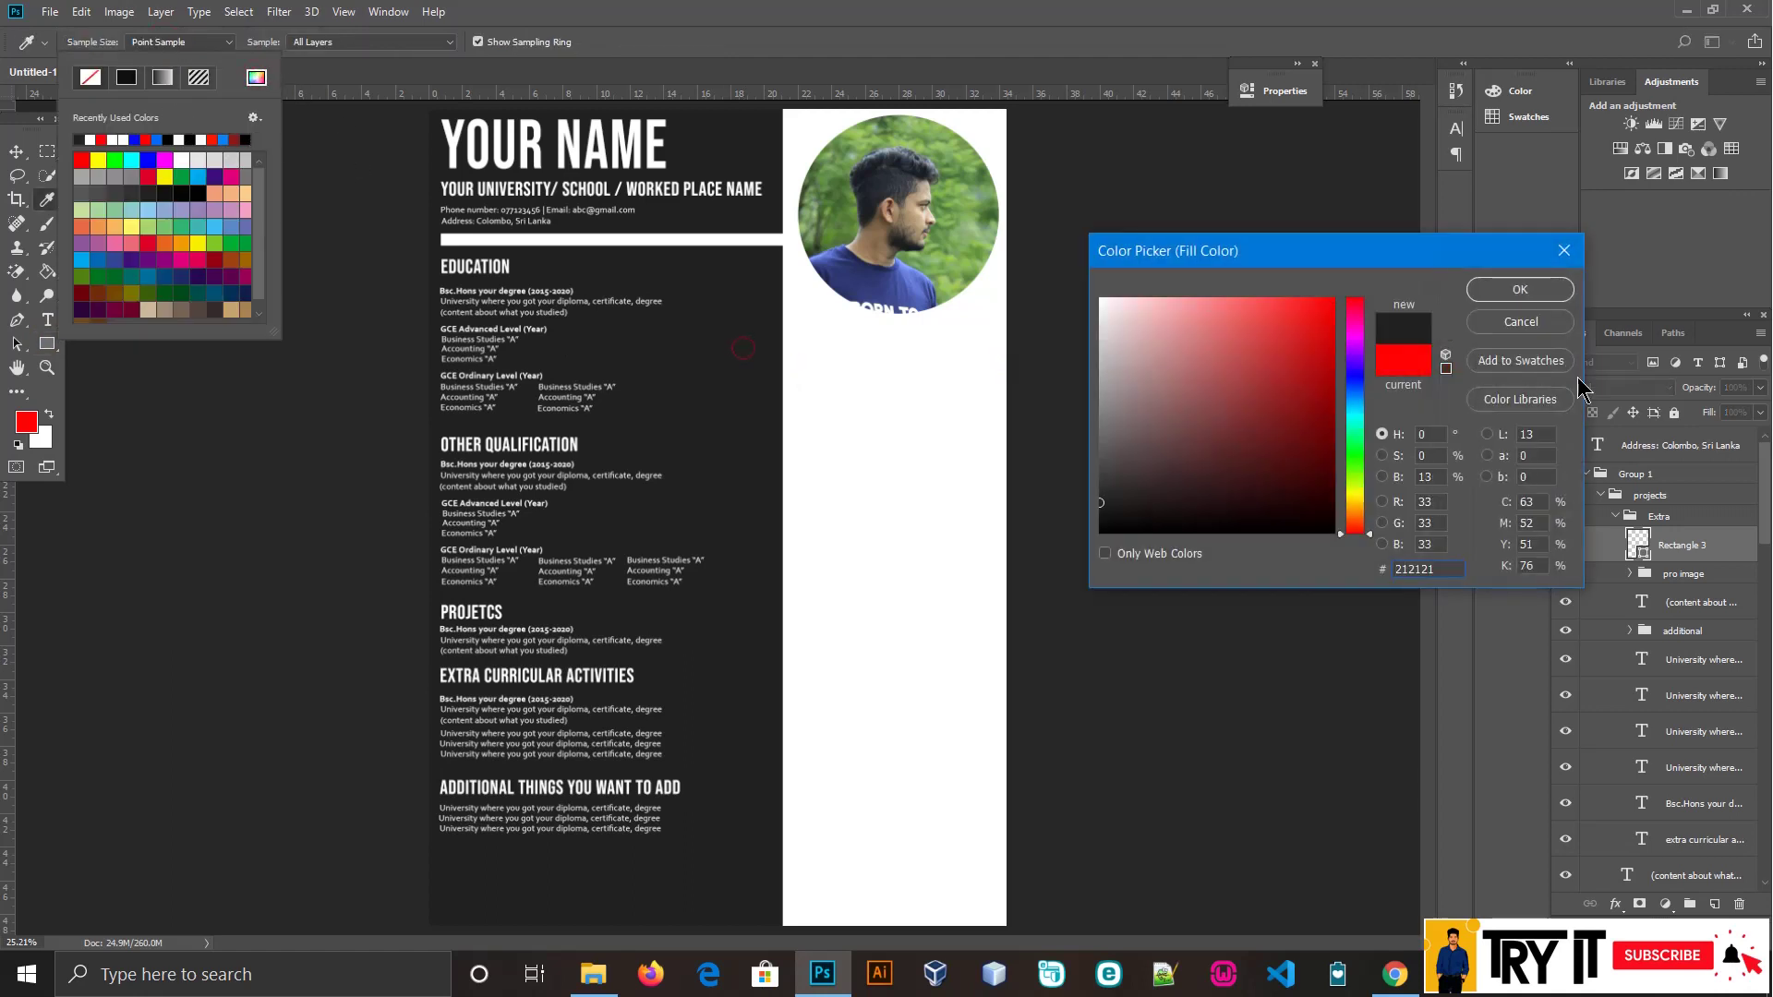
click(1530, 291)
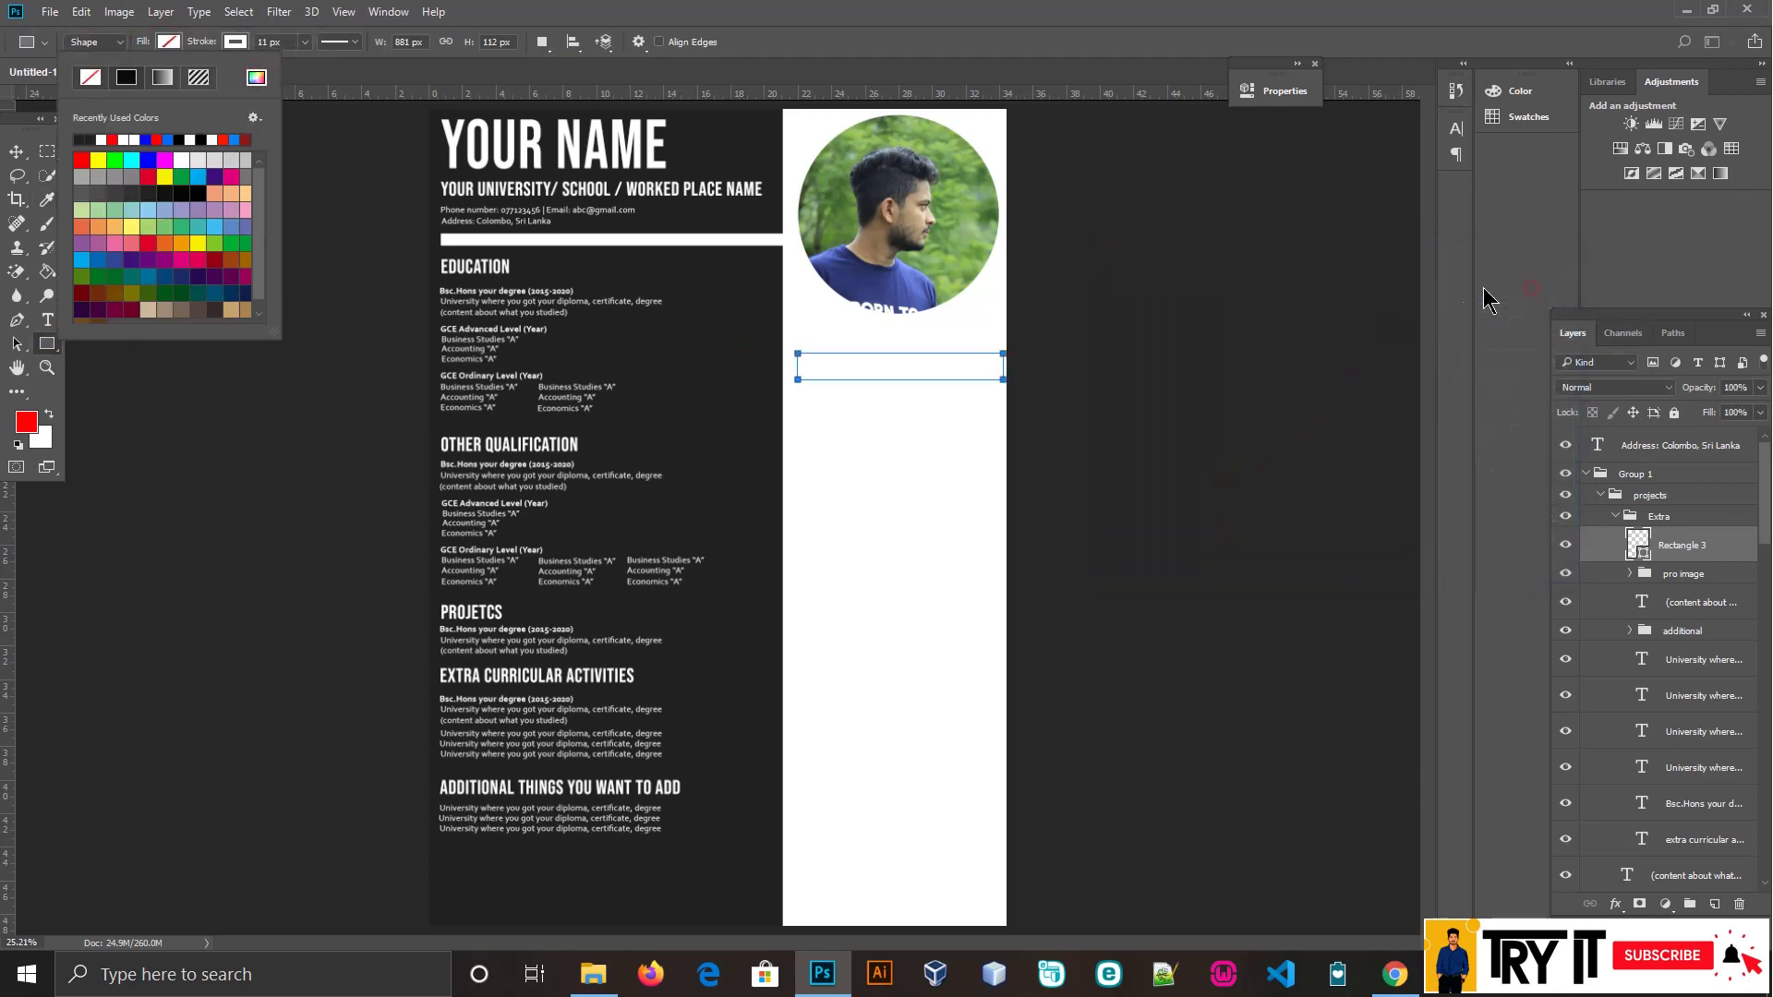
click(306, 43)
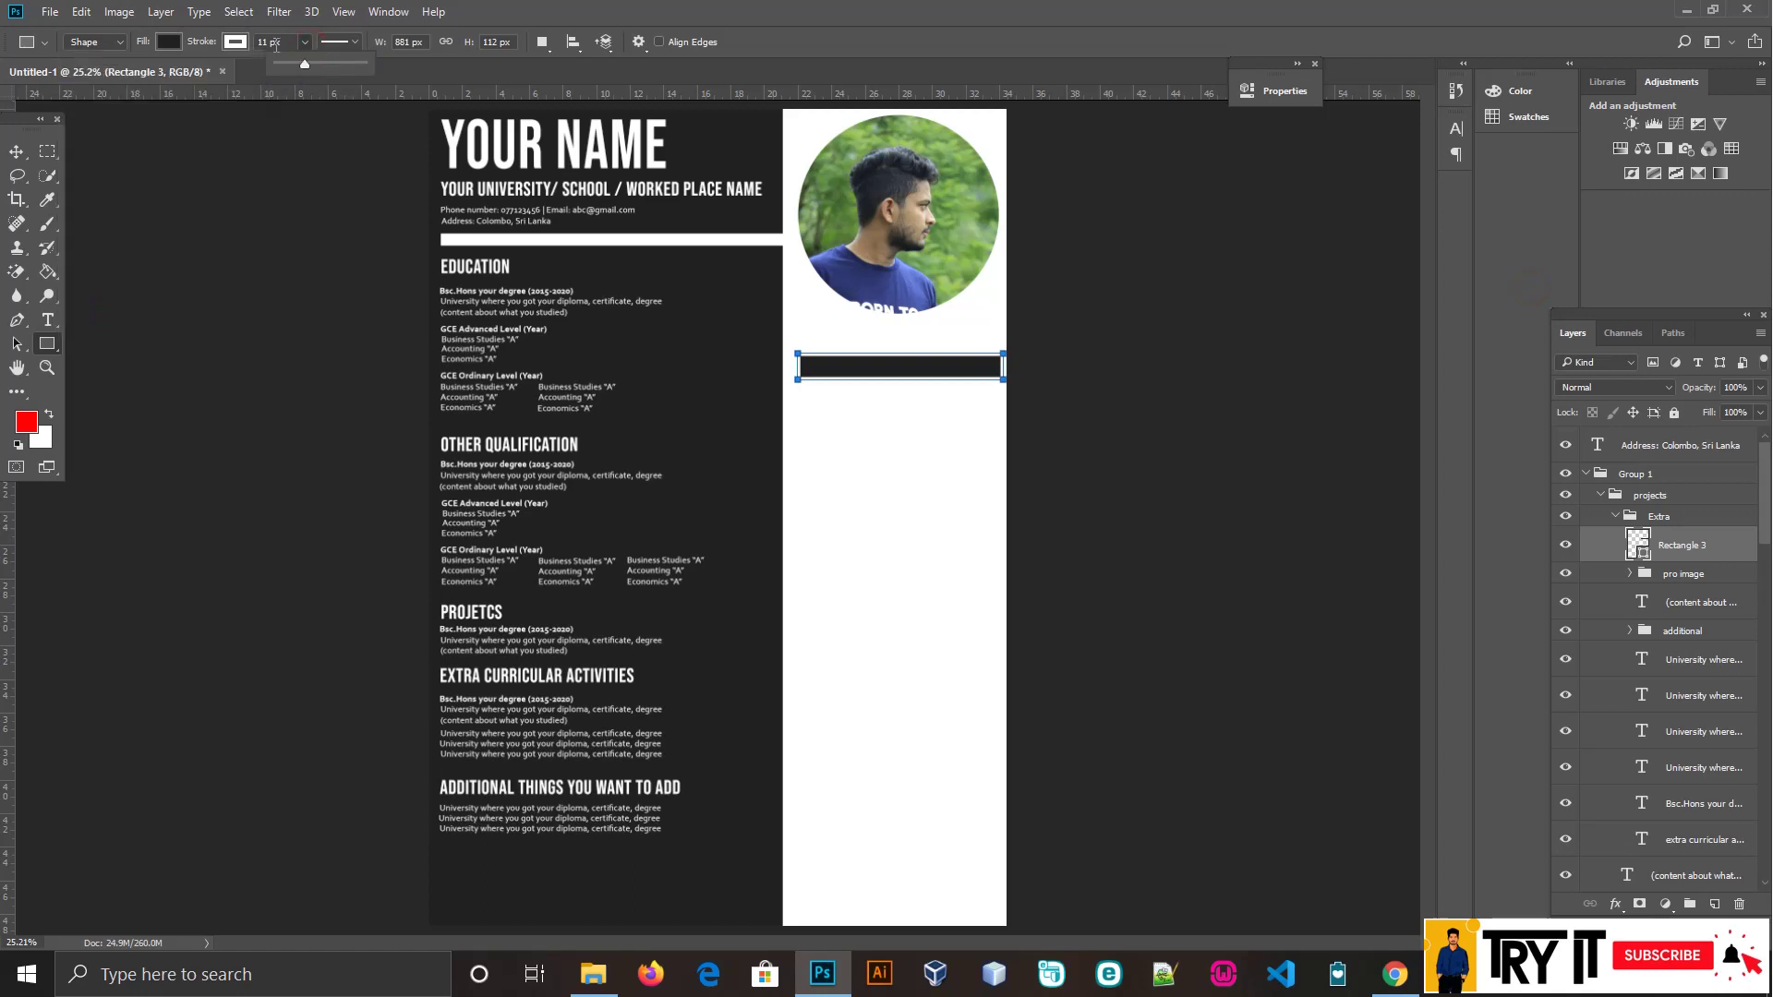
click(236, 41)
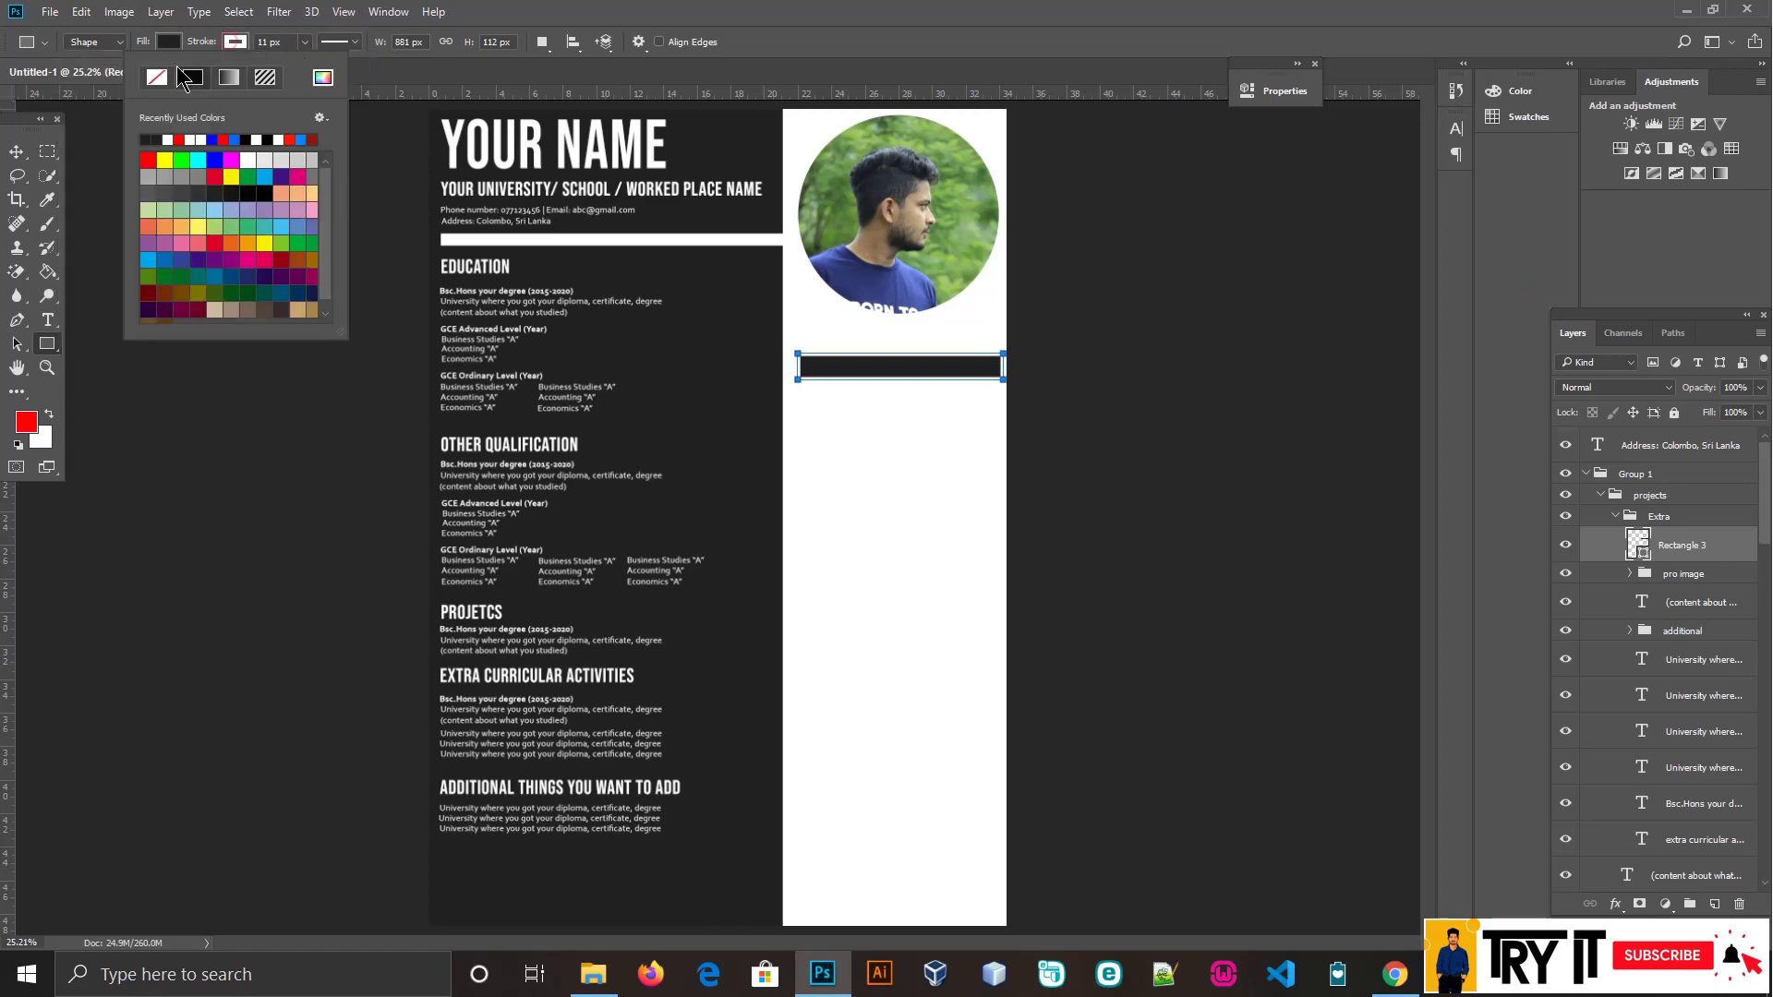
click(19, 150)
drag(870, 369, 867, 355)
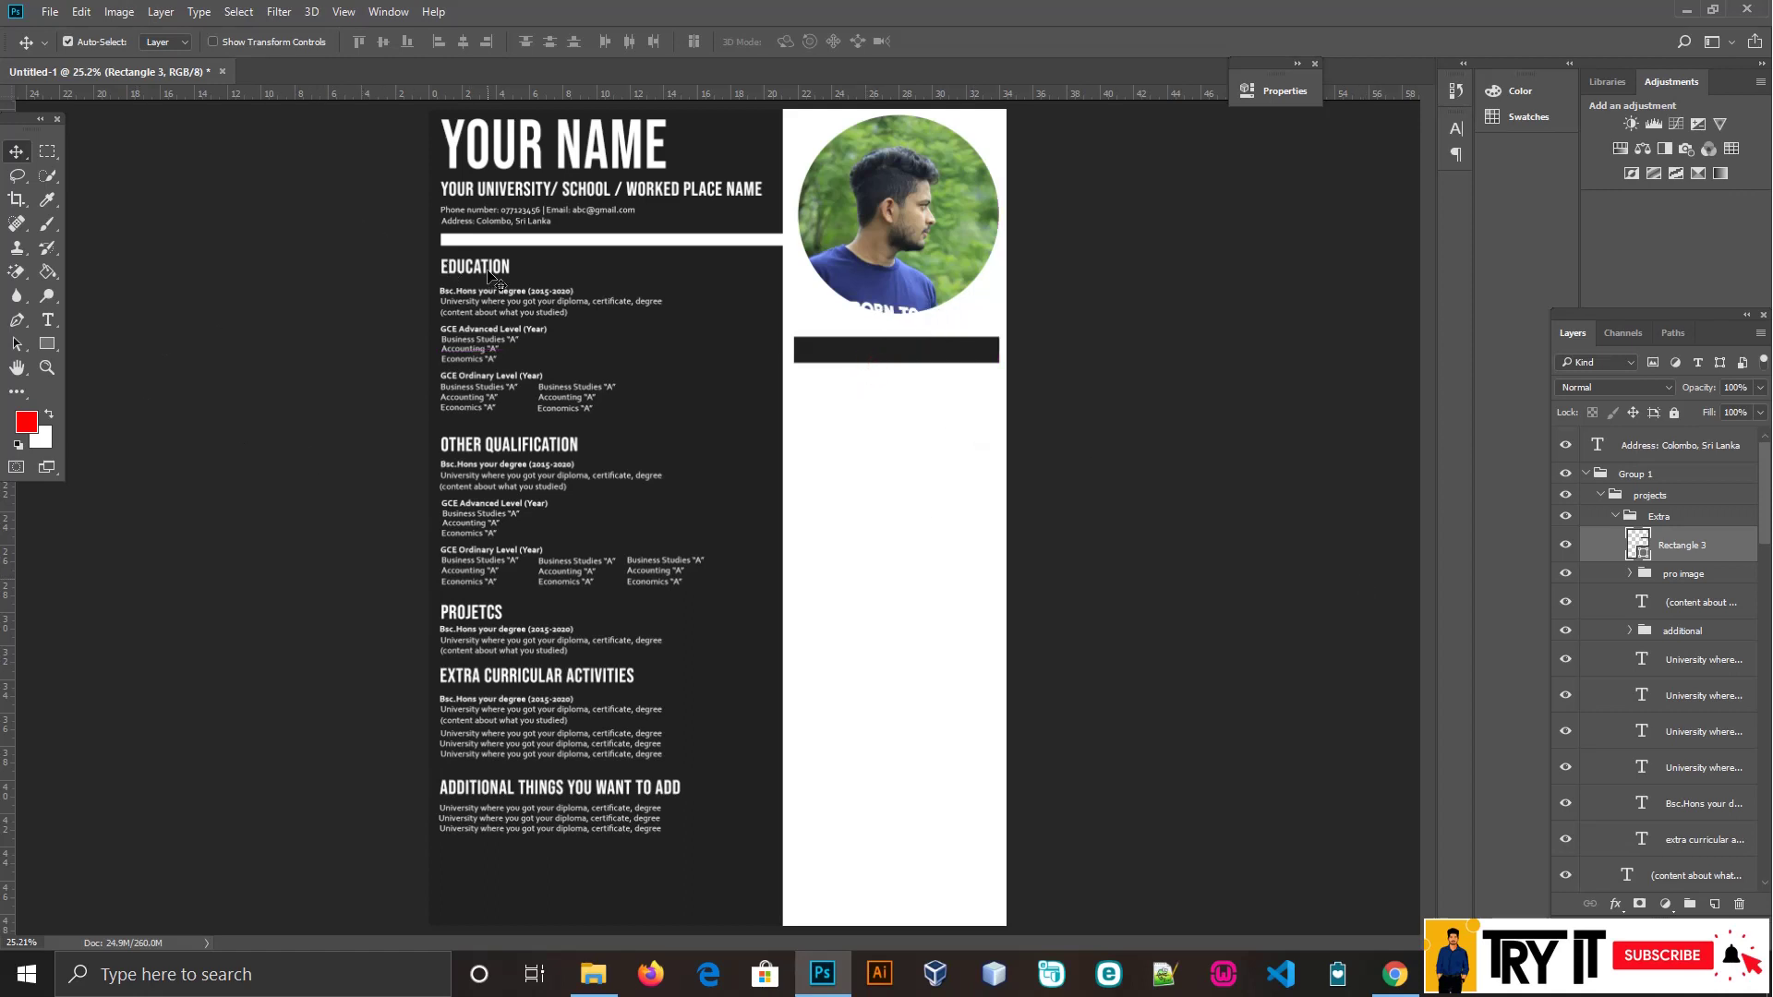
Alt-drag a copy of the EDUCATION heading onto the dark bar.
drag(492, 272, 901, 358)
drag(902, 358, 902, 349)
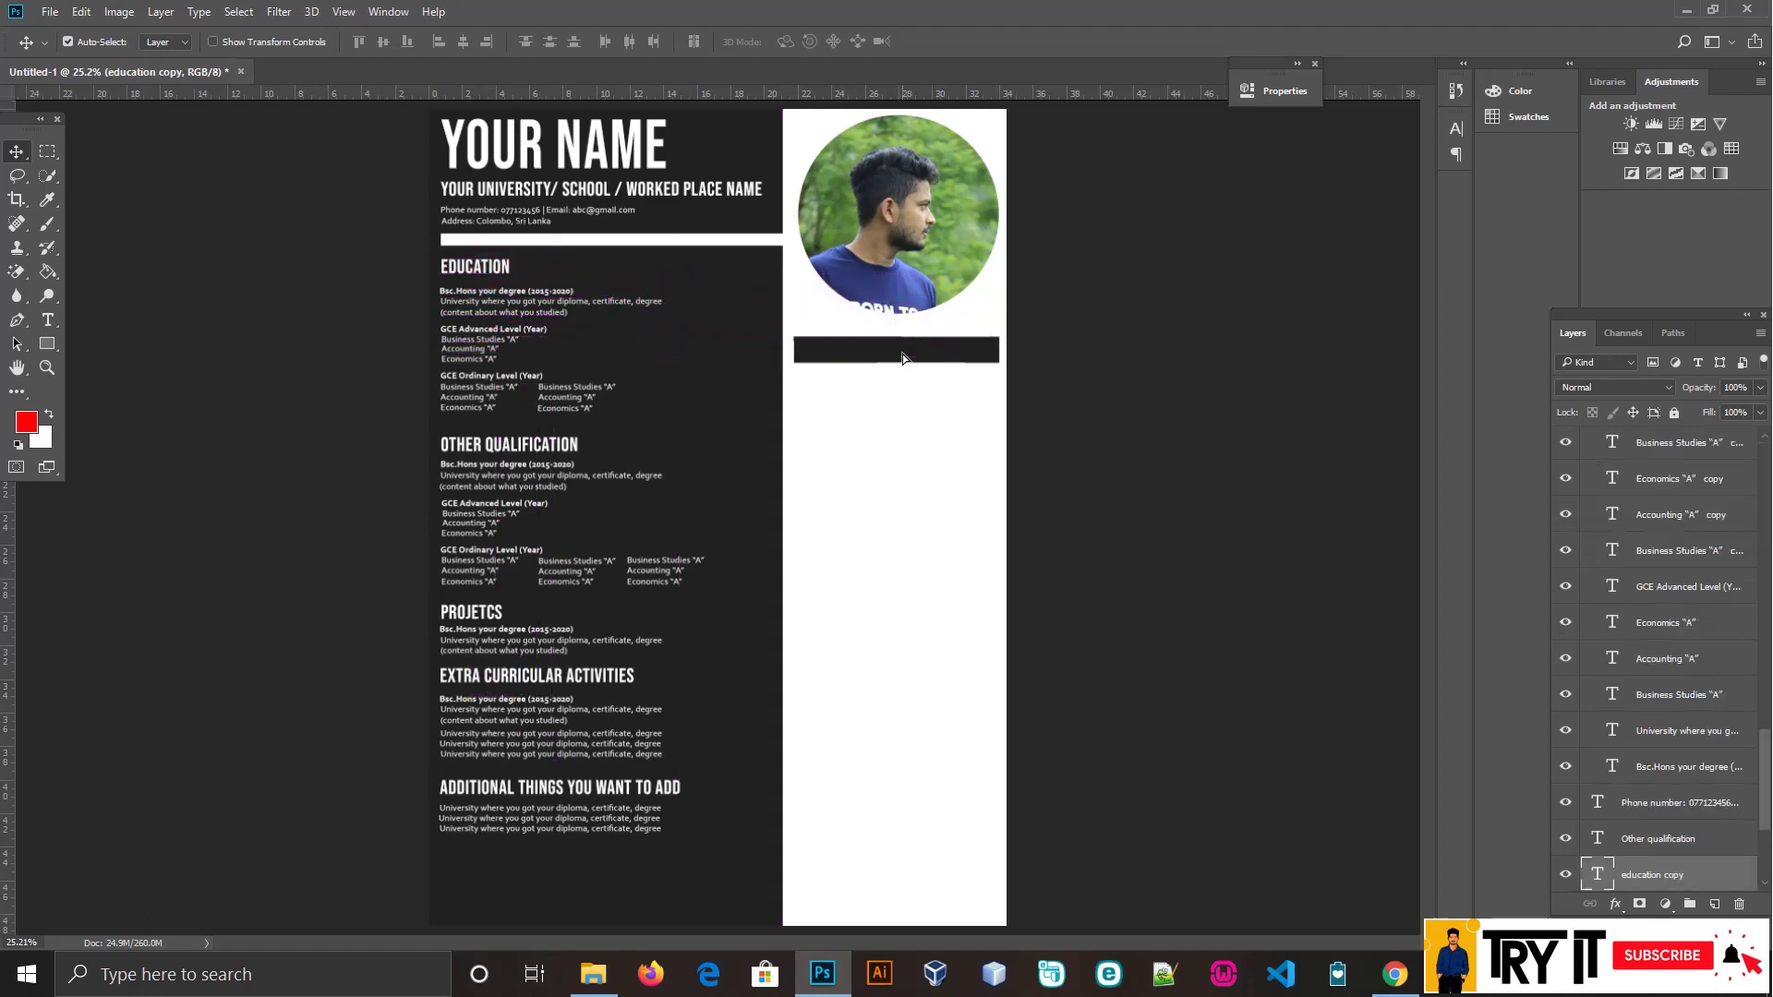
scroll(1630, 730, up, 5)
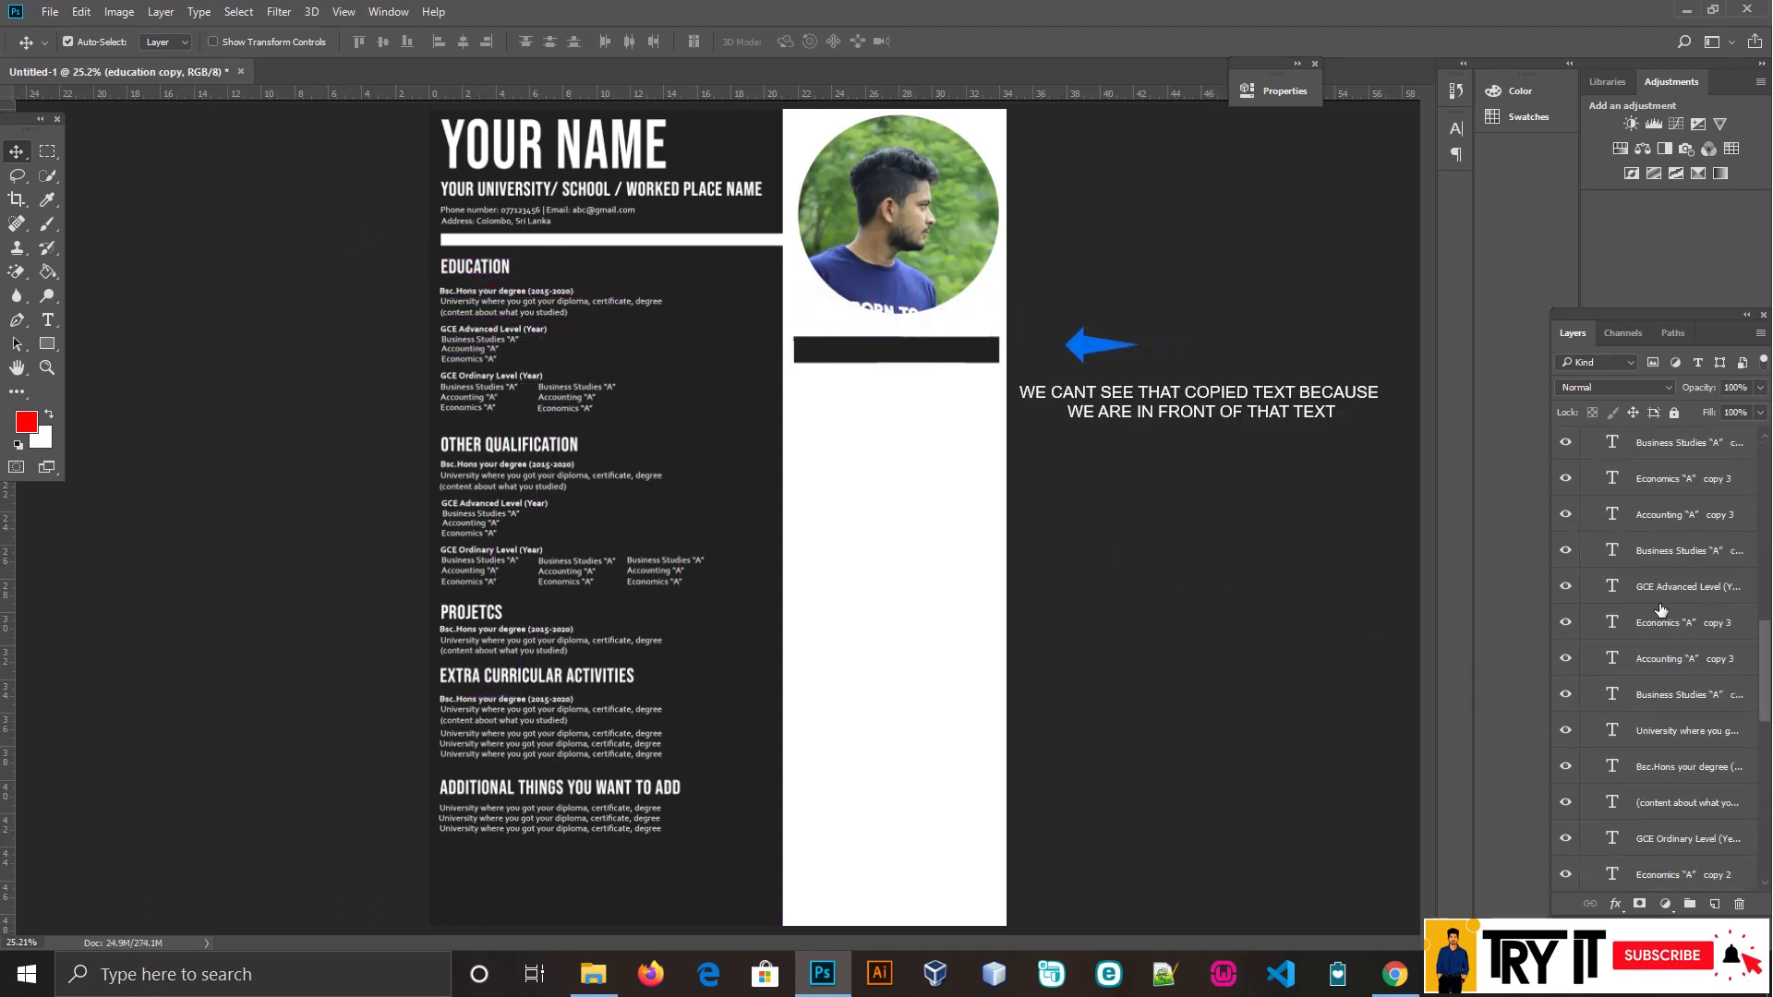
scroll(1639, 693, up, 5)
scroll(1649, 656, up, 5)
scroll(1661, 610, up, 5)
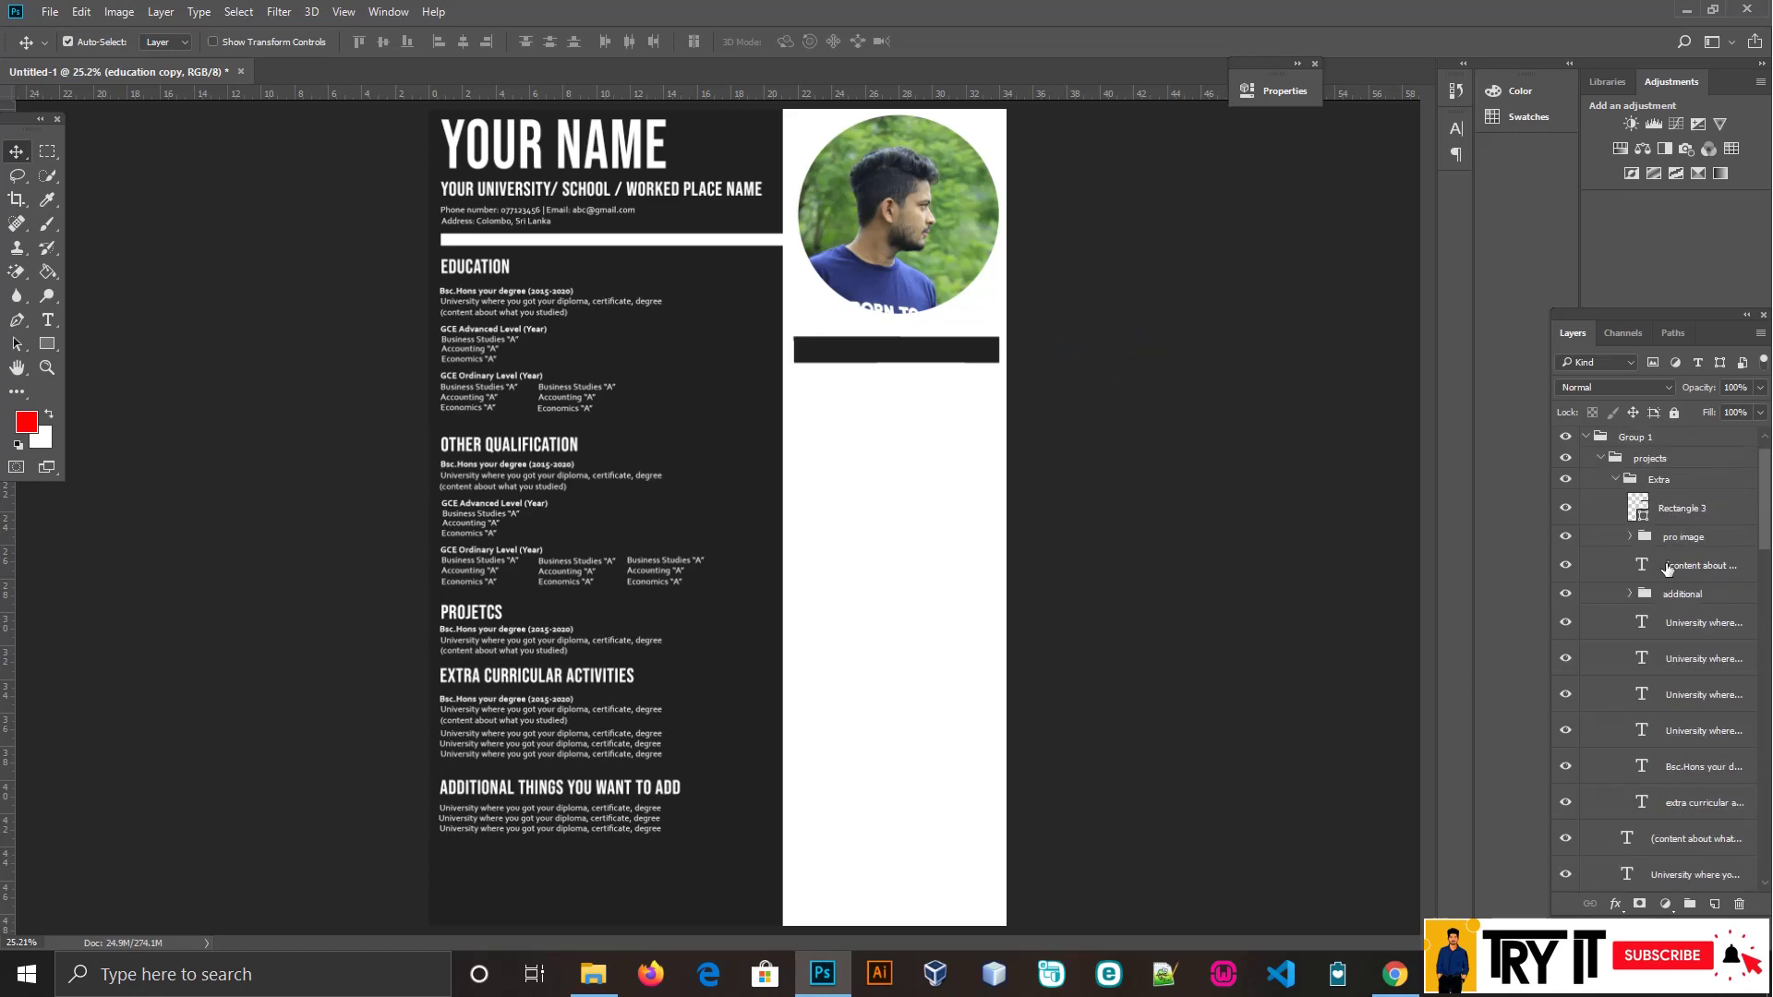
Reorder the layers so Rectangle 3 sits below the copied heading text.
mouse_move(1689, 519)
mouse_down()
mouse_move(1663, 744)
mouse_move(1668, 903)
mouse_up()
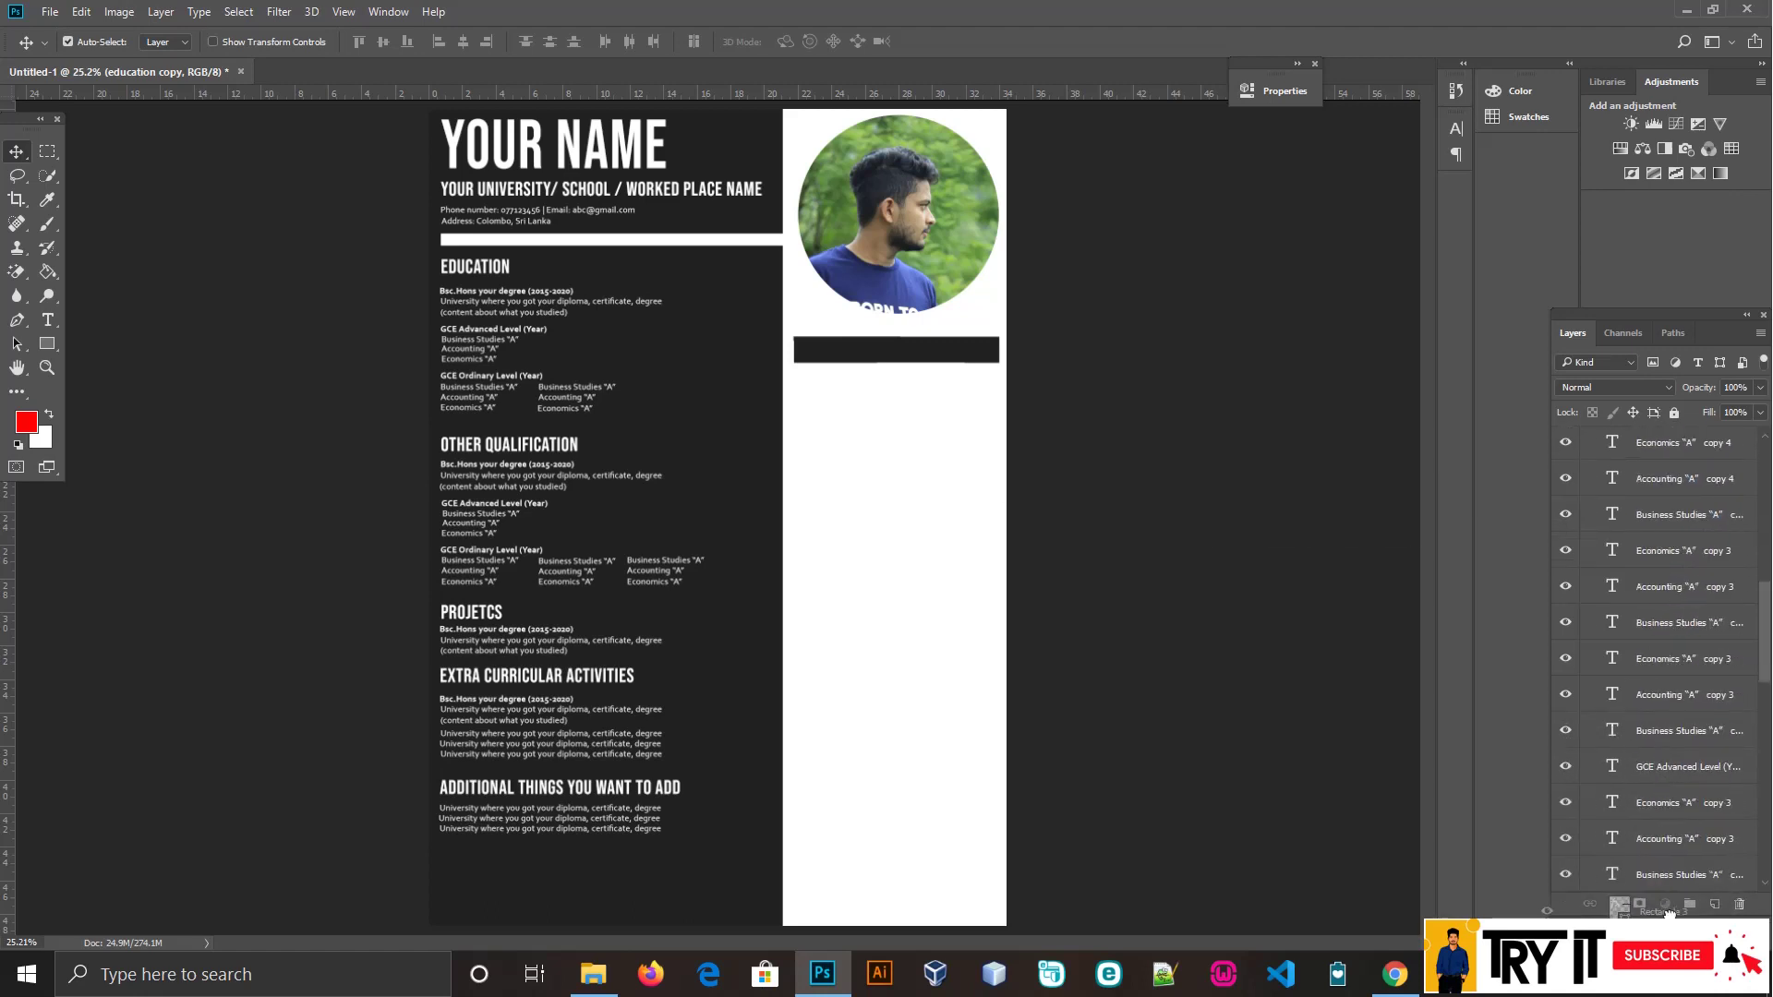
drag(1668, 904, 1672, 641)
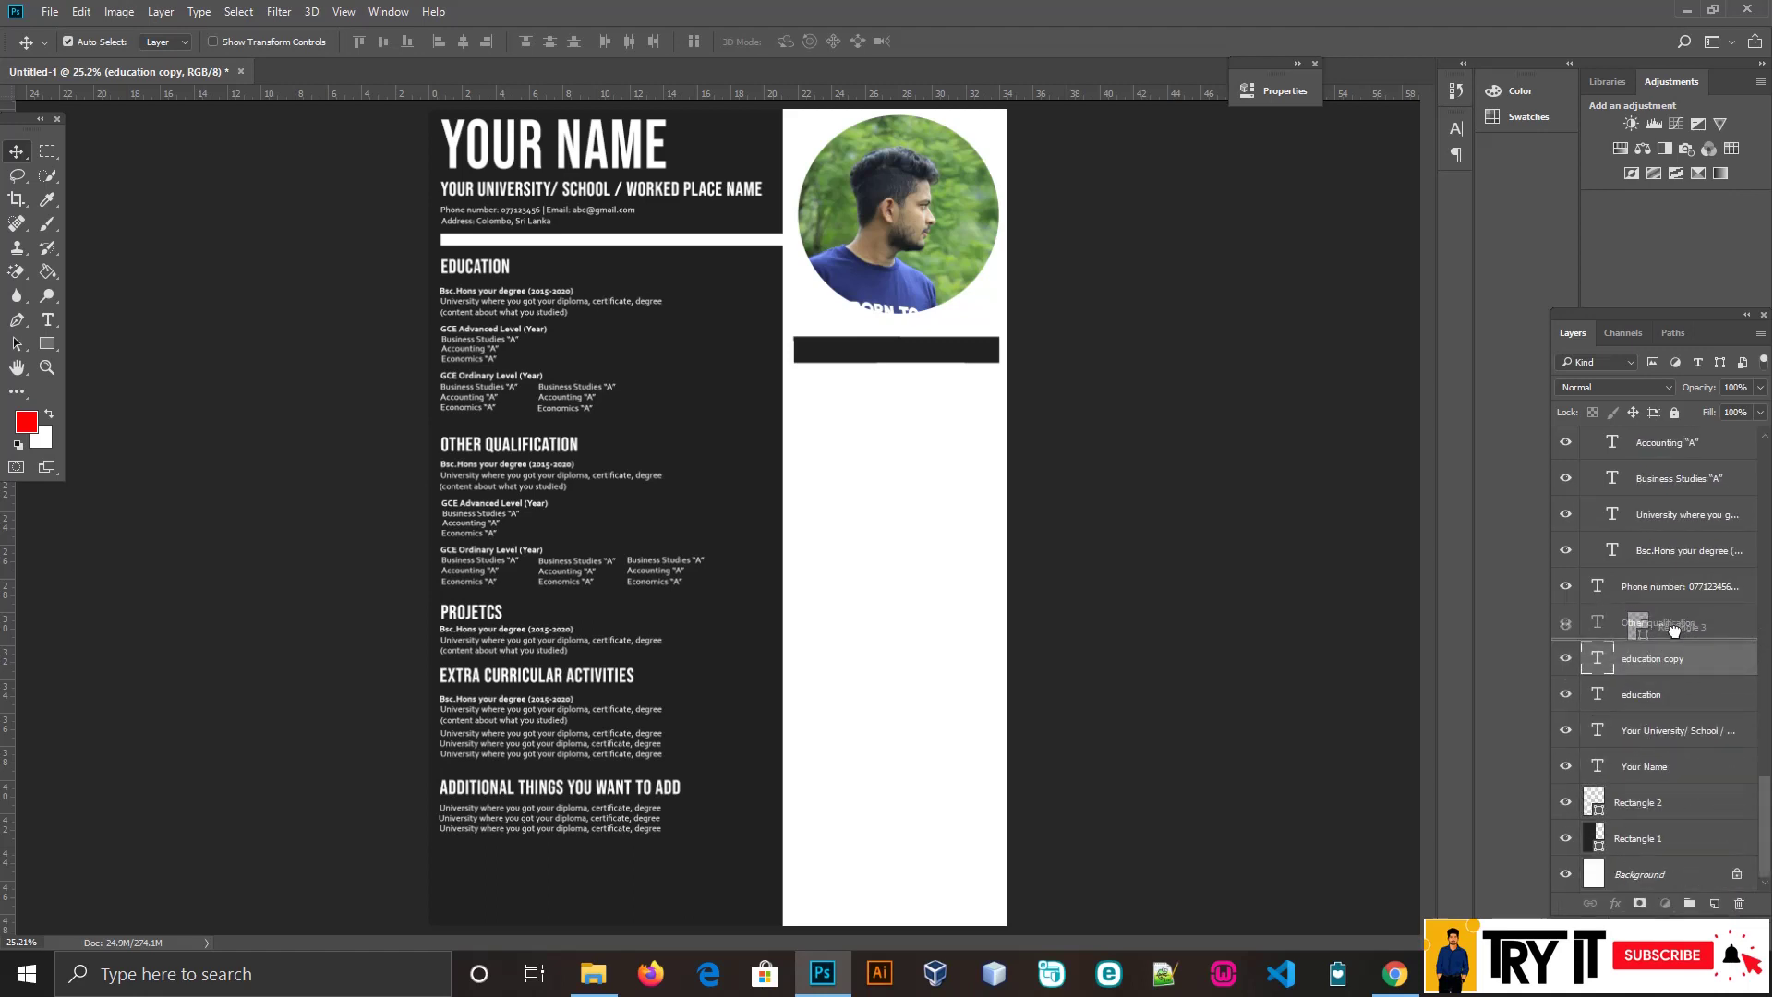
drag(1672, 640, 1665, 676)
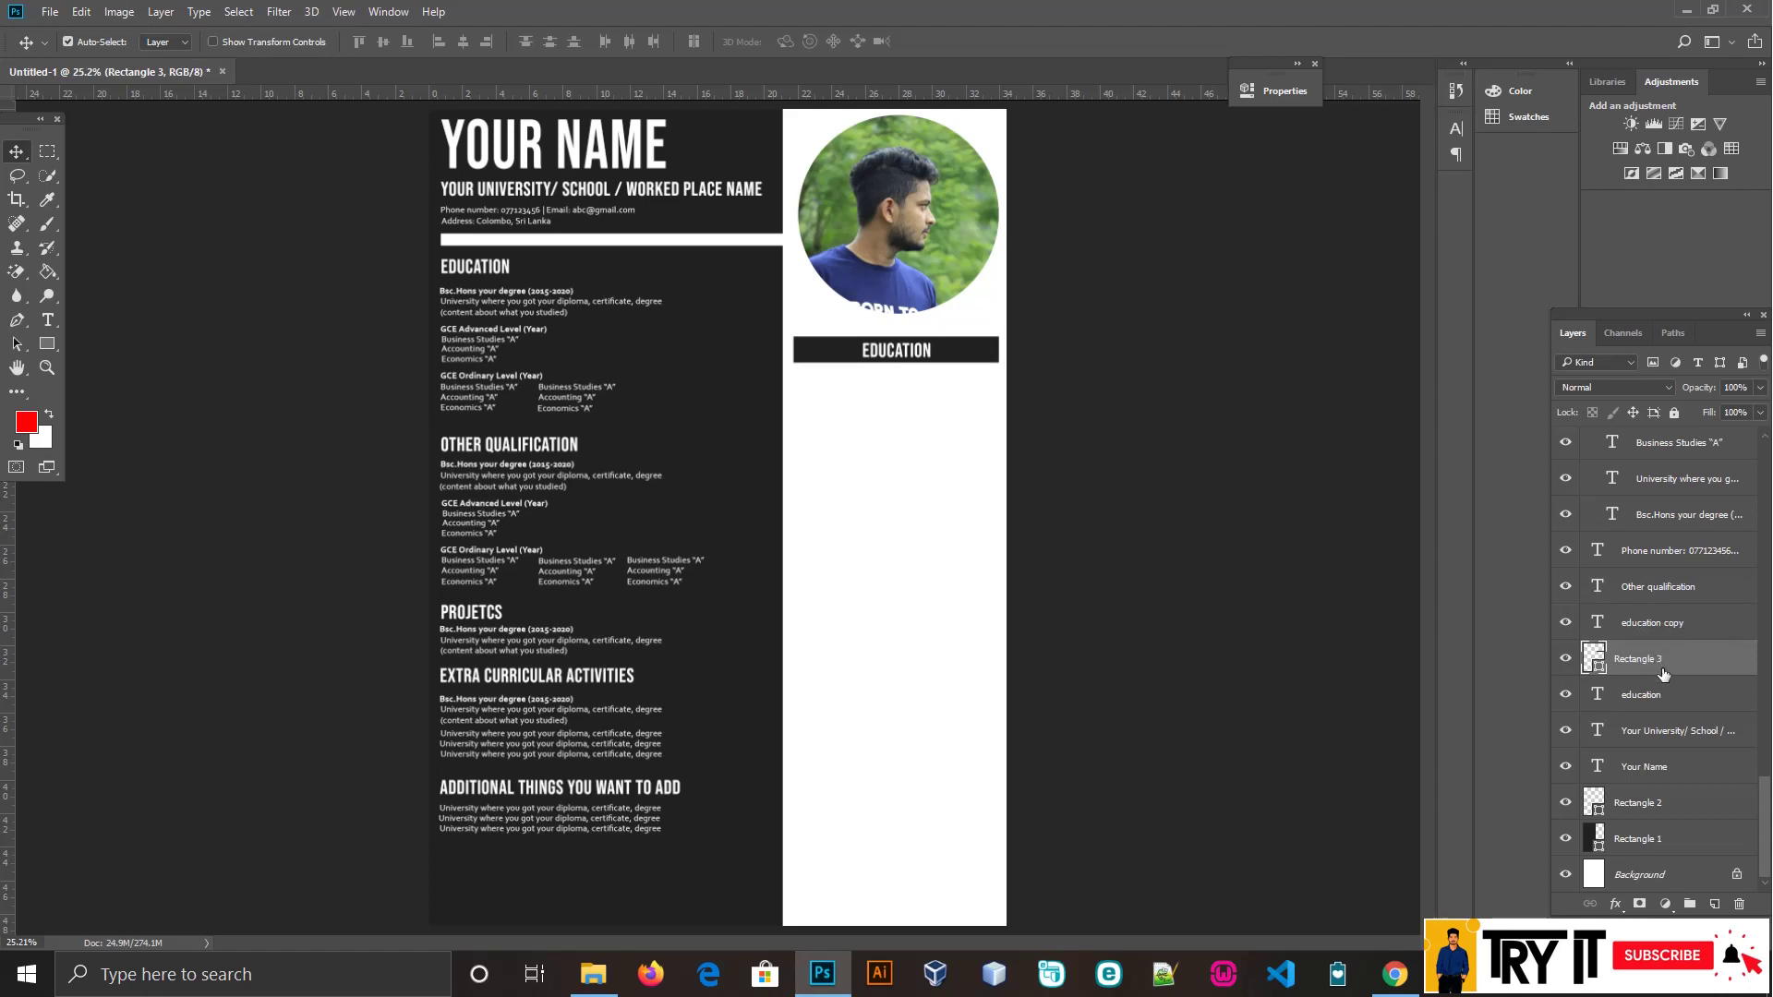
mouse_move(1655, 699)
mouse_down()
mouse_move(1654, 635)
mouse_move(1672, 625)
mouse_move(1676, 679)
mouse_up()
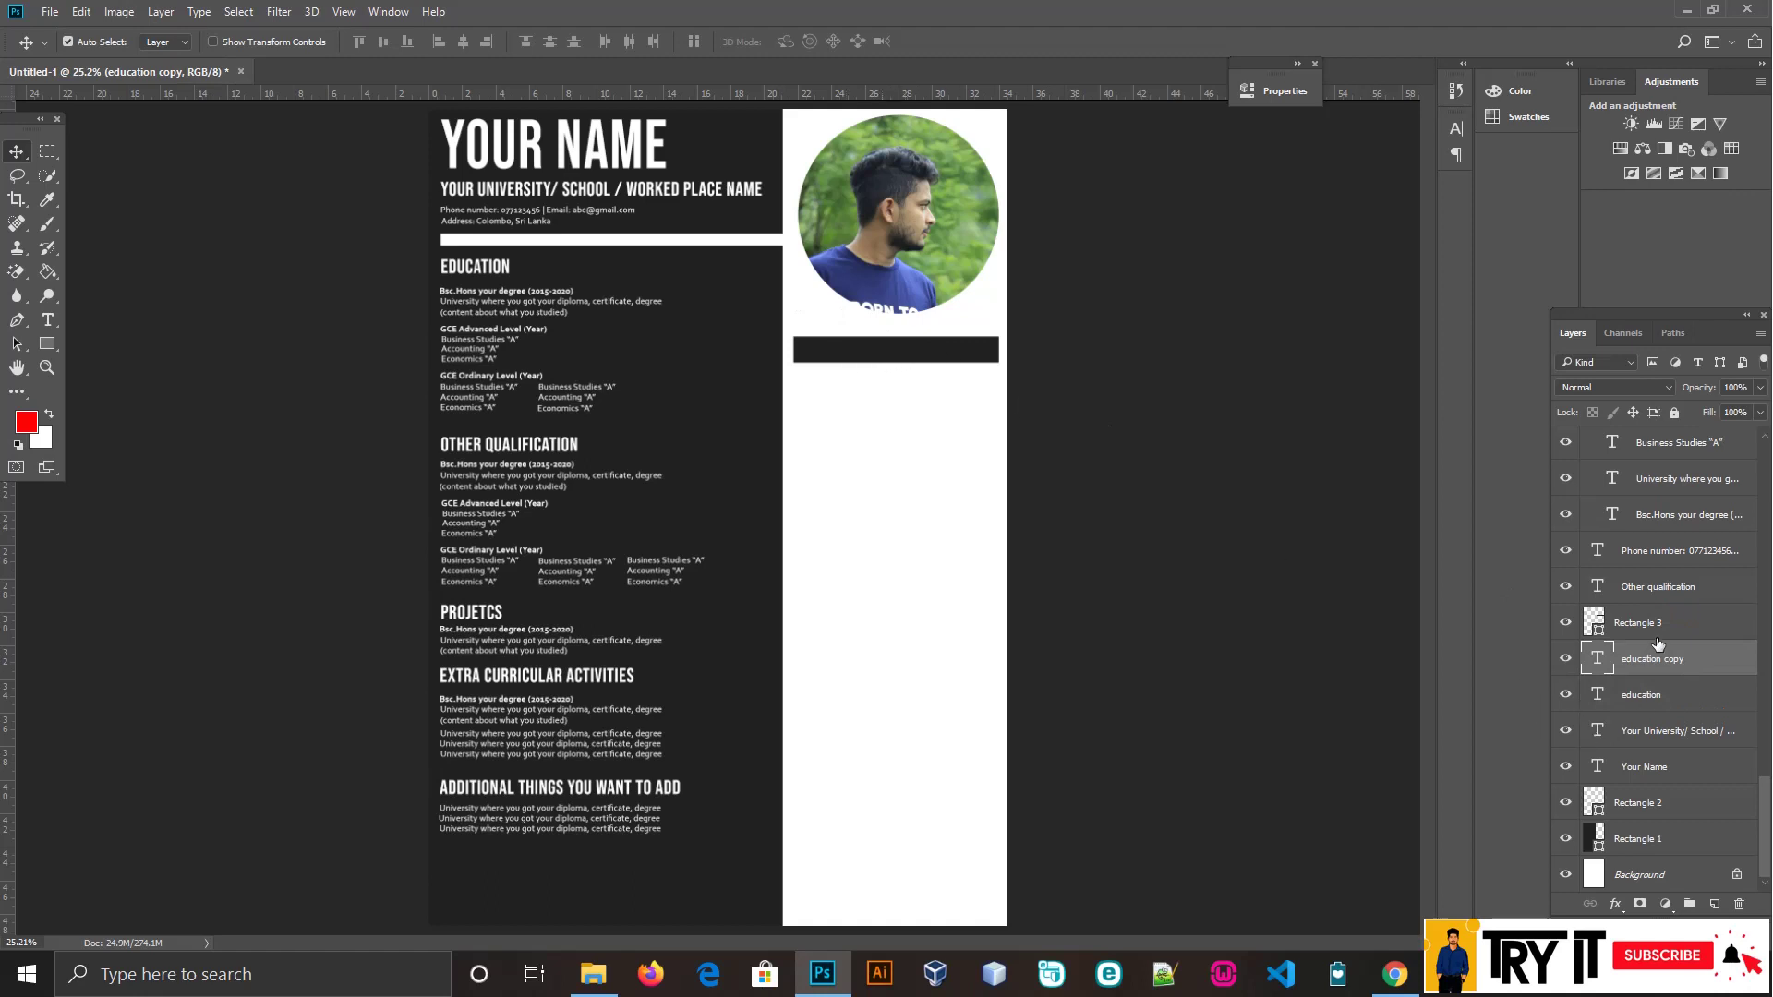
drag(1662, 627, 1662, 679)
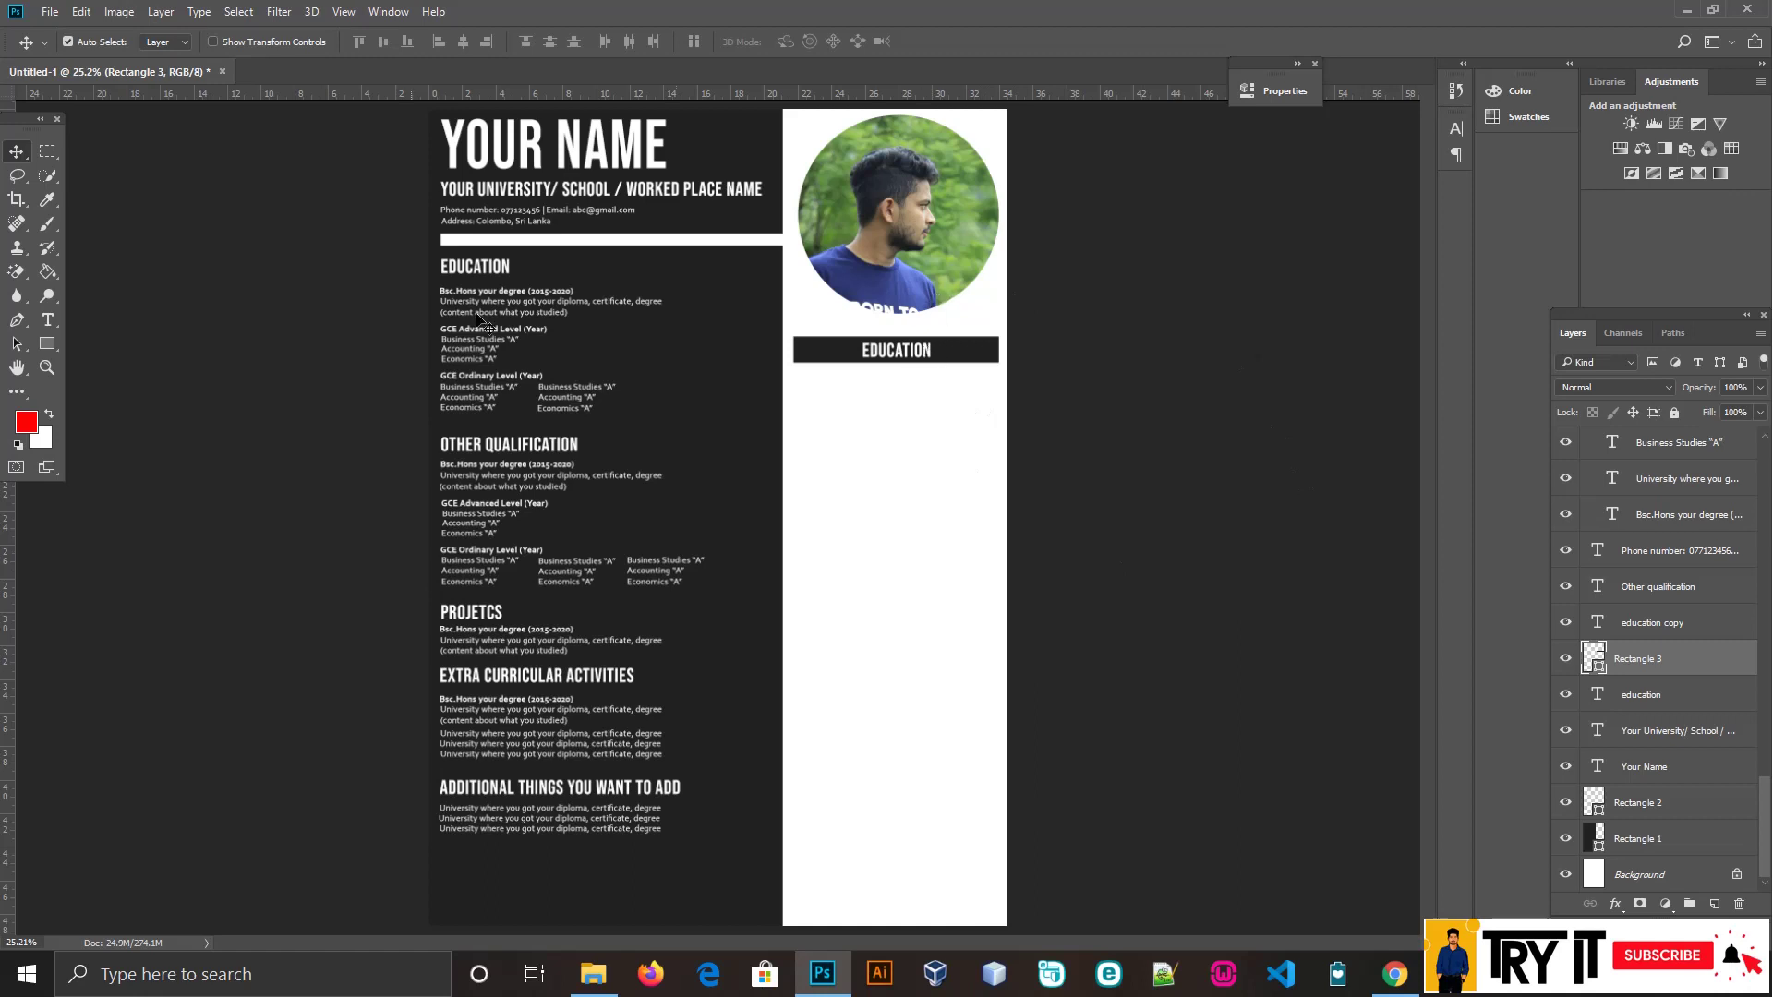
Retype the copied heading as ABOUT ME.
click(48, 320)
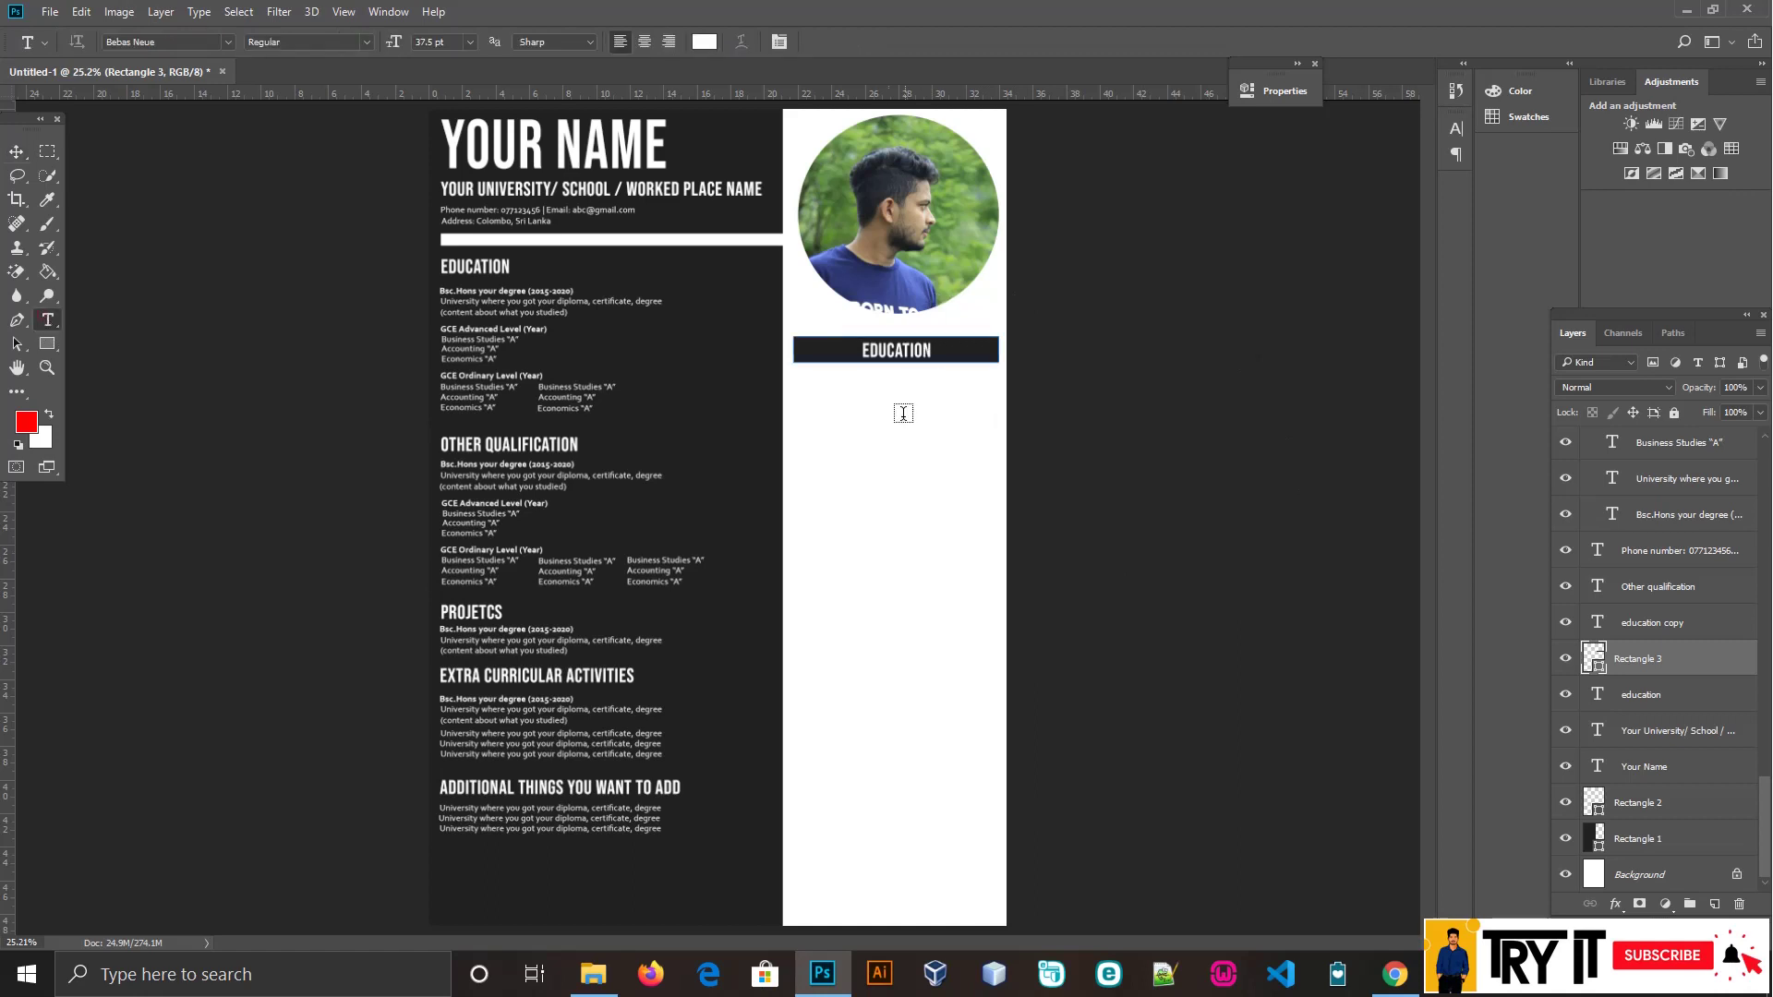
double_click(865, 350)
text(ABOUT ME)
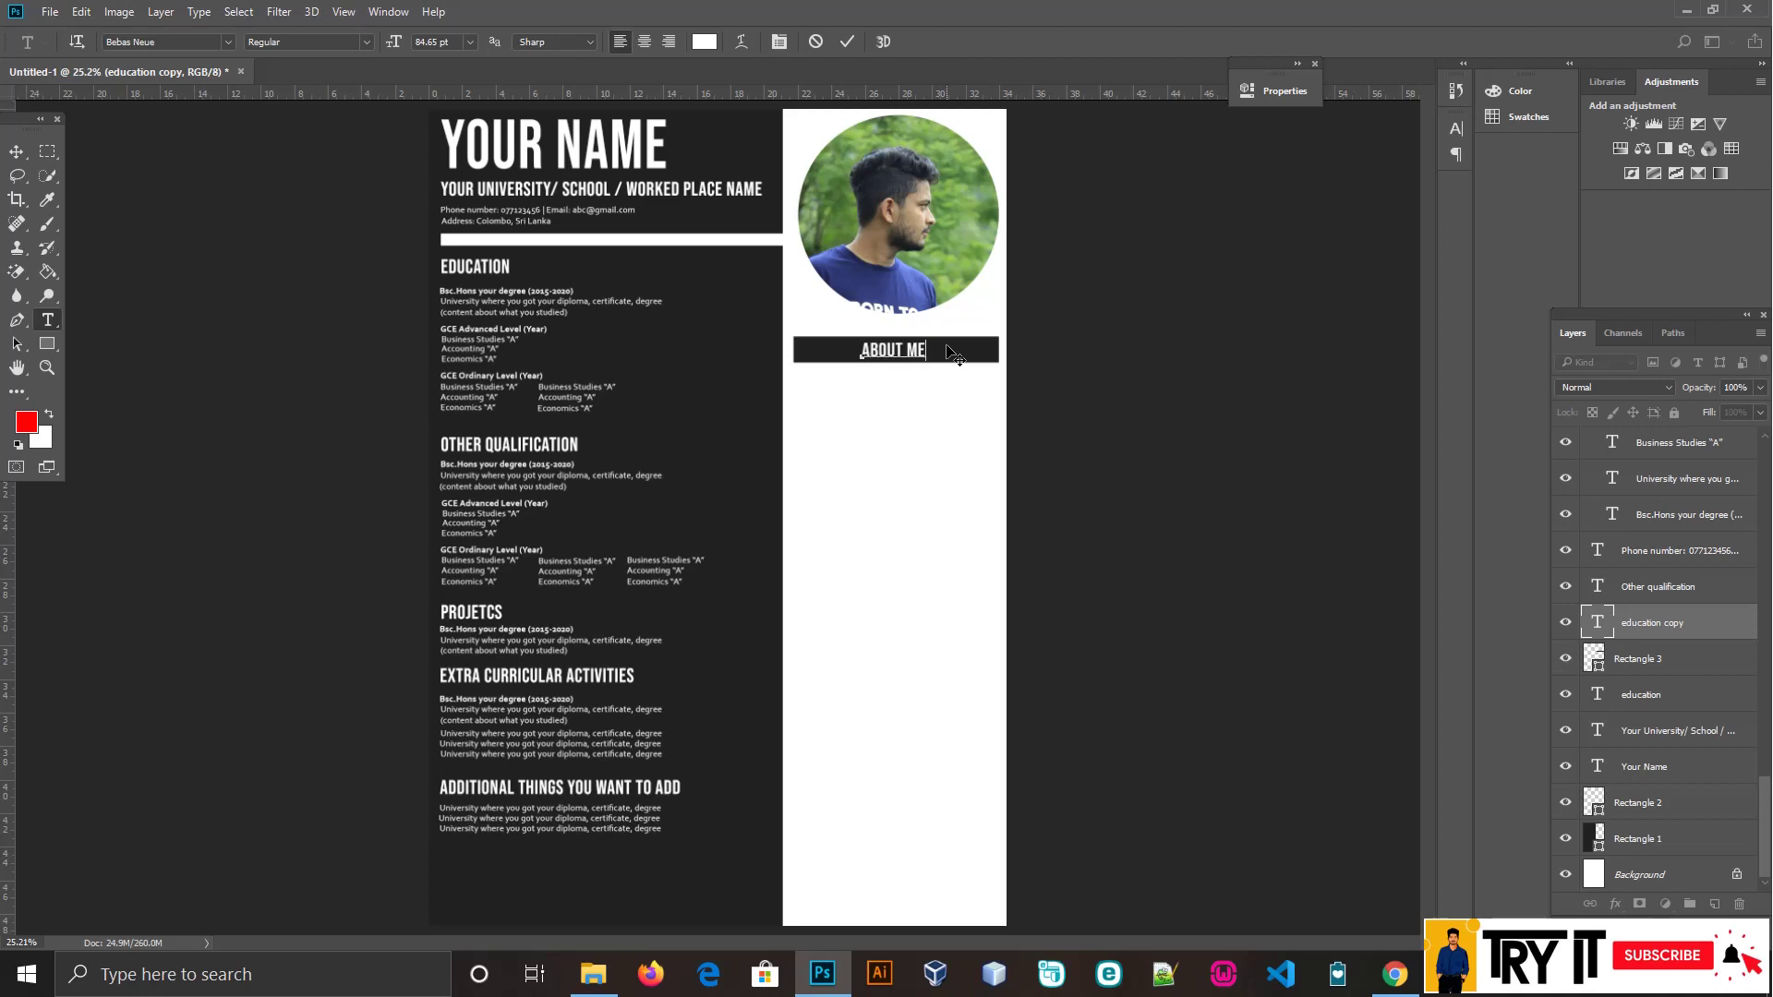
click(847, 42)
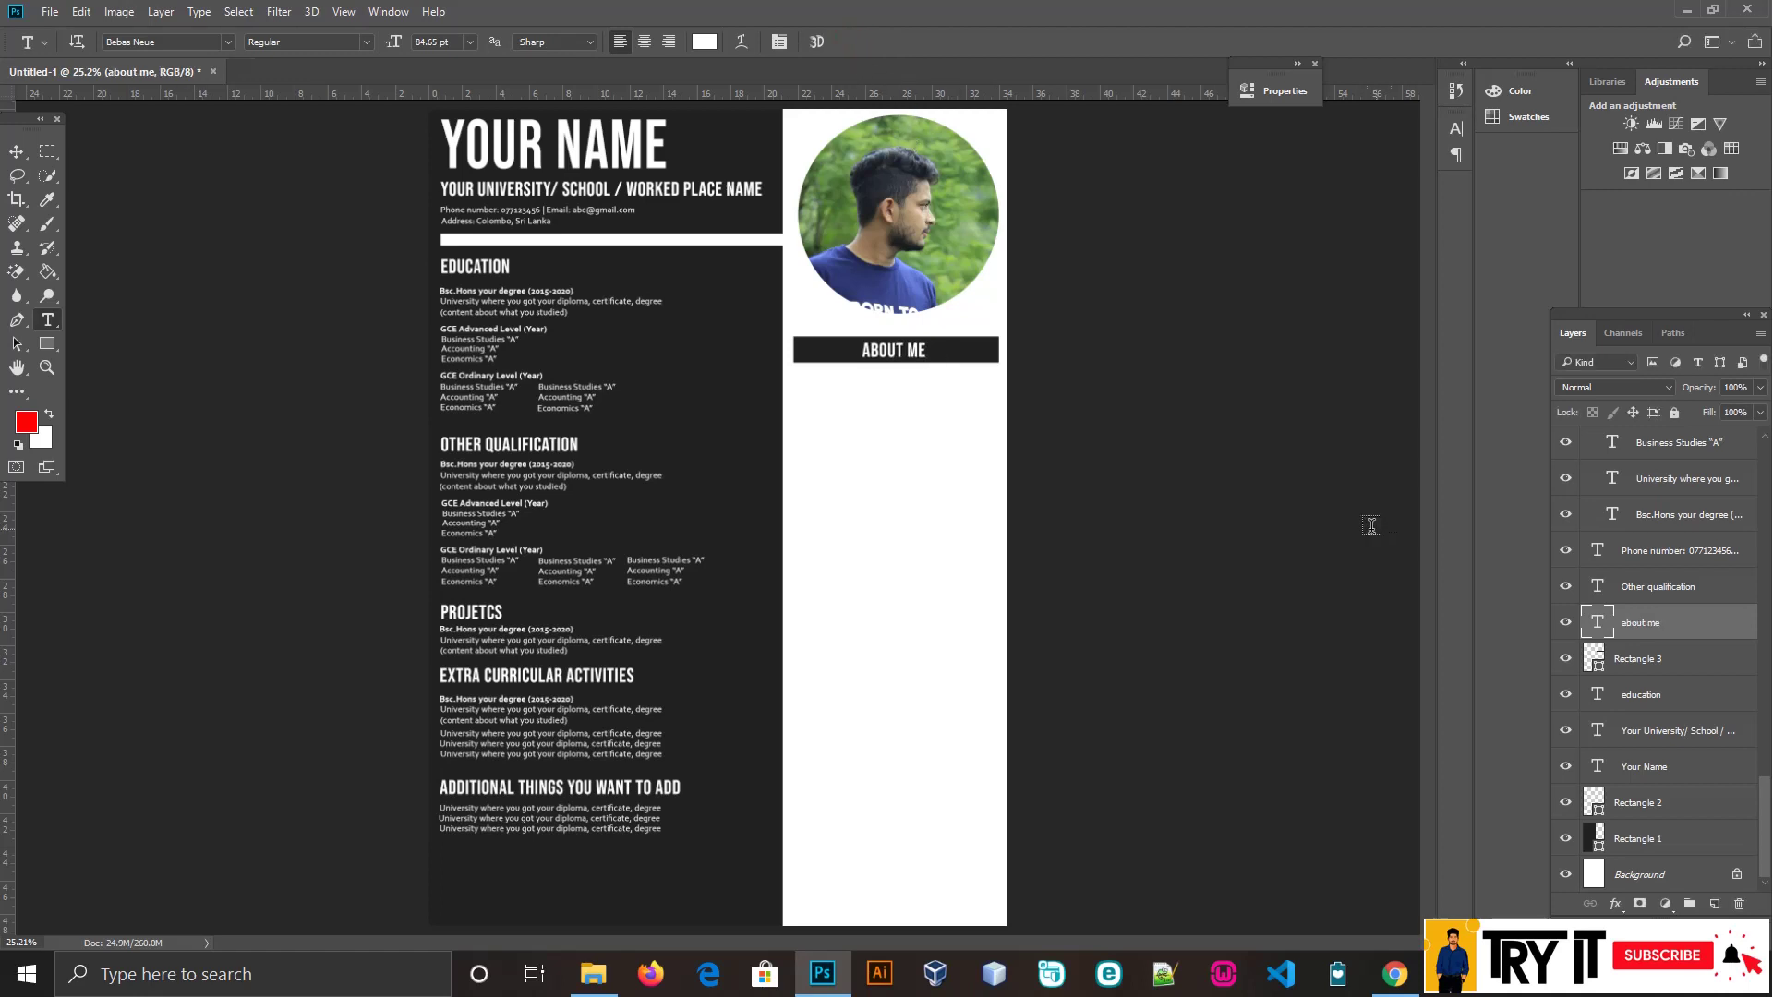
Group Rectangle 3 with the about me text and name the group 'square 1'.
click(1661, 663)
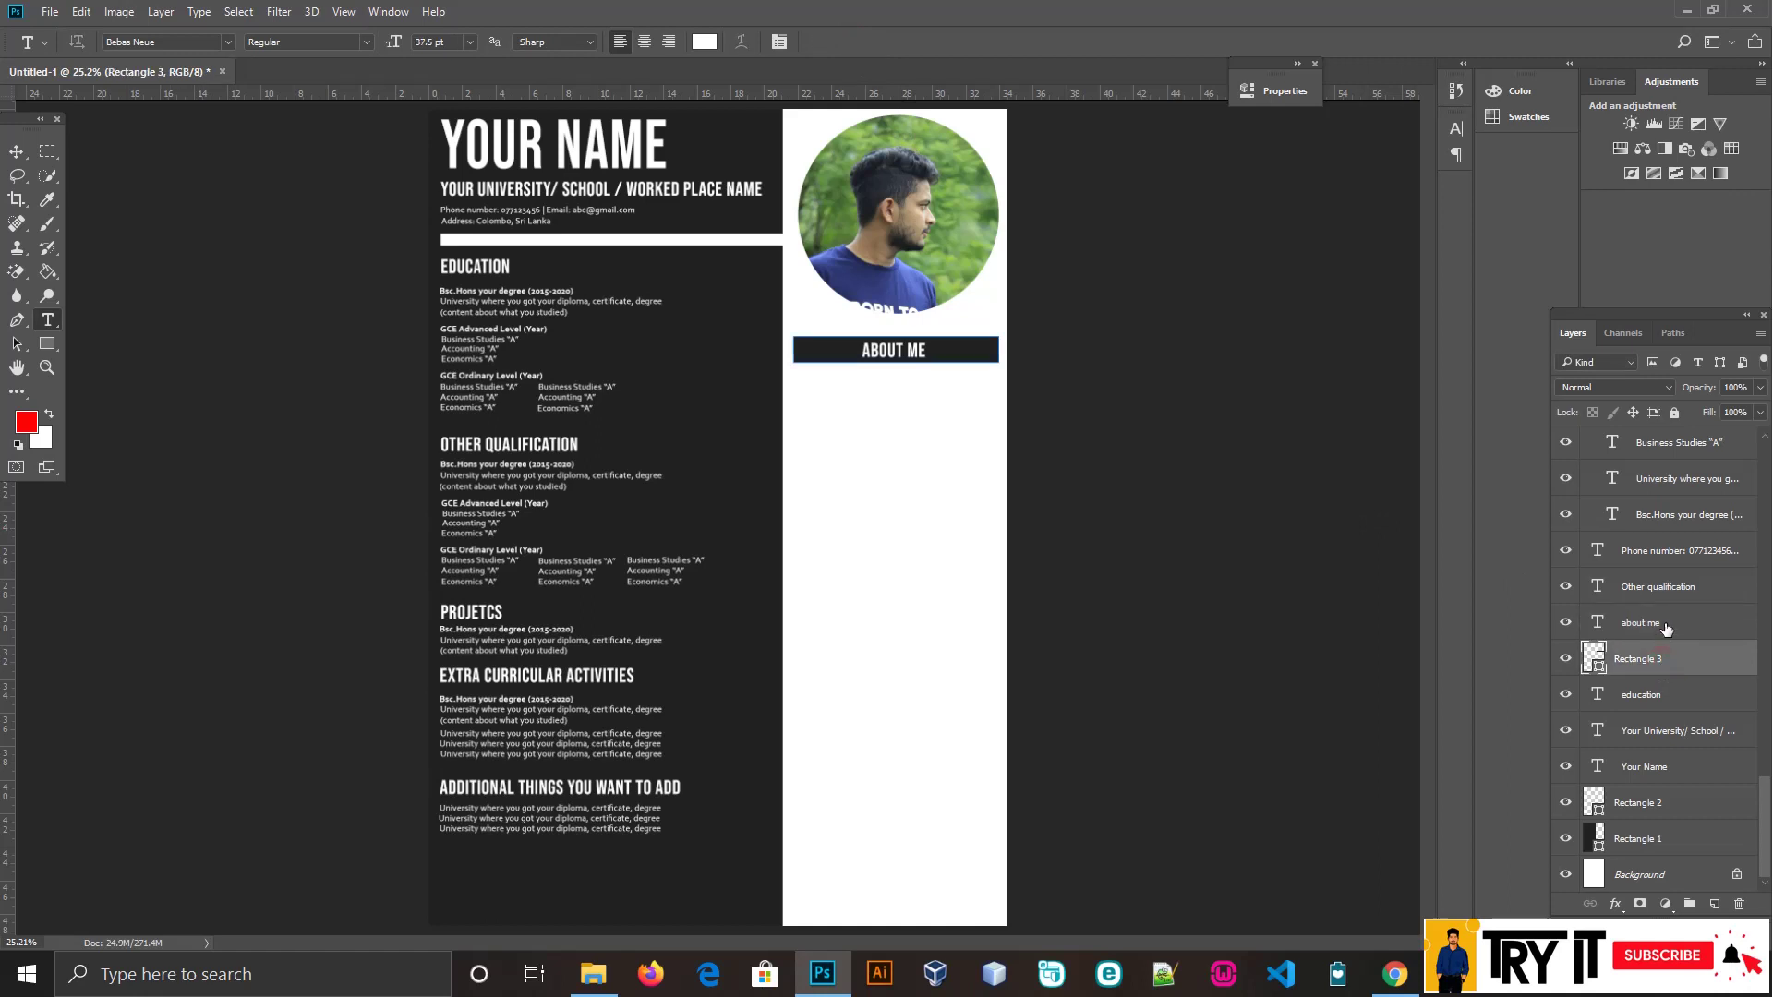
shift+click(1667, 625)
key(ctrl+g)
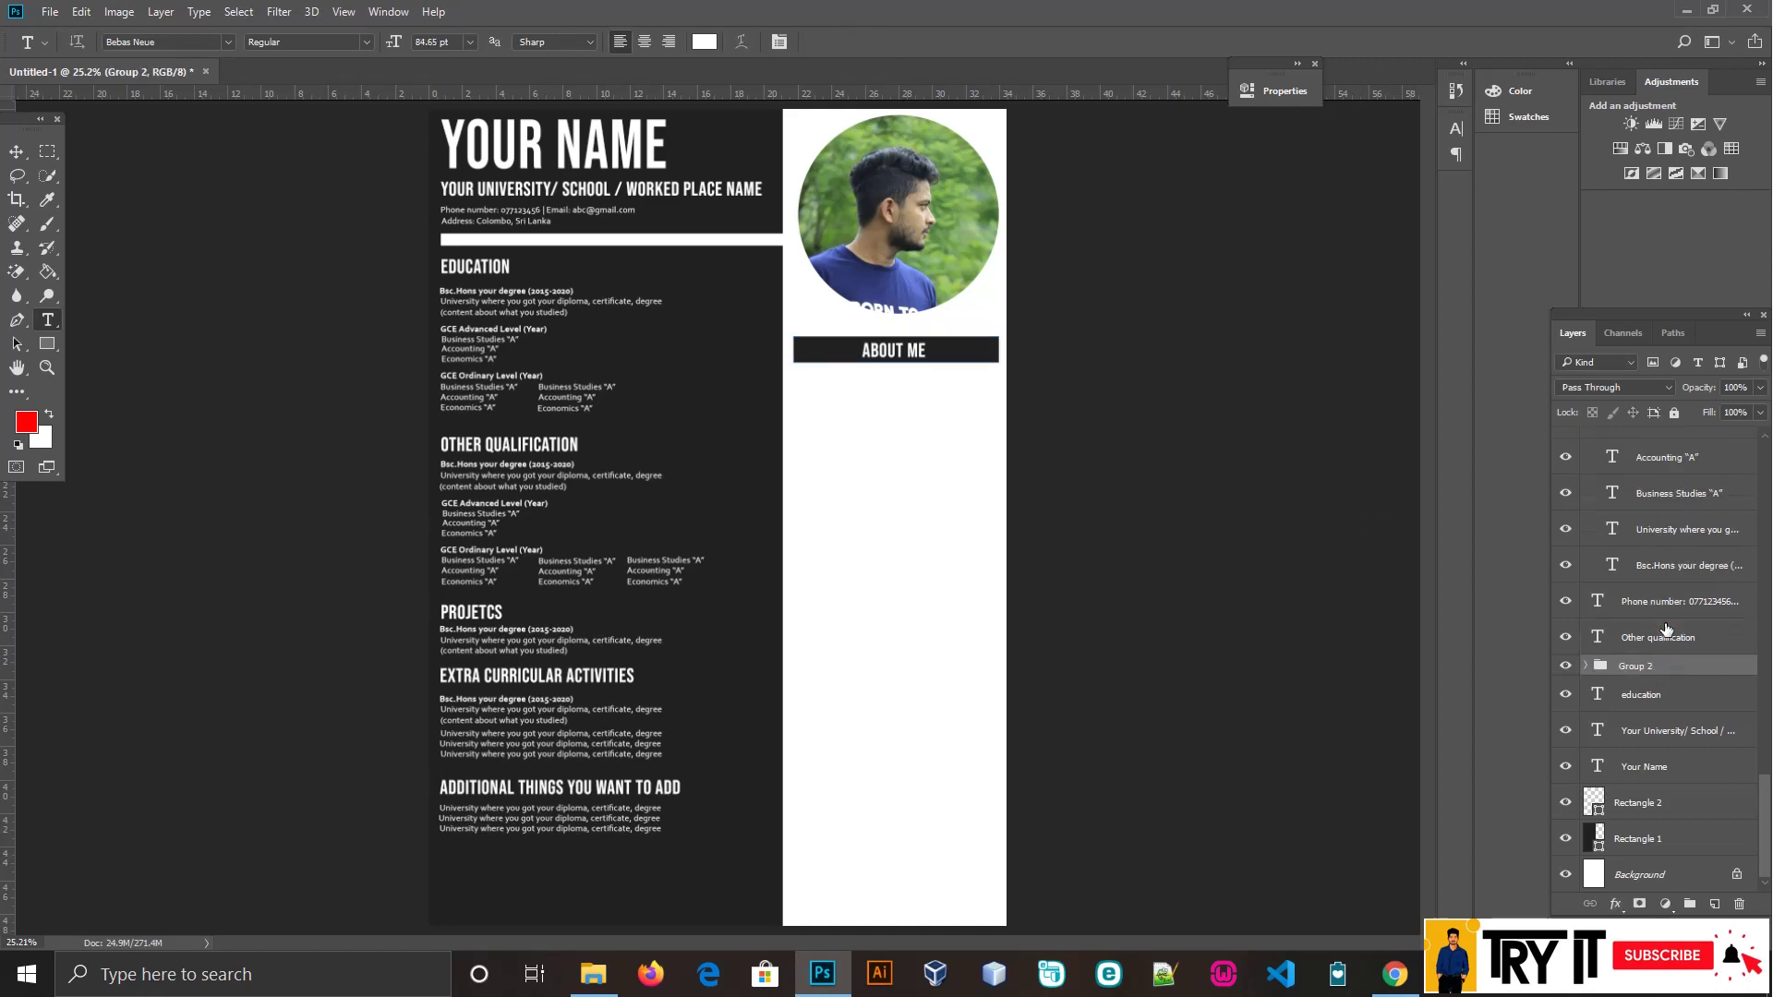
double_click(1640, 666)
text(square 1)
key(Return)
Select both the ABOUT ME text and its bar on the canvas with the Move tool.
click(17, 152)
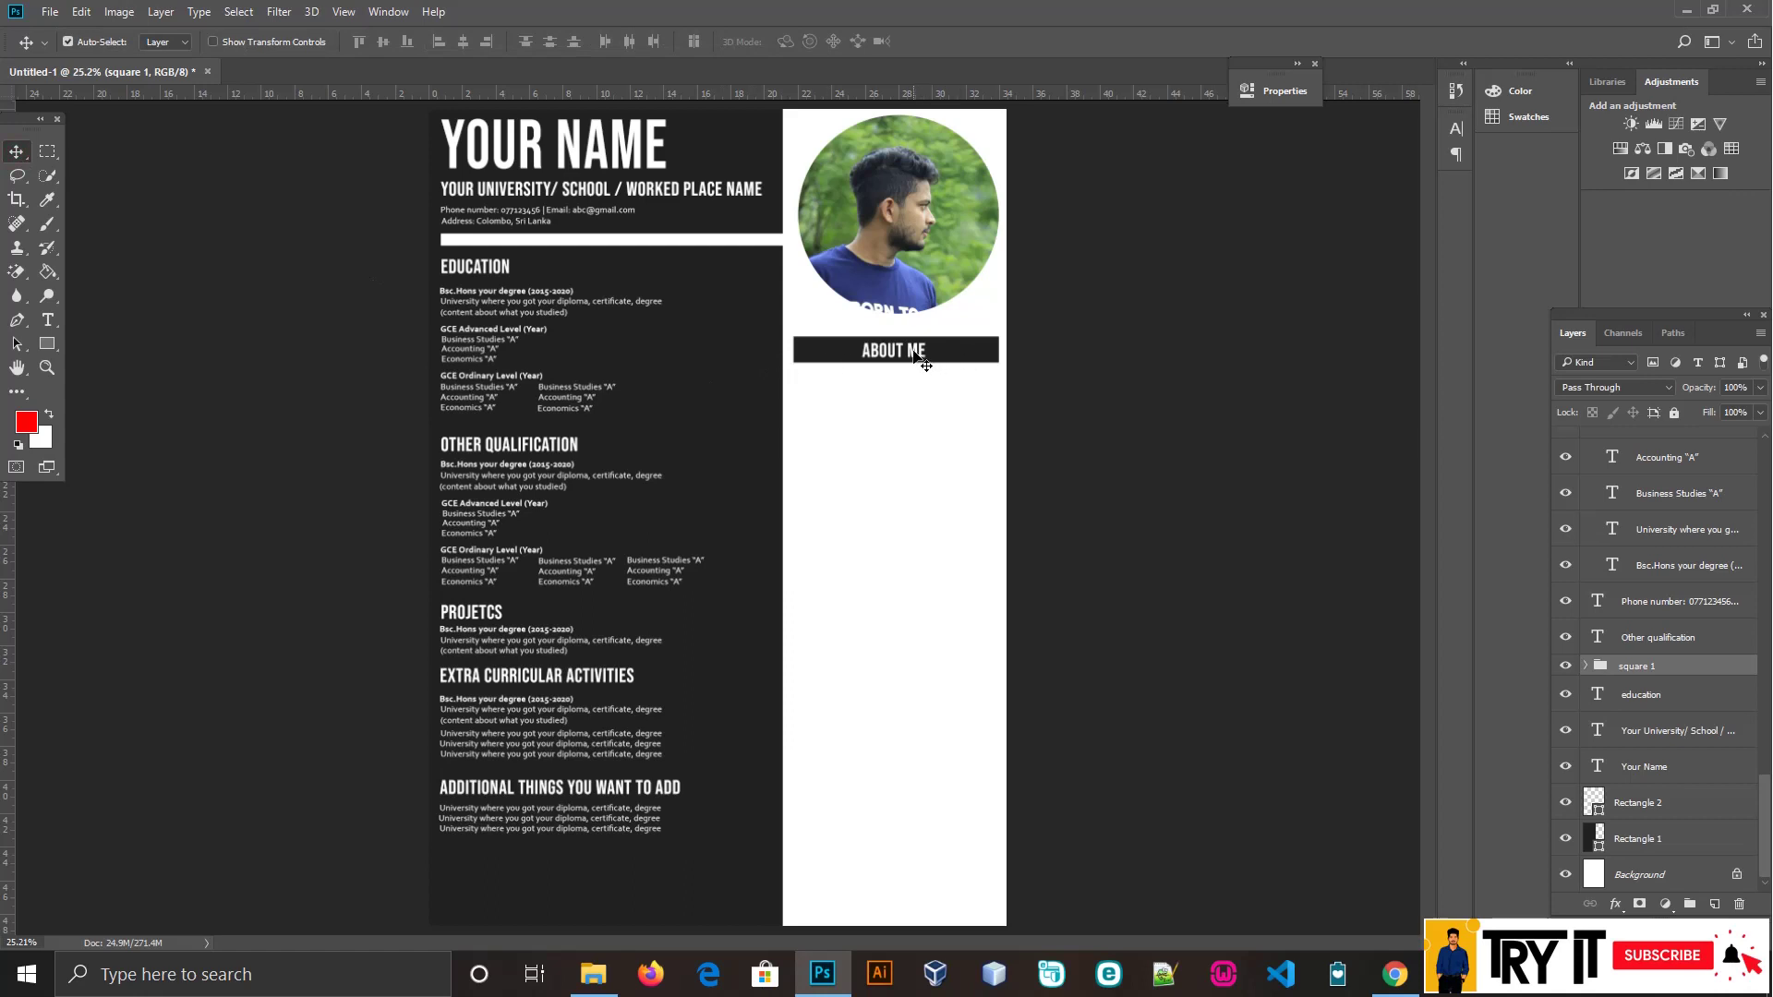
click(917, 357)
shift+click(954, 358)
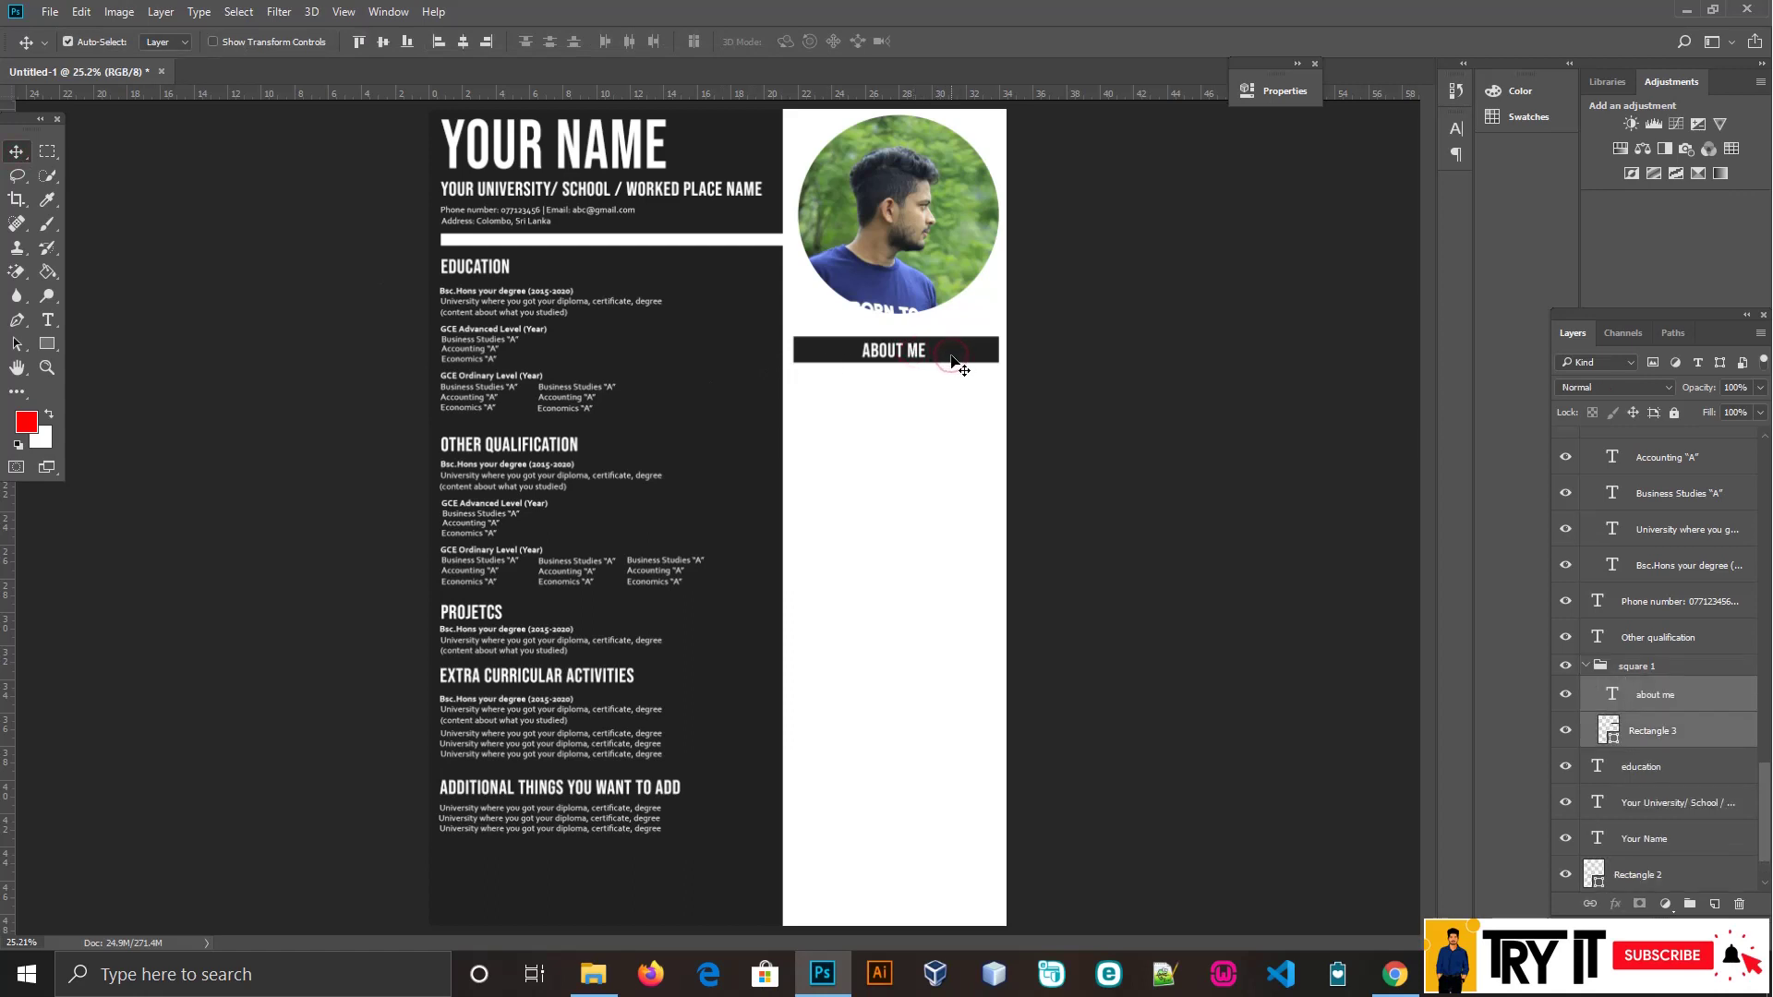
Duplicate the ABOUT ME bar lower down and retype the copy as EXPERIENCE.
drag(953, 358, 951, 481)
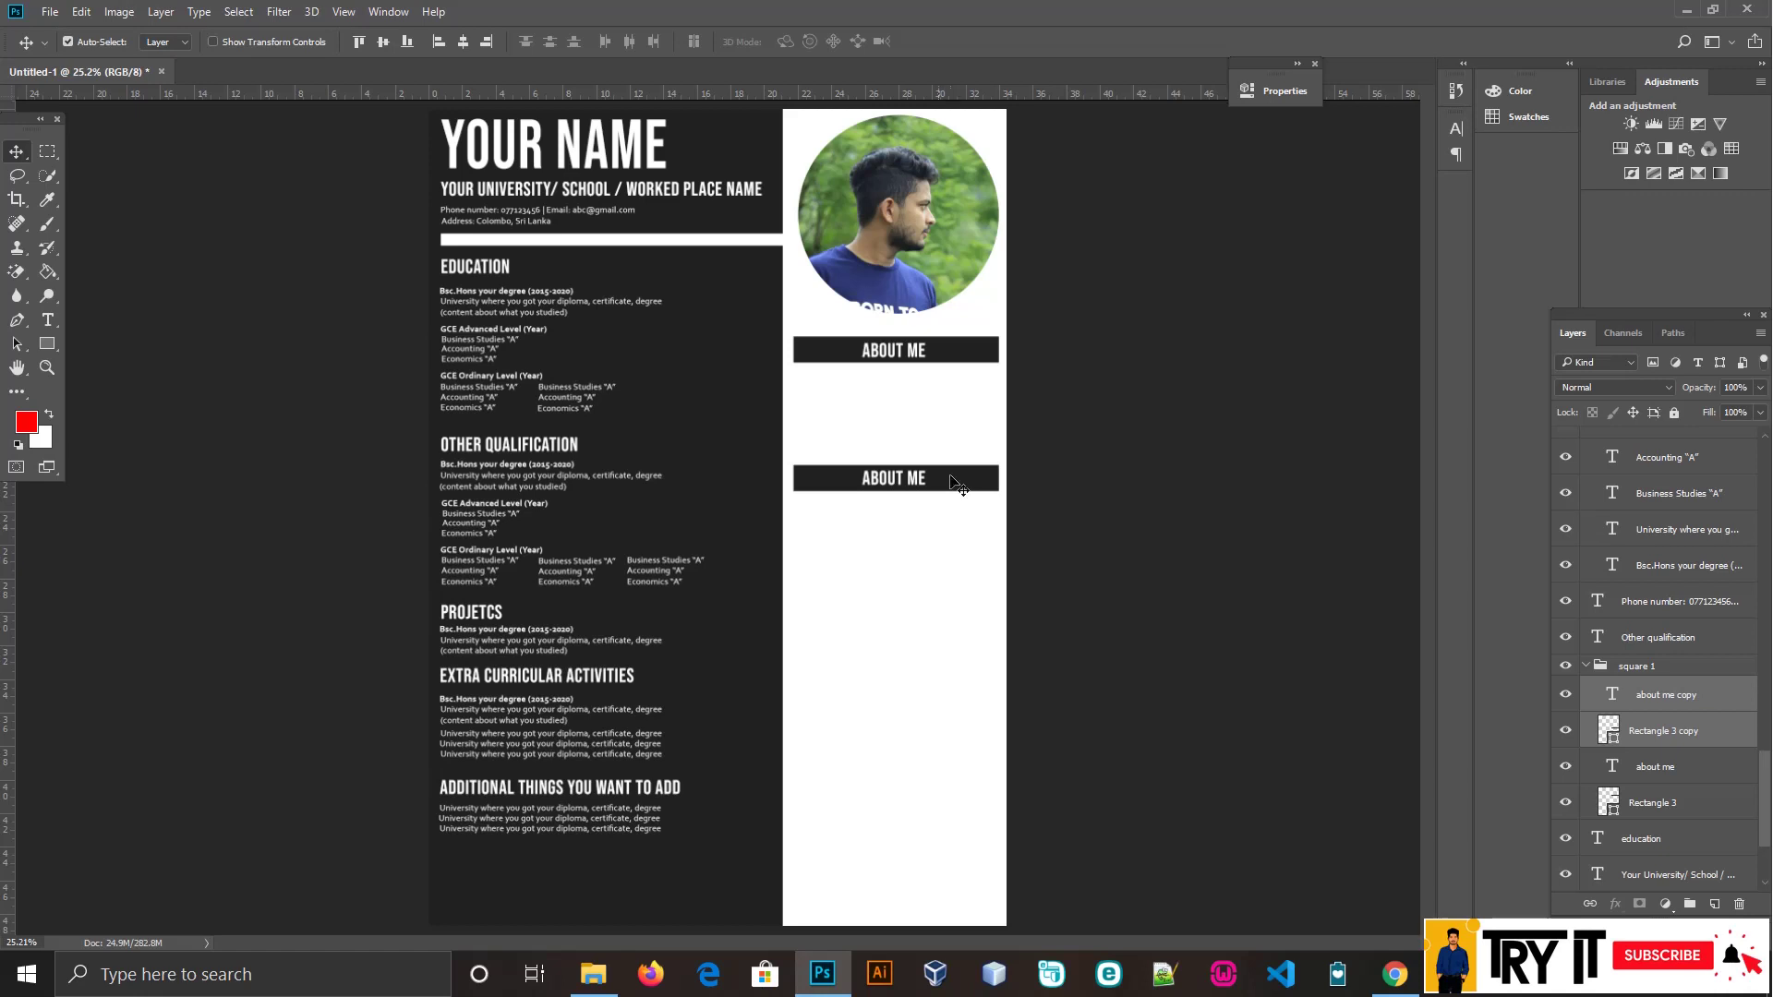
click(48, 319)
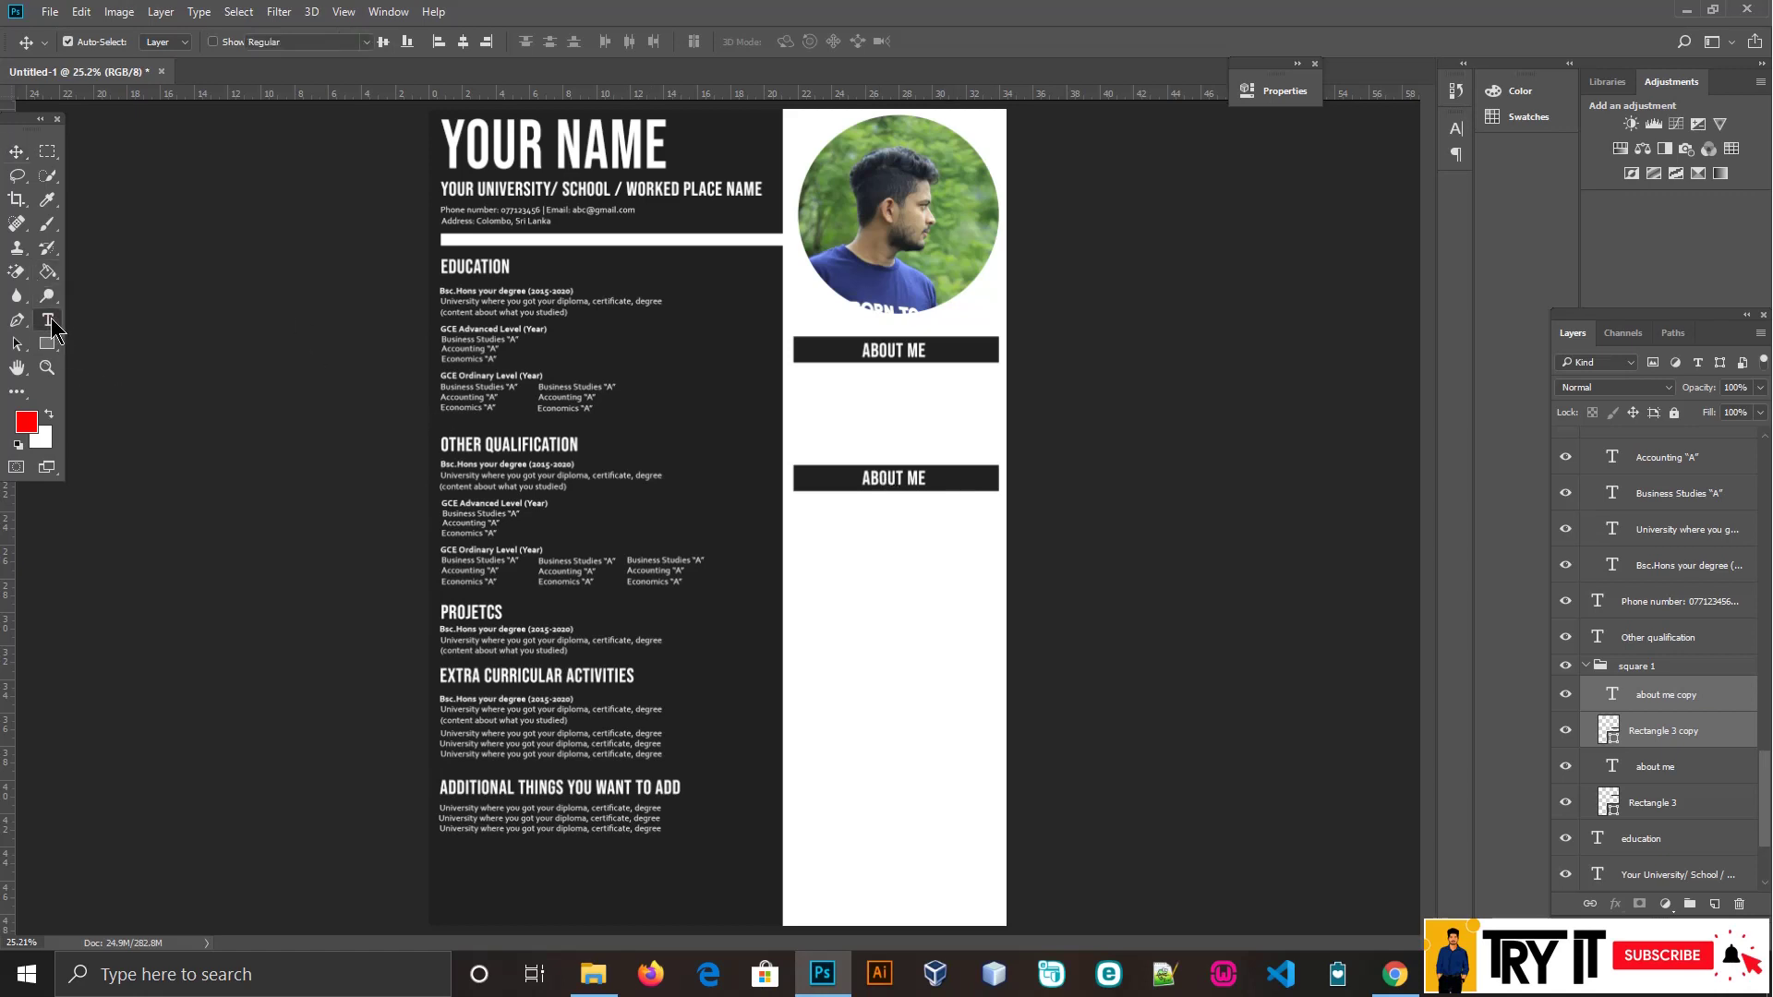
click(865, 479)
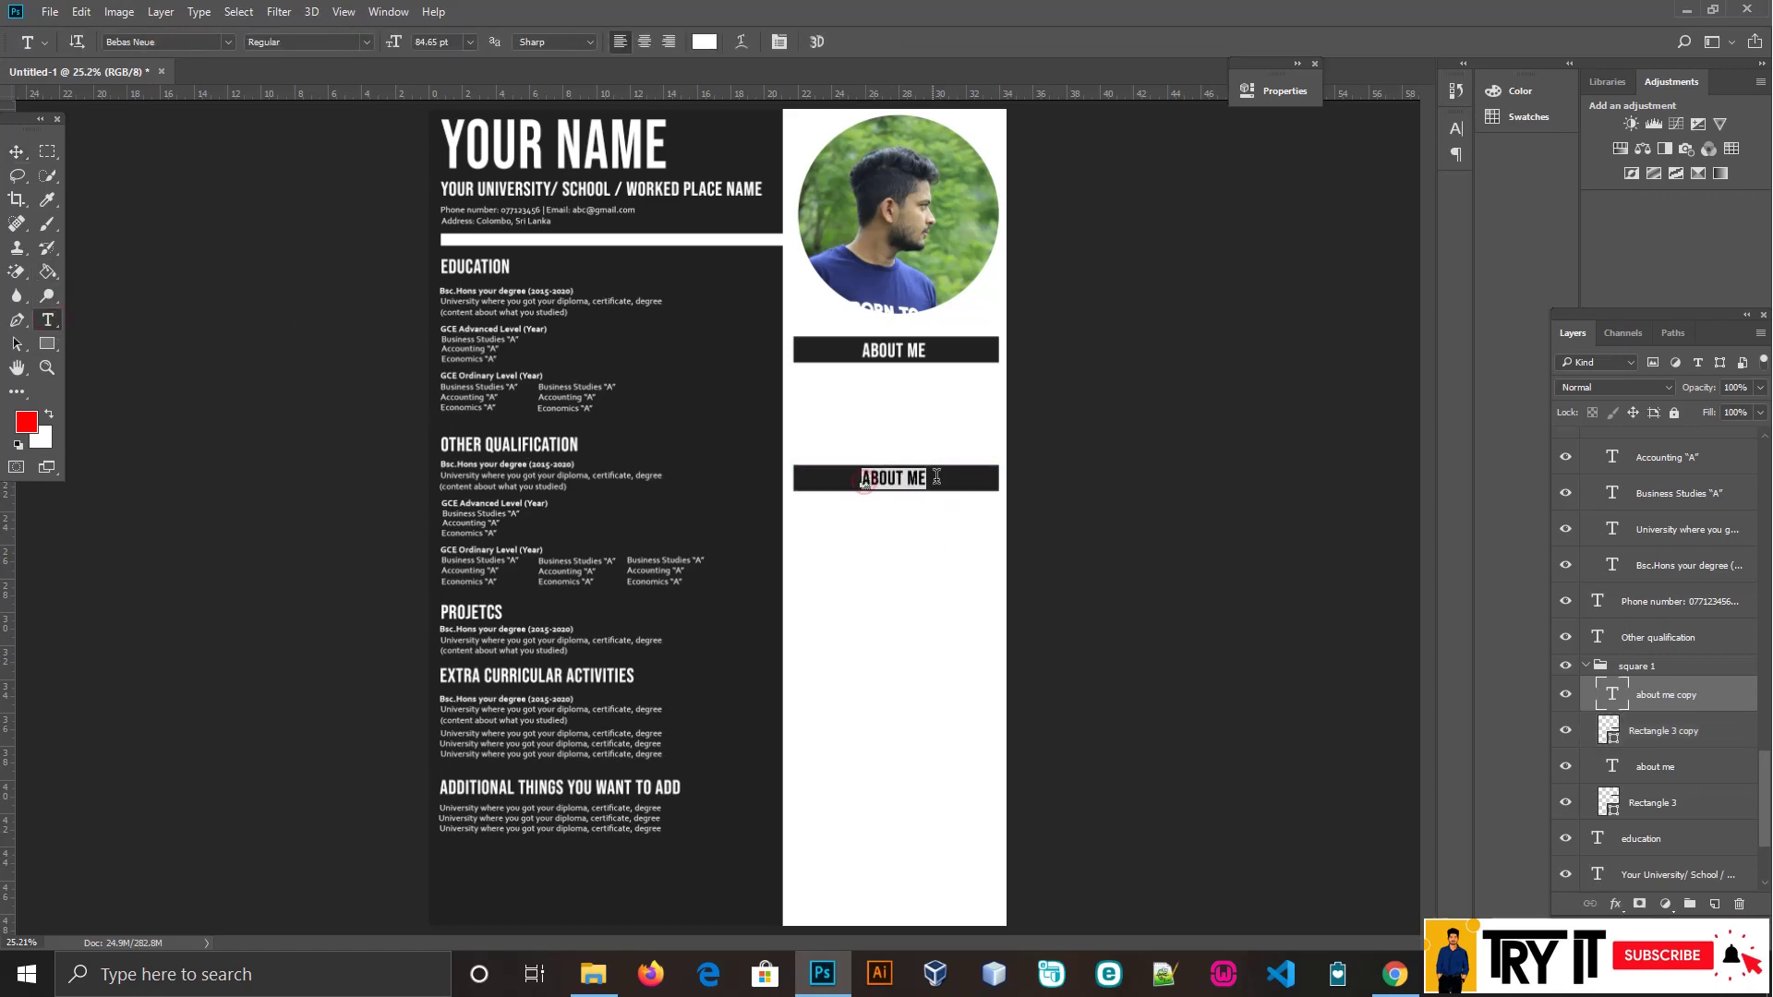
key(ctrl+a)
text(EXP)
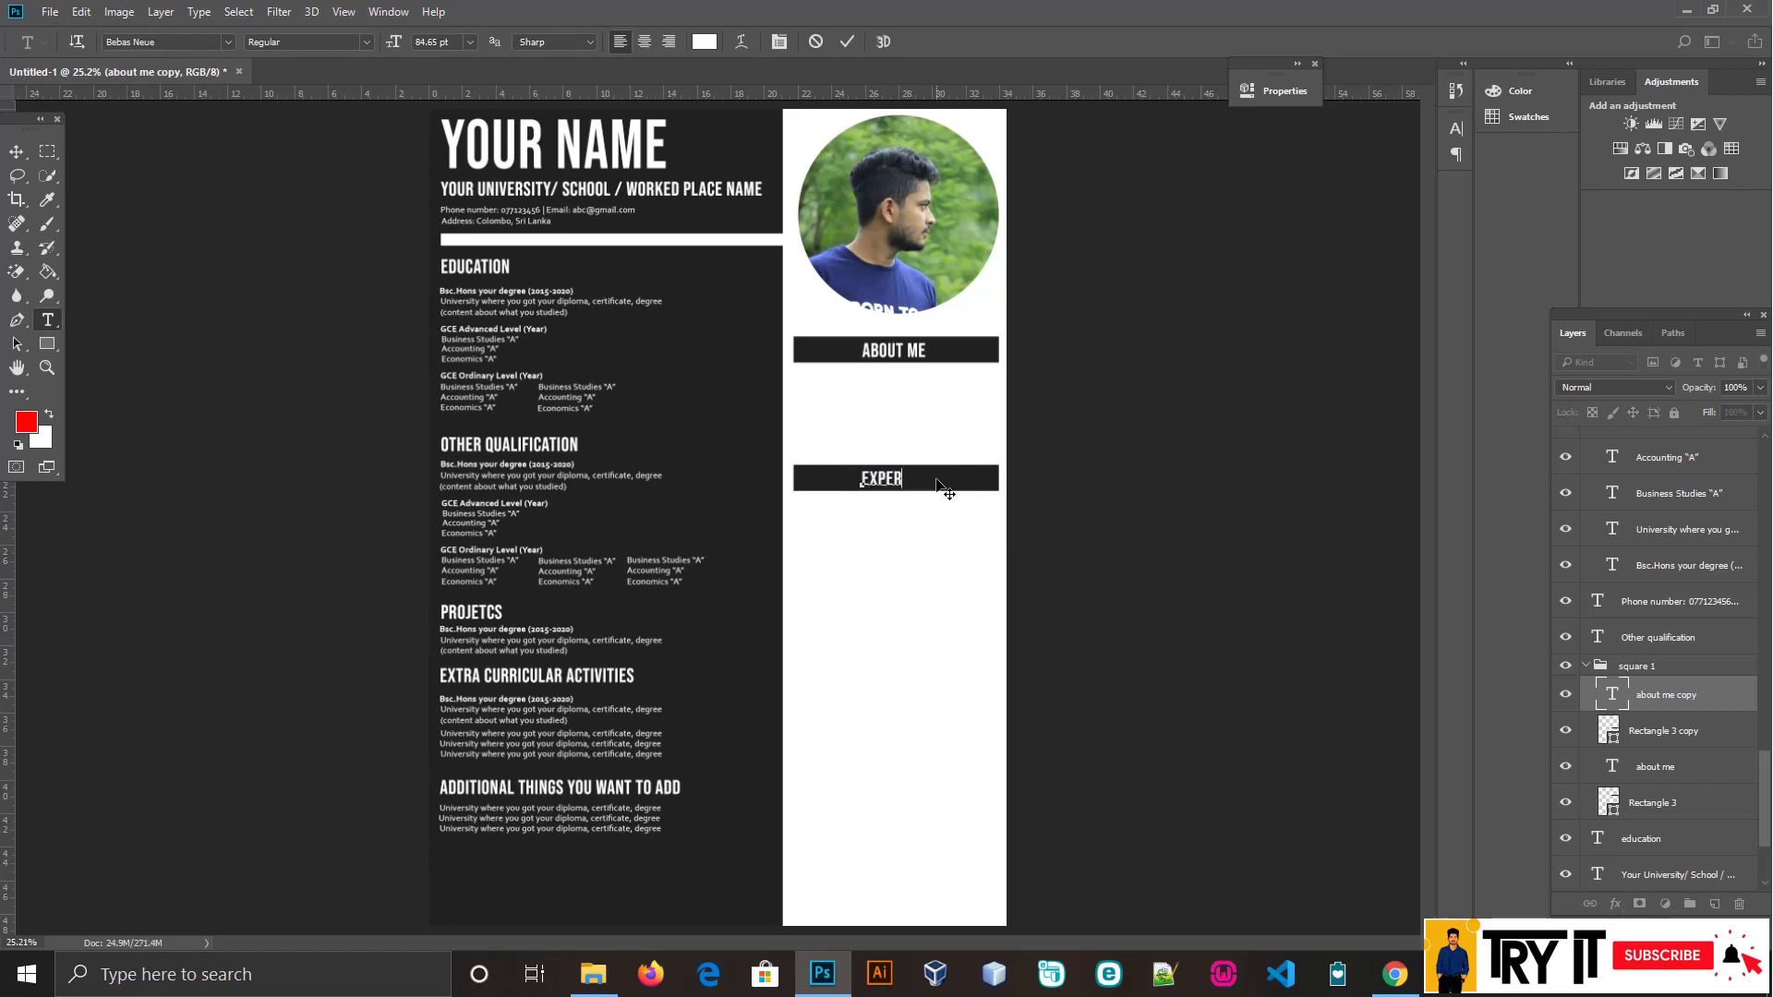
click(847, 42)
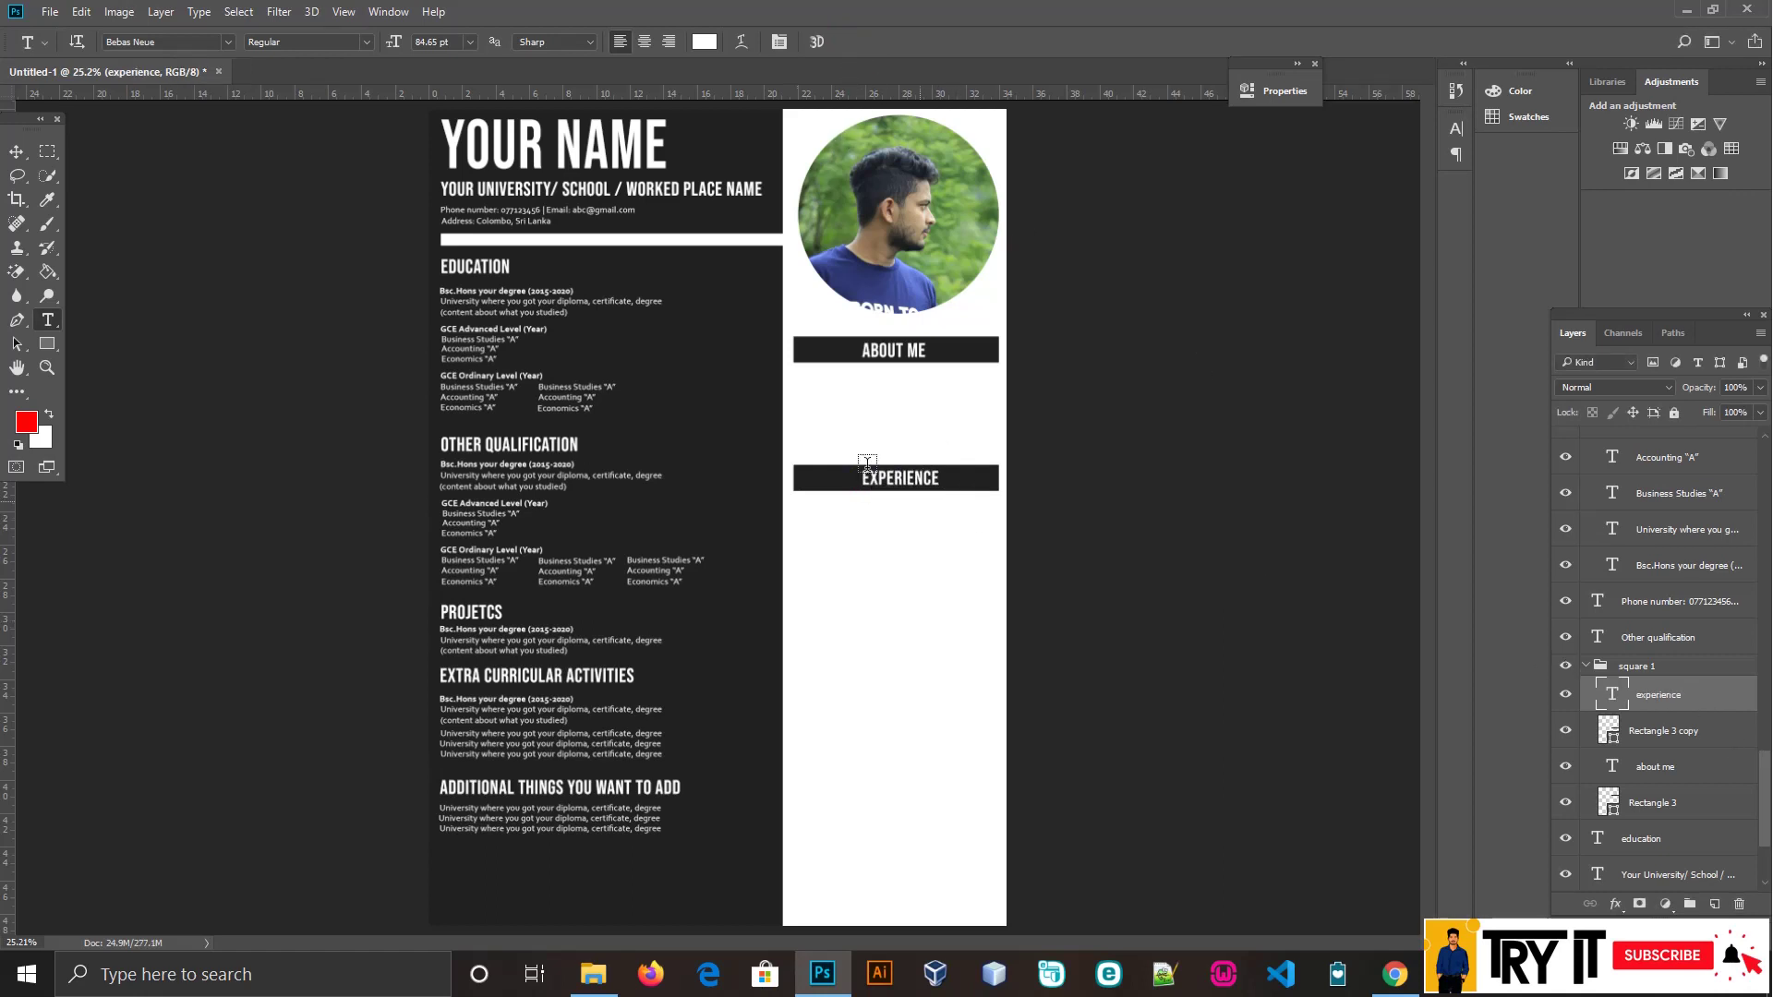
Duplicate the EXPERIENCE bar and heading further down the column.
click(15, 153)
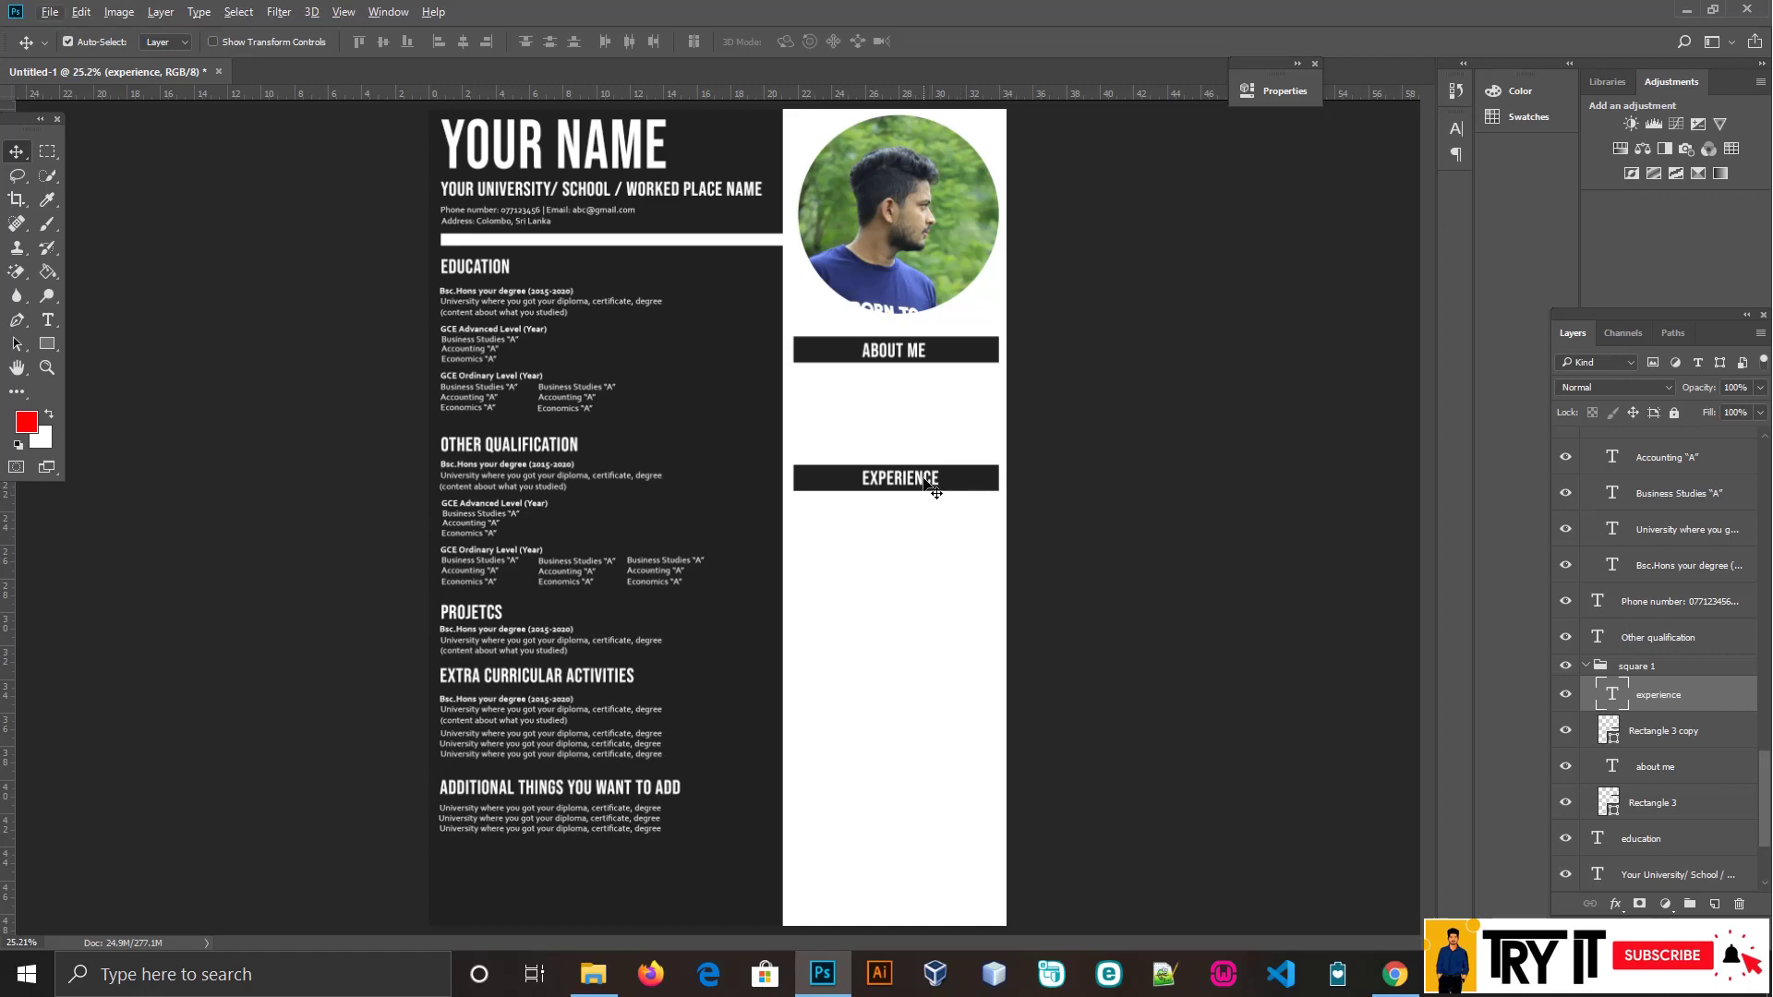
shift+click(926, 482)
drag(947, 481, 946, 585)
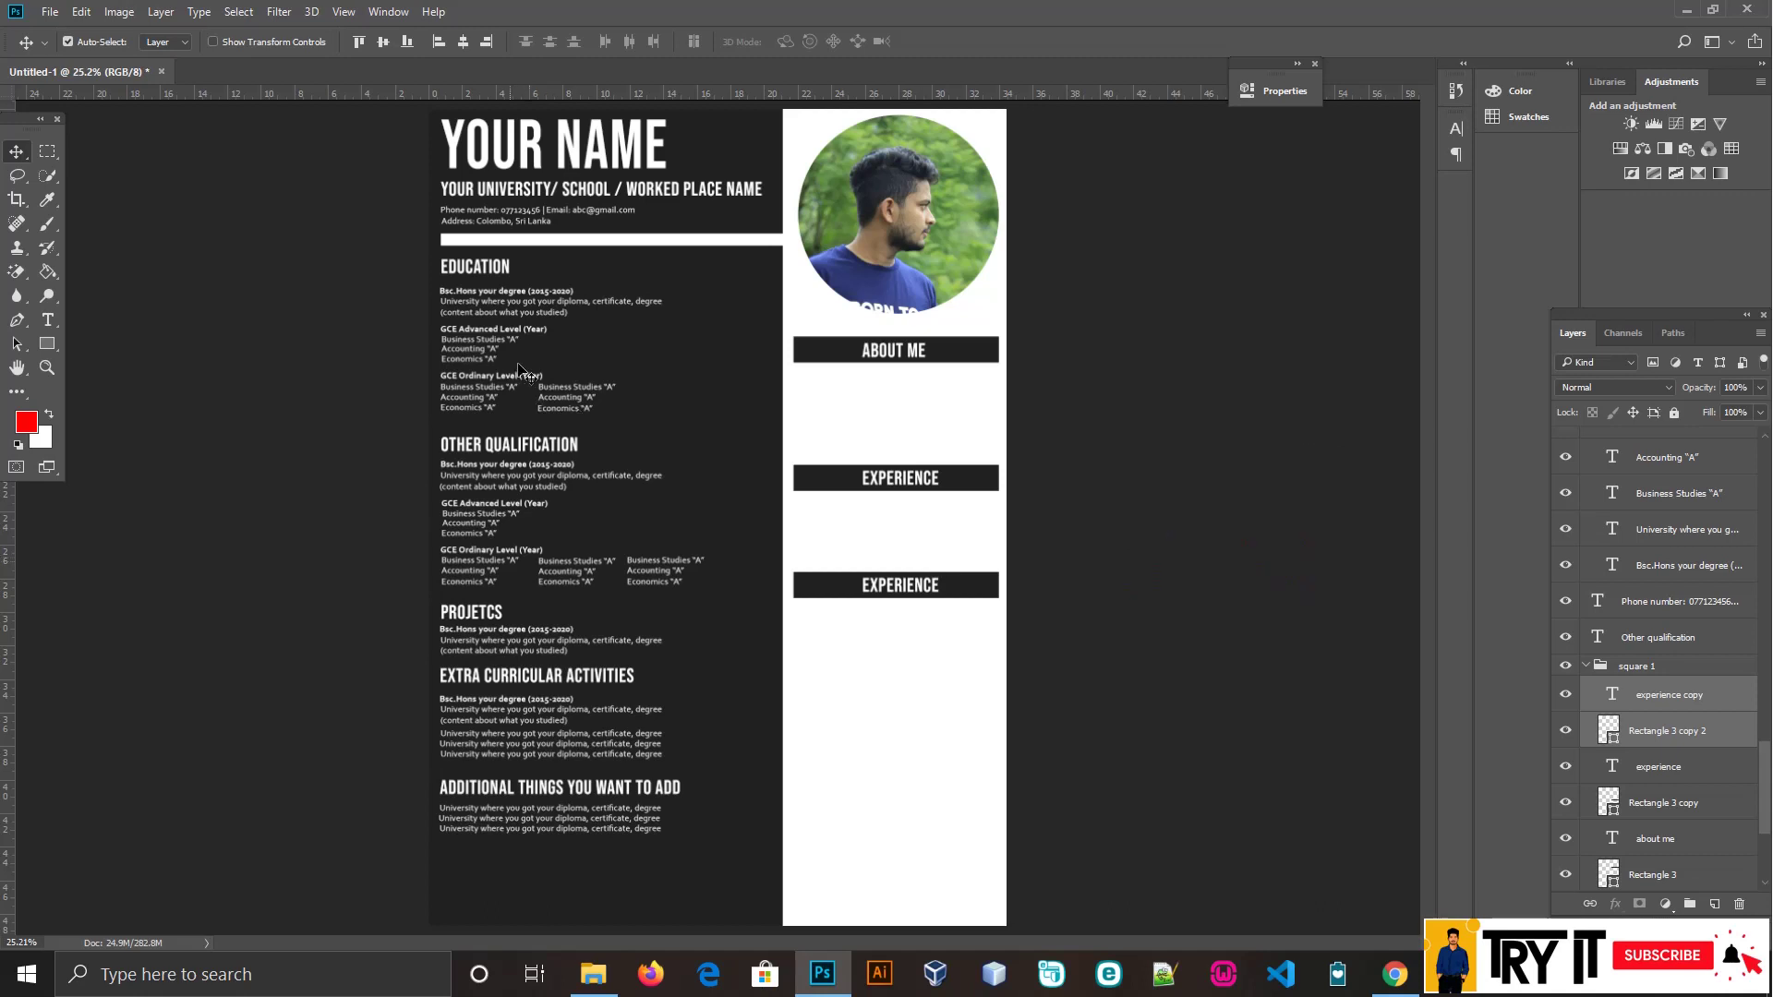
Copy an Accounting "A" body text line under the ABOUT ME bar.
scroll(733, 434, up, 2)
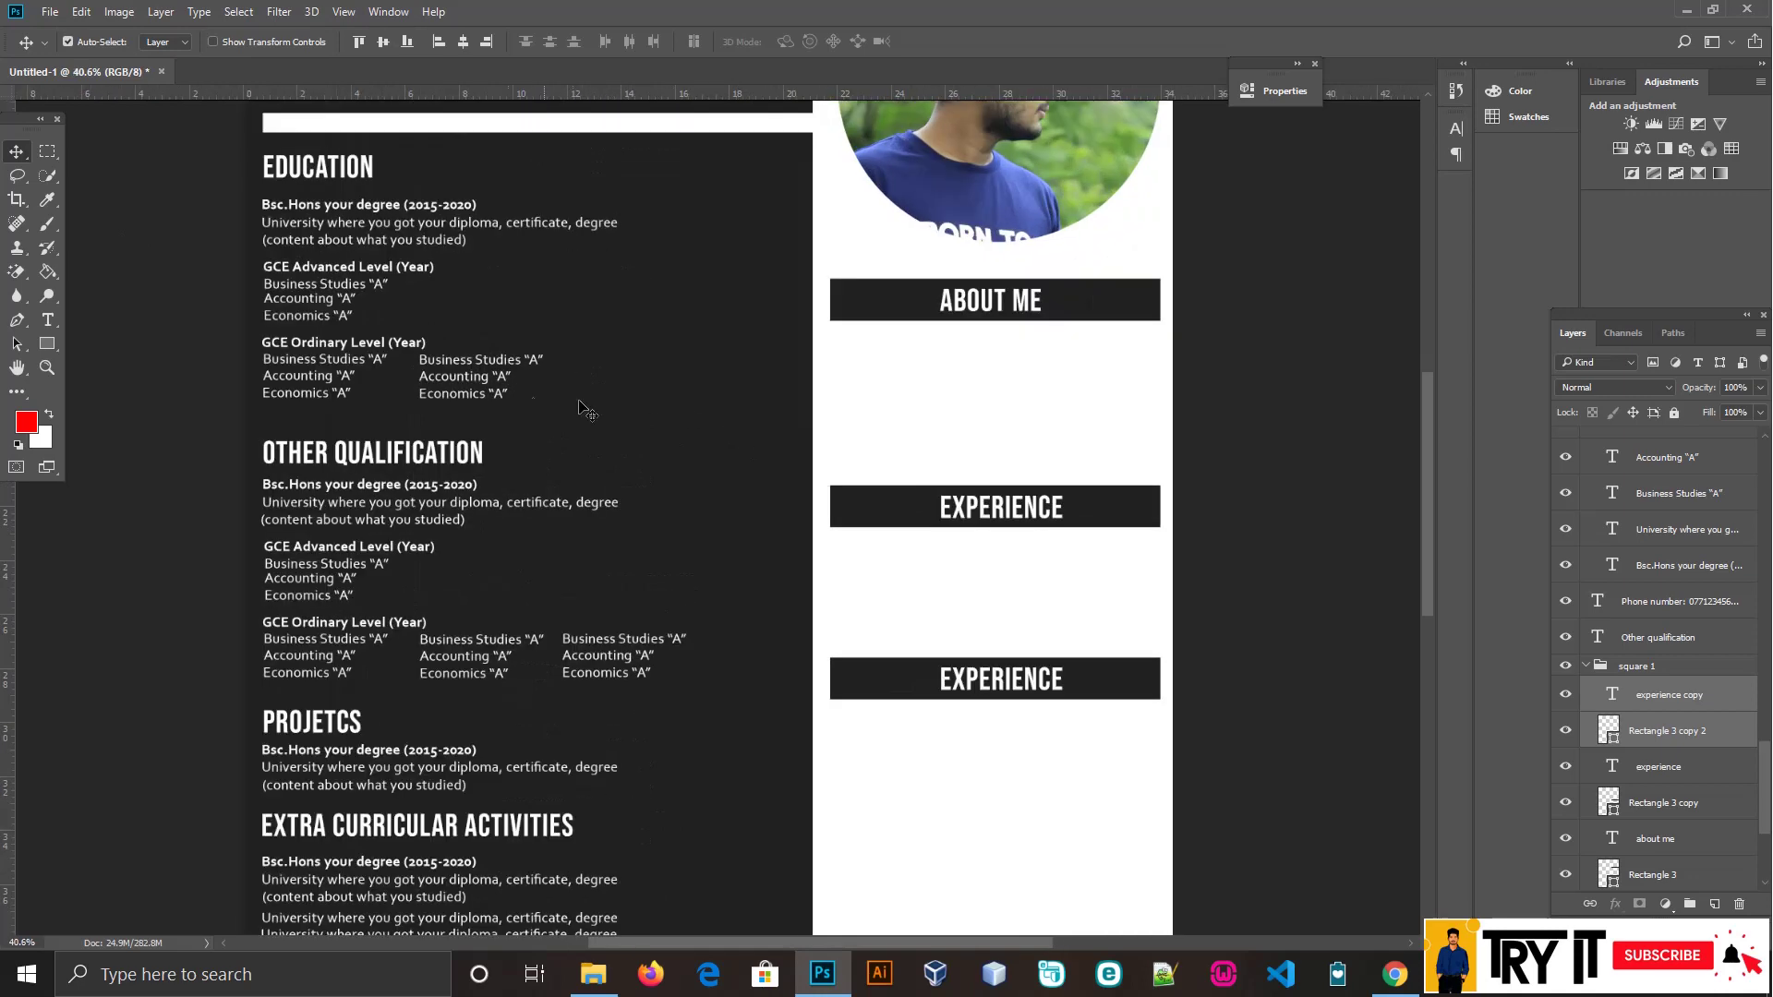
drag(490, 387, 905, 364)
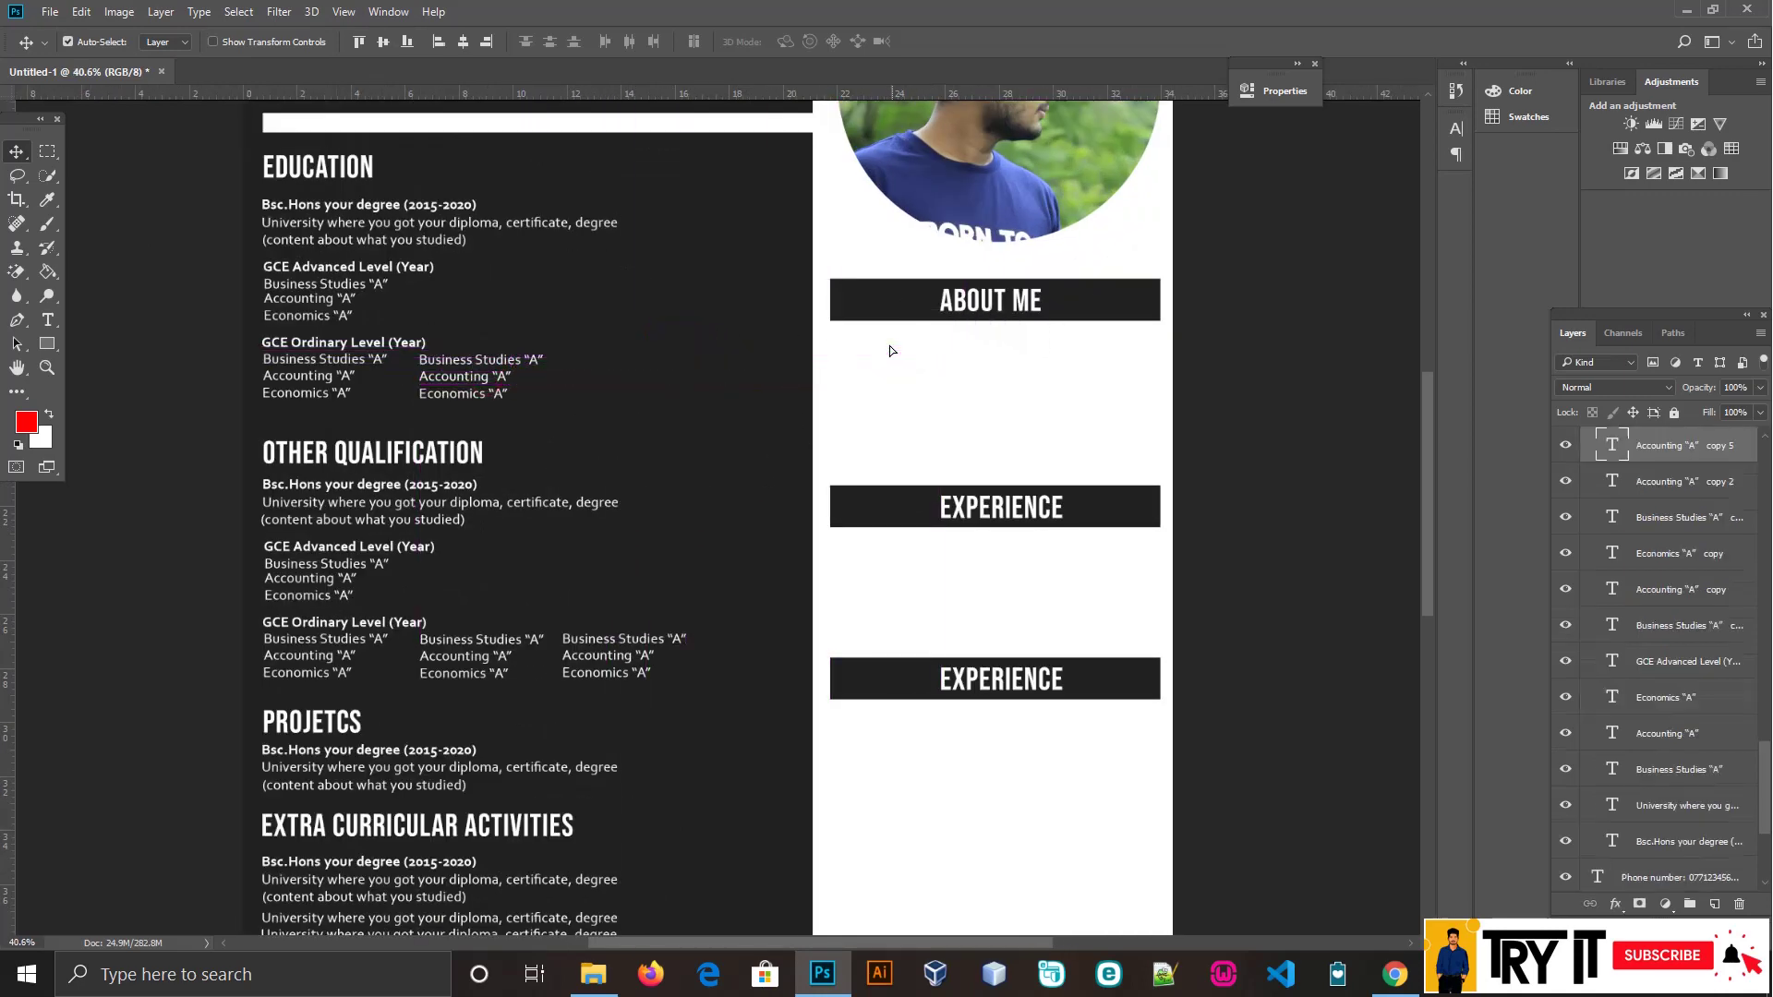
scroll(1575, 498, up, 3)
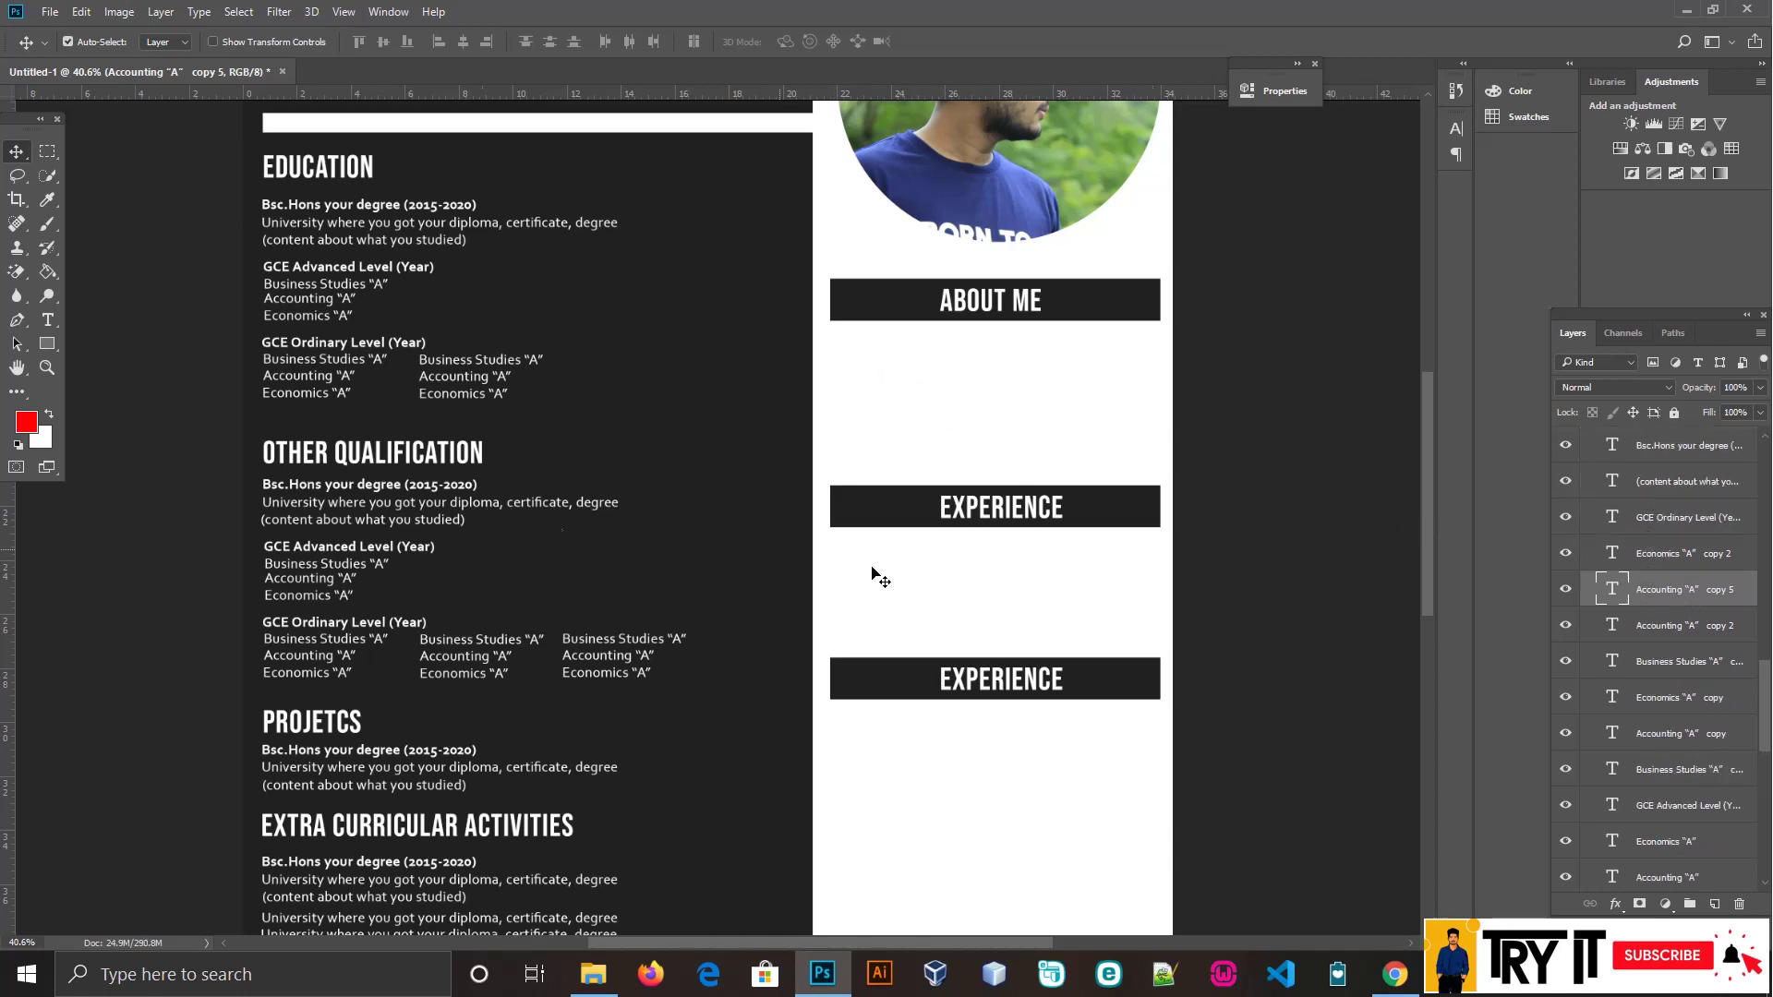
click(47, 320)
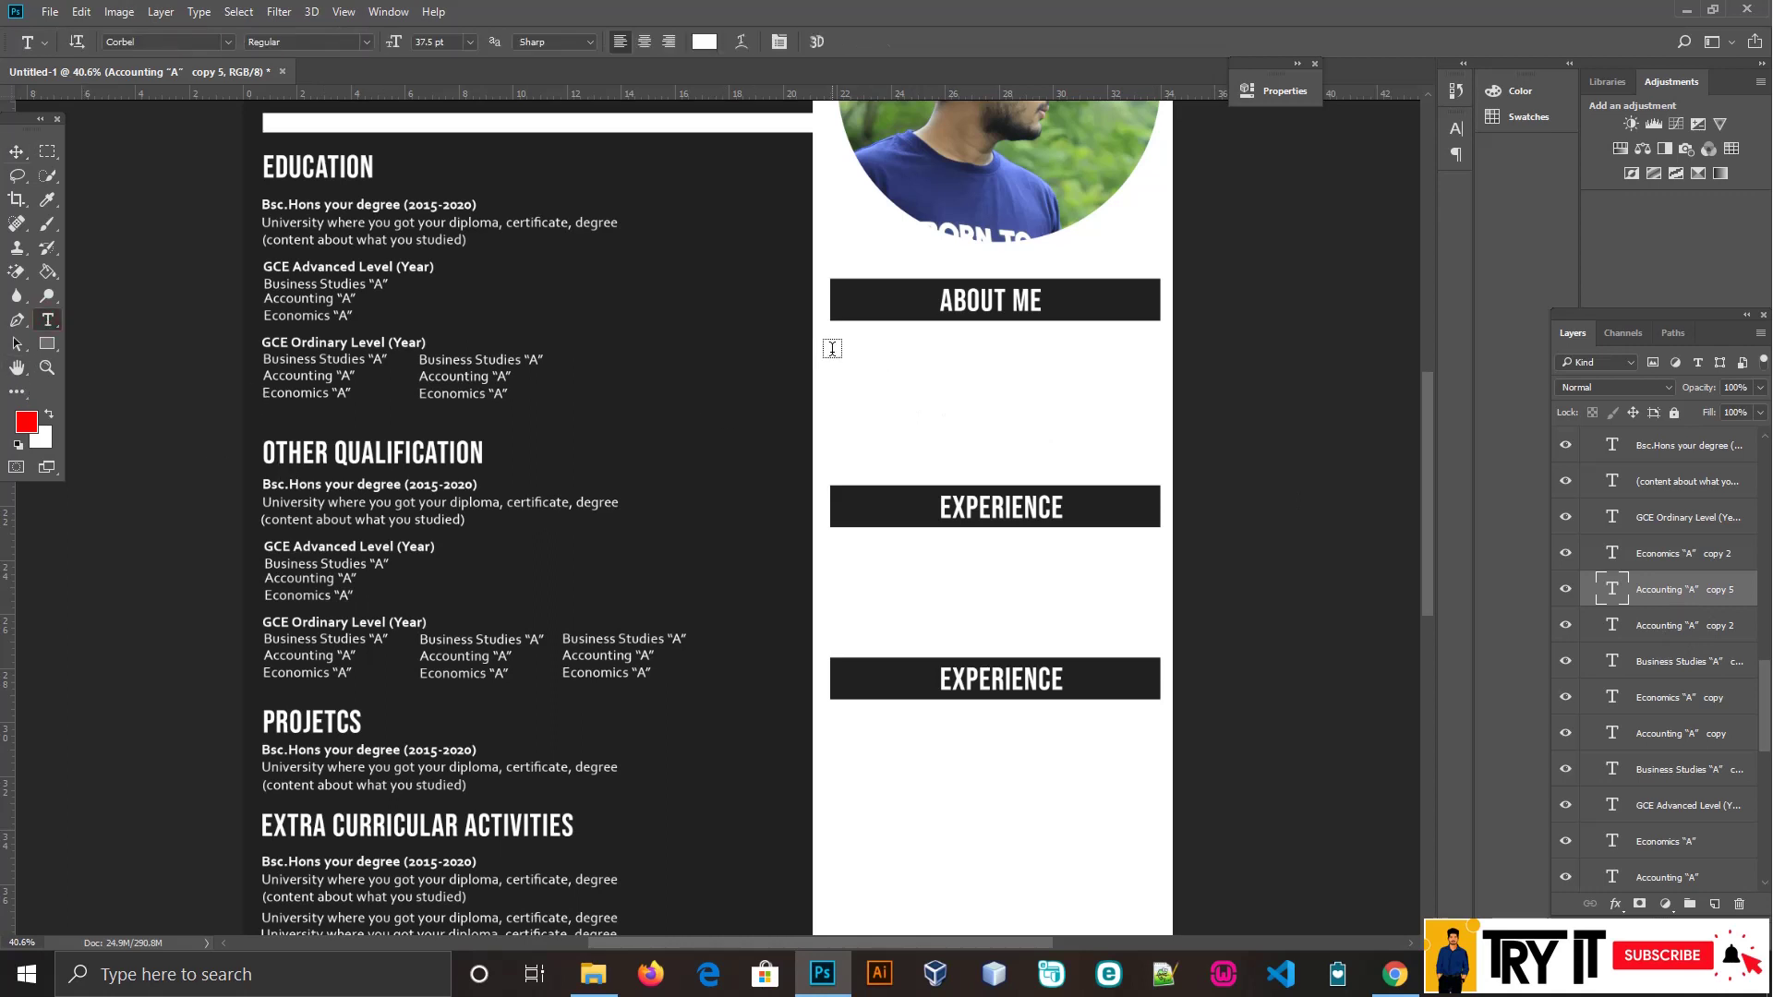
drag(830, 354, 990, 356)
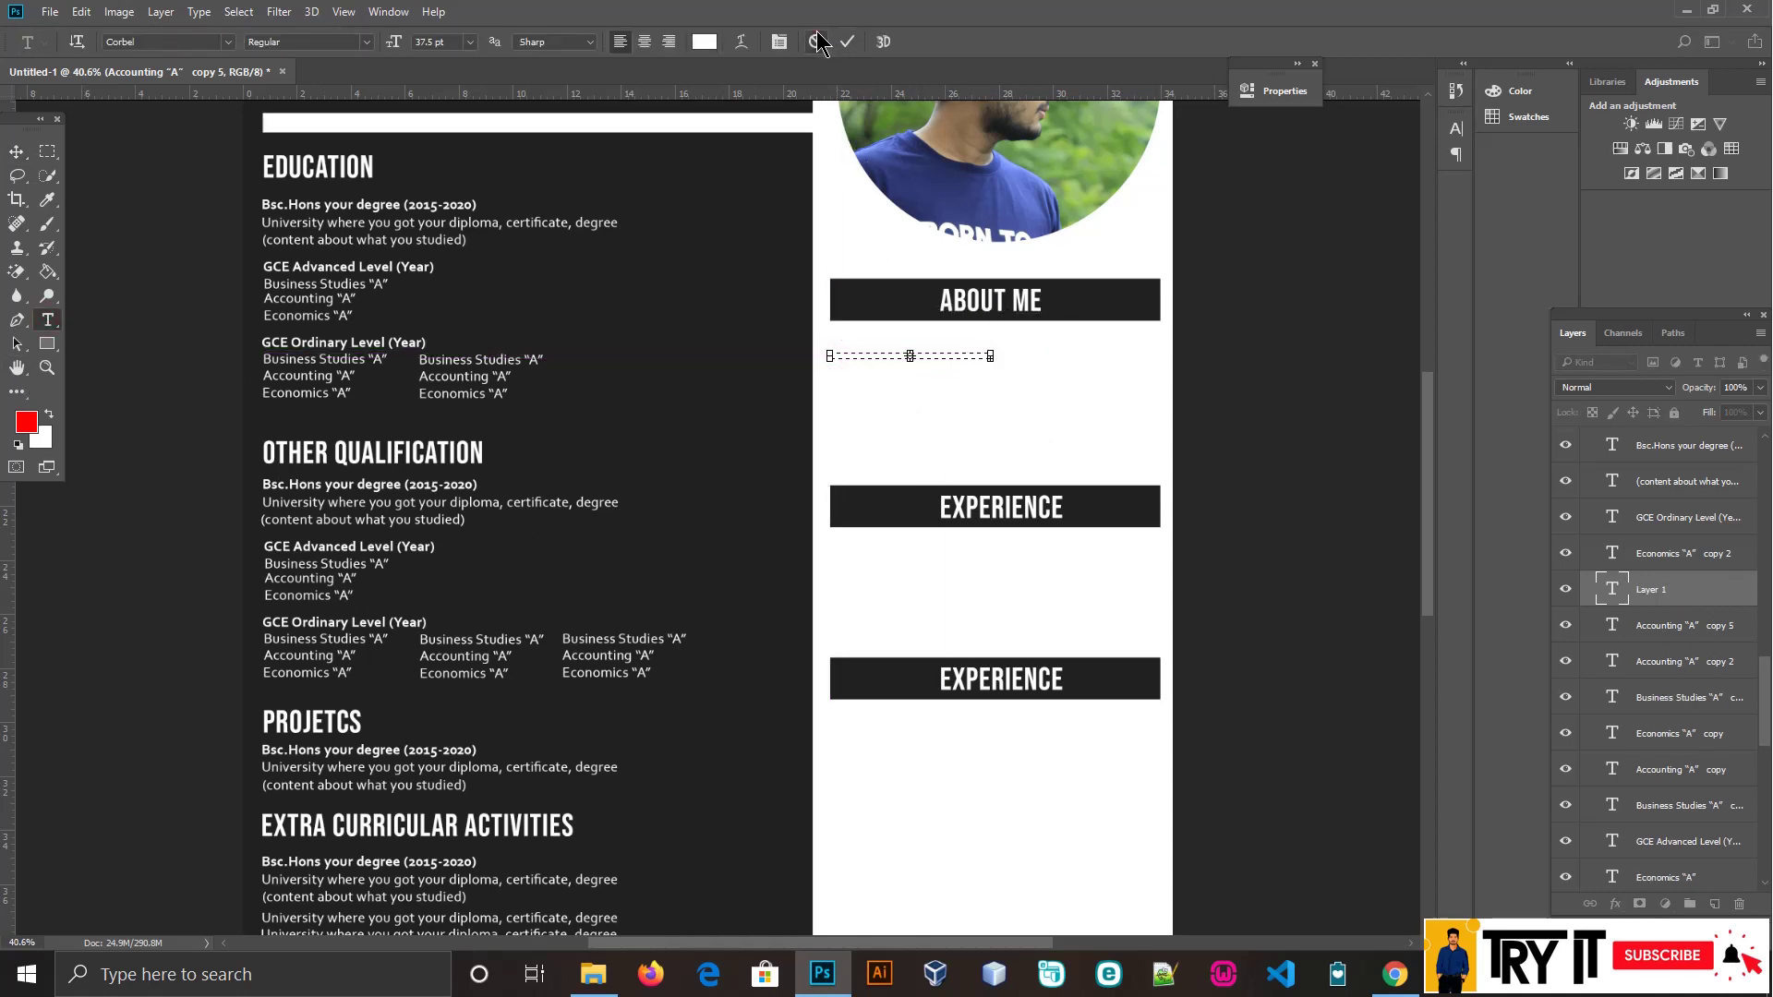
click(816, 41)
click(838, 347)
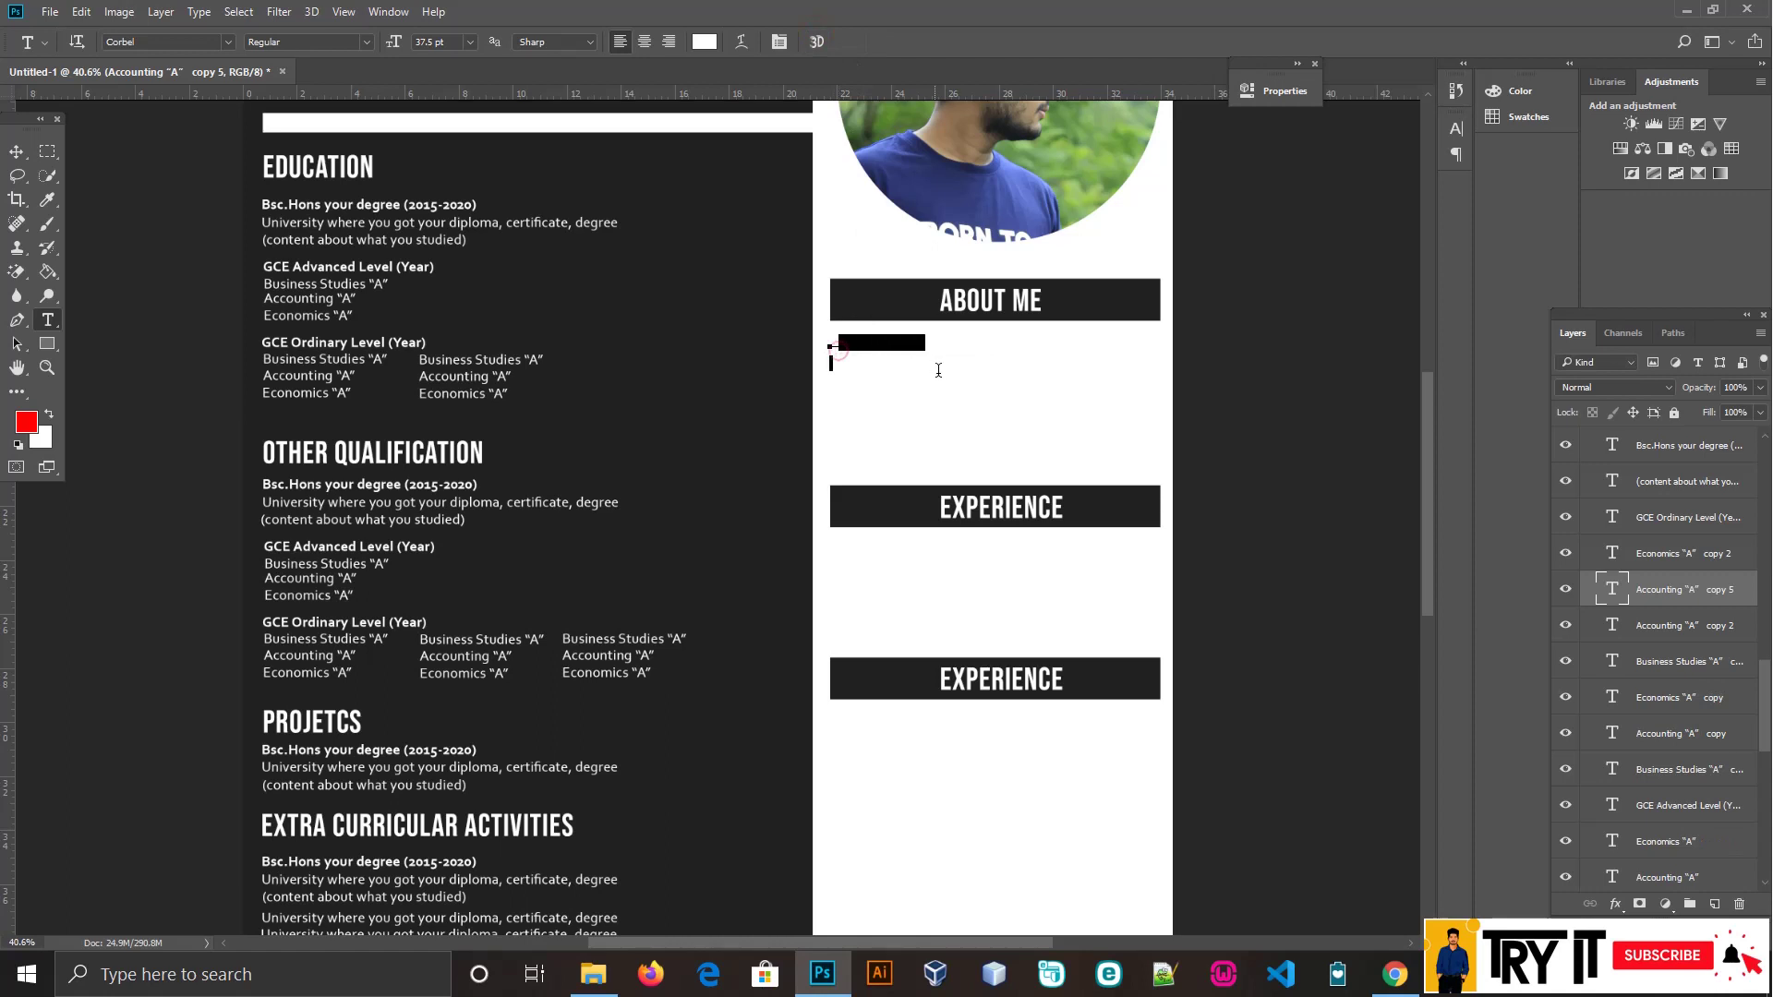
Recolour the Accounting "A" placeholder text to dark grey #212121.
click(704, 41)
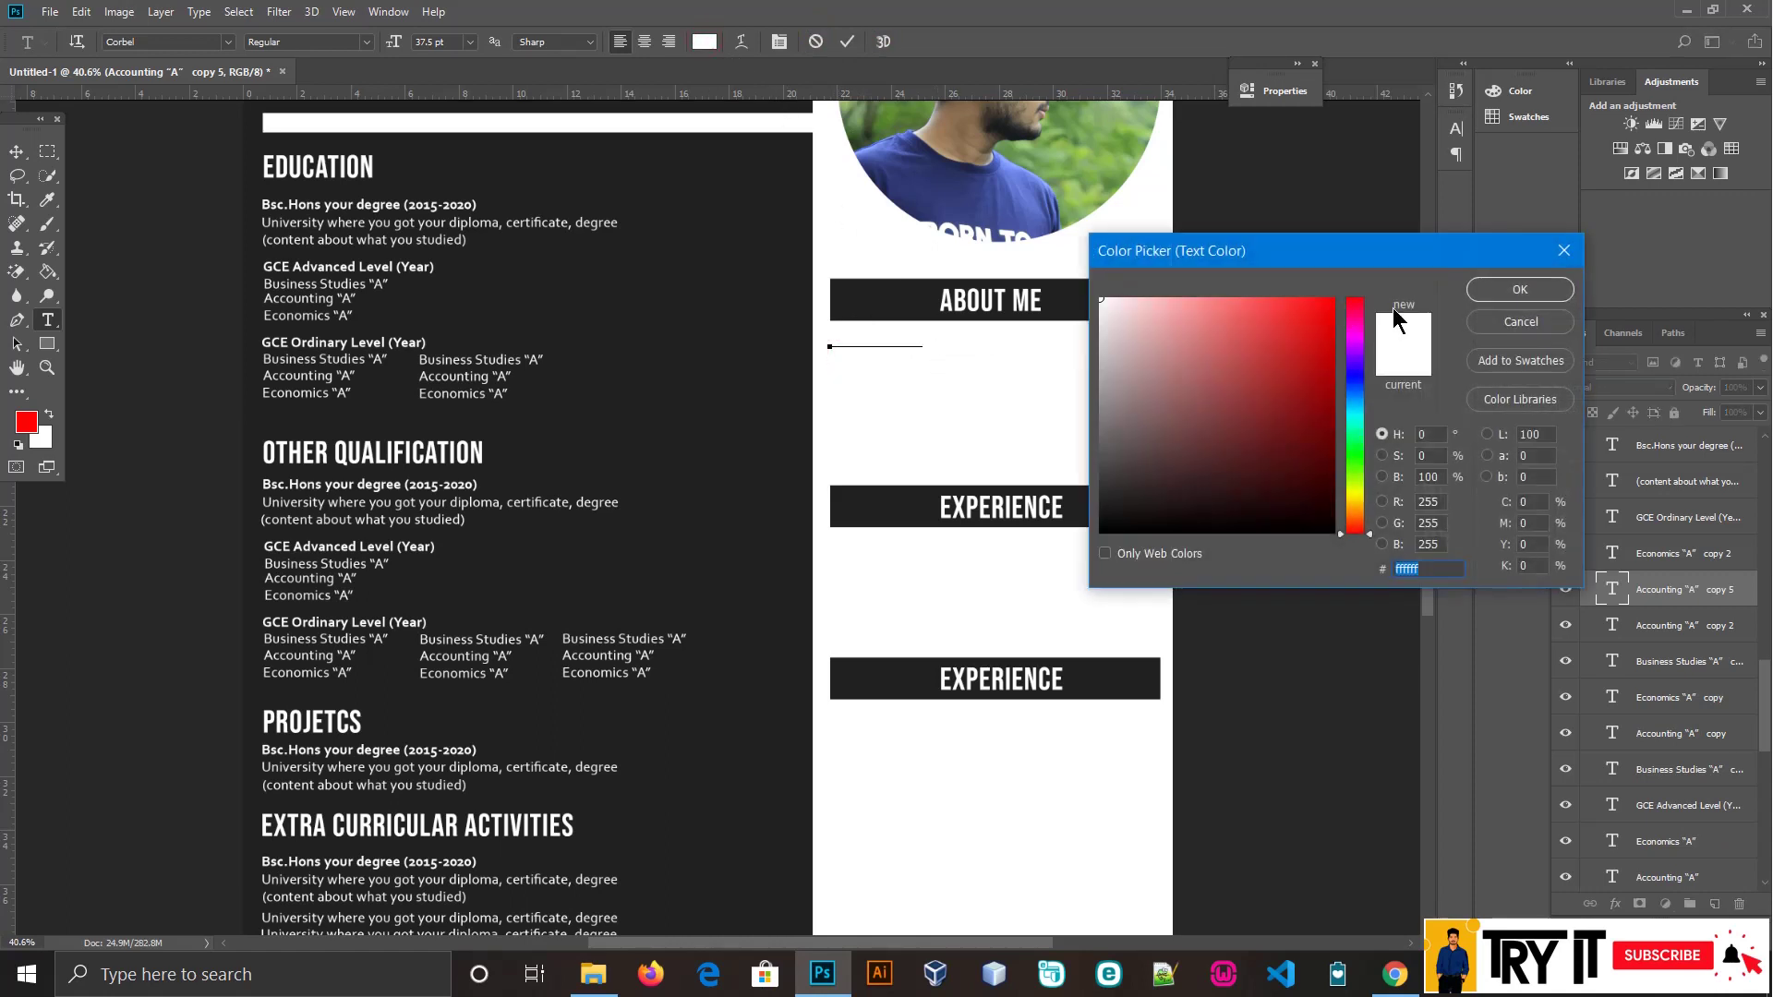
text(212121)
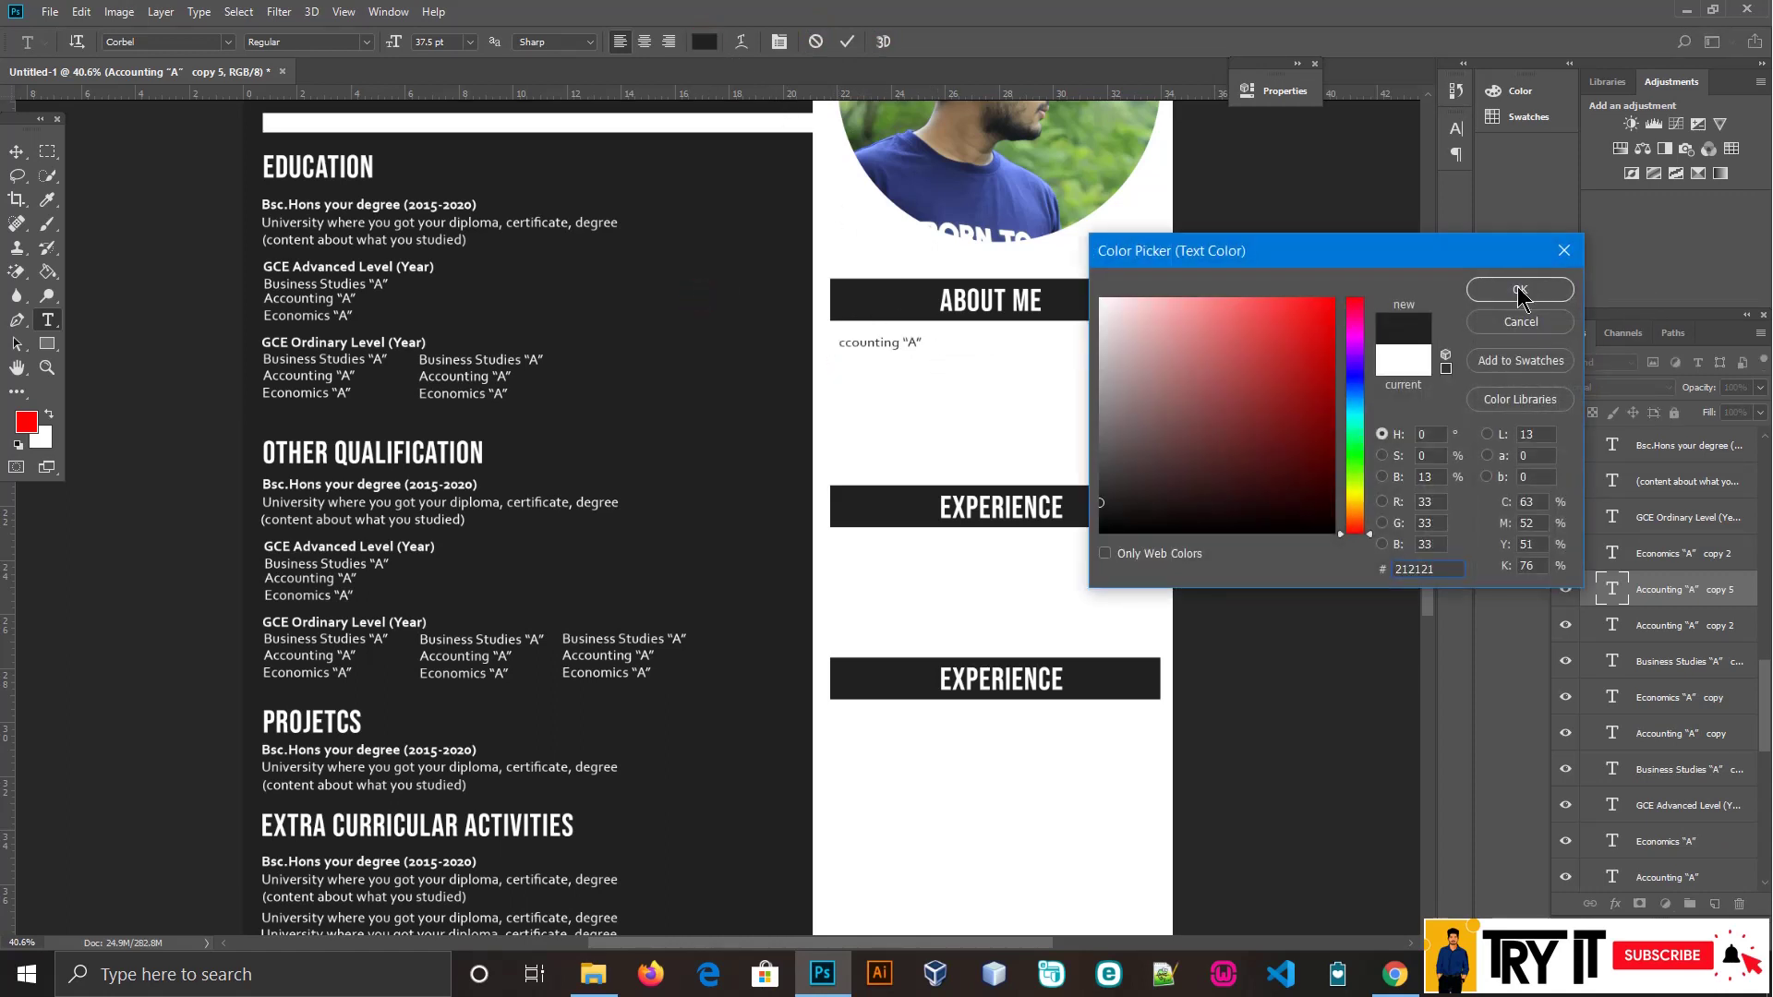
click(1519, 291)
click(847, 42)
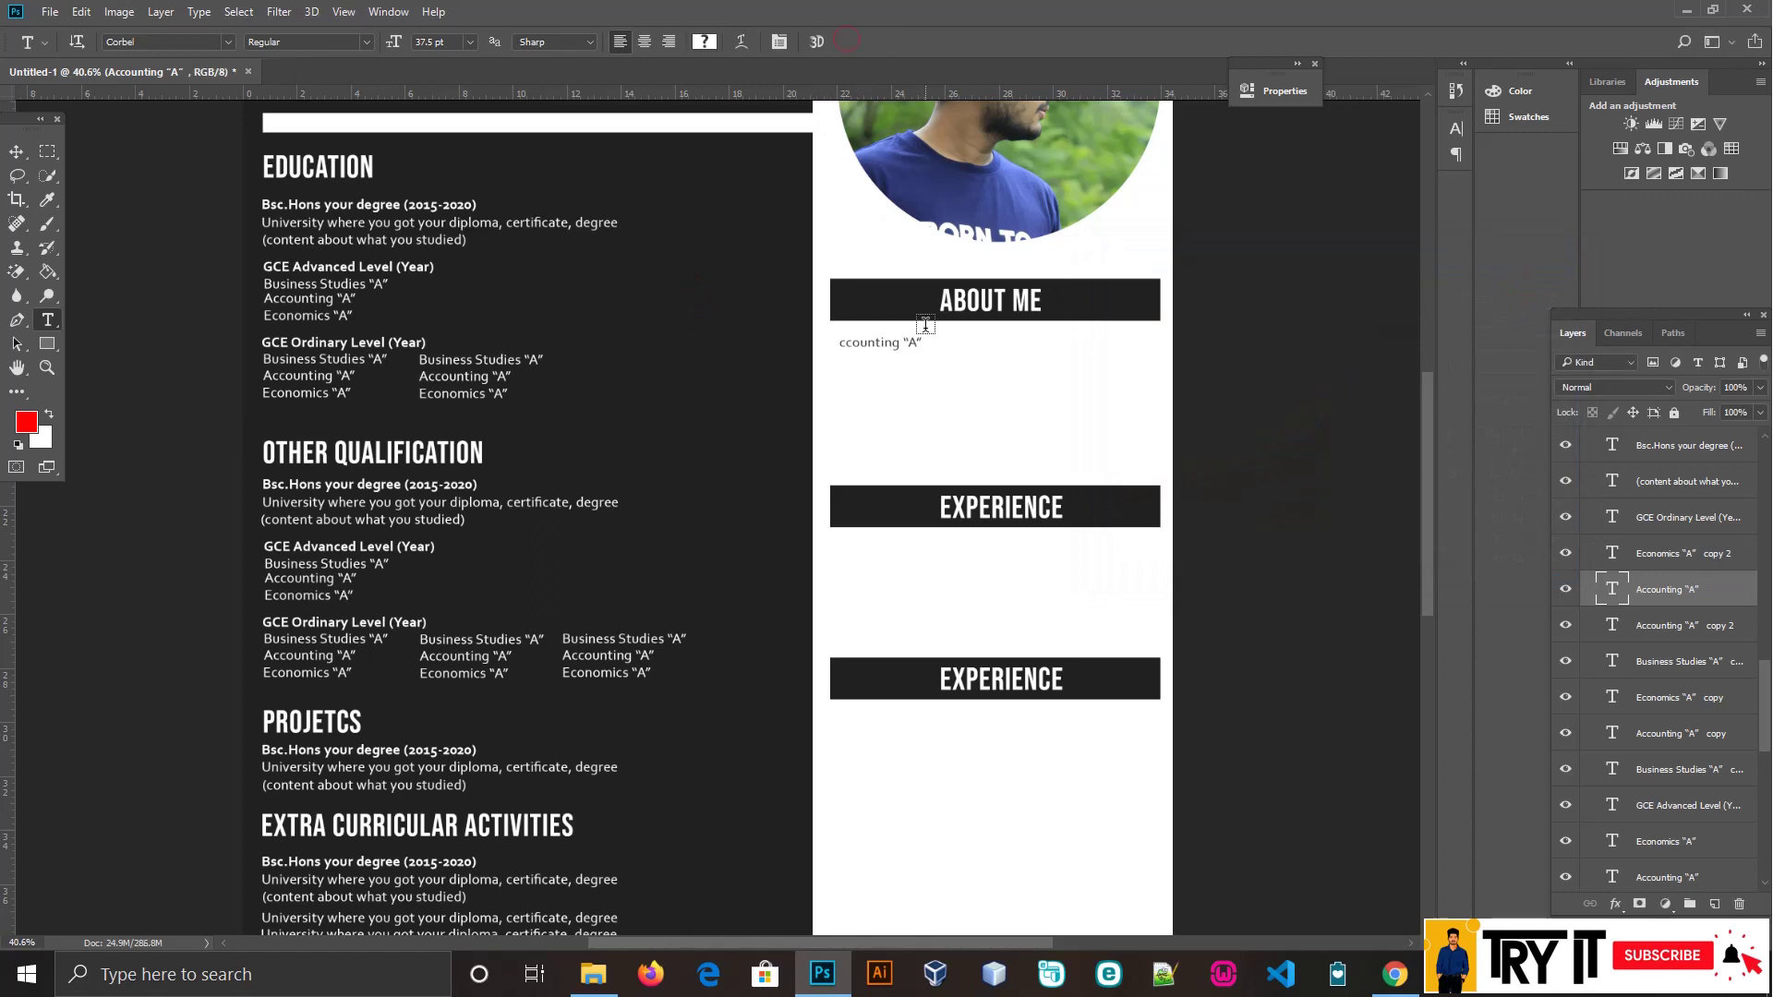
drag(923, 343, 822, 343)
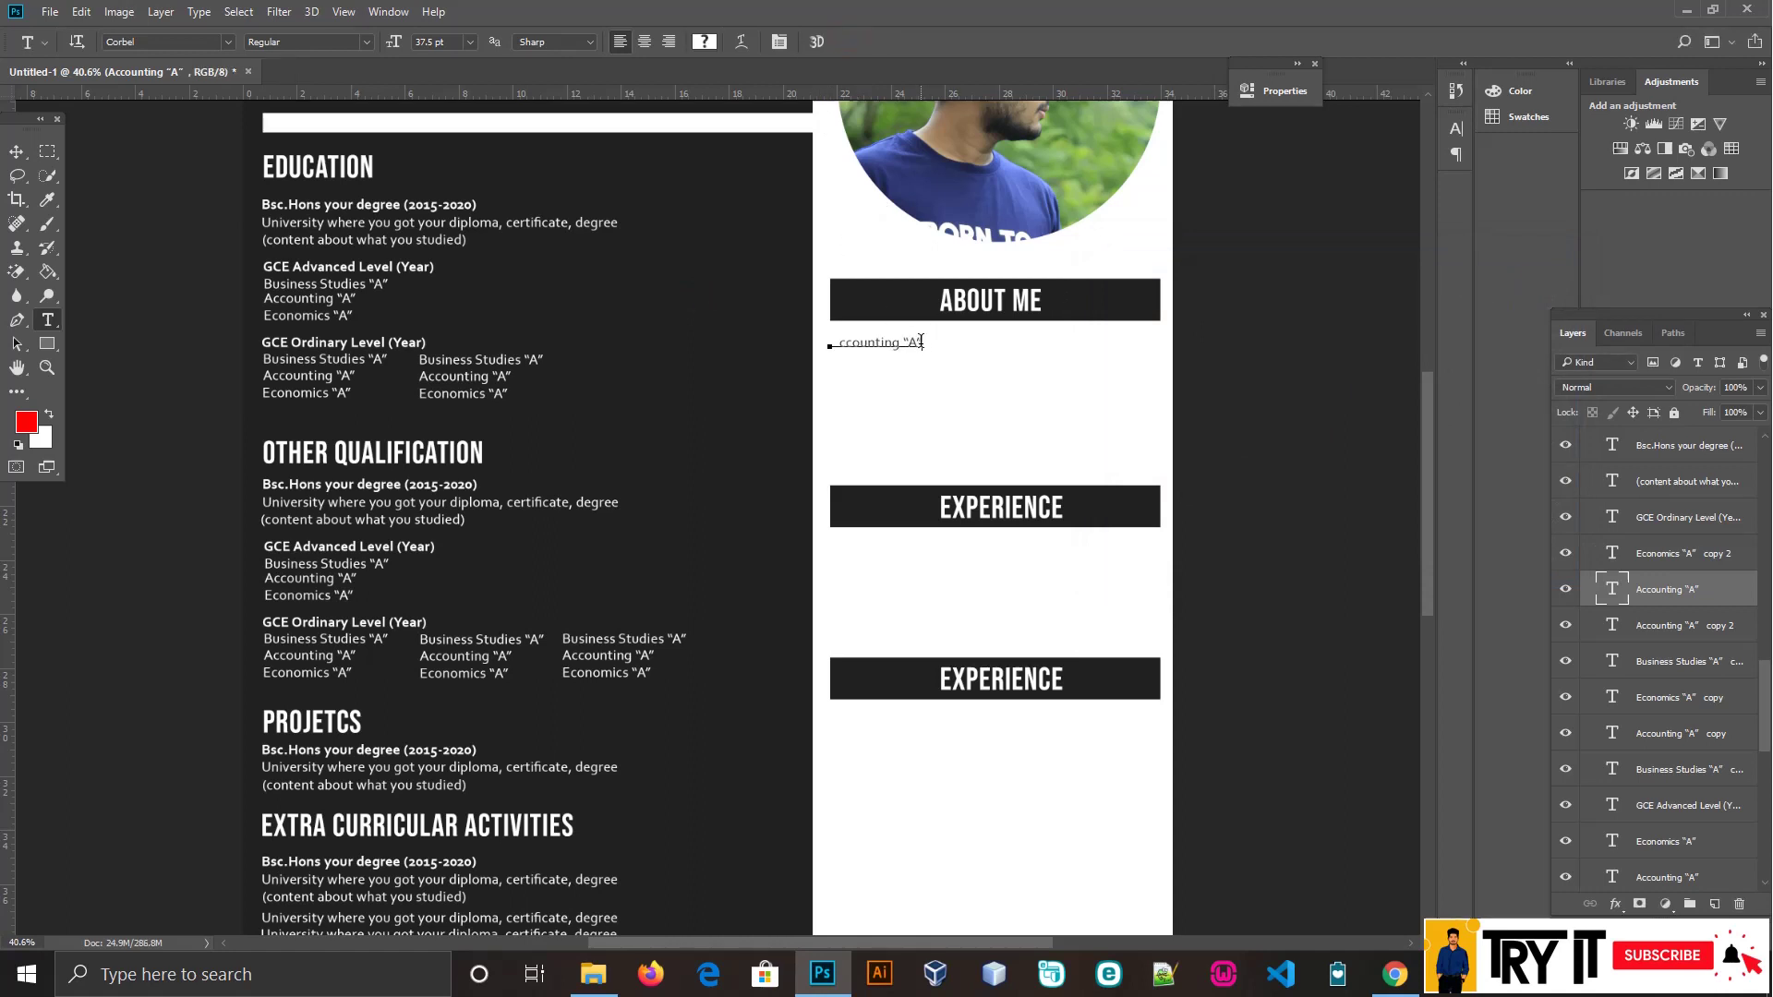
click(704, 42)
click(1519, 292)
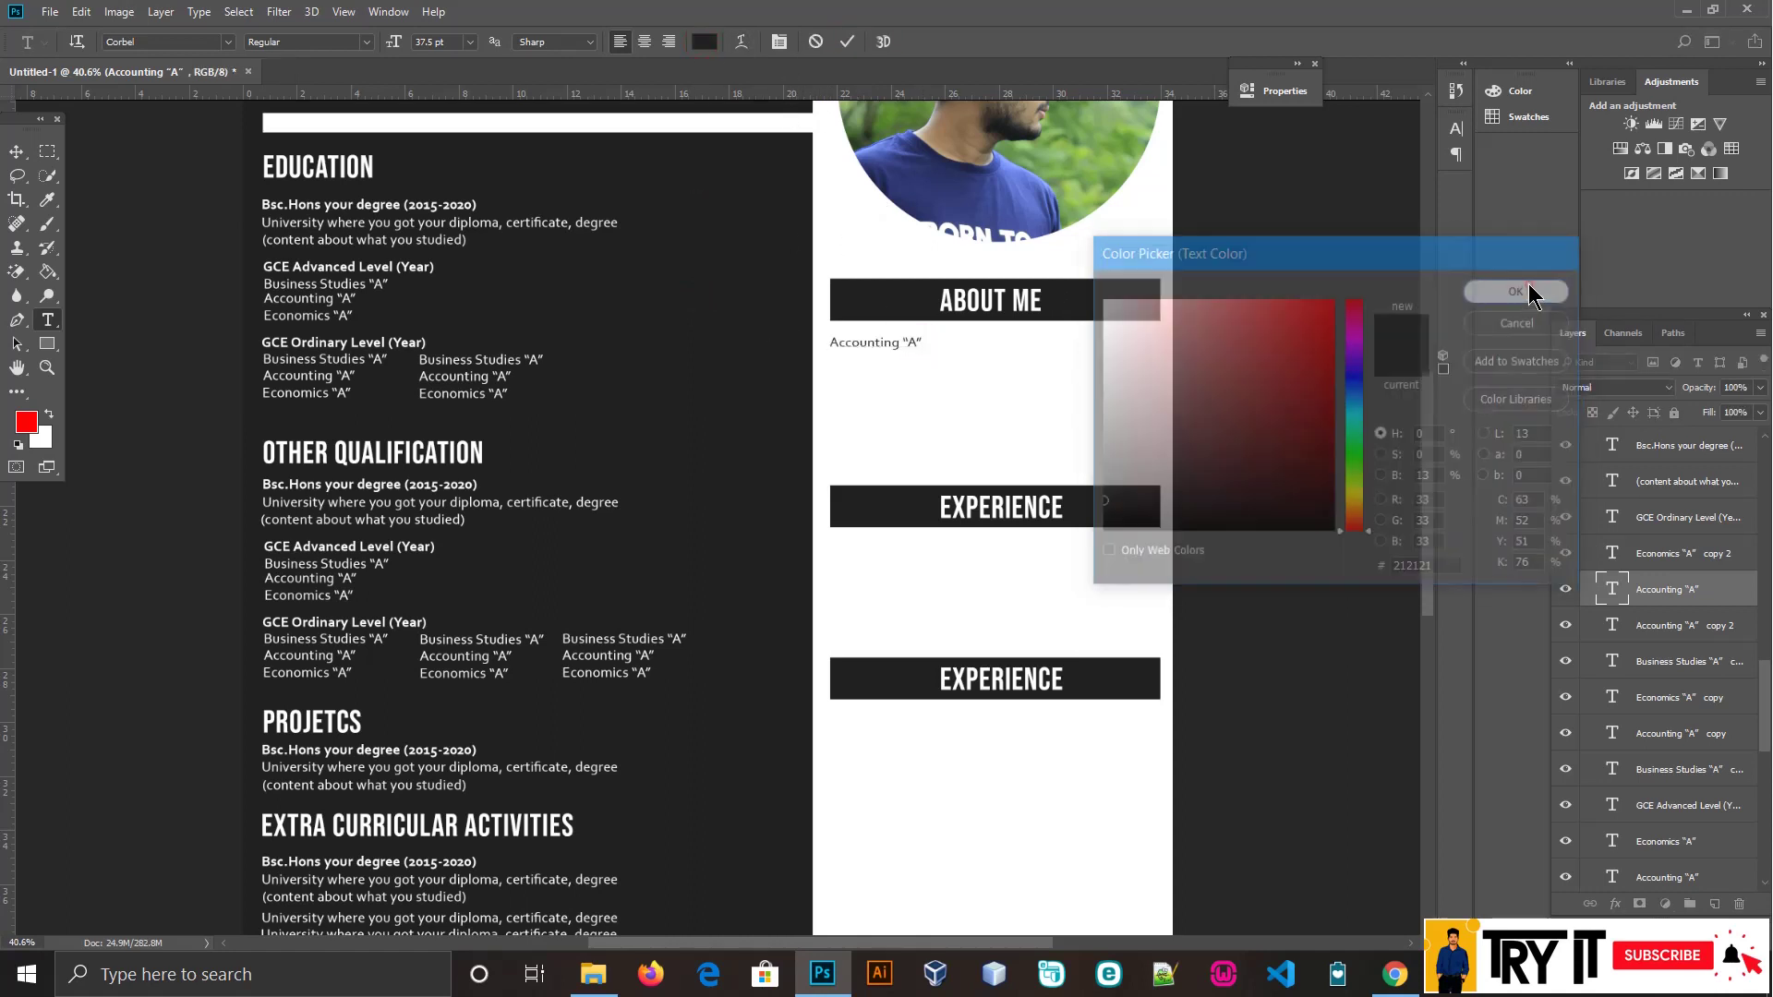
click(847, 41)
Position the Accounting "A" lines directly under the ABOUT ME heading.
key(v)
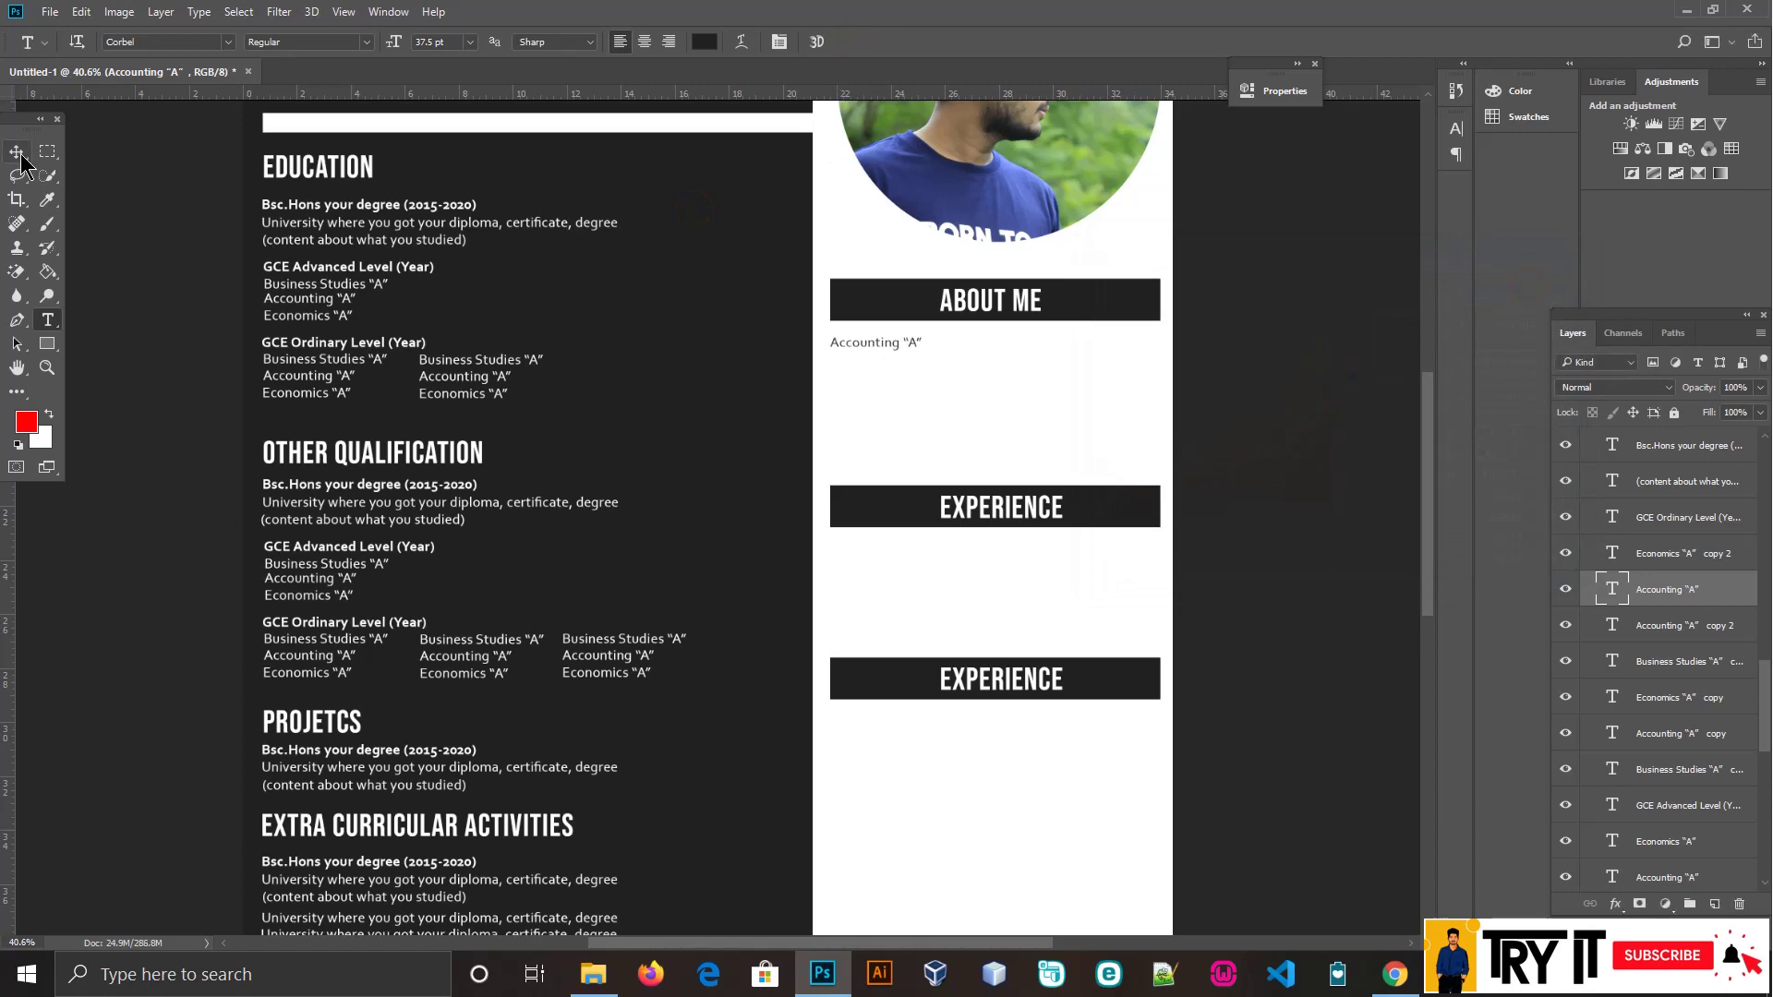
drag(892, 347, 894, 384)
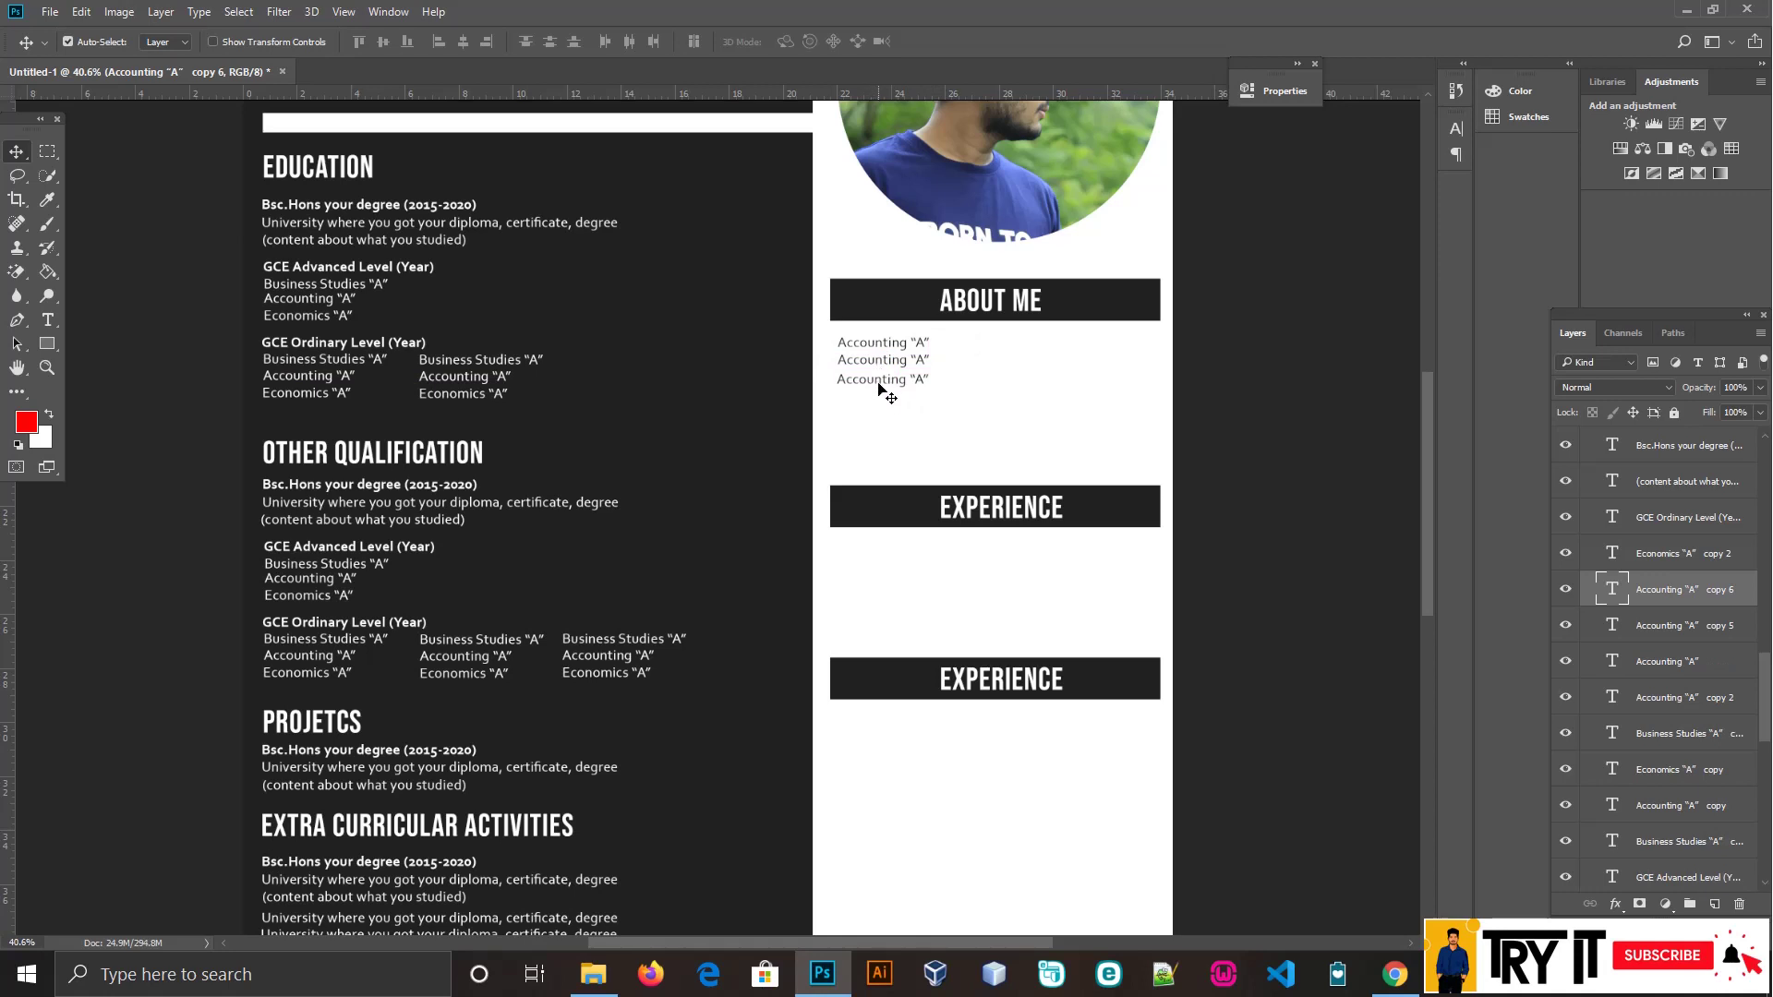
drag(879, 389, 880, 389)
click(48, 319)
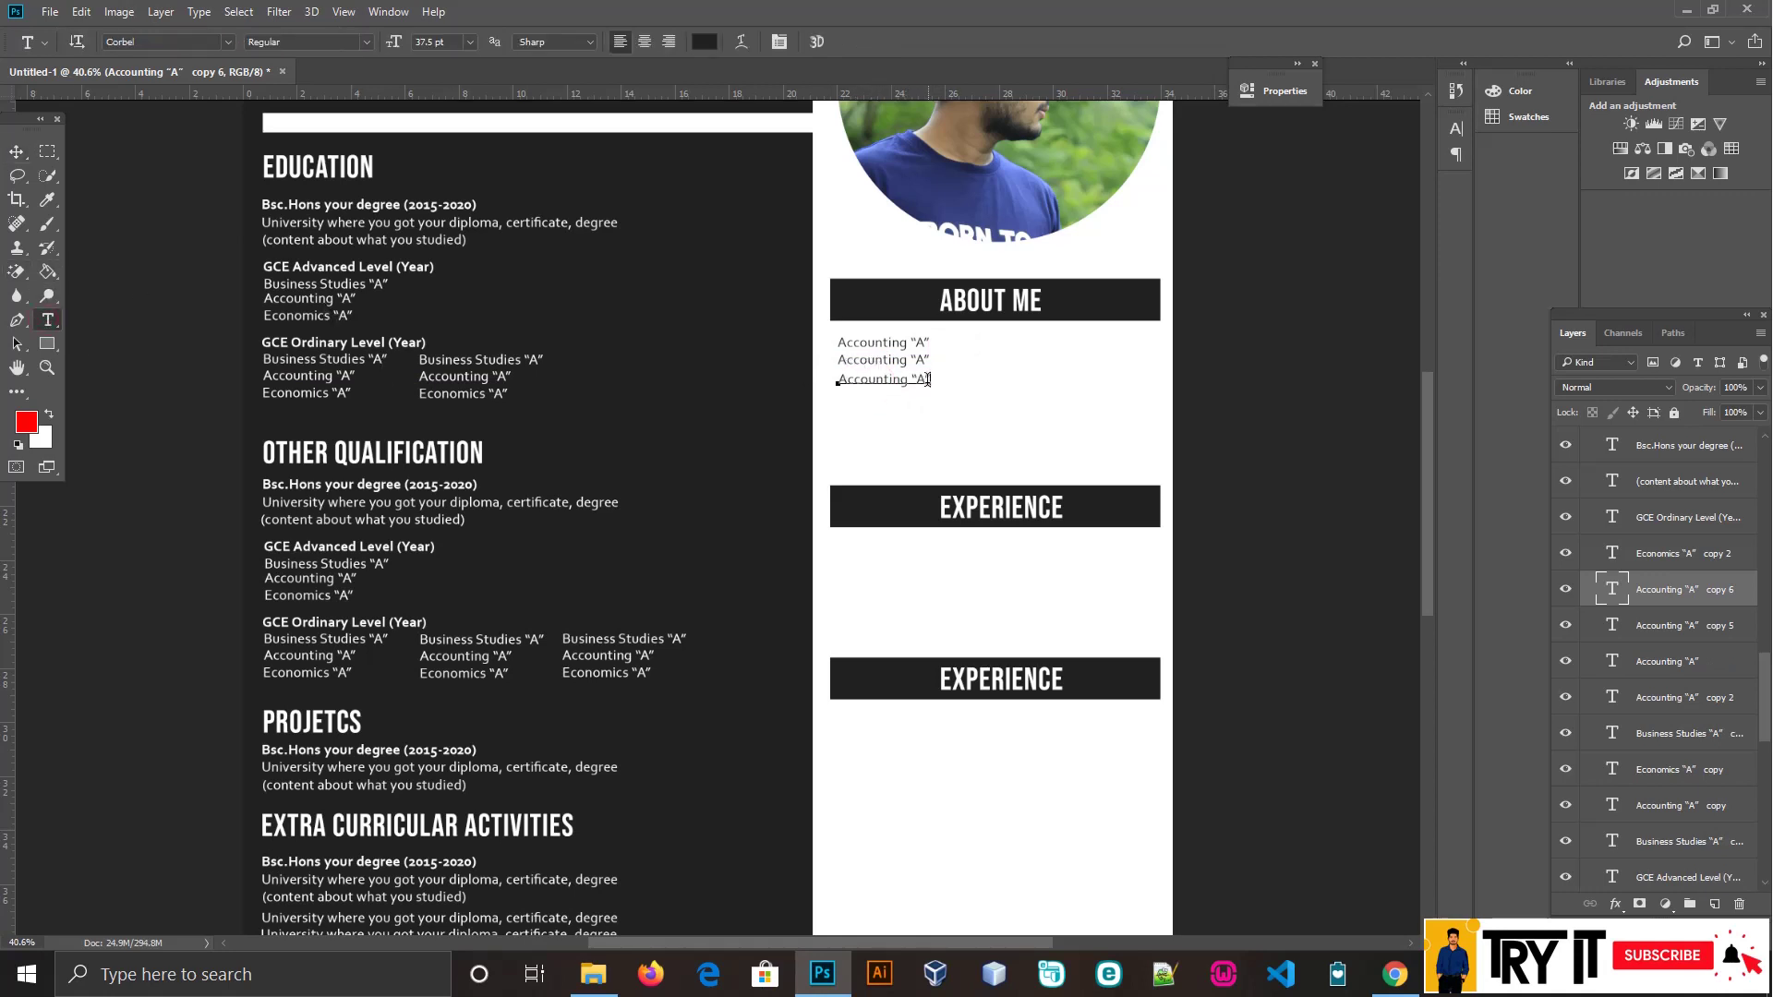
drag(927, 379, 837, 379)
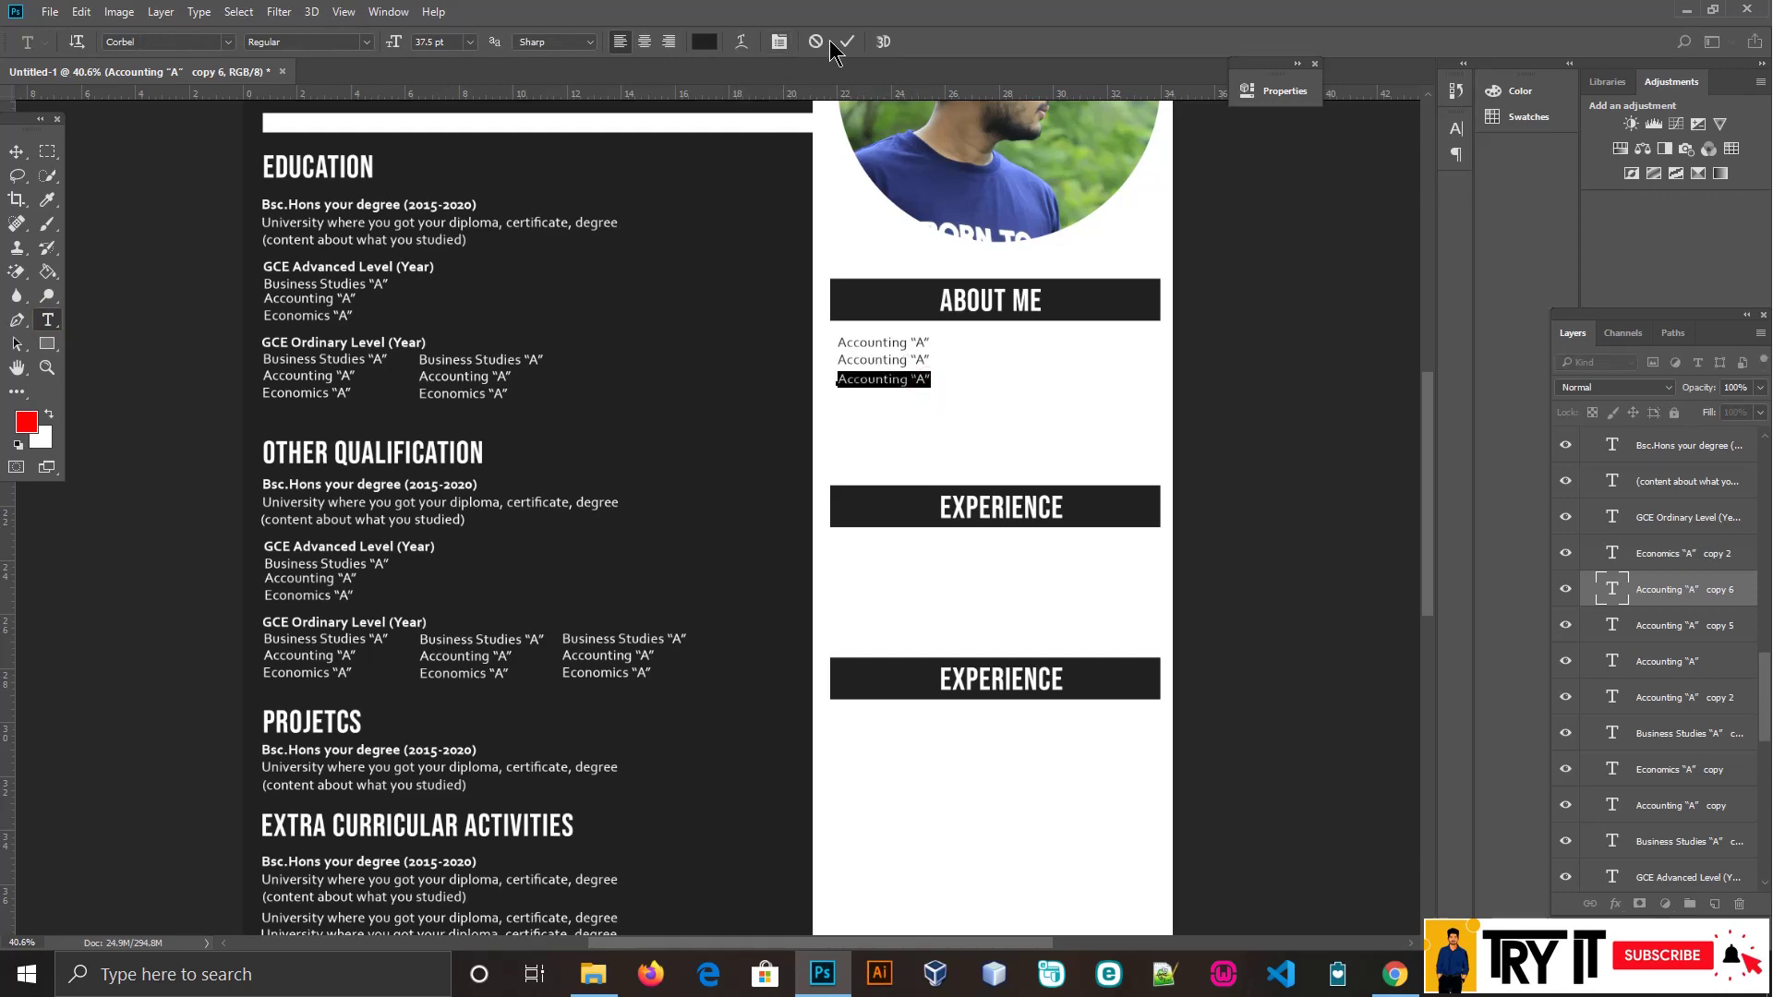
click(846, 42)
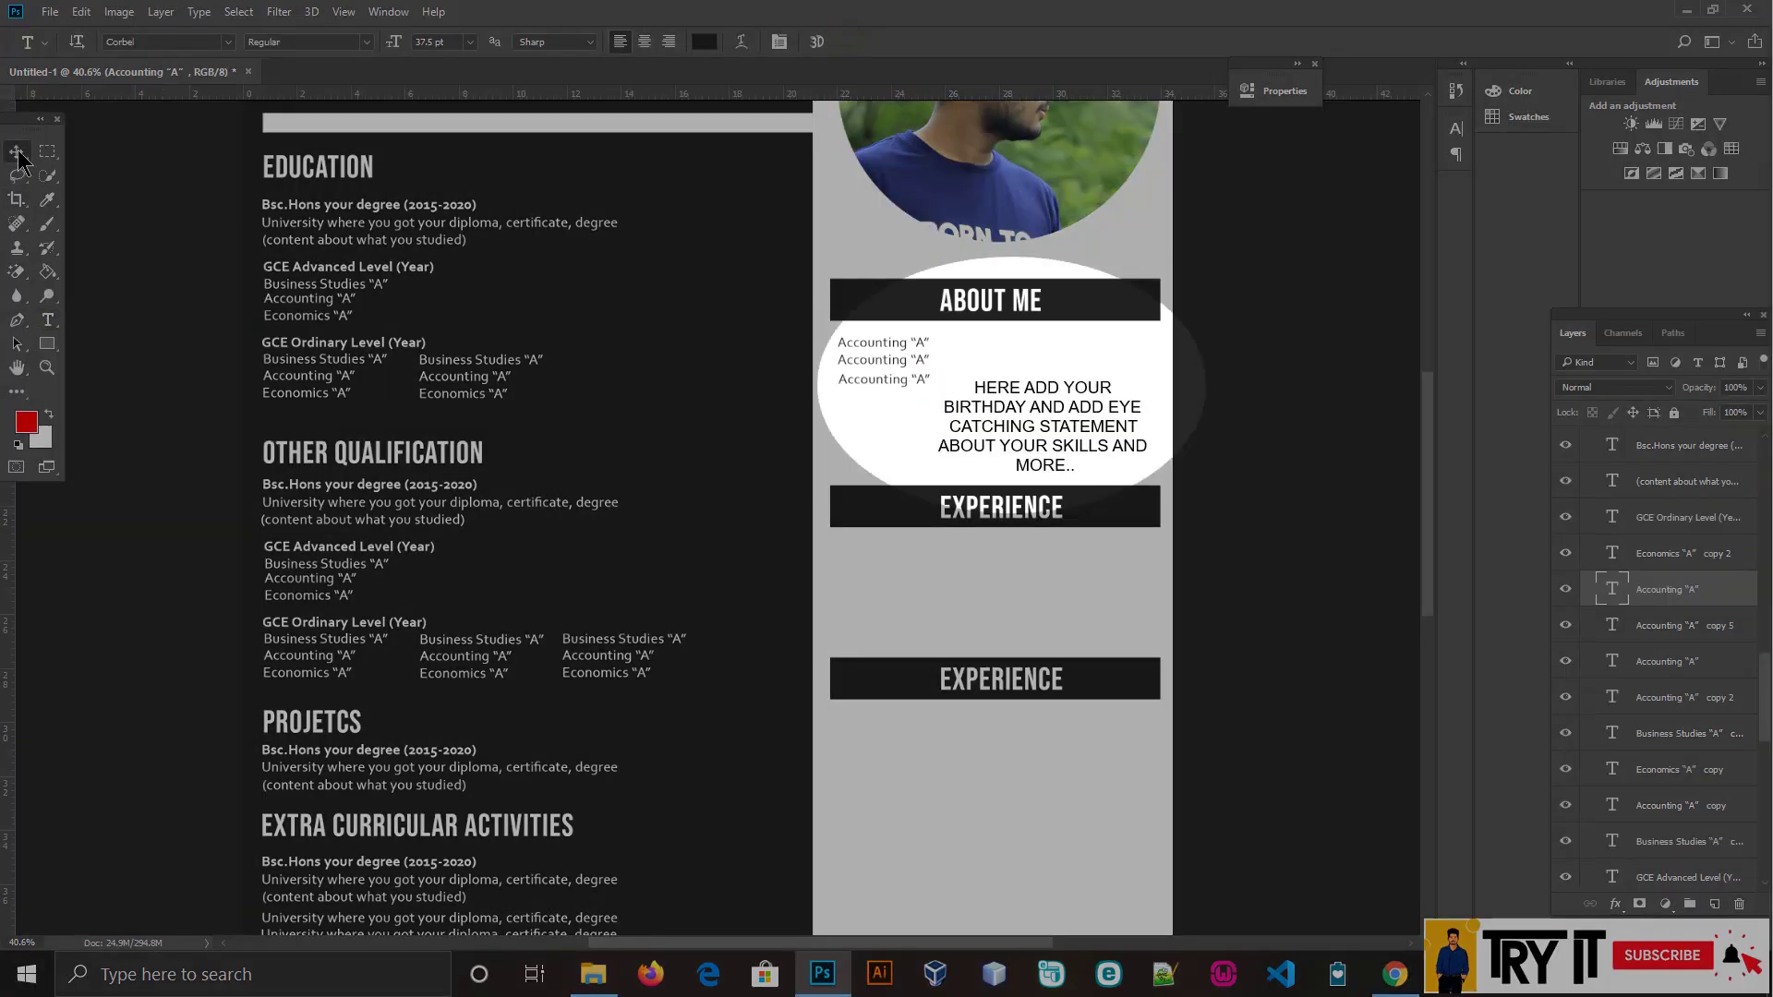
Duplicate the lines lower down and move two into a second column beside them.
click(17, 152)
shift+click(877, 344)
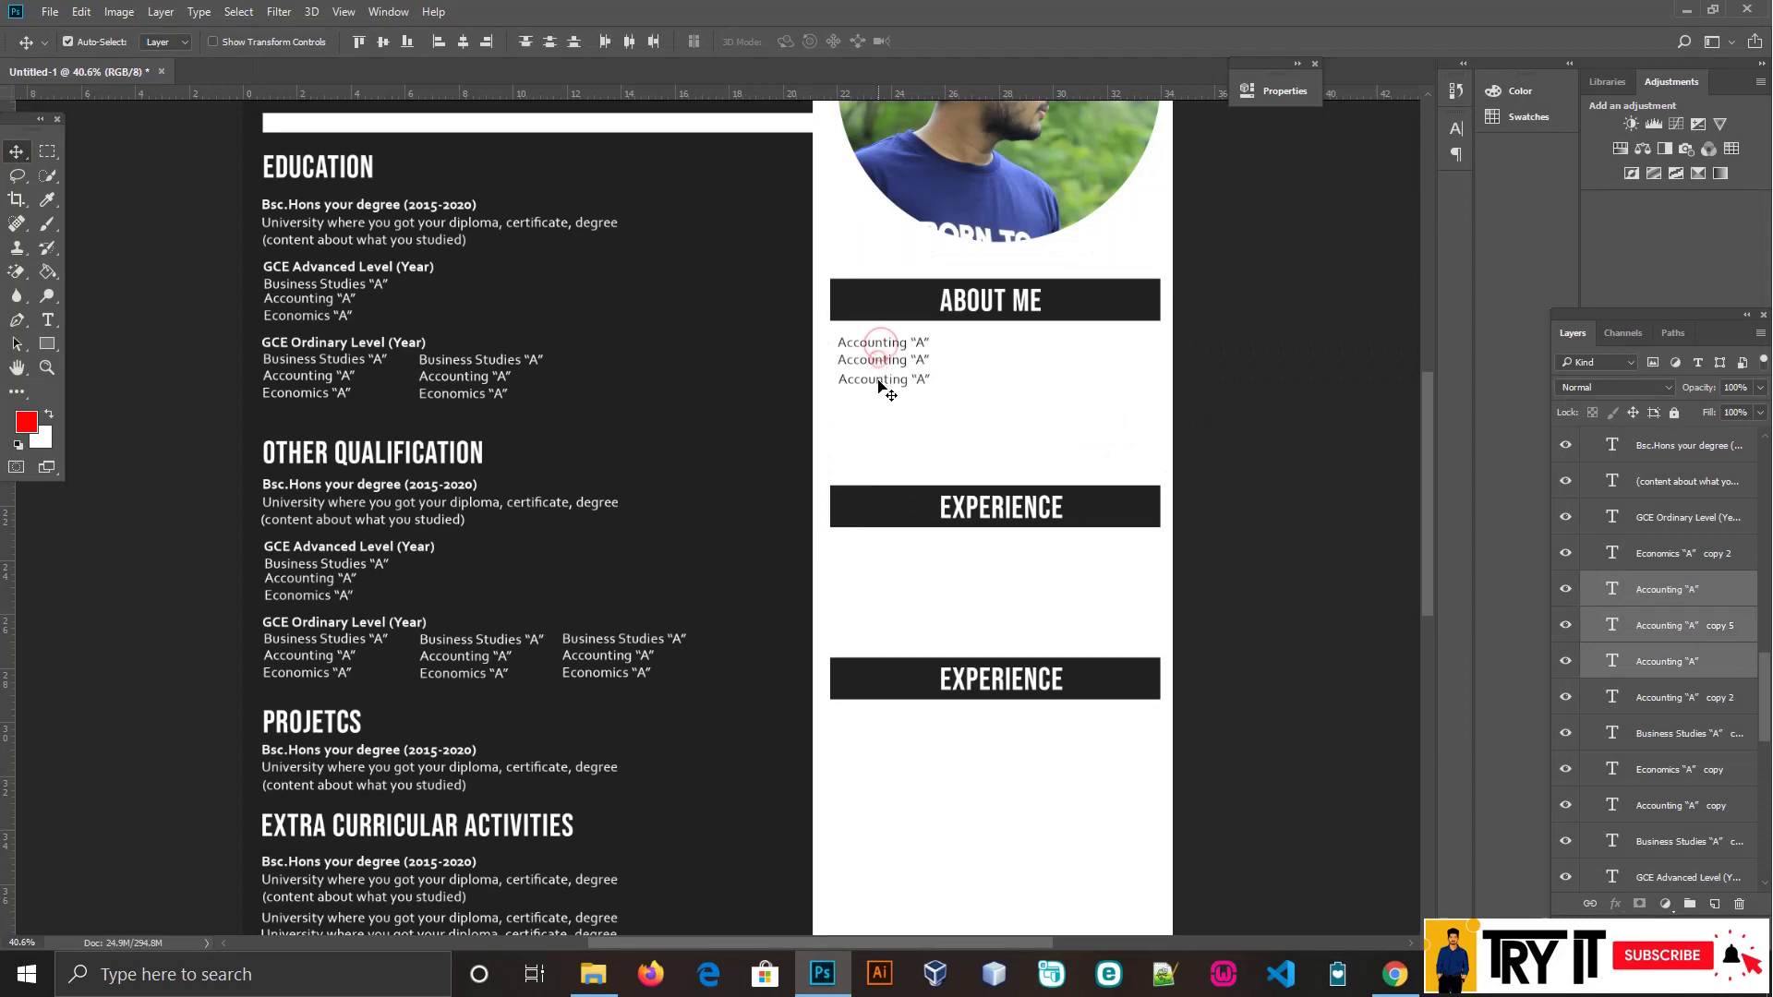
shift+click(877, 378)
drag(887, 365, 890, 431)
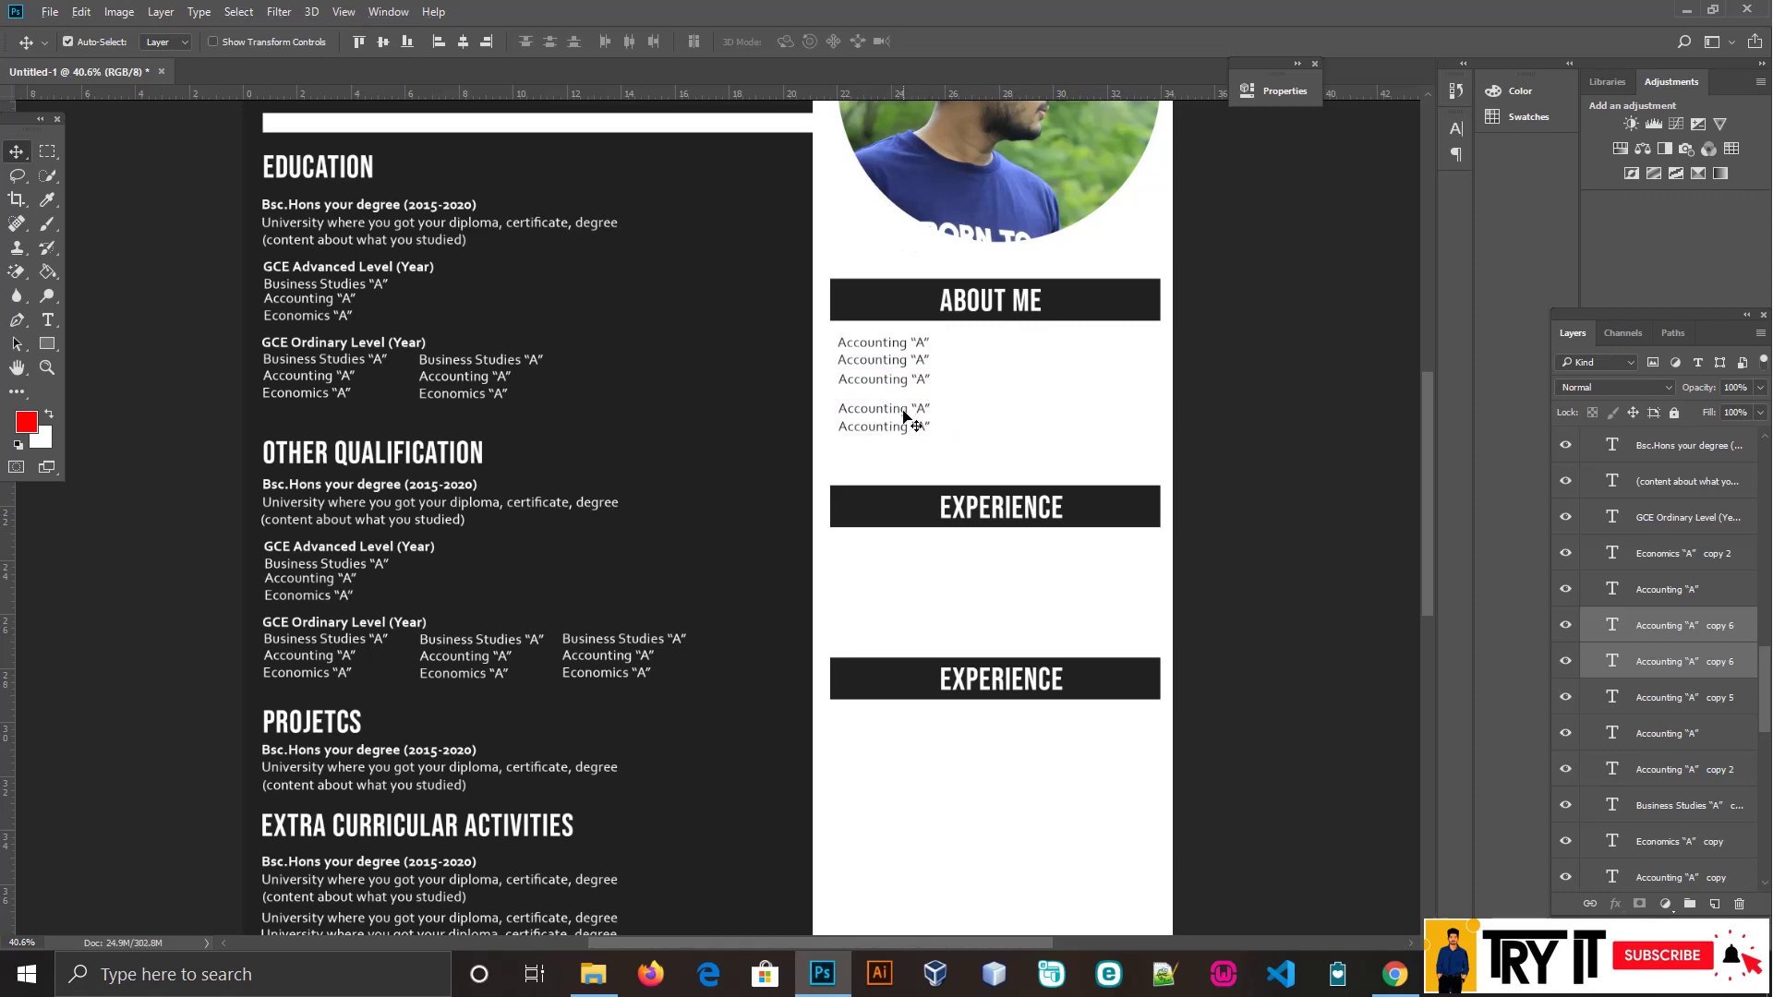
drag(905, 418, 1042, 347)
Alt-drag a copy of the "(content about what you studied)" line toward the white column.
scroll(1101, 458, down, 3)
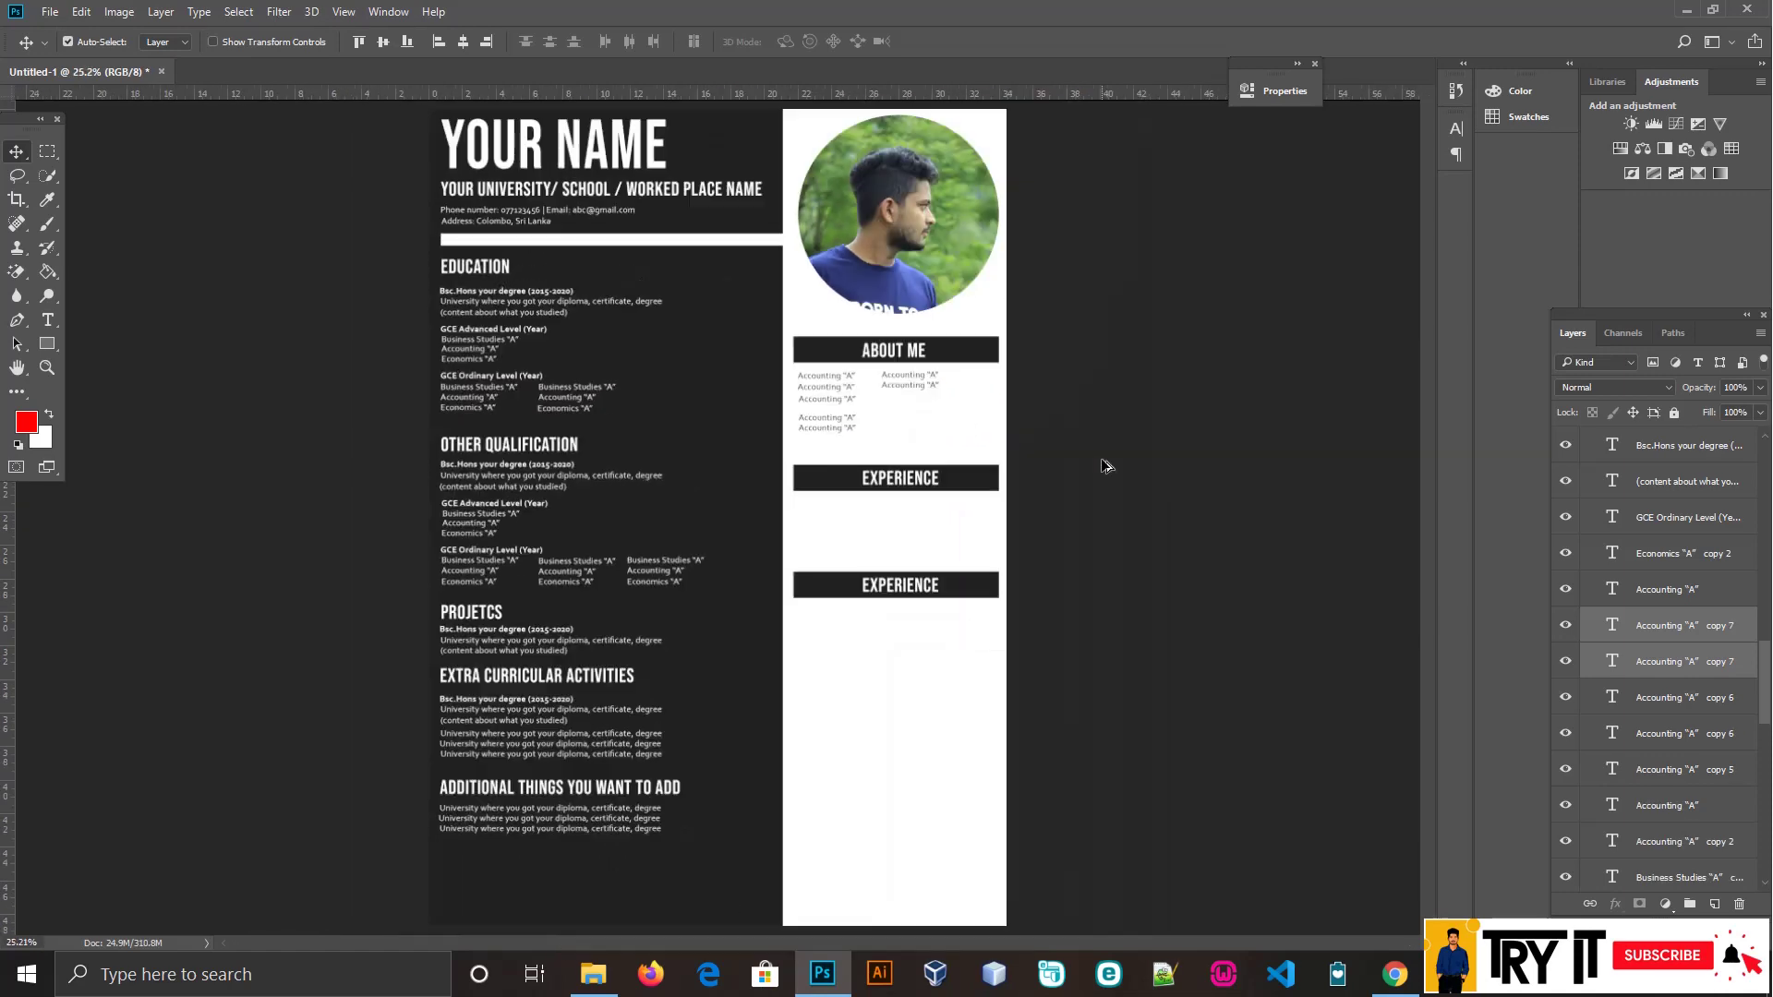
scroll(930, 459, up, 1)
scroll(914, 463, up, 1)
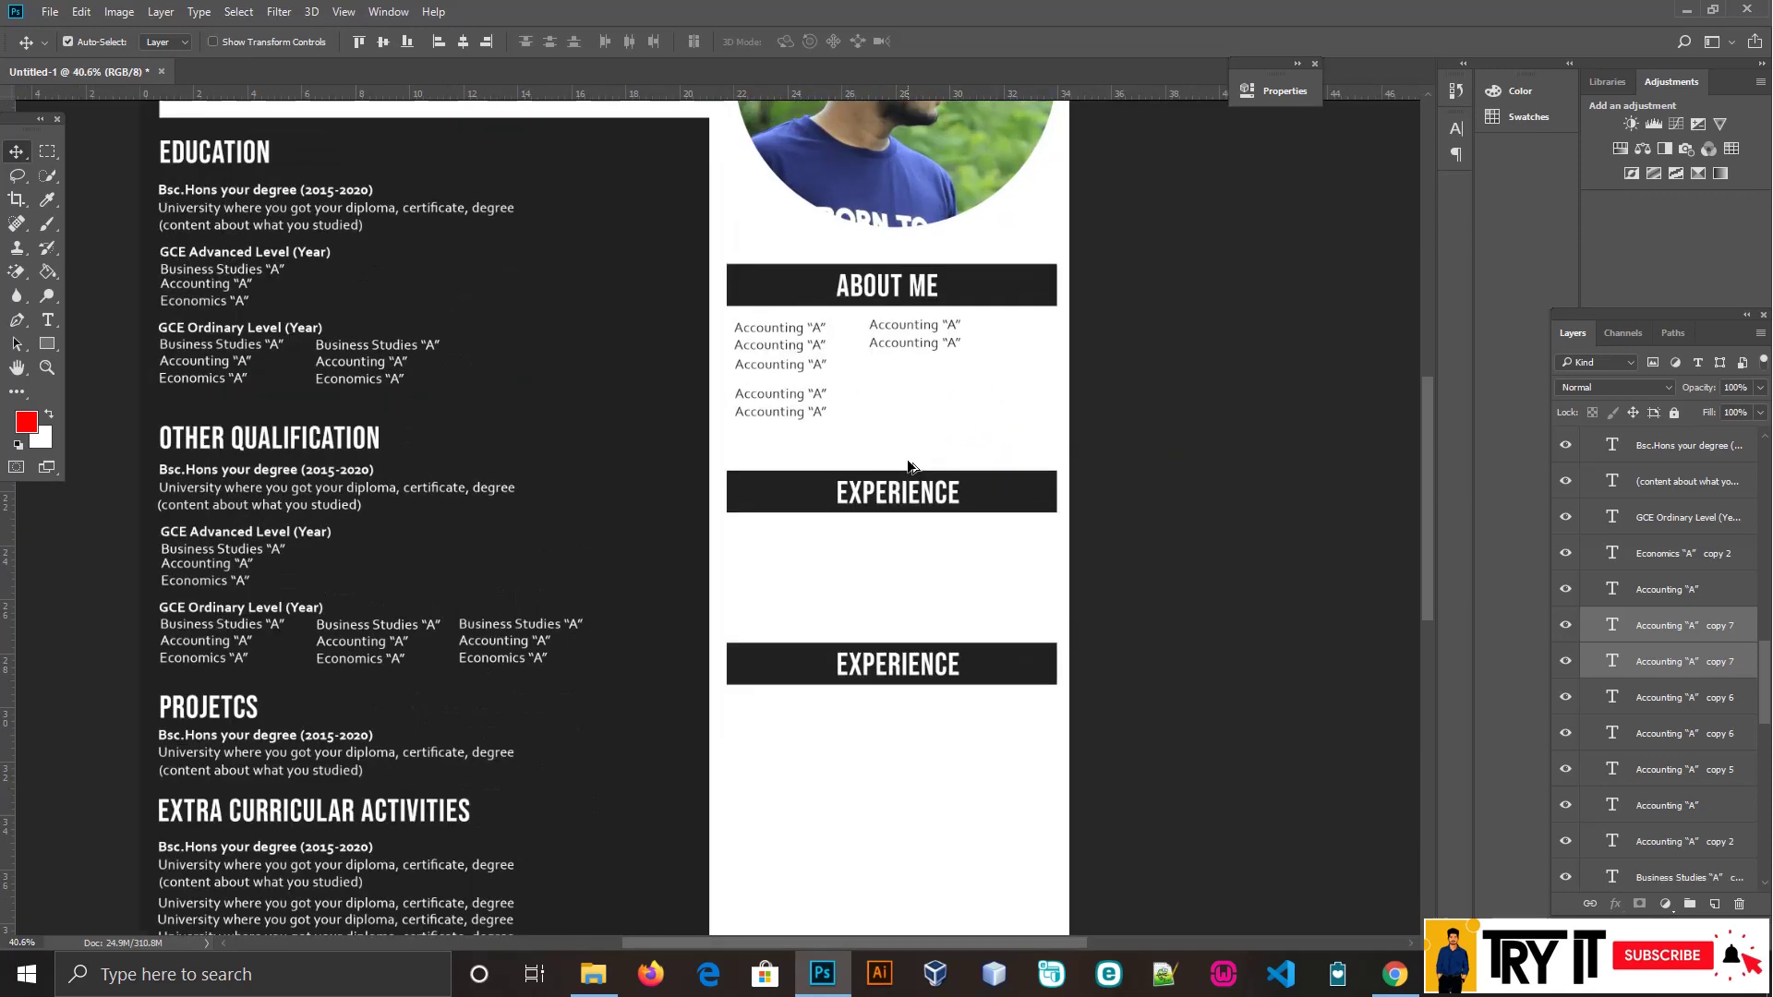
scroll(908, 467, down, 1)
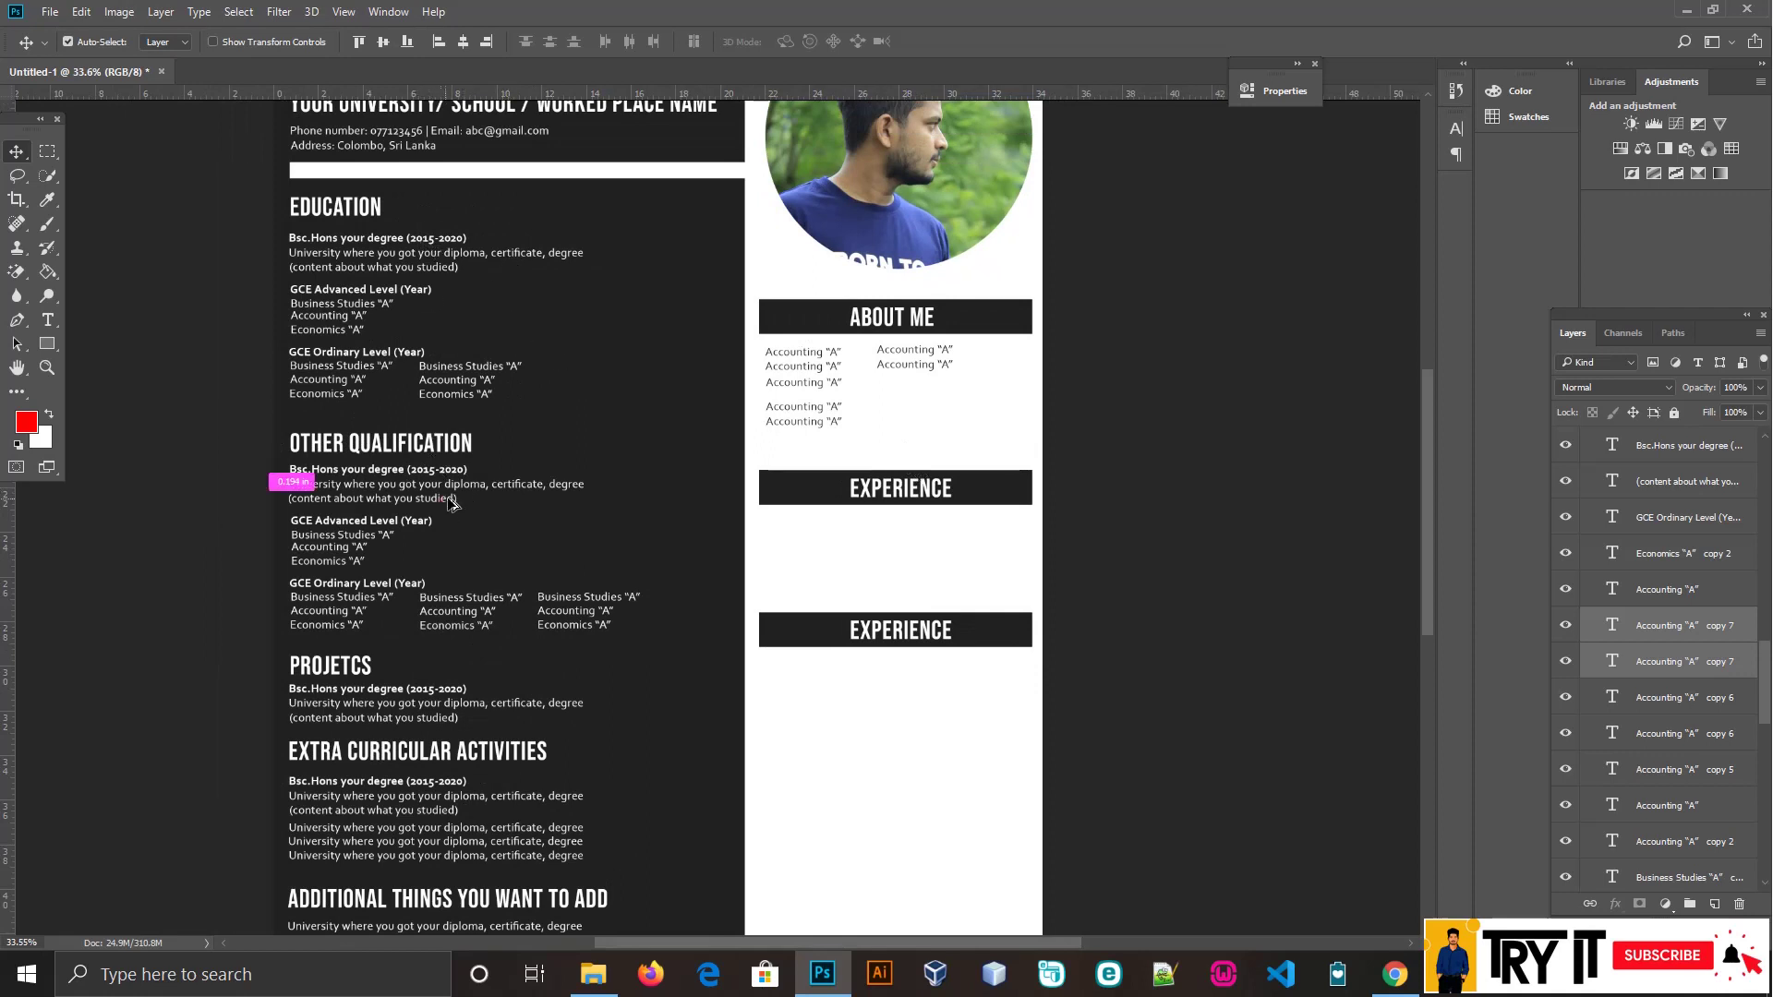
mouse_move(449, 503)
mouse_down()
mouse_move(756, 549)
mouse_move(823, 532)
mouse_up()
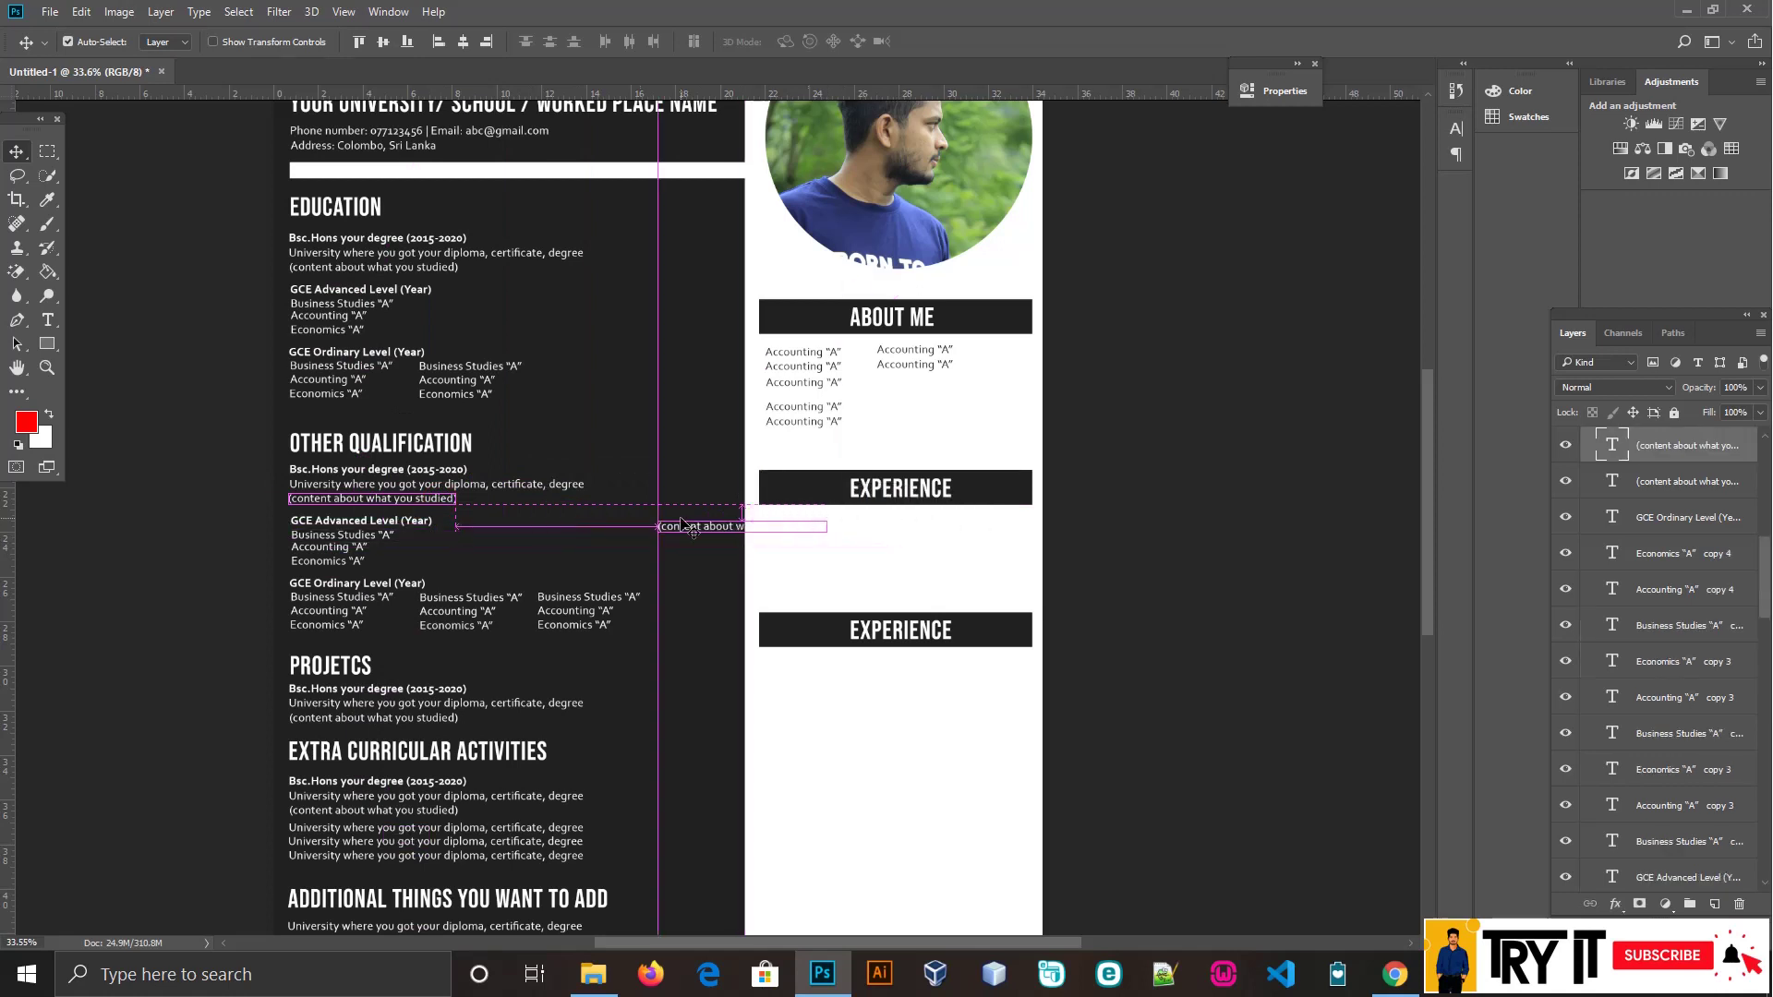
Recolour the copied studied-content line dark grey #212121.
click(48, 320)
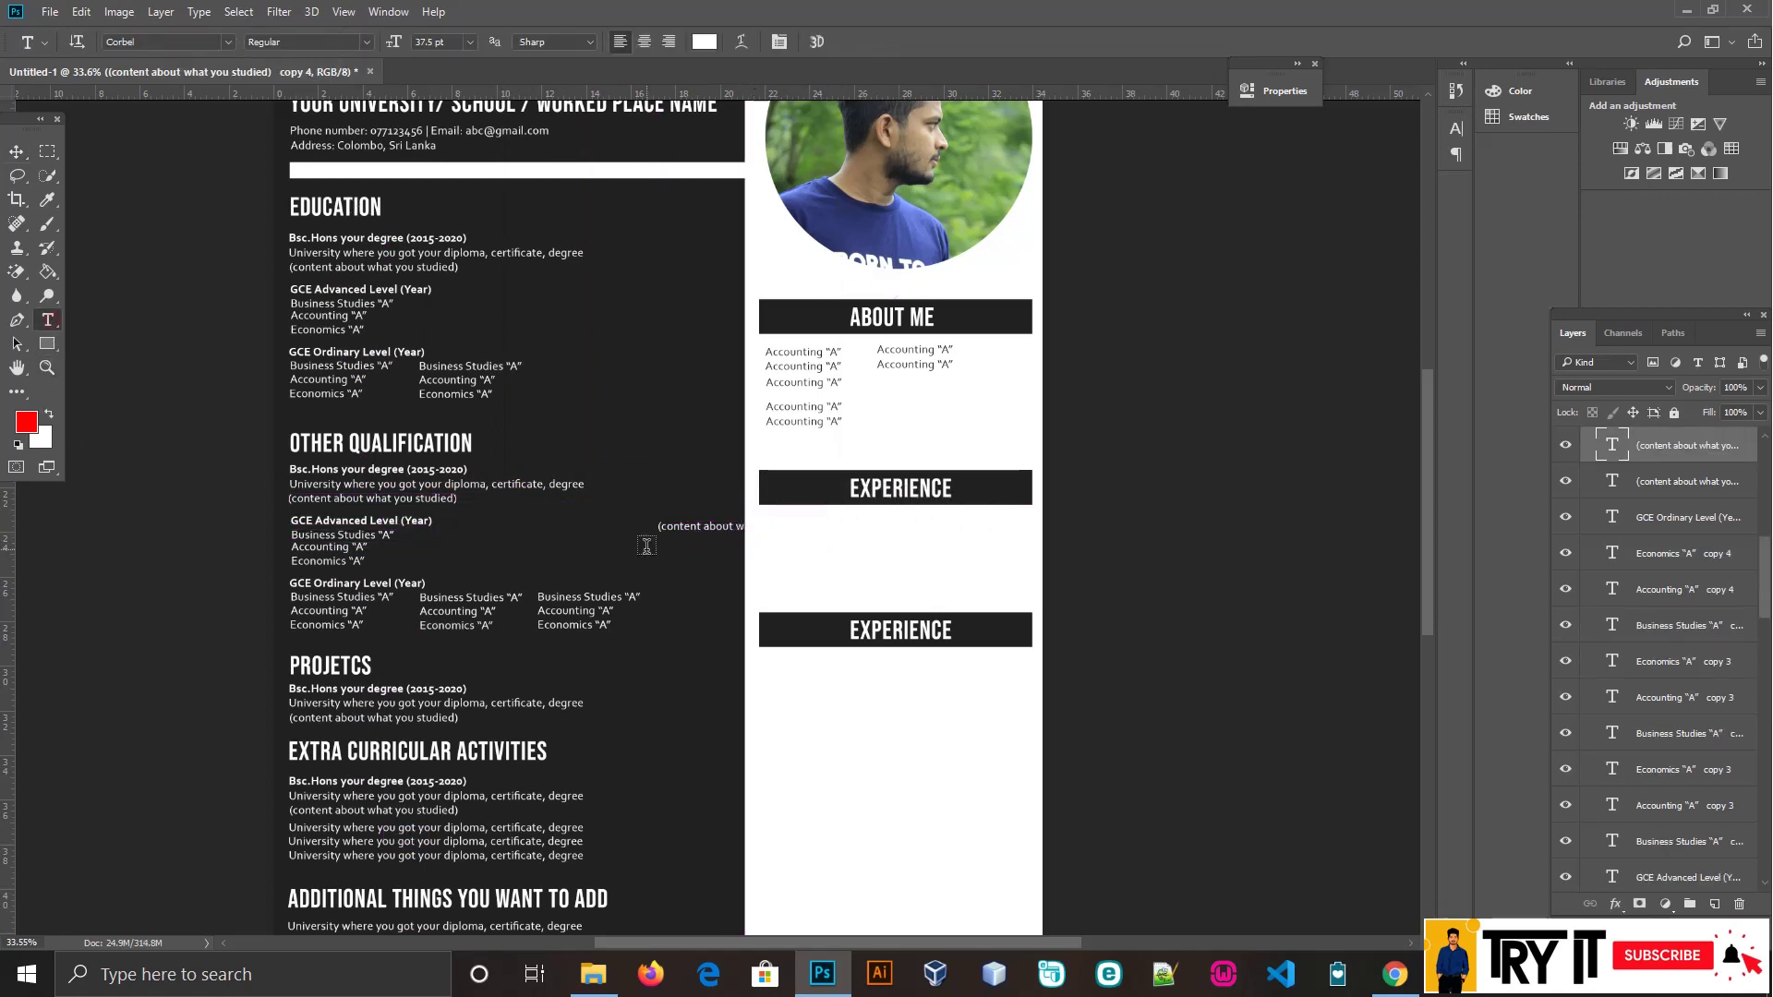
drag(655, 528, 914, 531)
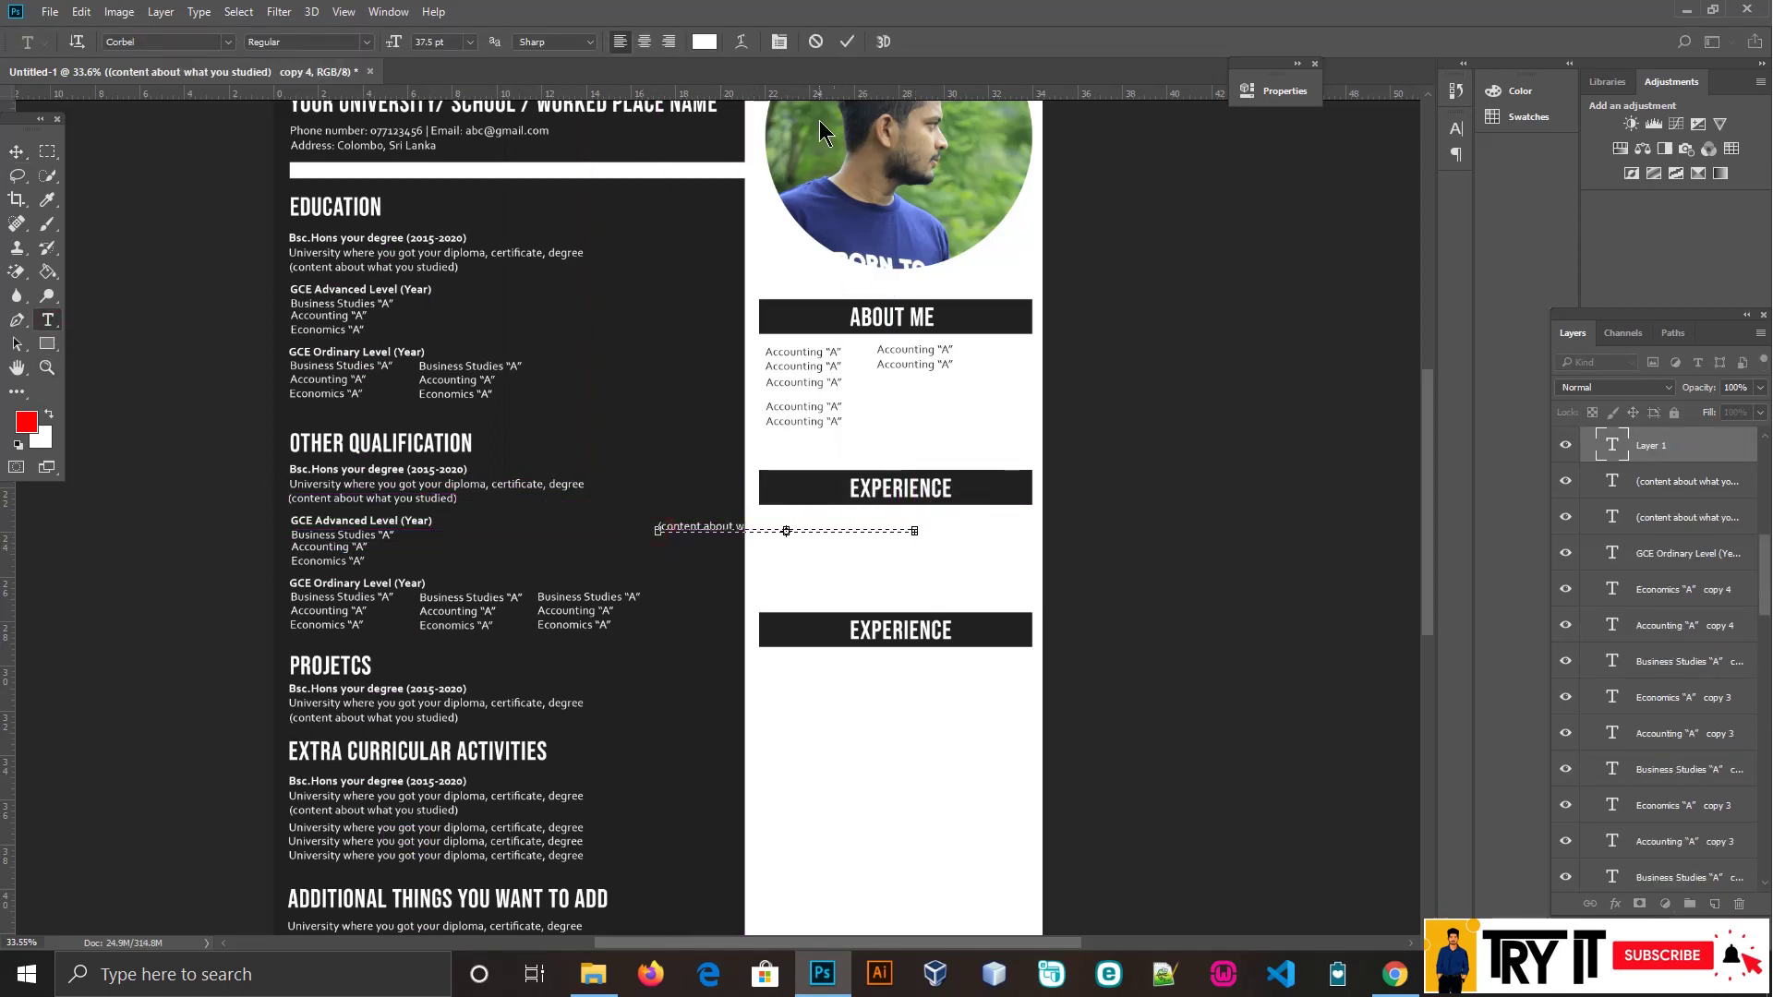
click(817, 41)
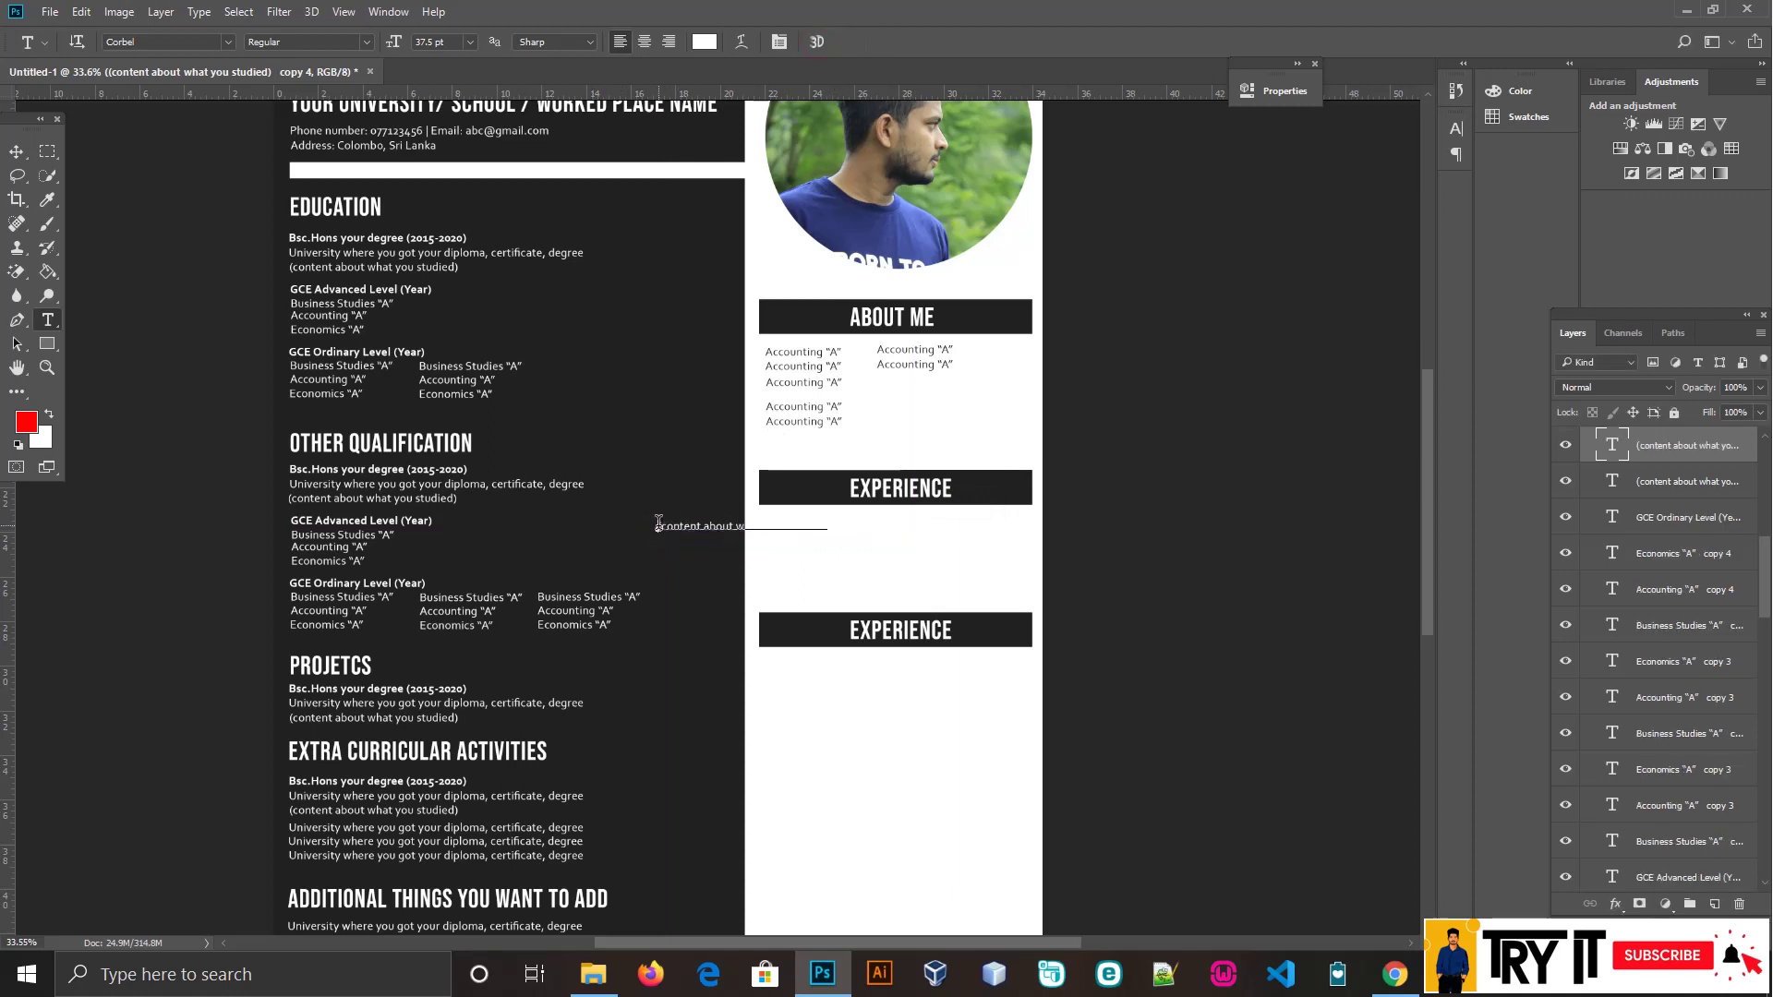
drag(658, 524, 826, 527)
click(705, 42)
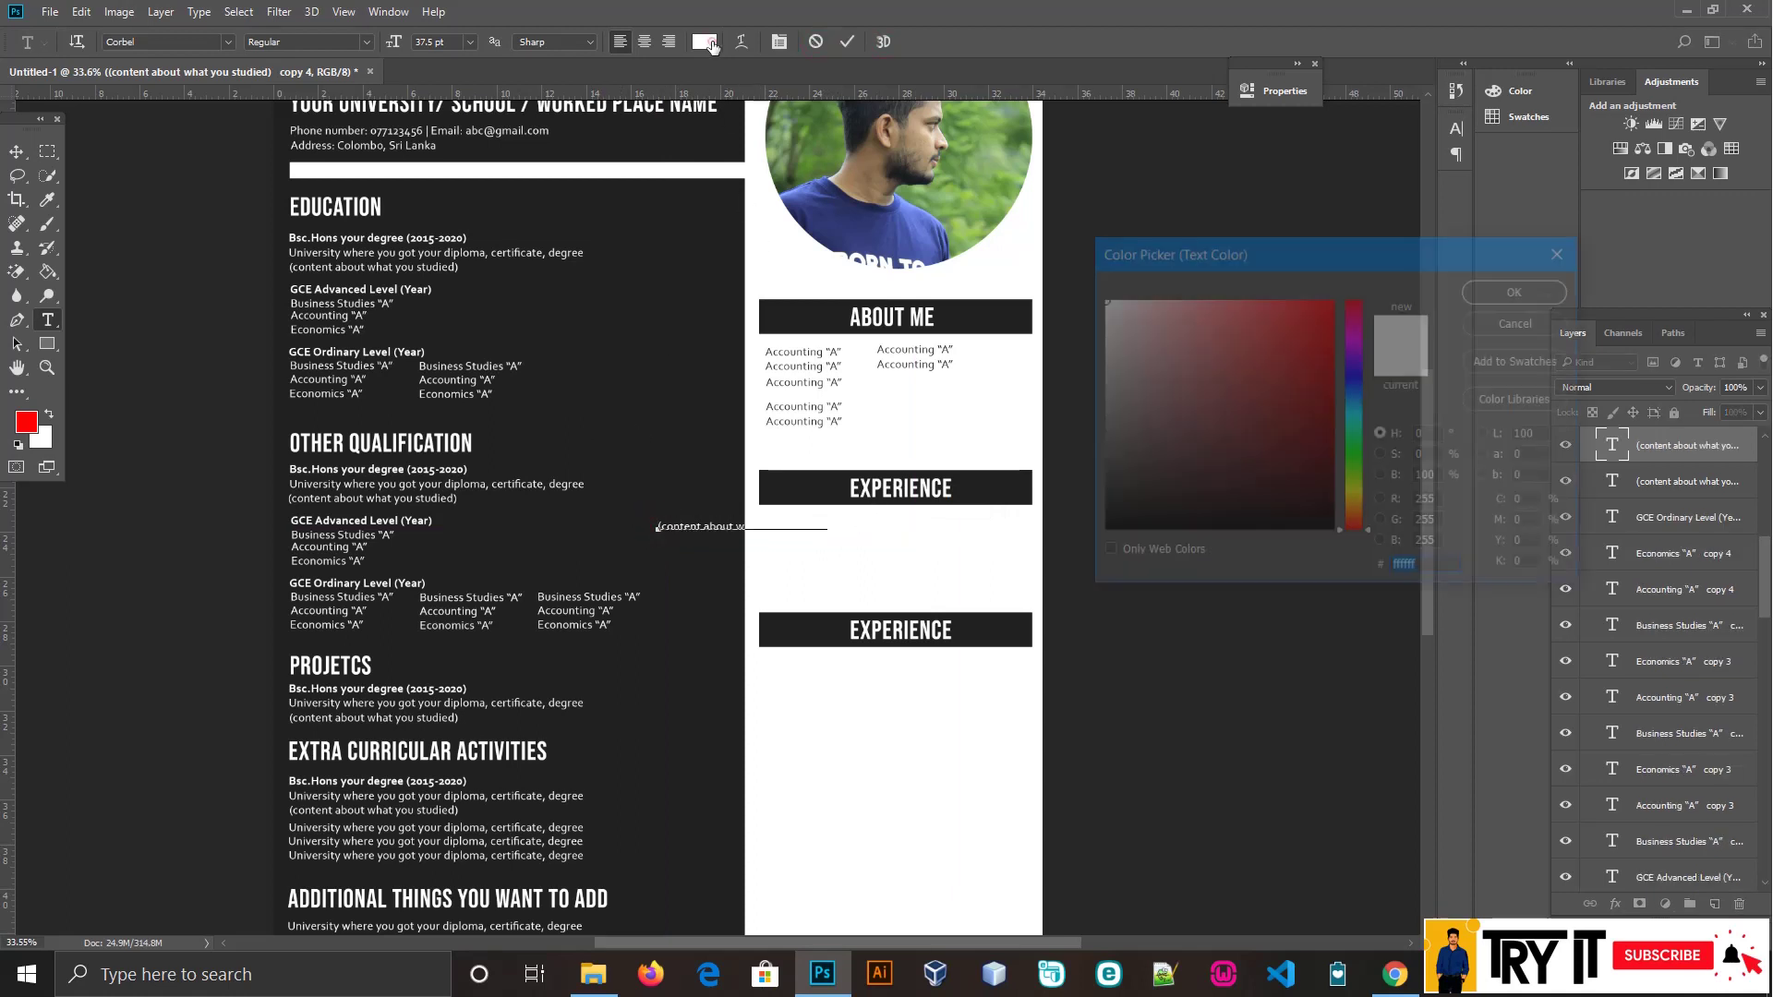
click(708, 187)
click(1493, 296)
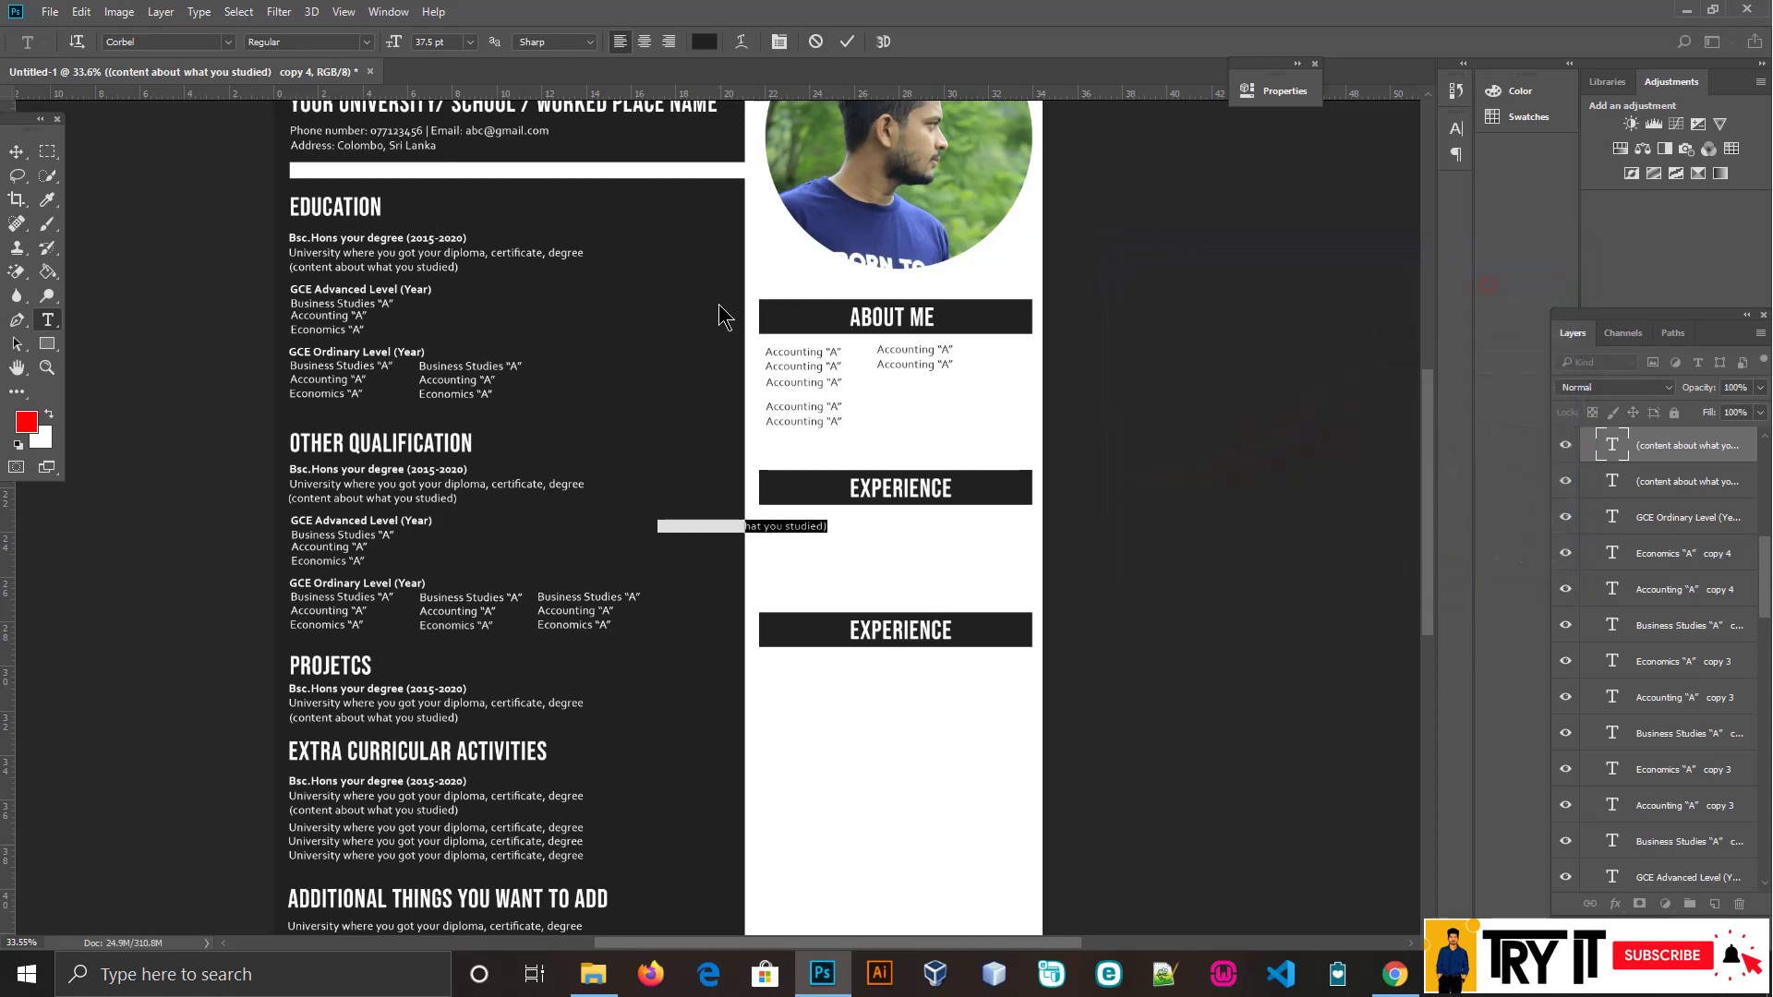
click(847, 42)
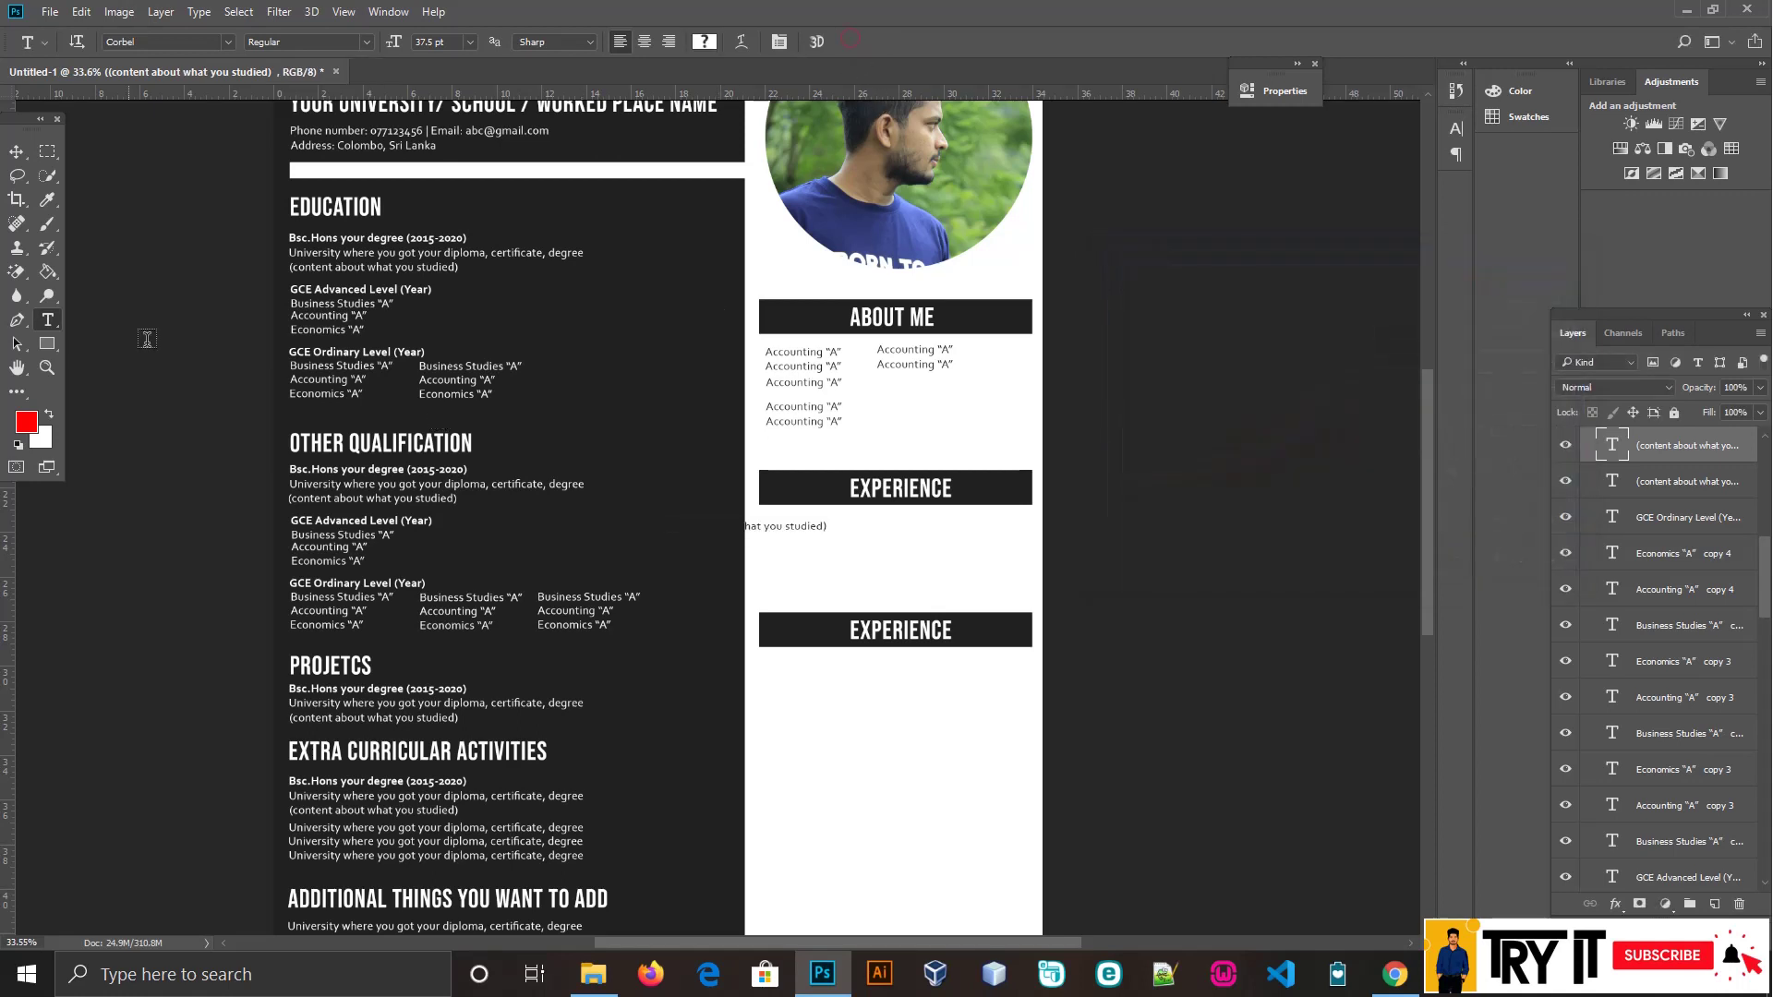
Place the studied-content line under the first EXPERIENCE heading.
click(23, 158)
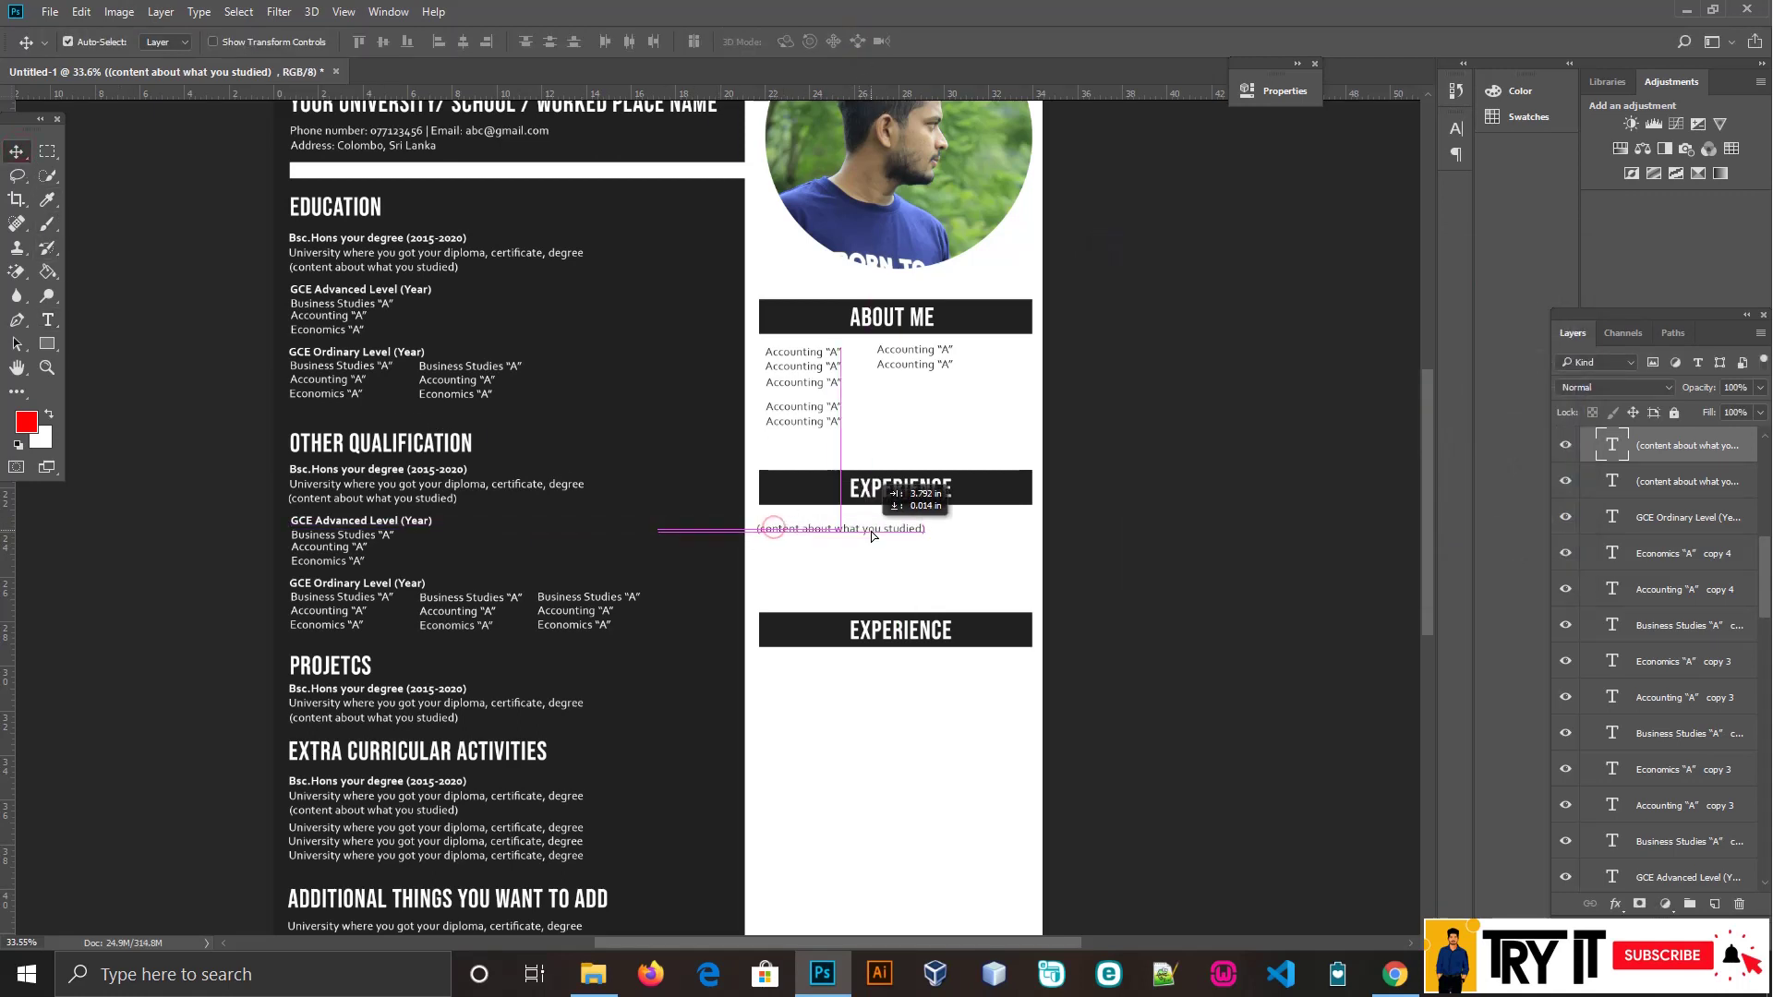
mouse_move(775, 527)
mouse_down()
mouse_move(876, 525)
mouse_move(878, 574)
mouse_up()
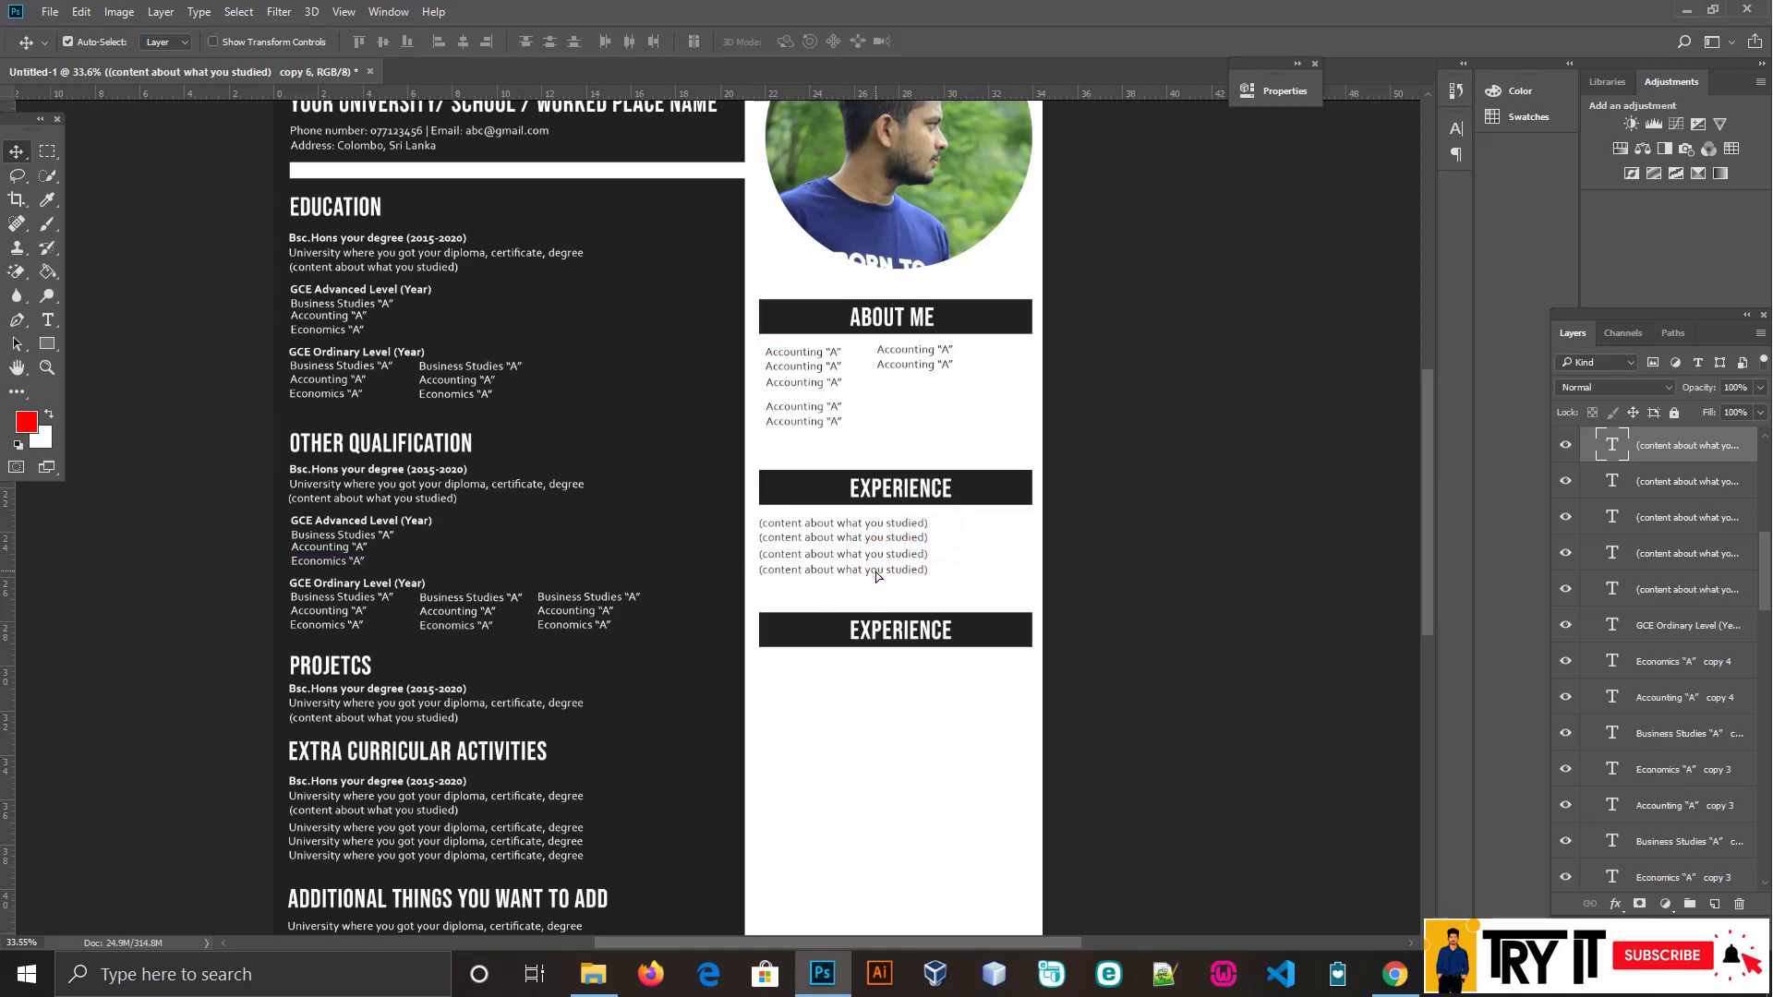
scroll(883, 580, down, 1)
scroll(889, 580, down, 2)
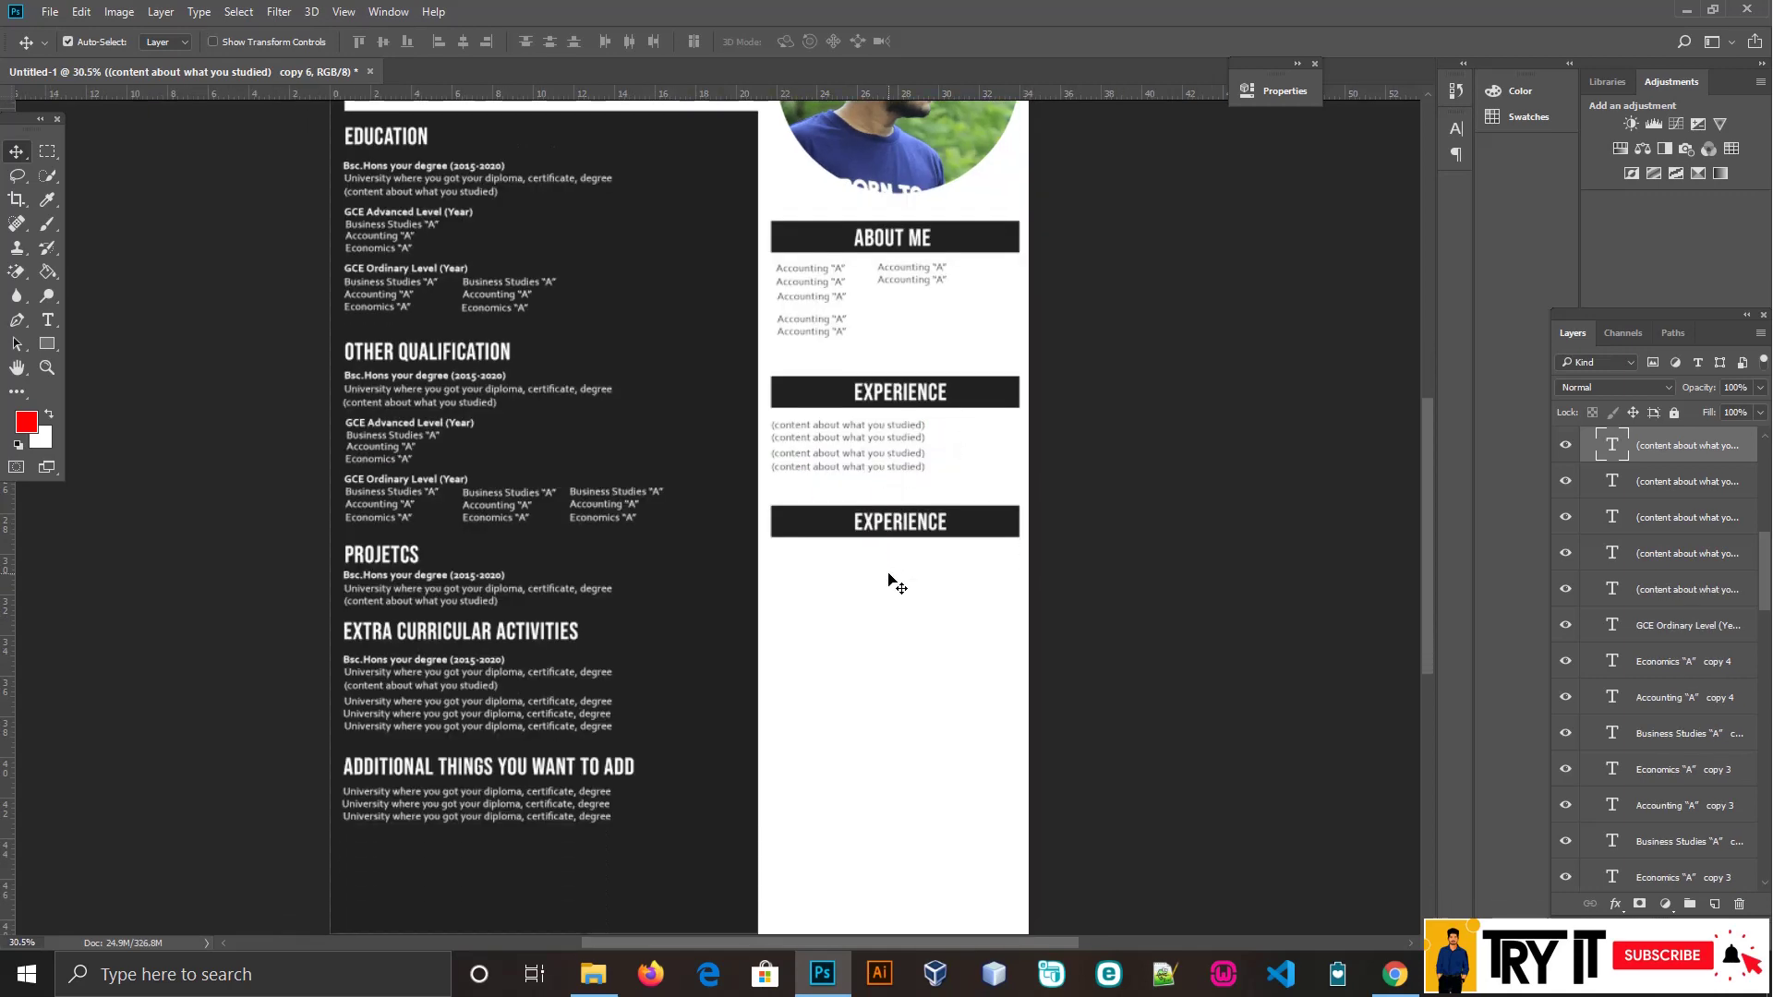
scroll(892, 581, down, 1)
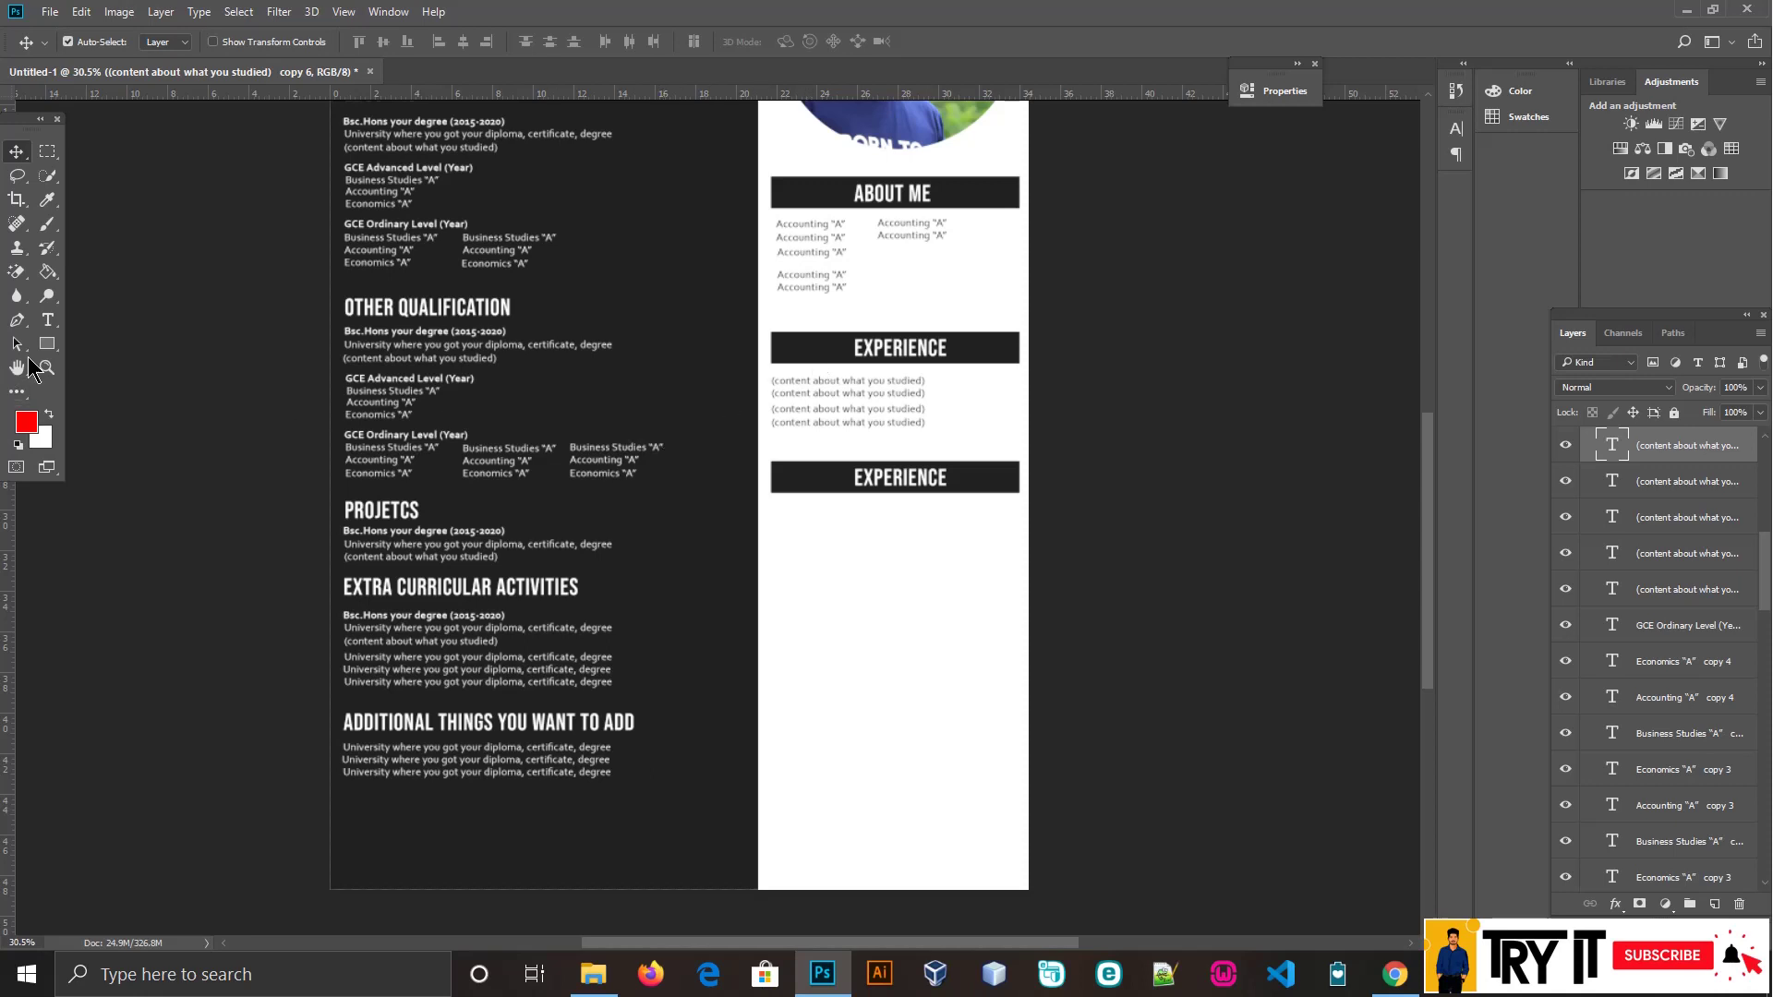
Retype the second EXPERIENCE heading as SKILLS and centre it on its dark bar.
click(48, 320)
double_click(858, 474)
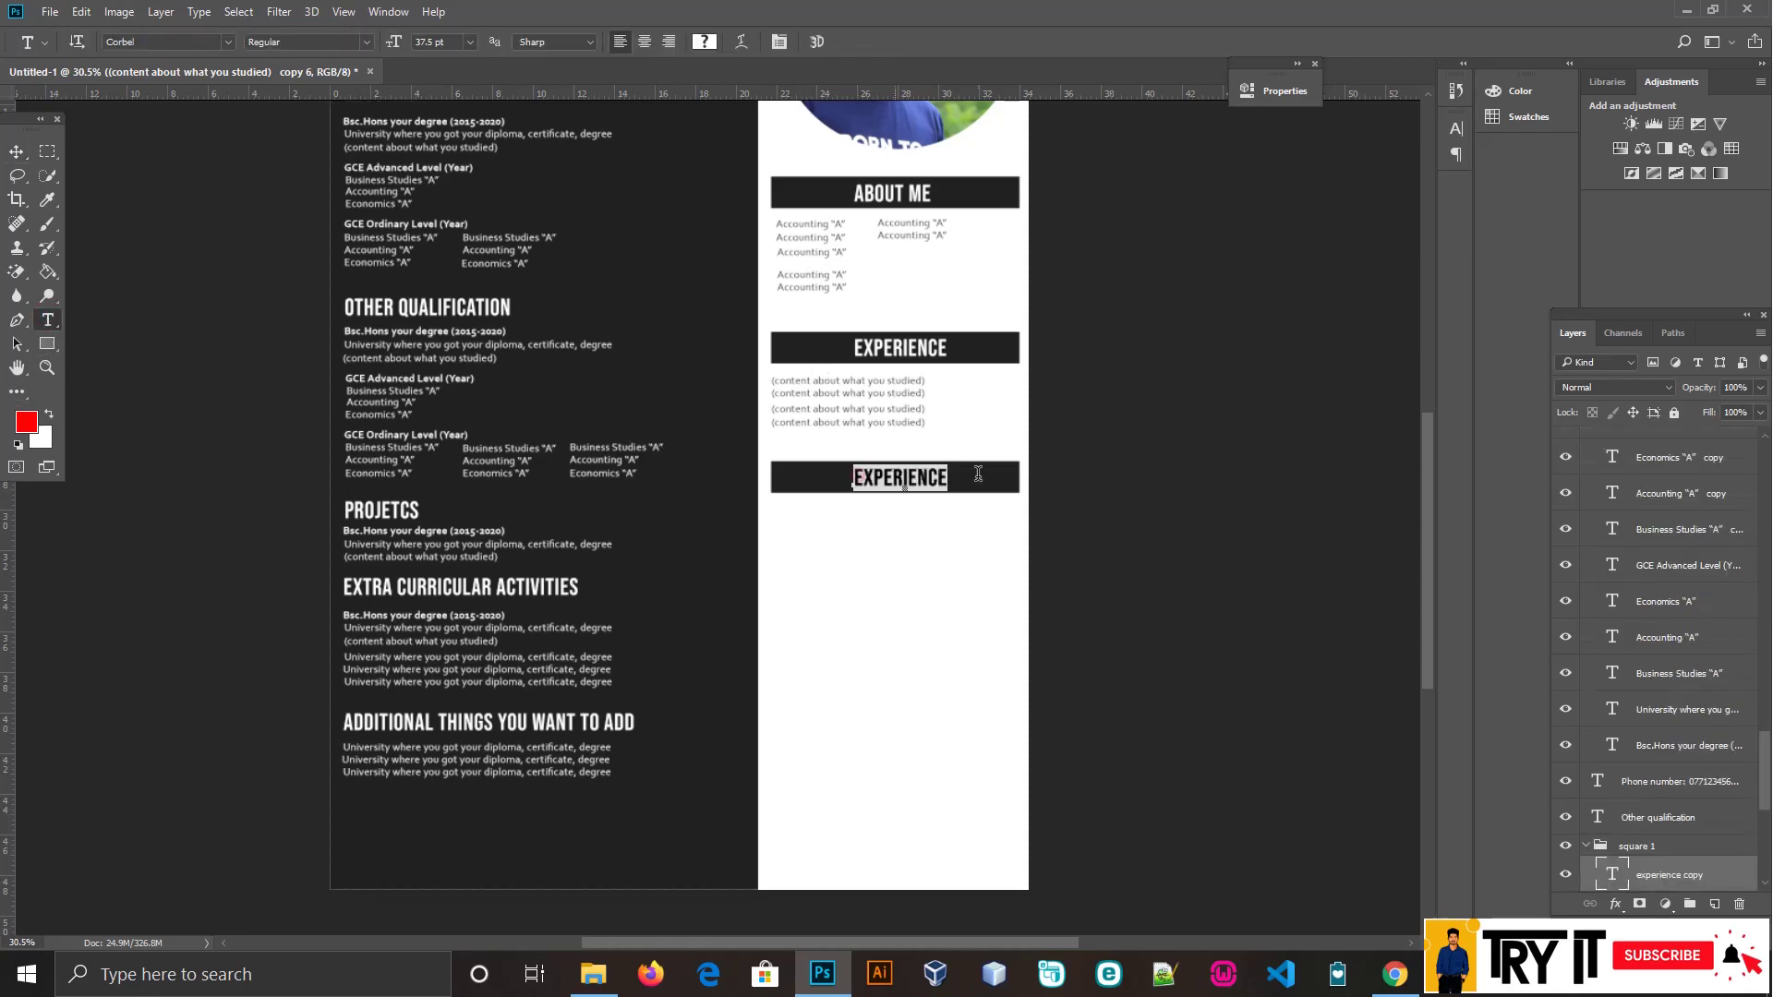
text(SKILLS)
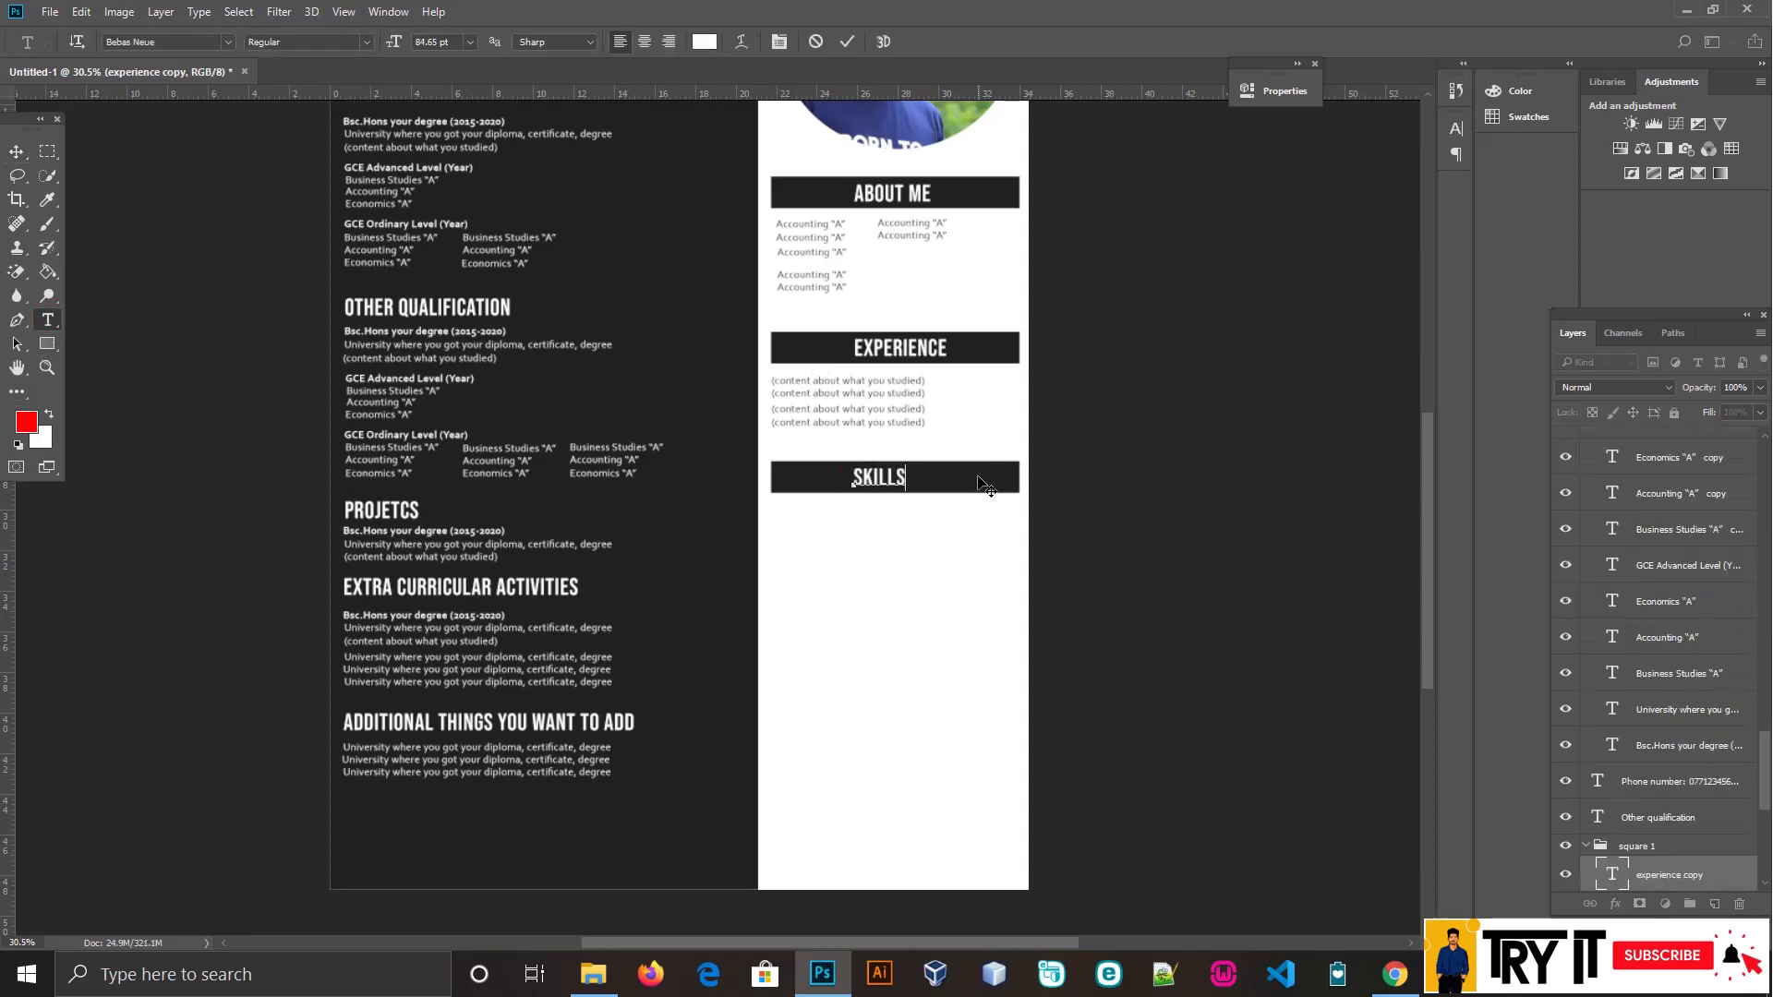
click(853, 41)
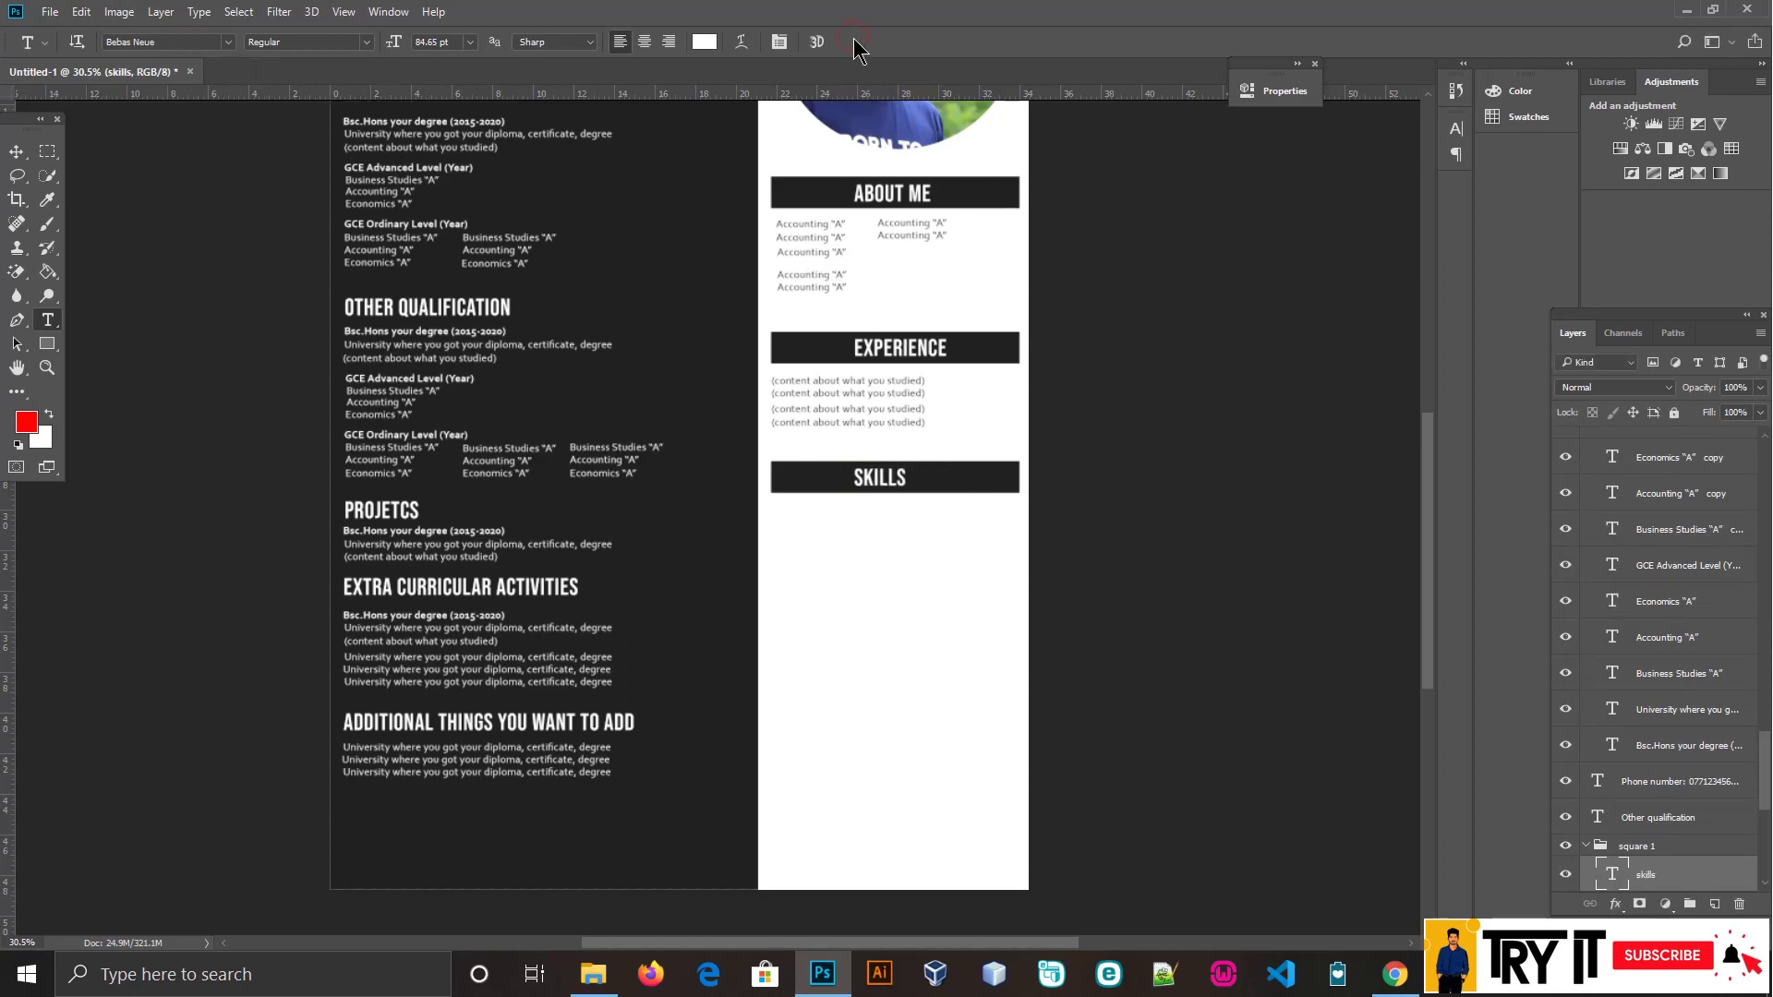
click(16, 150)
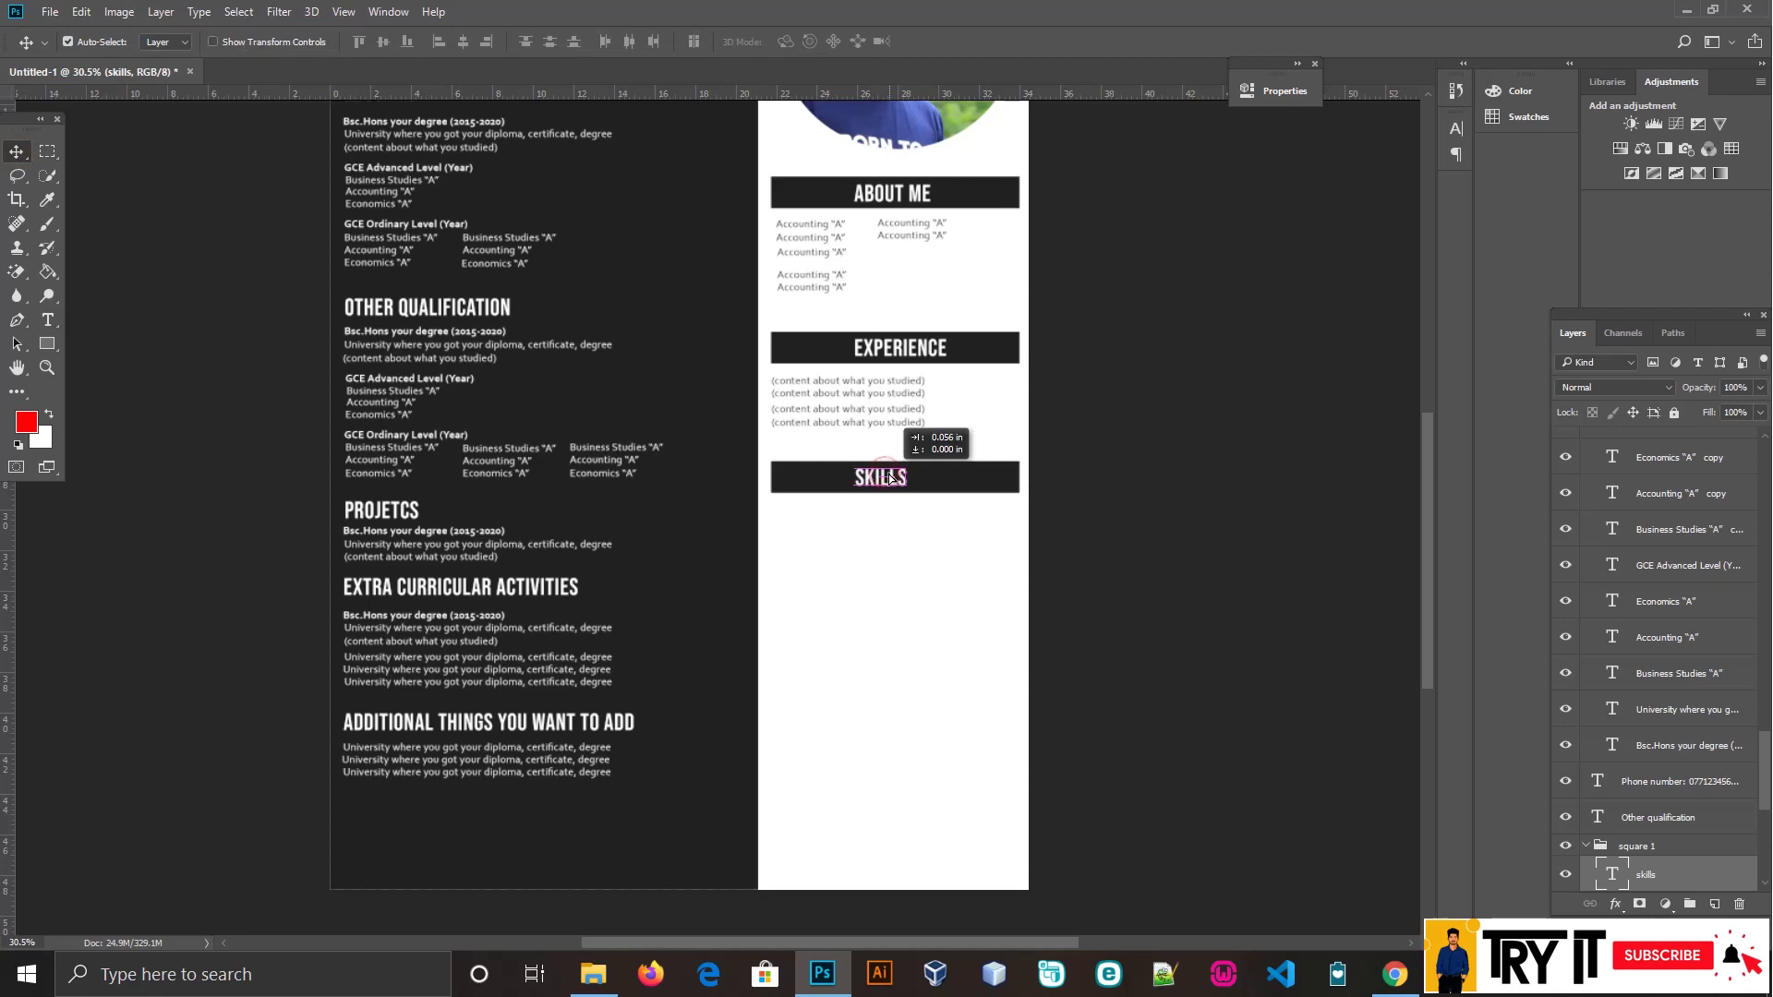
drag(886, 476, 894, 476)
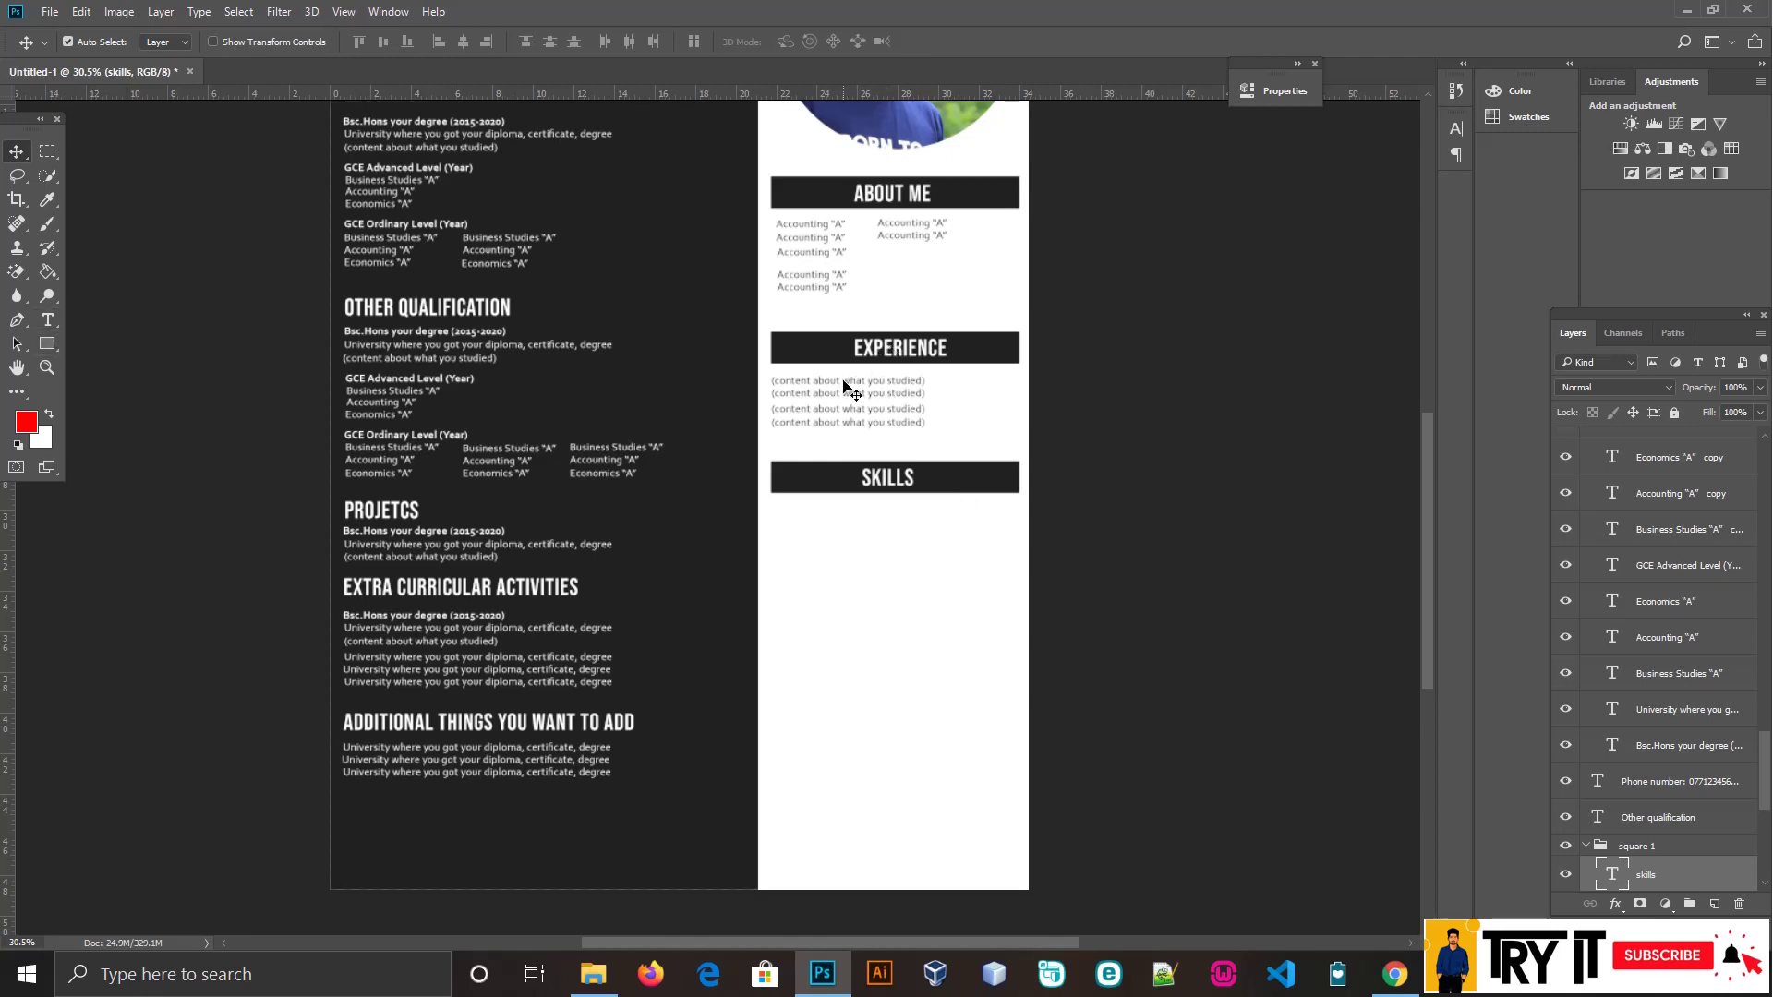
Copy a content line below the SKILLS bar and replace its text with photoshop.
drag(844, 386, 843, 526)
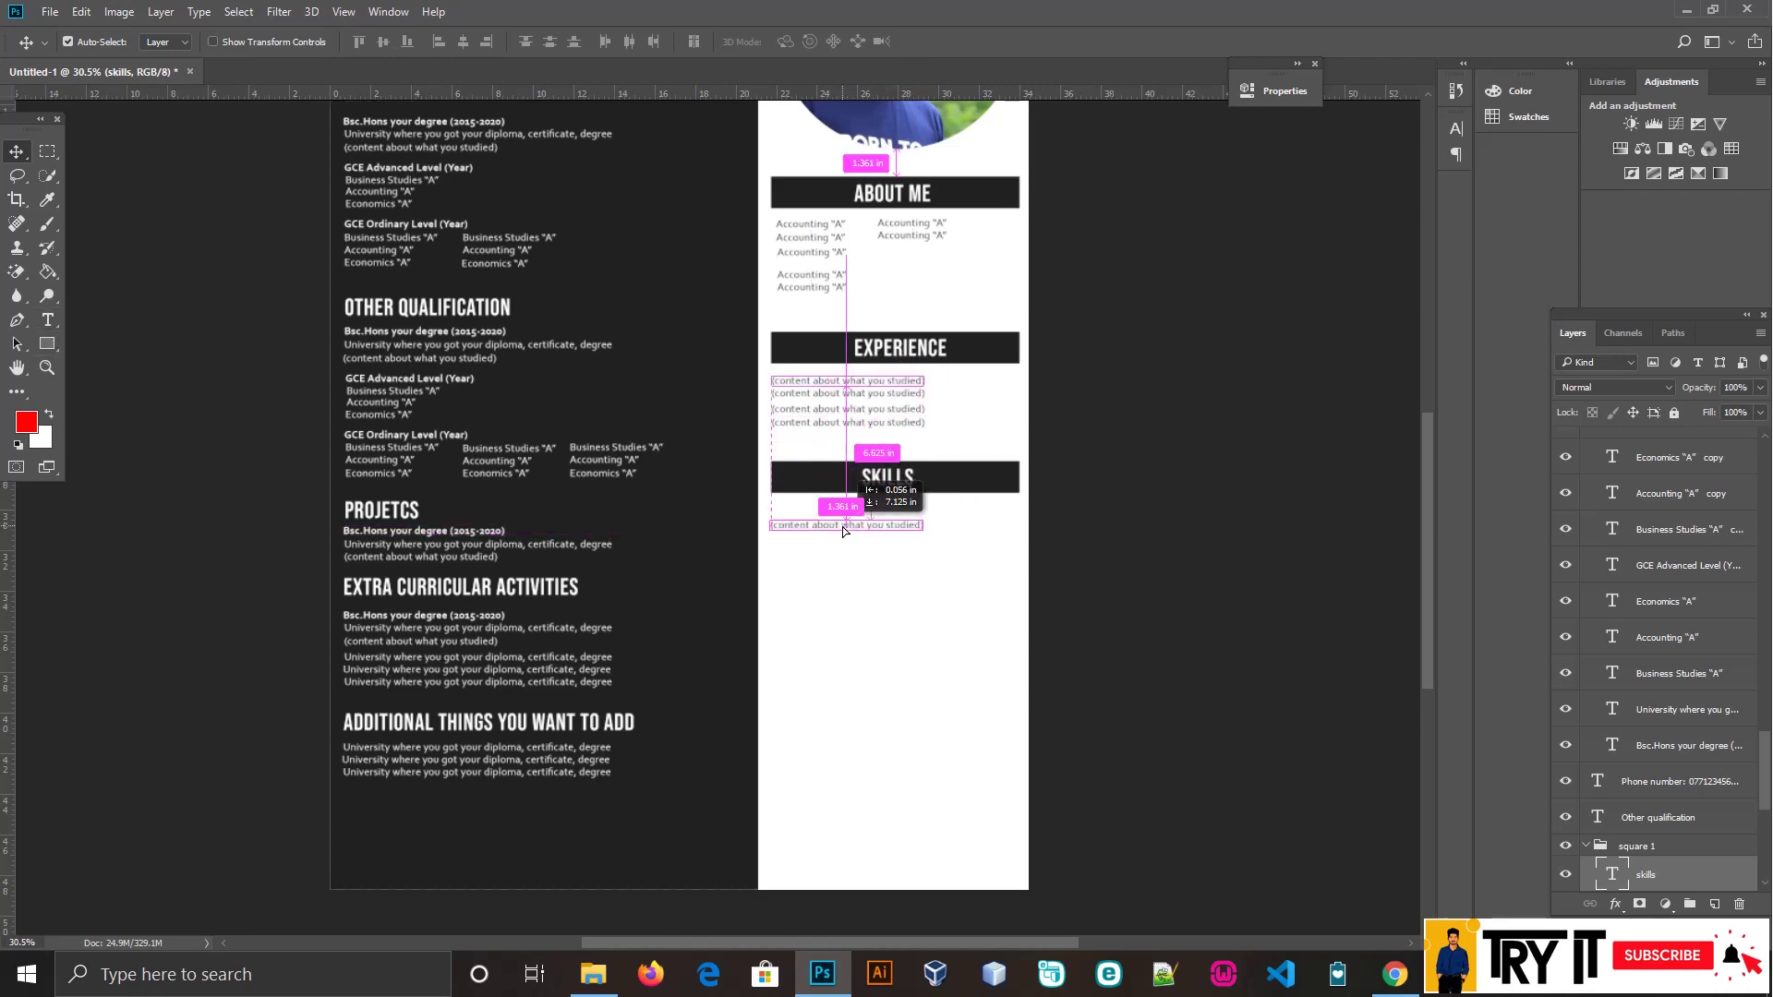
key(t)
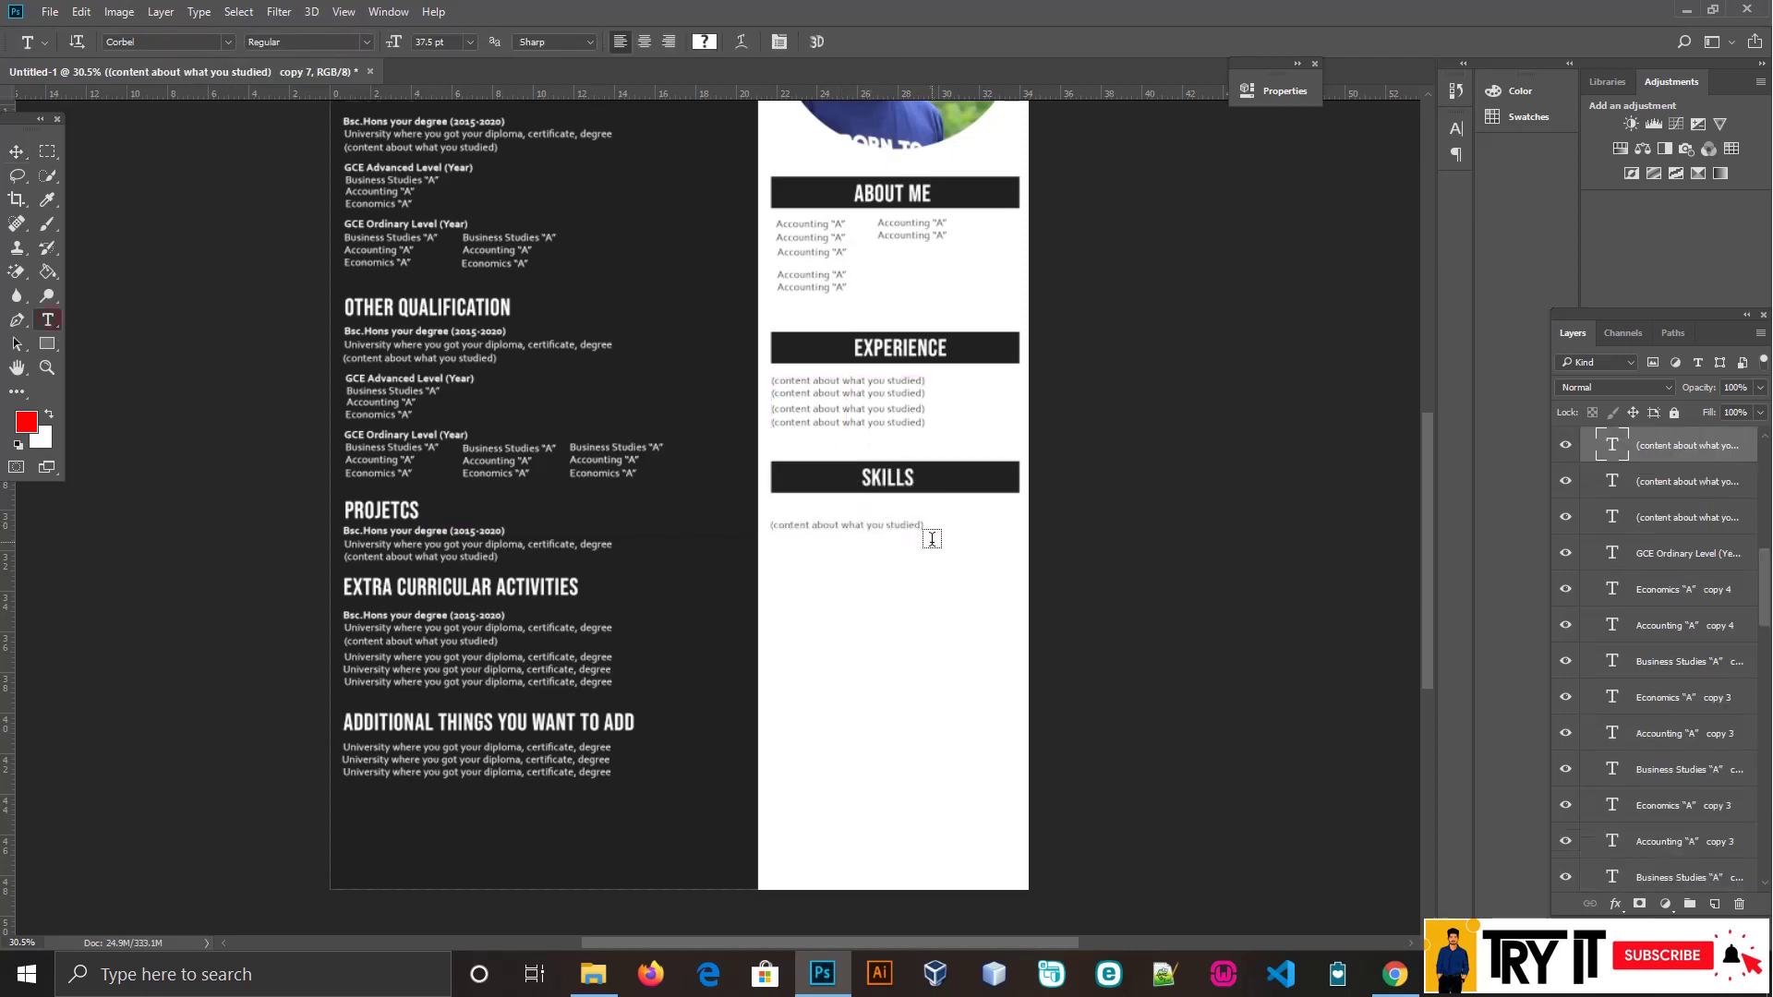
mouse_move(929, 528)
mouse_down()
mouse_move(758, 511)
mouse_move(839, 524)
mouse_up()
key(Escape)
triple_click(883, 526)
key(ctrl+v)
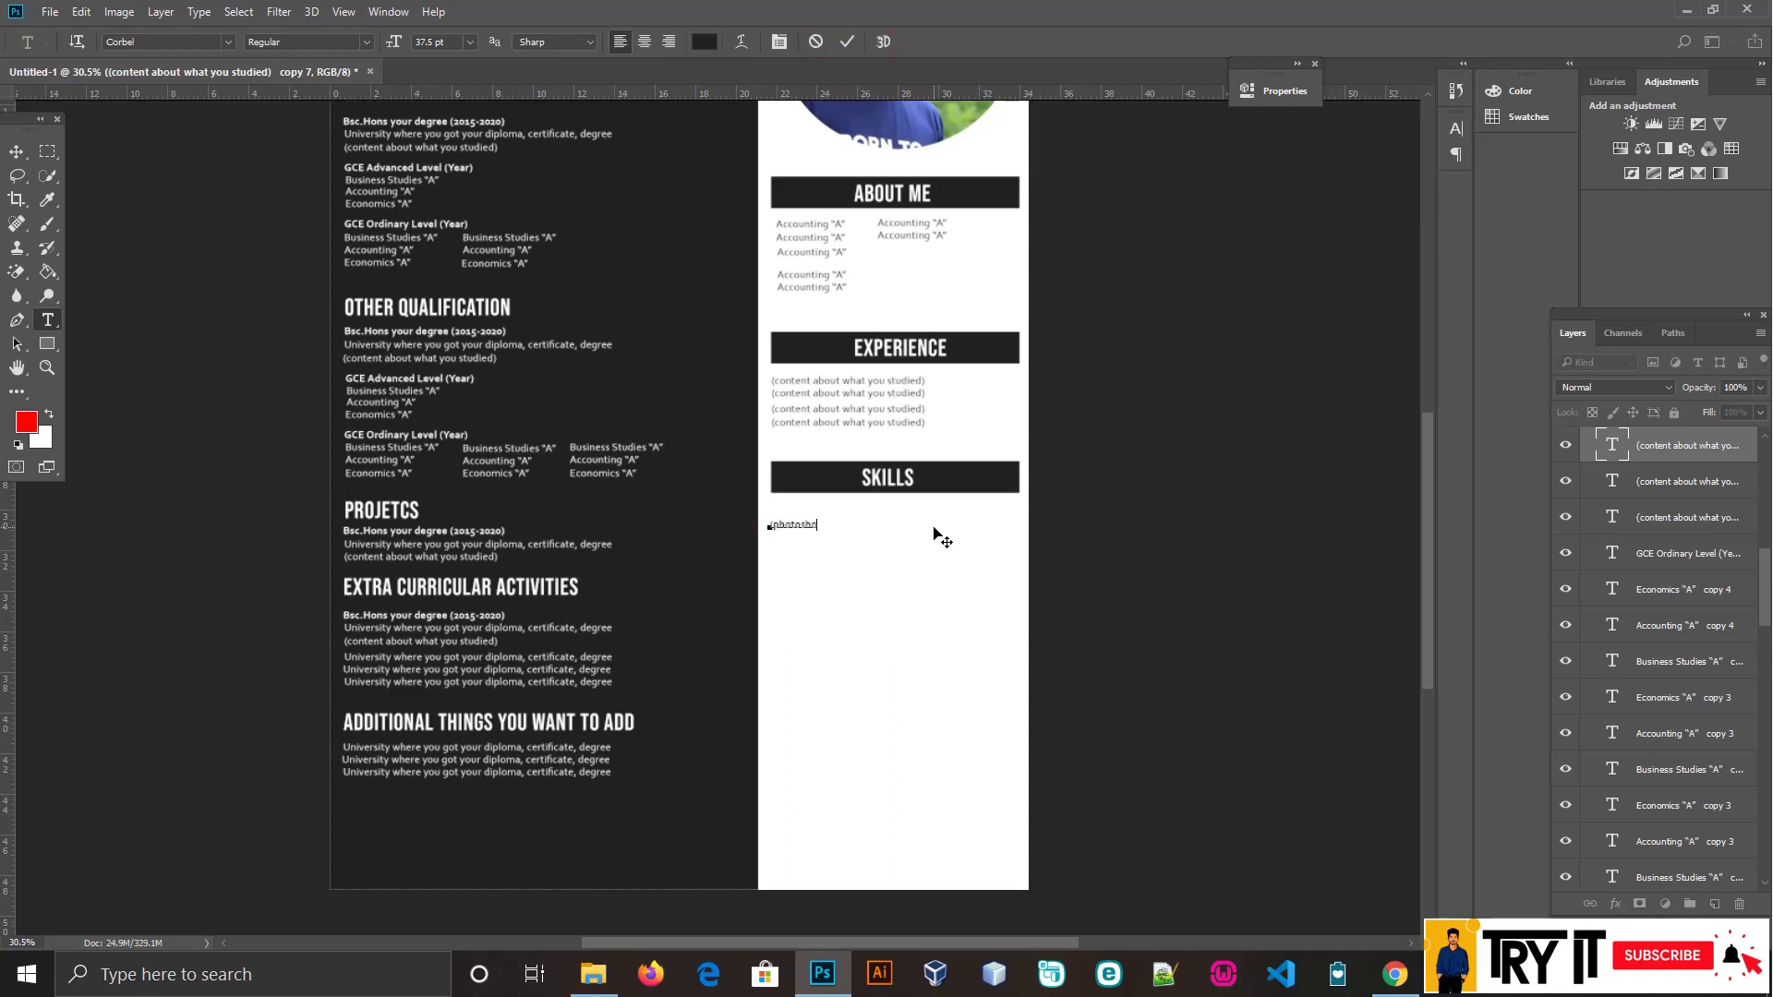
click(847, 43)
Re-edit the skill line to remove the stray bracket before photoshop.
double_click(778, 524)
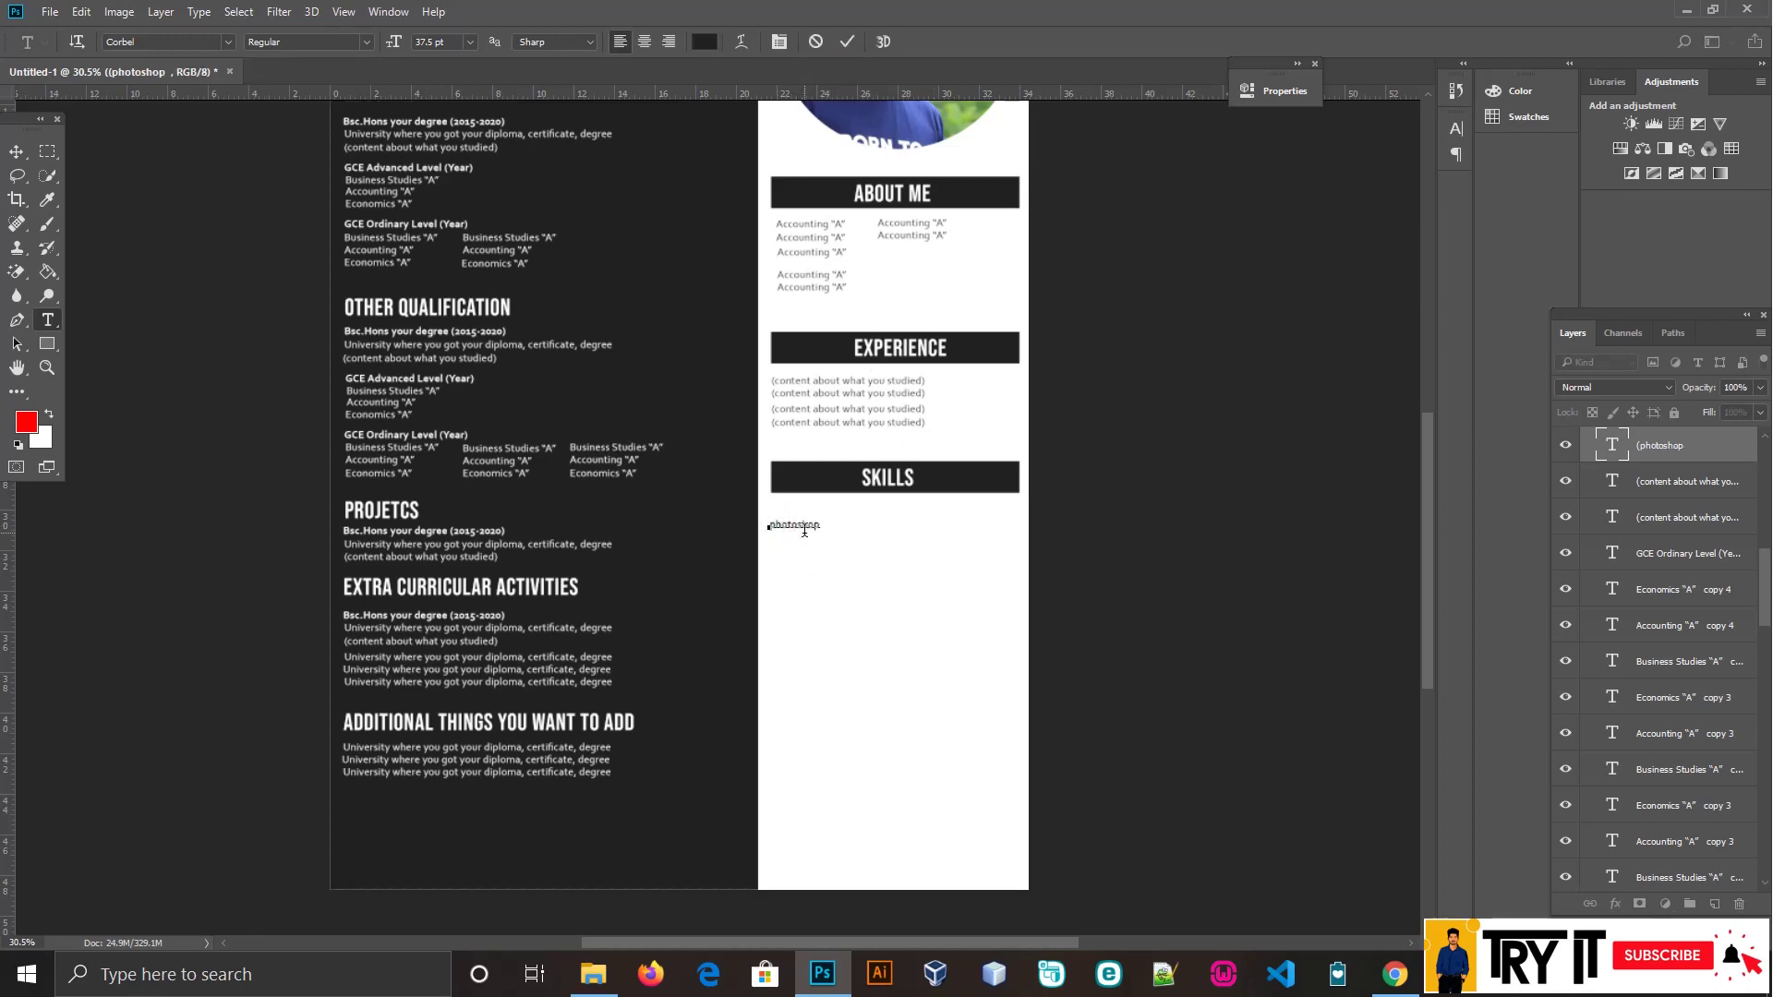
scroll(804, 531, up, 2)
scroll(805, 531, up, 2)
scroll(834, 534, up, 2)
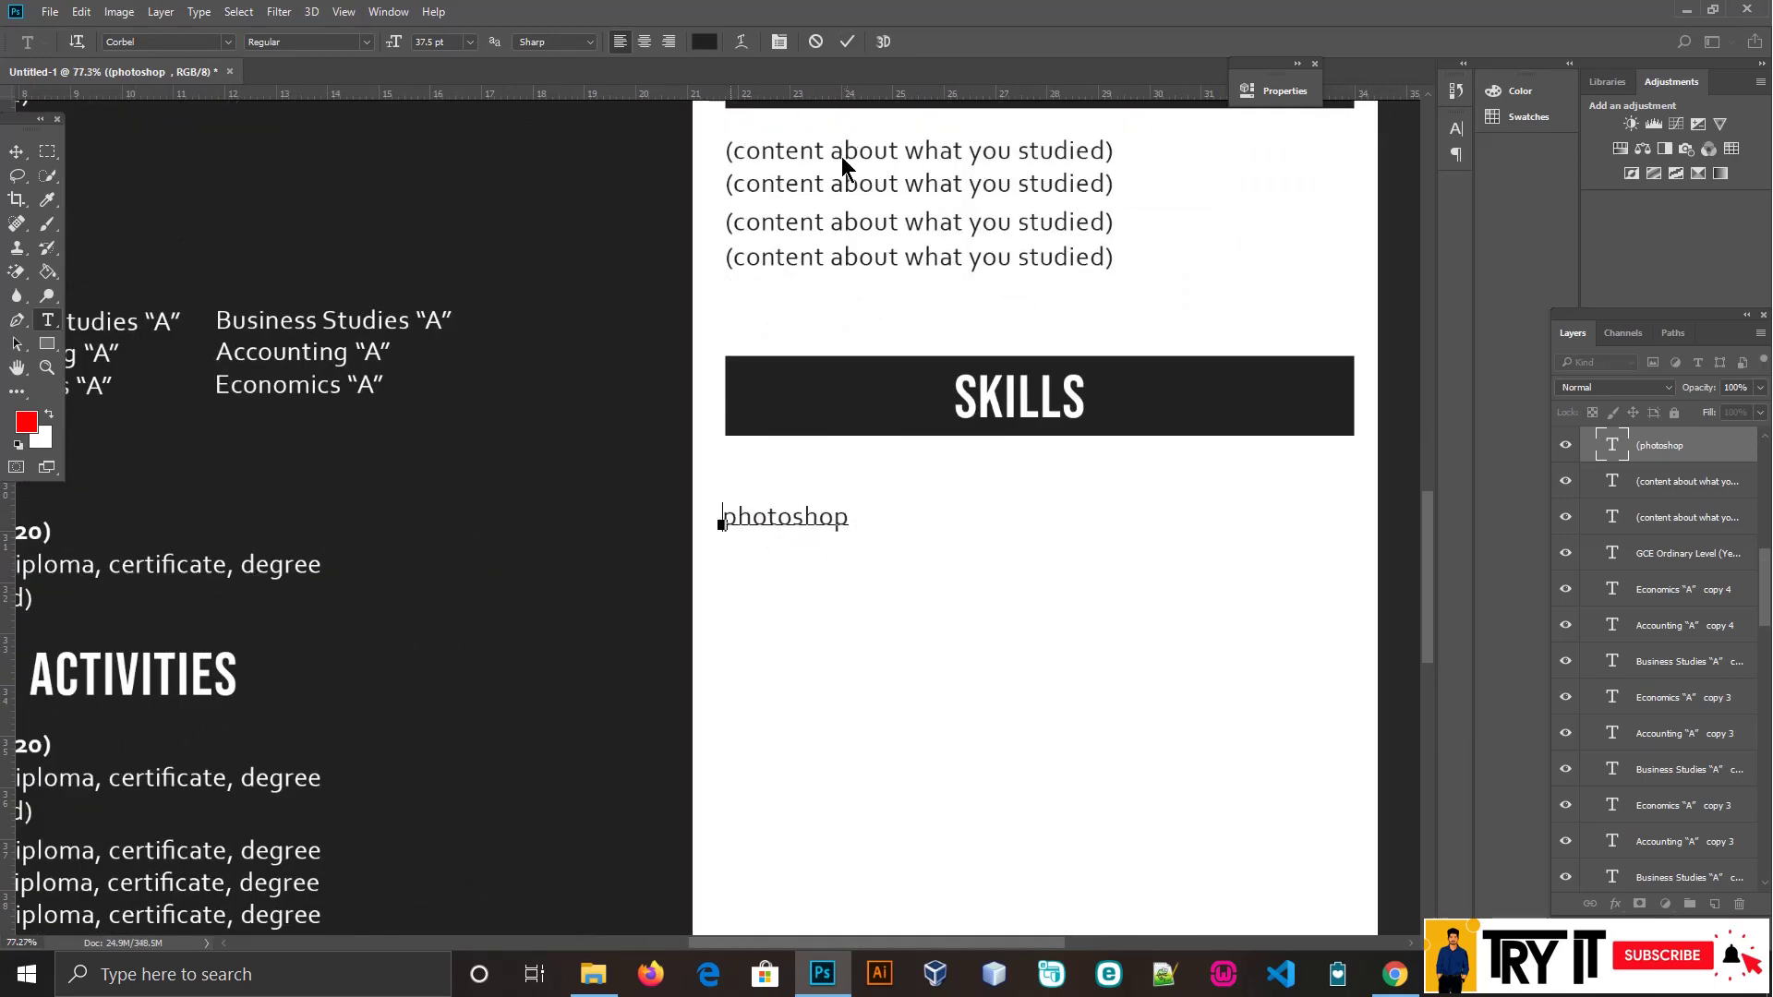
click(819, 43)
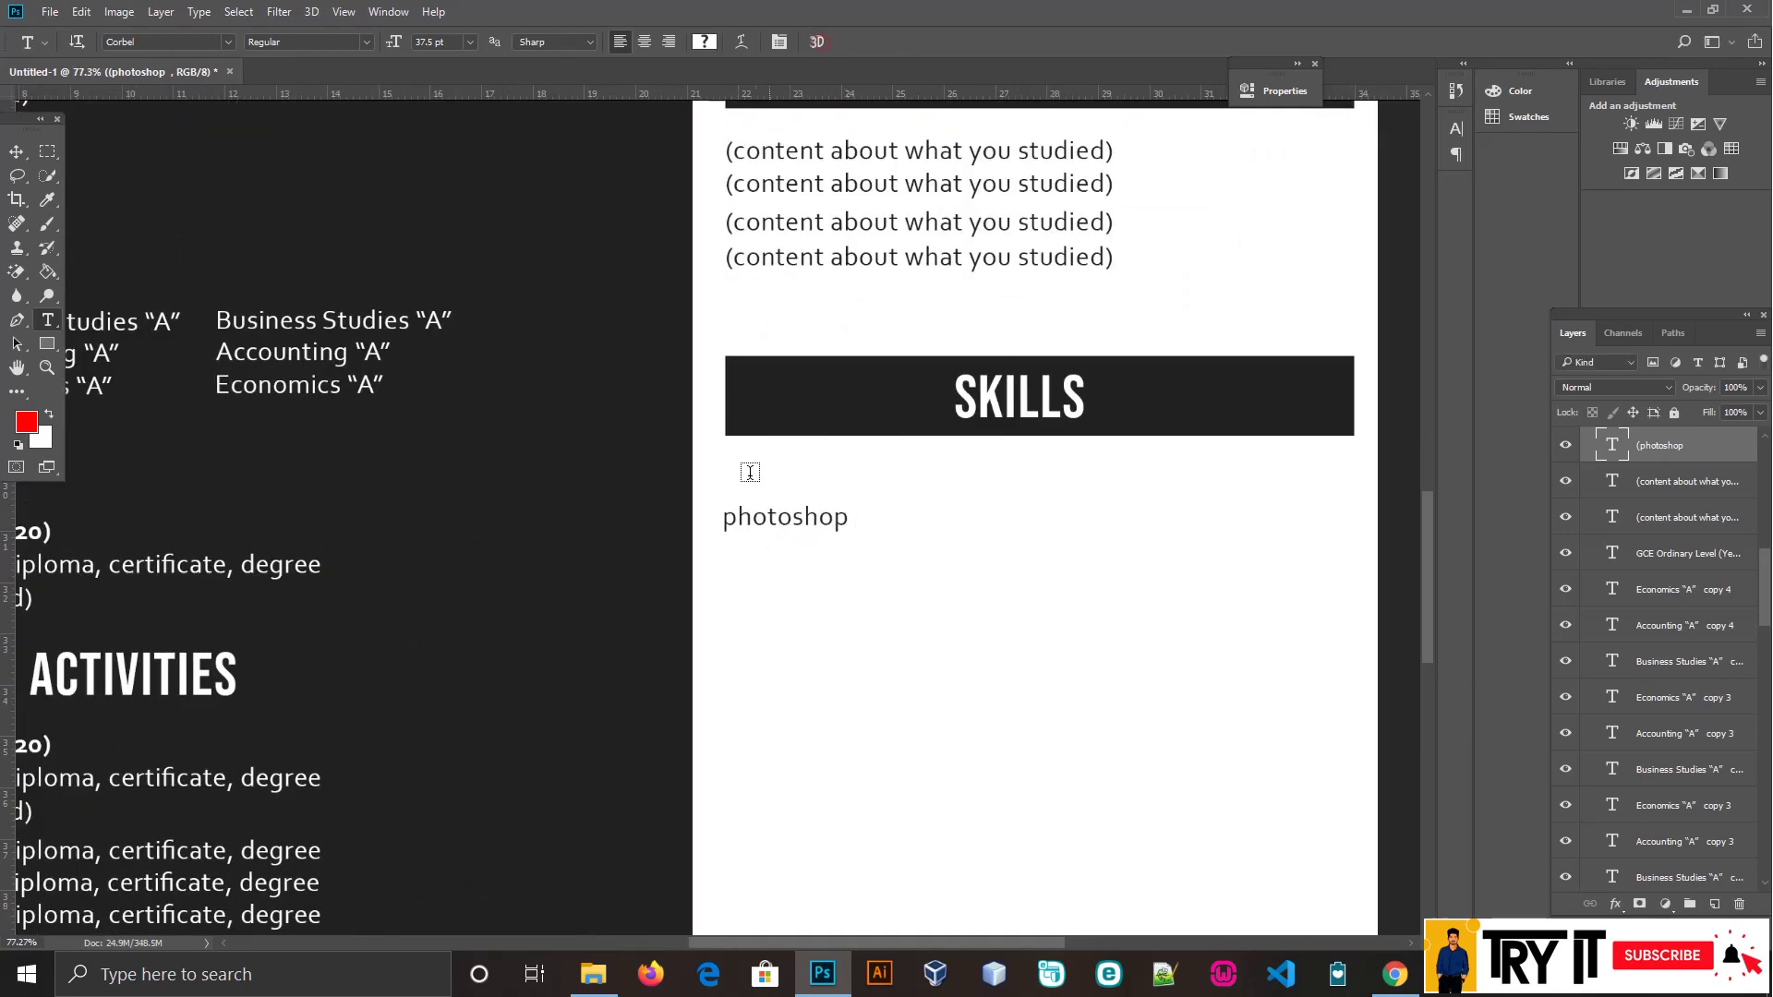
click(732, 515)
key(BackSpace)
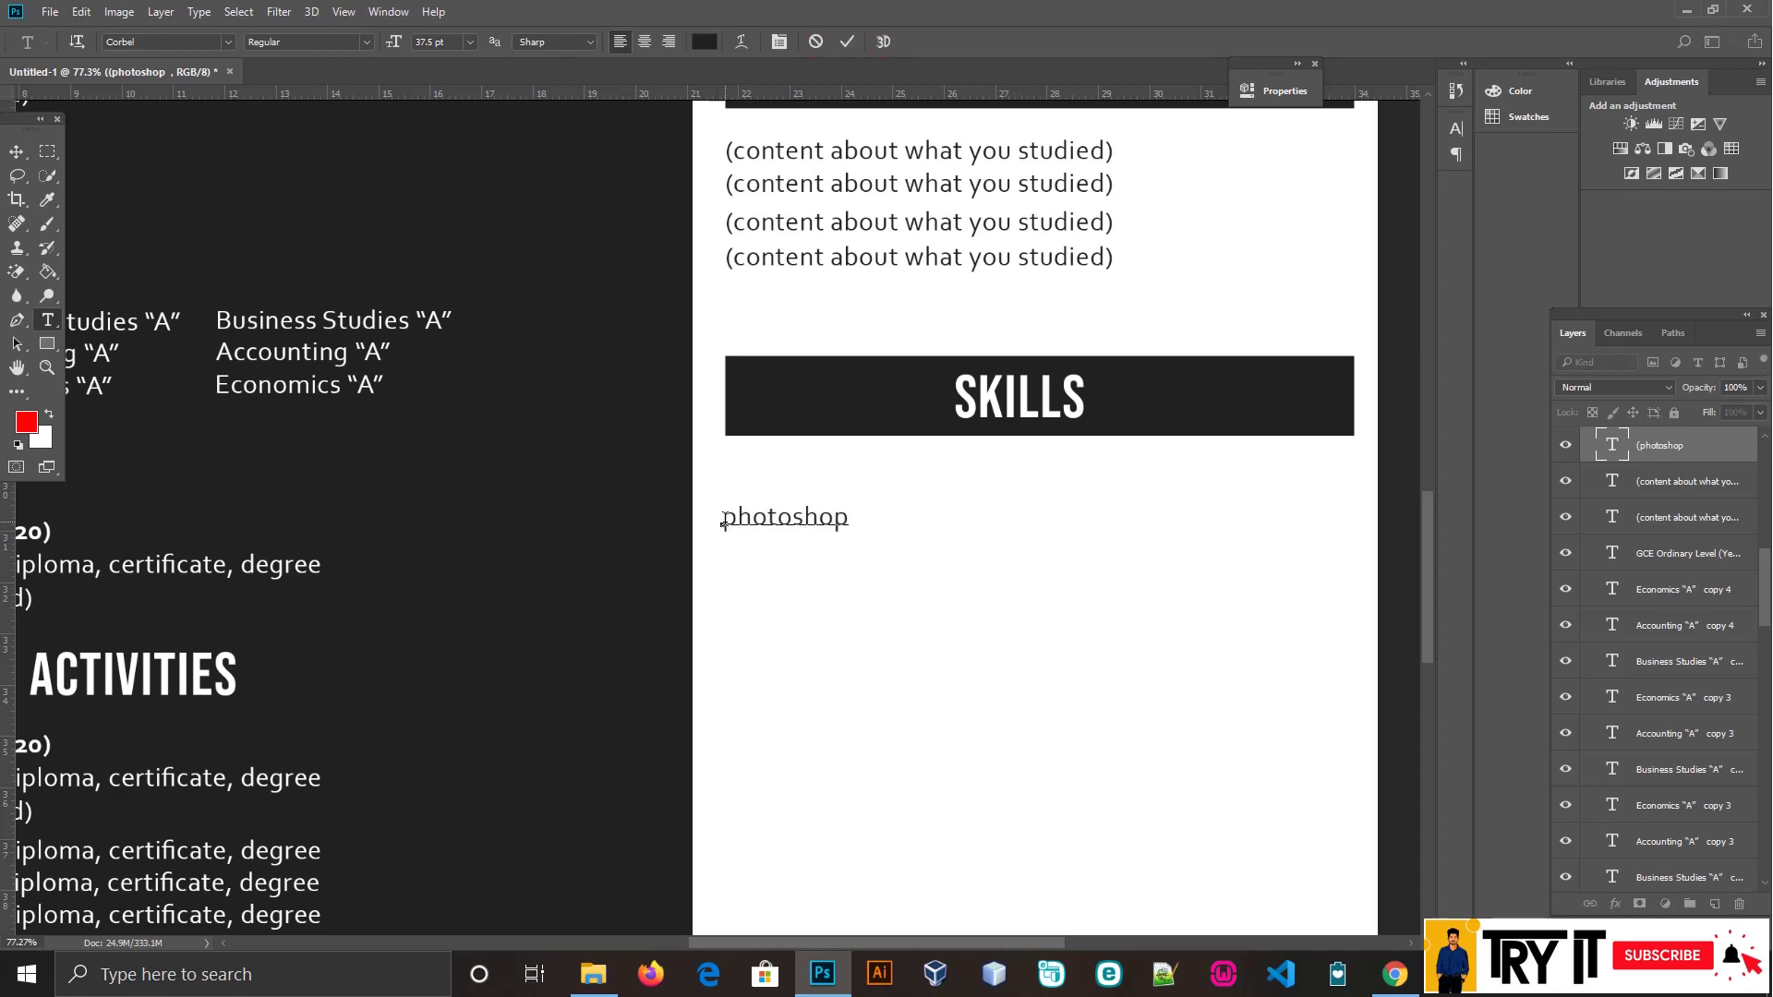
Set photoshop in Bebas Neue and align it with the SKILLS bar's left edge.
drag(723, 517, 871, 518)
click(227, 42)
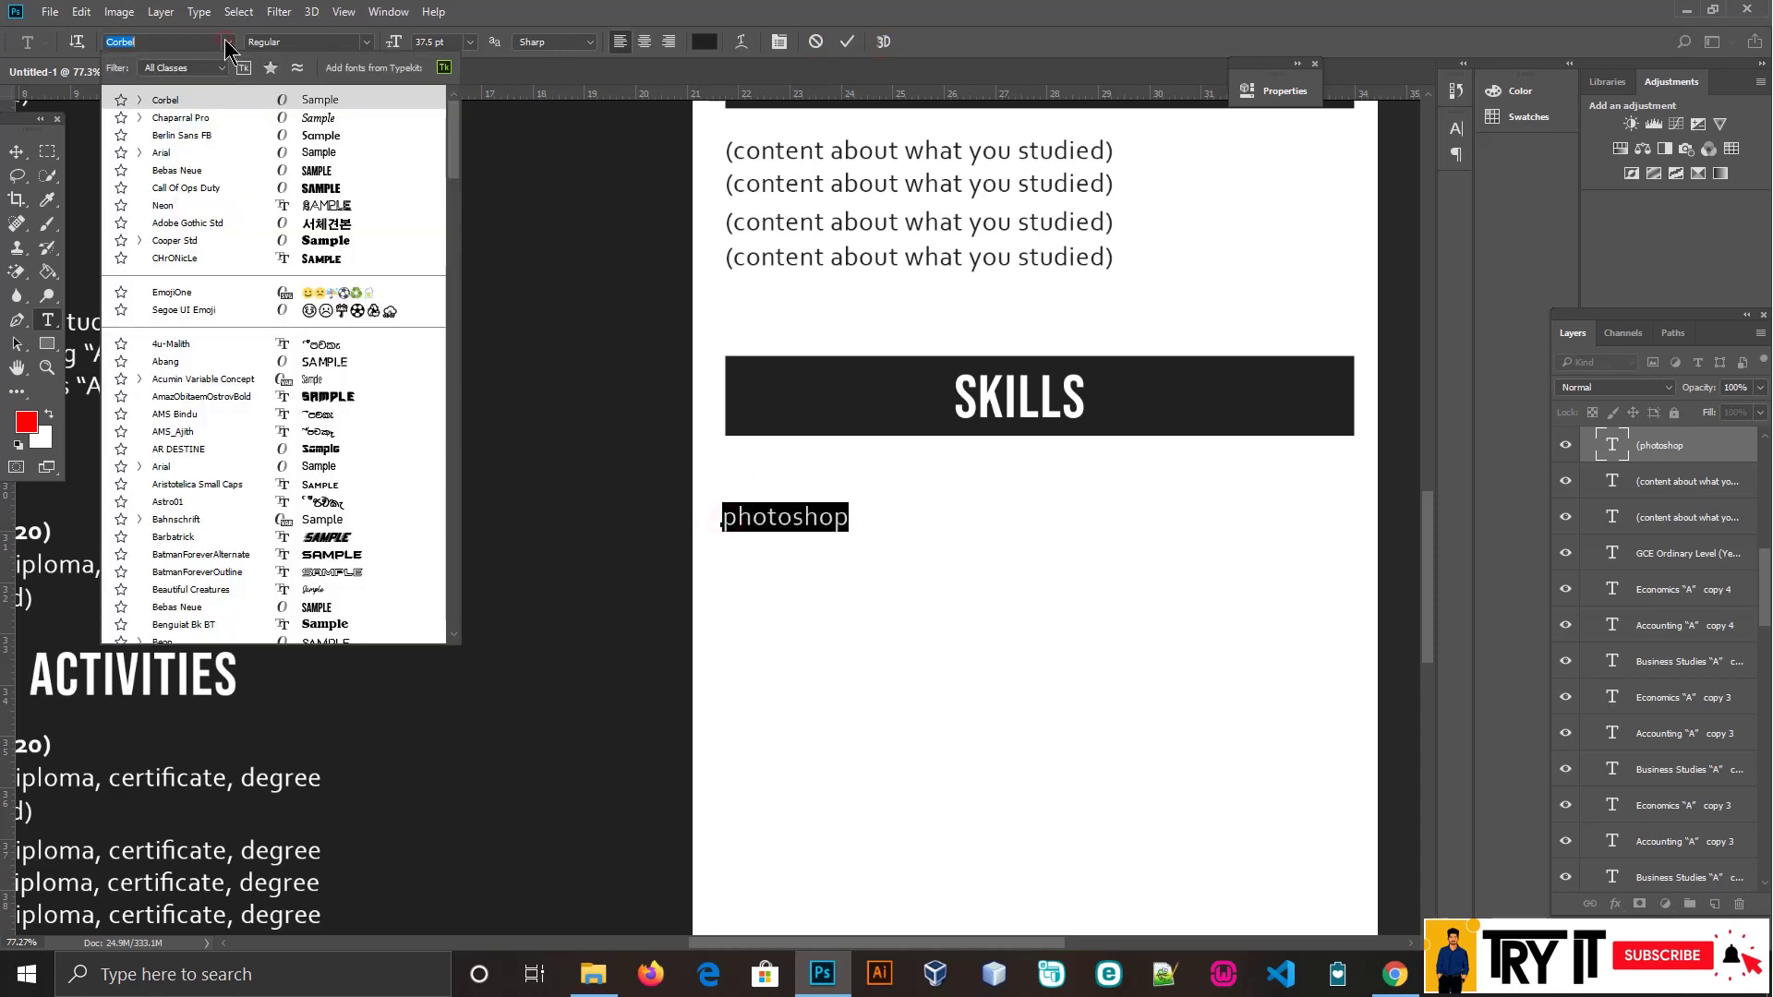
click(329, 170)
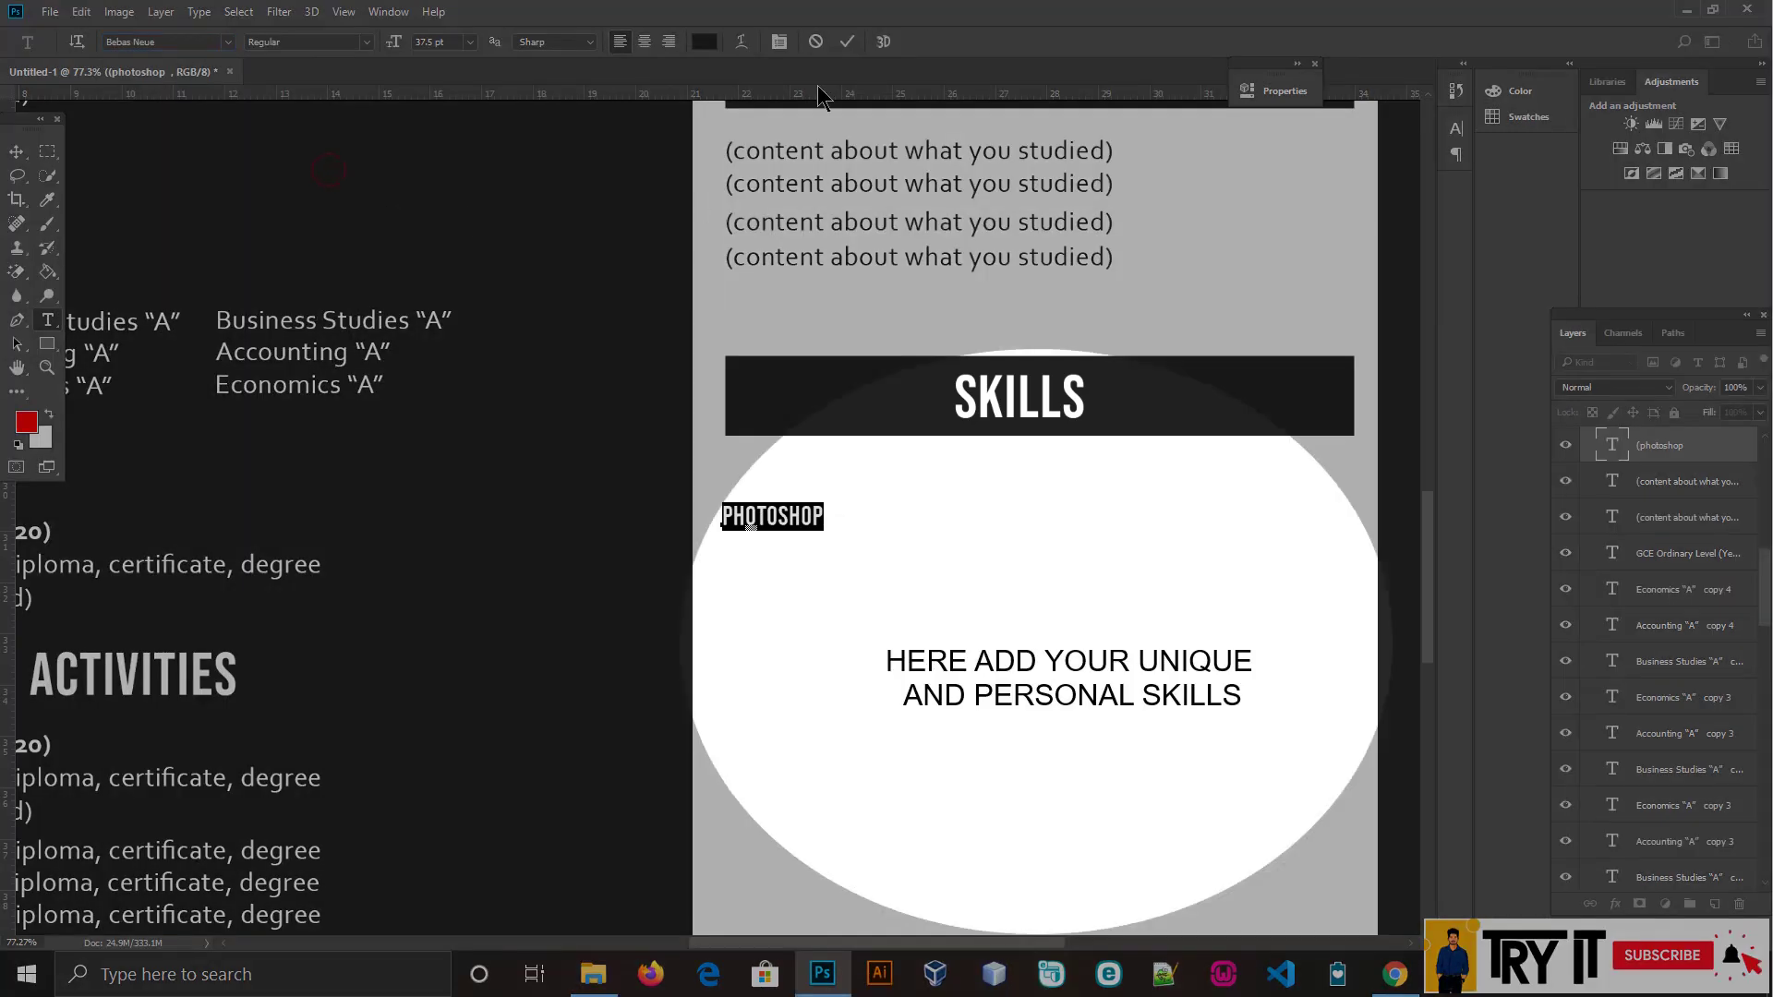
click(847, 42)
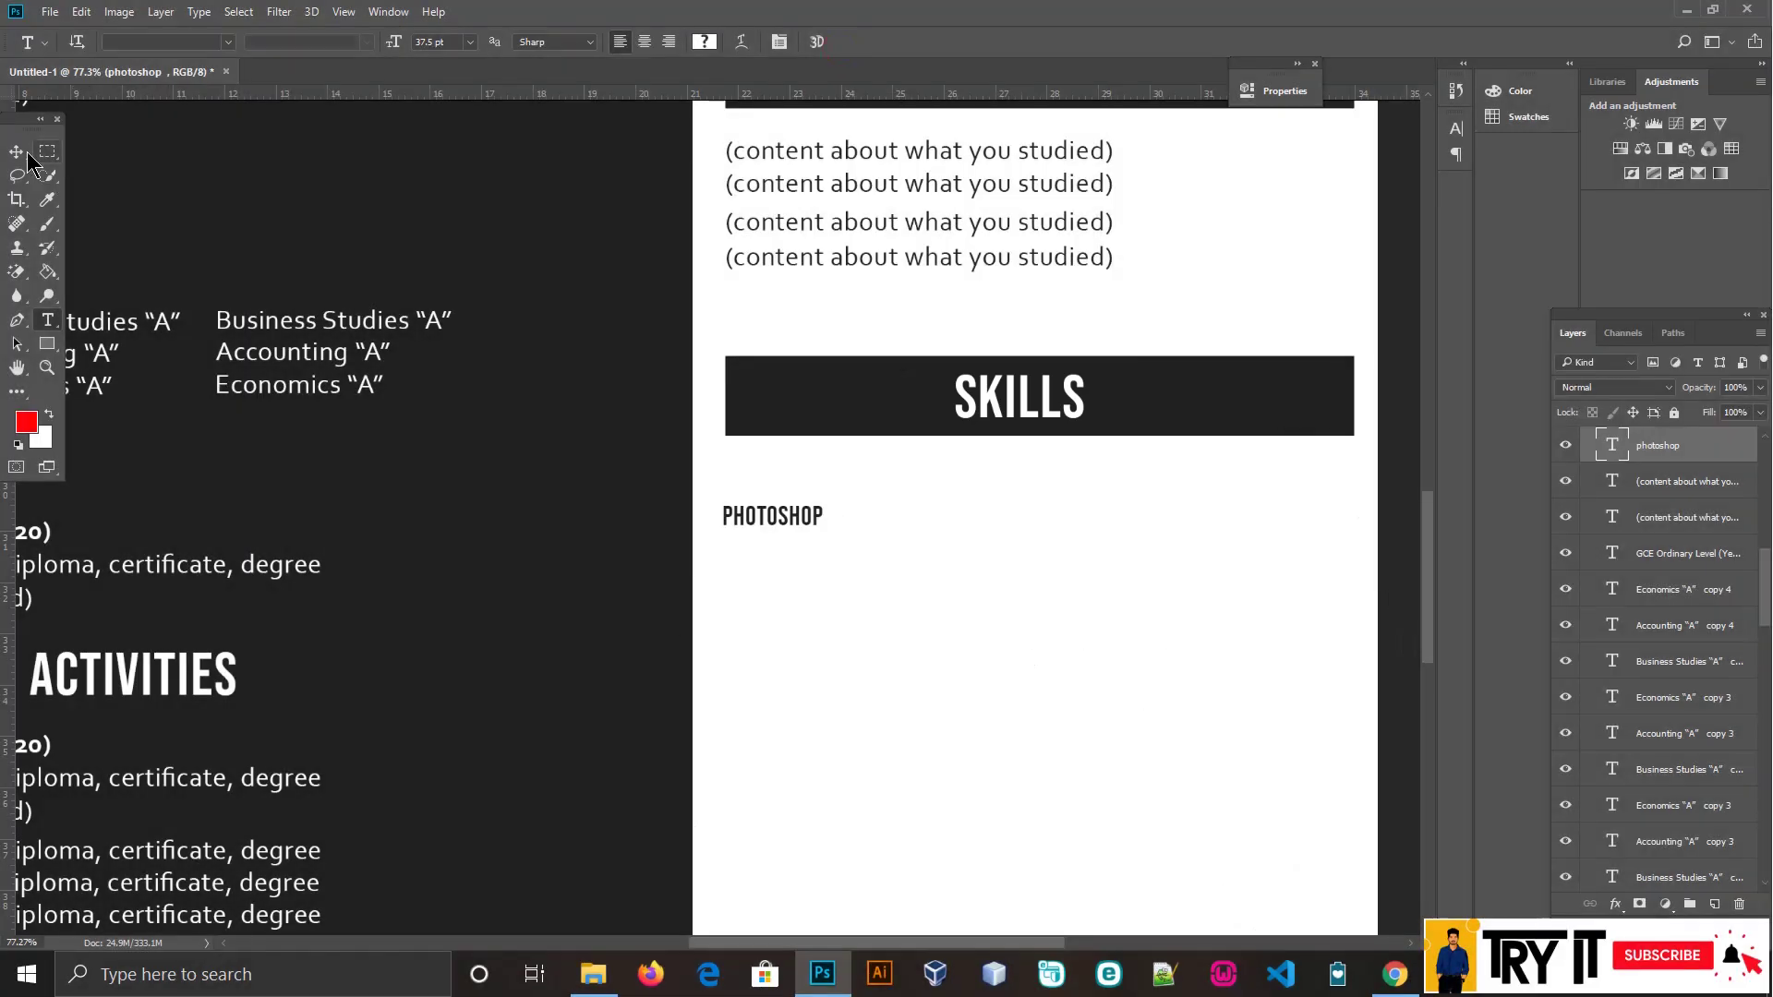
click(17, 151)
drag(742, 518, 748, 519)
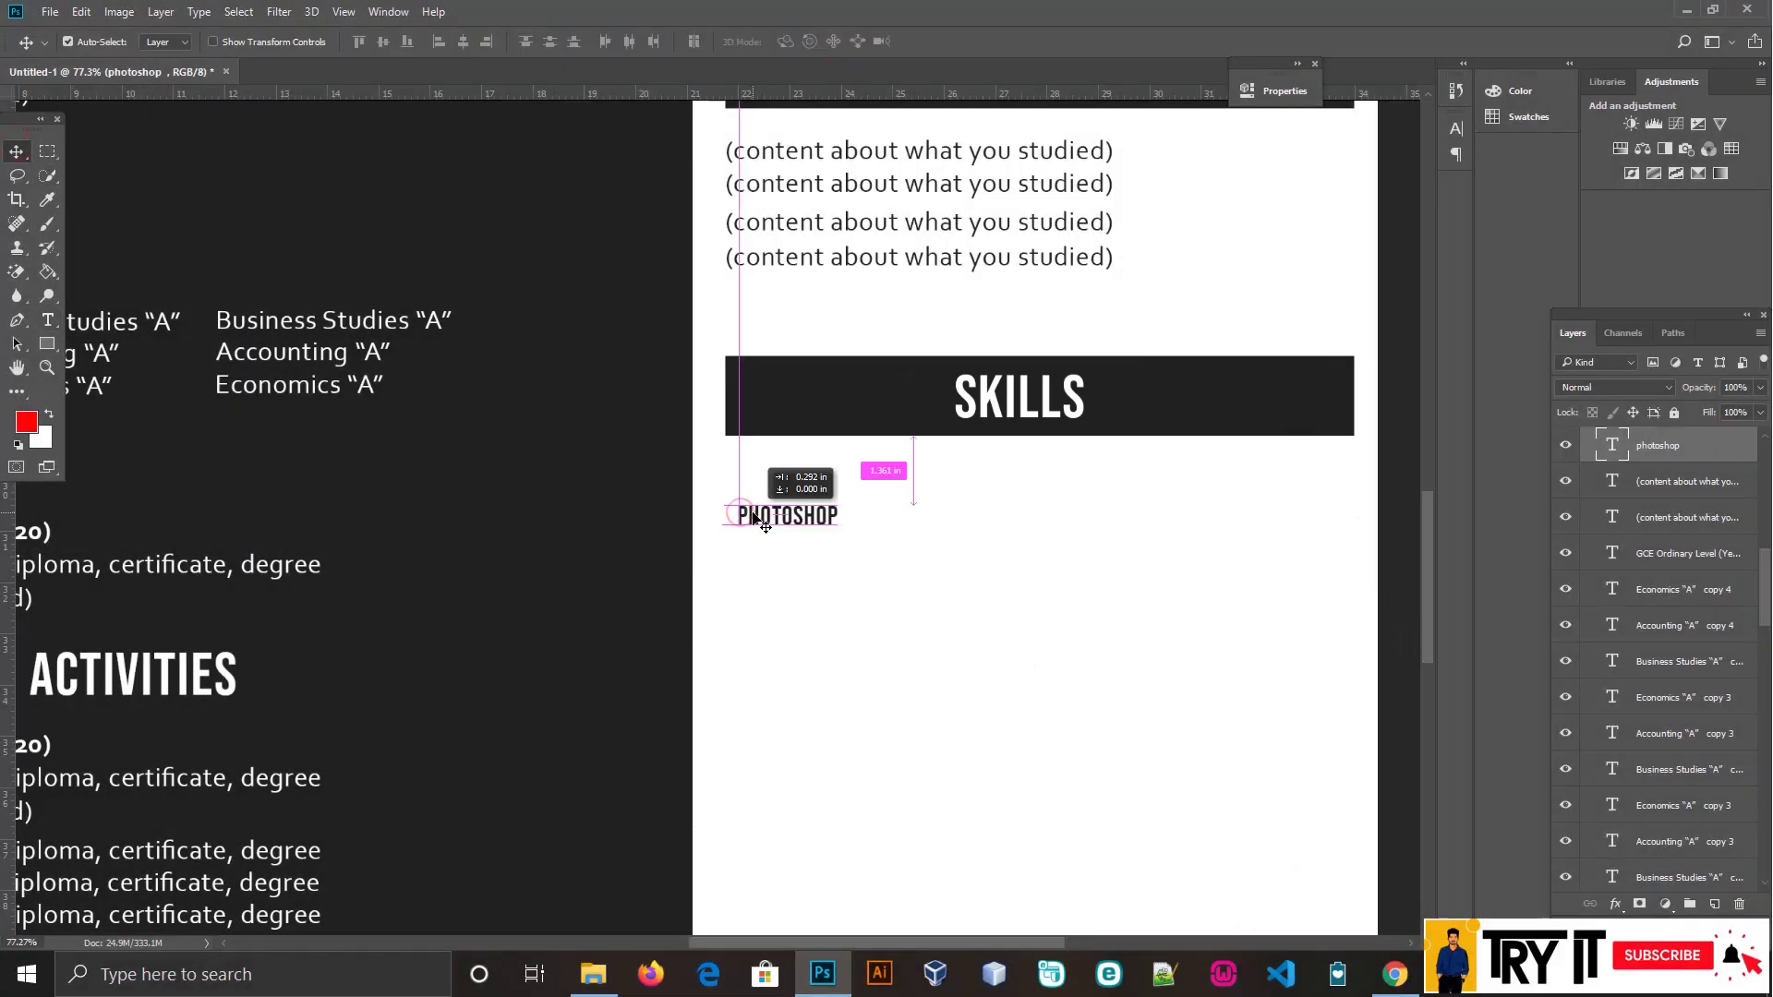
scroll(756, 521, down, 1)
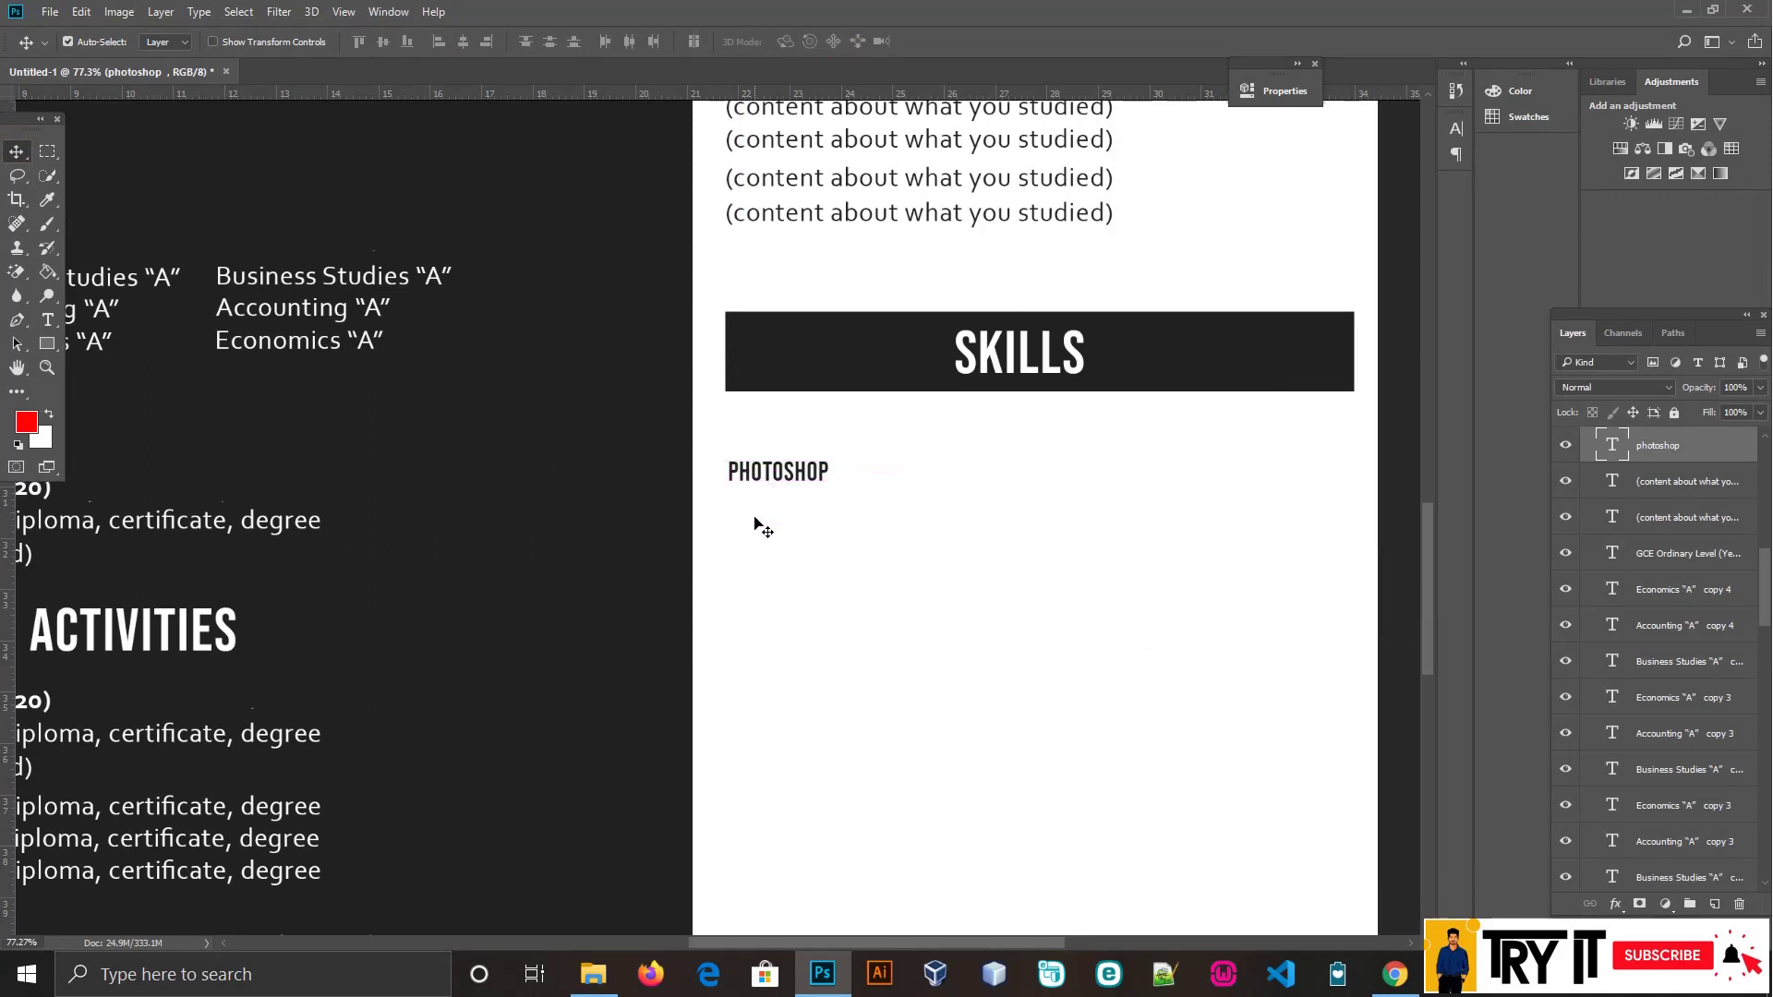
Scale PHOTOSHOP to about 125% and duplicate it downward into six lines.
key(ctrl+t)
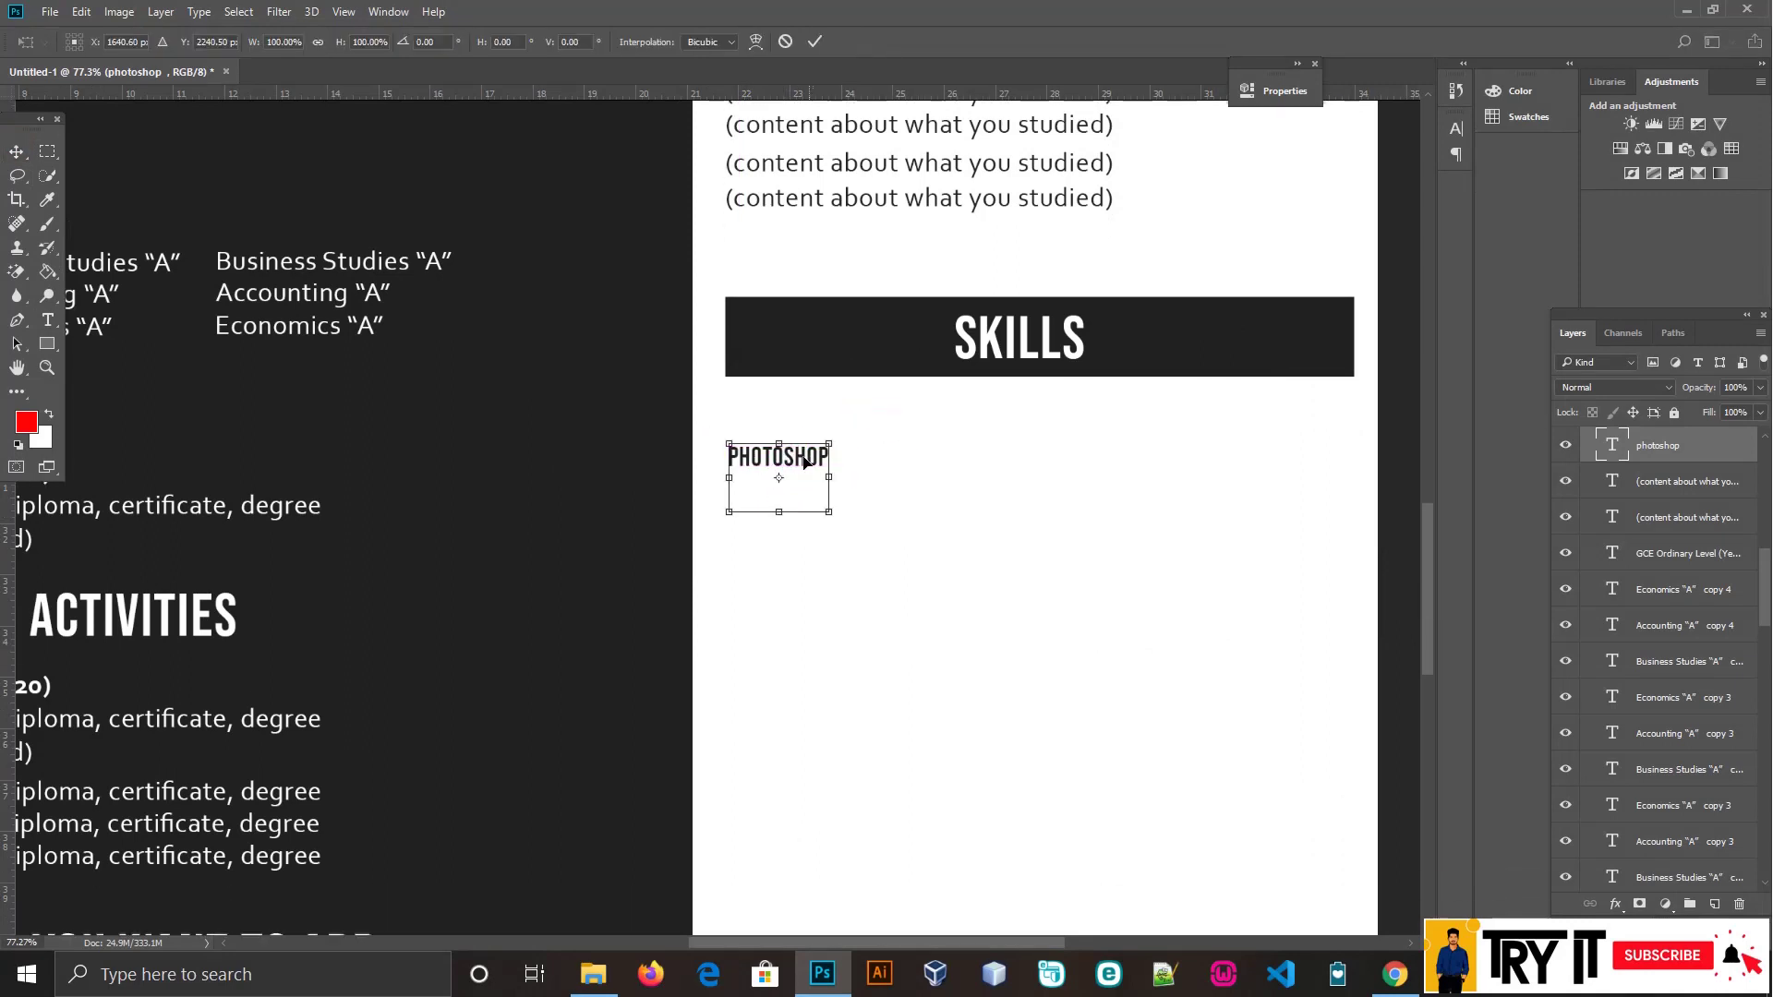
mouse_move(828, 440)
mouse_down()
mouse_move(851, 436)
mouse_move(790, 506)
mouse_move(792, 630)
mouse_up()
click(815, 41)
scroll(792, 618, down, 3)
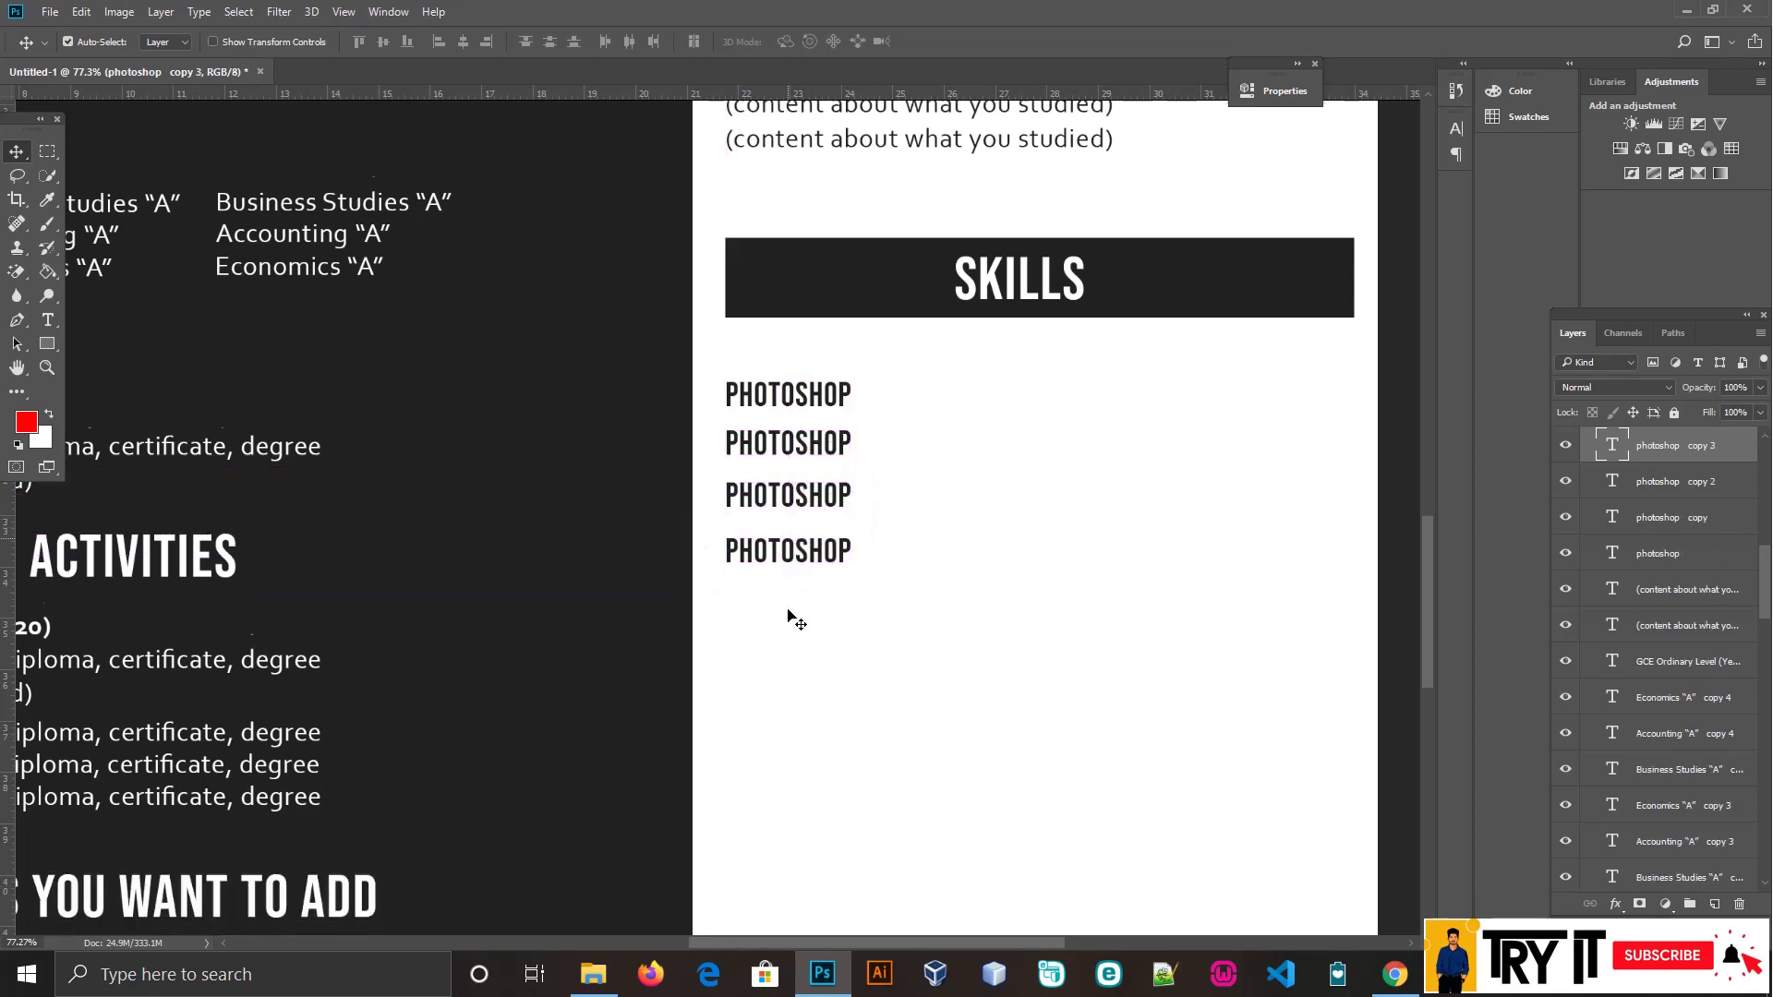
drag(793, 475, 790, 603)
drag(781, 421, 845, 446)
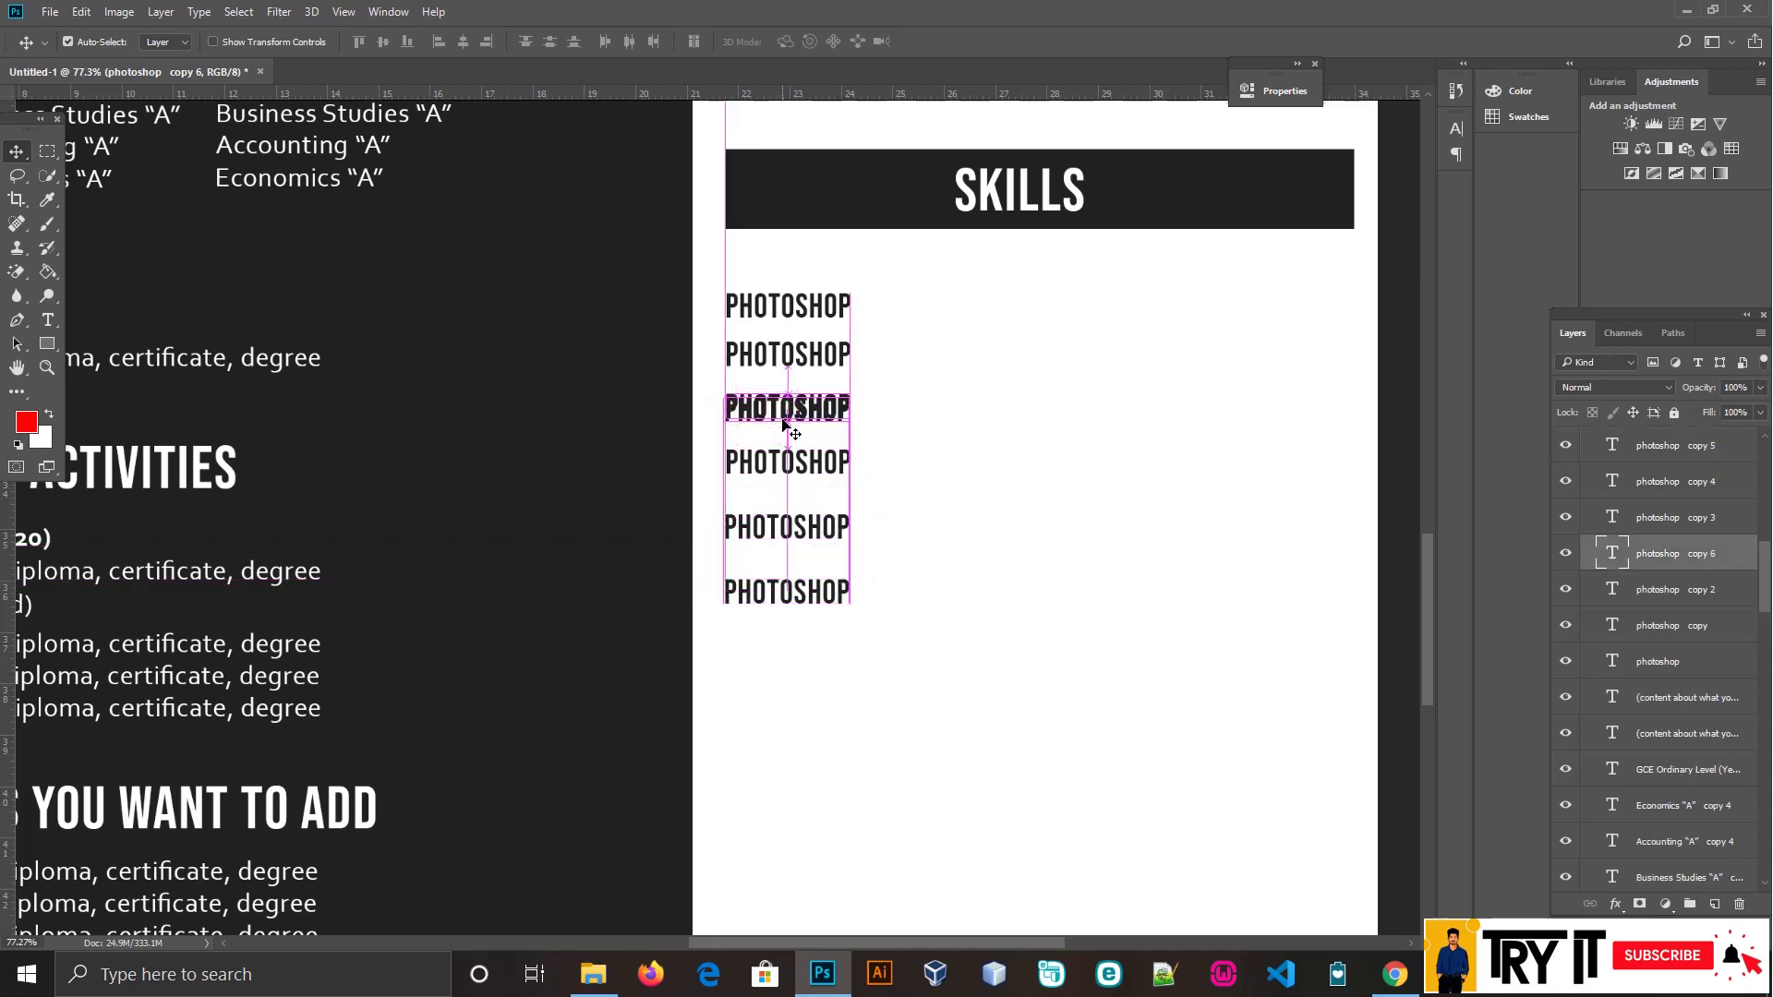
key(ctrl+z)
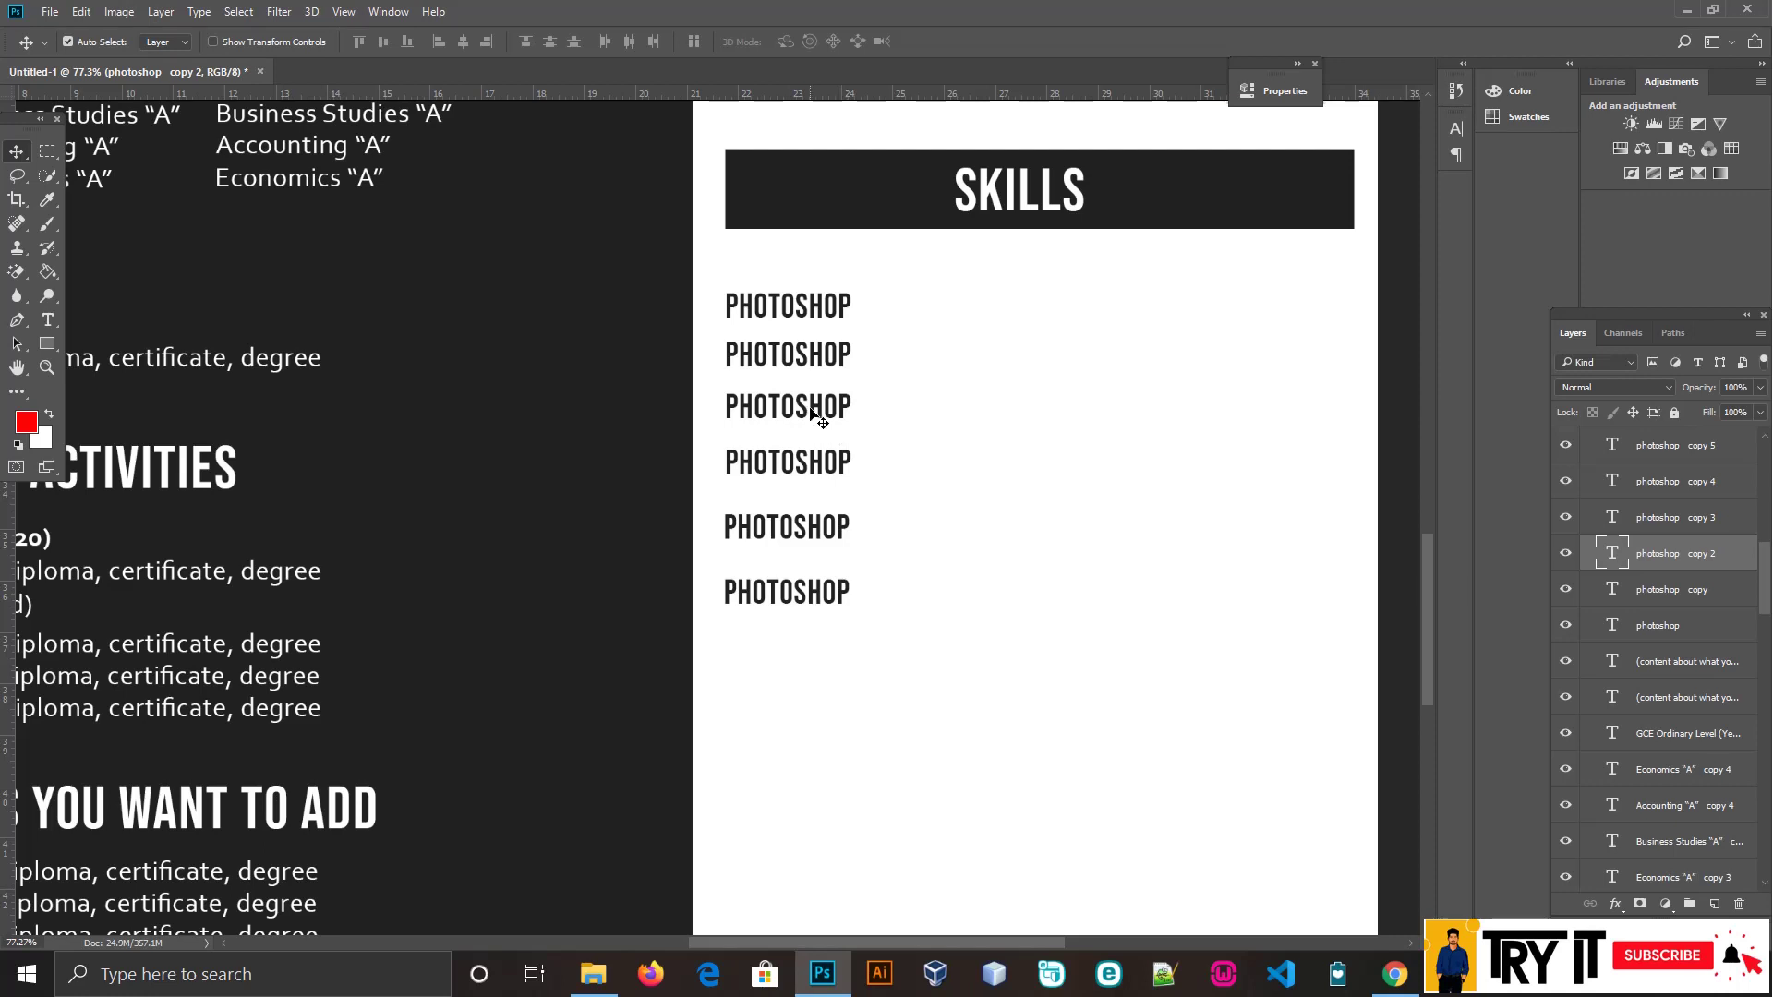
Nudge the second to fifth PHOTOSHOP lines down so all six are evenly spaced.
drag(794, 406, 800, 359)
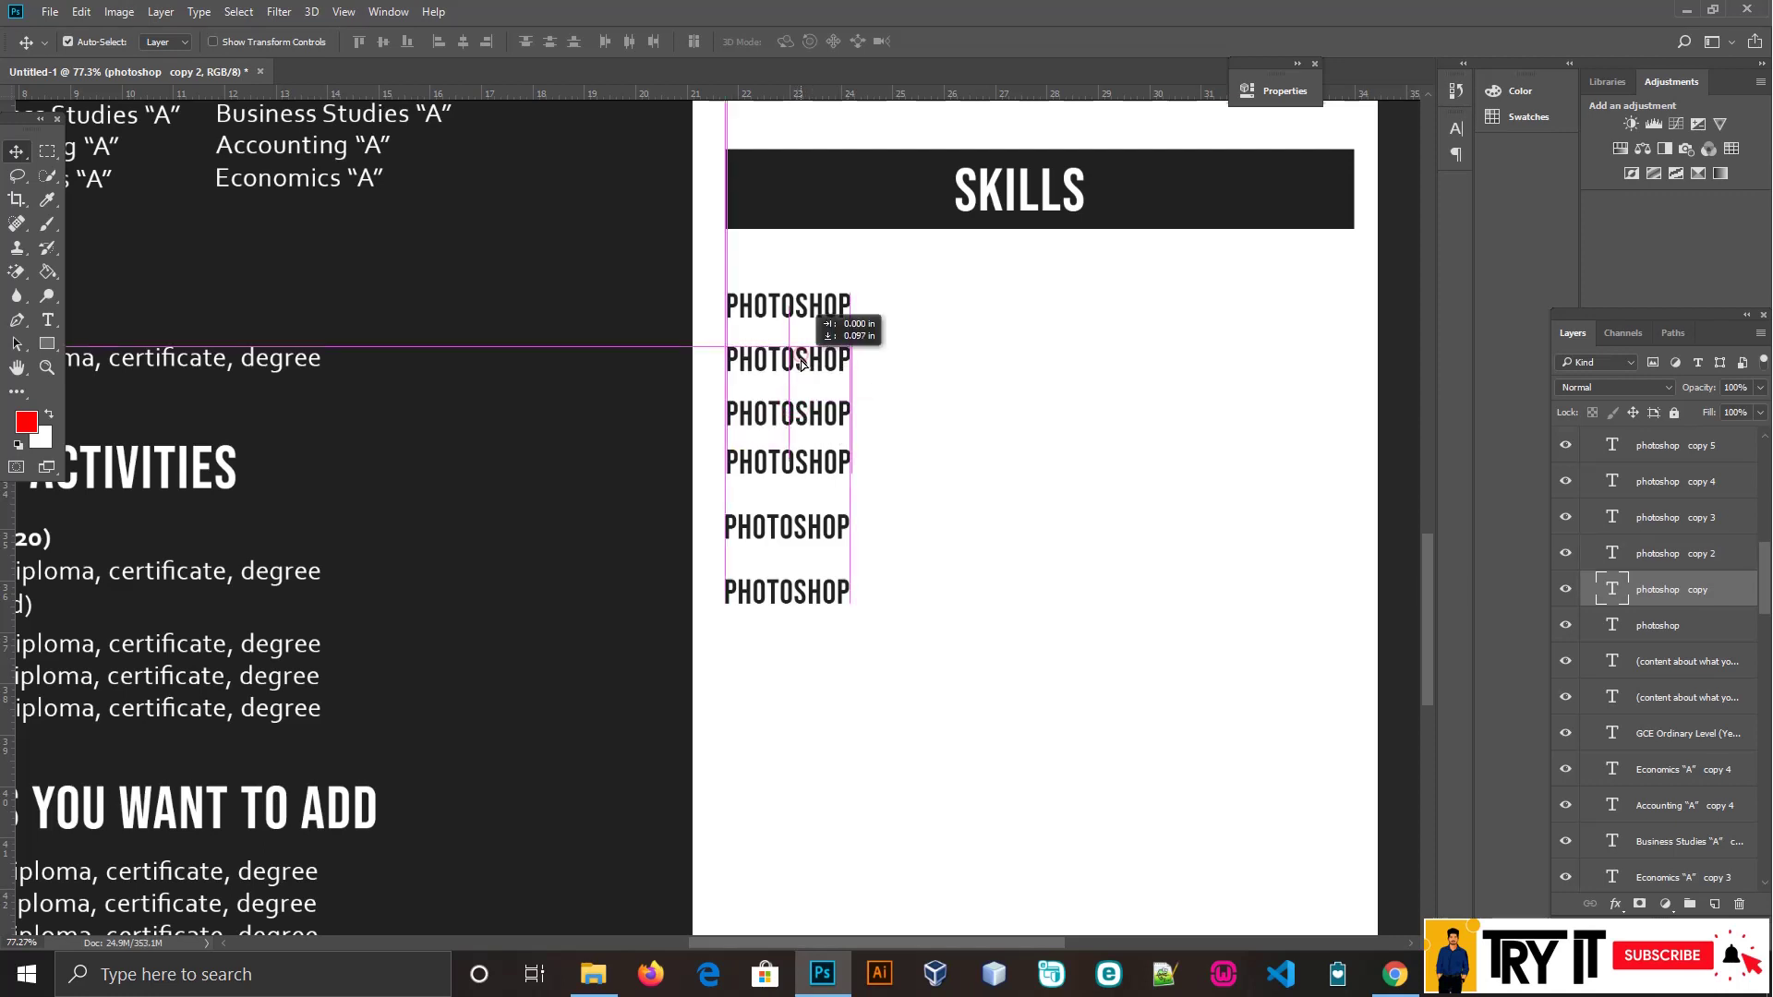
drag(813, 464, 813, 468)
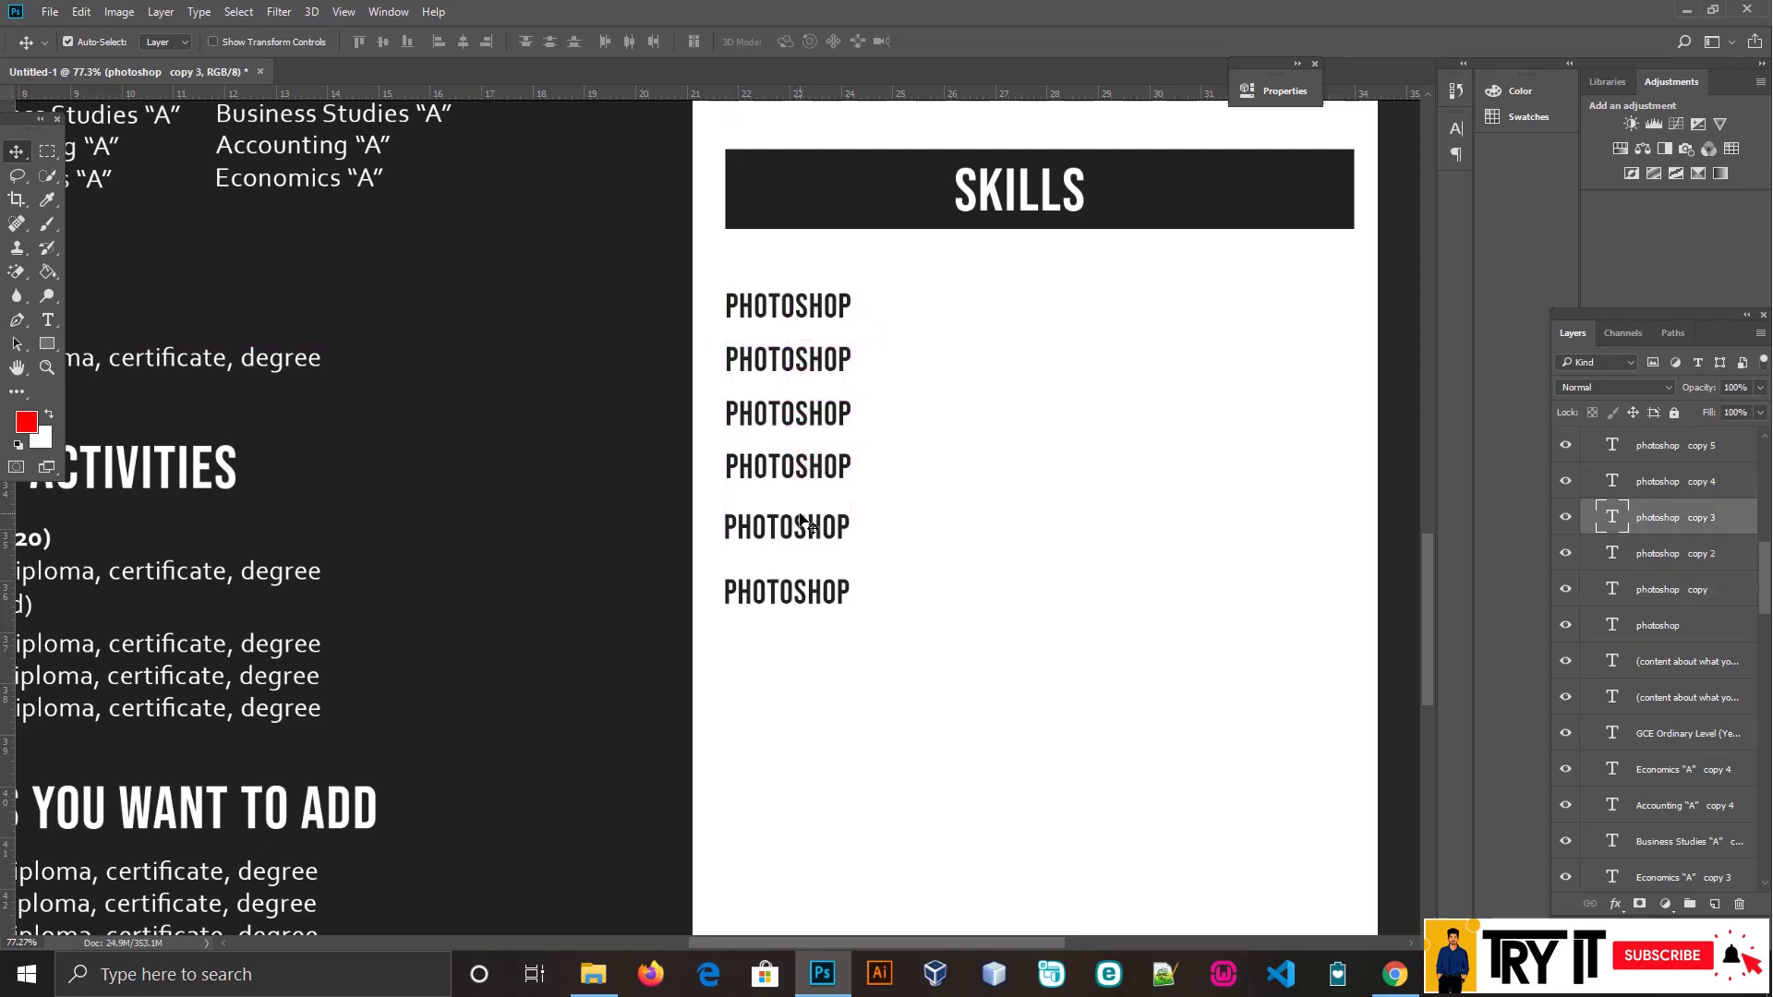
drag(804, 537, 803, 544)
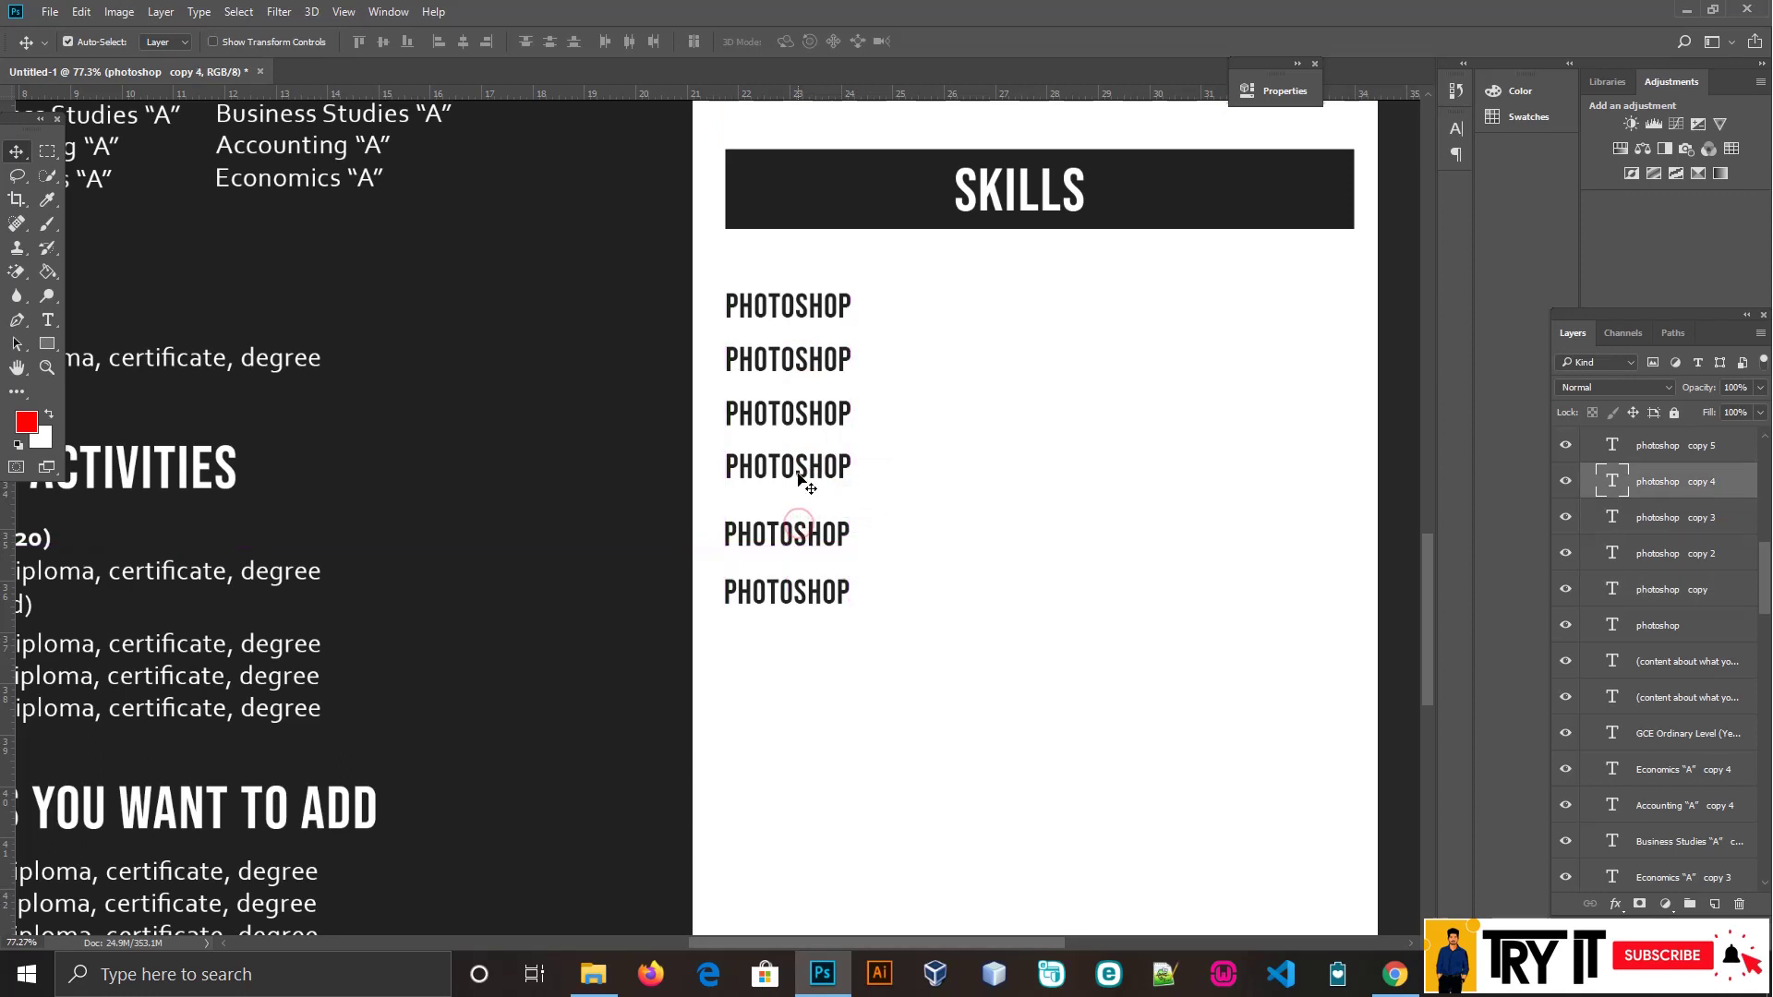
drag(800, 474, 800, 481)
drag(800, 412, 796, 382)
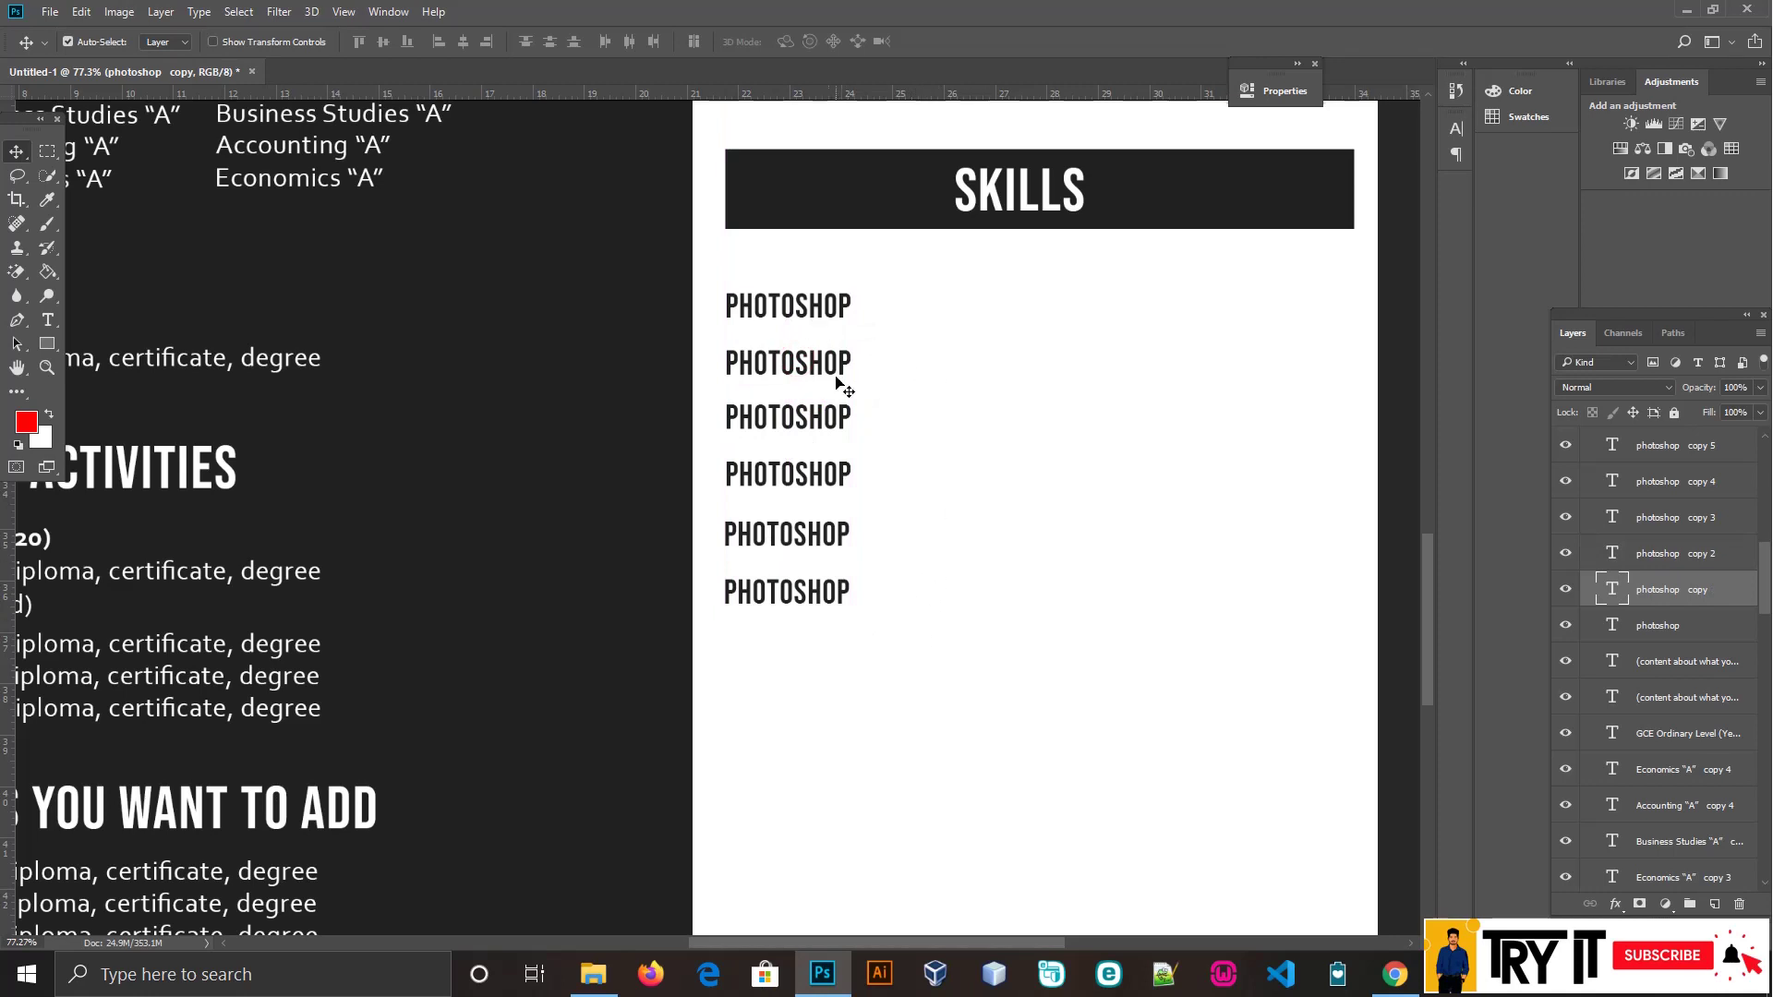
click(47, 320)
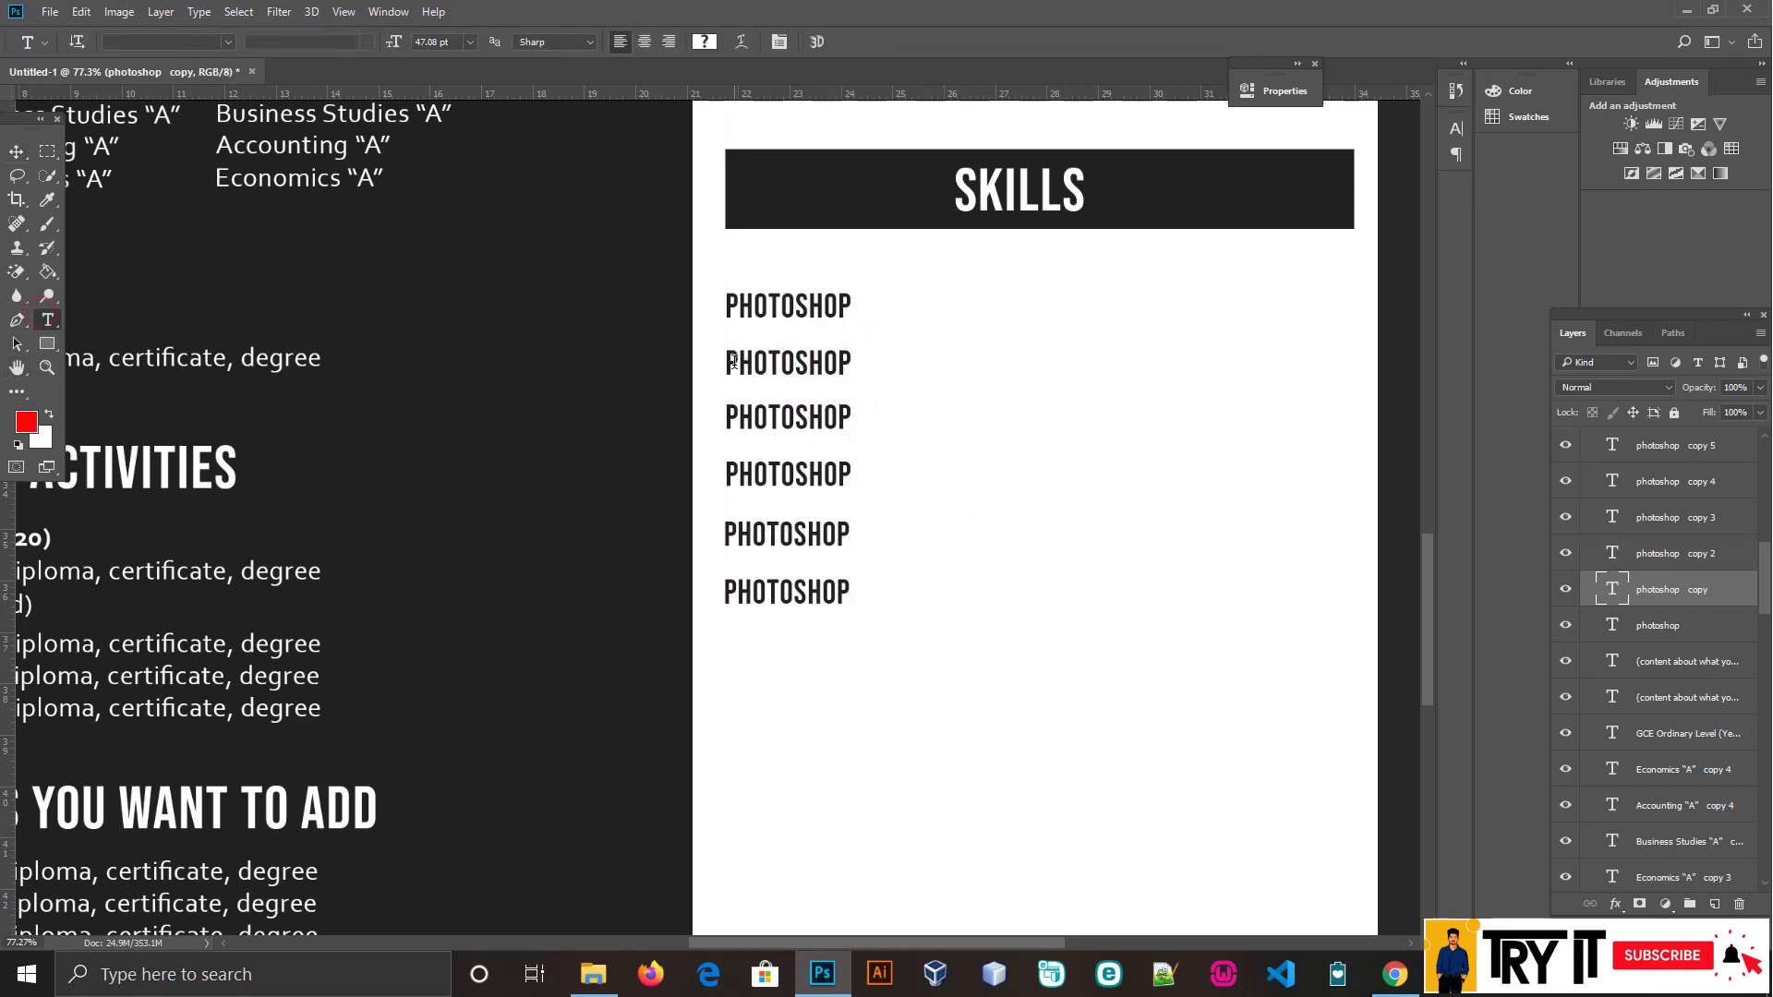
Rename the second and third skill lines to JAVASCRIPT and HTML/ CSS.
drag(730, 357, 871, 355)
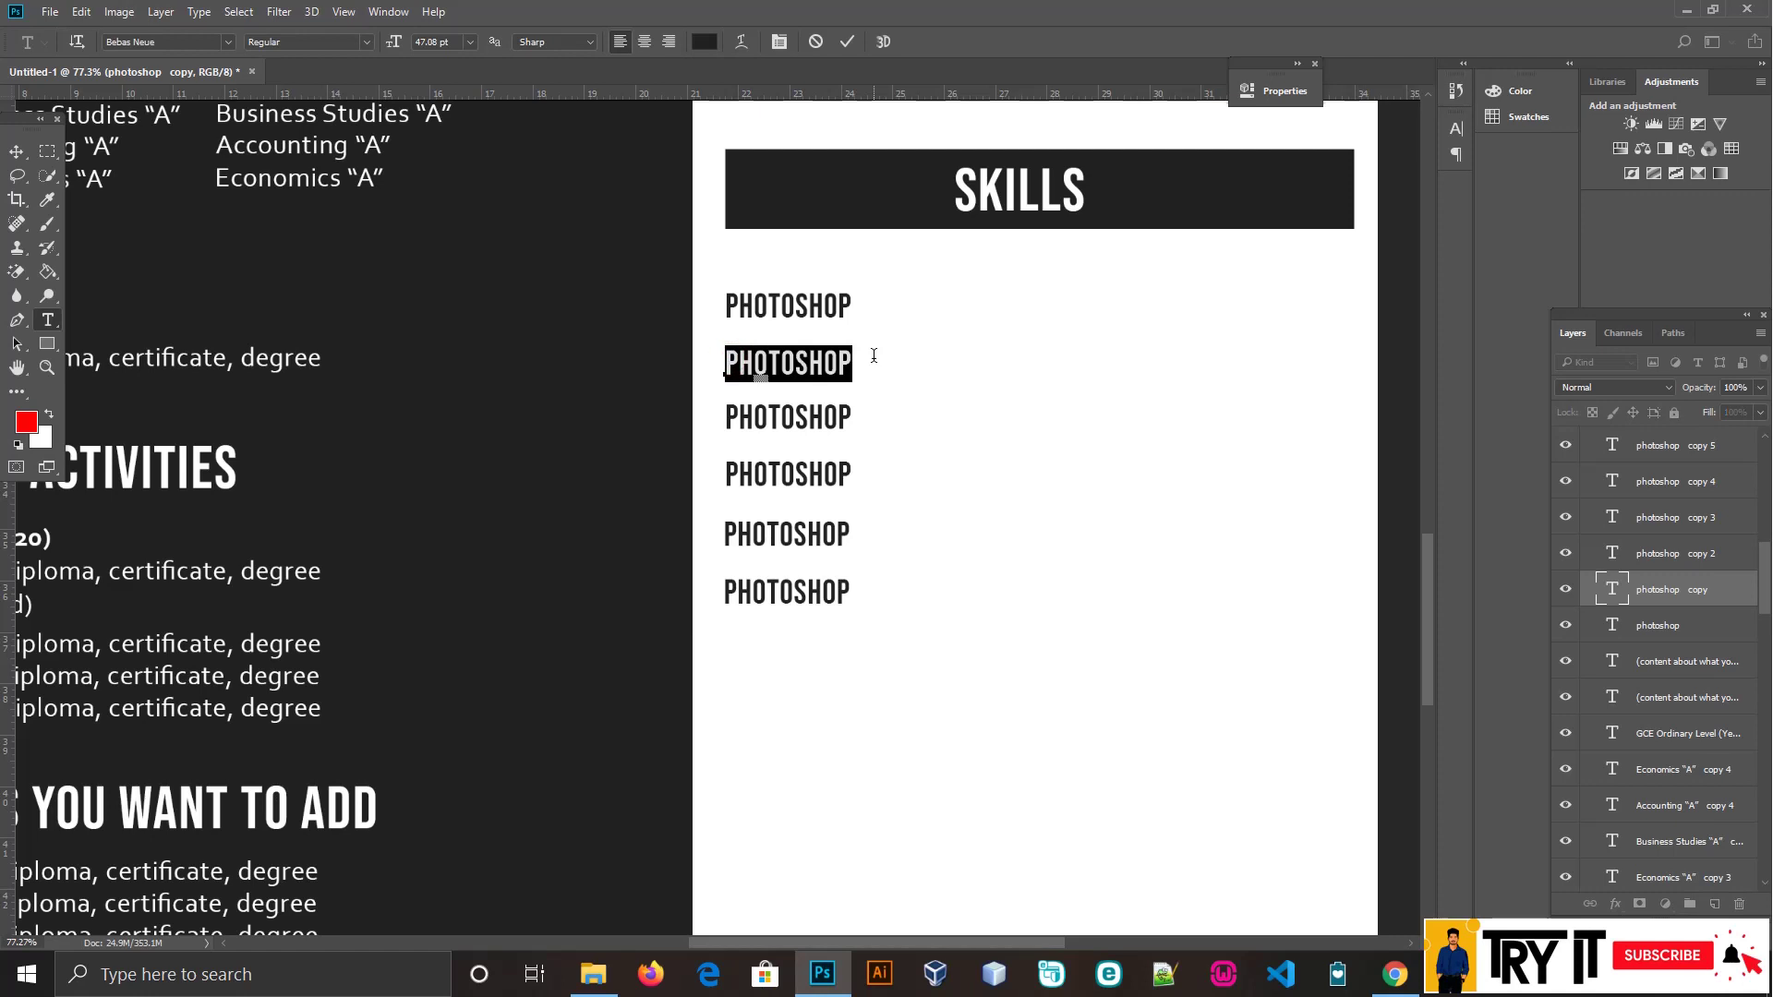
text(JAVAS)
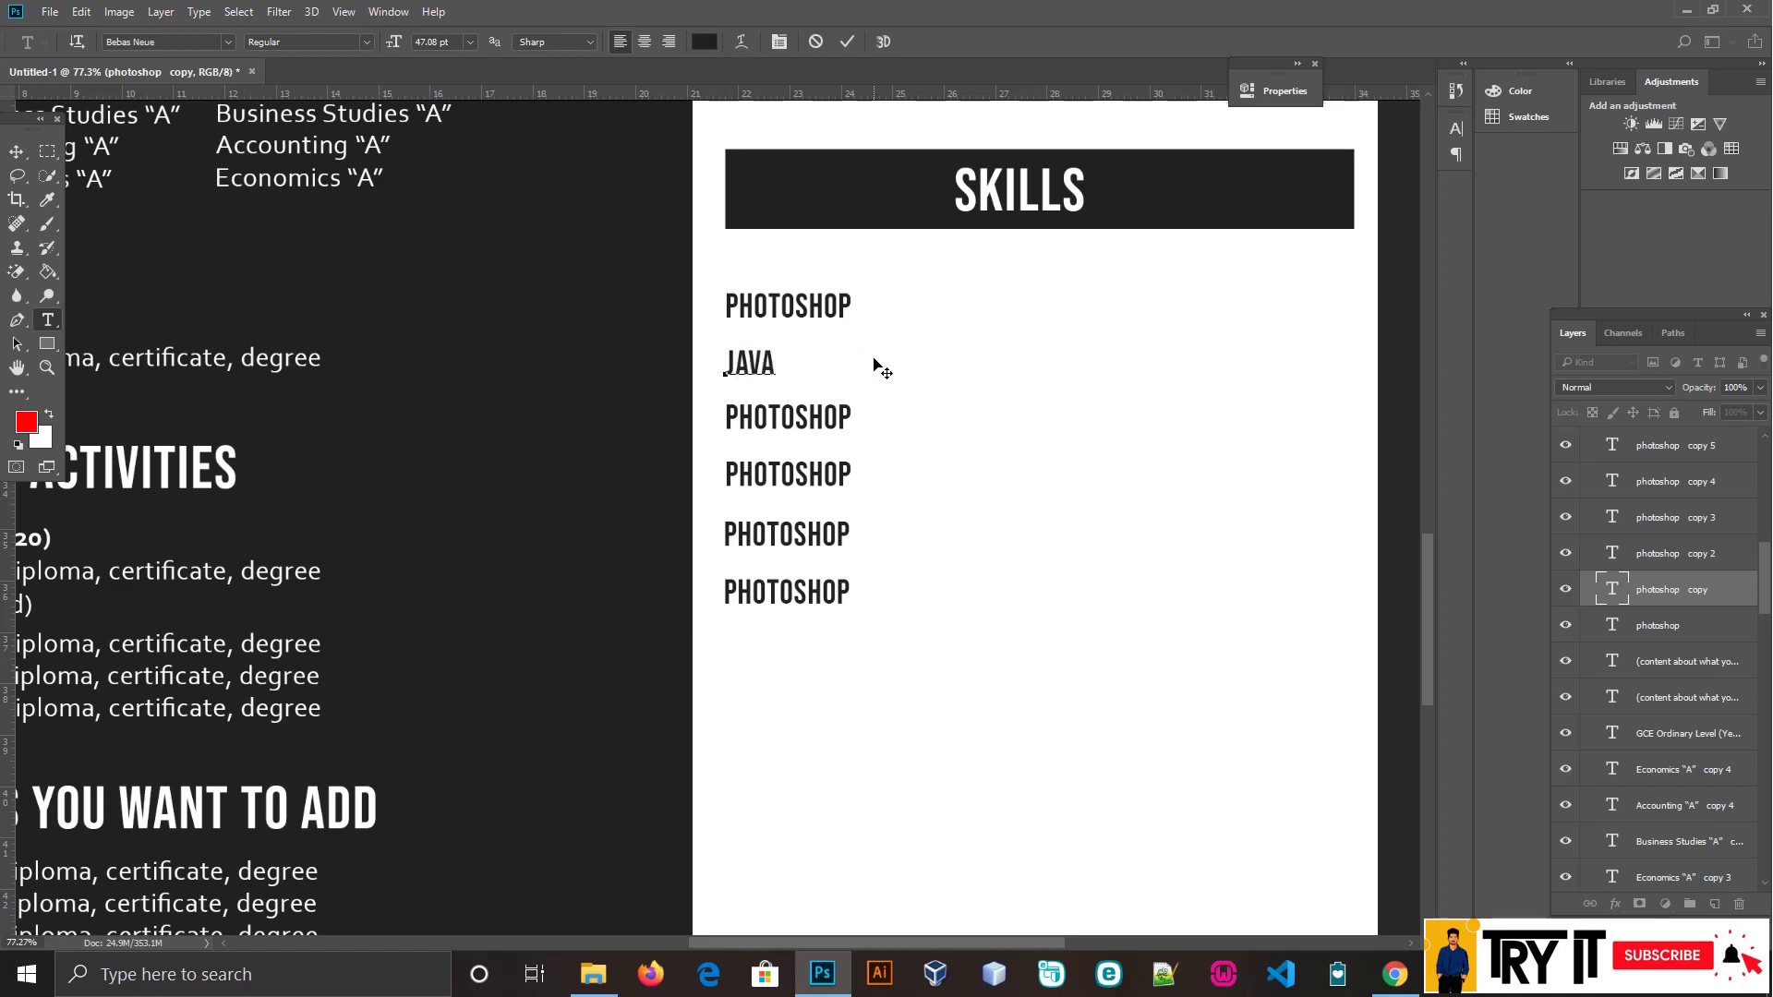
text(CRIPT)
click(851, 46)
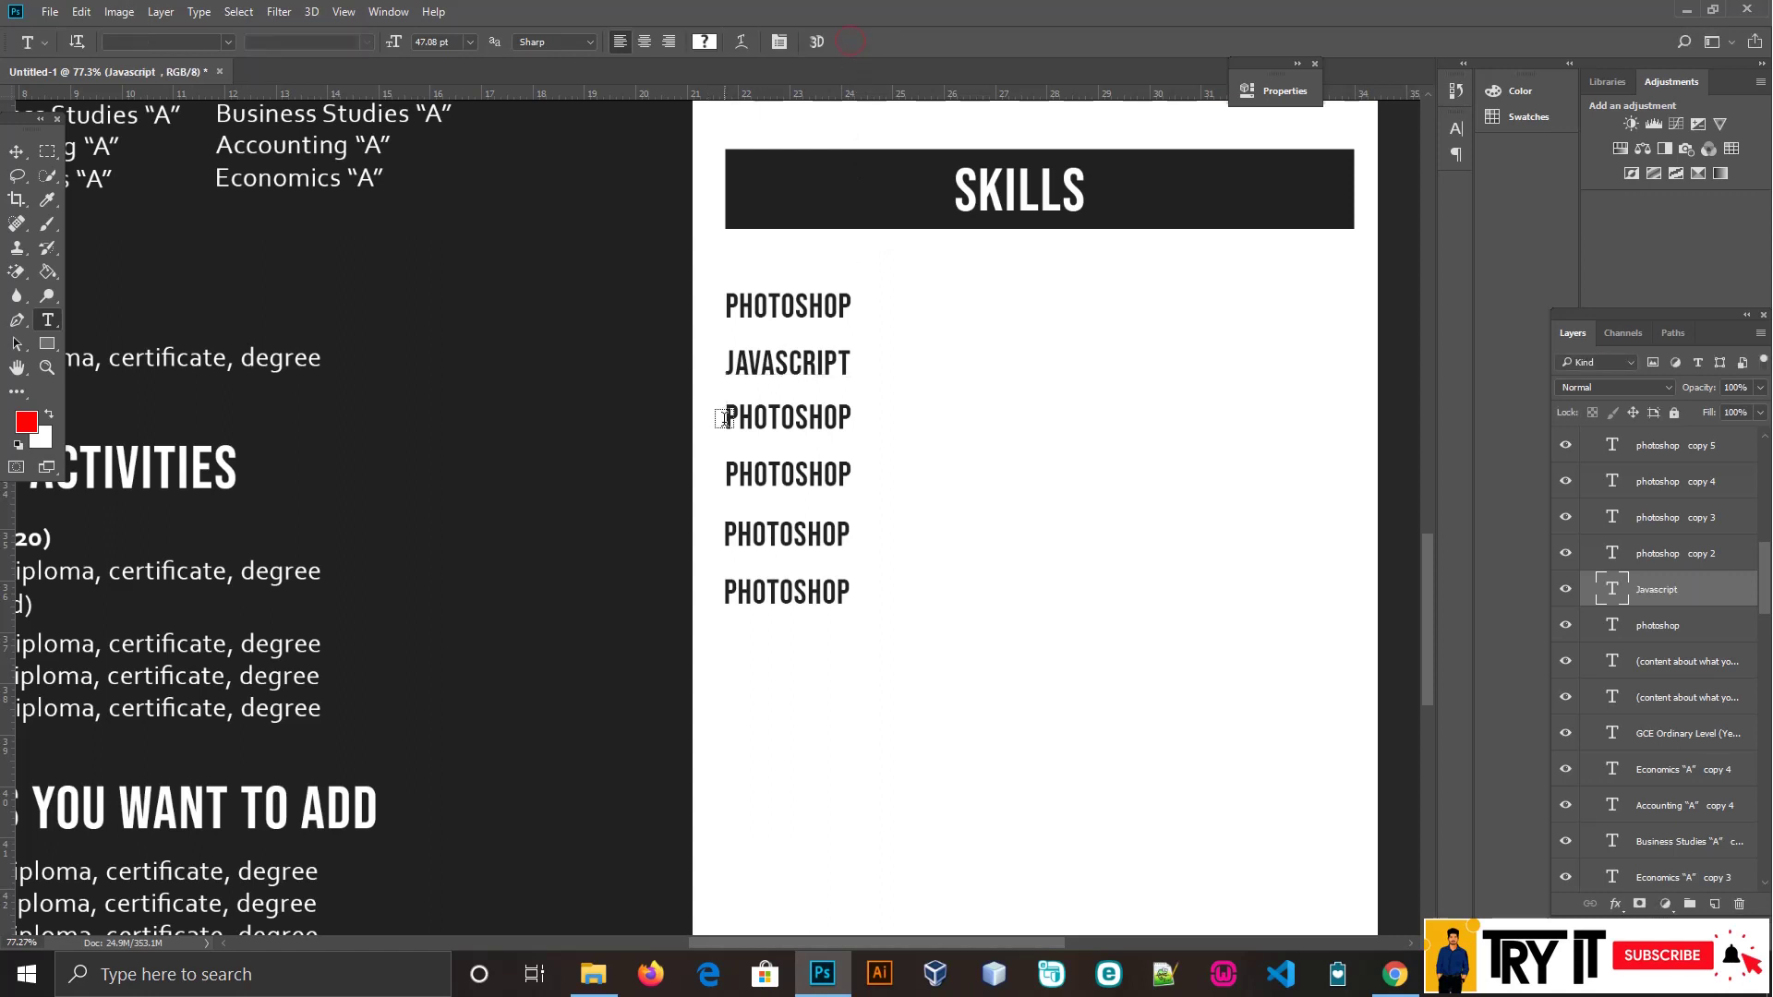
drag(722, 420, 868, 417)
text(HT)
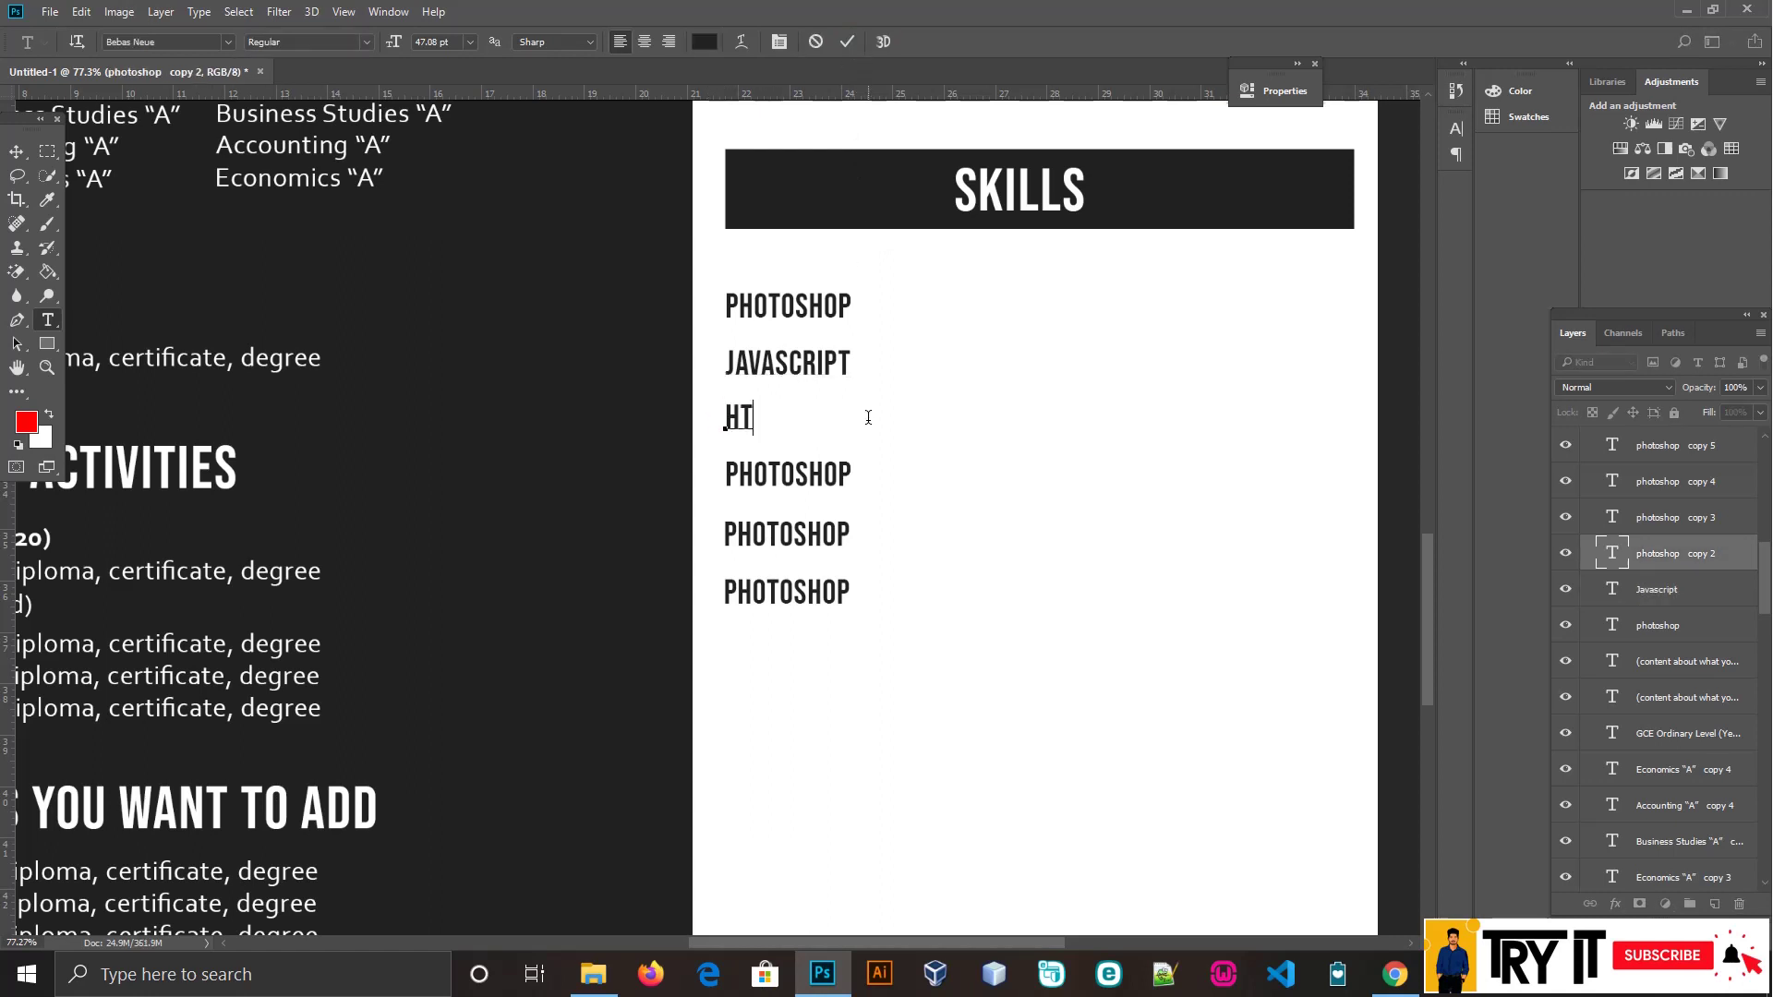
text(ML)
text(/ CSS)
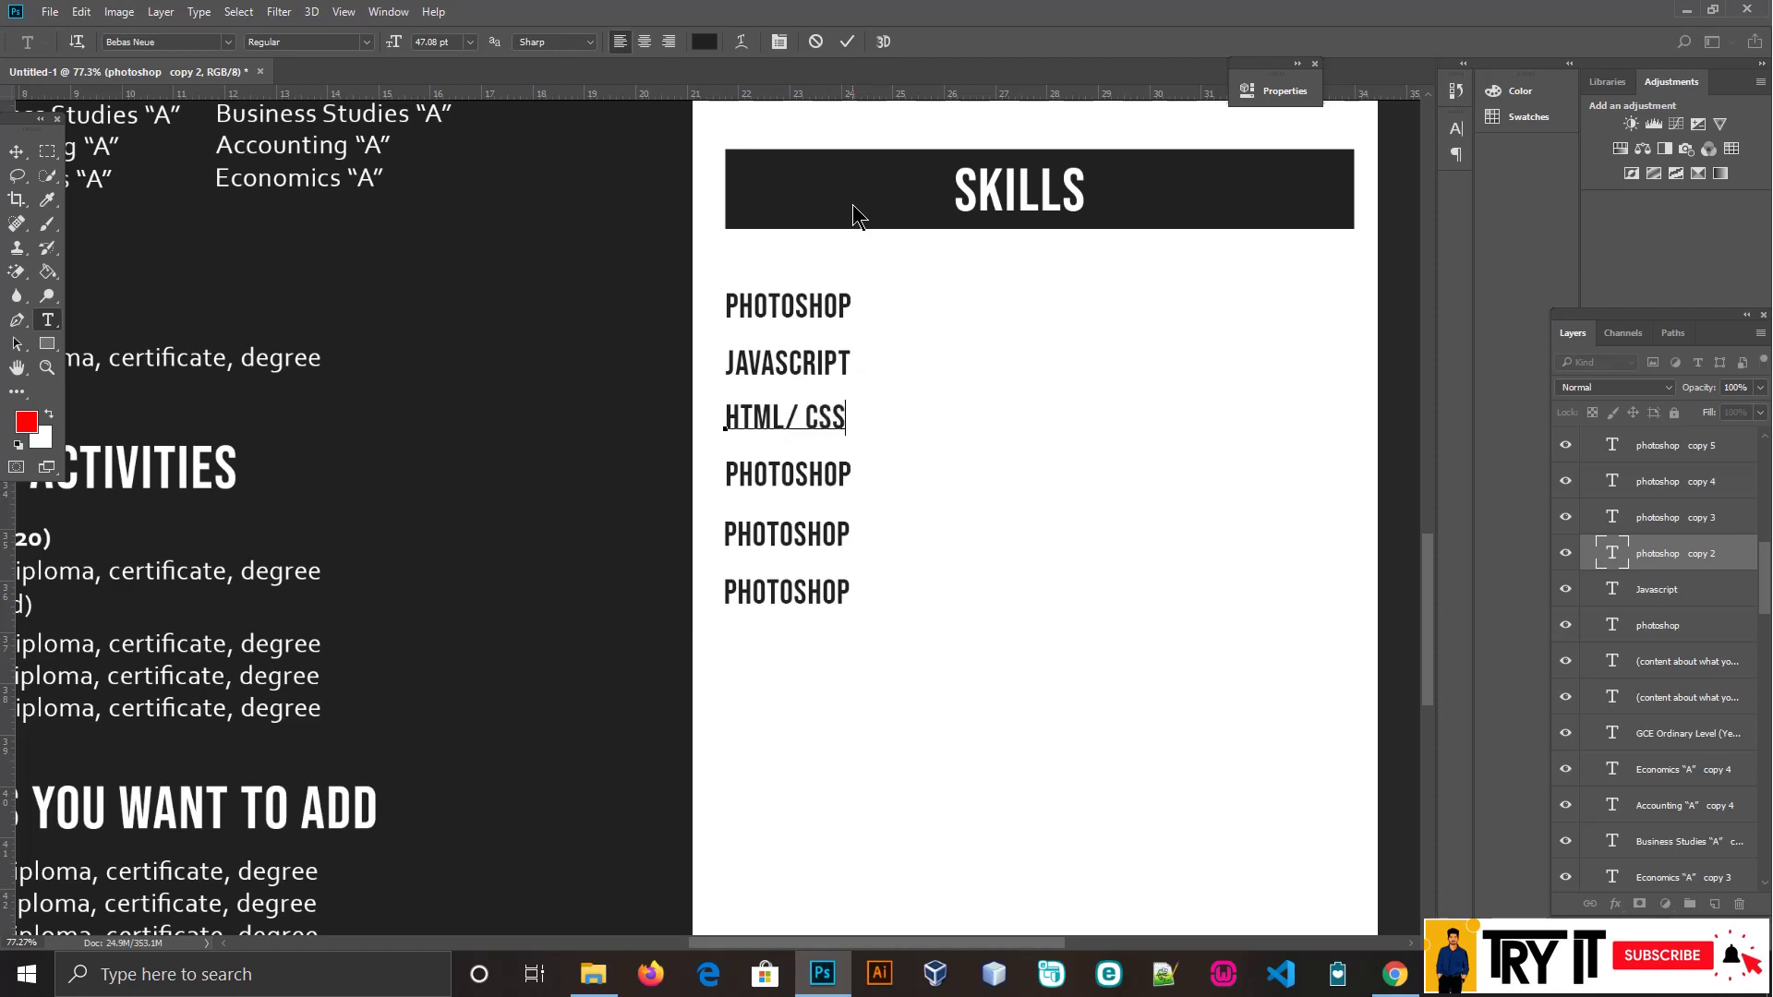
click(847, 41)
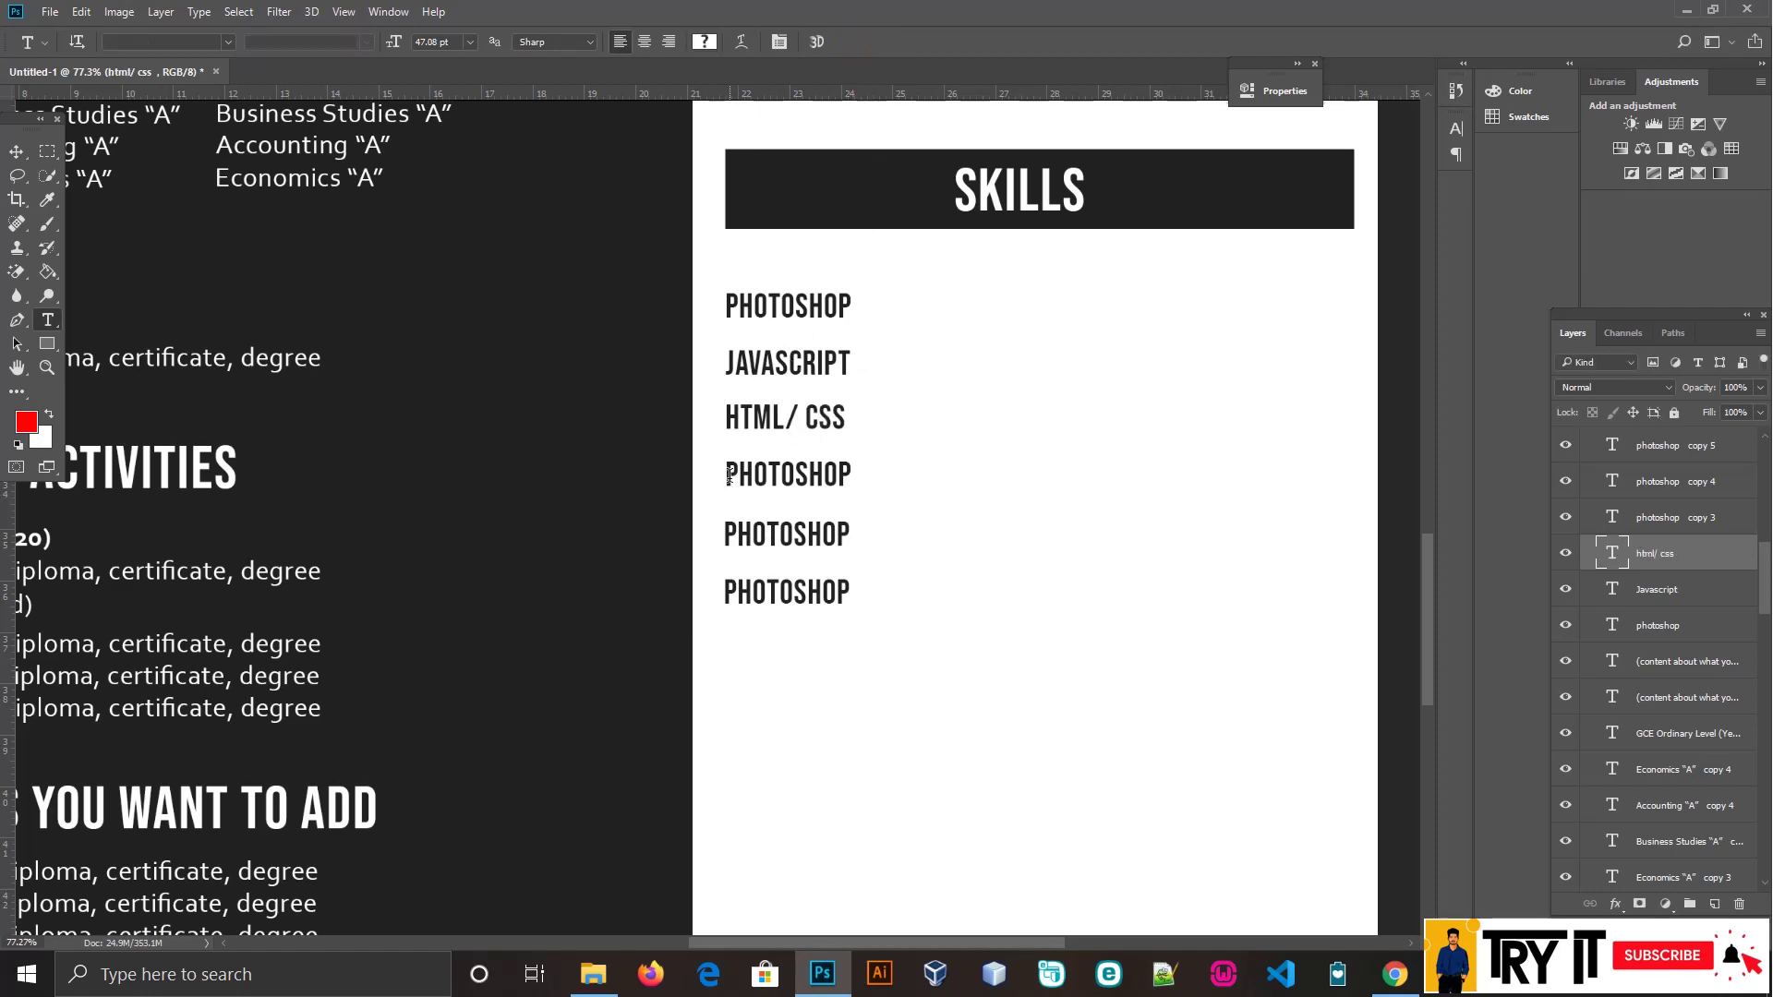
Rename the fourth to sixth skill lines to ILLUSTRATOR, JAVA and PHP.
double_click(729, 476)
text(illust)
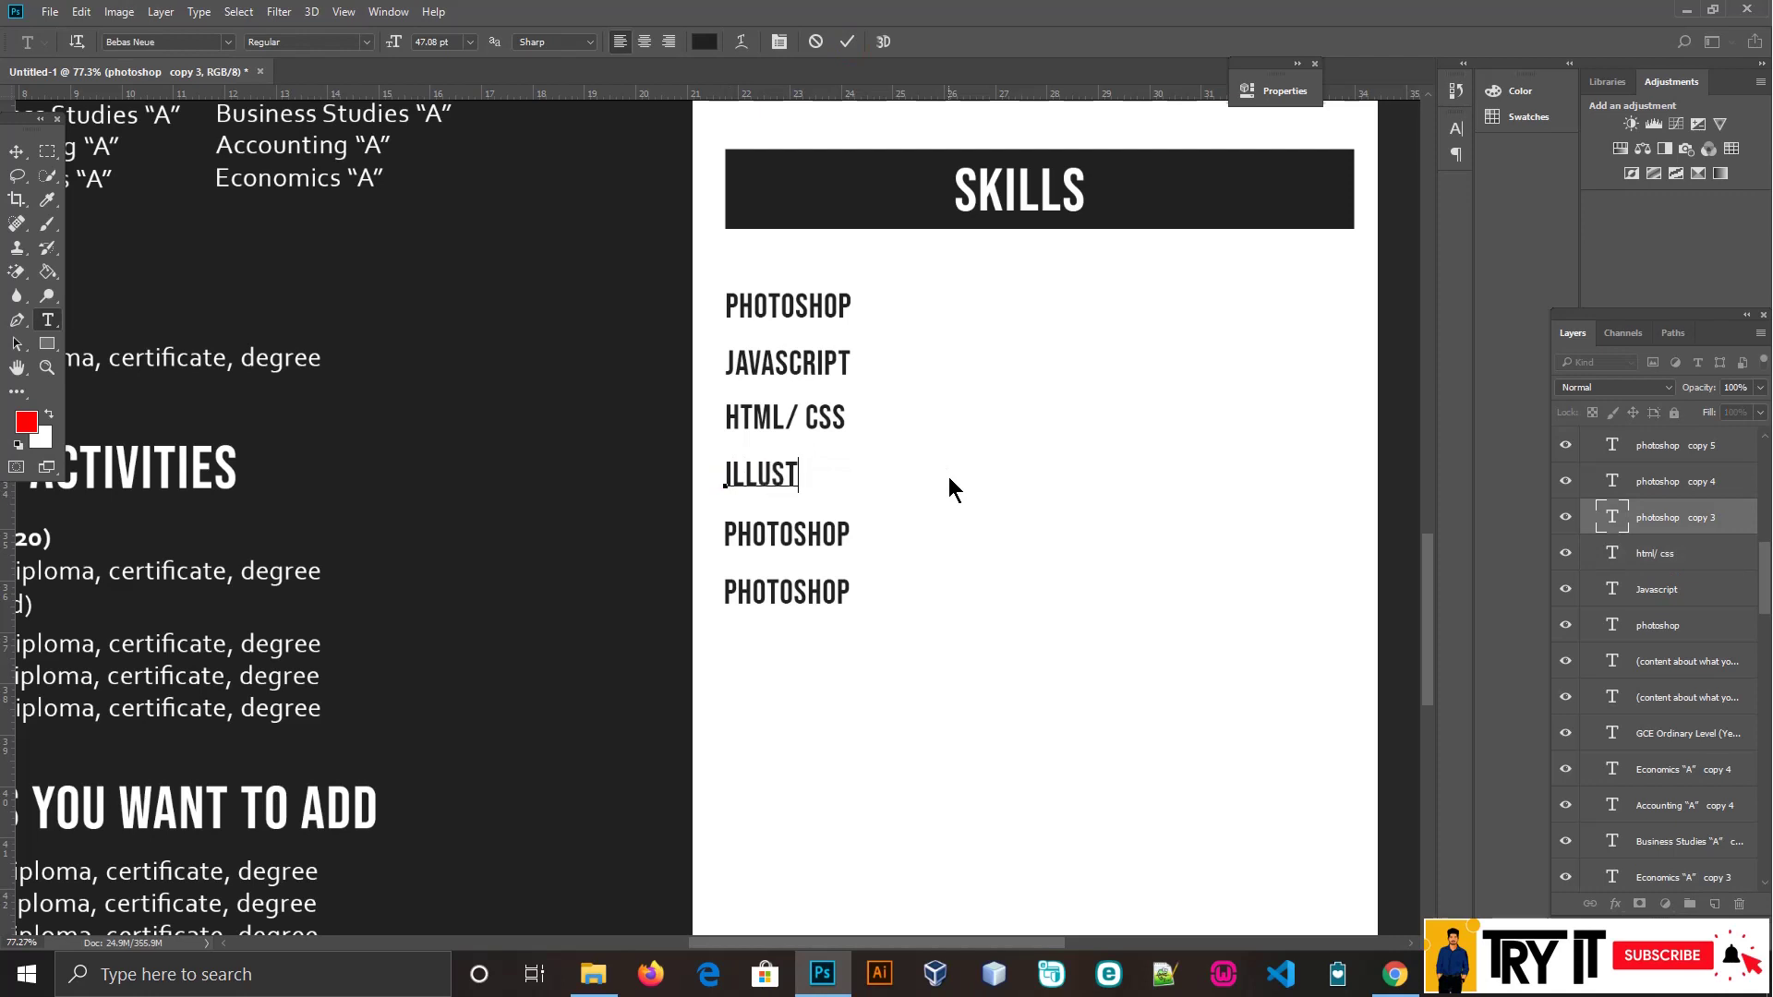
text(rator)
click(847, 42)
double_click(729, 532)
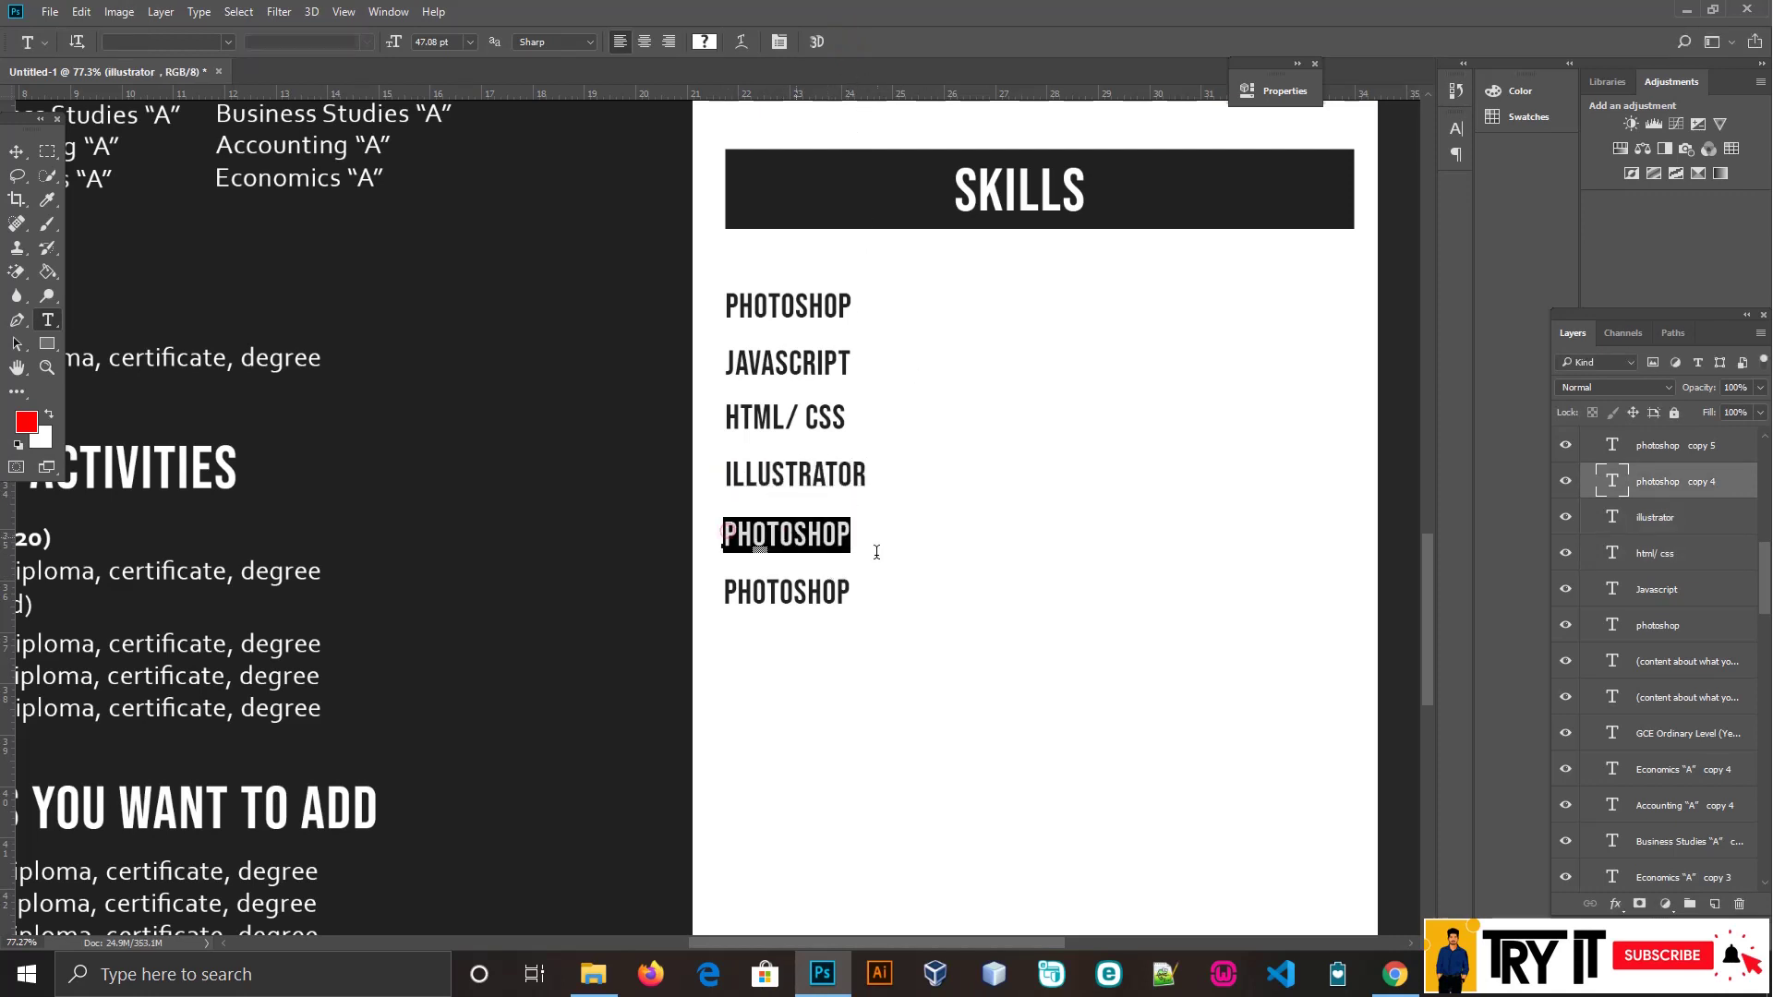
text(jav)
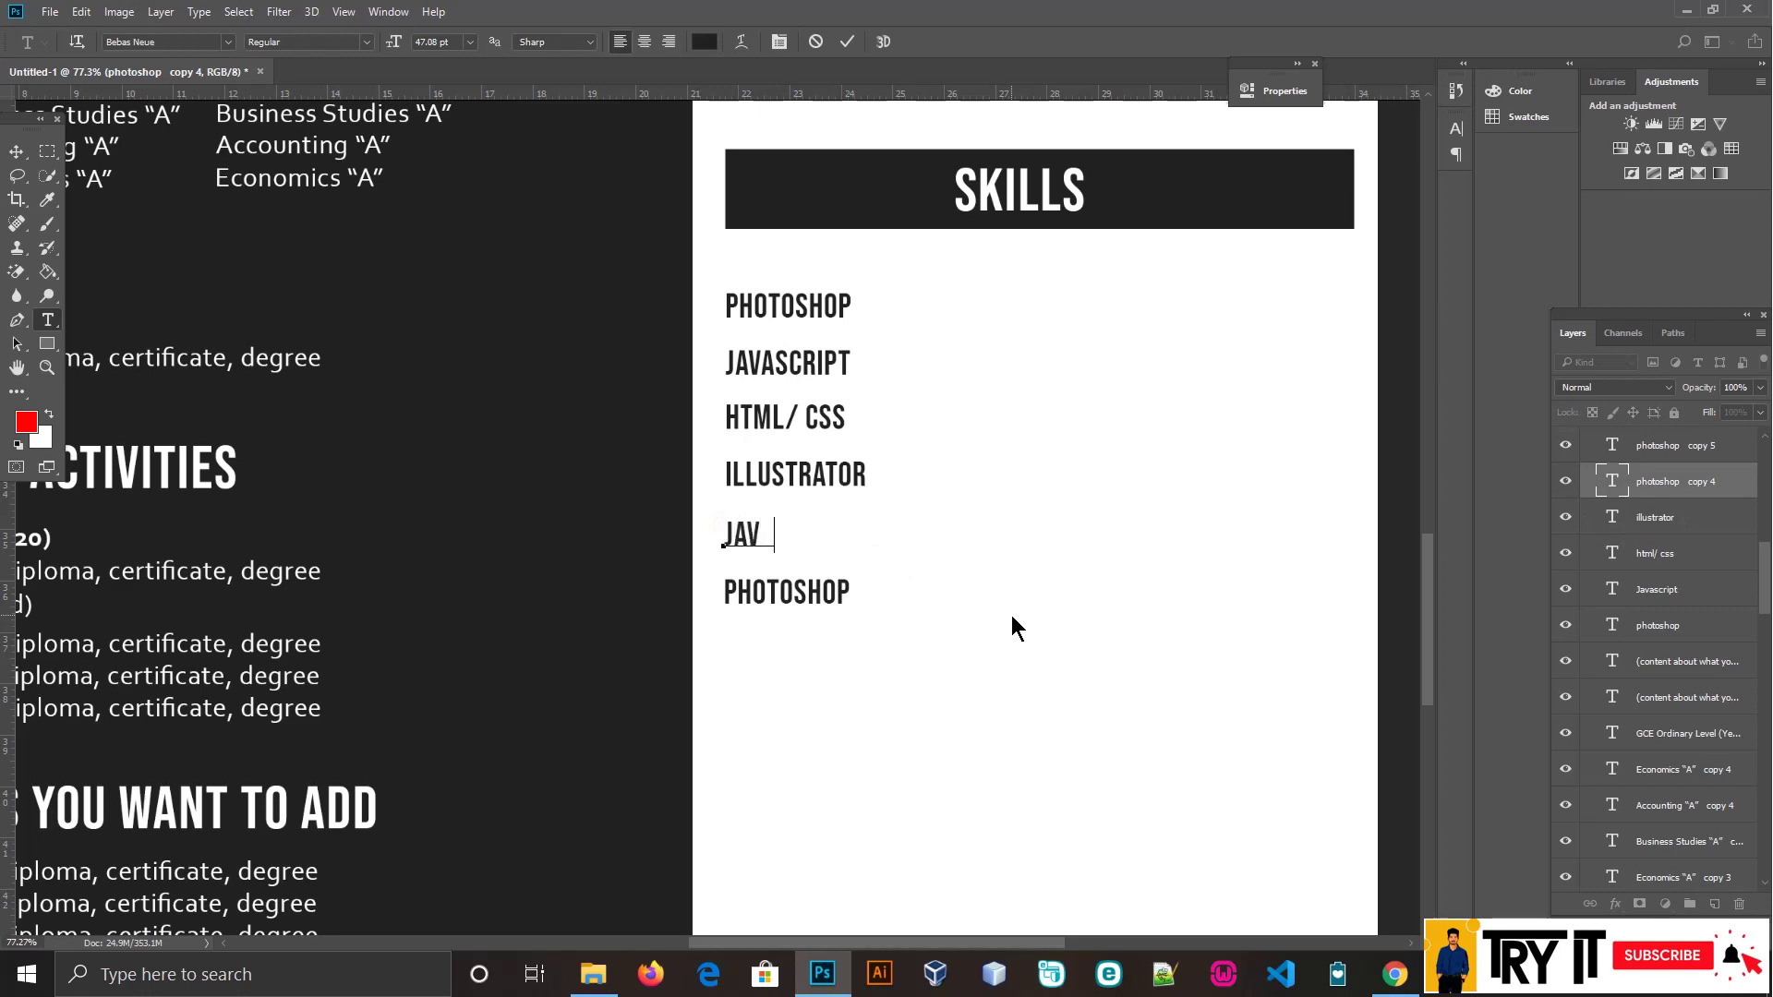
text(a)
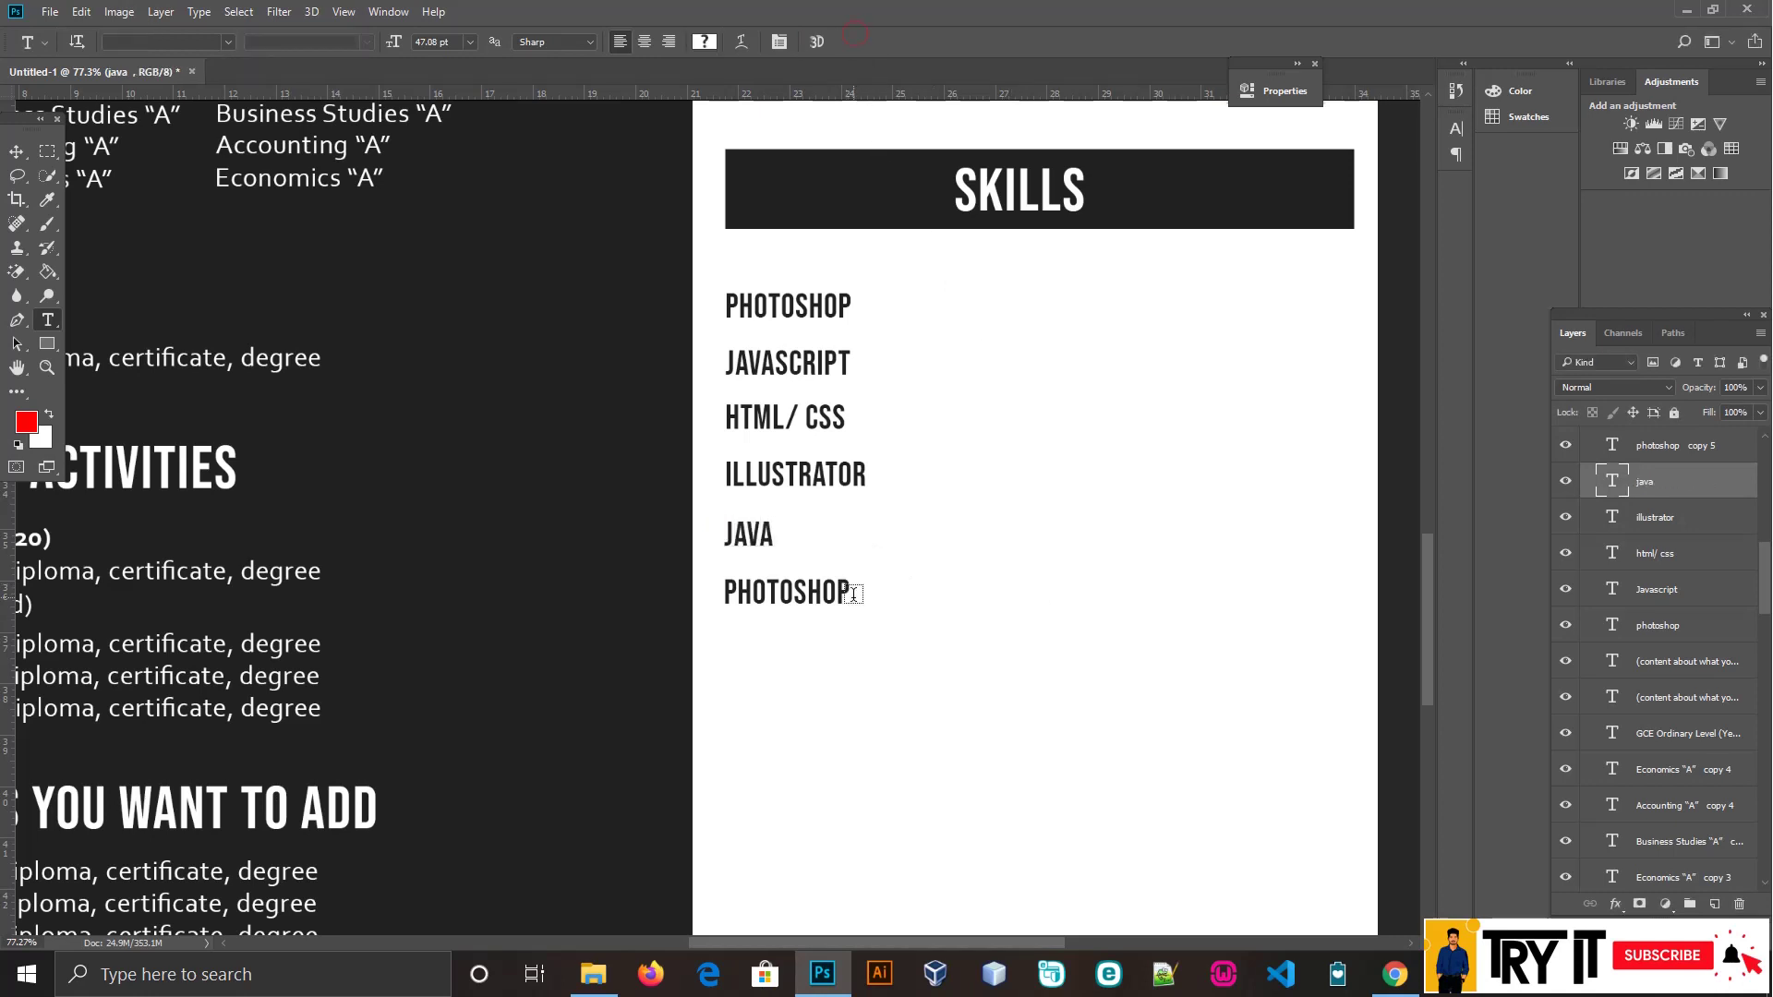
double_click(848, 591)
text(ph)
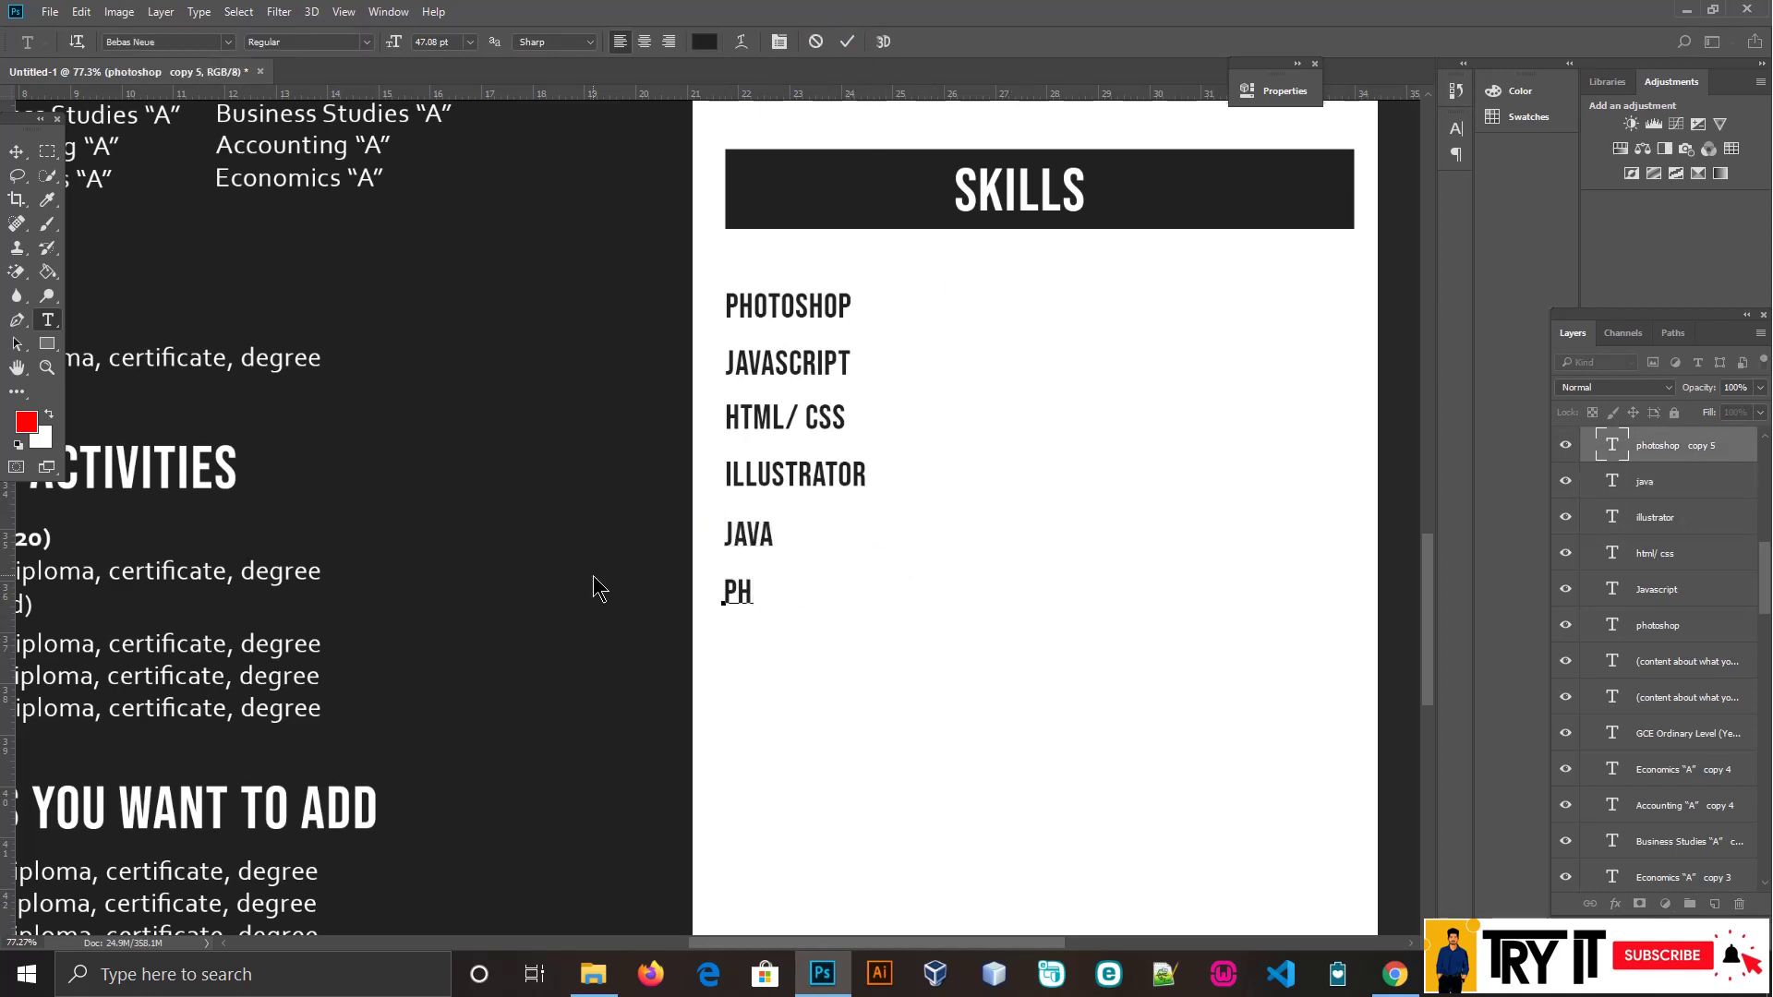
click(847, 42)
Select the photoshop, Javascript and html/ css layers, then reselect only photoshop with Move.
scroll(939, 462, down, 2)
scroll(938, 462, up, 2)
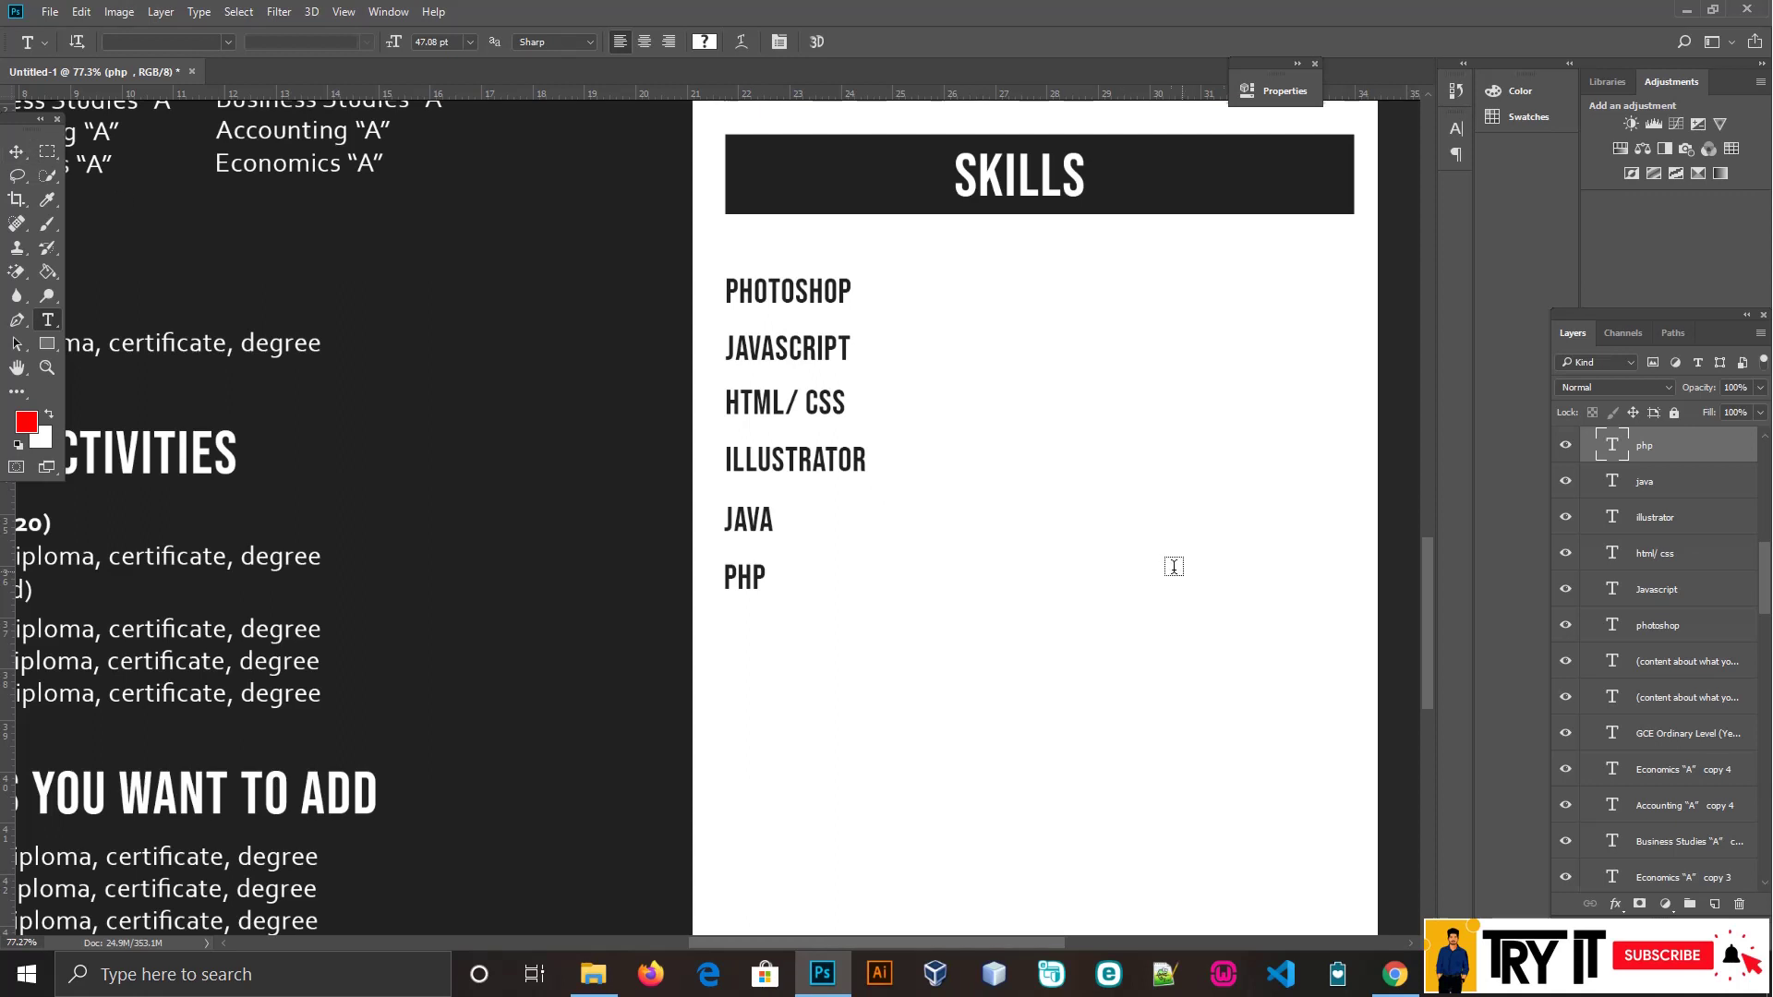
click(1644, 629)
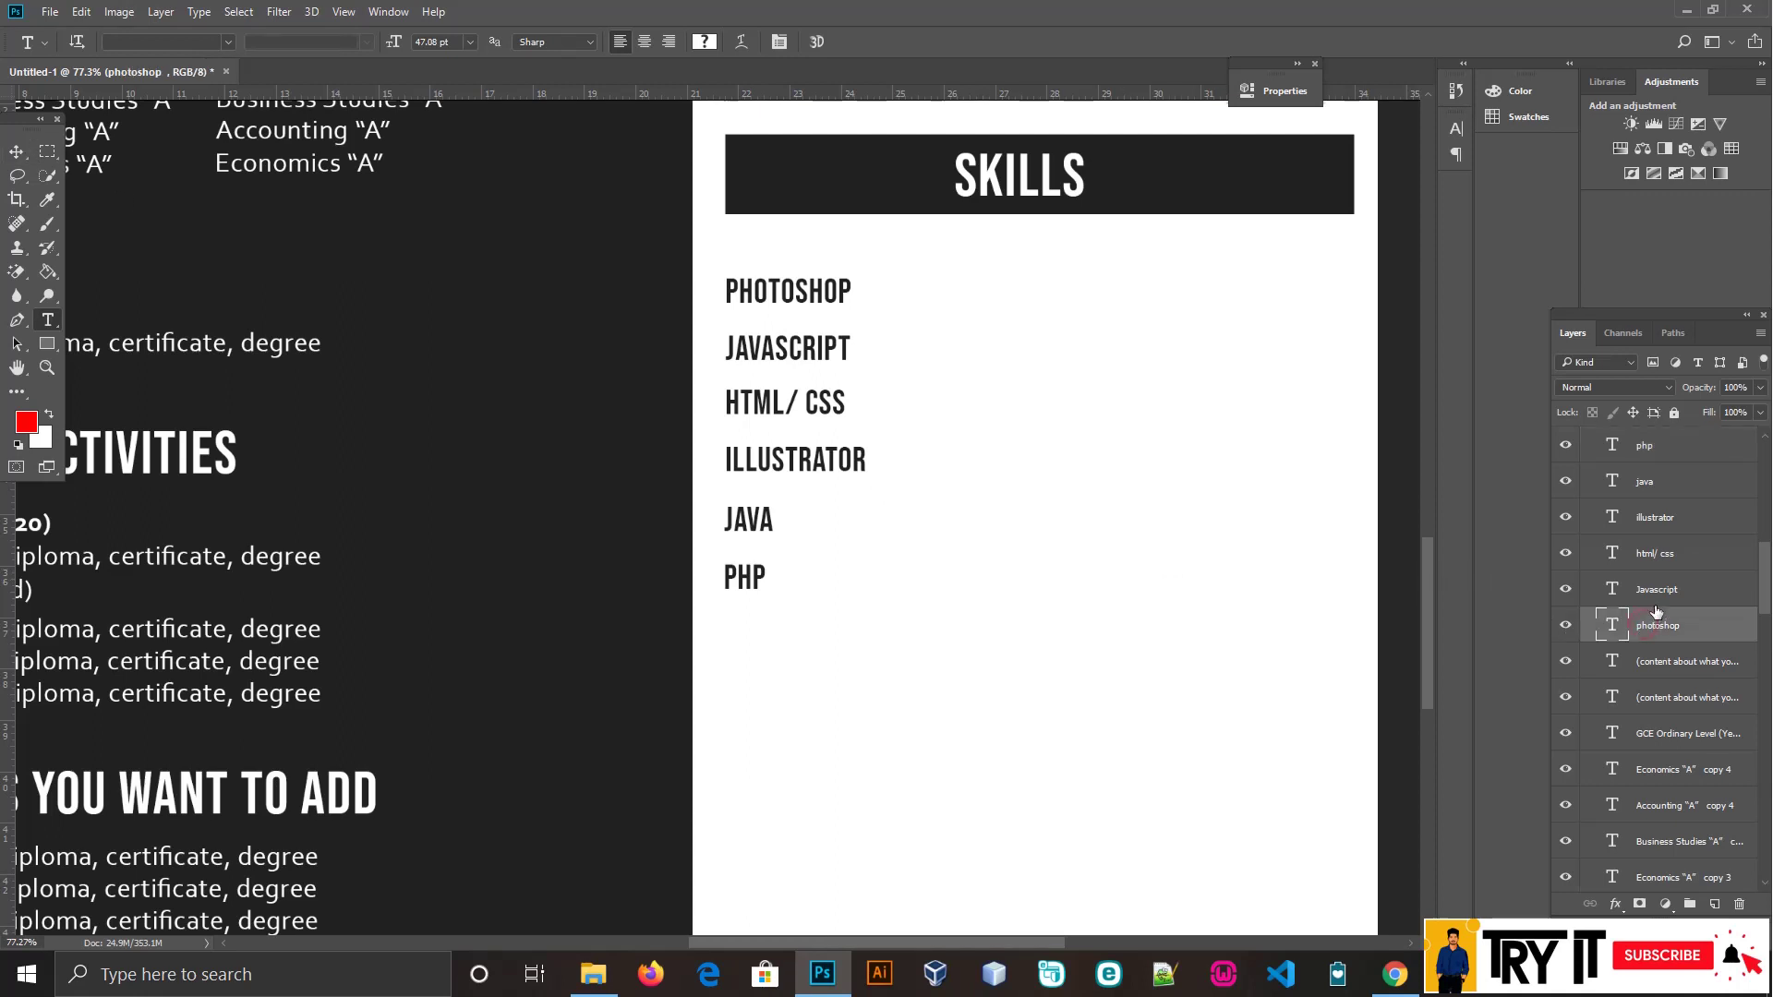
shift+click(1658, 593)
shift+click(1667, 559)
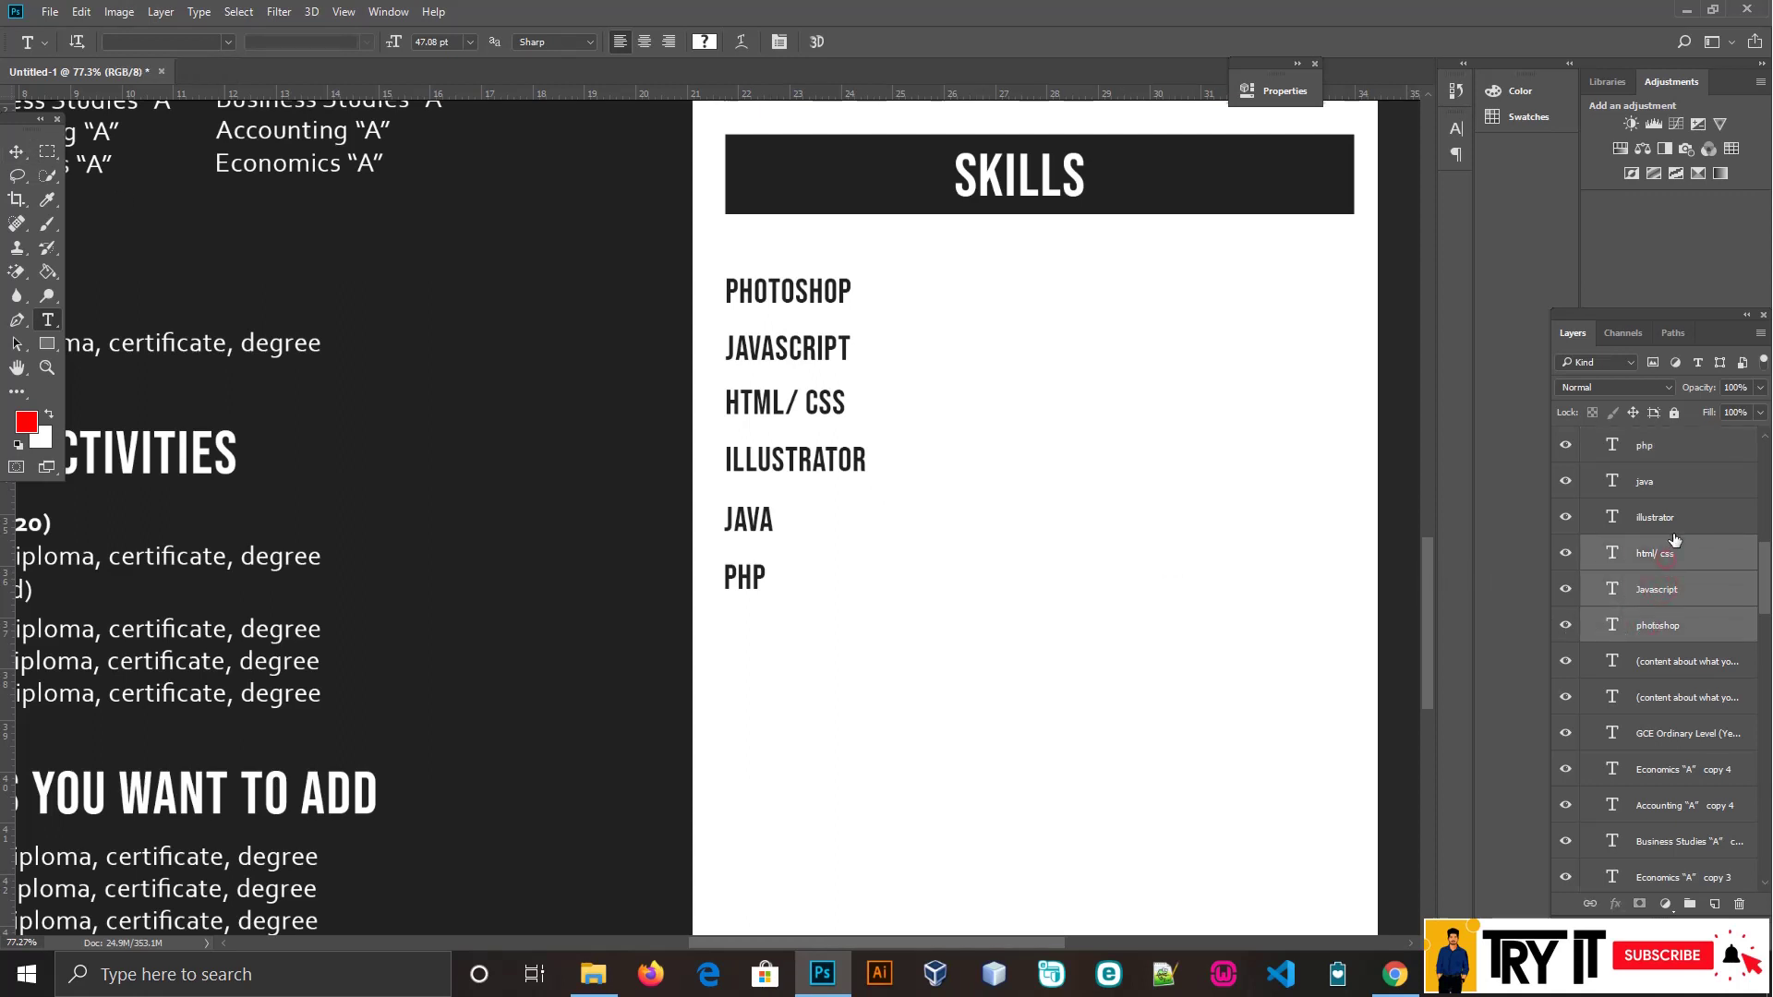
key(v)
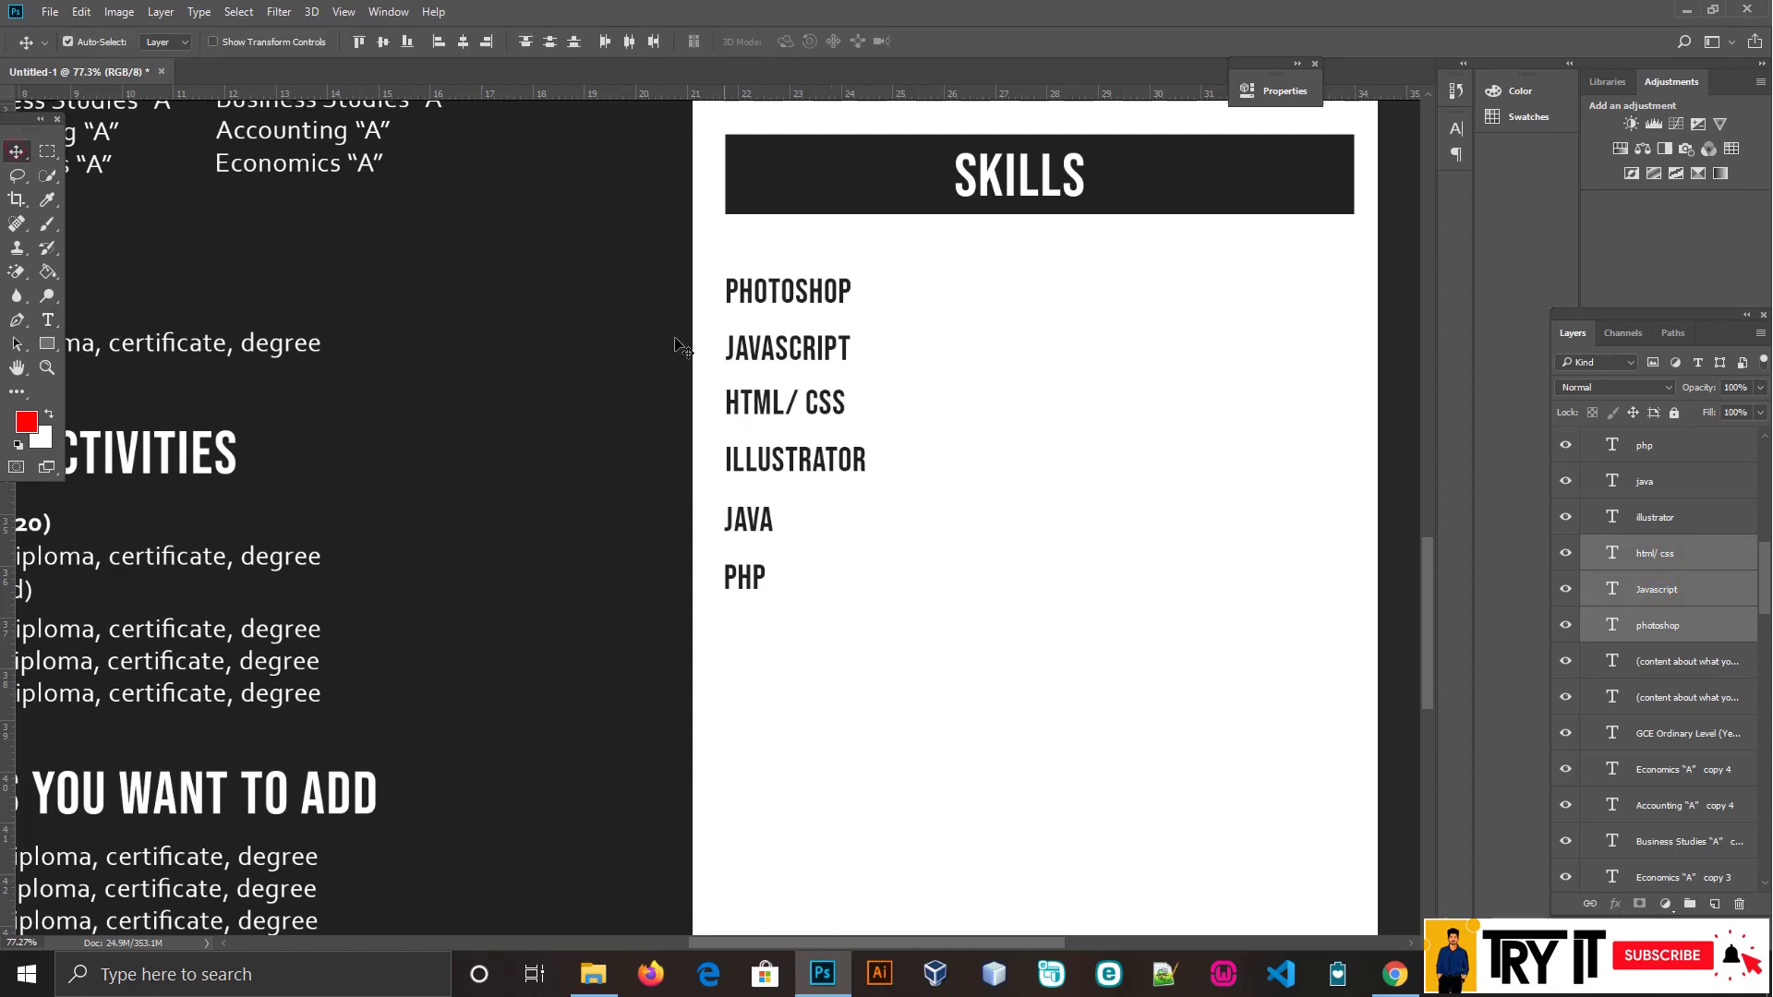
click(1726, 627)
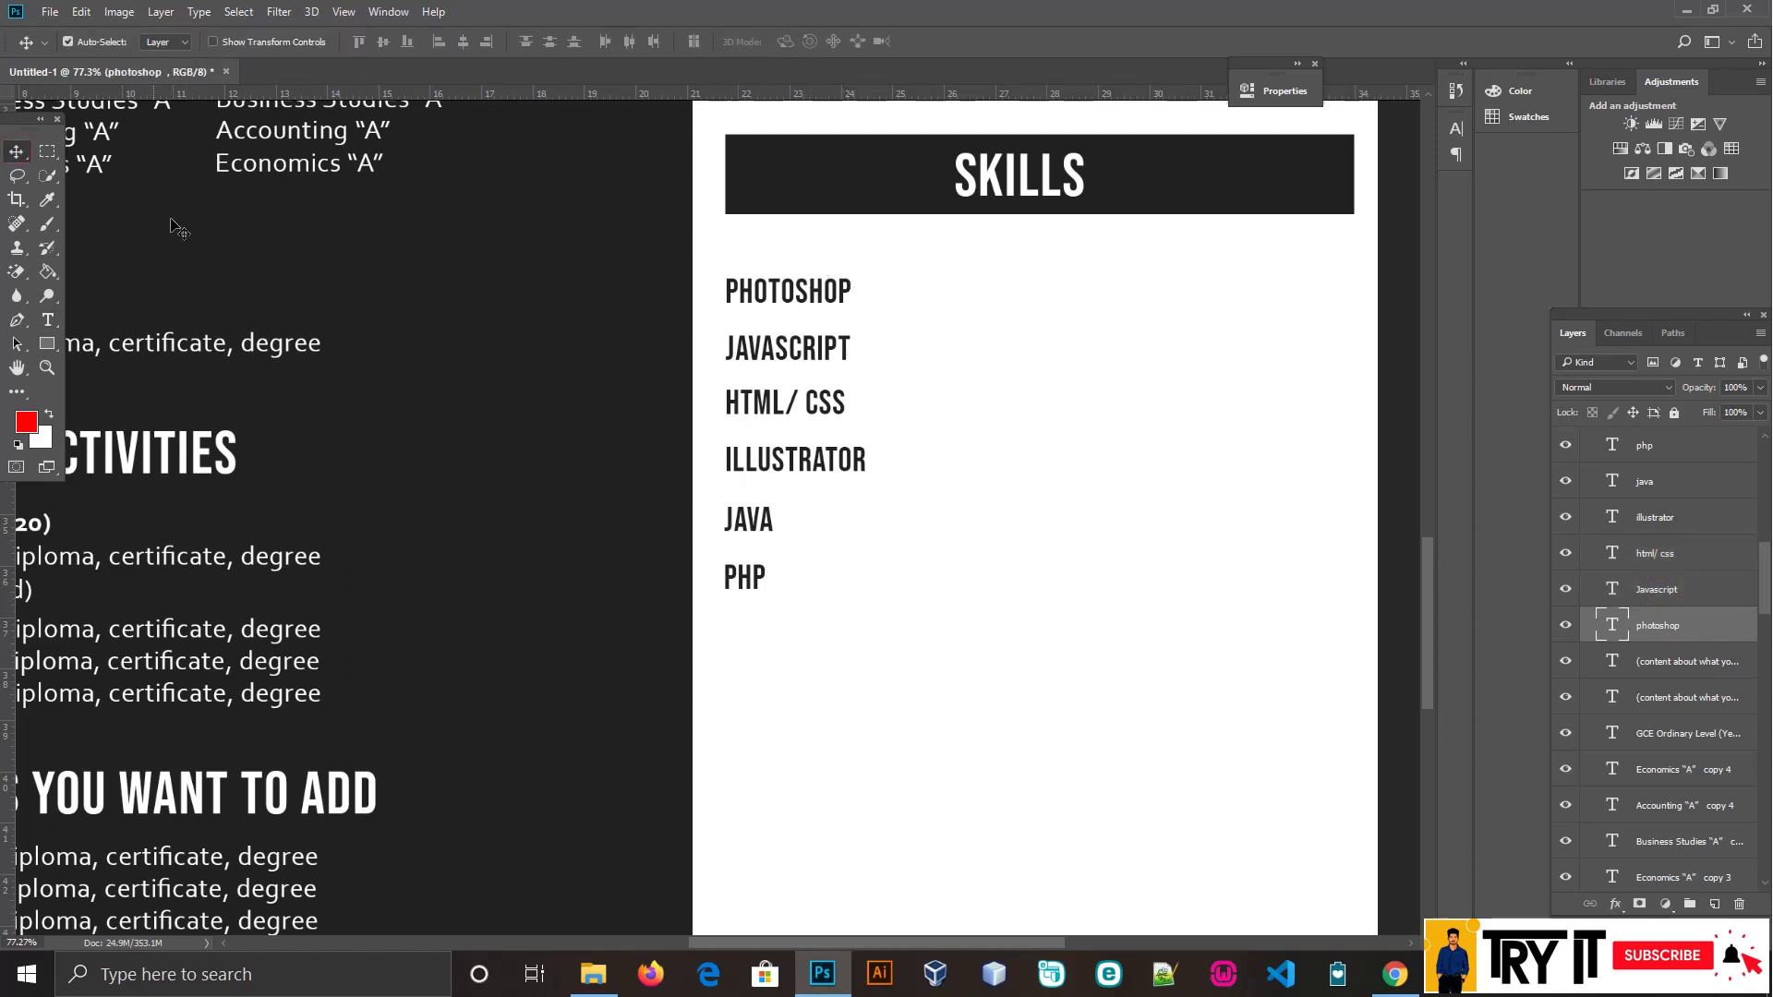
Draw a long thin no-fill bar beside PHOTOSHOP with a #212121 outline.
click(47, 344)
click(88, 355)
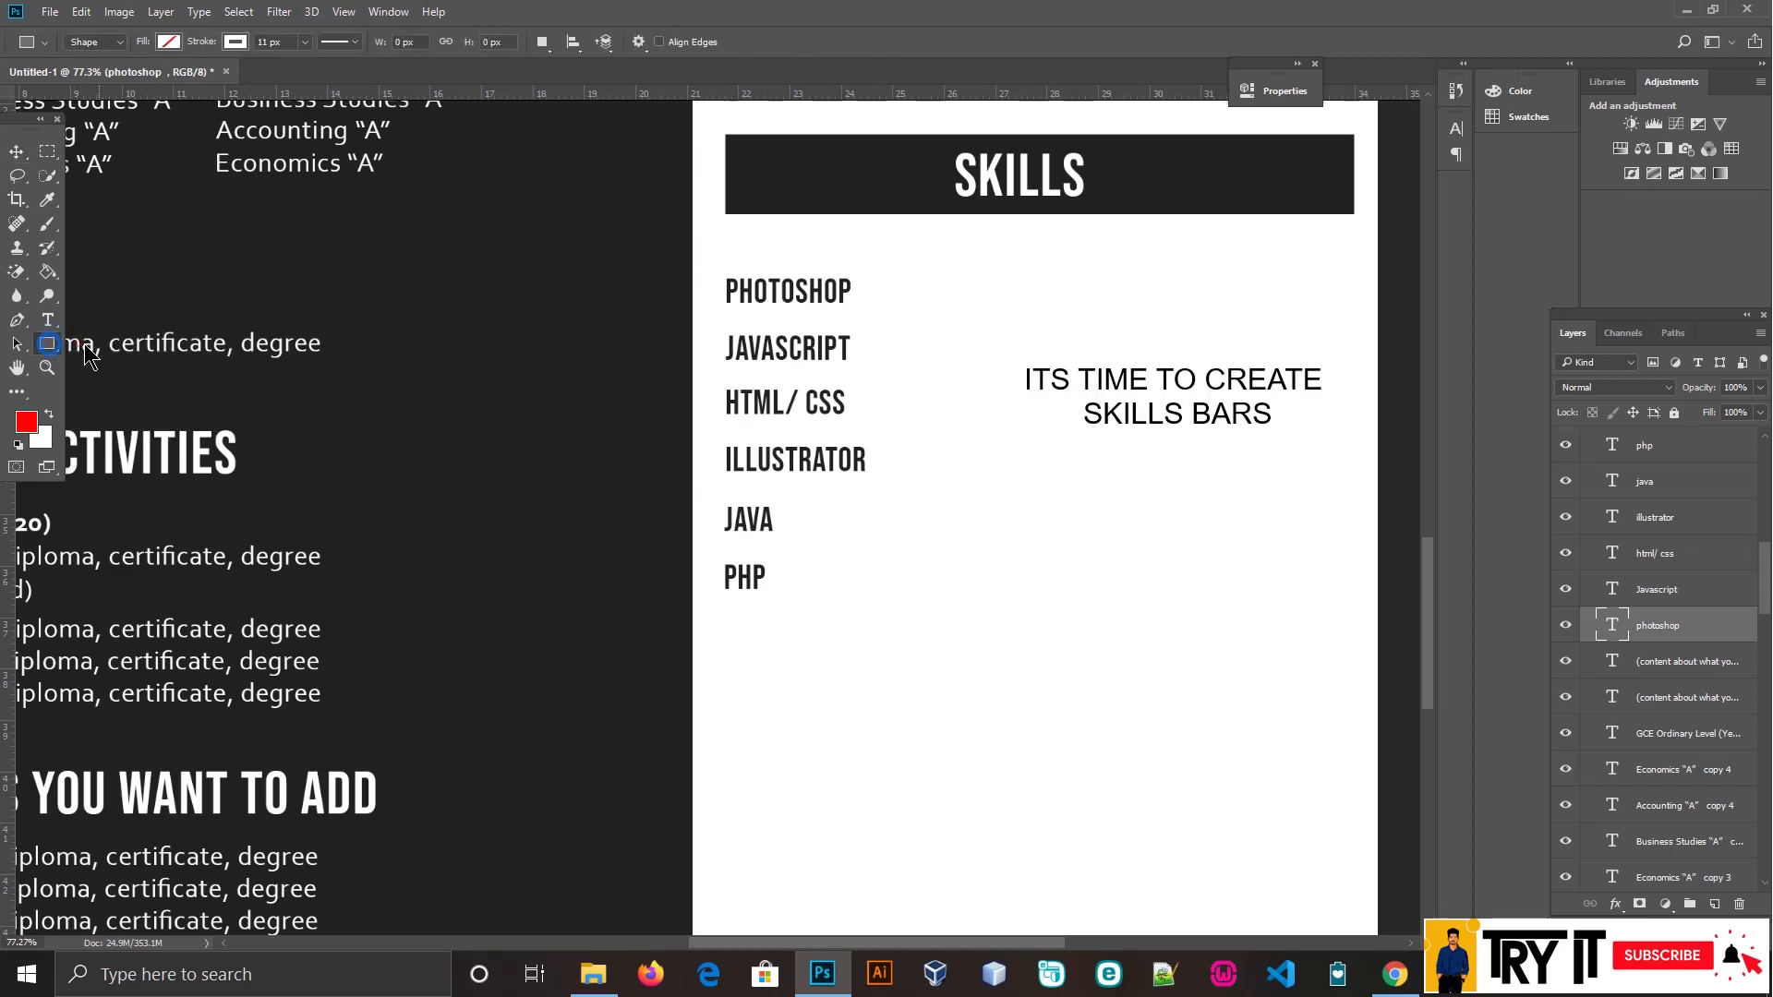
drag(924, 280, 1326, 310)
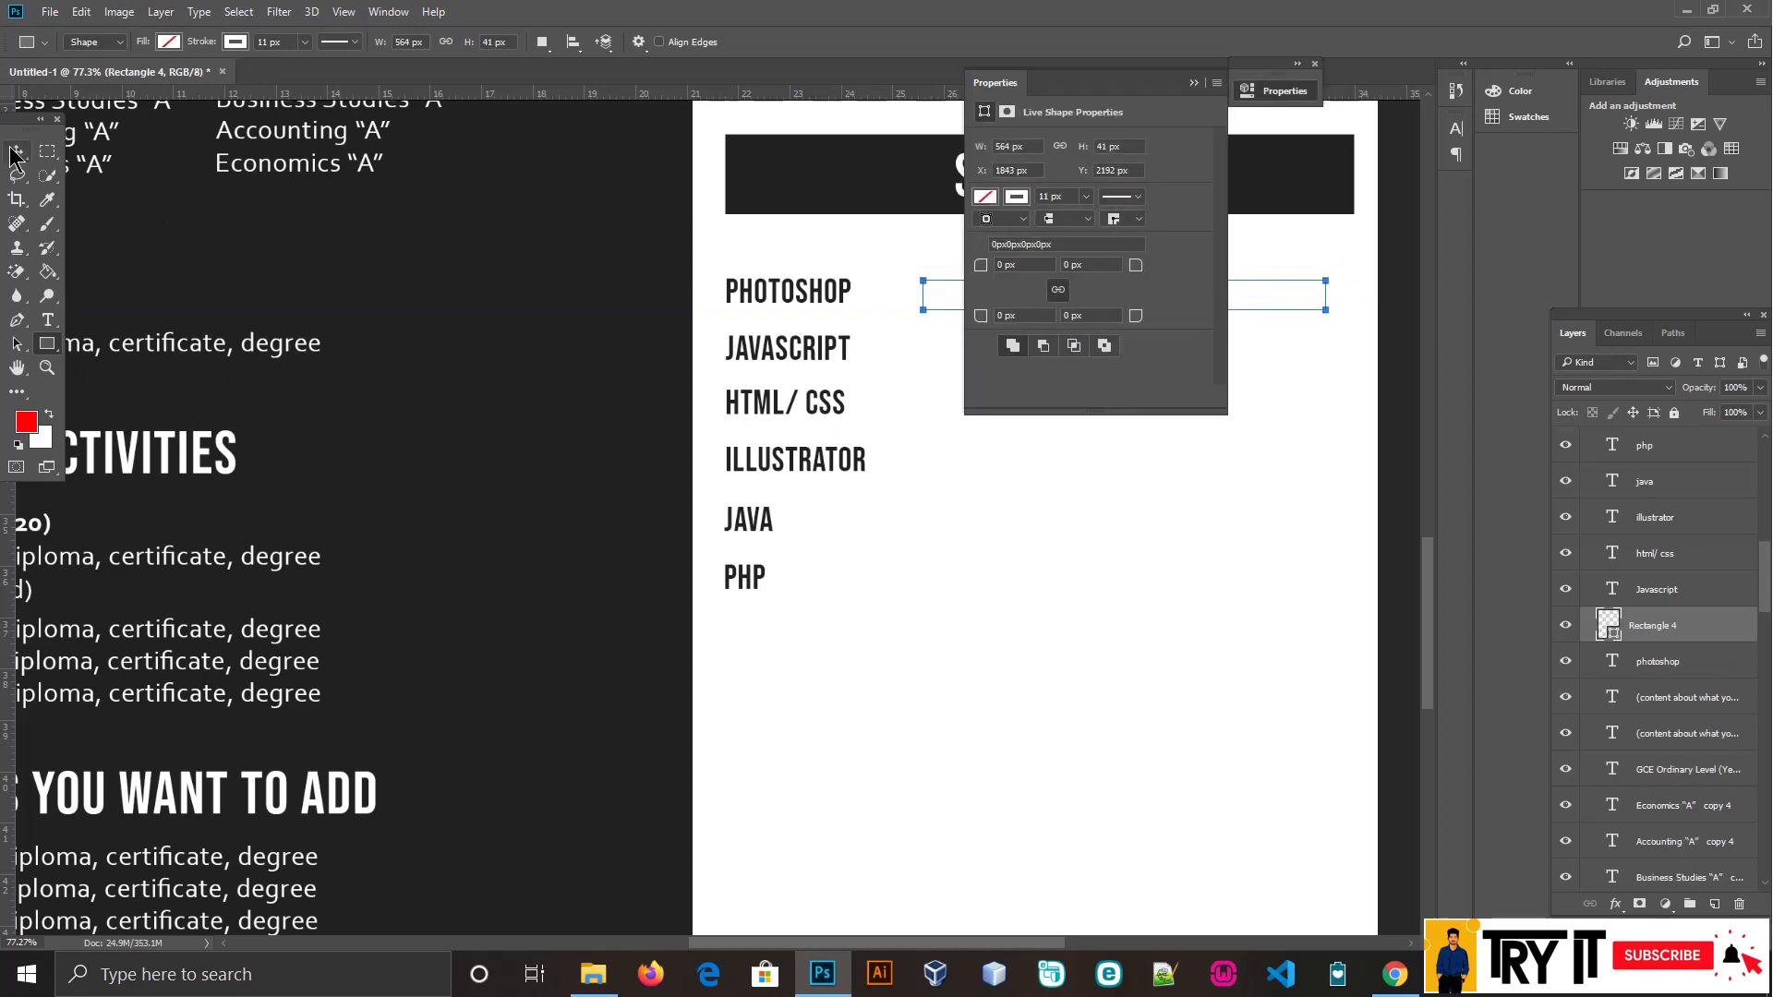
click(235, 42)
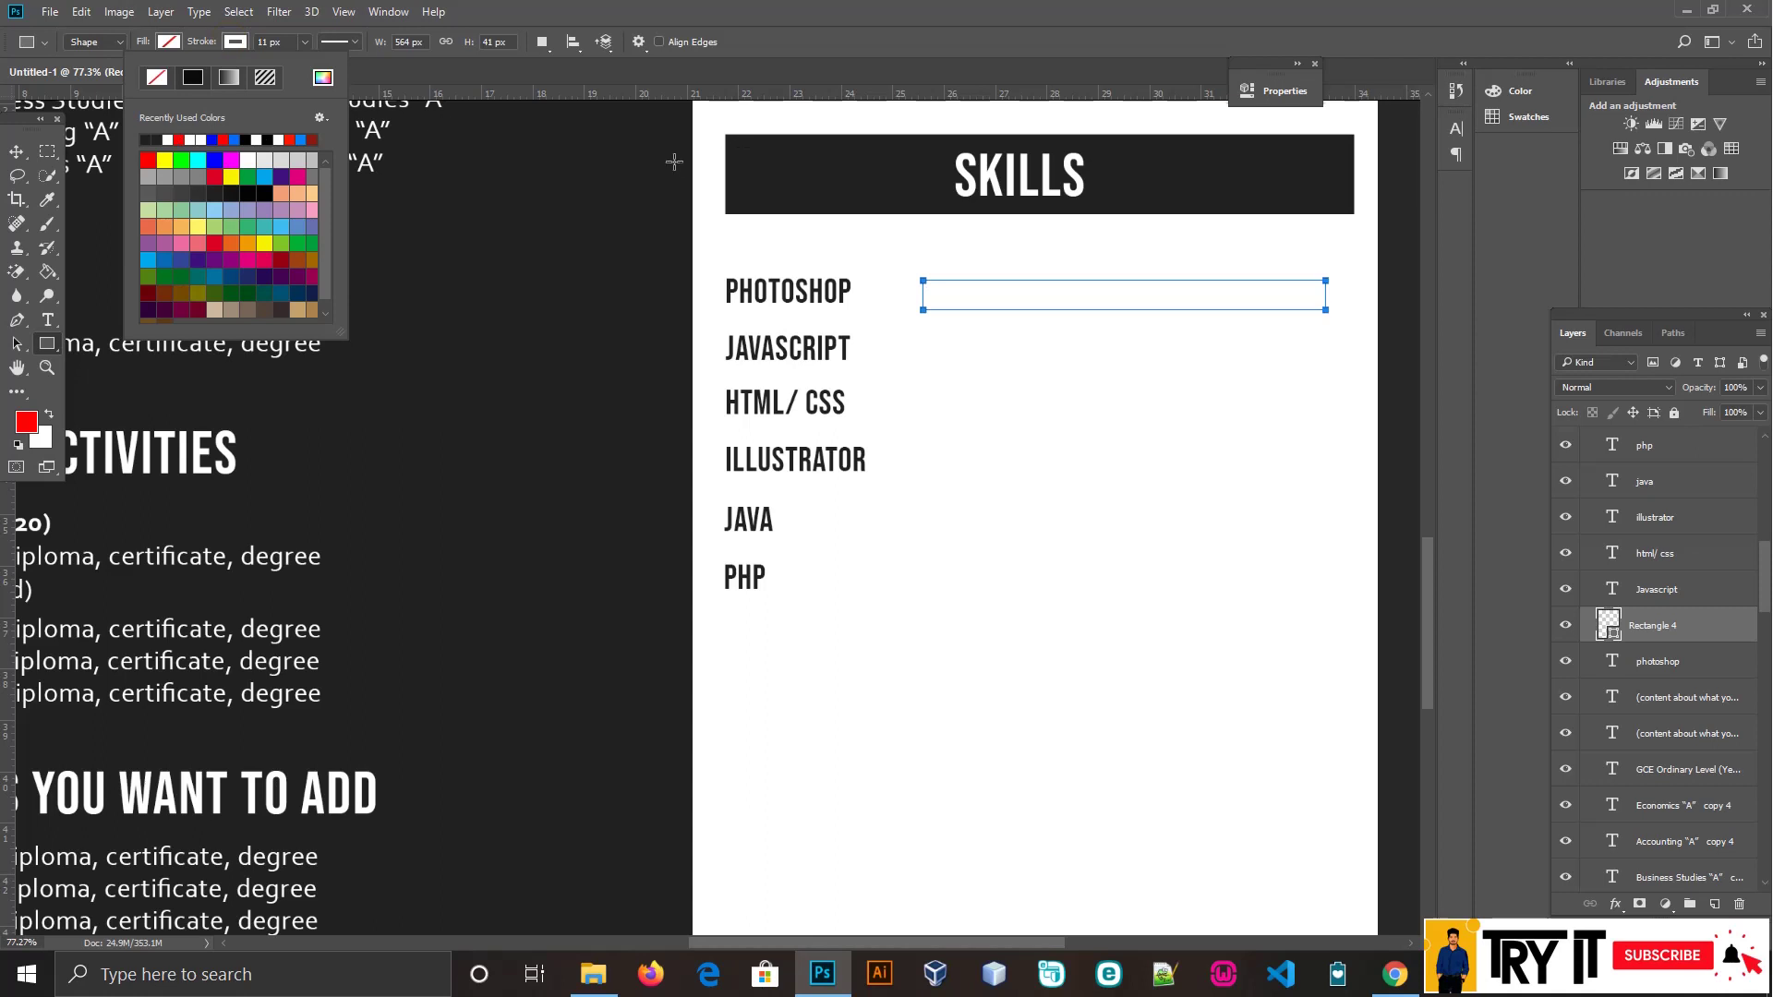
click(323, 76)
click(758, 155)
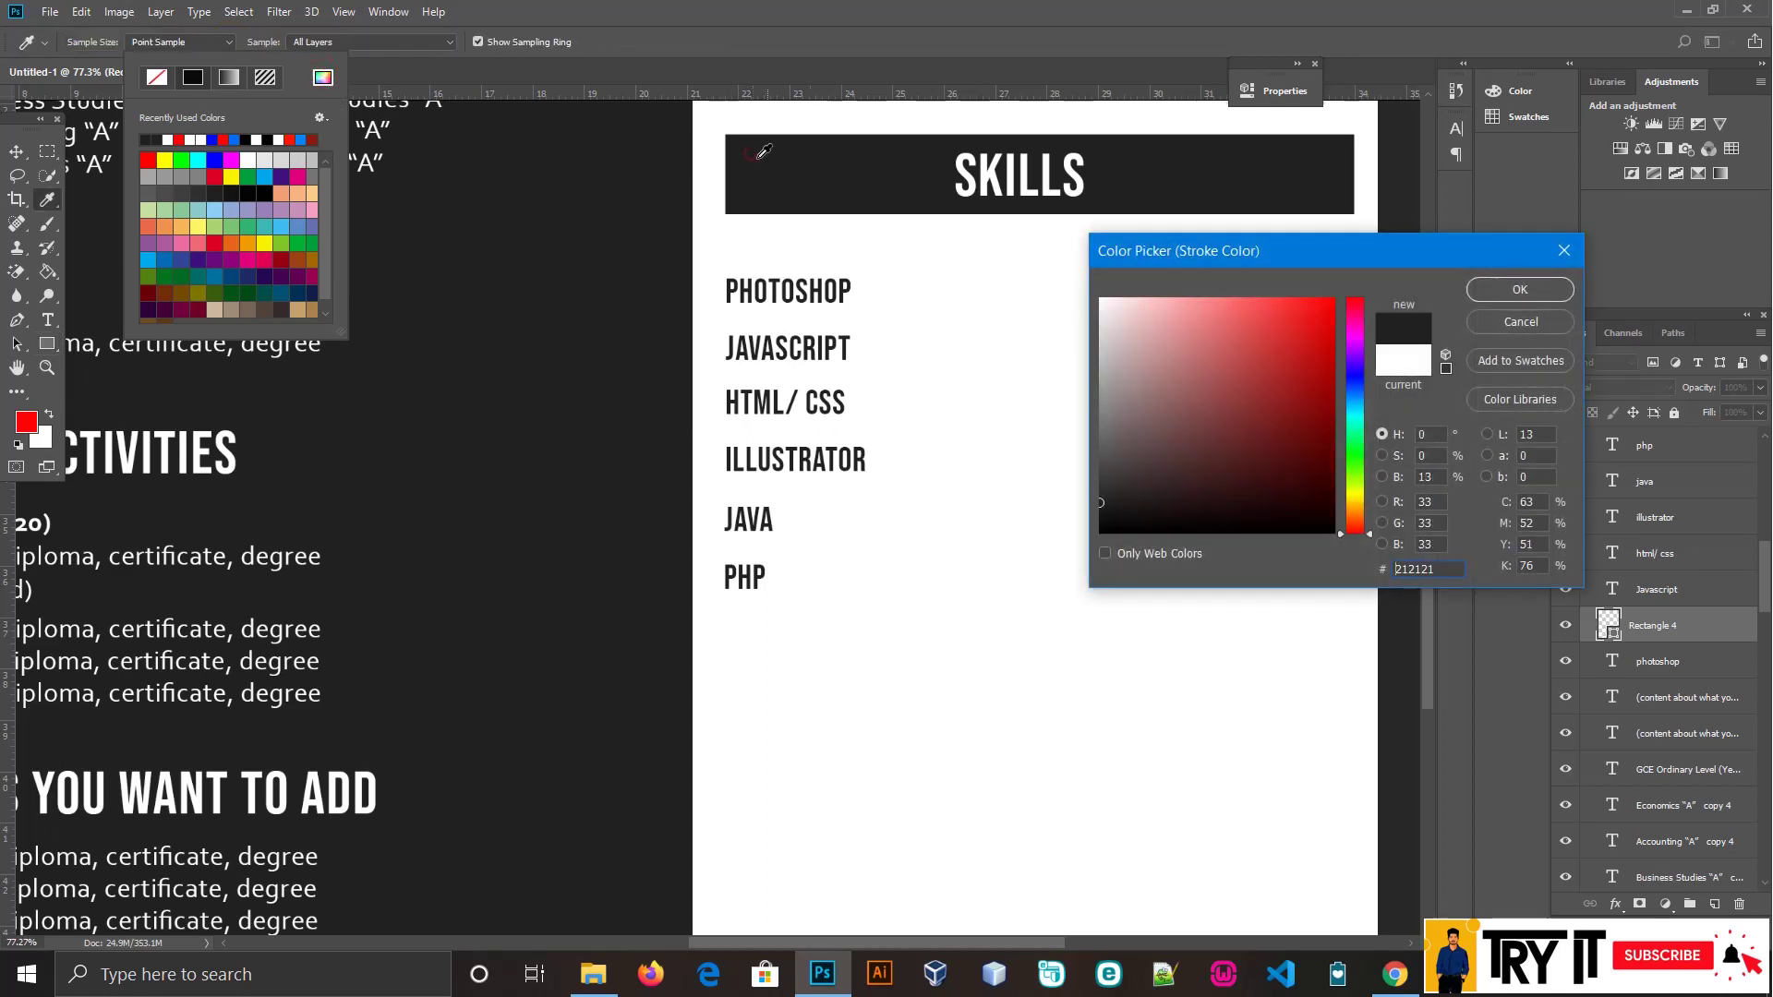
click(1517, 288)
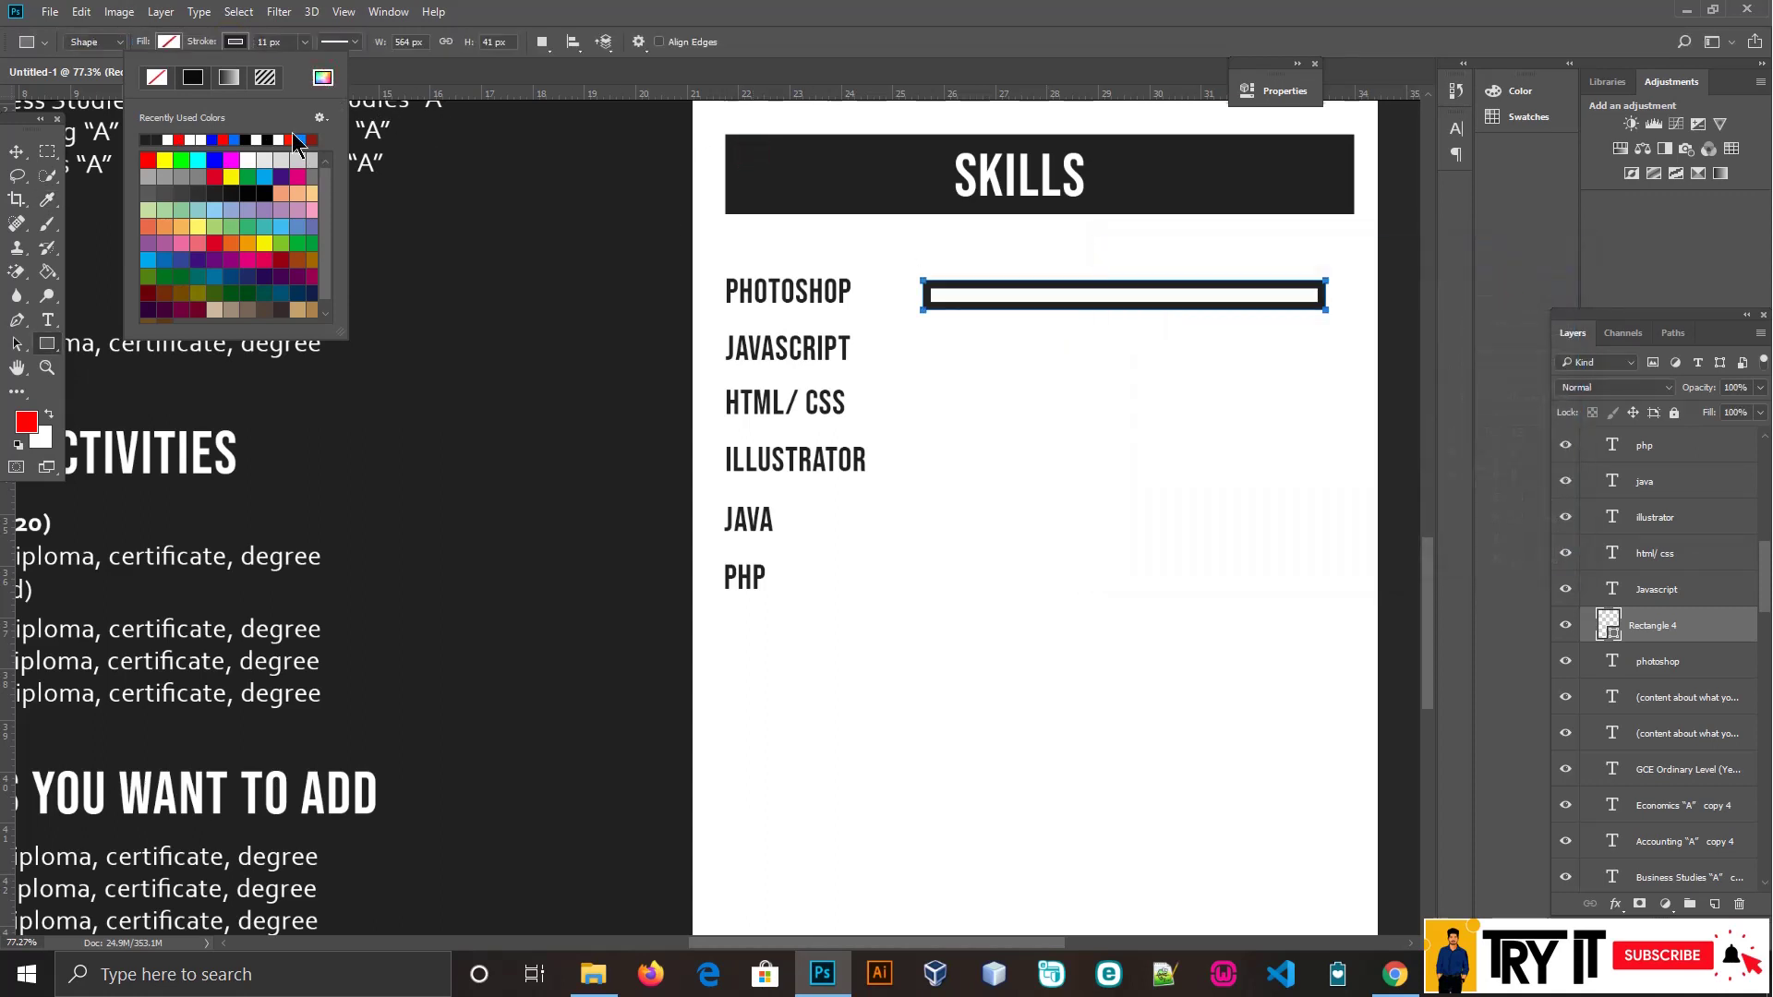
Adjust the bar's outline thickness and move it level with PHOTOSHOP.
click(305, 41)
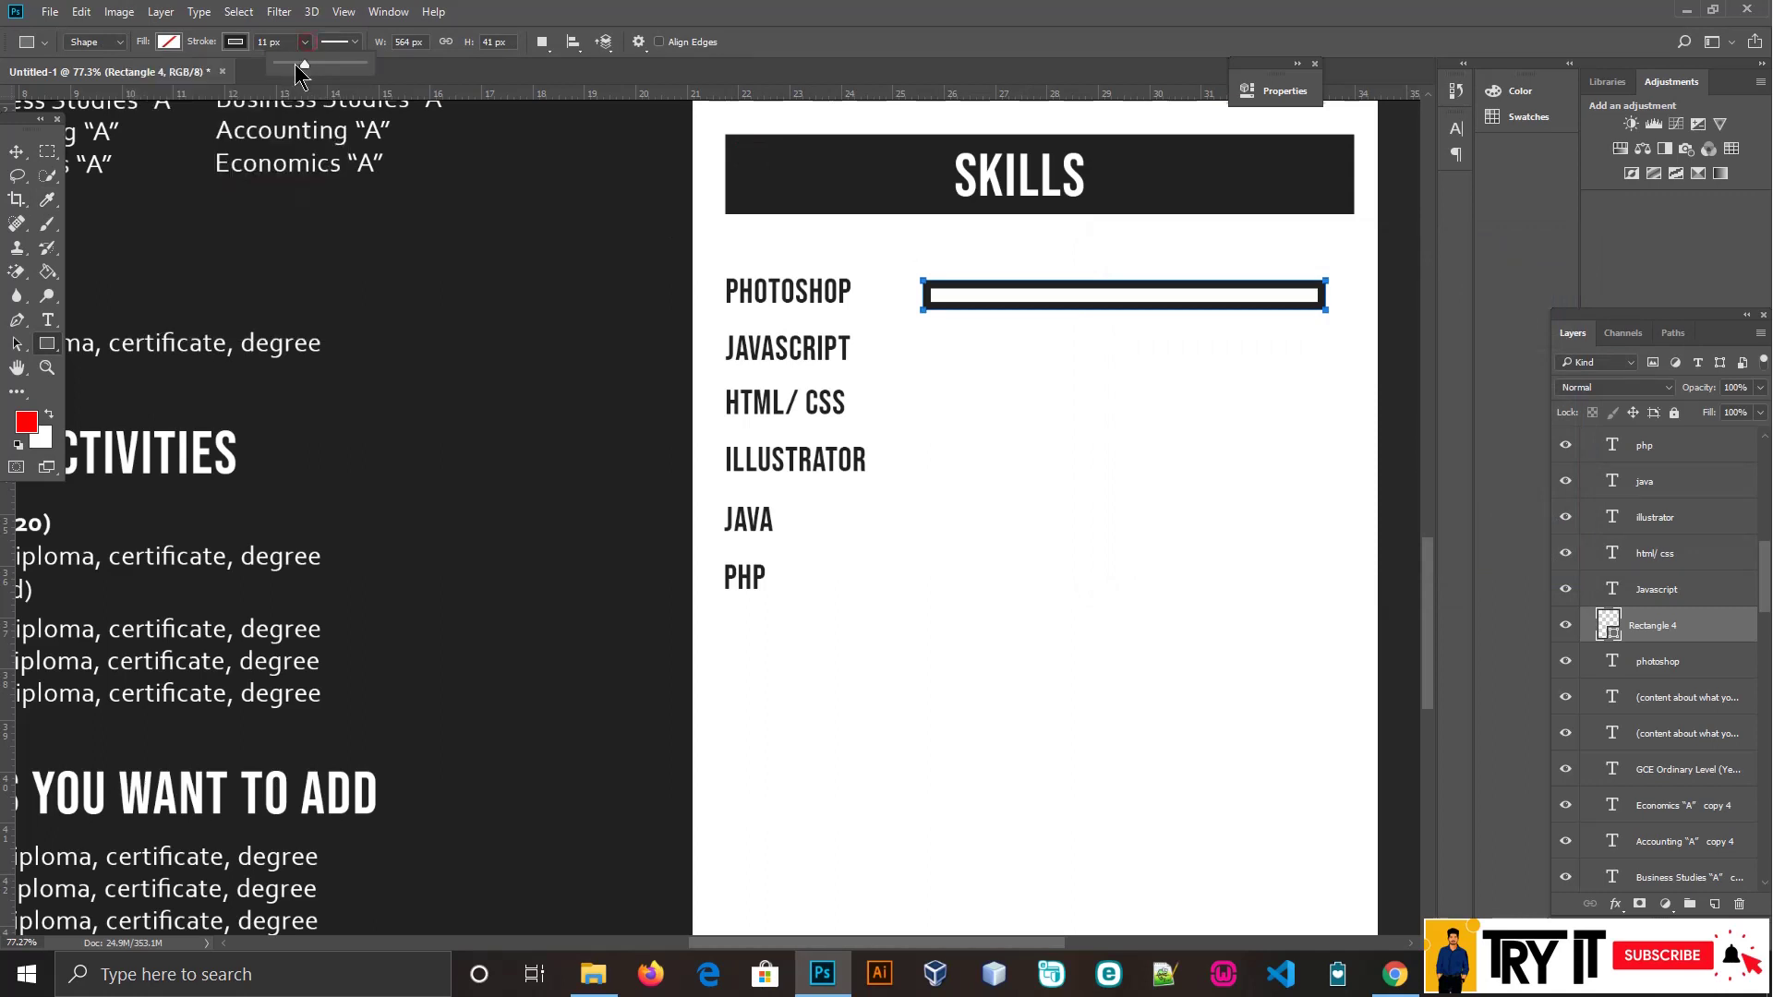
drag(296, 64, 290, 64)
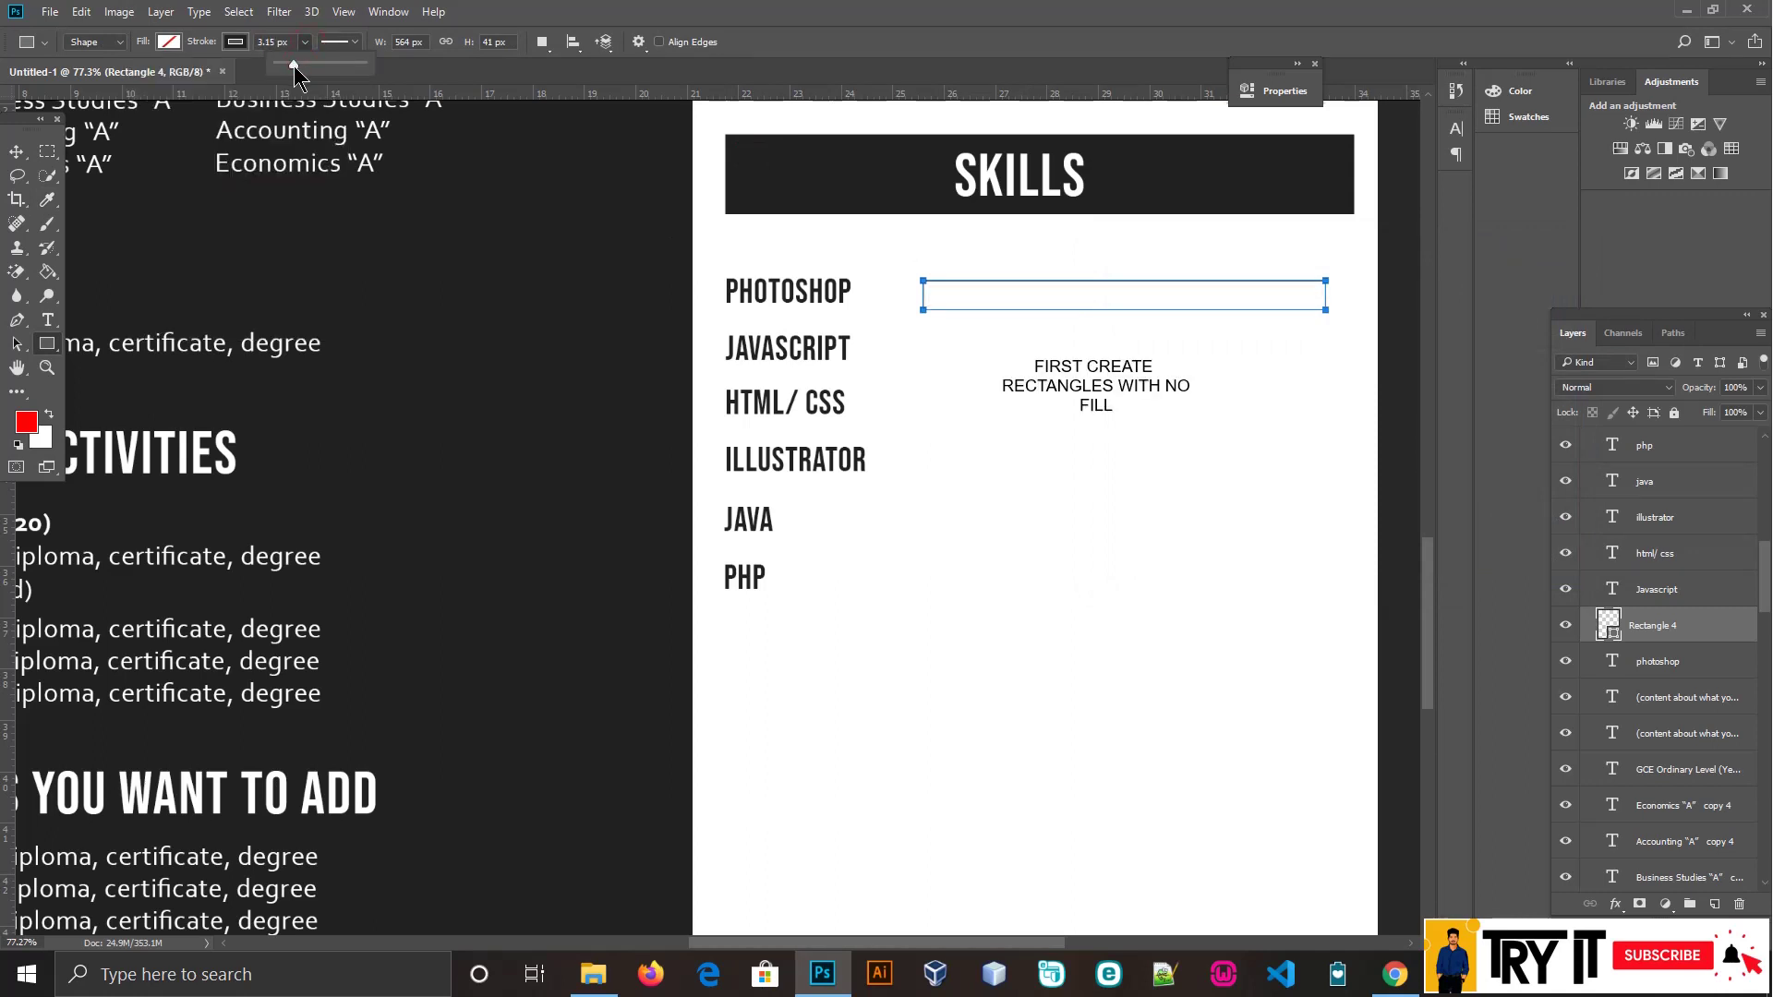
key(v)
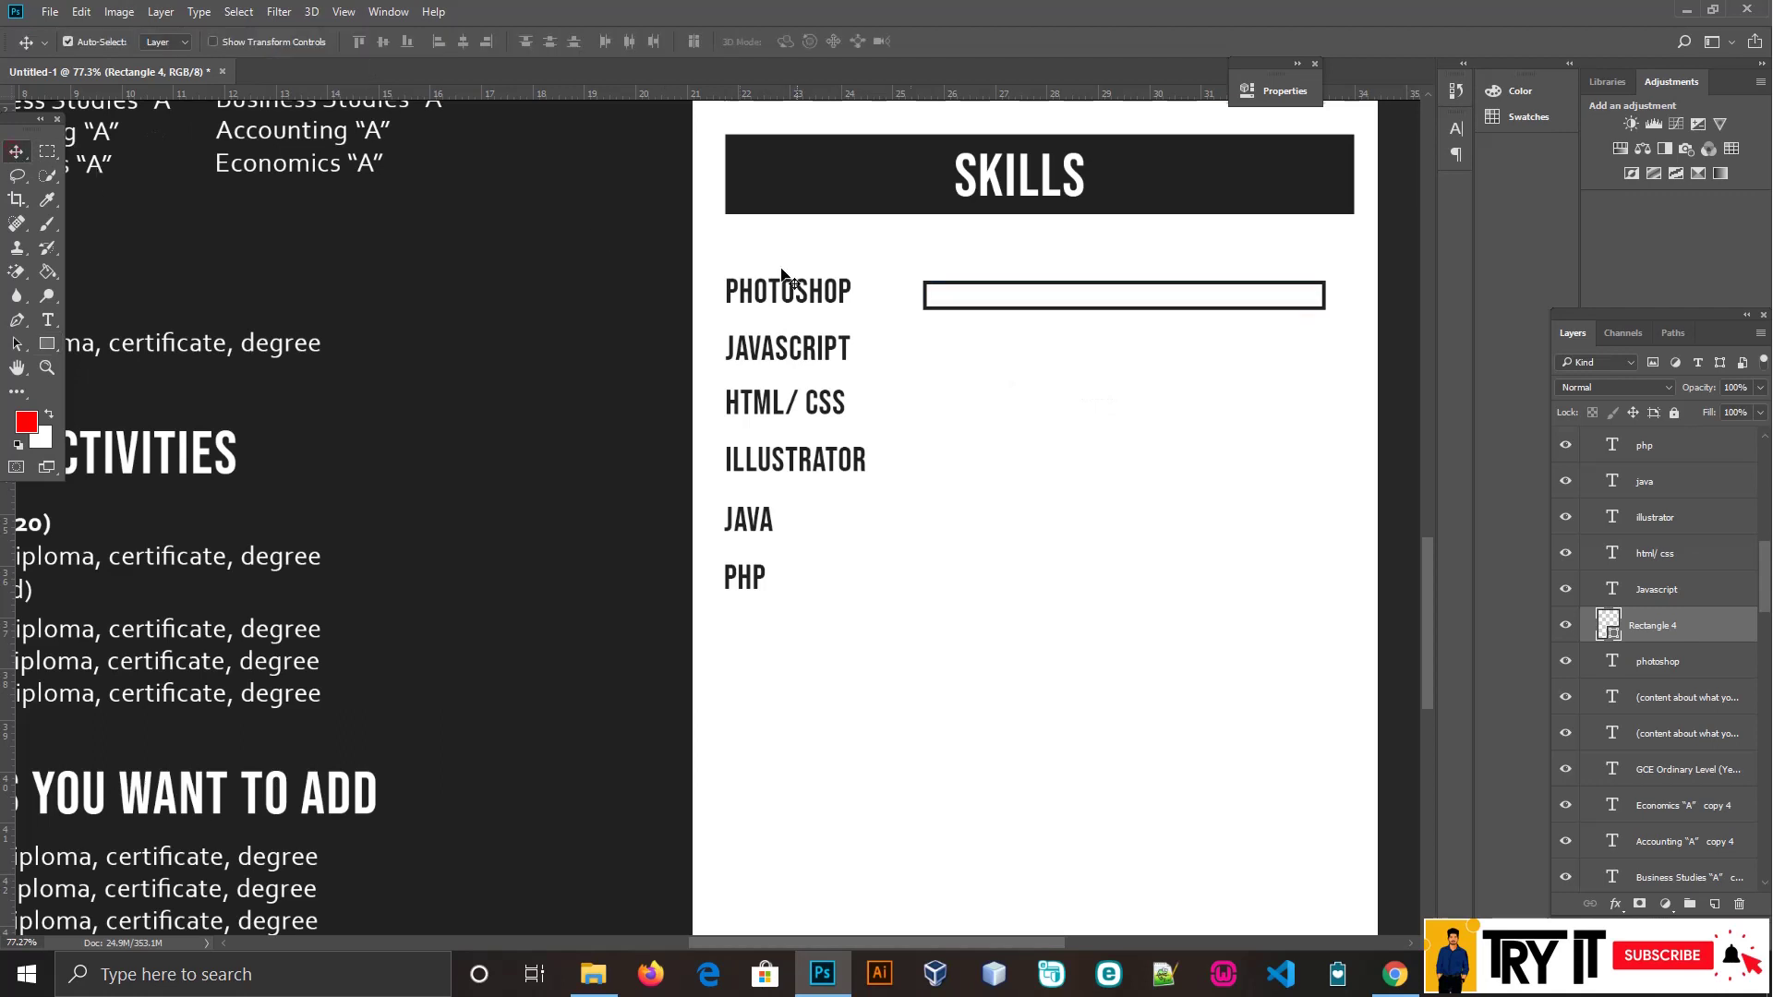
drag(1063, 283, 1063, 564)
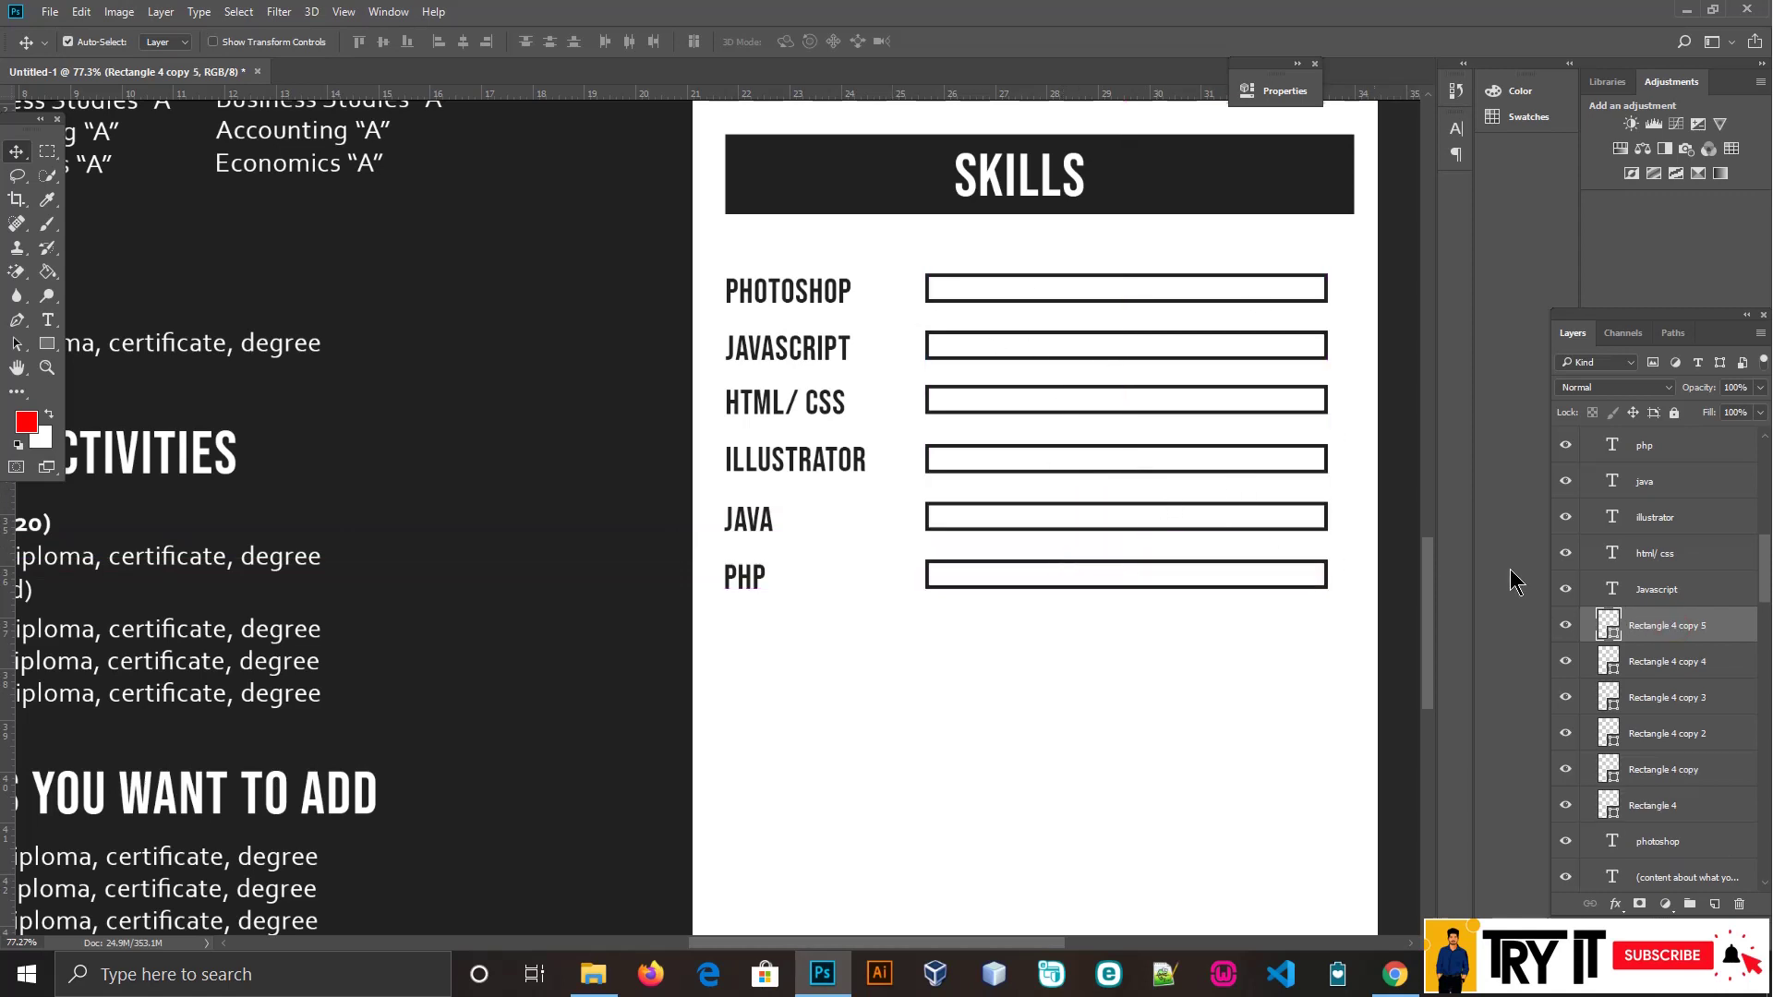
click(48, 348)
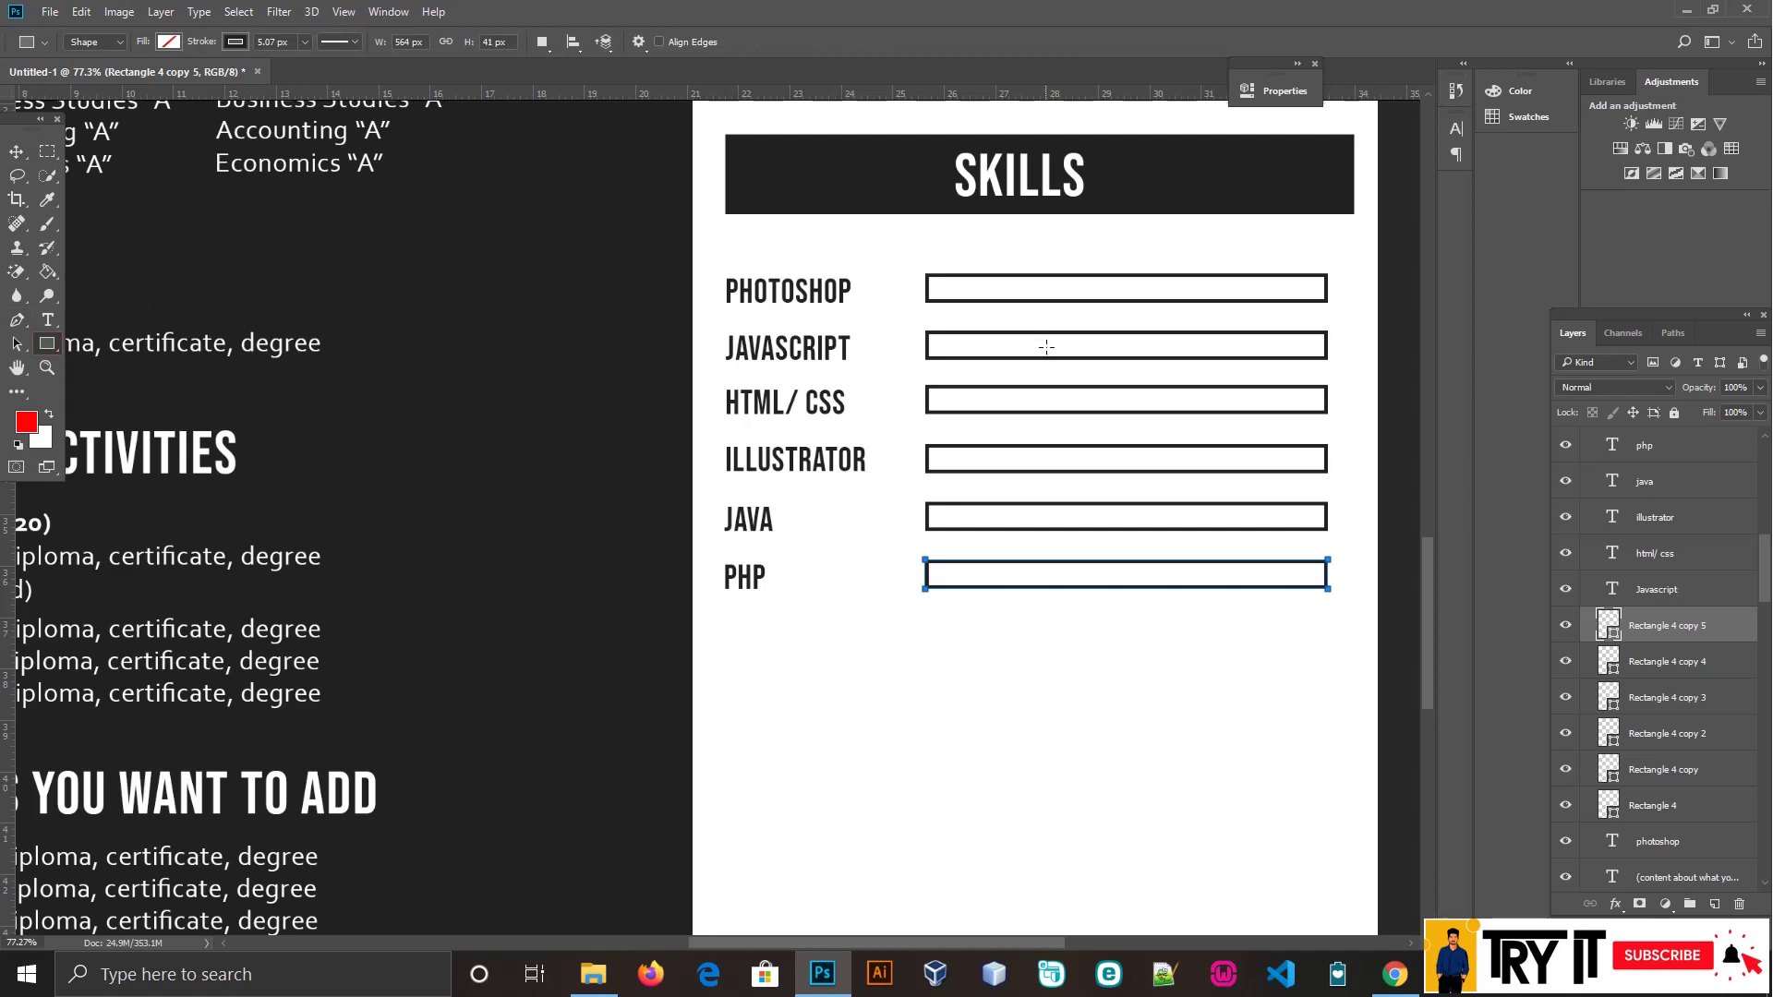
Draw a shorter bar inside the PHOTOSHOP outline filled with #212121.
scroll(939, 285, up, 3)
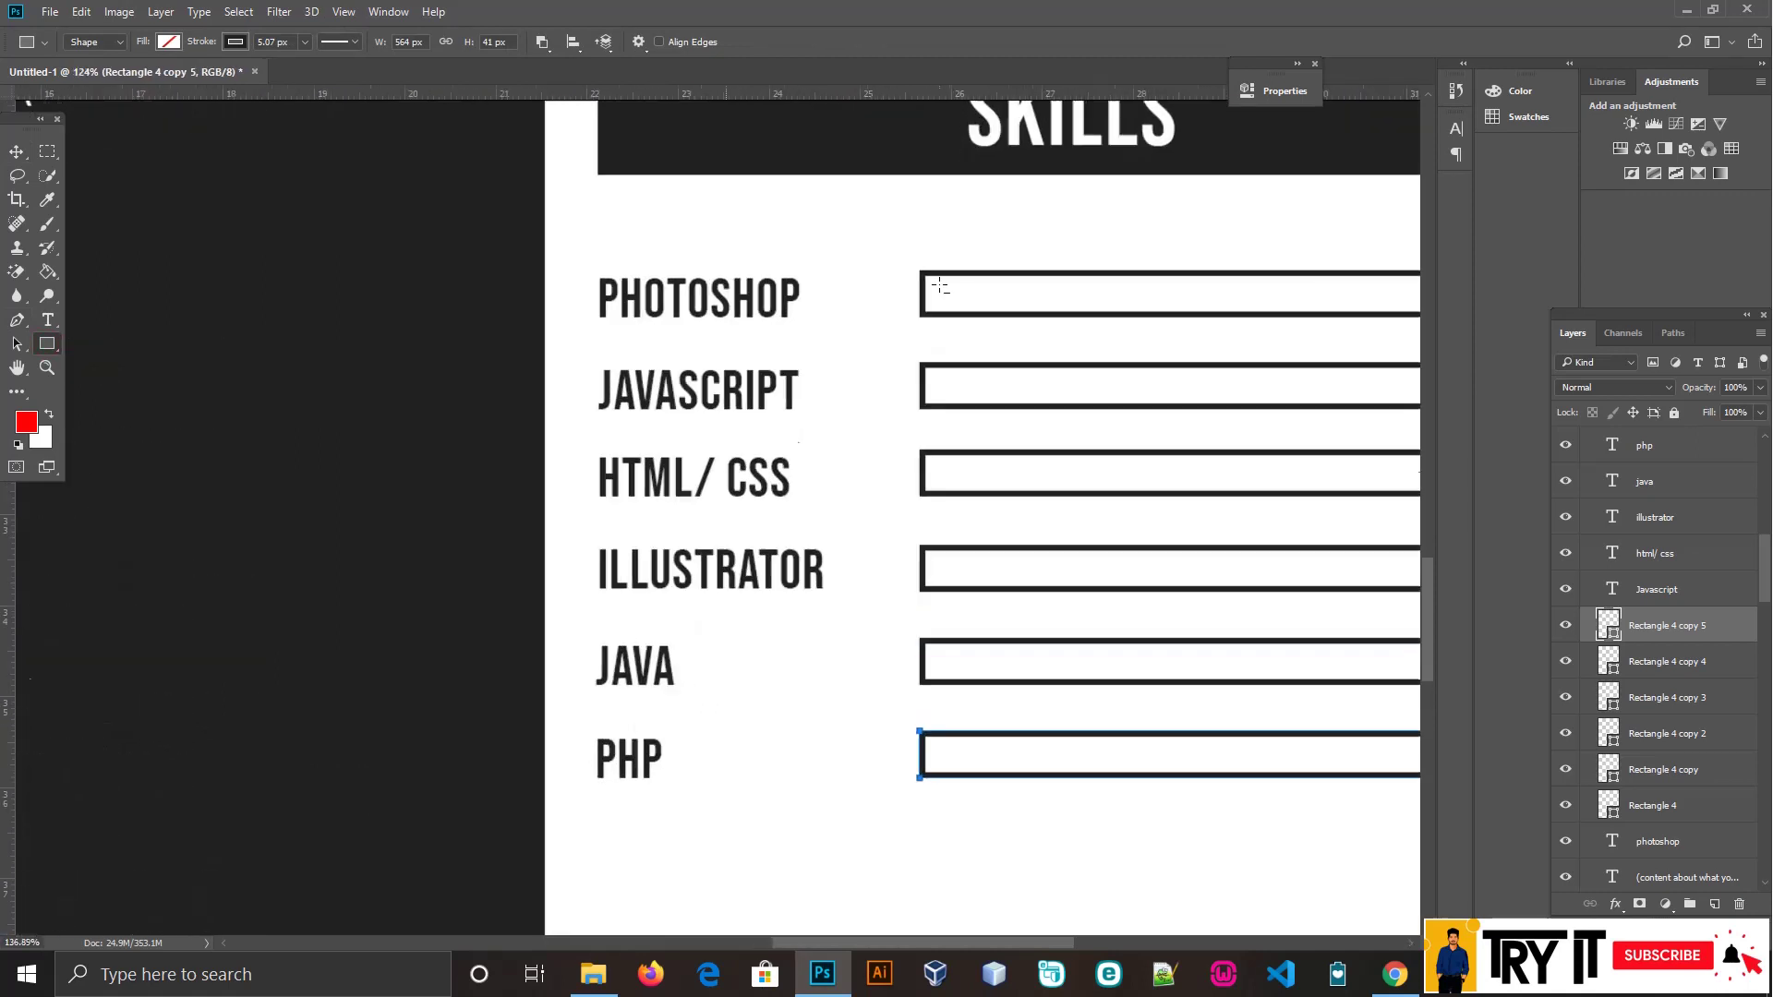
drag(925, 271, 1253, 315)
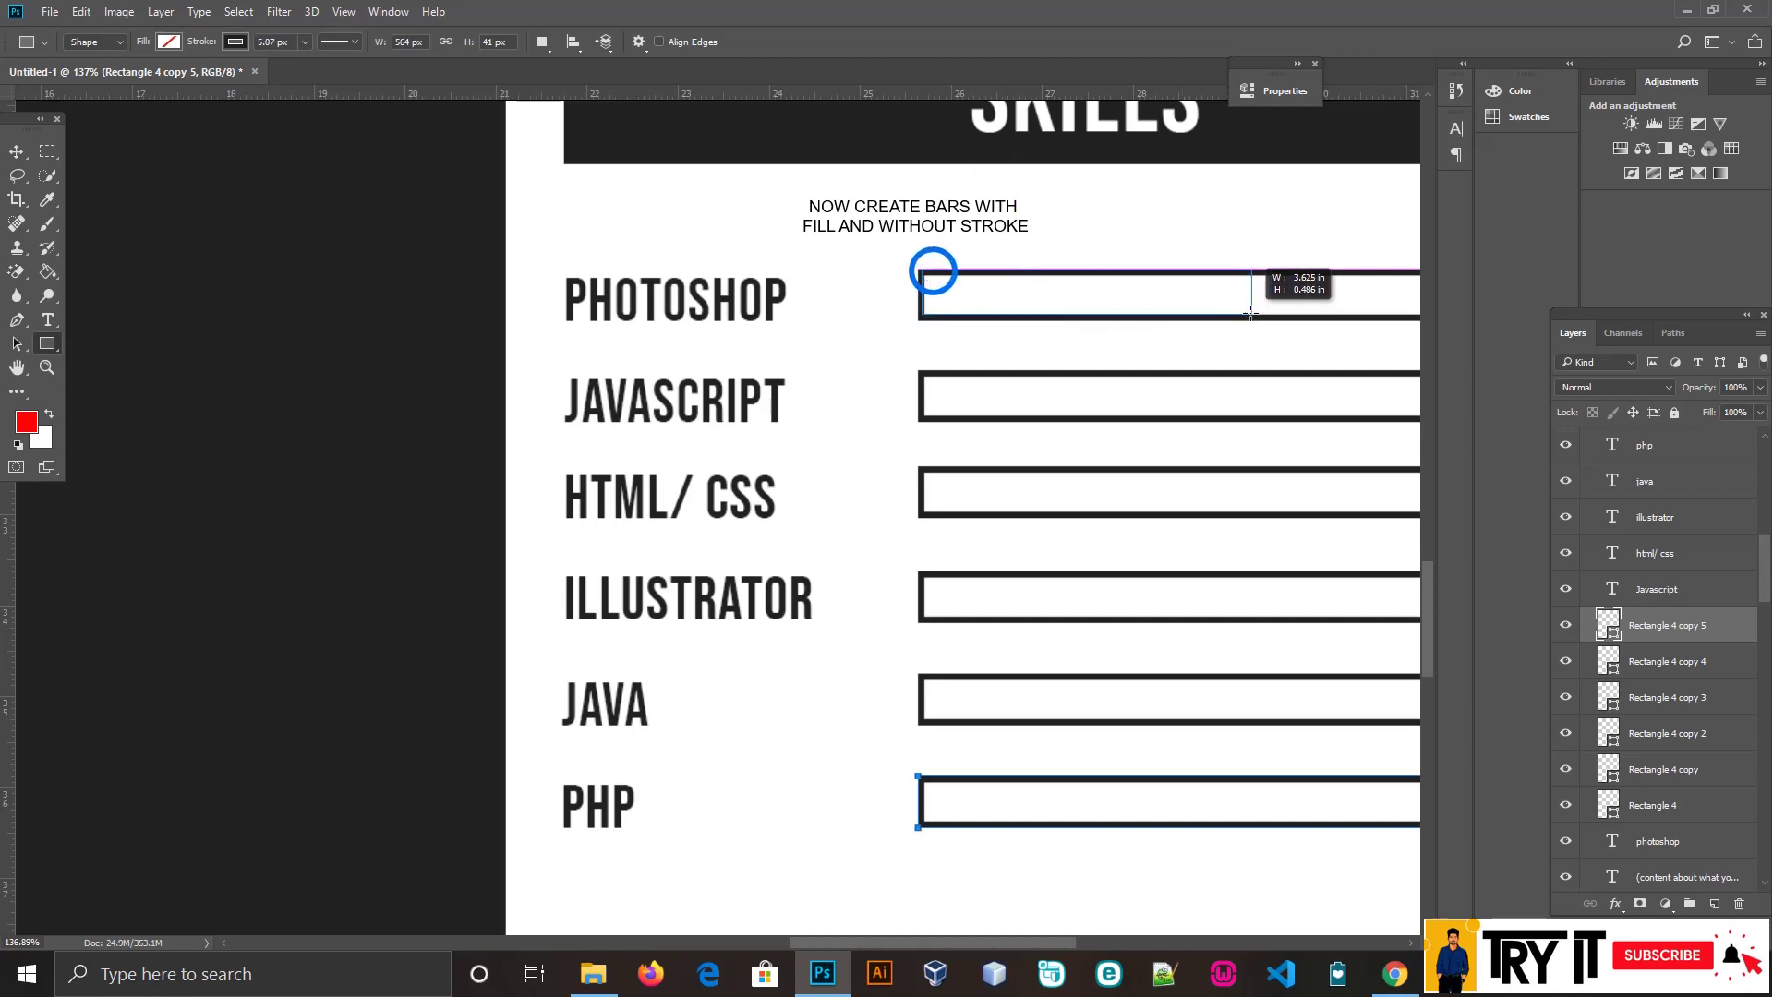
drag(1254, 315, 1253, 316)
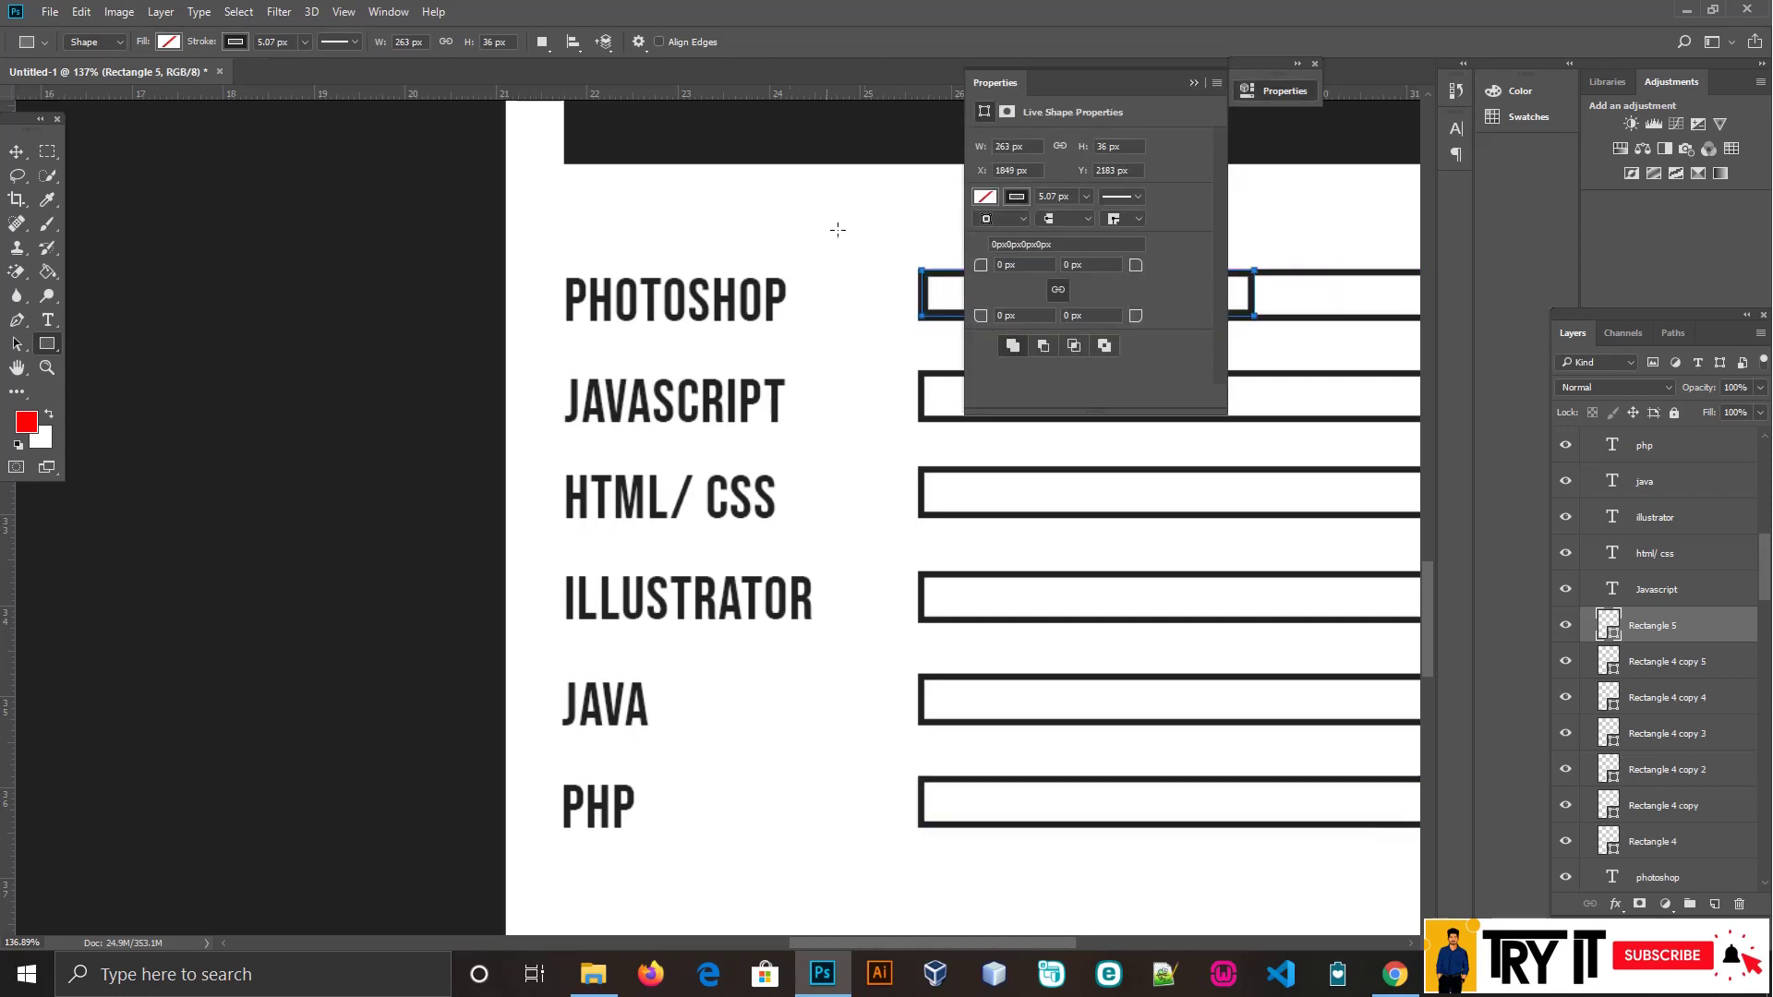
click(169, 43)
click(256, 77)
click(354, 140)
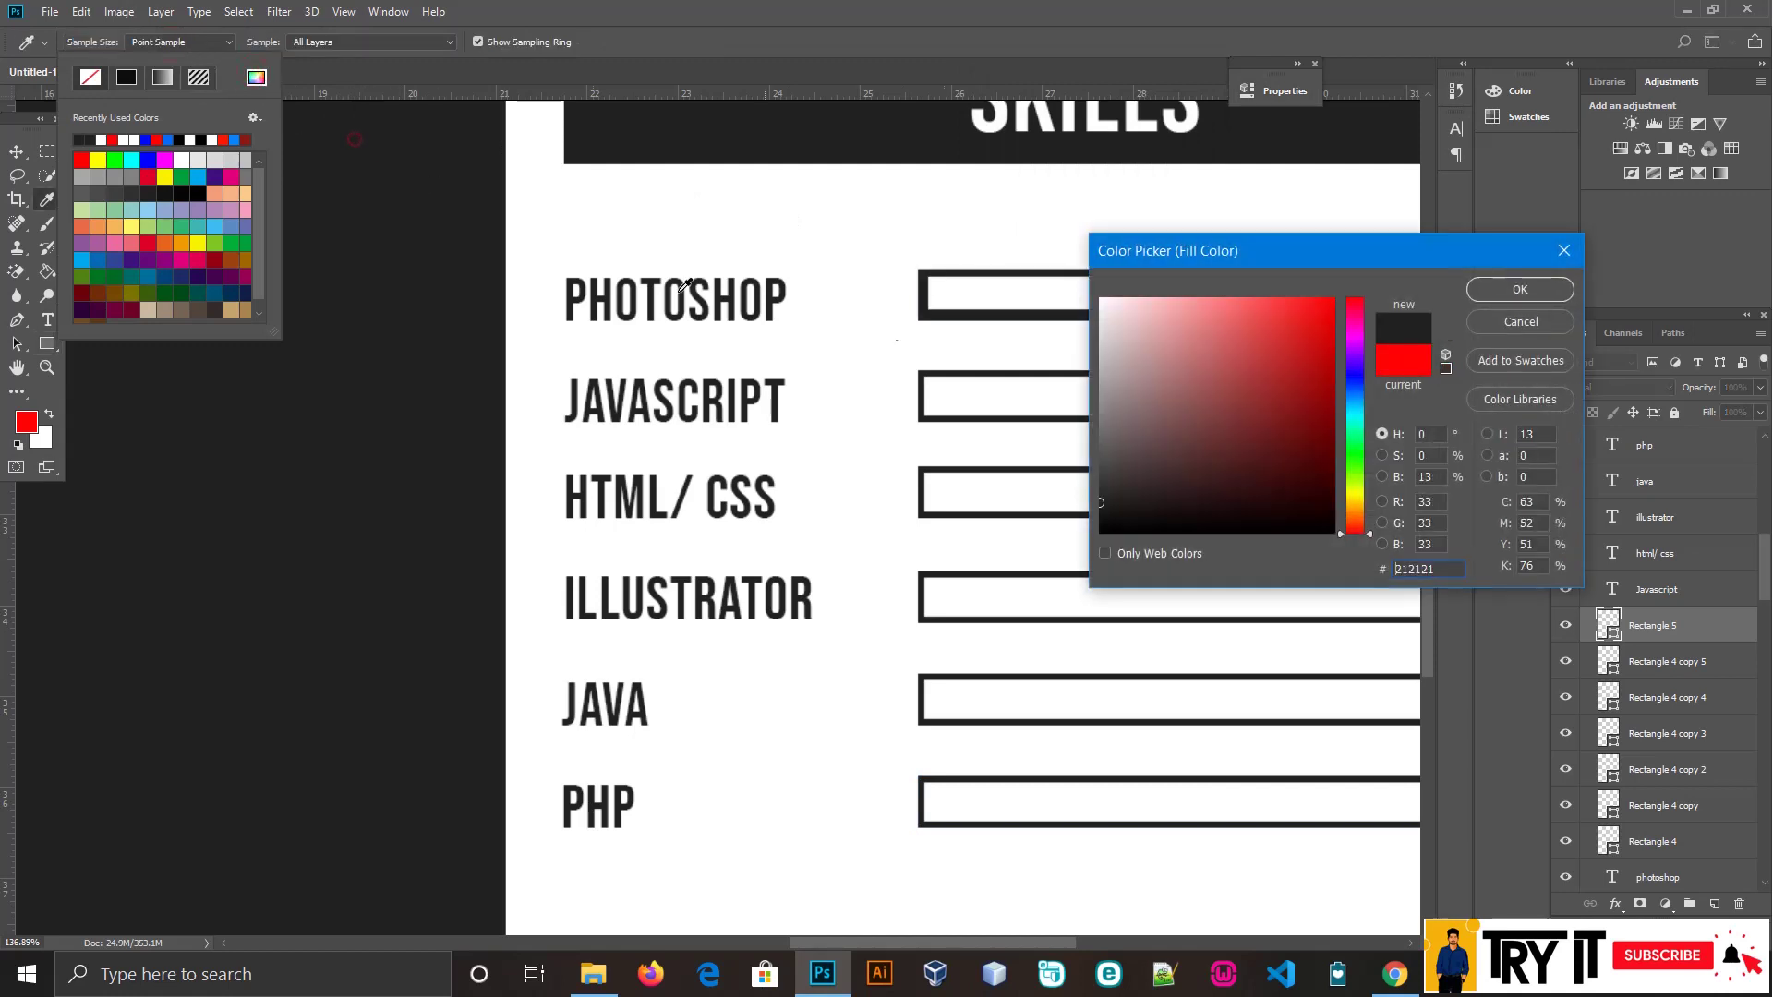
click(1533, 290)
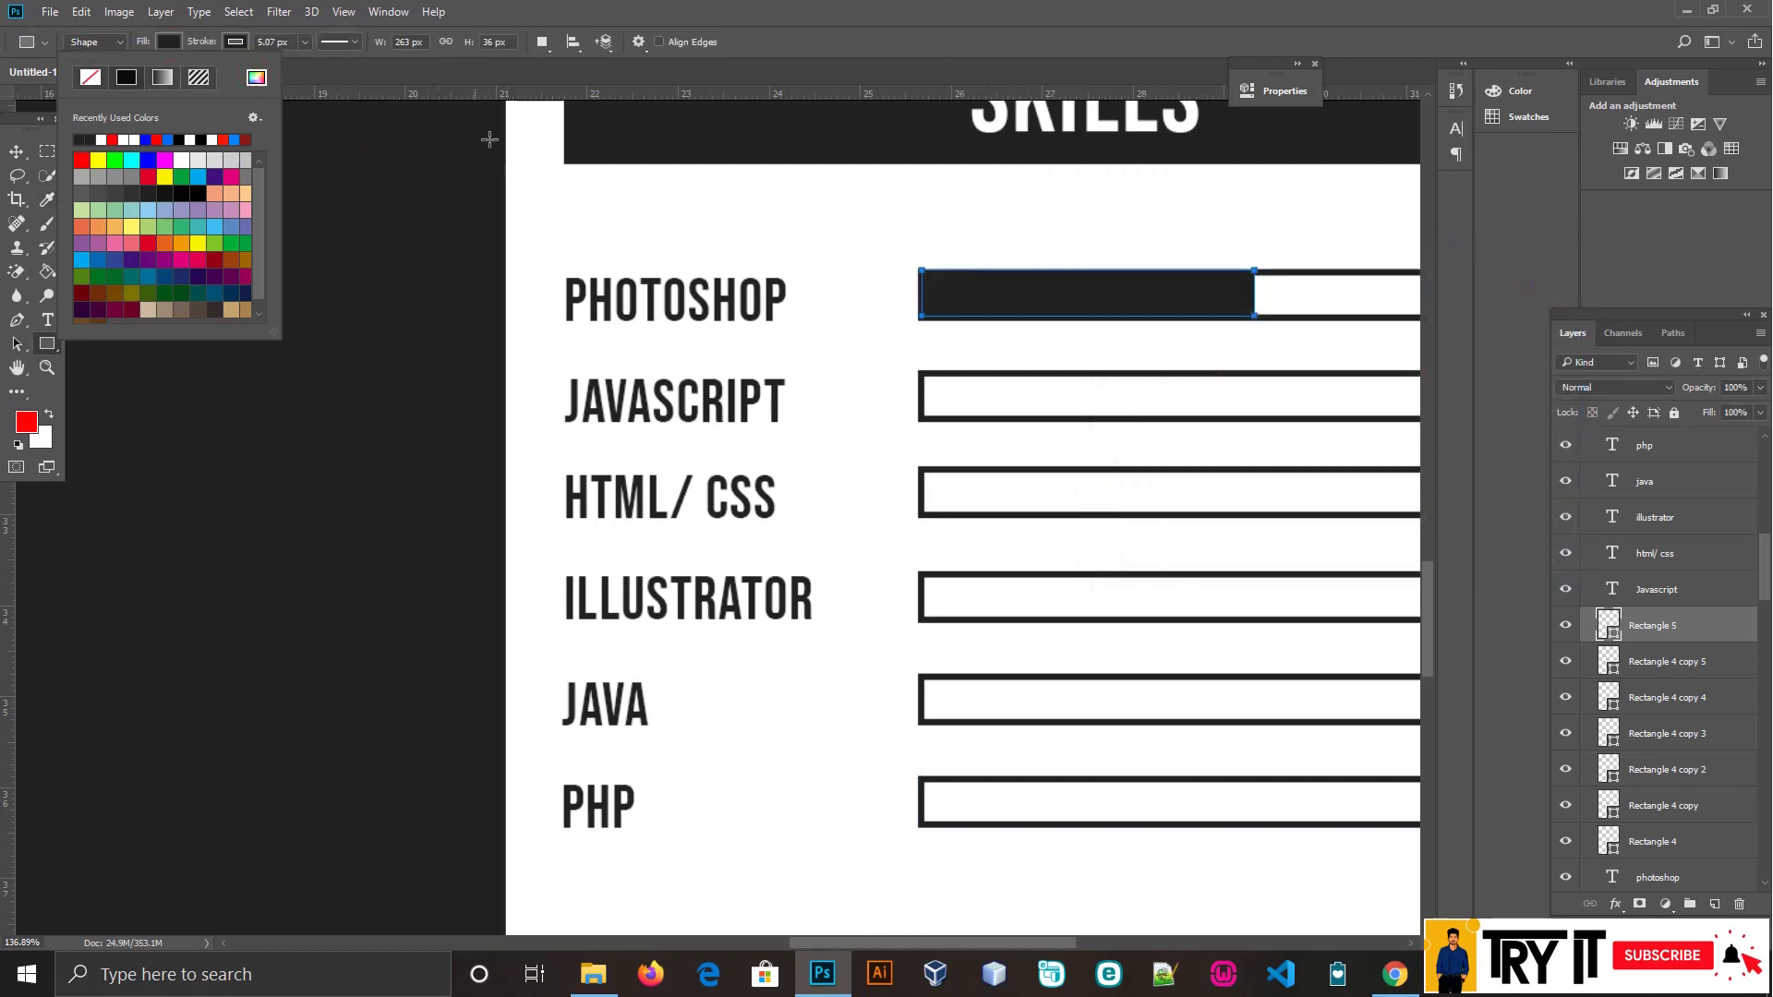
Set the filled bar's stroke to No Color so it shows as a solid fill.
click(246, 43)
click(156, 78)
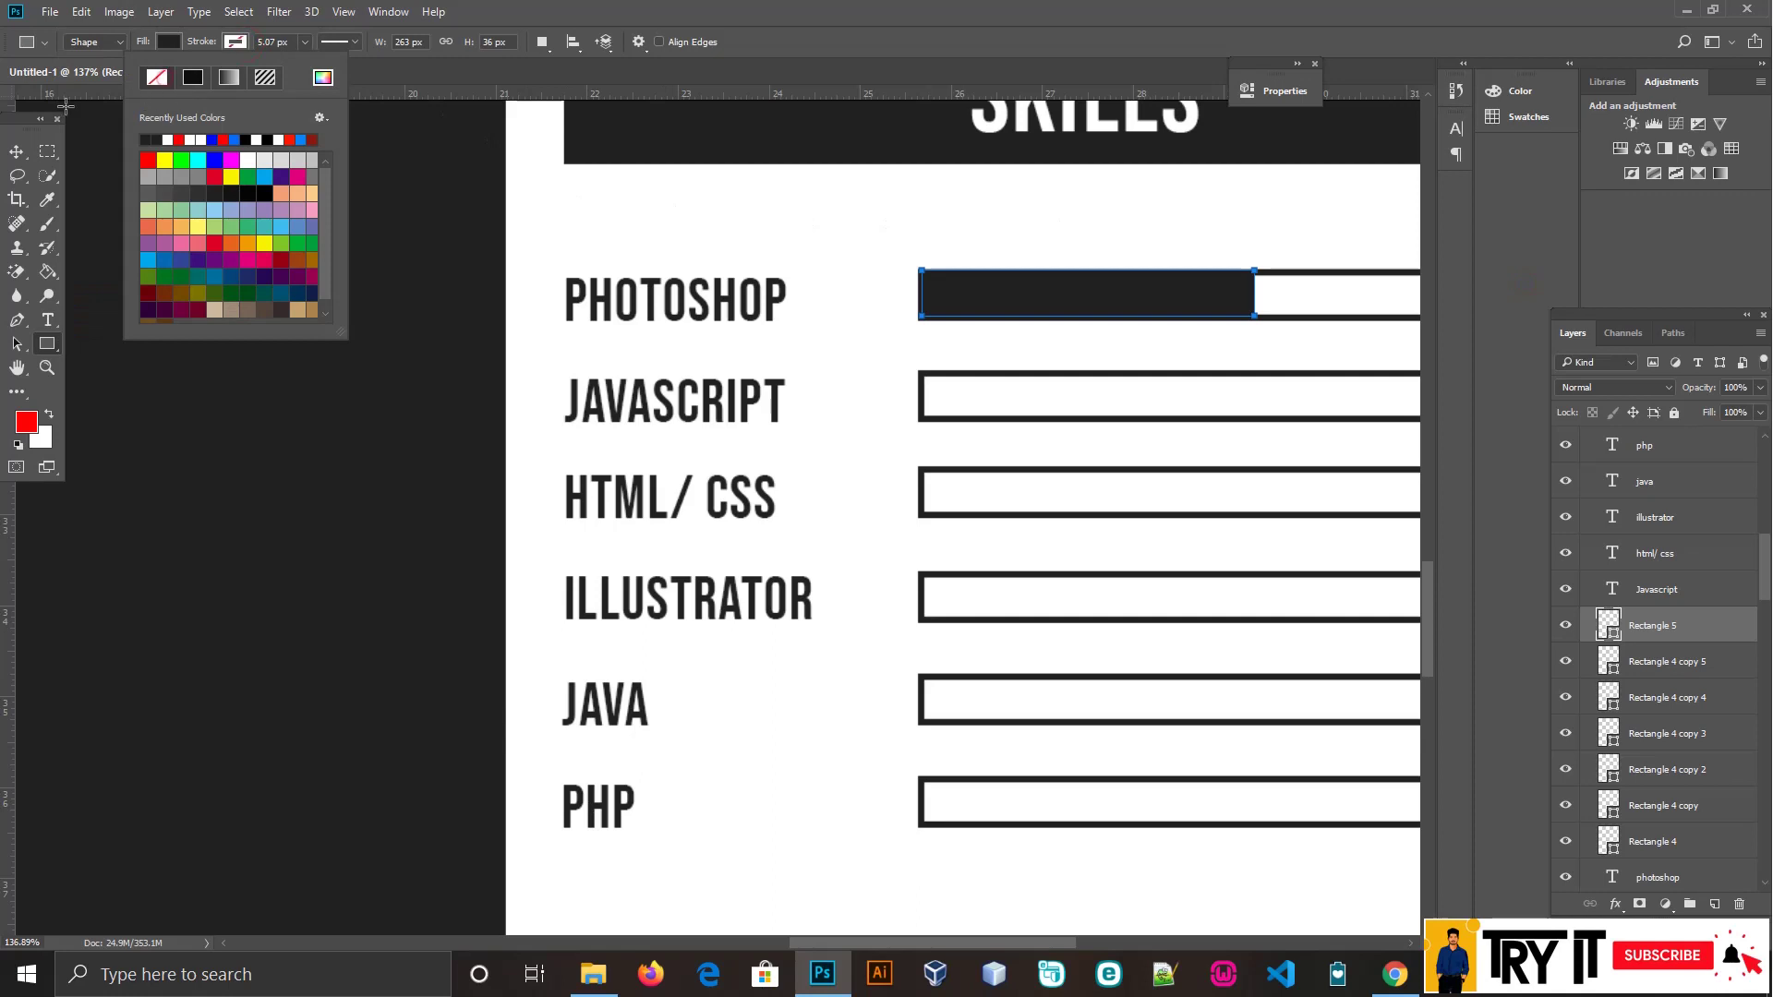
key(v)
scroll(396, 242, down, 2)
Stretch the PHOTOSHOP filled bar to about 199% width, nearly filling its outline.
scroll(395, 242, down, 1)
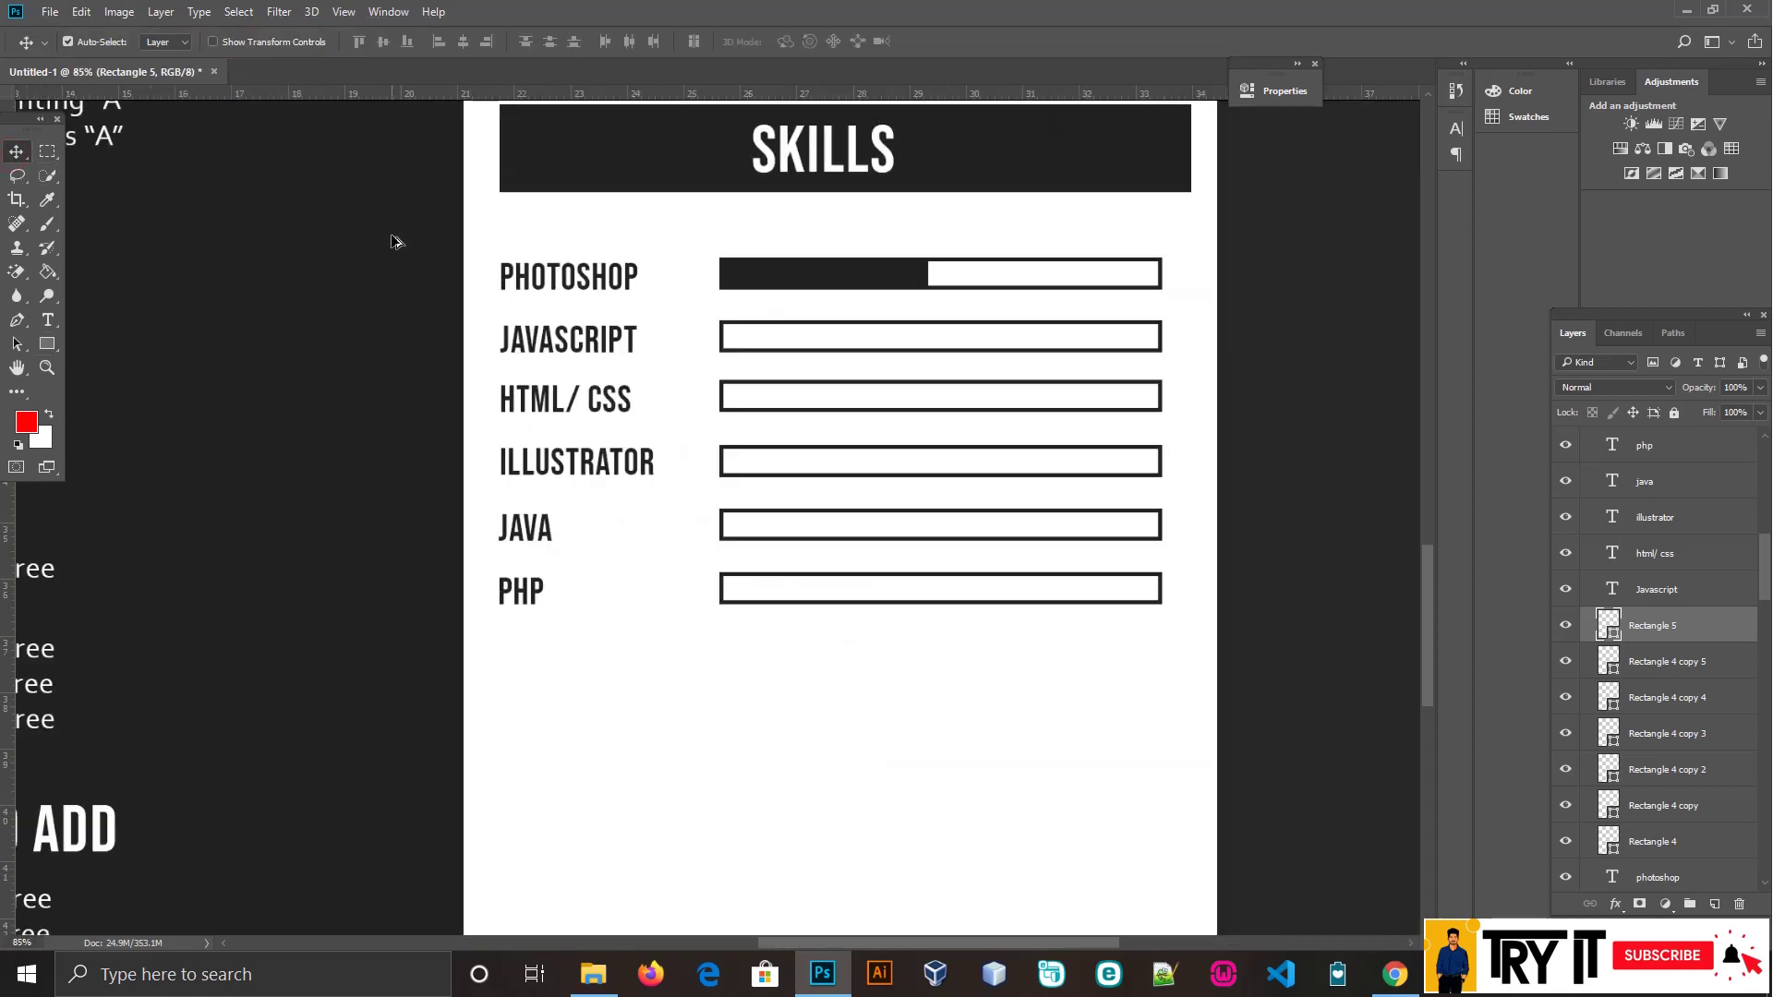
scroll(817, 282, up, 1)
right_click(857, 277)
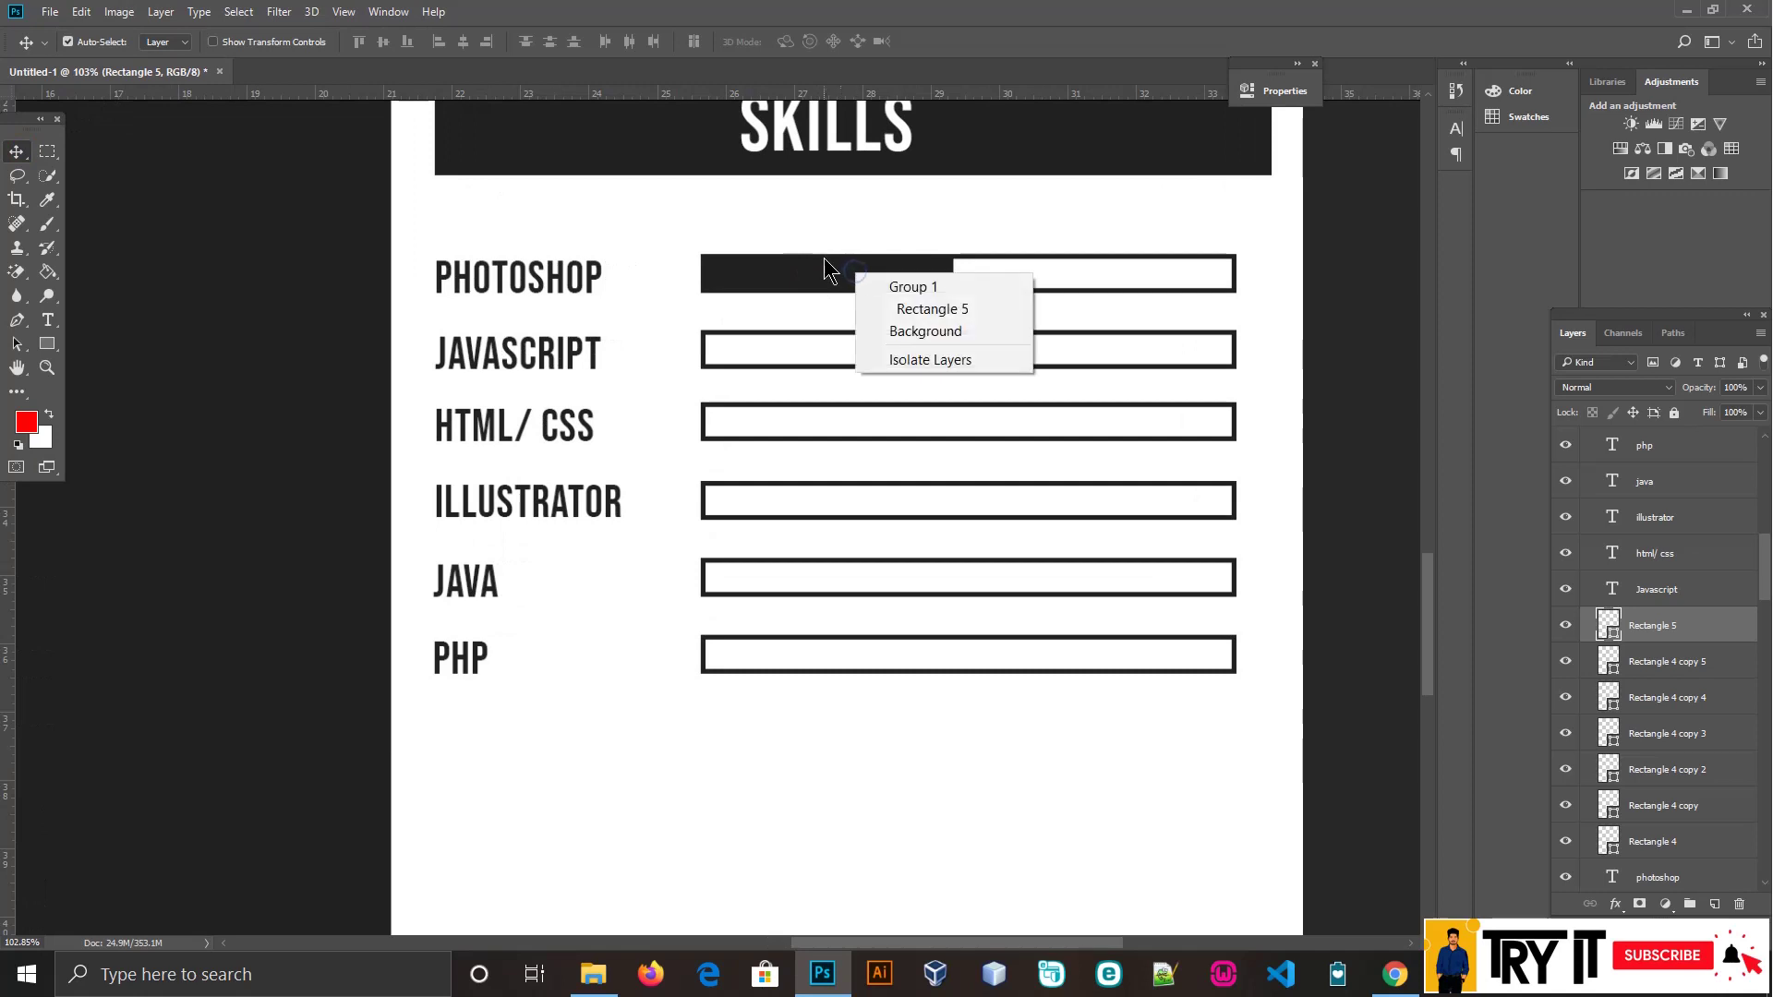
click(823, 269)
key(ctrl+t)
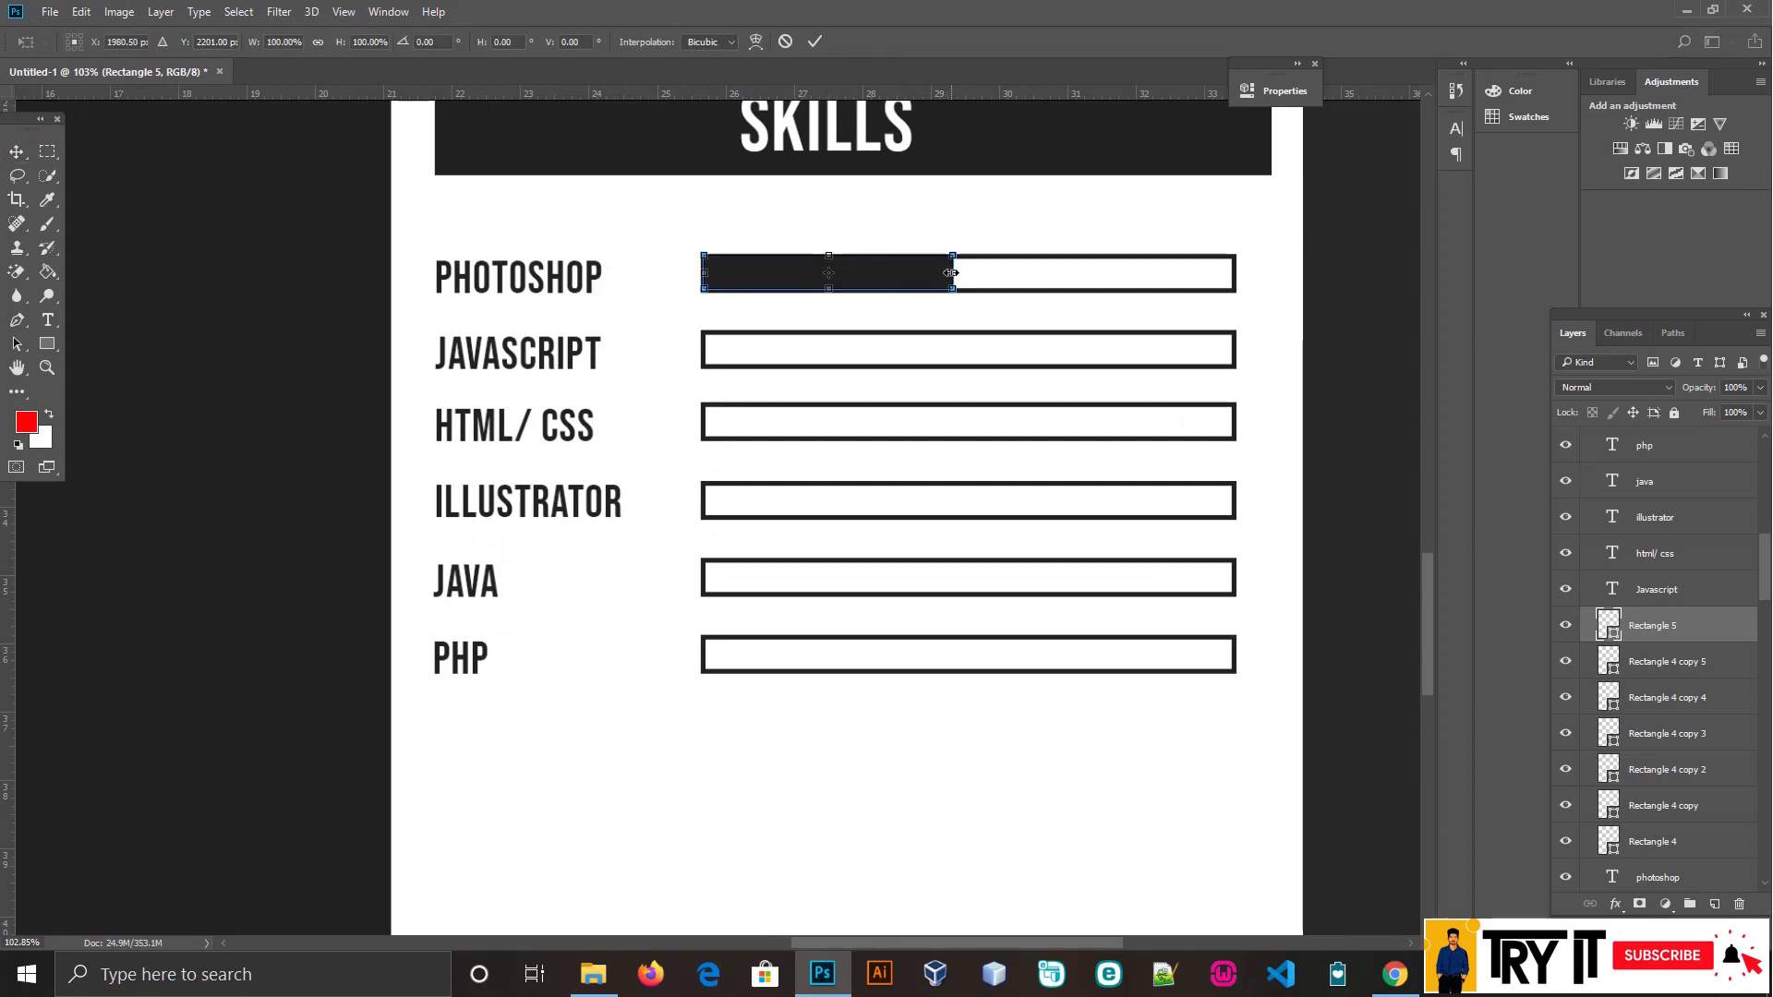
drag(952, 273, 1199, 289)
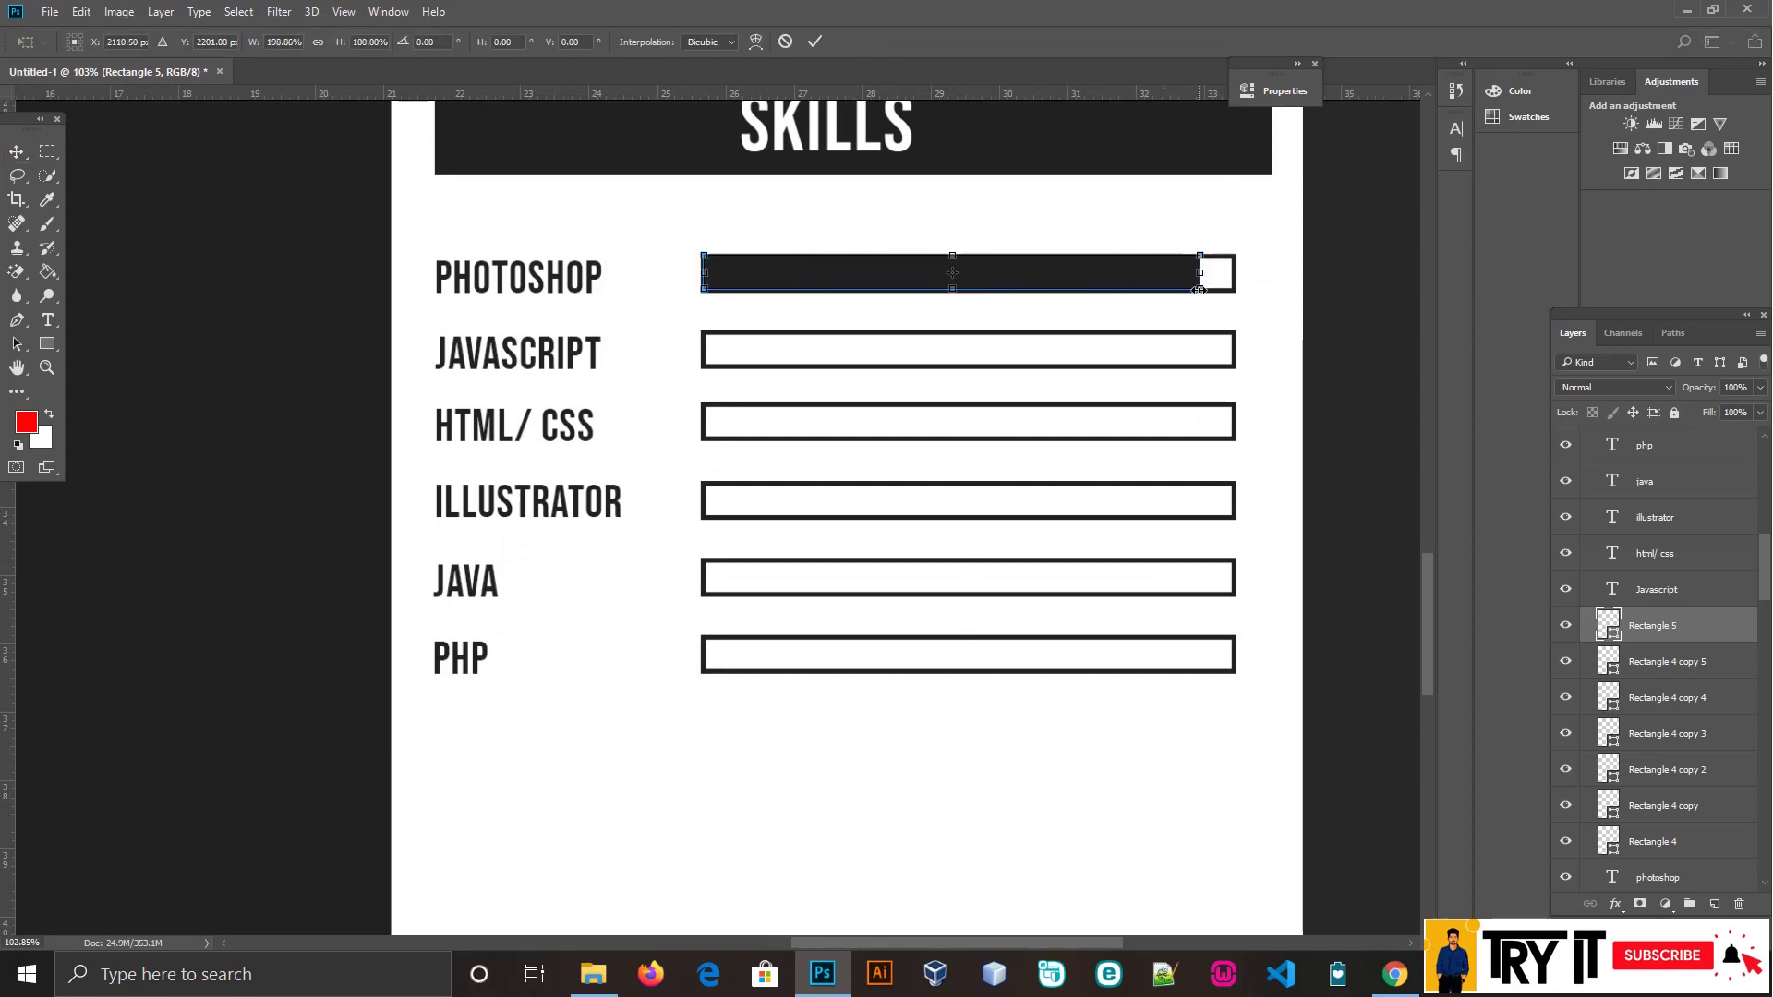
click(815, 41)
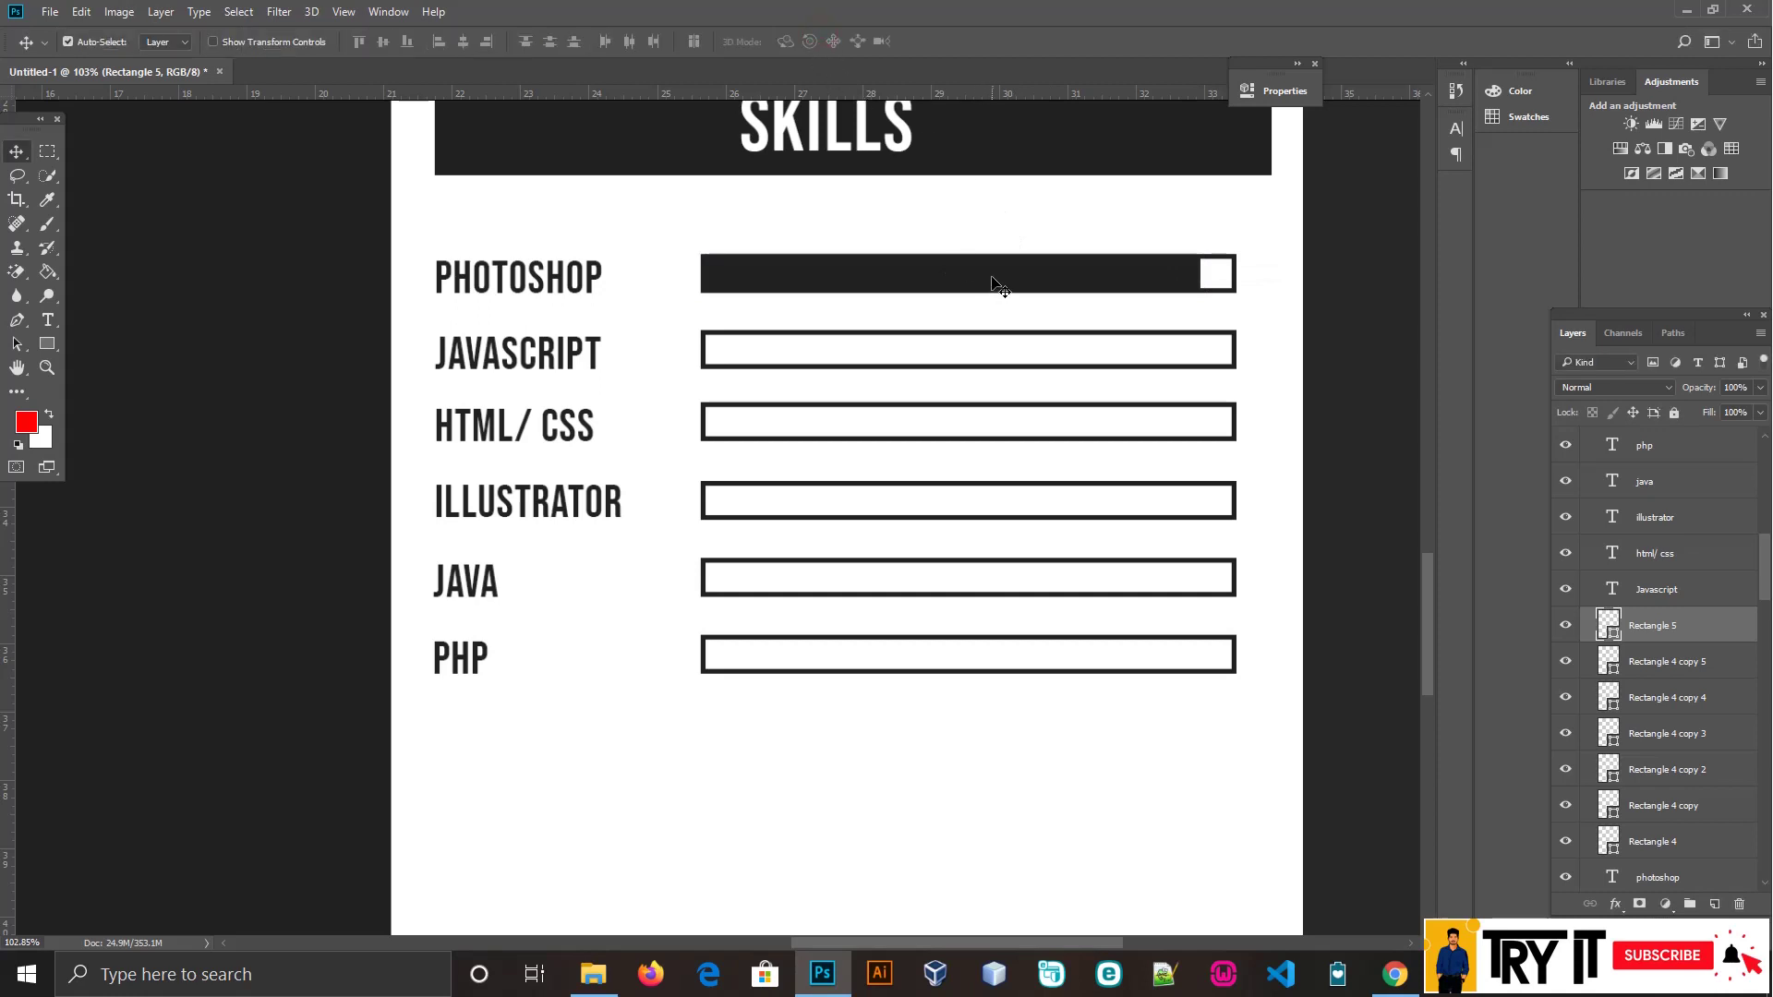
Alt-drag copies of the filled bar onto the JavaScript and lower skill rows.
drag(996, 282, 995, 357)
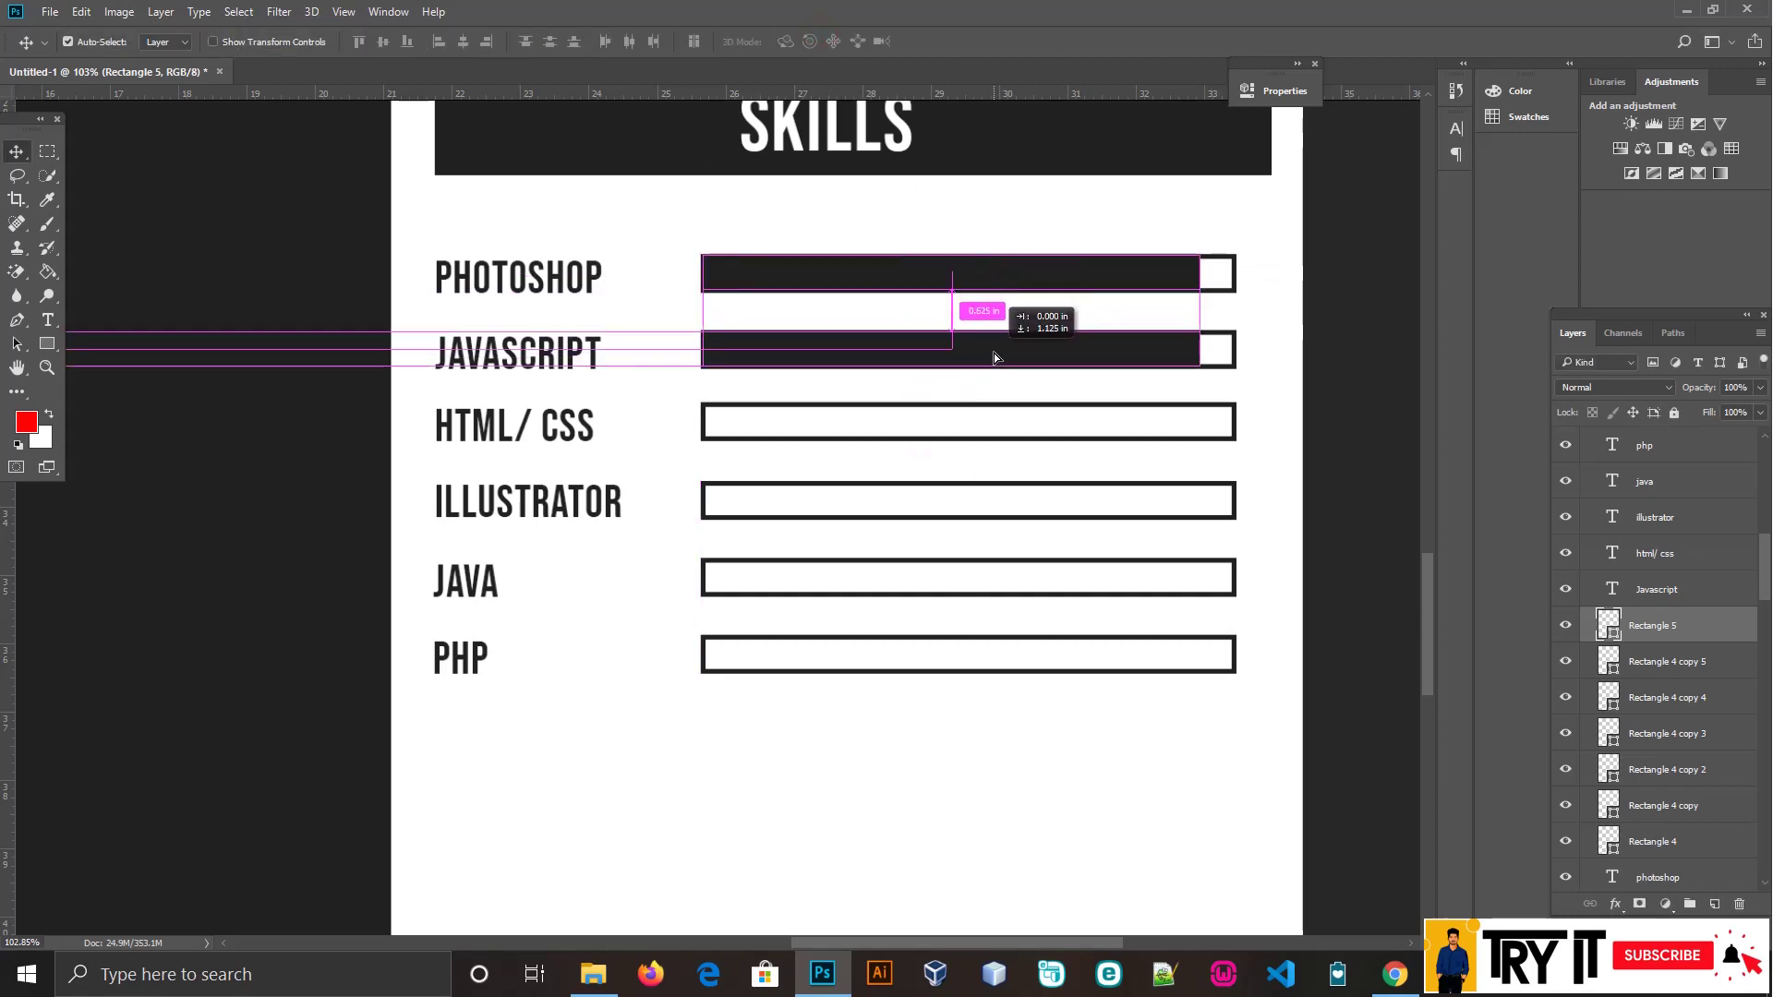
drag(995, 358, 995, 655)
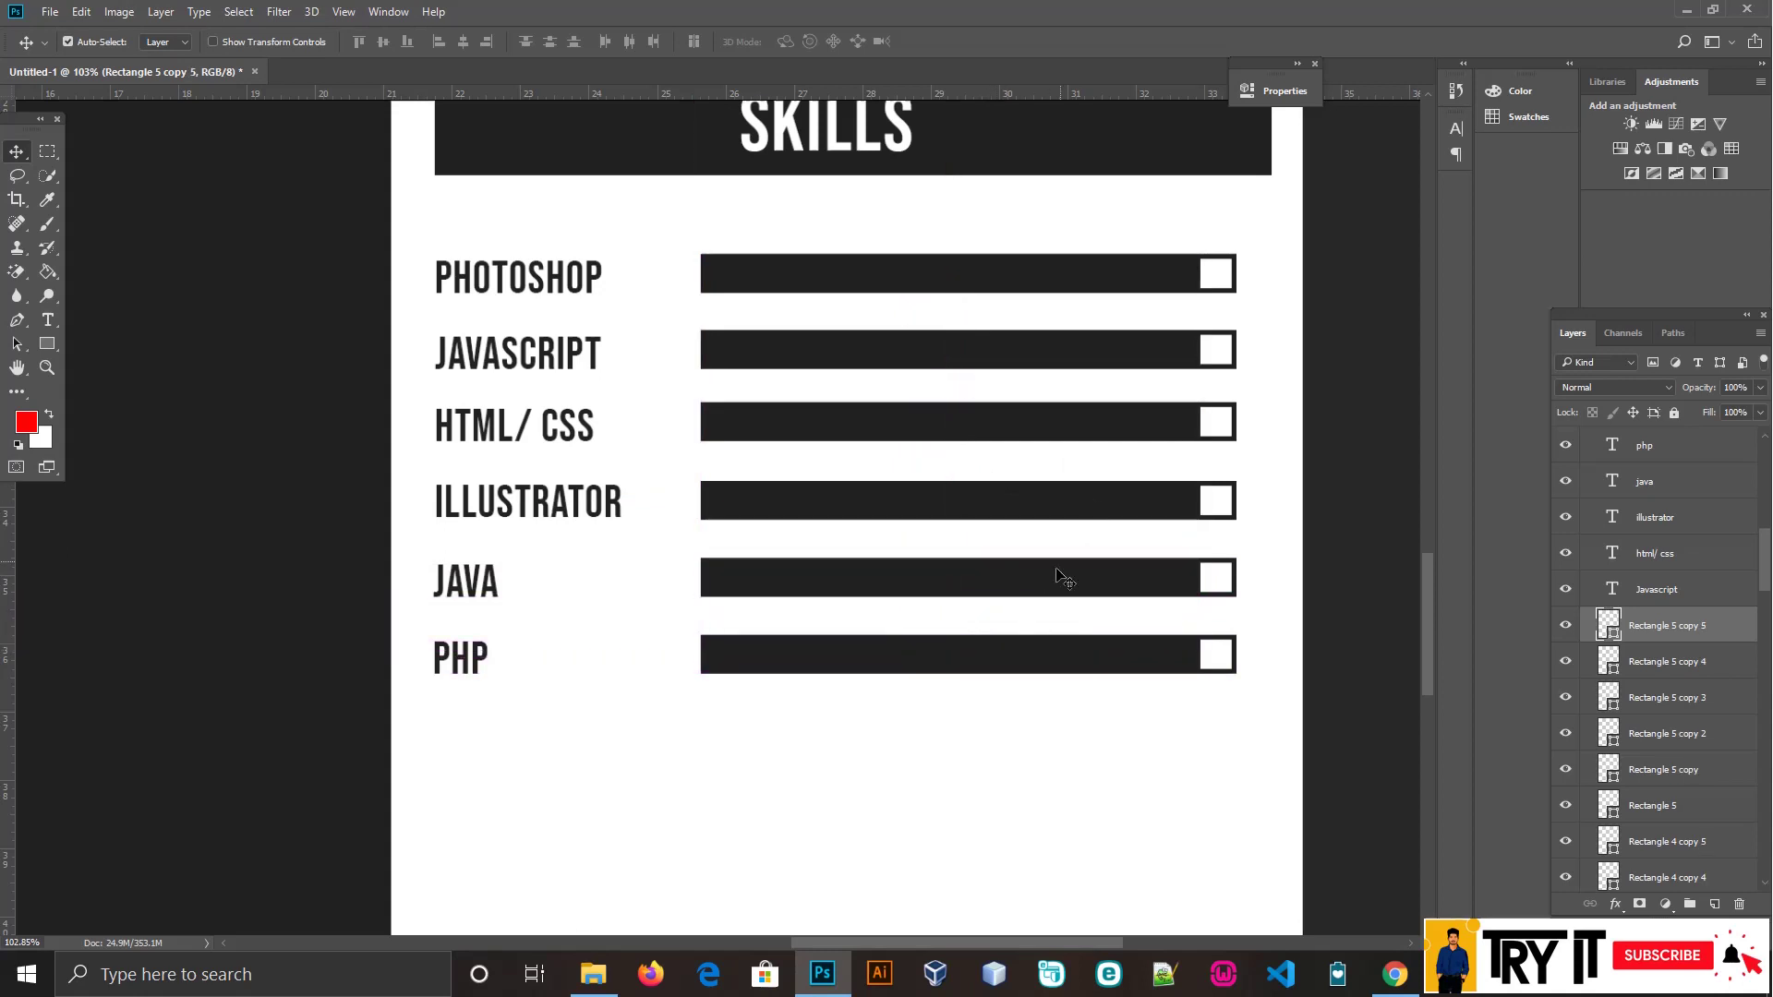
click(1071, 356)
key(ctrl+t)
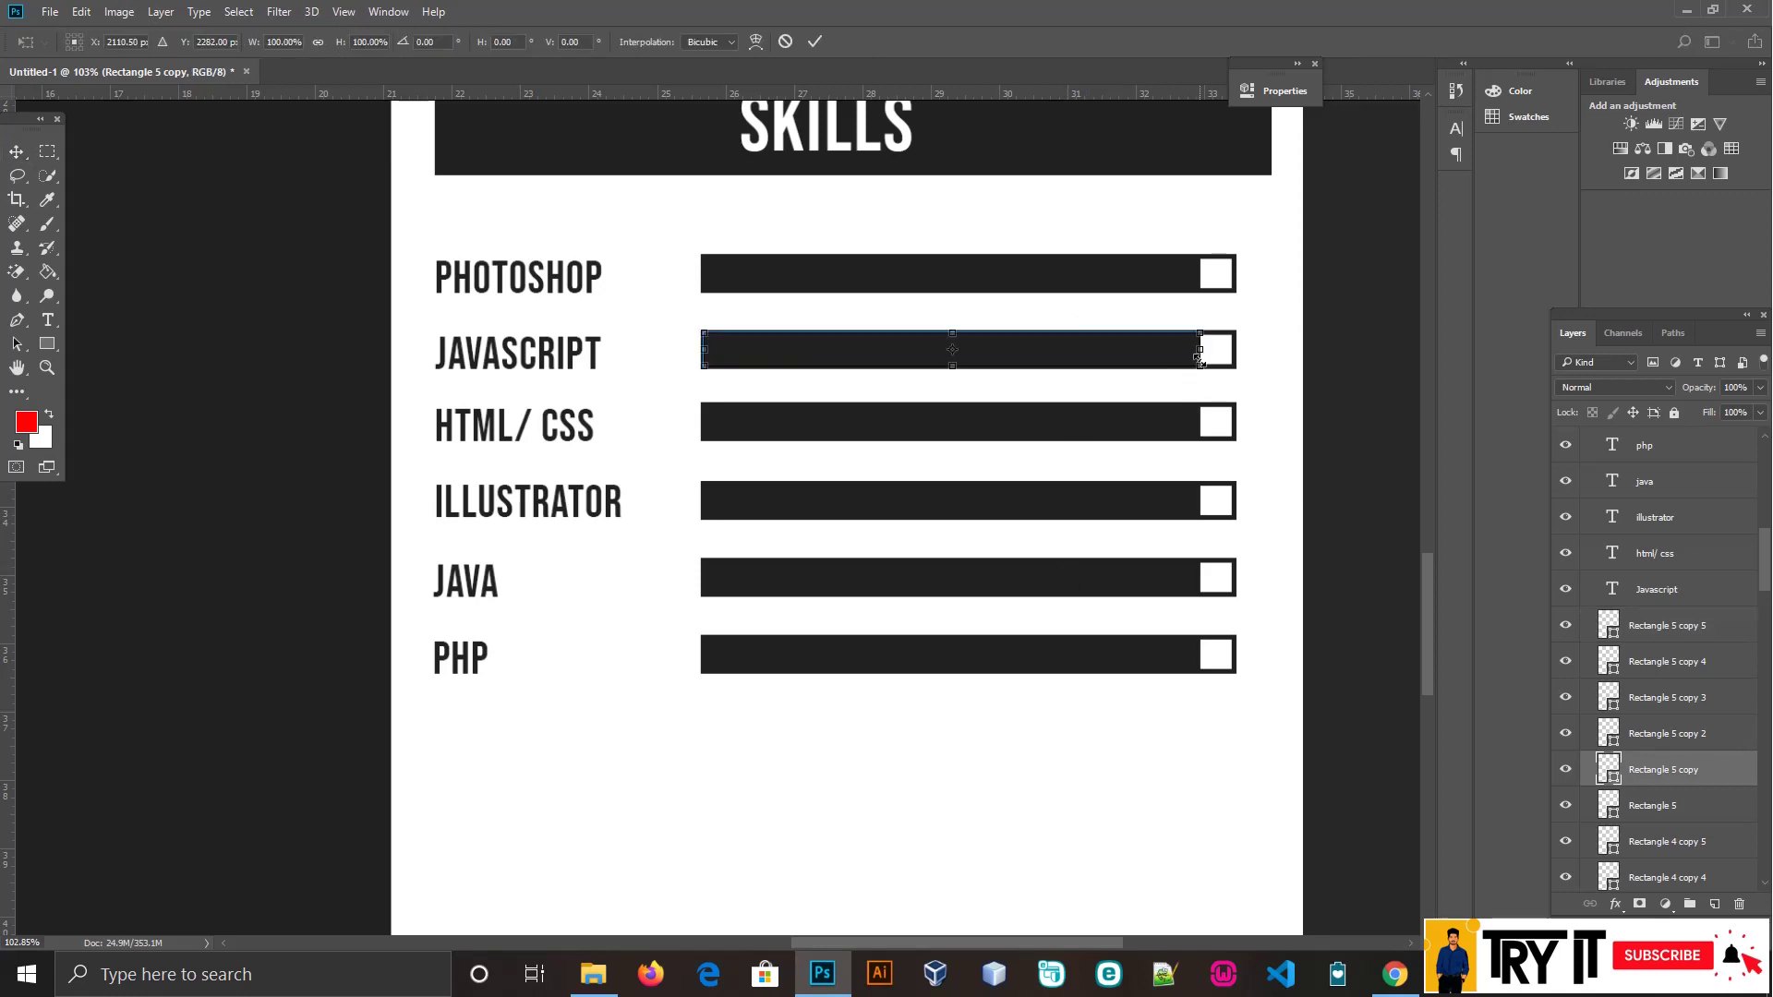
Shorten the JavaScript bar slightly and lengthen the HTML/CSS bar almost to full.
drag(1203, 352, 1183, 352)
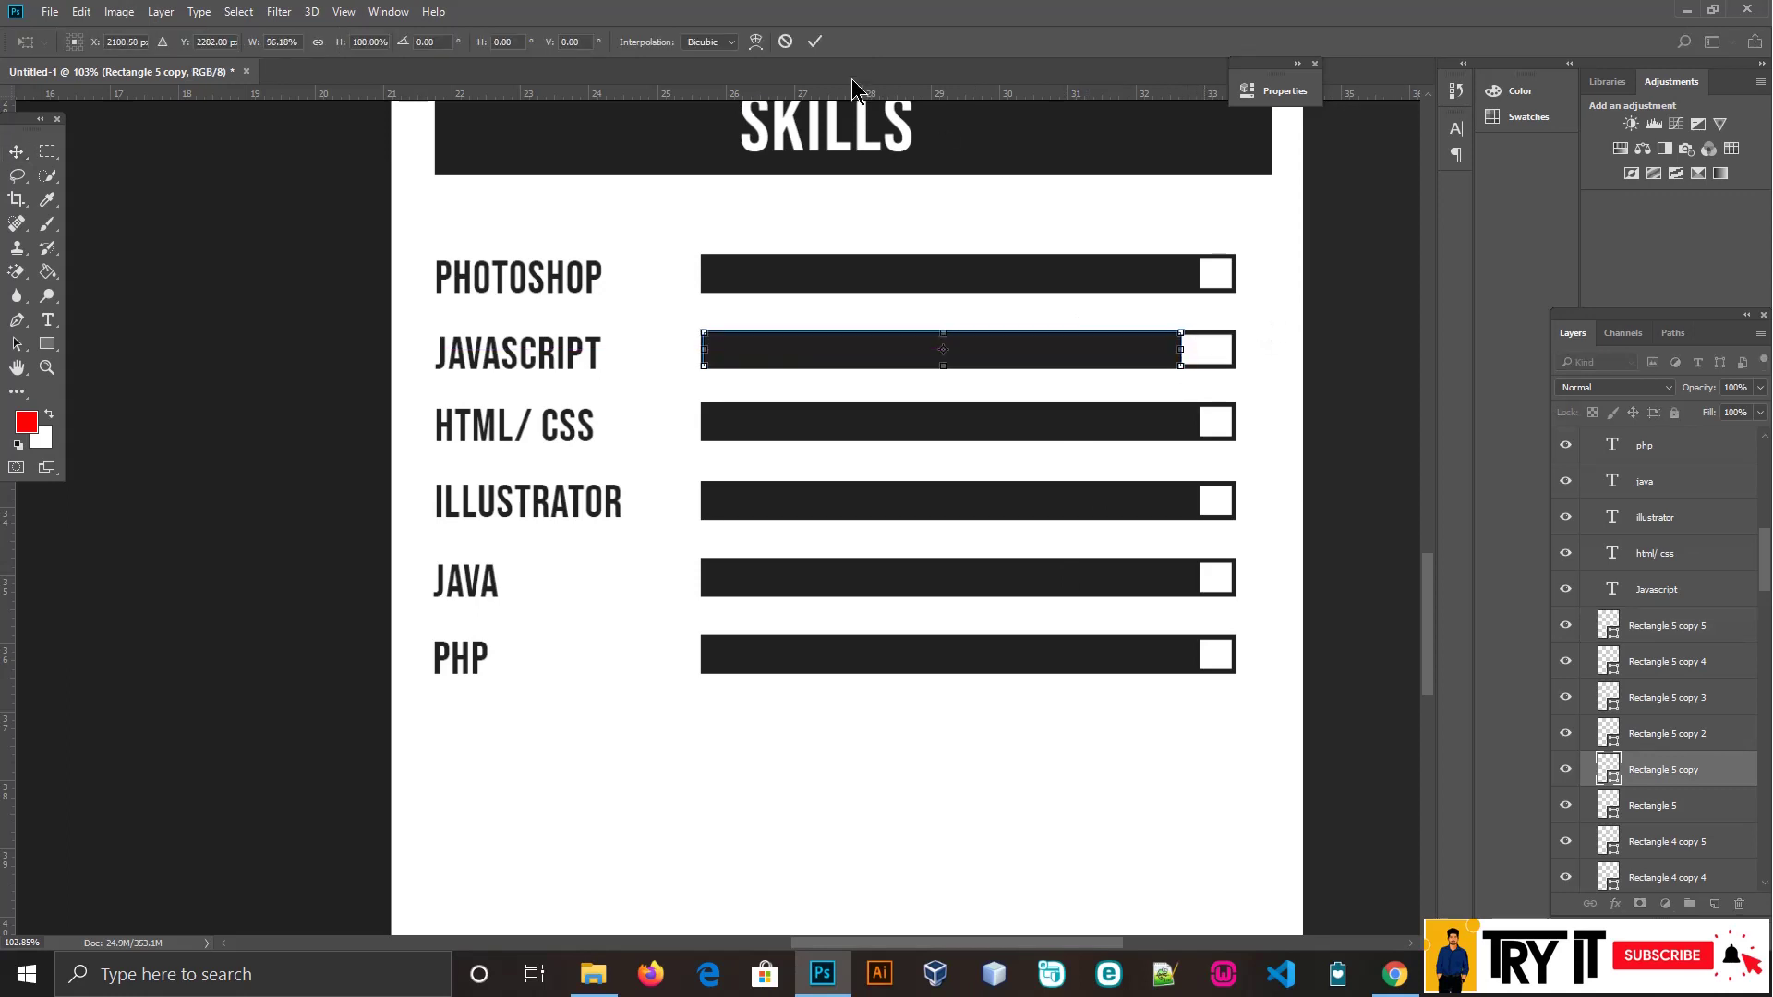
click(814, 41)
click(1029, 423)
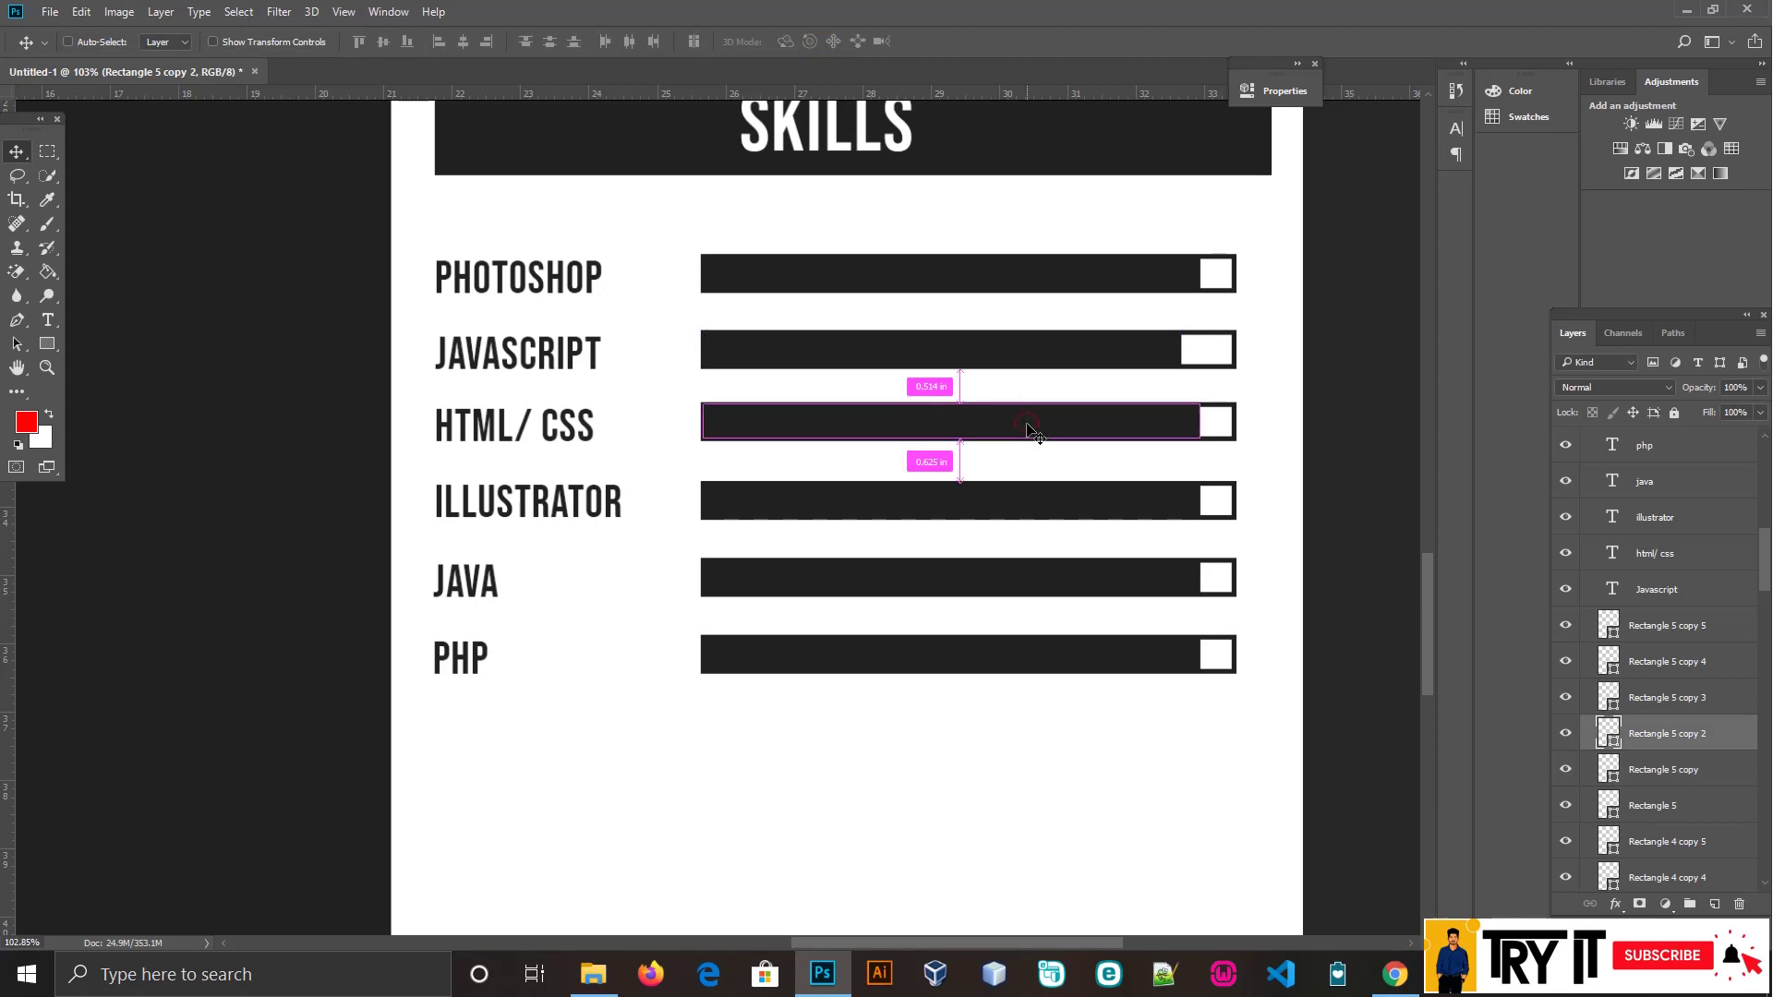
key(ctrl+t)
drag(1202, 423, 1227, 423)
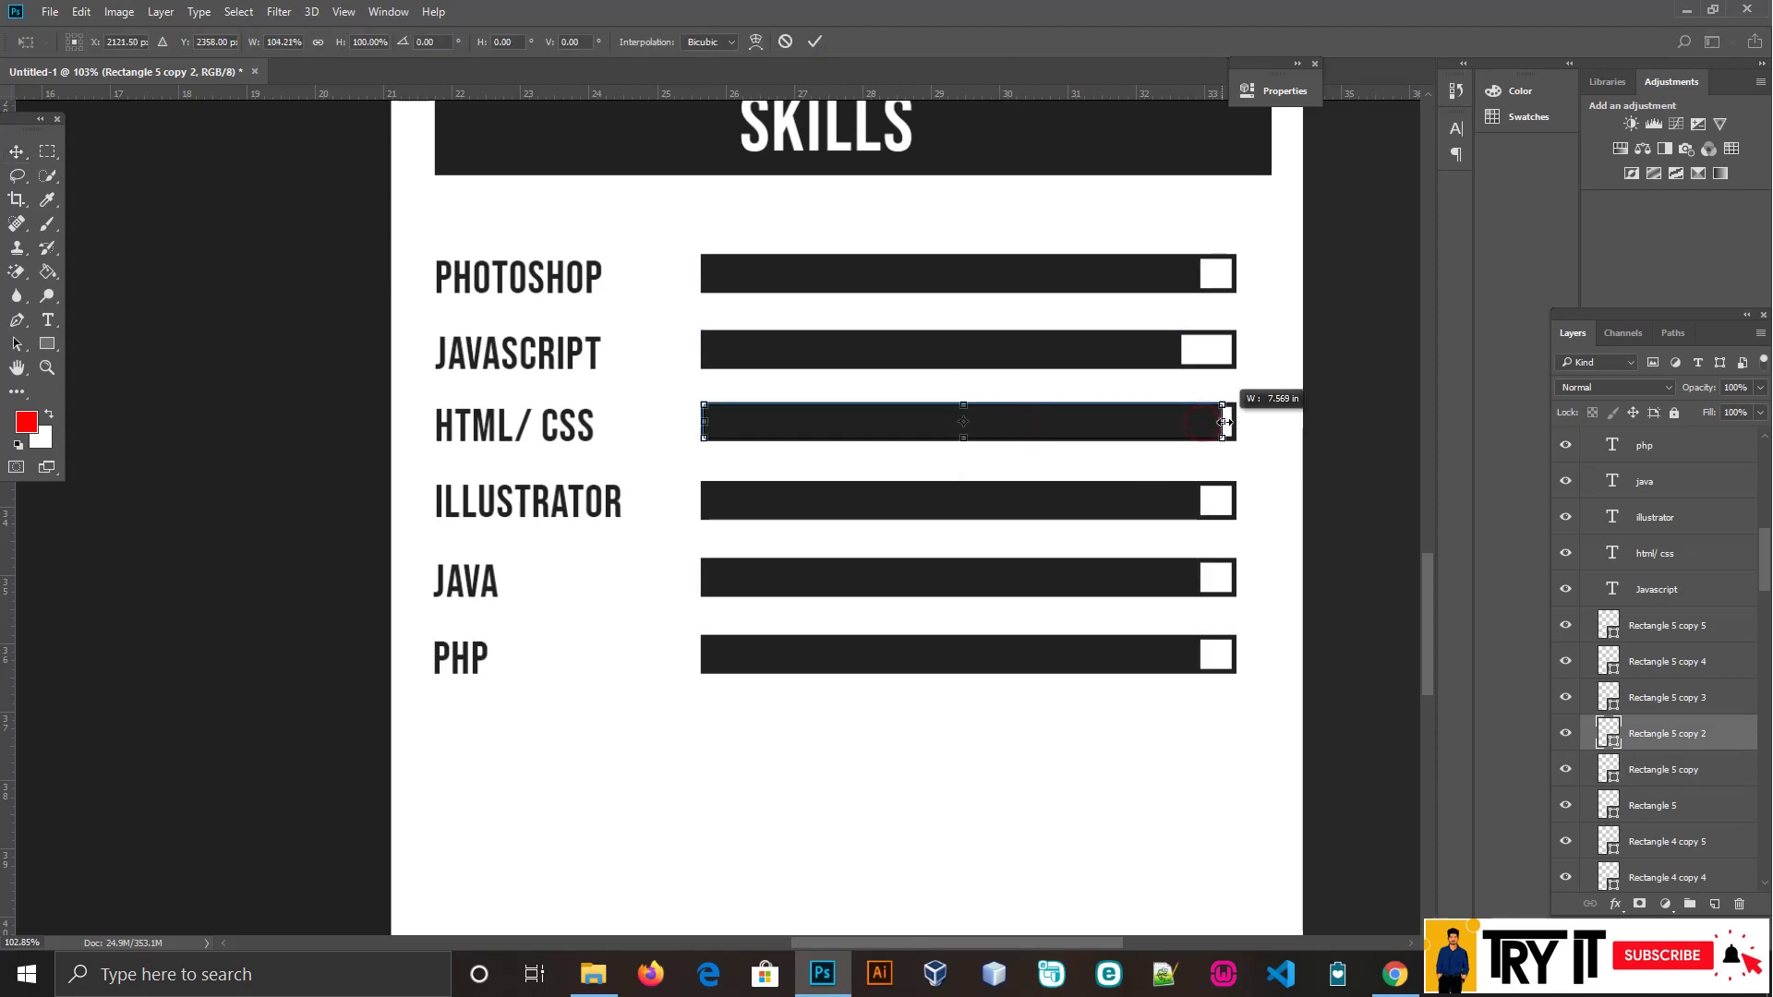
click(815, 42)
Shorten the Illustrator bar and lengthen the Java bar slightly.
click(979, 503)
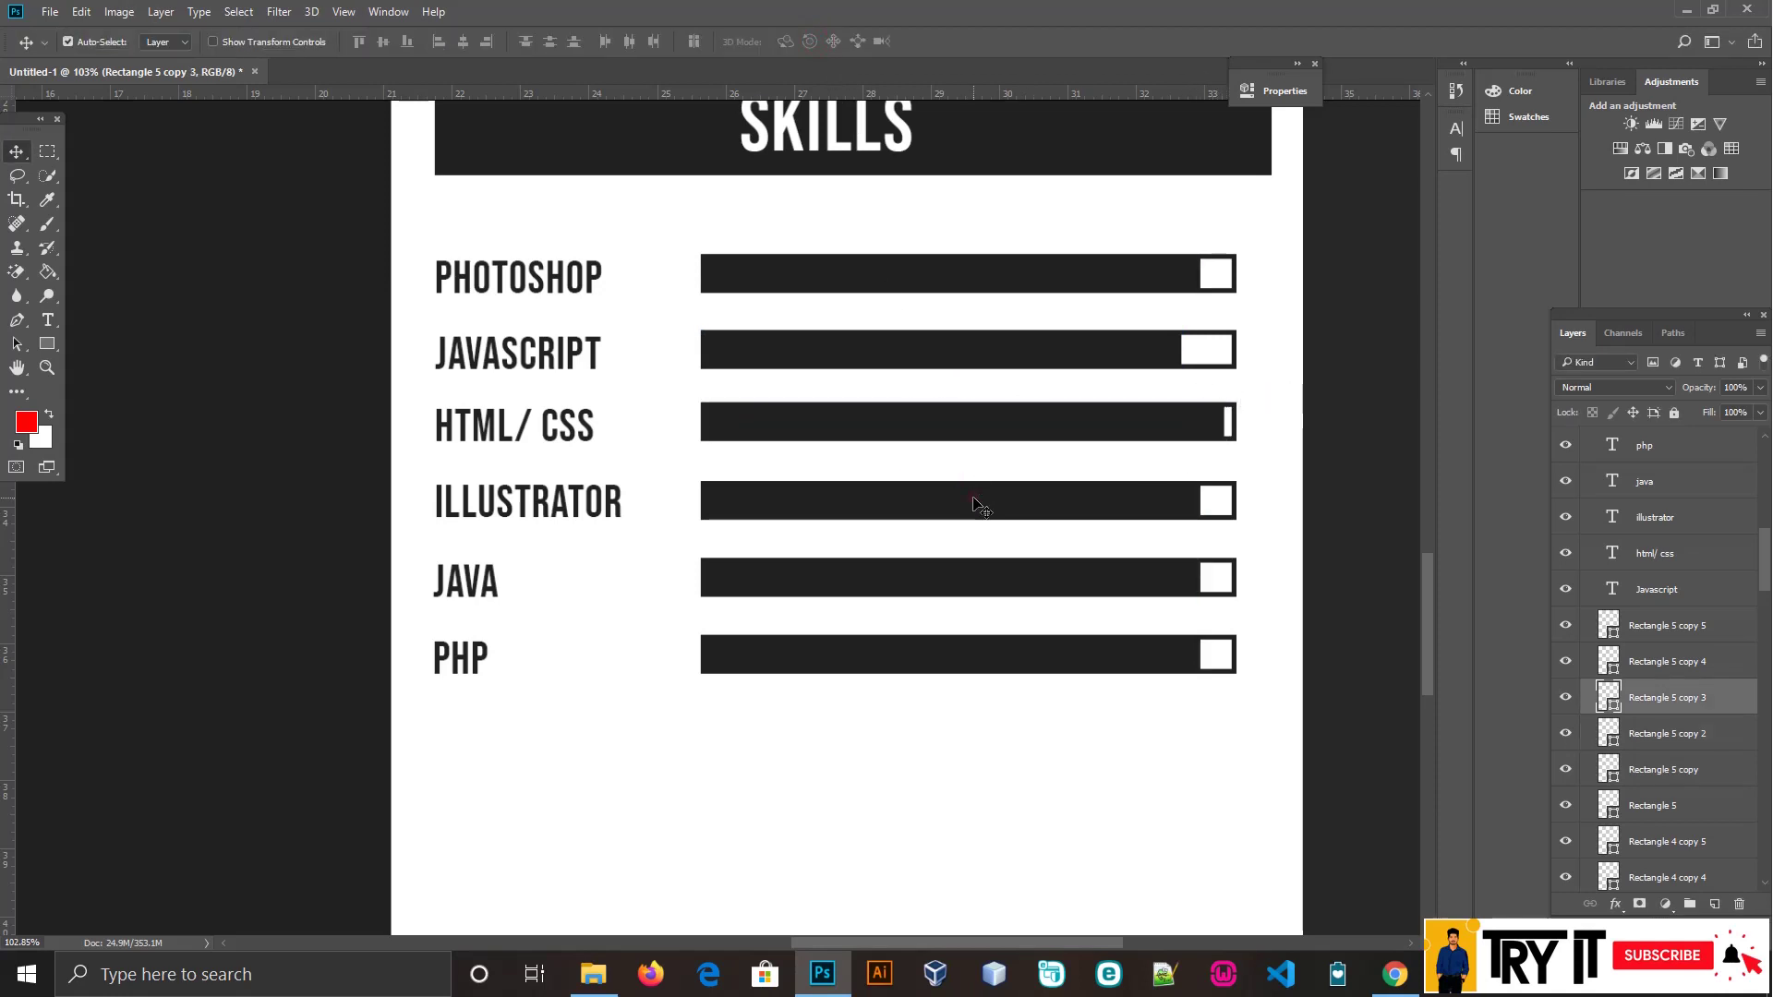
key(ctrl+t)
drag(1195, 501, 1161, 501)
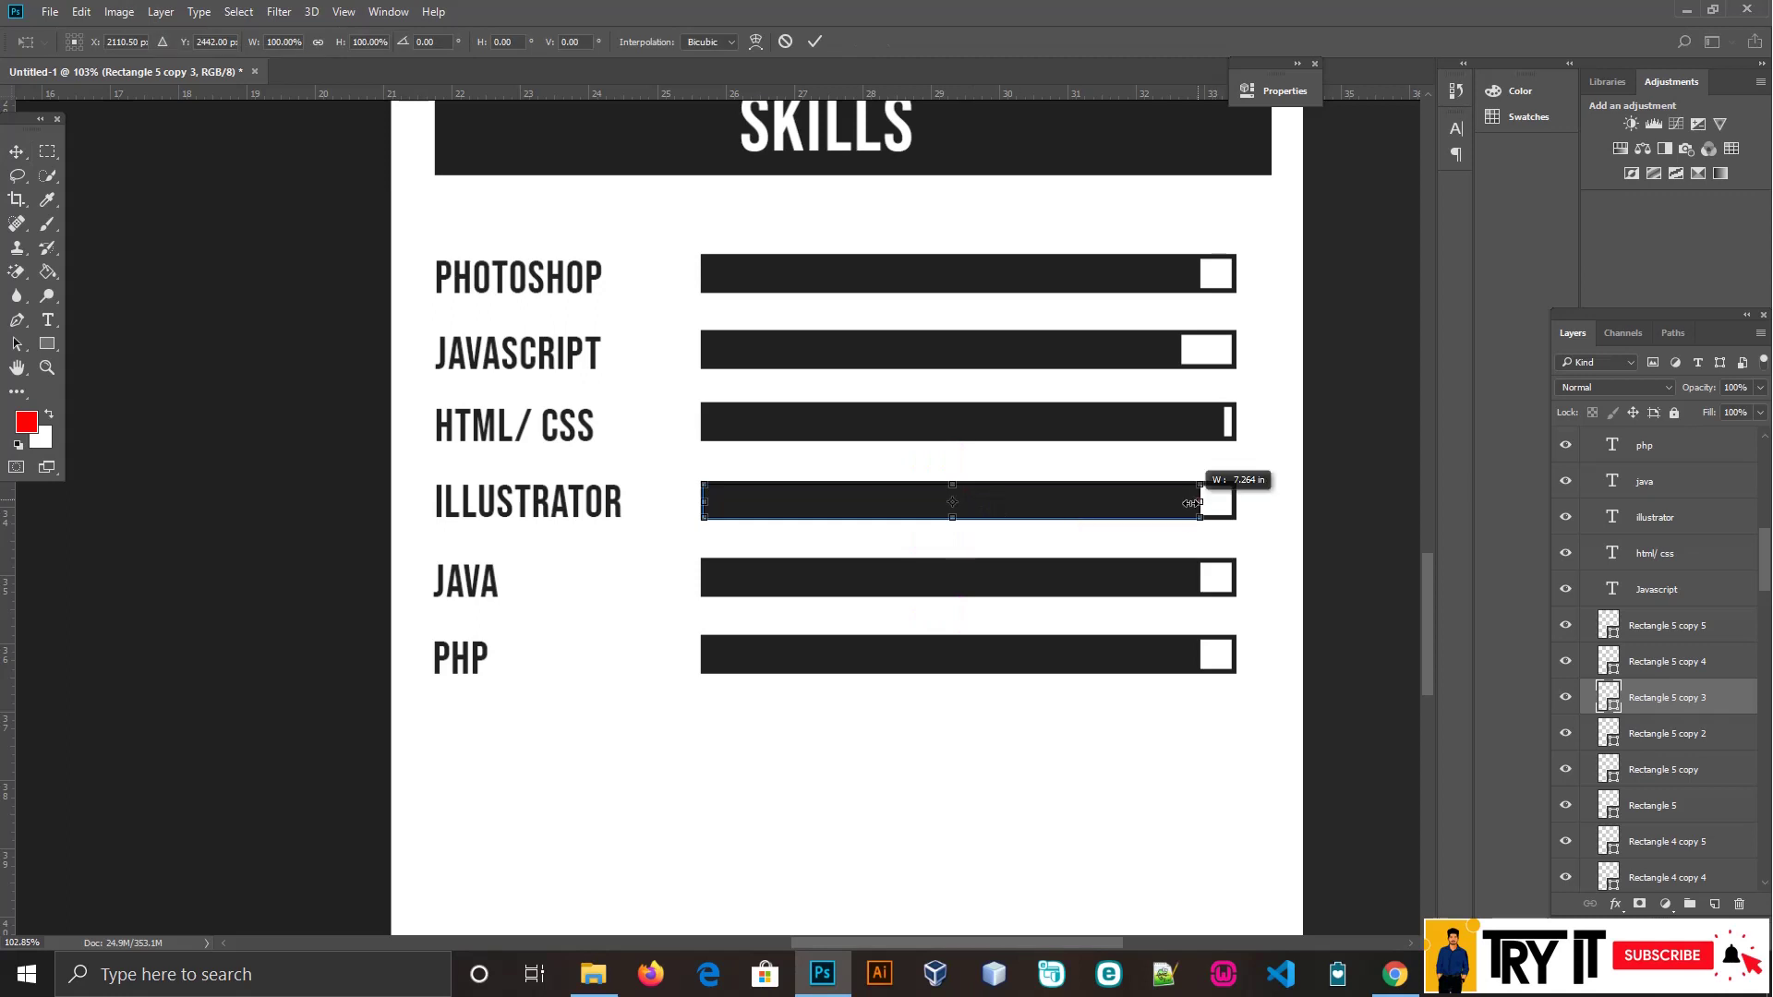
click(814, 42)
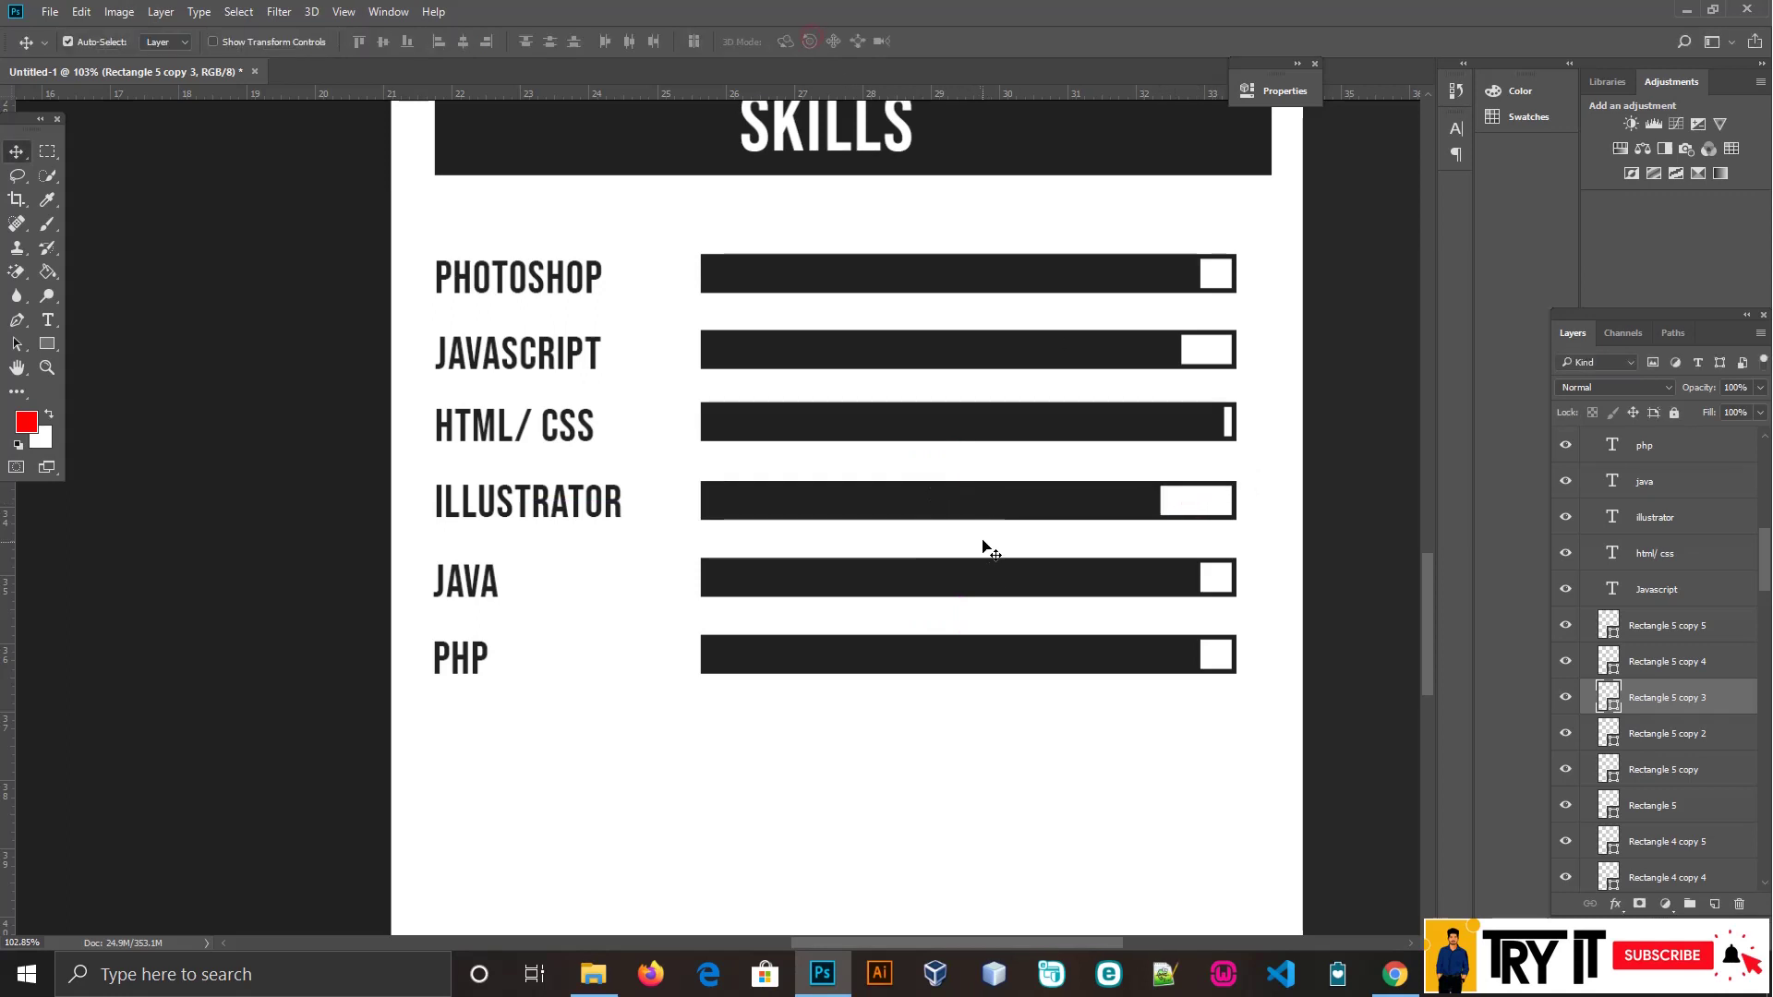
ctrl+click(993, 580)
key(ctrl+t)
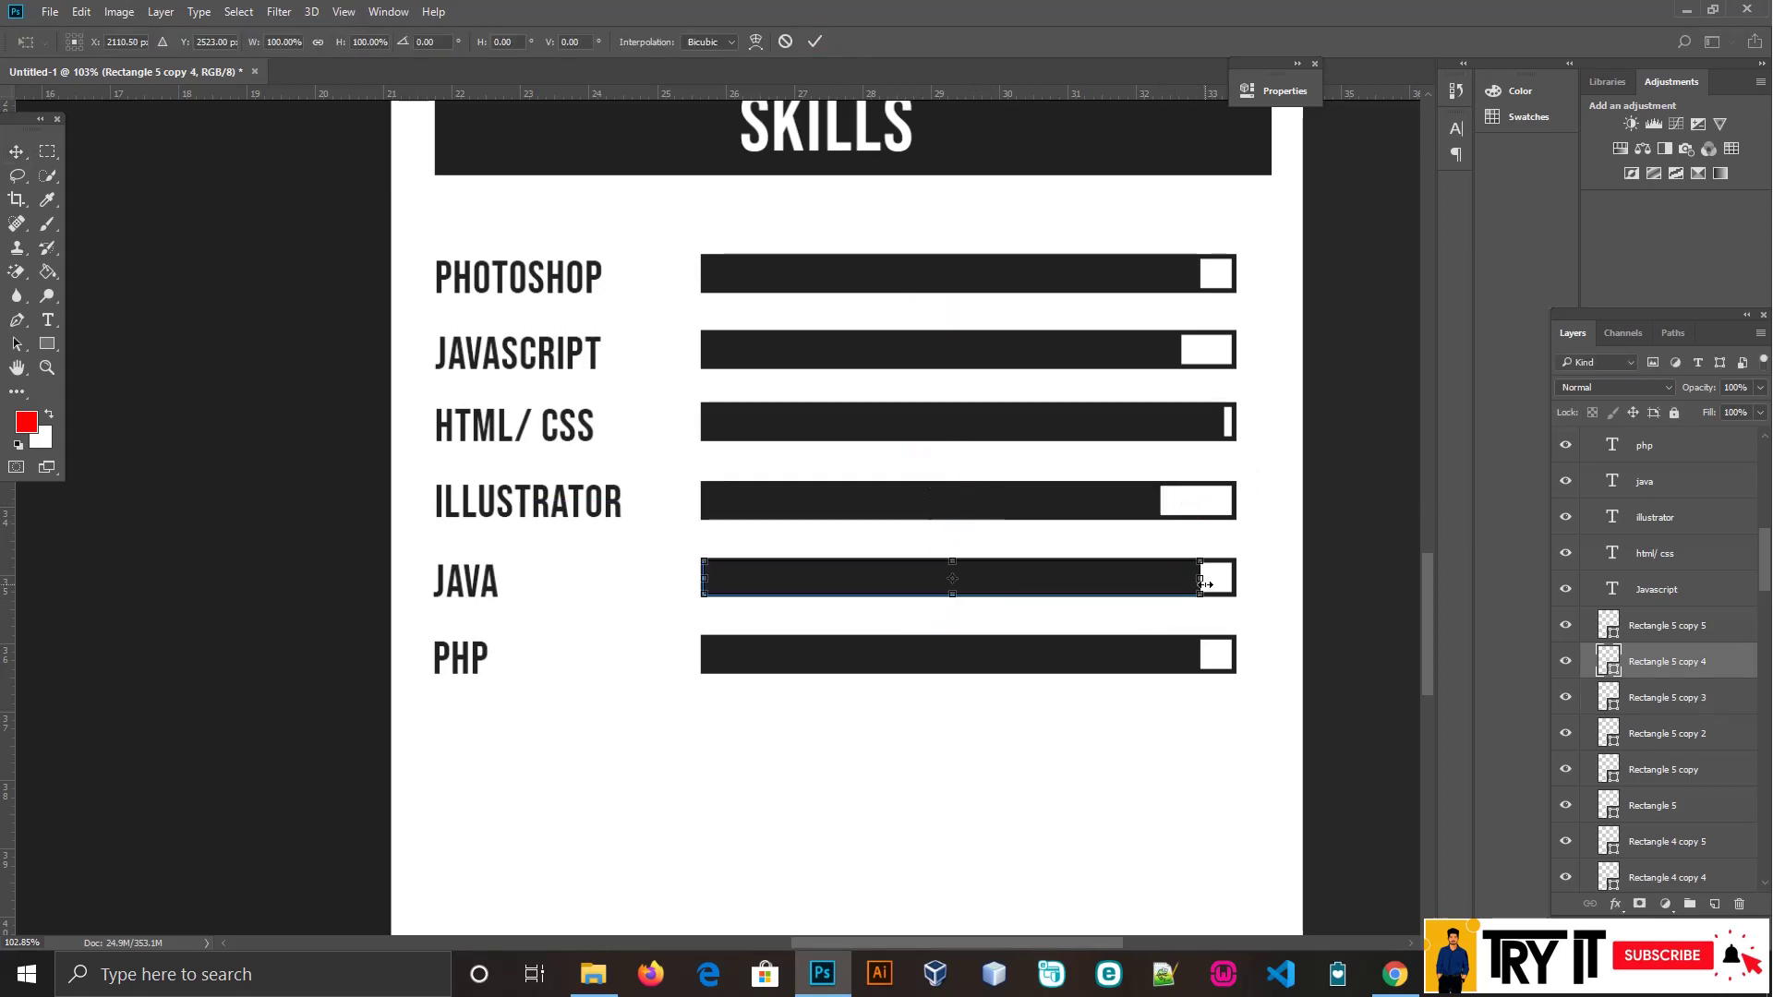
drag(1200, 578, 1213, 578)
click(815, 41)
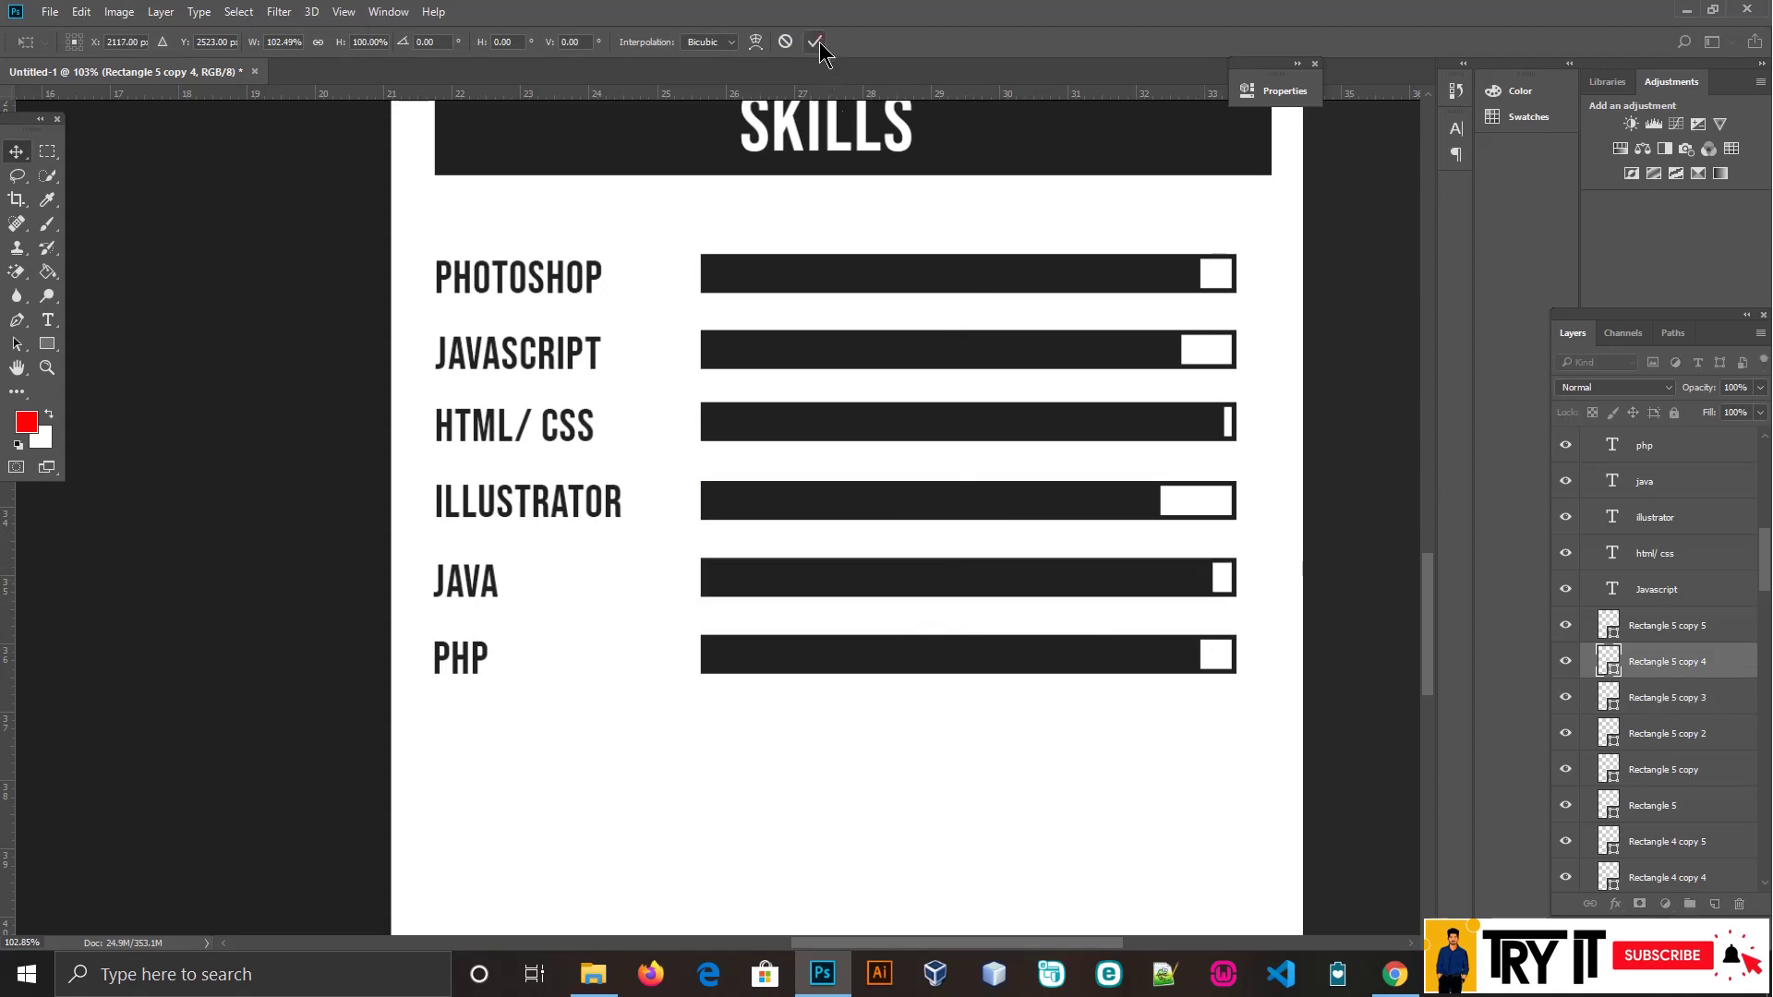
Lengthen the PHP bar almost to full.
ctrl+click(993, 655)
key(ctrl+t)
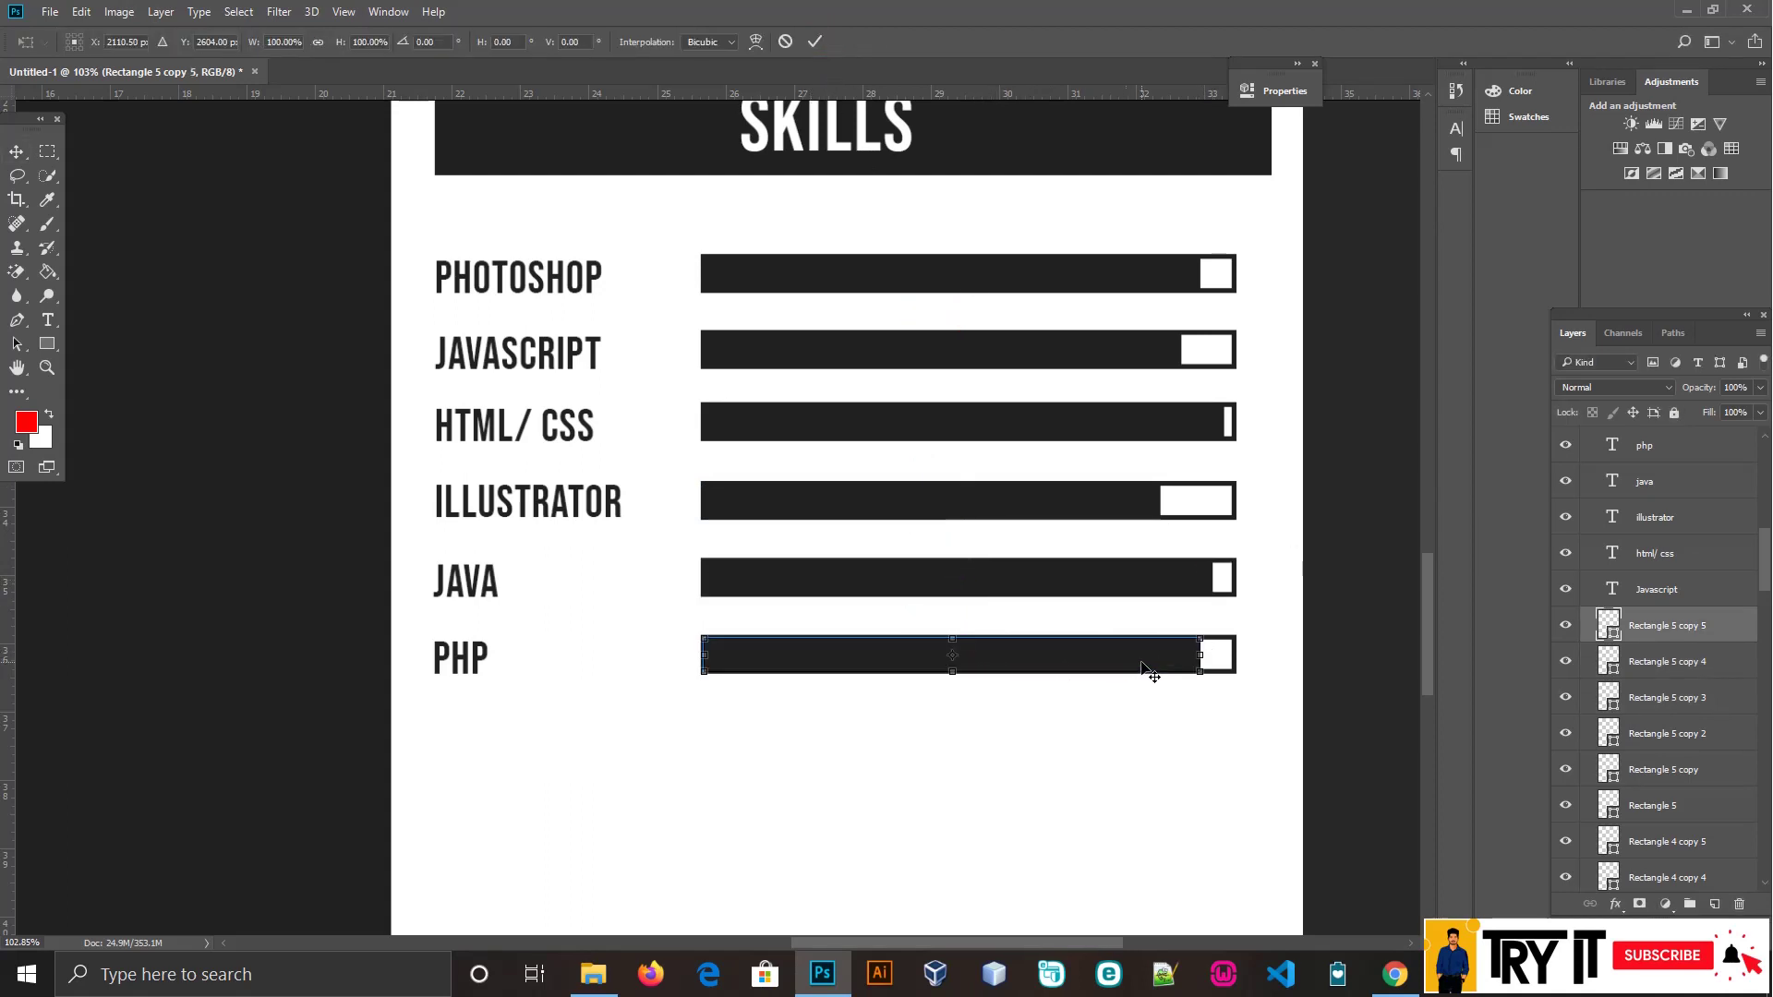
drag(1200, 655, 1216, 613)
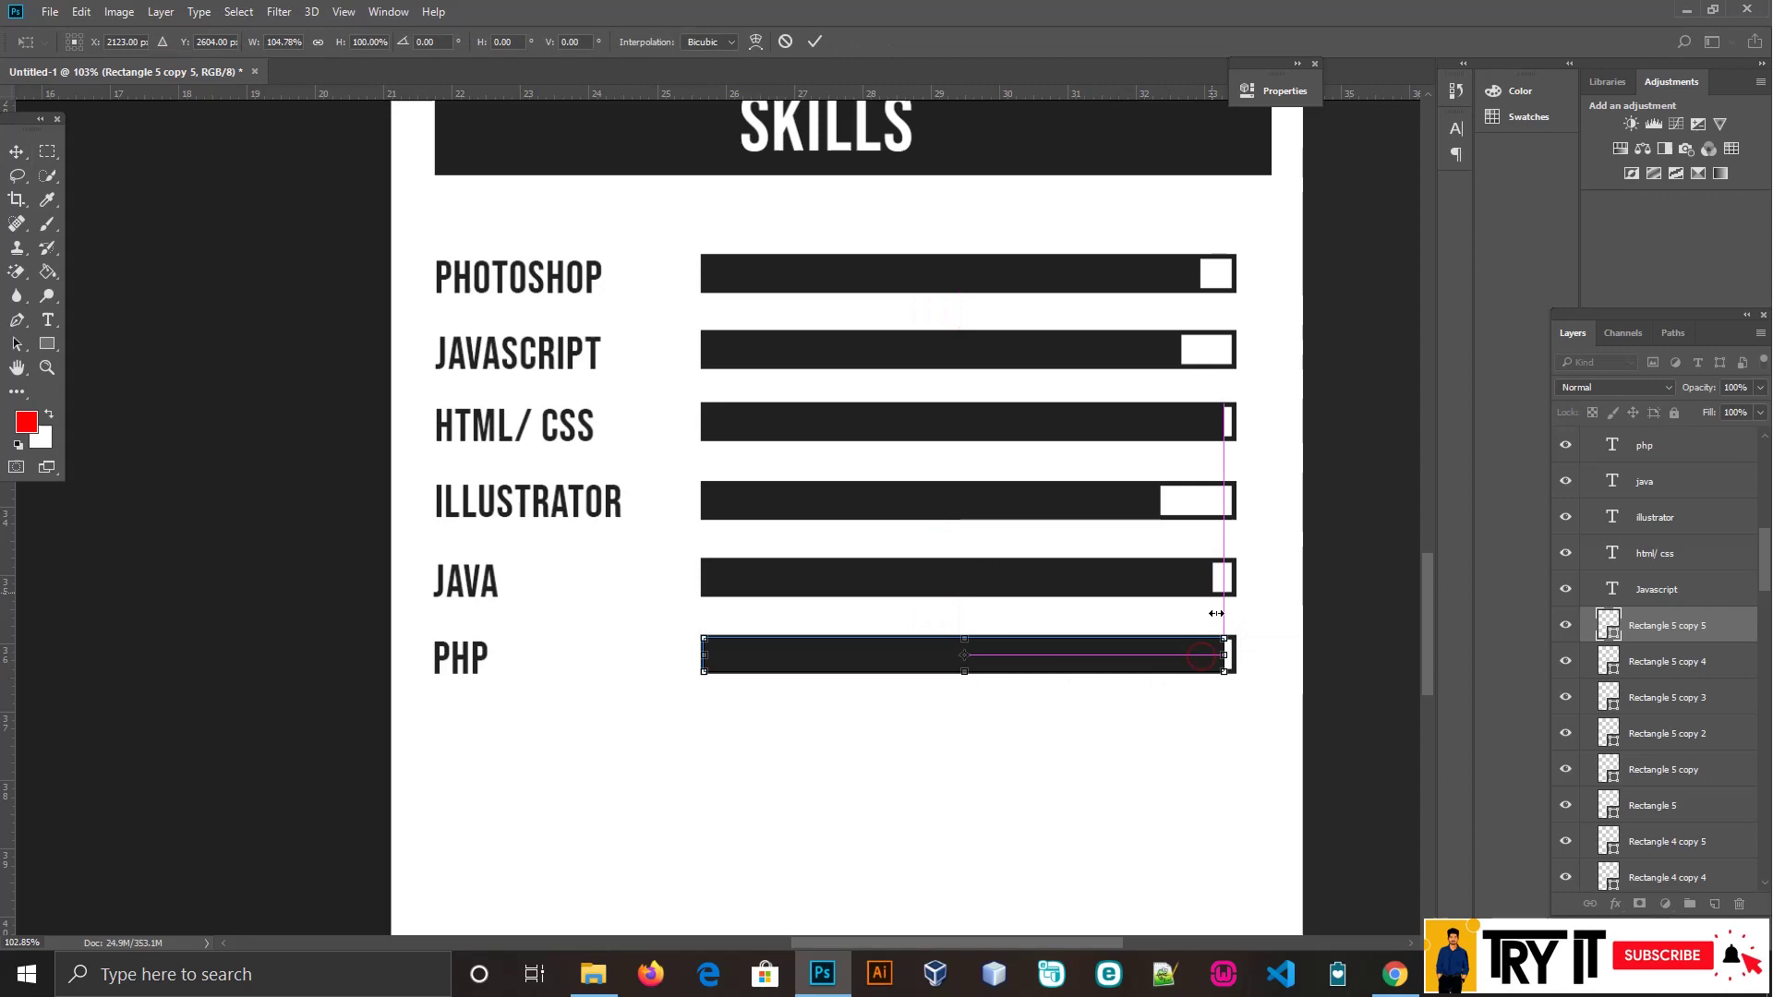
click(814, 42)
scroll(871, 354, down, 2)
Duplicate the SKILLS heading bar and text below the PHP row.
scroll(871, 354, down, 2)
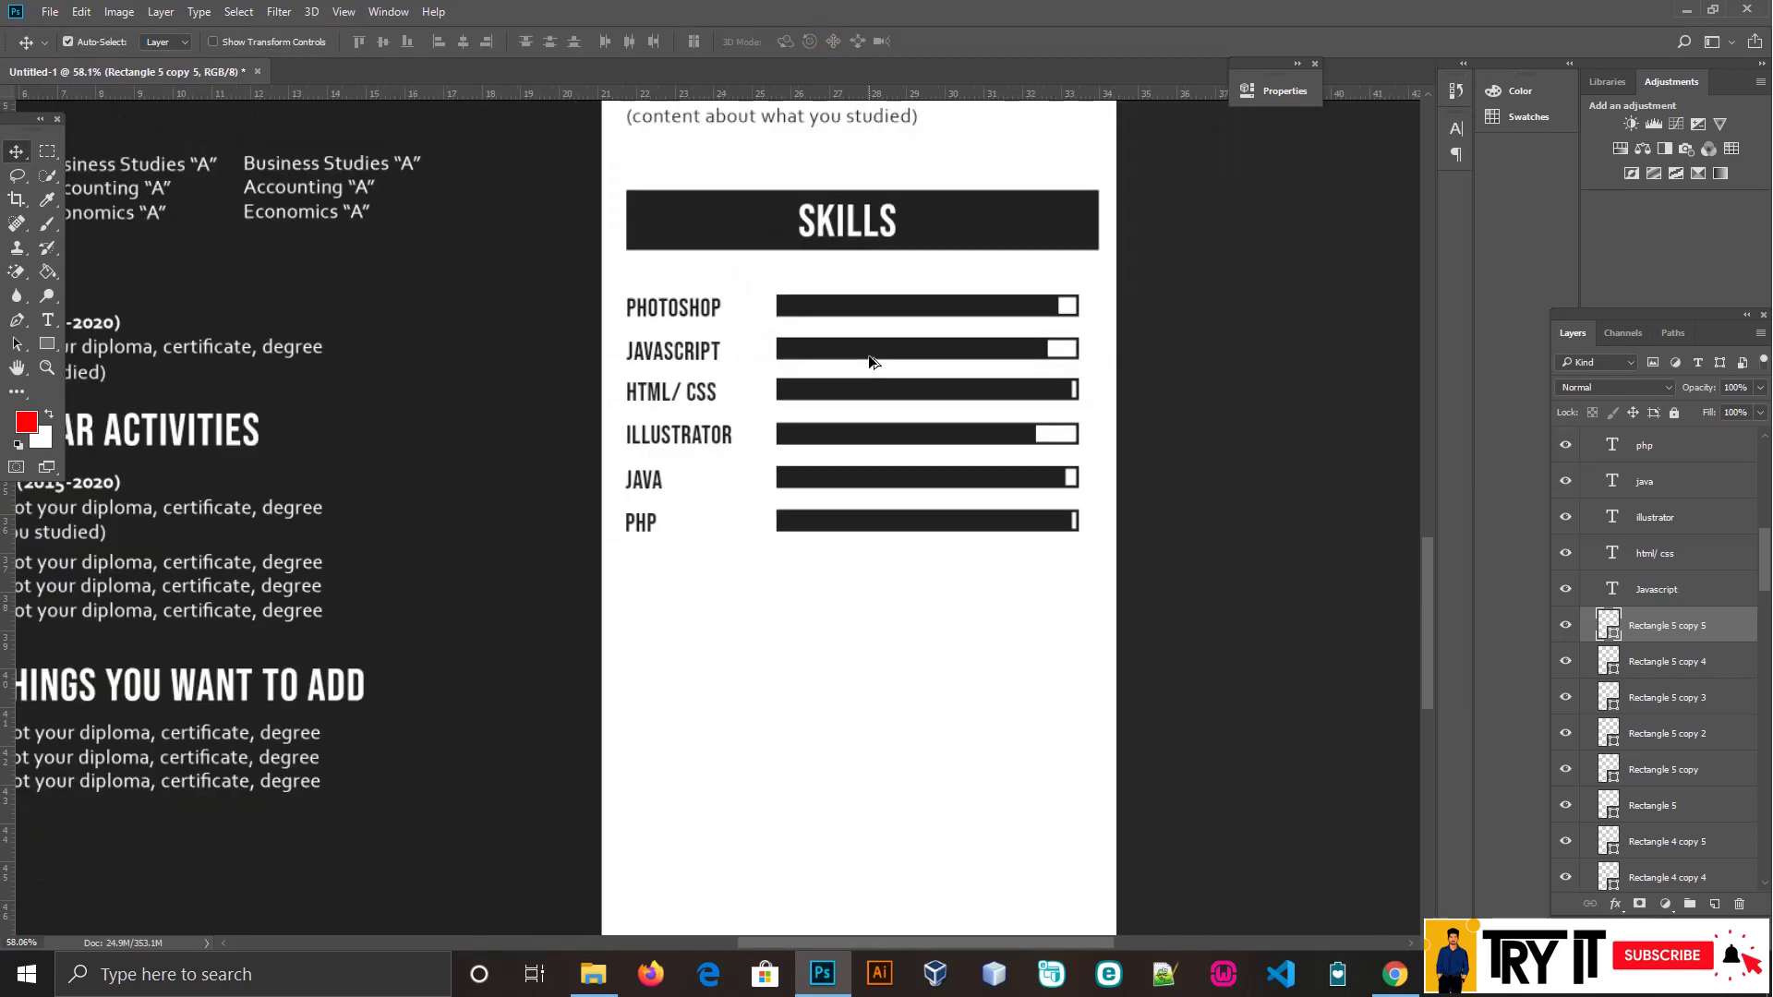
scroll(871, 354, down, 1)
scroll(871, 370, down, 2)
scroll(870, 386, down, 2)
scroll(875, 392, up, 1)
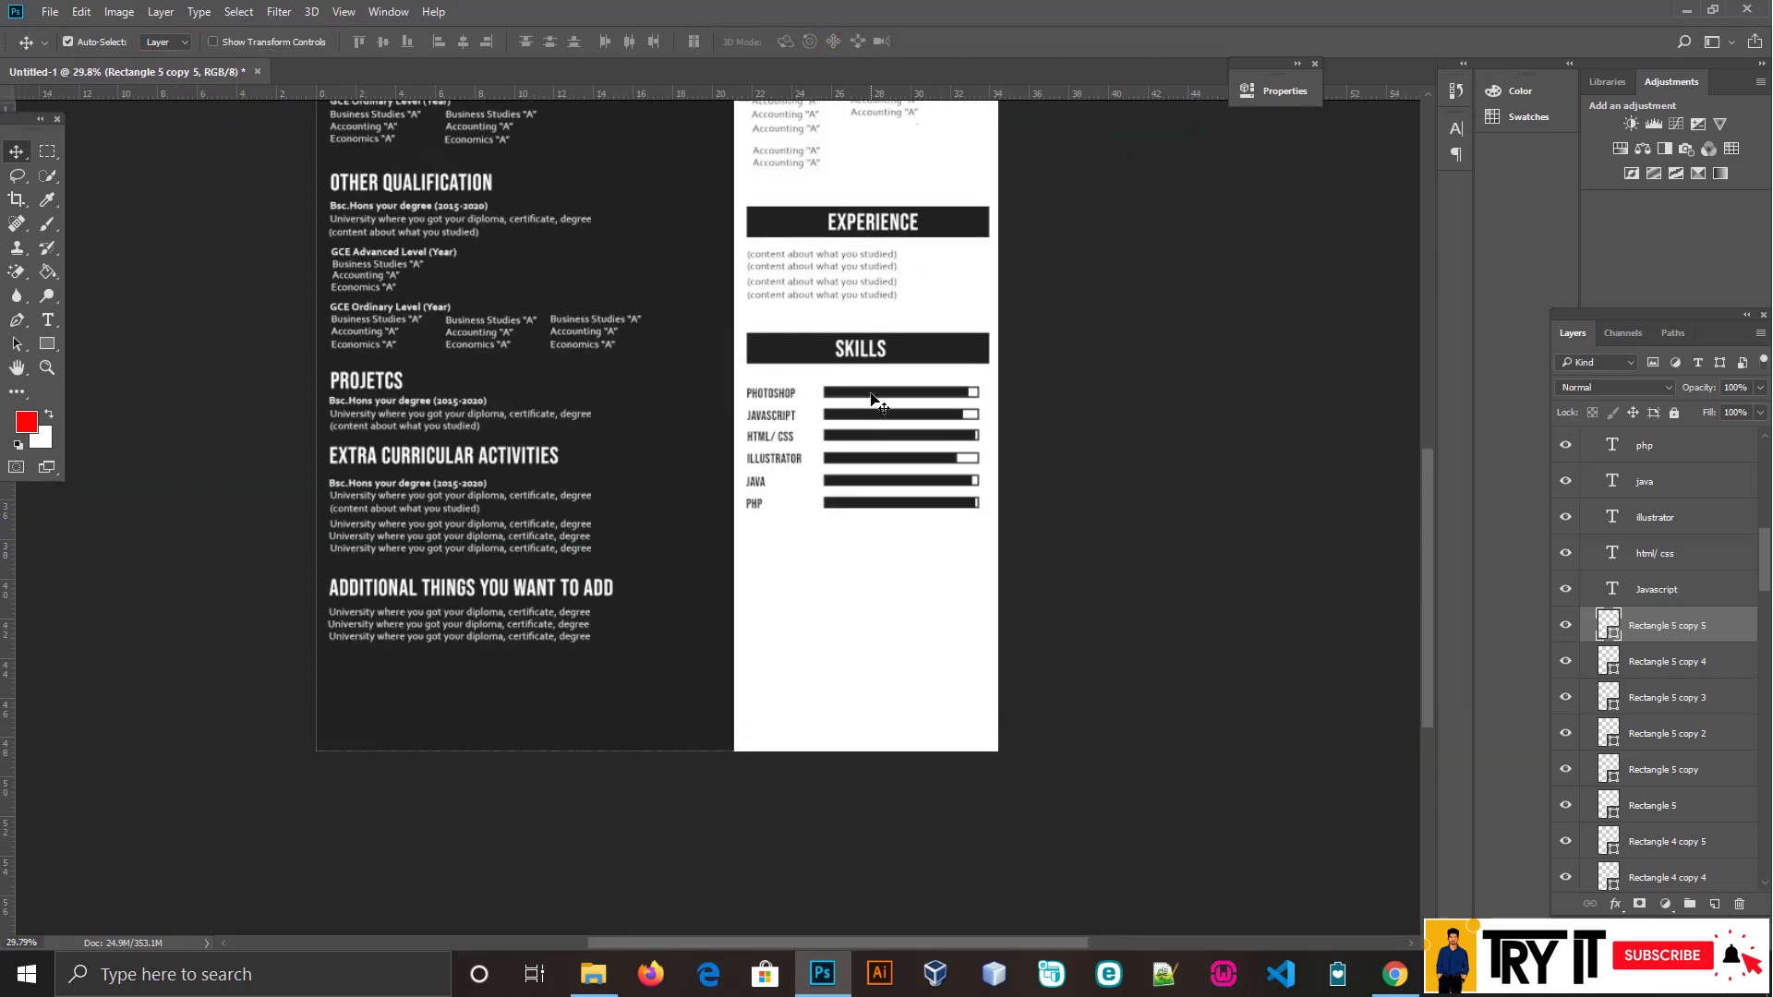
scroll(875, 395, up, 1)
scroll(875, 397, down, 1)
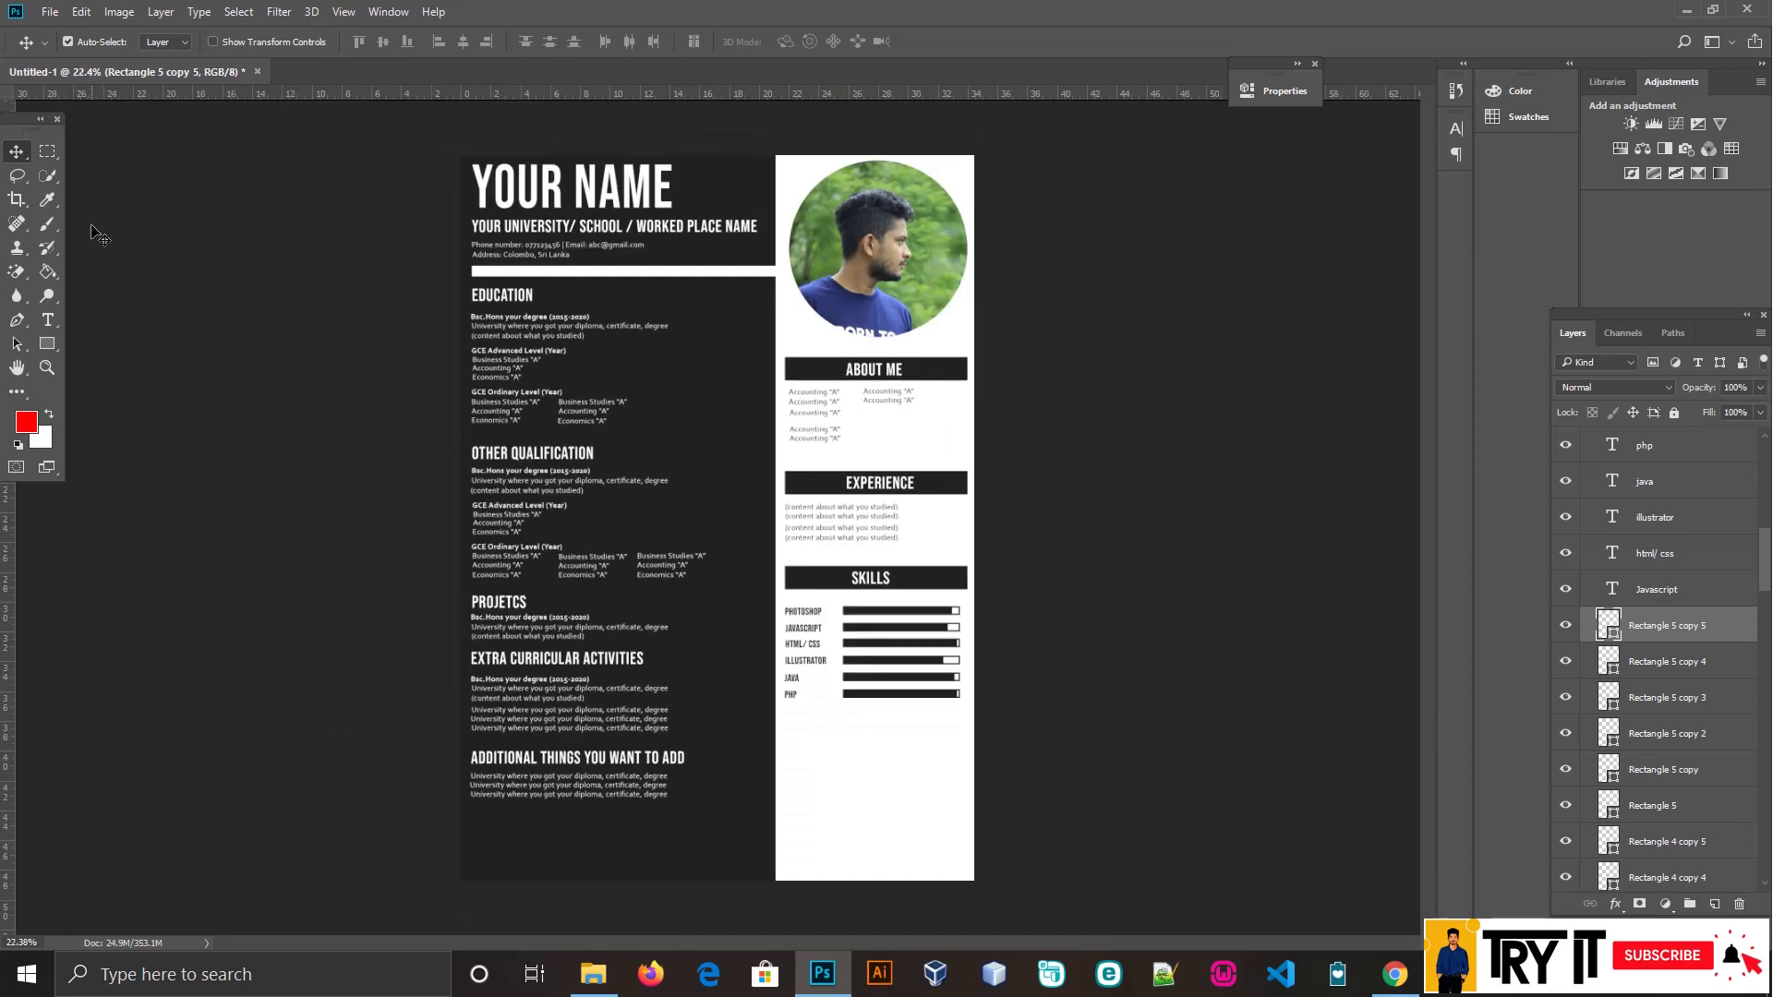
scroll(882, 552, up, 1)
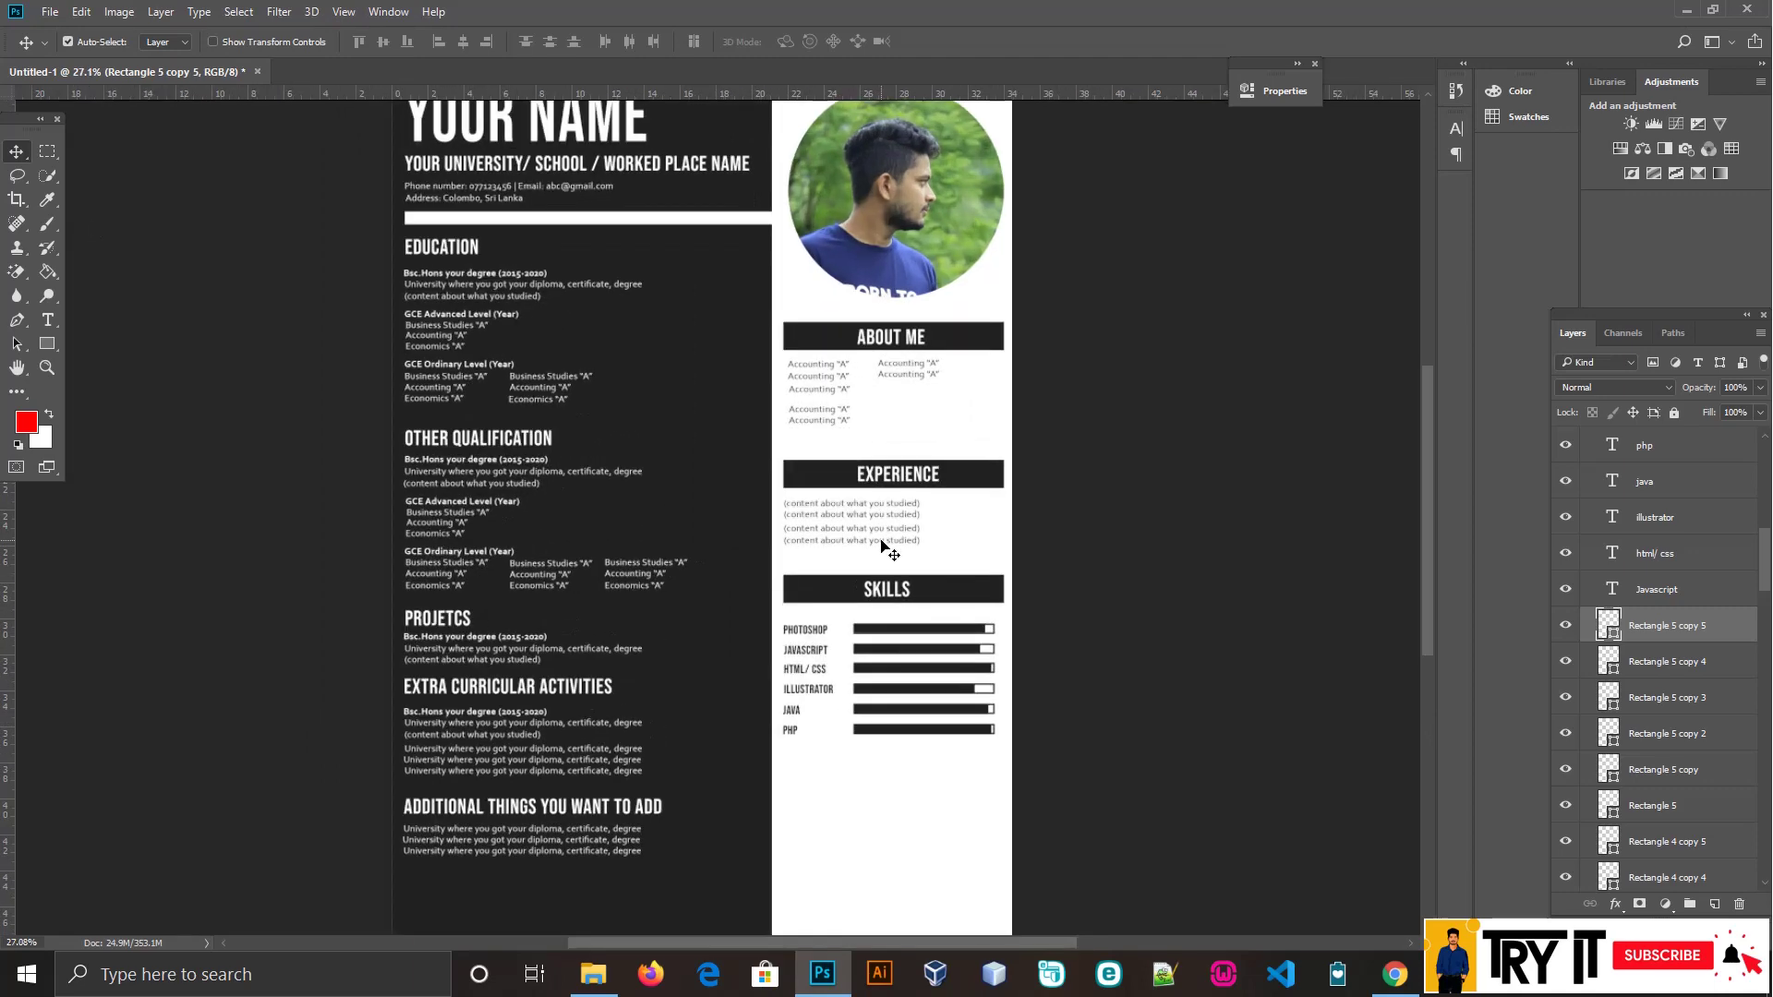
scroll(879, 554, down, 1)
scroll(877, 556, down, 2)
scroll(878, 558, up, 1)
scroll(868, 517, up, 1)
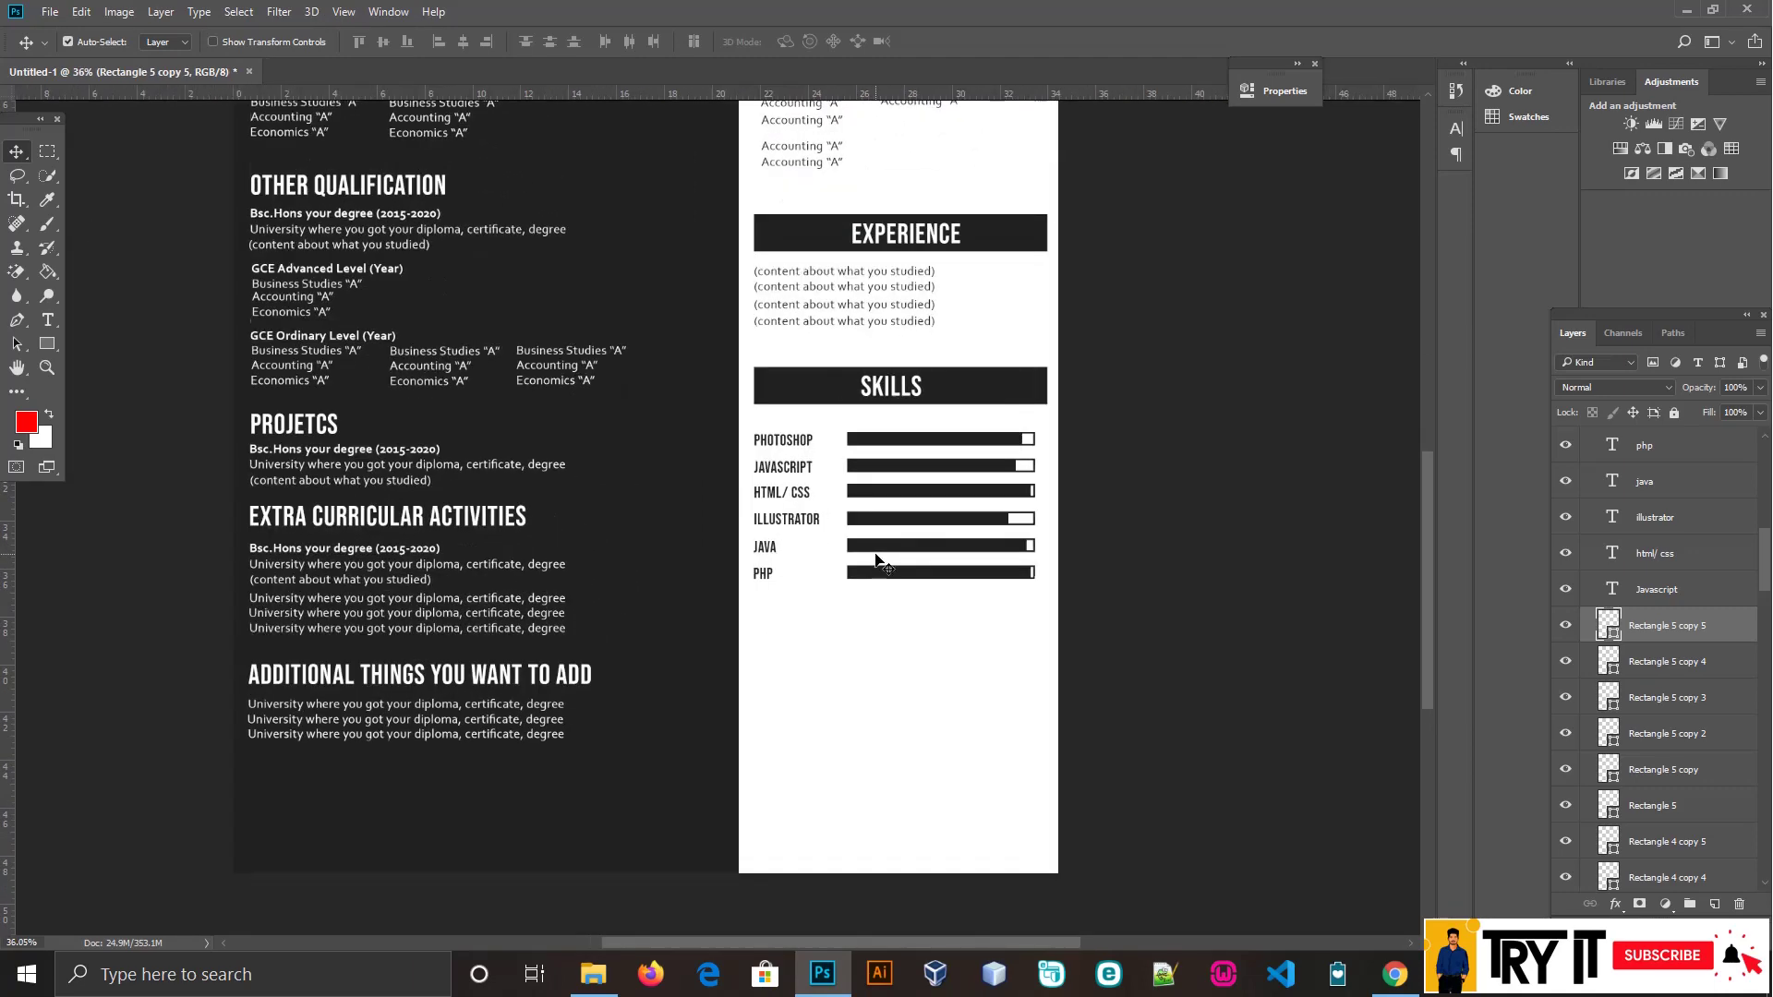
scroll(831, 406, down, 1)
click(811, 314)
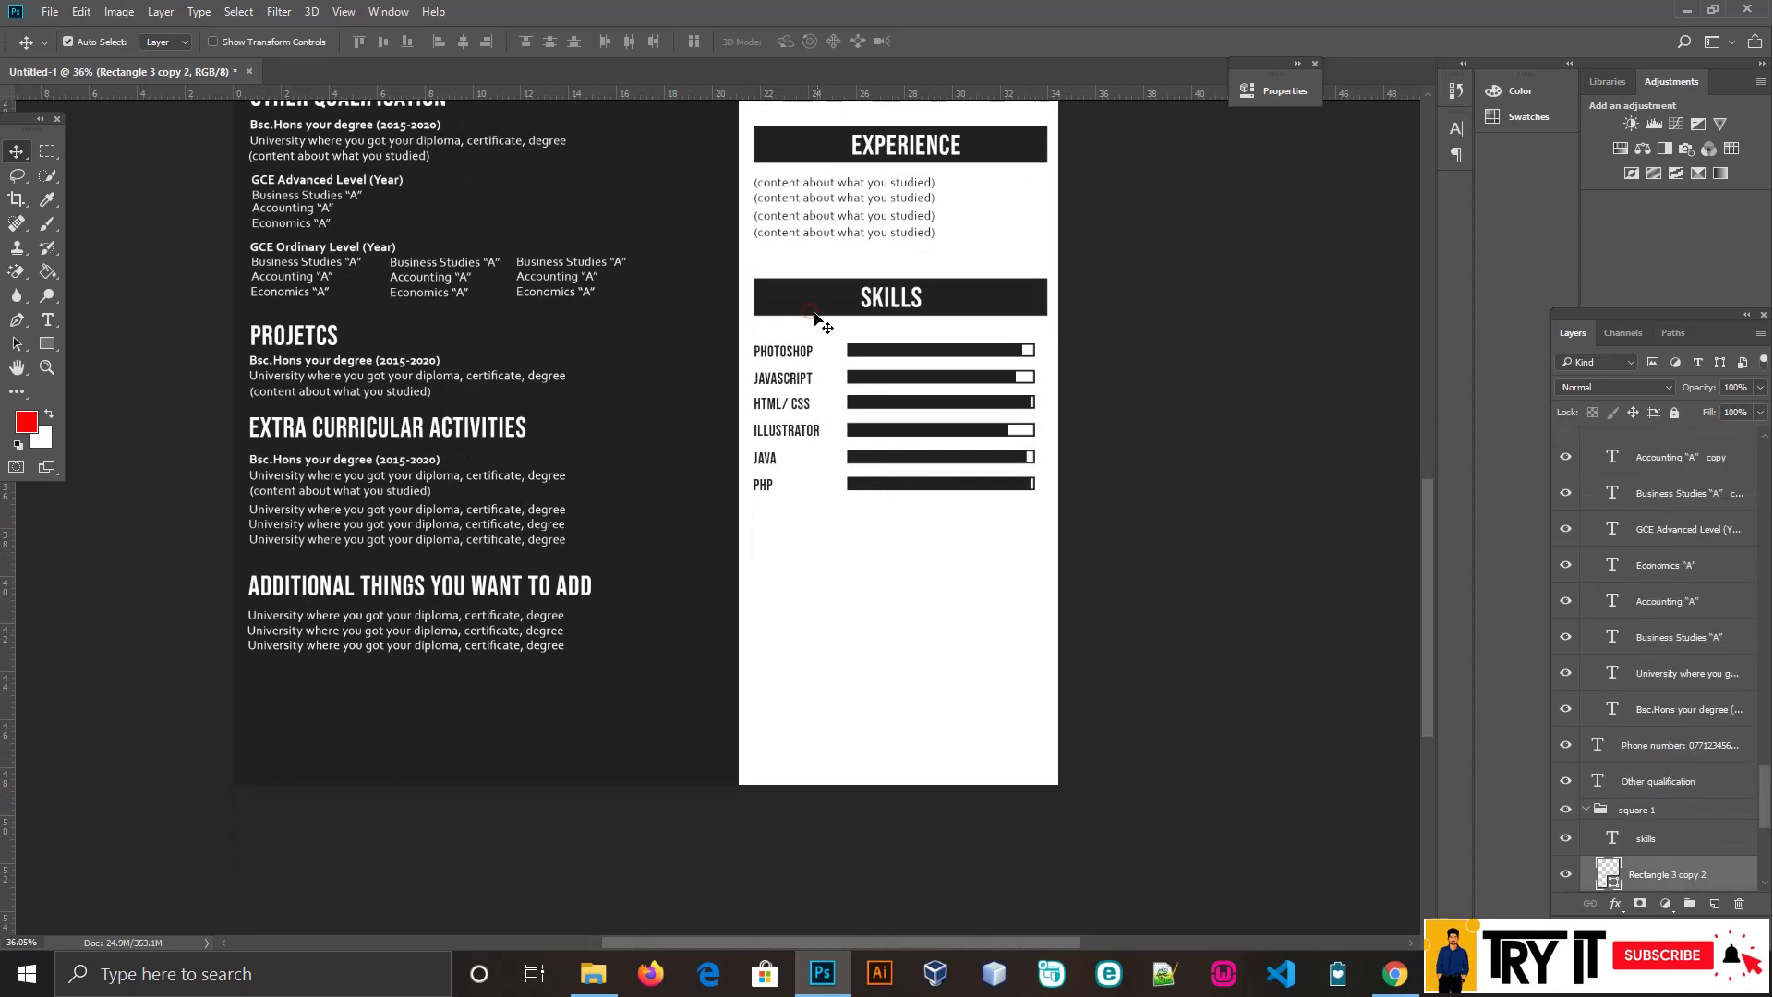
shift+click(918, 308)
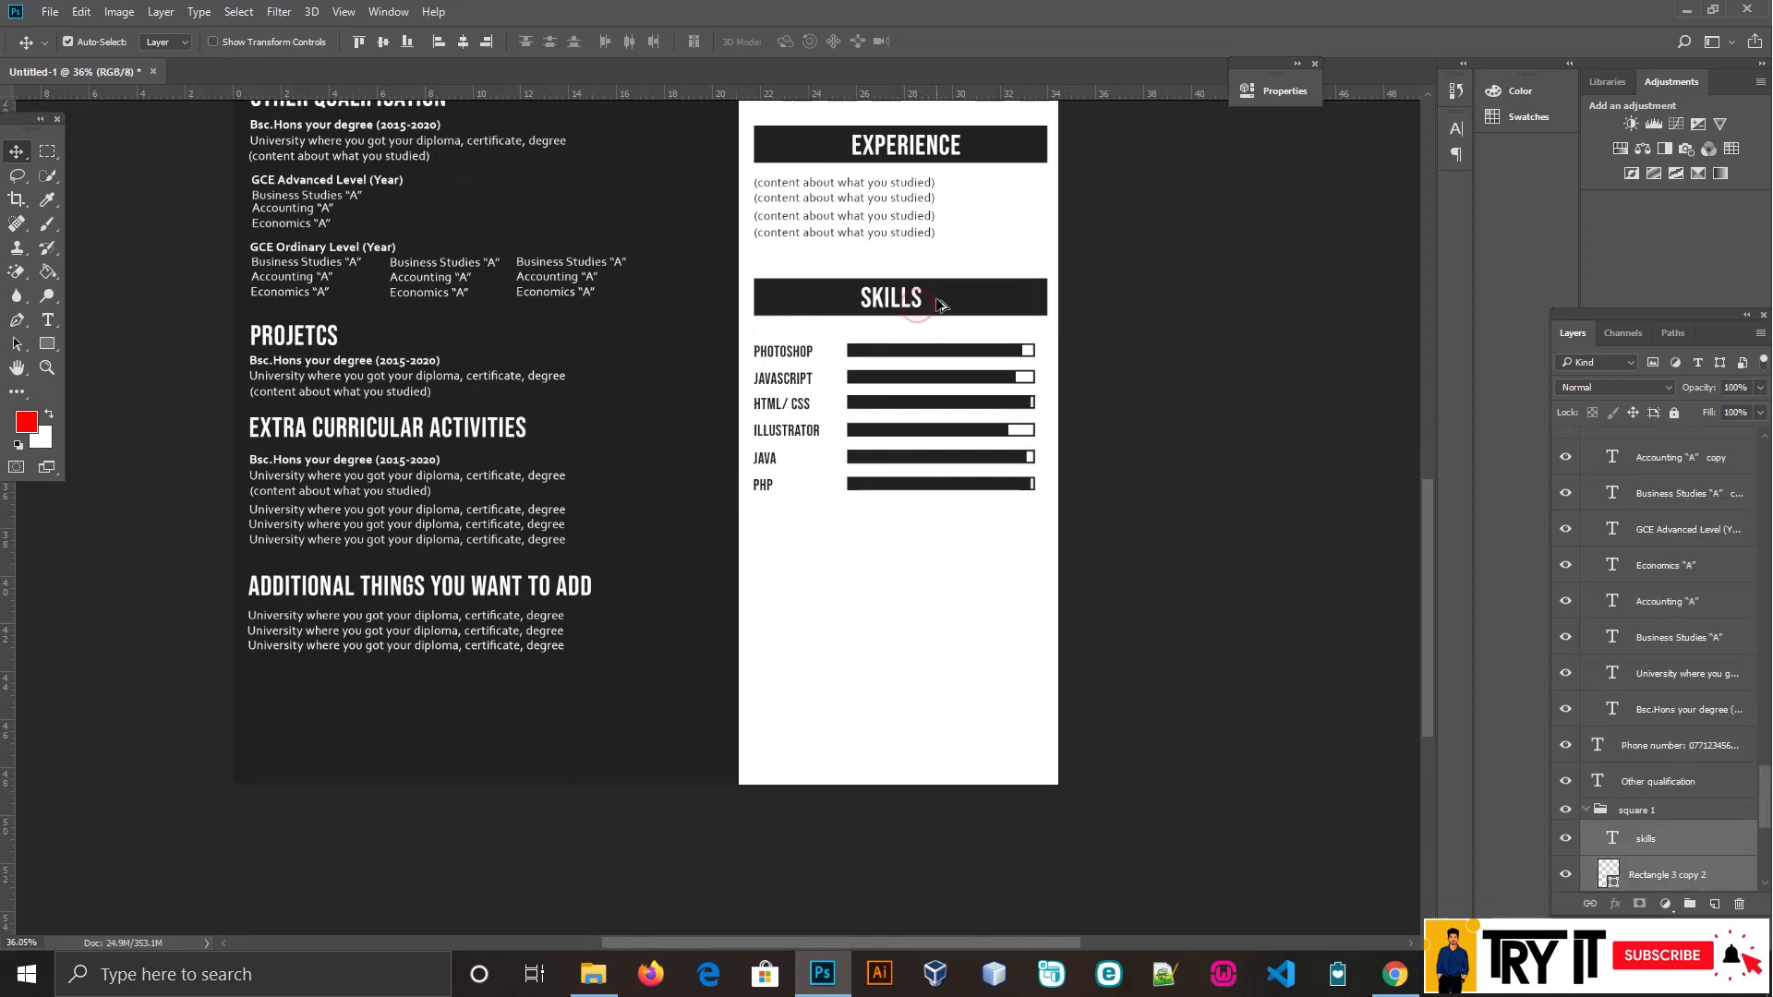
drag(941, 304, 937, 552)
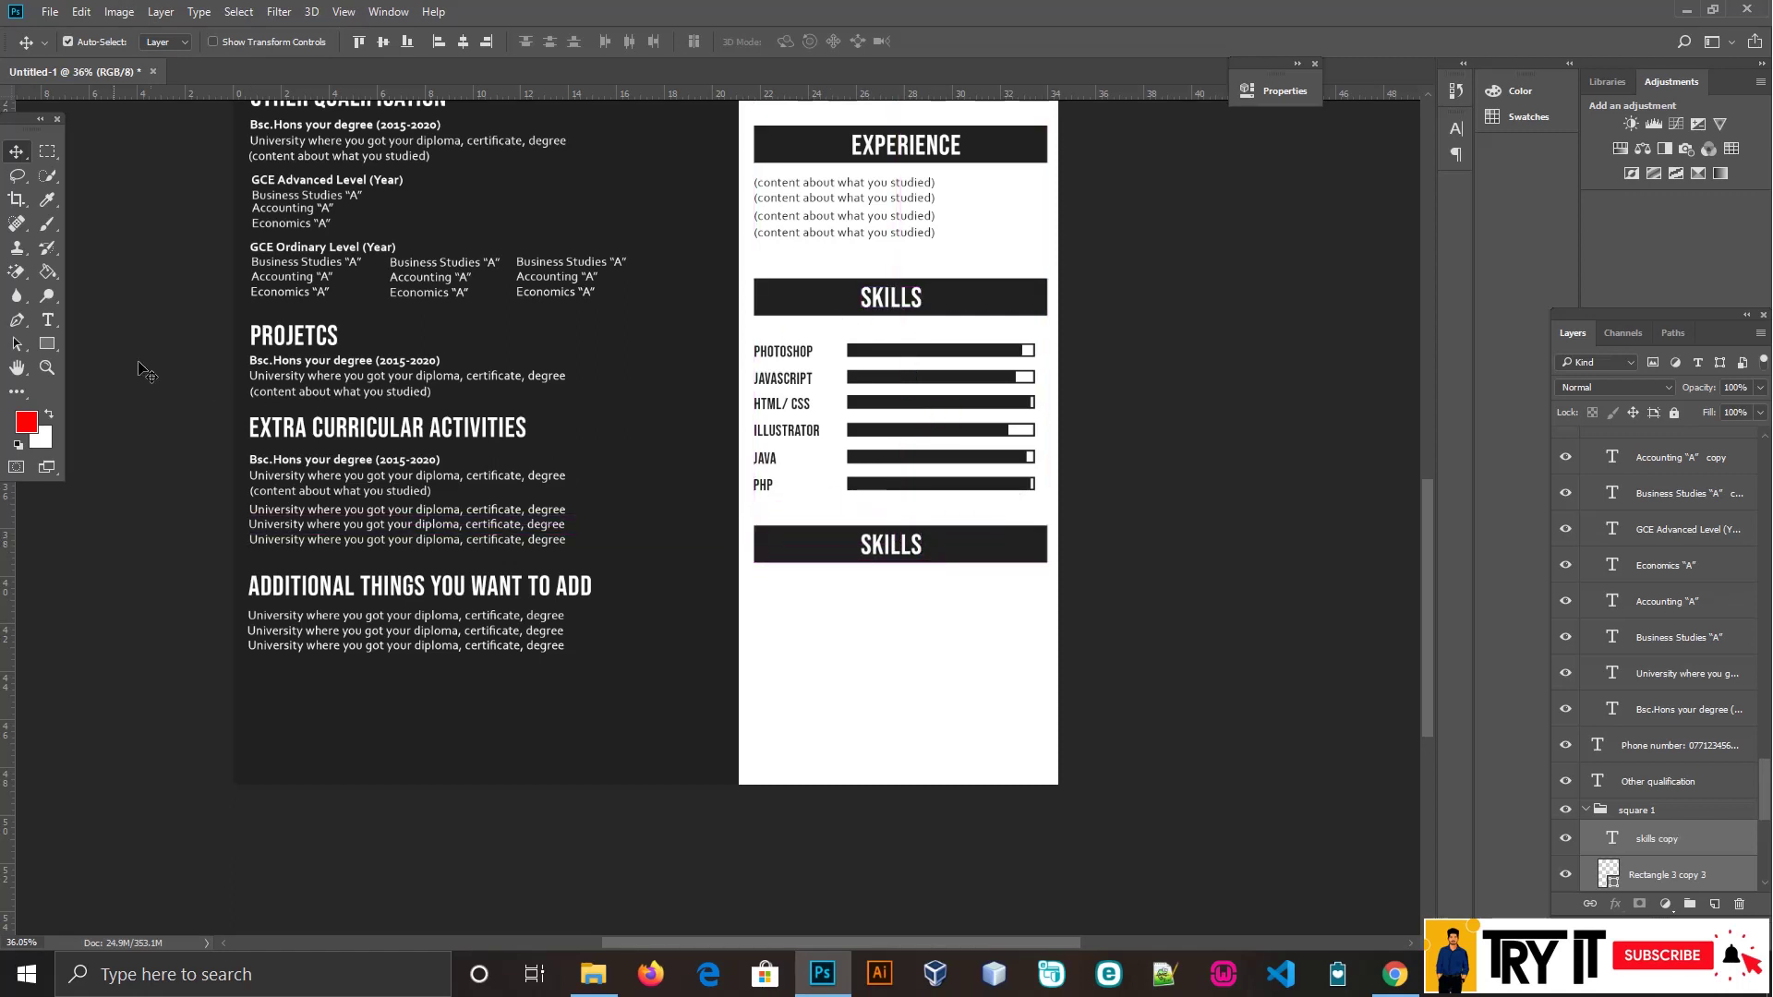
Retype the copied heading as REFERENCES and centre it on its bar.
click(48, 320)
drag(863, 545, 917, 545)
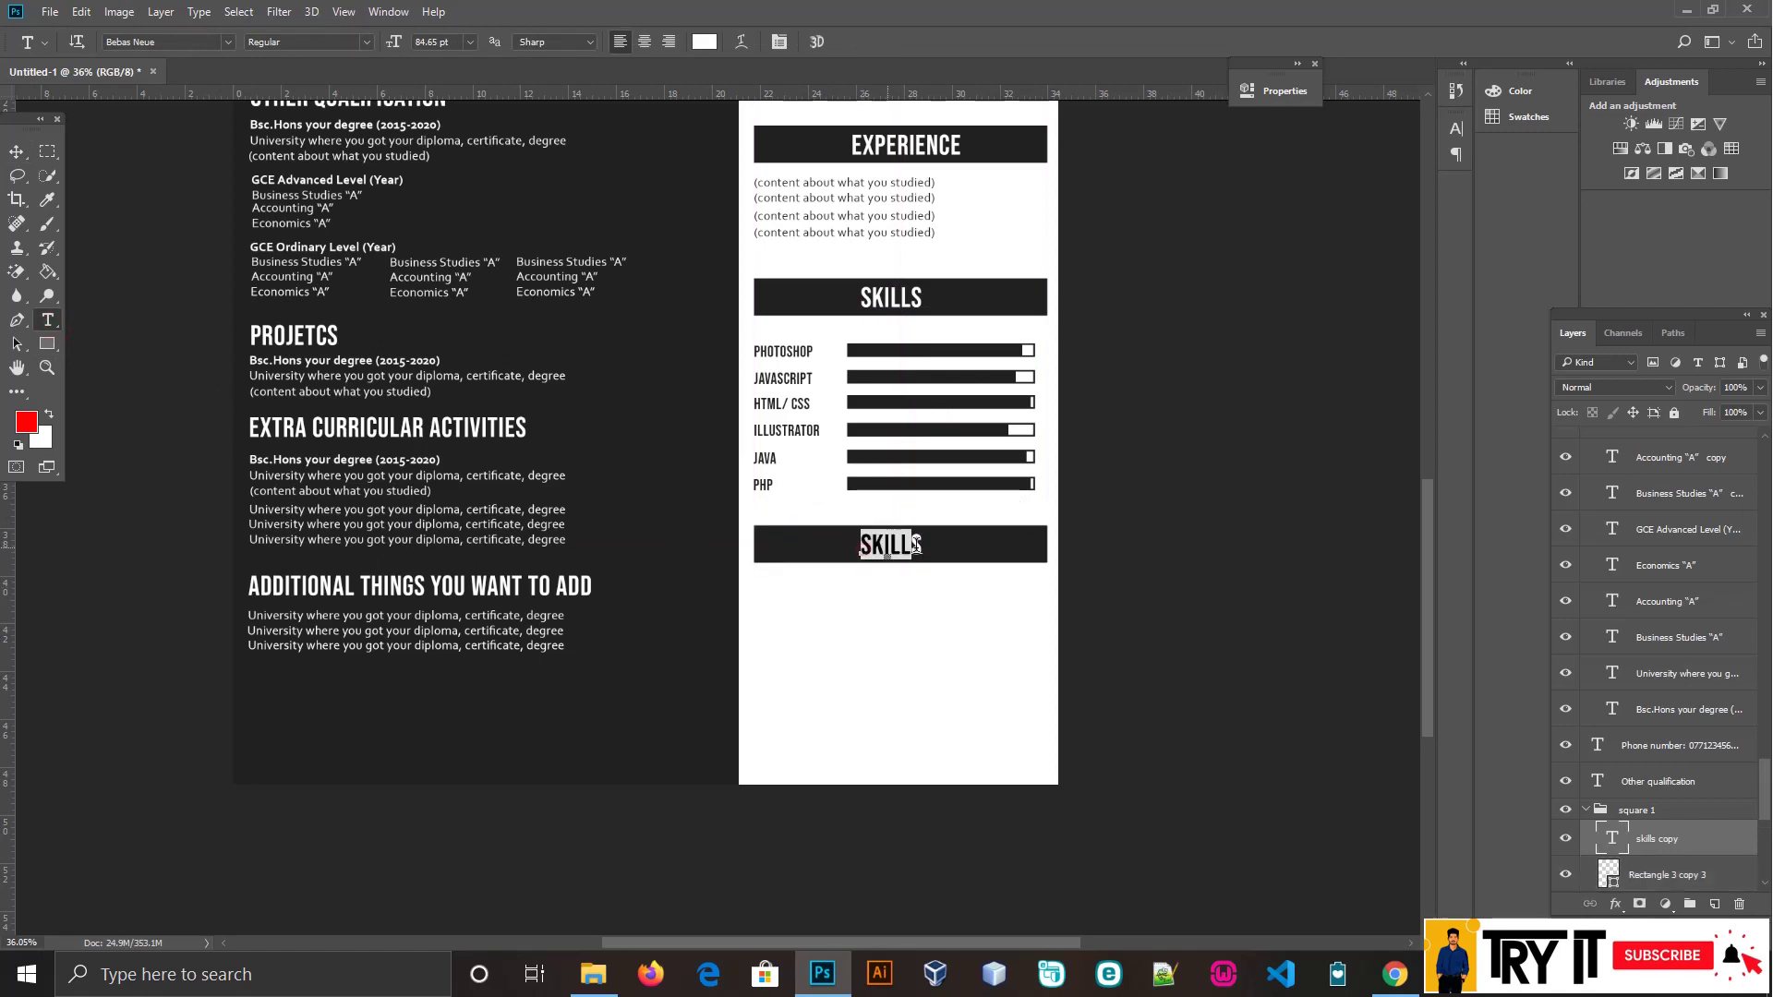
text(REFERENCES)
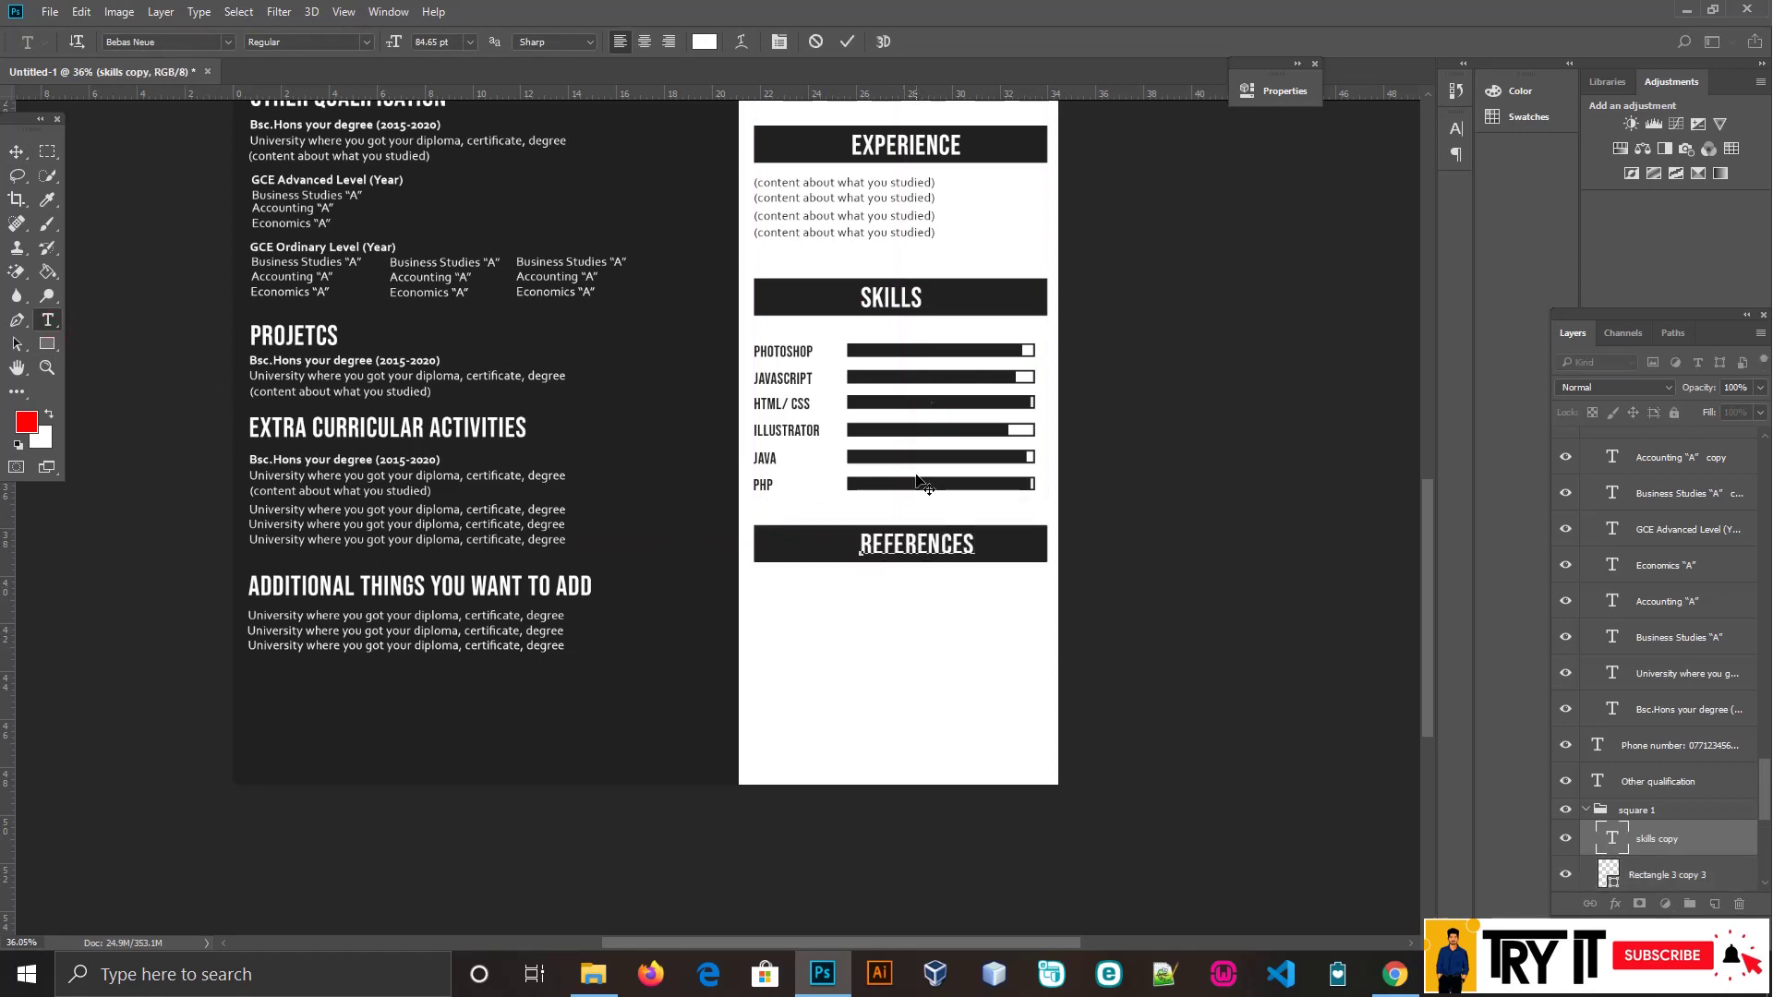
click(851, 43)
key(v)
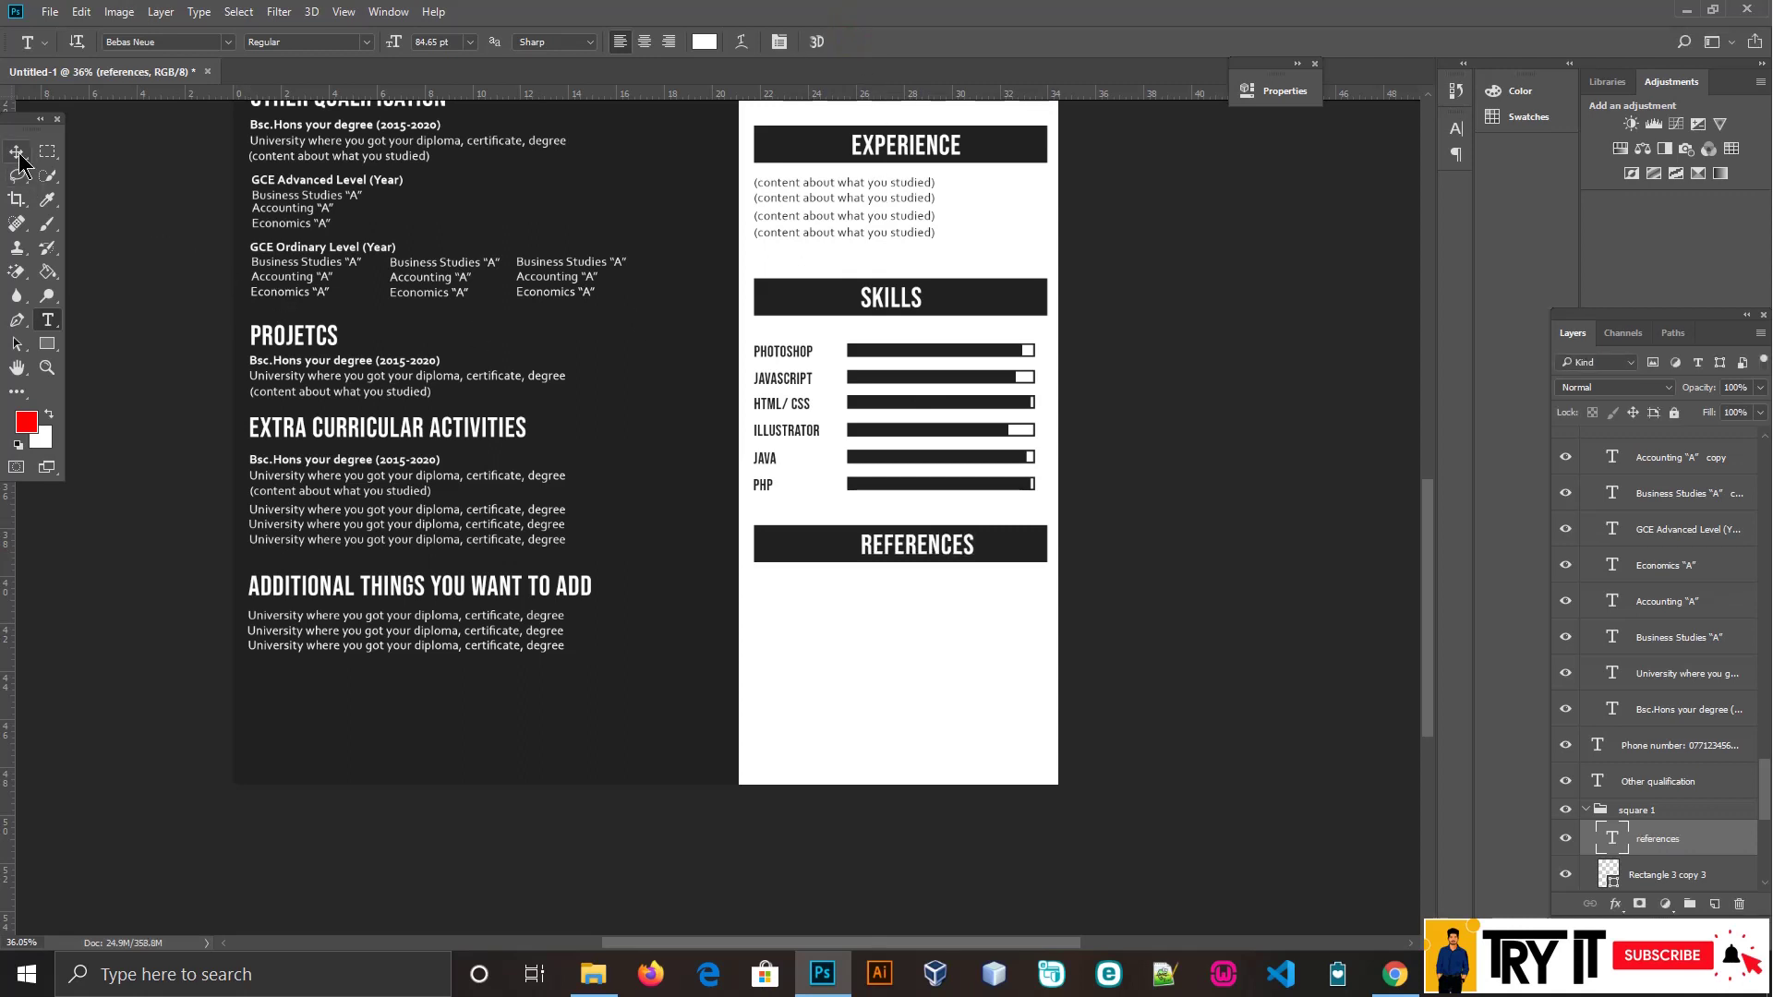
drag(926, 551, 913, 548)
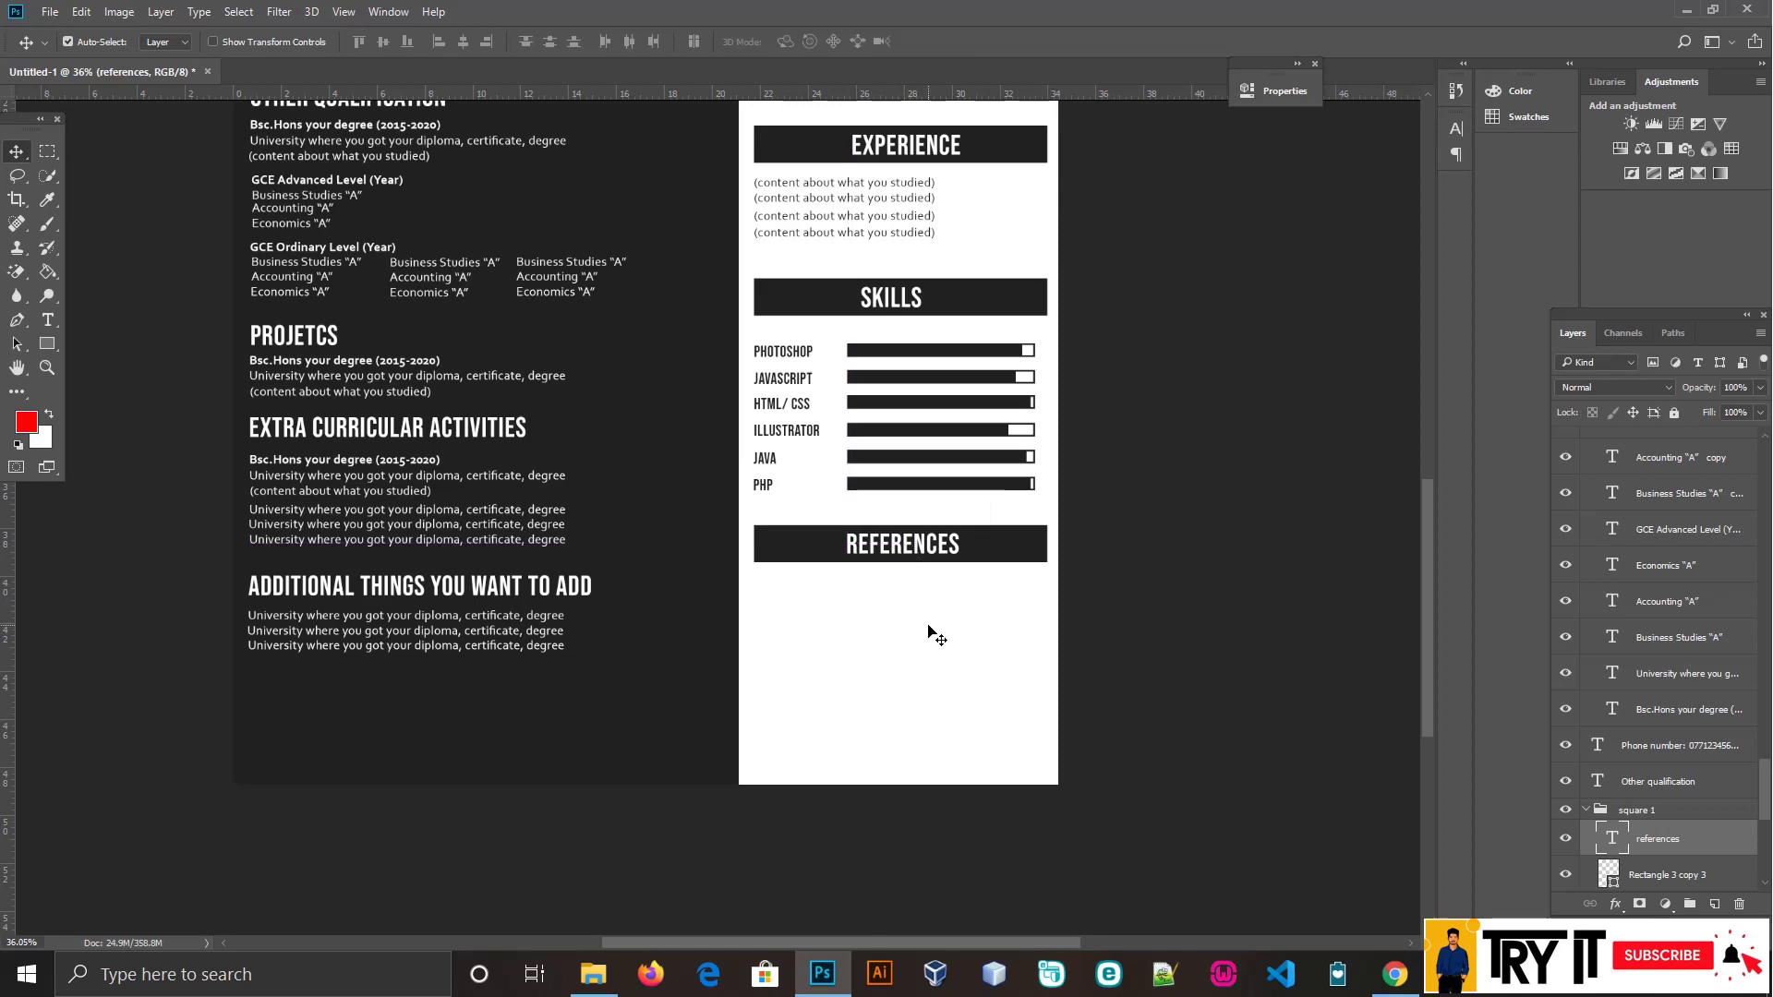
Duplicate a University text line and make the copy bold with colour 212121.
scroll(928, 633, down, 1)
scroll(928, 634, down, 2)
alt+scroll(928, 634, up, 1)
alt+scroll(928, 633, up, 1)
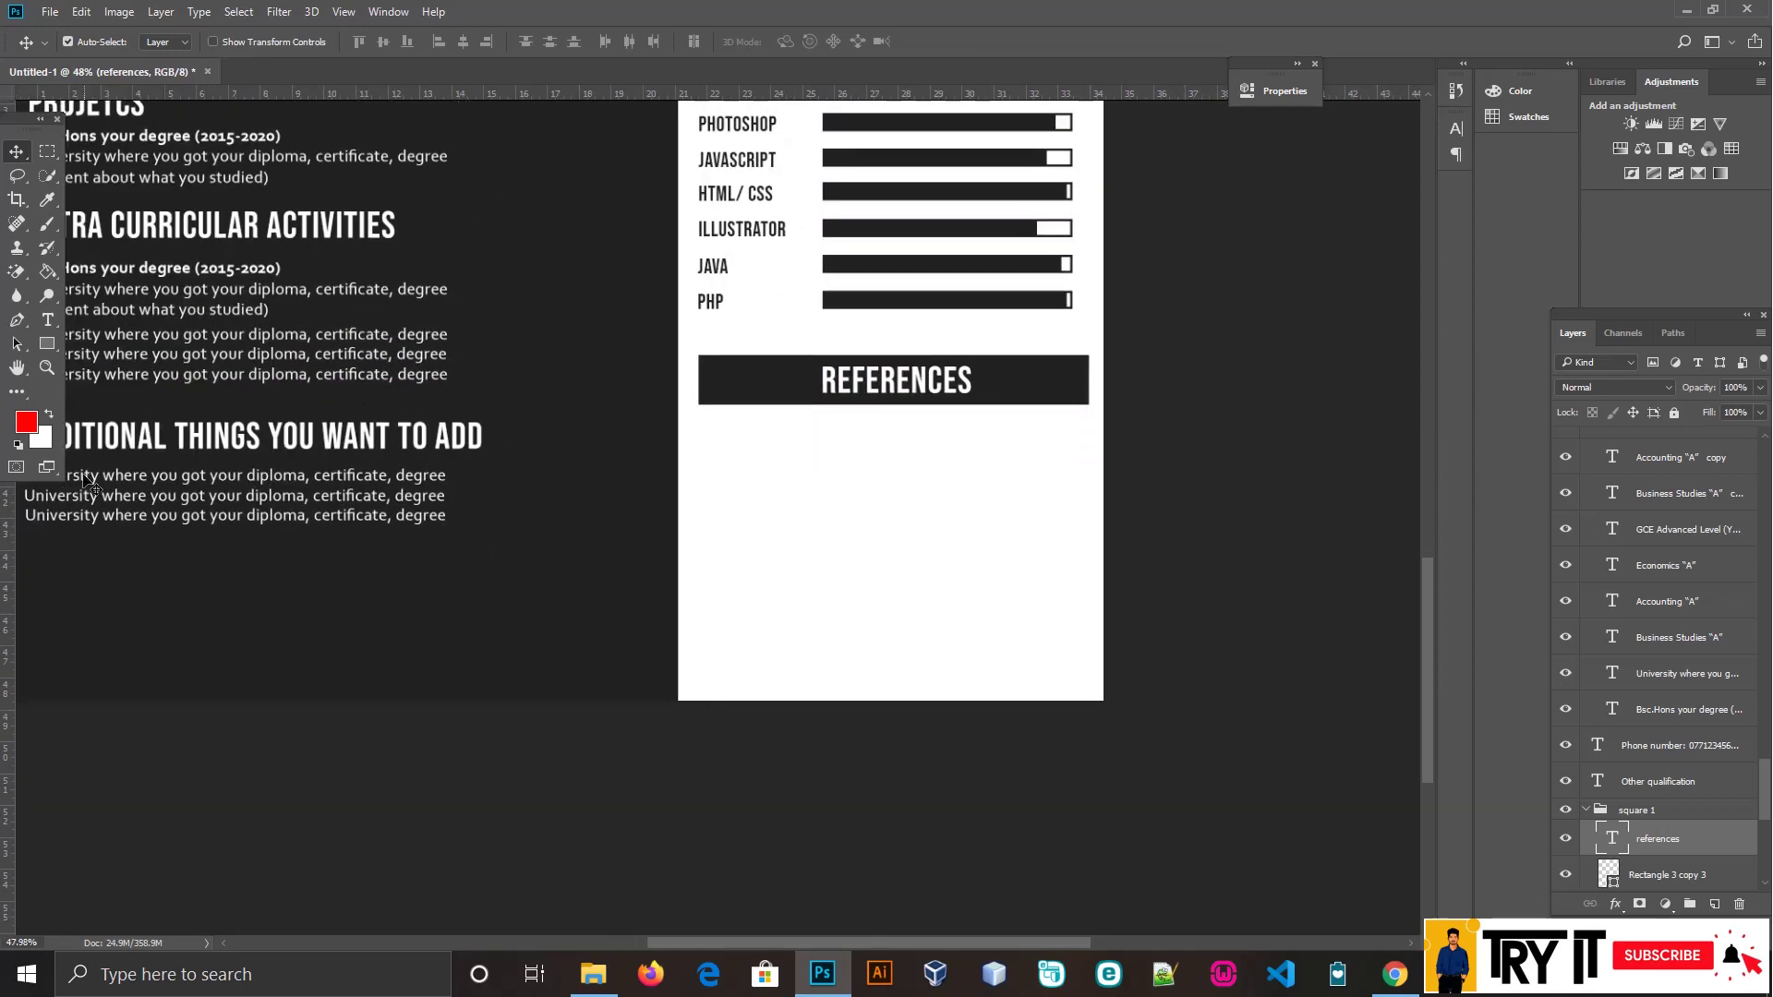
drag(305, 486, 733, 545)
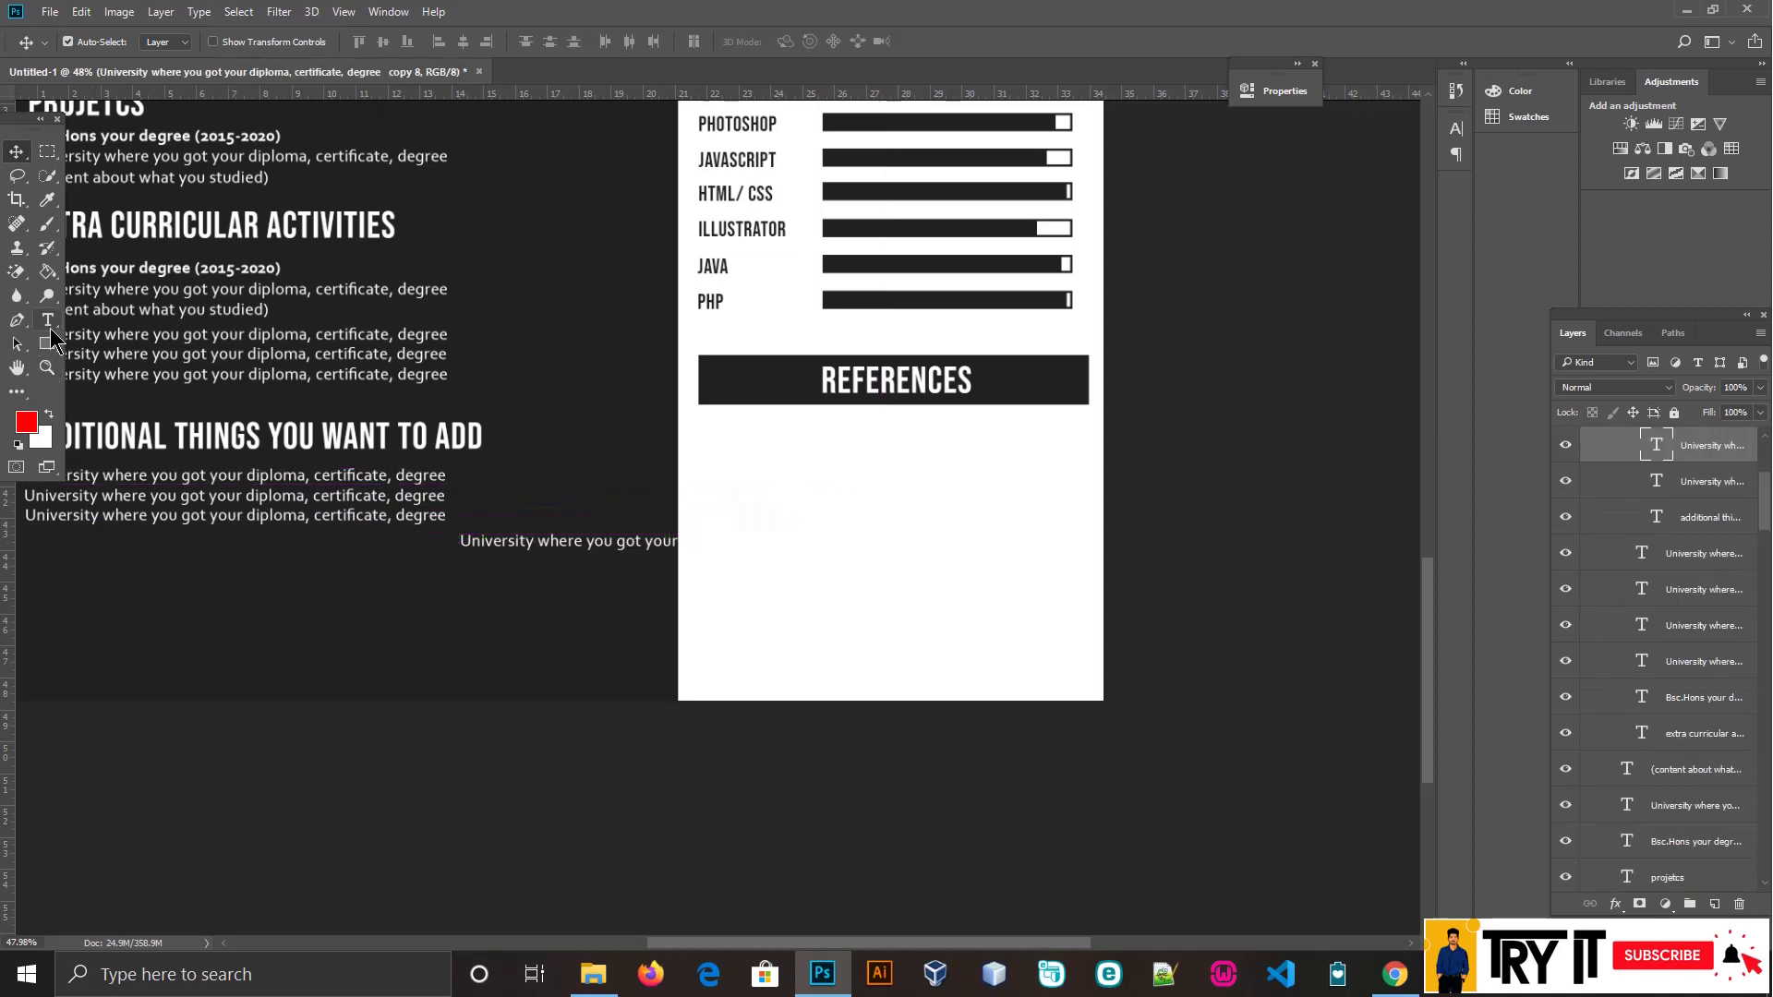
click(48, 320)
click(475, 542)
key(ctrl+a)
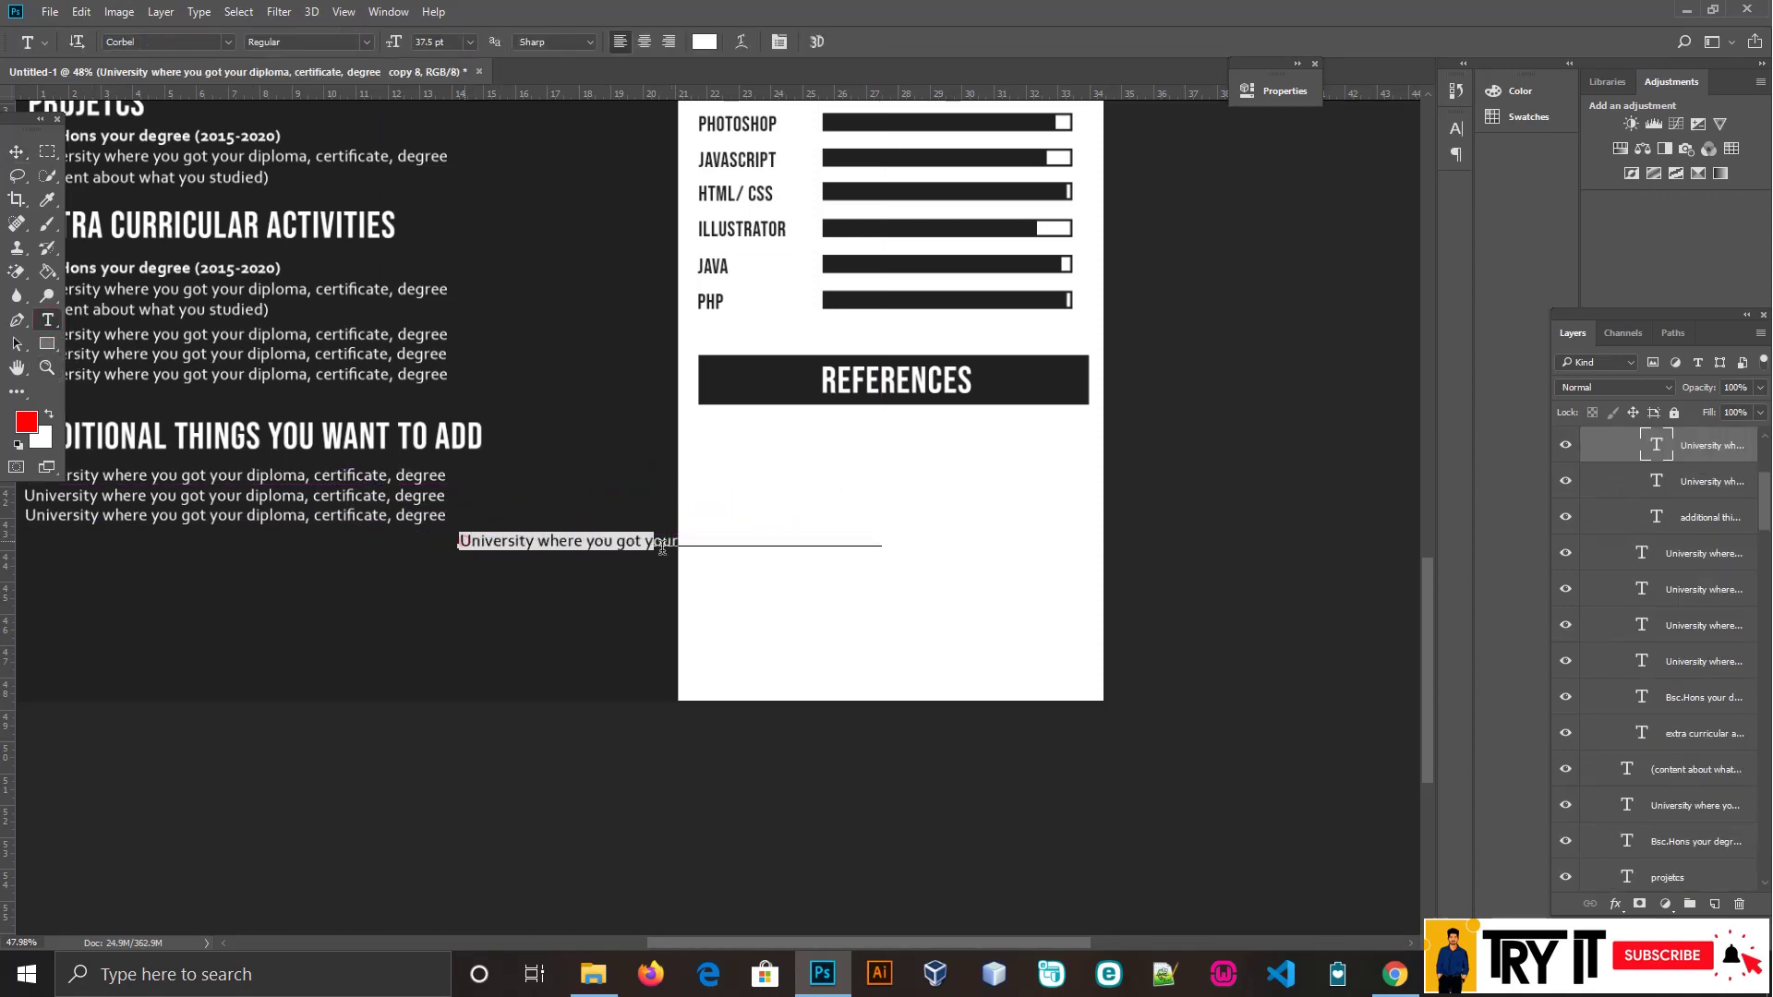
click(705, 42)
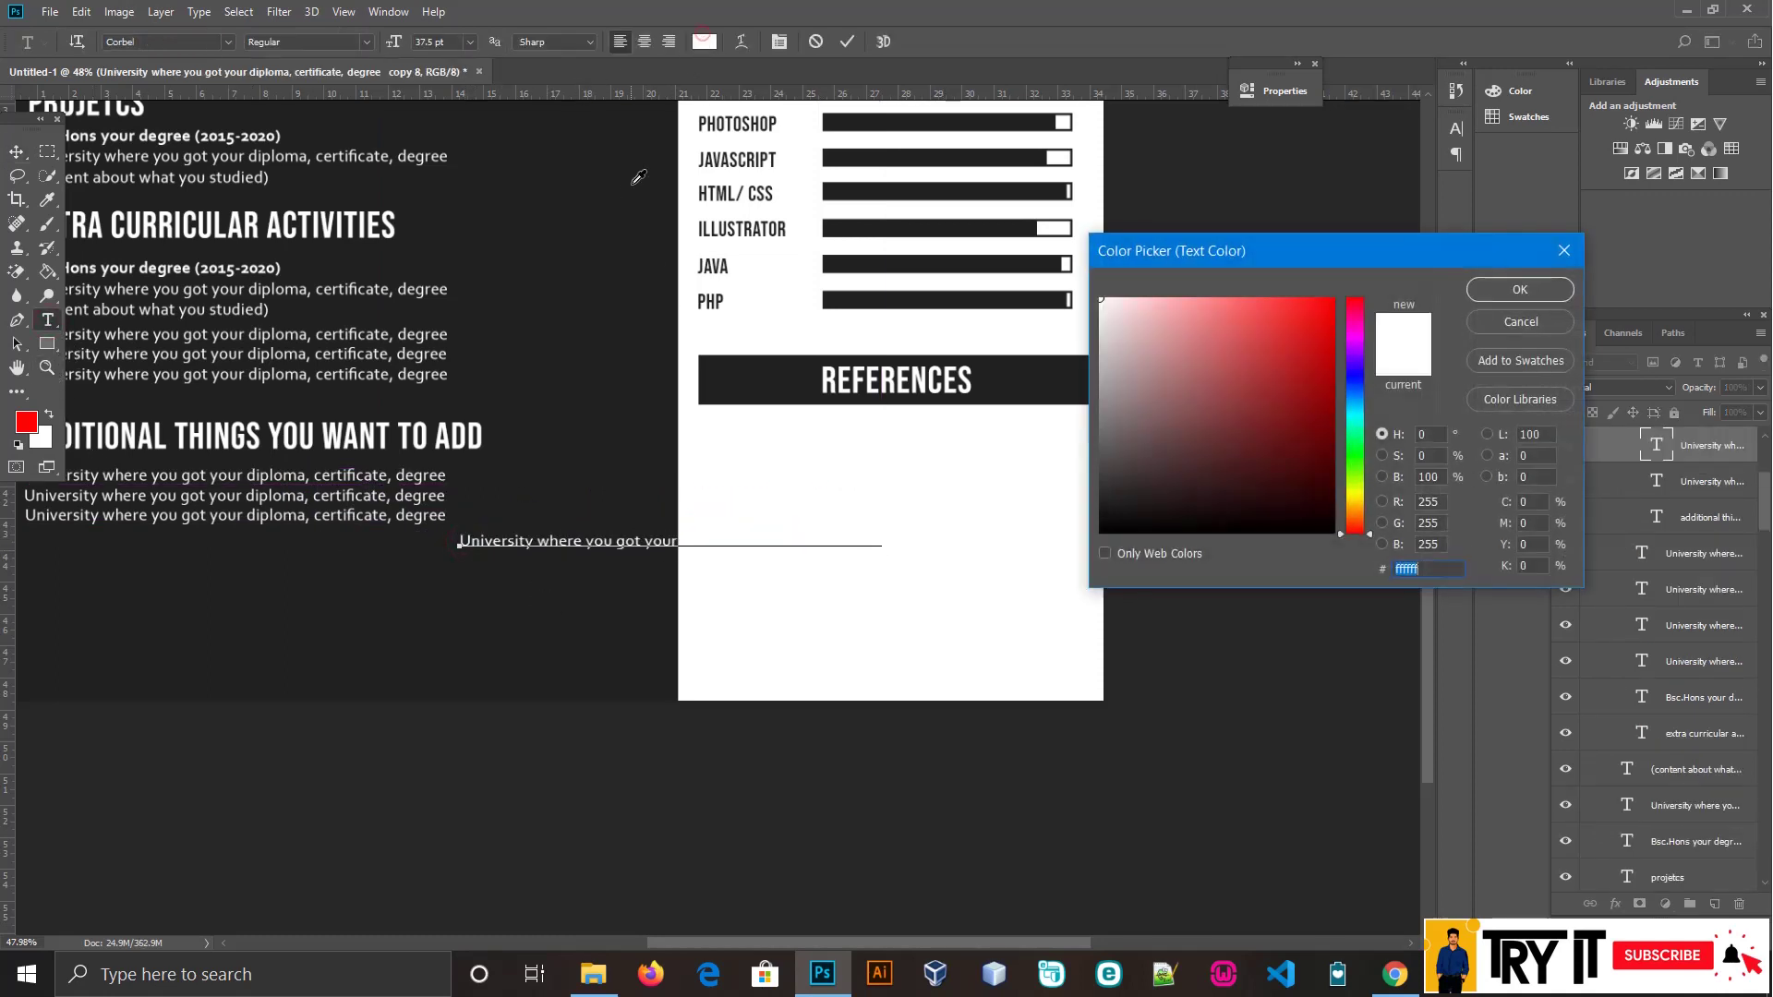
text(212121)
click(1506, 292)
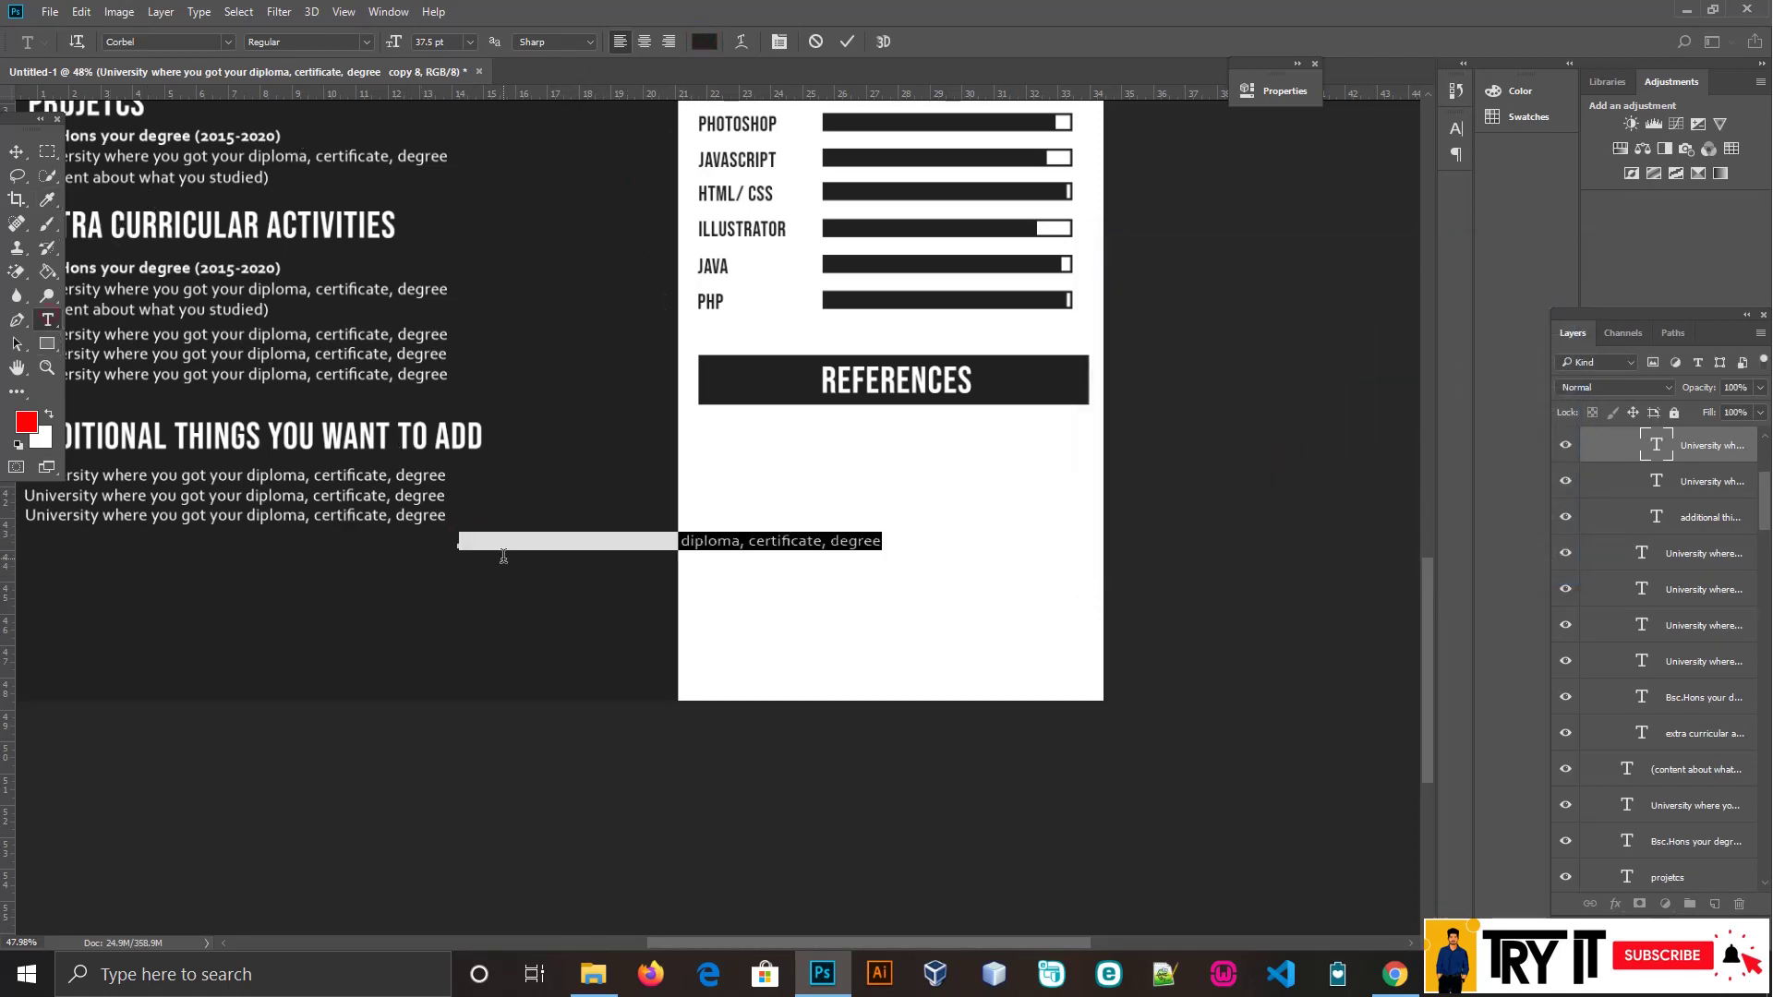
click(365, 41)
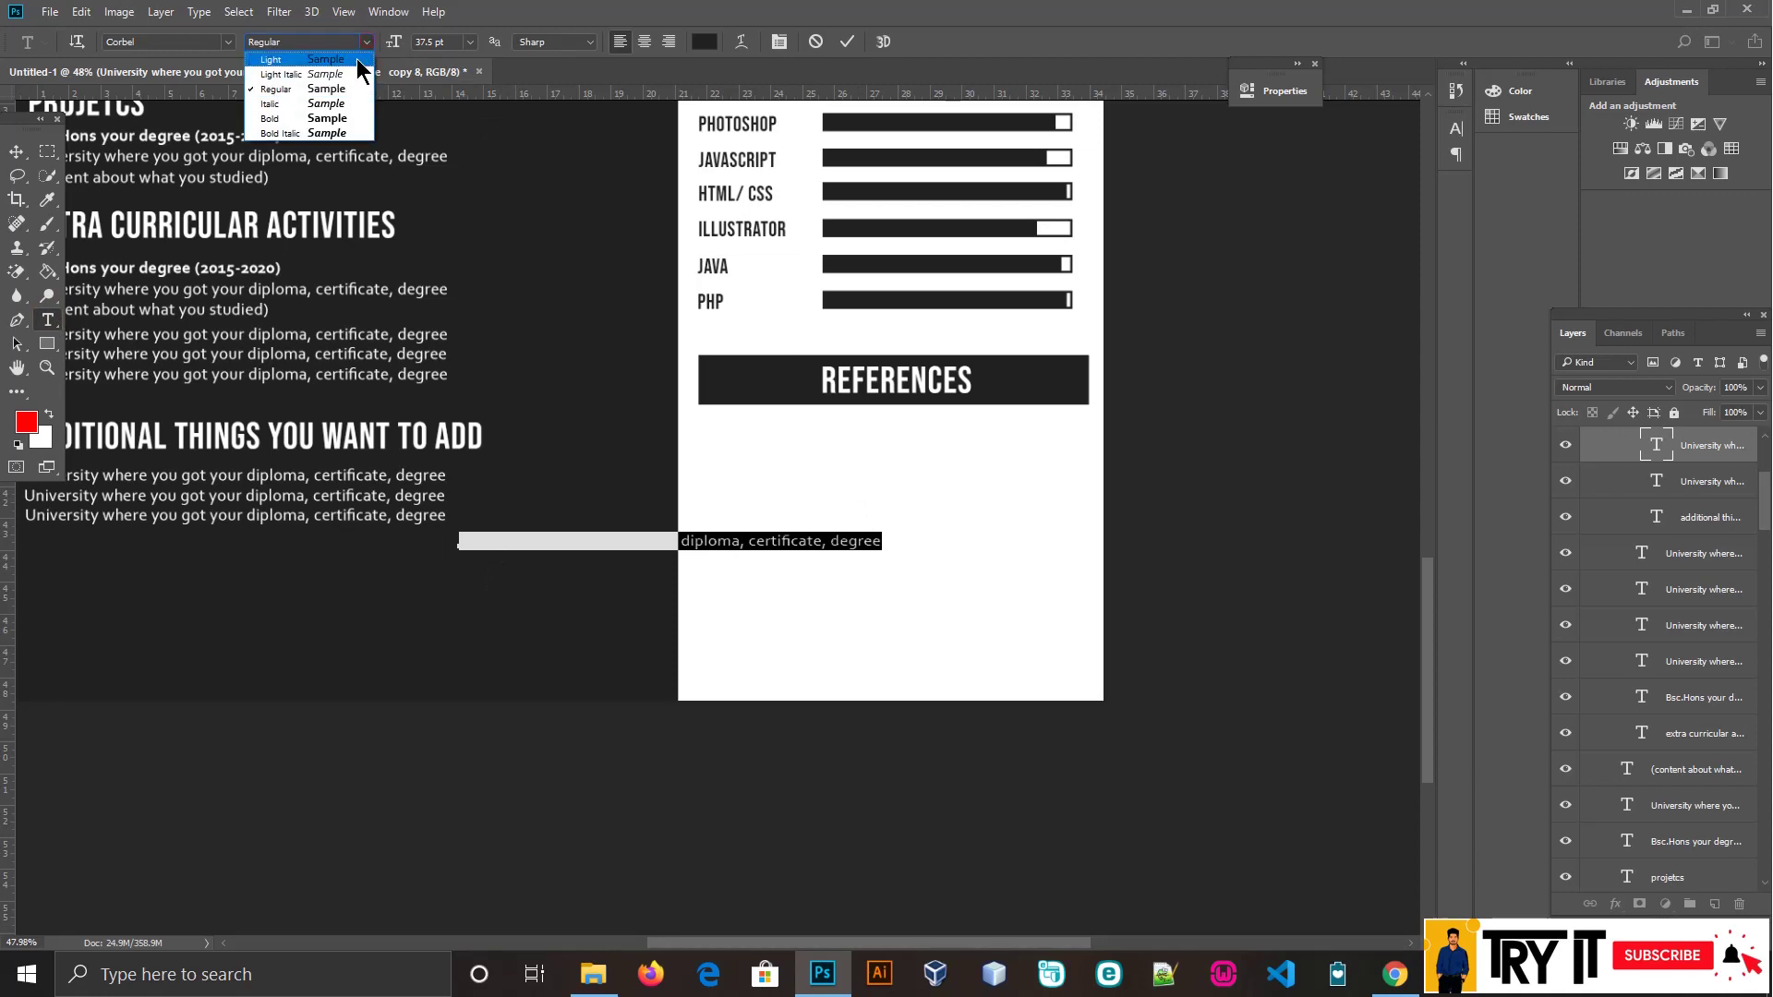
click(351, 106)
Move the copy under REFERENCES and trim it to 'University where you got your diploma'.
click(16, 150)
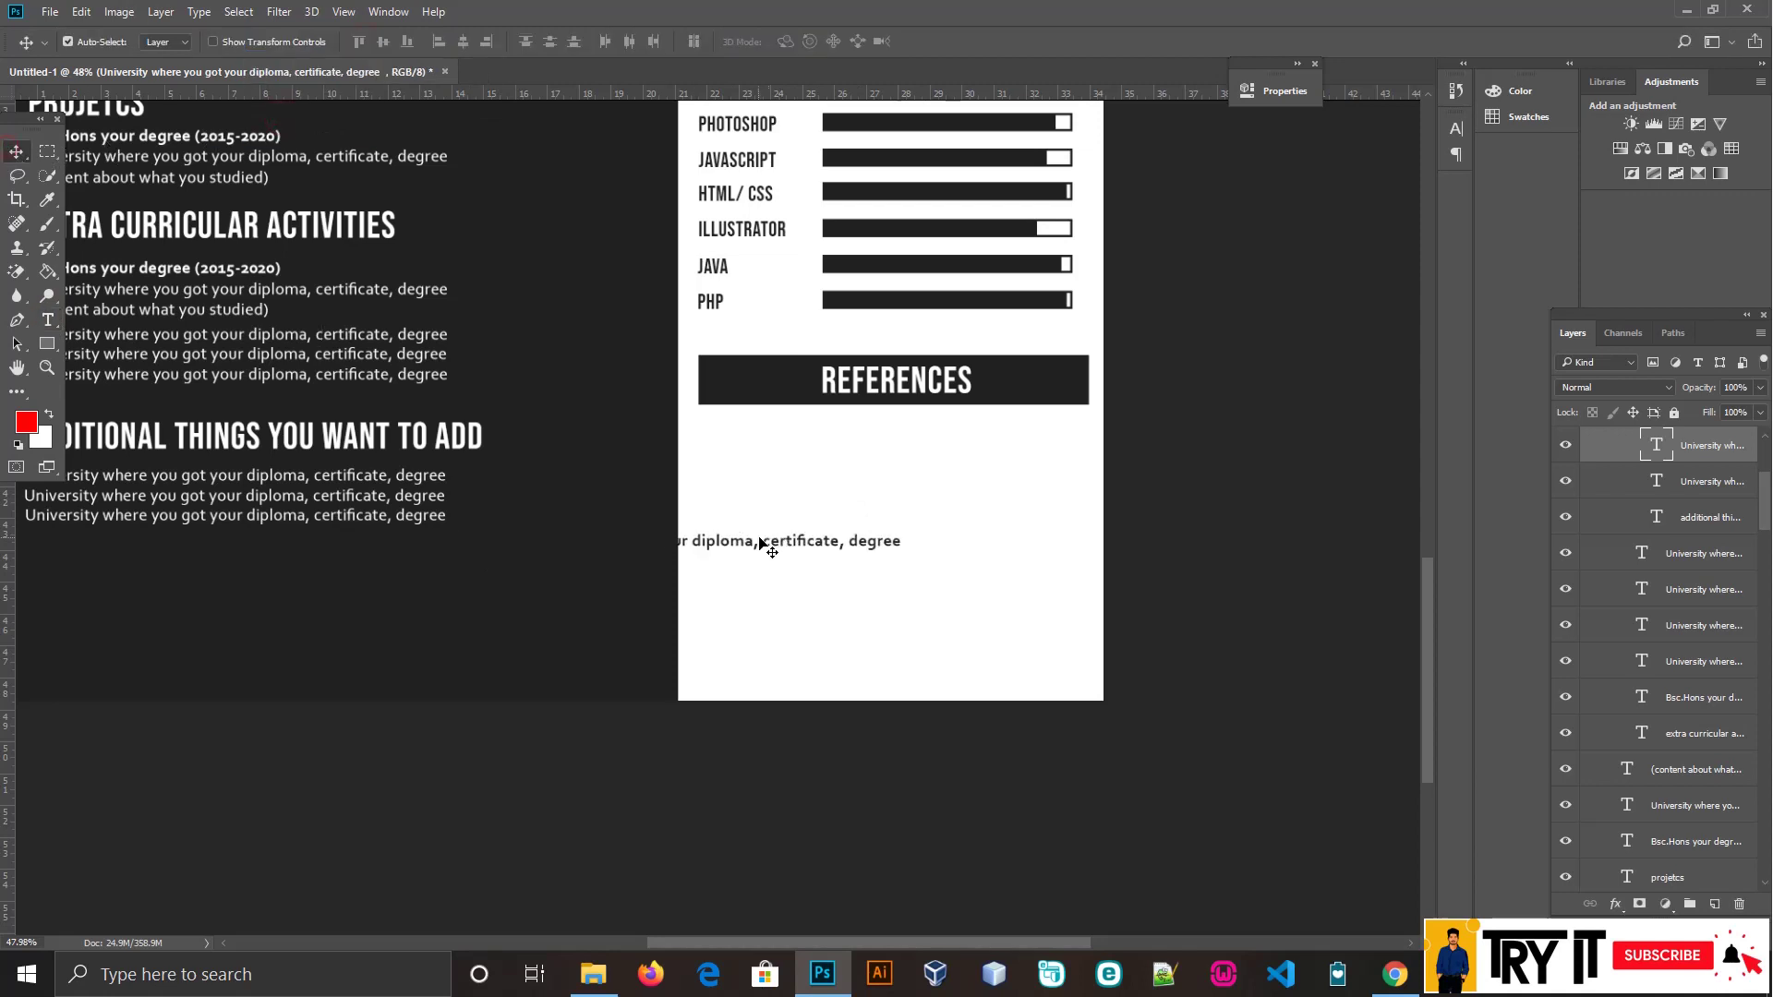
mouse_move(763, 541)
mouse_down()
mouse_move(988, 462)
mouse_move(997, 442)
mouse_up()
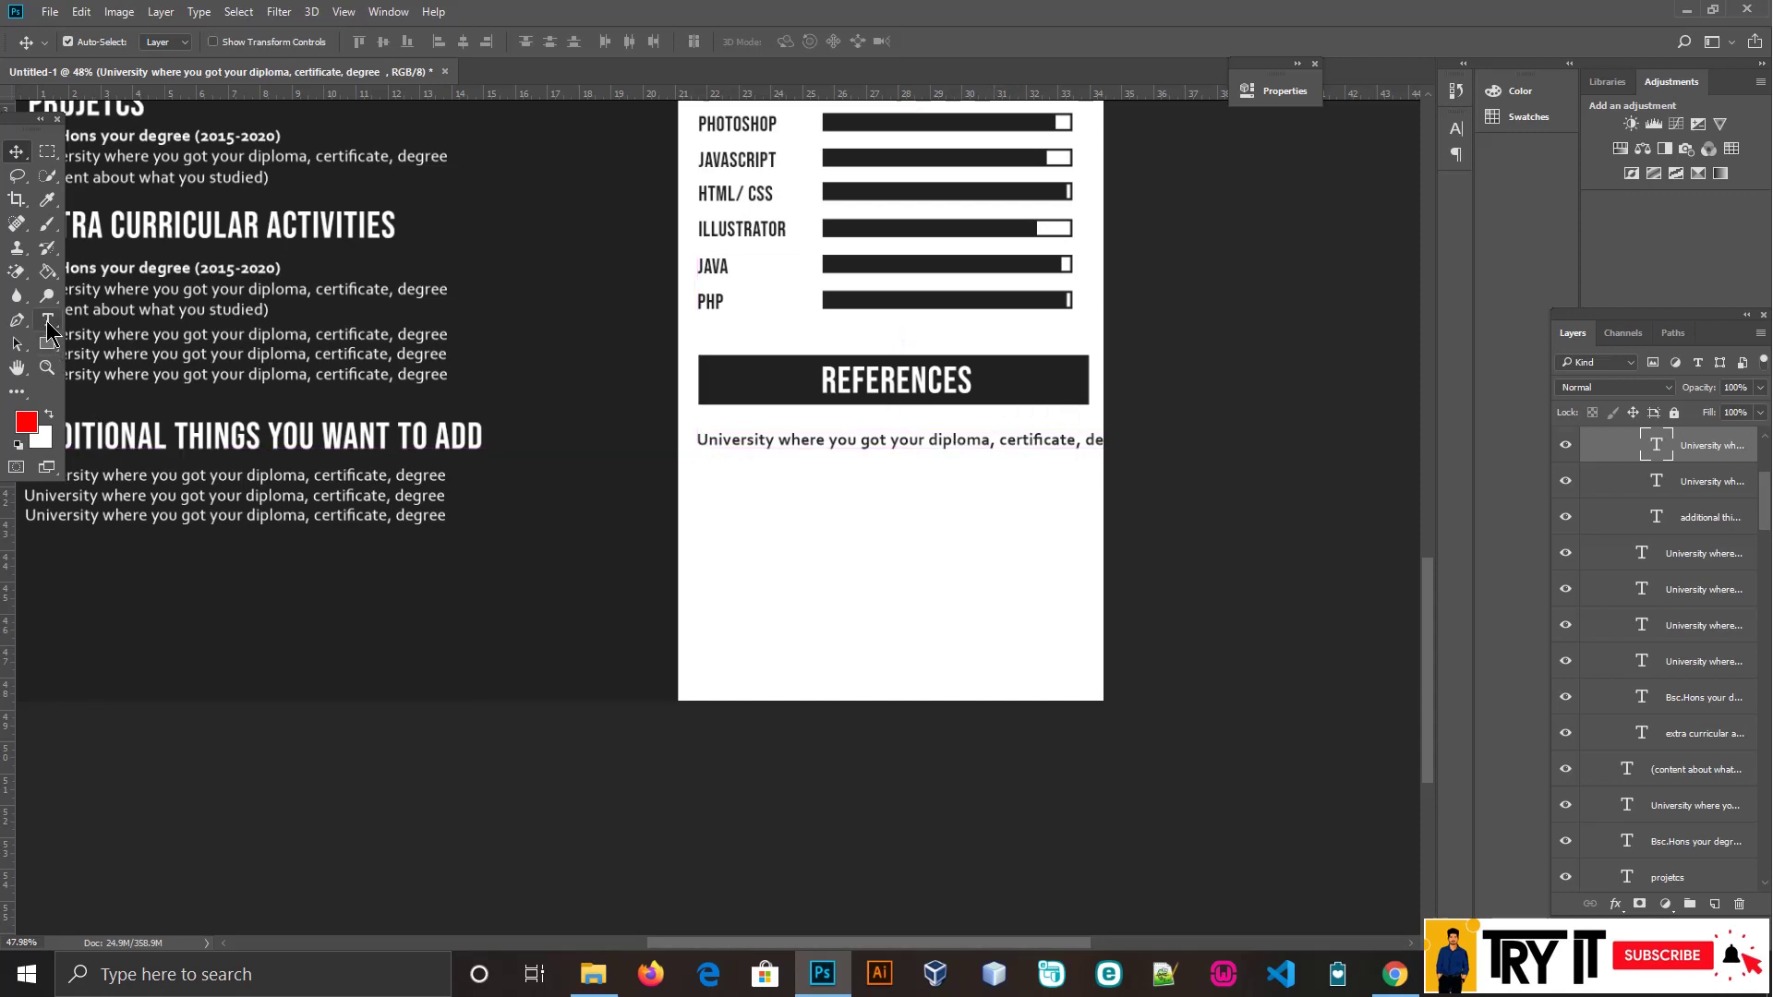
click(47, 320)
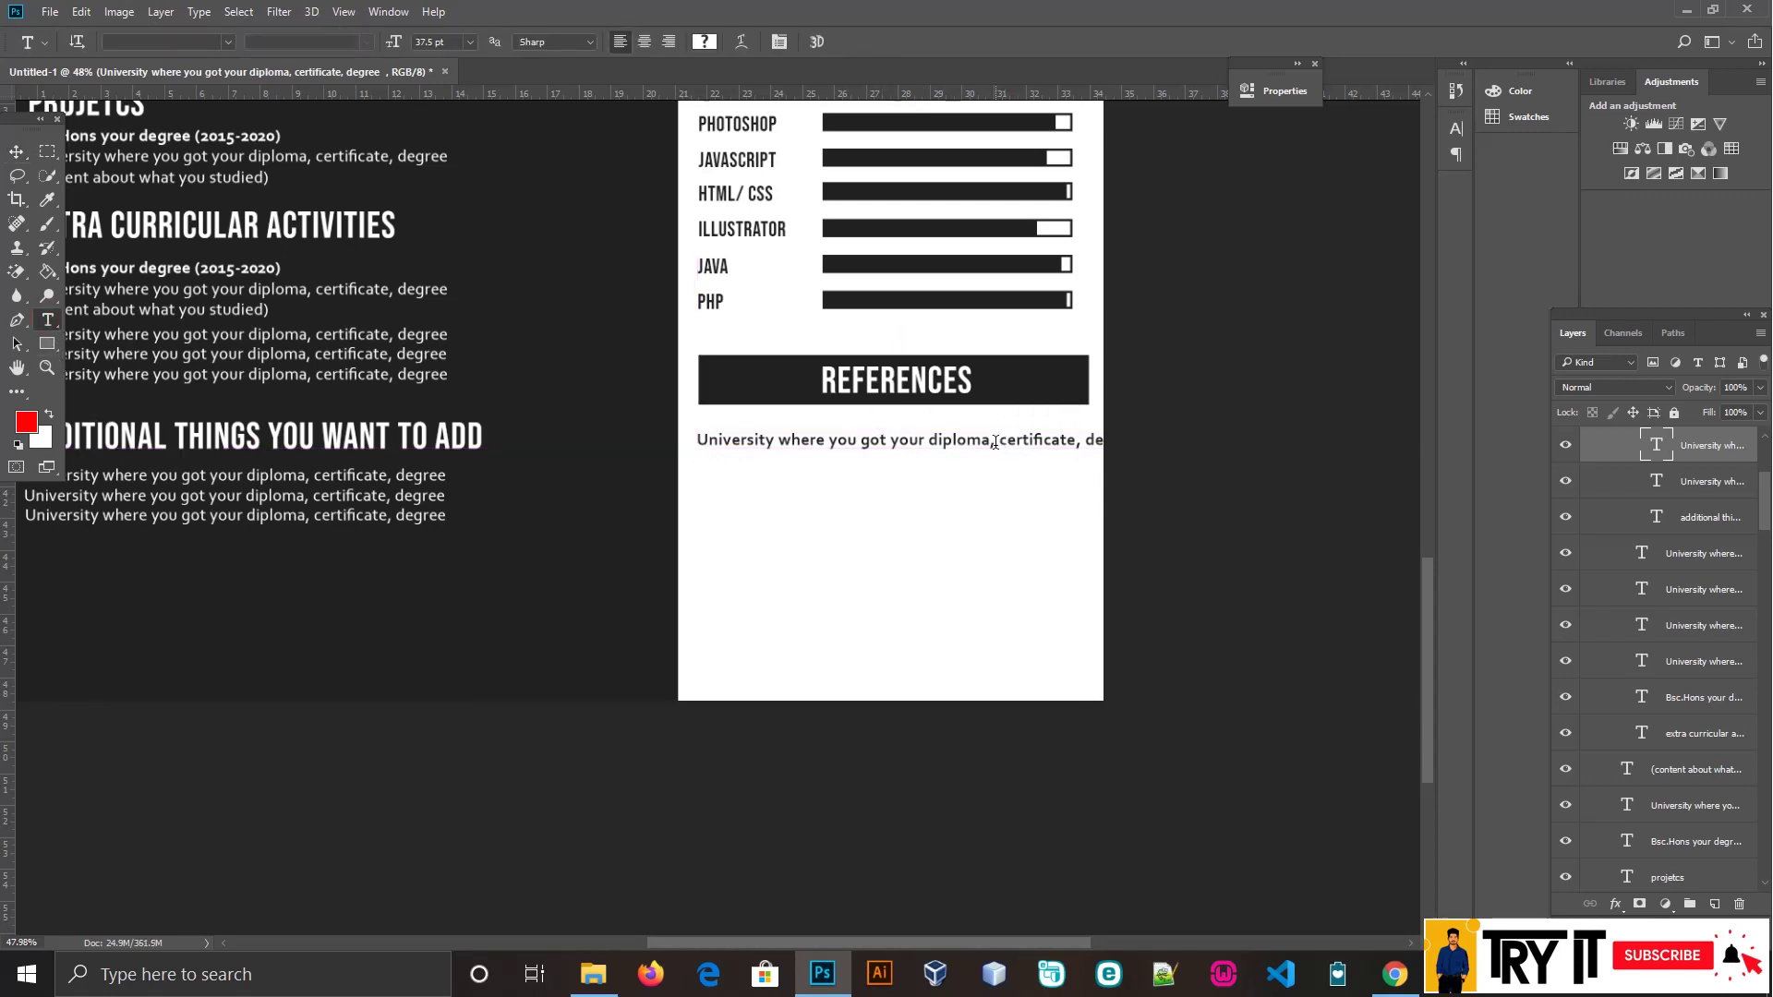
drag(993, 443, 1141, 443)
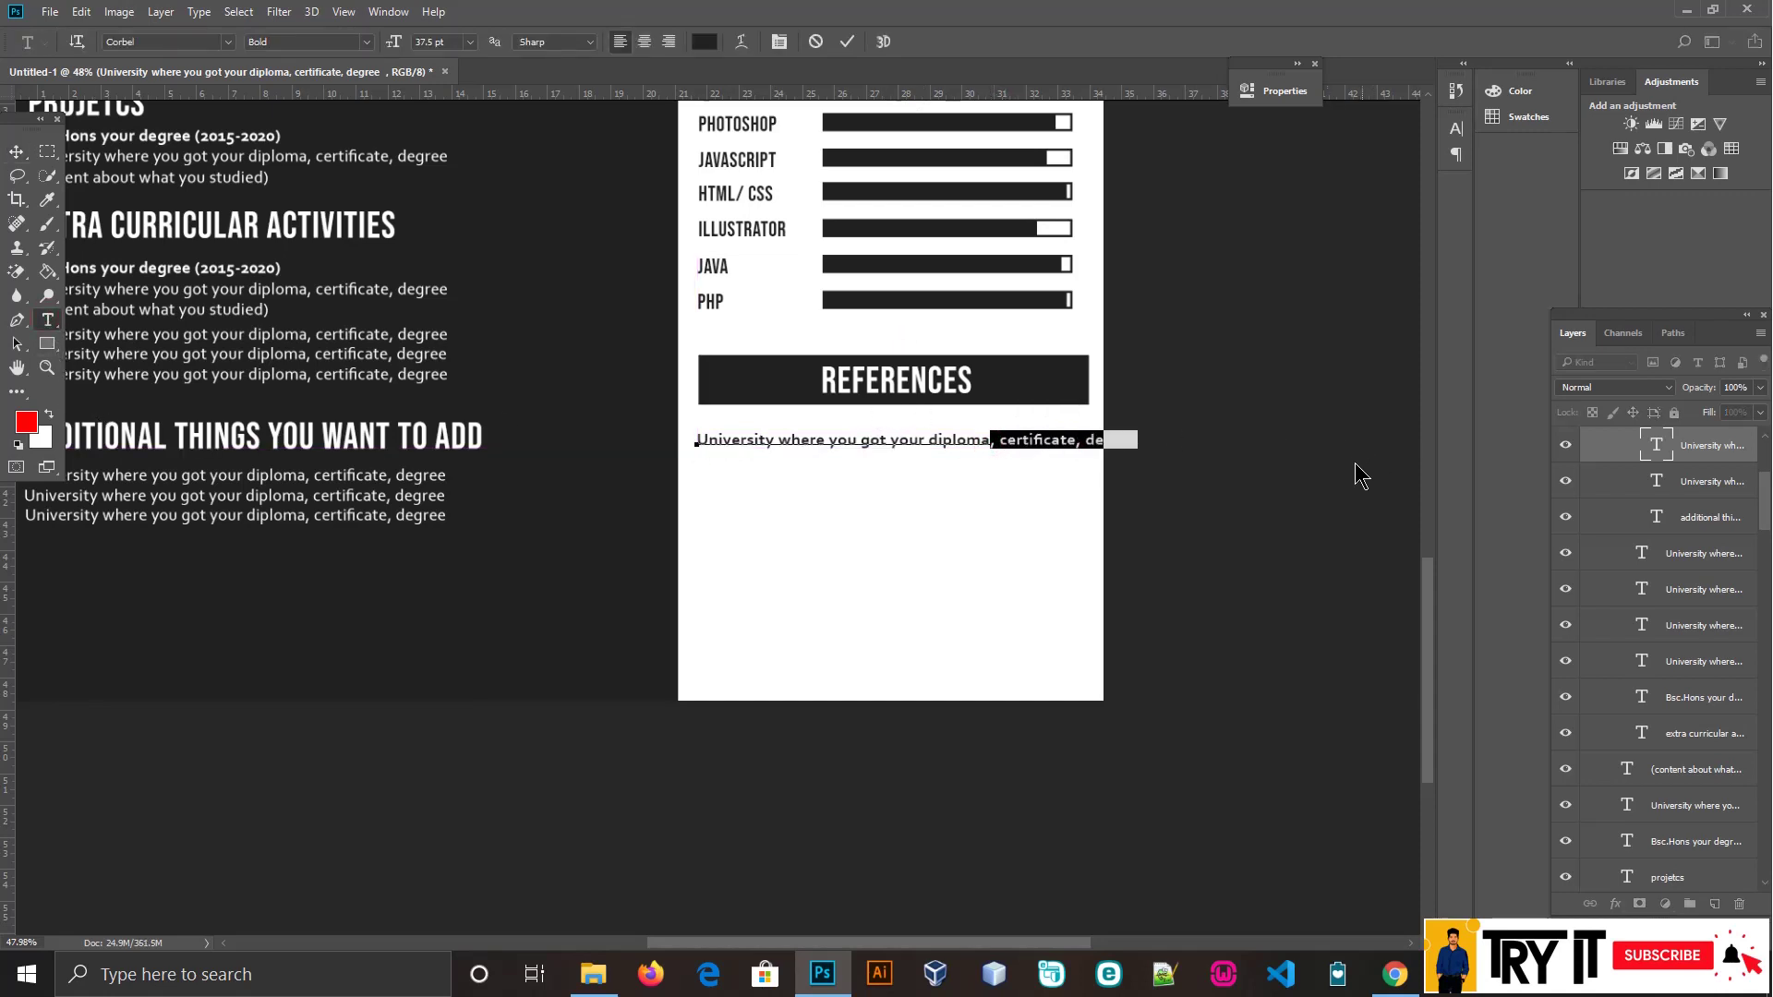
key(BackSpace)
click(846, 41)
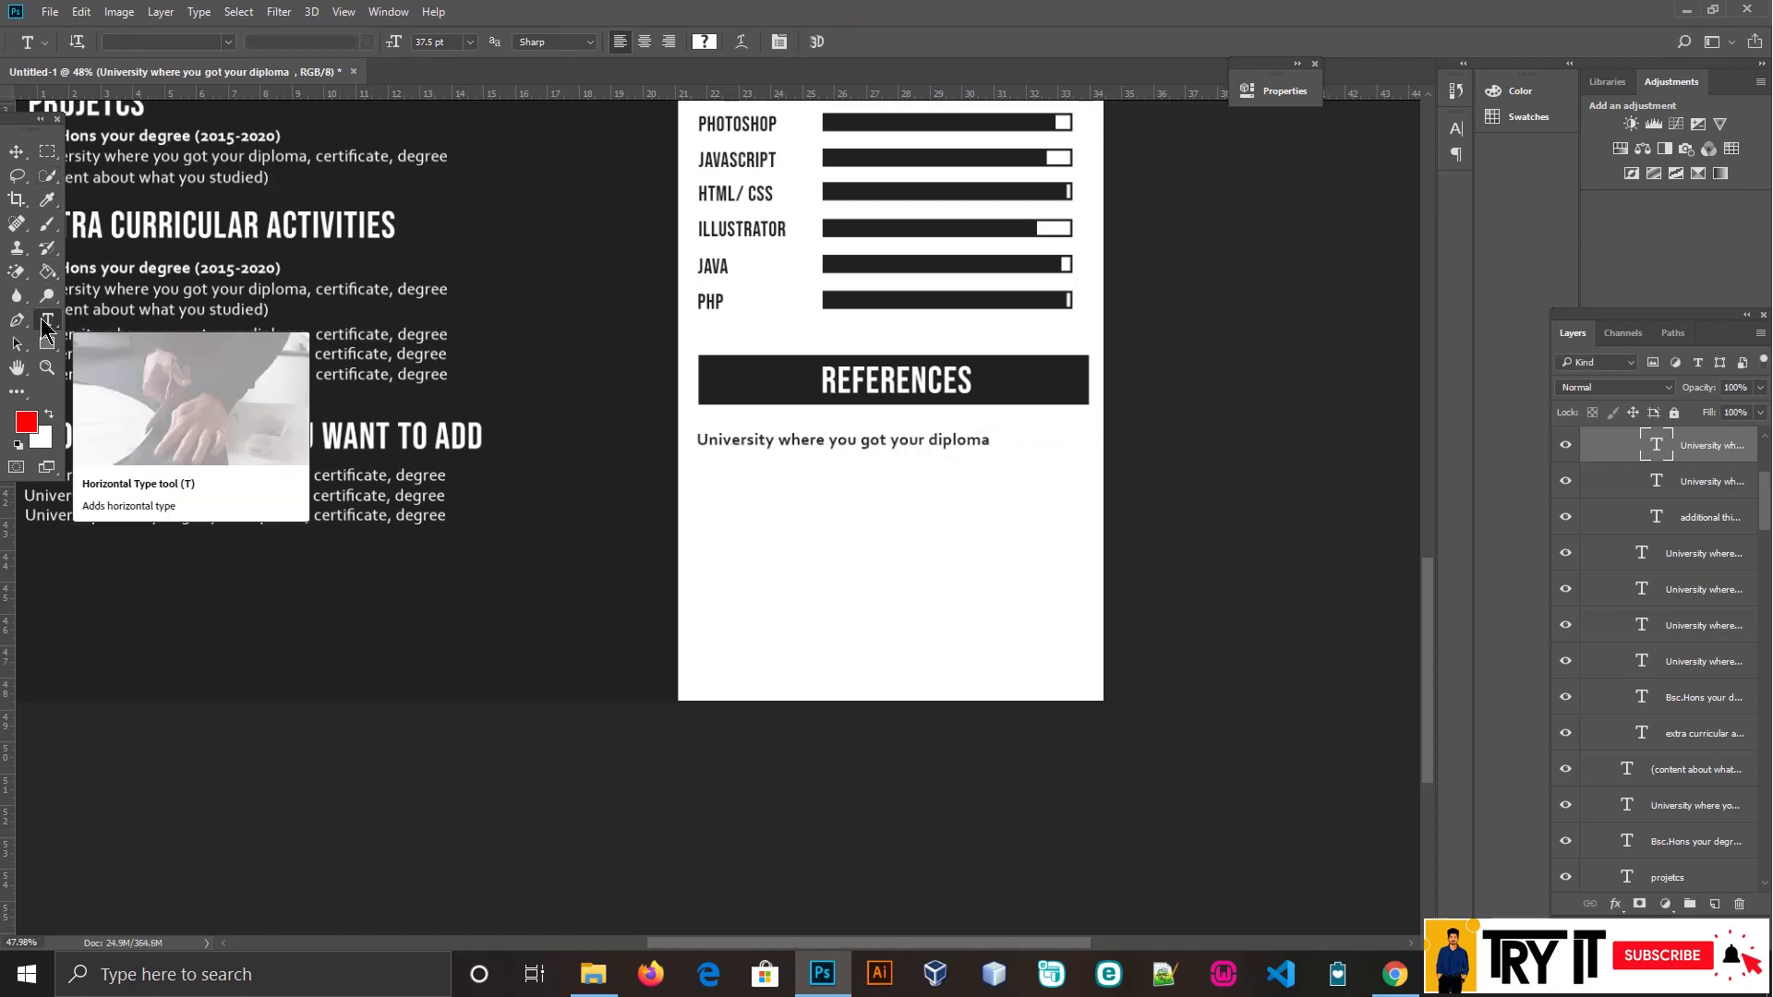
click(16, 151)
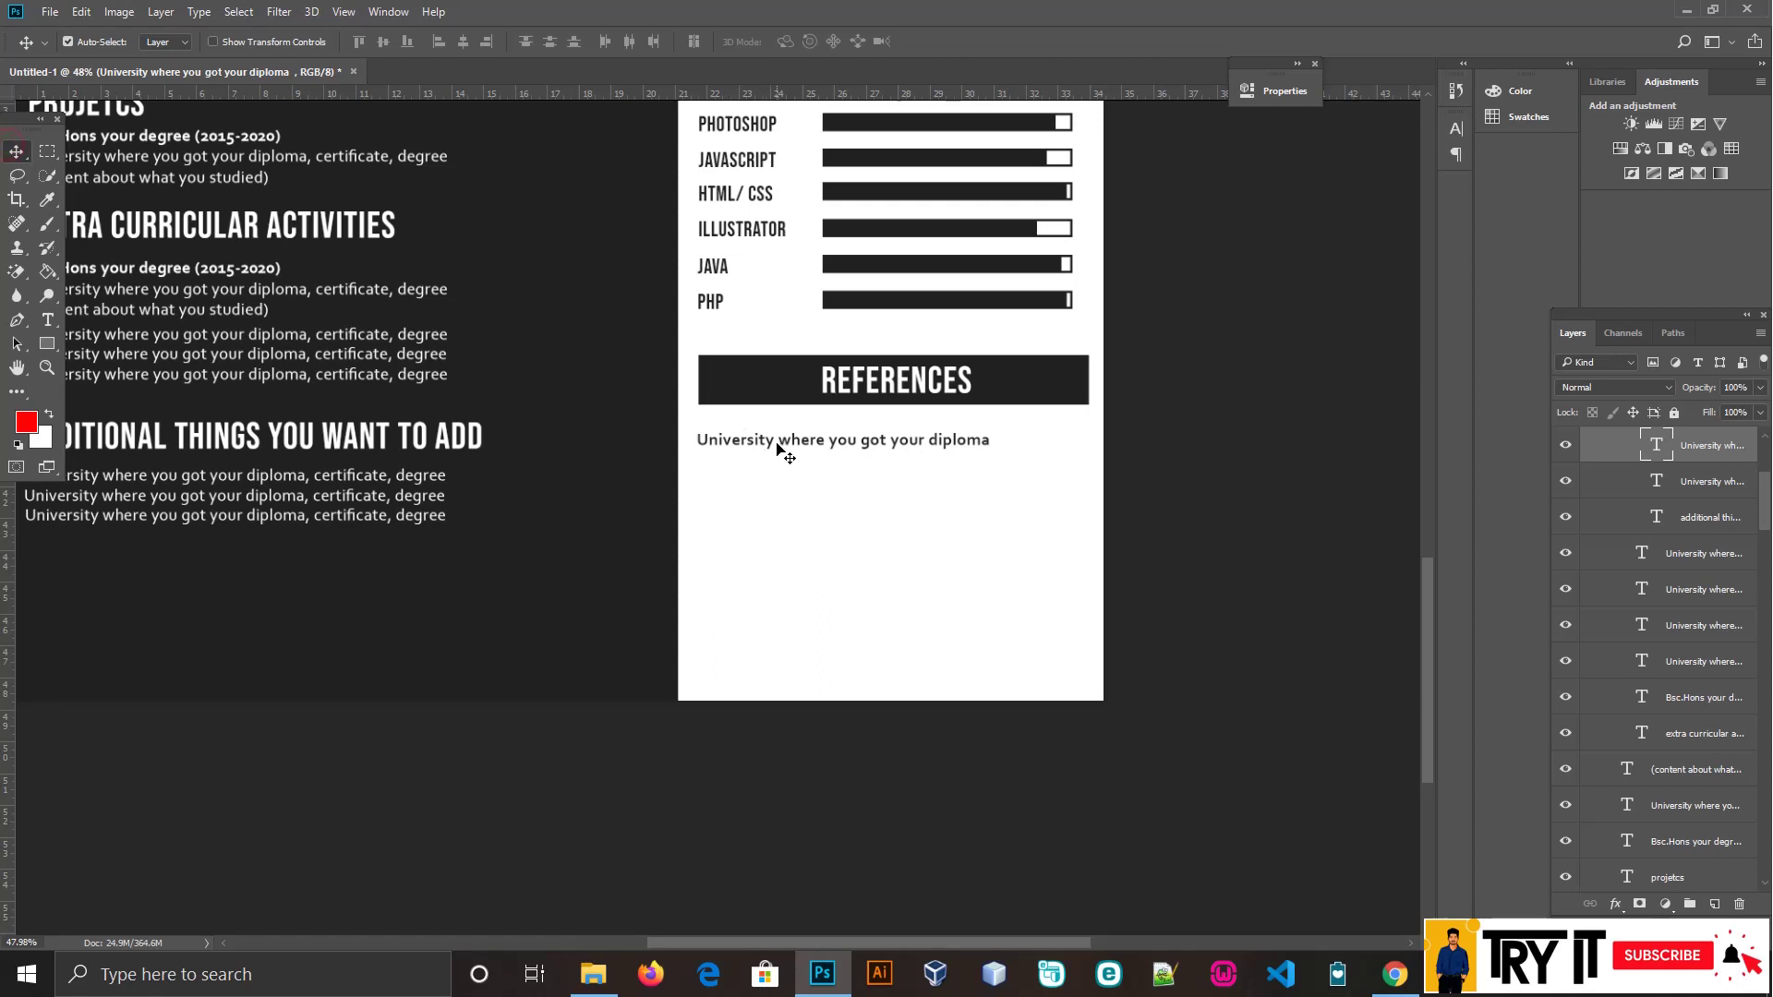
Duplicate the diploma line and retype the copy as a placeholder Phone Number line.
drag(780, 443, 782, 468)
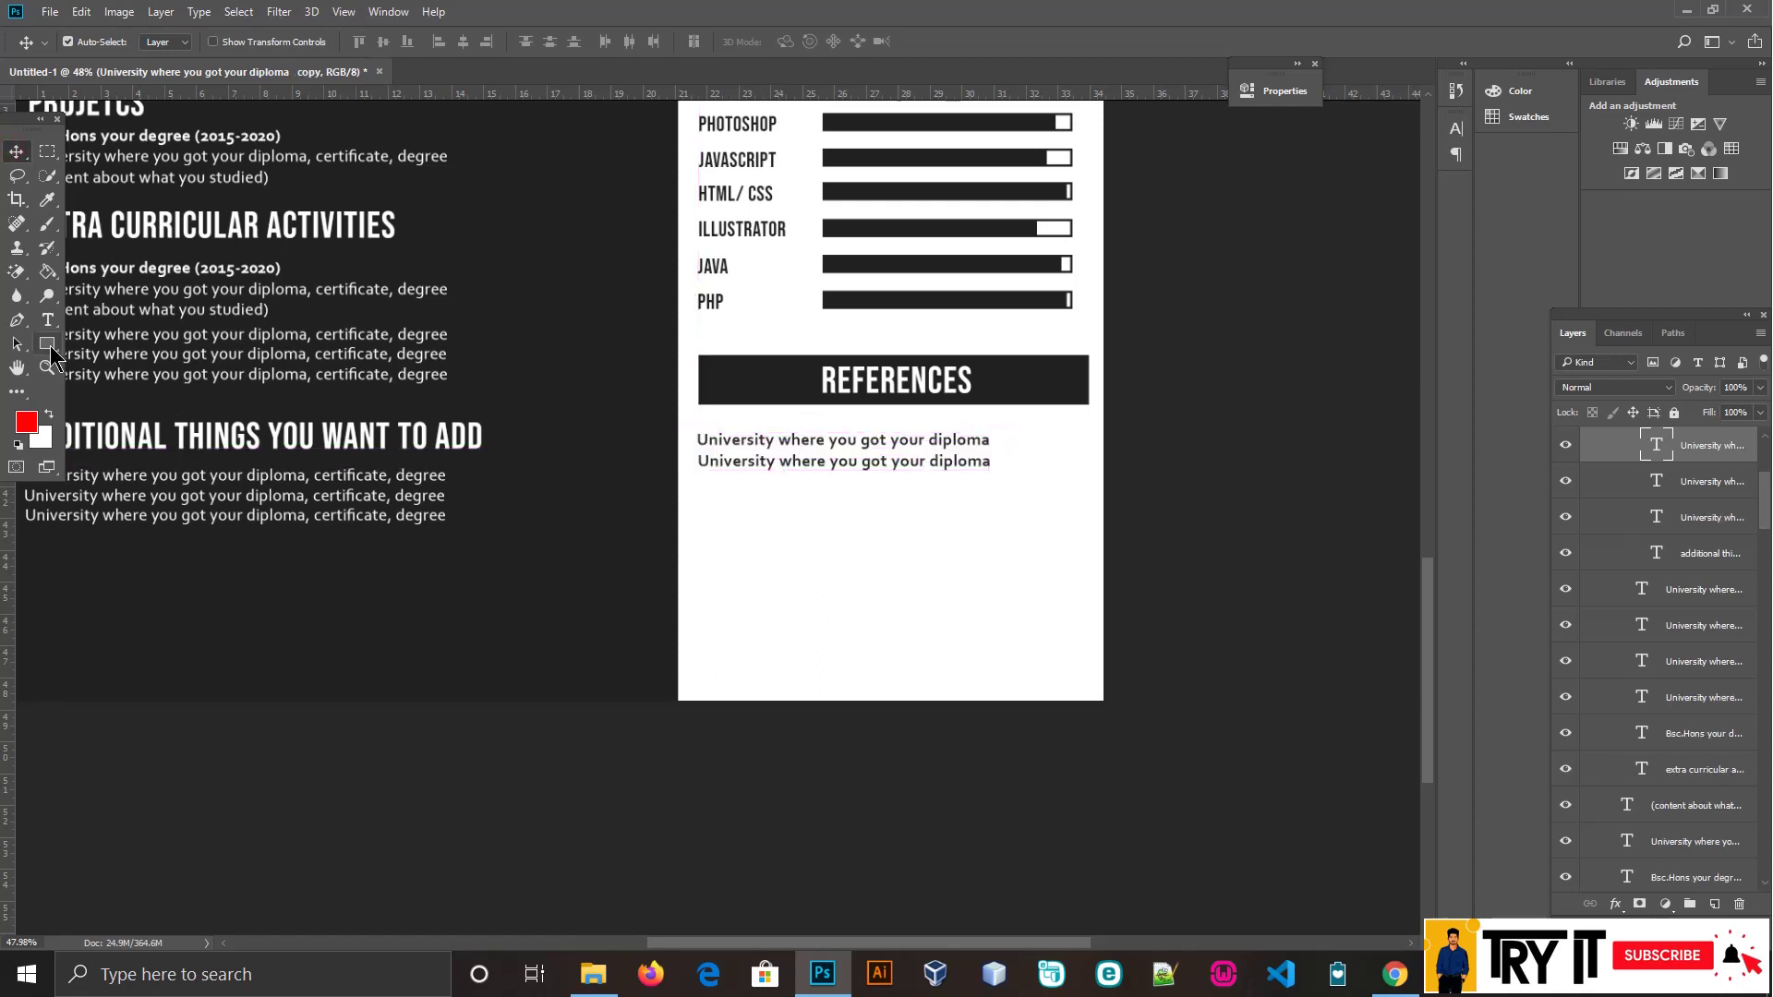
click(48, 320)
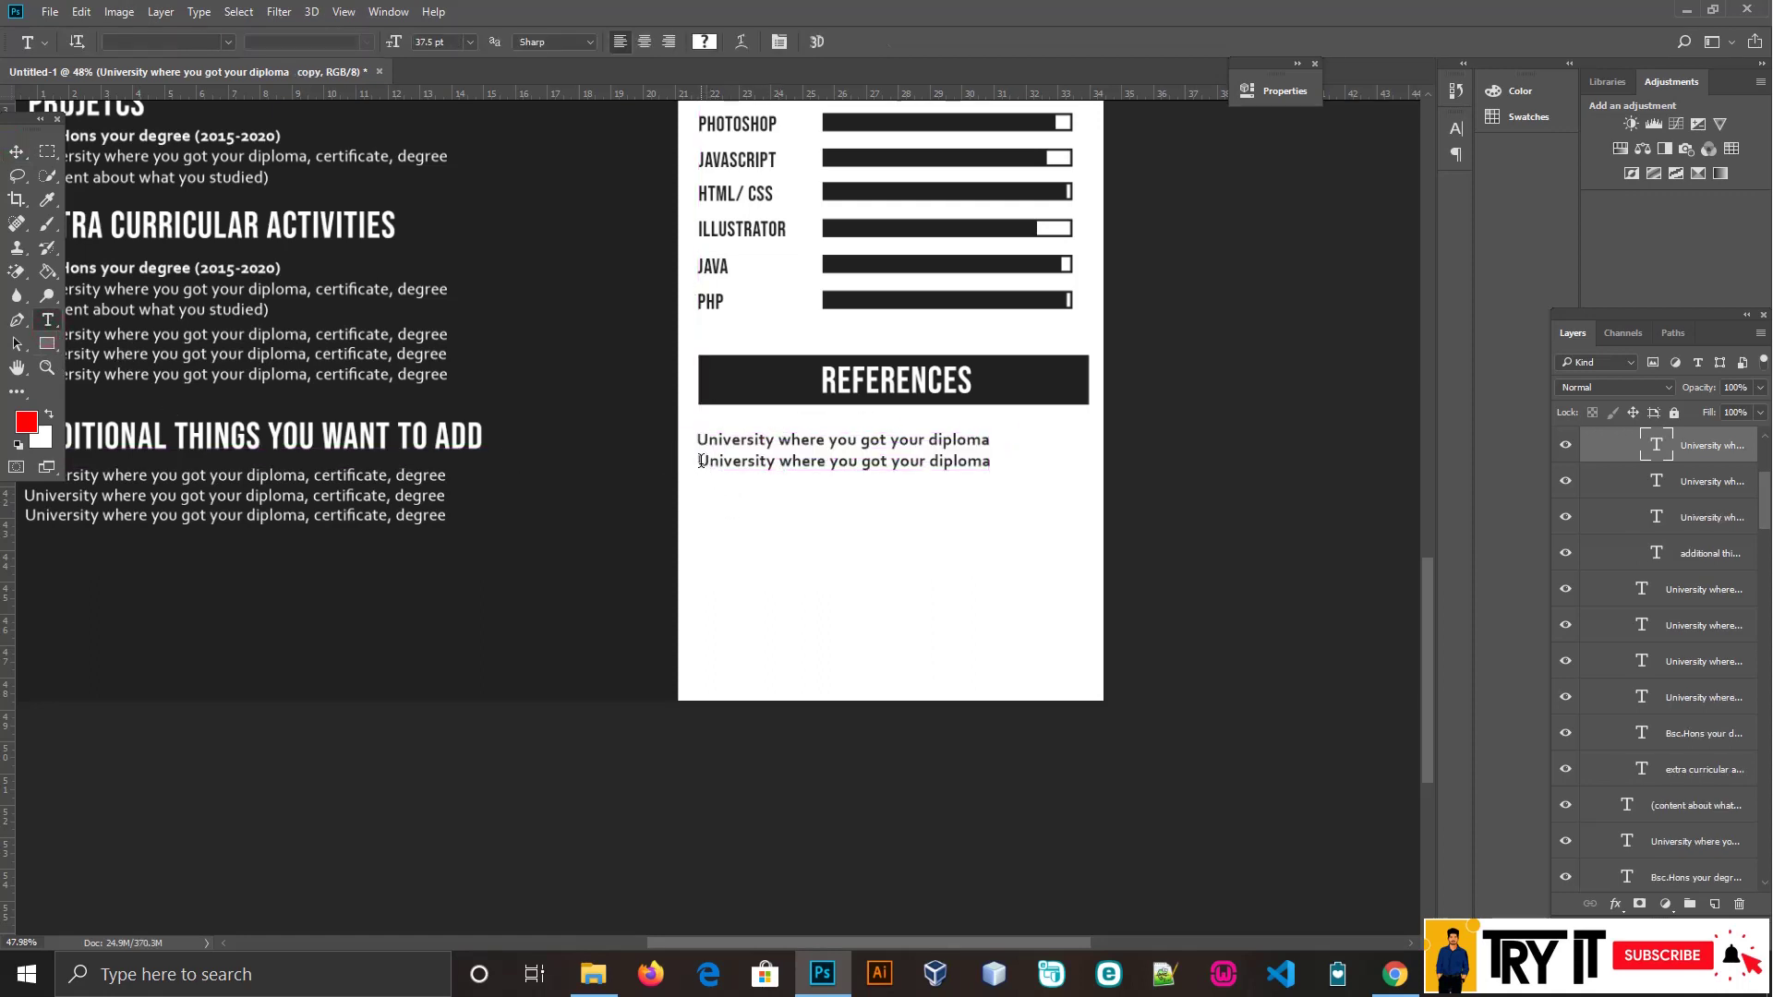
drag(700, 460, 1063, 461)
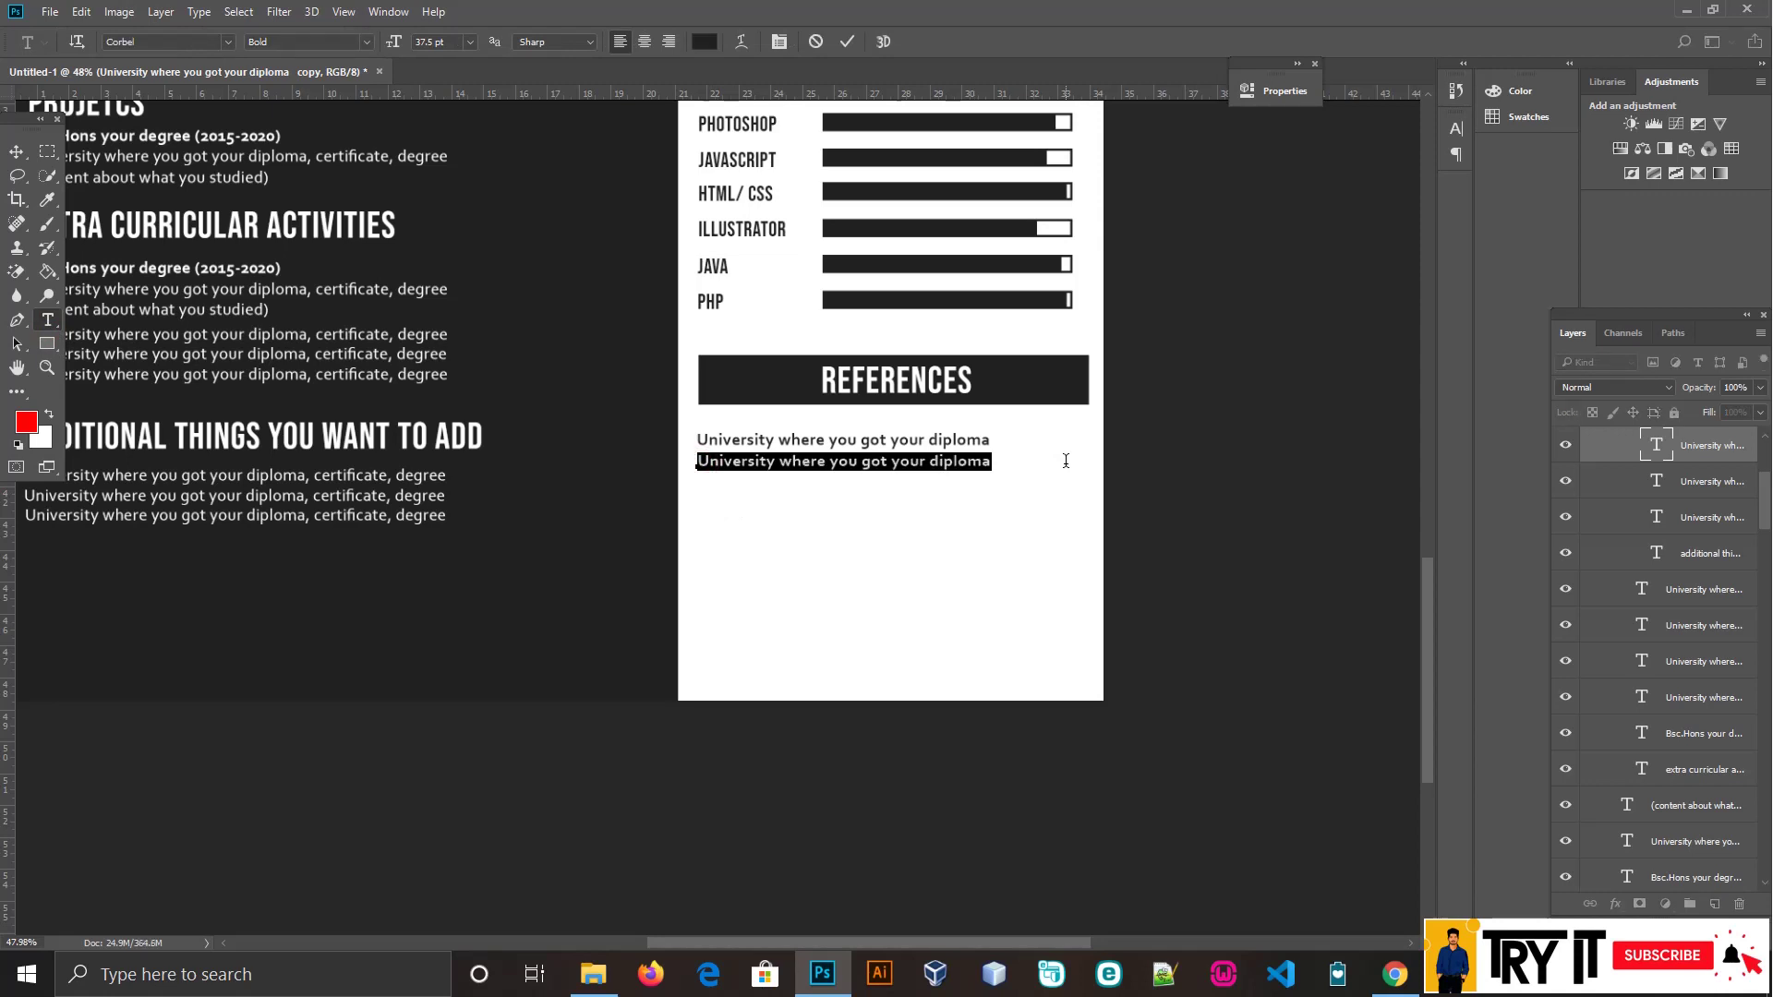
text(Phon)
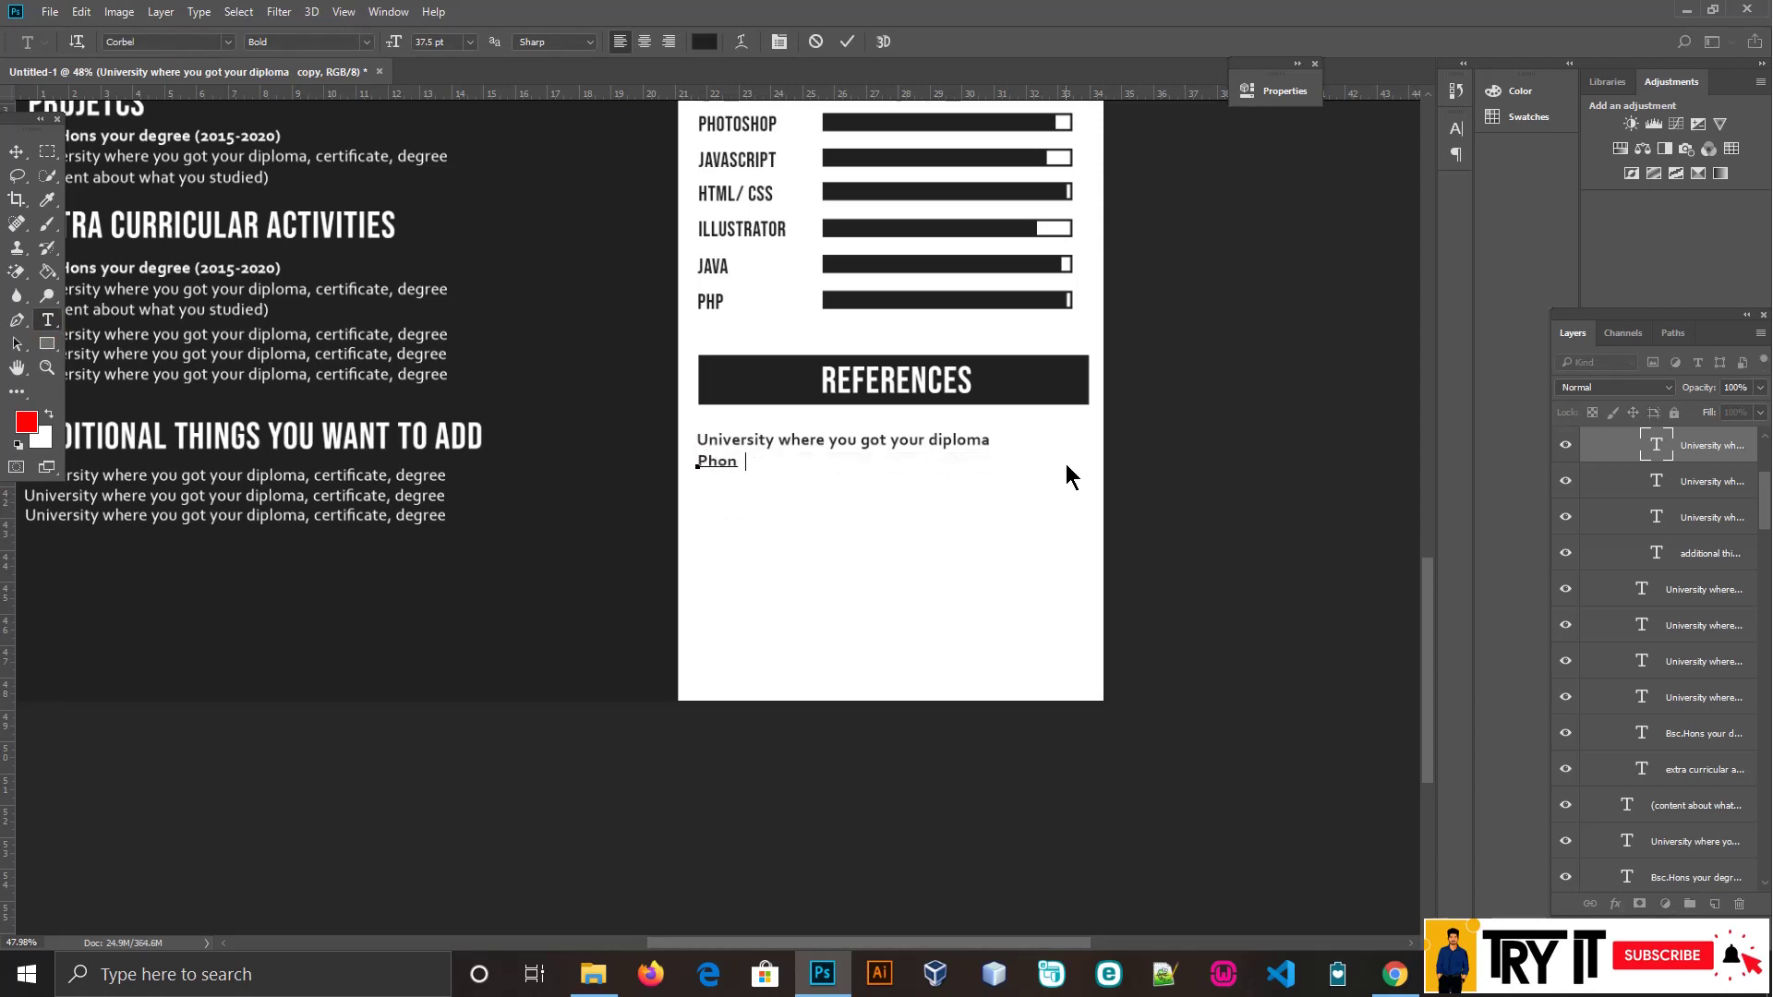
text(mber)
text(776)
key(BackSpace)
key(BackSpace)
text(00)
click(847, 42)
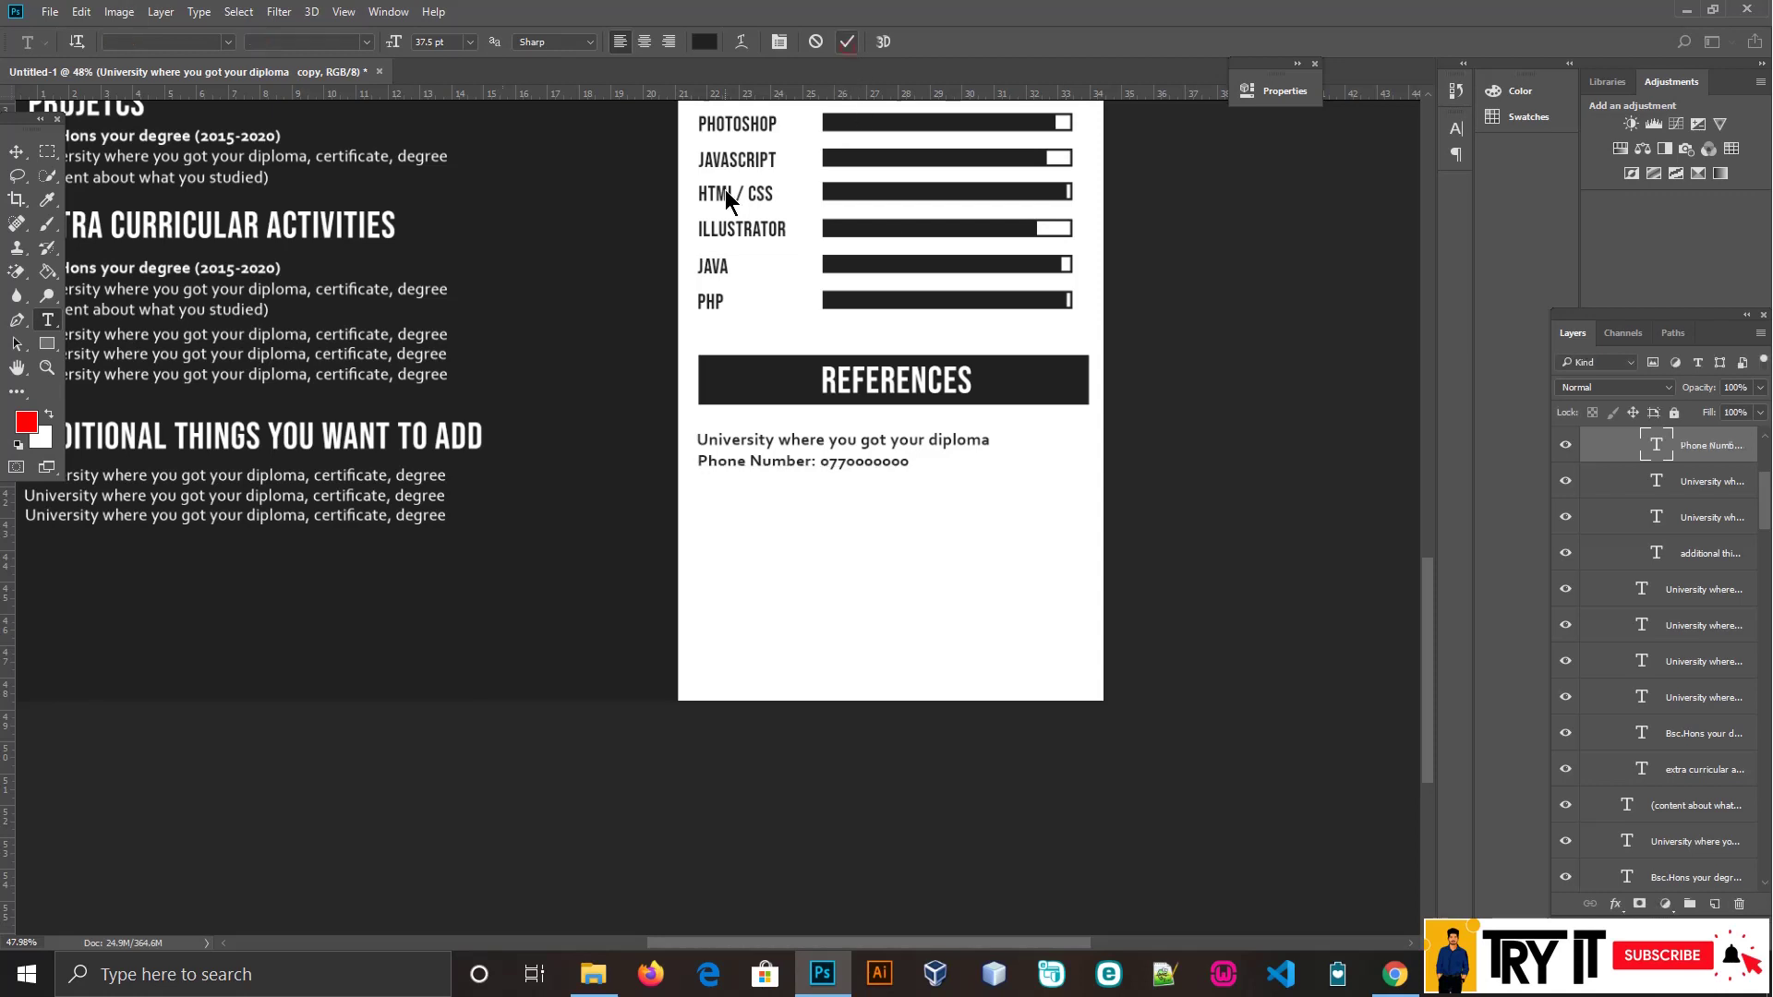
Position the phone line under the diploma line and place a duplicate beneath it.
click(17, 151)
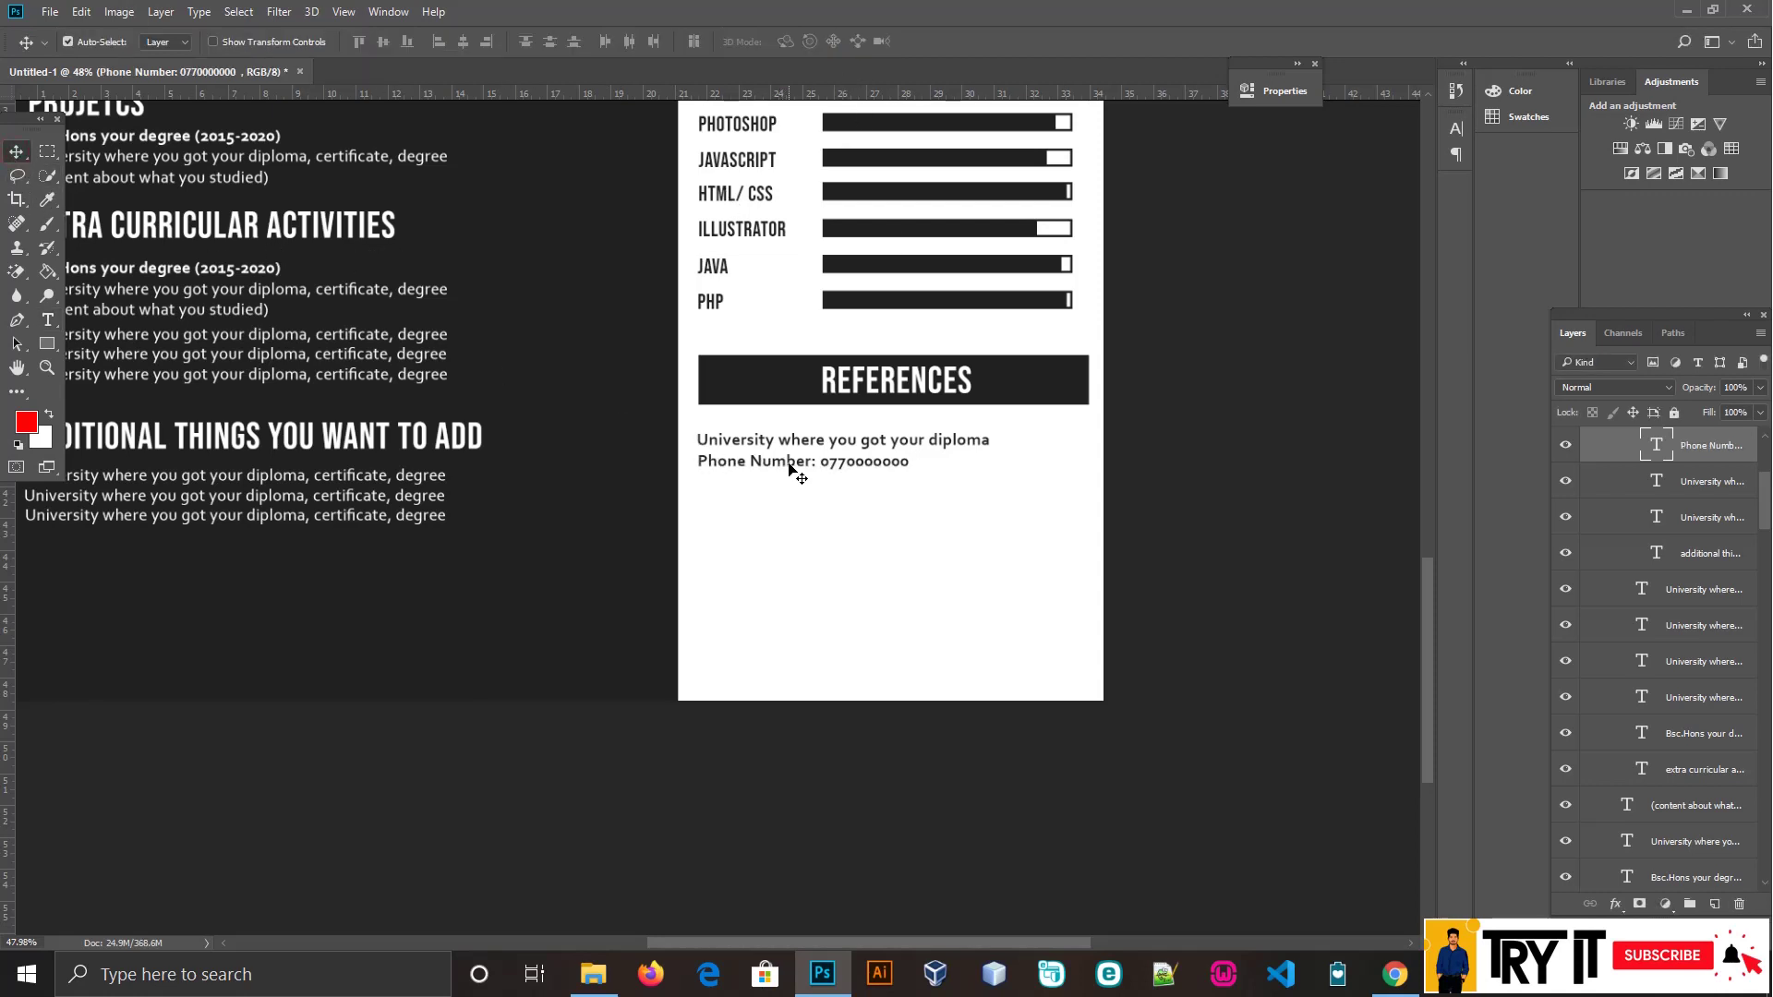
drag(792, 466, 789, 479)
alt+drag(788, 464, 789, 486)
Retype the duplicated phone line as the Email line.
click(50, 319)
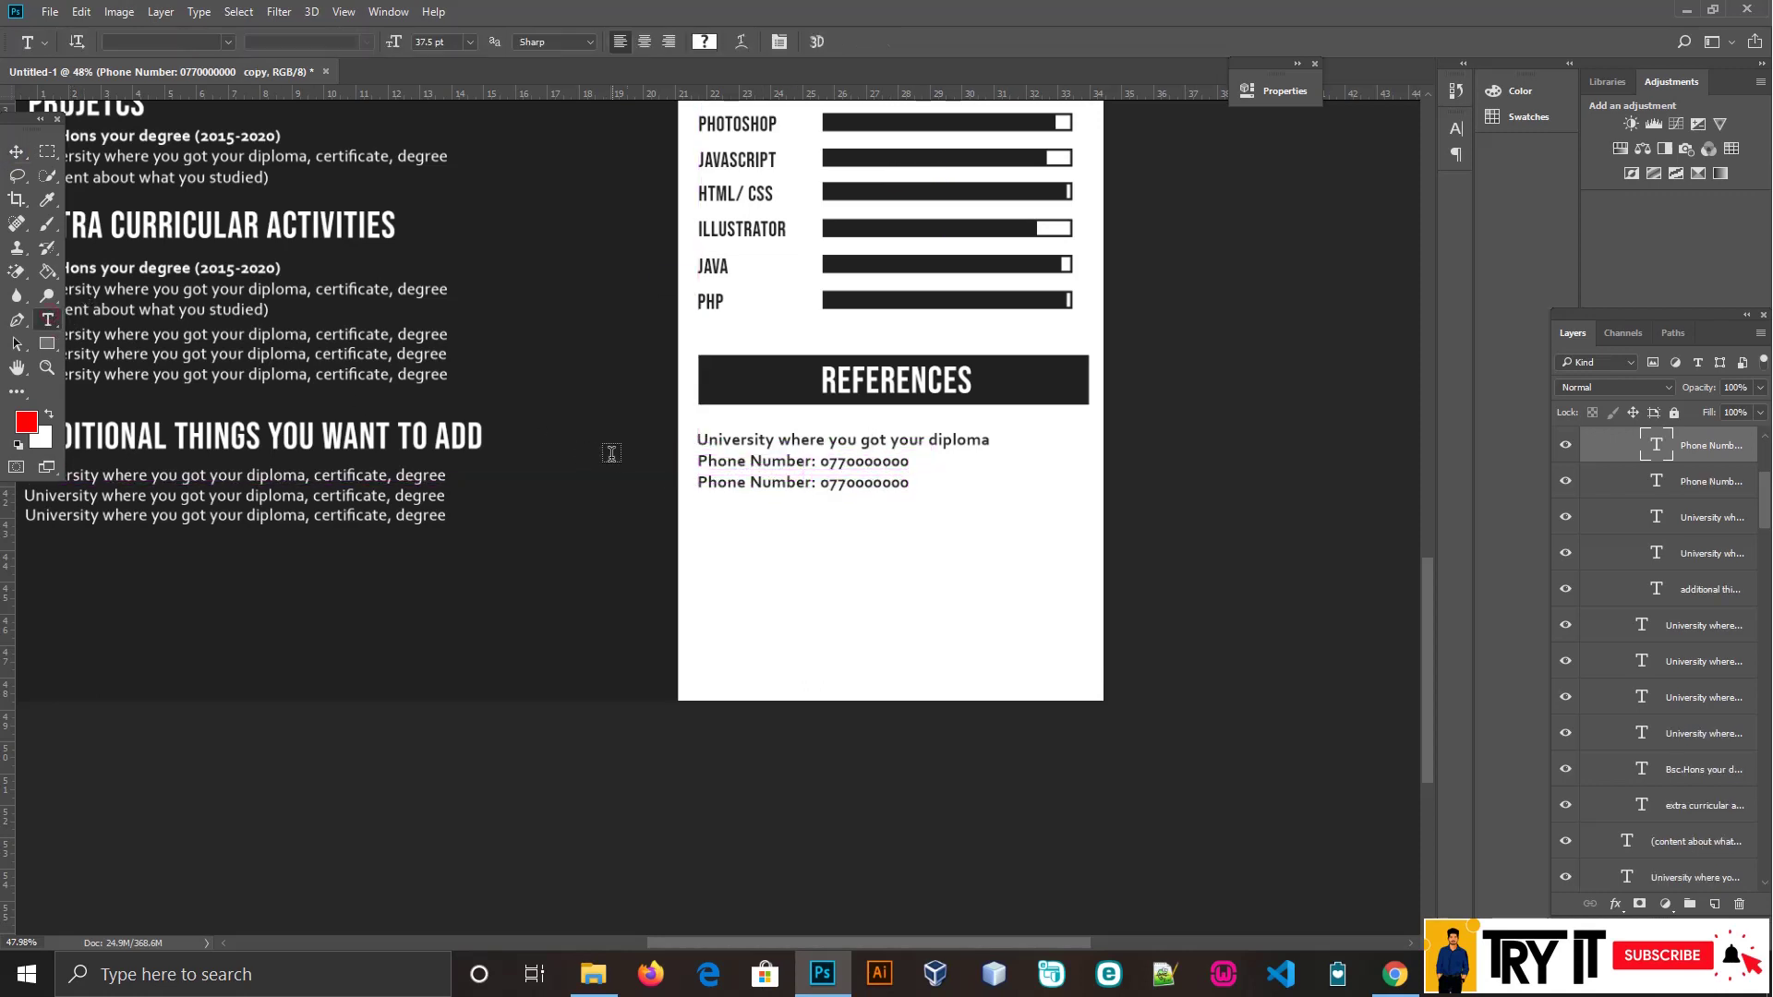
triple_click(699, 482)
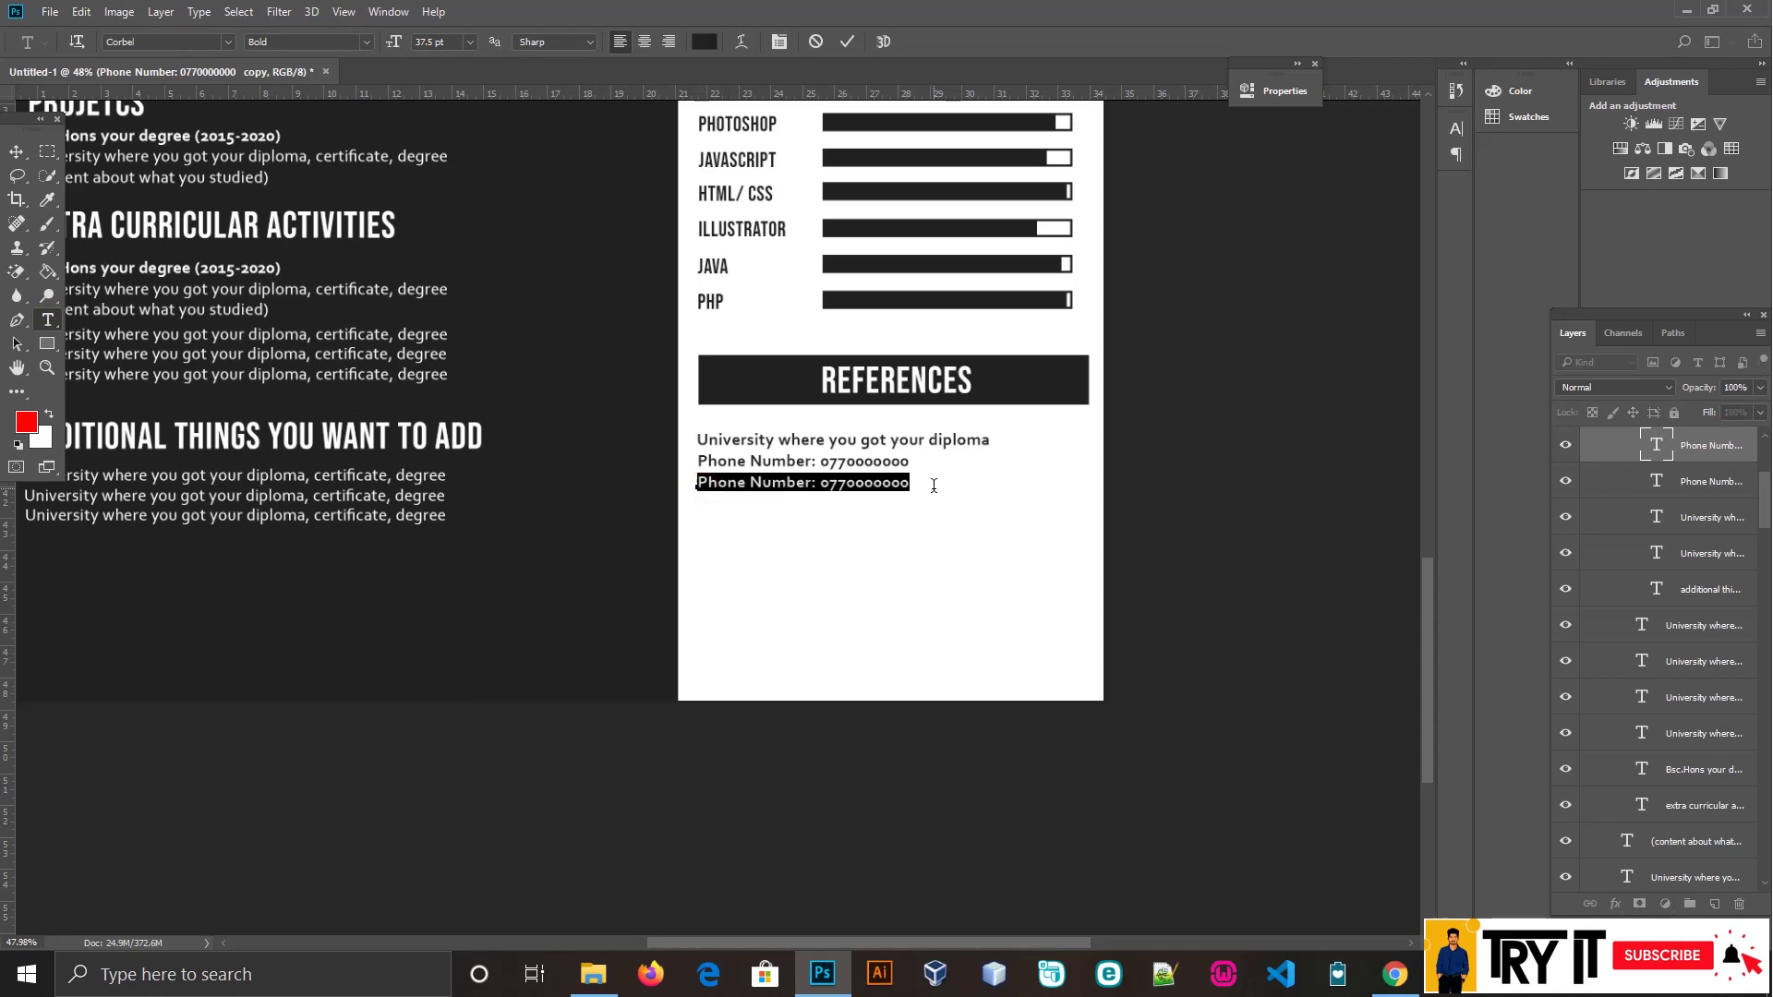
text(Email)
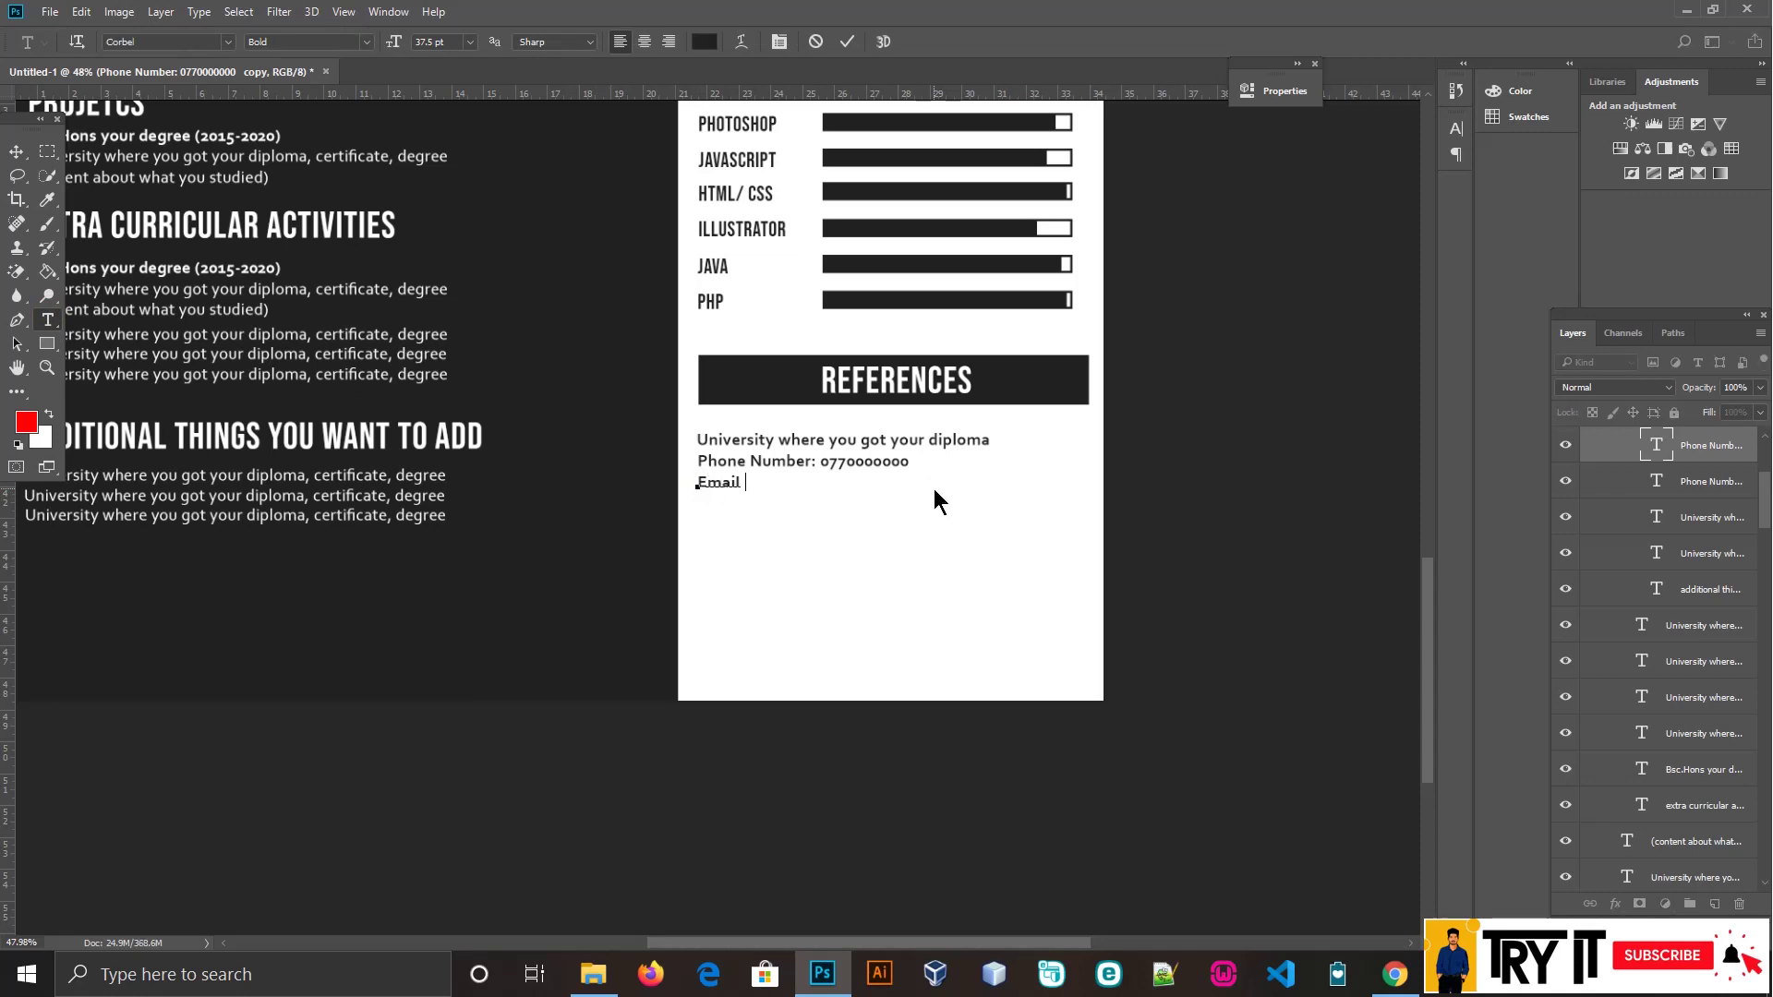
text(a)
text(g)
text(oo)
text(gmai)
click(847, 42)
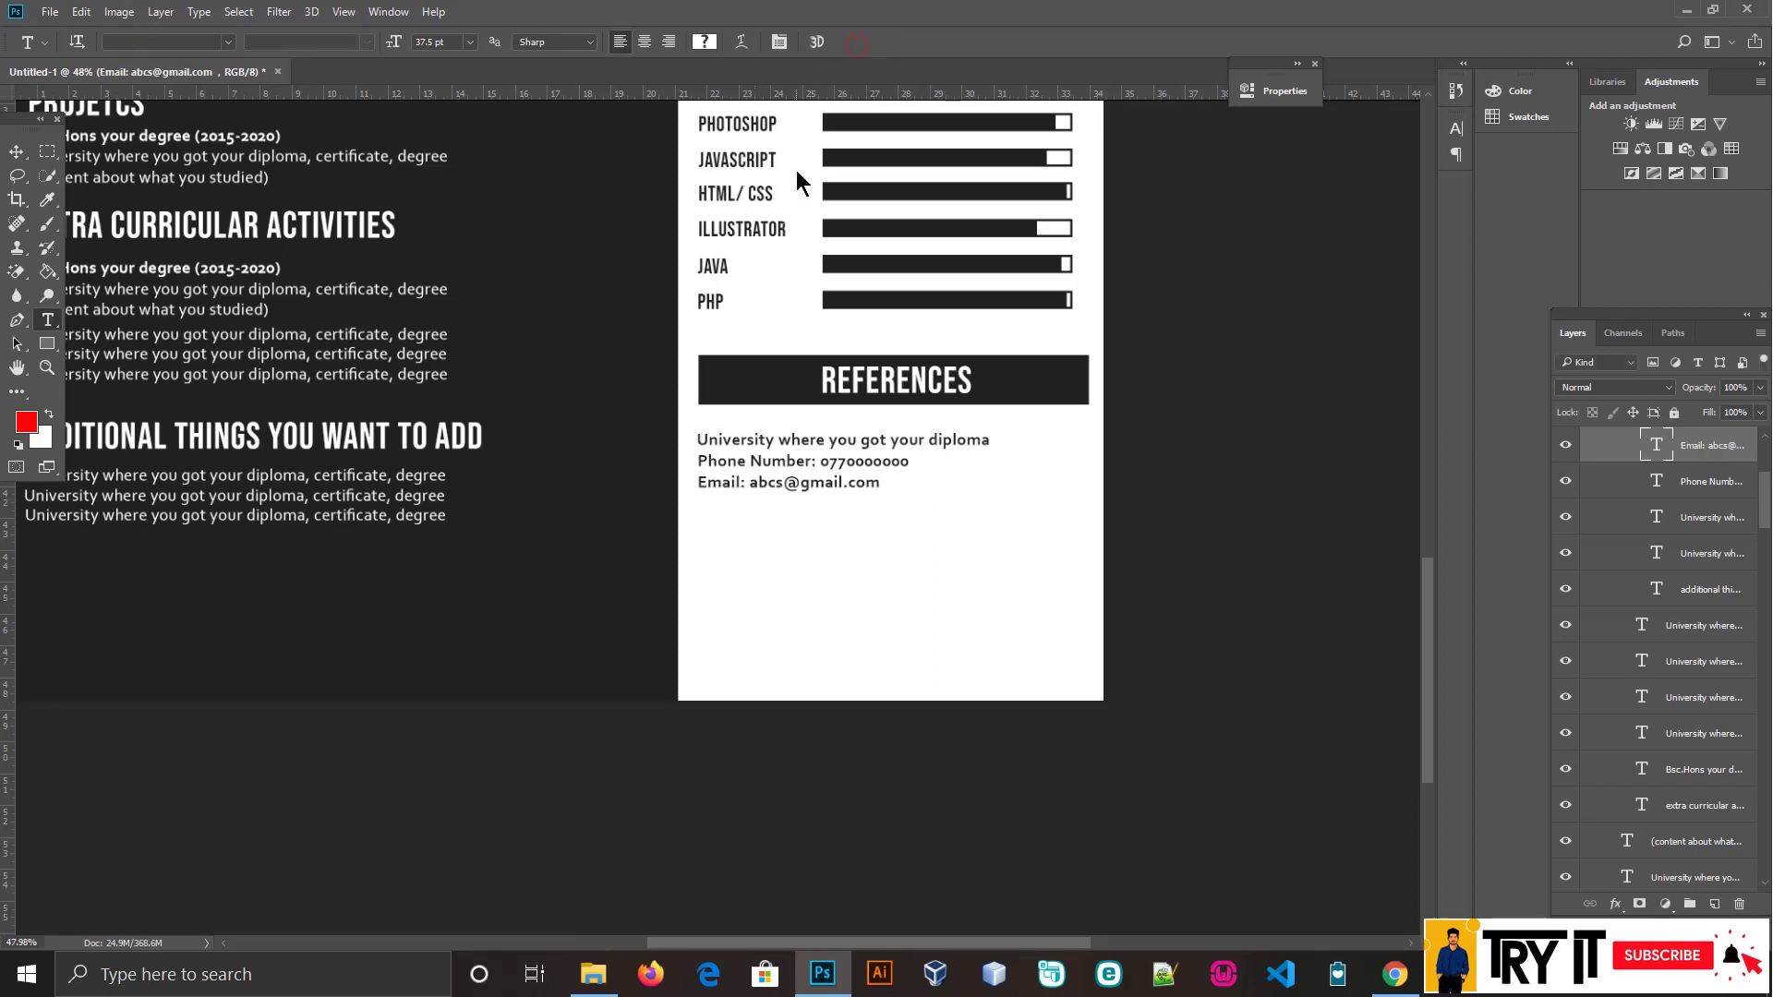
Duplicate the Email line below and retype it as 'Other Neccessary details'.
click(9, 154)
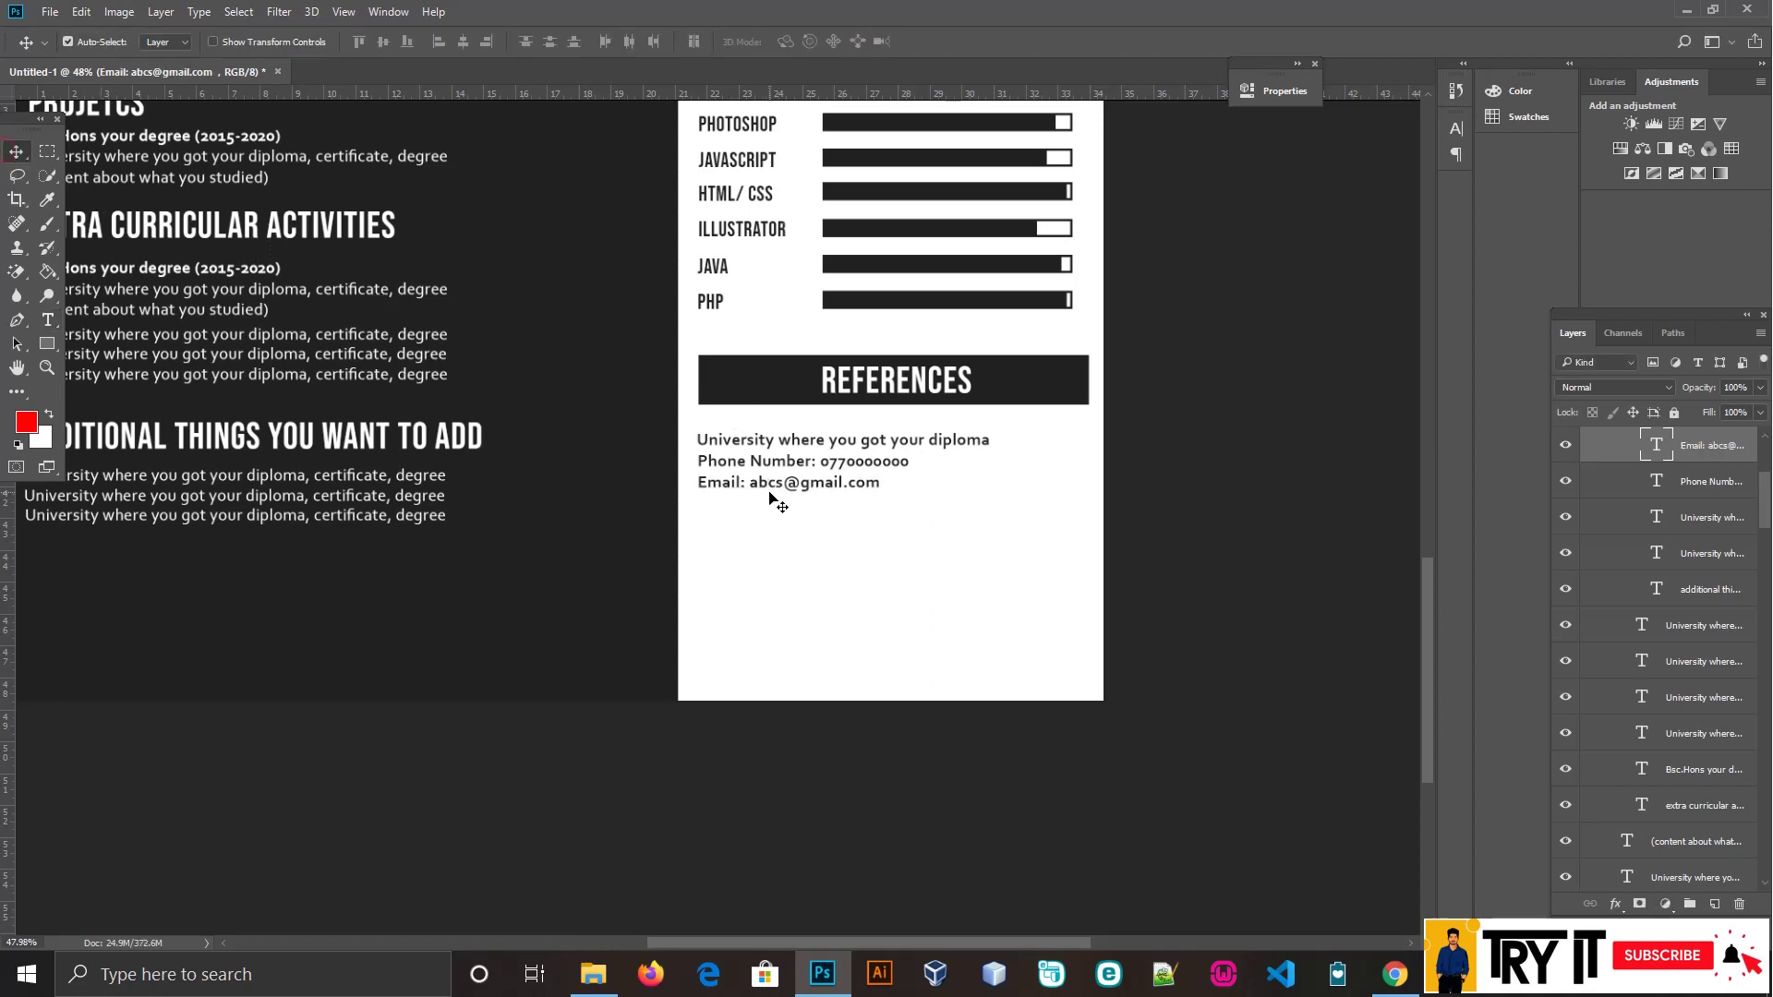
drag(770, 499, 774, 506)
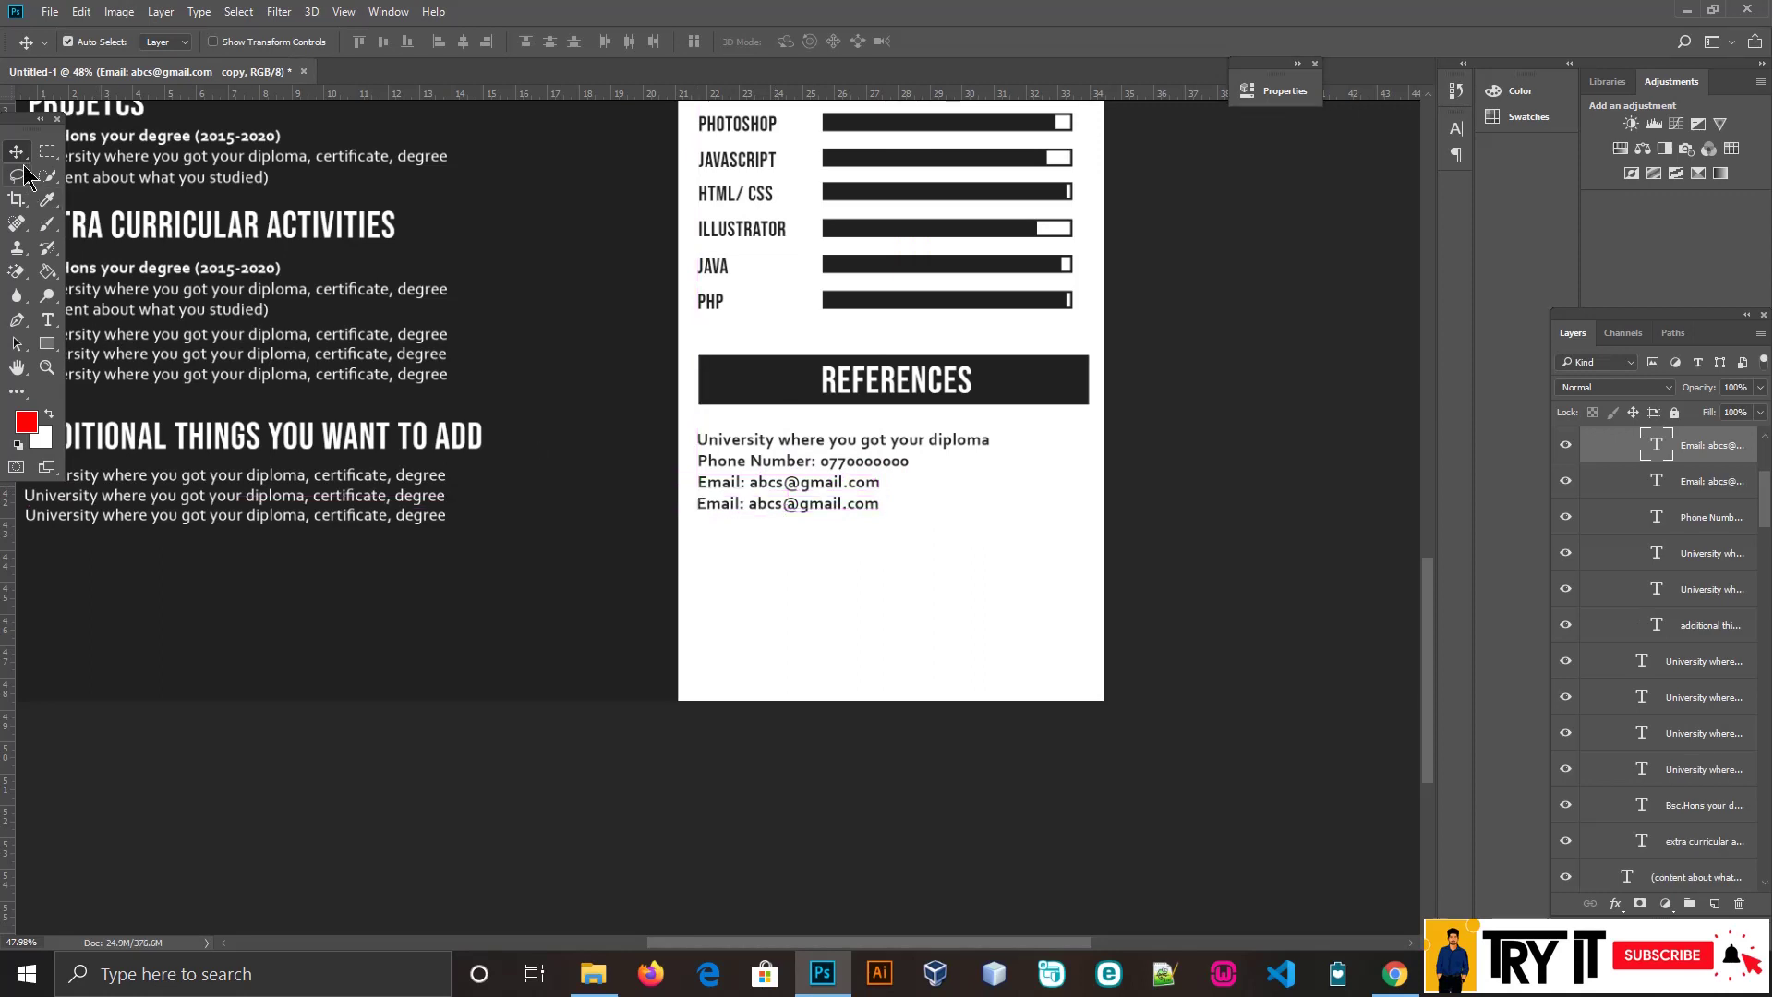
click(48, 320)
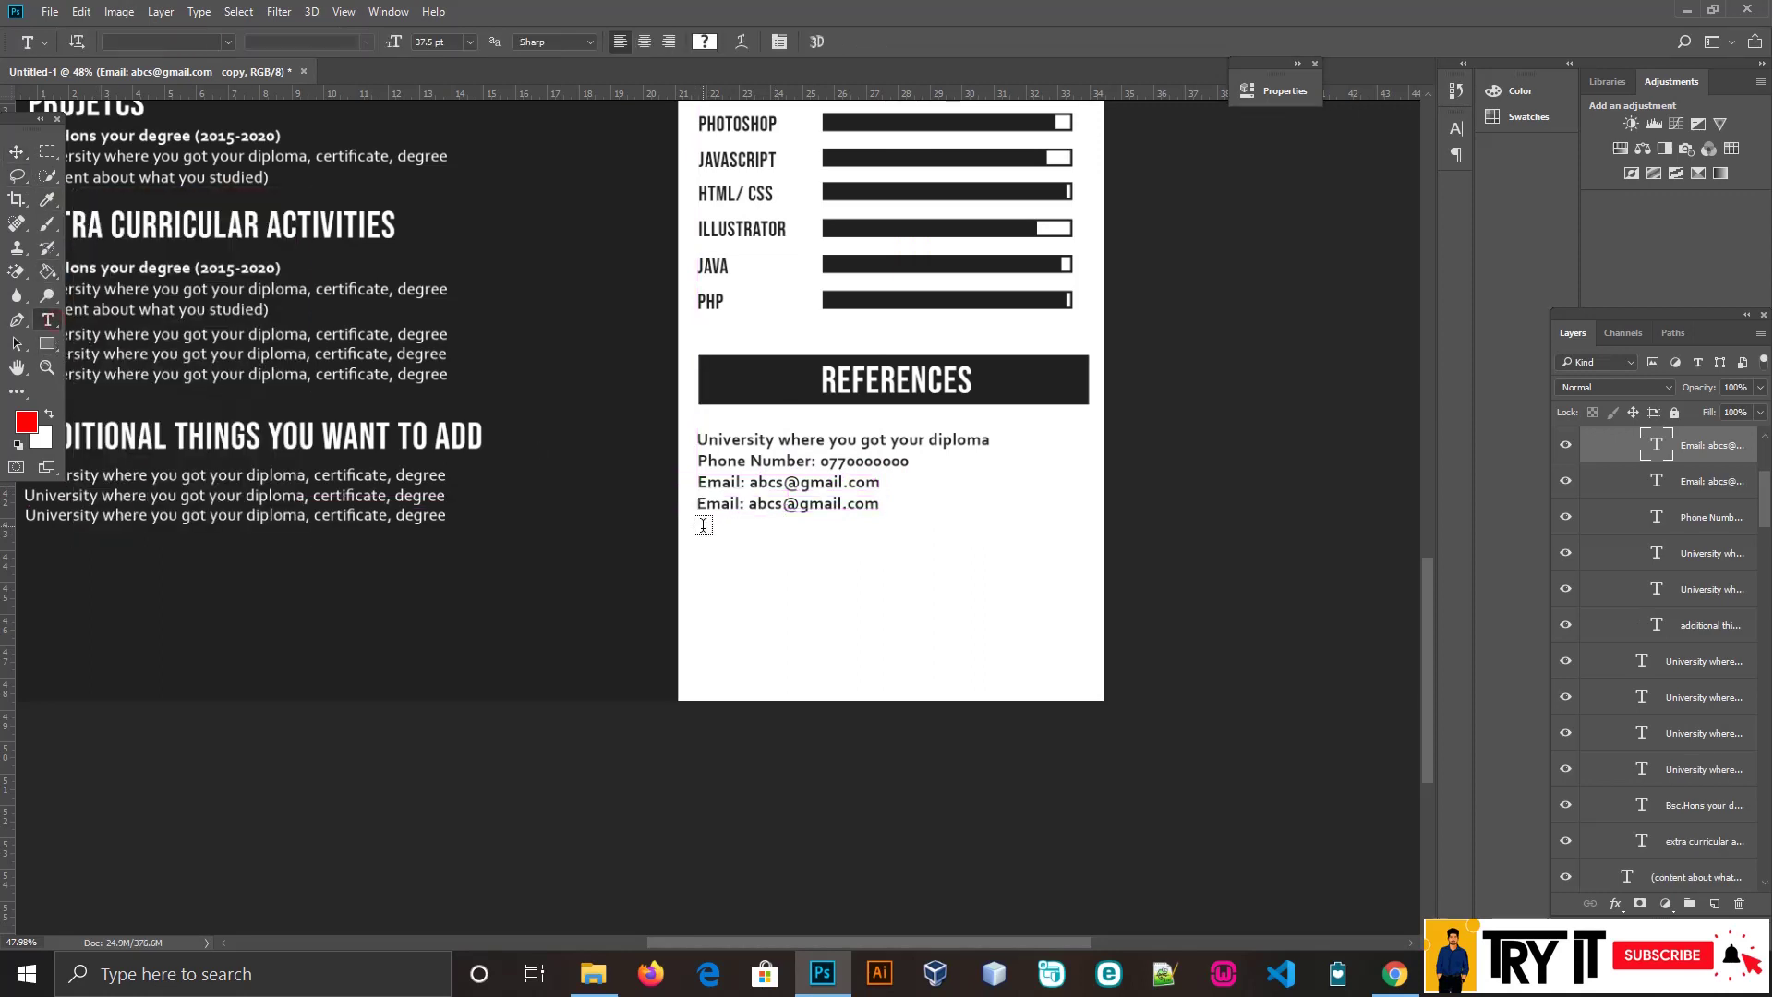
drag(697, 504, 919, 506)
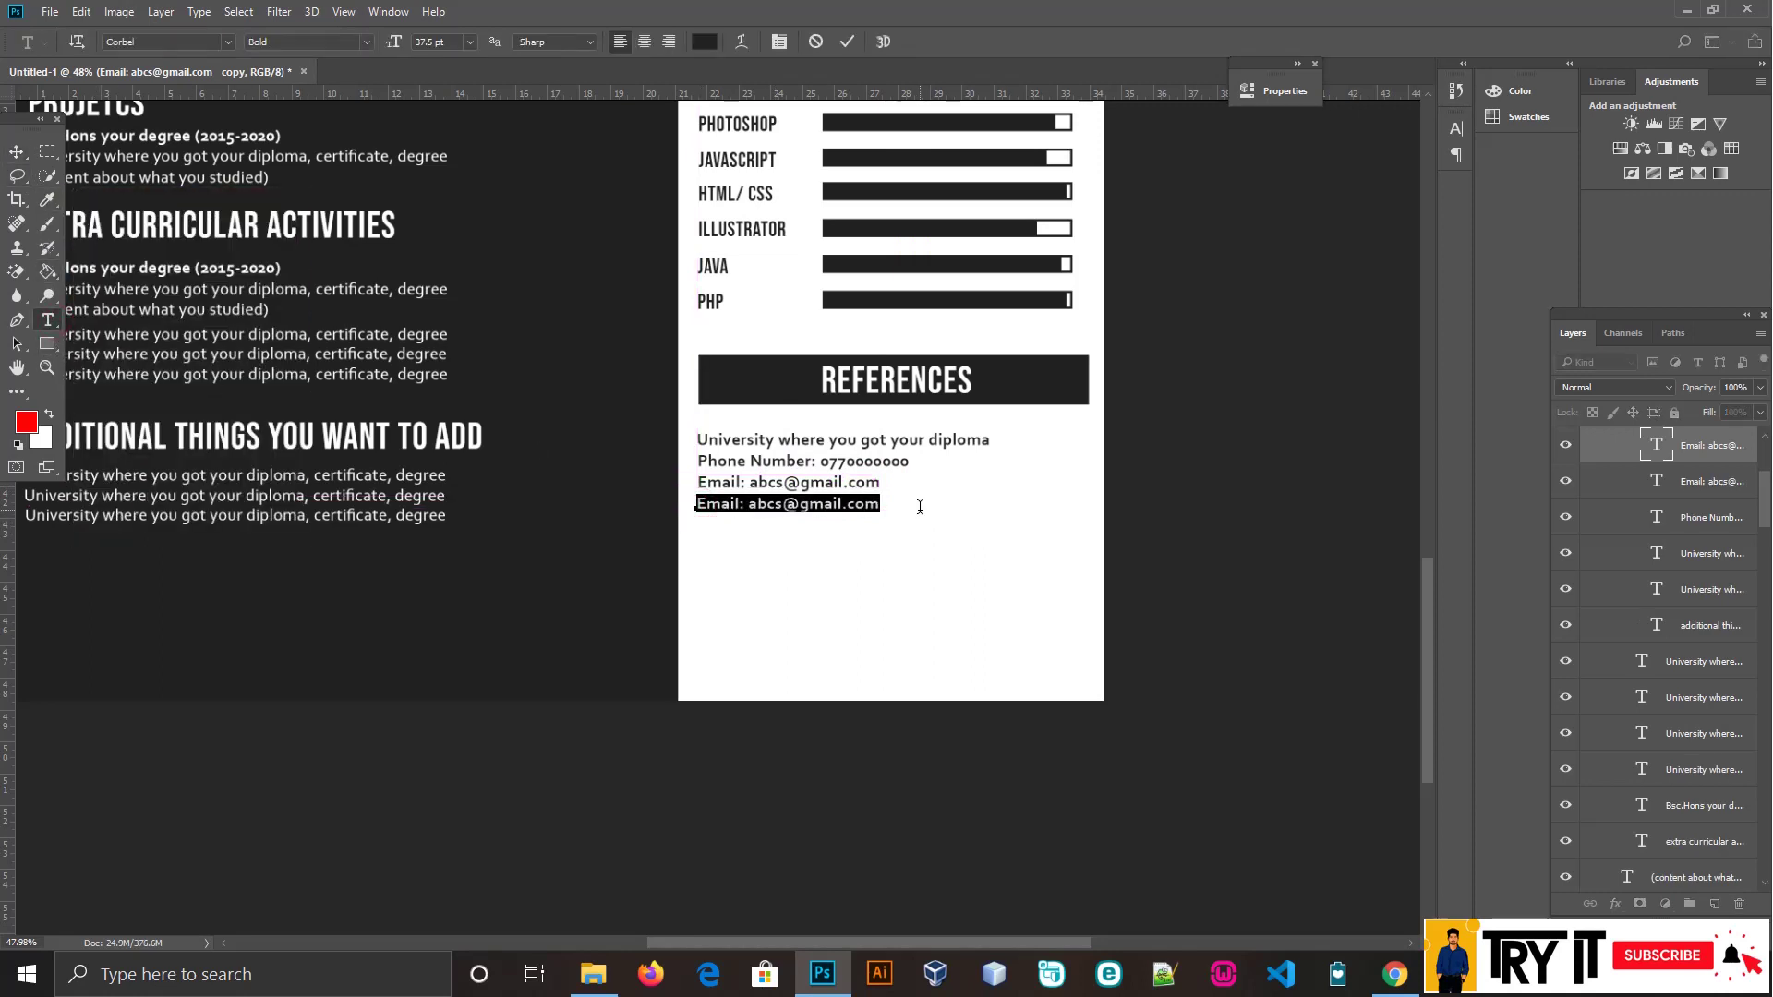
text(Qt)
text( Neccess)
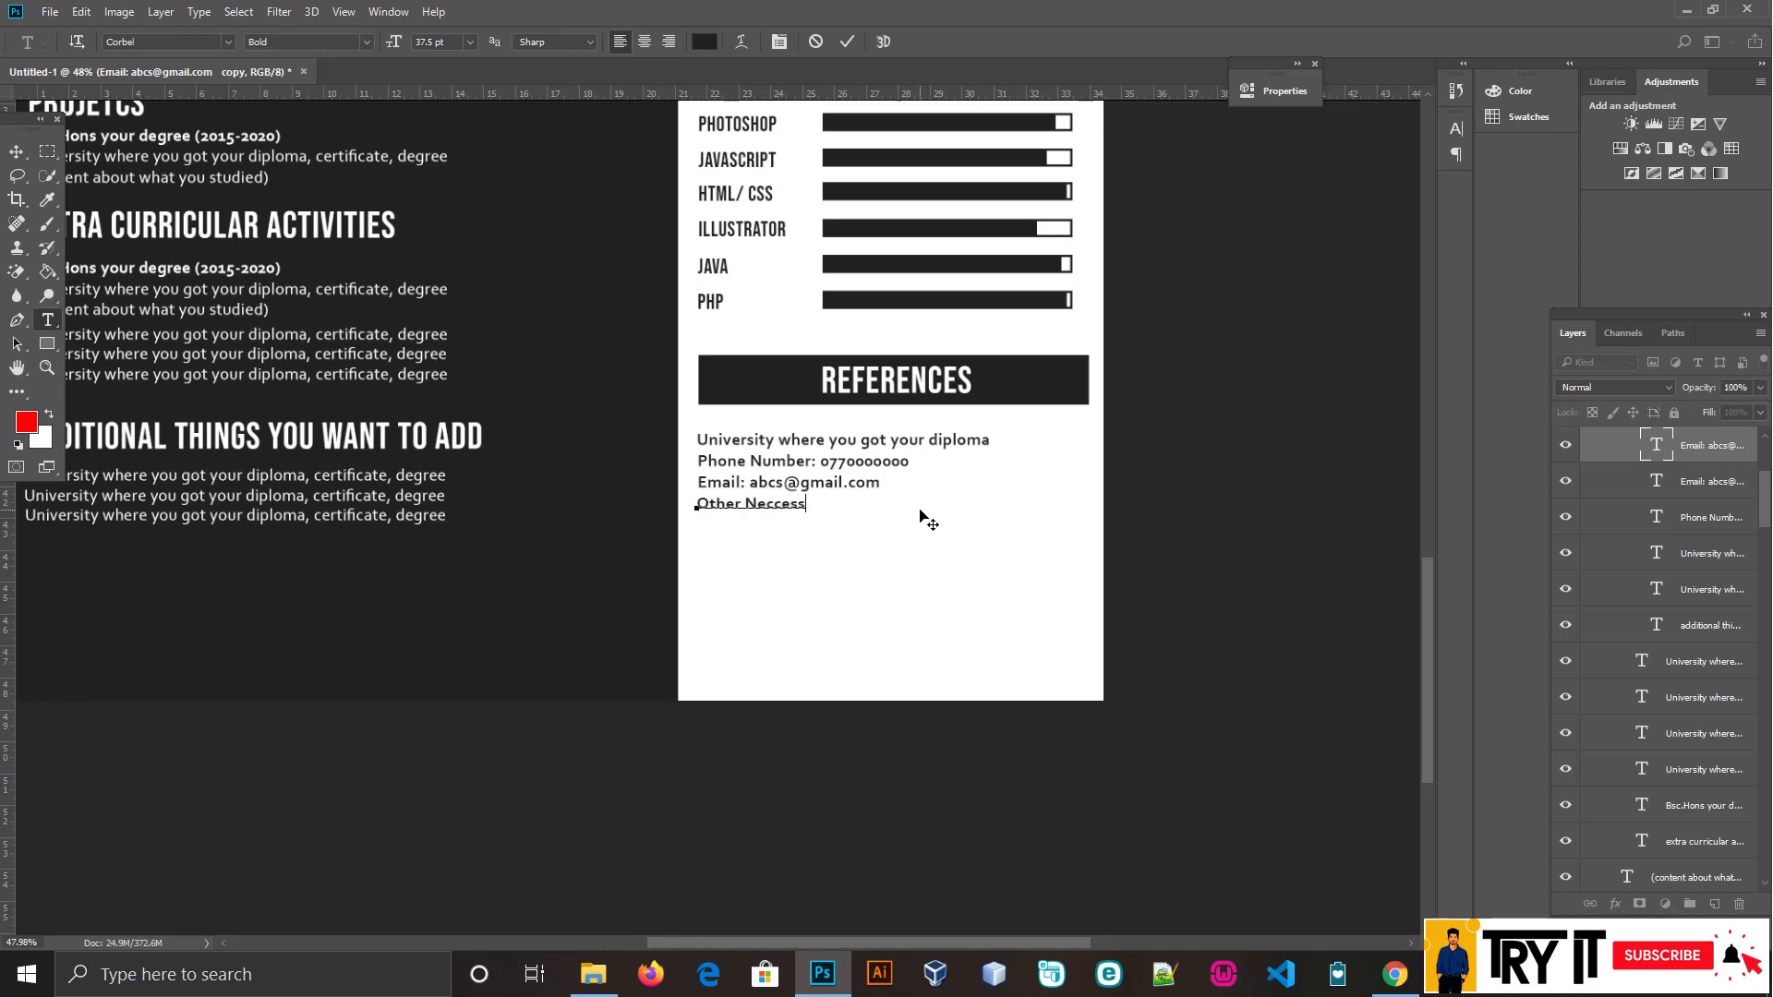
text(ary details)
click(847, 42)
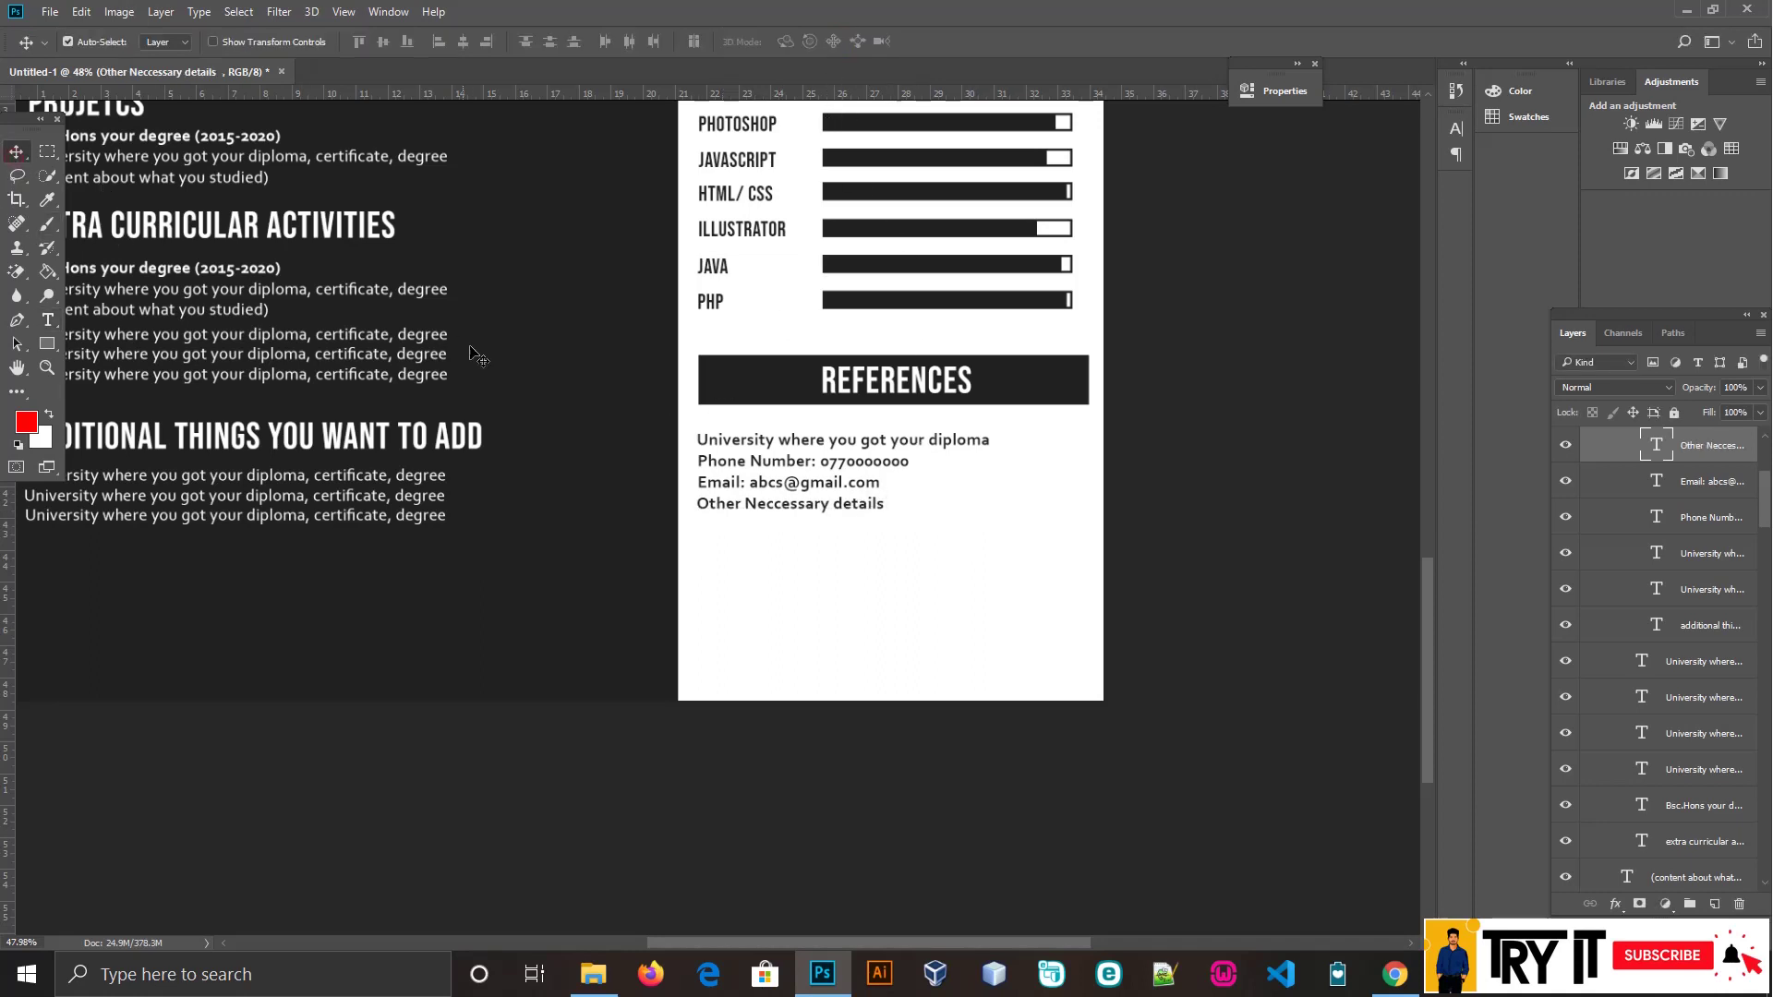
Prefix the first reference line with '01 person'.
click(699, 440)
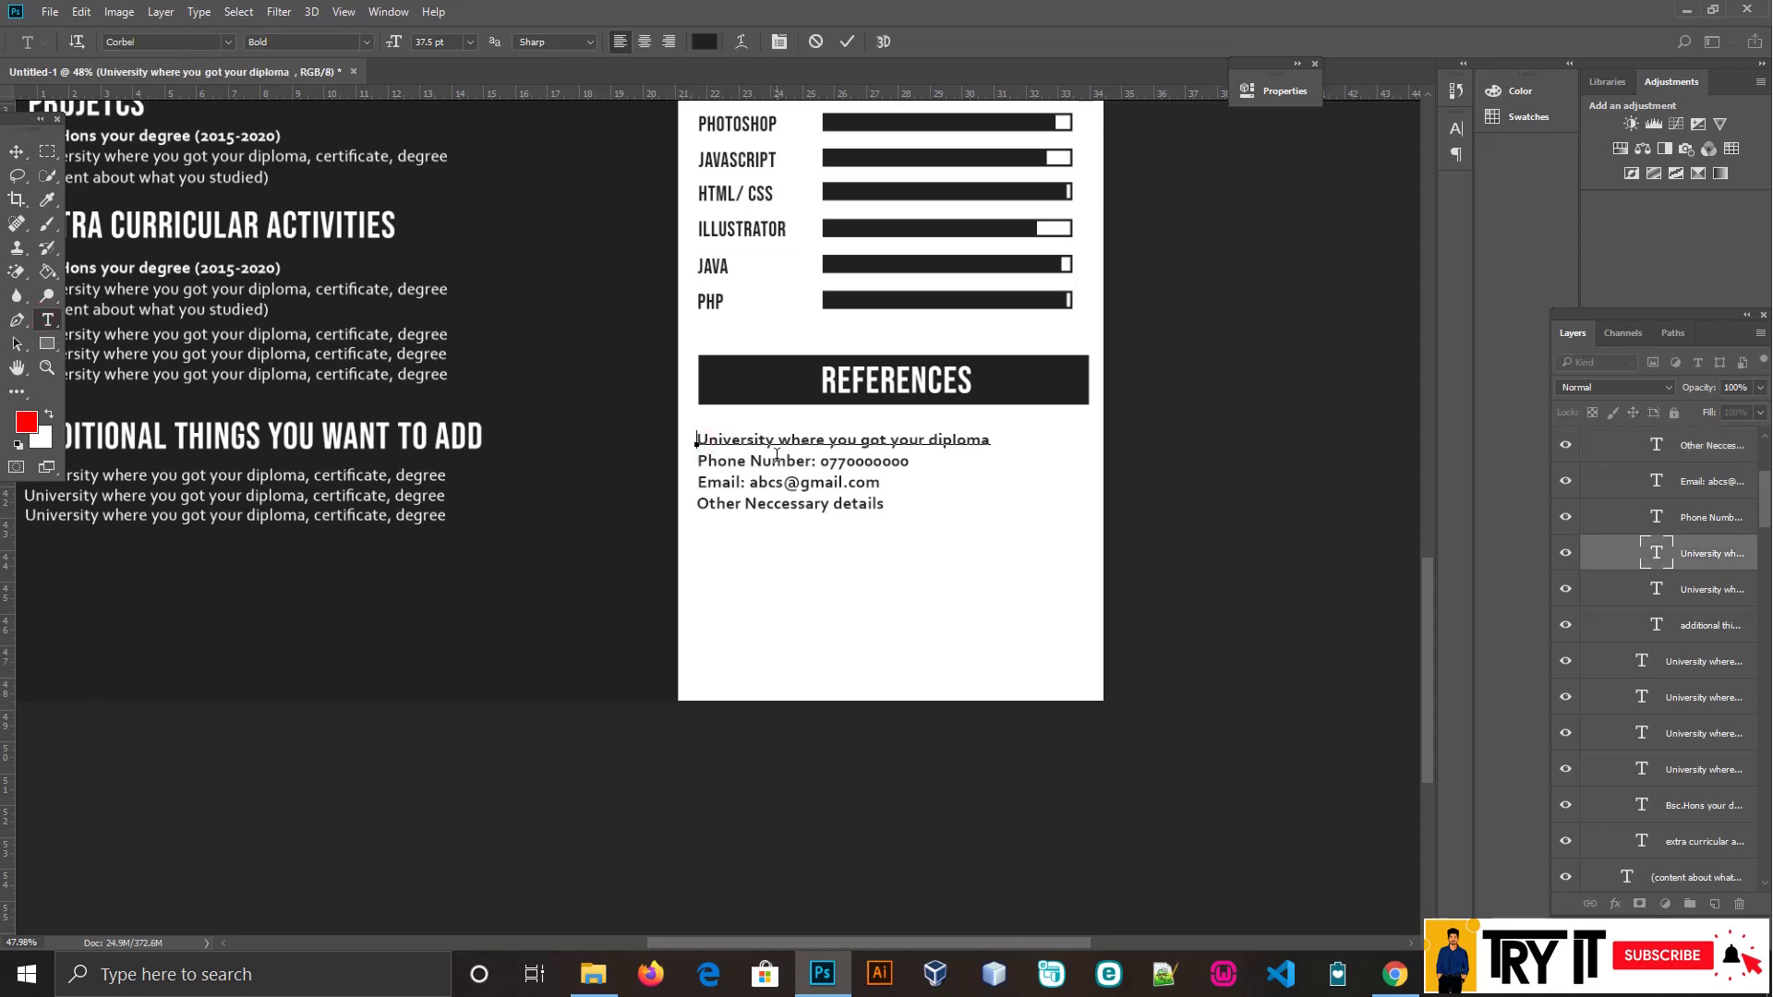
text(o1)
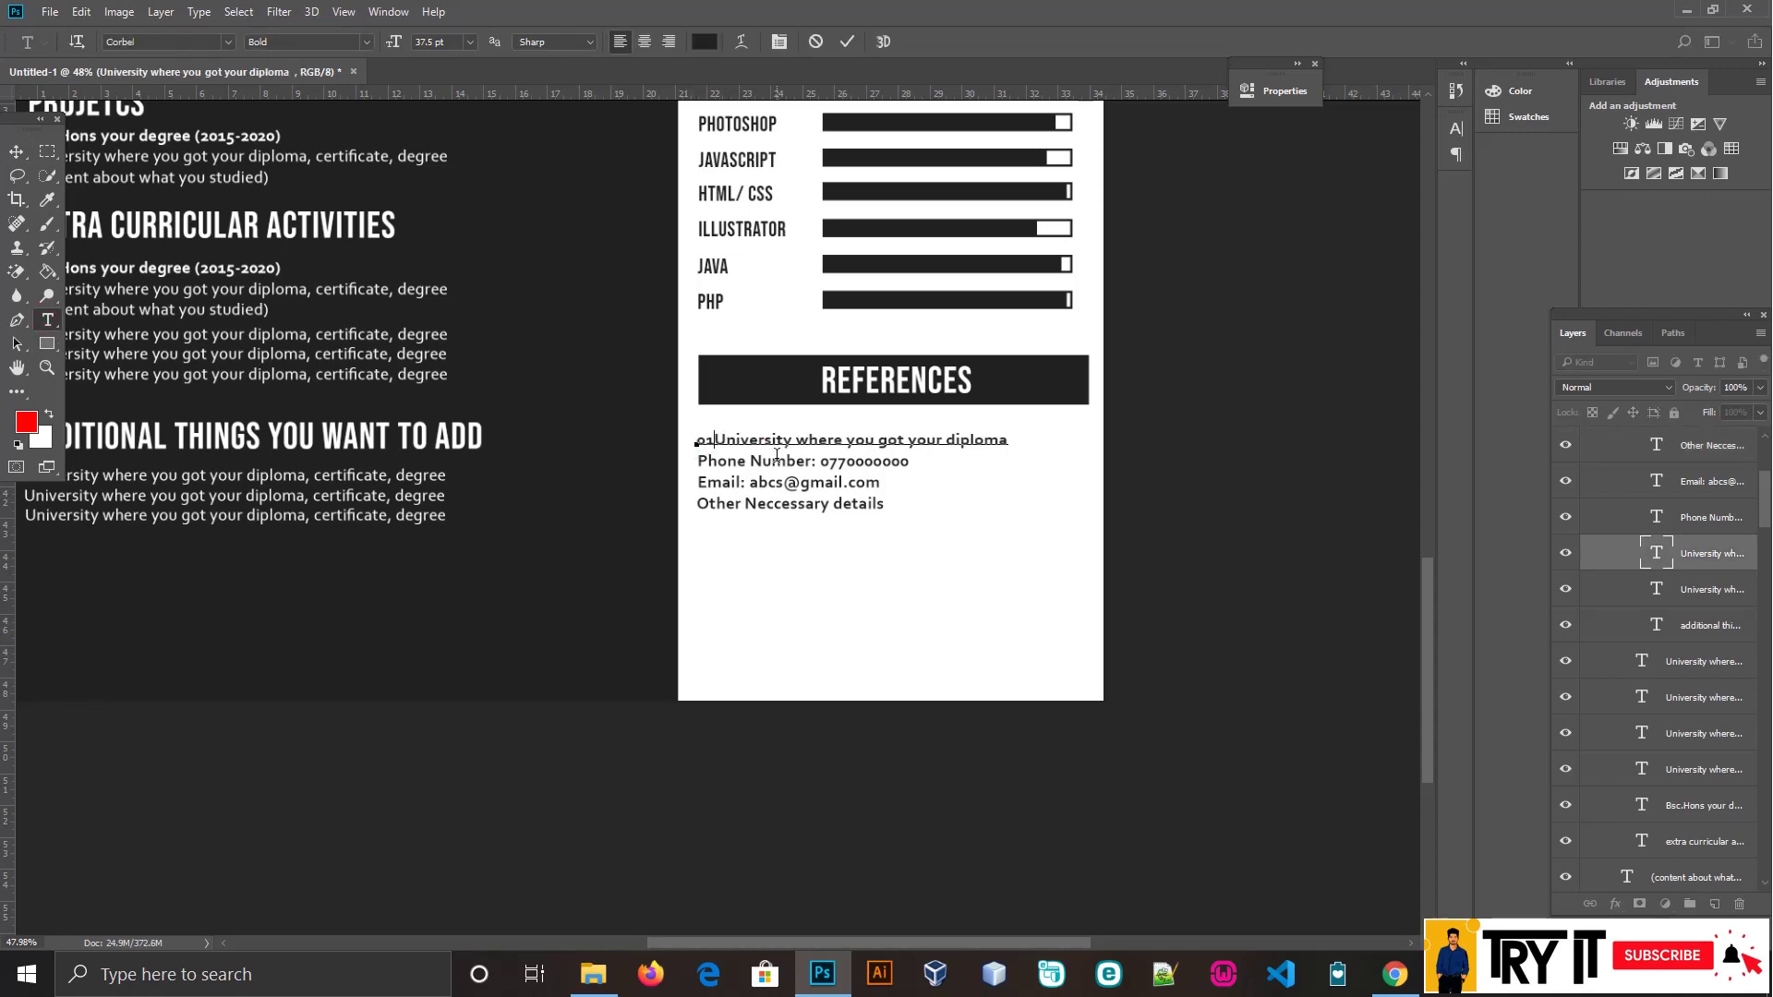
text( person)
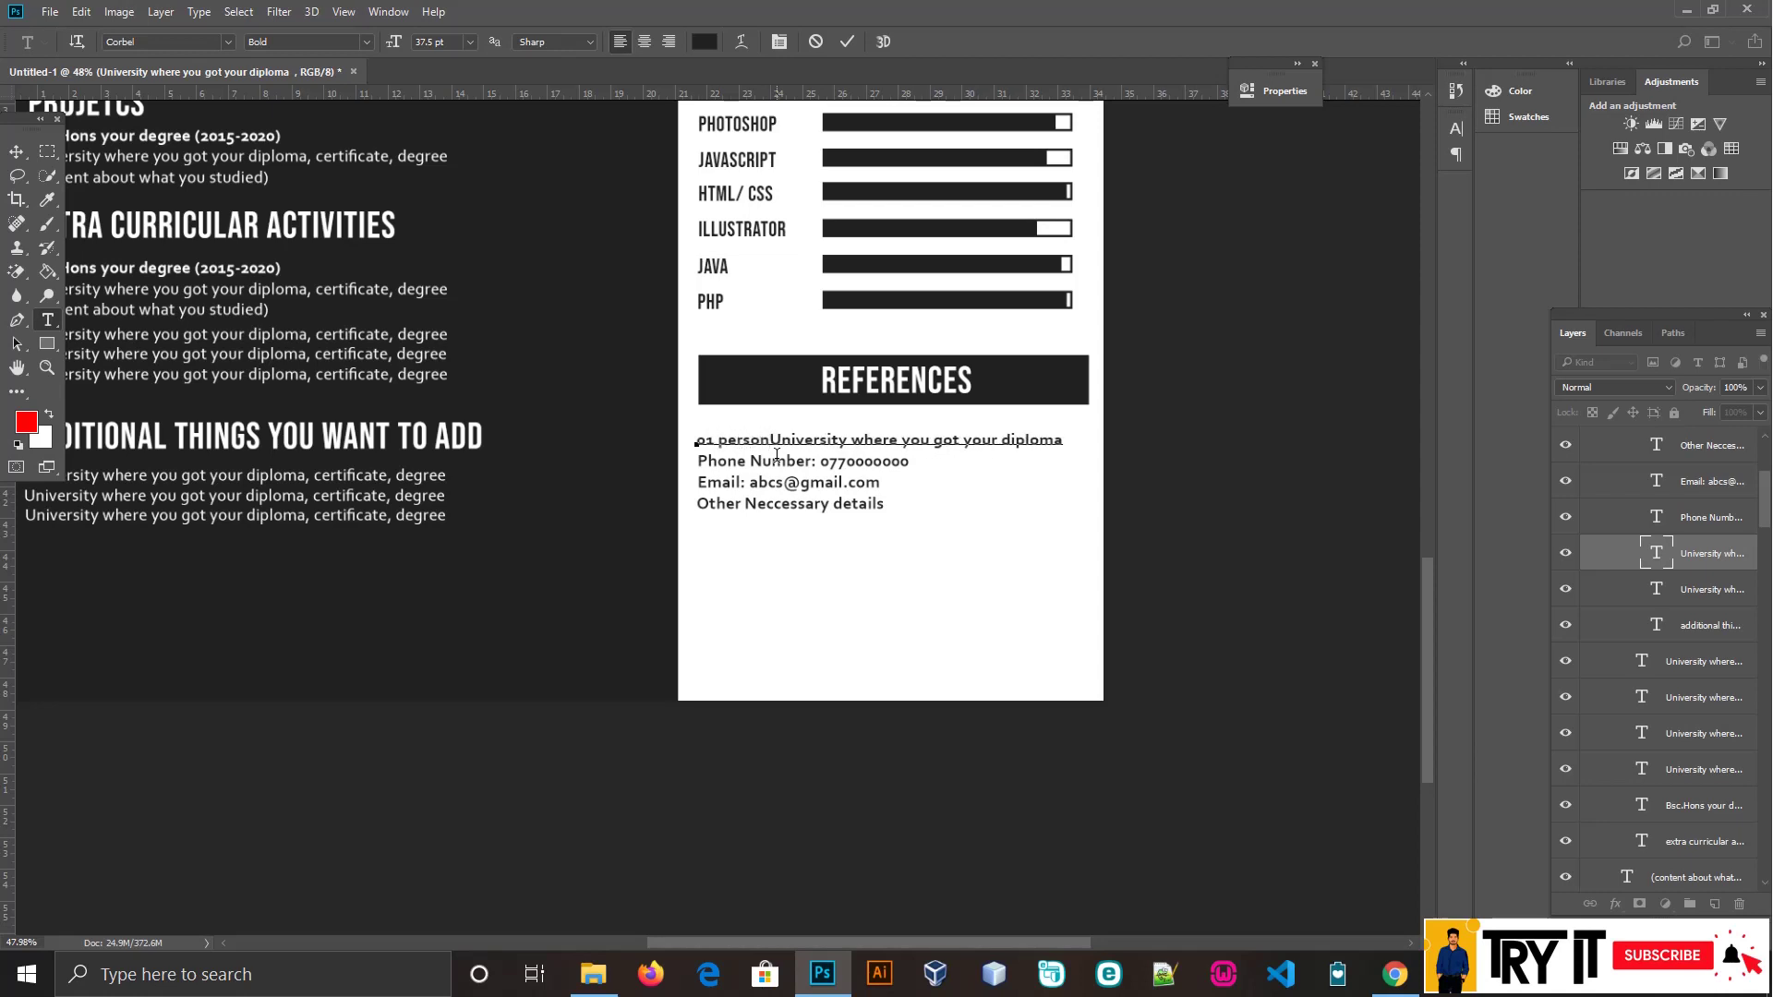
click(841, 41)
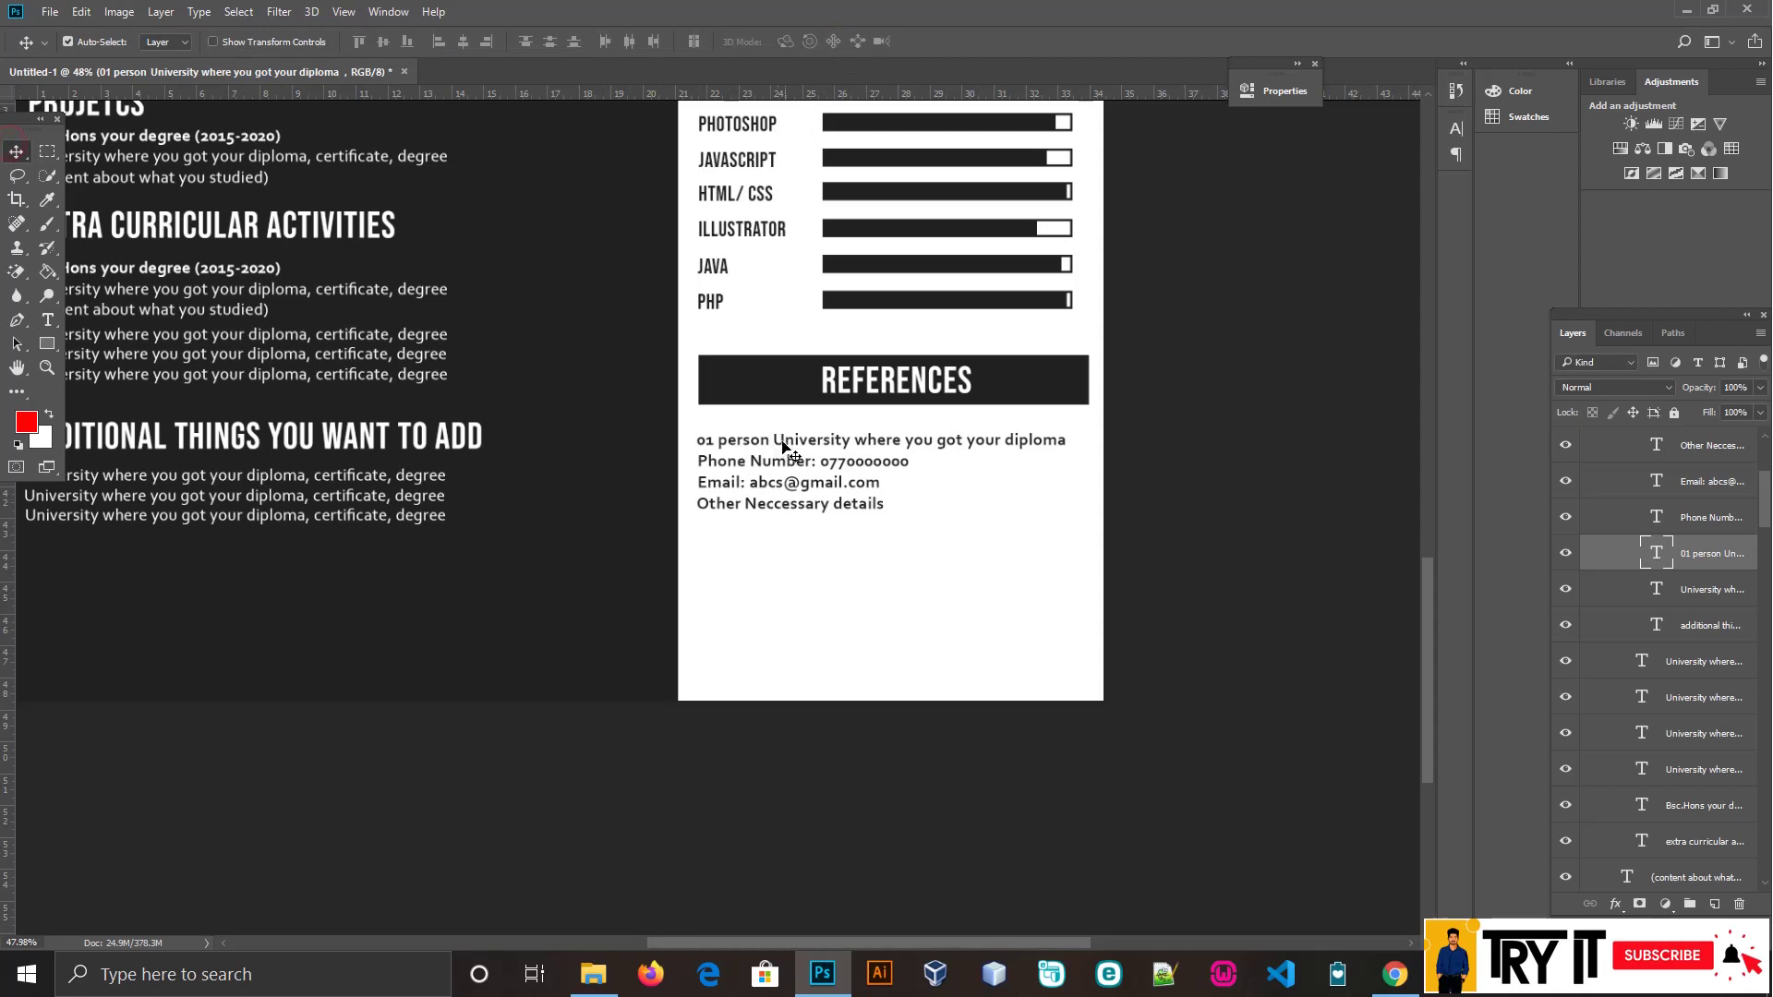
Copy the four-line reference block below it and renumber the copy 02.
shift+click(784, 461)
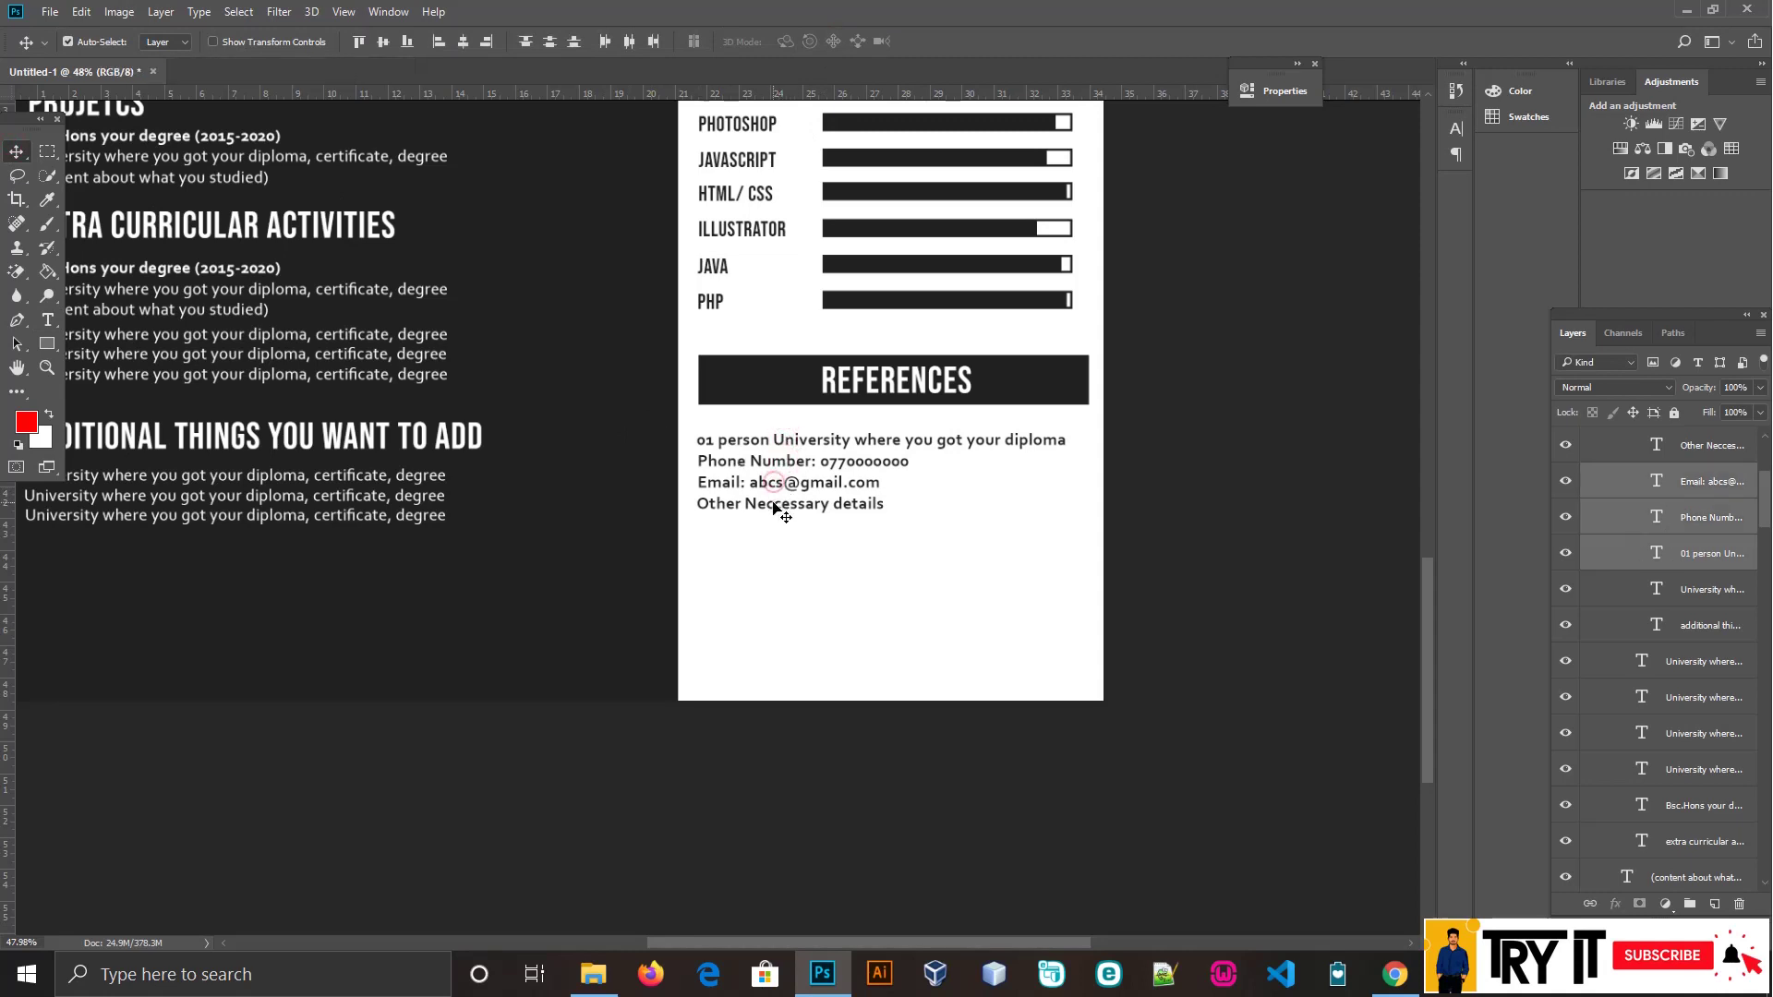
shift+click(780, 504)
drag(776, 482, 792, 586)
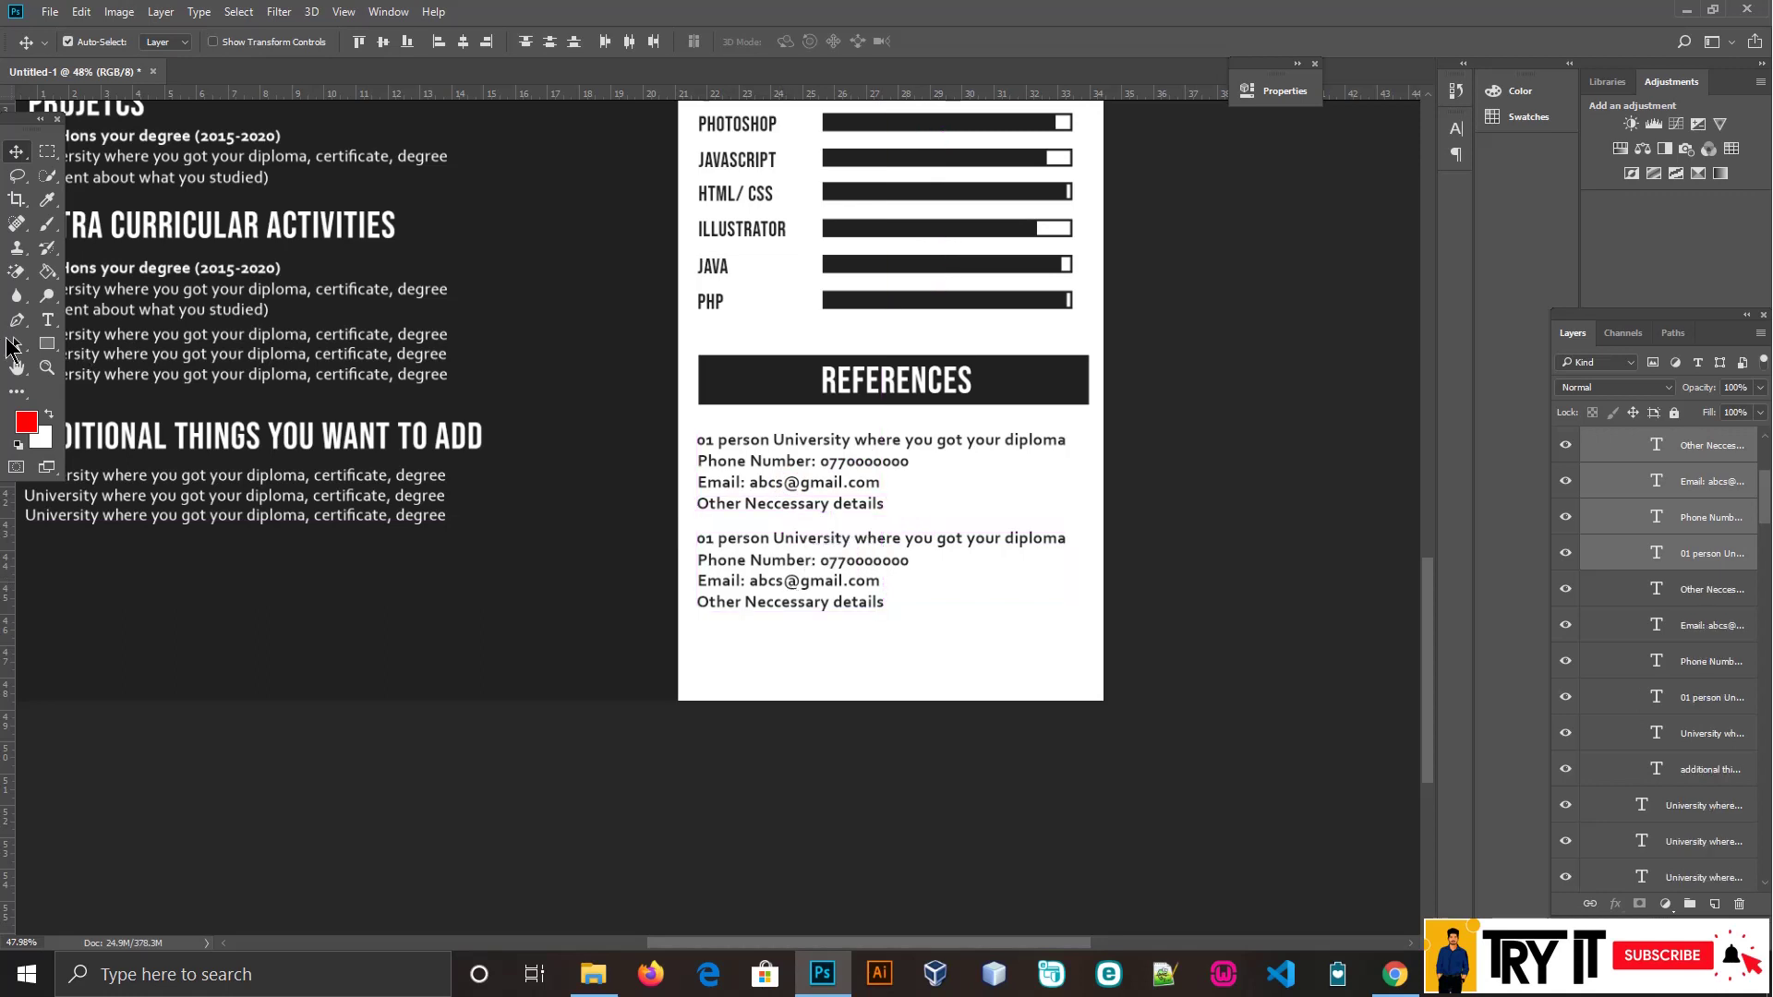
click(47, 320)
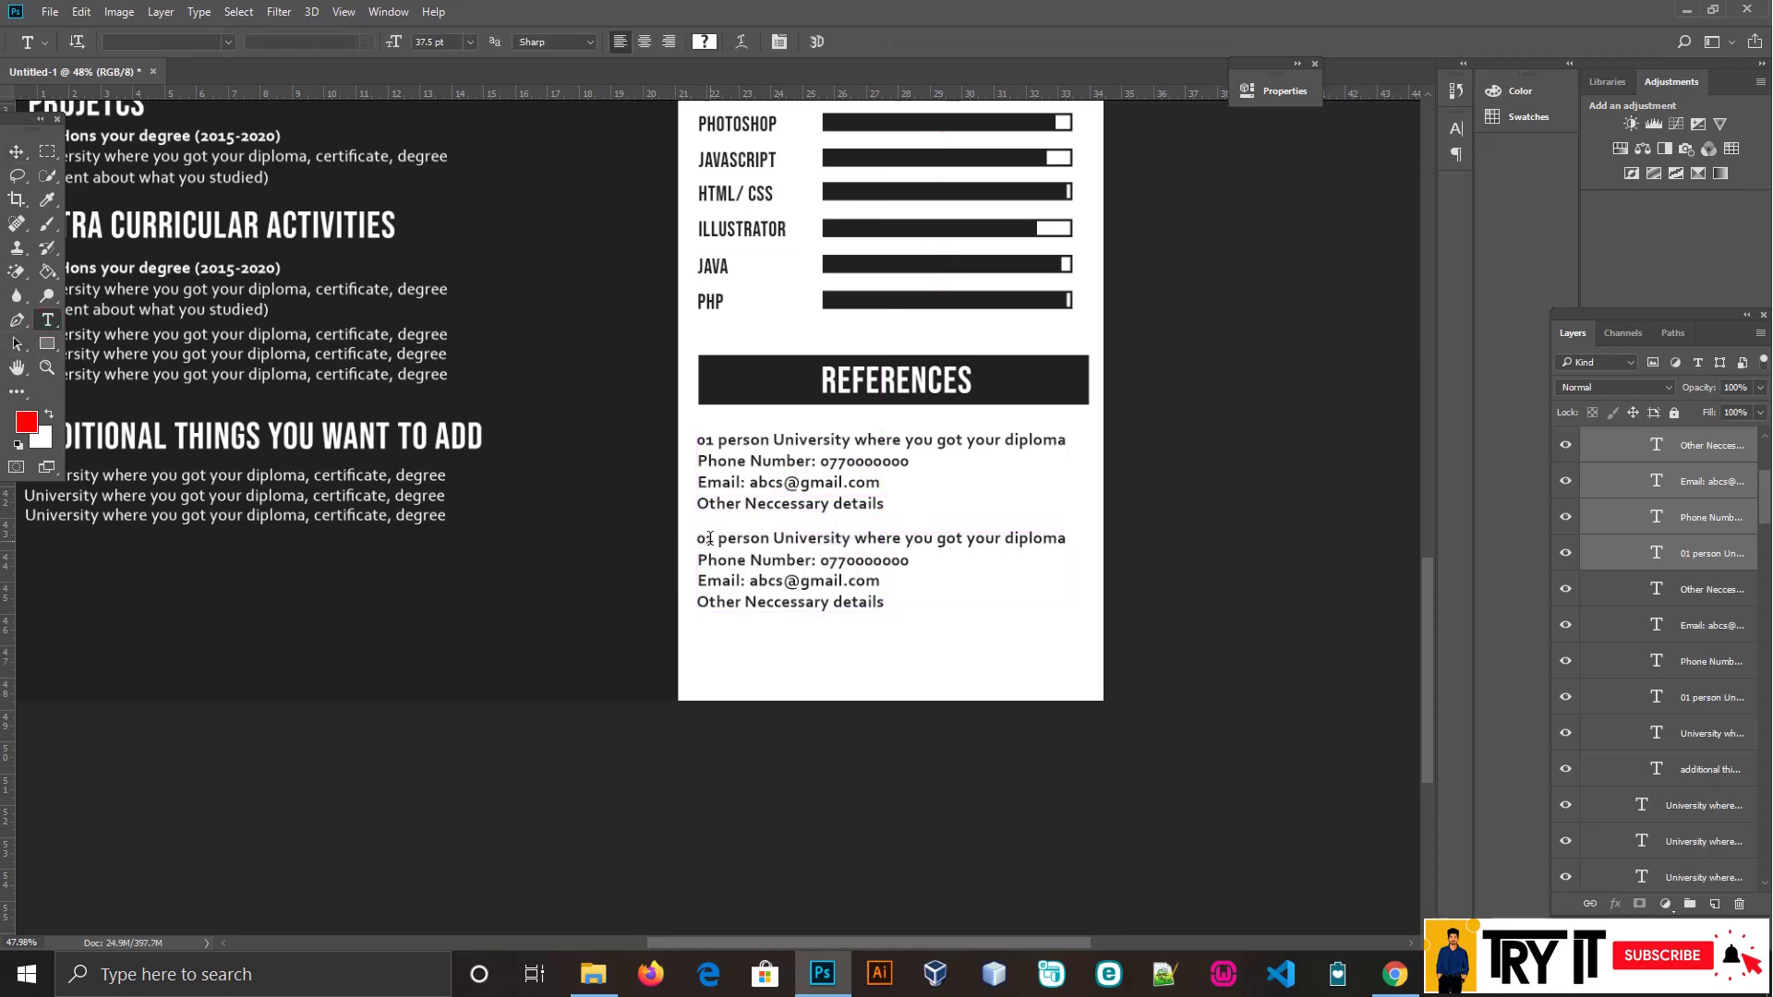
click(709, 539)
key(BackSpace)
text(2)
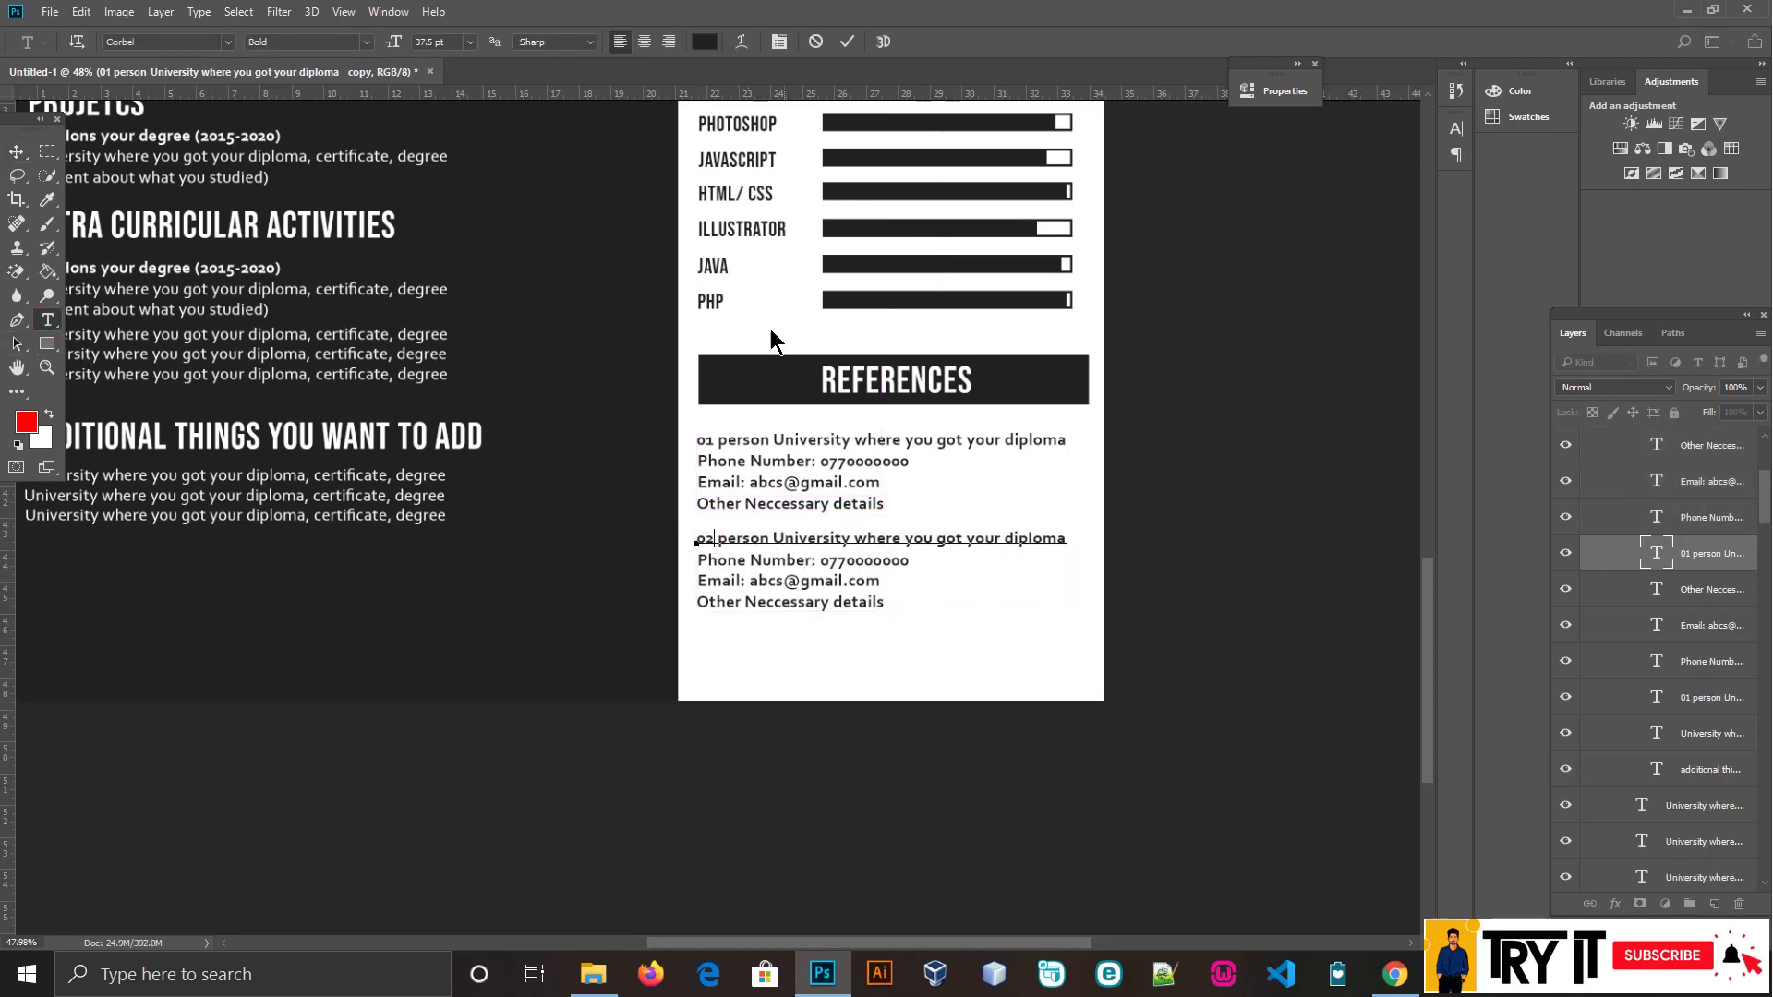
click(847, 41)
scroll(843, 471, down, 3)
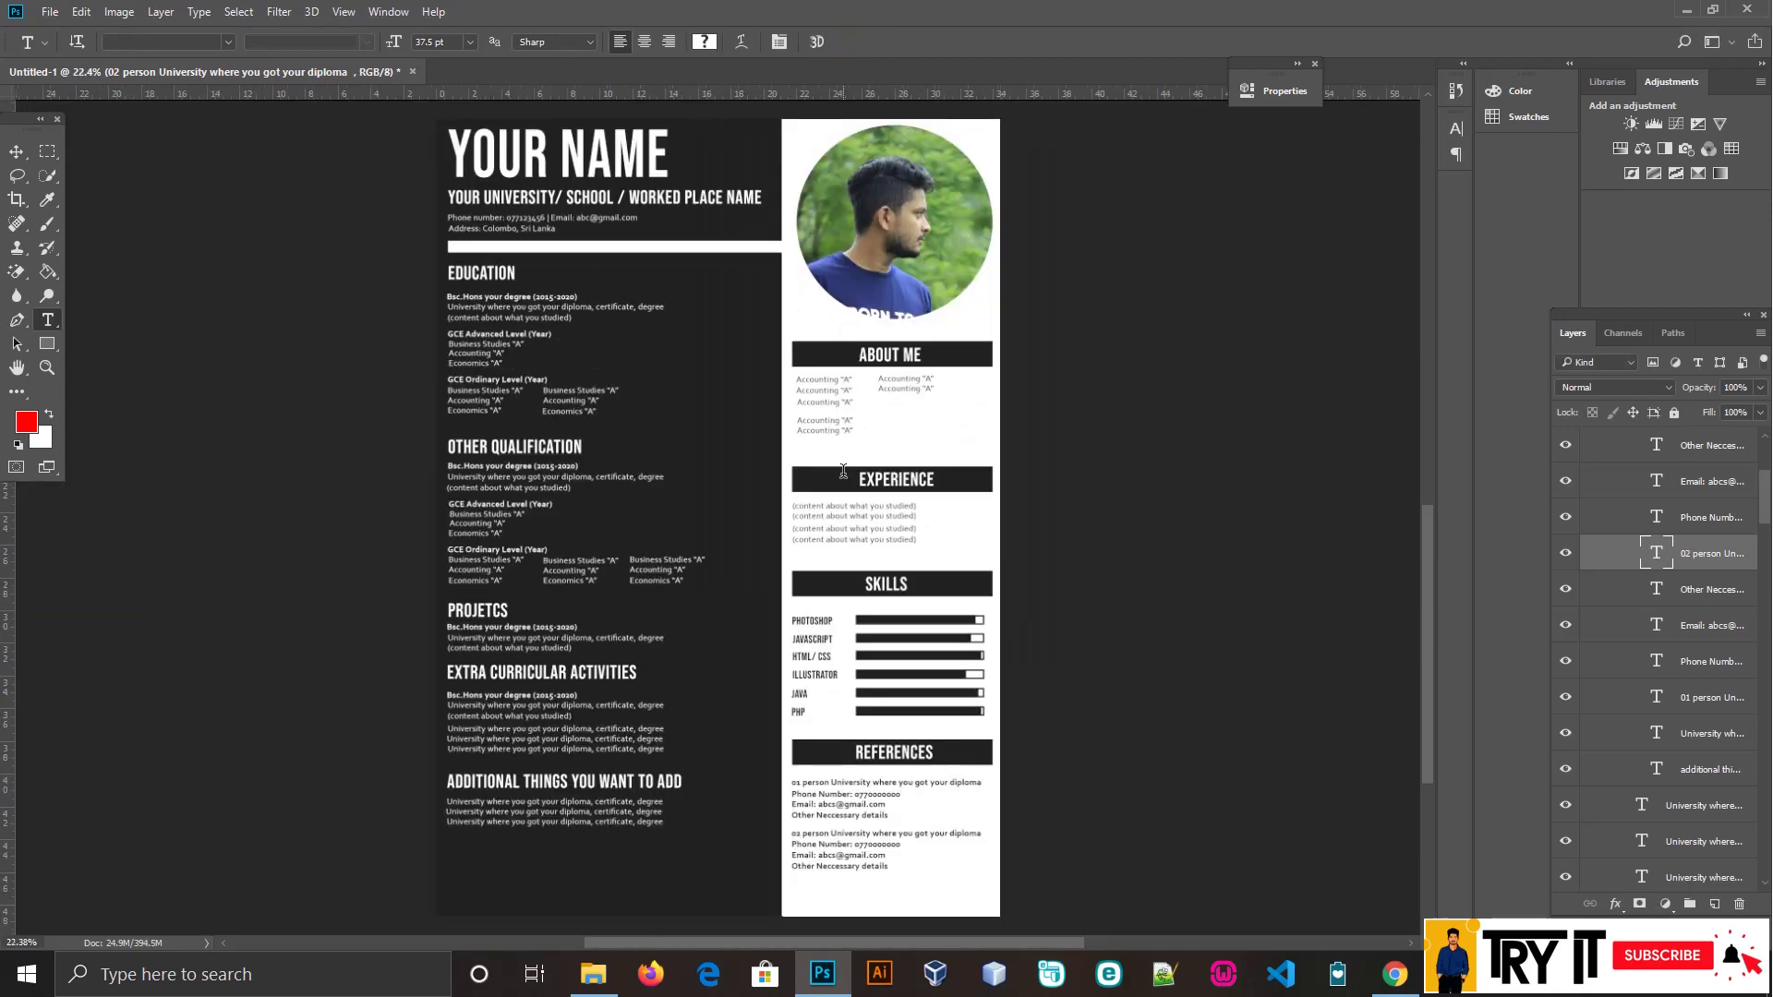
click(17, 151)
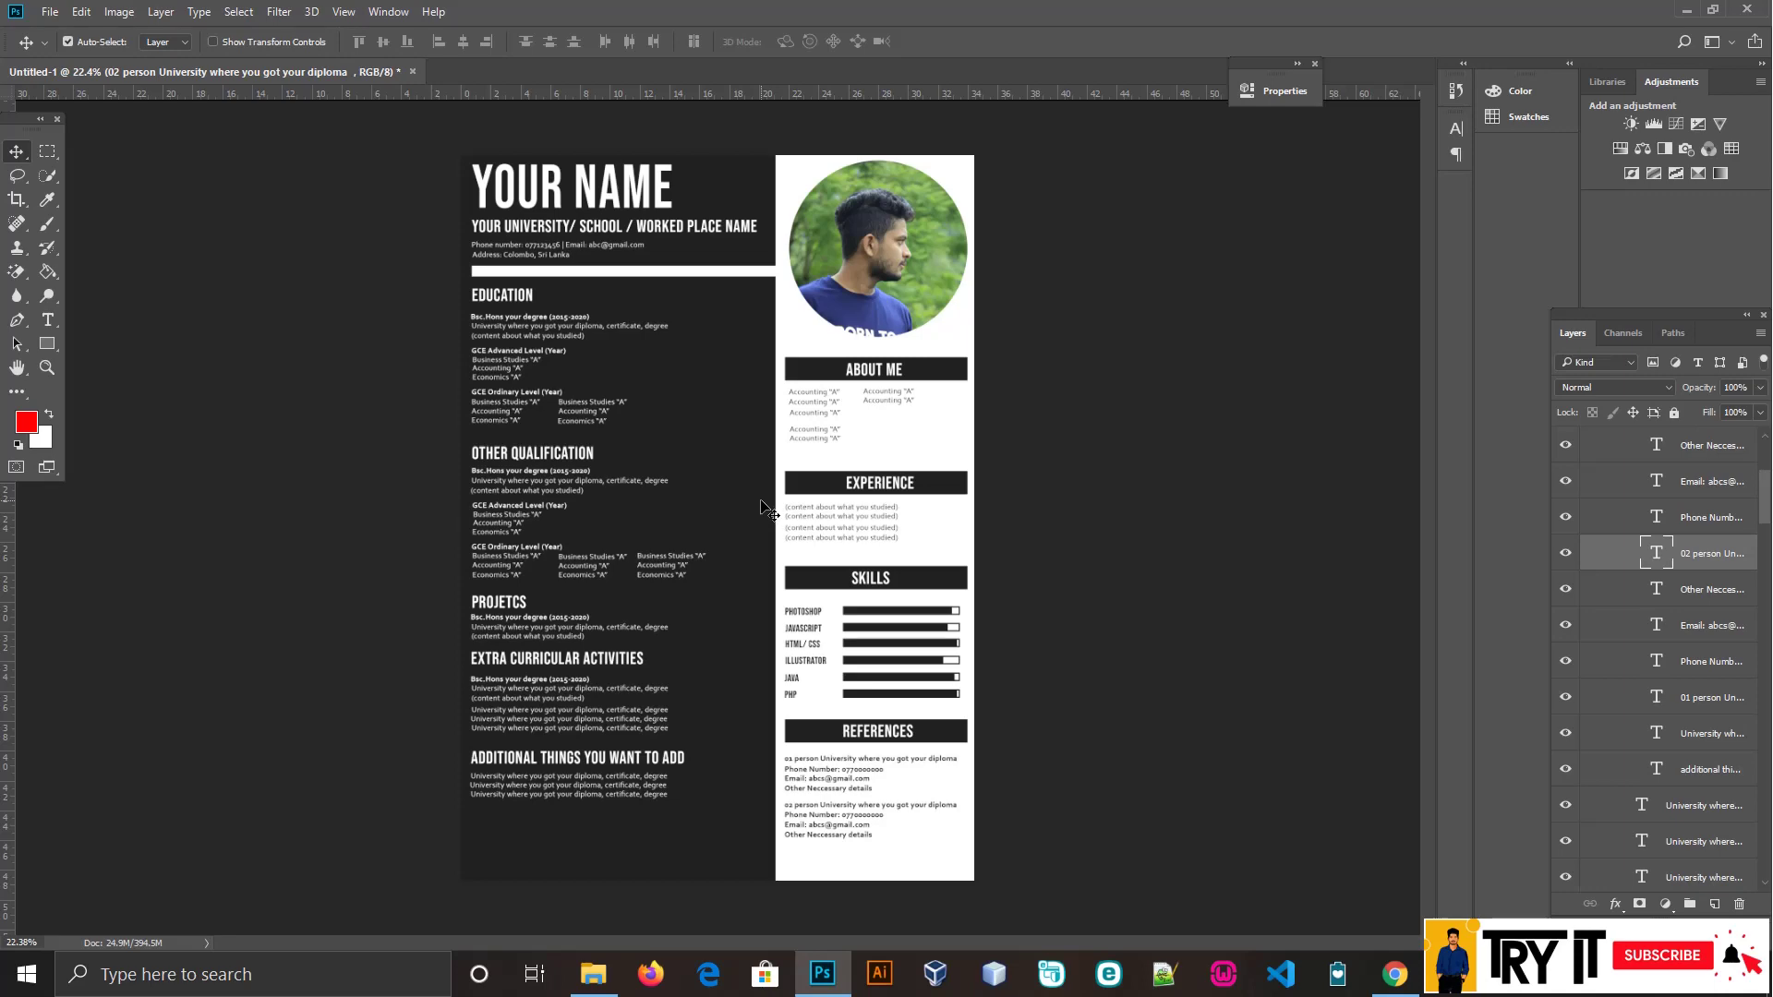
scroll(763, 506, up, 3)
scroll(754, 523, up, 1)
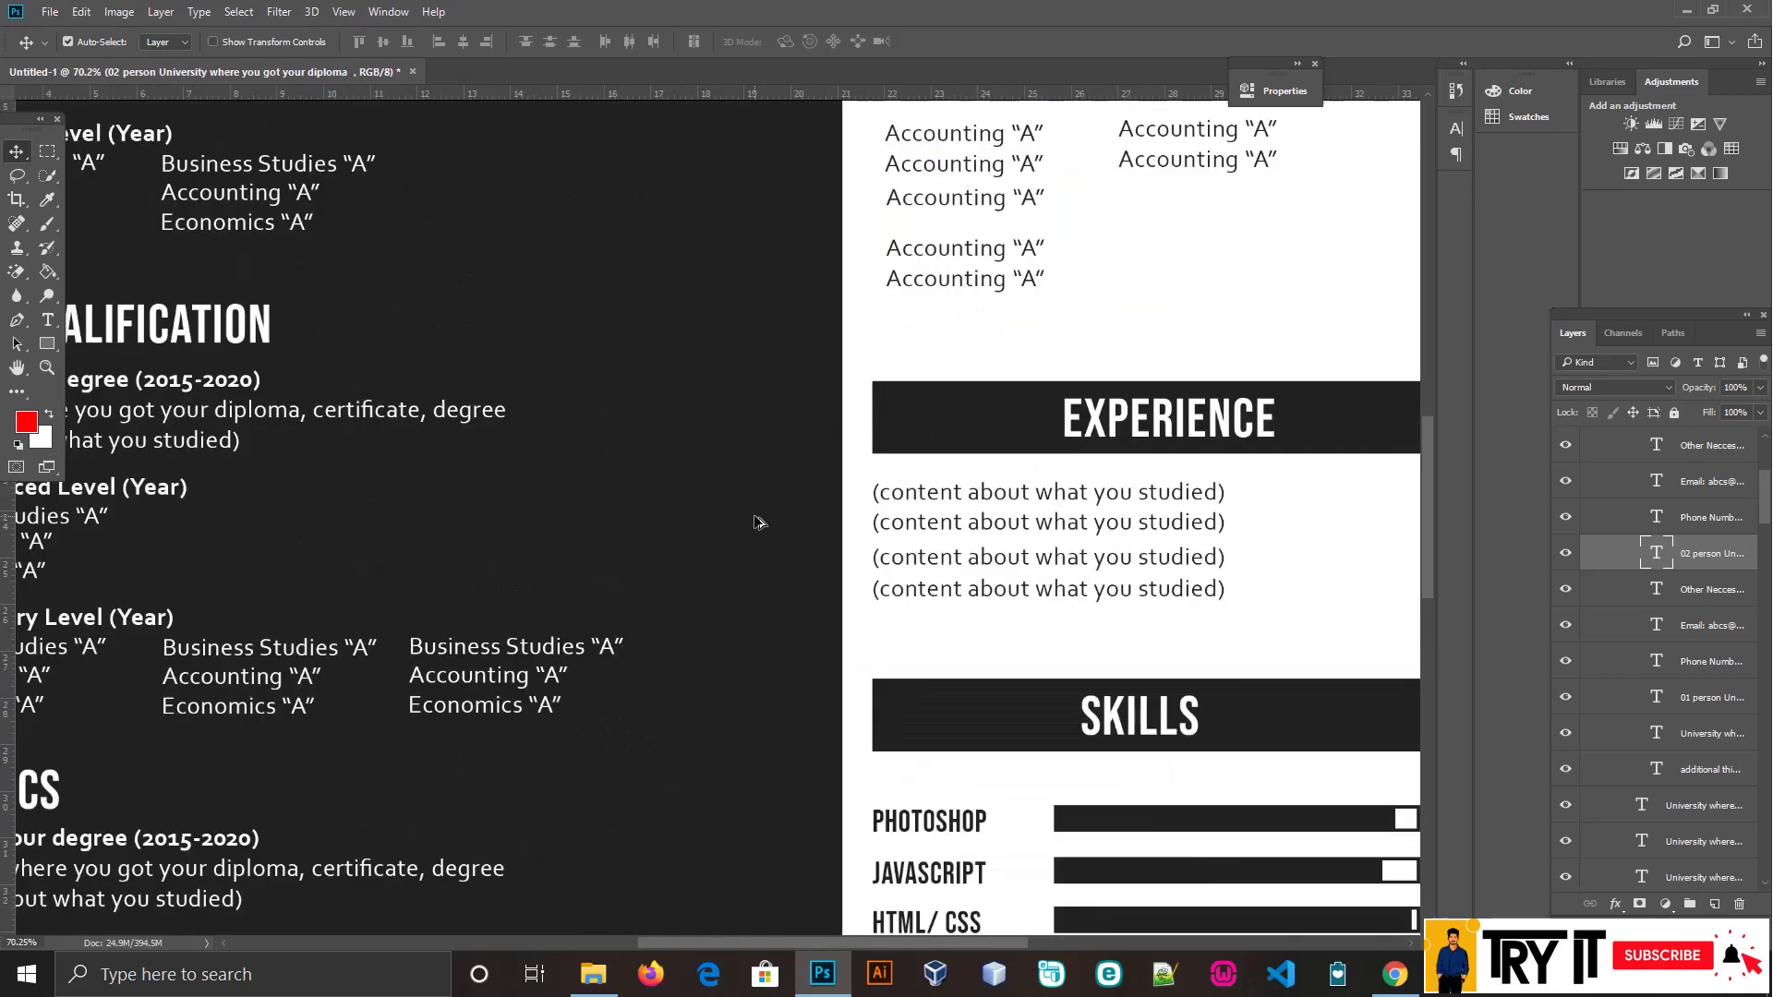
scroll(755, 523, down, 2)
scroll(755, 523, down, 1)
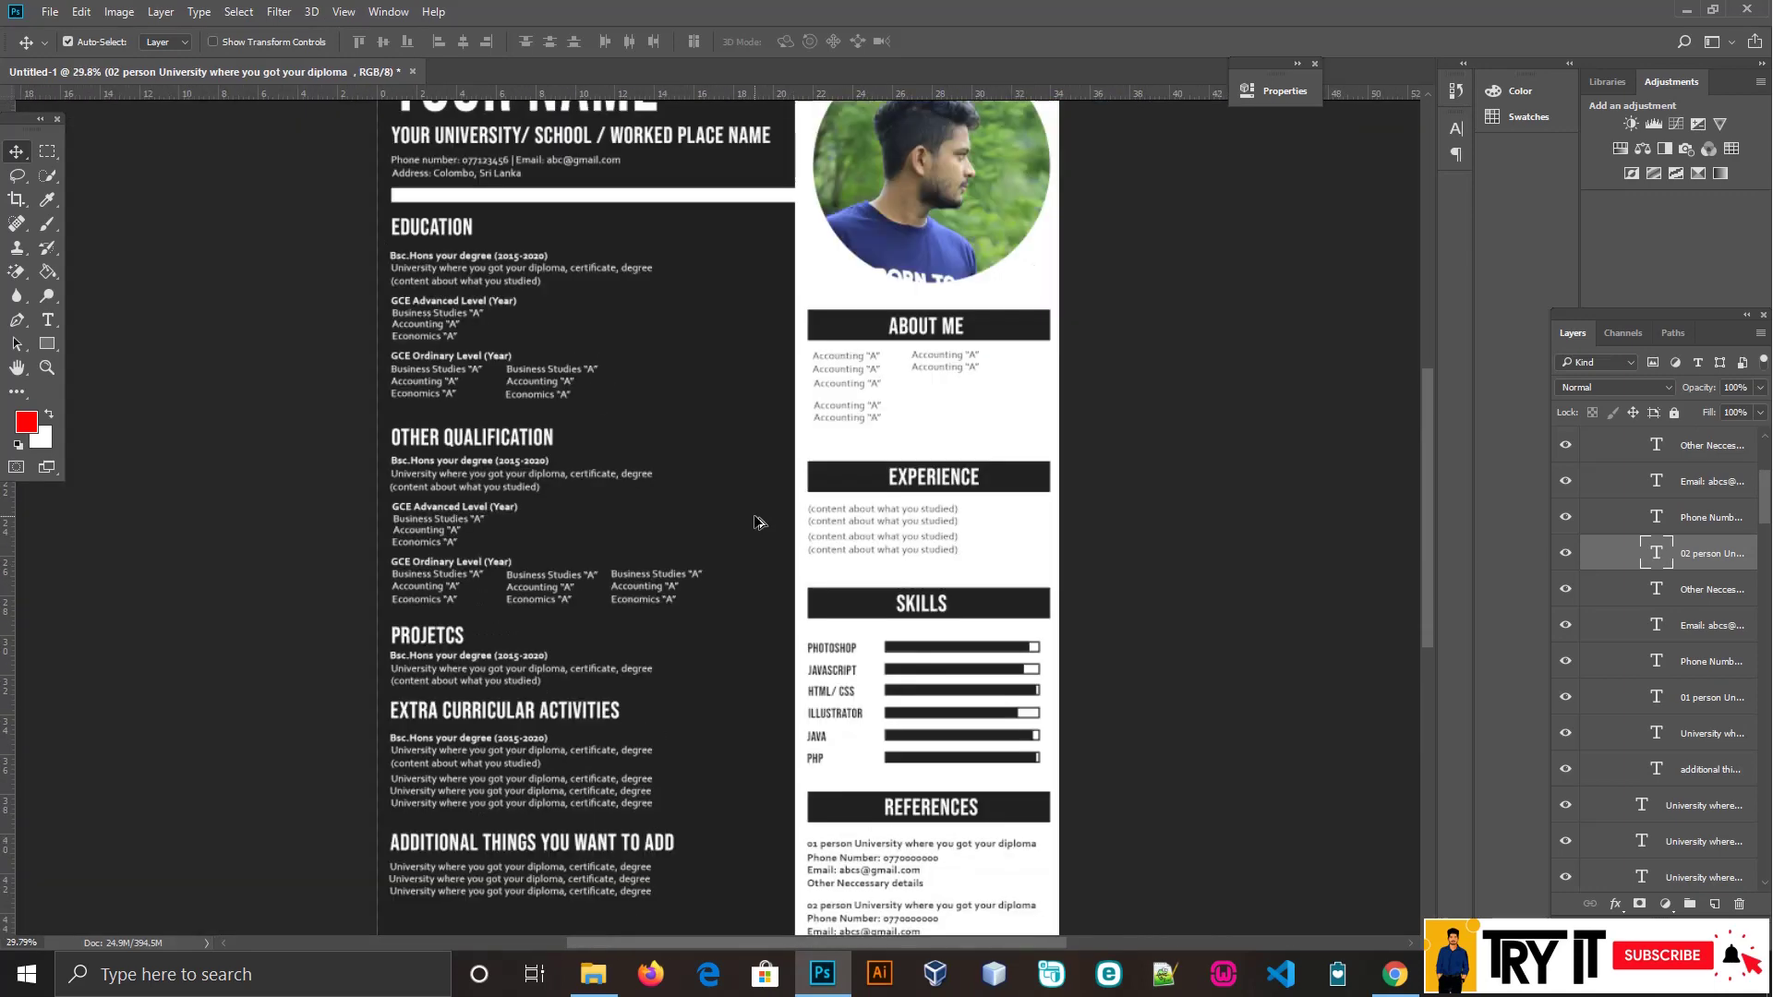
scroll(755, 522, down, 1)
scroll(754, 523, down, 1)
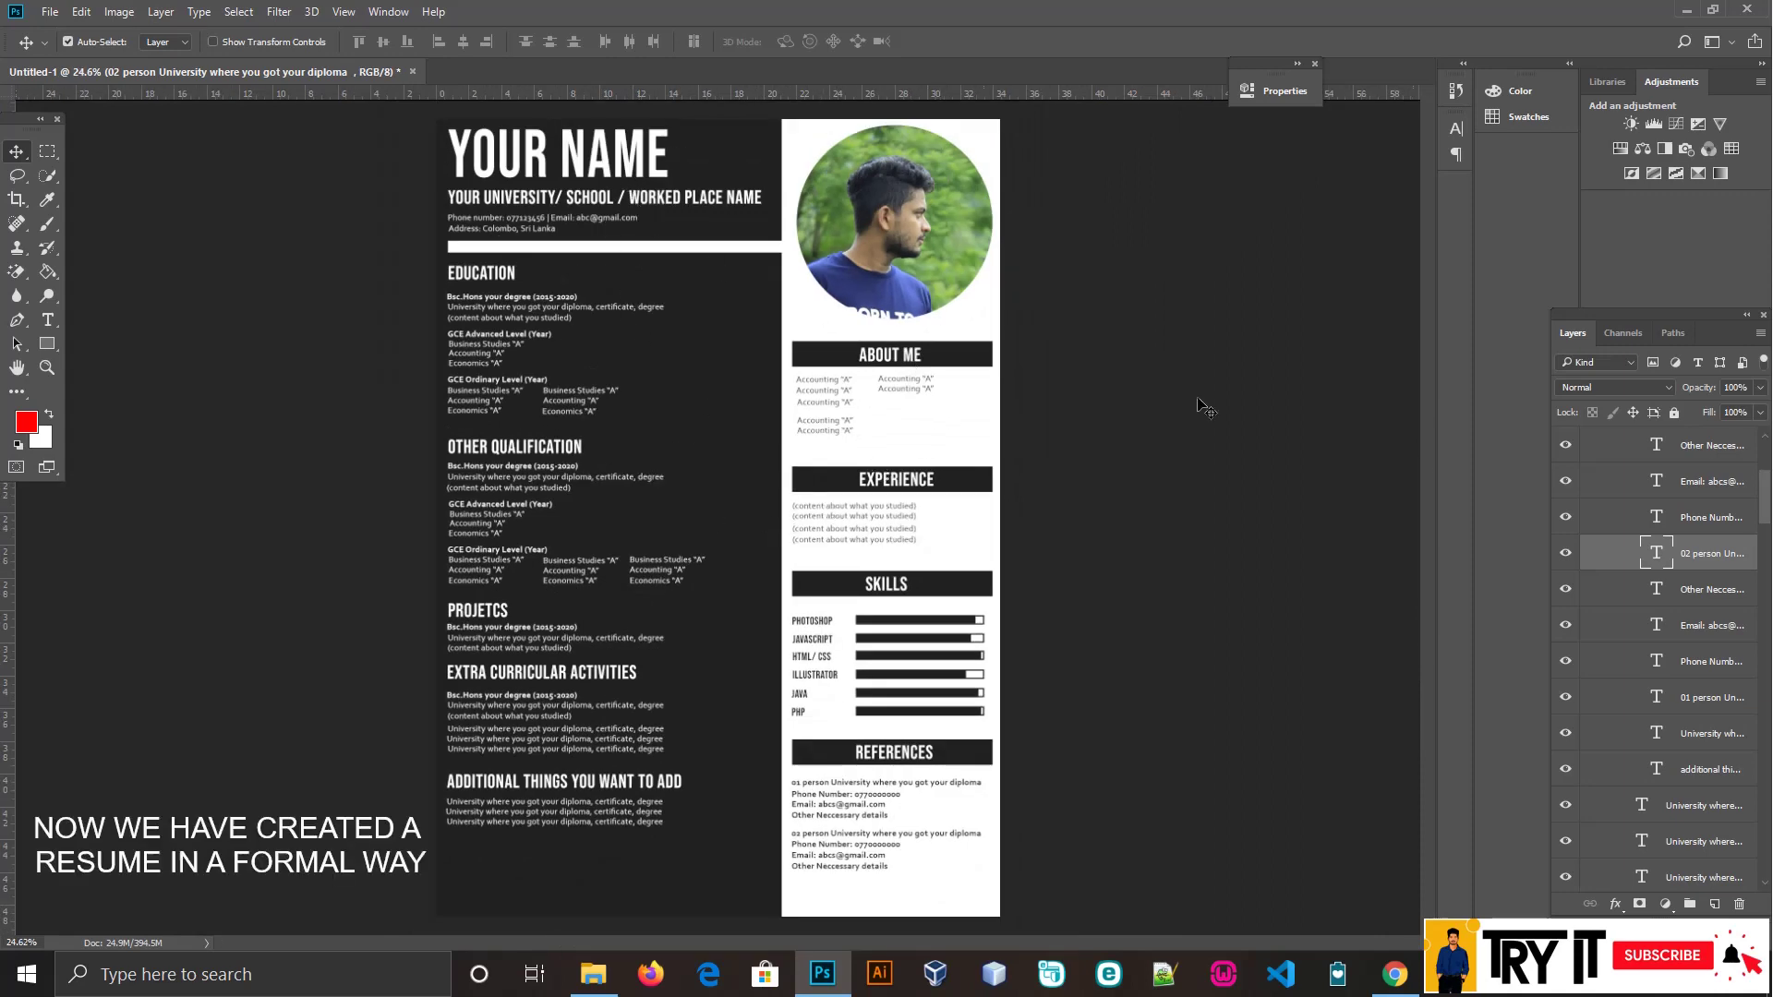
drag(1765, 506, 1766, 702)
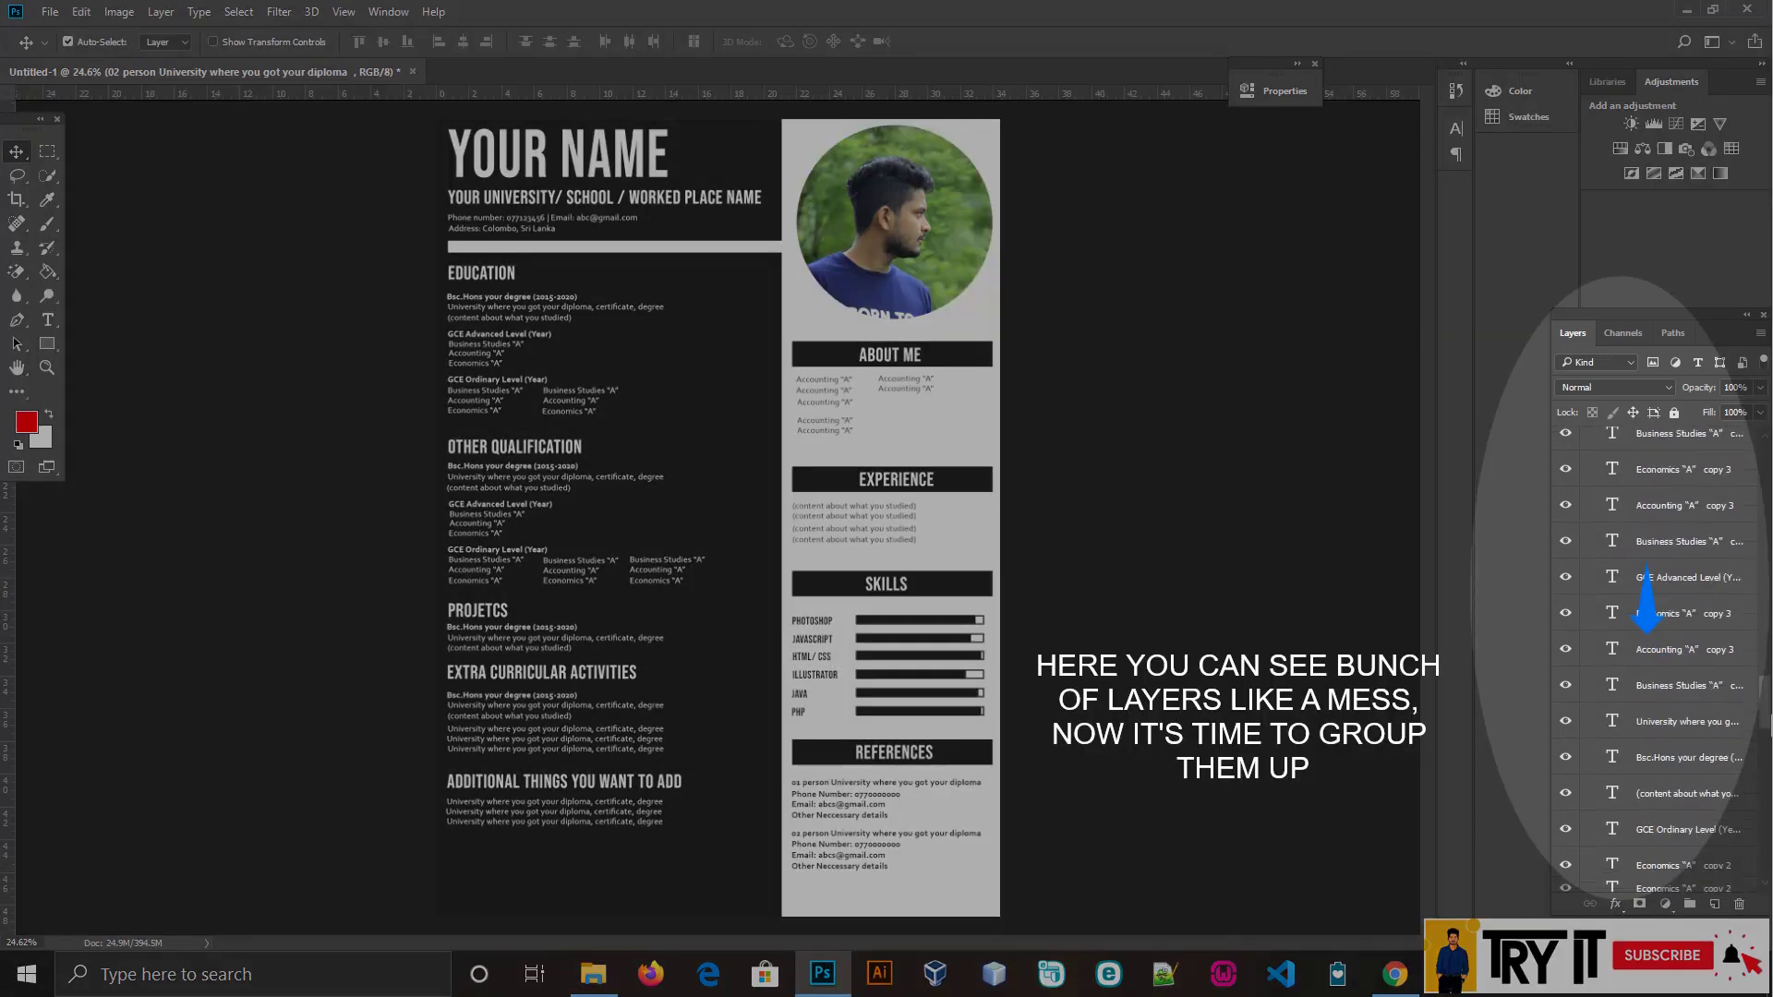
Group the Your Name heading and university subtitle layers as 'Header 1'.
scroll(1690, 630, down, 5)
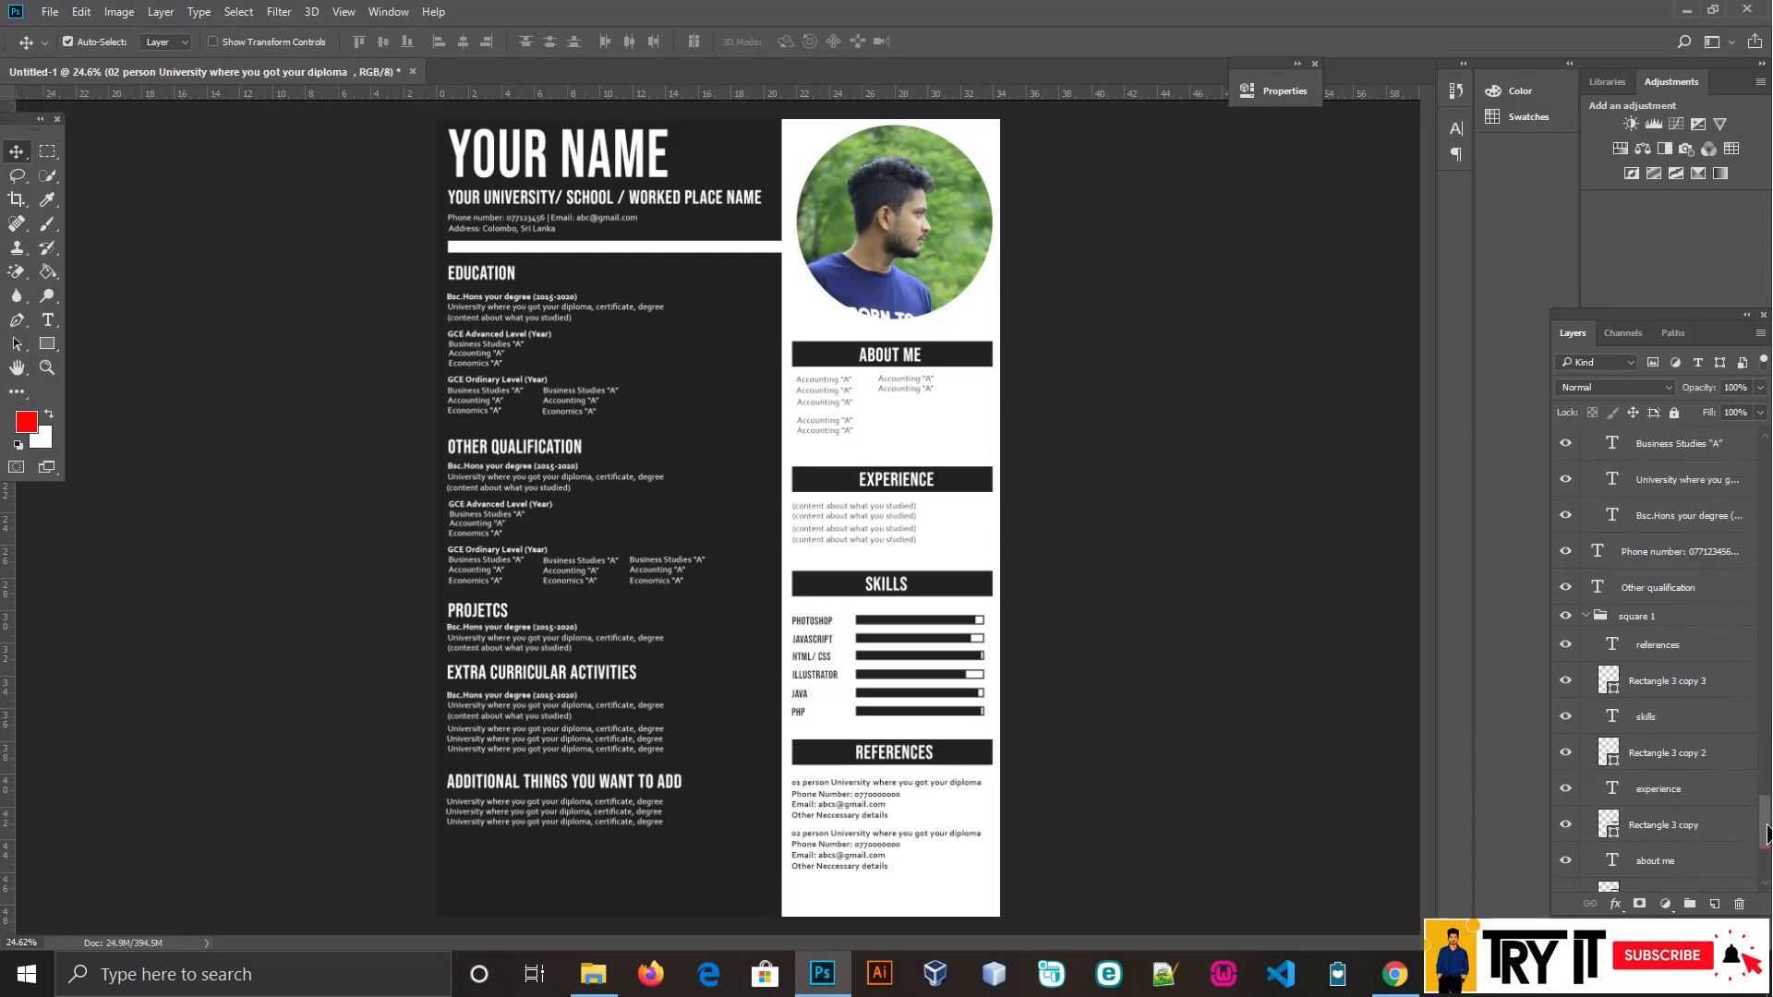
drag(1769, 861, 1765, 471)
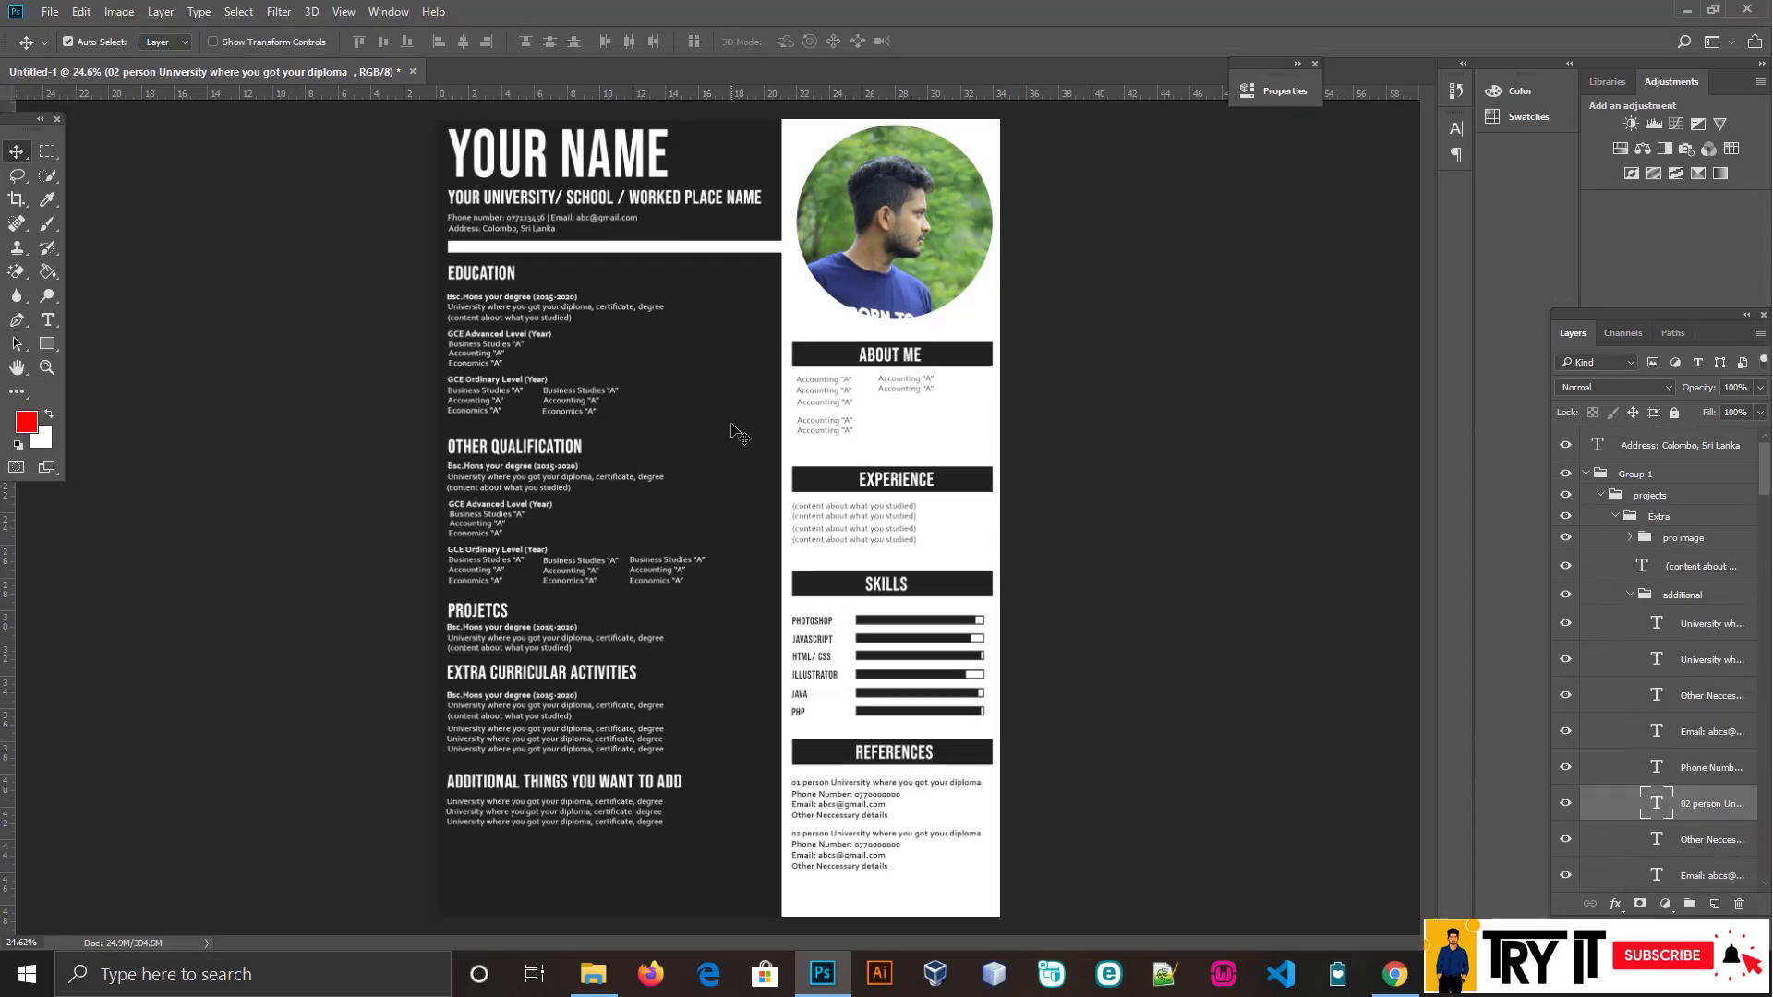
click(641, 163)
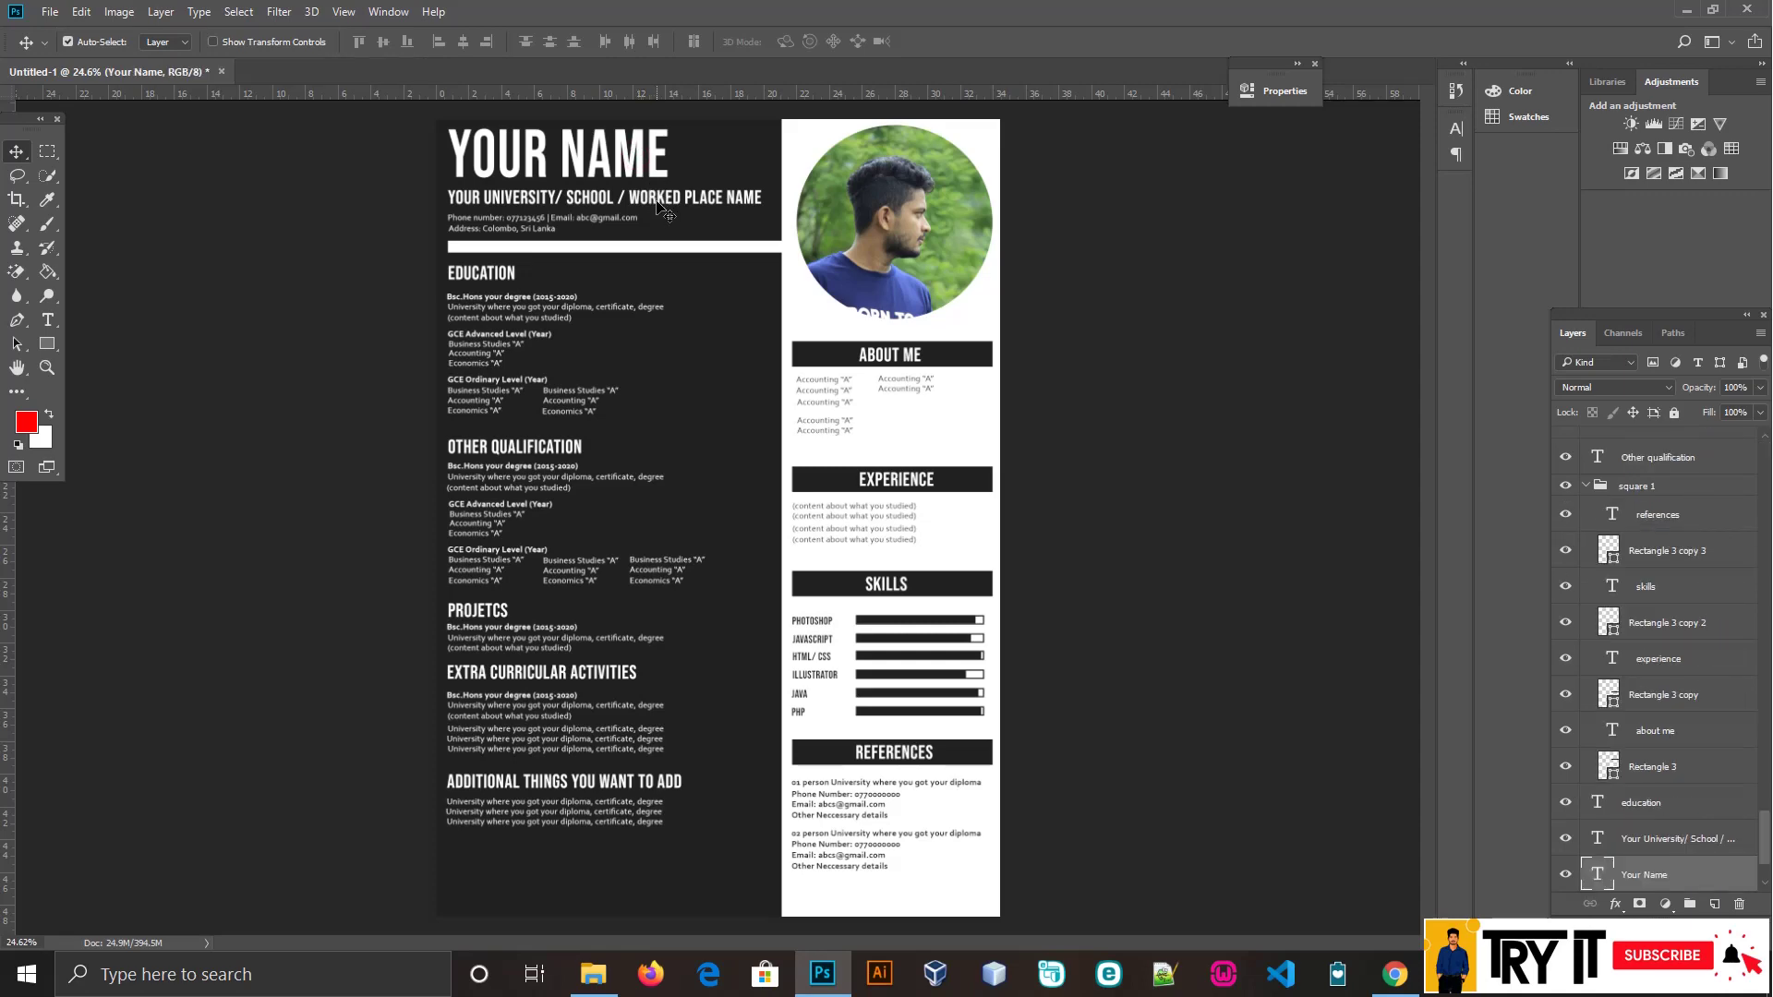
scroll(663, 210, up, 6)
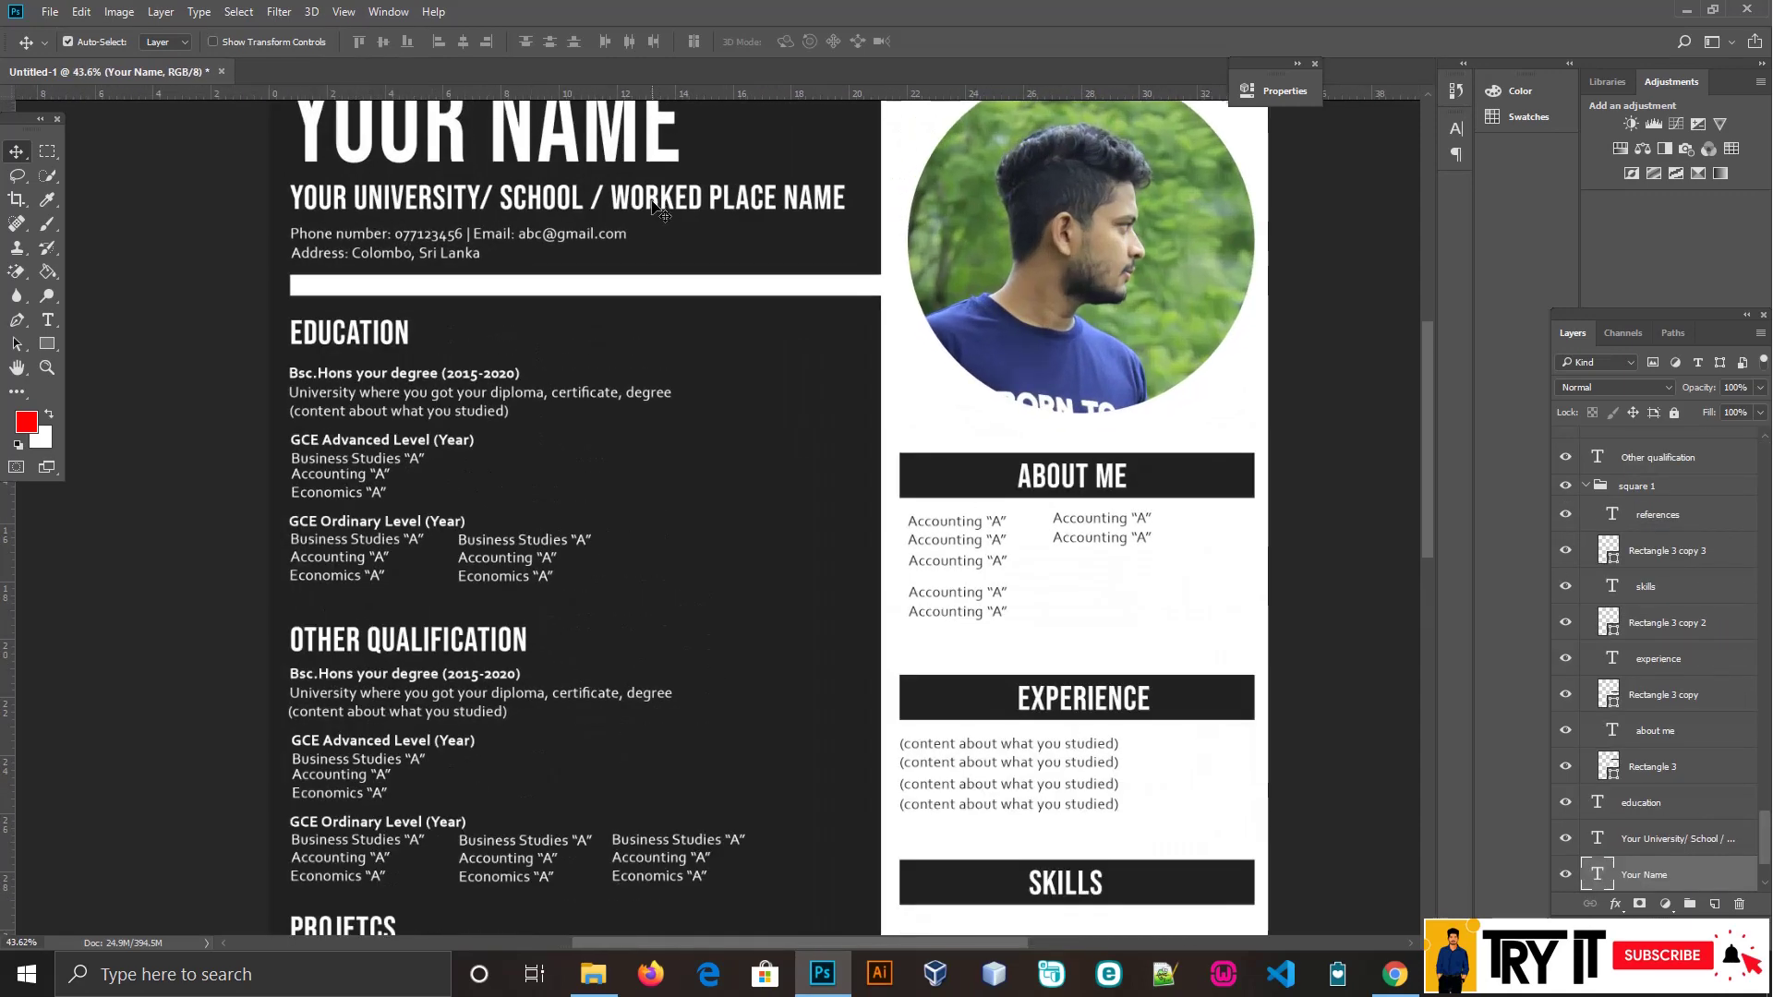
shift+click(657, 205)
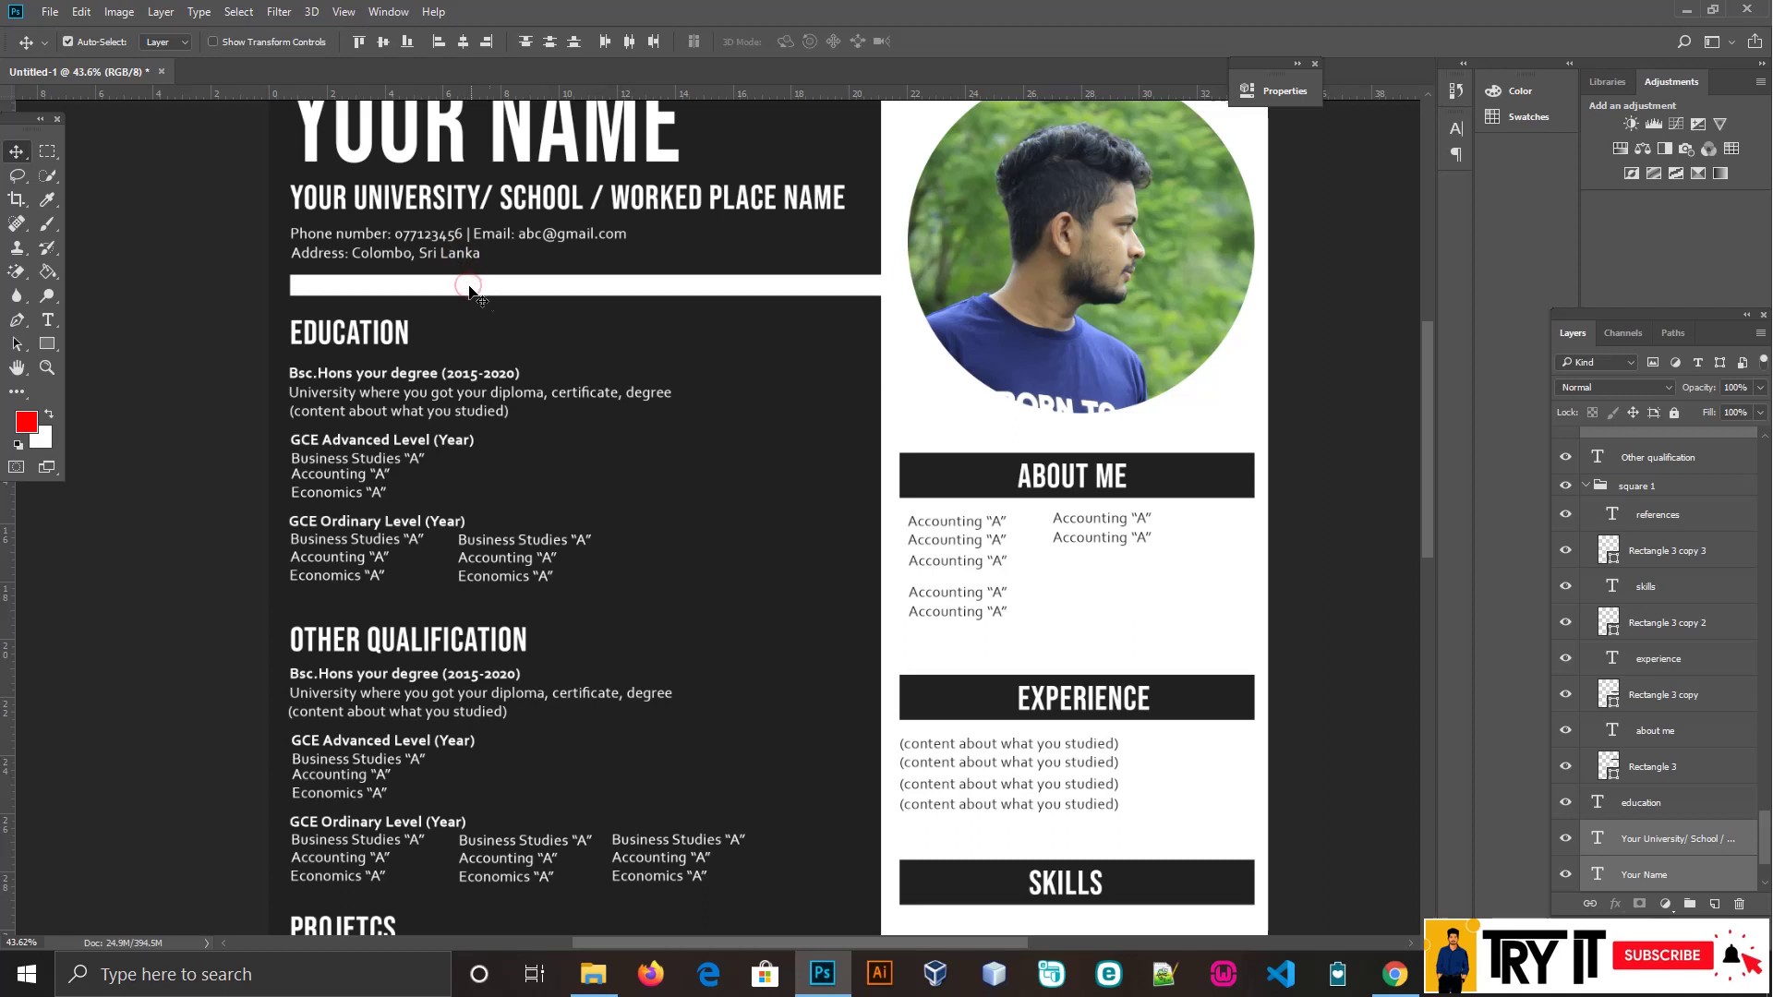
scroll(1760, 628, up, 3)
scroll(1760, 628, down, 3)
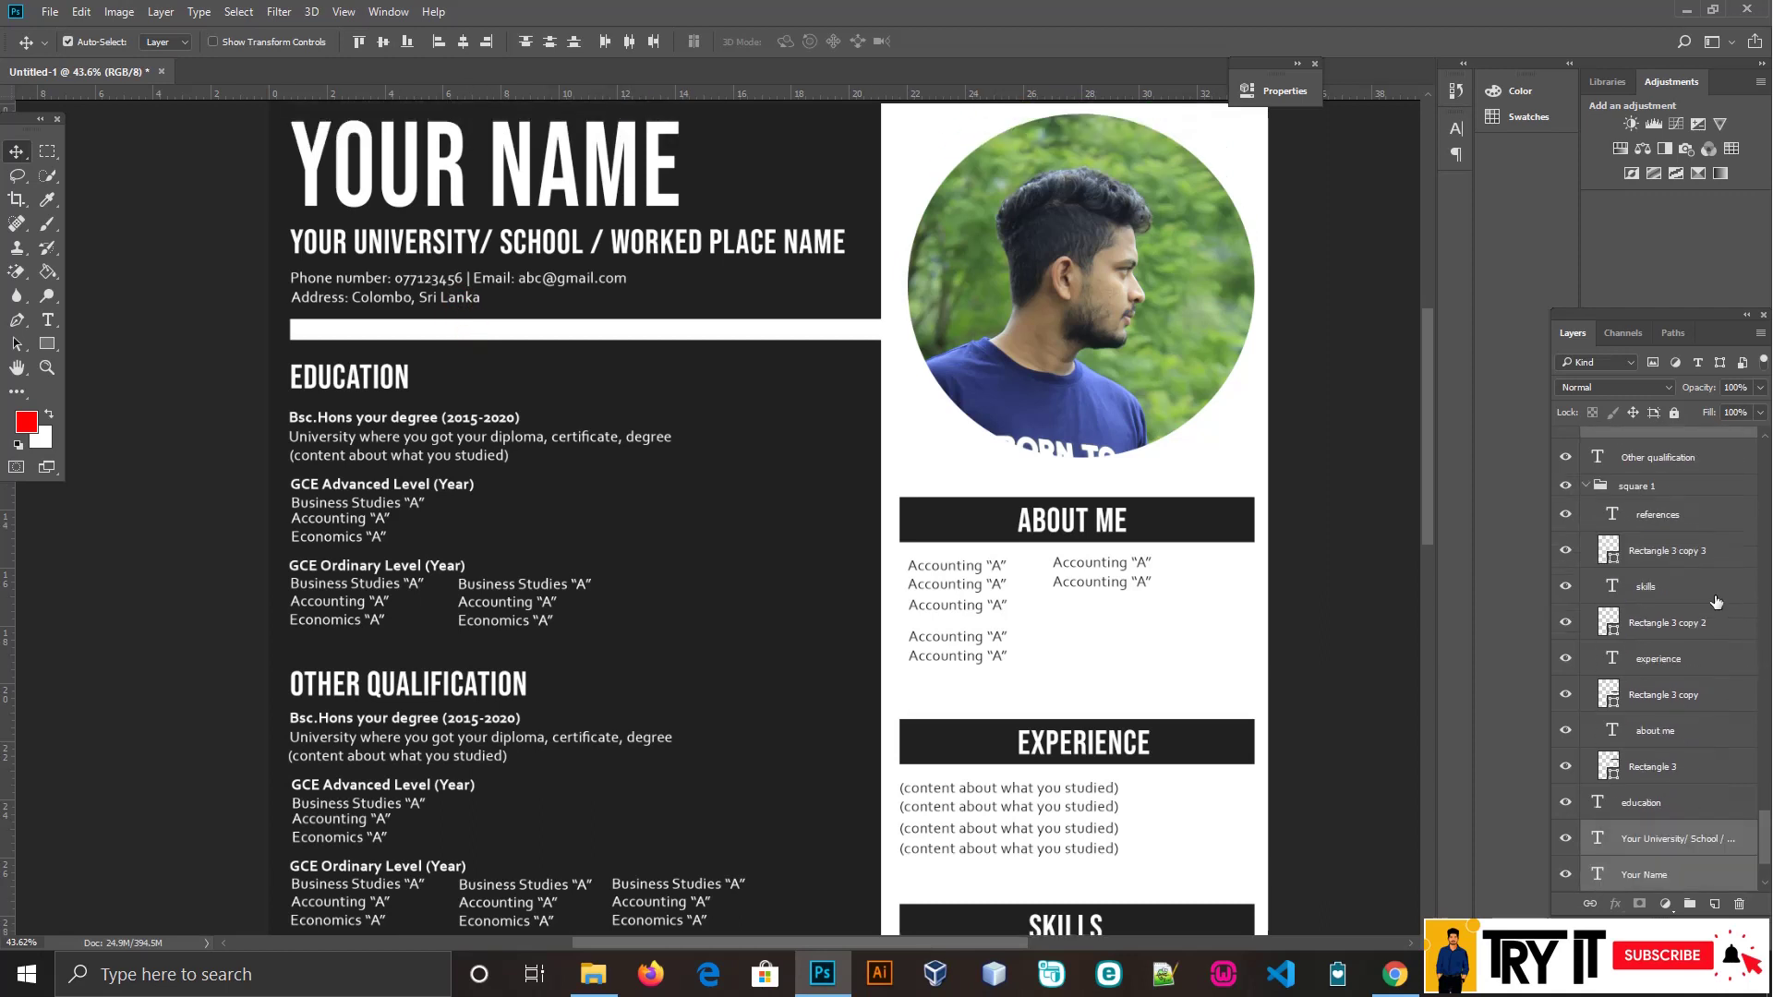
scroll(1715, 640, down, 2)
drag(1764, 848, 1766, 471)
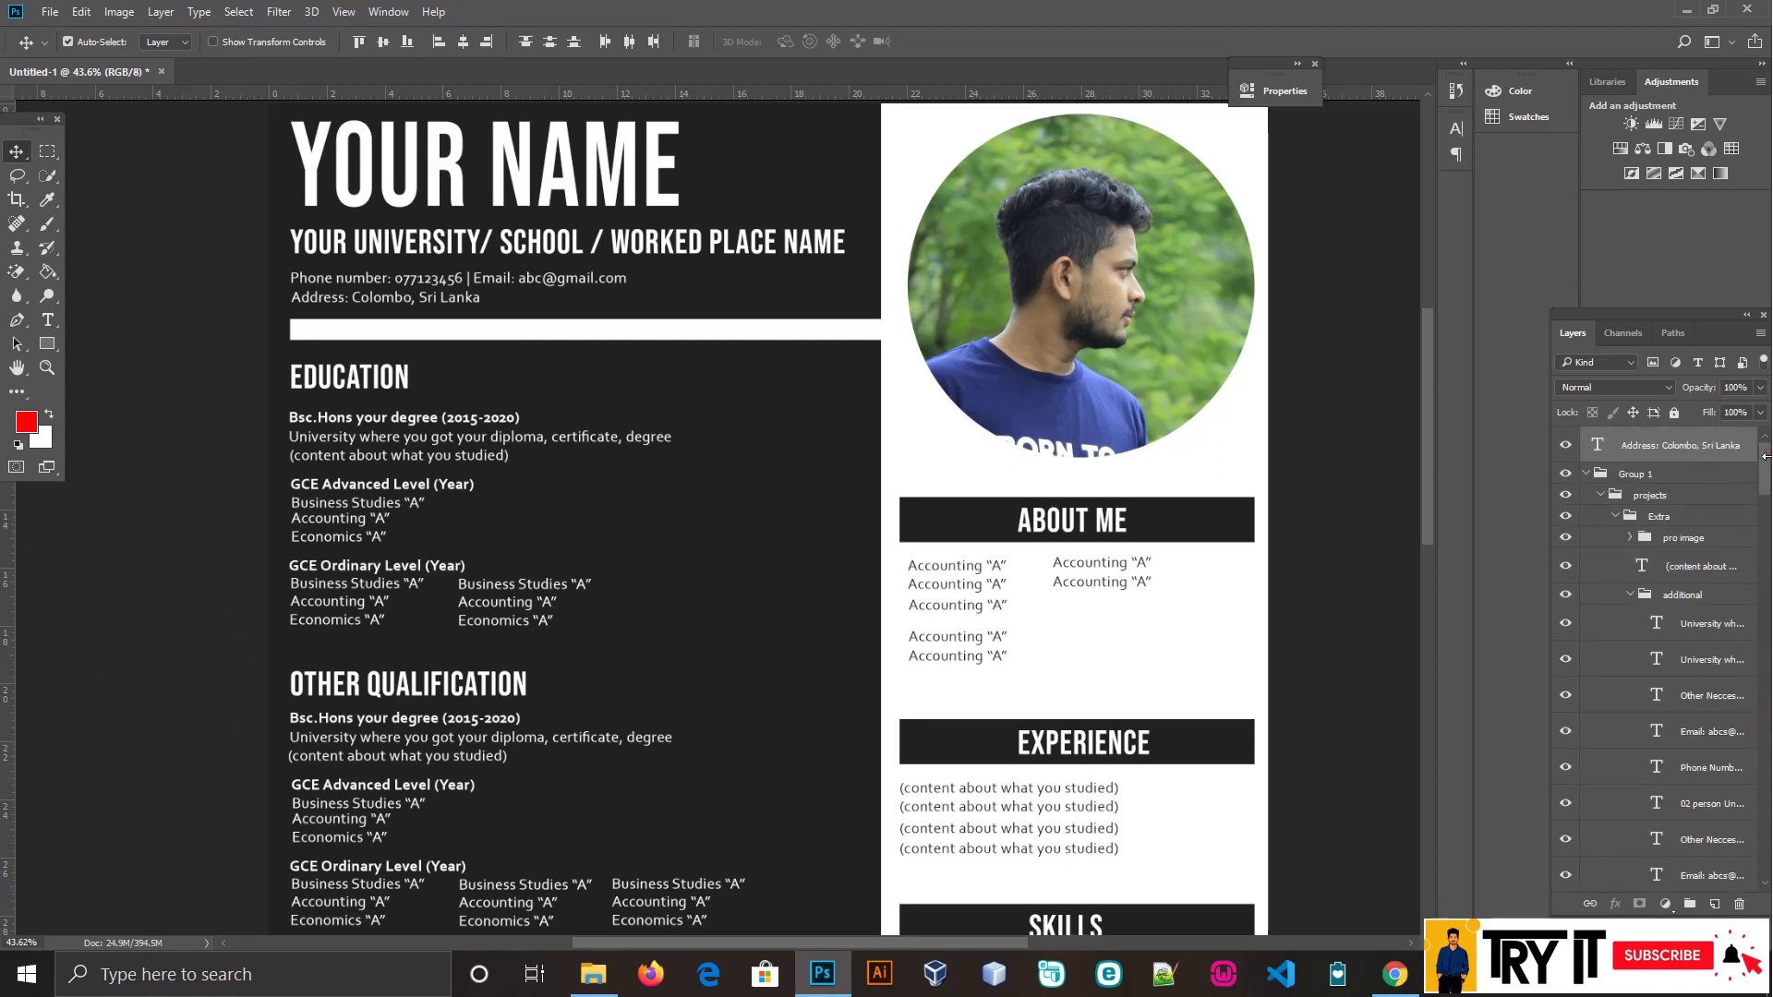
drag(1766, 455, 1764, 858)
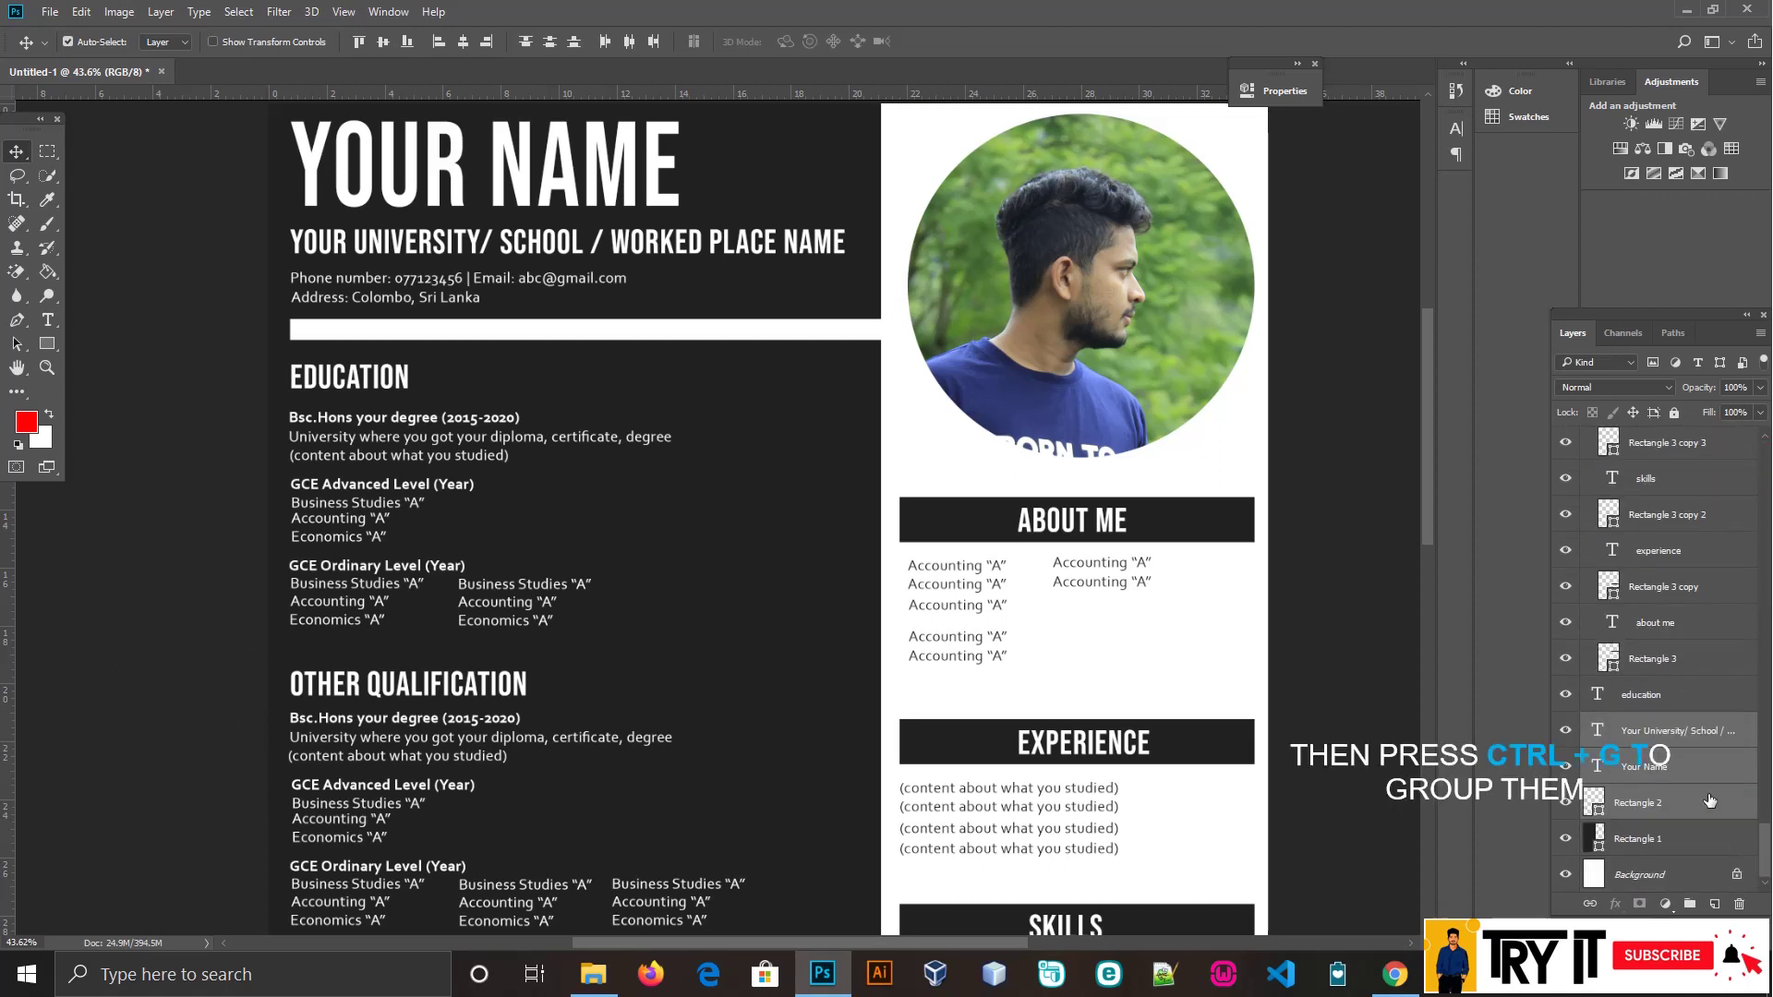
key(ctrl+g)
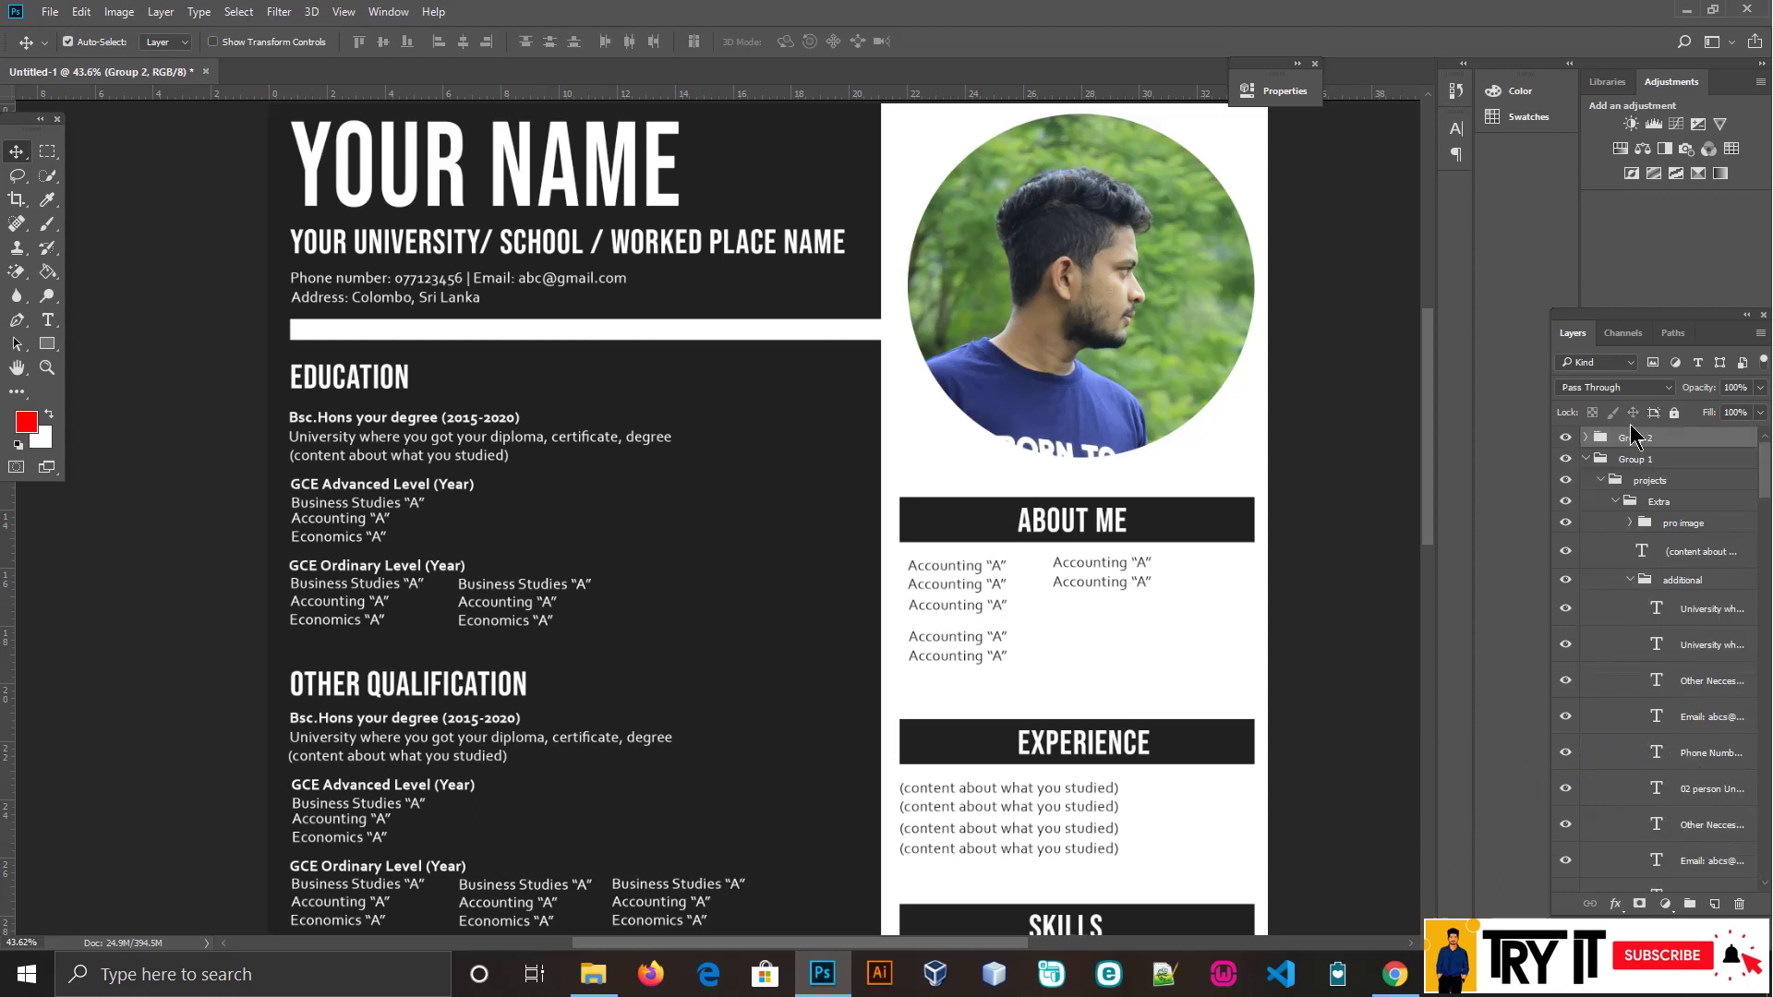
double_click(1633, 438)
text(Header)
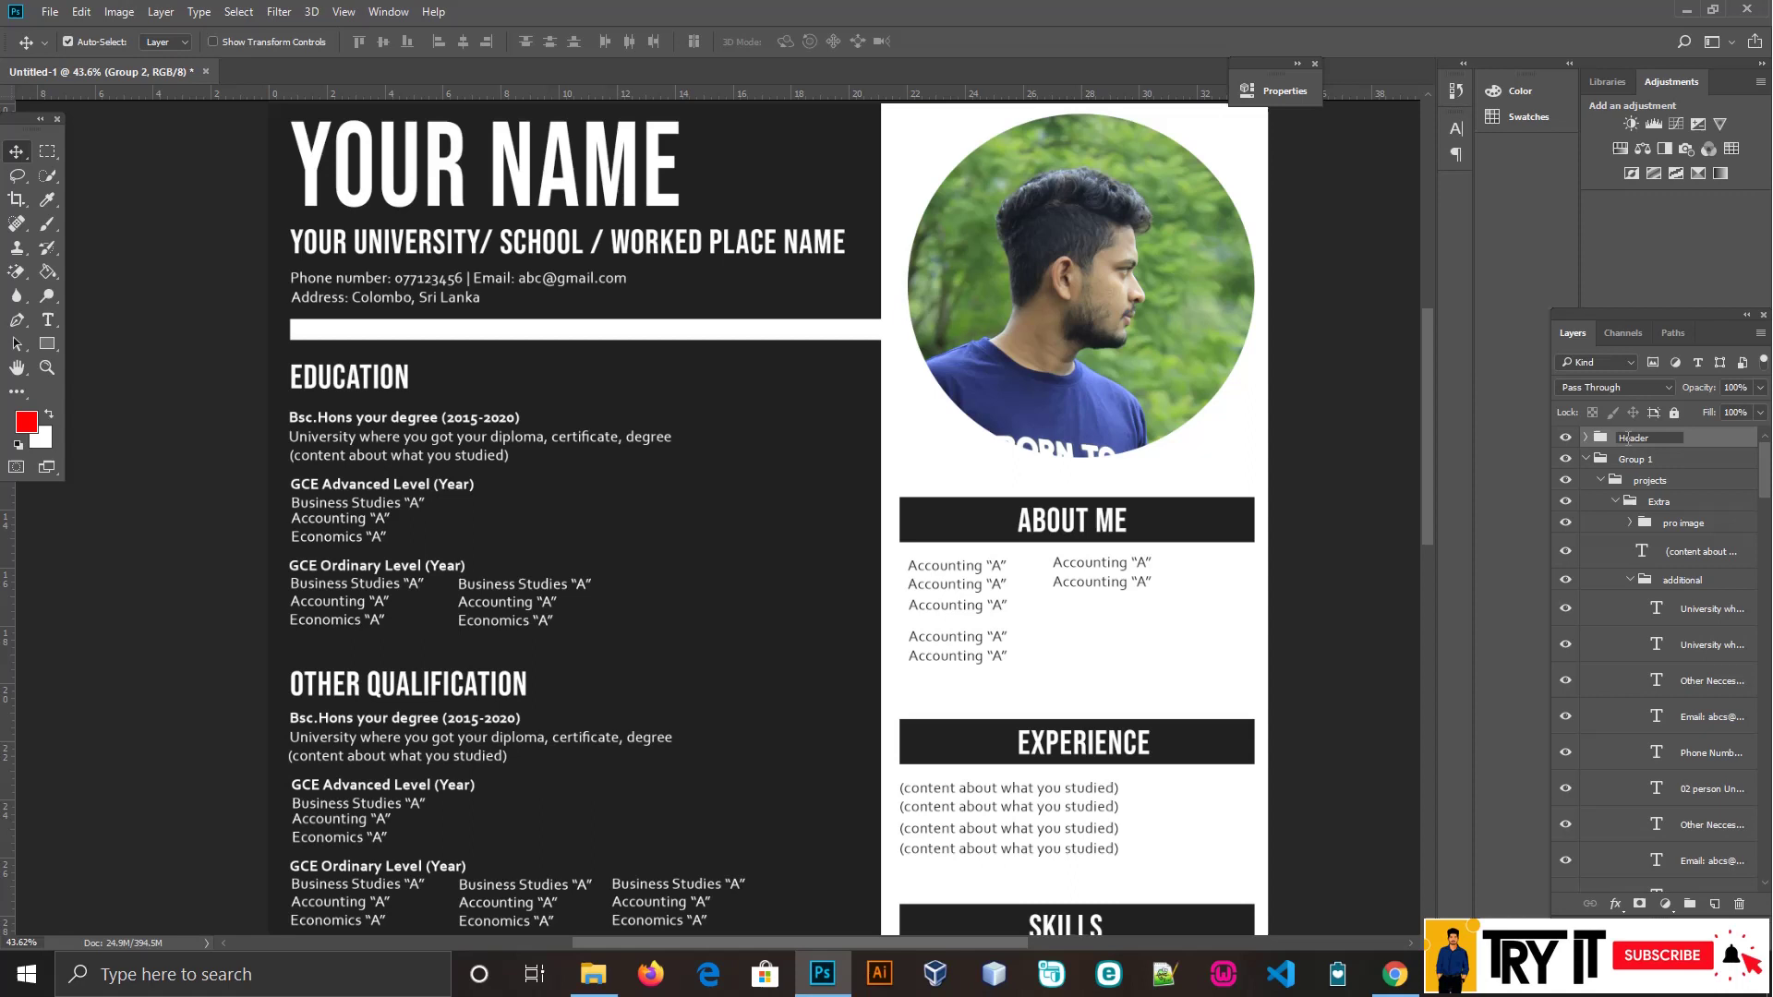
text(1)
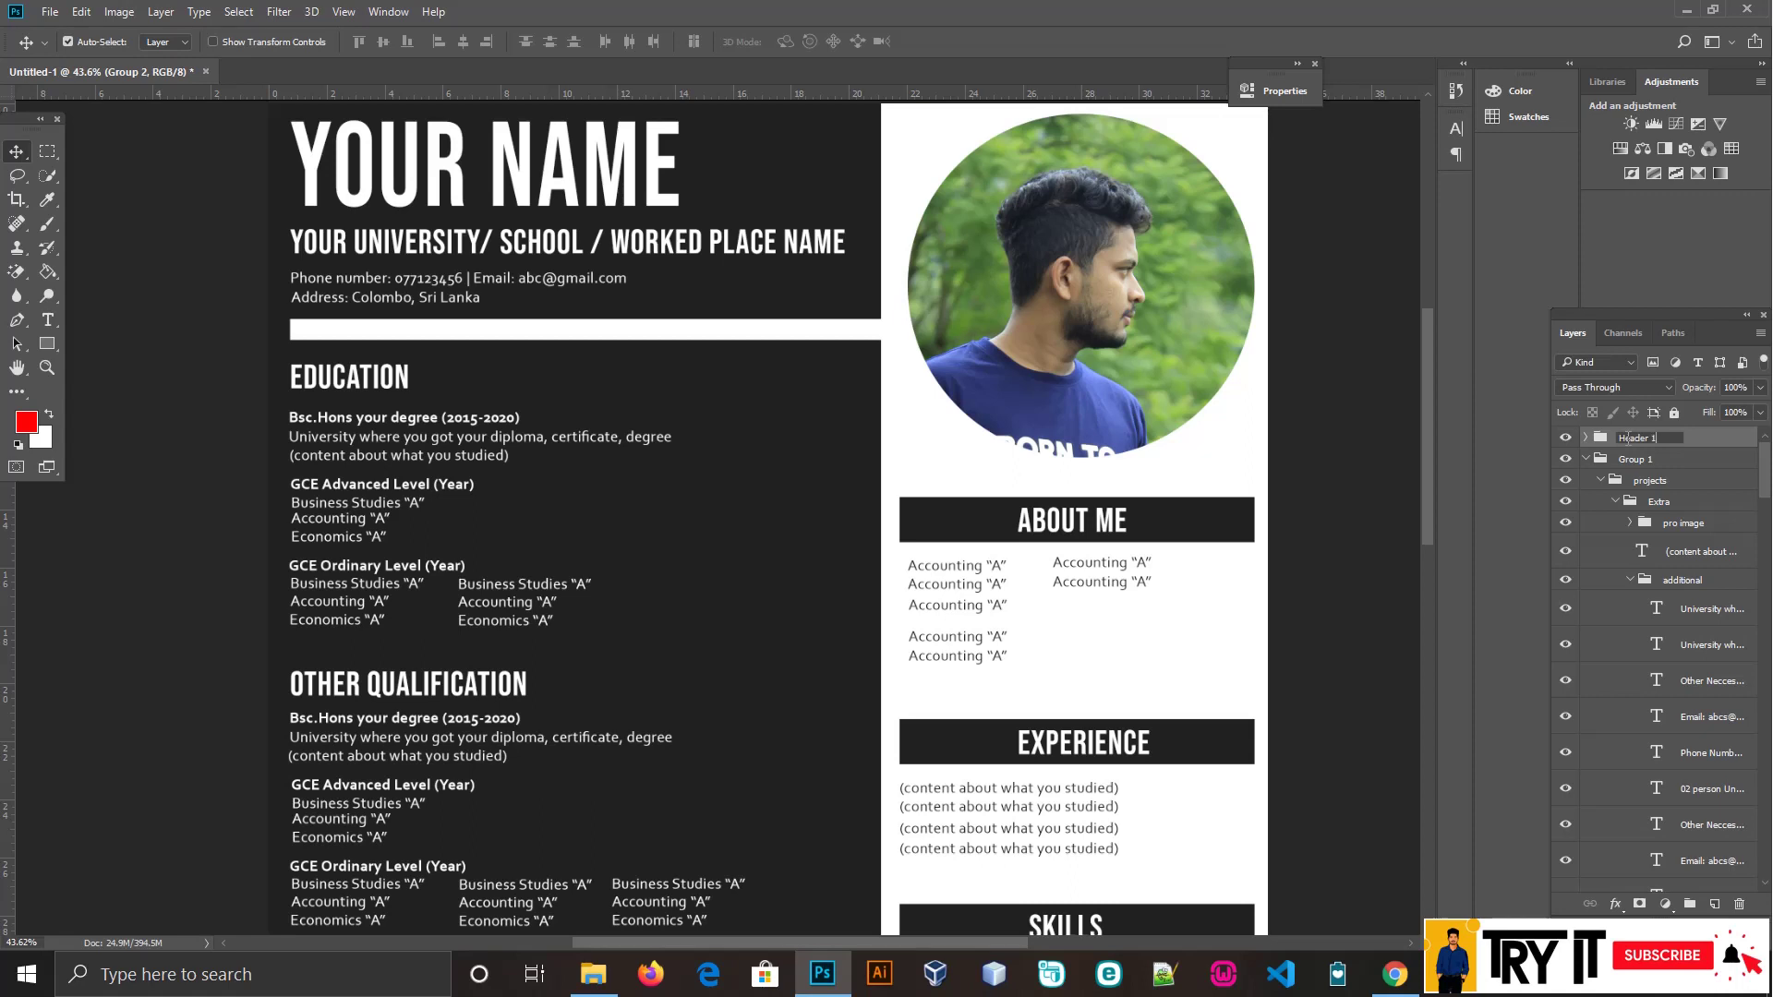
click(1716, 441)
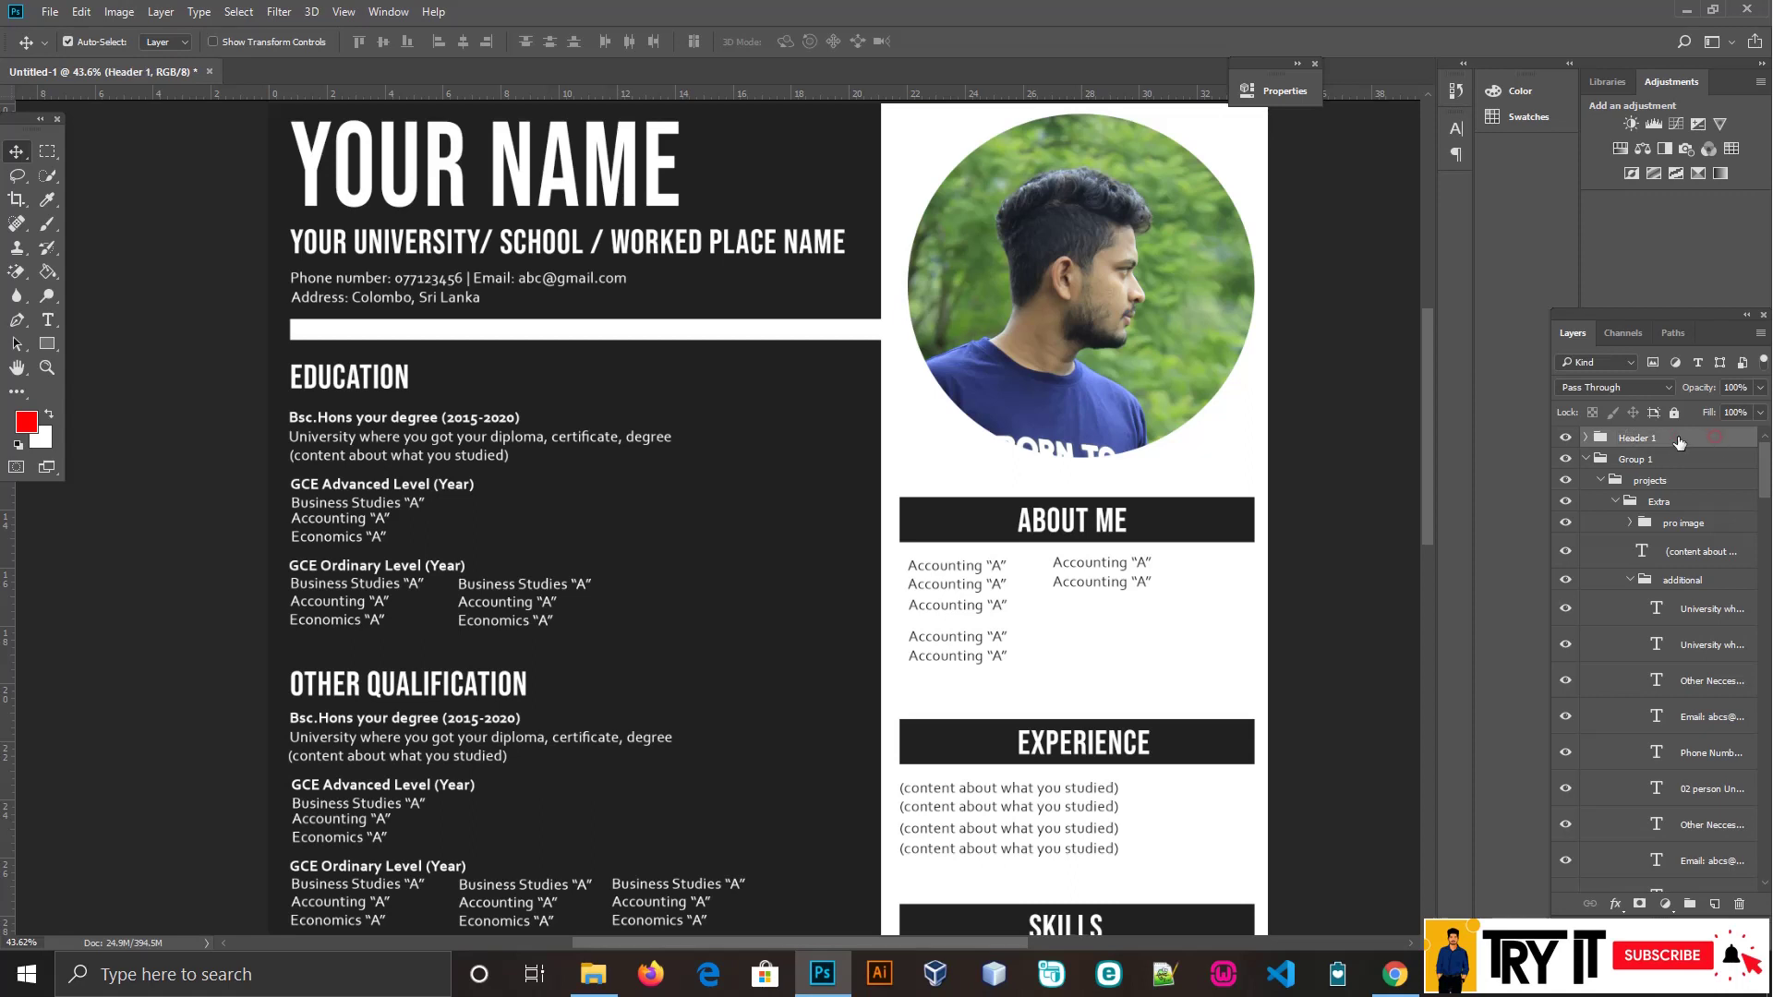
click(1566, 437)
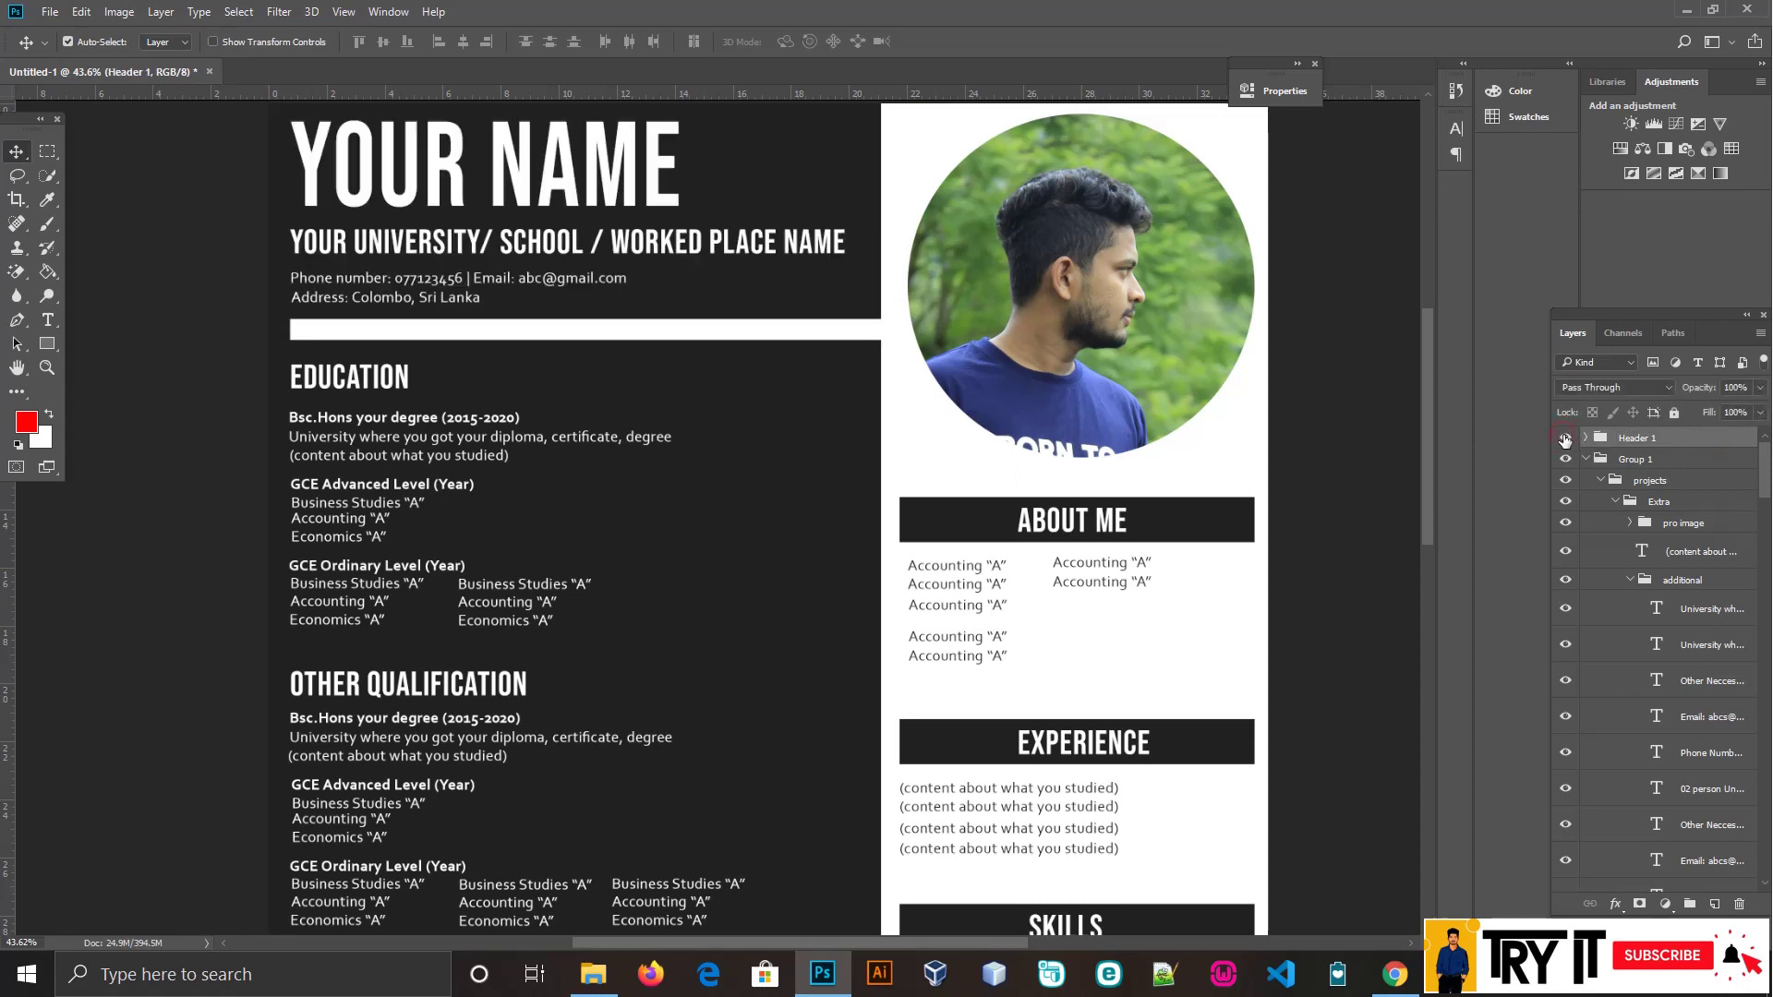
Select the education heading, Bsc.Hons degree line and university line.
scroll(514, 443, down, 1)
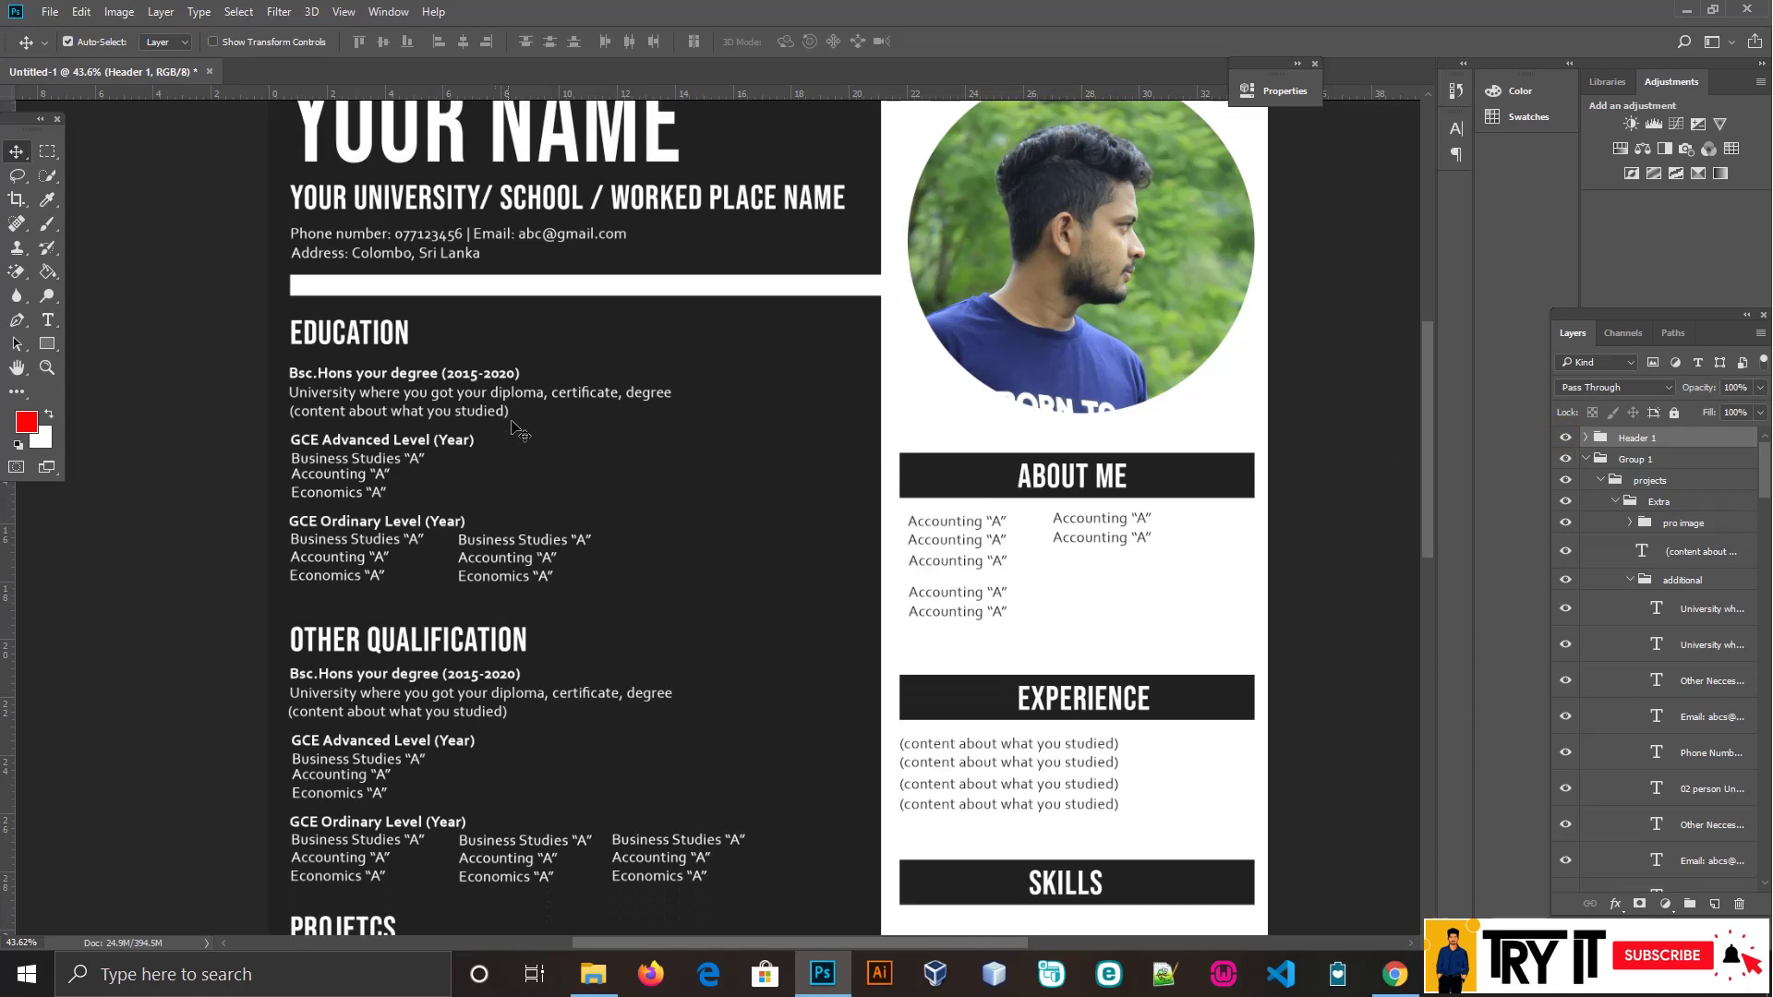
click(412, 344)
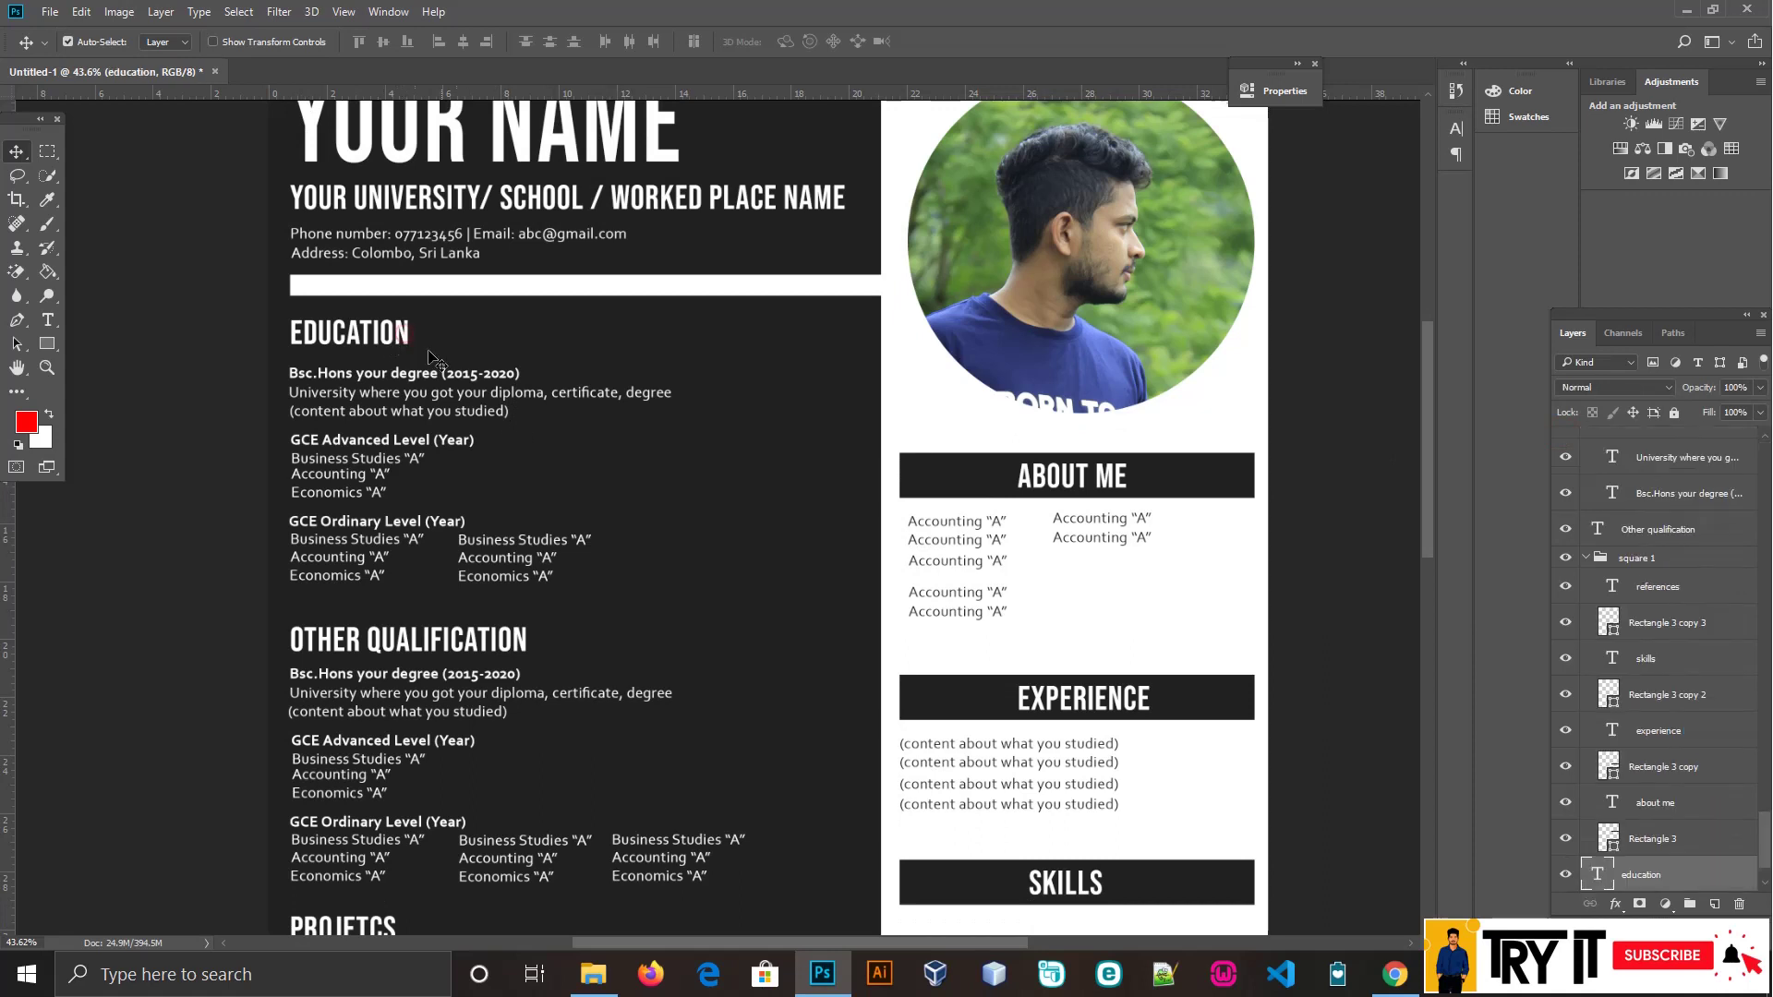
shift+click(516, 394)
shift+click(506, 412)
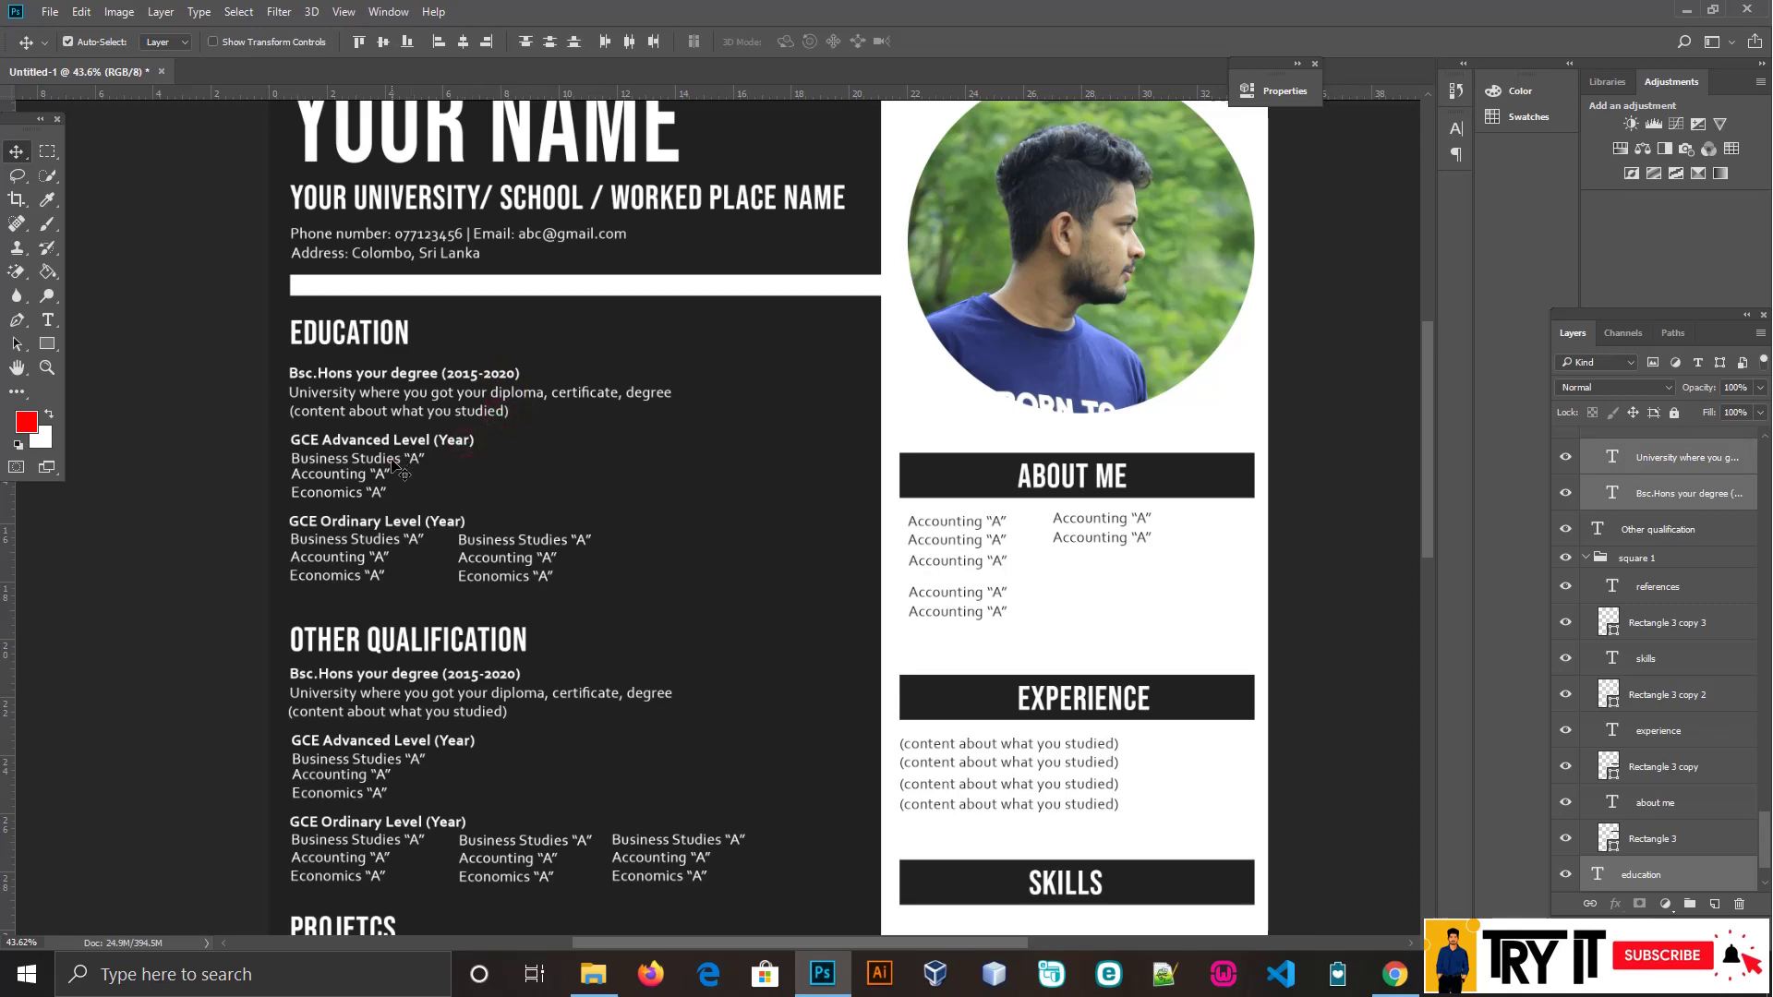
Group the selected Education text layers into a group named 'education'.
scroll(392, 467, up, 3)
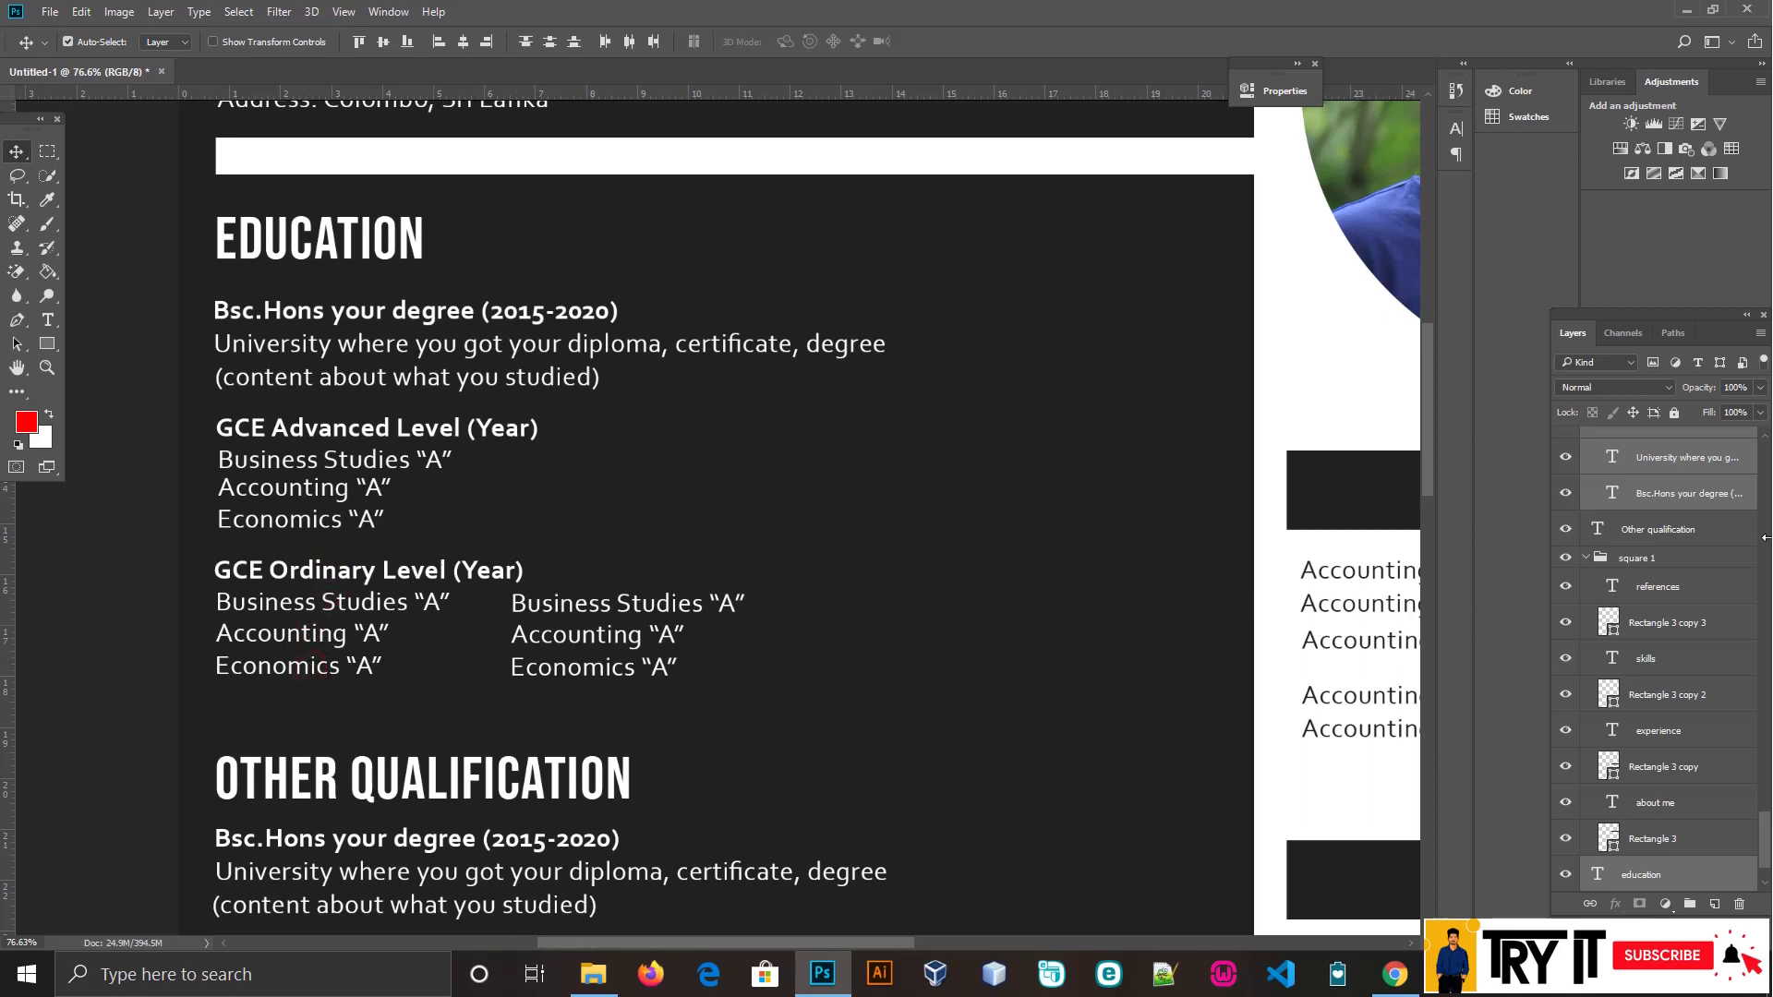
drag(1765, 836, 1766, 727)
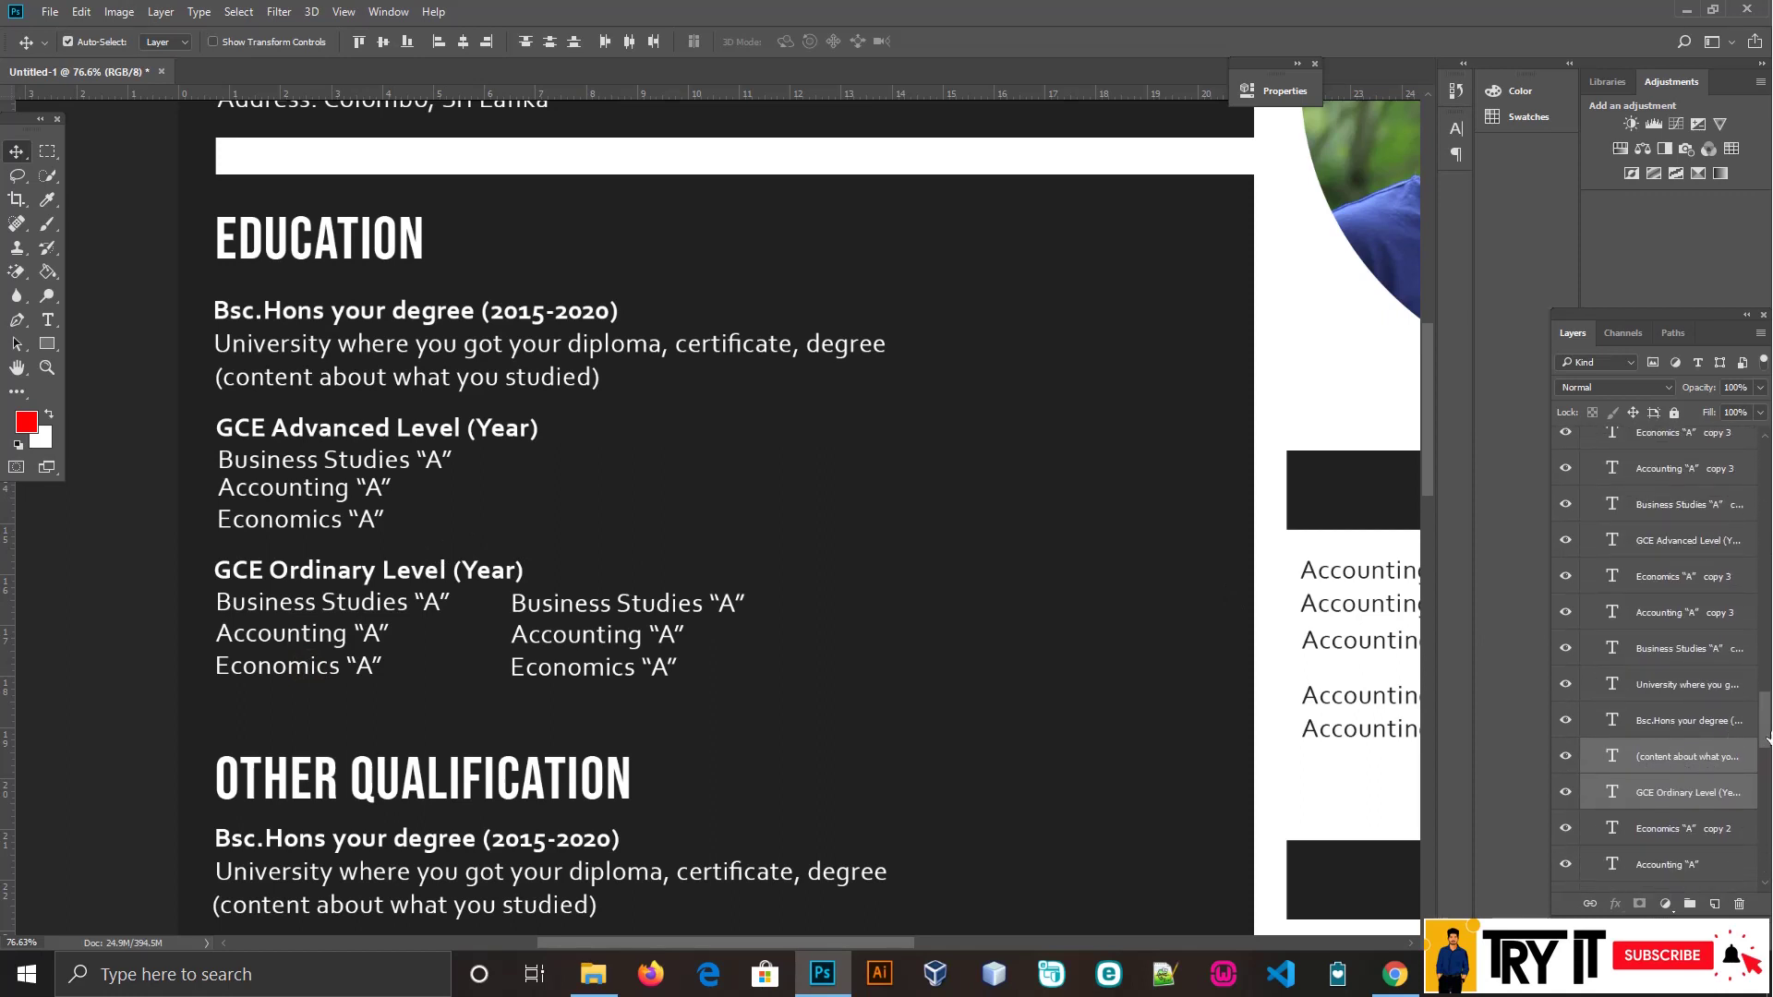
mouse_move(1765, 718)
mouse_down()
mouse_move(1766, 522)
mouse_move(1764, 815)
mouse_up()
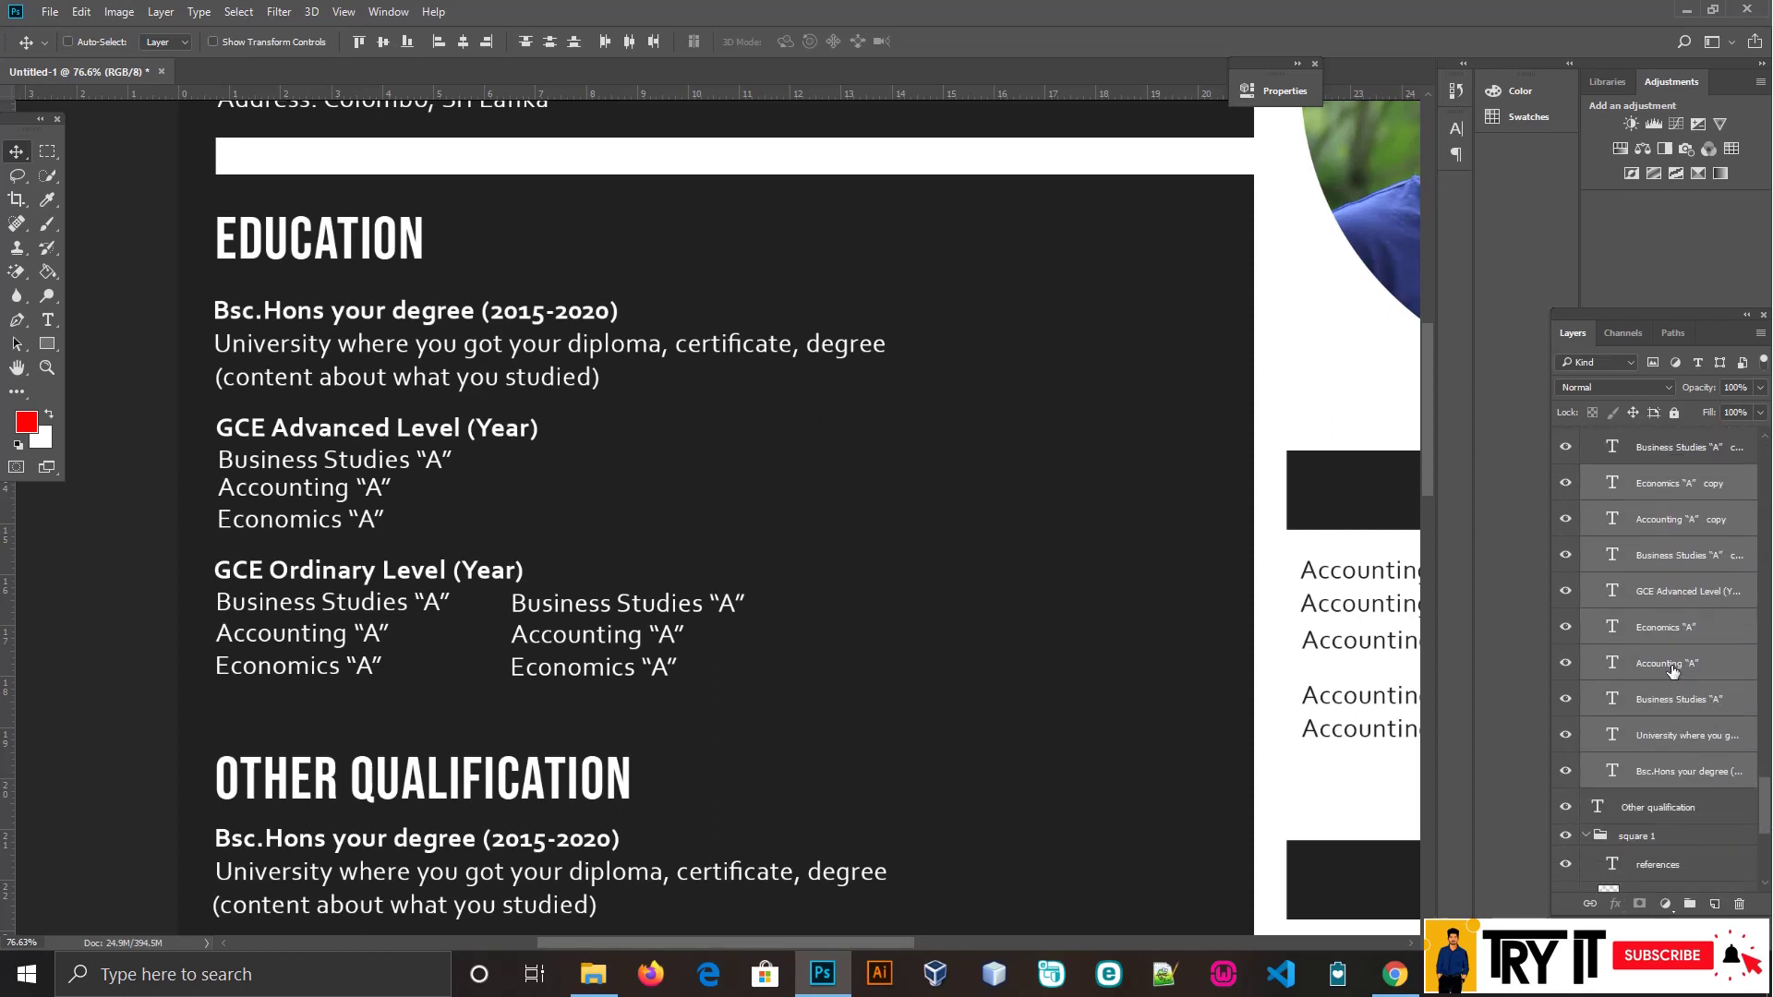
key(ctrl+g)
double_click(1652, 439)
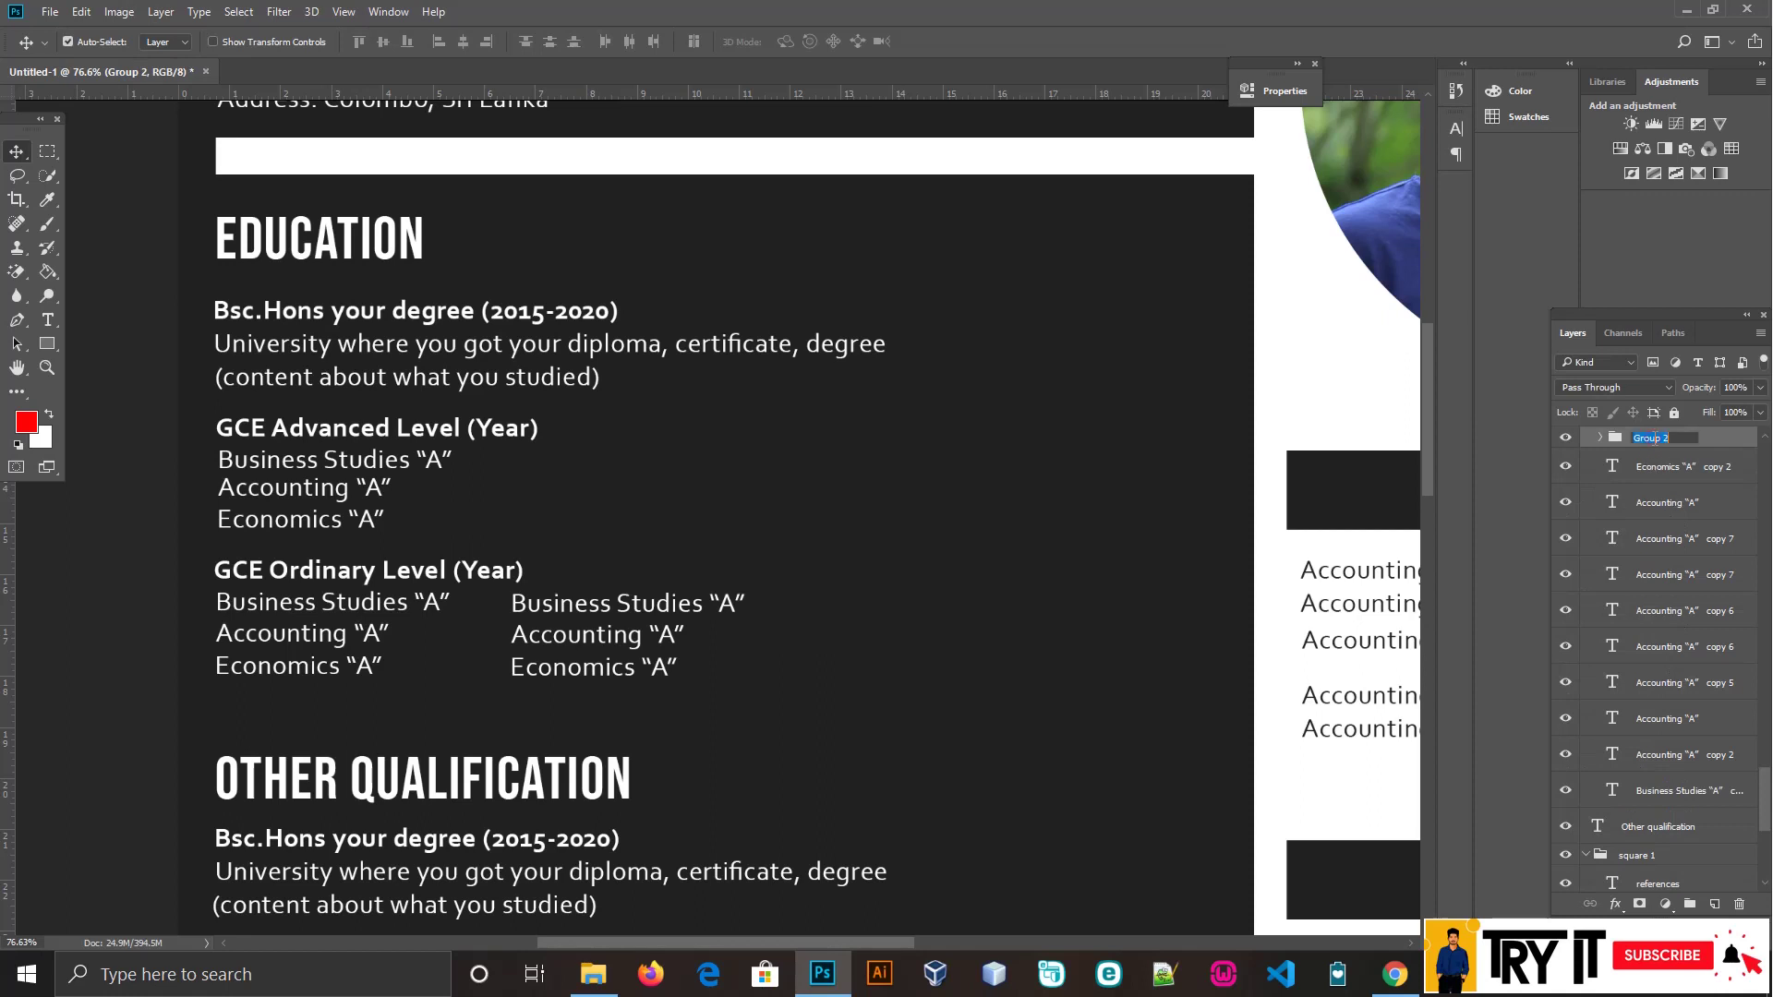
text(education)
key(Return)
click(1564, 439)
click(1565, 440)
Move the leftover Business Studies, Accounting and Economics grade lines into the education group.
click(667, 610)
shift+click(663, 640)
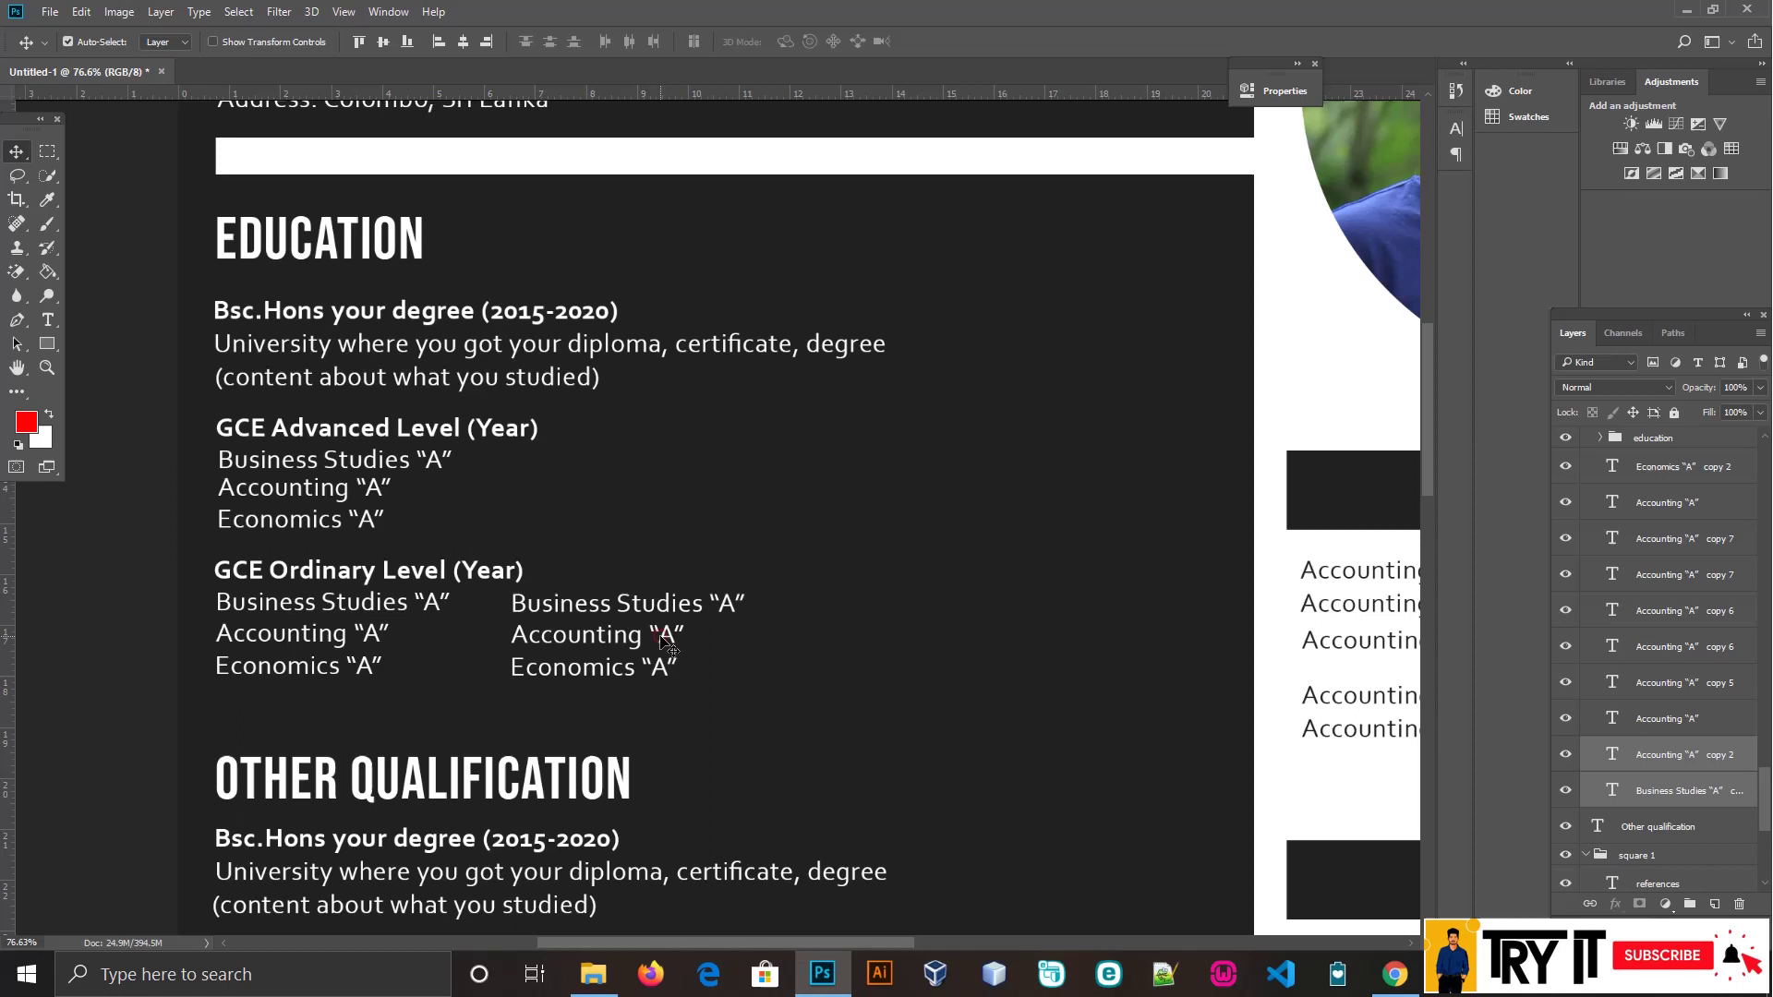
shift+click(619, 670)
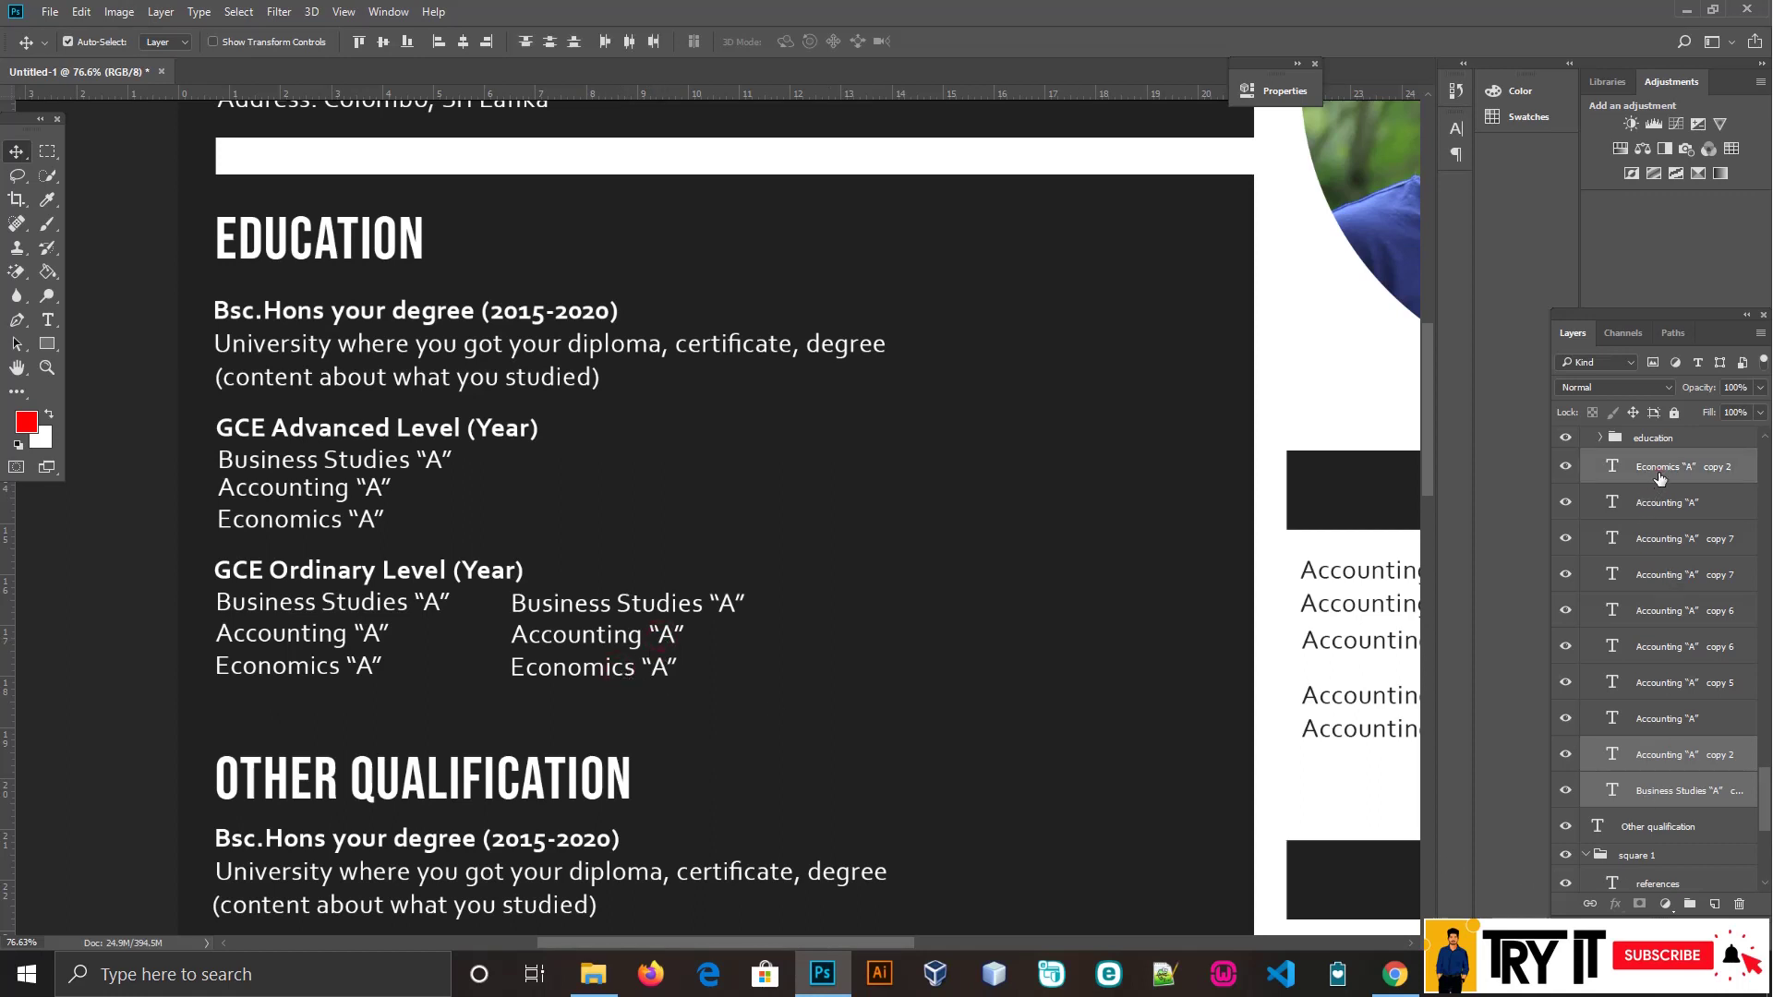
drag(1660, 479, 1657, 440)
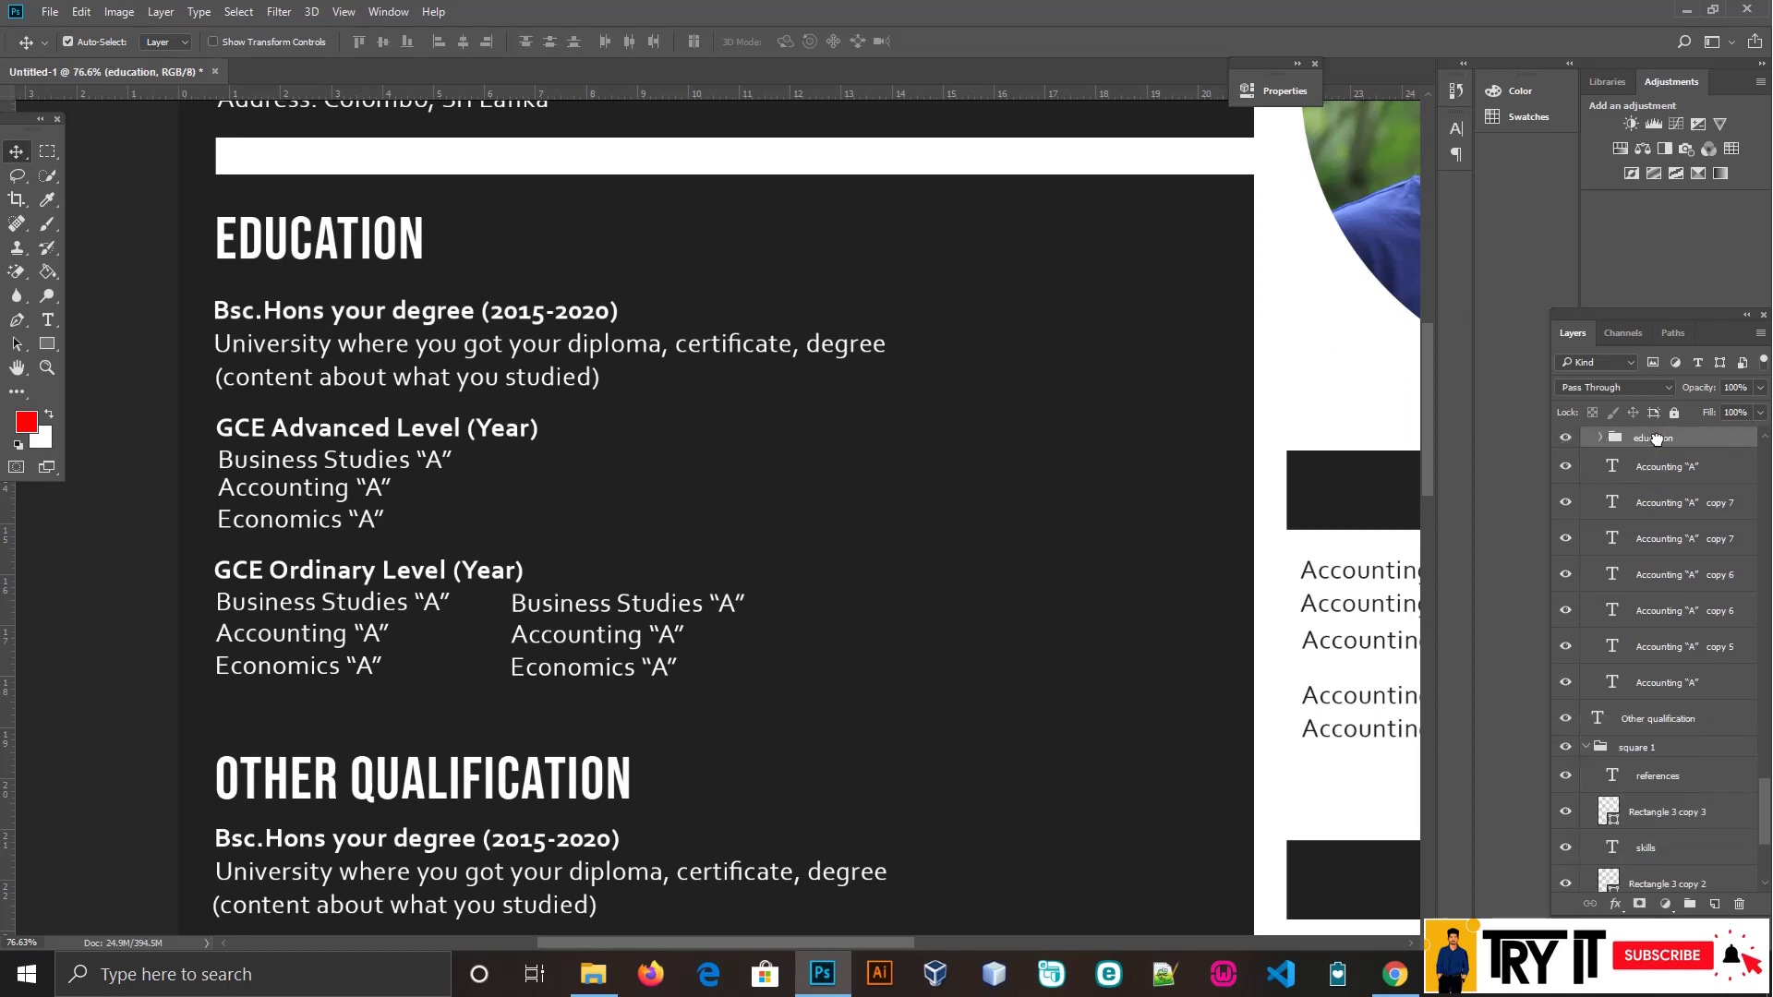
click(1566, 439)
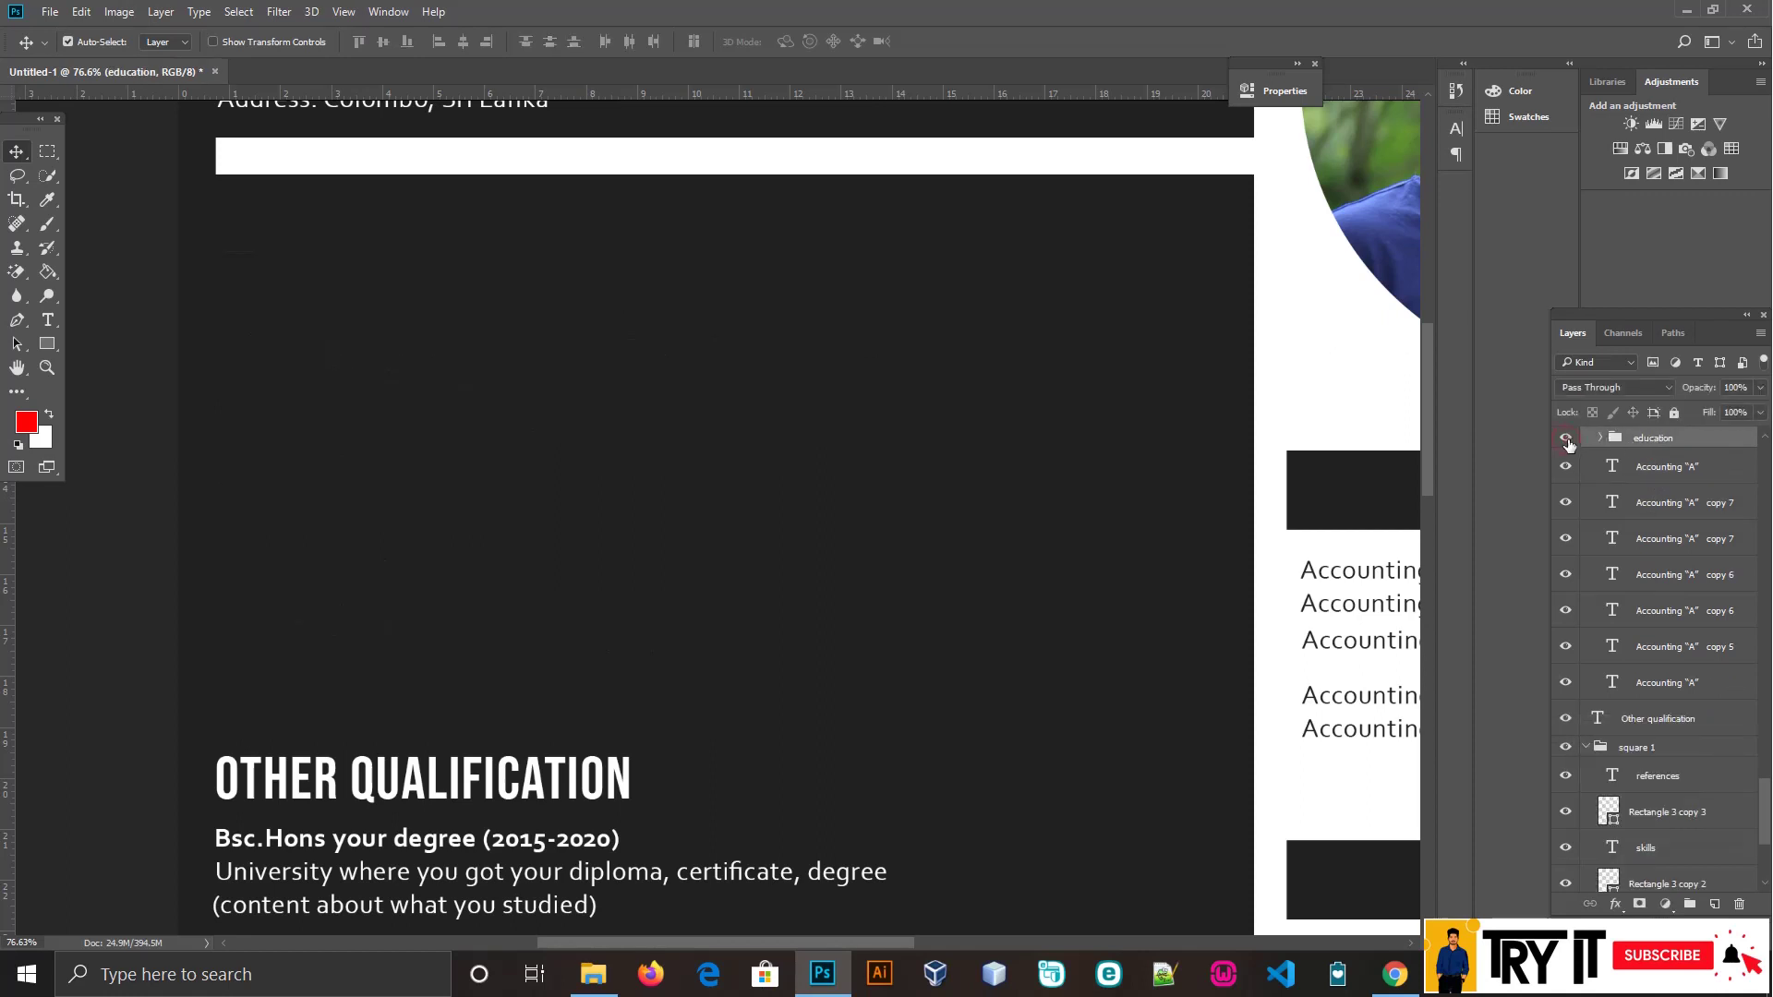
scroll(1633, 486, up, 1)
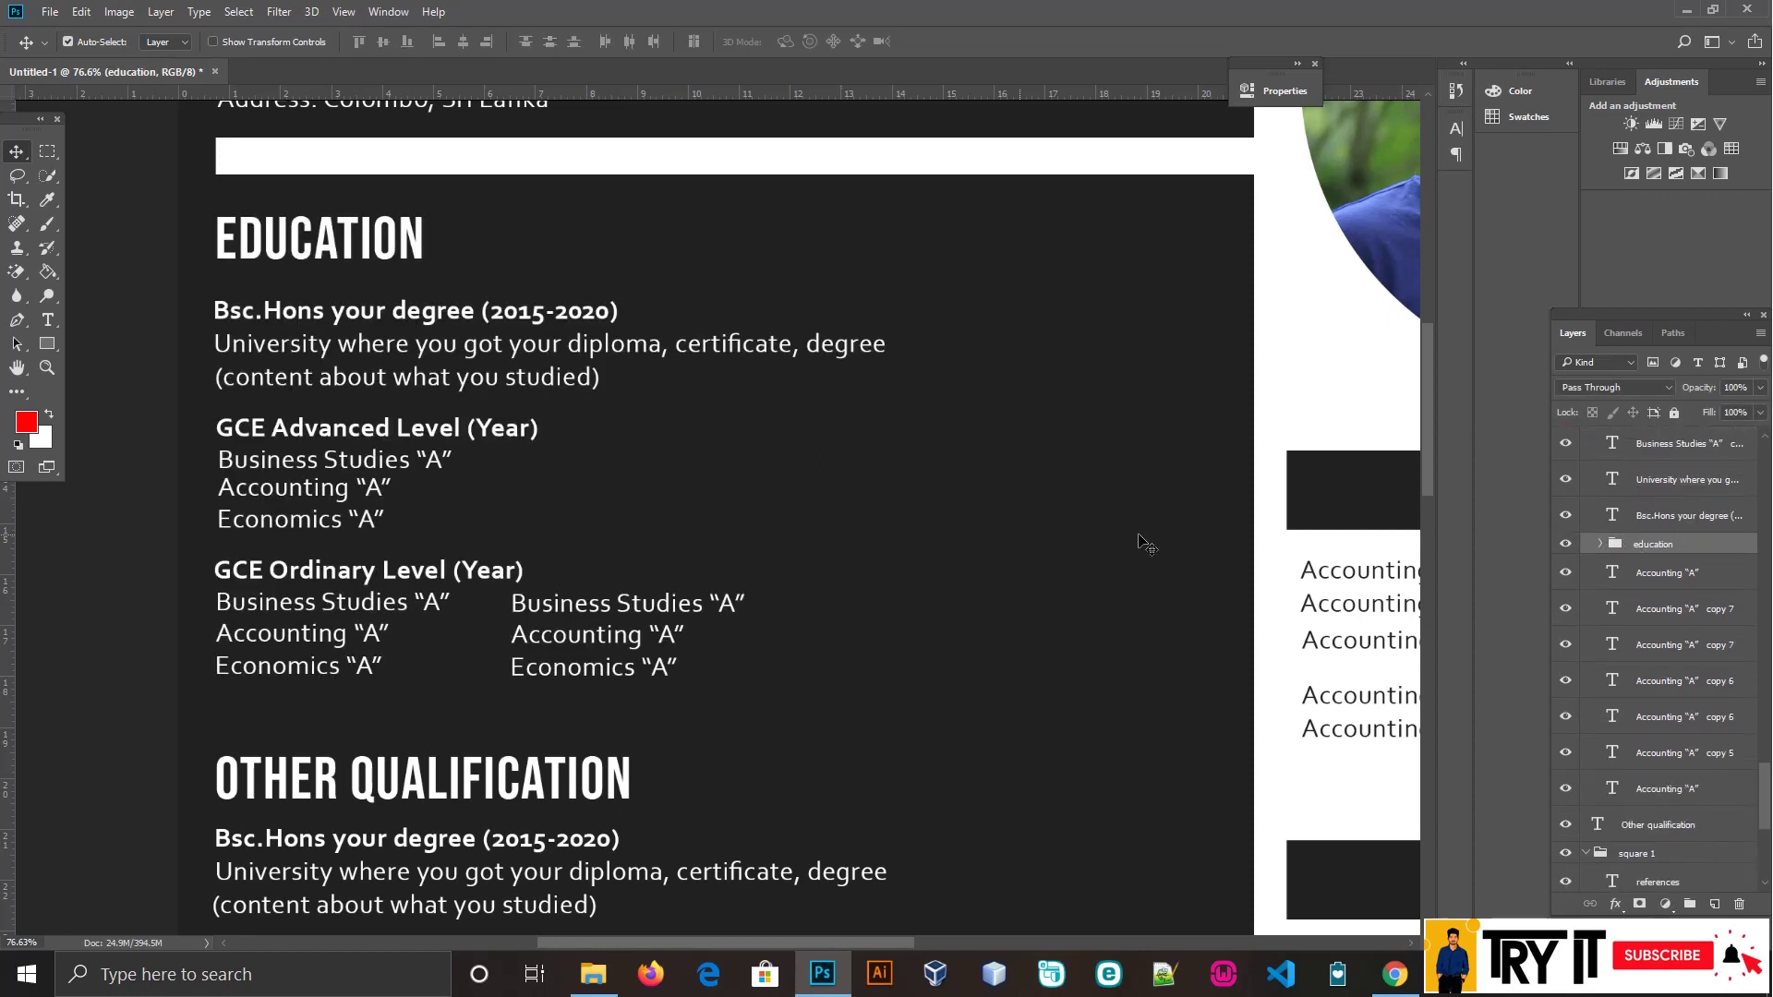
Select the Other qualification heading, degree, university and all Advanced Level grade lines.
scroll(1145, 545, down, 2)
scroll(739, 554, down, 2)
scroll(730, 563, down, 2)
scroll(725, 565, down, 1)
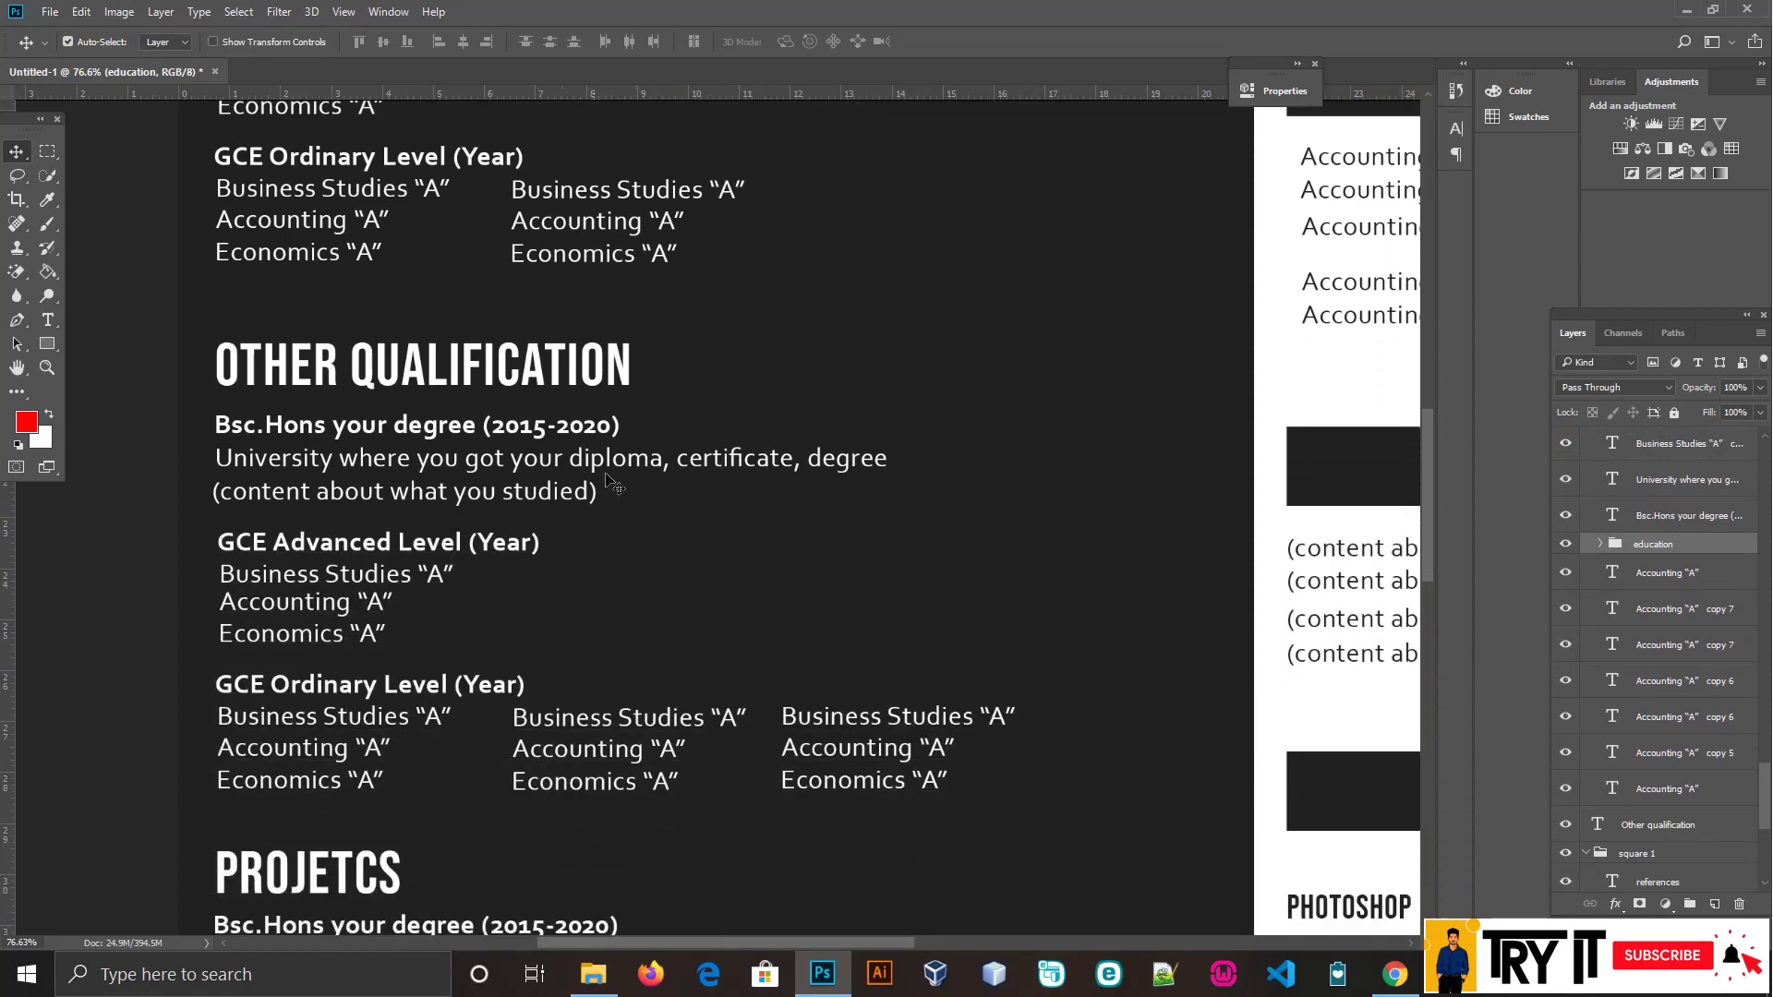
click(631, 388)
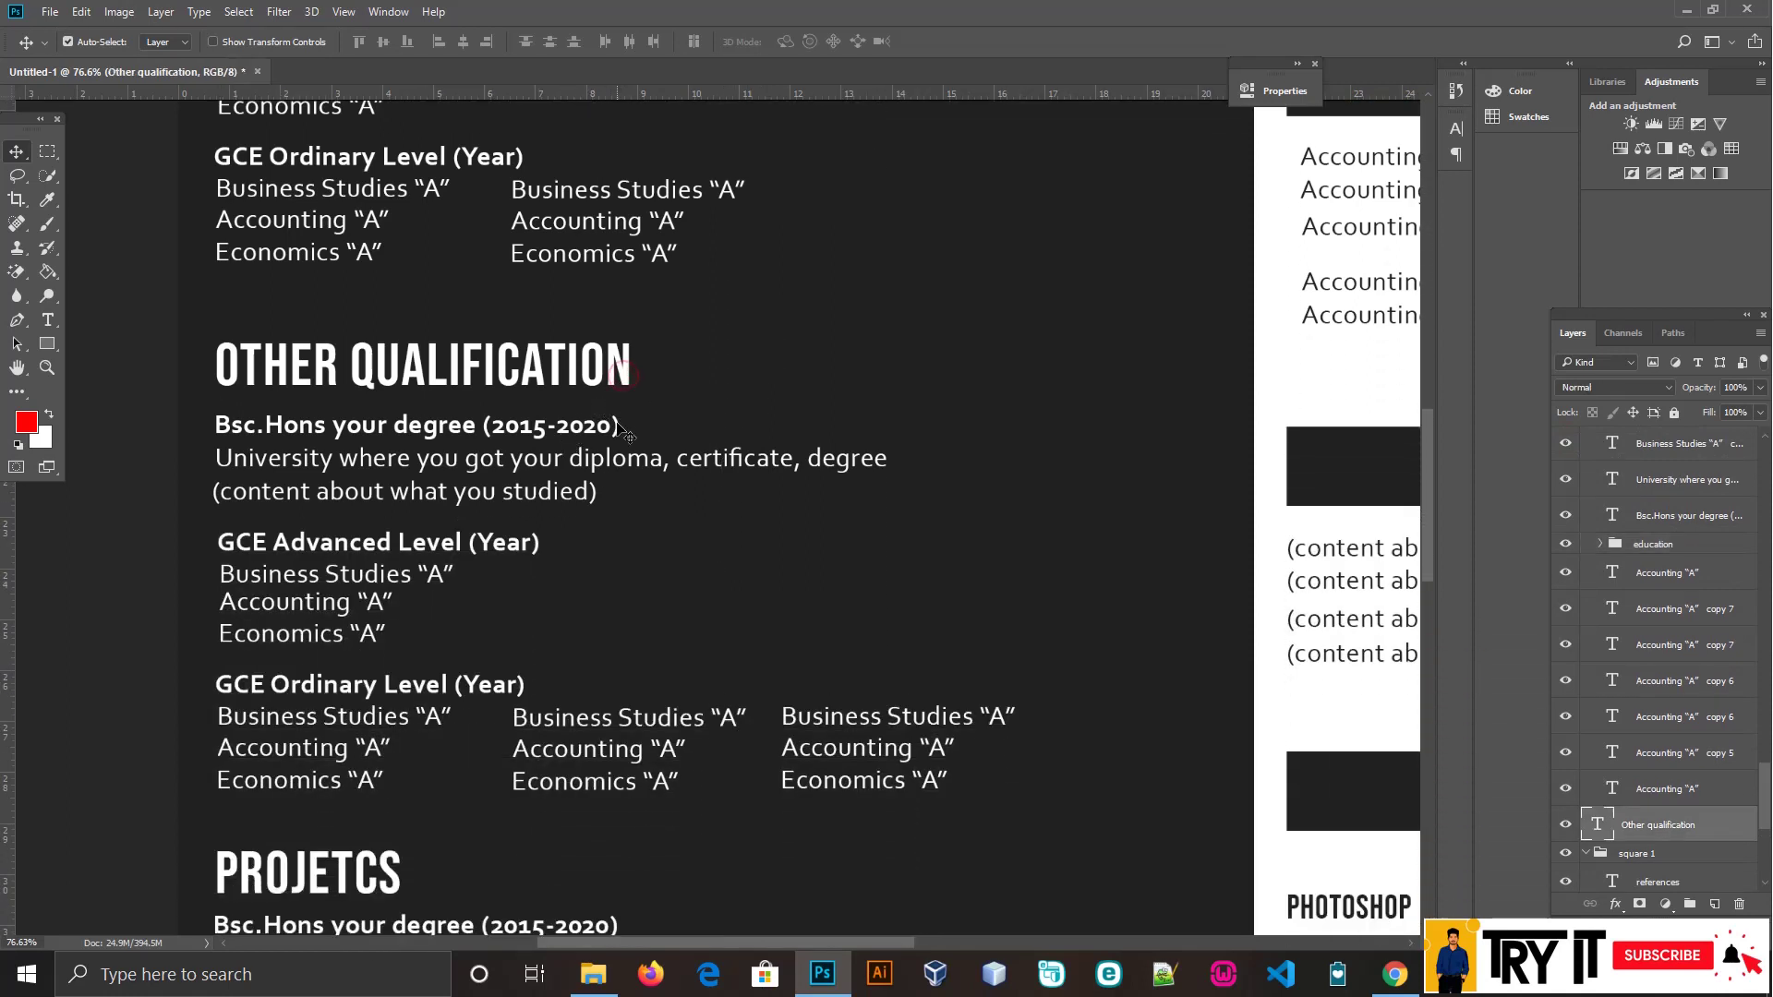
shift+click(618, 426)
shift+click(617, 465)
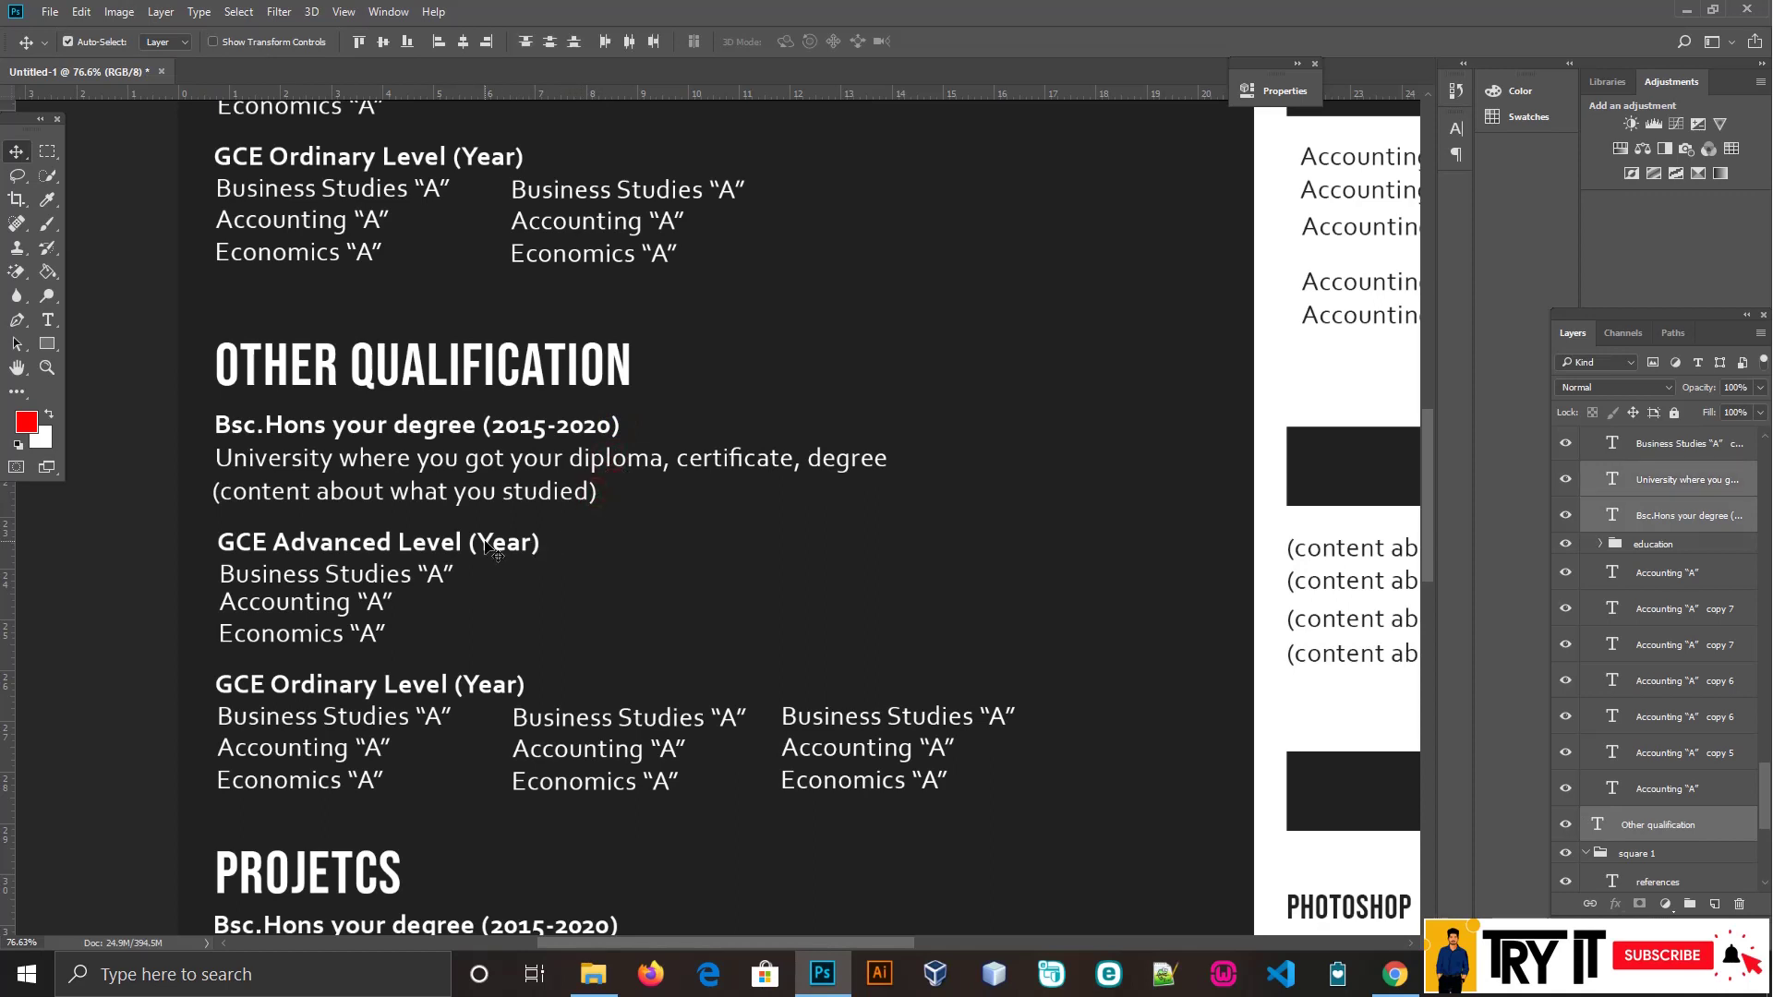
shift+click(439, 580)
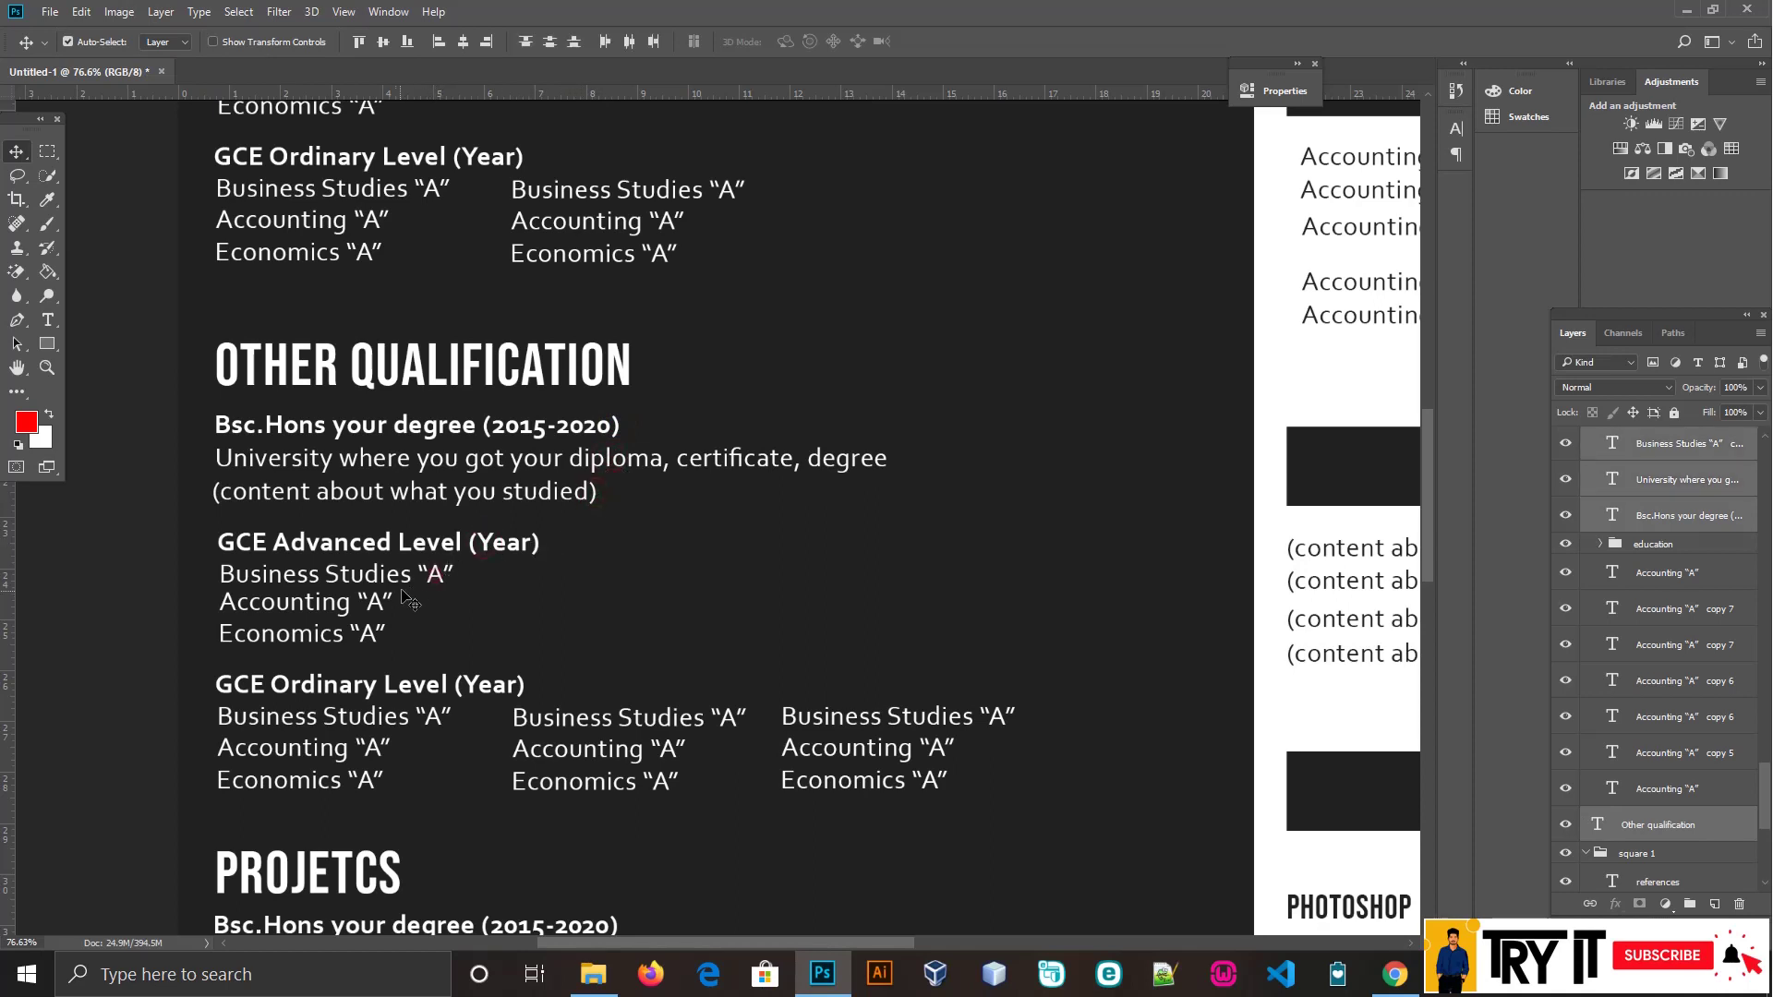
shift+click(371, 637)
shift+click(376, 727)
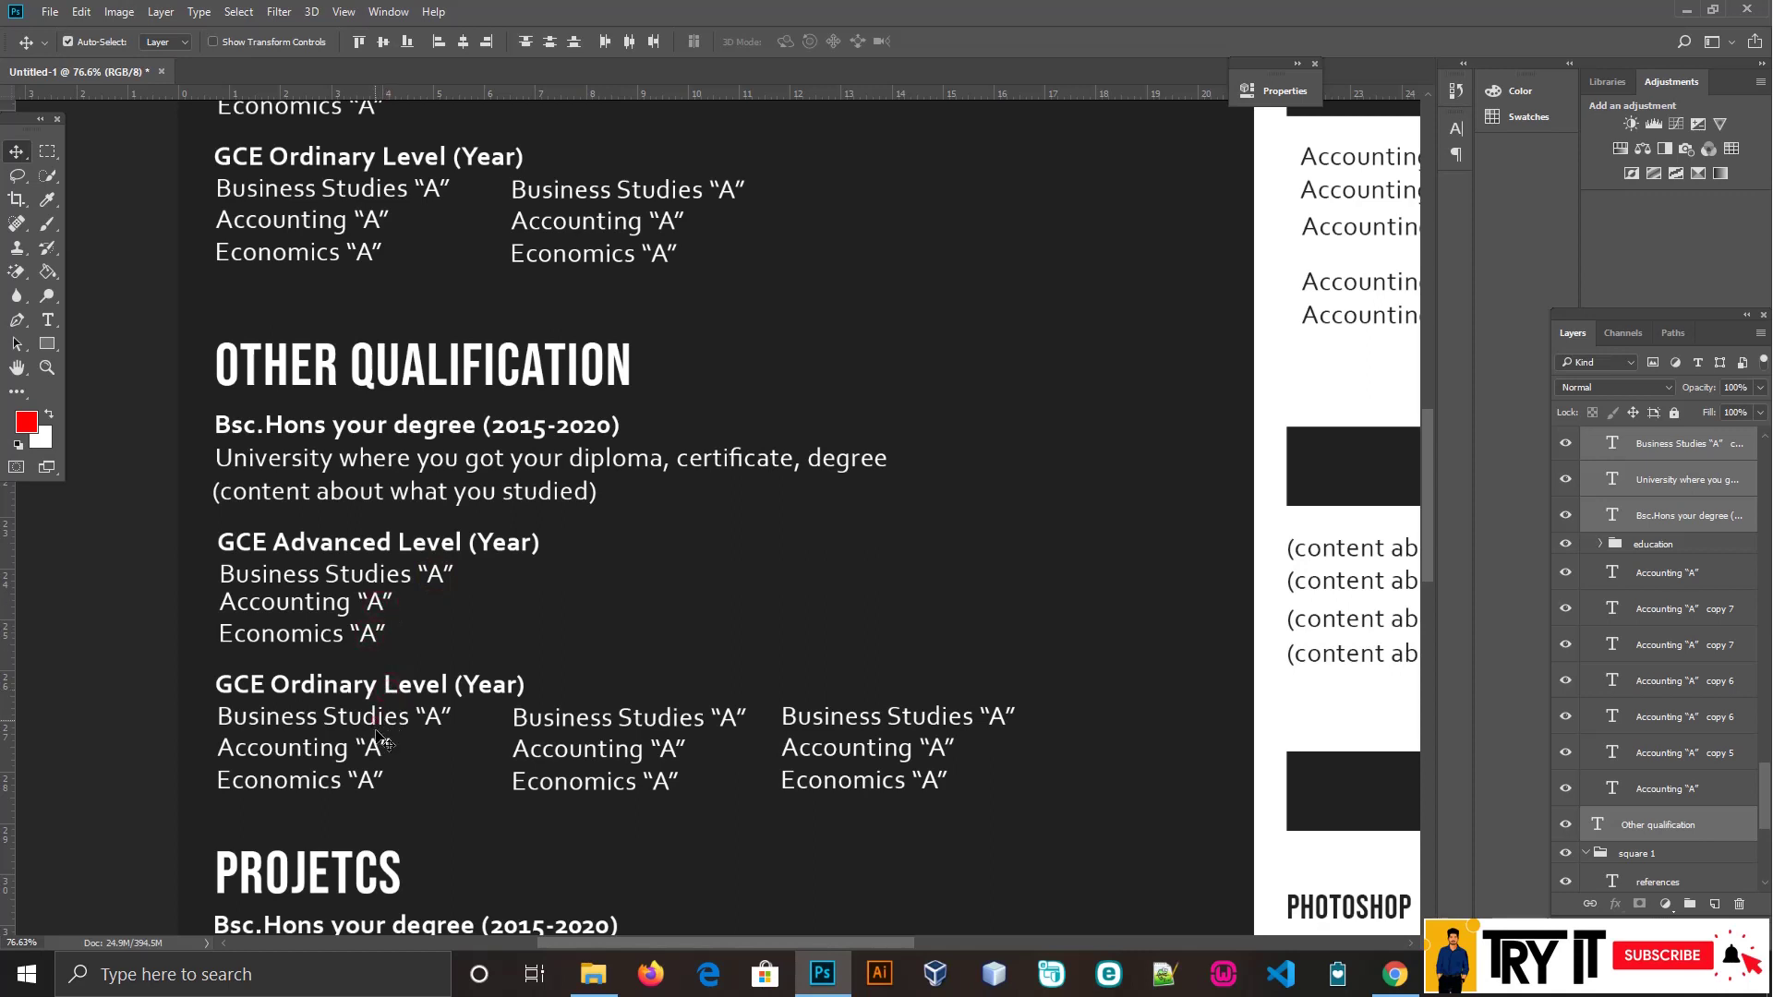
shift+click(370, 780)
shift+click(552, 722)
shift+click(549, 785)
shift+click(802, 722)
drag(1766, 786, 1766, 725)
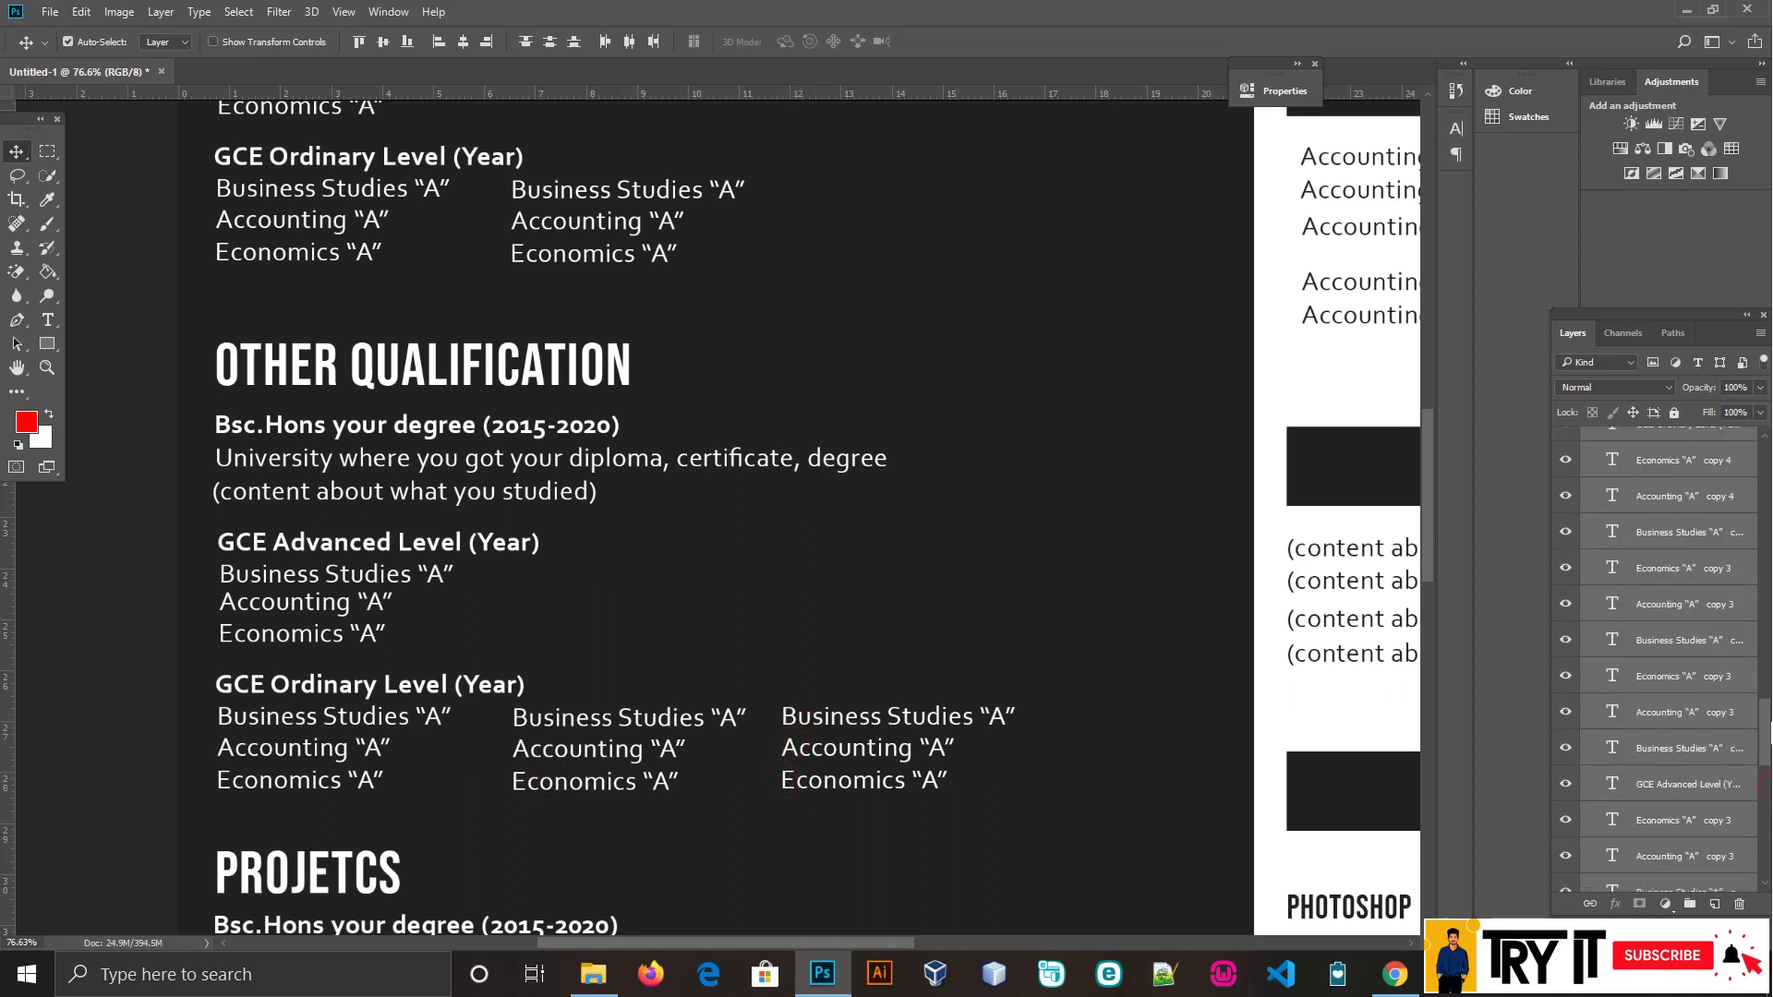
Group the selected layers and name the group 'other qualification'.
key(ctrl+g)
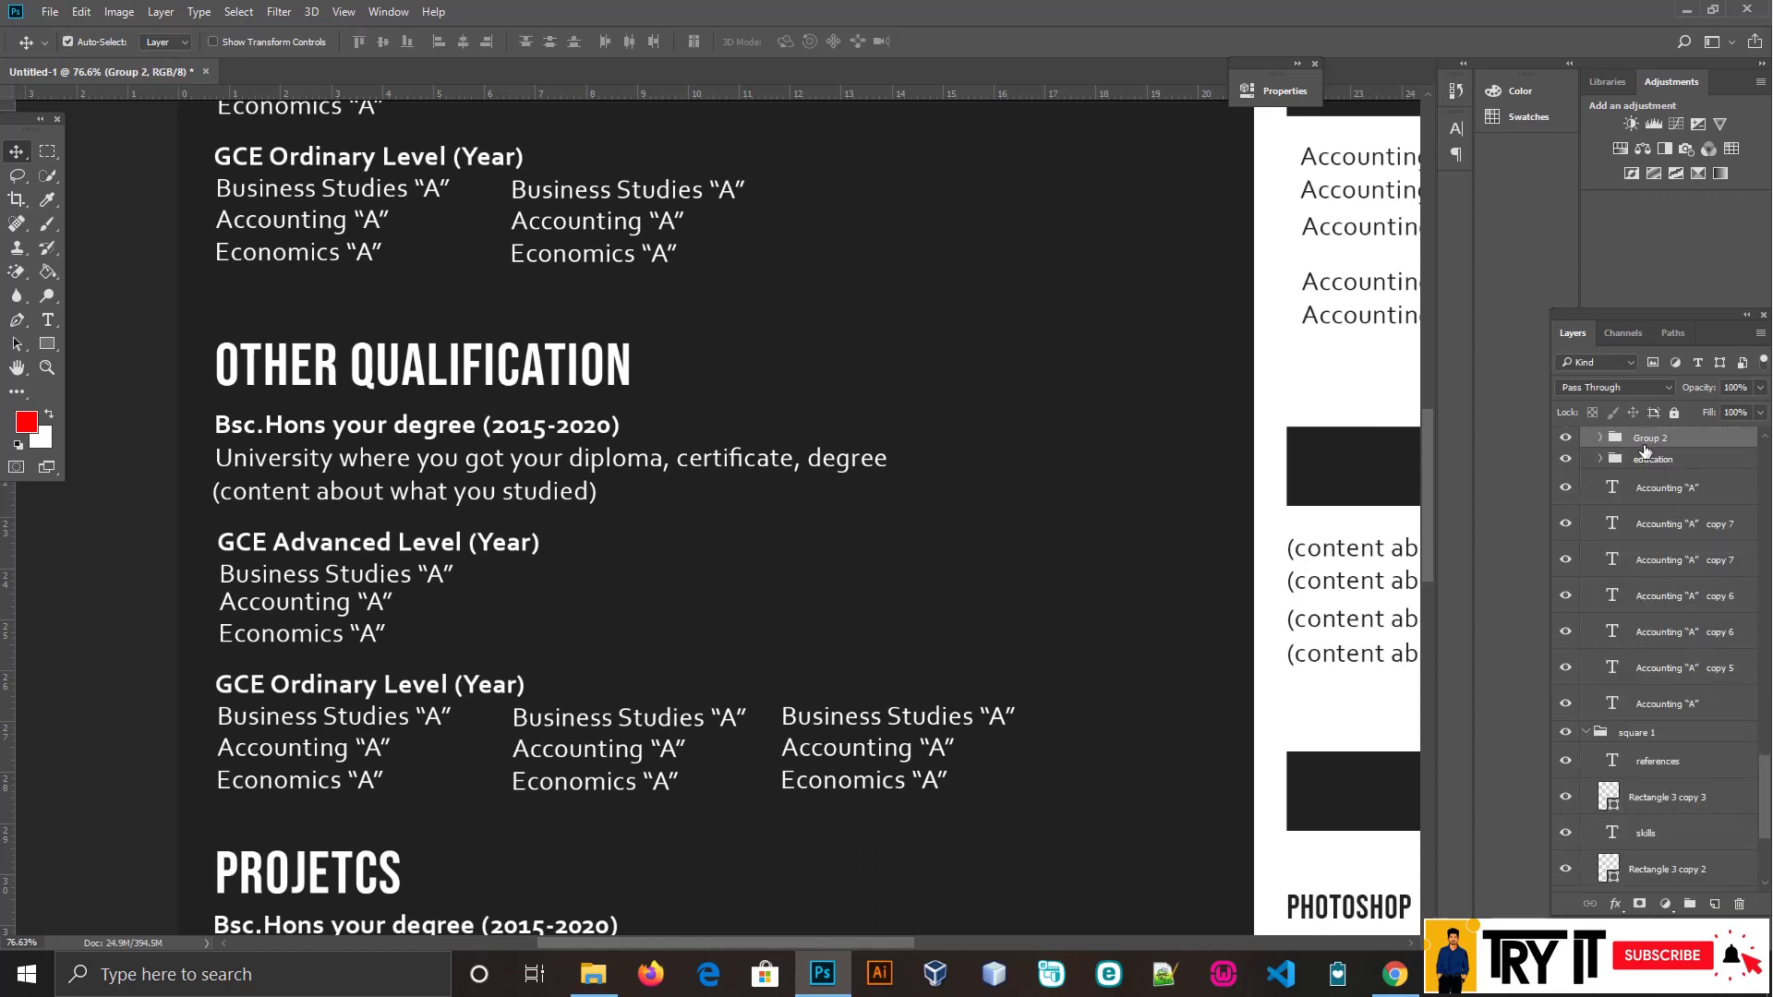
double_click(1649, 438)
text(other qualification)
key(Return)
click(1565, 438)
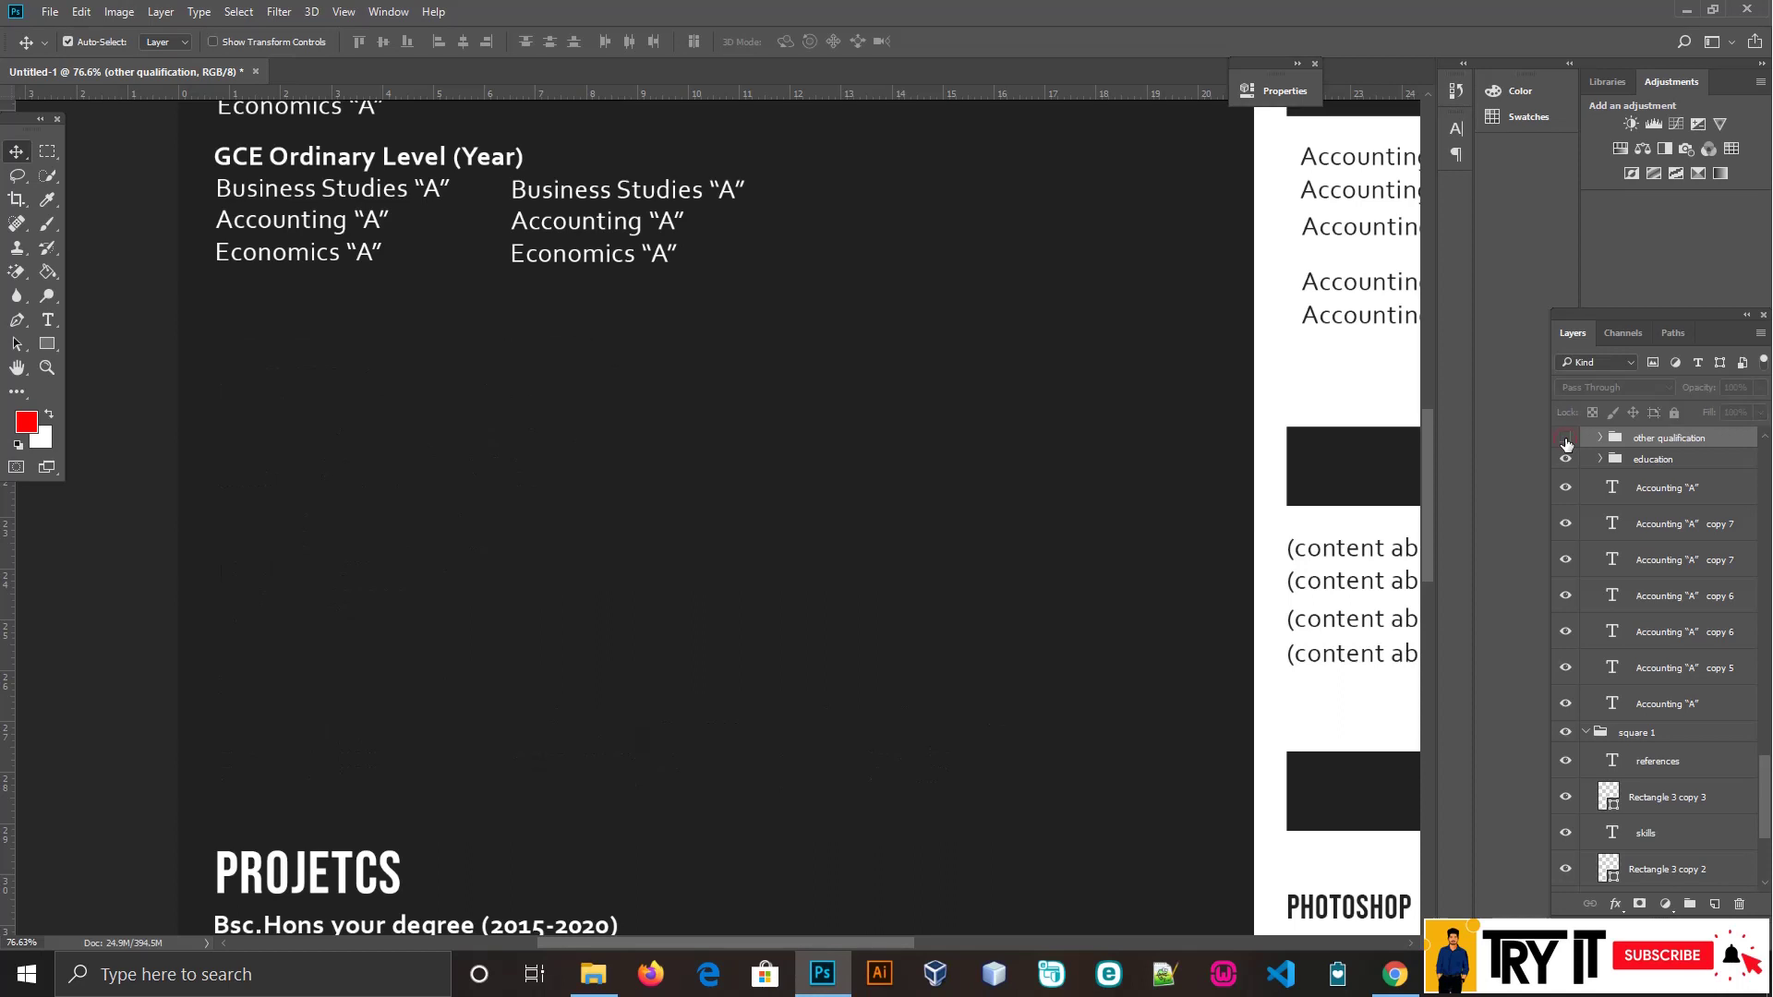
Group the PROJETCS heading, Bsc.Hons, University and description lines as 'projects'.
scroll(712, 504, down, 2)
scroll(702, 502, down, 3)
scroll(702, 504, down, 2)
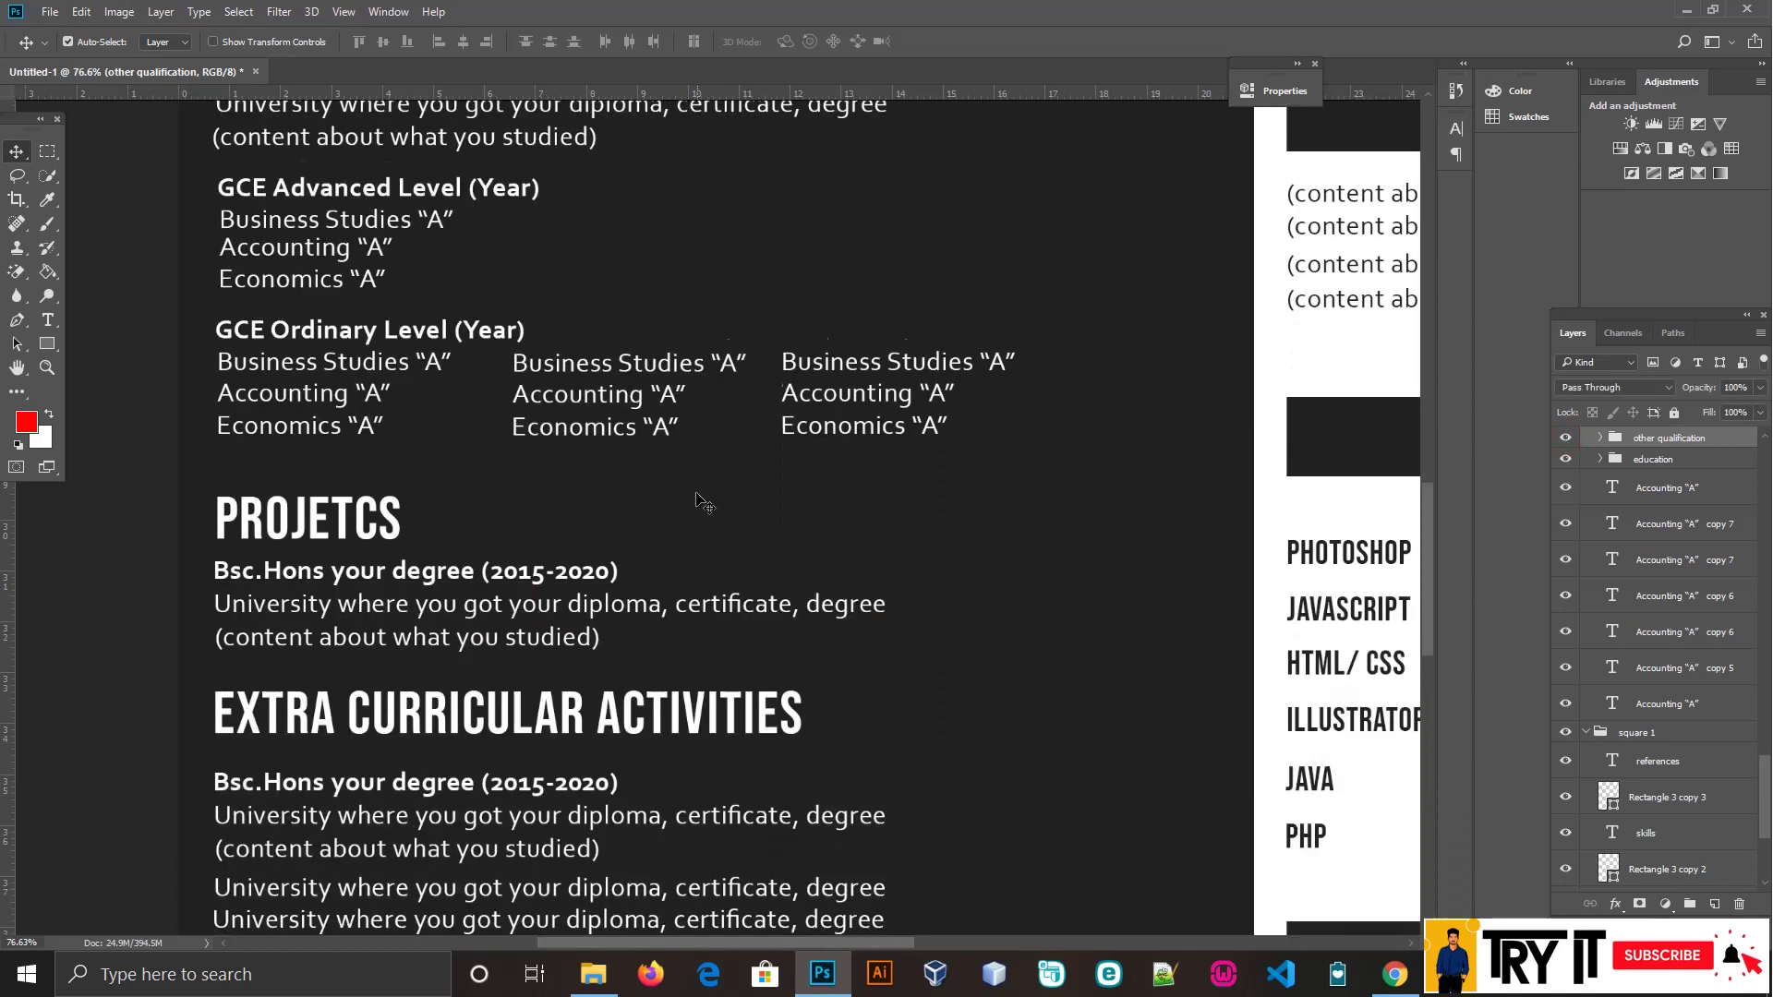
scroll(647, 499, down, 1)
click(399, 443)
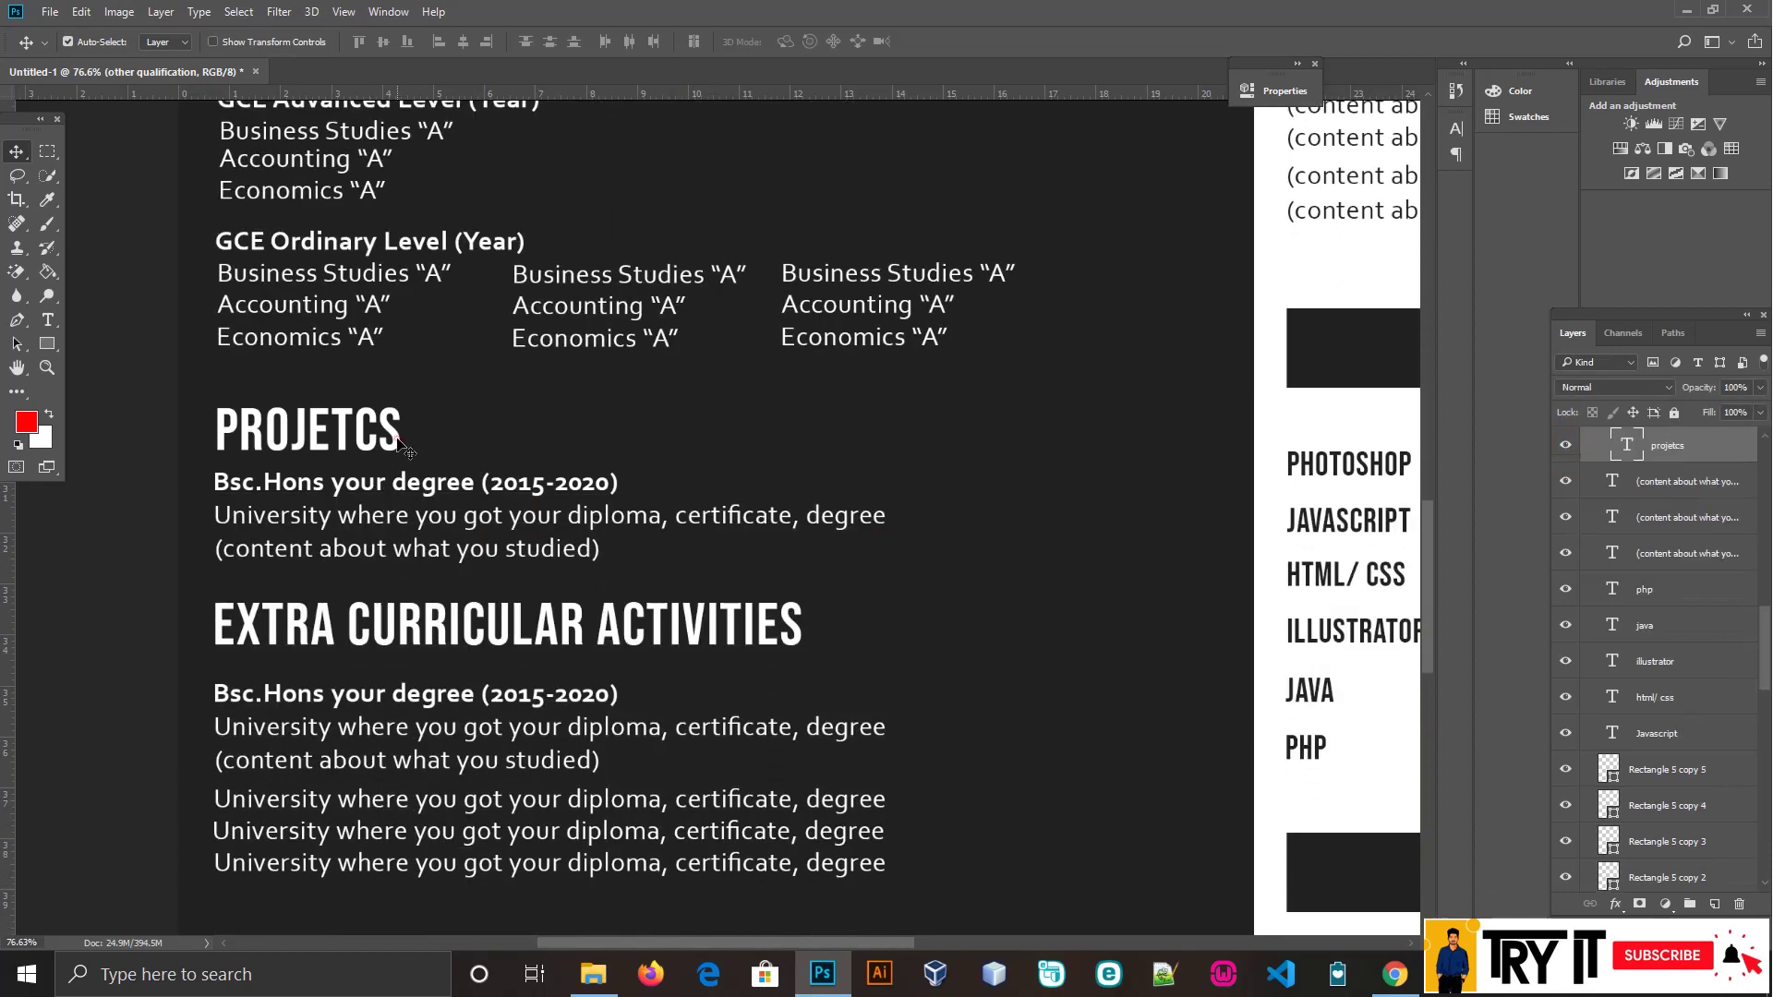
click(404, 510)
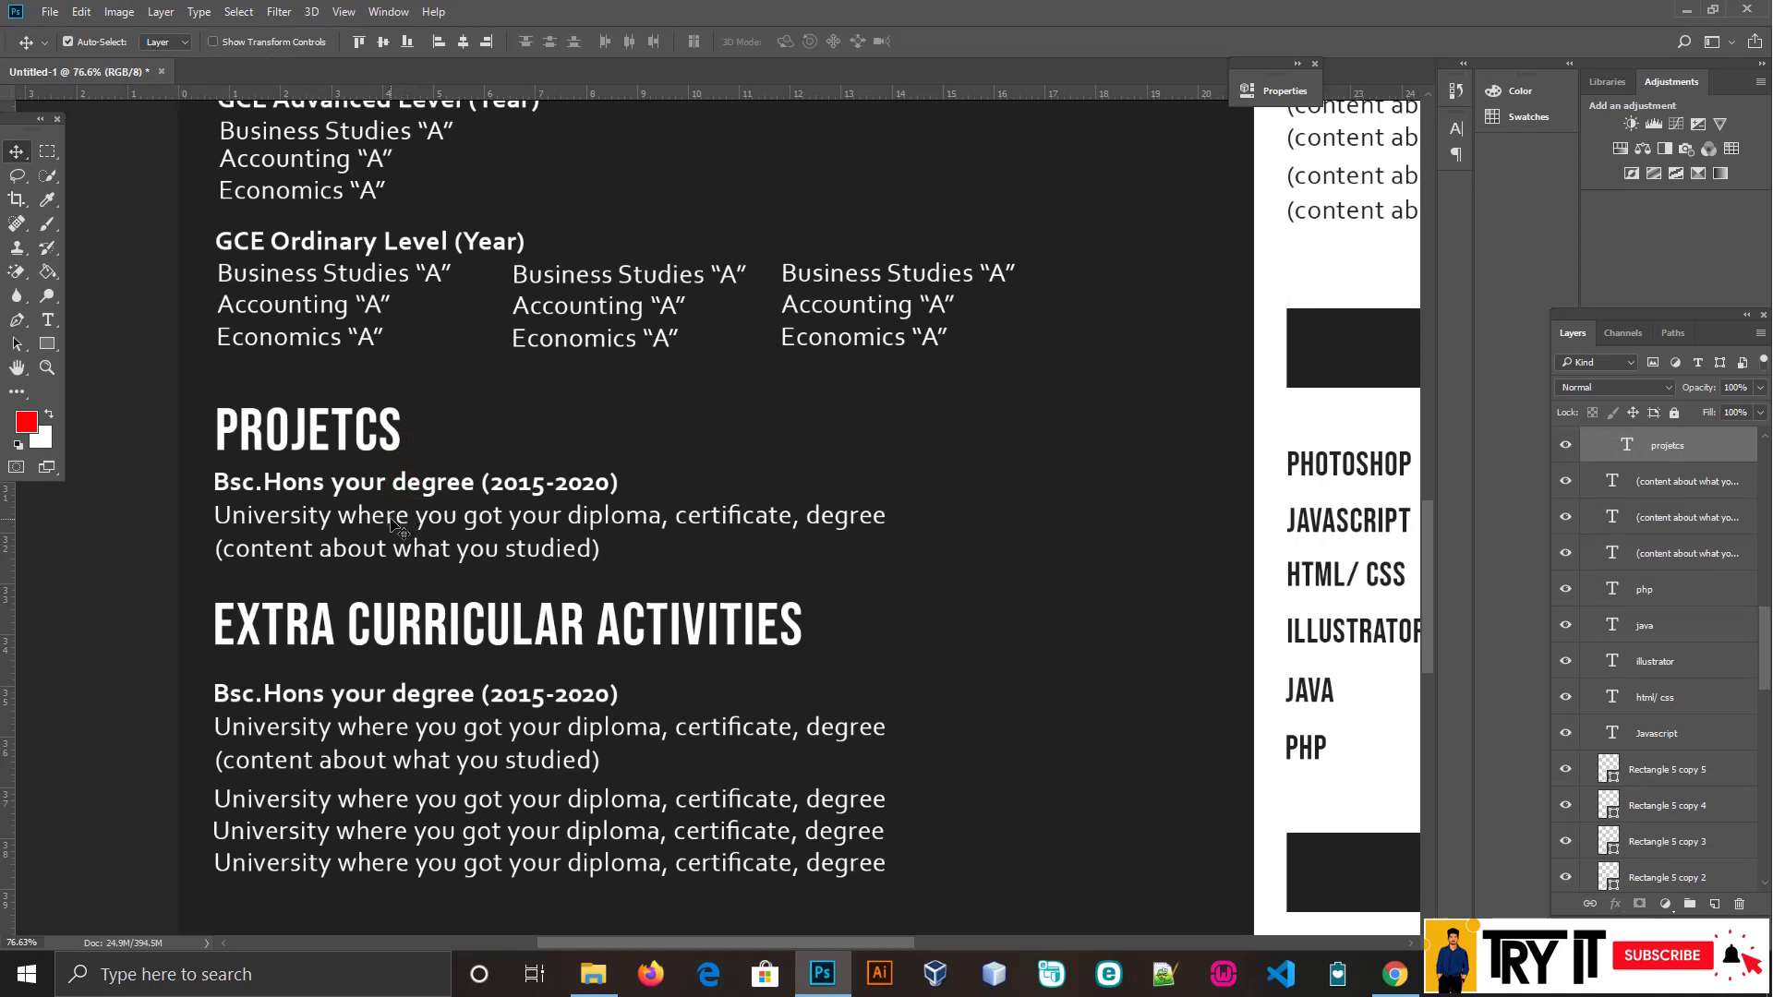
click(388, 522)
click(381, 554)
scroll(1693, 522, up, 2)
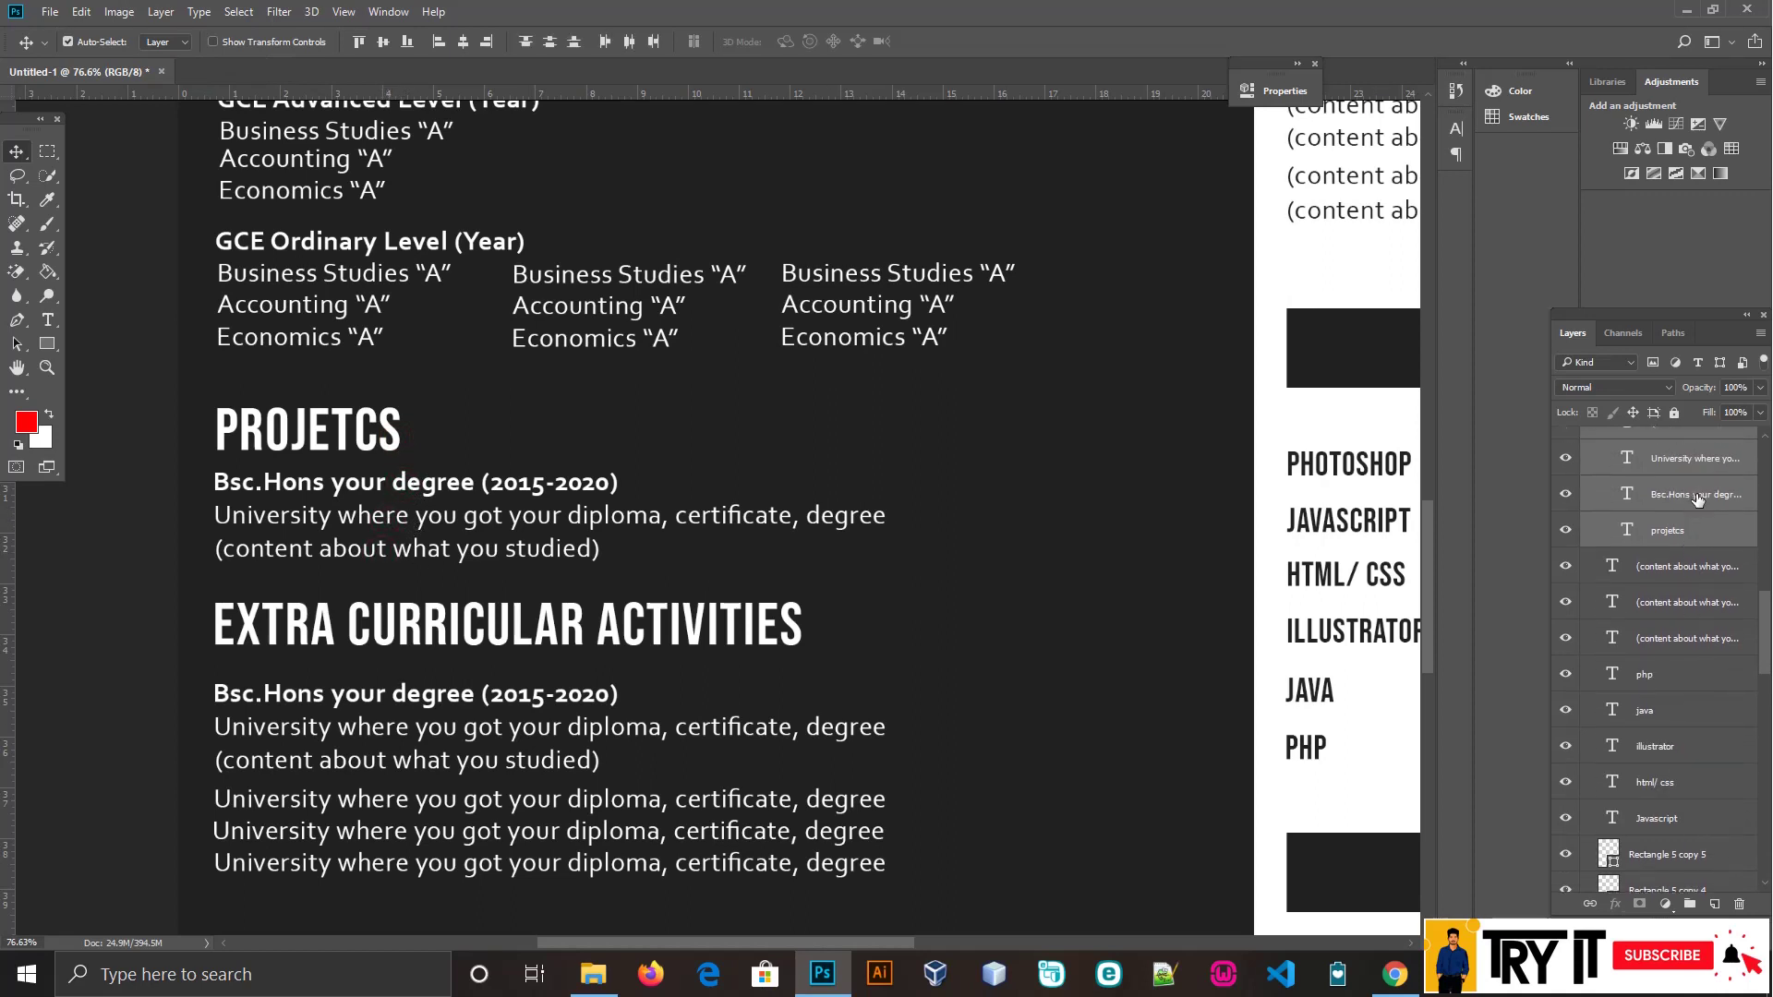
key(ctrl+g)
double_click(1668, 438)
text(projects)
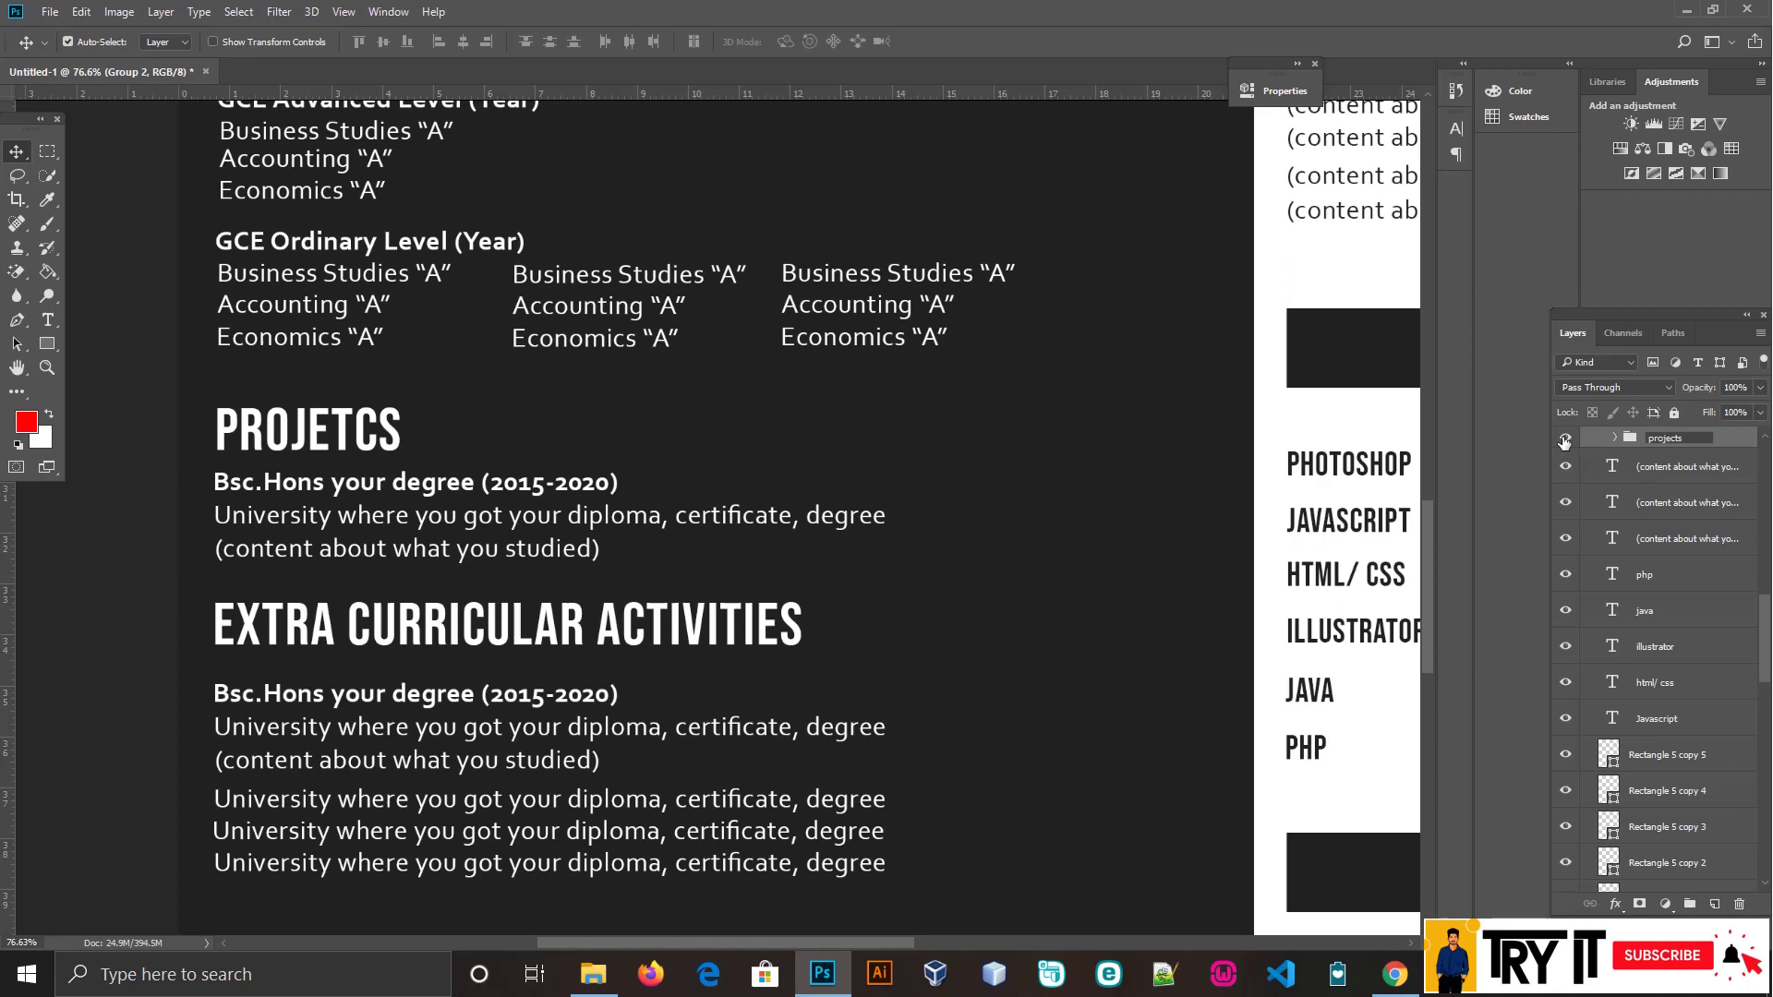
click(1564, 439)
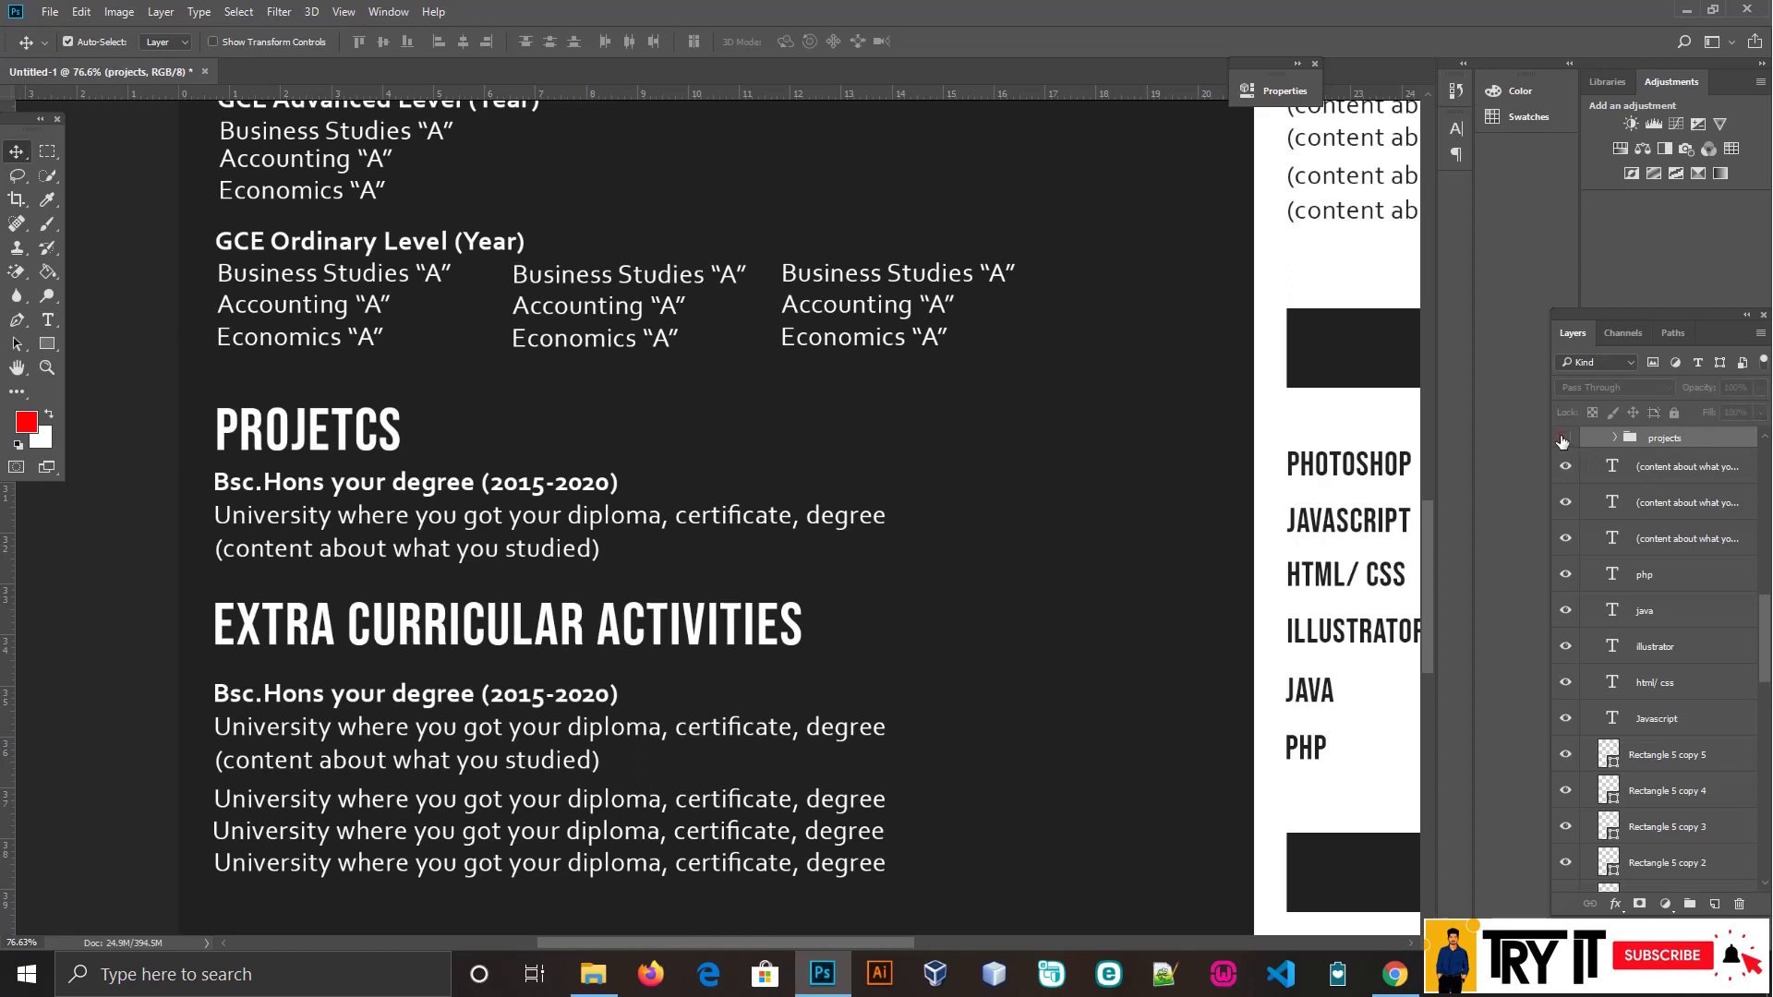
click(1563, 439)
Select the Extra Curricular Activities heading and the lines beneath it.
scroll(810, 637, down, 2)
scroll(811, 637, down, 2)
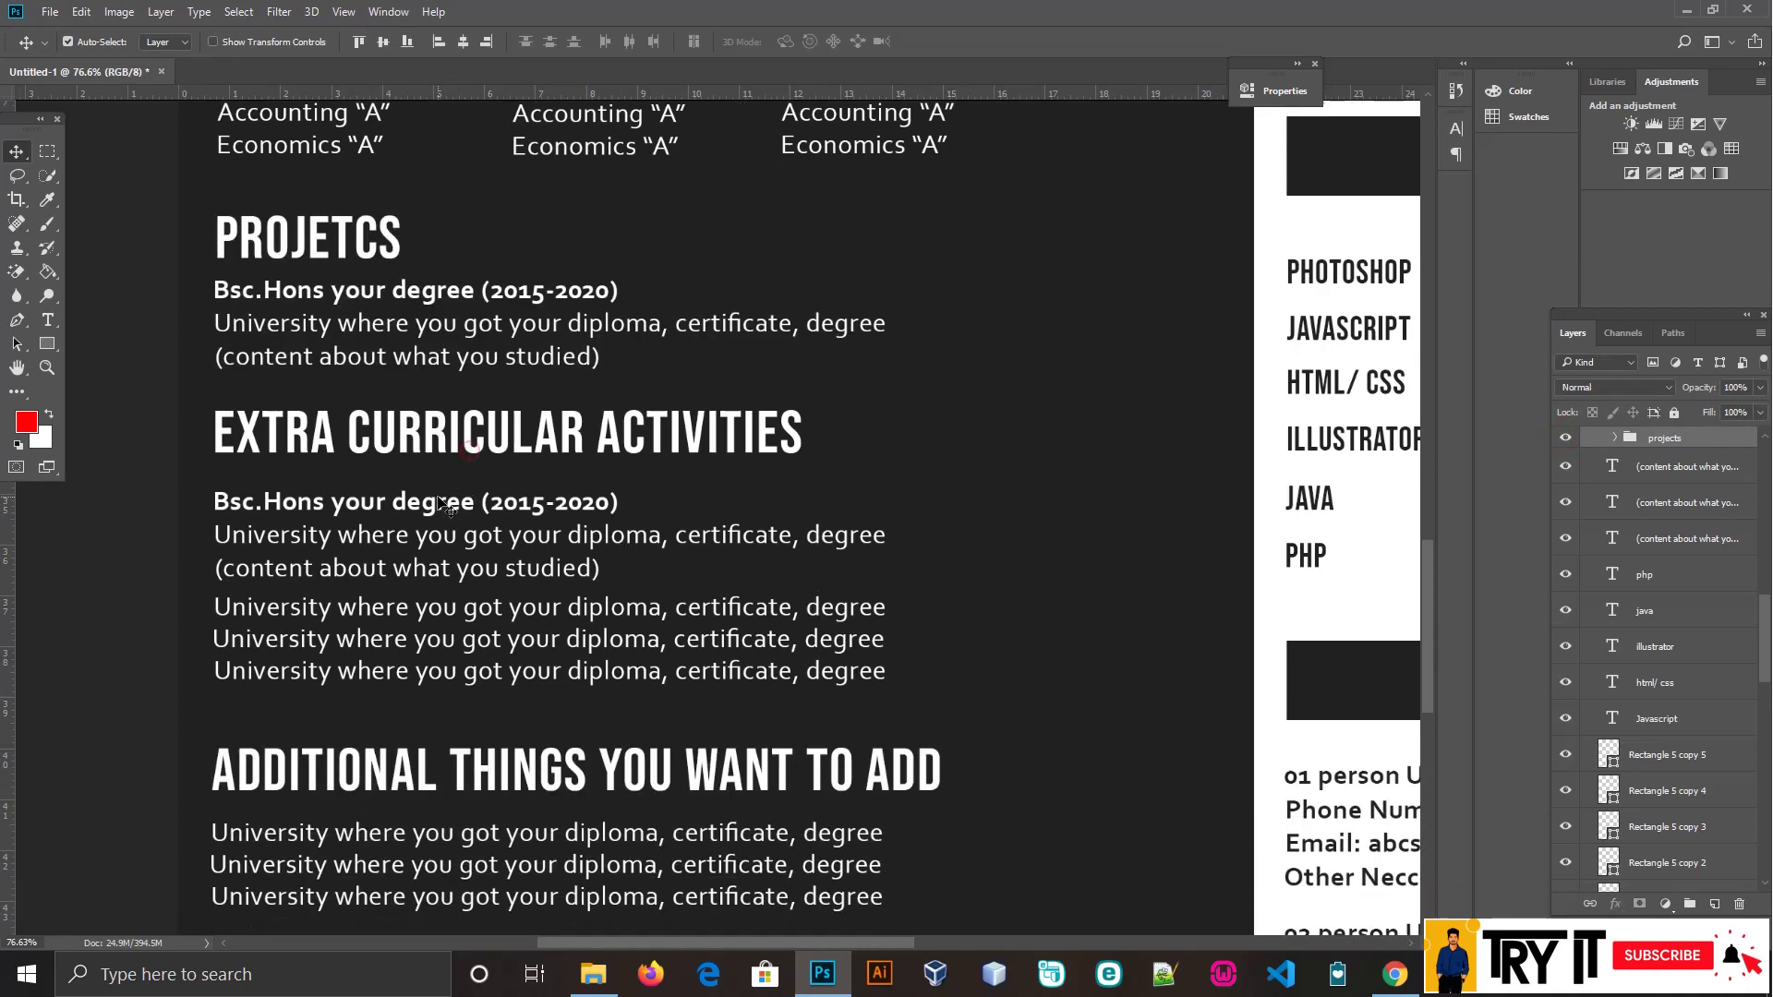
click(575, 475)
click(617, 450)
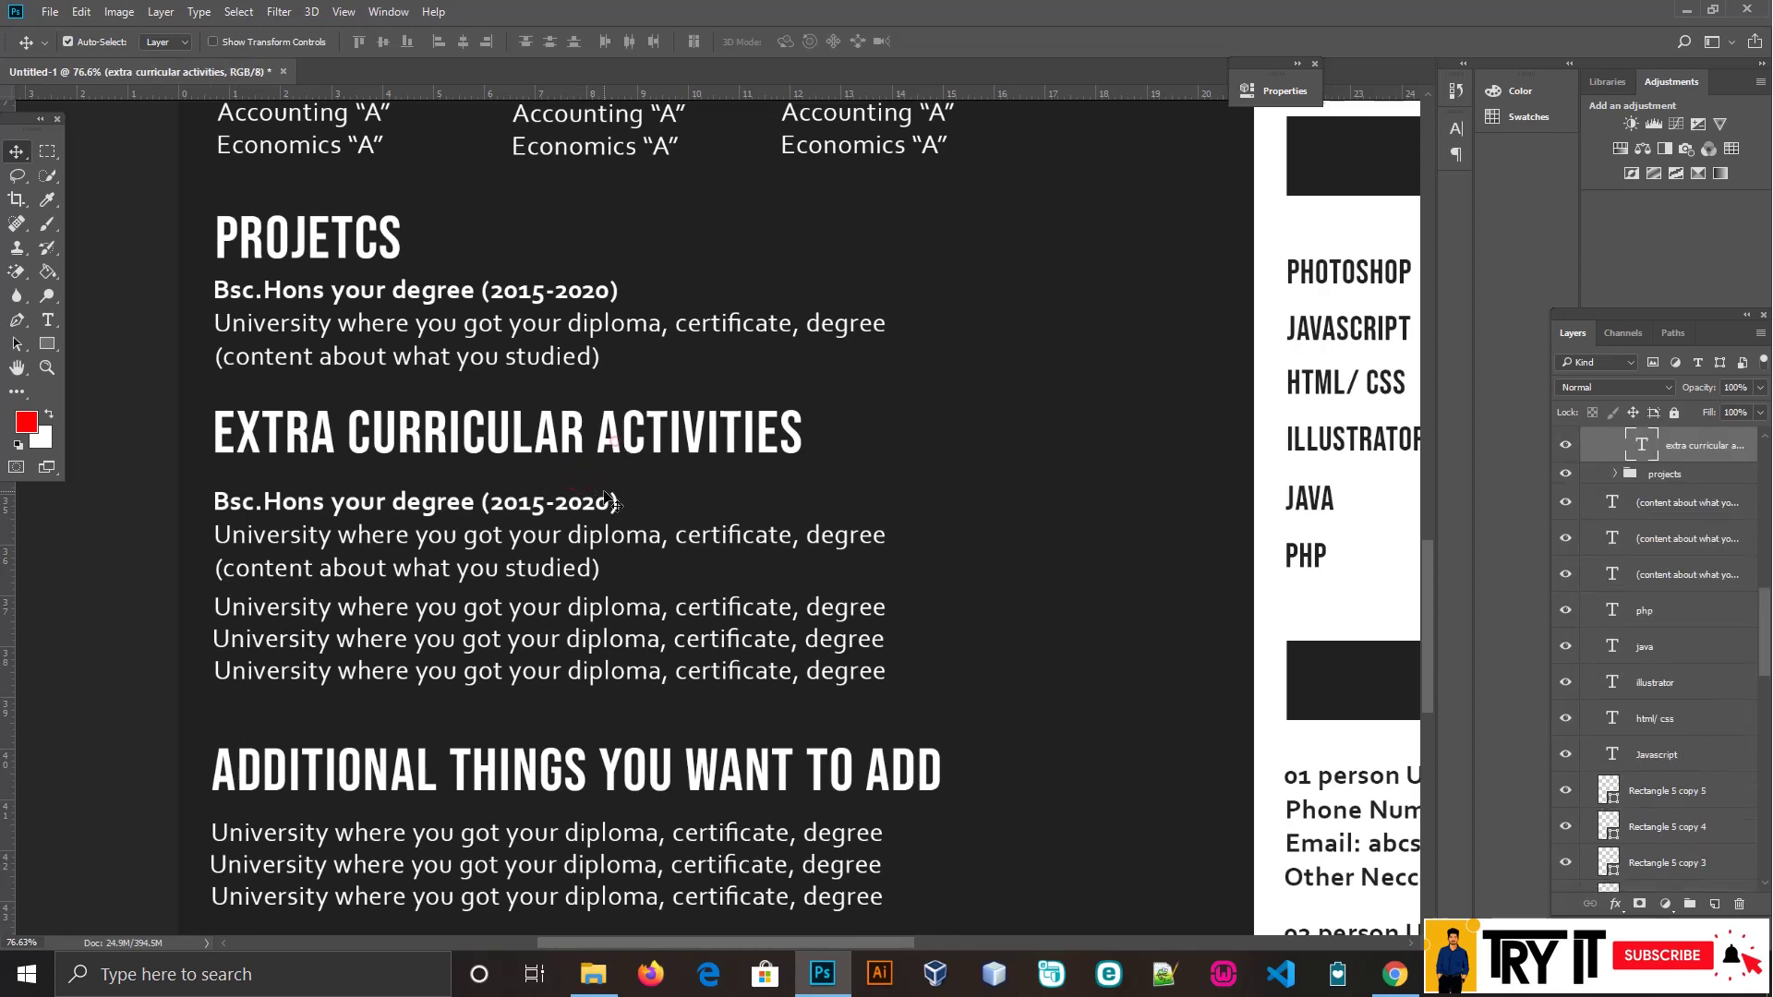
click(617, 506)
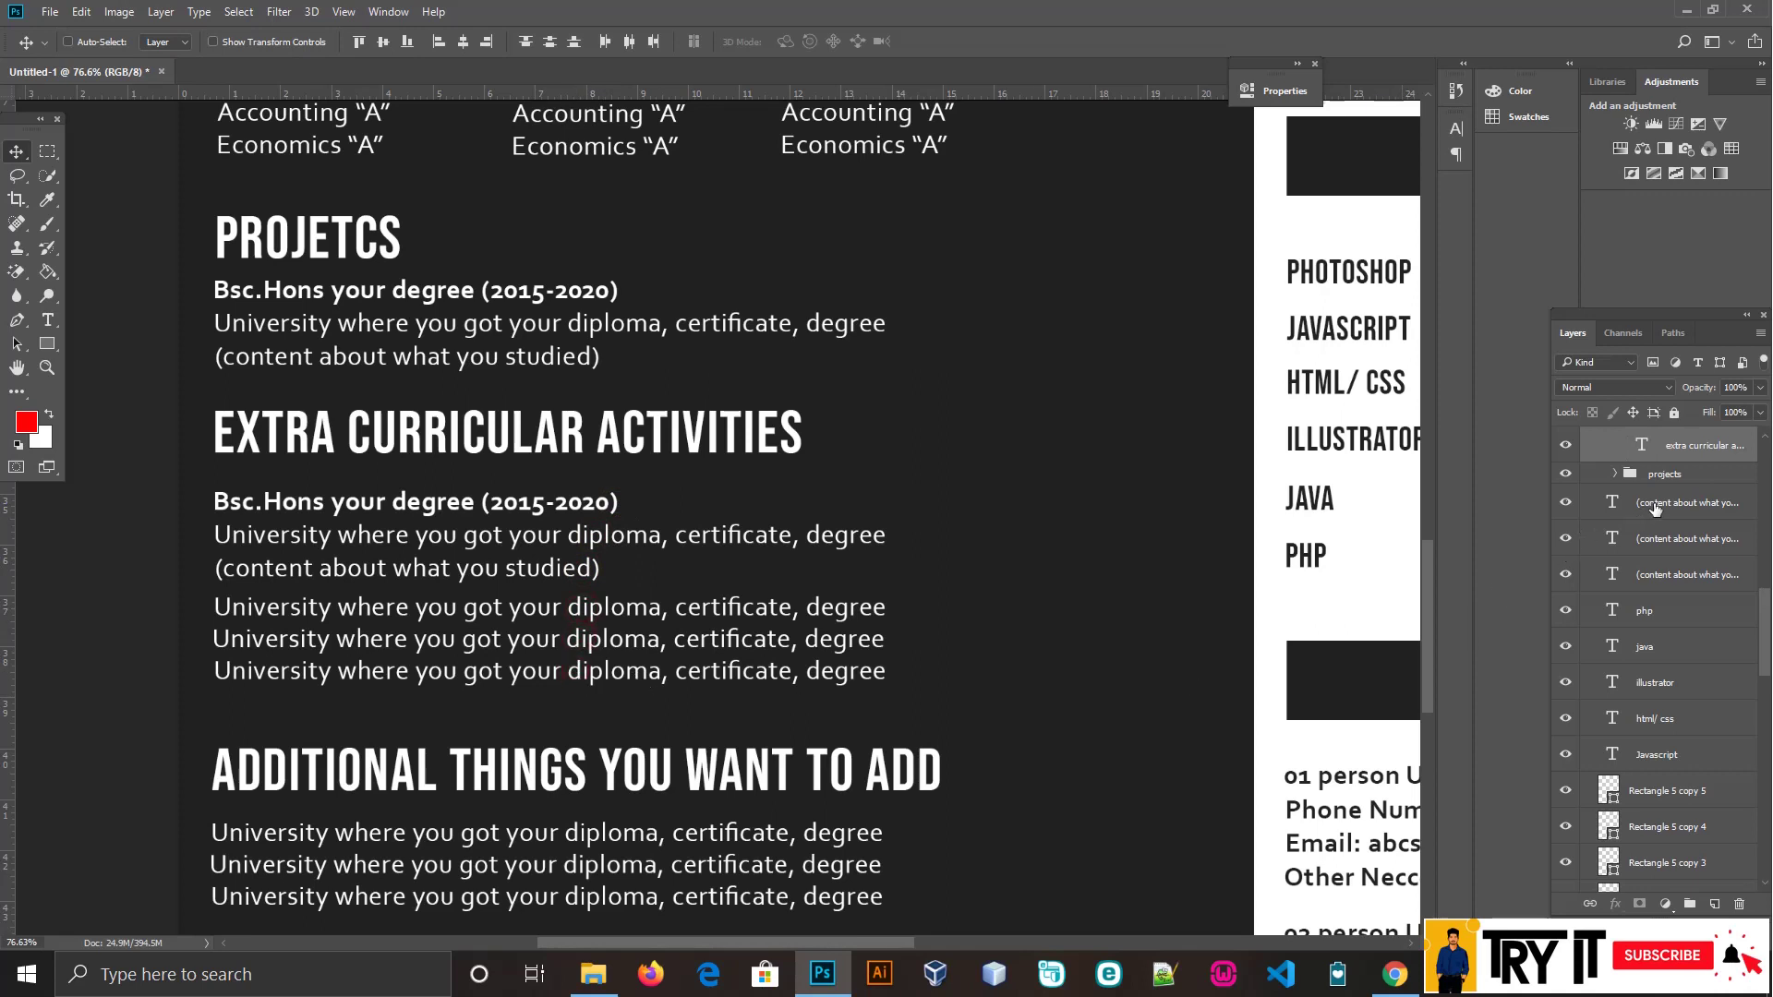
Group the selected Extra Curricular layers into a group named 'extra'.
key(ctrl+g)
double_click(1677, 439)
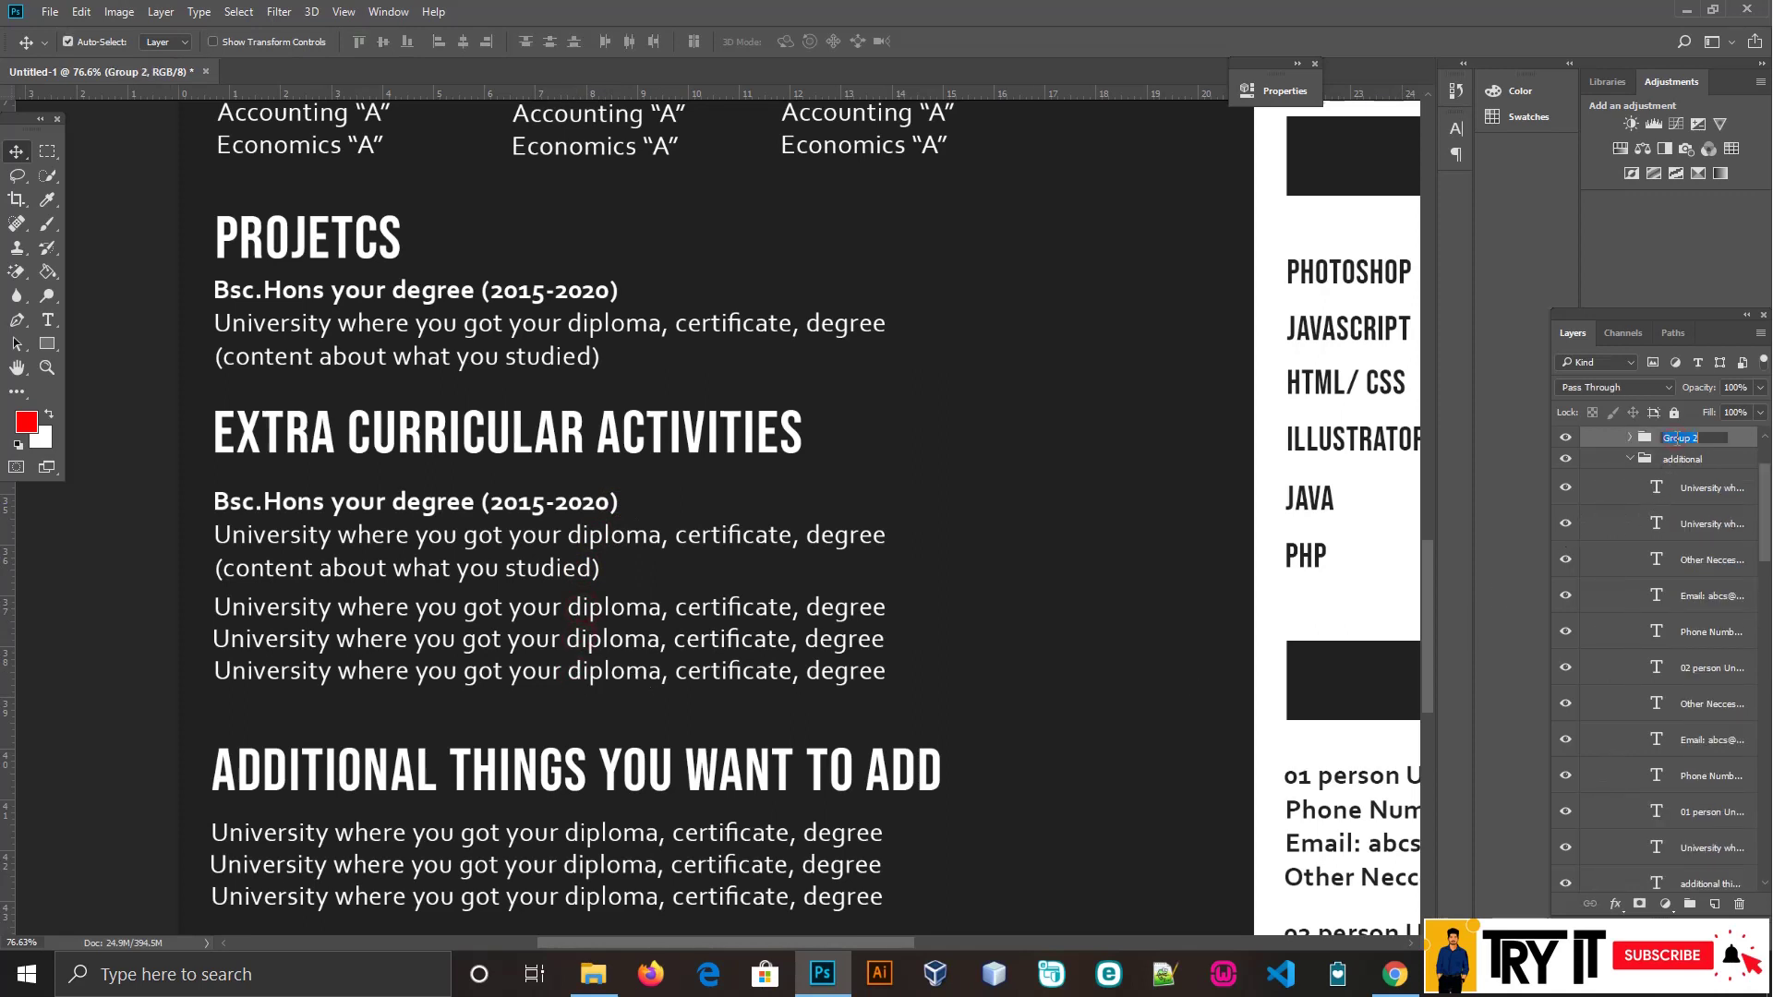
text(extra)
key(Return)
click(1568, 438)
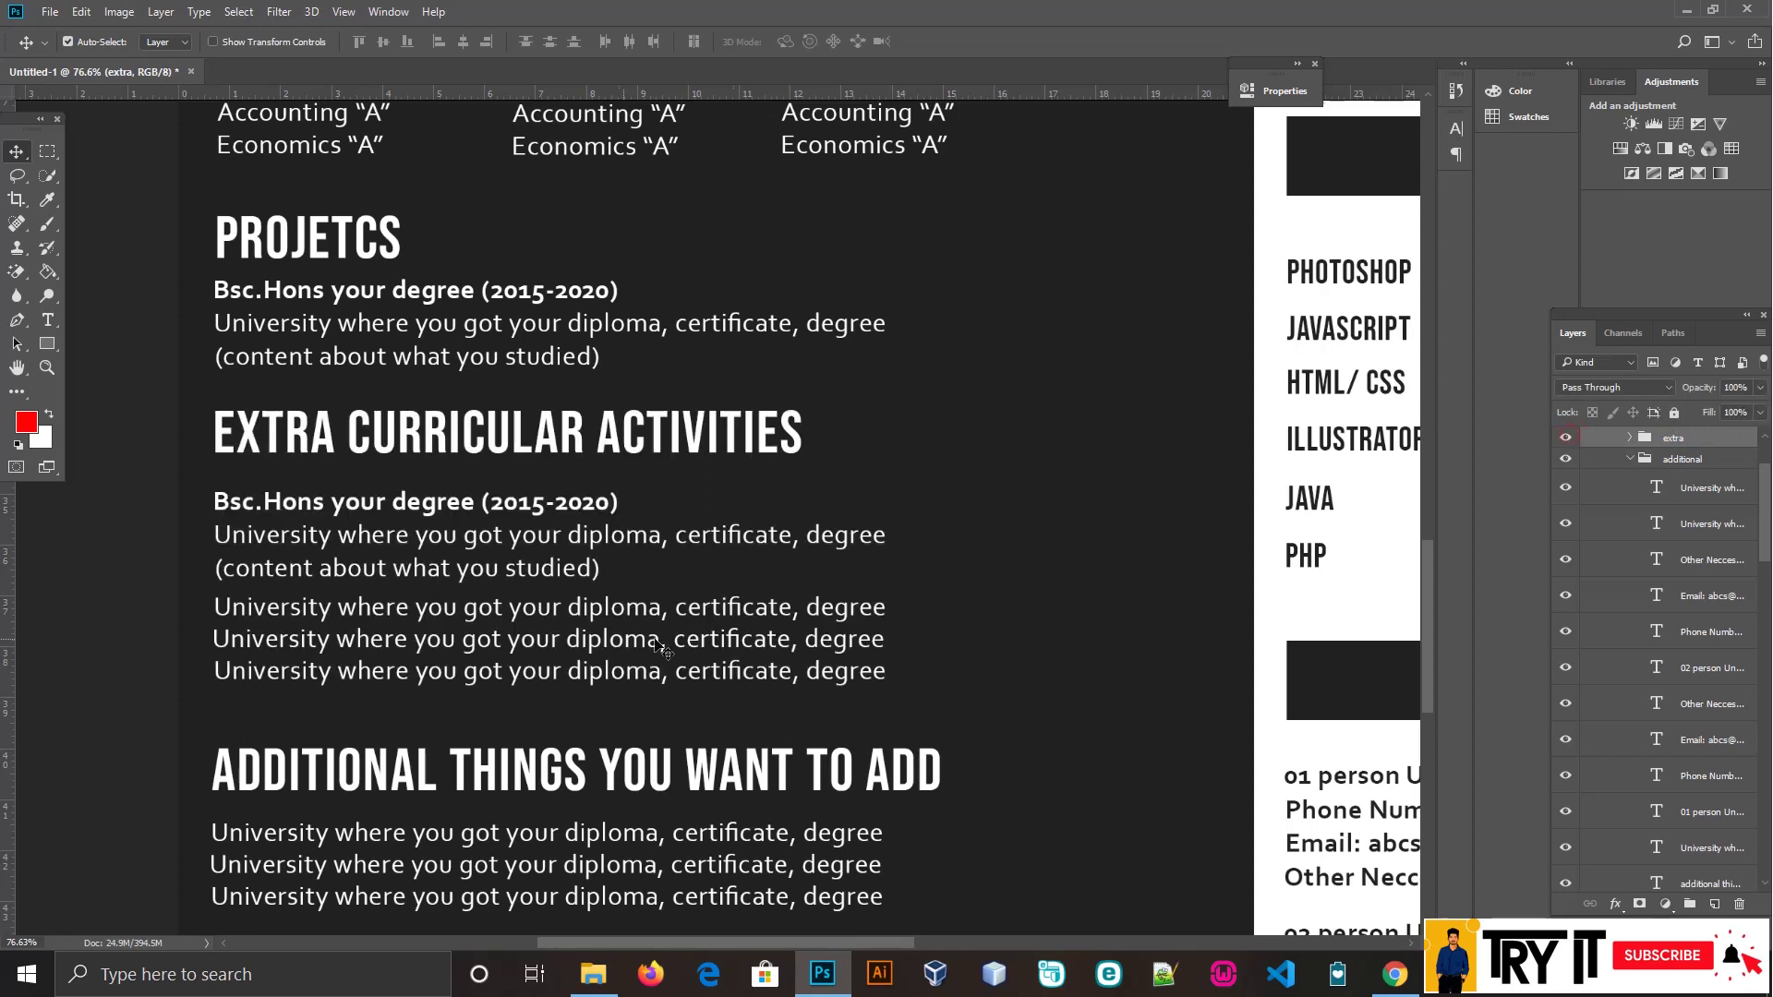
Group the Additional Things heading and its two text lines into a group named 'additional'.
scroll(834, 660, down, 2)
scroll(834, 660, down, 2)
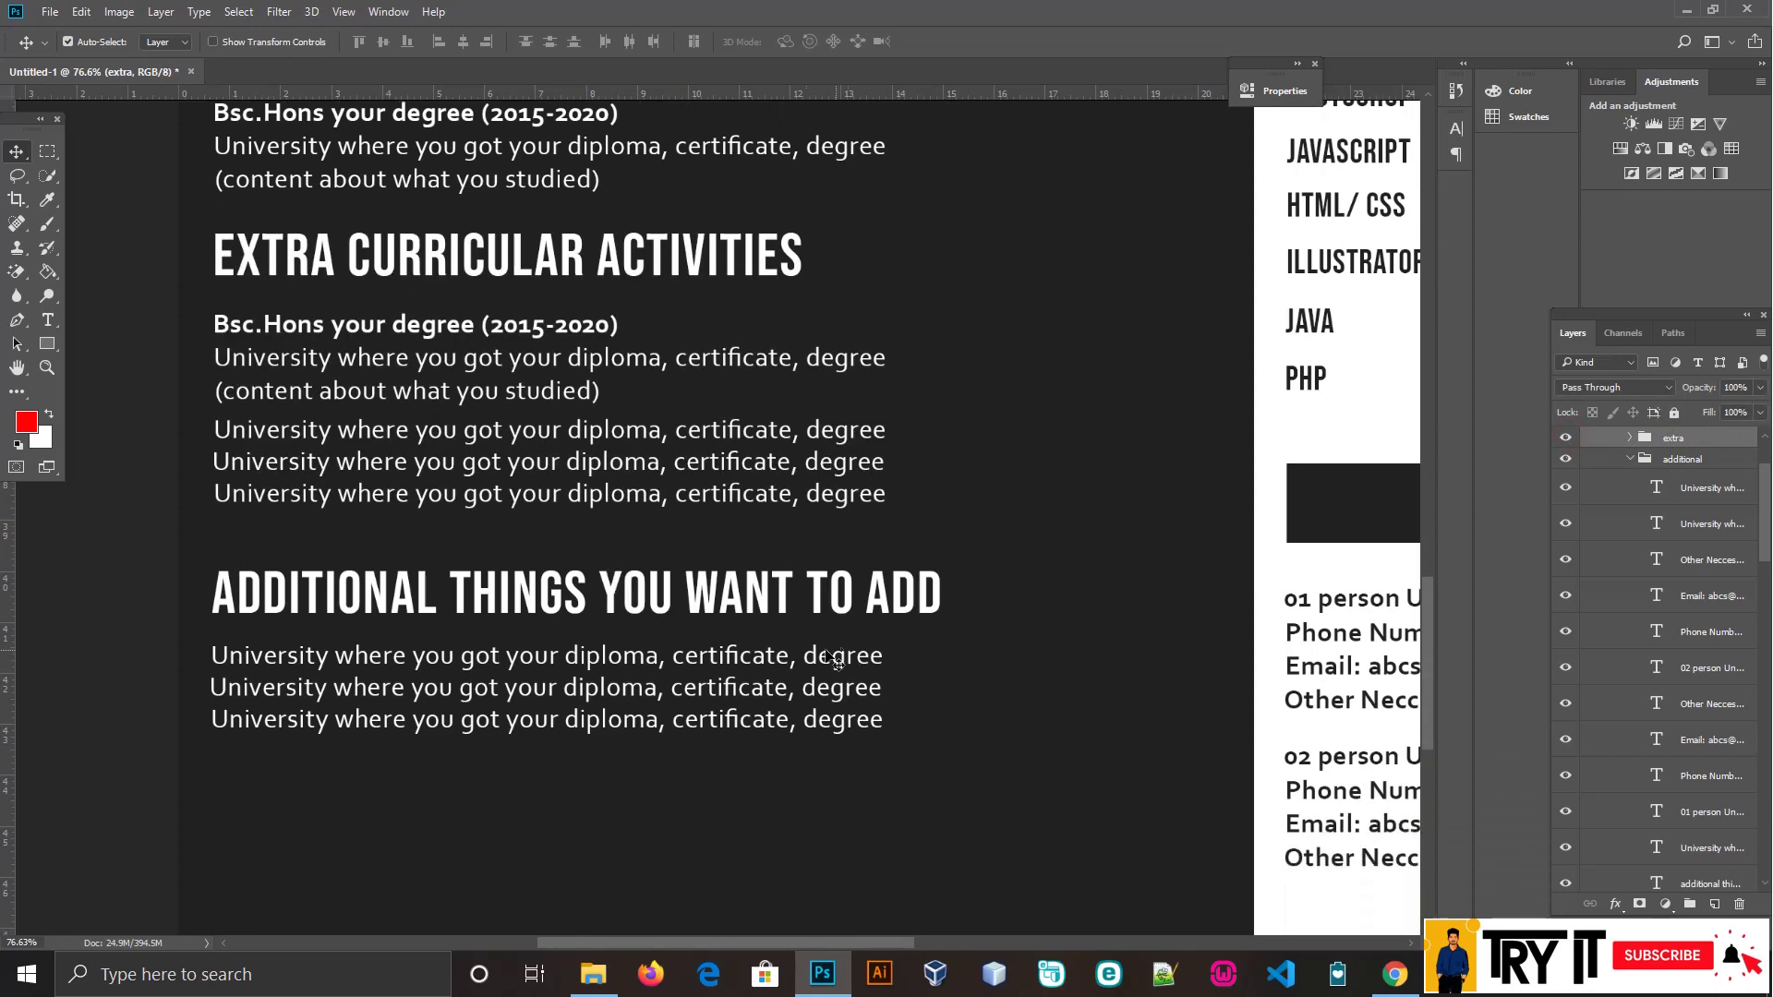
click(938, 613)
shift+click(875, 665)
shift+click(867, 699)
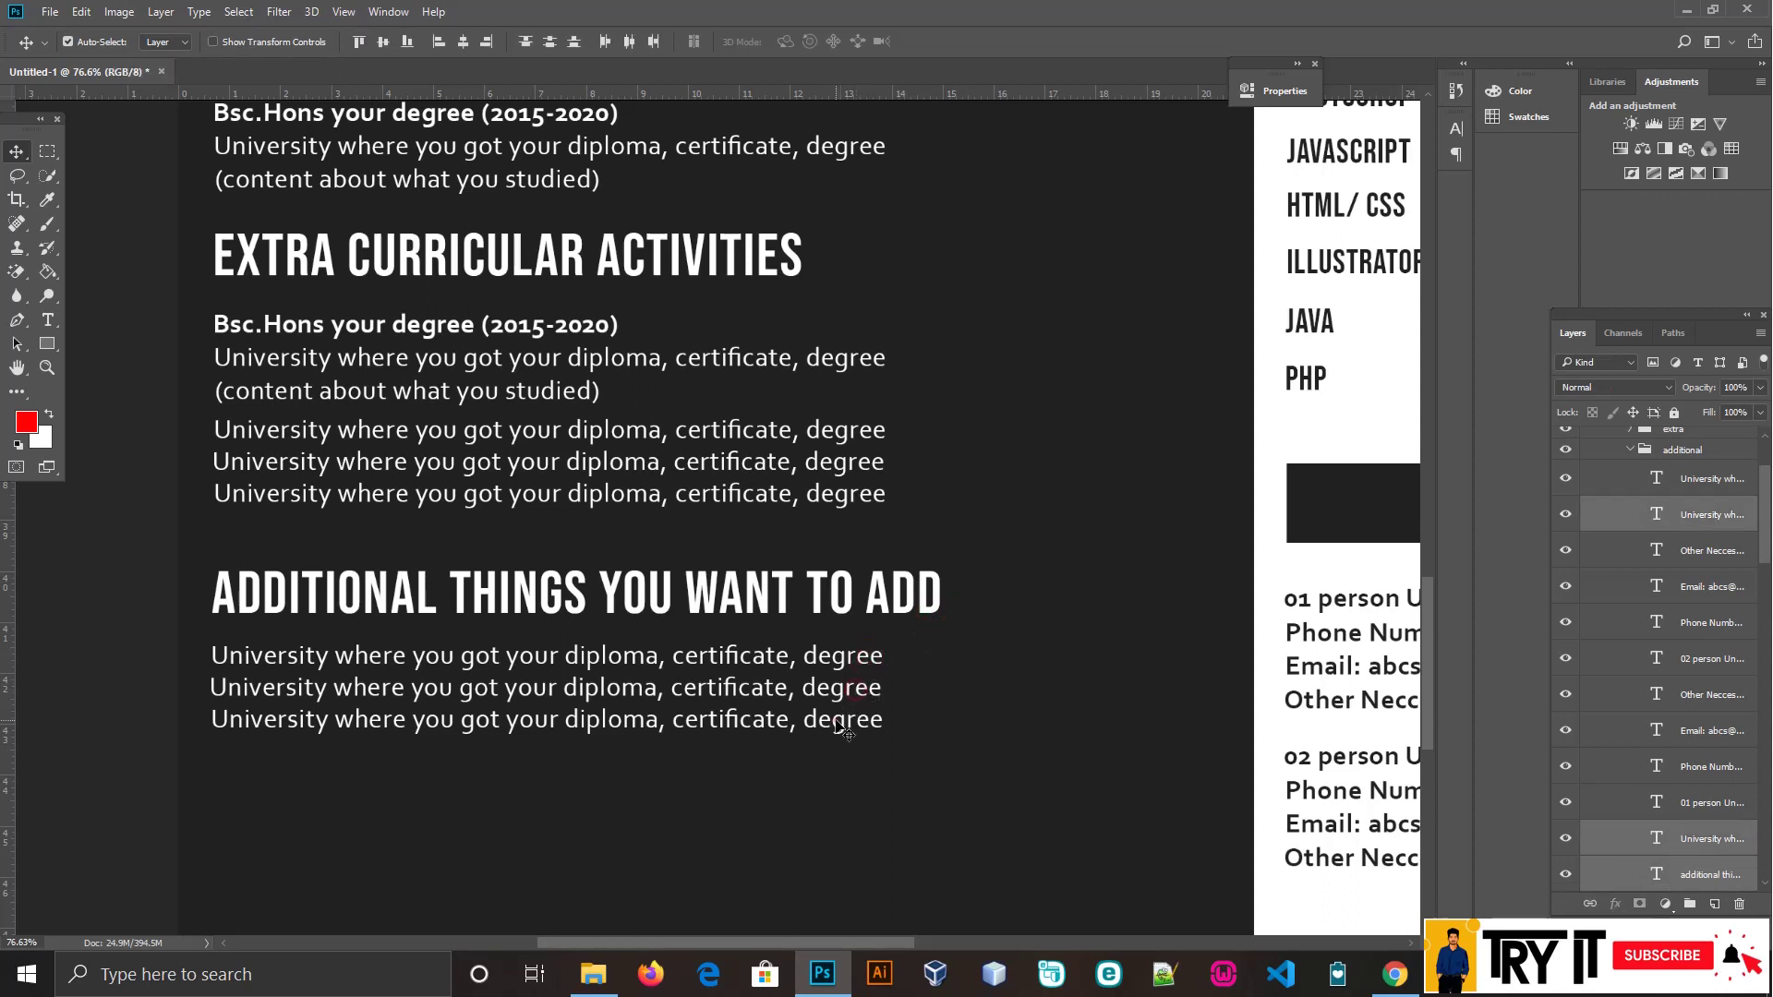
key(ctrl+g)
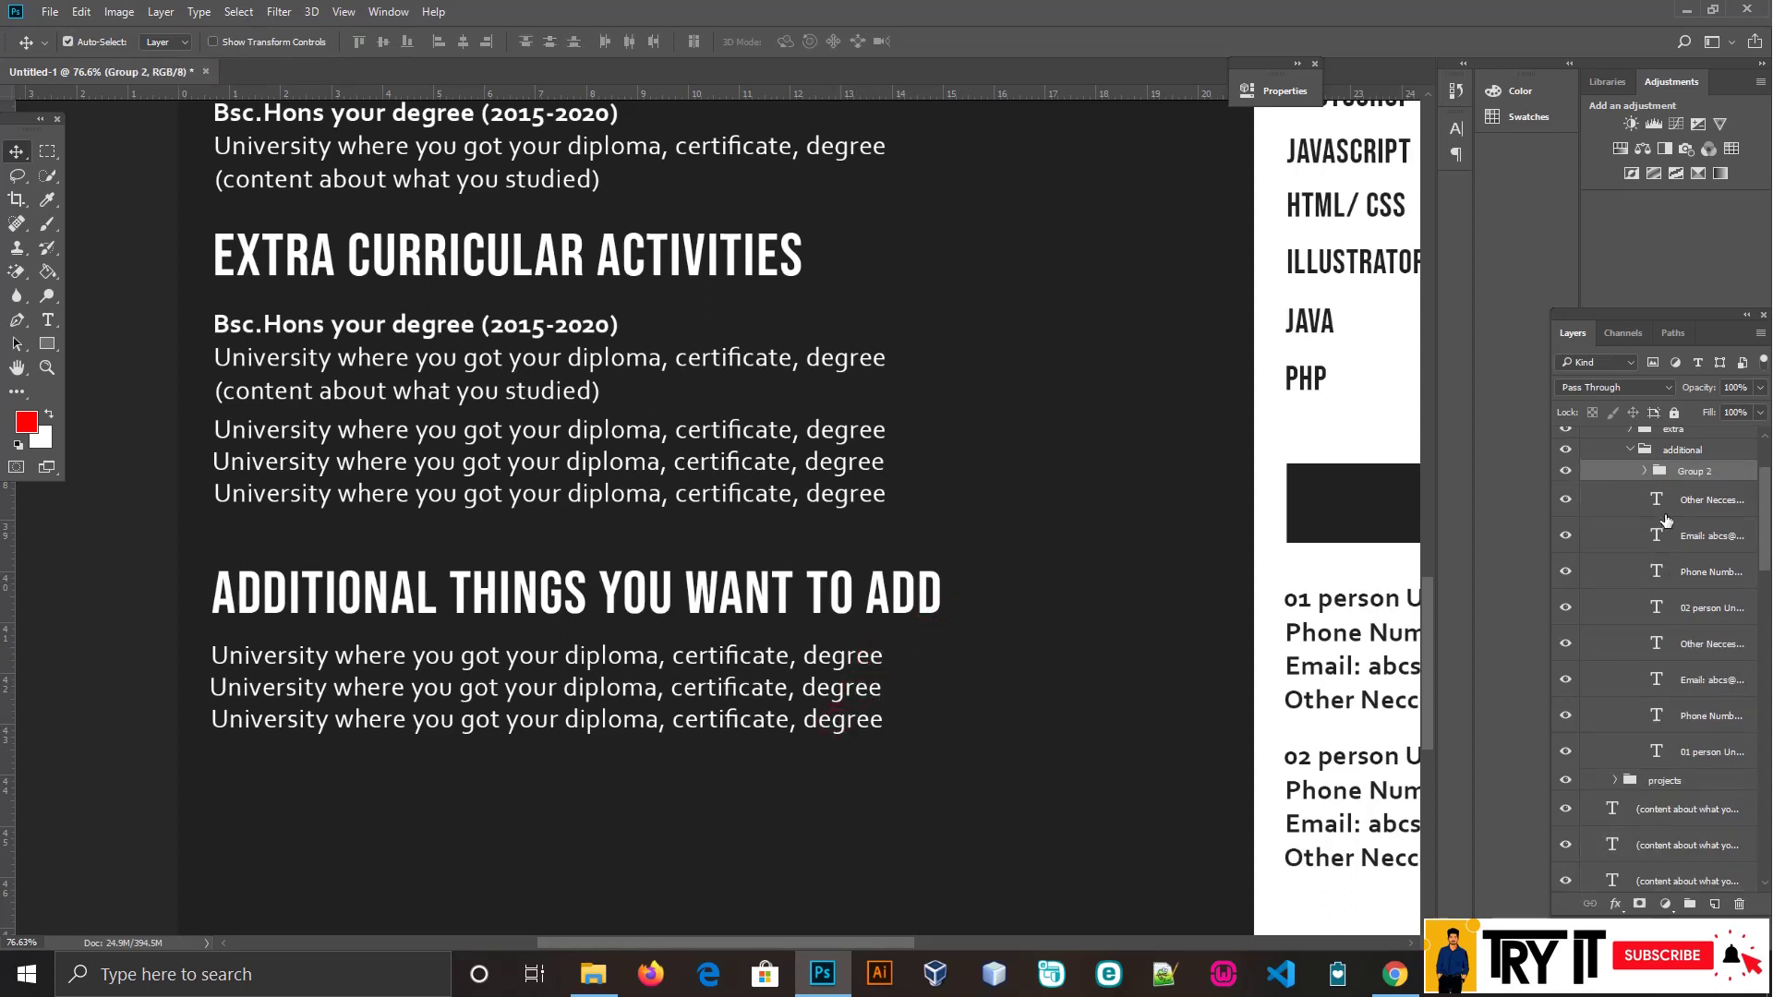
double_click(1694, 472)
text(additional)
key(Return)
click(1566, 471)
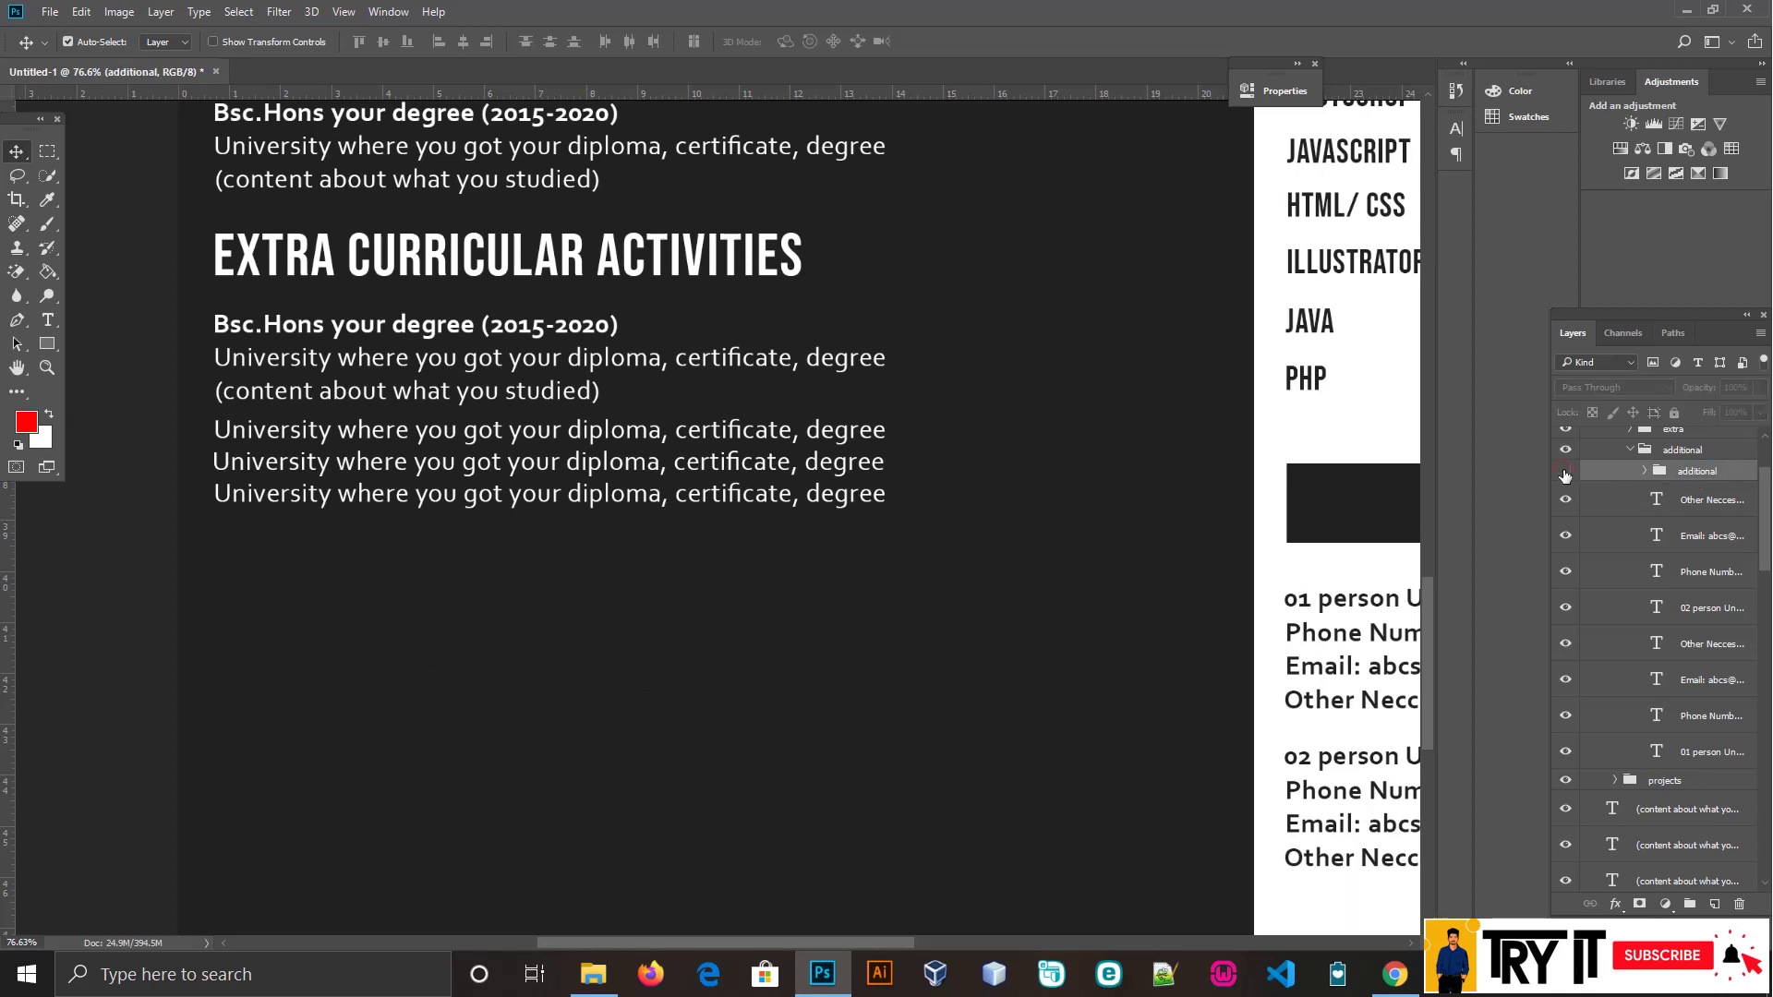
Zoom out to the whole page and collapse the projects group and Group 1.
key(ctrl+minus)
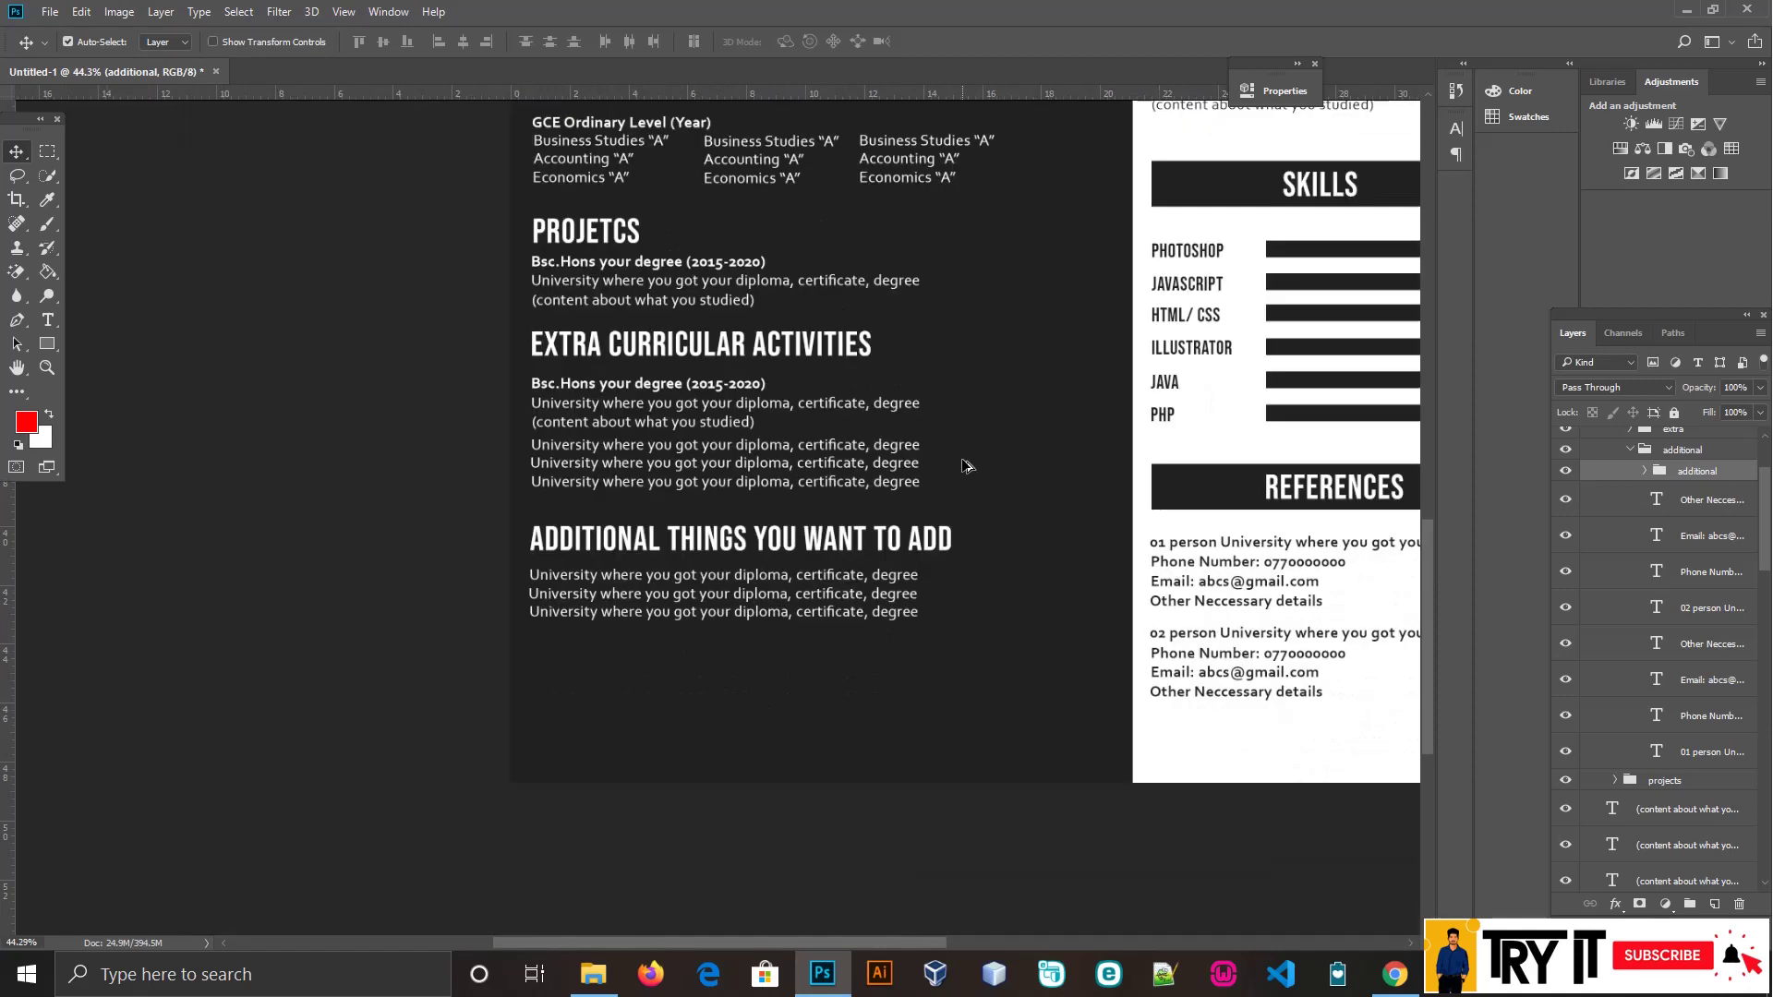
key(ctrl+minus)
key(ctrl+minus)
scroll(1768, 672, up, 2)
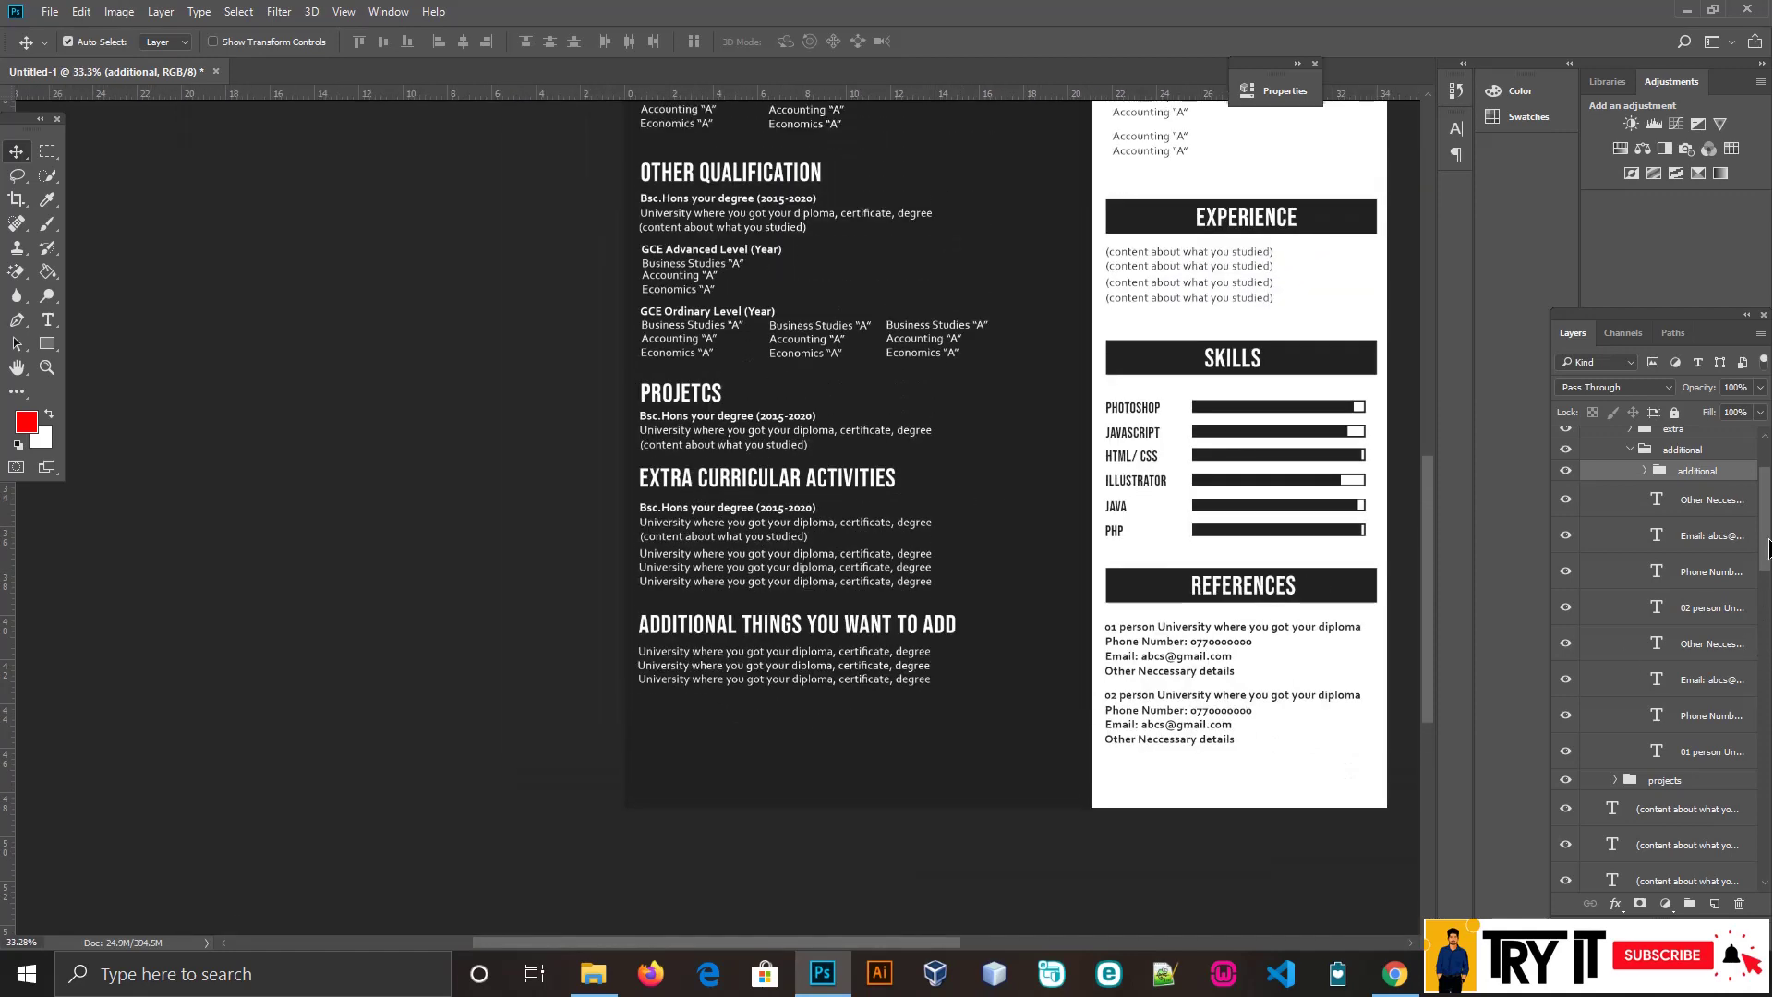
drag(1768, 547, 1704, 457)
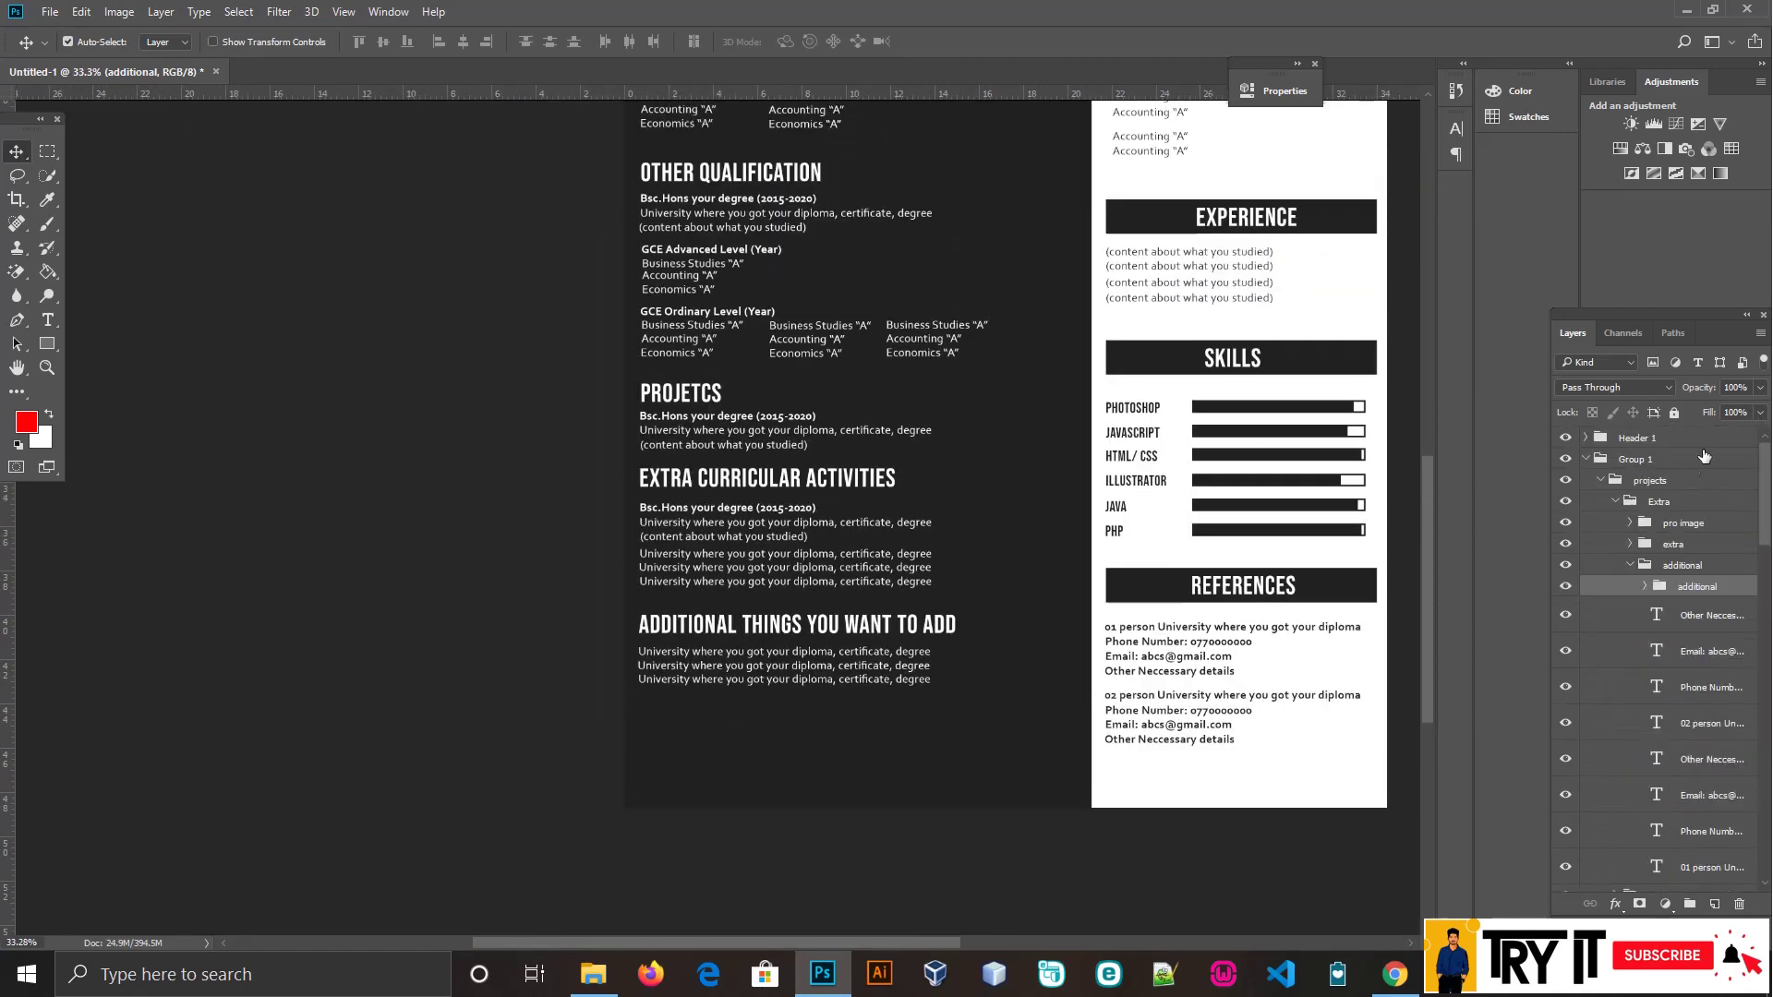
click(1600, 482)
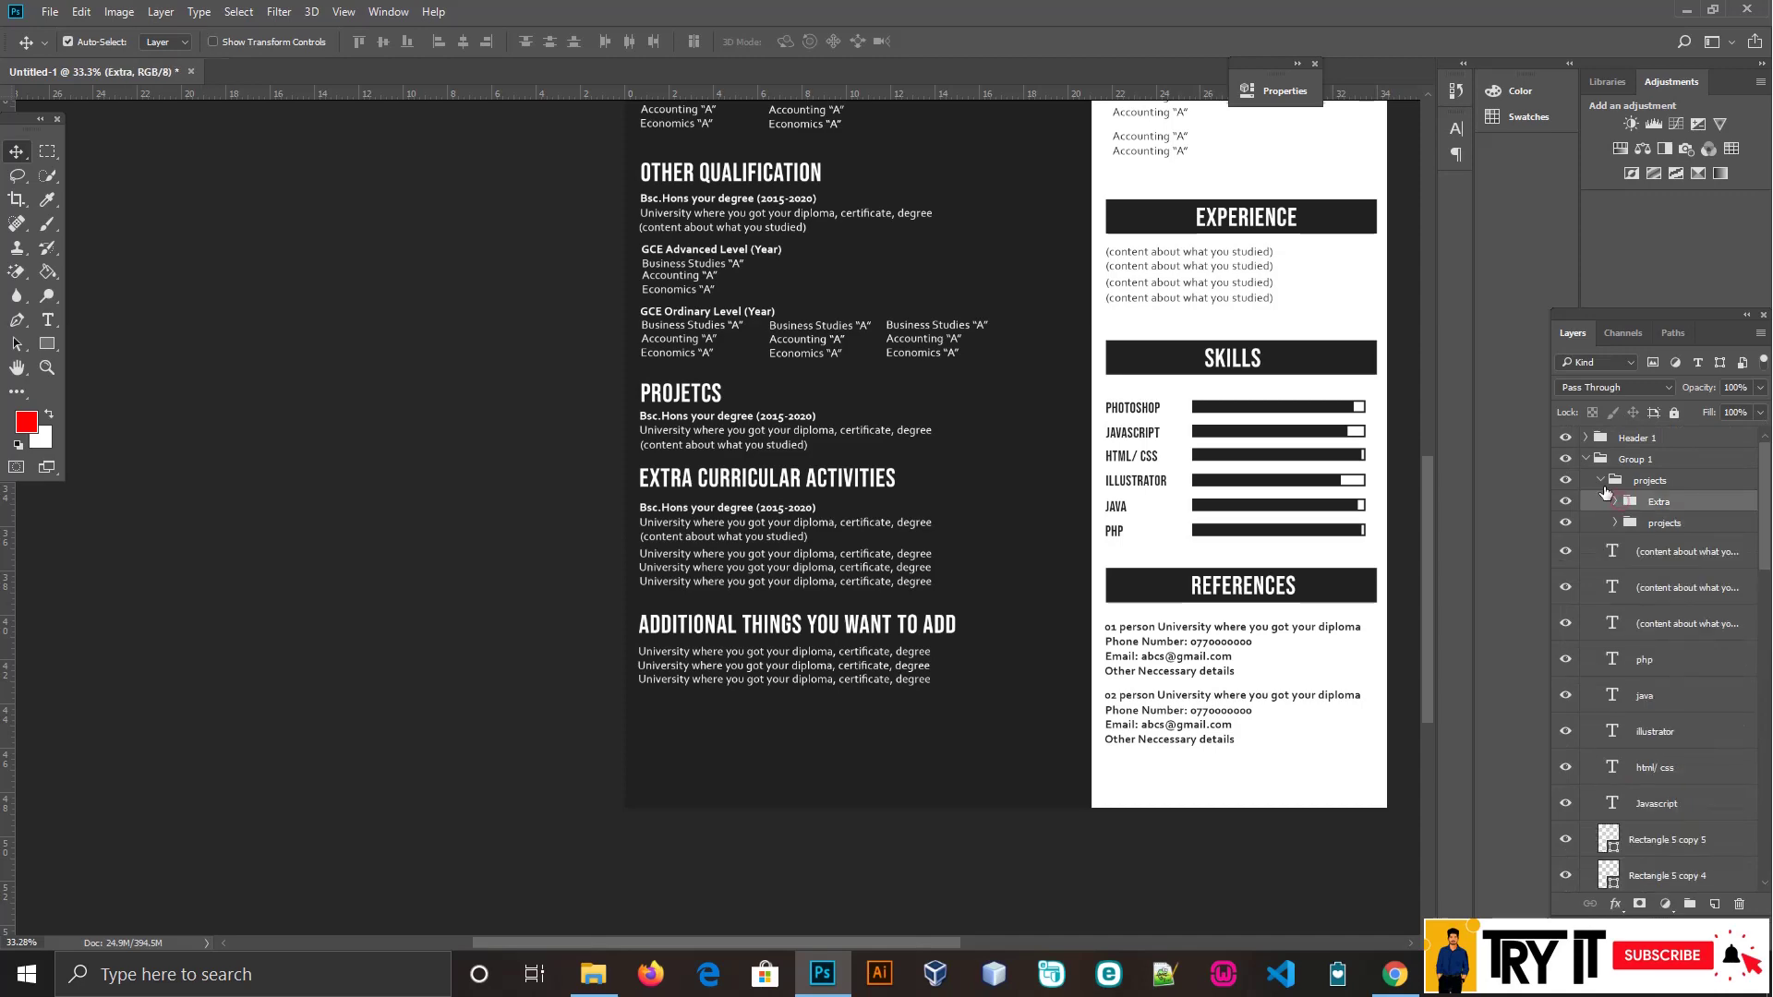
click(1587, 459)
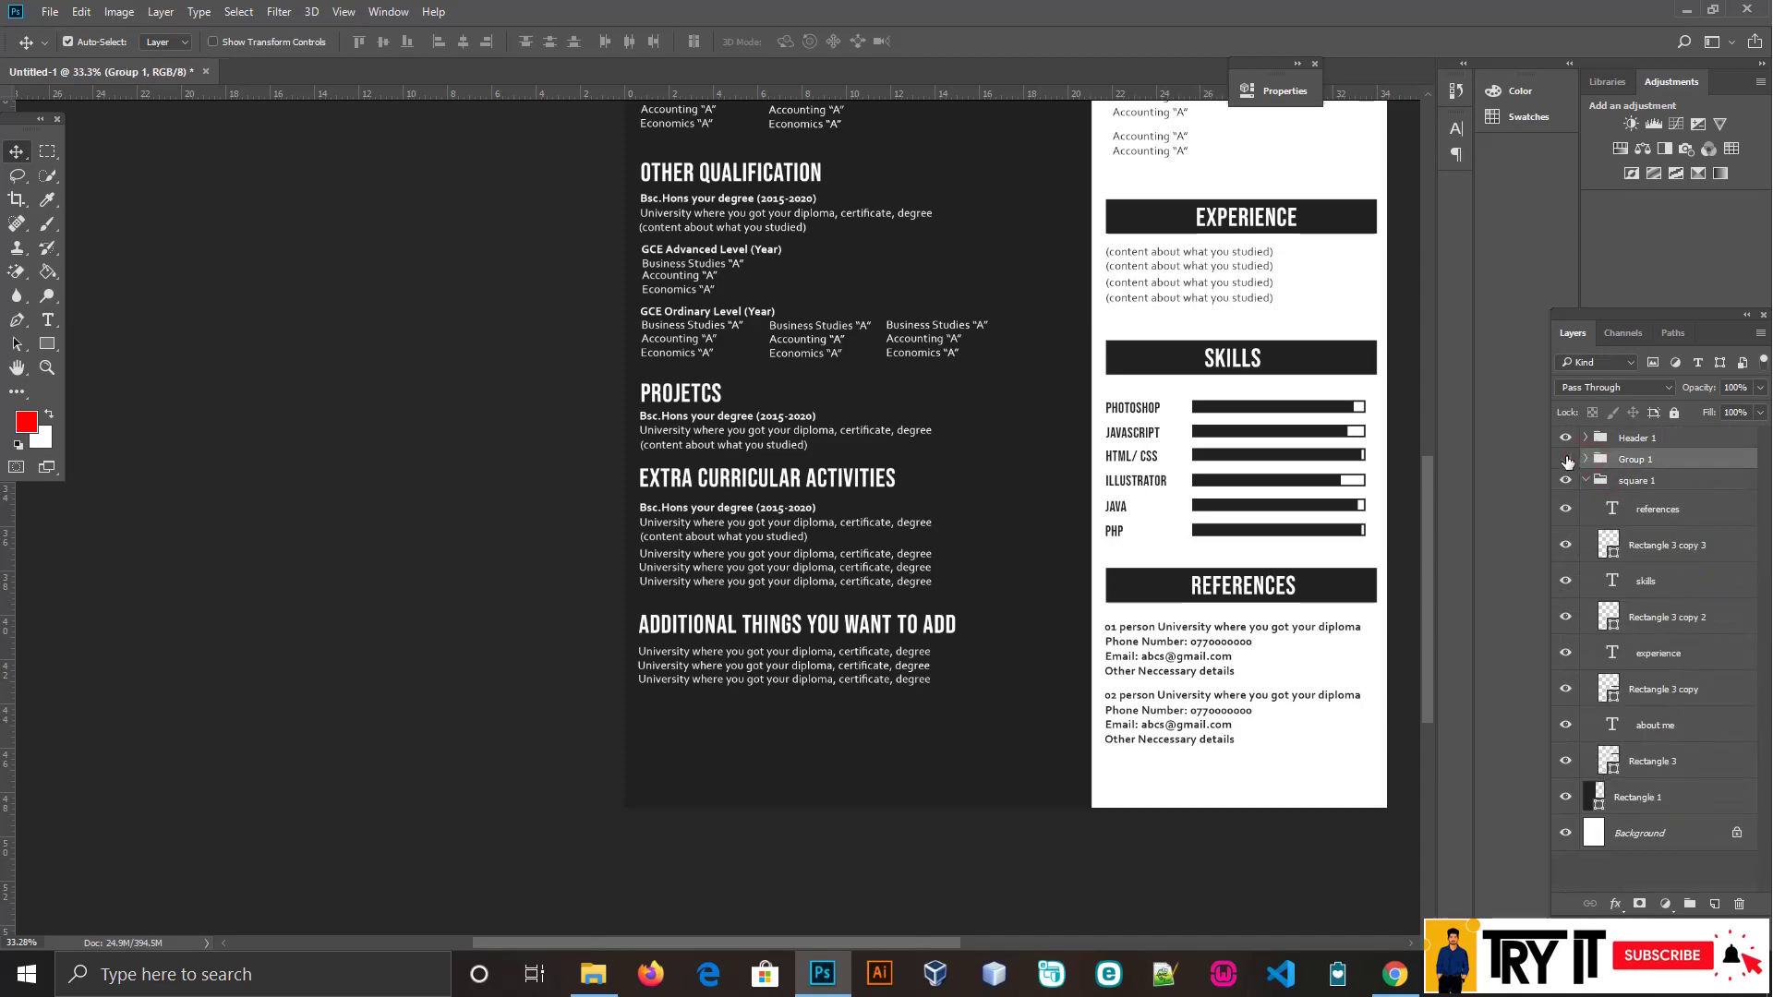
click(1567, 461)
scroll(802, 513, up, 1)
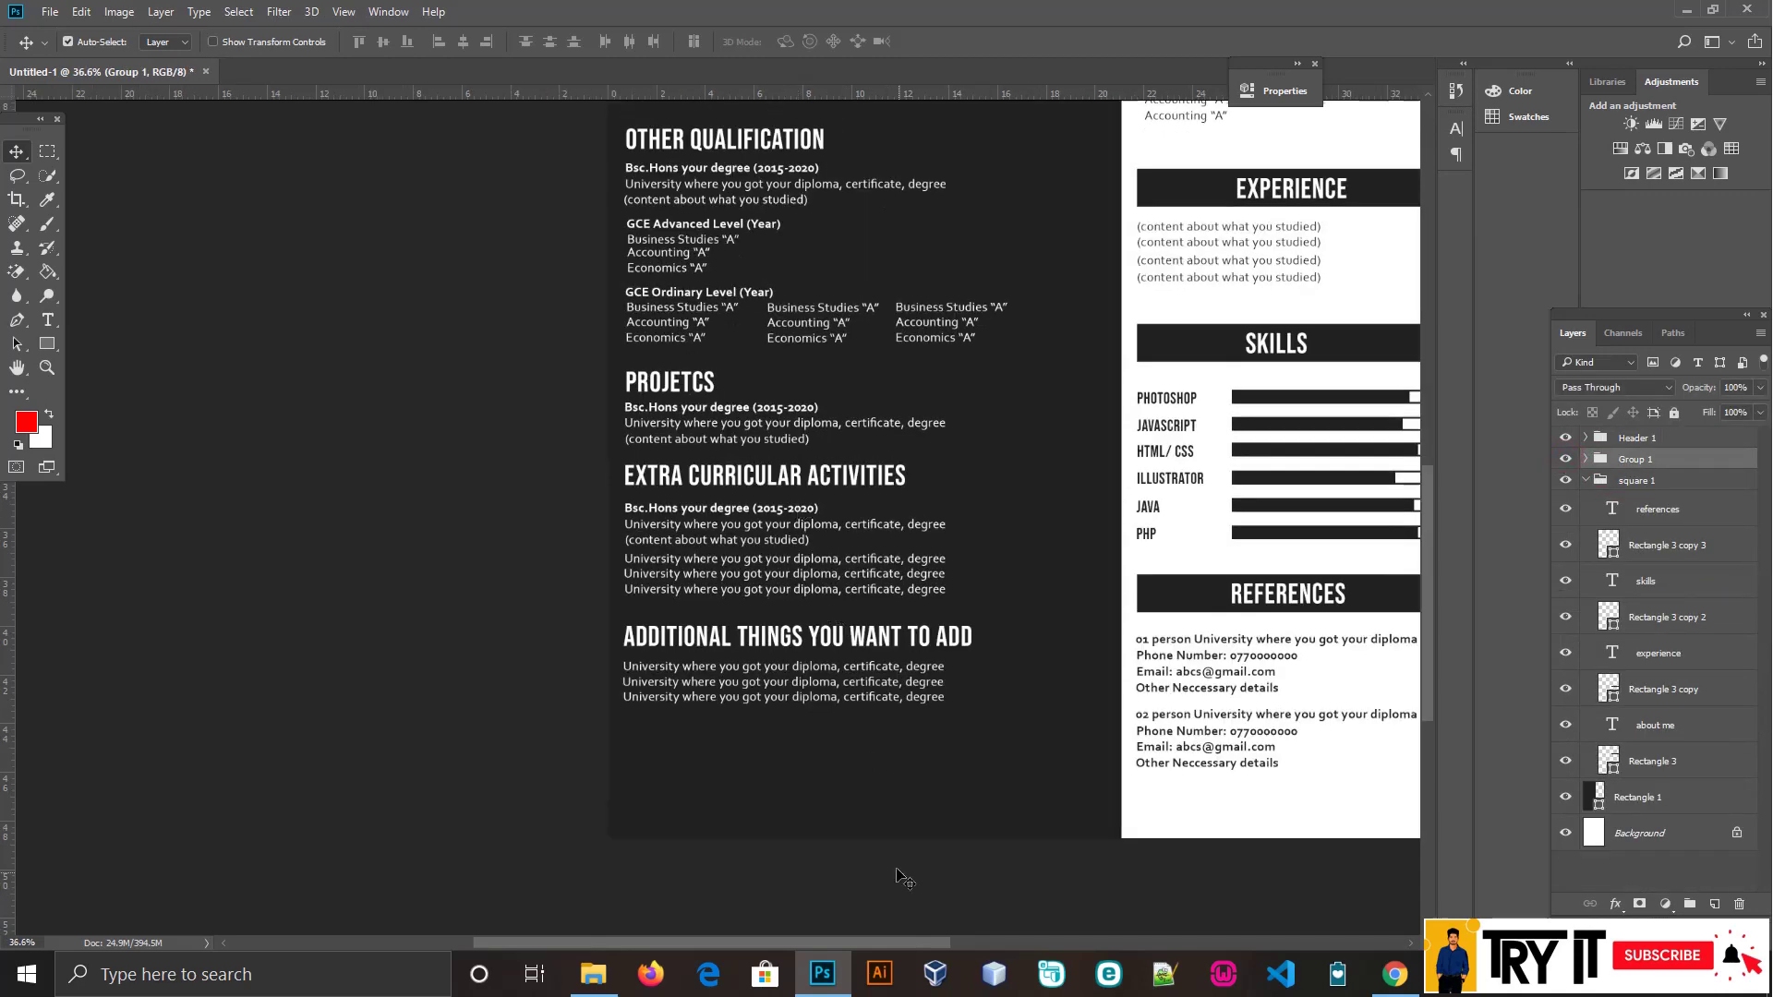
drag(915, 942, 1018, 942)
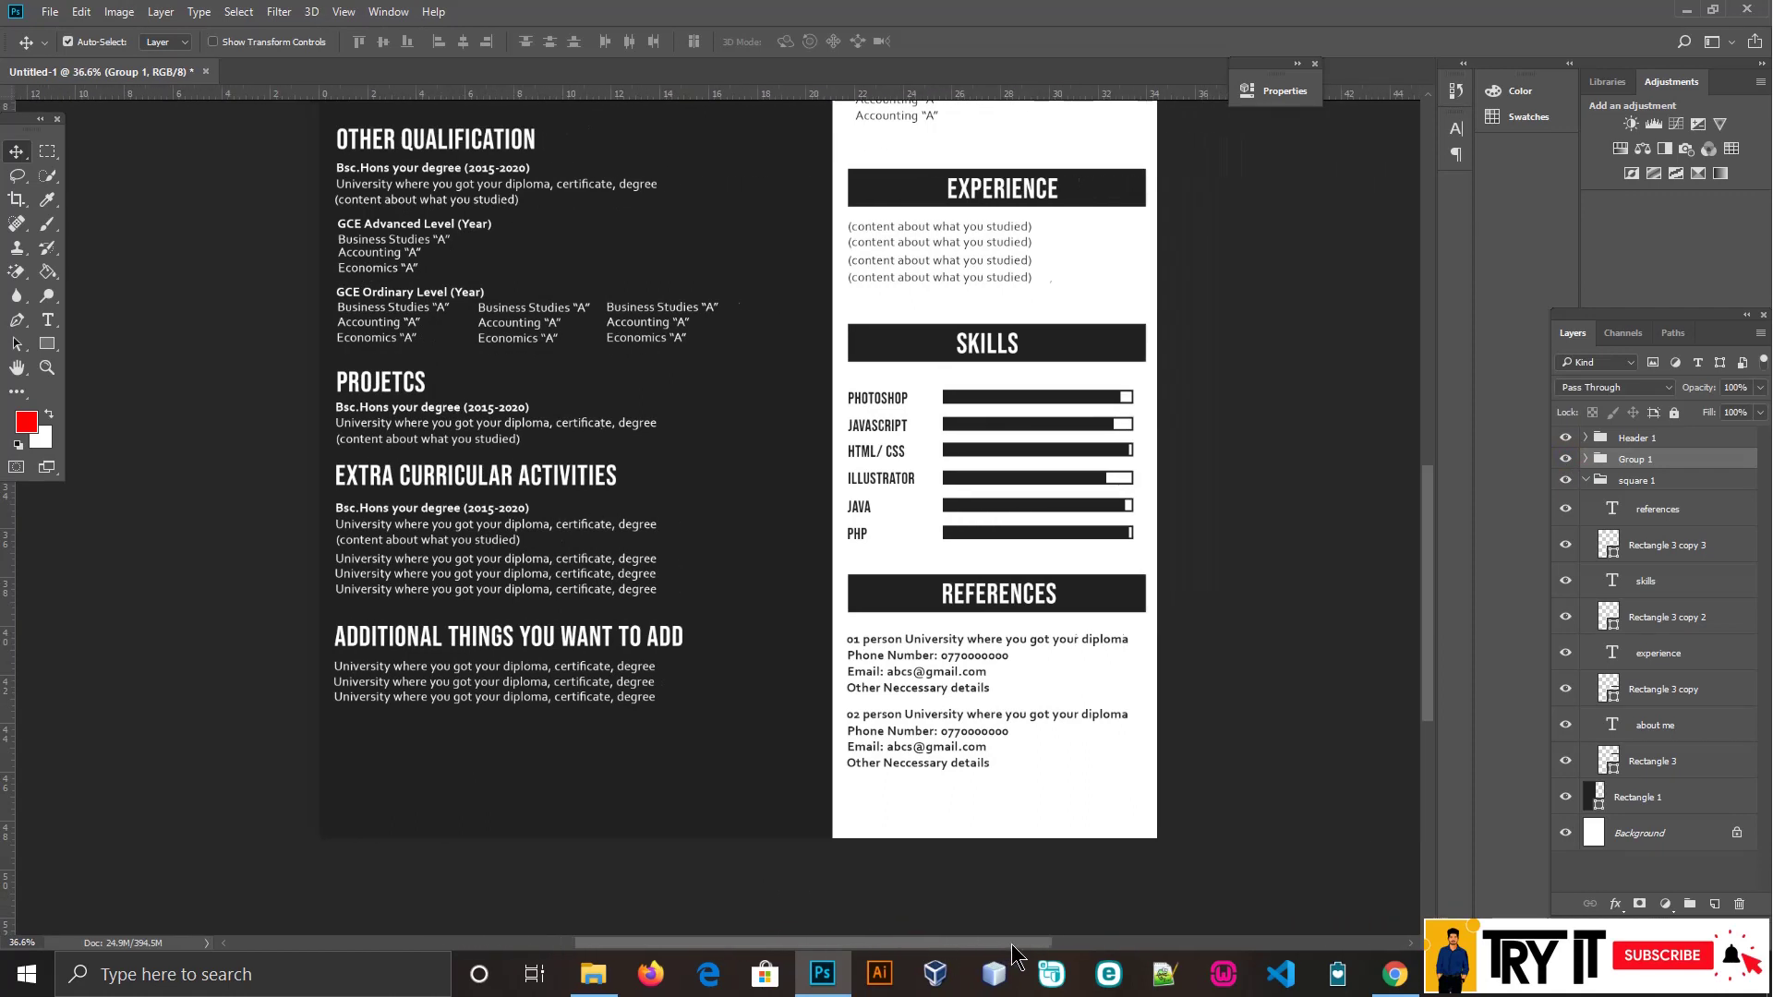
scroll(1164, 619, up, 3)
scroll(1150, 572, up, 3)
Group the About Me heading bar and text layers into a group named 'about me'.
scroll(1133, 519, up, 1)
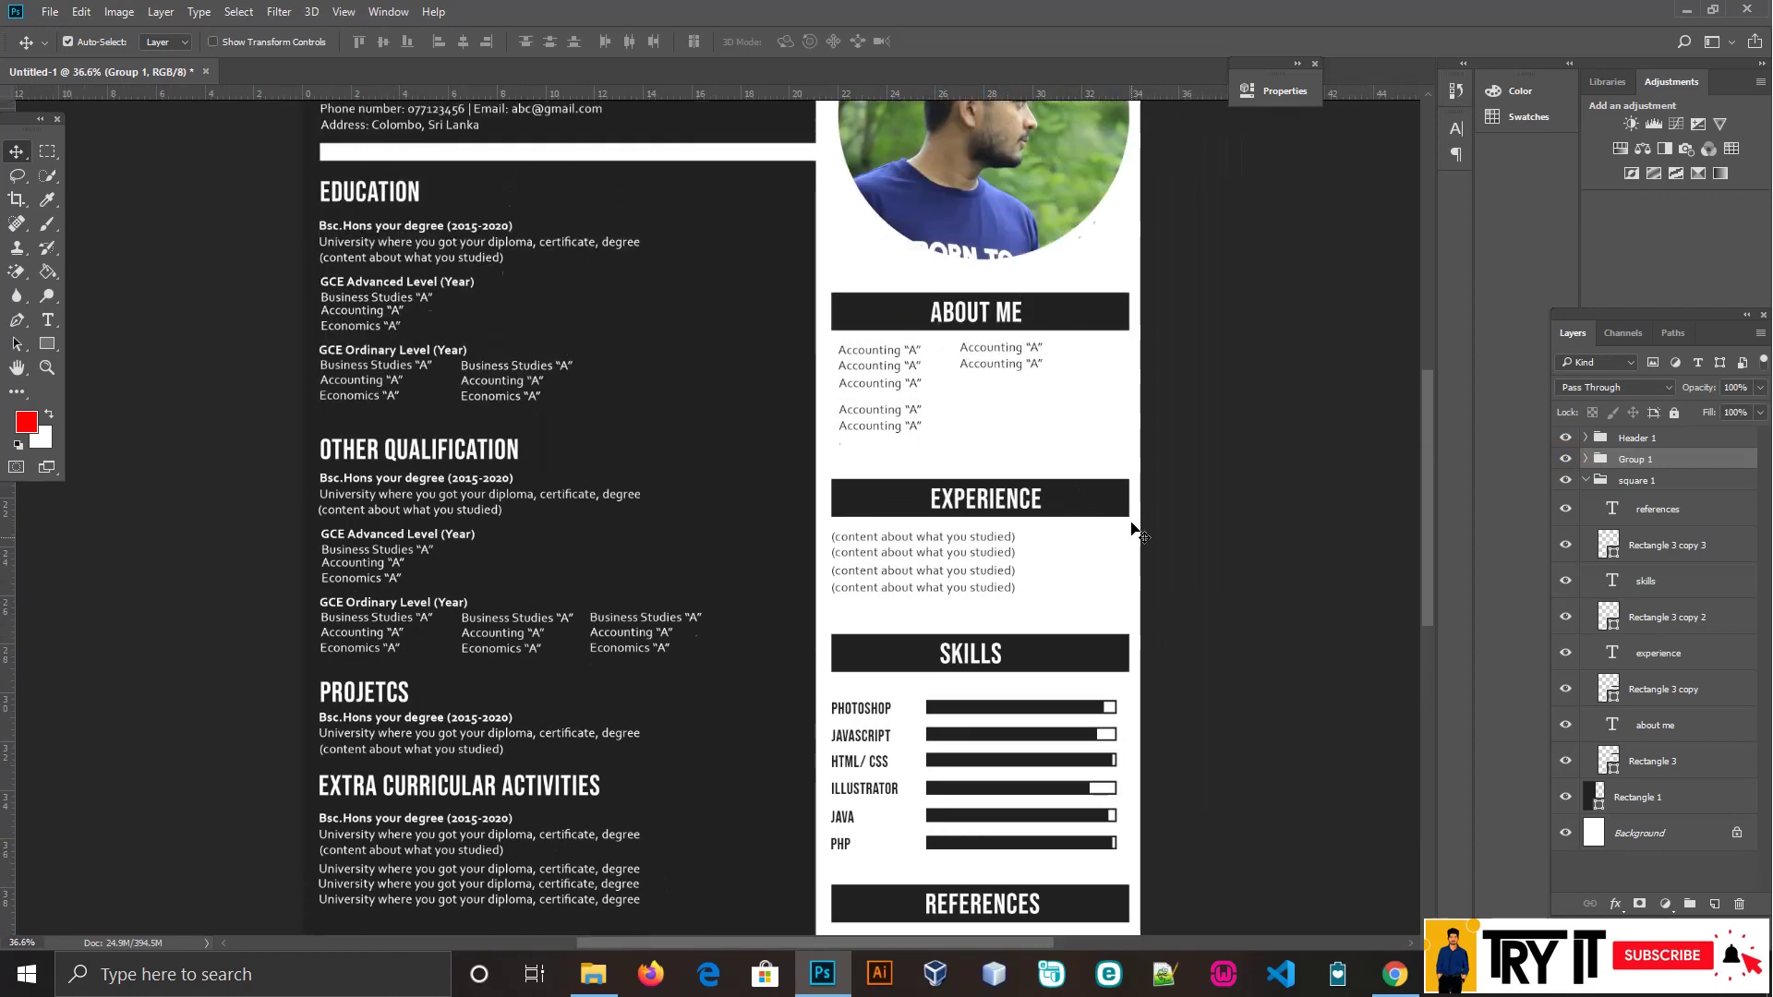
scroll(1109, 462, up, 2)
scroll(1058, 361, down, 2)
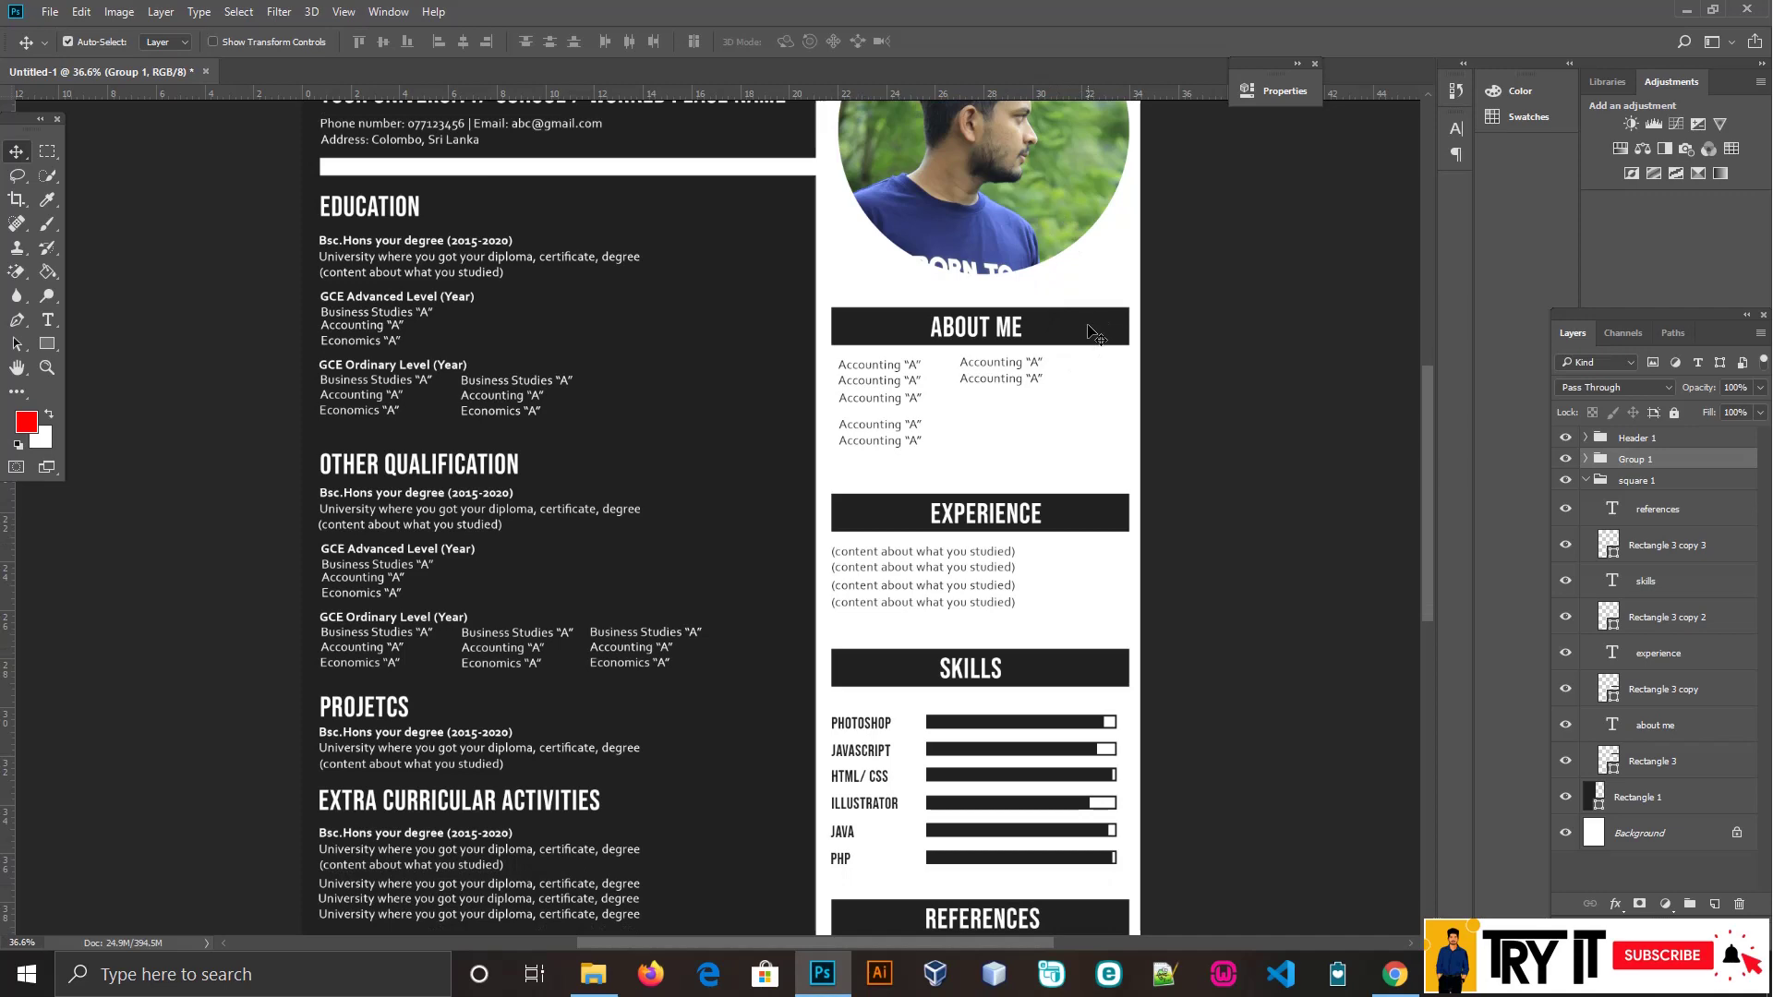
click(1095, 335)
scroll(1090, 351, up, 1)
scroll(1062, 363, up, 1)
scroll(979, 332, up, 2)
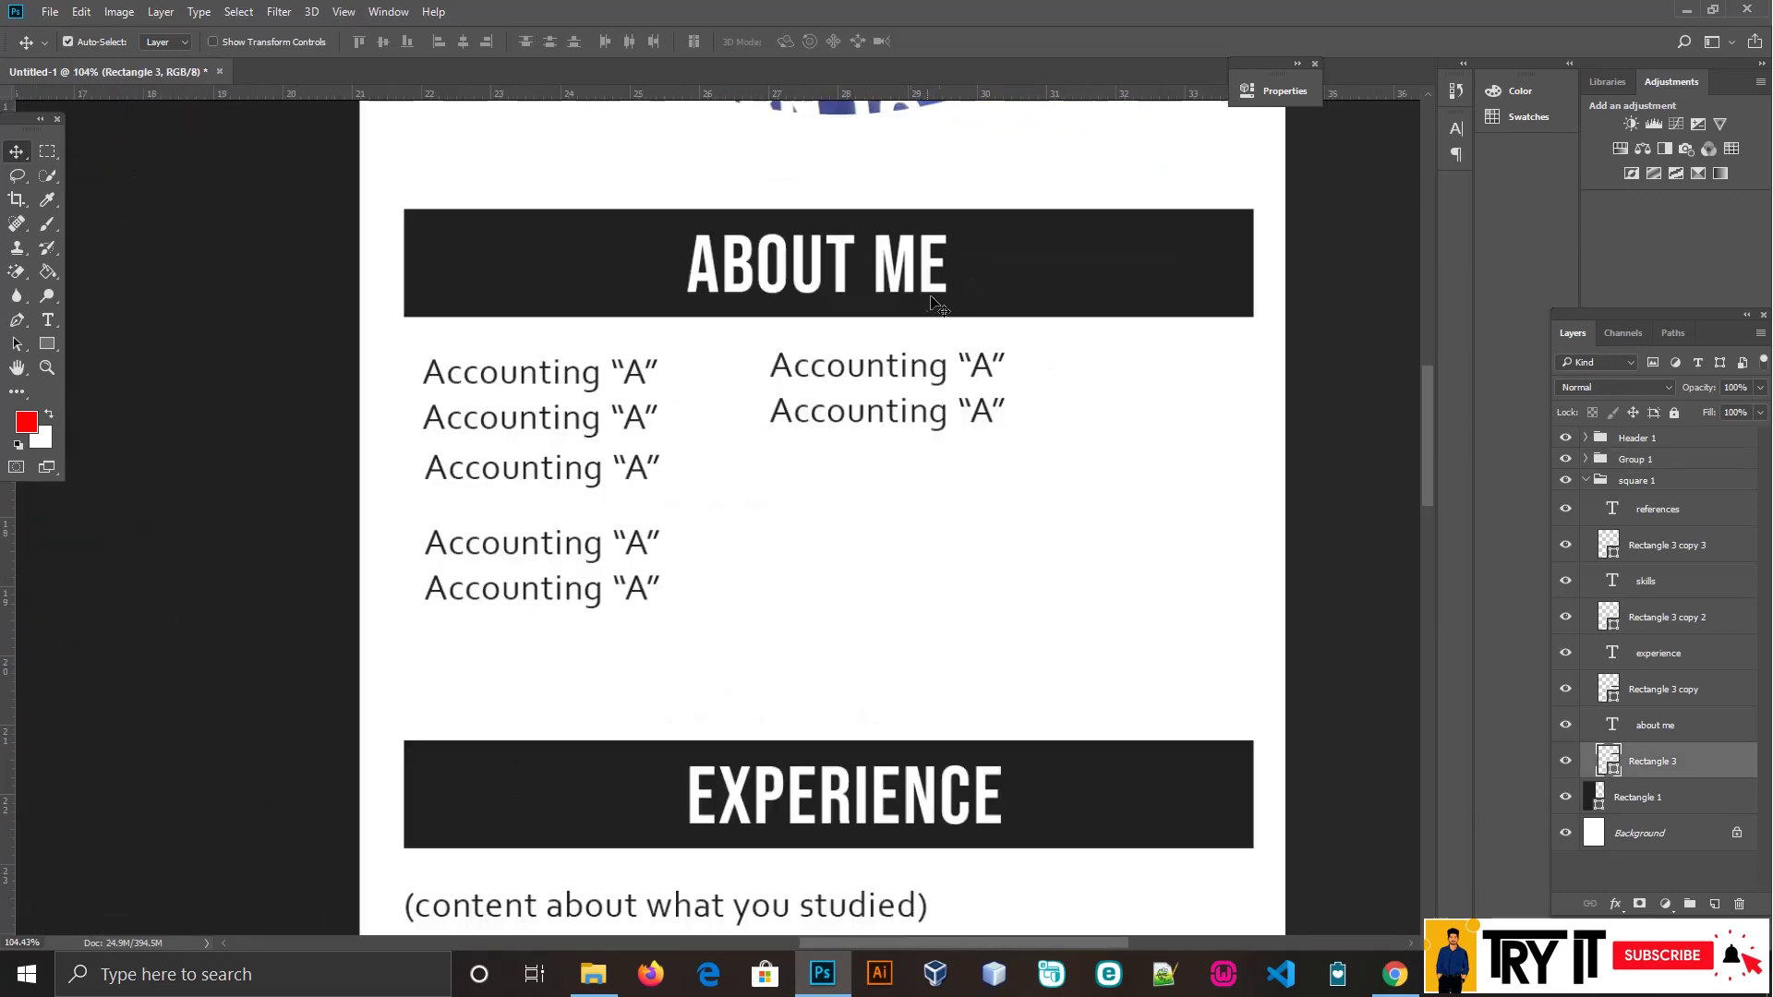
click(907, 280)
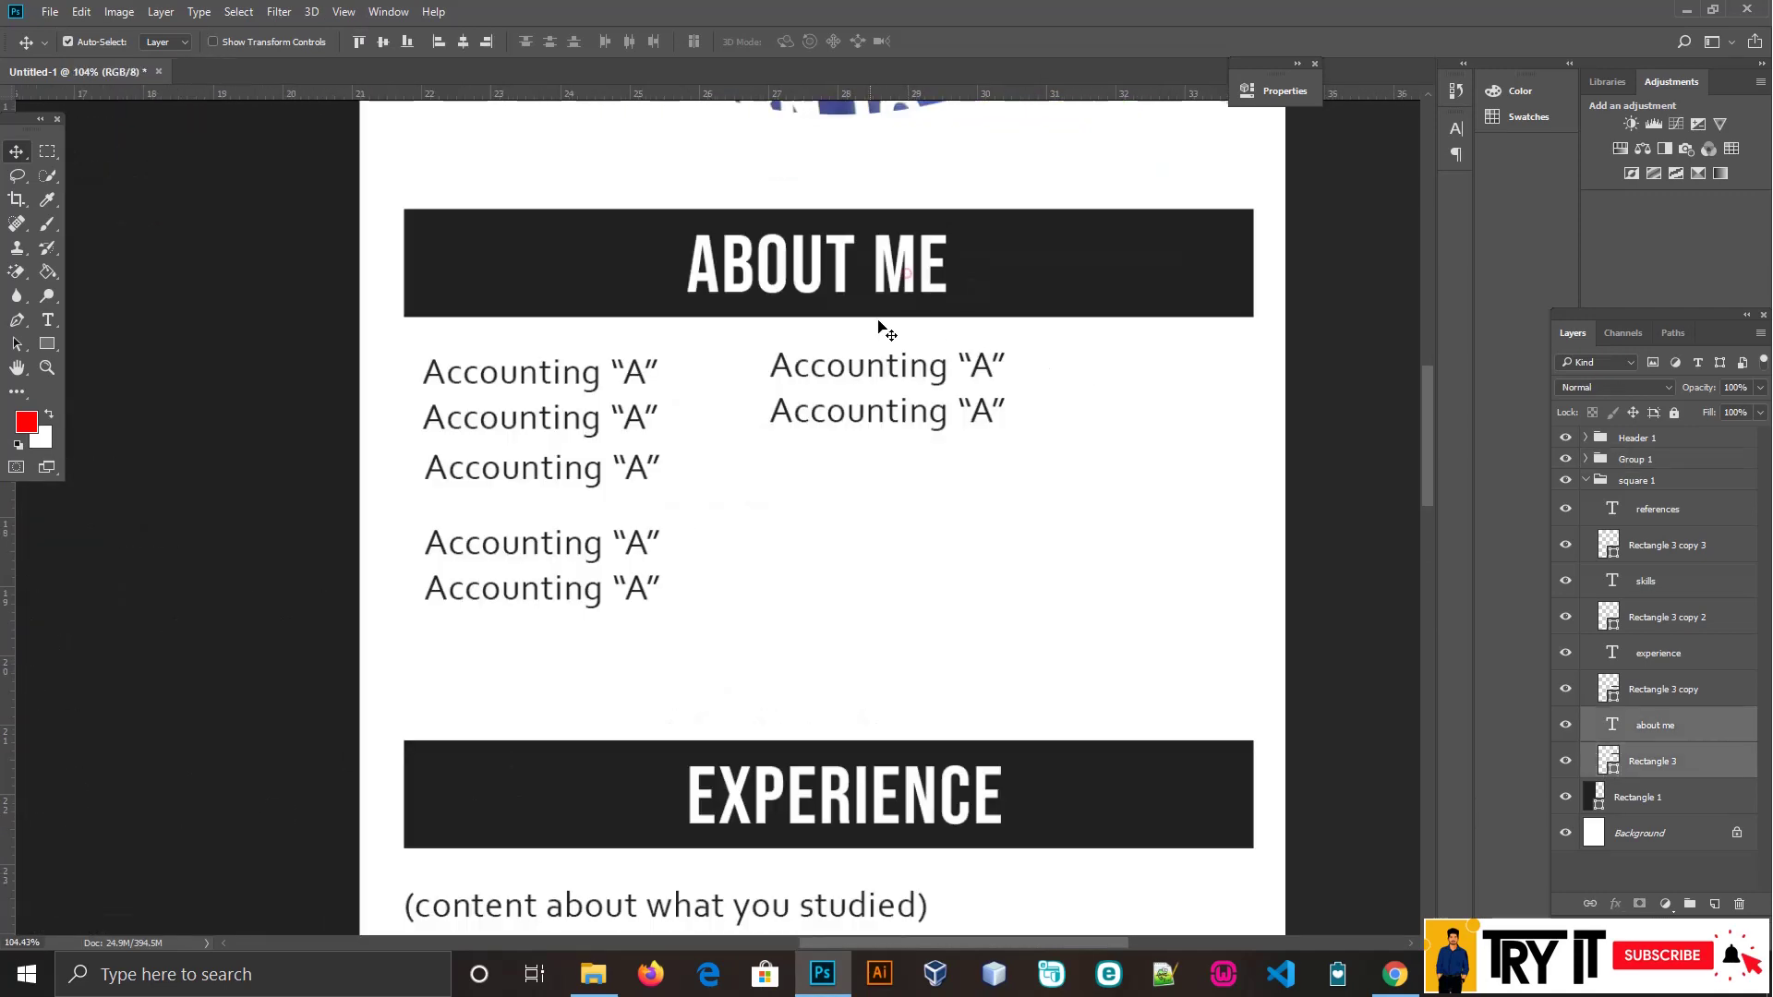
click(790, 368)
click(598, 375)
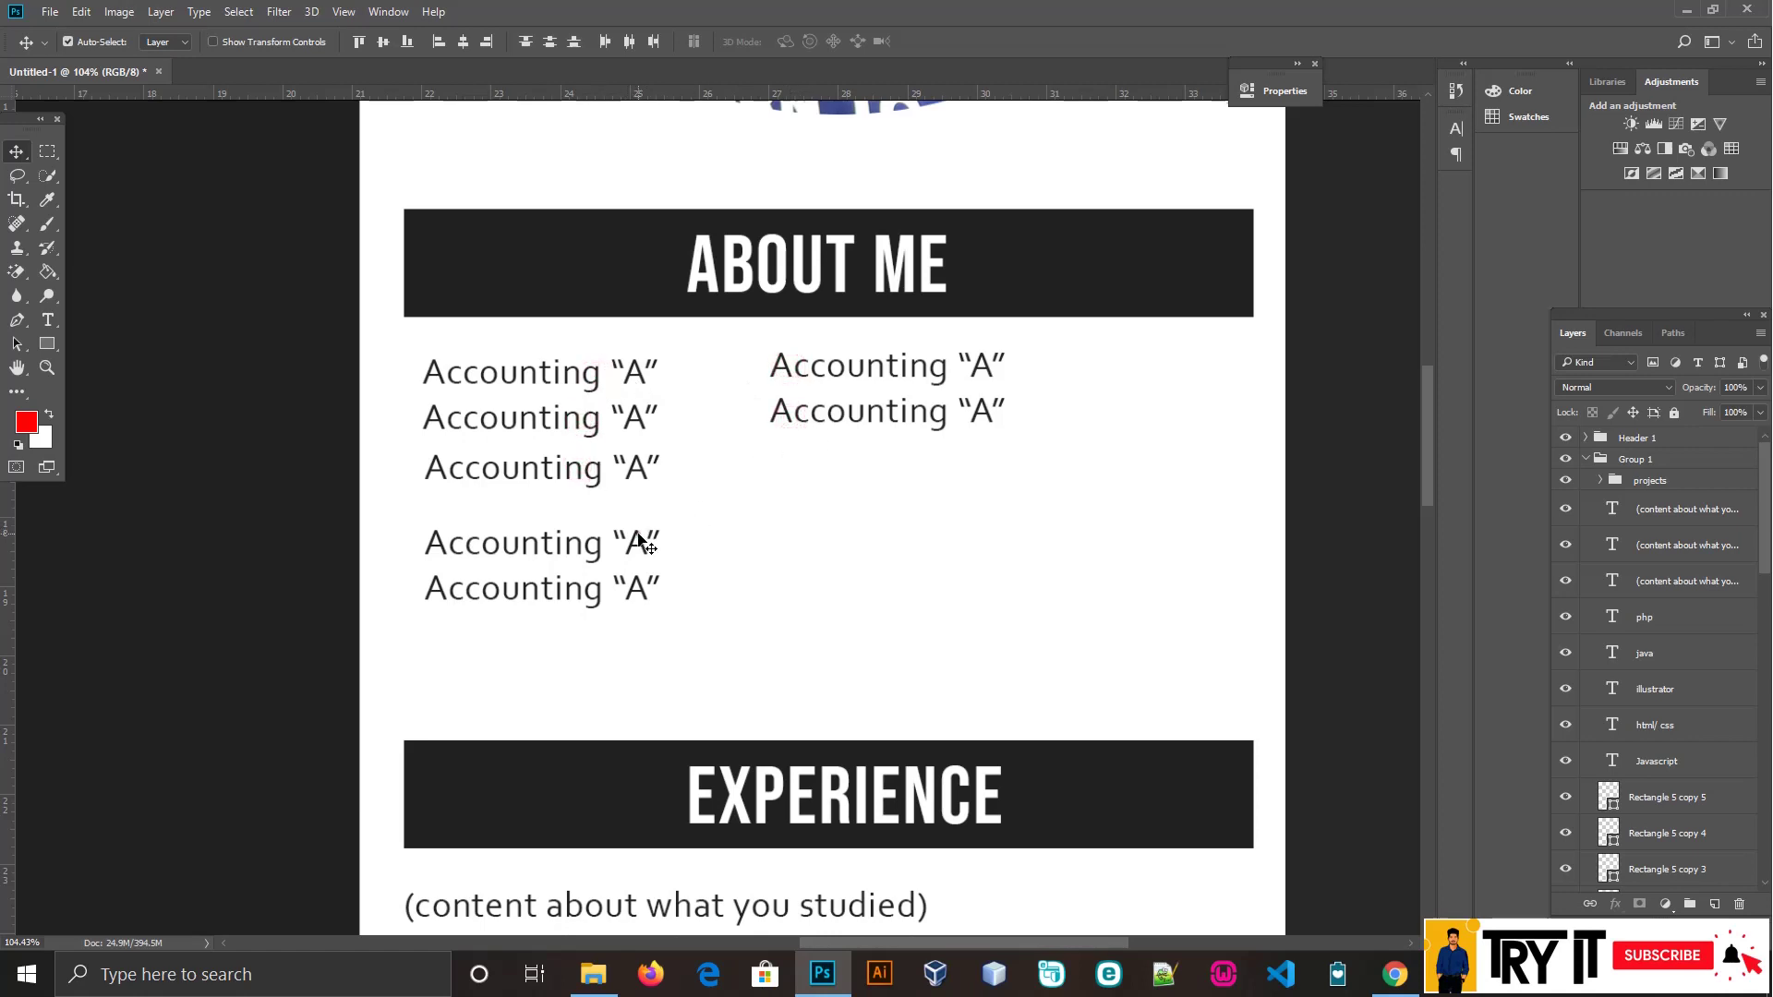
click(638, 580)
scroll(1695, 802, down, 1)
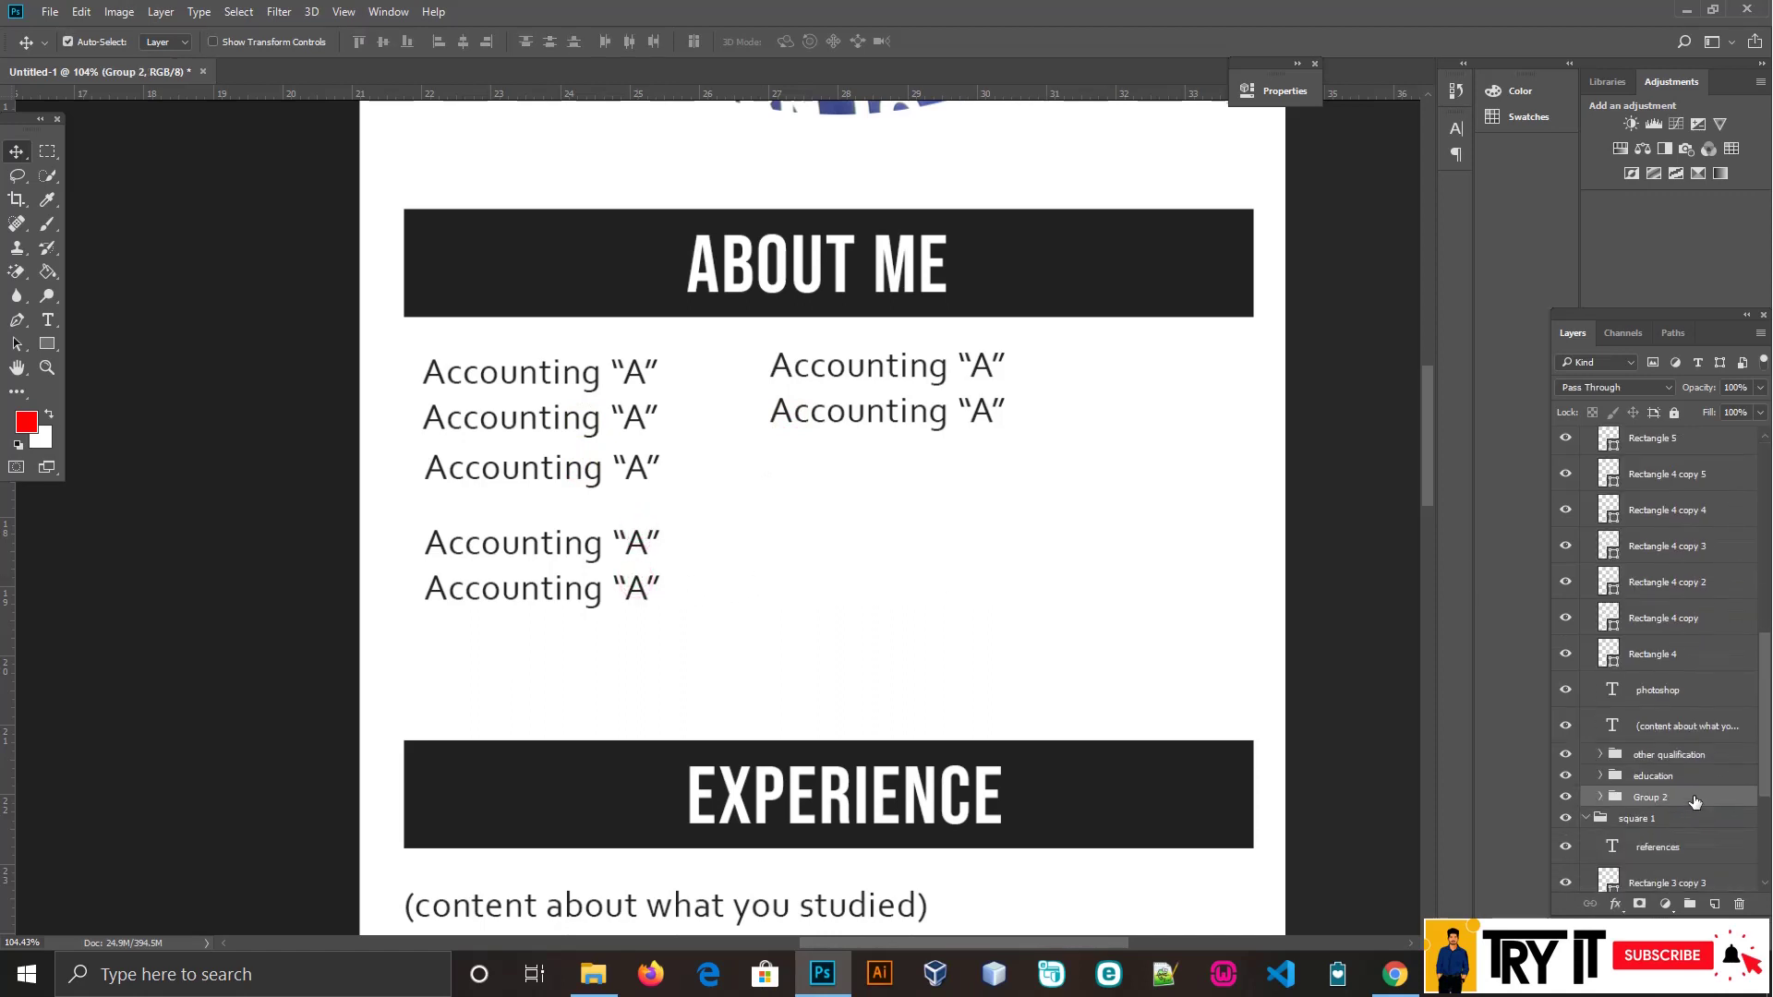
double_click(1652, 798)
key(Return)
click(1564, 802)
Group the Experience heading bar and text layers into a group named 'experience'.
scroll(1653, 795, down, 1)
scroll(1024, 661, down, 3)
scroll(1024, 662, down, 3)
scroll(1041, 645, down, 3)
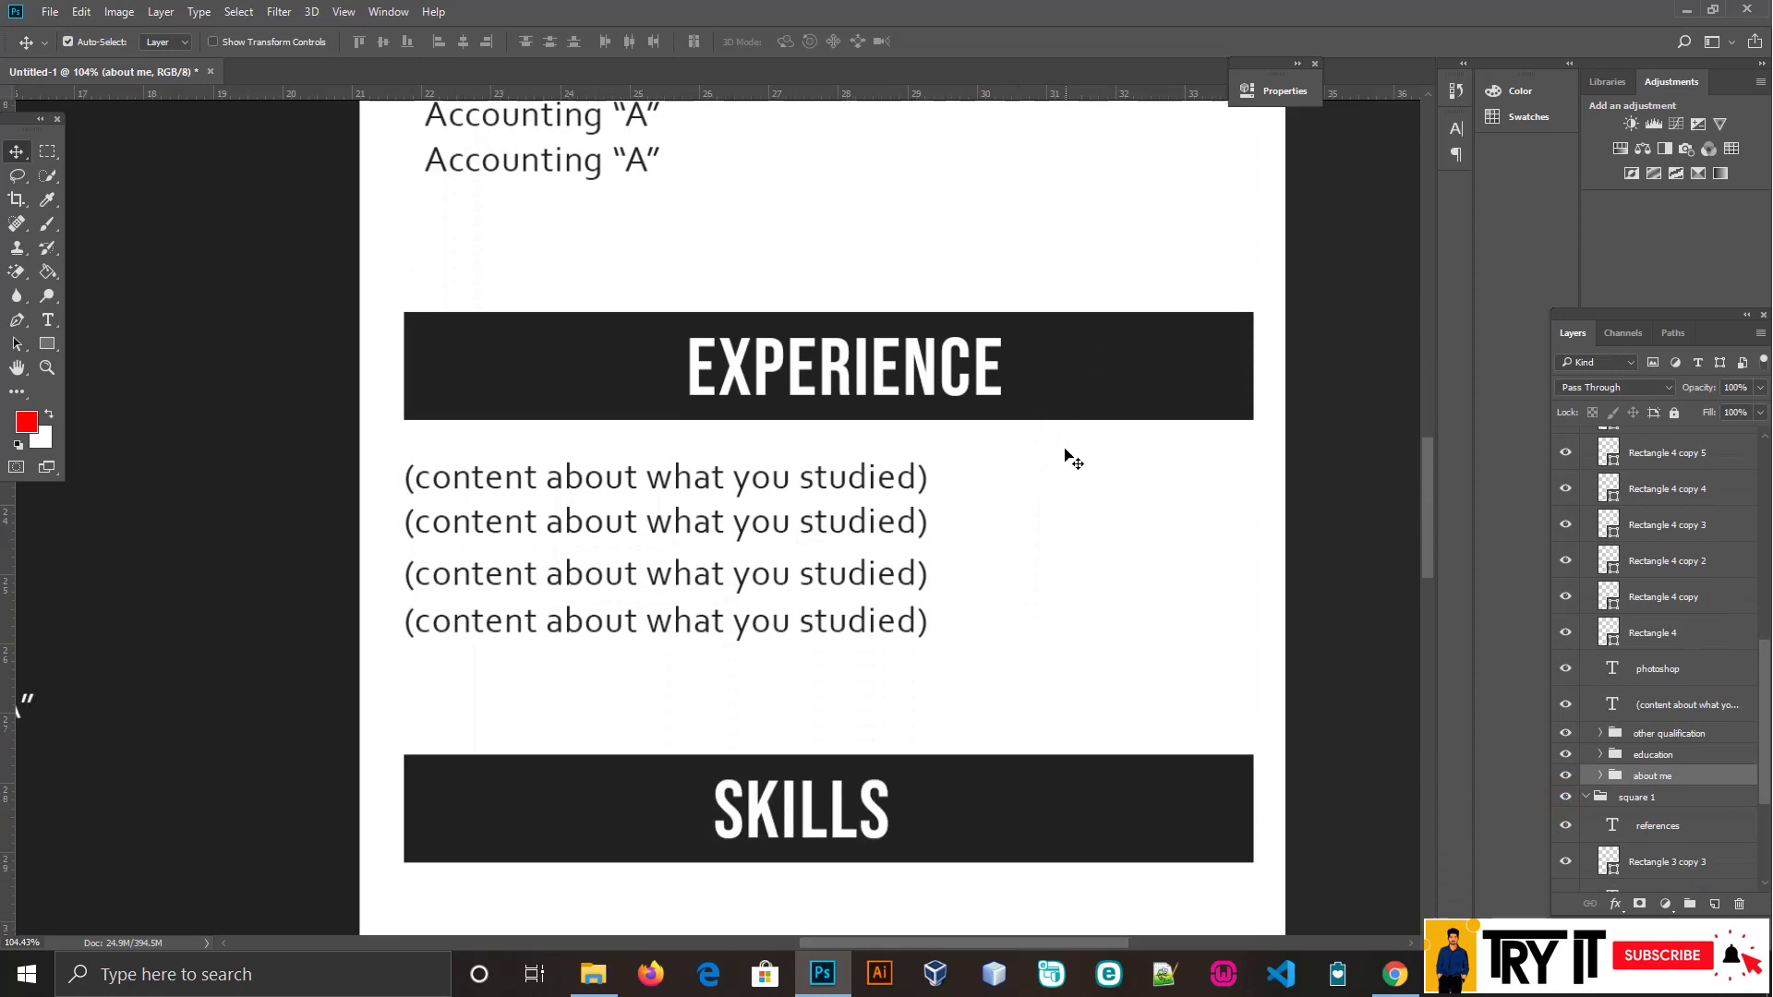
click(1086, 404)
shift+click(993, 399)
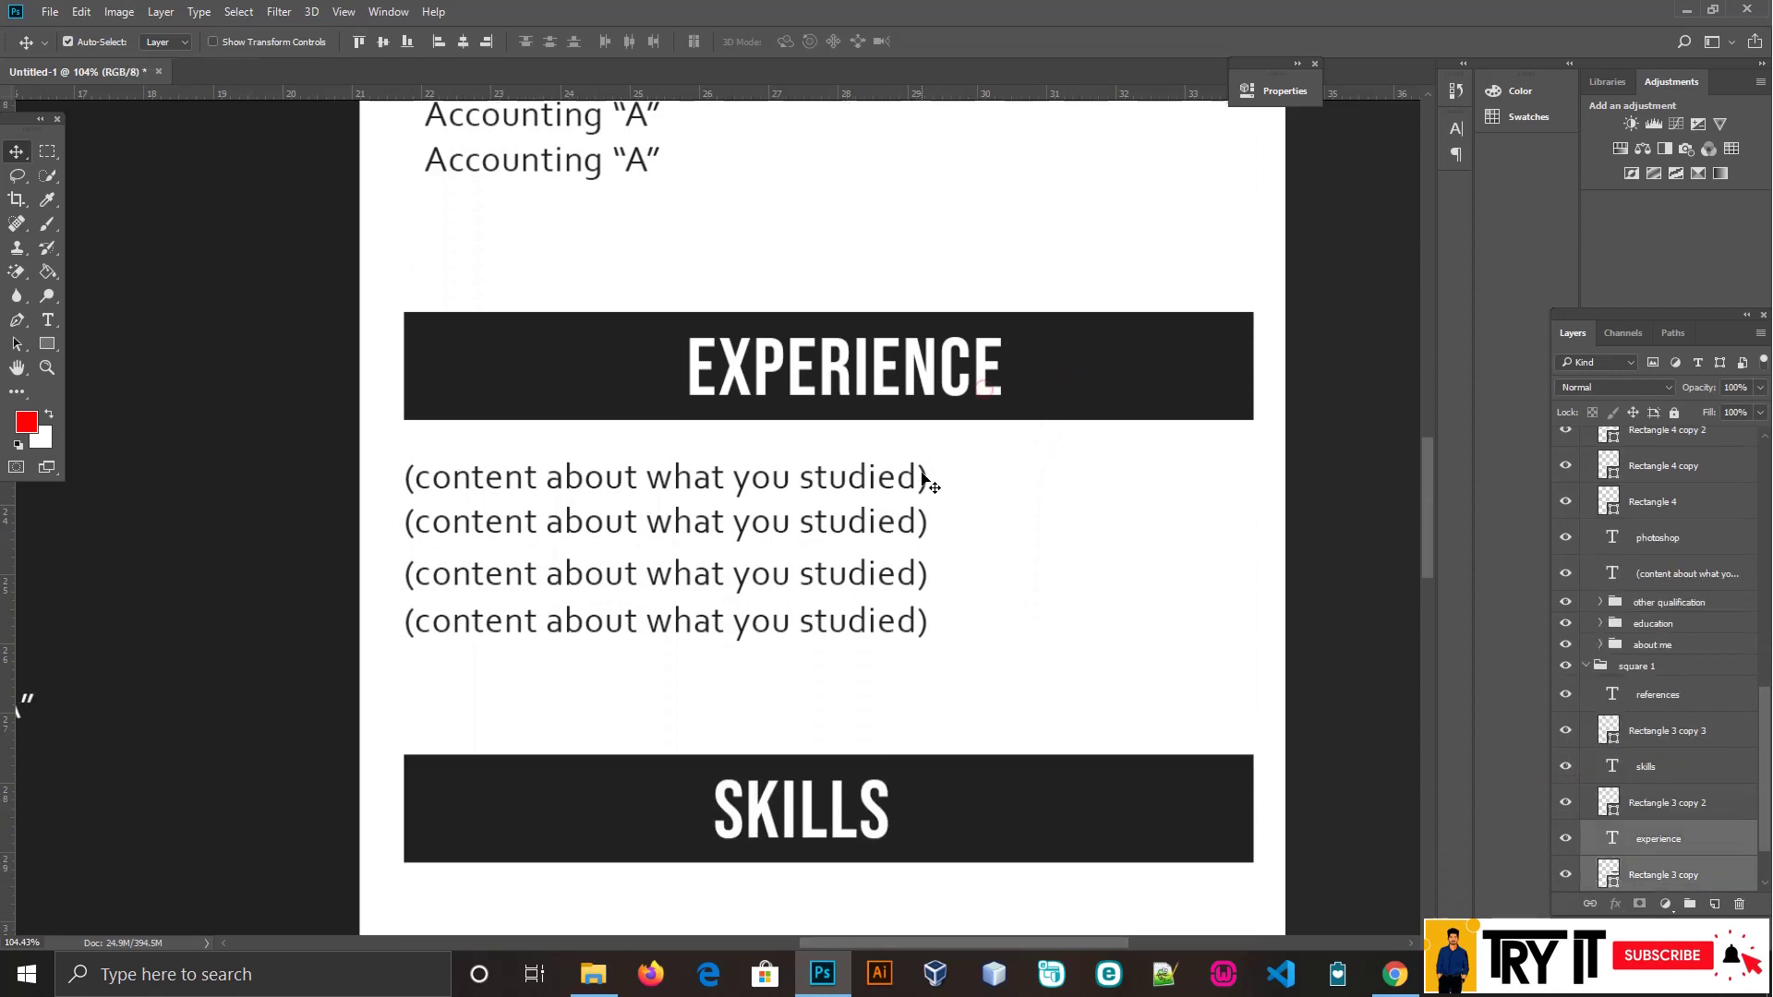
shift+click(915, 483)
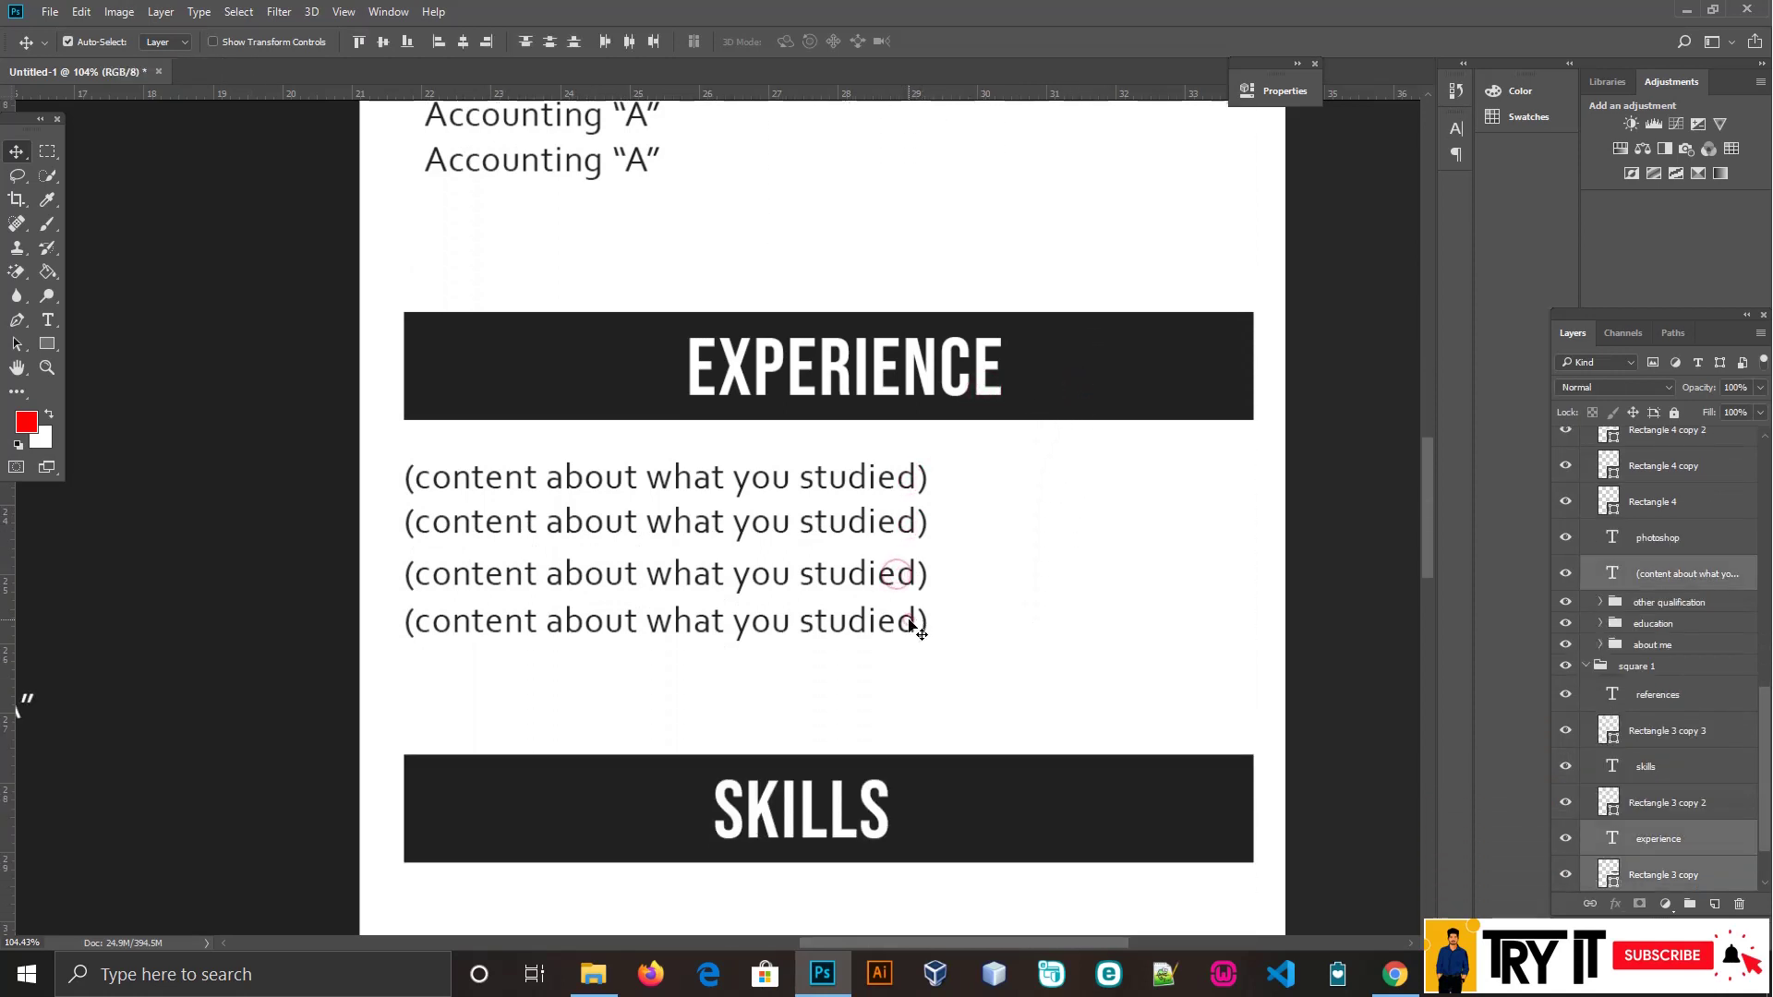
key(ctrl+g)
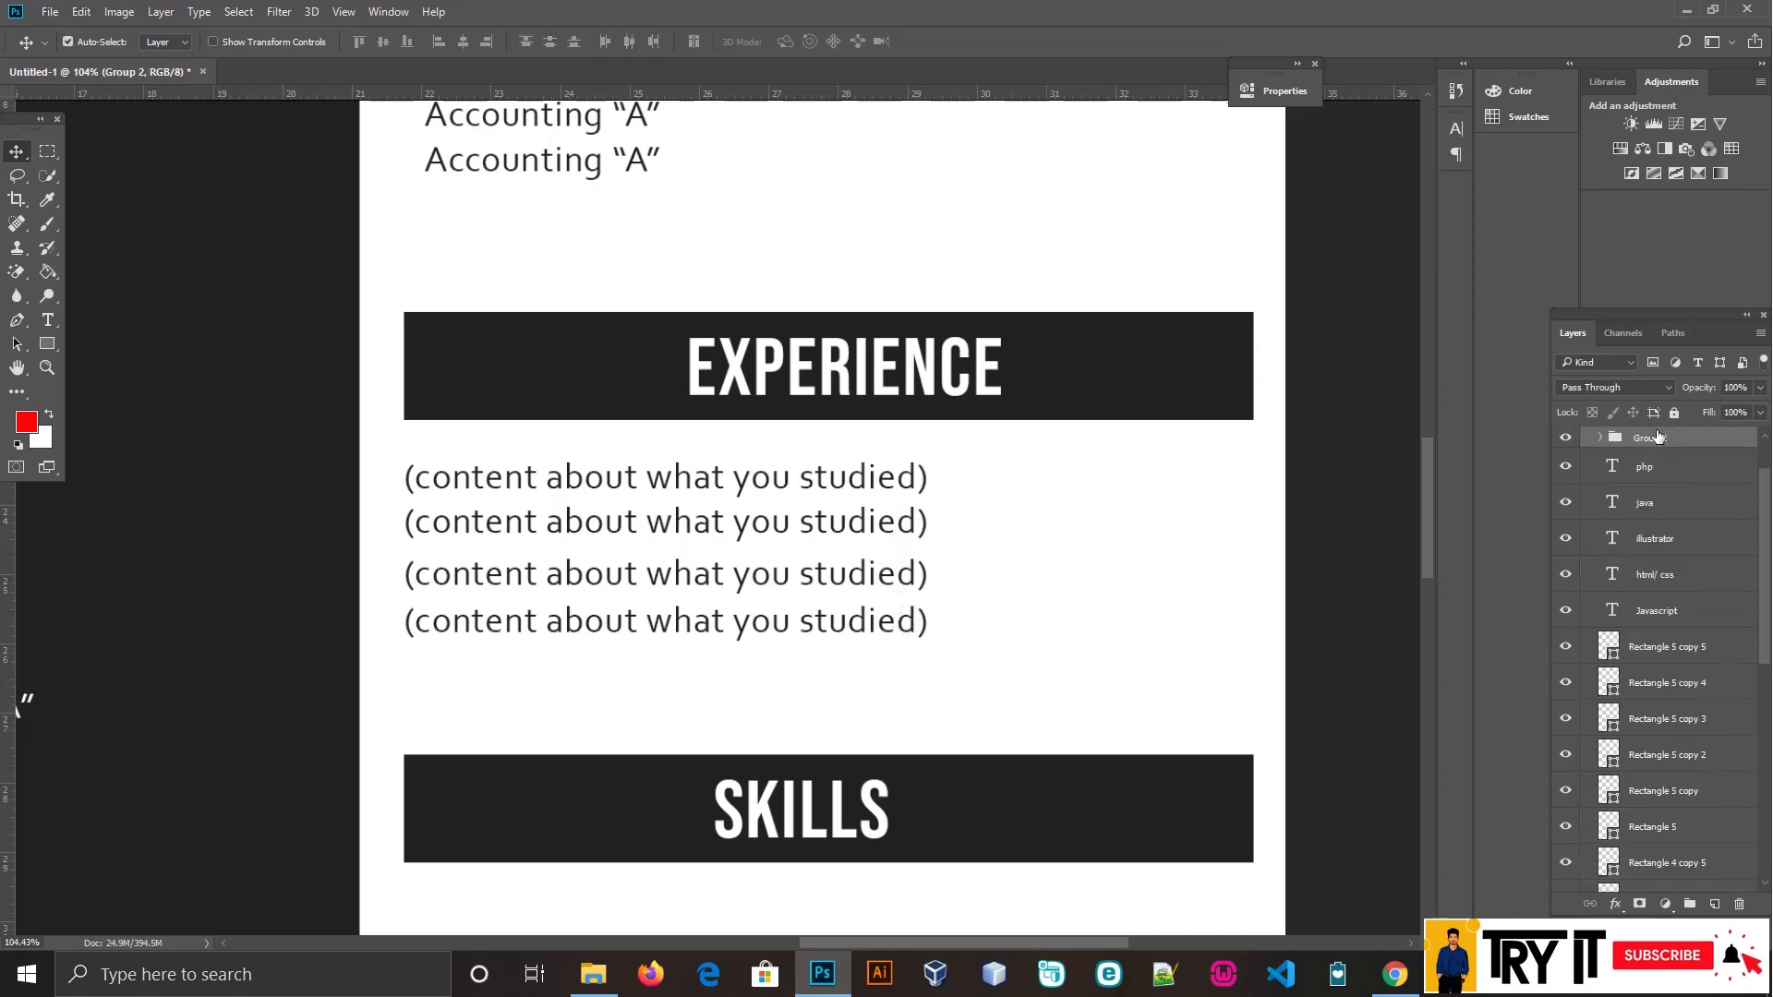
double_click(1651, 440)
text(experience)
click(1565, 437)
Select the SKILLS heading bar, heading text and skill labels such as PHOTOSHOP.
scroll(914, 473, down, 3)
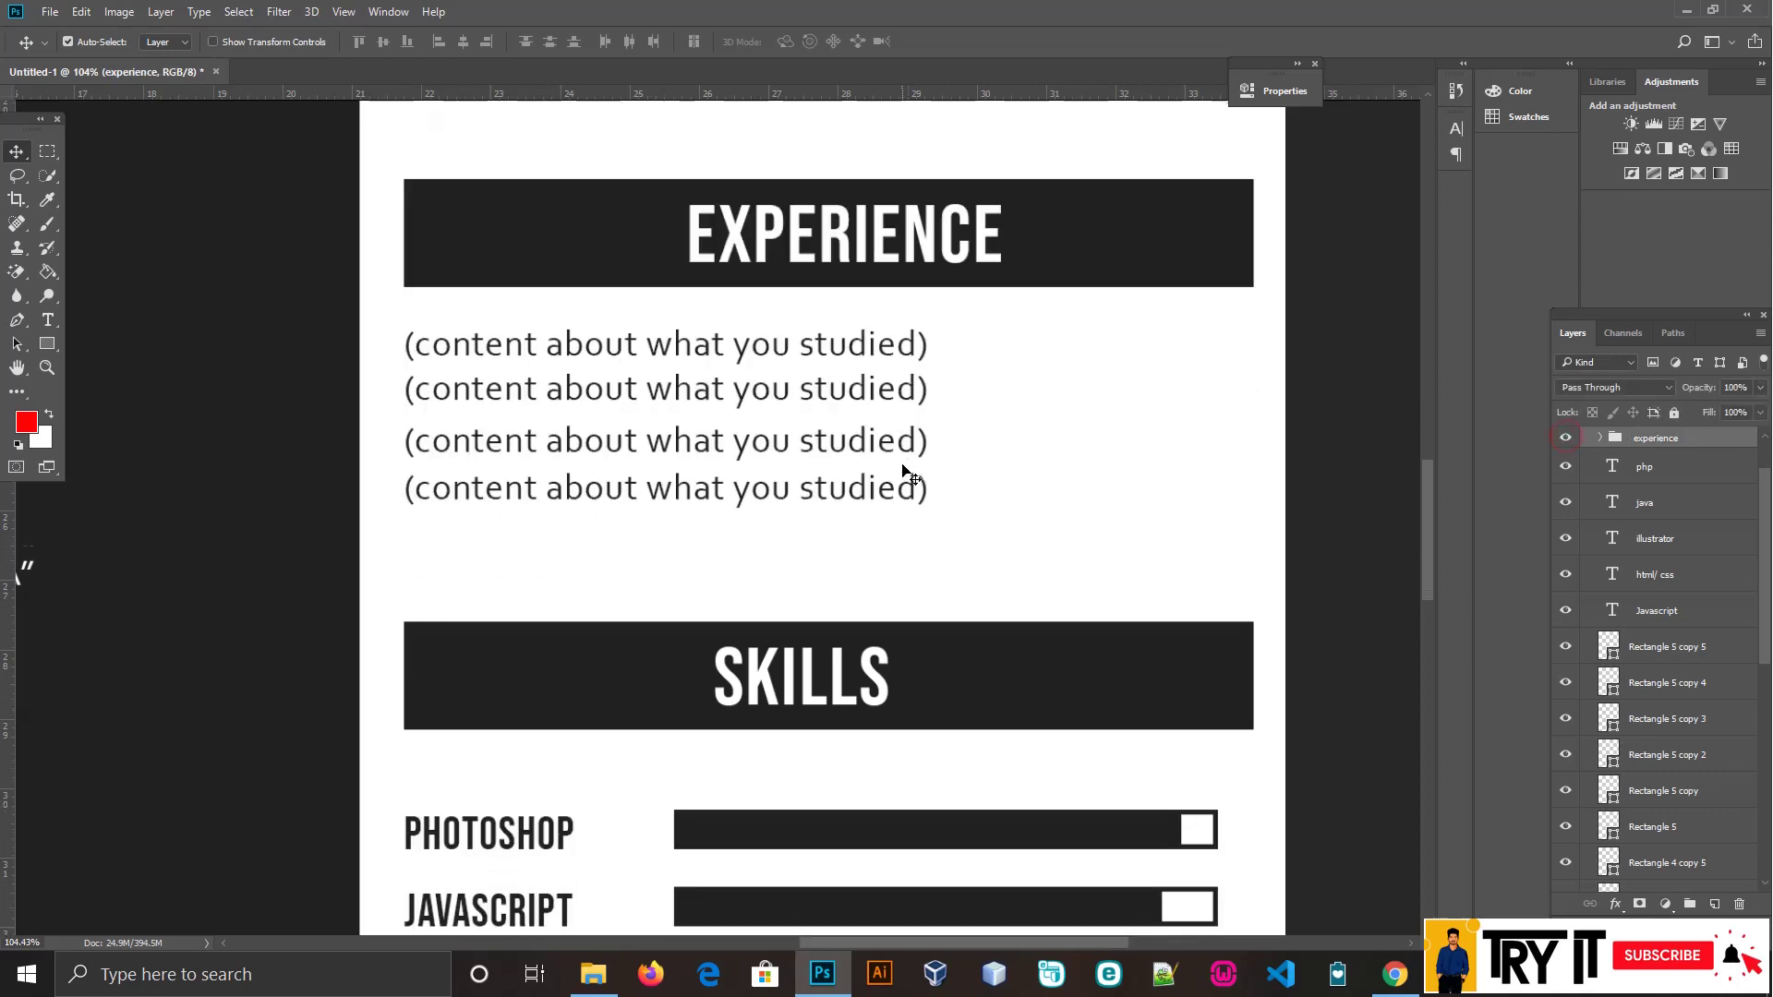
scroll(905, 469, down, 3)
scroll(910, 473, down, 2)
scroll(919, 475, down, 2)
scroll(919, 475, down, 1)
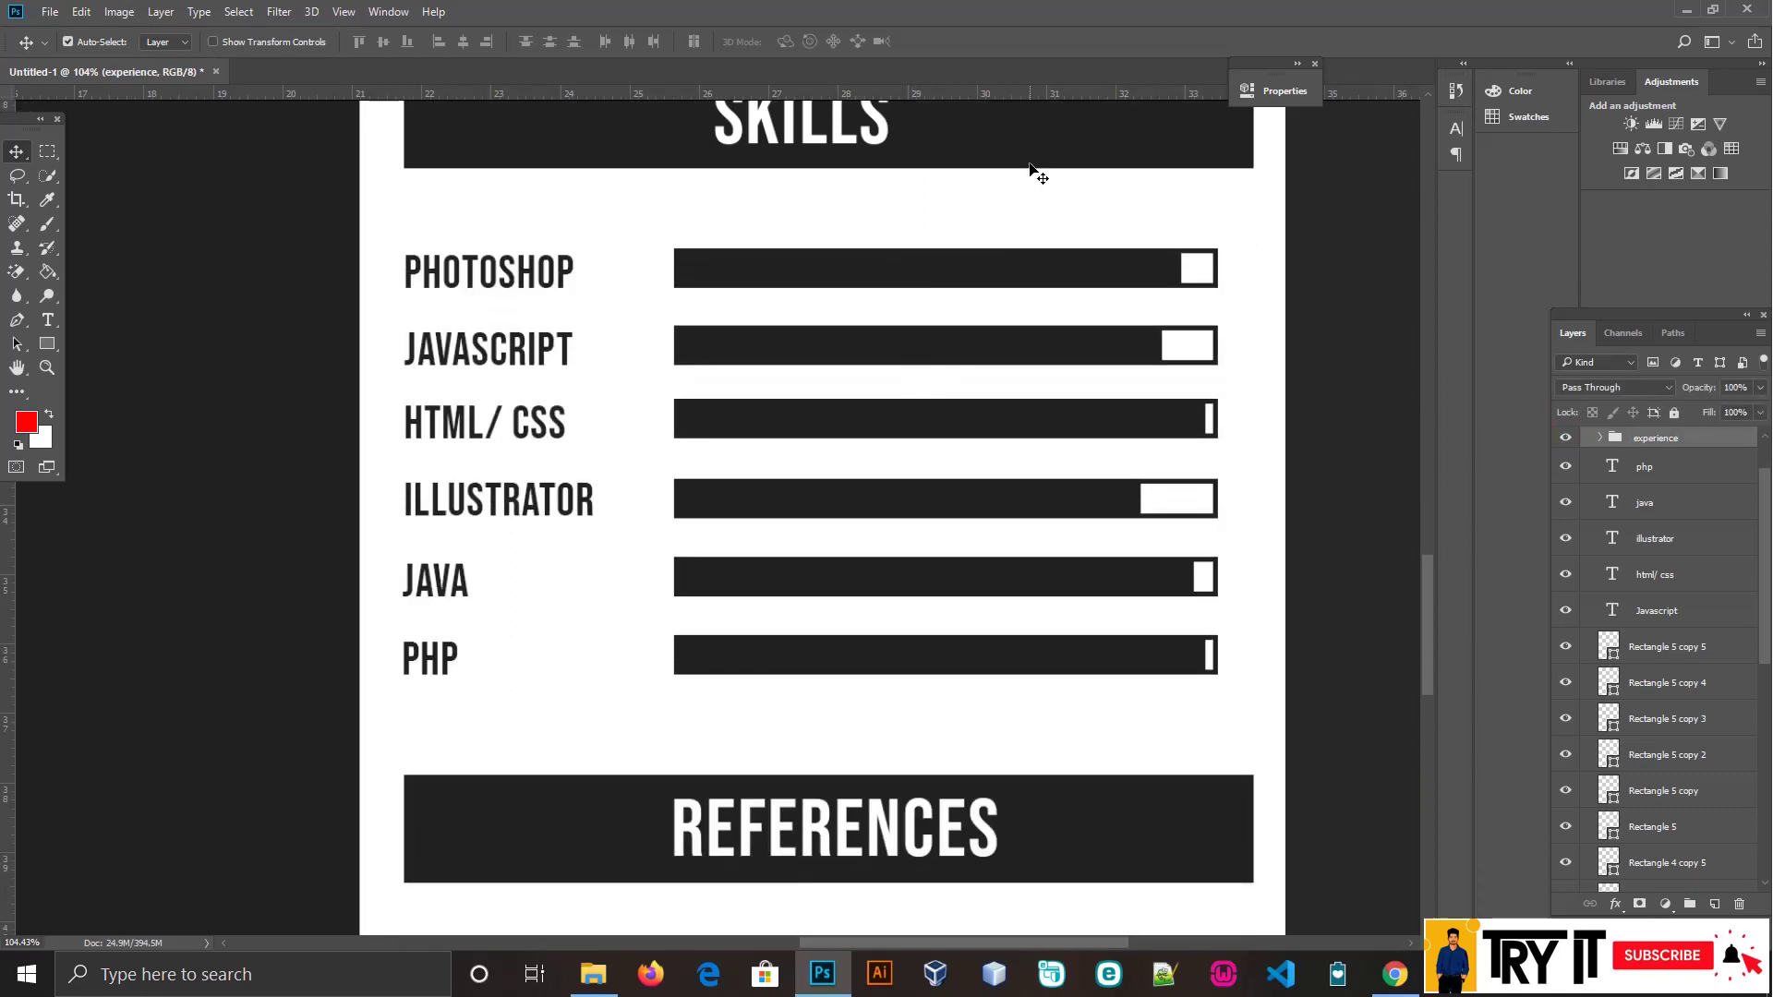
click(1036, 155)
shift+click(882, 140)
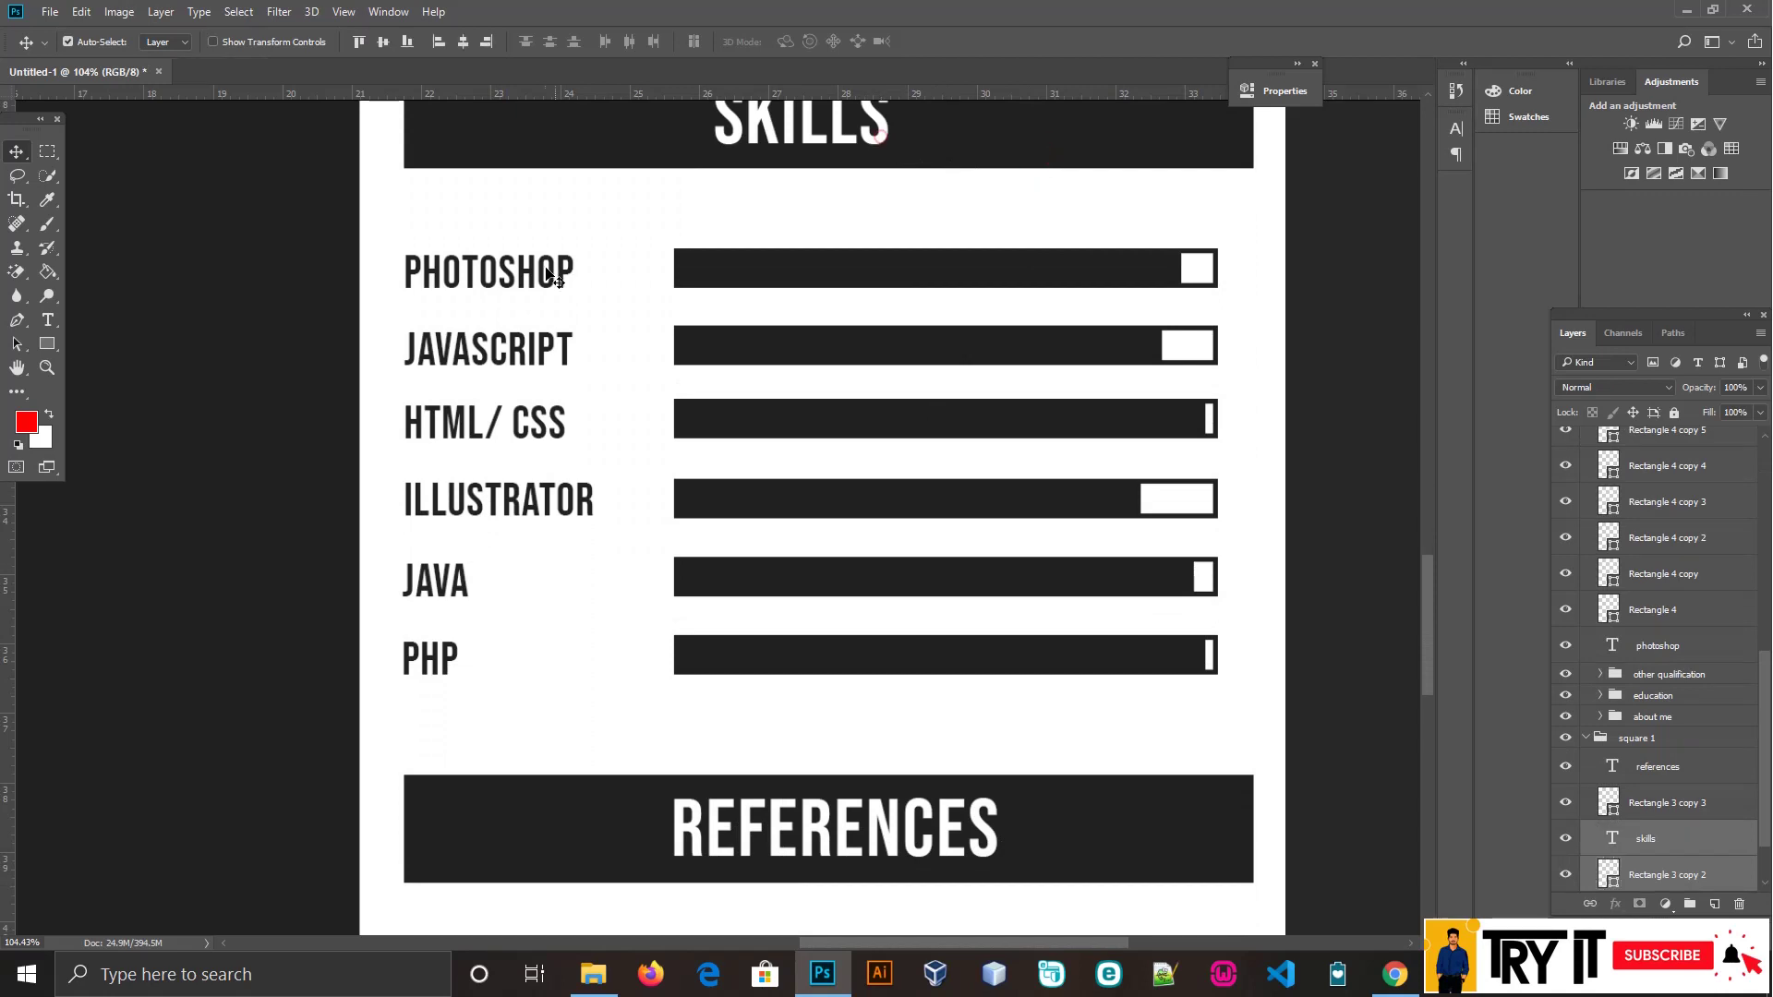
shift+click(561, 277)
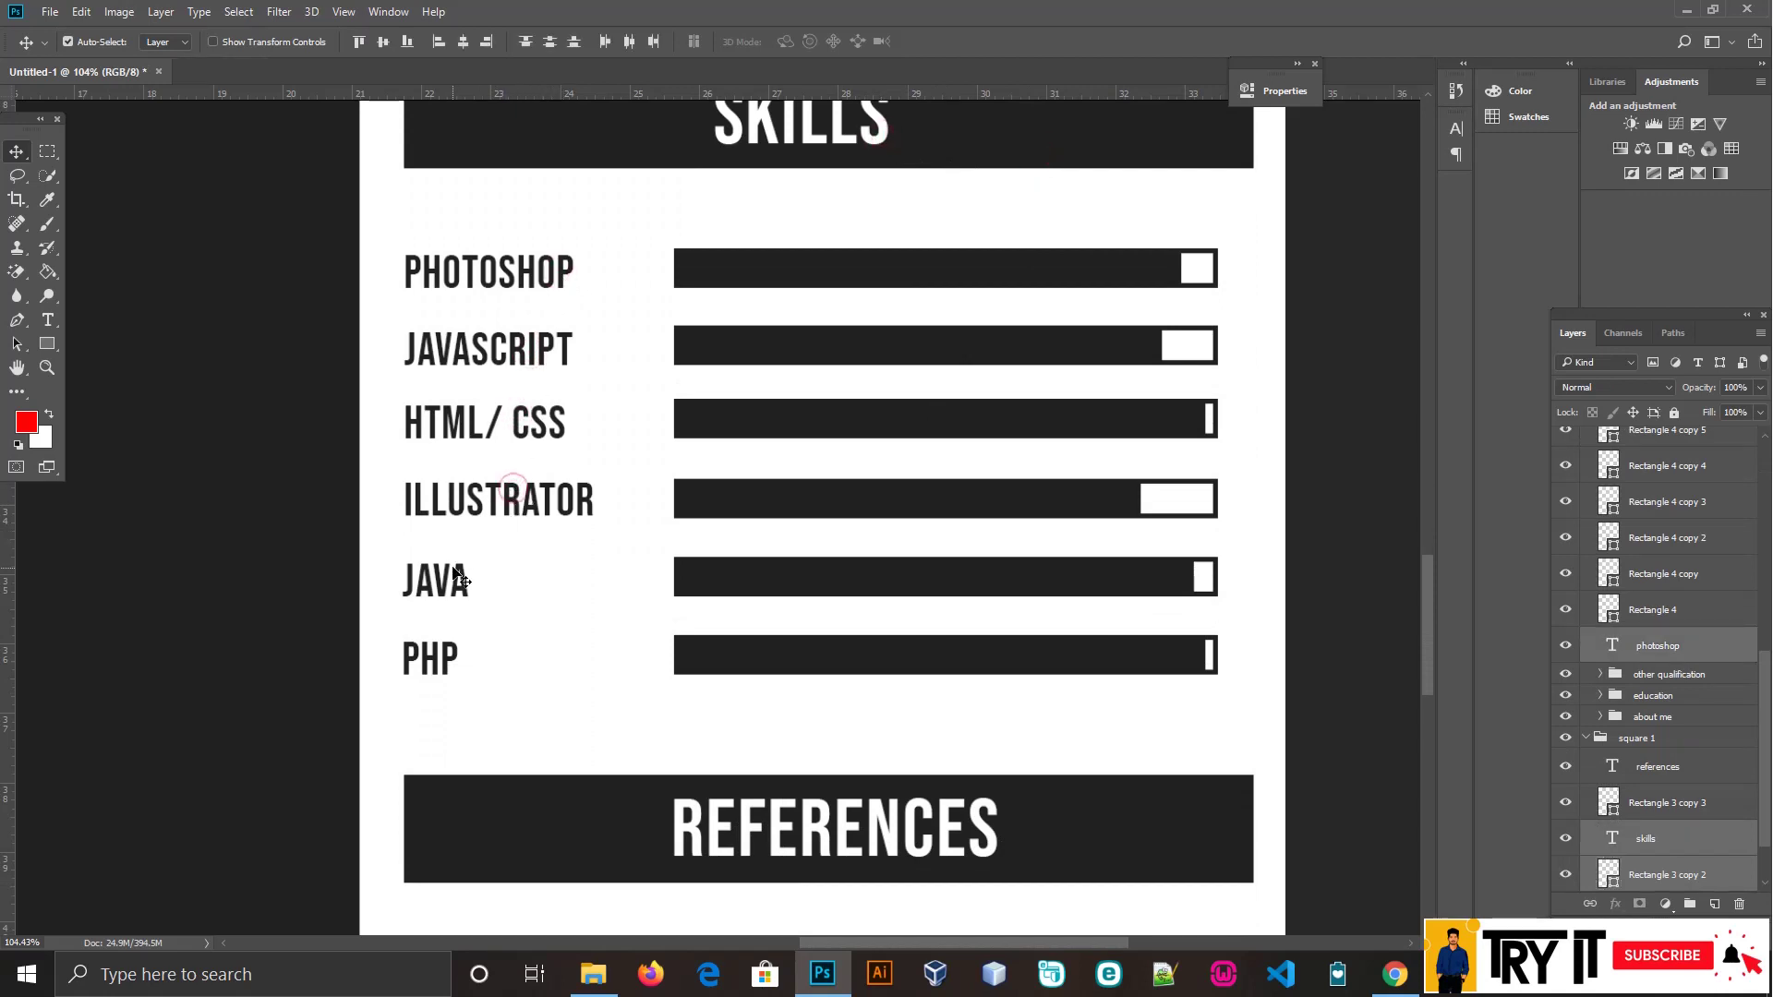
shift+click(888, 275)
shift+click(897, 493)
shift+click(930, 581)
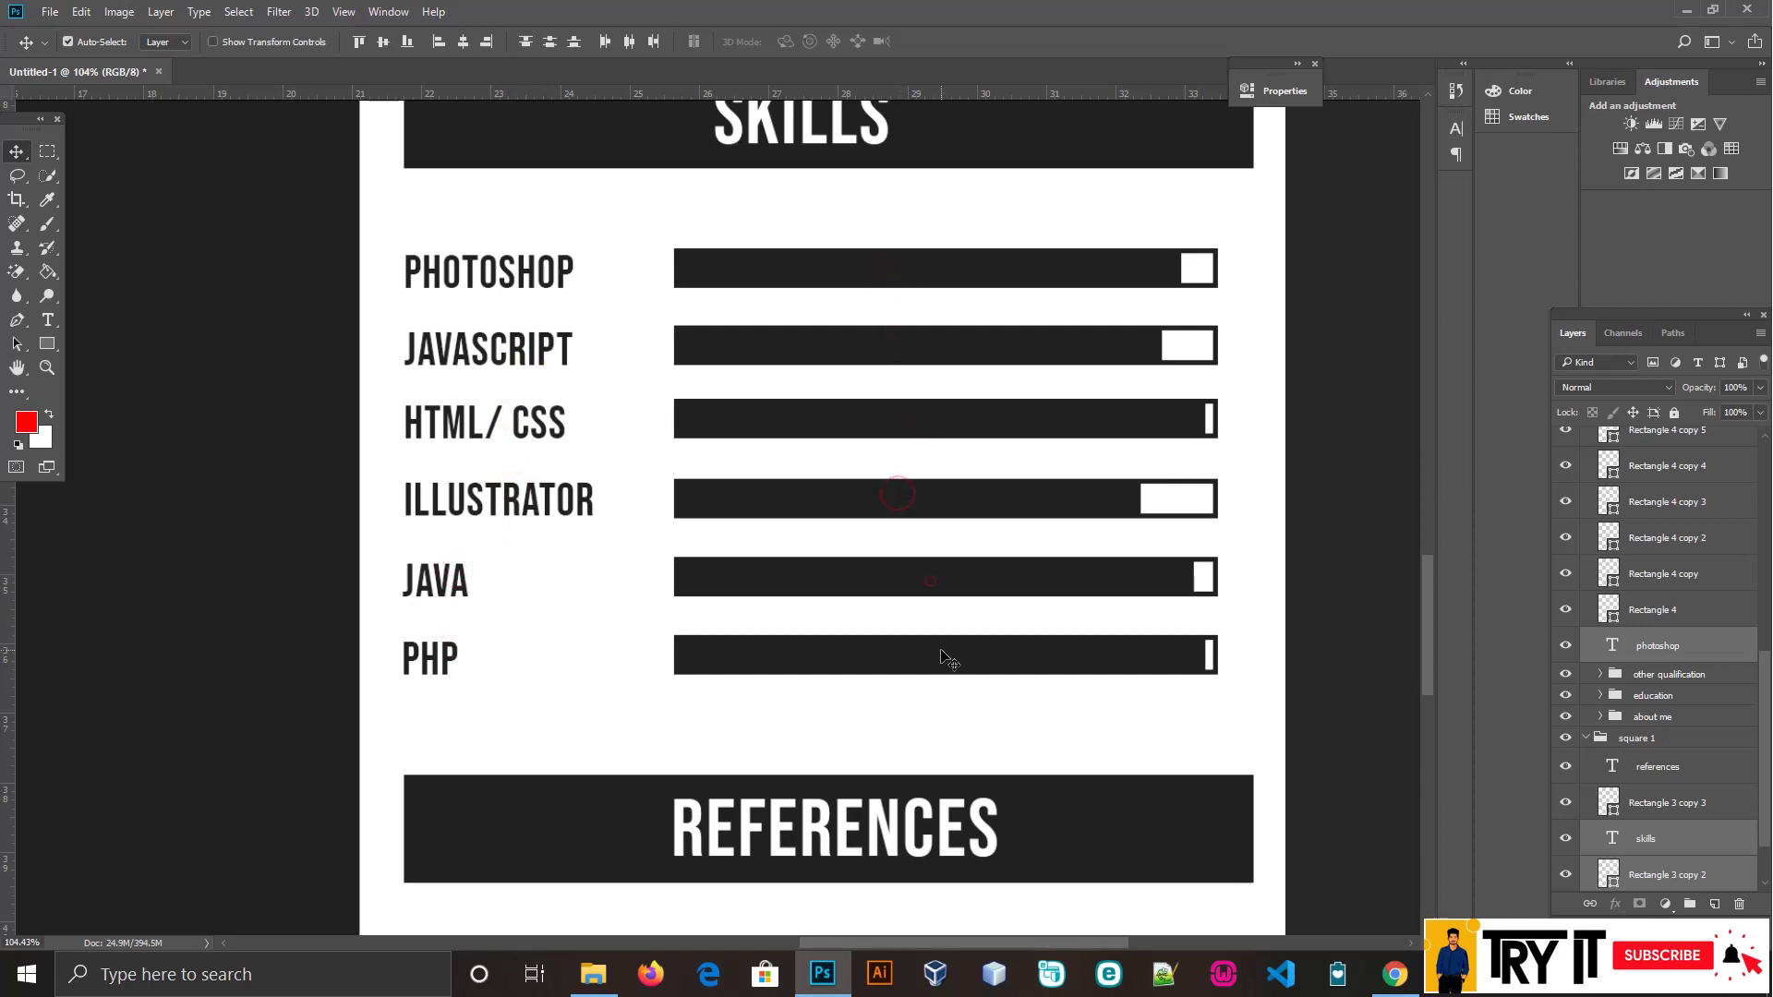
Add the skill bars to the selection and group everything as 'skills'.
shift+click(1202, 277)
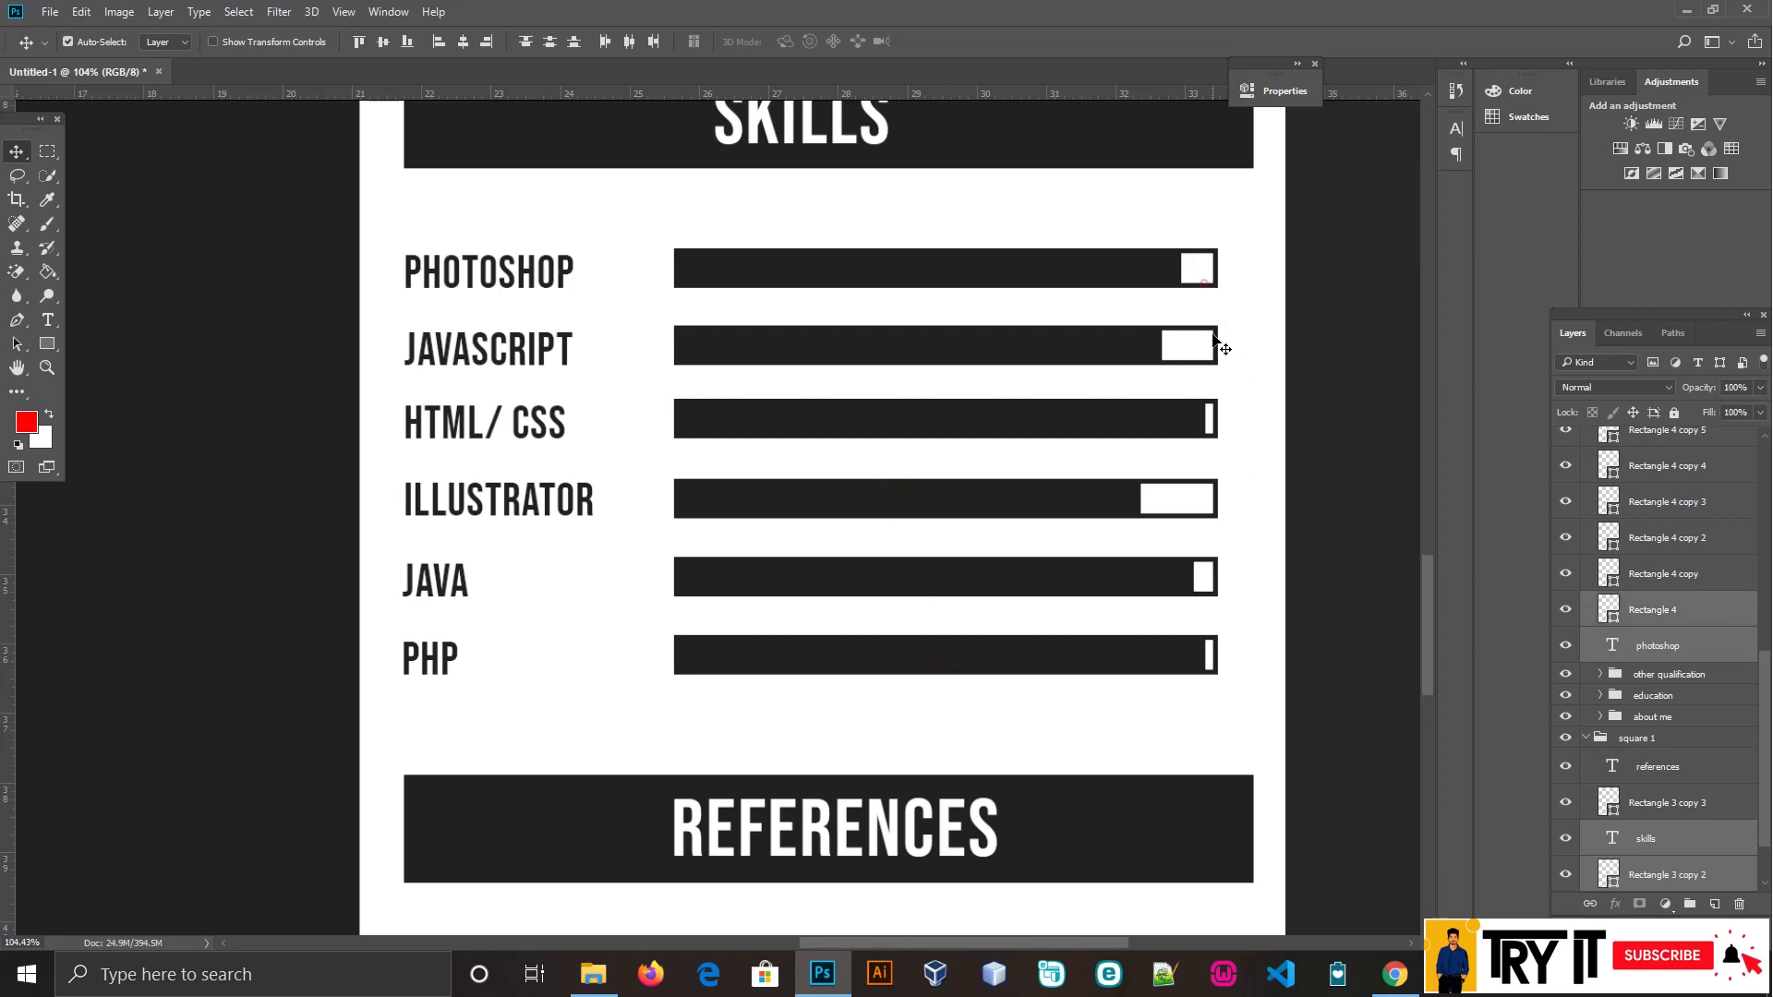
shift+click(1213, 421)
shift+click(1212, 500)
shift+click(1208, 579)
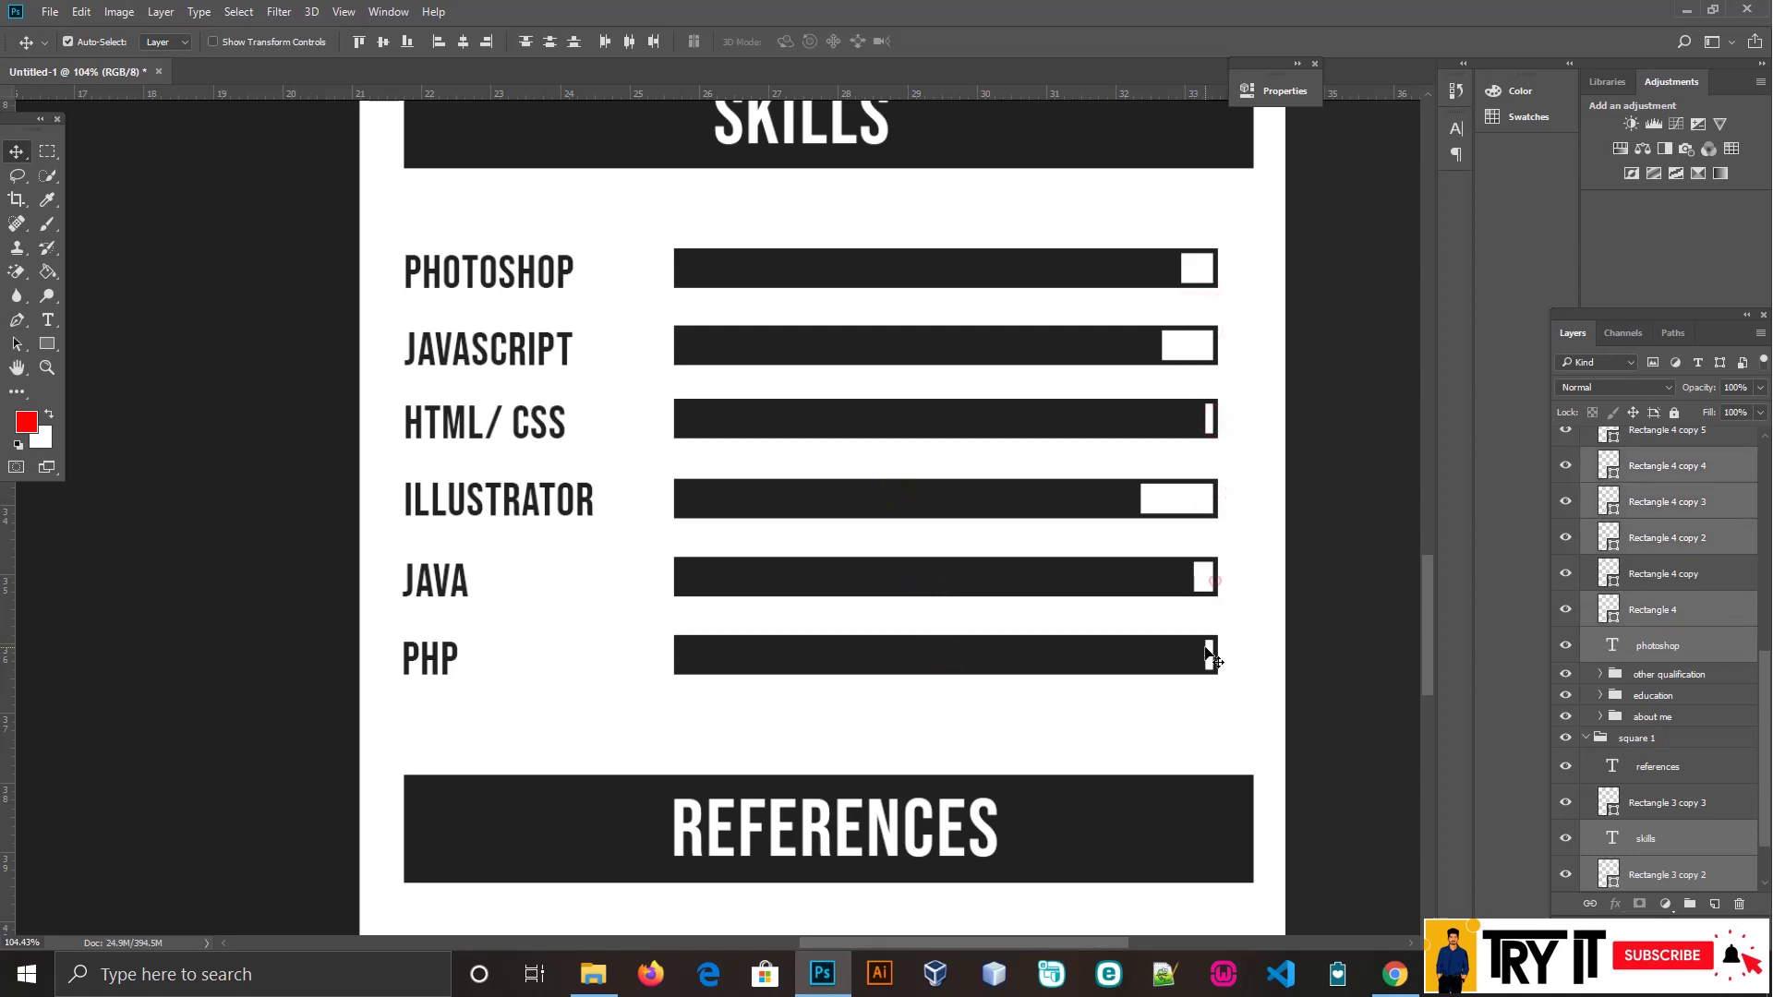
shift+click(1210, 657)
key(ctrl+g)
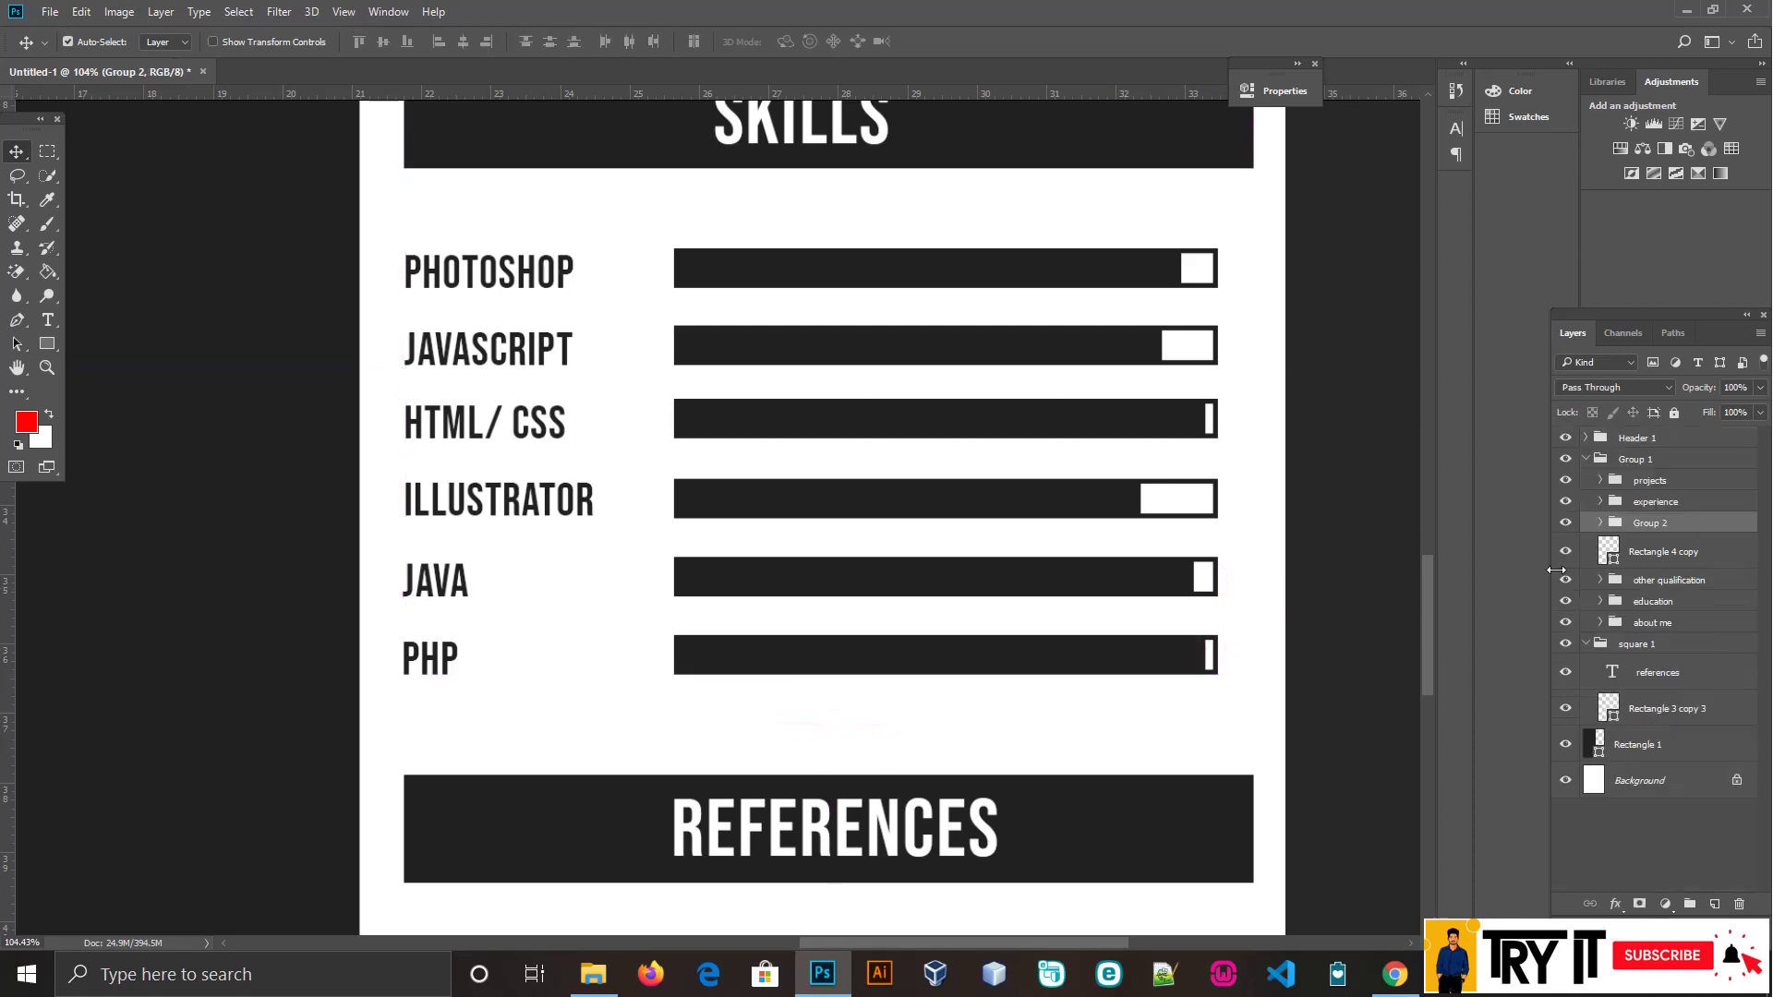
double_click(1641, 523)
text(skills)
key(Return)
Move Rectangle 4 copy into the skills group and check the group's visibility.
click(1570, 525)
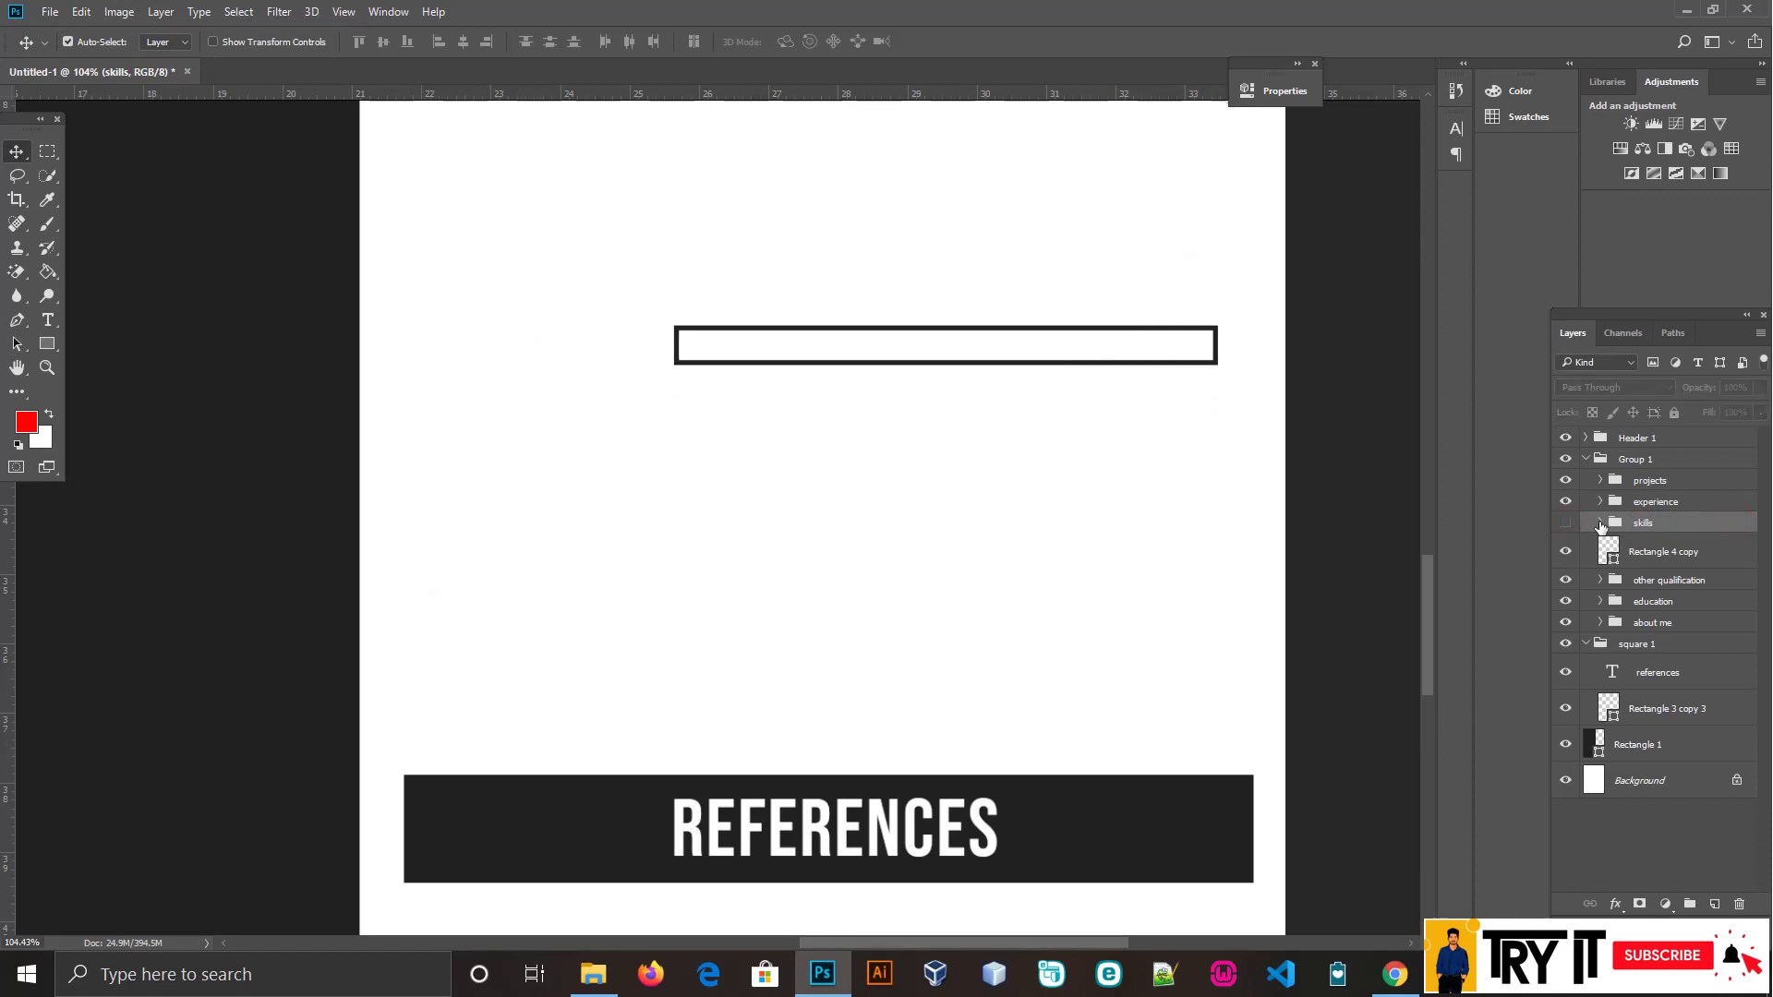
click(1568, 524)
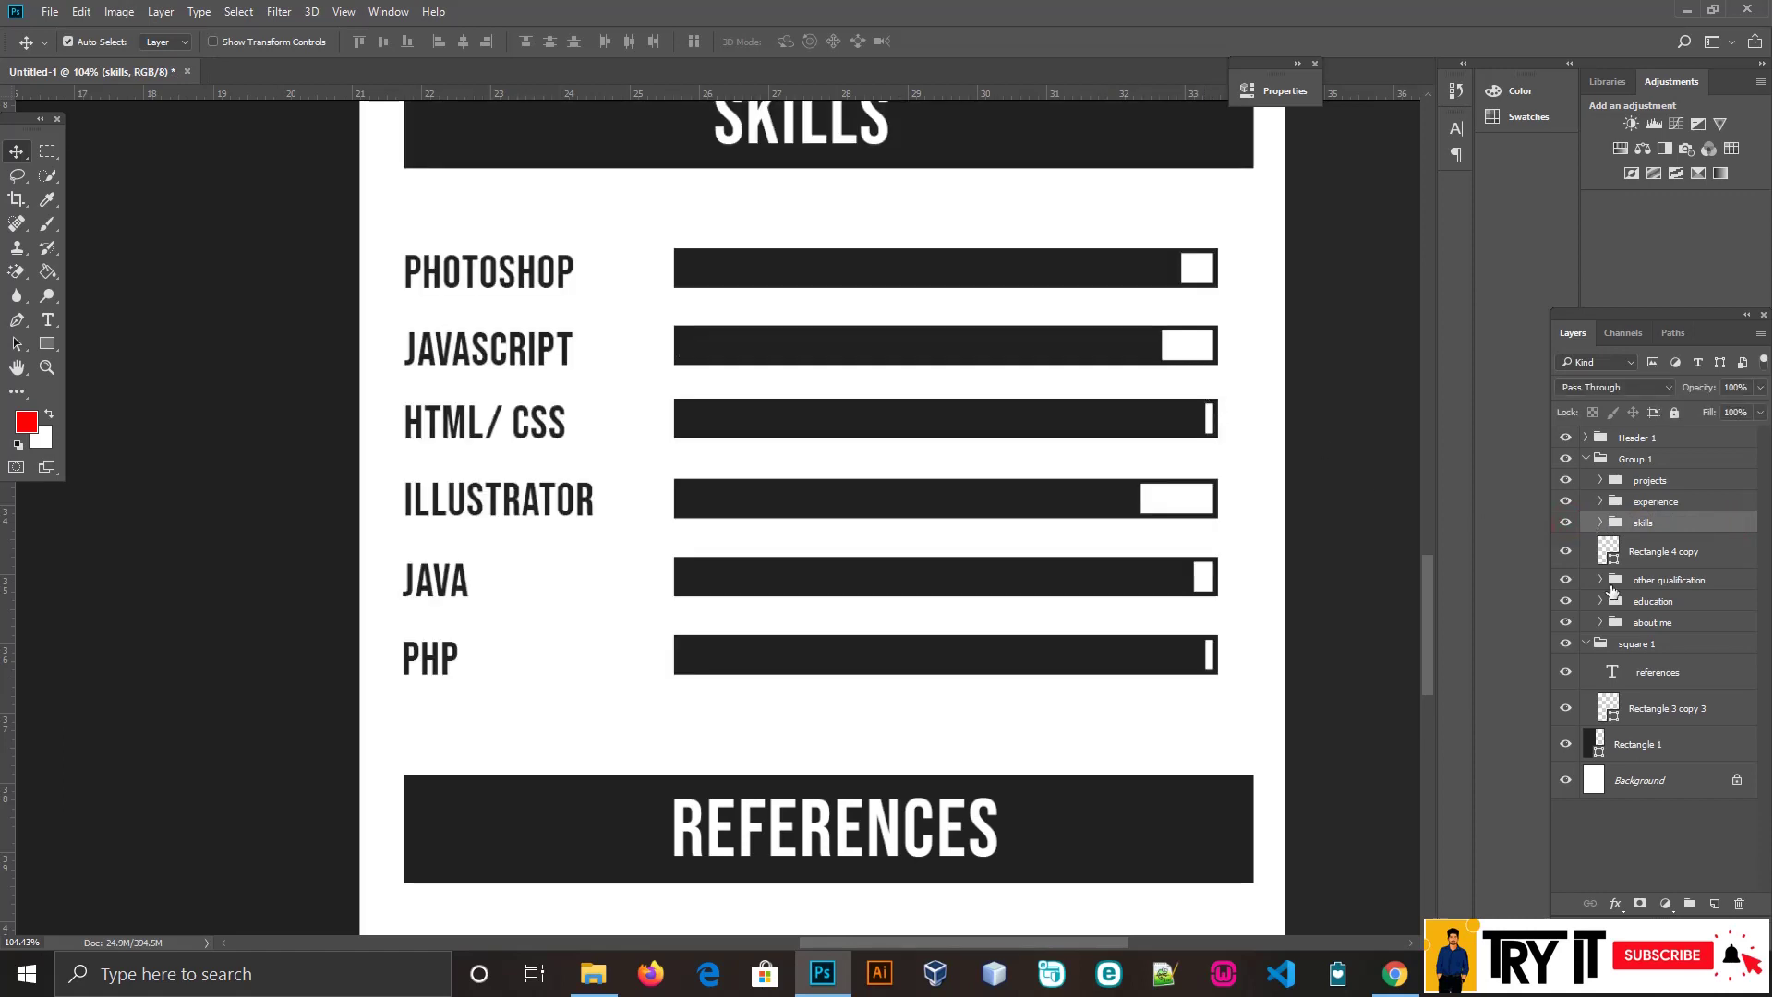
click(1568, 524)
drag(1673, 551, 1676, 525)
click(1565, 524)
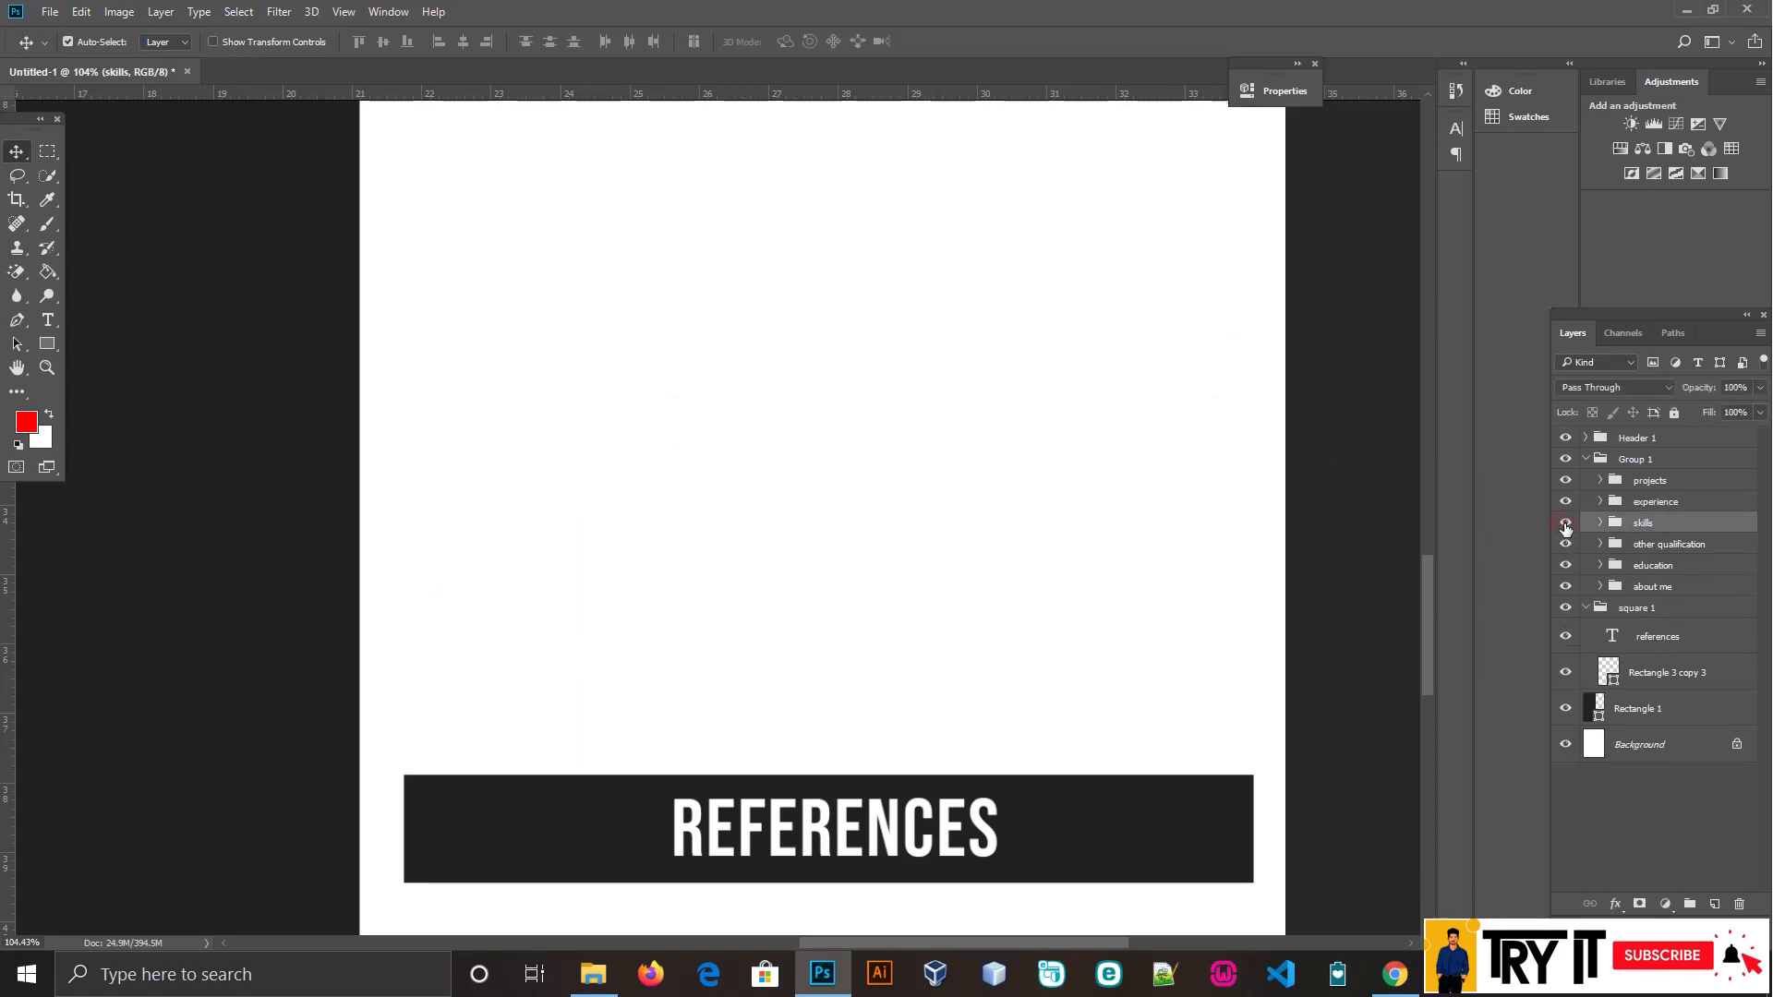
Select the References banner and the first reference's name, phone, e-mail and details lines.
scroll(1071, 568, down, 3)
scroll(1053, 545, down, 3)
scroll(1039, 539, down, 3)
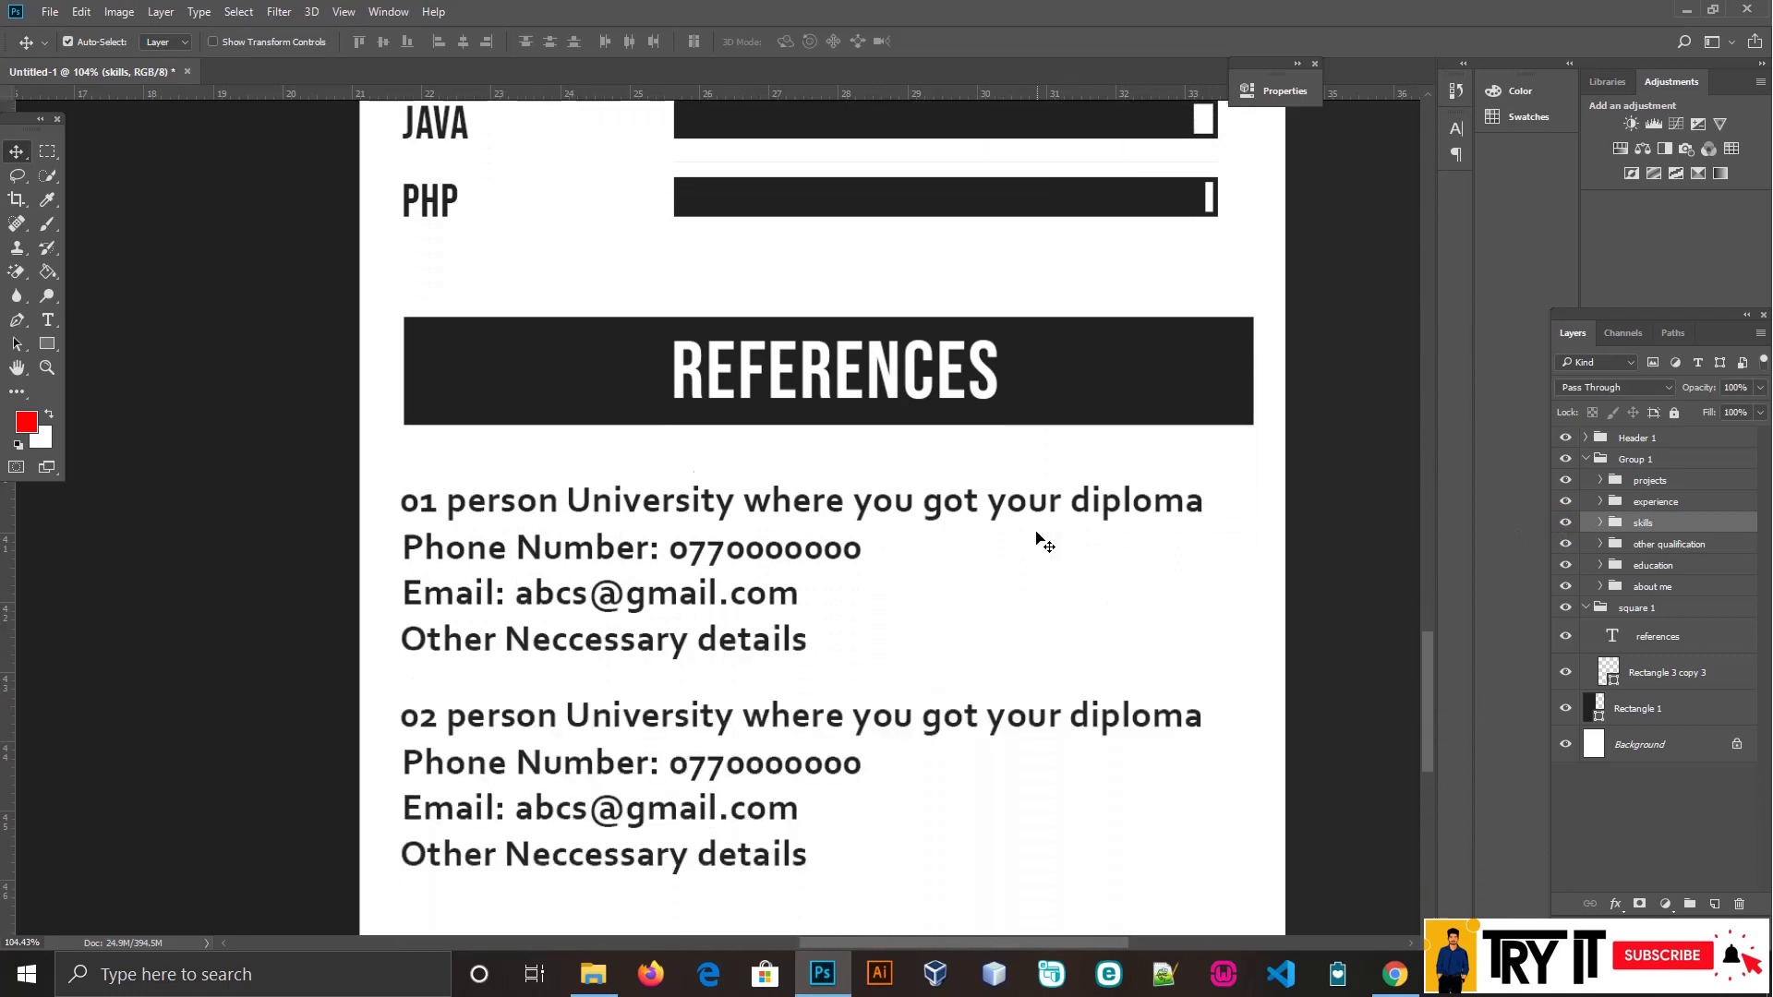
scroll(1042, 527, down, 3)
click(1117, 242)
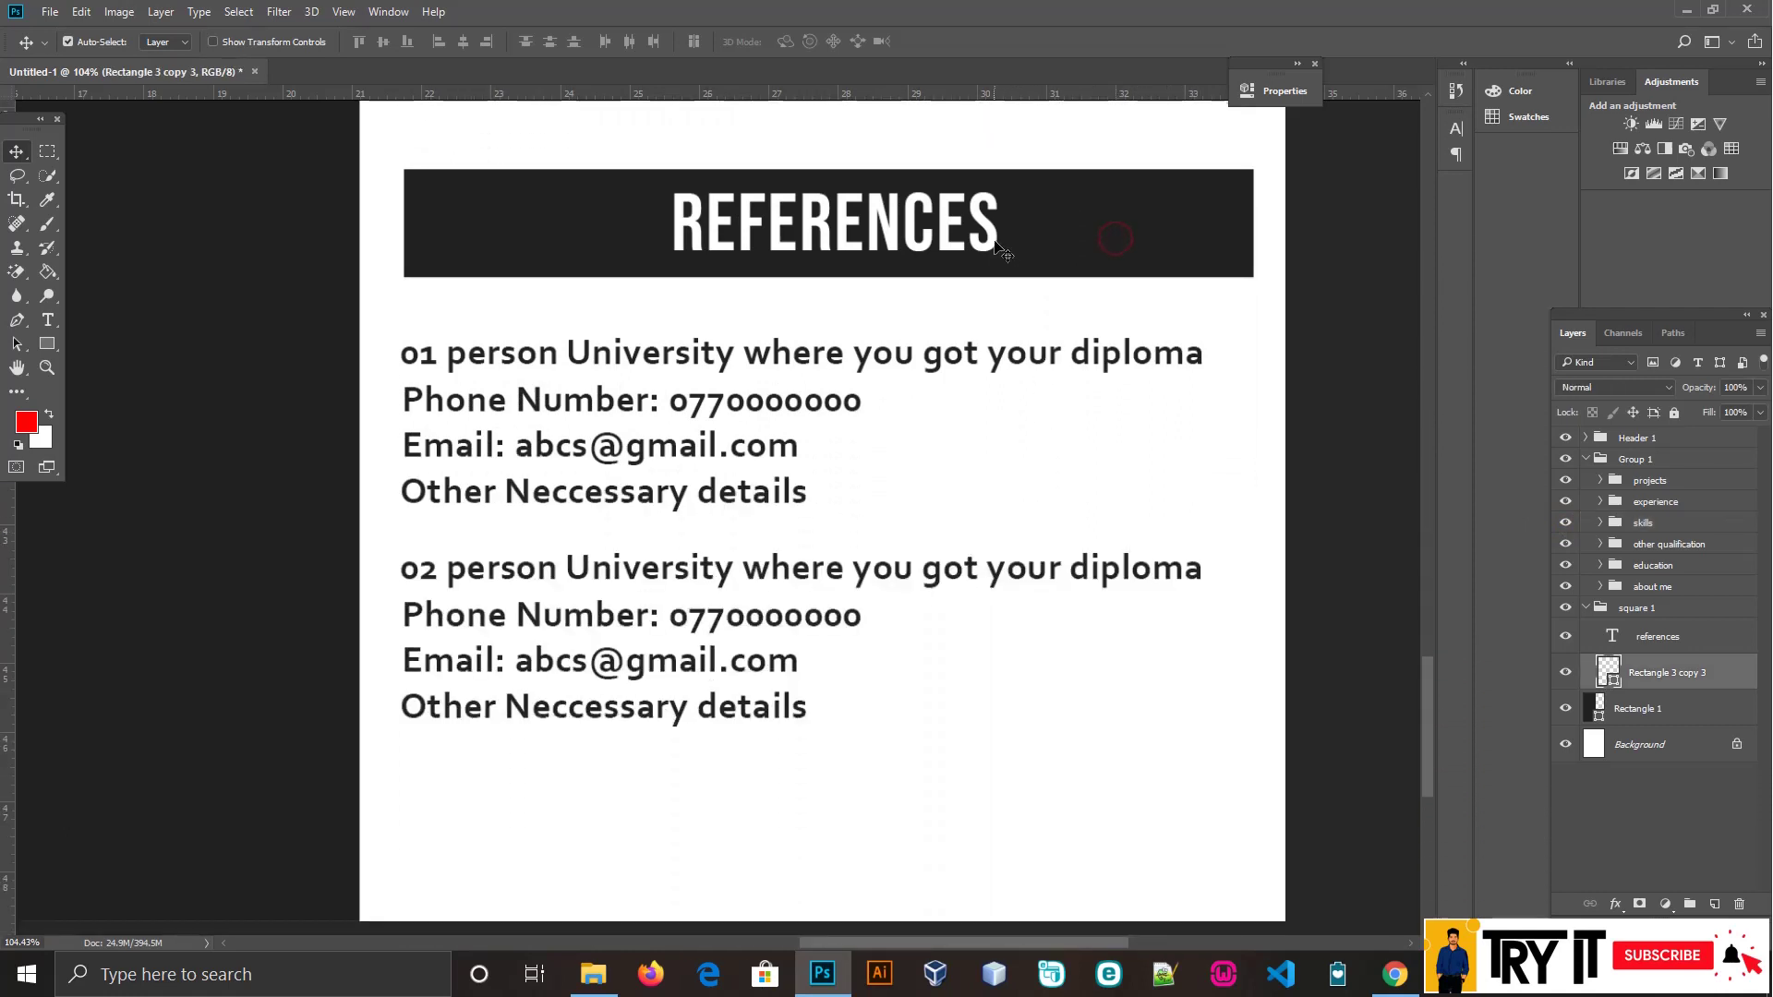
click(1003, 352)
shift+click(840, 404)
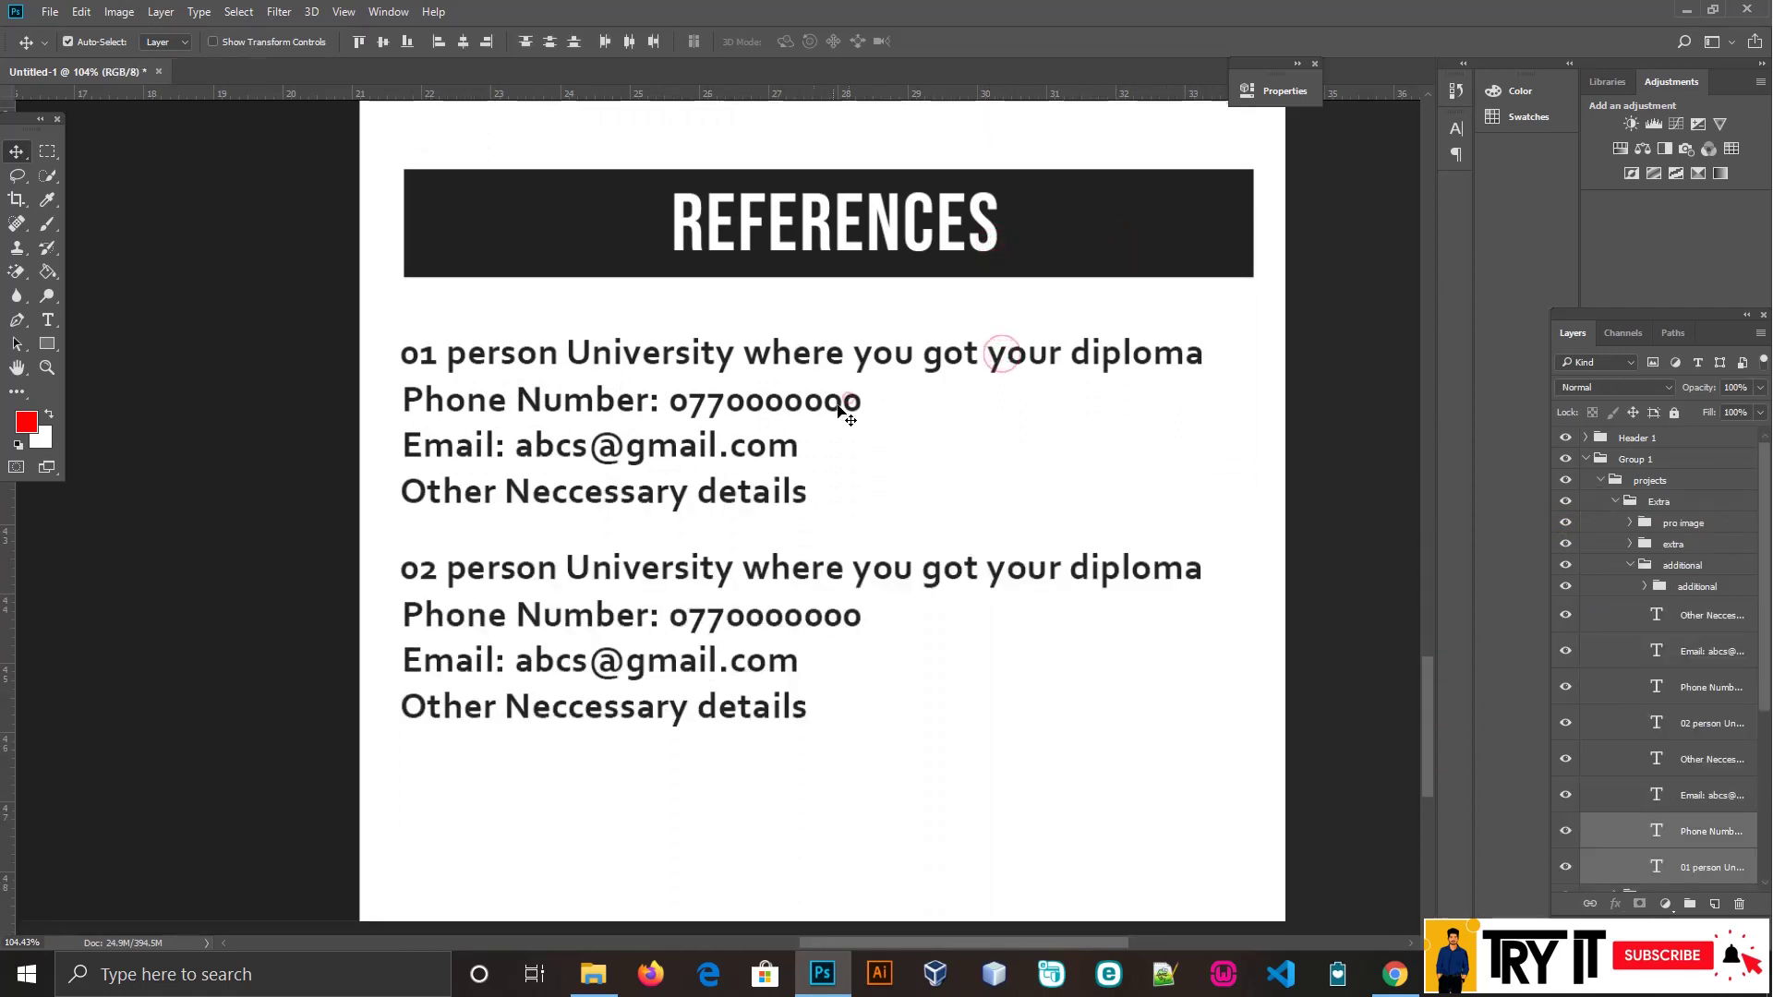
shift+click(801, 449)
shift+click(792, 493)
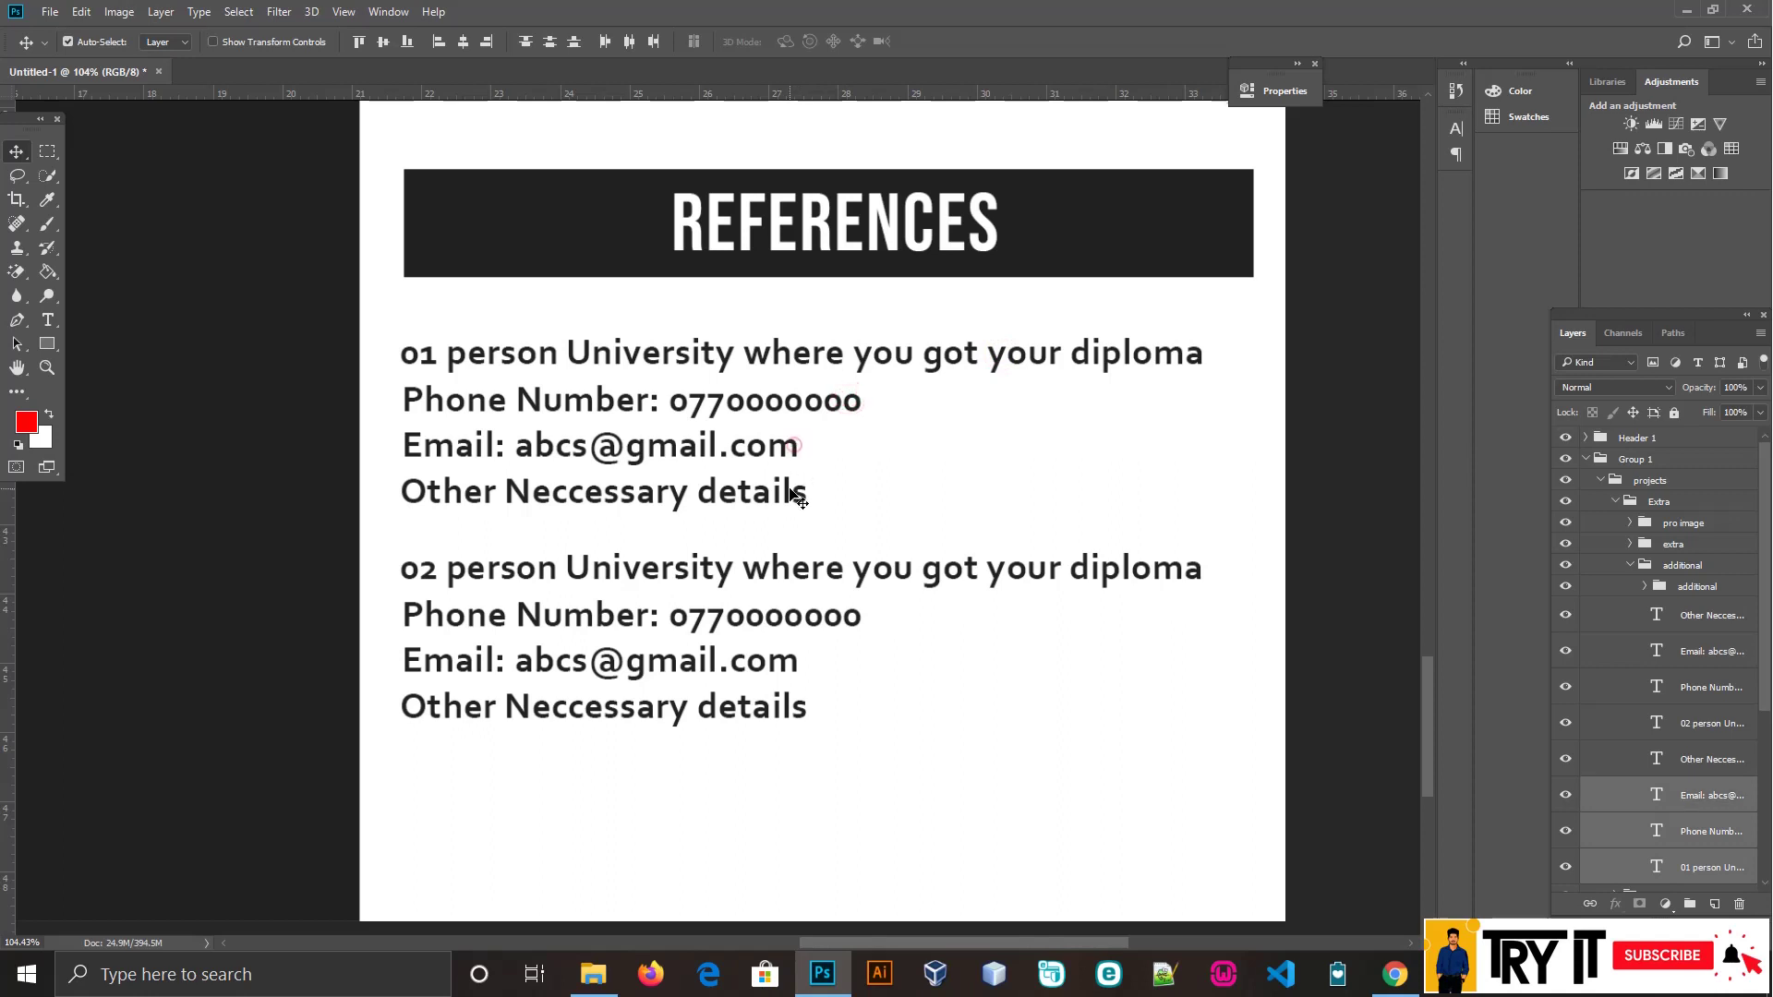
Add the second reference's four lines and group them as 'references', then collapse Group 1.
shift+click(792, 575)
shift+click(785, 617)
shift+click(785, 661)
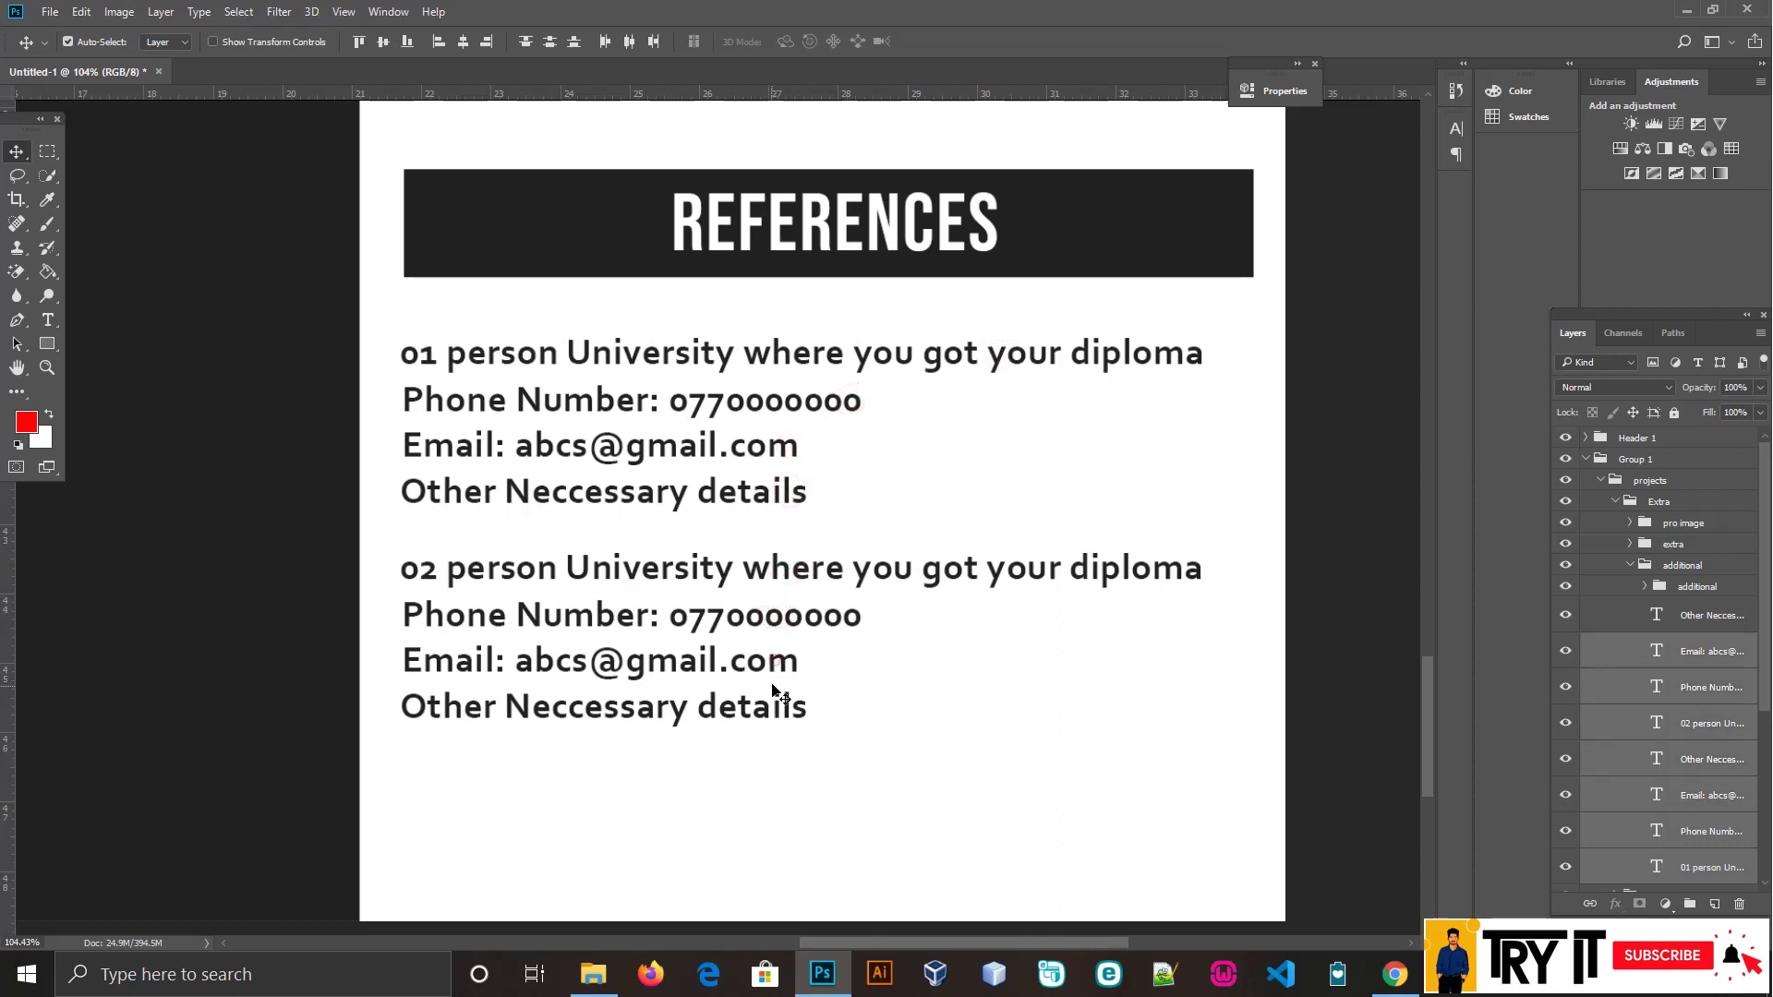
shift+click(774, 709)
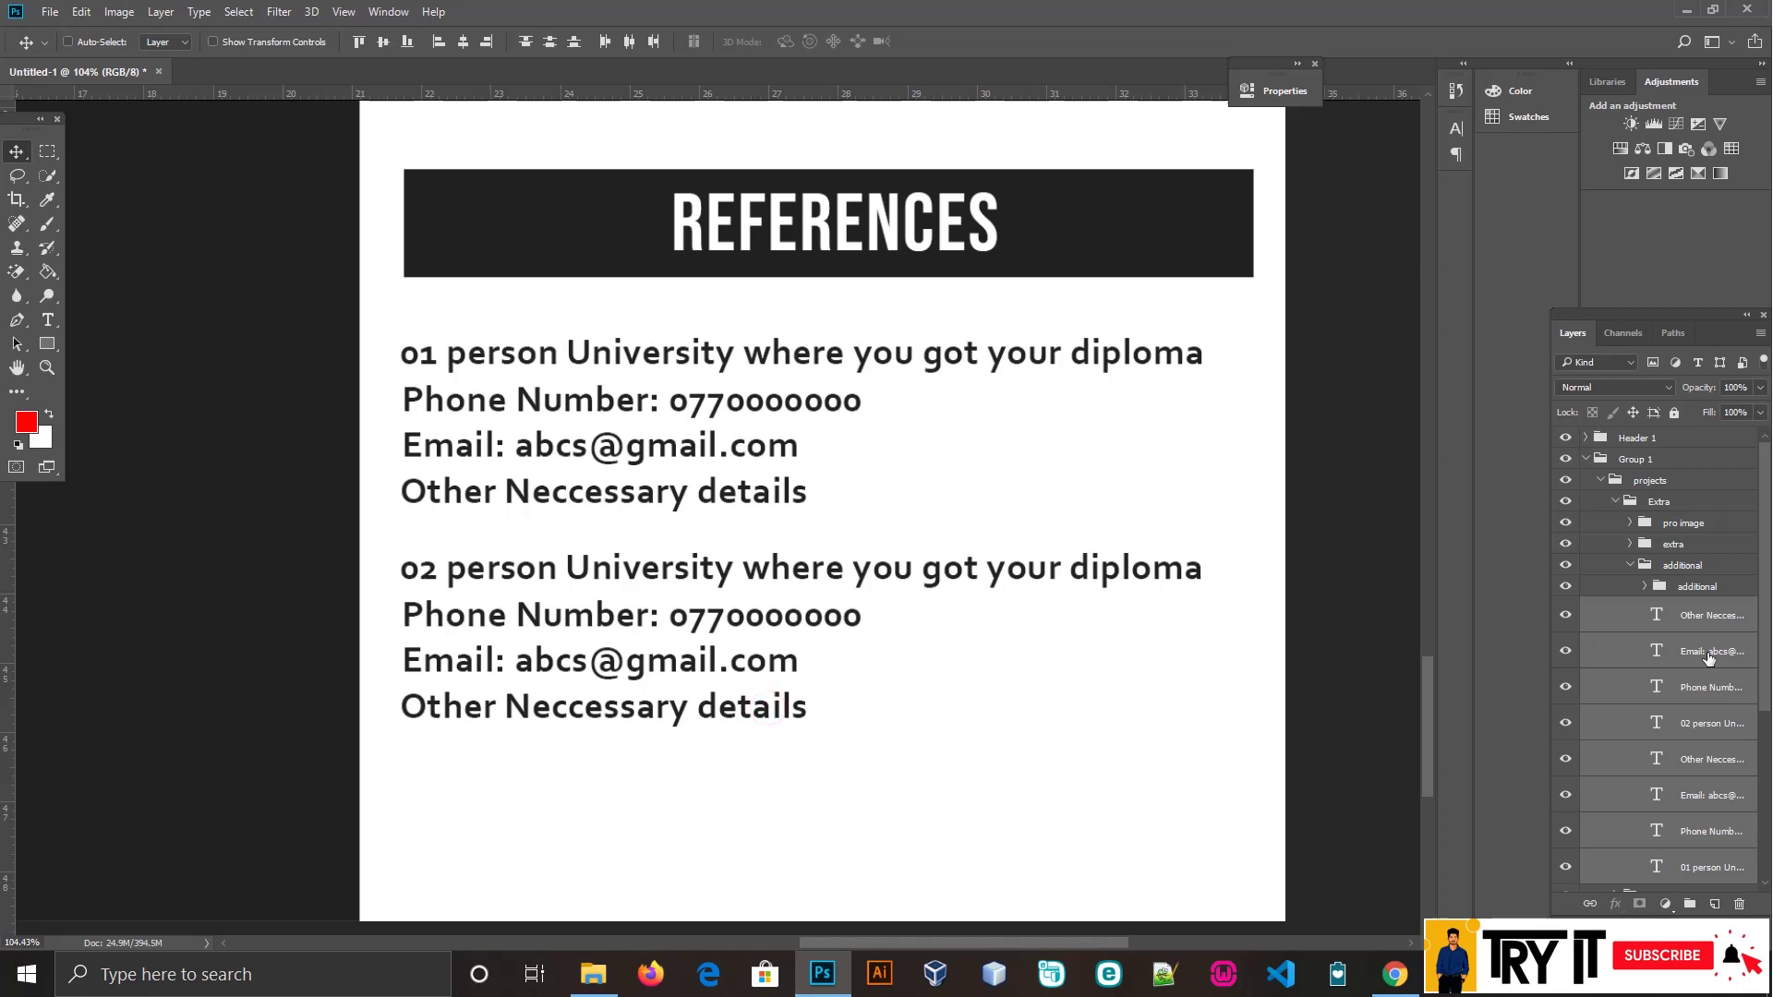
key(ctrl+g)
double_click(1692, 608)
text(references)
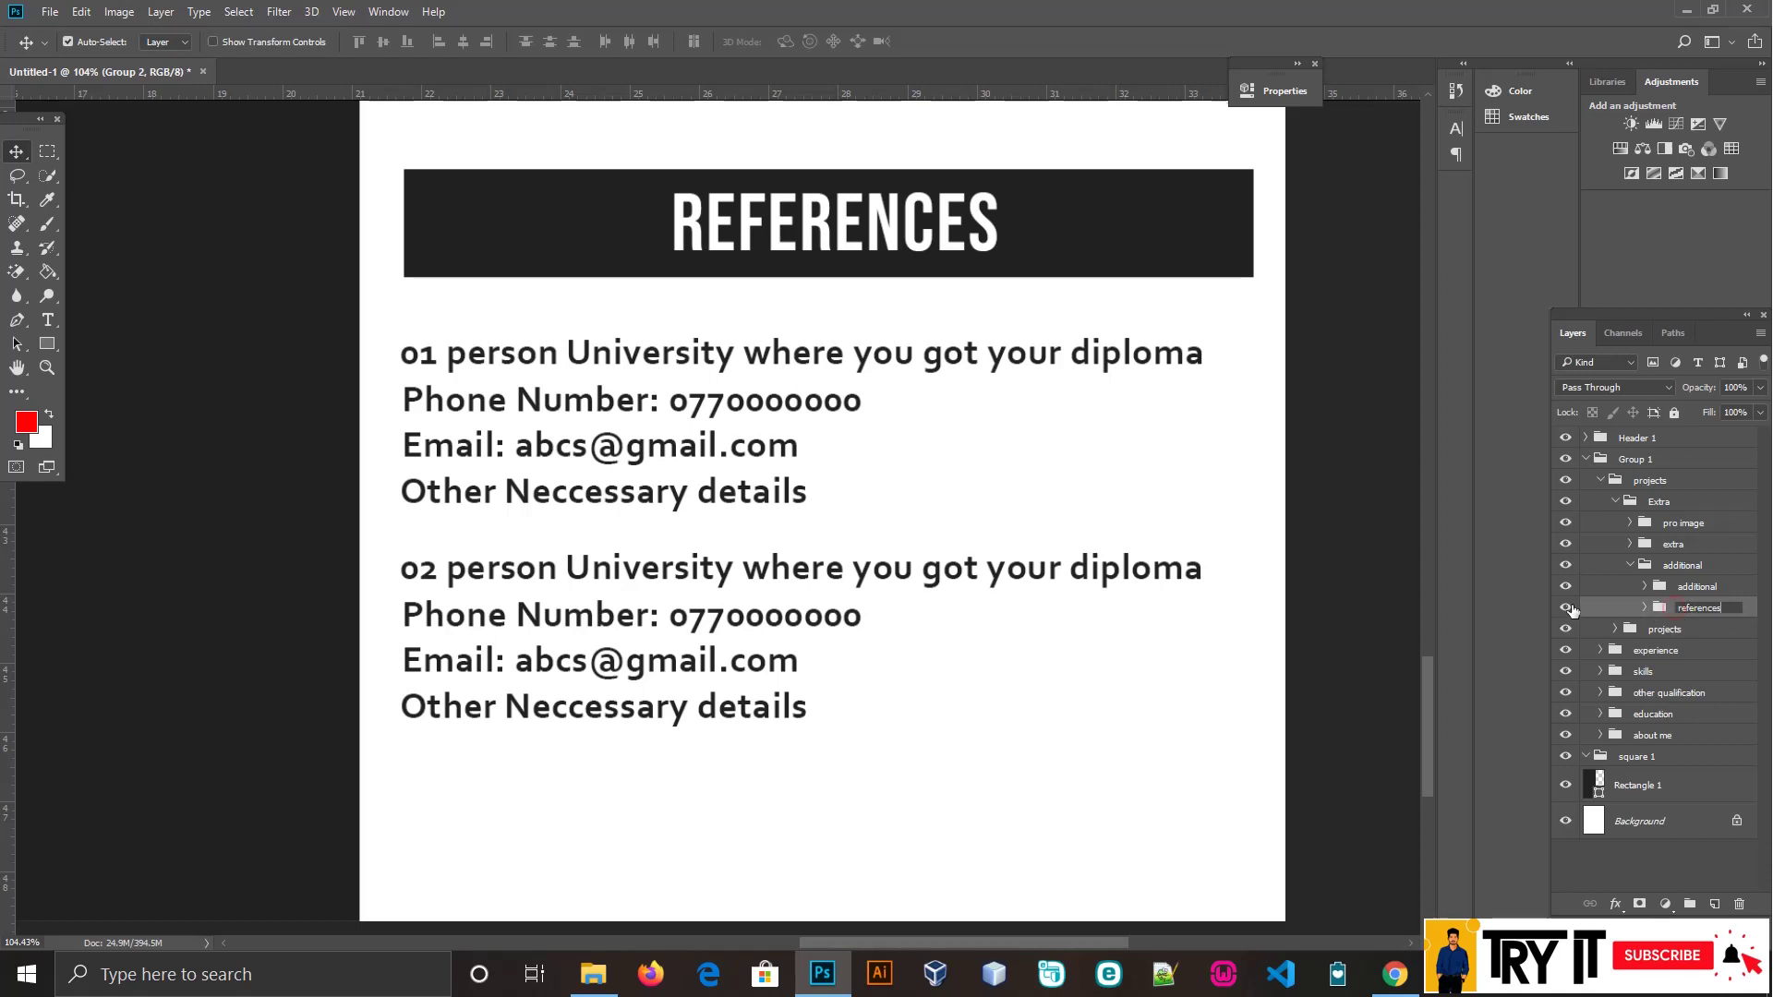
click(1570, 607)
click(1569, 608)
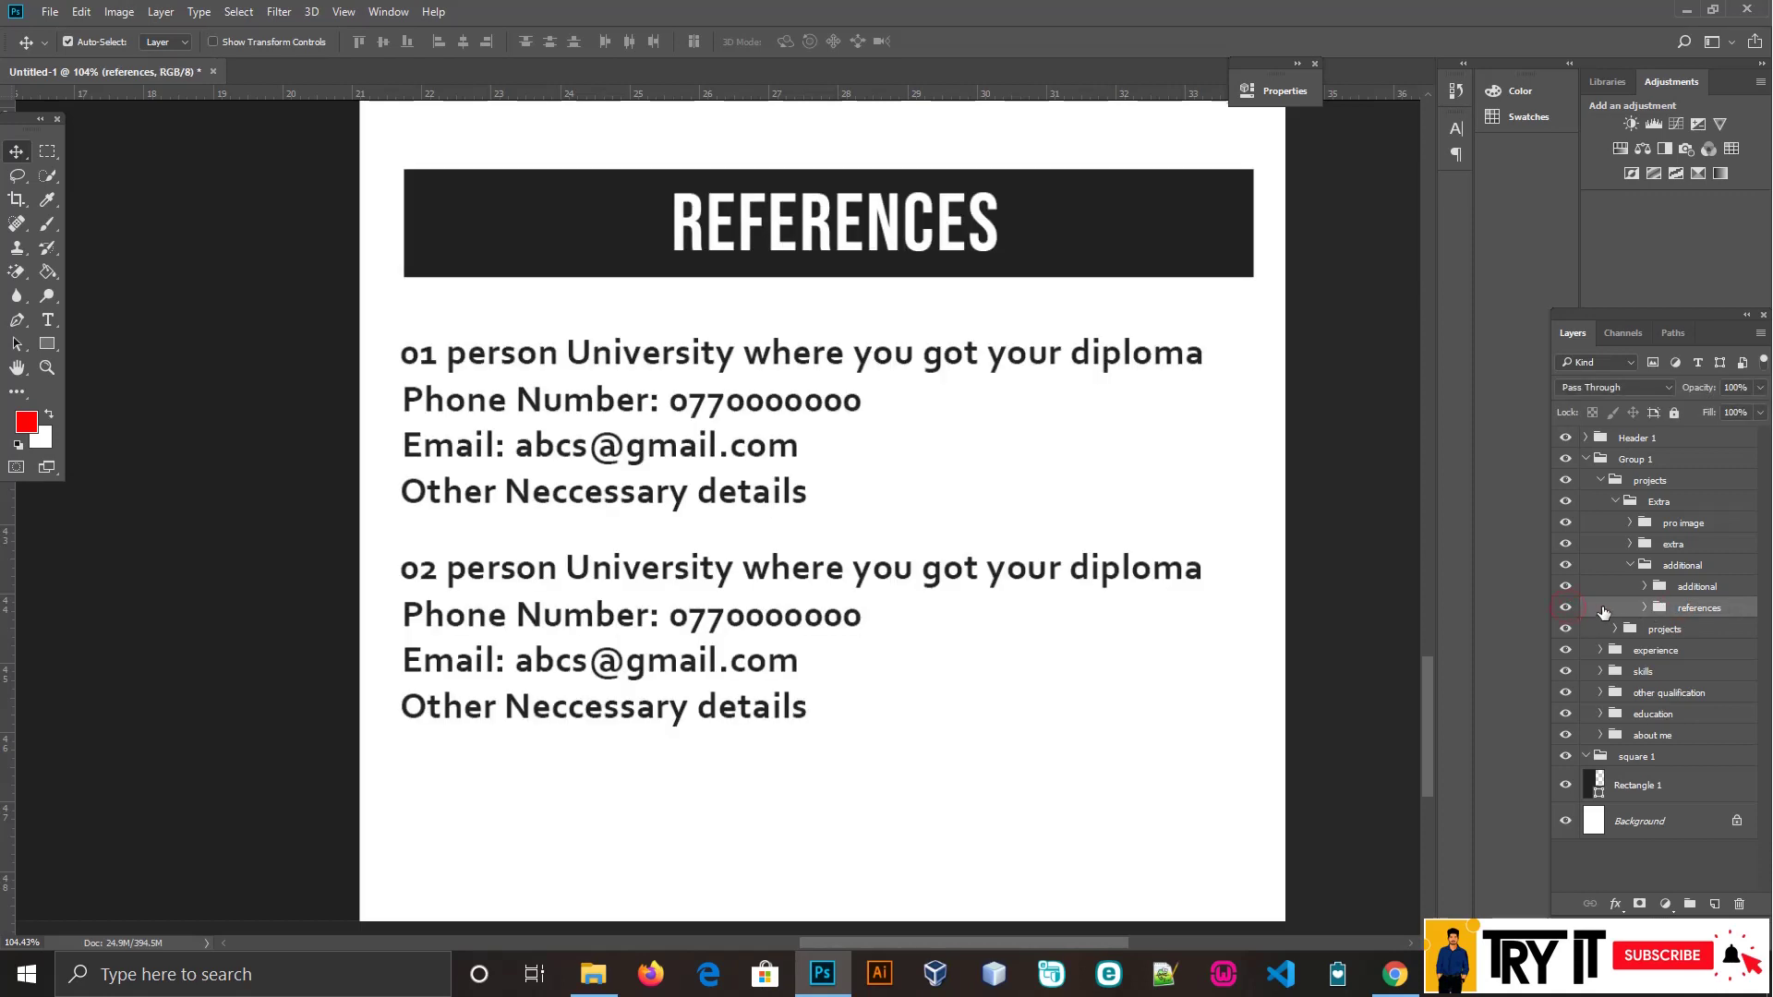
click(1604, 484)
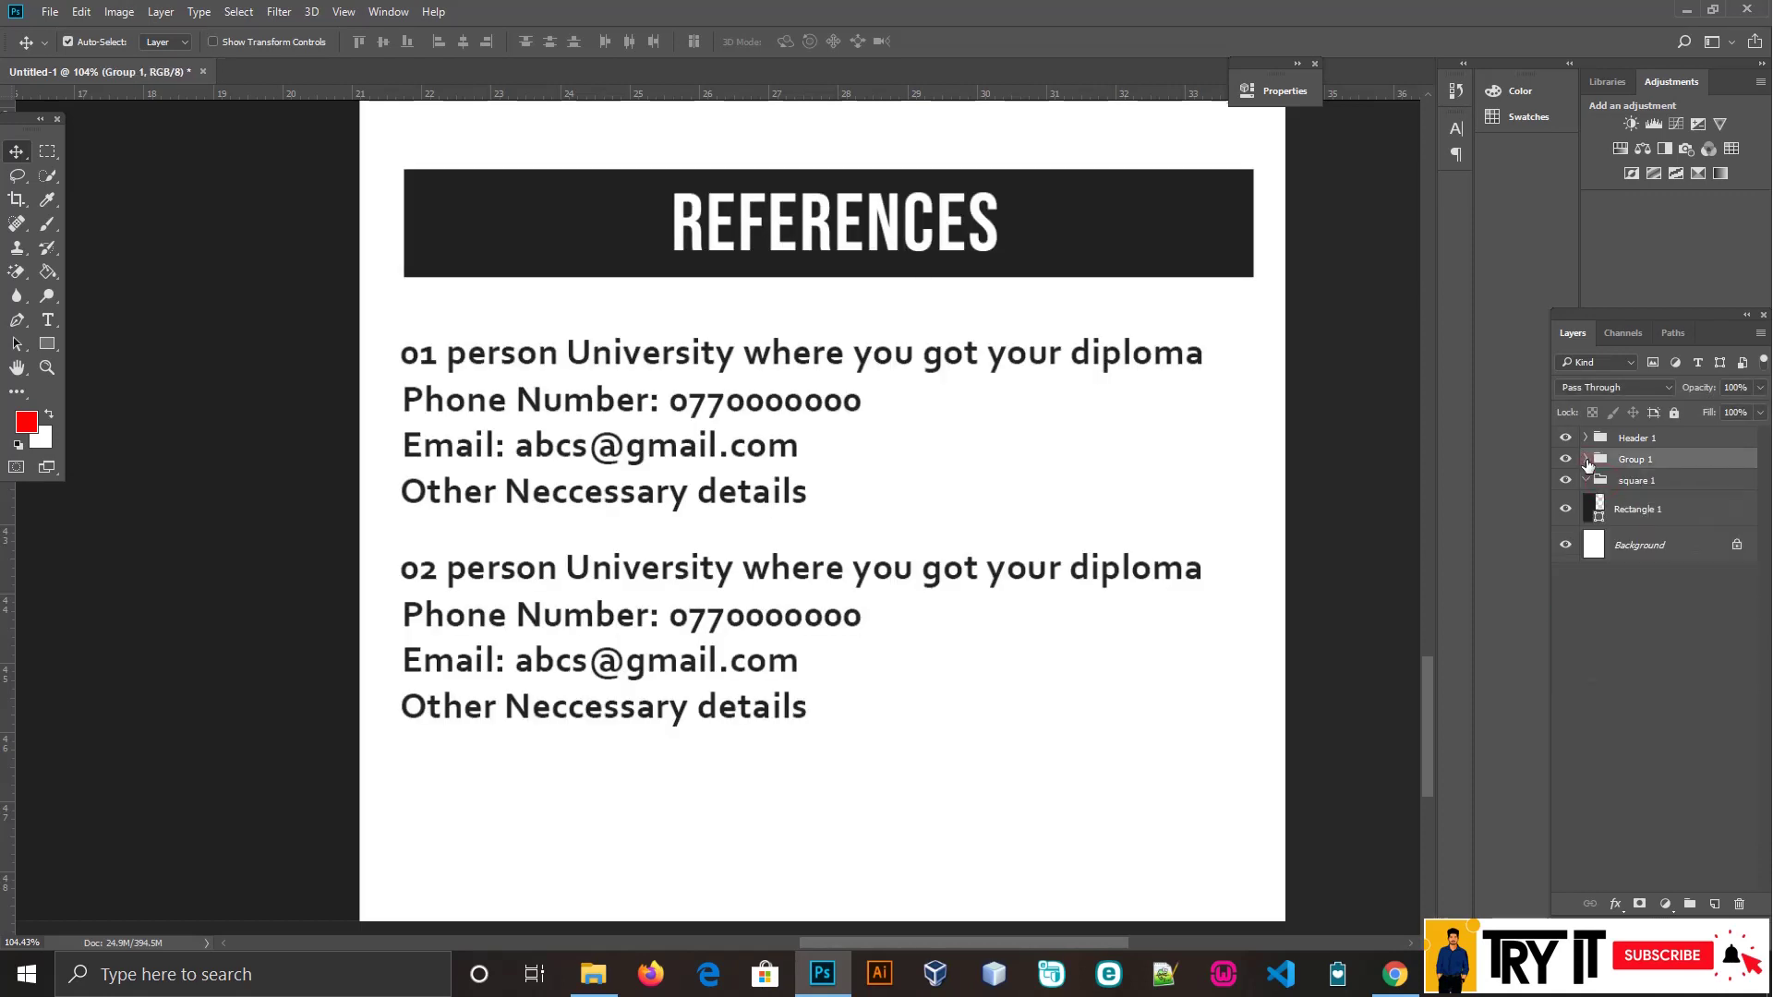
Scroll the layers and toggle Rectangle 1 and Background visibility to check them.
scroll(830, 360, down, 1)
scroll(830, 360, down, 1)
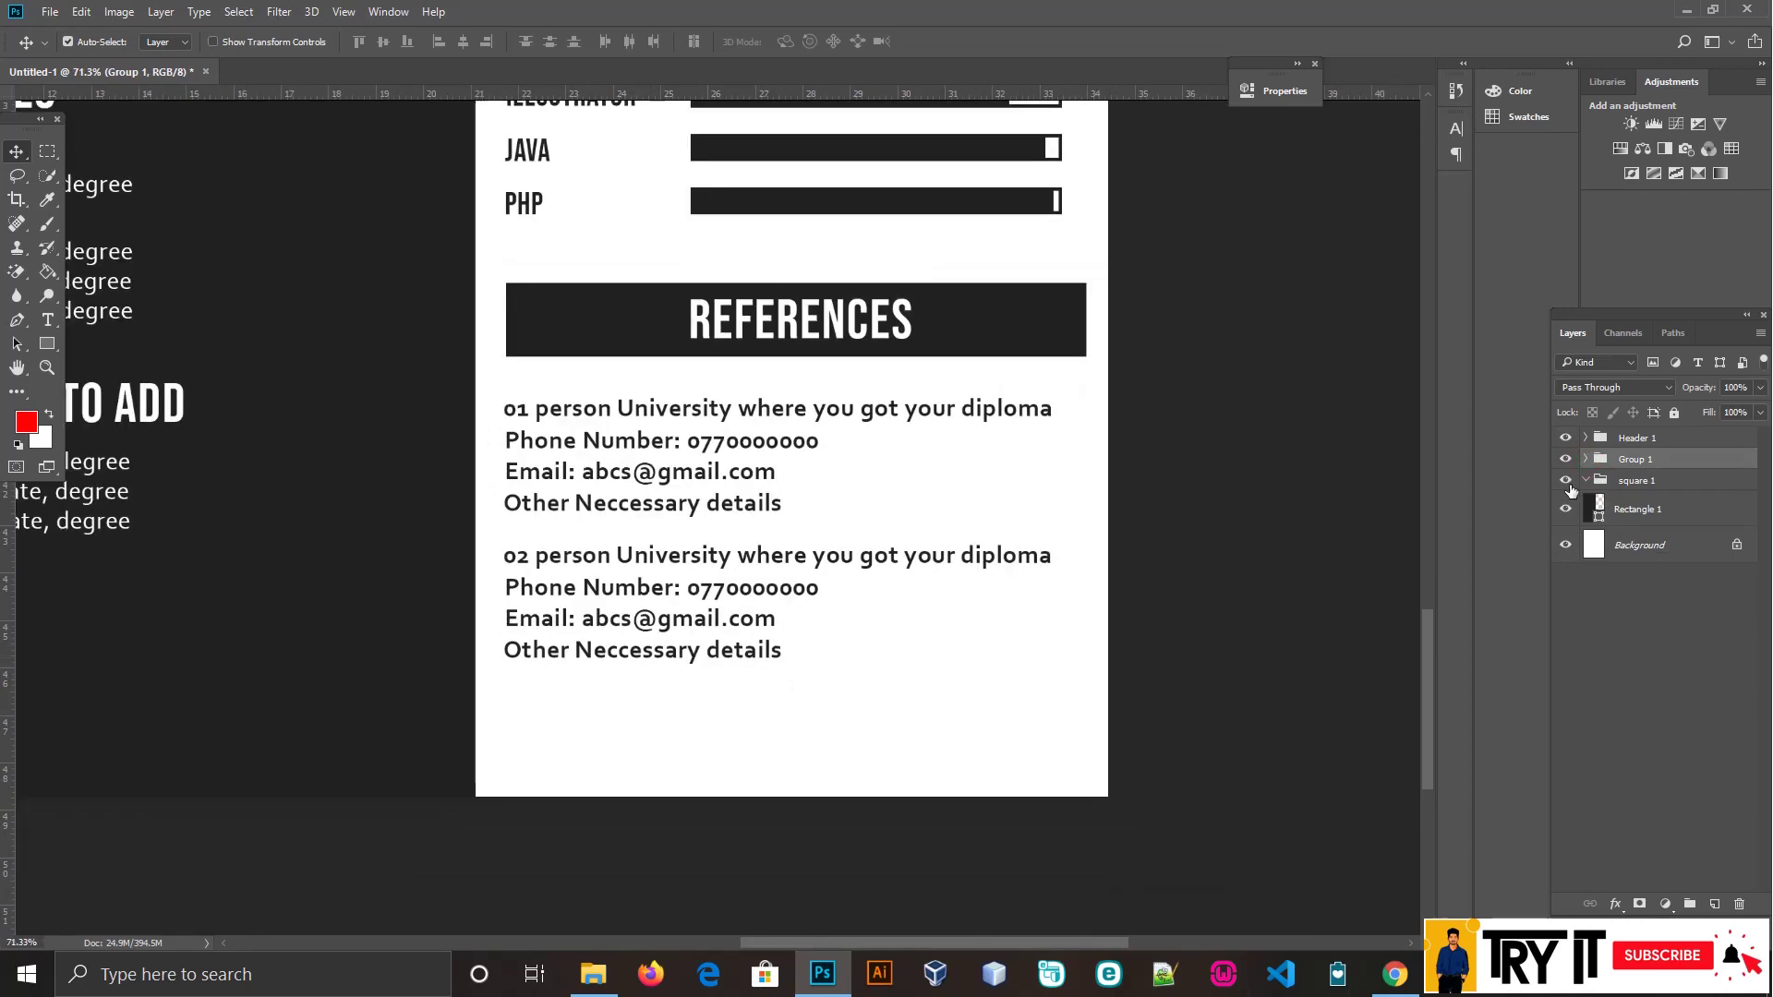
scroll(830, 360, down, 1)
scroll(829, 360, down, 1)
scroll(830, 360, up, 1)
scroll(868, 406, up, 2)
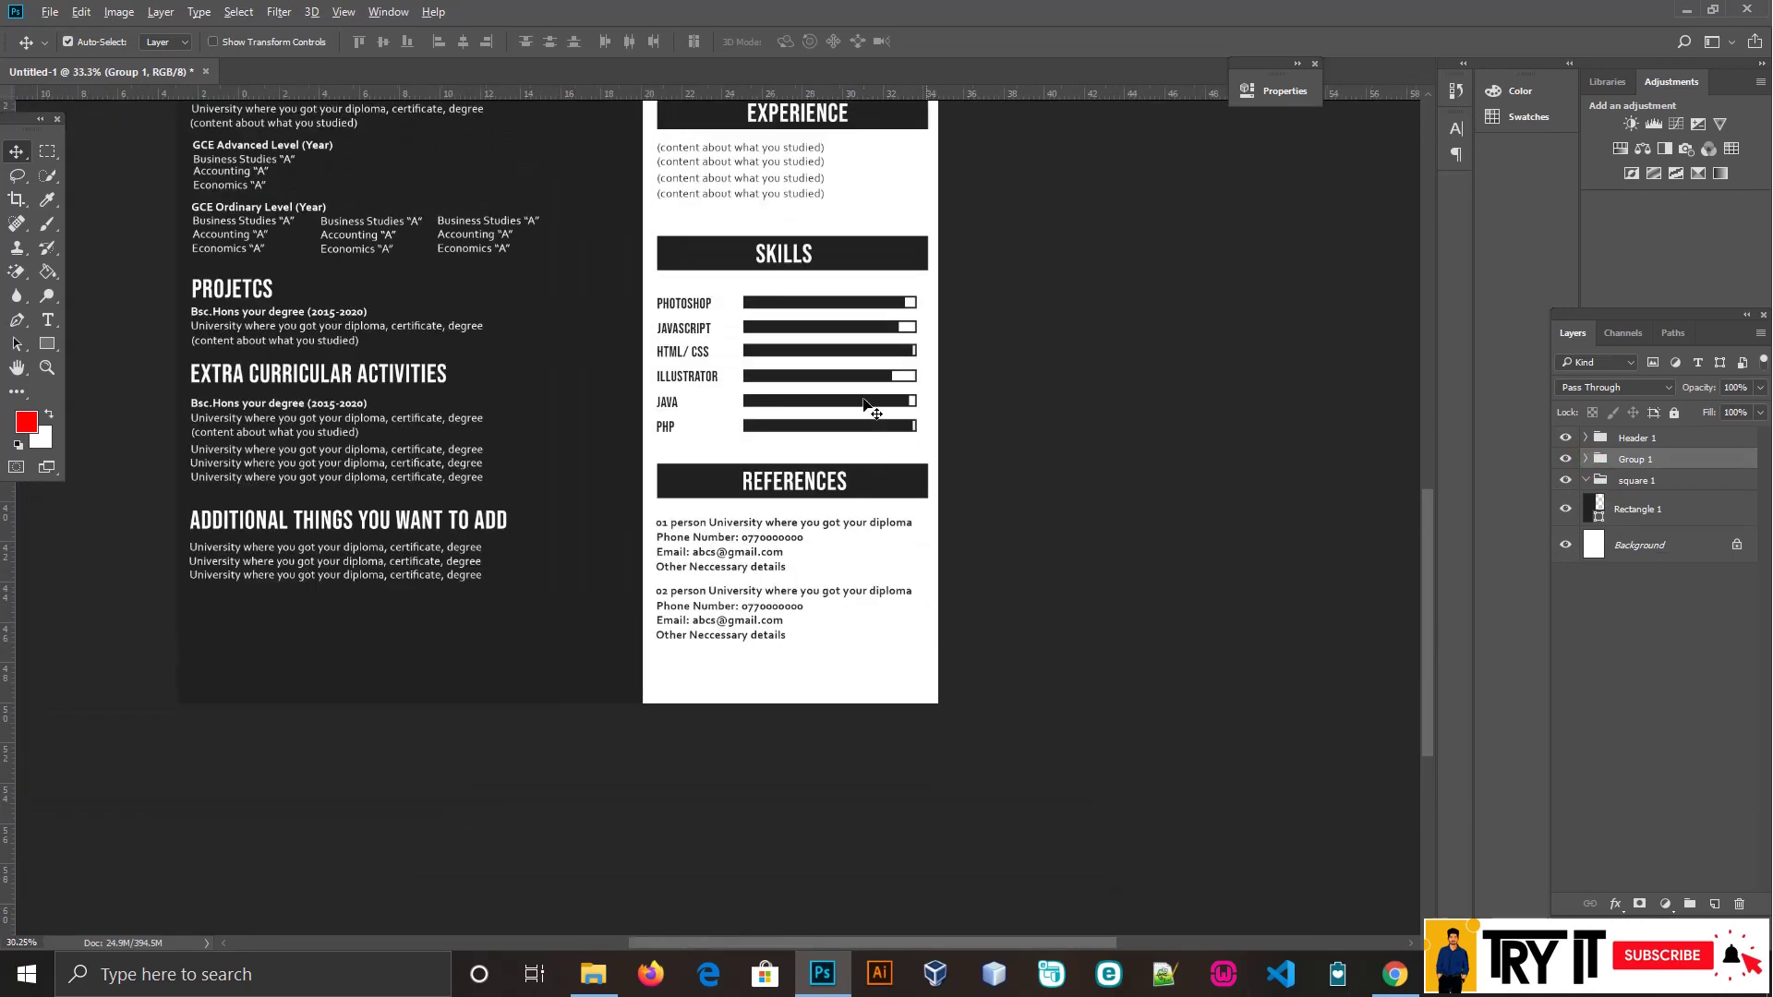
scroll(868, 406, down, 1)
scroll(868, 406, up, 2)
scroll(868, 407, up, 2)
scroll(684, 359, down, 1)
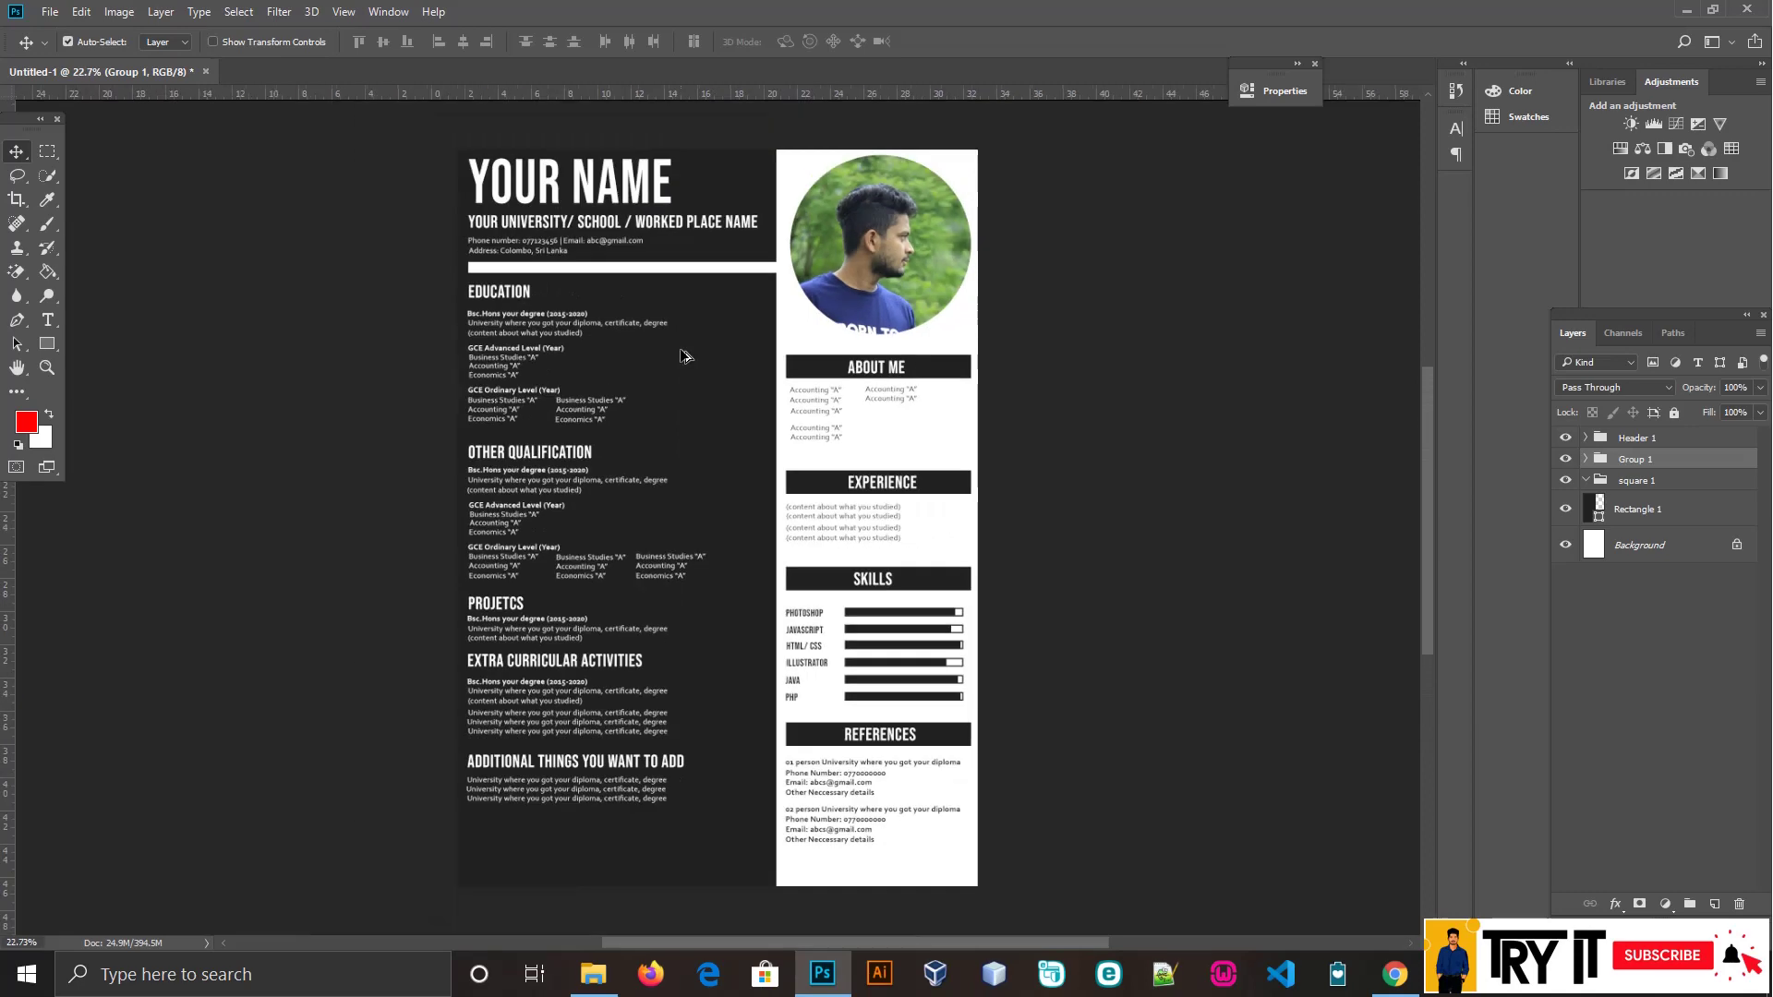
click(1564, 510)
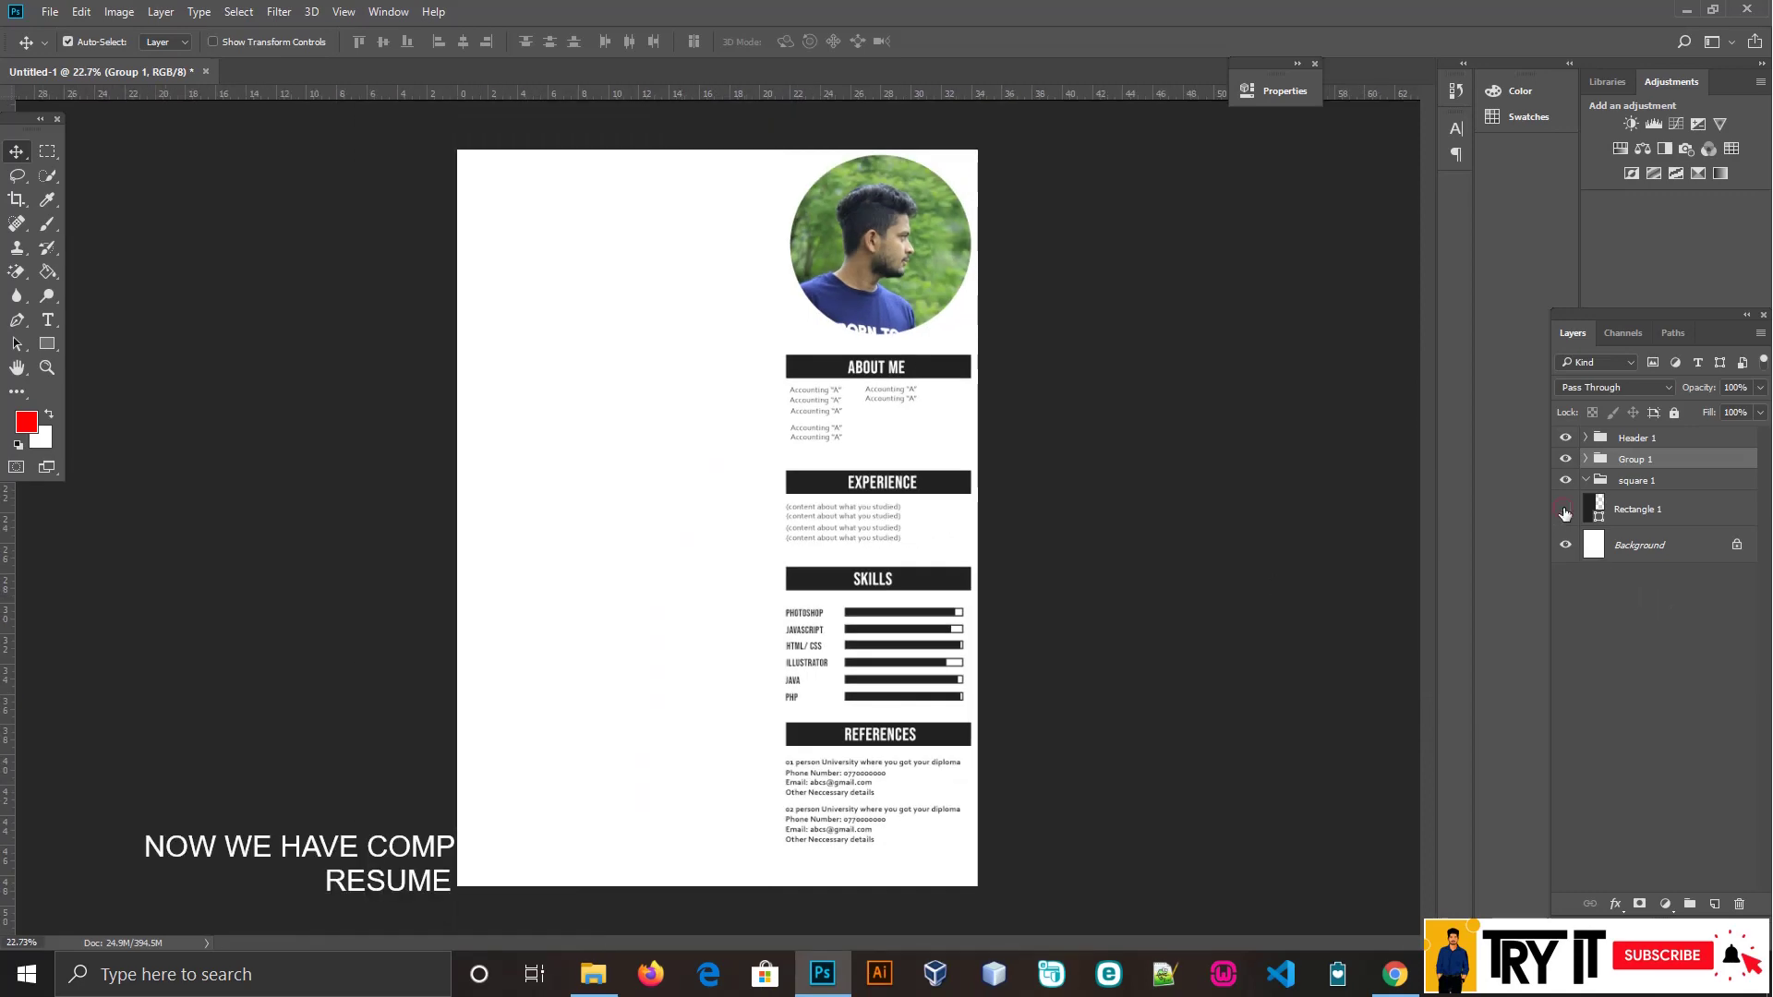
click(1565, 546)
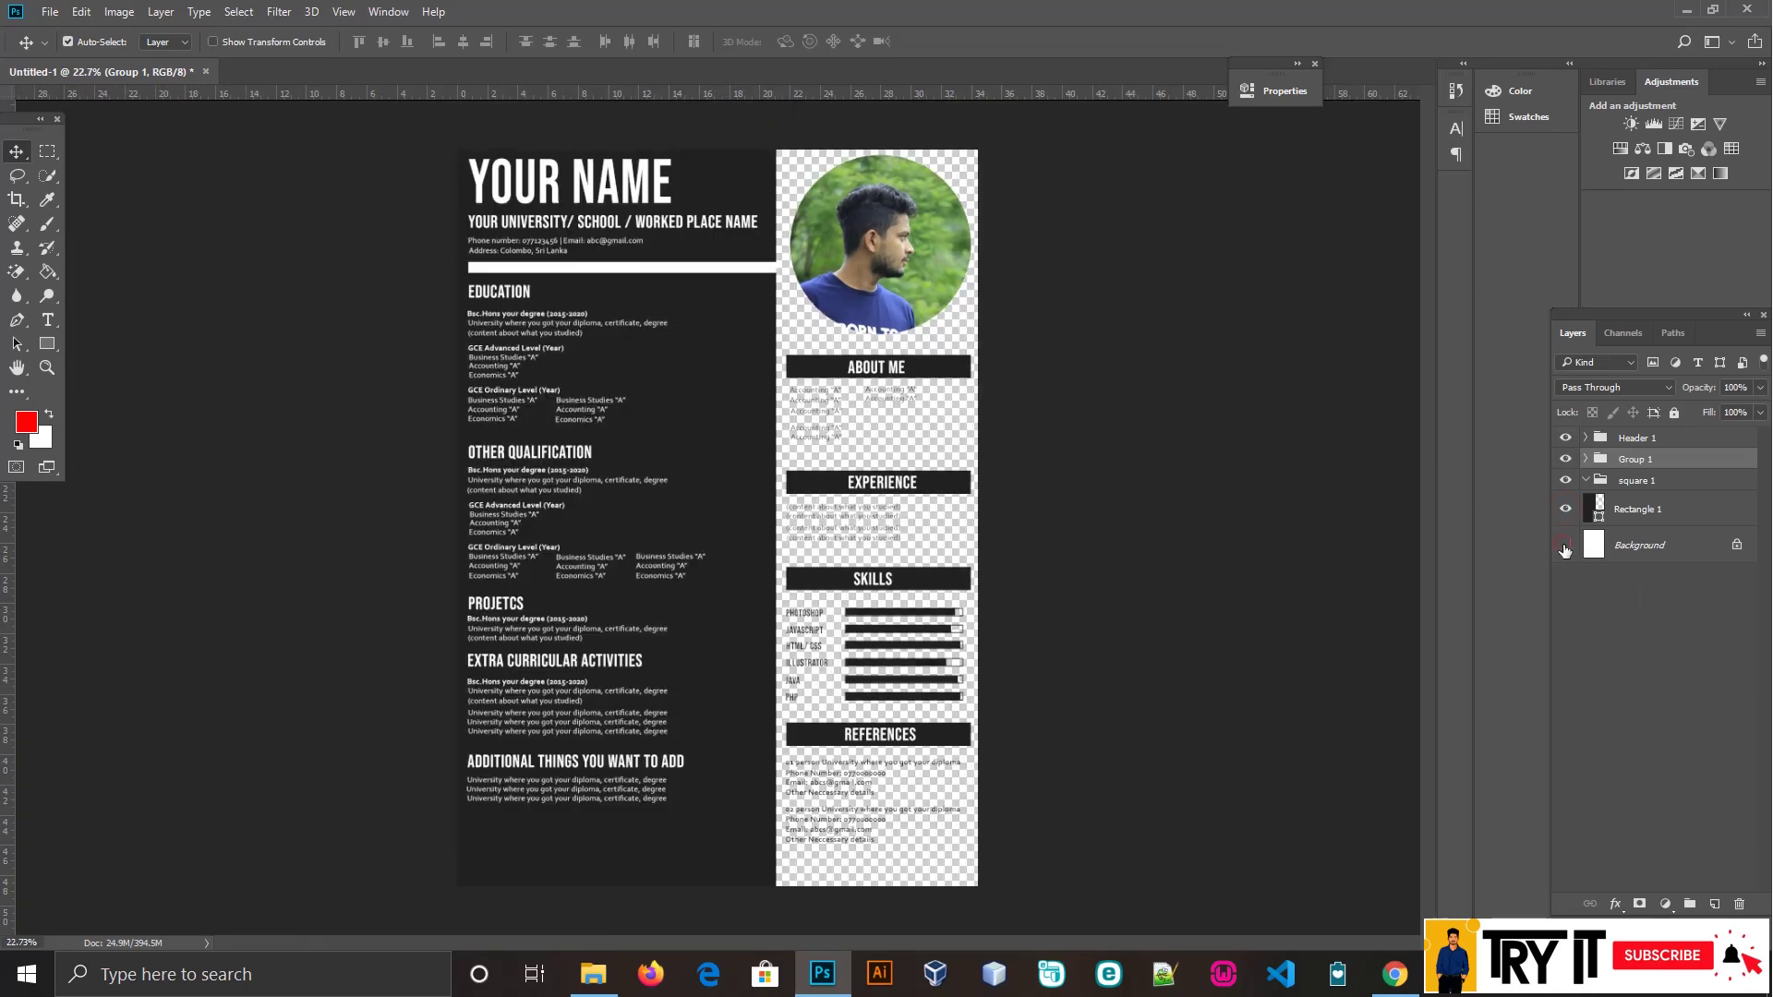
click(1564, 546)
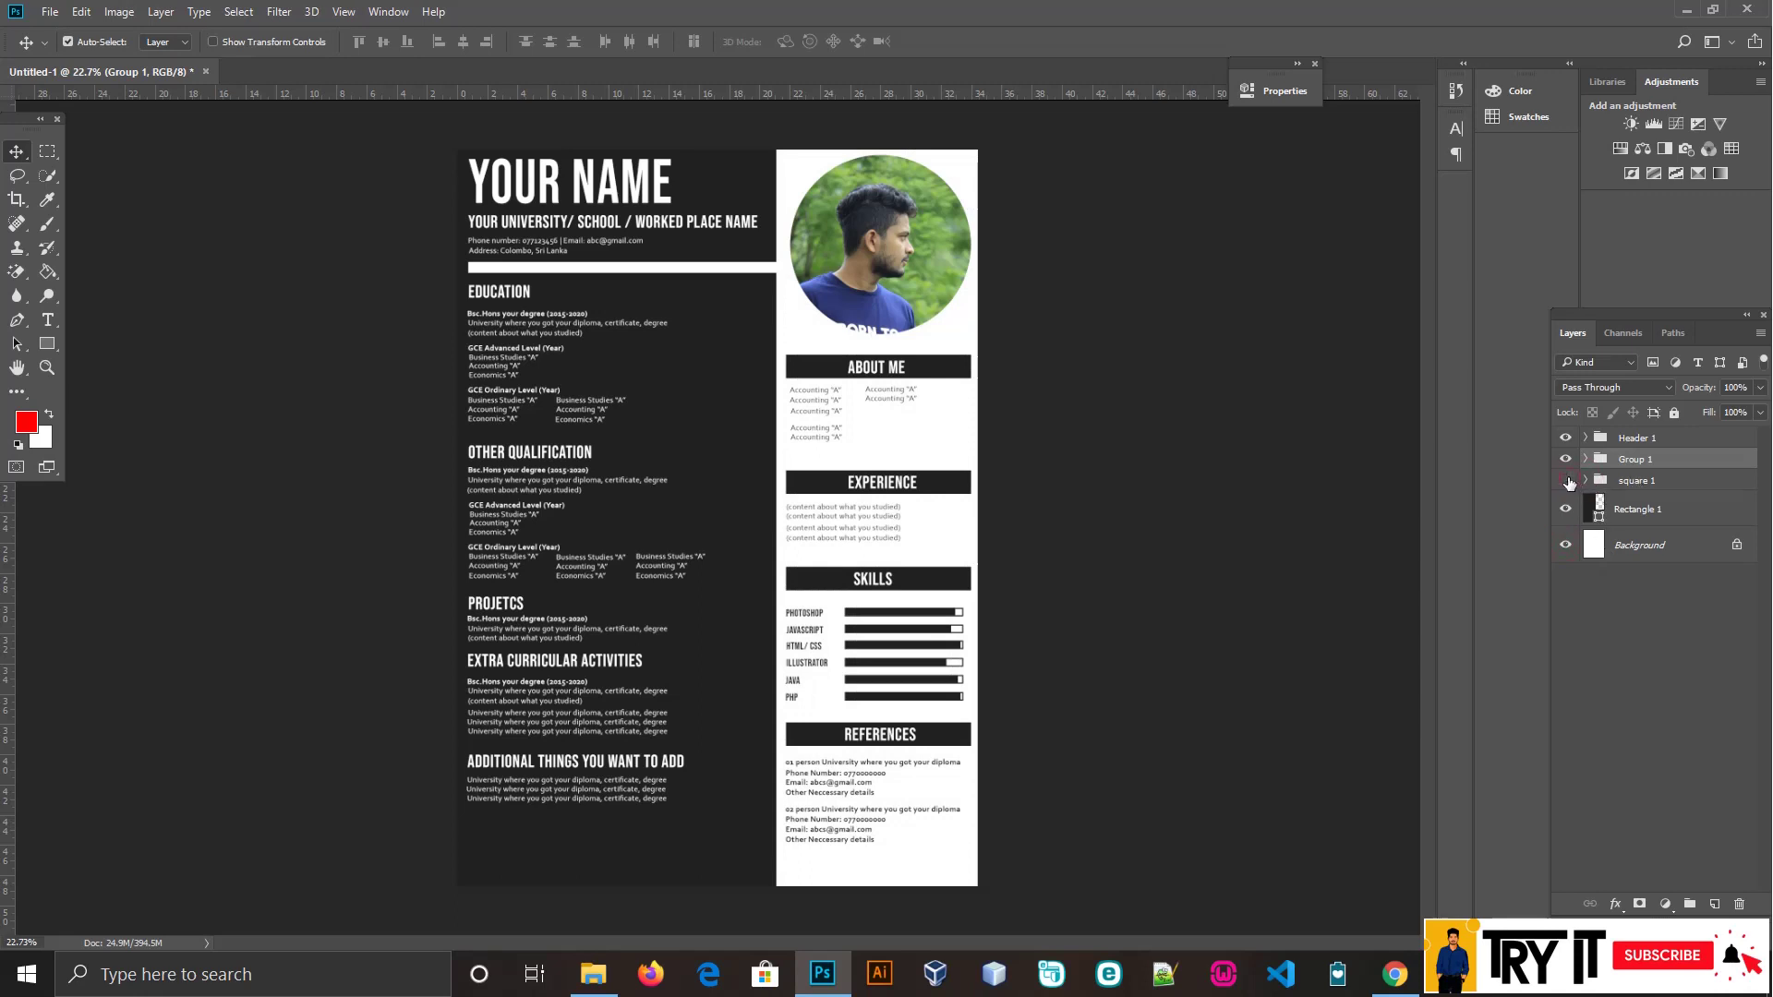
Toggle square 1, Header 1 and Group 1 visibility, leaving all layers visible.
click(1565, 481)
click(1566, 481)
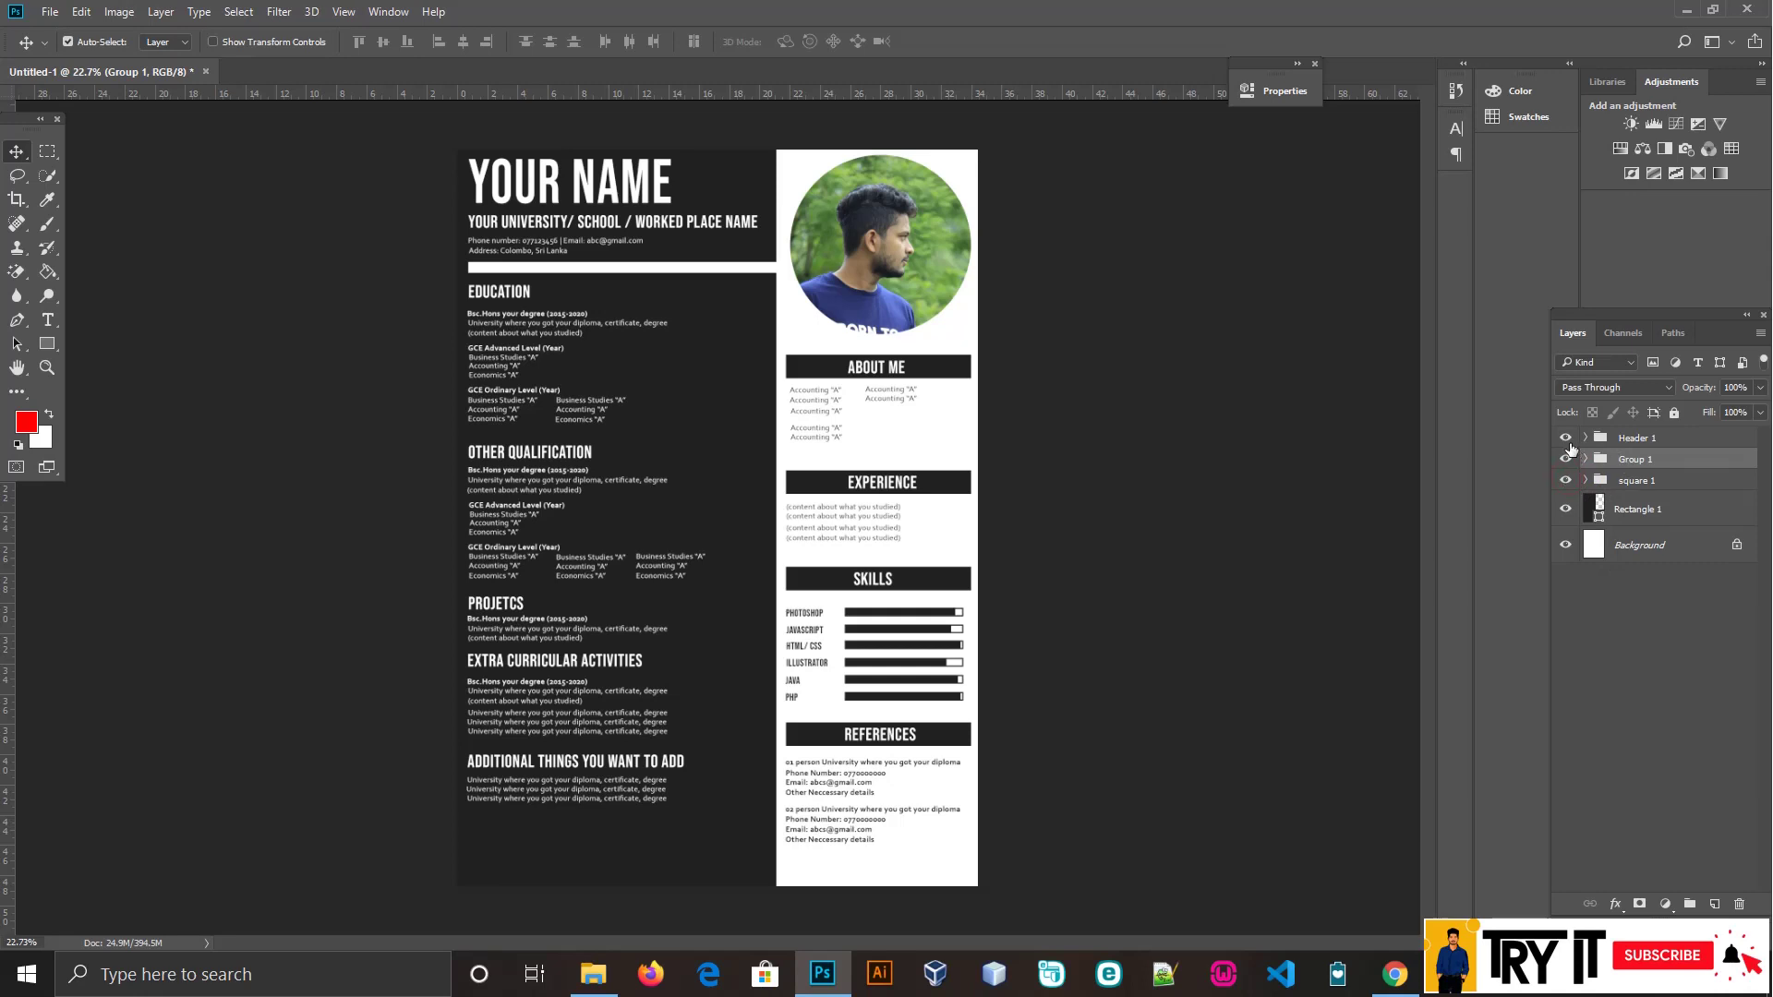
click(1566, 440)
click(1565, 464)
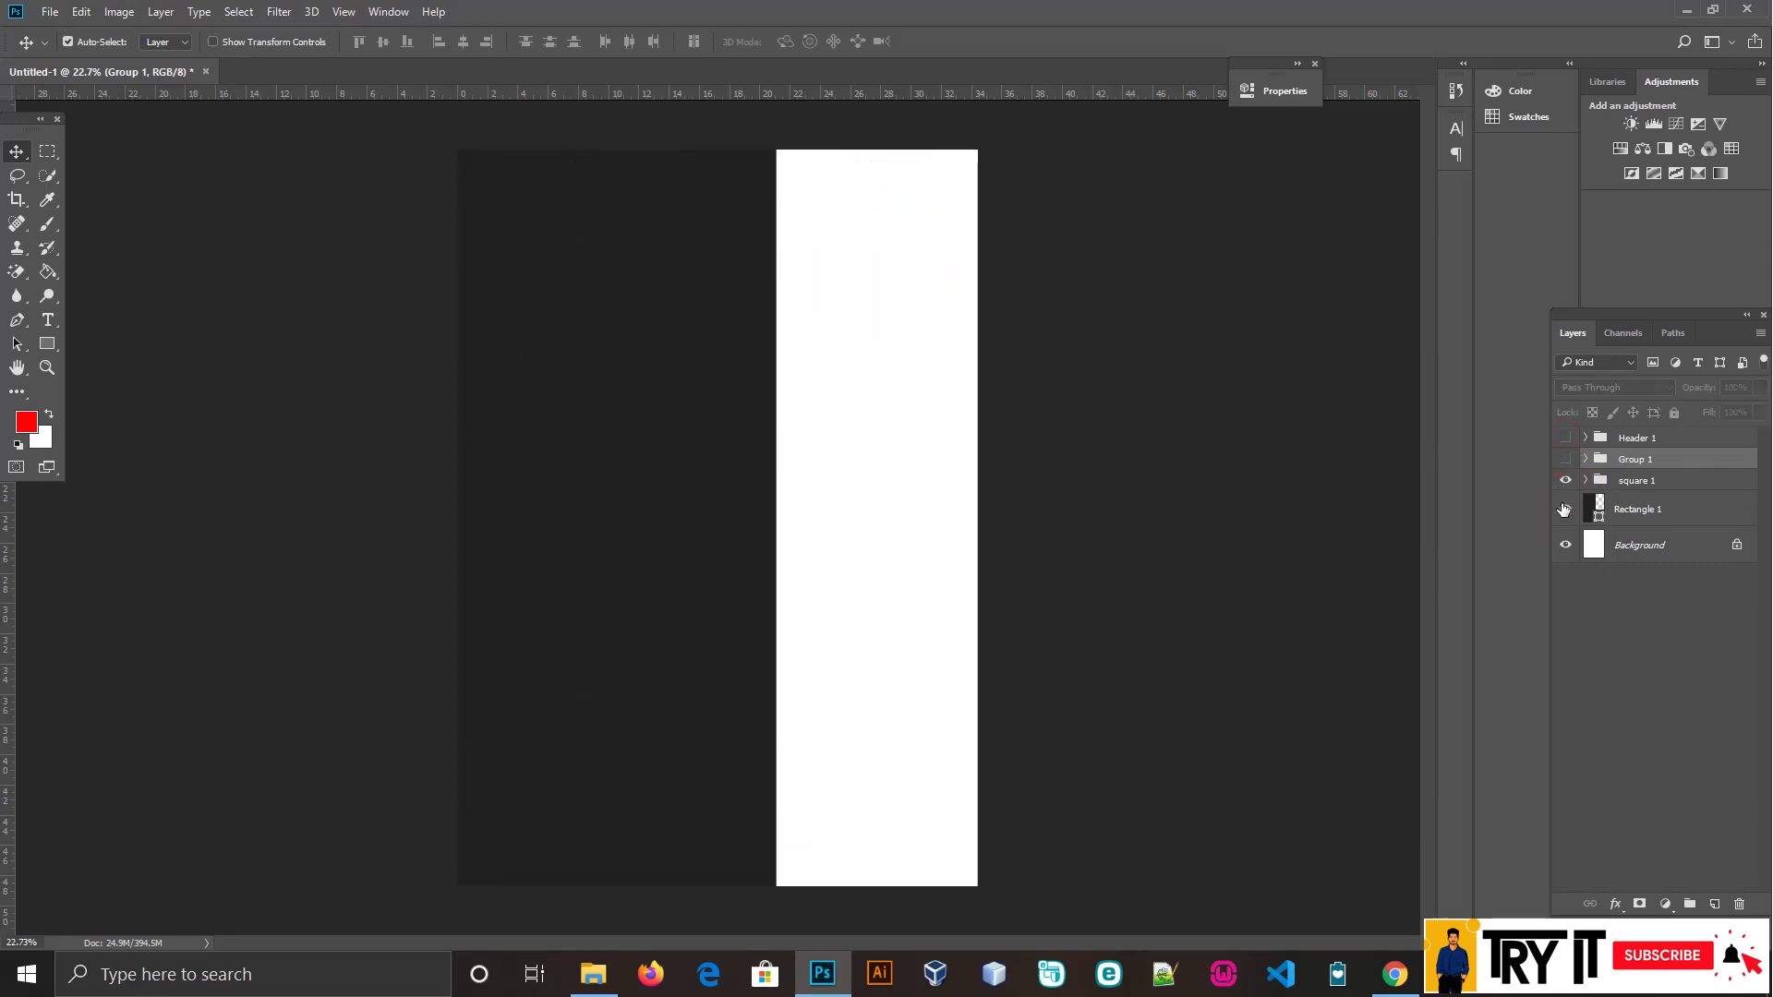
click(1567, 461)
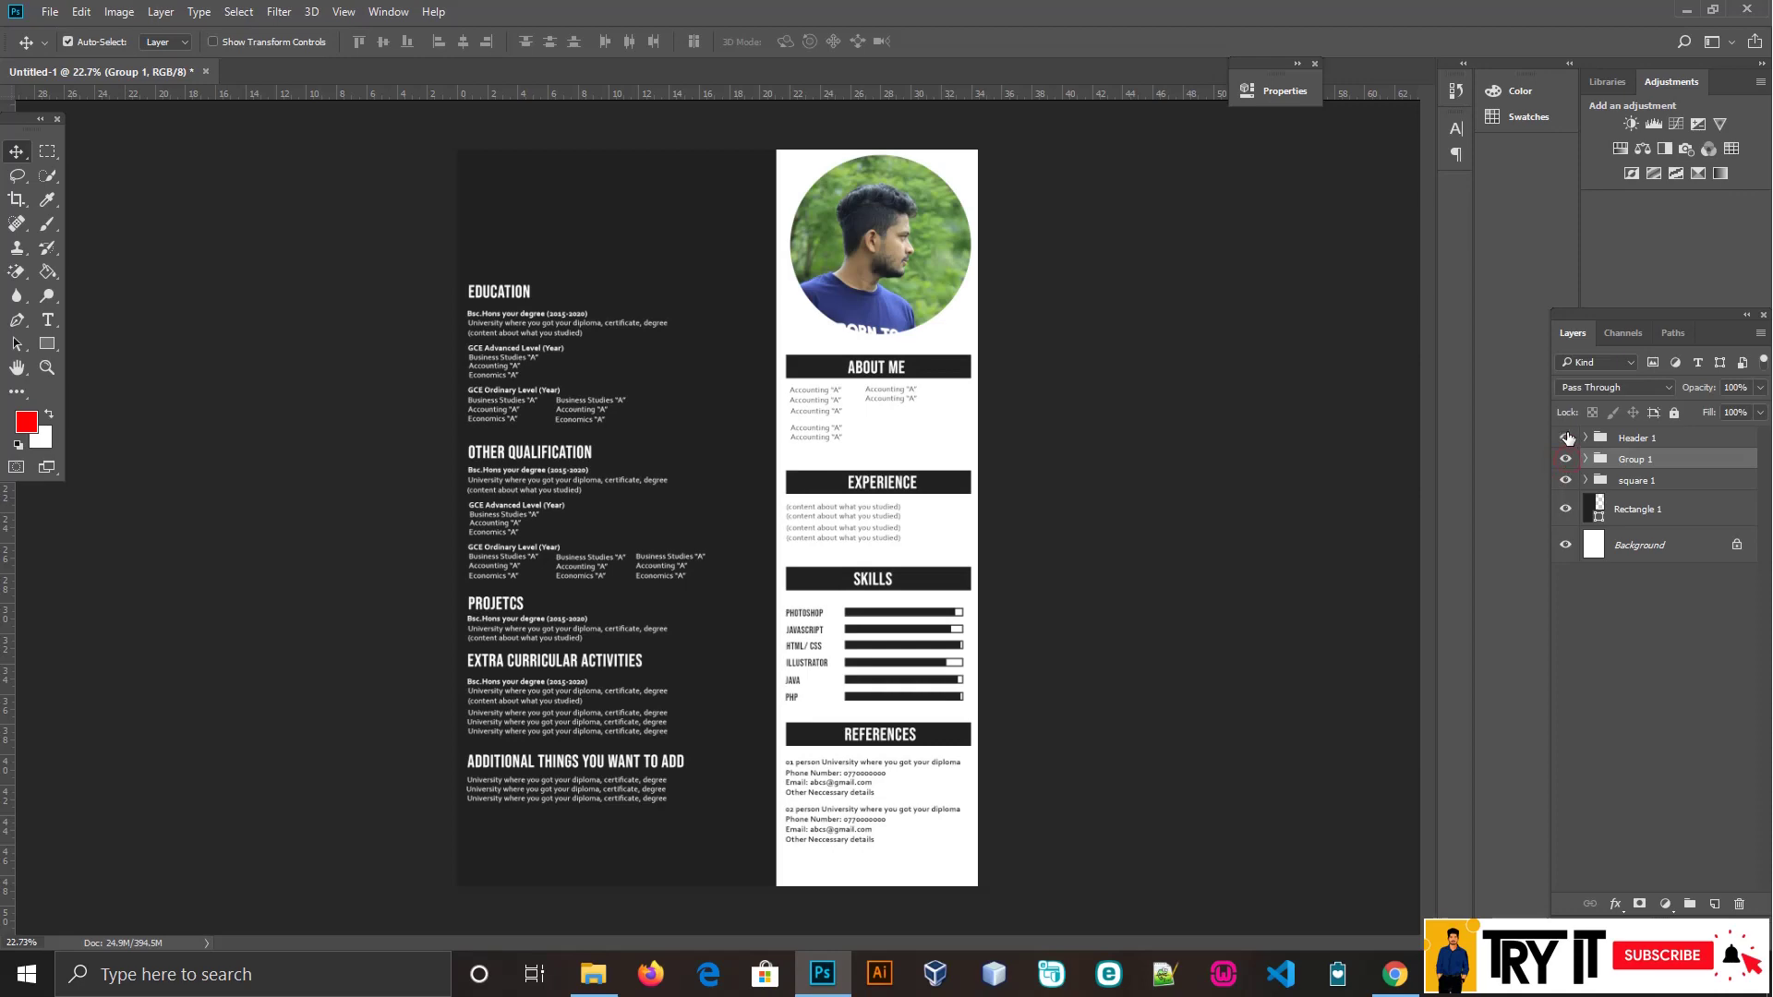
click(1567, 438)
click(50, 11)
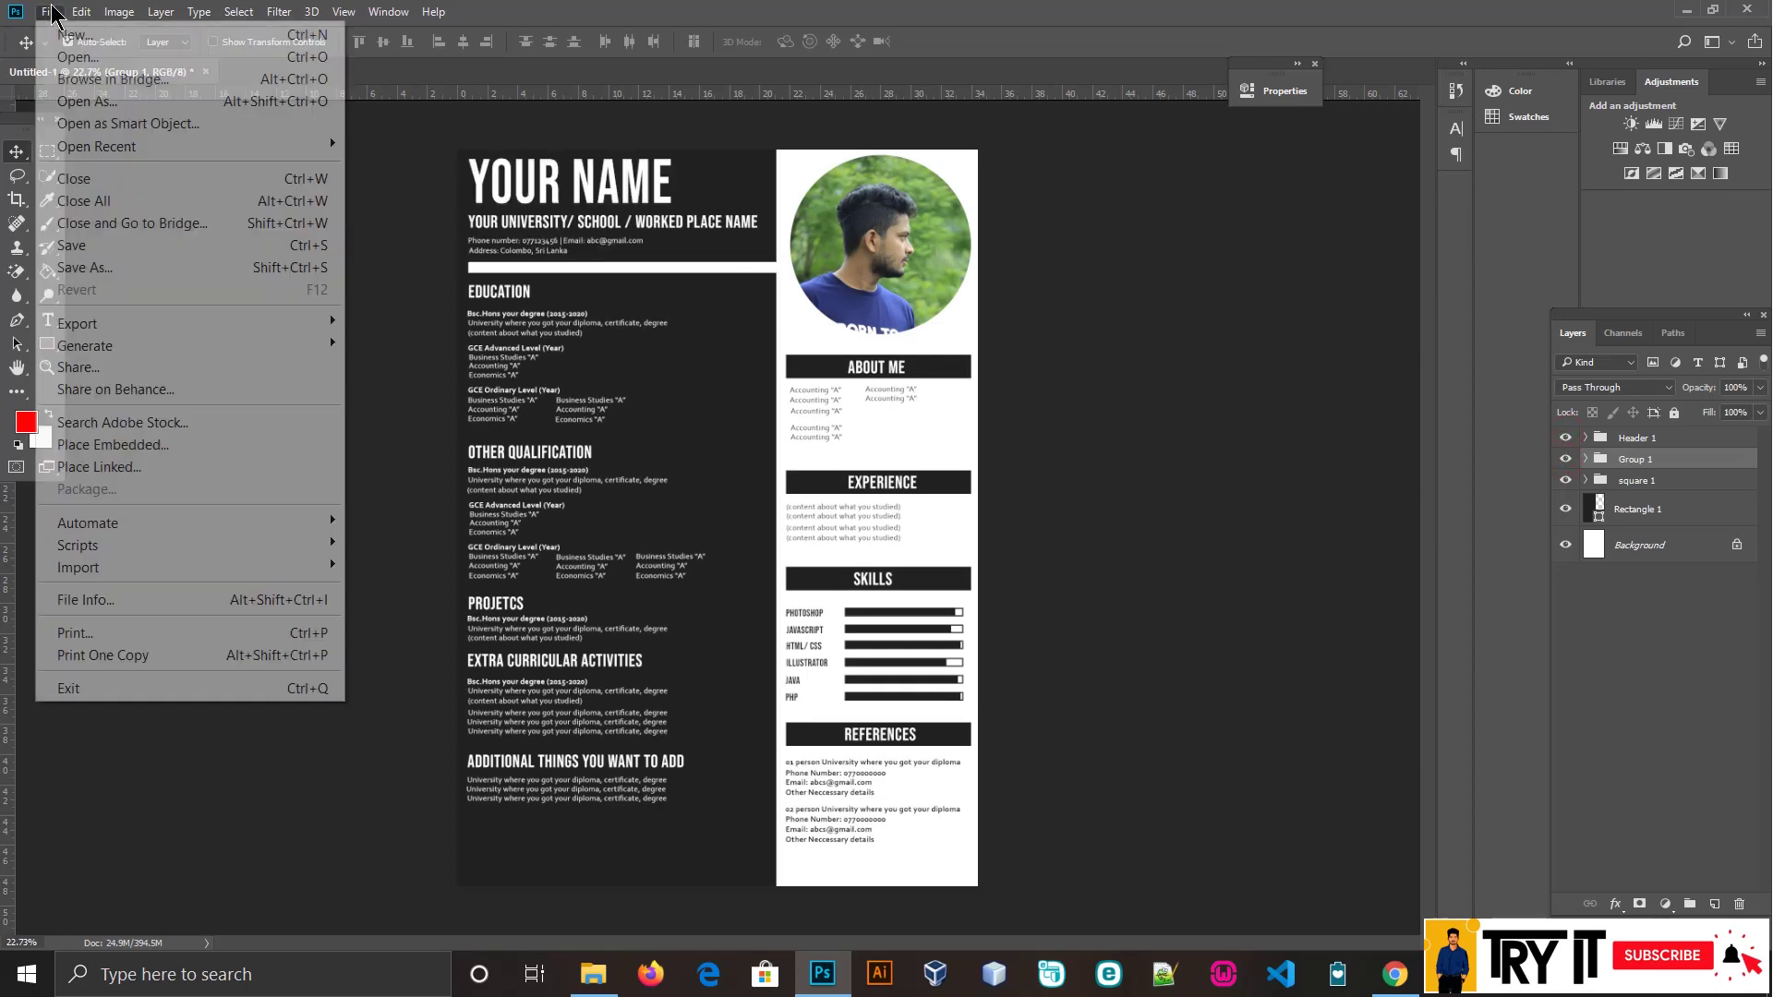
click(87, 267)
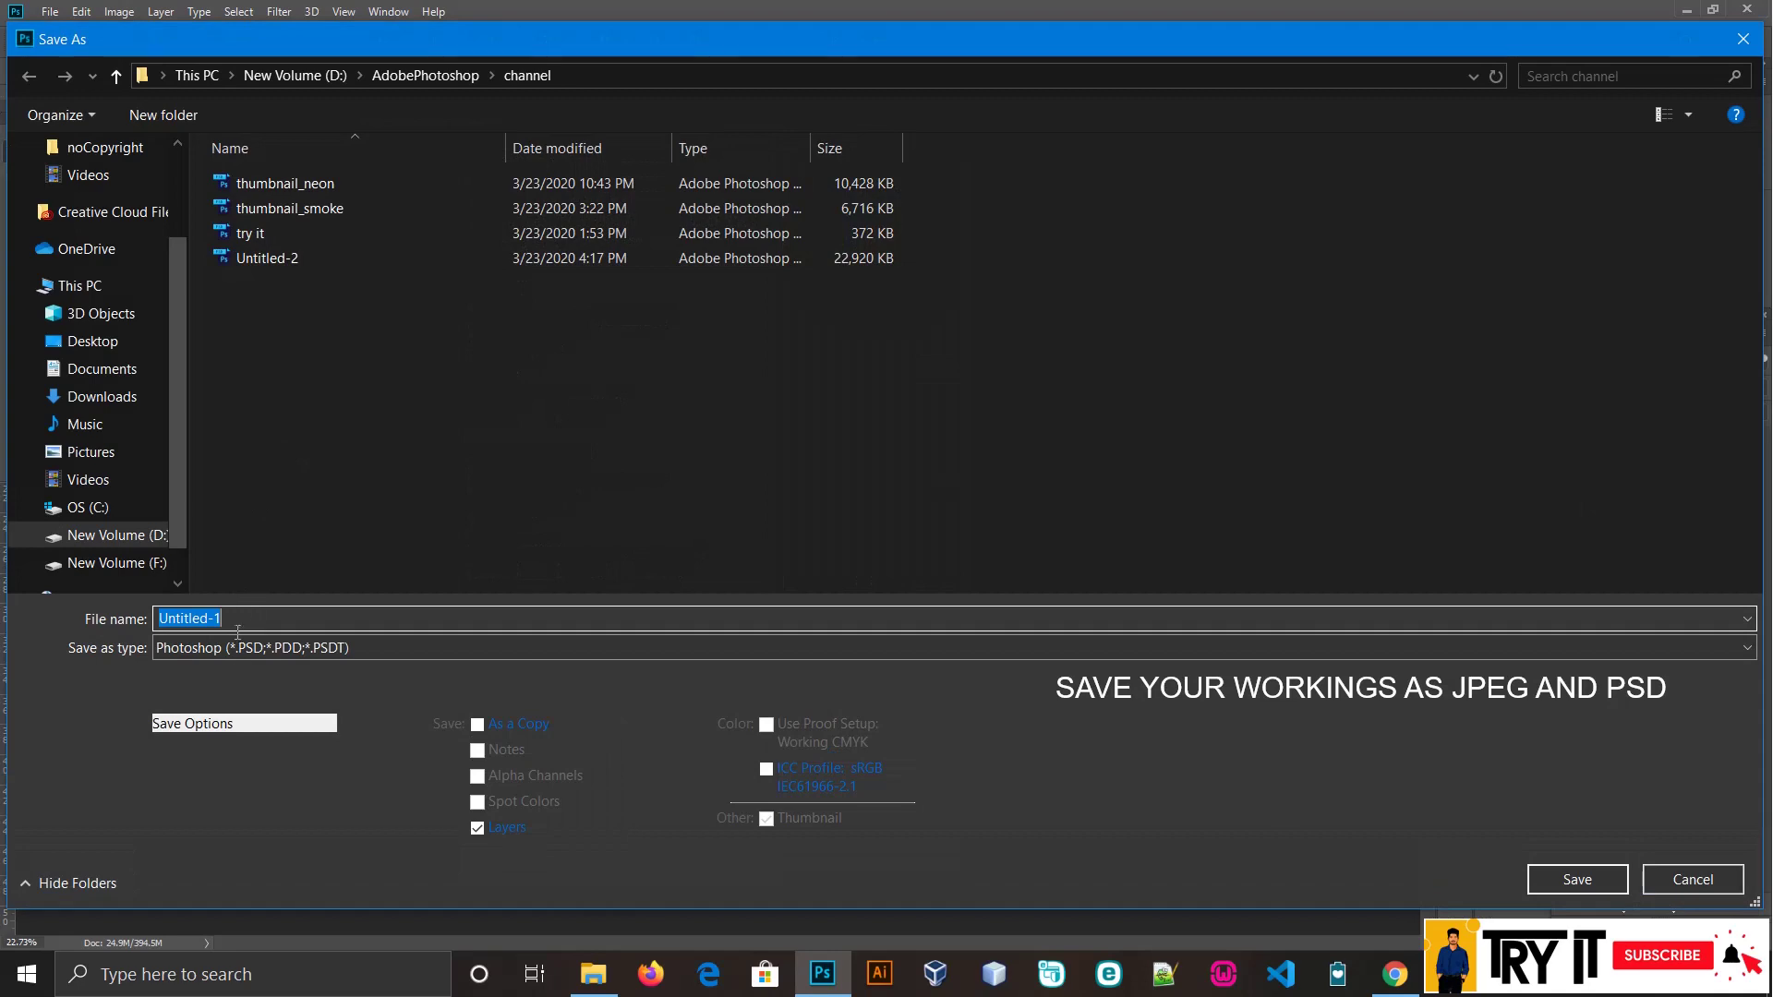
click(244, 647)
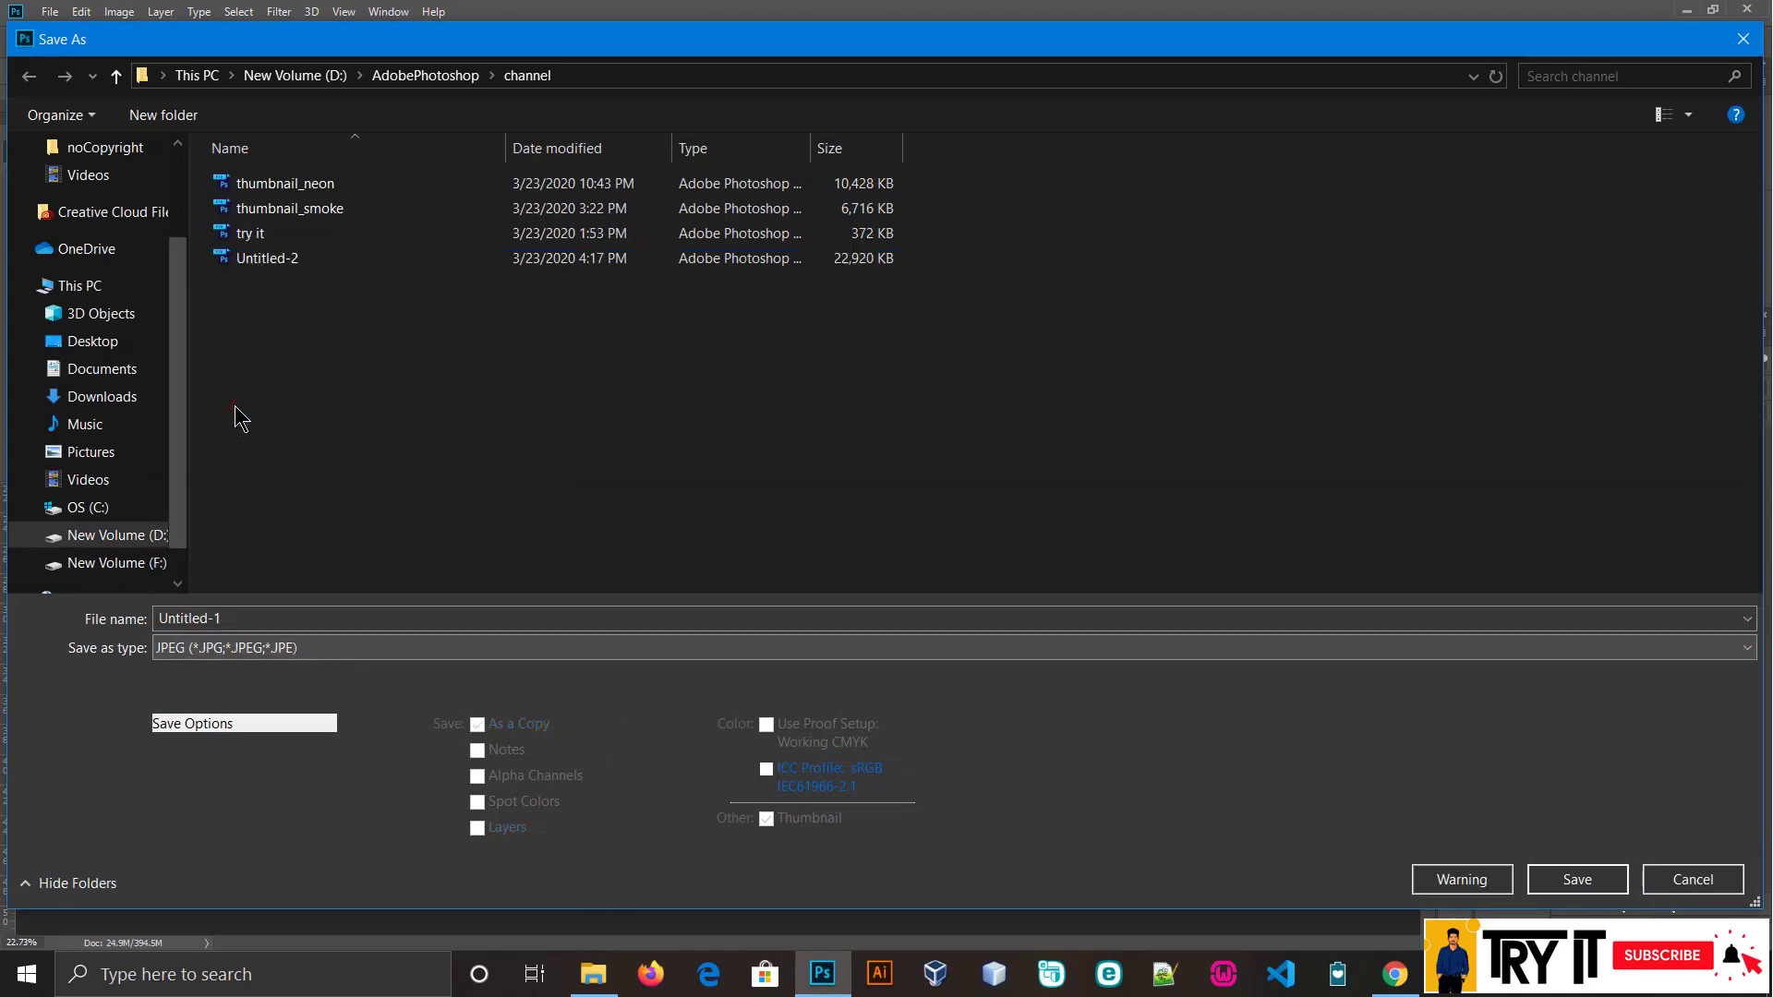
click(226, 402)
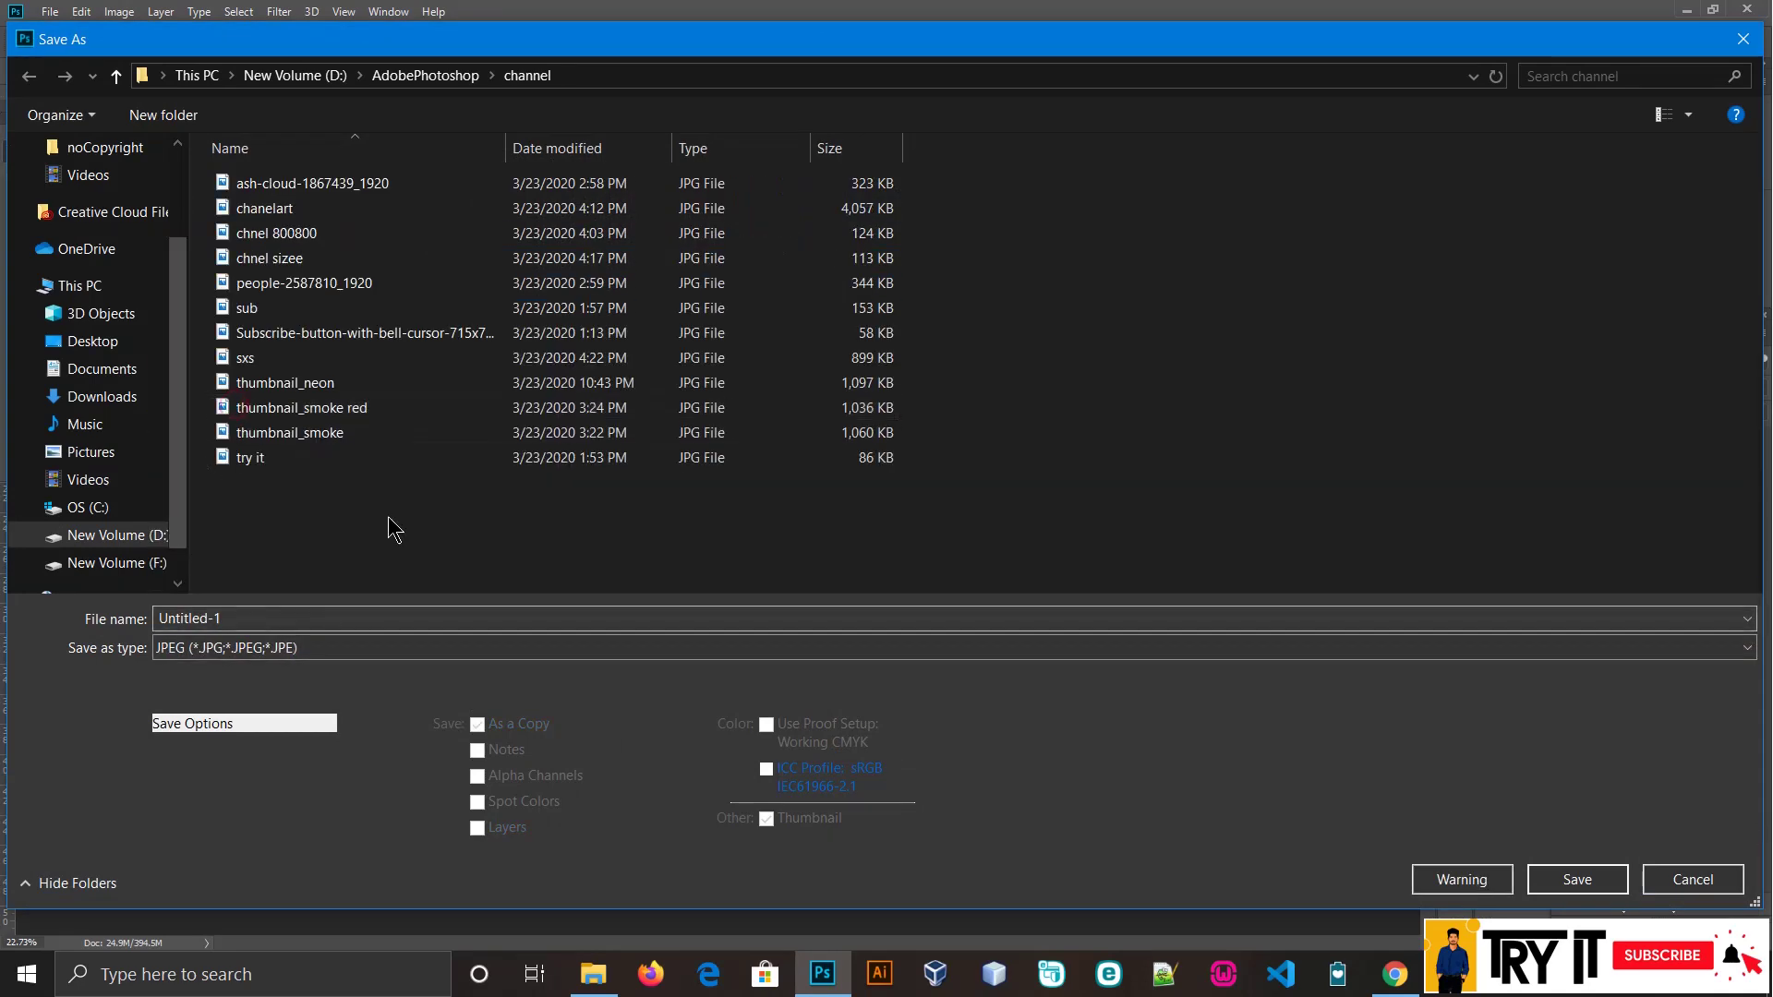
click(272, 654)
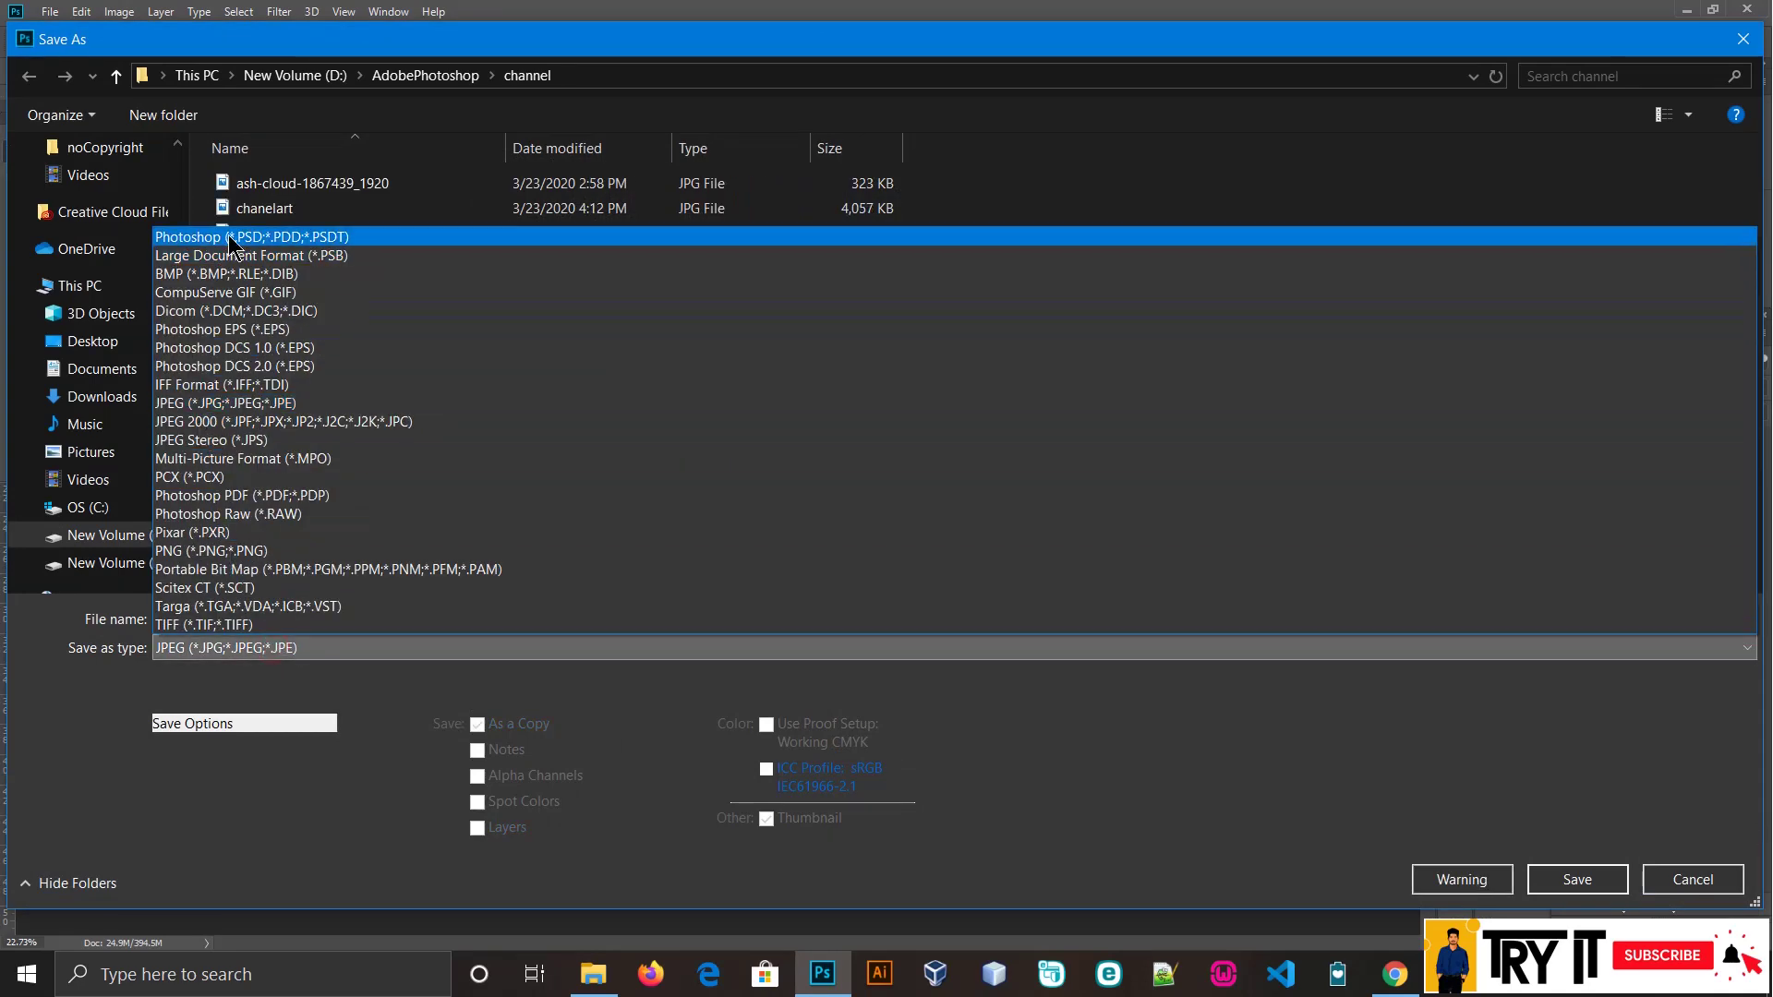
click(231, 231)
drag(238, 618, 52, 628)
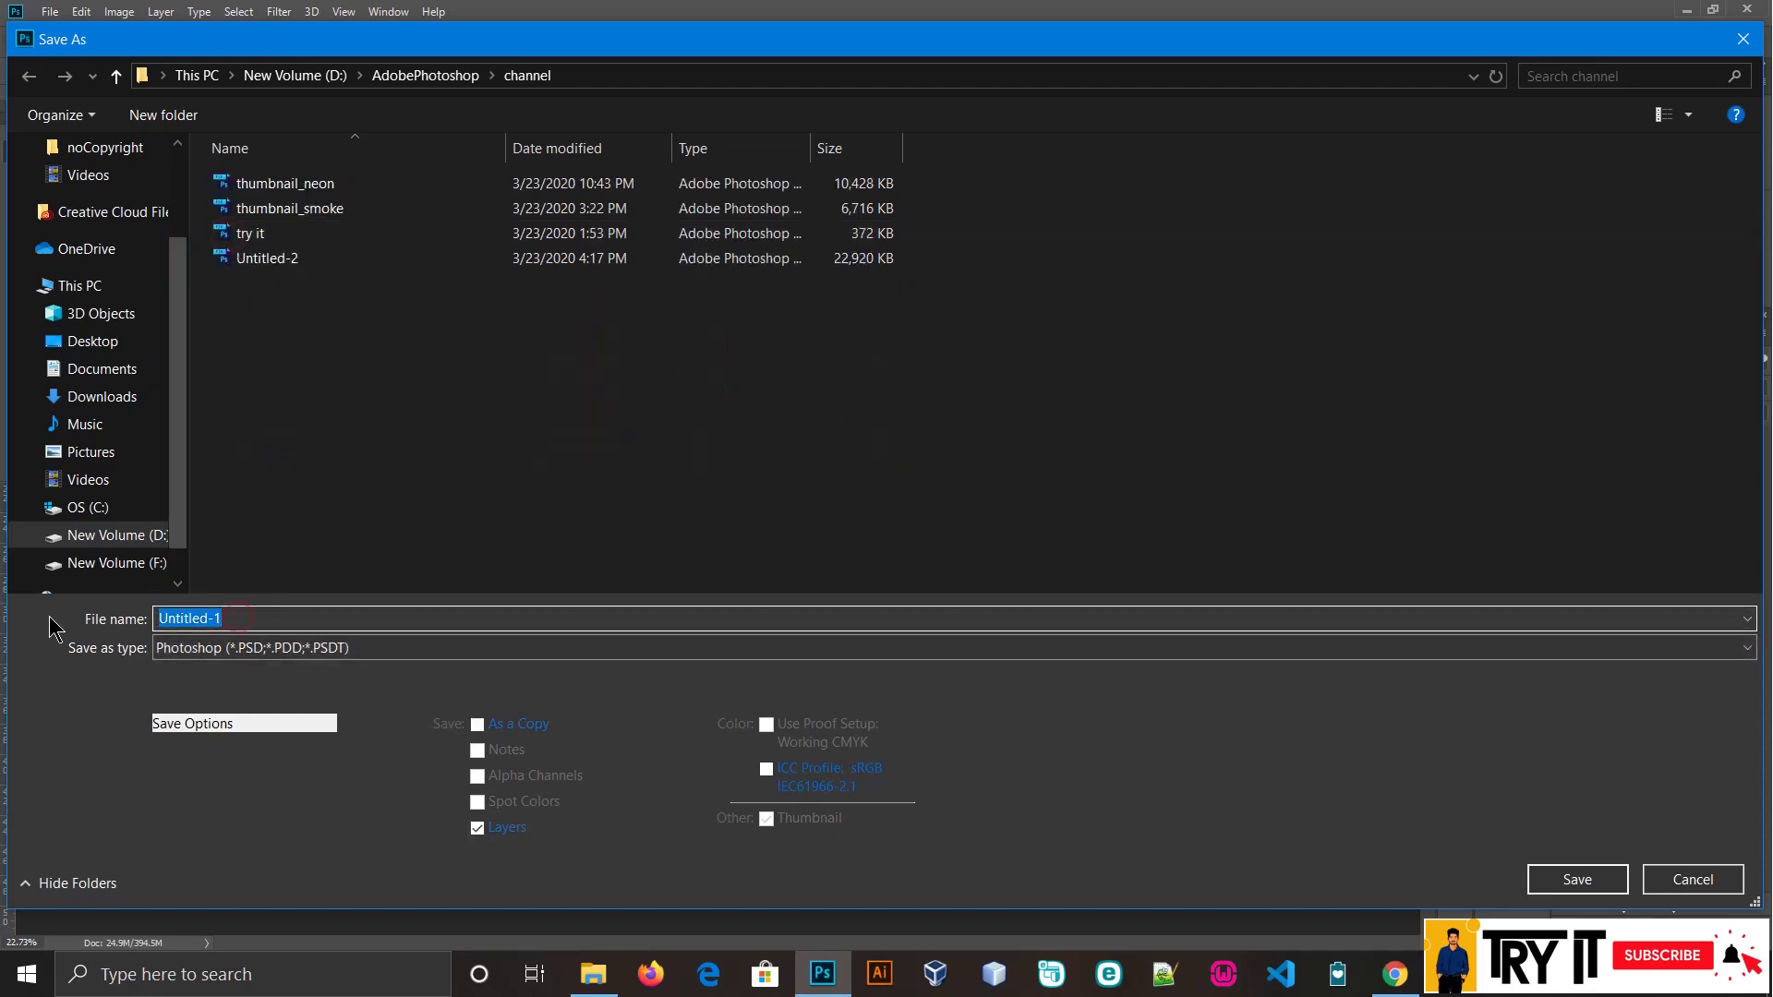
text(Resume)
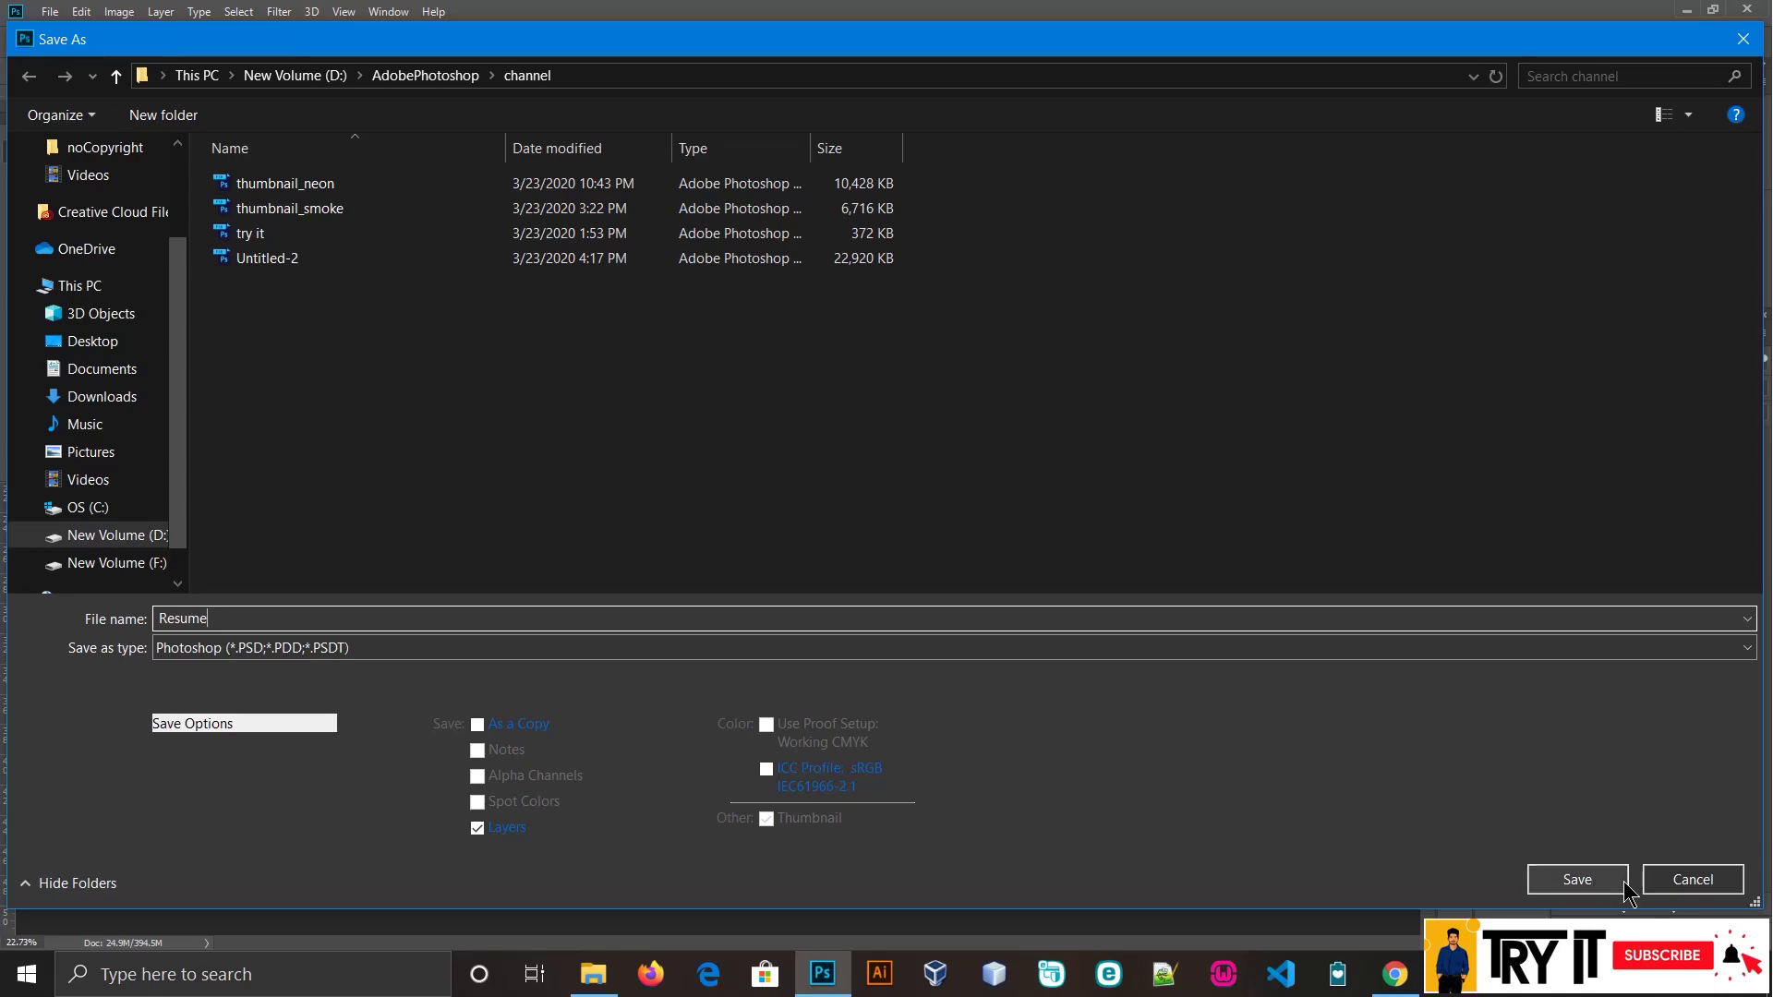
click(1669, 884)
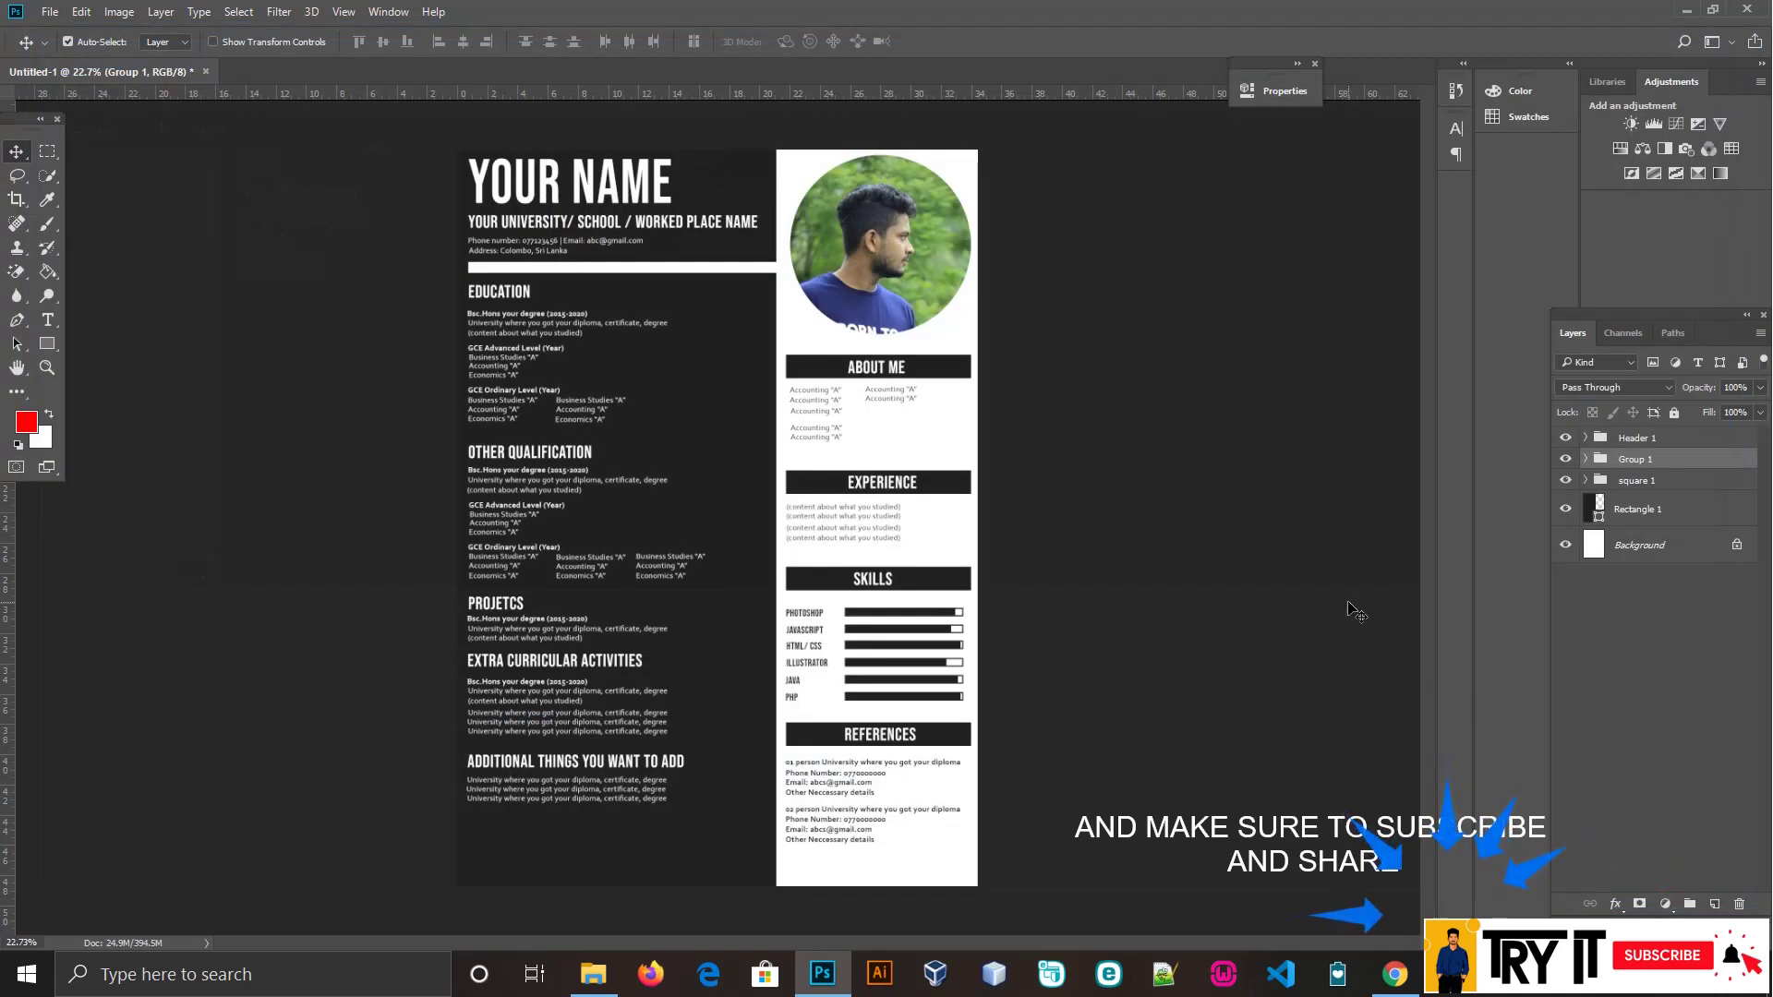